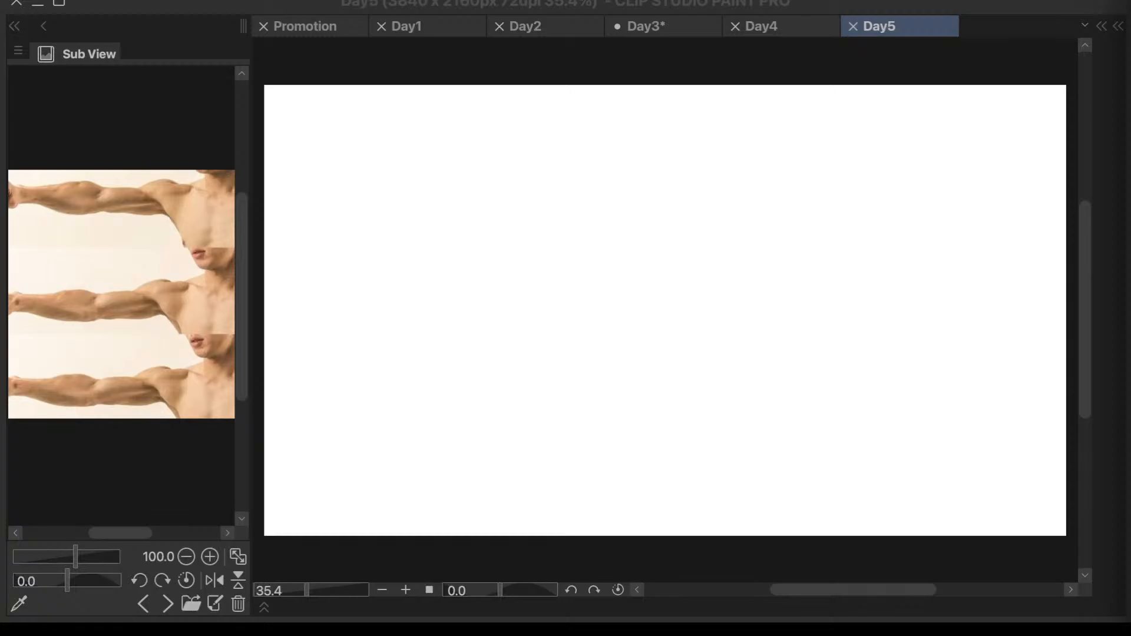
- Show the arm muscles reference sheet in the Sub View palette and widen the palette to fit more of it
left_click(146, 605)
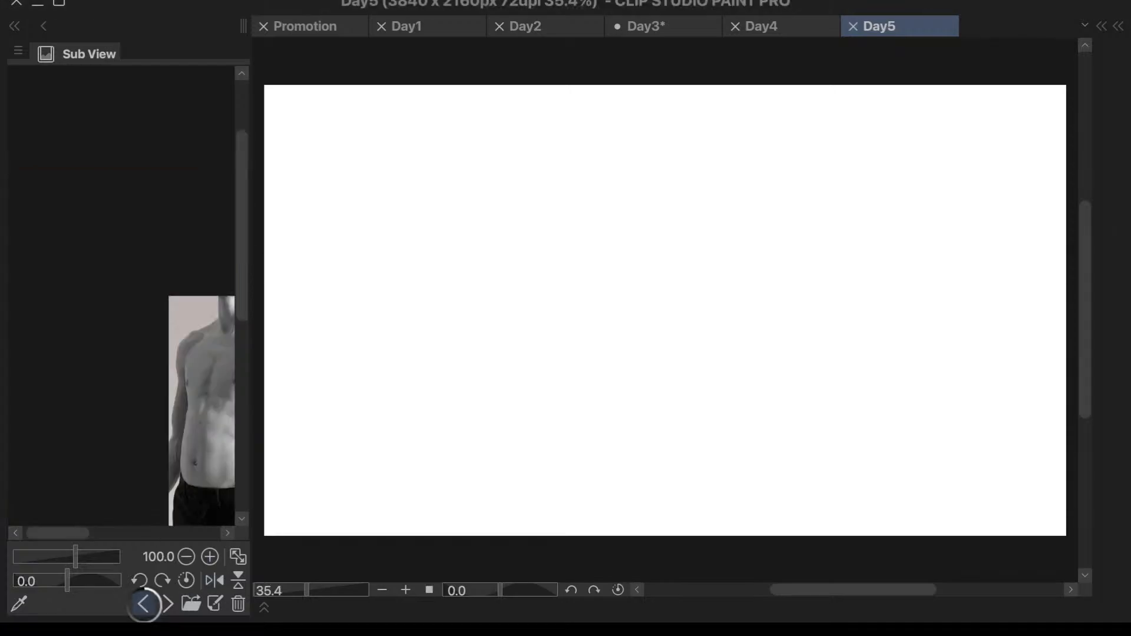
left_click(146, 605)
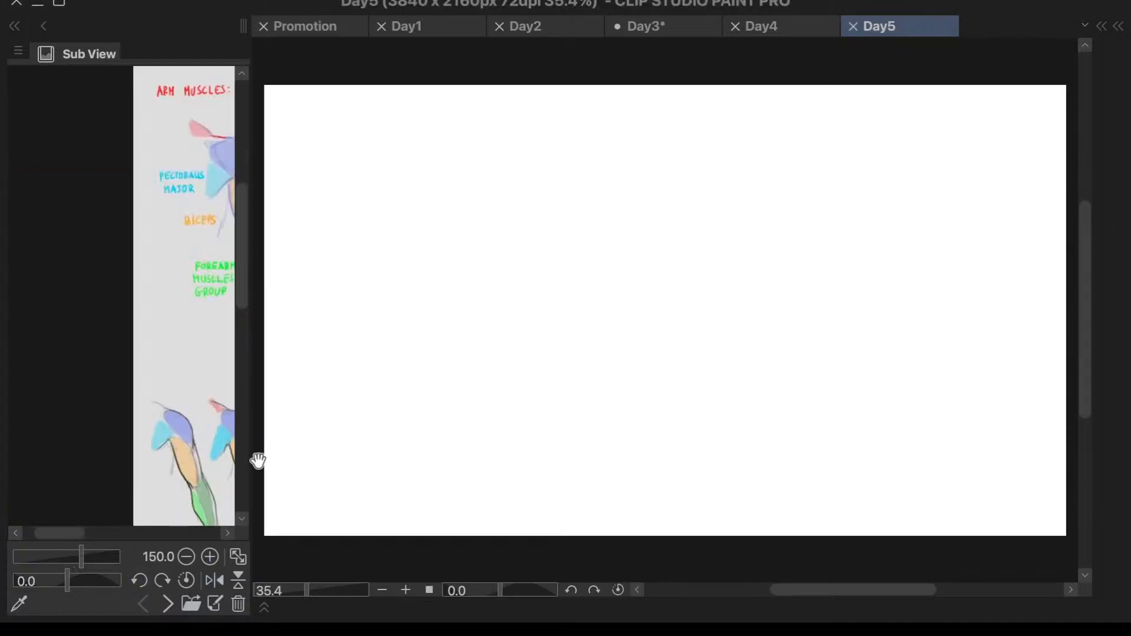
left_click_drag(253, 463, 361, 471)
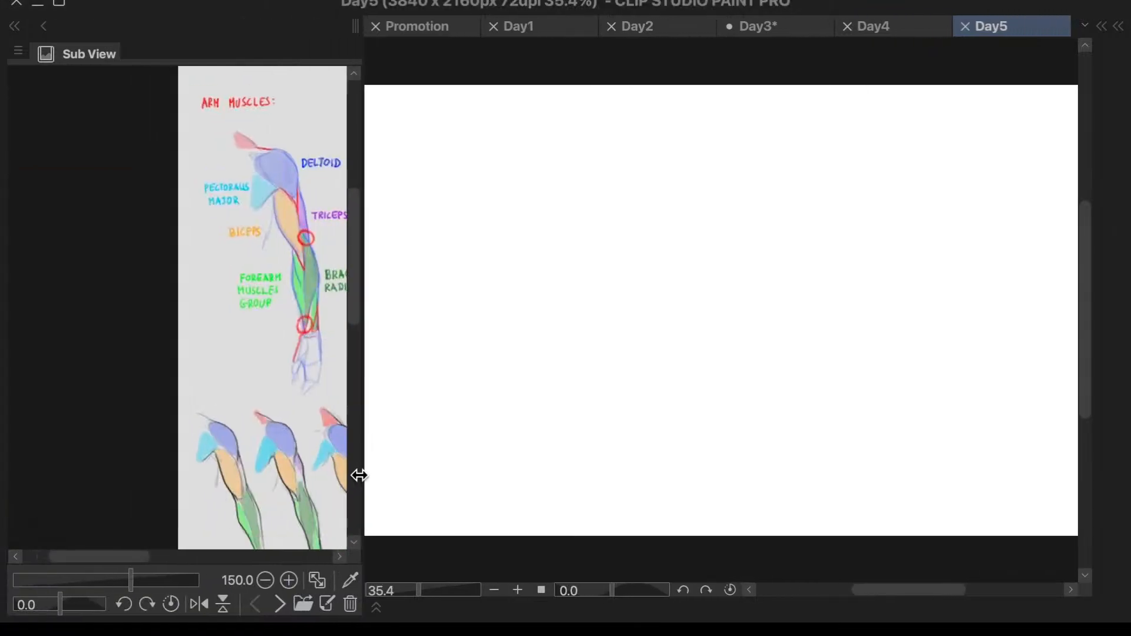
left_click_drag(105, 557, 150, 561)
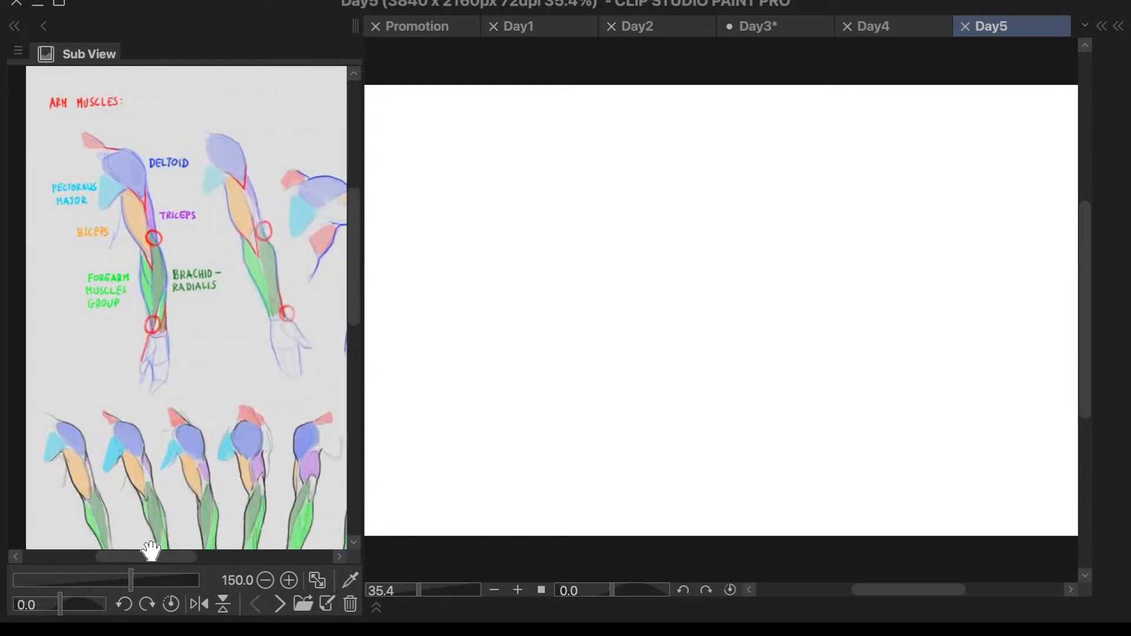
left_click_drag(359, 424, 459, 422)
left_click_drag(214, 560, 225, 557)
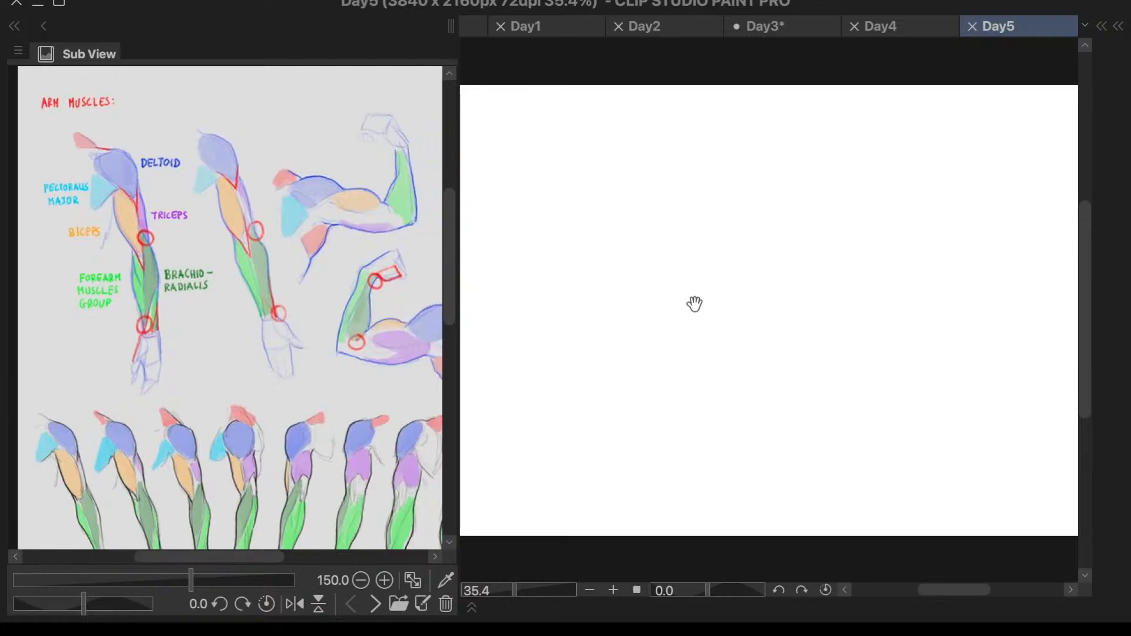
right_click(910, 293)
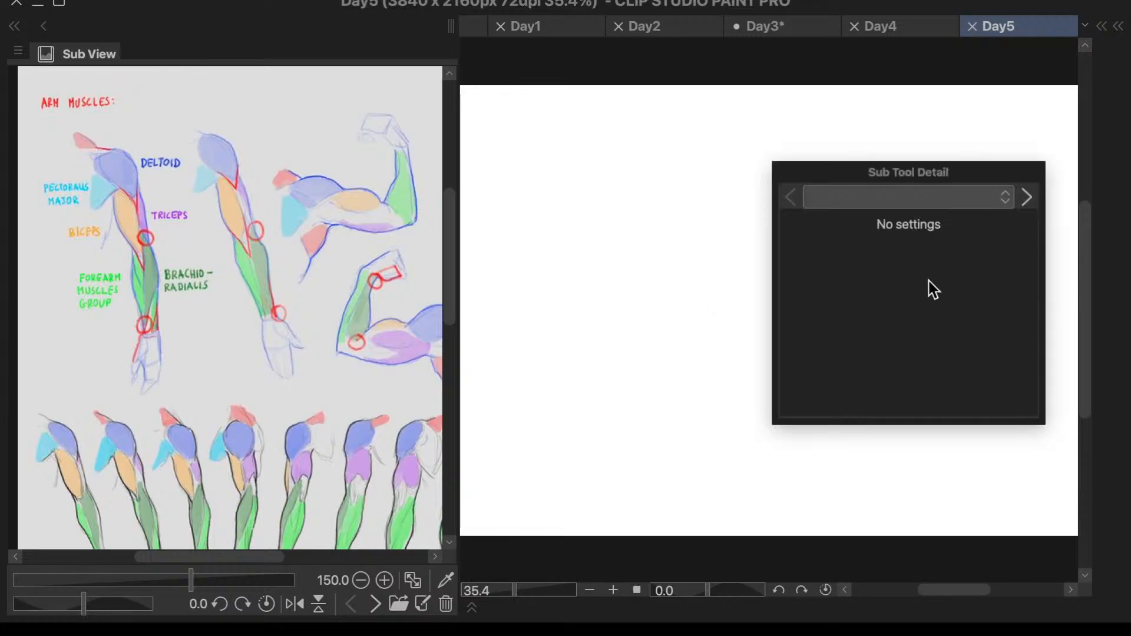
left_click_drag(1013, 176, 1015, 217)
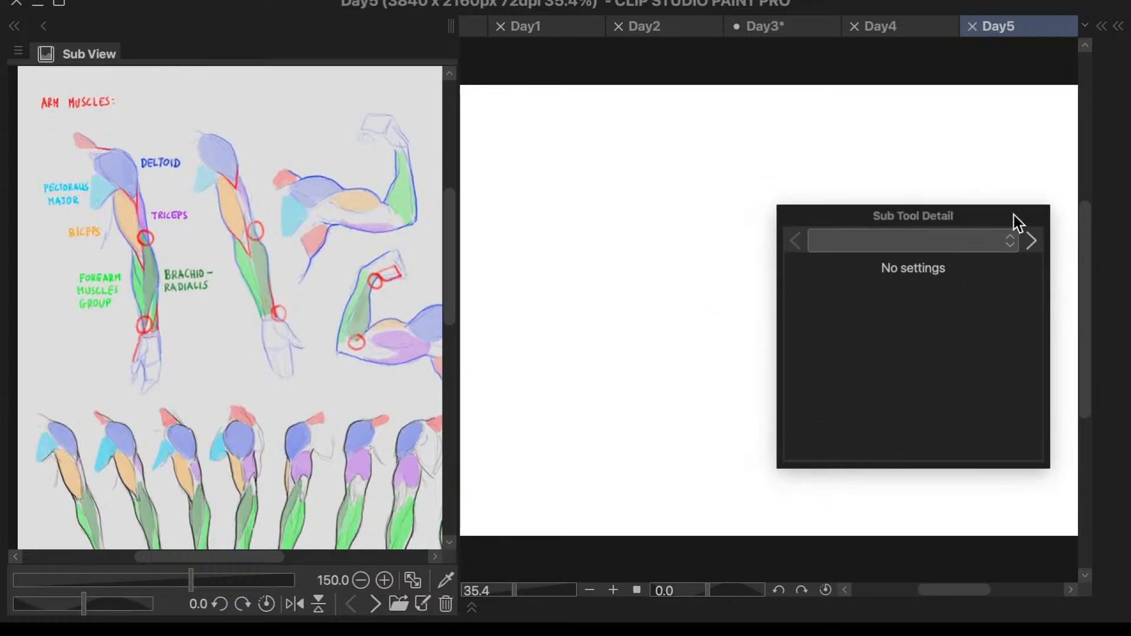
key("Escape")
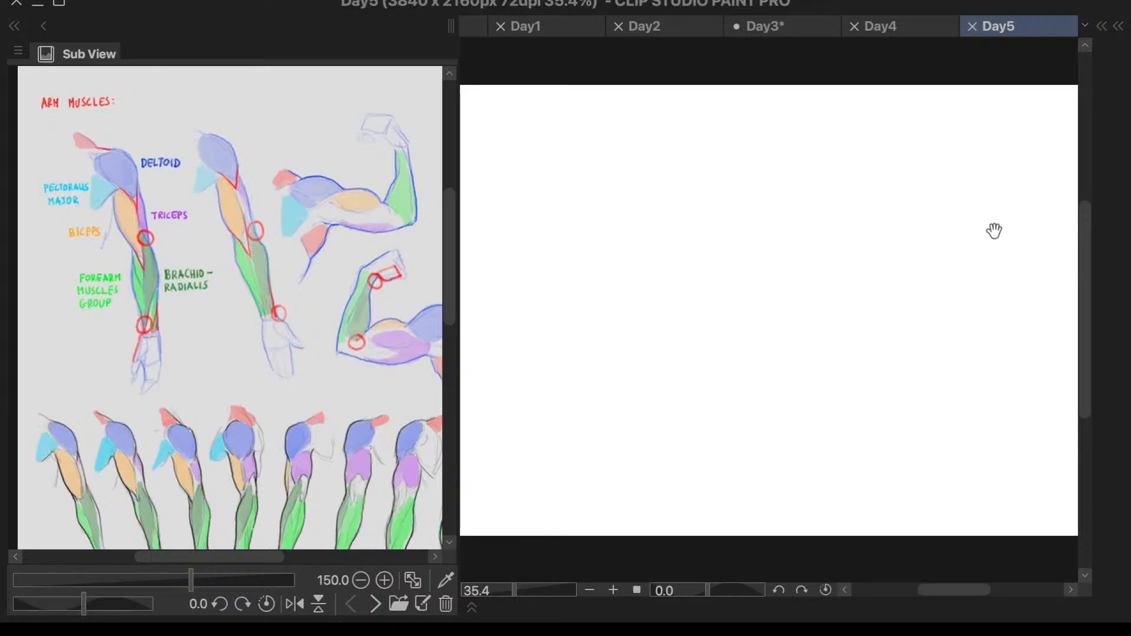
- Switch to the drawing brush and check its brush size settings and the current color on the color wheel
key("p")
key("F4")
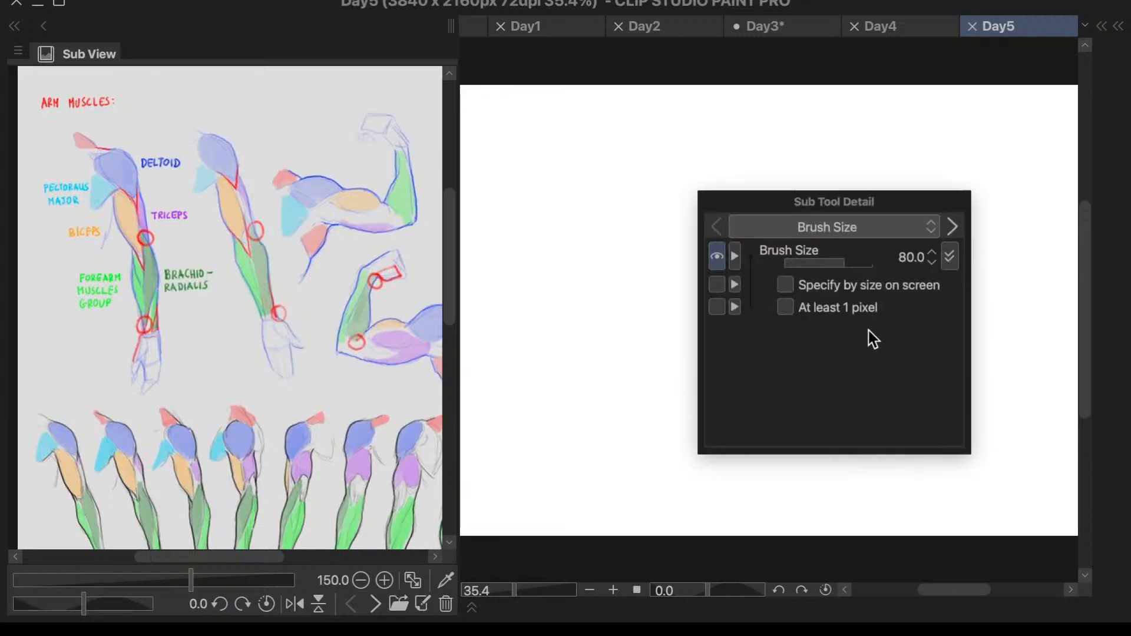
key("F4")
key("F7")
key("F7")
key("F5")
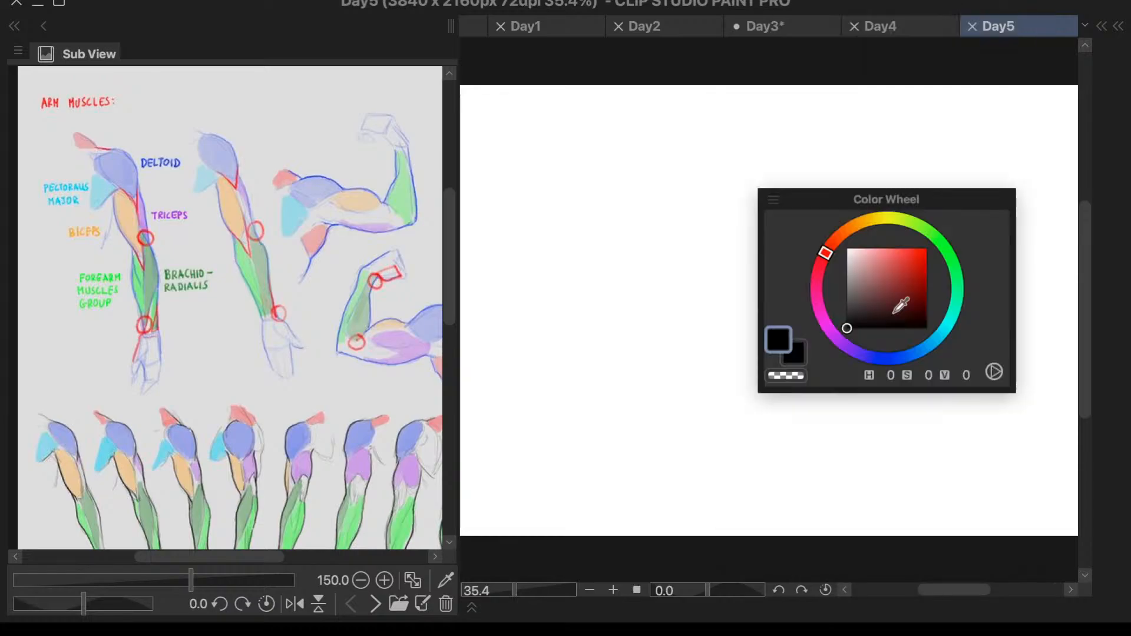
key("F5")
key("super+plus")
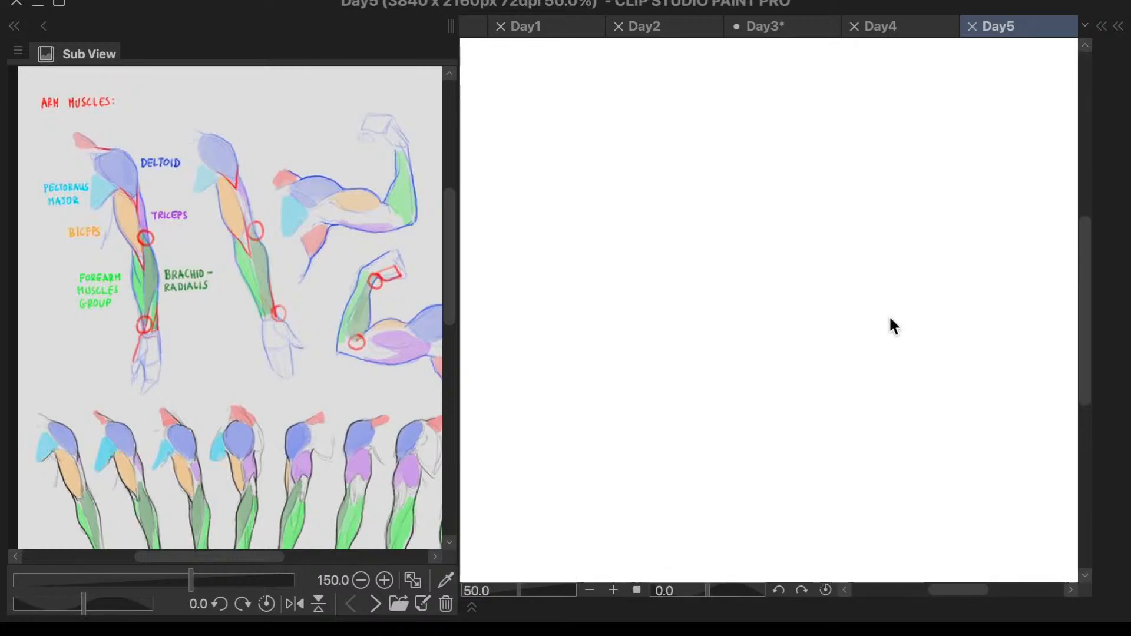
key("super+minus")
key("asciicircum")
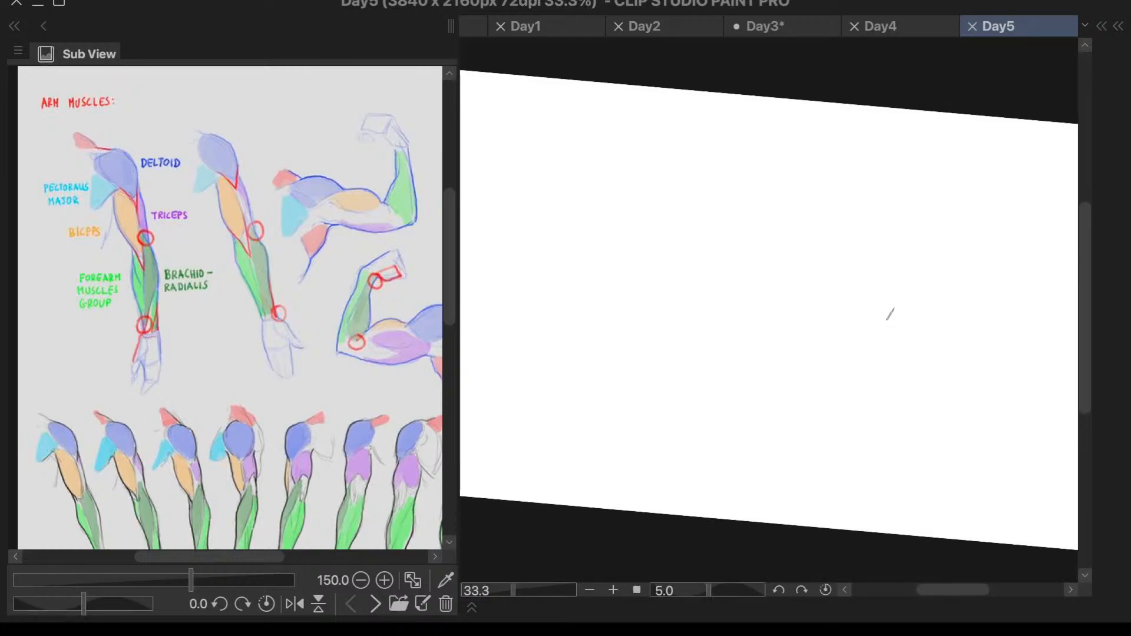
key("minus")
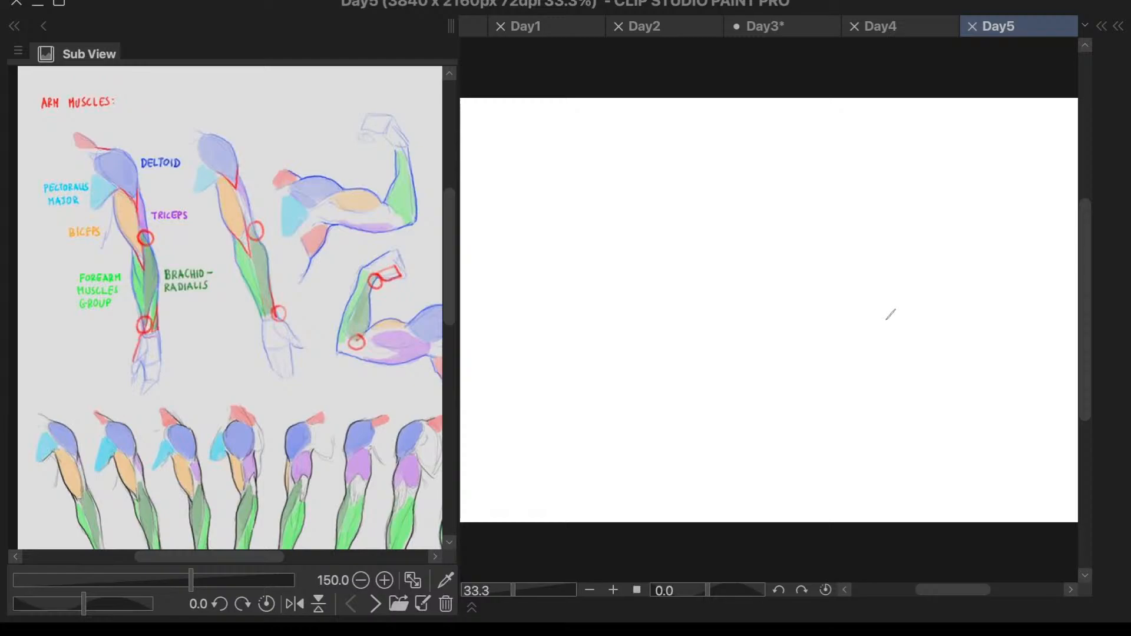
key("asciicircum")
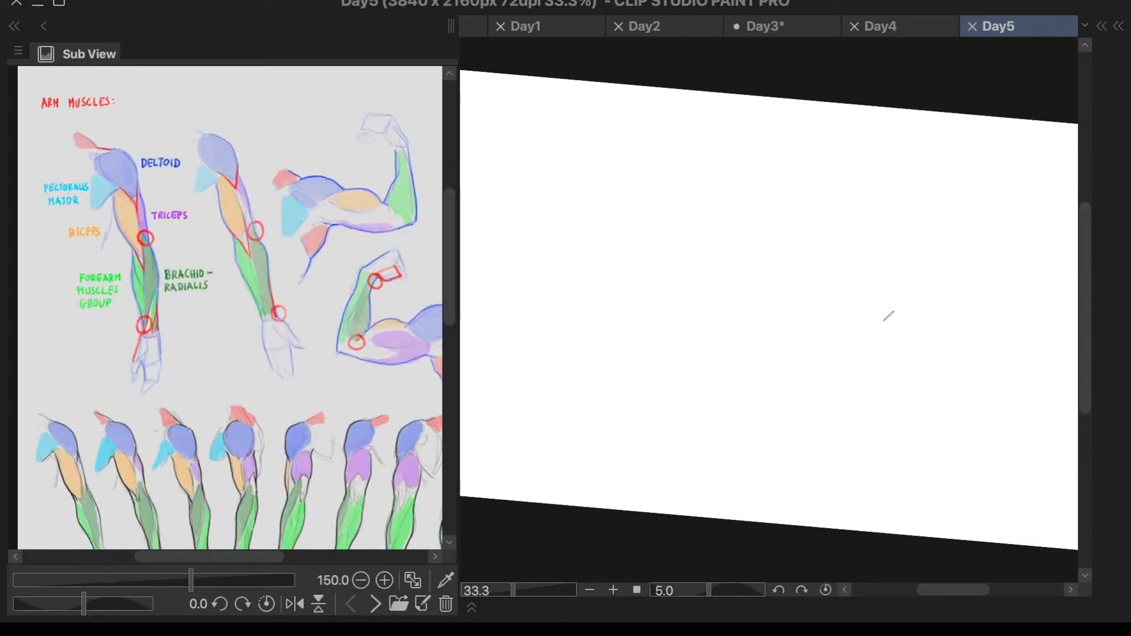
key("minus")
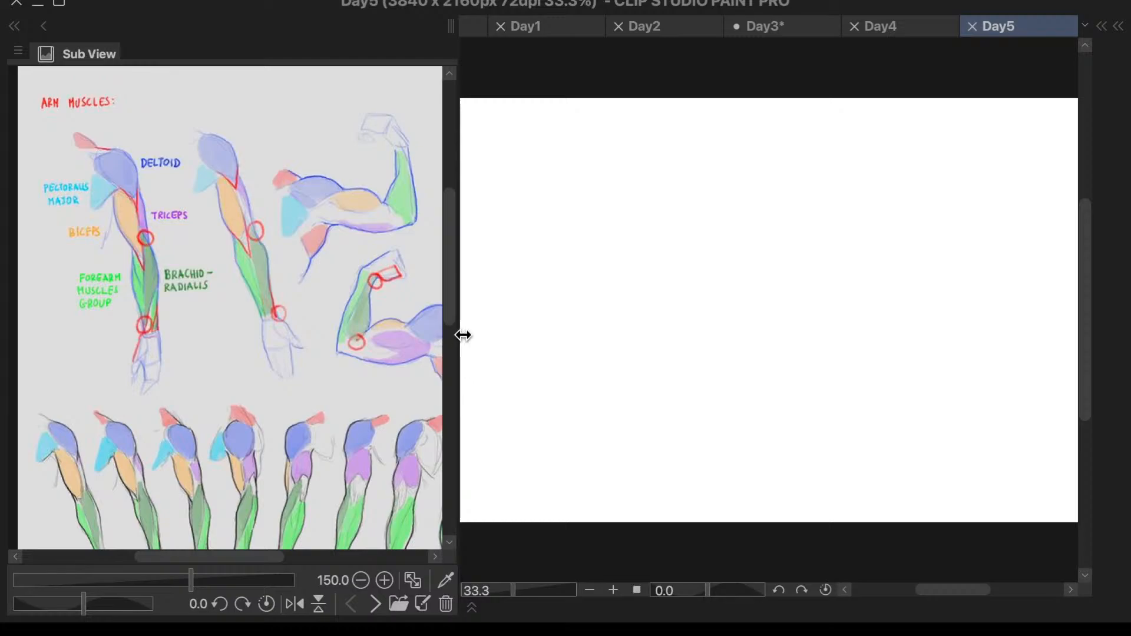
- Narrow the Sub View palette slightly to leave more room for the drawing canvas
left_click_drag(462, 334, 399, 340)
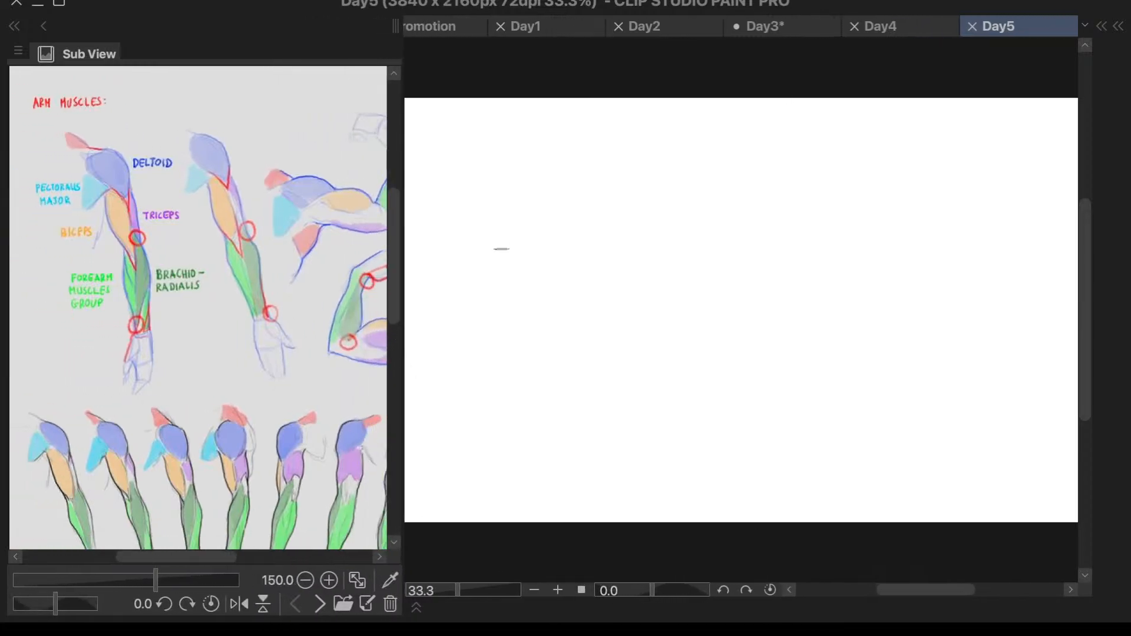
scroll(504, 247, "down", 1)
left_click_drag(404, 286, 417, 291)
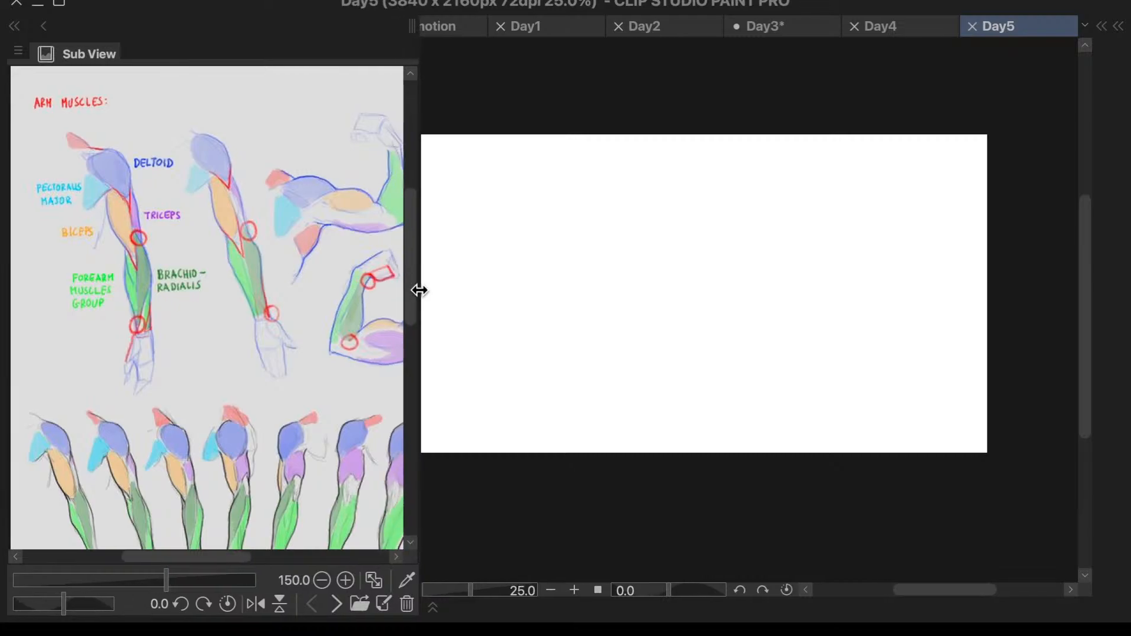
scroll(500, 163, "down", 1)
scroll(466, 130, "up", 3)
scroll(470, 121, "down", 2)
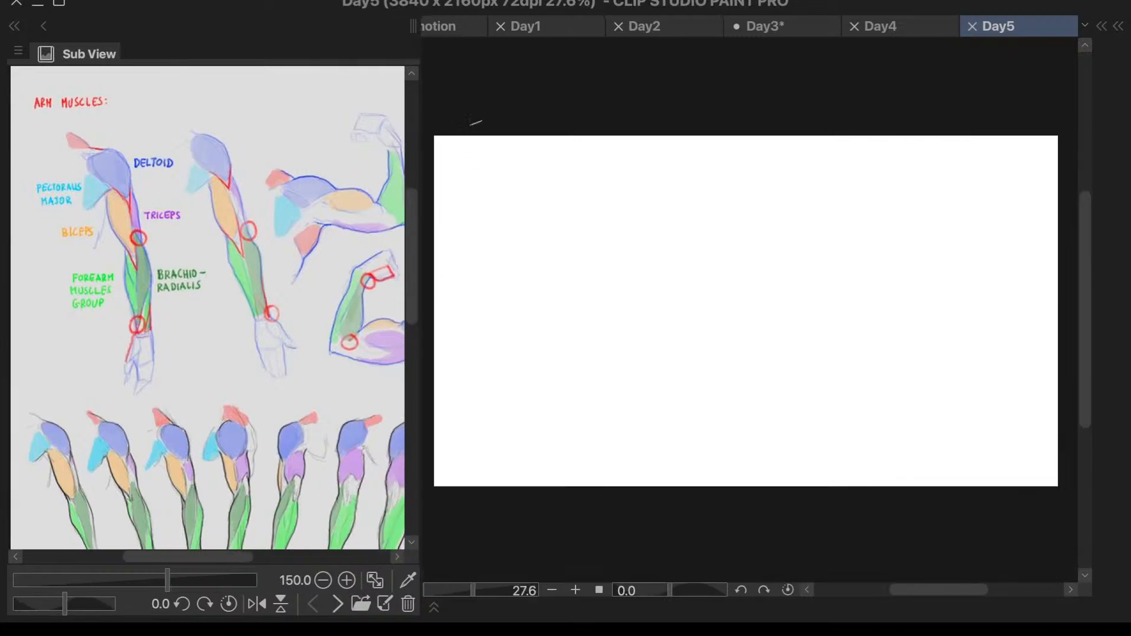
scroll(436, 130, "up", 3)
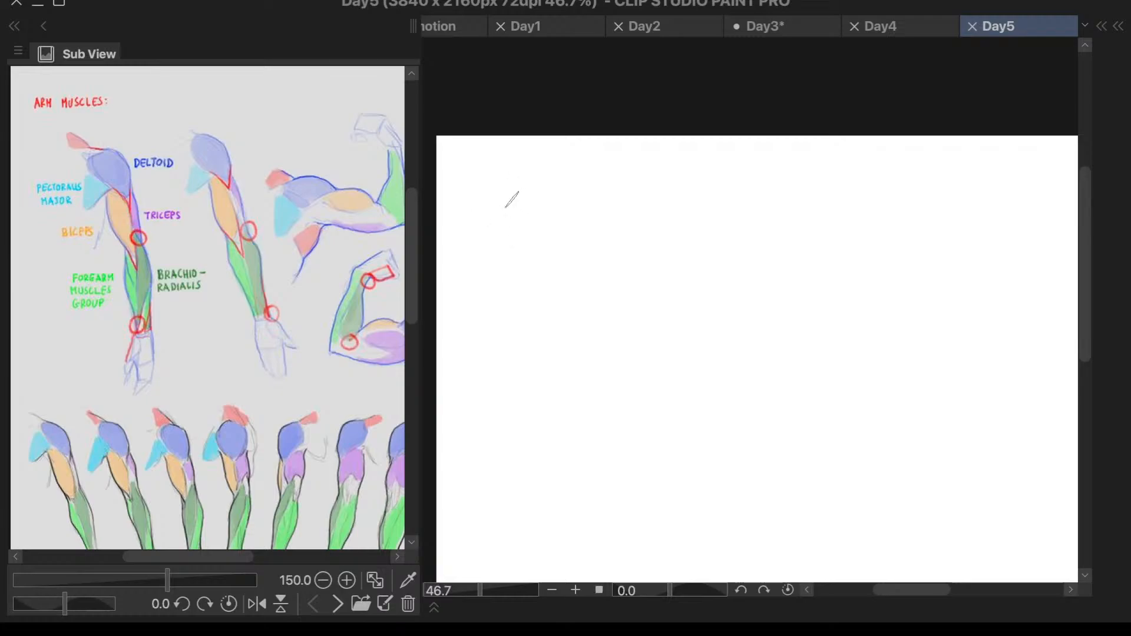
left_click_drag(483, 218, 537, 218)
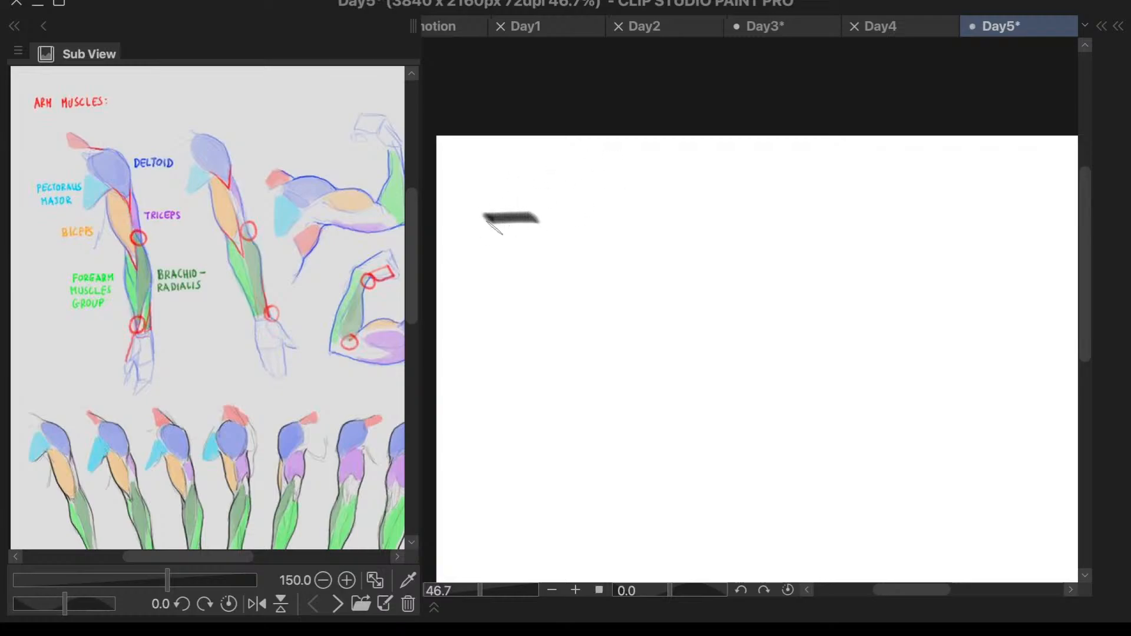
key("ctrl+z")
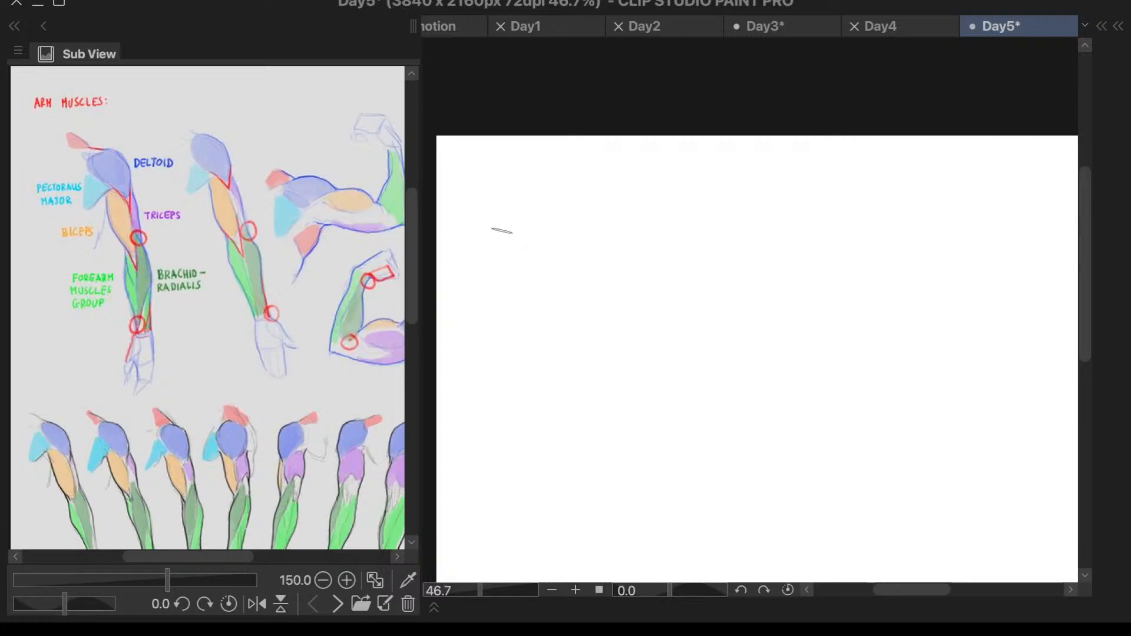
left_click_drag(491, 229, 575, 224)
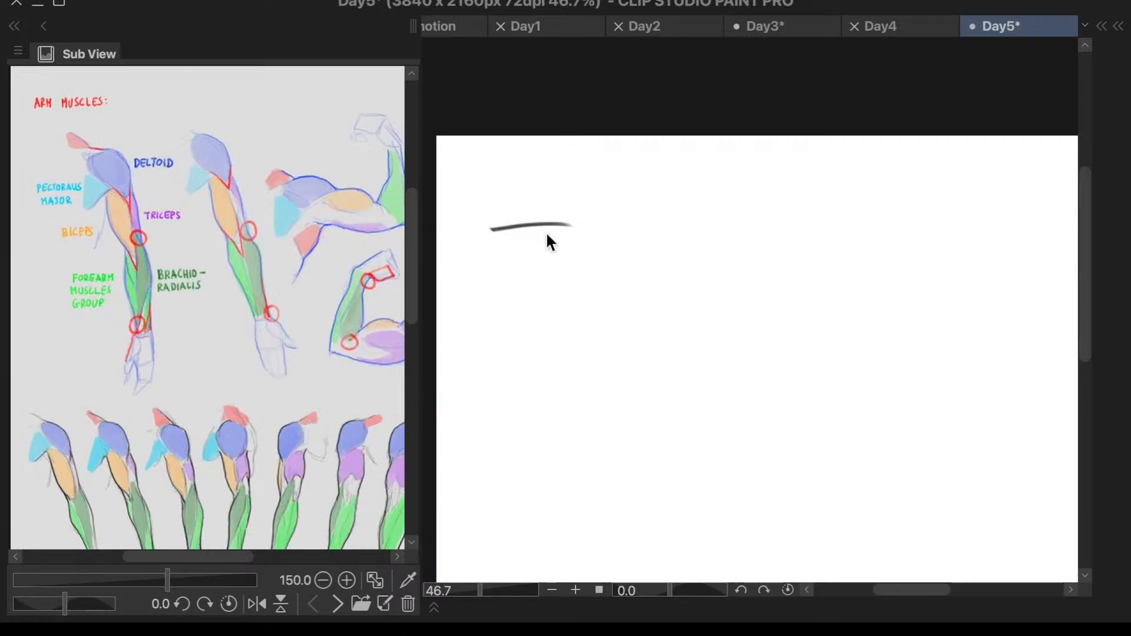
key("ctrl+z")
- Sketch a horizontal shoulder line and a slanted chest line below it, meeting a circle for the shoulder joint
left_click_drag(481, 233, 565, 233)
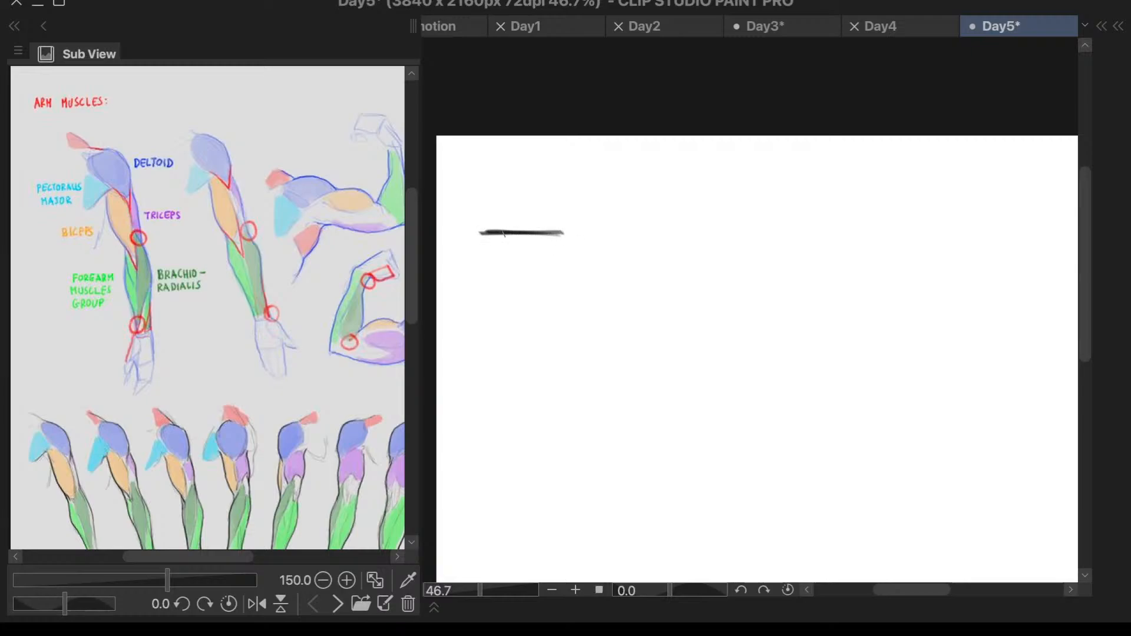
mouse_move(568, 232)
left_mouse_down()
mouse_move(564, 266)
mouse_move(508, 298)
left_mouse_up()
left_click_drag(566, 267, 487, 304)
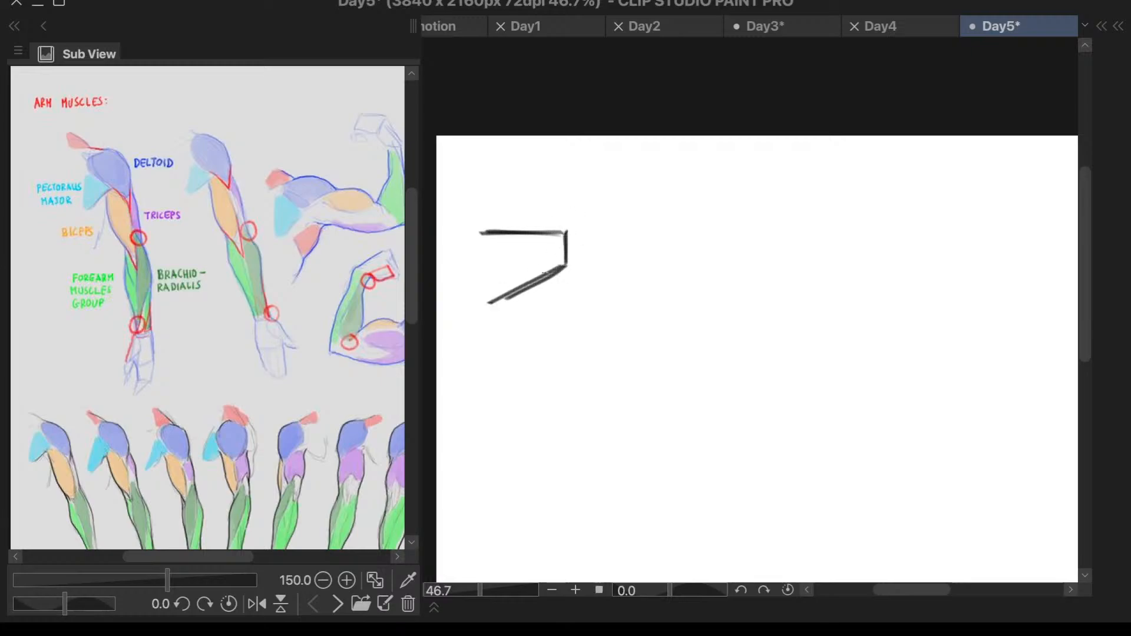
mouse_move(578, 239)
left_mouse_down()
mouse_move(591, 267)
mouse_move(594, 227)
mouse_move(568, 231)
mouse_move(602, 247)
mouse_move(590, 223)
mouse_move(564, 252)
mouse_move(602, 257)
mouse_move(586, 229)
mouse_move(570, 234)
mouse_move(564, 259)
mouse_move(585, 268)
mouse_move(600, 253)
mouse_move(560, 254)
mouse_move(581, 285)
mouse_move(599, 259)
mouse_move(582, 231)
mouse_move(567, 236)
mouse_move(584, 281)
mouse_move(608, 246)
mouse_move(591, 228)
mouse_move(566, 254)
mouse_move(572, 274)
mouse_move(604, 269)
mouse_move(610, 245)
mouse_move(587, 227)
left_mouse_up()
key("ctrl+z")
key("ctrl+z")
key("ctrl+z")
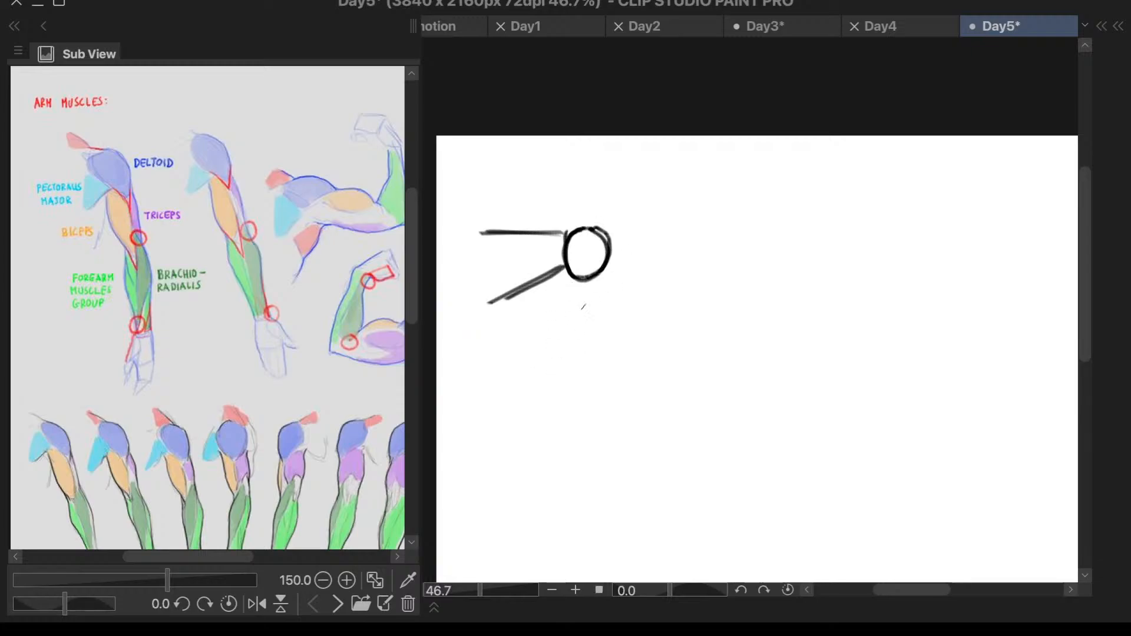
- Draw the inner edge of the upper arm as a slanted line running down from where the chest line meets the circle
left_click_drag(573, 280, 599, 403)
key("ctrl+z")
scroll(572, 277, "down", 2)
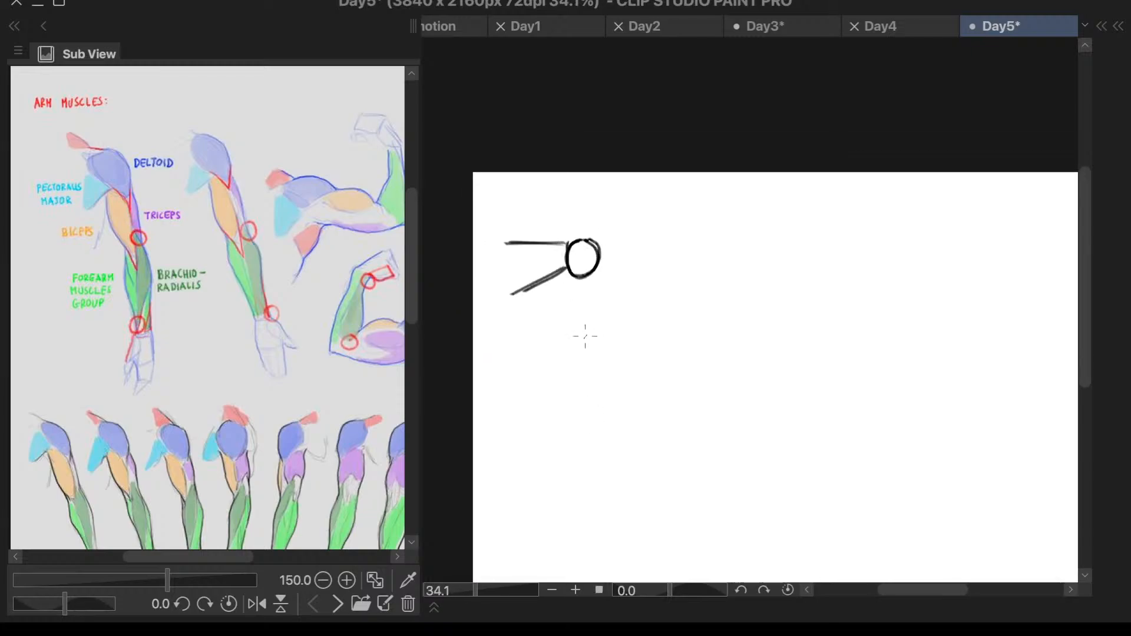
scroll(580, 266, "up", 2)
left_click_drag(571, 277, 591, 345)
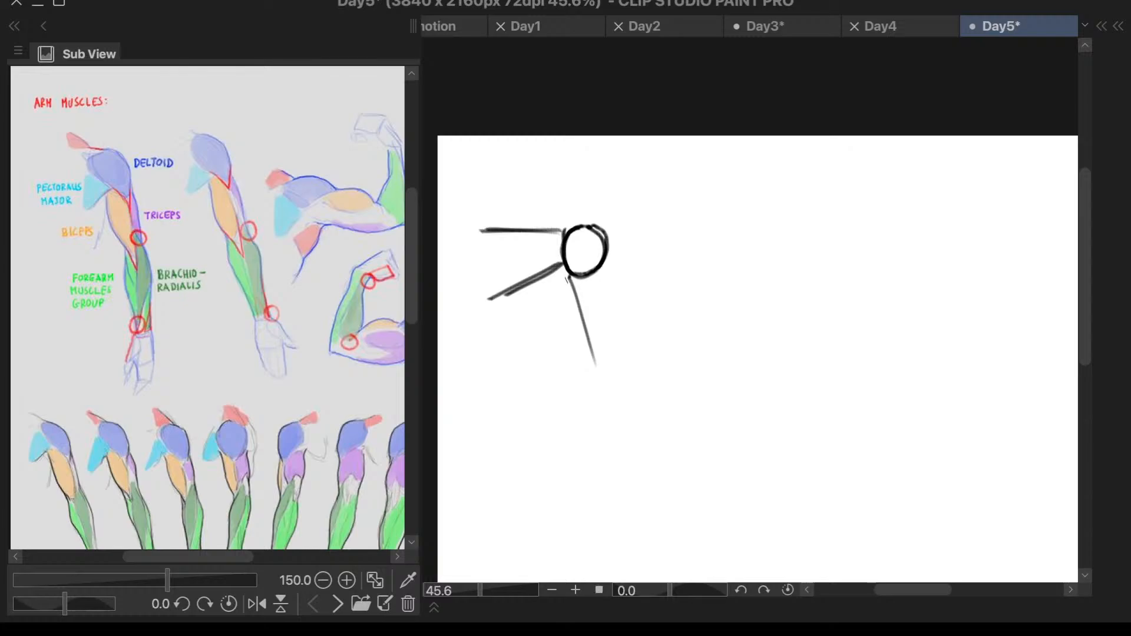
key("ctrl+z")
left_click_drag(557, 268, 594, 364)
left_click_drag(558, 272, 594, 377)
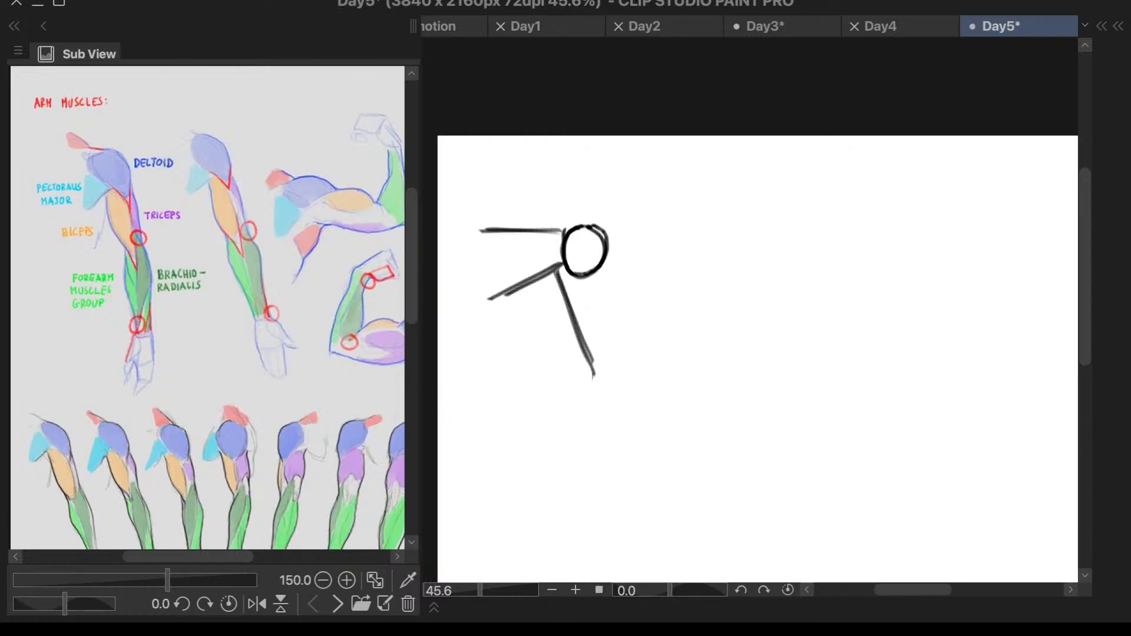
- Draw the outer edge of the upper arm straight down from the outer side of the shoulder circle
left_click_drag(614, 246, 617, 382)
key("ctrl+z")
mouse_move(607, 242)
left_mouse_down()
mouse_move(619, 384)
mouse_move(574, 416)
left_mouse_up()
- Draw the two forearm lines flaring outward and downward from both sides of the elbow
left_click_drag(588, 356, 571, 434)
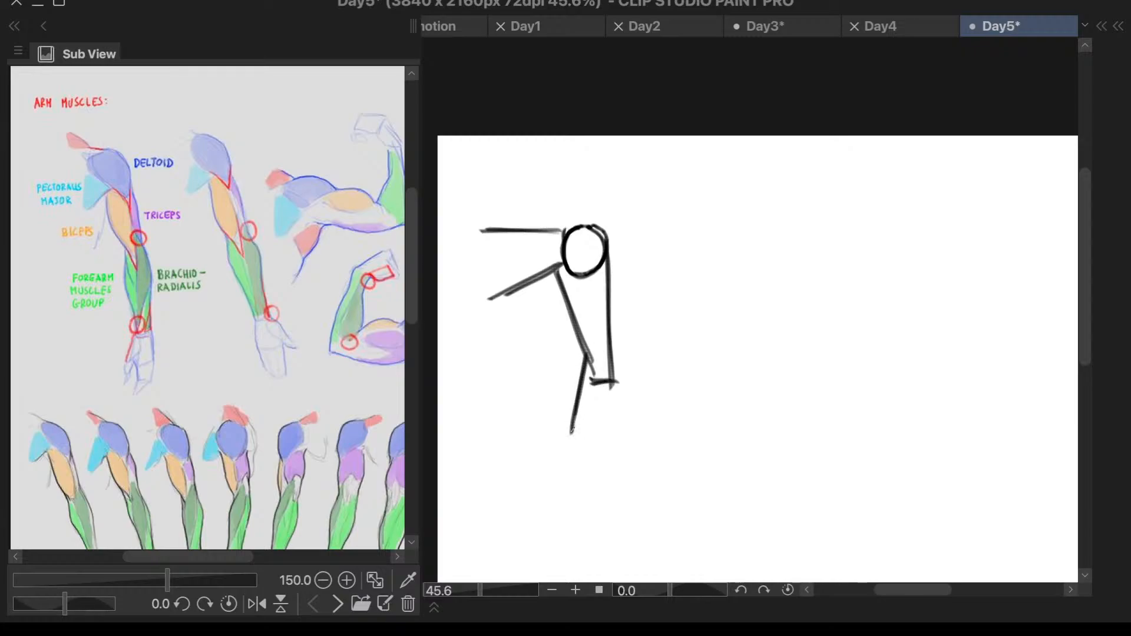
left_click_drag(614, 355, 636, 442)
key("ctrl+z")
key("ctrl+z")
left_click_drag(613, 358, 630, 422)
key("ctrl+t")
left_click(521, 470)
key("ctrl+t")
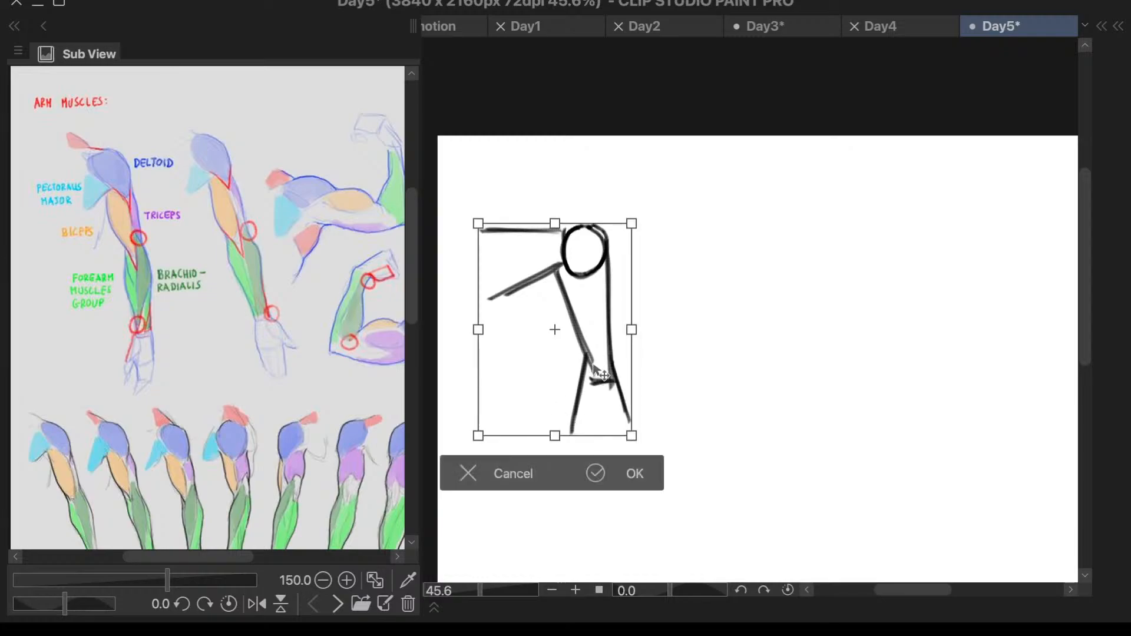
left_click(521, 474)
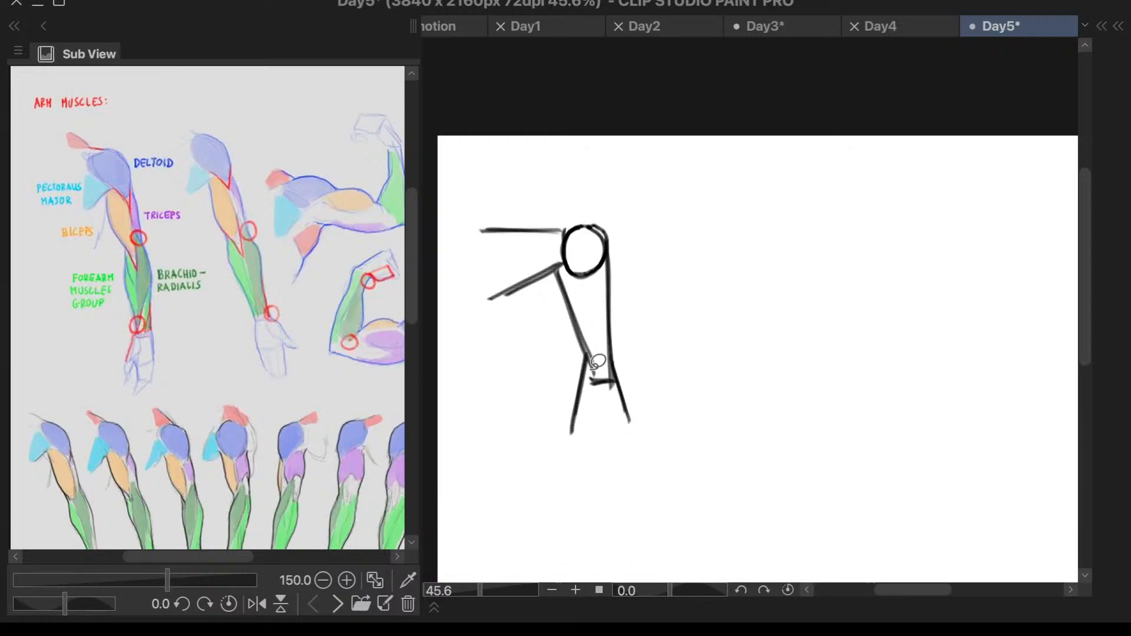
- Try to lasso the inner forearm line and shift it with Transform, clearing the selection at the end
mouse_move(599, 361)
left_mouse_down()
mouse_move(574, 366)
mouse_move(577, 436)
mouse_move(598, 363)
left_mouse_up()
key("ctrl+t")
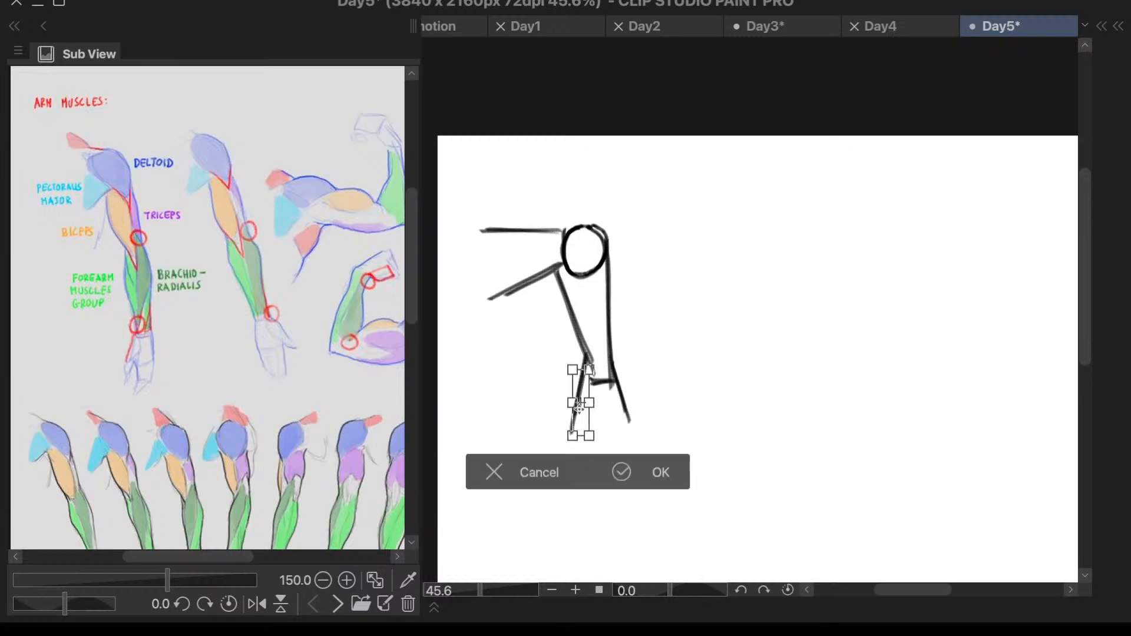
left_click_drag(582, 419, 593, 442)
left_click(546, 500)
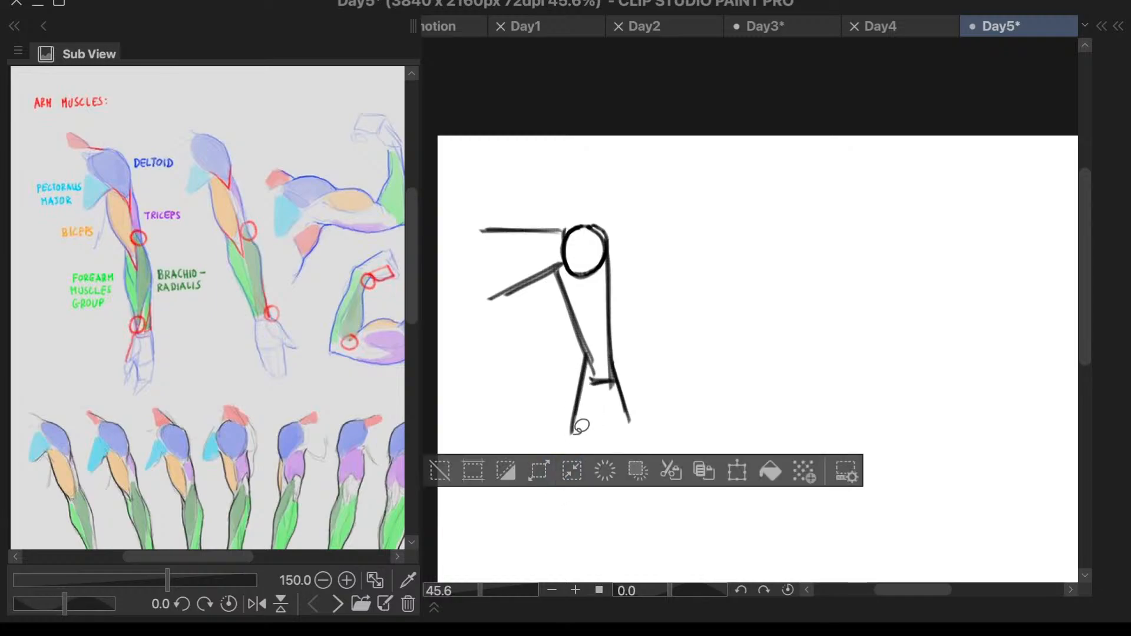
left_click(472, 469)
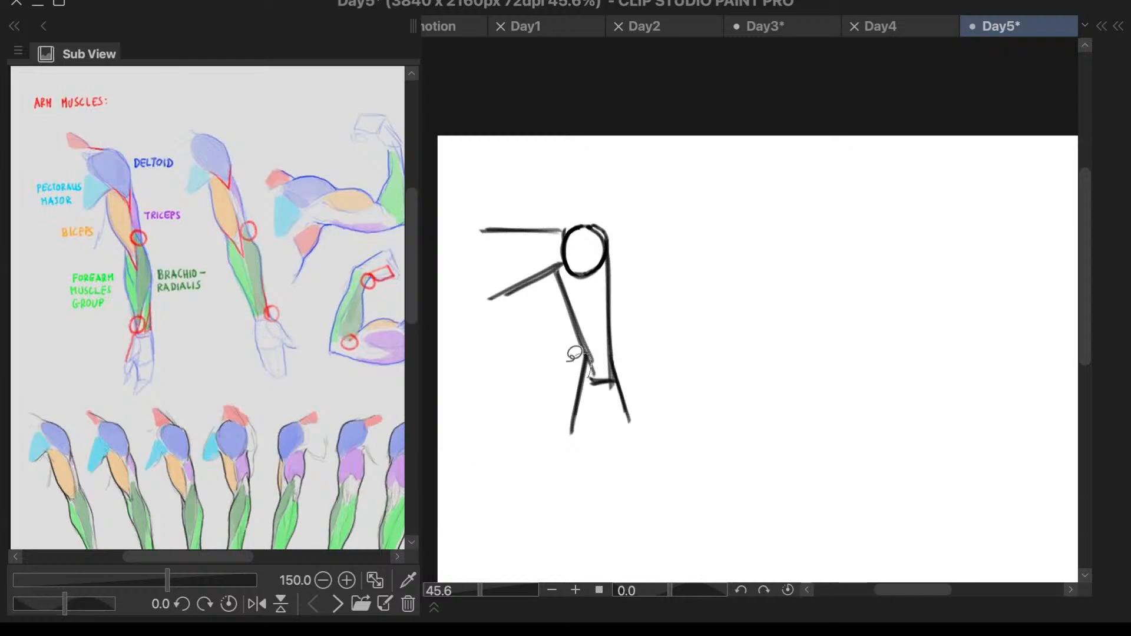
mouse_move(575, 354)
left_mouse_down()
mouse_move(608, 366)
mouse_move(598, 356)
left_mouse_up()
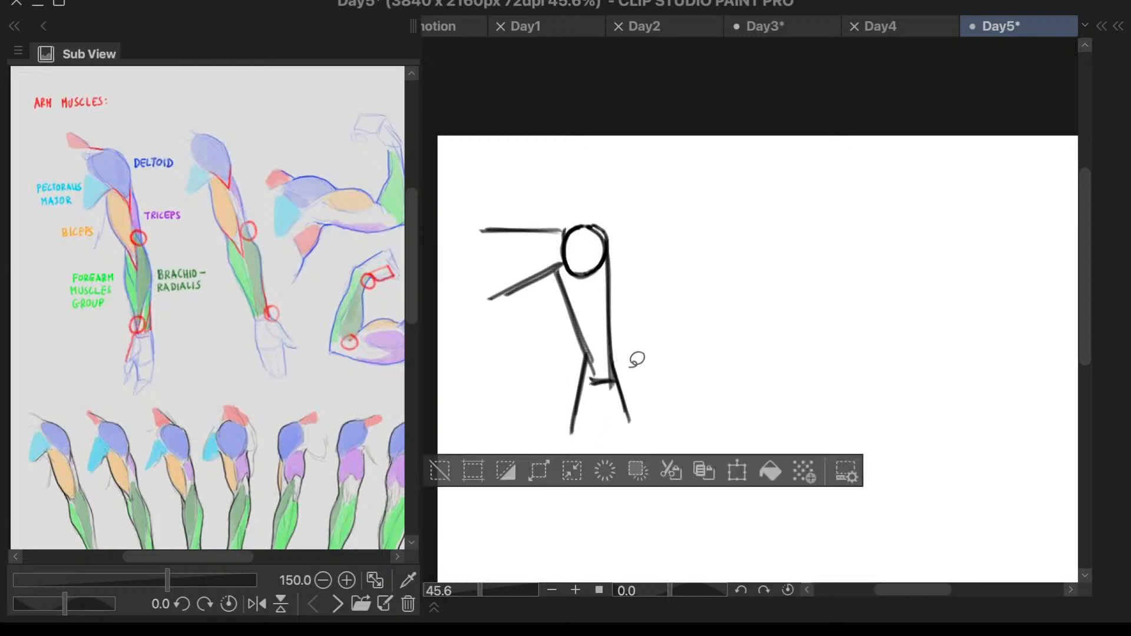
left_click(439, 471)
- Retry a lasso selection around the inner forearm line and its transformation in close-up, and discard the selection
scroll(606, 373, "up", 3)
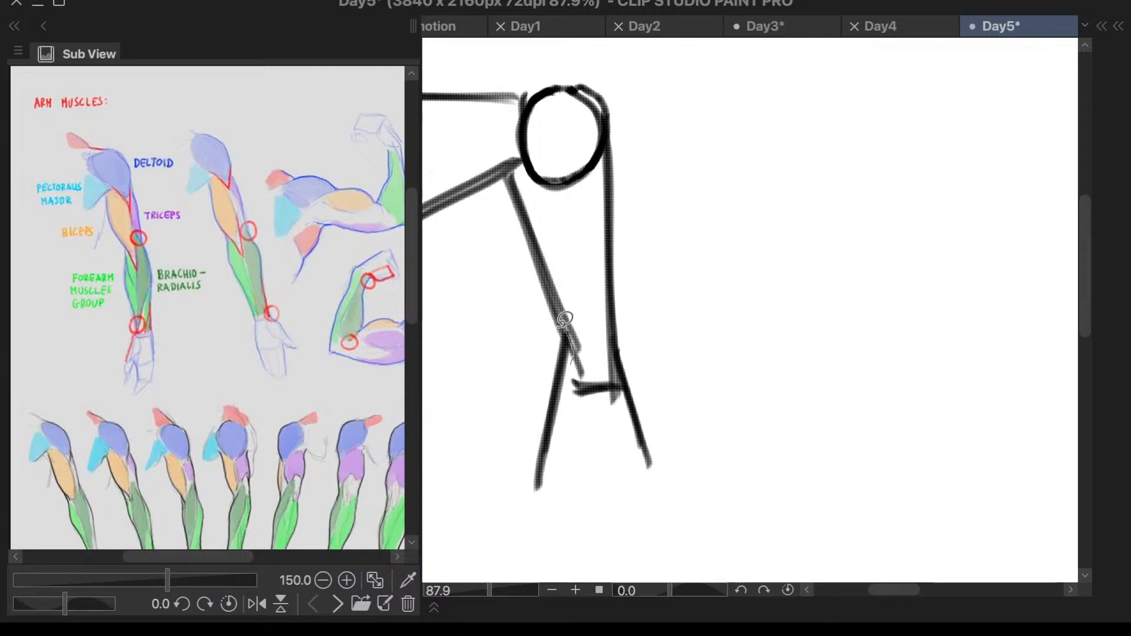
left_click_drag(564, 319, 579, 354)
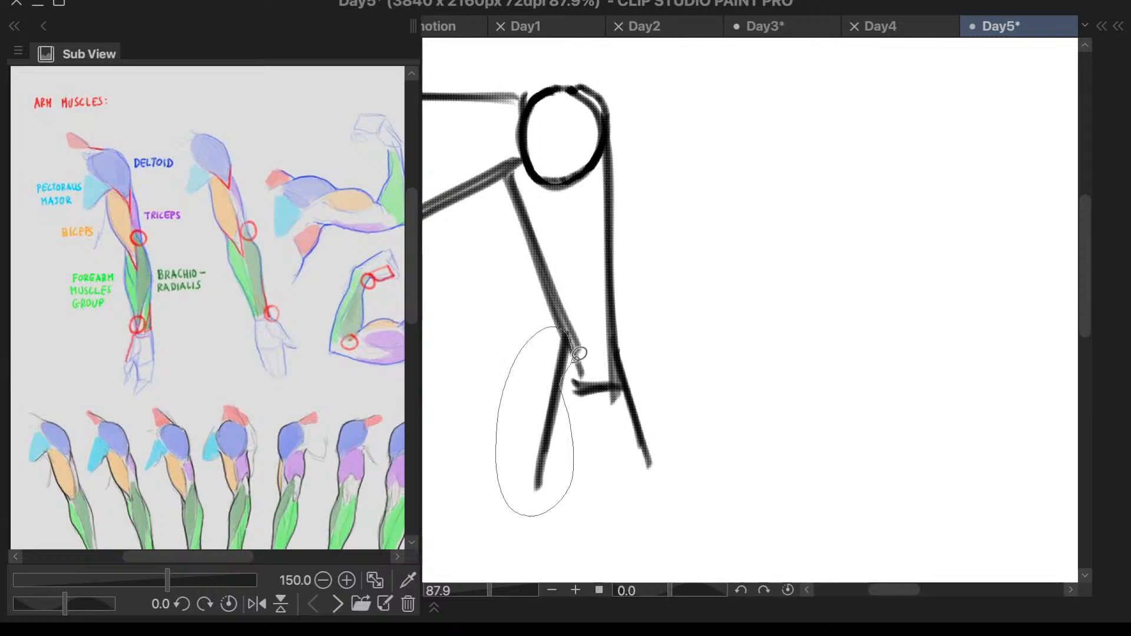
key("ctrl+z")
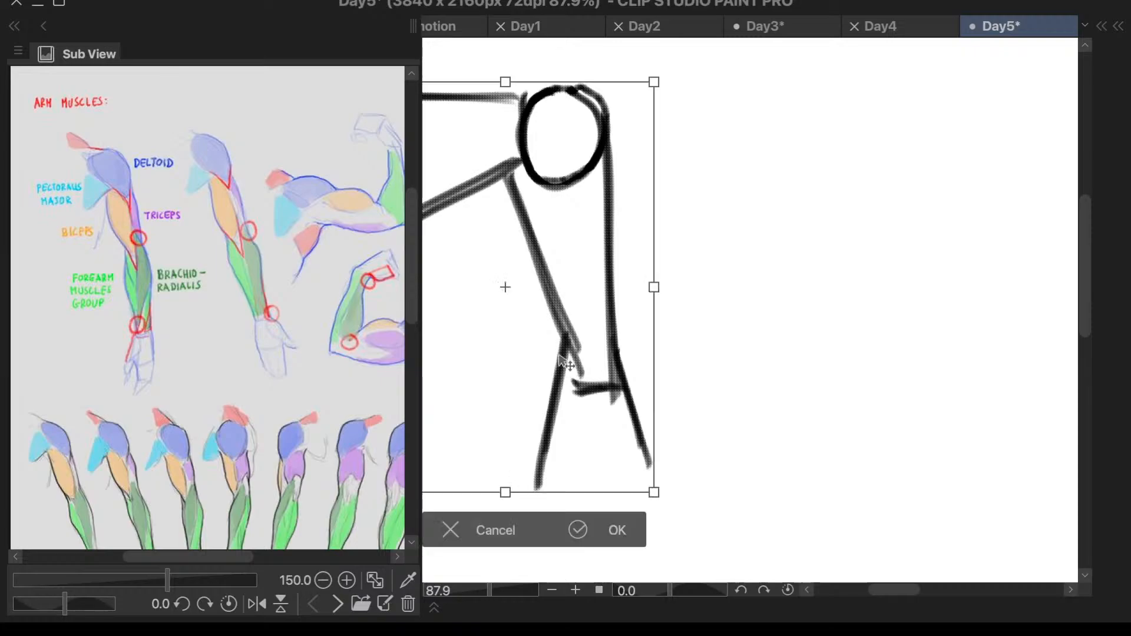
key("ctrl+t")
left_click(476, 533)
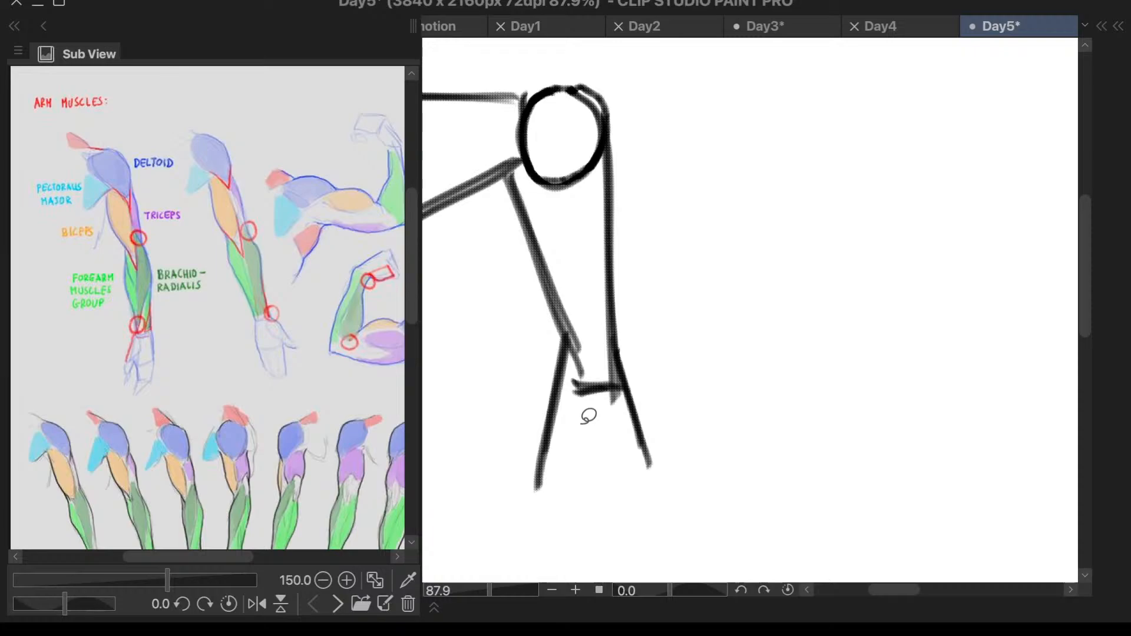
key("b")
key("m")
mouse_move(569, 337)
left_mouse_down()
mouse_move(558, 469)
mouse_move(590, 352)
left_mouse_up()
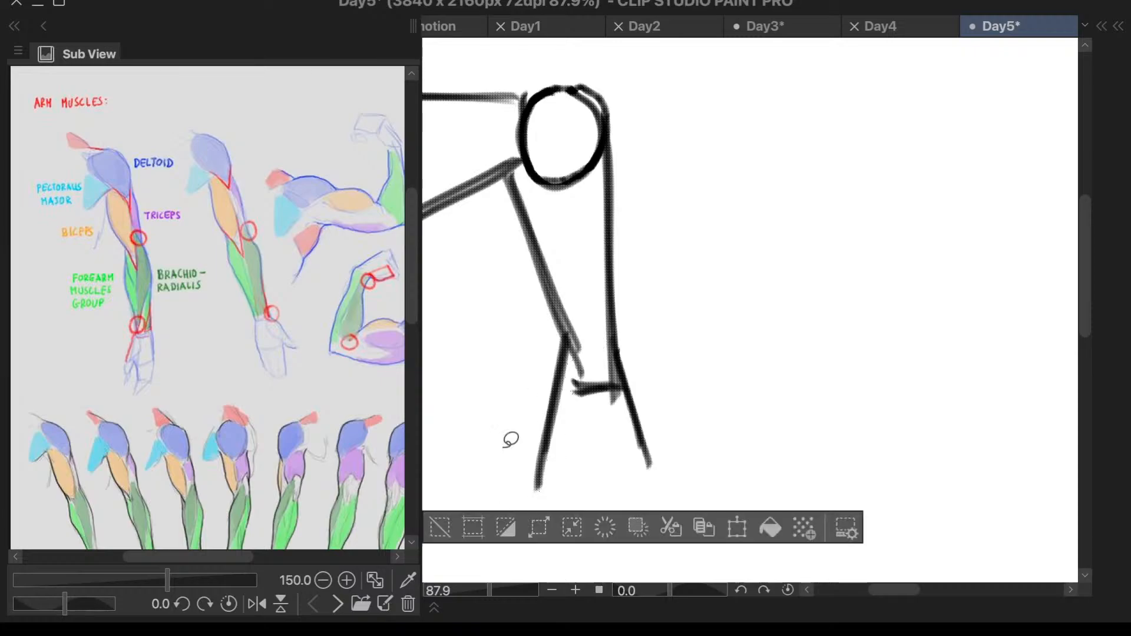
left_click(441, 526)
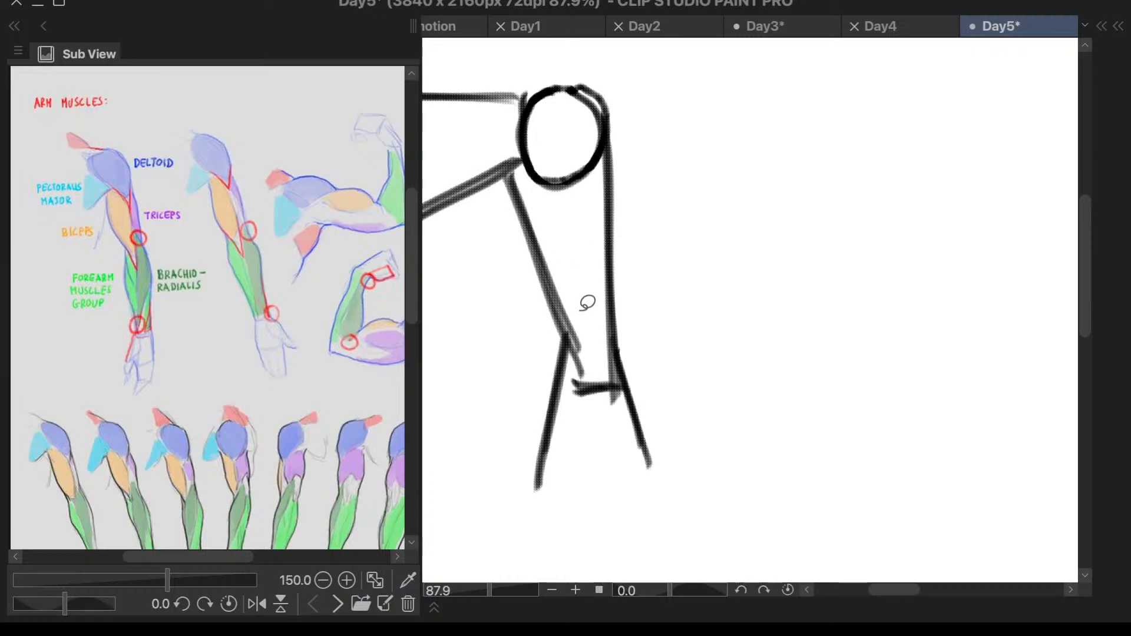
- Try to move the lassoed arm drawing sideways with Transform and cancel it
scroll(811, 329, "down", 3)
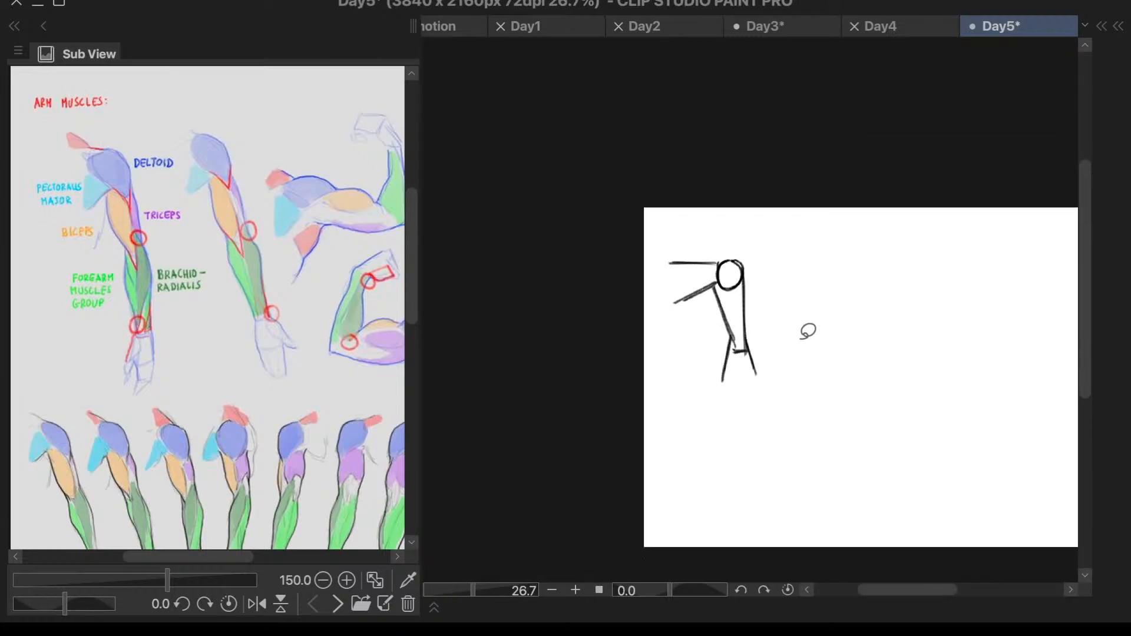
scroll(961, 384, "up", 1)
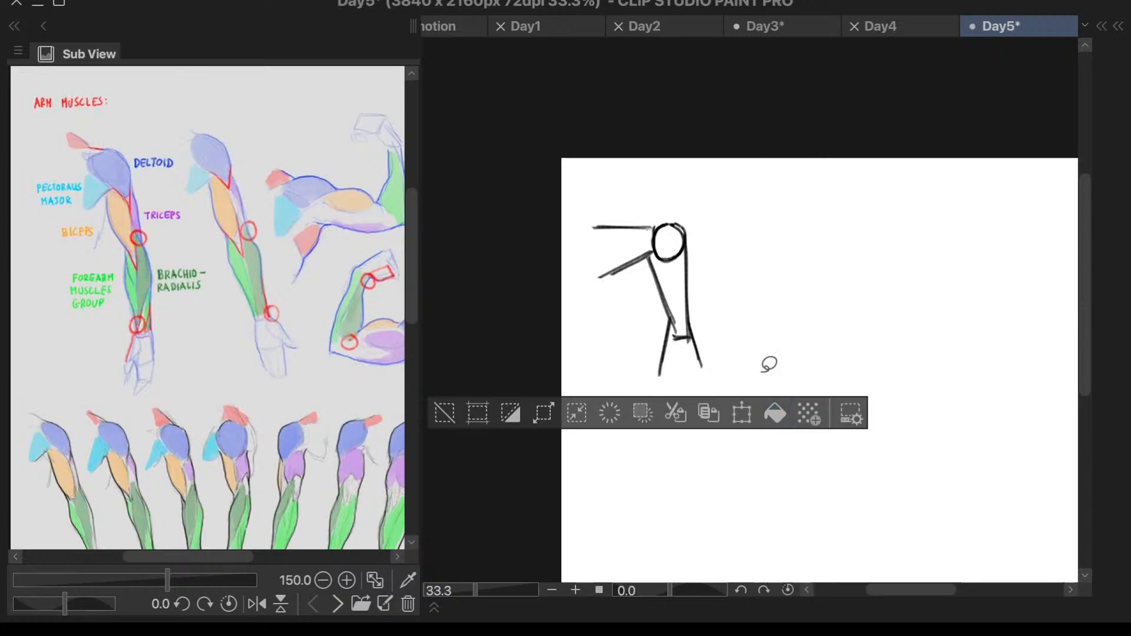
left_click(737, 417)
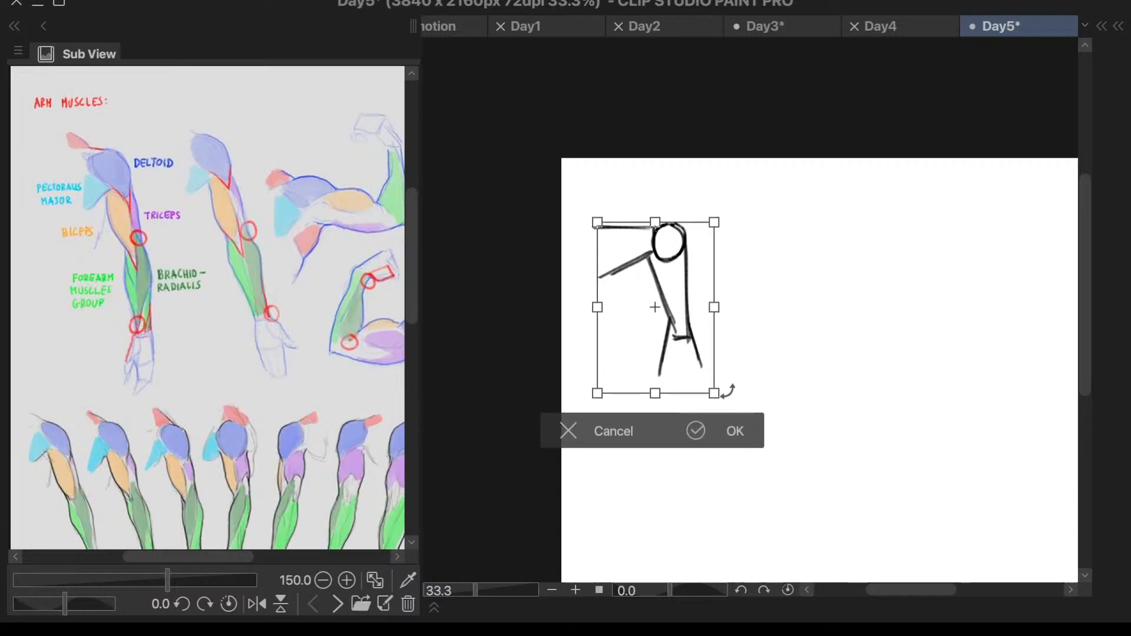
left_click_drag(644, 386, 693, 376)
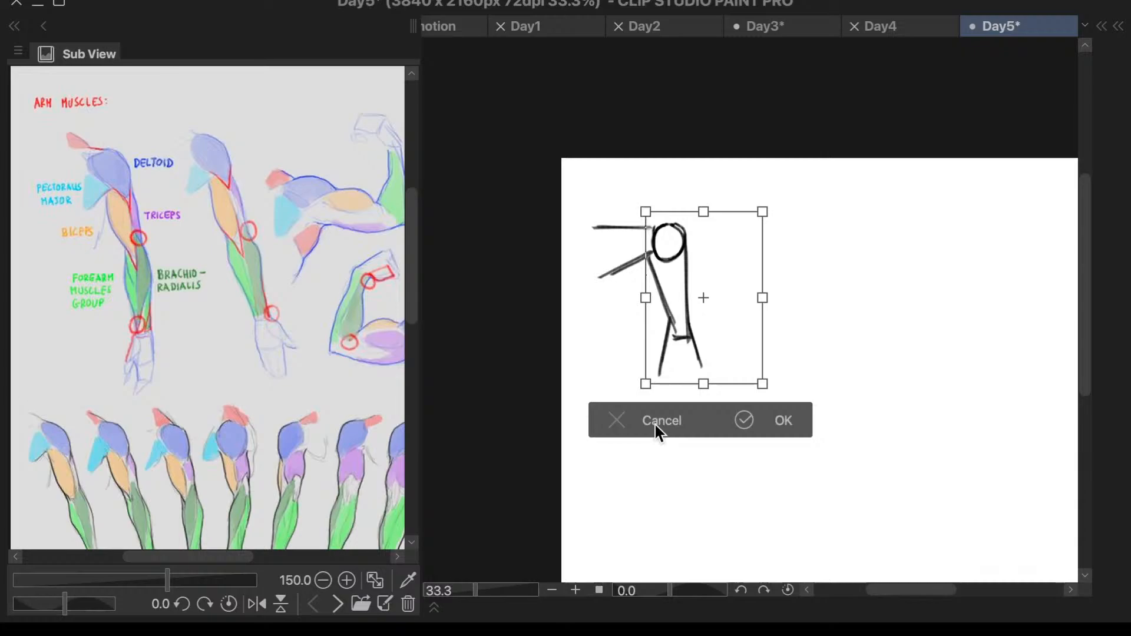
left_click(655, 420)
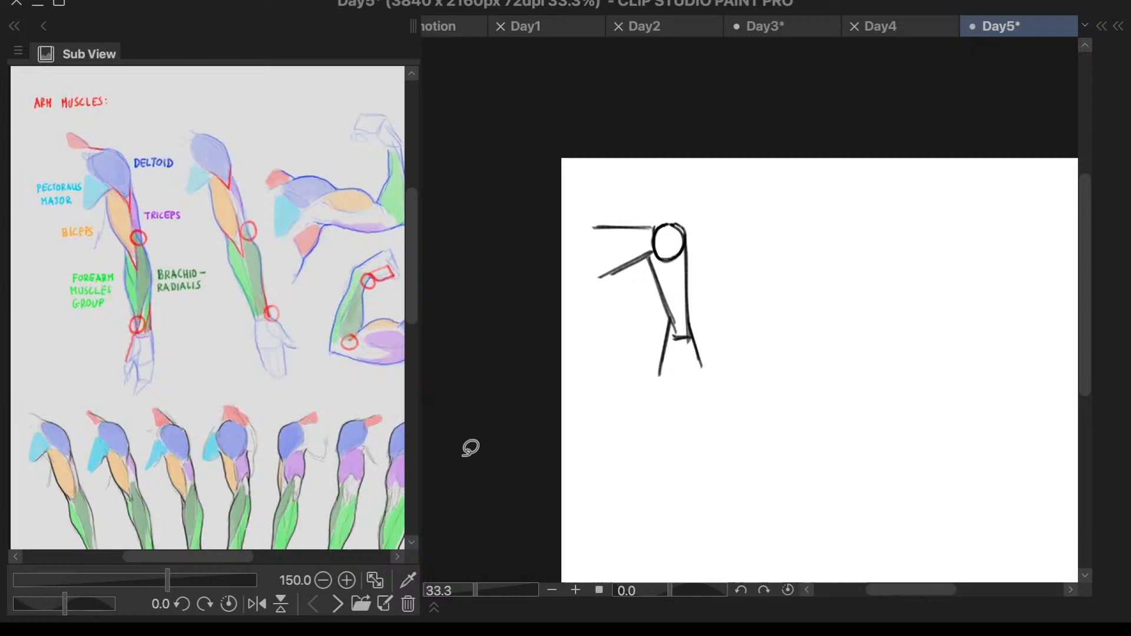
- Check which layer holds the arm drawing by toggling the visibility of Layer 1 off and on
key("F7")
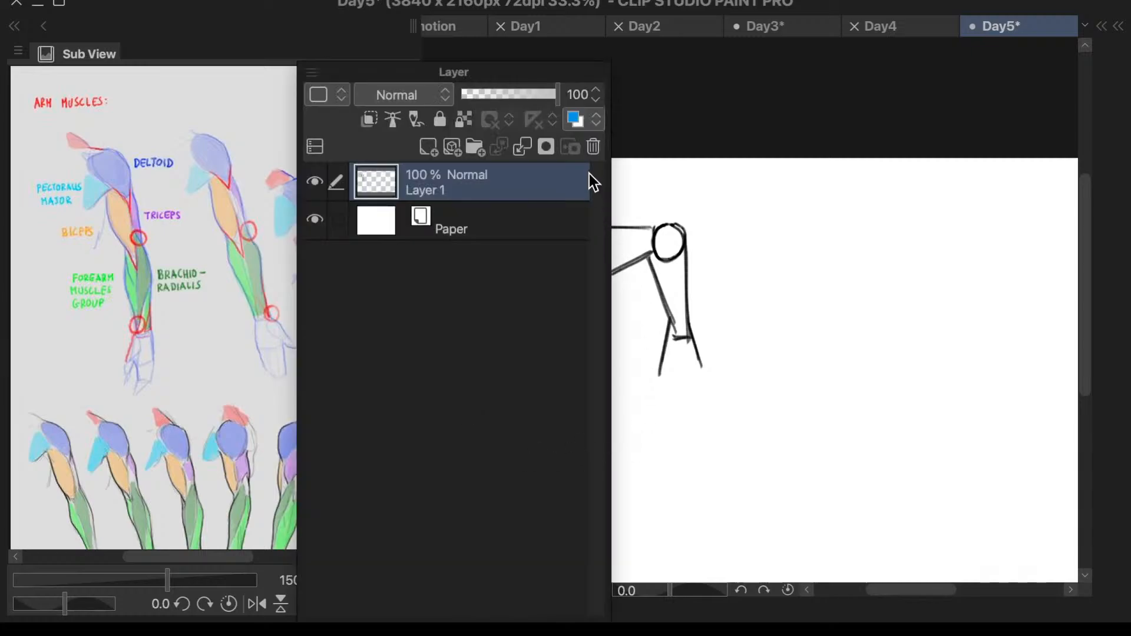
left_click_drag(554, 74, 912, 55)
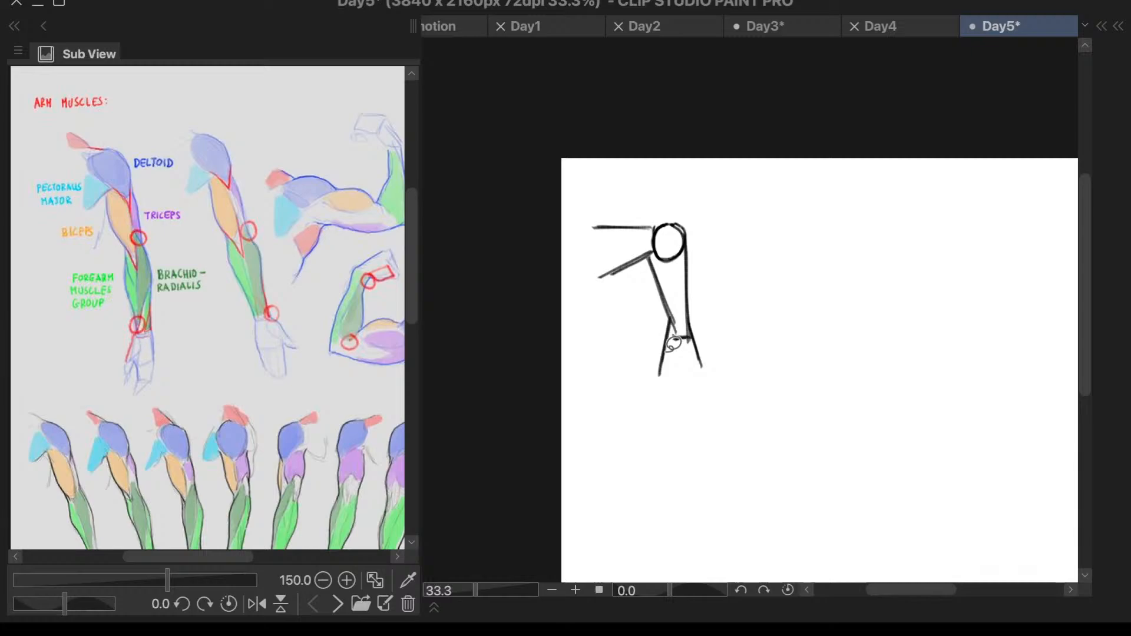
key("7")
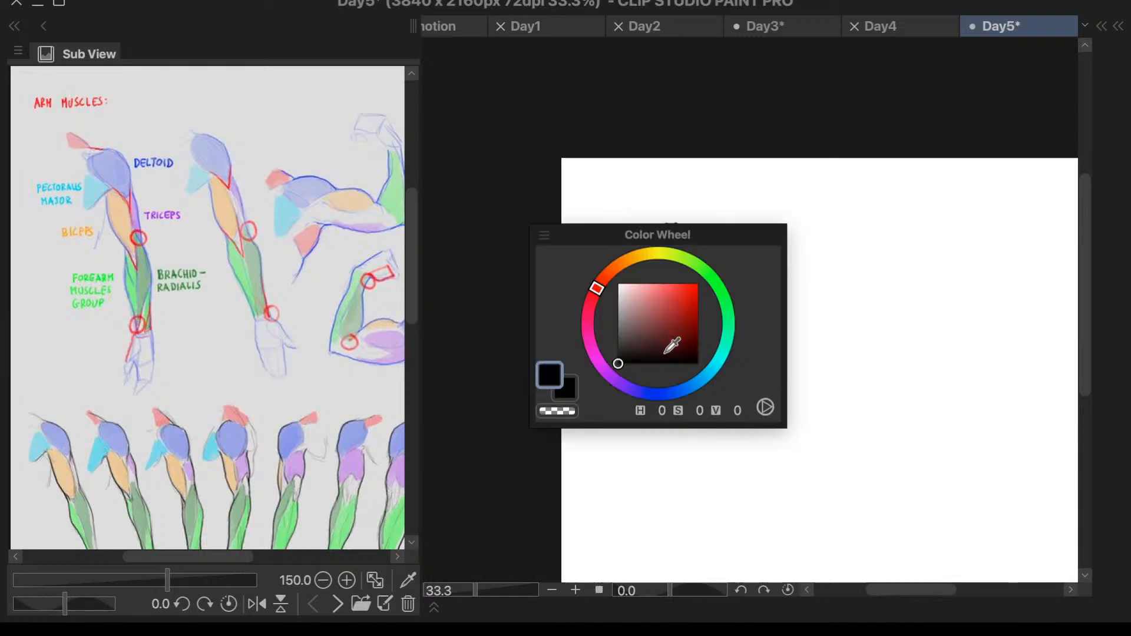
key("7")
key("8")
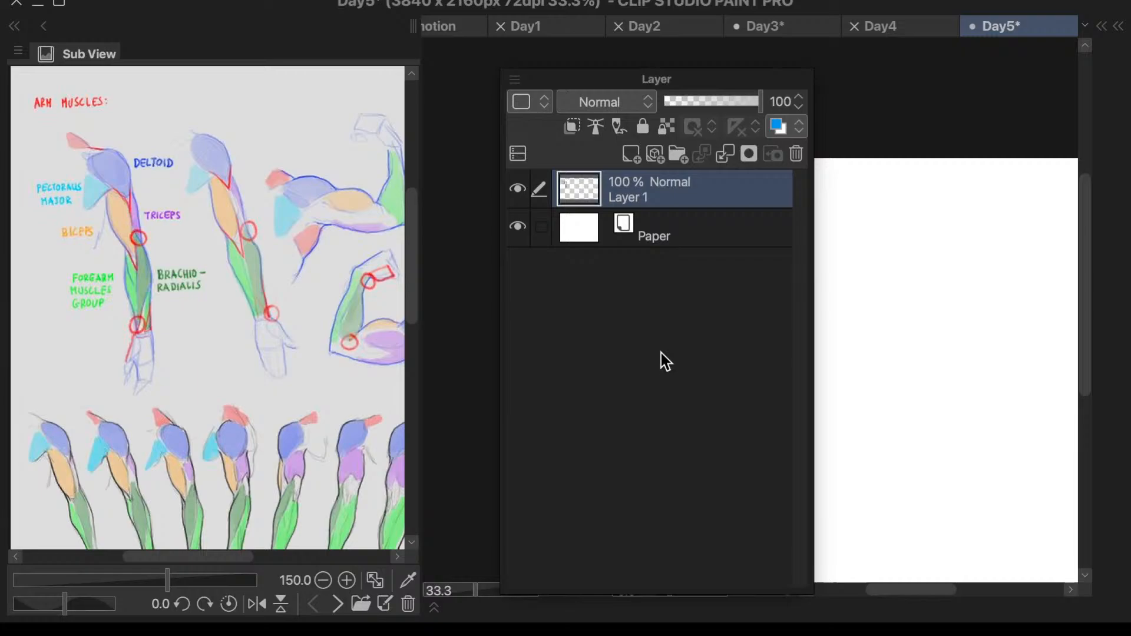
mouse_move(617, 78)
left_mouse_down()
mouse_move(952, 144)
mouse_move(934, 121)
left_mouse_up()
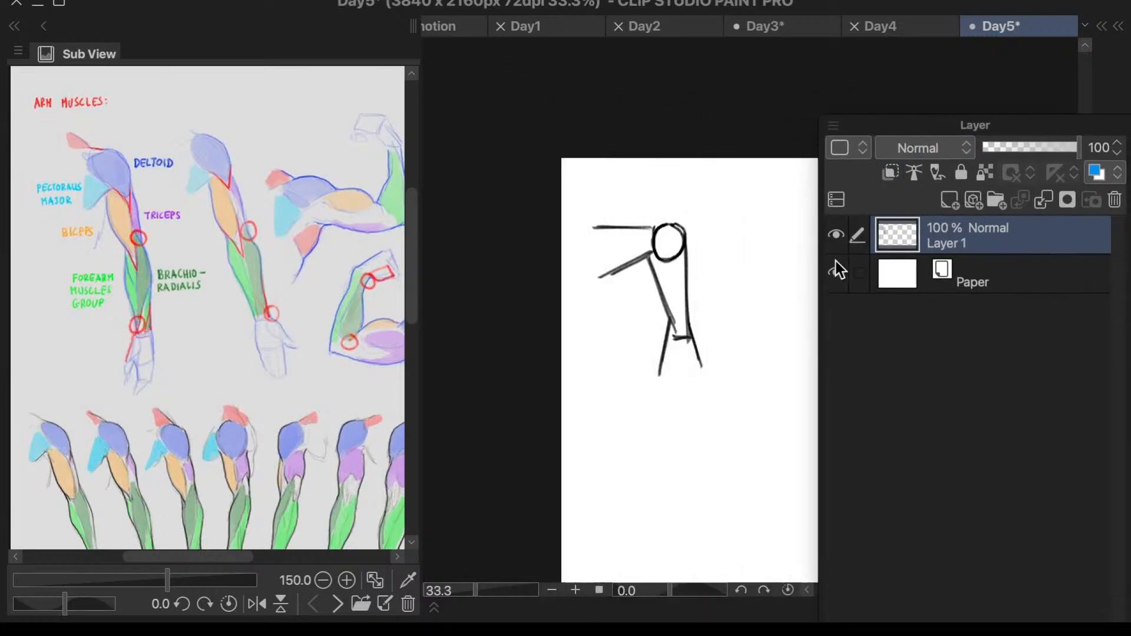
left_click(836, 238)
left_click(837, 242)
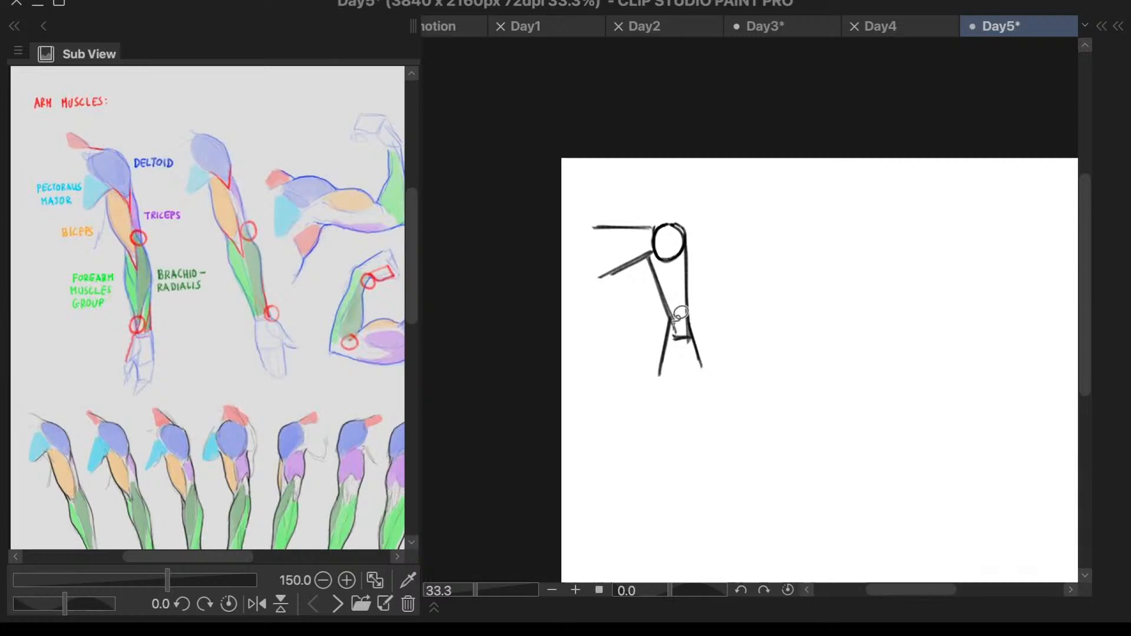
- Try again to lasso the lower arm lines and transform them, cancelling the transformation and deselecting
left_click_drag(677, 316, 678, 314)
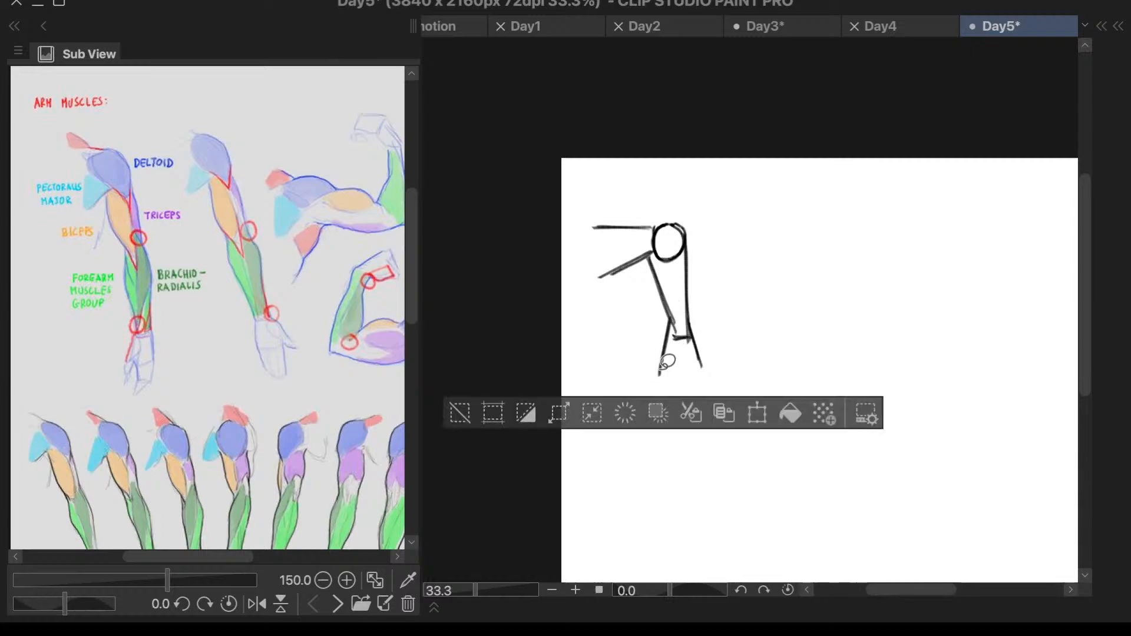
left_click(462, 414)
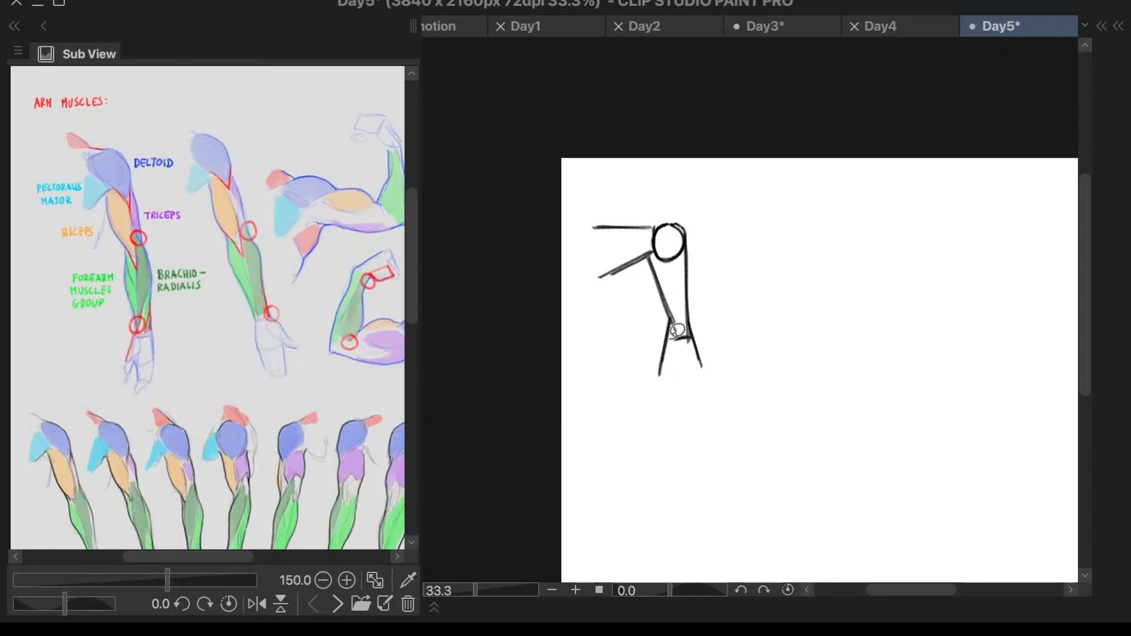
mouse_move(671, 337)
left_mouse_down()
mouse_move(631, 376)
mouse_move(678, 360)
mouse_move(681, 313)
left_mouse_up()
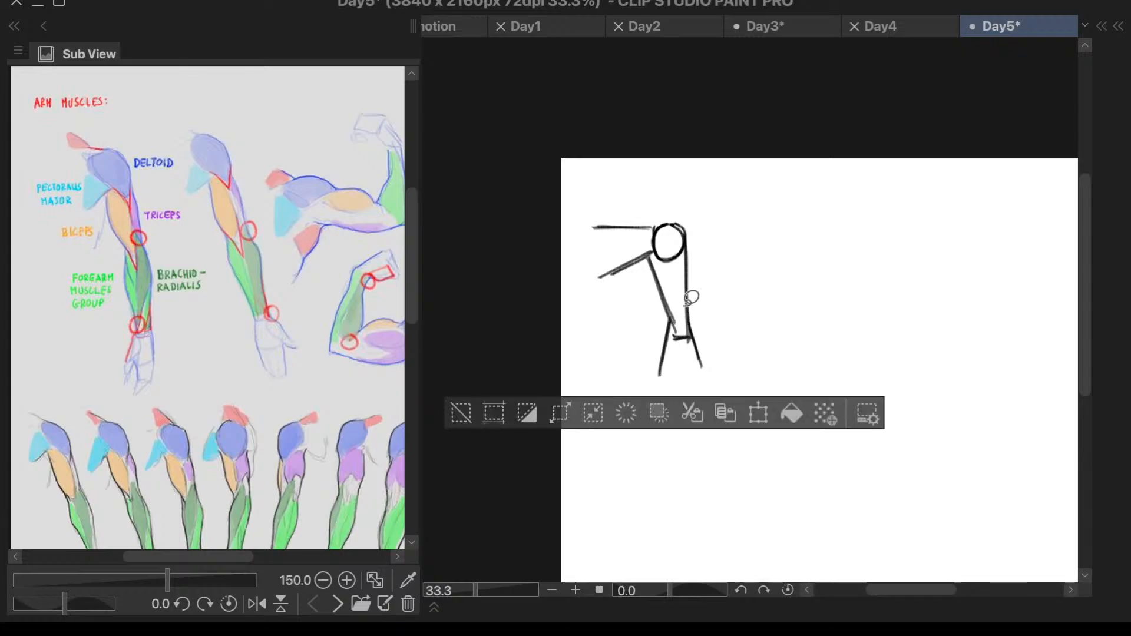
key("ctrl+t")
left_click_drag(674, 376, 687, 407)
left_click(628, 439)
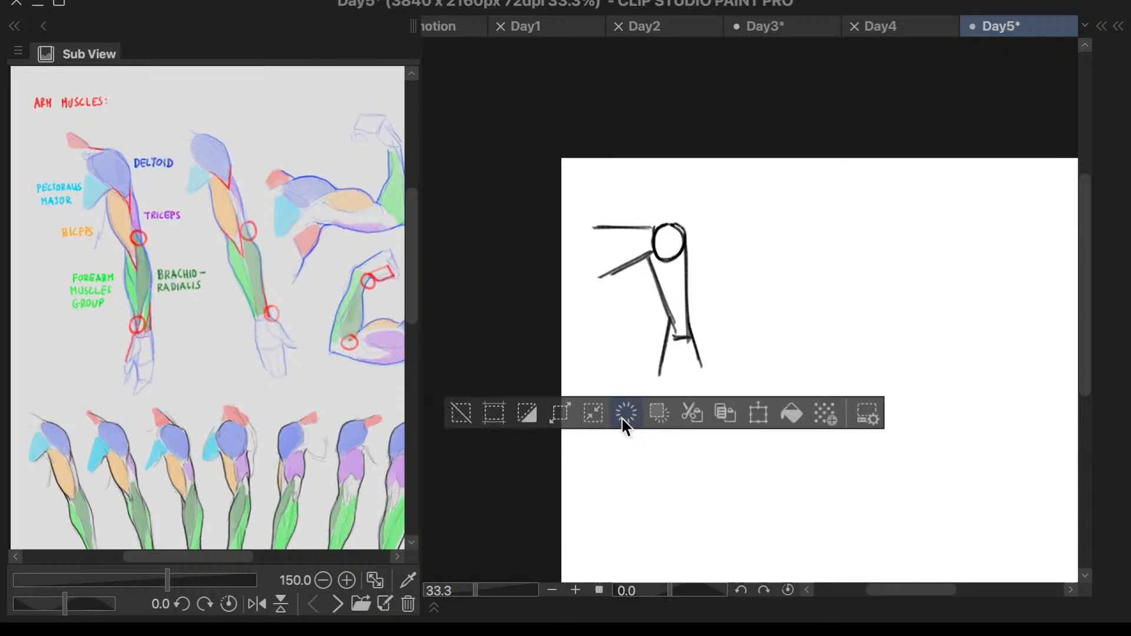
left_click(466, 414)
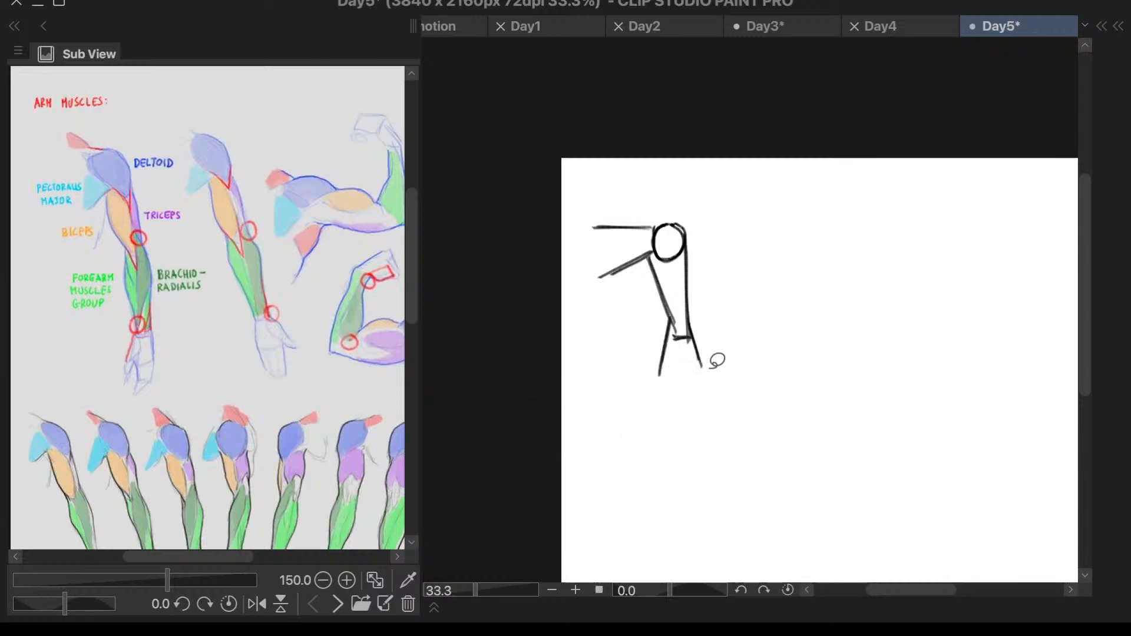
- Erase the inner forearm line below the elbow with the Eraser
scroll(723, 355, "up", 3)
key("e")
left_click_drag(638, 348, 631, 371)
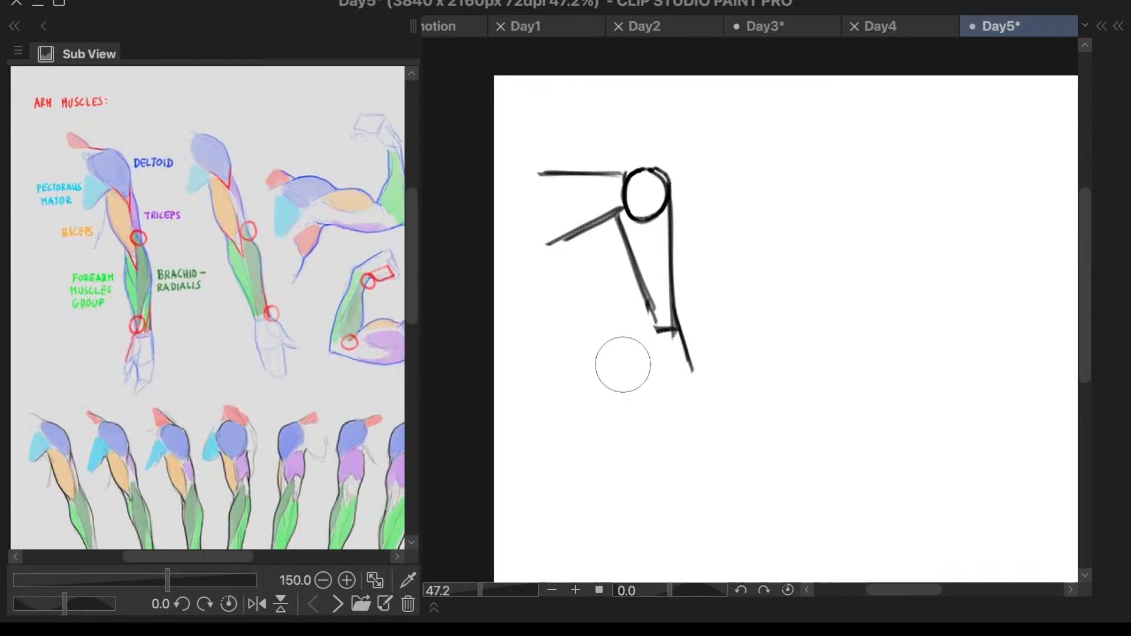
- Reduce the eraser size to 100, clean up the elbow, and redraw the lower inner edge of the upper arm down to it
key("F6")
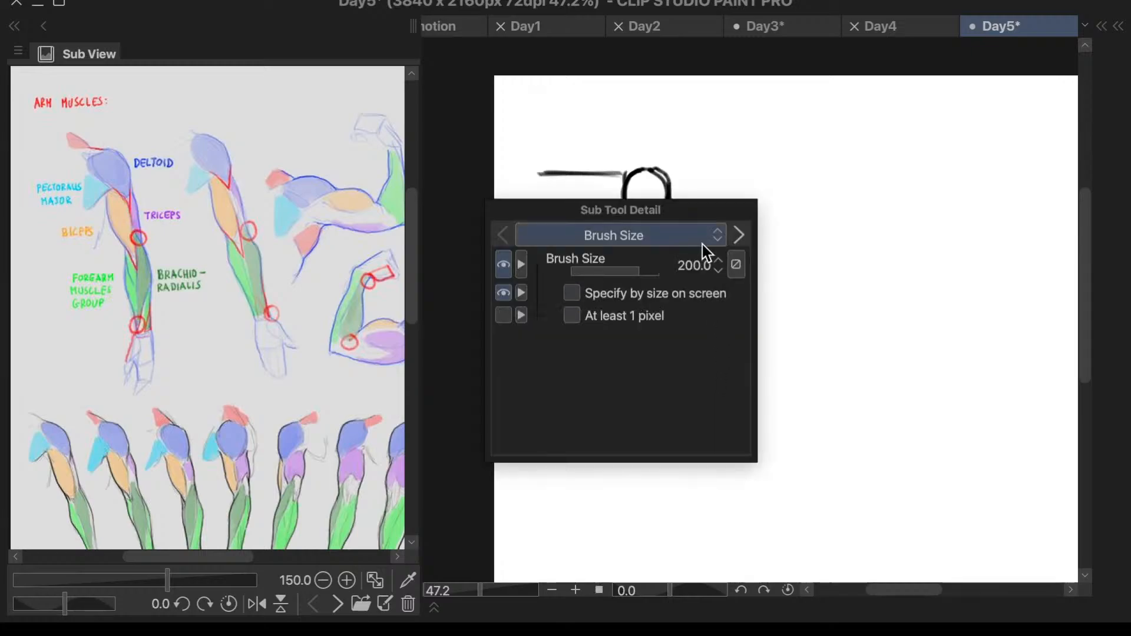
key("[")
key("[")
key("[")
key("[")
key("F6")
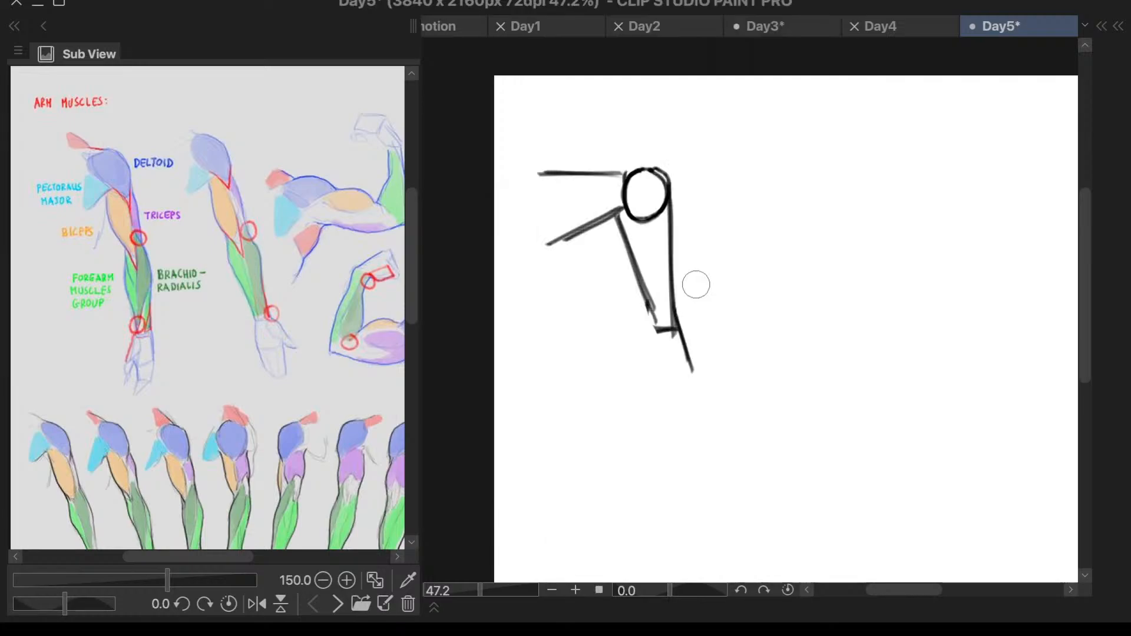
key("ctrl+z")
key("F6")
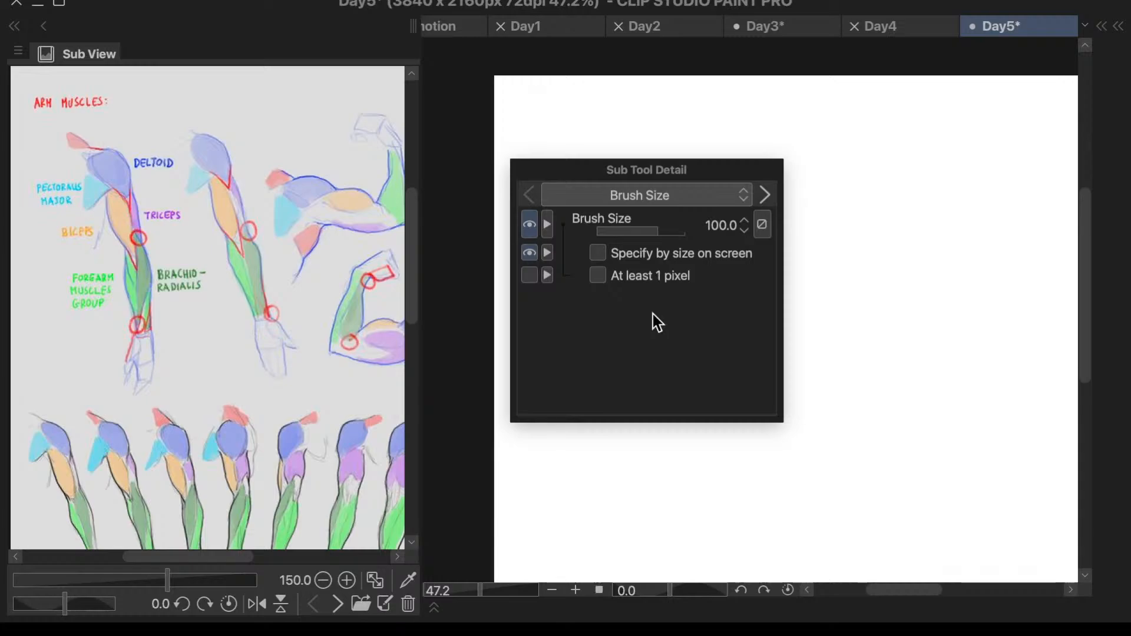
key("F6")
left_click_drag(635, 264, 655, 328)
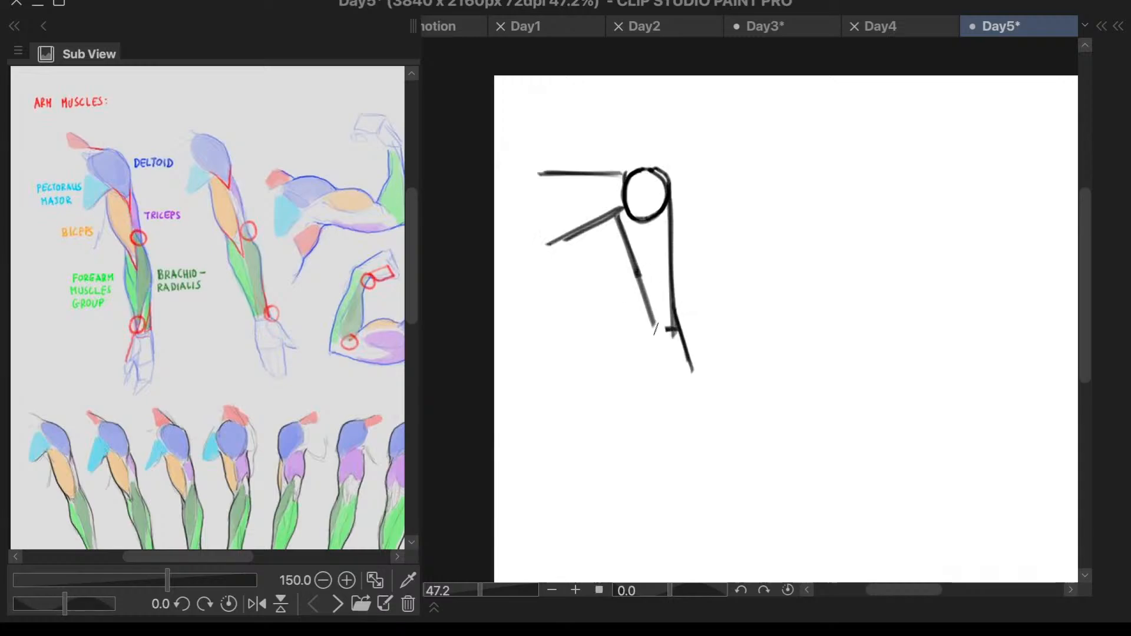
left_click_drag(636, 270, 656, 332)
- Draw the inner forearm line straight down from the elbow and extend the outer forearm line downward, tapering slightly inward
mouse_move(653, 335)
left_mouse_down()
mouse_move(678, 335)
mouse_move(648, 398)
left_mouse_up()
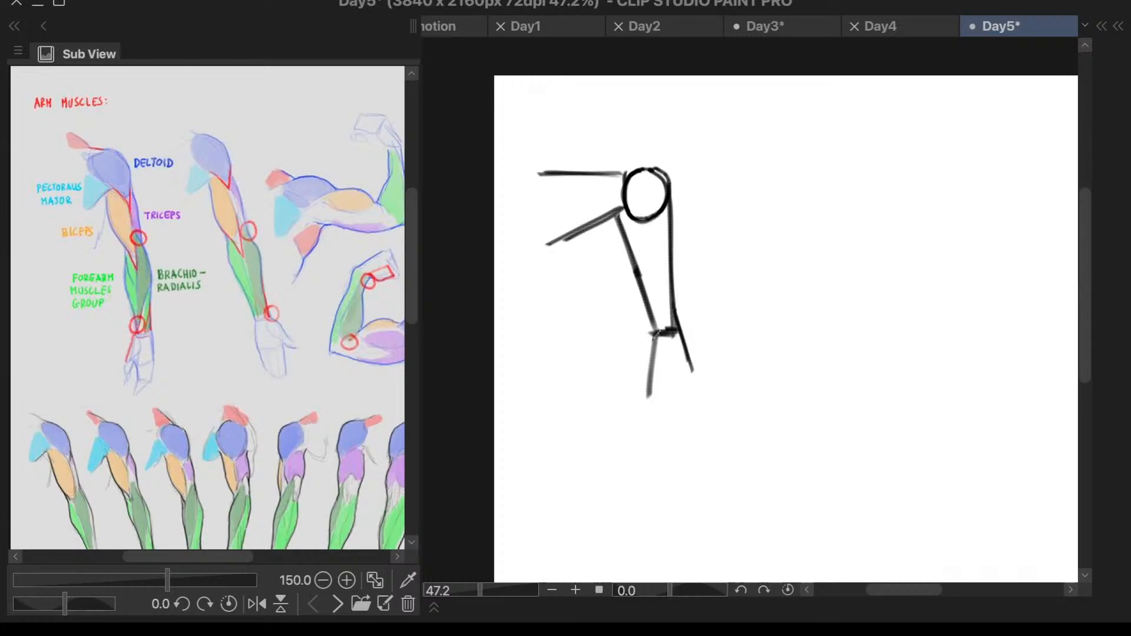
key("ctrl+z")
left_click_drag(653, 336, 654, 423)
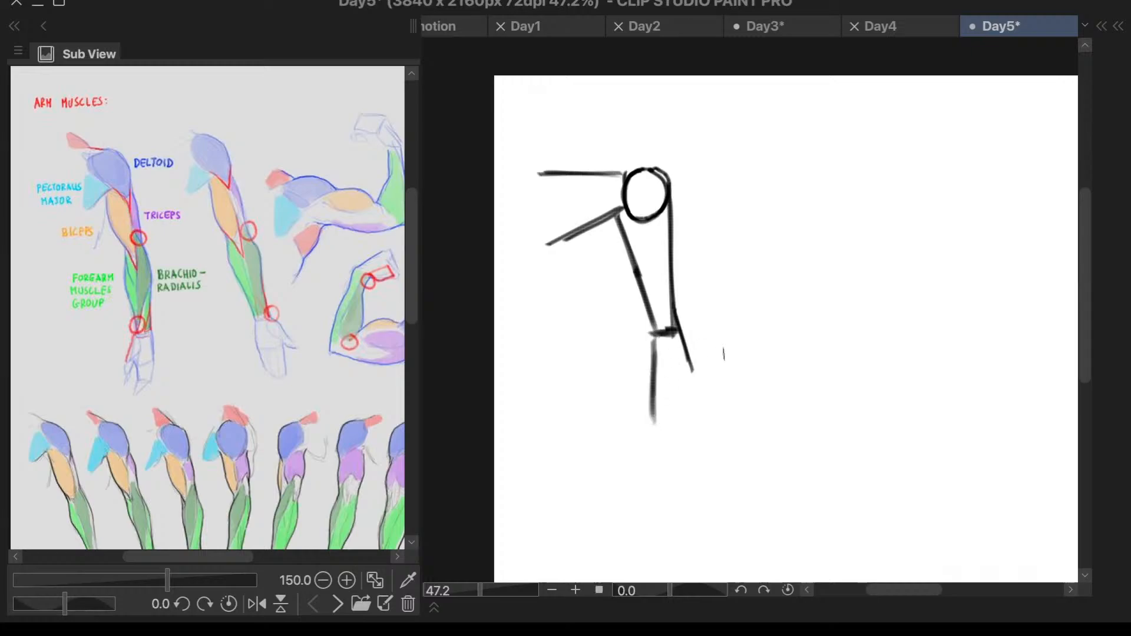
left_click_drag(699, 373, 686, 488)
key("ctrl+z")
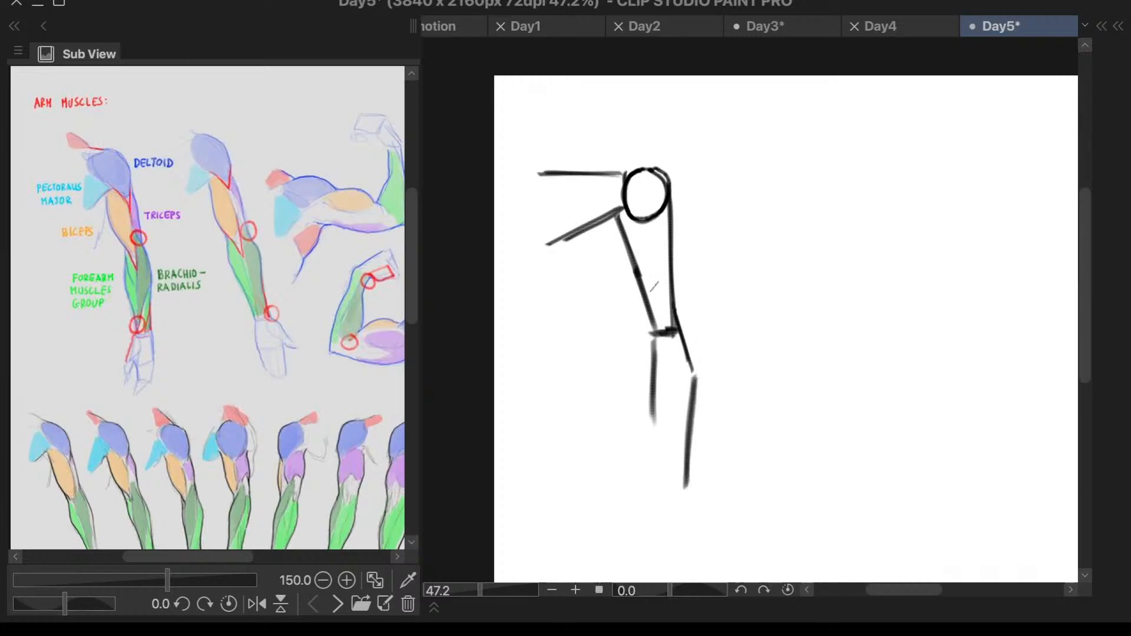
- Draw an angular biceps bulge outside the inner upper-arm line, going down from the armpit and slanting in to the elbow
mouse_move(619, 214)
left_mouse_down()
mouse_move(619, 264)
mouse_move(652, 324)
left_mouse_up()
left_click_drag(619, 261, 653, 327)
key("ctrl+z")
key("ctrl+z")
key("ctrl+z")
key("ctrl+y")
key("ctrl+y")
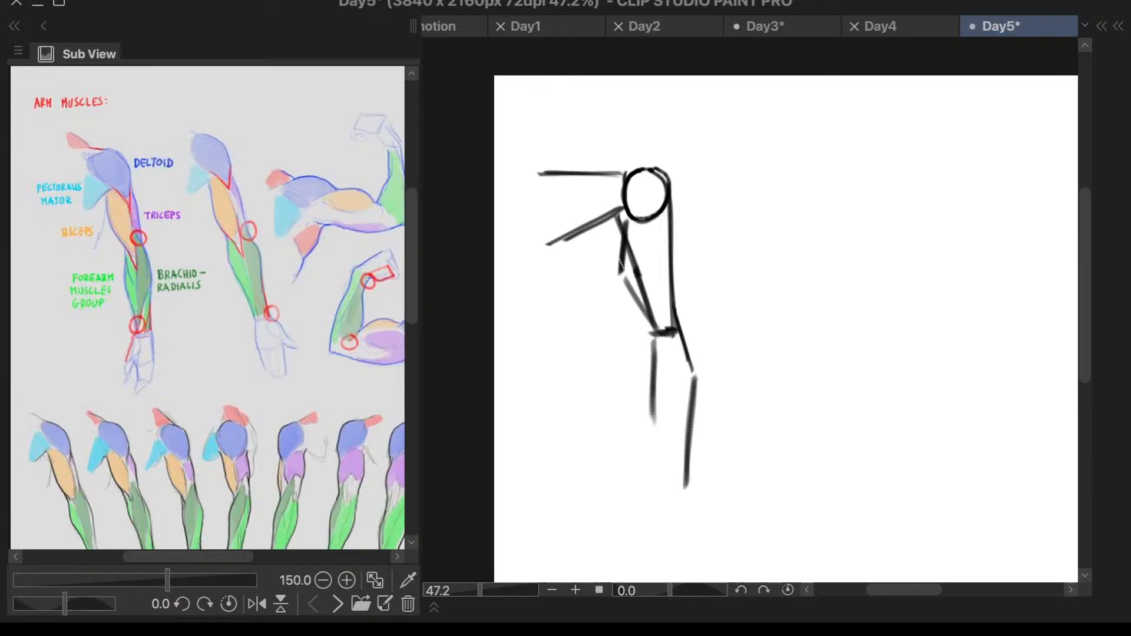
- Extend the slanted biceps edge past the elbow, and erase the inner upper-arm line and the overlapping bottom of the shoulder circle
left_click_drag(622, 260, 677, 368)
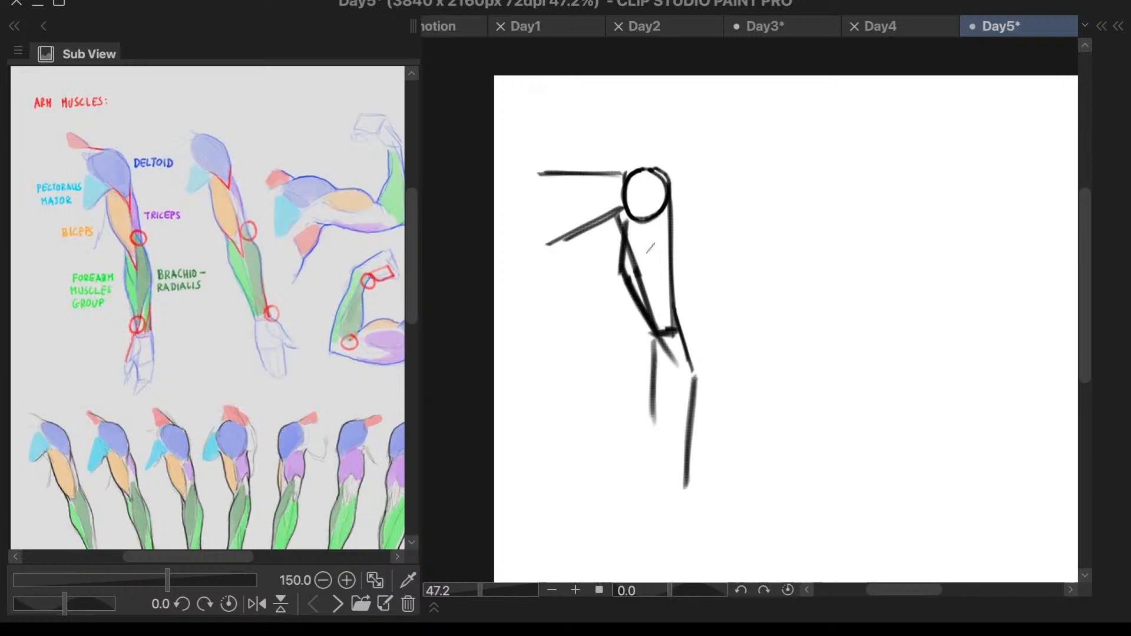
key("e")
mouse_move(651, 247)
left_mouse_down()
mouse_move(644, 266)
mouse_move(639, 251)
mouse_move(648, 312)
left_mouse_up()
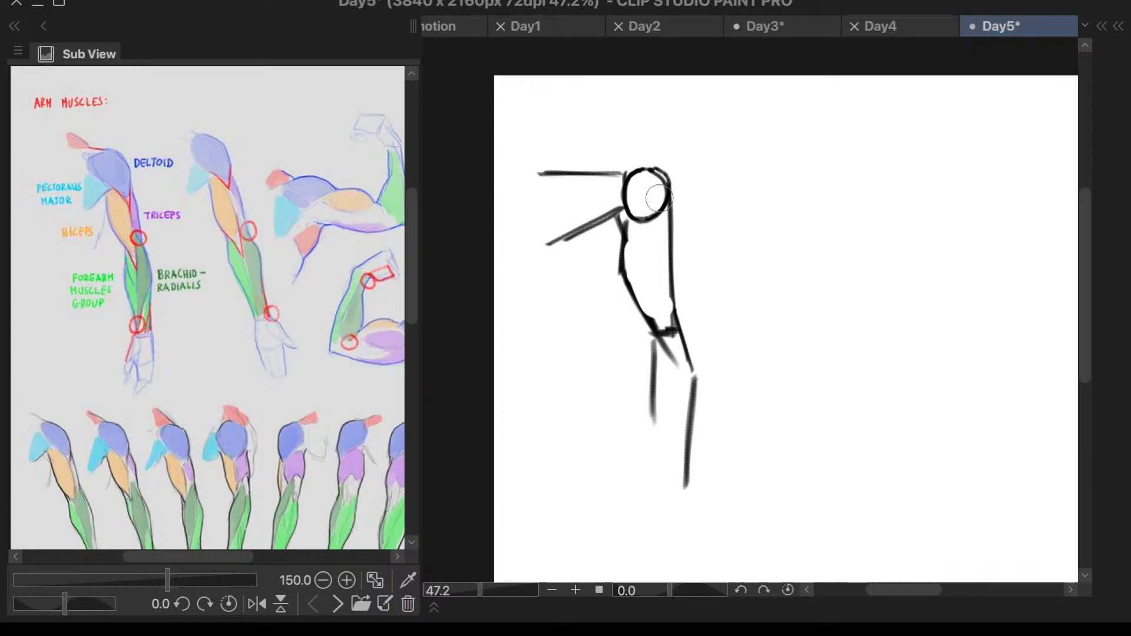
mouse_move(658, 198)
left_mouse_down()
mouse_move(636, 230)
mouse_move(662, 221)
left_mouse_up()
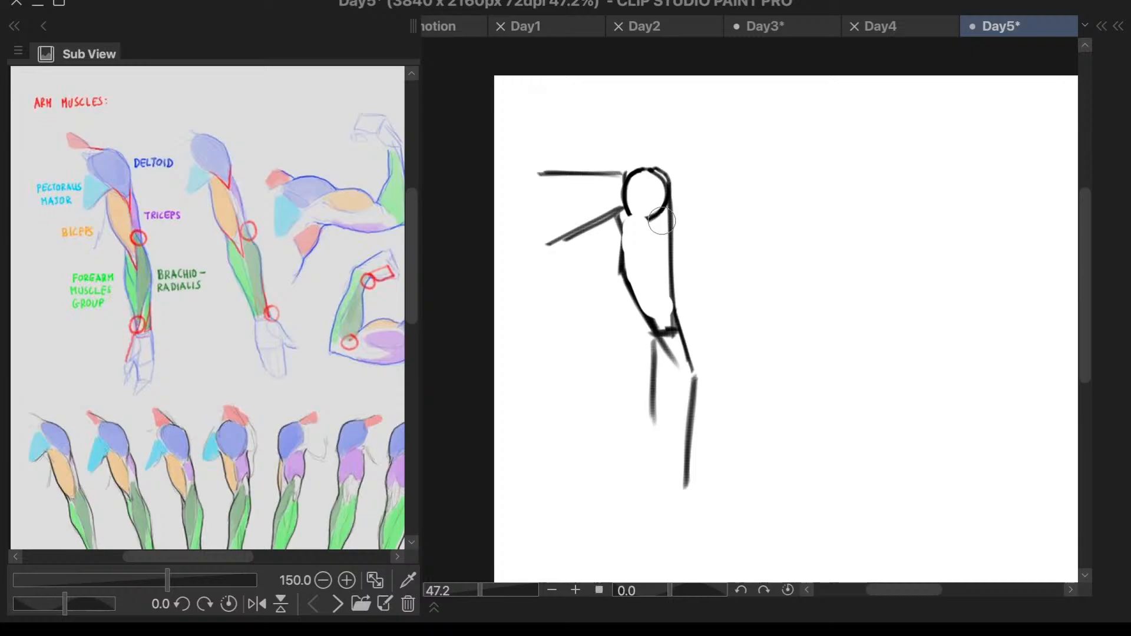
right_click(644, 232)
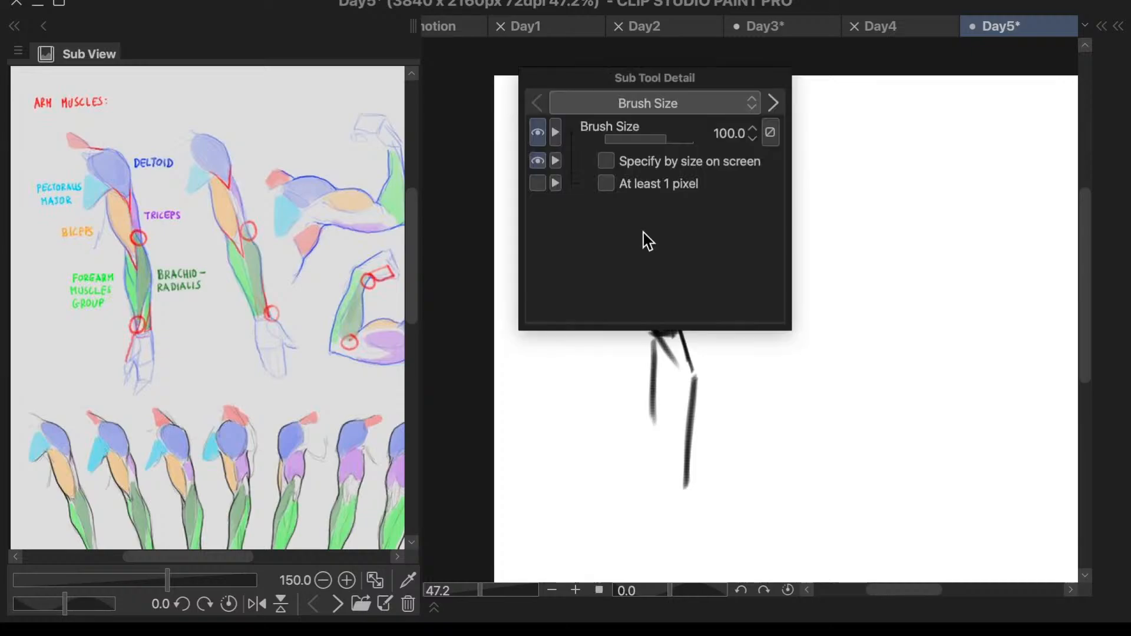
- Retrace the slanted biceps edge to the elbow and draw the inner forearm outline bulging outward, then narrowing toward the wrist
key("p")
left_click_drag(626, 212, 623, 270)
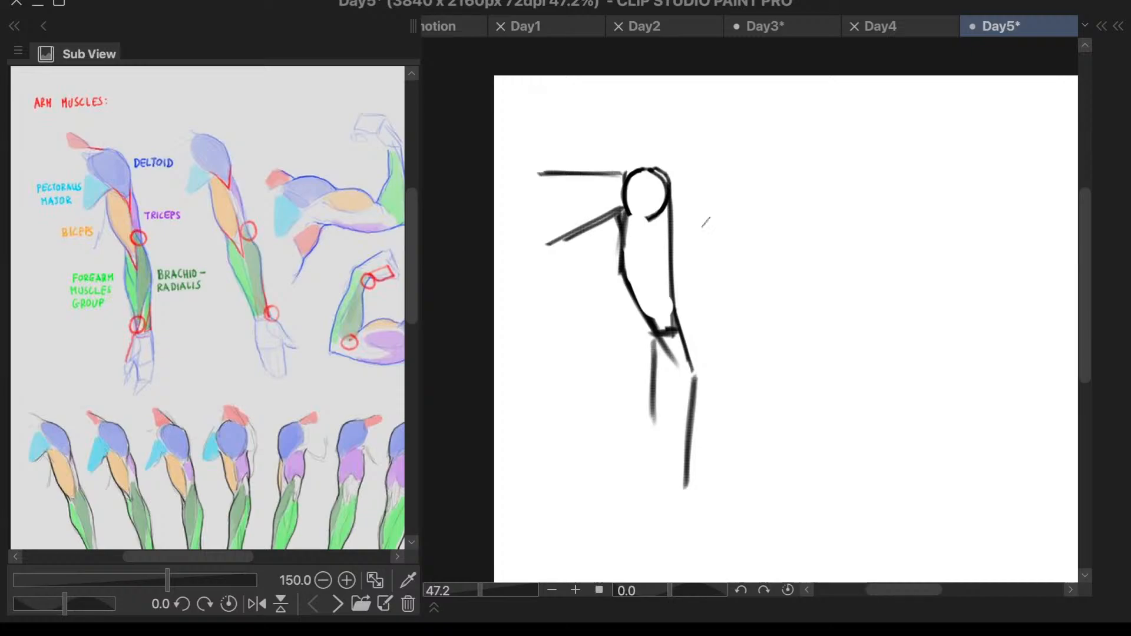
key("ctrl+z")
mouse_move(624, 272)
left_mouse_down()
mouse_move(670, 352)
mouse_move(658, 352)
mouse_move(659, 327)
mouse_move(646, 384)
mouse_move(659, 459)
left_mouse_up()
left_click_drag(650, 397, 658, 456)
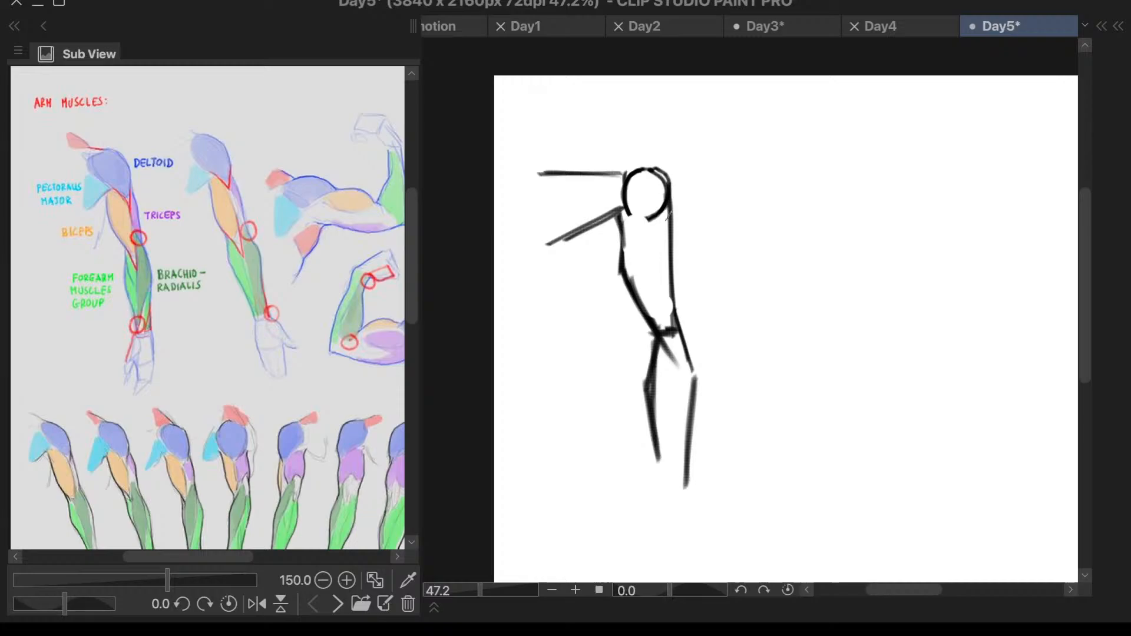
- Draw a dividing line down the middle of the forearm from the elbow and close the forearm outline at the wrist
left_click_drag(668, 214, 673, 495)
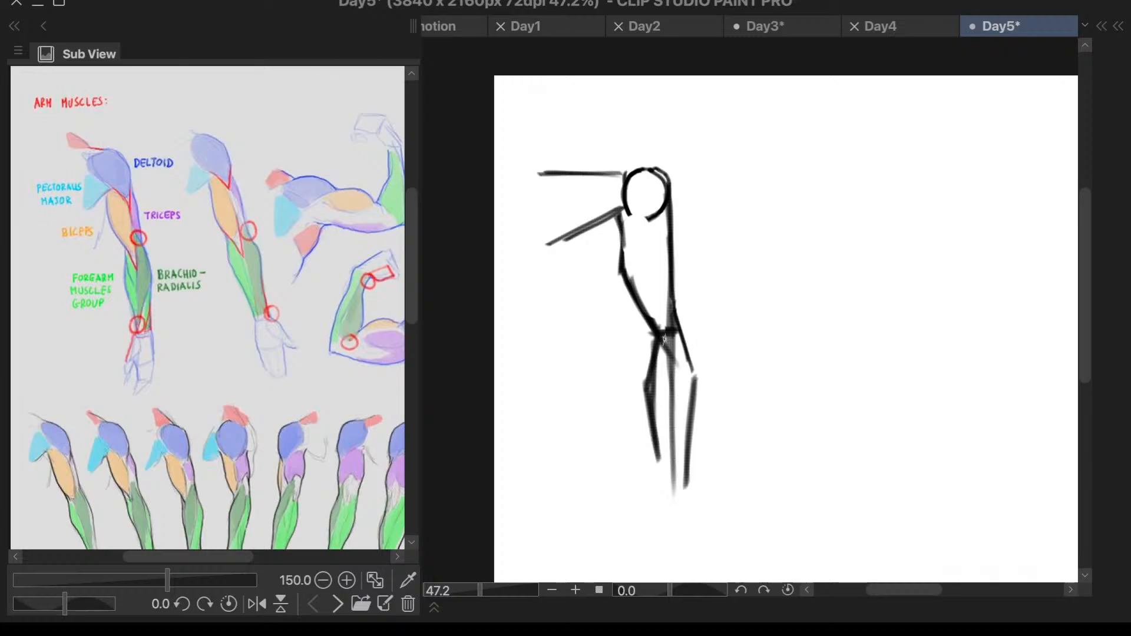
key("ctrl+z")
left_click_drag(669, 306, 673, 483)
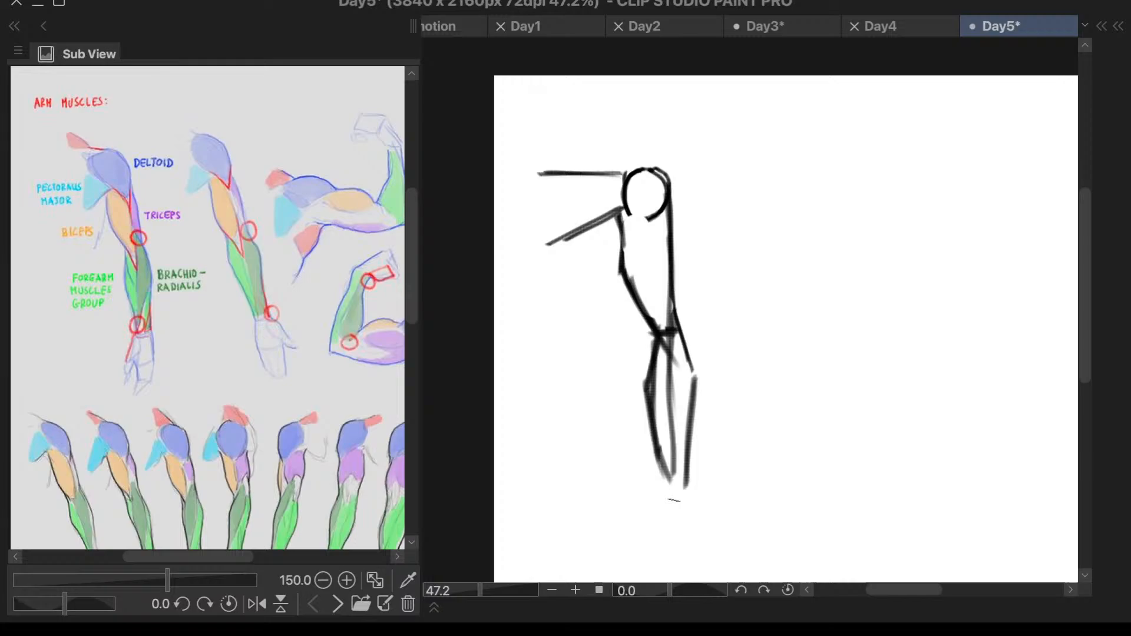
left_click_drag(672, 482, 688, 479)
- Draw an angular triceps bulge outside the outer upper-arm line and darken the outer elbow line running into the forearm
left_click_drag(675, 215, 682, 318)
left_click_drag(685, 254, 678, 313)
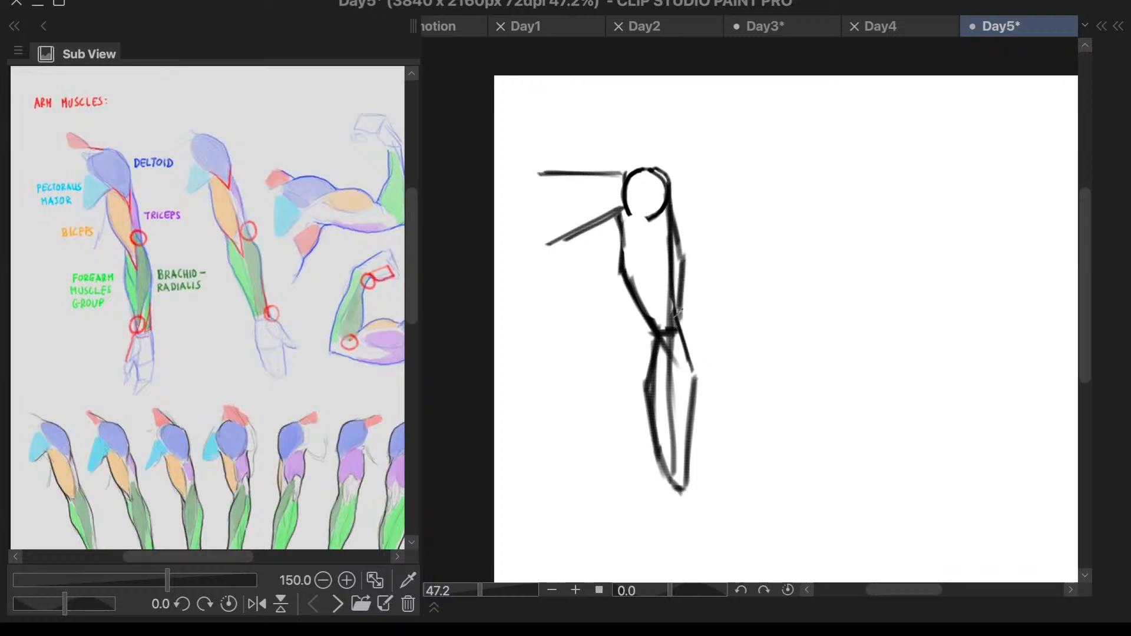
key("ctrl+z")
left_click_drag(683, 261, 678, 331)
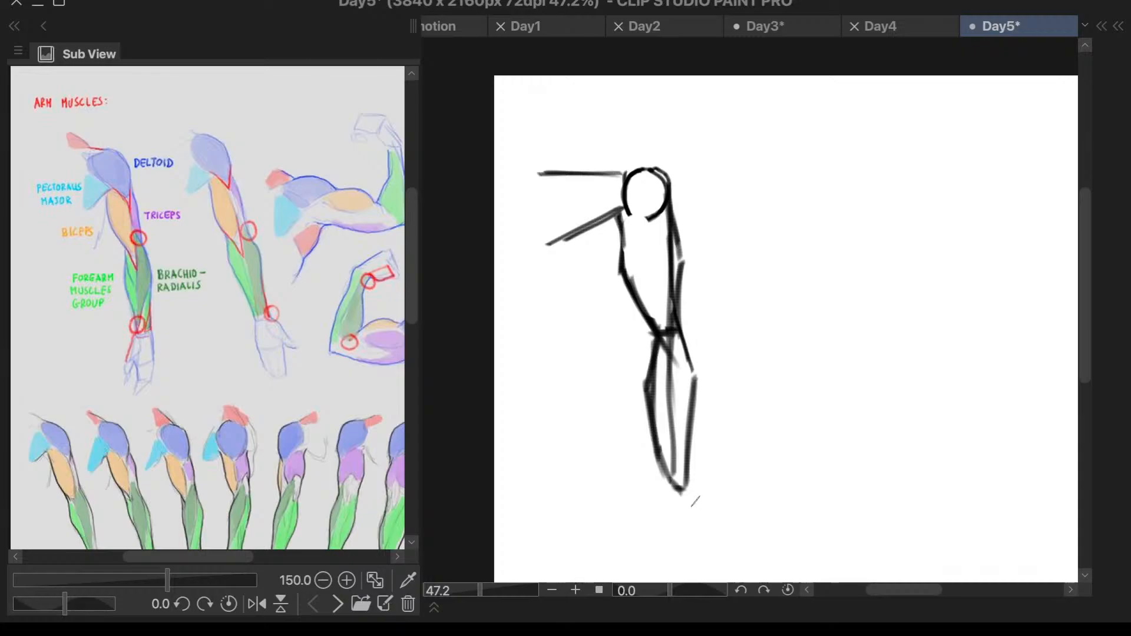
left_click_drag(684, 309, 695, 372)
key("ctrl+z")
key("ctrl+y")
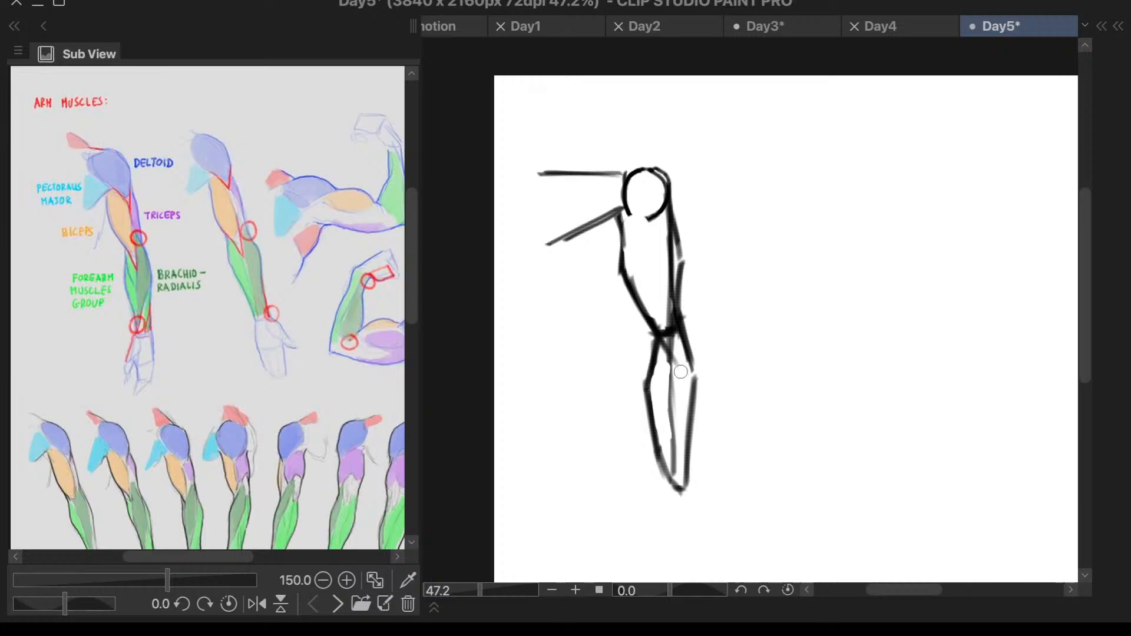
- Try straight hand lines below the wrist, undo them, and draw the outer hand edge curving down from the forearm
left_click_drag(671, 480, 670, 552)
left_click_drag(691, 472, 700, 541)
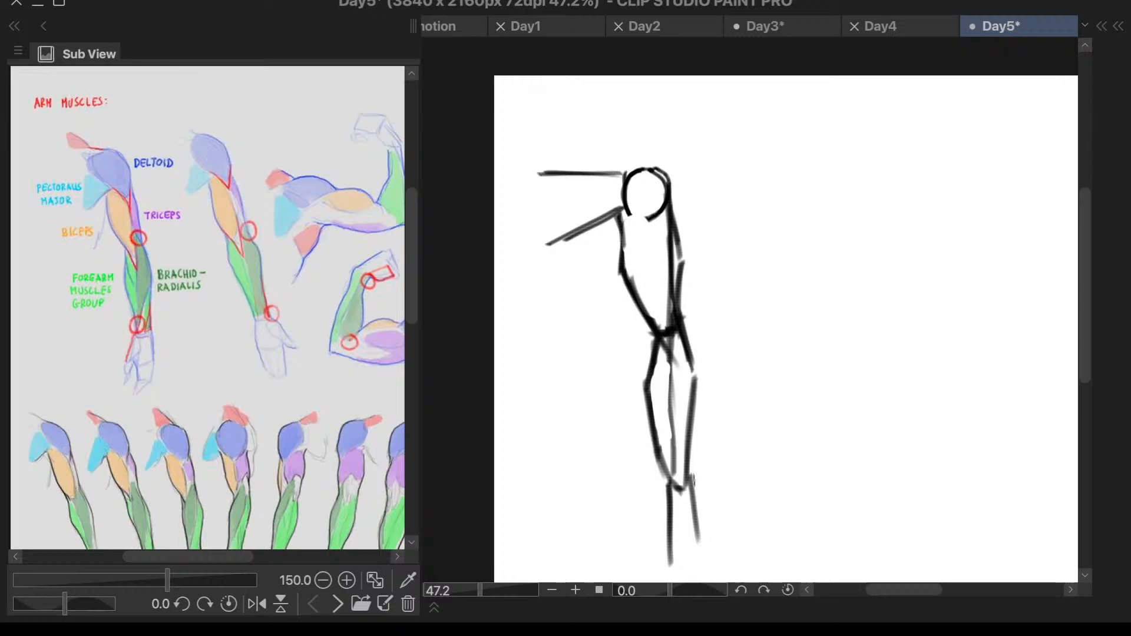
key("ctrl+z")
key("ctrl+z")
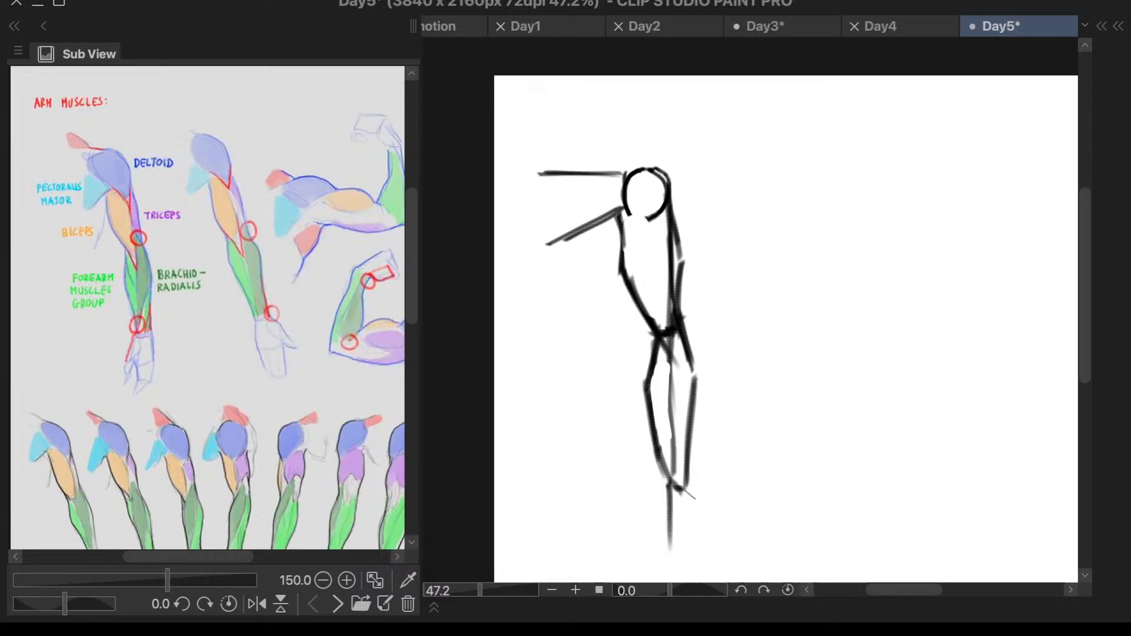
key("ctrl+z")
left_click_drag(688, 463, 701, 565)
- Draw the inner hand edge flaring outward from the wrist and close the palm with a horizontal line
scroll(731, 363, "down", 4)
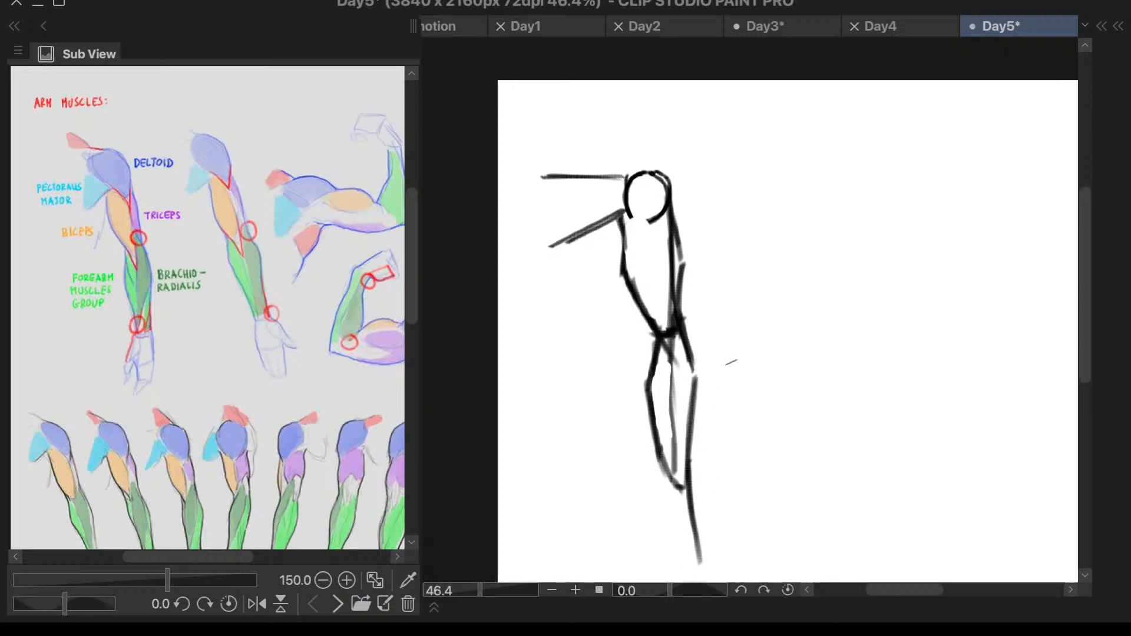
scroll(698, 538, "up", 5)
left_click_drag(673, 352, 666, 451)
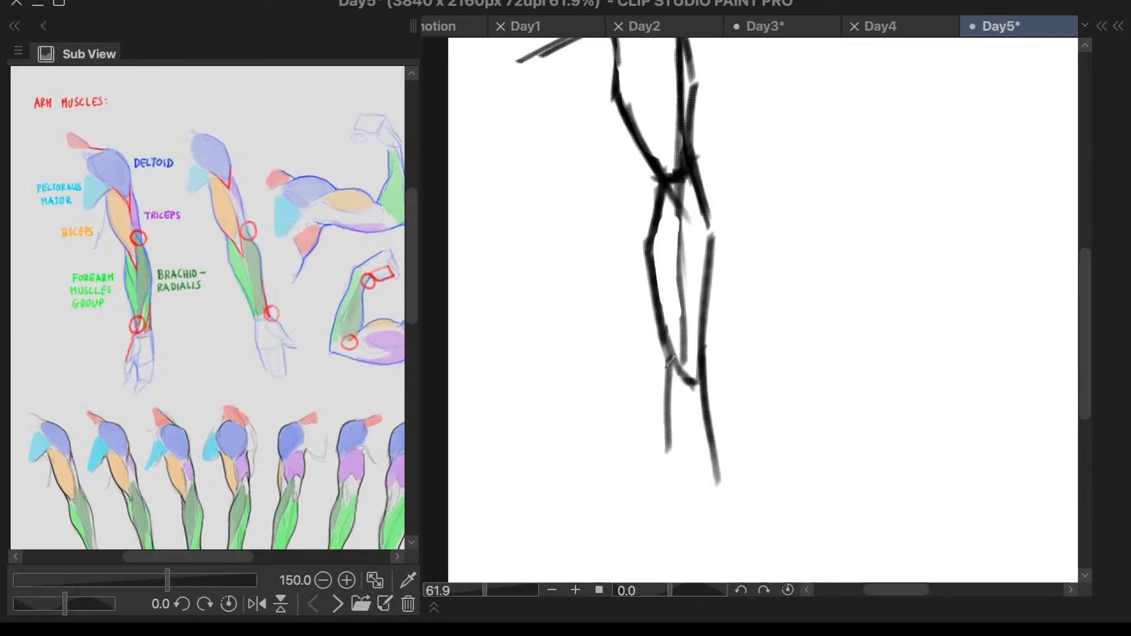
left_click_drag(671, 353, 651, 453)
left_click_drag(634, 475, 730, 472)
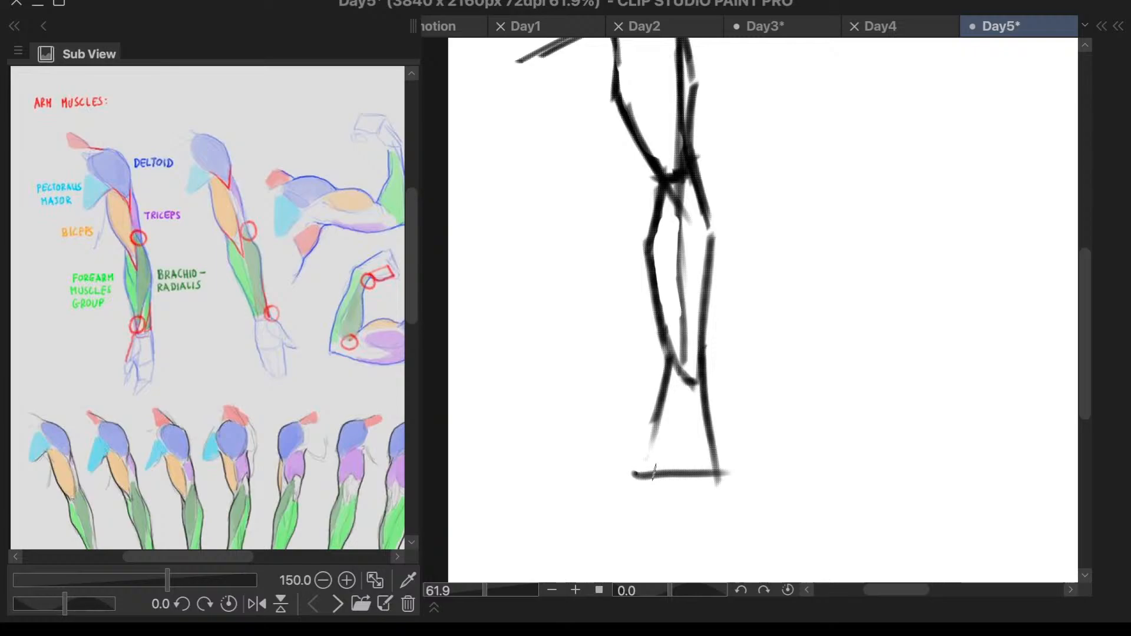
- Draw a rectangular finger block below the palm with two vertical sides and a closing bottom line
mouse_move(653, 418)
left_mouse_down()
mouse_move(720, 475)
mouse_move(715, 576)
left_mouse_up()
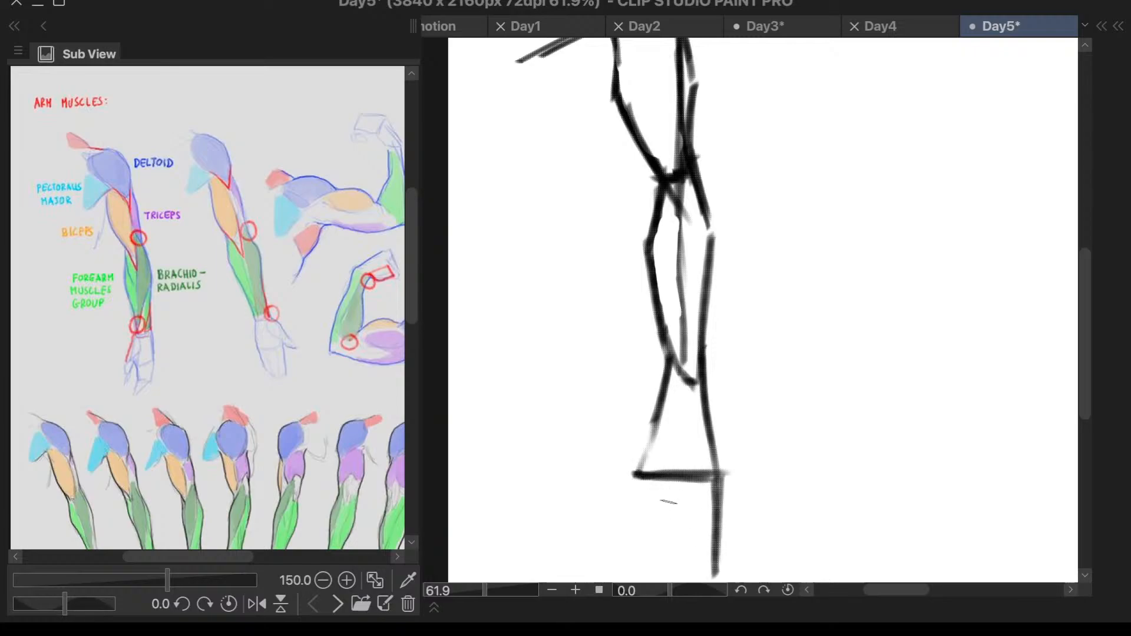
left_click_drag(662, 498, 659, 576)
left_click_drag(635, 478, 627, 537)
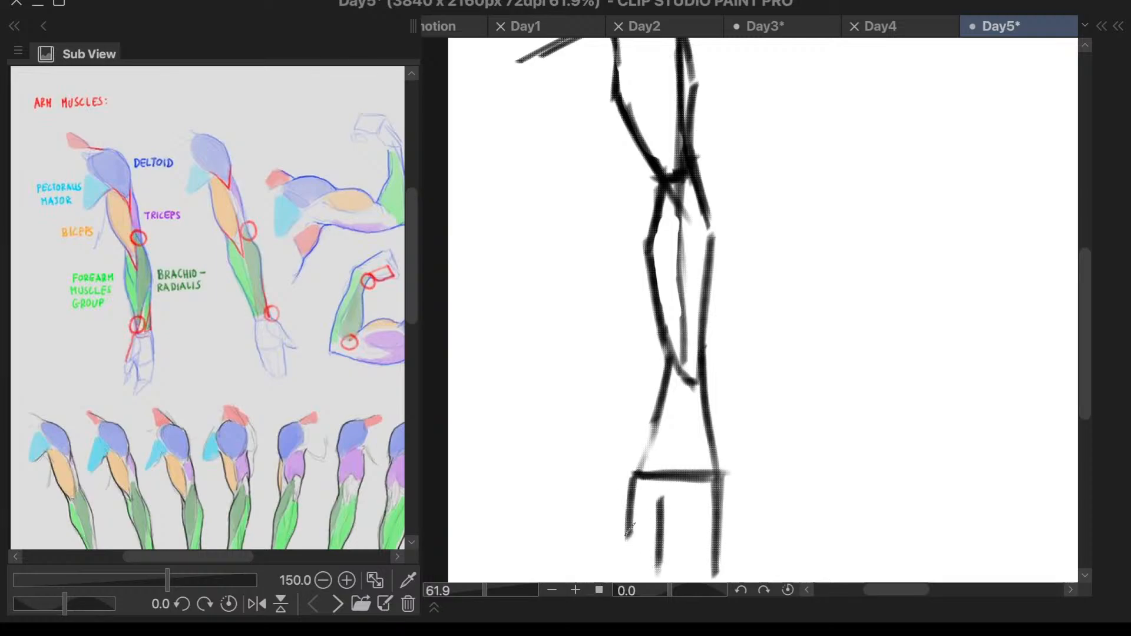
key("ctrl+z")
scroll(775, 337, "down", 4)
left_click_drag(707, 504, 734, 504)
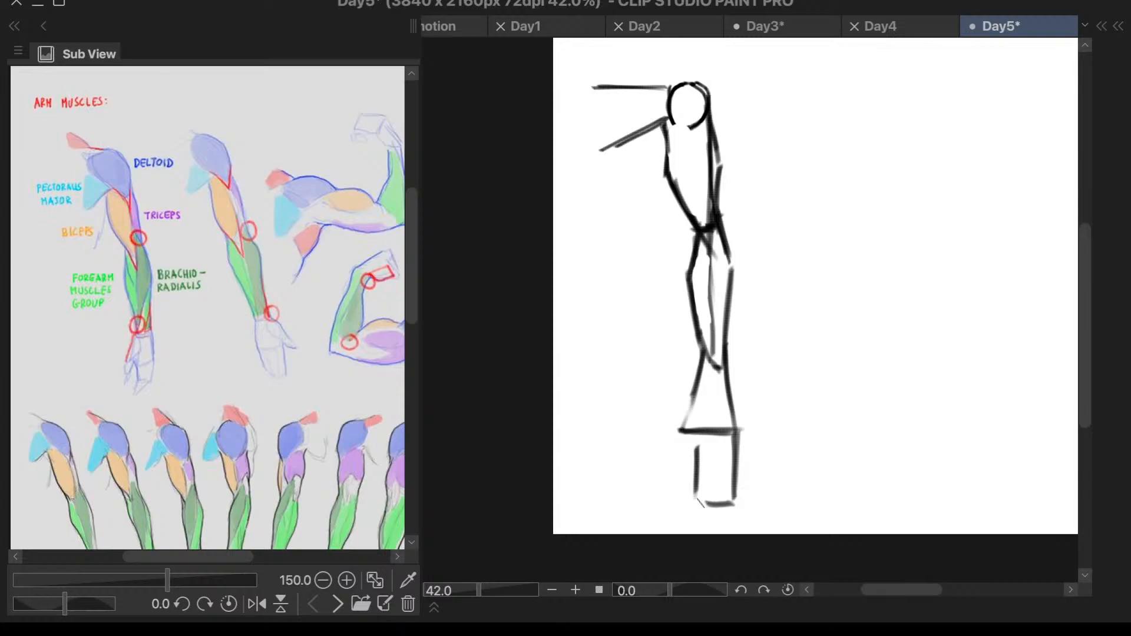
- Erase the oversized hand and redraw a shorter palm with flared sides, a base line and one vertical finger line
scroll(732, 104, "up", 2)
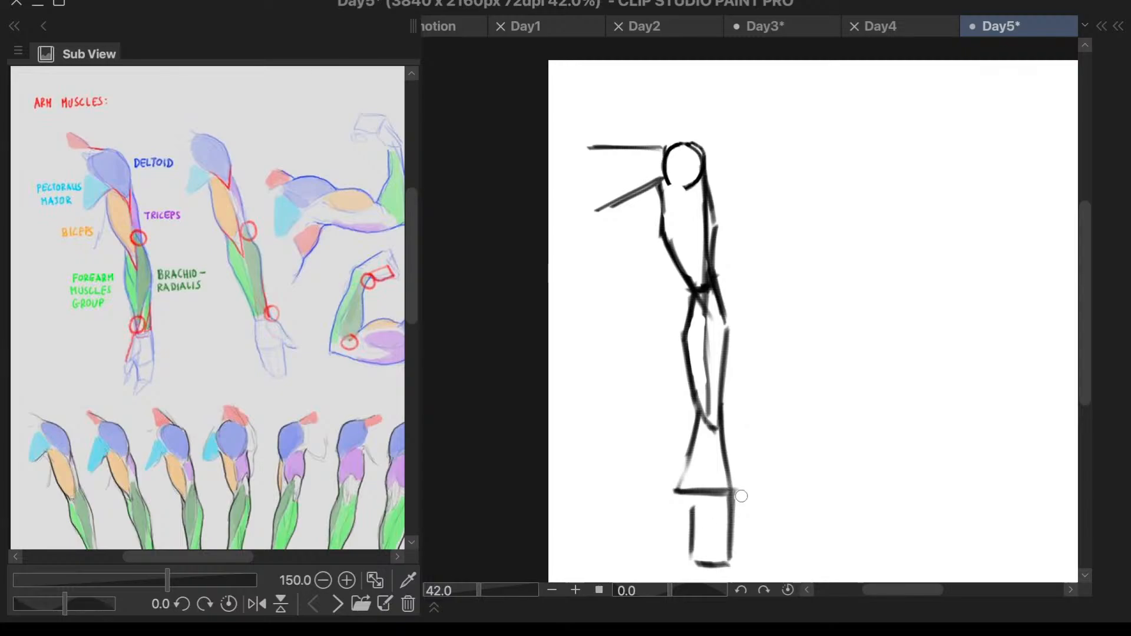
mouse_move(742, 496)
left_mouse_down()
mouse_move(691, 468)
mouse_move(710, 466)
mouse_move(749, 563)
left_mouse_up()
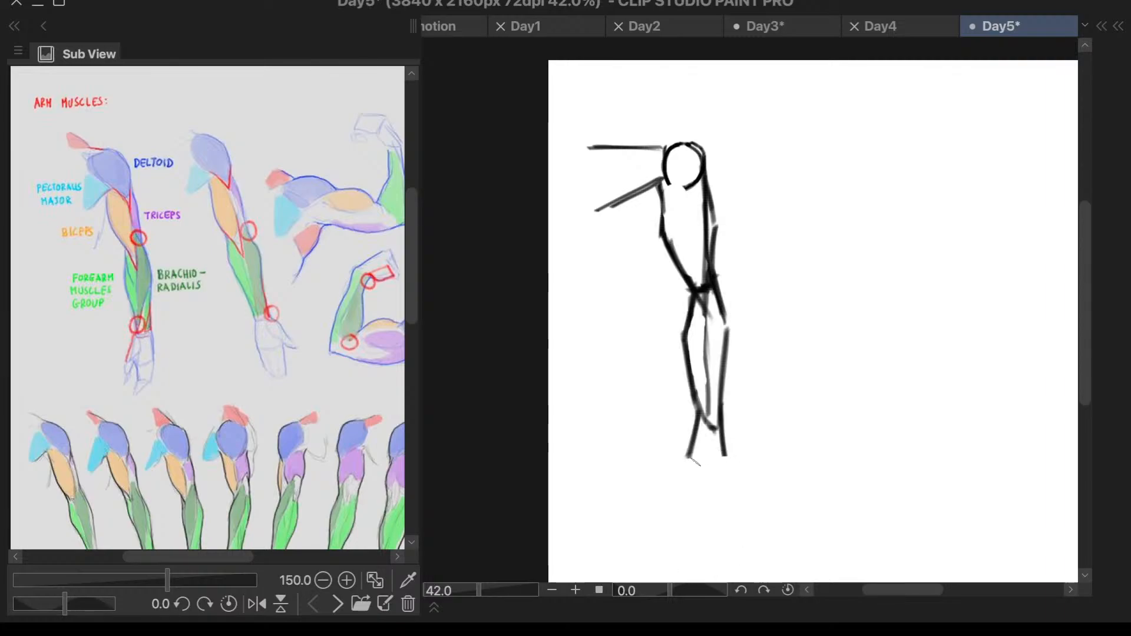
mouse_move(691, 459)
left_mouse_down()
mouse_move(730, 462)
mouse_move(724, 519)
left_mouse_up()
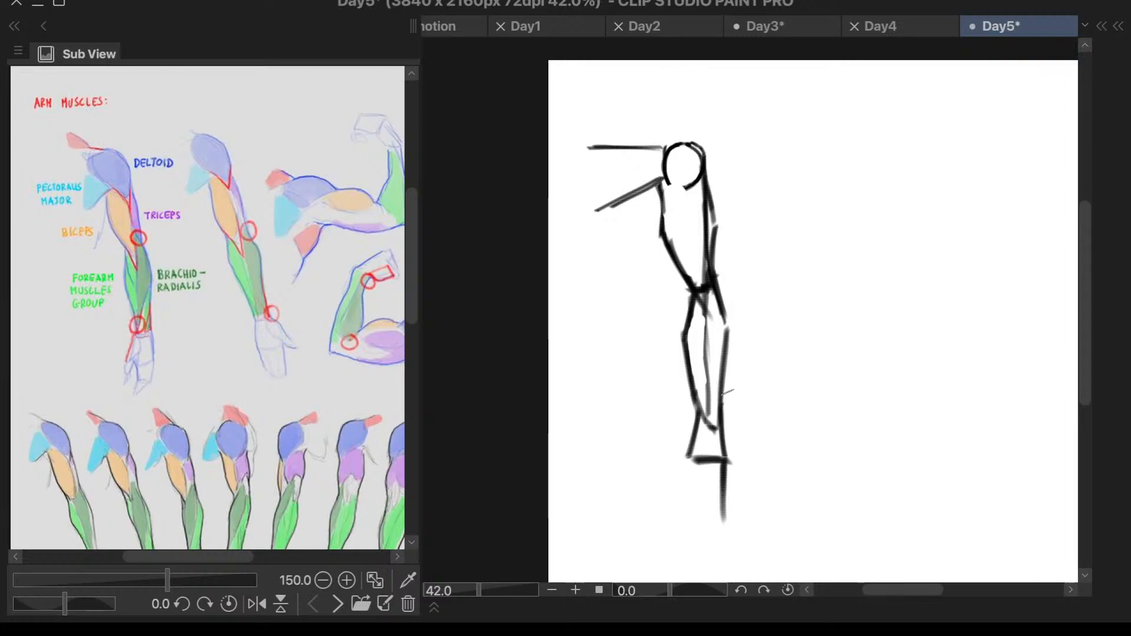
left_click_drag(703, 417, 682, 458)
left_click_drag(722, 414, 734, 459)
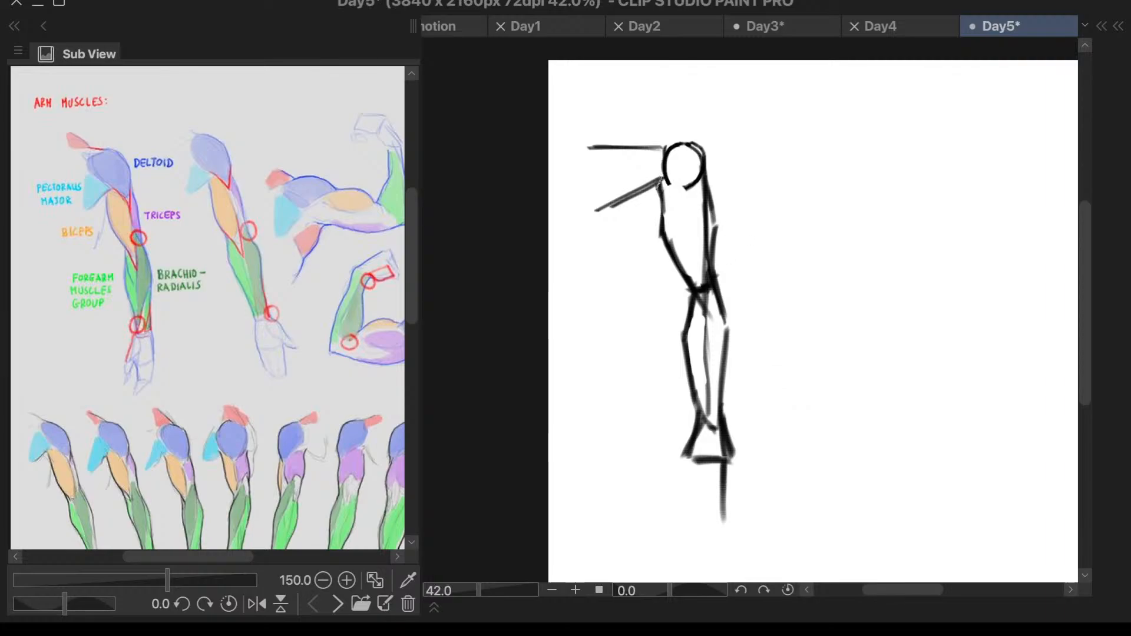
- Rework the inner contour of the upper arm into a smoother curve from the armpit down to the elbow
mouse_move(659, 182)
left_mouse_down()
mouse_move(670, 263)
mouse_move(688, 284)
left_mouse_up()
left_click_drag(676, 265, 700, 306)
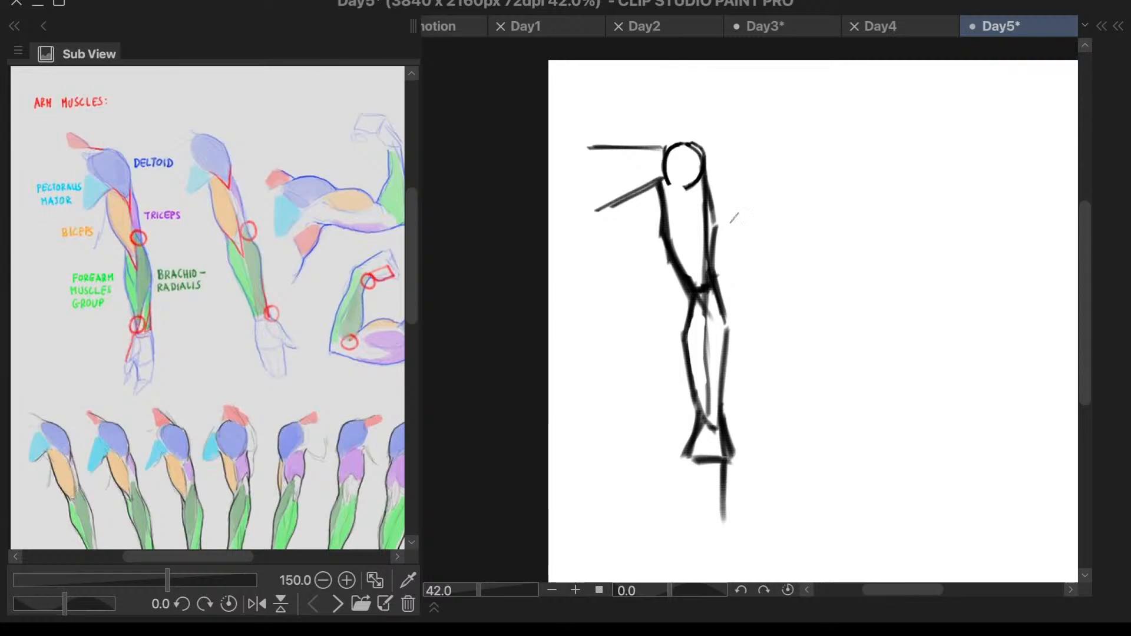
left_click_drag(689, 257, 697, 280)
key("F6")
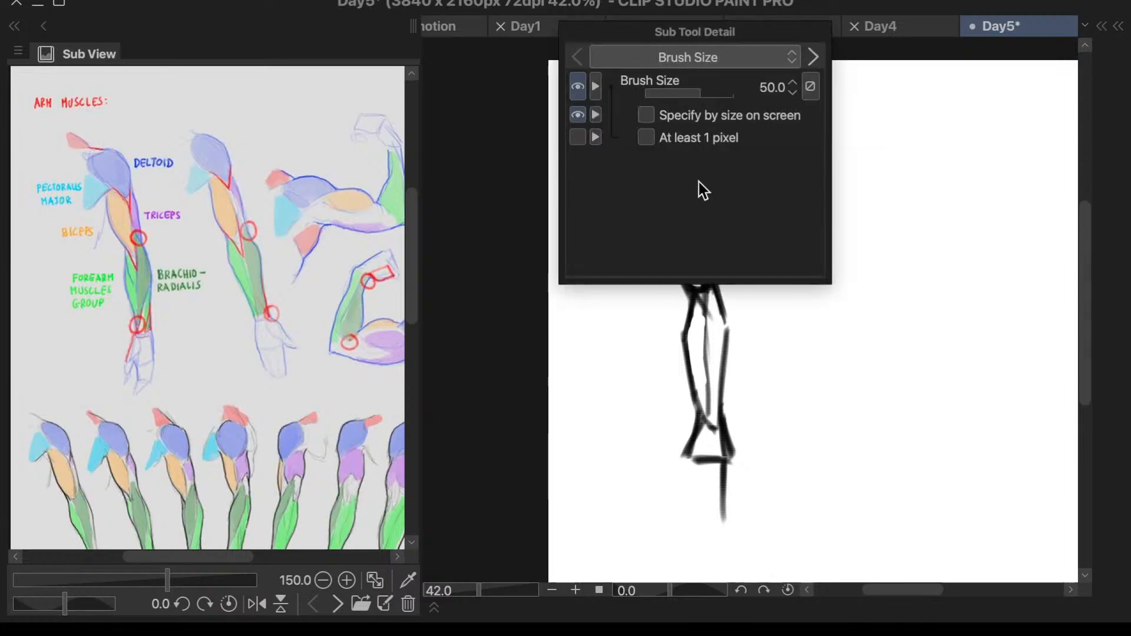
key("F6")
left_click_drag(672, 183, 661, 230)
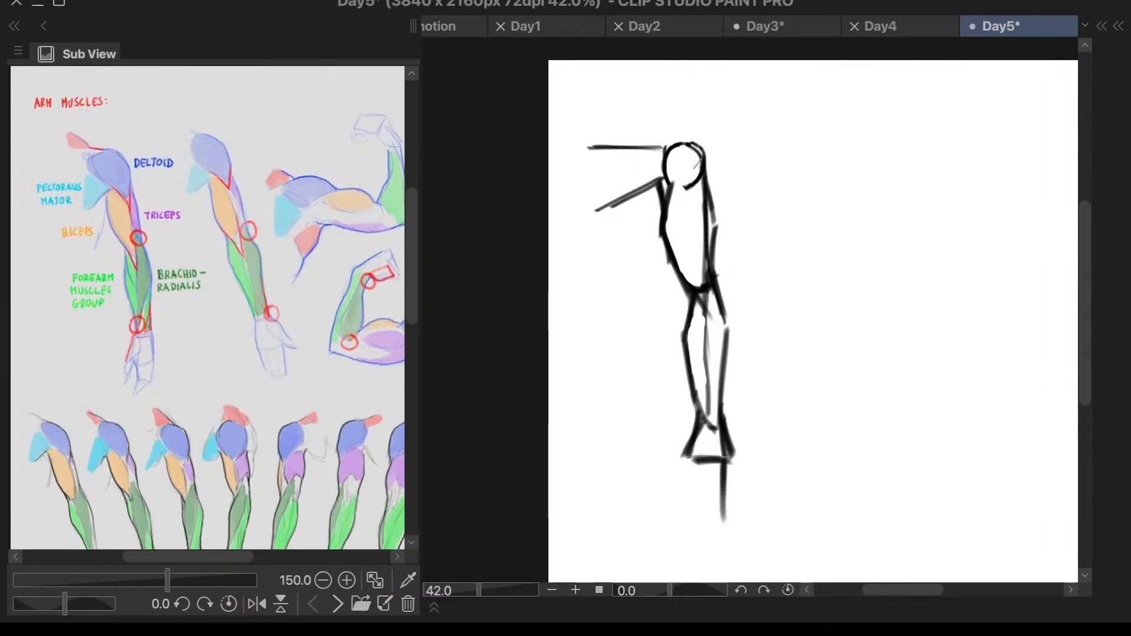
key("ctrl+z")
- Erase the whole arm below the shoulder circle and adjust the brush size for redrawing
mouse_move(653, 194)
left_mouse_down()
mouse_move(719, 185)
mouse_move(721, 169)
mouse_move(662, 228)
mouse_move(688, 242)
mouse_move(659, 253)
mouse_move(666, 278)
mouse_move(688, 262)
mouse_move(682, 291)
mouse_move(698, 310)
mouse_move(729, 268)
mouse_move(676, 386)
mouse_move(718, 300)
mouse_move(713, 444)
mouse_move(725, 498)
left_mouse_up()
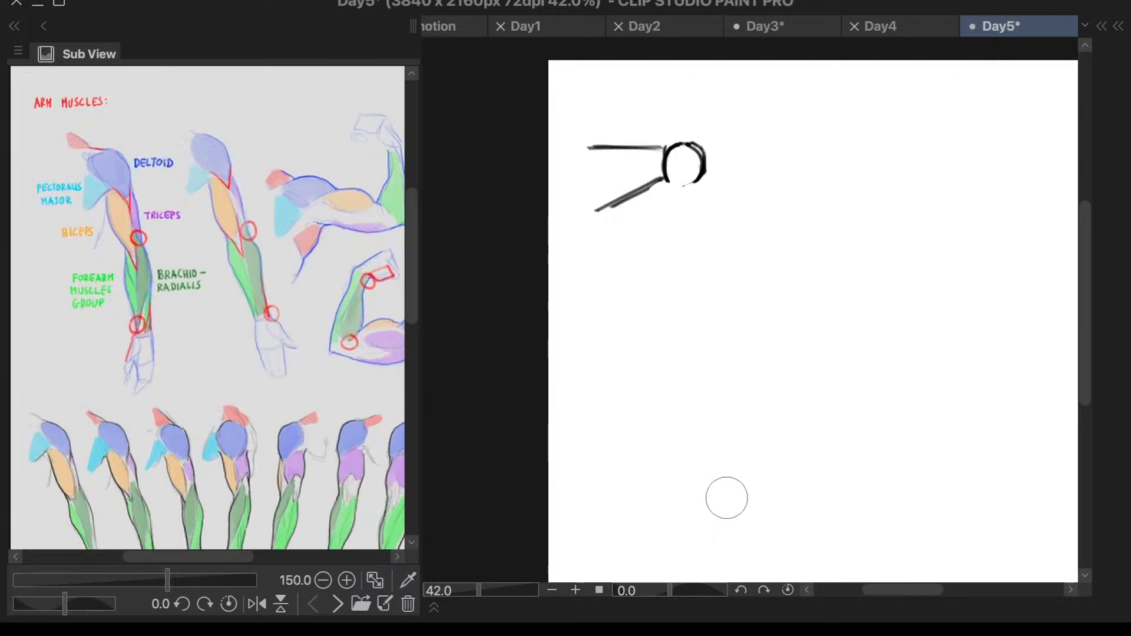
key("bracketleft")
key("bracketleft")
key("bracketleft")
key("bracketleft")
key("bracketleft")
key("bracketright")
- Redraw the shoulder circle with a thicker outline and try slanted inner upper-arm lines below it, undoing those lines
mouse_move(687, 163)
left_mouse_down()
mouse_move(677, 185)
mouse_move(672, 153)
mouse_move(696, 182)
mouse_move(708, 157)
mouse_move(684, 144)
mouse_move(670, 184)
mouse_move(717, 168)
mouse_move(719, 315)
left_mouse_up()
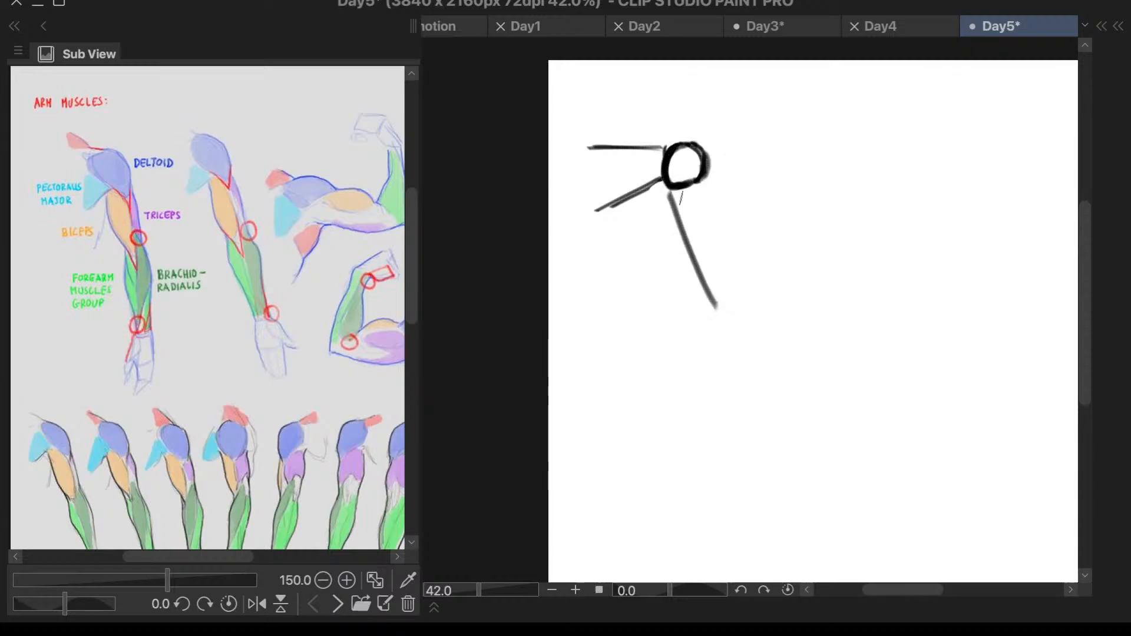
key("ctrl+z")
left_click_drag(657, 191, 688, 282)
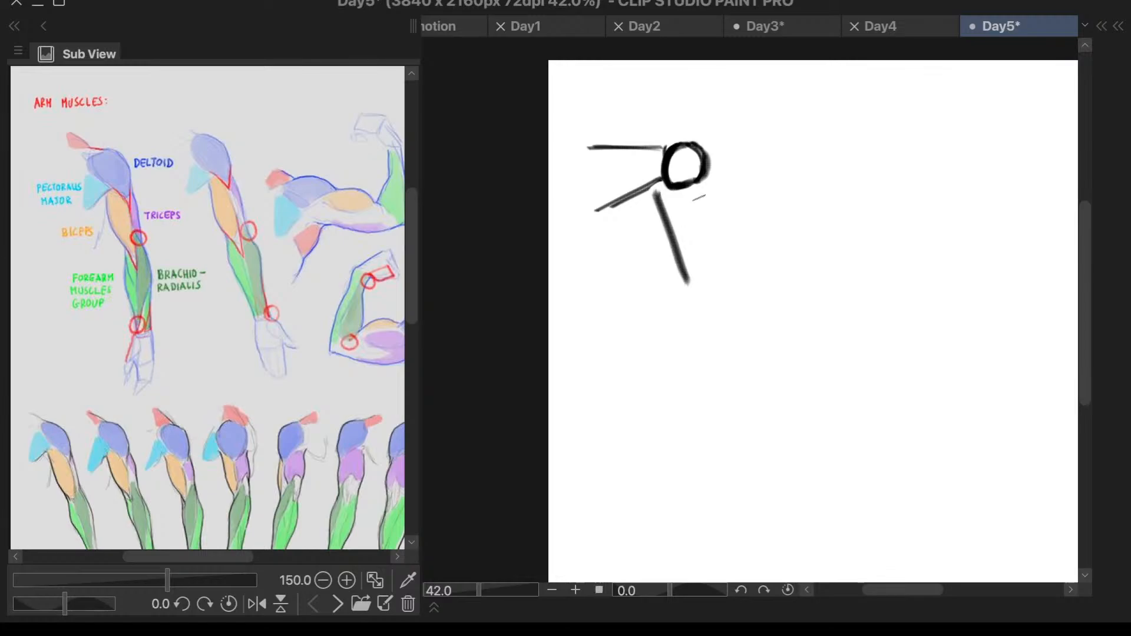
key("ctrl+z")
key("ctrl+z")
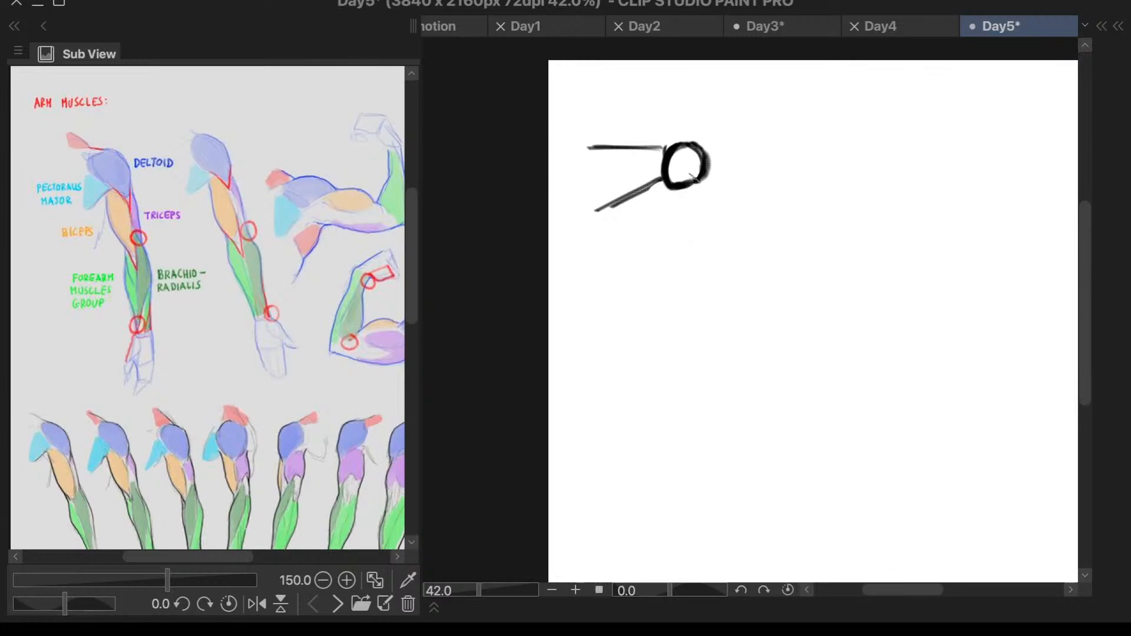
- Draw a lower slanted chest line from the bottom of the shoulder circle and erase the old one above it
left_click_drag(677, 187, 601, 231)
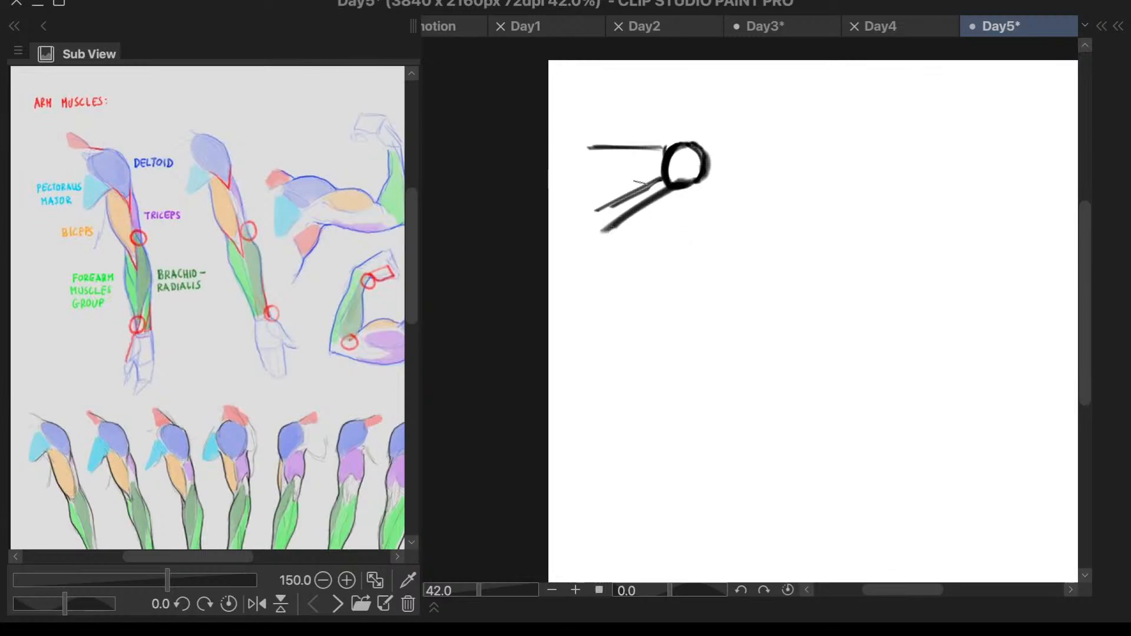
key("e")
mouse_move(642, 183)
left_mouse_down()
mouse_move(649, 175)
mouse_move(630, 196)
mouse_move(675, 305)
left_mouse_up()
right_click(657, 217)
key("b")
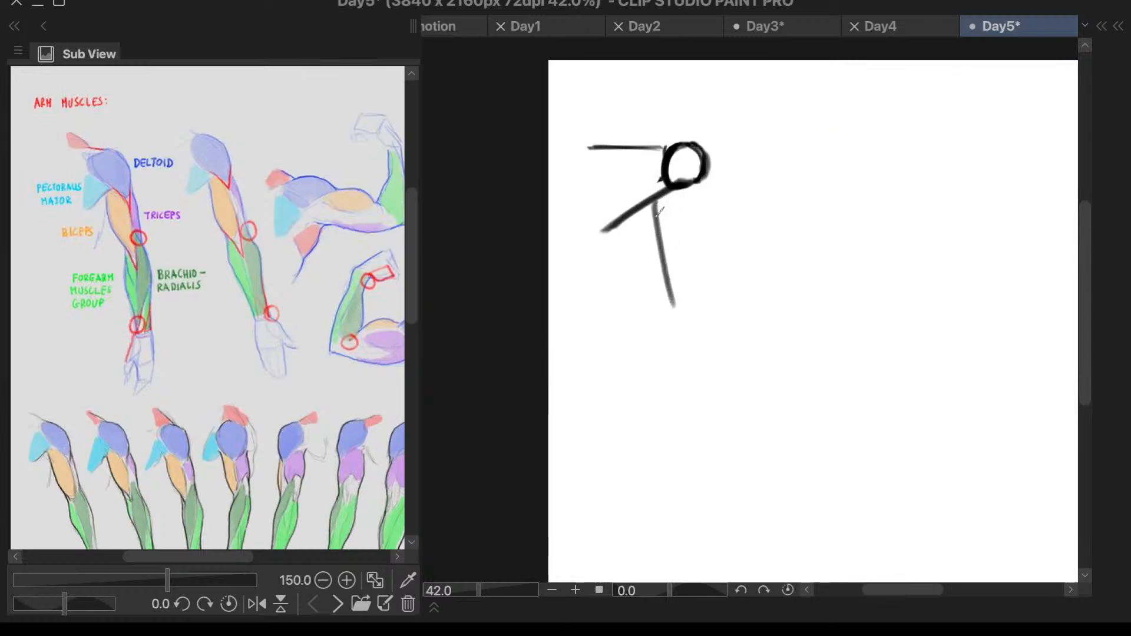
- Draw the inner upper-arm line slanting down from the chest line and the outer line straight down from the shoulder circle
key("ctrl+z")
left_click_drag(653, 204, 679, 297)
mouse_move(653, 200)
left_mouse_down()
mouse_move(691, 305)
mouse_move(683, 297)
left_mouse_up()
mouse_move(708, 171)
left_mouse_down()
mouse_move(708, 221)
mouse_move(674, 267)
mouse_move(668, 333)
left_mouse_up()
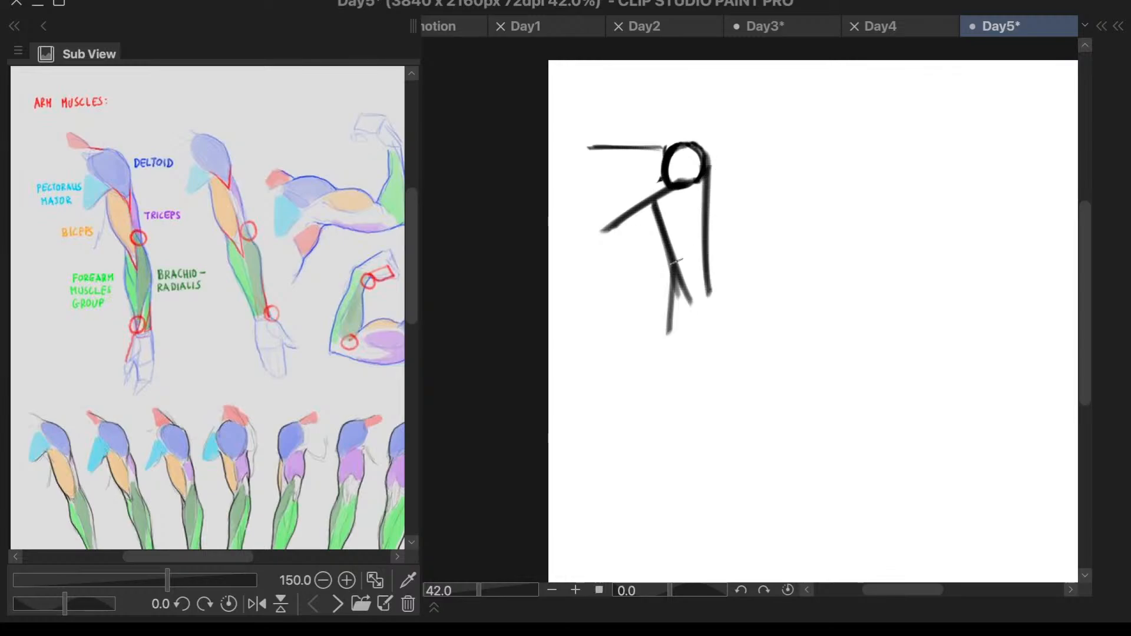
- Replace the trial inner forearm line with a short one angling down from the end of the inner upper-arm line
left_click_drag(675, 262, 667, 333)
key("ctrl+z")
- Draw the outer elbow line slanting outward and continue it as the outer forearm edge tapering inward toward the wrist
key("ctrl+z")
left_click_drag(686, 295, 679, 339)
left_click_drag(710, 264, 732, 312)
key("ctrl+z")
mouse_move(707, 265)
left_mouse_down()
mouse_move(726, 310)
mouse_move(713, 407)
left_mouse_up()
left_click_drag(730, 305, 710, 409)
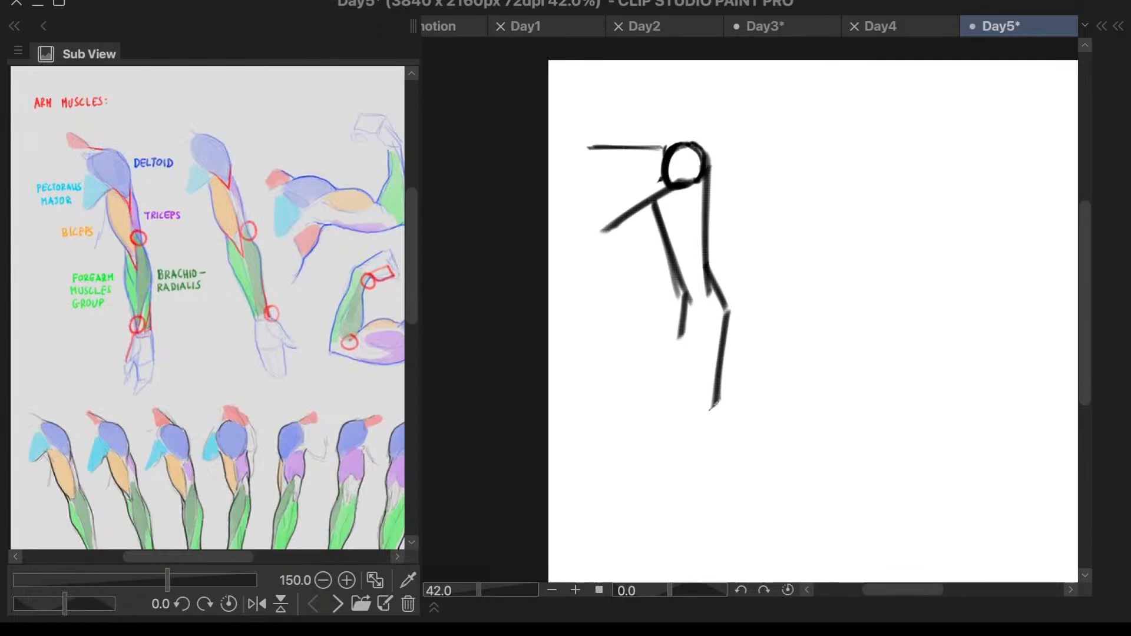
- Draw the inner forearm edge slanting down to meet the outer edge and close the wrist with a short stroke
left_click_drag(679, 347, 701, 409)
key("ctrl+z")
left_click_drag(676, 348, 702, 426)
key("ctrl+z")
key("ctrl+z")
mouse_move(681, 337)
left_mouse_down()
mouse_move(710, 426)
mouse_move(699, 421)
mouse_move(715, 421)
left_mouse_up()
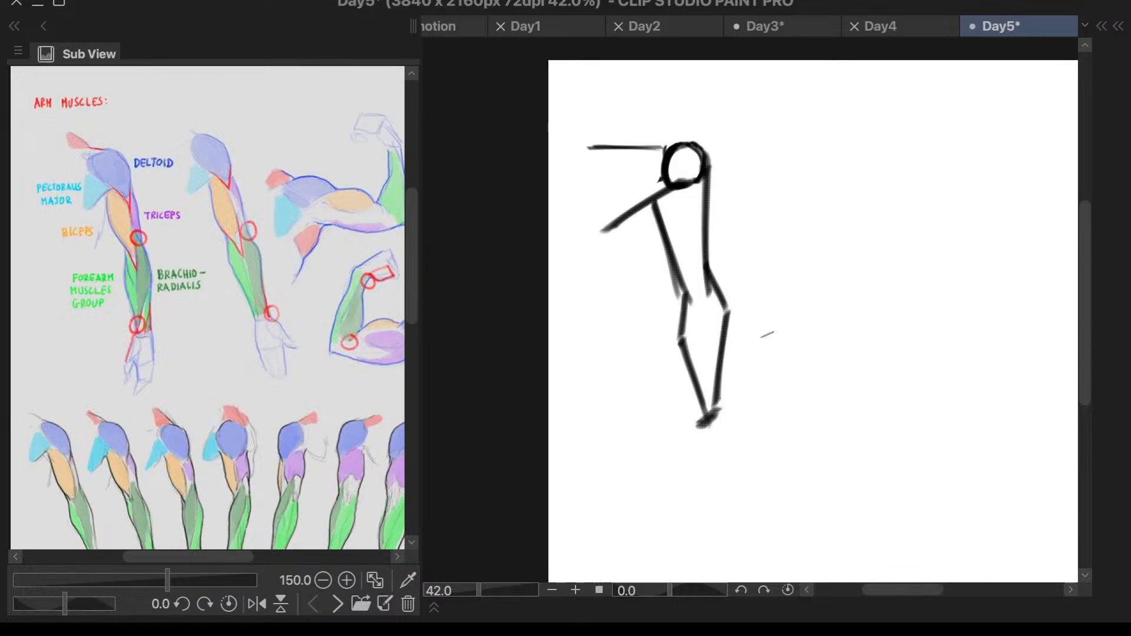
- Redraw the inner forearm edge down to the wrist and add a diagonal line across the elbow
left_click_drag(683, 340, 701, 413)
key("ctrl+z")
left_click_drag(682, 341, 700, 429)
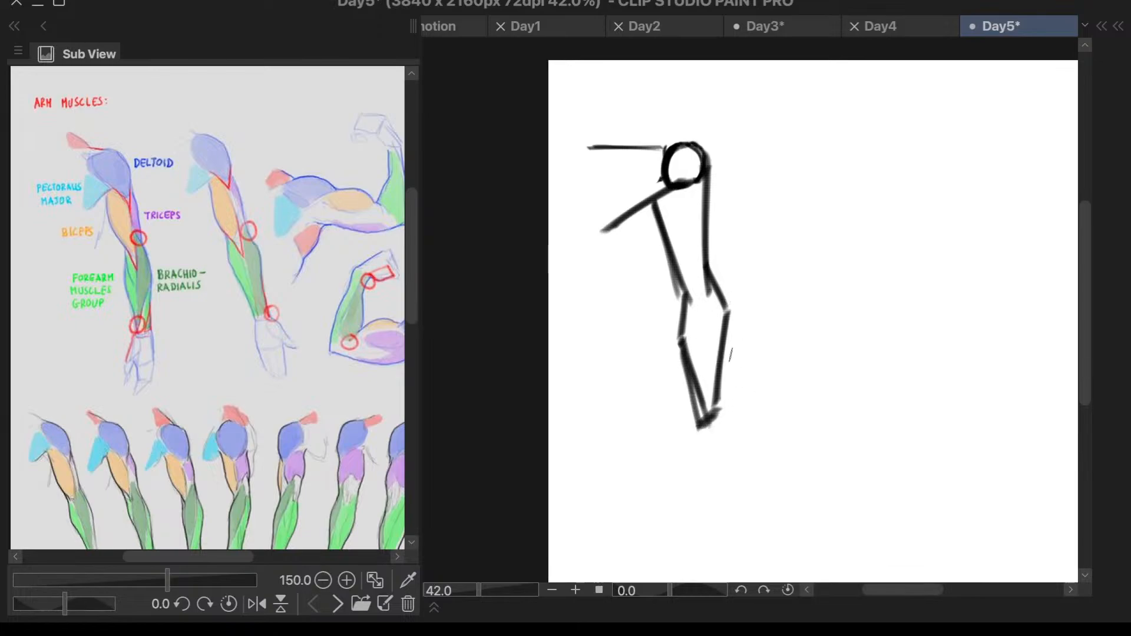
left_click_drag(706, 272, 684, 297)
- Draw a simple tapered hand block below the wrist with a closed lower edge and erase the flared inner stroke
left_click_drag(724, 409, 720, 500)
key("ctrl+z")
left_click_drag(722, 416, 739, 477)
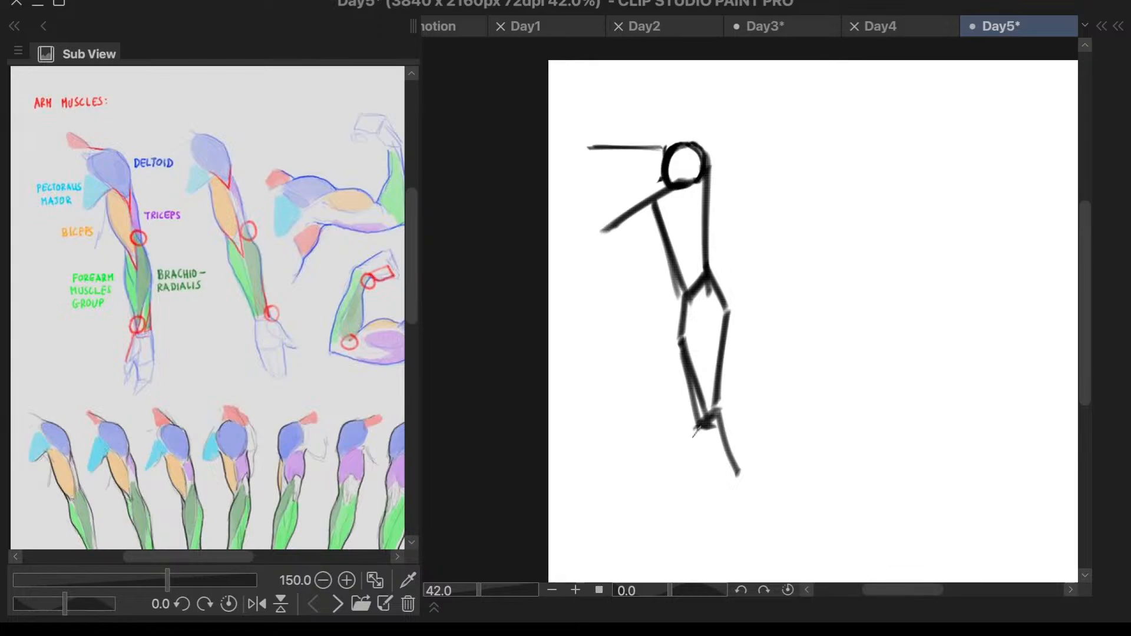
mouse_move(695, 434)
left_mouse_down()
mouse_move(683, 486)
mouse_move(720, 481)
left_mouse_up()
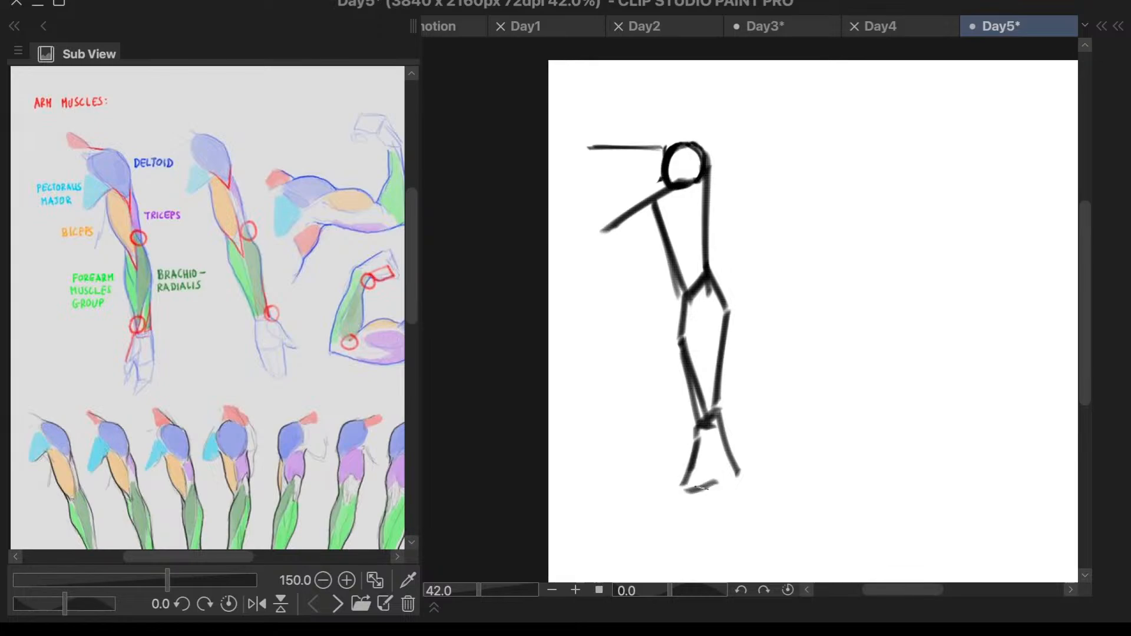
left_click_drag(698, 433, 698, 488)
left_click_drag(697, 487, 737, 480)
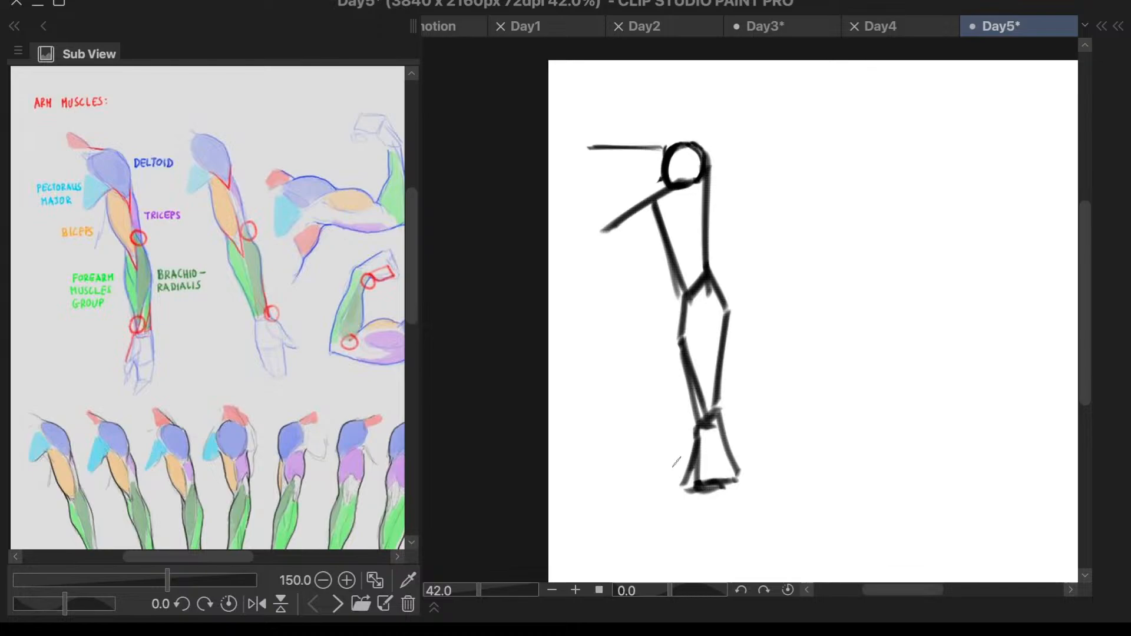
left_click_drag(676, 466, 694, 455)
mouse_move(752, 253)
left_mouse_down()
mouse_move(803, 166)
mouse_move(755, 265)
left_mouse_up()
key("ctrl+z")
left_click_drag(785, 186, 757, 266)
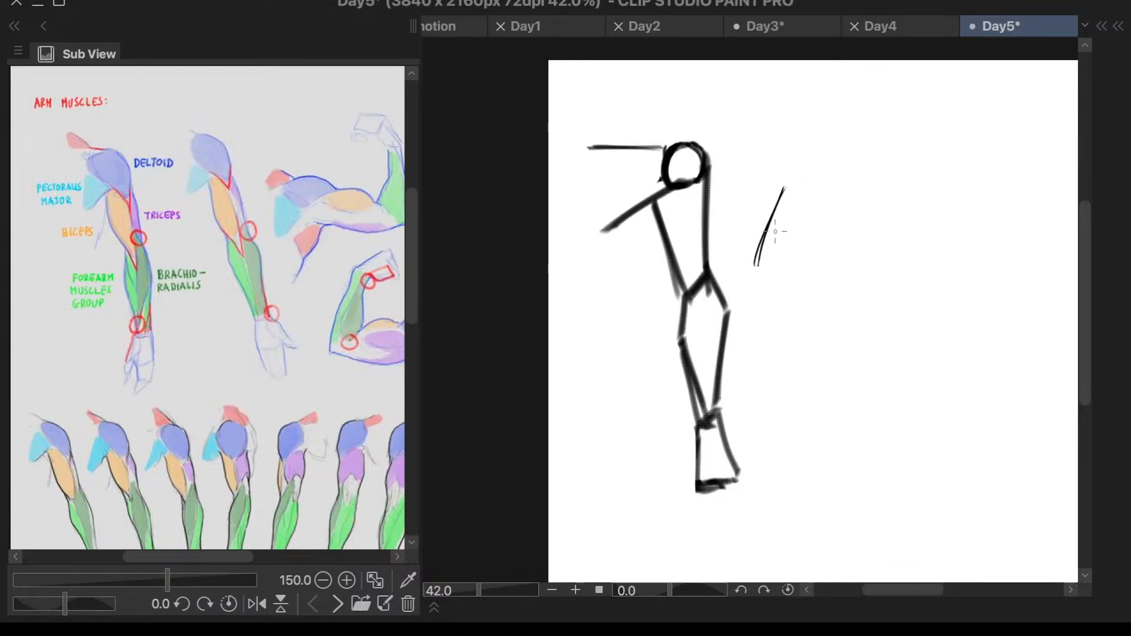
key("ctrl+z")
left_click_drag(795, 177, 758, 270)
key("ctrl+z")
key("ctrl+z")
key("c")
key("c")
key("c")
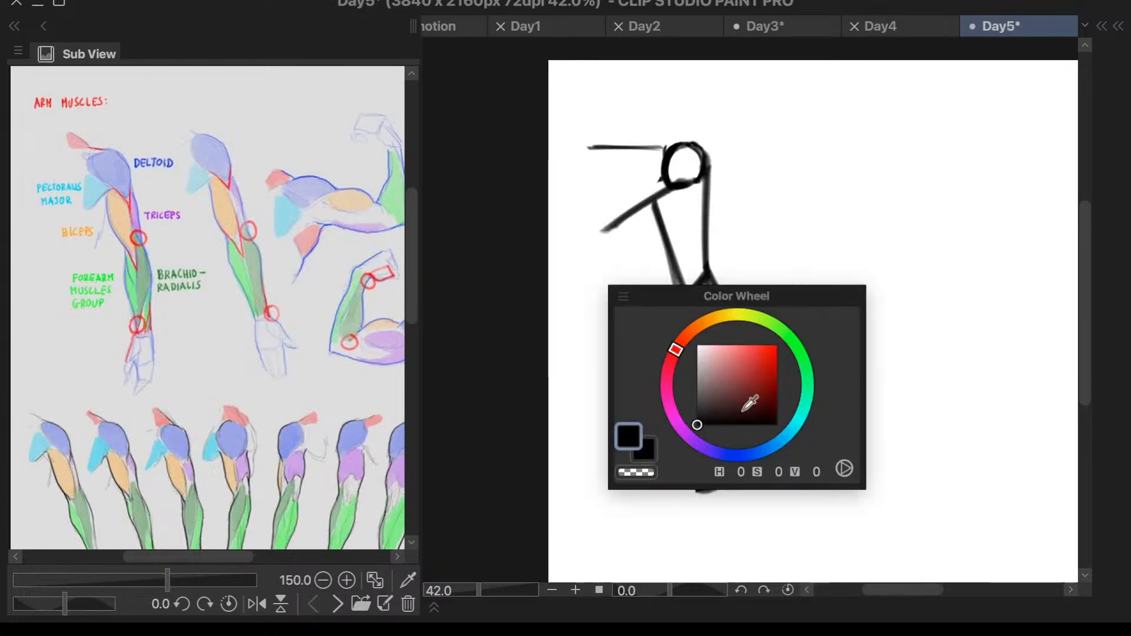
key("c")
- Add a new layer above Layer 1 for the muscle overlay
key("l")
key("l")
key("l")
key("l")
key("l")
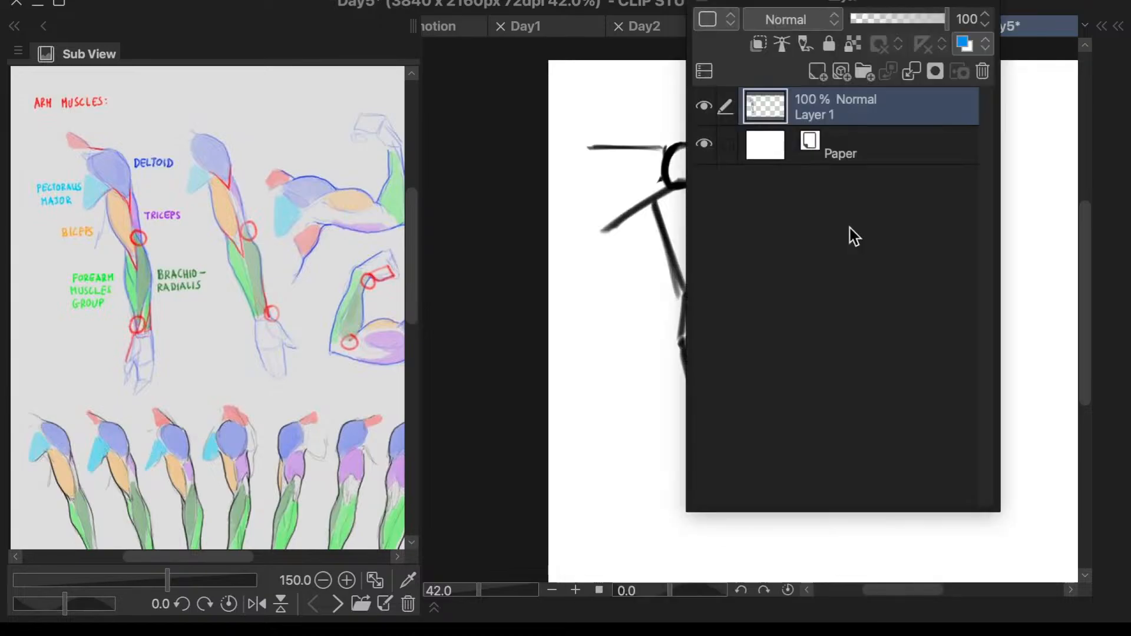
left_click(821, 71)
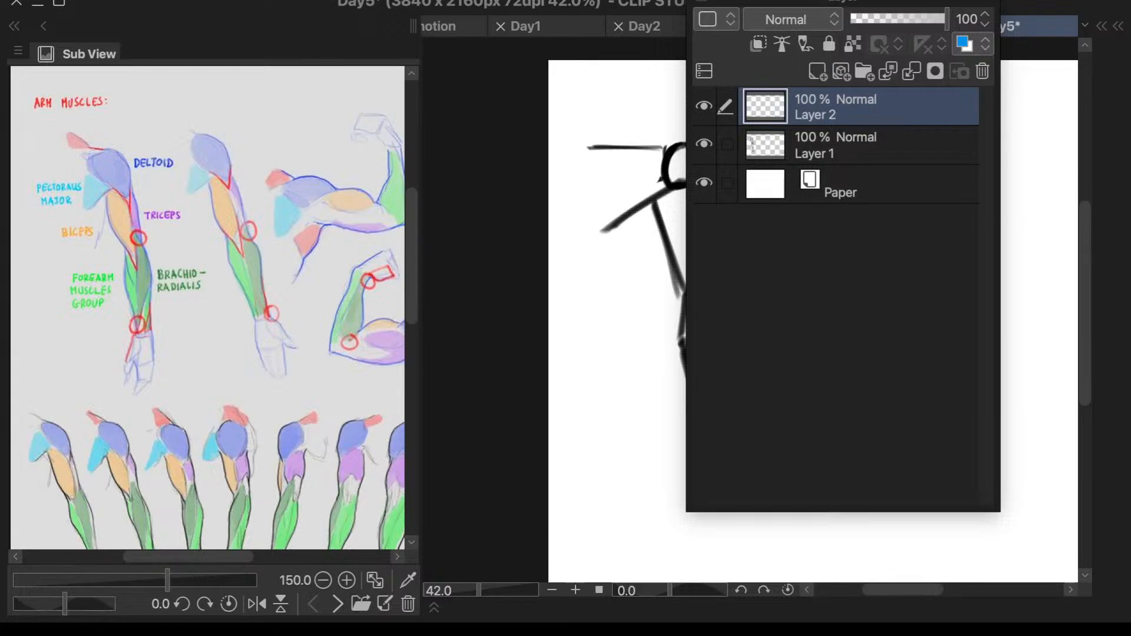
mouse_move(946, 4)
left_mouse_down()
mouse_move(946, 243)
mouse_move(911, 293)
mouse_move(1037, 239)
left_mouse_up()
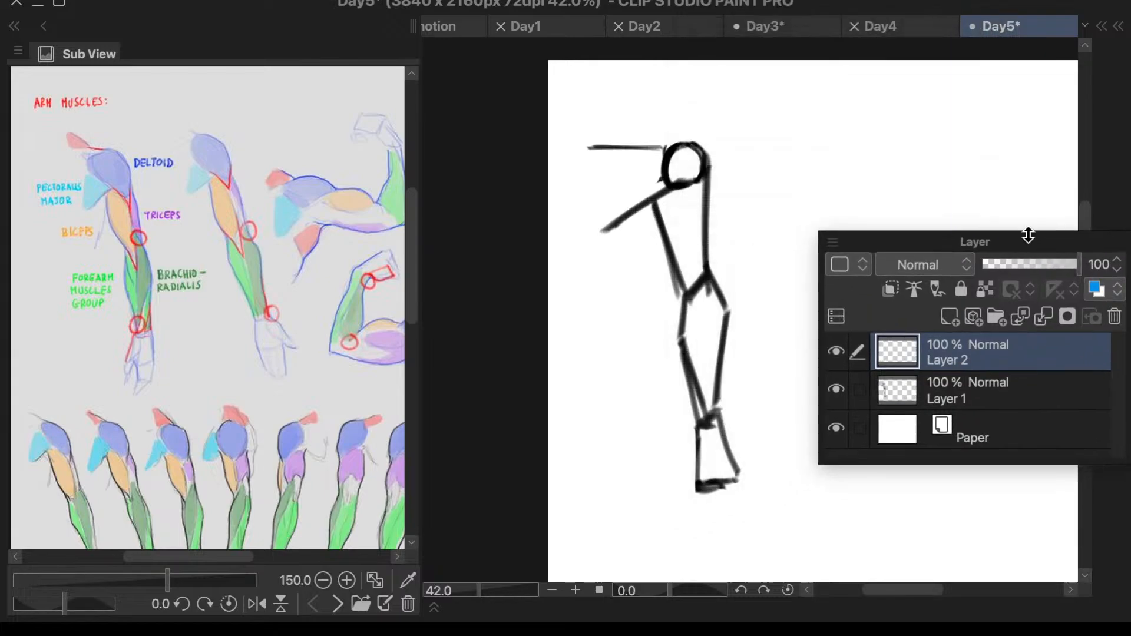
left_click(673, 248)
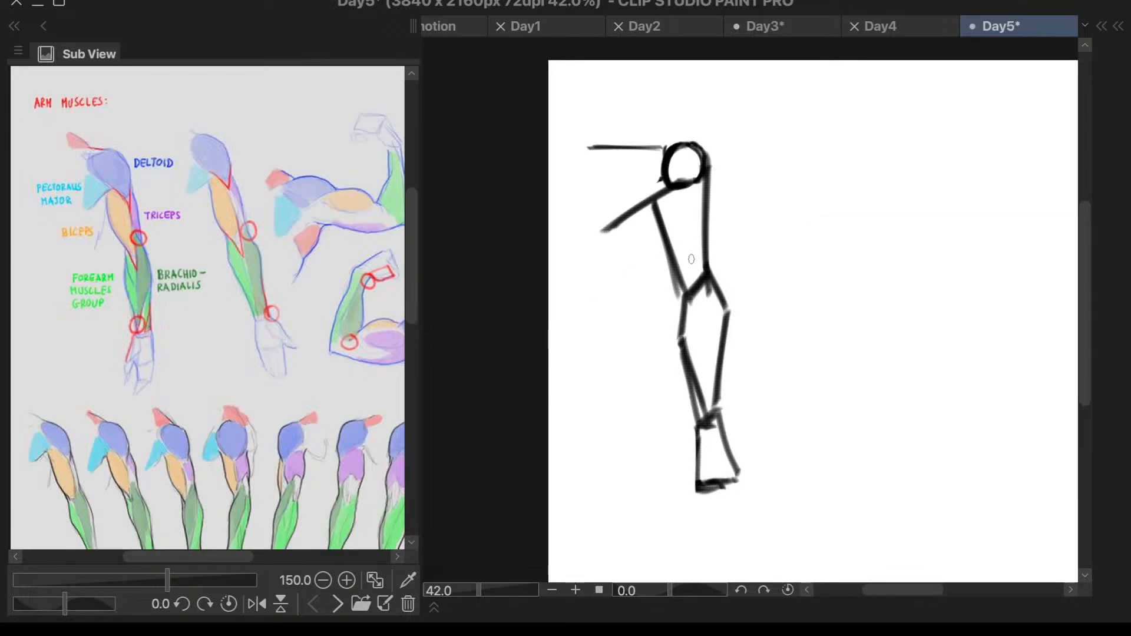
- Set the drawing colour to a bright, saturated red
key("c")
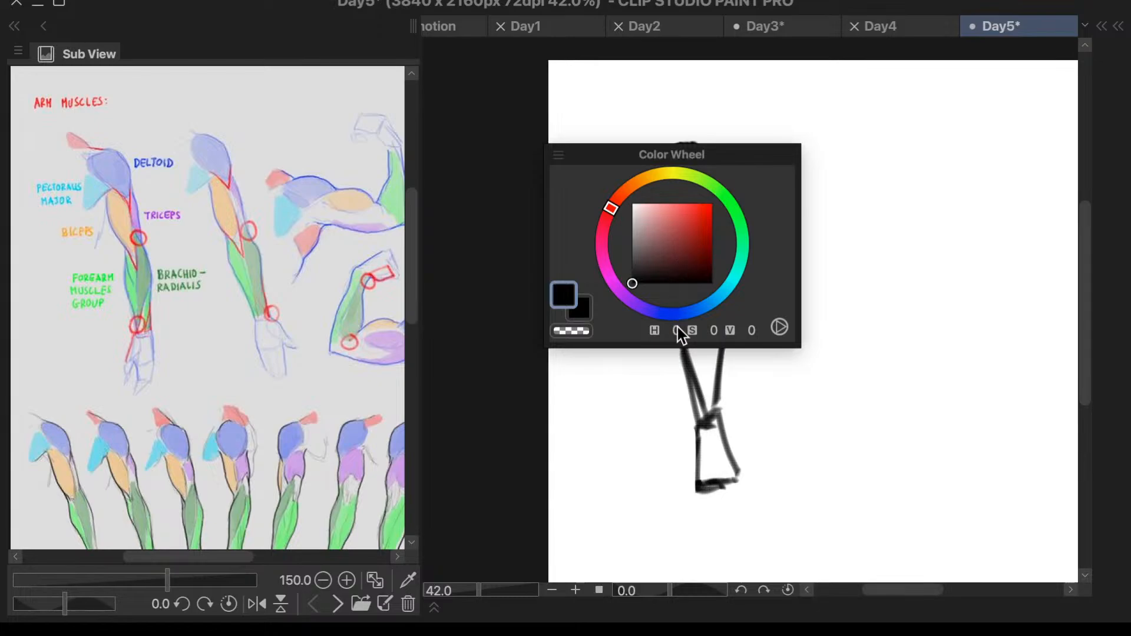
left_click(695, 215)
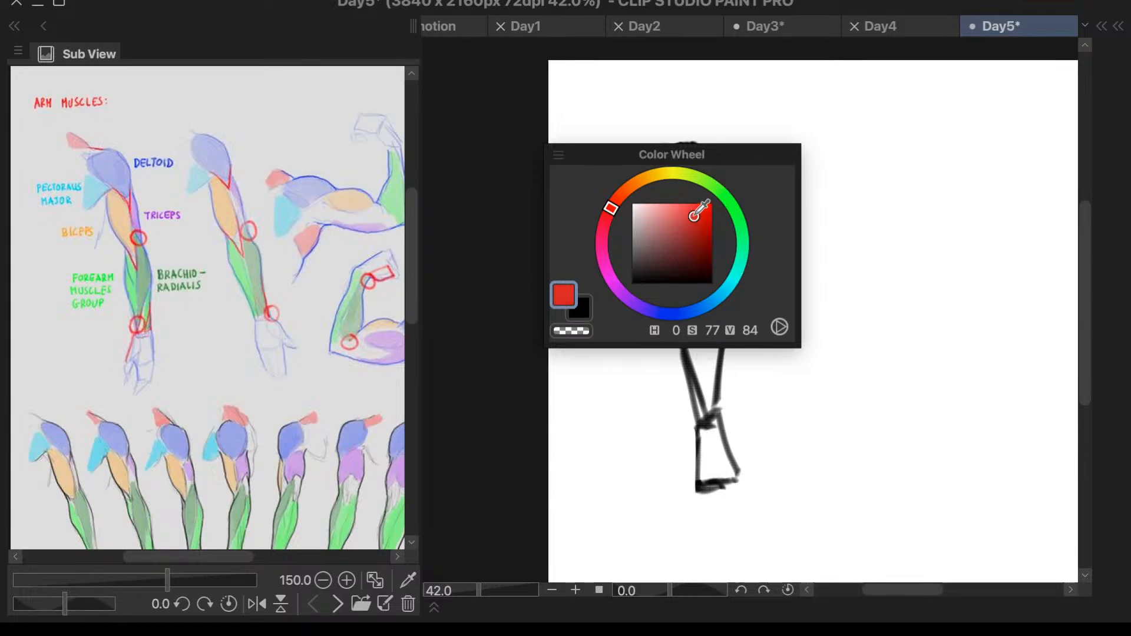
left_click_drag(701, 209, 784, 210)
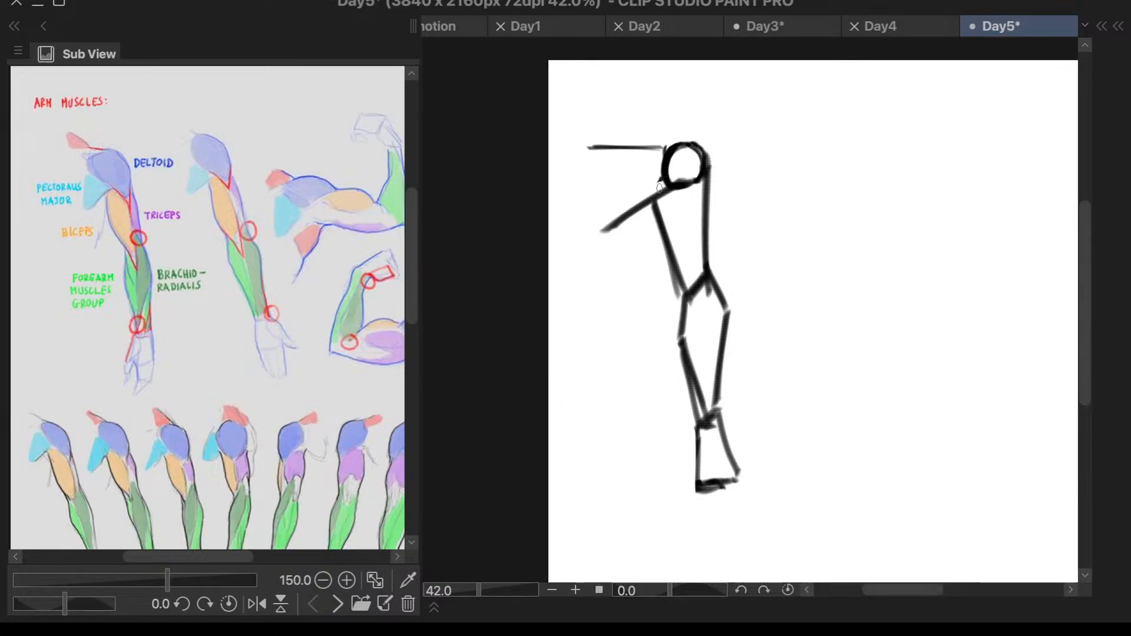
- Try a red V-shaped deltoid outline running from both sides of the shoulder circle to a point on the upper arm
left_click_drag(660, 194, 687, 224)
key("ctrl+z")
left_click_drag(710, 175, 697, 224)
key("ctrl+z")
key("ctrl+z")
left_click_drag(707, 157, 697, 232)
mouse_move(672, 192)
left_mouse_down()
mouse_move(695, 232)
mouse_move(706, 323)
left_mouse_up()
- Try red muscle lines from the deltoid tip to below the elbow and on down the forearm into the hand
key("ctrl+z")
left_click_drag(697, 227, 707, 328)
key("ctrl+z")
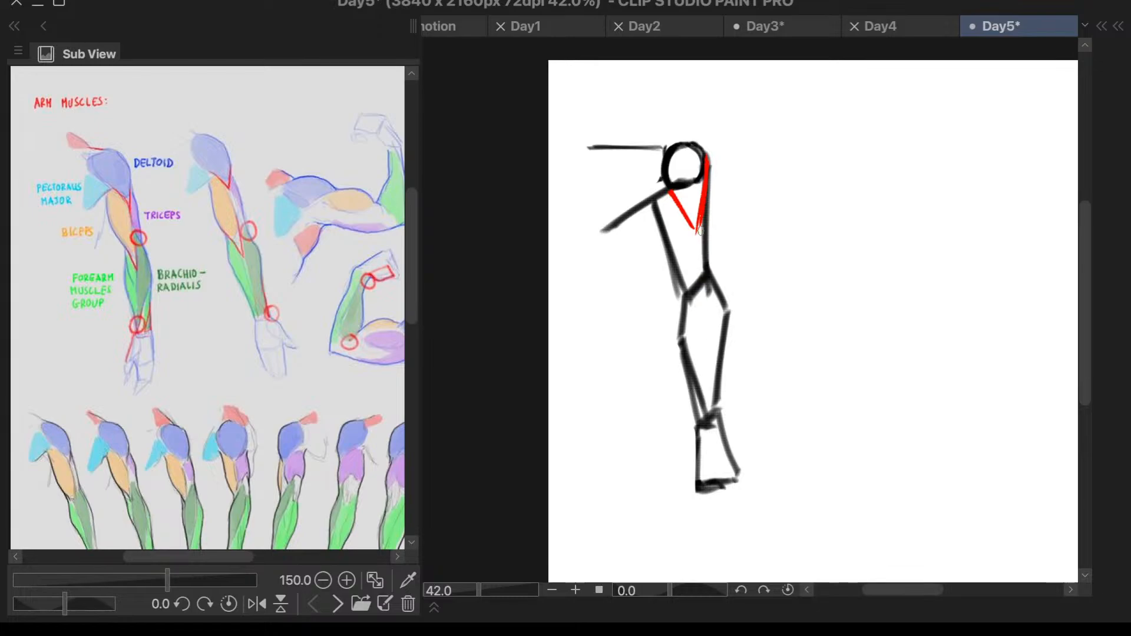
left_click_drag(697, 228, 705, 324)
key("ctrl+z")
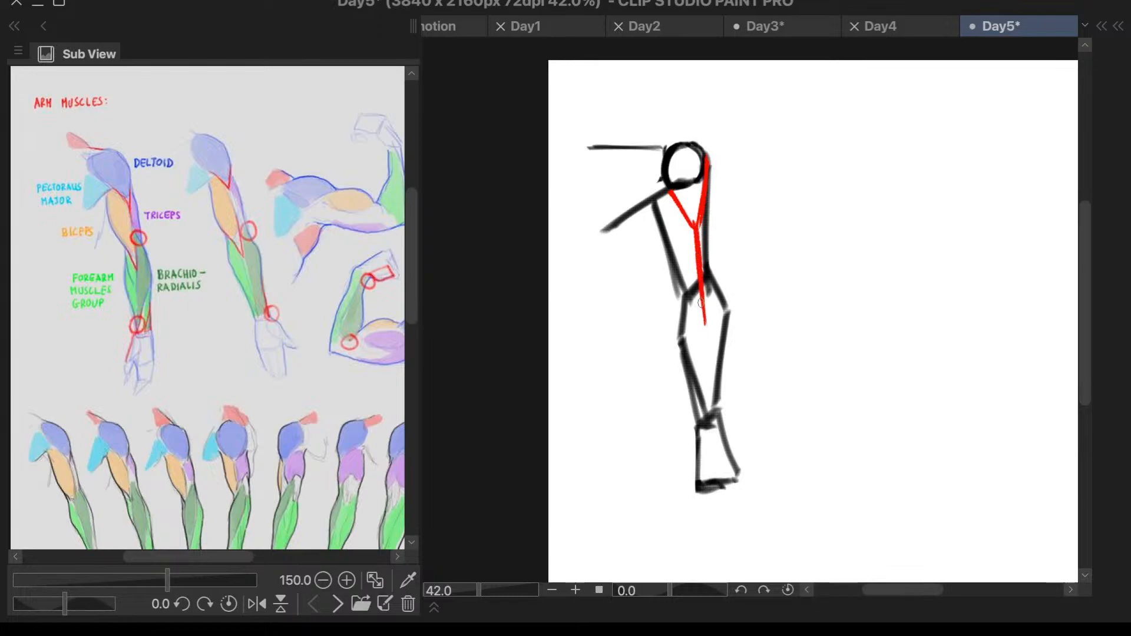
left_click_drag(678, 270, 707, 321)
key("ctrl+z")
left_click_drag(681, 274, 700, 334)
left_click_drag(671, 189, 696, 235)
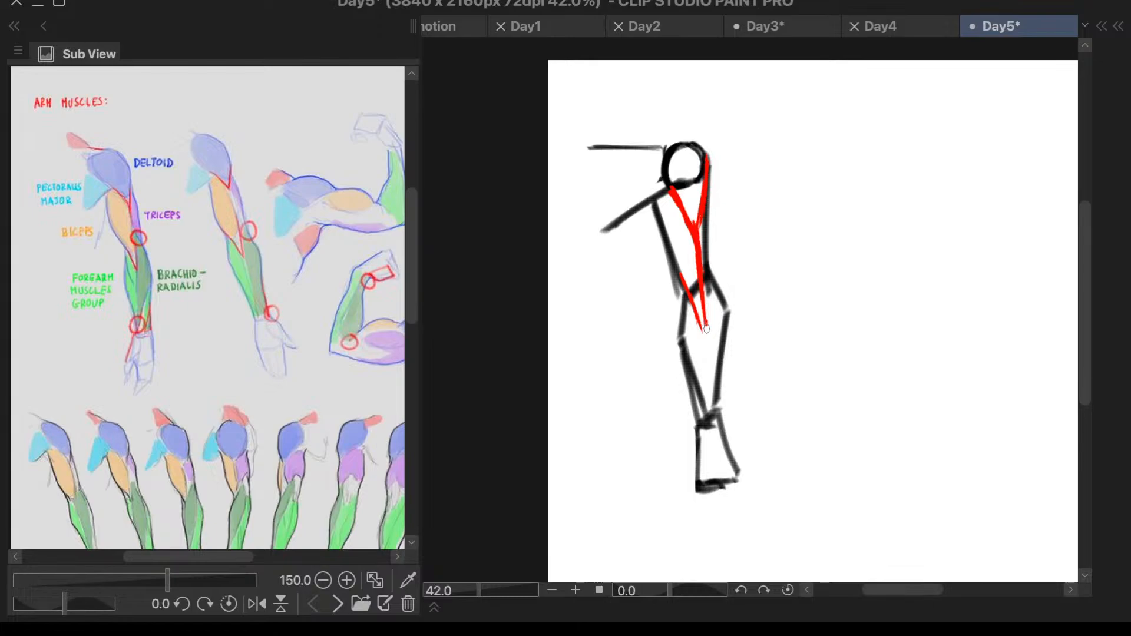
left_click_drag(706, 329, 701, 465)
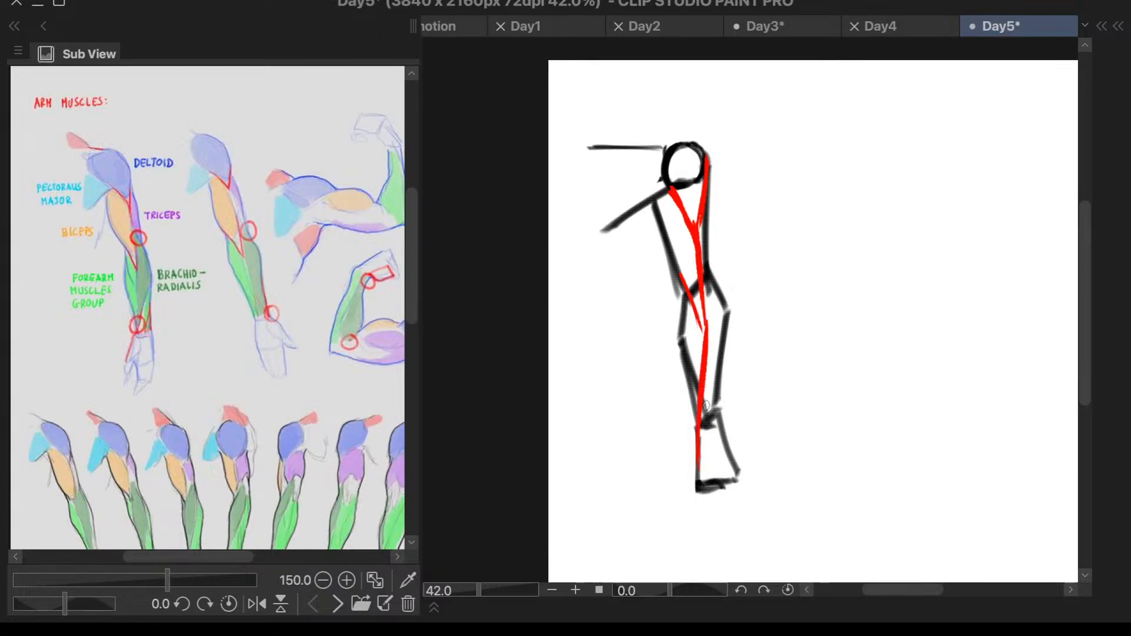
left_click_drag(722, 358, 724, 426)
- Undo all the red trial muscle strokes over the arm
key("ctrl+z")
key("ctrl+z")
key("ctrl+z")
key("ctrl+z")
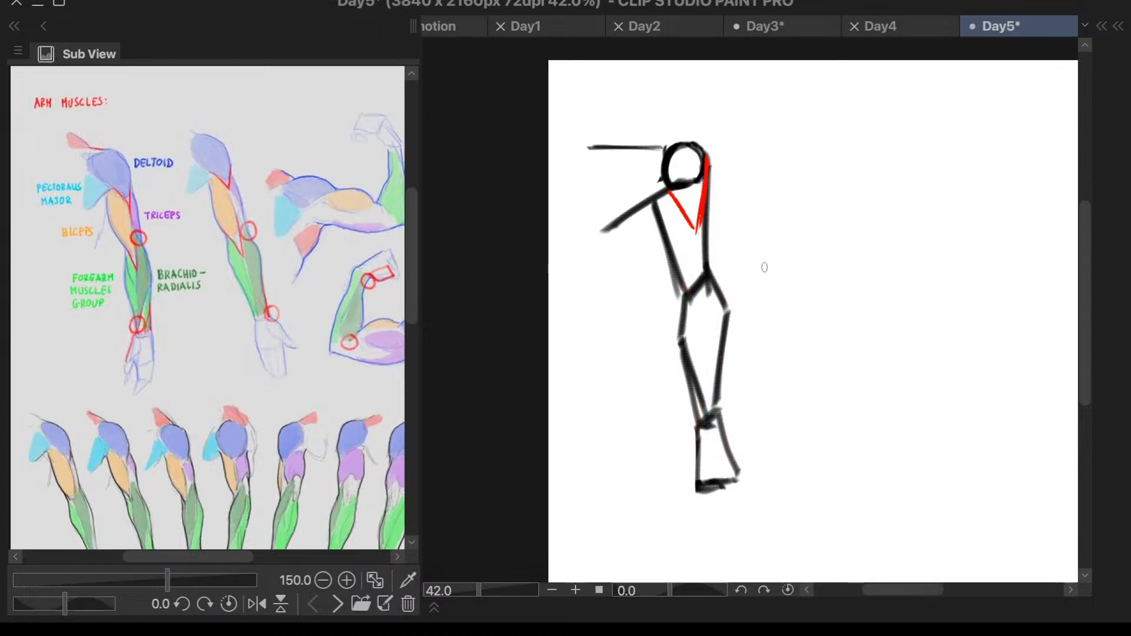
key("ctrl+z")
key("ctrl+z")
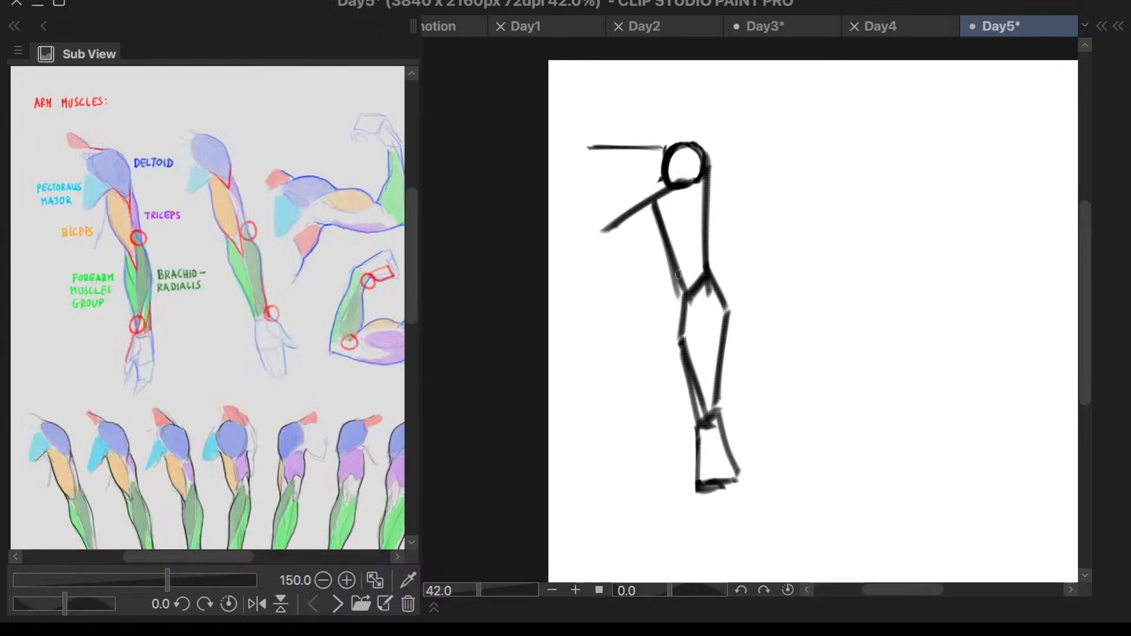
- Trace the lower chest line in red and draw the outer deltoid edge curving around the shoulder circle, following the enlarged reference
scroll(165, 224, "up", 5)
scroll(167, 229, "up", 3)
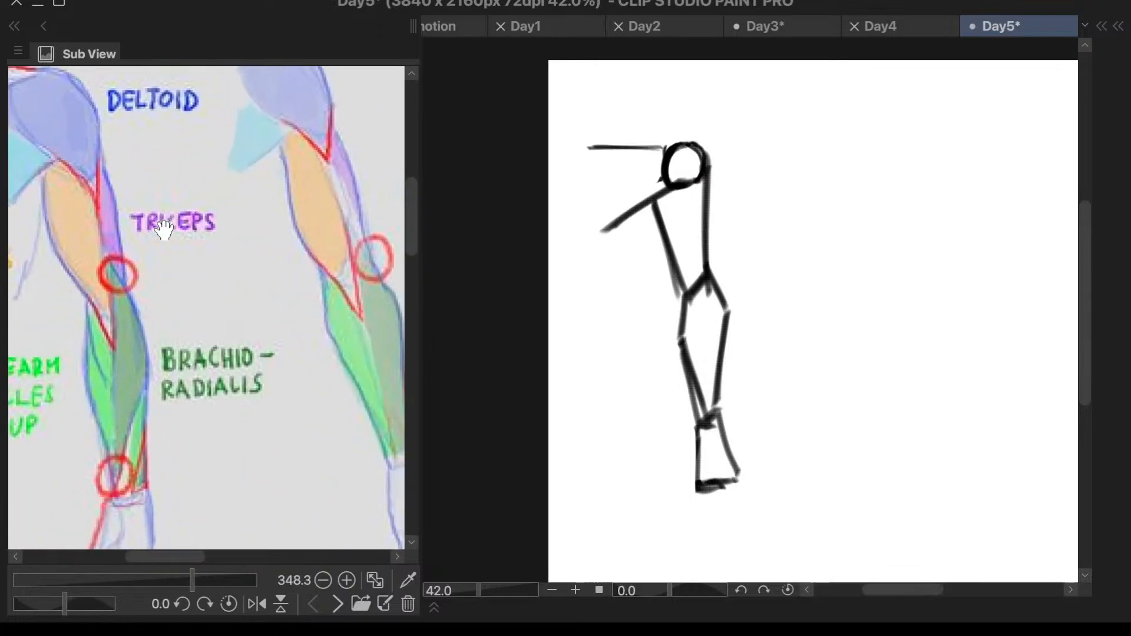
scroll(59, 143, "down", 2)
scroll(59, 144, "up", 2)
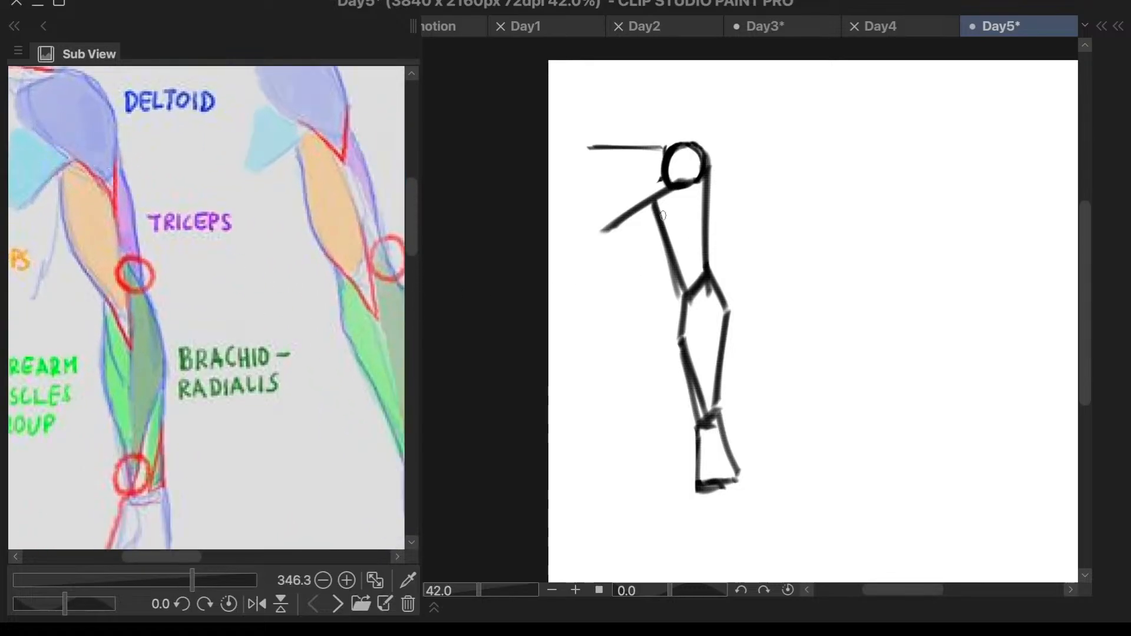
left_click_drag(612, 226, 673, 193)
mouse_move(696, 145)
left_mouse_down()
mouse_move(714, 164)
mouse_move(704, 236)
left_mouse_up()
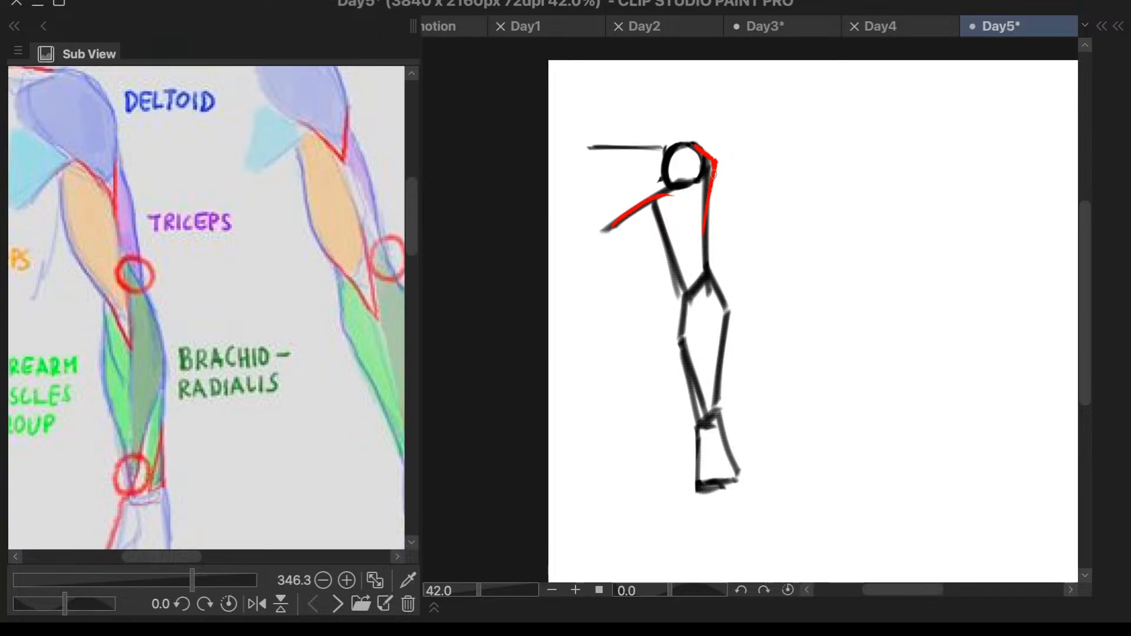
key("ctrl+z")
key("ctrl+z")
left_click_drag(712, 171, 693, 247)
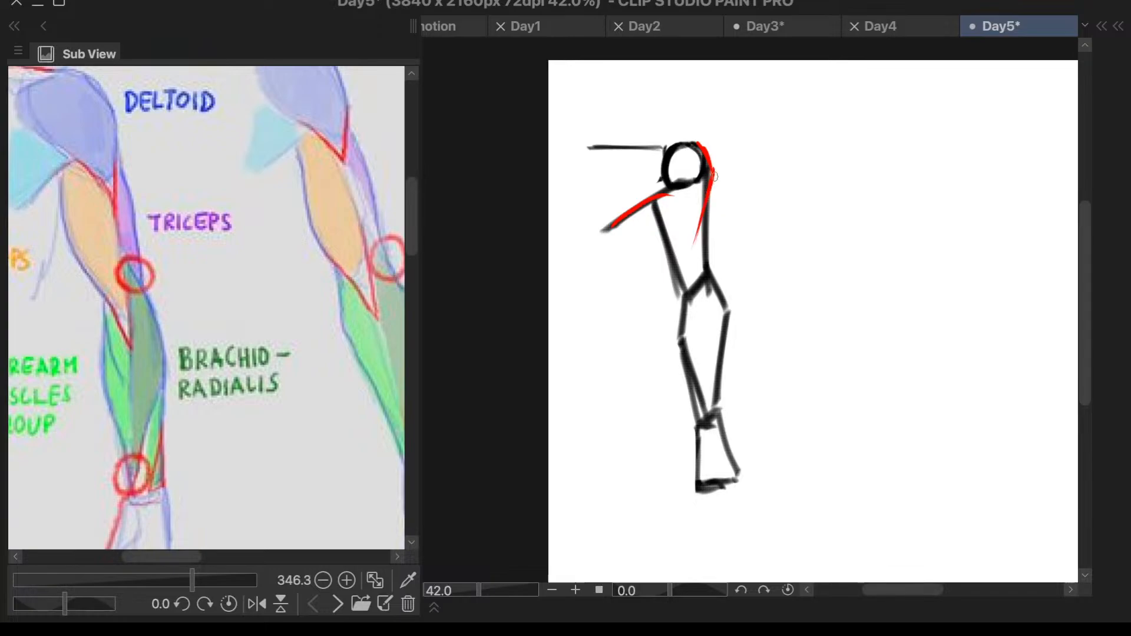
- Draw the inner deltoid edge slanting down to the V tip and outline the chest-facing side of the shoulder circle
left_click_drag(673, 187, 693, 233)
left_click_drag(671, 188, 698, 236)
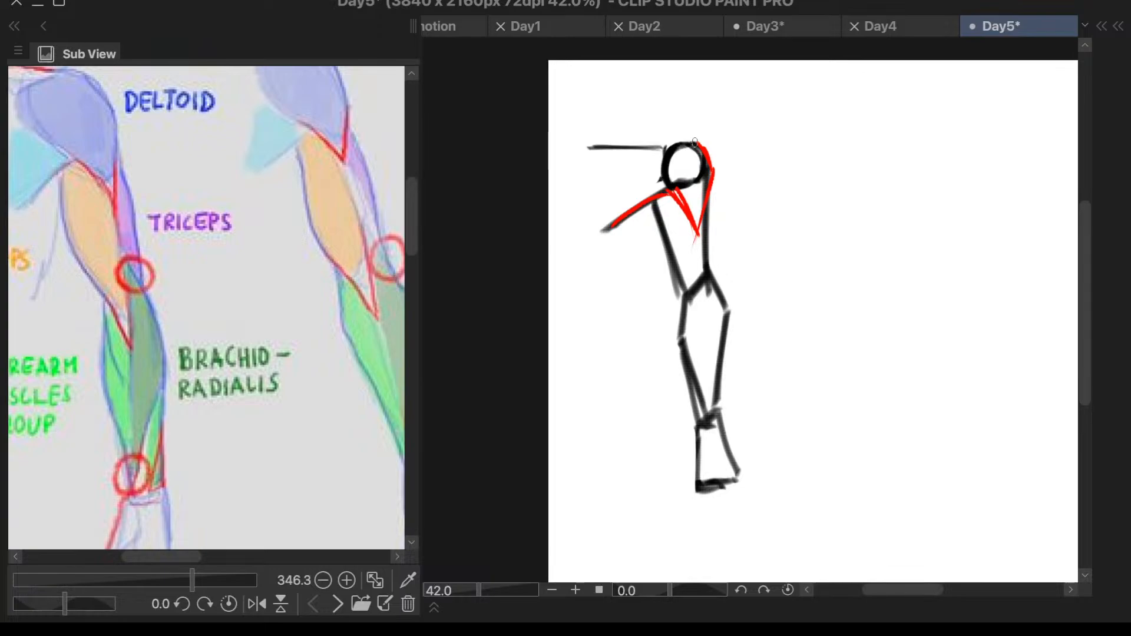
left_click_drag(695, 141, 648, 159)
key("ctrl+z")
- Trace the horizontal collarbone line in red up to the deltoid, checking the shoulder area of the reference
scroll(761, 195, "down", 2)
scroll(232, 255, "down", 3)
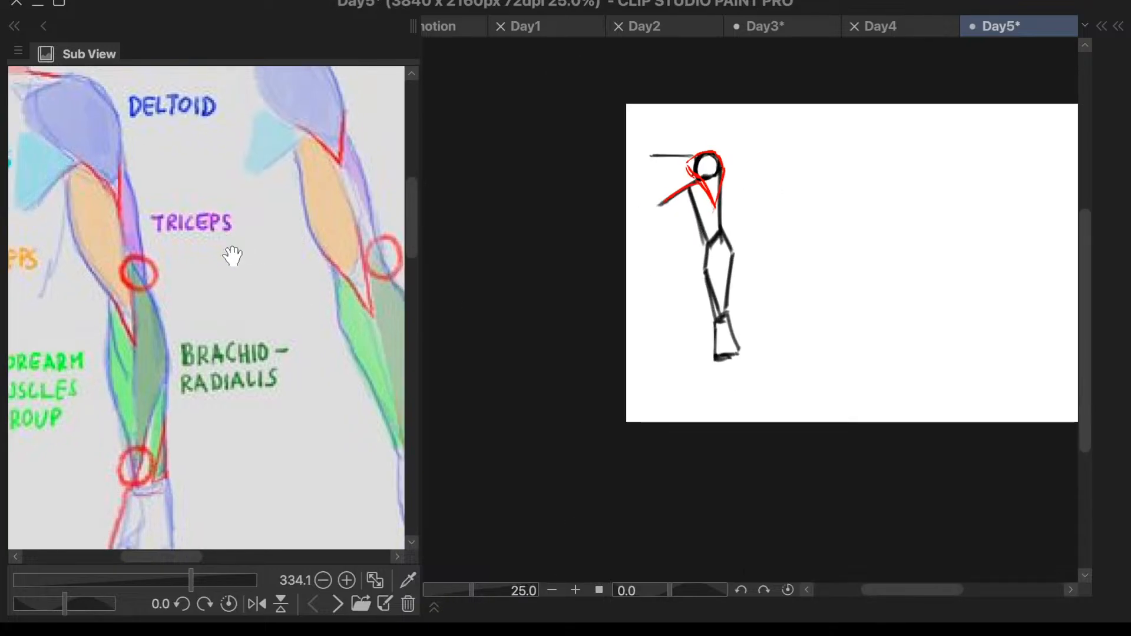
scroll(70, 80, "up", 1)
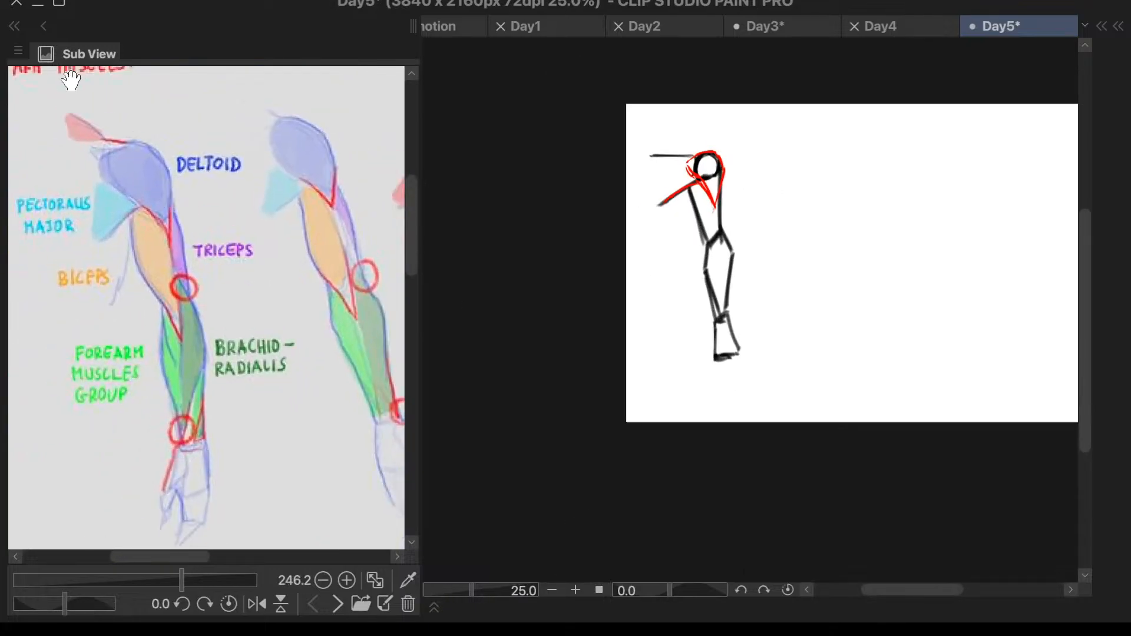
scroll(70, 80, "up", 3)
left_click_drag(650, 155, 702, 152)
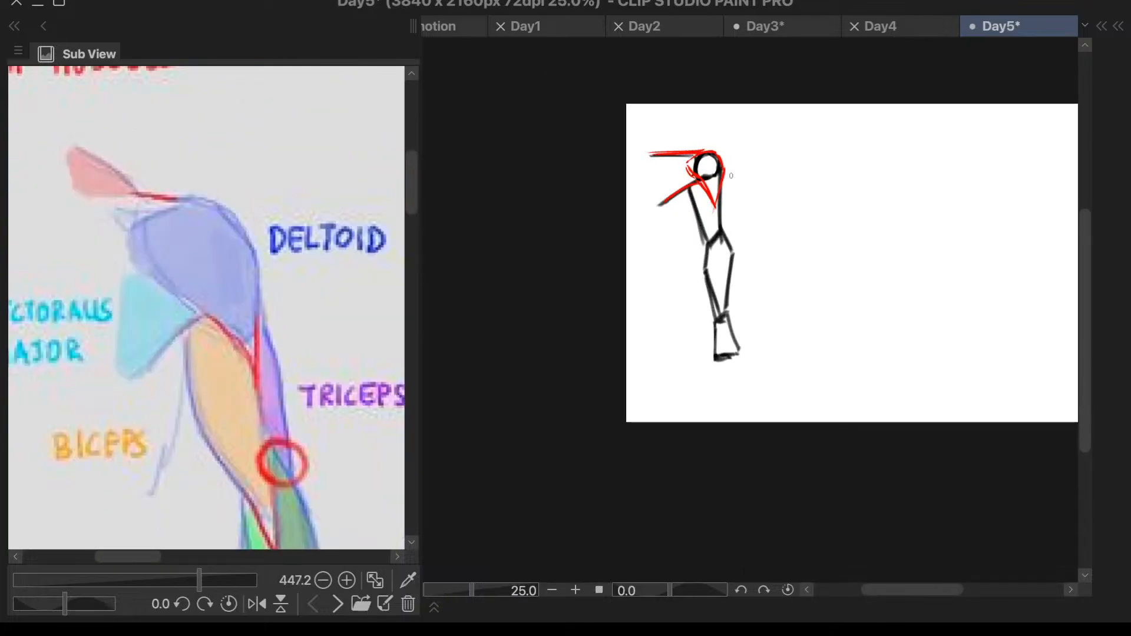
- Strengthen the inner deltoid contour down to its tip and trim its protruding corner closer to the shoulder circle
scroll(710, 161, "up", 2)
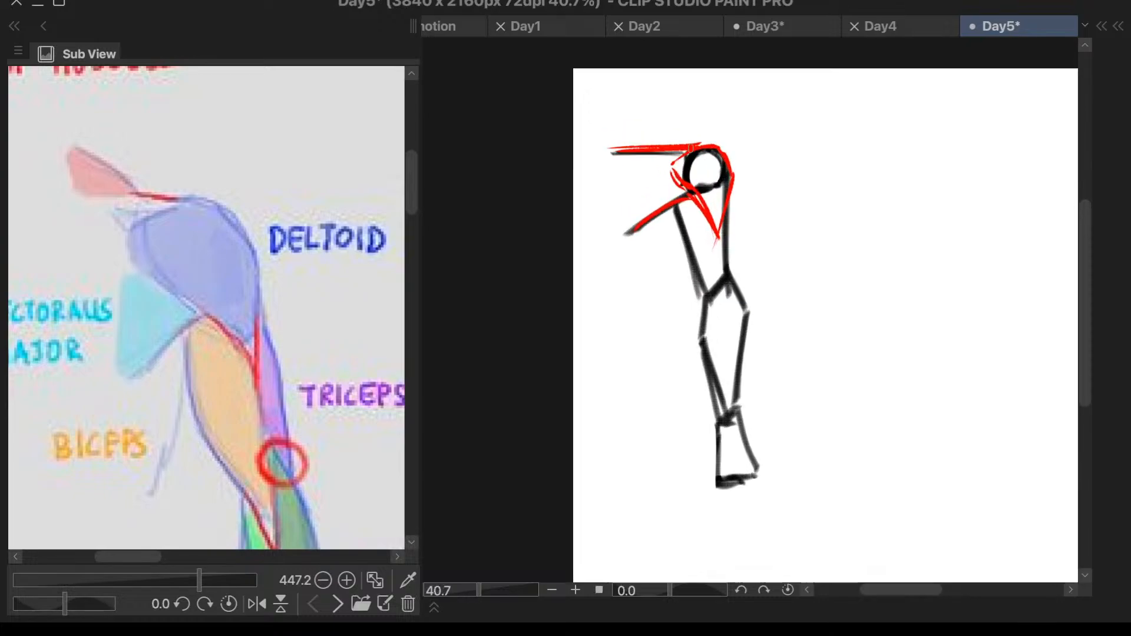
mouse_move(691, 148)
left_mouse_down()
mouse_move(678, 187)
mouse_move(718, 236)
left_mouse_up()
key("e")
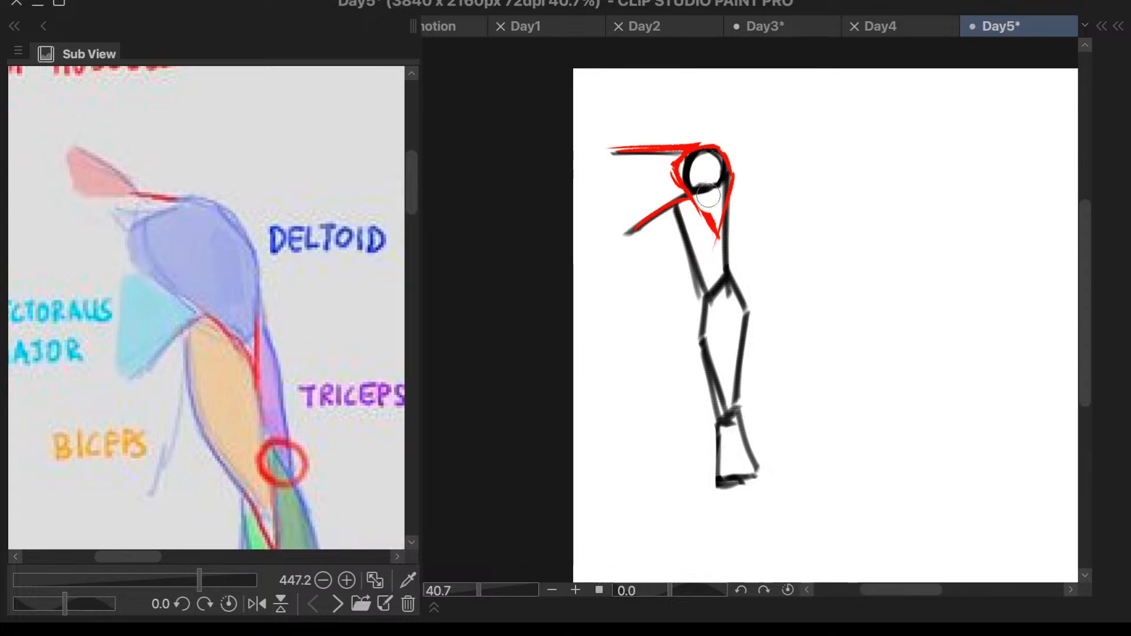
left_click_drag(669, 171, 669, 177)
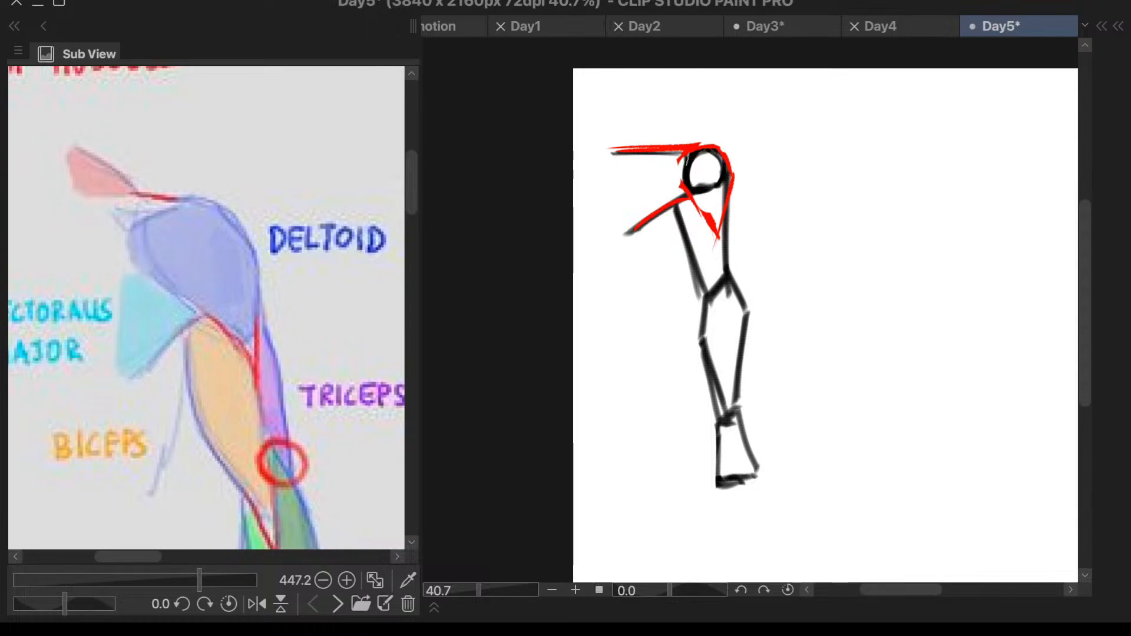
key("ctrl+z")
- Trace the inner and outer upper-arm edges in red from below the deltoid to the elbow
mouse_move(675, 200)
left_mouse_down()
mouse_move(677, 225)
mouse_move(706, 292)
left_mouse_up()
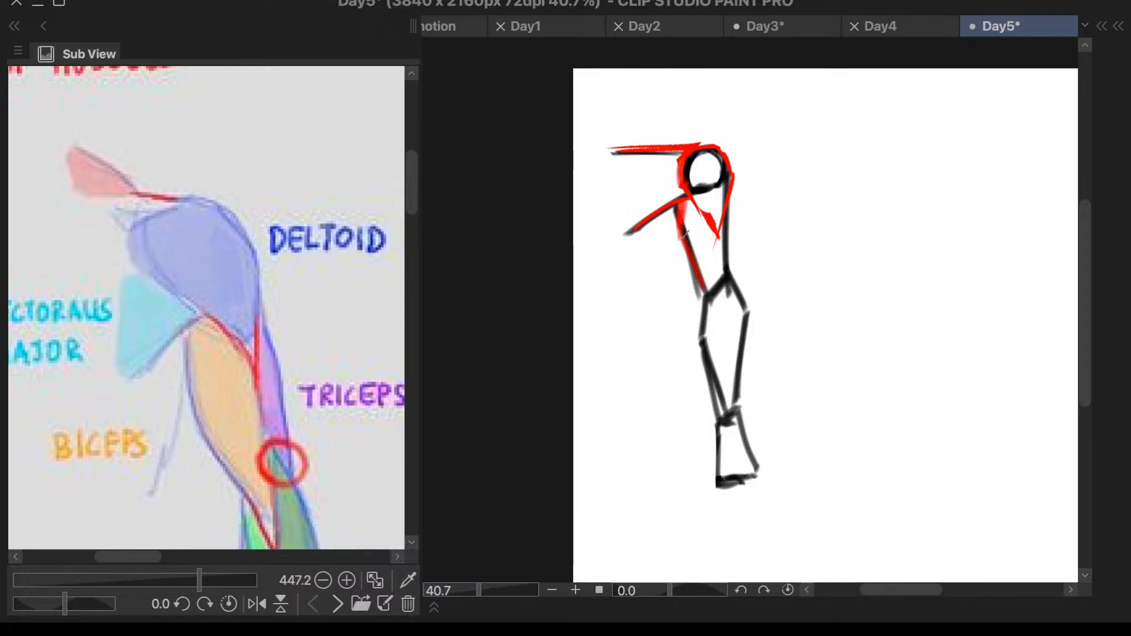
left_click_drag(681, 231, 703, 289)
scroll(728, 200, "down", 2)
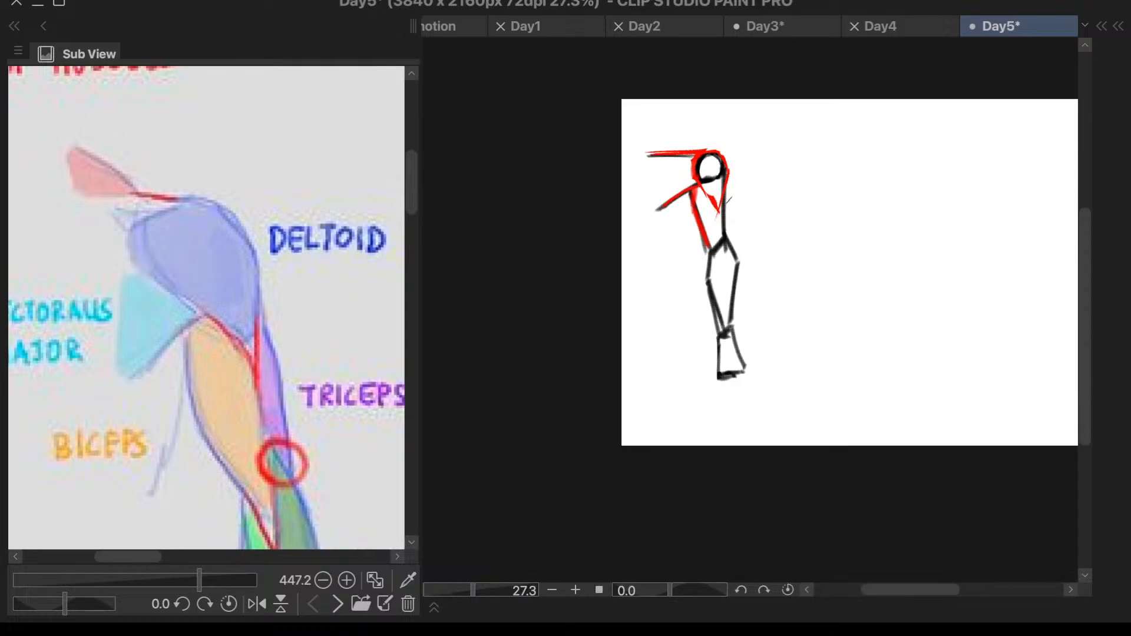
scroll(727, 209, "up", 3)
left_click_drag(724, 164, 725, 262)
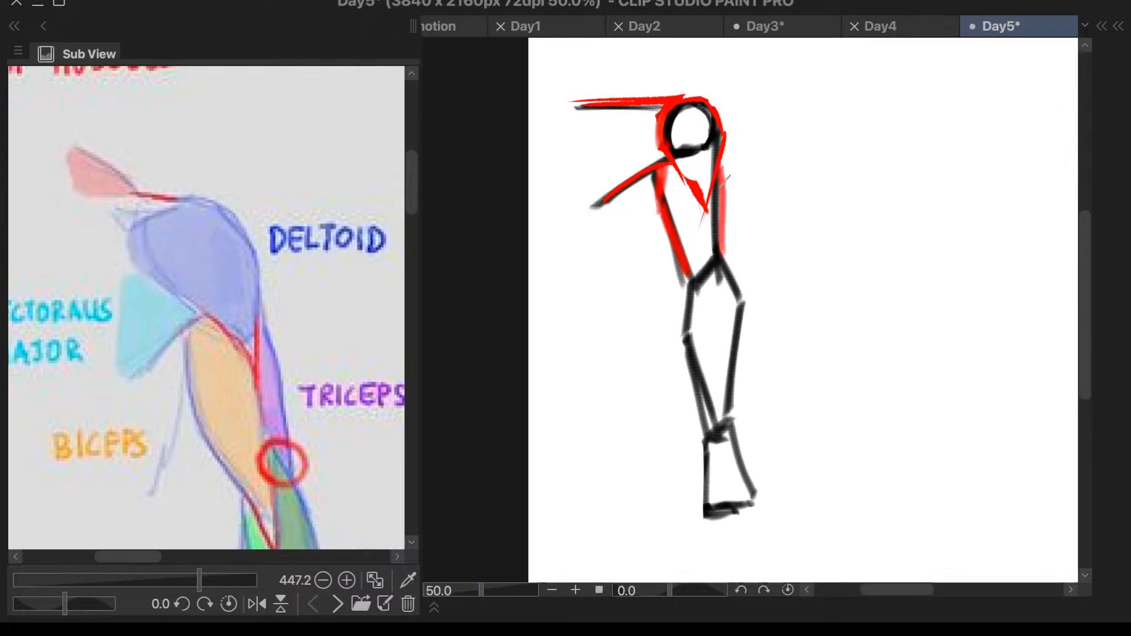
key("ctrl+z")
mouse_move(722, 165)
left_mouse_down()
mouse_move(715, 261)
mouse_move(724, 177)
mouse_move(719, 251)
left_mouse_up()
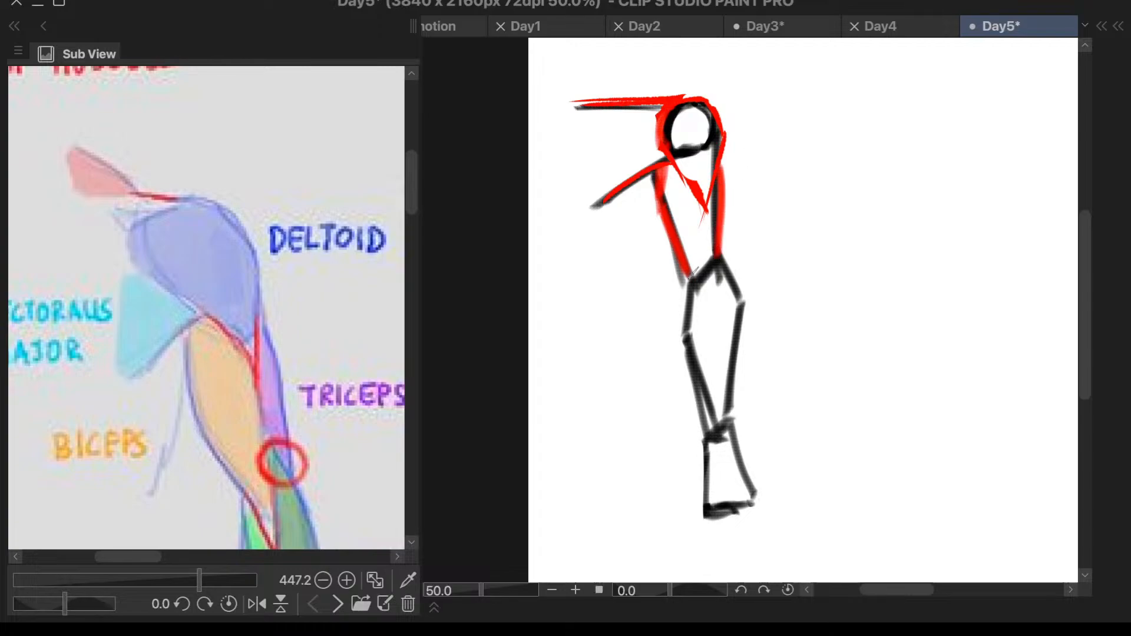
- Trace the inner forearm edge in red from the elbow down to the wrist
mouse_move(693, 277)
left_mouse_down()
mouse_move(686, 337)
mouse_move(709, 407)
left_mouse_up()
left_click_drag(691, 350, 711, 420)
scroll(697, 349, "down", 2)
scroll(325, 489, "down", 2)
scroll(353, 512, "up", 3)
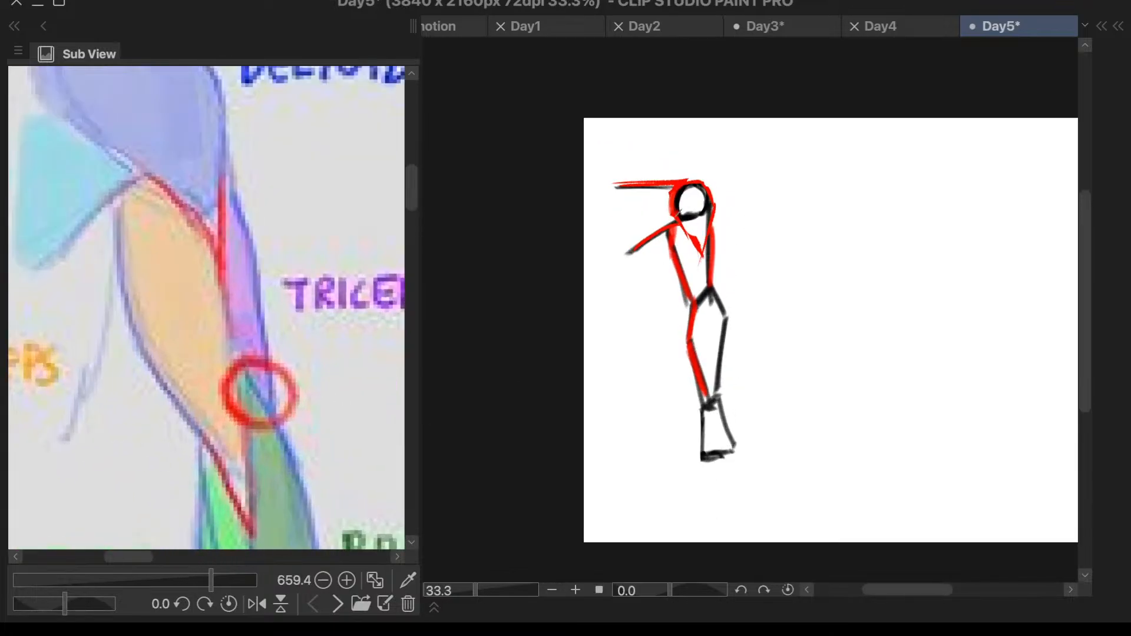
- Retrace the deltoid's inner edge down to its tip and trace the outer forearm edge from the elbow toward the wrist in red
left_click_drag(677, 210, 706, 261)
left_click_drag(711, 293, 717, 386)
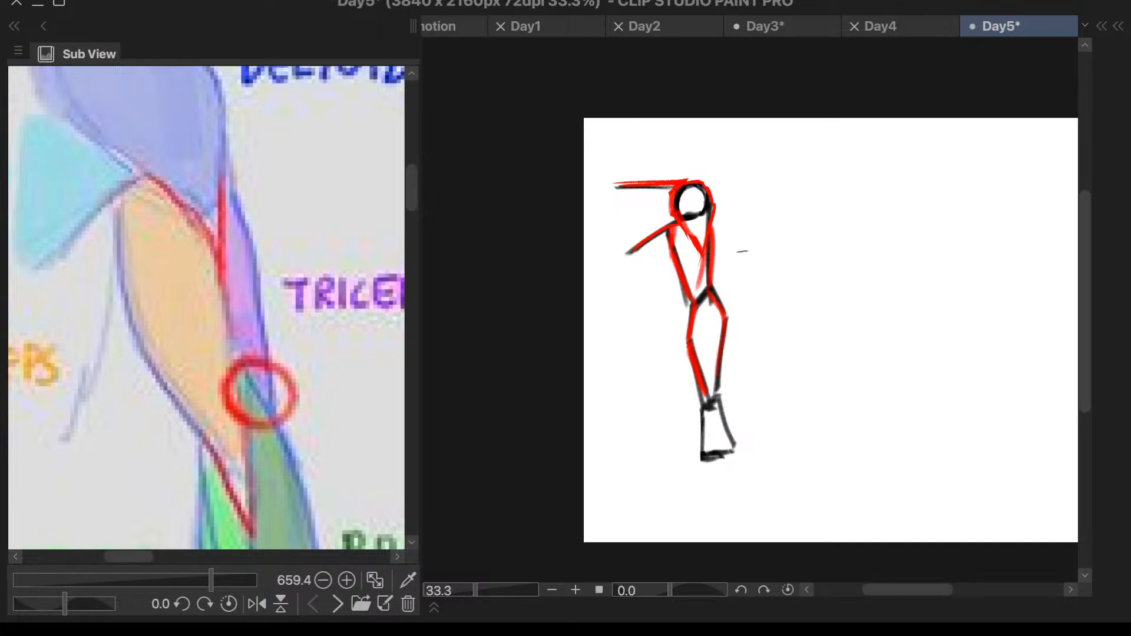
- Draw the red dividing line from the deltoid's tip through the elbow and down the middle of the forearm to the wrist
scroll(740, 247, "down", 2)
scroll(731, 266, "up", 3)
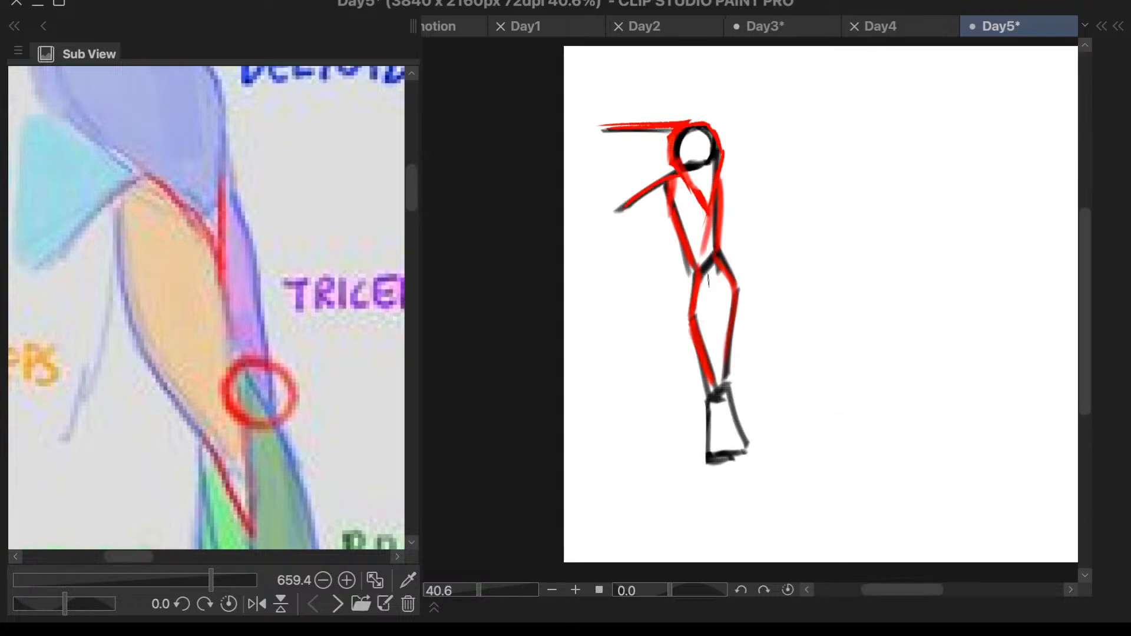
left_click_drag(711, 261, 695, 303)
left_click_drag(714, 206, 705, 303)
scroll(303, 518, "down", 2)
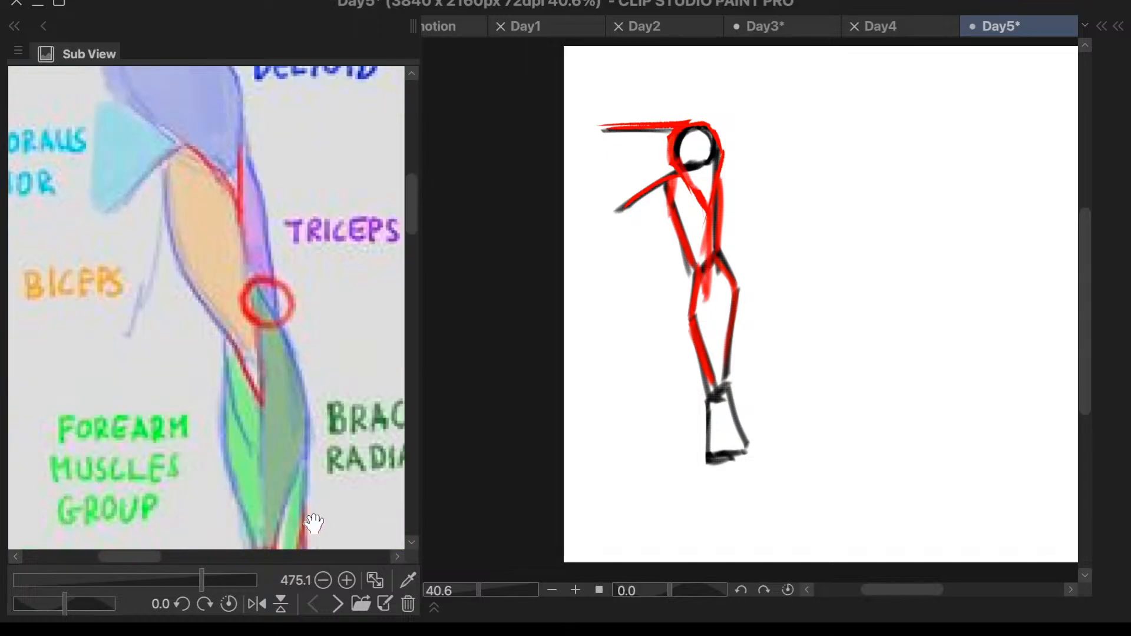
left_click_drag(708, 286, 718, 387)
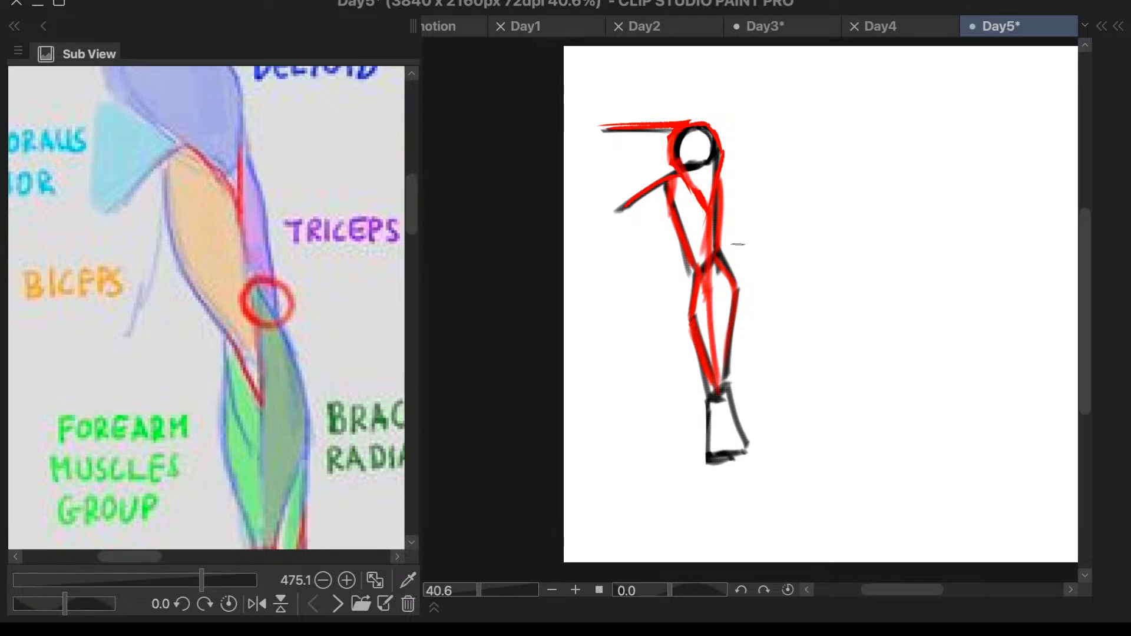
- Strengthen the lower outer forearm edge in red down to the wrist, redoing the stroke closer to the black line
scroll(738, 244, "down", 2)
scroll(354, 350, "down", 2)
scroll(315, 441, "up", 2)
scroll(348, 454, "down", 2)
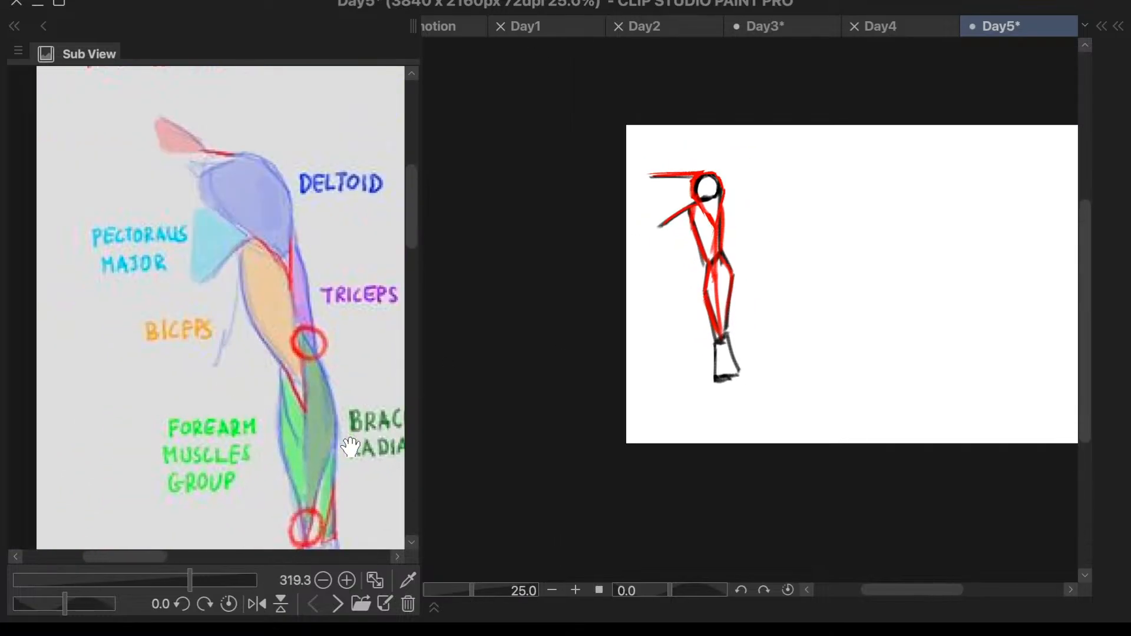
scroll(350, 448, "up", 3)
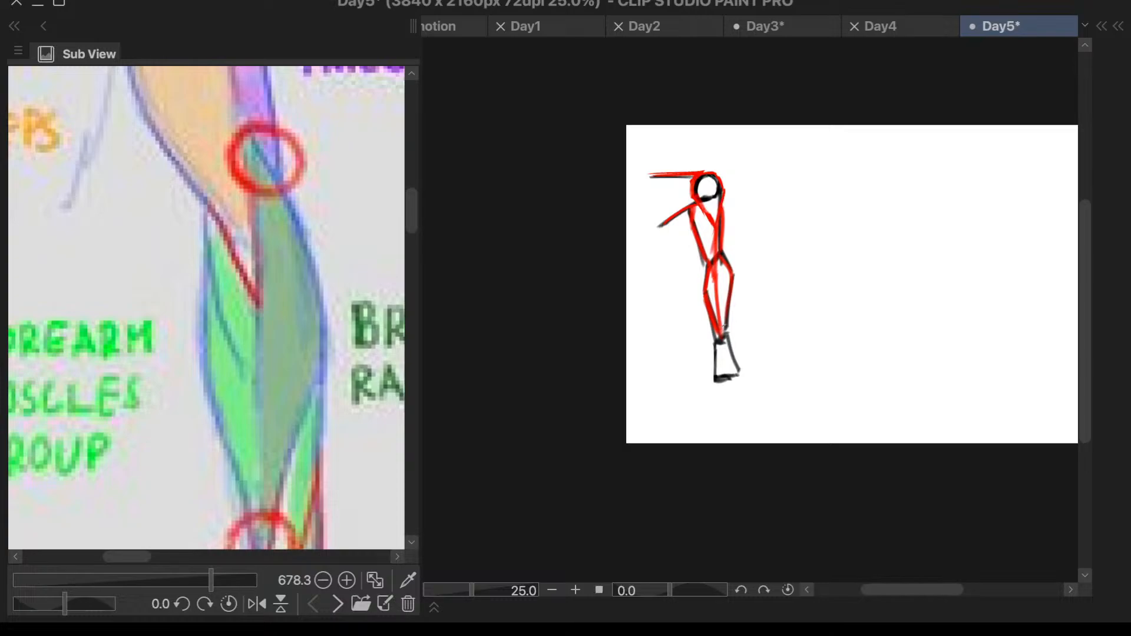
scroll(722, 318, "up", 2)
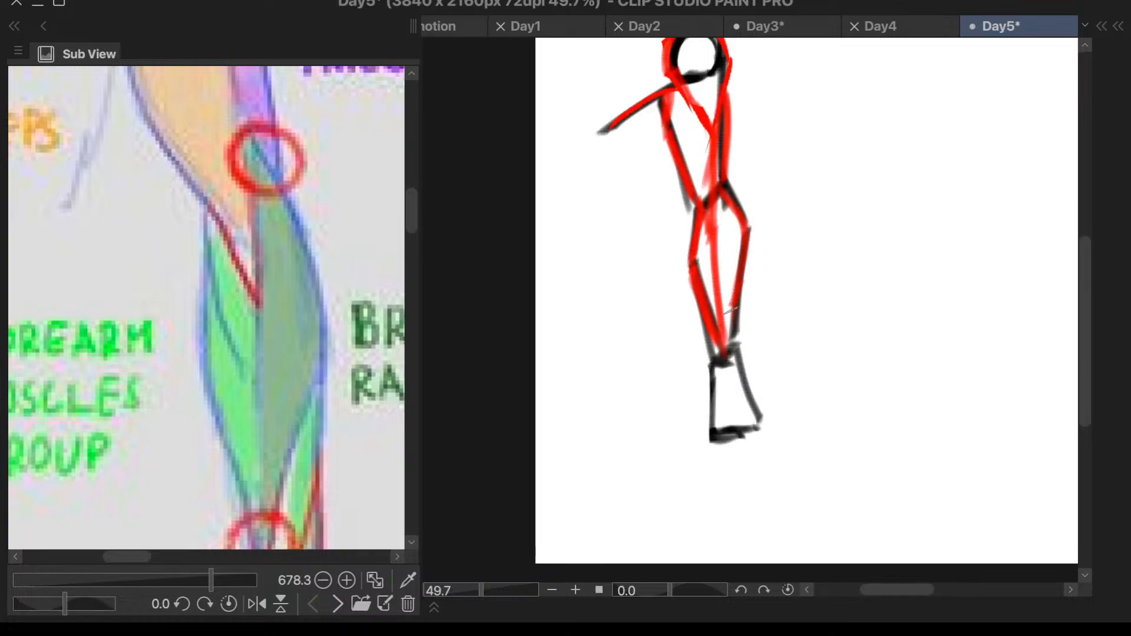
left_click_drag(751, 252, 734, 350)
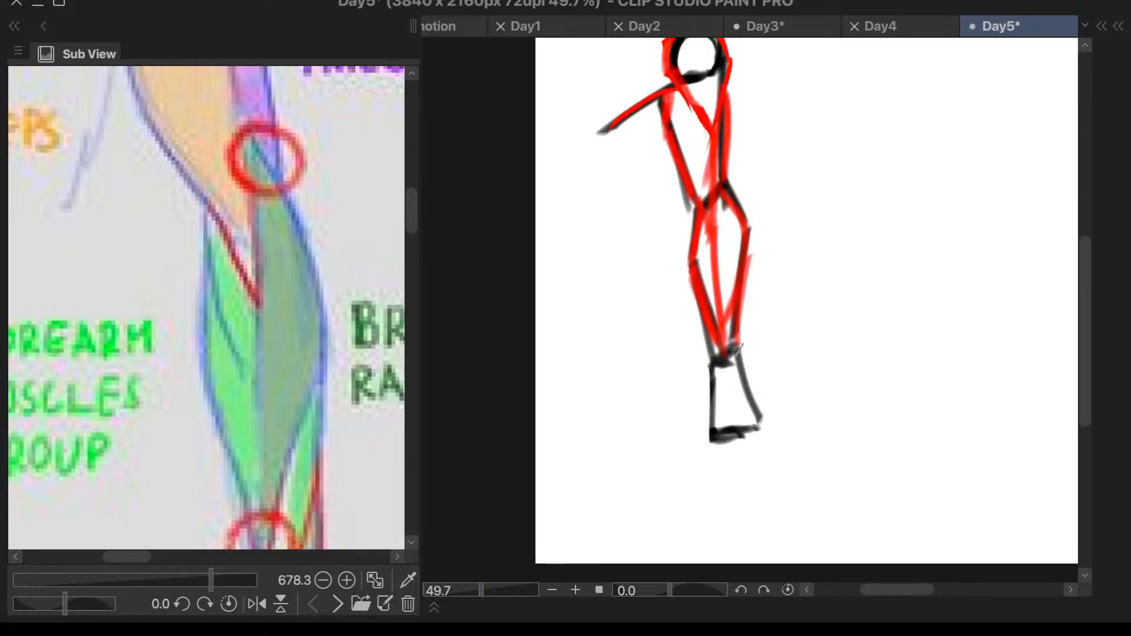
key("ctrl+z")
left_click_drag(745, 266, 732, 341)
- Add a new layer above the red muscle outlines, with the reference framed on the deltoid area
scroll(369, 369, "down", 2)
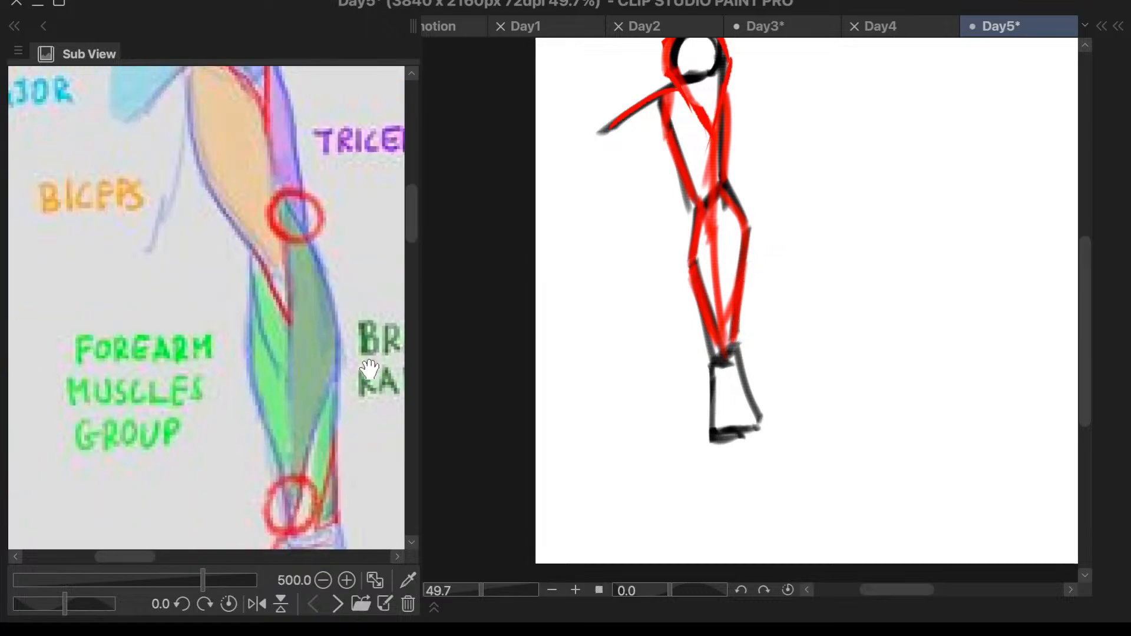
scroll(370, 370, "down", 4)
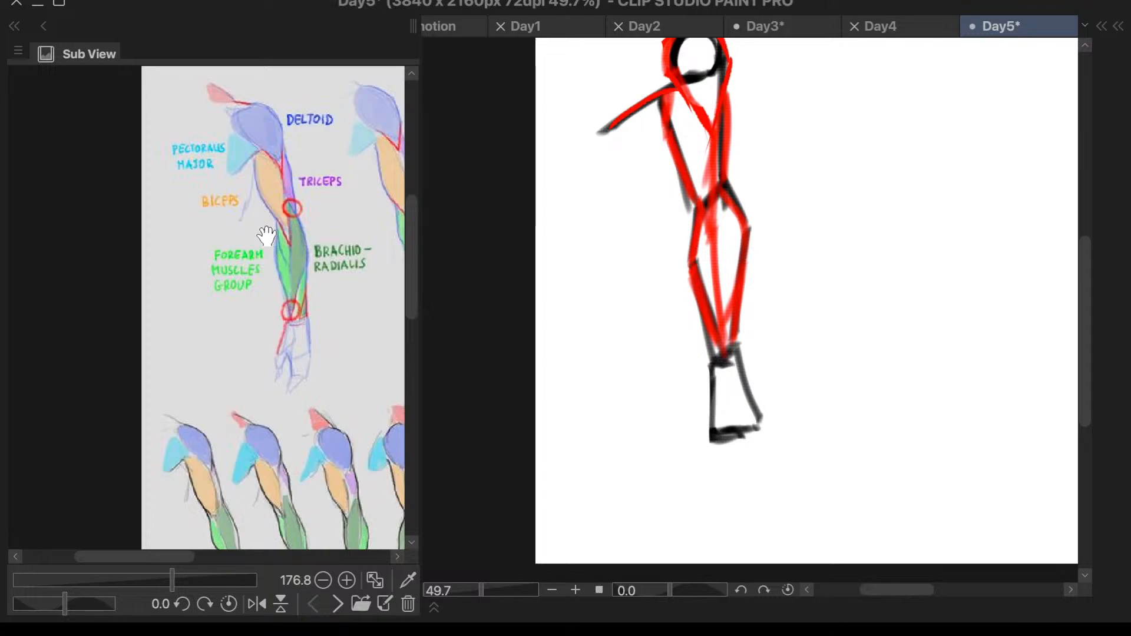
scroll(266, 235, "up", 4)
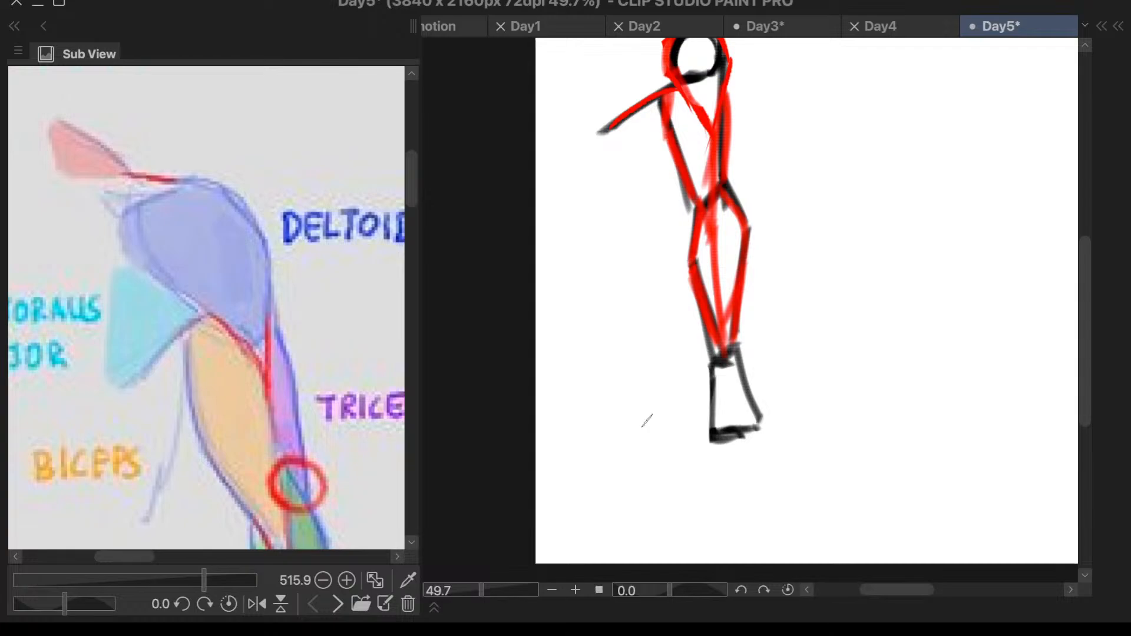
right_click(642, 427)
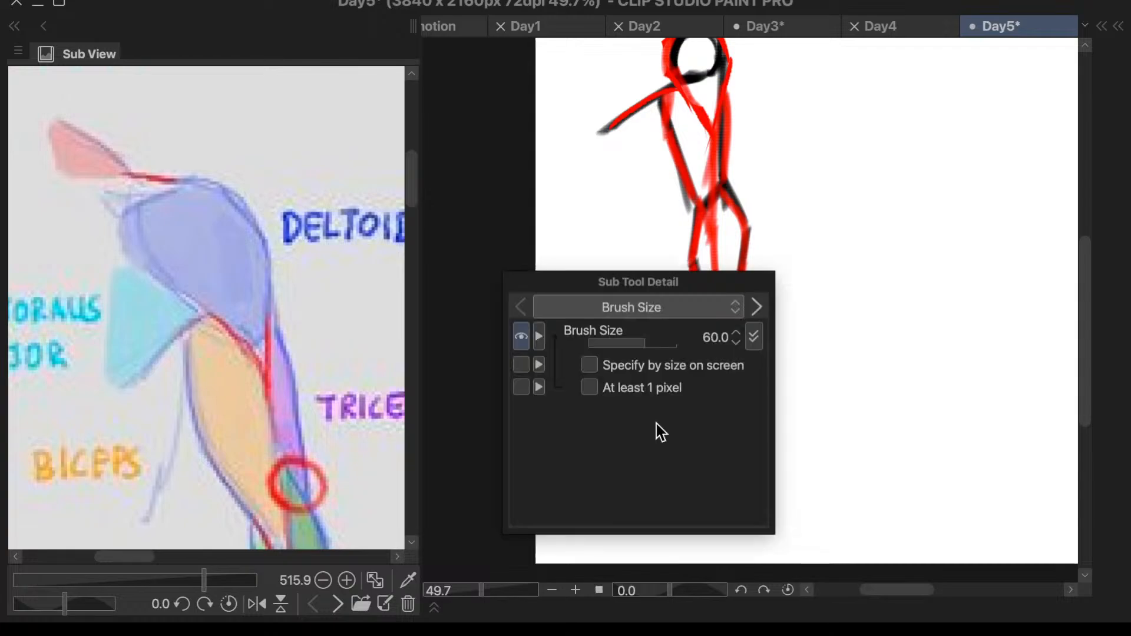
key("F7")
left_click_drag(736, 292, 1022, 261)
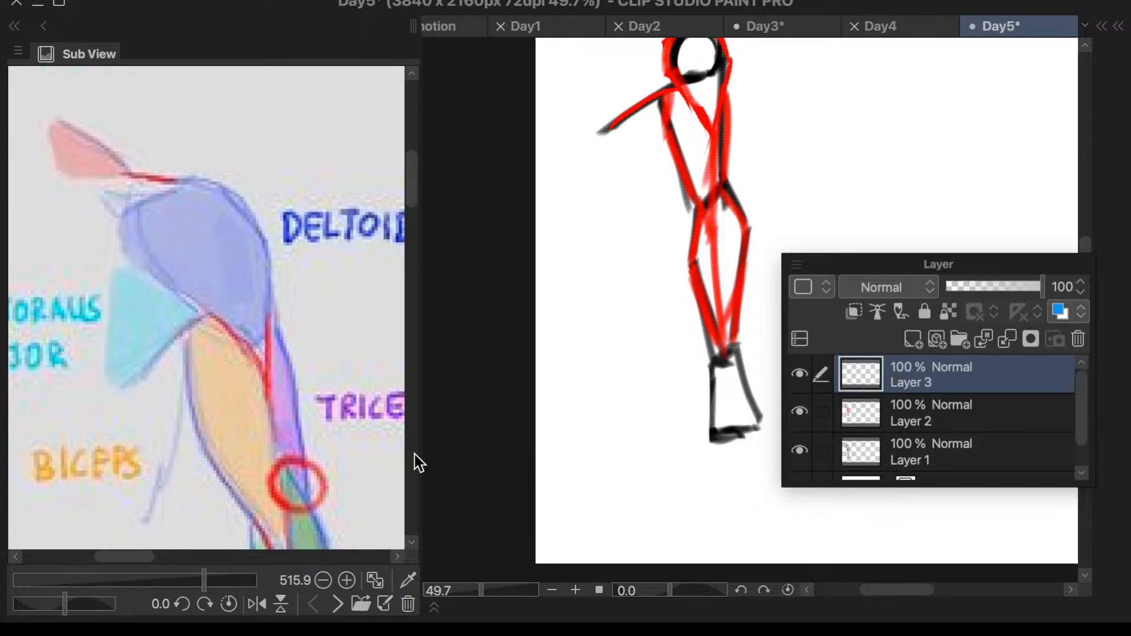
- Set the drawing colour to cyan with hue 186, saturation 100 and value 100
key("F6")
left_click(443, 493)
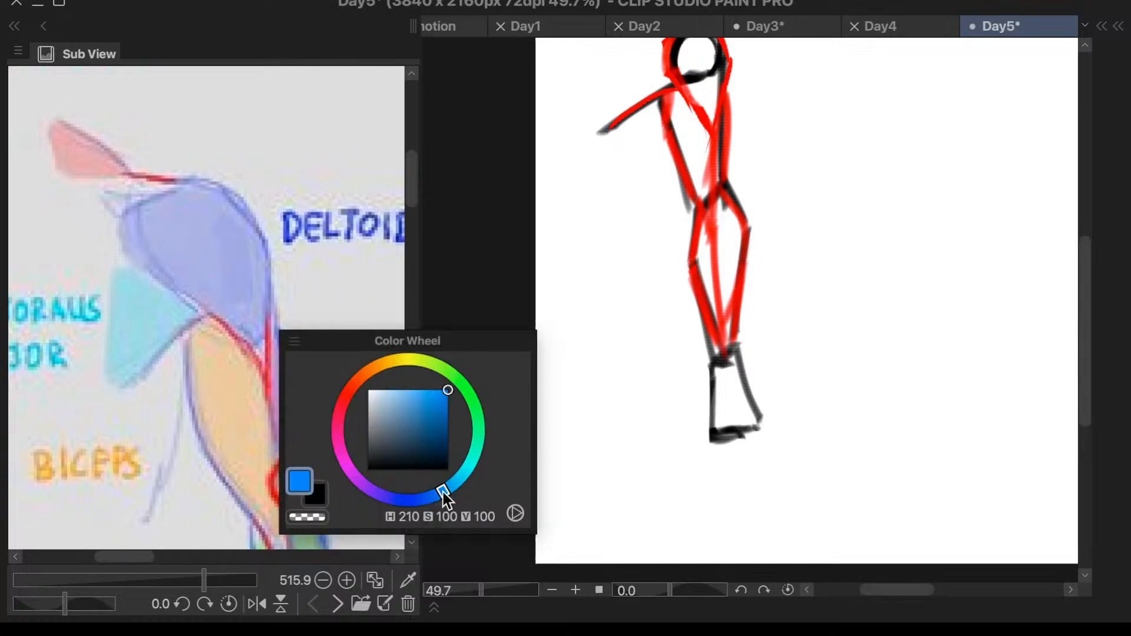
left_click_drag(443, 493, 465, 474)
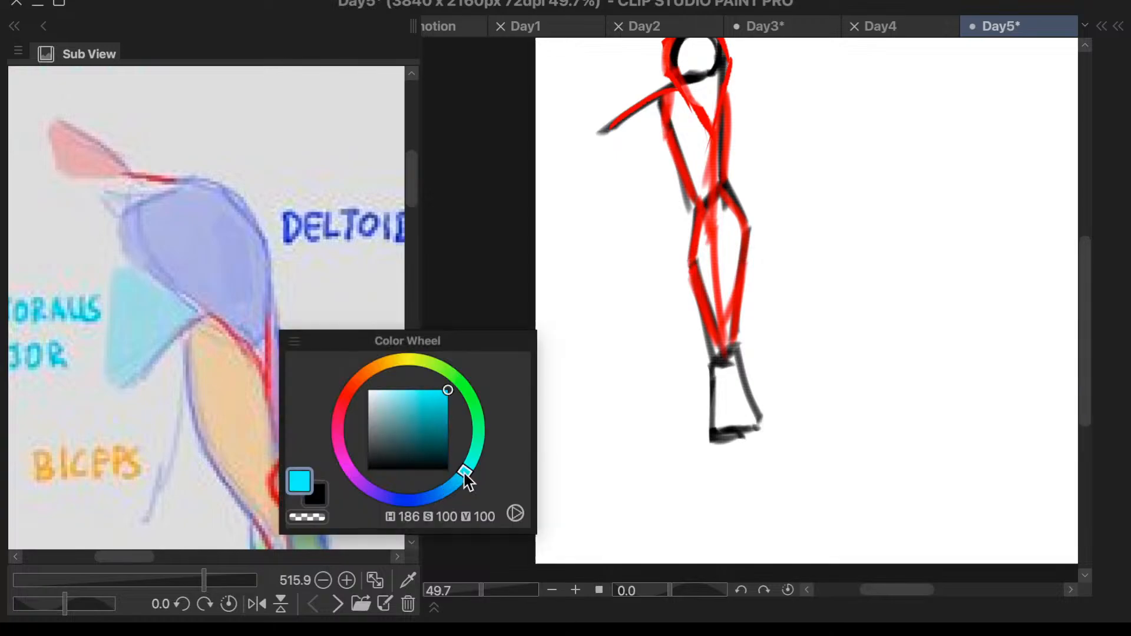
left_click(294, 341)
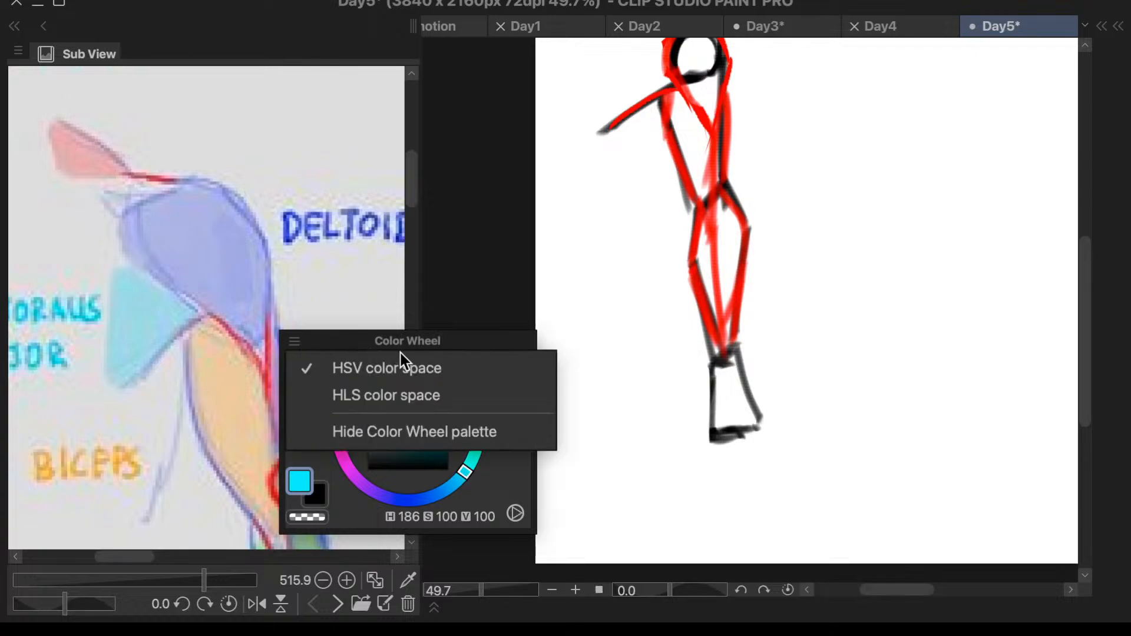
left_click(326, 338)
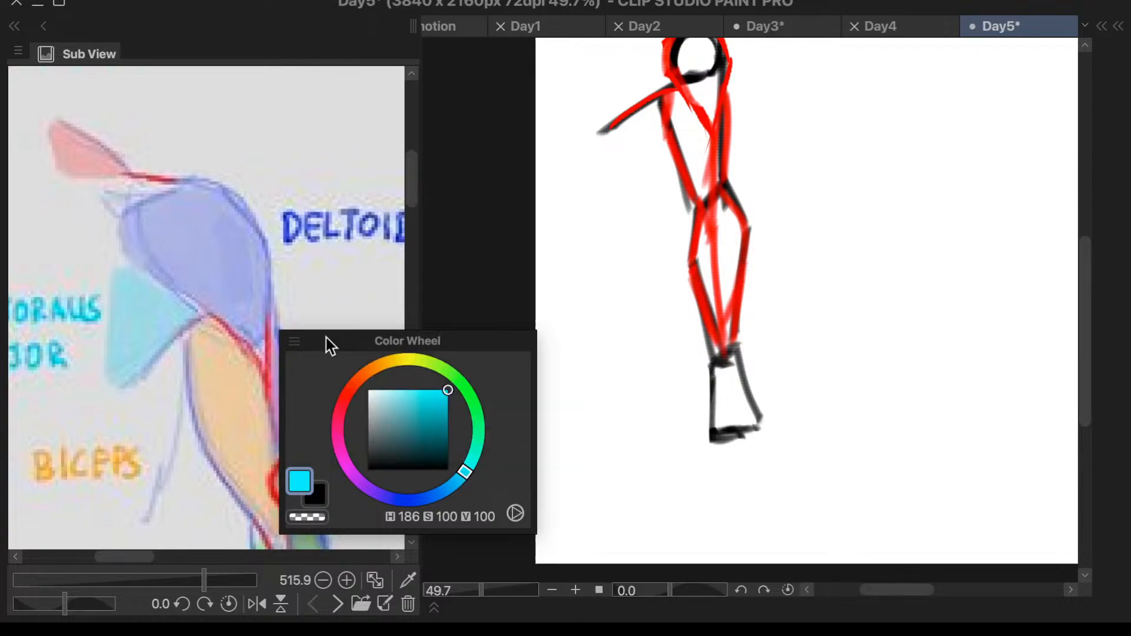
- Sample the deltoid's pale blue from the reference image as the drawing colour
left_click(263, 422)
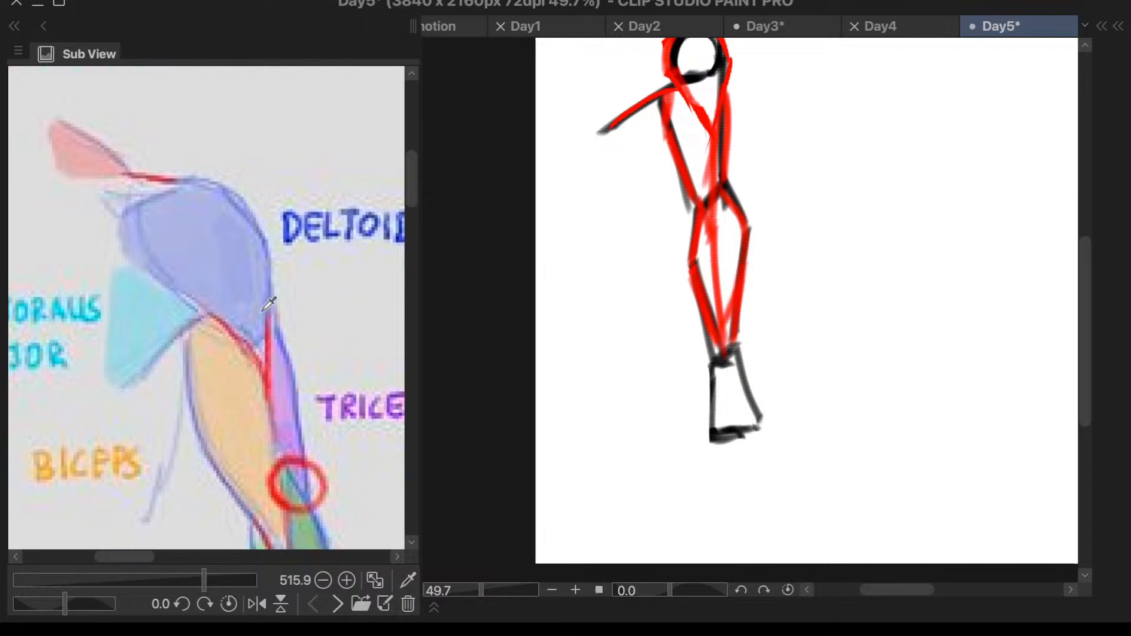
key("F2")
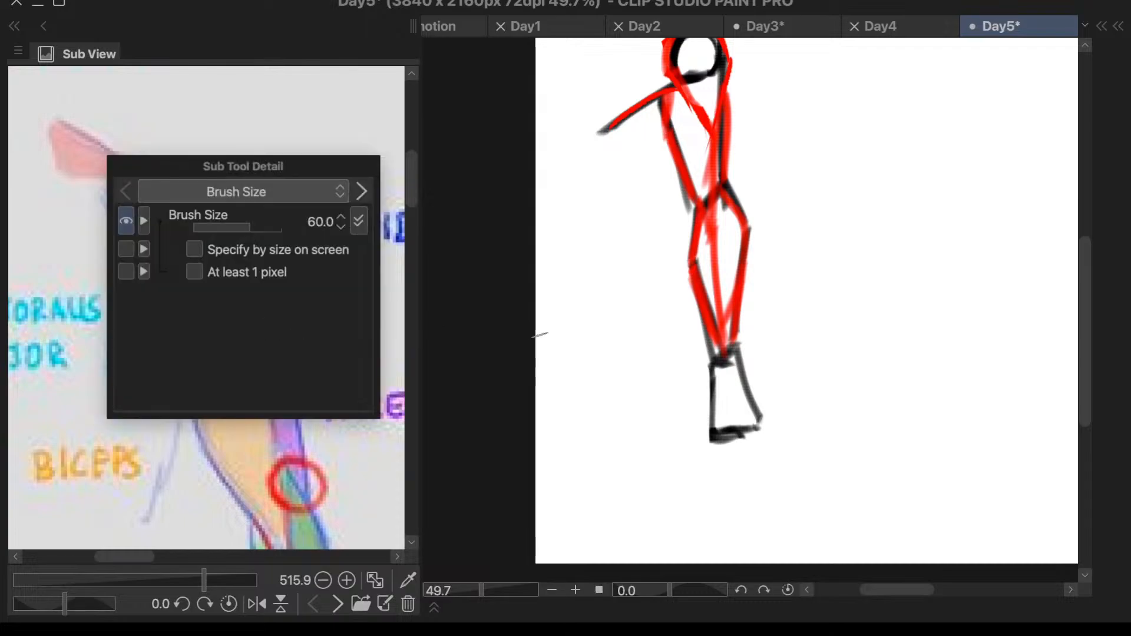
left_click(539, 334)
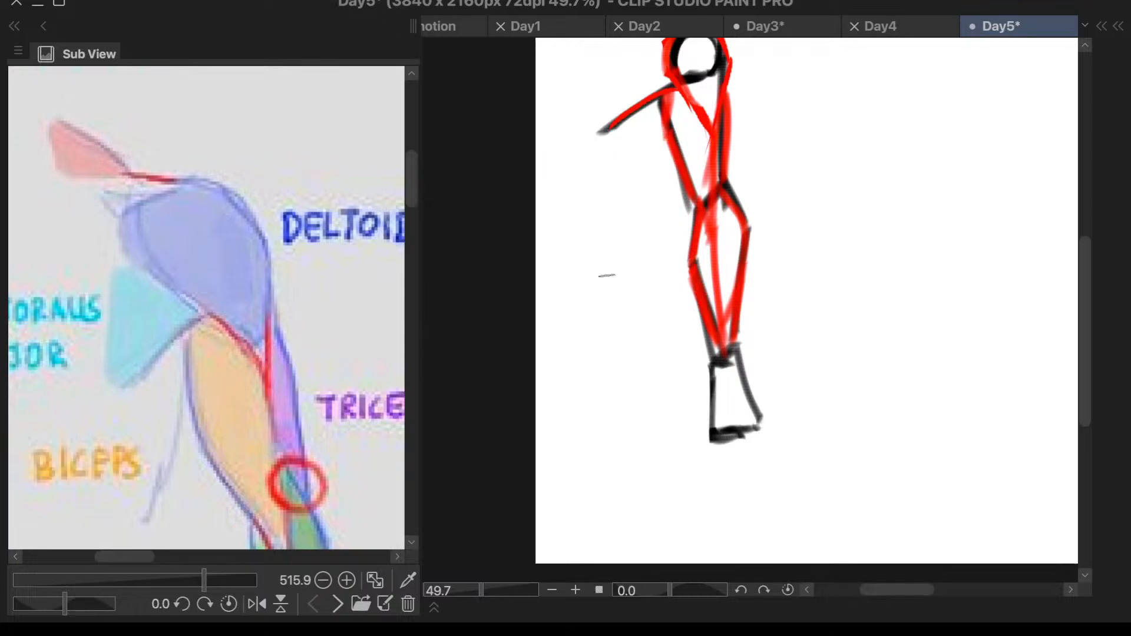
- Try vertical brush strokes across the bottom of the shoulder circle, undoing each one
scroll(607, 275, "down", 2)
scroll(702, 113, "up", 5)
mouse_move(699, 114)
left_mouse_down()
mouse_move(703, 188)
mouse_move(704, 126)
left_mouse_up()
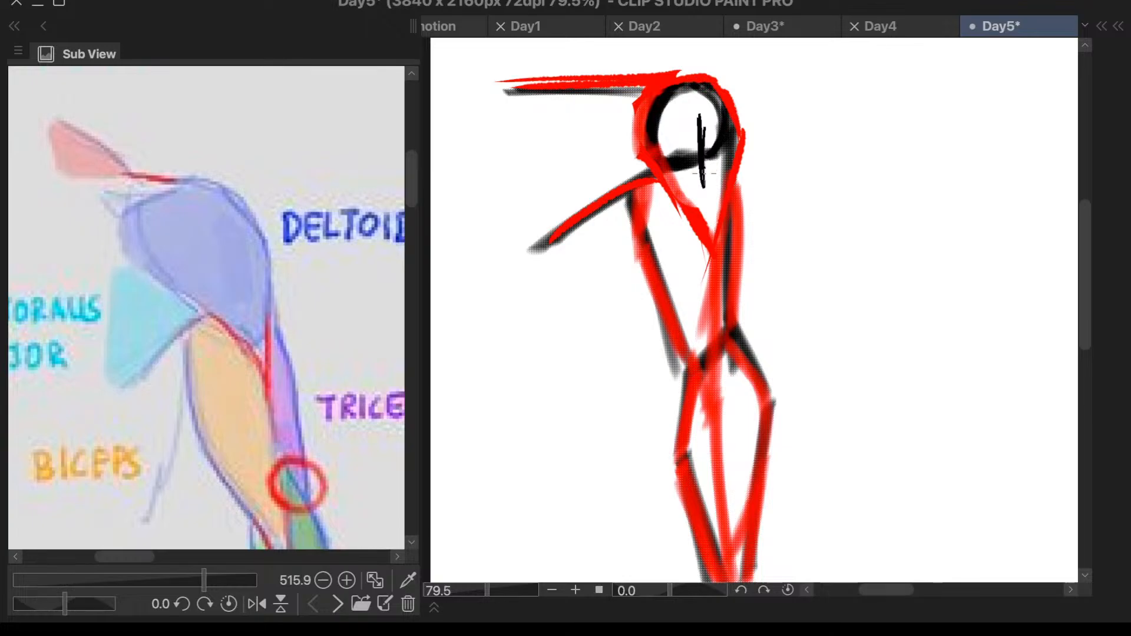
key("ctrl+z")
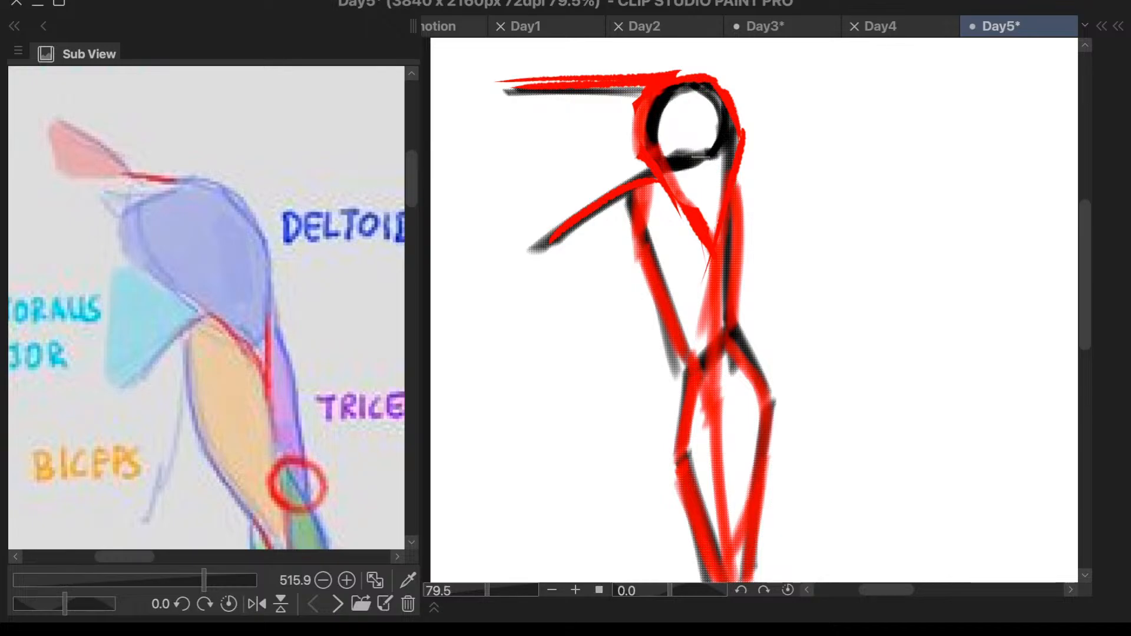
left_click_drag(700, 157, 708, 163)
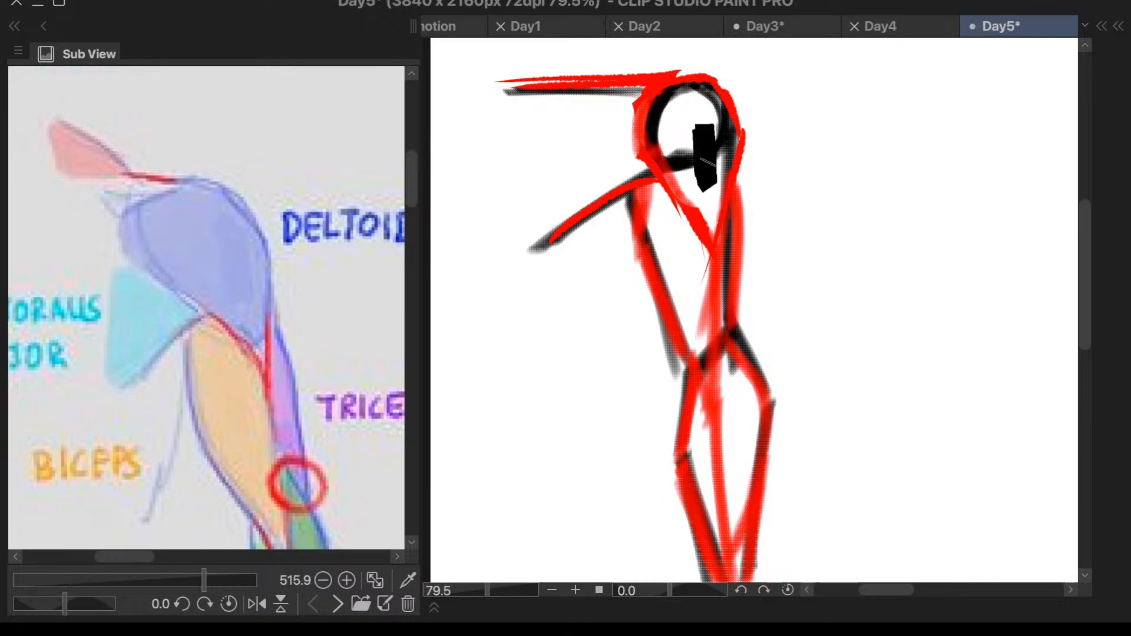
key("ctrl+z")
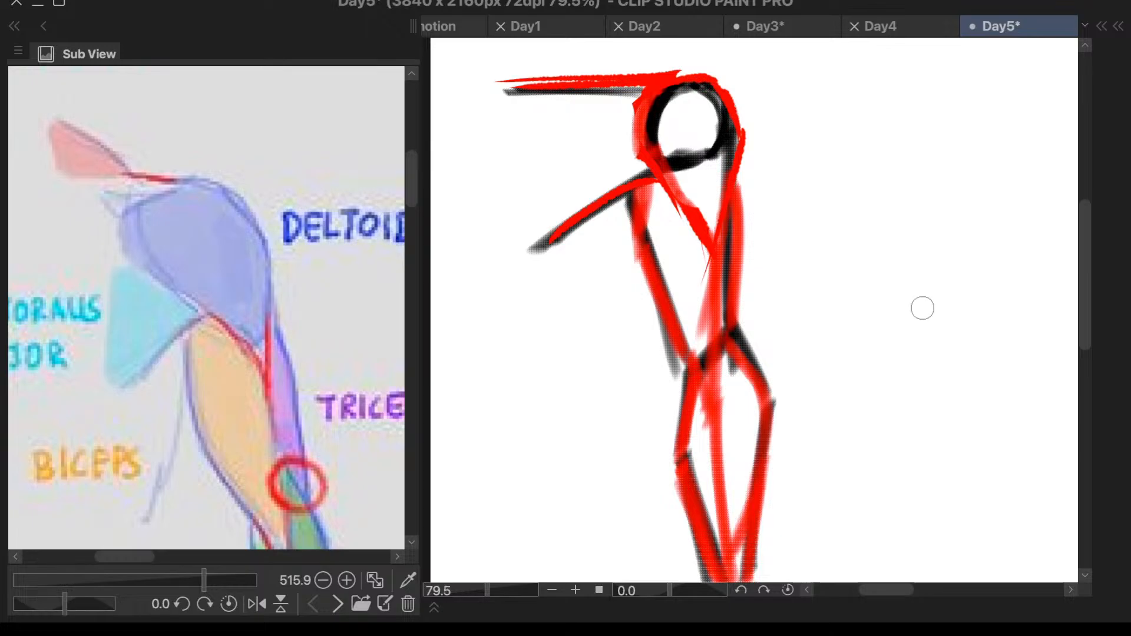
key("c")
key("c")
left_click_drag(702, 177, 708, 123)
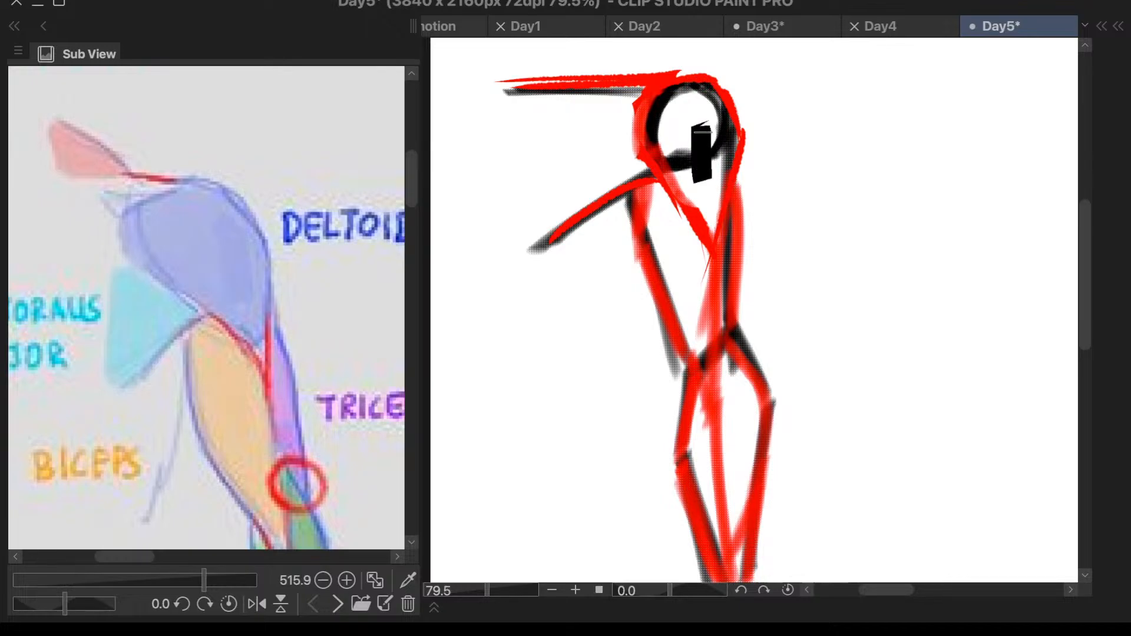
key("ctrl+z")
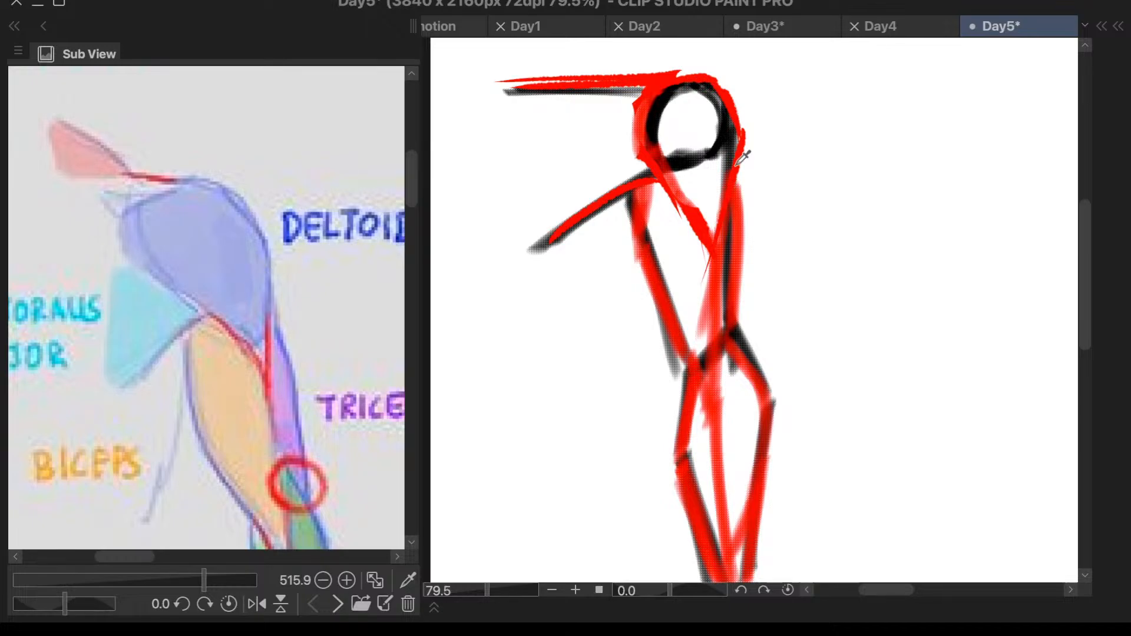
left_click_drag(708, 126, 701, 190)
key("ctrl+z")
- Check the pale blue drawing colour in the colour wheel and test strokes beside the arm, undoing them
key("c")
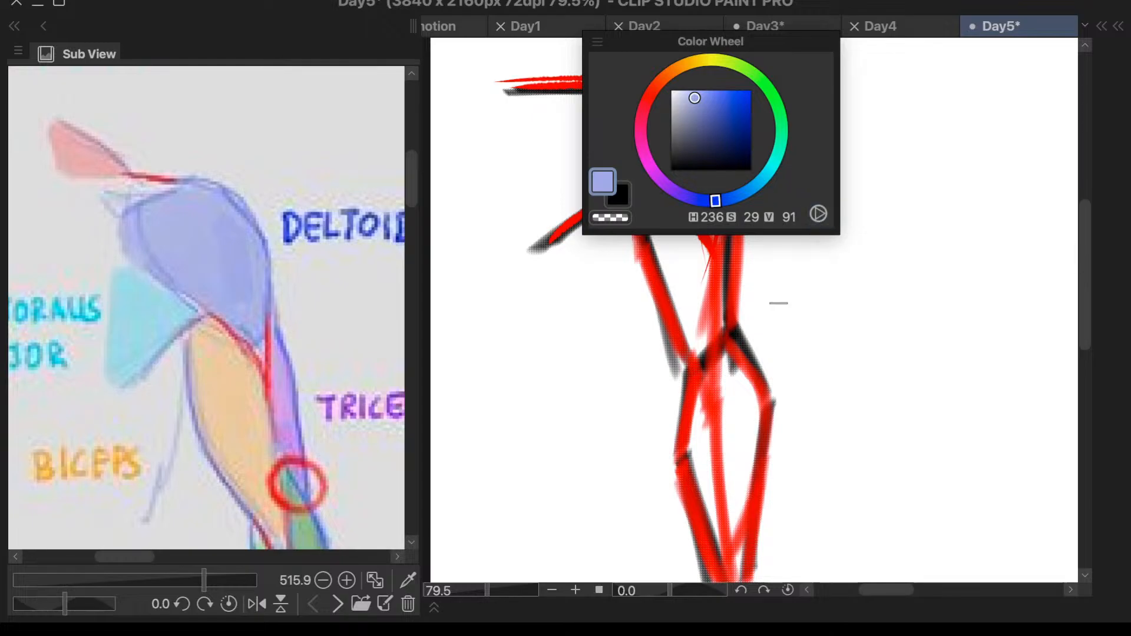
key("c")
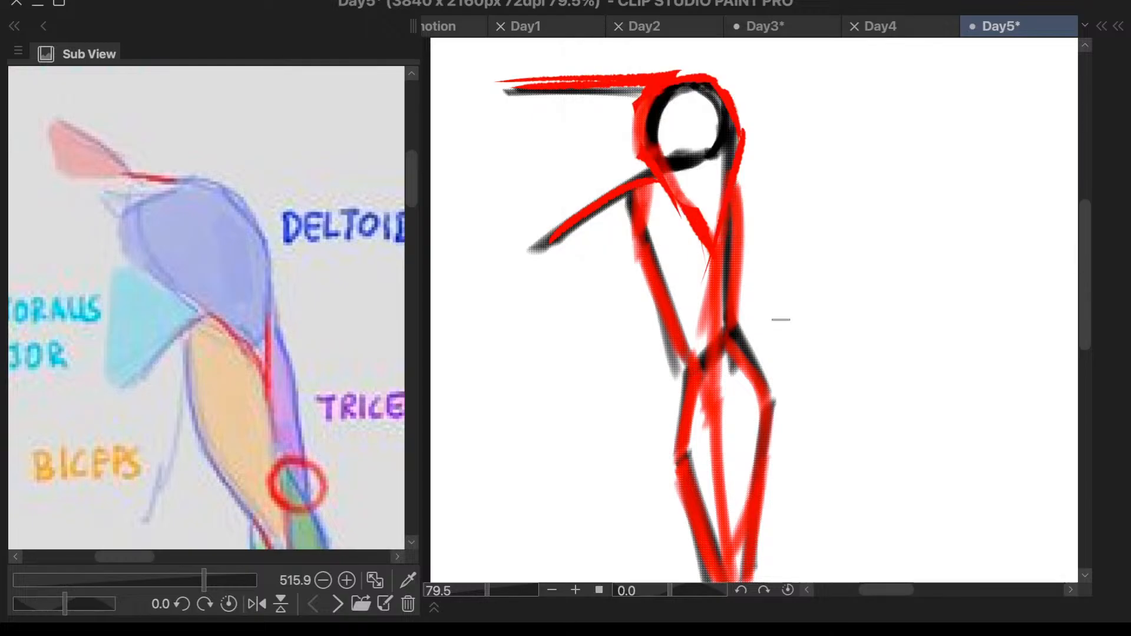
mouse_move(781, 319)
left_mouse_down()
mouse_move(802, 437)
mouse_move(869, 263)
mouse_move(785, 379)
mouse_move(806, 333)
left_mouse_up()
key("c")
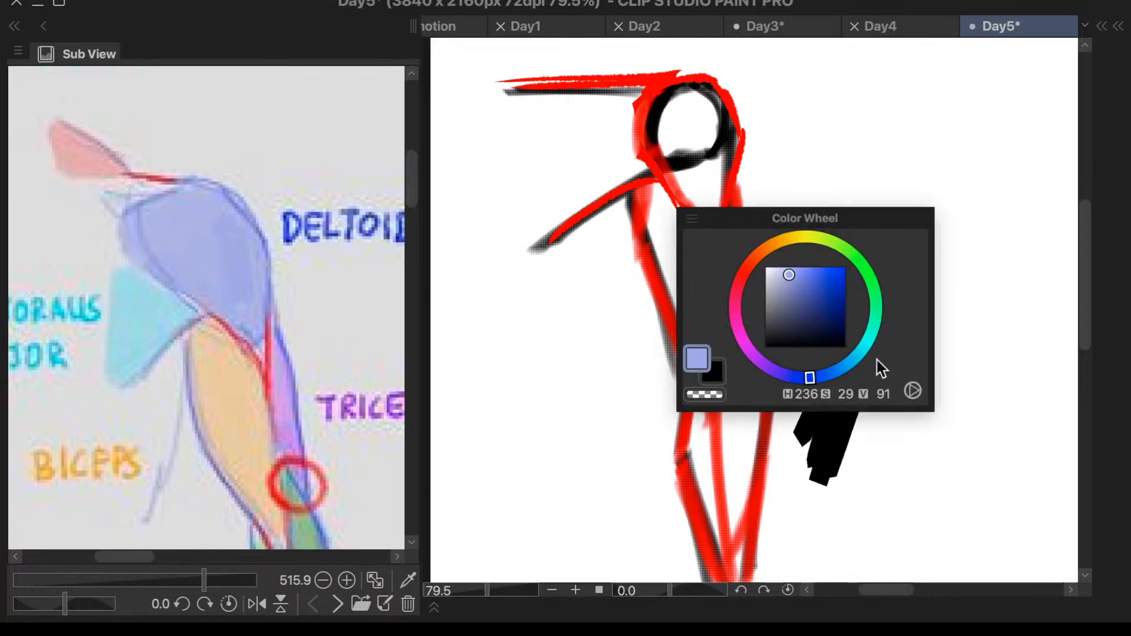
left_click(789, 272)
mouse_move(754, 144)
left_mouse_down()
mouse_move(752, 185)
mouse_move(799, 155)
mouse_move(792, 203)
left_mouse_up()
key("ctrl+z")
key("ctrl+z")
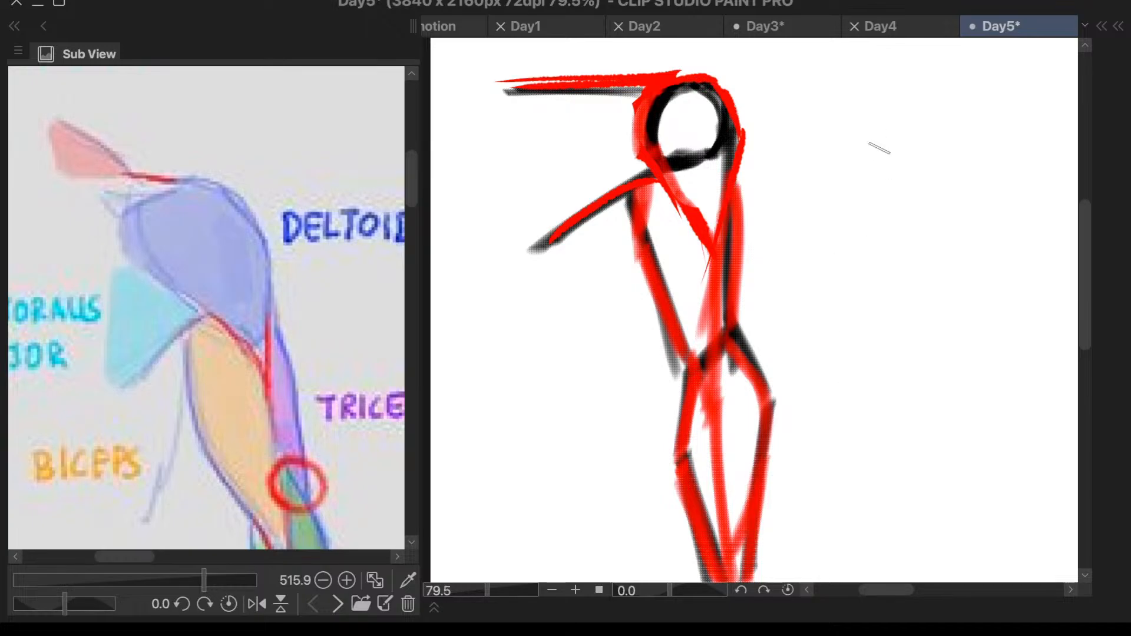
- Hide Layer 2 with the red outlines and make Layer 3 the active layer
key("F7")
key("F7")
key("F8")
left_click(904, 327)
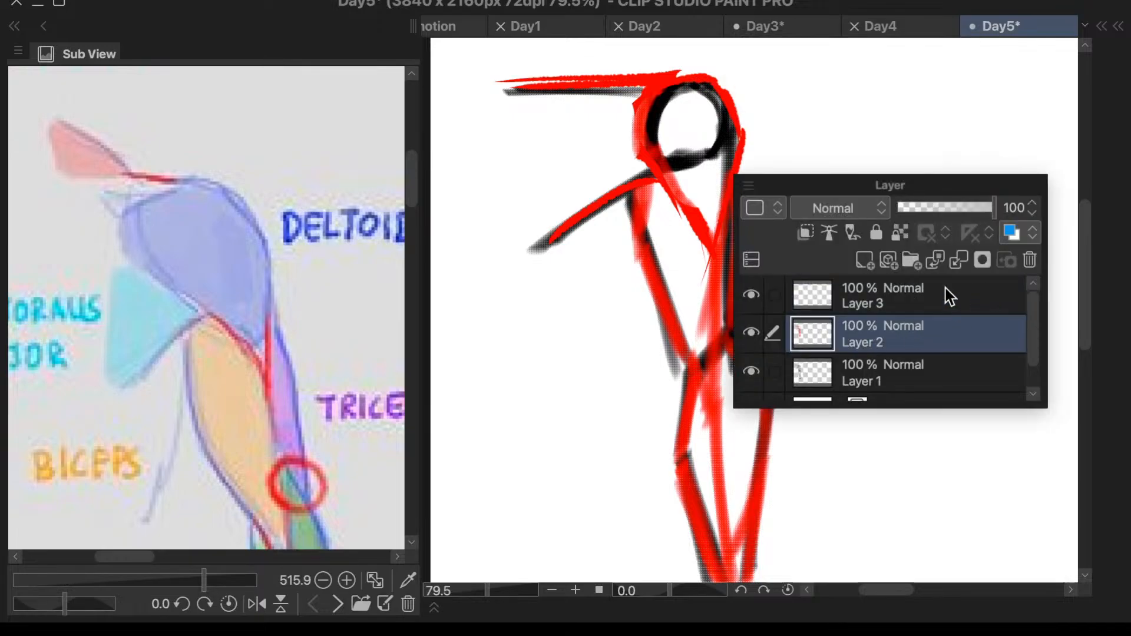
left_click(757, 332)
left_click(876, 302)
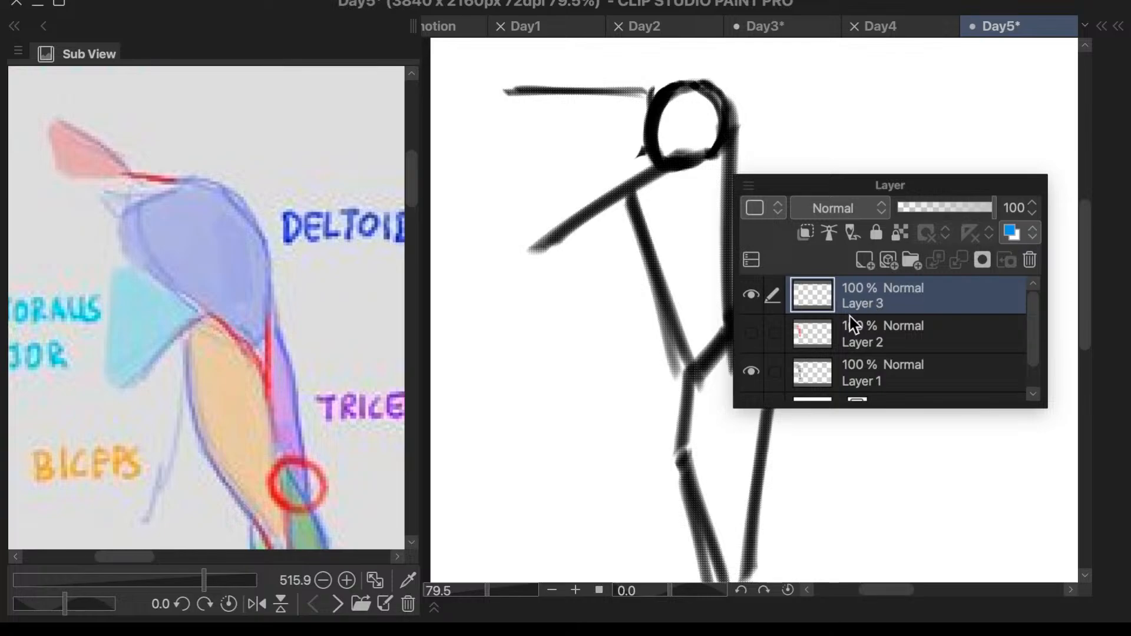
key("F8")
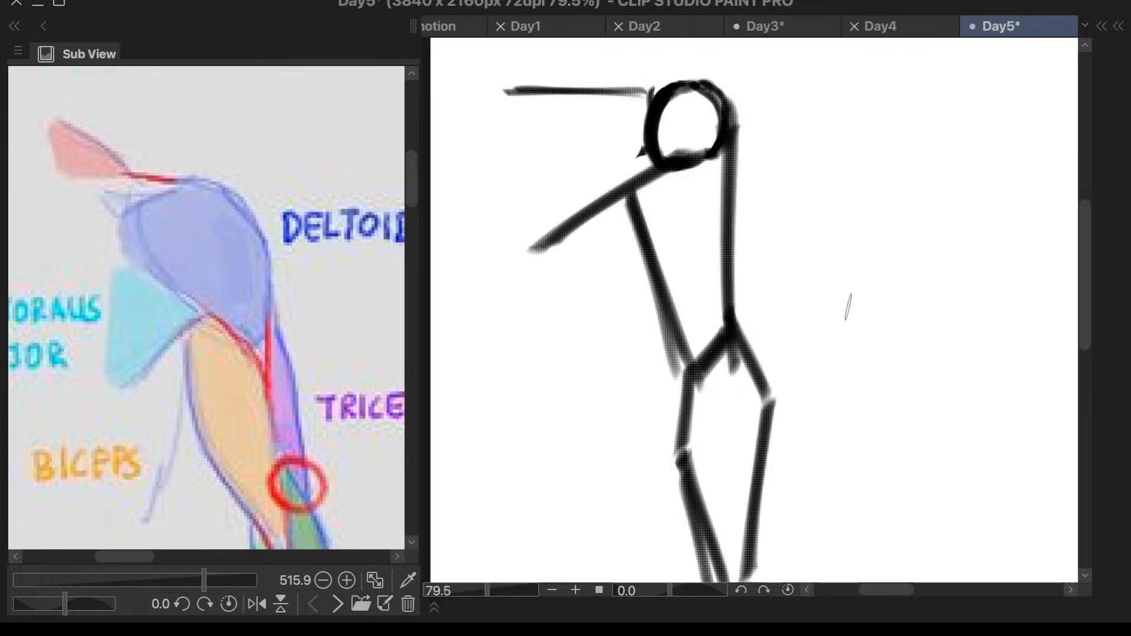
- Test a short pale blue stroke beside the elbow and undo it
left_click_drag(833, 311, 792, 381)
key("ctrl+z")
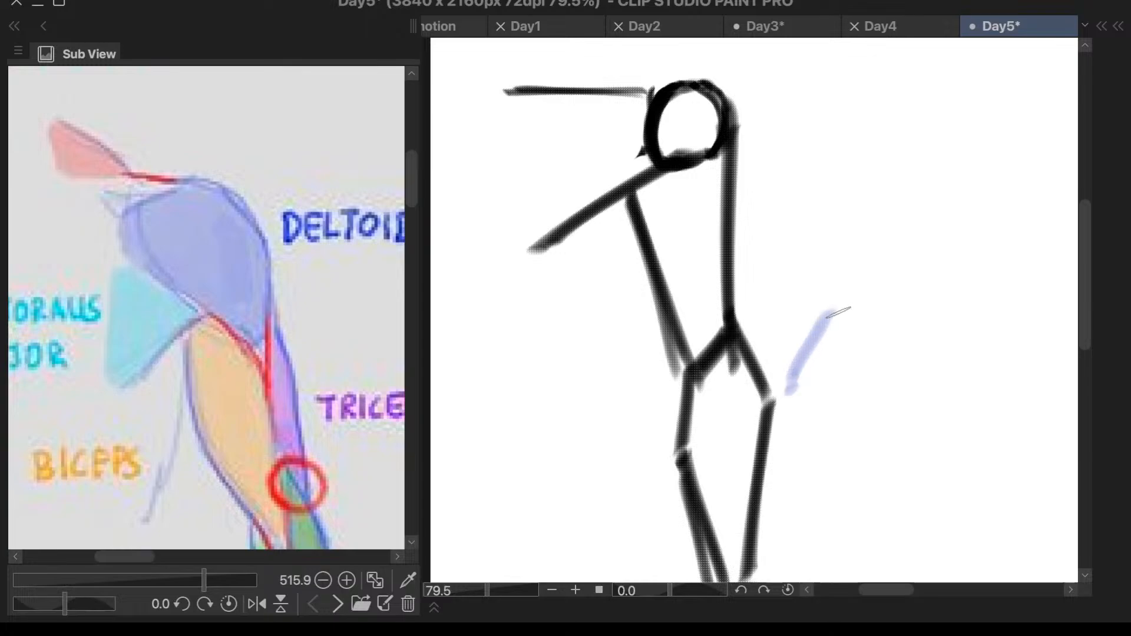
key("ctrl+z")
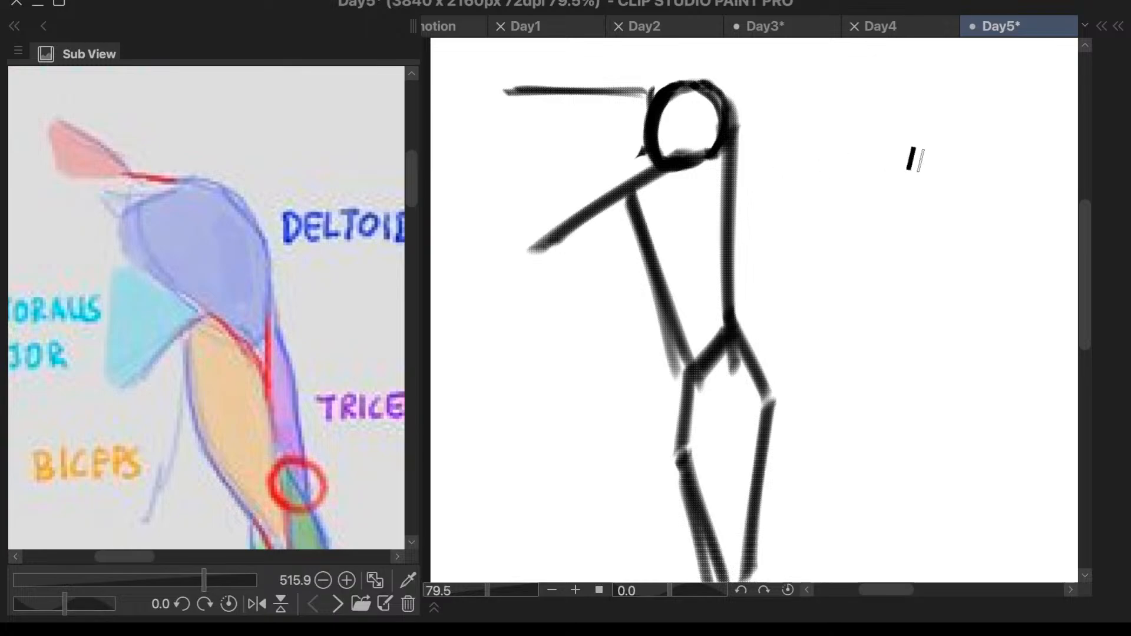
- Test pen strokes in the empty canvas on both sides of the arm, undoing each one
left_click_drag(917, 155, 835, 356)
key("ctrl+z")
left_click(558, 389)
key("ctrl+z")
left_click(568, 345)
key("ctrl+z")
left_click_drag(567, 337, 543, 437)
key("ctrl+z")
- Set the pen's brush size to 17 in its detailed settings and test a long stroke beside the arm, undoing it
key("F4")
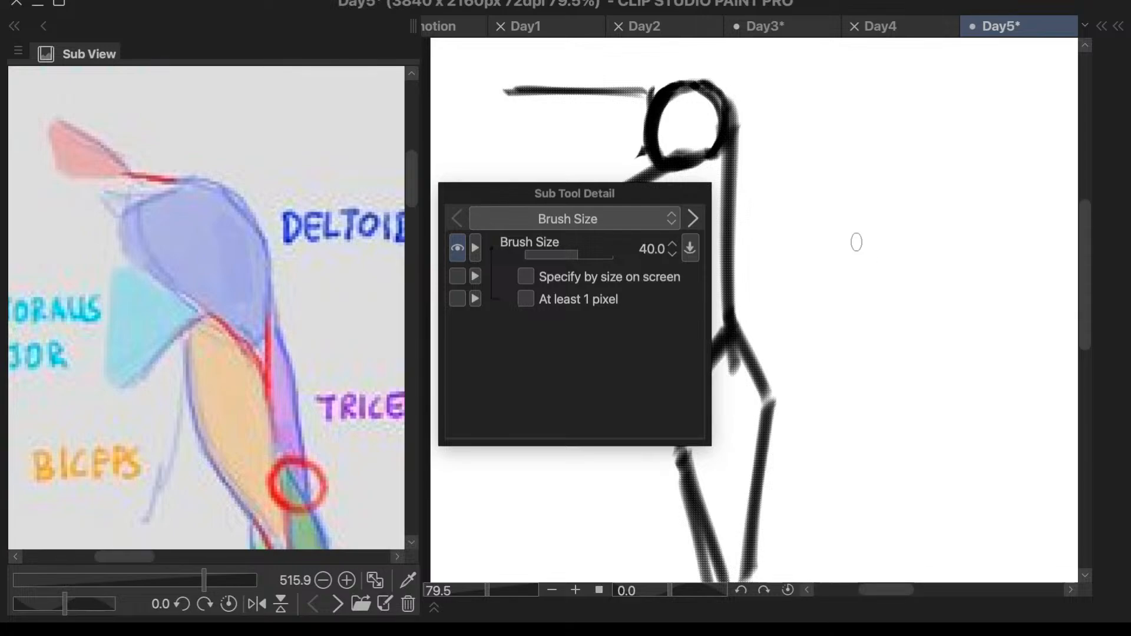
key("bracketright")
key("bracketleft")
key("bracketleft")
key("bracketleft")
key("bracketleft")
key("bracketleft")
key("bracketleft")
left_click_drag(691, 197, 991, 190)
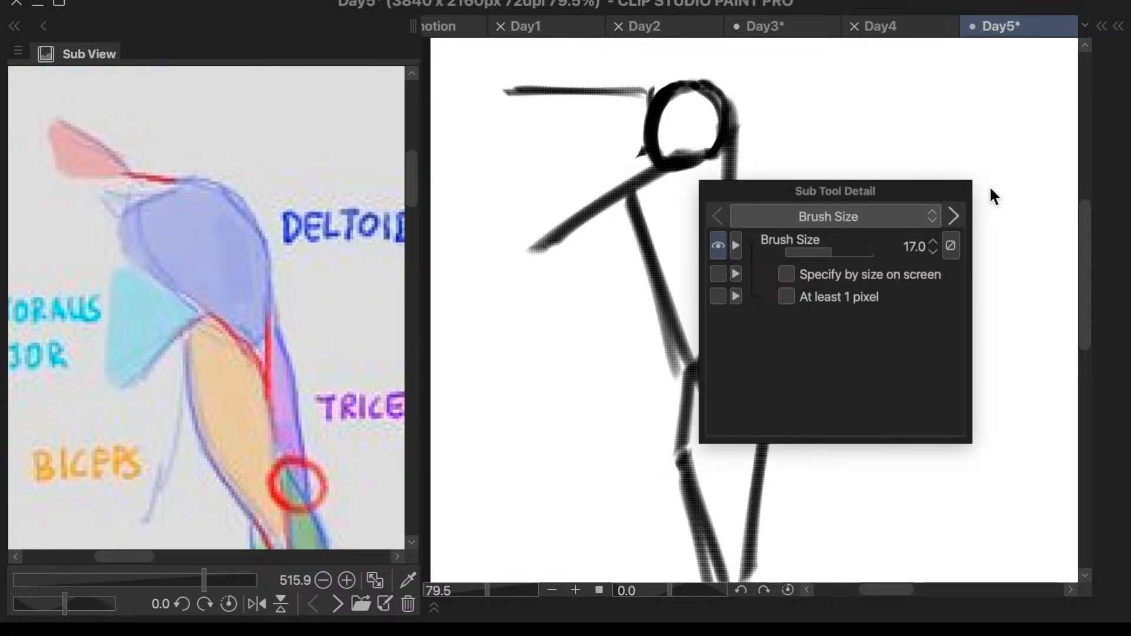
left_click(586, 334)
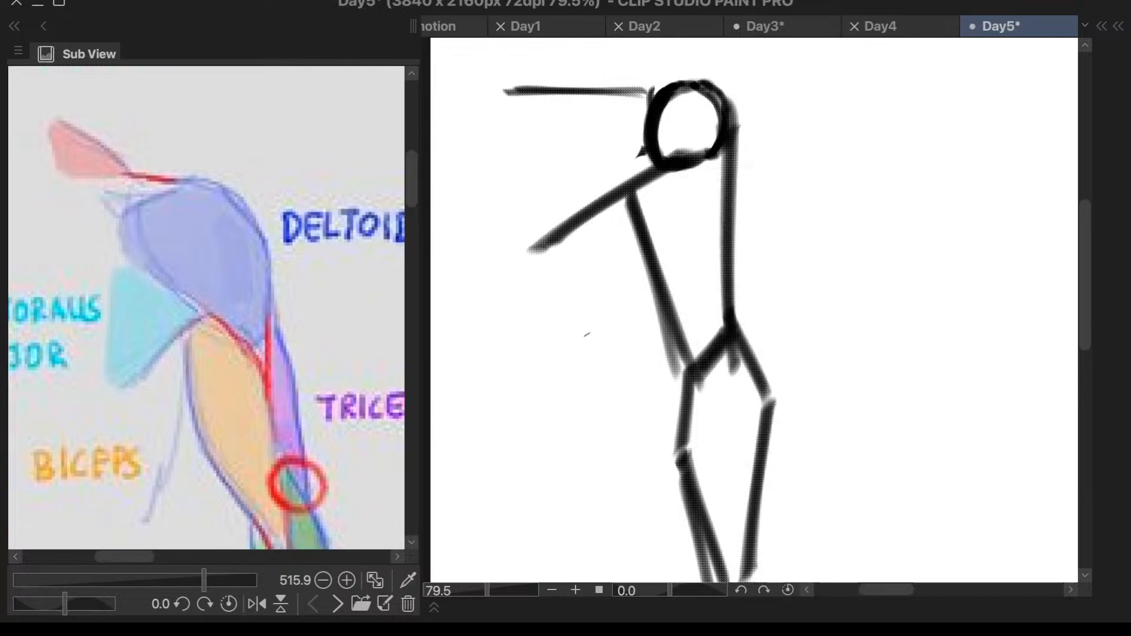
left_click_drag(584, 307, 546, 434)
key("ctrl+z")
- Show the collapsed tool and layer palettes, then try the Square-Pen sub tool and return to Calligraphy
left_click(1118, 25)
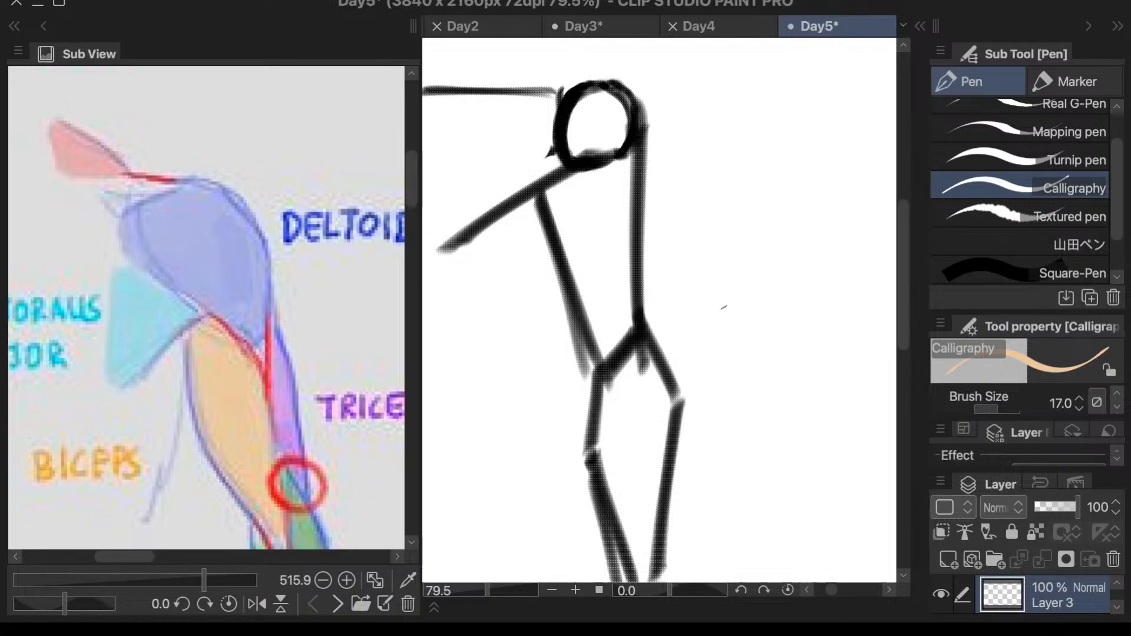
key("period")
key("period")
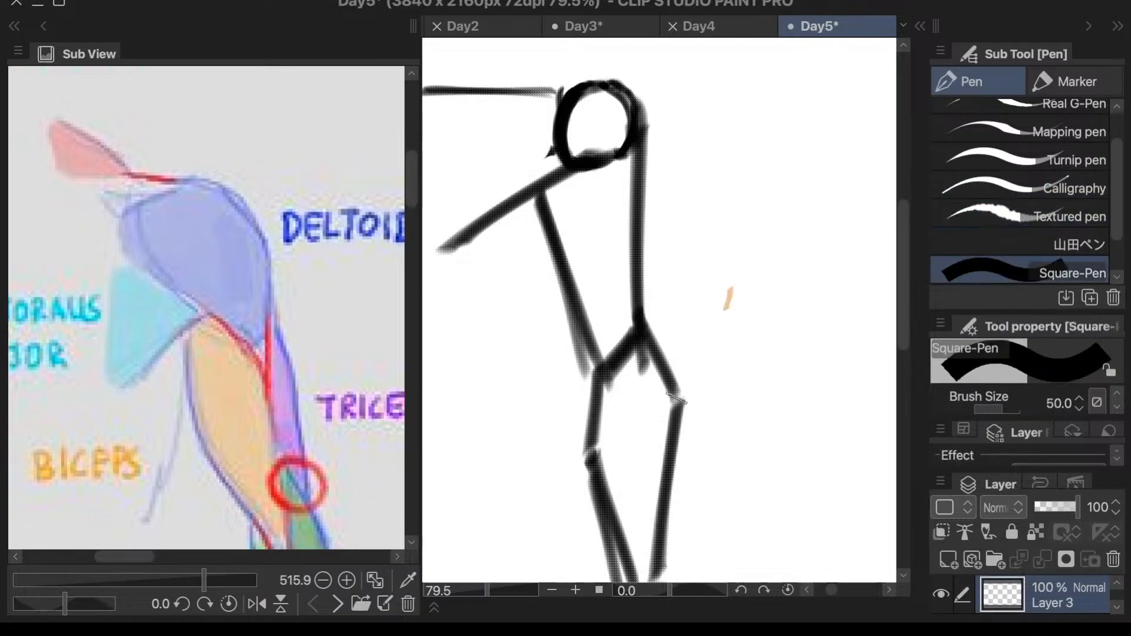
key("comma")
key("comma")
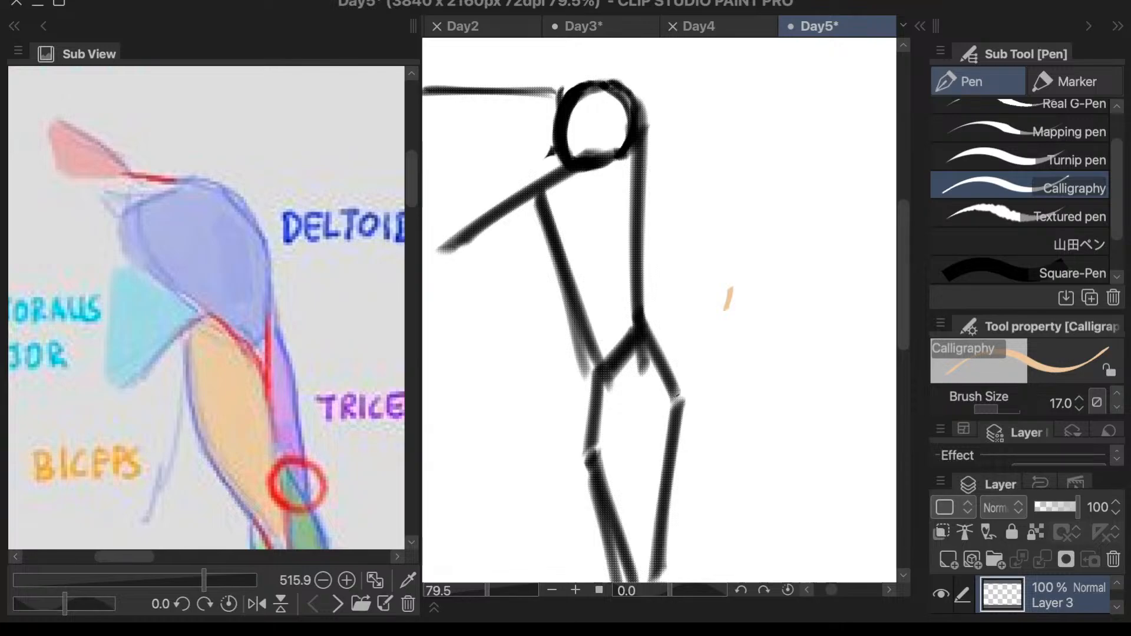
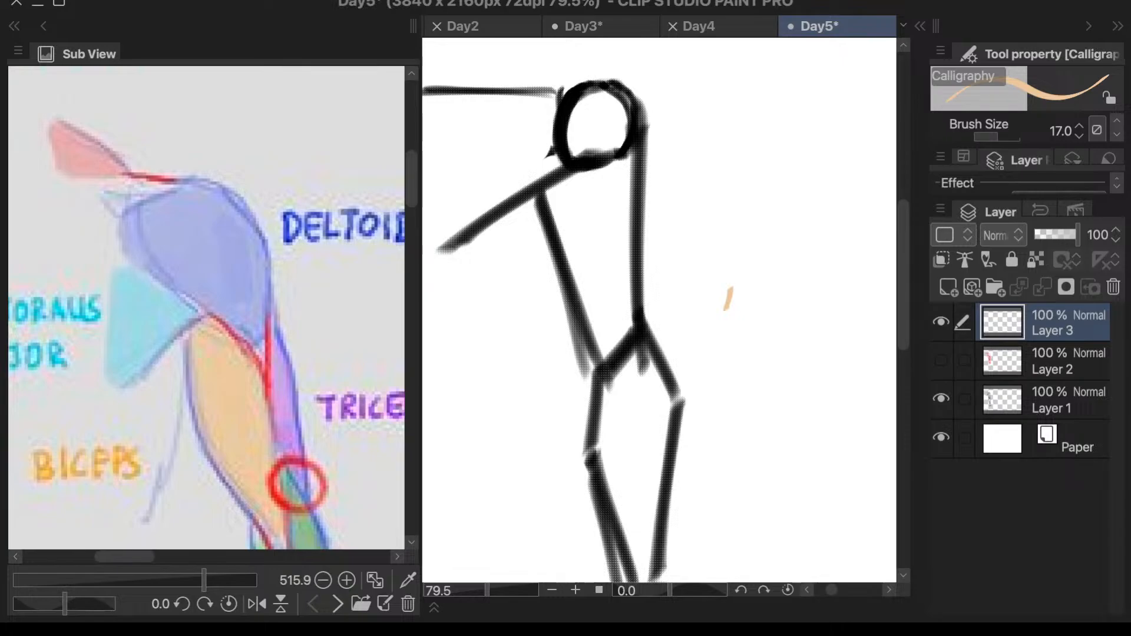
- Hide the Tool Property, Layer and Layer Property palettes, then the History and Auto Action palettes
key("F4")
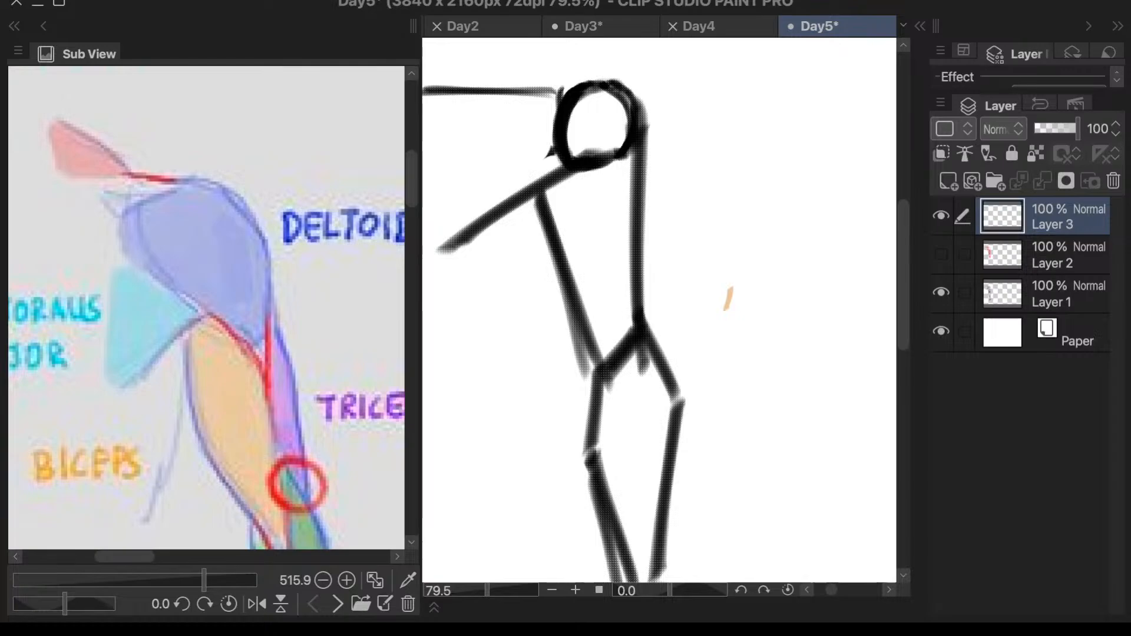
key("F7")
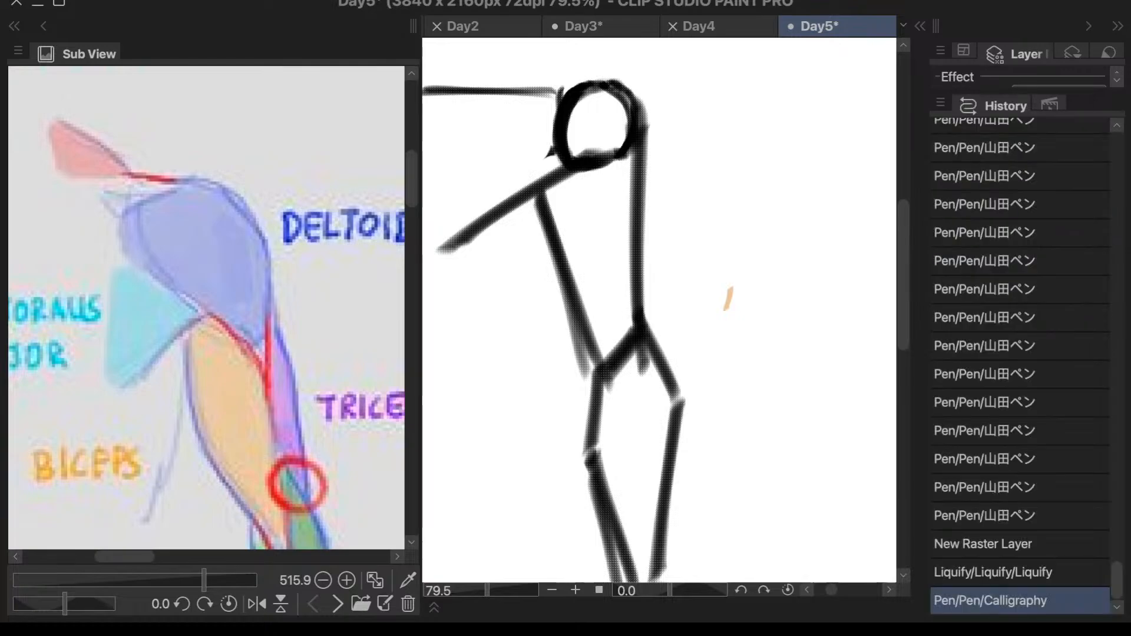
key("F6")
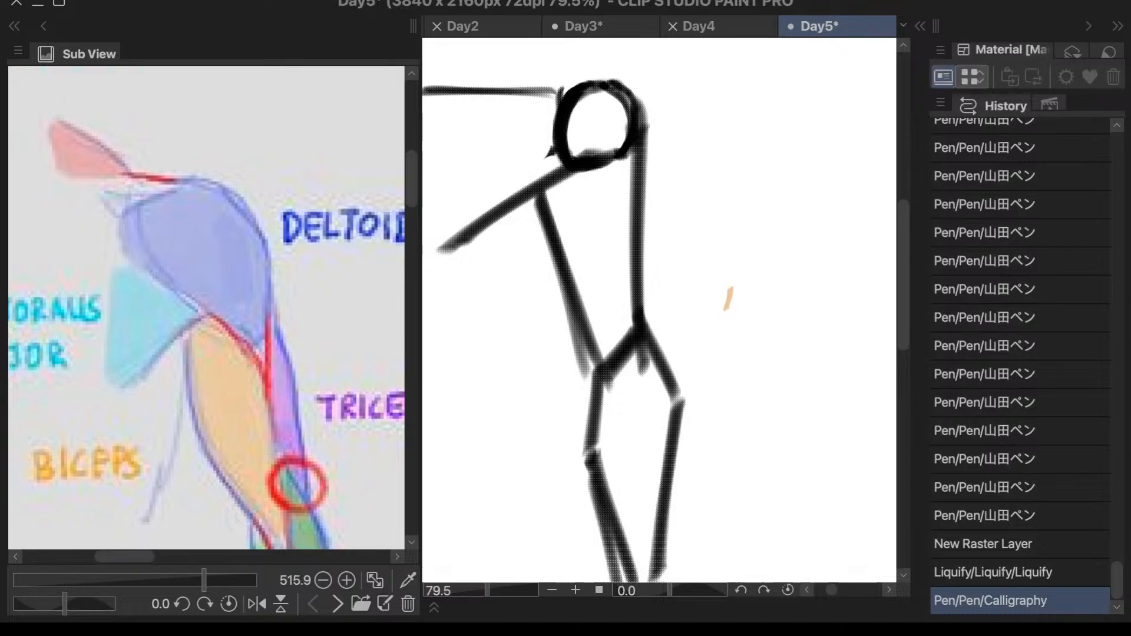
key("F8")
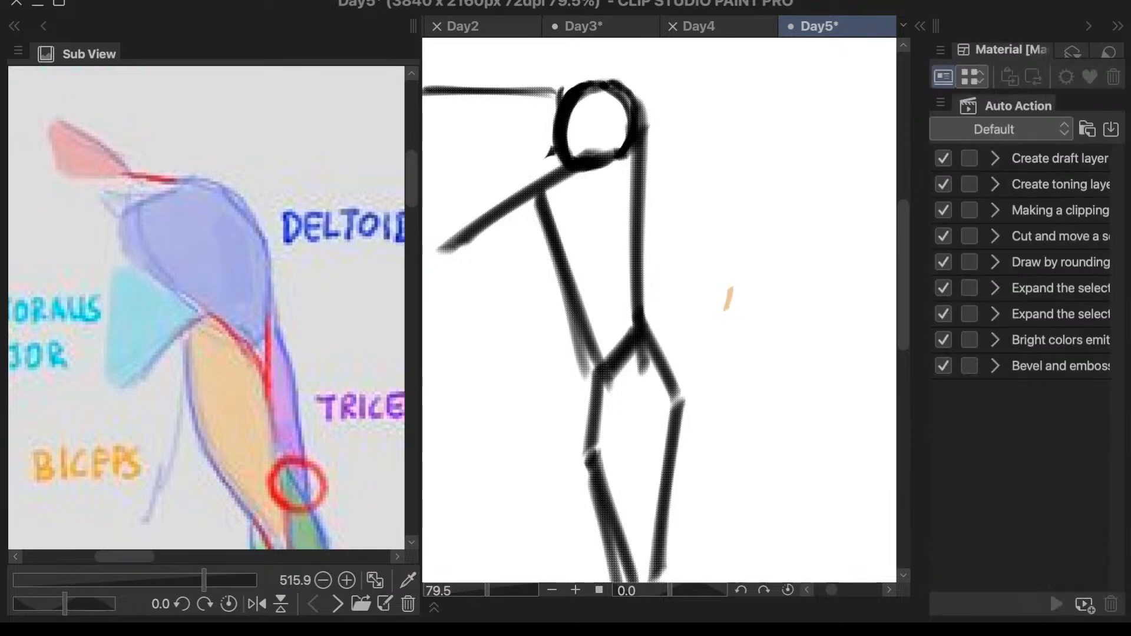
key("F8")
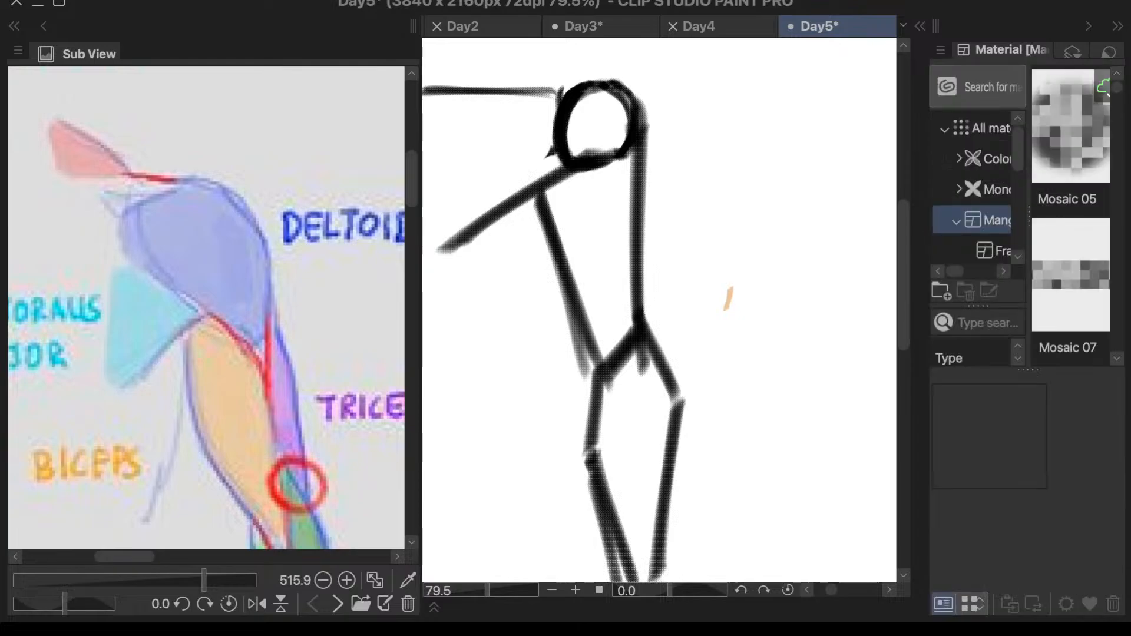
key("F8")
- Keep the tool and colour palettes collapsed and collapse the material palettes to widen the canvas
left_click(920, 26)
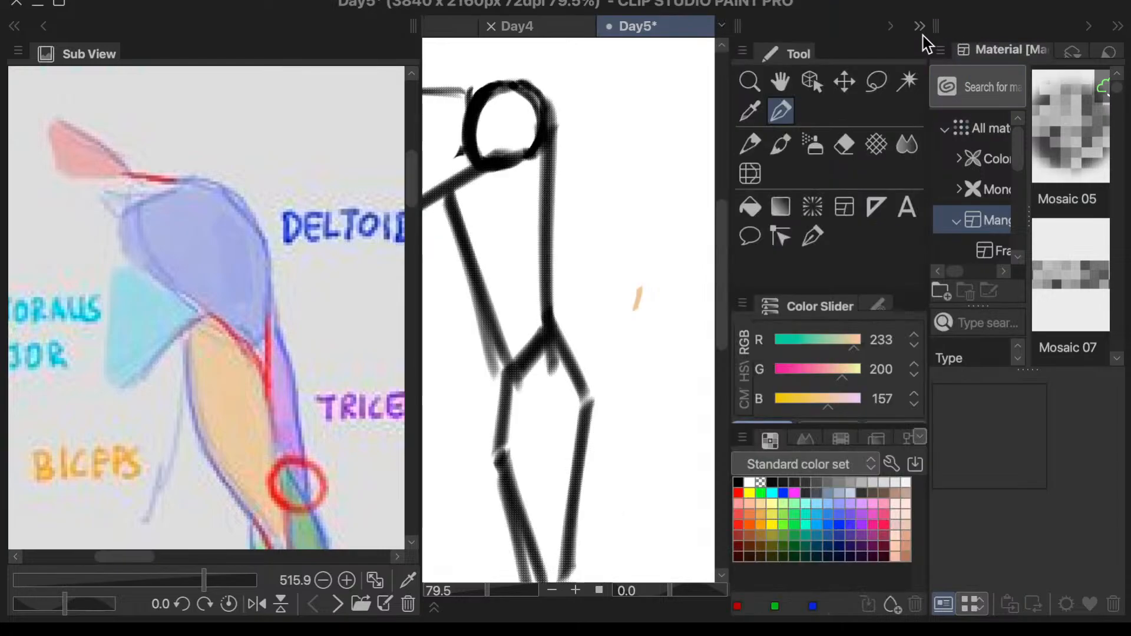
left_click(920, 26)
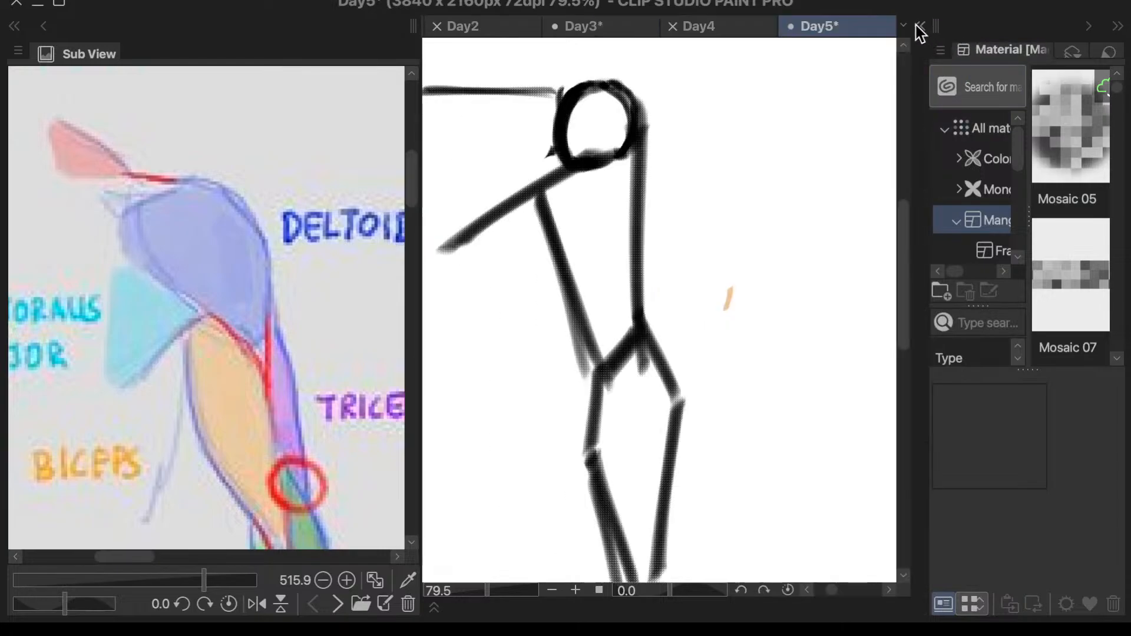
left_click(1117, 27)
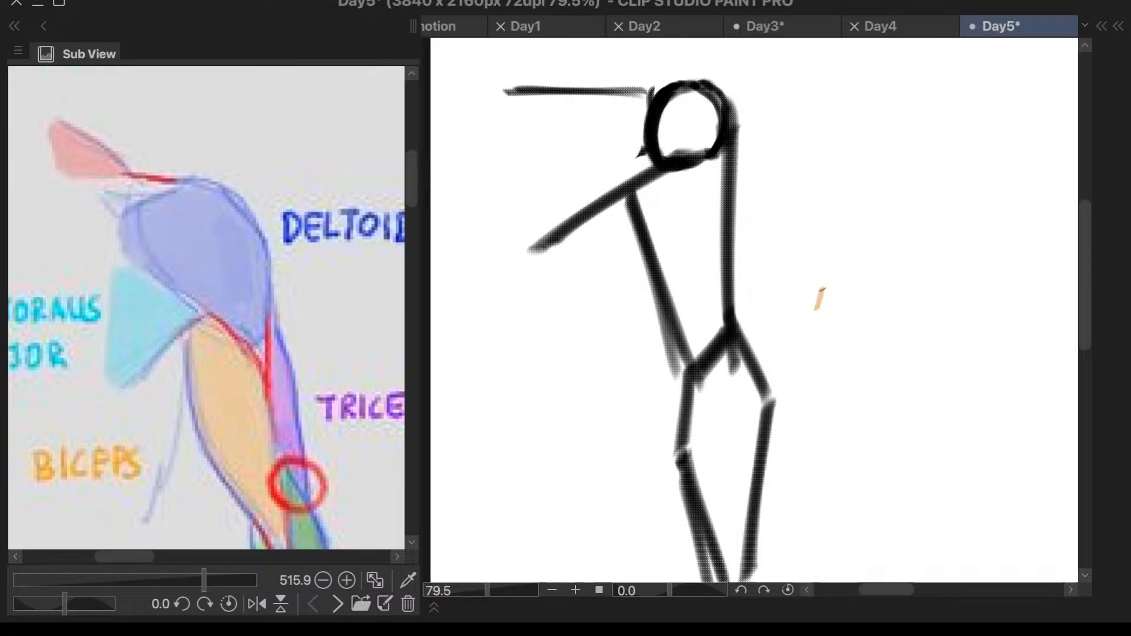
- Erase the small orange mark beside the arm, then try a pen stroke there and undo it
key("e")
left_click_drag(826, 286, 818, 321)
key("b")
left_click_drag(806, 151, 795, 271)
key("ctrl+z")
- Show the Color Wheel and test pen strokes in the empty canvas beside the arm, undoing them
scroll(813, 171, "down", 1)
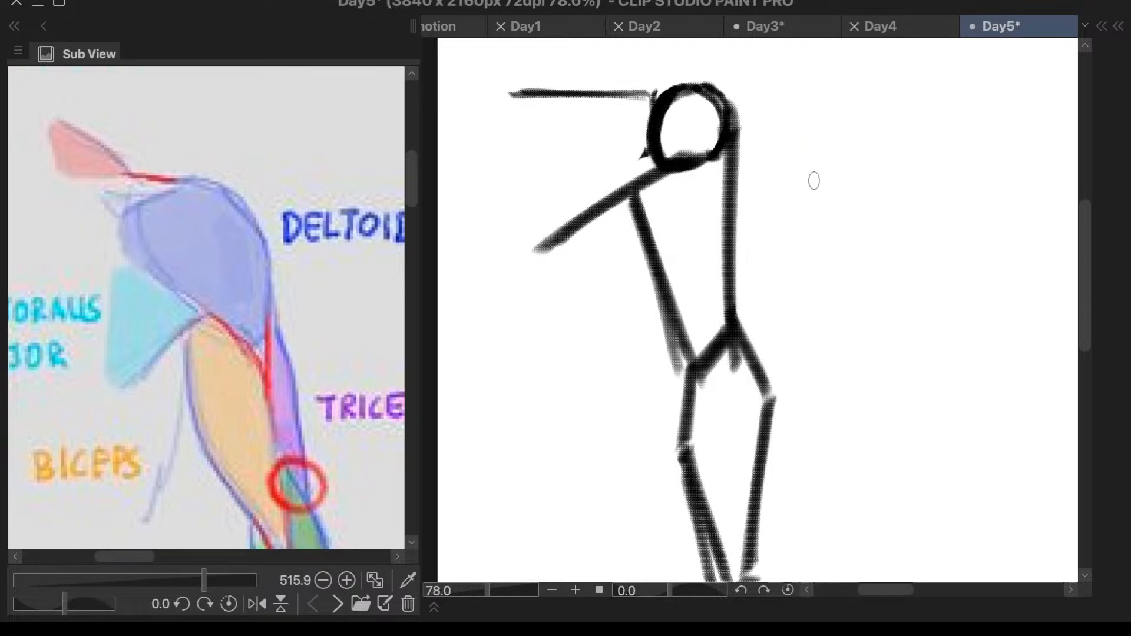
scroll(814, 177, "down", 5)
key("c")
left_click_drag(825, 174, 482, 522)
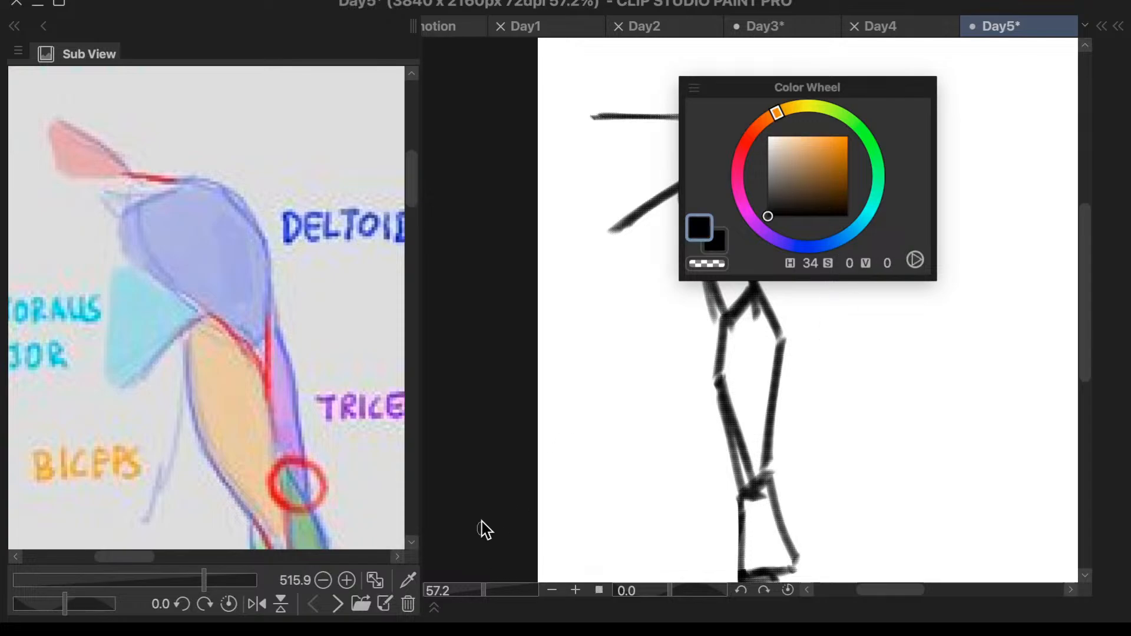
left_click_drag(940, 144, 818, 351)
key("ctrl+z")
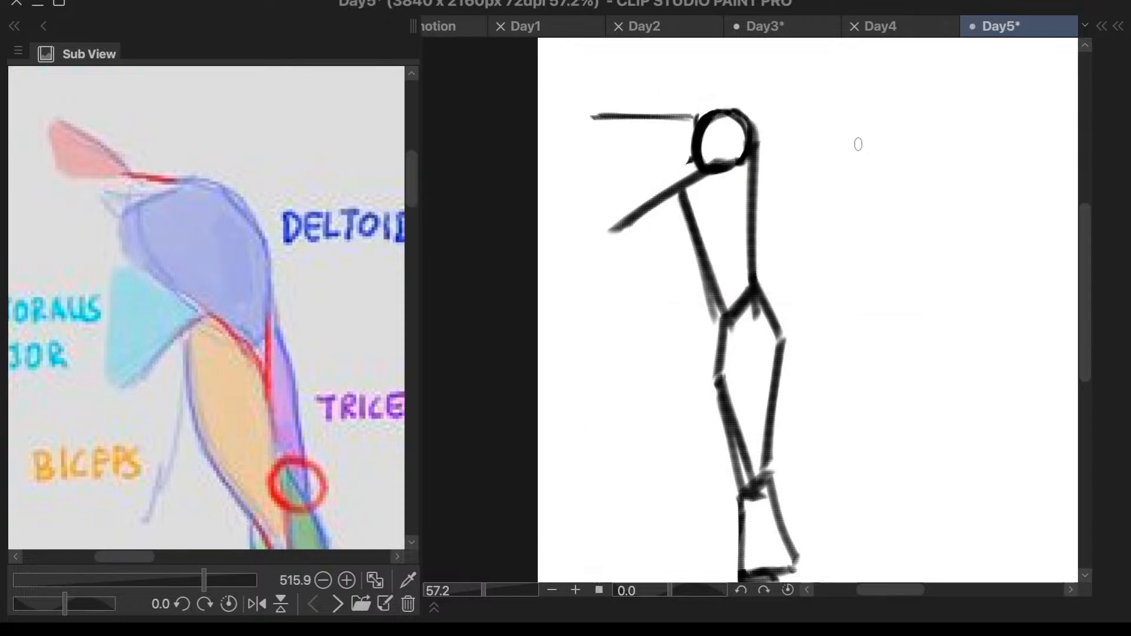
left_click_drag(858, 144, 831, 233)
key("ctrl+z")
- View the next reference image in the Sub View and return to the arm muscles reference
scroll(871, 143, "down", 2)
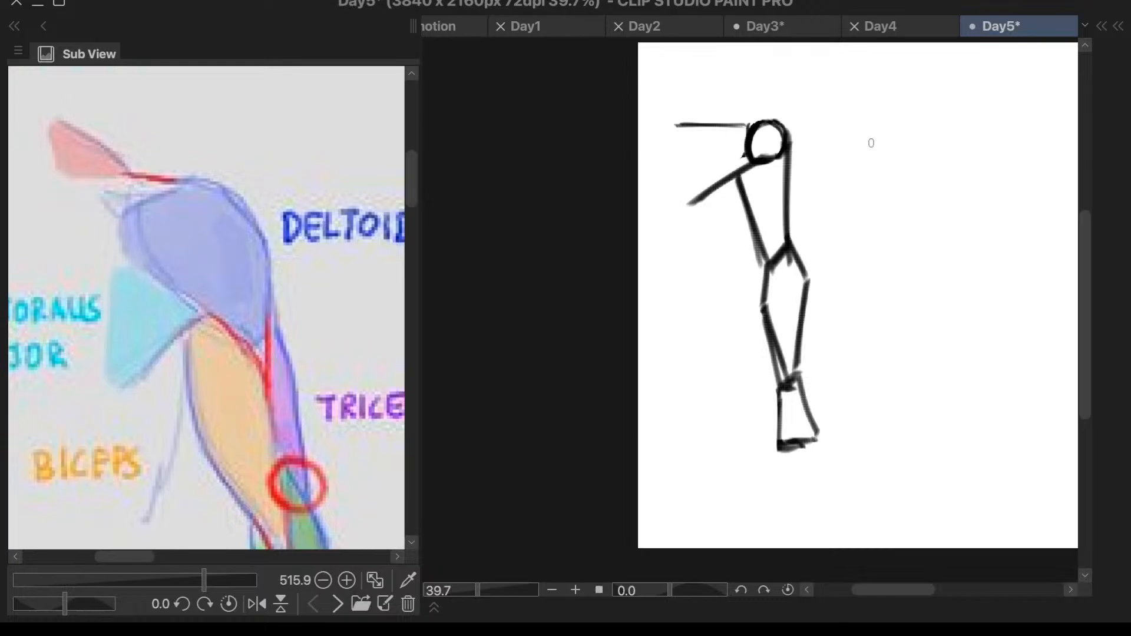
scroll(871, 143, "down", 1)
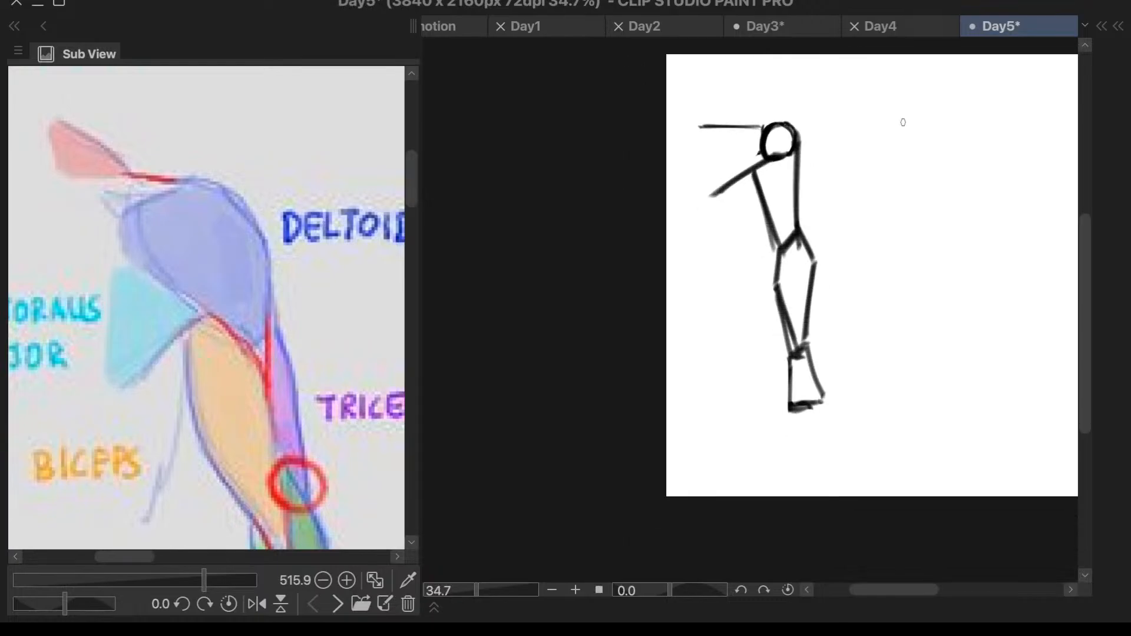
left_click(339, 604)
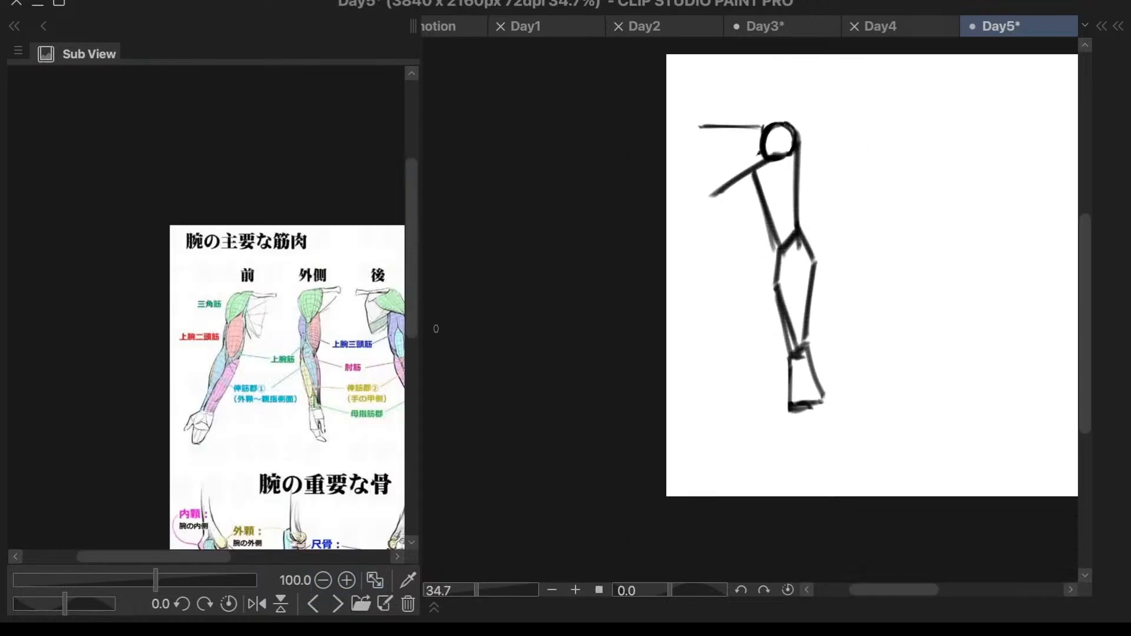
scroll(411, 301, "down", 3)
left_click(313, 604)
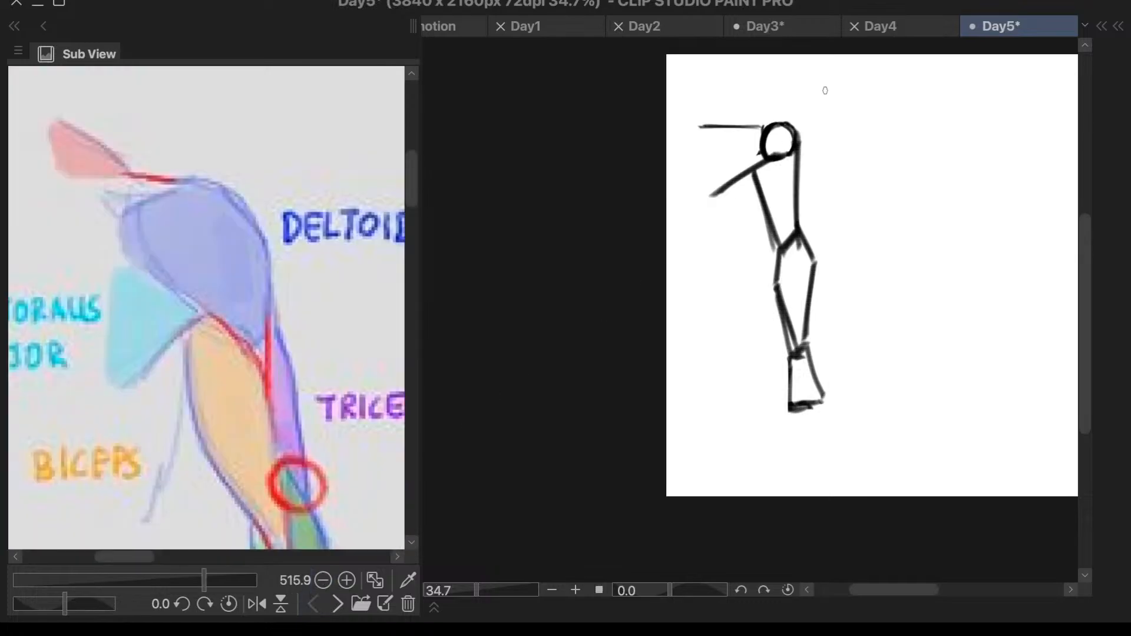
scroll(825, 90, "up", 1)
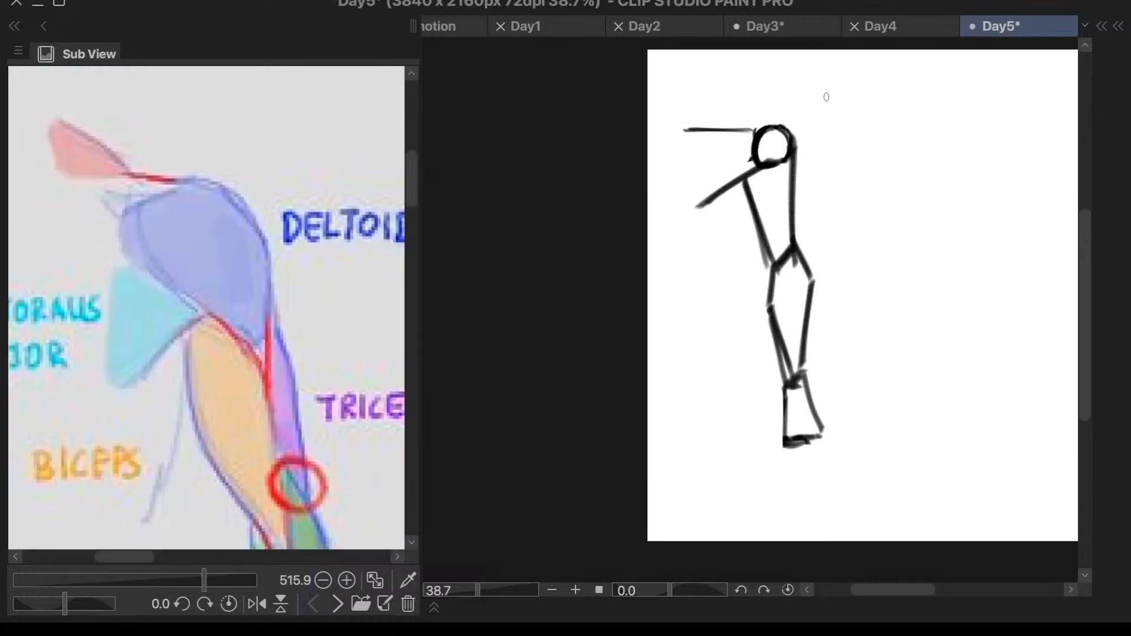
- Check the Color Wheel and layer list, then try a black stroke on the shoulder circle and undo it
key("c")
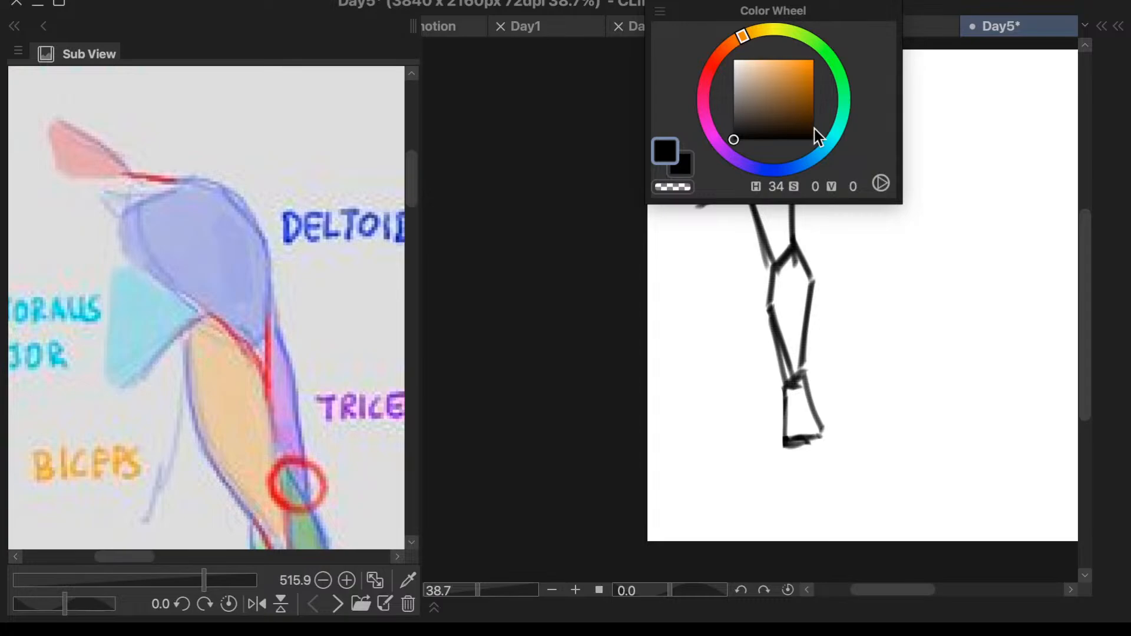
left_click(784, 169)
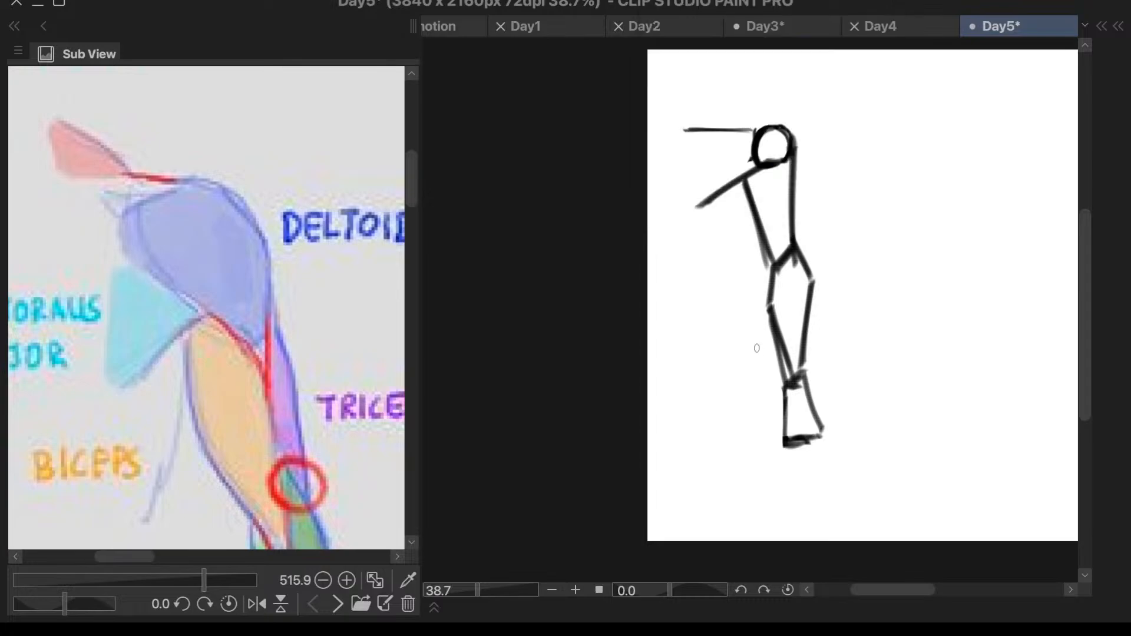
key("l")
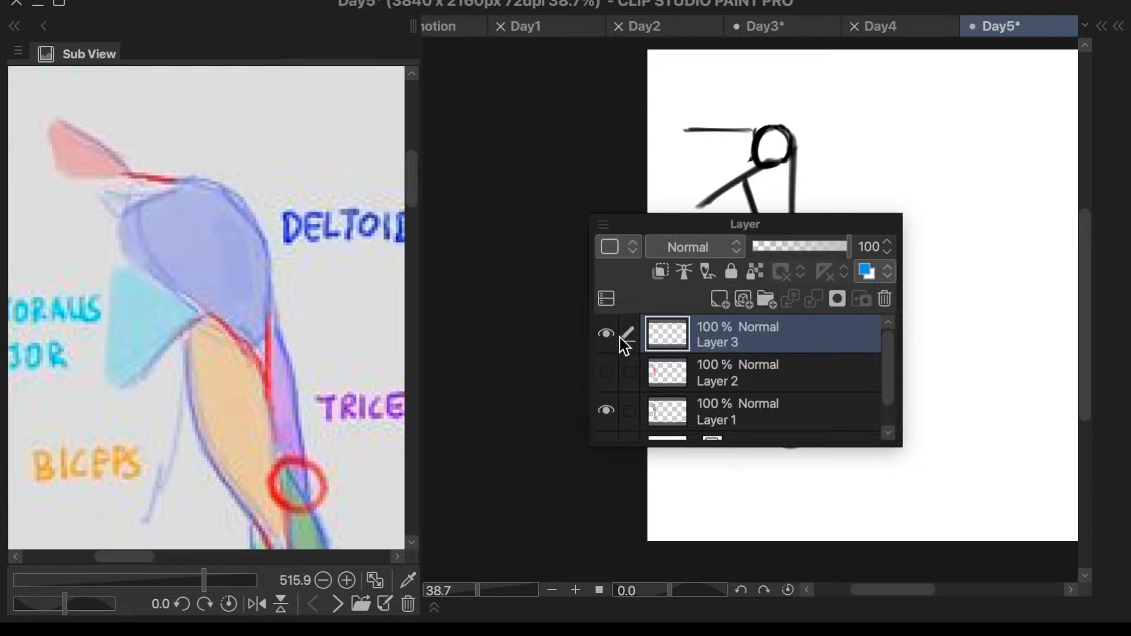
left_click_drag(759, 136, 754, 158)
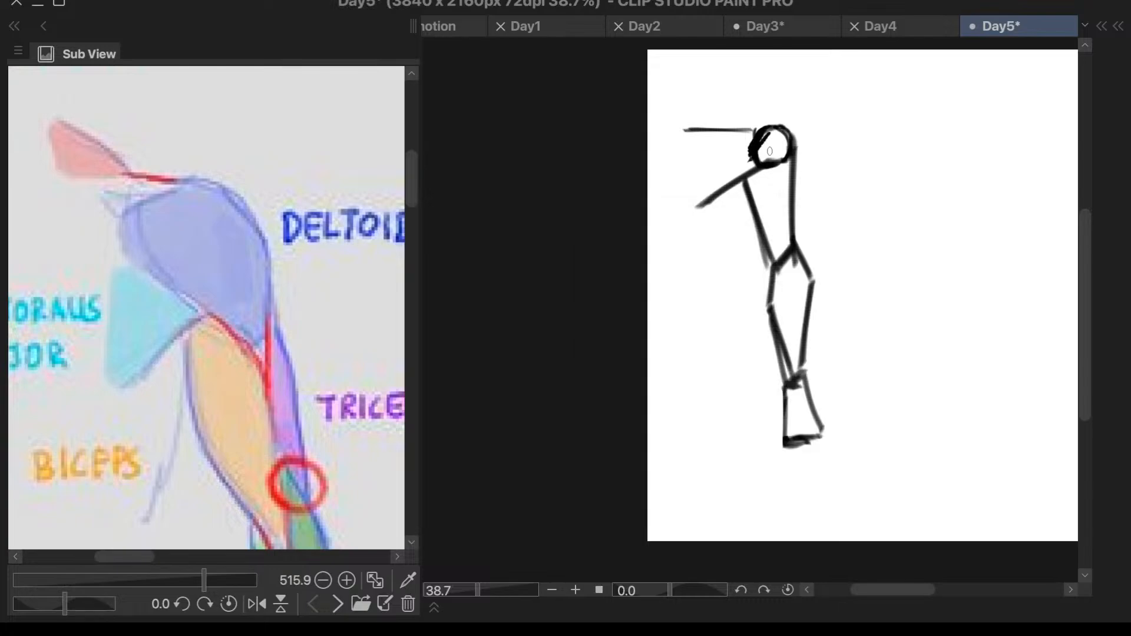
key("ctrl+z")
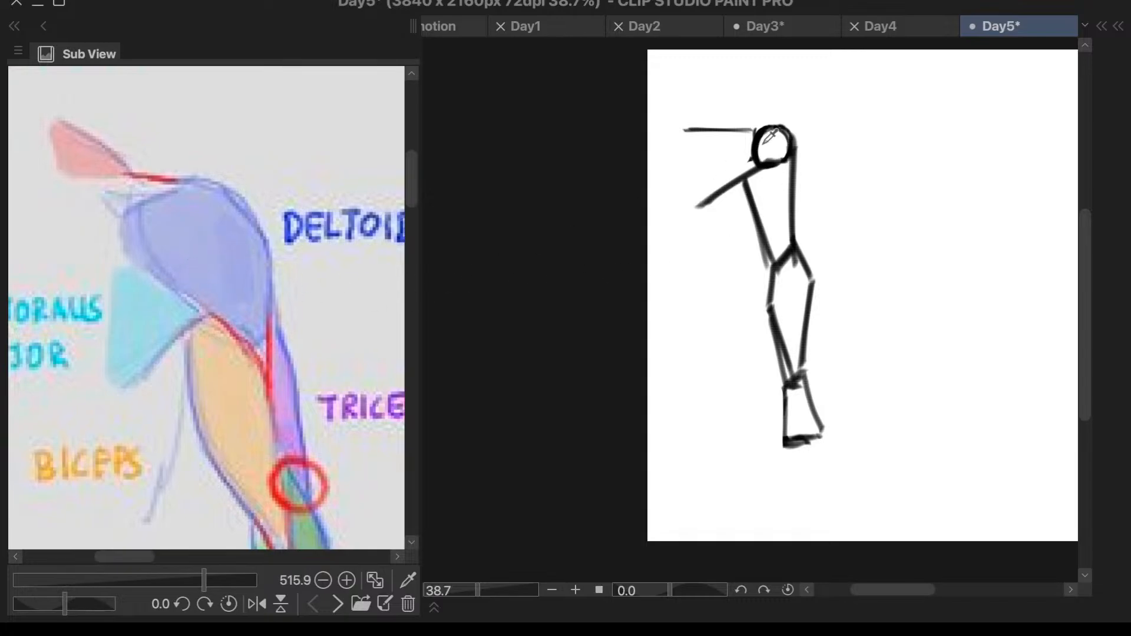
- Paint the deltoid over the shoulder circle in periwinkle blue and the pectoralis major beside it in light cyan, using the reference colours
mouse_move(771, 132)
left_mouse_down()
mouse_move(743, 175)
mouse_move(793, 151)
mouse_move(784, 167)
mouse_move(769, 157)
mouse_move(758, 171)
mouse_move(776, 189)
mouse_move(777, 171)
mouse_move(789, 189)
mouse_move(792, 155)
mouse_move(752, 144)
mouse_move(749, 159)
mouse_move(769, 141)
mouse_move(766, 175)
left_mouse_up()
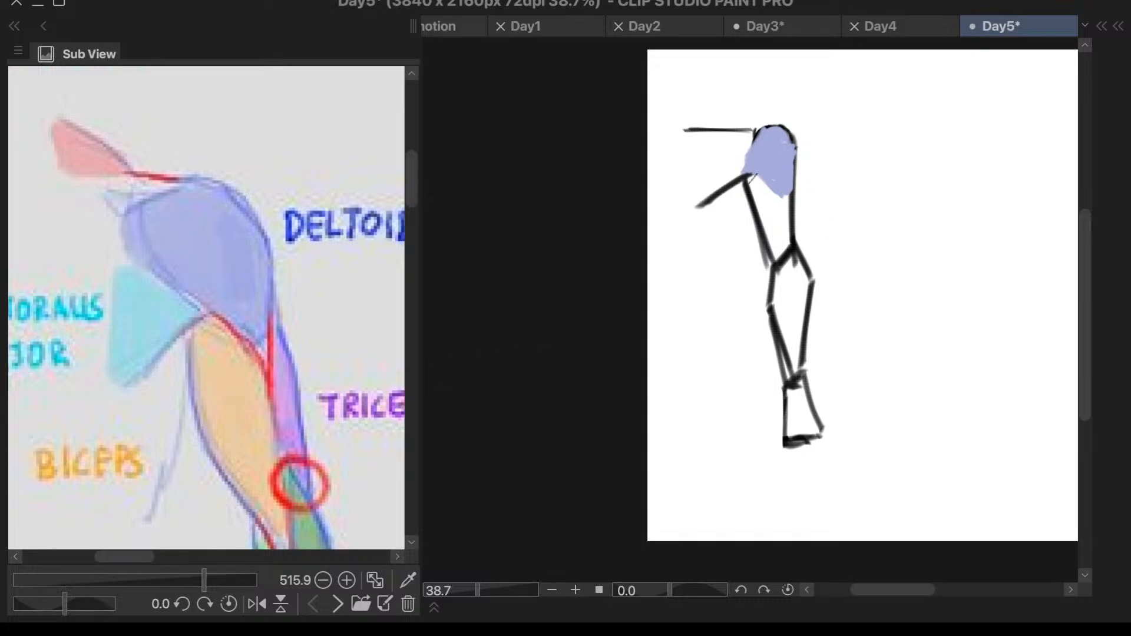
mouse_move(753, 178)
left_mouse_down()
mouse_move(752, 192)
mouse_move(757, 177)
left_mouse_up()
key("ctrl+z")
mouse_move(724, 178)
left_mouse_down()
mouse_move(760, 189)
mouse_move(742, 197)
mouse_move(757, 188)
left_mouse_up()
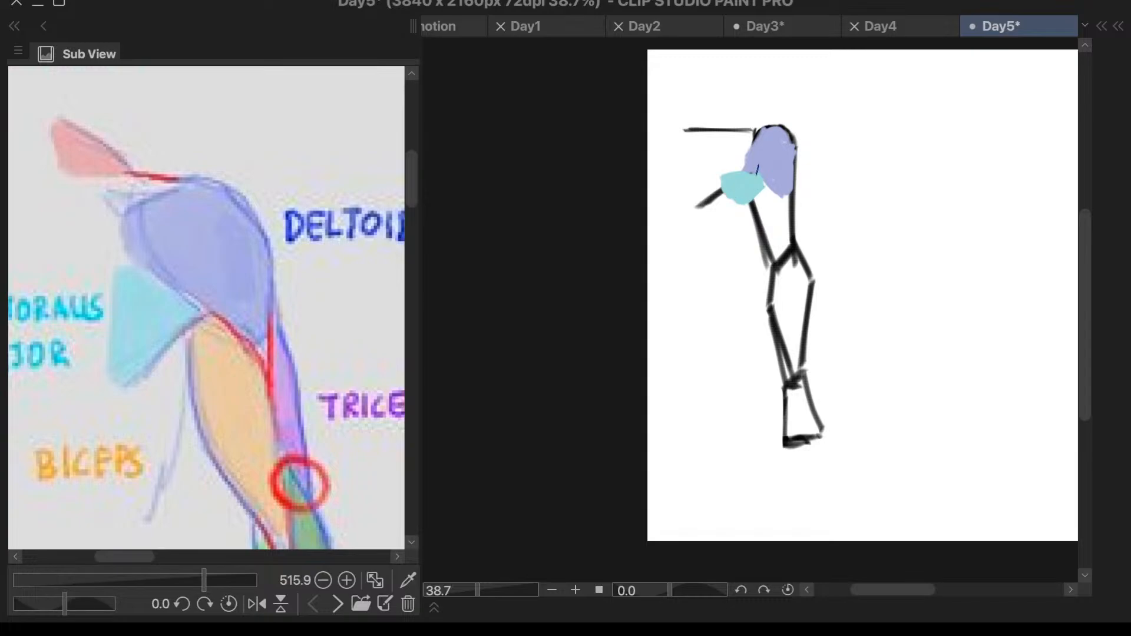
left_click_drag(727, 186, 743, 212)
- Paint the biceps on the upper arm in the reference's pale orange and the triceps beside it in its light purple
scroll(324, 341, "down", 2)
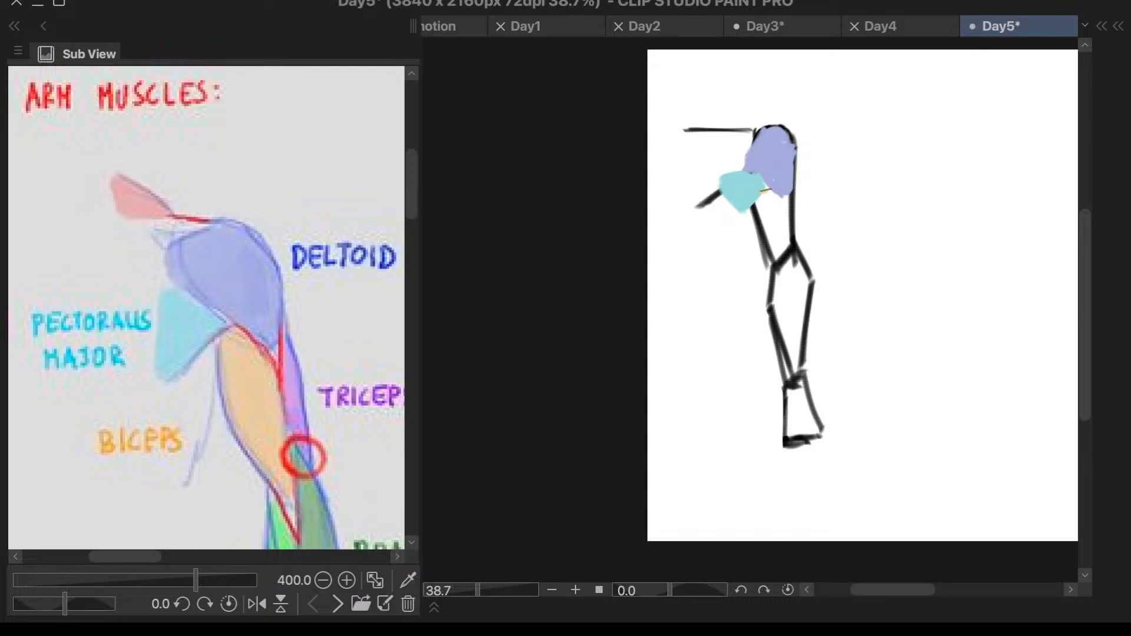
mouse_move(765, 190)
left_mouse_down()
mouse_move(746, 232)
mouse_move(756, 221)
mouse_move(777, 254)
left_mouse_up()
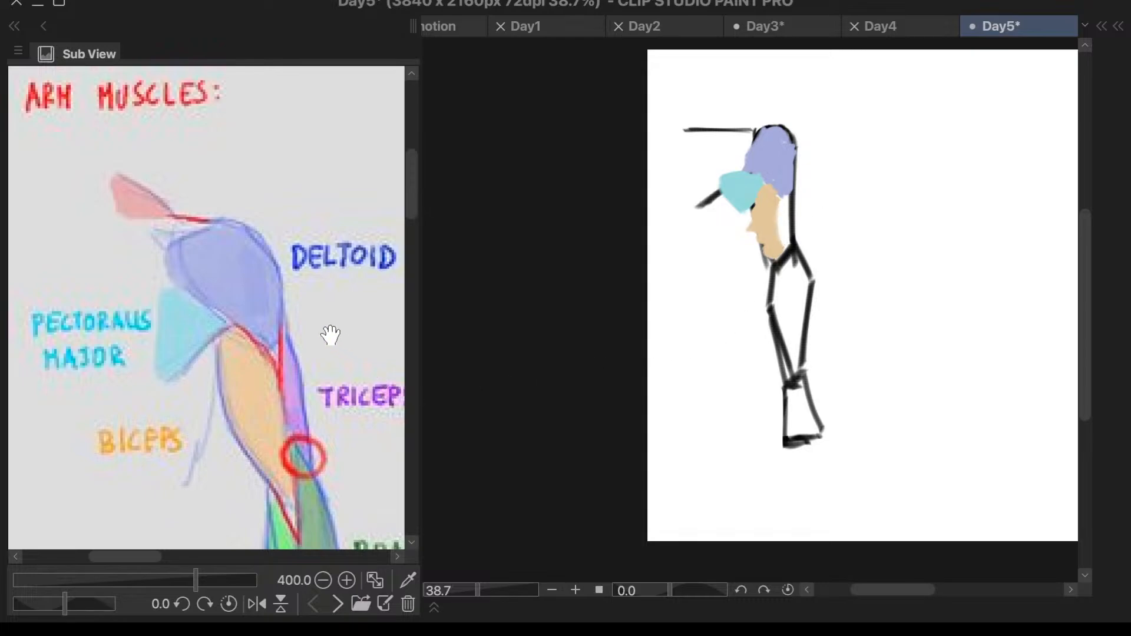
left_click(306, 393)
mouse_move(782, 203)
left_mouse_down()
mouse_move(785, 240)
mouse_move(797, 196)
mouse_move(789, 227)
mouse_move(795, 196)
mouse_move(785, 227)
mouse_move(783, 202)
mouse_move(785, 251)
left_mouse_up()
key("ctrl+z")
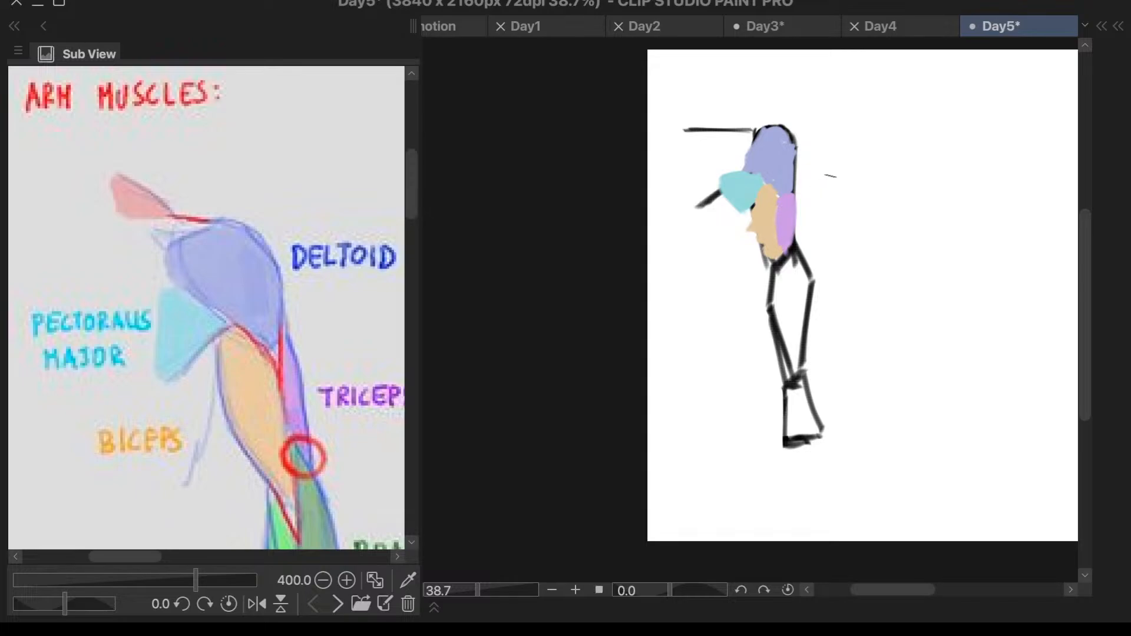
- Extend the pale orange biceps shape down past the elbow to the start of the forearm
scroll(884, 192, "down", 5)
scroll(862, 312, "up", 7)
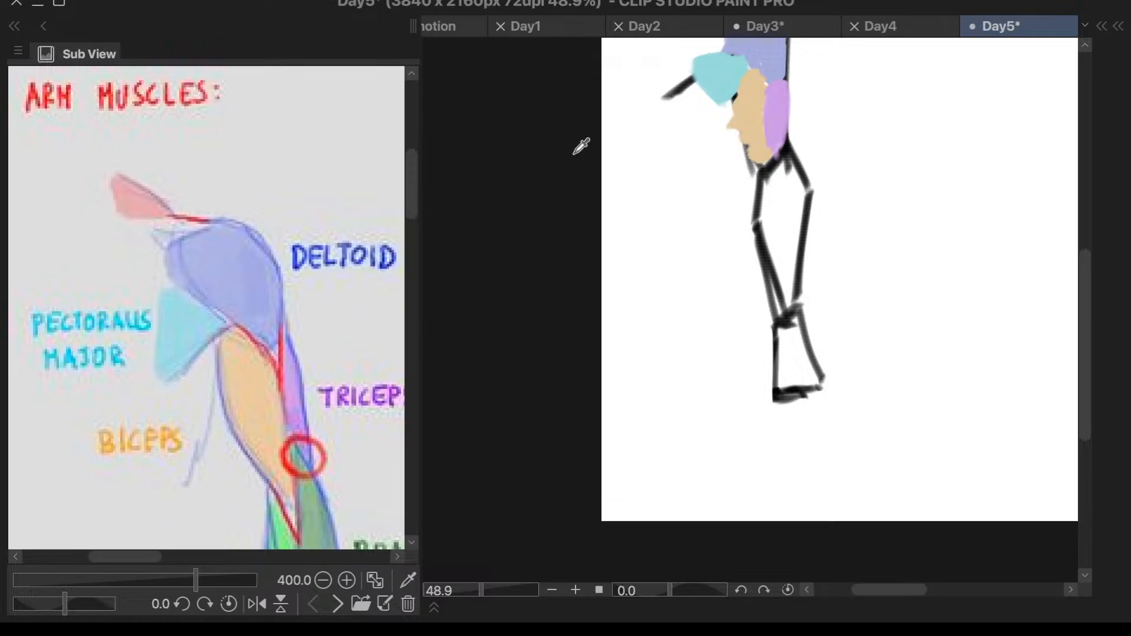
mouse_move(765, 160)
left_mouse_down()
mouse_move(774, 169)
mouse_move(773, 158)
mouse_move(760, 194)
mouse_move(757, 162)
left_mouse_up()
- Paint the forearm muscle group in the reference's bright green along the inner forearm and the lower outer edge near the wrist
scroll(321, 261, "down", 4)
scroll(319, 463, "down", 3)
scroll(328, 470, "up", 6)
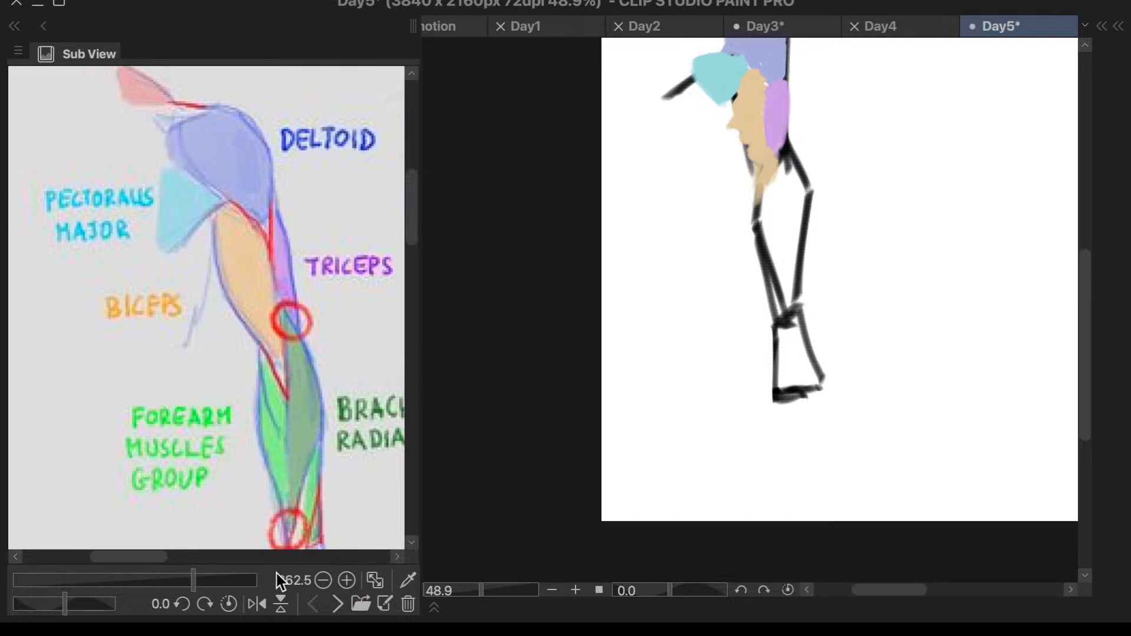
left_click_drag(154, 557, 169, 556)
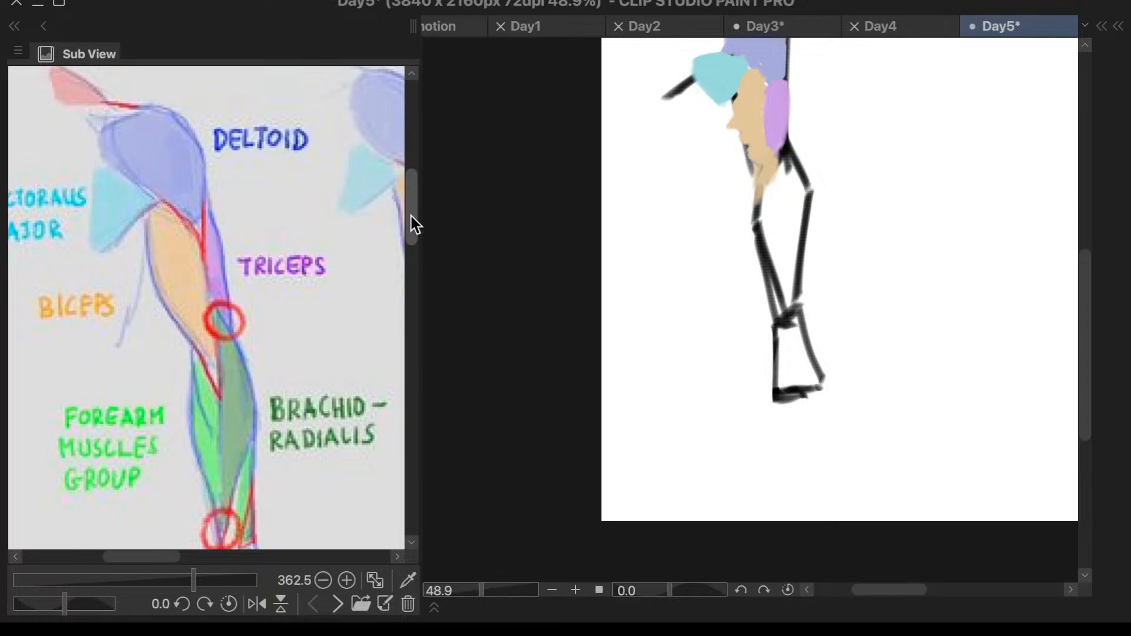
scroll(413, 219, "down", 1)
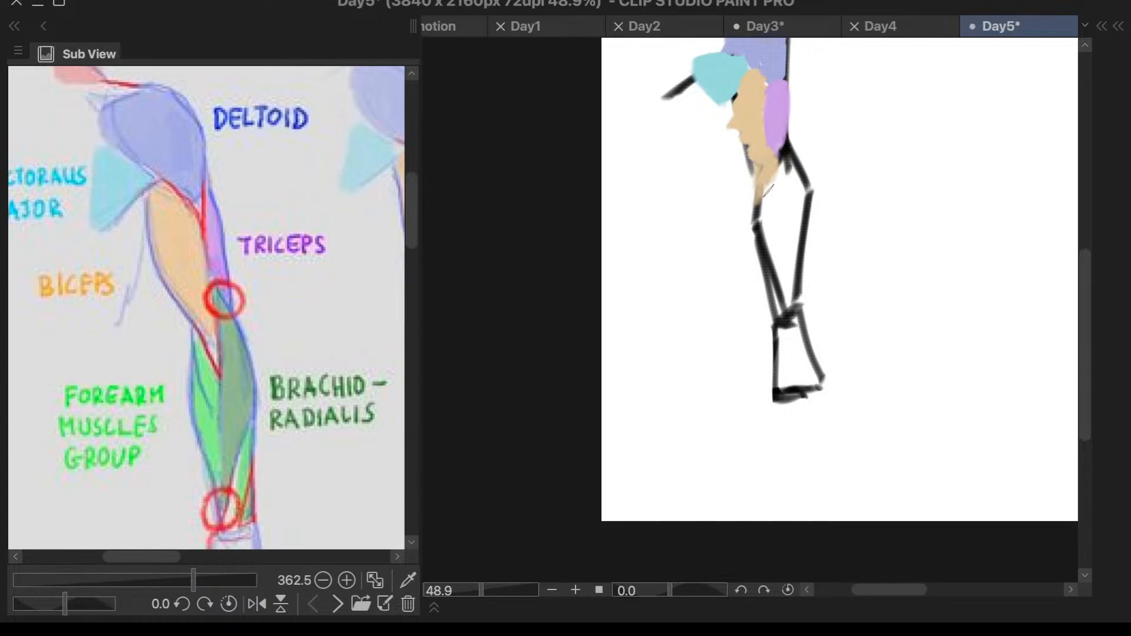
mouse_move(769, 191)
left_mouse_down()
mouse_move(761, 212)
mouse_move(775, 195)
mouse_move(780, 308)
mouse_move(780, 189)
left_mouse_up()
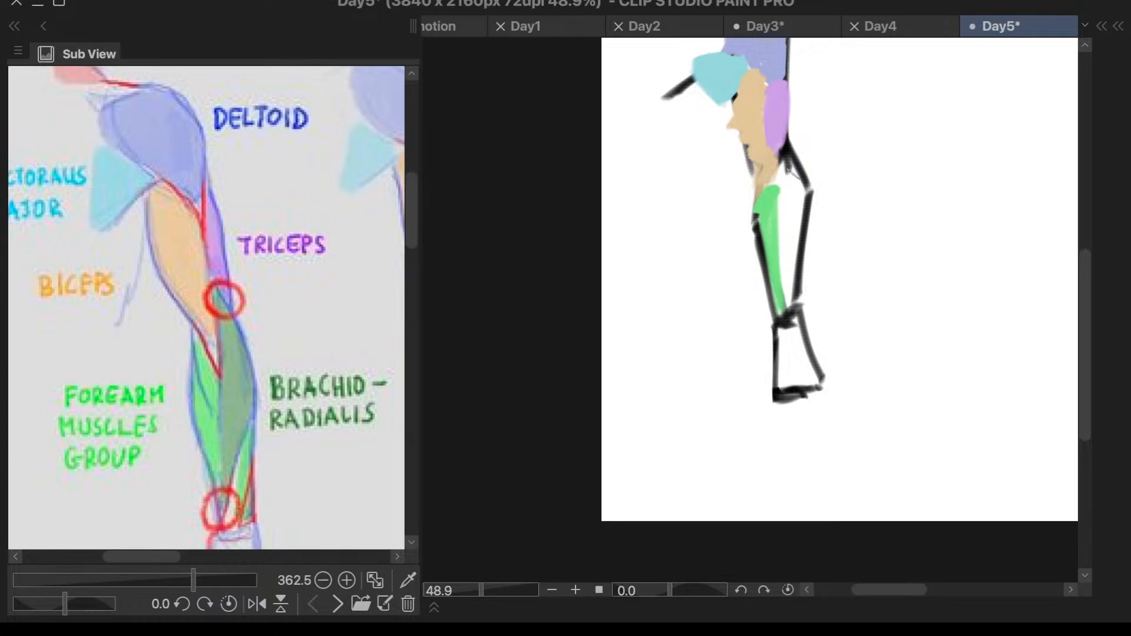
left_click_drag(805, 244, 787, 306)
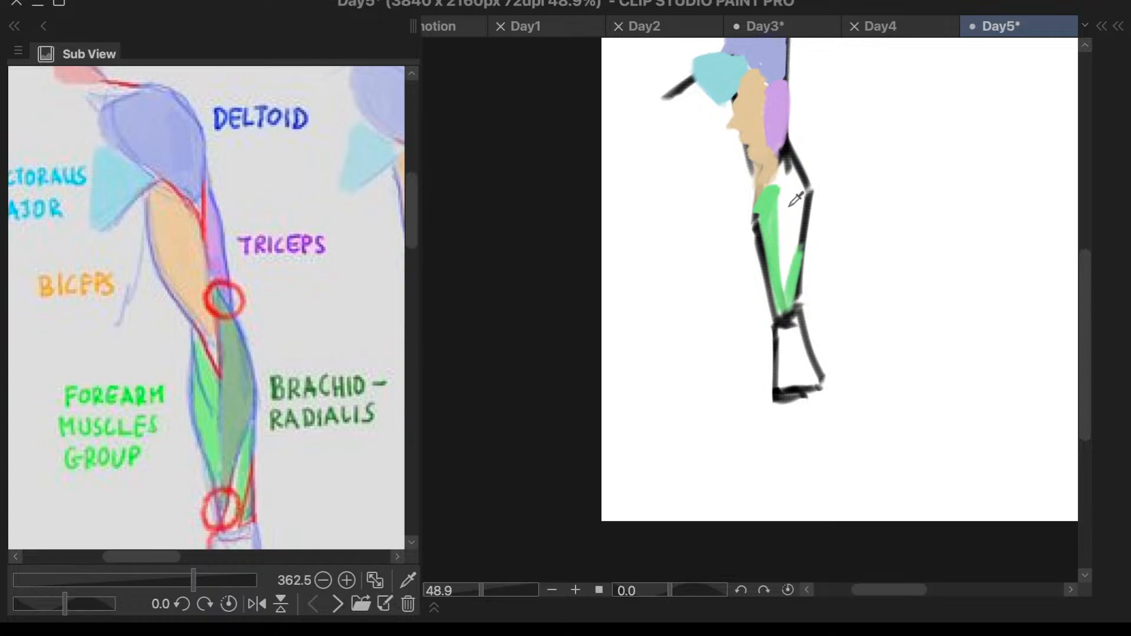
- Paint the brachioradialis in the reference's grey-green from the elbow down the outer forearm
left_click(218, 387)
left_click_drag(790, 156, 782, 265)
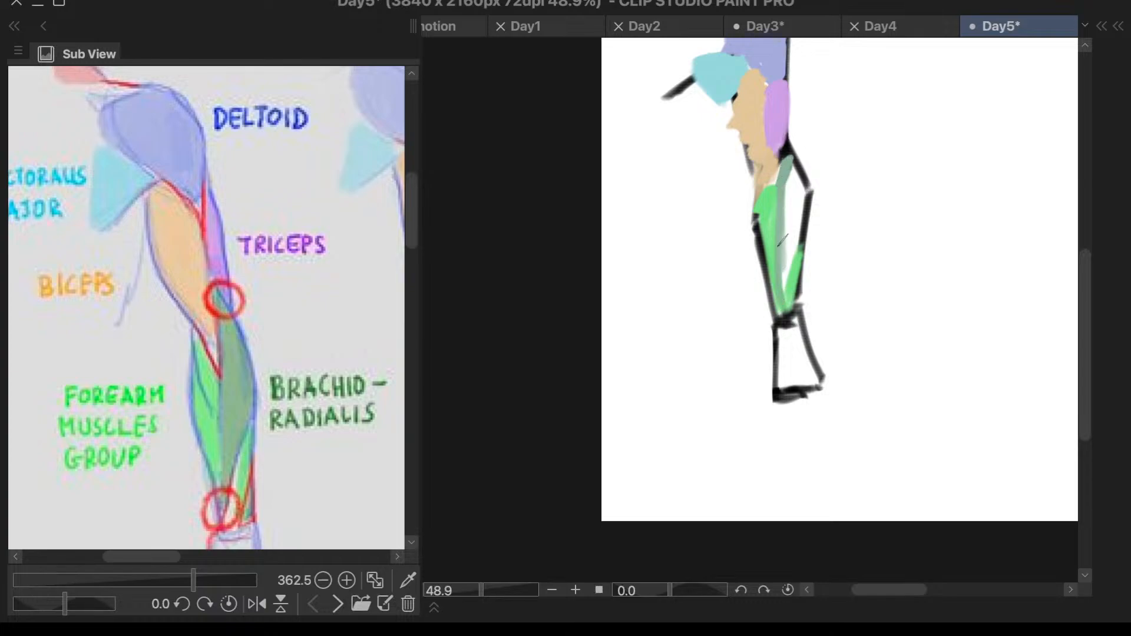
mouse_move(793, 160)
left_mouse_down()
mouse_move(789, 298)
mouse_move(800, 188)
mouse_move(789, 263)
left_mouse_up()
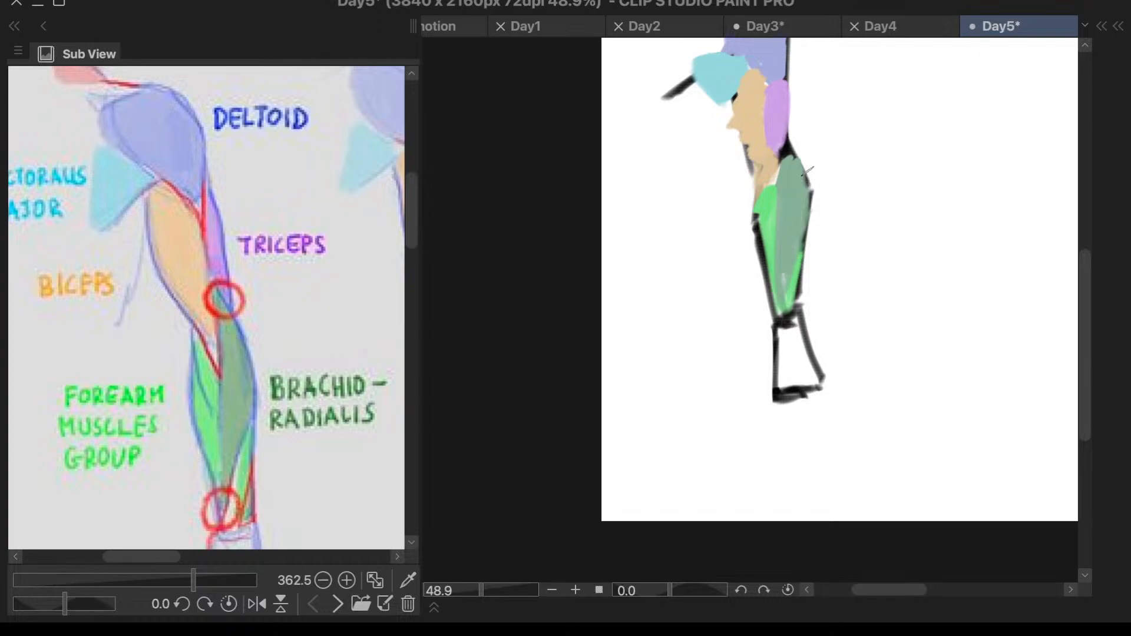
scroll(313, 252, "down", 3)
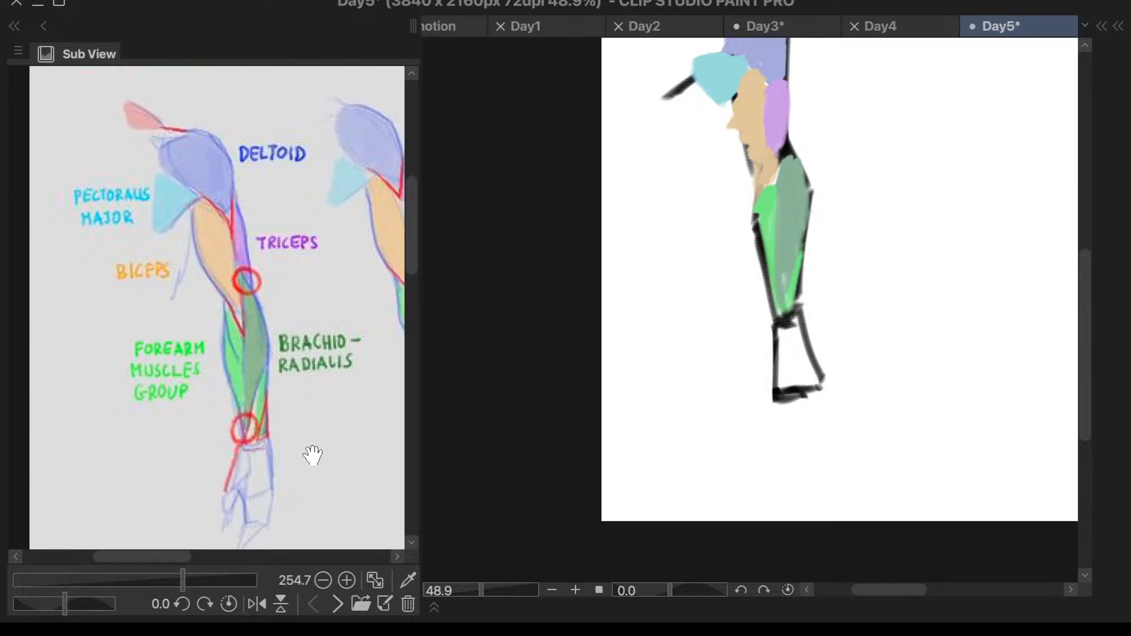
- Move Layer 3 below Layer 1 so the black construction lines sit over the muscle colours
scroll(783, 419, "down", 1)
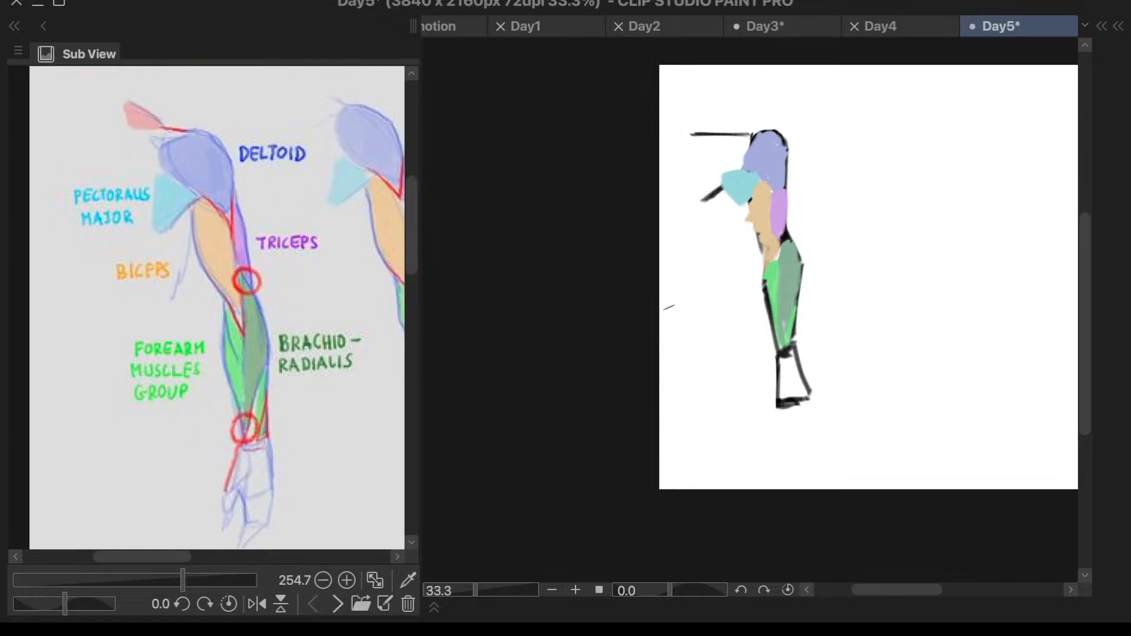
key("F7")
left_click(684, 346)
mouse_move(744, 178)
left_mouse_down()
mouse_move(917, 287)
mouse_move(992, 398)
mouse_move(991, 419)
mouse_move(844, 256)
left_mouse_up()
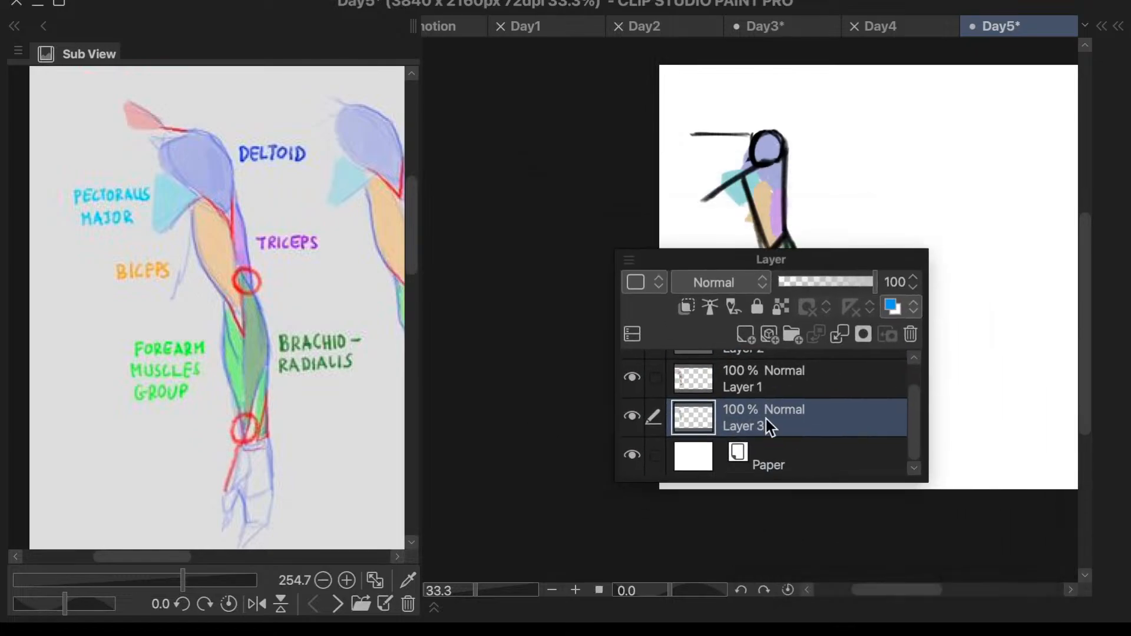
- Try Layer 3 at 50% opacity, and undo the recent layer opacity changes
left_click(782, 457)
left_click(754, 416)
left_click(900, 279)
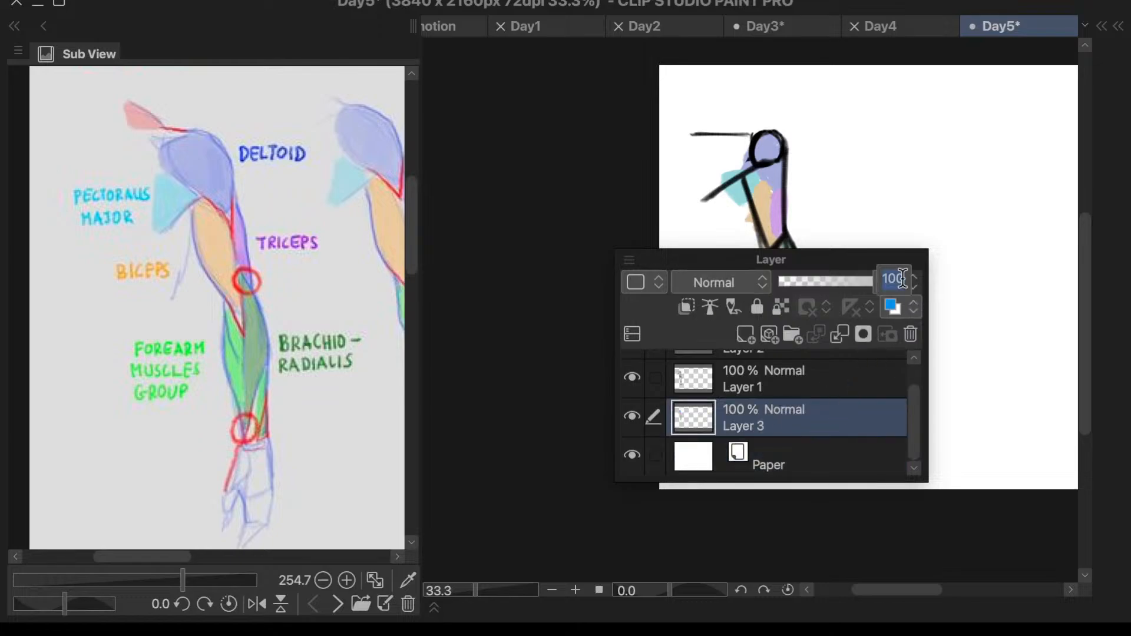
type("50")
key("Return")
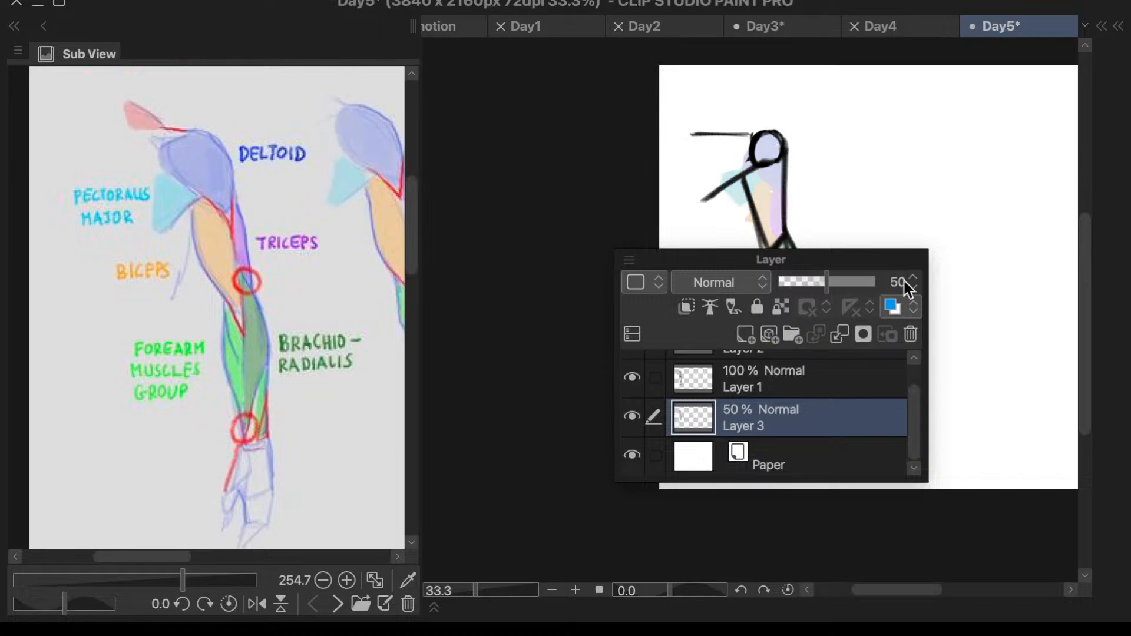
key("super+z")
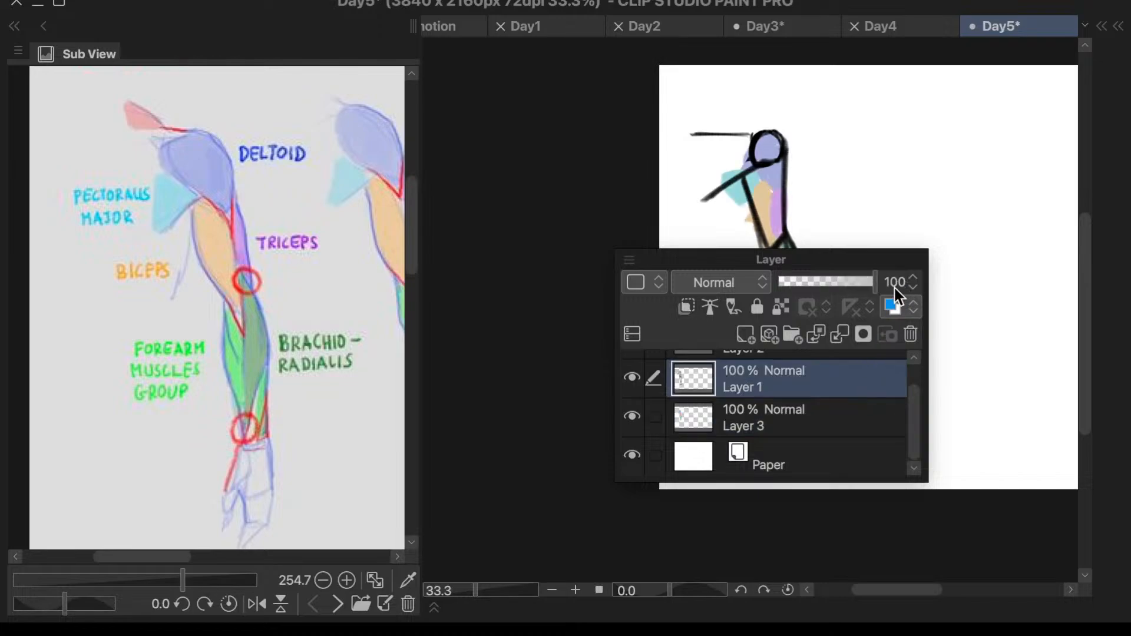
key("super+z")
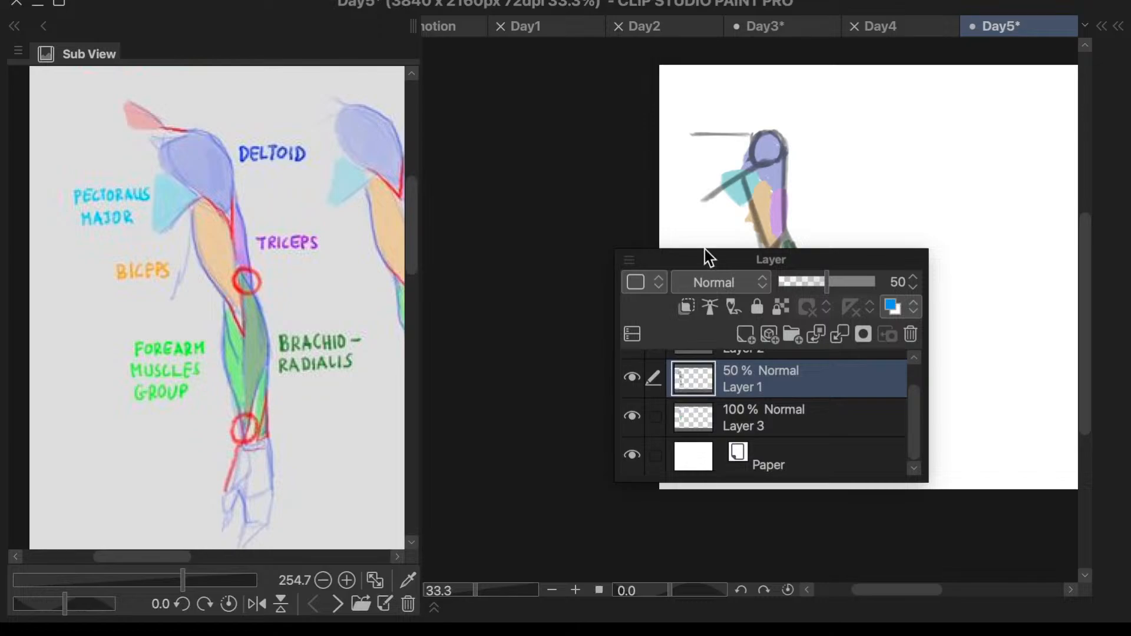
- Set Layer 1's opacity to 100%
left_click(886, 285)
type("100")
key("Return")
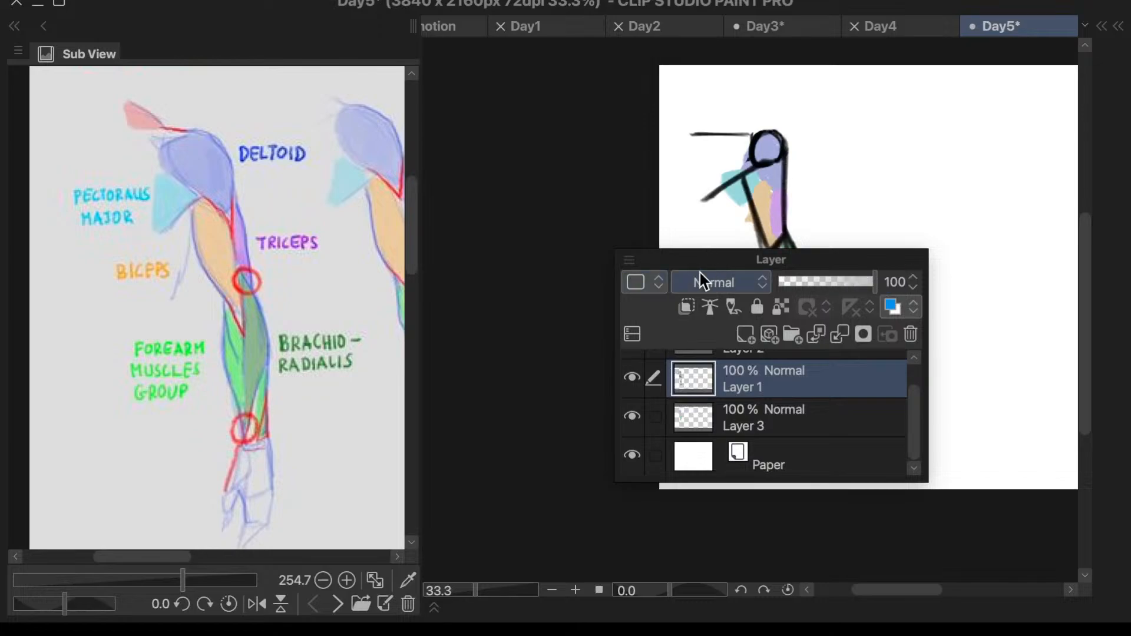
left_click(633, 234)
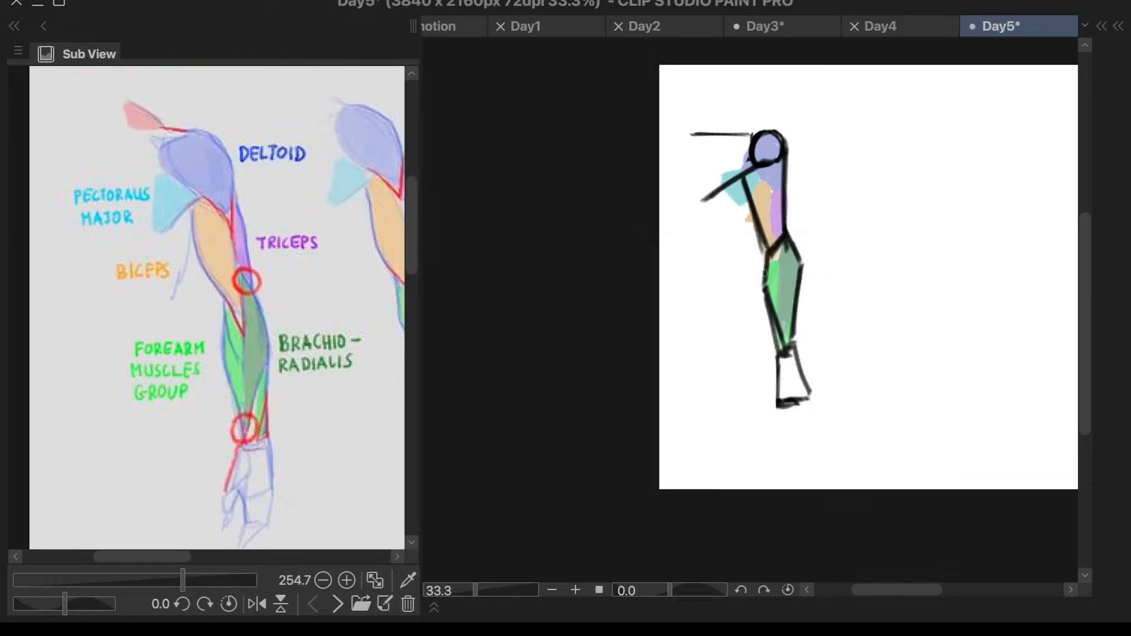
- Try short strokes over the lower edge of the pectoralis major shape, and undo them
scroll(764, 273, "up", 5)
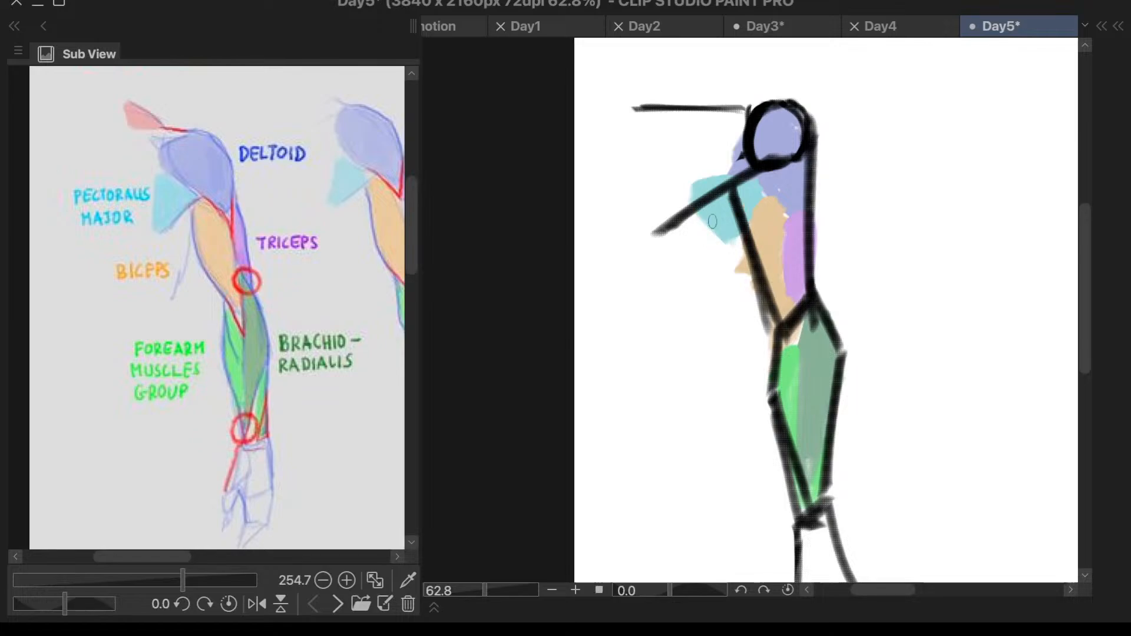
key("c")
left_click_drag(706, 208, 725, 249)
key("ctrl+z")
left_click_drag(694, 210, 746, 248)
key("ctrl+z")
key("ctrl+z")
scroll(893, 327, "down", 3)
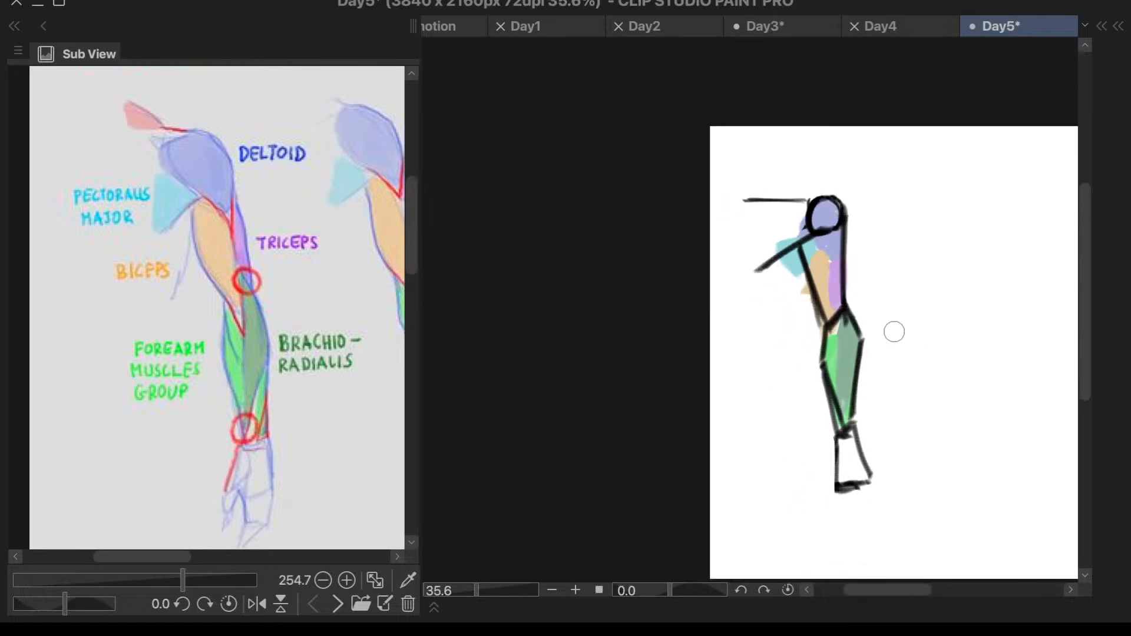
- Draw a curved black line from the armpit beside the biceps down and outward for the side of the torso
scroll(909, 76, "up", 4)
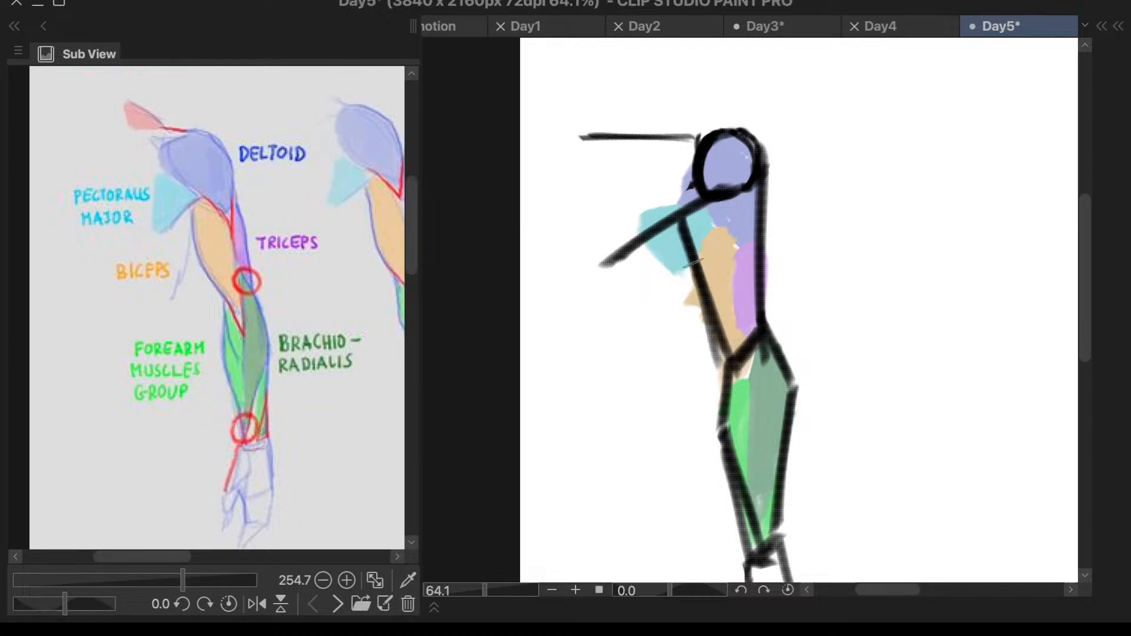
left_click_drag(689, 265, 632, 359)
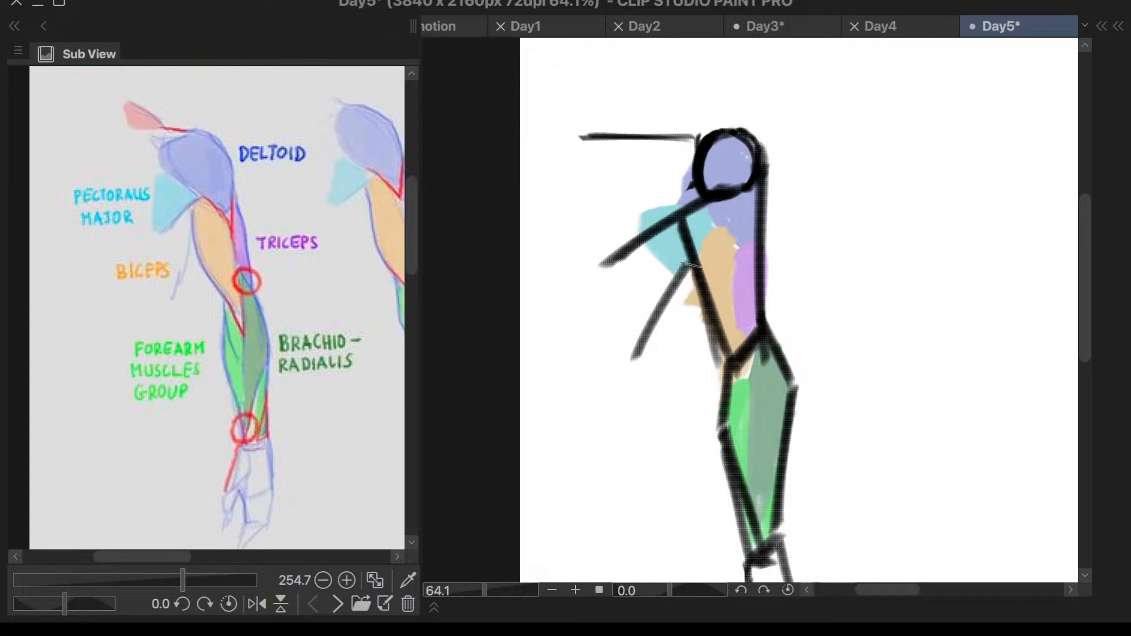
key("ctrl+z")
left_click_drag(688, 267, 624, 400)
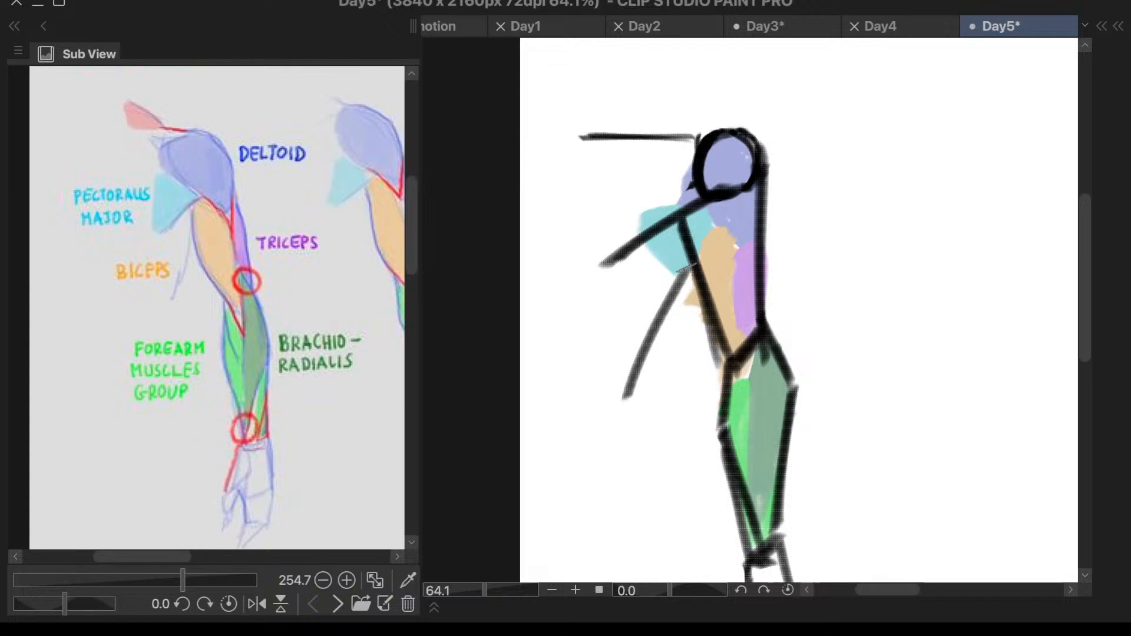
key("ctrl+z")
left_click_drag(687, 267, 619, 416)
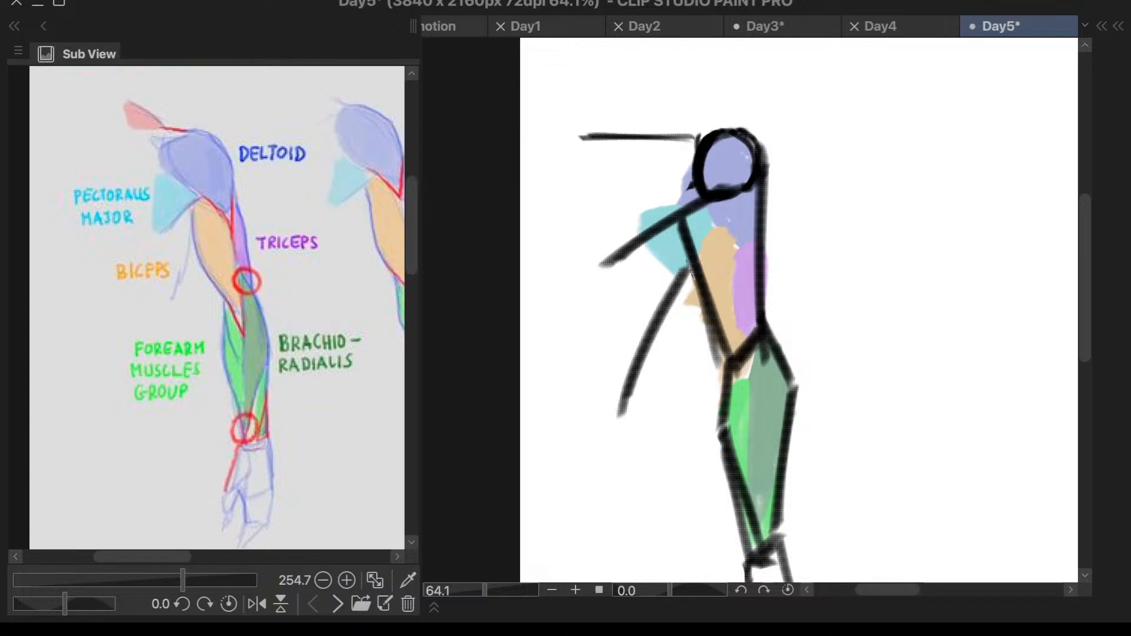
left_click_drag(677, 227, 601, 346)
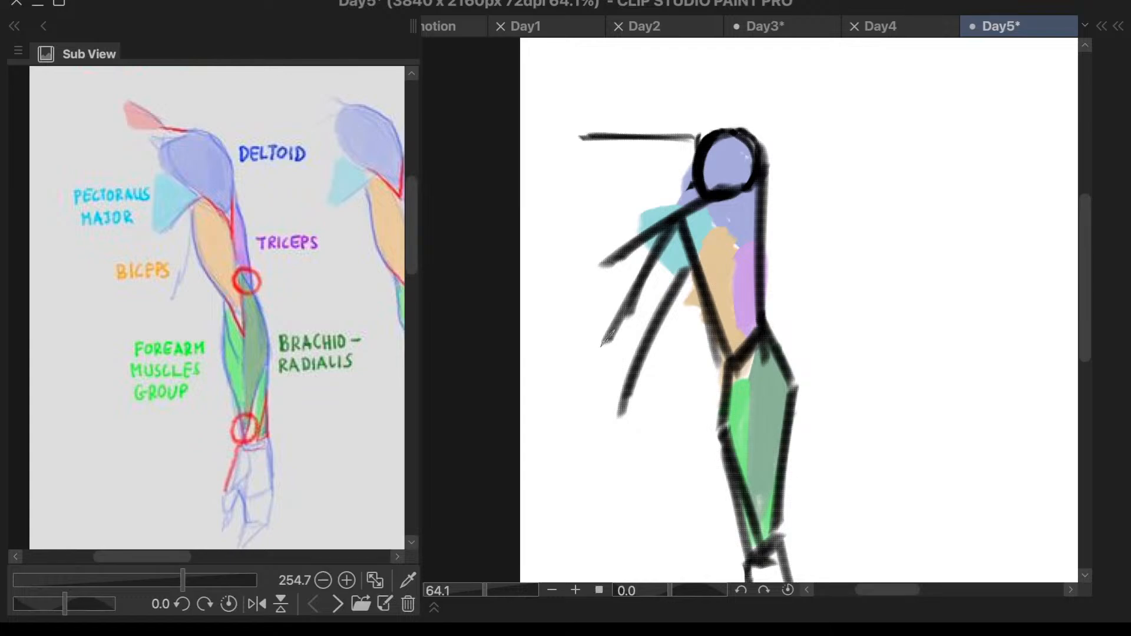
key("ctrl+z")
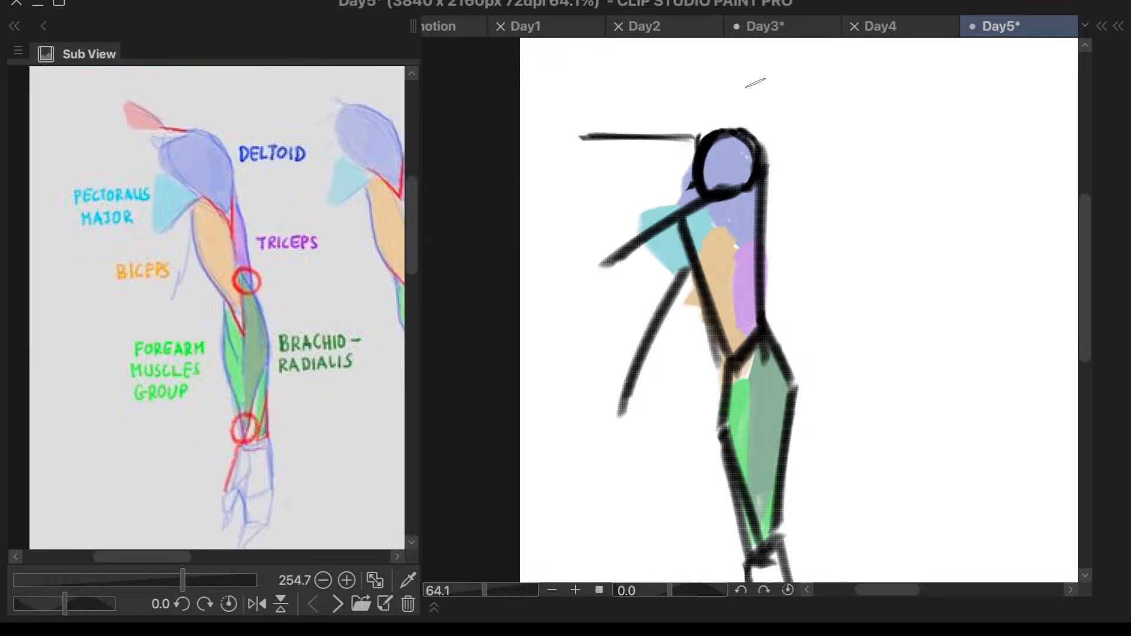
- Examine the second slanted arm and the flexed arm views in the arm muscles reference
scroll(756, 83, "down", 3)
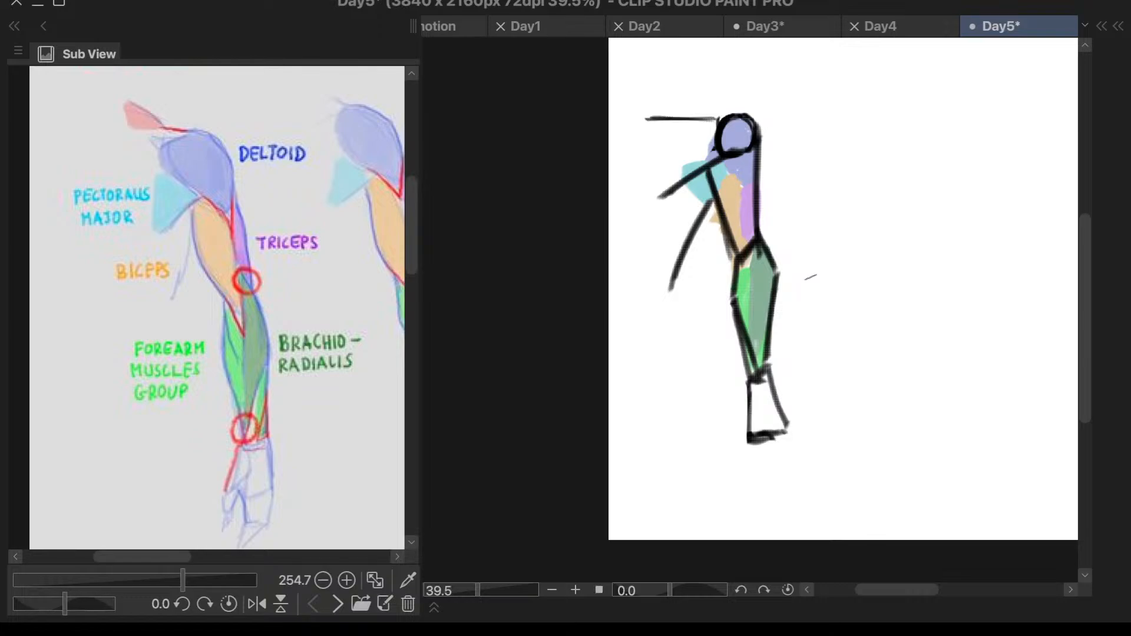
scroll(766, 367, "down", 1)
left_click_drag(174, 555, 204, 559)
left_click_drag(415, 216, 415, 218)
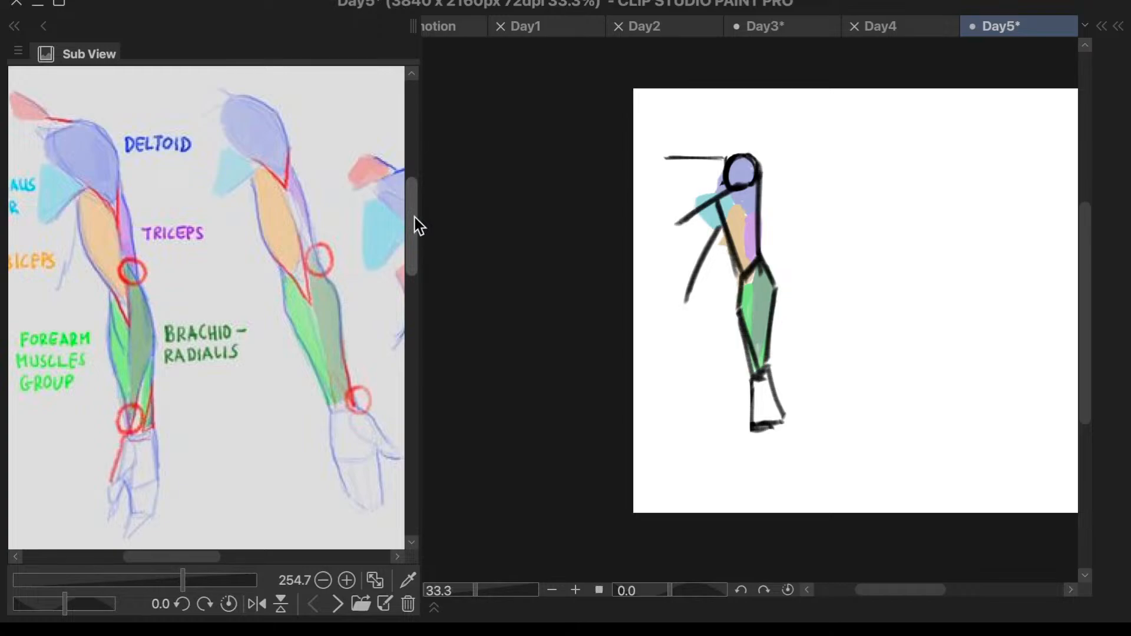
left_click_drag(204, 557, 270, 540)
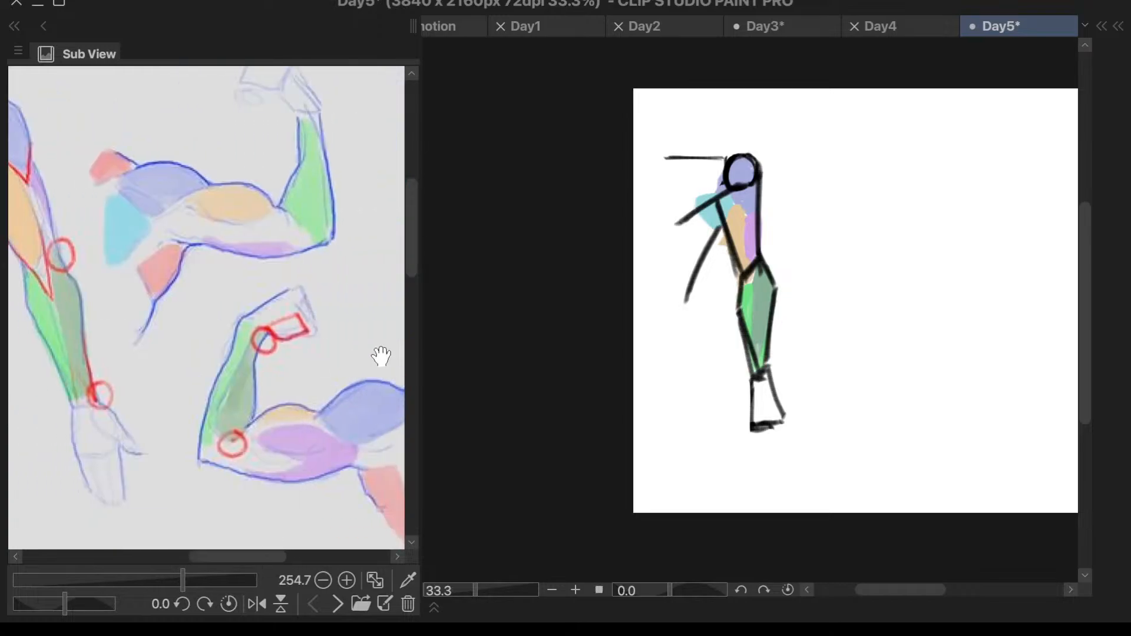
key("s")
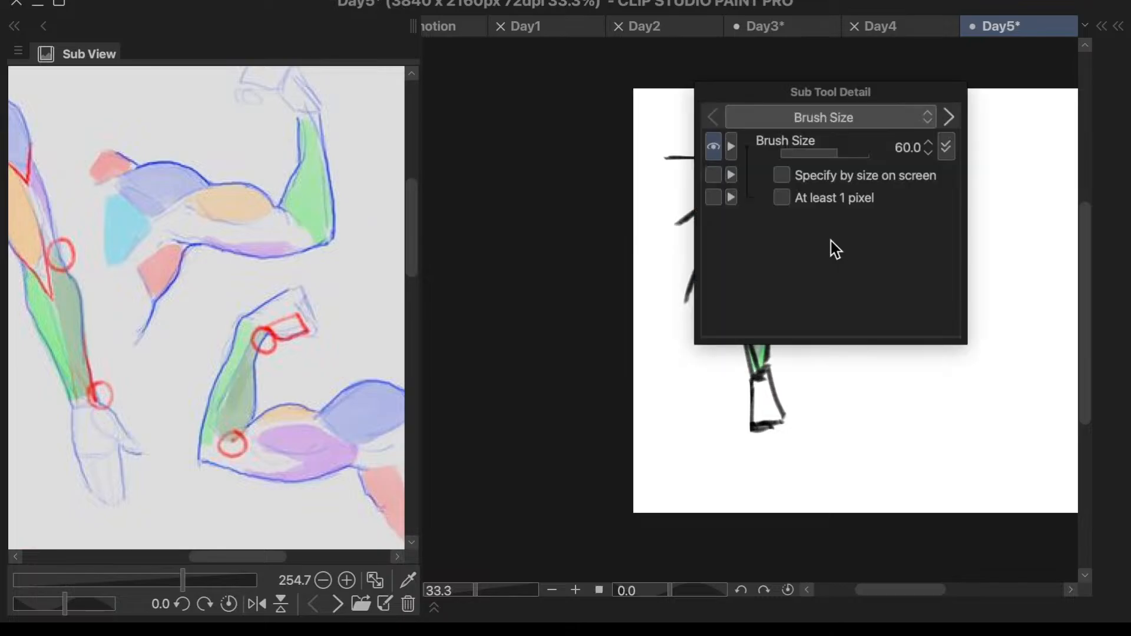
key("s")
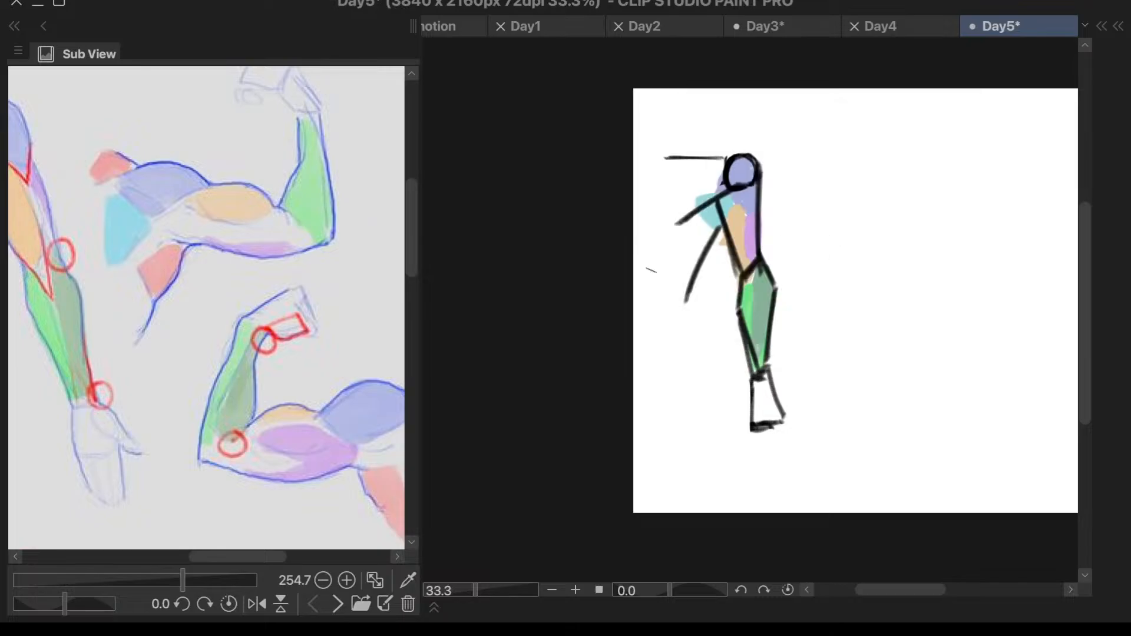
scroll(322, 300, "down", 5)
scroll(774, 226, "down", 4)
scroll(860, 236, "down", 2)
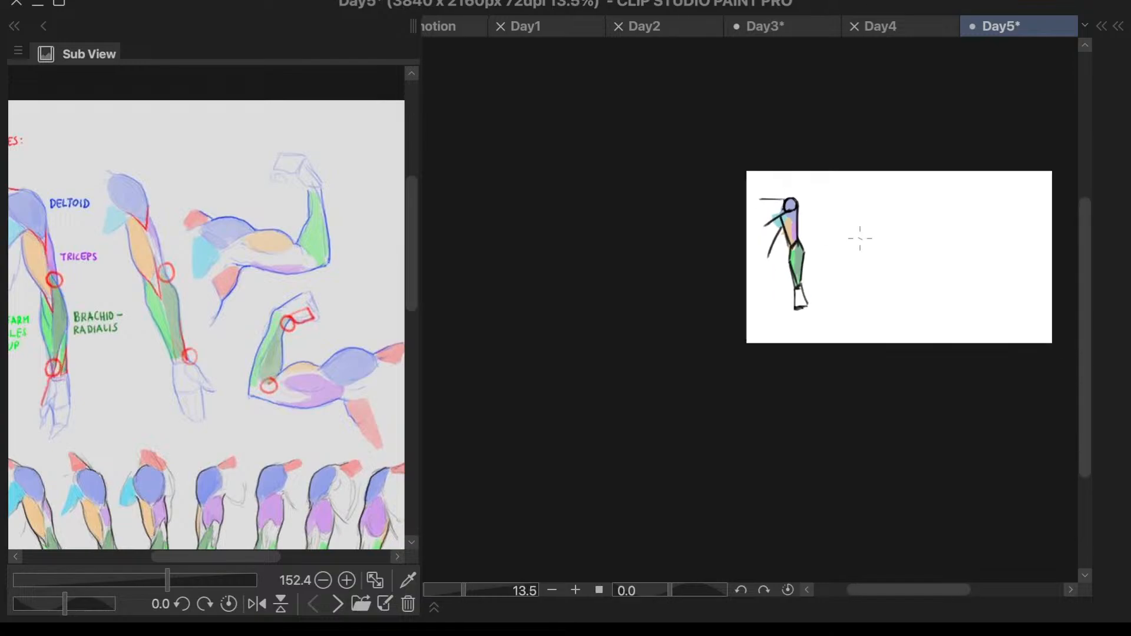
scroll(941, 208, "up", 5)
scroll(686, 190, "up", 1)
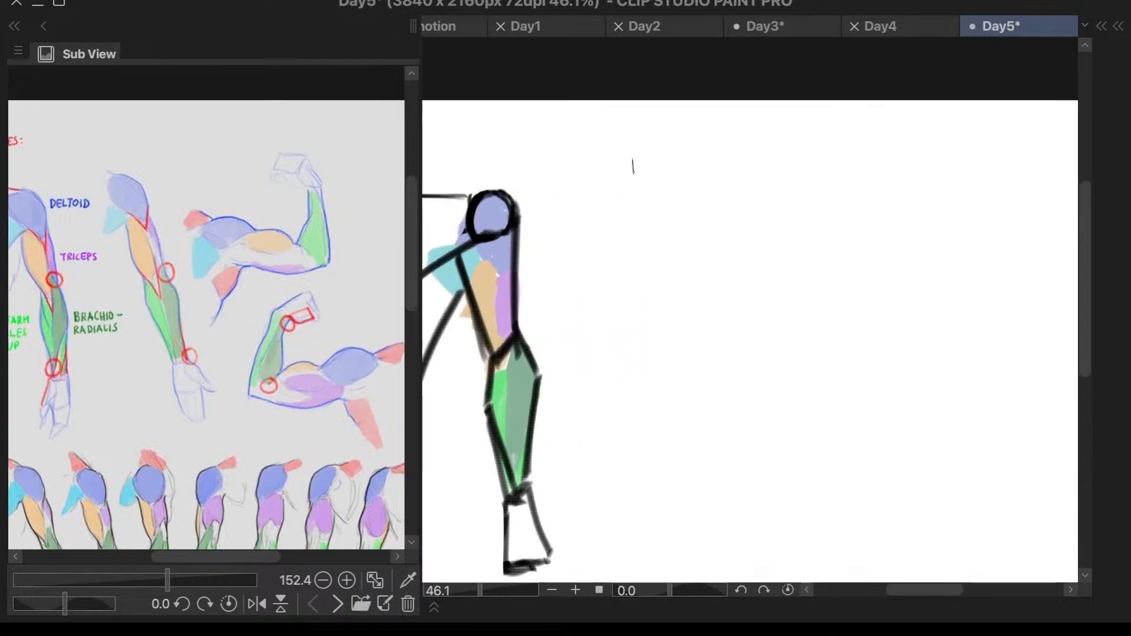
- Block in a second, slanted arm beside the first as a long tapered box, with its angled inner upper-arm contour
left_click_drag(605, 192, 684, 478)
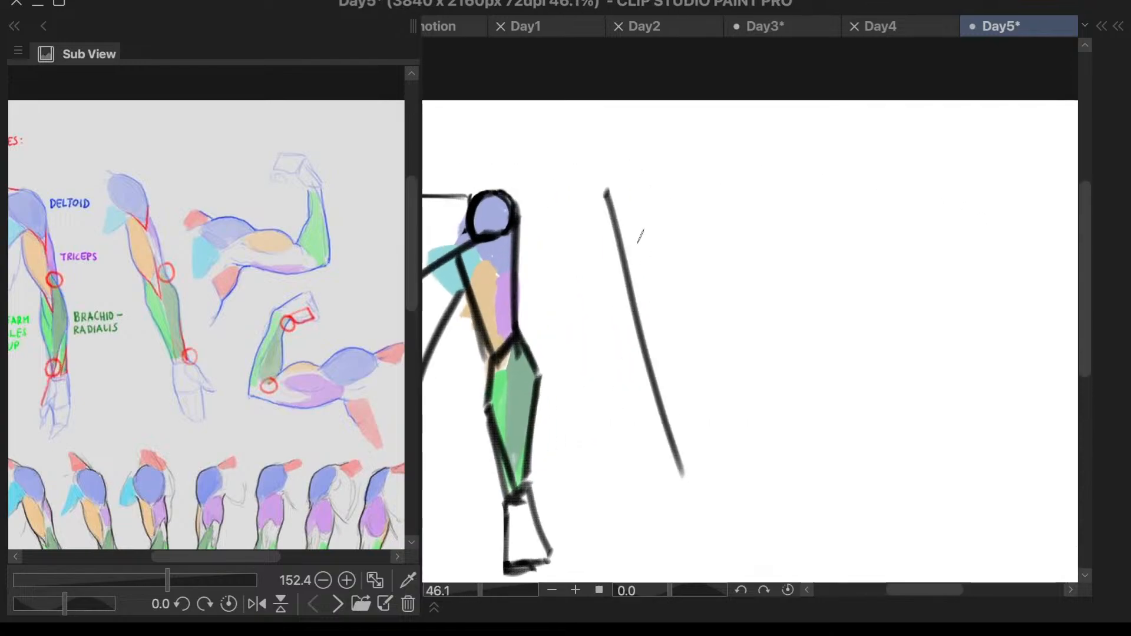
key("ctrl+z")
left_click_drag(619, 192, 748, 464)
mouse_move(677, 188)
left_mouse_down()
mouse_move(815, 418)
mouse_move(759, 464)
left_mouse_up()
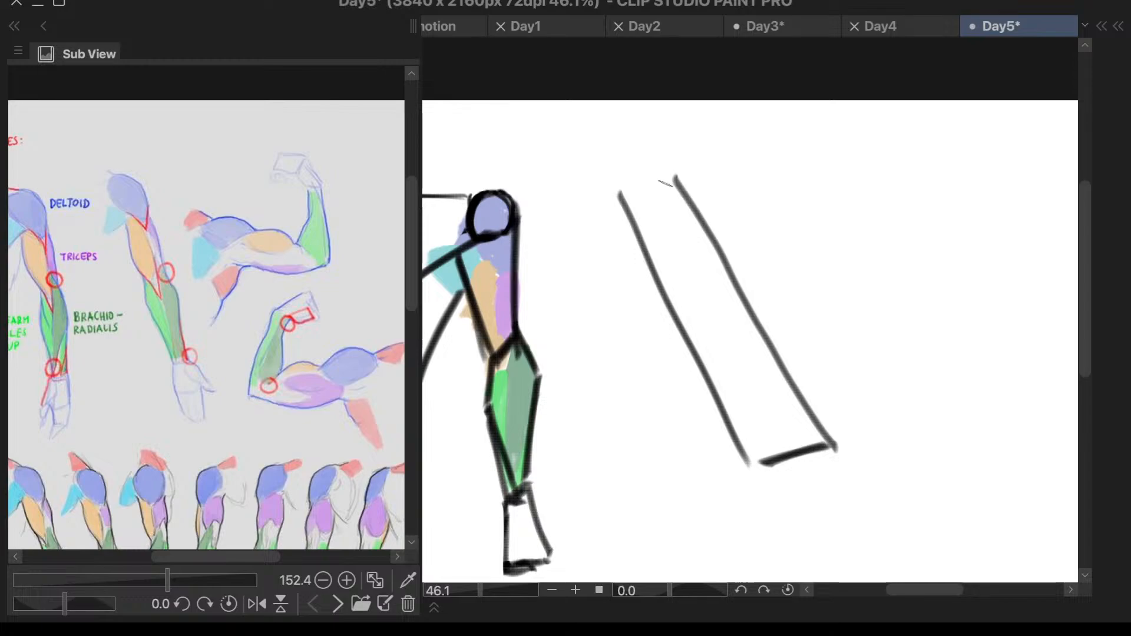
mouse_move(670, 185)
left_mouse_down()
mouse_move(620, 201)
mouse_move(626, 273)
mouse_move(682, 330)
mouse_move(686, 400)
mouse_move(742, 467)
left_mouse_up()
key("ctrl+z")
key("ctrl+z")
key("ctrl+z")
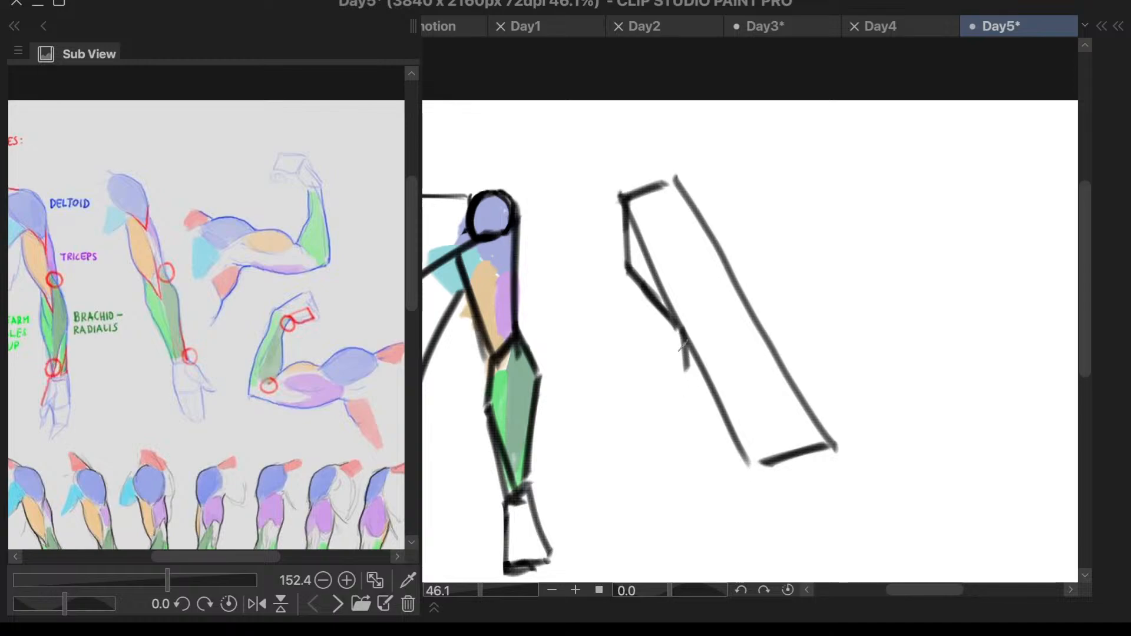
- Draw the second arm's inner forearm contour as two angled strokes from the elbow out and down to the wrist
left_click_drag(679, 328, 683, 363)
left_click_drag(686, 373, 755, 481)
key("ctrl+z")
key("ctrl+z")
key("ctrl+z")
mouse_move(682, 329)
left_mouse_down()
mouse_move(685, 390)
mouse_move(685, 376)
mouse_move(761, 479)
left_mouse_up()
key("ctrl+z")
key("ctrl+z")
left_click_drag(684, 394, 774, 487)
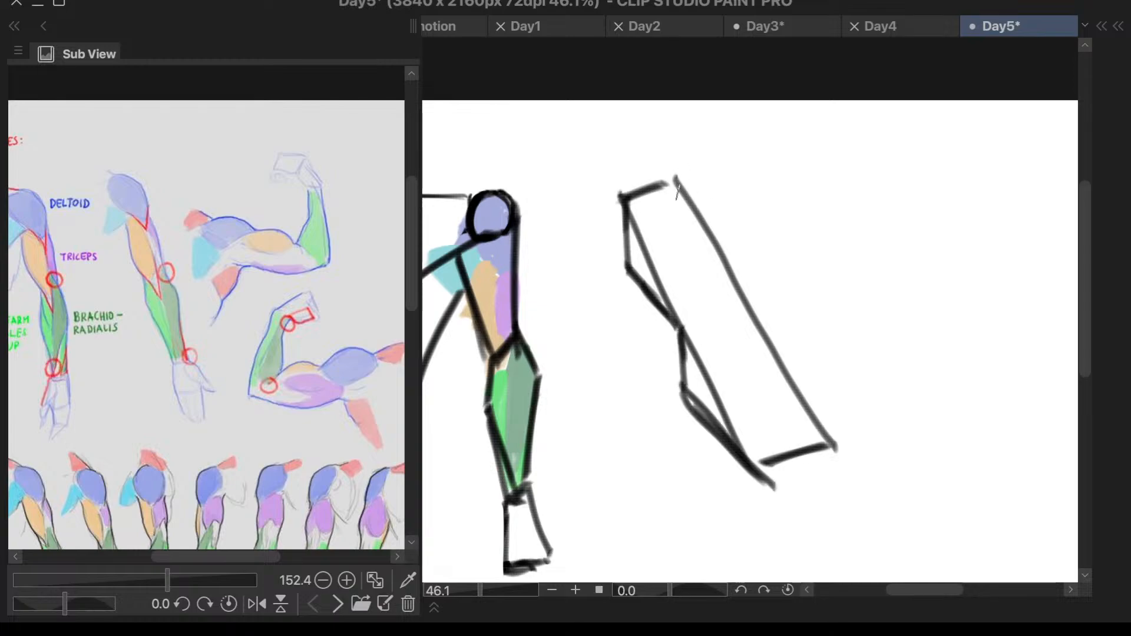
- Draw the second arm's outer contour in angled strokes from shoulder to wrist, and close the wrist with a short edge
left_click_drag(677, 184, 727, 248)
key("ctrl+z")
mouse_move(680, 191)
left_mouse_down()
mouse_move(729, 250)
mouse_move(749, 318)
left_mouse_up()
mouse_move(730, 250)
left_mouse_down()
mouse_move(750, 326)
mouse_move(803, 368)
left_mouse_up()
mouse_move(750, 324)
left_mouse_down()
mouse_move(798, 369)
mouse_move(826, 469)
left_mouse_up()
mouse_move(803, 369)
left_mouse_down()
mouse_move(825, 480)
mouse_move(778, 502)
left_mouse_up()
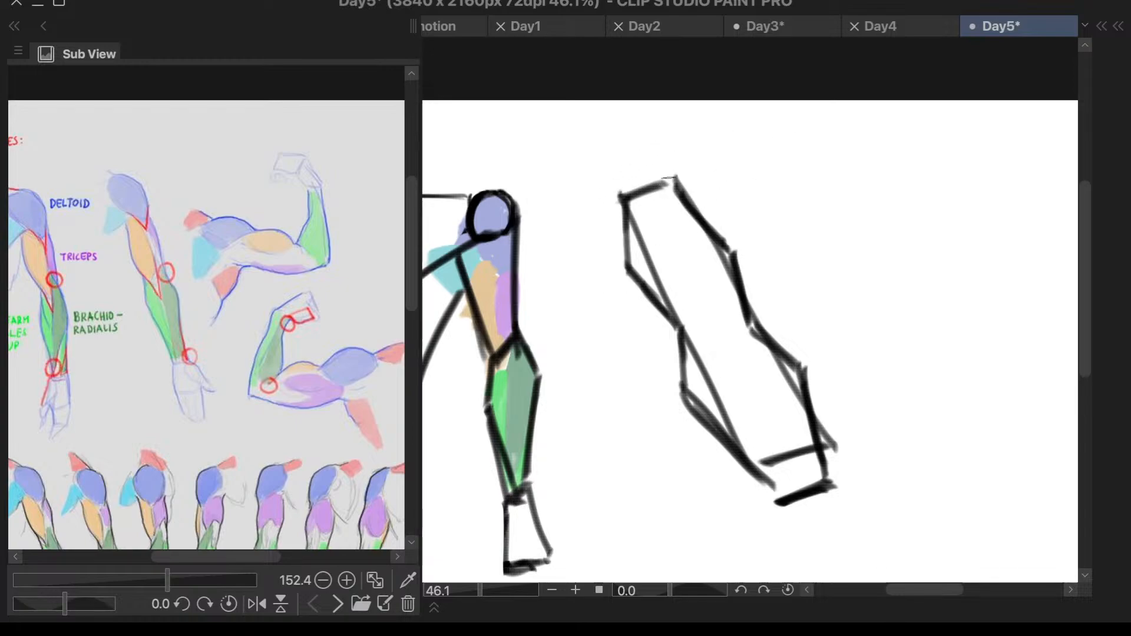
- Add the second arm's rounded shoulder curve, a slanted chest line at the armpit and a short inner shoulder line
left_click_drag(618, 151, 692, 188)
key("super+z")
key("super+z")
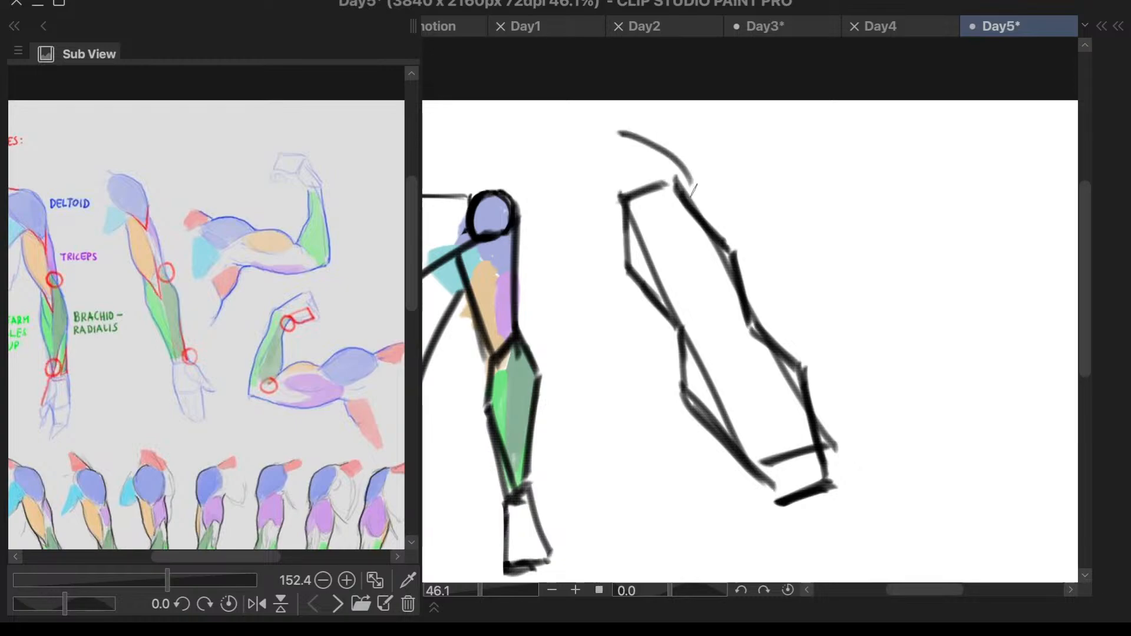
key("super+z")
left_click_drag(624, 121, 676, 193)
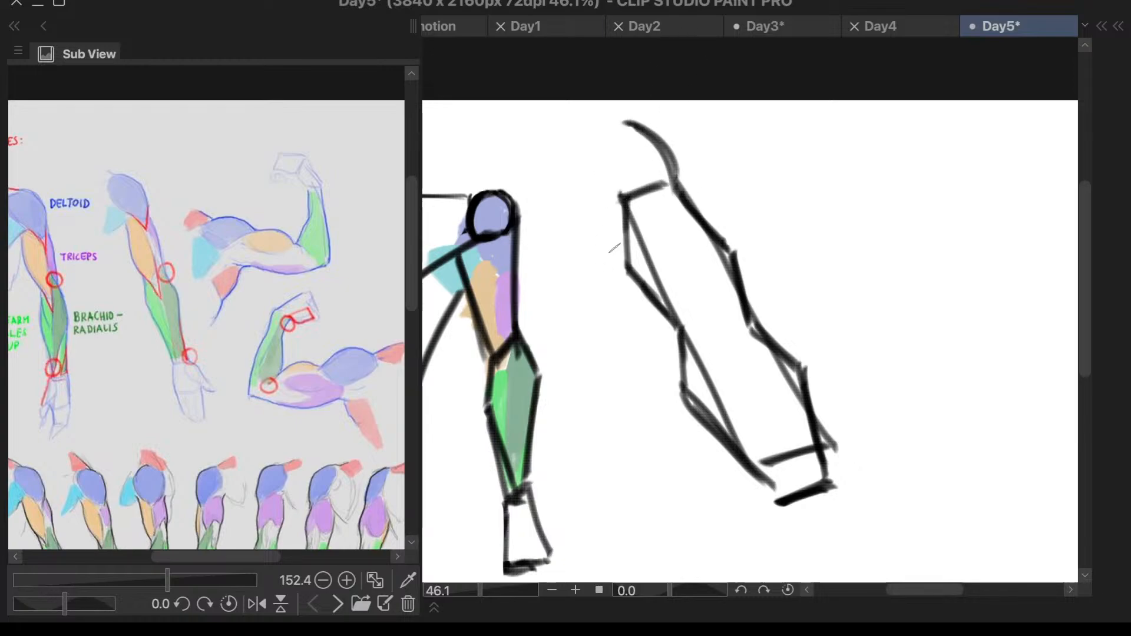
left_click_drag(622, 235, 575, 270)
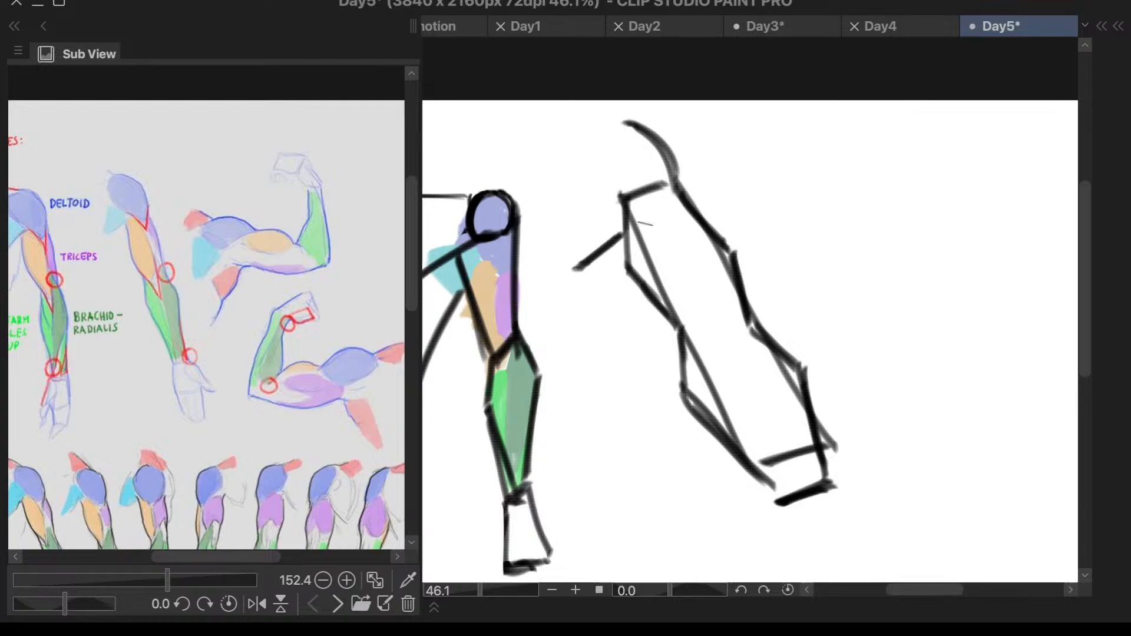
left_click_drag(583, 130, 597, 191)
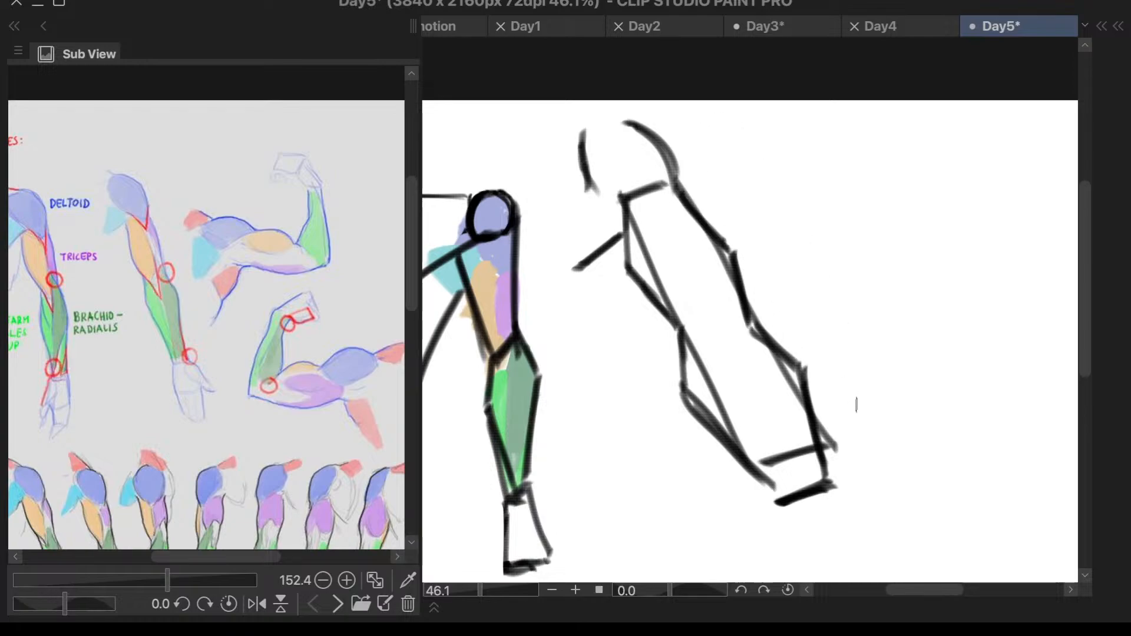
- Draw a slanted line extending from the inner wrist of the second arm to start the hand
left_click_drag(788, 504, 821, 564)
key("ctrl+z")
left_click_drag(758, 467, 807, 550)
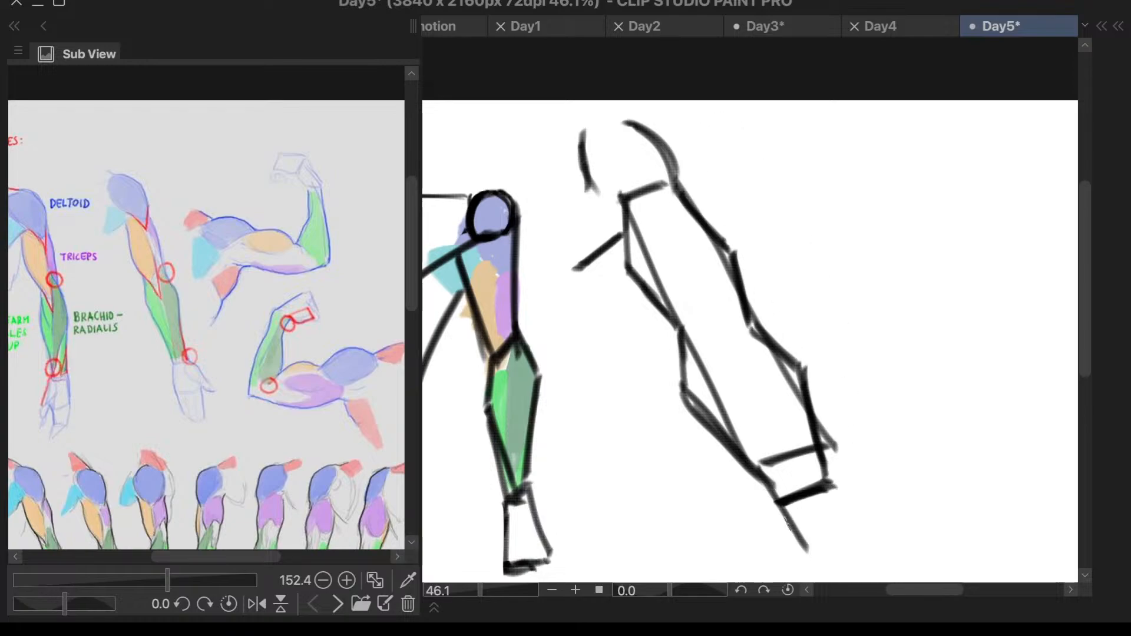
left_click_drag(765, 494, 814, 569)
- Darken the second arm's inner contour from the upper arm past the elbow to the upper forearm
scroll(853, 218, "down", 1)
scroll(888, 337, "up", 1)
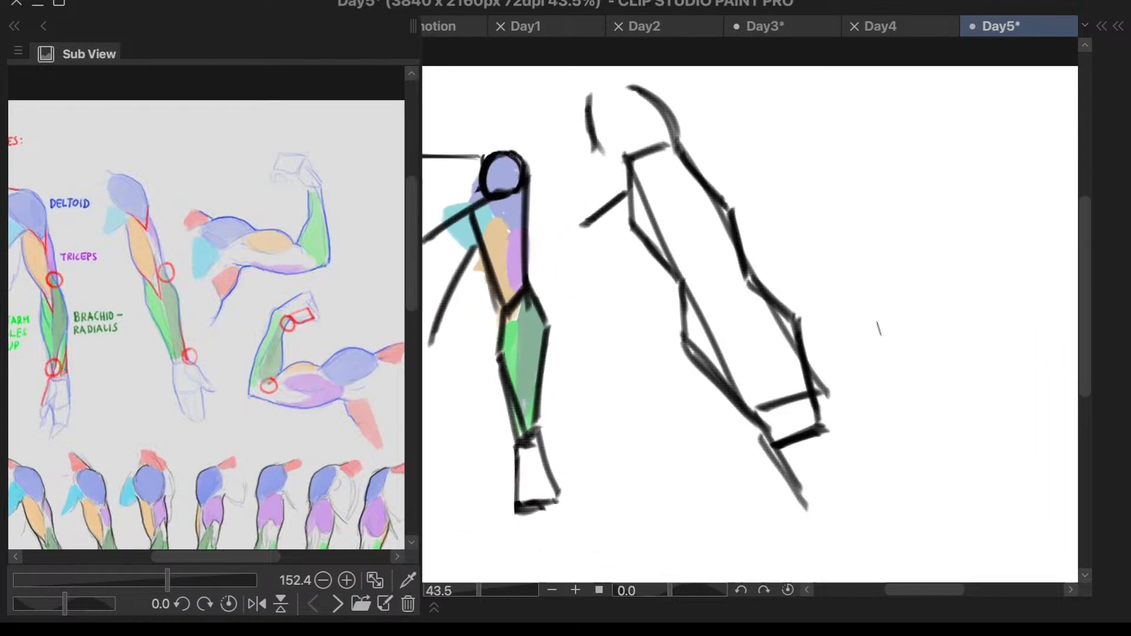
mouse_move(630, 156)
left_mouse_down()
mouse_move(634, 233)
mouse_move(684, 290)
left_mouse_up()
mouse_move(638, 235)
left_mouse_down()
mouse_move(676, 297)
mouse_move(687, 349)
left_mouse_up()
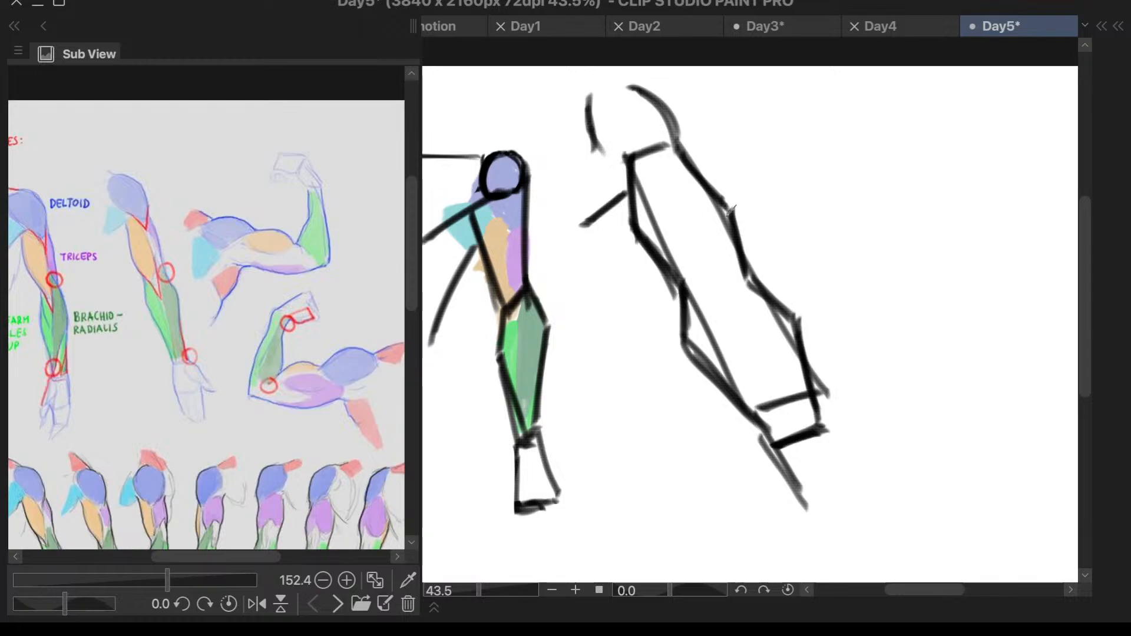
- Draw a short, nearly vertical line from the second arm's outer shoulder down into the upper arm to mark the deltoid's edge
left_click_drag(668, 111, 677, 211)
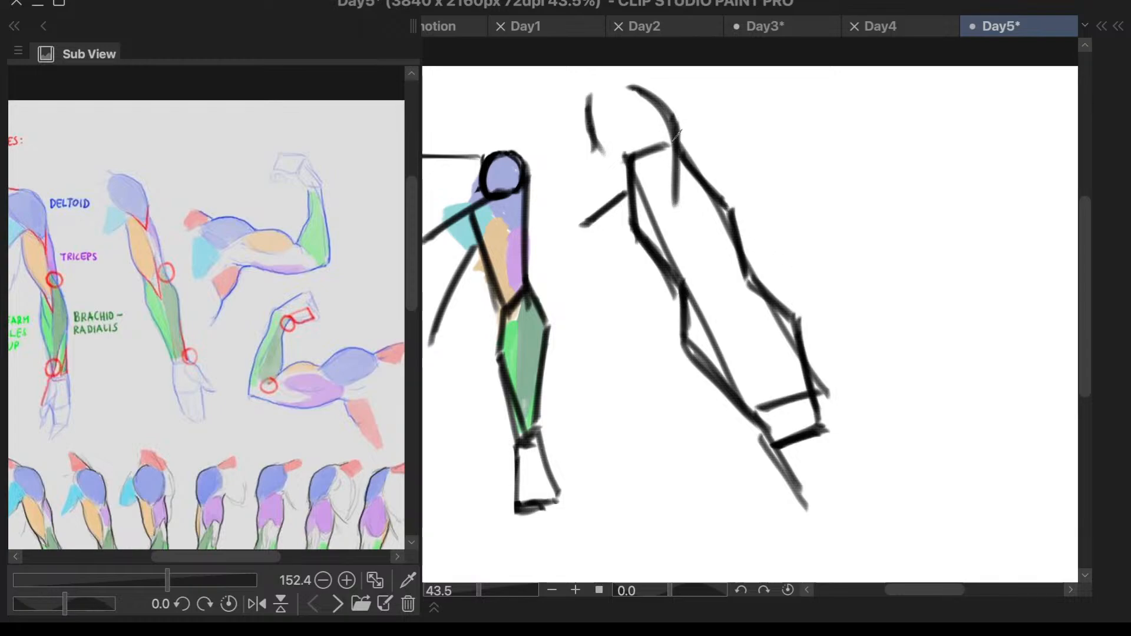
key("ctrl+z")
key("ctrl+z")
left_click_drag(675, 127, 680, 212)
mouse_move(677, 133)
left_mouse_down()
mouse_move(680, 212)
mouse_move(736, 338)
left_mouse_up()
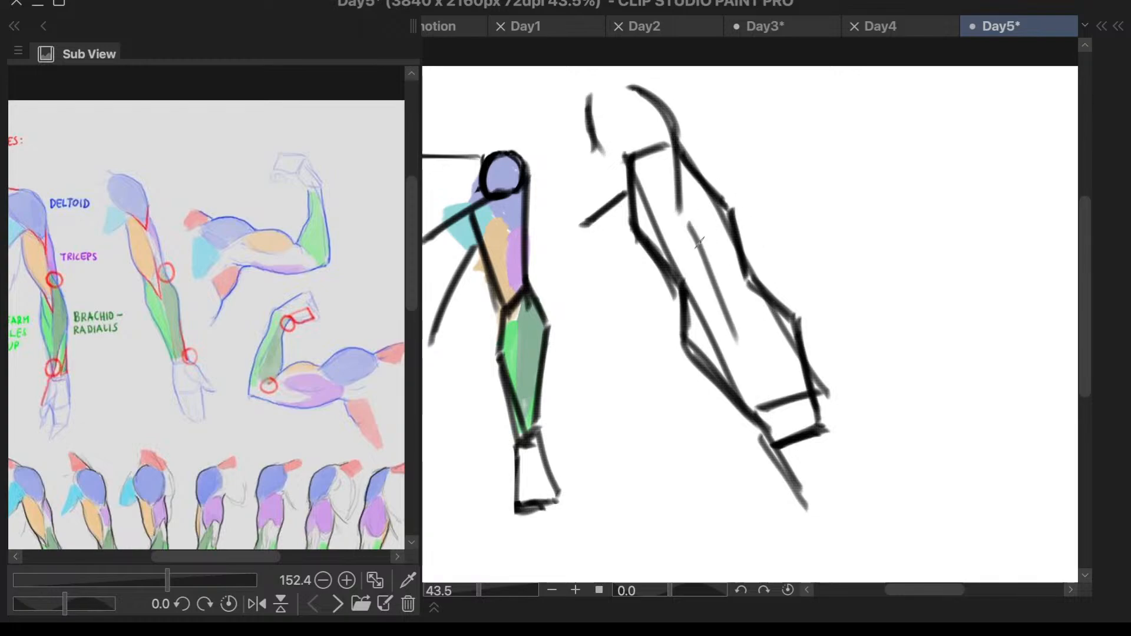
key("ctrl+z")
- Draw a short slanted line from the second arm's inner elbow in toward the middle of the forearm
left_click_drag(681, 283, 732, 339)
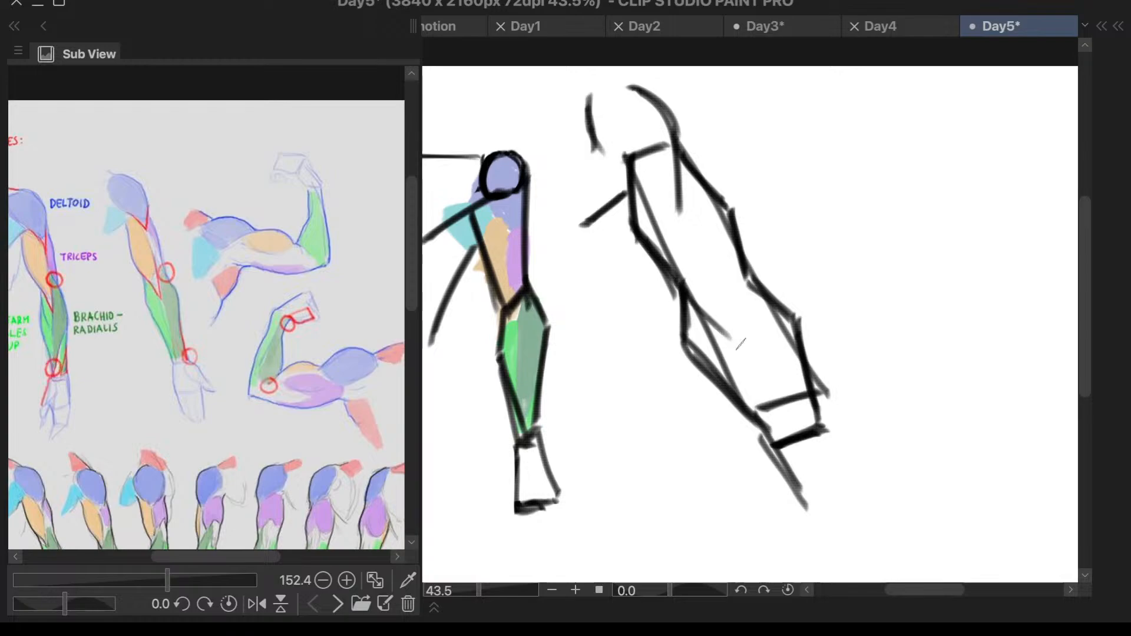
left_click_drag(682, 297, 728, 335)
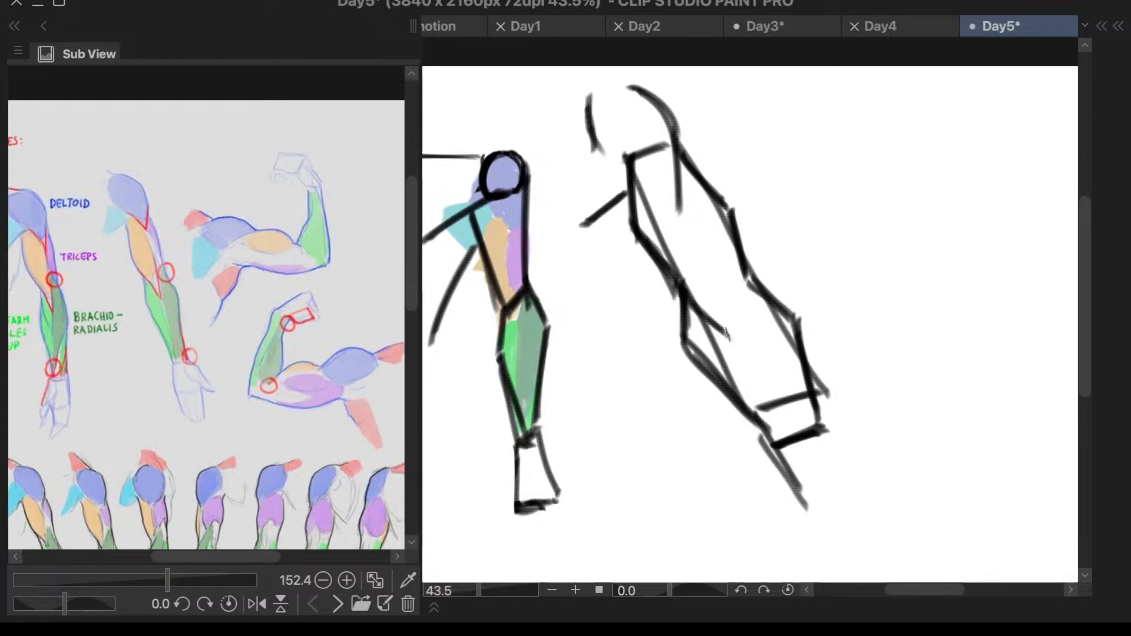
key("ctrl+z")
left_click_drag(683, 288, 735, 328)
- Draw the biceps' outer edge down to the second arm's elbow and a dividing line through the forearm to the wrist
left_click_drag(693, 227, 725, 296)
key("ctrl+z")
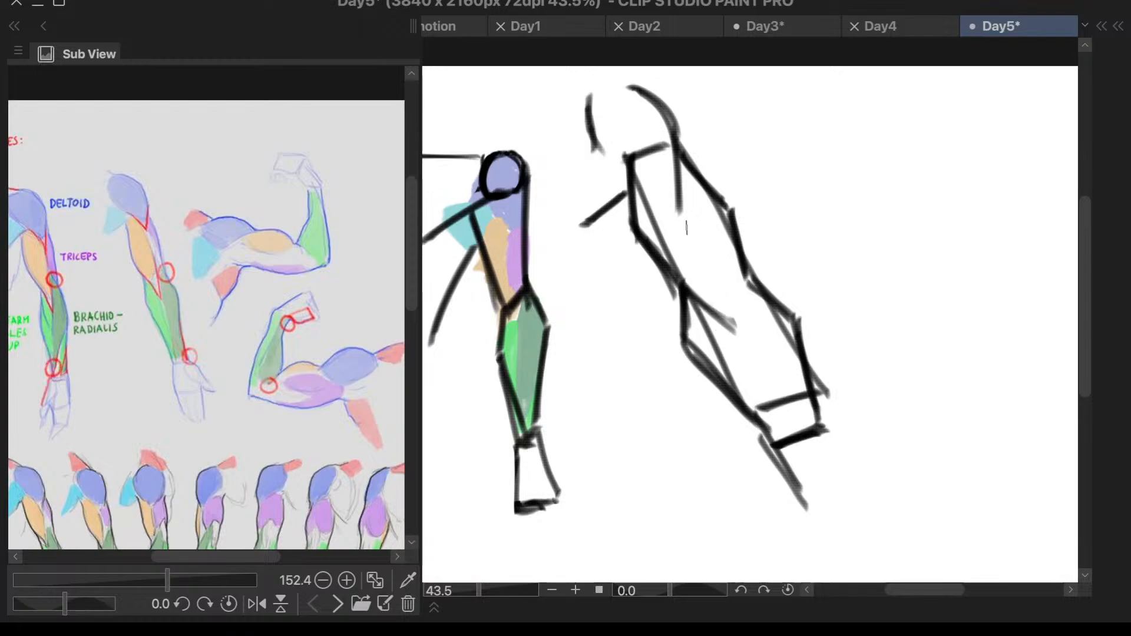
left_click_drag(687, 227, 737, 313)
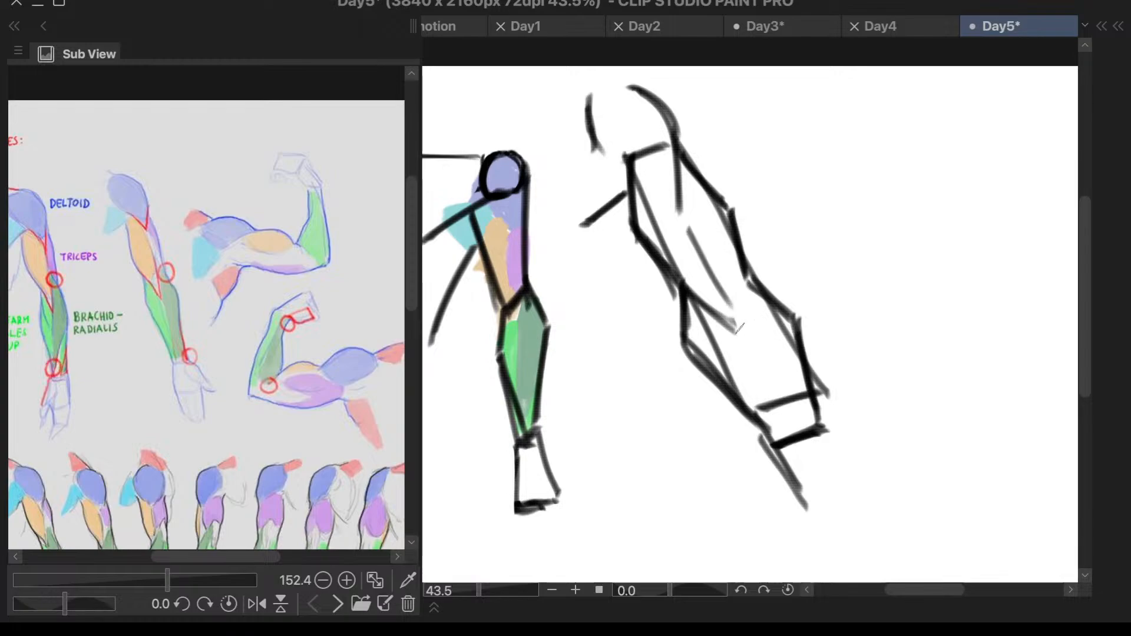
left_click_drag(737, 326, 796, 435)
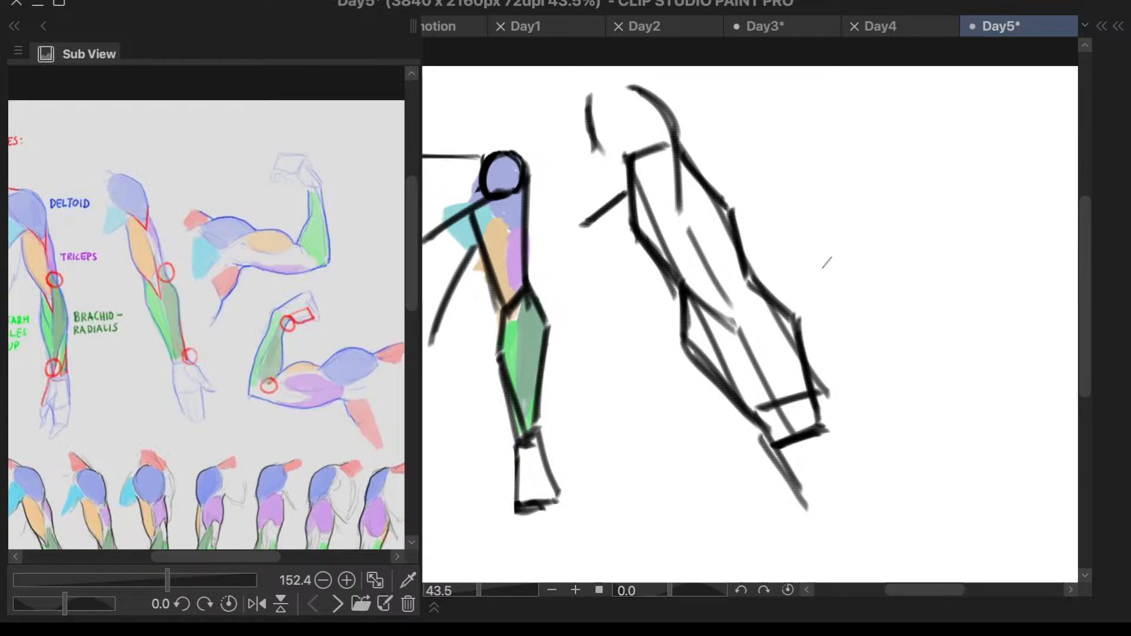
- Try to extend the second forearm's outer contour up into the upper arm with a slanted line above the elbow
mouse_move(723, 267)
left_mouse_down()
mouse_move(751, 285)
mouse_move(712, 264)
mouse_move(769, 305)
left_mouse_up()
key("ctrl+z")
key("ctrl+z")
left_click_drag(720, 267, 767, 306)
key("ctrl+z")
left_click_drag(719, 264, 766, 303)
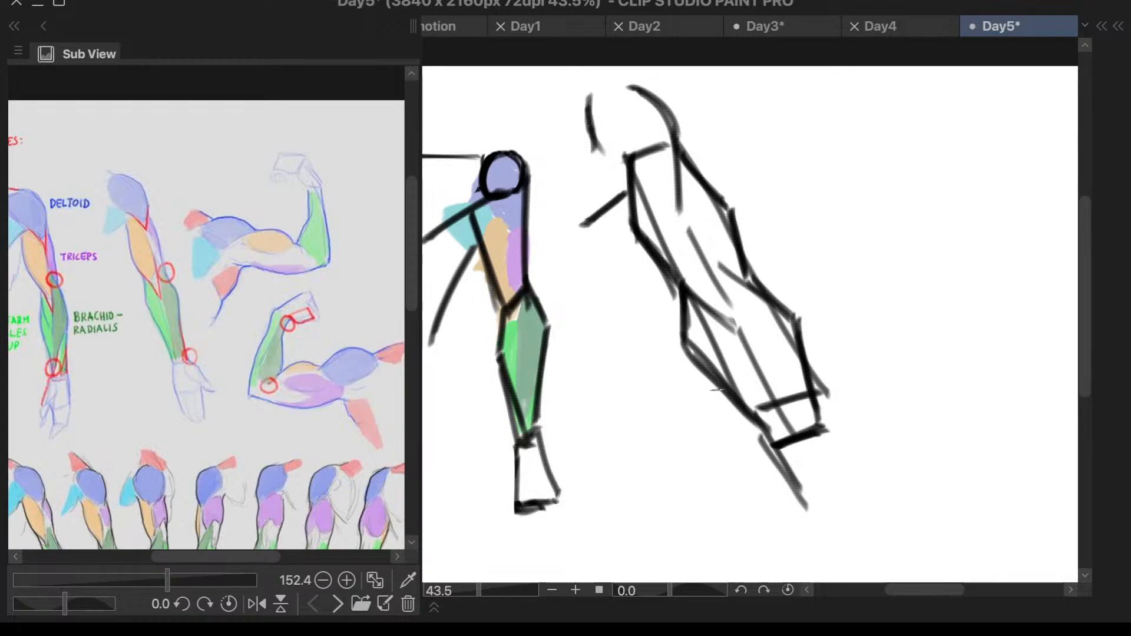
key("ctrl+z")
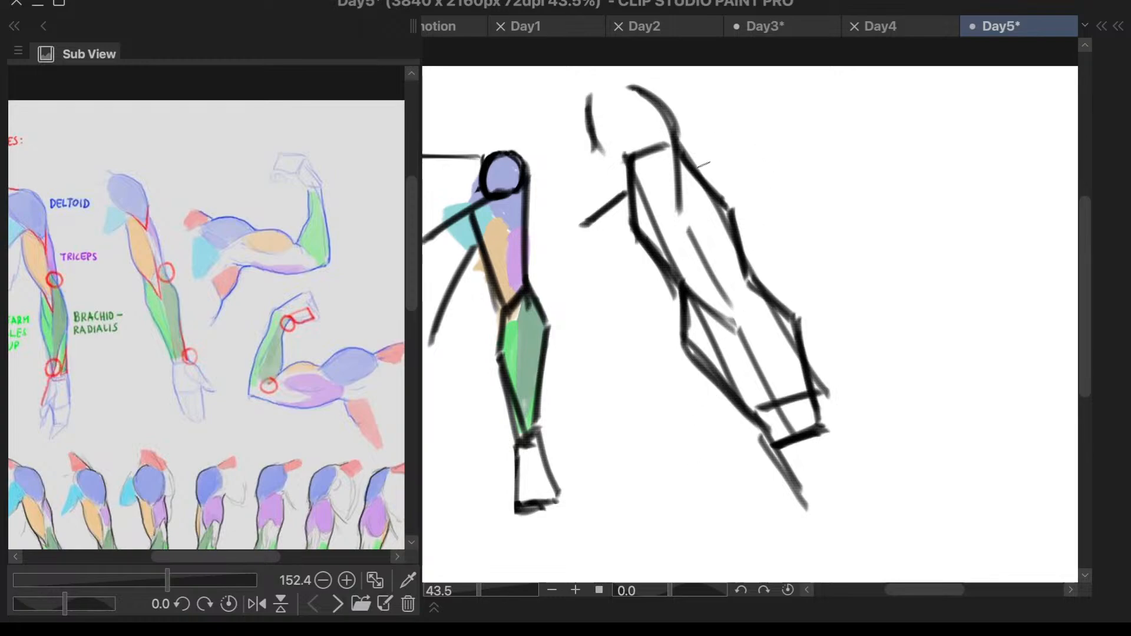
- Sketch a short slanted triceps line just inside the second arm's outer contour, undoing the strokes that miss
left_click_drag(691, 204, 735, 245)
key("ctrl+z")
left_click_drag(690, 202, 731, 241)
key("ctrl+z")
key("ctrl+z")
- Fill the second arm's deltoid from the shoulder to its lower tip with the first arm's blue (H 237, S 24, V 86)
scroll(848, 288, "down", 1)
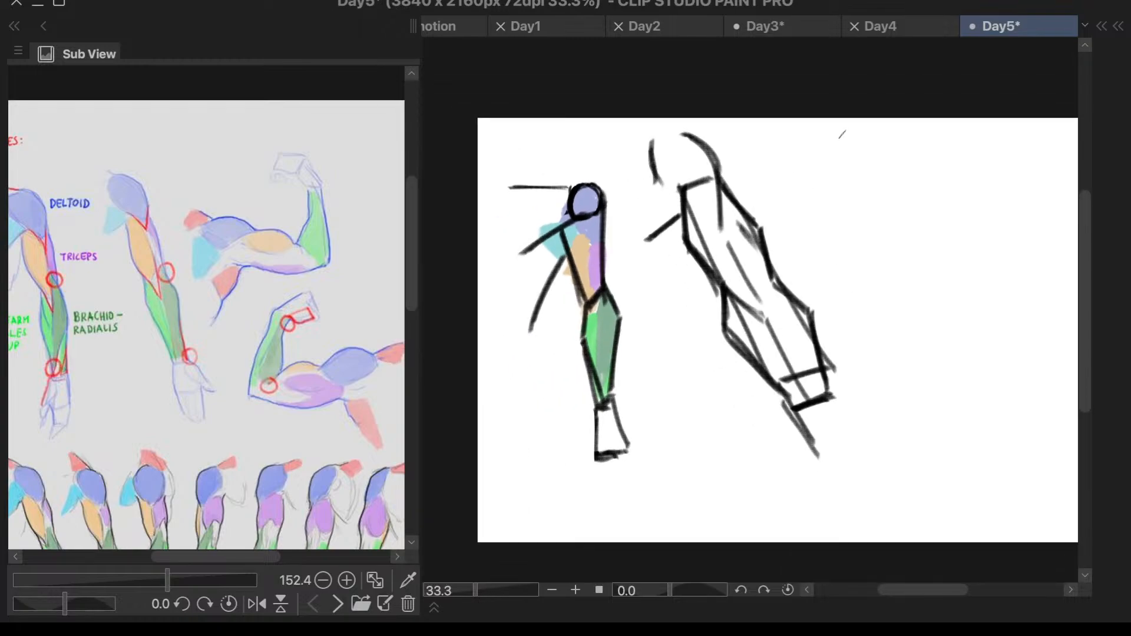
scroll(843, 135, "up", 1)
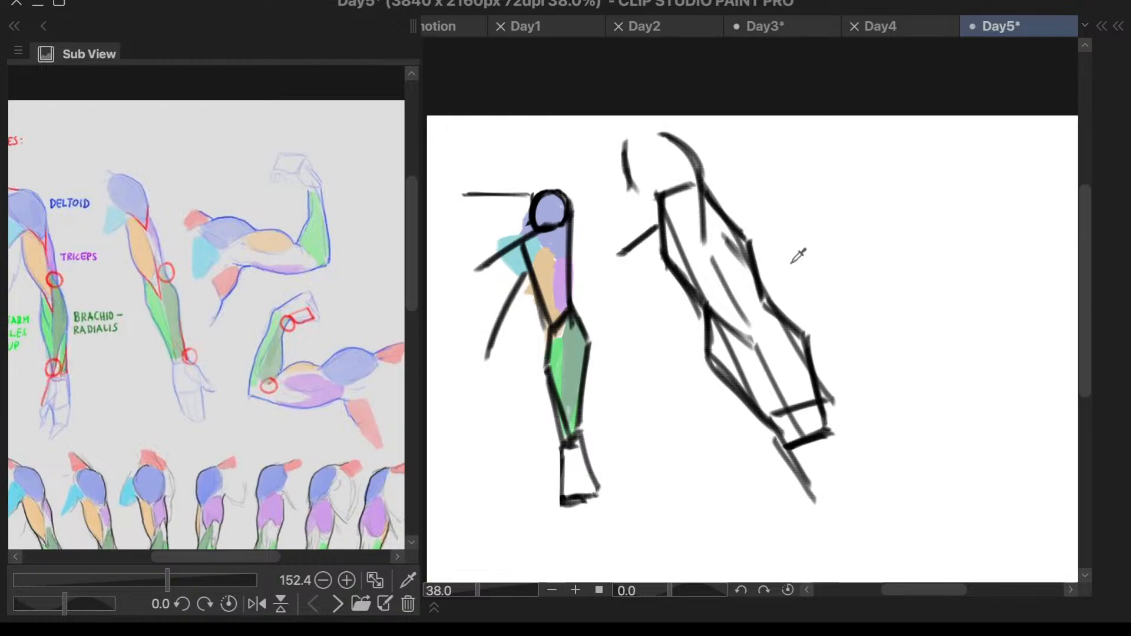
key("c")
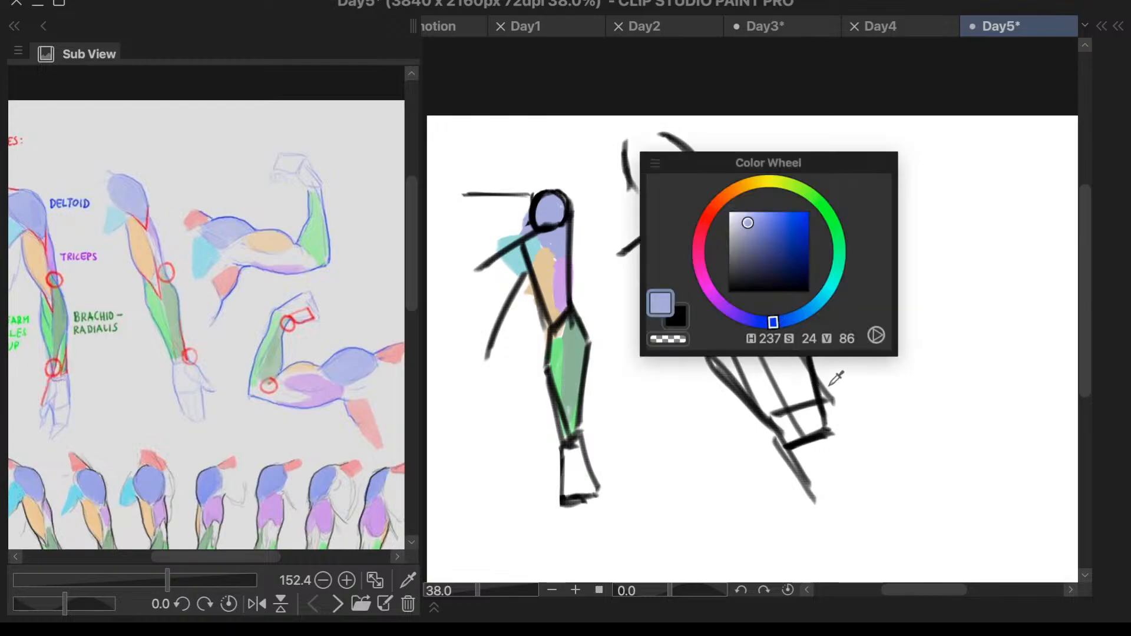
key("l")
left_click(787, 451)
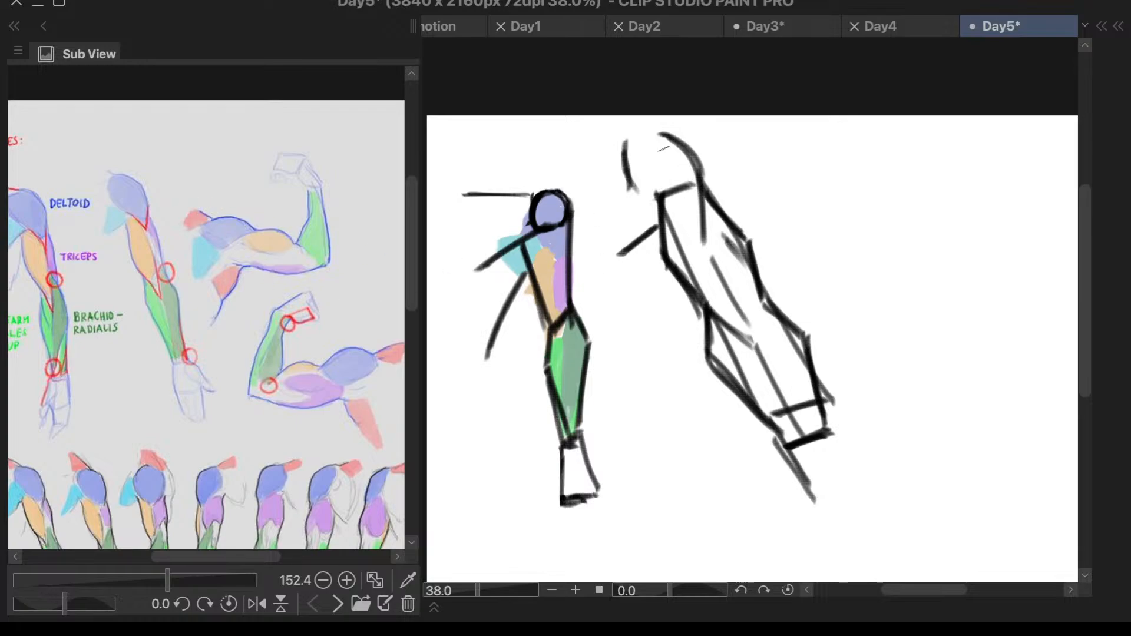
mouse_move(636, 139)
left_mouse_down()
mouse_move(653, 183)
mouse_move(689, 176)
mouse_move(697, 217)
left_mouse_up()
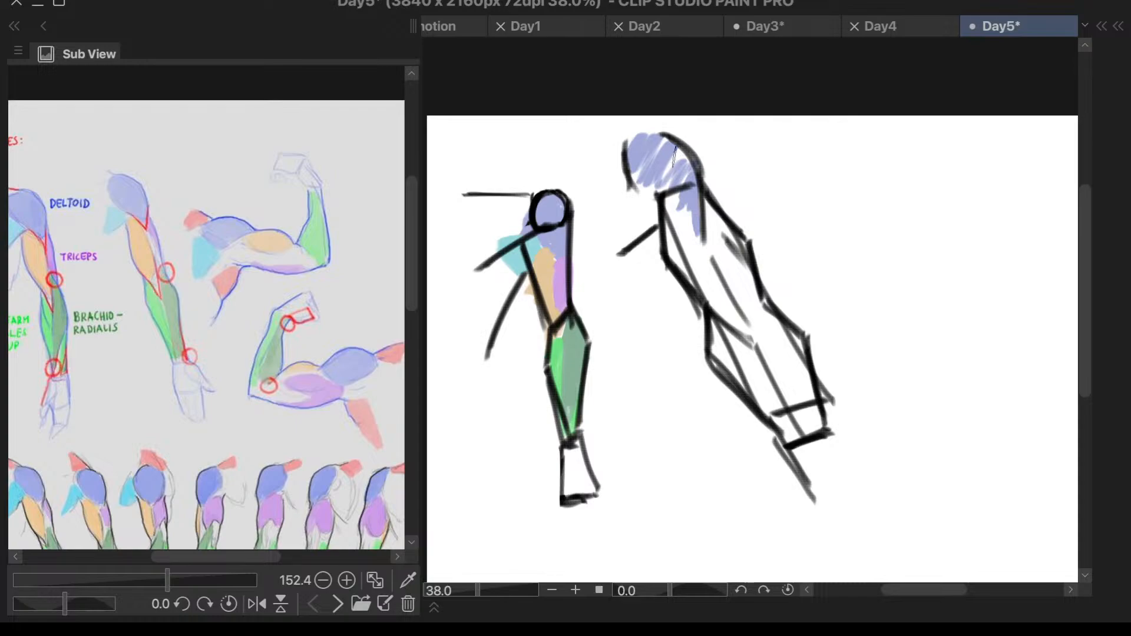
mouse_move(672, 167)
left_mouse_down()
mouse_move(697, 209)
mouse_move(667, 172)
mouse_move(680, 219)
mouse_move(638, 174)
mouse_move(667, 214)
mouse_move(661, 189)
mouse_move(671, 198)
mouse_move(661, 203)
mouse_move(643, 170)
mouse_move(694, 240)
left_mouse_up()
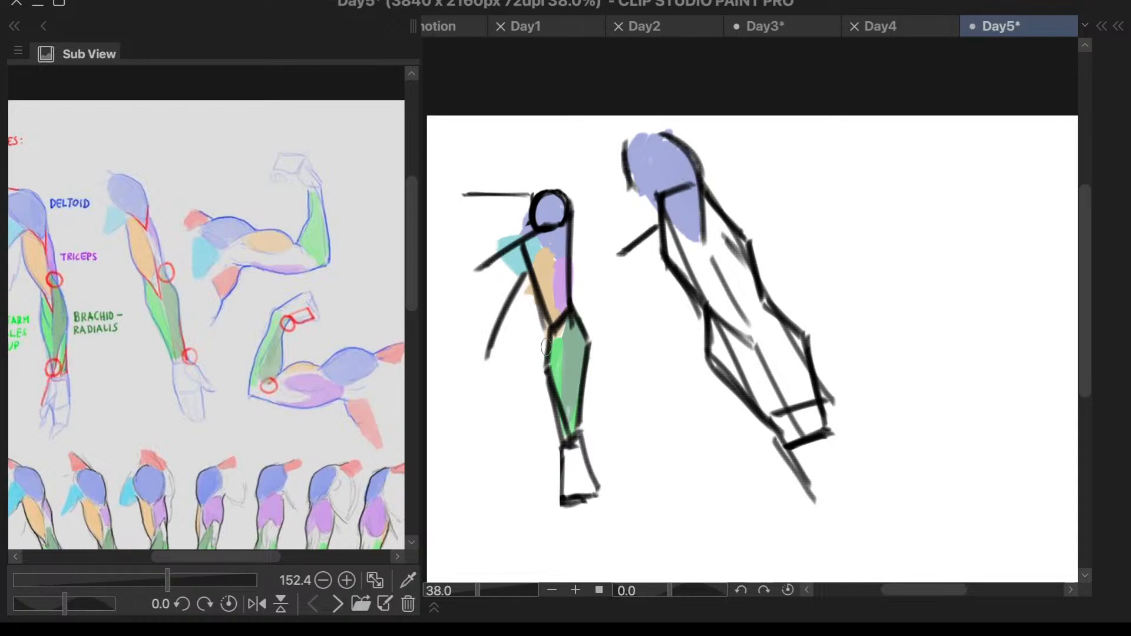
- Colour the second arm's chest wedge at the armpit light teal and its biceps orange, matching the first arm
left_click(516, 258, "alt")
mouse_move(651, 198)
left_mouse_down()
mouse_move(642, 231)
mouse_move(621, 247)
mouse_move(648, 198)
mouse_move(637, 188)
mouse_move(623, 241)
mouse_move(649, 201)
left_mouse_up()
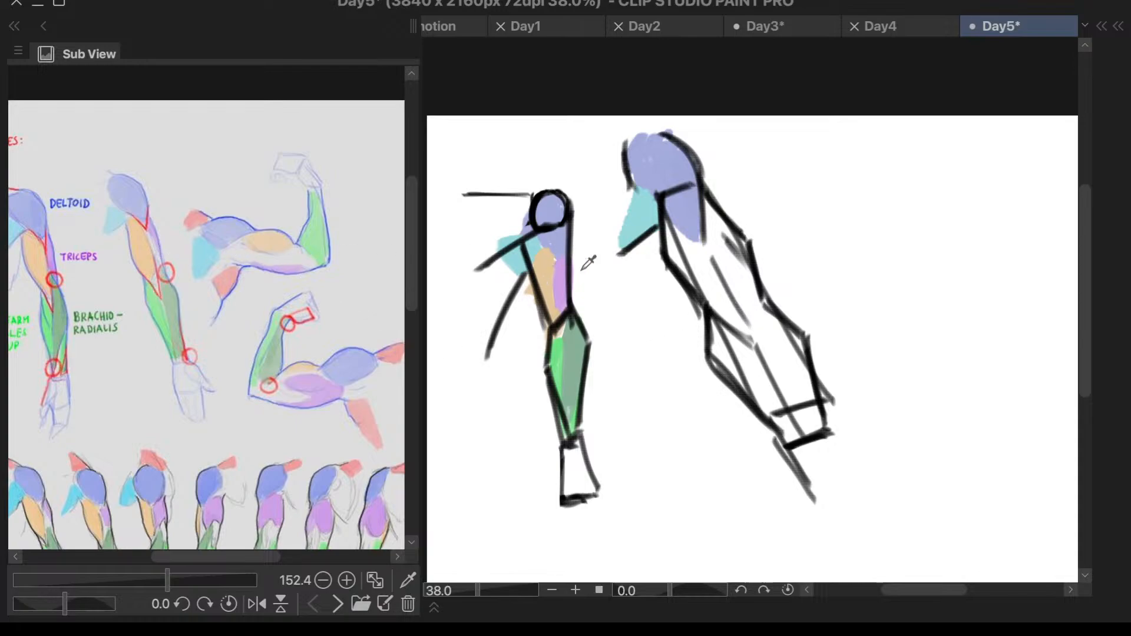
mouse_move(677, 250)
left_mouse_down()
mouse_move(708, 296)
mouse_move(694, 254)
mouse_move(721, 308)
mouse_move(699, 248)
mouse_move(743, 337)
mouse_move(702, 245)
mouse_move(752, 347)
mouse_move(671, 230)
mouse_move(692, 277)
mouse_move(672, 229)
mouse_move(740, 329)
mouse_move(722, 288)
mouse_move(756, 365)
mouse_move(742, 297)
left_mouse_up()
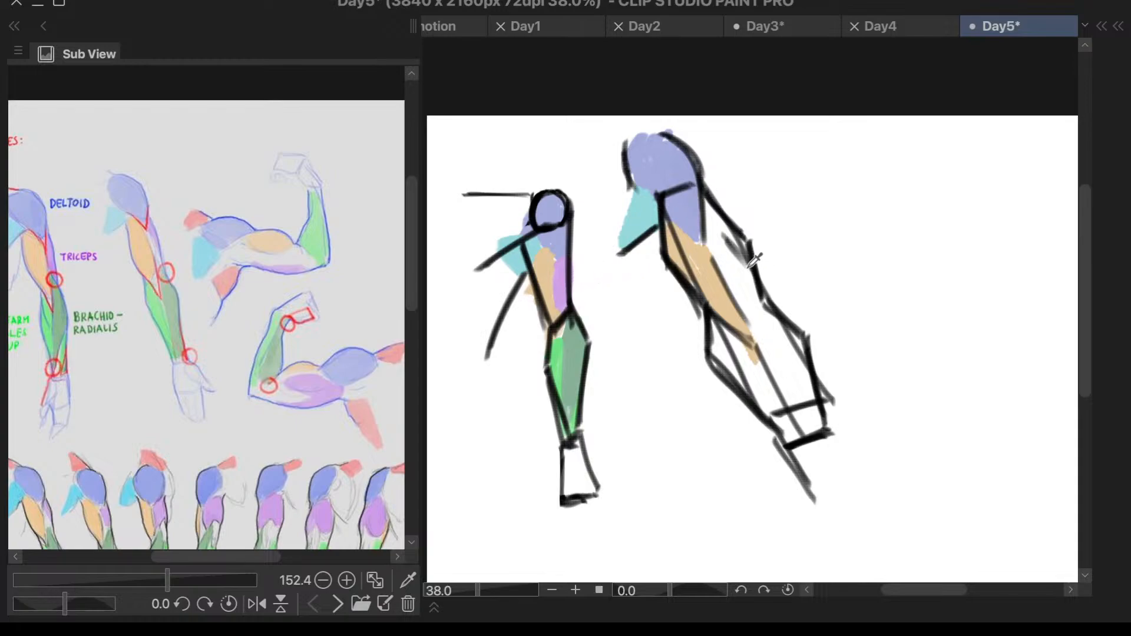
- Try to fill the second arm's triceps purple from below the deltoid past the elbow into the forearm
key("3")
key("Escape")
mouse_move(713, 204)
left_mouse_down()
mouse_move(725, 277)
mouse_move(754, 324)
mouse_move(716, 221)
mouse_move(757, 292)
mouse_move(748, 304)
mouse_move(760, 336)
mouse_move(755, 291)
mouse_move(769, 375)
left_mouse_up()
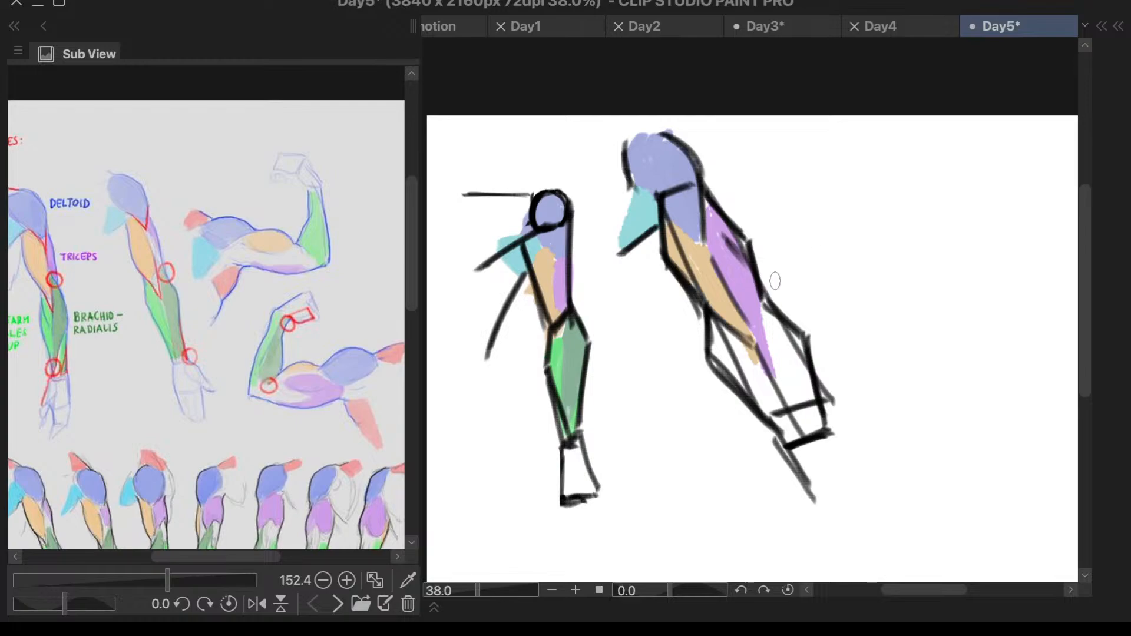
key("ctrl+z")
key("ctrl+z")
key("ctrl+z")
key("ctrl+z")
key("ctrl+z")
key("ctrl+z")
key("ctrl+z")
key("ctrl+z")
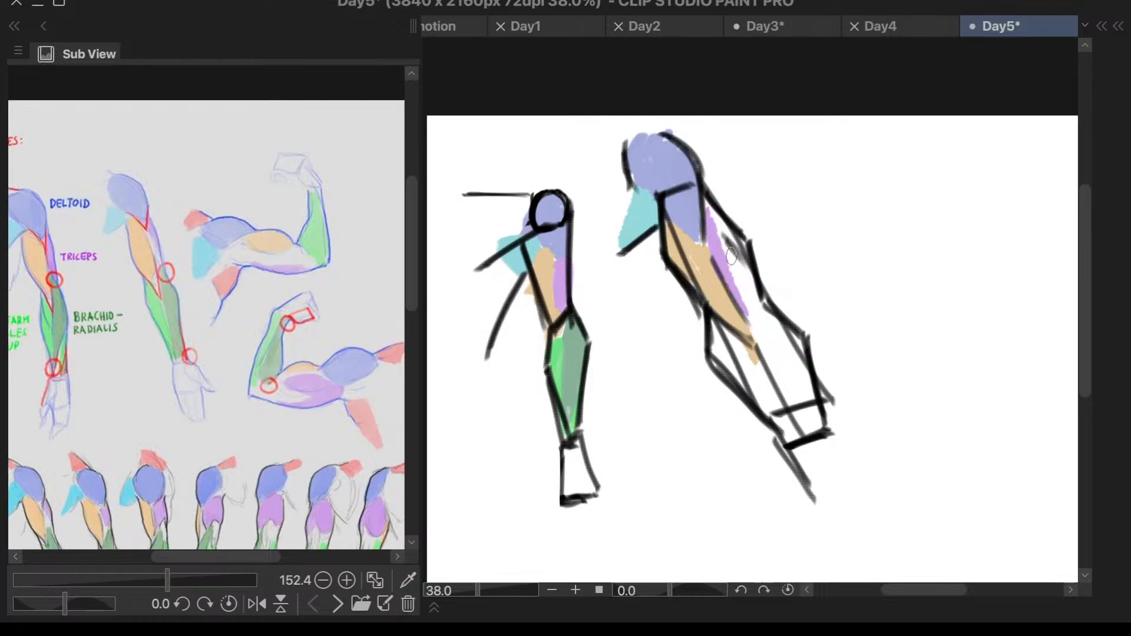
left_click_drag(711, 249, 751, 285)
key("ctrl+z")
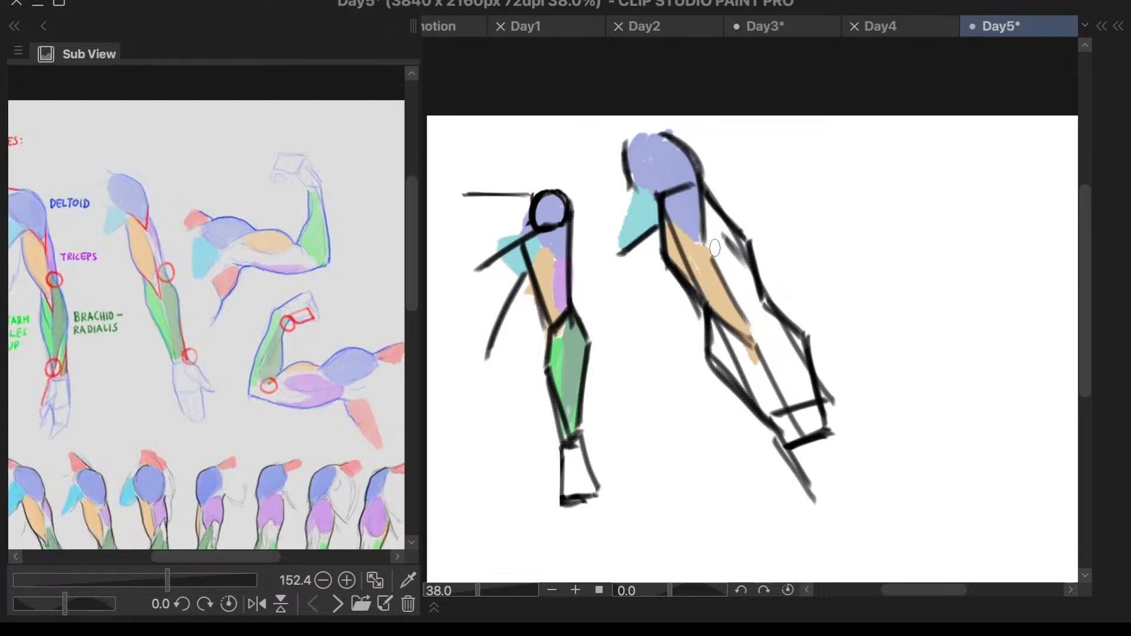
- Colour the second arm's upper triceps purple, the inner forearm bright green and the outer forearm muted green
left_click_drag(712, 245, 753, 282)
mouse_move(709, 207)
left_mouse_down()
mouse_move(711, 242)
mouse_move(741, 271)
mouse_move(747, 261)
left_mouse_up()
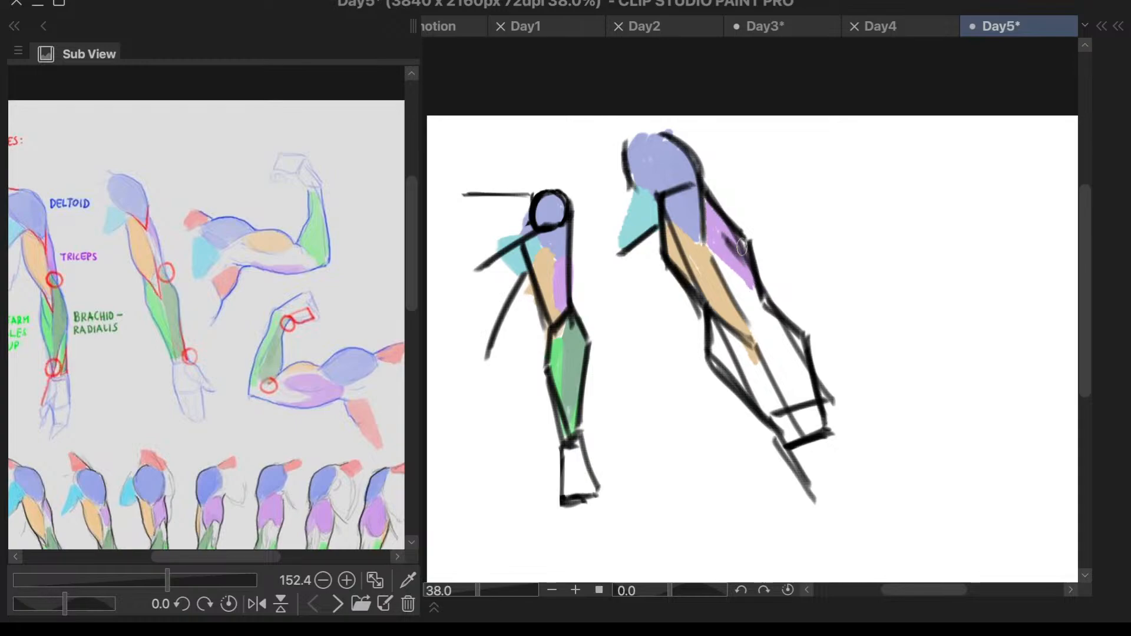
key("ctrl+z")
key("ctrl+z")
key("ctrl+z")
key("ctrl+z")
key("ctrl+z")
key("ctrl+z")
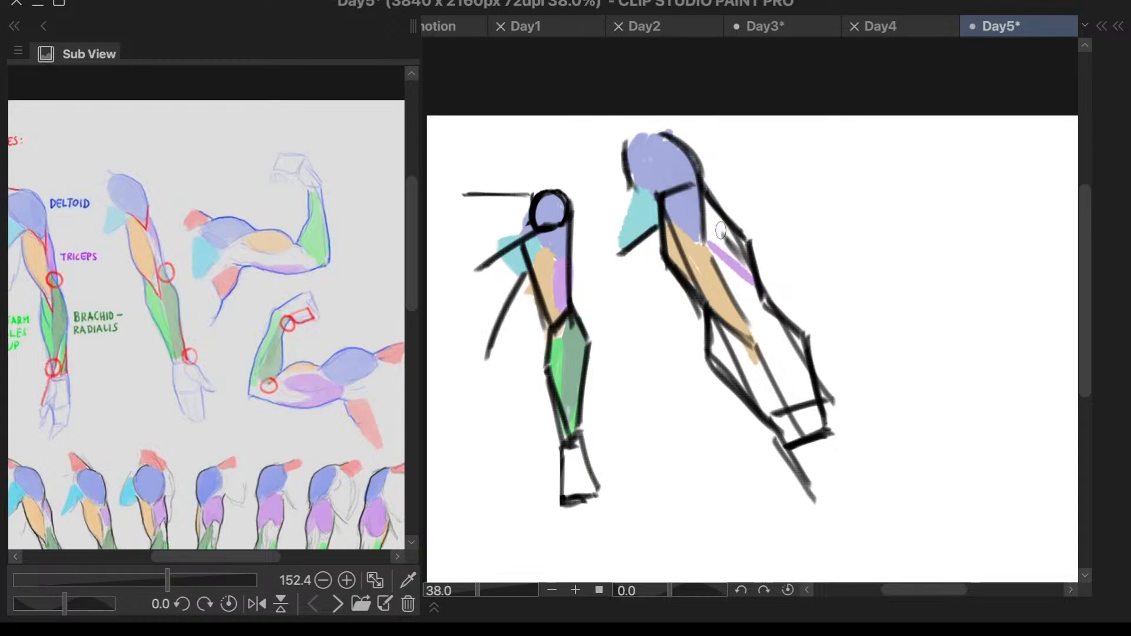
key("ctrl+z")
left_click_drag(708, 223, 746, 273)
key("ctrl+z")
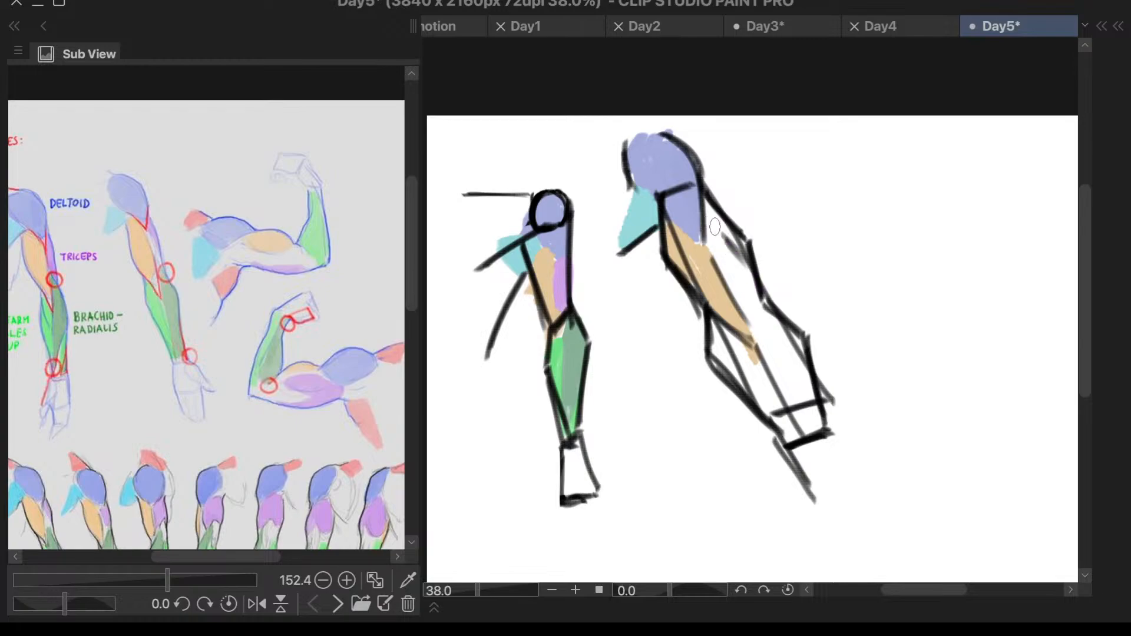
mouse_move(709, 224)
left_mouse_down()
mouse_move(748, 271)
mouse_move(710, 215)
left_mouse_up()
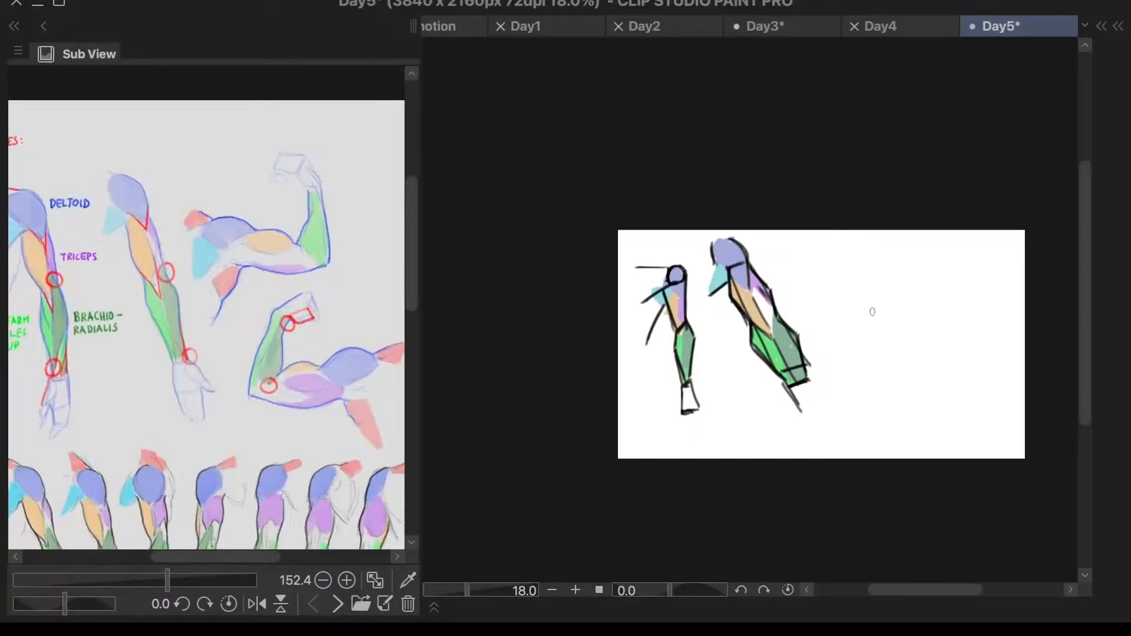
scroll(878, 354, "up", 2)
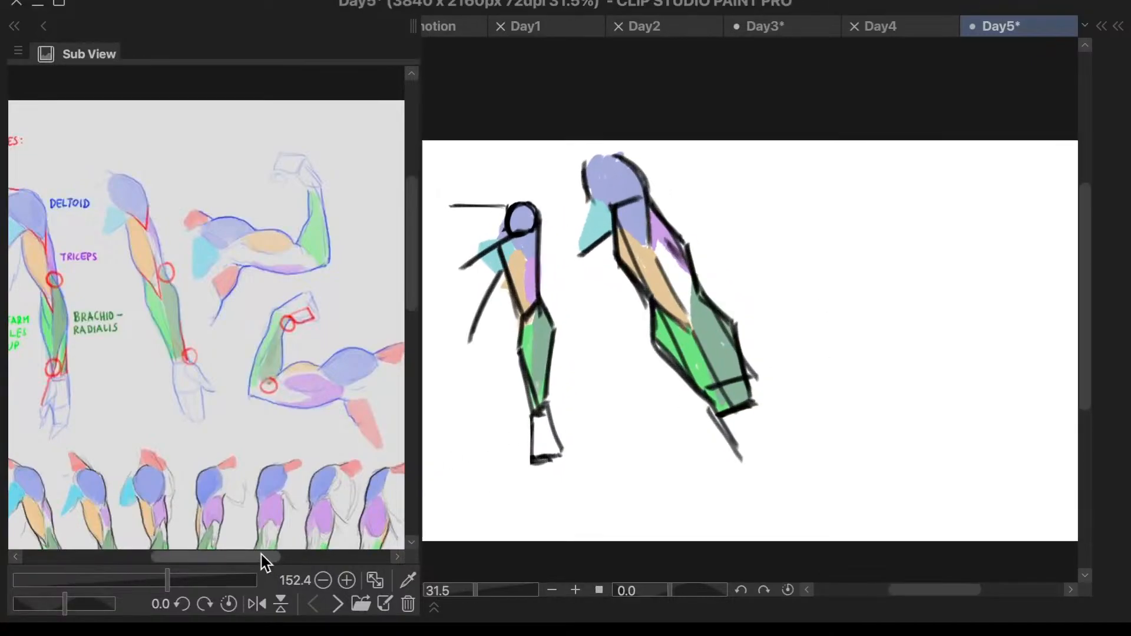
- Shift the reference to show the flexed arms fully, and set the drawing colour to black
mouse_move(262, 558)
left_mouse_down()
mouse_move(285, 563)
mouse_move(265, 556)
mouse_move(278, 557)
left_mouse_up()
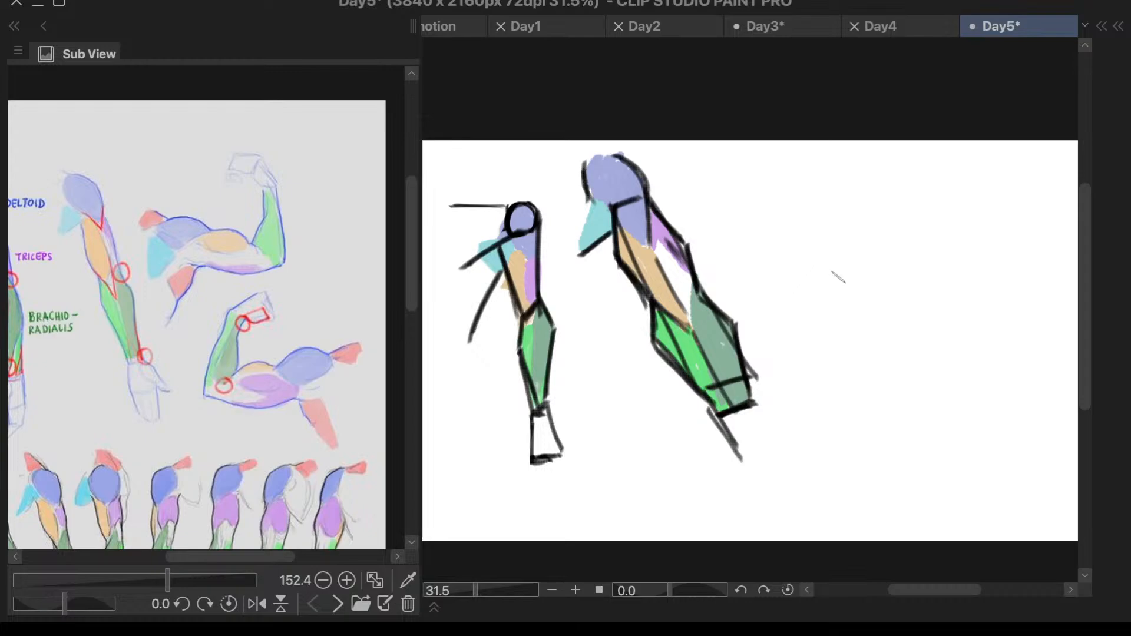
scroll(917, 278, "up", 2)
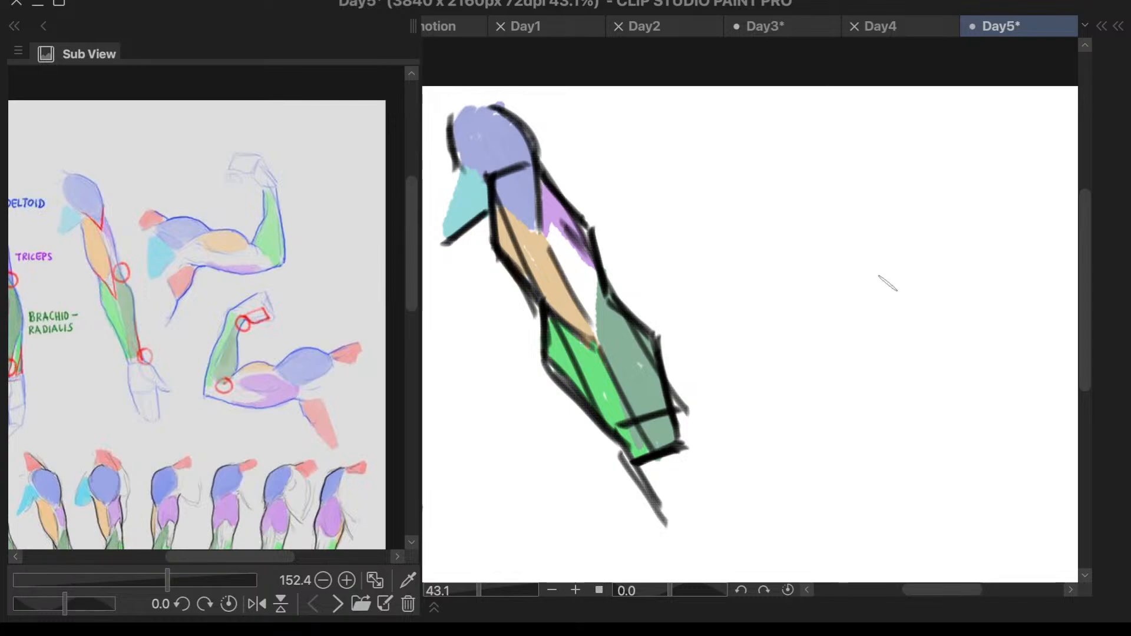
key("c")
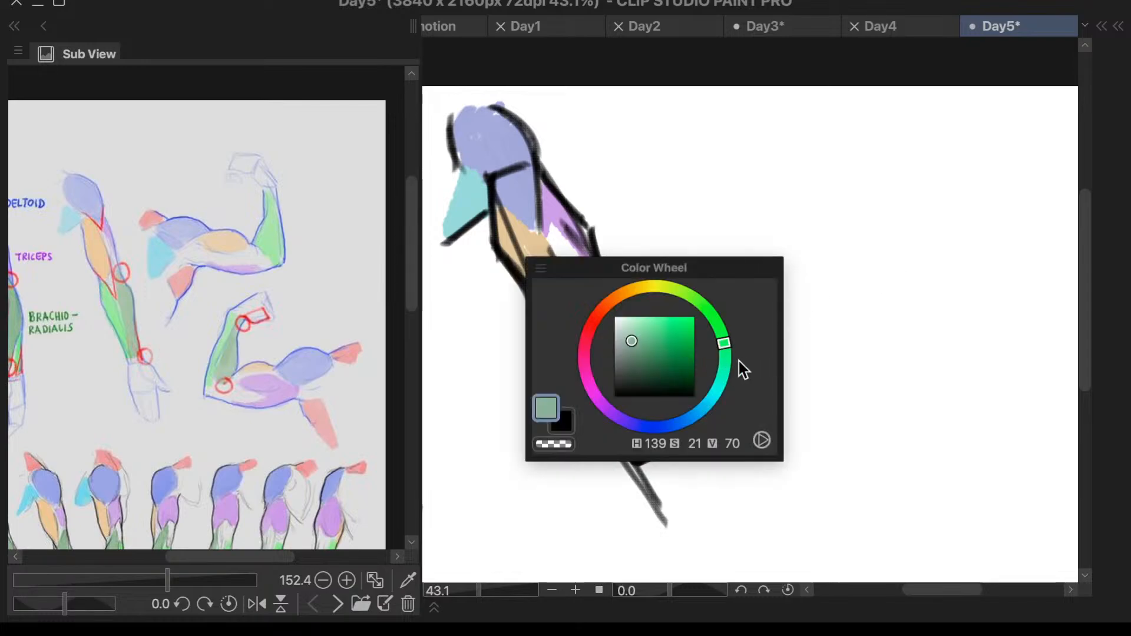
left_click_drag(634, 357, 521, 515)
key("c")
- Draw a short horizontal line in the empty area beside the second arm to start a new figure
scroll(772, 138, "down", 1)
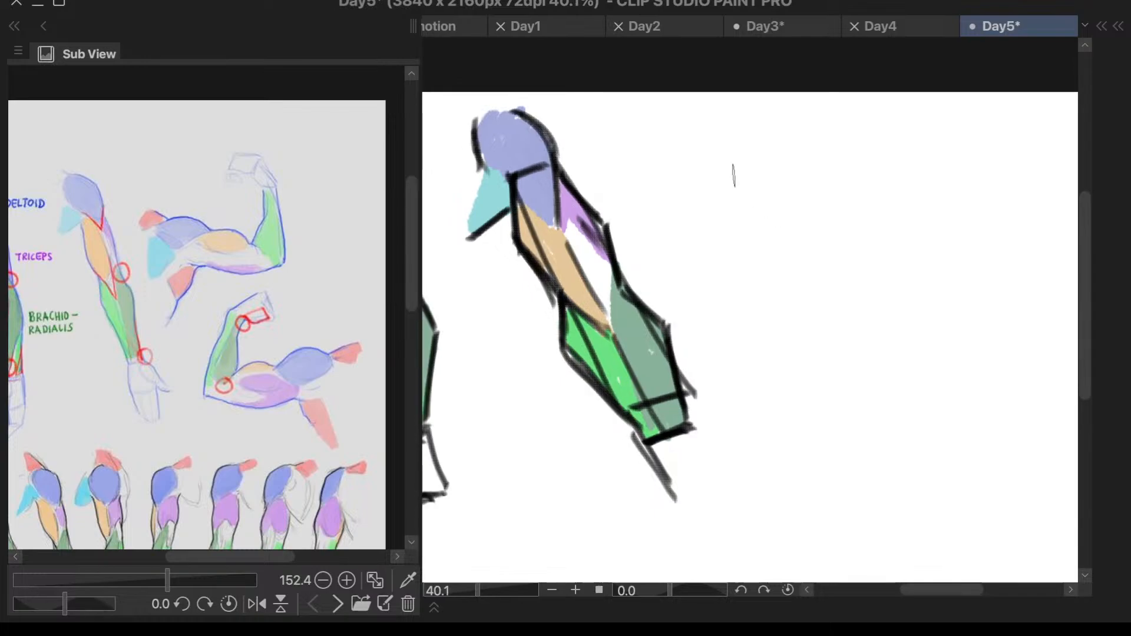
left_click_drag(751, 182, 758, 180)
key("ctrl+z")
left_click_drag(711, 193, 816, 178)
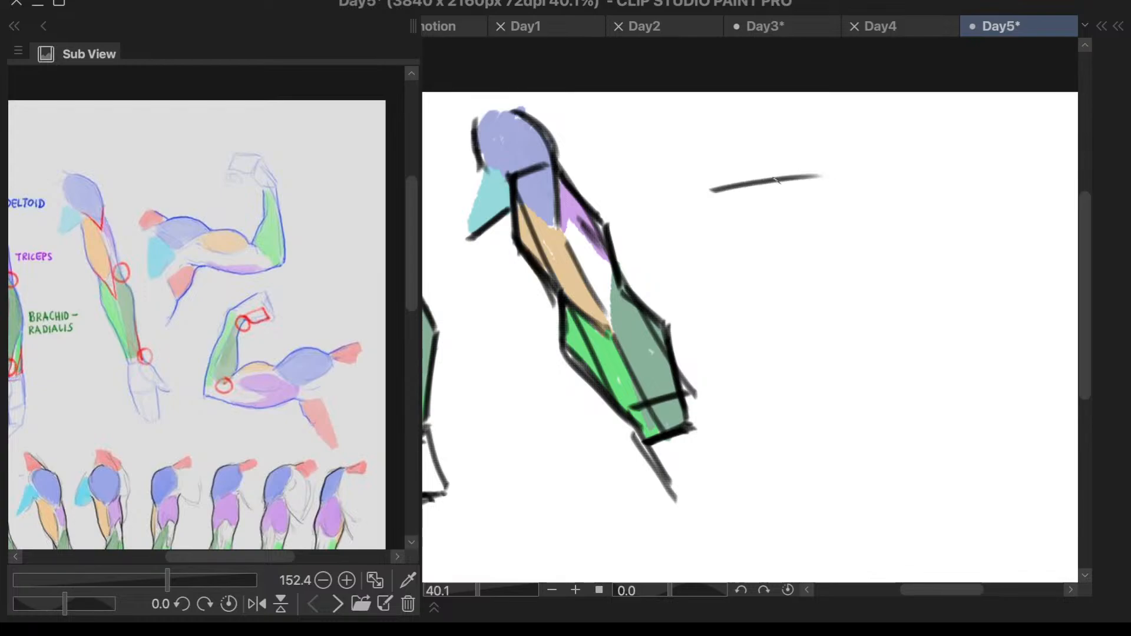
key("ctrl+z")
mouse_move(735, 190)
left_mouse_down()
mouse_move(819, 188)
mouse_move(777, 190)
left_mouse_up()
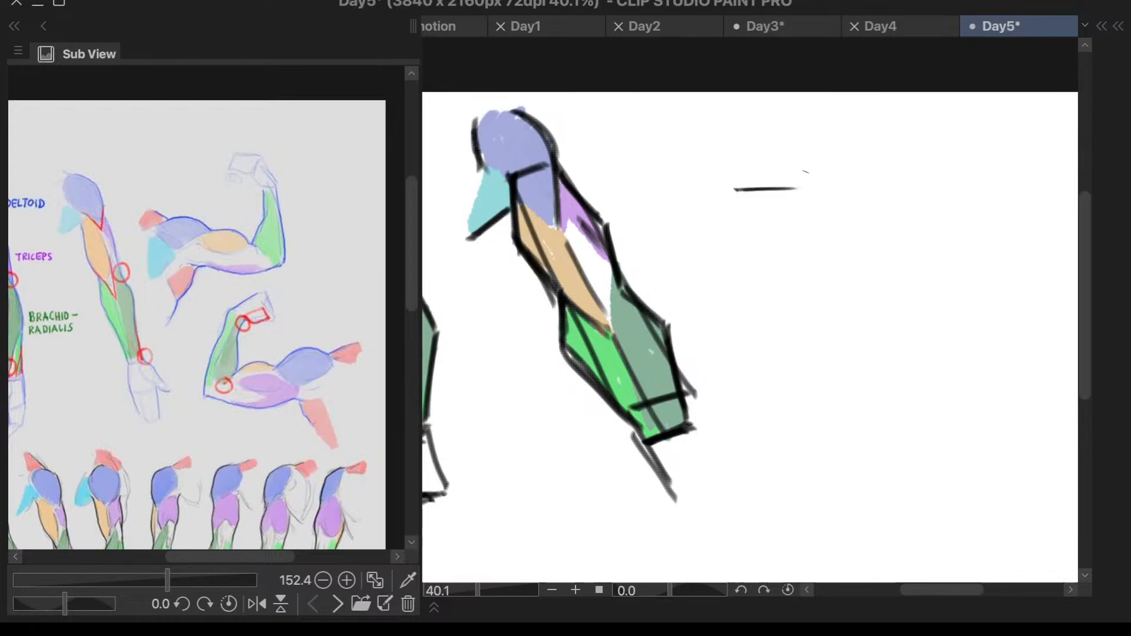
- Outline a tall narrow block under the horizontal line, with straight sides, an angled lower corner and a short slanted base
scroll(895, 142, "up", 2)
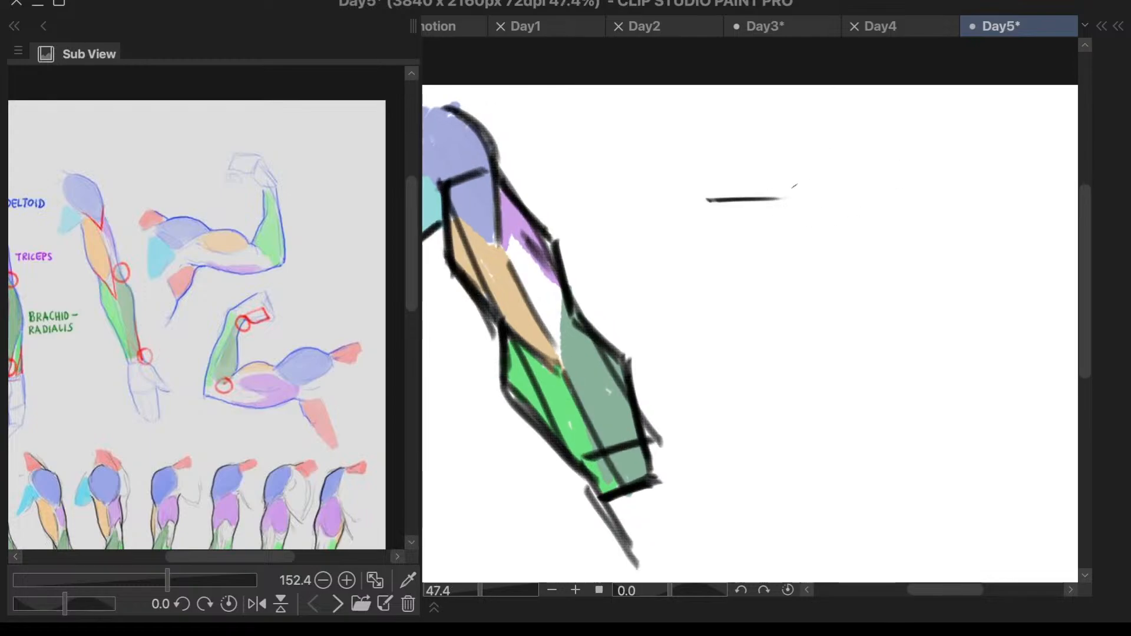
left_click_drag(783, 196, 784, 269)
key("ctrl+z")
mouse_move(783, 201)
left_mouse_down()
mouse_move(734, 357)
mouse_move(707, 202)
mouse_move(729, 371)
left_mouse_up()
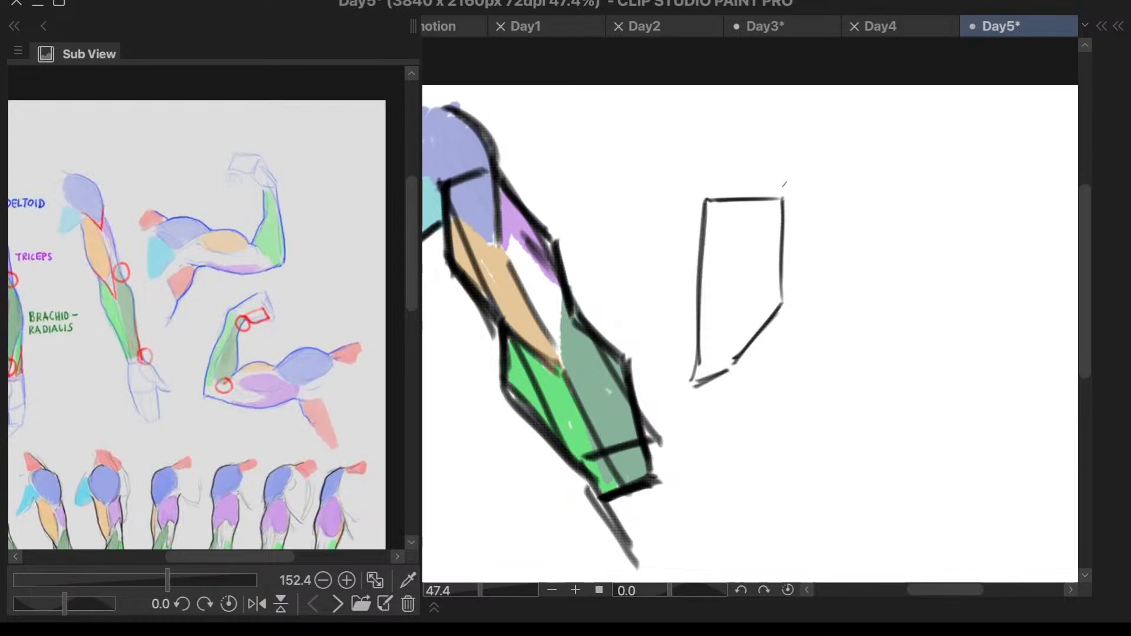
- Draw an adjoining block with a raised top, cut corners, a straight outer side and a slanted lower edge
mouse_move(784, 184)
left_mouse_down()
mouse_move(783, 202)
mouse_move(792, 185)
mouse_move(844, 183)
mouse_move(862, 202)
mouse_move(864, 261)
left_mouse_up()
key("ctrl+z")
key("ctrl+z")
key("ctrl+z")
key("ctrl+z")
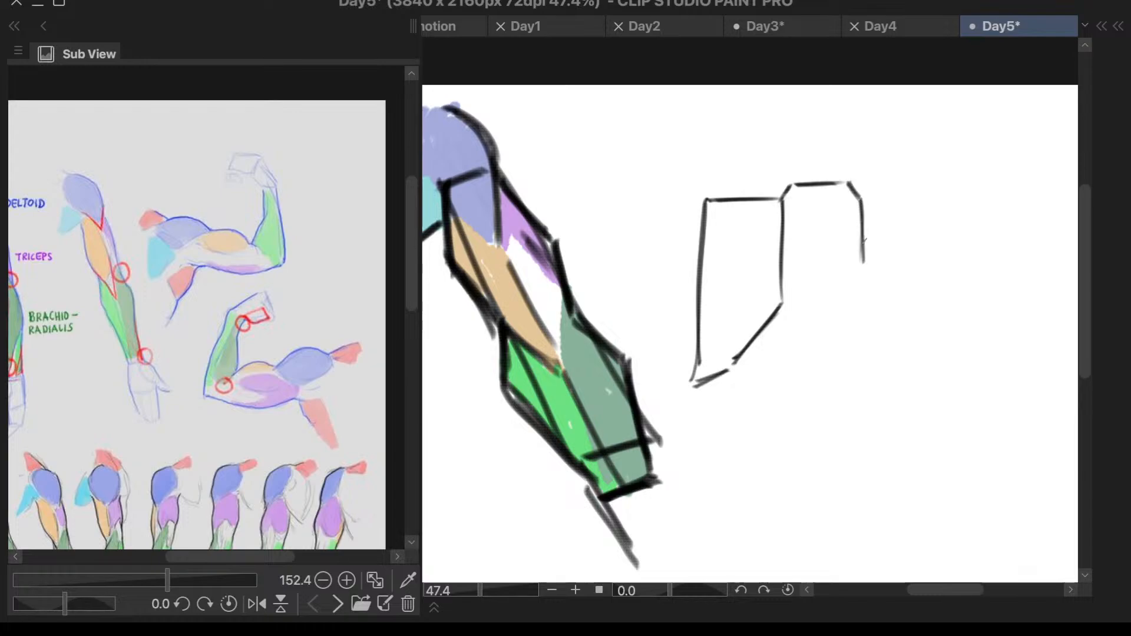
mouse_move(861, 204)
left_mouse_down()
mouse_move(865, 253)
mouse_move(806, 310)
left_mouse_up()
key("ctrl+z")
left_click_drag(858, 274, 788, 317)
- Darken the adjoining block's top edge and add a small mark where the two blocks meet at the bottom
scroll(842, 252, "down", 4)
scroll(884, 244, "up", 5)
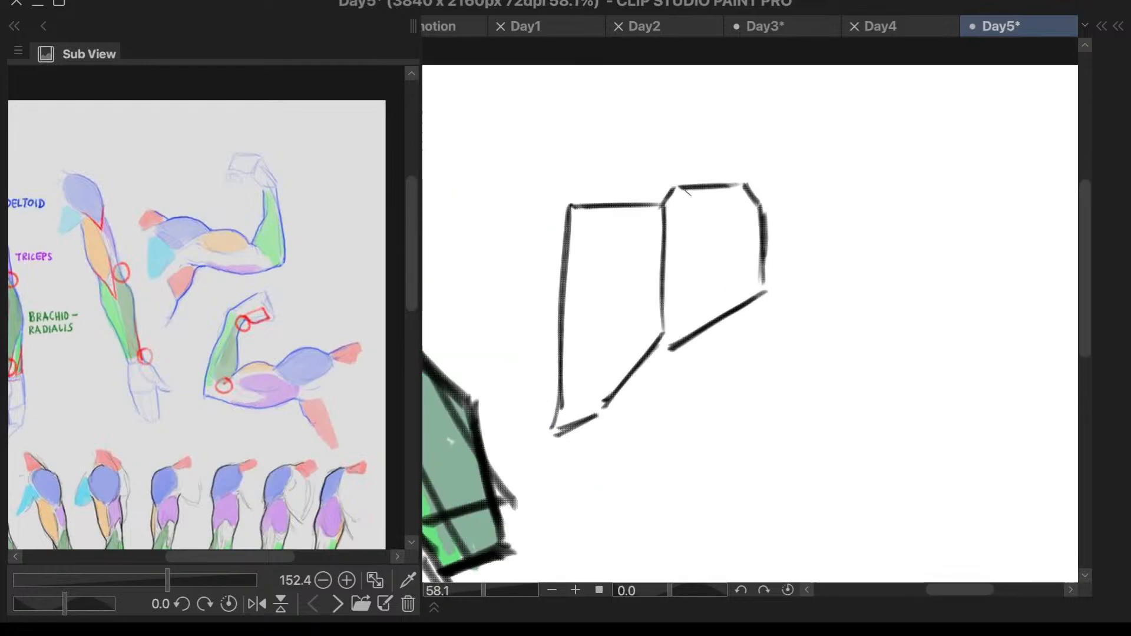
mouse_move(680, 187)
left_mouse_down()
mouse_move(757, 187)
mouse_move(746, 187)
left_mouse_up()
left_click(659, 354)
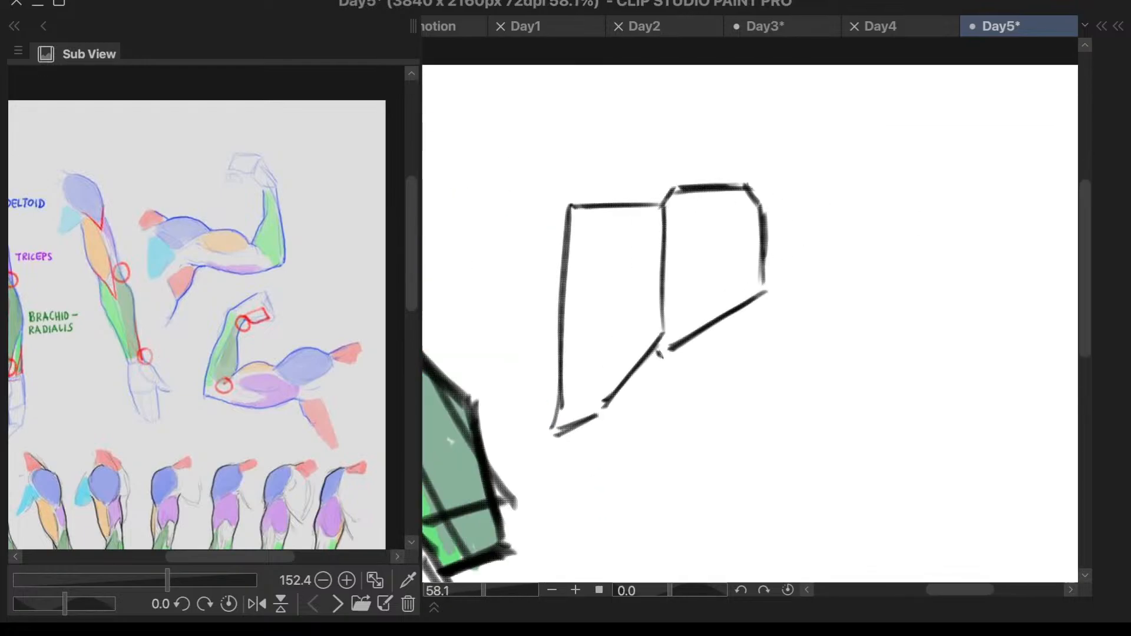
- Replace the second block's thick top edge with a single thin line meeting its outer side, erasing the old stroke
scroll(950, 218, "down", 1)
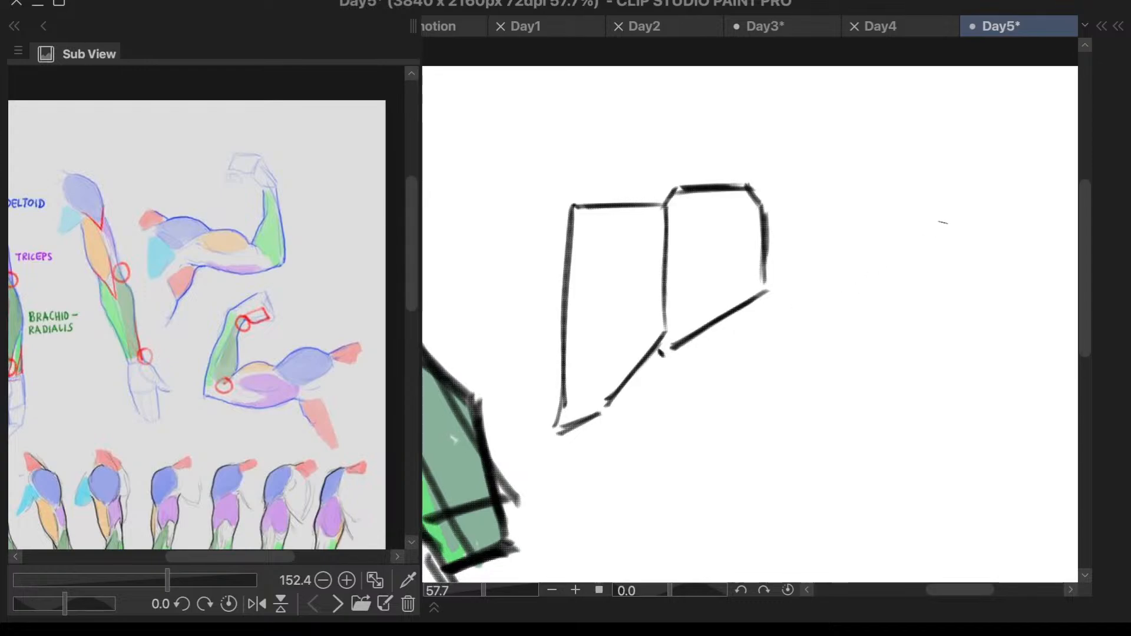
left_click_drag(675, 190, 755, 188)
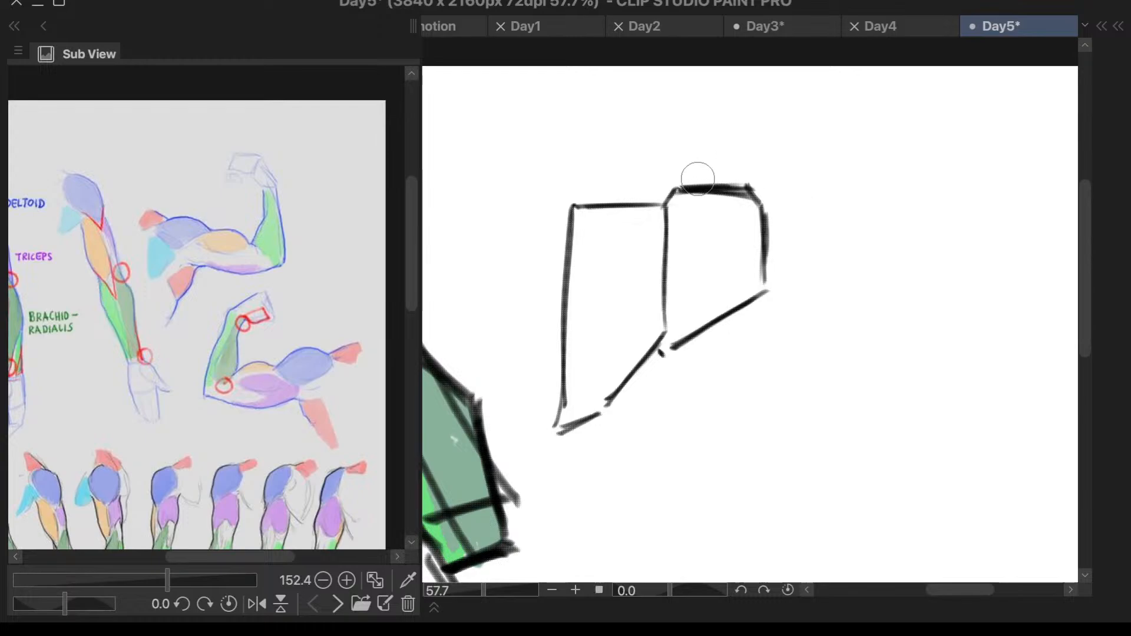
key("ctrl+z")
key("ctrl+z")
key("F6")
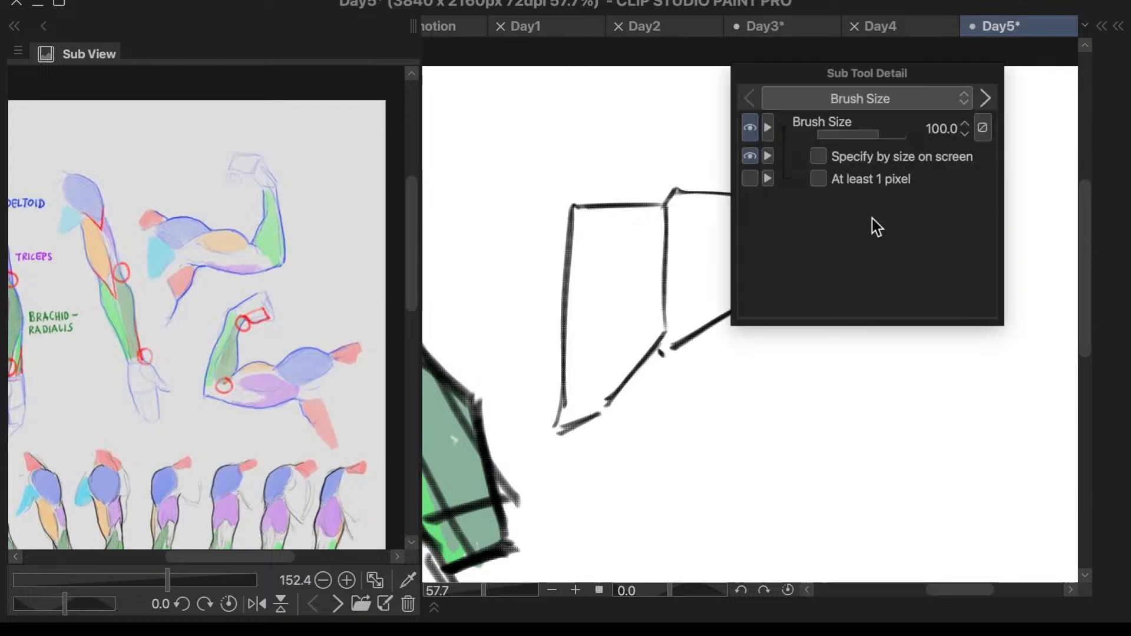
key("F6")
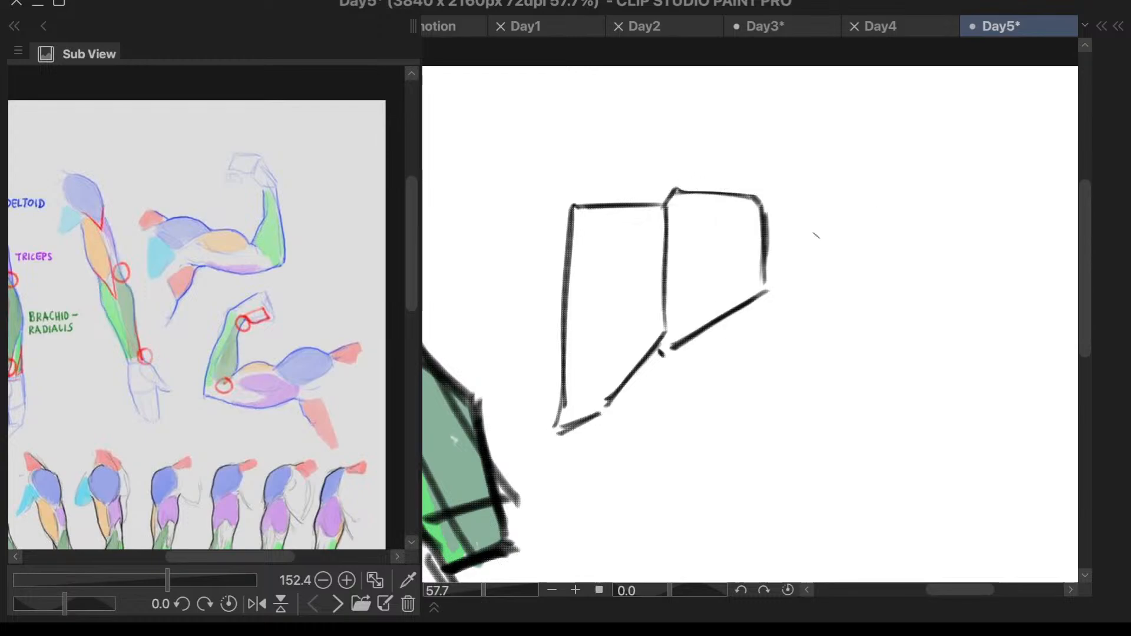
left_click(818, 234, "alt")
left_click_drag(935, 210, 858, 216)
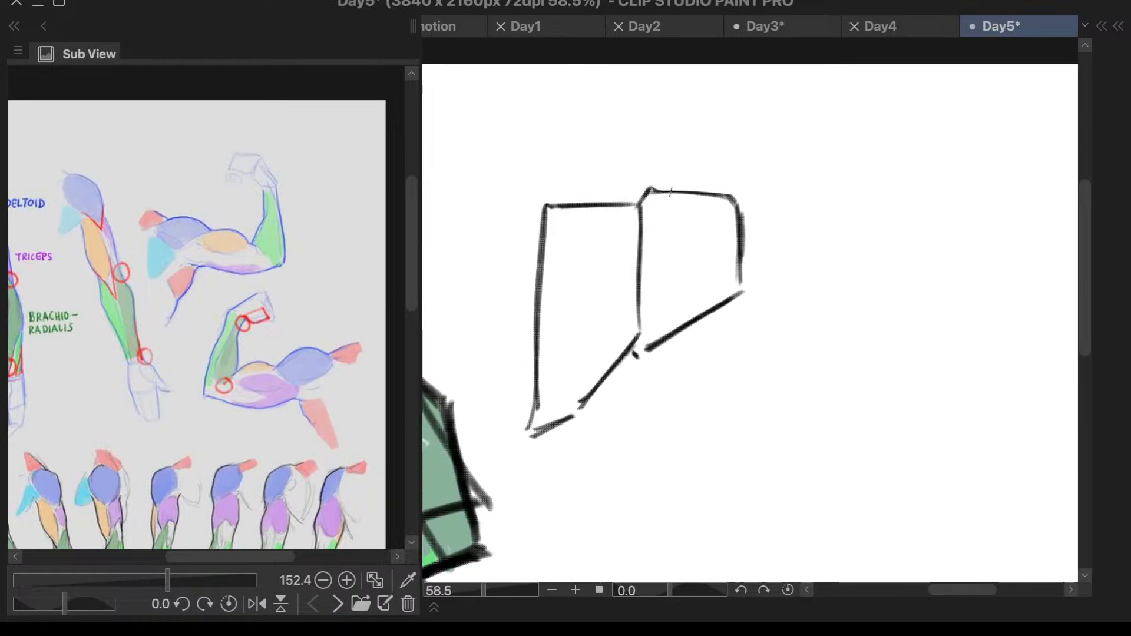
- Redraw the second block's top edge as a straight line sloping down to the outer side, erasing the old edge and the overshoot
left_click_drag(652, 188, 754, 216)
left_click_drag(653, 191, 763, 214)
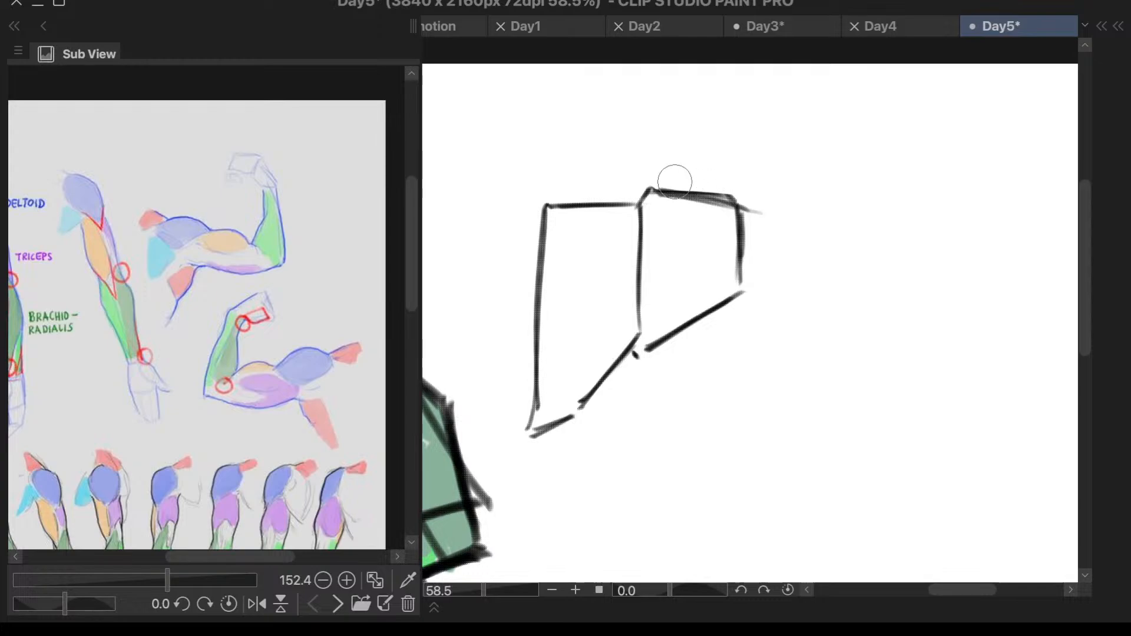
key("ctrl+z")
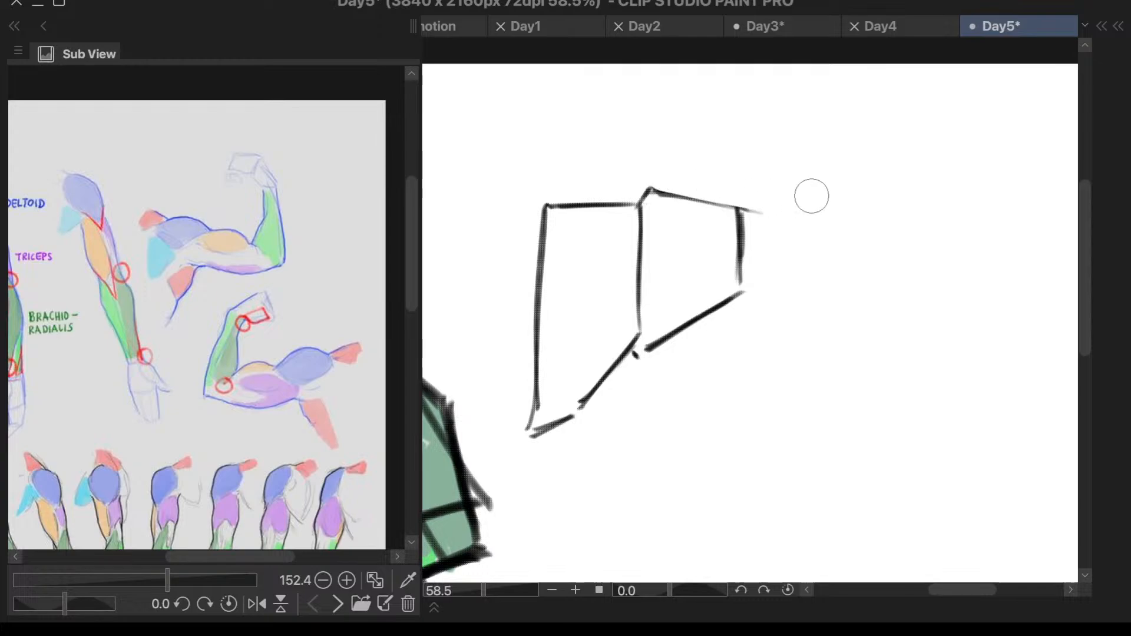
left_click_drag(756, 195, 766, 207)
right_click(761, 249)
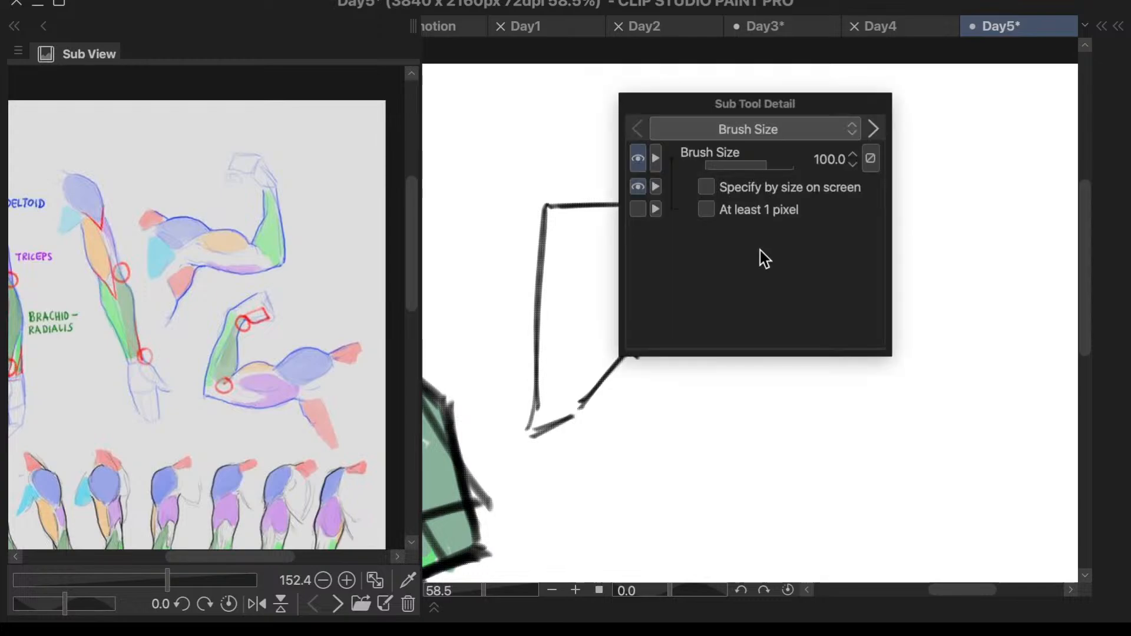
key("Escape")
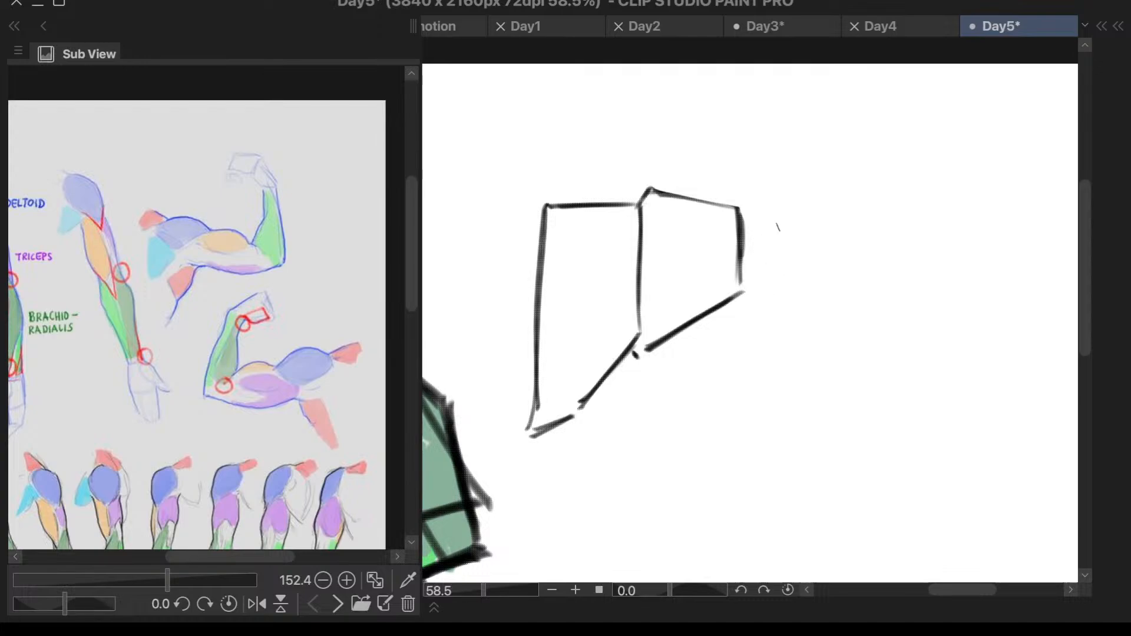
- Outline a third, tapering block beside the second one, with a sloping top, a slanted outer end and a bent lower edge
left_click_drag(744, 225, 840, 228)
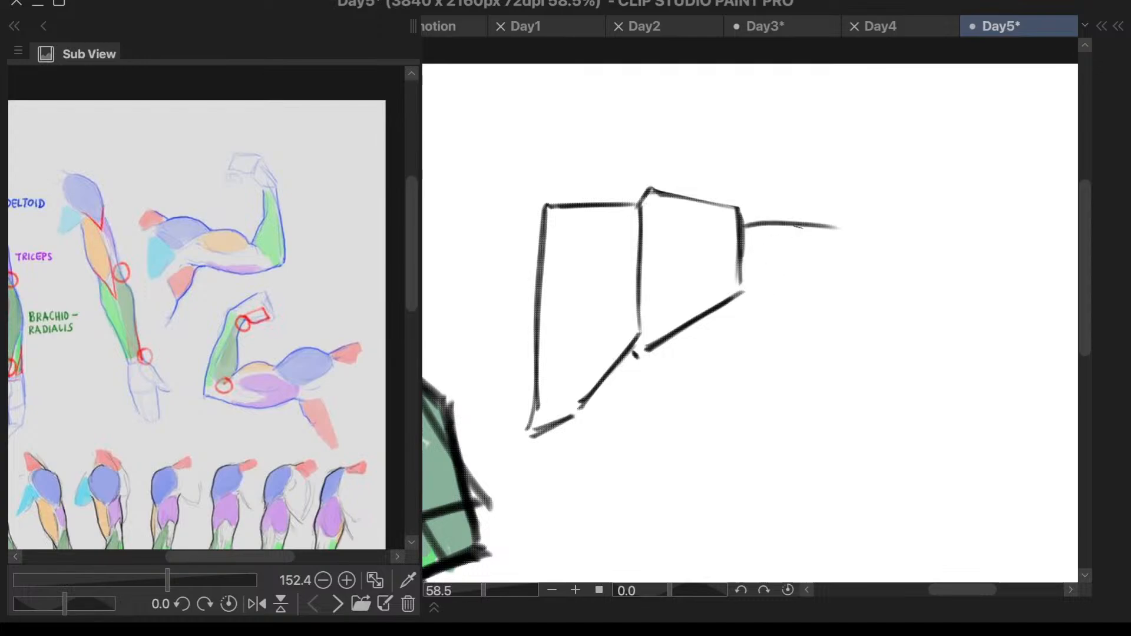
key("ctrl+z")
left_click_drag(744, 219, 840, 231)
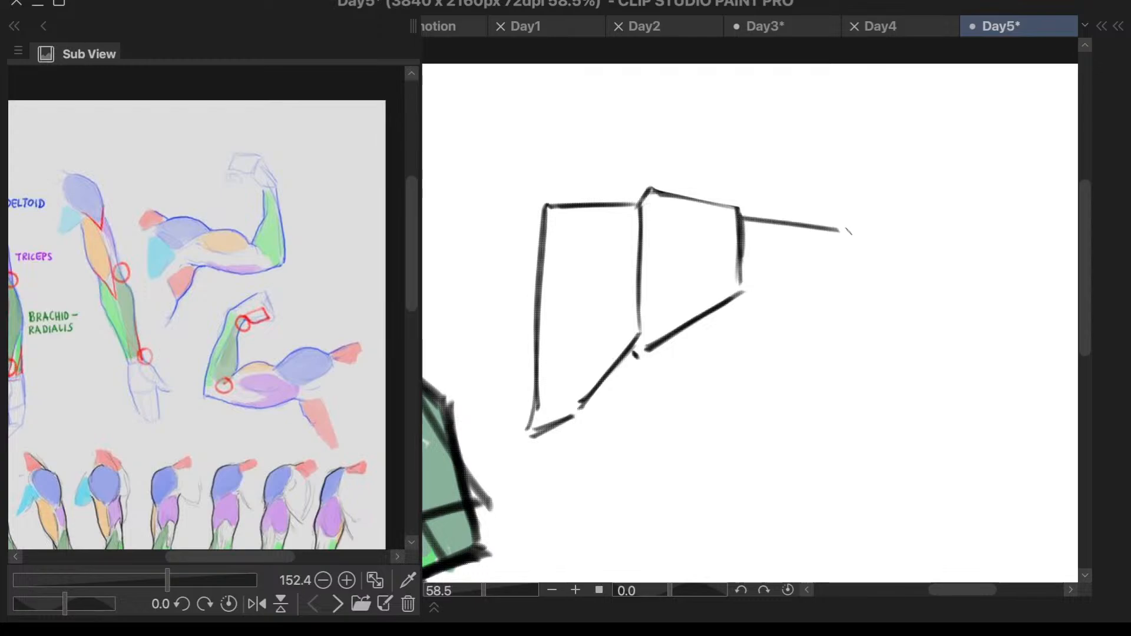
mouse_move(744, 219)
left_mouse_down()
mouse_move(854, 231)
mouse_move(828, 303)
mouse_move(747, 304)
left_mouse_up()
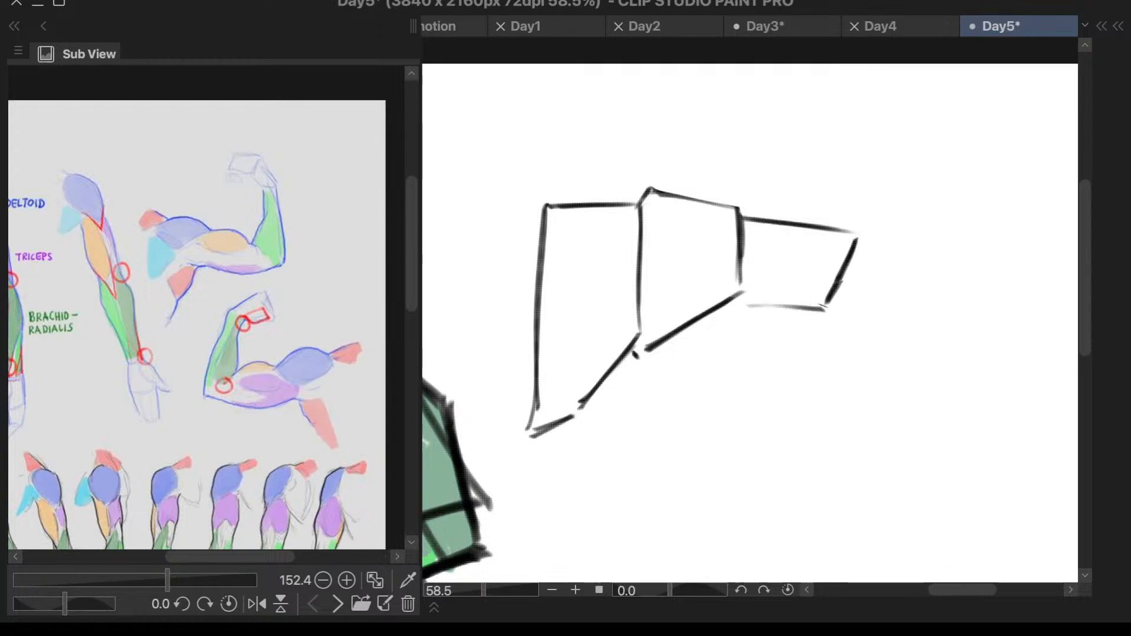
mouse_move(828, 307)
left_mouse_down()
mouse_move(730, 302)
mouse_move(835, 296)
mouse_move(776, 311)
left_mouse_up()
key("ctrl+z")
key("ctrl+z")
scroll(718, 355, "down", 5)
scroll(888, 280, "up", 5)
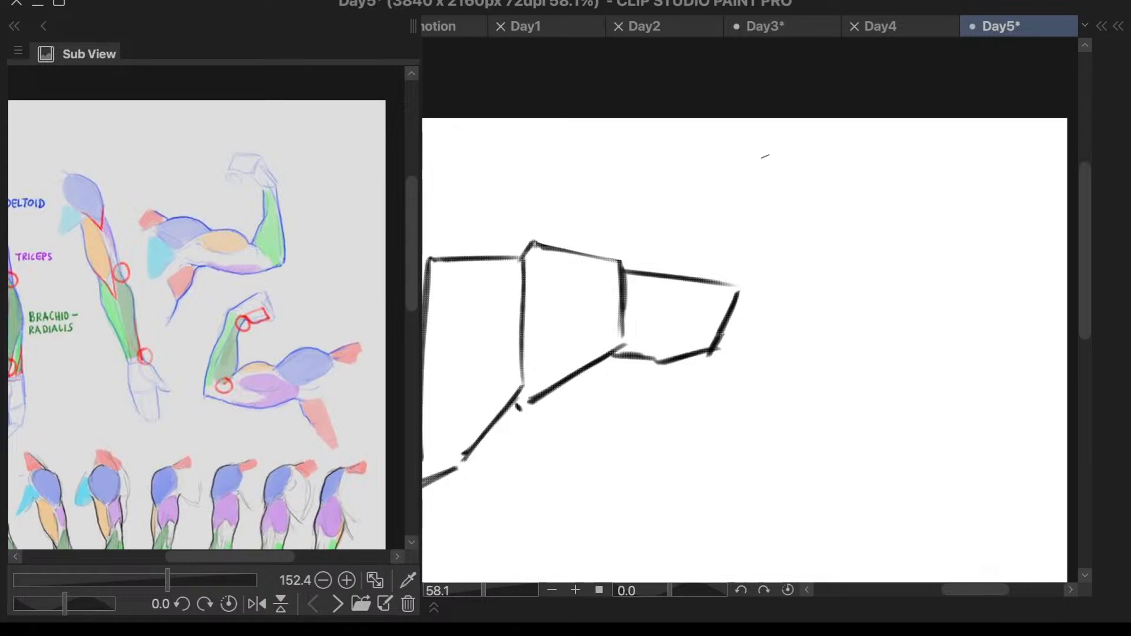
- Draw an elbow circle overlapping the slanted outer end of the third block
mouse_move(755, 296)
left_mouse_down()
mouse_move(792, 320)
mouse_move(747, 290)
mouse_move(746, 356)
mouse_move(790, 312)
left_mouse_up()
key("ctrl+z")
key("ctrl+z")
mouse_move(738, 282)
left_mouse_down()
mouse_move(769, 321)
mouse_move(751, 352)
left_mouse_up()
key("ctrl+z")
mouse_move(738, 285)
left_mouse_down()
mouse_move(720, 302)
mouse_move(745, 354)
mouse_move(779, 292)
mouse_move(761, 352)
mouse_move(734, 283)
mouse_move(756, 356)
mouse_move(778, 342)
left_mouse_up()
key("ctrl+z")
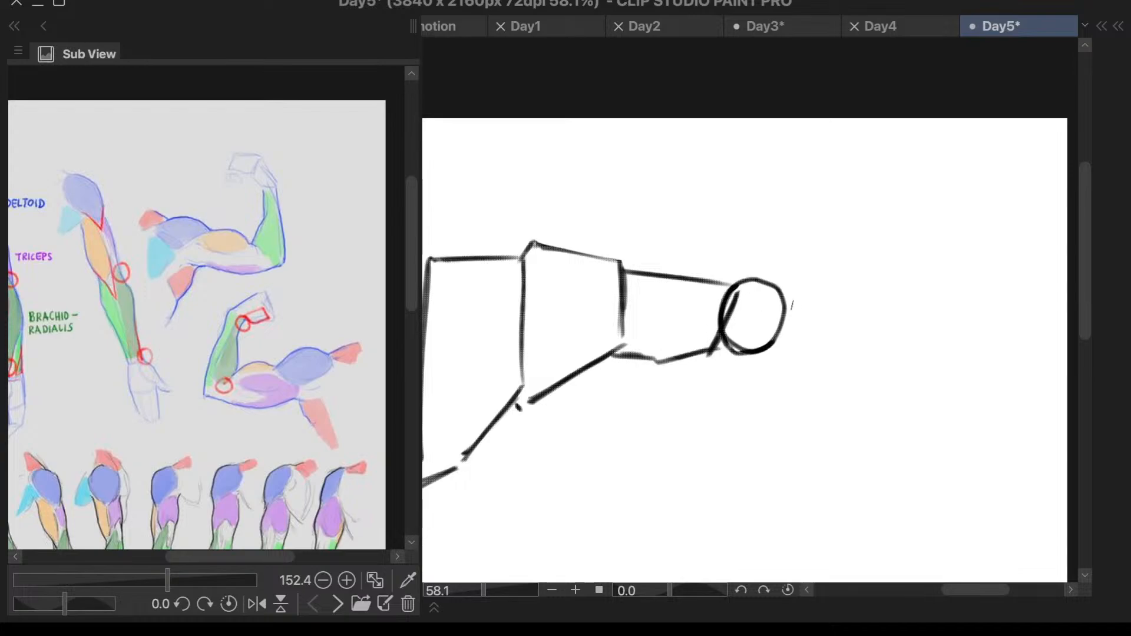
- Draw the forearm's long outer side from the canvas's upper edge down along the far side of the elbow circle
left_click_drag(784, 144, 788, 356)
key("ctrl+z")
key("ctrl+z")
mouse_move(773, 118)
left_mouse_down()
mouse_move(785, 168)
mouse_move(781, 356)
left_mouse_up()
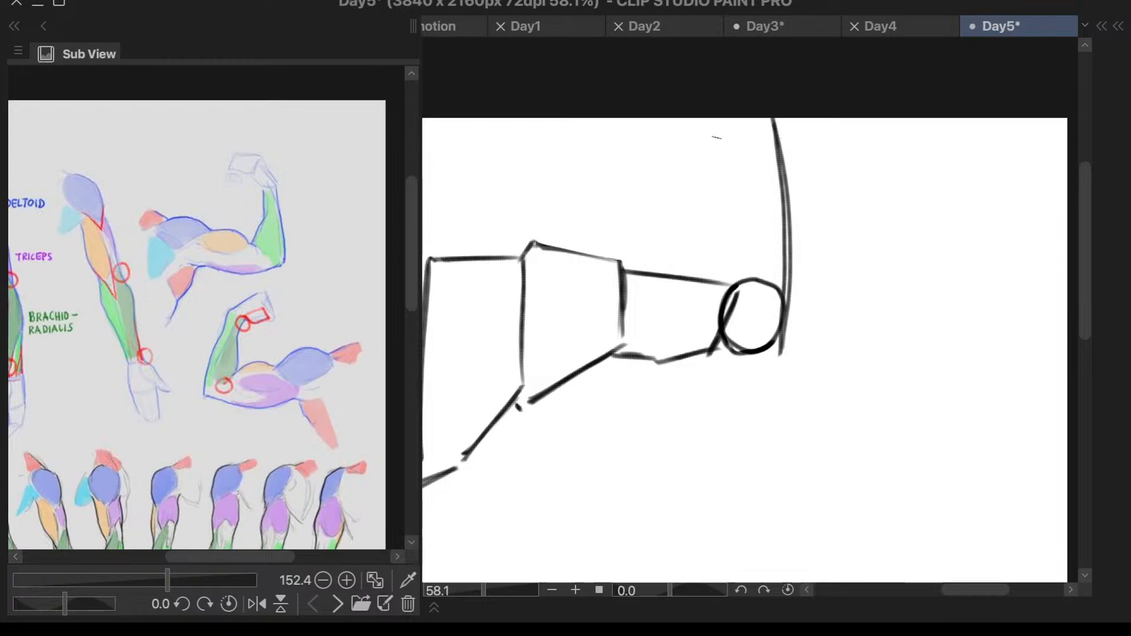
- Draw the forearm's lower inner side as a short slanted line rising from the third block's top edge beside the elbow circle
mouse_move(715, 118)
left_mouse_down()
mouse_move(721, 304)
mouse_move(727, 294)
left_mouse_up()
key("ctrl+z")
key("ctrl+z")
left_click_drag(722, 120, 727, 287)
key("ctrl+z")
left_click_drag(746, 212, 717, 281)
key("ctrl+z")
left_click_drag(747, 210, 717, 282)
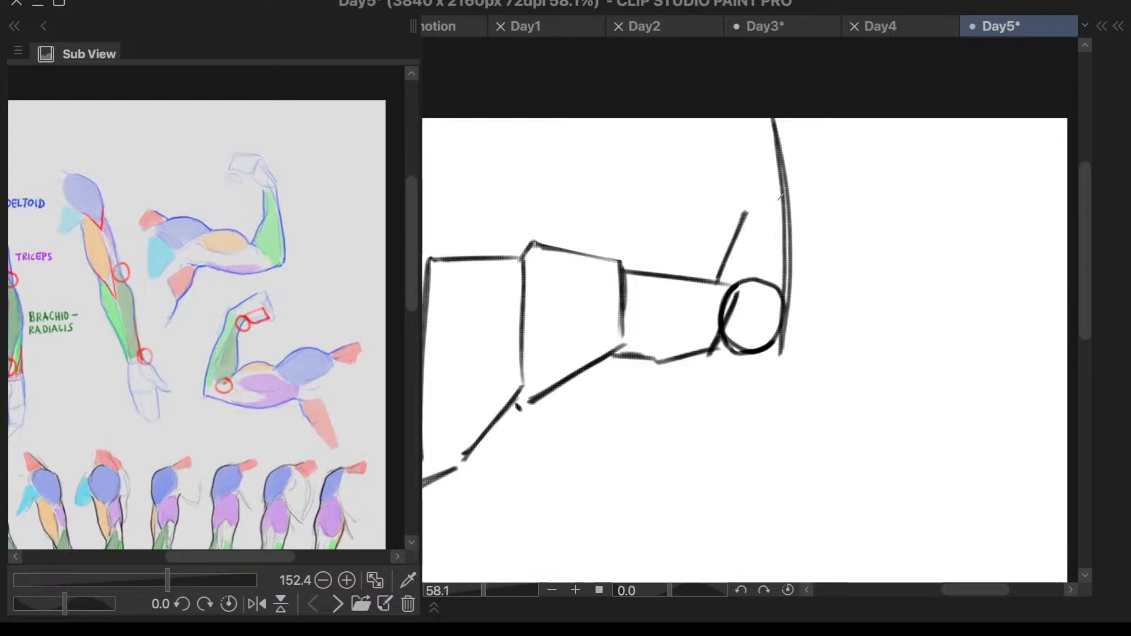
- Add a short line across the forearm and extend its inner side straight up to the canvas's upper edge
left_click_drag(783, 208, 740, 215)
left_click_drag(727, 120, 740, 213)
key("ctrl+z")
left_click_drag(733, 119, 742, 215)
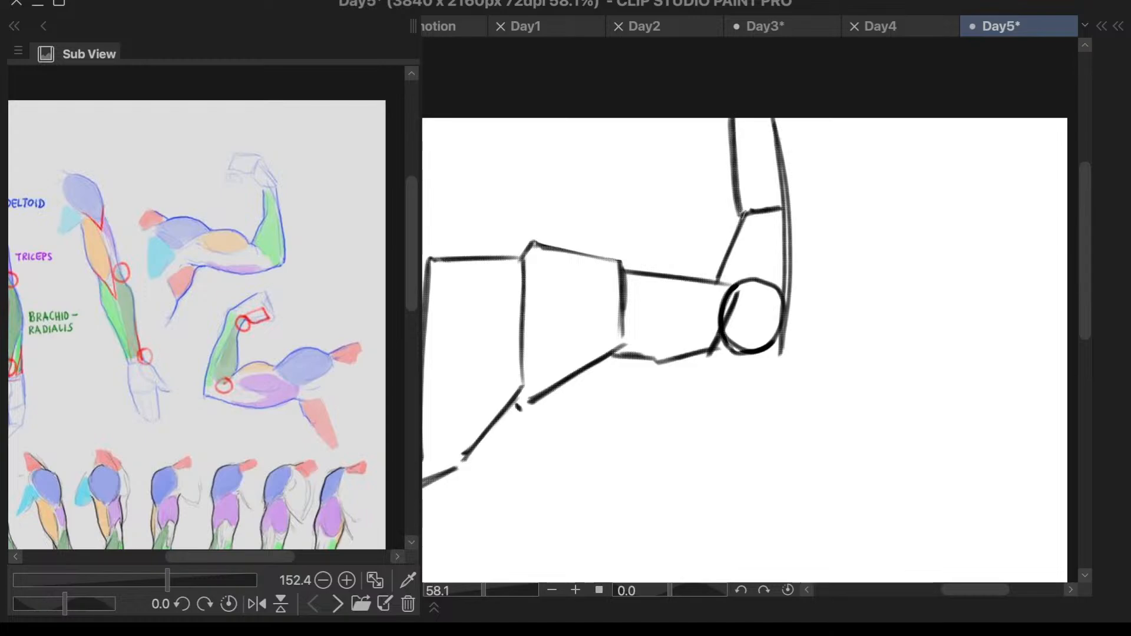
- Redraw the elbow circle slightly larger and erase the old circle and the block's slanted end inside it
scroll(833, 245, "down", 2)
scroll(842, 245, "up", 1)
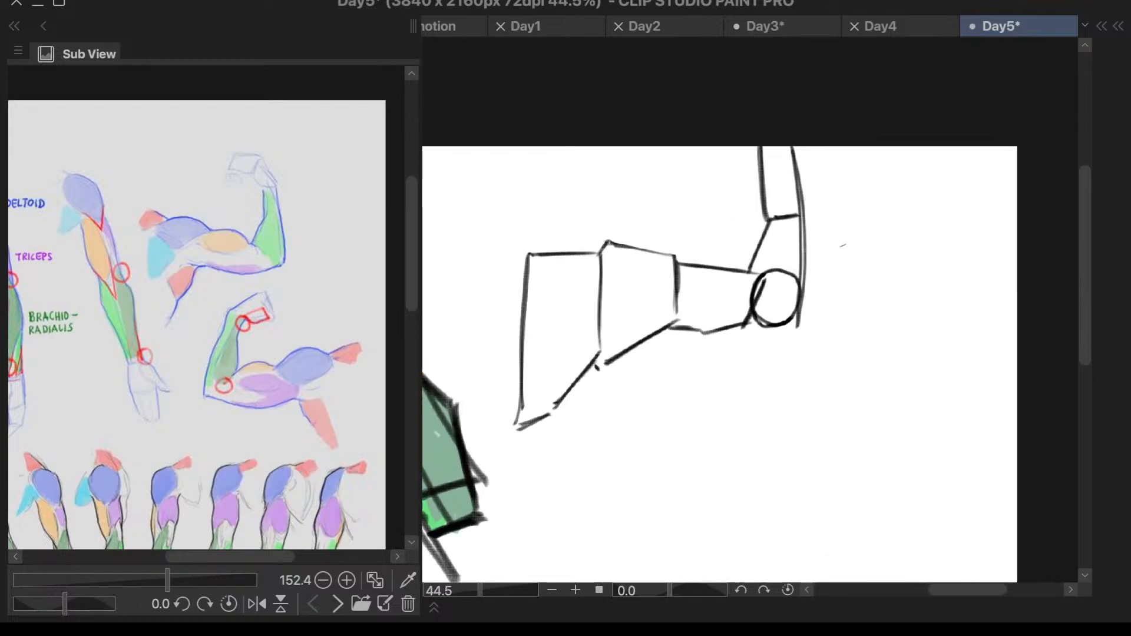
scroll(844, 245, "up", 1)
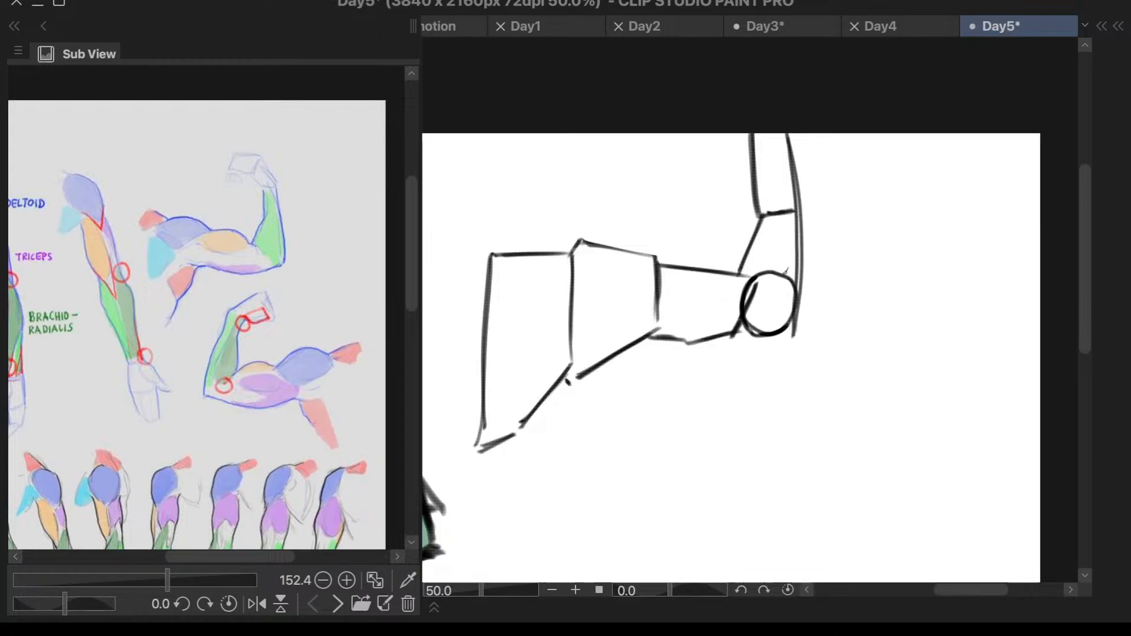
mouse_move(786, 271)
left_mouse_down()
mouse_move(735, 279)
mouse_move(737, 337)
left_mouse_up()
key("ctrl+z")
mouse_move(791, 272)
left_mouse_down()
mouse_move(761, 268)
mouse_move(725, 310)
mouse_move(745, 337)
mouse_move(788, 329)
mouse_move(799, 290)
mouse_move(766, 286)
mouse_move(750, 313)
mouse_move(763, 302)
left_mouse_up()
key("e")
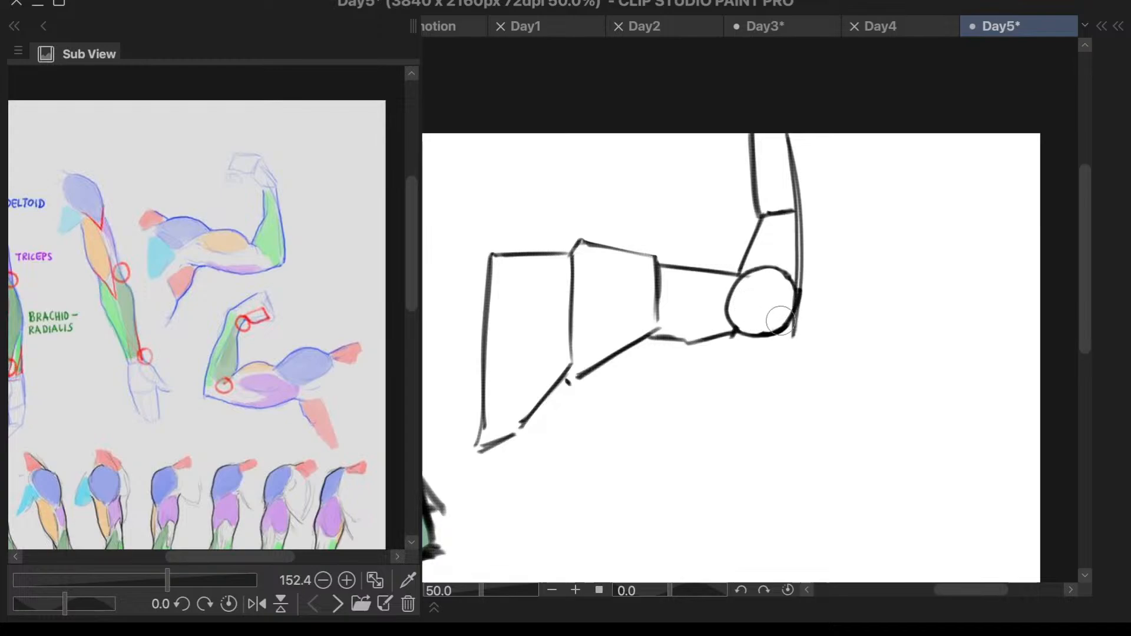
right_click(788, 316)
key("Escape")
- Draw the arm's underside with angled strokes from the outer side of the elbow circle back to the second block's lower corner
key("p")
mouse_move(723, 337)
left_mouse_down()
mouse_move(795, 315)
mouse_move(741, 345)
mouse_move(785, 331)
mouse_move(698, 348)
left_mouse_up()
key("ctrl+z")
key("ctrl+z")
key("ctrl+z")
mouse_move(794, 327)
left_mouse_down()
mouse_move(742, 346)
mouse_move(752, 343)
mouse_move(644, 340)
left_mouse_up()
key("ctrl+z")
mouse_move(743, 347)
left_mouse_down()
mouse_move(624, 339)
mouse_move(649, 335)
mouse_move(669, 343)
mouse_move(618, 352)
left_mouse_up()
key("ctrl+z")
key("ctrl+z")
key("ctrl+z")
key("ctrl+z")
left_click_drag(673, 341, 630, 349)
- Draw a short slanted shoulder line above the first block's top edge, with a small flat stroke extending from its upper end
scroll(784, 315, "down", 1)
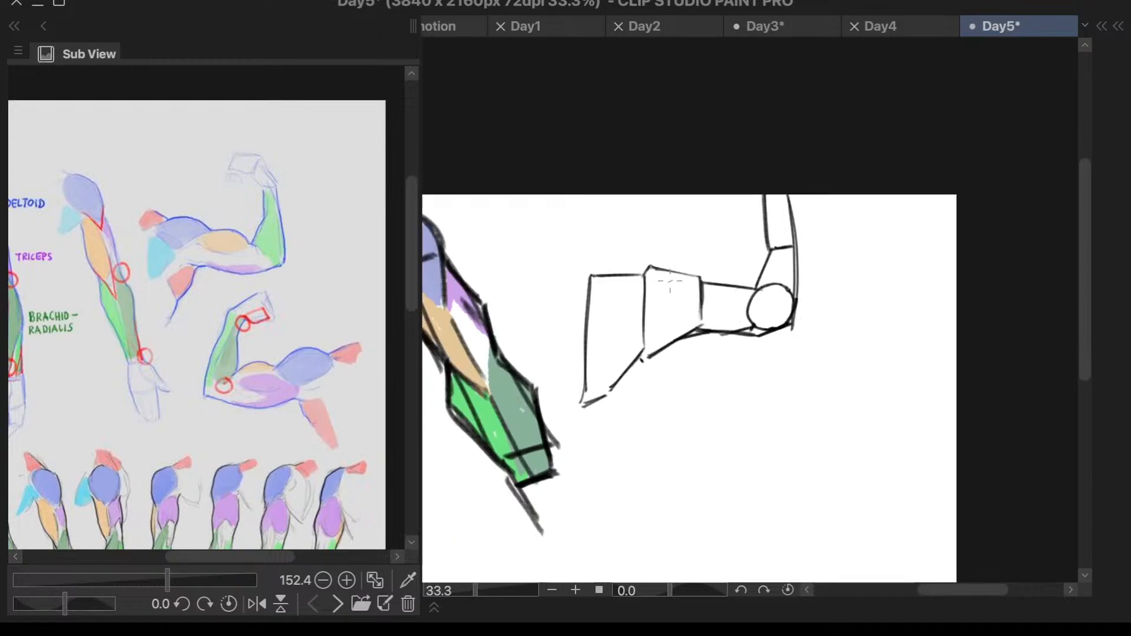
scroll(670, 281, "up", 3)
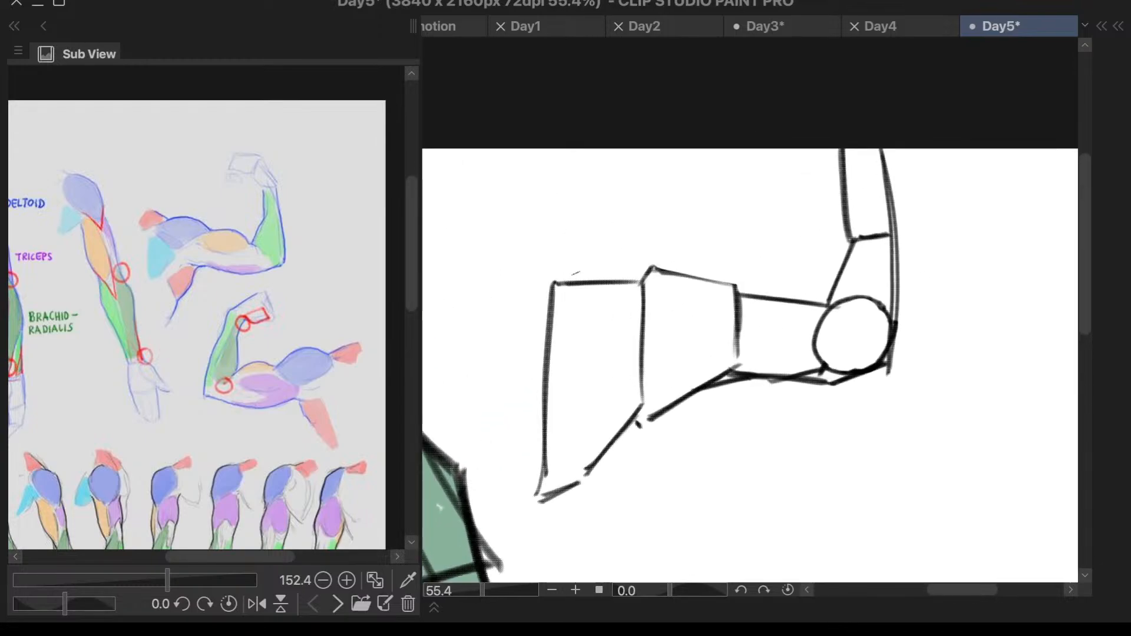
left_click_drag(570, 260, 600, 282)
scroll(883, 240, "down", 1)
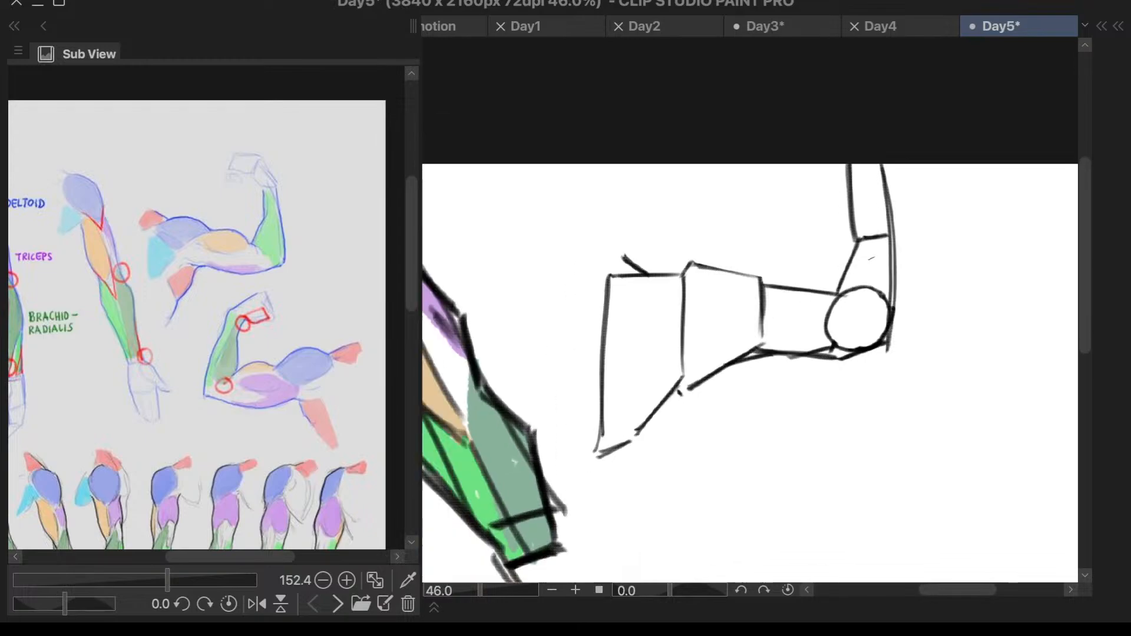
scroll(872, 258, "down", 1)
scroll(967, 253, "up", 1)
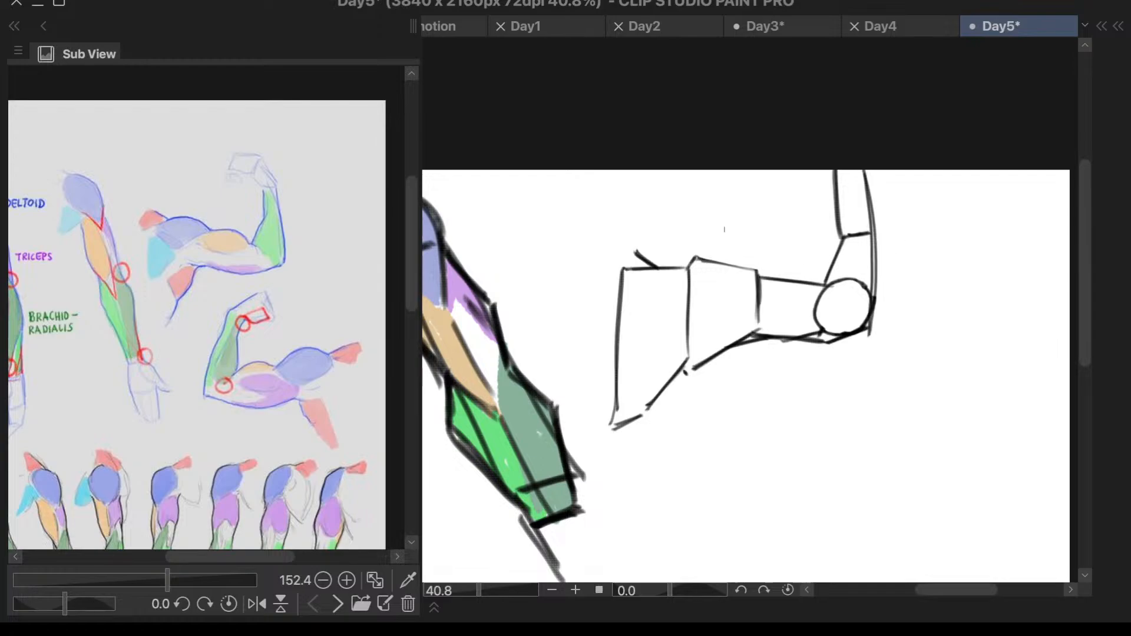
key("ctrl+z")
key("ctrl+z")
key("ctrl+z")
mouse_move(642, 249)
left_mouse_down()
mouse_move(664, 268)
mouse_move(621, 245)
left_mouse_up()
- Draw the deltoid's curved start over the first two blocks' shared edge and a dividing curve rising across the second block
scroll(833, 204, "up", 1)
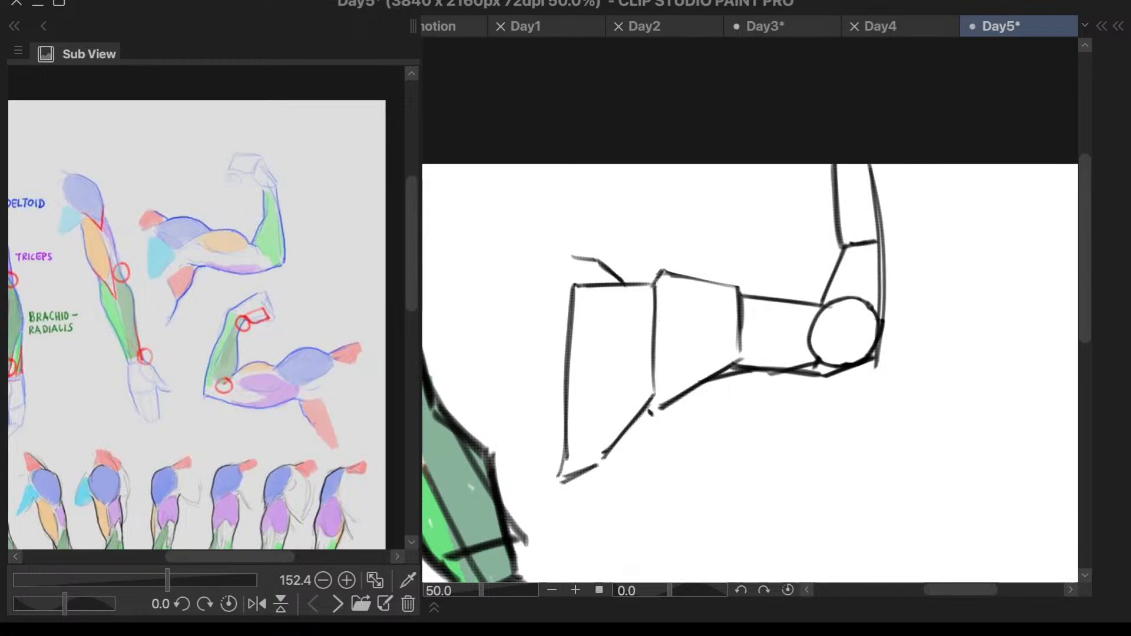
left_click_drag(661, 270, 626, 297)
key("ctrl+z")
left_click_drag(618, 291, 665, 272)
mouse_move(618, 301)
left_mouse_down()
mouse_move(642, 348)
mouse_move(731, 296)
left_mouse_up()
key("ctrl+z")
left_click_drag(648, 343, 737, 306)
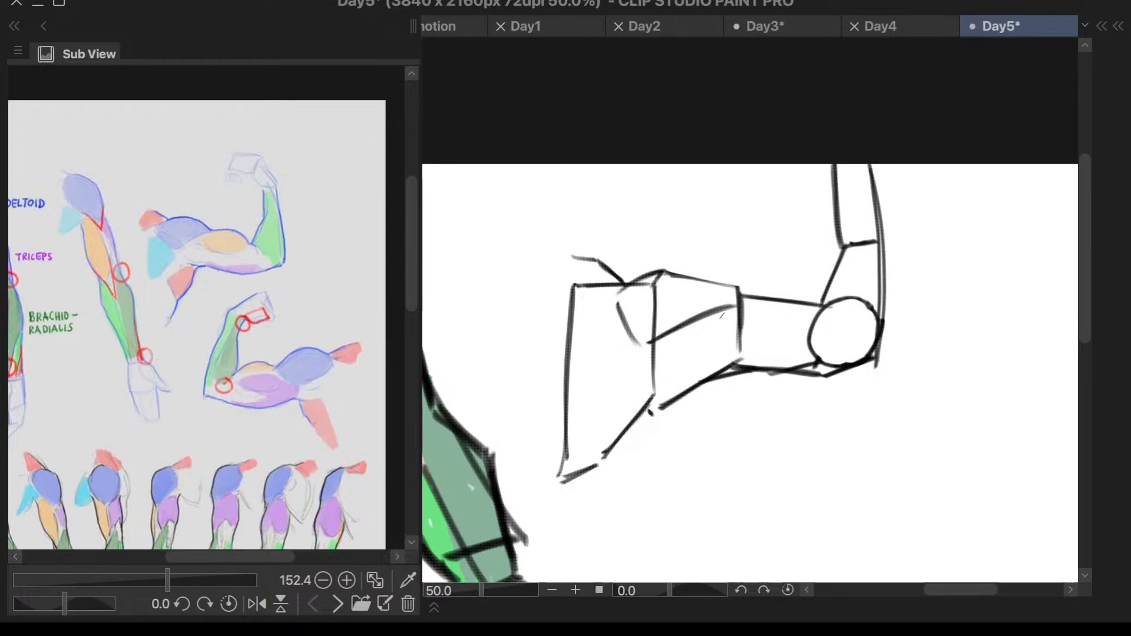
- Continue the muscle division from the end of the dividing curve, angling down into the third block and across to the elbow circle
key("ctrl+z")
left_click_drag(720, 314, 753, 352)
key("ctrl+z")
left_click_drag(730, 313, 759, 345)
key("ctrl+z")
key("ctrl+z")
key("ctrl+z")
mouse_move(727, 309)
left_mouse_down()
mouse_move(757, 341)
mouse_move(802, 344)
mouse_move(816, 333)
left_mouse_up()
key("ctrl+z")
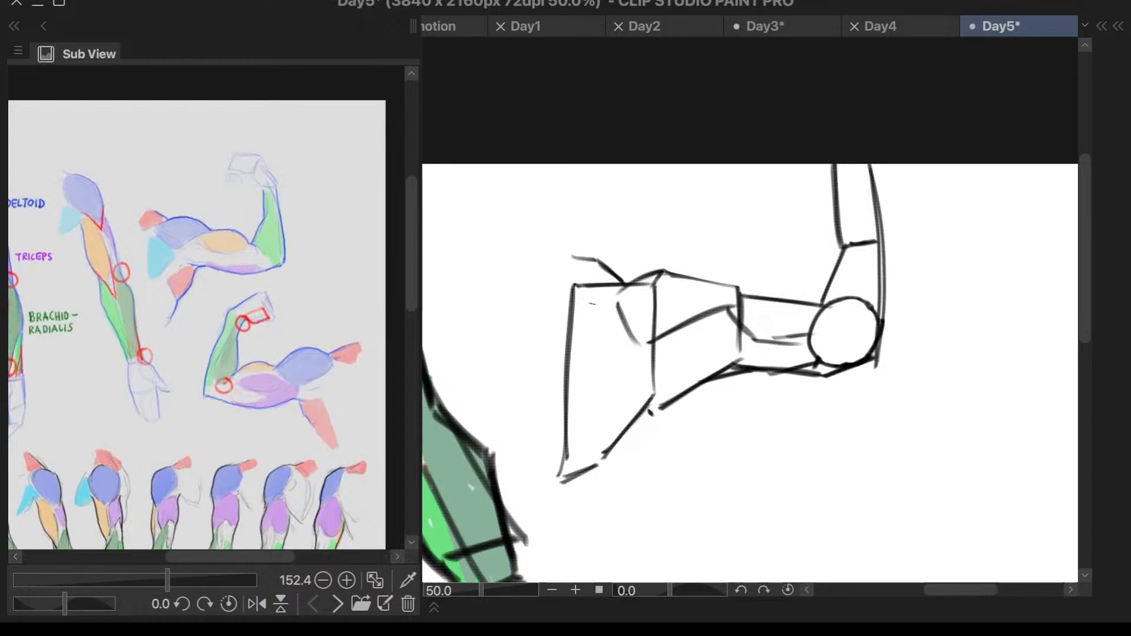
- Add a short slanted mark inside the first block and a long diagonal running from the muscle junction to its lower corner
left_click_drag(608, 307, 569, 312)
left_click_drag(608, 307, 574, 311)
left_click_drag(635, 344, 559, 445)
key("ctrl+z")
key("ctrl+z")
key("ctrl+z")
left_click_drag(610, 307, 587, 317)
mouse_move(635, 353)
left_mouse_down()
mouse_move(561, 462)
mouse_move(574, 441)
left_mouse_up()
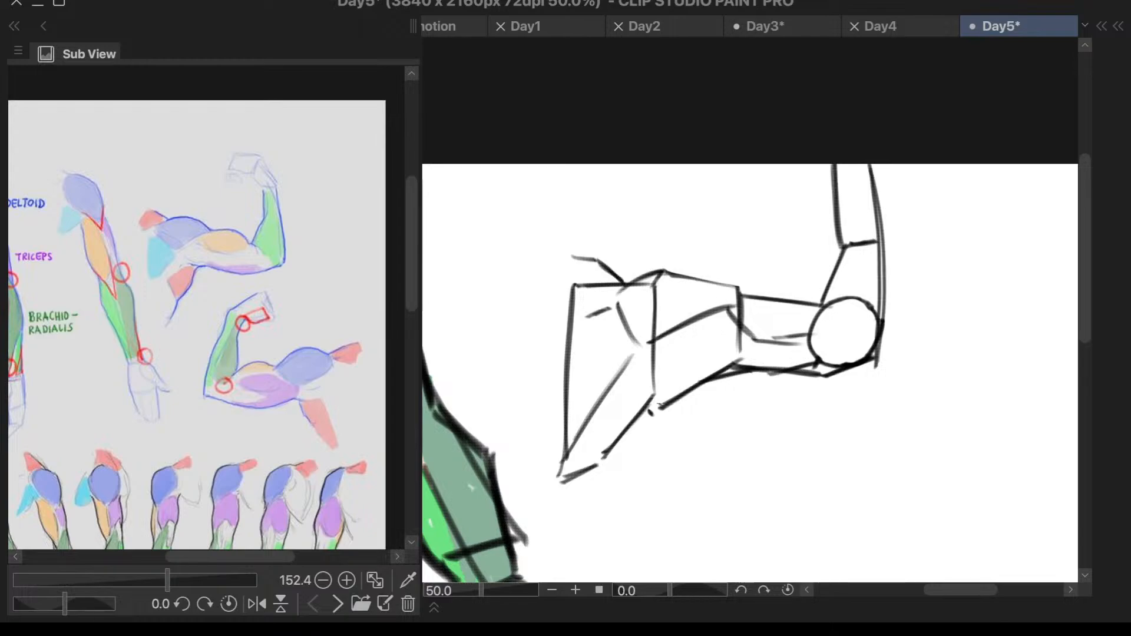
left_click_drag(615, 398, 653, 392)
key("ctrl+z")
key("ctrl+z")
left_click_drag(629, 361, 564, 470)
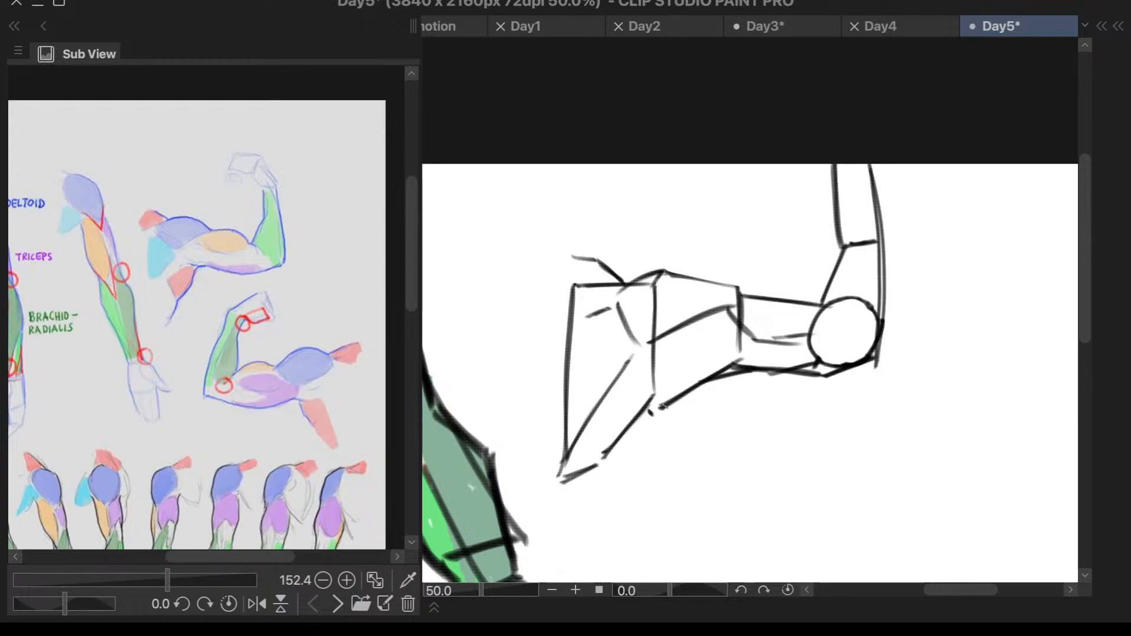
- Draw the armpit corner with a short stroke at the second block's lower corner and a line down to the first block's base
mouse_move(664, 407)
left_mouse_down()
mouse_move(621, 411)
mouse_move(596, 478)
left_mouse_up()
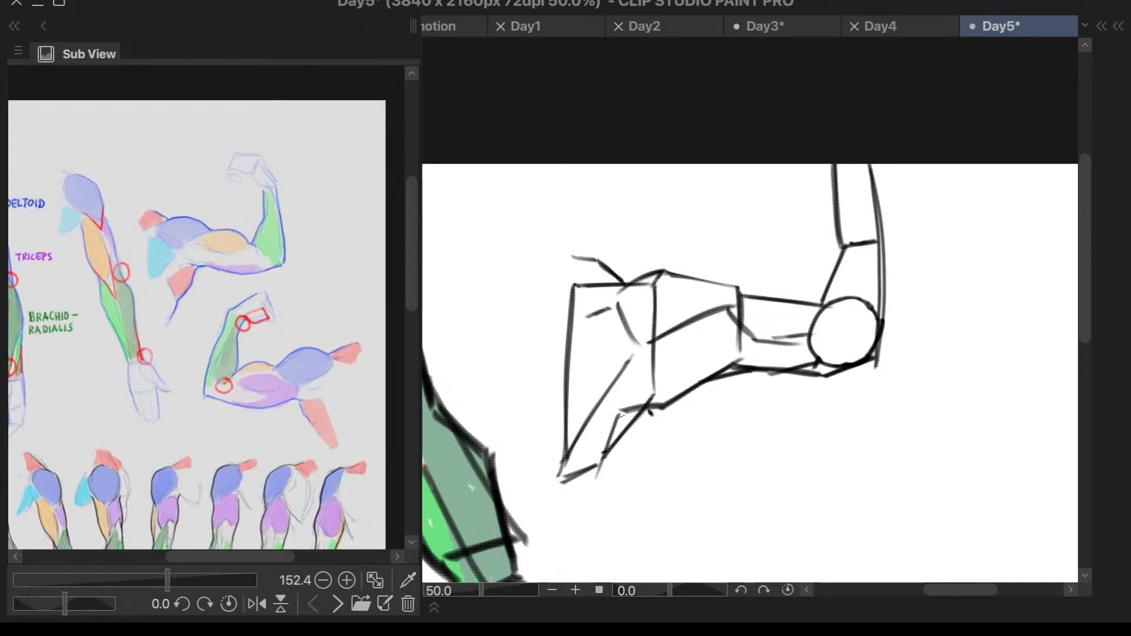
key("ctrl+z")
mouse_move(624, 411)
left_mouse_down()
mouse_move(601, 467)
mouse_move(603, 456)
left_mouse_up()
- Erase the forearm's upper inner side and redraw it as a thinner line slightly closer to the outer side
scroll(874, 341, "down", 4)
scroll(883, 276, "up", 9)
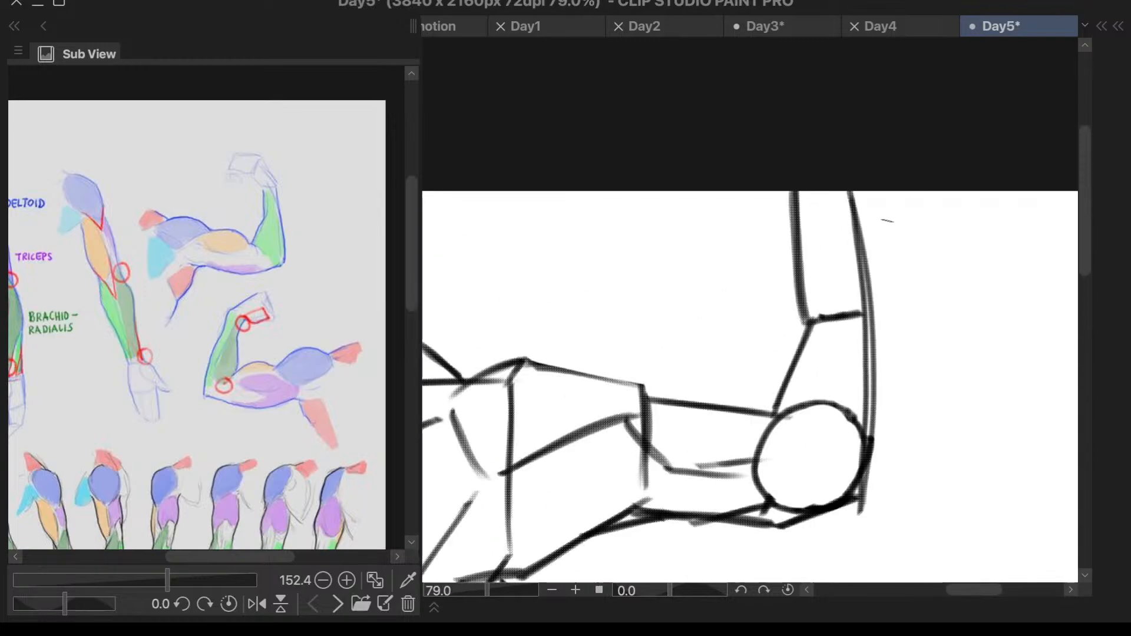
left_click_drag(811, 317, 780, 395)
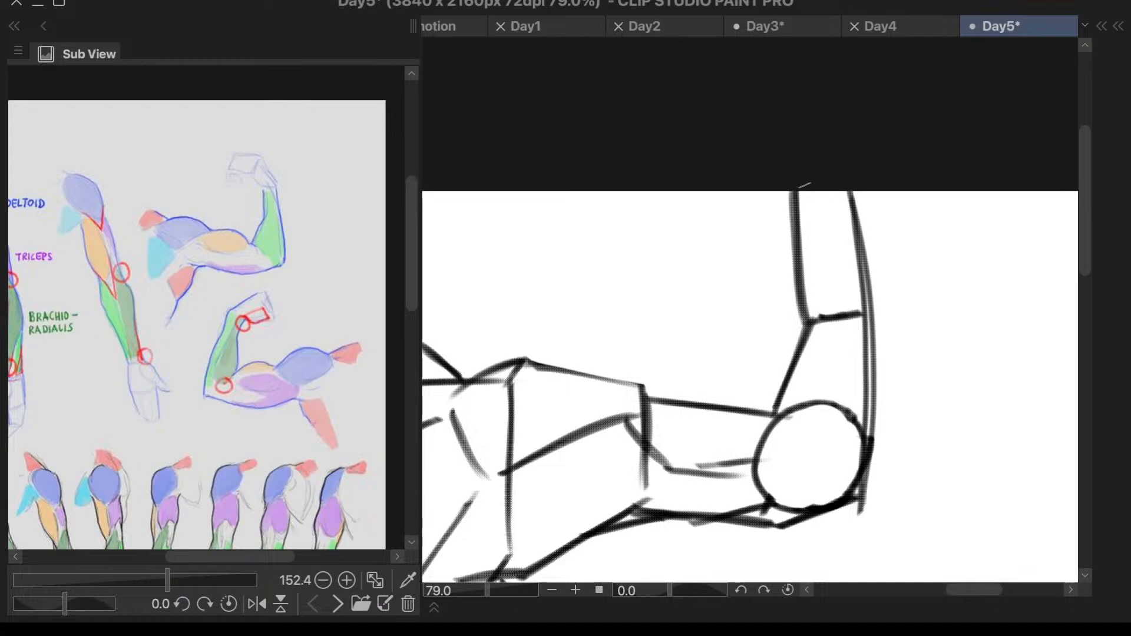
left_click_drag(801, 195, 780, 295)
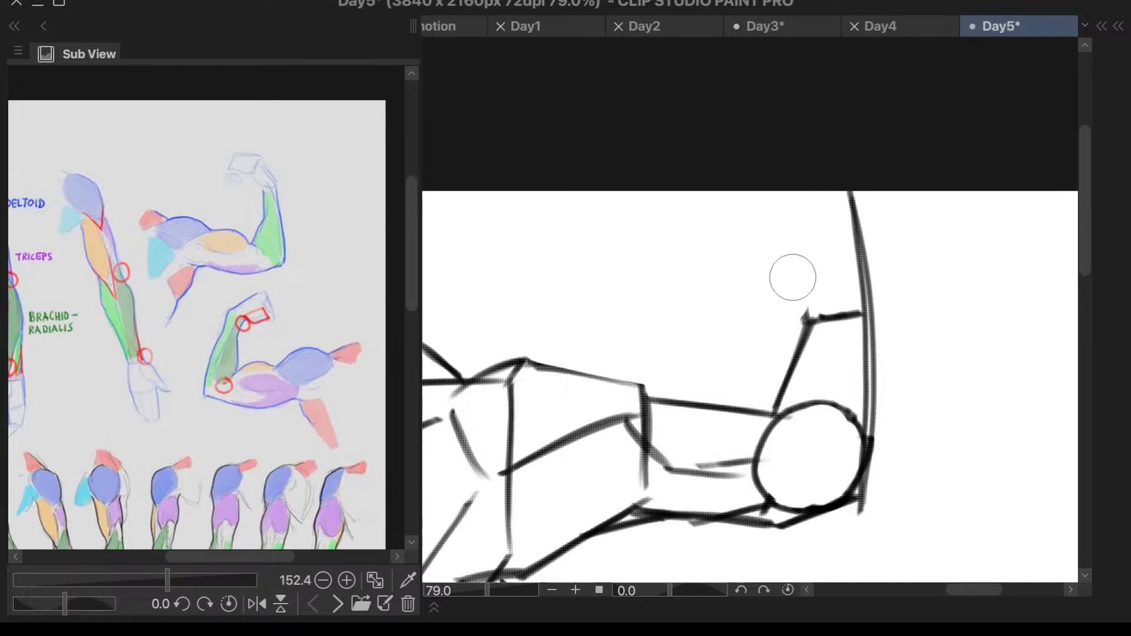
key("d")
key("p")
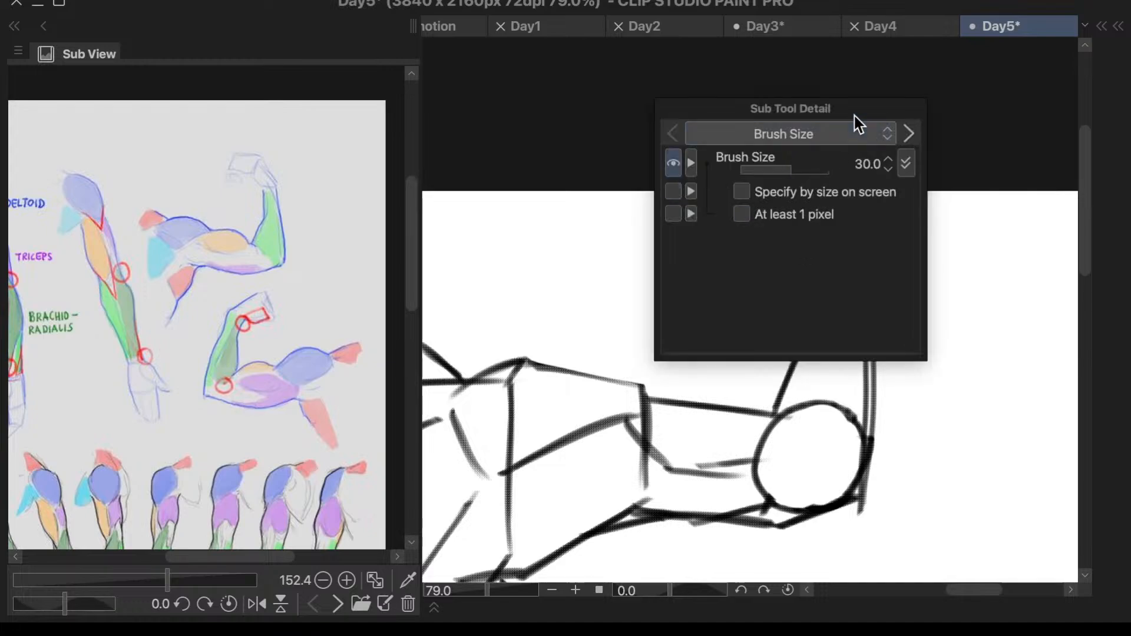
left_click(917, 105)
left_click_drag(802, 194, 806, 325)
key("ctrl+z")
mouse_move(804, 194)
left_mouse_down()
mouse_move(811, 329)
mouse_move(799, 186)
mouse_move(813, 333)
mouse_move(802, 192)
mouse_move(808, 303)
left_mouse_up()
key("ctrl+z")
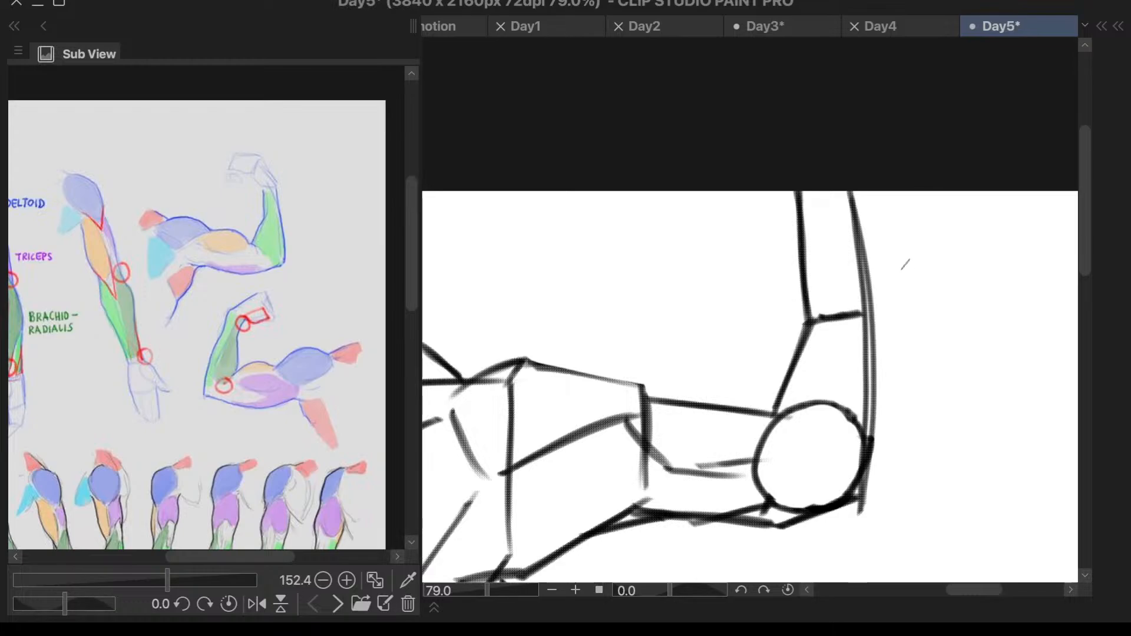
- Lasso the flexed arm sketch, move it down from the canvas's upper edge, scale it down slightly and clear the selection
scroll(916, 265, "down", 5)
scroll(984, 300, "up", 3)
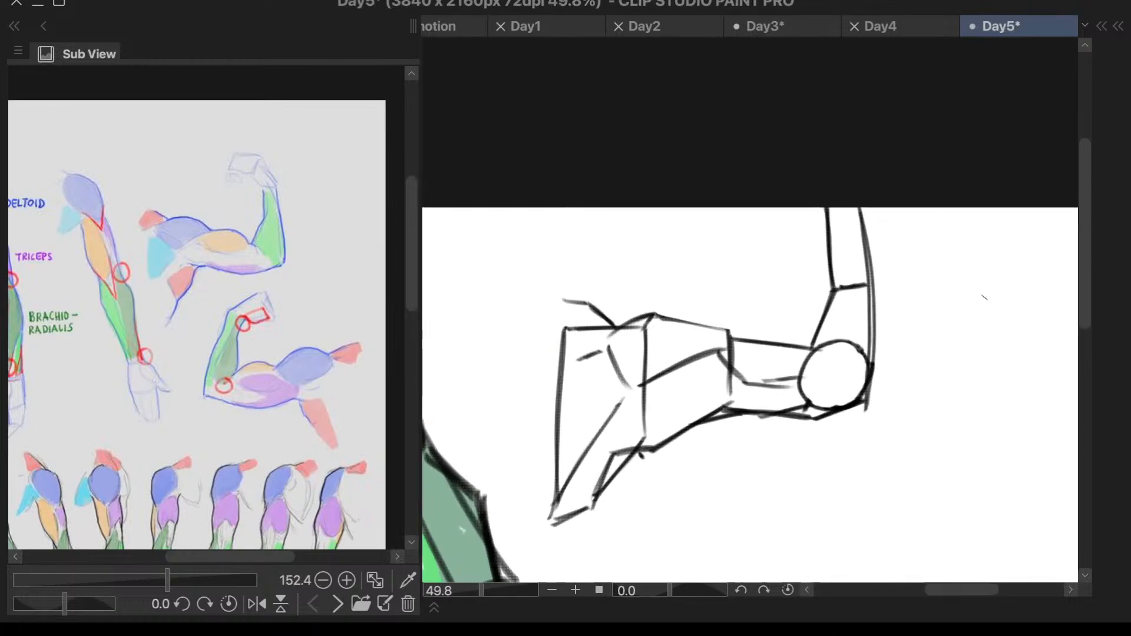
mouse_move(628, 214)
left_mouse_down()
mouse_move(578, 240)
mouse_move(519, 402)
left_mouse_up()
key("ctrl+z")
mouse_move(550, 255)
left_mouse_down()
mouse_move(581, 558)
mouse_move(984, 171)
mouse_move(646, 302)
left_mouse_up()
key("ctrl+t")
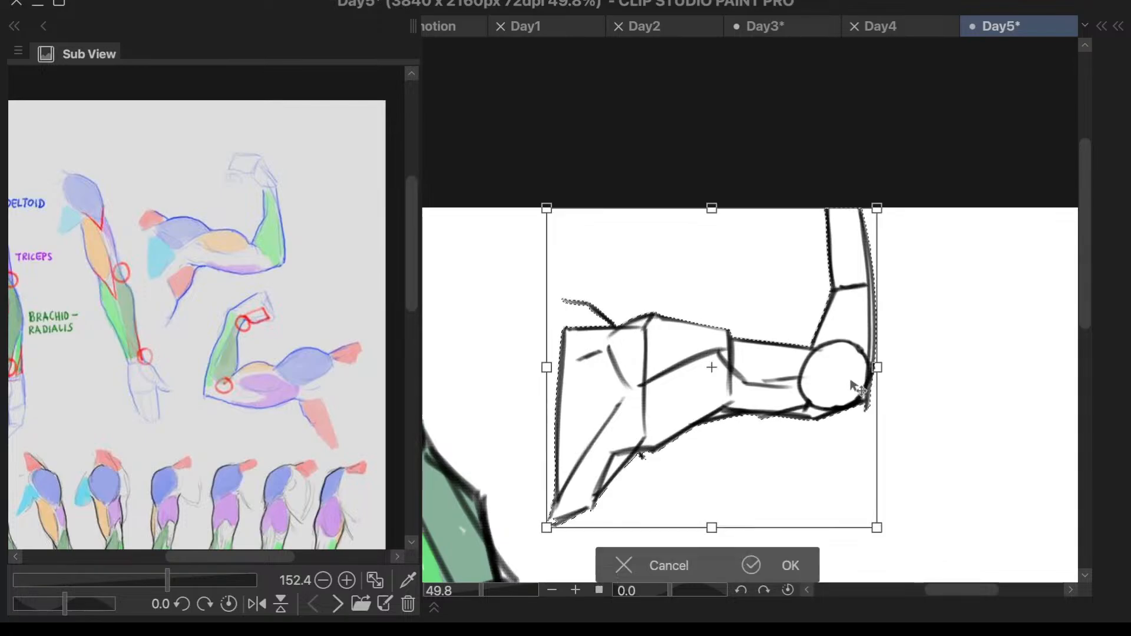
left_click_drag(854, 383, 853, 446)
mouse_move(880, 576)
left_mouse_down()
mouse_move(872, 546)
mouse_move(835, 538)
left_mouse_up()
left_click(776, 565)
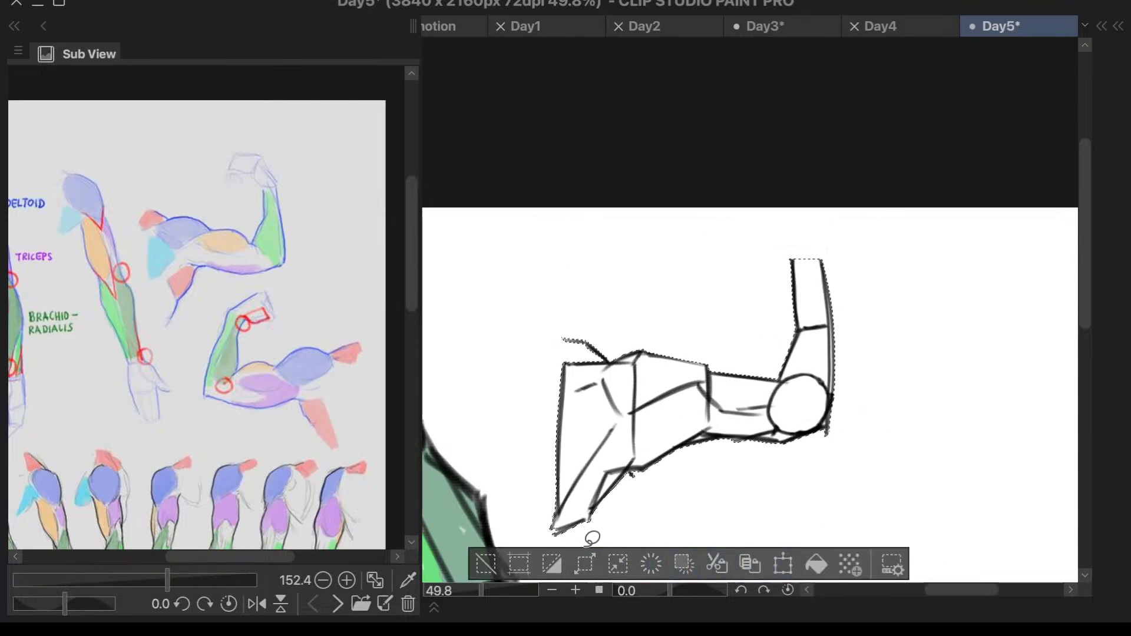
left_click(495, 564)
key("F6")
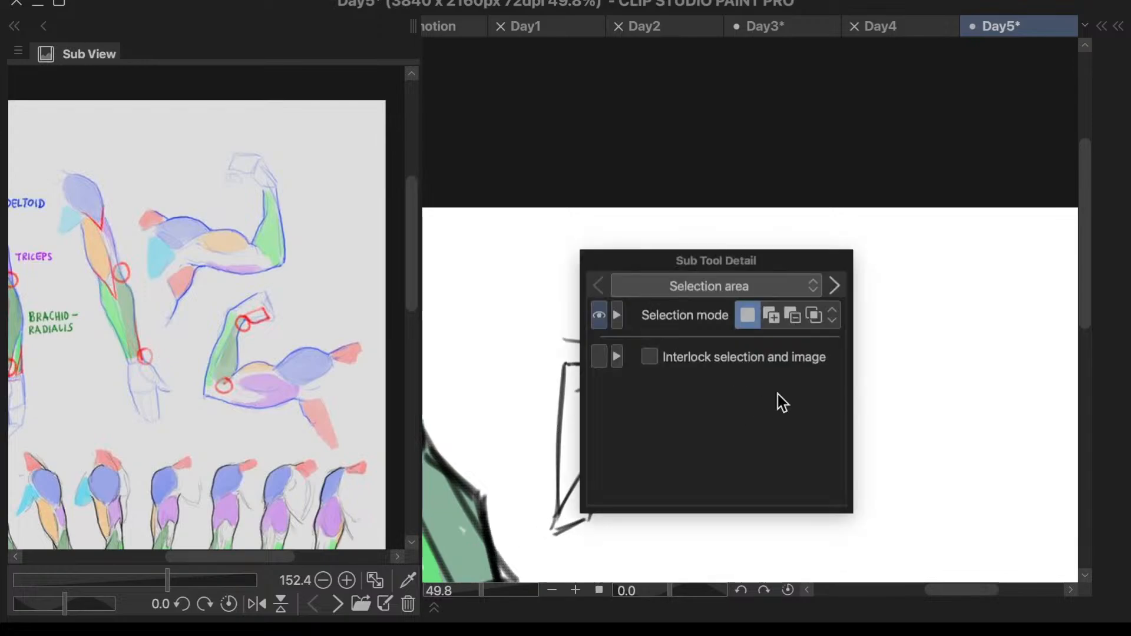
key("Escape")
- Extend both sides of the forearm slightly upward and close them with a short slanted wrist line
left_click_drag(790, 253, 798, 331)
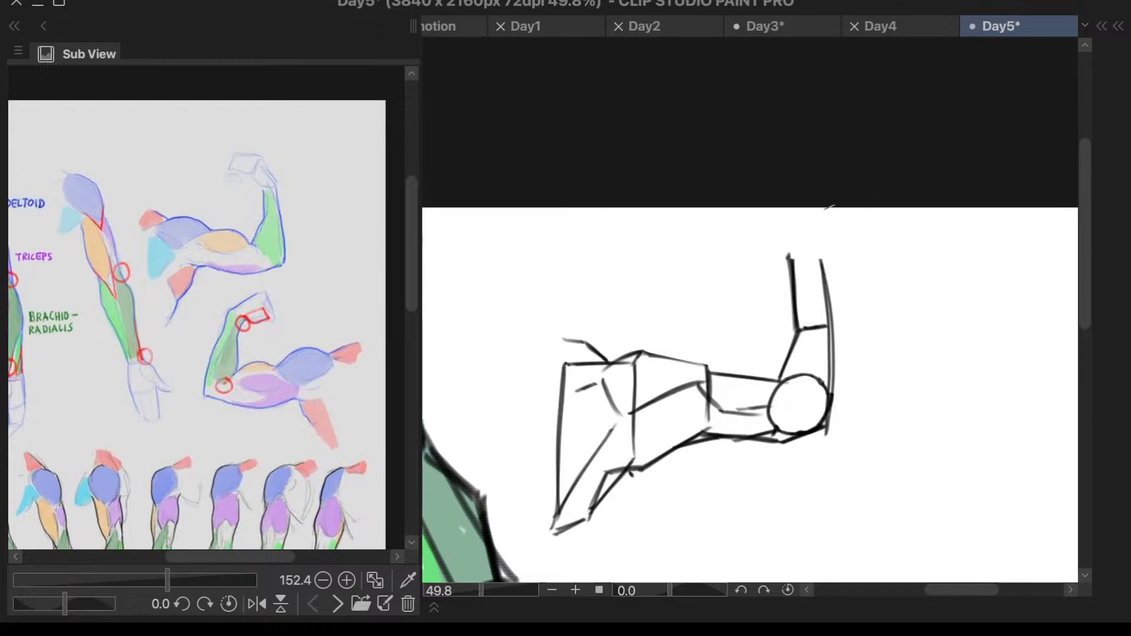
left_click_drag(815, 245, 832, 318)
mouse_move(815, 243)
left_mouse_down()
mouse_move(779, 253)
mouse_move(815, 238)
left_mouse_up()
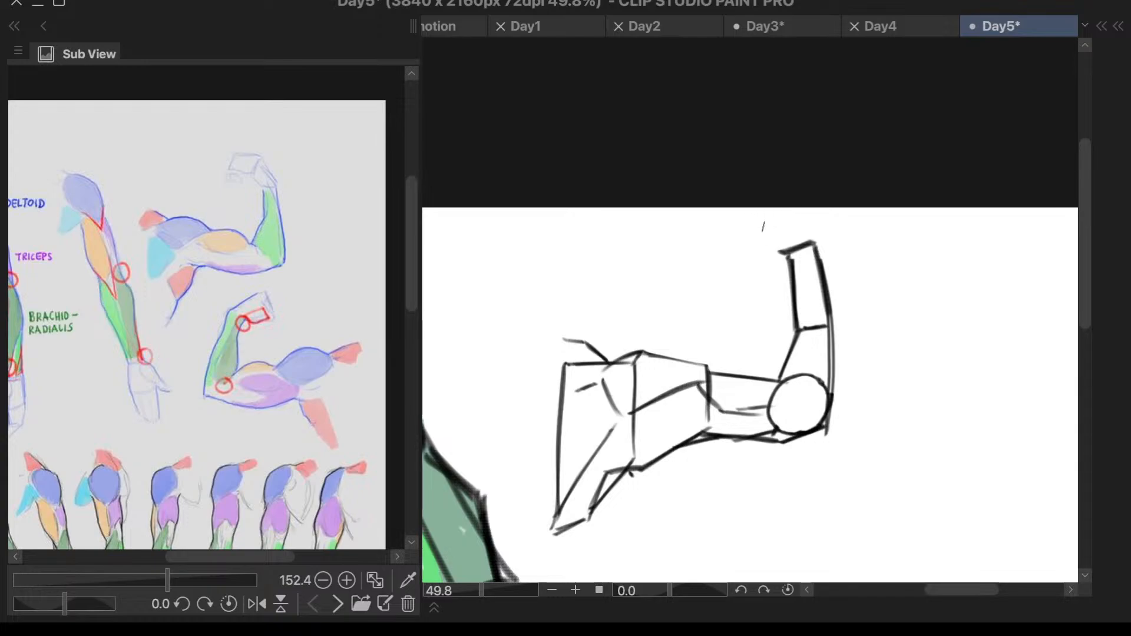
- Draw the hand as a small four-sided block above the wrist, tilted toward the shoulder
left_click_drag(756, 221, 784, 252)
left_click_drag(789, 204, 816, 239)
mouse_move(771, 209)
left_mouse_down()
mouse_move(781, 208)
mouse_move(749, 215)
left_mouse_up()
key("ctrl+z")
left_click_drag(779, 203, 752, 215)
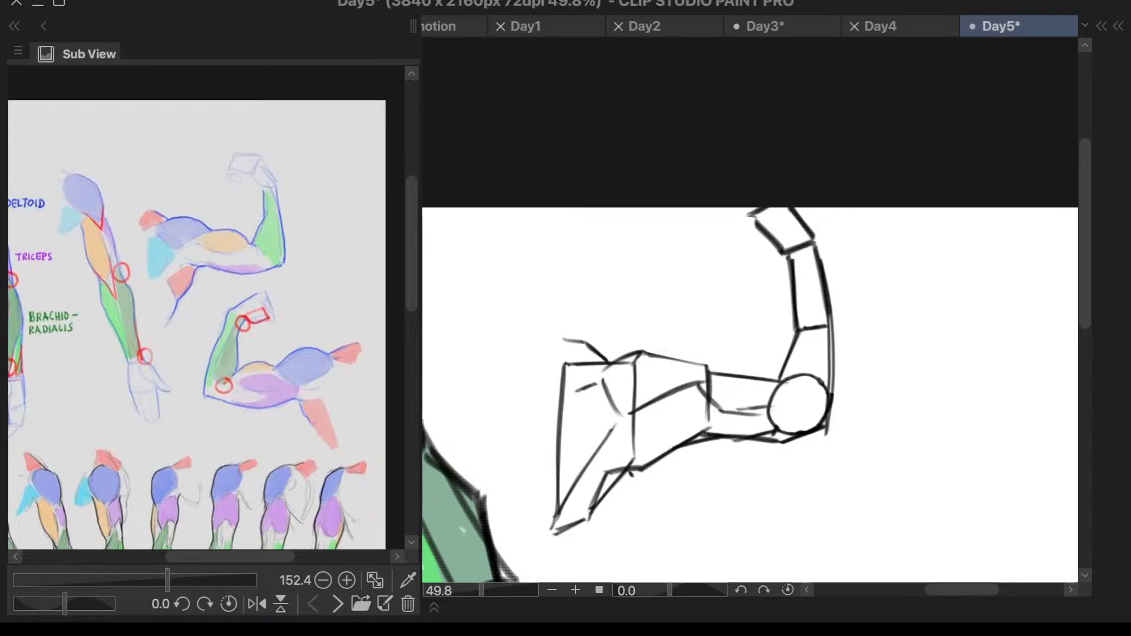
- Draw a shallow curve bulging above the third block, from the inner elbow back to the second block
scroll(882, 179, "down", 4)
scroll(937, 278, "up", 5)
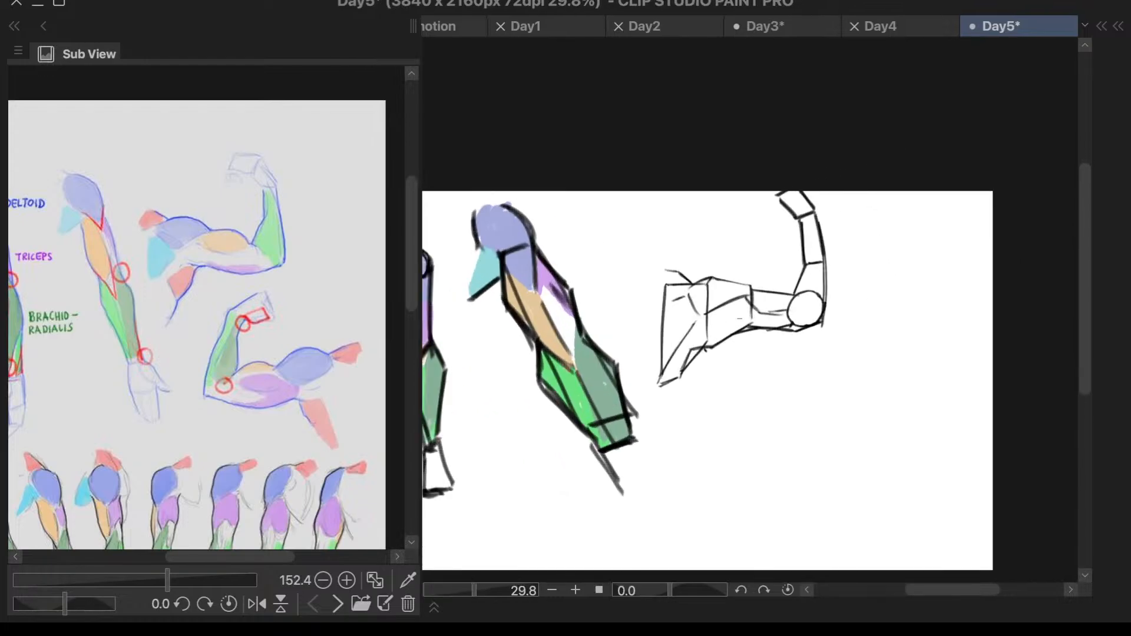
scroll(849, 269, "up", 2)
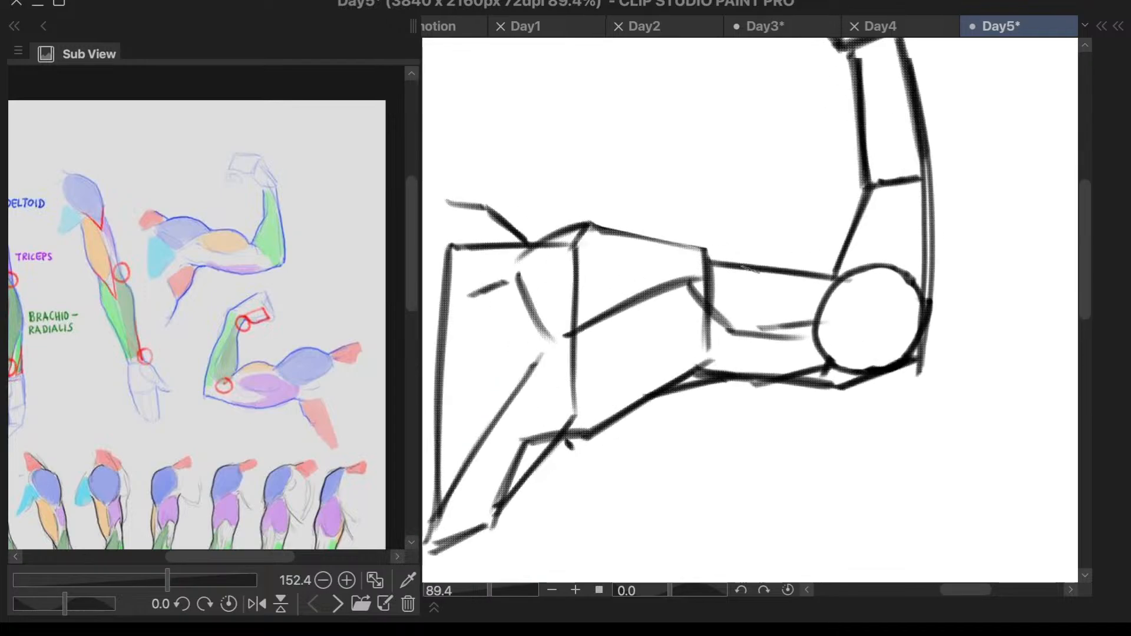
left_click_drag(835, 275, 744, 264)
key("ctrl+z")
mouse_move(834, 274)
left_mouse_down()
mouse_move(811, 265)
mouse_move(751, 262)
mouse_move(794, 257)
mouse_move(716, 258)
left_mouse_up()
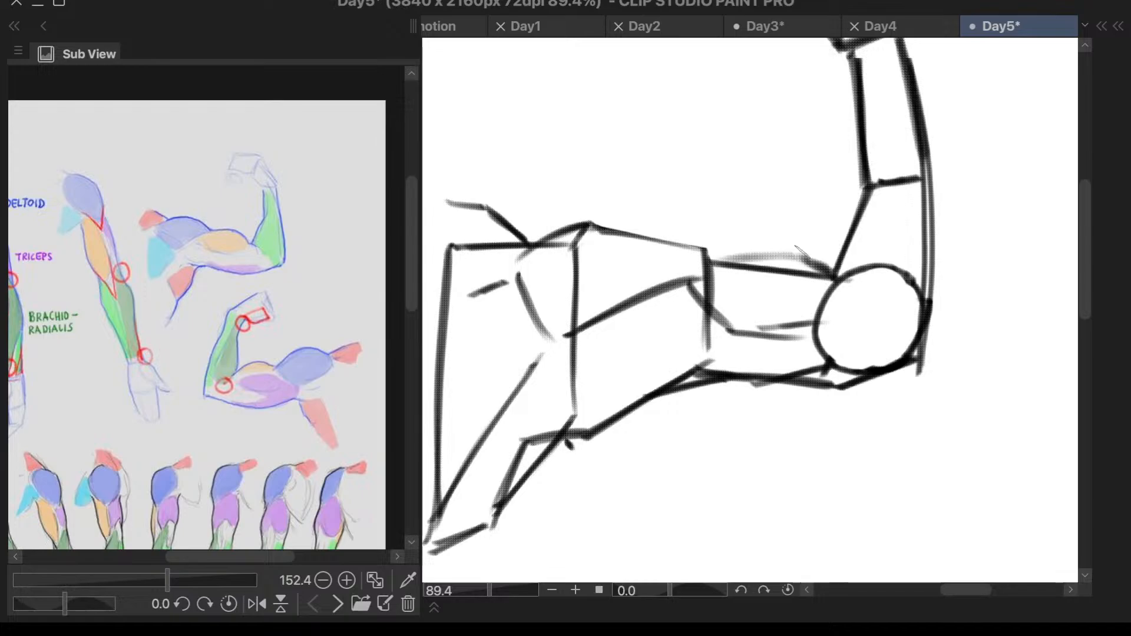
left_click_drag(796, 251, 714, 259)
scroll(949, 200, "down", 4)
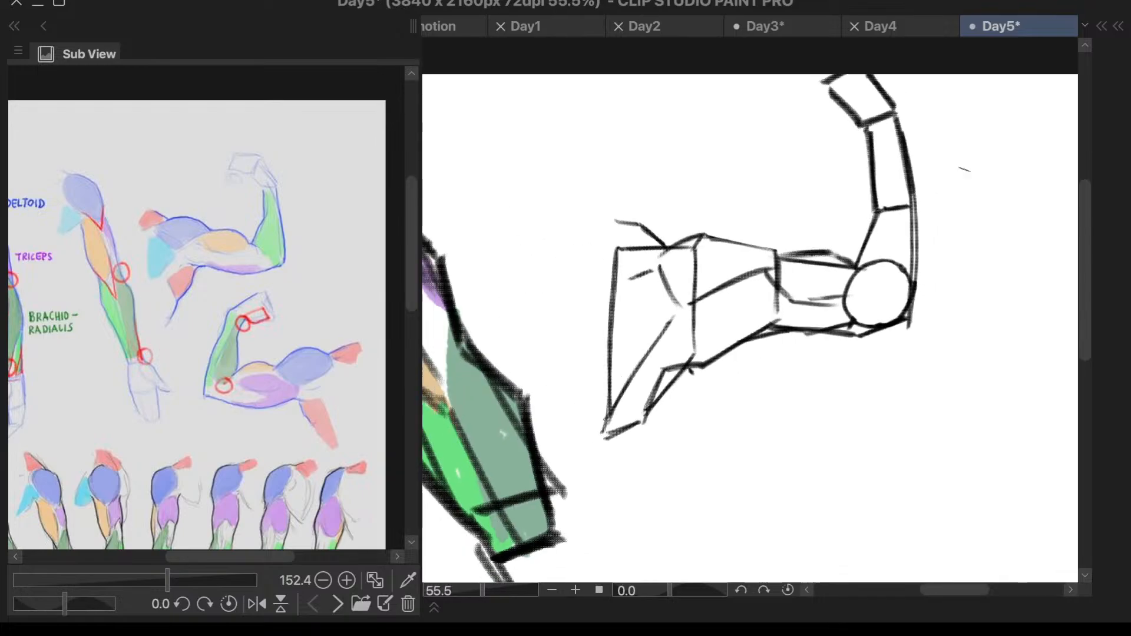
- Add a short stroke along the underside of the third block, just before the elbow
scroll(958, 193, "up", 1)
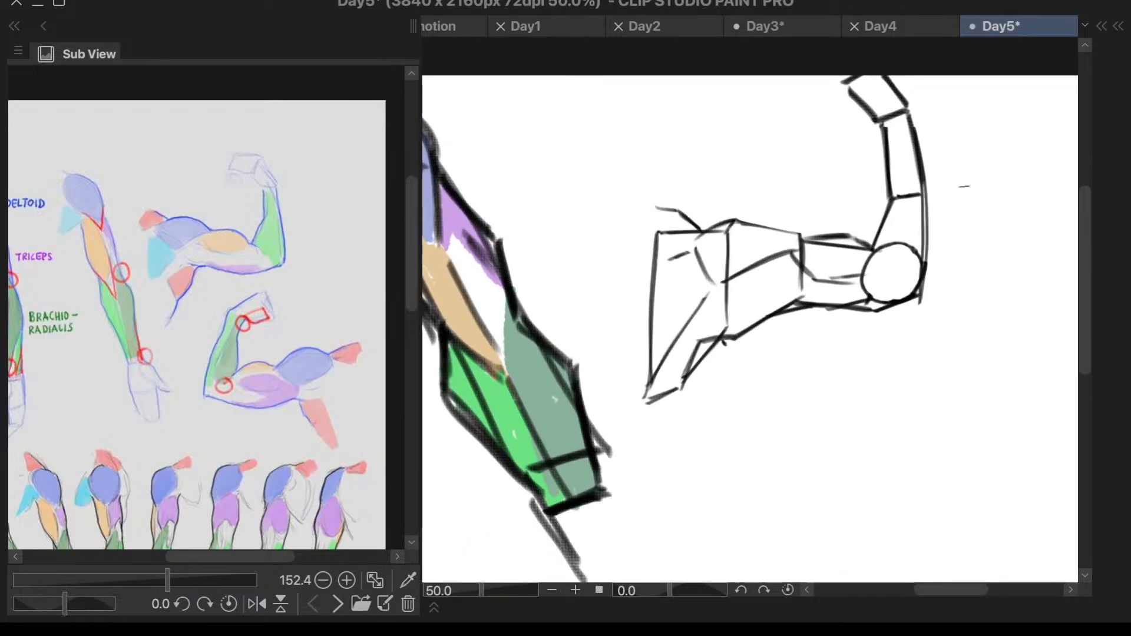
scroll(840, 221, "up", 1)
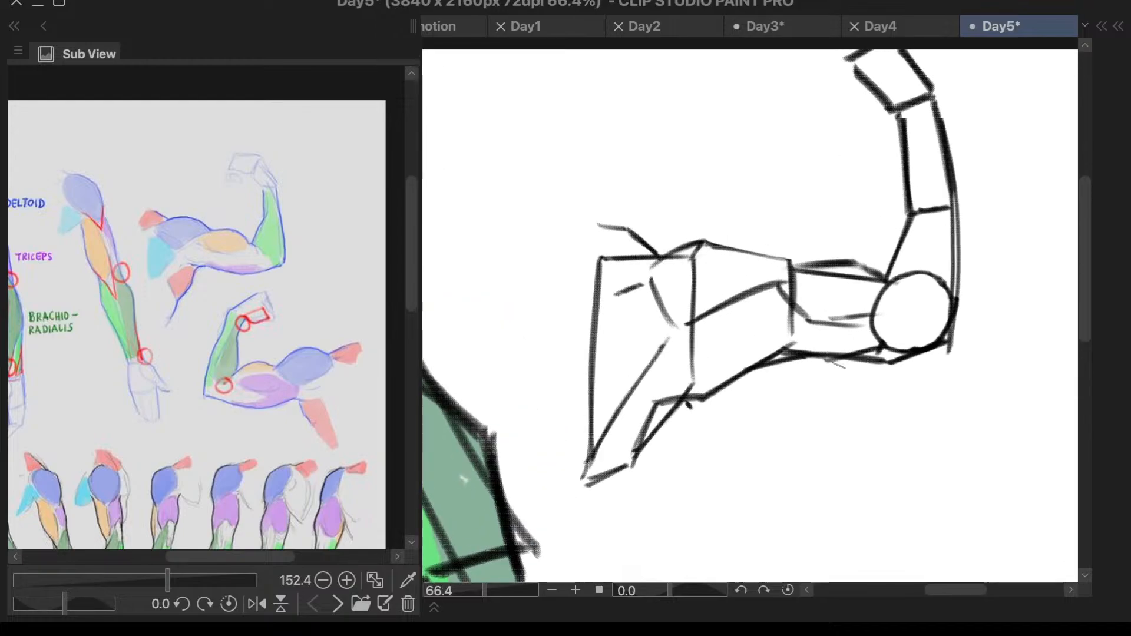
left_click_drag(848, 356, 757, 329)
key("ctrl+z")
mouse_move(839, 355)
left_mouse_down()
mouse_move(768, 340)
mouse_move(797, 343)
left_mouse_up()
scroll(917, 317, "down", 1)
scroll(980, 205, "up", 1)
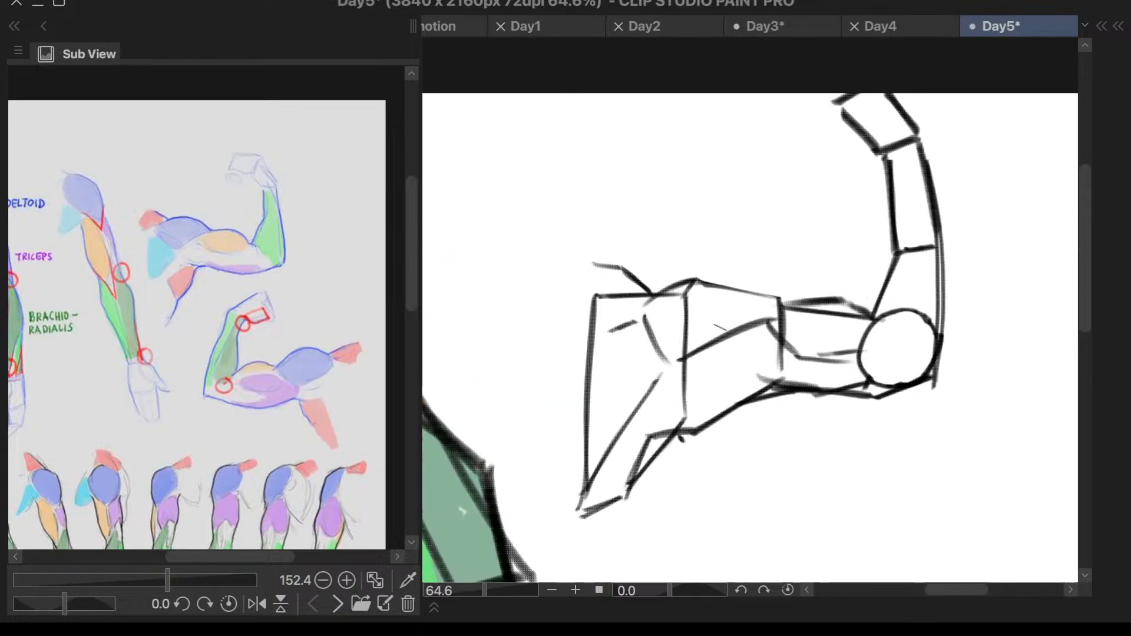
- Shift the reference view sideways and switch Layer 3 off and on to check which artwork it holds
mouse_move(205, 558)
left_mouse_down()
mouse_move(152, 554)
mouse_move(196, 554)
left_mouse_up()
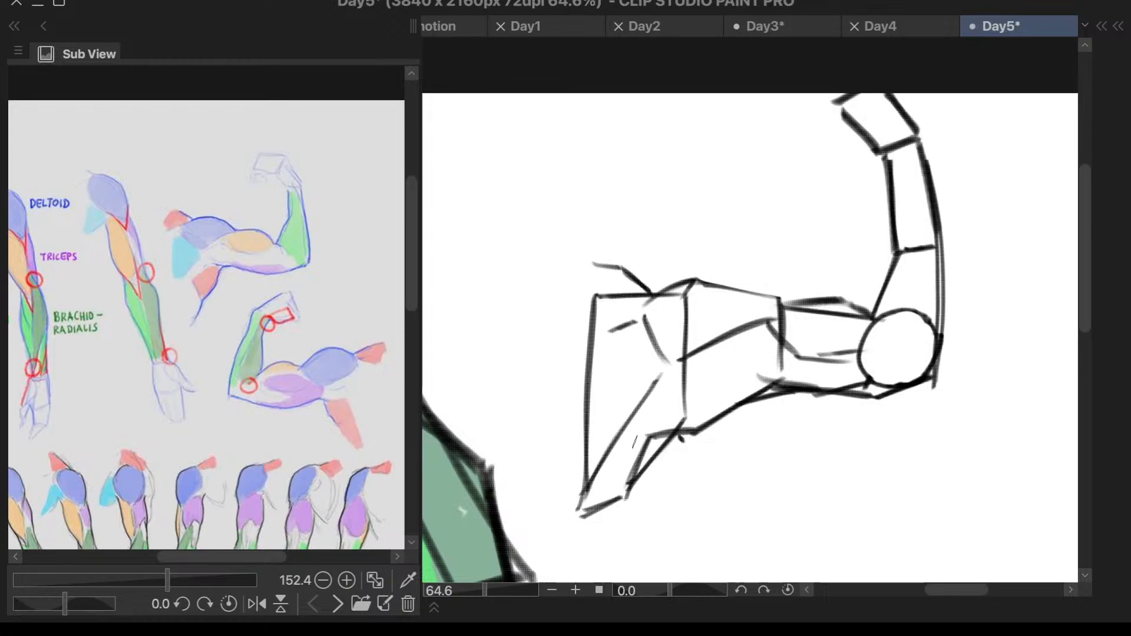
left_click_drag(560, 283, 571, 290)
scroll(733, 348, "down", 3)
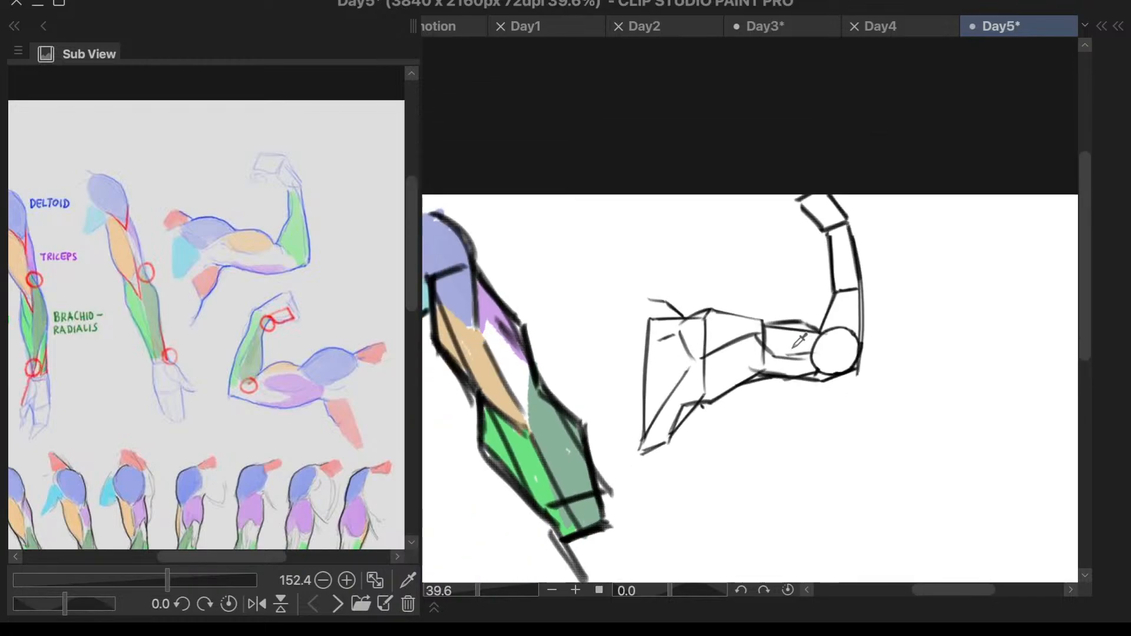
key("c")
key("l")
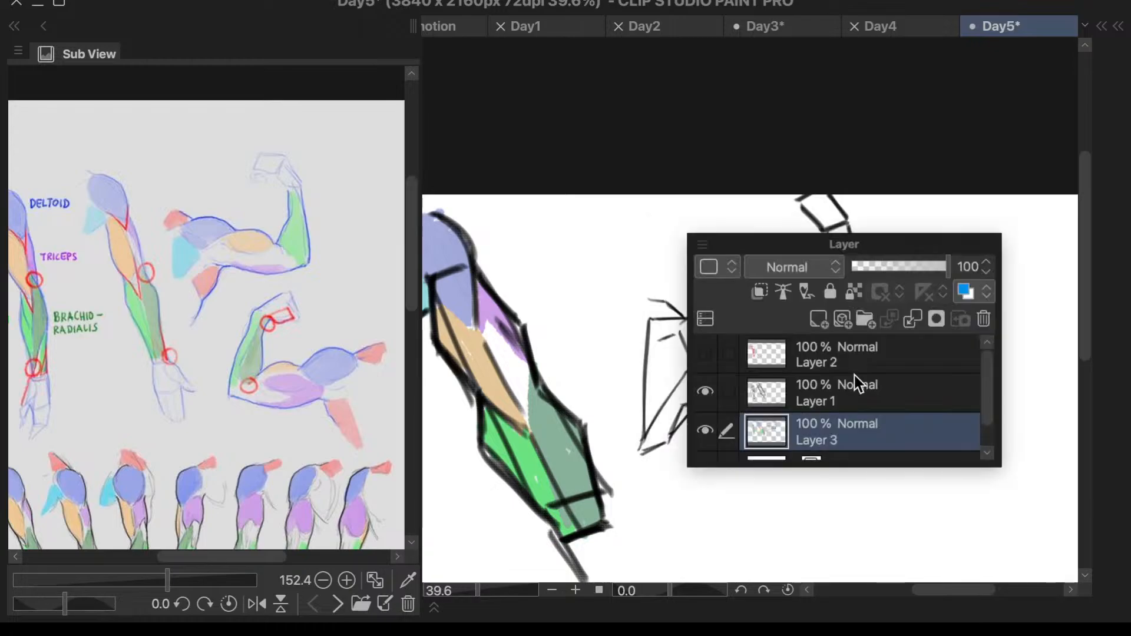
left_click(706, 429)
left_click(707, 429)
left_click_drag(739, 234, 796, 323)
left_click(793, 275)
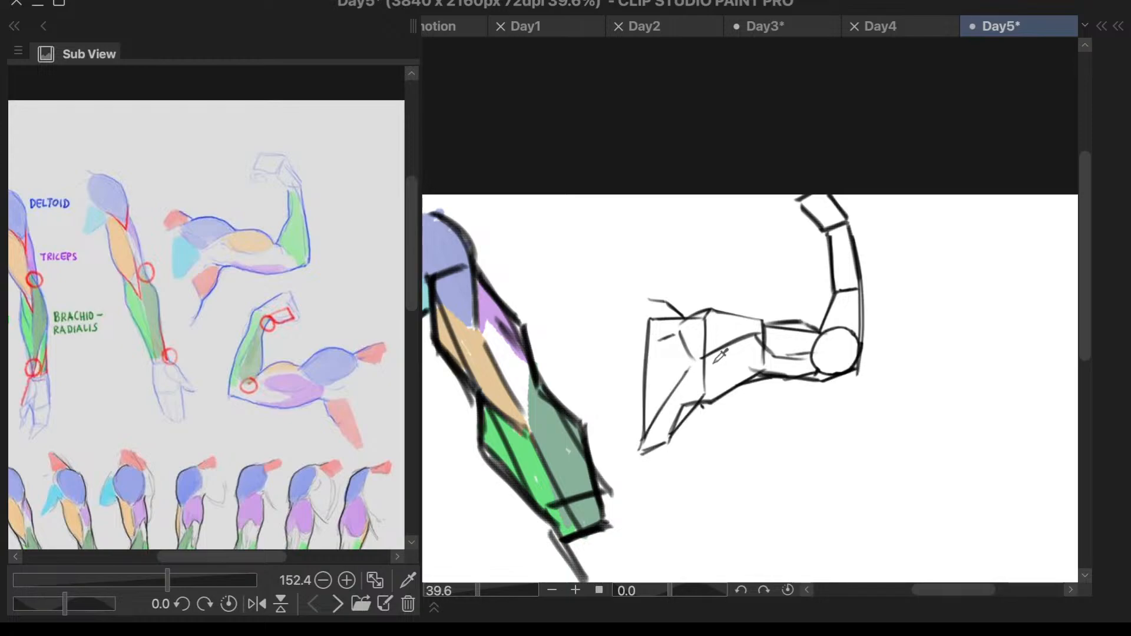
- Lasso the whole flexed arm sketch and enlarge the layer list enough to show every layer
mouse_move(674, 235)
left_mouse_down()
mouse_move(633, 429)
mouse_move(940, 165)
mouse_move(772, 305)
left_mouse_up()
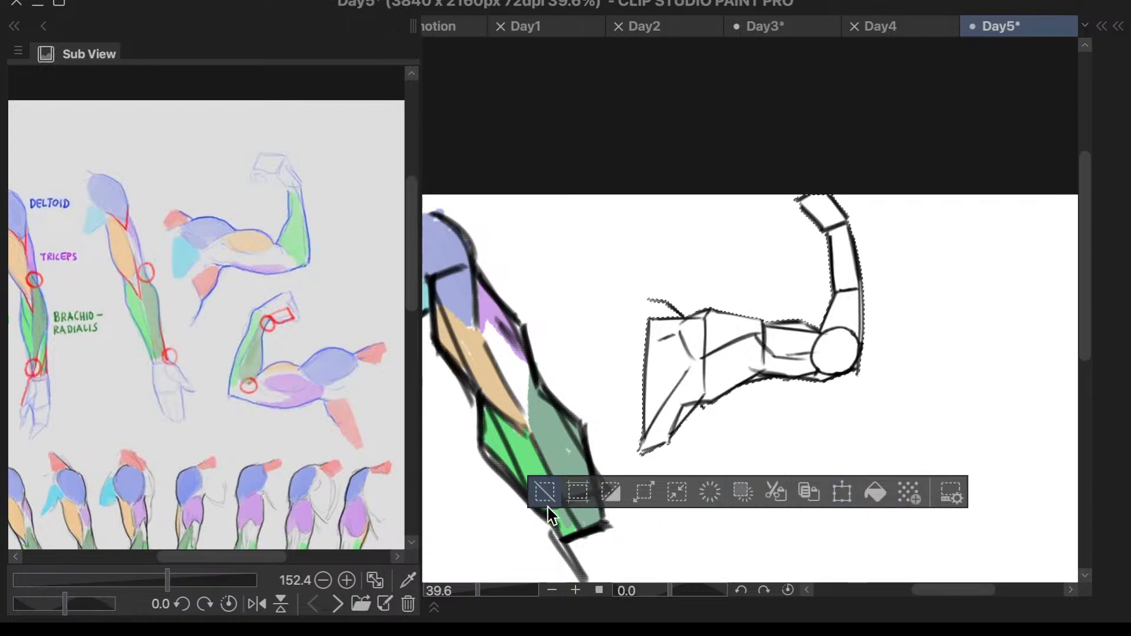
key("F7")
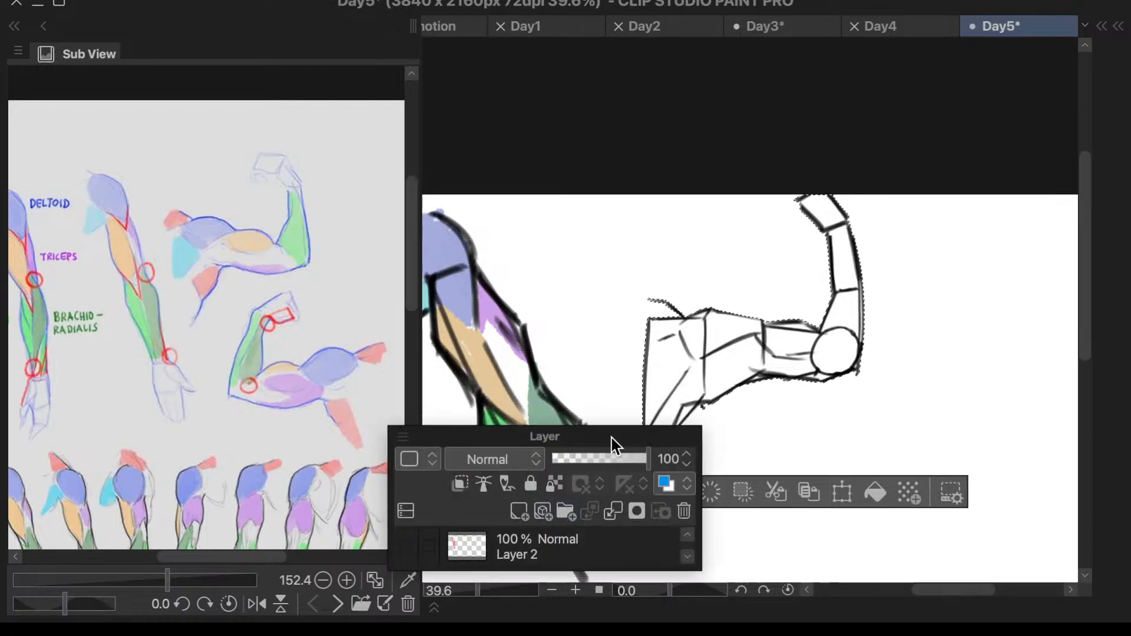
mouse_move(614, 435)
left_mouse_down()
mouse_move(897, 274)
mouse_move(987, 183)
left_mouse_up()
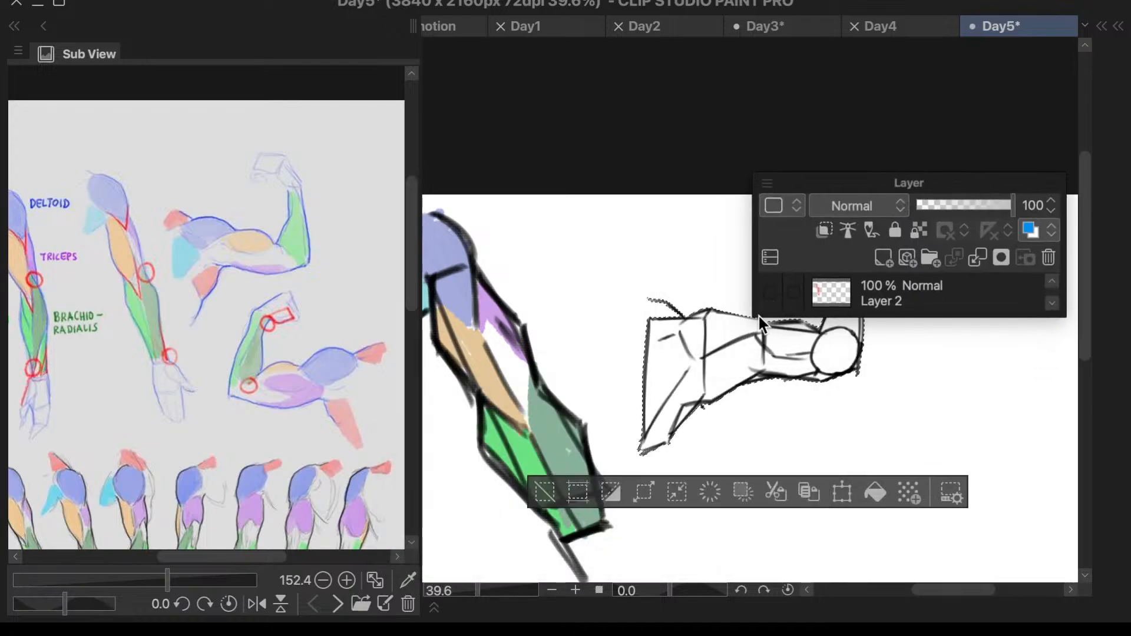
left_click_drag(756, 318, 788, 530)
- Switch Layer 3 and Layer 1 off and on repeatedly to compare which line art and colors each one holds
left_click(805, 371)
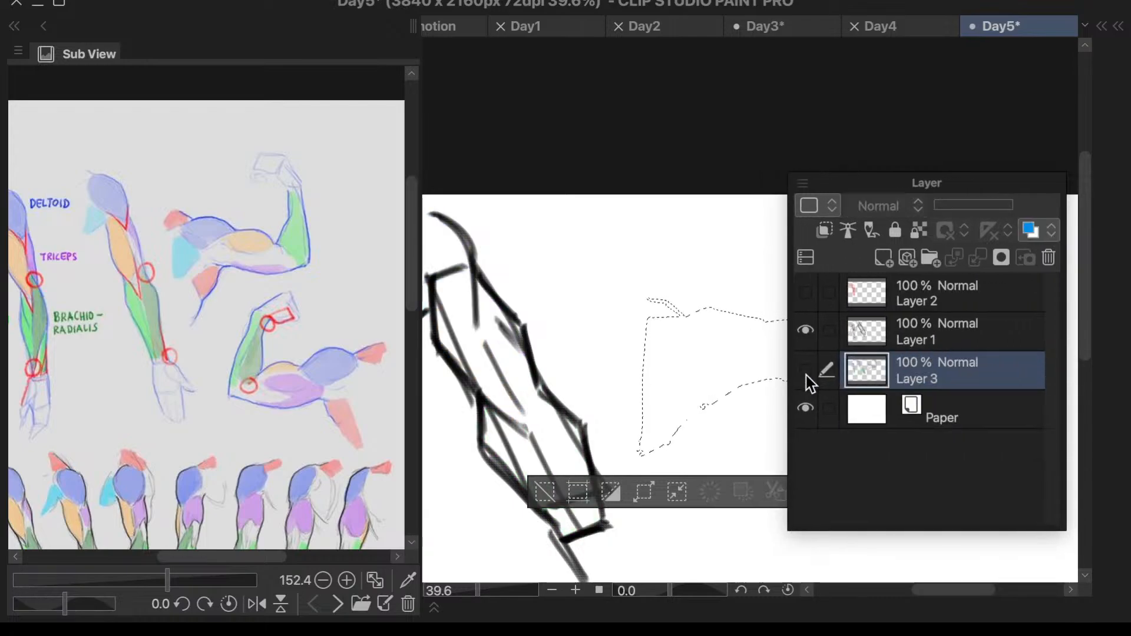
left_click(805, 372)
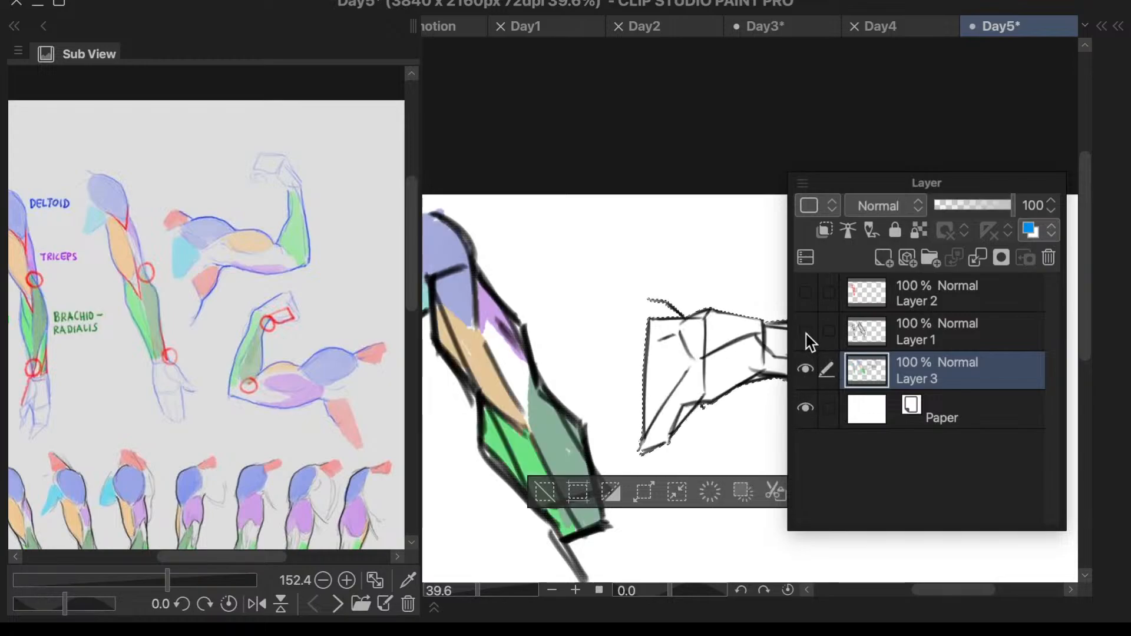
left_click(805, 332)
left_click(805, 332)
left_click(806, 370)
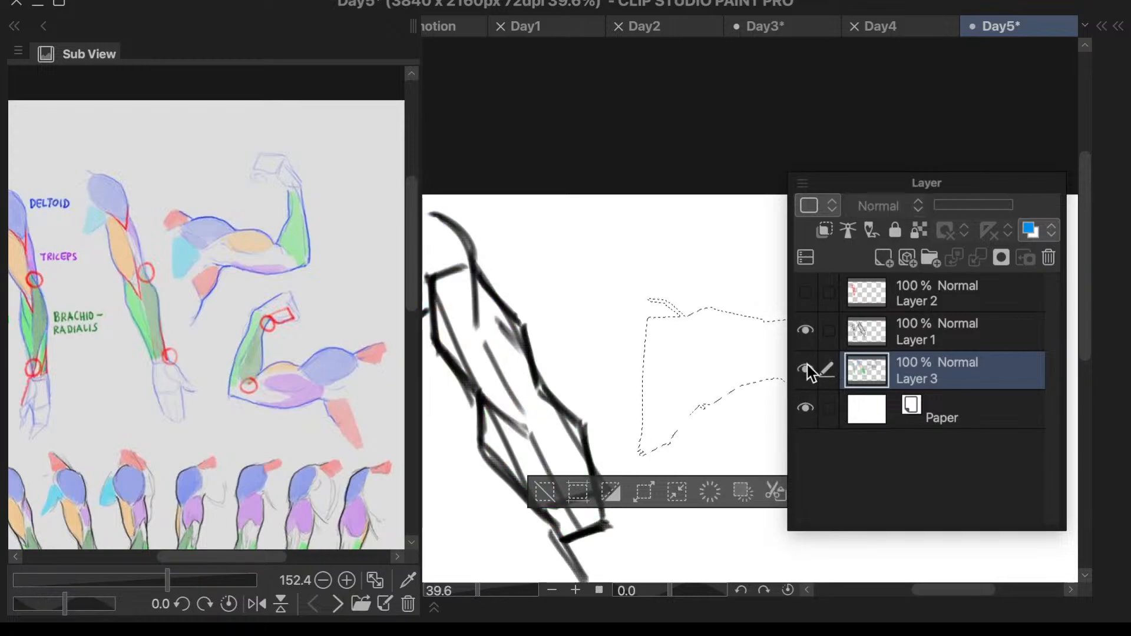
left_click(805, 370)
left_click(806, 332)
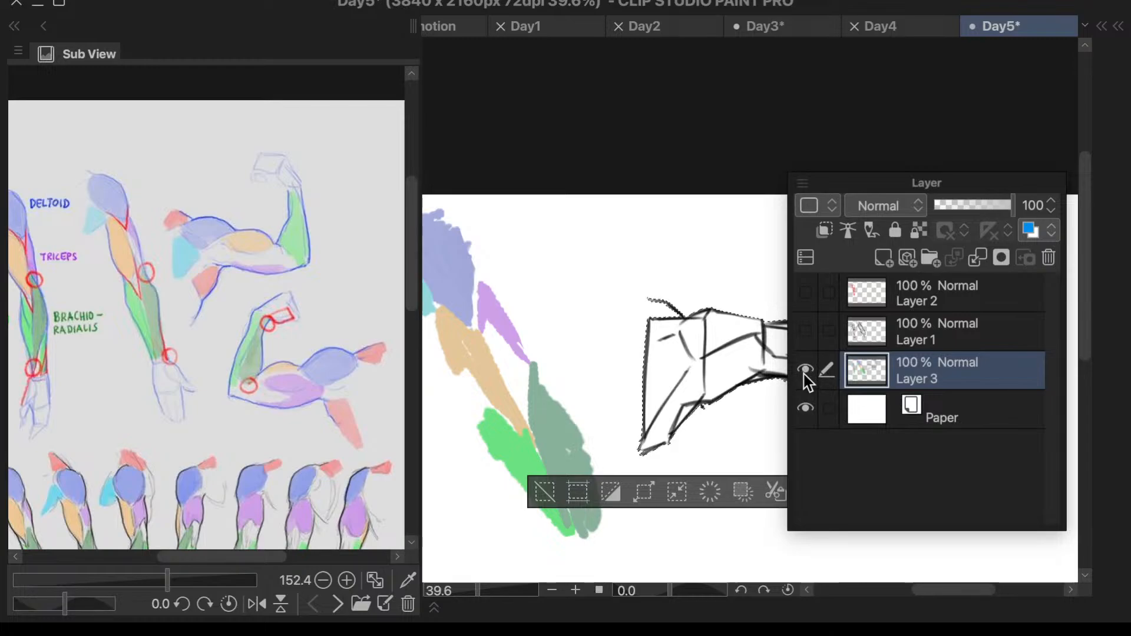
left_click(805, 371)
left_click(805, 370)
left_click(806, 369)
left_click(805, 369)
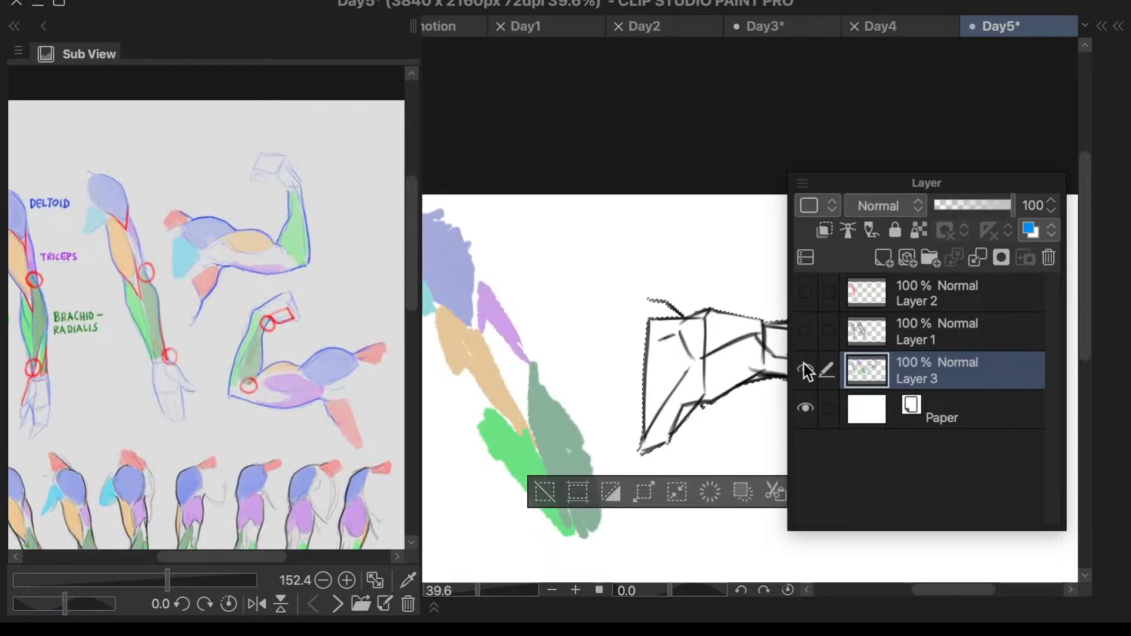
left_click(806, 368)
left_click(806, 338)
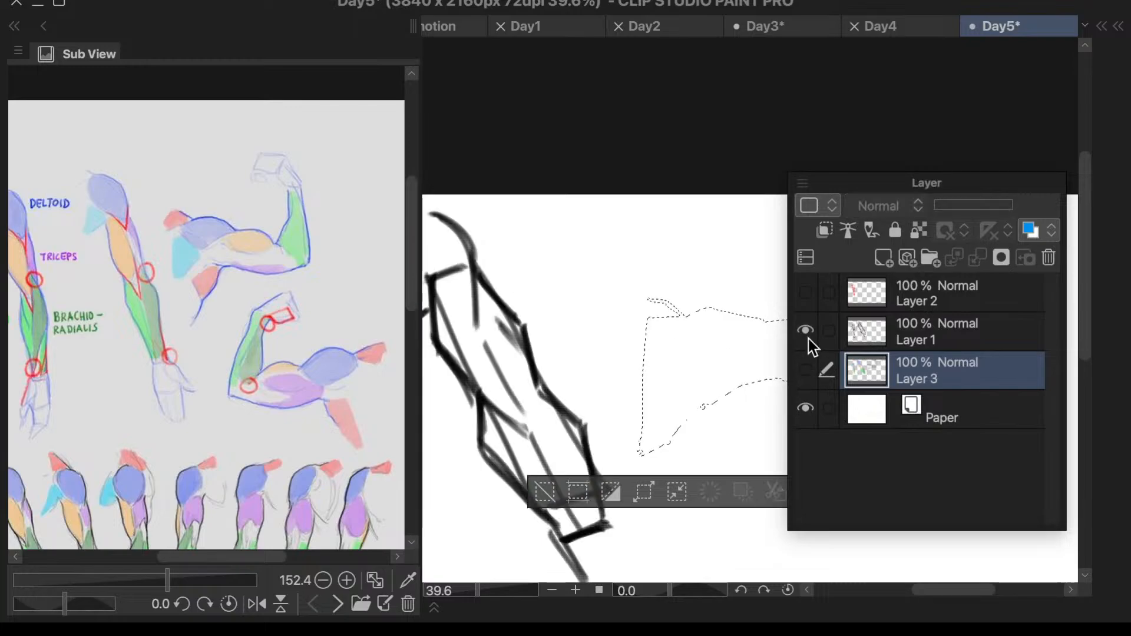
left_click(807, 338)
left_click(806, 369)
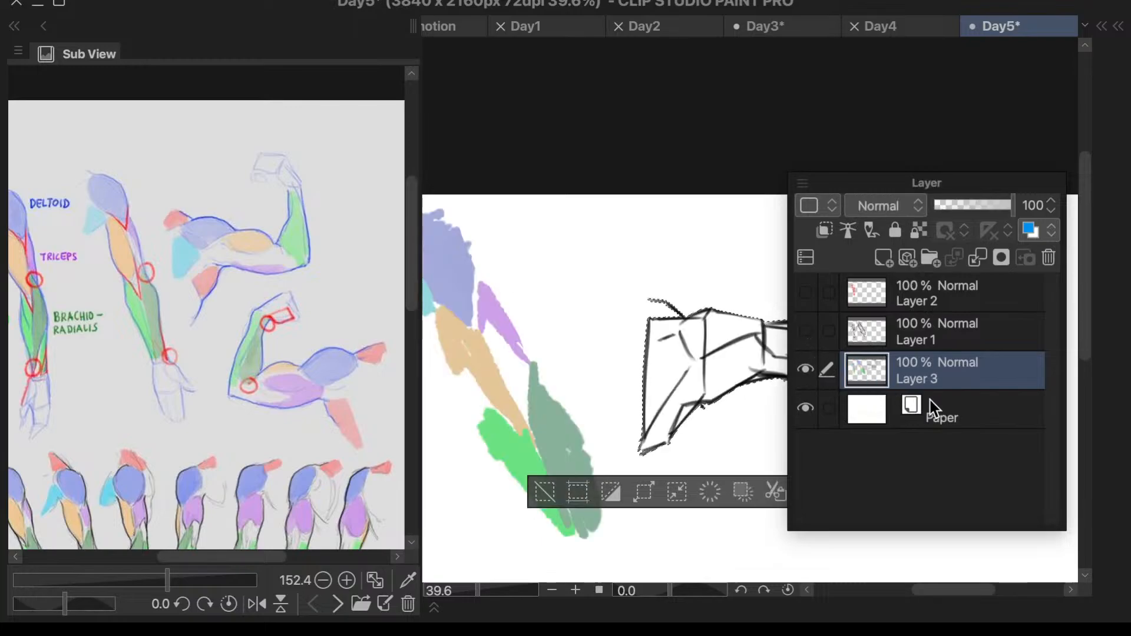
- Make Layer 1 the active layer and show it again, checking it once with Layer 3 hidden
left_click(967, 348)
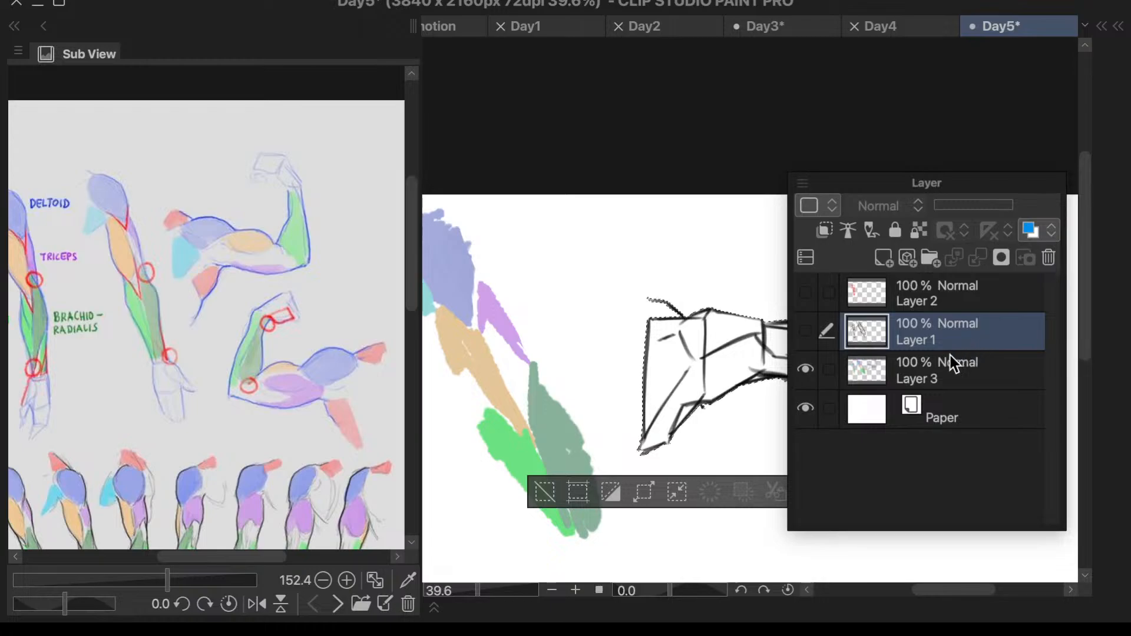
left_click(807, 333)
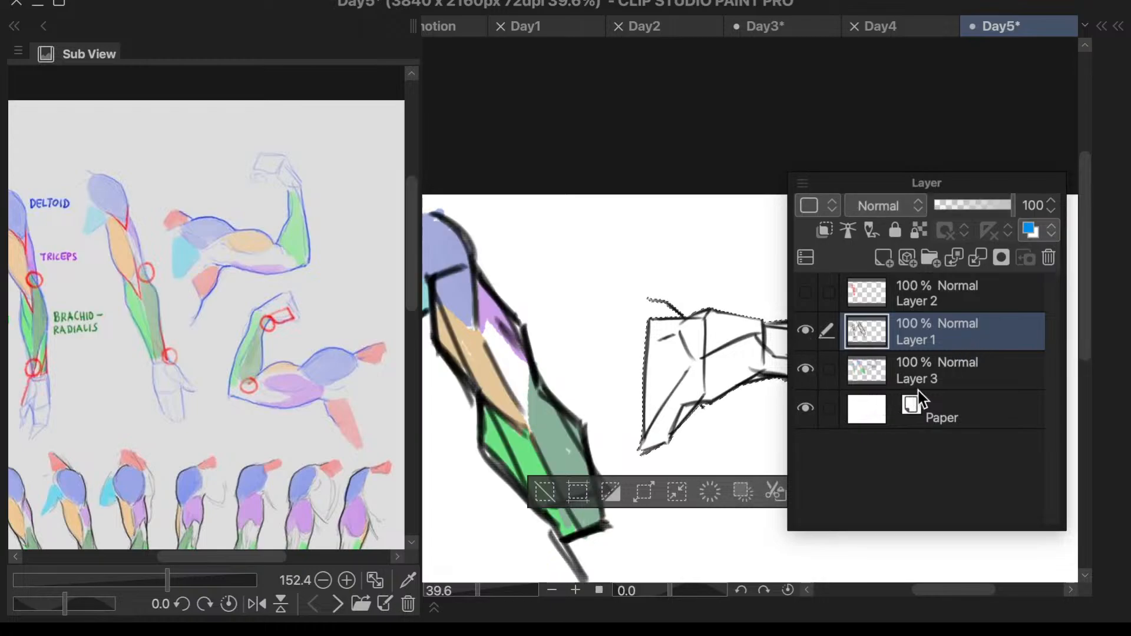
left_click(806, 369)
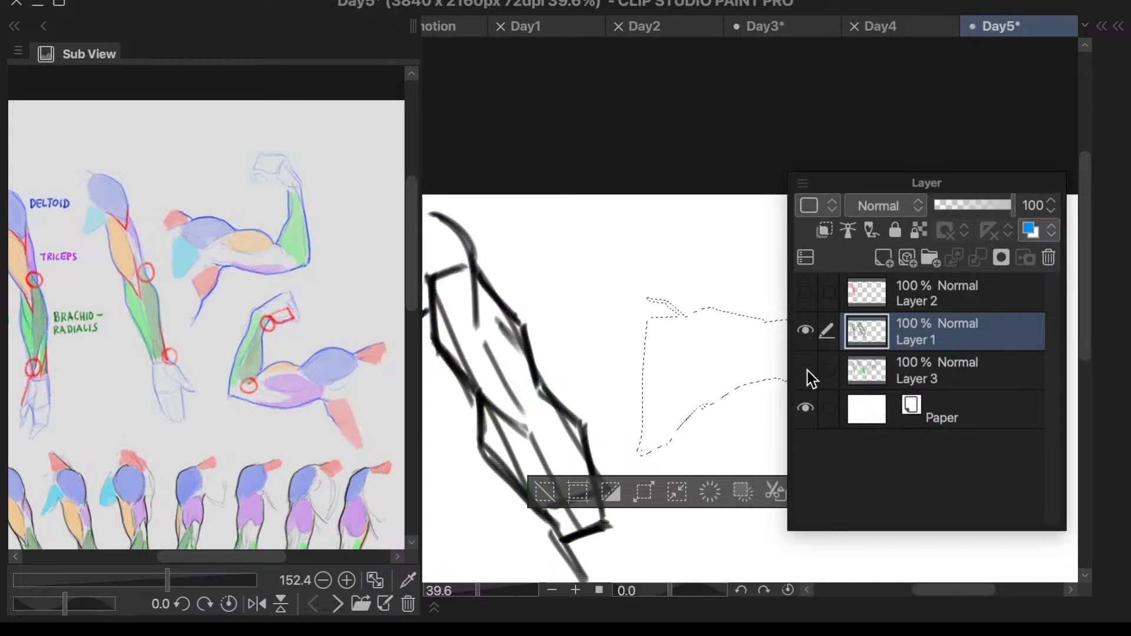
left_click(807, 369)
- Try duplicating Layer 1, and undo the duplication
right_click(918, 335)
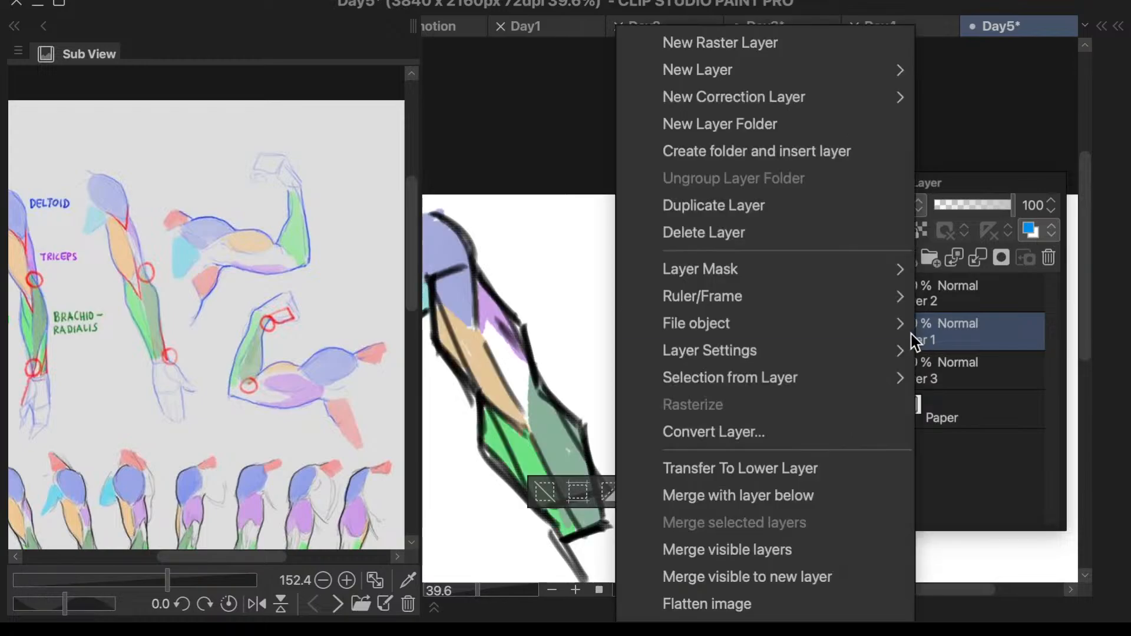
left_click(858, 208)
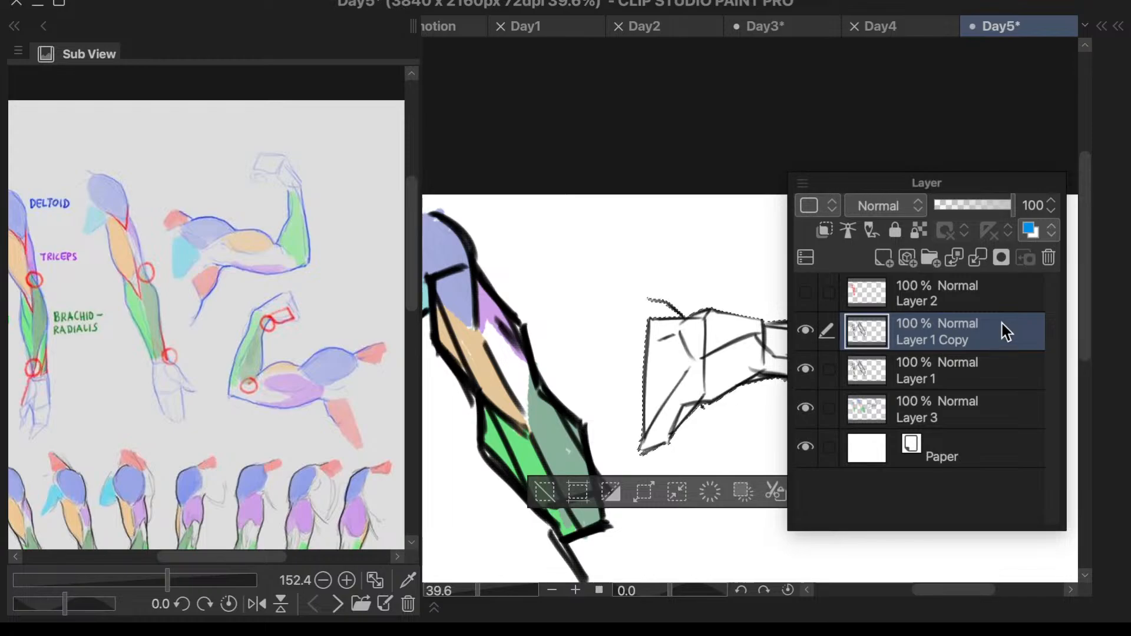
key("ctrl+z")
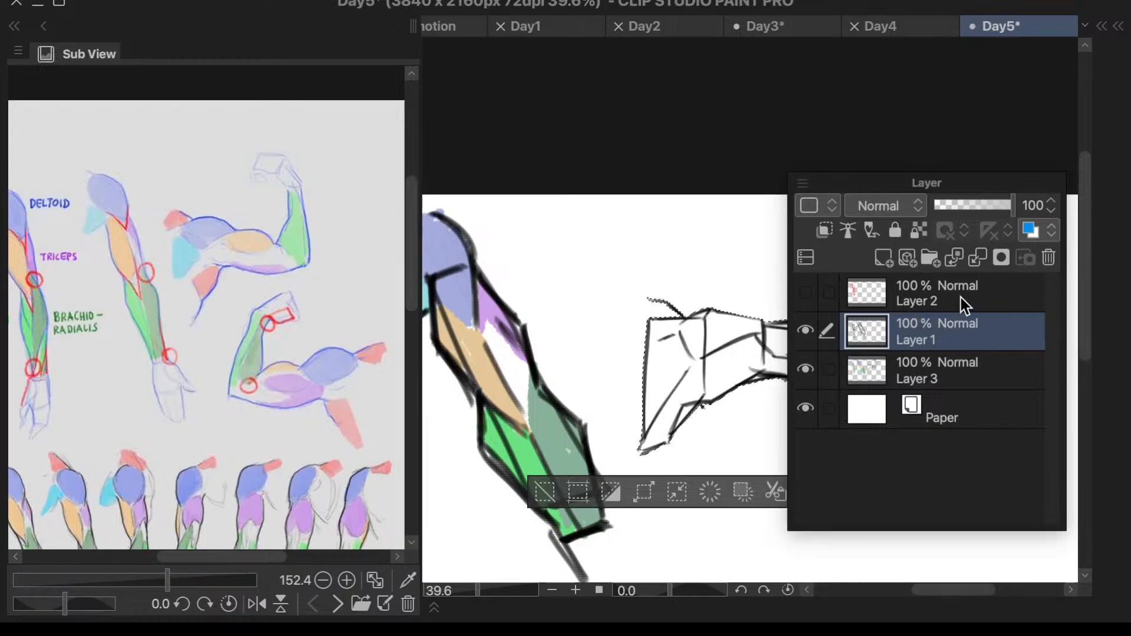
- Check the contents of Layer 2 and Layer 3 once more by toggling their visibility
left_click(815, 295)
left_click(815, 371)
left_click(807, 369)
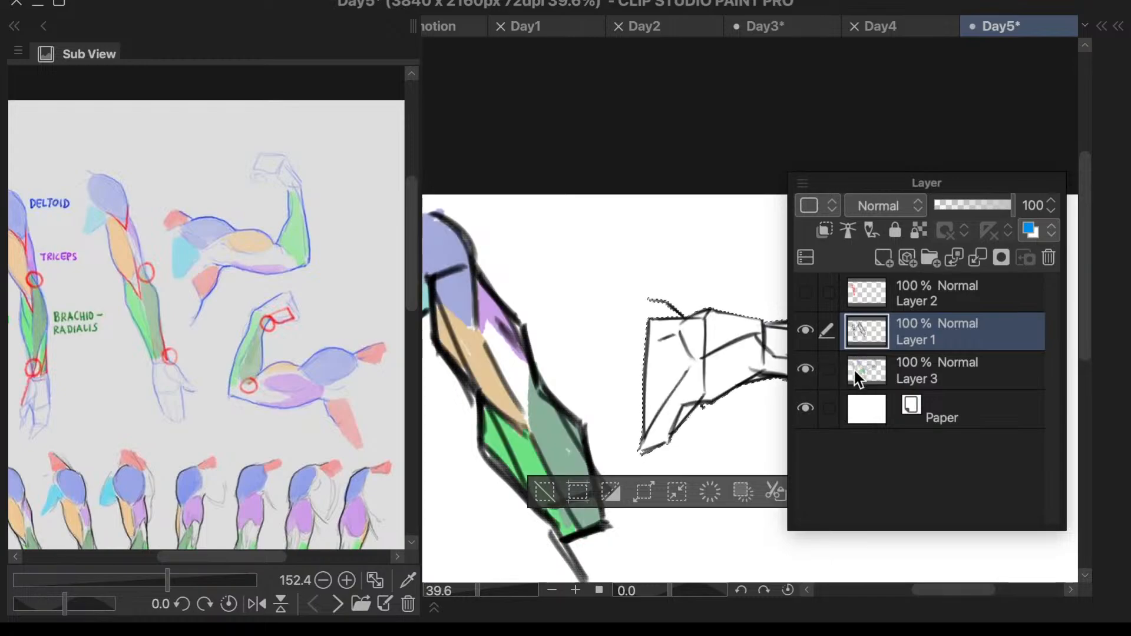
- Duplicate Layer 1, hide the original layer, and clear the selection around the flexed arm
left_click(855, 372)
left_click(895, 333)
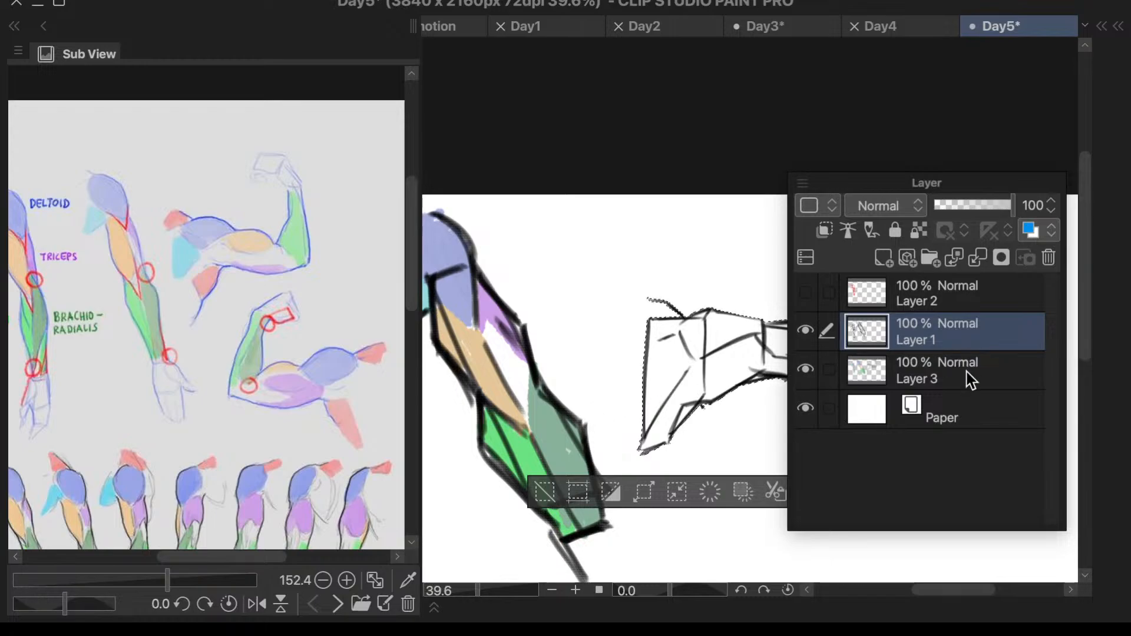
right_click(949, 335)
left_click(876, 213)
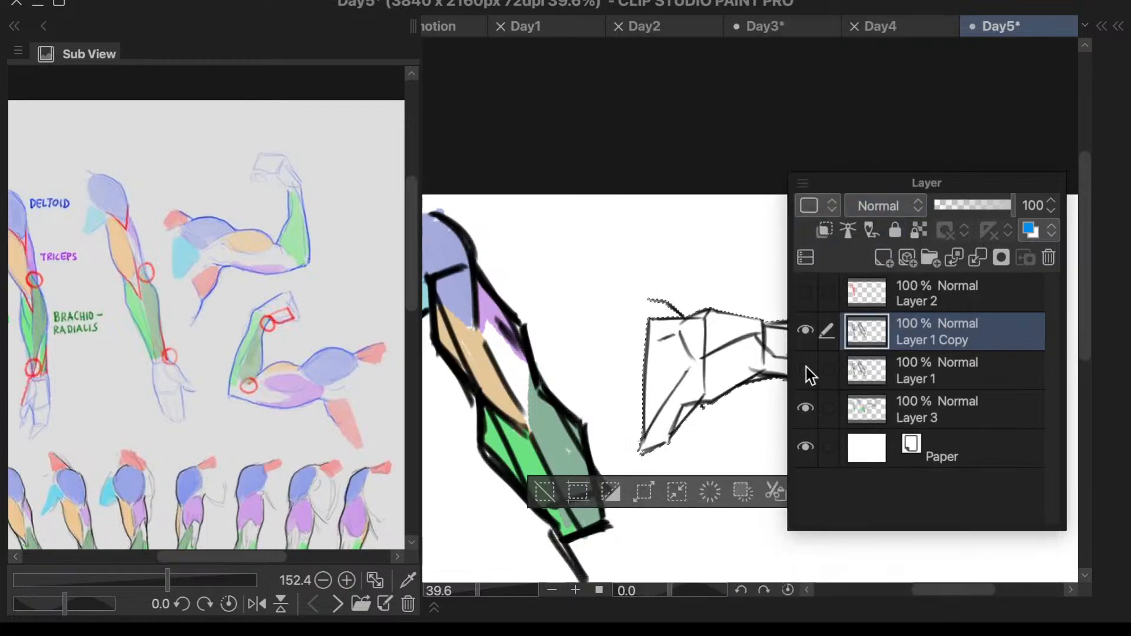
left_click(807, 369)
left_click(716, 369)
key("ctrl+d")
scroll(651, 392, "down", 4)
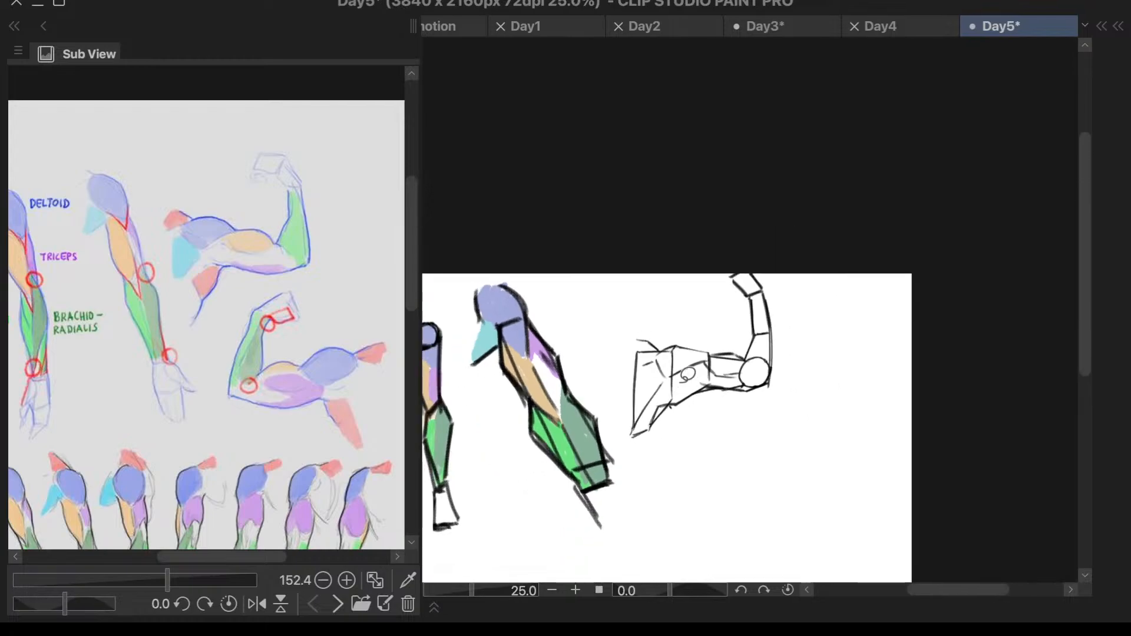
- Delete the straight arms' line art from Layer 1 Copy, and lasso the flexed arm
mouse_move(614, 344)
left_mouse_down()
mouse_move(485, 278)
mouse_move(689, 487)
mouse_move(678, 421)
mouse_move(697, 293)
mouse_move(719, 306)
left_mouse_up()
left_click(441, 536)
scroll(737, 372, "up", 2)
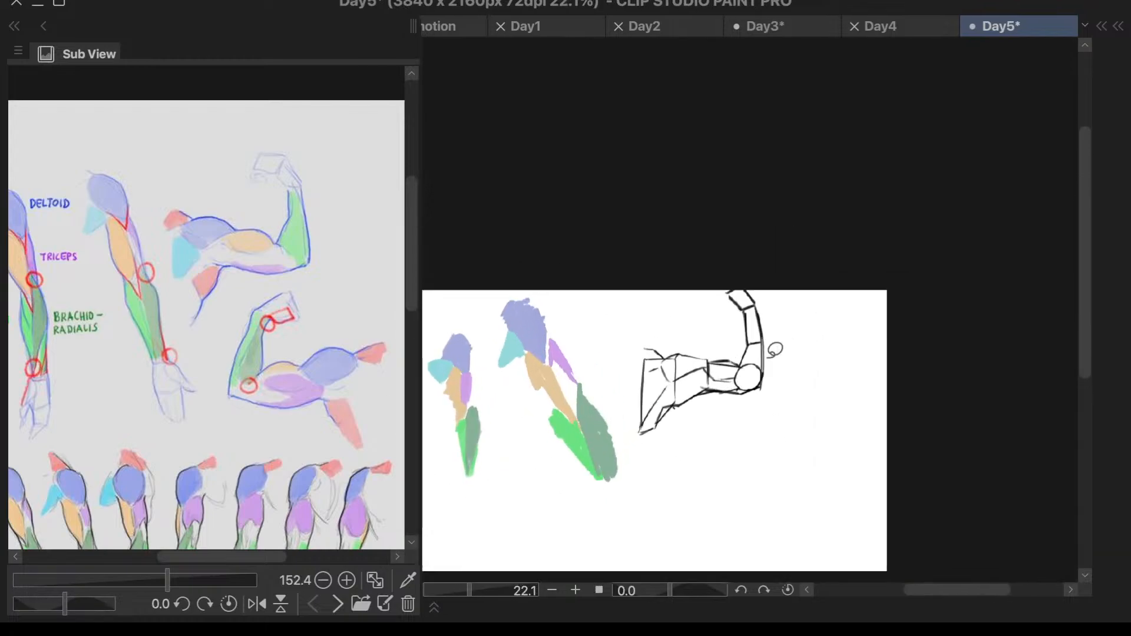
mouse_move(634, 311)
left_mouse_down()
mouse_move(839, 404)
mouse_move(597, 360)
left_mouse_up()
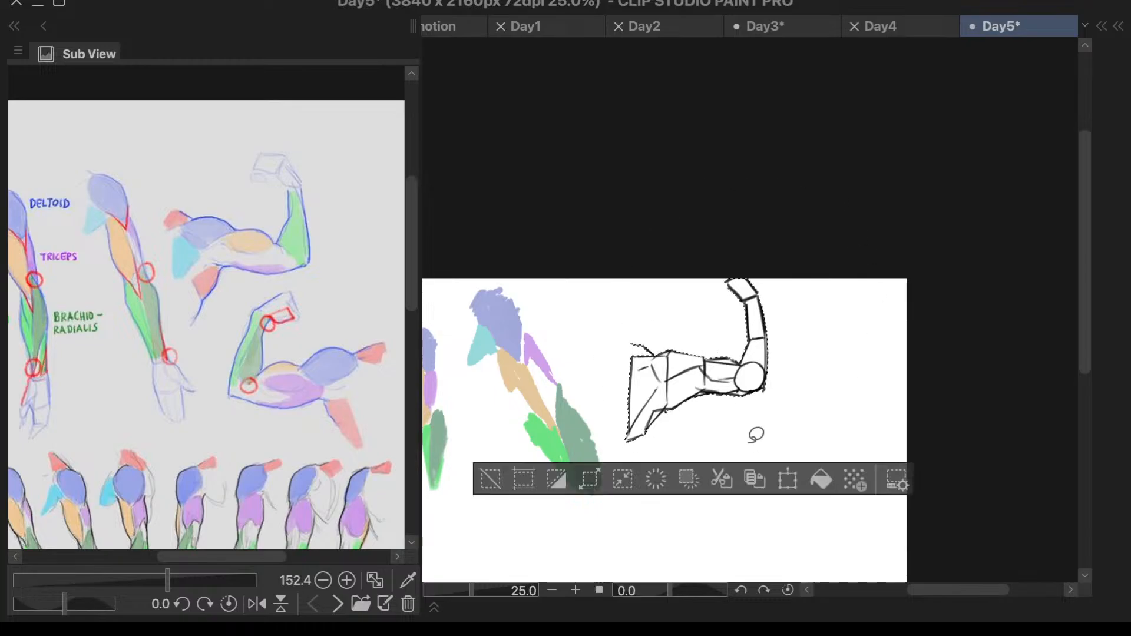
key("l")
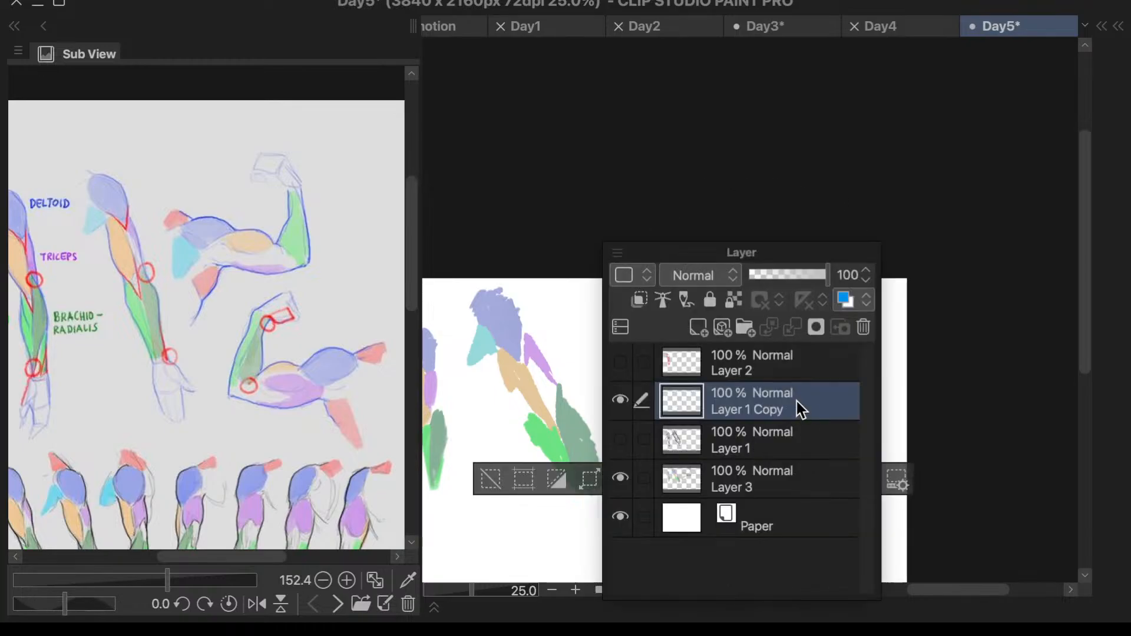
- Show Layer 1 and merge Layer 1 Copy into it, then hide Layer 3 and clear the selection
left_click(621, 439)
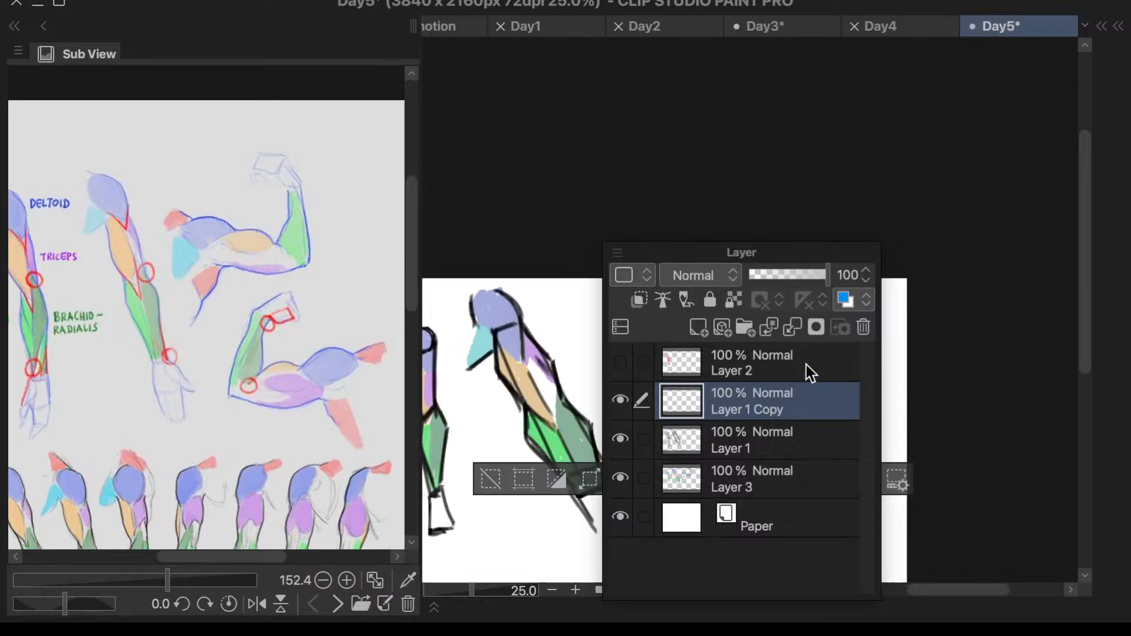
left_click(794, 326)
left_click(623, 440)
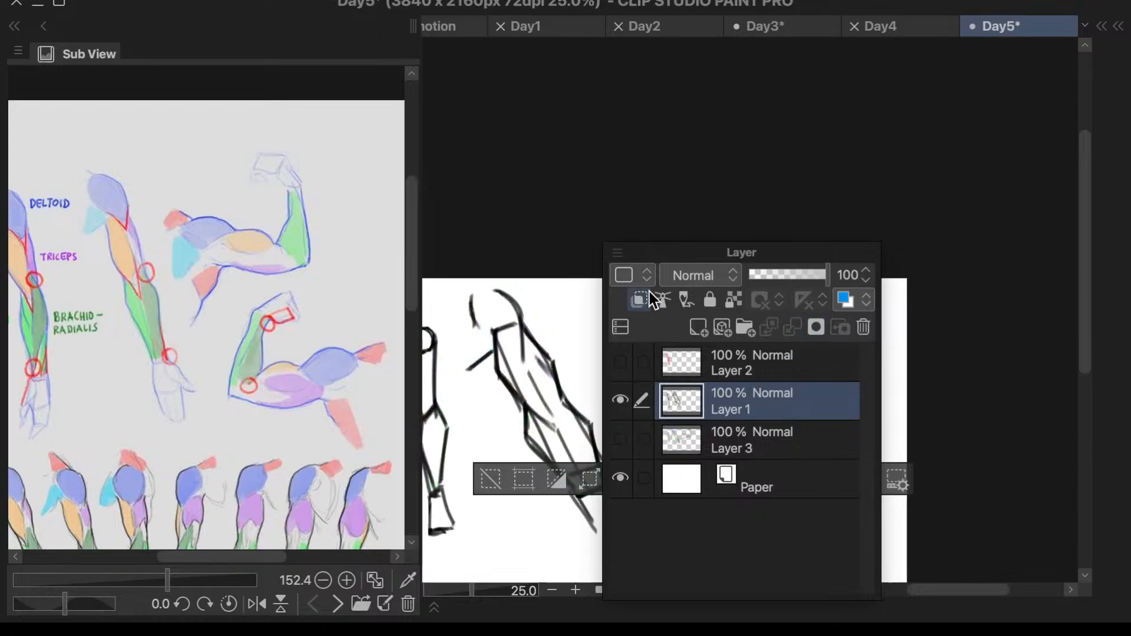
left_click(491, 479)
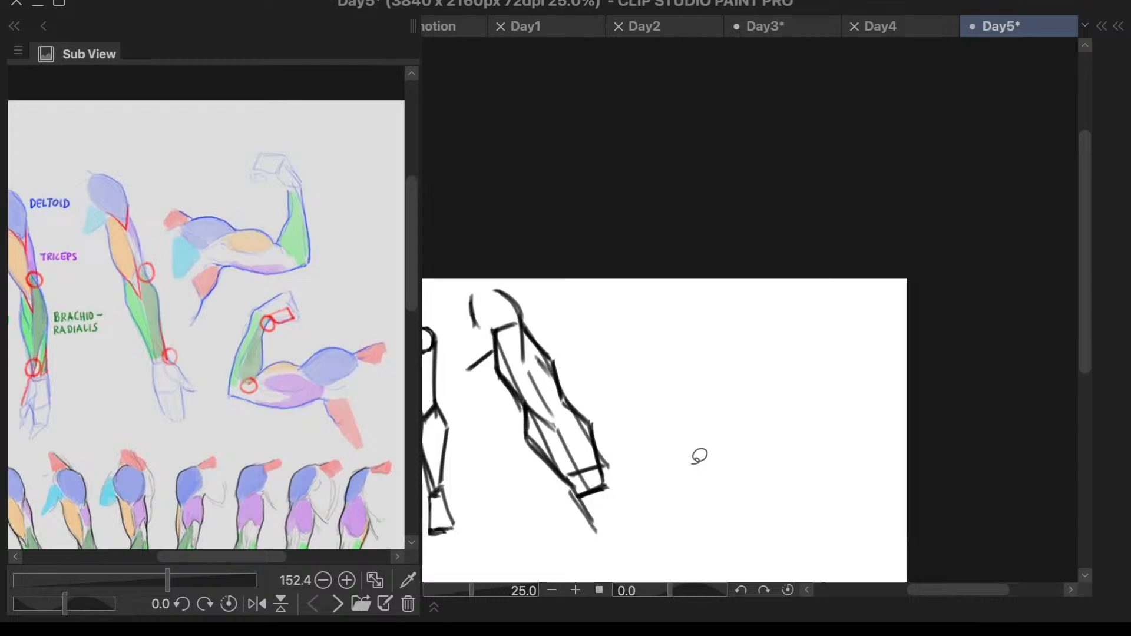
- Show Layer 1 and Layer 3 one at a time to check which line art and colors each one holds
key("F7")
left_click(564, 422)
key("F7")
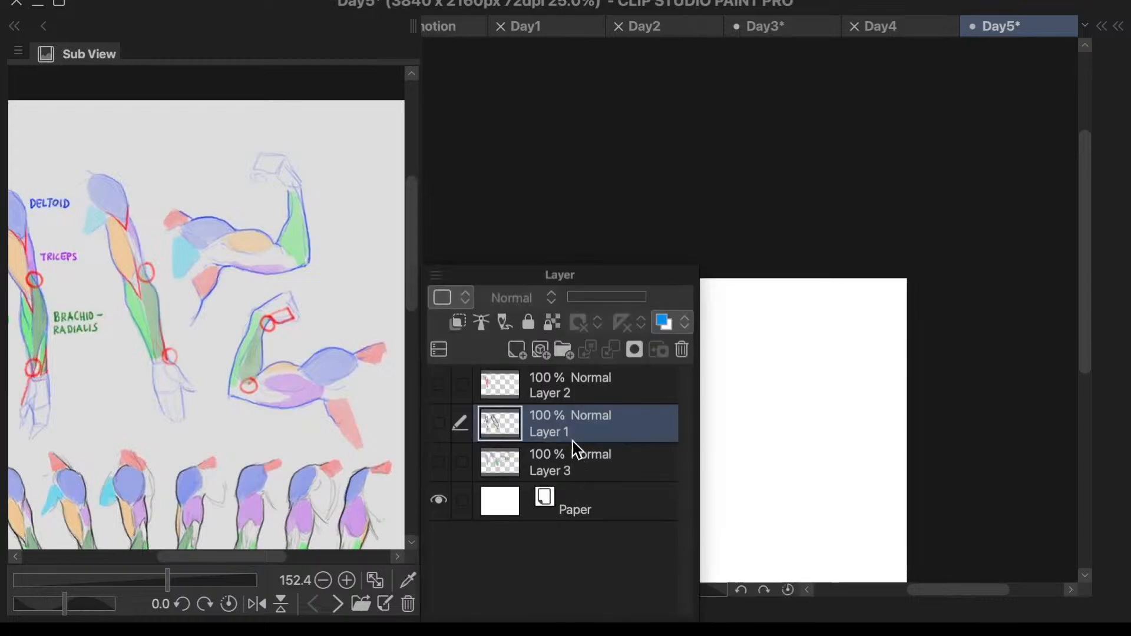
left_click_drag(523, 274, 922, 273)
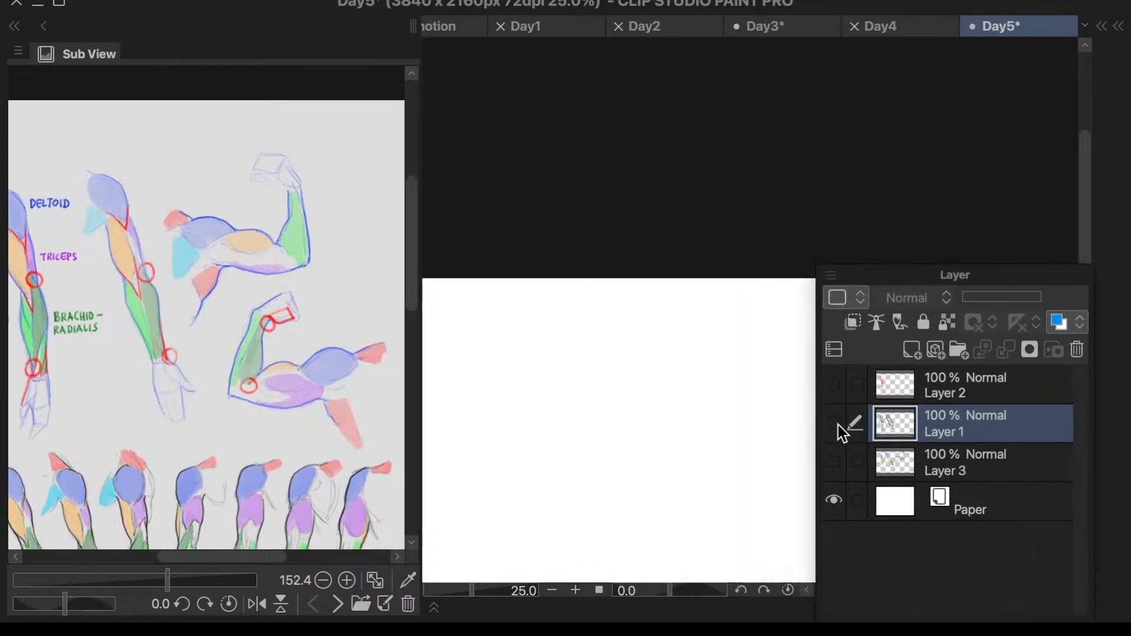
left_click(834, 423)
left_click(835, 423)
left_click(833, 463)
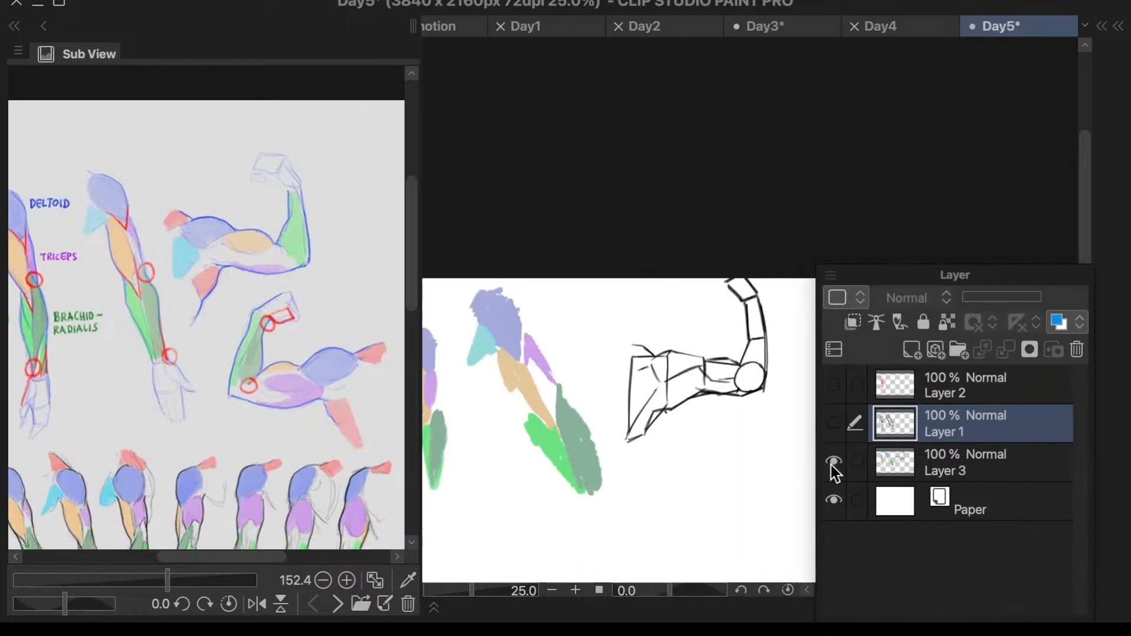
- Make Layer 3 the active layer and duplicate it
left_click(931, 469)
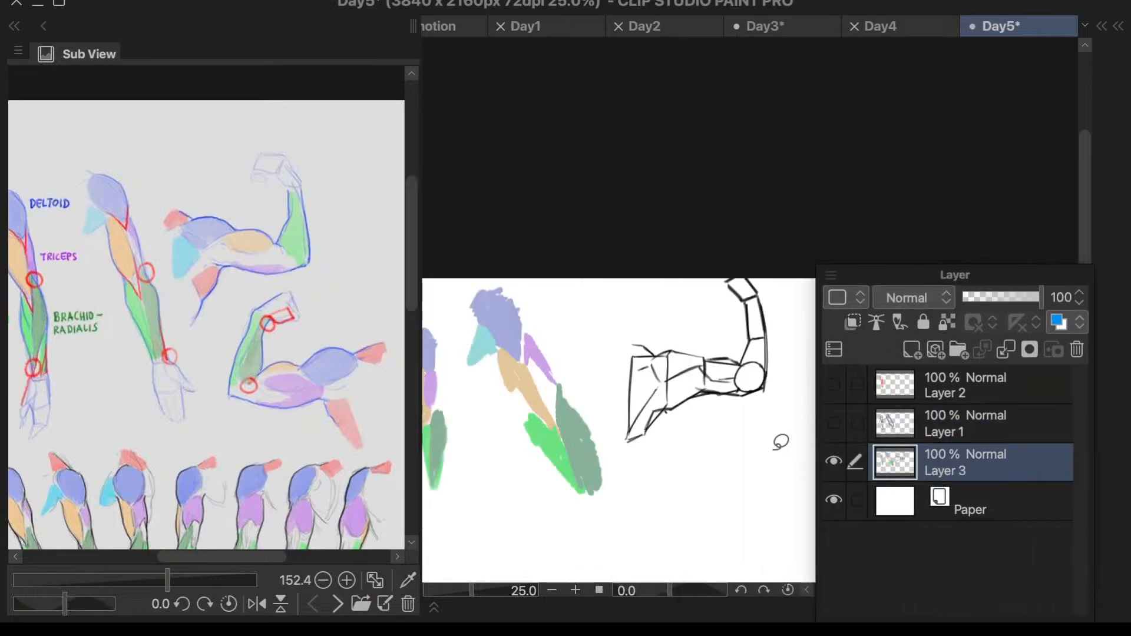
right_click(958, 463)
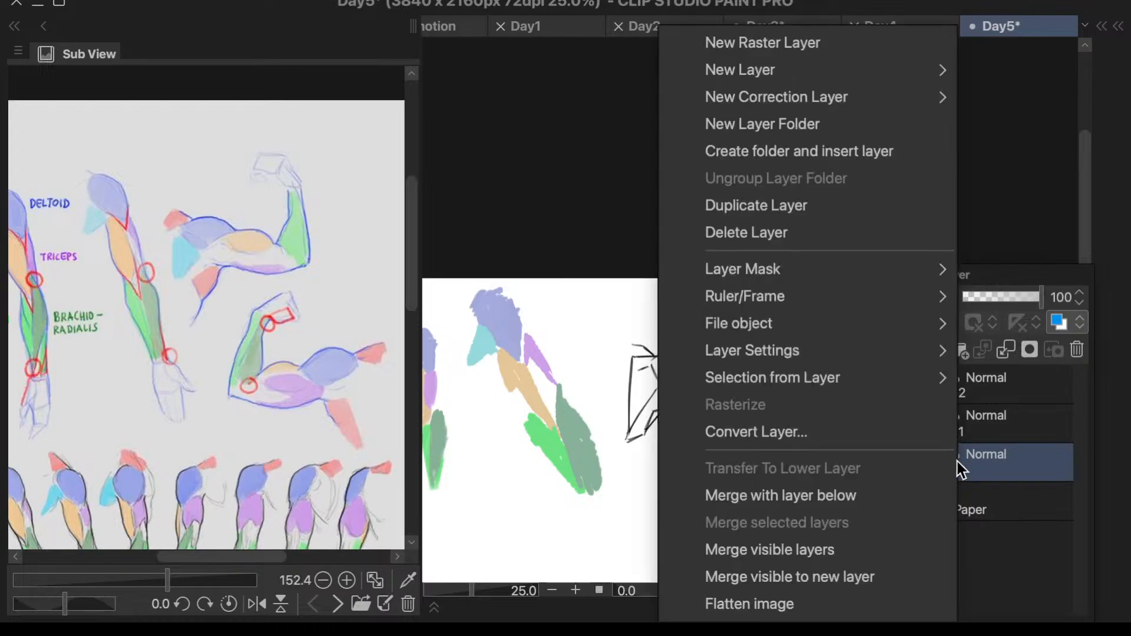
left_click(846, 204)
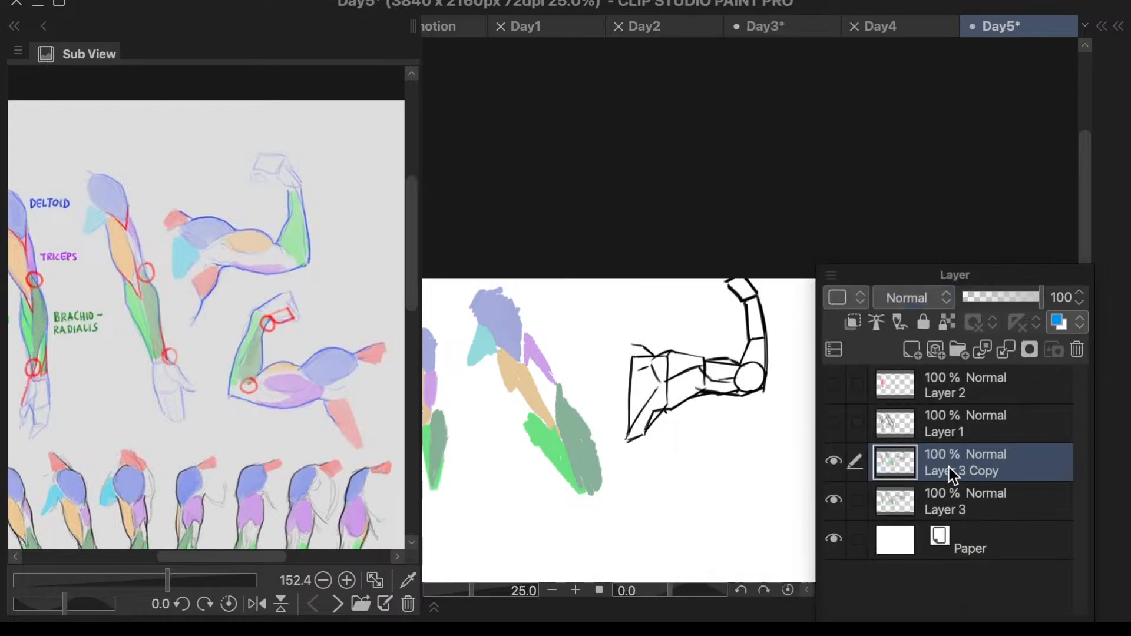
key("F7")
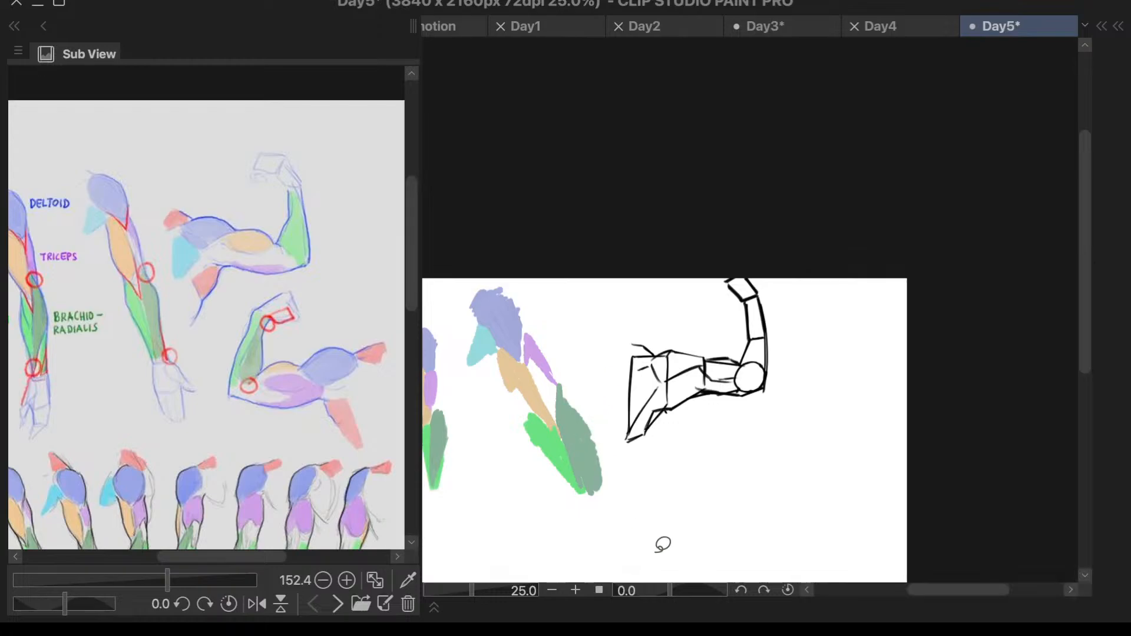
- Lasso the two colored straight arms and delete their muscle colors from Layer 3 and its copy
mouse_move(564, 343)
left_mouse_down()
mouse_move(552, 251)
mouse_move(344, 275)
mouse_move(350, 492)
mouse_move(606, 554)
mouse_move(836, 559)
mouse_move(855, 468)
mouse_move(831, 413)
left_mouse_up()
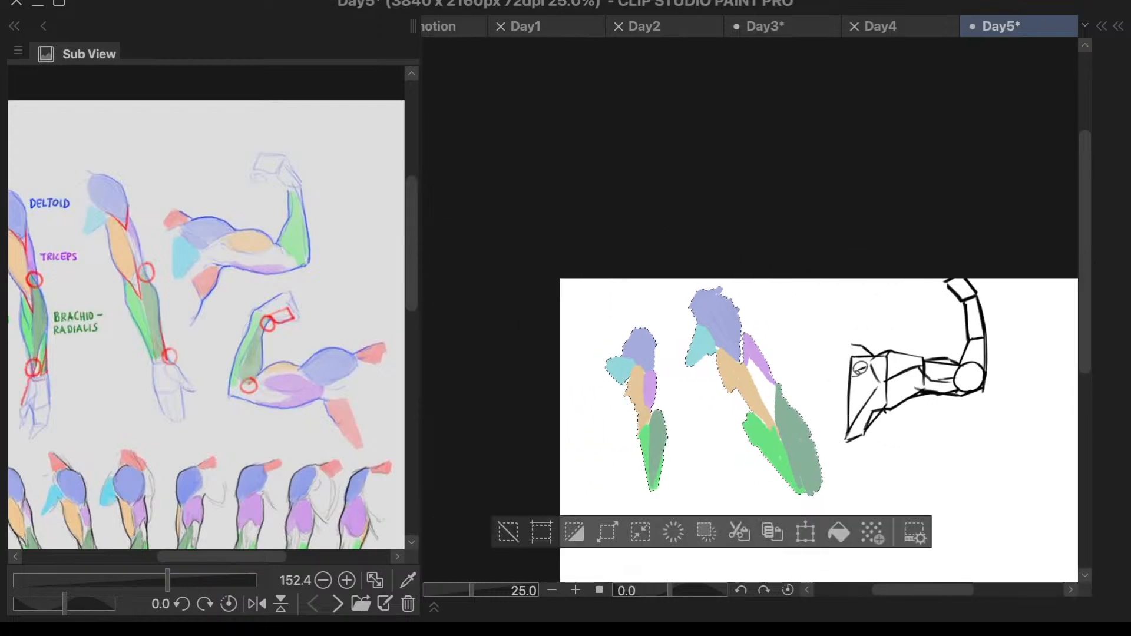
left_click(512, 535)
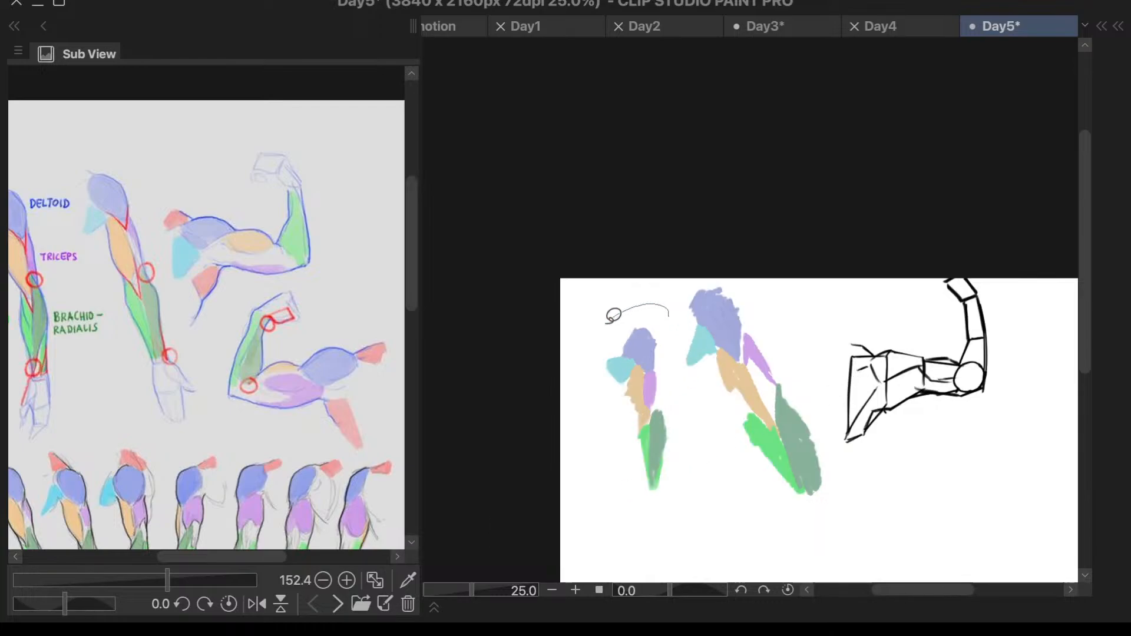
mouse_move(612, 318)
left_mouse_down()
mouse_move(585, 489)
mouse_move(744, 563)
mouse_move(831, 405)
left_mouse_up()
left_click_drag(671, 305, 666, 308)
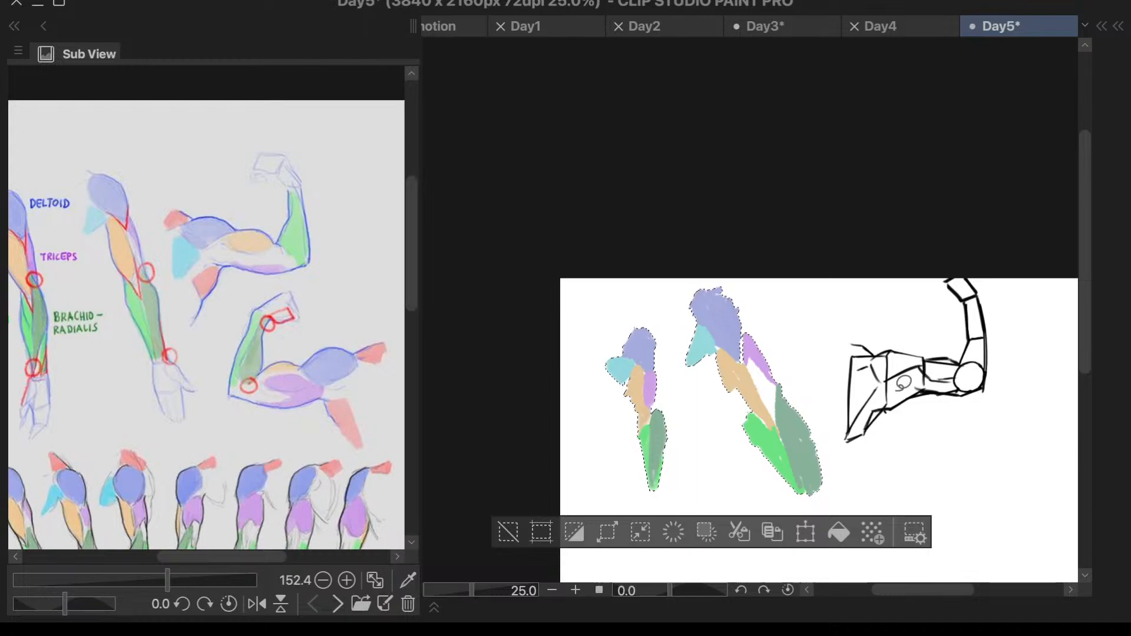
left_click(510, 537)
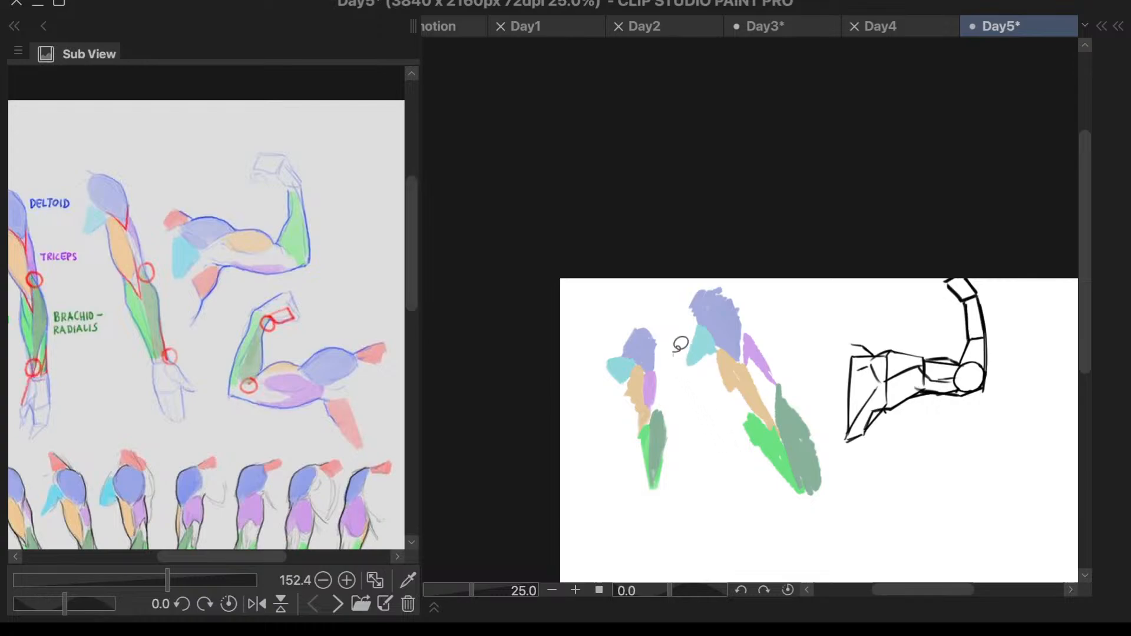
mouse_move(674, 356)
left_mouse_down()
mouse_move(591, 302)
mouse_move(648, 540)
mouse_move(828, 555)
mouse_move(837, 492)
mouse_move(822, 396)
mouse_move(724, 223)
mouse_move(673, 309)
left_mouse_up()
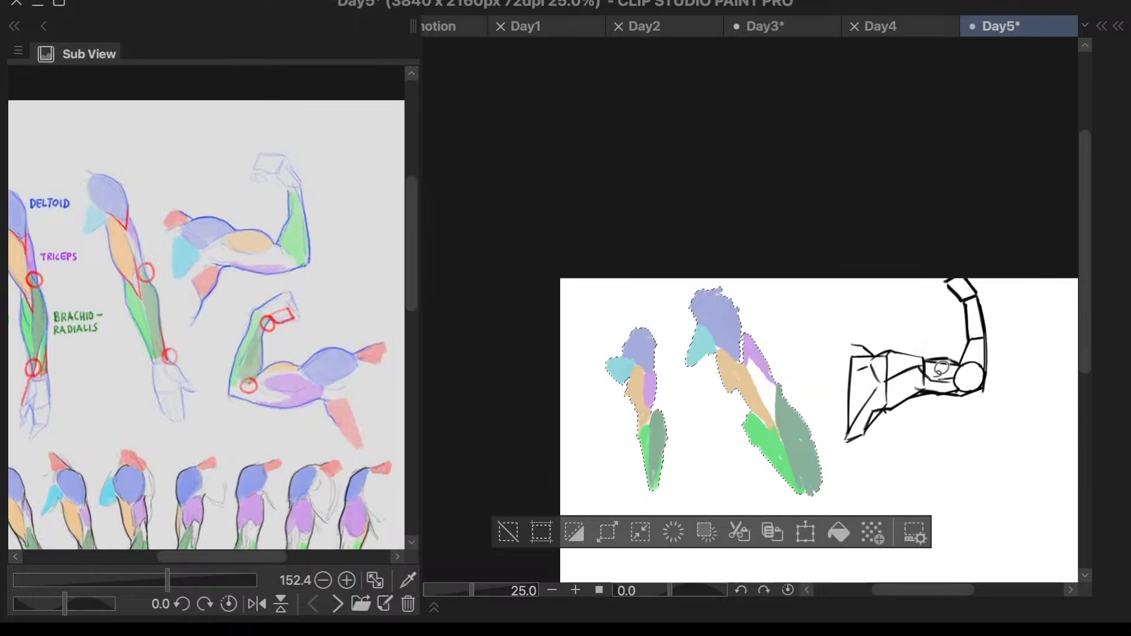
key("F7")
left_click(913, 429)
key("F7")
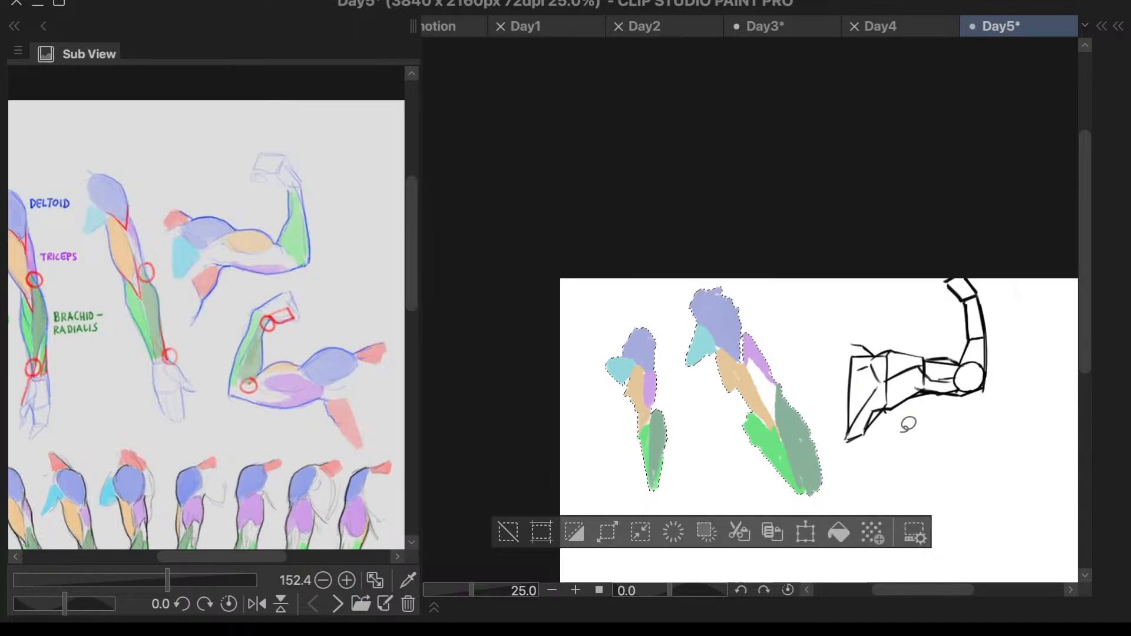
key("Delete")
left_click(511, 534)
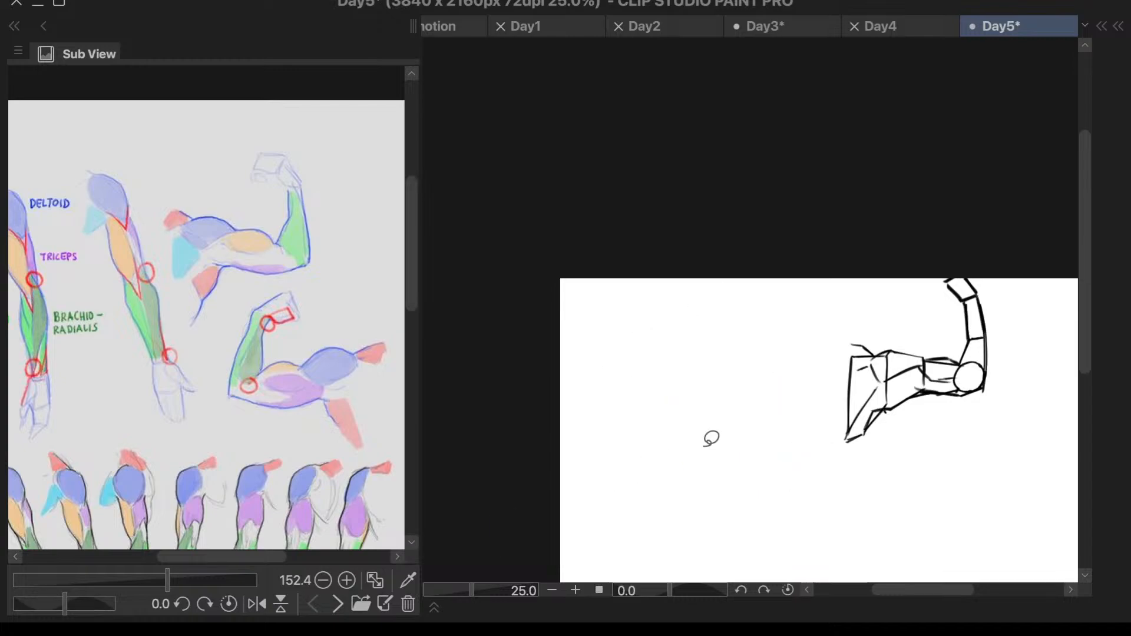
- Lasso the flexed arm, and move and enlarge the layer list until every layer fits beside the drawing
mouse_move(881, 315)
left_mouse_down()
mouse_move(796, 361)
mouse_move(929, 213)
mouse_move(884, 318)
left_mouse_up()
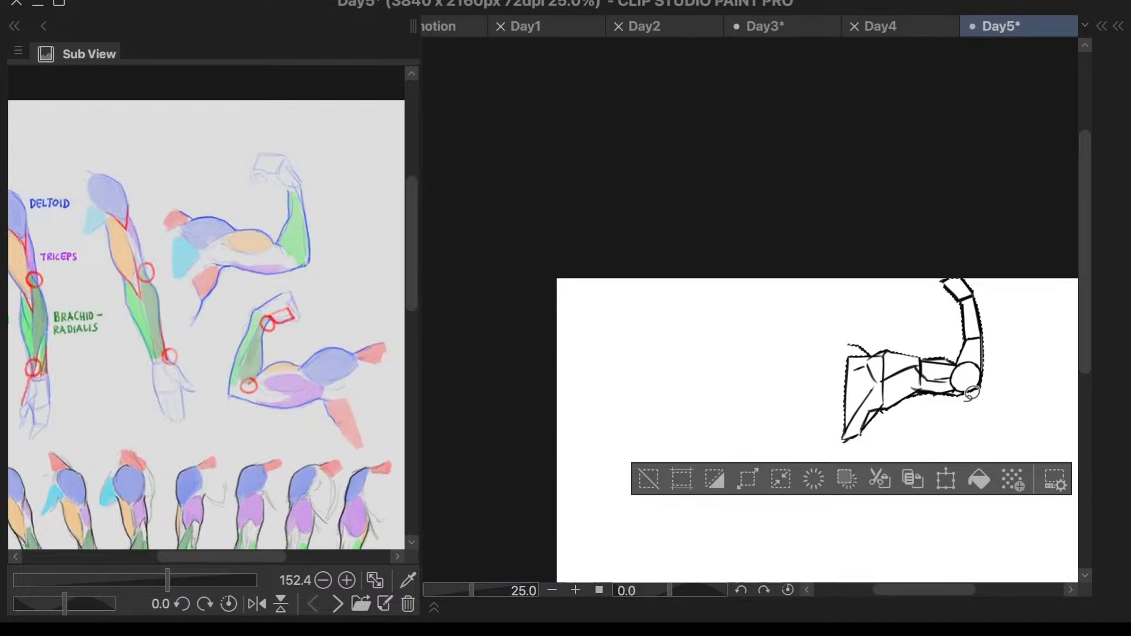
key("F7")
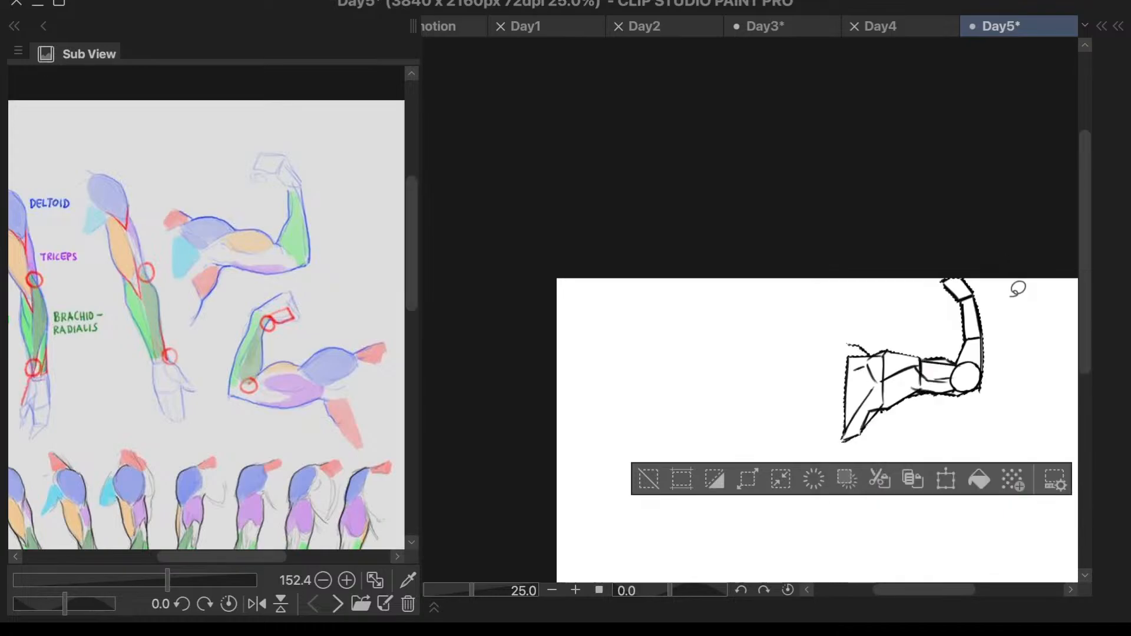
key("F8")
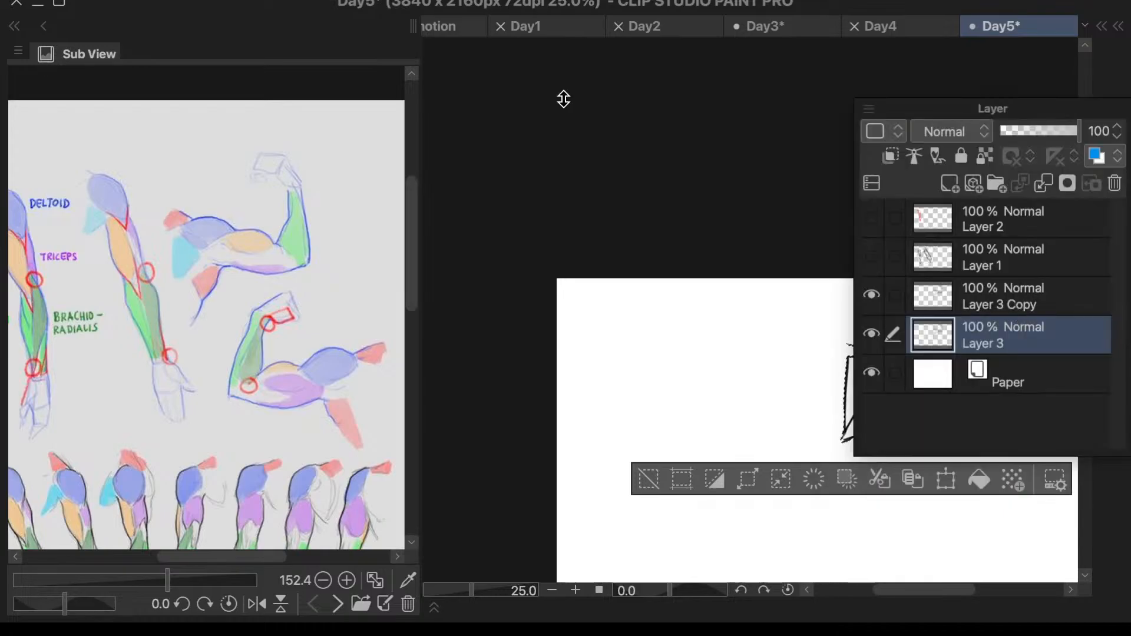
left_click_drag(564, 99, 1009, 327)
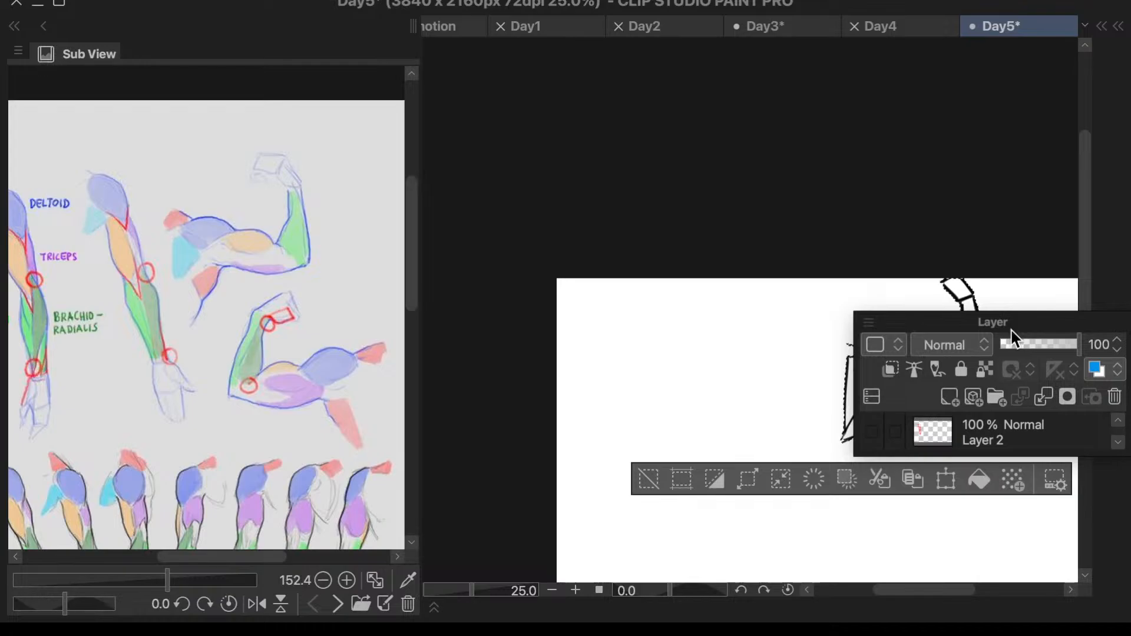
mouse_move(1013, 331)
left_mouse_down()
mouse_move(1021, 238)
mouse_move(997, 76)
left_mouse_up()
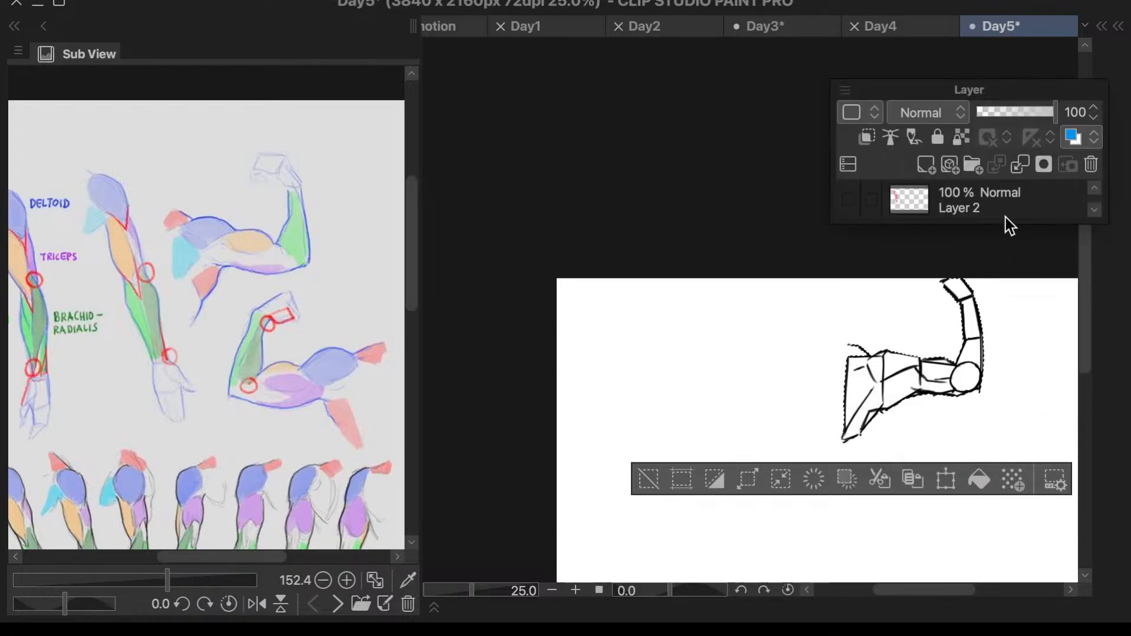
left_click_drag(1005, 217, 1006, 300)
left_click_drag(982, 93, 620, 54)
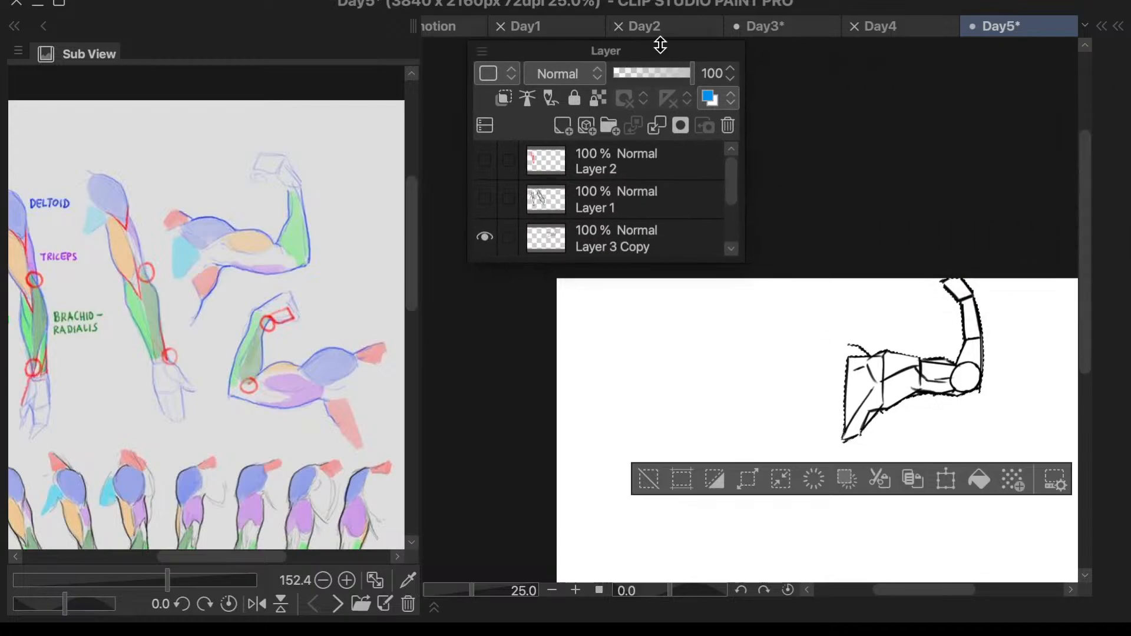
left_click_drag(726, 263, 728, 345)
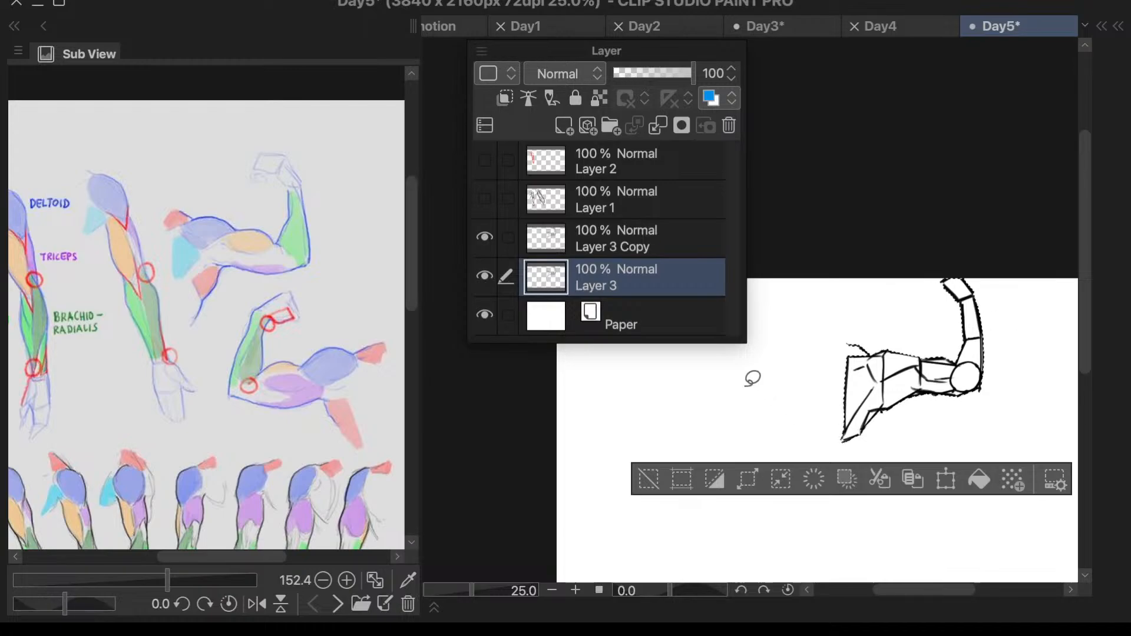
- Show Layer 1 and merge it into Layer 3 Copy, toggling the merged layer's visibility to check its line art
left_click(643, 243)
left_click(486, 197)
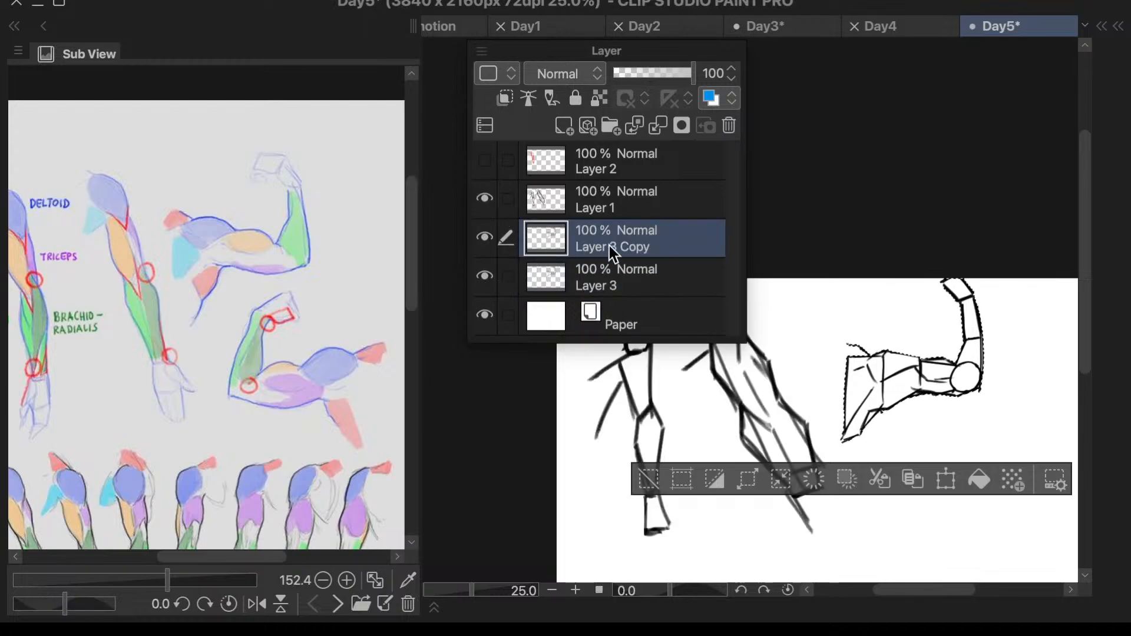
left_click(670, 188)
left_click(662, 128)
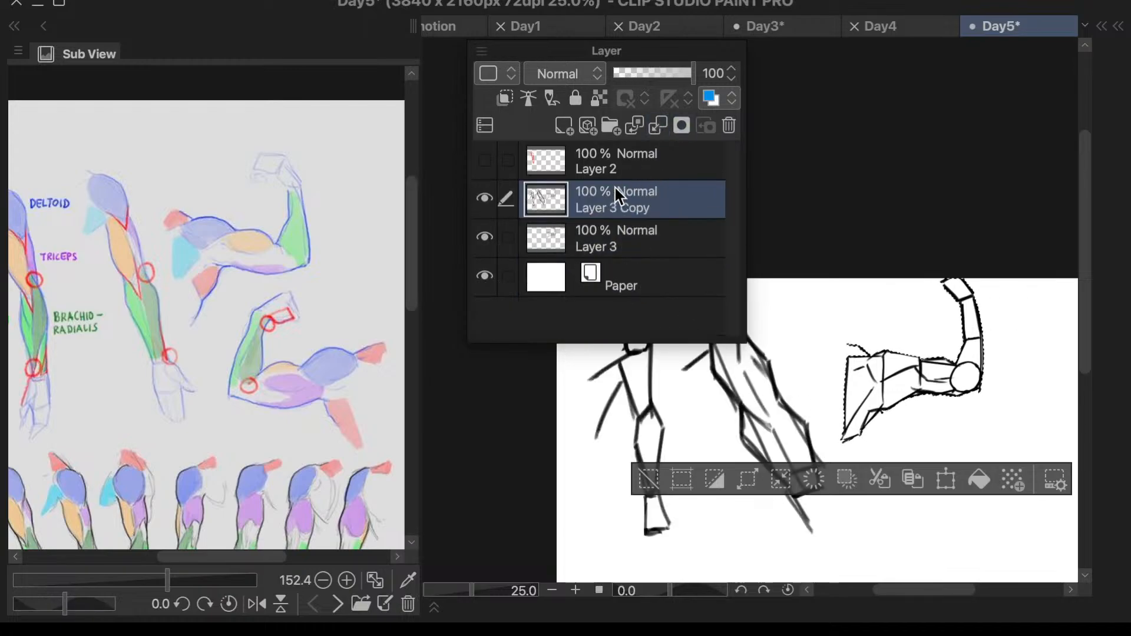
left_click(485, 204)
left_click(490, 205)
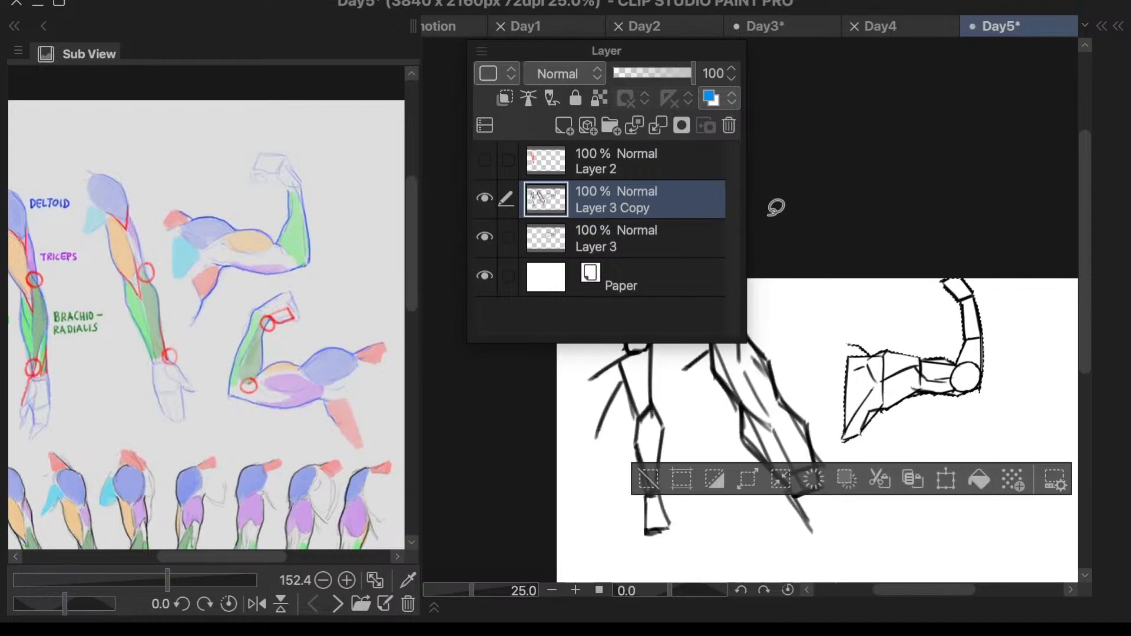
- Clear the selection and undo the layer merge and the deletion of the straight arms' muscle colors
left_click(870, 296)
left_click(676, 475)
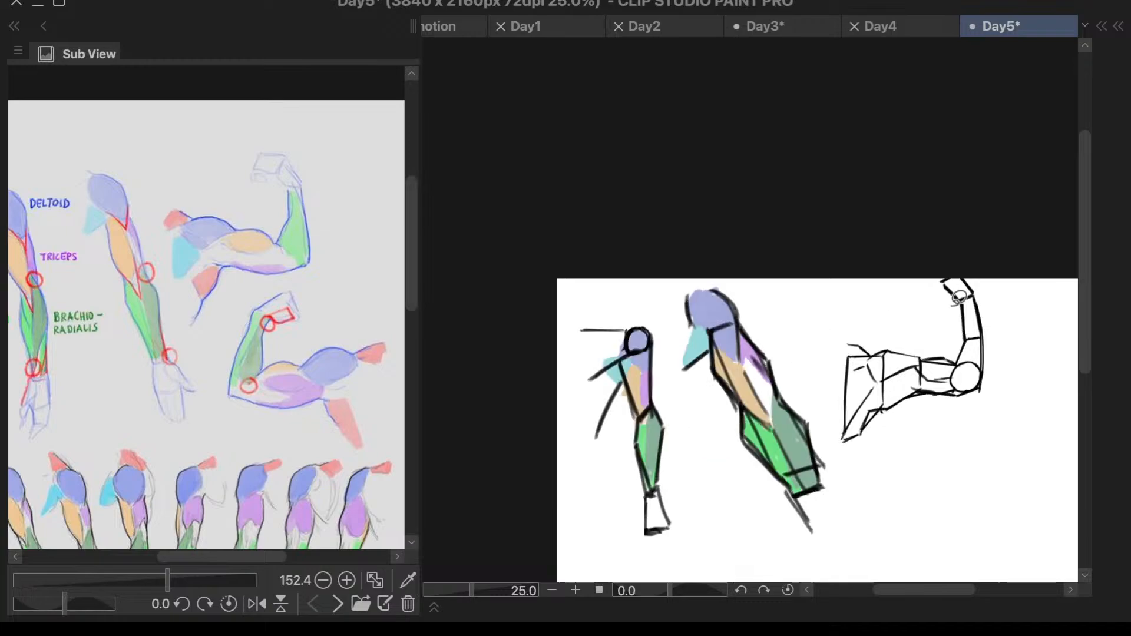
key("F6")
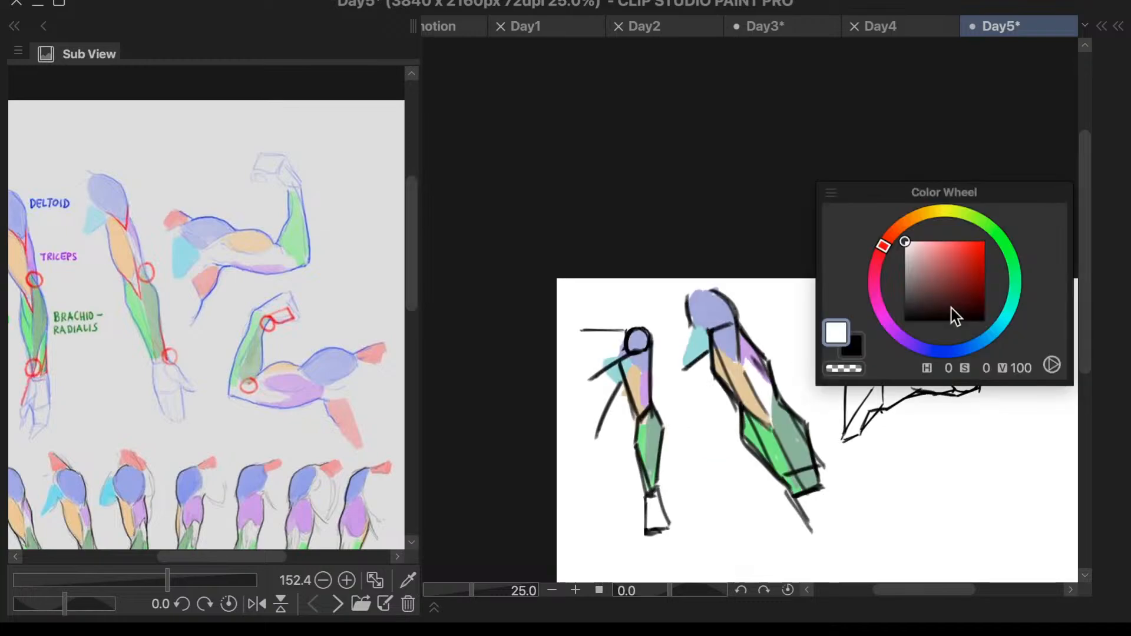
- Move Layer 3 Copy above Layer 1 and merge it down into Layer 1
key("F7")
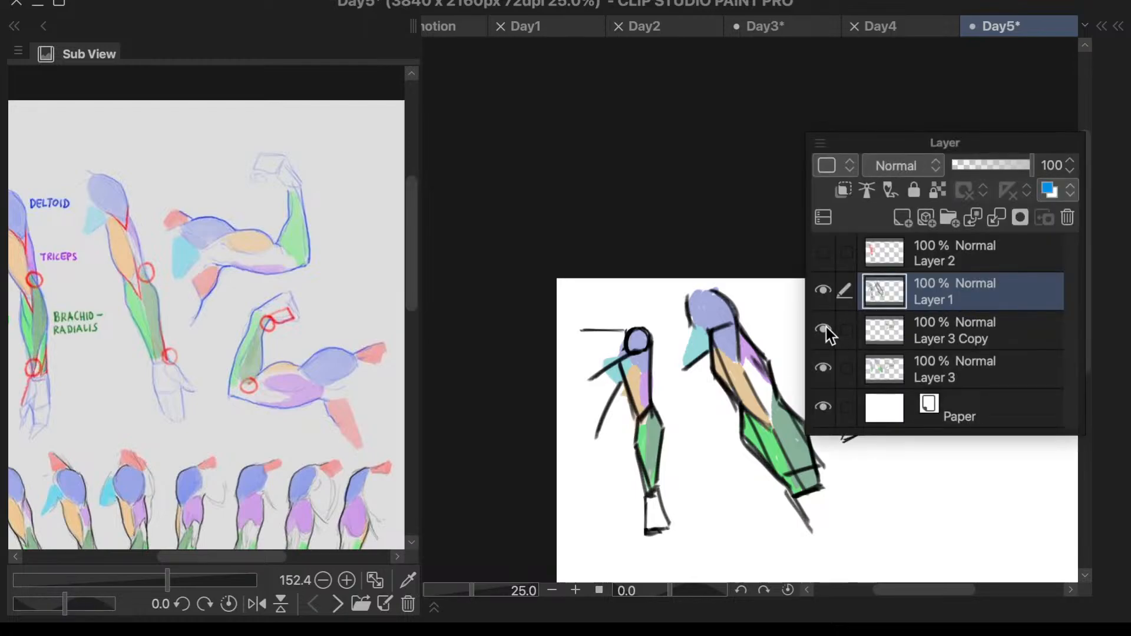
left_click(981, 329)
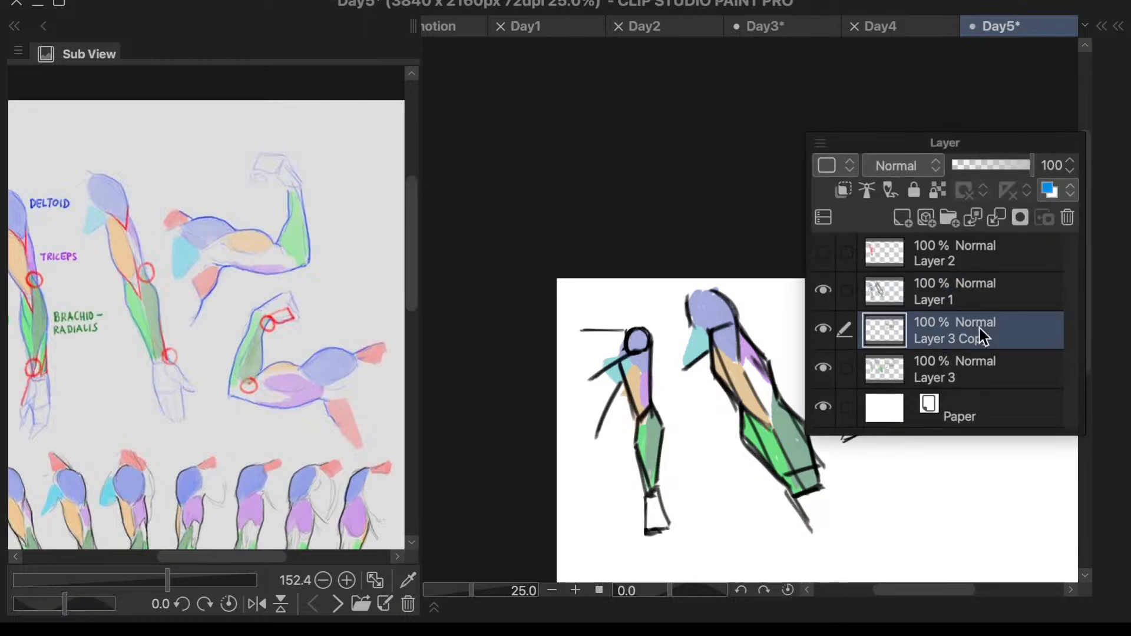
left_click(823, 330)
left_click_drag(929, 323, 946, 285)
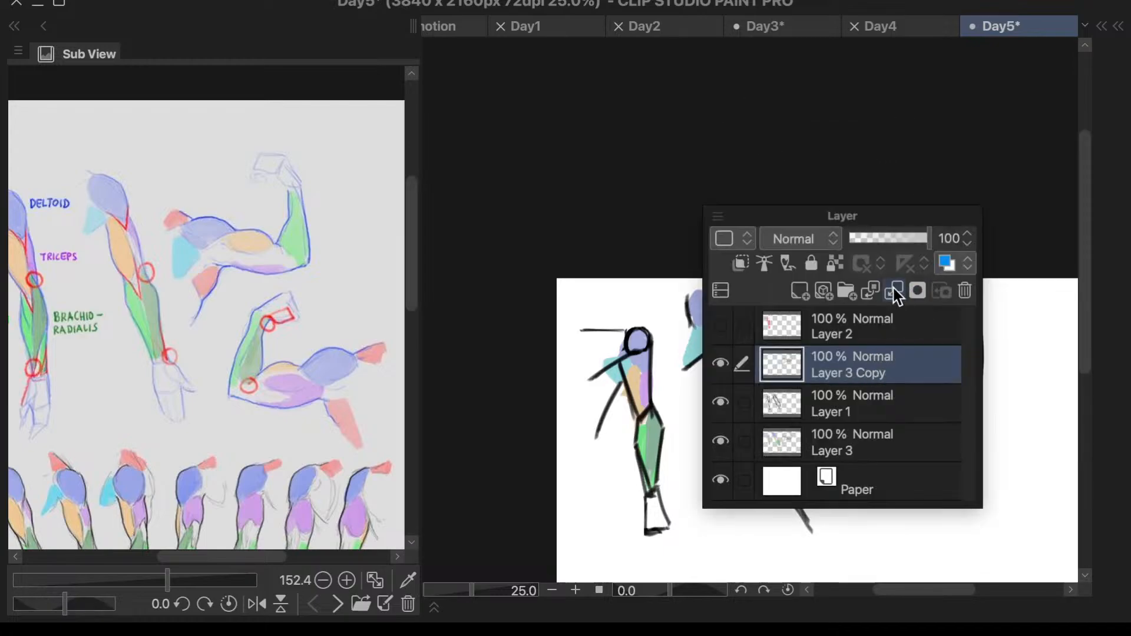
left_click(894, 290)
- Toggle the visibility of Layer 1 and Layer 3 to check that line art and colors are separated, leaving both shown
left_click(721, 402)
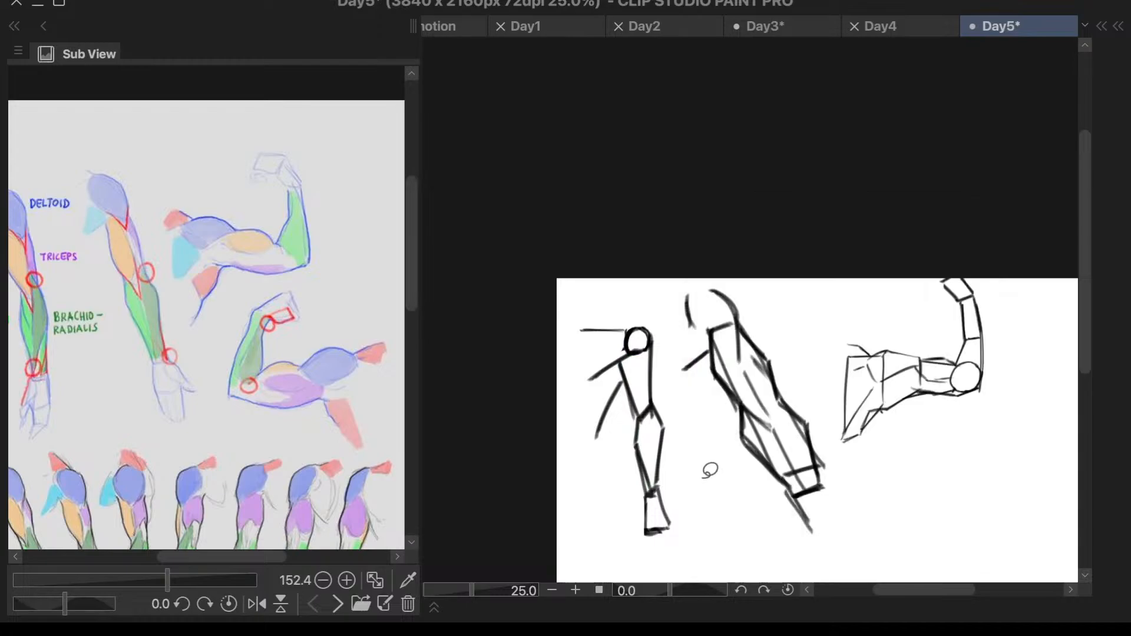
left_click(576, 467)
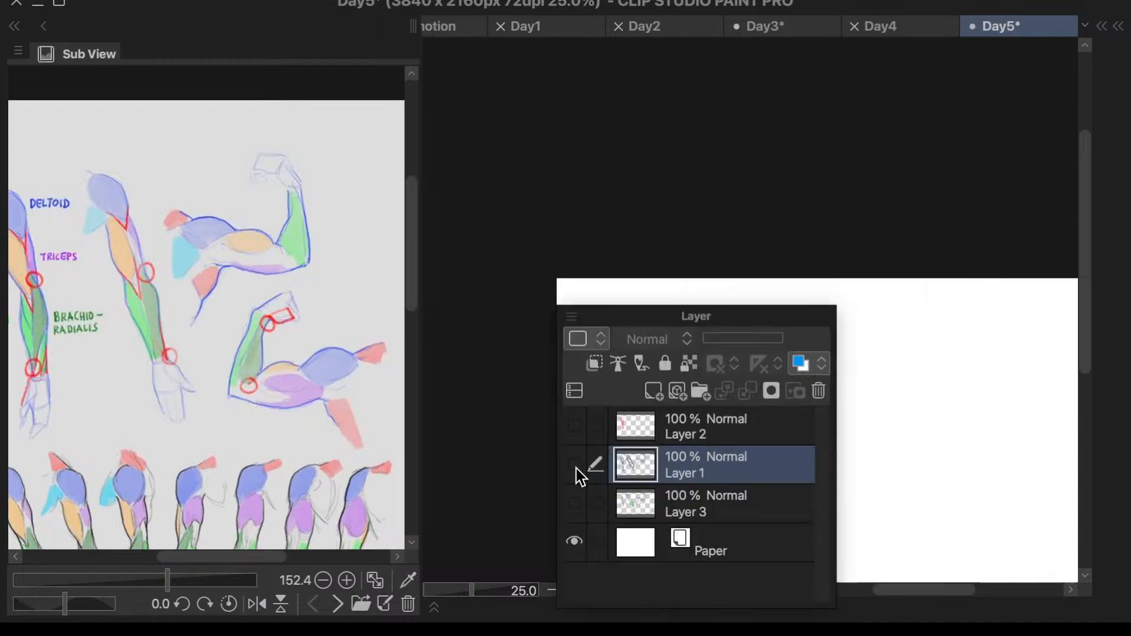
left_click(576, 469)
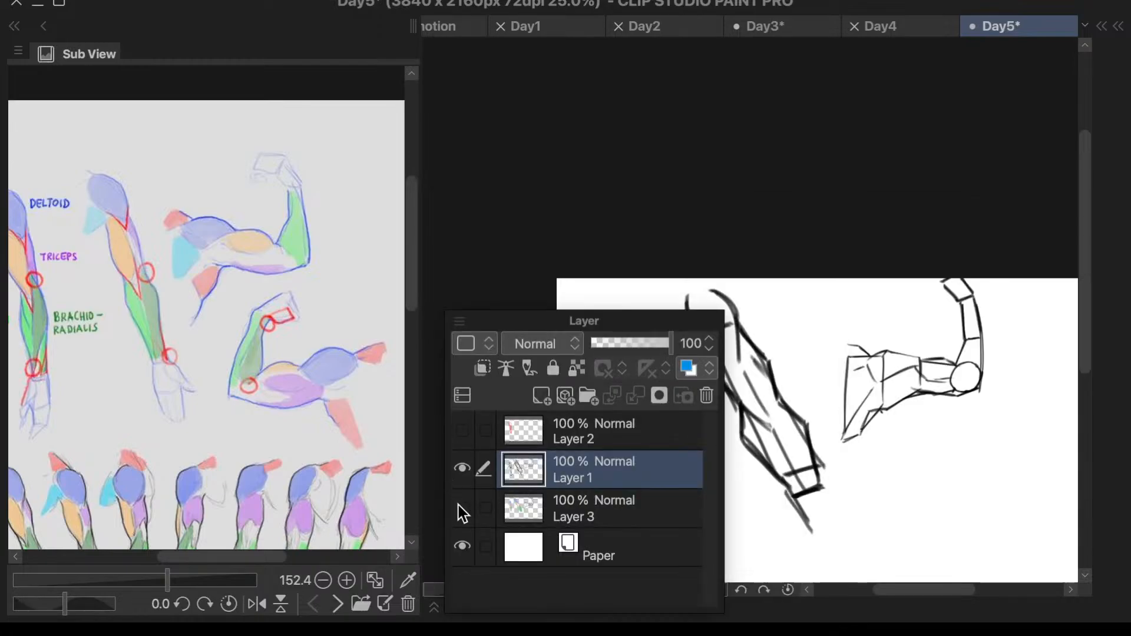
left_click(460, 507)
scroll(917, 395, "up", 1)
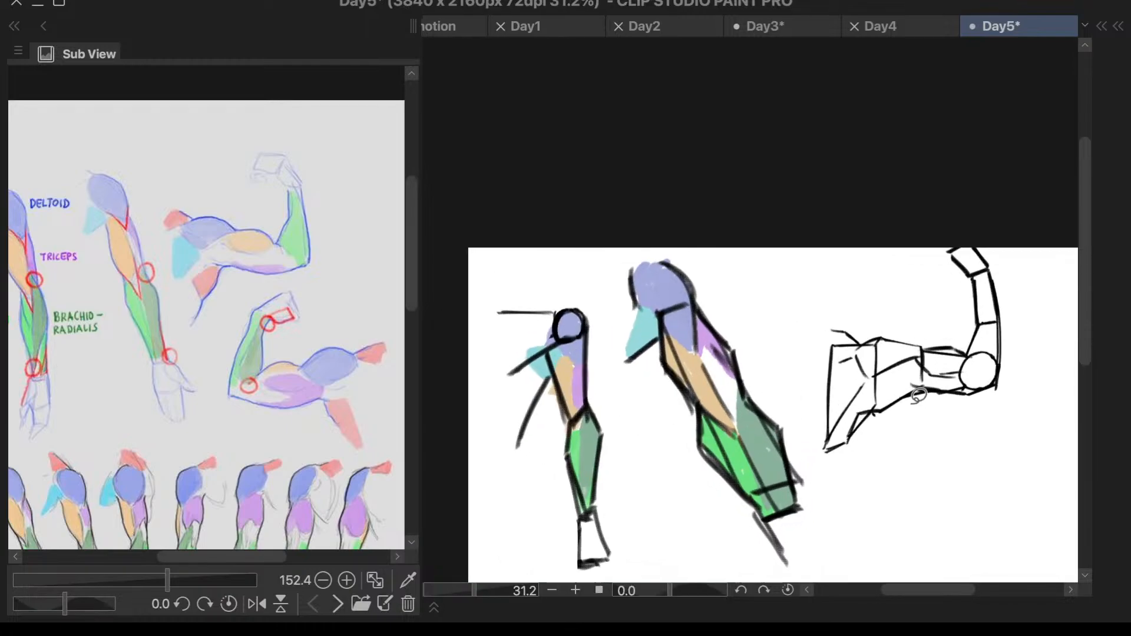
scroll(921, 393, "up", 2)
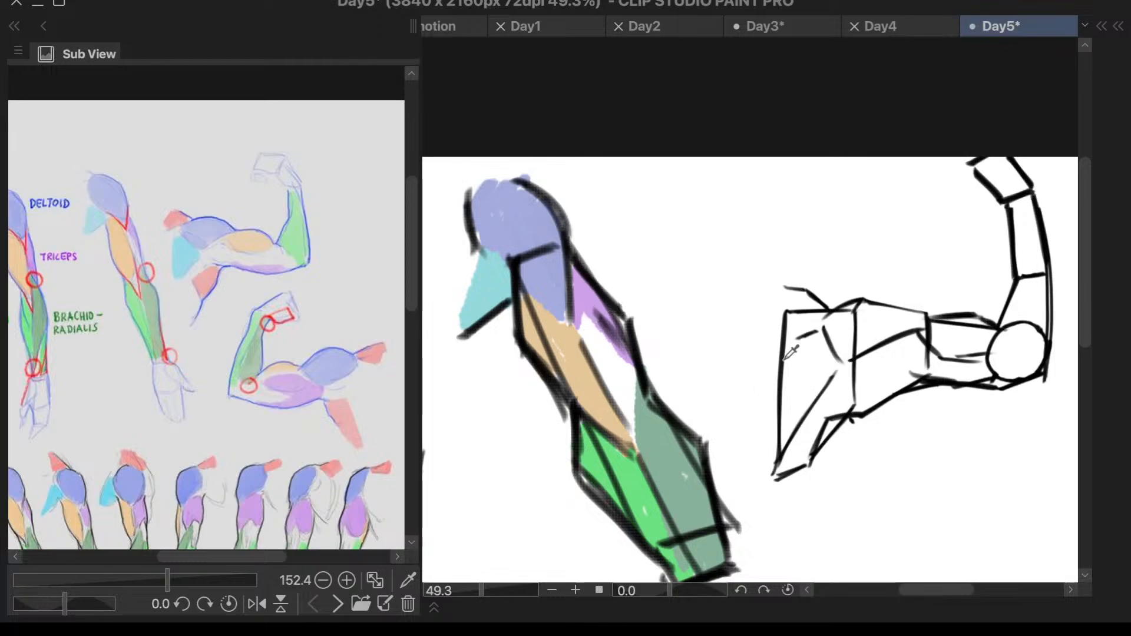
left_click_drag(796, 292, 789, 331)
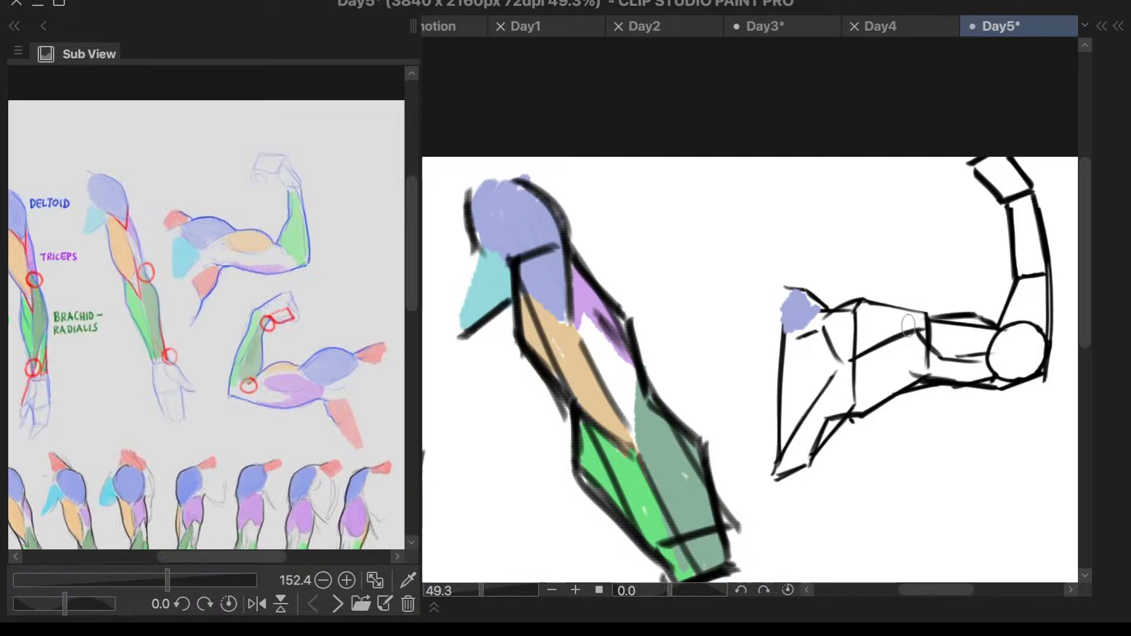
key("ctrl+z")
mouse_move(853, 314)
left_mouse_down()
mouse_move(864, 349)
mouse_move(920, 332)
mouse_move(902, 322)
mouse_move(918, 318)
mouse_move(862, 305)
left_mouse_up()
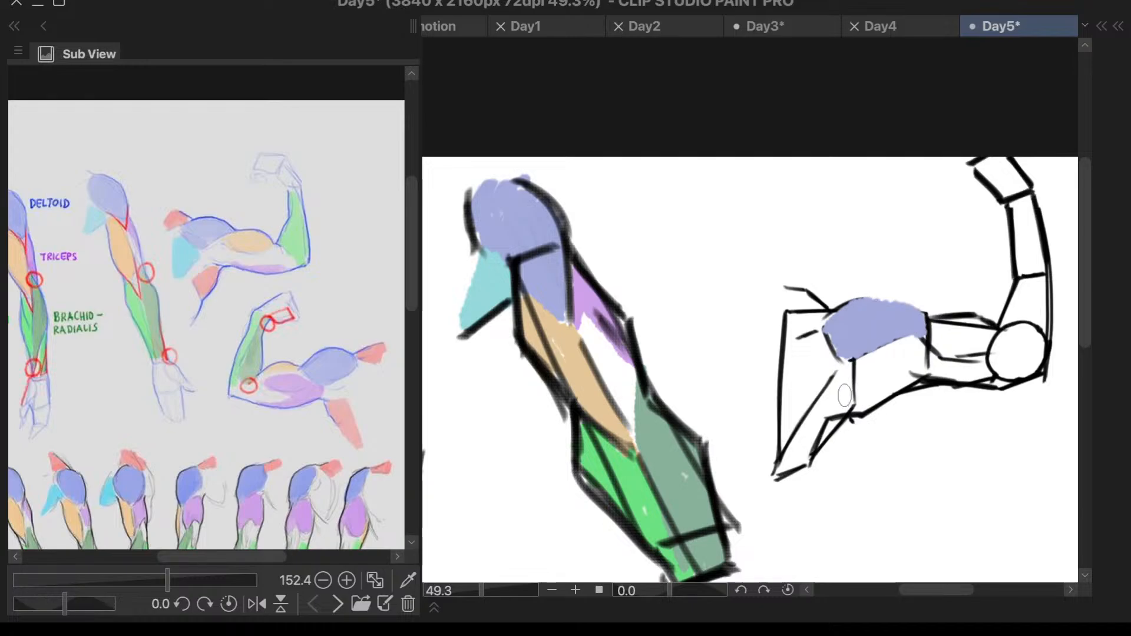
key("F6")
key("F6")
key("F7")
left_click(724, 412)
key("F7")
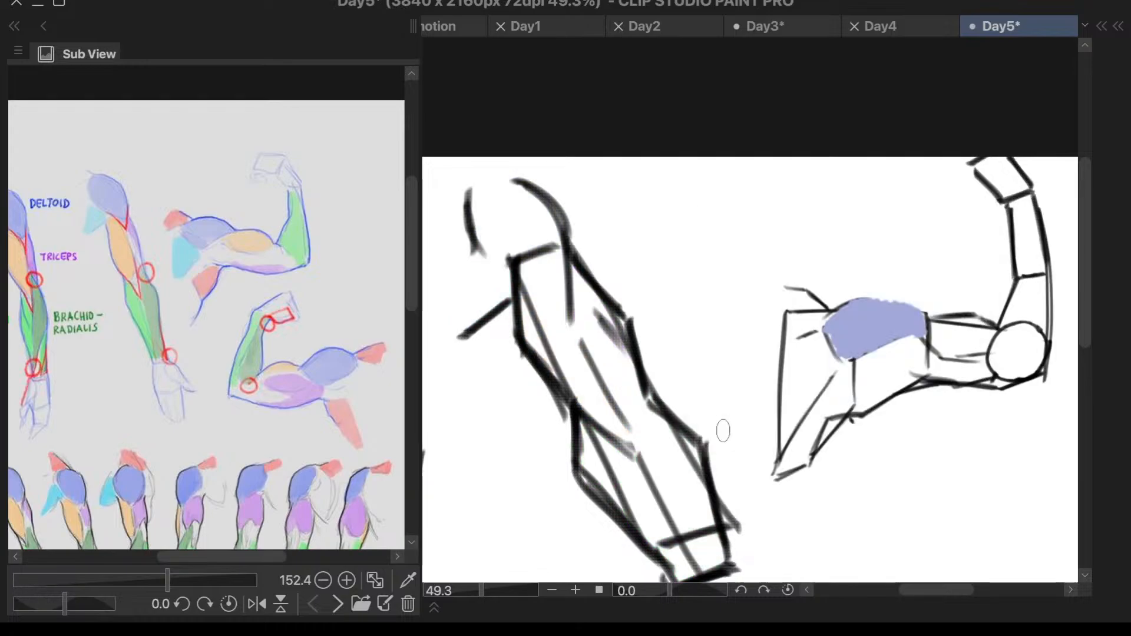
key("ctrl+z")
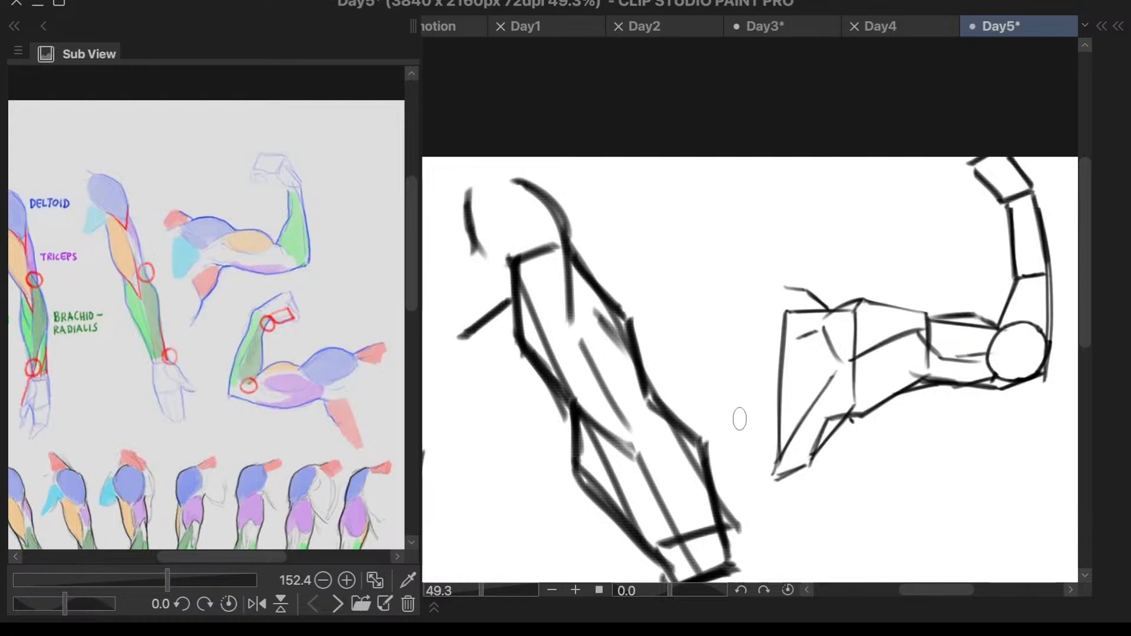
- Show Layer 3, make it the active layer and paint the flexed arm's deltoid light blue beneath the line art
key("F6")
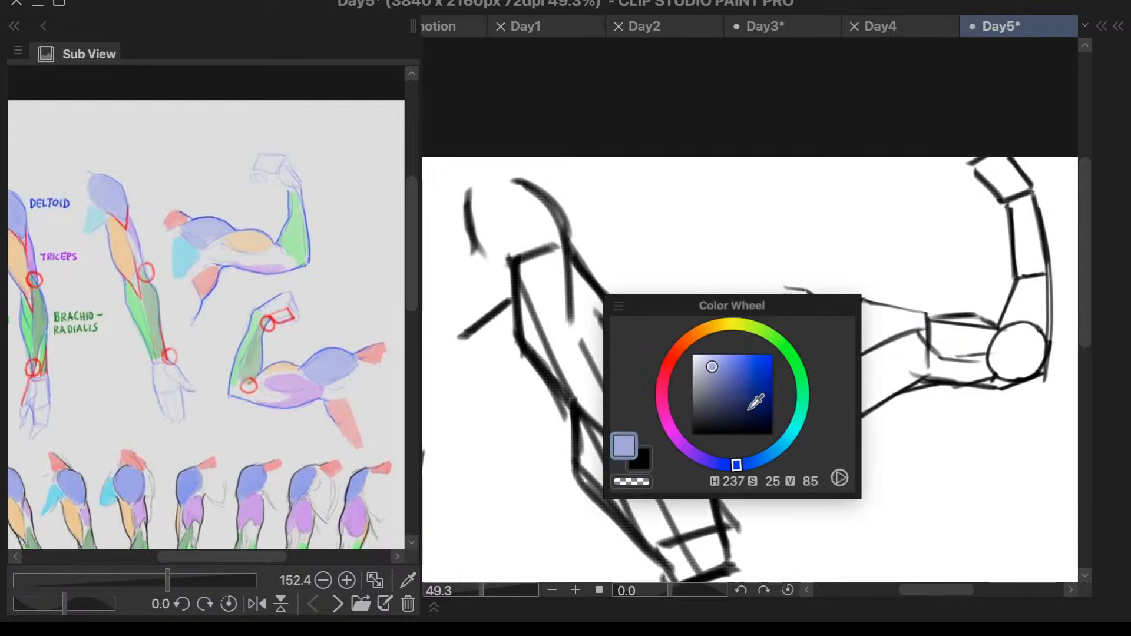
key("F6")
key("F7")
left_click(745, 451)
left_click(618, 436)
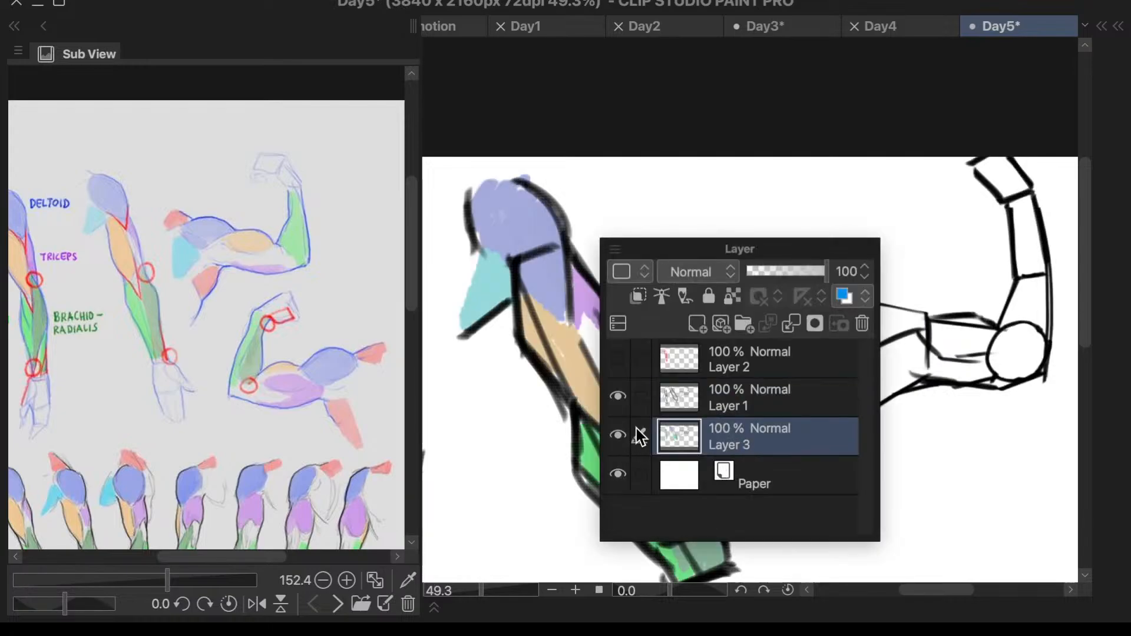
mouse_move(828, 305)
left_mouse_down()
mouse_move(843, 321)
mouse_move(859, 305)
mouse_move(842, 340)
mouse_move(866, 319)
mouse_move(840, 354)
mouse_move(916, 322)
mouse_move(896, 312)
mouse_move(890, 328)
left_mouse_up()
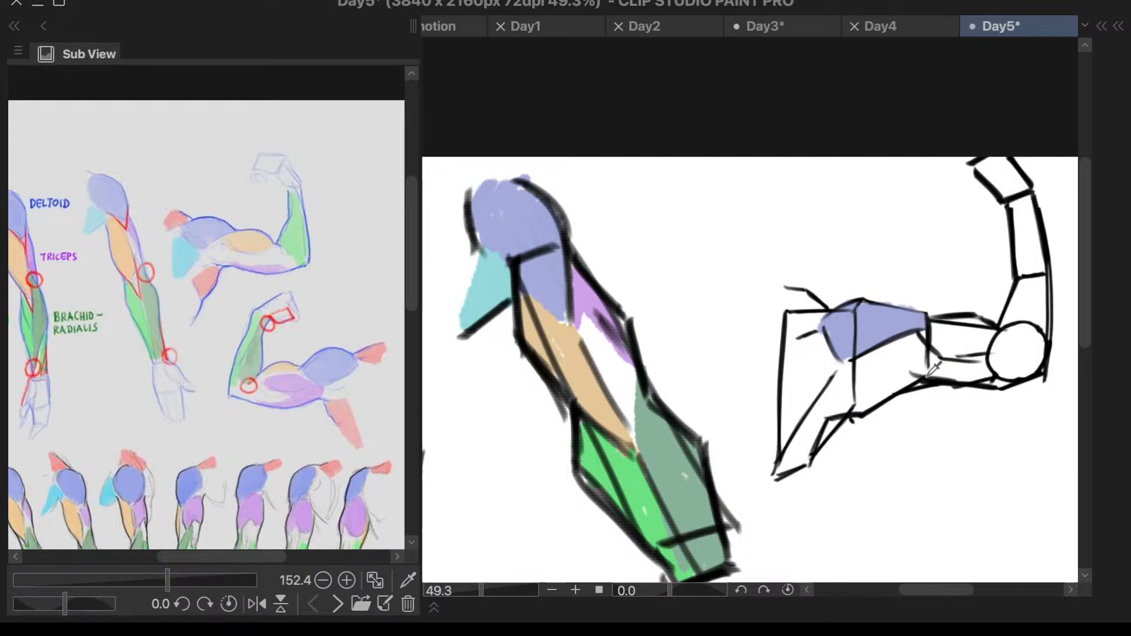
left_click_drag(915, 376, 859, 403)
mouse_move(863, 407)
left_mouse_down()
mouse_move(884, 400)
mouse_move(851, 409)
left_mouse_up()
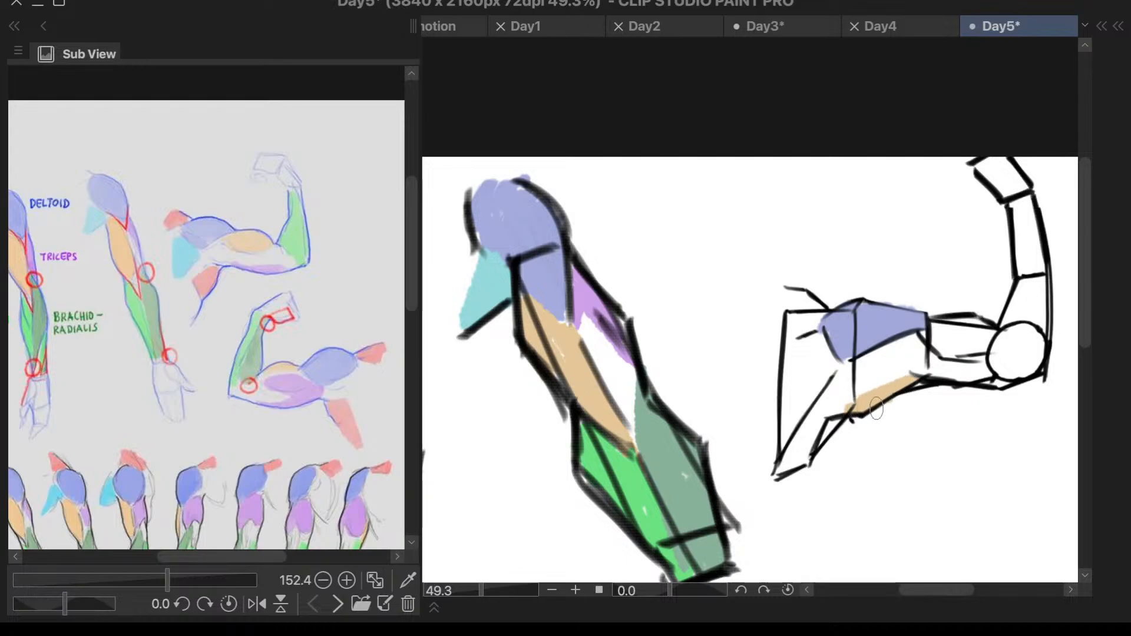
key("ctrl+z")
- Paint the flexed arm's biceps light orange and the narrow triceps strip beneath it purple
mouse_move(942, 320)
left_mouse_down()
mouse_move(995, 330)
mouse_move(947, 340)
mouse_move(992, 314)
mouse_move(985, 334)
mouse_move(983, 317)
mouse_move(970, 325)
mouse_move(991, 340)
left_mouse_up()
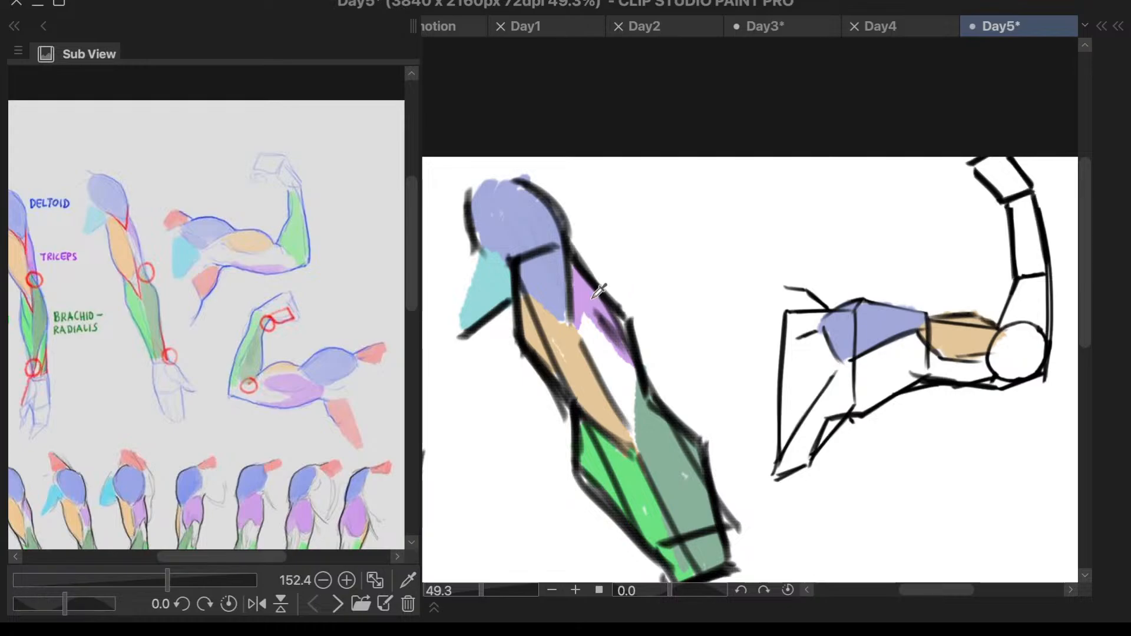
mouse_move(955, 376)
left_mouse_down()
mouse_move(988, 378)
mouse_move(928, 376)
mouse_move(994, 384)
left_mouse_up()
key("ctrl+z")
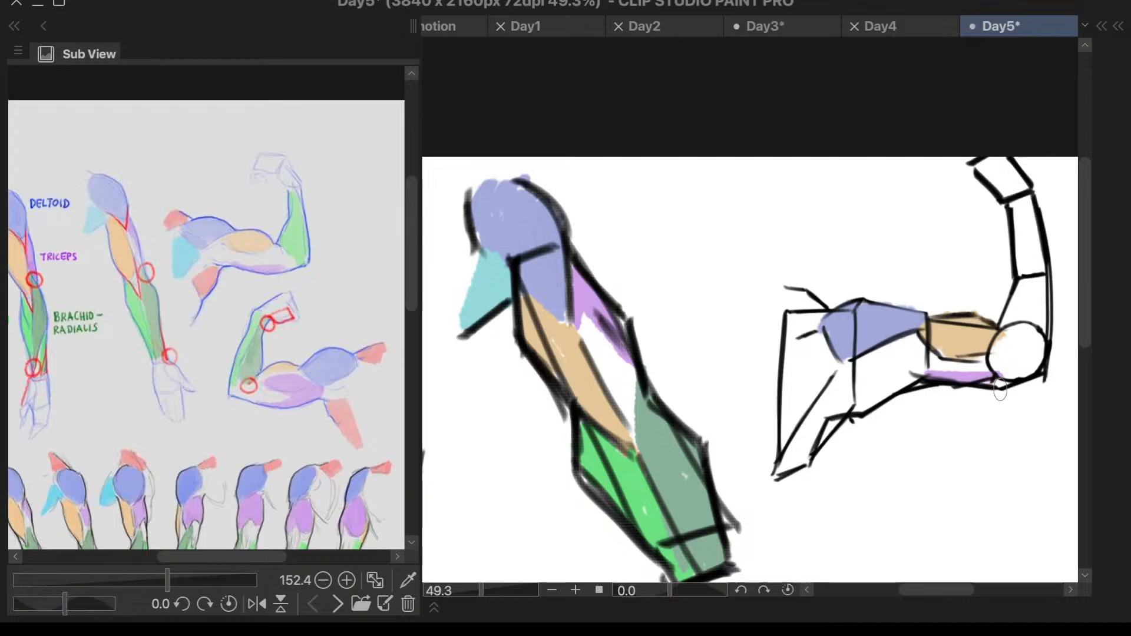
scroll(1010, 386, "up", 10)
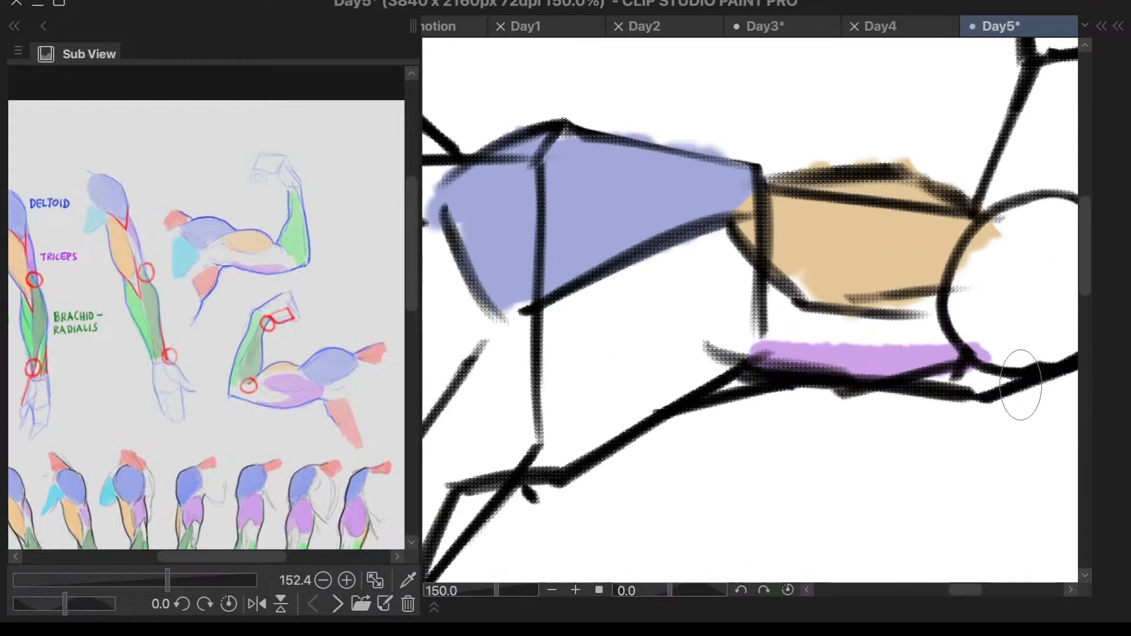
- Paint the muscle behind the shoulder and the back muscle under the armpit of the flexed arm pink
scroll(1011, 389, "down", 7)
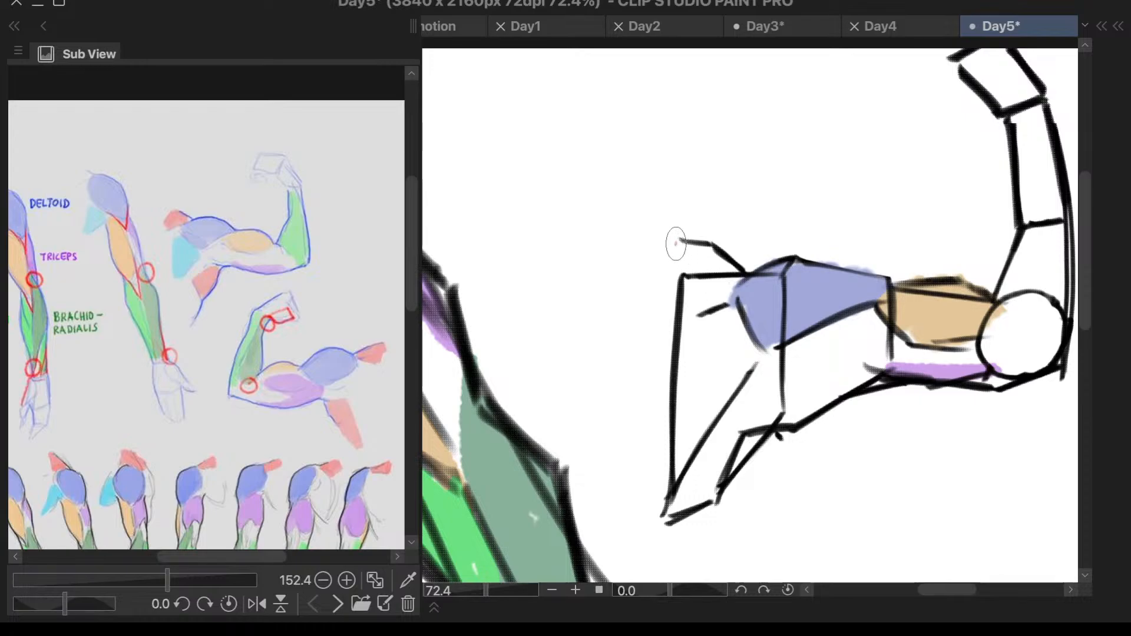
mouse_move(674, 240)
left_mouse_down()
mouse_move(695, 265)
mouse_move(726, 259)
mouse_move(704, 300)
mouse_move(718, 263)
left_mouse_up()
mouse_move(759, 430)
left_mouse_down()
mouse_move(735, 462)
mouse_move(794, 427)
mouse_move(755, 422)
mouse_move(739, 438)
mouse_move(751, 416)
mouse_move(712, 495)
mouse_move(745, 447)
left_mouse_up()
scroll(833, 366, "down", 3)
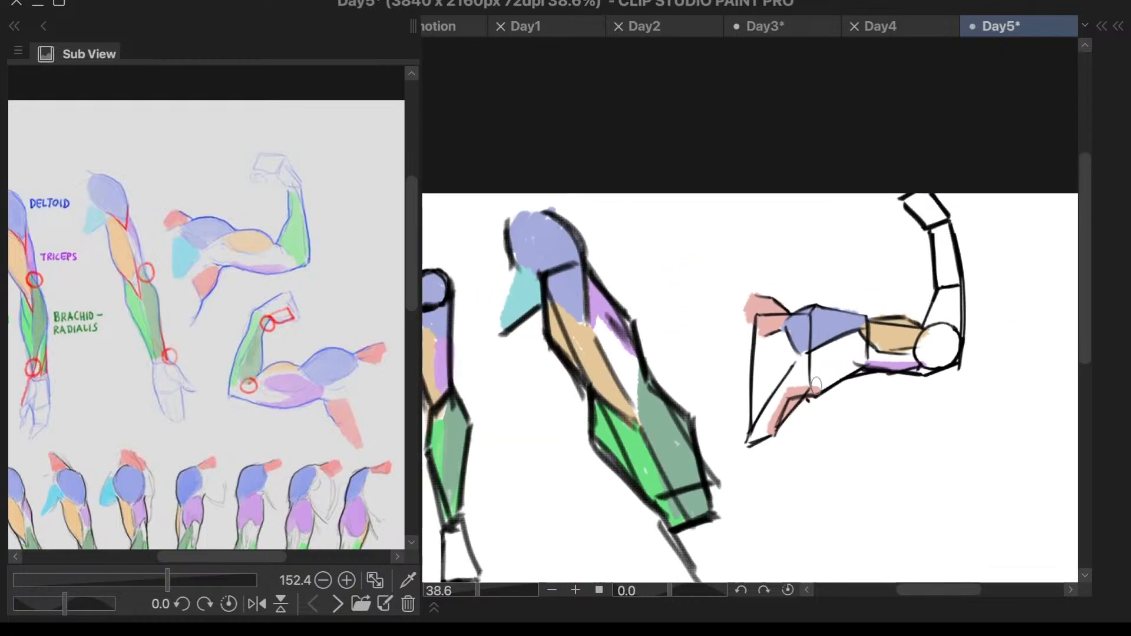
scroll(944, 383, "up", 3)
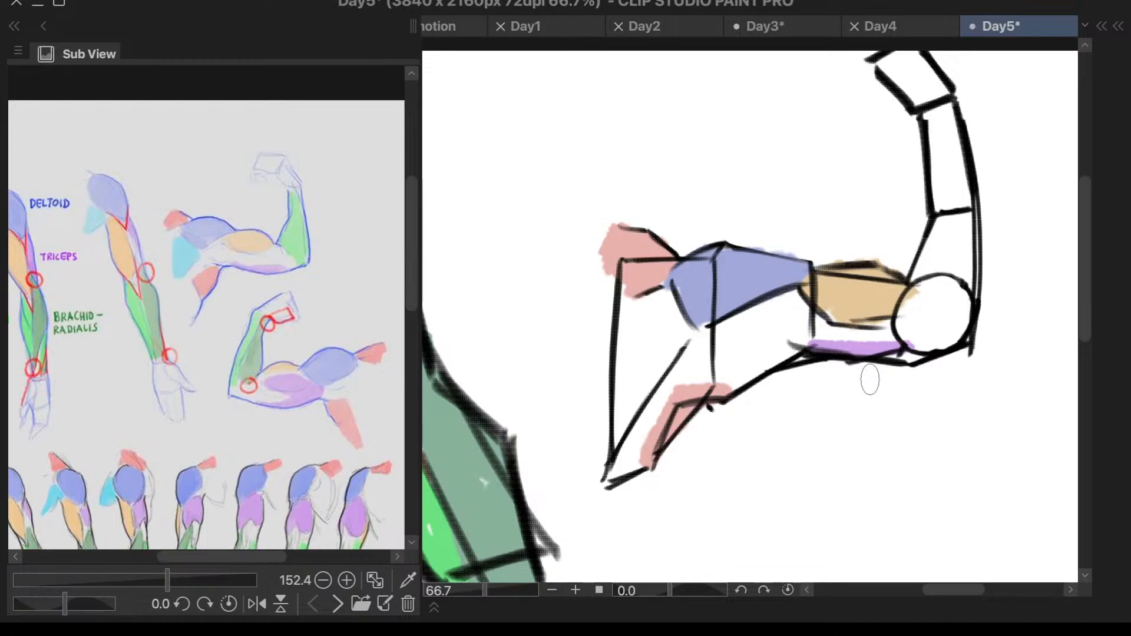
mouse_move(751, 377)
left_mouse_down()
mouse_move(670, 398)
mouse_move(648, 451)
mouse_move(666, 402)
mouse_move(647, 443)
mouse_move(664, 424)
left_mouse_up()
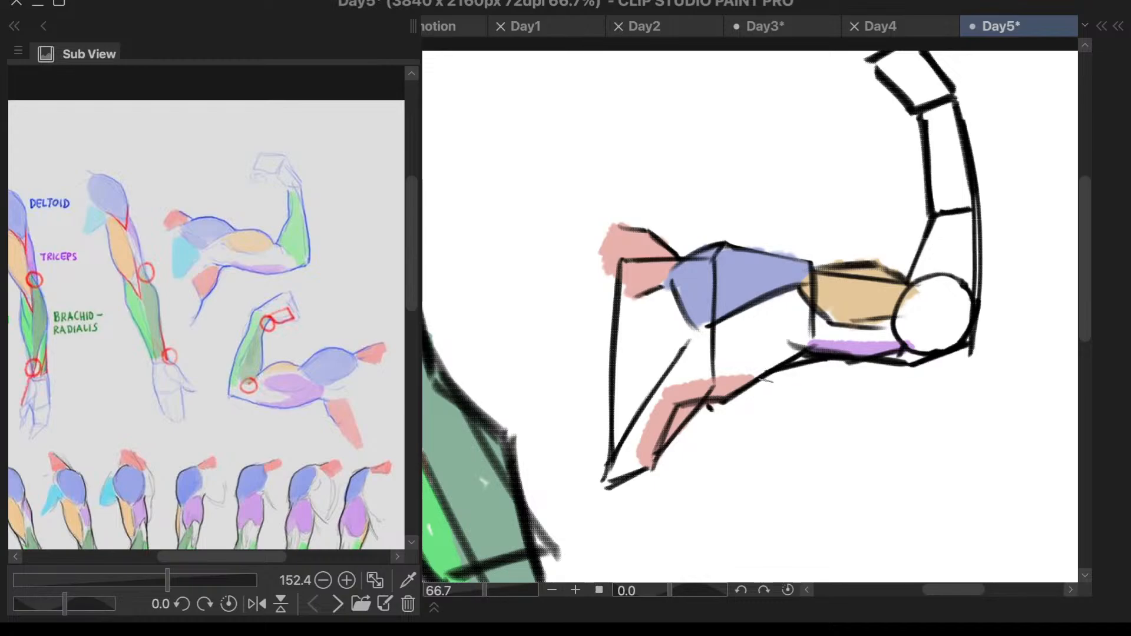
- Make Layer 1 active and draw a black line from the upper arm's underside across the armpit above the pink back muscle
key("F7")
key("F7")
key("F6")
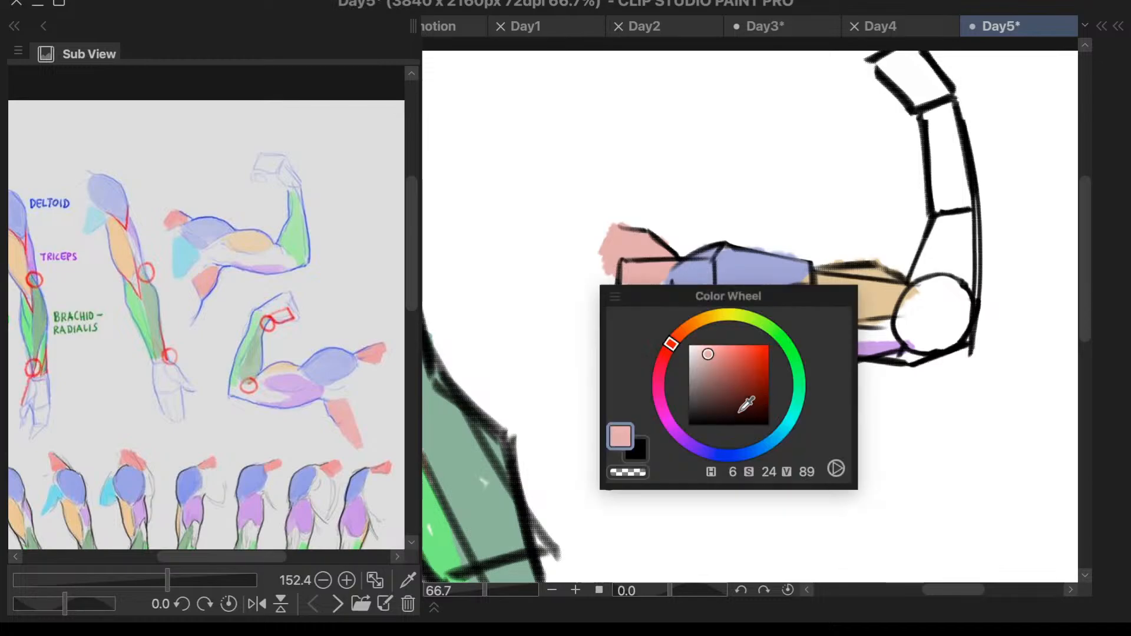
left_click_drag(738, 413, 677, 436)
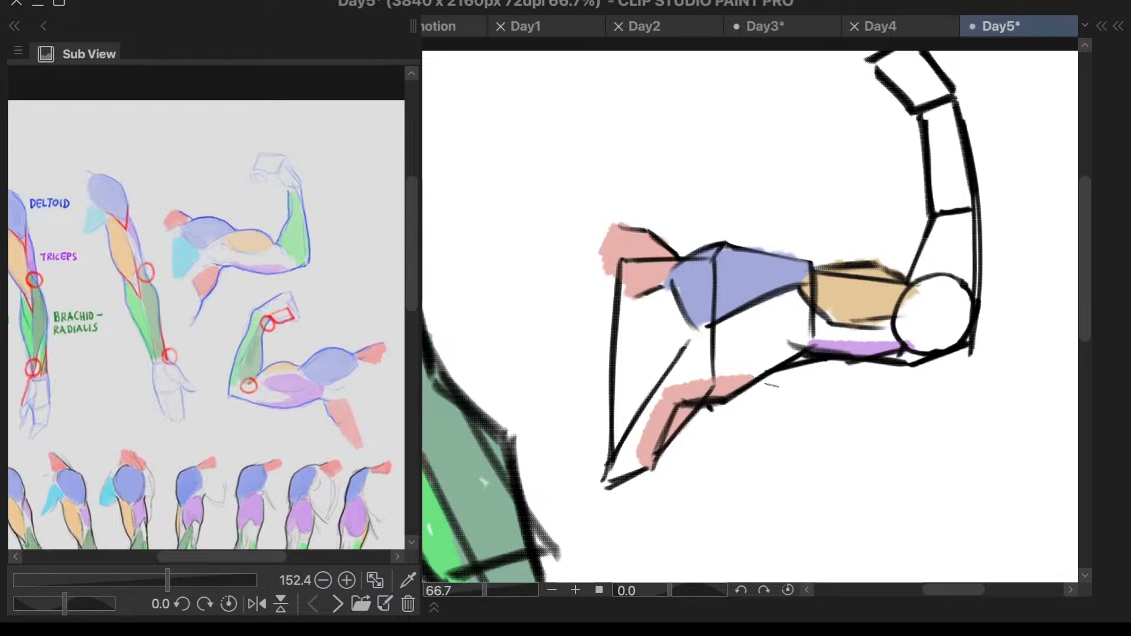
left_click_drag(690, 372, 790, 367)
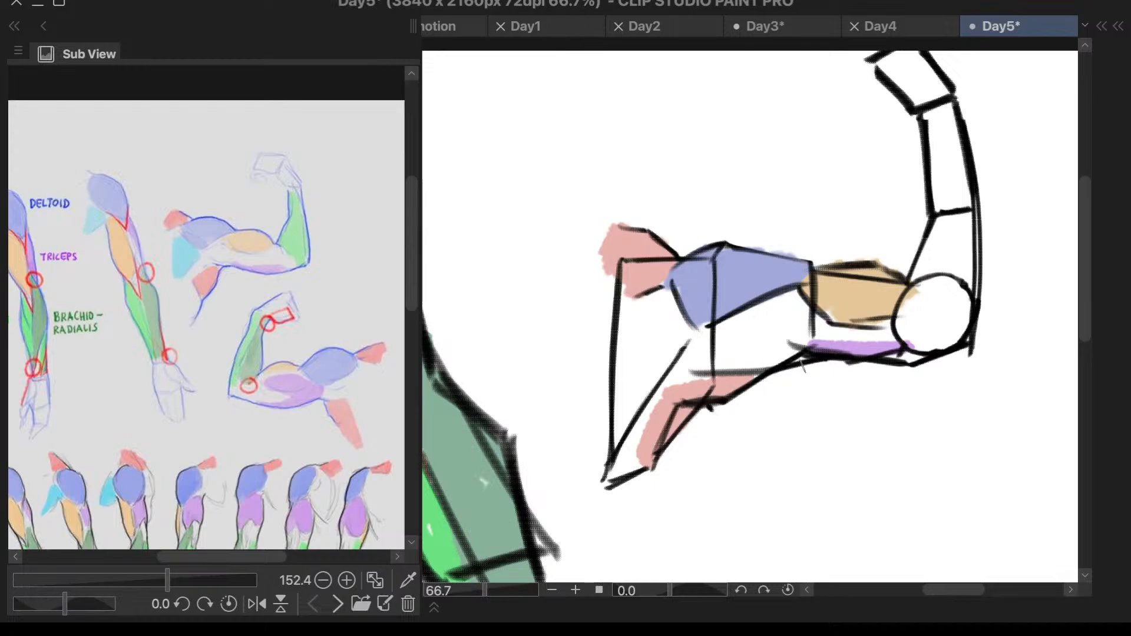
key("ctrl+z")
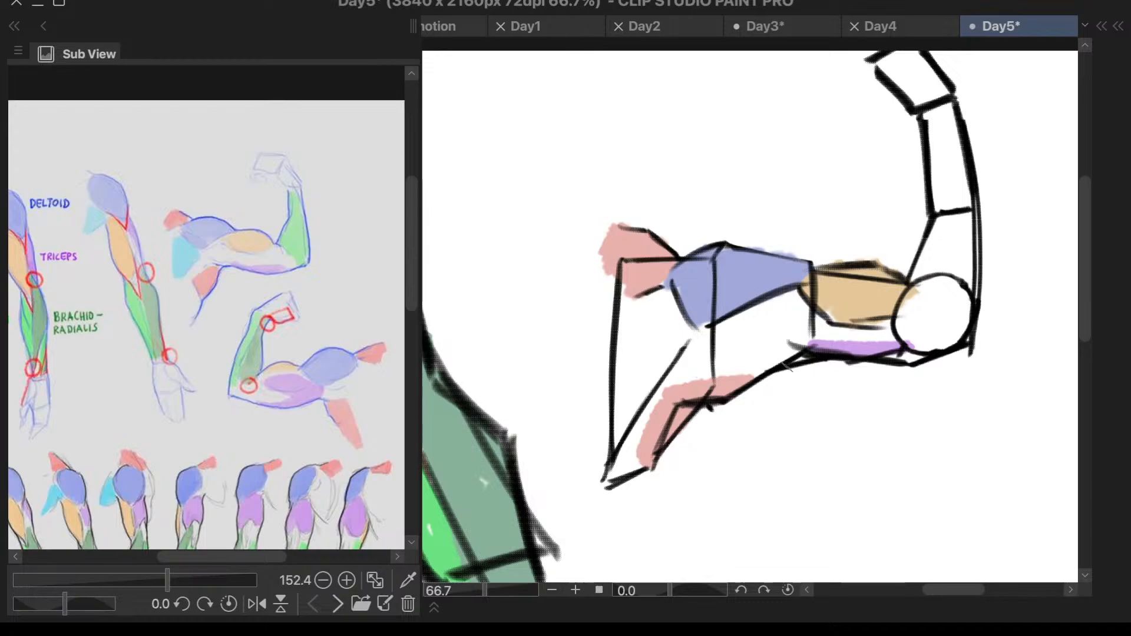
left_click_drag(782, 370, 683, 373)
key("ctrl+z")
left_click_drag(779, 370, 689, 370)
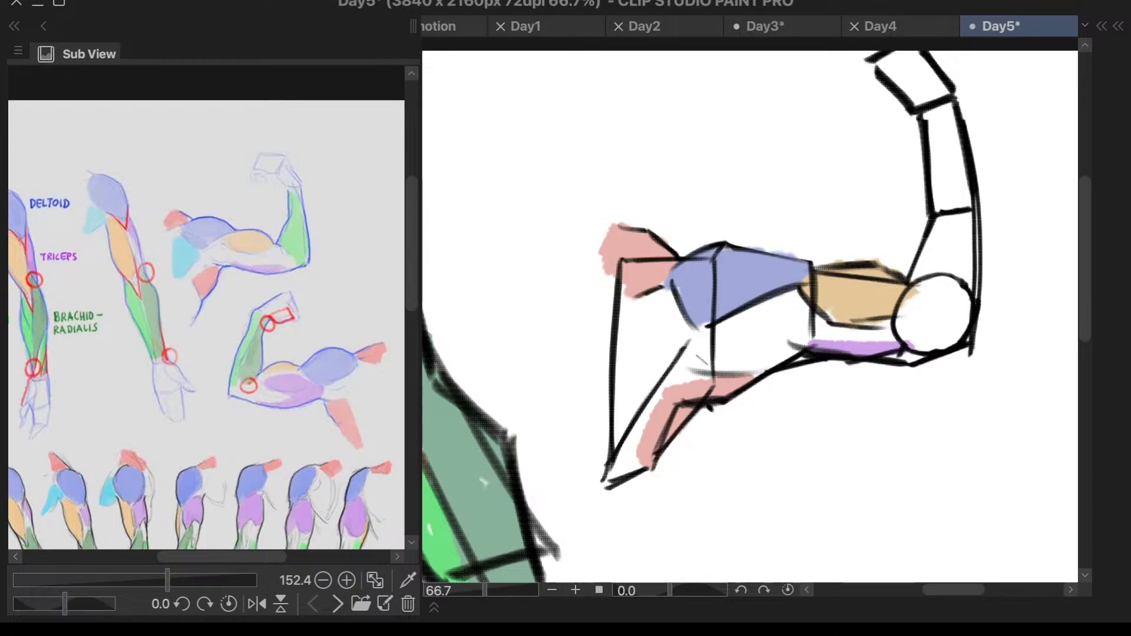
left_click_drag(783, 369, 702, 370)
key("ctrl+z")
left_click_drag(779, 370, 684, 367)
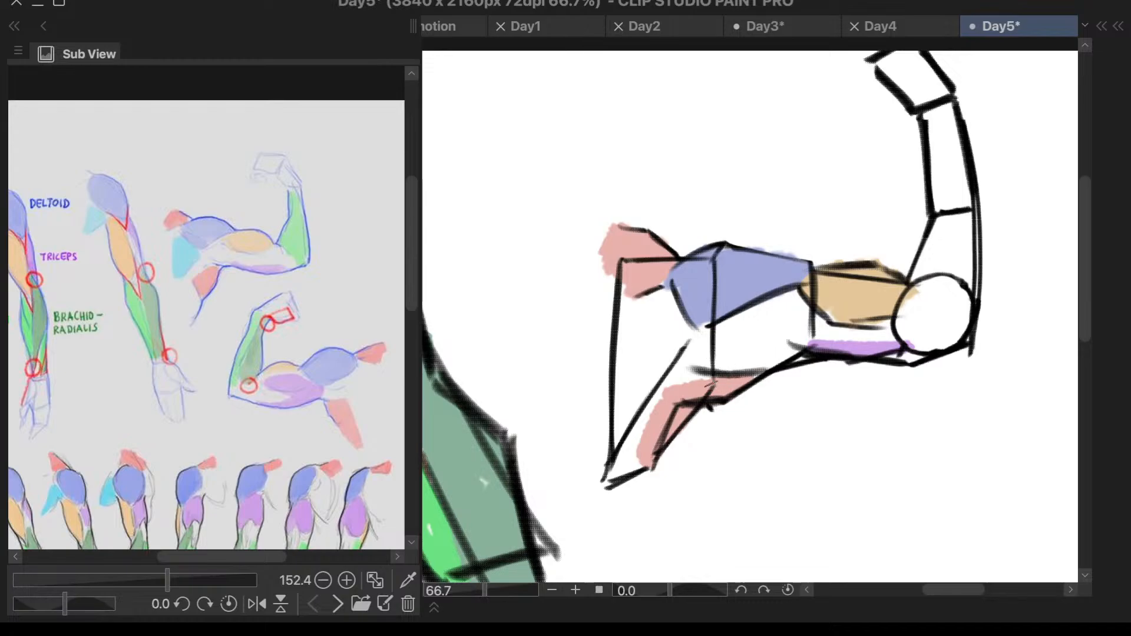
- Redraw the outer outline of the pink back muscle in black on Layer 1 and erase the old line and excess color
left_click_drag(698, 372, 661, 446)
key("ctrl+z")
left_click_drag(699, 371, 656, 454)
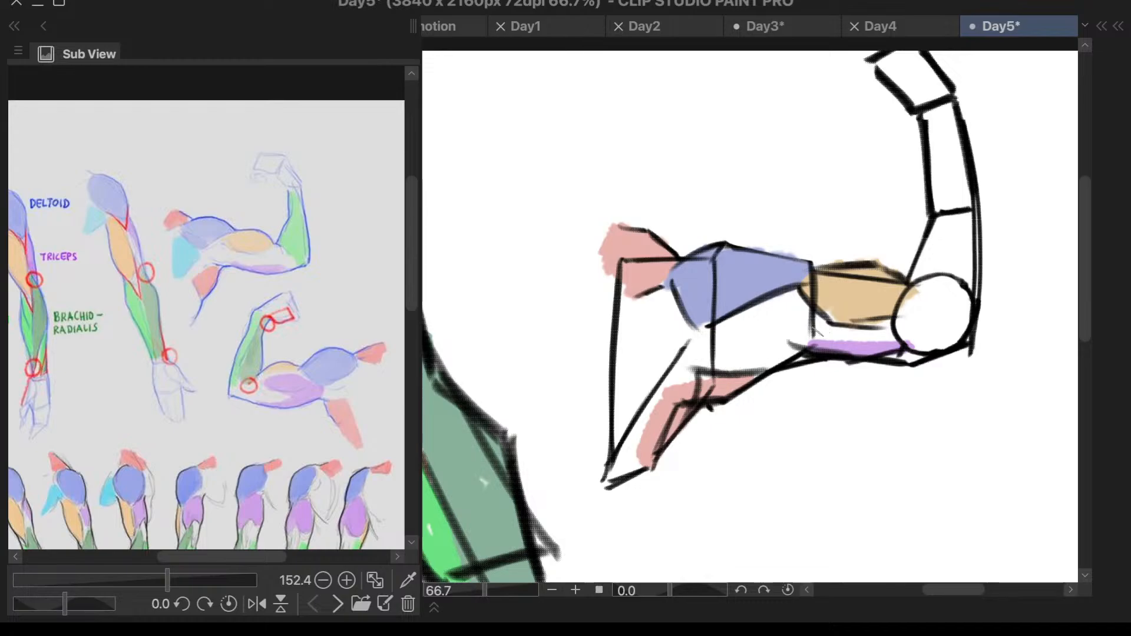
key("ctrl+z")
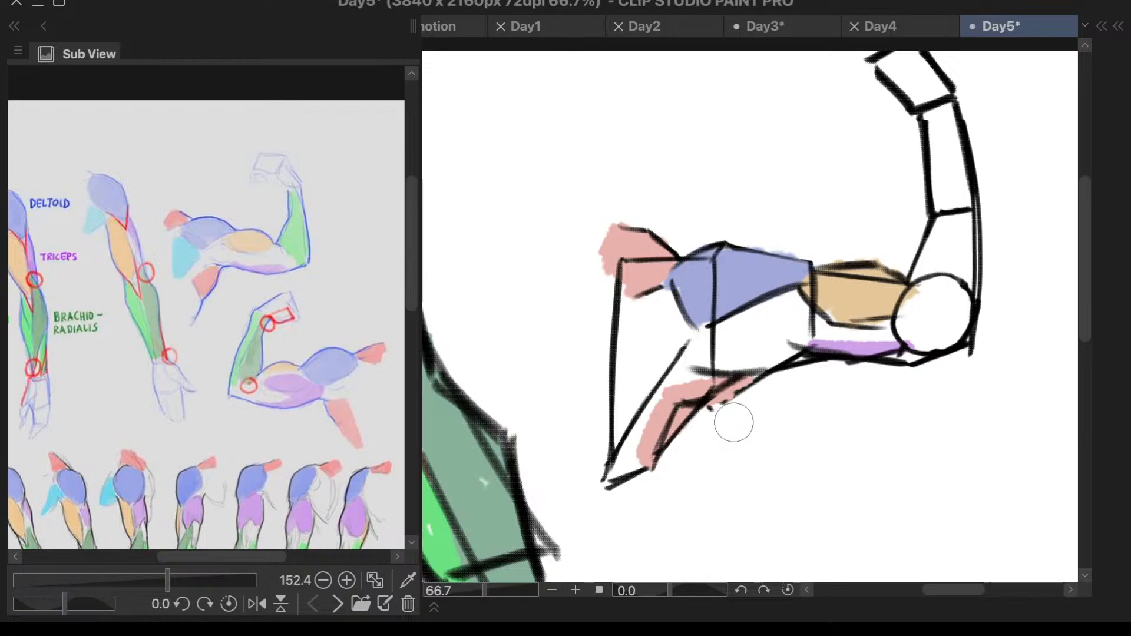
key("F7")
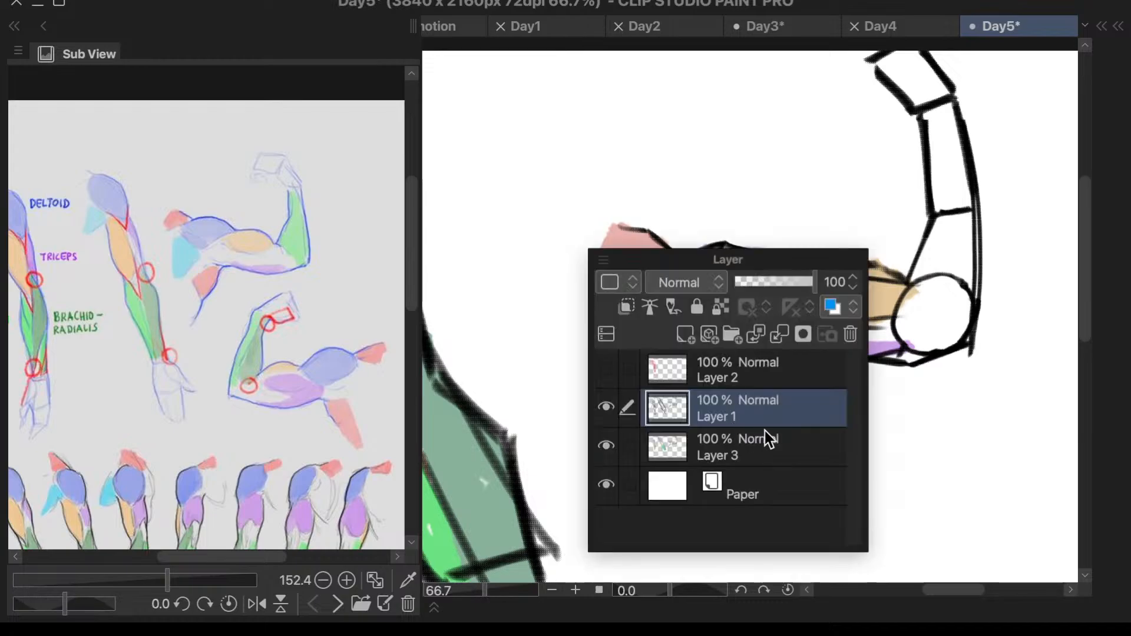
key("F7")
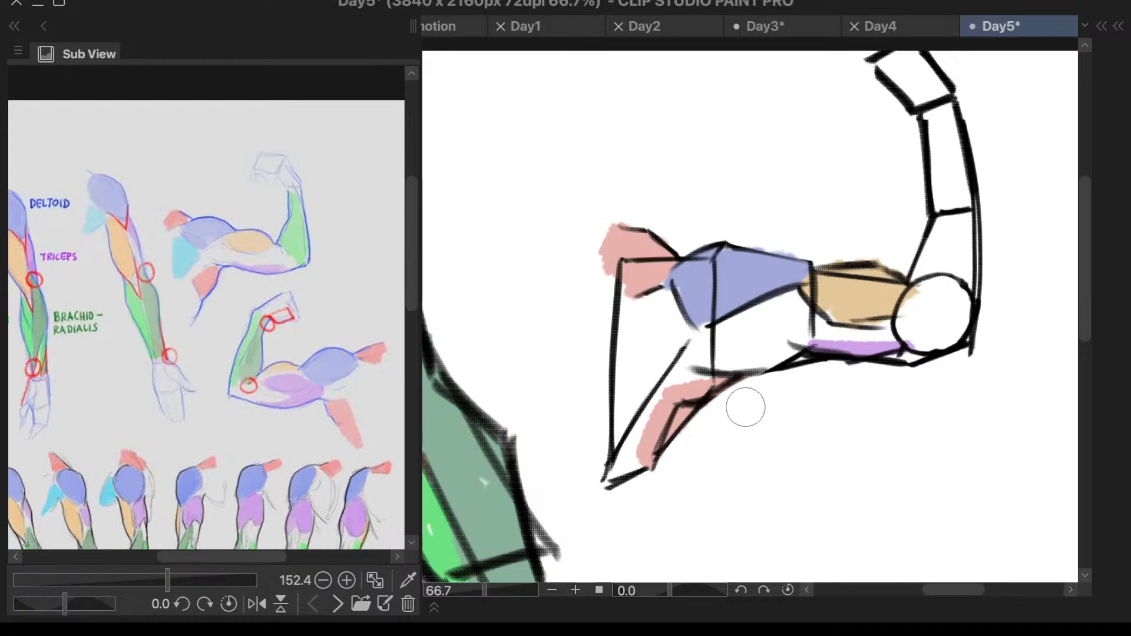
left_click(691, 389, "alt")
- Shift the arm muscles reference until the labeled straight arm and both flexed arms are in view
scroll(353, 210, "up", 3)
scroll(356, 209, "down", 3)
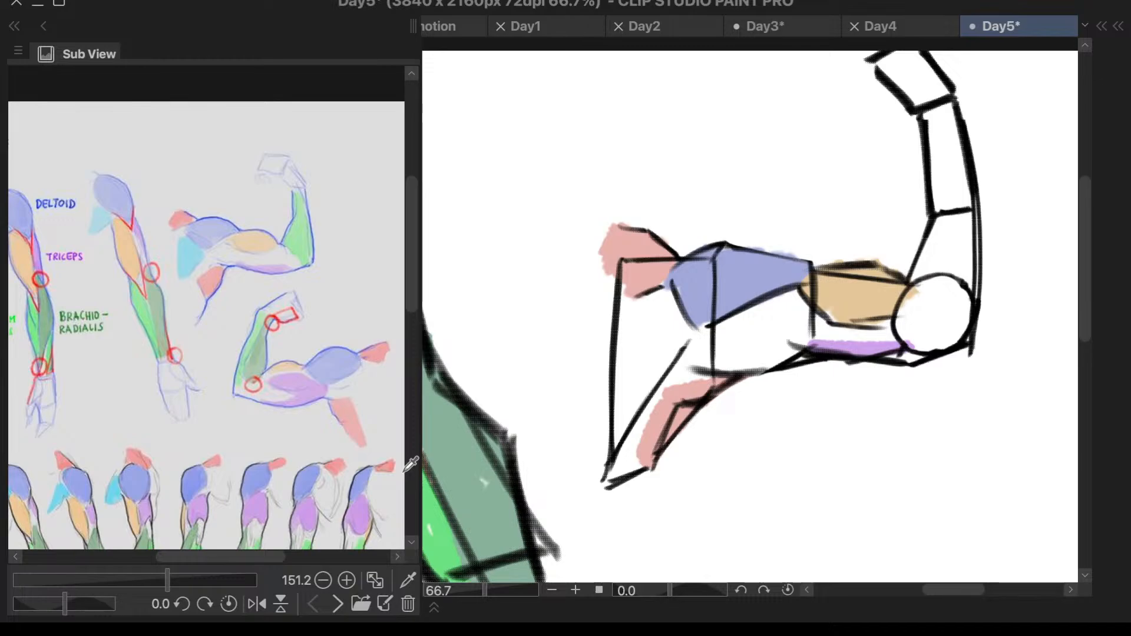
mouse_move(227, 558)
left_mouse_down()
mouse_move(210, 556)
mouse_move(220, 555)
left_mouse_up()
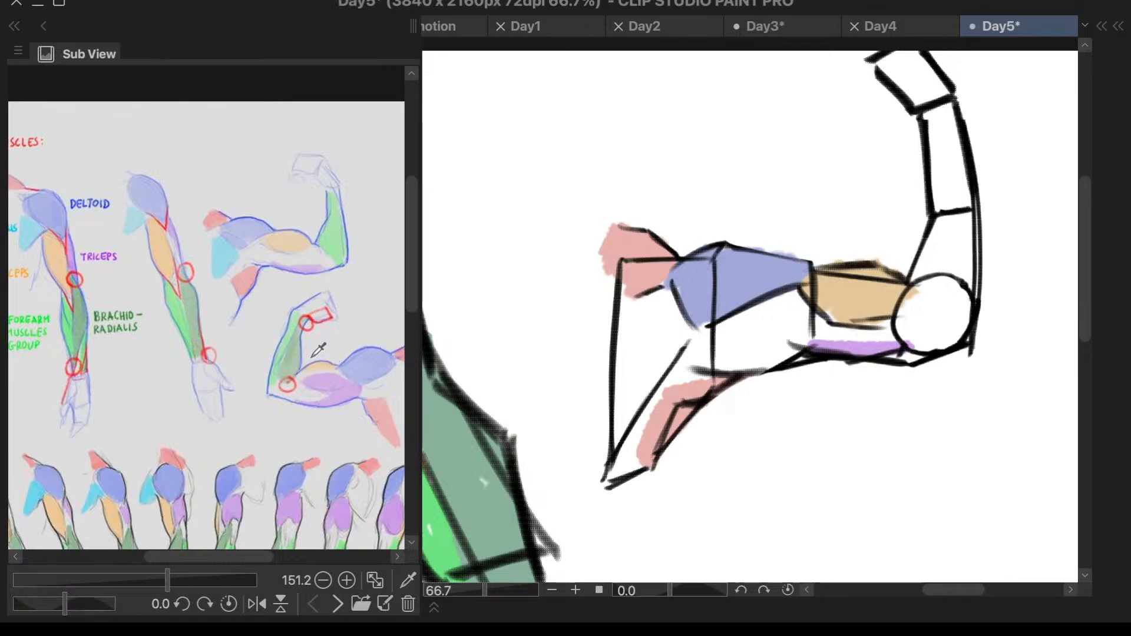
- Paint the flexed arm's forearm and most of the elbow light green on Layer 3, following the reference
scroll(304, 349, "up", 3)
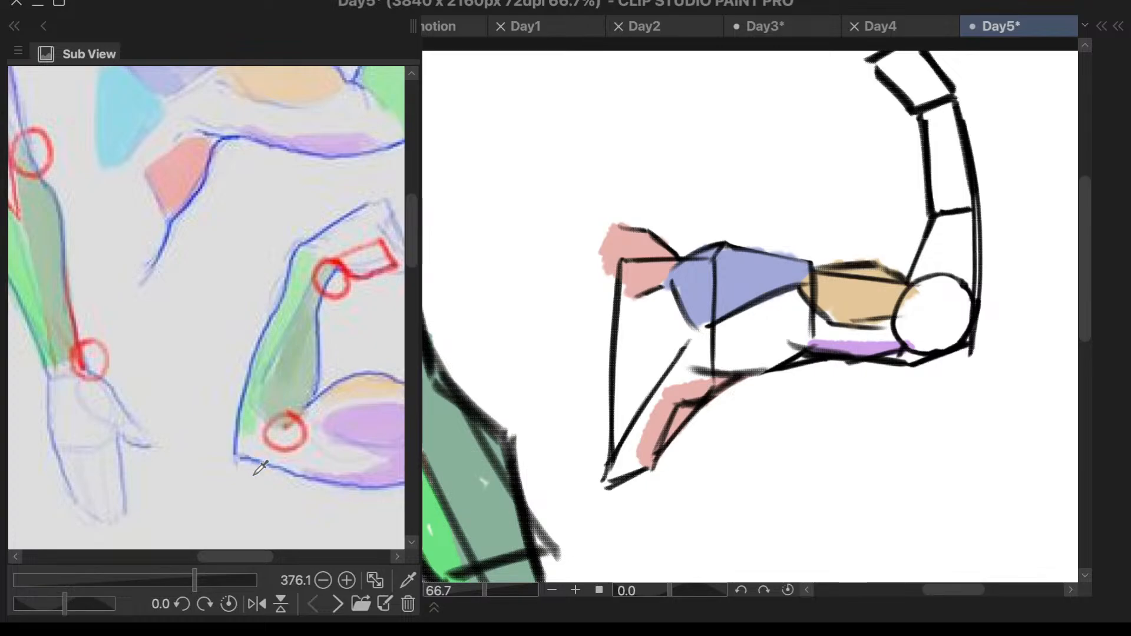
scroll(311, 355, "down", 3)
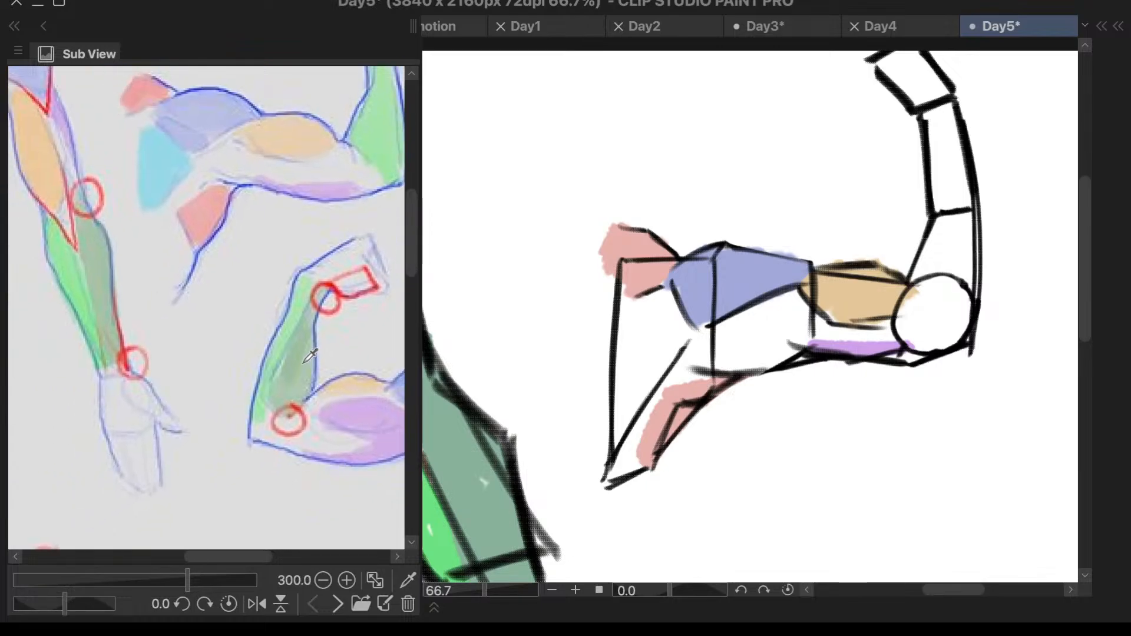
scroll(310, 356, "down", 4)
scroll(313, 355, "up", 3)
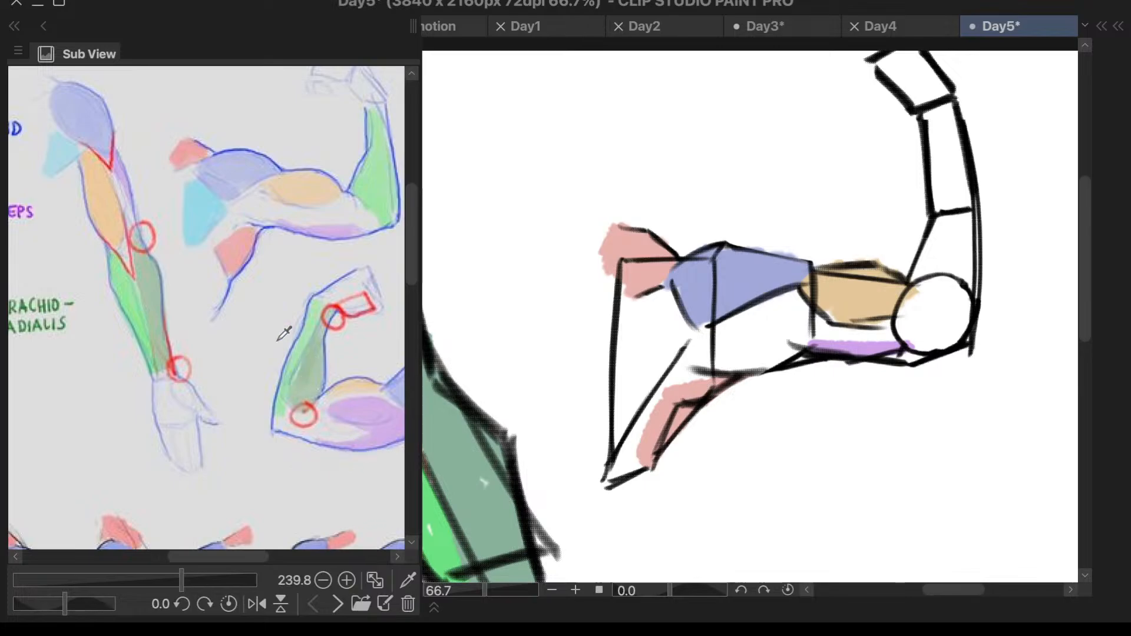
scroll(286, 334, "down", 1)
scroll(383, 422, "down", 4)
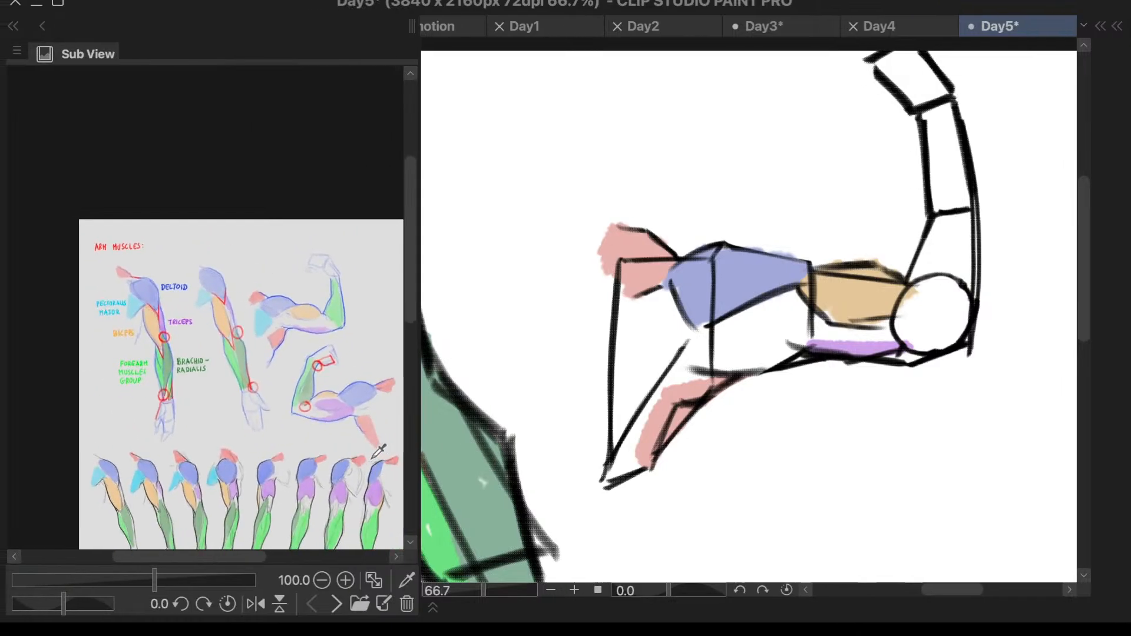
scroll(377, 448, "up", 3)
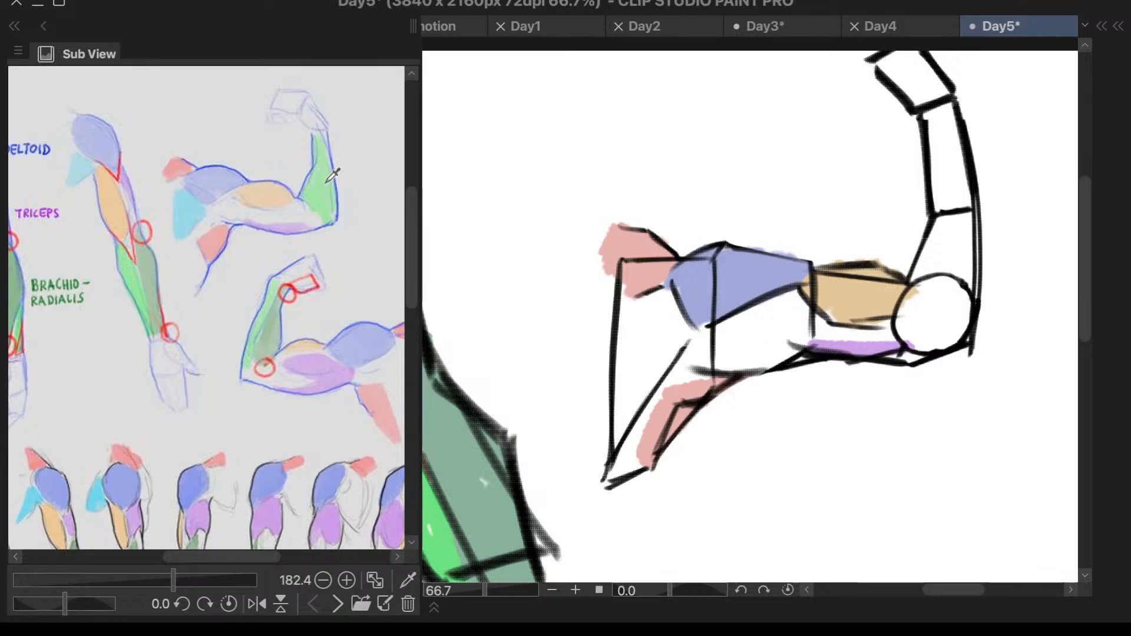
mouse_move(944, 132)
left_mouse_down()
mouse_move(933, 218)
mouse_move(936, 109)
mouse_move(960, 243)
mouse_move(981, 212)
mouse_move(957, 297)
mouse_move(961, 235)
left_mouse_up()
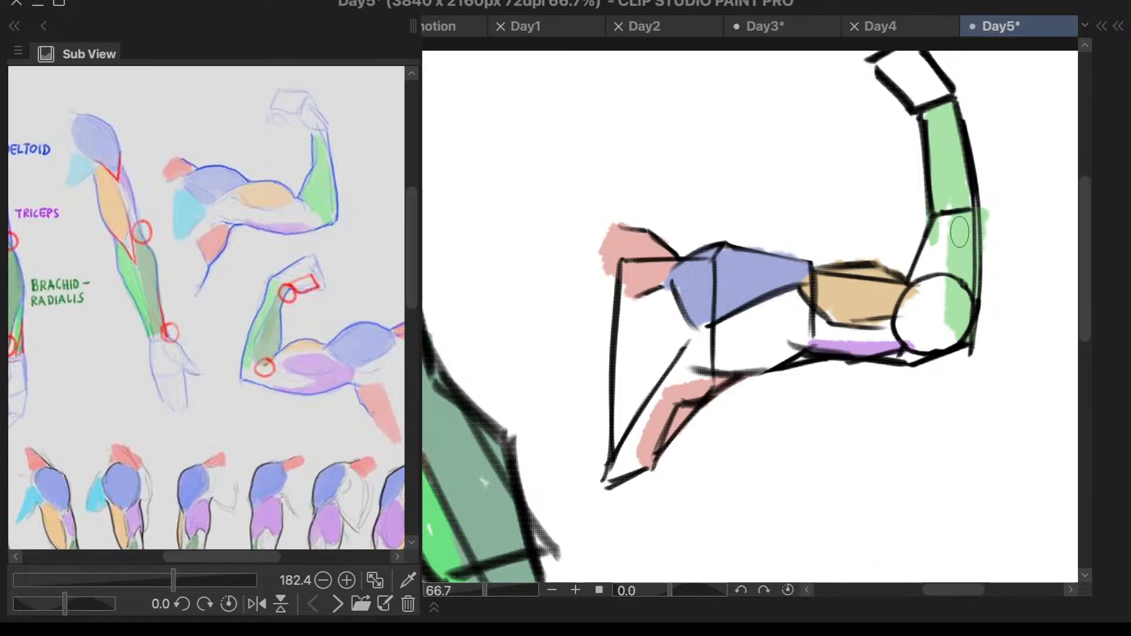
key("ctrl+z")
mouse_move(943, 112)
left_mouse_down()
mouse_move(963, 255)
mouse_move(957, 272)
mouse_move(925, 289)
mouse_move(927, 275)
mouse_move(916, 301)
mouse_move(938, 291)
mouse_move(931, 262)
mouse_move(914, 302)
mouse_move(935, 318)
mouse_move(938, 300)
mouse_move(961, 340)
left_mouse_up()
mouse_move(950, 271)
left_mouse_down()
mouse_move(954, 312)
mouse_move(966, 295)
mouse_move(937, 283)
mouse_move(962, 263)
left_mouse_up()
- Hide Layer 1 and switch Layer 3 off and on to check which black lines lie on Layer 3
scroll(917, 387, "down", 4)
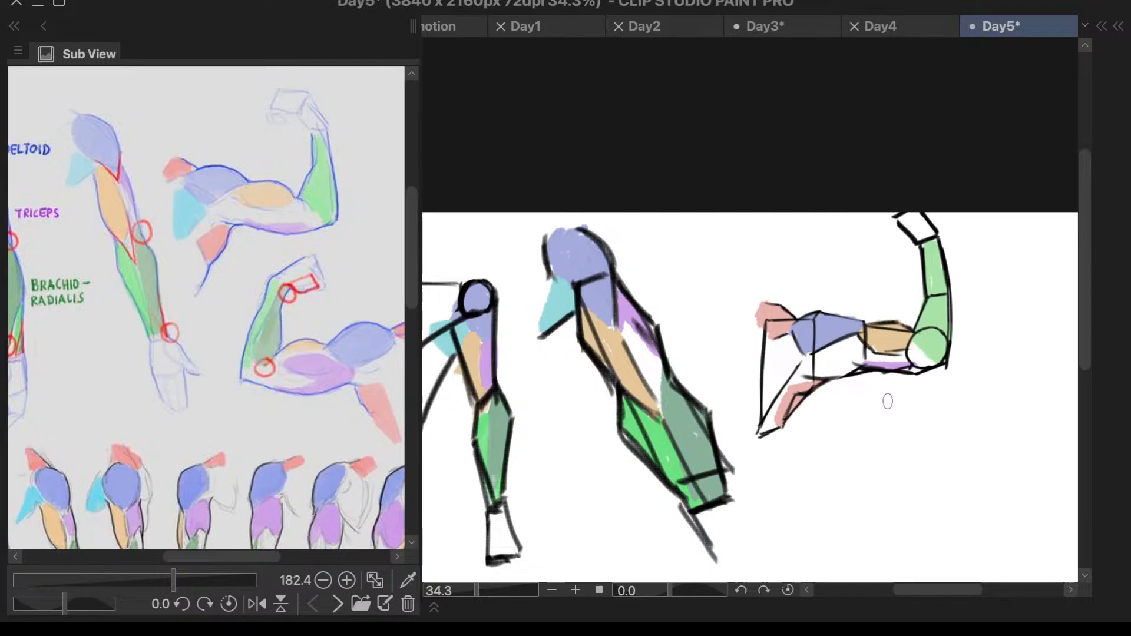
key("7")
key("7")
key("8")
left_click(769, 390)
key("8")
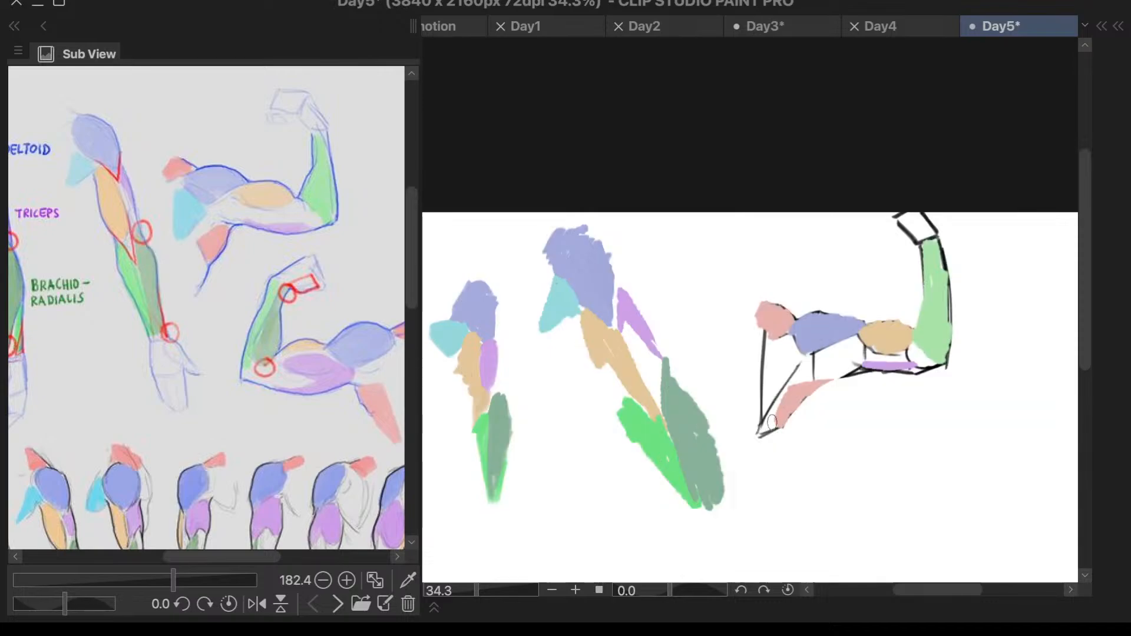
key("8")
left_click(643, 447)
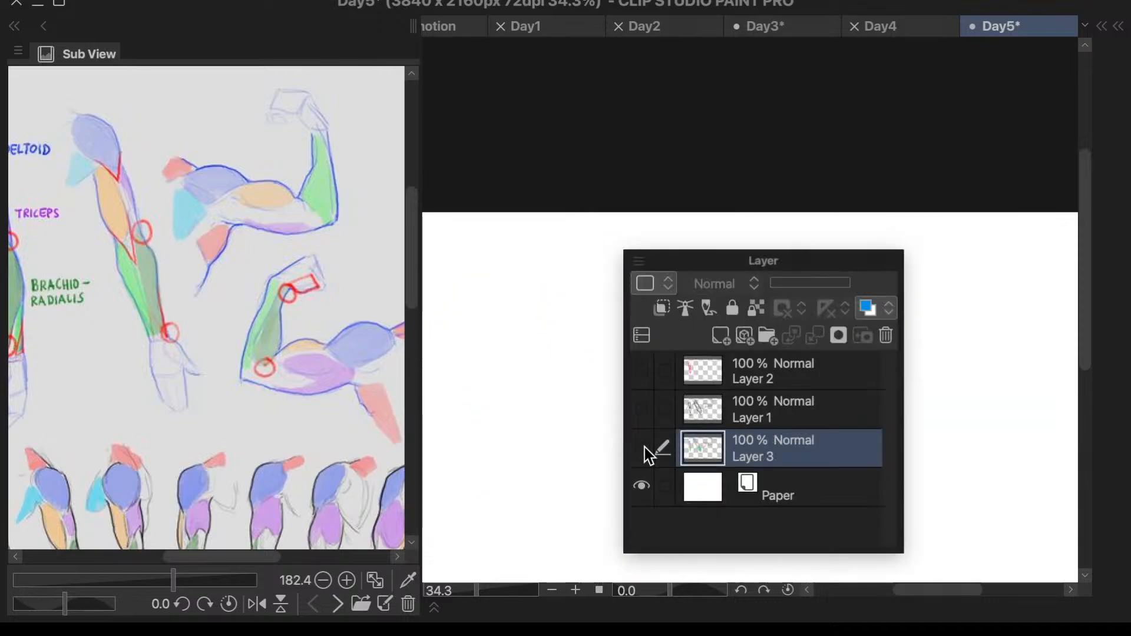
left_click(642, 448)
key("8")
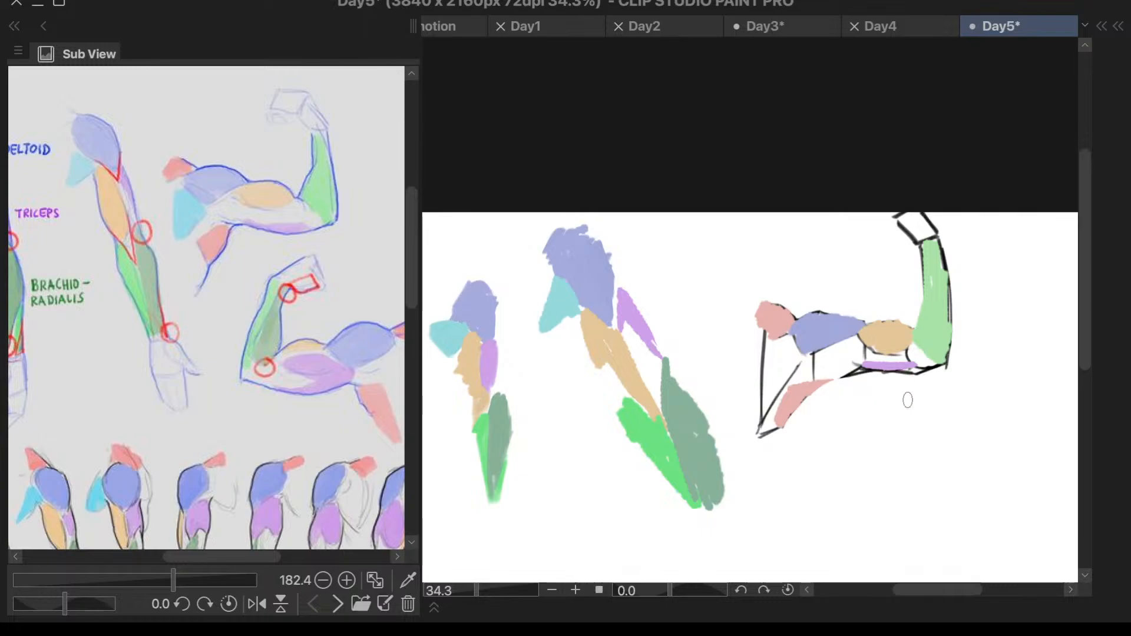
- Erase the stray black lines on Layer 3 under the flexed arm's elbow and upper arm and around the torso
scroll(907, 400, "up", 3)
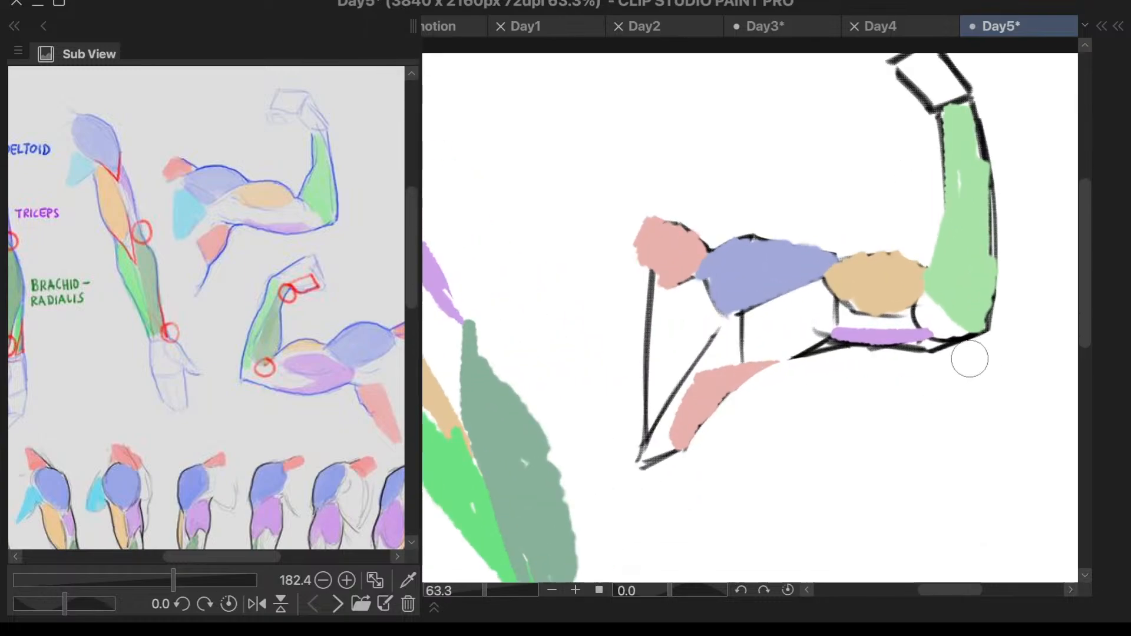
mouse_move(970, 359)
left_mouse_down()
mouse_move(947, 359)
mouse_move(972, 348)
mouse_move(836, 366)
mouse_move(849, 366)
mouse_move(792, 357)
left_mouse_up()
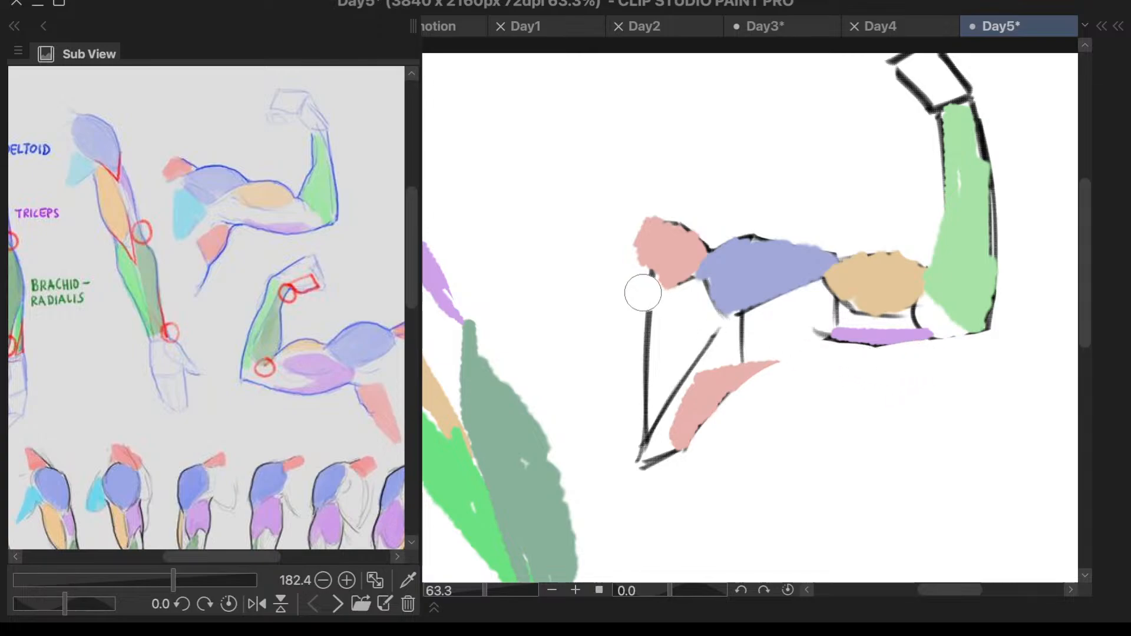
mouse_move(643, 293)
left_mouse_down()
mouse_move(702, 303)
mouse_move(648, 401)
mouse_move(705, 335)
mouse_move(654, 427)
mouse_move(640, 429)
mouse_move(663, 484)
mouse_move(656, 468)
mouse_move(682, 451)
left_mouse_up()
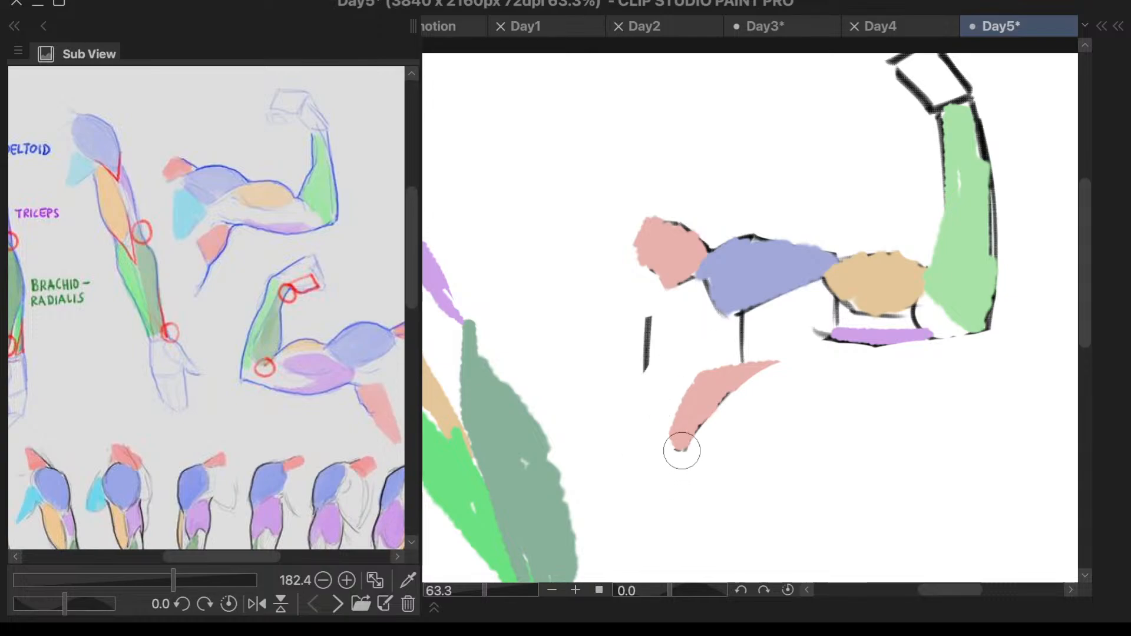
left_click_drag(654, 333, 639, 399)
- Erase the black hand, the forearm's outer line and the vertical lines beneath the deltoid and biceps on Layer 3
scroll(788, 343, "down", 1)
scroll(910, 124, "up", 1)
mouse_move(909, 101)
left_mouse_down()
mouse_move(857, 146)
mouse_move(891, 153)
mouse_move(934, 139)
mouse_move(940, 101)
left_mouse_up()
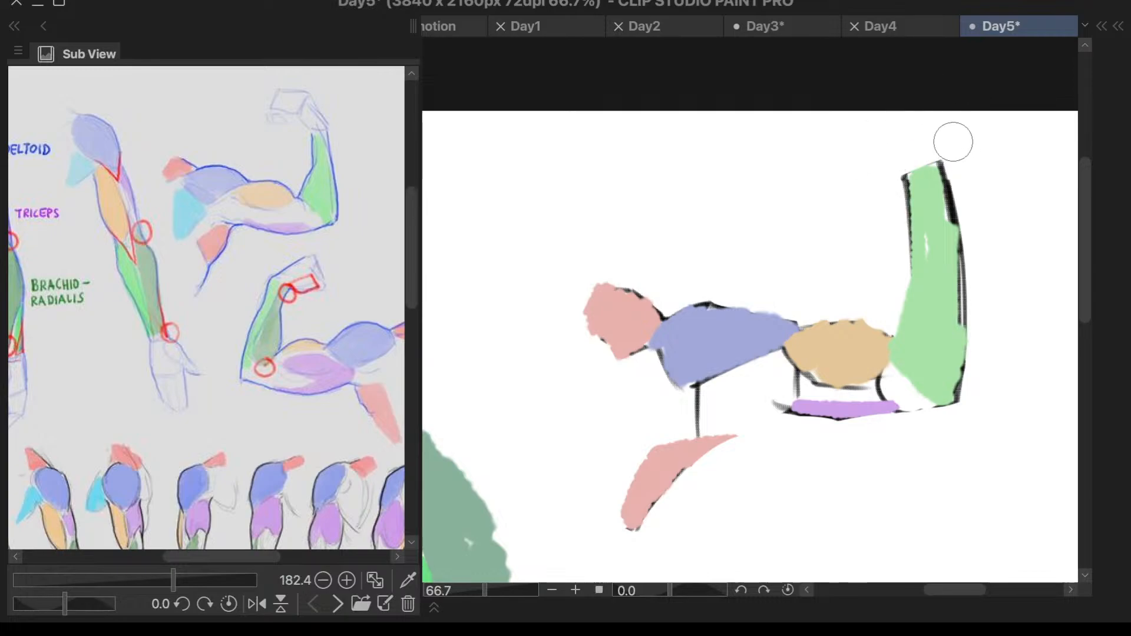
mouse_move(953, 142)
left_mouse_down()
mouse_move(970, 202)
mouse_move(994, 221)
mouse_move(981, 354)
mouse_move(965, 238)
mouse_move(984, 359)
mouse_move(987, 322)
mouse_move(983, 374)
left_mouse_up()
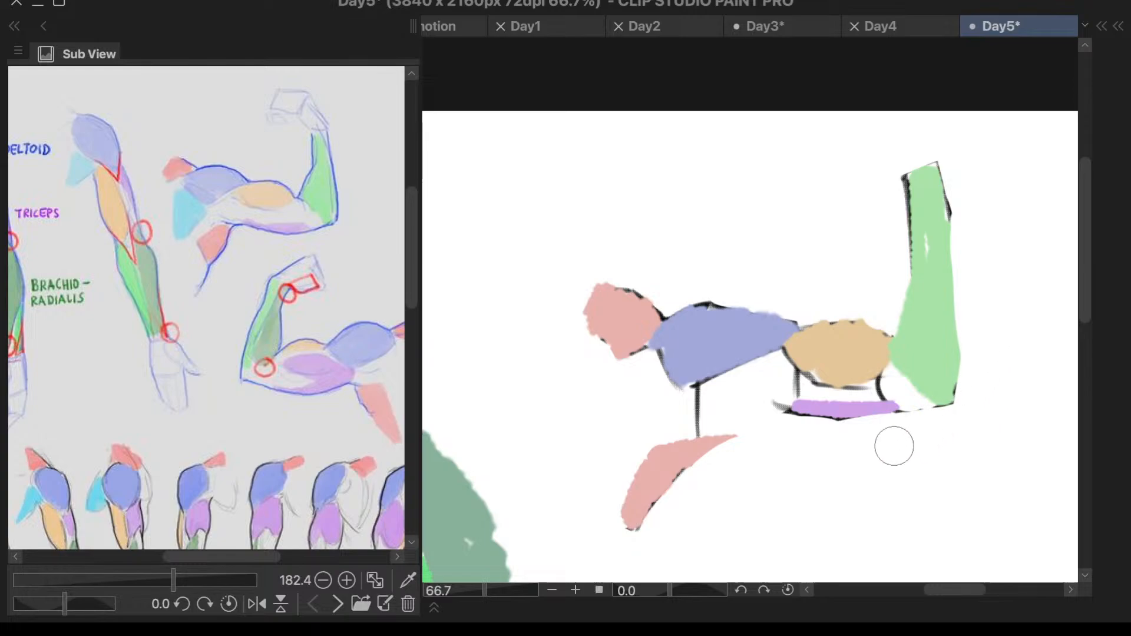
left_click_drag(725, 386, 703, 416)
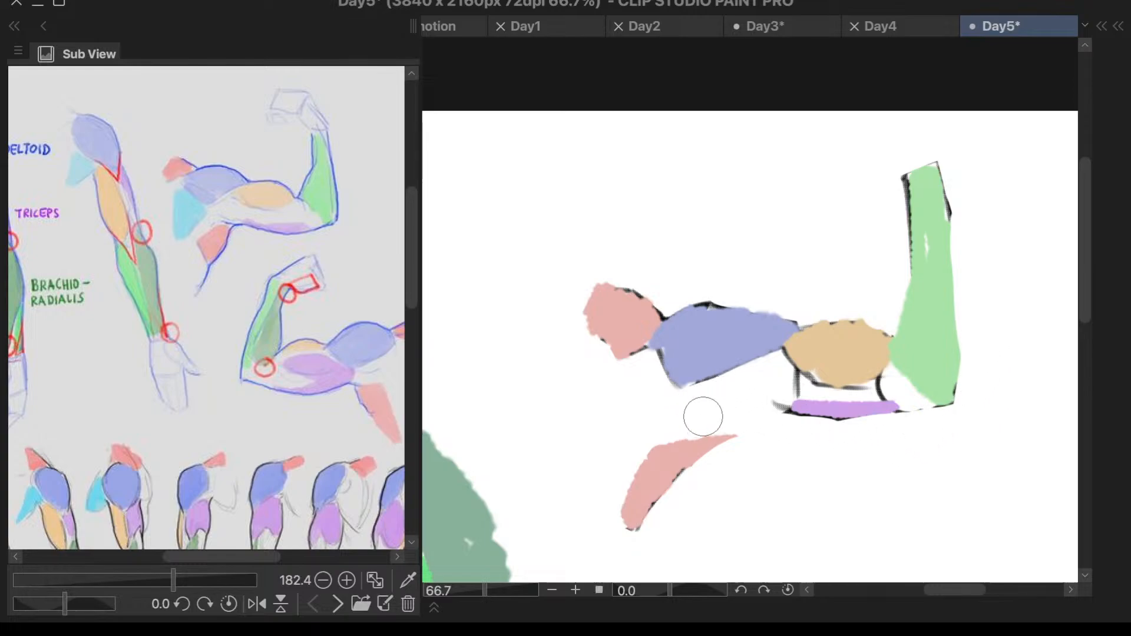
left_click_drag(780, 386, 784, 385)
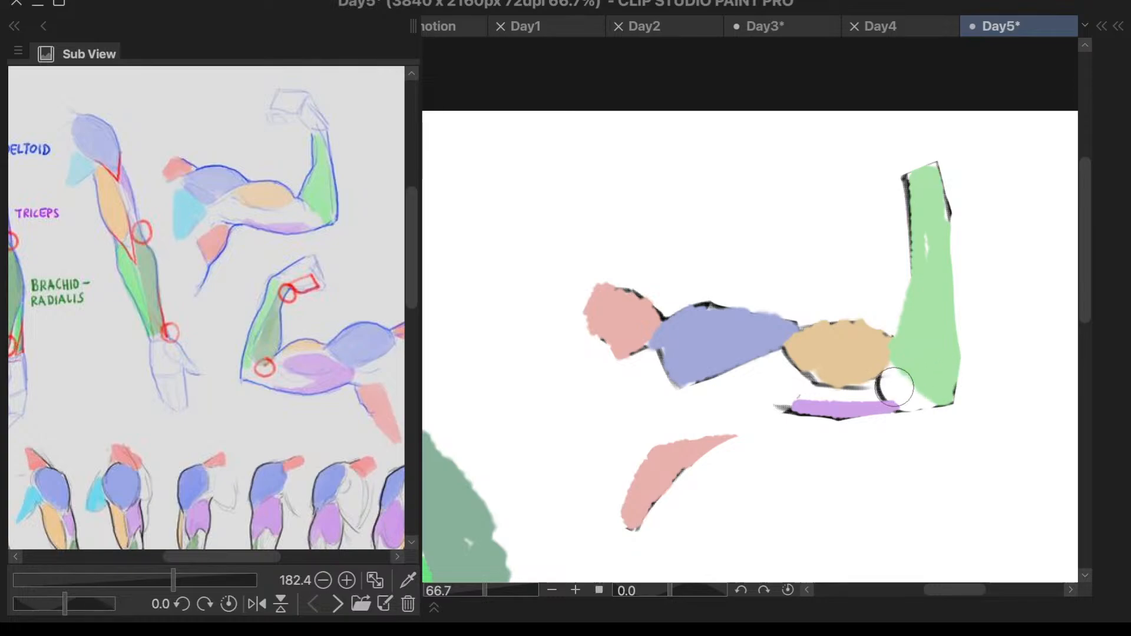
left_click_drag(884, 380, 891, 384)
- Make Layer 1 with the line art visible again
key("c")
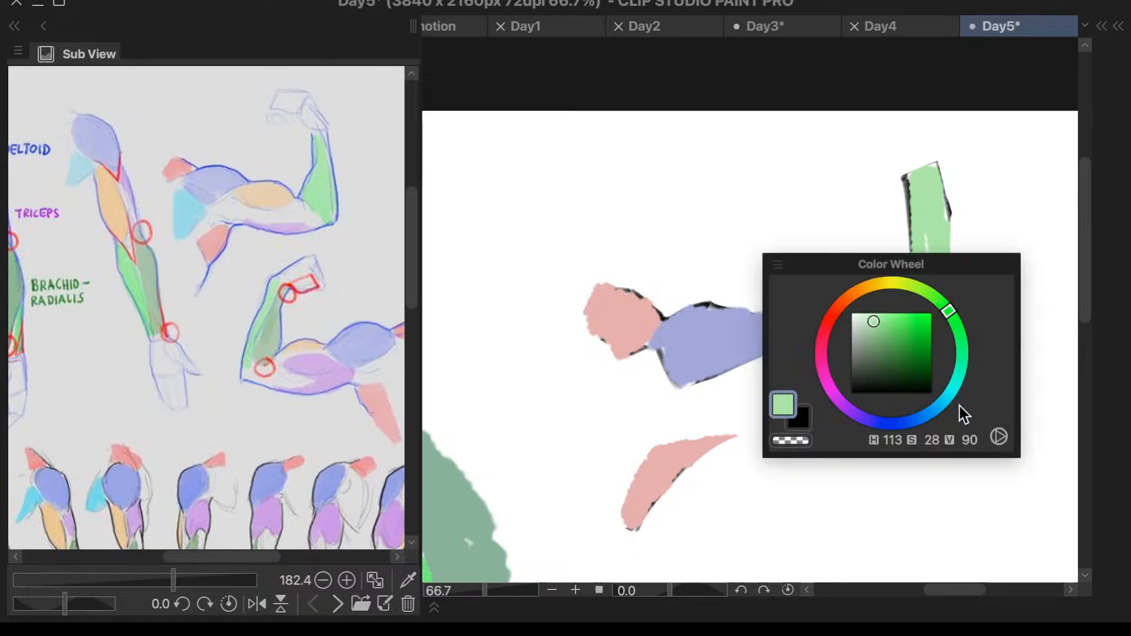
key("l")
left_click(859, 389)
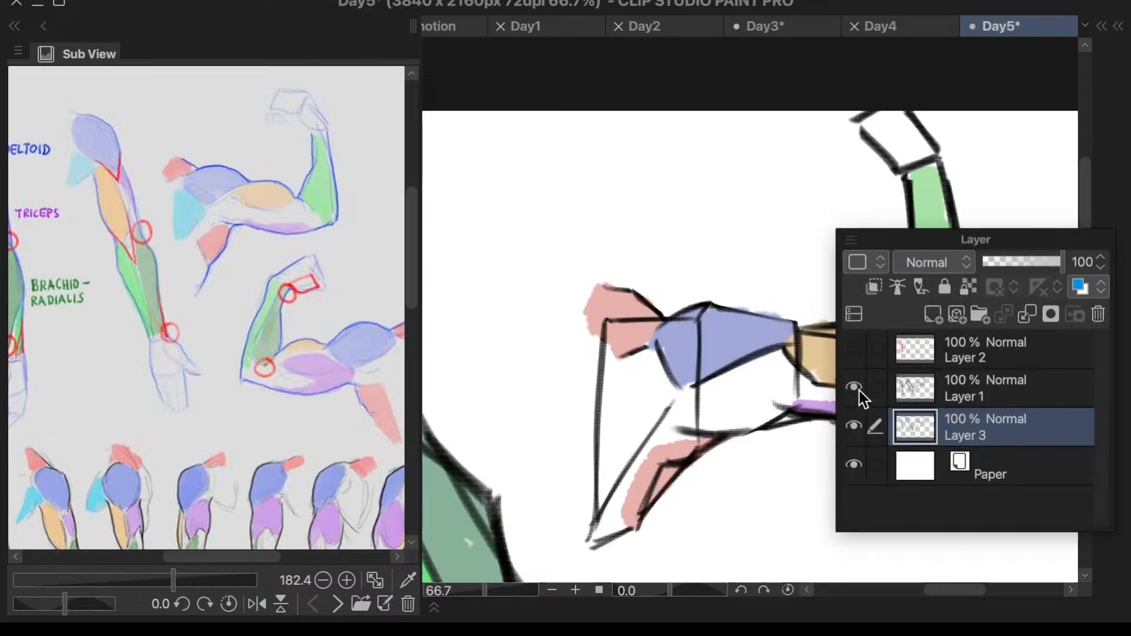
scroll(707, 432, "down", 1)
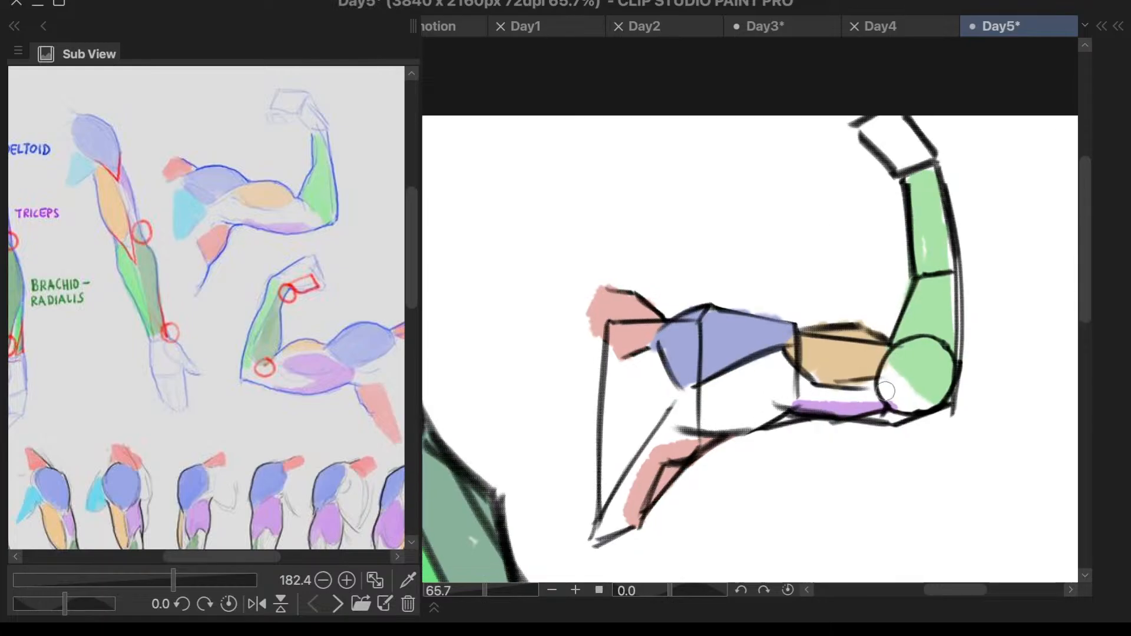
- Select all three arm drawings on Layer 1 and Layer 3 together and shrink them into the canvas's upper-left corner
scroll(902, 401, "down", 4)
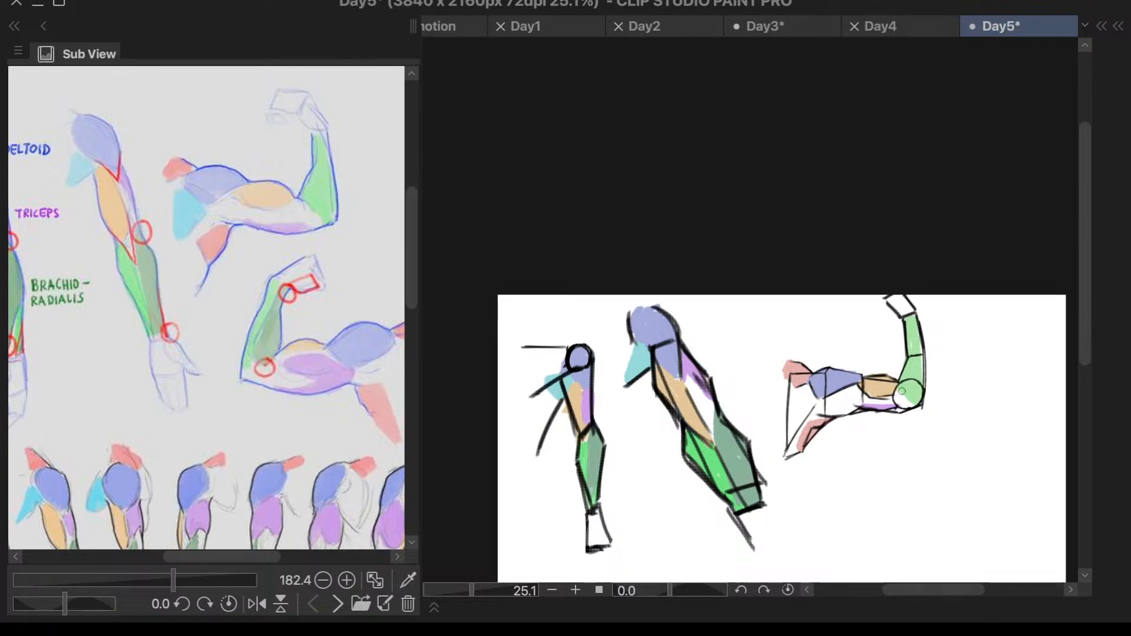
scroll(903, 391, "down", 3)
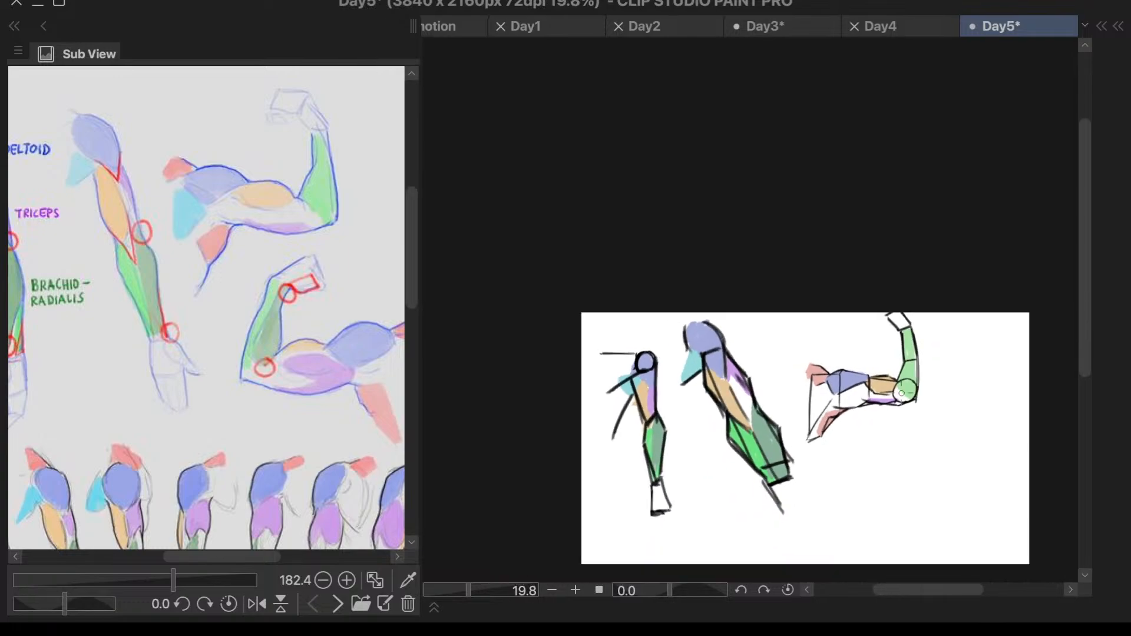
key("c")
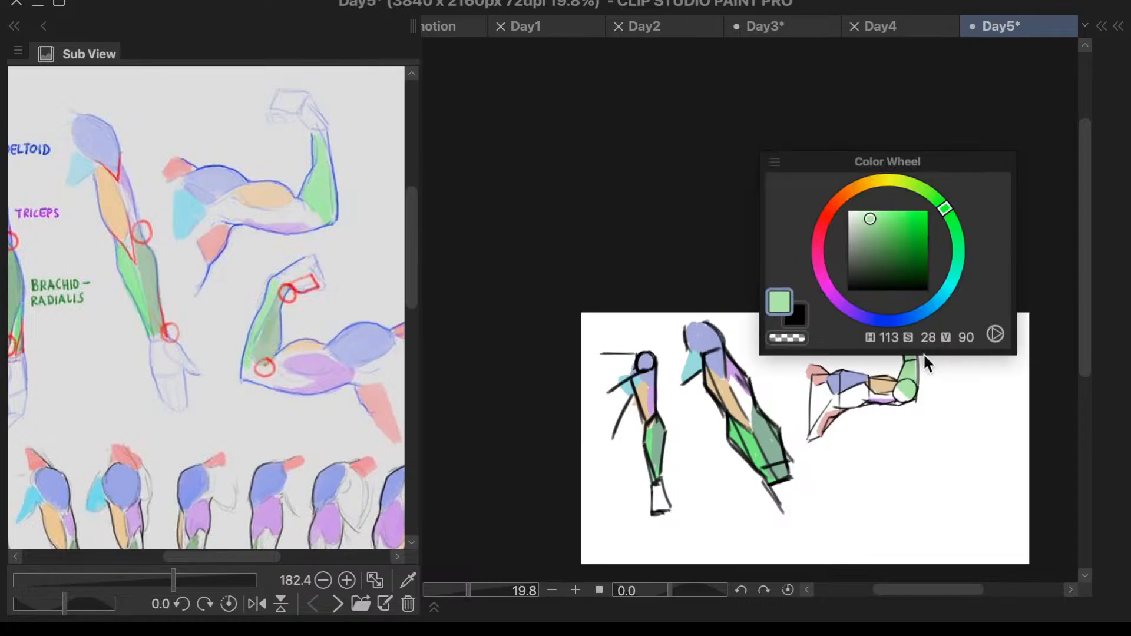
key("l")
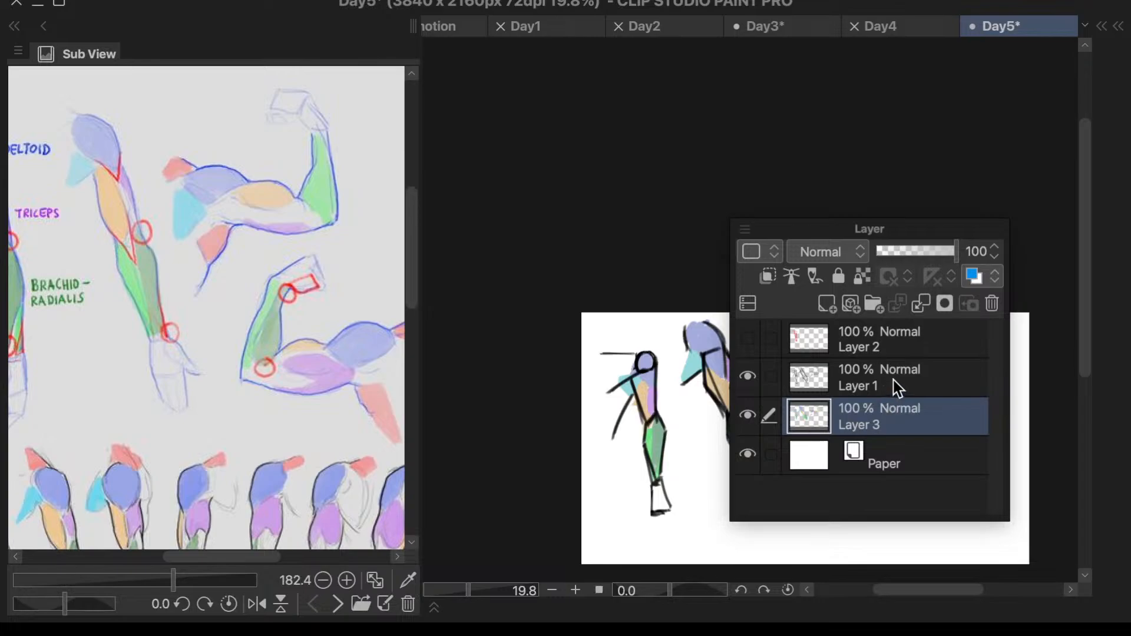
left_click(897, 388, "ctrl")
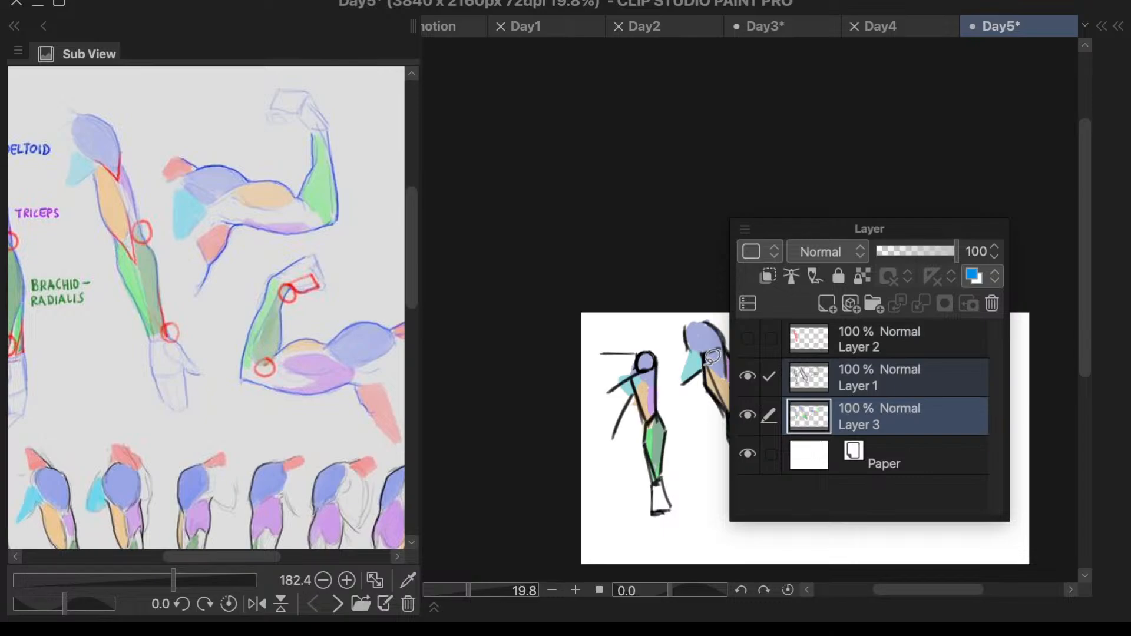
key("m")
scroll(913, 406, "up", 1)
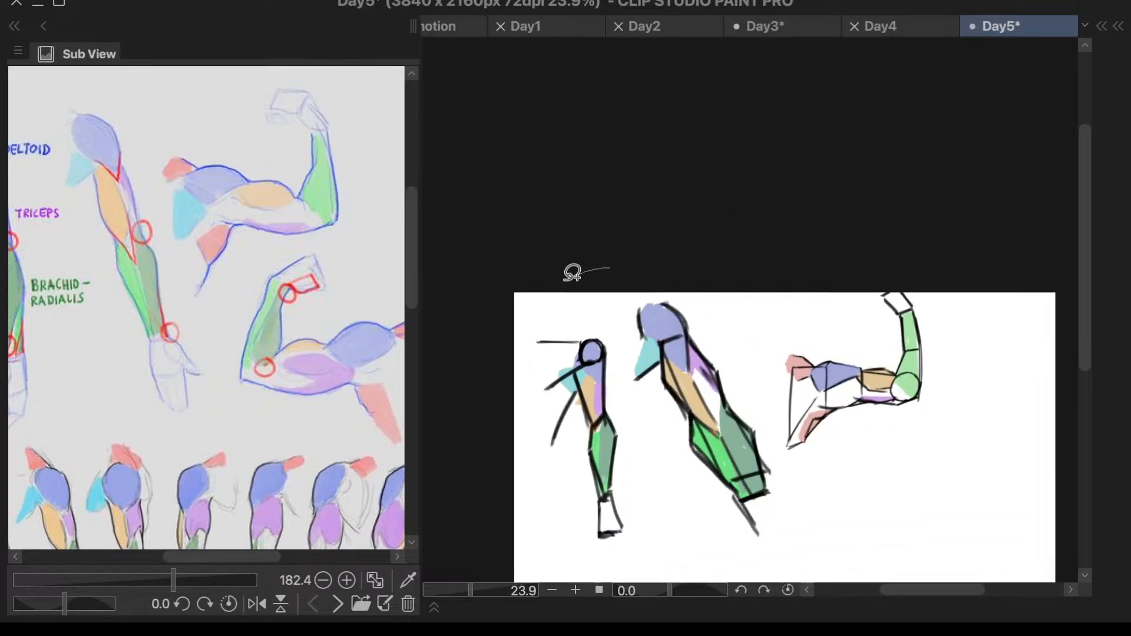
mouse_move(610, 263)
left_mouse_down()
mouse_move(783, 560)
mouse_move(731, 211)
mouse_move(610, 263)
left_mouse_up()
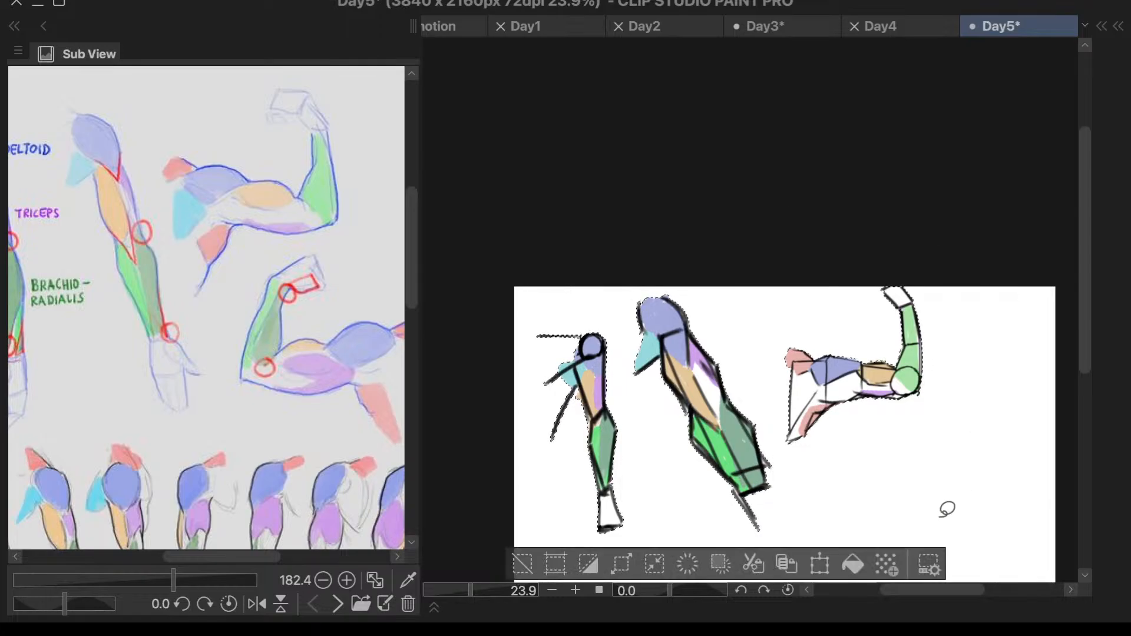
key("ctrl+t")
left_click_drag(918, 562, 639, 368)
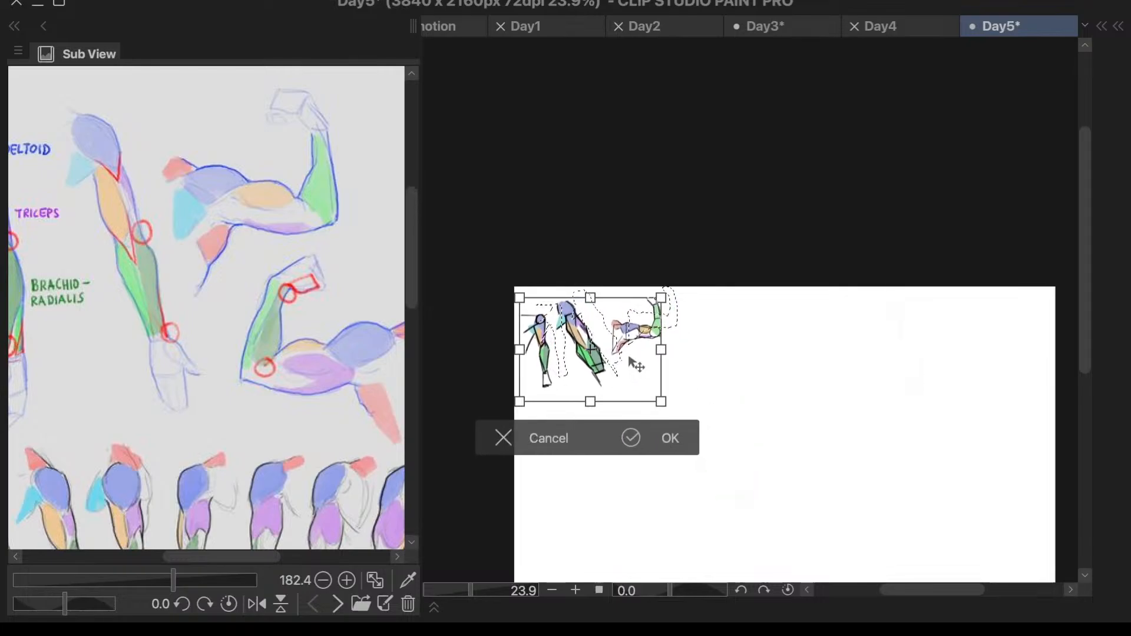
left_click(646, 434)
left_click(440, 436)
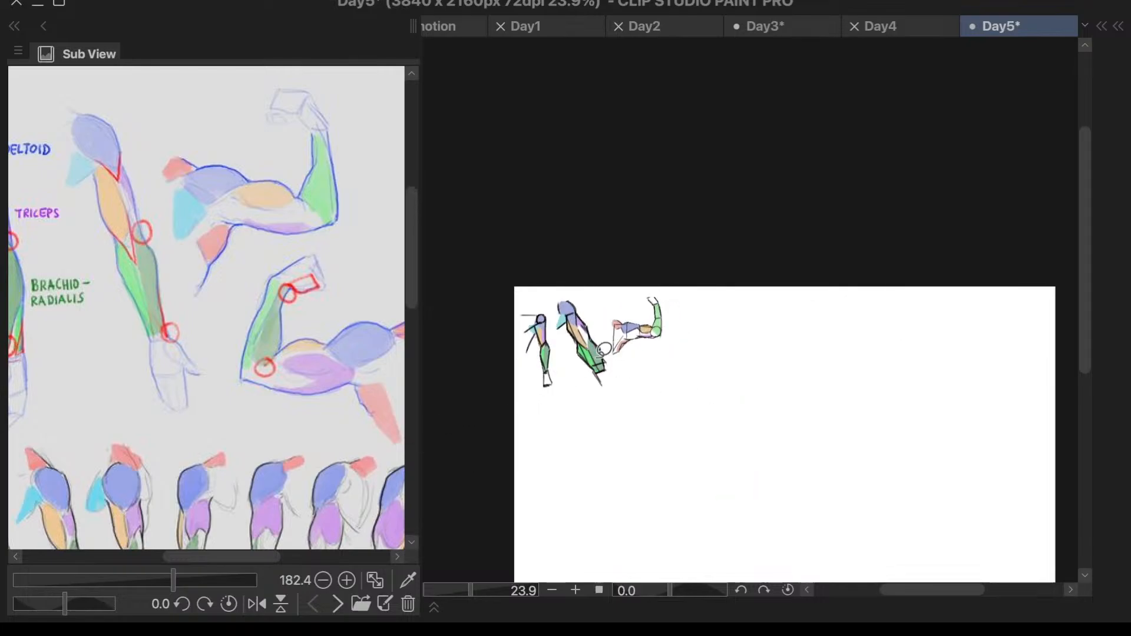
- Write a large letter D in the deltoid's blue above the shoulder of the first straight arm
scroll(525, 270, "up", 3)
scroll(525, 270, "up", 7)
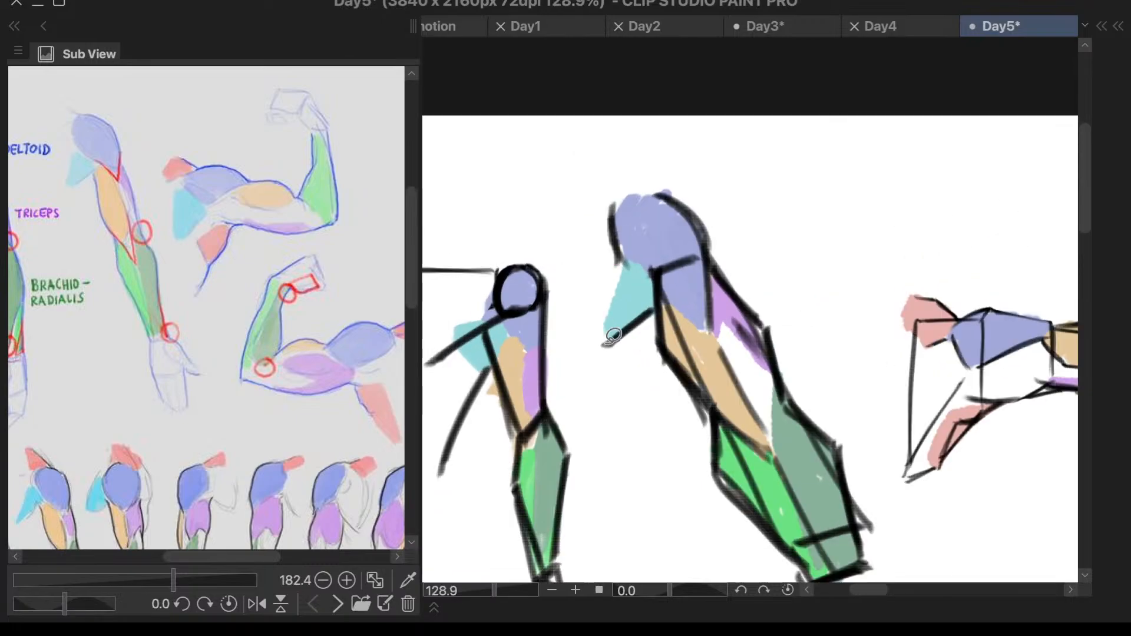
right_click(638, 388)
key("Escape")
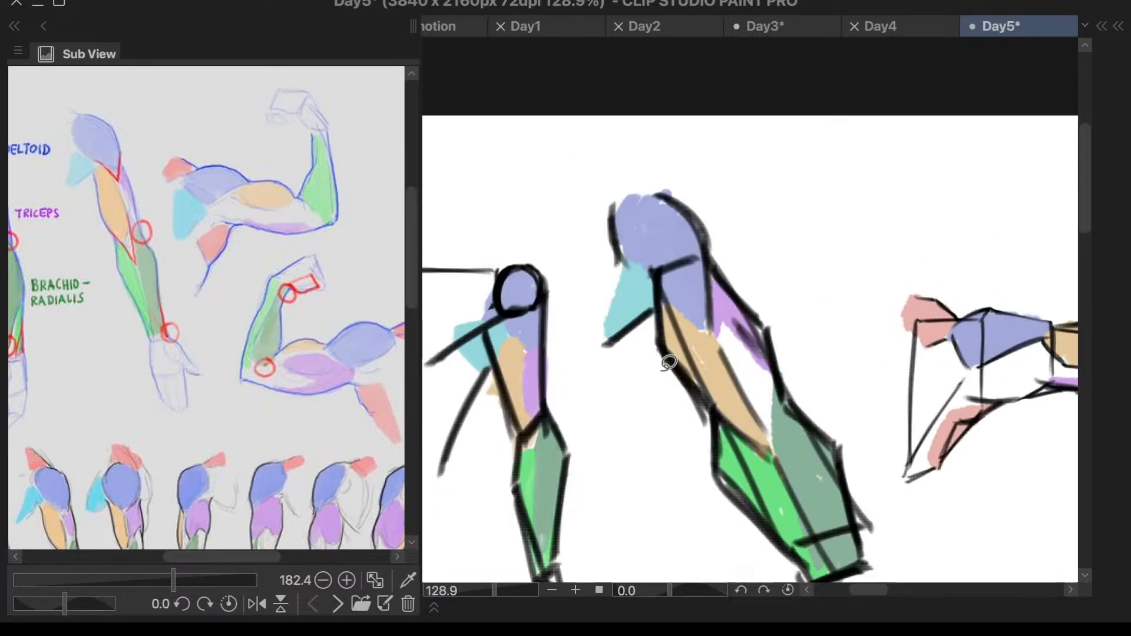
scroll(310, 382, "down", 3)
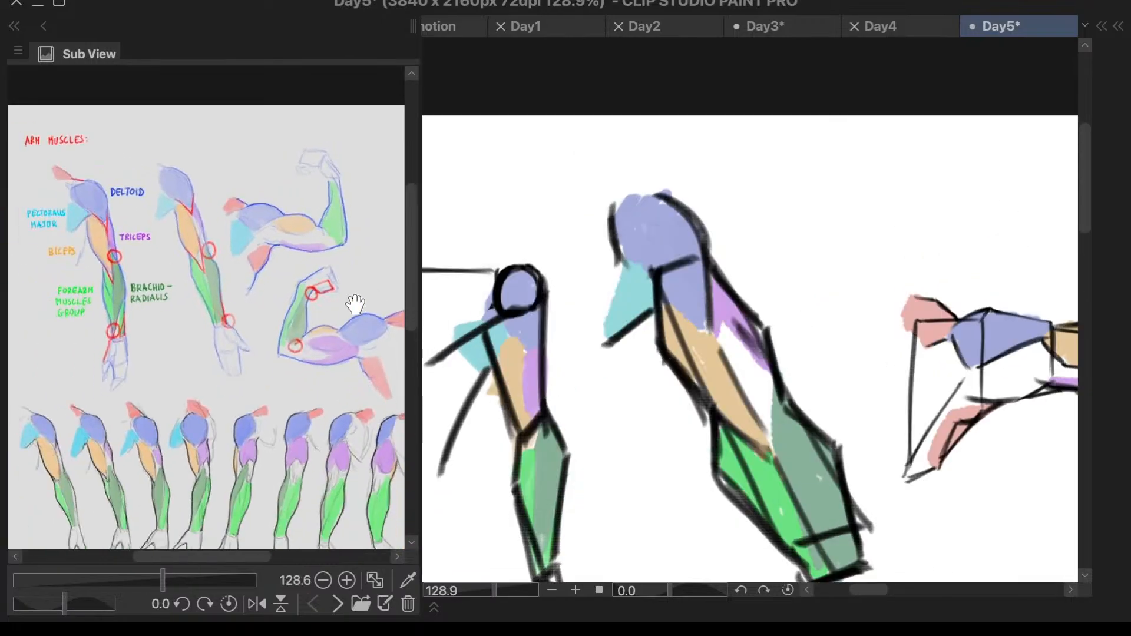
scroll(349, 386, "up", 1)
scroll(560, 282, "up", 2)
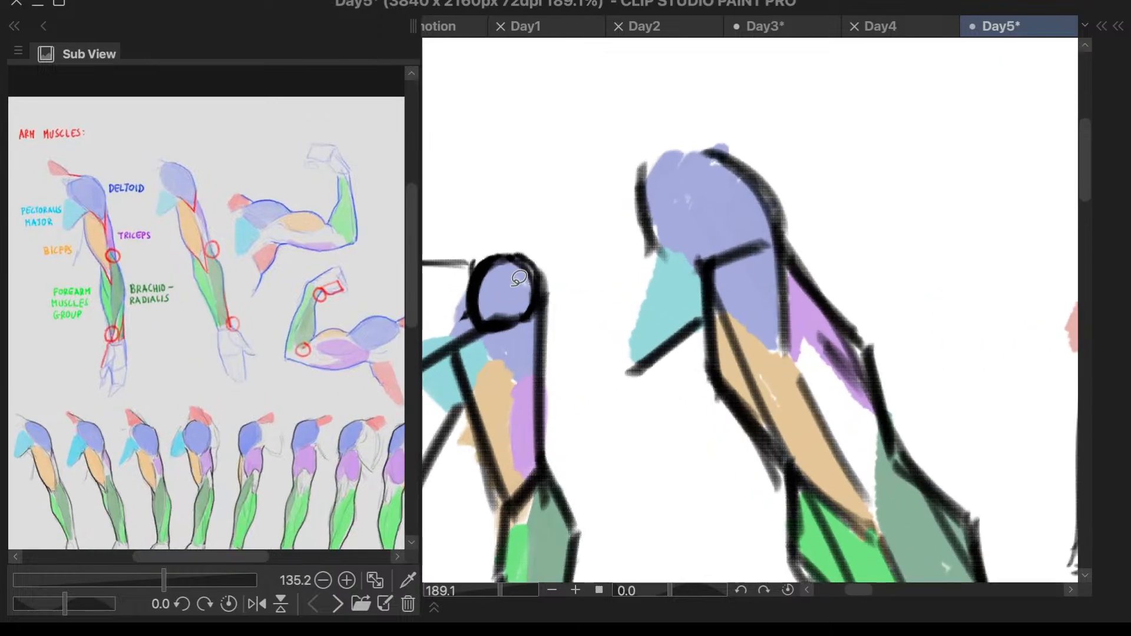
key("super+t")
key("Escape")
left_click_drag(521, 200, 528, 199)
key("super+z")
left_click_drag(521, 158, 519, 243)
key("super+z")
mouse_move(526, 131)
left_mouse_down()
mouse_move(526, 170)
mouse_move(570, 189)
mouse_move(524, 239)
left_mouse_up()
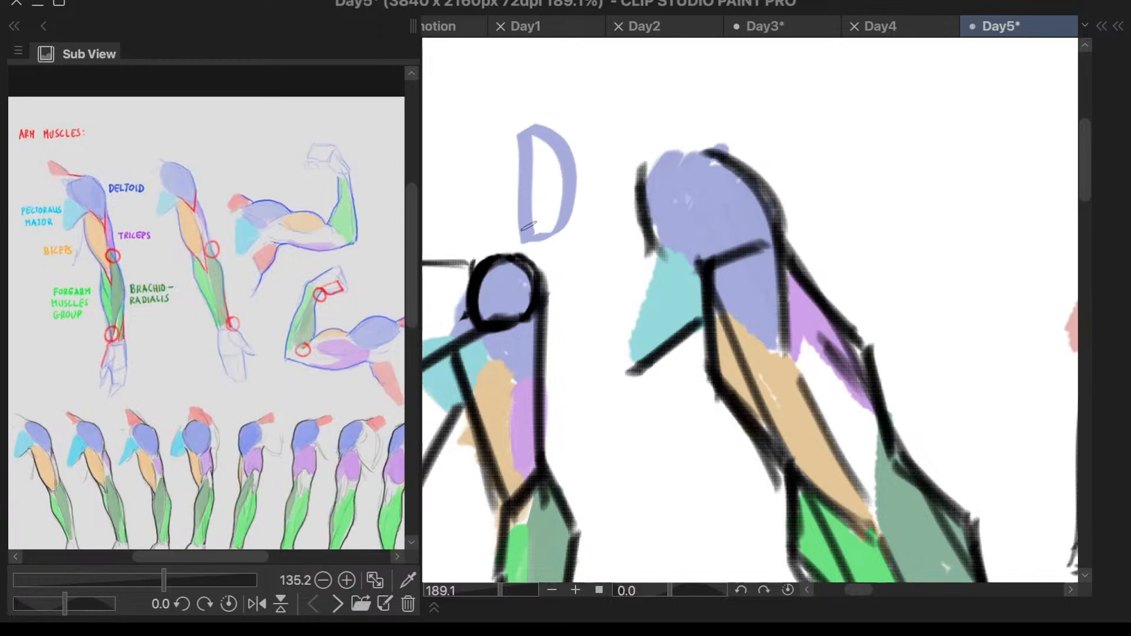
scroll(738, 180, "down", 5)
scroll(873, 214, "up", 1)
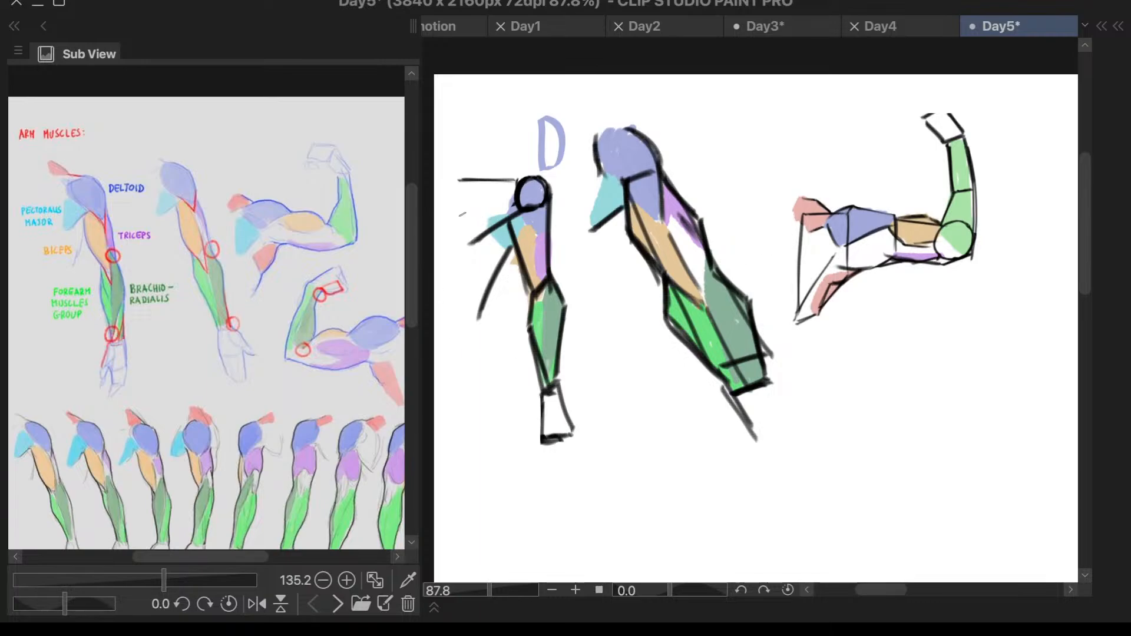
scroll(56, 203, "up", 3)
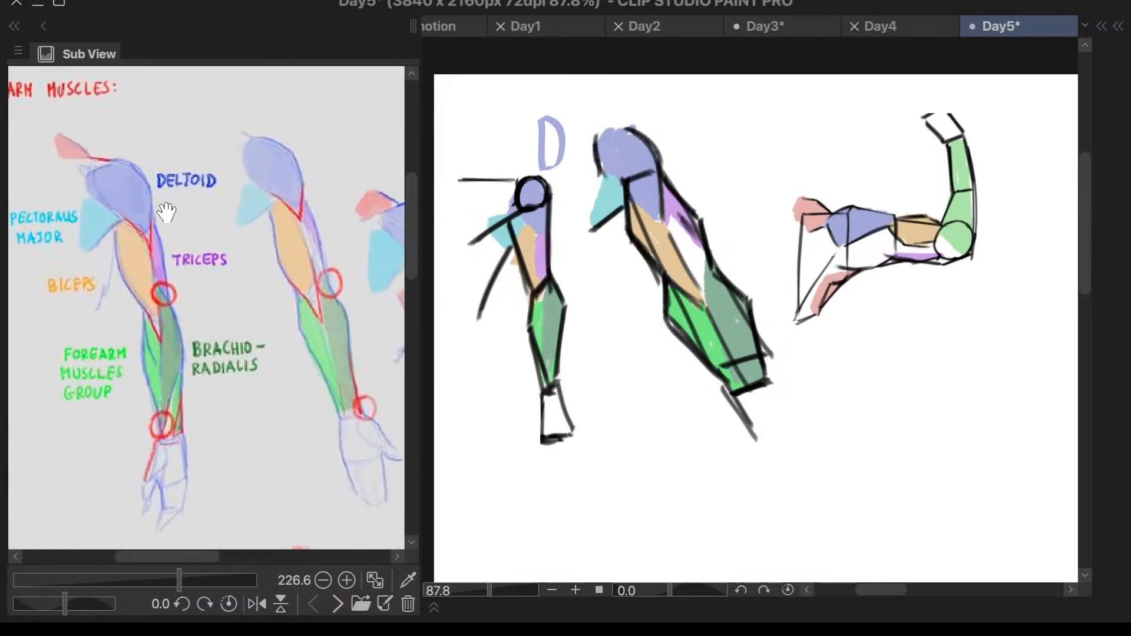
left_click_drag(166, 212, 197, 220)
scroll(160, 208, "up", 1)
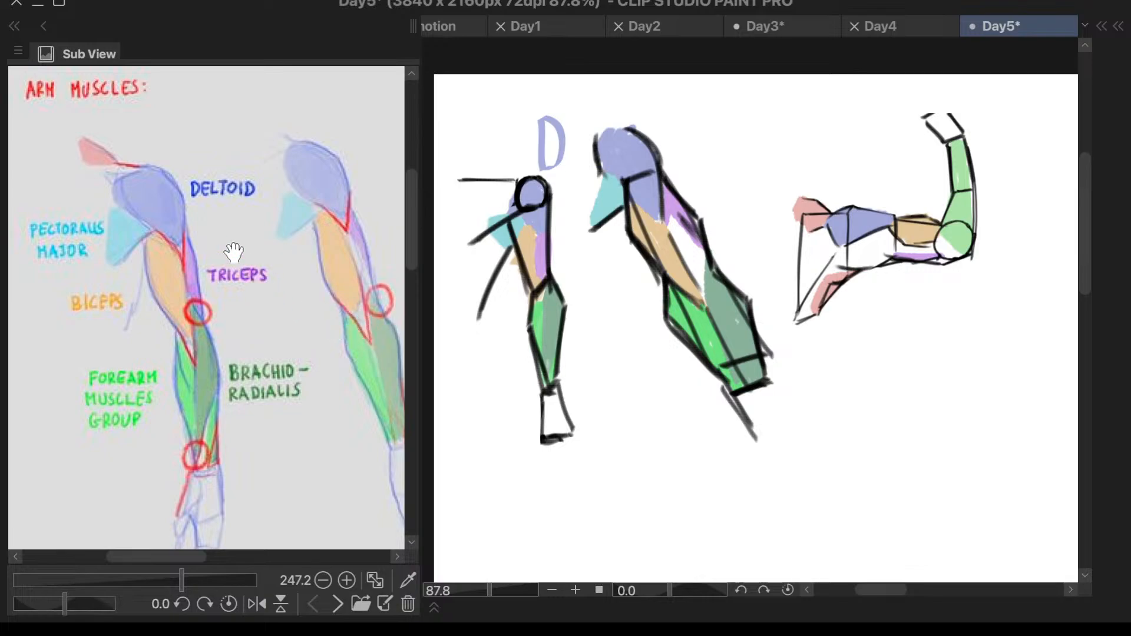
scroll(88, 156, "up", 1)
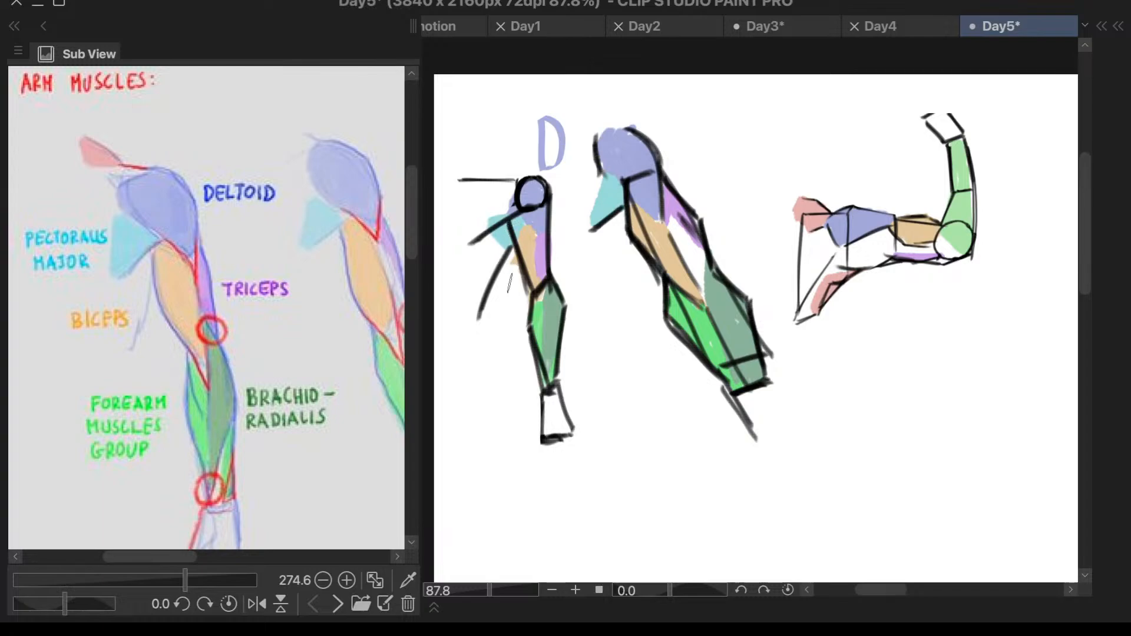
left_click_drag(457, 268, 450, 306)
key("ctrl+z")
scroll(593, 210, "down", 5)
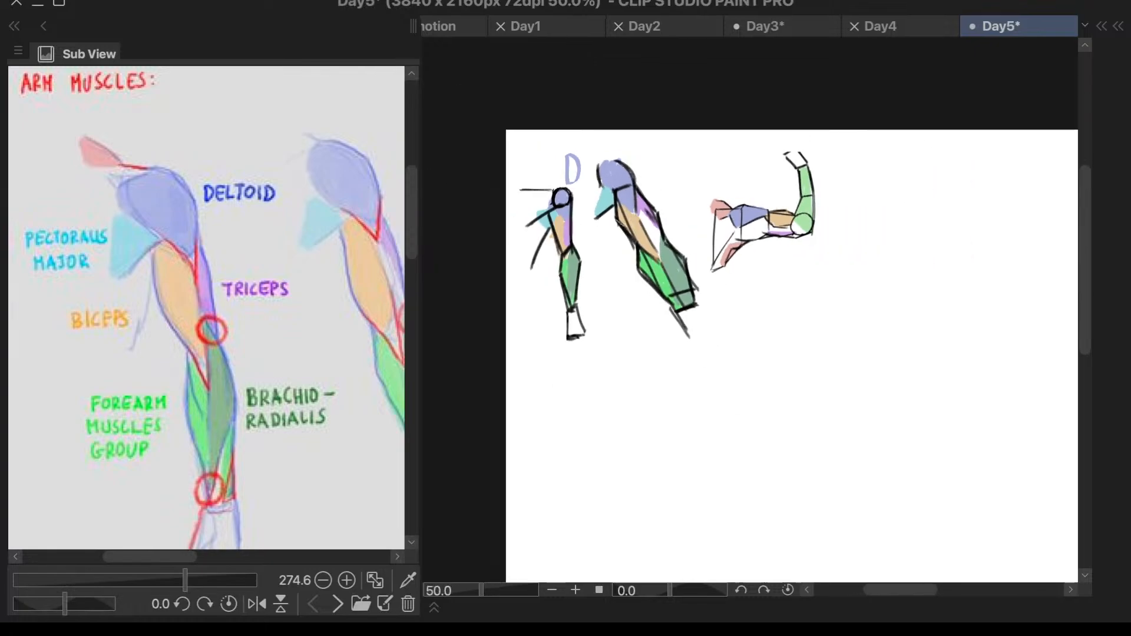
scroll(515, 253, "up", 4)
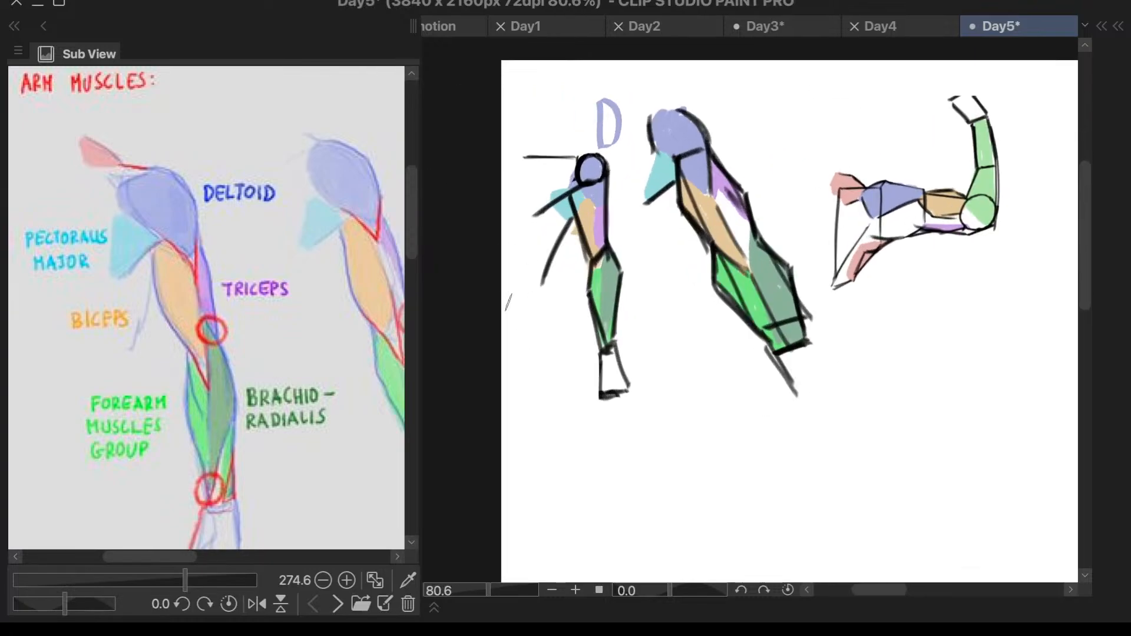
left_click_drag(514, 287, 505, 333)
key("ctrl+z")
left_click_drag(514, 292, 511, 361)
left_click_drag(512, 293, 513, 323)
key("ctrl+z")
key("ctrl+z")
- Write the letters PM in the pectoralis major's light blue beside the forearm of the first straight arm
mouse_move(513, 280)
left_mouse_down()
mouse_move(511, 329)
mouse_move(516, 294)
mouse_move(535, 302)
mouse_move(518, 321)
left_mouse_up()
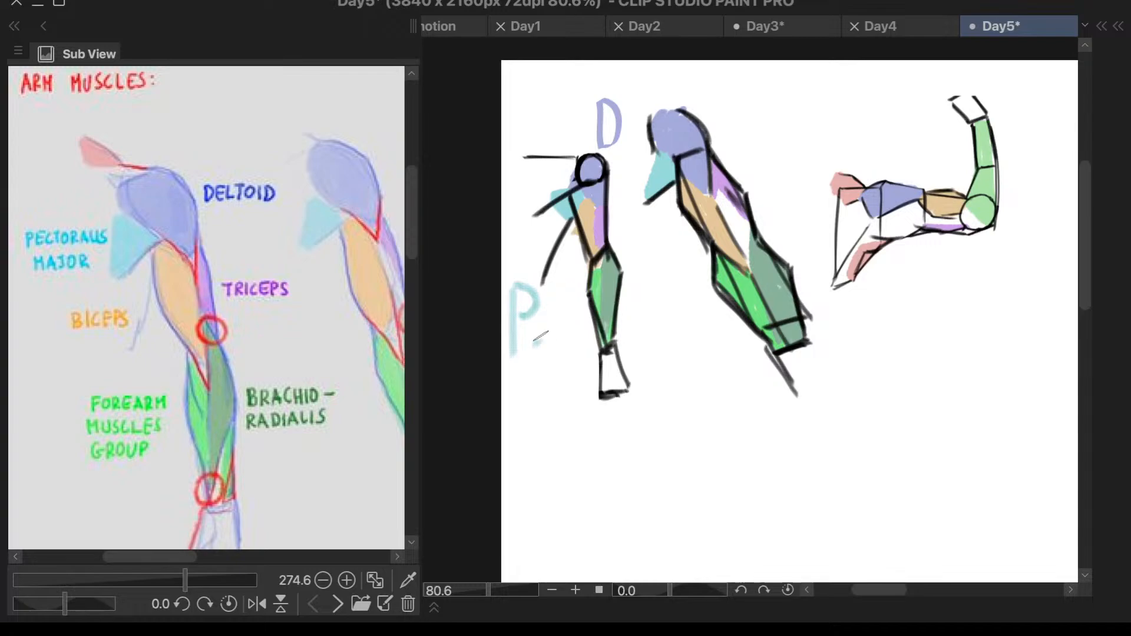
mouse_move(534, 340)
left_mouse_down()
mouse_move(554, 300)
mouse_move(559, 340)
mouse_move(583, 359)
left_mouse_up()
key("ctrl+z")
left_click_drag(576, 298, 586, 353)
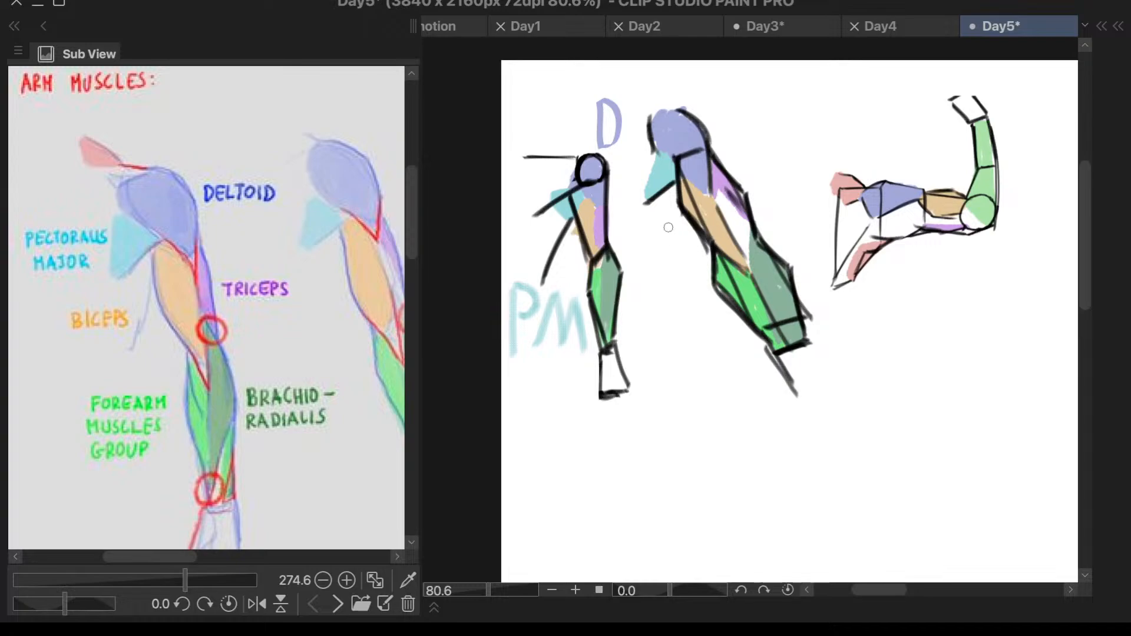
- Write B in the biceps' orange and T in the triceps' purple on either side of the second arm's upper part
left_click_drag(669, 227, 667, 286)
key("ctrl+z")
mouse_move(670, 233)
left_mouse_down()
mouse_move(668, 291)
mouse_move(679, 234)
mouse_move(675, 263)
left_mouse_up()
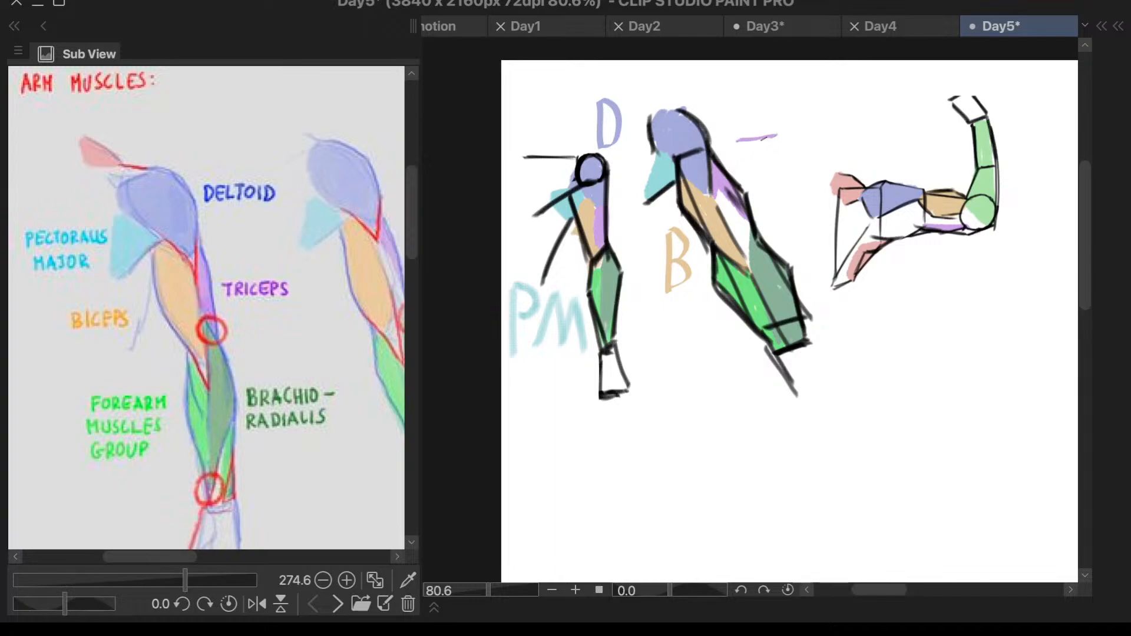
left_click_drag(762, 138, 761, 183)
- Write FMG in bright green below the second arm's forearm and BR in the brachioradialis' dark green beside its wrist
mouse_move(681, 340)
left_mouse_down()
mouse_move(673, 386)
mouse_move(712, 358)
mouse_move(747, 392)
left_mouse_up()
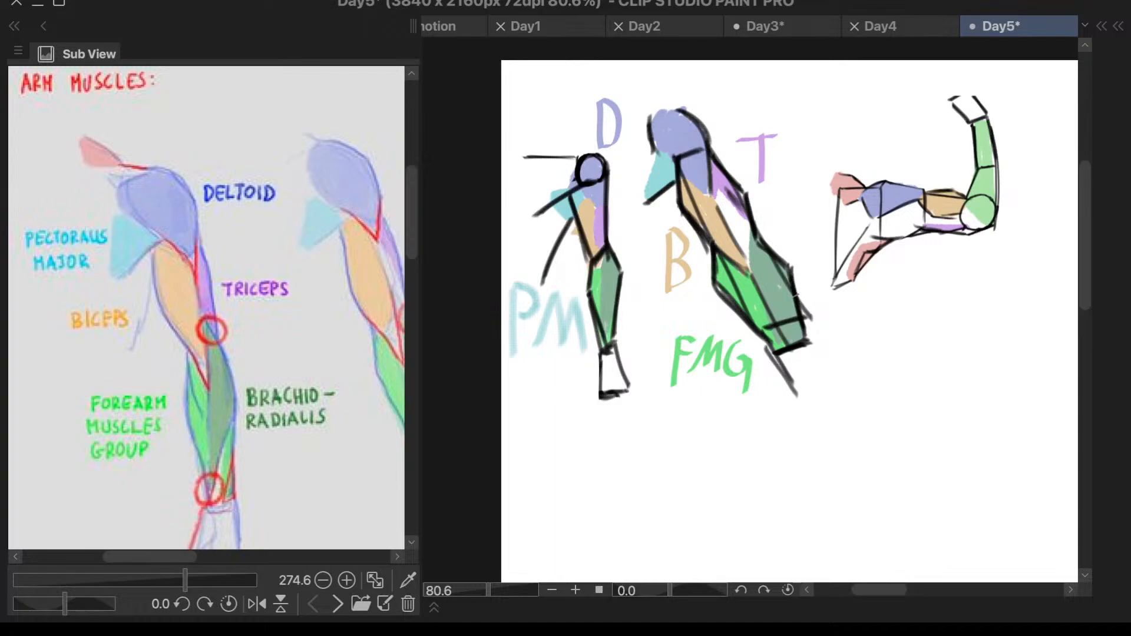
left_click_drag(839, 306, 829, 348)
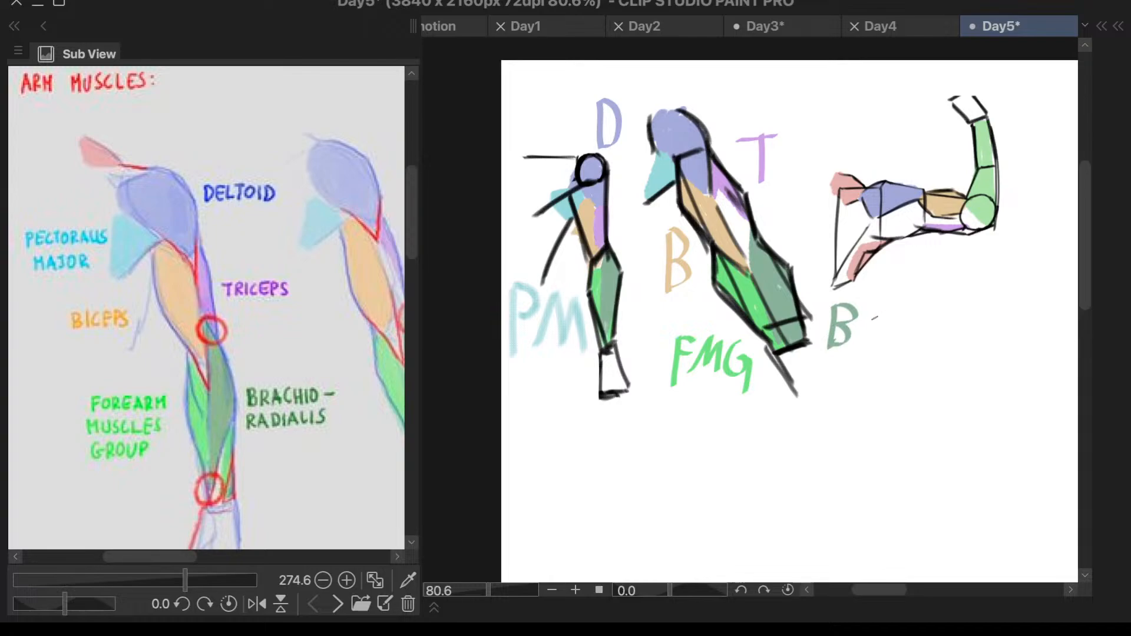
mouse_move(873, 303)
left_mouse_down()
mouse_move(861, 342)
mouse_move(875, 323)
mouse_move(885, 348)
left_mouse_up()
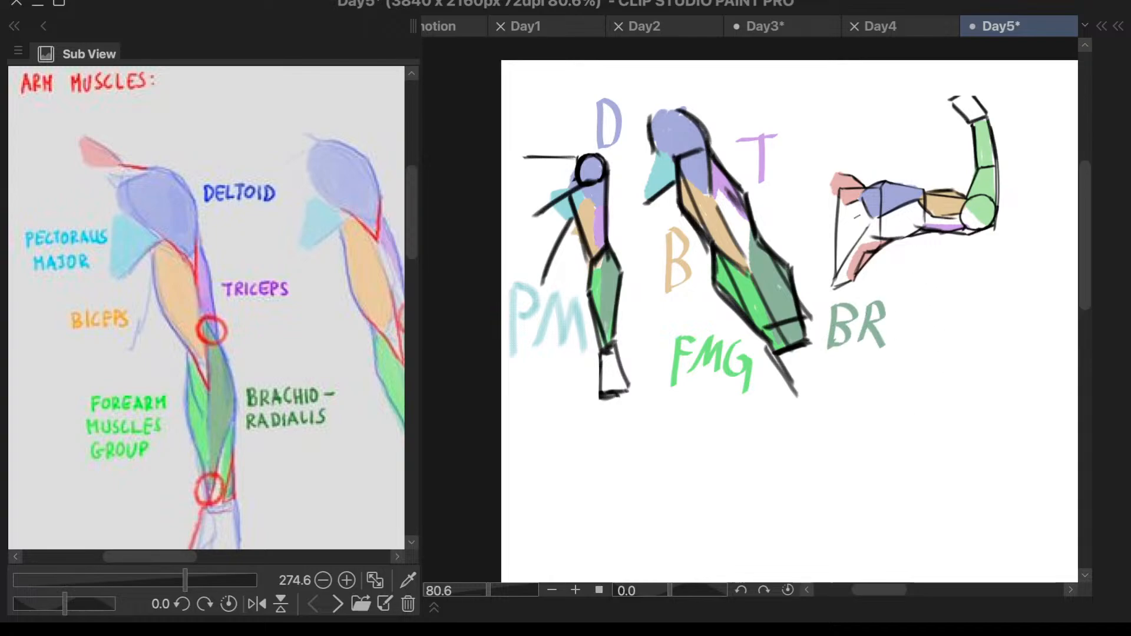
scroll(865, 222, "down", 3)
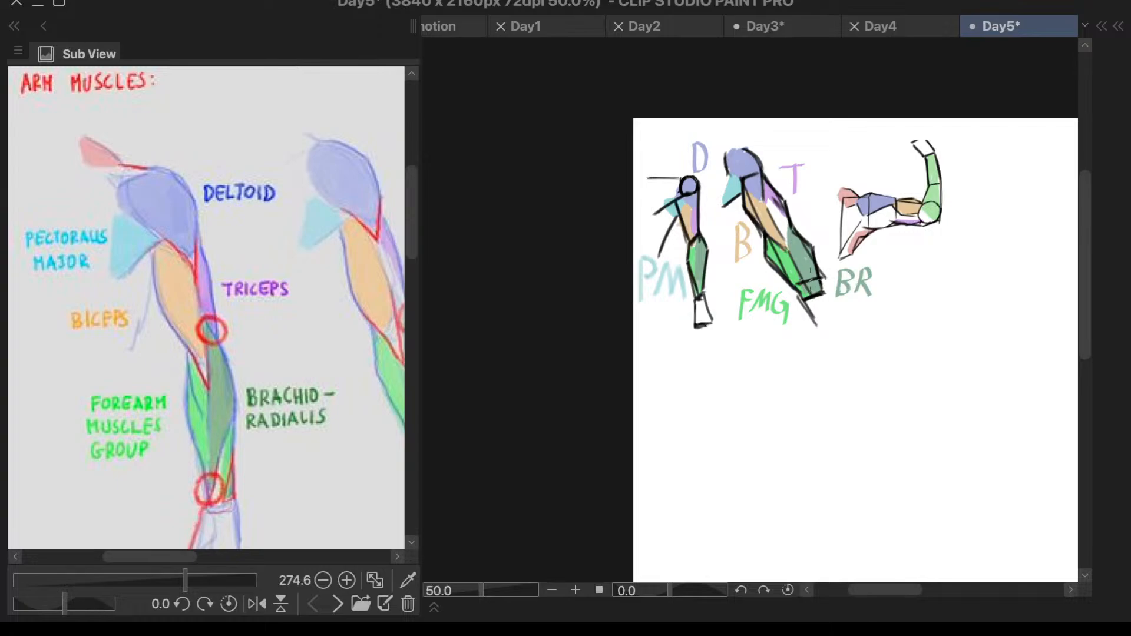
mouse_move(795, 289)
left_mouse_down()
mouse_move(826, 308)
mouse_move(792, 314)
mouse_move(806, 317)
left_mouse_up()
key("ctrl+z")
key("ctrl+z")
scroll(742, 198, "up", 5)
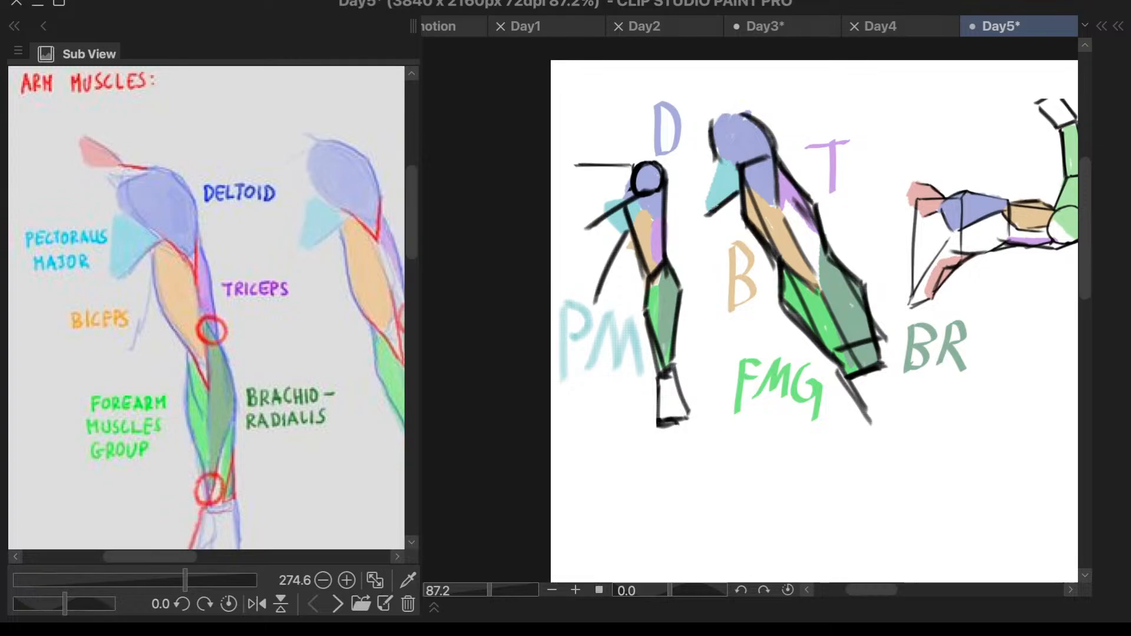
- Examine the straight and bent arms in the arm muscles reference and the Japanese chart of arm muscles and bones
scroll(700, 204, "down", 5)
scroll(374, 328, "down", 6)
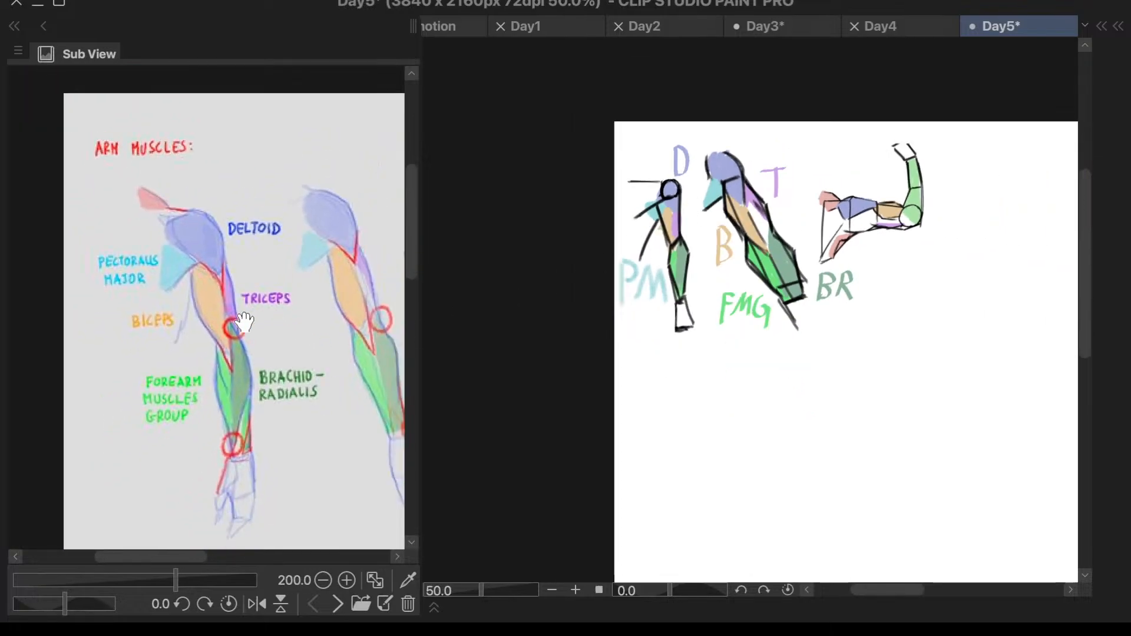
scroll(316, 328, "up", 5)
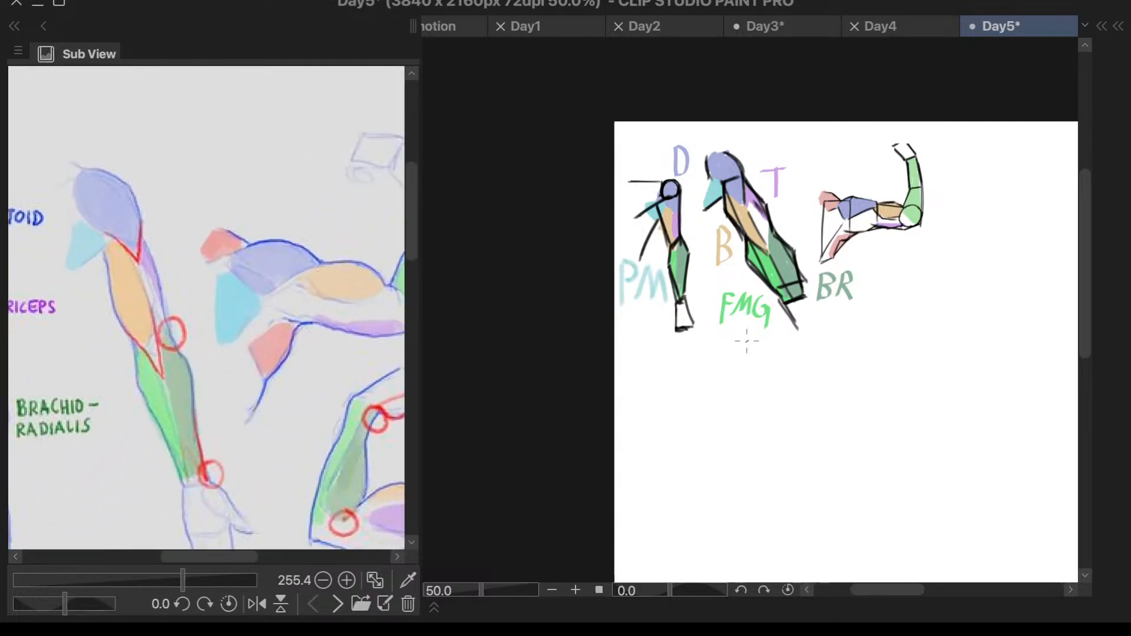
scroll(938, 287, "down", 1)
scroll(945, 196, "up", 2)
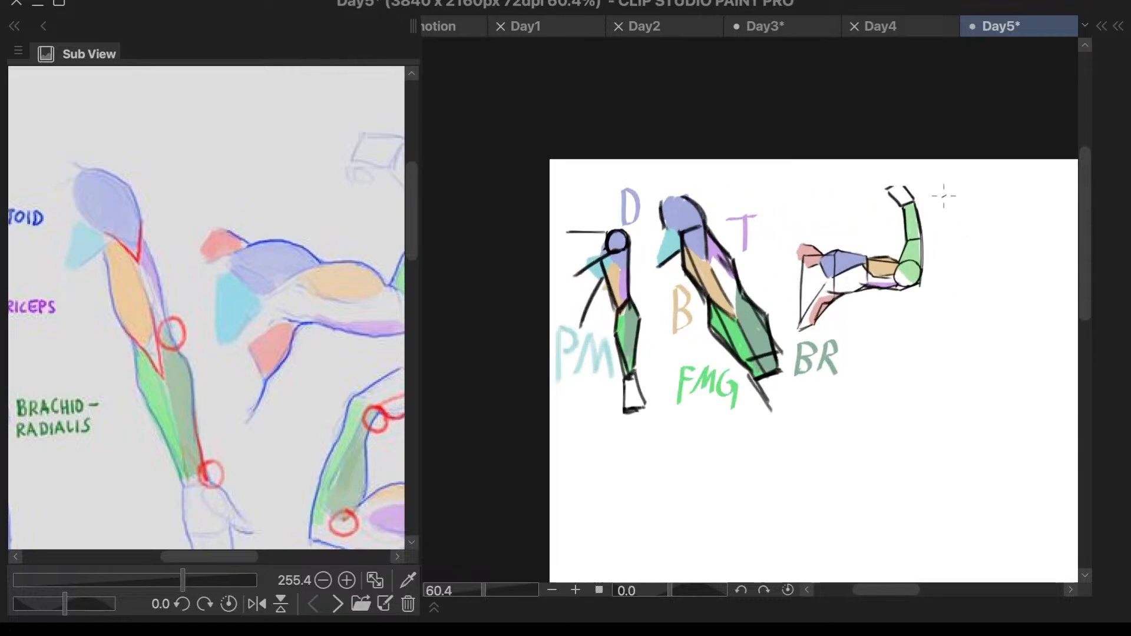
left_click(337, 604)
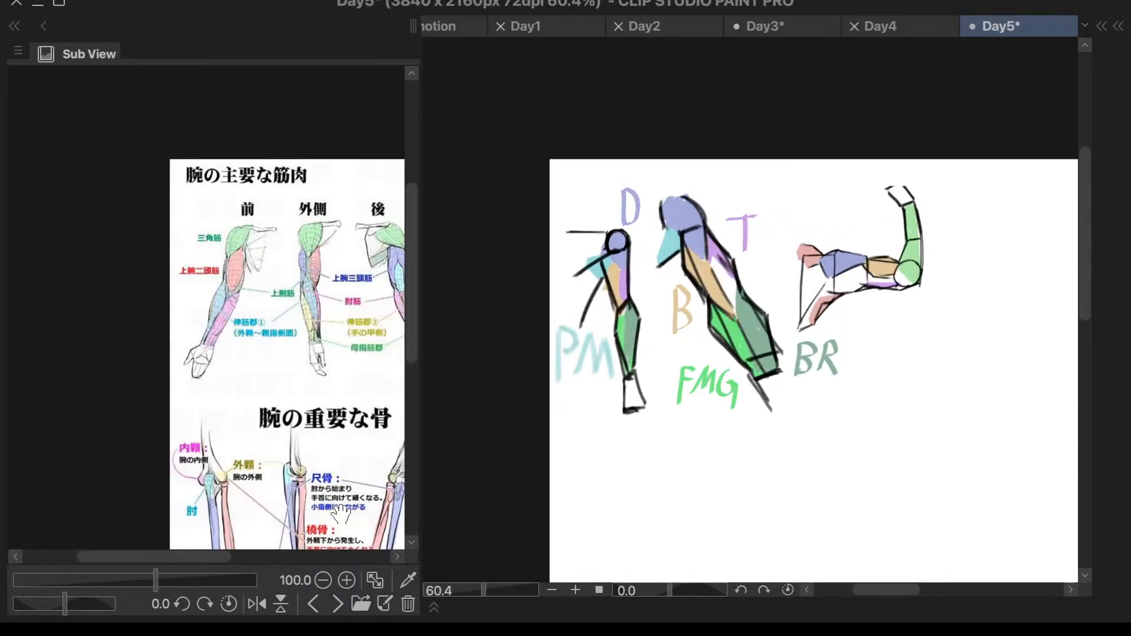
left_click_drag(201, 558, 254, 559)
- Examine the shoulder, upper arm and elbow muscles up close in the Anatomy for Sculptors reference
left_click(337, 604)
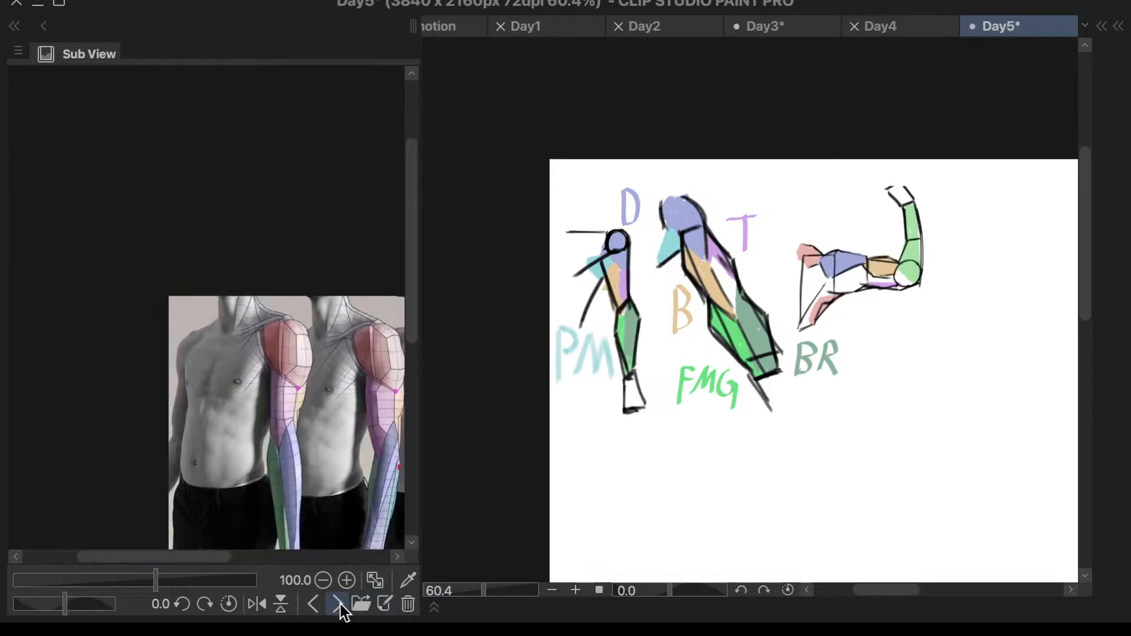
left_click_drag(222, 558, 283, 559)
left_click_drag(411, 304, 405, 349)
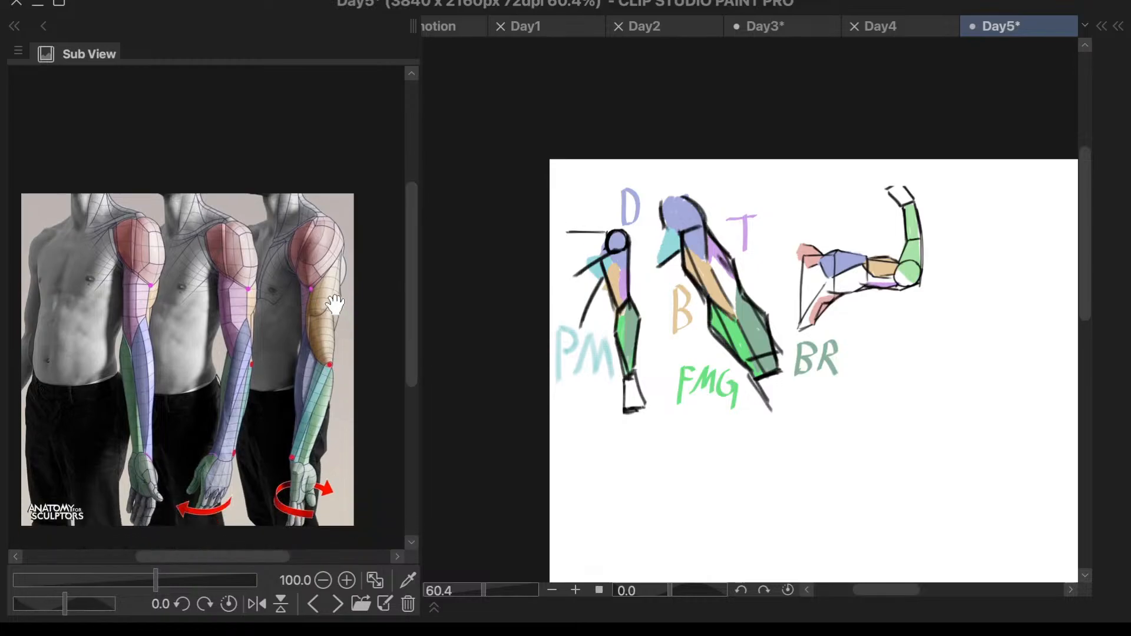
scroll(339, 236, "up", 3)
scroll(339, 236, "up", 2)
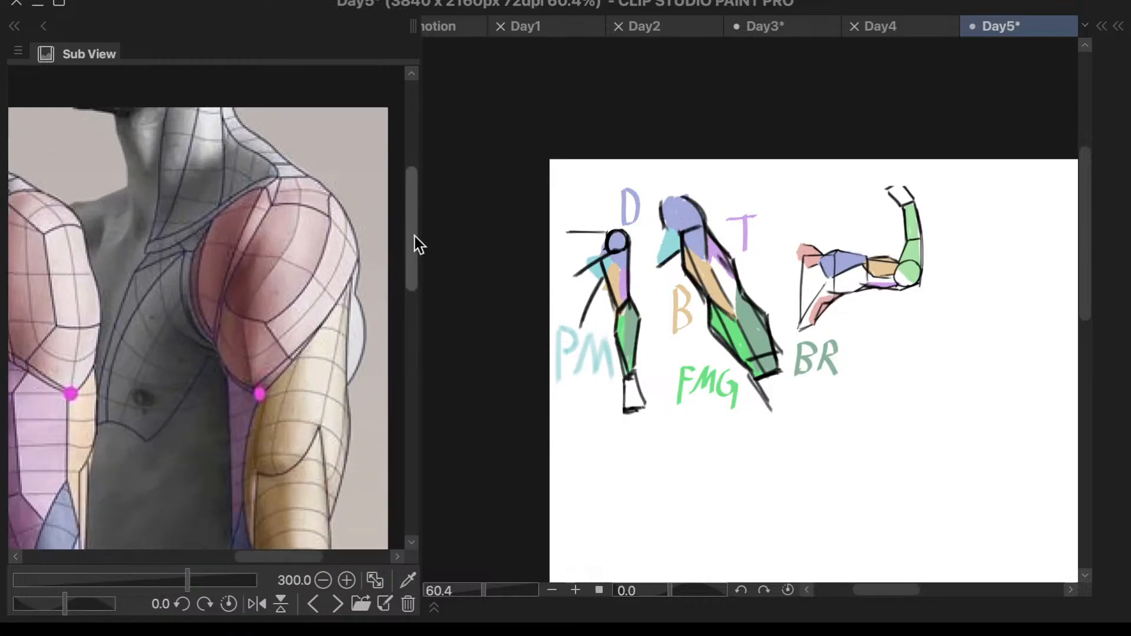
left_click_drag(413, 238, 391, 324)
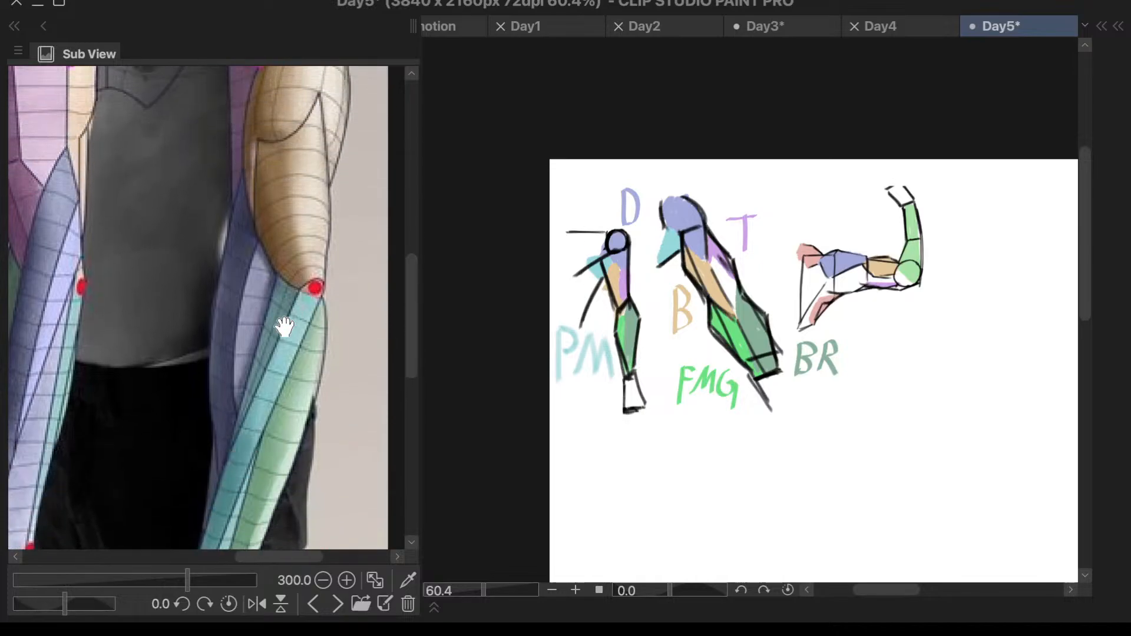
mouse_move(422, 270)
left_mouse_down()
mouse_move(431, 218)
mouse_move(412, 255)
left_mouse_up()
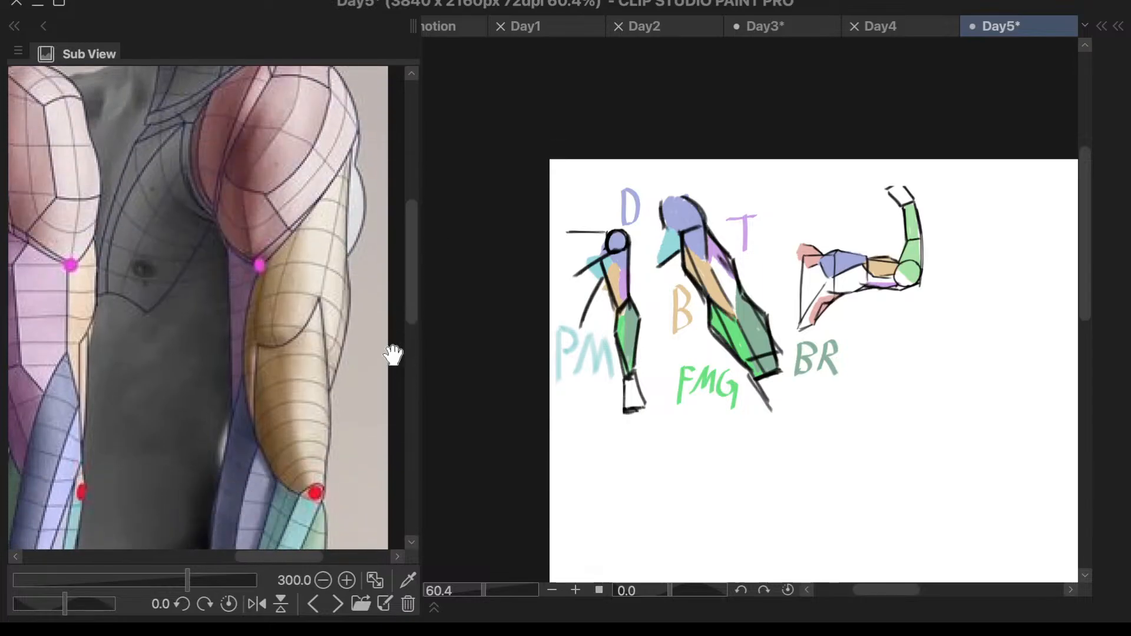
- Compare the muscle shapes across the three arm references, returning to the Anatomy for Sculptors arm from shoulder to wrist
left_click(313, 604)
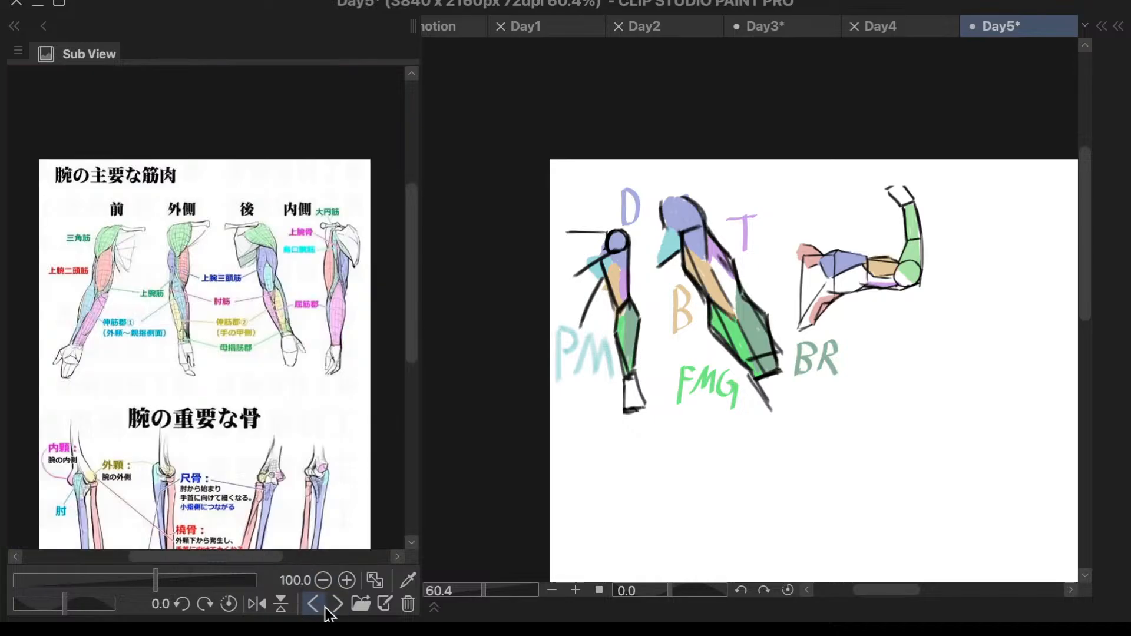
left_click(331, 607)
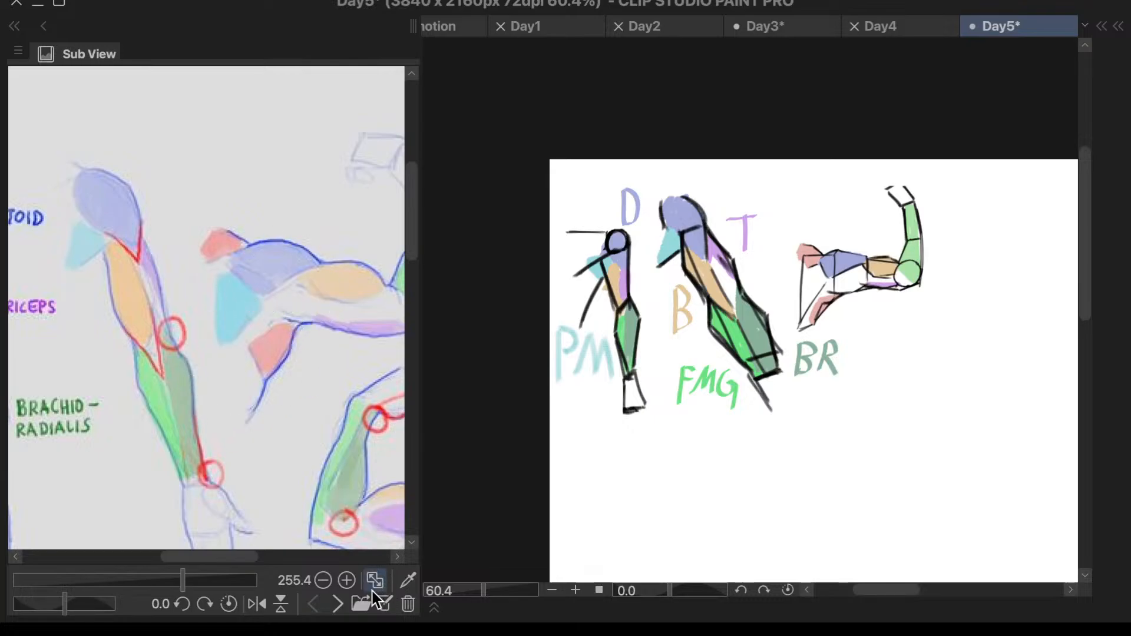
left_click(337, 604)
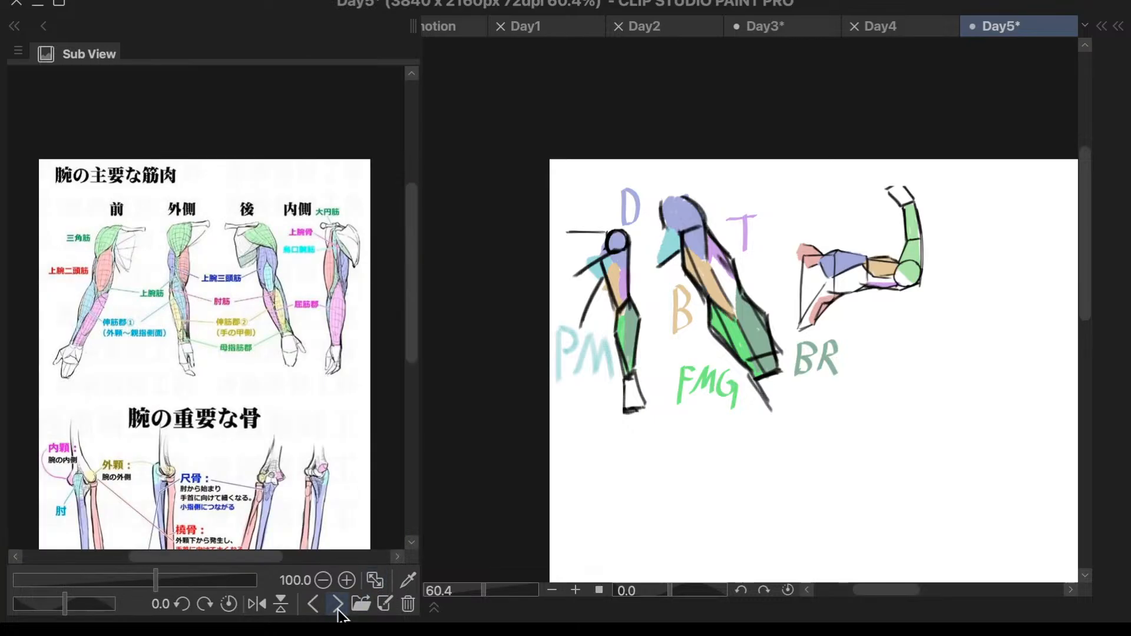
left_click(337, 604)
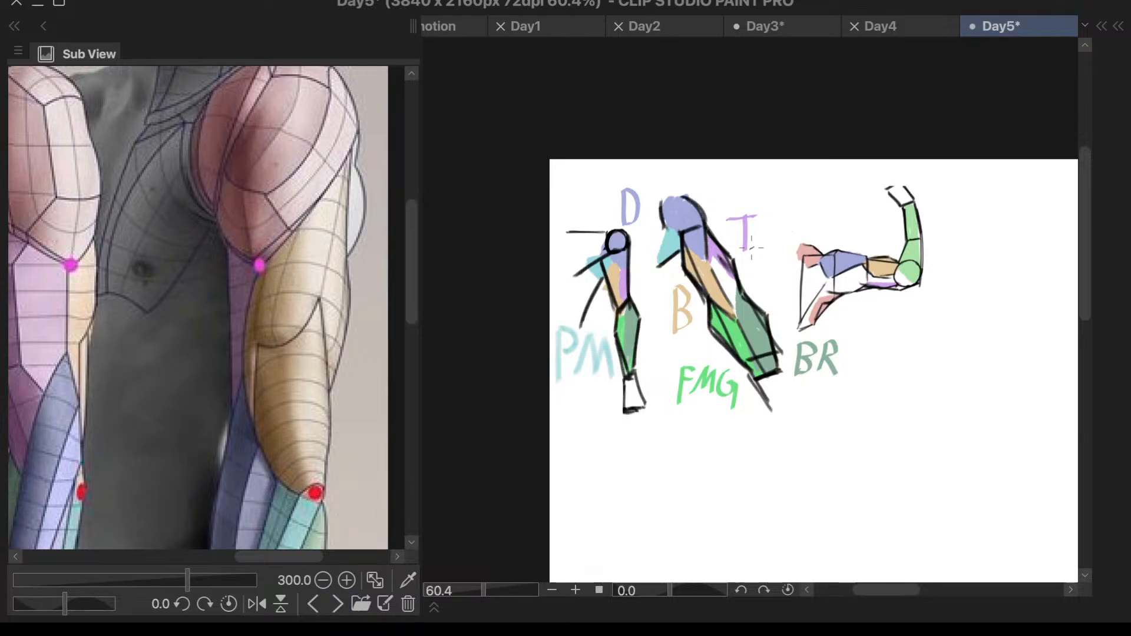
scroll(747, 255, "up", 2)
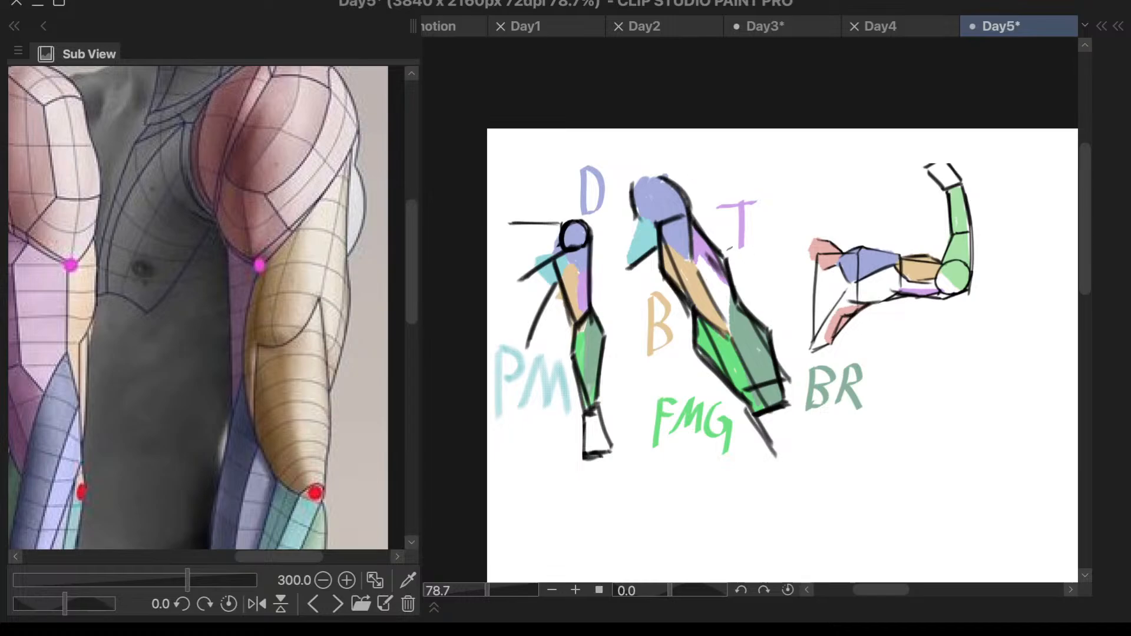
scroll(412, 281, "up", 2)
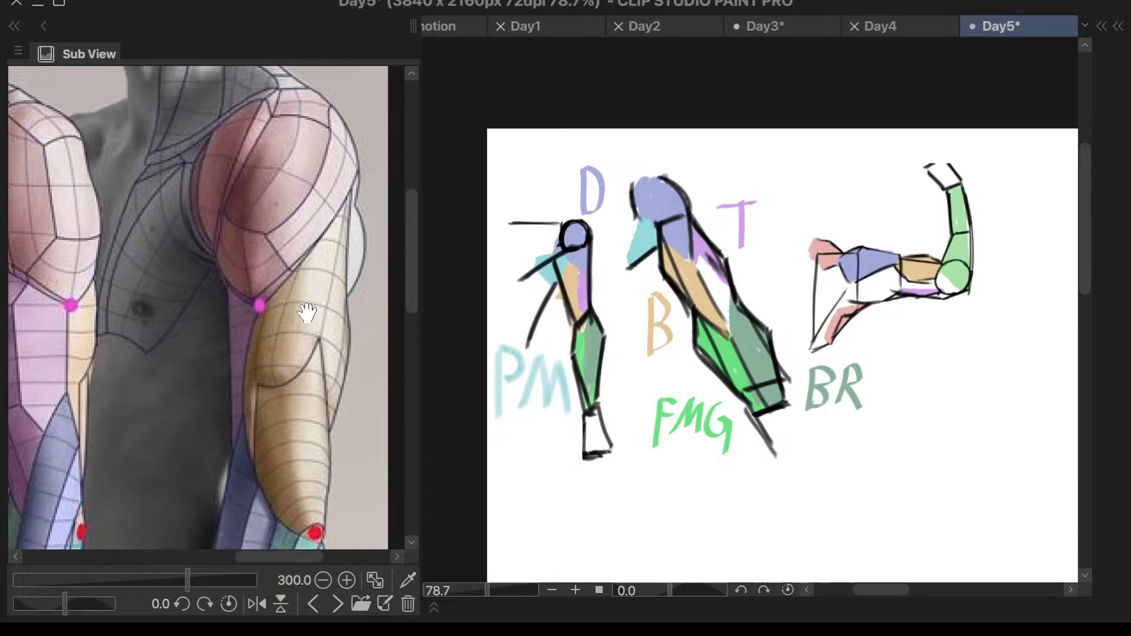
left_click_drag(413, 247, 402, 338)
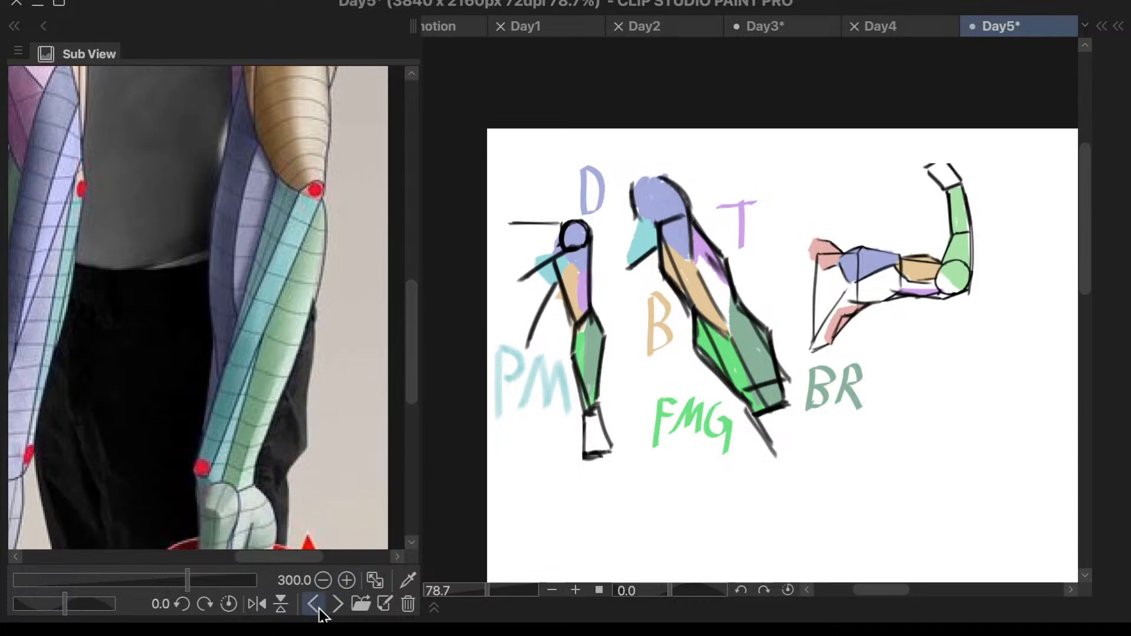
- Examine how the forearm muscles run to the wrist in the Anatomy for Sculptors poses and compare them with the drawn arms
scroll(410, 369, "down", 2)
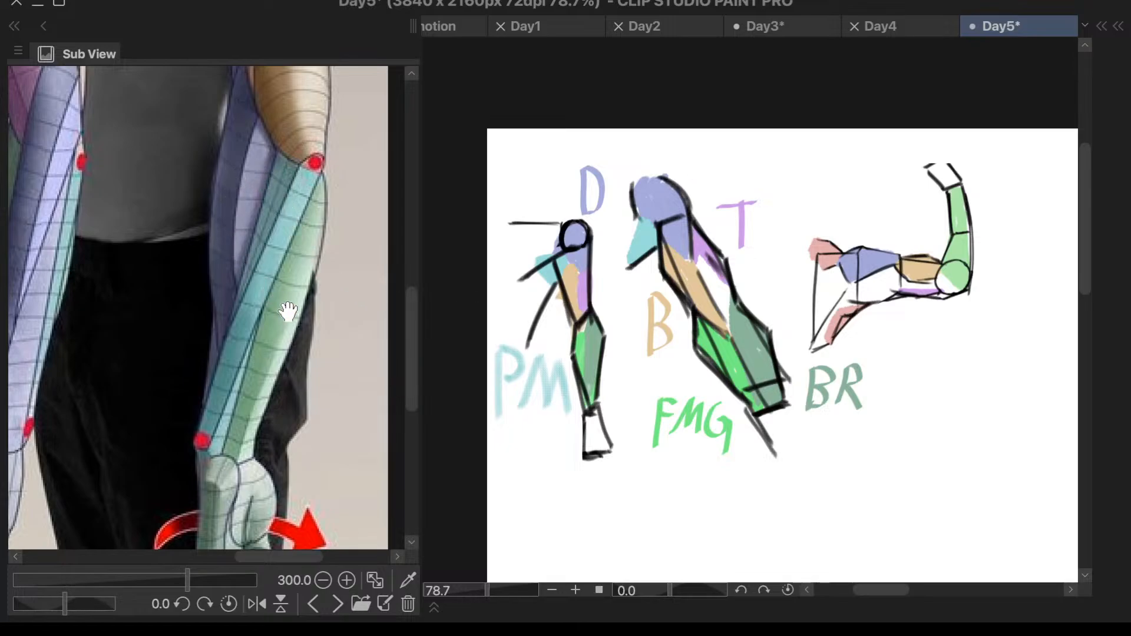
scroll(826, 392, "down", 3)
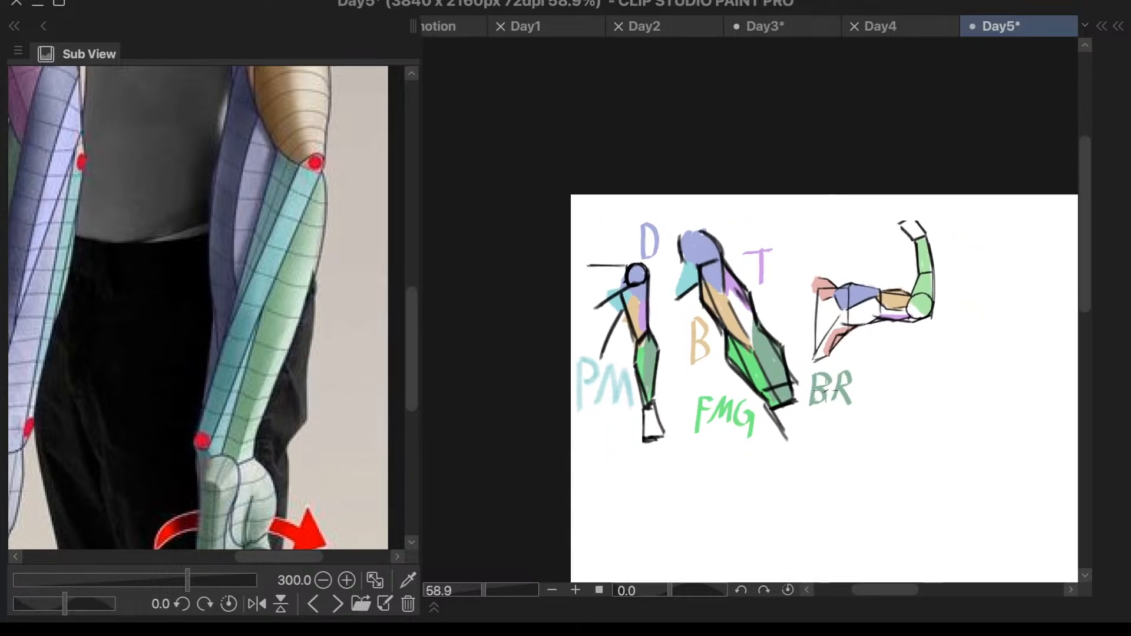
scroll(825, 390, "up", 5)
scroll(409, 328, "down", 4)
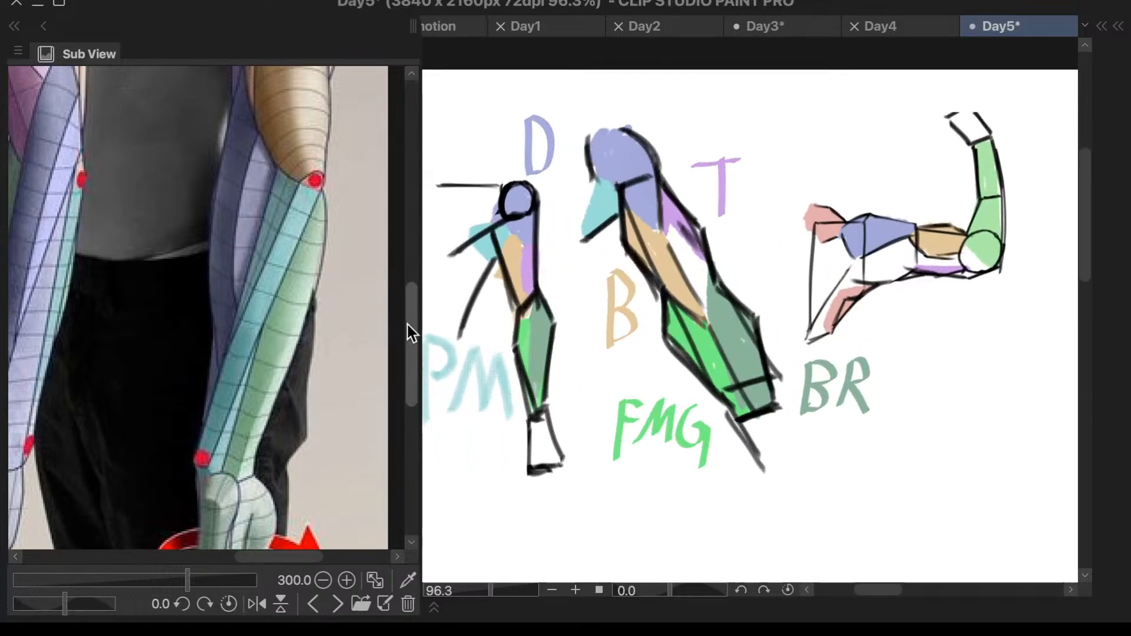
scroll(378, 324, "down", 3)
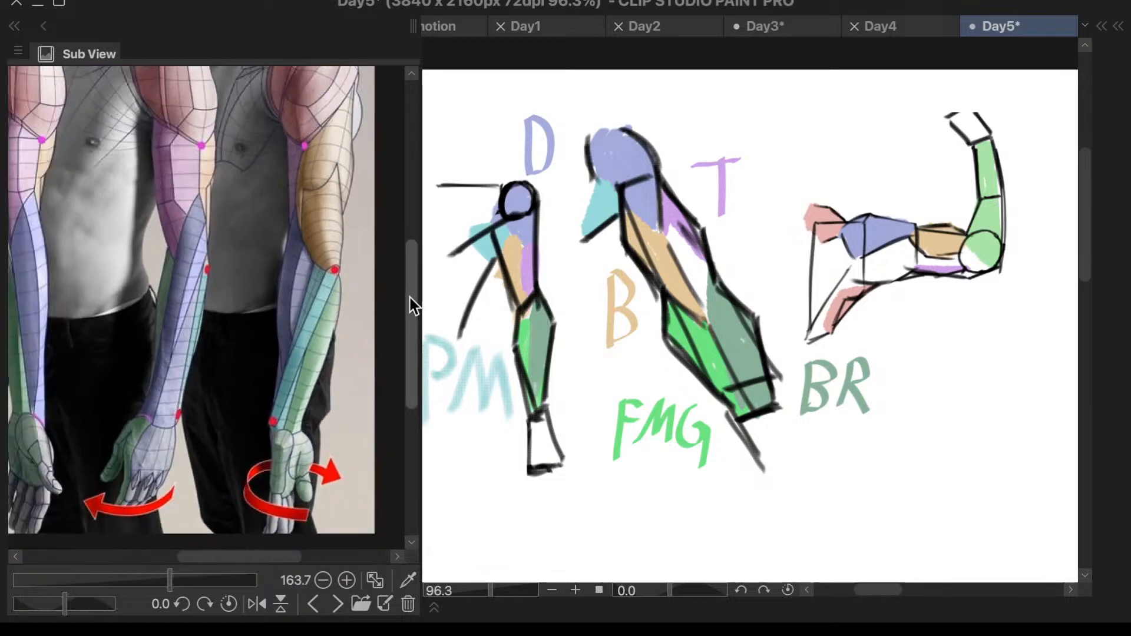
scroll(410, 298, "down", 1)
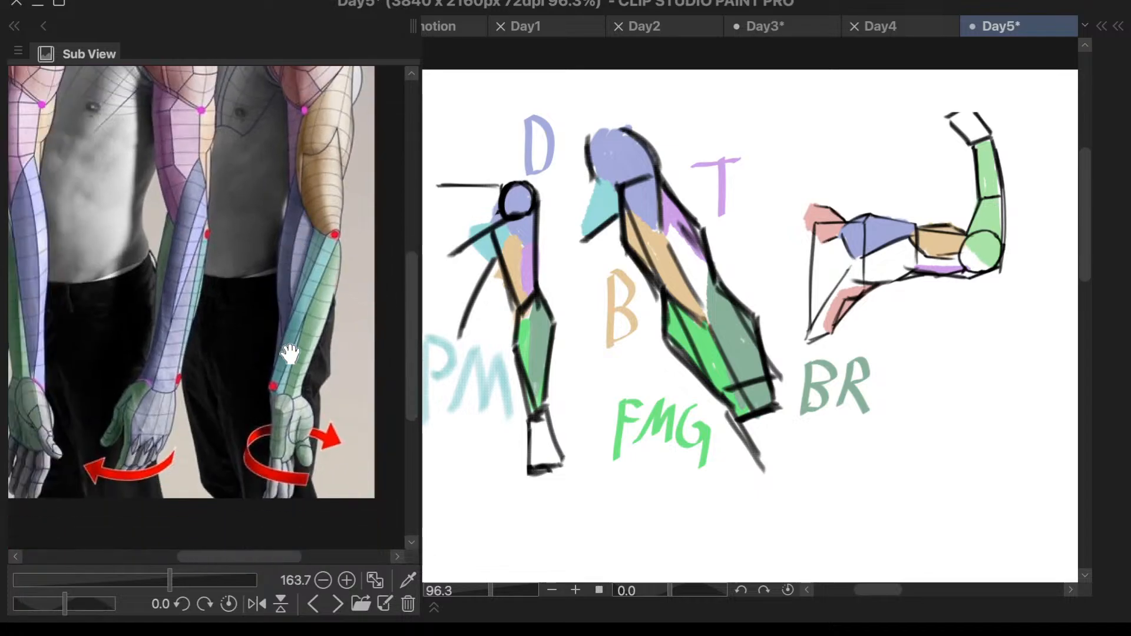
scroll(272, 300, "down", 2)
scroll(68, 298, "up", 6)
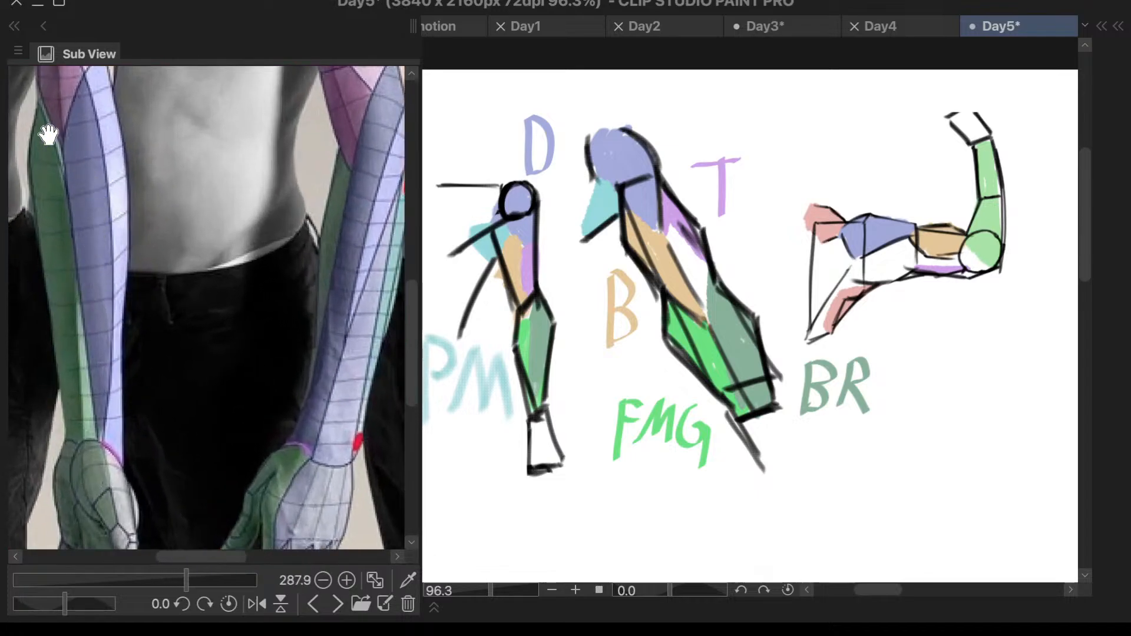
- Compare the shoulder, upper arm and forearm muscles across the rotating arm poses in the Anatomy for Sculptors reference
scroll(169, 430, "down", 4)
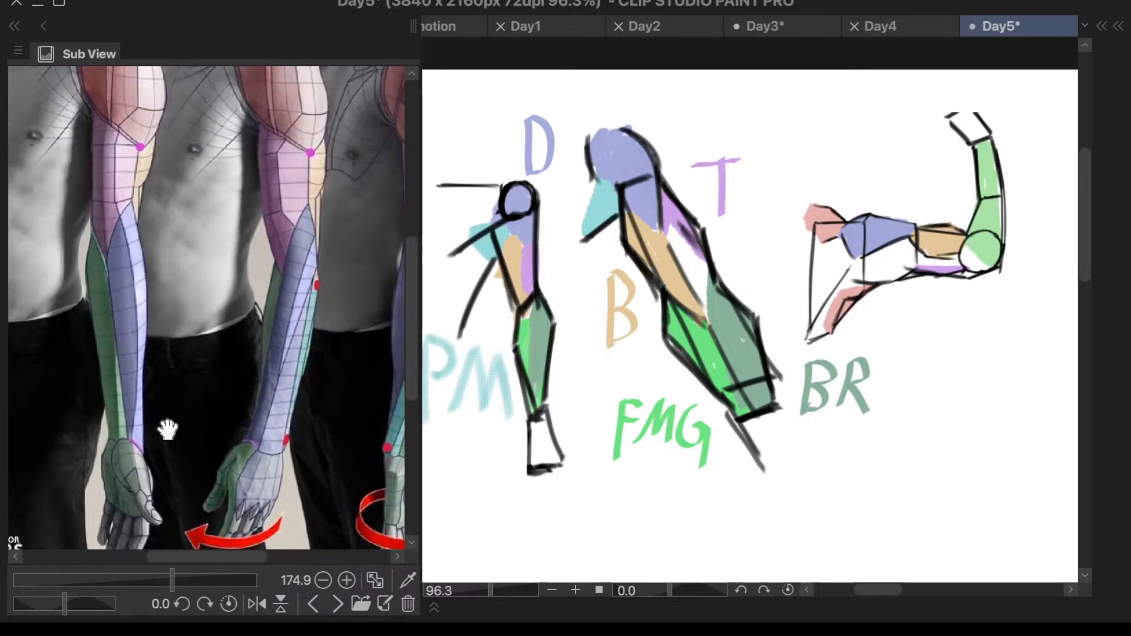
scroll(353, 365, "down", 3)
scroll(377, 374, "up", 3)
scroll(373, 368, "down", 4)
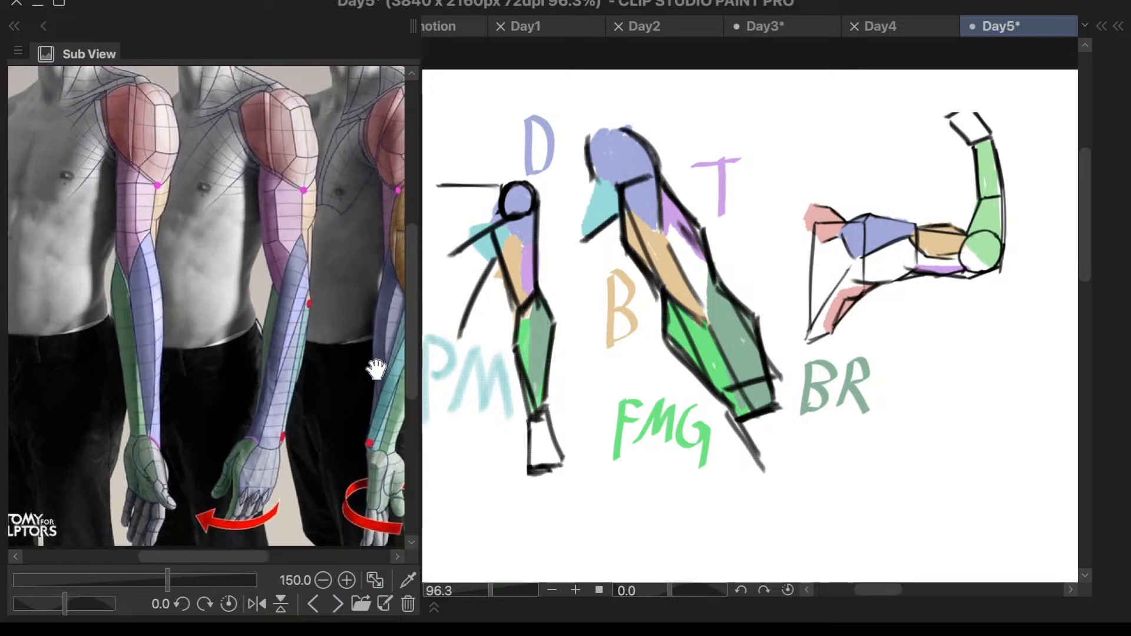
scroll(373, 212, "up", 4)
scroll(269, 190, "down", 3)
scroll(341, 450, "up", 1)
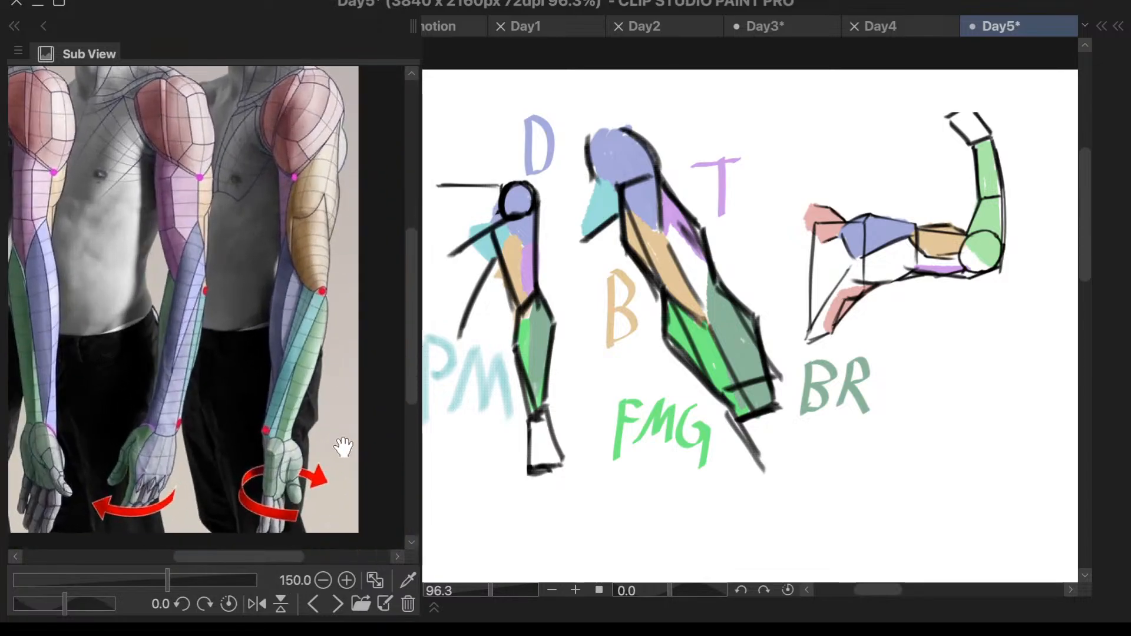
scroll(194, 450, "up", 3)
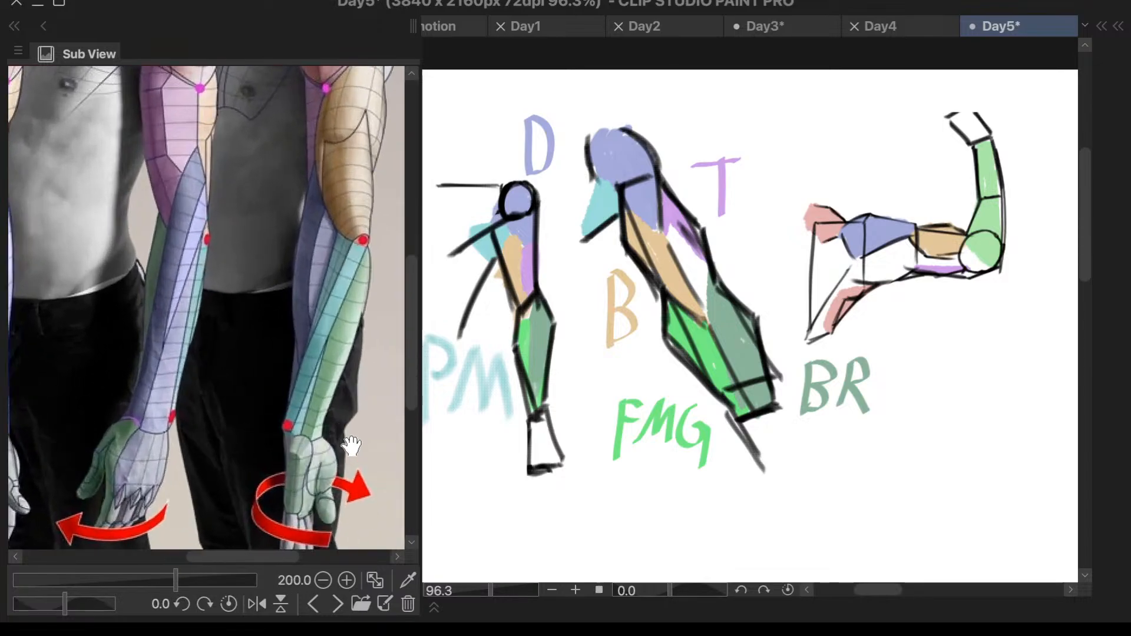
scroll(350, 446, "down", 3)
scroll(366, 304, "down", 1)
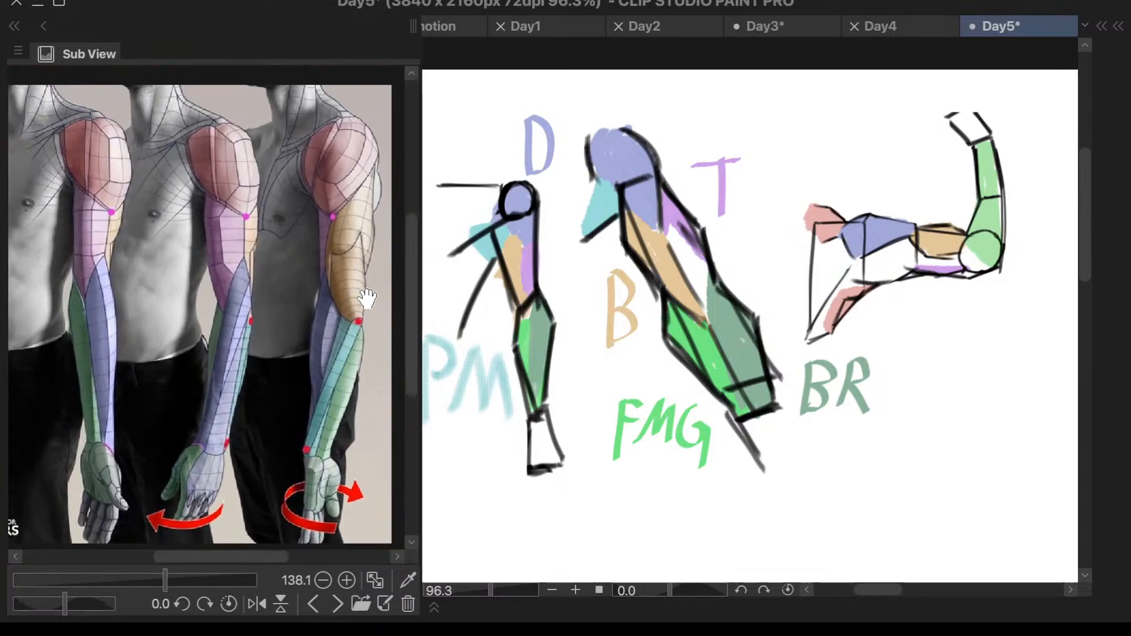
scroll(363, 307, "up", 3)
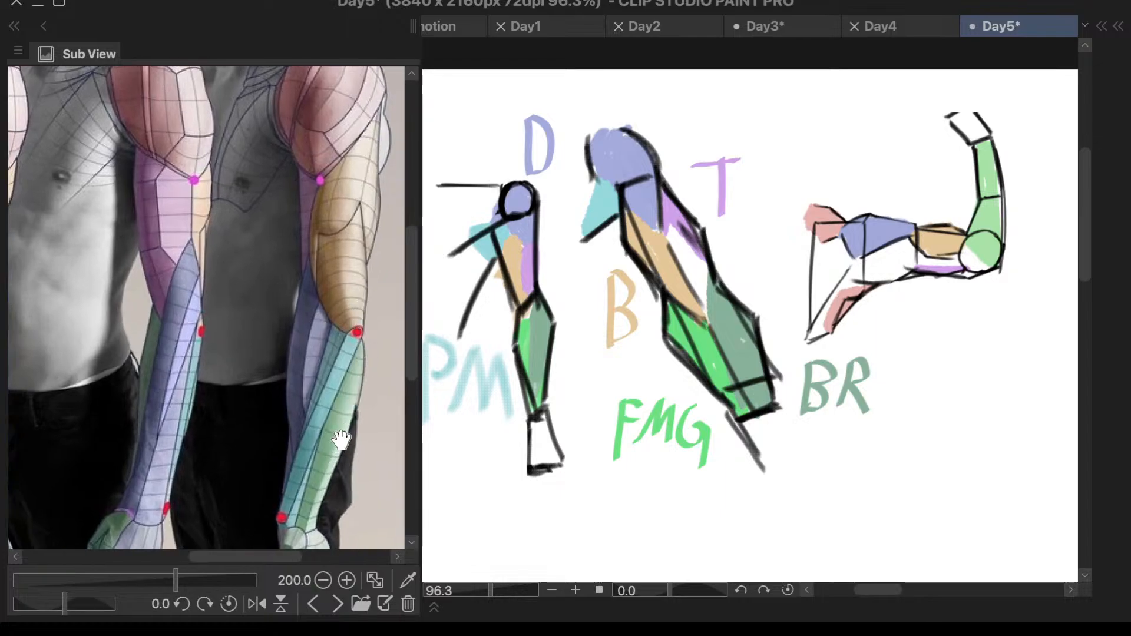
scroll(190, 429, "up", 2)
scroll(167, 412, "down", 1)
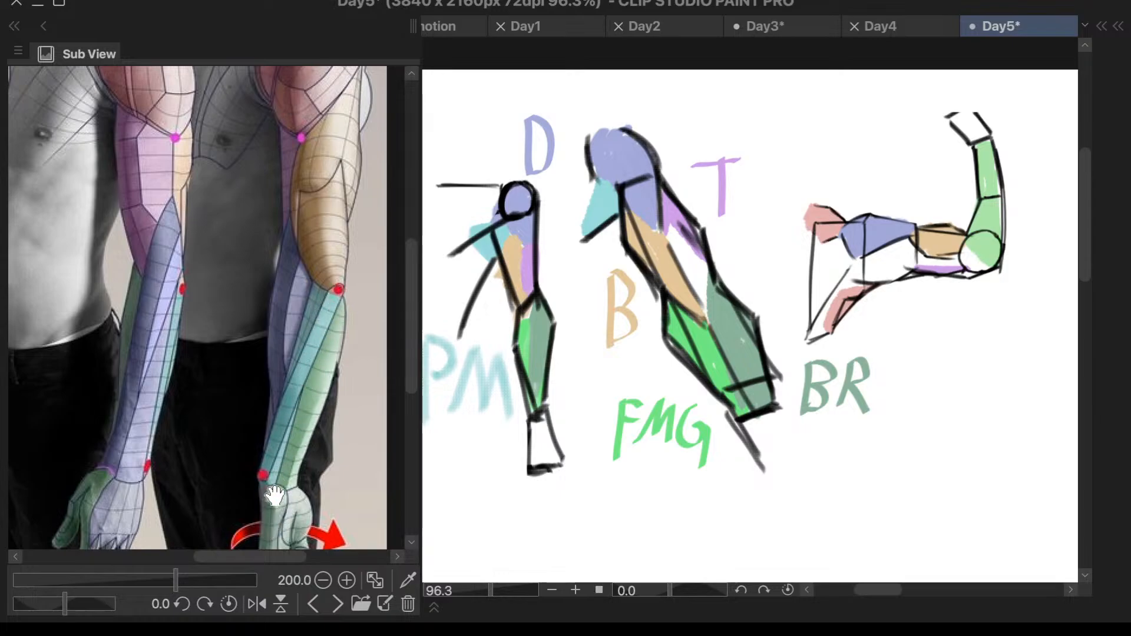
- Bring up the photo reference of three outstretched arms, enlarged beside an empty canvas area right of the flexed arm
left_click(338, 604)
scroll(334, 377, "down", 4)
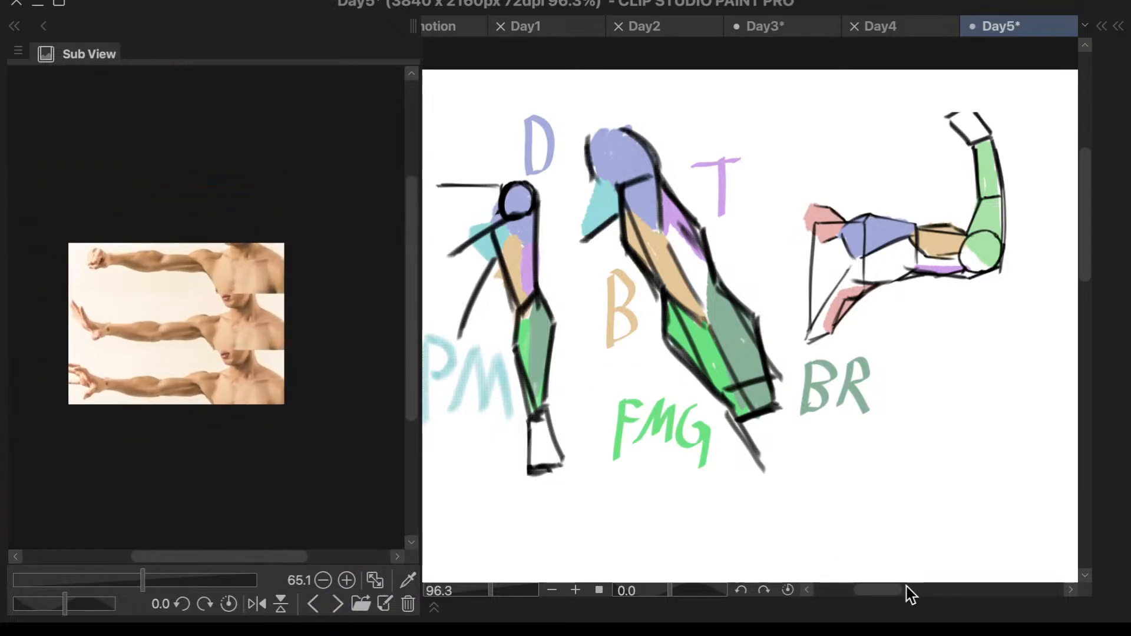
left_click_drag(882, 595, 924, 591)
scroll(843, 312, "down", 3)
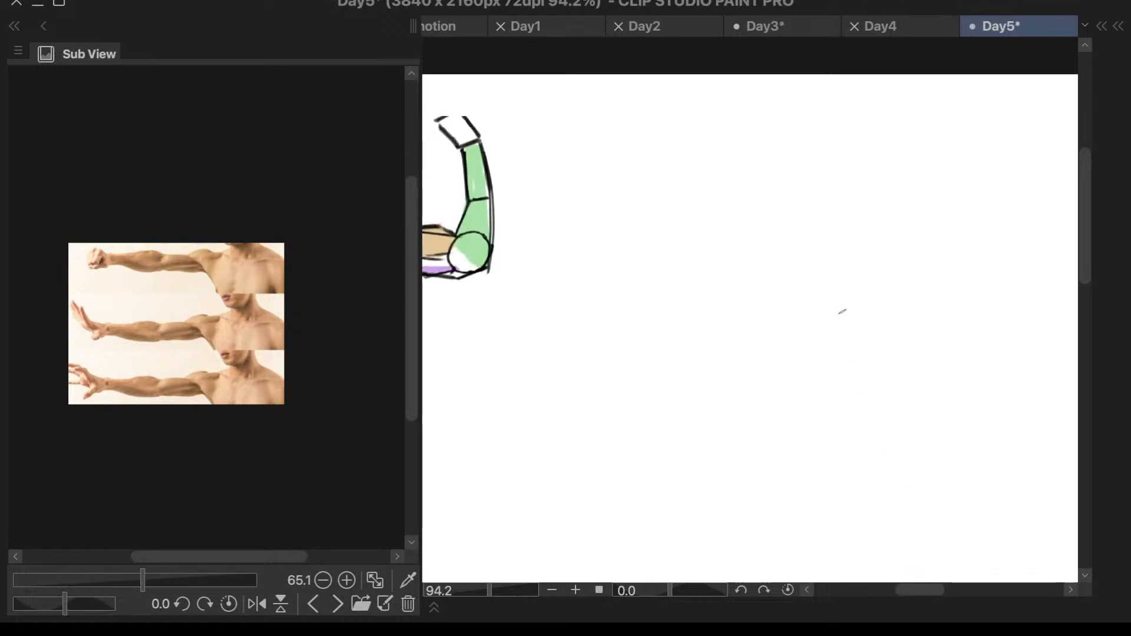
left_click_drag(214, 324, 309, 281)
scroll(253, 230, "up", 4)
scroll(292, 290, "up", 2)
left_click_drag(261, 334, 356, 260)
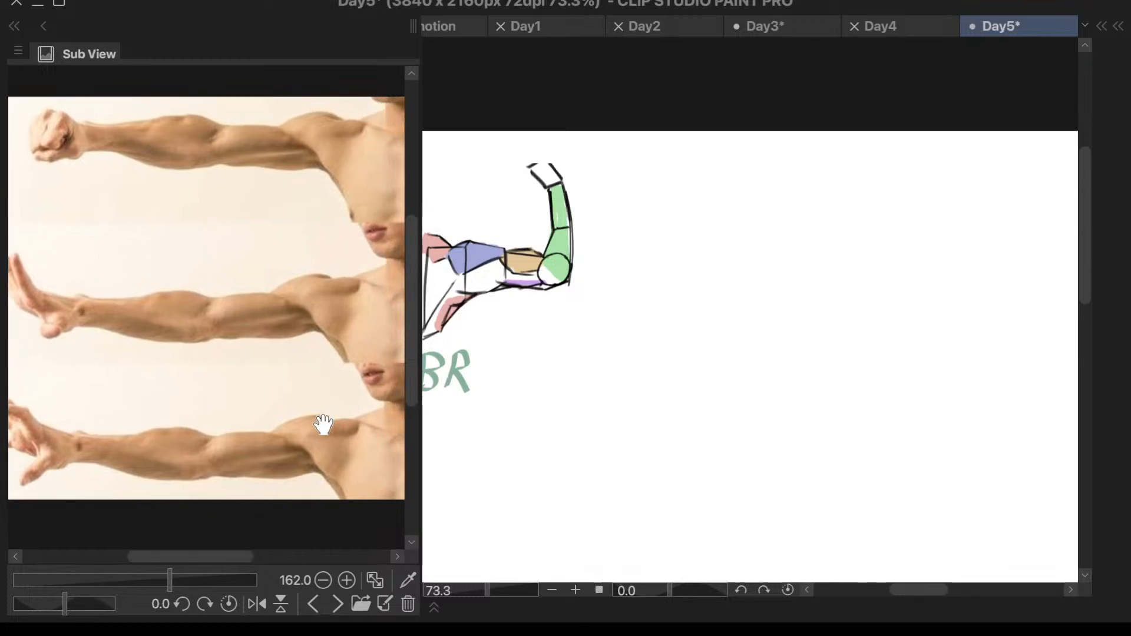
left_click_drag(323, 424, 333, 391)
scroll(334, 392, "up", 1)
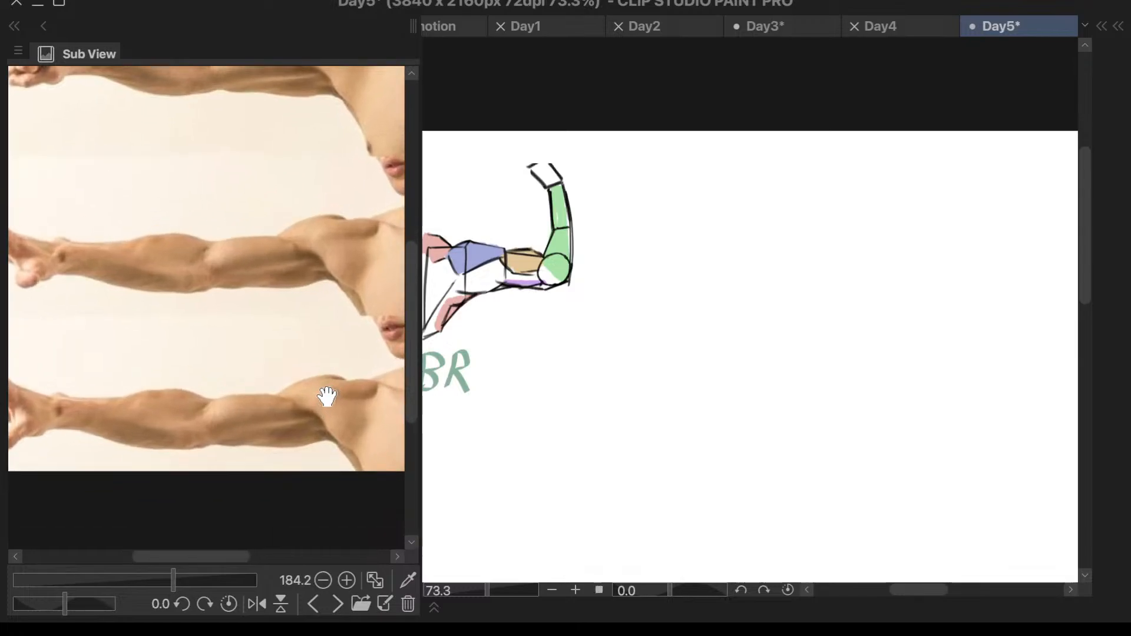
key("F6")
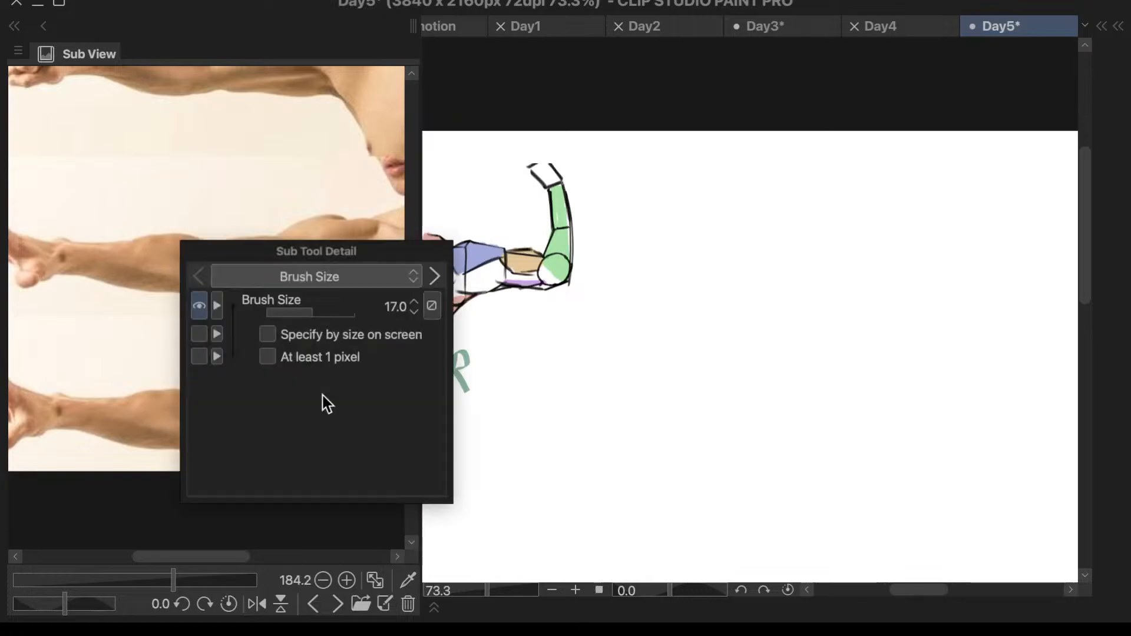
left_click(712, 373)
left_click_drag(686, 258, 681, 323)
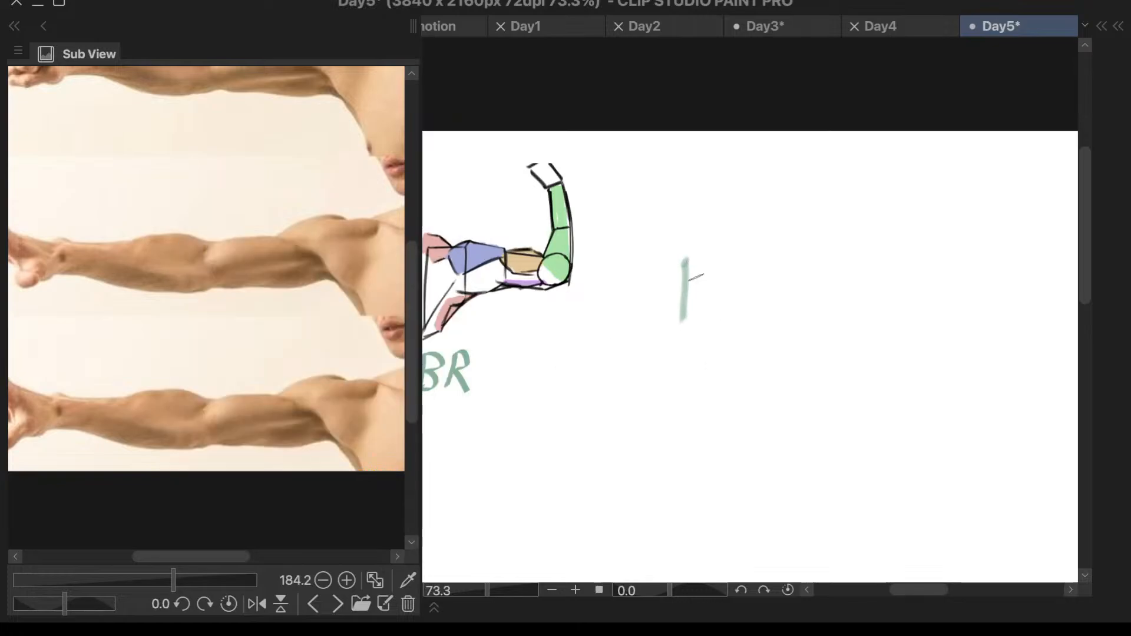
key("ctrl+z")
- Switch to a dark sketching brush and draw the shoulder's nearly horizontal top line in the empty area beside the flexed arm
key("F7")
left_click(691, 255)
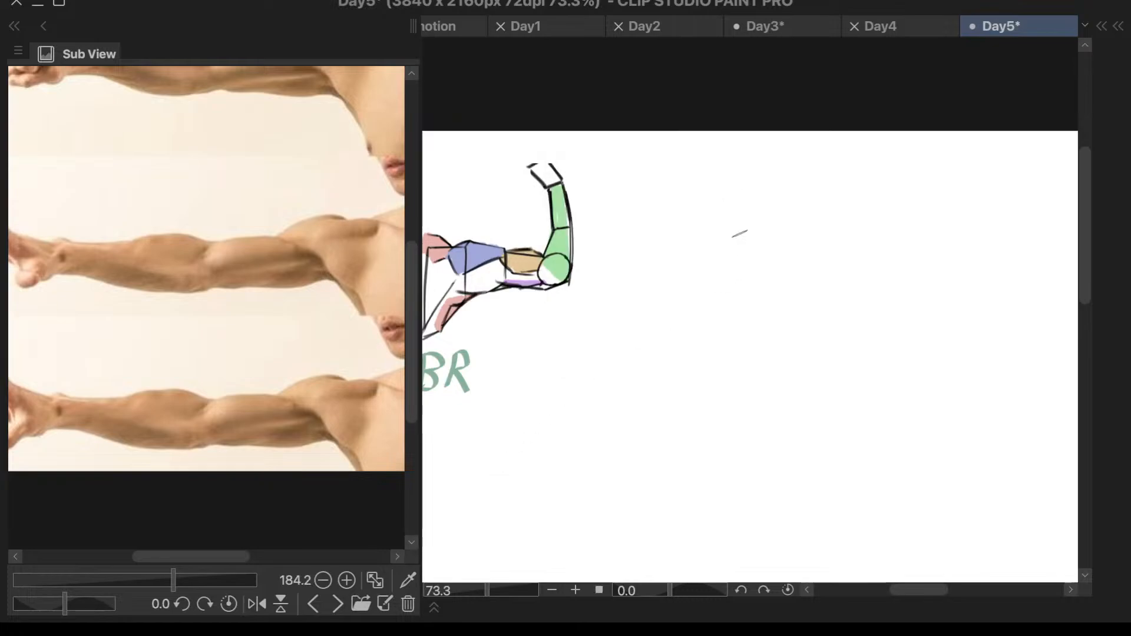
scroll(813, 273, "down", 2)
scroll(383, 377, "down", 3)
scroll(302, 383, "up", 3)
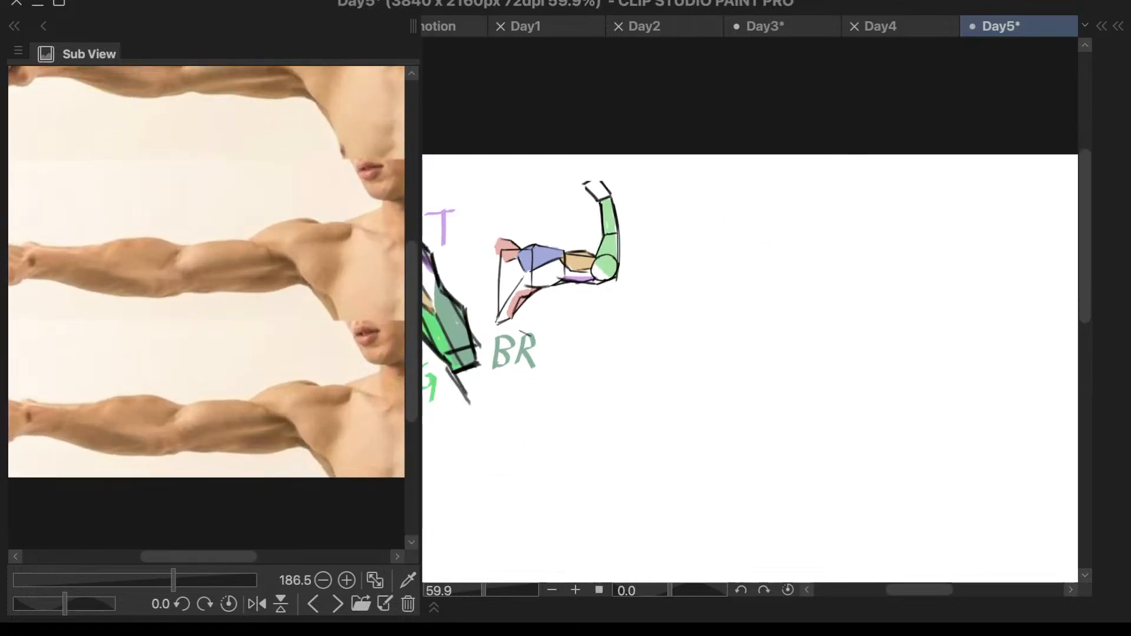
left_click_drag(849, 284, 950, 278)
key("ctrl+z")
scroll(796, 258, "up", 4)
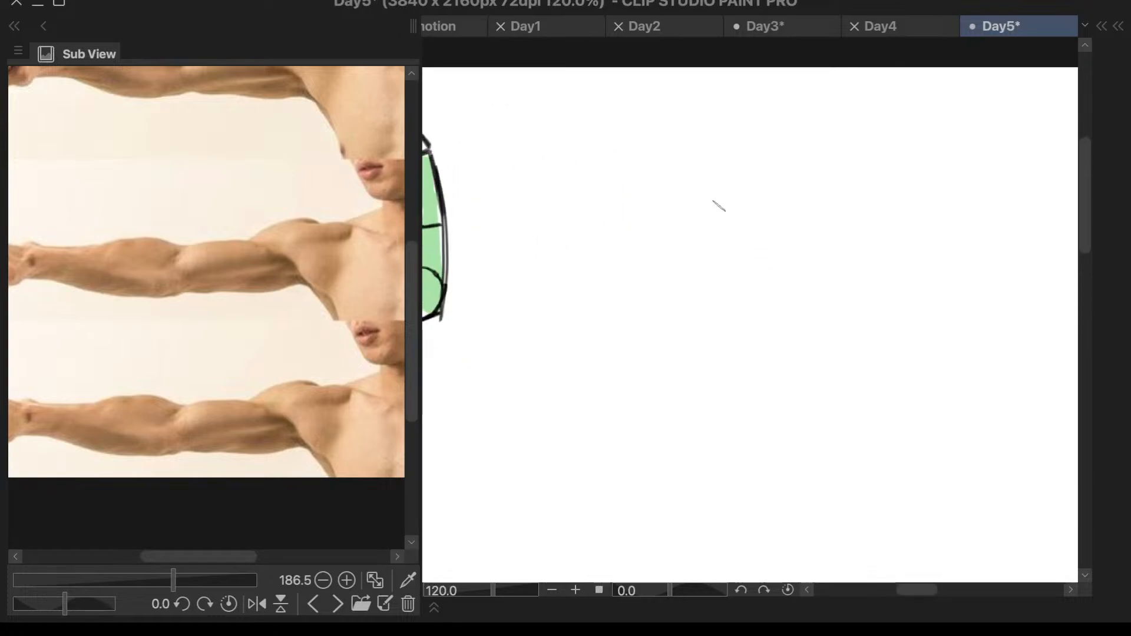
left_click_drag(702, 210, 803, 206)
key("ctrl+z")
left_click_drag(712, 209, 807, 206)
key("ctrl+z")
mouse_move(708, 207)
left_mouse_down()
mouse_move(856, 204)
mouse_move(812, 201)
mouse_move(844, 204)
left_mouse_up()
key("ctrl+z")
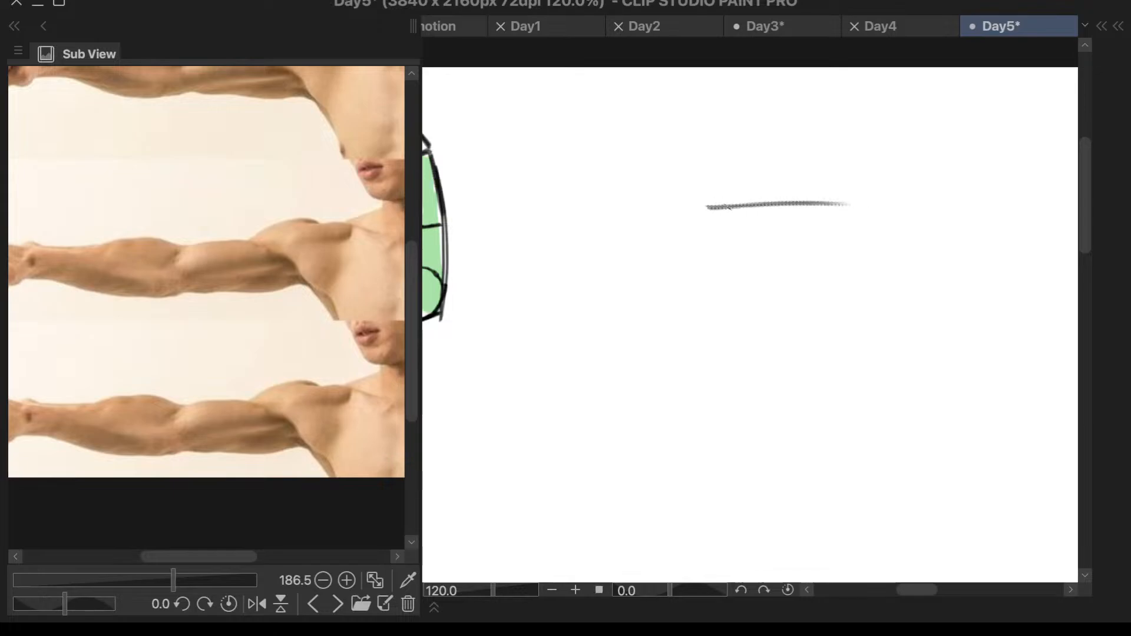
left_click_drag(713, 207, 836, 201)
- Close the angular shoulder outline with a short outer edge, a slanted underside, a flat base and a vertical inner side
left_click_drag(707, 208, 729, 275)
key("ctrl+z")
mouse_move(706, 209)
left_mouse_down()
mouse_move(725, 268)
mouse_move(863, 290)
left_mouse_up()
key("ctrl+z")
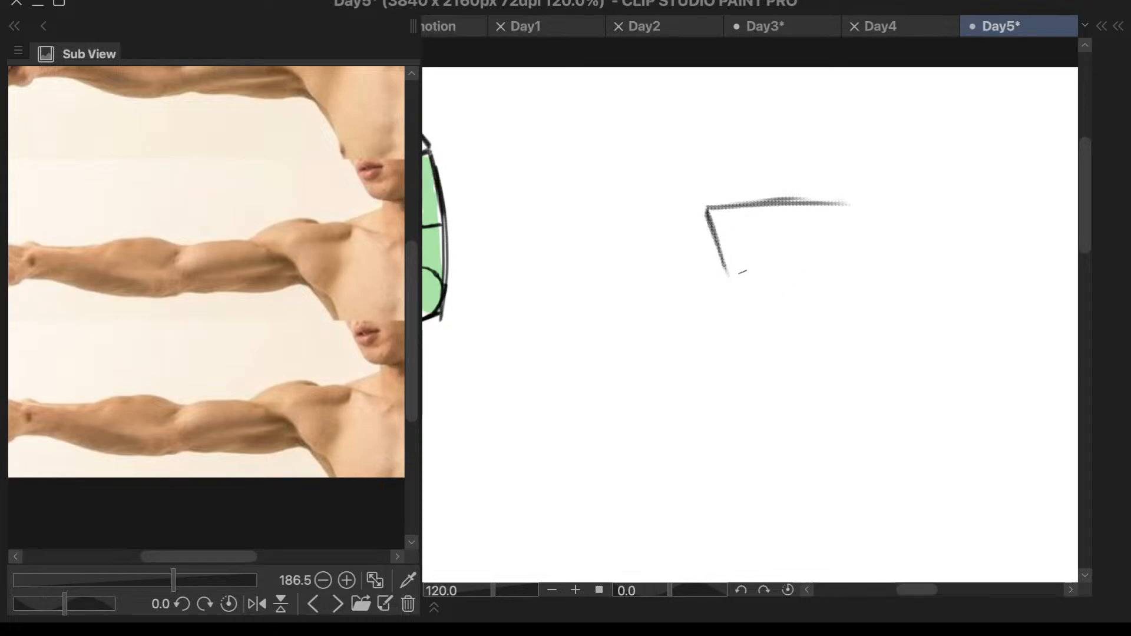
left_click_drag(728, 268, 801, 321)
key("ctrl+z")
left_click_drag(728, 272, 815, 330)
left_click_drag(849, 208, 853, 328)
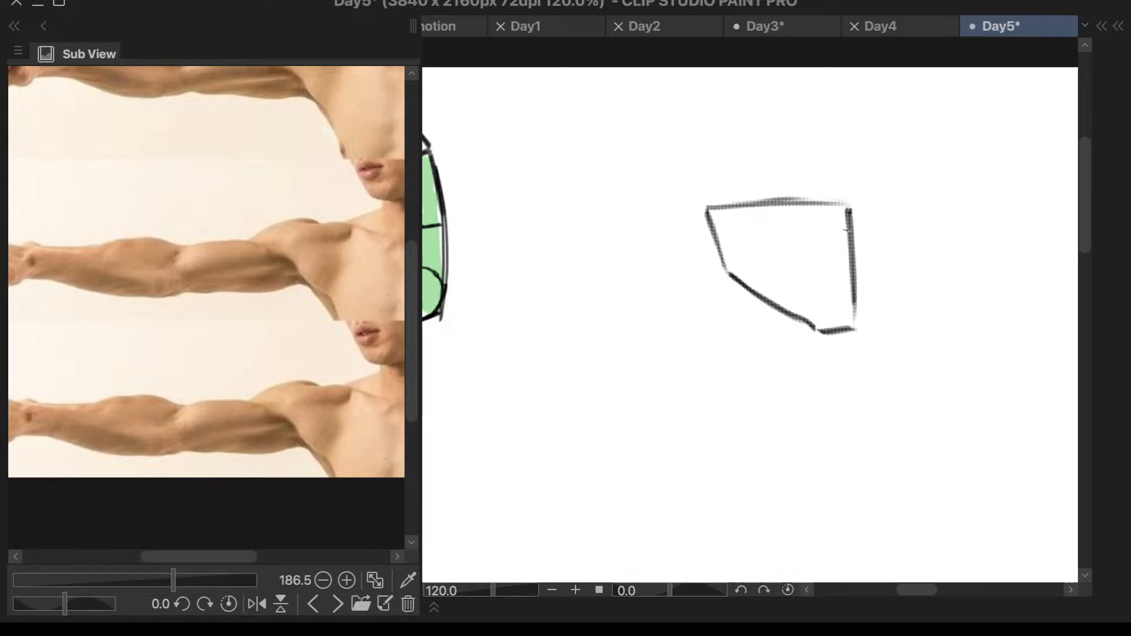
- Add a tapering chest block on the shoulder's inner side, with a collarbone line, slanted outer edge and inner diagonal
left_click_drag(819, 219, 921, 216)
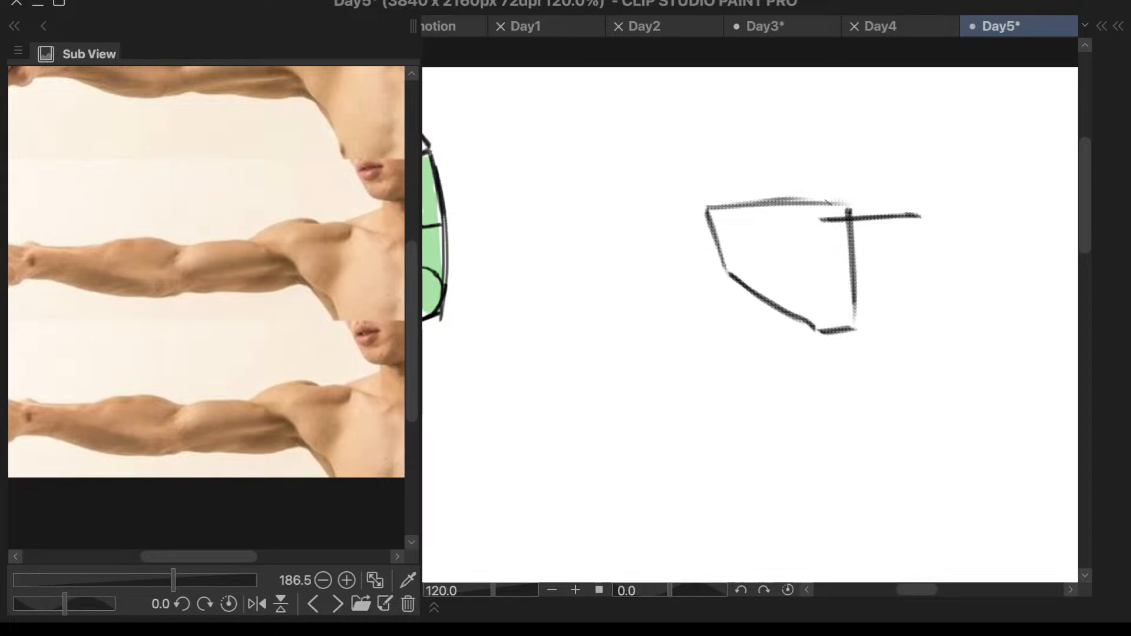
mouse_move(828, 202)
left_mouse_down()
mouse_move(932, 225)
mouse_move(888, 328)
left_mouse_up()
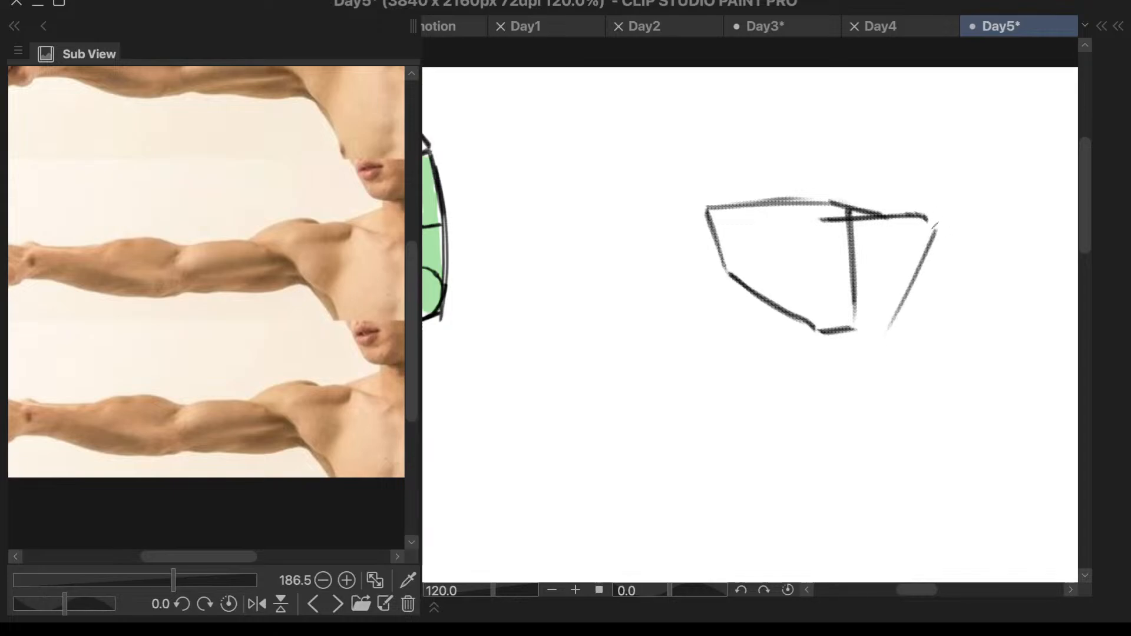
mouse_move(936, 230)
left_mouse_down()
mouse_move(881, 329)
mouse_move(931, 231)
mouse_move(881, 328)
mouse_move(893, 323)
mouse_move(856, 330)
left_mouse_up()
left_click_drag(890, 324, 861, 330)
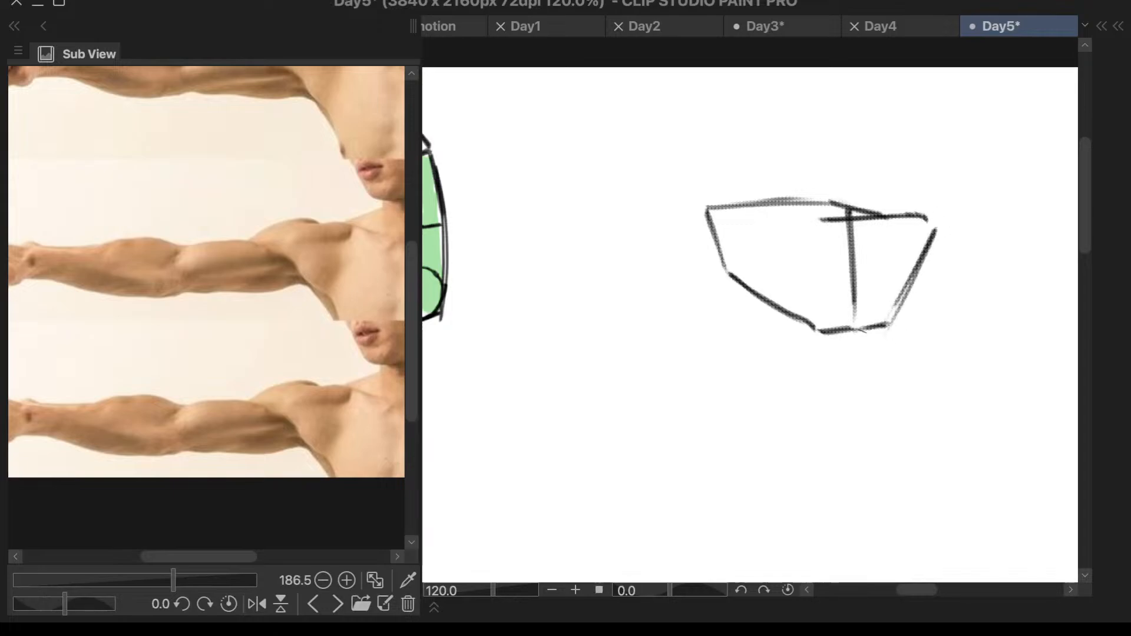
mouse_move(936, 231)
left_mouse_down()
mouse_move(859, 323)
mouse_move(908, 258)
mouse_move(867, 314)
left_mouse_up()
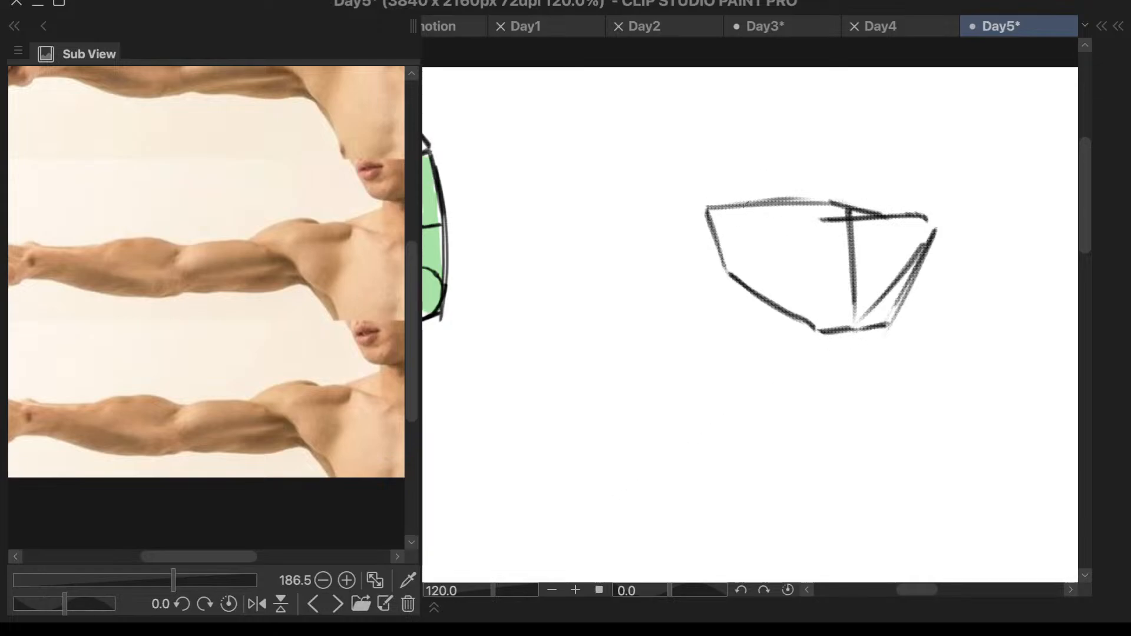
- Bevel the shoulder block's outer upper corner and reinforce its outer edge and slanted underside
mouse_move(746, 205)
left_mouse_down()
mouse_move(697, 222)
mouse_move(747, 203)
mouse_move(698, 227)
left_mouse_up()
key("ctrl+z")
left_click_drag(735, 270, 702, 225)
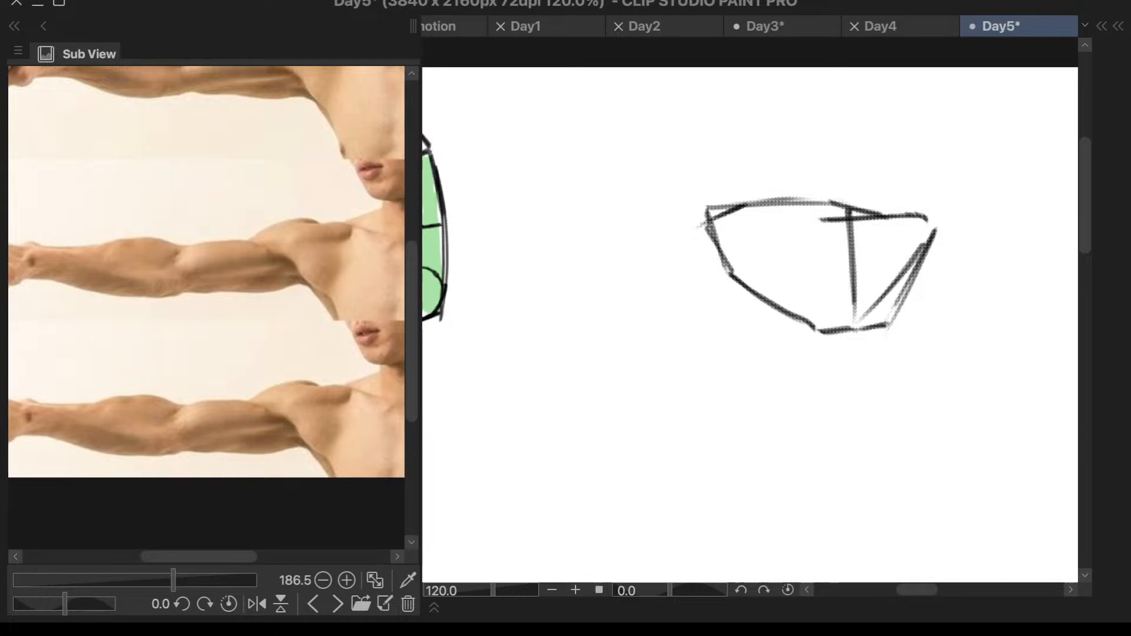
left_click_drag(731, 273, 831, 331)
scroll(913, 251, "down", 5)
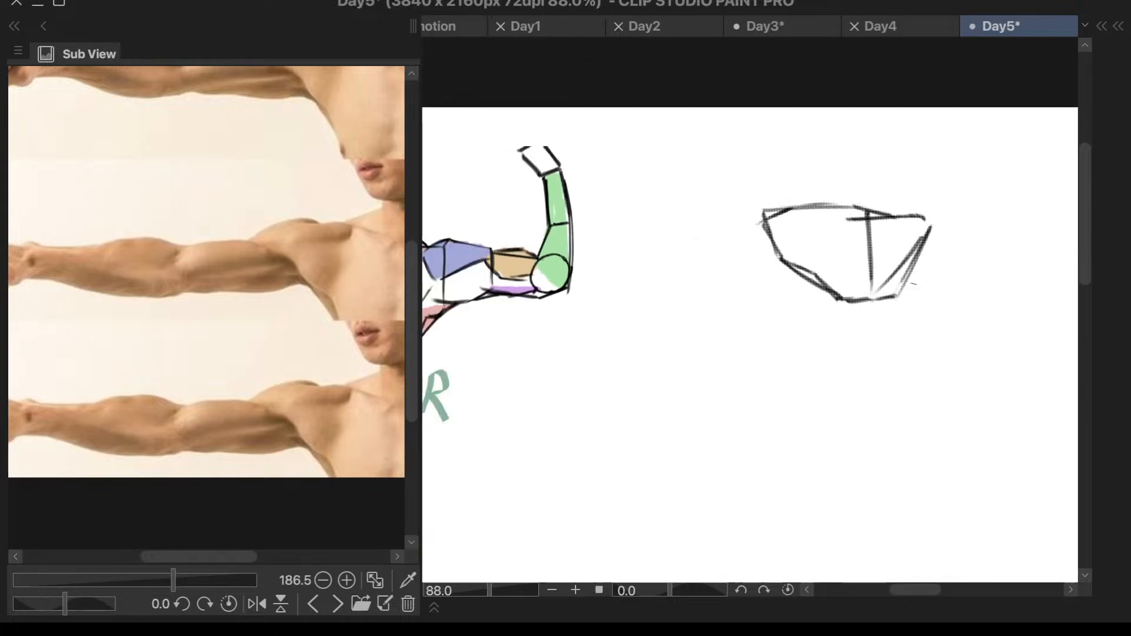
- Select the whole shoulder sketch and move it down and to the right on the canvas
scroll(962, 243, "up", 4)
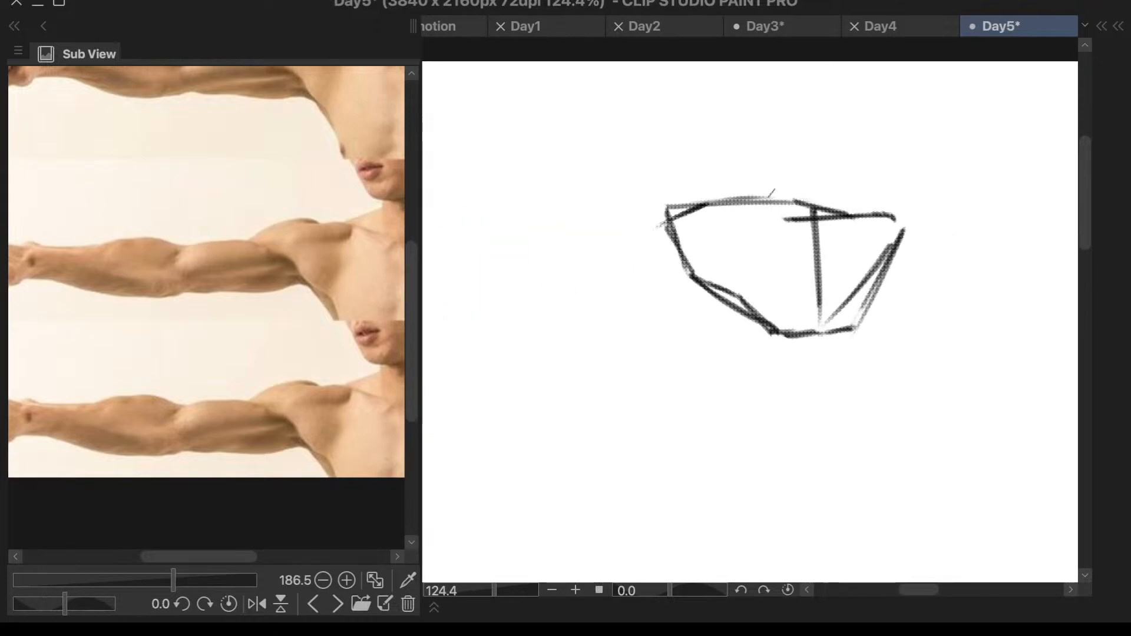
mouse_move(762, 121)
left_mouse_down()
mouse_move(619, 430)
mouse_move(861, 156)
left_mouse_up()
key("ctrl+z")
mouse_move(778, 132)
left_mouse_down()
mouse_move(980, 197)
mouse_move(778, 136)
left_mouse_up()
key("ctrl+t")
scroll(833, 270, "down", 5)
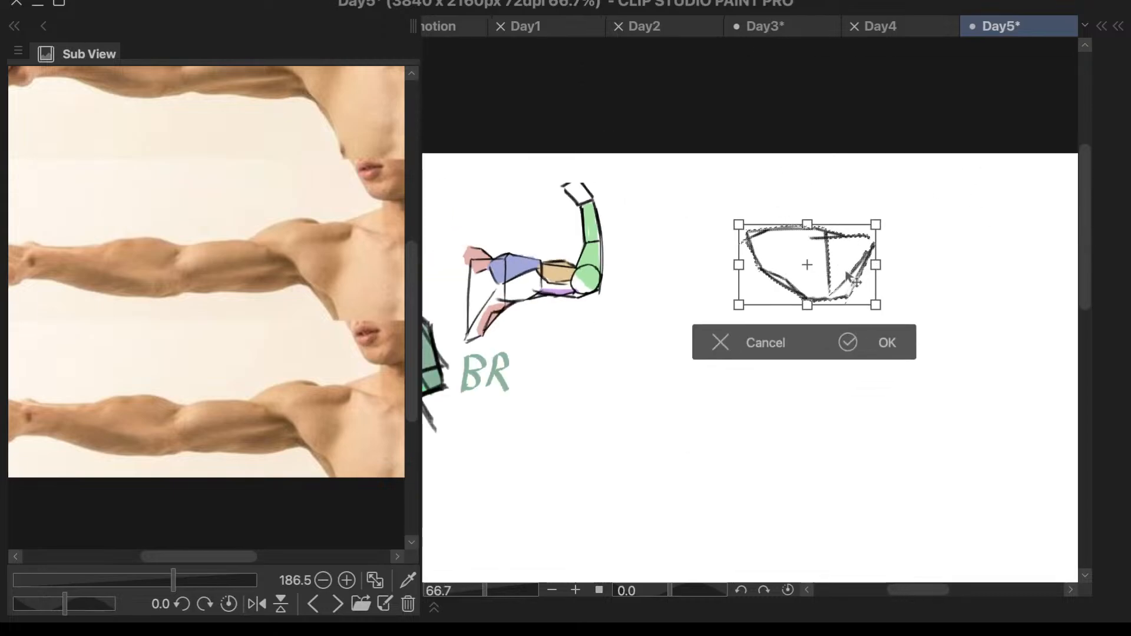
left_click_drag(850, 277, 947, 404)
left_click(971, 470)
left_click(706, 428)
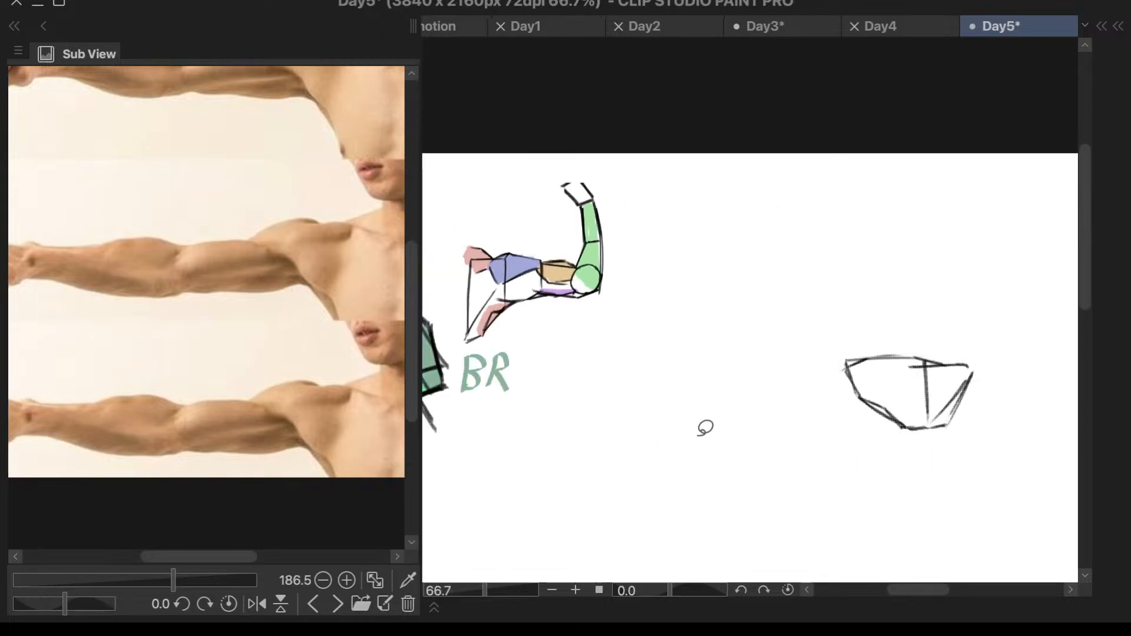
- Draw the upper arm as a box extending left from the shoulder, with a top line, elbow end and angled underside
scroll(783, 406, "up", 3)
scroll(911, 380, "down", 1)
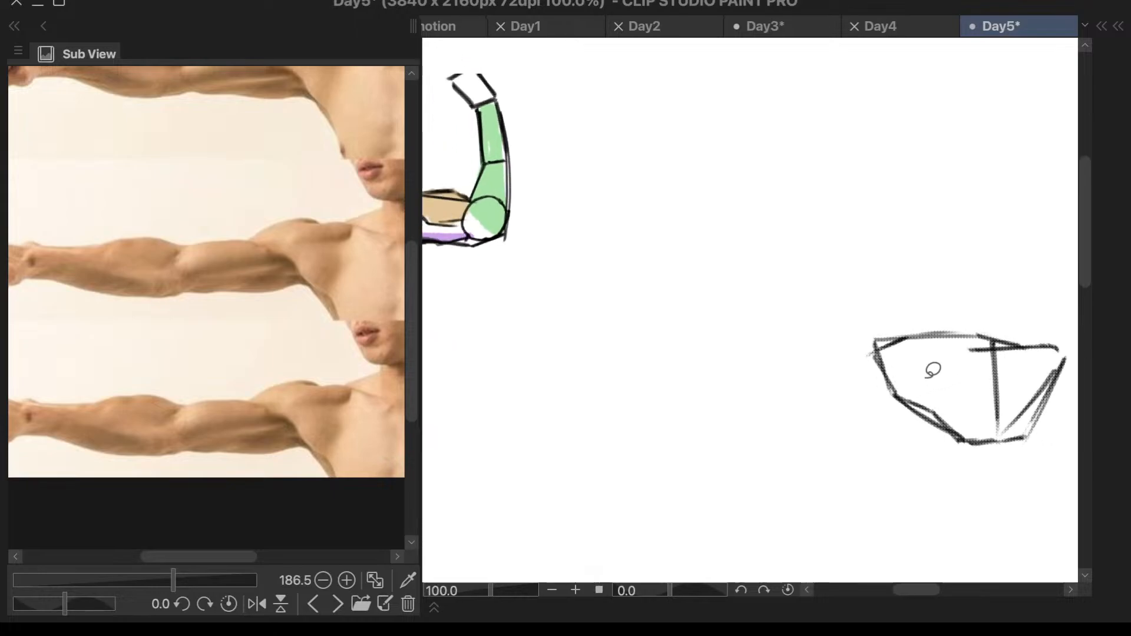
scroll(934, 370, "up", 2)
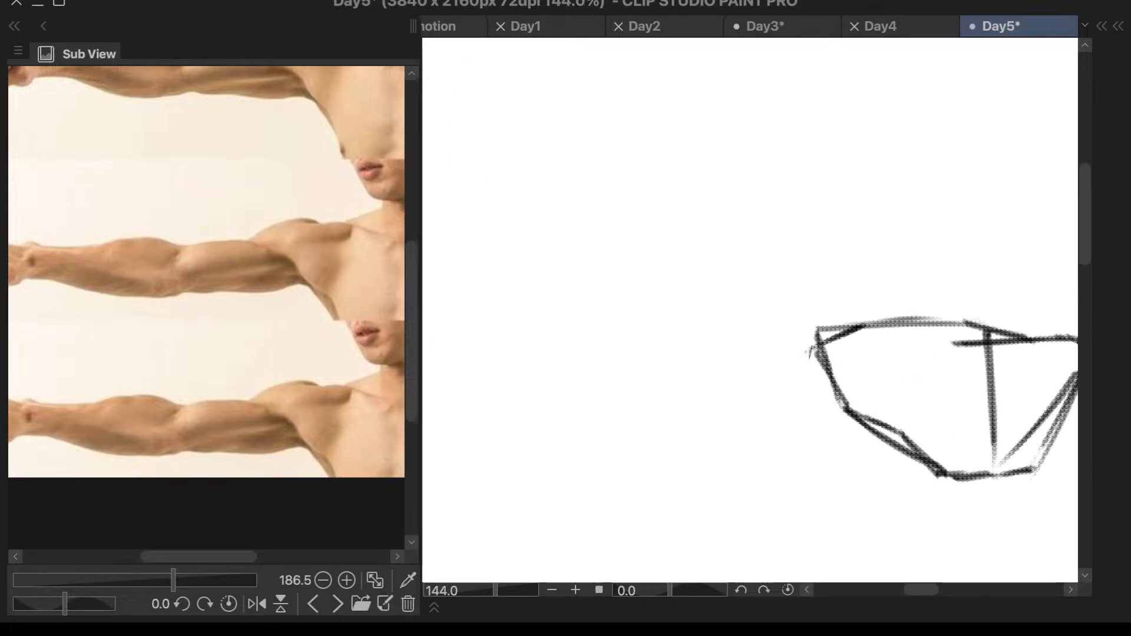
left_click_drag(824, 346, 681, 357)
key("ctrl+z")
mouse_move(823, 345)
left_mouse_down()
mouse_move(657, 357)
mouse_move(664, 439)
mouse_move(890, 454)
left_mouse_up()
key("ctrl+z")
mouse_move(663, 441)
left_mouse_down()
mouse_move(750, 460)
mouse_move(917, 436)
left_mouse_up()
key("ctrl+z")
left_click_drag(794, 462, 896, 436)
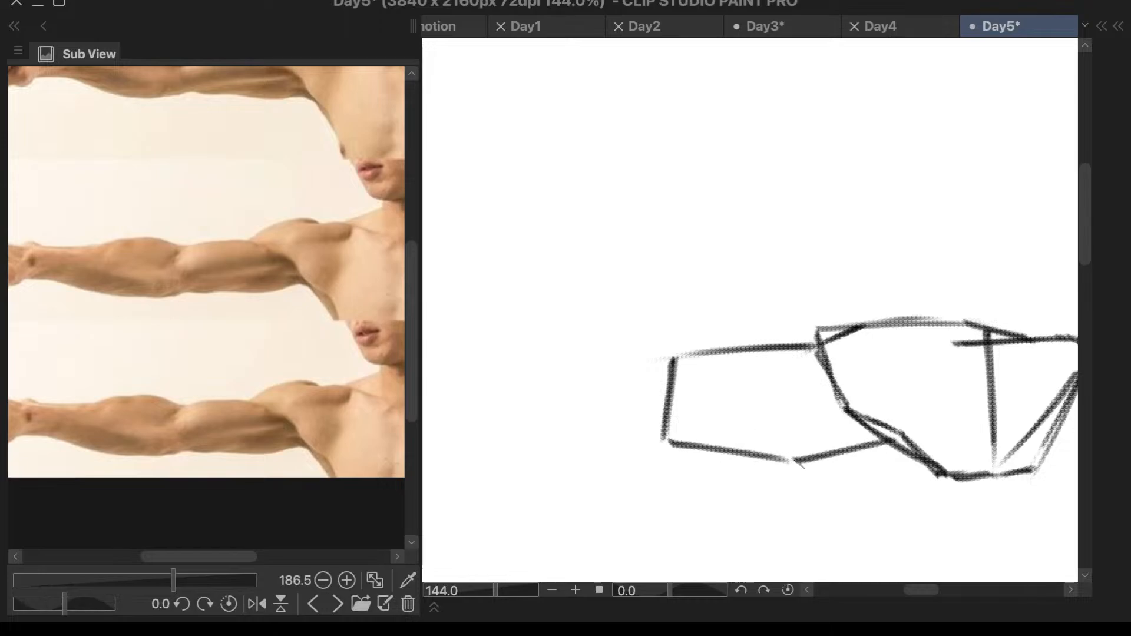
- Redraw the upper arm's underside flatter where it meets the shoulder and darken the edge at the elbow end
scroll(937, 405, "down", 5)
scroll(996, 433, "up", 5)
key("ctrl+z")
key("ctrl+z")
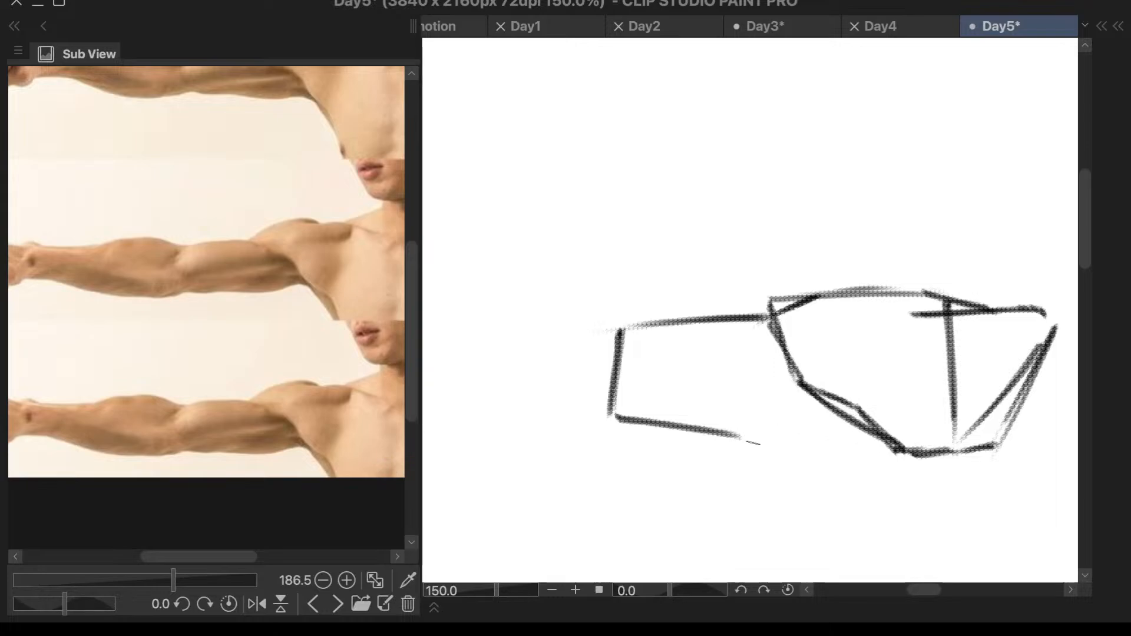
left_click_drag(752, 444, 880, 433)
key("ctrl+z")
left_click_drag(756, 443, 873, 435)
scroll(874, 441, "down", 3)
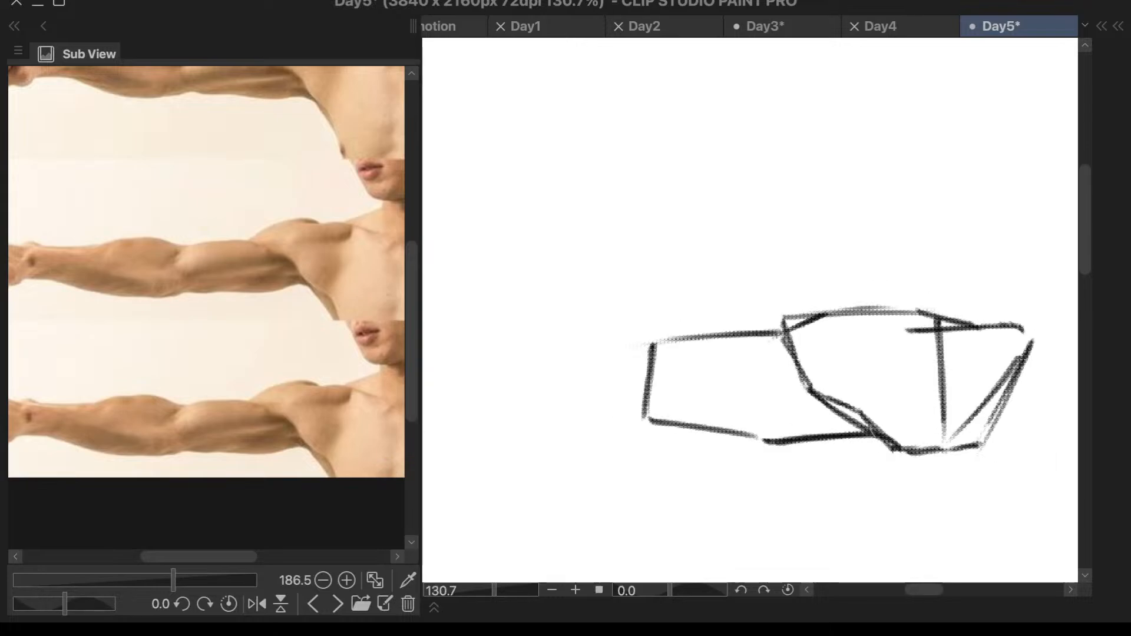
scroll(715, 416, "up", 3)
left_click_drag(674, 353, 661, 447)
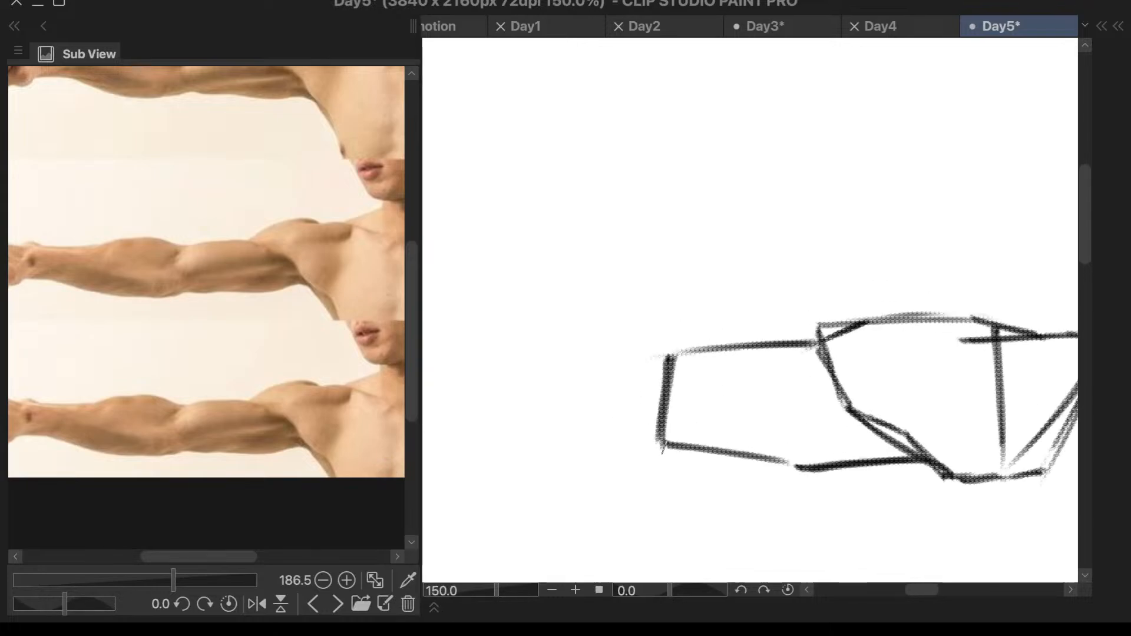
- Add a line along the upper arm's top edge that slopes down from the shoulder toward the elbow
left_click_drag(673, 362, 806, 330)
key("ctrl+z")
mouse_move(684, 358)
left_mouse_down()
mouse_move(837, 332)
mouse_move(650, 384)
left_mouse_up()
key("ctrl+z")
key("ctrl+z")
left_click_drag(810, 340, 650, 381)
key("ctrl+z")
left_click_drag(797, 343, 669, 372)
scroll(950, 318, "down", 7)
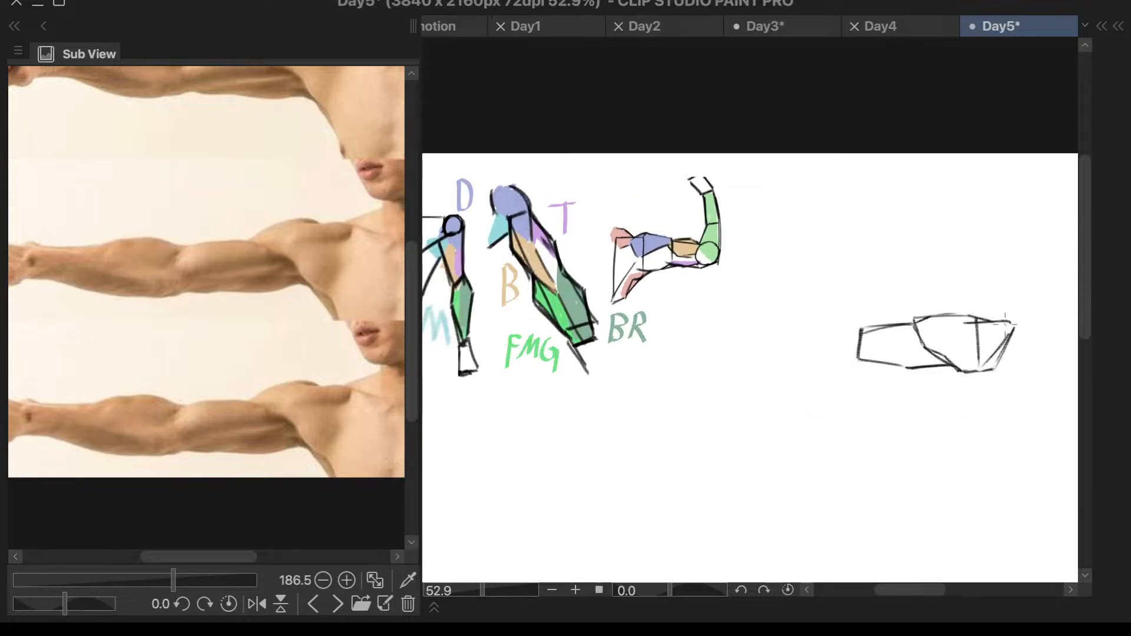
- Draw a forearm block beyond the elbow with a flat underside and a top line that angles down toward the wrist
scroll(1001, 326, "up", 5)
scroll(984, 320, "up", 1)
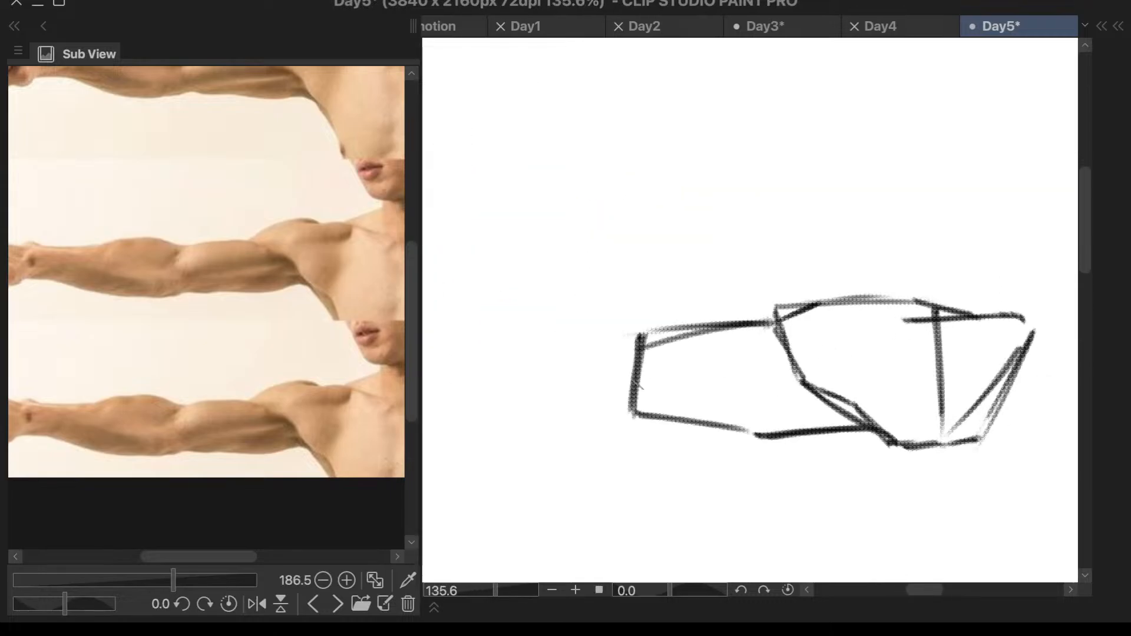
scroll(642, 385, "up", 1)
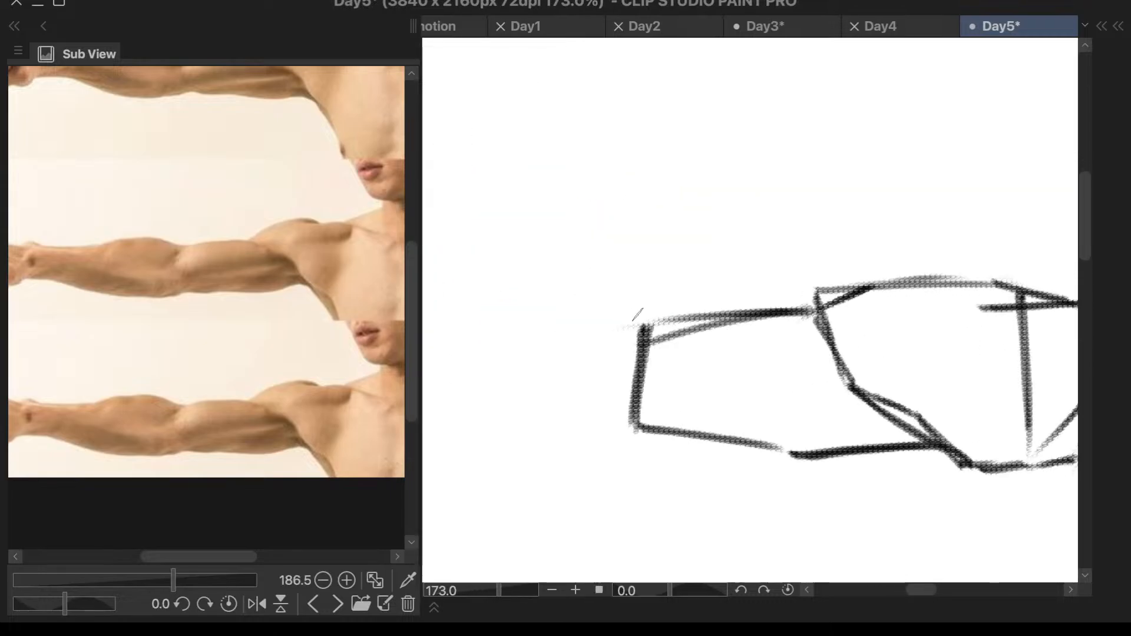
scroll(828, 357, "down", 2)
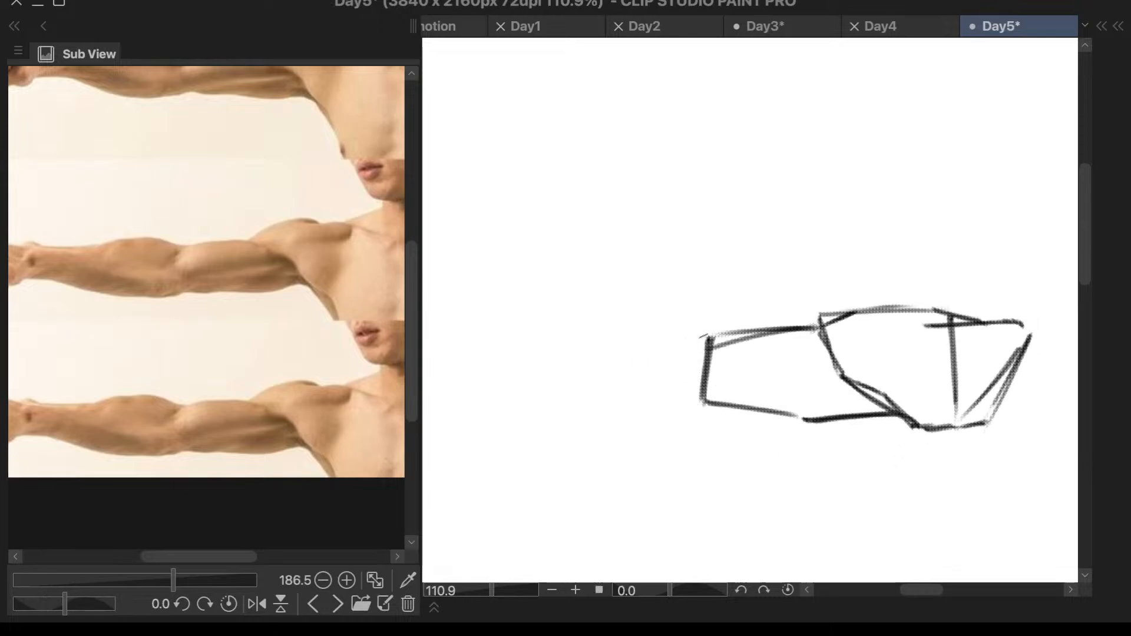
mouse_move(704, 329)
left_mouse_down()
mouse_move(708, 425)
mouse_move(694, 410)
mouse_move(579, 421)
left_mouse_up()
key("ctrl+z")
left_click_drag(696, 417, 551, 426)
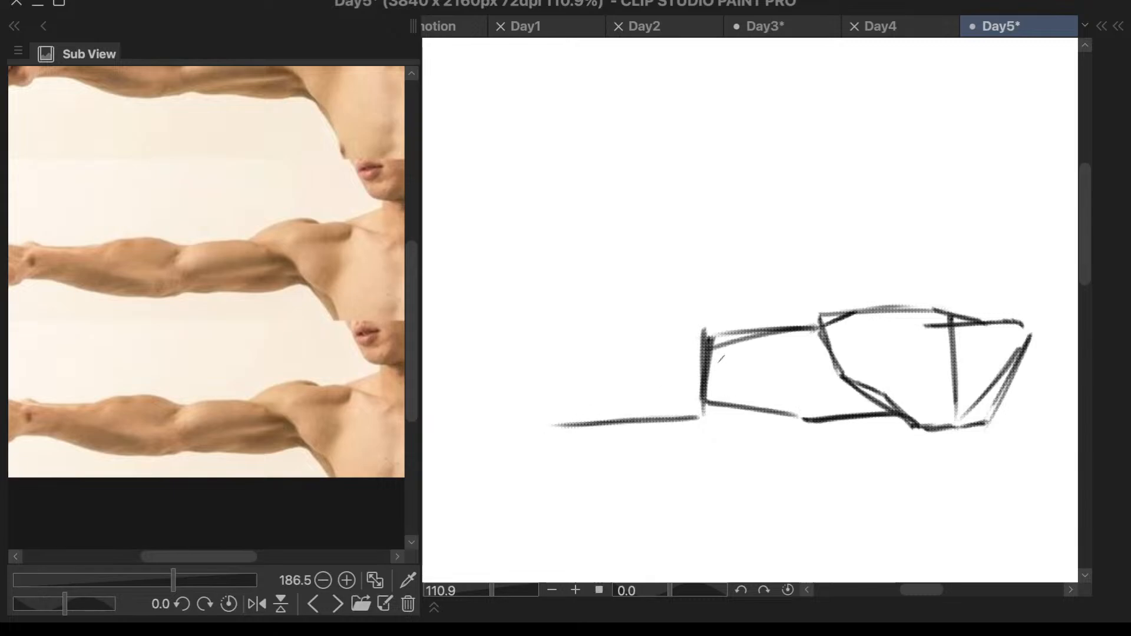
mouse_move(702, 328)
left_mouse_down()
mouse_move(603, 339)
mouse_move(618, 330)
mouse_move(547, 372)
left_mouse_up()
left_click_drag(599, 337, 544, 376)
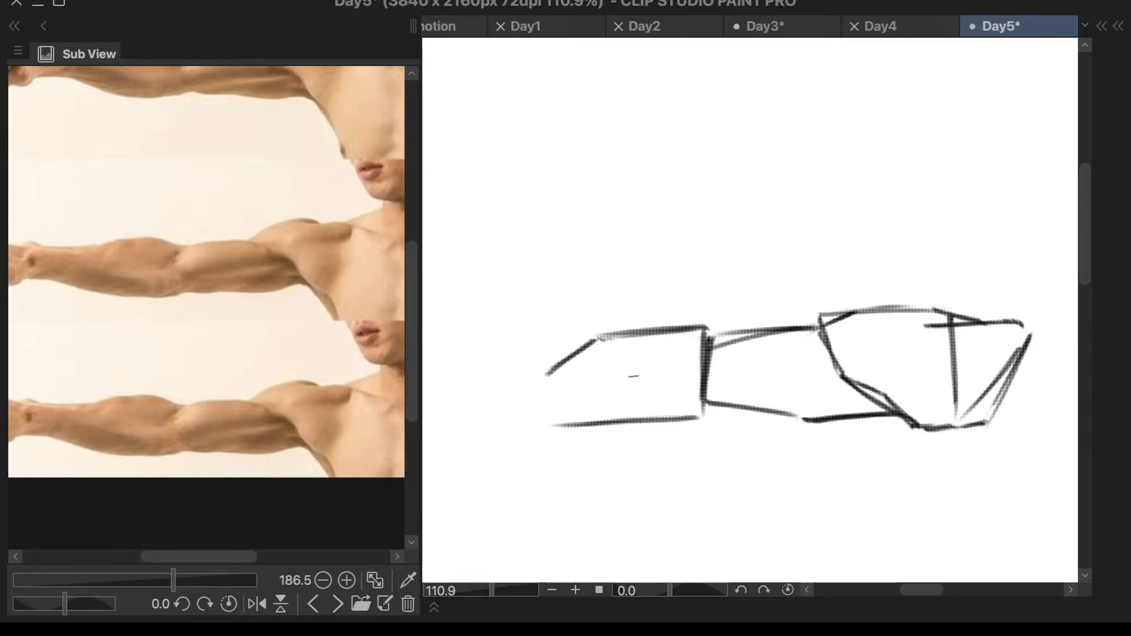
- Bevel the forearm block's two corners at the elbow and darken its underside toward the wrist
left_click_drag(666, 328, 706, 343)
key("ctrl+z")
left_click_drag(703, 402, 648, 420)
key("ctrl+z")
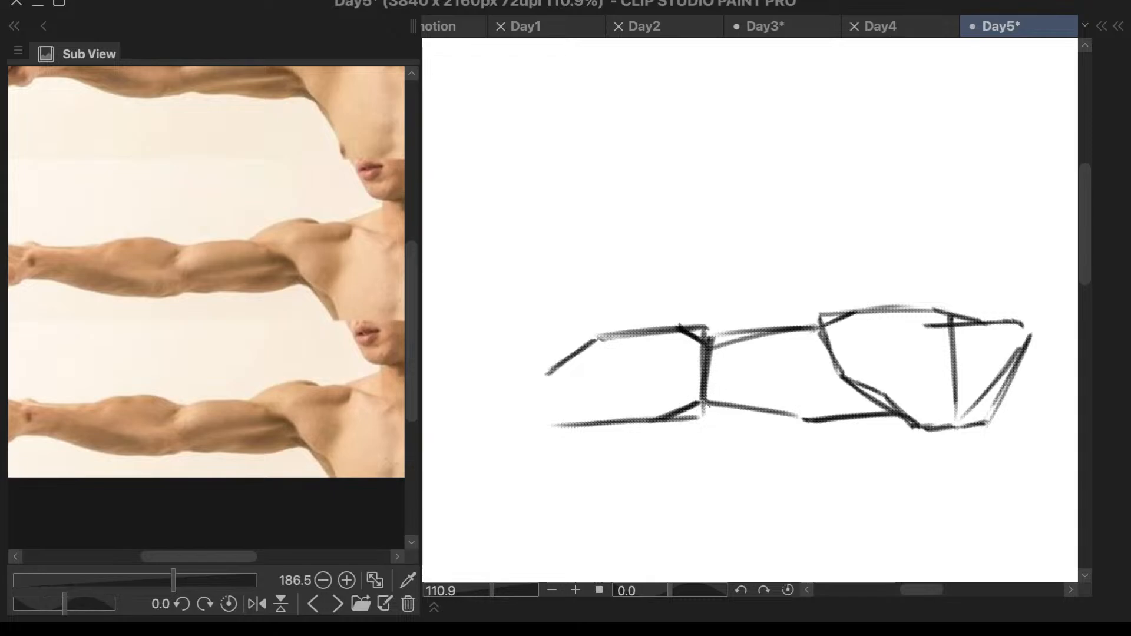
key("ctrl+z")
mouse_move(700, 404)
left_mouse_down()
mouse_move(625, 425)
mouse_move(564, 424)
left_mouse_up()
left_click_drag(642, 424, 547, 423)
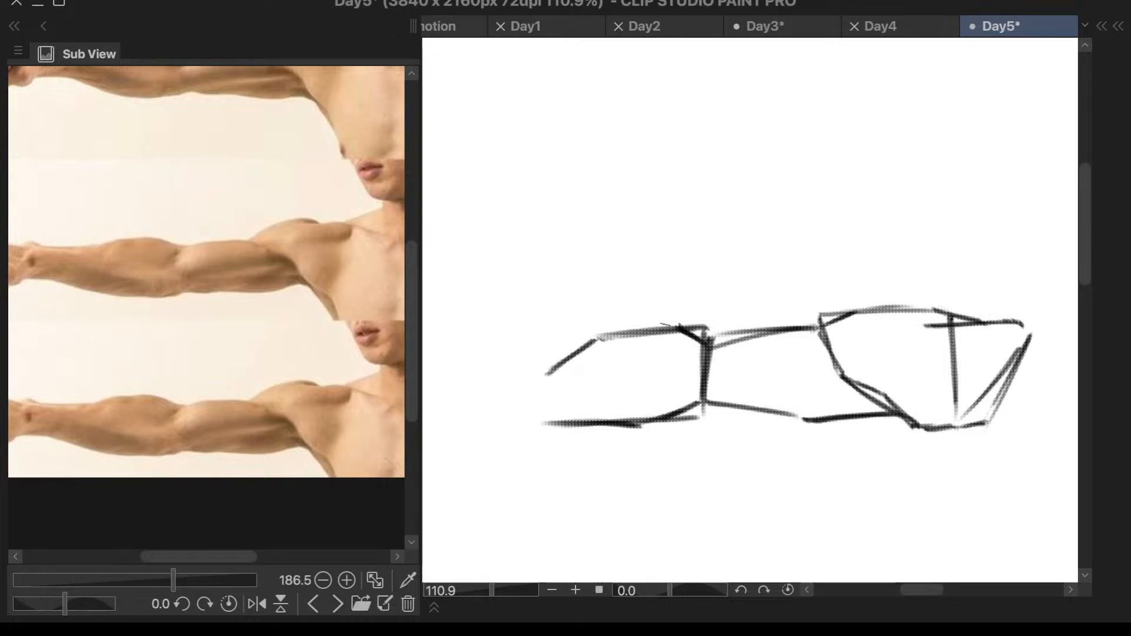
left_click_drag(662, 323, 704, 341)
- Study the forearm closely in the reference, then close the forearm block's far end and draw a top line toward the wrist
scroll(757, 375, "down", 2)
scroll(257, 379, "down", 1)
scroll(133, 405, "up", 3)
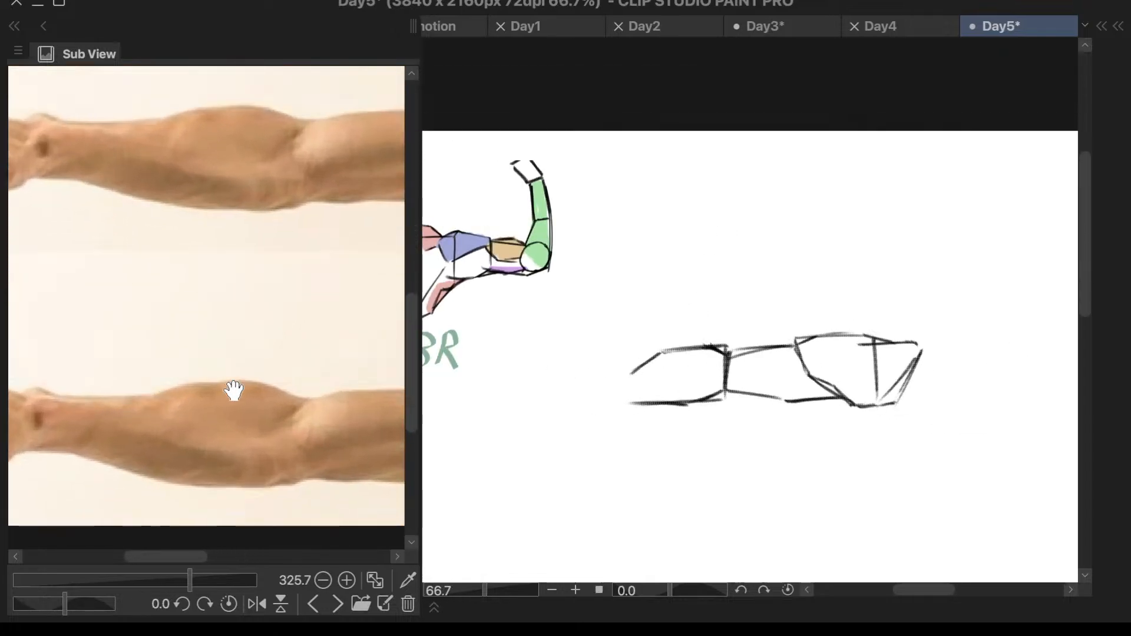
left_click_drag(645, 370, 571, 376)
key("ctrl+z")
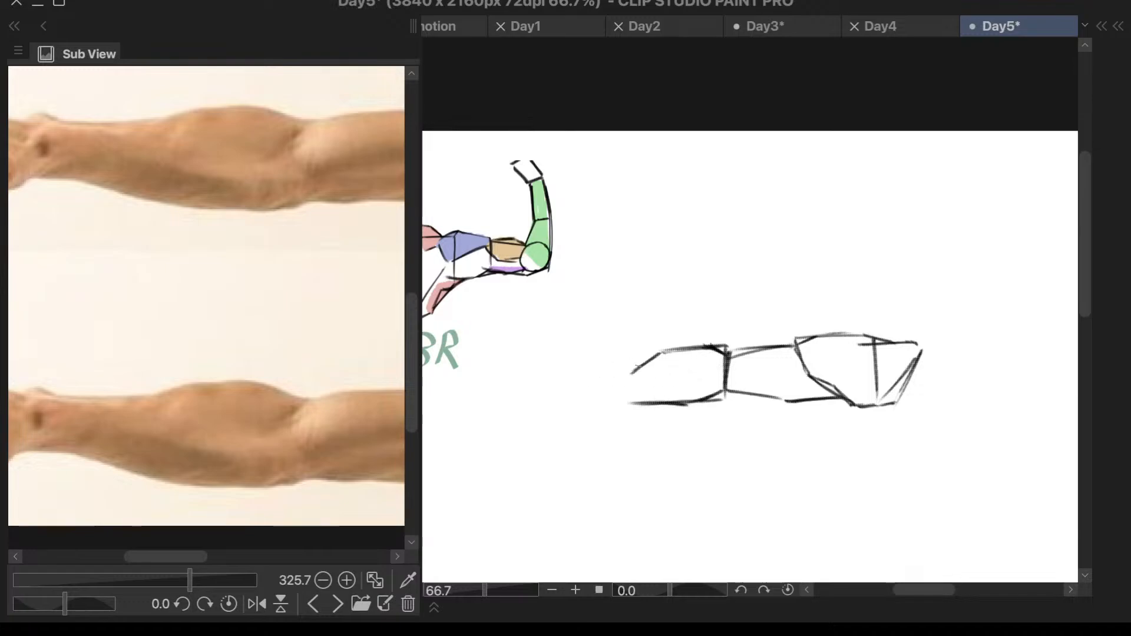
left_click_drag(643, 369, 570, 375)
left_click_drag(643, 403, 578, 405)
key("ctrl+z")
key("ctrl+z")
left_click_drag(632, 371, 634, 404)
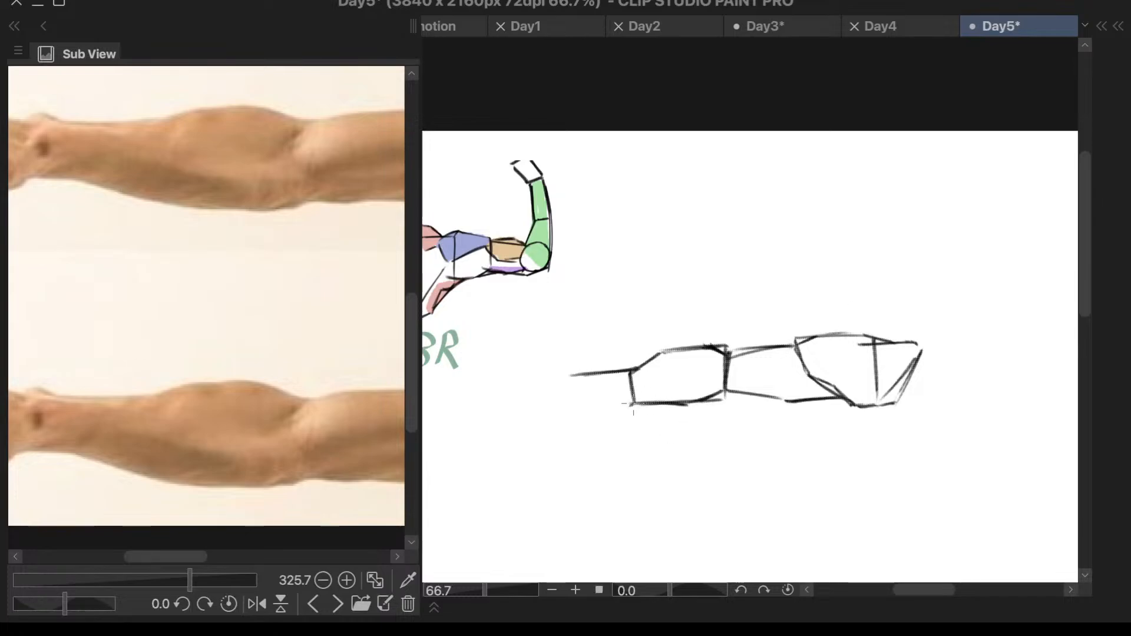
- Undo the forearm block's end edge and the line drawn toward the wrist
scroll(283, 417, "down", 3)
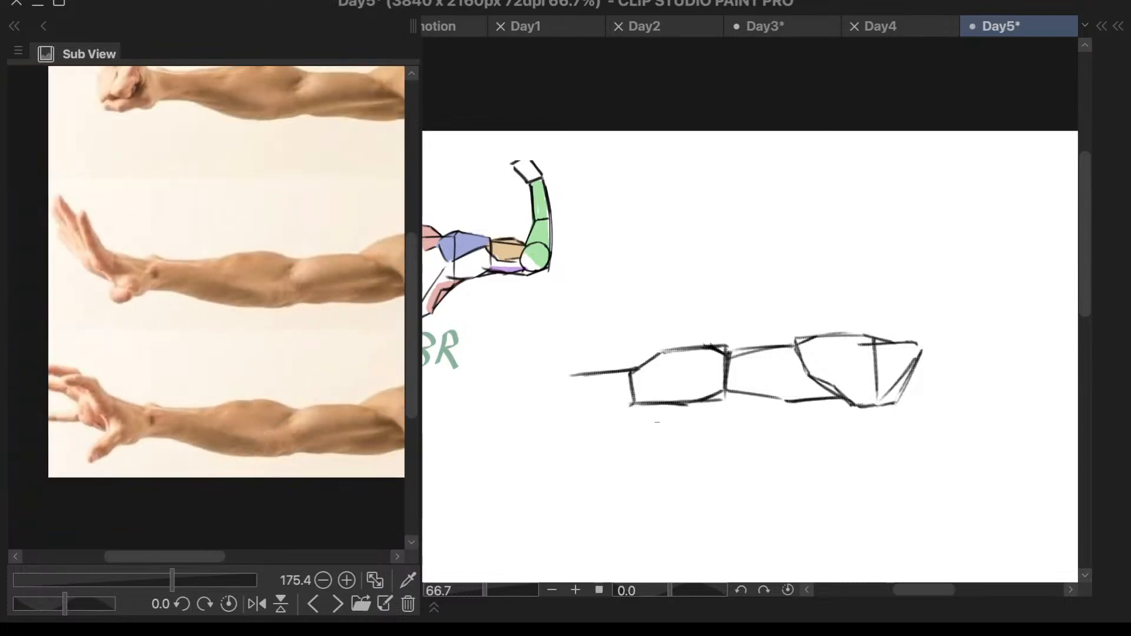
scroll(648, 416, "up", 3)
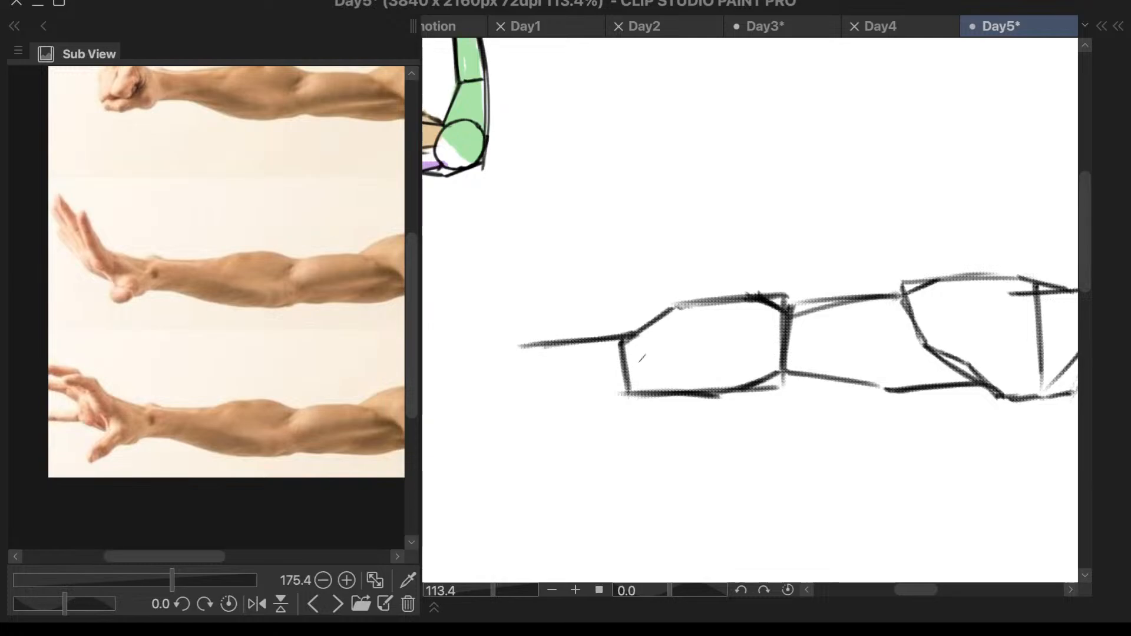
key("ctrl+z")
key("ctrl+z")
key("ctrl+z")
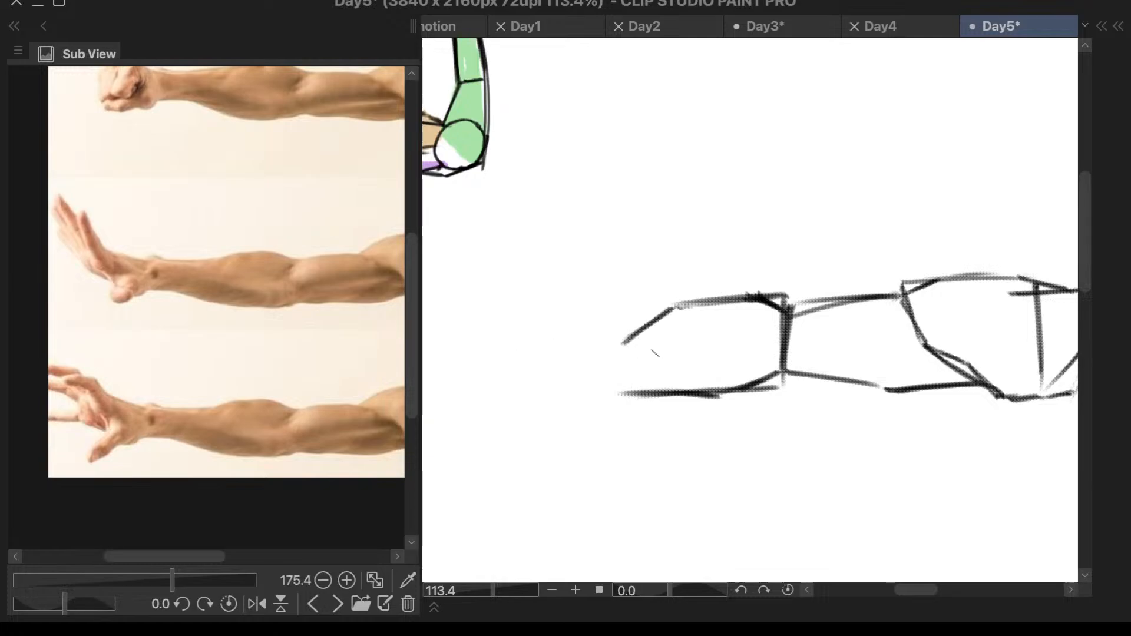
- Erase the forearm block and clean up the upper arm's elbow end to a single thin edge
scroll(664, 369, "down", 2)
scroll(813, 278, "up", 2)
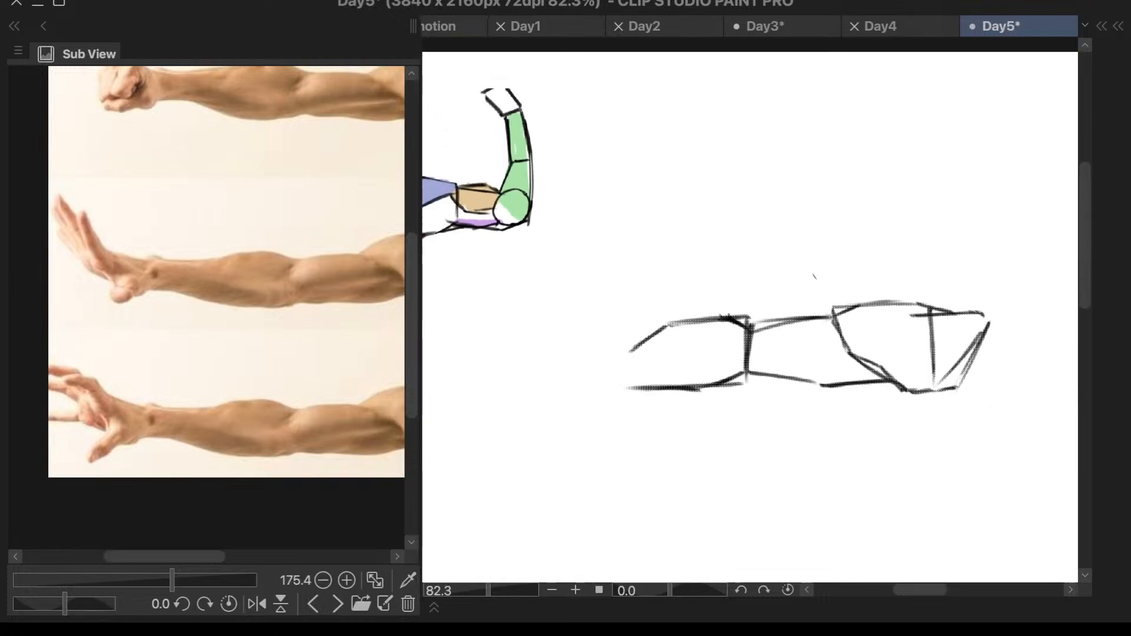
key("e")
mouse_move(717, 334)
left_mouse_down()
mouse_move(645, 334)
mouse_move(530, 386)
mouse_move(526, 404)
mouse_move(675, 339)
mouse_move(742, 326)
mouse_move(720, 327)
mouse_move(683, 364)
mouse_move(695, 424)
mouse_move(662, 458)
left_mouse_up()
key("Tab")
left_click(722, 532)
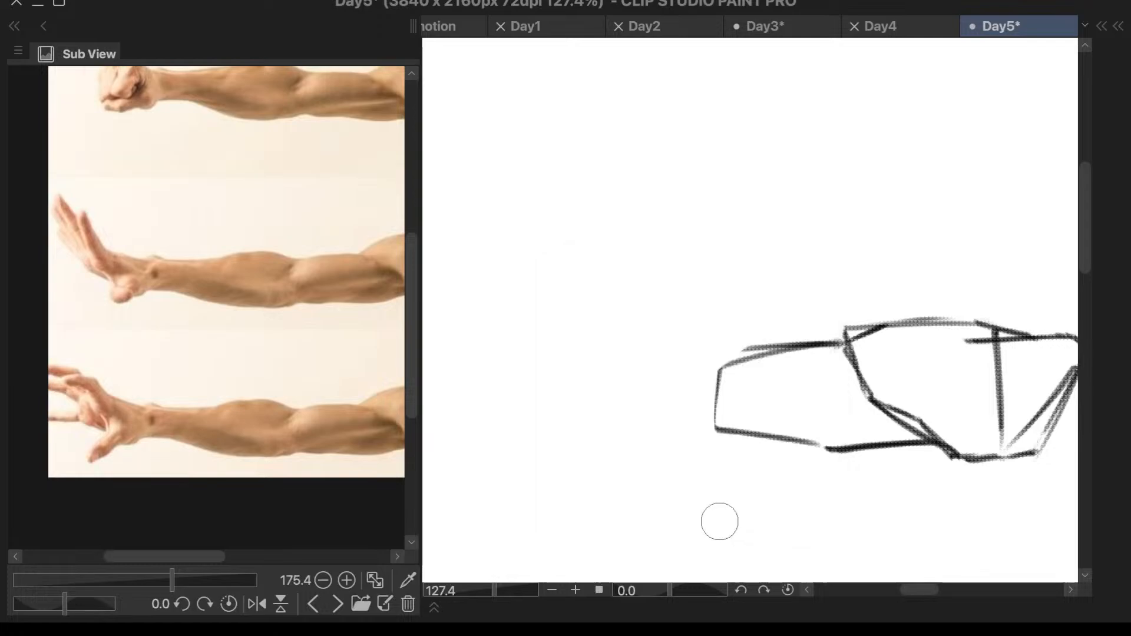
key("p")
left_click_drag(719, 353, 714, 442)
scroll(750, 322, "down", 3)
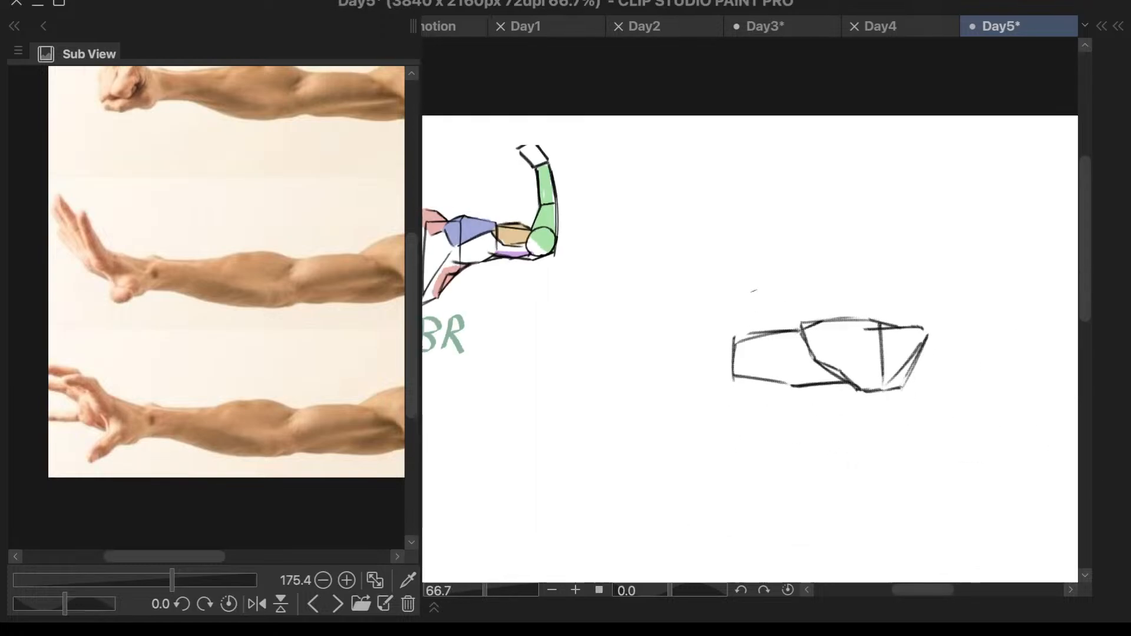
- Draw the upper half of the forearm as a rectangular box extending from the elbow edge
scroll(754, 290, "up", 2)
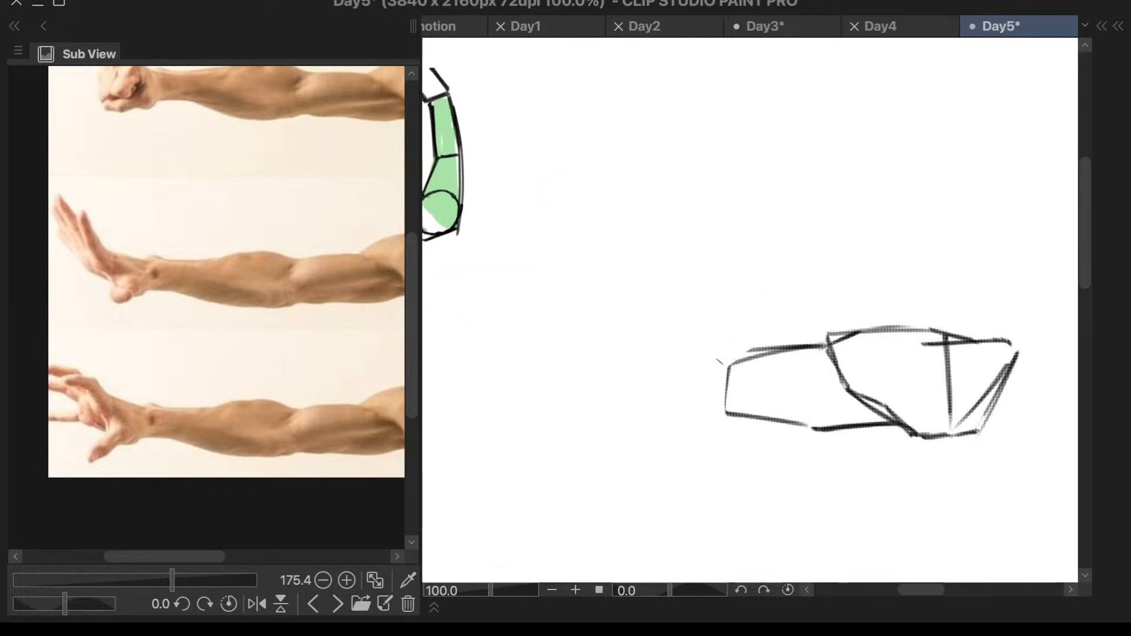
left_click_drag(723, 364, 569, 378)
key("ctrl+z")
mouse_move(731, 364)
left_mouse_down()
mouse_move(621, 370)
mouse_move(627, 361)
mouse_move(625, 422)
left_mouse_up()
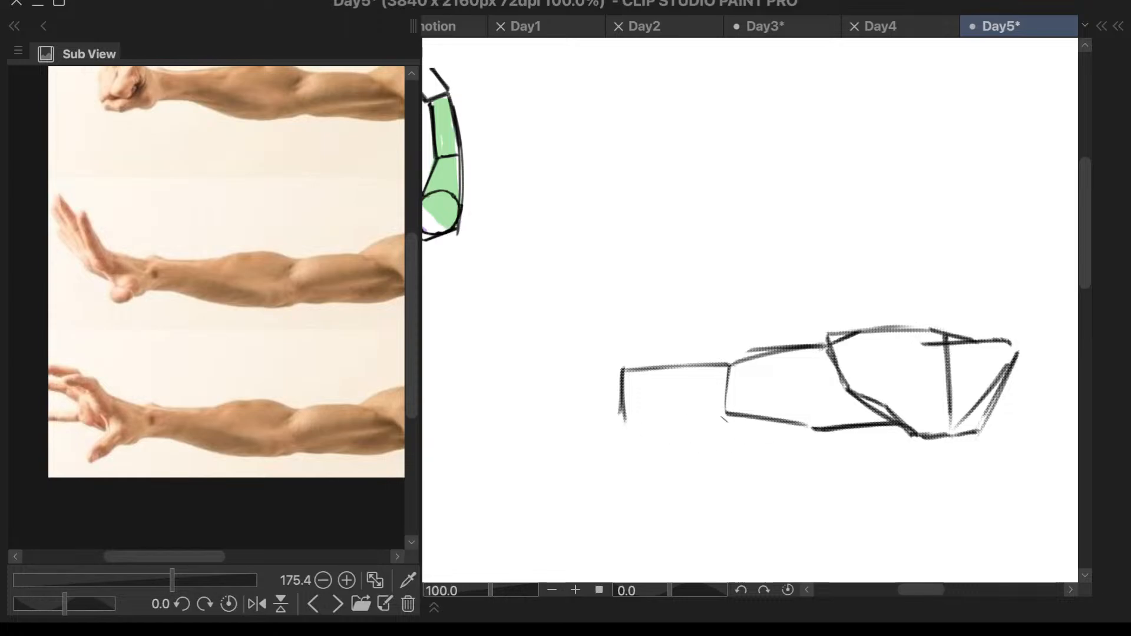
mouse_move(728, 419)
left_mouse_down()
mouse_move(616, 422)
mouse_move(723, 419)
left_mouse_up()
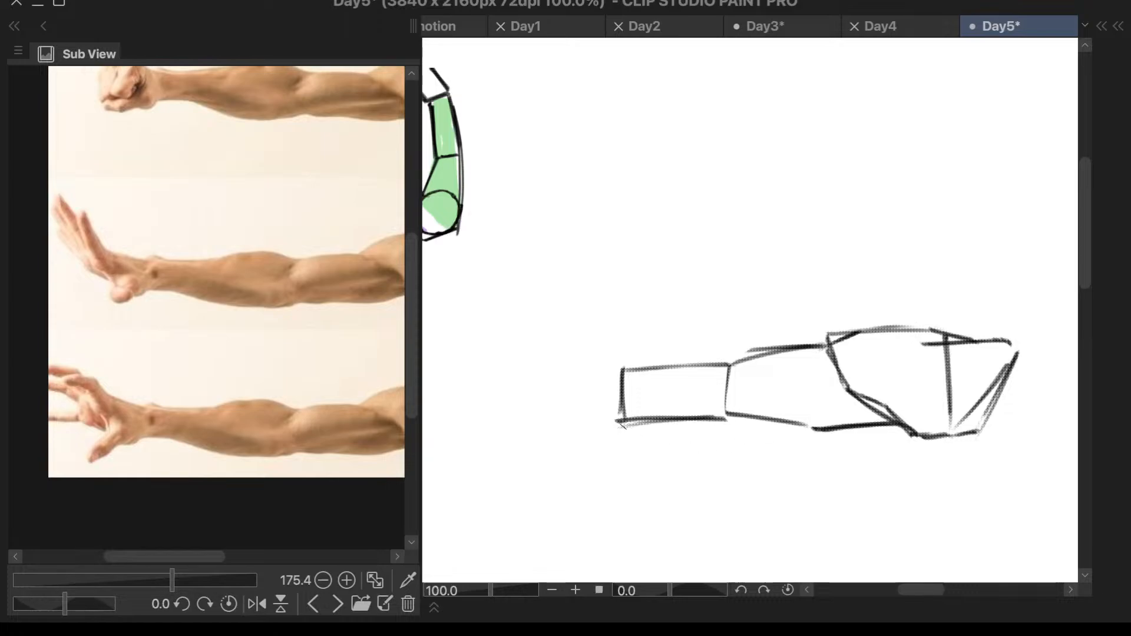
mouse_move(632, 367)
left_mouse_down()
mouse_move(548, 387)
mouse_move(543, 416)
mouse_move(632, 422)
left_mouse_up()
key("ctrl+z")
- Extend the forearm with a tapered section ending in a short wrist edge, and erase the dividing line between the two sections
left_click_drag(553, 421, 659, 422)
left_click_drag(645, 369, 558, 386)
left_click_drag(643, 370, 547, 389)
left_click_drag(642, 371, 590, 379)
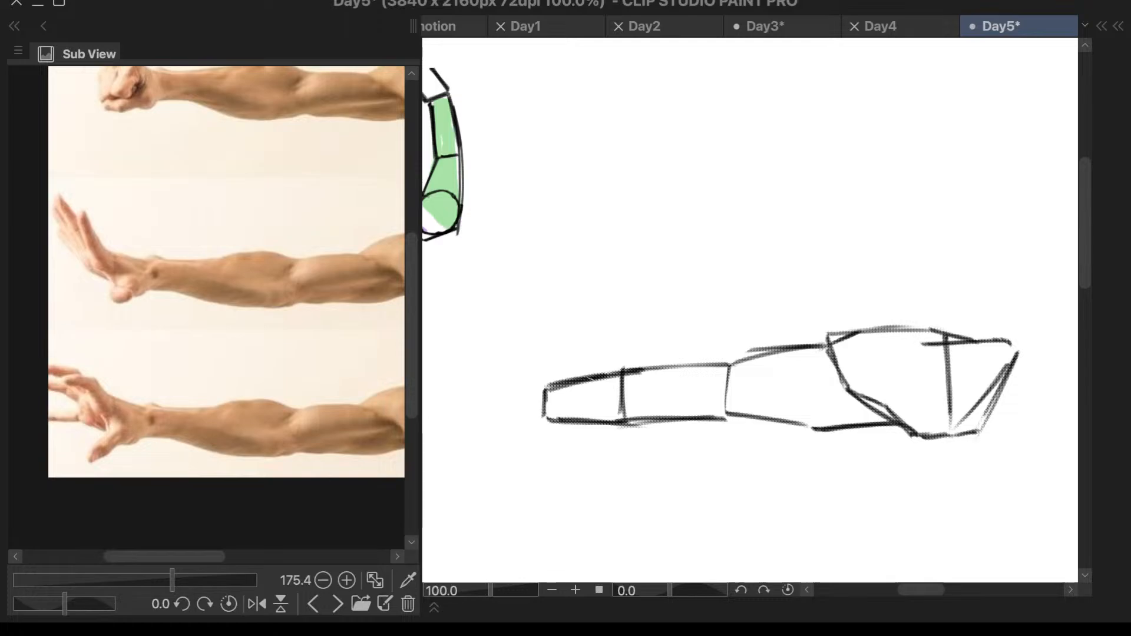
key("ctrl+minus")
scroll(656, 384, "up", 4)
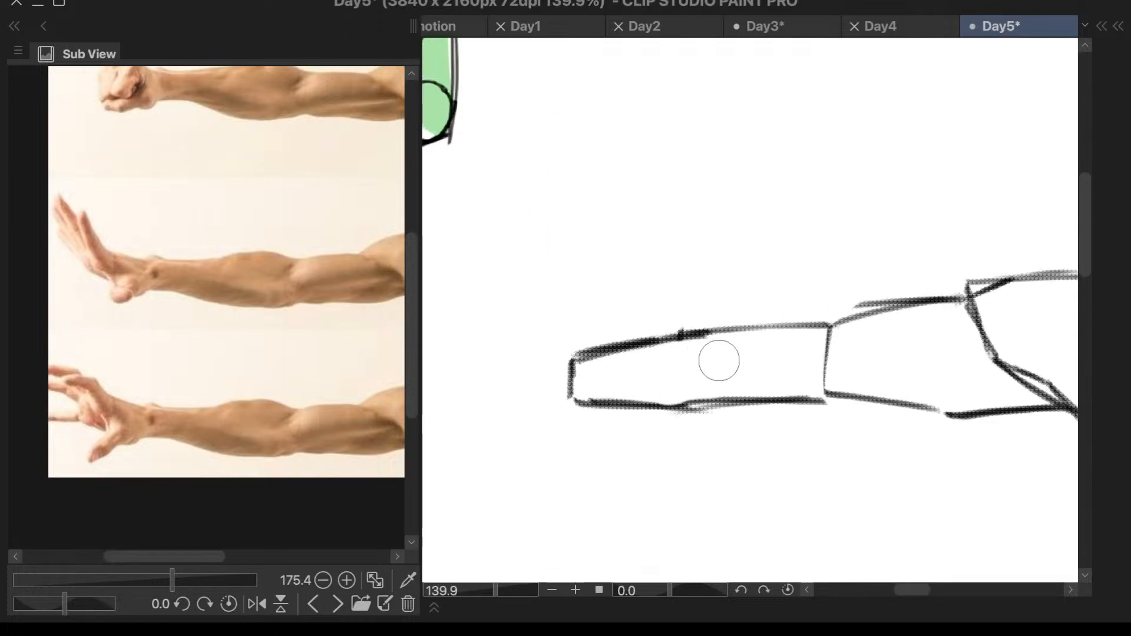
- Add an angular muscle bulge to the forearm's underside and a short rising stroke on its top edge
scroll(719, 359, "down", 5)
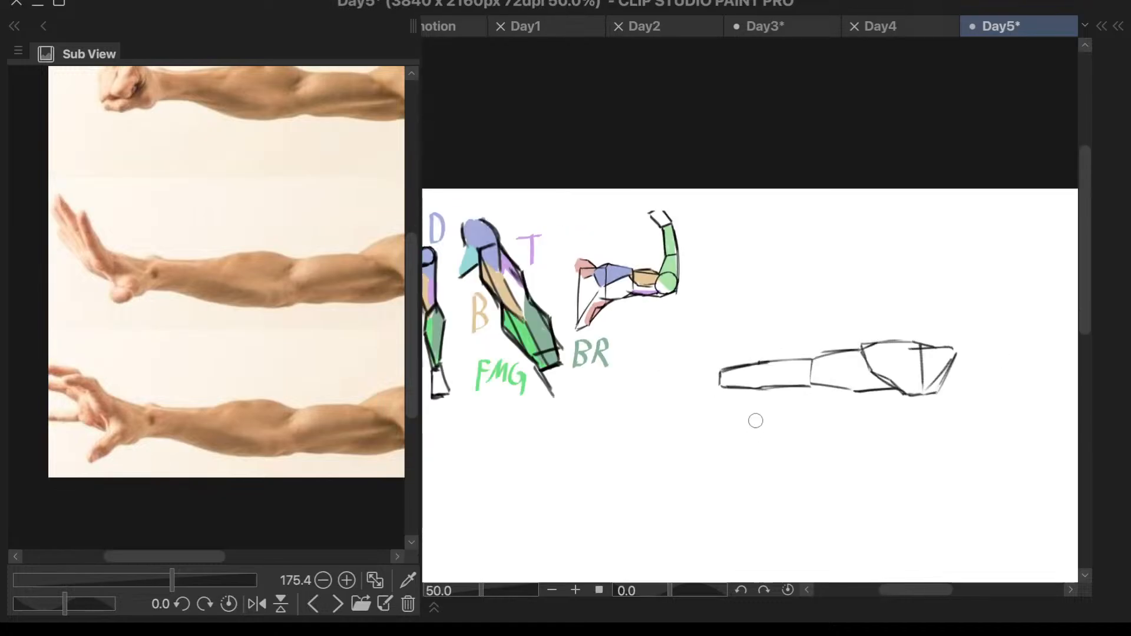
scroll(752, 419, "up", 3)
scroll(774, 364, "up", 2)
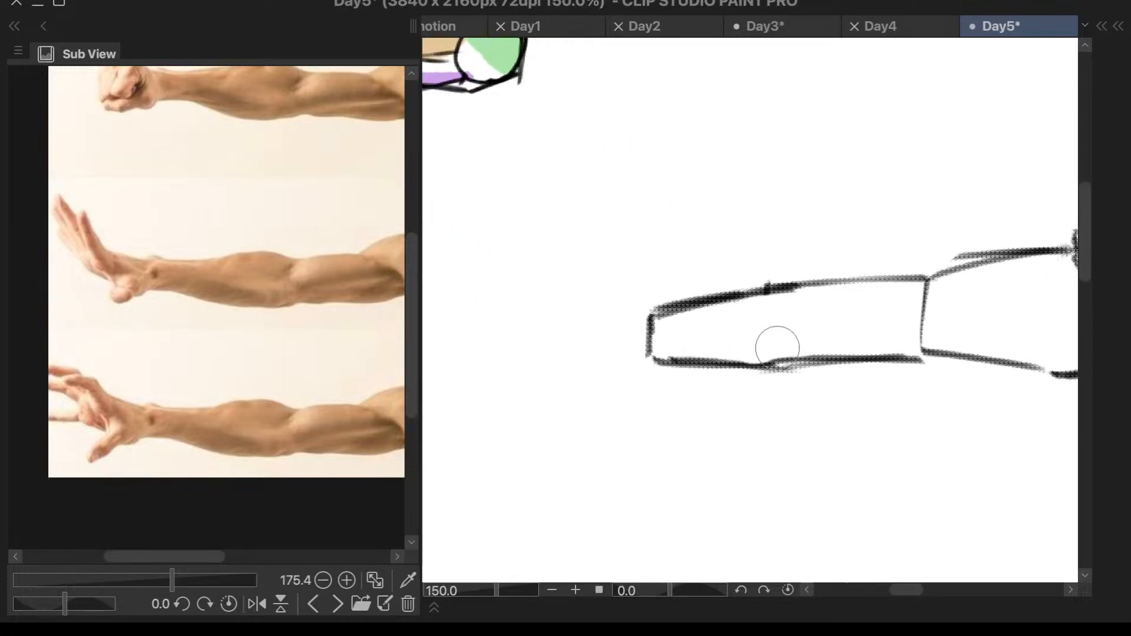
key("Escape")
left_click_drag(767, 290, 815, 281)
mouse_move(768, 362)
left_mouse_down()
mouse_move(818, 375)
mouse_move(904, 357)
left_mouse_up()
key("ctrl+z")
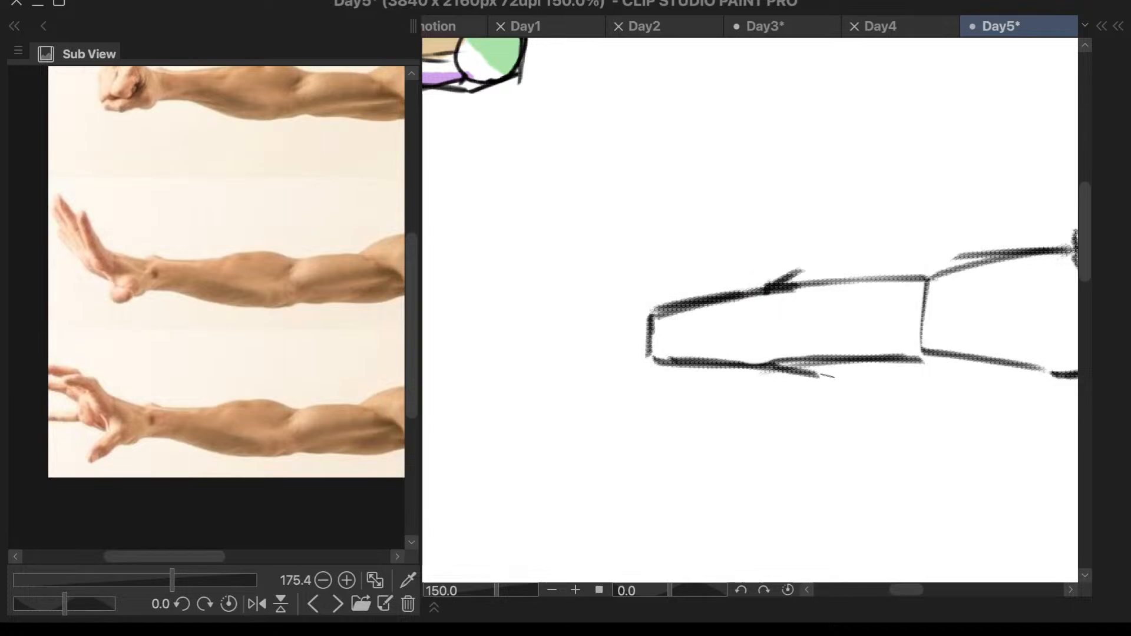
left_click_drag(821, 380, 942, 355)
key("ctrl+z")
left_click_drag(820, 381, 961, 351)
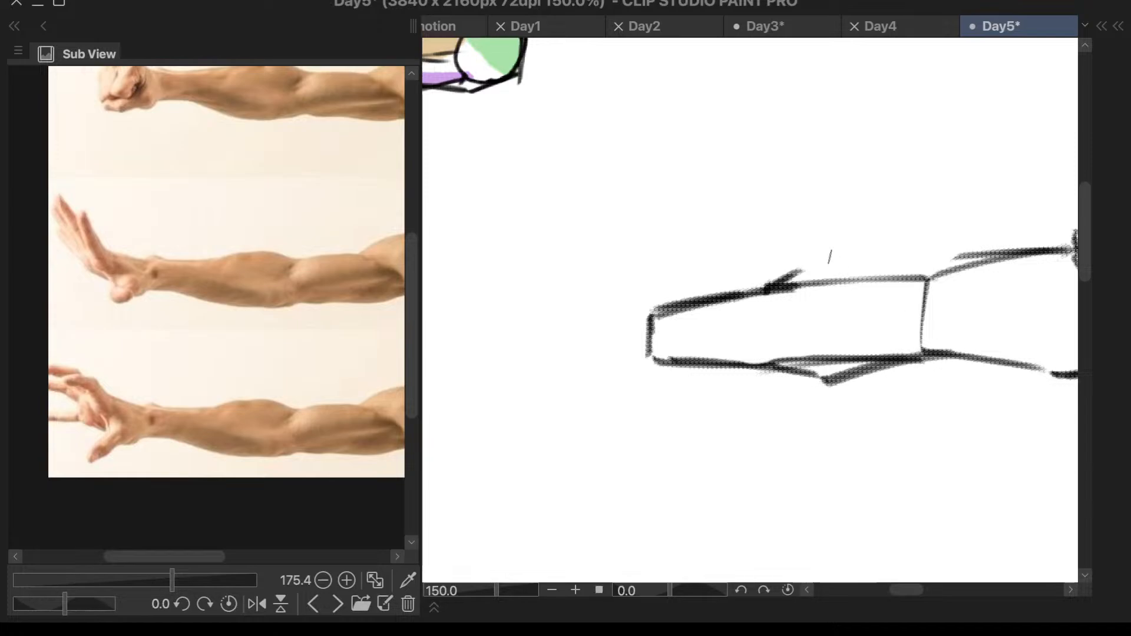
- Complete the forearm's top bulge with a line sloping down to the elbow, and join the upper arm's top line to it
mouse_move(801, 264)
left_mouse_down()
mouse_move(959, 277)
mouse_move(934, 276)
left_mouse_up()
key("ctrl+z")
key("ctrl+z")
left_click_drag(807, 263, 929, 276)
scroll(935, 271, "down", 3)
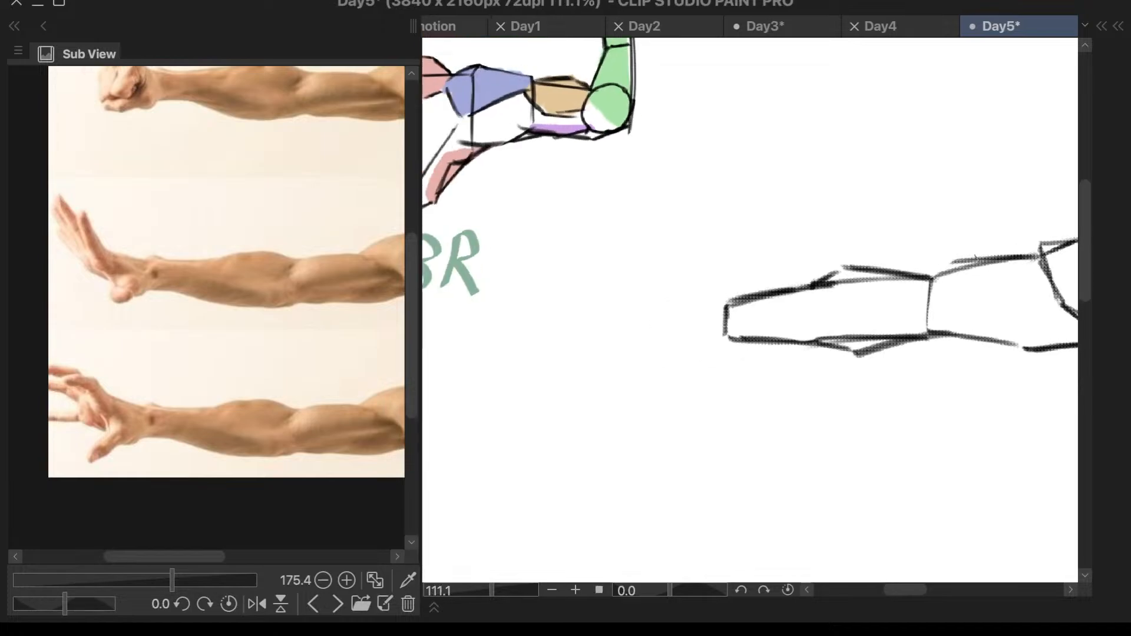
scroll(964, 252, "up", 3)
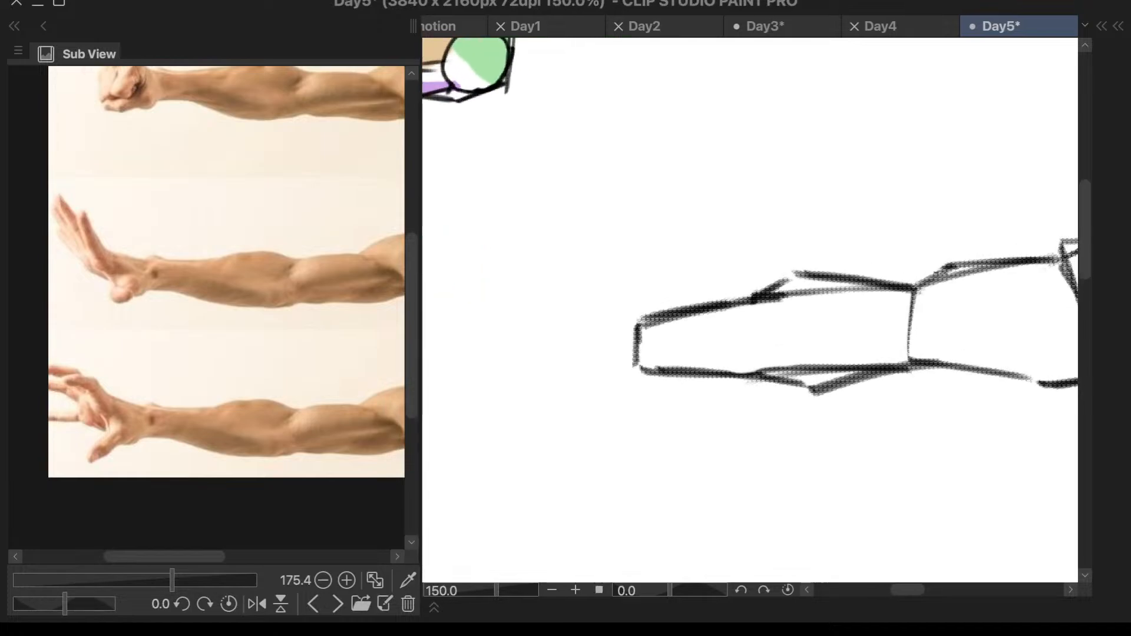
scroll(690, 327, "down", 5)
scroll(690, 327, "down", 1)
scroll(788, 384, "up", 2)
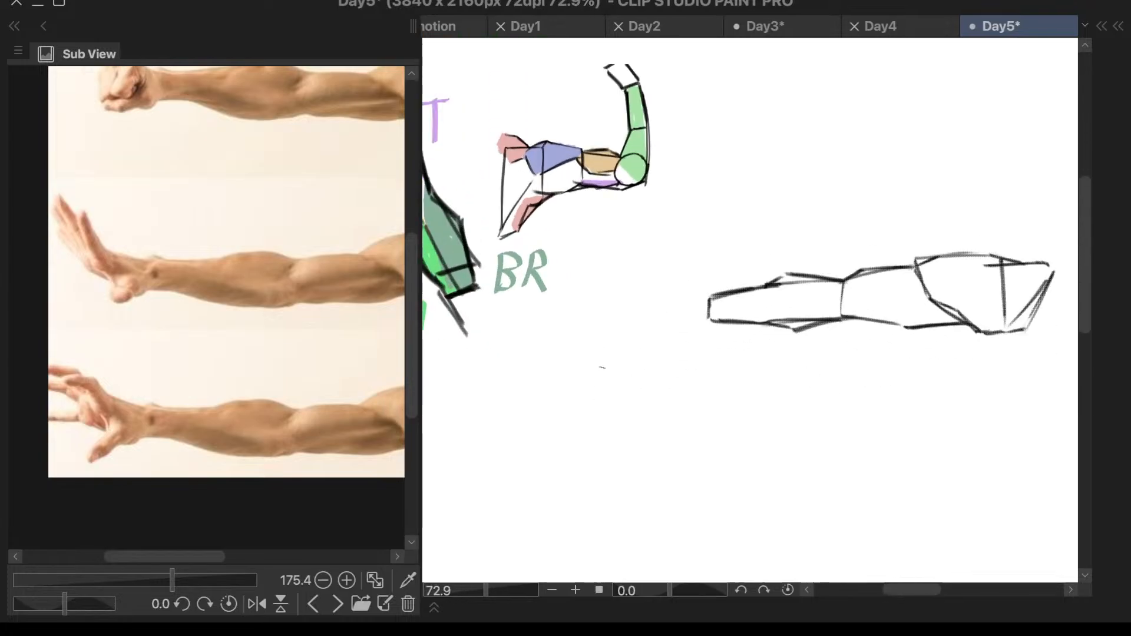
- Start a raised hand block at the wrist with its back edge, top edge and slanted palm edge
scroll(805, 236, "up", 4)
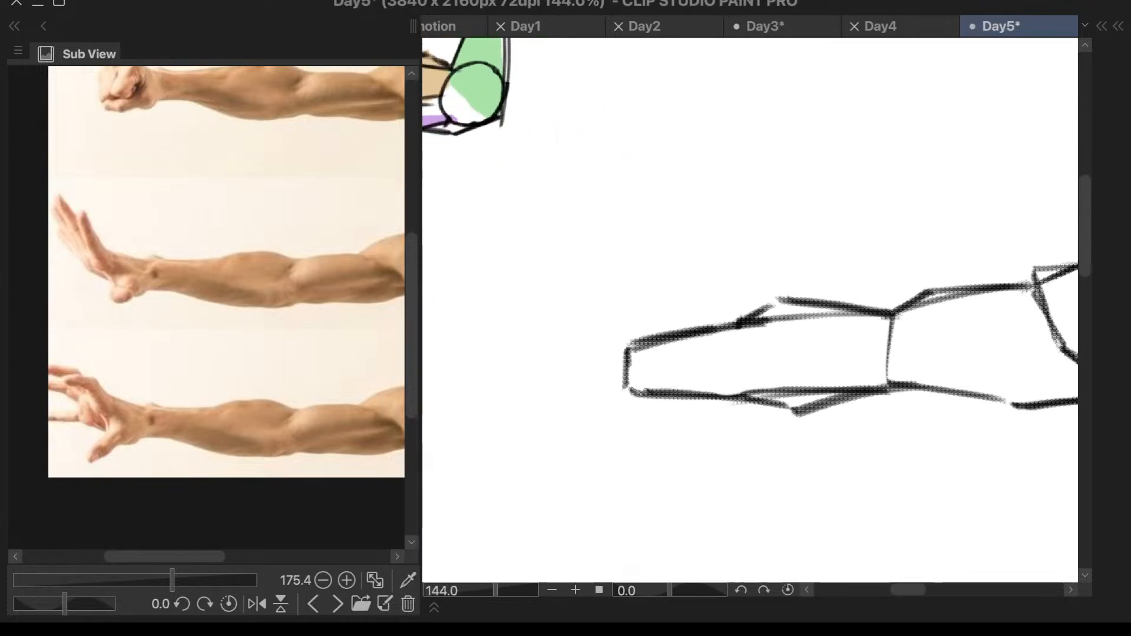
left_click_drag(607, 295, 625, 349)
left_click_drag(607, 295, 626, 349)
mouse_move(607, 294)
left_mouse_down()
mouse_move(516, 303)
mouse_move(545, 345)
left_mouse_up()
left_click_drag(517, 302, 558, 361)
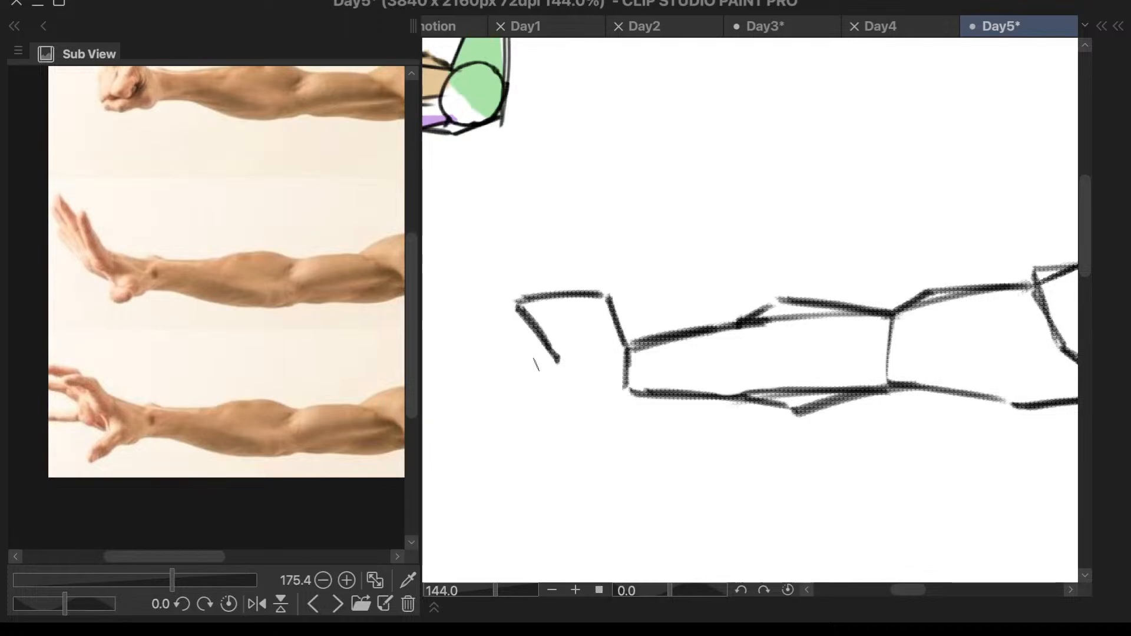
- Extend the palm edge down to the heel of the hand and connect the heel to the forearm's underside
mouse_move(559, 374)
left_mouse_down()
mouse_move(570, 405)
mouse_move(648, 398)
left_mouse_up()
key("ctrl+z")
key("ctrl+z")
key("ctrl+z")
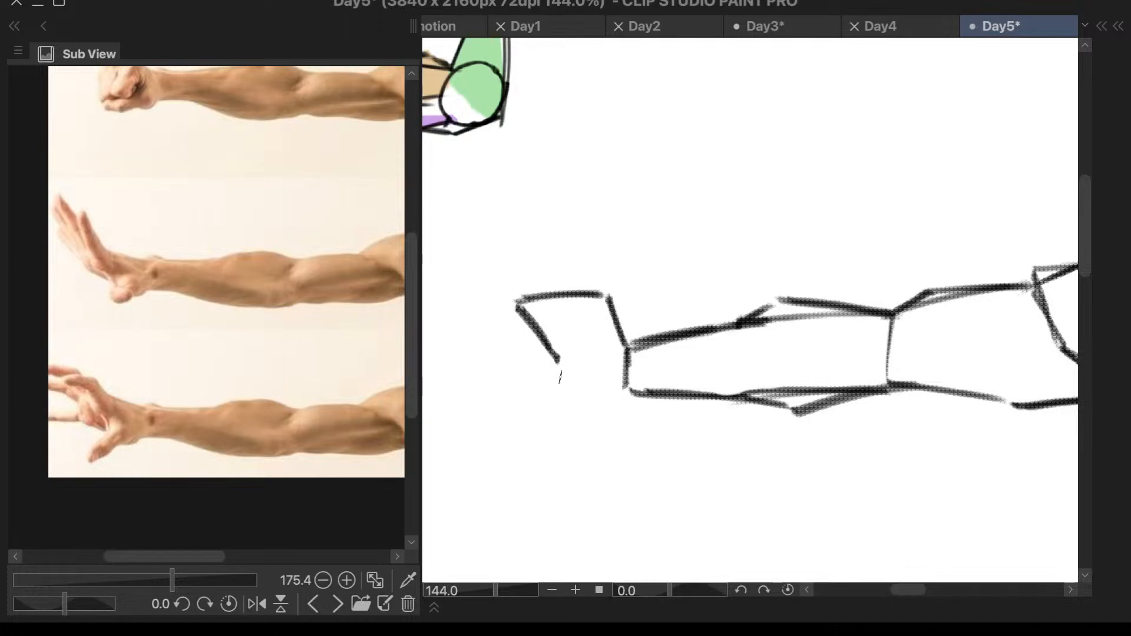
left_click_drag(562, 371, 578, 407)
mouse_move(564, 372)
left_mouse_down()
mouse_move(579, 415)
mouse_move(577, 404)
mouse_move(664, 392)
left_mouse_up()
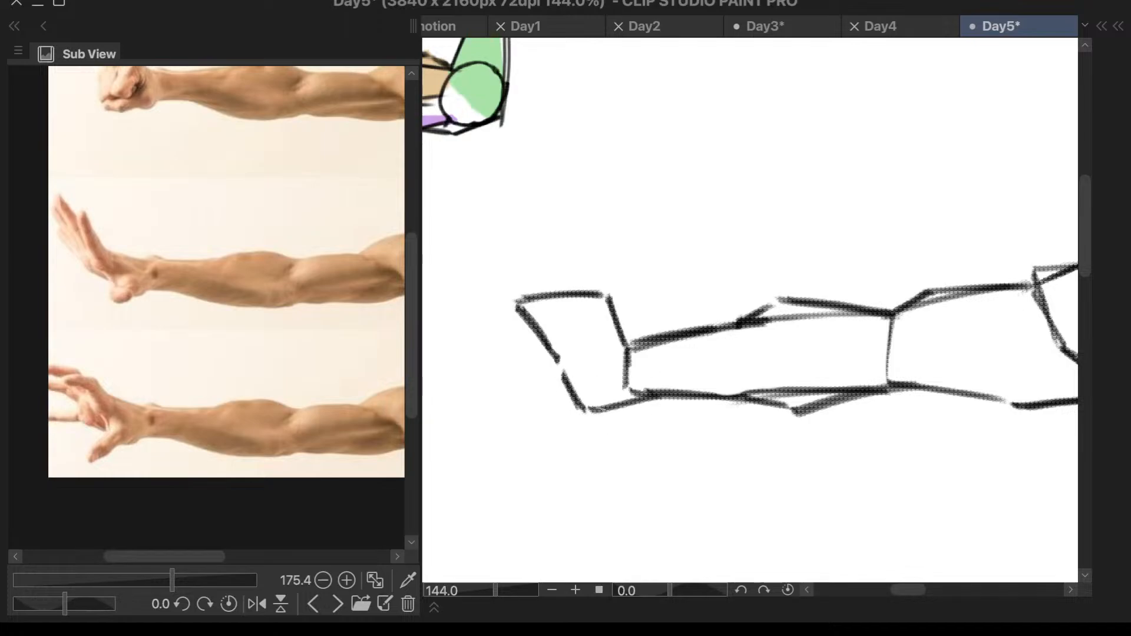
left_click_drag(591, 409, 677, 391)
- Erase the vertical wrist edge and continue the back-of-hand line down to the forearm's underside
left_click(618, 376)
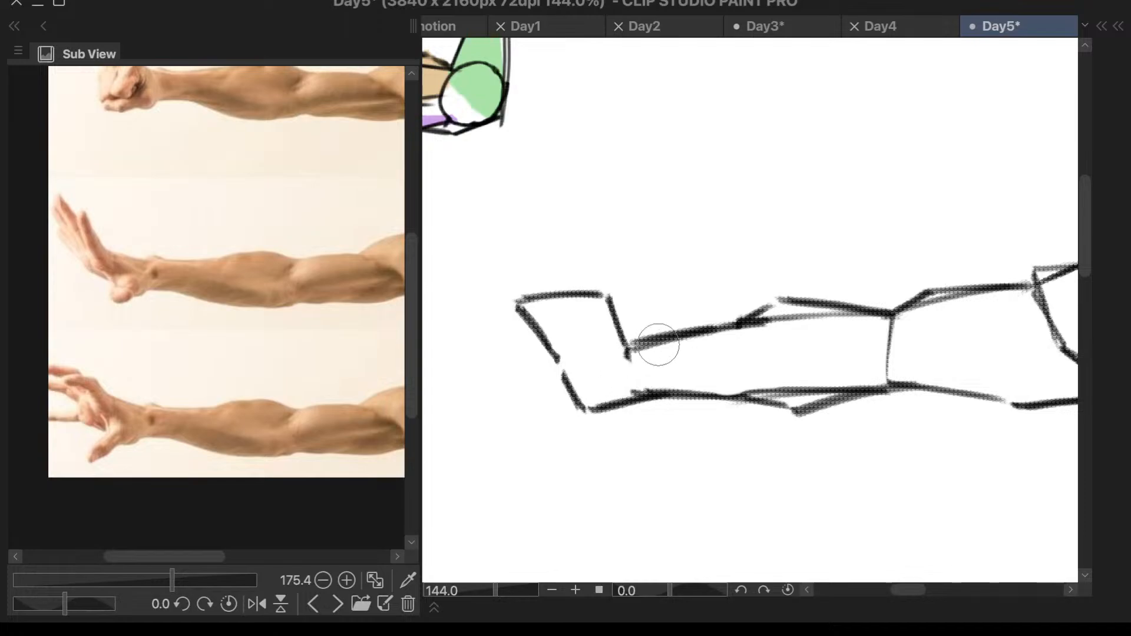
key("F6")
key("Escape")
key("p")
mouse_move(630, 353)
left_mouse_down()
mouse_move(643, 396)
mouse_move(629, 344)
mouse_move(646, 387)
mouse_move(639, 376)
mouse_move(591, 428)
left_mouse_up()
mouse_move(639, 381)
left_mouse_down()
mouse_move(593, 425)
mouse_move(600, 445)
left_mouse_up()
key("ctrl+z")
key("ctrl+z")
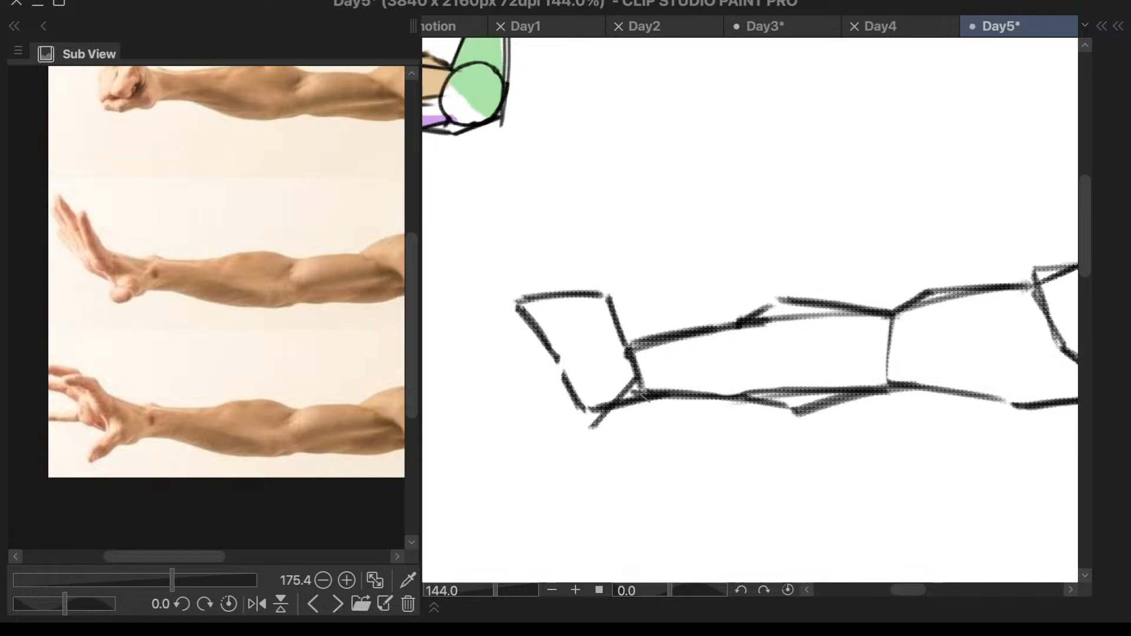
key("ctrl+z")
- Add short thumb strokes pointing outward from the heel of the hand
mouse_move(574, 394)
left_mouse_down()
mouse_move(534, 405)
mouse_move(585, 407)
left_mouse_up()
key("ctrl+z")
scroll(548, 403, "down", 5)
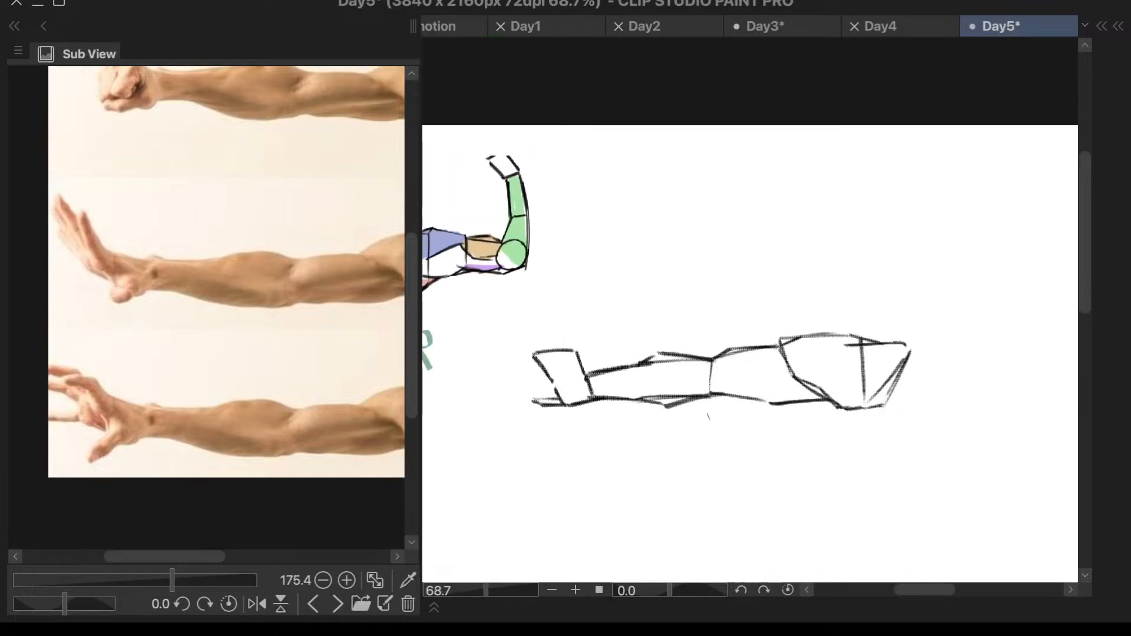
- Erase the hand's slanted palm edge and thumb strokes, keeping its top edge and back-of-hand line
scroll(531, 387, "up", 4)
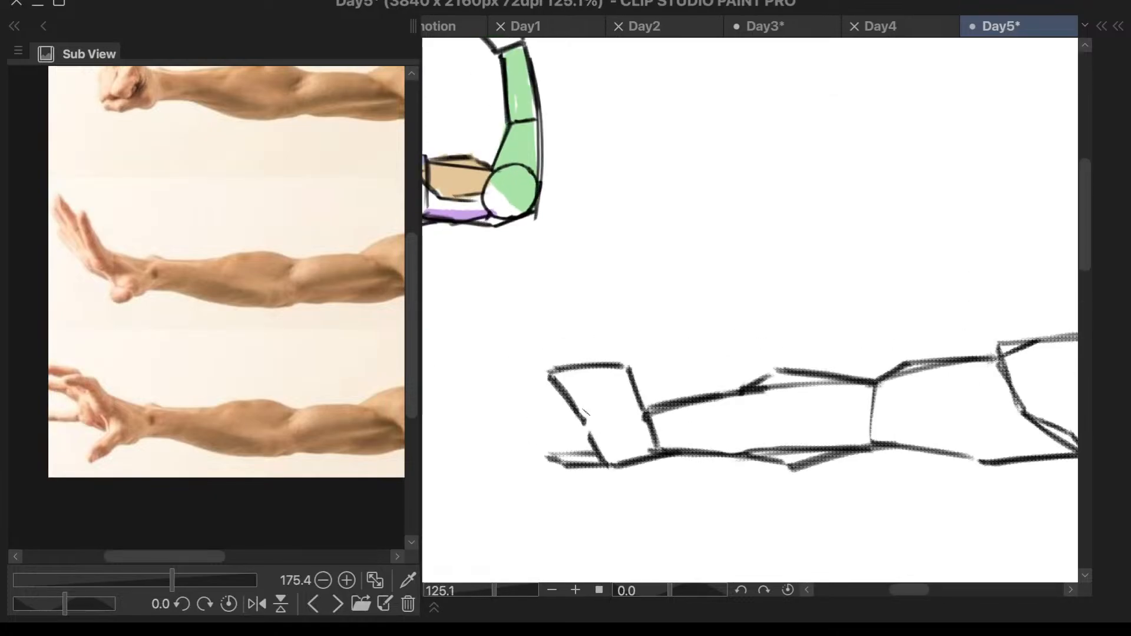
mouse_move(585, 413)
left_mouse_down()
mouse_move(544, 370)
mouse_move(595, 491)
mouse_move(586, 432)
mouse_move(628, 464)
mouse_move(568, 442)
mouse_move(567, 476)
left_mouse_up()
key("e")
scroll(652, 501, "down", 6)
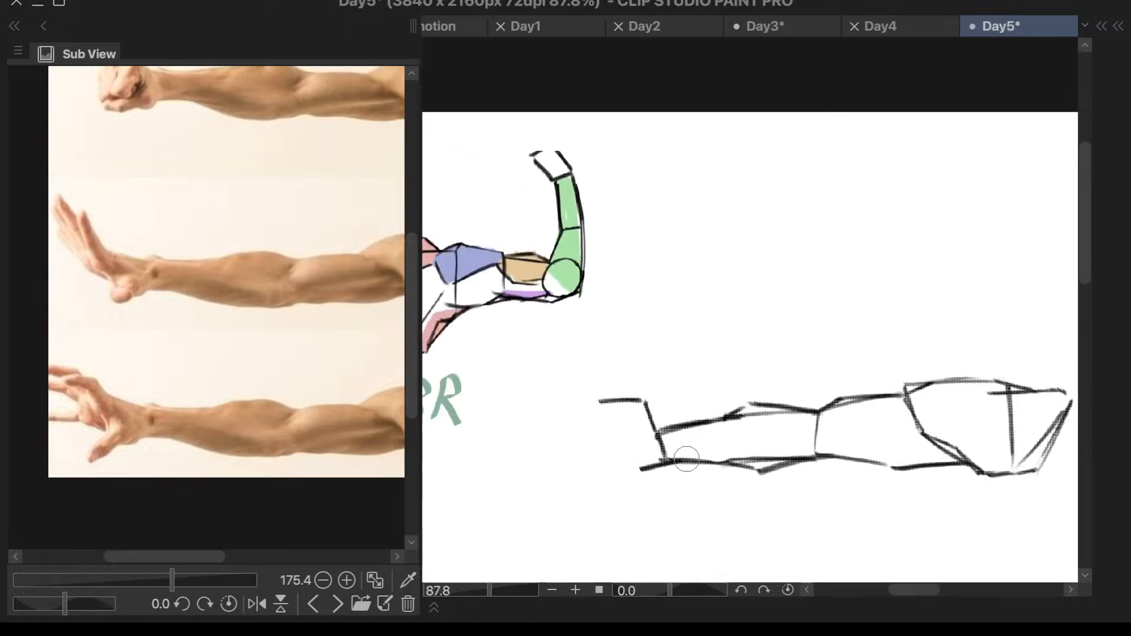
scroll(985, 429, "up", 5)
right_click(976, 426)
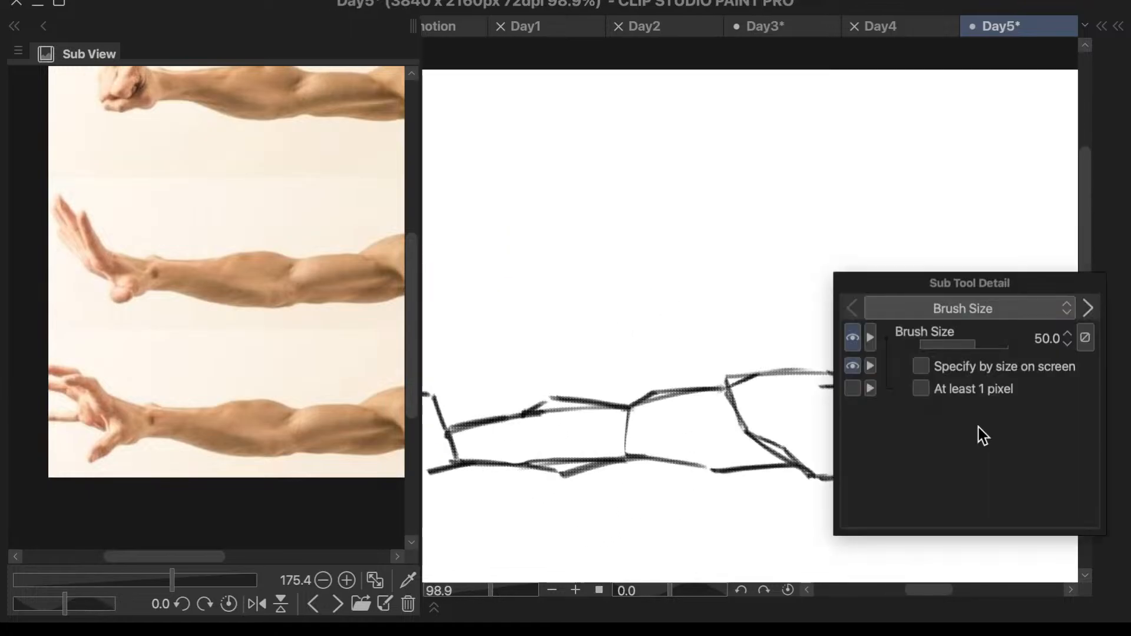
left_click(646, 414)
scroll(722, 368, "down", 3)
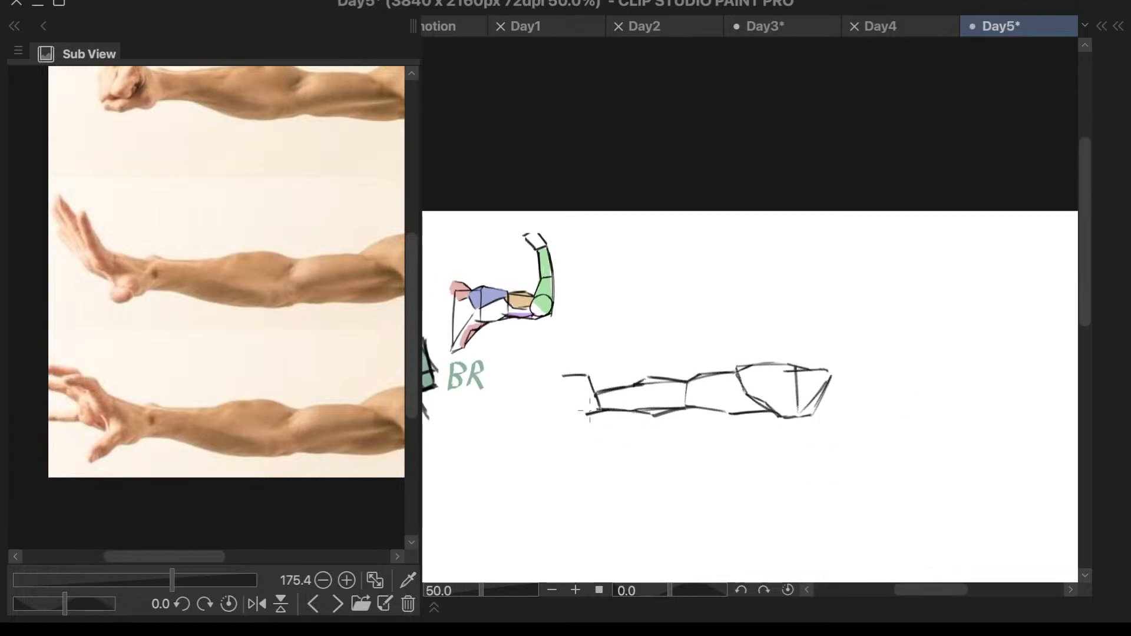
- Redraw the raised hand's inner side with a short stroke under the fingertips and a curved palm edge down toward the heel
scroll(560, 400, "up", 3)
key("ctrl+z")
mouse_move(551, 378)
left_mouse_down()
mouse_move(580, 376)
mouse_move(578, 391)
mouse_move(589, 379)
left_mouse_up()
key("ctrl+z")
key("ctrl+z")
key("ctrl+z")
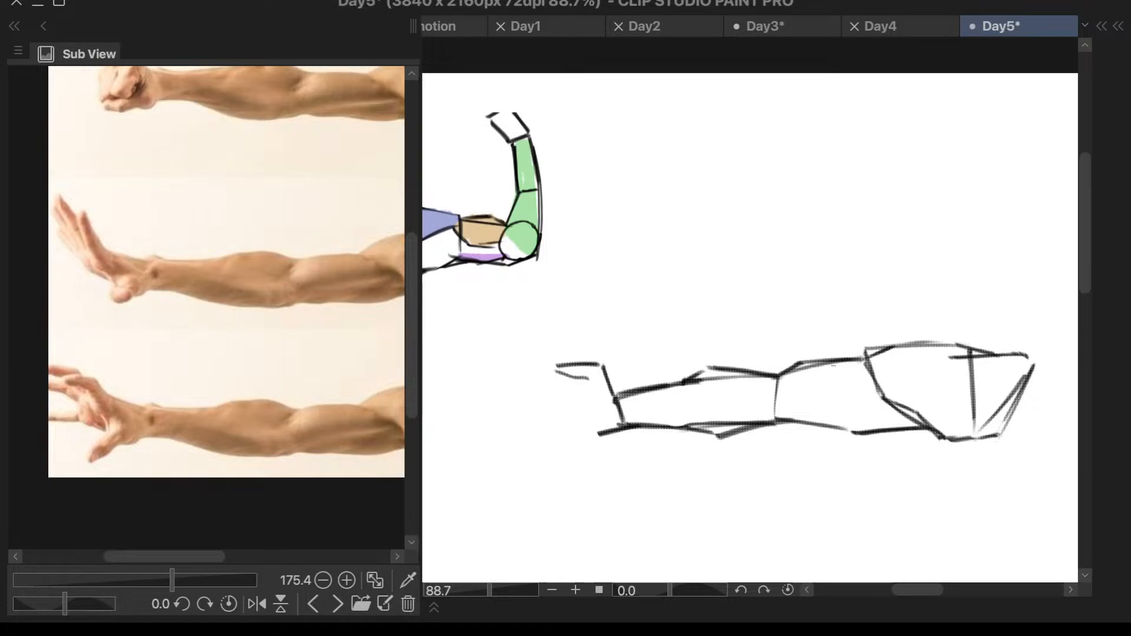
scroll(487, 365, "up", 1)
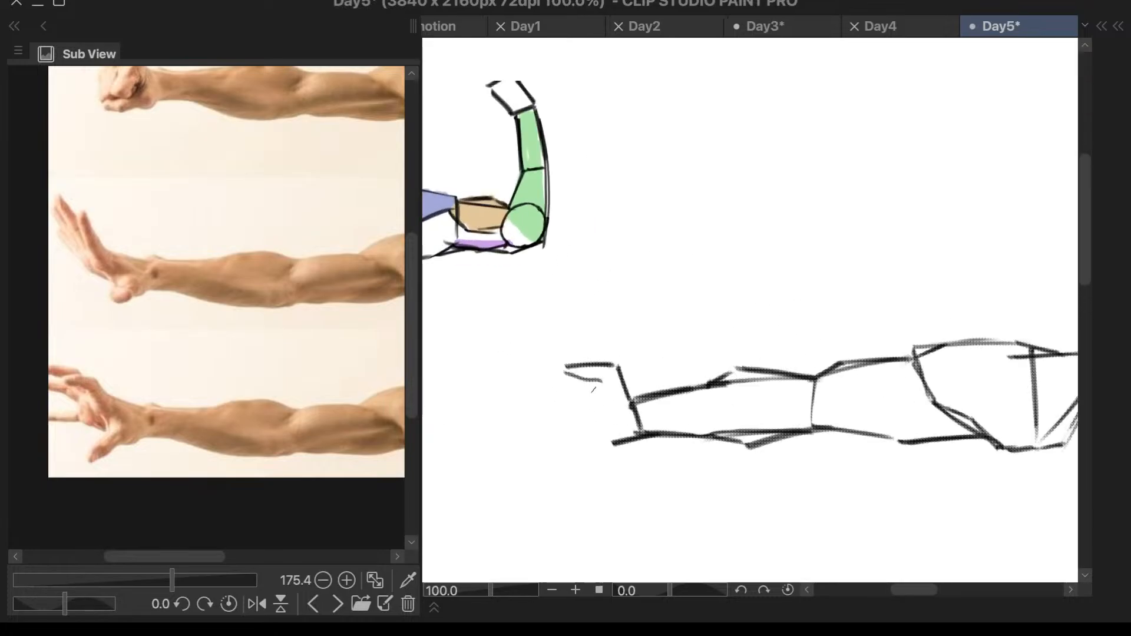
left_click_drag(593, 390, 607, 433)
scroll(785, 361, "down", 4)
- Add a short diagonal crease stroke where the upper arm meets the forearm at the top of the elbow
scroll(948, 411, "up", 5)
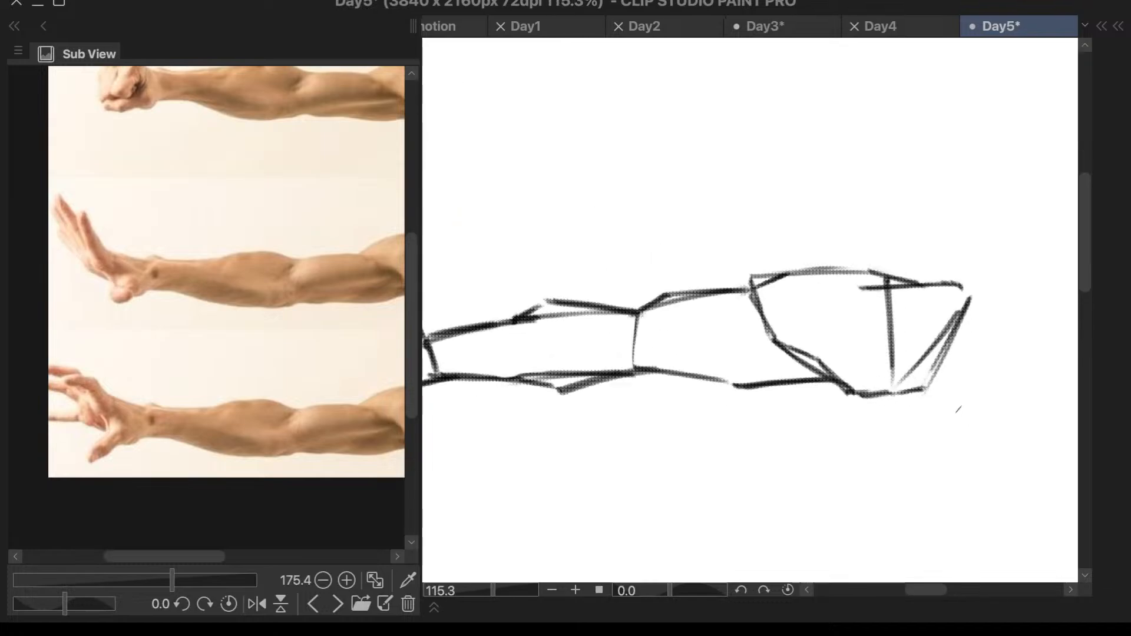
scroll(633, 332, "up", 1)
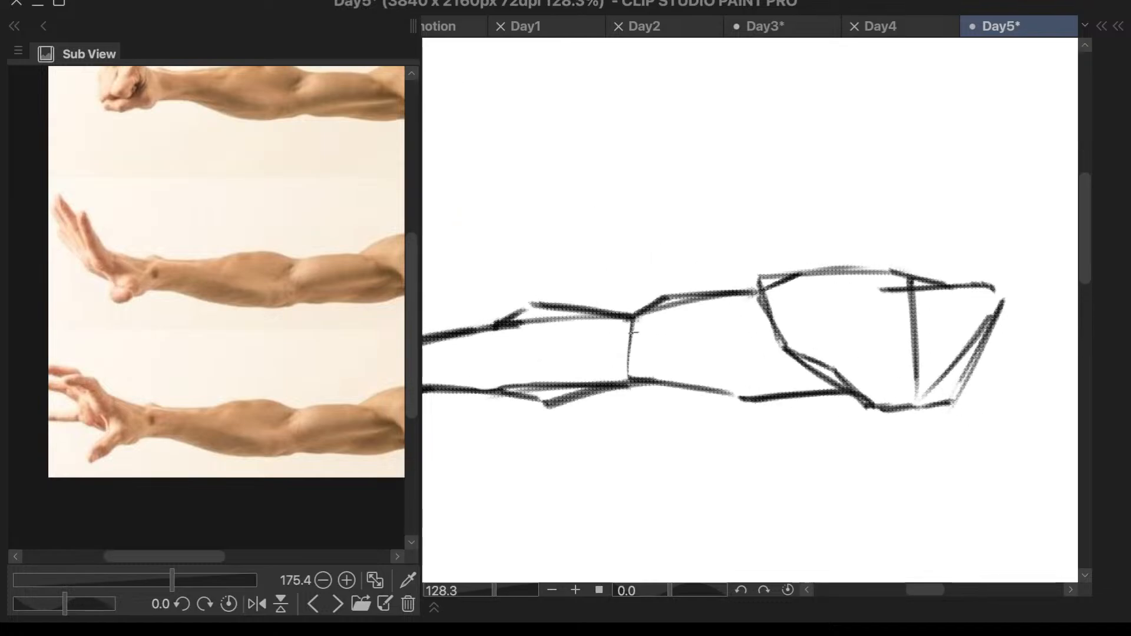
mouse_move(651, 312)
left_mouse_down()
mouse_move(605, 344)
mouse_move(611, 337)
left_mouse_up()
left_click_drag(779, 349, 620, 378)
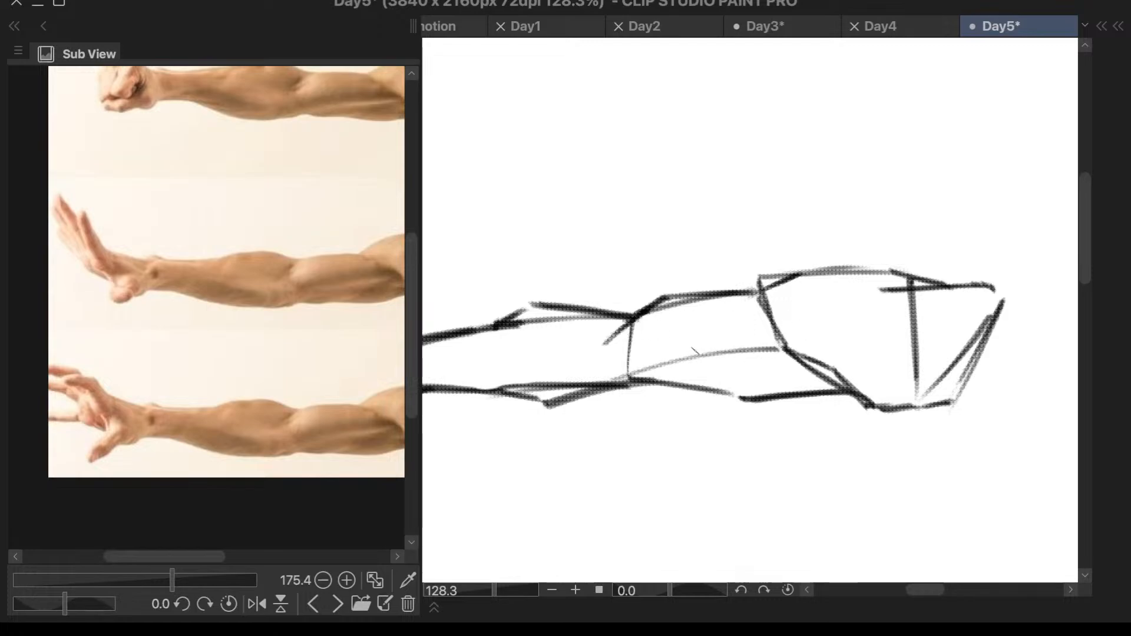
key("ctrl+z")
left_click_drag(638, 331, 761, 345)
key("ctrl+z")
key("ctrl+z")
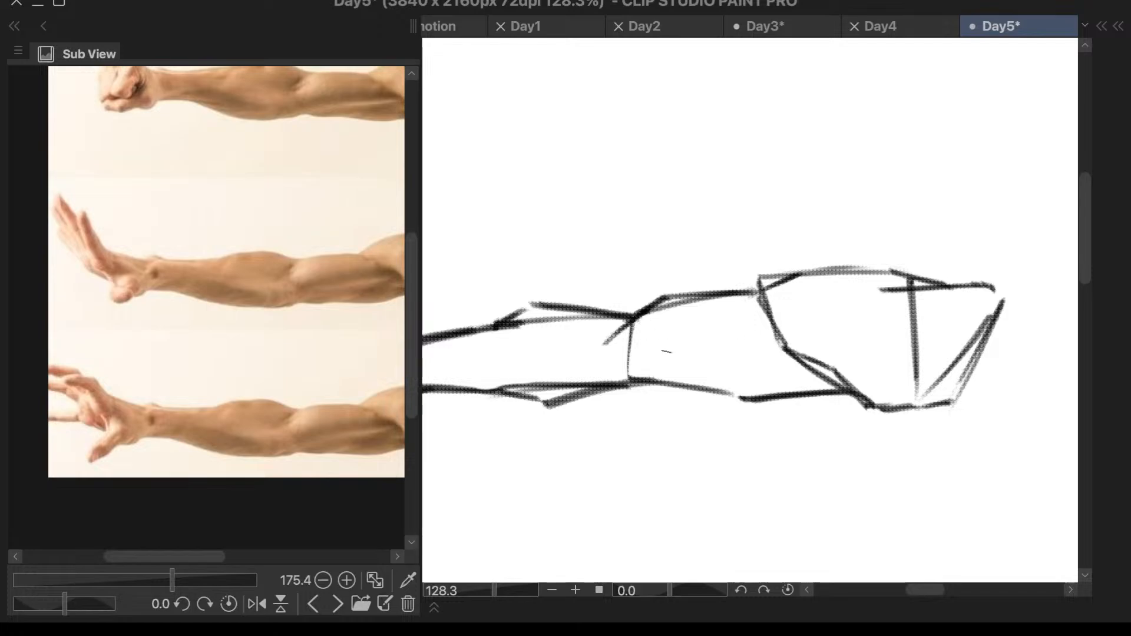
- Draw the deltoid's curved edge from the top of the upper arm down toward the armpit, following the shoulder reference
scroll(282, 425, "down", 3)
scroll(285, 454, "up", 1)
scroll(386, 476, "up", 3)
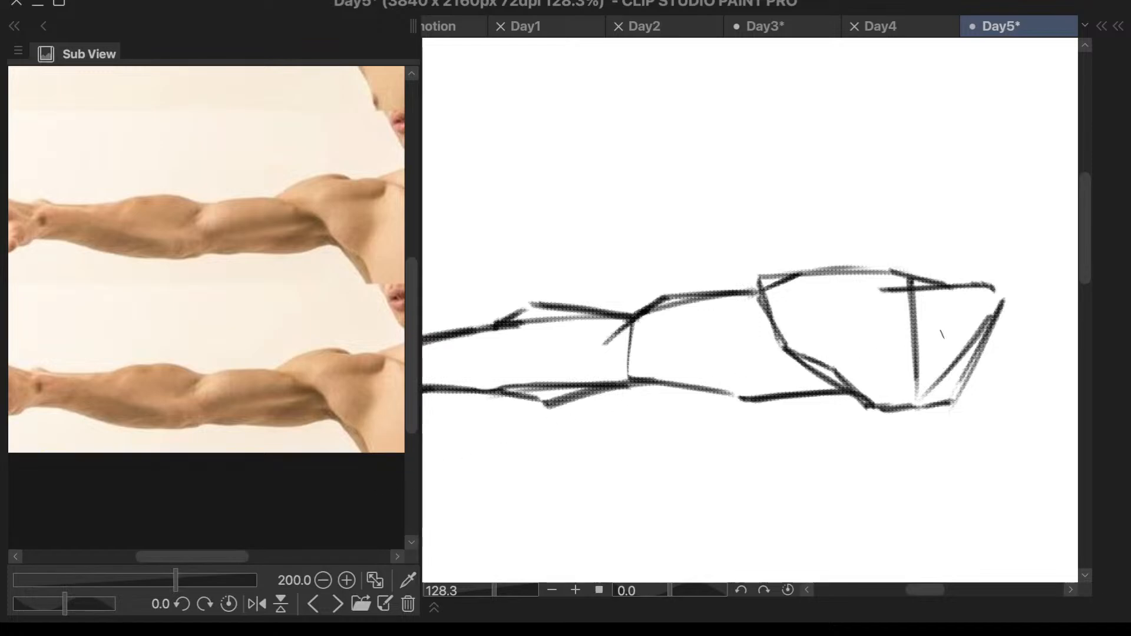
left_click_drag(761, 295, 840, 317)
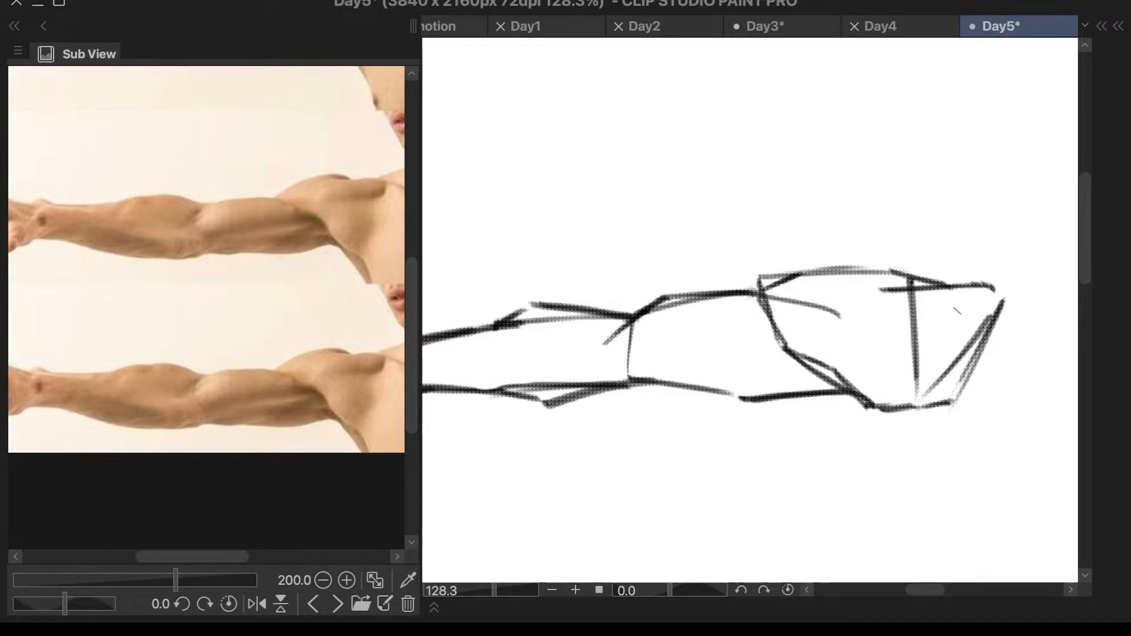
key("ctrl+z")
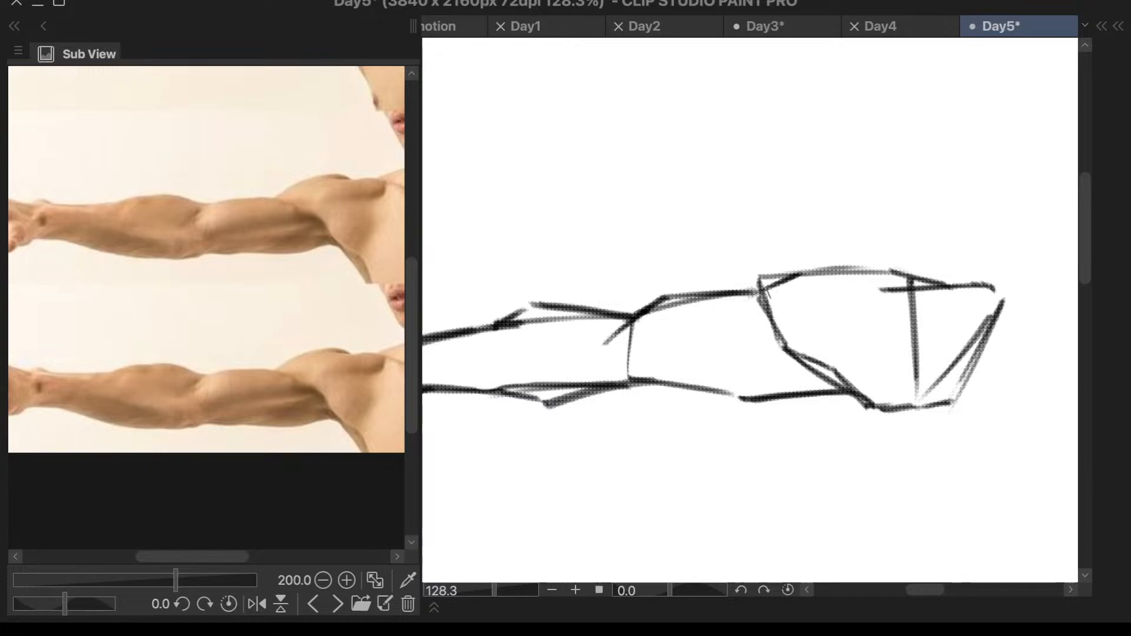
mouse_move(760, 293)
left_mouse_down()
mouse_move(800, 322)
mouse_move(844, 384)
left_mouse_up()
scroll(932, 270, "down", 5)
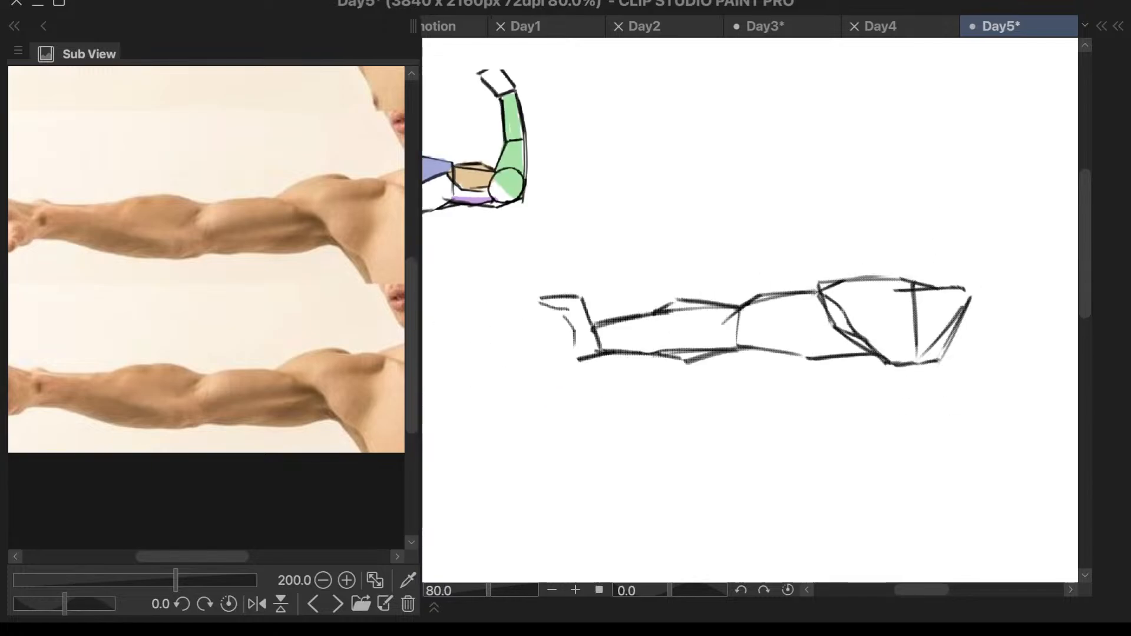
scroll(1008, 265, "up", 2)
scroll(822, 305, "up", 4)
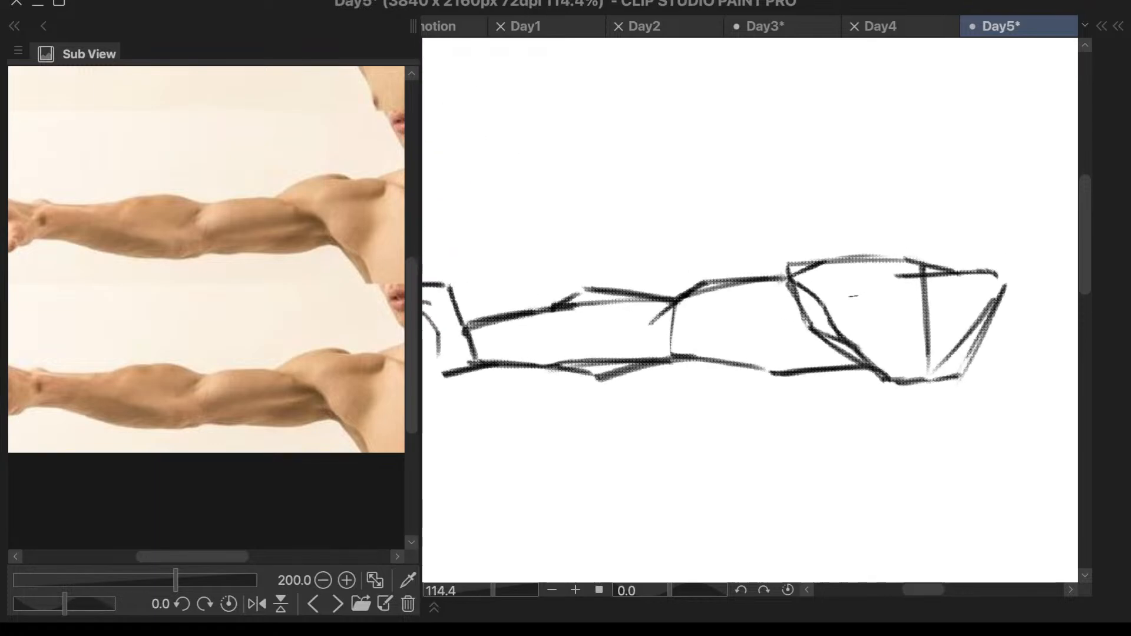
left_click_drag(799, 324, 787, 330)
key("ctrl+z")
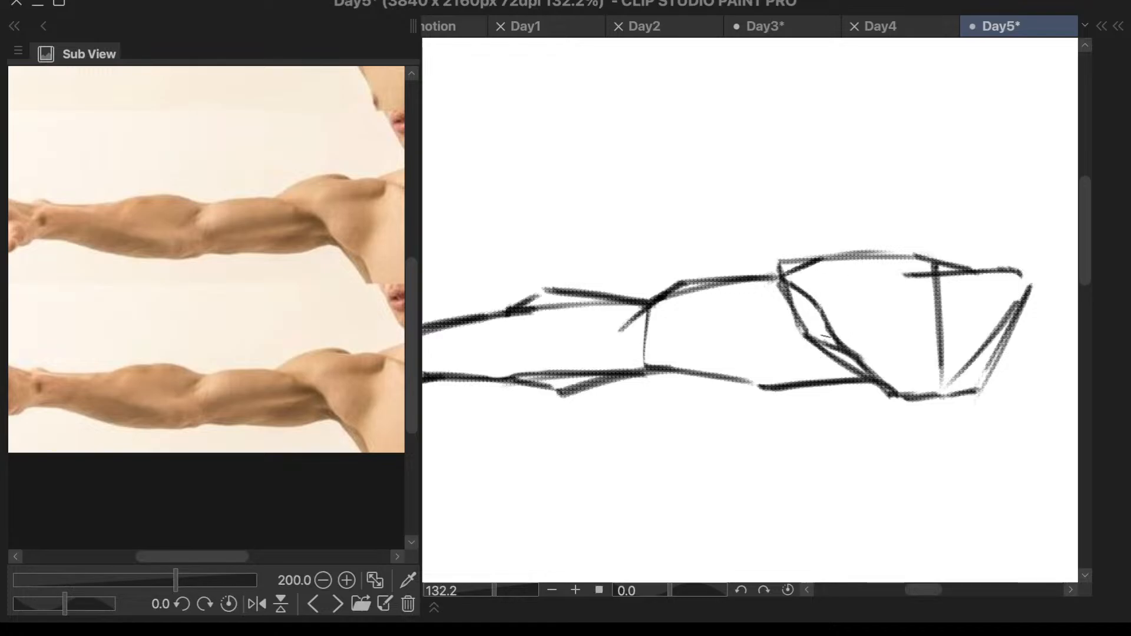
- Shrink the eraser and remove the short line crossing between the two deltoid edge lines
scroll(828, 342, "up", 3)
scroll(829, 345, "up", 2)
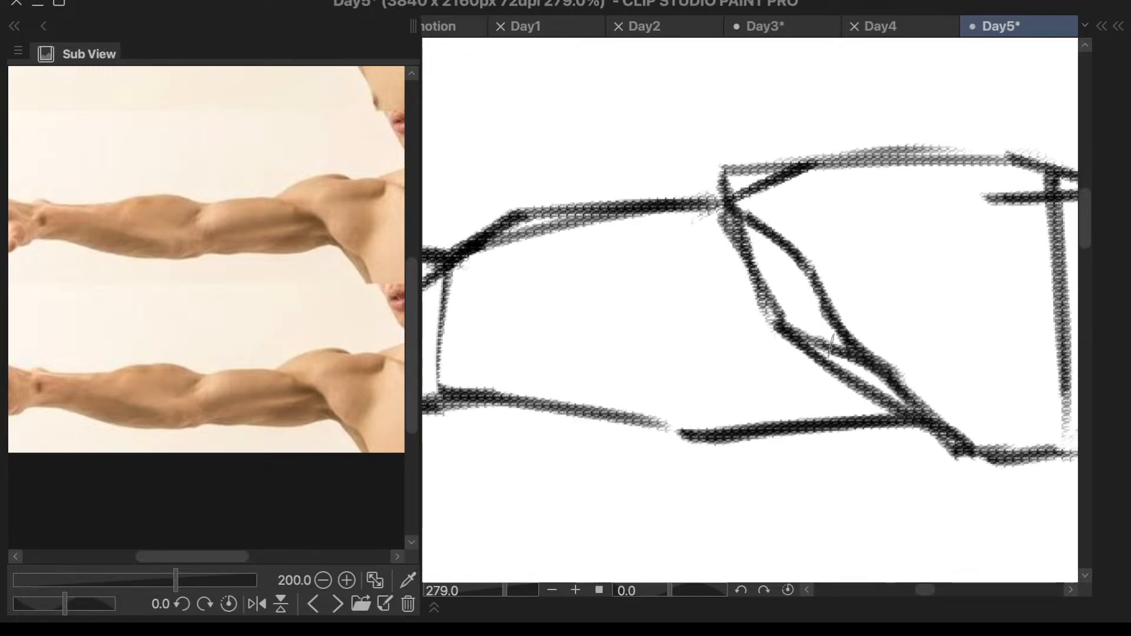
key("e")
key("bracketright")
key("bracketright")
key("bracketright")
key("bracketleft")
key("bracketleft")
key("bracketleft")
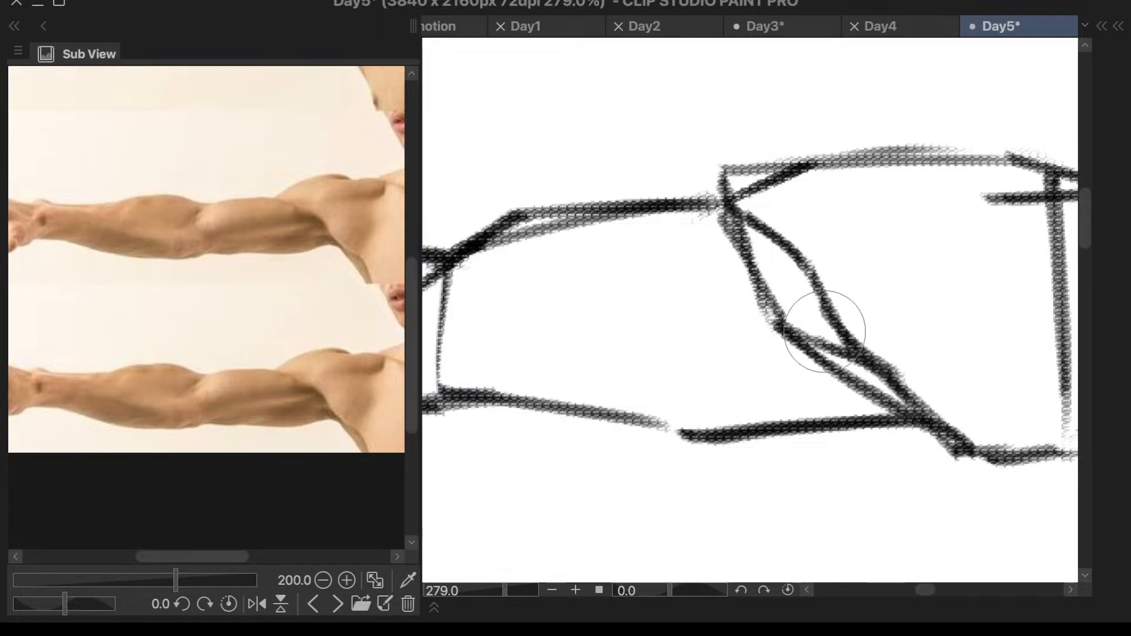
key("bracketleft")
key("bracketleft")
key("bracketleft")
key("bracketleft")
key("bracketleft")
key("bracketleft")
left_click_drag(809, 323, 829, 347)
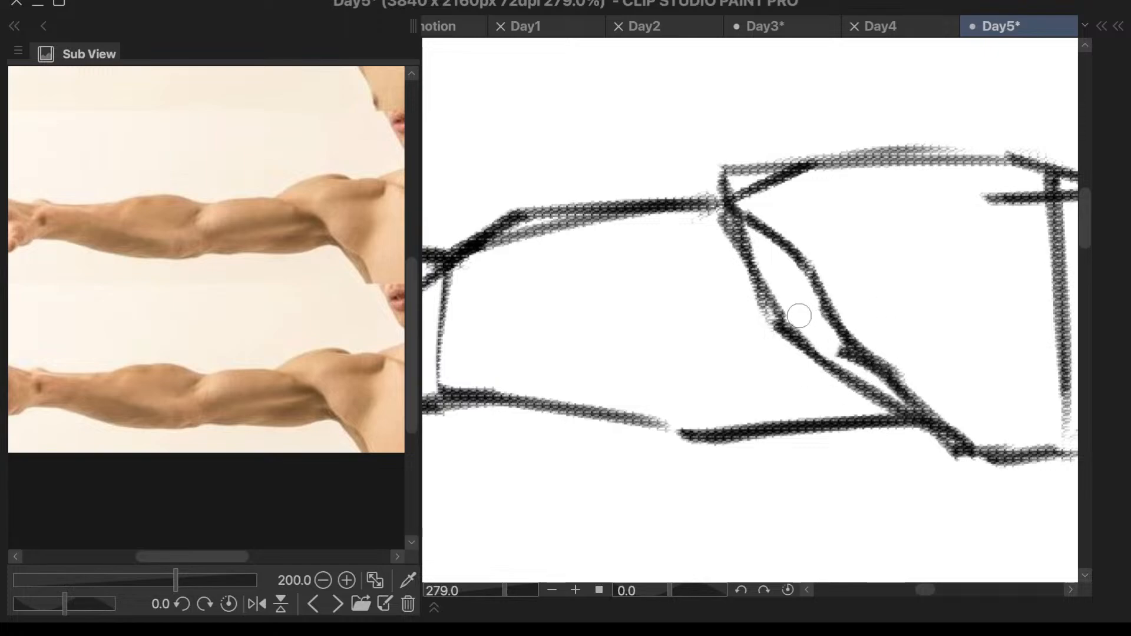
scroll(895, 220, "down", 3)
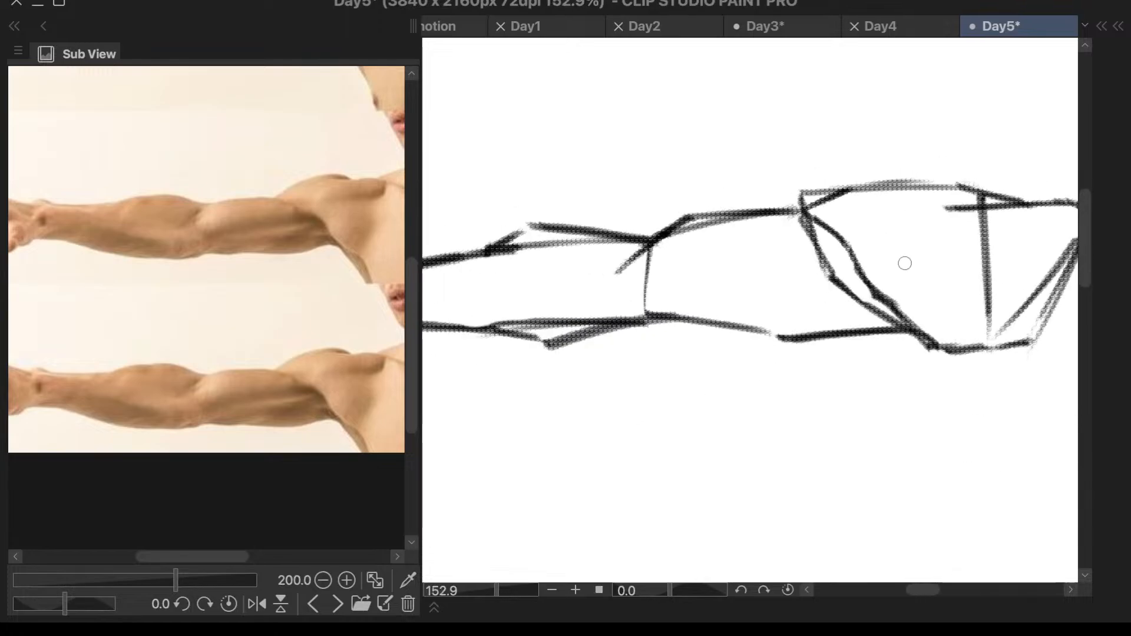
- Draw a dark line running down from the armpit and a slanted line down the chest side of the shoulder block
key("F9")
key("F9")
key("p")
scroll(788, 342, "down", 3)
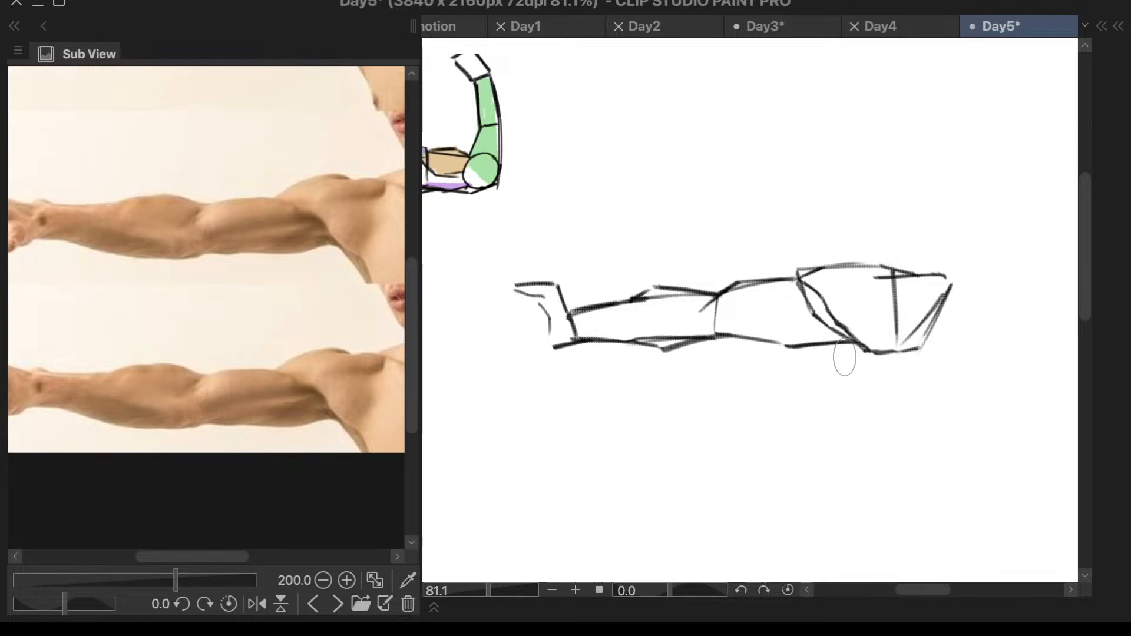
key("F7")
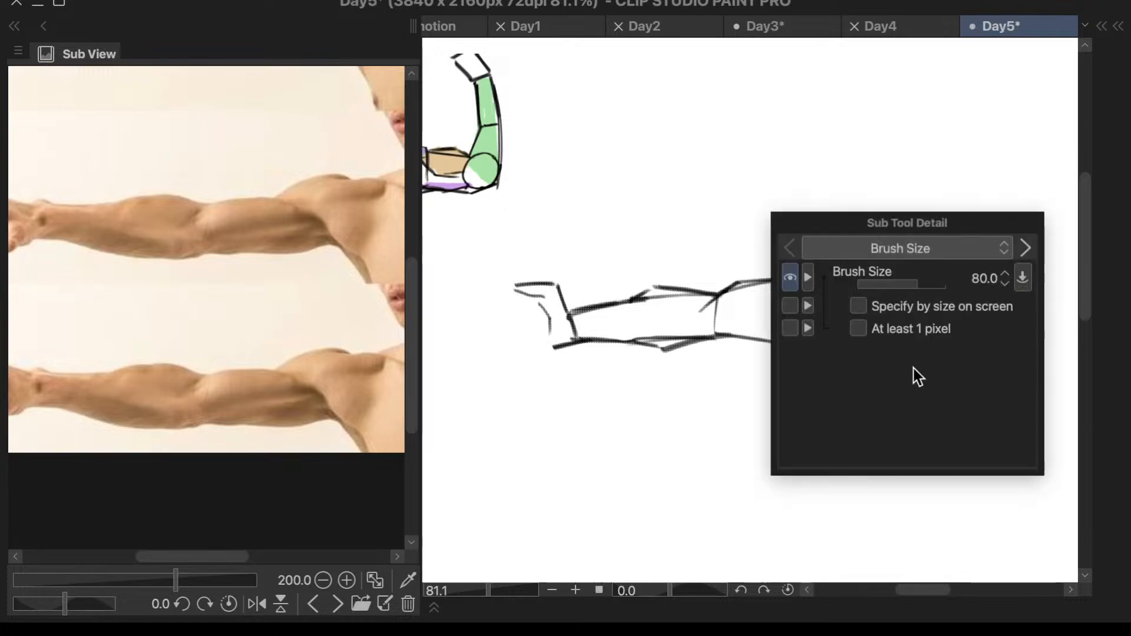
key("F7")
key("p")
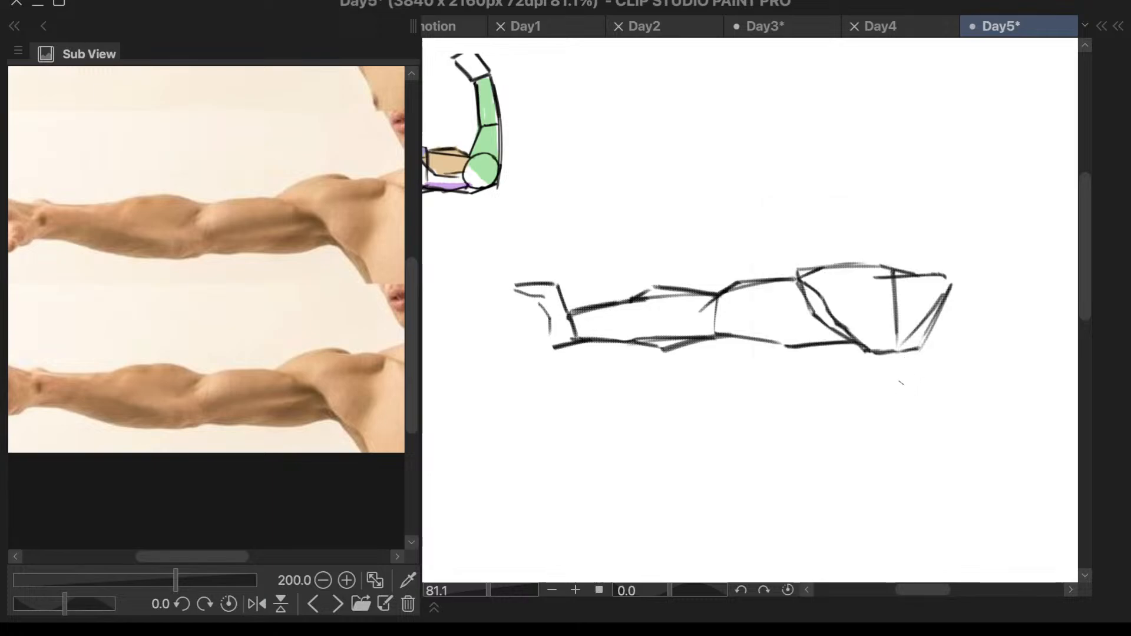
left_click_drag(856, 337, 884, 382)
left_click_drag(860, 341, 890, 389)
mouse_move(956, 293)
left_mouse_down()
mouse_move(926, 349)
mouse_move(934, 379)
left_mouse_up()
key("ctrl+z")
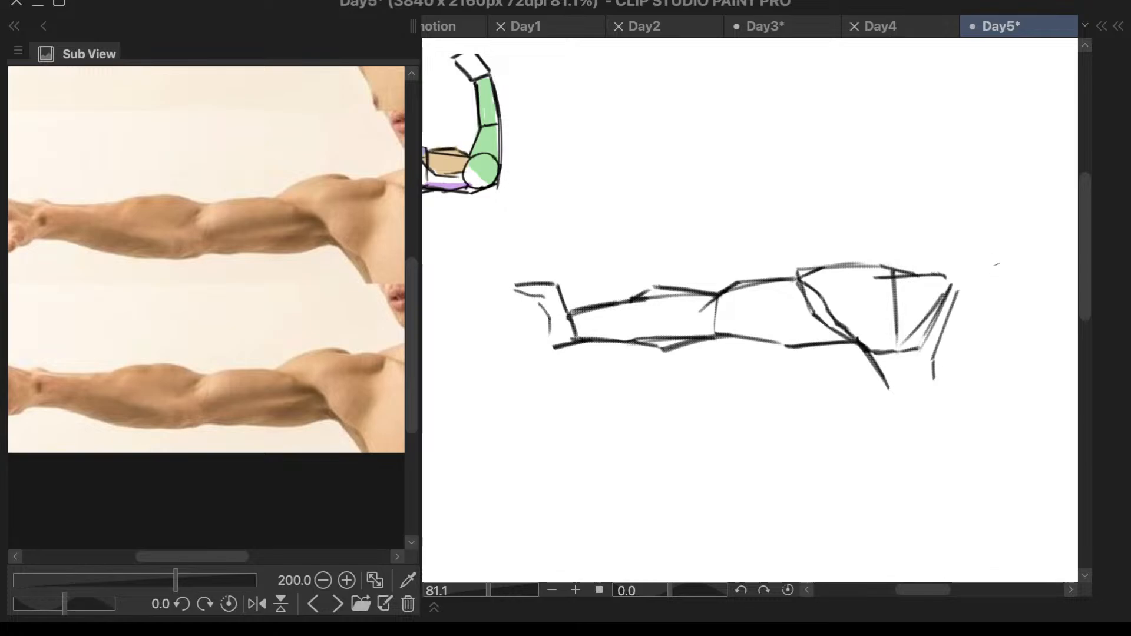
- Add a short horizontal stroke extending outward from the shoulder block's upper chest-side corner
left_click_drag(949, 284, 976, 284)
mouse_move(839, 342)
left_mouse_down()
mouse_move(861, 328)
mouse_move(861, 338)
left_mouse_up()
key("ctrl+z")
key("ctrl+z")
scroll(878, 274, "down", 5)
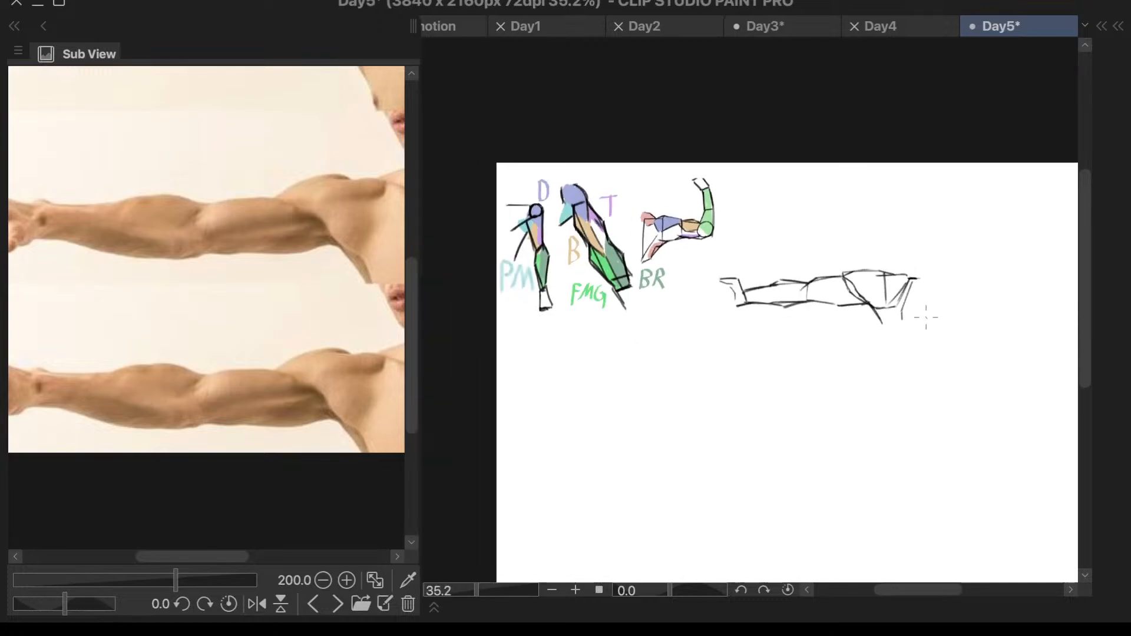
scroll(927, 317, "up", 7)
scroll(917, 243, "down", 3)
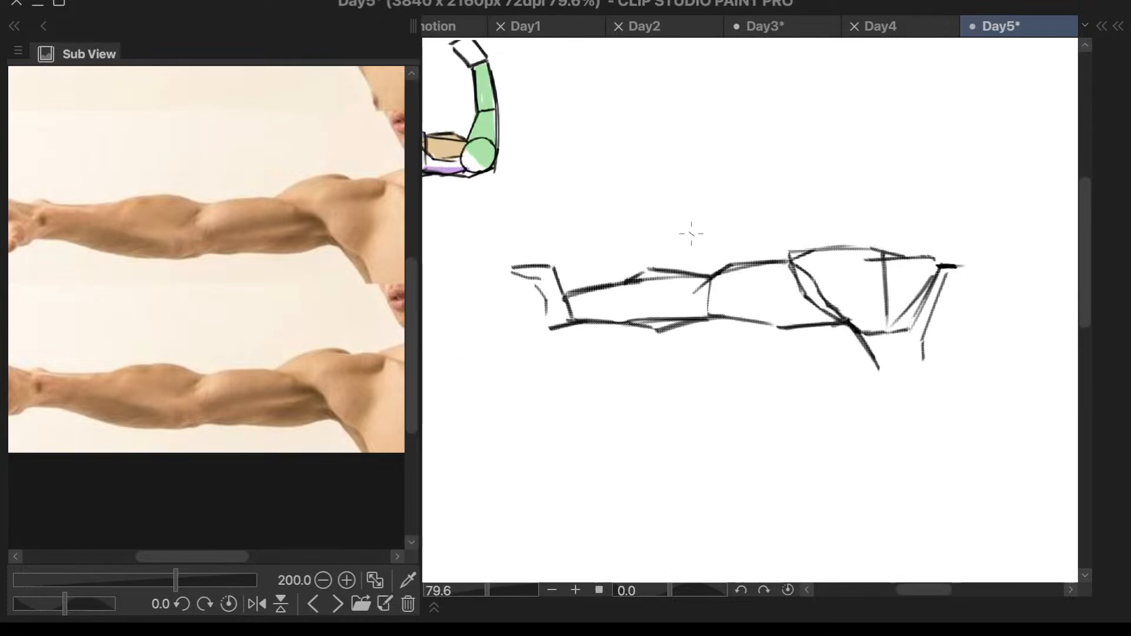
scroll(692, 234, "up", 1)
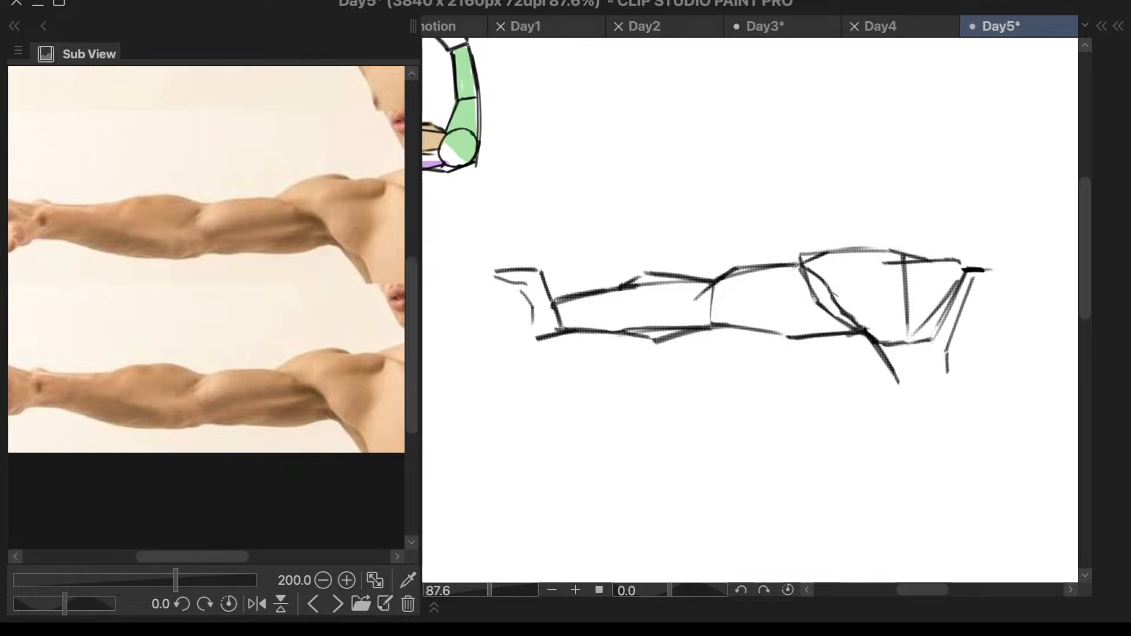
- Draw a straight line along the upper arm's underside from the elbow to the armpit
key("F6")
key("F6")
left_click_drag(713, 323, 882, 331)
key("Delete")
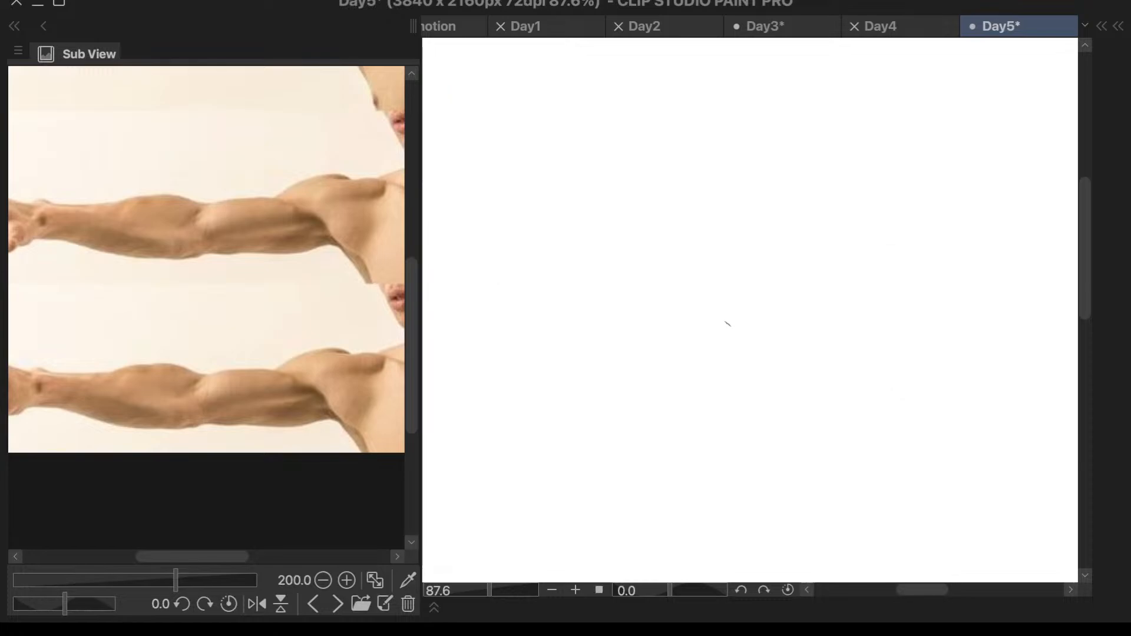
key("ctrl+z")
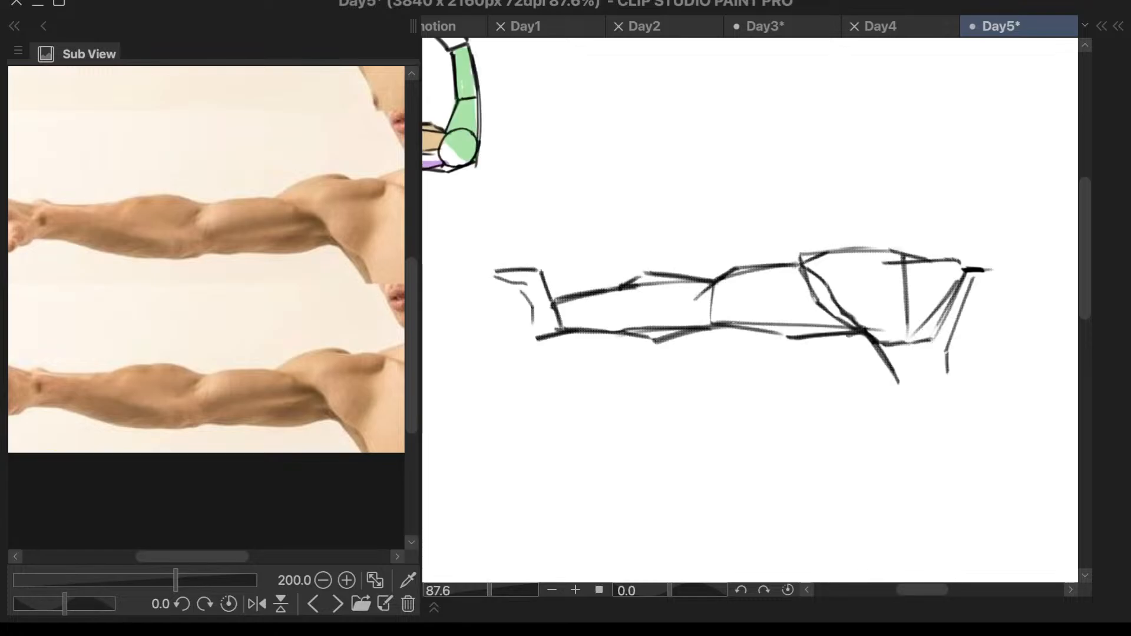
key("ctrl+z")
left_click_drag(715, 323, 851, 328)
key("ctrl+z")
left_click_drag(731, 321, 859, 331)
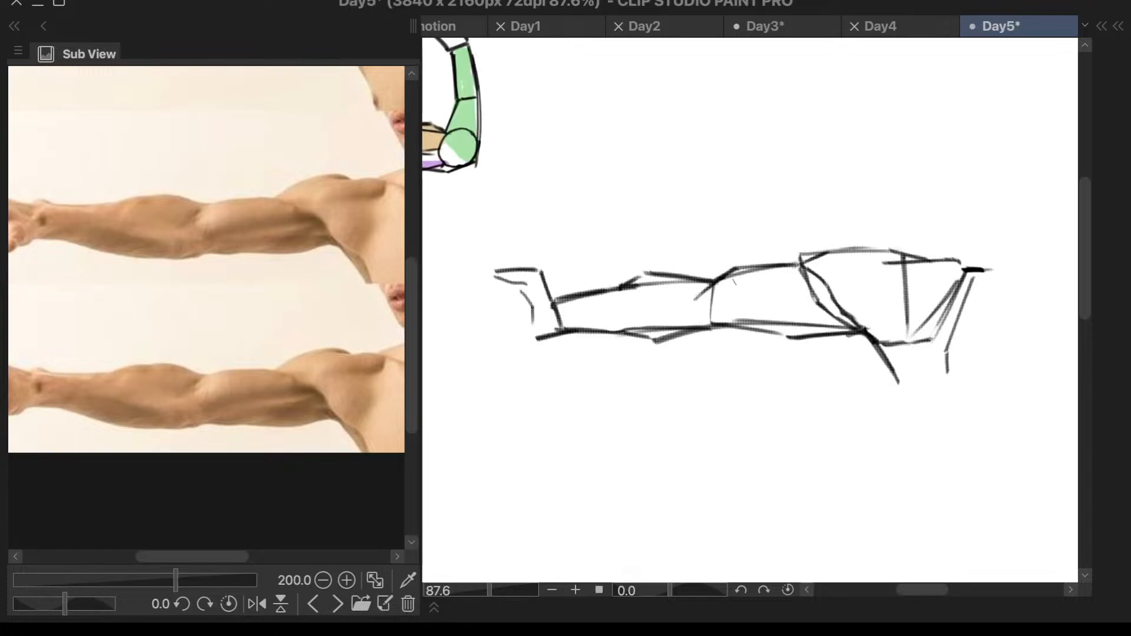
- Draw a light straight line just under the upper arm's top contour, from the elbow to the deltoid
left_click_drag(716, 281, 794, 266)
left_click_drag(590, 293, 803, 277)
left_click_drag(640, 288, 812, 277)
left_click_drag(690, 285, 817, 277)
key("ctrl+z")
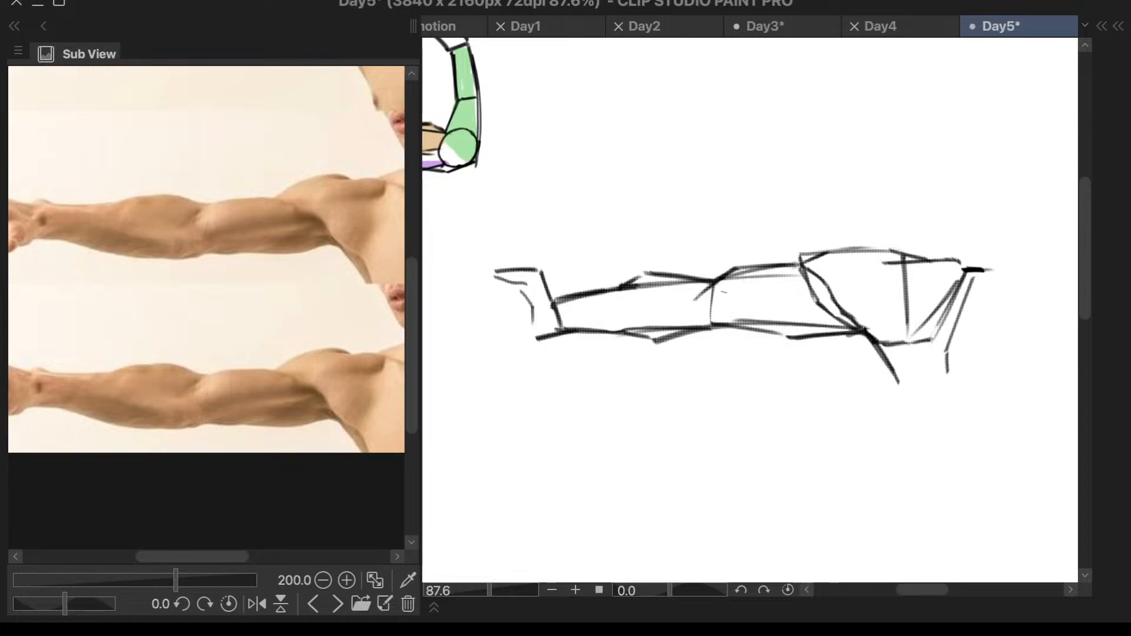
- Redraw the forearm block with darker elbow and wrist edges and straight upper and lower sides
left_click_drag(714, 284, 713, 321)
key("ctrl+z")
mouse_move(714, 282)
left_mouse_down()
mouse_move(552, 296)
mouse_move(563, 331)
mouse_move(561, 320)
left_mouse_up()
mouse_move(712, 324)
left_mouse_down()
mouse_move(567, 332)
mouse_move(709, 326)
mouse_move(634, 326)
left_mouse_up()
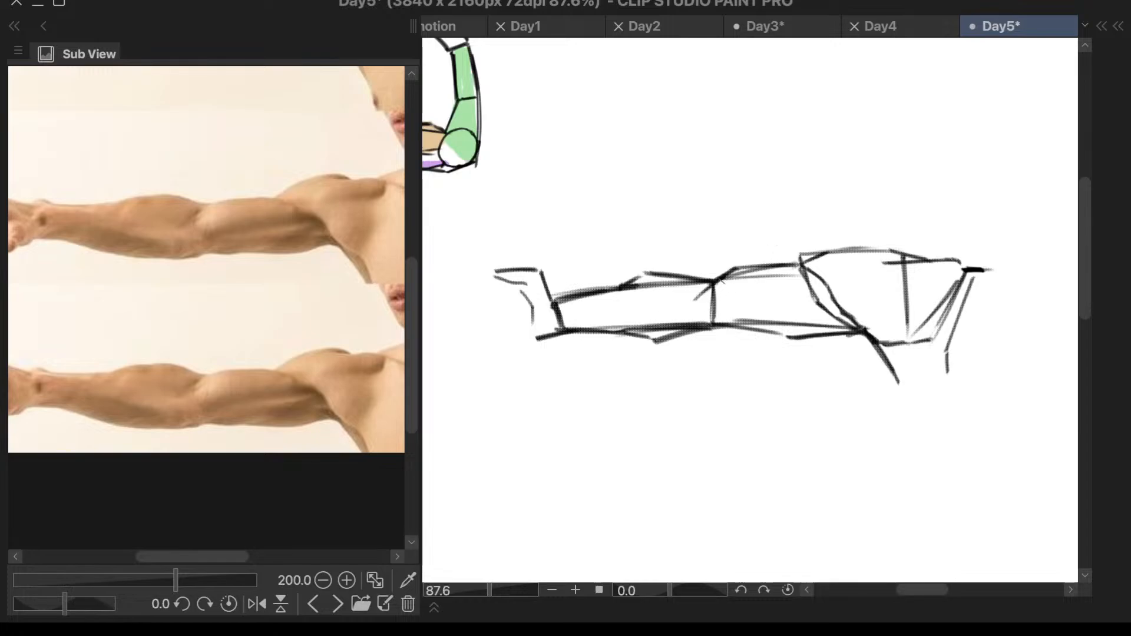
- Darken the upper arm block's top and bottom sides and the slanted edge where it meets the deltoid
mouse_move(715, 284)
left_mouse_down()
mouse_move(715, 325)
mouse_move(717, 282)
left_mouse_up()
mouse_move(801, 273)
left_mouse_down()
mouse_move(738, 280)
mouse_move(815, 271)
left_mouse_up()
left_click_drag(714, 323, 863, 330)
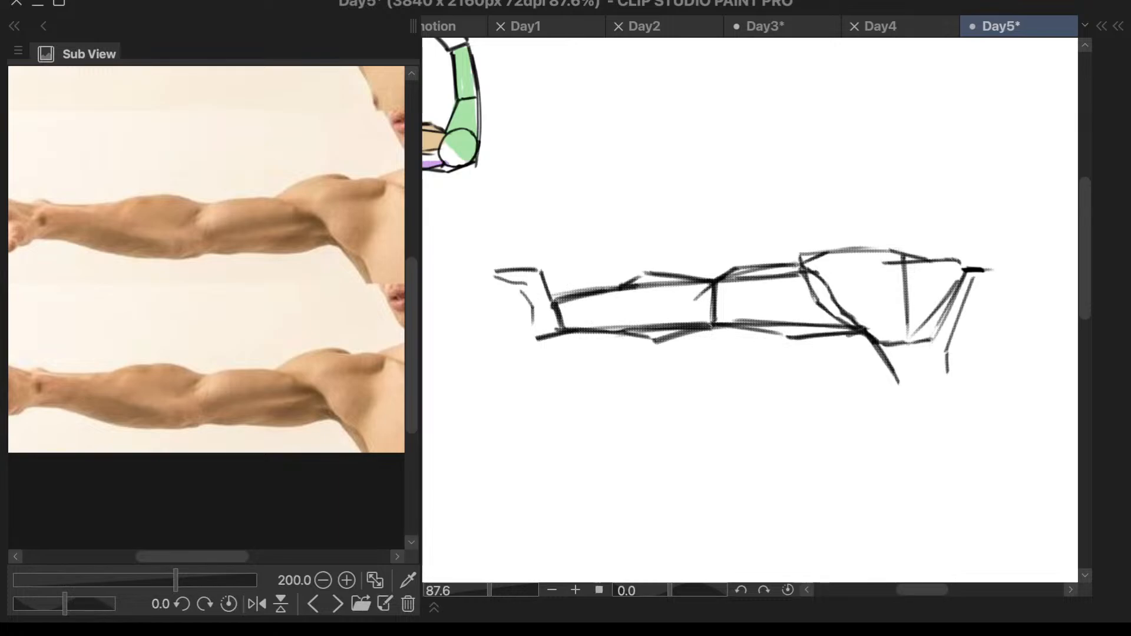
left_click_drag(716, 322, 852, 328)
left_click_drag(806, 271, 849, 329)
left_click_drag(816, 295, 847, 324)
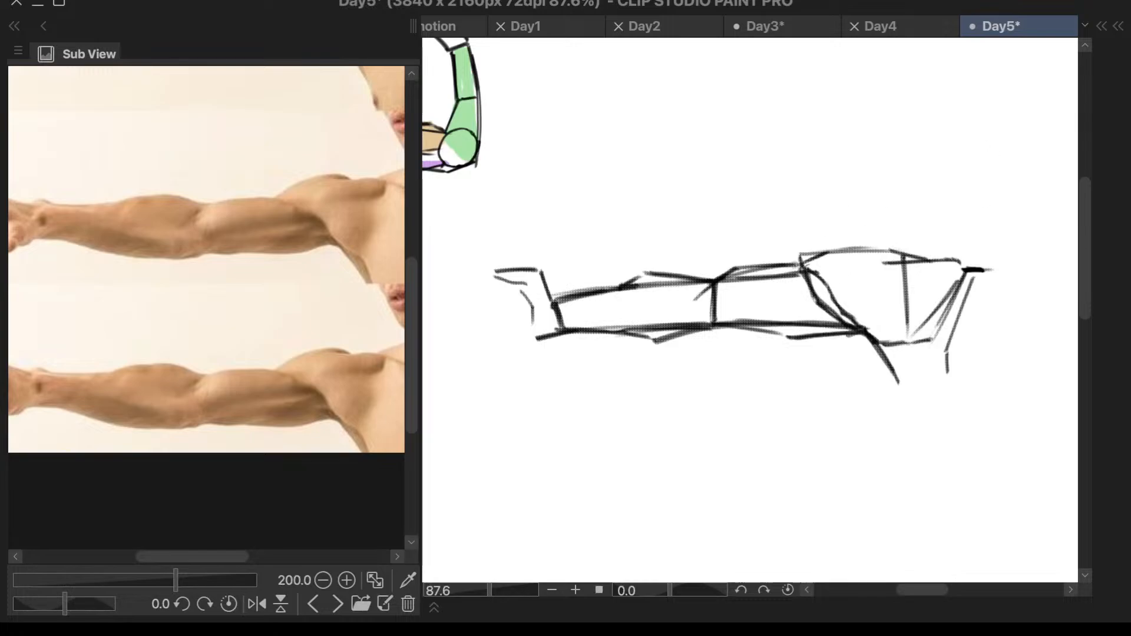
- Darken the shoulder block's top contour and its slanted chest-side edge
mouse_move(805, 261)
left_mouse_down()
mouse_move(813, 275)
mouse_move(835, 248)
mouse_move(958, 261)
left_mouse_up()
mouse_move(990, 242)
left_mouse_down()
mouse_move(966, 270)
mouse_move(949, 331)
left_mouse_up()
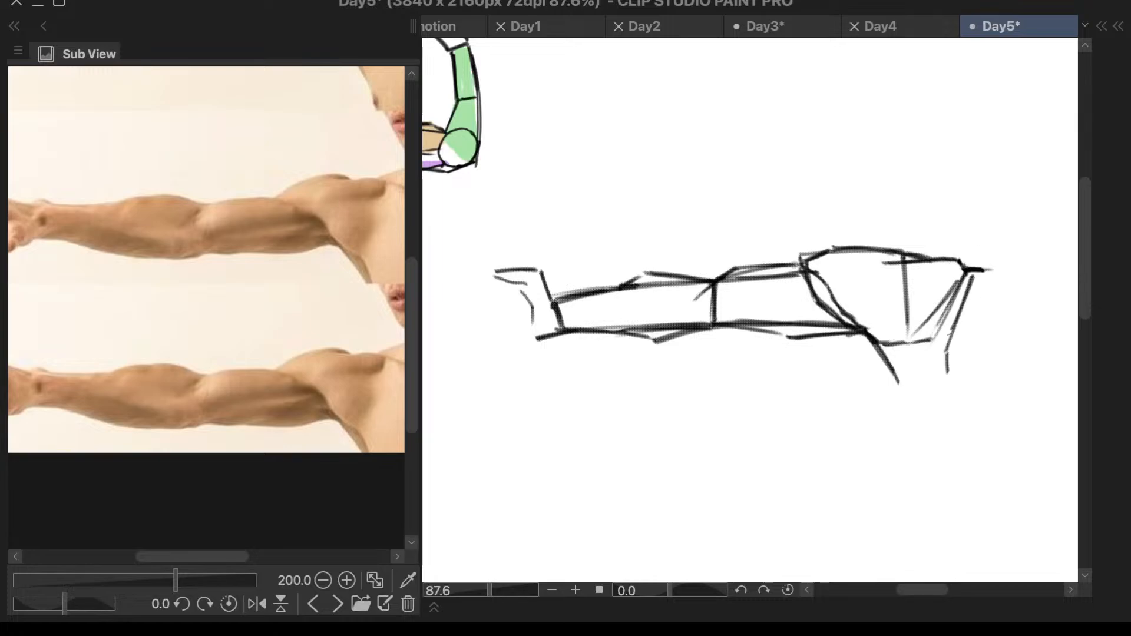
- Darken the angular bulges along the undersides of the upper arm and forearm blocks
left_click_drag(969, 286, 944, 342)
key("ctrl+z")
left_click_drag(789, 342, 854, 332)
left_click_drag(743, 322, 800, 344)
mouse_move(687, 331)
left_mouse_down()
mouse_move(658, 341)
mouse_move(609, 329)
left_mouse_up()
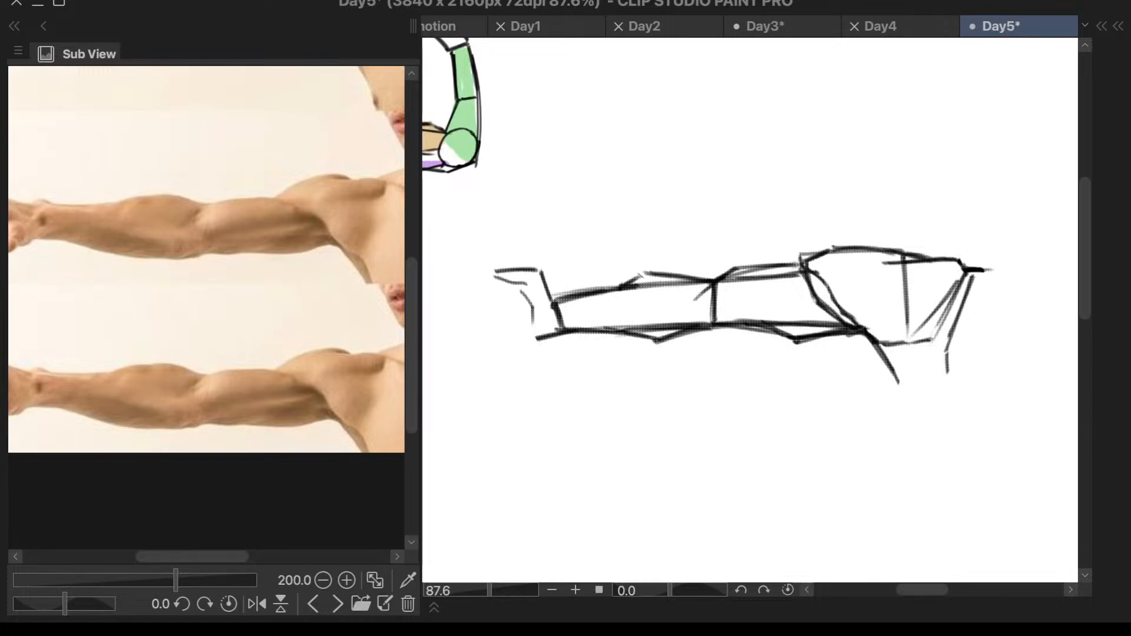
- Darken the forearm and upper arm's angular top contours up to the deltoid corner, and reinforce the shoulder's chest-side edge
mouse_move(623, 285)
left_mouse_down()
mouse_move(647, 273)
mouse_move(707, 282)
mouse_move(682, 273)
mouse_move(790, 266)
left_mouse_up()
mouse_move(756, 266)
left_mouse_down()
mouse_move(828, 249)
mouse_move(805, 276)
mouse_move(857, 248)
mouse_move(910, 253)
left_mouse_up()
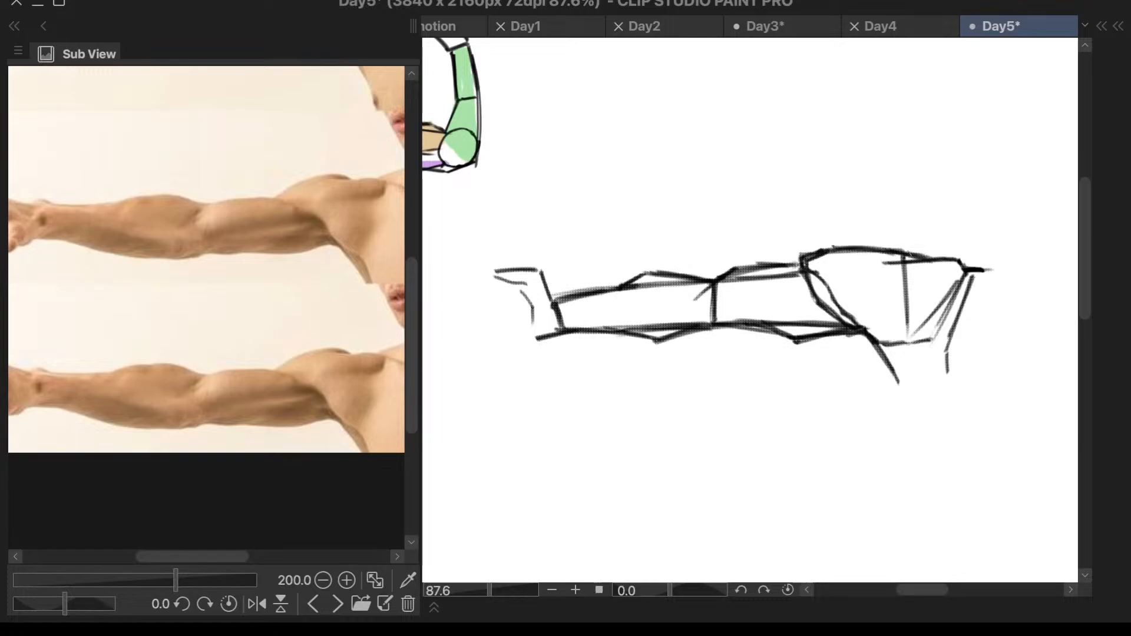
mouse_move(976, 277)
left_mouse_down()
mouse_move(949, 328)
mouse_move(947, 374)
left_mouse_up()
- Examine which parts of the drawing Layer 1 and Layer 3 hold by toggling their visibility
scroll(990, 284, "down", 3)
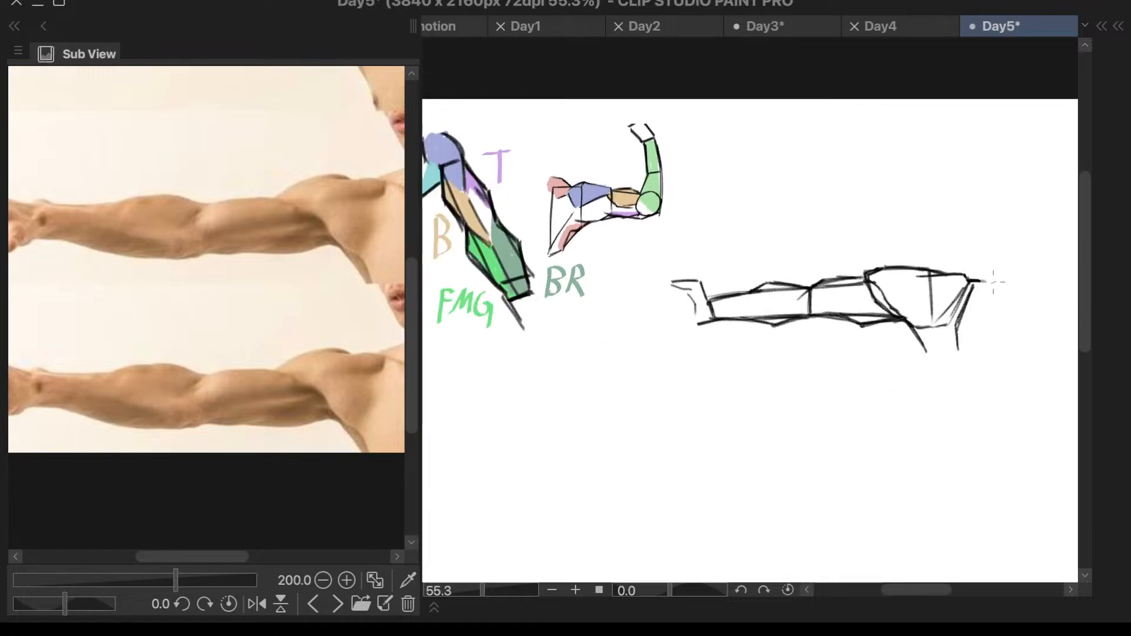
scroll(995, 281, "up", 5)
left_click_drag(707, 350, 716, 345)
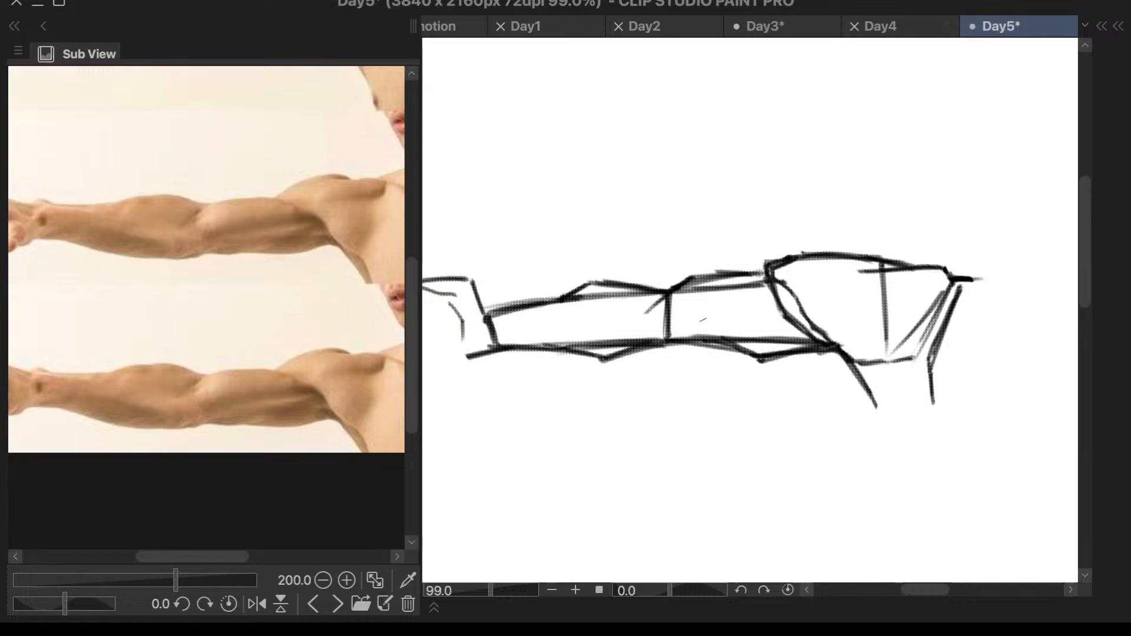
key("F7")
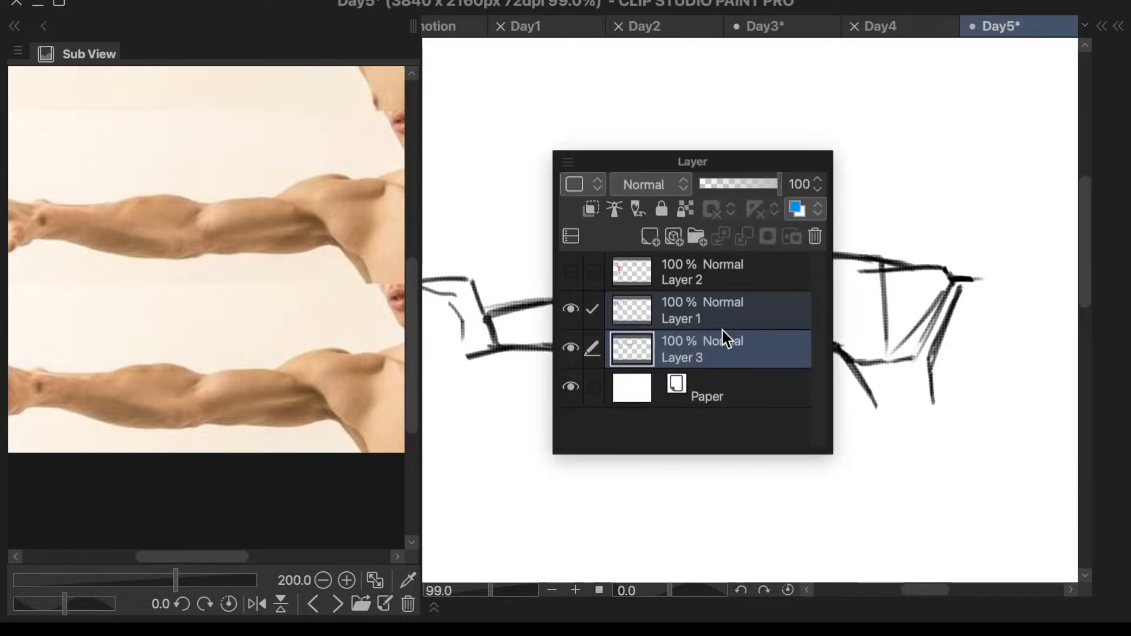
left_click(727, 317)
left_click(705, 354)
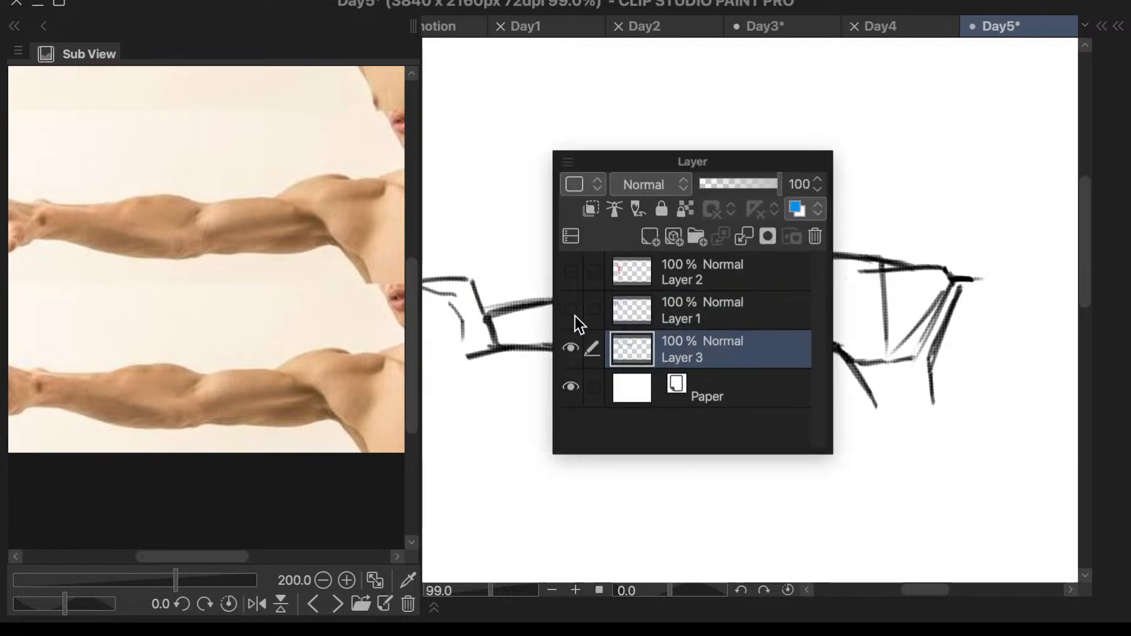
left_click(574, 315)
left_click(570, 350)
left_click(571, 350)
key("F7")
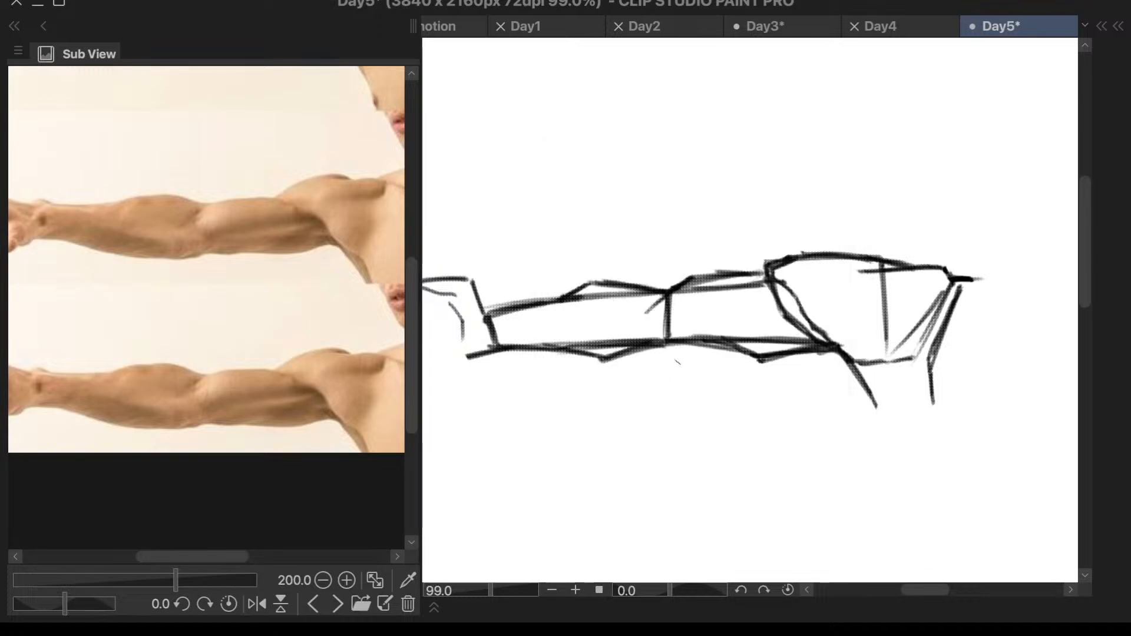
key("ctrl+minus")
key("F7")
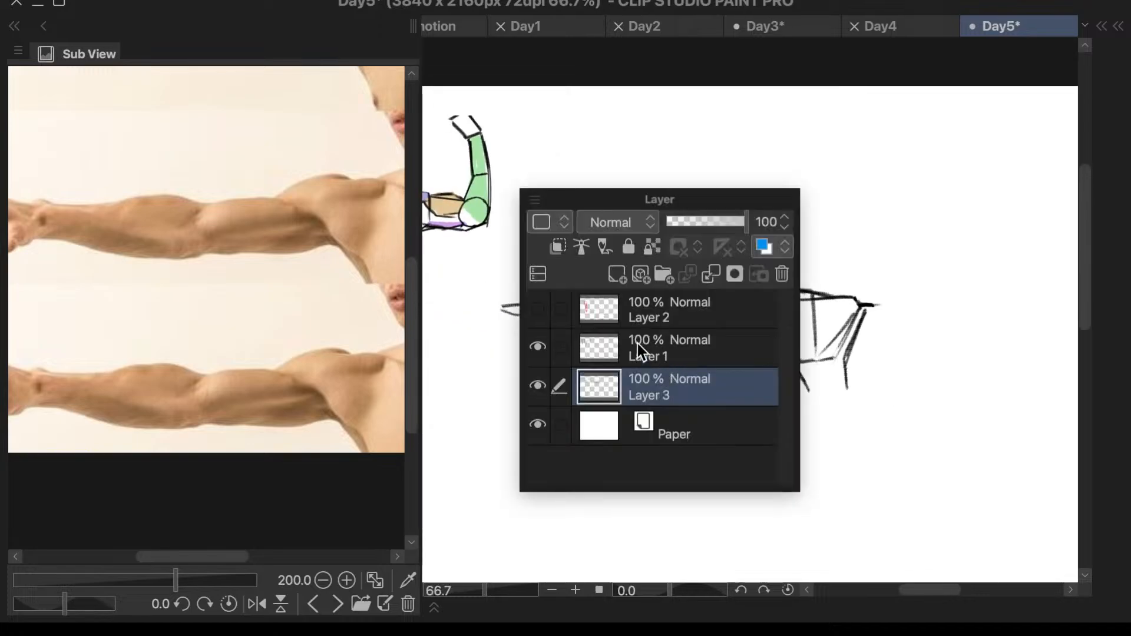
left_click(538, 347)
left_click(648, 344)
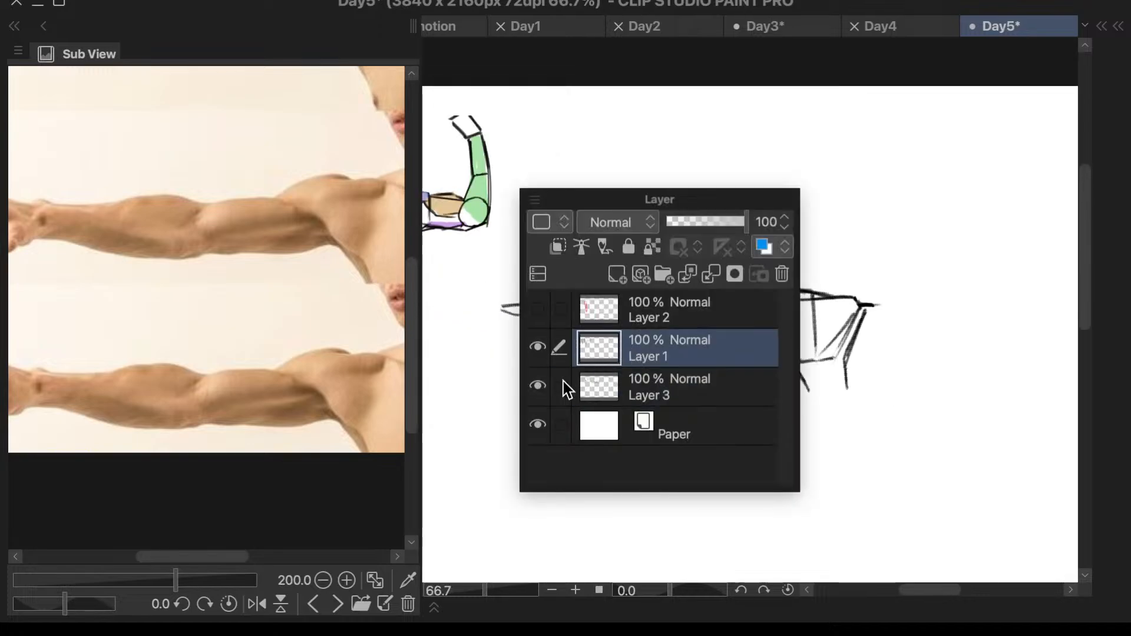
- Duplicate Layer 3 and hide the original, leaving the copy active
left_click(598, 386)
key("super+c")
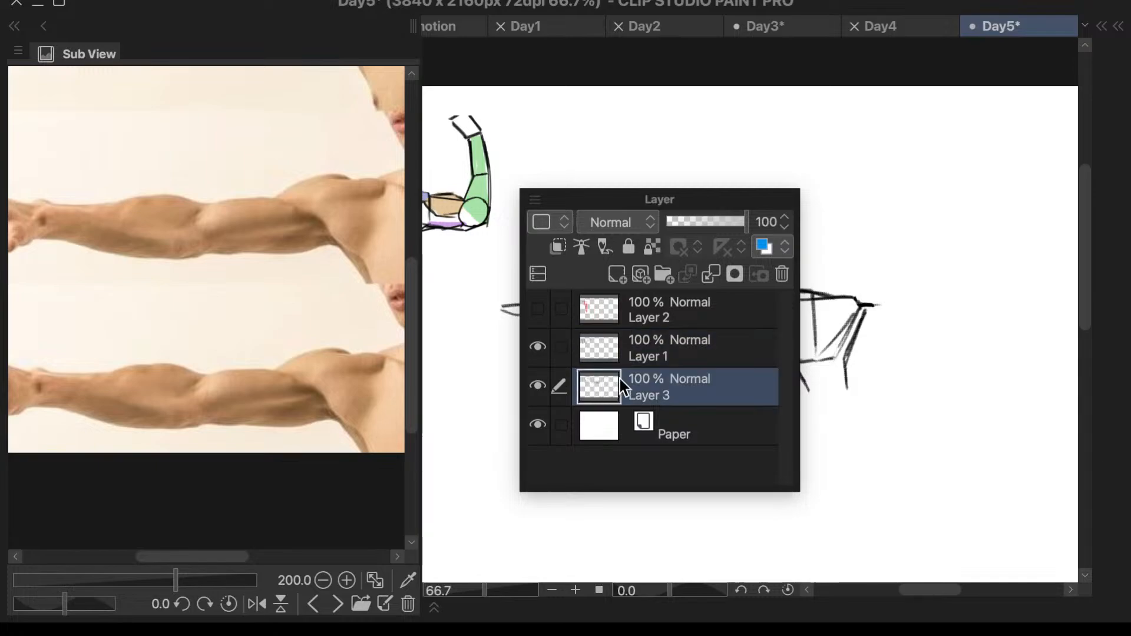
key("super+v")
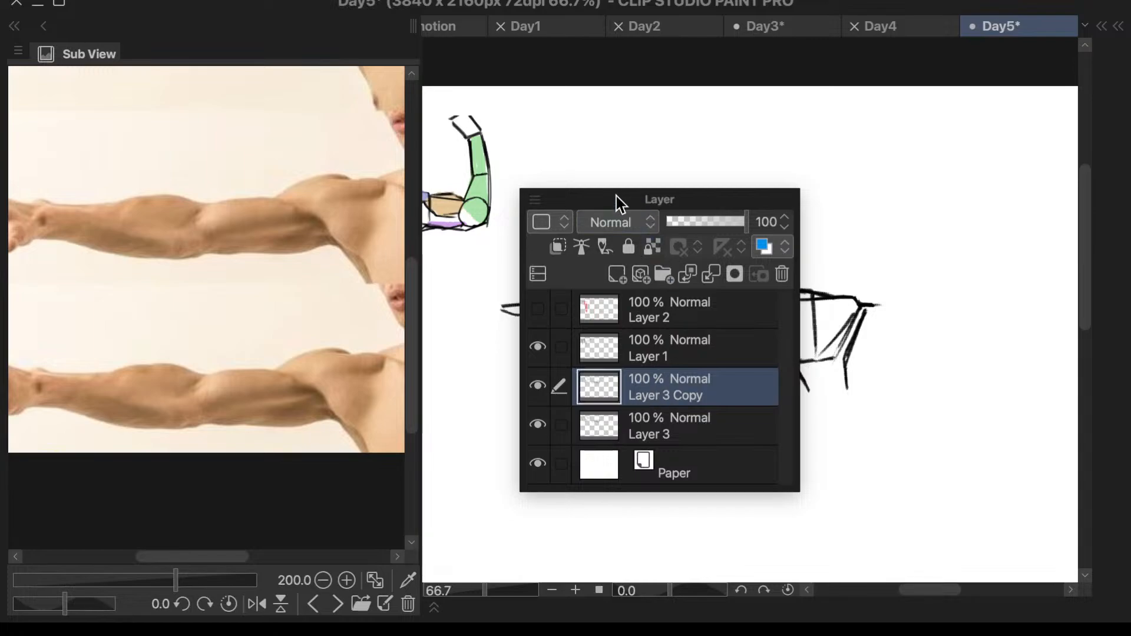
left_click_drag(617, 190, 624, 228)
left_click(538, 464)
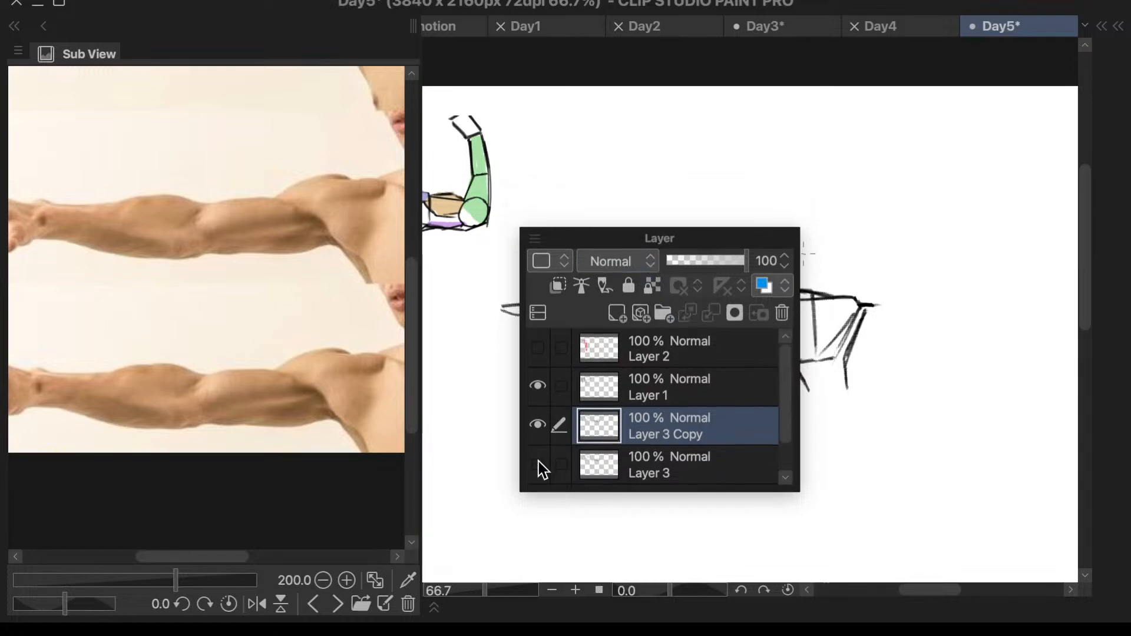
left_click(539, 464)
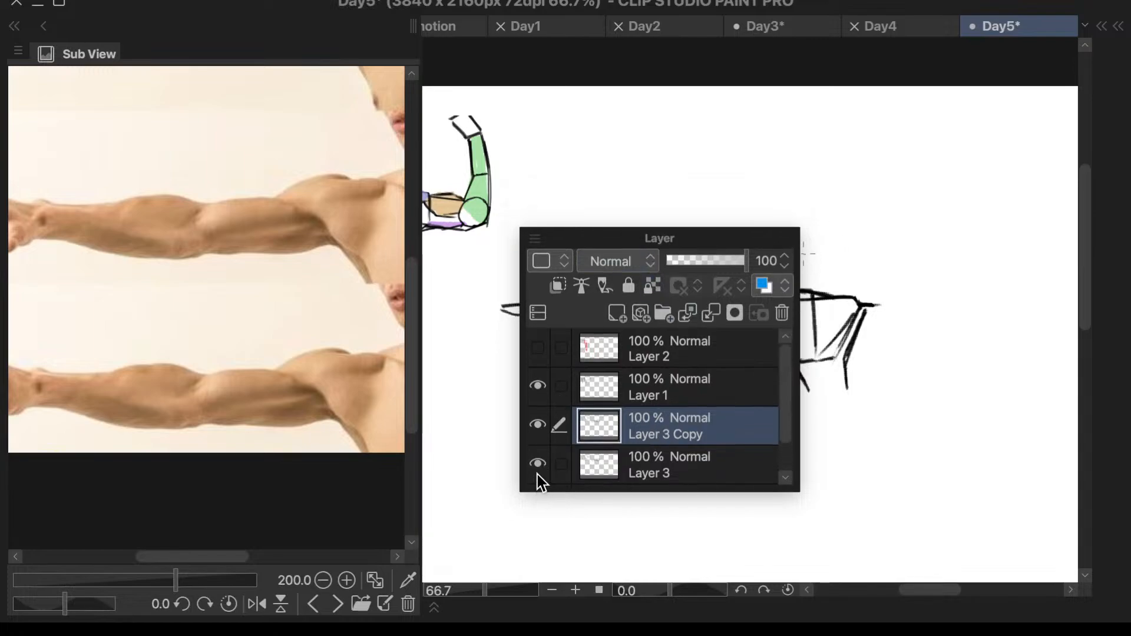
left_click(538, 473)
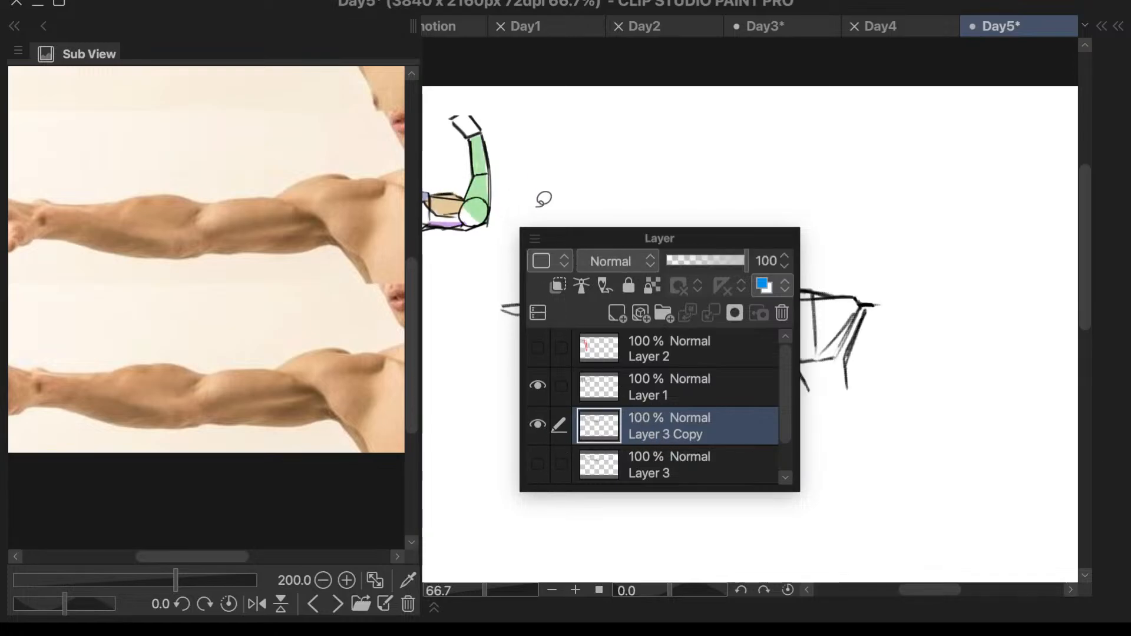
- Lasso the three colored arm studies with their letter labels and clear their colors and labels from Layer 3 Copy
left_click(535, 239)
left_click(569, 214)
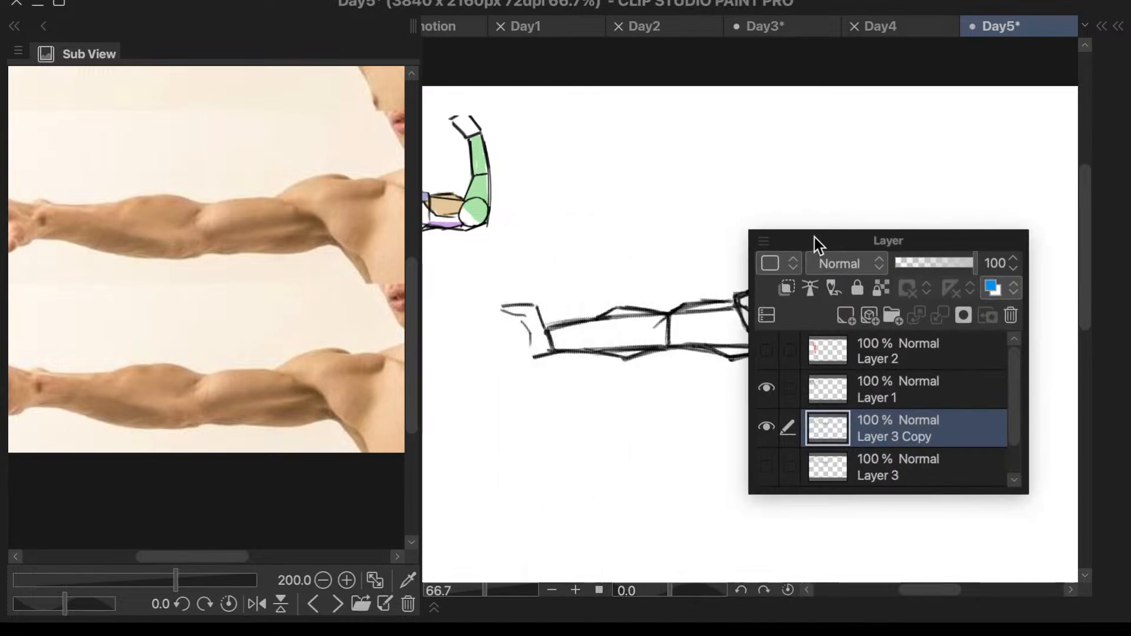
scroll(604, 188, "down", 3)
scroll(619, 192, "up", 2)
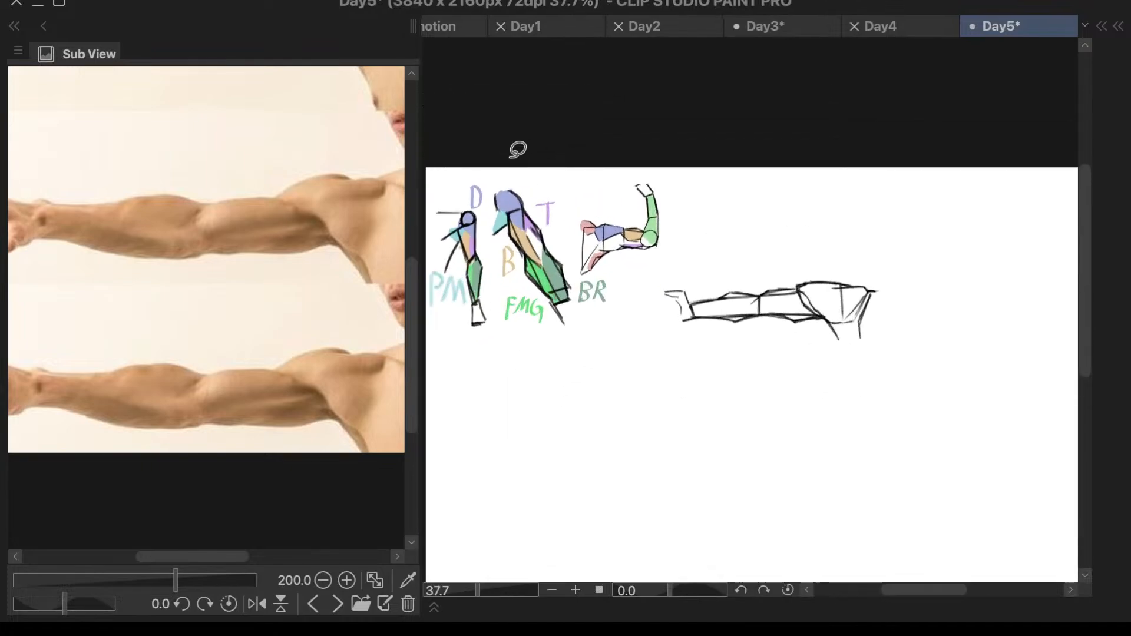
mouse_move(534, 153)
left_mouse_down()
mouse_move(661, 340)
mouse_move(738, 152)
mouse_move(727, 182)
left_mouse_up()
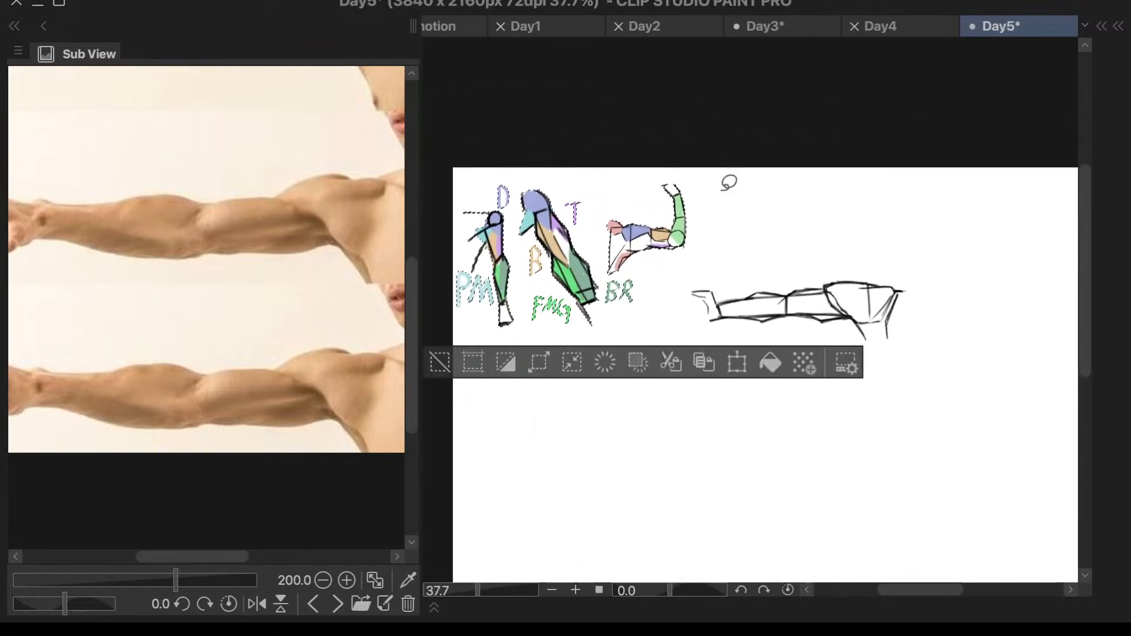
key("Delete")
left_click(440, 362)
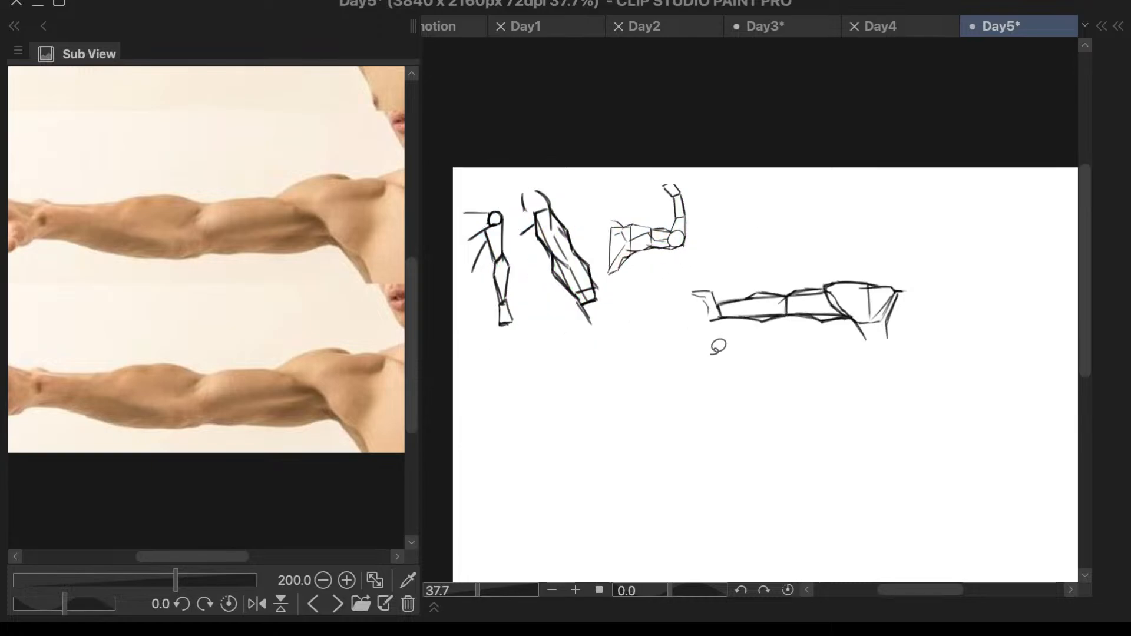
- Check the contents of Layer 1 and the hidden Layer 2, and delete Layer 2
key("F7")
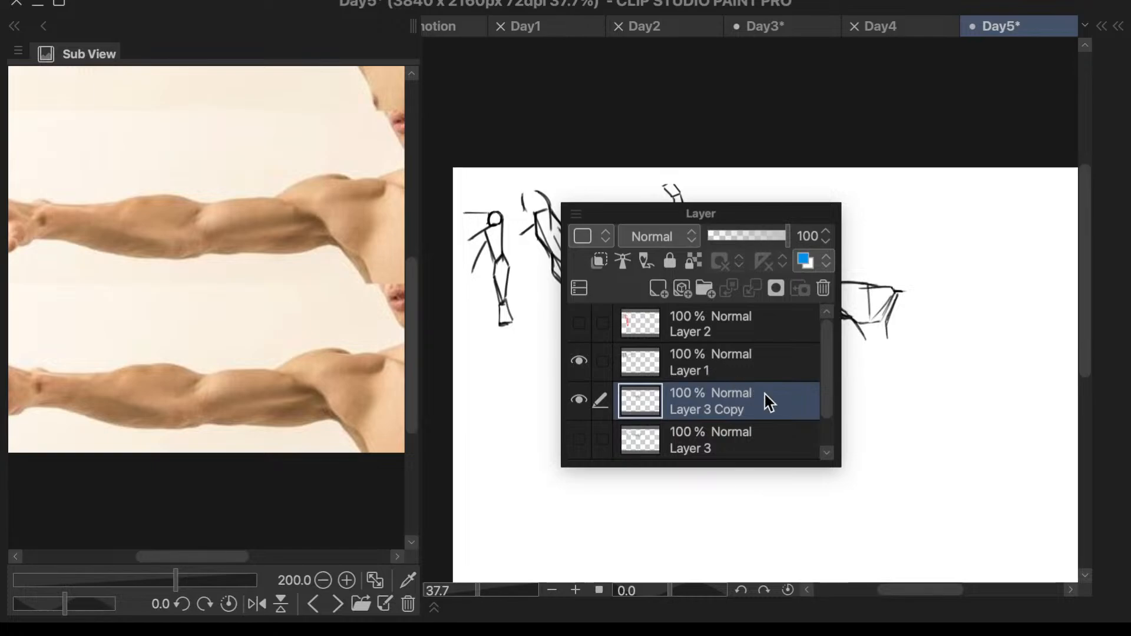
left_click(577, 354)
left_click(579, 334)
left_click(579, 334)
left_click(701, 324)
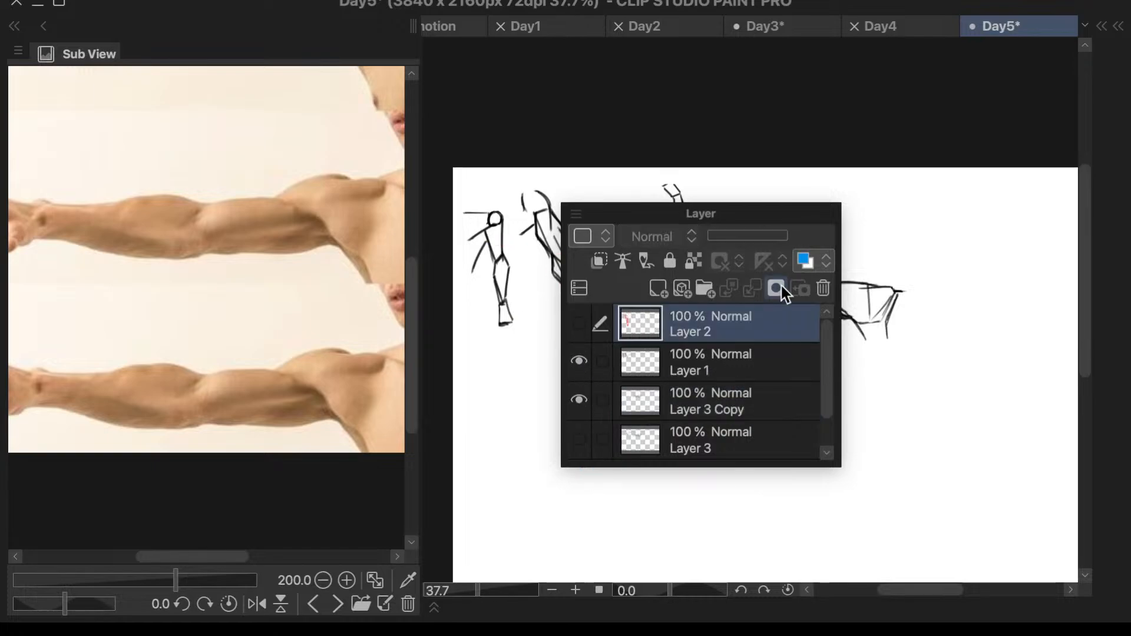
left_click(823, 288)
left_click(692, 257)
- Merge Layer 1 down into Layer 3 Copy and show the color layer, Layer 3, again
left_click(708, 356)
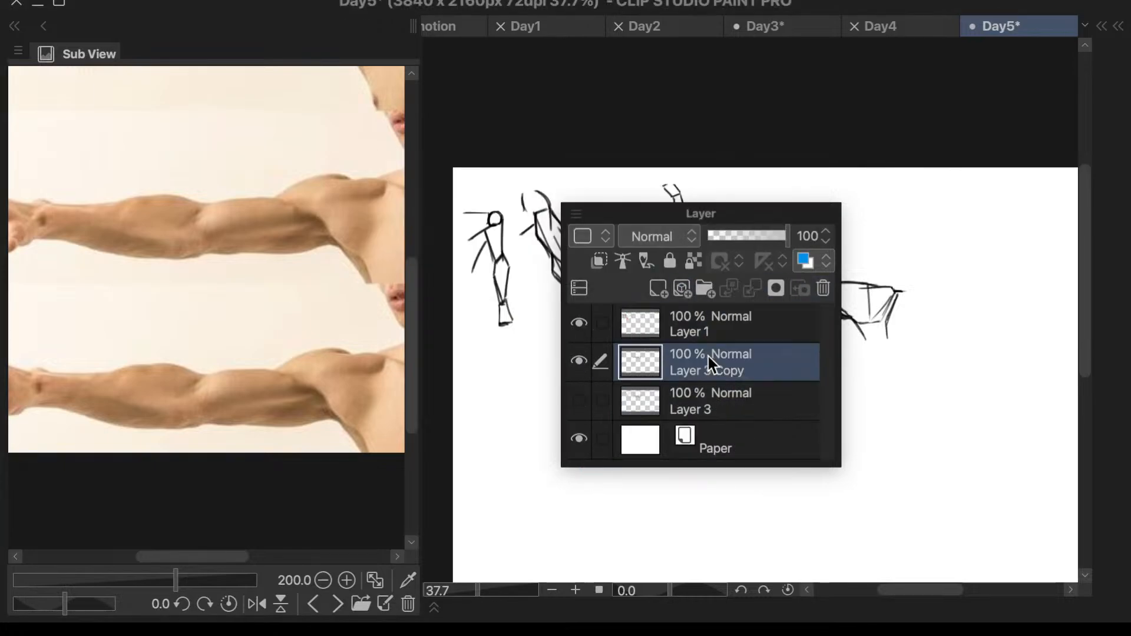
mouse_move(709, 355)
left_mouse_down()
mouse_move(732, 331)
mouse_move(725, 341)
left_mouse_up()
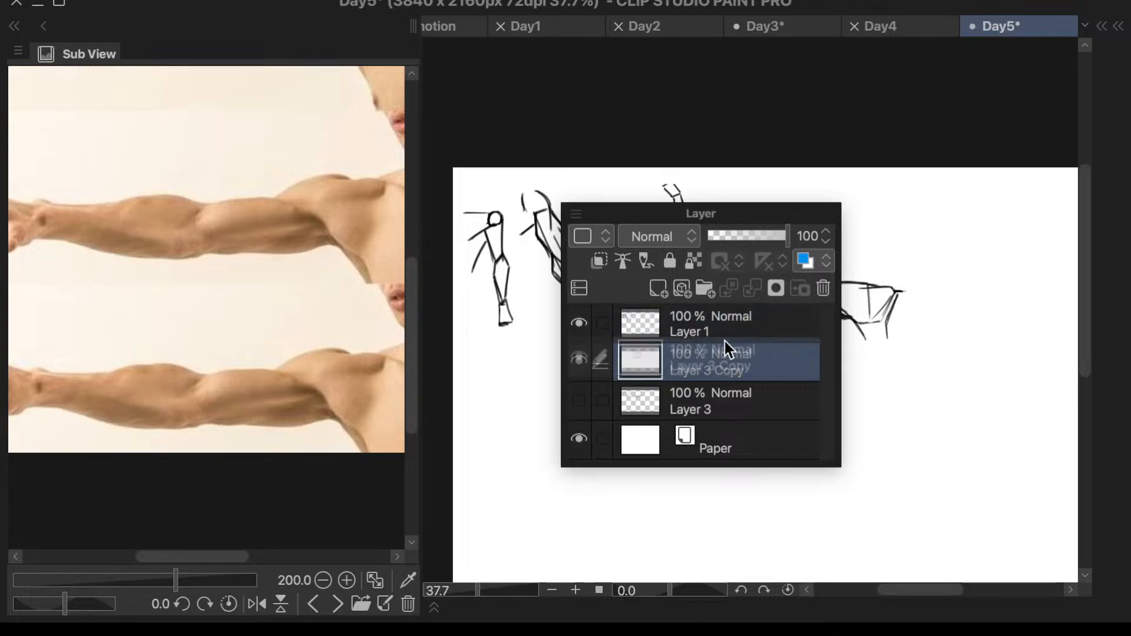
left_click(705, 314)
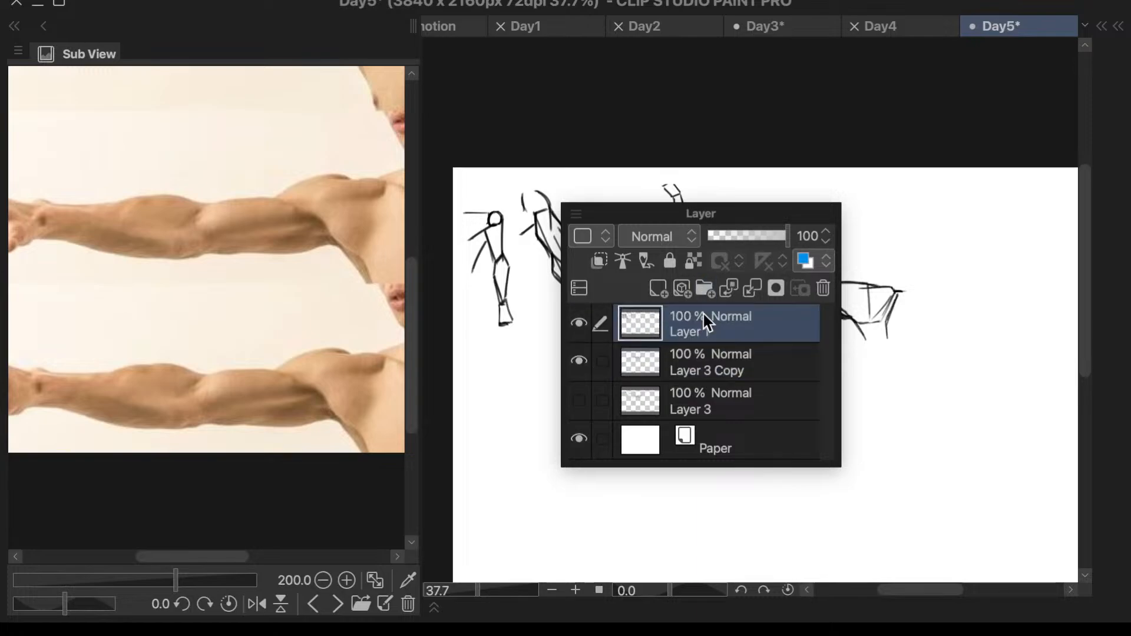
left_click(752, 291)
left_click(581, 363)
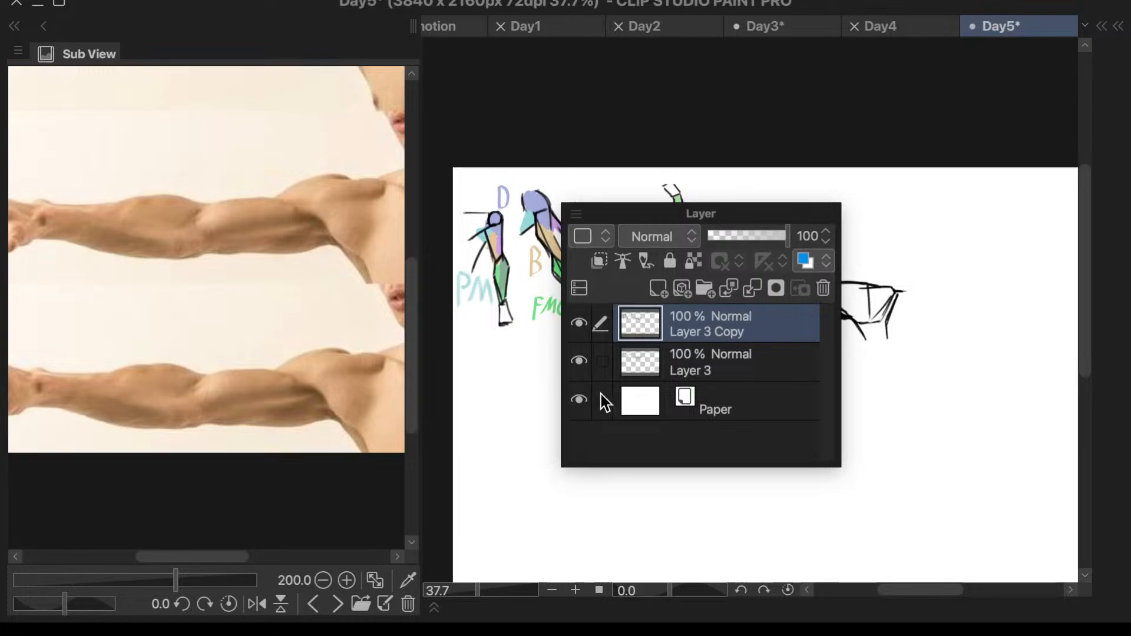
key("l")
key("l")
key("l")
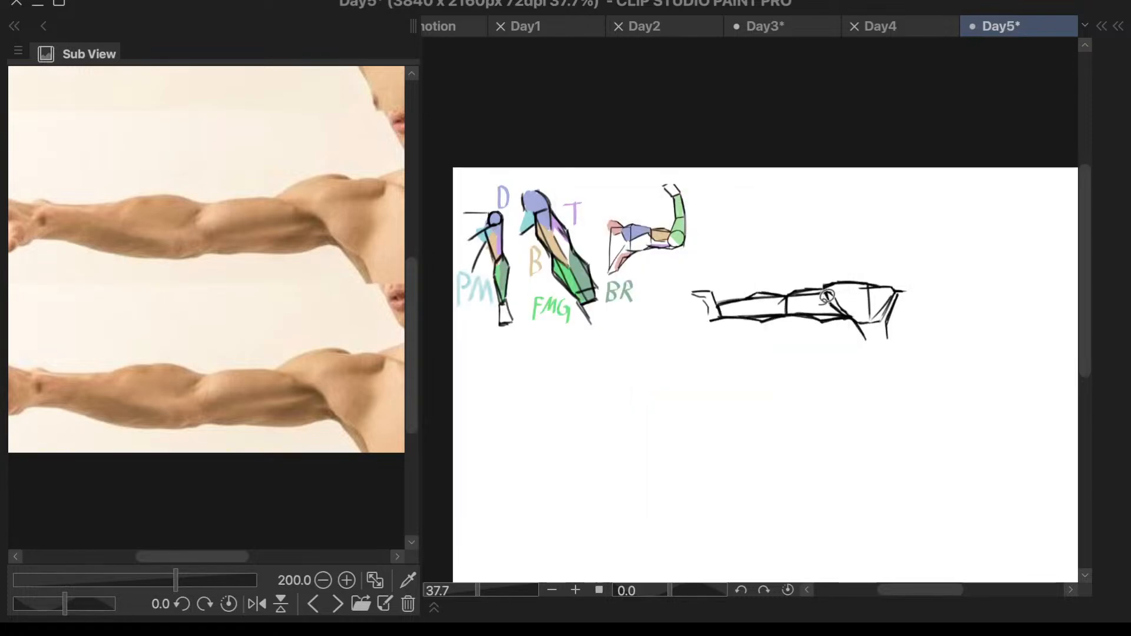
- Paint the outstretched arm's deltoid area blue, tapering downward inside the shoulder block
scroll(736, 309, "up", 2)
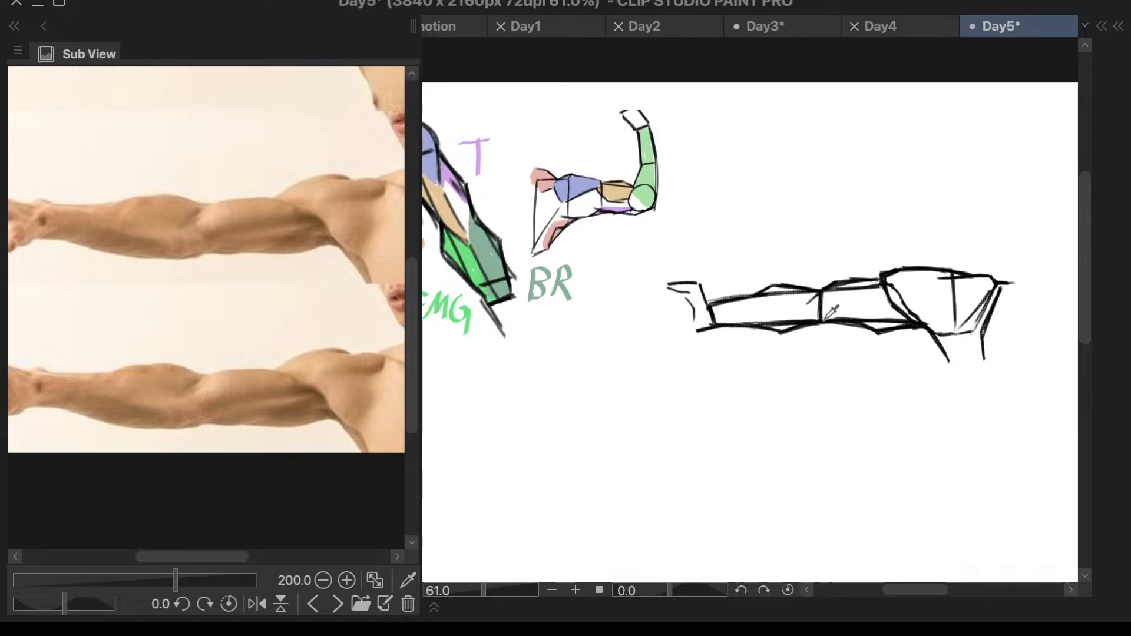
scroll(967, 292, "up", 2)
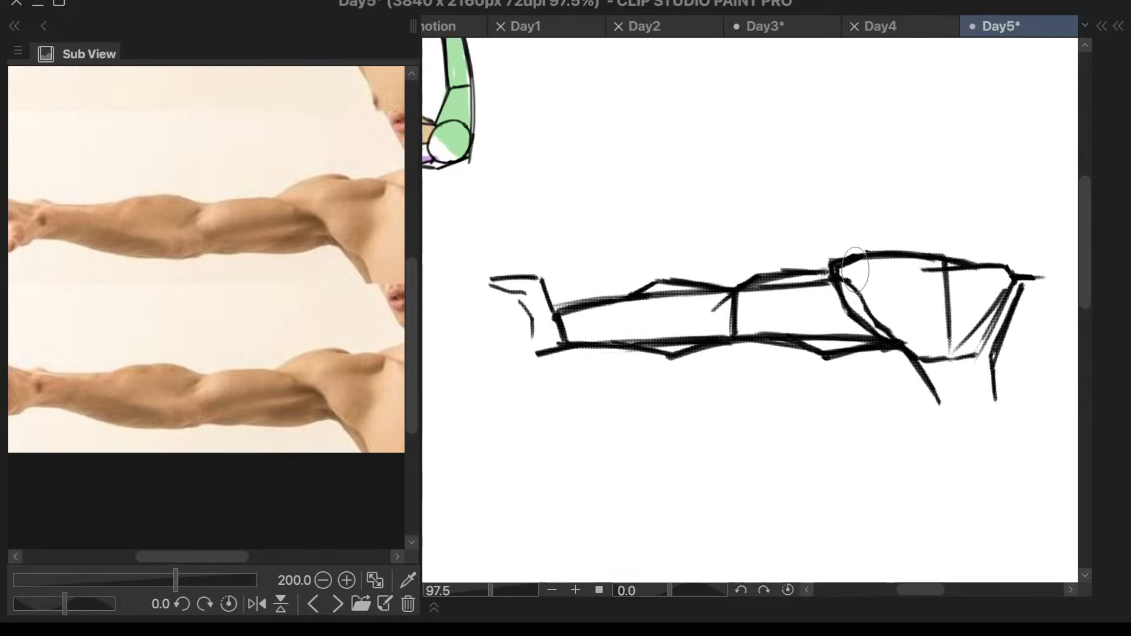
mouse_move(856, 270)
left_mouse_down()
mouse_move(867, 262)
mouse_move(855, 286)
mouse_move(902, 274)
mouse_move(886, 296)
mouse_move(858, 291)
mouse_move(882, 294)
left_mouse_up()
scroll(882, 299, "down", 2)
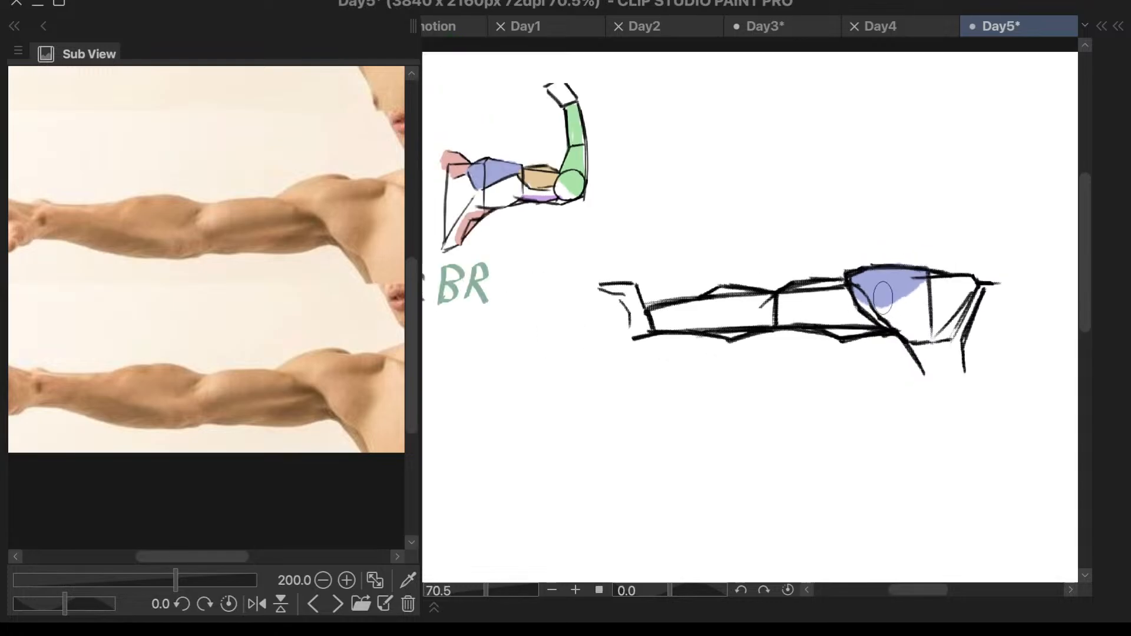
scroll(882, 299, "down", 2)
scroll(952, 257, "up", 1)
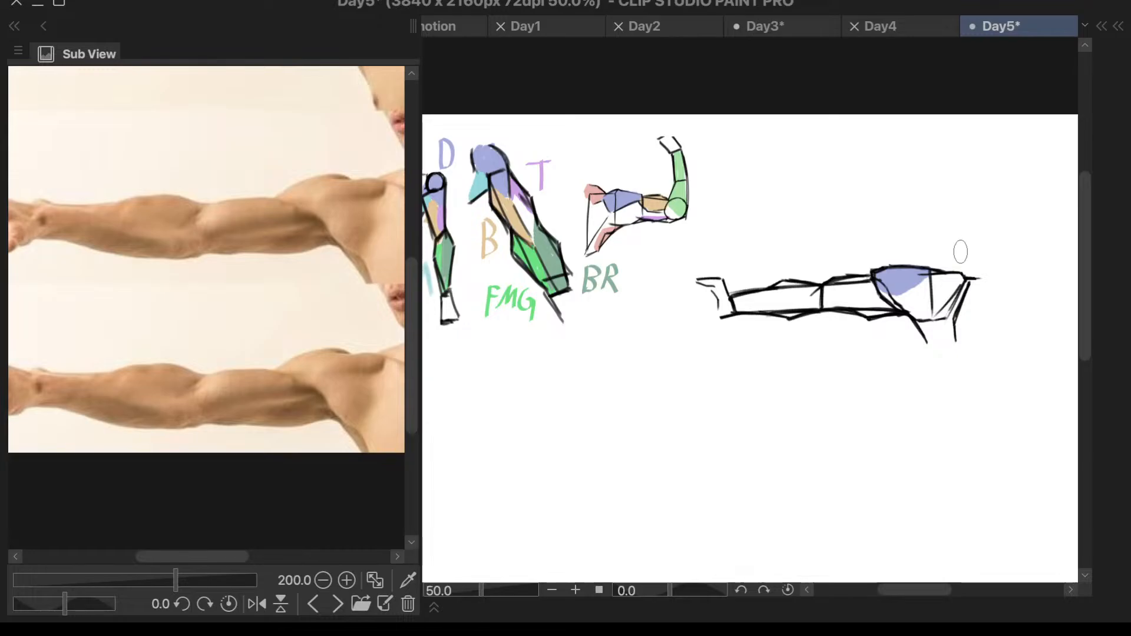
scroll(958, 253, "up", 3)
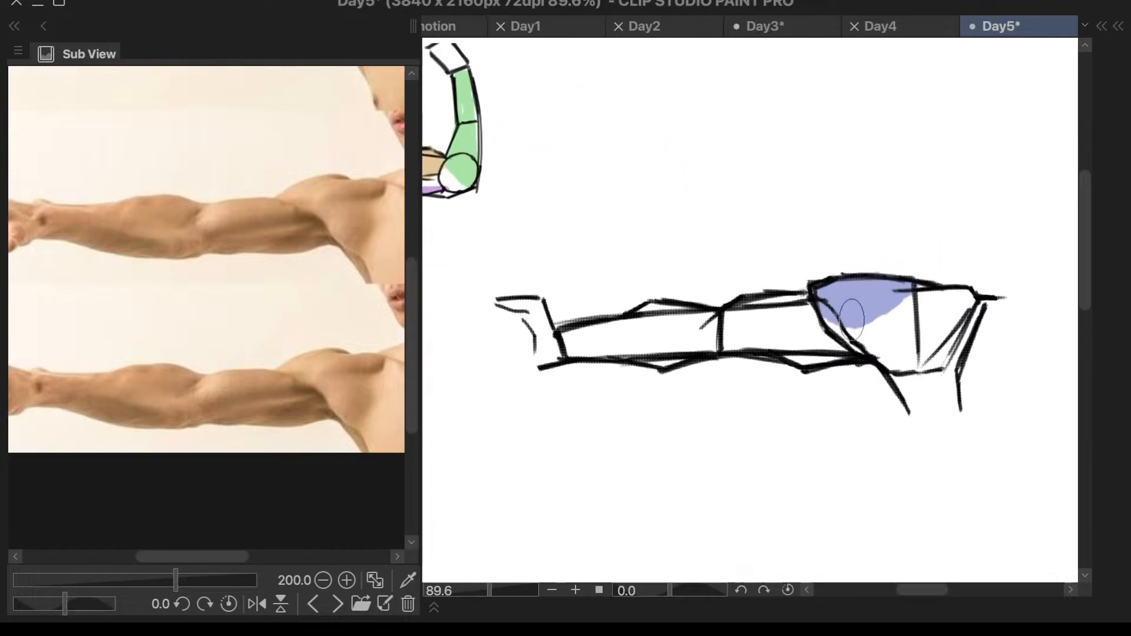
scroll(967, 261, "down", 3)
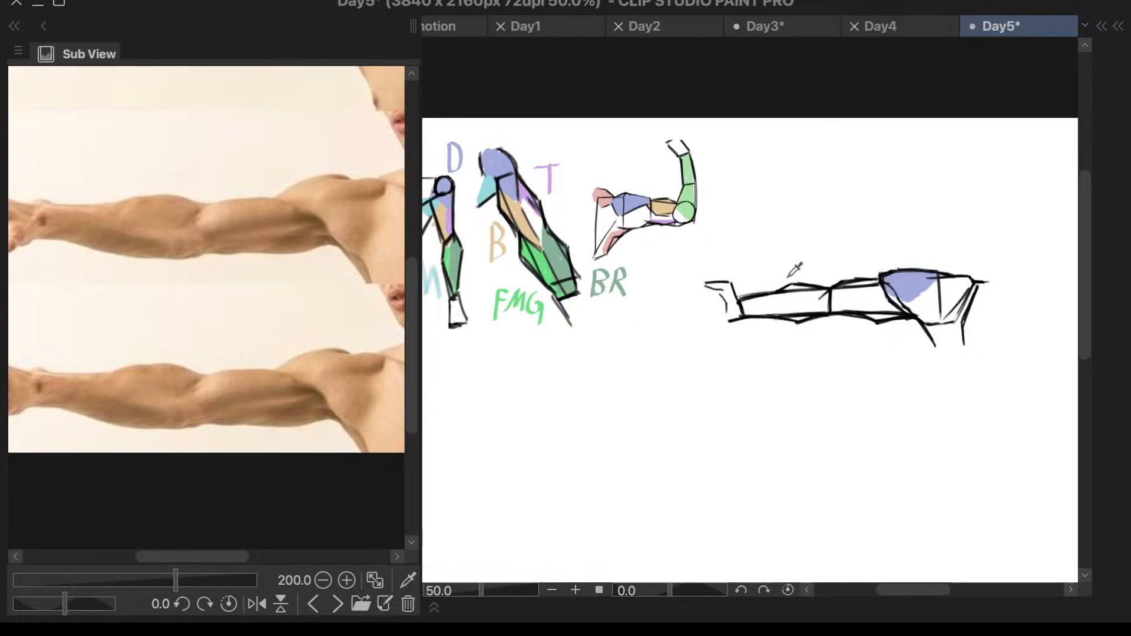
- Paint the shoulder area between the deltoid and the neck red, replacing the first attempt with a slanted lower edge
left_click_drag(944, 286, 970, 292)
scroll(993, 265, "up", 2)
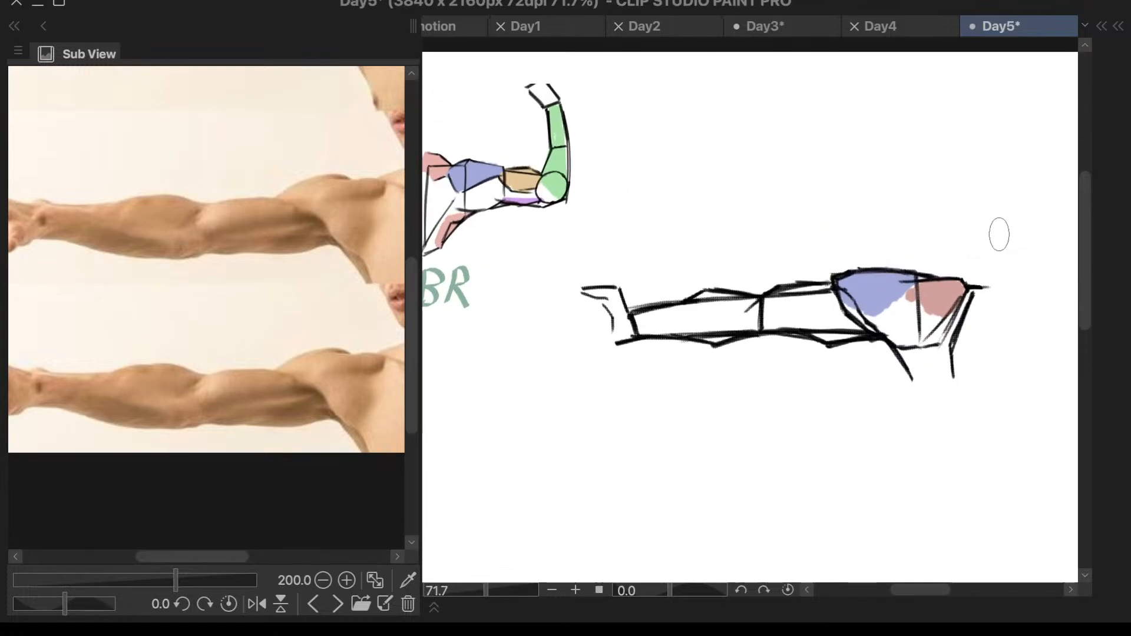
key("ctrl+z")
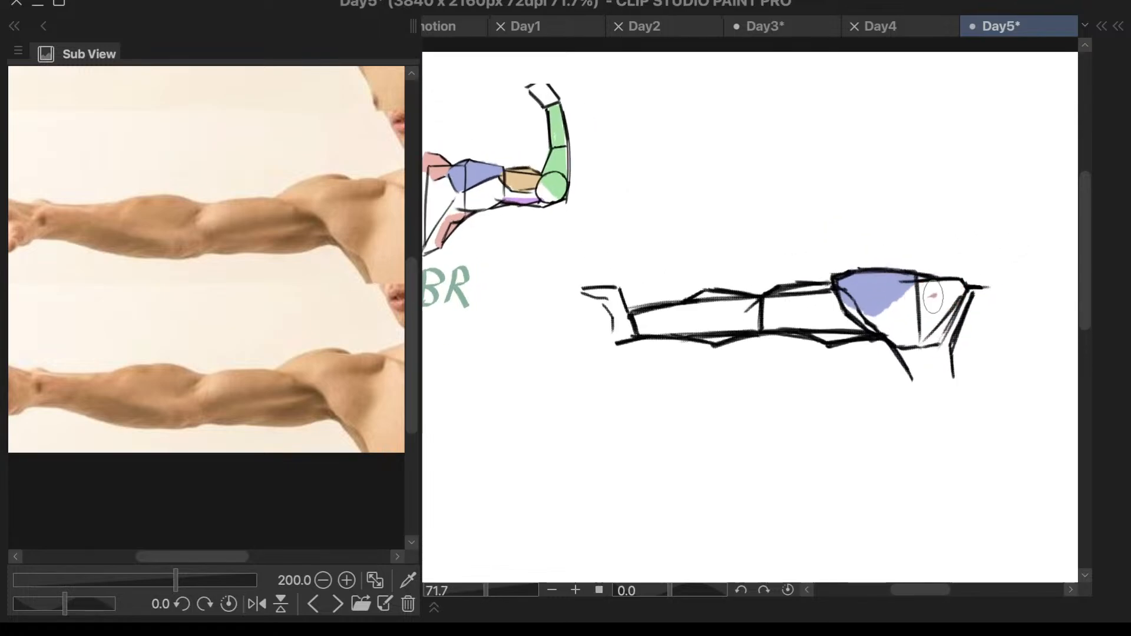
left_click_drag(909, 303, 957, 284)
- Paint the biceps tan along the upper half of the upper arm block, extending slightly past the elbow line
key("ctrl+z")
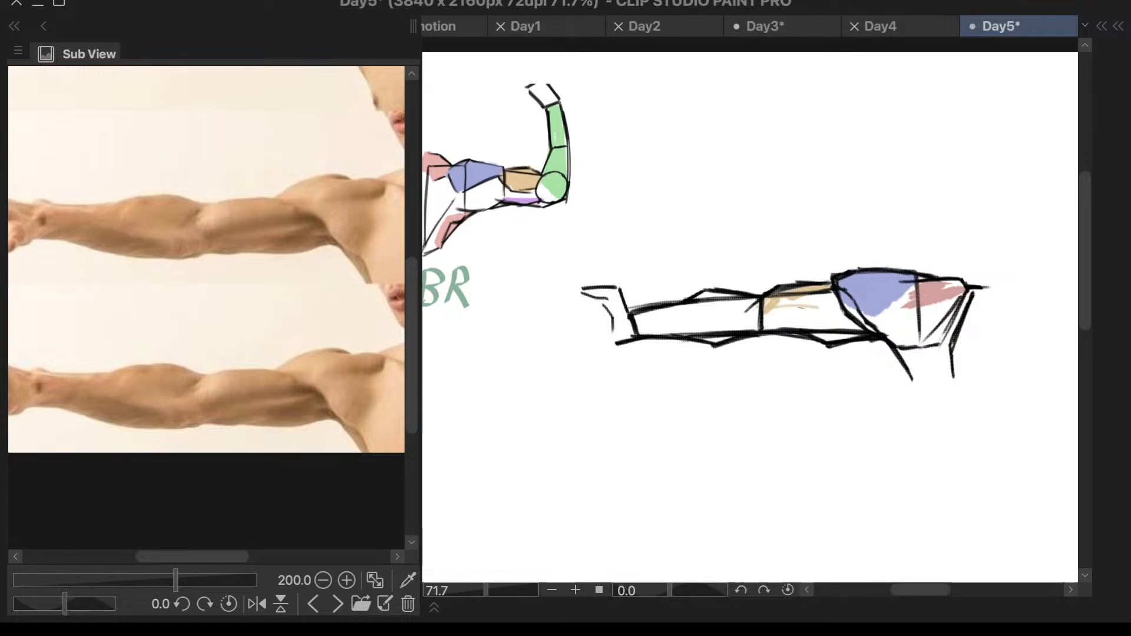
key("ctrl+z")
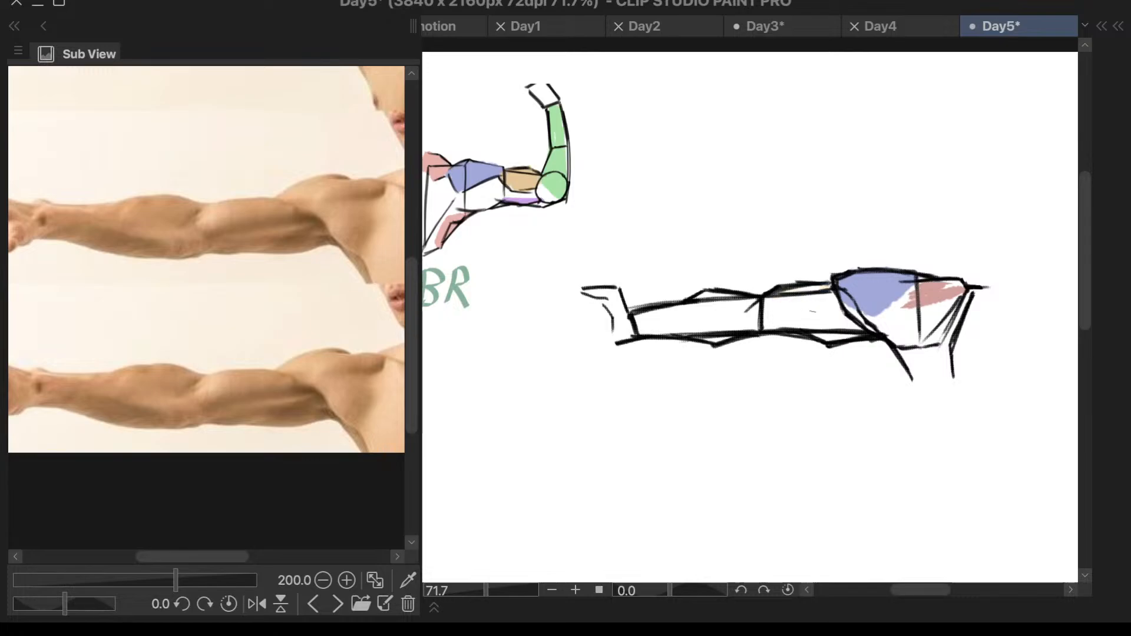
mouse_move(813, 283)
left_mouse_down()
mouse_move(792, 291)
mouse_move(821, 289)
mouse_move(766, 311)
mouse_move(871, 286)
mouse_move(849, 279)
mouse_move(787, 311)
mouse_move(800, 303)
mouse_move(767, 314)
mouse_move(800, 300)
mouse_move(761, 313)
mouse_move(779, 299)
left_mouse_up()
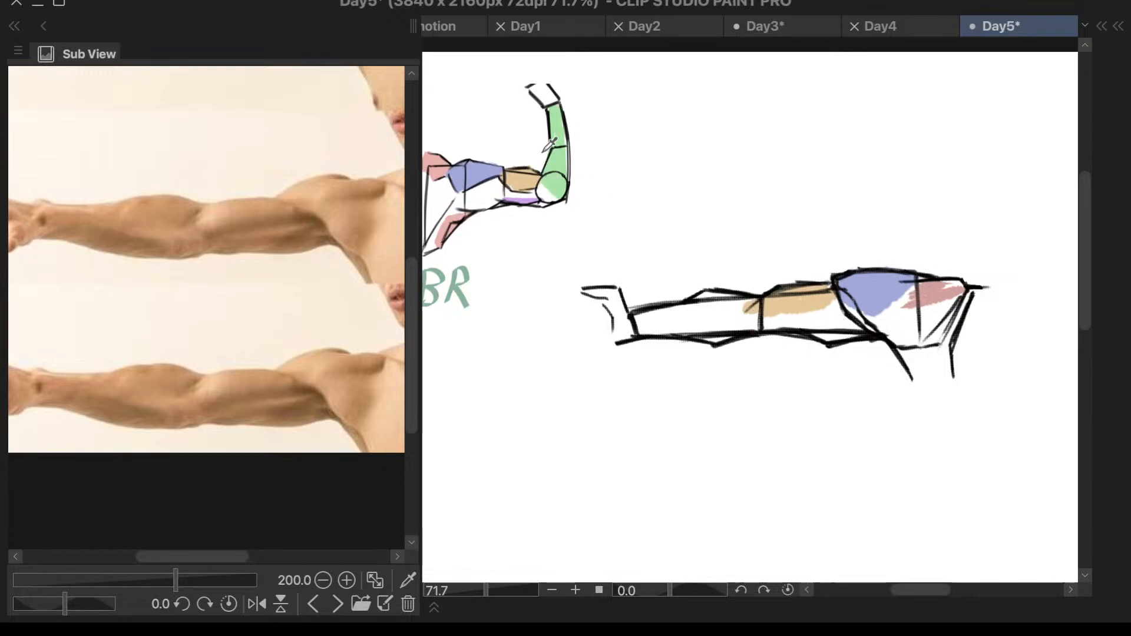
- Paint a pale lilac patch along the underside of the outstretched upper arm, below the tan biceps
mouse_move(828, 339)
left_mouse_down()
mouse_move(865, 329)
mouse_move(782, 336)
left_mouse_up()
scroll(856, 340, "up", 3)
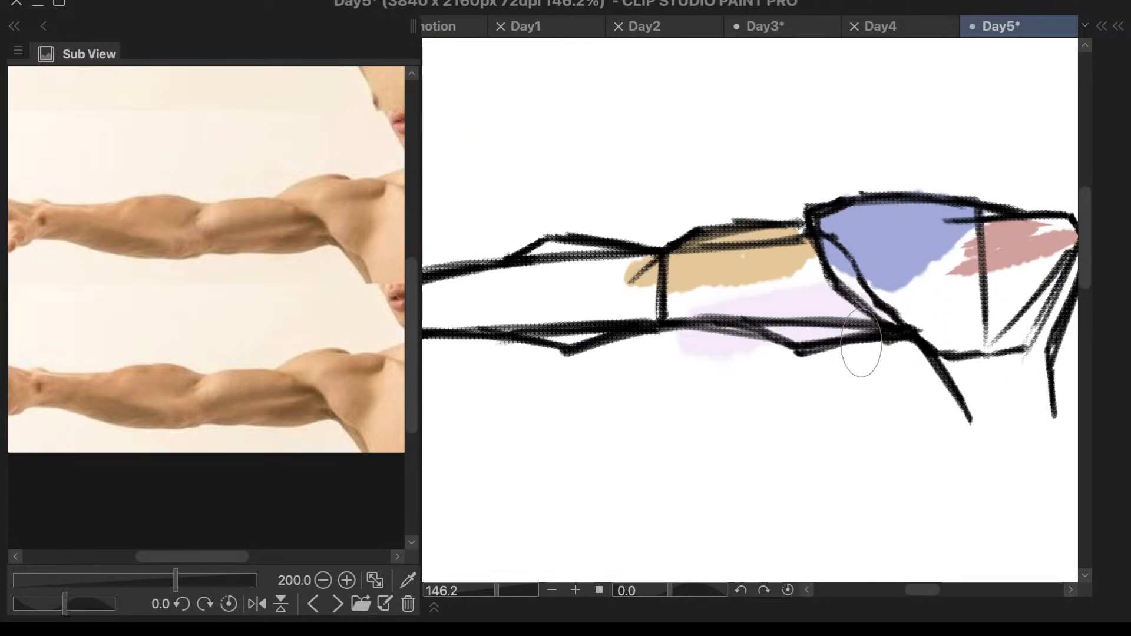
scroll(857, 348, "down", 3)
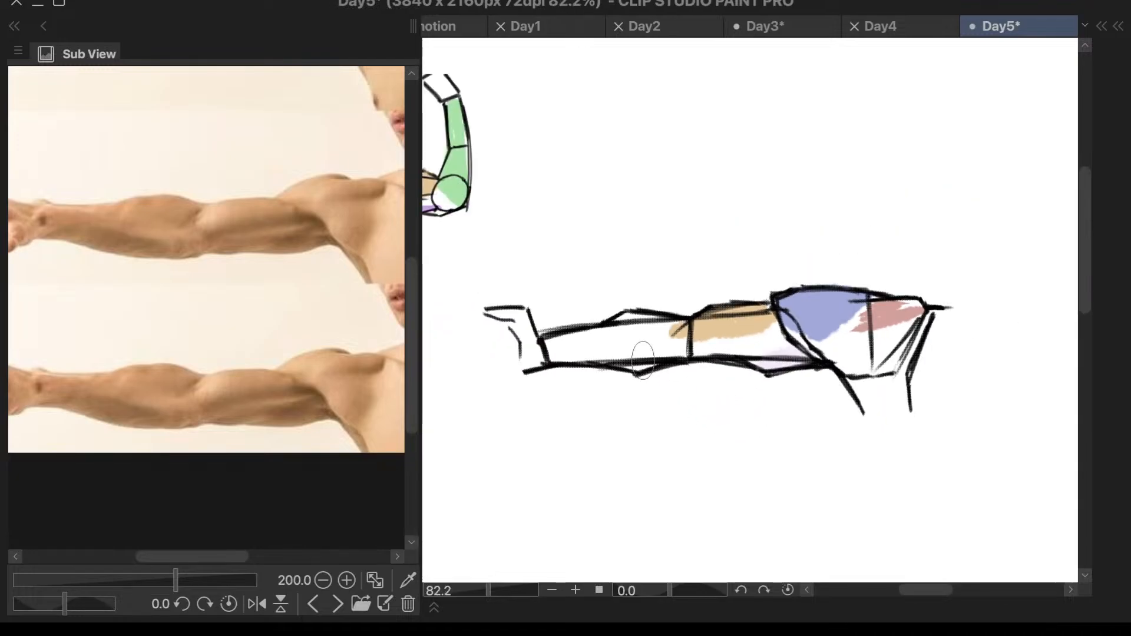
scroll(518, 195, "up", 3)
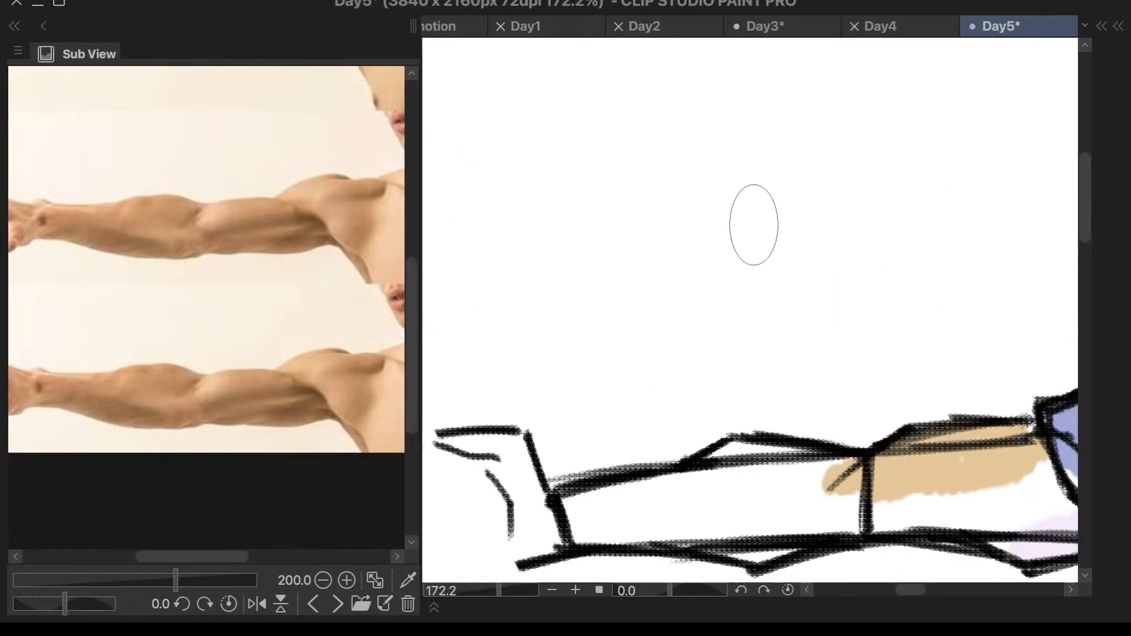
- Sample the purple from the bent arm's triceps and paint it along the underside of the outstretched upper arm, from the armpit toward the elbow
scroll(754, 225, "down", 3)
scroll(566, 265, "up", 6)
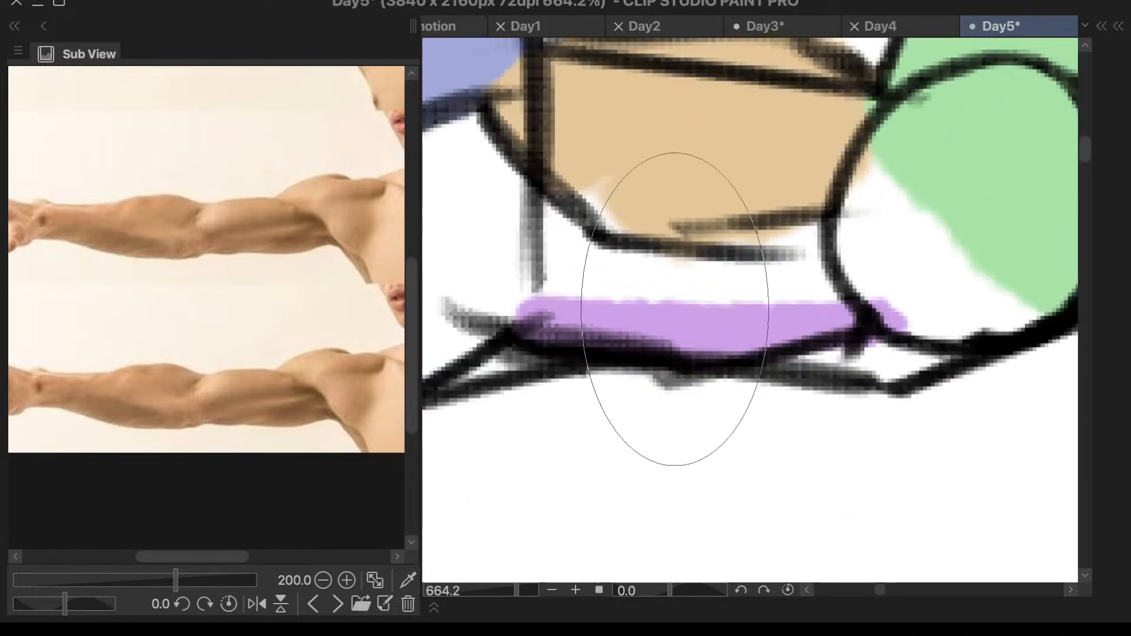
scroll(735, 235, "down", 3)
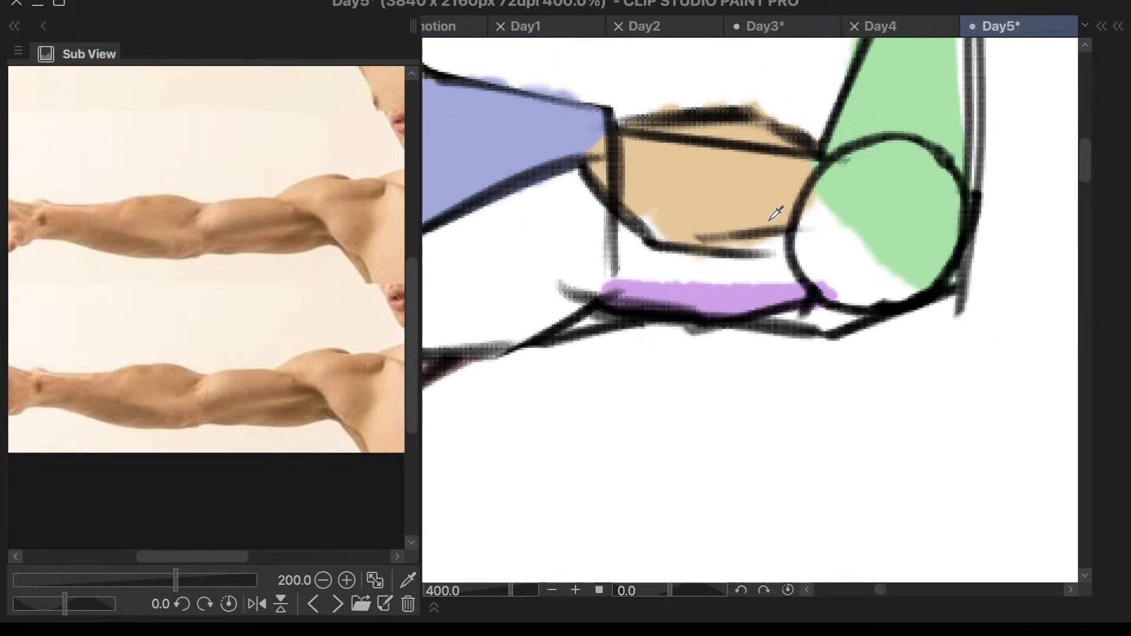
scroll(776, 213, "down", 5)
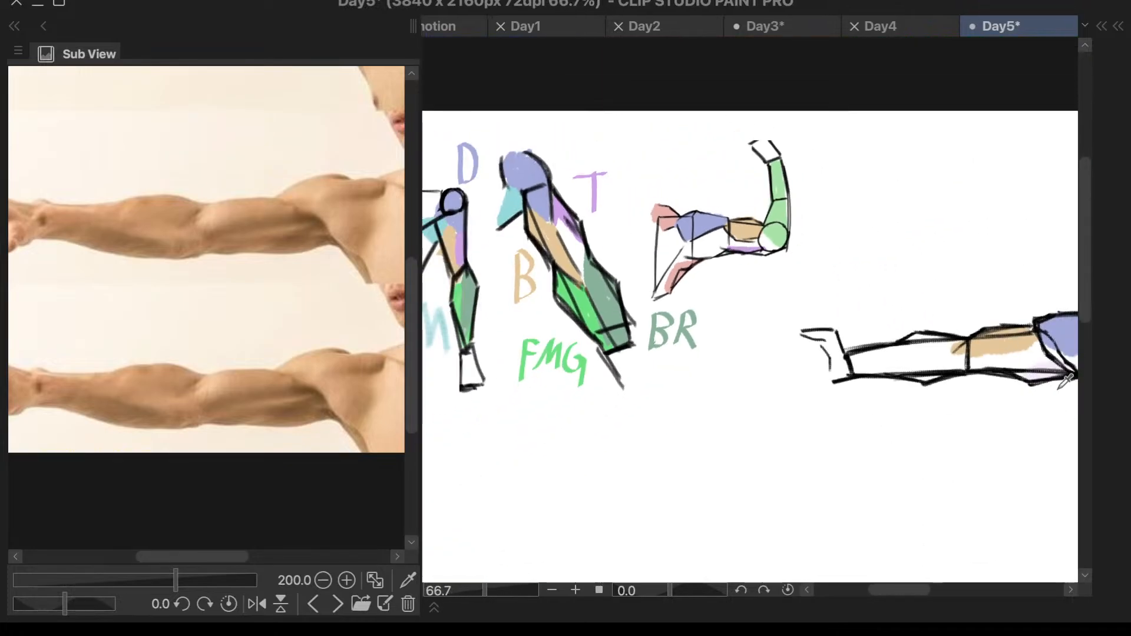
scroll(1065, 380, "up", 4)
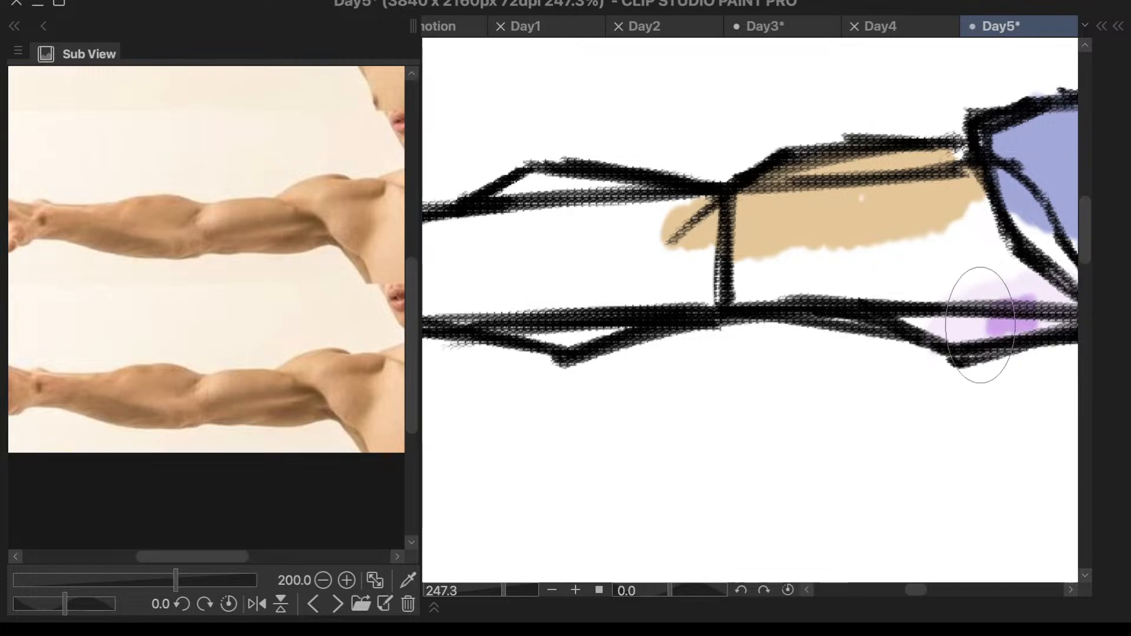
mouse_move(980, 325)
left_mouse_down()
mouse_move(1056, 302)
mouse_move(920, 327)
mouse_move(1029, 317)
mouse_move(939, 313)
mouse_move(1044, 309)
left_mouse_up()
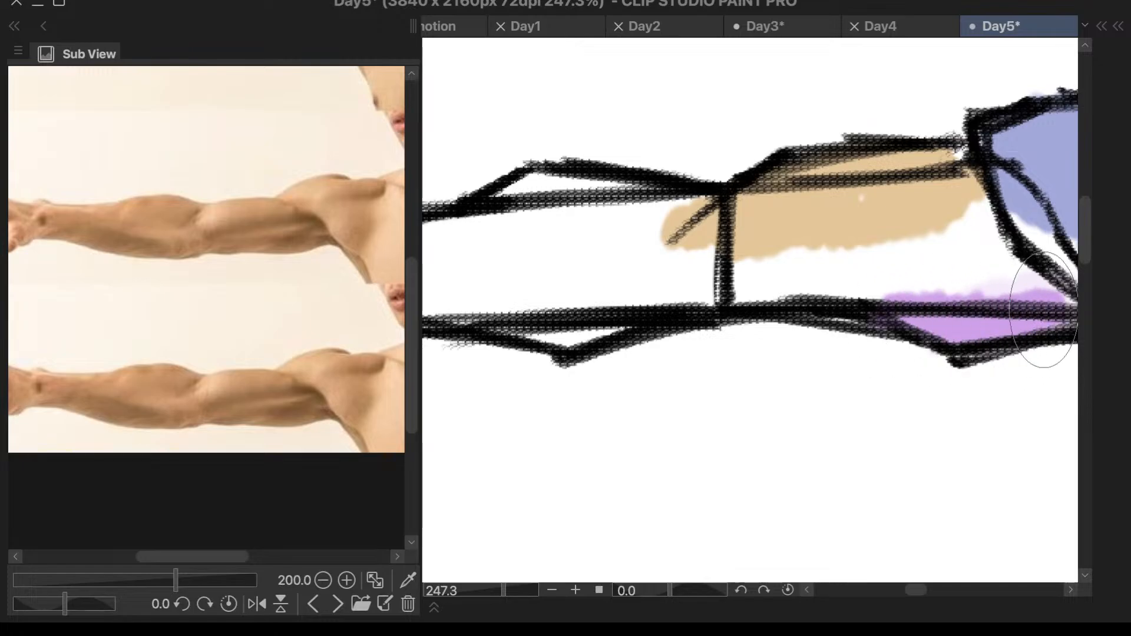
scroll(861, 328, "down", 3)
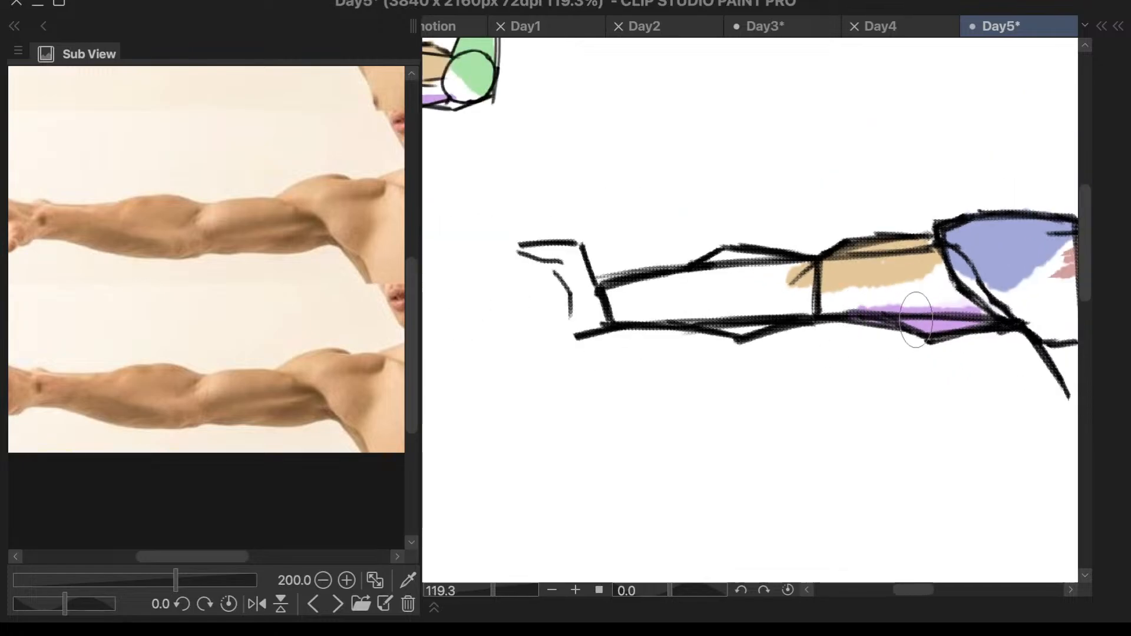
scroll(916, 320, "down", 2)
scroll(943, 320, "up", 3)
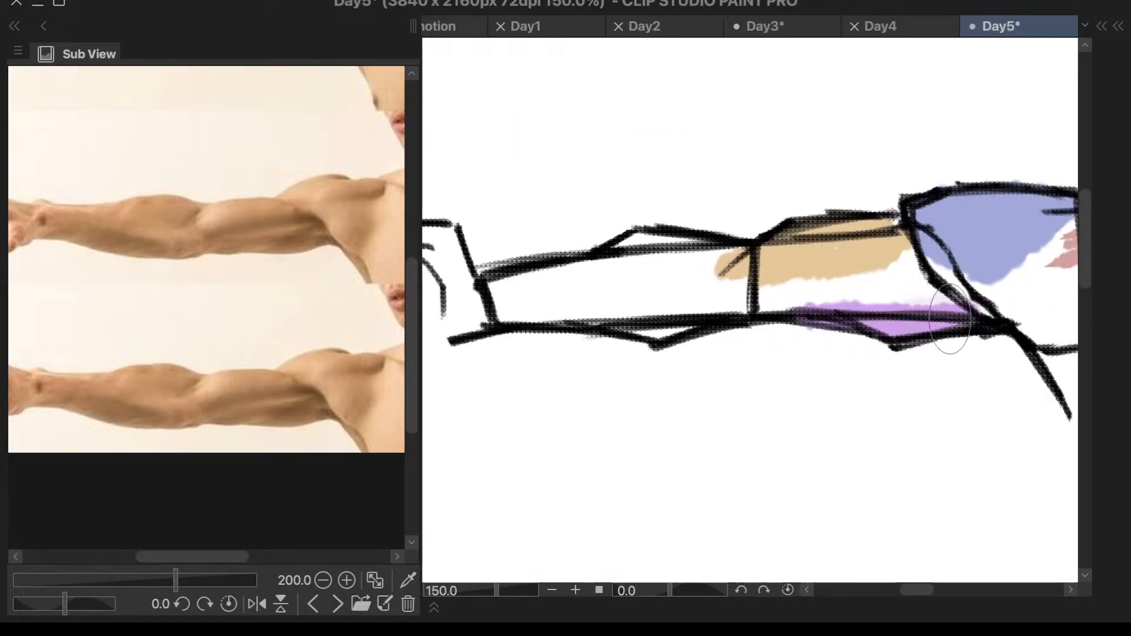
scroll(1010, 290, "down", 2)
scroll(1035, 321, "up", 1)
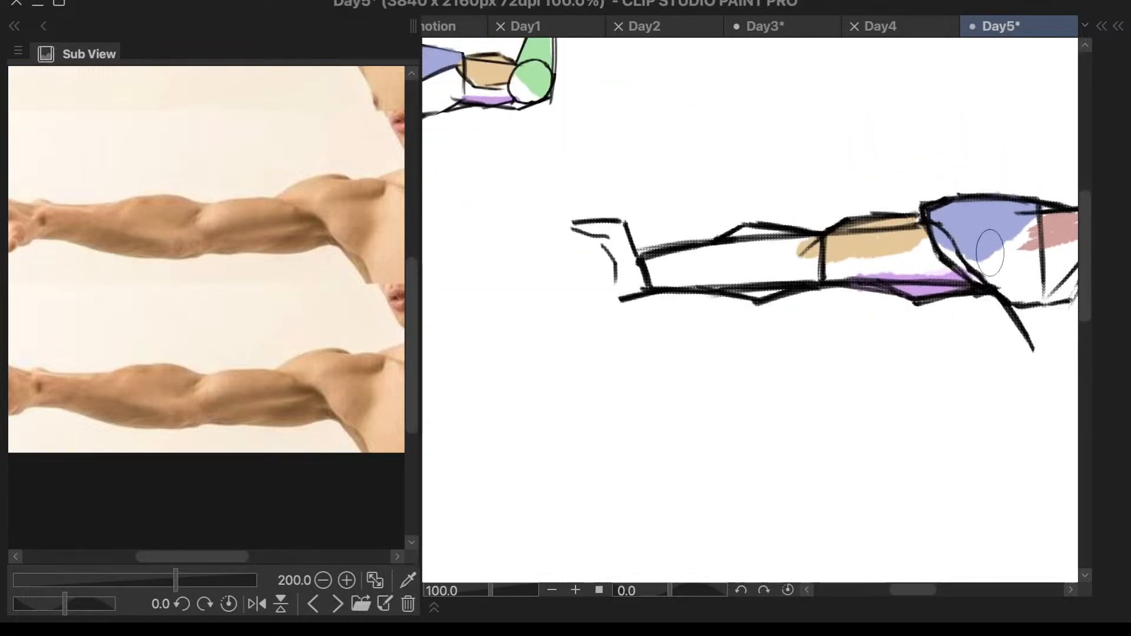
- Compare the outstretched arm's uncolored forearm with the forearm colors on the earlier arm drawings
scroll(866, 111, "up", 1)
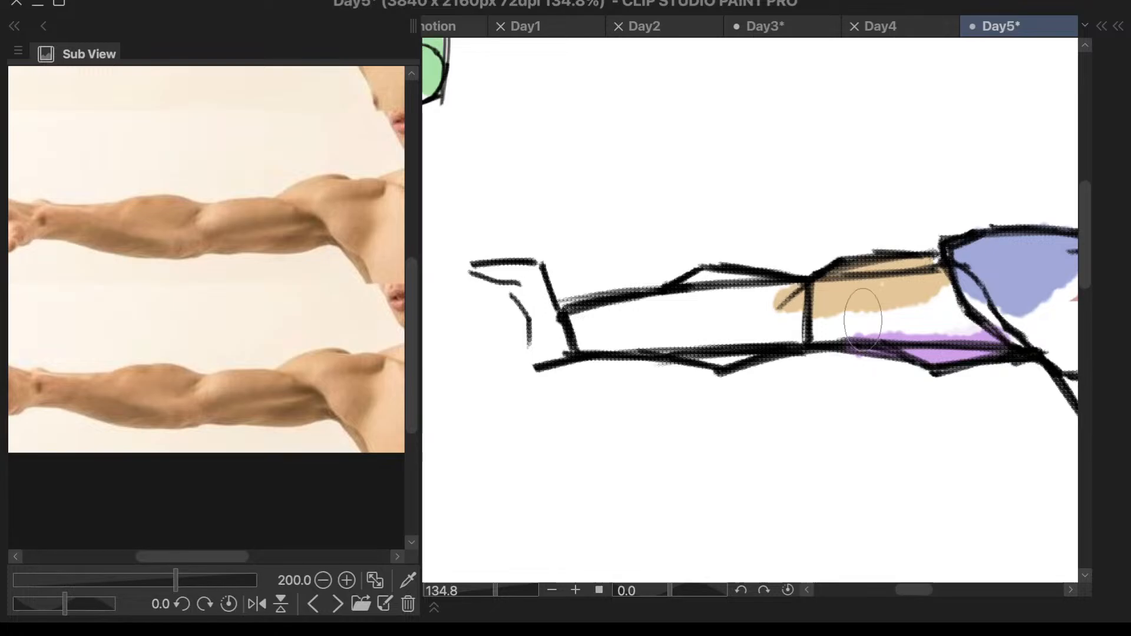
scroll(867, 318, "down", 5)
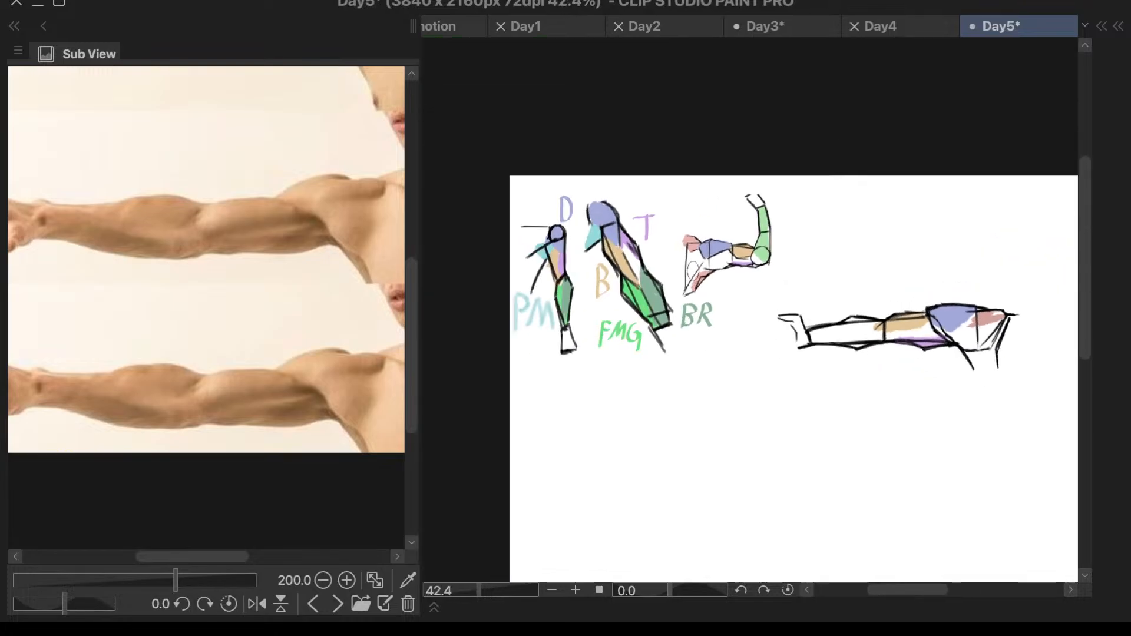
scroll(937, 349, "up", 3)
scroll(935, 325, "up", 1)
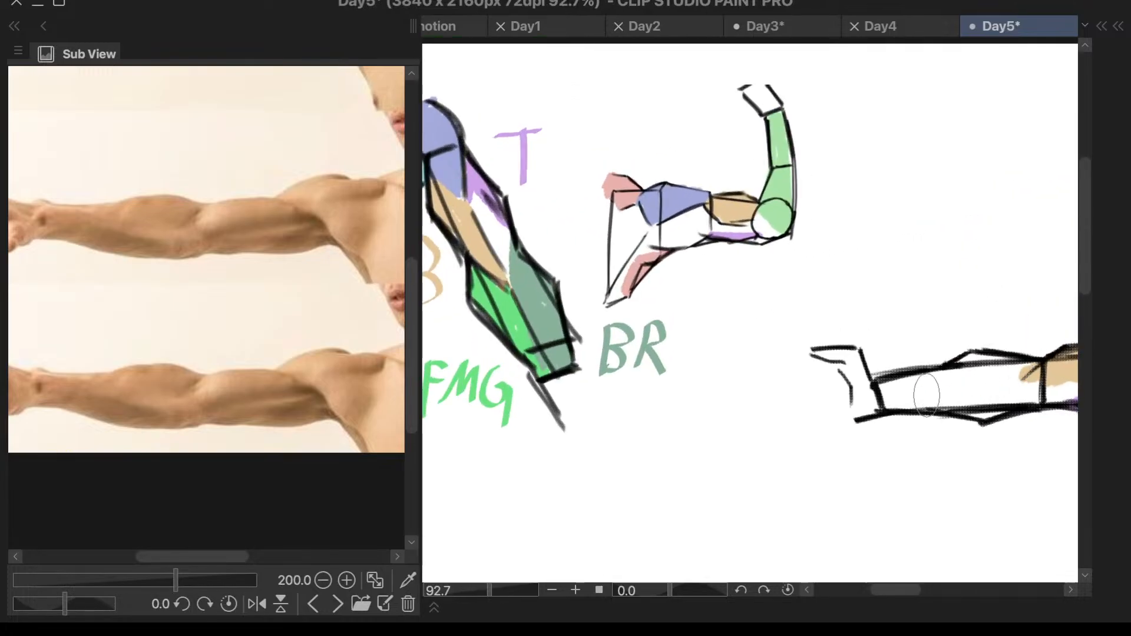
scroll(934, 398, "down", 1)
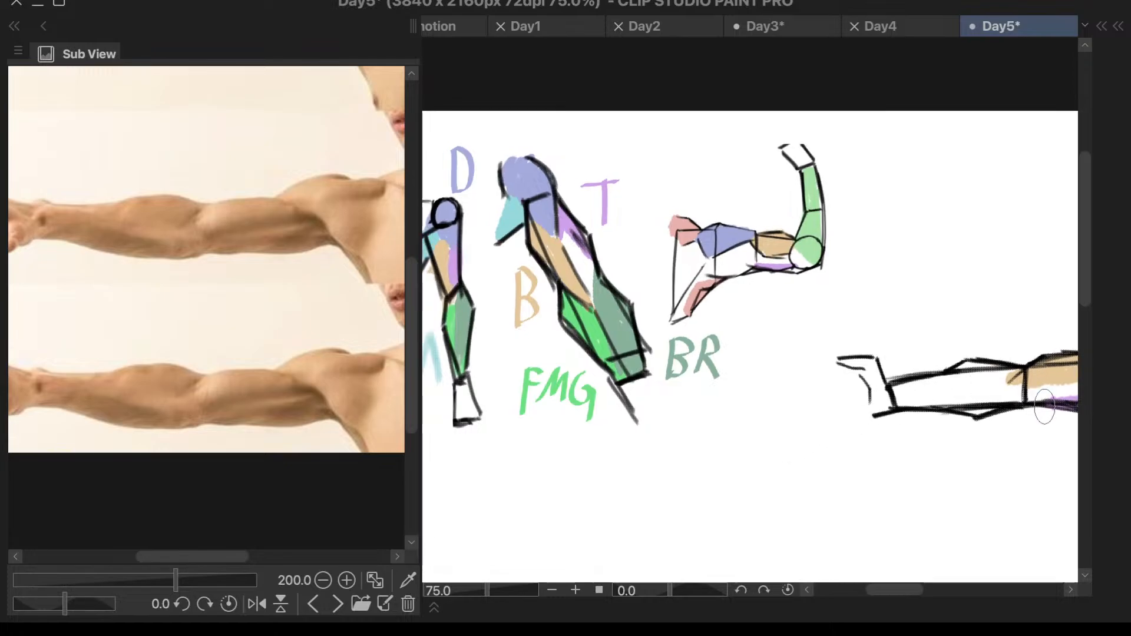
scroll(1039, 389, "down", 1)
scroll(1046, 404, "up", 2)
scroll(1040, 408, "down", 1)
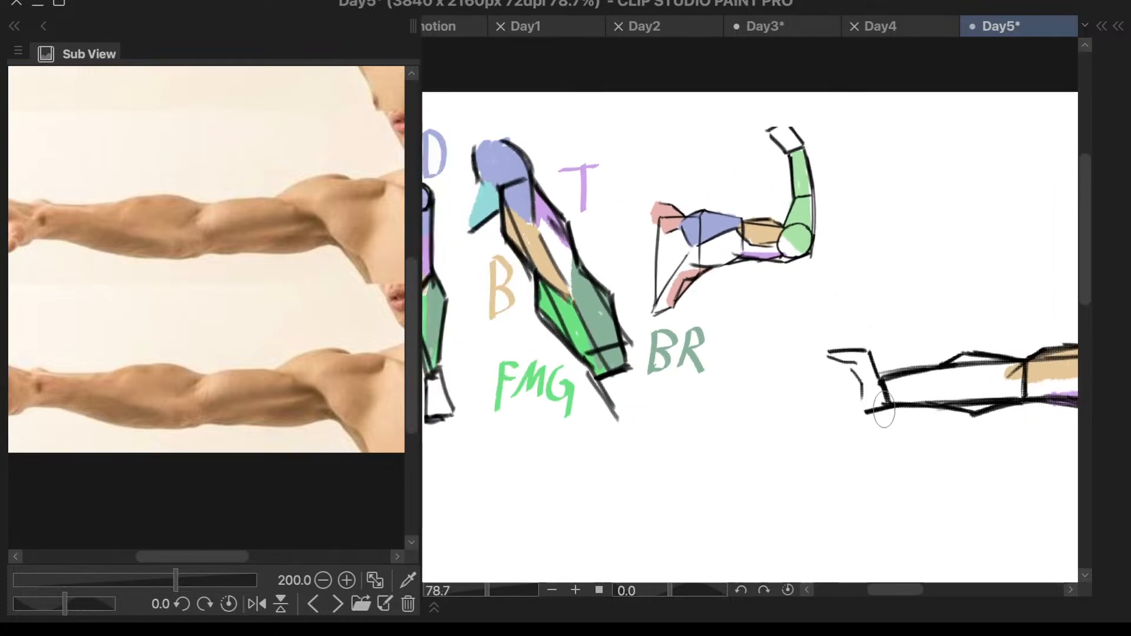
scroll(1018, 391, "up", 1)
scroll(1021, 386, "down", 2)
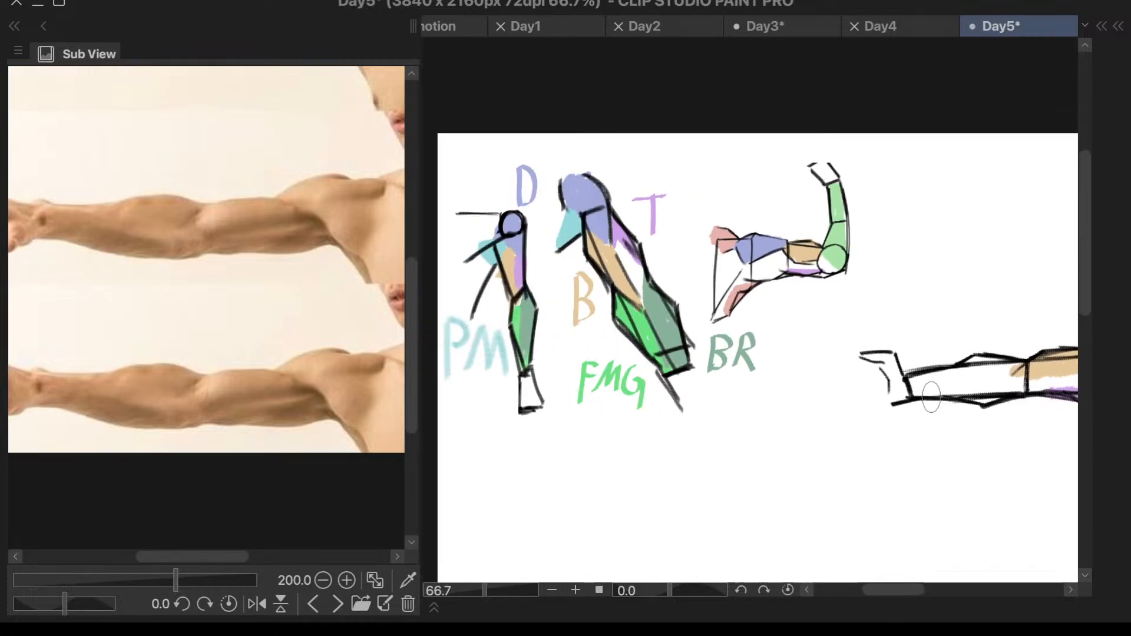
scroll(1020, 383, "up", 2)
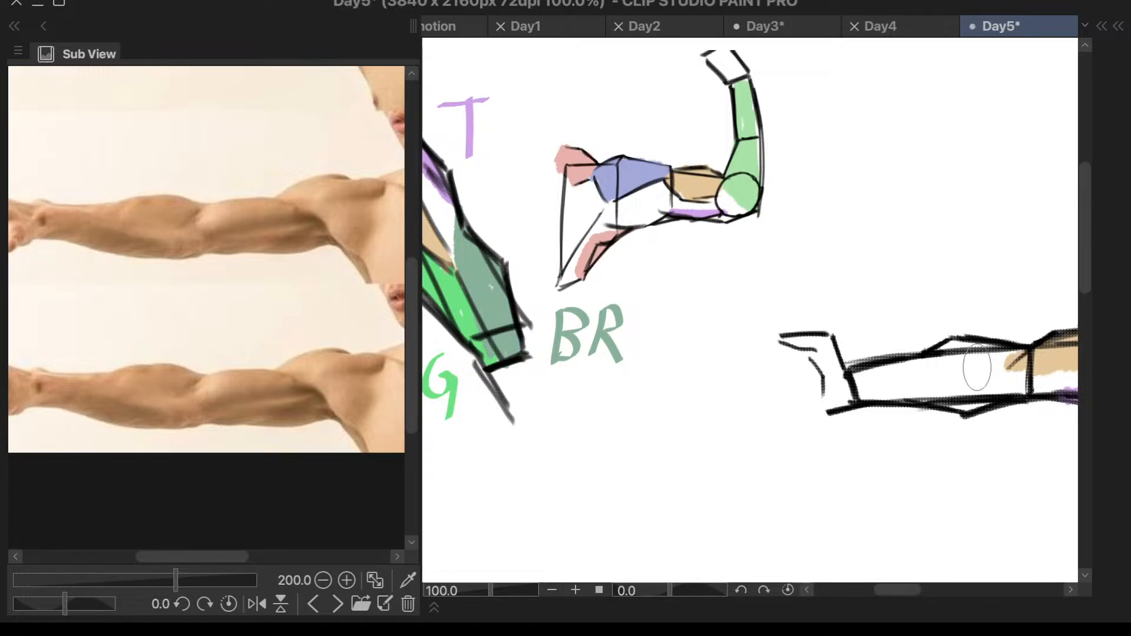
scroll(861, 354, "down", 3)
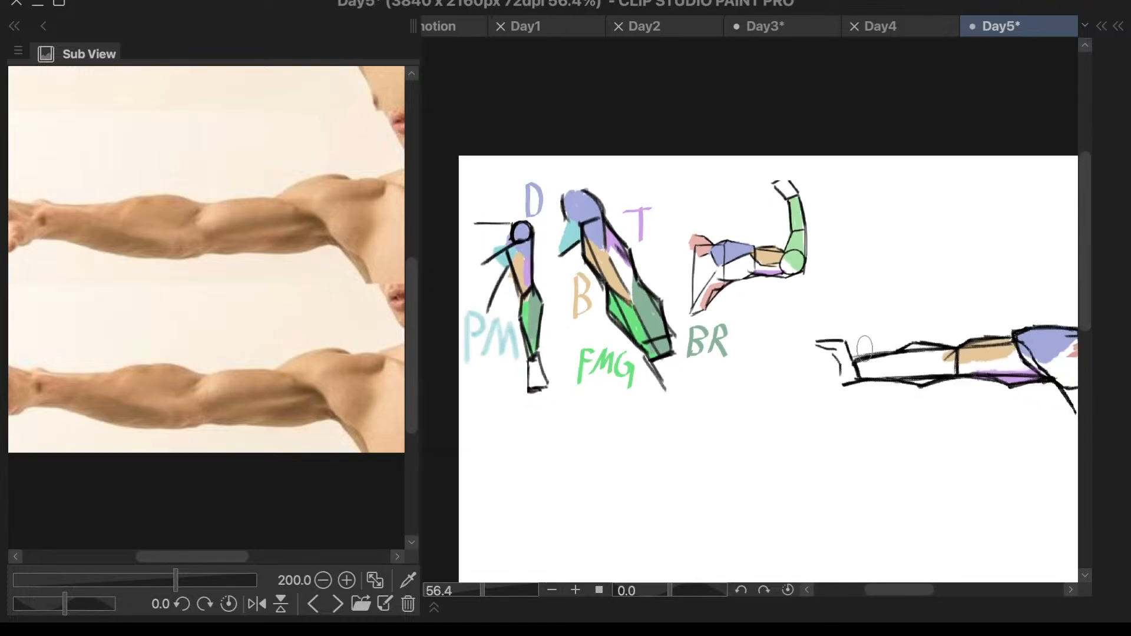
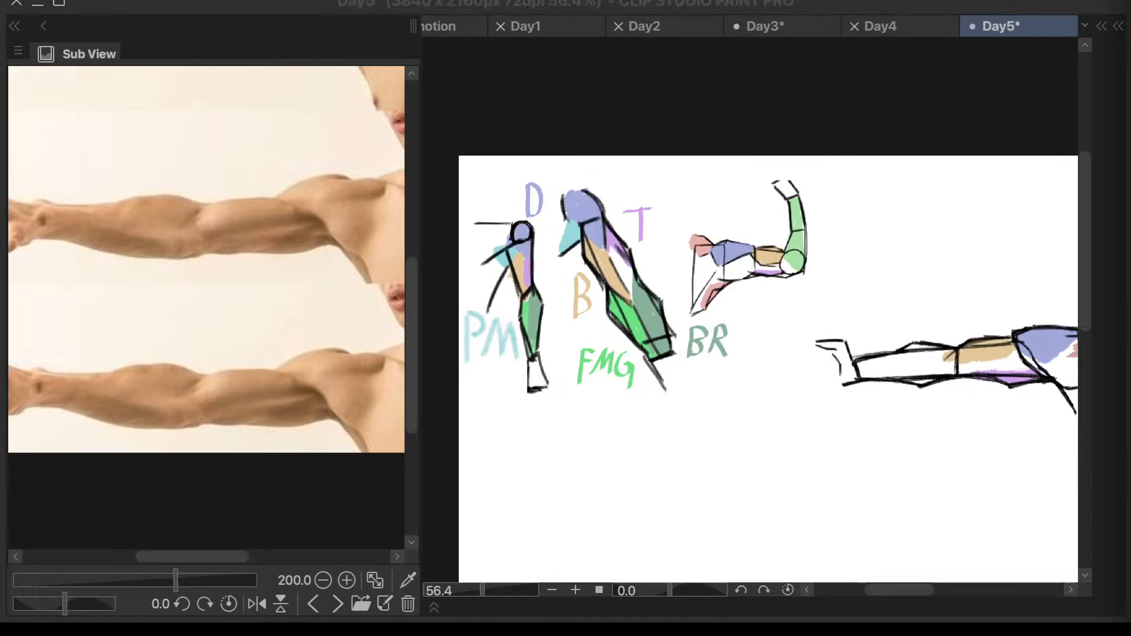
- Try widening the purple triceps patch upward along the outstretched upper arm, below the tan biceps
scroll(813, 379, "up", 2)
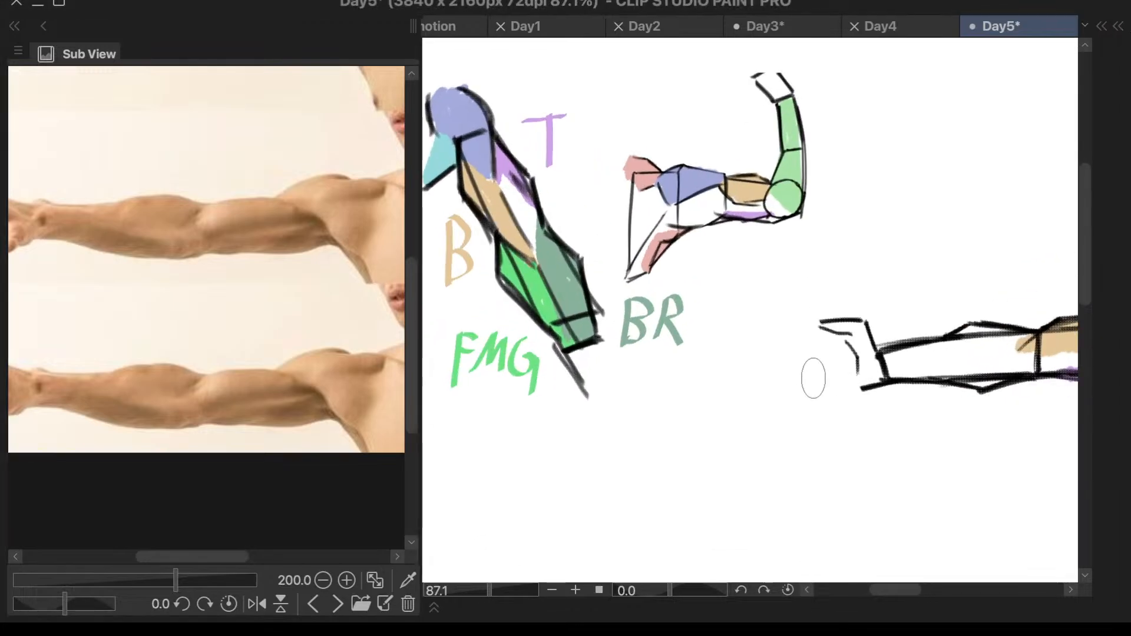
scroll(766, 401, "down", 2)
scroll(1002, 366, "up", 3)
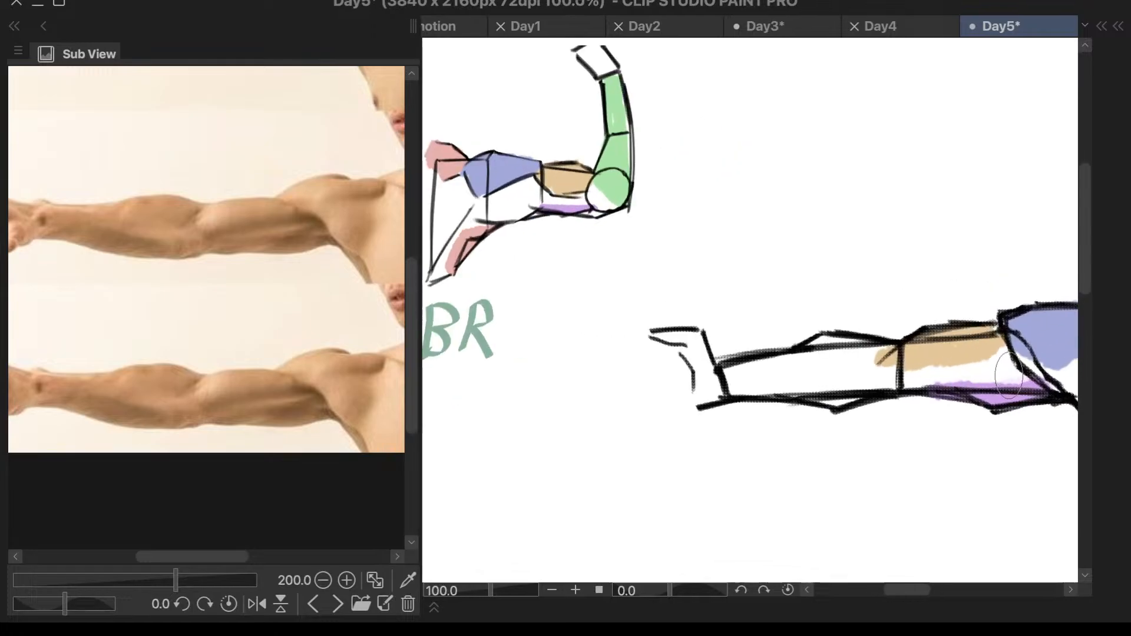
mouse_move(1008, 375)
left_mouse_down()
mouse_move(979, 378)
mouse_move(996, 368)
mouse_move(987, 375)
left_mouse_up()
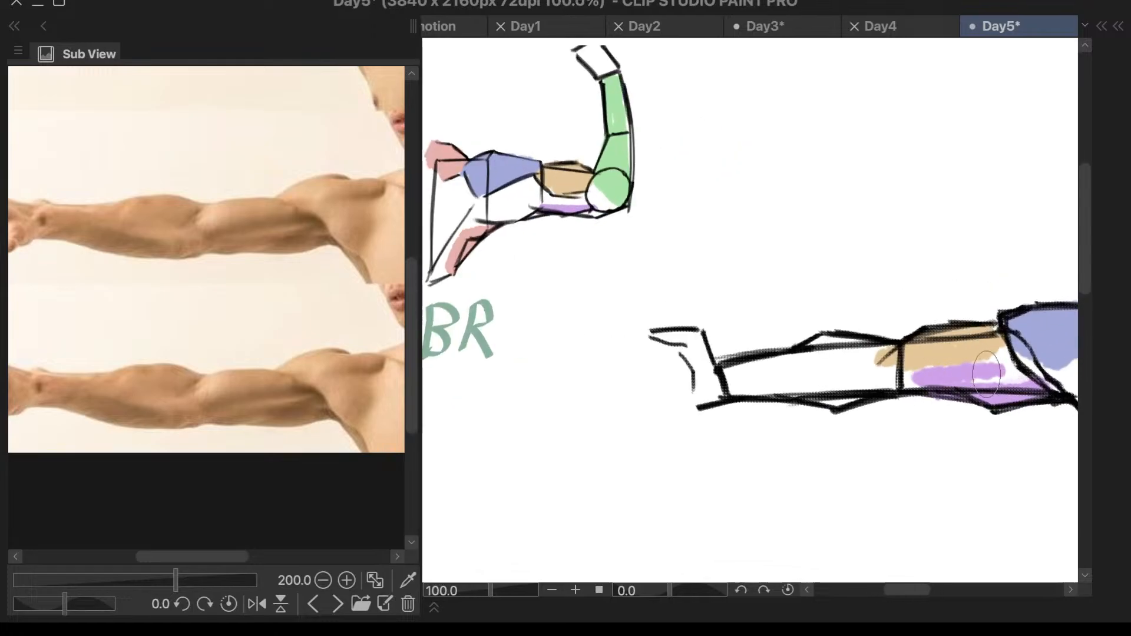
key("ctrl+z")
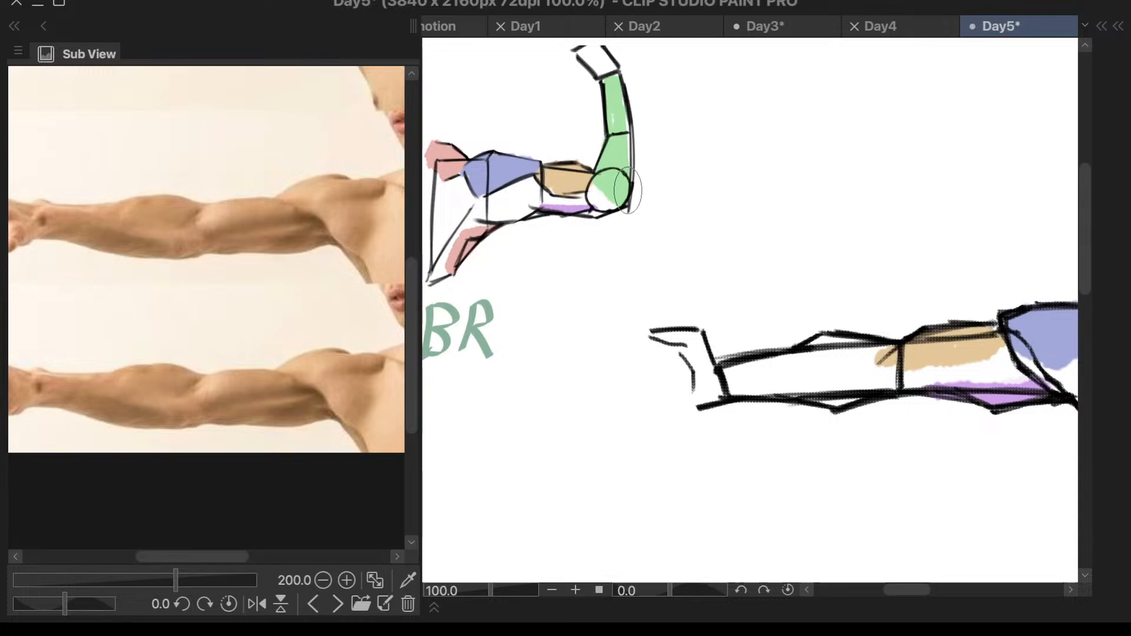
- Sample the light green from the bent arm and paint it along the lower half of the outstretched forearm
right_click(823, 339)
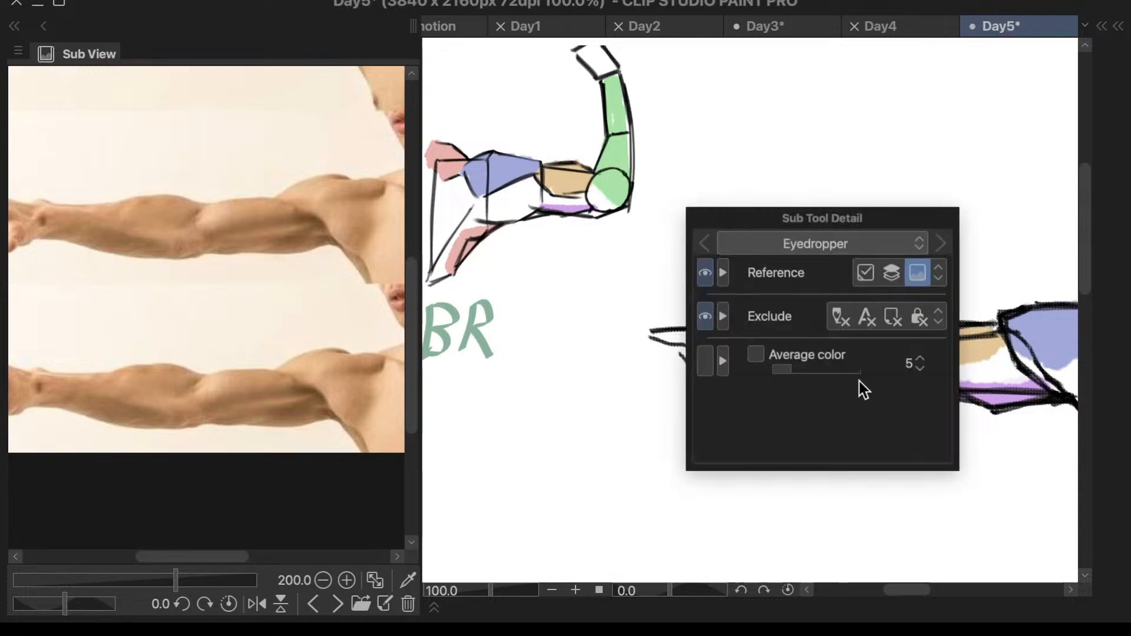
key("Escape")
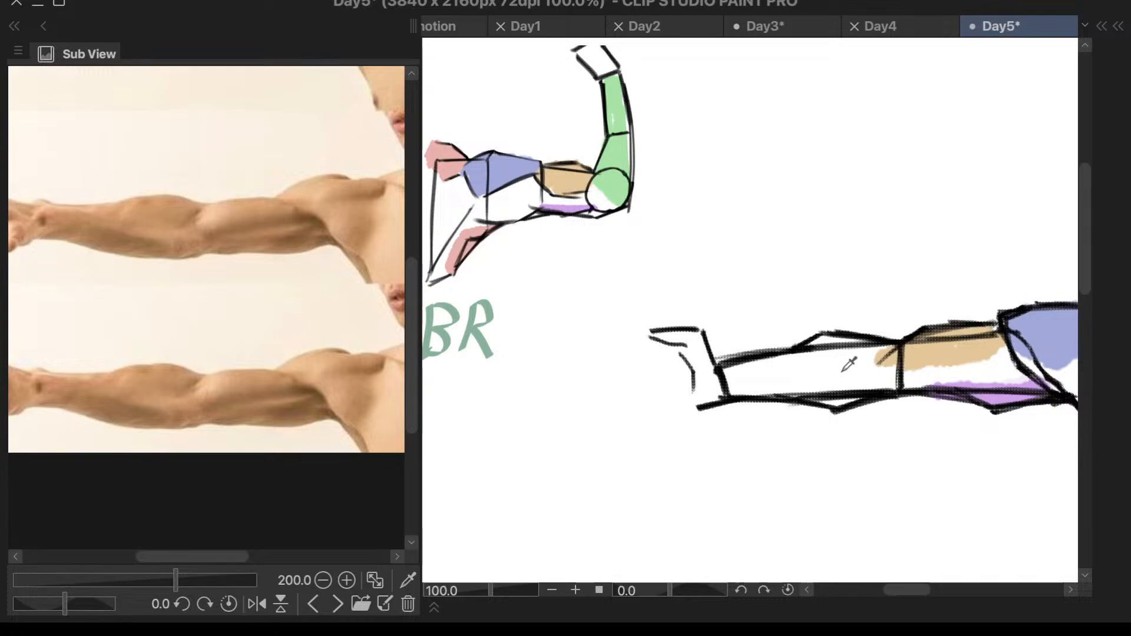
key("b")
mouse_move(825, 385)
left_mouse_down()
mouse_move(886, 384)
mouse_move(853, 397)
mouse_move(877, 386)
mouse_move(849, 395)
mouse_move(863, 378)
mouse_move(733, 380)
mouse_move(887, 372)
mouse_move(685, 376)
left_mouse_up()
key("ctrl+z")
scroll(888, 376, "down", 5)
scroll(889, 383, "up", 7)
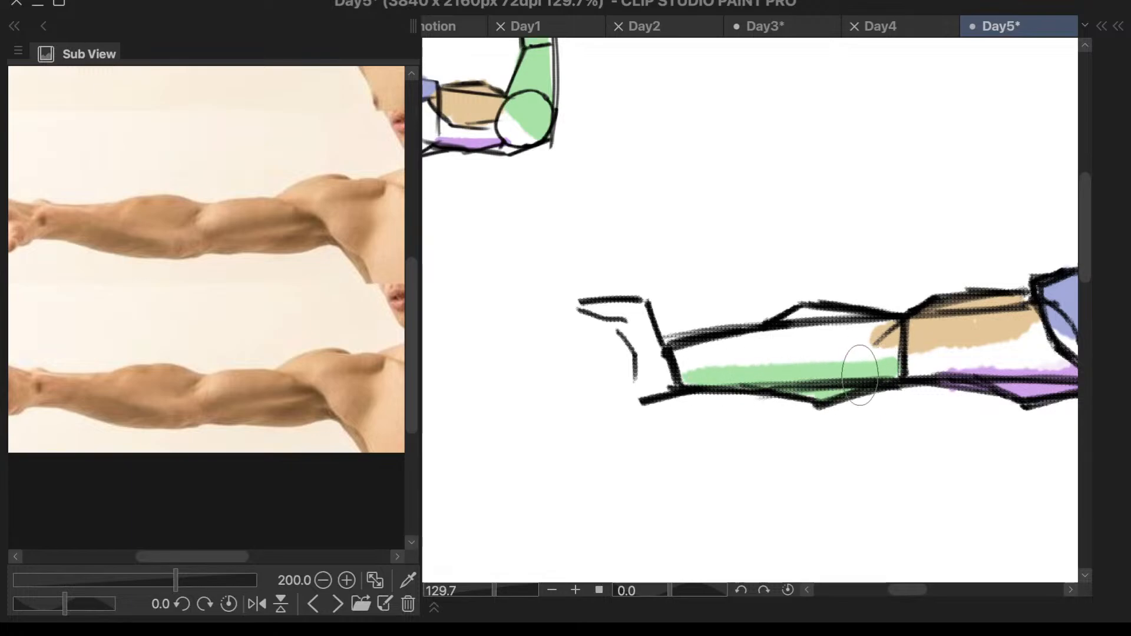
left_click_drag(760, 374, 702, 370)
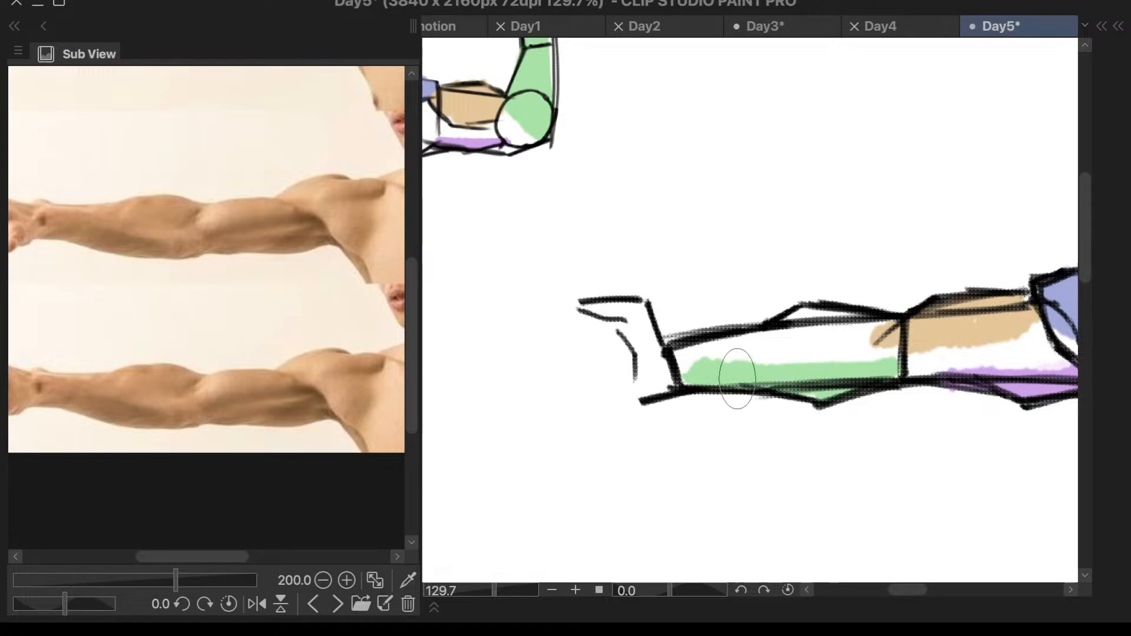
- Sample the dark green from the BR label and paint it along the upper half of the outstretched forearm
key("i")
scroll(677, 235, "down", 10)
scroll(498, 254, "up", 8)
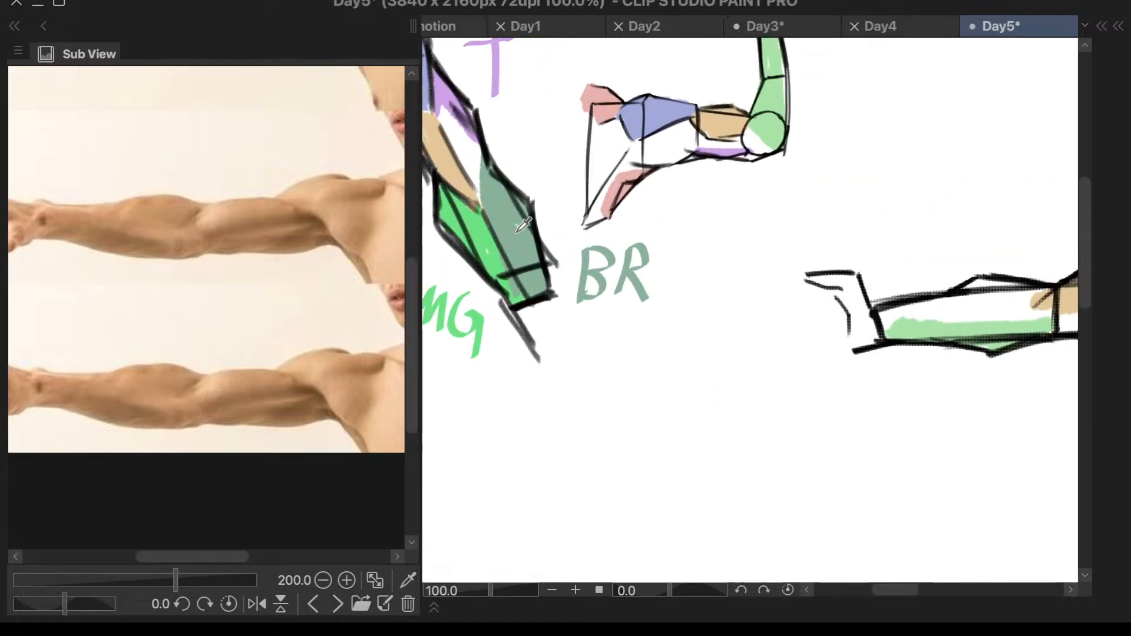
left_click(607, 276, "alt")
scroll(881, 359, "down", 6)
scroll(911, 350, "up", 6)
scroll(980, 326, "up", 3)
mouse_move(980, 298)
left_mouse_down()
mouse_move(867, 291)
mouse_move(940, 292)
mouse_move(796, 321)
left_mouse_up()
scroll(795, 320, "down", 4)
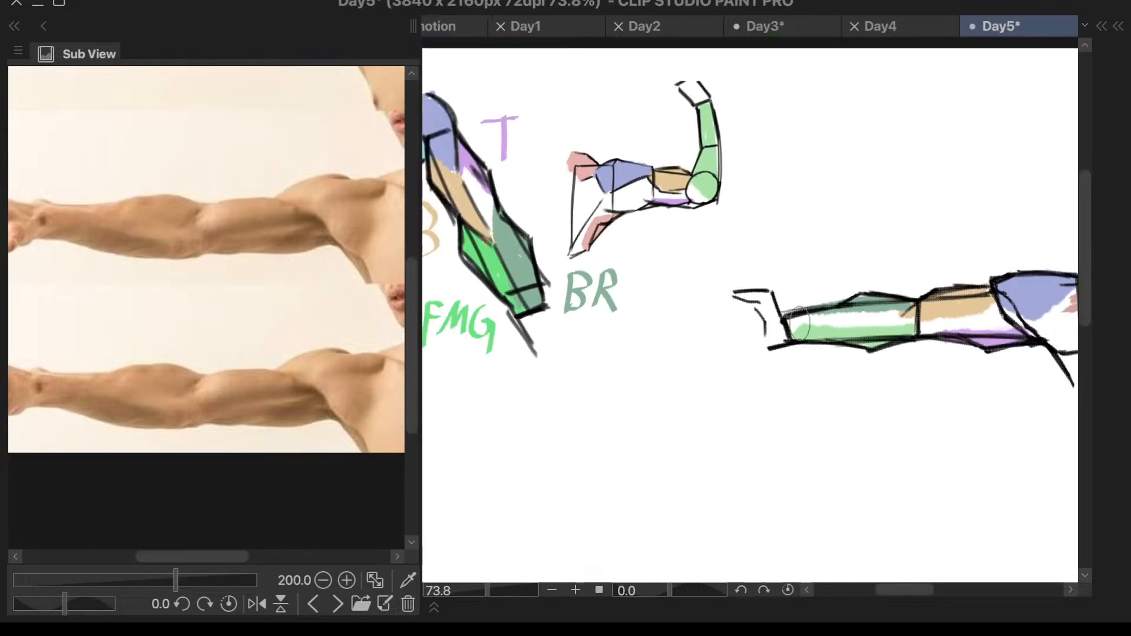
scroll(884, 322, "up", 6)
mouse_move(655, 321)
left_mouse_down()
mouse_move(757, 346)
mouse_move(778, 321)
mouse_move(803, 315)
left_mouse_up()
- Sample the forearm's light green and extend it up to the wrist line of the outstretched arm
scroll(803, 316, "down", 5)
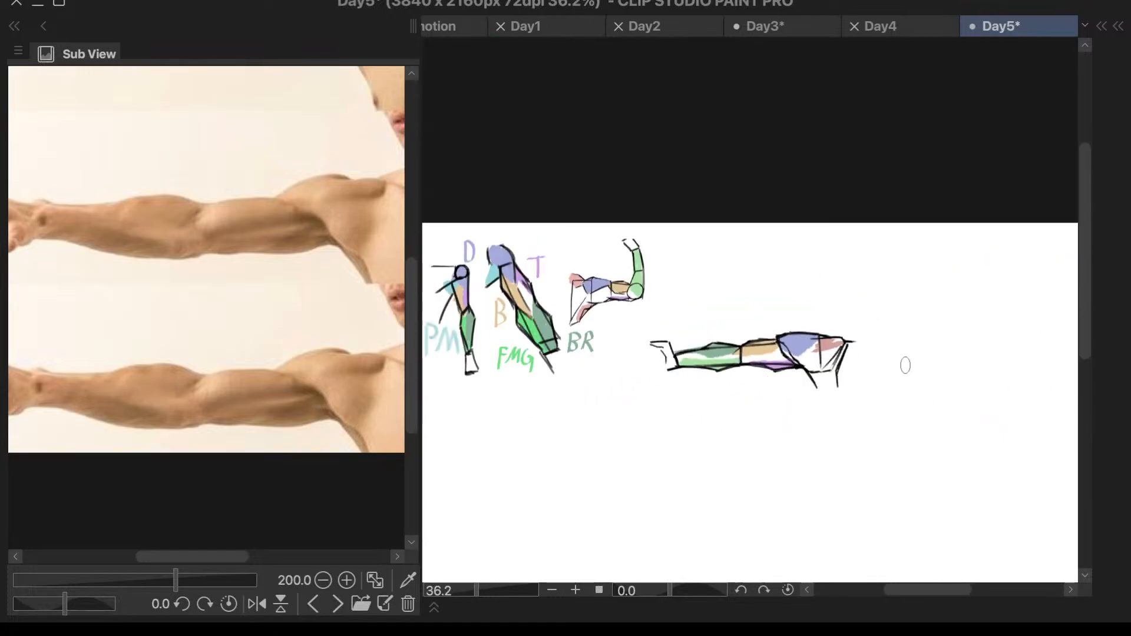
scroll(904, 363, "up", 2)
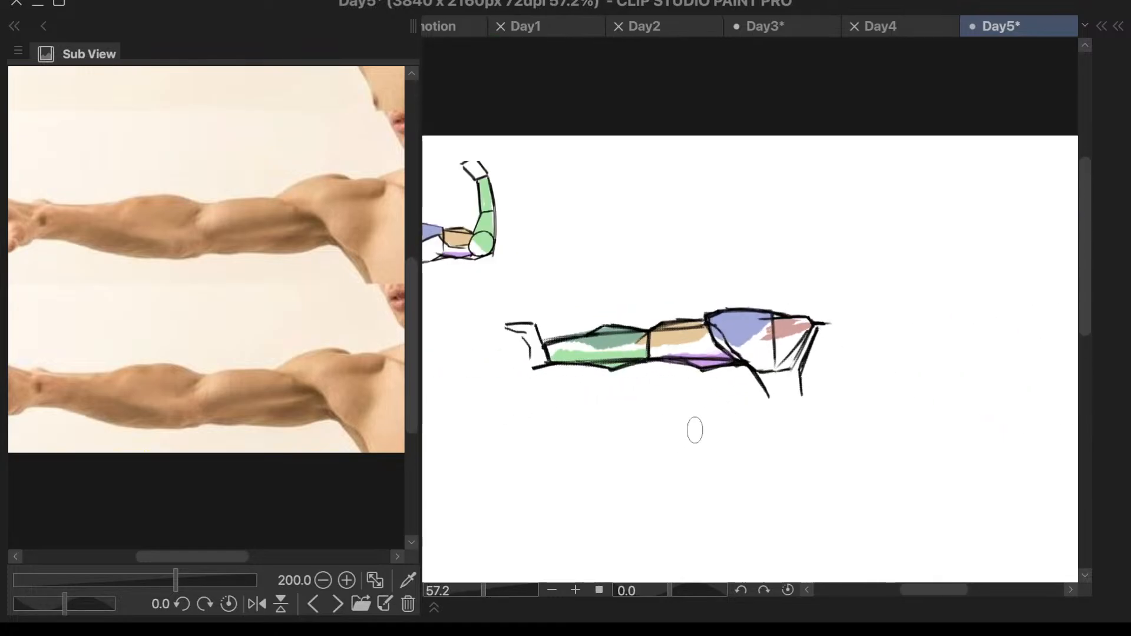
scroll(679, 323, "up", 3)
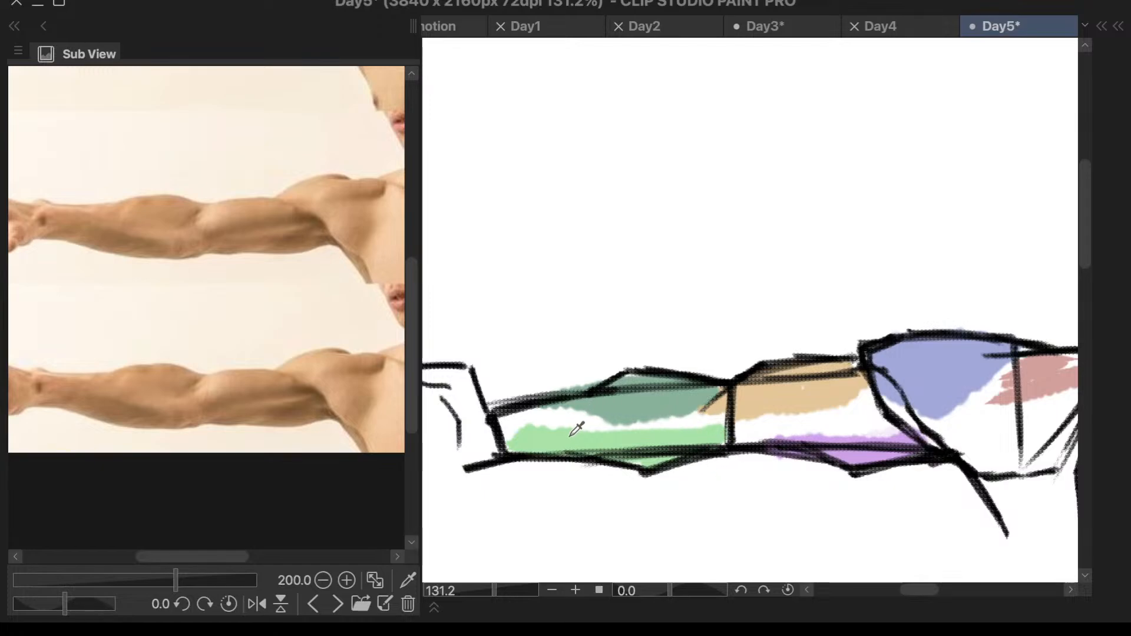
left_click_drag(528, 436, 503, 444)
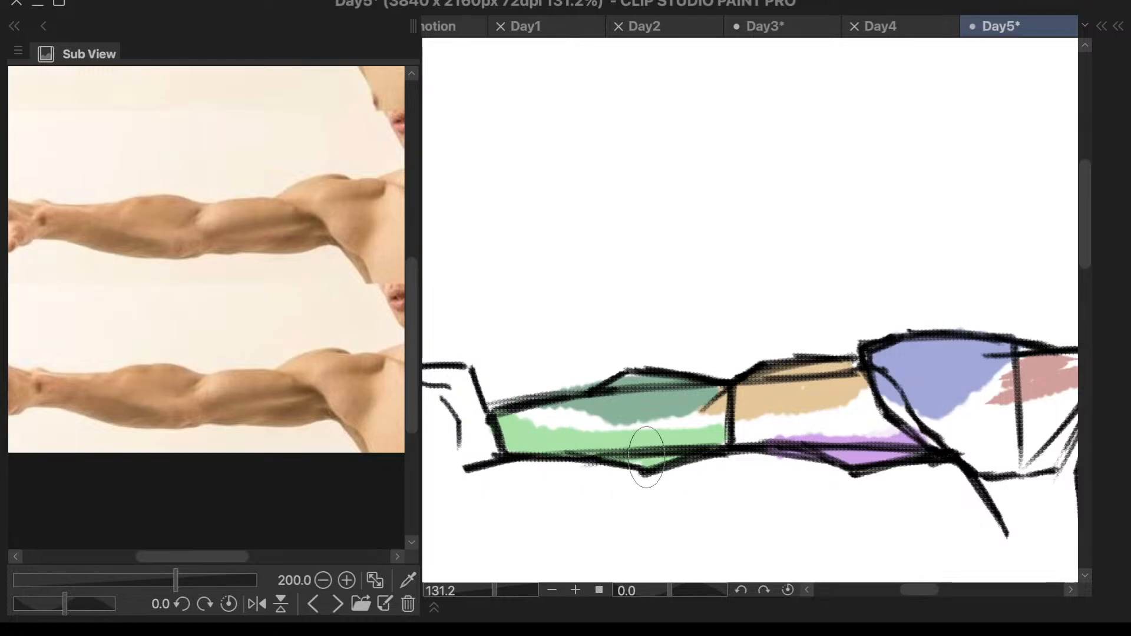
scroll(701, 457, "down", 4)
scroll(893, 471, "up", 3)
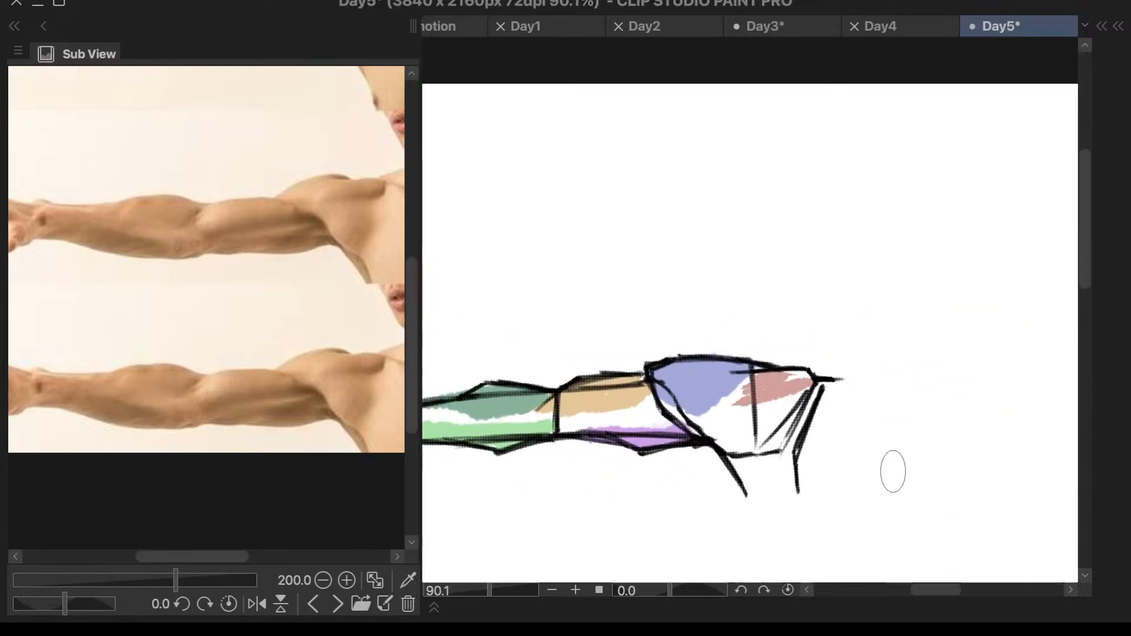
scroll(631, 475, "up", 3)
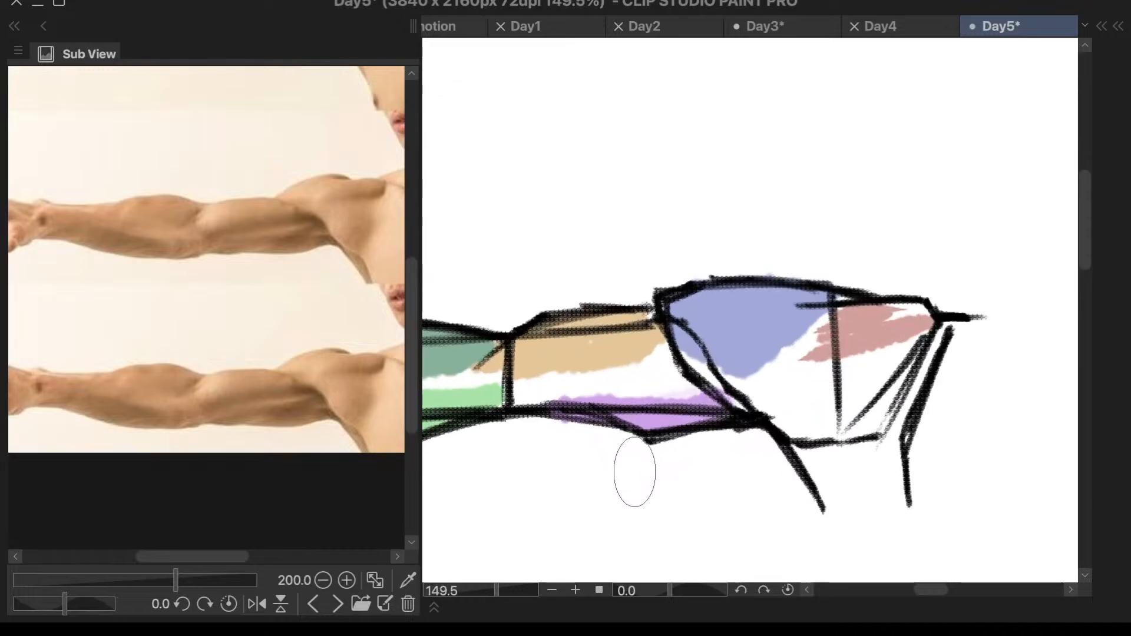
scroll(919, 372, "down", 5)
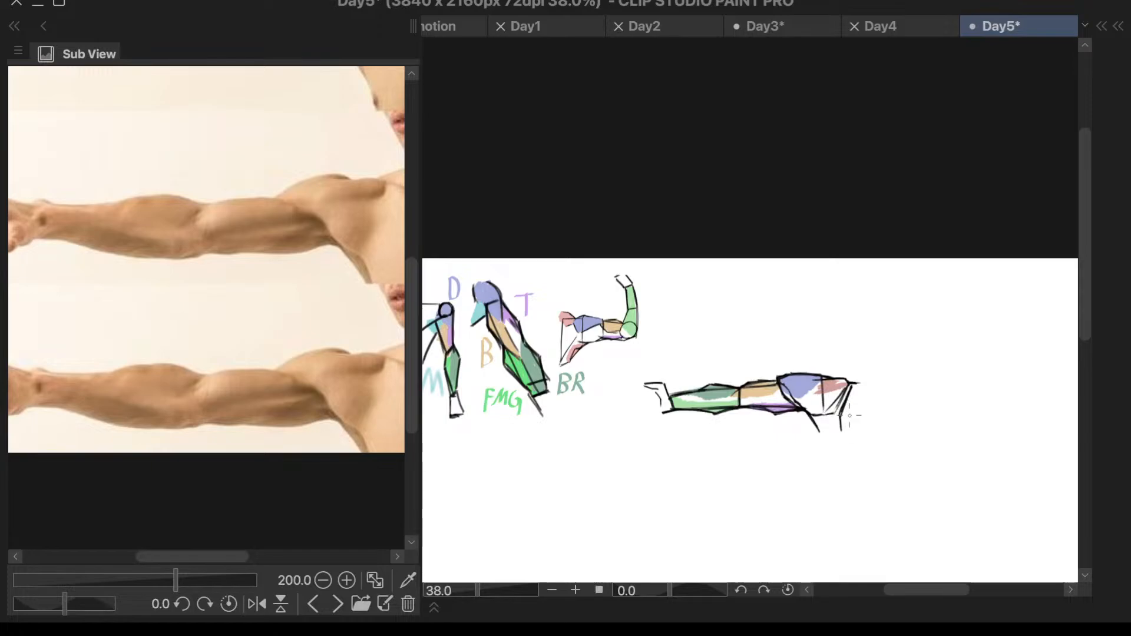
- Add Layer 3 Copy to the selected Layer 3 and lasso the whole outstretched arm drawing
key("F6")
key("F6")
key("F7")
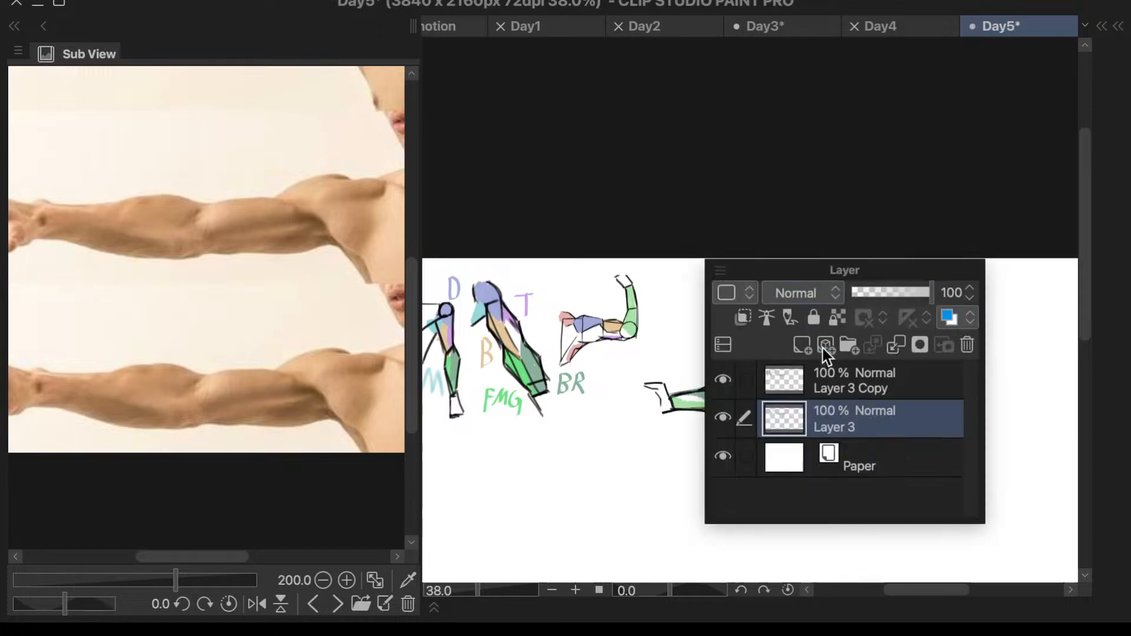
left_click(871, 384, "ctrl")
left_click_drag(757, 273, 993, 320)
key("F7")
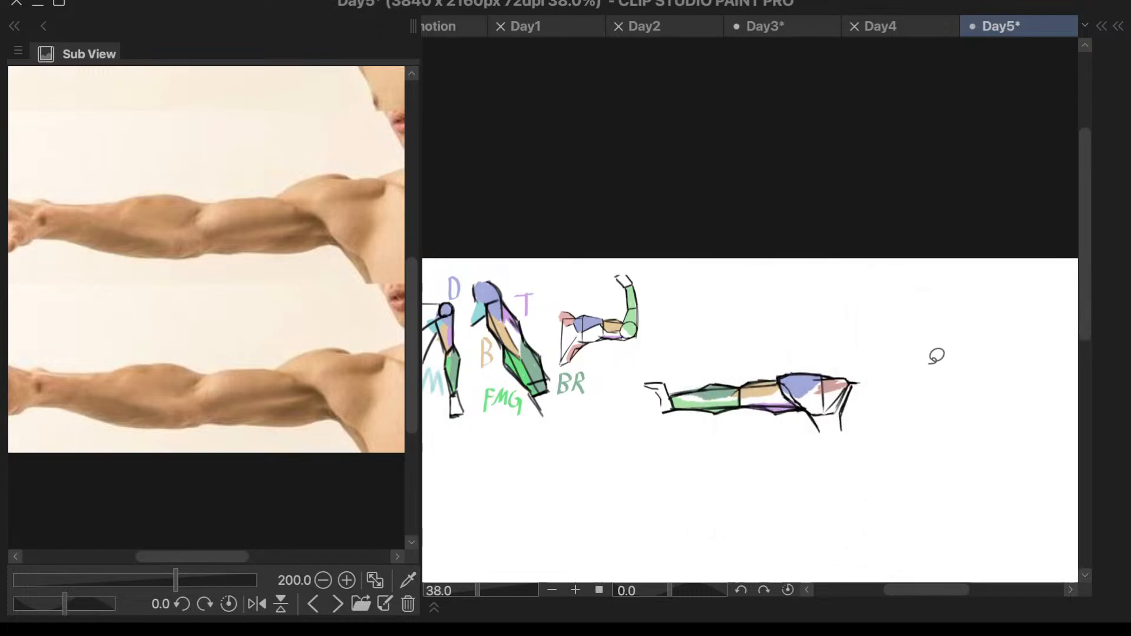
mouse_move(666, 342)
left_mouse_down()
mouse_move(611, 429)
mouse_move(798, 285)
mouse_move(660, 342)
left_mouse_up()
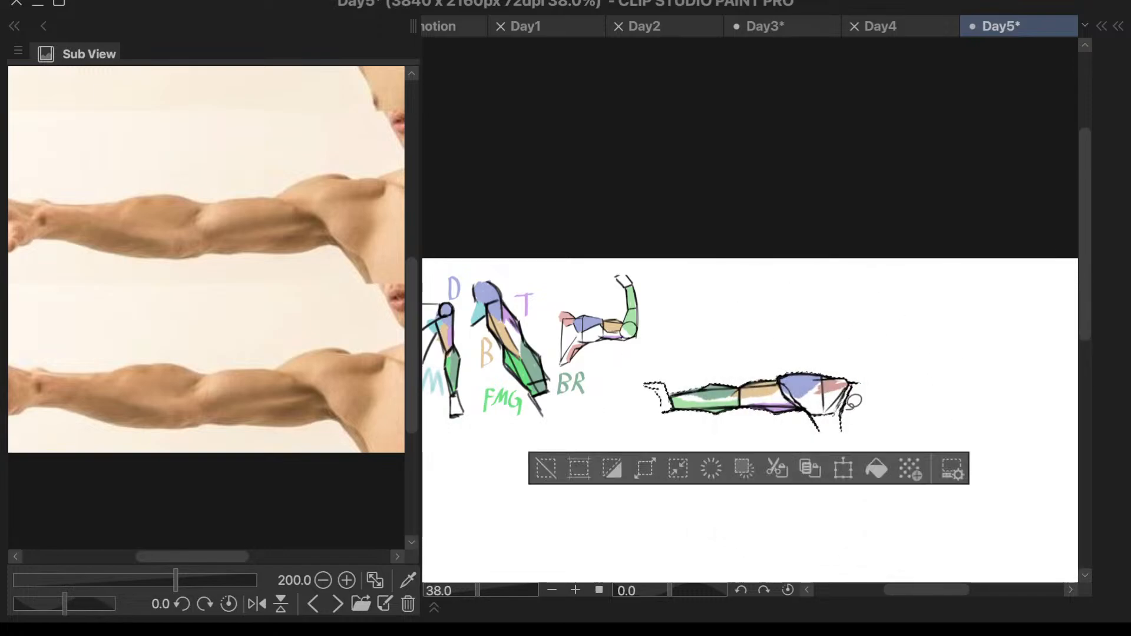
- Move the outstretched arm beneath the earlier arm drawings, apply the transform and deselect it
key("ctrl+t")
left_click_drag(845, 409, 585, 490)
scroll(644, 433, "down", 5)
scroll(589, 462, "up", 7)
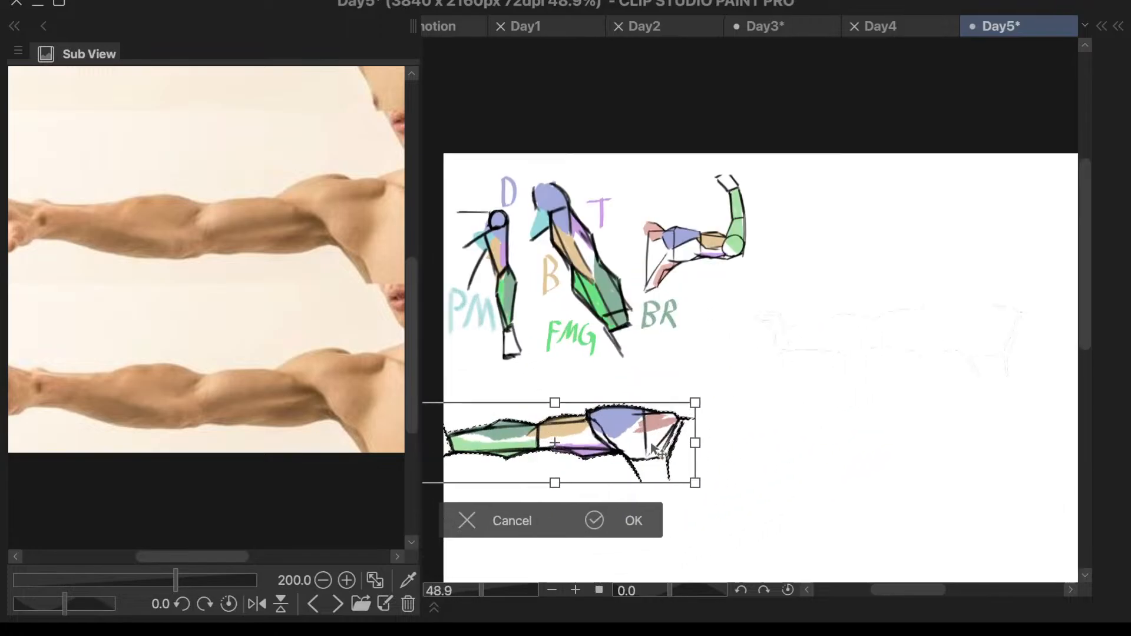
left_click_drag(651, 445, 689, 419)
left_click(695, 492)
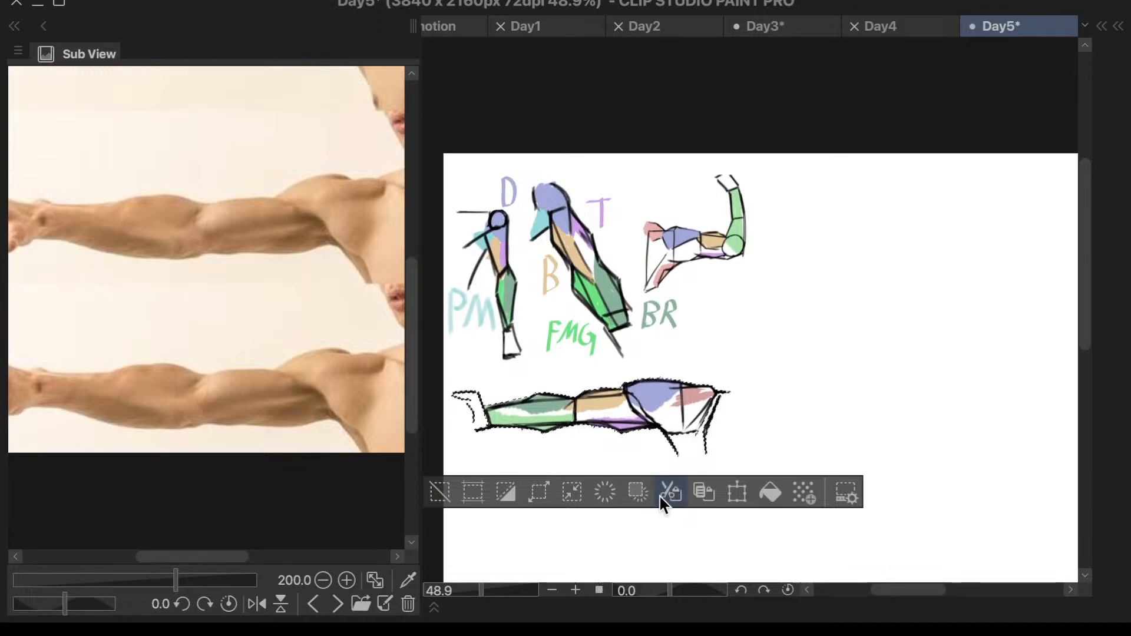
left_click(446, 496)
- Switch the Sub View to the next reference, the man in a sleeveless shirt holding his head, and bring his arm into view
left_click(337, 603)
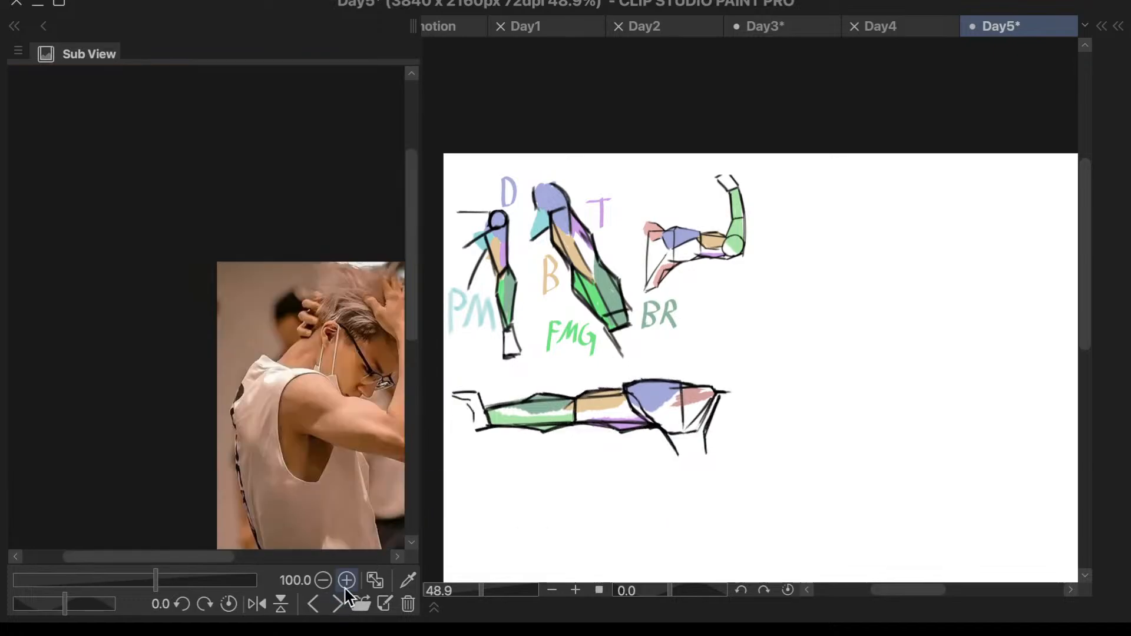
left_click_drag(181, 557, 242, 560)
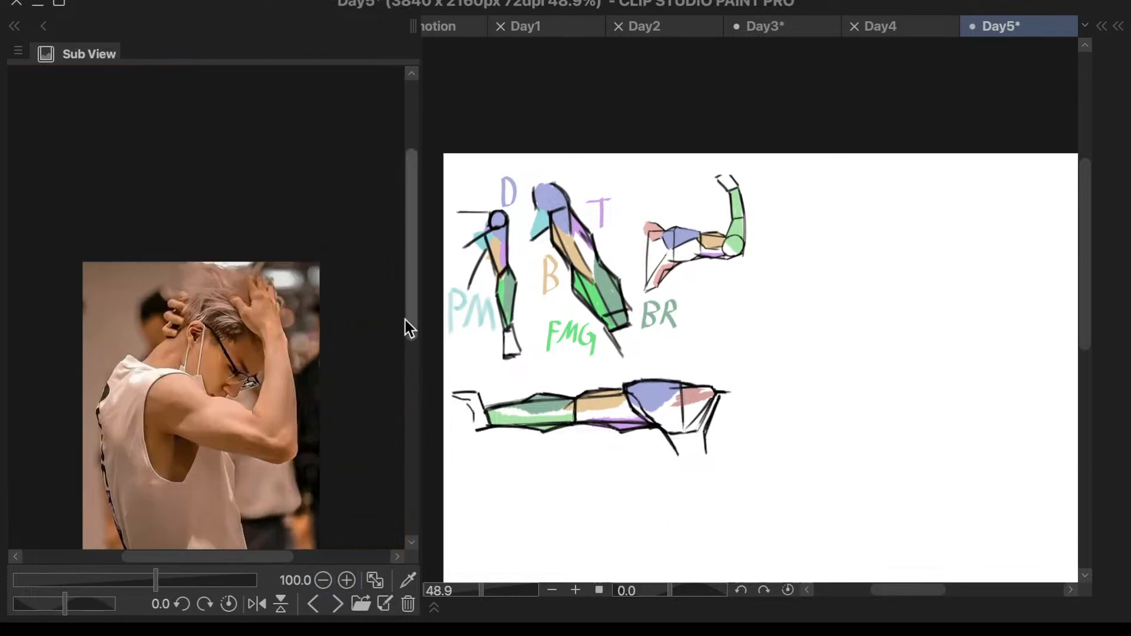
scroll(407, 318, "down", 3)
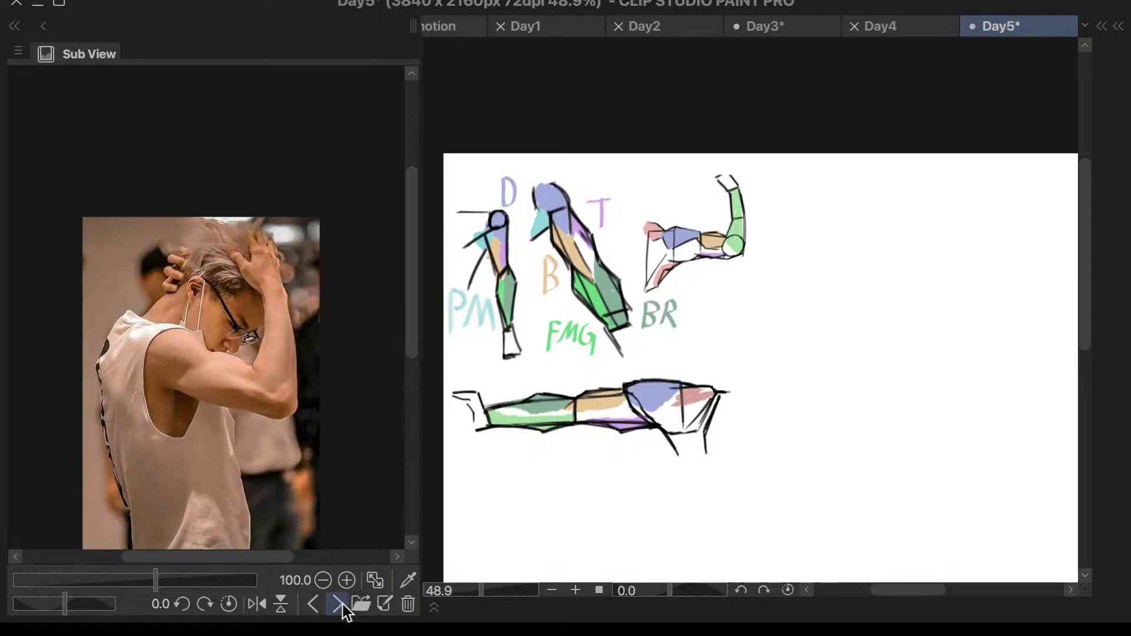
- Browse the following Sub View references and return to the photo of the man holding his head
left_click(338, 604)
left_click(338, 603)
left_click(340, 604)
left_click(340, 605)
left_click(342, 606)
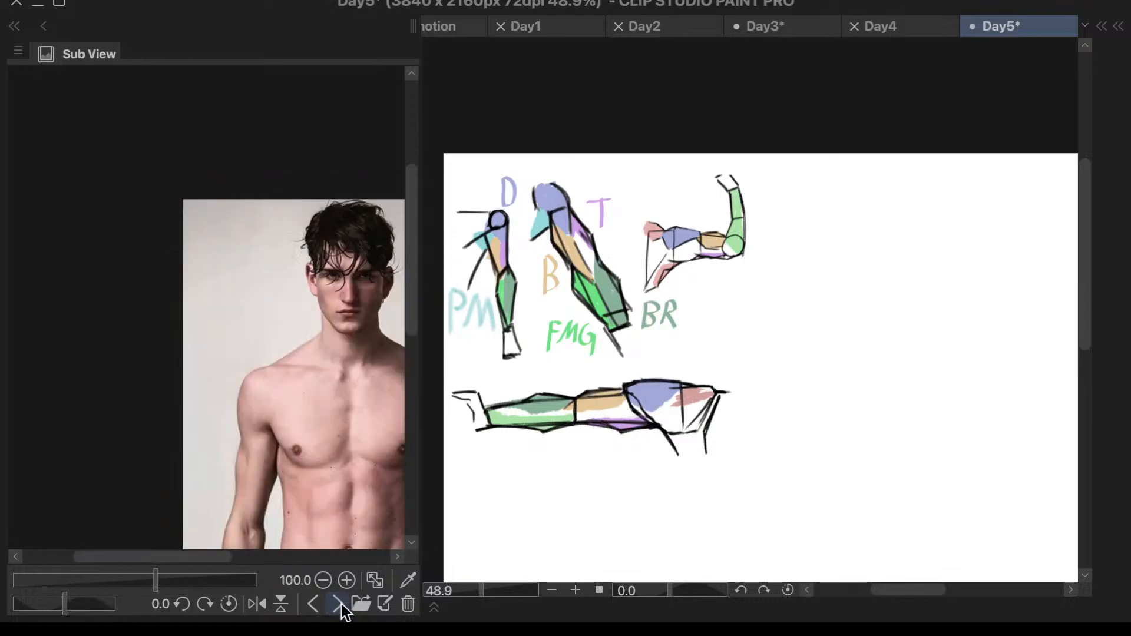
left_click(341, 607)
left_click(320, 609)
left_click(319, 609)
left_click(312, 604)
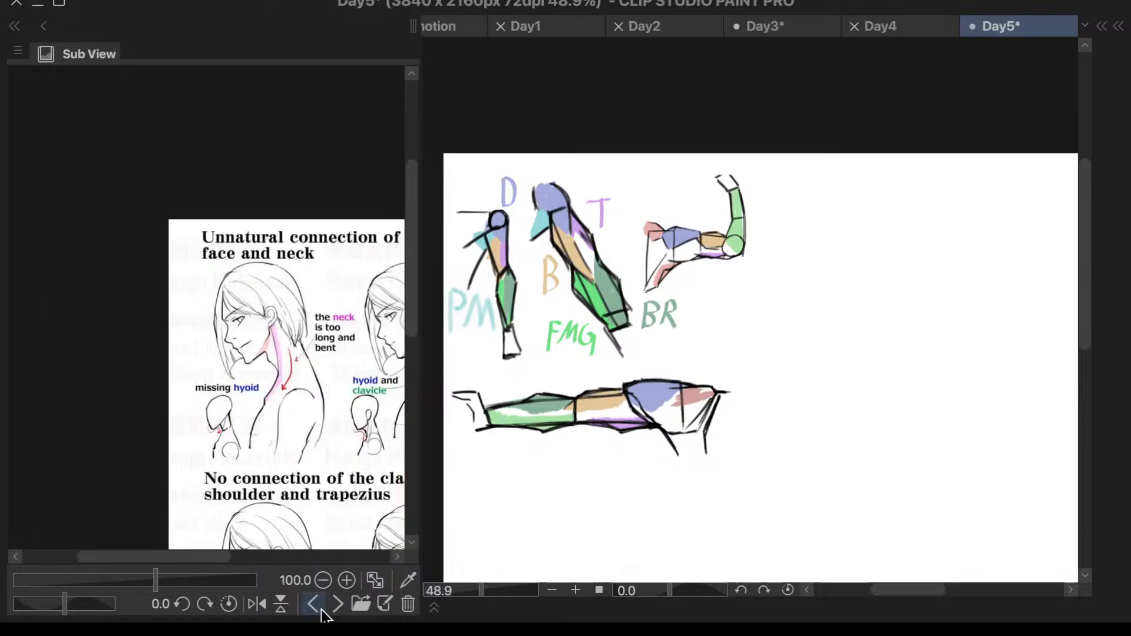
left_click(313, 604)
left_click(313, 604)
left_click(338, 604)
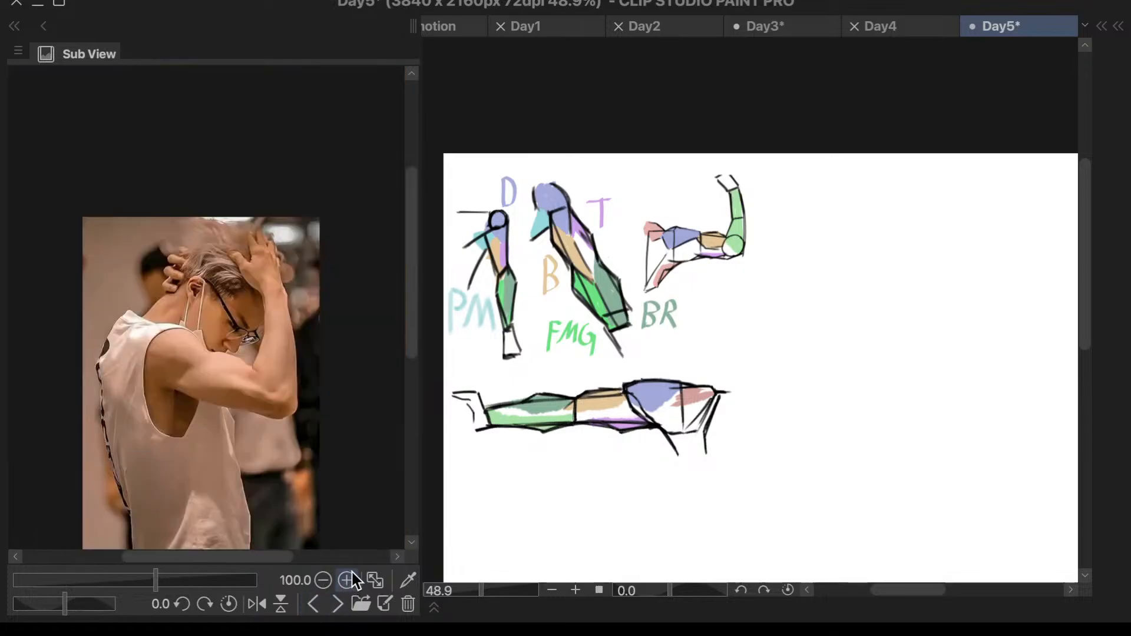
- Enlarge the reference photo to 200% and frame the man's raised, bent arm
left_click_drag(415, 311, 416, 335)
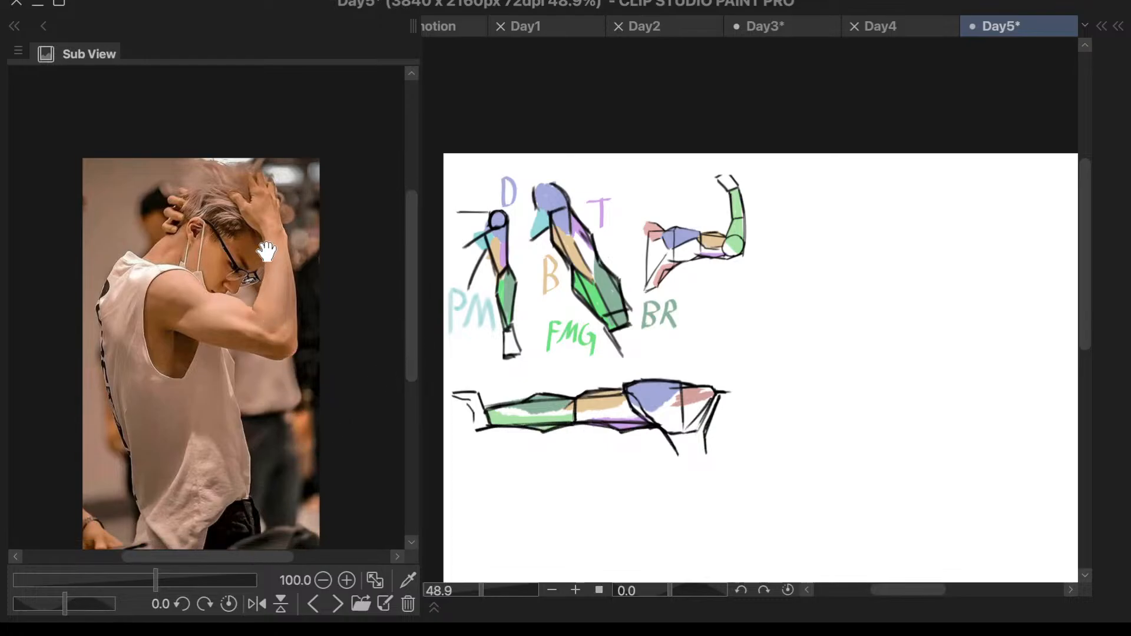
scroll(266, 252, "up", 4)
scroll(320, 263, "down", 1)
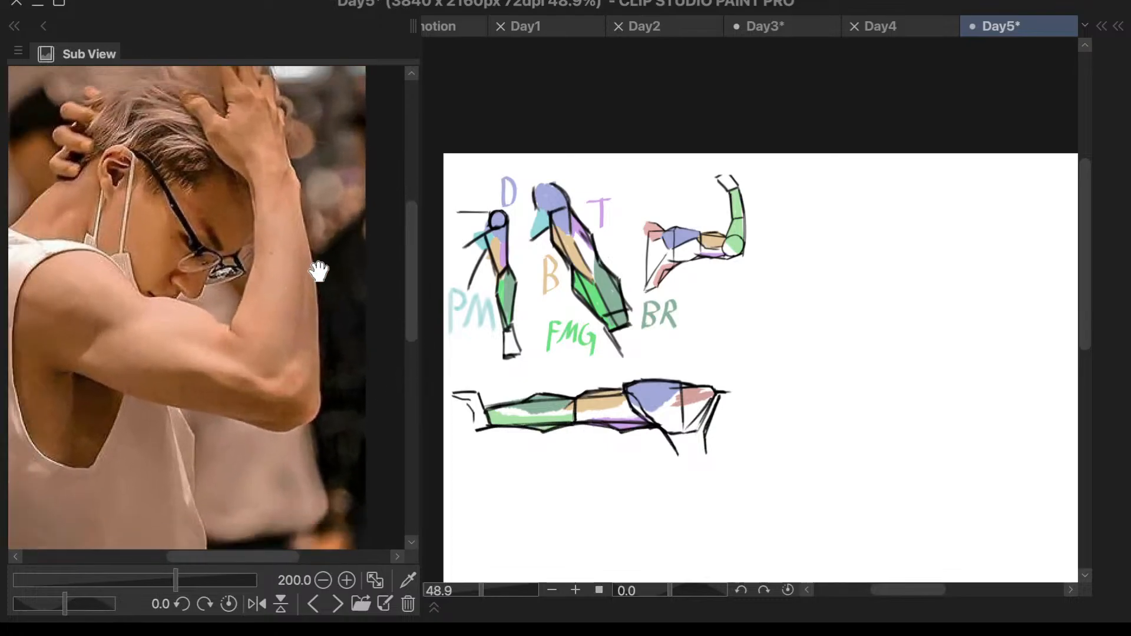
- Make Layer 3 Copy the only active layer and bring the empty canvas area beside the bent arm drawing into view
right_click(651, 374)
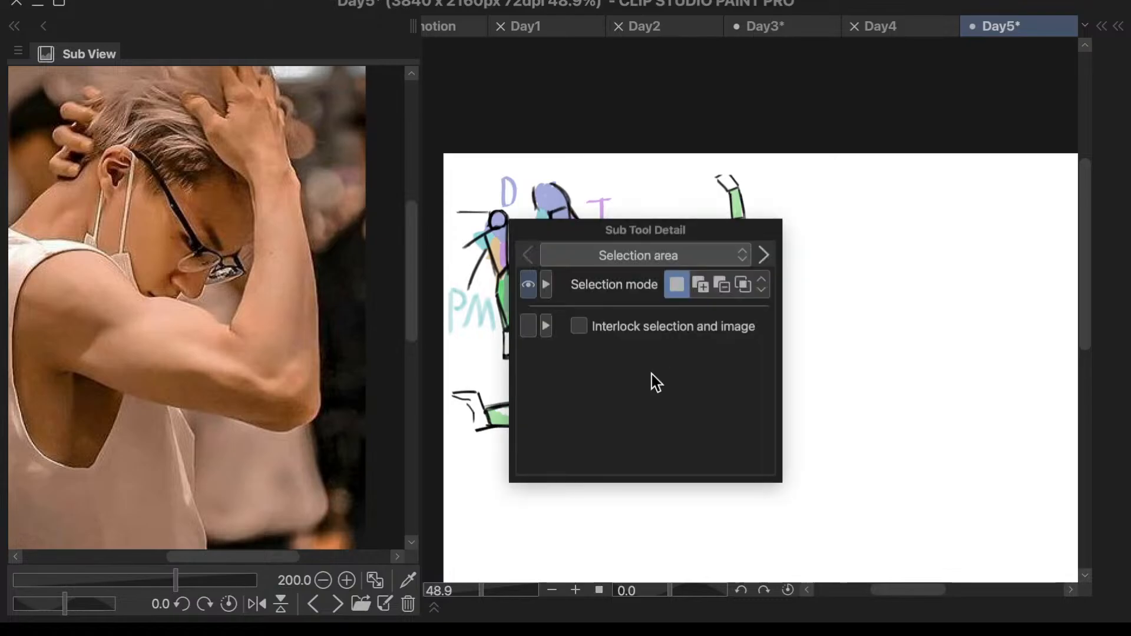
key("Escape")
scroll(902, 328, "up", 3)
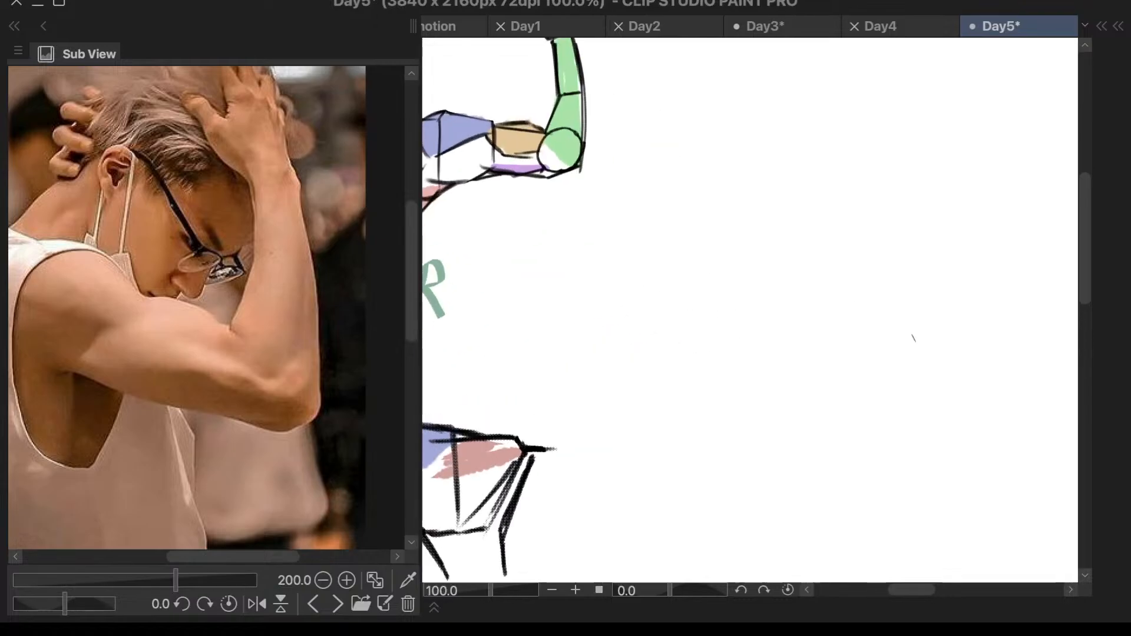
key("F7")
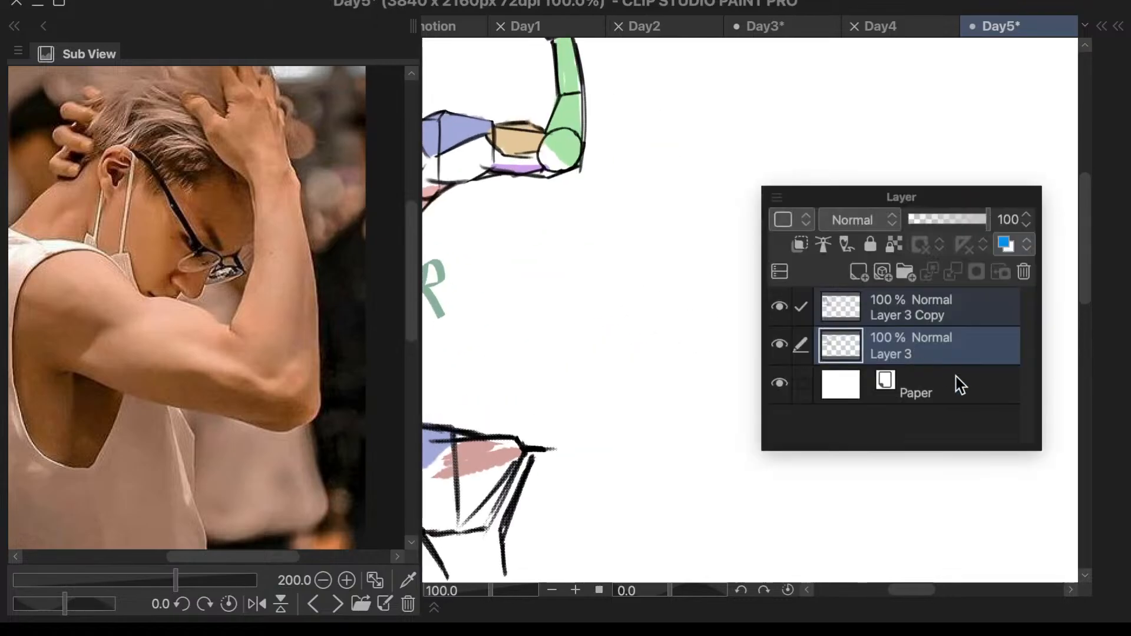
left_click(937, 323)
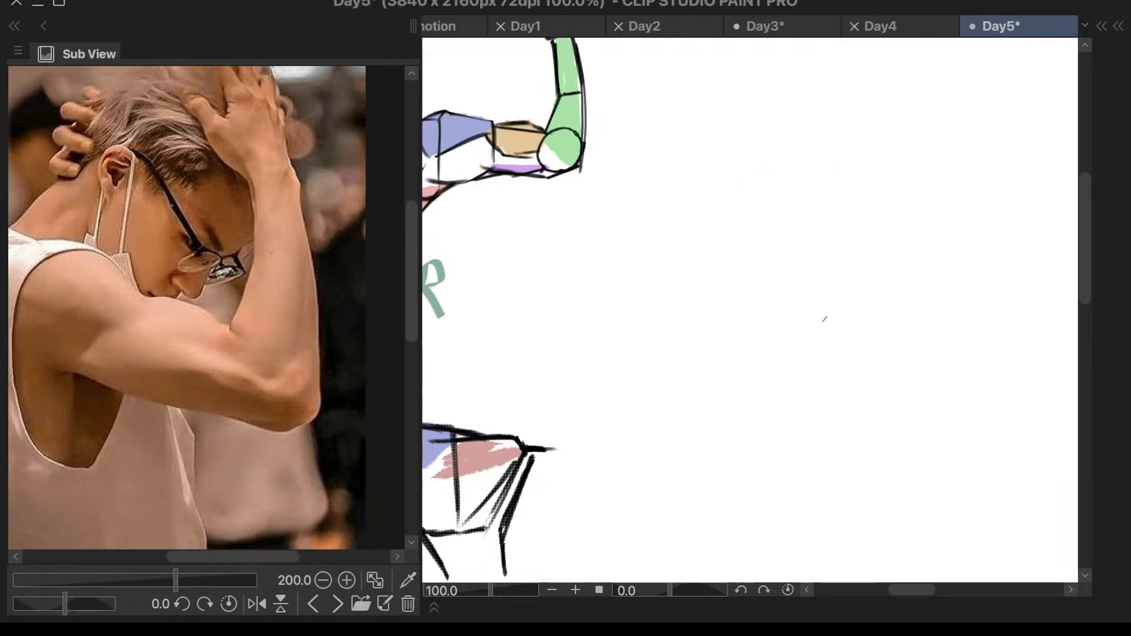
scroll(825, 319, "down", 2)
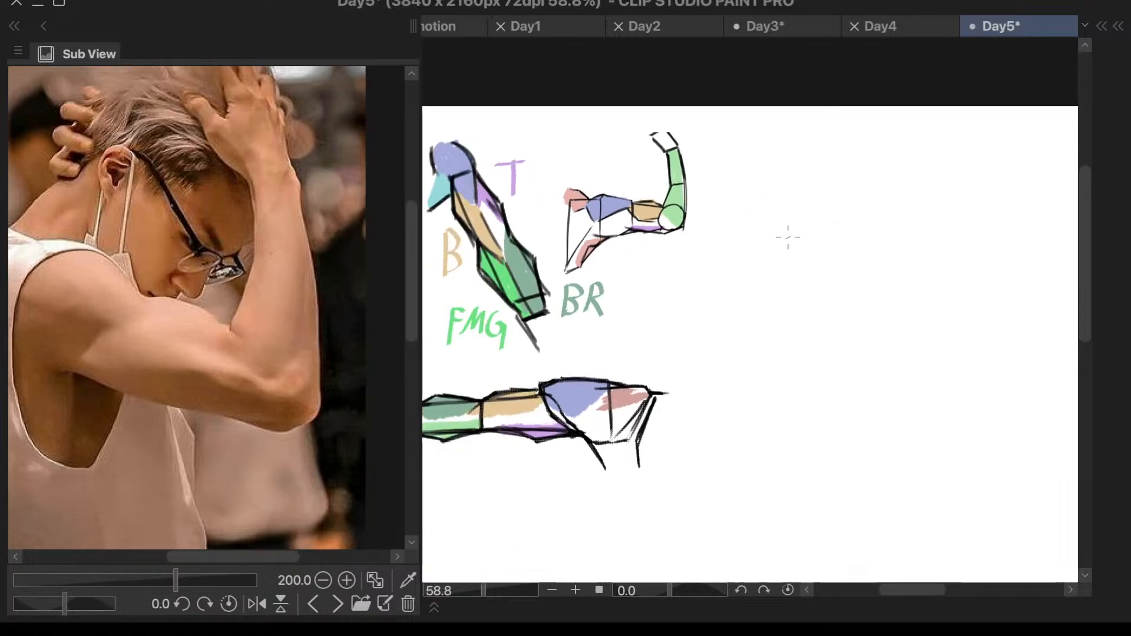
- Sketch an upright oval for the shoulder in the empty canvas area beside the small bent arm drawing
left_click_drag(786, 232, 816, 291)
key("ctrl+z")
key("c")
left_click_drag(811, 235, 477, 591)
mouse_move(832, 233)
left_mouse_down()
mouse_move(757, 285)
mouse_move(808, 219)
left_mouse_up()
key("ctrl+z")
scroll(925, 237, "up", 3)
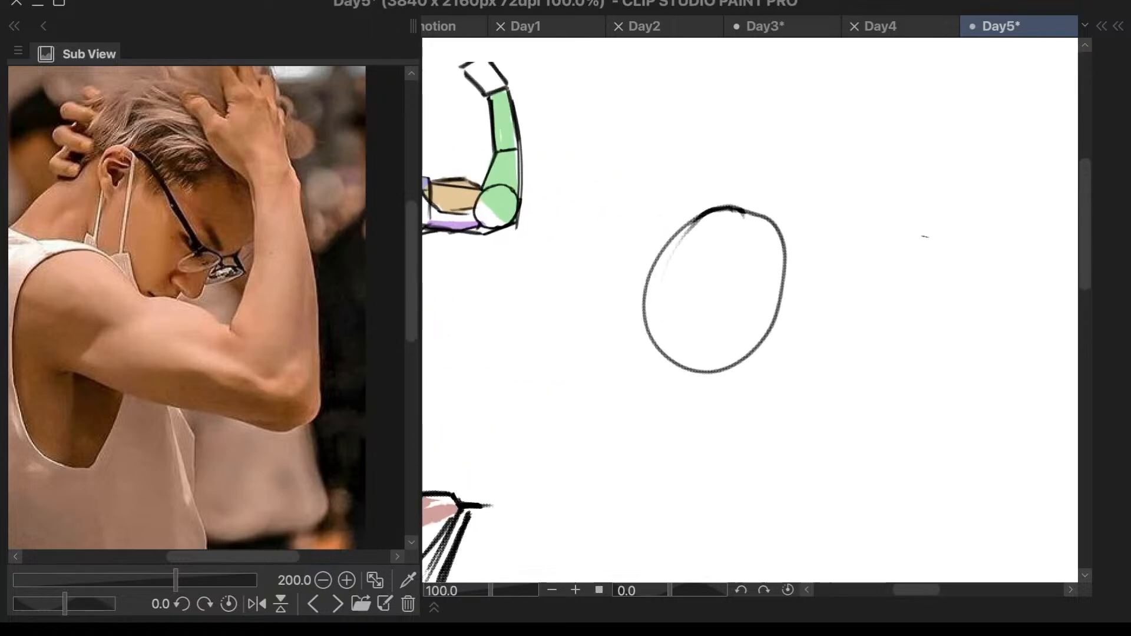
scroll(896, 274, "down", 3)
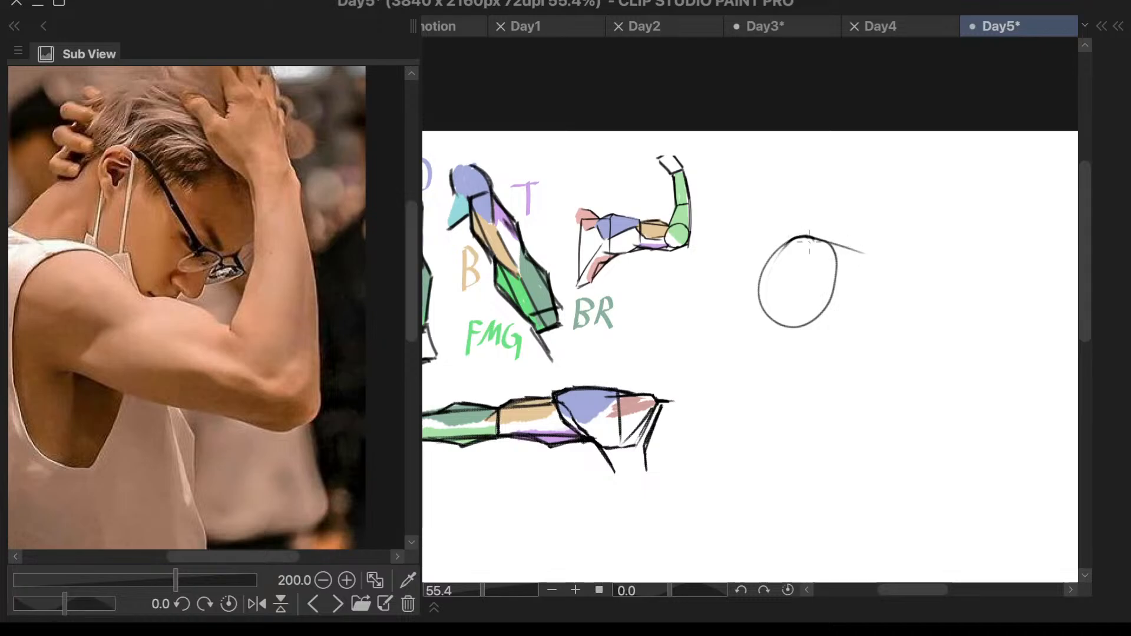
- Draw the shoulder's tapering edges out from the oval and add a long curved line for the biceps' upper contour
left_click_drag(806, 237, 881, 255)
left_click_drag(776, 329, 862, 338)
left_click_drag(790, 326, 870, 341)
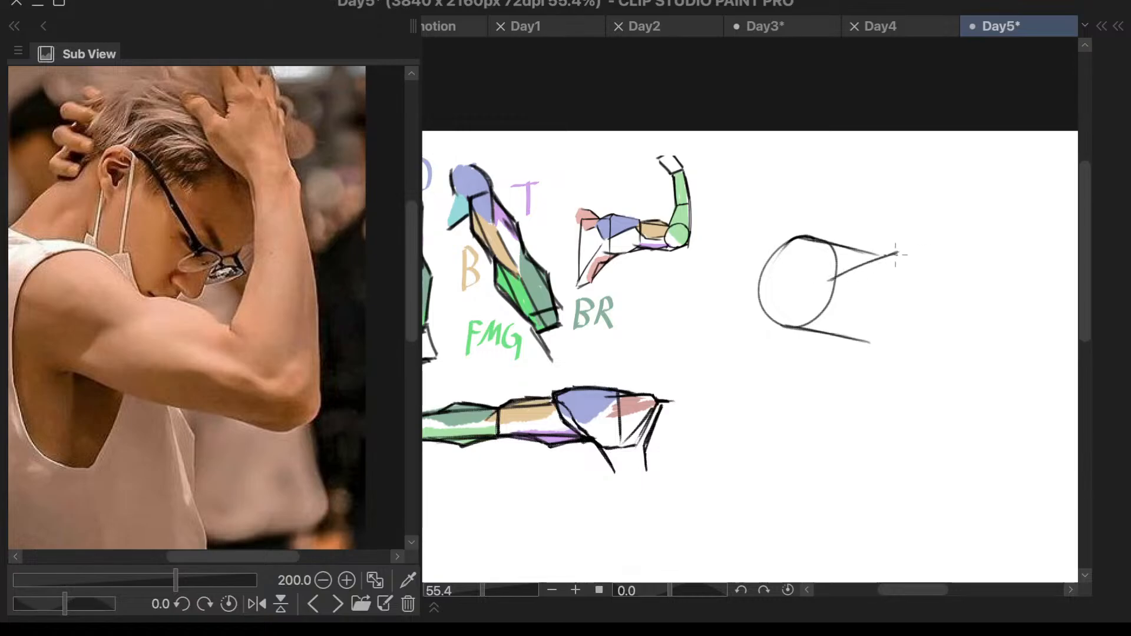
mouse_move(896, 255)
left_mouse_down()
mouse_move(953, 254)
mouse_move(918, 253)
mouse_move(988, 280)
left_mouse_up()
key("ctrl+z")
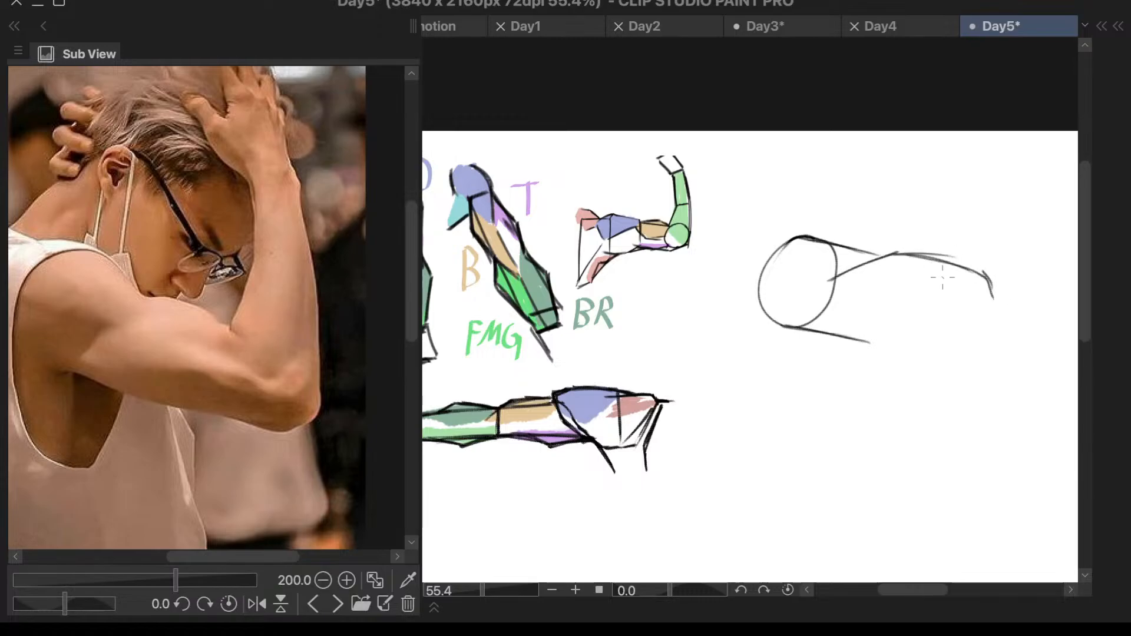
left_click_drag(912, 254, 1002, 287)
left_click_drag(945, 259, 1010, 293)
- Draw the underside of the upper arm as a long, gently curved line from the base of the shoulder oval
left_click_drag(825, 284, 799, 317)
key("ctrl+z")
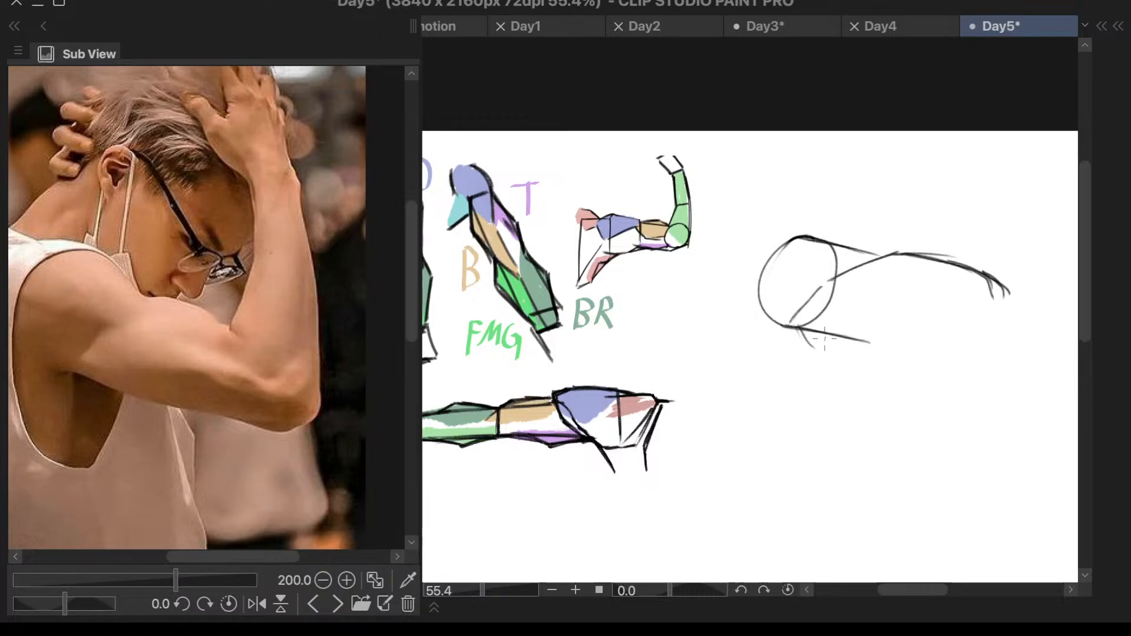
key("ctrl+z")
left_click_drag(824, 356, 925, 352)
key("ctrl+z")
key("ctrl+z")
left_click_drag(798, 334, 948, 373)
key("ctrl+z")
left_click_drag(796, 331, 971, 374)
scroll(713, 340, "down", 2)
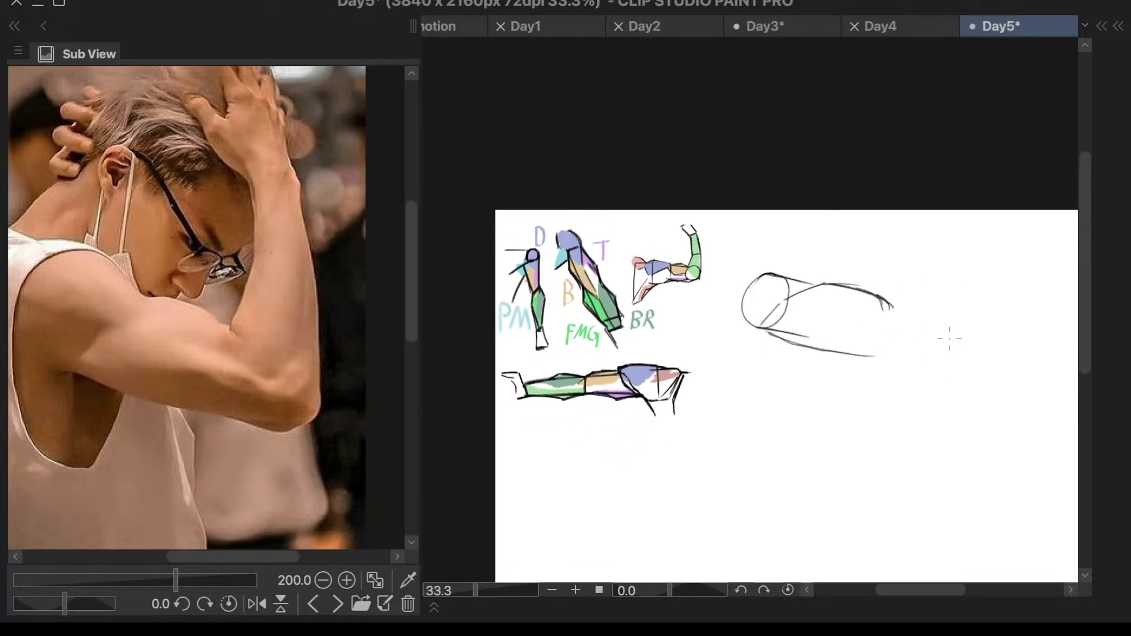
scroll(950, 339, "up", 2)
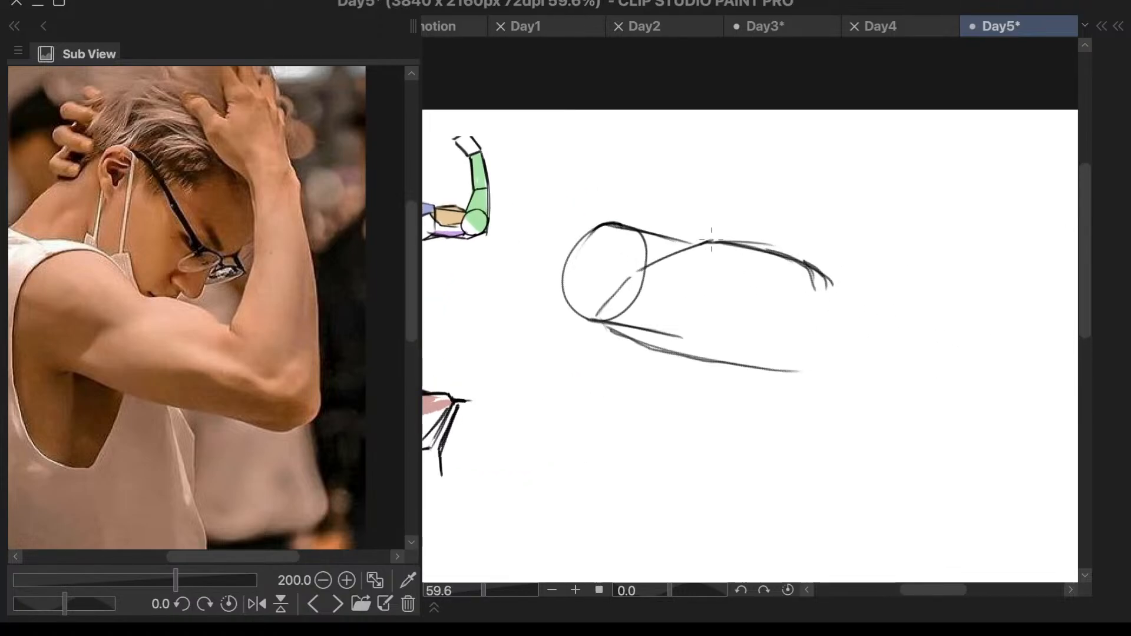
- Rework the biceps' upper contour and erase the stray strokes around its elbow end
mouse_move(711, 240)
left_mouse_down()
mouse_move(759, 242)
mouse_move(825, 272)
left_mouse_up()
key("ctrl+z")
mouse_move(707, 240)
left_mouse_down()
mouse_move(790, 243)
mouse_move(834, 272)
left_mouse_up()
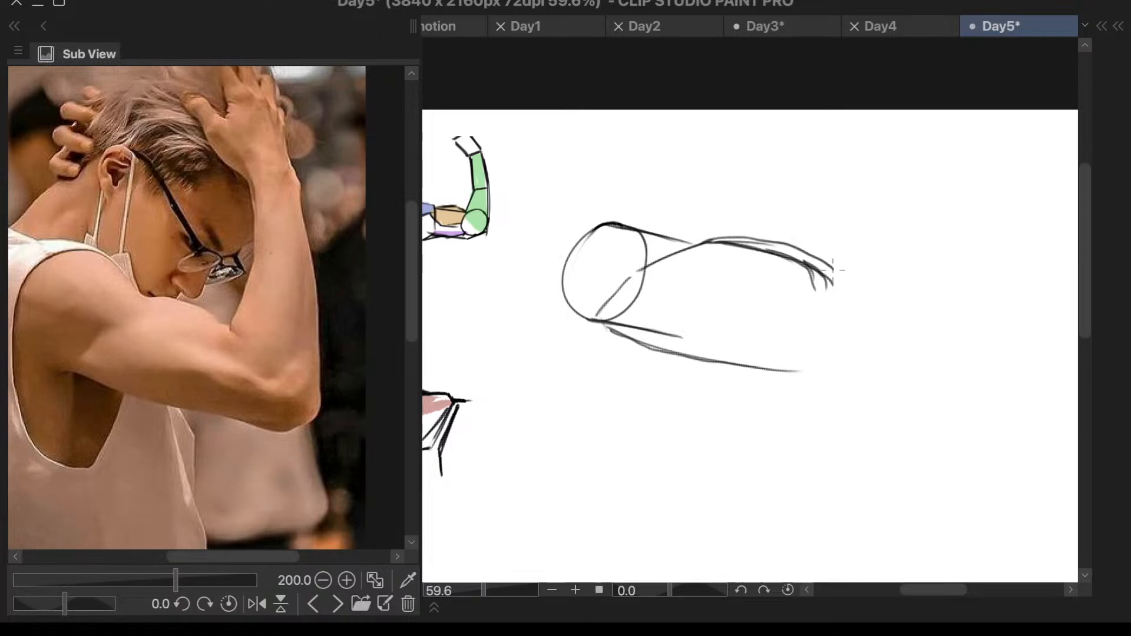
key("ctrl+z")
left_click_drag(702, 246, 765, 248)
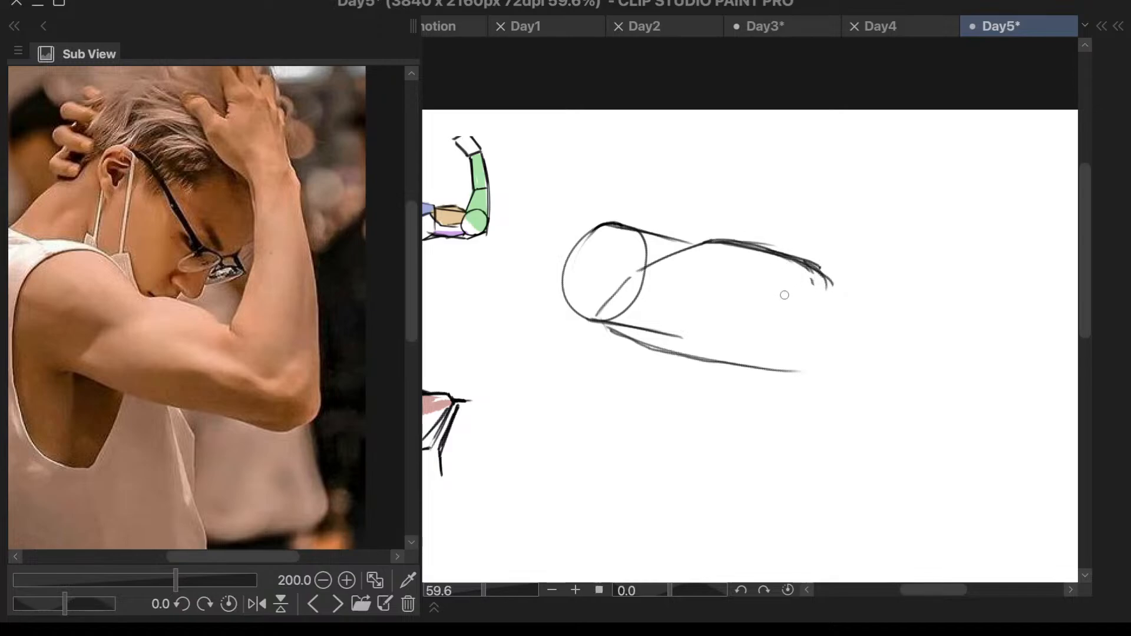
key("e")
left_click_drag(810, 291, 806, 285)
left_click_drag(779, 268, 803, 273)
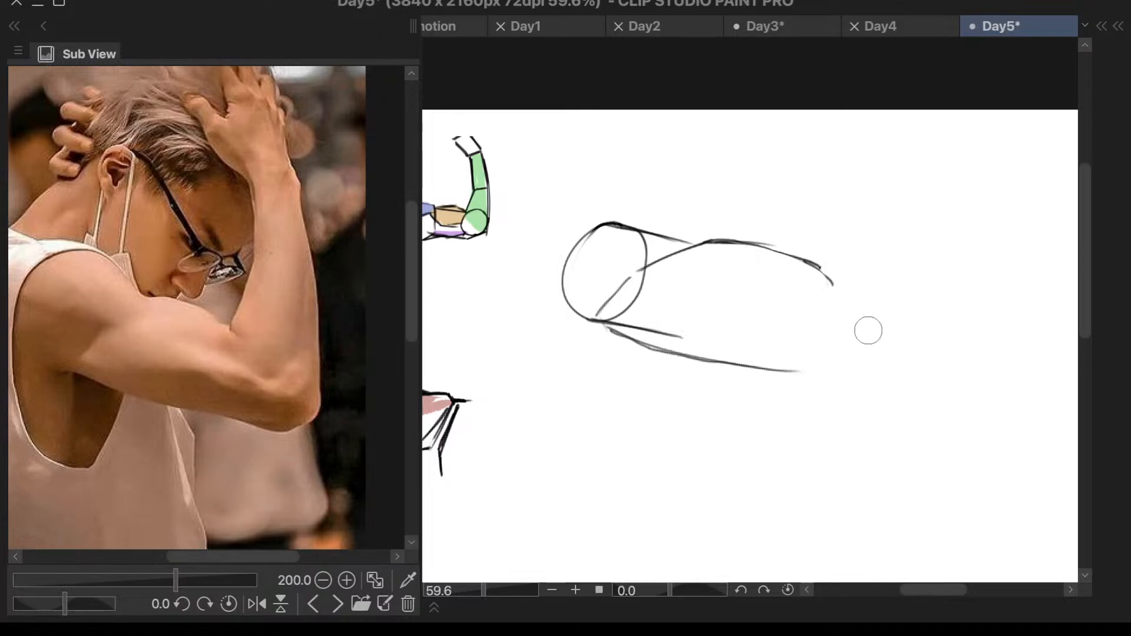
right_click(838, 322)
right_click(840, 323)
- Redraw the biceps' upper contour as one smooth curve from its elbow end back to the shoulder
key("p")
mouse_move(834, 280)
left_mouse_down()
mouse_move(768, 249)
mouse_move(833, 279)
mouse_move(796, 248)
mouse_move(740, 240)
left_mouse_up()
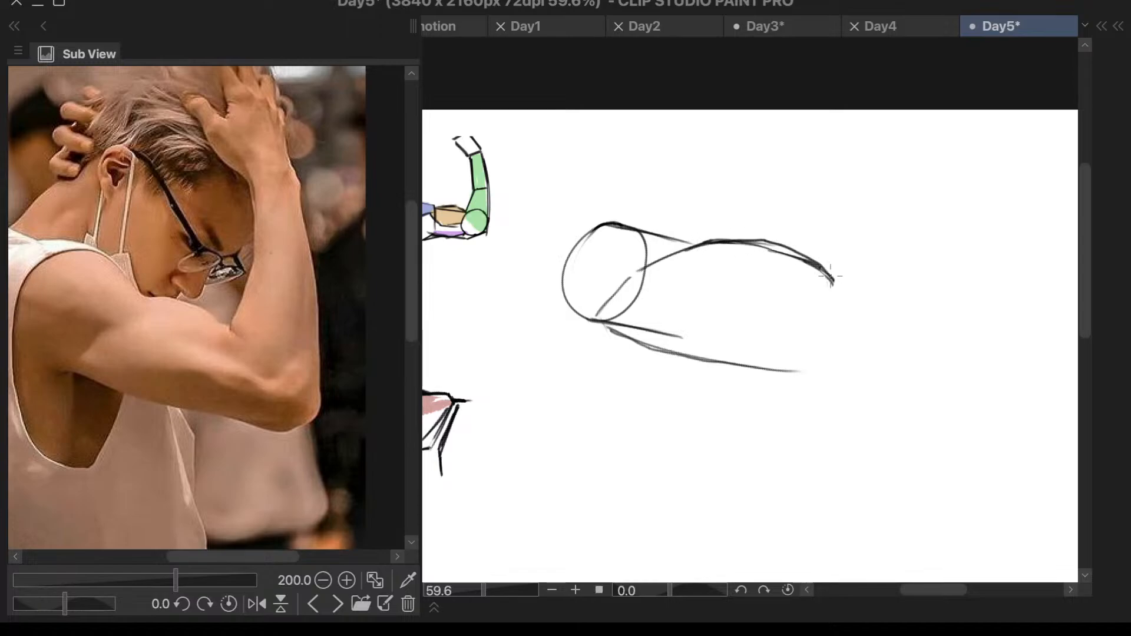
key("ctrl+z")
mouse_move(834, 279)
left_mouse_down()
mouse_move(785, 249)
mouse_move(739, 240)
mouse_move(658, 255)
left_mouse_up()
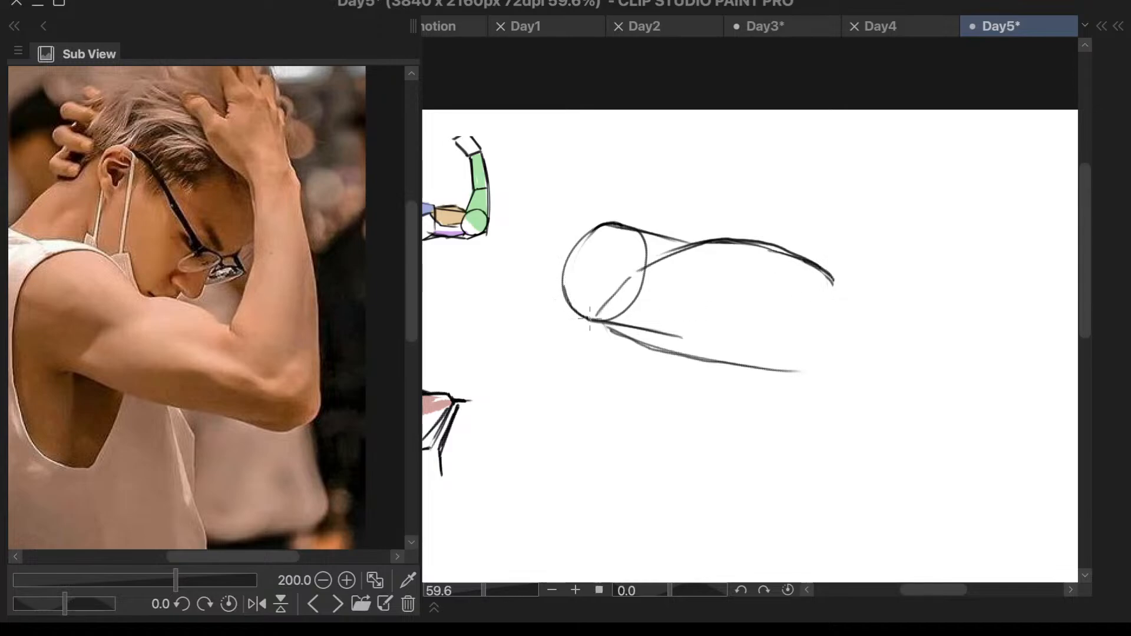
- Close the elbow end of the upper arm with a curved line joining its upper and lower contours
left_click_drag(597, 319, 640, 339)
key("ctrl+z")
mouse_move(839, 287)
left_mouse_down()
mouse_move(821, 350)
mouse_move(840, 316)
mouse_move(806, 370)
left_mouse_up()
key("ctrl+z")
mouse_move(840, 290)
left_mouse_down()
mouse_move(828, 347)
mouse_move(816, 367)
left_mouse_up()
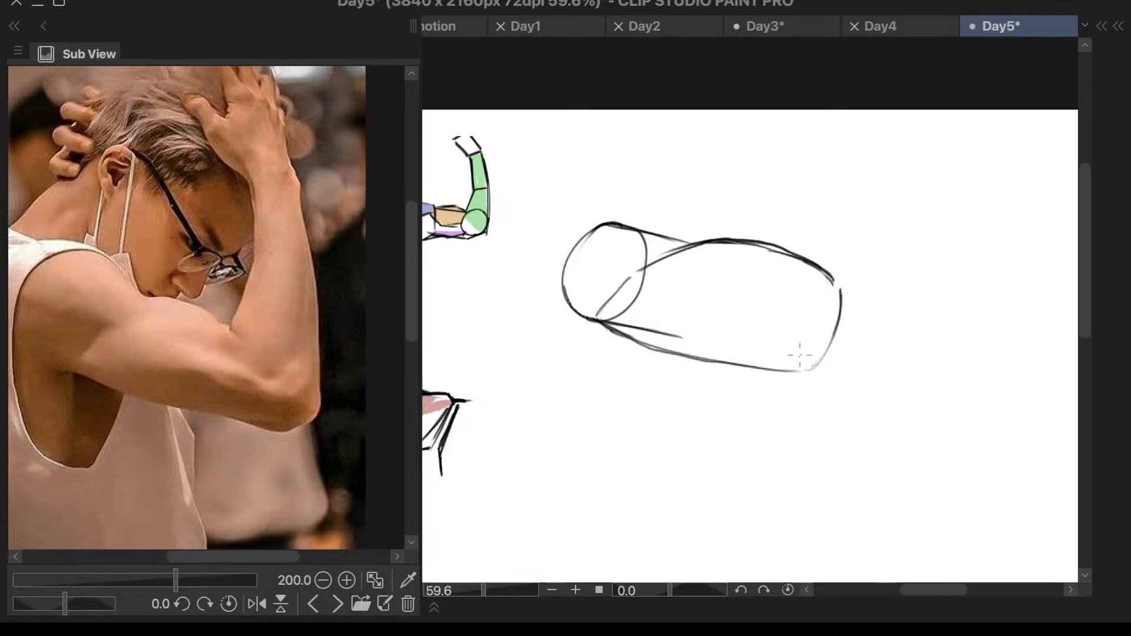
scroll(943, 235, "down", 2)
scroll(990, 247, "up", 2)
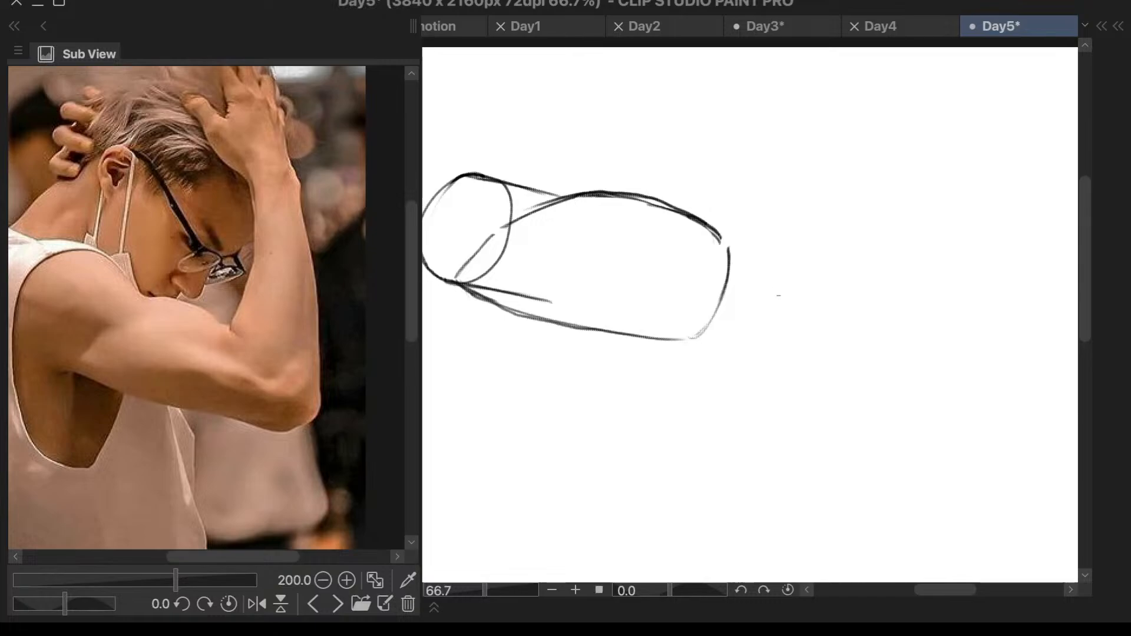
- Try an elbow oval set off from the upper arm with a line connecting it to the underside, and erase both
mouse_move(790, 297)
left_mouse_down()
mouse_move(749, 325)
mouse_move(806, 354)
mouse_move(811, 298)
mouse_move(765, 296)
mouse_move(785, 364)
mouse_move(813, 292)
mouse_move(770, 292)
mouse_move(745, 330)
mouse_move(754, 363)
mouse_move(782, 367)
mouse_move(827, 314)
mouse_move(816, 286)
mouse_move(791, 281)
mouse_move(764, 298)
mouse_move(749, 352)
mouse_move(770, 361)
mouse_move(706, 337)
mouse_move(695, 343)
mouse_move(728, 339)
mouse_move(692, 340)
mouse_move(741, 364)
left_mouse_up()
key("ctrl+z")
key("ctrl+z")
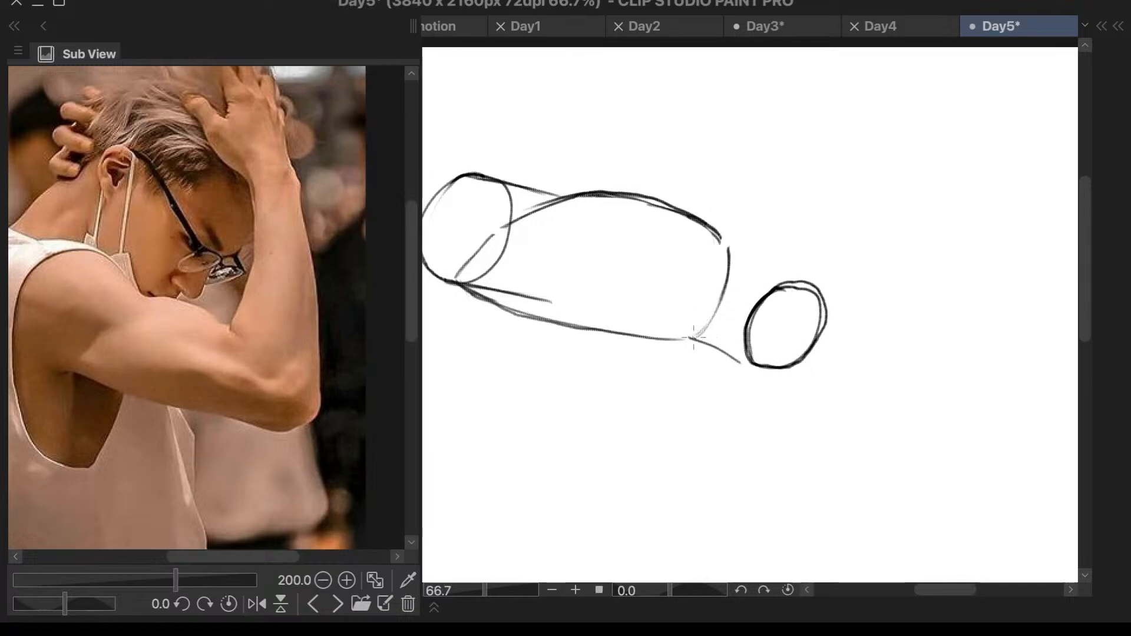
left_click_drag(689, 335, 744, 358)
key("ctrl+z")
key("ctrl+z")
mouse_move(685, 339)
left_mouse_down()
mouse_move(740, 363)
mouse_move(734, 356)
left_mouse_up()
mouse_move(769, 268)
left_mouse_down()
mouse_move(765, 384)
mouse_move(861, 294)
mouse_move(765, 268)
mouse_move(736, 325)
mouse_move(778, 383)
mouse_move(864, 255)
left_mouse_up()
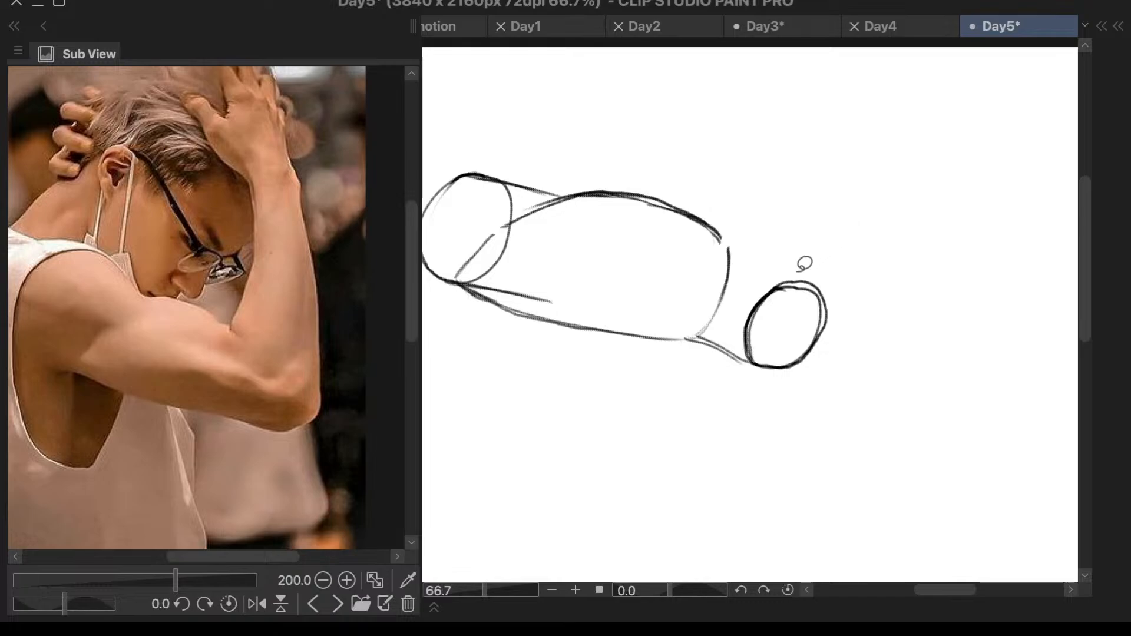
mouse_move(780, 264)
left_mouse_down()
mouse_move(737, 310)
mouse_move(744, 359)
mouse_move(824, 370)
mouse_move(806, 252)
left_mouse_up()
key("e")
mouse_move(785, 287)
left_mouse_down()
mouse_move(766, 340)
mouse_move(761, 308)
mouse_move(759, 328)
mouse_move(805, 282)
mouse_move(827, 305)
mouse_move(752, 324)
mouse_move(702, 353)
left_mouse_up()
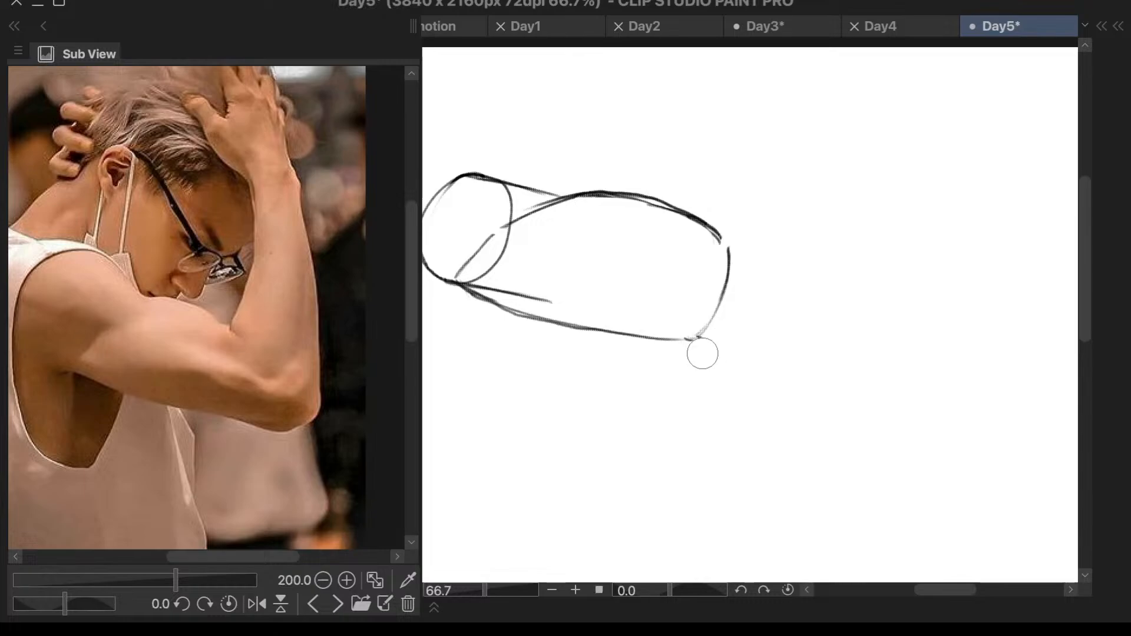
- Draw a smaller elbow oval close to the end of the upper arm and connect it to the underside with a short line
right_click(744, 330)
key("Escape")
key("p")
mouse_move(757, 306)
left_mouse_down()
mouse_move(722, 334)
mouse_move(793, 346)
mouse_move(786, 296)
mouse_move(741, 313)
mouse_move(789, 370)
mouse_move(770, 301)
mouse_move(731, 334)
mouse_move(728, 320)
mouse_move(752, 371)
mouse_move(786, 316)
mouse_move(768, 292)
mouse_move(749, 298)
mouse_move(728, 321)
mouse_move(727, 361)
mouse_move(769, 362)
left_mouse_up()
key("ctrl+z")
key("ctrl+z")
mouse_move(697, 339)
left_mouse_down()
mouse_move(746, 360)
mouse_move(737, 363)
left_mouse_up()
key("ctrl+z")
key("ctrl+z")
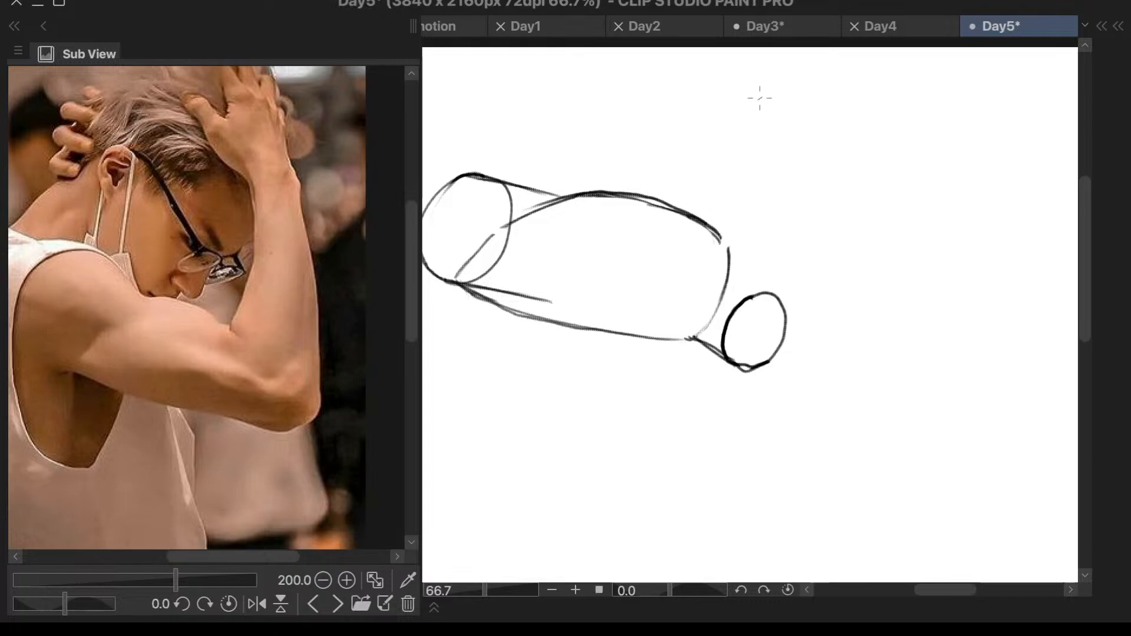
- Draw the inner forearm line rising from the end of the biceps contour, slightly curved and nearly vertical
left_click_drag(760, 98, 723, 232)
key("ctrl+z")
mouse_move(756, 68)
left_mouse_down()
mouse_move(707, 249)
mouse_move(753, 127)
mouse_move(719, 235)
left_mouse_up()
key("ctrl+z")
key("ctrl+z")
left_click_drag(748, 88, 720, 229)
left_click_drag(752, 67, 719, 235)
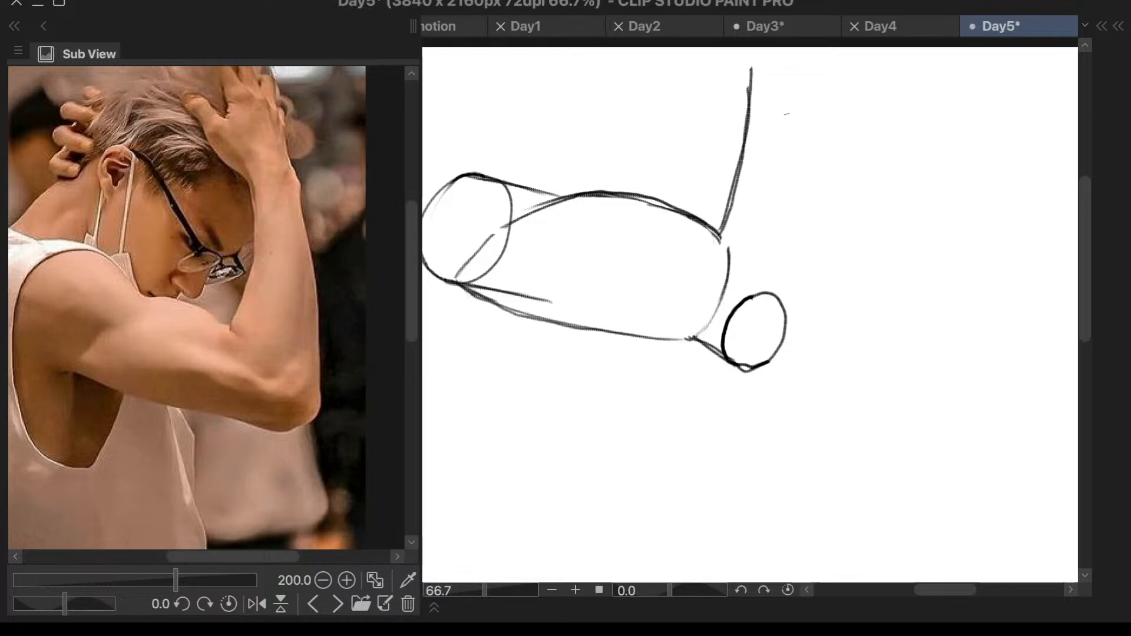
- Draw the outer forearm line down to the elbow and wrap the contour around the underside of the elbow oval
left_click_drag(800, 67, 796, 301)
left_click_drag(800, 64, 787, 328)
mouse_move(804, 259)
left_mouse_down()
mouse_move(788, 351)
mouse_move(750, 372)
mouse_move(778, 368)
mouse_move(783, 379)
mouse_move(772, 369)
mouse_move(720, 356)
left_mouse_up()
key("ctrl+z")
key("ctrl+z")
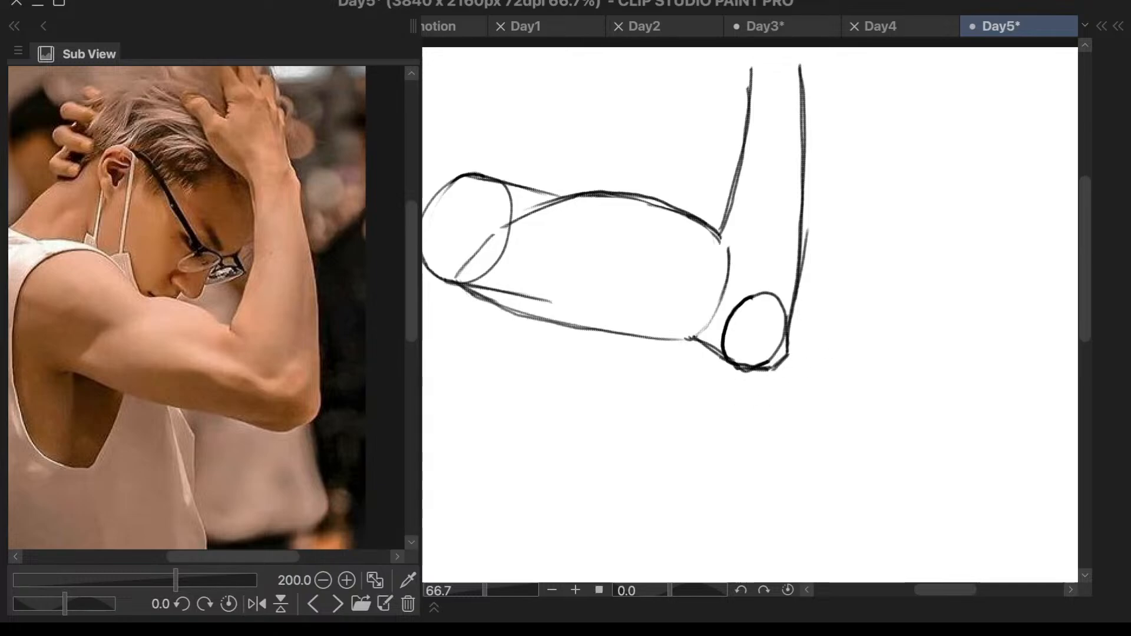
- Select the whole bent arm sketch, move it lower on the canvas to make room for the hand, and deselect it
scroll(847, 321, "down", 1)
scroll(847, 321, "down", 4)
scroll(819, 318, "up", 1)
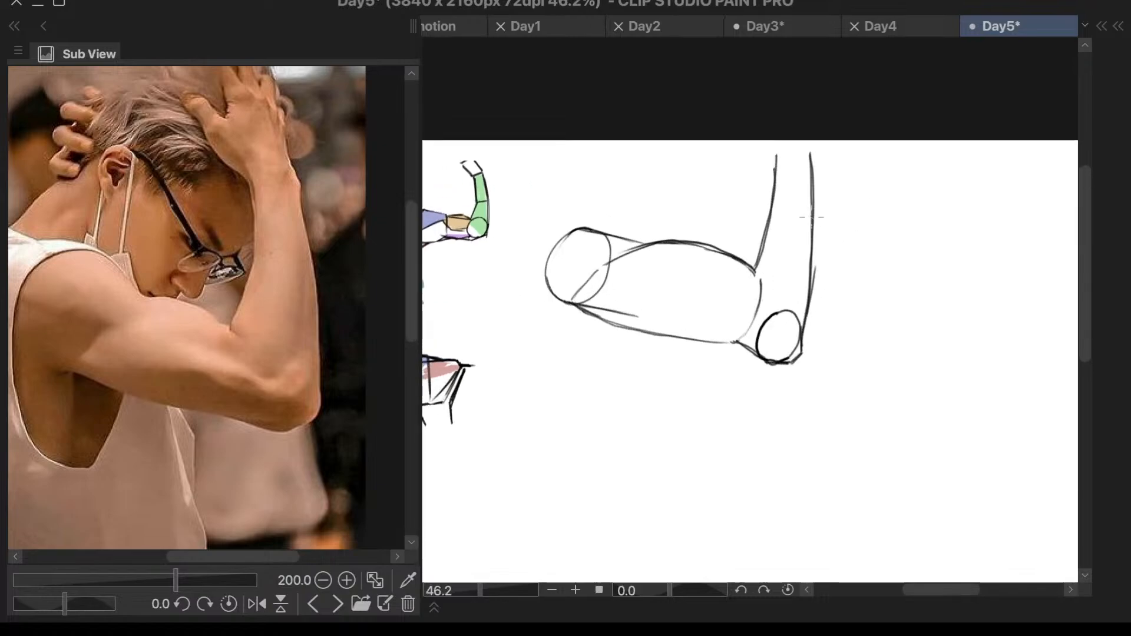
key("m")
mouse_move(743, 145)
left_mouse_down()
mouse_move(560, 348)
mouse_move(804, 89)
mouse_move(769, 162)
left_mouse_up()
key("ctrl+t")
left_click_drag(772, 304, 746, 431)
left_click(732, 526)
left_click(448, 526)
- Extend both forearm lines upward and close them with a horizontal wrist line
key("p")
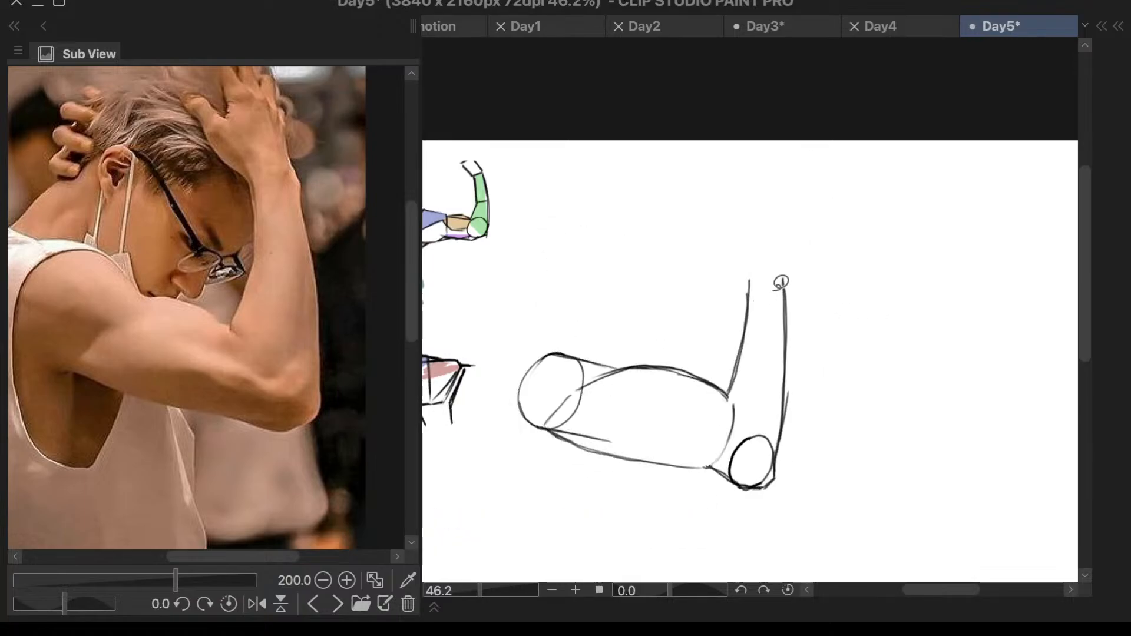
right_click(783, 284)
key("Escape")
key("p")
scroll(798, 271, "up", 5)
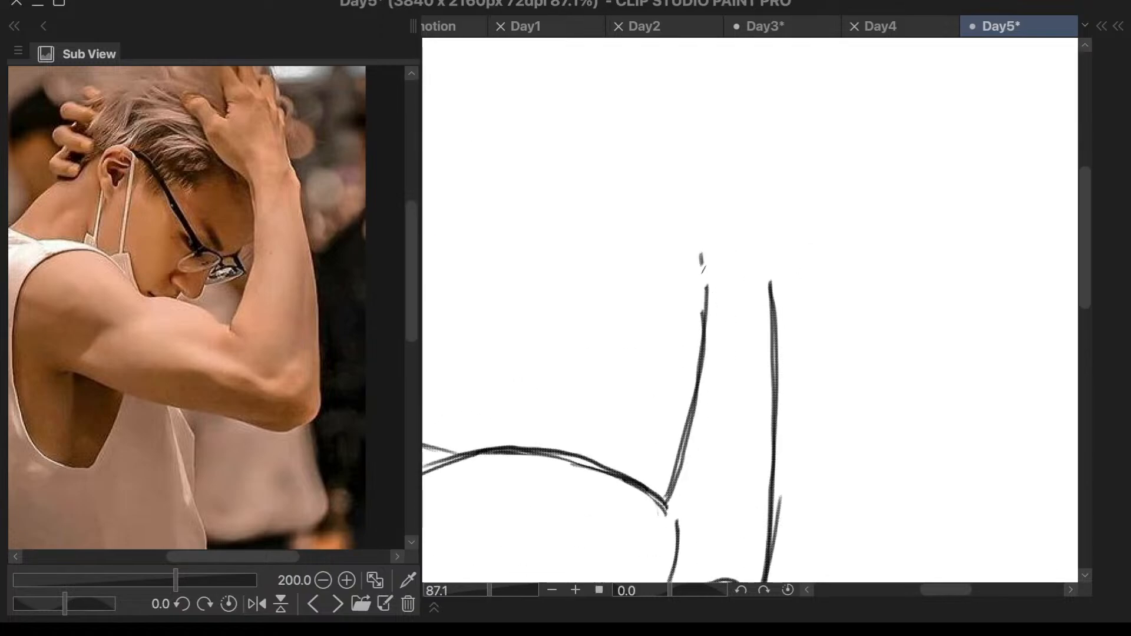
left_click_drag(707, 317, 701, 249)
left_click_drag(772, 267, 770, 285)
mouse_move(707, 260)
left_mouse_down()
mouse_move(781, 257)
mouse_move(750, 260)
left_mouse_up()
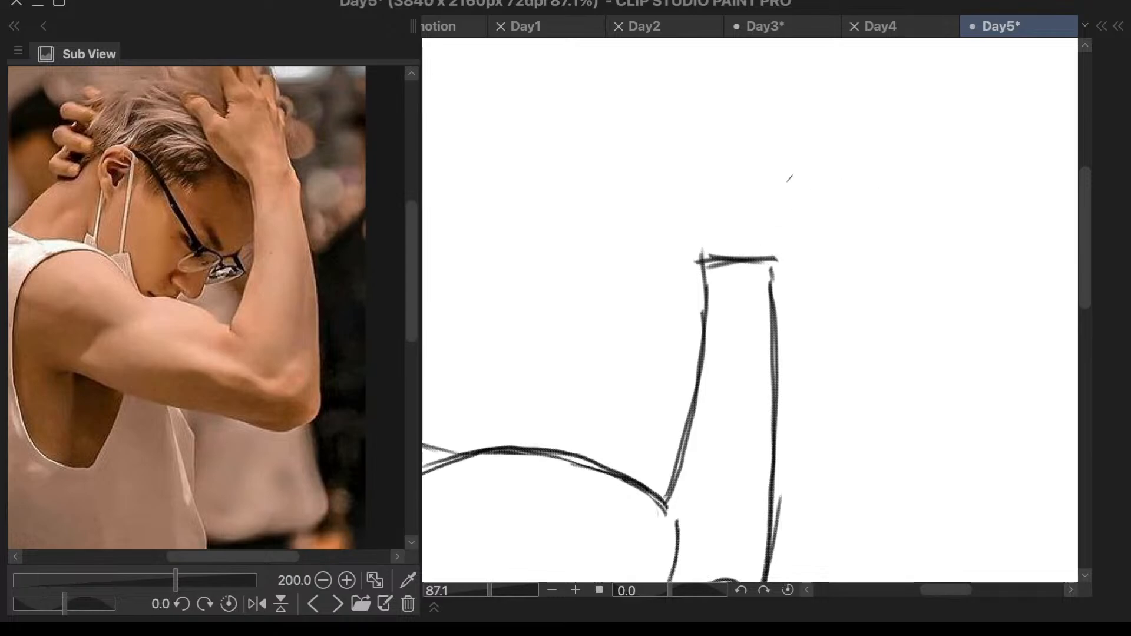
- Draw the palm as a block above the wrist, with a straight outer side, a flat upper edge and an angled inner side
left_click_drag(777, 260, 789, 320)
key("ctrl+z")
left_click_drag(766, 224, 786, 295)
left_click_drag(768, 238, 807, 131)
key("ctrl+z")
key("ctrl+z")
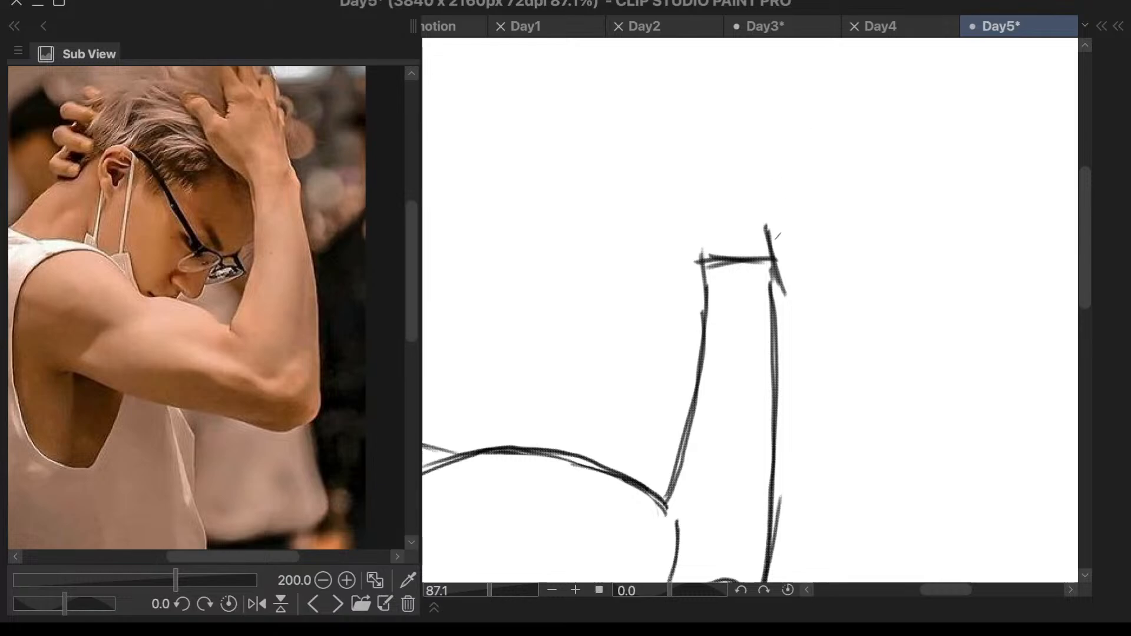
left_click_drag(773, 248, 779, 127)
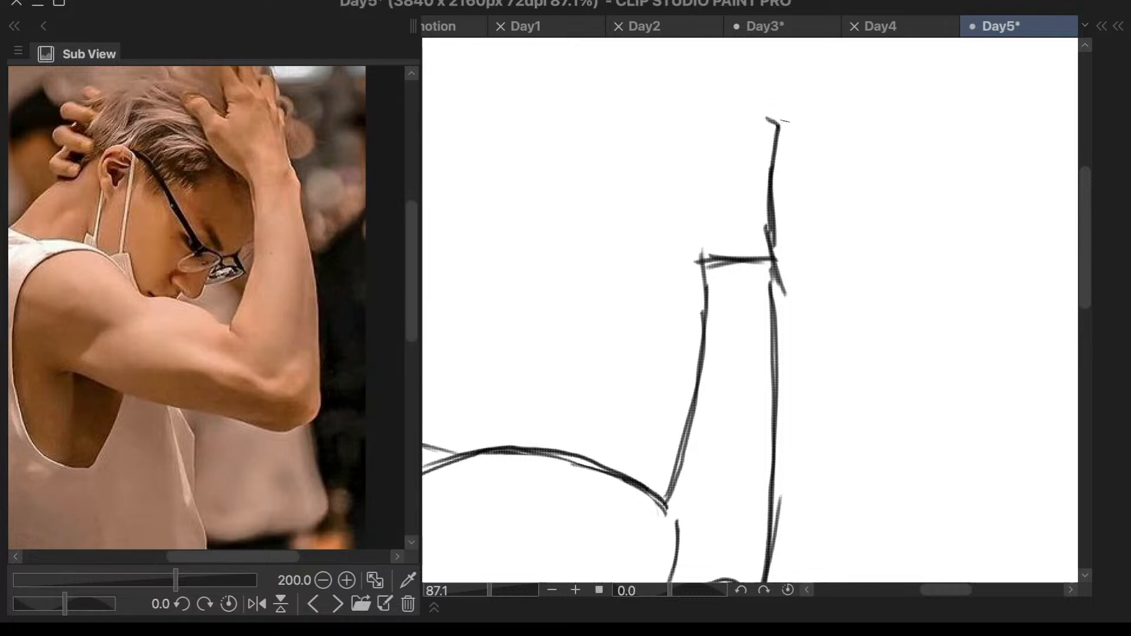
left_click_drag(704, 117, 758, 115)
mouse_move(688, 116)
left_mouse_down()
mouse_move(671, 160)
mouse_move(685, 231)
left_mouse_up()
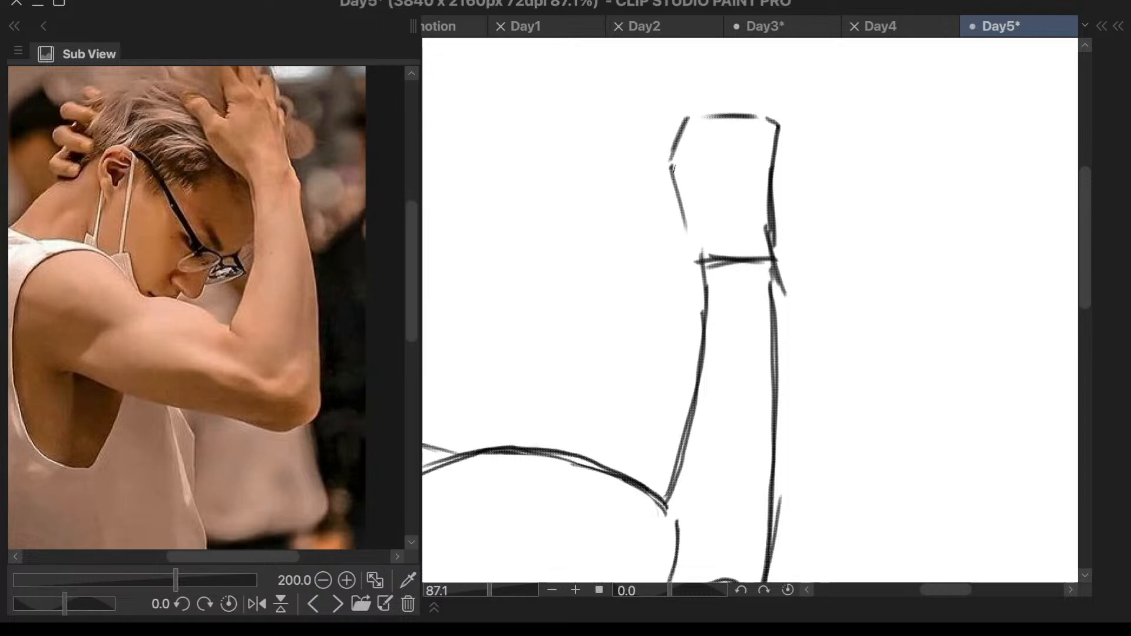
left_click_drag(669, 158, 685, 221)
- Add two slanted lines rising from the palm's upper corners to mark the sides of the fingers
left_click_drag(761, 46, 775, 121)
key("ctrl+z")
left_click_drag(661, 43, 687, 122)
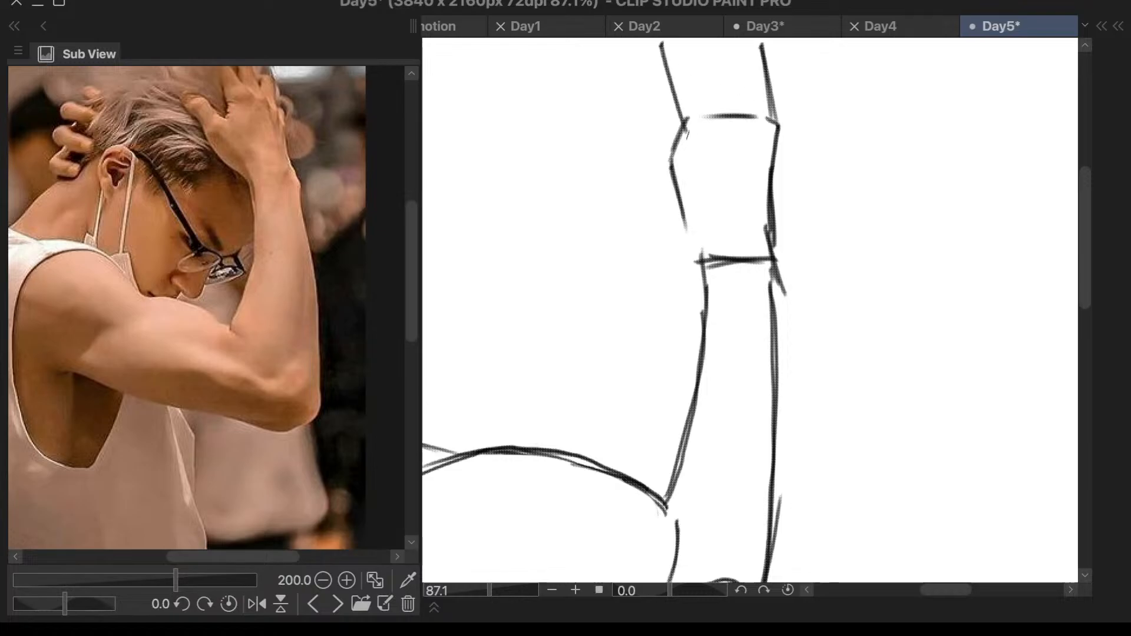
left_click_drag(644, 26, 696, 53)
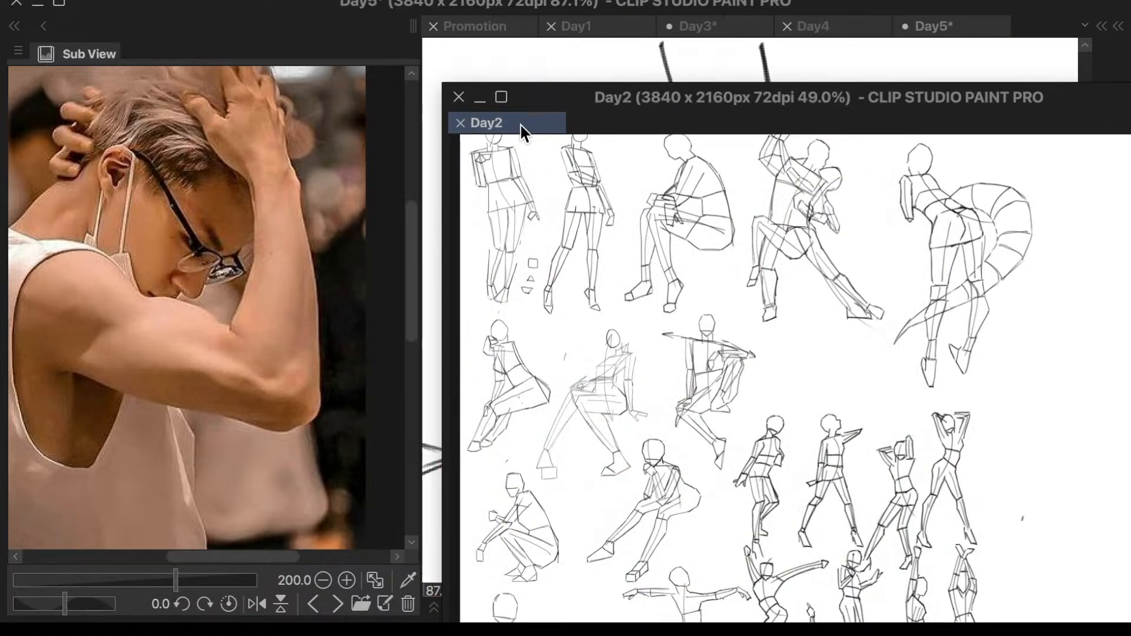
mouse_move(518, 127)
left_mouse_down()
mouse_move(649, 111)
mouse_move(676, 63)
mouse_move(758, 33)
mouse_move(694, 42)
mouse_move(695, 29)
left_mouse_up()
left_click(983, 28)
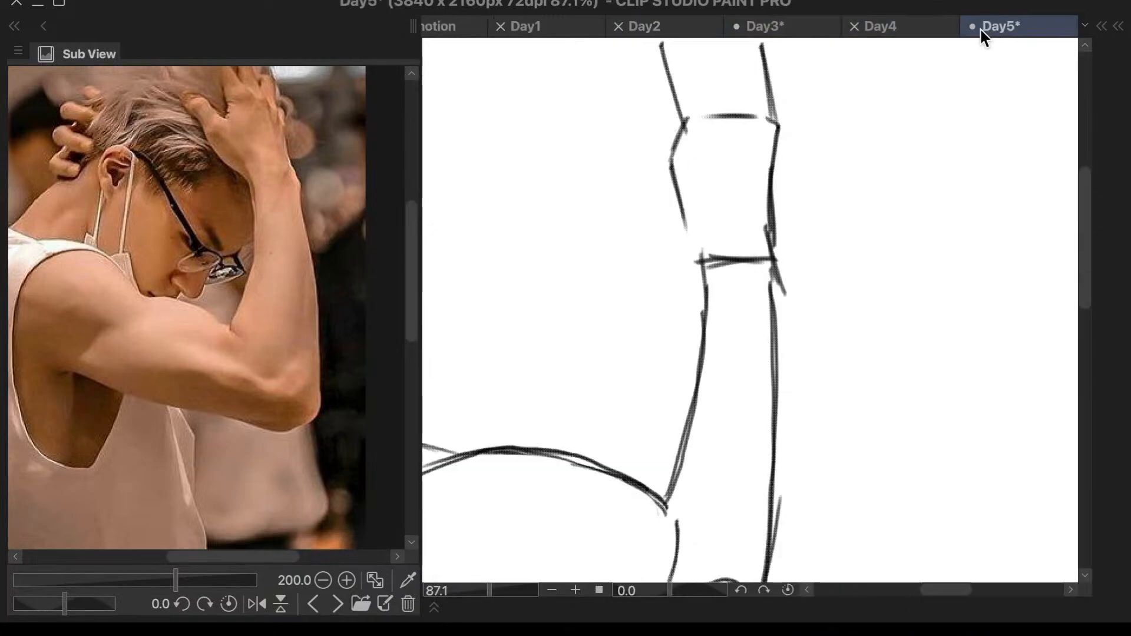
- Try an angular thumb outline beside the palm running down to the wrist, and undo it
mouse_move(612, 94)
left_mouse_down()
mouse_move(662, 156)
mouse_move(634, 155)
mouse_move(632, 195)
left_mouse_up()
key("ctrl+z")
key("ctrl+z")
mouse_move(645, 141)
left_mouse_down()
mouse_move(641, 188)
mouse_move(692, 253)
left_mouse_up()
left_click_drag(643, 170, 692, 253)
scroll(787, 162, "down", 2)
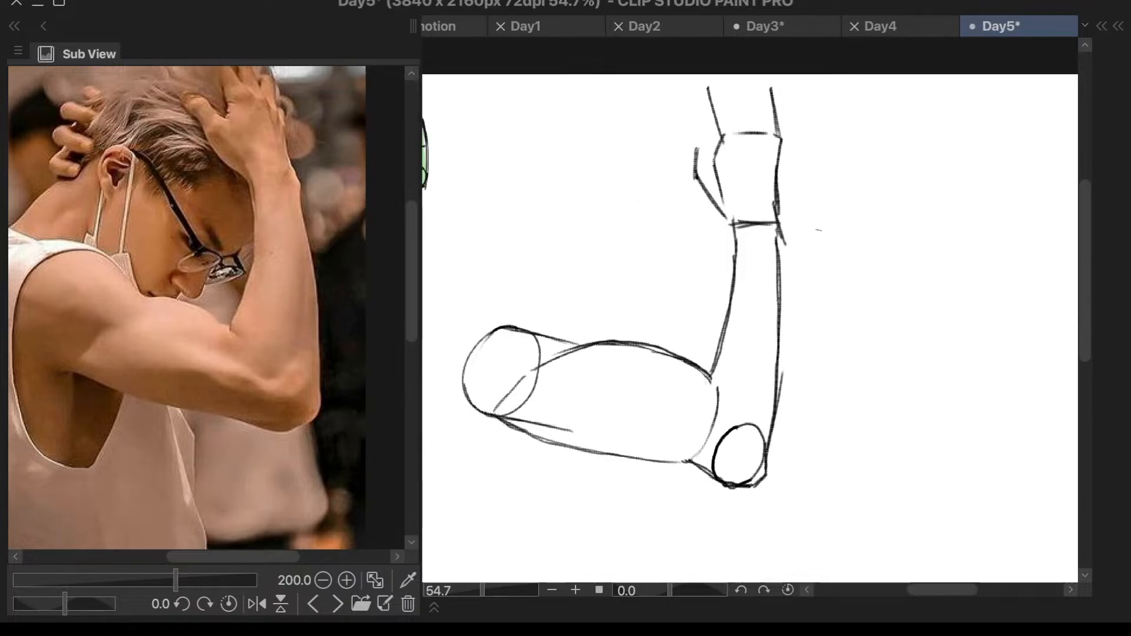
scroll(720, 195, "up", 2)
key("ctrl+z")
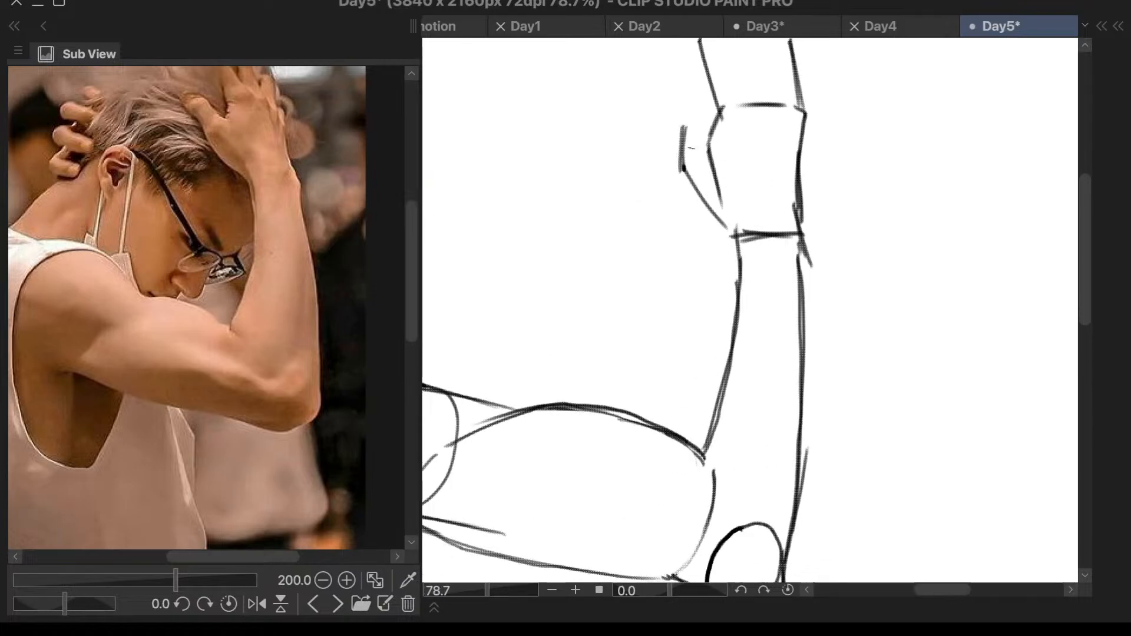
key("ctrl+z")
- Try a curved thumb outline closer to the palm, and undo it
mouse_move(692, 127)
left_mouse_down()
mouse_move(687, 183)
mouse_move(729, 238)
left_mouse_up()
left_click_drag(688, 162, 729, 236)
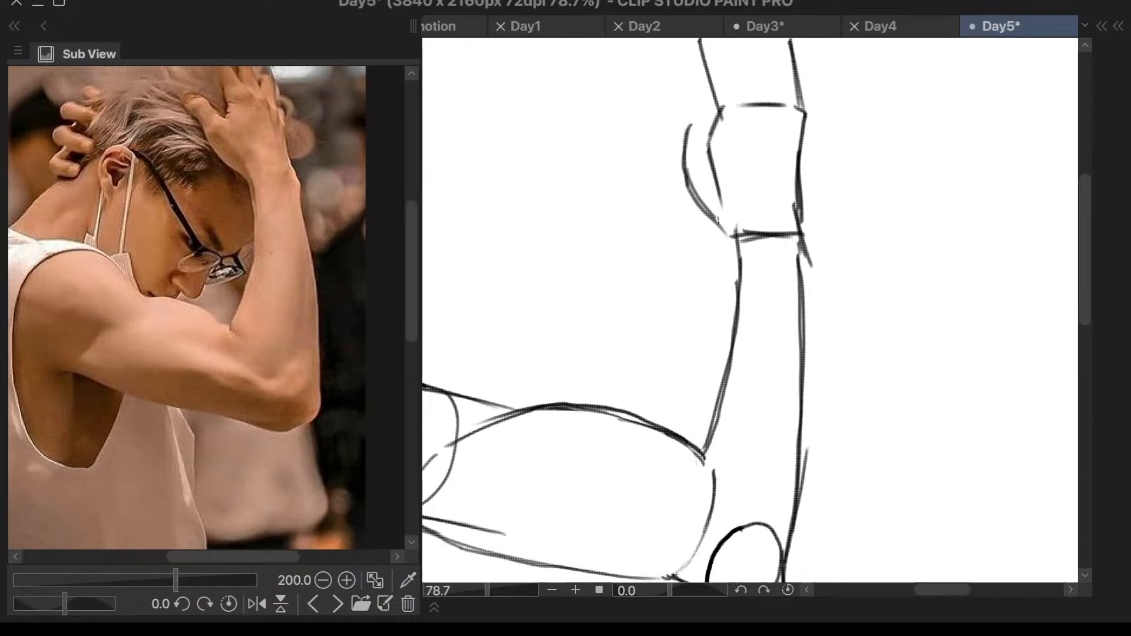
key("ctrl+z")
- Draw the outer thumb outline beside the palm with a short vertical tip, slanting down to meet the wrist
key("ctrl+z")
key("ctrl+z")
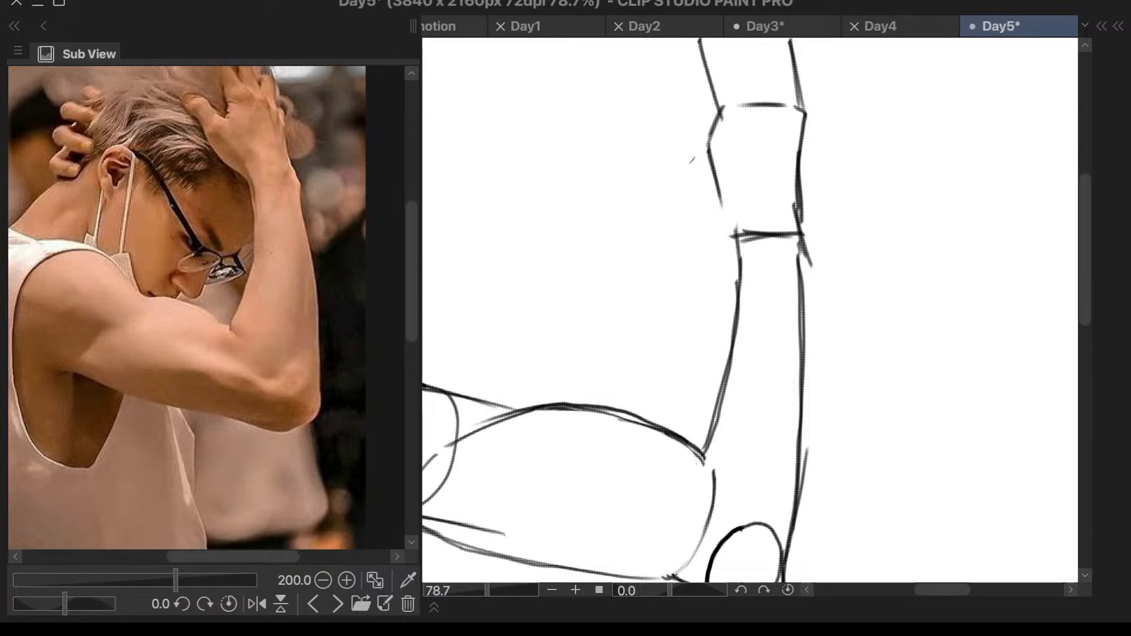
mouse_move(677, 130)
left_mouse_down()
mouse_move(678, 162)
mouse_move(721, 235)
left_mouse_up()
left_click_drag(683, 163, 739, 298)
key("ctrl+z")
left_click_drag(714, 207, 740, 241)
scroll(835, 270, "down", 3)
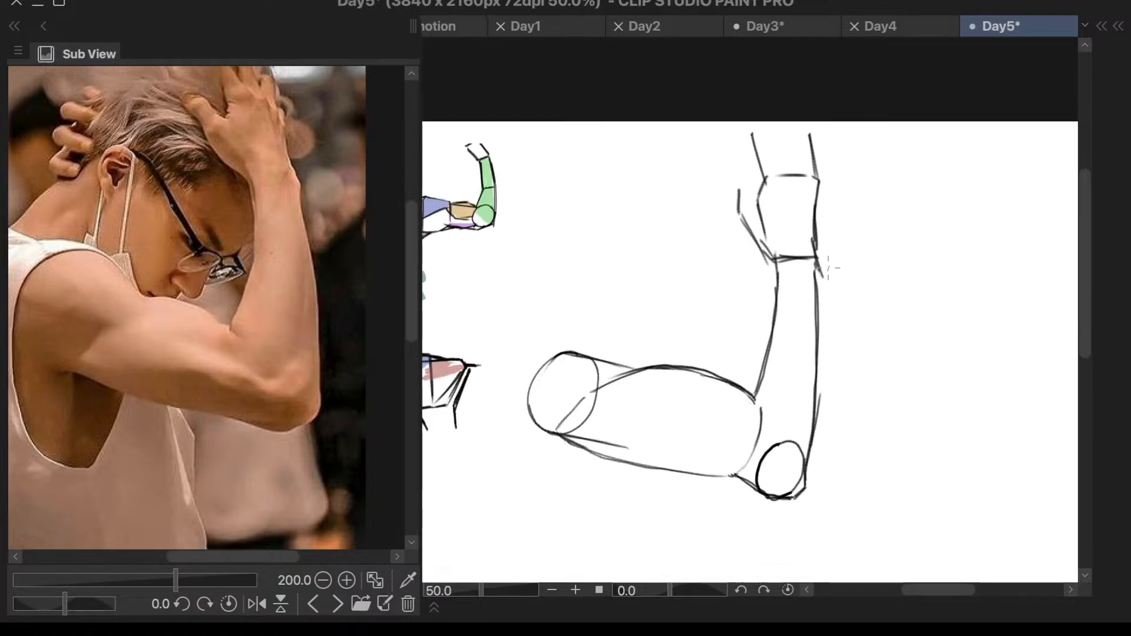
- Darken the outer thumb outline with extra strokes down to the wrist, and undo an additional stroke above its tip
scroll(829, 268, "up", 3)
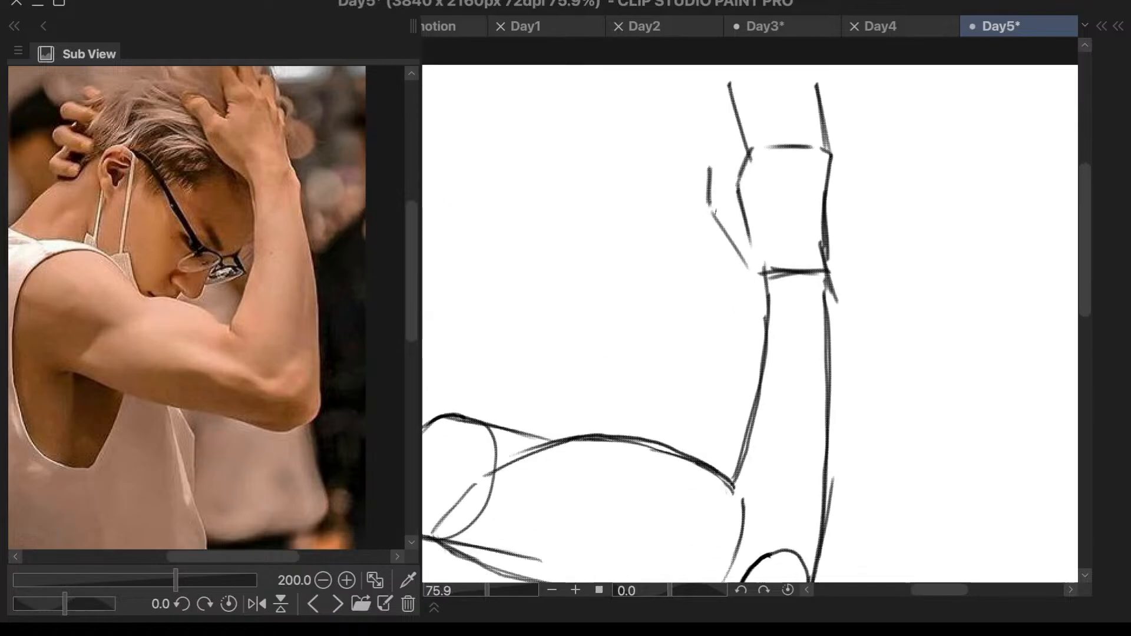
left_click_drag(714, 211, 765, 274)
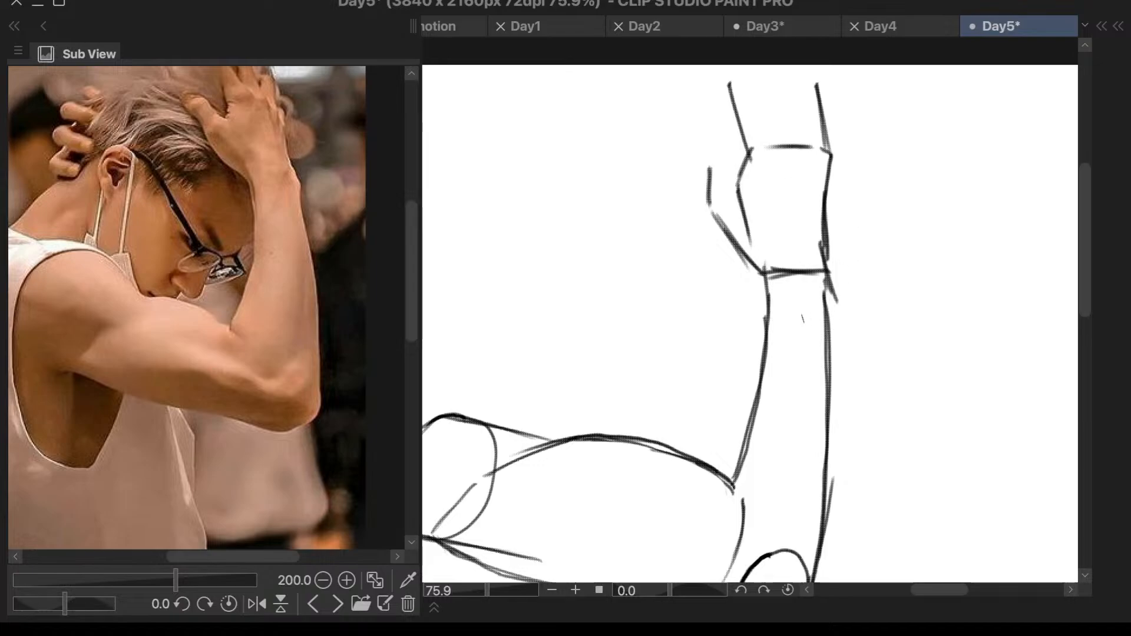
mouse_move(714, 174)
left_mouse_down()
mouse_move(716, 234)
mouse_move(748, 262)
left_mouse_up()
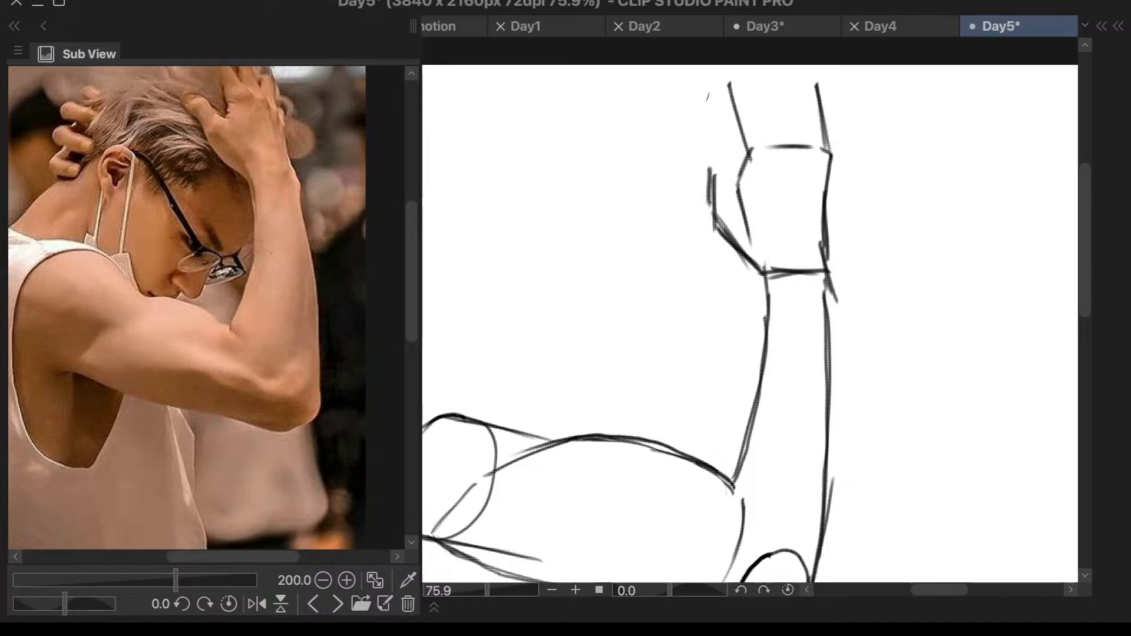
left_click_drag(682, 120, 709, 169)
key("ctrl+z")
key("ctrl+z")
- Darken the thumb-side edge of the fingers and close the finger block with a line across its upper end
left_click_drag(731, 76, 750, 150)
left_click_drag(733, 104, 751, 154)
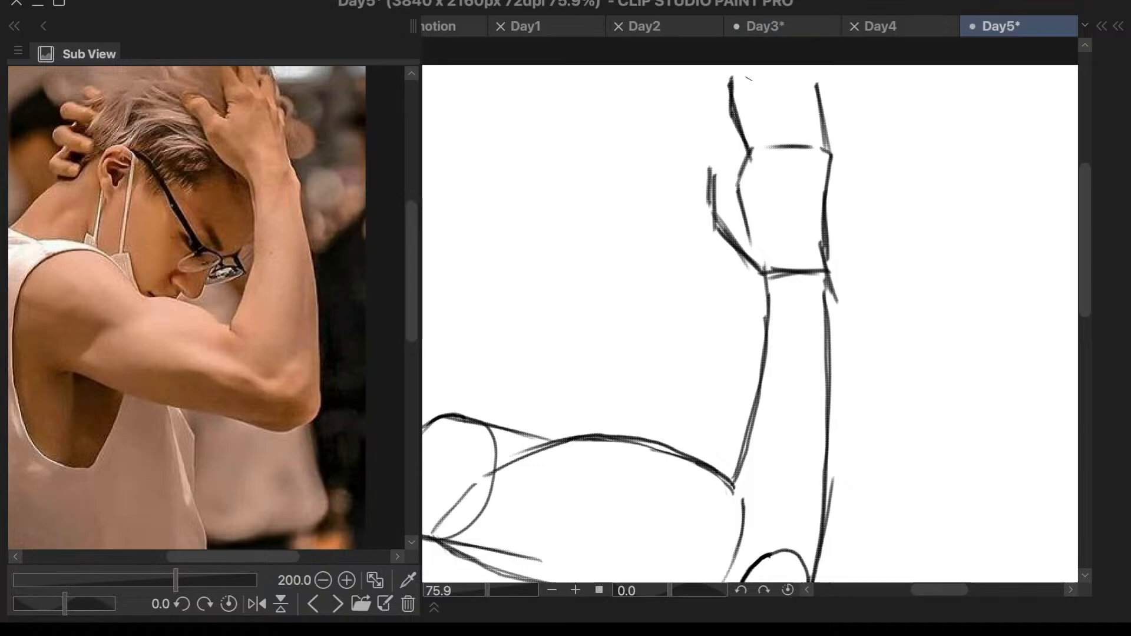
left_click_drag(732, 76, 827, 65)
key("ctrl+z")
key("ctrl+z")
left_click_drag(729, 77, 811, 72)
scroll(902, 211, "down", 5)
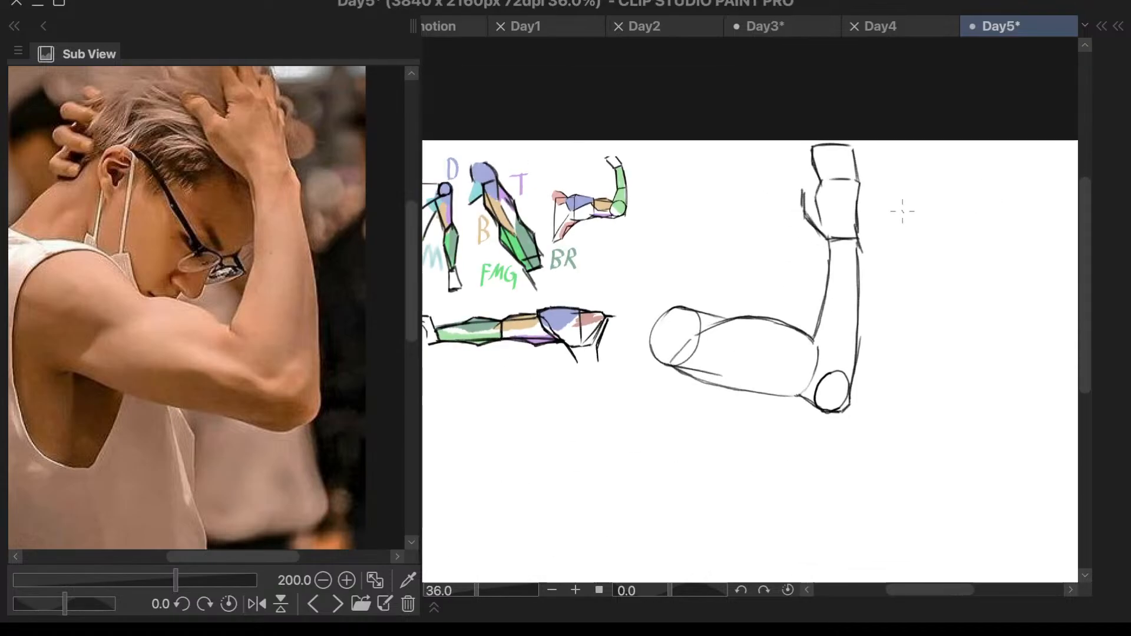
- Try to transform a lasso selection of the upper arm, cancel the transform and clear the selection
scroll(843, 337, "up", 3)
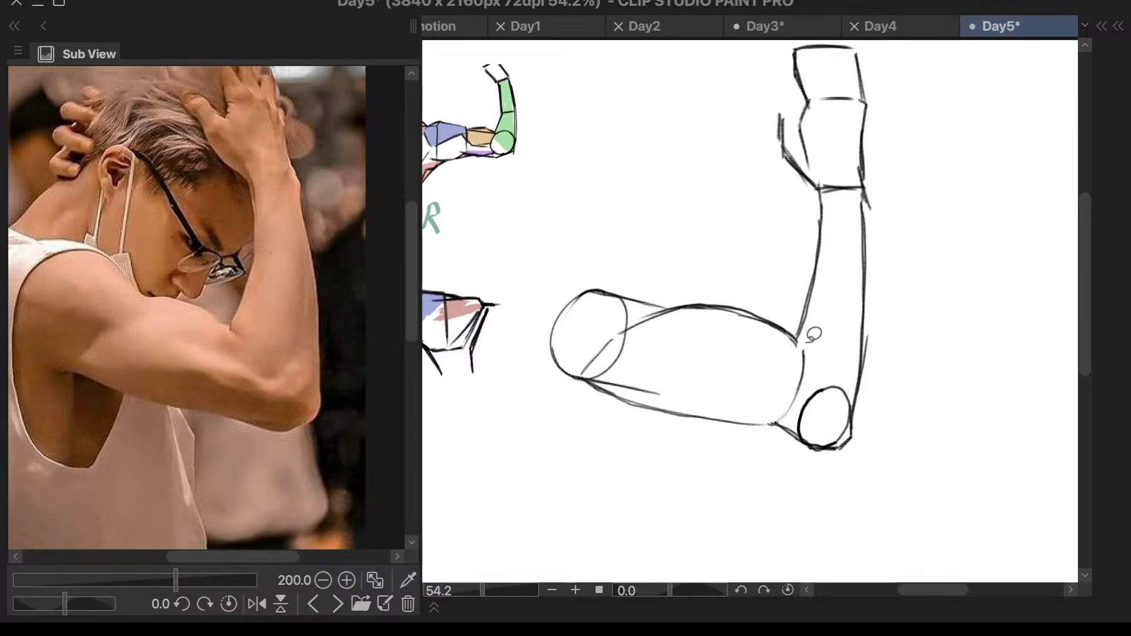
mouse_move(803, 315)
left_mouse_down()
mouse_move(556, 260)
mouse_move(874, 482)
mouse_move(876, 433)
mouse_move(843, 356)
mouse_move(807, 318)
left_mouse_up()
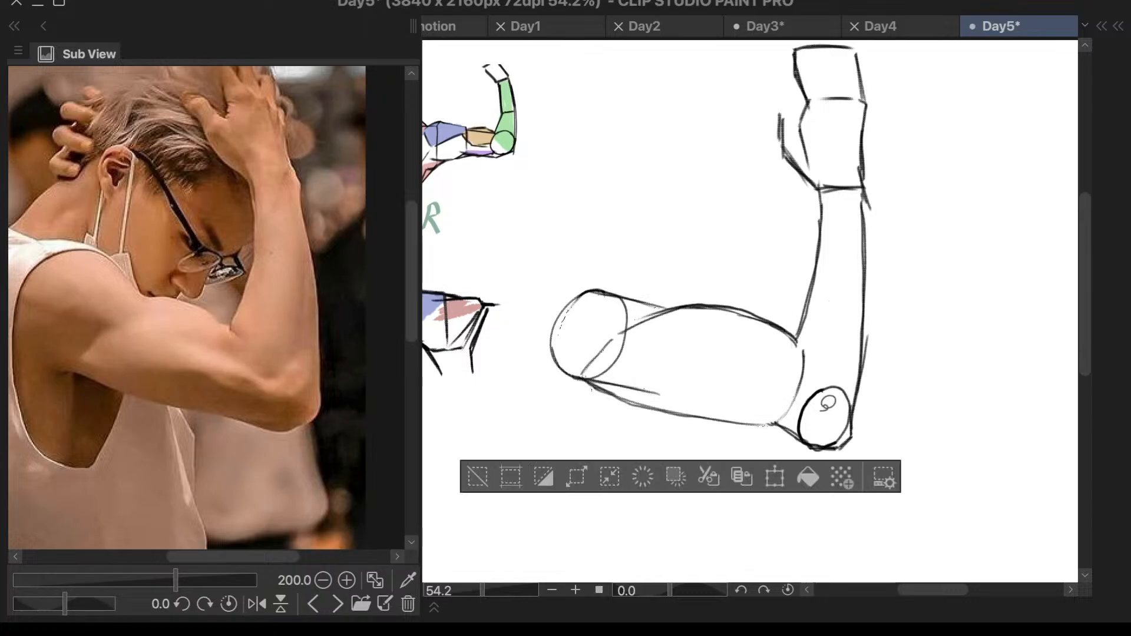
key("ctrl+t")
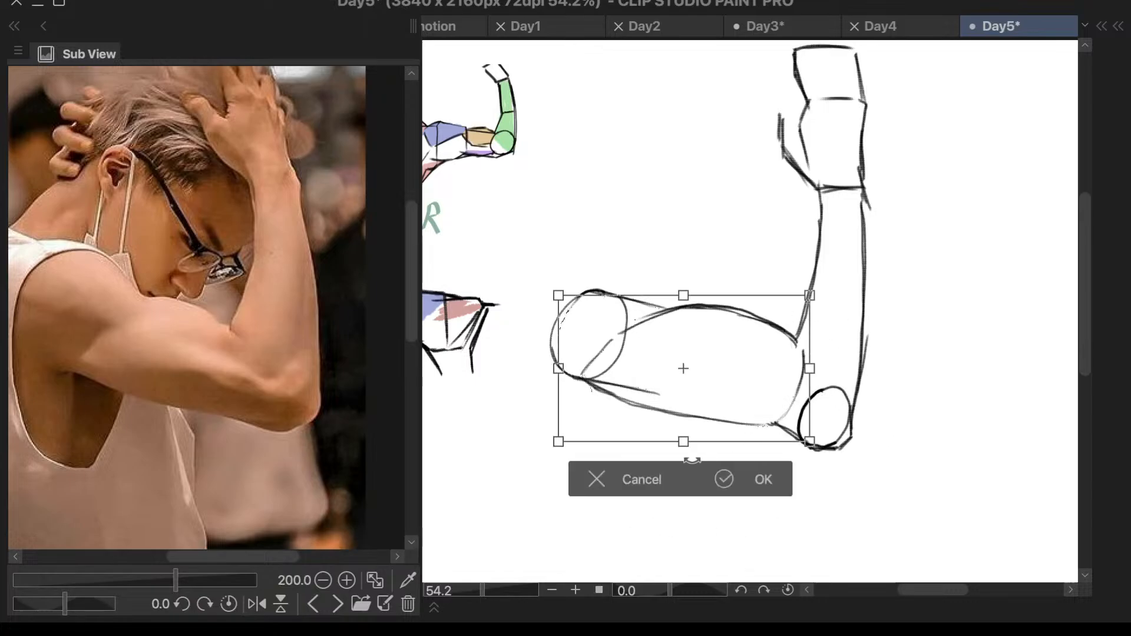
left_click(655, 478)
left_click(479, 477)
mouse_move(805, 339)
left_mouse_down()
mouse_move(813, 323)
mouse_move(569, 254)
mouse_move(813, 500)
mouse_move(874, 429)
mouse_move(826, 343)
mouse_move(828, 318)
left_mouse_up()
key("ctrl+t")
left_click_drag(780, 417, 737, 529)
left_click(594, 567)
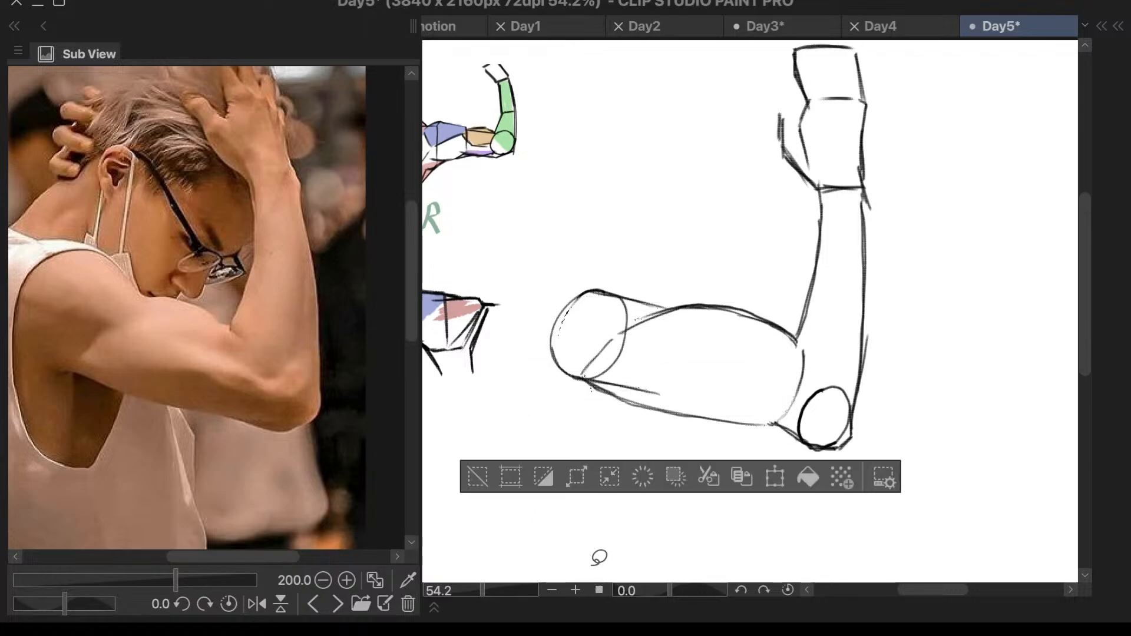
left_click(480, 476)
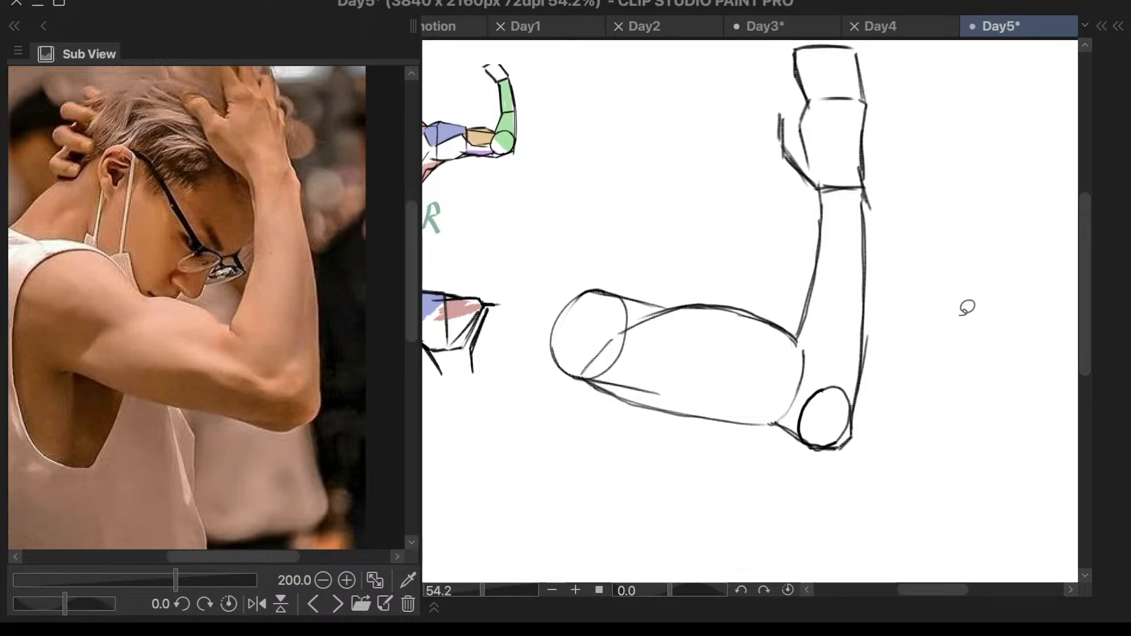
- Toggle the visibility of Layer 3 off and back on to check which strokes it holds
key("F7")
key("F7")
key("F8")
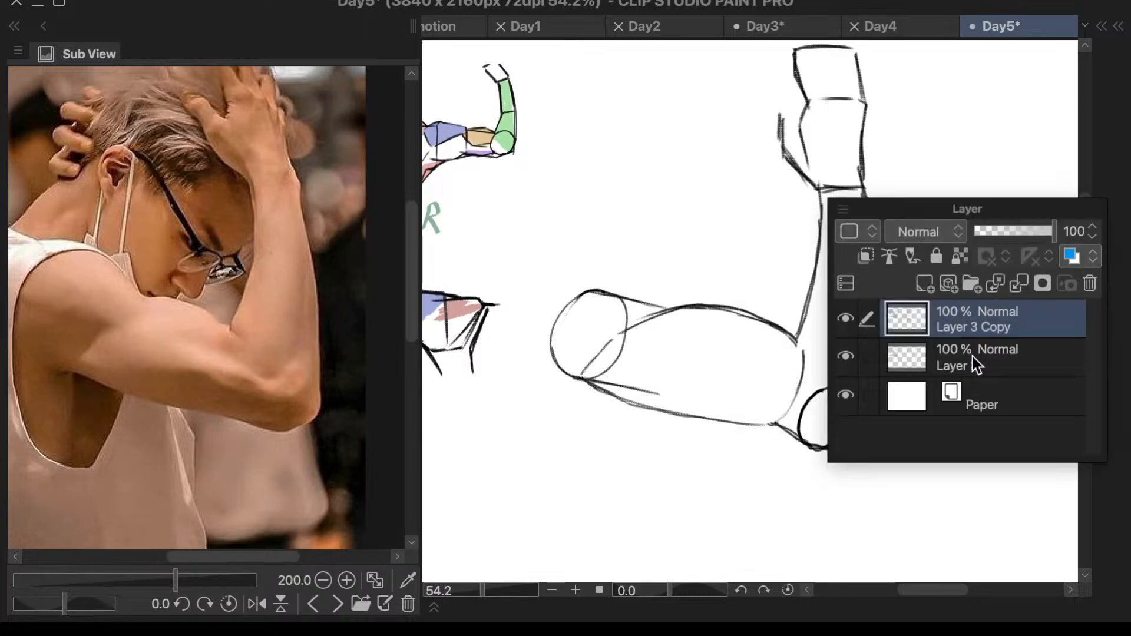
left_click(854, 357)
left_click(856, 357)
key("F8")
- Lasso the upper arm up to the elbow again, try rotating it, and discard the transform and selection
mouse_move(860, 425)
left_mouse_down()
mouse_move(811, 354)
mouse_move(677, 256)
mouse_move(637, 510)
mouse_move(869, 409)
mouse_move(882, 389)
left_mouse_up()
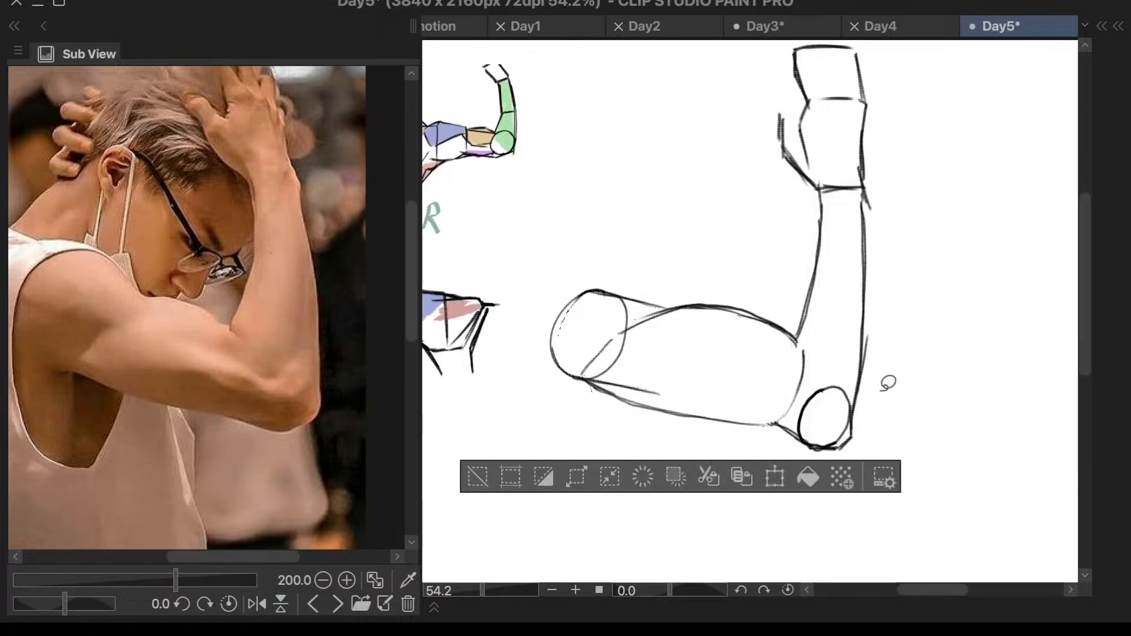
key("ctrl+t")
left_click(655, 480)
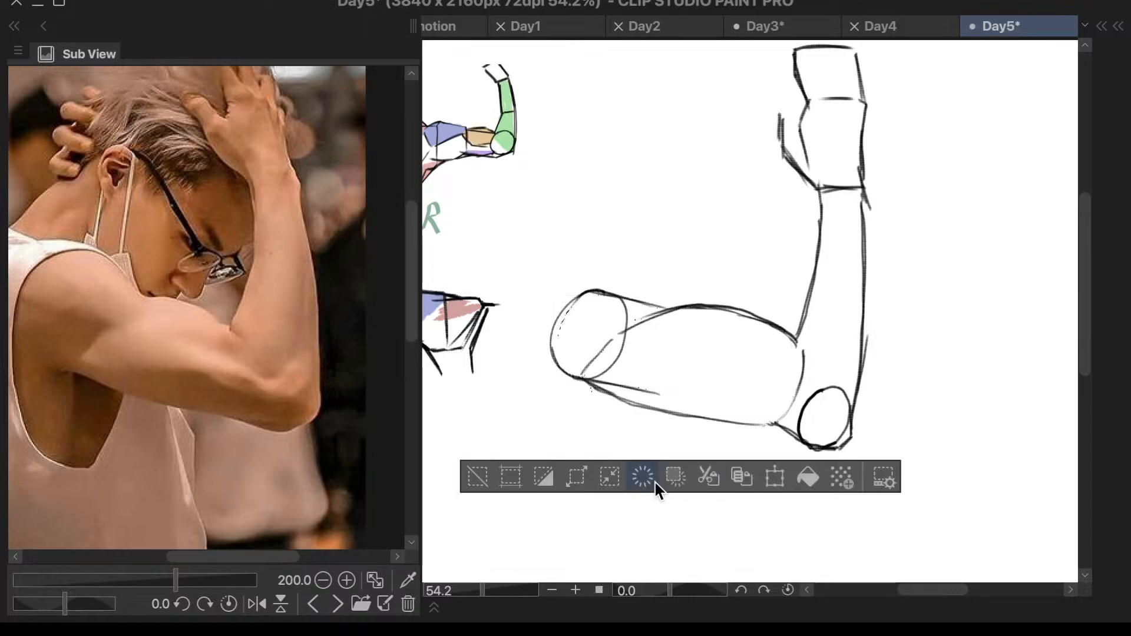
left_click_drag(722, 350, 710, 362)
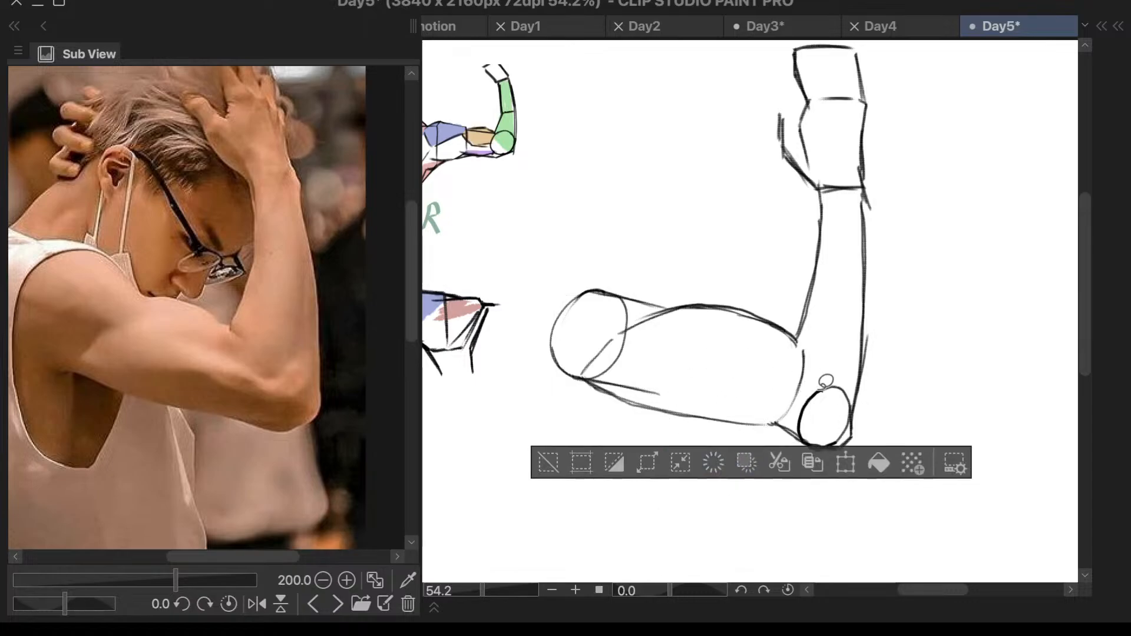
scroll(792, 398, "up", 5)
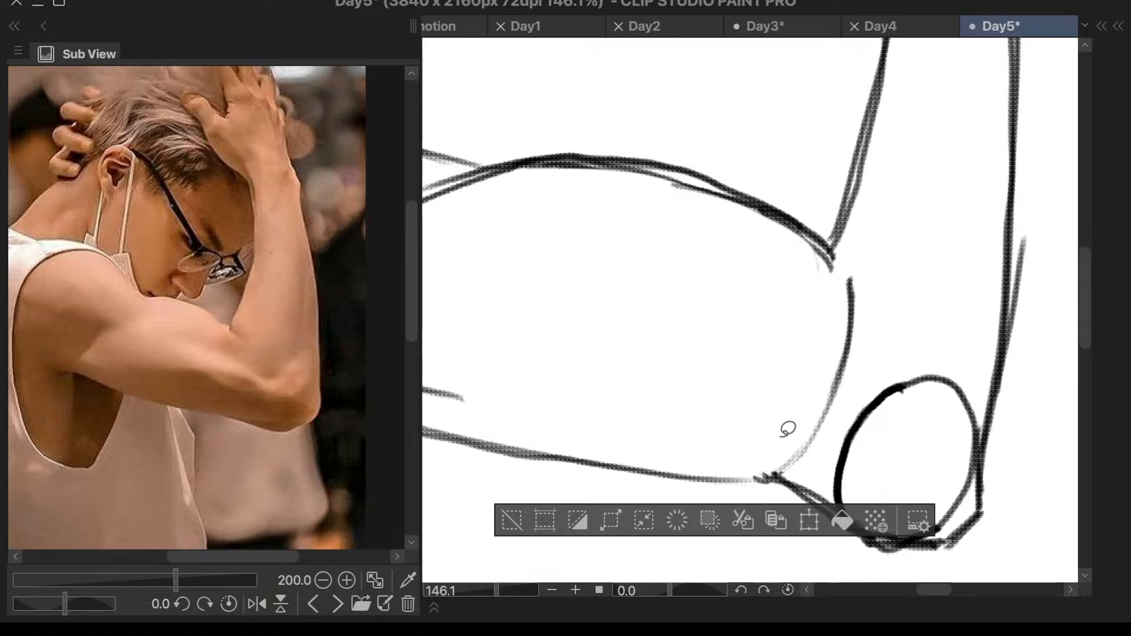
key("ctrl+t")
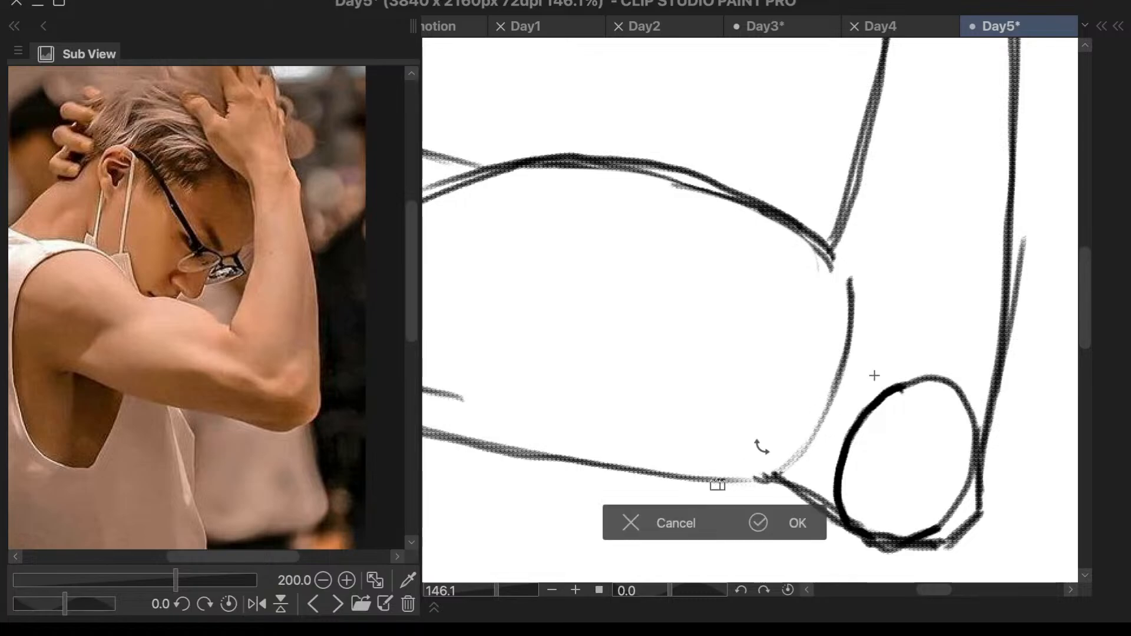
mouse_move(724, 484)
left_mouse_down()
mouse_move(828, 476)
mouse_move(861, 398)
left_mouse_up()
left_click(781, 469)
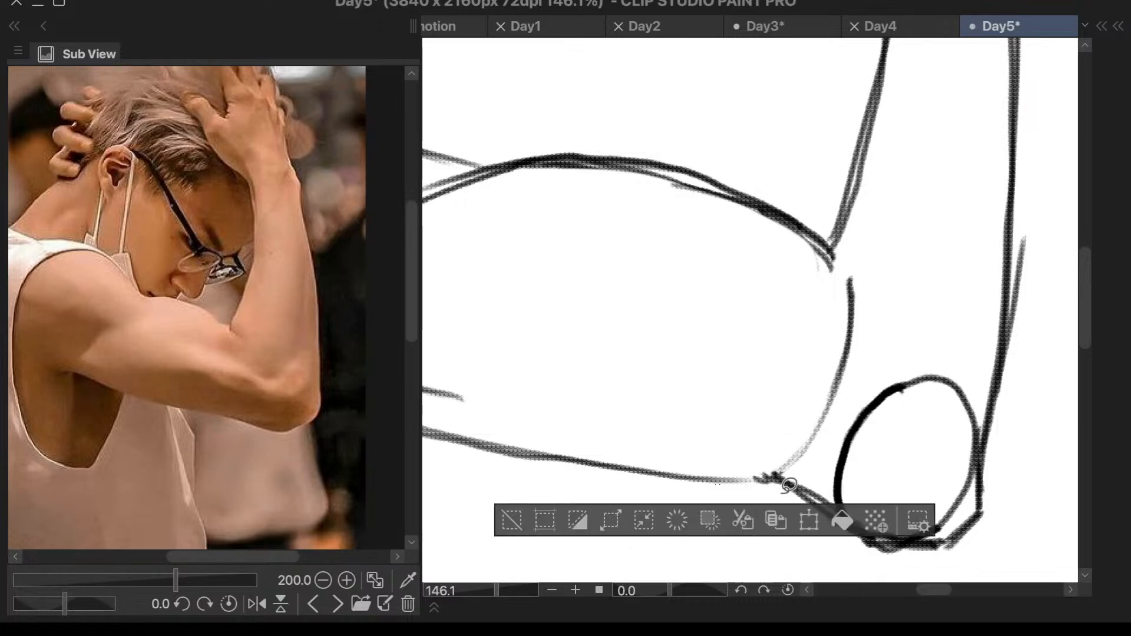
left_click(507, 519)
- Try new lasso selections around the upper arm and shoulder circle, and clear them
scroll(925, 377, "down", 3)
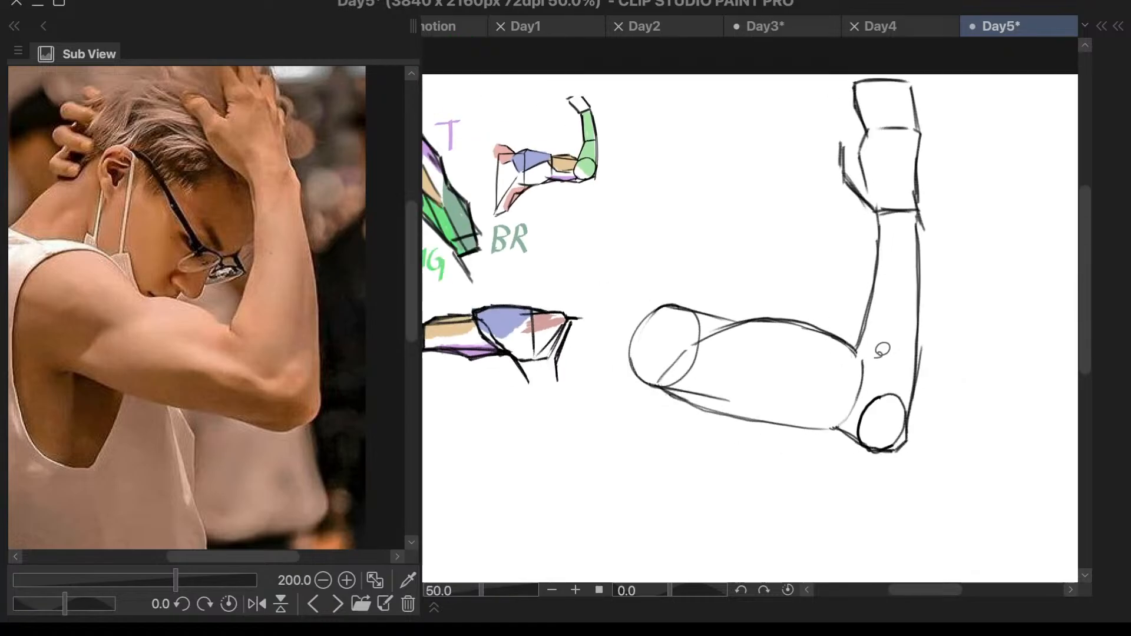
mouse_move(882, 350)
left_mouse_down()
mouse_move(746, 275)
mouse_move(741, 547)
mouse_move(980, 483)
mouse_move(938, 390)
mouse_move(890, 343)
left_mouse_up()
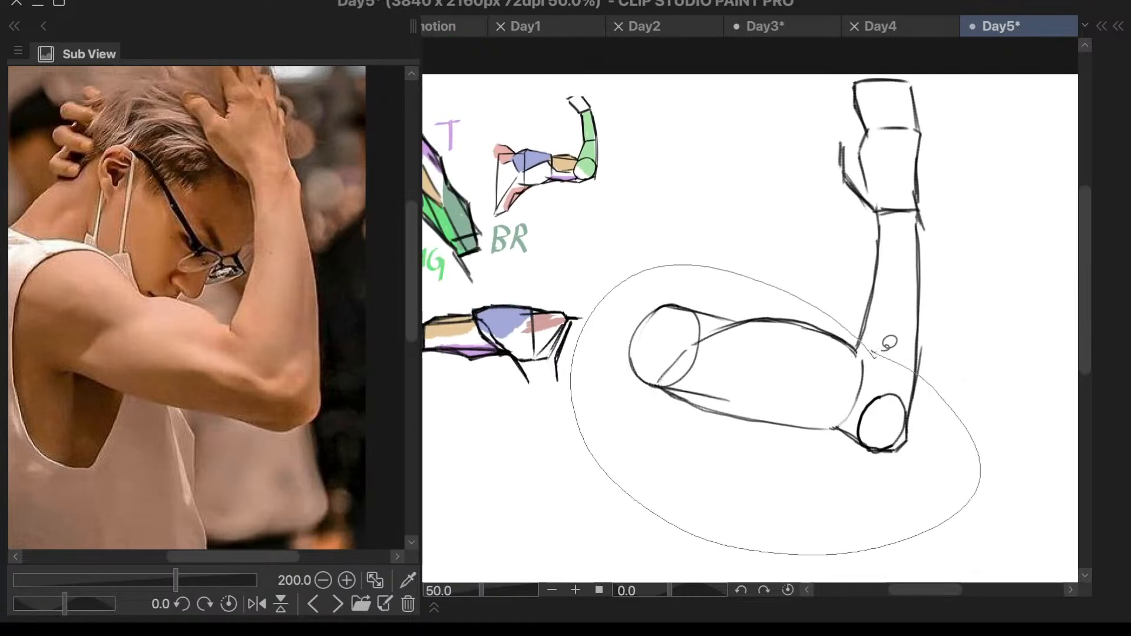
left_click(549, 481)
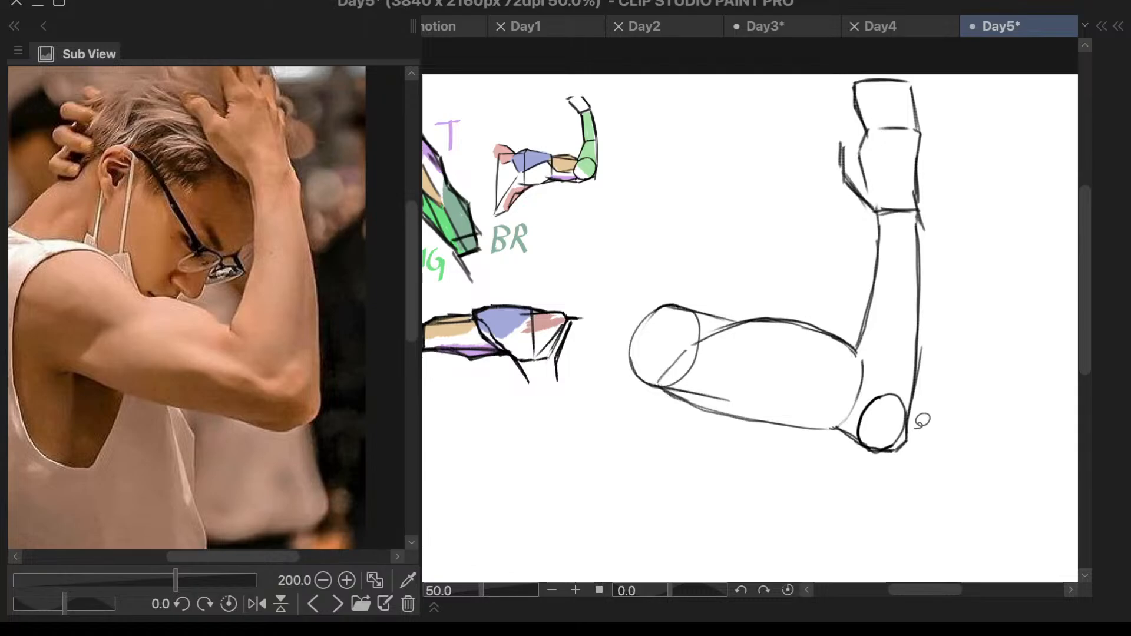
mouse_move(684, 288)
left_mouse_down()
mouse_move(604, 359)
mouse_move(681, 489)
mouse_move(903, 502)
mouse_move(934, 457)
mouse_move(899, 386)
mouse_move(851, 333)
mouse_move(765, 282)
mouse_move(678, 285)
left_mouse_up()
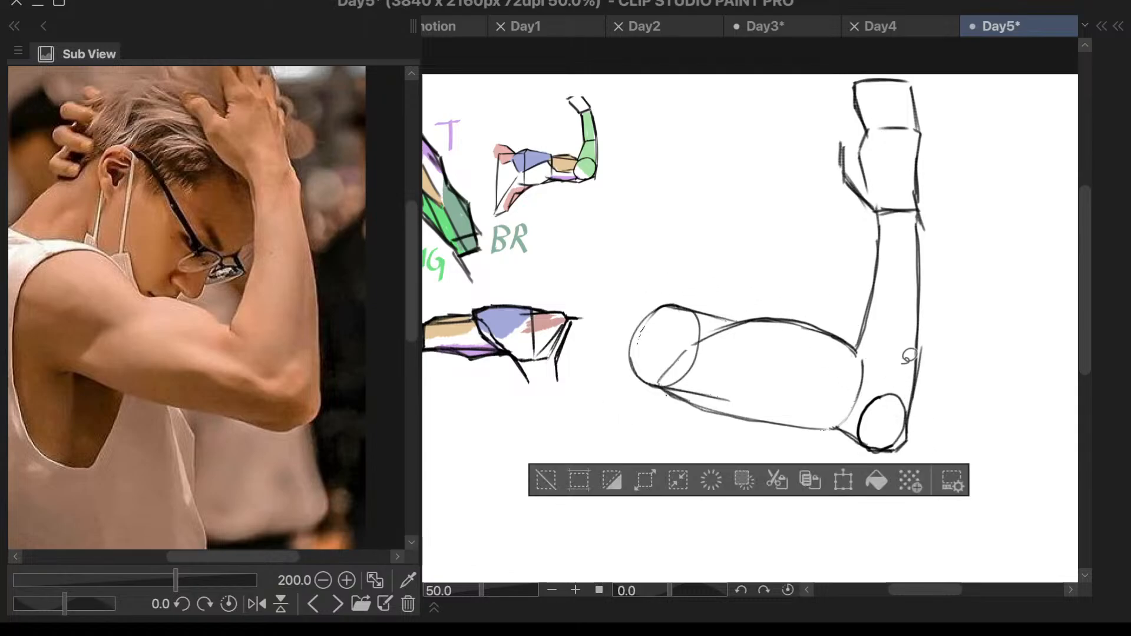
scroll(908, 359, "up", 1)
scroll(936, 348, "up", 1)
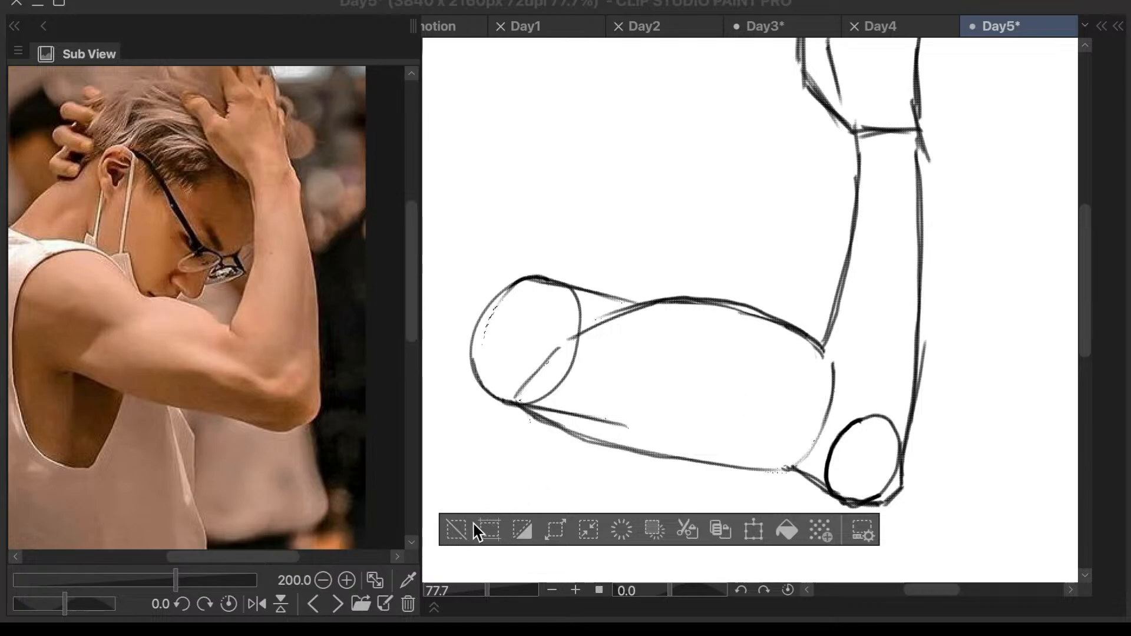
key("ctrl+d")
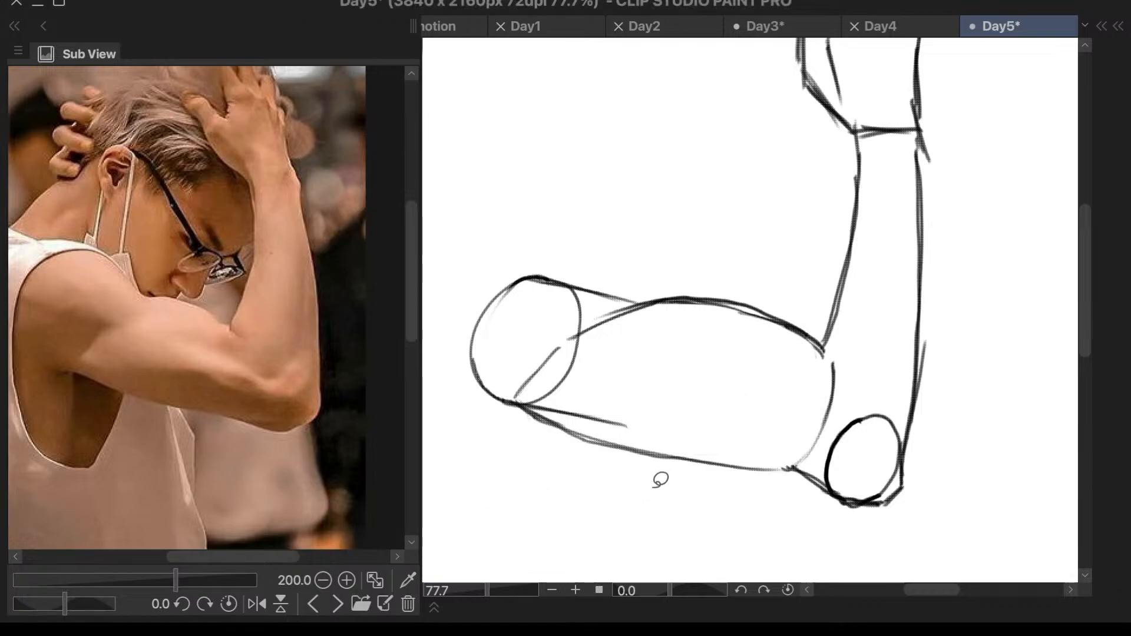
- Try one more transform of the lassoed upper arm, cancel it and deselect
mouse_move(836, 352)
left_mouse_down()
mouse_move(616, 245)
mouse_move(691, 554)
mouse_move(956, 522)
mouse_move(943, 451)
mouse_move(839, 348)
left_mouse_up()
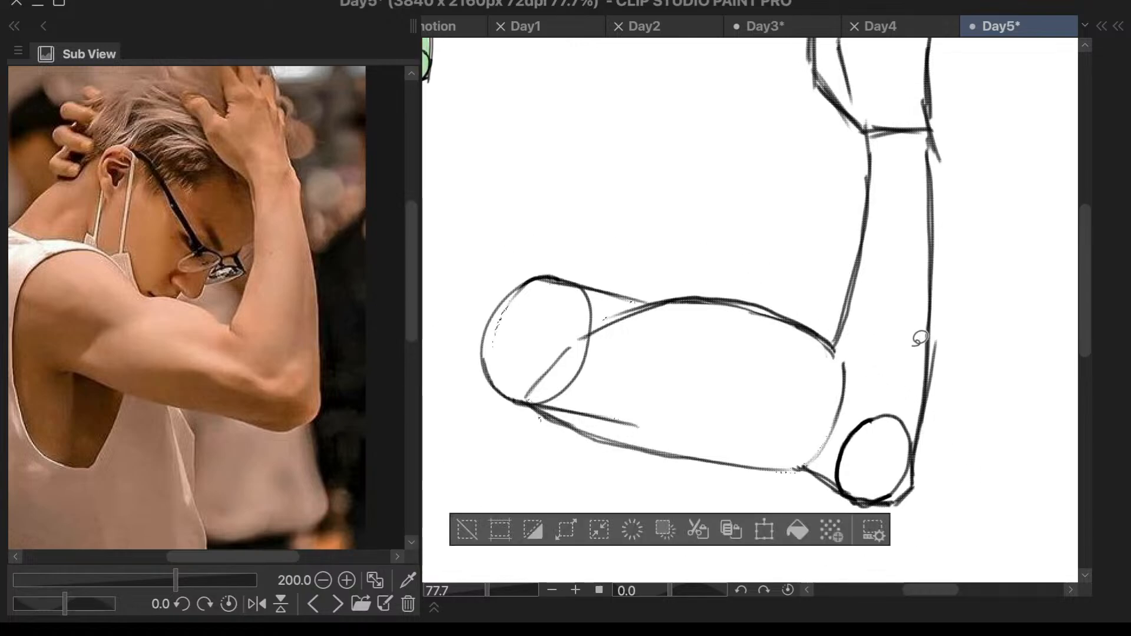
key("ctrl+t")
mouse_move(836, 429)
left_mouse_down()
mouse_move(777, 530)
mouse_move(819, 466)
left_mouse_up()
left_click(622, 564)
left_click(473, 539)
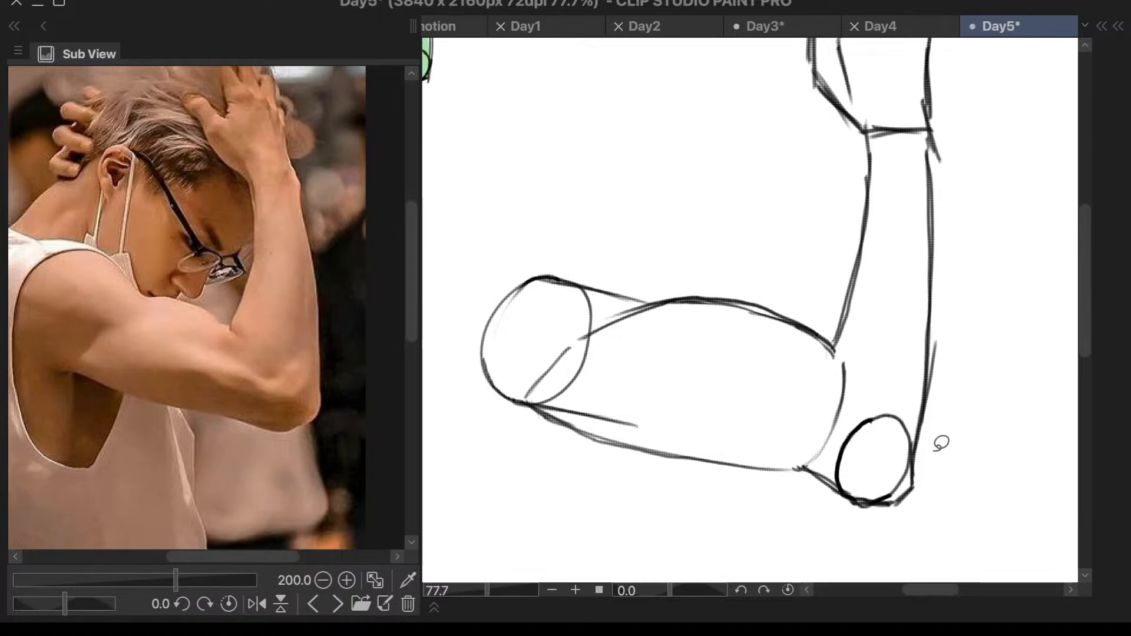
- Make Layer 3, beneath Layer 3 Copy, the active layer
key("c")
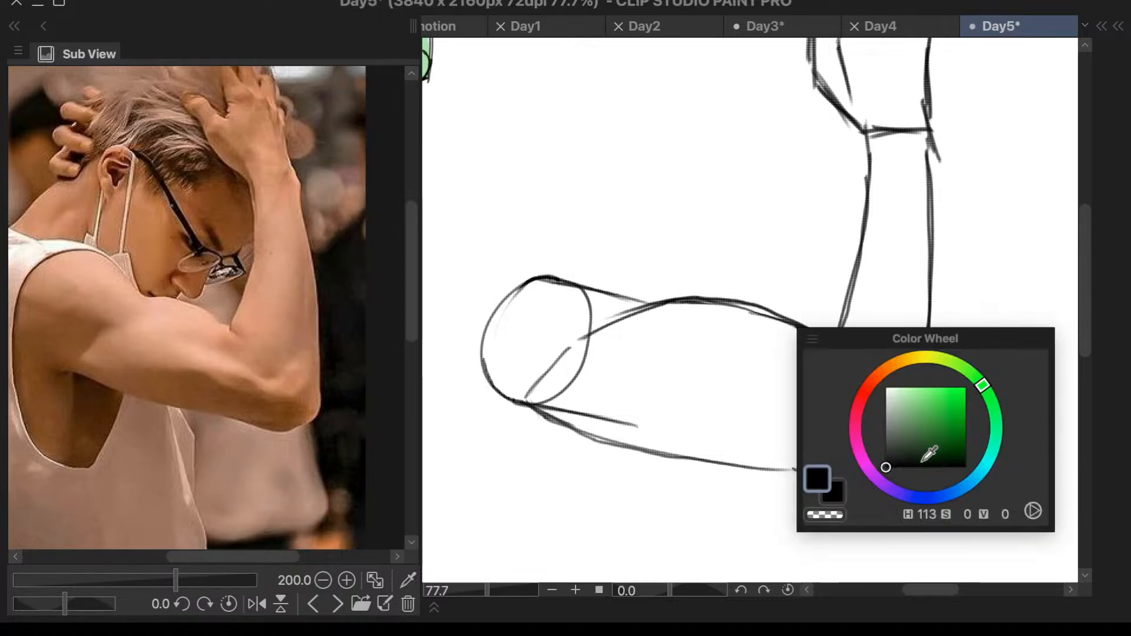
key("c")
key("l")
left_click(820, 466)
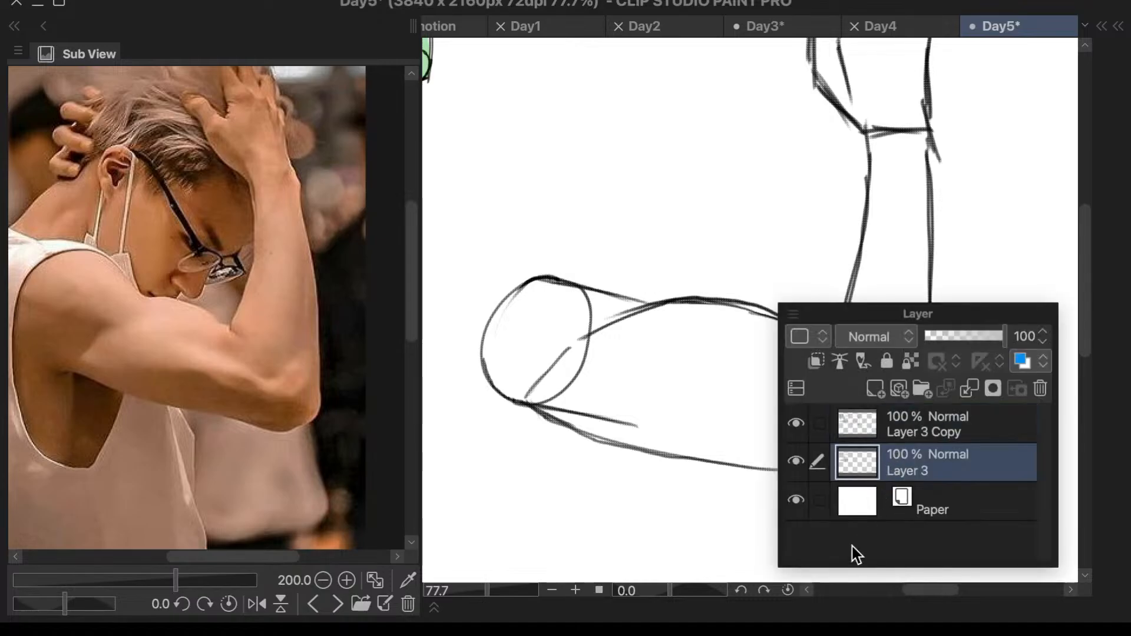
key("l")
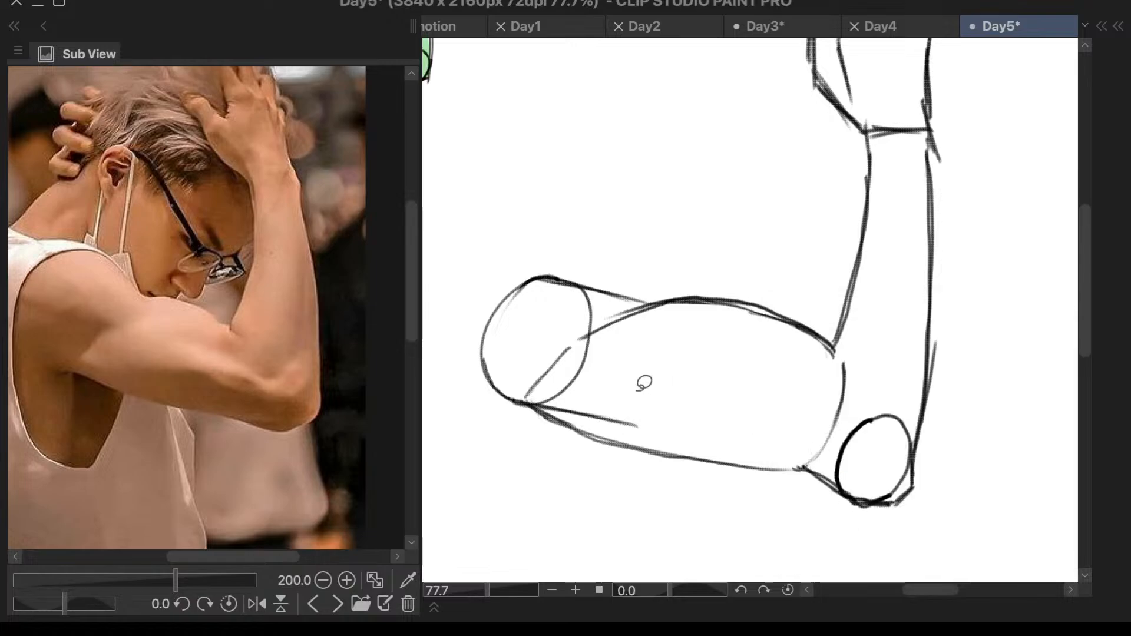
- Sample the shoulder blue from the neighbouring arm study and paint the deltoid across the upper shoulder circle and its wedge toward the biceps
scroll(601, 365, "down", 6)
scroll(602, 366, "down", 3)
scroll(535, 323, "up", 5)
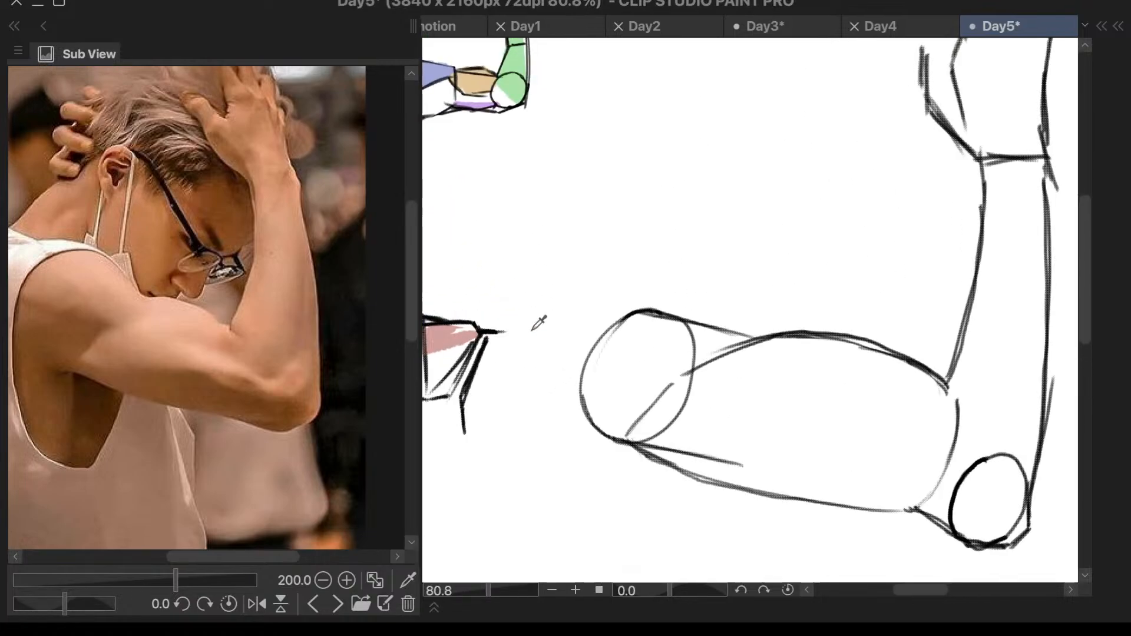
scroll(513, 299, "down", 2)
scroll(512, 299, "down", 3)
scroll(471, 318, "up", 3)
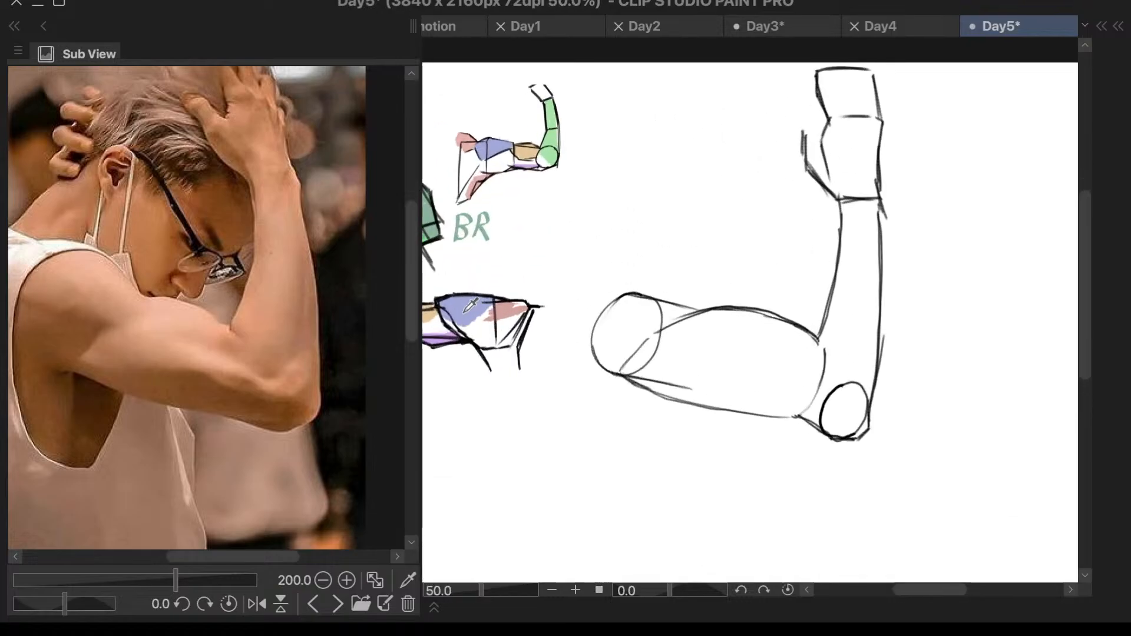
scroll(471, 304, "up", 3)
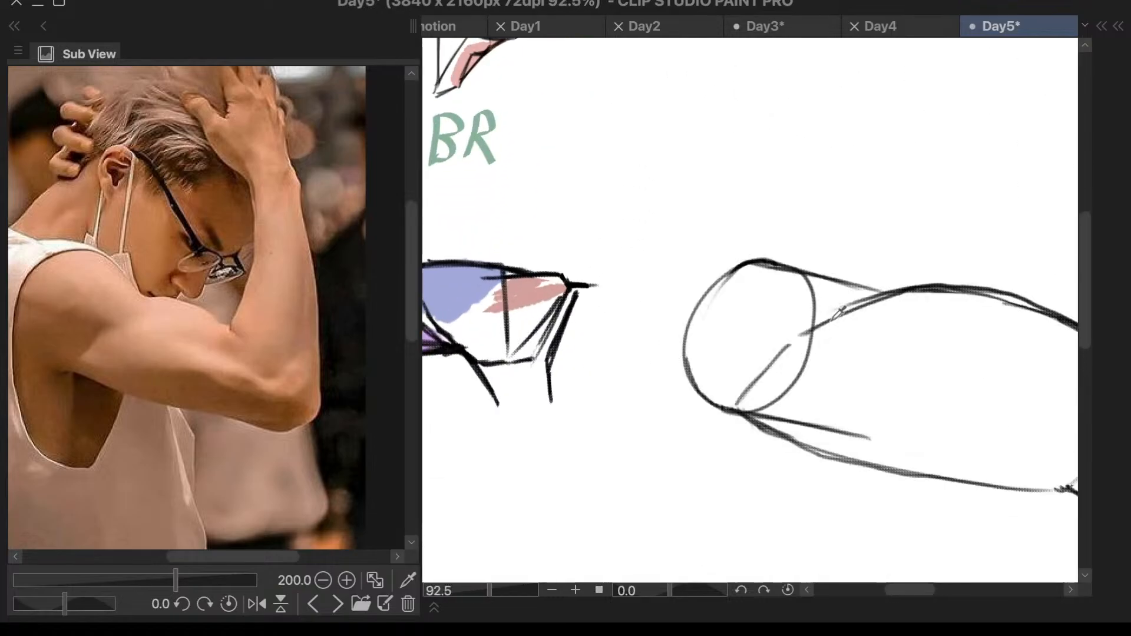
mouse_move(861, 298)
left_mouse_down()
mouse_move(794, 324)
mouse_move(855, 298)
mouse_move(773, 340)
mouse_move(860, 295)
mouse_move(804, 319)
mouse_move(829, 284)
mouse_move(848, 290)
mouse_move(722, 291)
left_mouse_up()
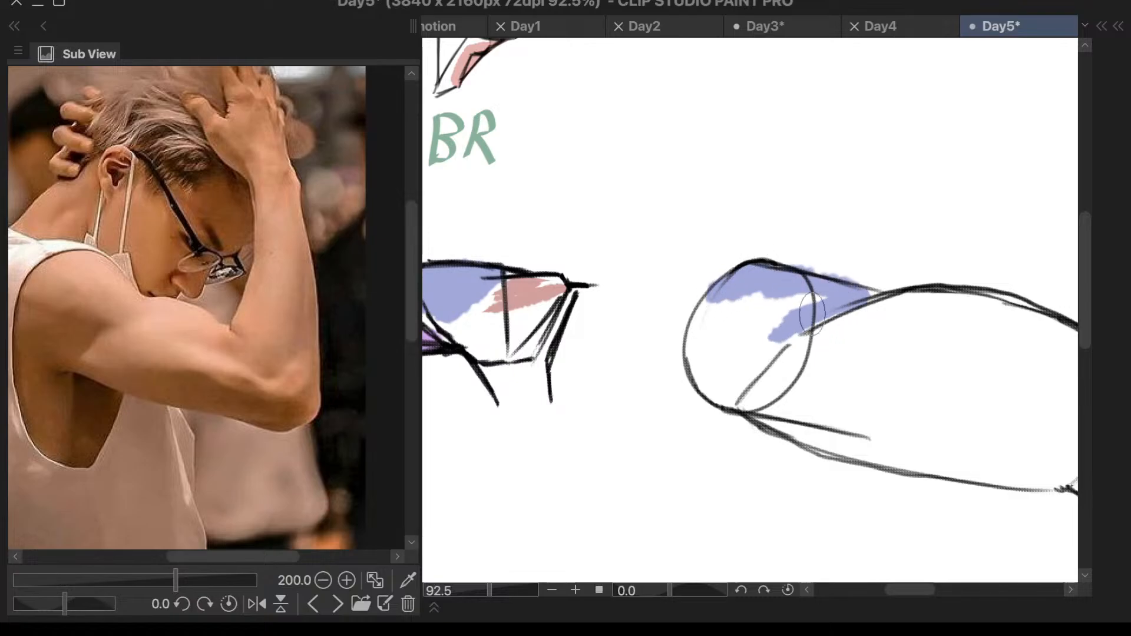
mouse_move(813, 318)
left_mouse_down()
mouse_move(744, 338)
mouse_move(712, 308)
mouse_move(764, 330)
mouse_move(769, 300)
mouse_move(755, 294)
mouse_move(815, 294)
mouse_move(769, 318)
left_mouse_up()
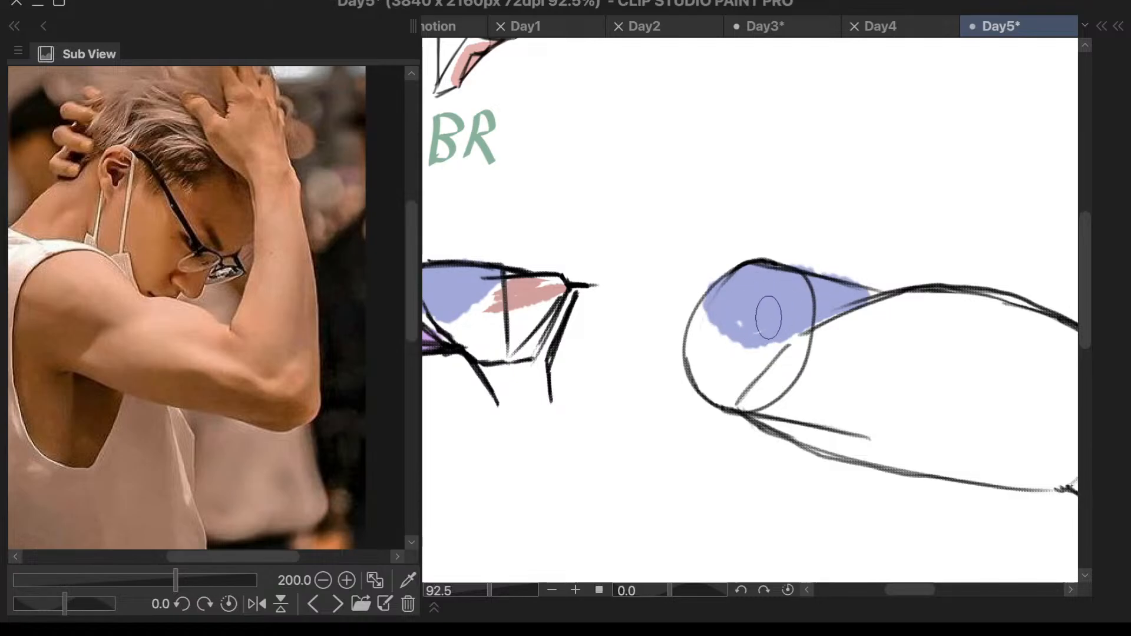
scroll(789, 305, "down", 2)
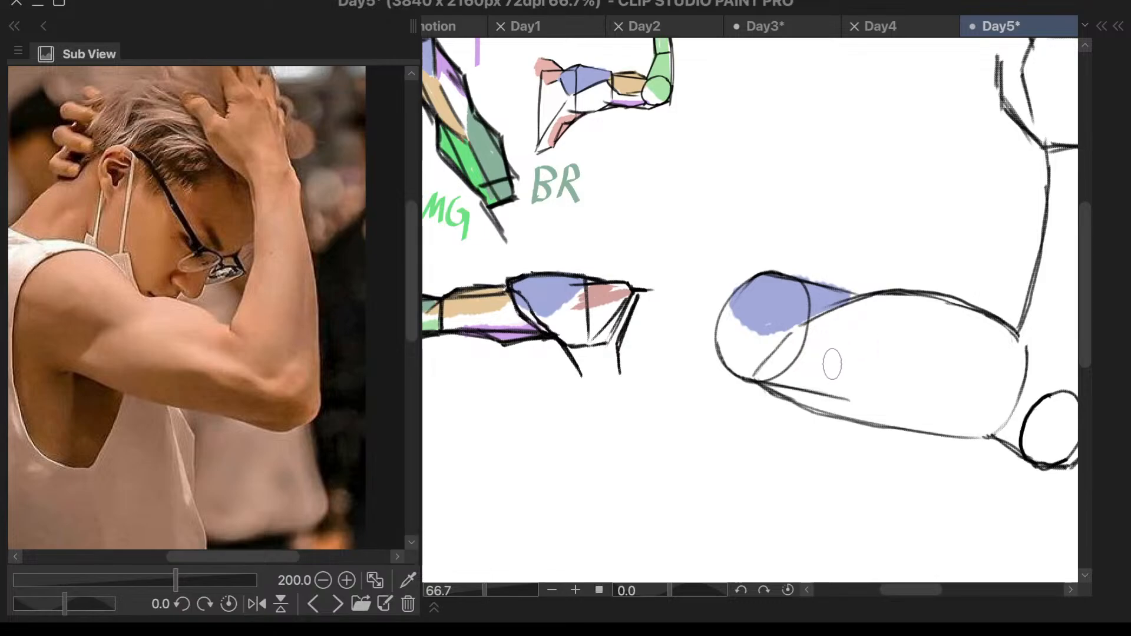
scroll(788, 364, "down", 2)
scroll(946, 359, "up", 1)
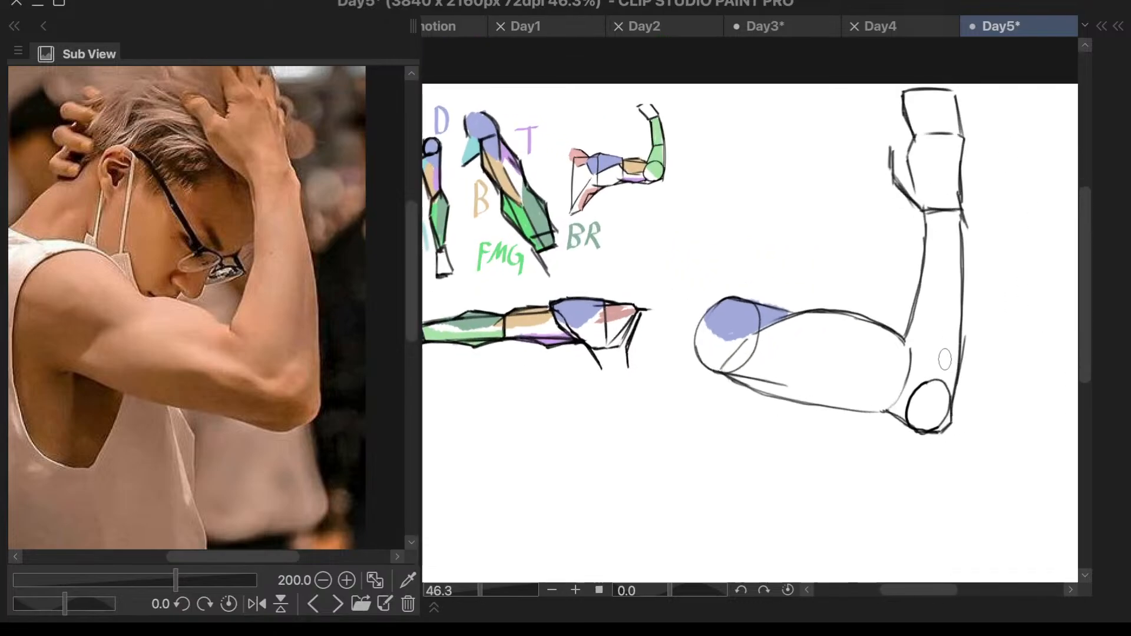
- Extend the blue deltoid over the top of the shoulder circle and paint the biceps tan along the upper arm's top edge
mouse_move(766, 301)
left_mouse_down()
mouse_move(729, 293)
mouse_move(726, 307)
mouse_move(742, 302)
mouse_move(710, 303)
left_mouse_up()
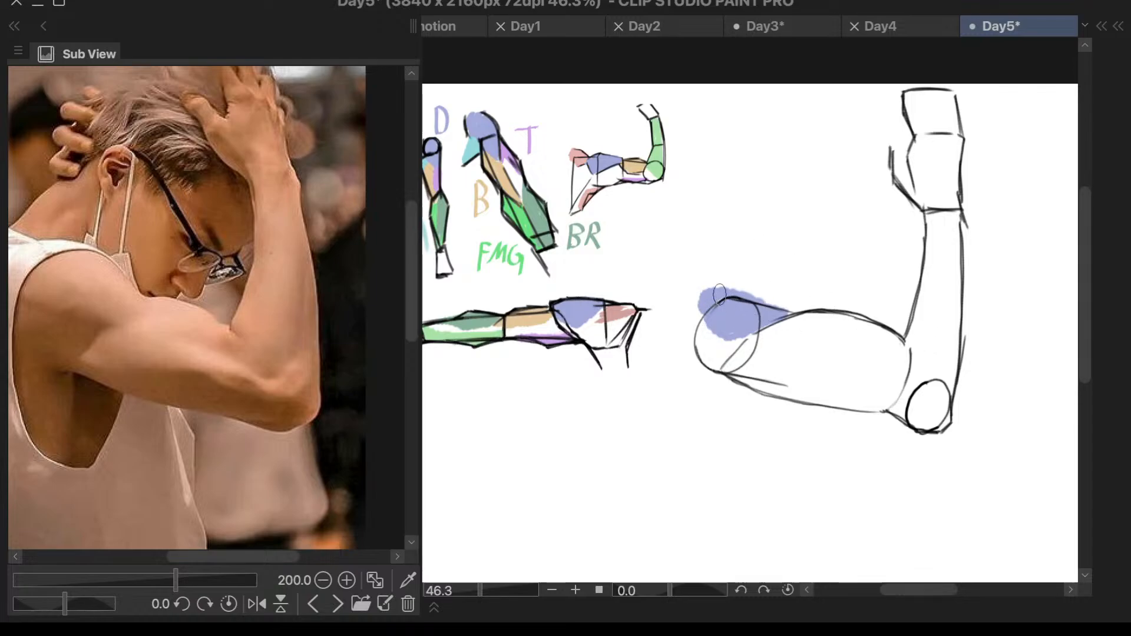
mouse_move(722, 293)
left_mouse_down()
mouse_move(761, 321)
mouse_move(761, 306)
mouse_move(770, 313)
left_mouse_up()
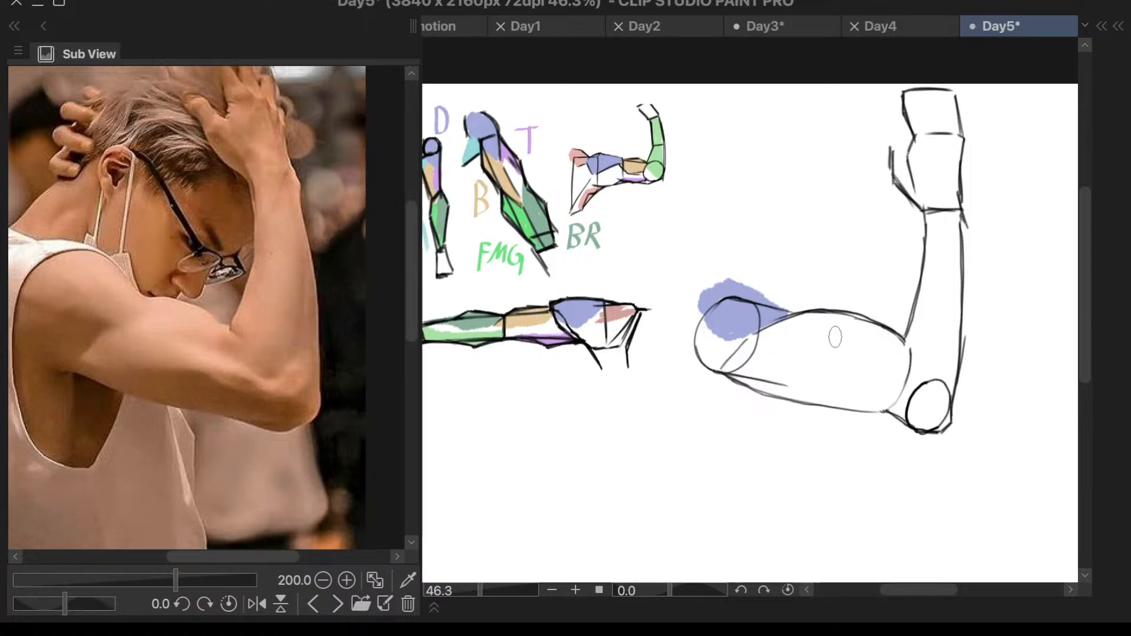
left_click_drag(777, 323, 893, 326)
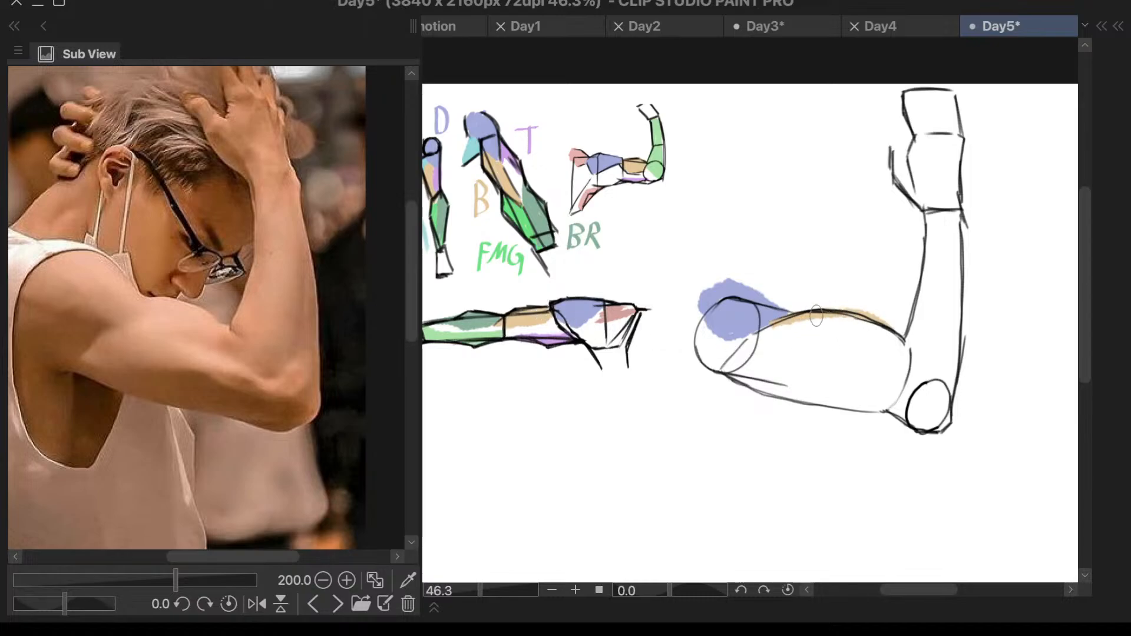
mouse_move(825, 317)
left_mouse_down()
mouse_move(911, 345)
mouse_move(887, 331)
mouse_move(906, 345)
mouse_move(764, 336)
mouse_move(843, 323)
mouse_move(779, 327)
mouse_move(855, 324)
mouse_move(804, 332)
mouse_move(889, 338)
left_mouse_up()
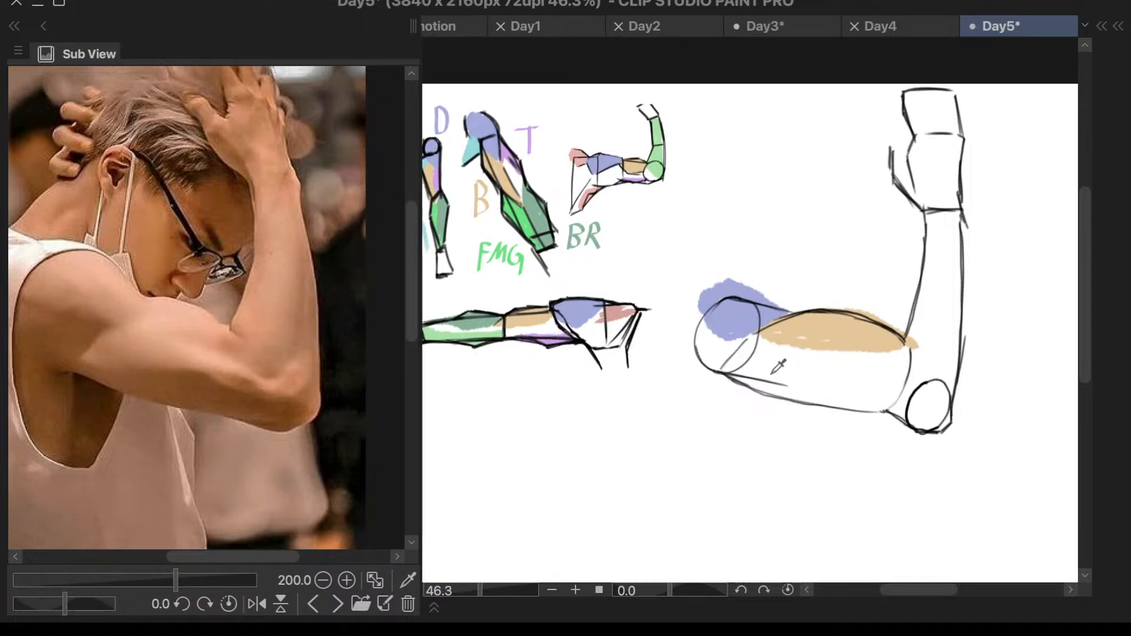
- Try several purple triceps strokes along the underside of the upper arm and undo them
left_click_drag(740, 377, 790, 392)
key("ctrl+z")
left_click_drag(744, 373, 877, 421)
key("ctrl+z")
left_click_drag(736, 376, 893, 411)
left_click_drag(758, 381, 881, 387)
key("ctrl+z")
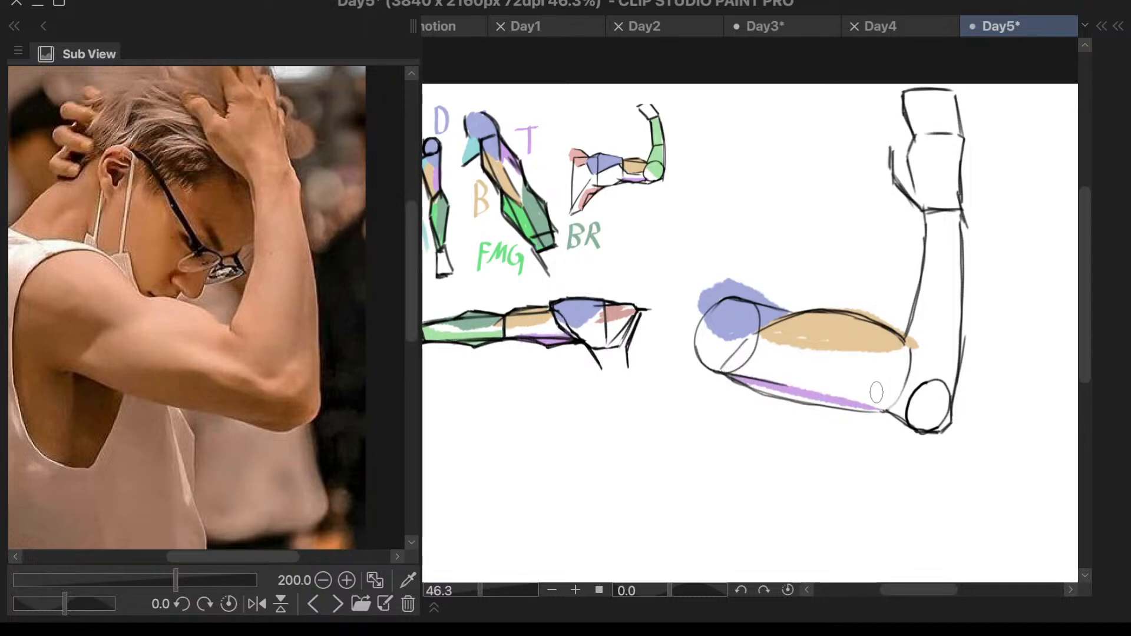
key("ctrl+z")
mouse_move(738, 380)
left_mouse_down()
mouse_move(819, 407)
mouse_move(902, 402)
mouse_move(833, 404)
left_mouse_up()
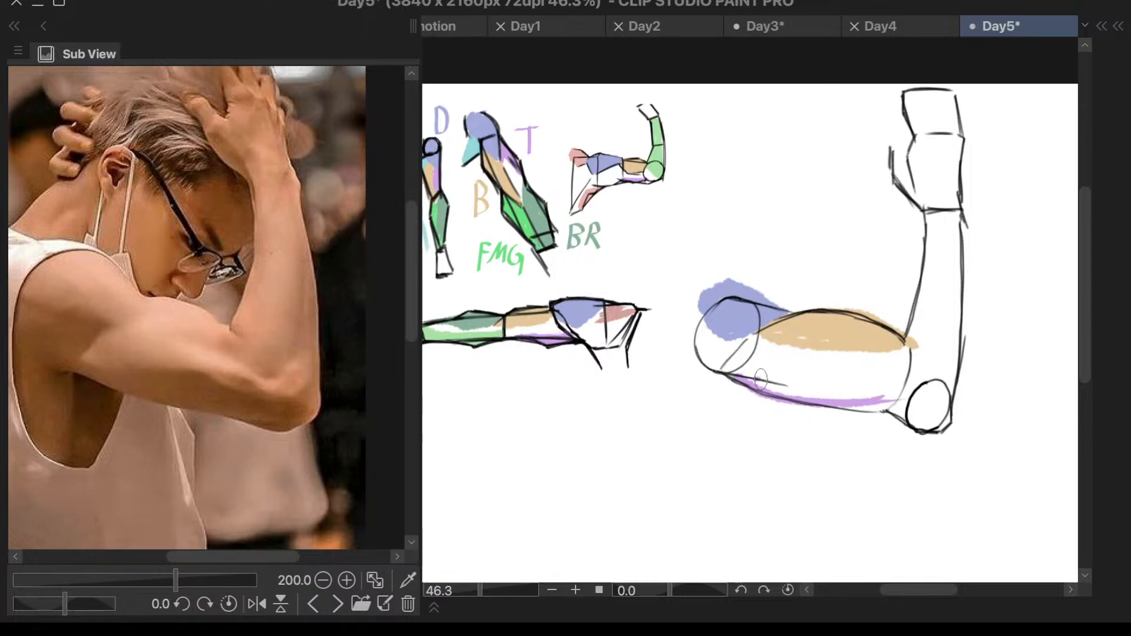
mouse_move(762, 380)
left_mouse_down()
mouse_move(884, 408)
mouse_move(778, 394)
mouse_move(849, 396)
left_mouse_up()
key("ctrl+z")
key("ctrl+z")
- Paint the triceps purple along the upper arm's underside up to the elbow and extend the tan biceps into the shoulder circle
mouse_move(755, 383)
left_mouse_down()
mouse_move(867, 396)
mouse_move(760, 388)
mouse_move(803, 396)
mouse_move(885, 395)
left_mouse_up()
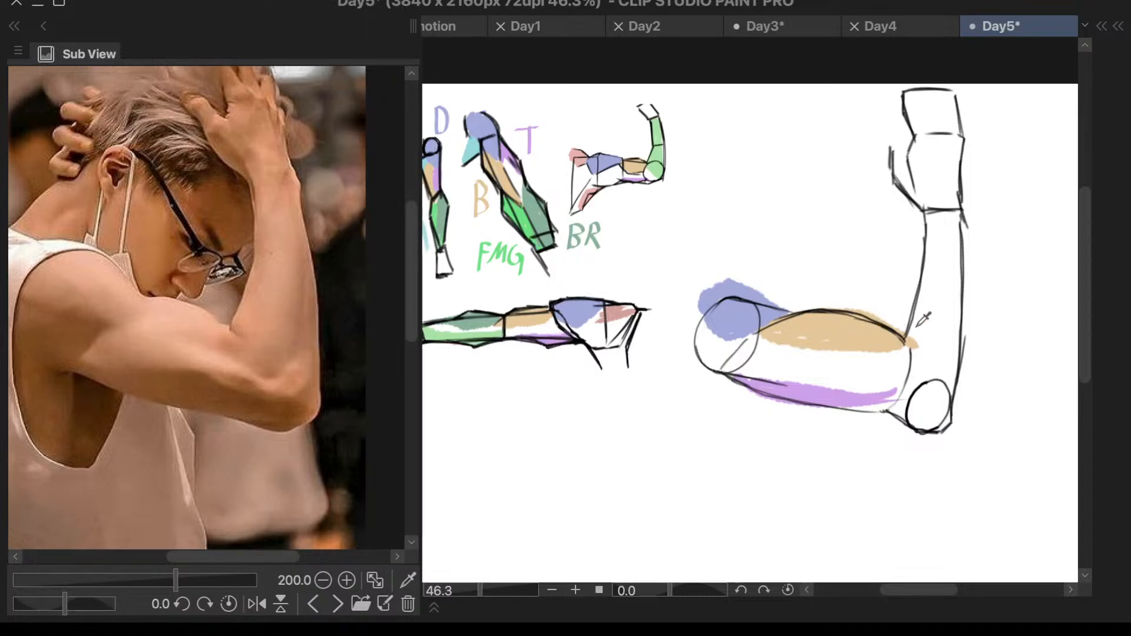
mouse_move(918, 325)
left_mouse_down()
mouse_move(741, 355)
mouse_move(779, 330)
mouse_move(769, 335)
mouse_move(794, 353)
mouse_move(726, 366)
left_mouse_up()
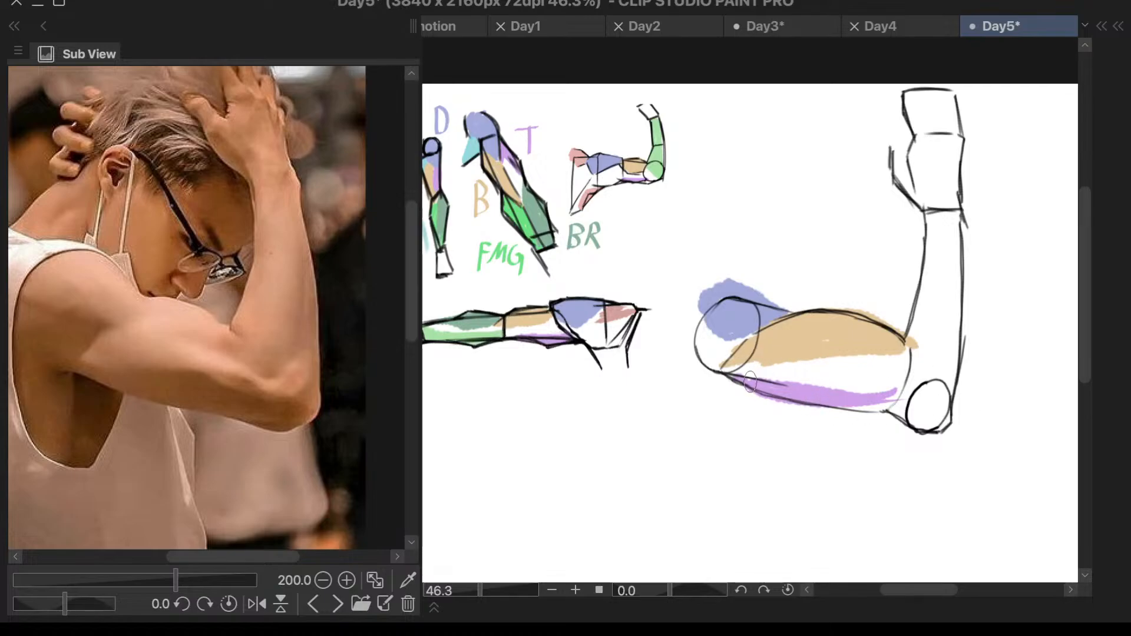
mouse_move(751, 382)
left_mouse_down()
mouse_move(861, 377)
mouse_move(807, 384)
mouse_move(913, 389)
mouse_move(842, 410)
mouse_move(883, 410)
mouse_move(848, 405)
mouse_move(882, 404)
mouse_move(851, 391)
mouse_move(894, 387)
mouse_move(860, 384)
left_mouse_up()
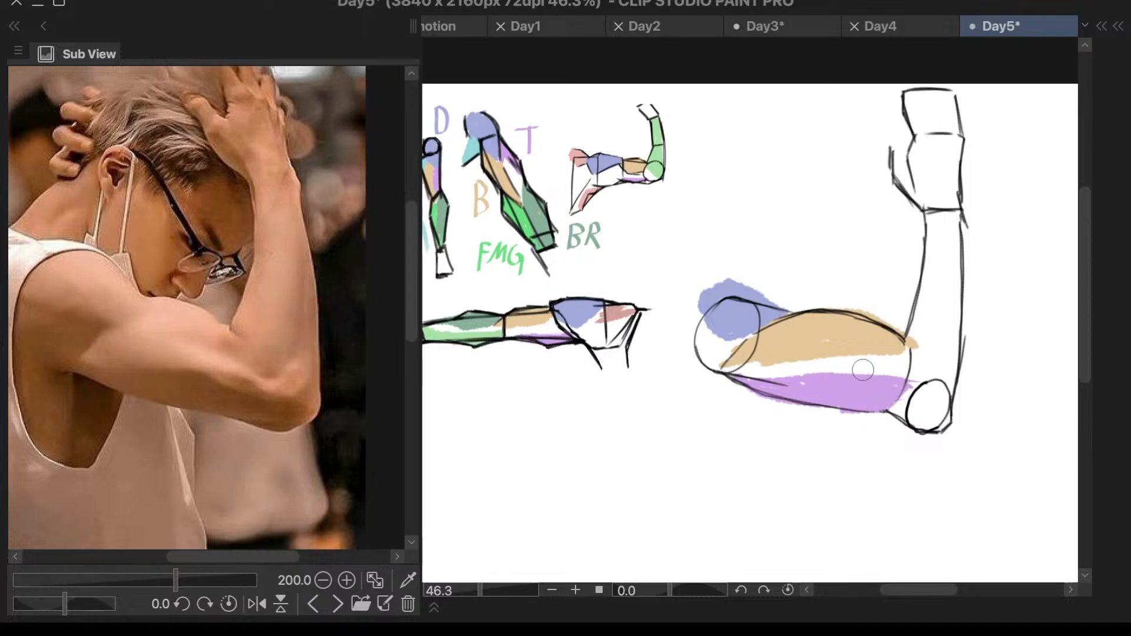
left_click_drag(854, 367, 927, 383)
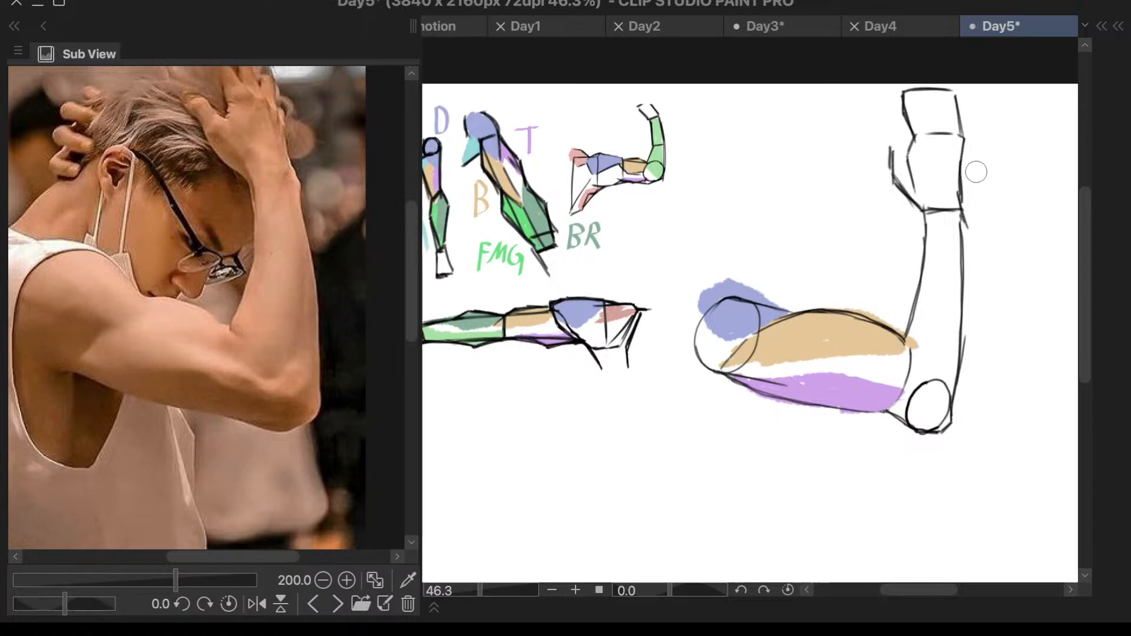
- Change the paint color to a light cyan with hue 183 and paint a strip down the forearm's outer edge to the elbow circle
key("c")
left_click(1023, 190)
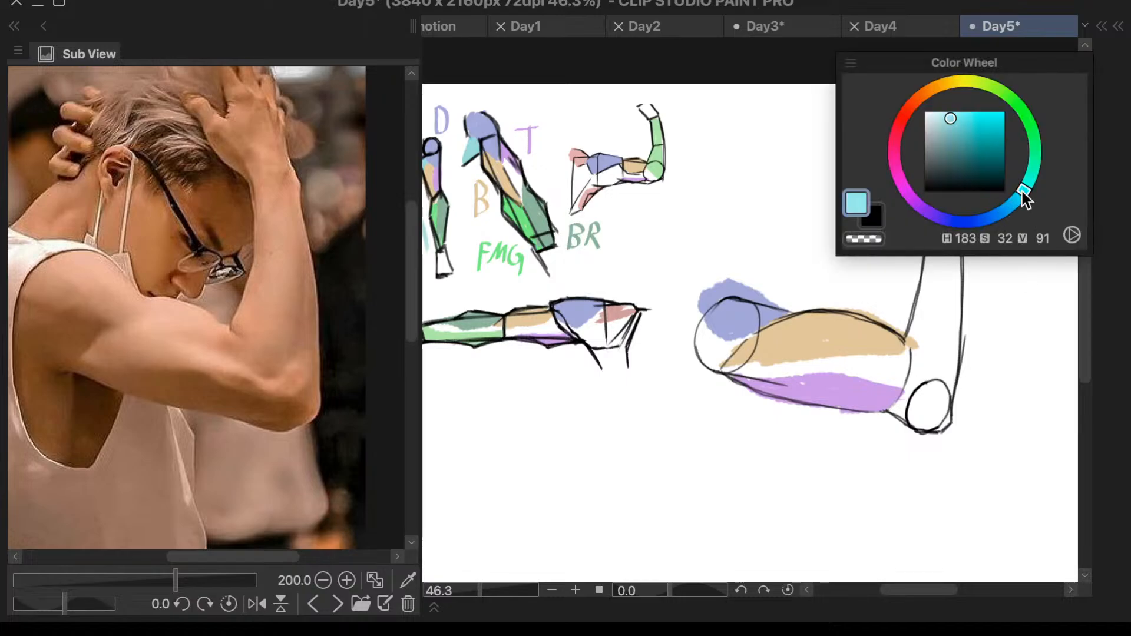
key("c")
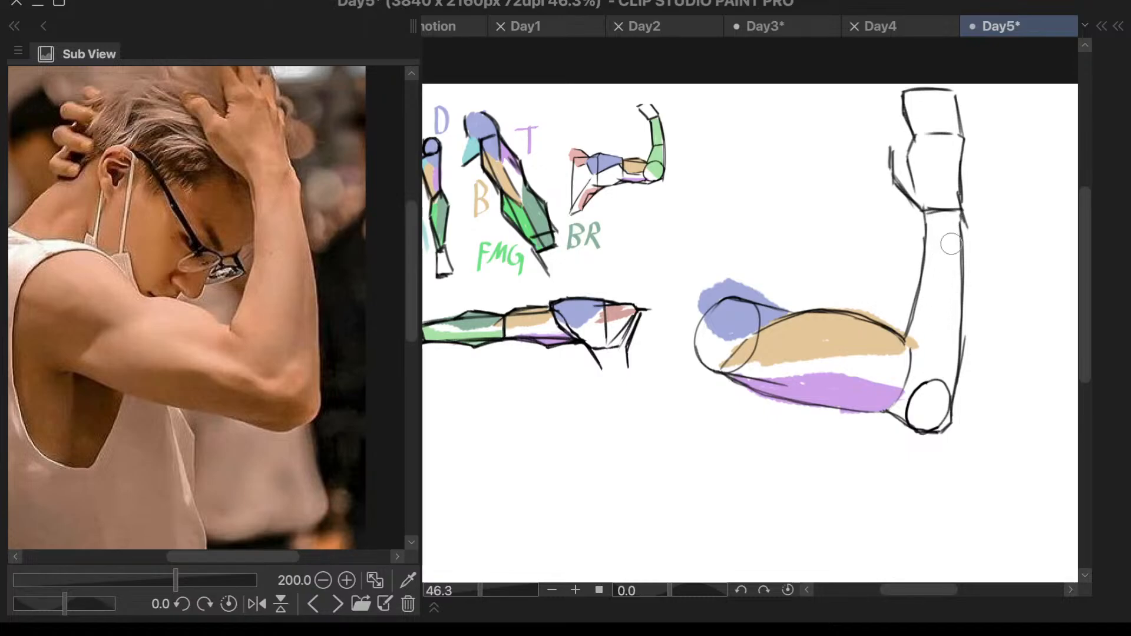
left_click_drag(956, 214, 943, 423)
key("super+z")
key("super+z")
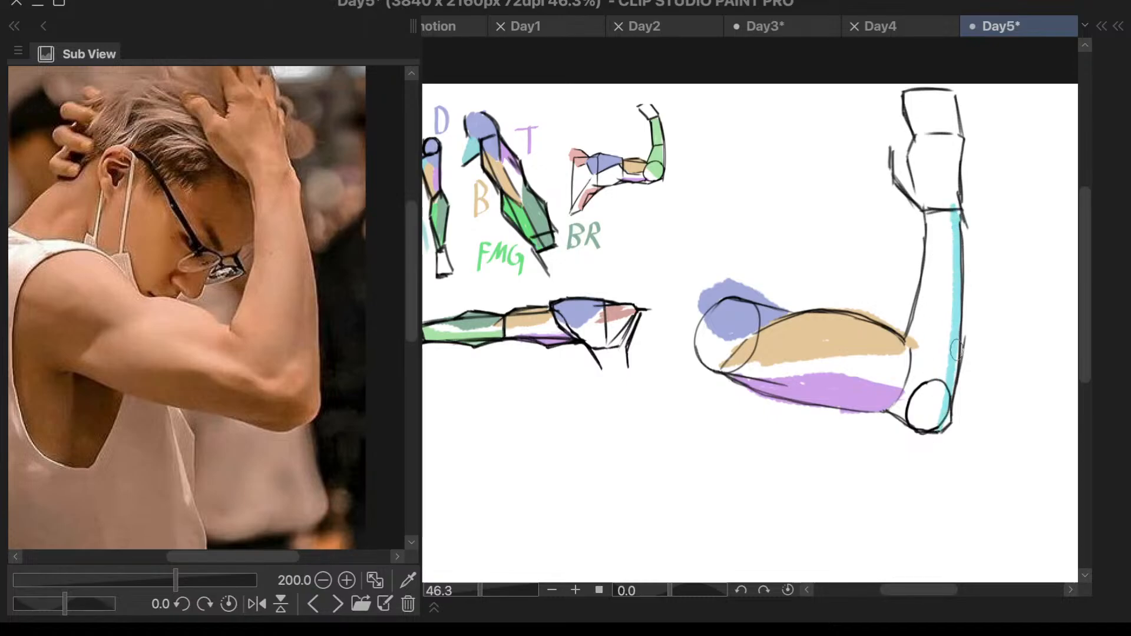
left_click_drag(957, 350, 938, 427)
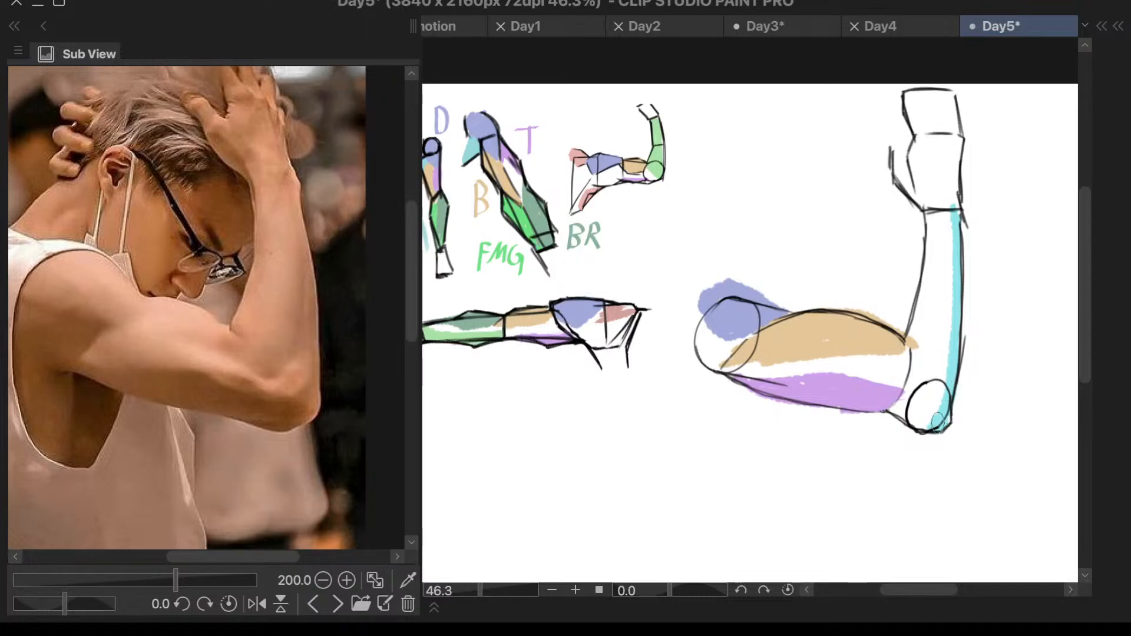
- Sample the light green from the horizontal arm study and paint the inner part of the forearm from wrist to elbow
mouse_move(306, 179)
left_mouse_down()
mouse_move(303, 167)
mouse_move(302, 201)
left_mouse_up()
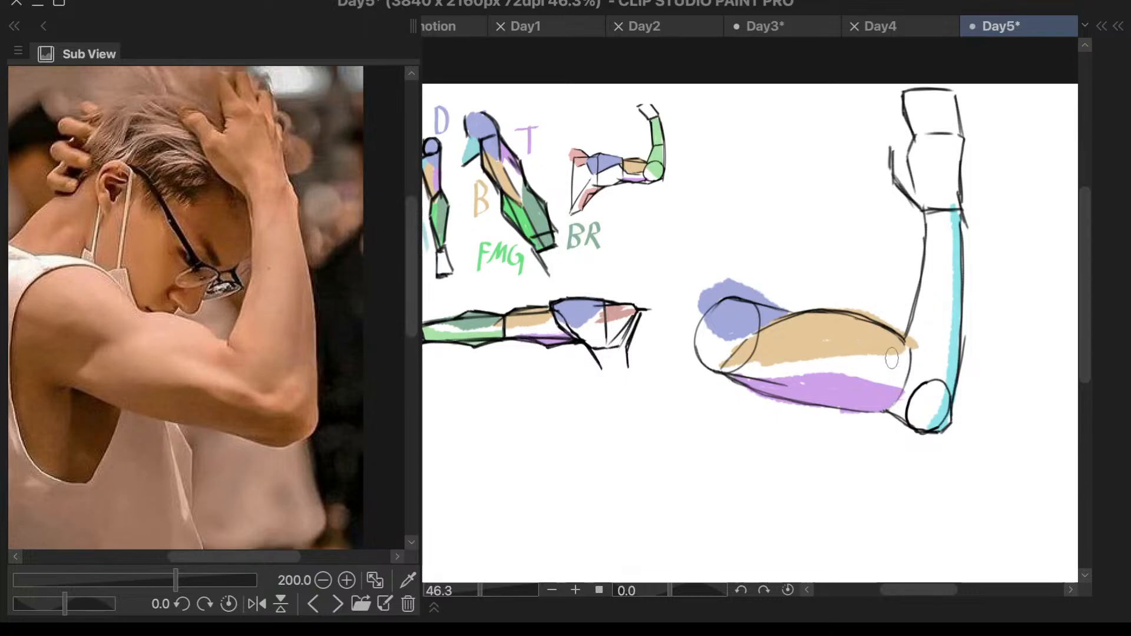
left_click_drag(893, 359, 929, 360)
left_click(488, 327, "alt")
left_click_drag(934, 211, 927, 364)
left_click_drag(924, 320, 918, 344)
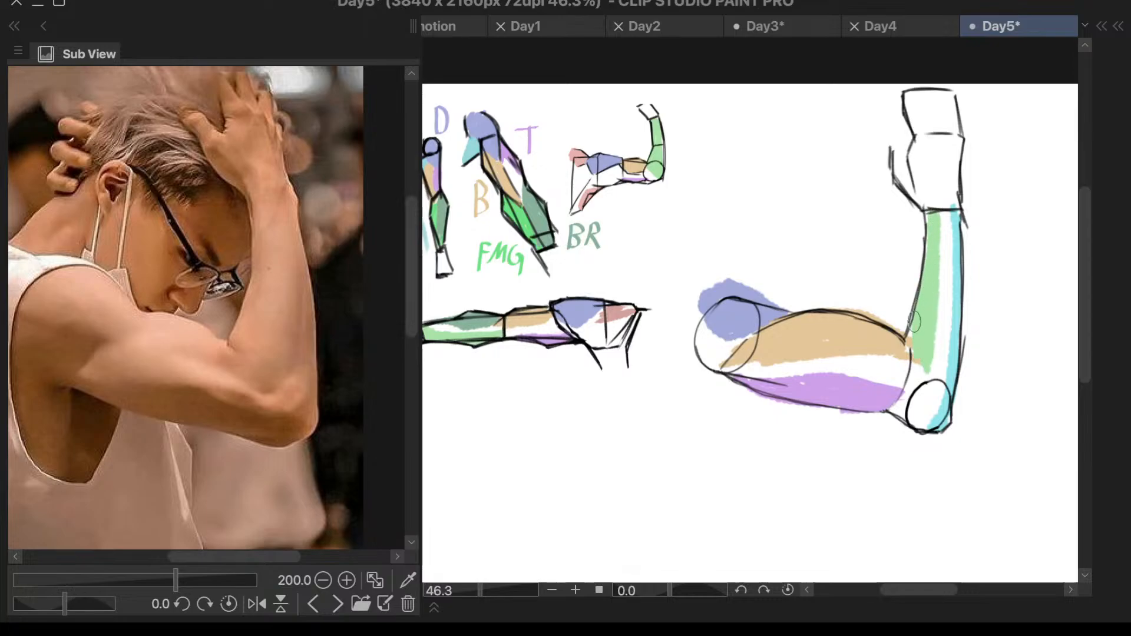
left_click_drag(940, 208, 941, 354)
left_click_drag(944, 236, 933, 366)
left_click_drag(937, 285, 929, 354)
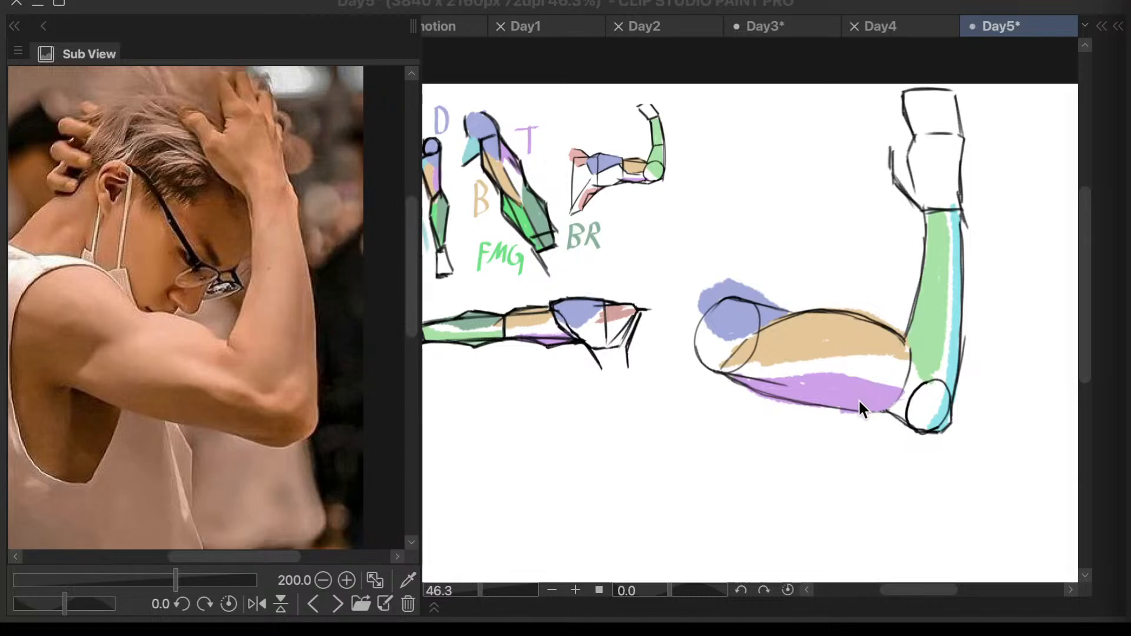
- Sample the dark green from the horizontal arm study and fill the light green forearm area with it
left_click(482, 325)
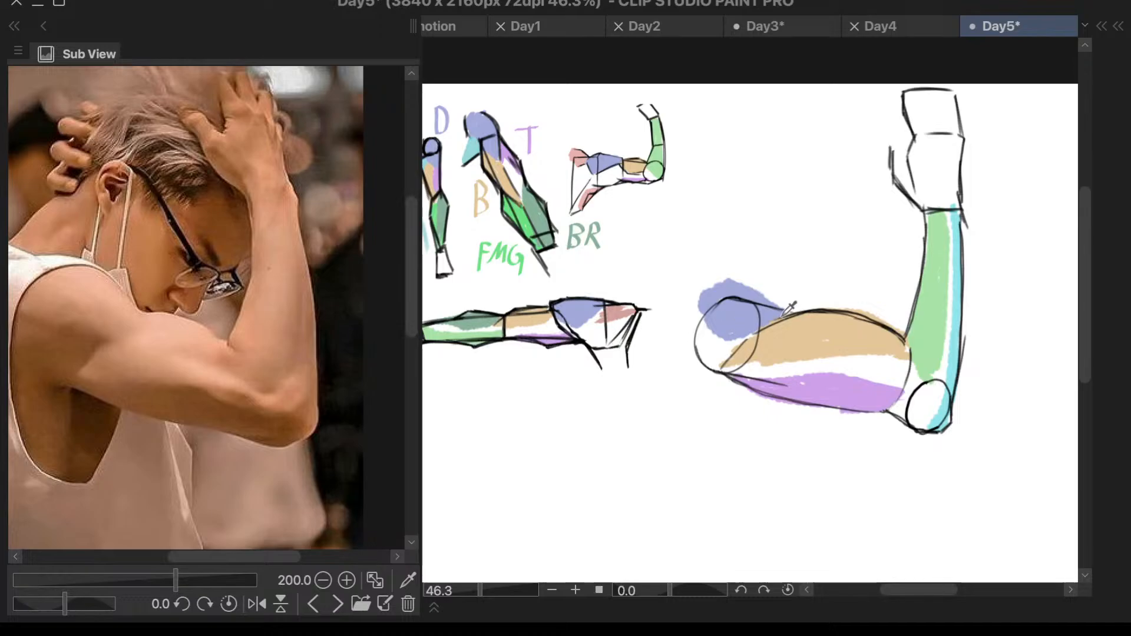
key("g")
left_click(930, 335)
left_click(950, 257)
left_click(946, 221)
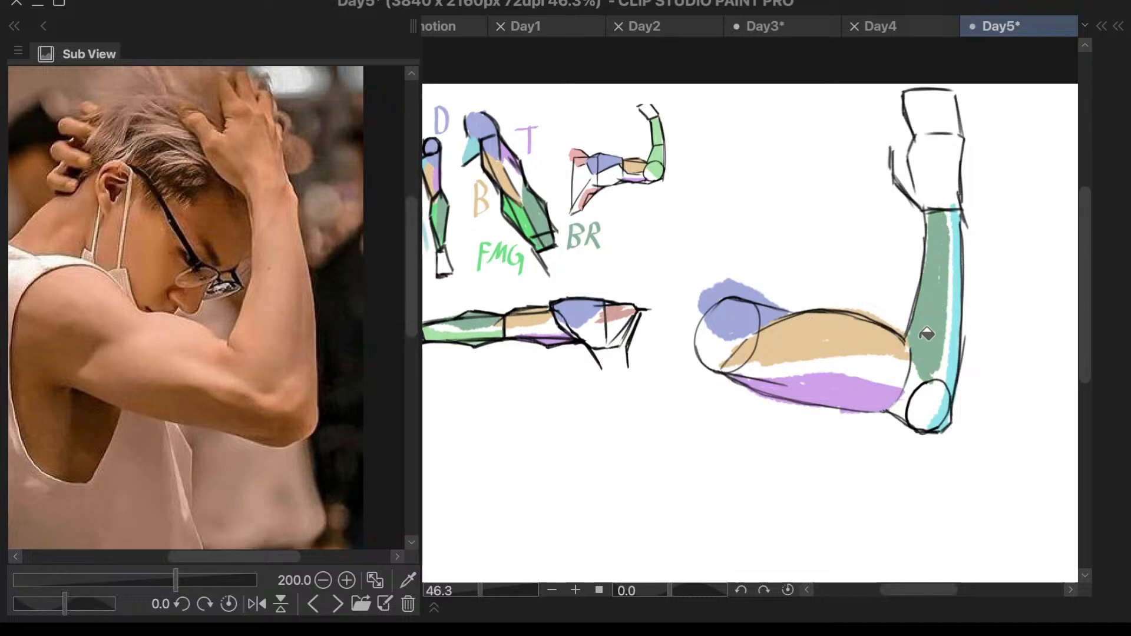
- Select Layer 3 and Layer 3 Copy together and lasso the whole colored bent arm
scroll(888, 402, "down", 3)
scroll(977, 351, "up", 1)
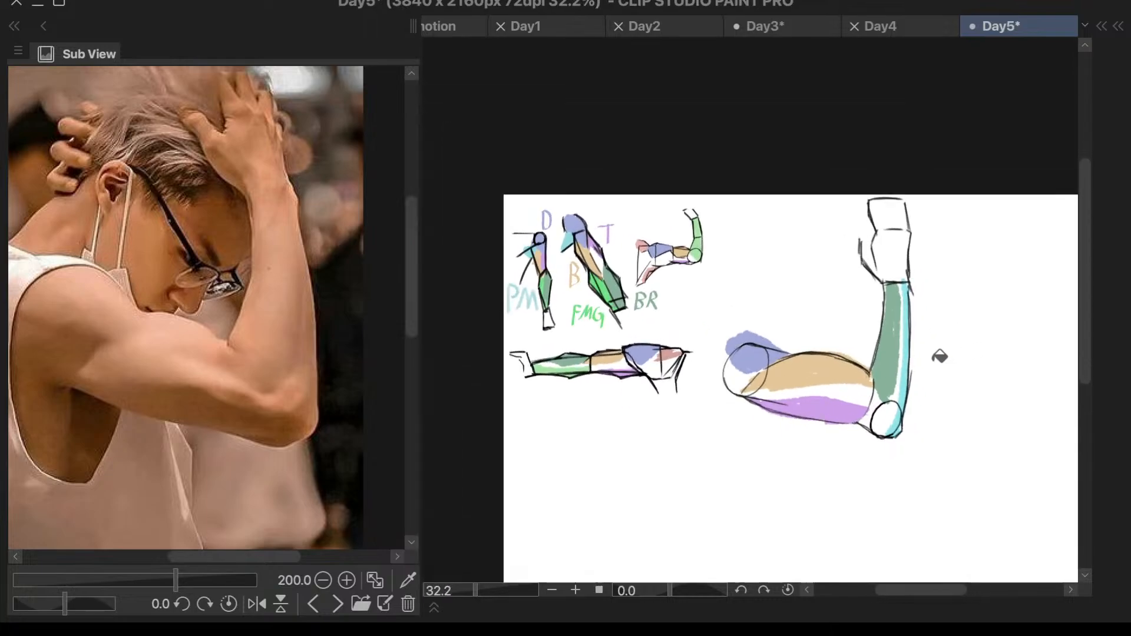
key("p")
key("F7")
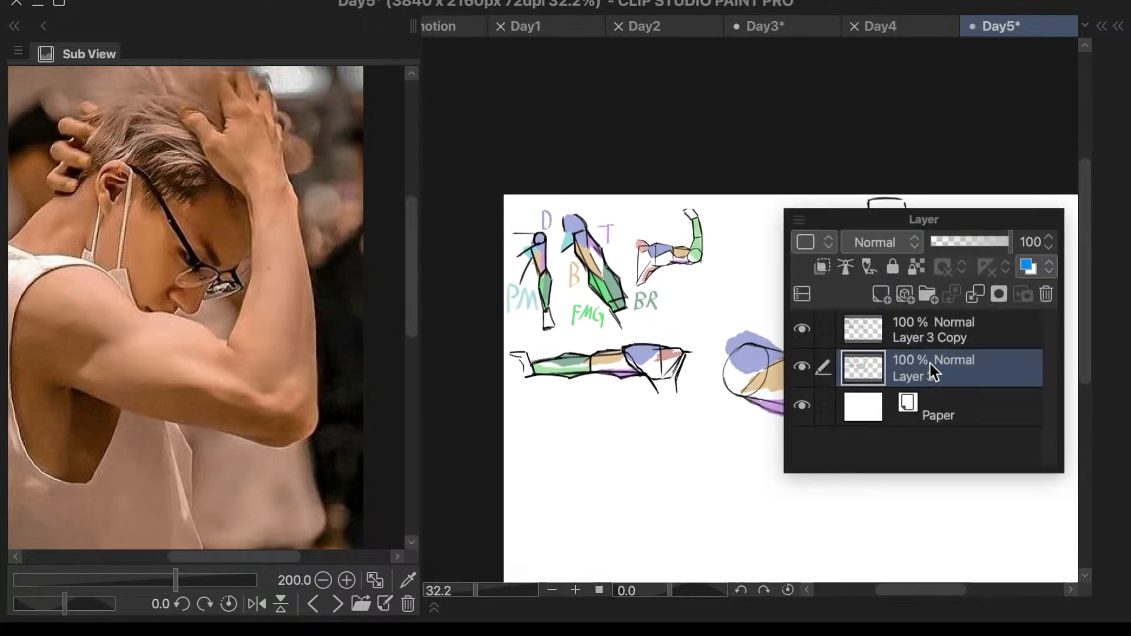
left_click(797, 372)
left_click(797, 373)
key("F7")
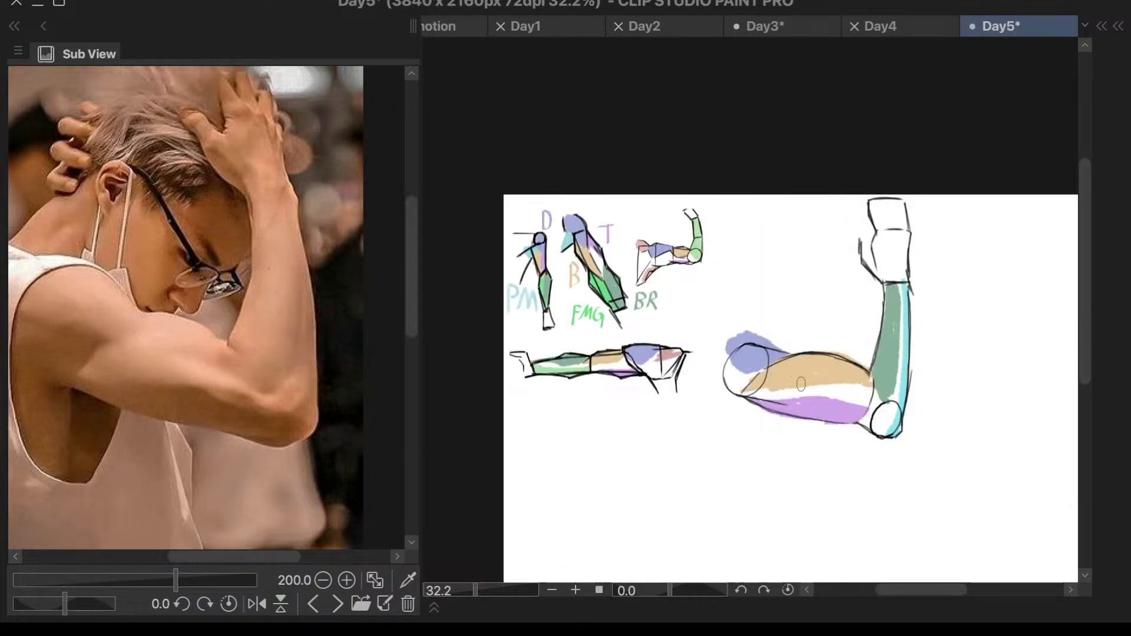
key("F7")
left_click(841, 355, "ctrl")
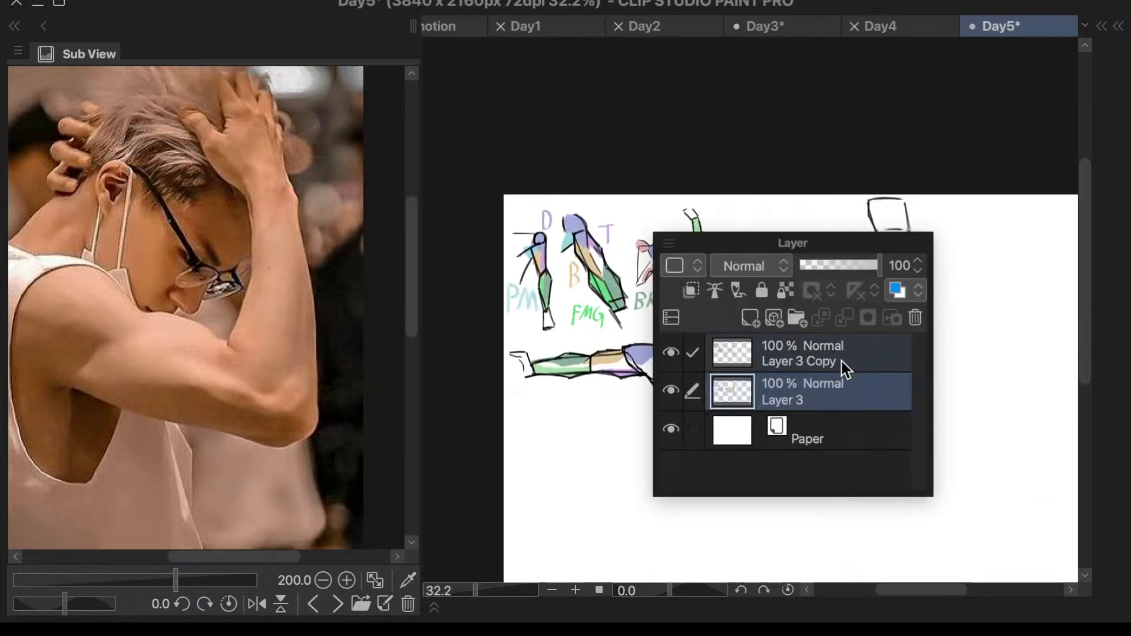
left_click_drag(736, 243, 475, 269)
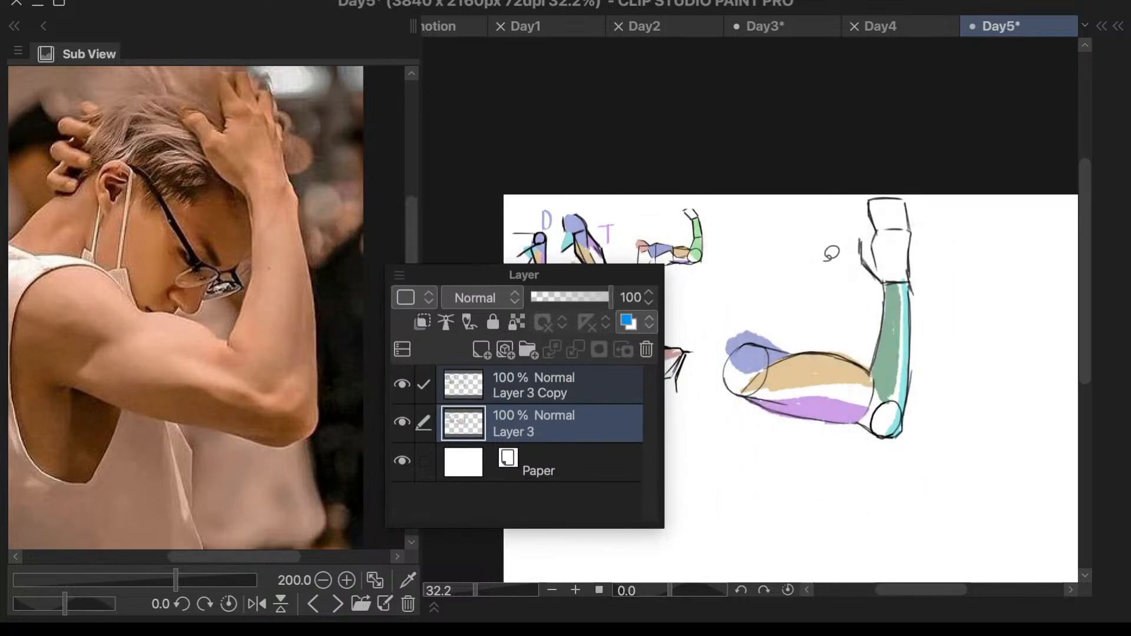
key("F7")
mouse_move(808, 417)
left_mouse_down()
mouse_move(703, 386)
mouse_move(1017, 230)
mouse_move(806, 276)
mouse_move(802, 406)
left_mouse_up()
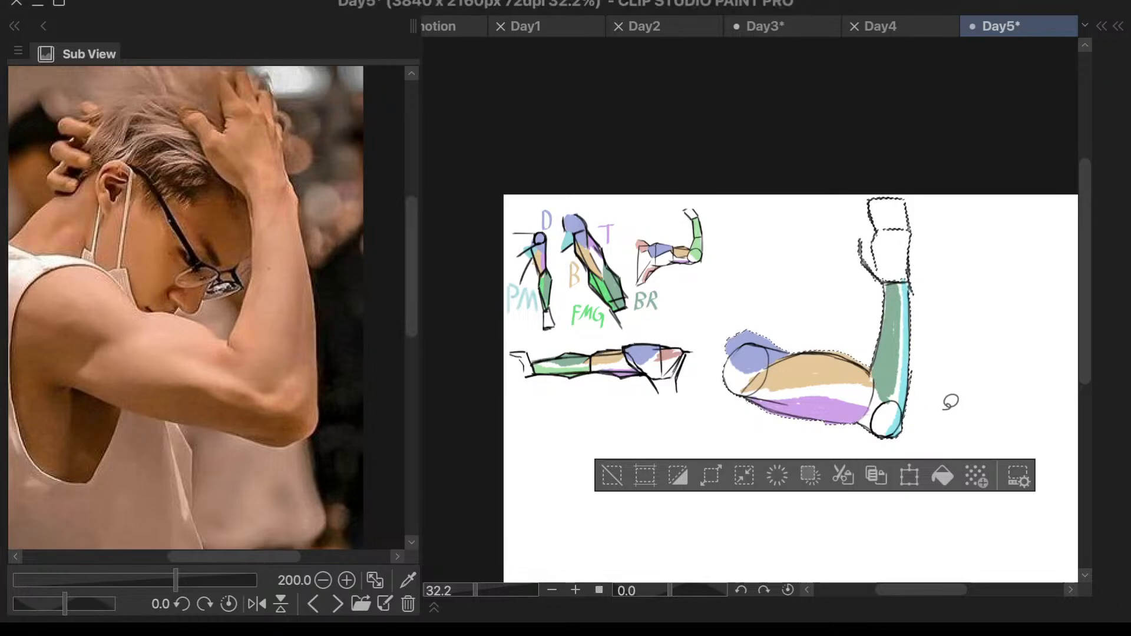
- Scale the selected bent arm down, place it below the horizontal arm study, apply the transform and deselect
key("ctrl+t")
mouse_move(889, 403)
left_mouse_down()
mouse_move(841, 446)
mouse_move(684, 528)
left_mouse_up()
scroll(751, 405, "down", 4)
scroll(716, 459, "up", 4)
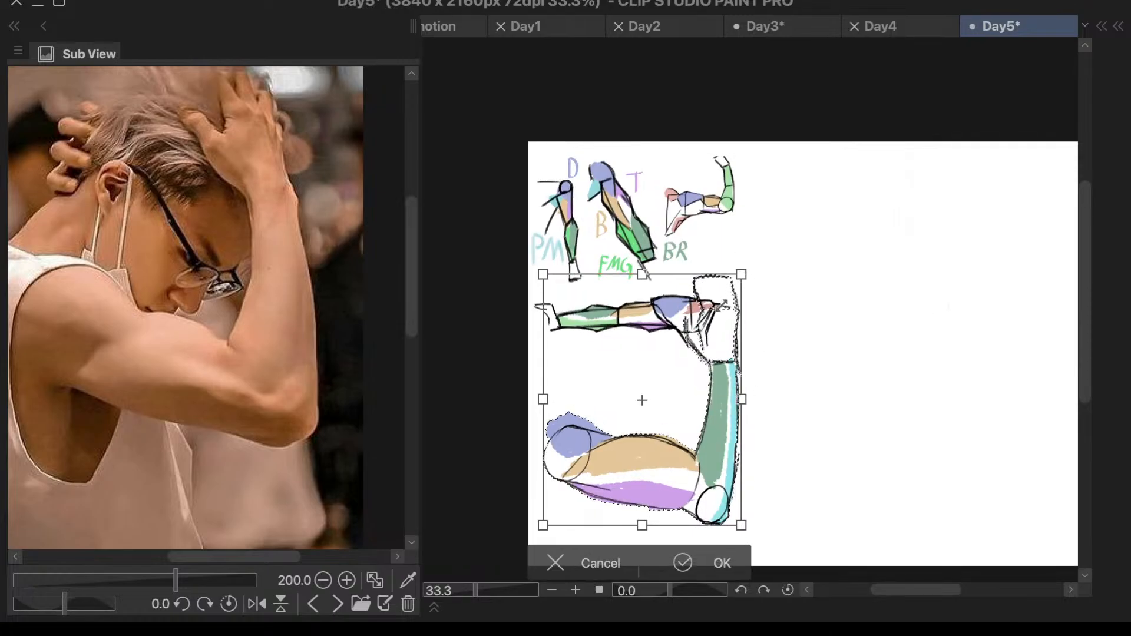
left_click_drag(744, 274, 668, 369)
left_click_drag(657, 450, 675, 400)
left_click_drag(685, 318, 656, 355)
mouse_move(629, 423)
left_mouse_down()
mouse_move(628, 403)
mouse_move(616, 407)
left_mouse_up()
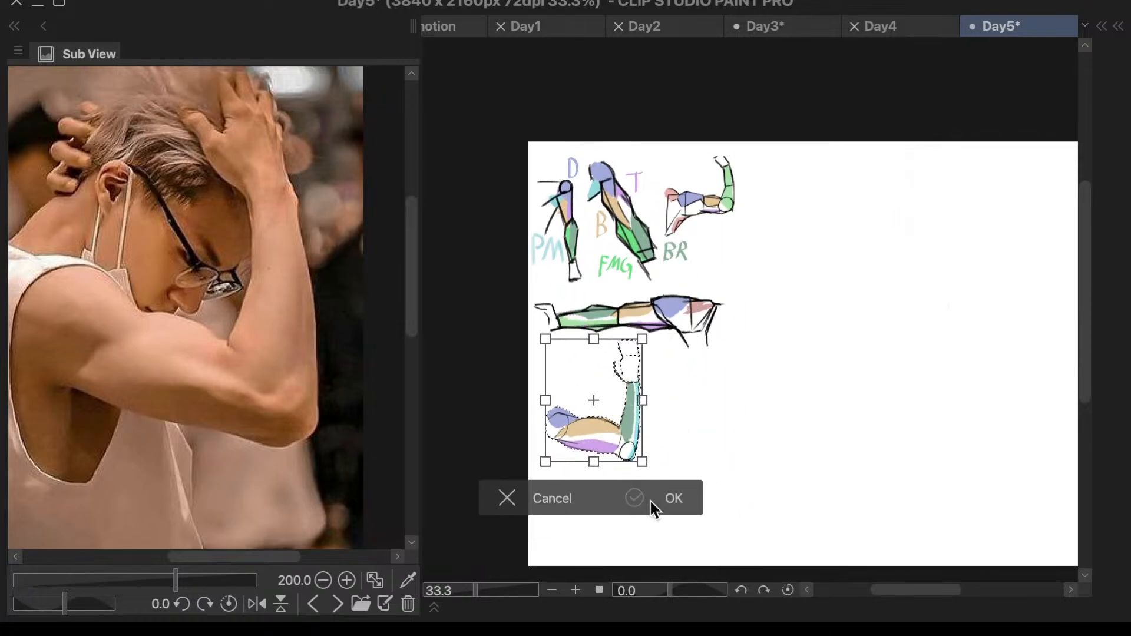
left_click(666, 500)
left_click(446, 499)
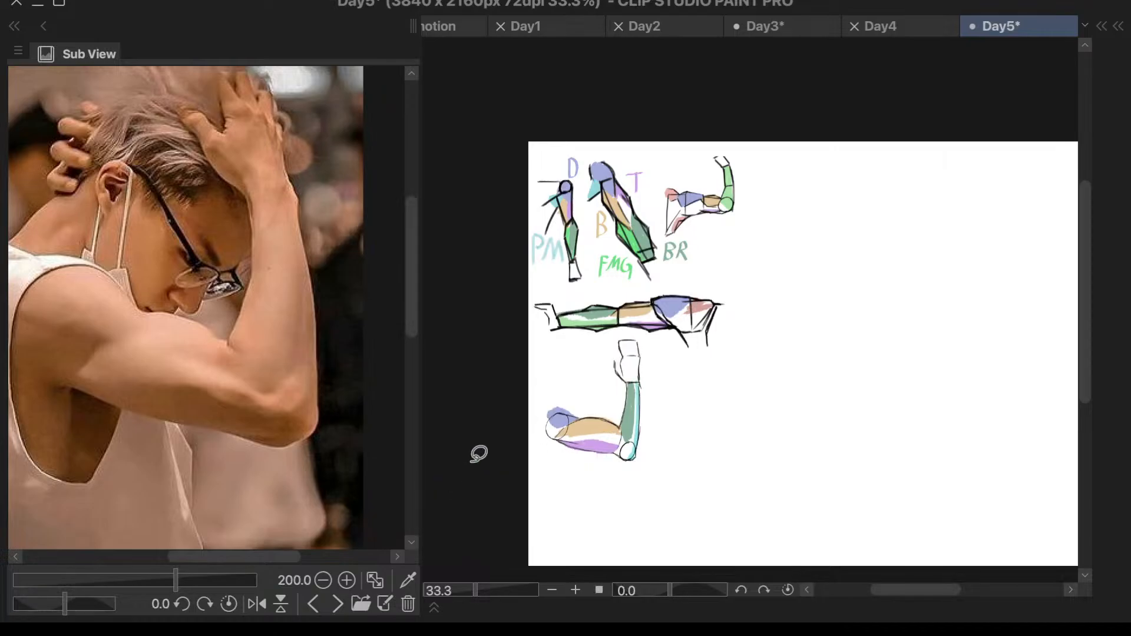
- Show the face, neck and shoulder connection reference in a widened Sub View and enlarge it to 166.7
left_click(338, 604)
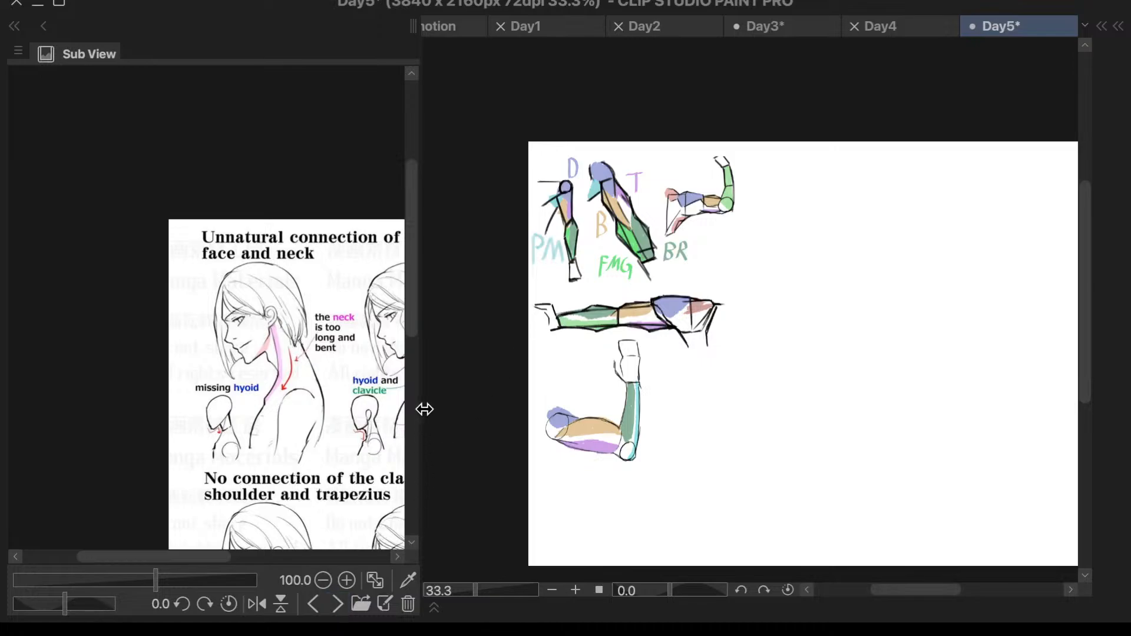
left_click_drag(419, 412, 610, 400)
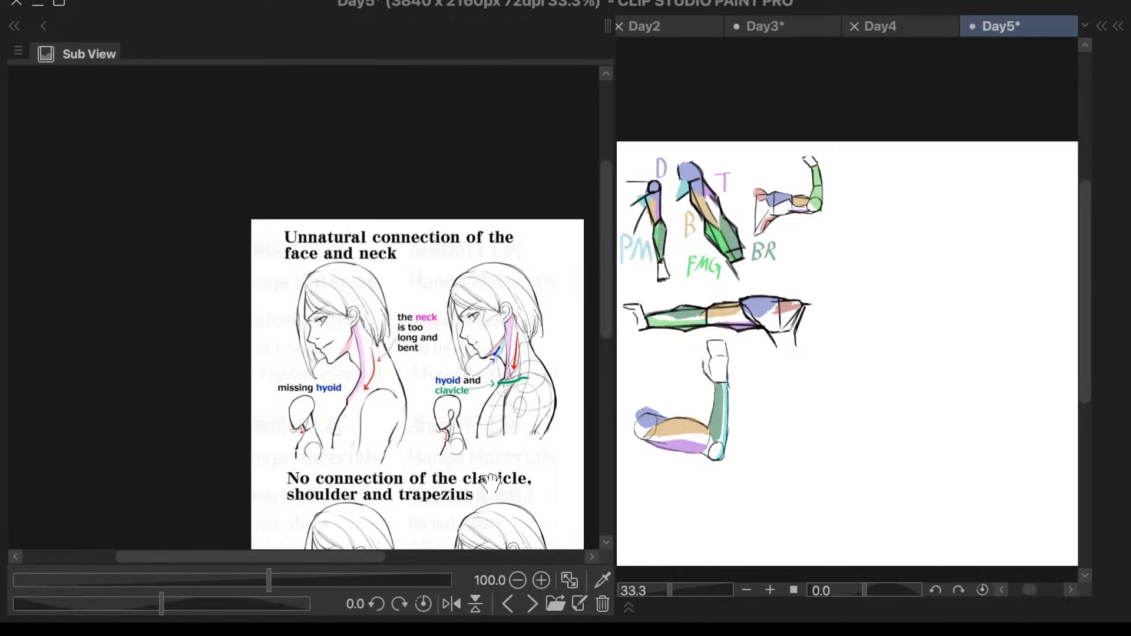
left_click_drag(323, 558, 347, 558)
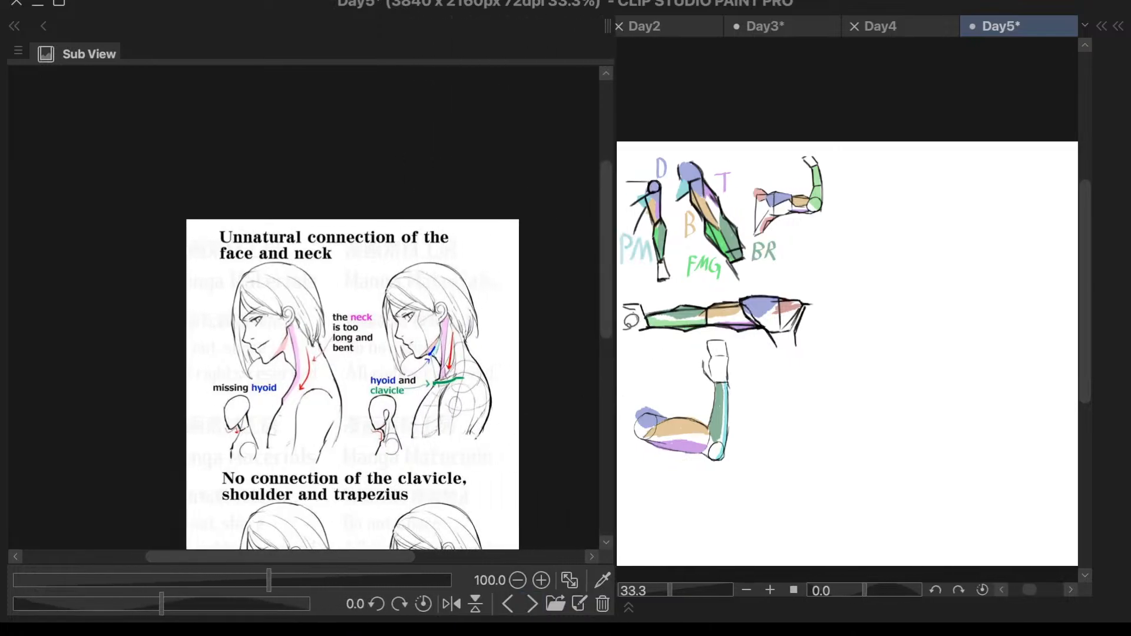
left_click_drag(604, 263, 594, 311)
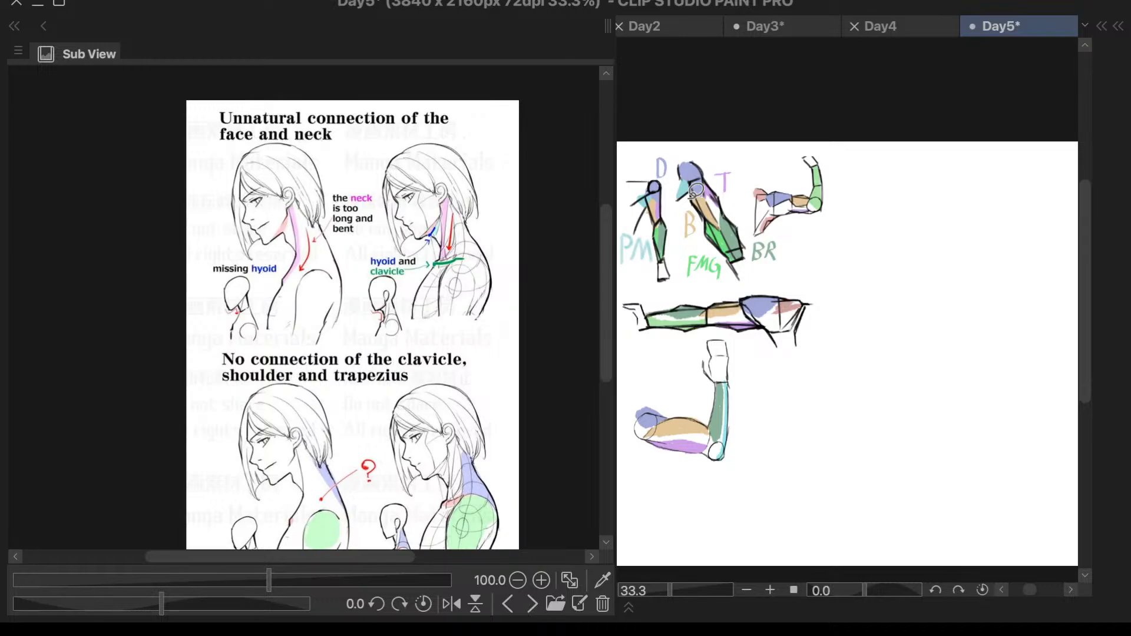
scroll(429, 211, "up", 2)
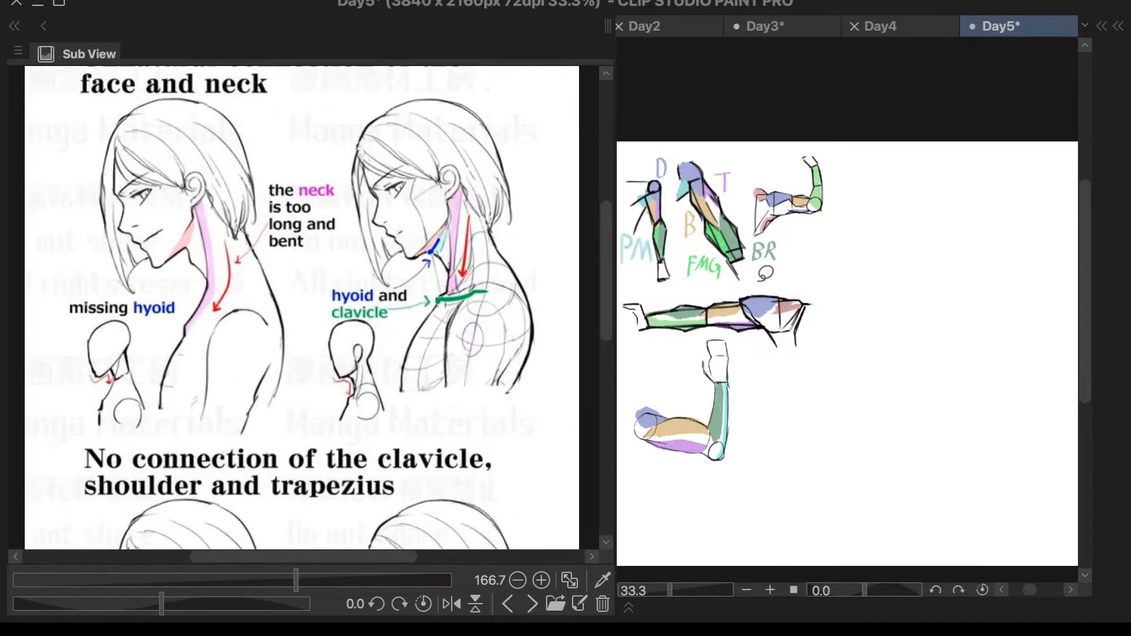
- Set the drawing color to black for line work in the empty canvas area beside the arm studies
key("7")
key("7")
scroll(946, 307, "up", 2)
left_click_drag(825, 295, 977, 287)
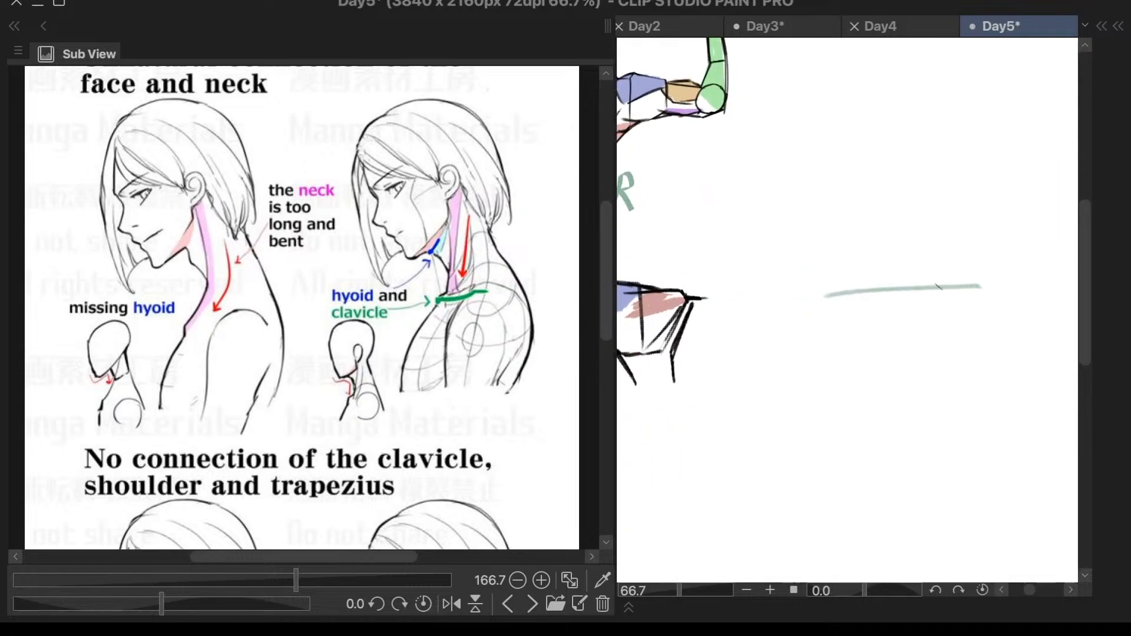
key("ctrl+z")
key("F9")
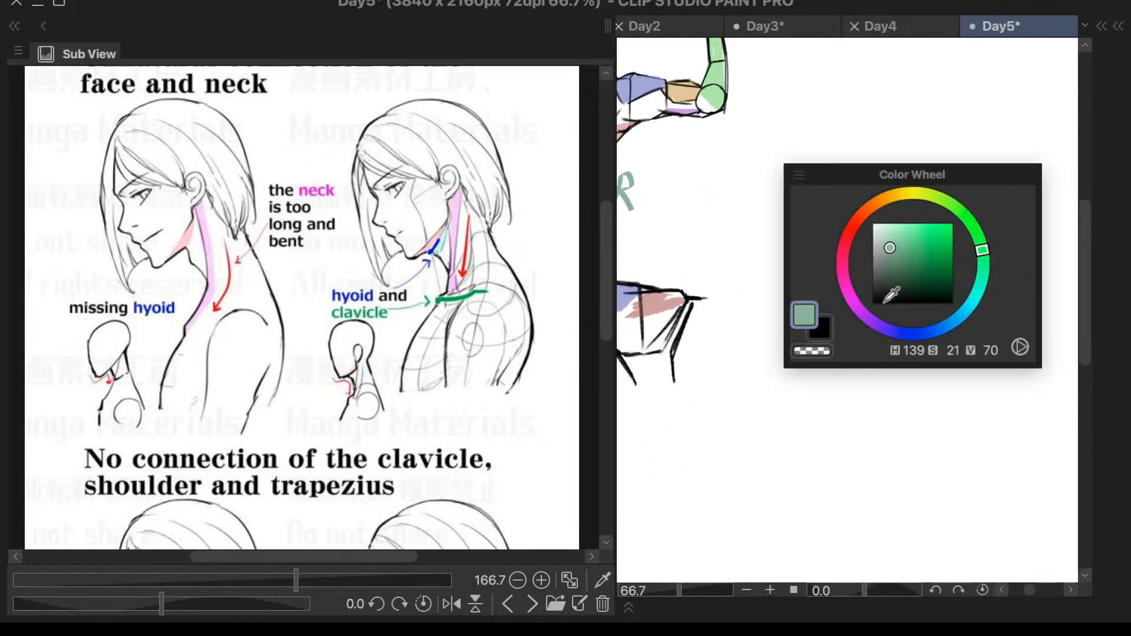
left_click_drag(884, 302, 639, 502)
left_click_drag(843, 272, 953, 259)
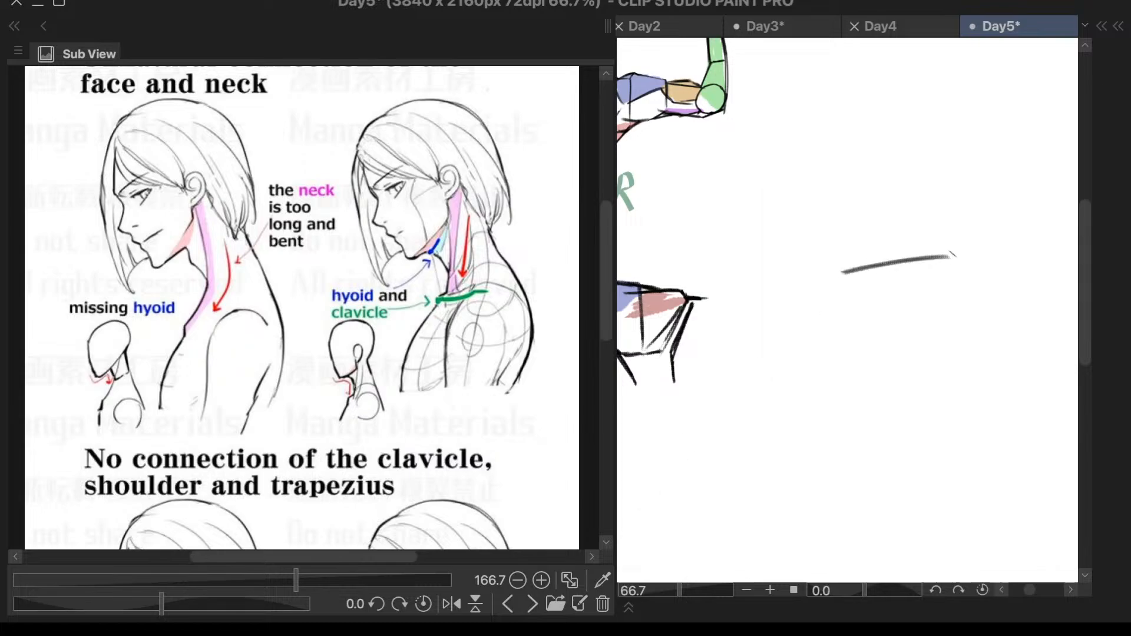
key("ctrl+z")
left_click_drag(840, 297, 981, 290)
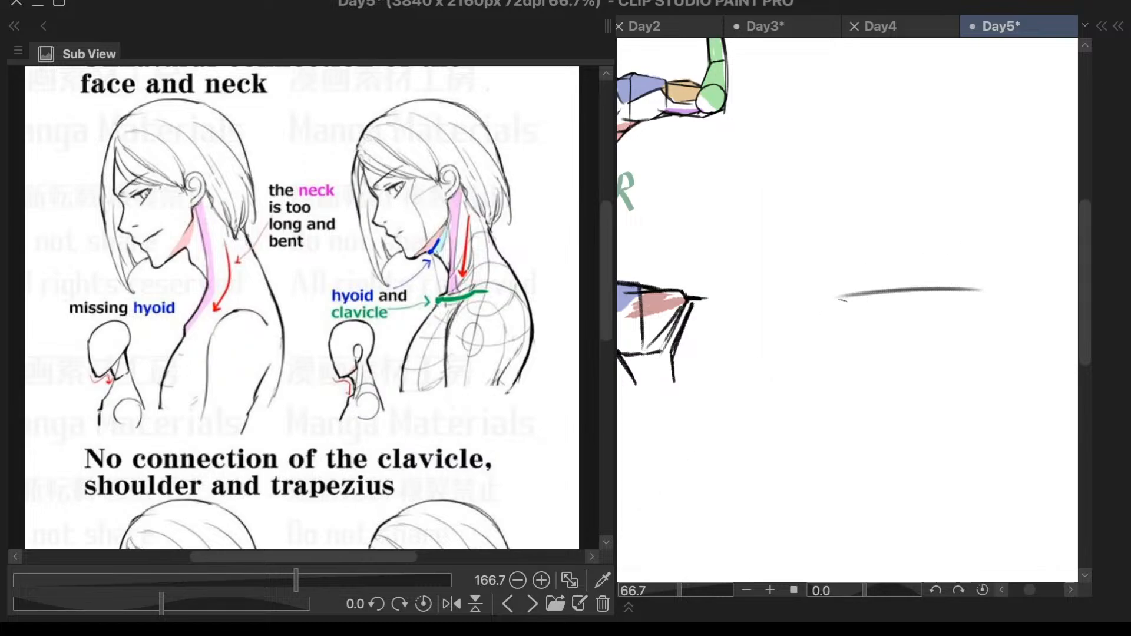
key("ctrl+z")
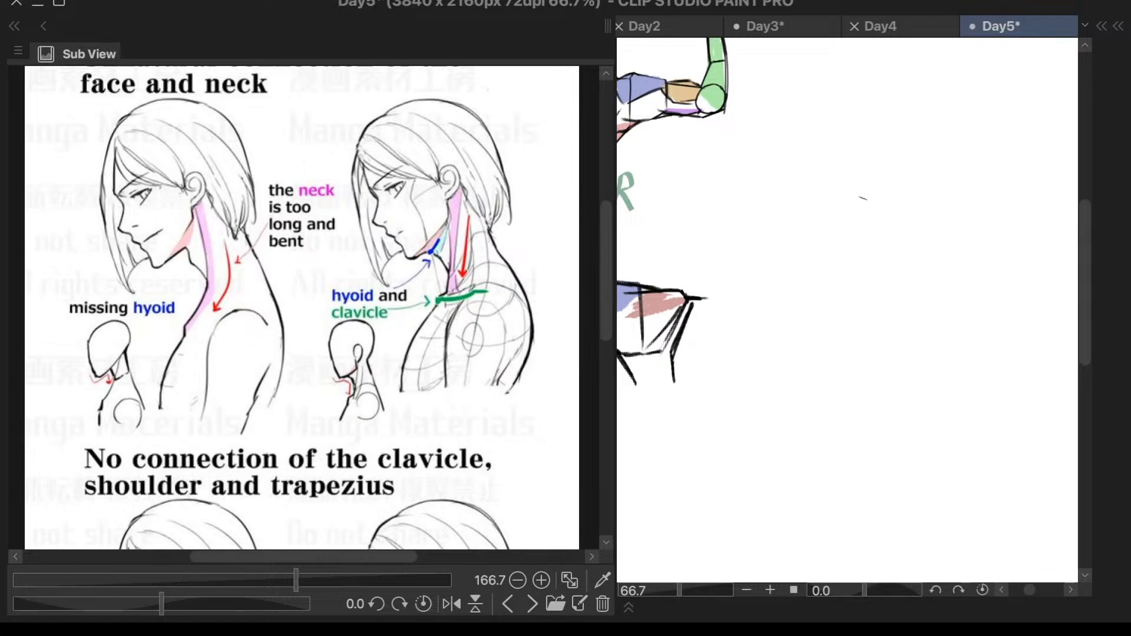
- Sketch the head as a tilted oval beside the arm studies and add a long face curve along its front
scroll(924, 115, "down", 2)
scroll(1005, 106, "up", 1)
mouse_move(889, 116)
left_mouse_down()
mouse_move(873, 238)
mouse_move(893, 118)
mouse_move(917, 163)
mouse_move(842, 203)
left_mouse_up()
key("ctrl+z")
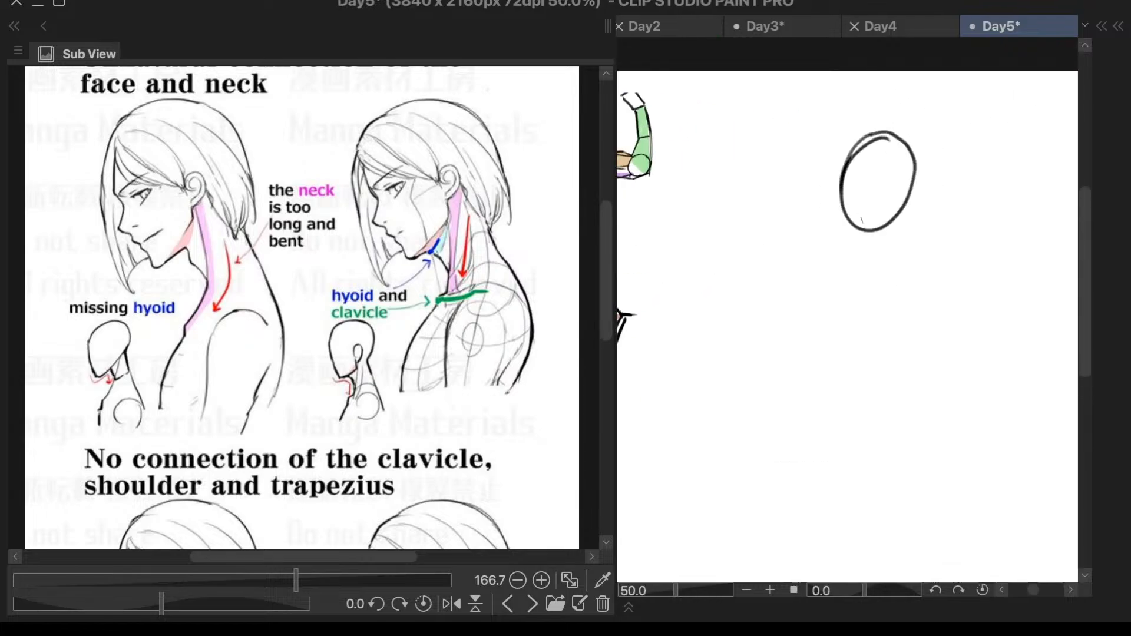
left_click_drag(853, 122, 864, 260)
- Sketch a nearly horizontal clavicle line below the head and join it to the head with front and back neck lines
left_click_drag(853, 303, 933, 297)
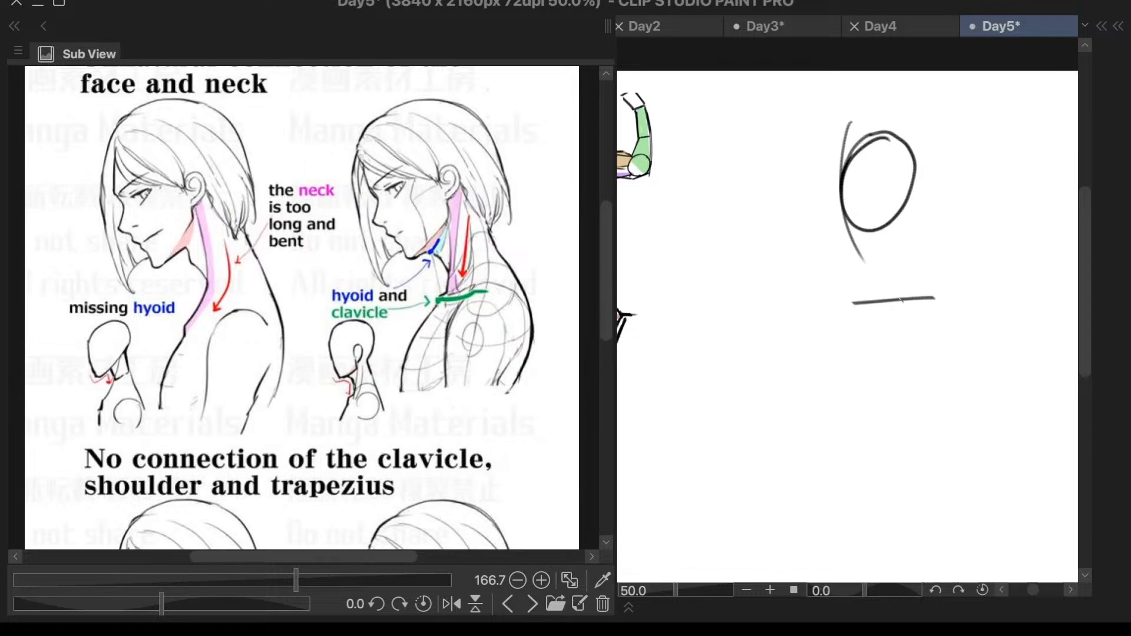
mouse_move(908, 202)
left_mouse_down()
mouse_move(922, 296)
mouse_move(934, 296)
left_mouse_up()
key("super+z")
key("super+z")
key("super+z")
left_click_drag(874, 240, 882, 291)
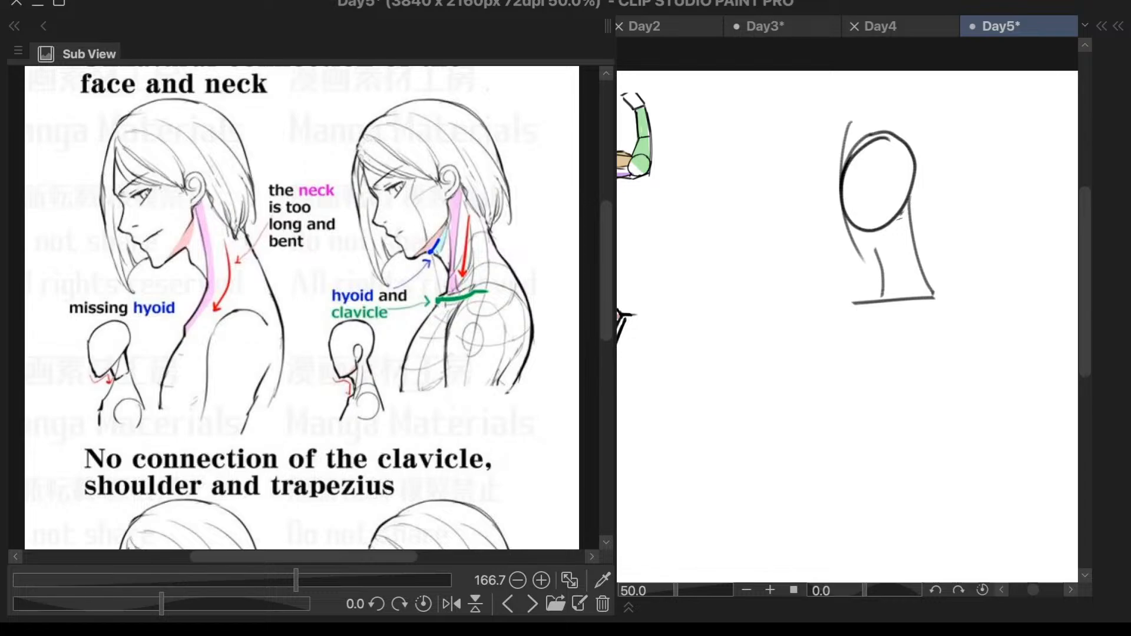
- Draw the slanted jaw line from the back of the head oval down toward the chin
left_click_drag(902, 218, 868, 249)
left_click_drag(908, 210, 865, 250)
left_click_drag(843, 222, 852, 238)
left_click_drag(840, 172, 867, 247)
key("super+z")
key("super+z")
- Outline the front of the face with a curve in front of the oval, from the forehead to the chin
key("super+z")
left_click_drag(835, 213, 866, 243)
key("super+z")
left_click_drag(848, 164, 825, 191)
key("super+z")
key("super+z")
key("super+z")
left_click_drag(847, 177, 861, 246)
left_click_drag(845, 197, 860, 245)
key("super+z")
key("super+z")
left_click_drag(835, 202, 860, 246)
mouse_move(839, 203)
left_mouse_down()
mouse_move(840, 152)
mouse_move(875, 122)
left_mouse_up()
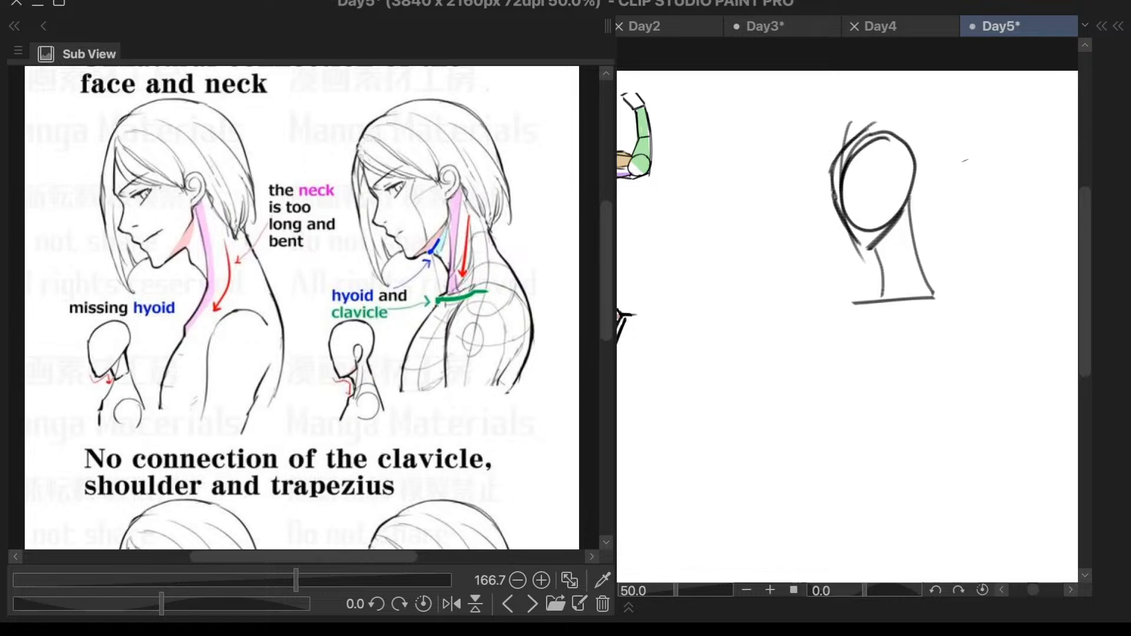
- Reinforce the jaw line behind the chin and erase the first neck and clavicle lines
left_click_drag(910, 201, 856, 244)
key("super+z")
mouse_move(903, 210)
left_mouse_down()
mouse_move(859, 245)
mouse_move(878, 252)
mouse_move(894, 238)
left_mouse_up()
key("e")
left_click_drag(866, 275, 931, 281)
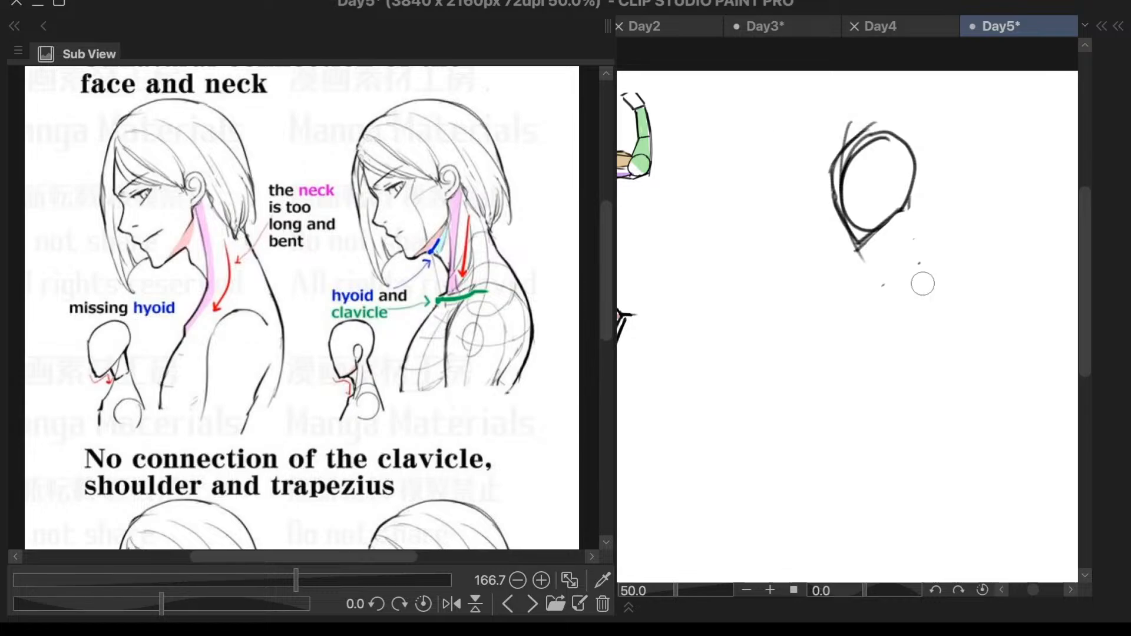
- Try a longer, slightly slanted clavicle line lower beneath the head
key("p")
left_click_drag(930, 284, 838, 308)
key("ctrl+z")
mouse_move(944, 288)
left_mouse_down()
mouse_move(881, 302)
mouse_move(945, 295)
mouse_move(822, 317)
left_mouse_up()
key("ctrl+z")
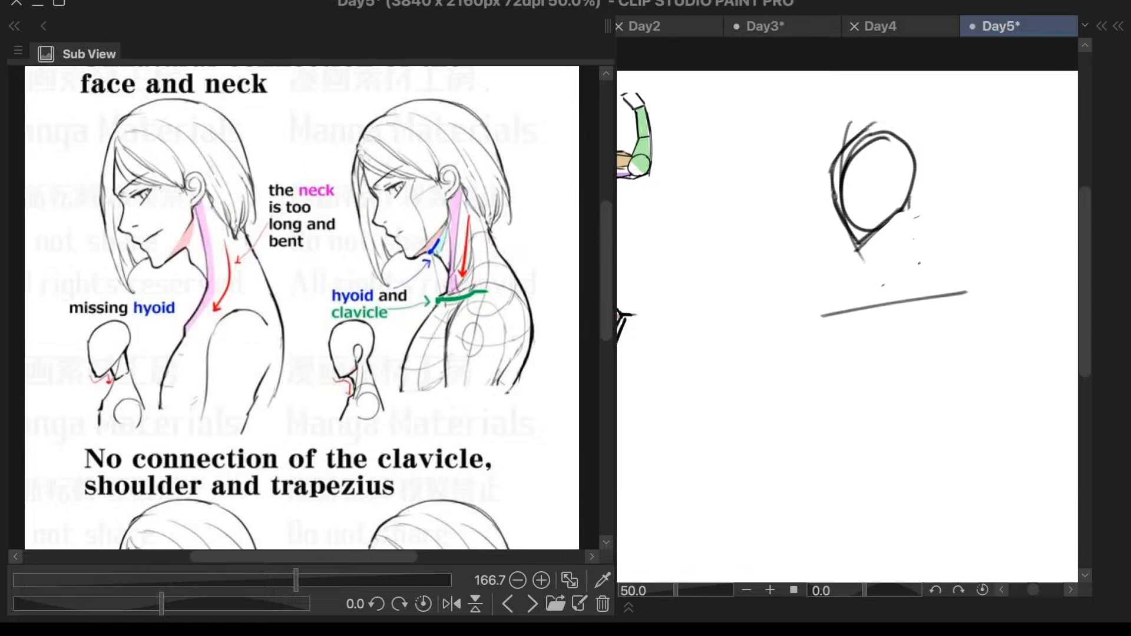
- Draw the back neck line down from the skull and a short front neck line below the jaw
left_click_drag(912, 207, 925, 295)
key("ctrl+z")
left_click_drag(911, 203, 925, 293)
left_click_drag(878, 252, 885, 304)
key("ctrl+z")
left_click_drag(877, 230, 890, 296)
key("ctrl+z")
left_click_drag(873, 237, 886, 289)
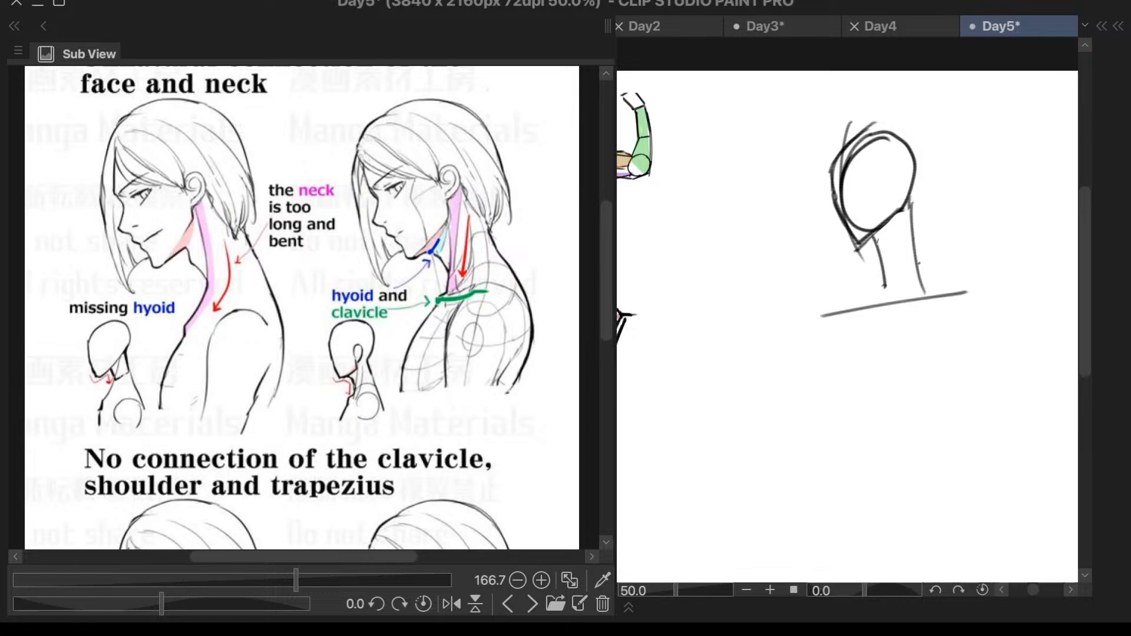
key("ctrl+z")
left_click_drag(872, 242, 886, 278)
- Try steeper clavicle lines across the base of the neck and clear the attempts
left_click_drag(822, 302, 974, 266)
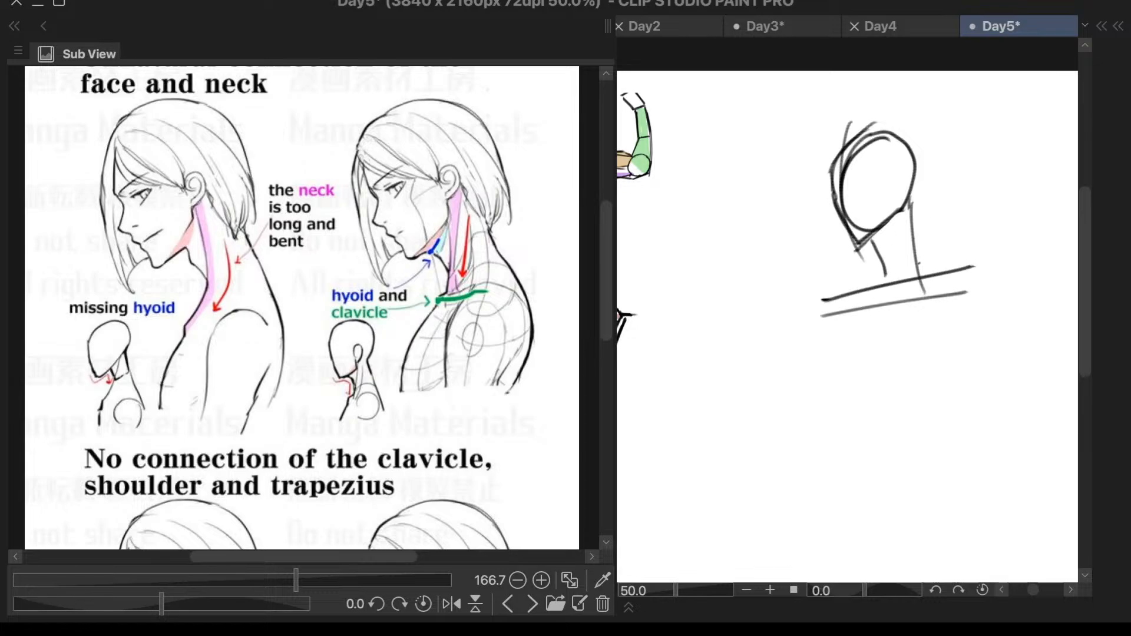
key("ctrl+z")
left_click_drag(824, 296, 986, 255)
key("ctrl+z")
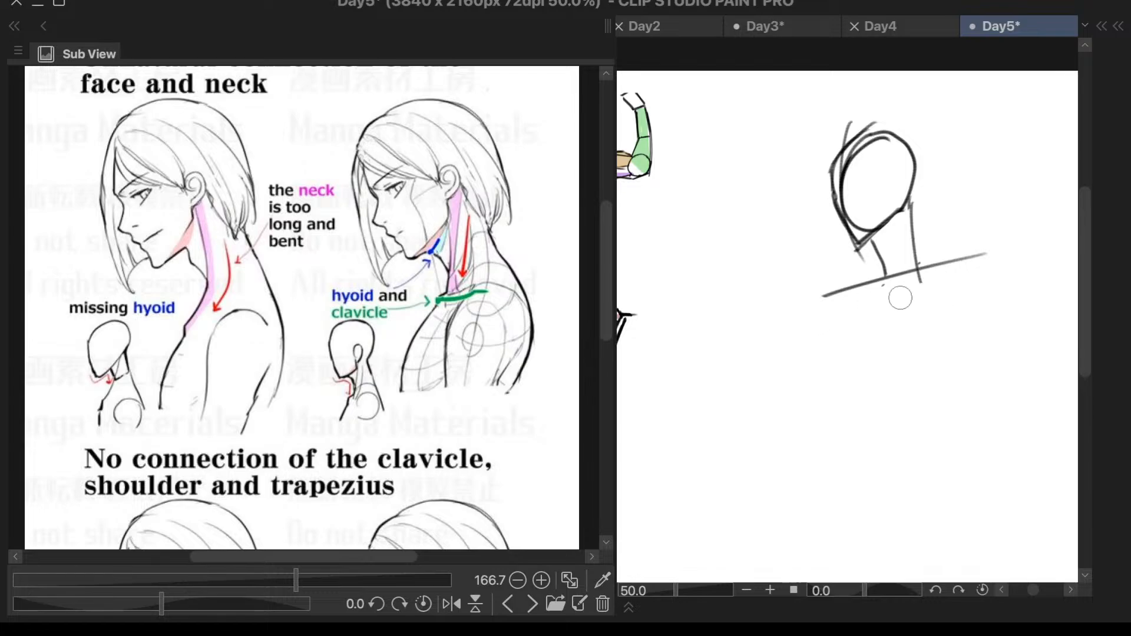
key("ctrl+z")
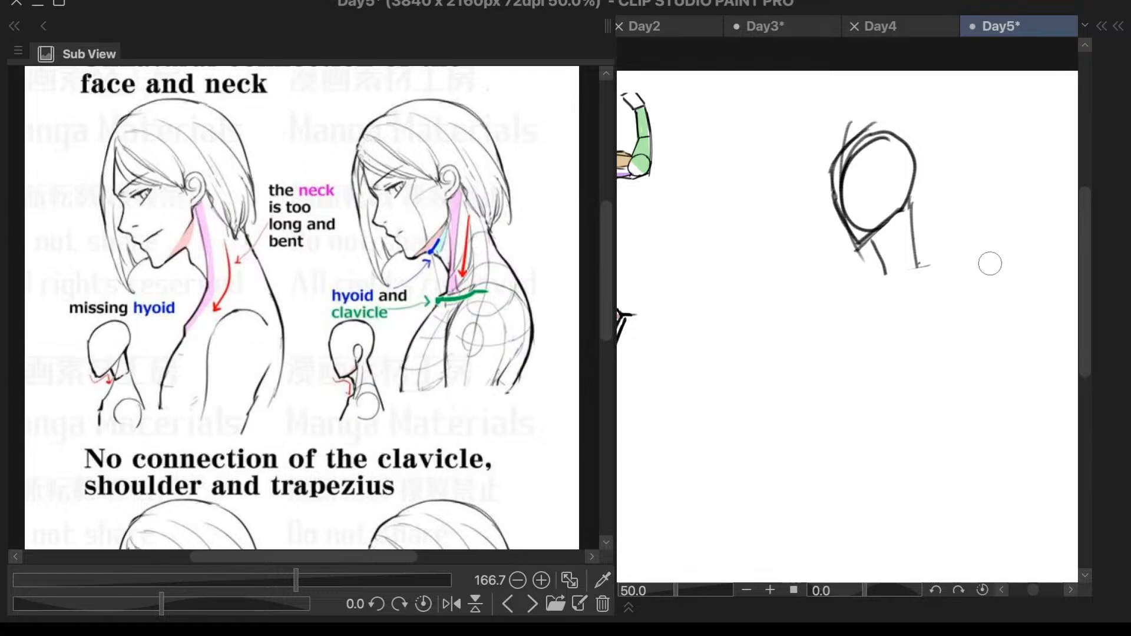
- Draw a short, slanted clavicle line across the base of the neck
key("F6")
key("F6")
left_click_drag(944, 261, 816, 304)
key("ctrl+z")
left_click_drag(946, 259, 865, 279)
left_click_drag(944, 259, 881, 277)
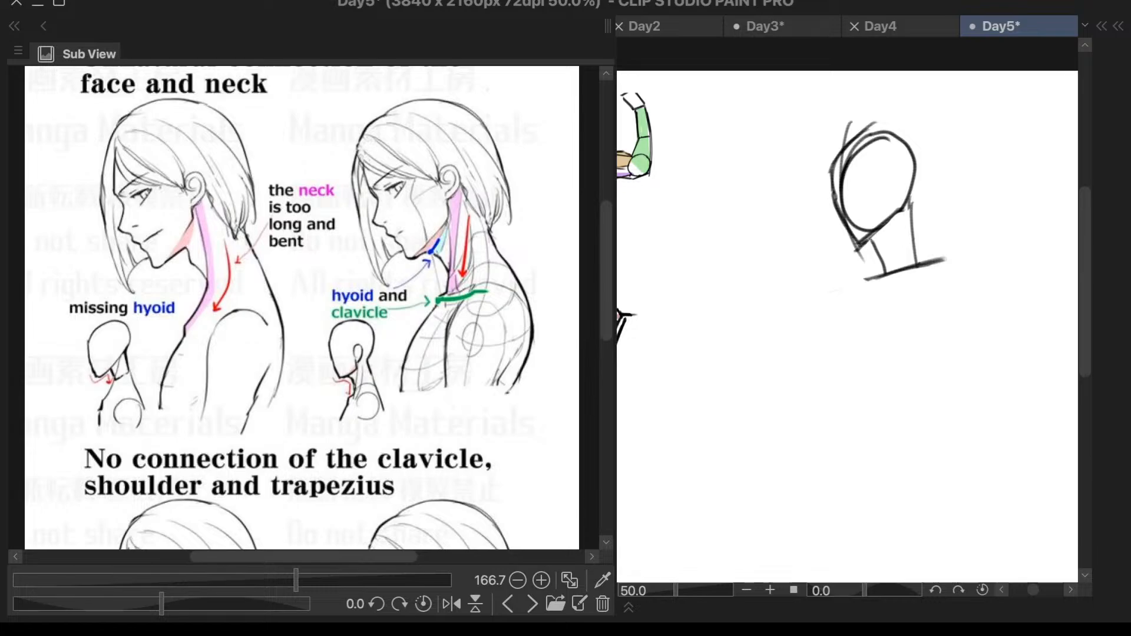
- Add the curved throat line under the chin and slope the back of the neck out to the clavicle's rear end
left_click_drag(883, 240, 888, 271)
key("ctrl+z")
key("ctrl+z")
left_click_drag(912, 200, 941, 260)
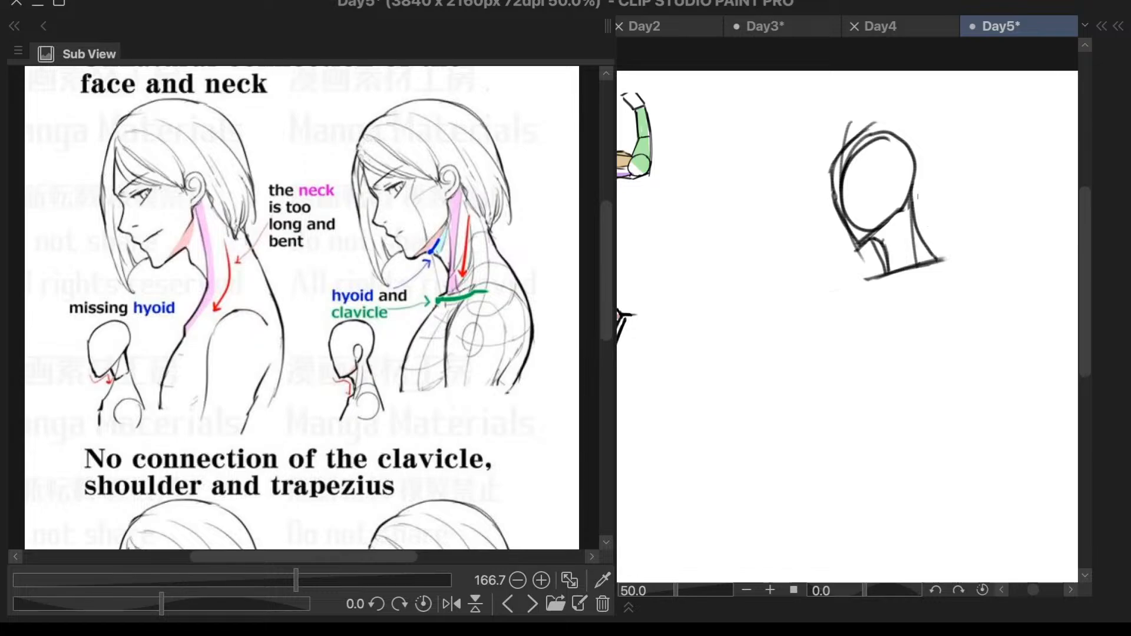
mouse_move(914, 190)
left_mouse_down()
mouse_move(970, 196)
mouse_move(1006, 254)
left_mouse_up()
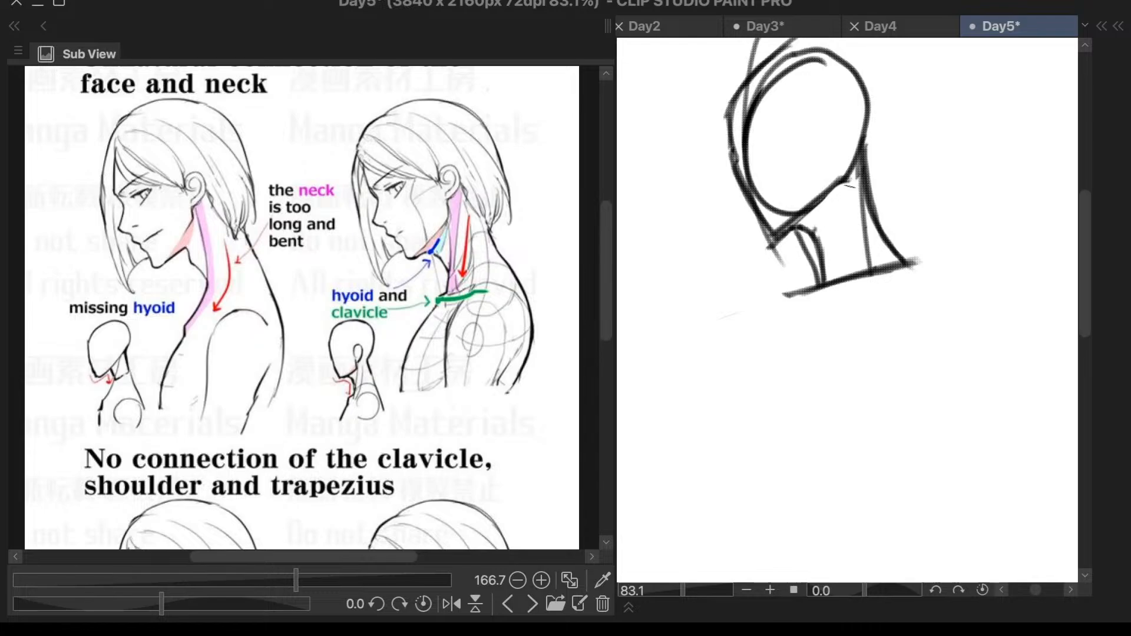
- Mark the ear position inside the head and draw the neck muscle line from behind the jaw to the clavicle's front
left_click_drag(831, 124, 840, 257)
key("ctrl+z")
- Sketch a tilted shoulder oval below the rear end of the clavicle
key("ctrl+z")
left_click_drag(846, 192, 825, 297)
mouse_move(847, 196)
left_mouse_down()
mouse_move(828, 281)
mouse_move(851, 344)
mouse_move(916, 309)
mouse_move(896, 356)
left_mouse_up()
key("ctrl+z")
mouse_move(904, 281)
left_mouse_down()
mouse_move(902, 371)
mouse_move(929, 285)
mouse_move(916, 365)
mouse_move(890, 293)
mouse_move(895, 375)
left_mouse_up()
key("ctrl+z")
key("ctrl+z")
key("ctrl+z")
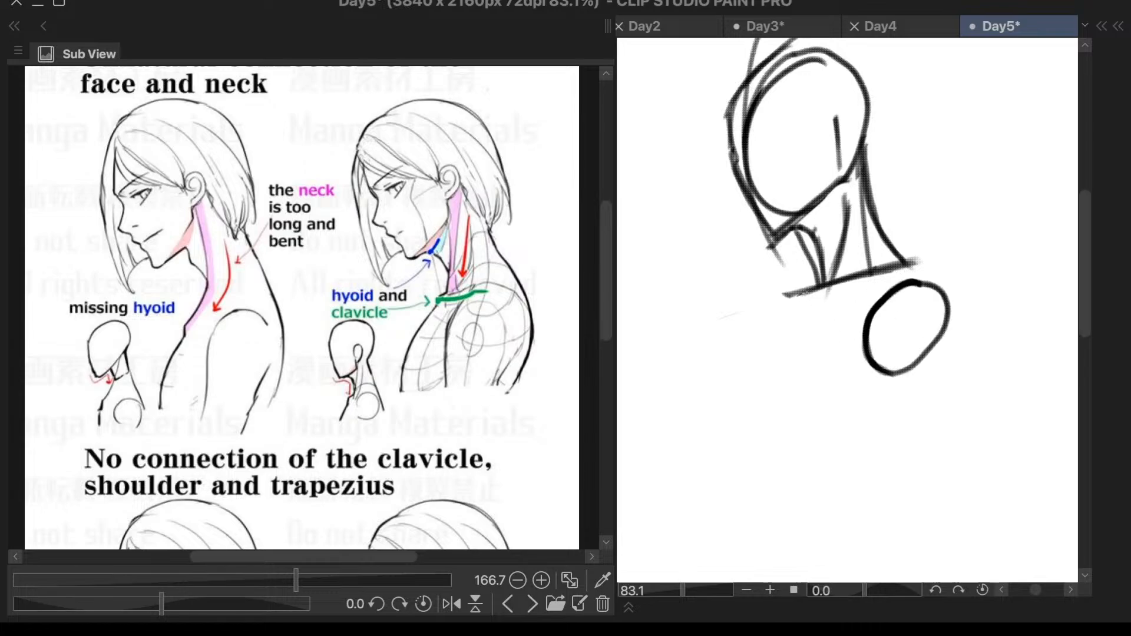
- Draw the front torso contour from the clavicle's front end around the chest and down toward the waist
left_click_drag(819, 286, 772, 321)
mouse_move(777, 324)
left_mouse_down()
mouse_move(766, 329)
mouse_move(795, 483)
left_mouse_up()
key("ctrl+z")
key("ctrl+z")
mouse_move(791, 308)
left_mouse_down()
mouse_move(796, 295)
mouse_move(753, 339)
mouse_move(796, 475)
left_mouse_up()
left_click_drag(751, 361, 816, 521)
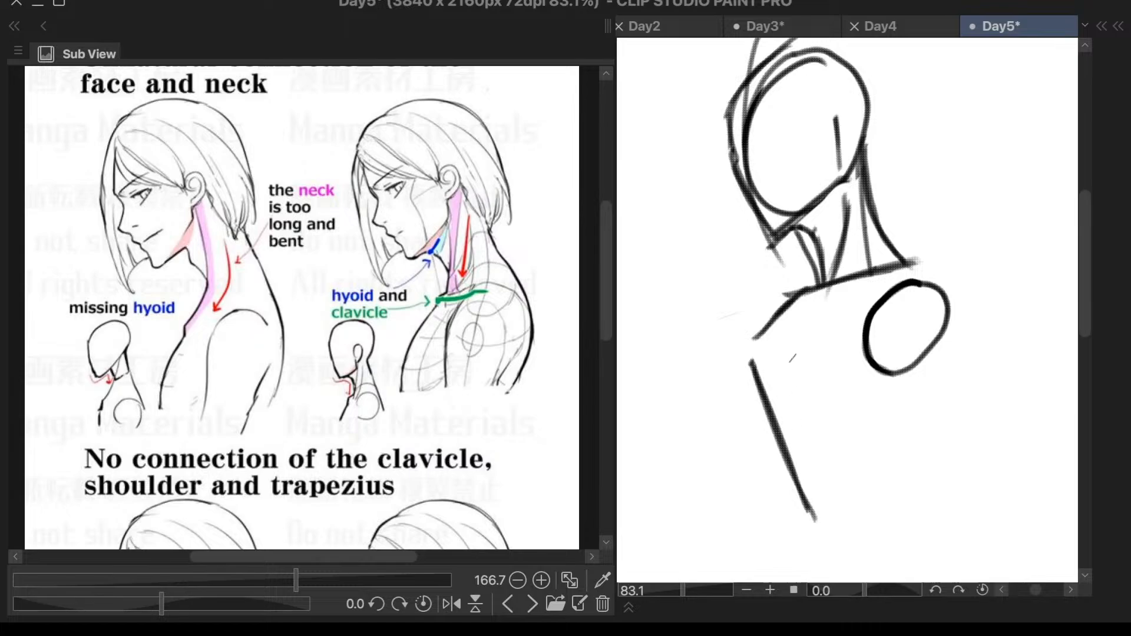
mouse_move(762, 332)
left_mouse_down()
mouse_move(755, 398)
mouse_move(813, 517)
left_mouse_up()
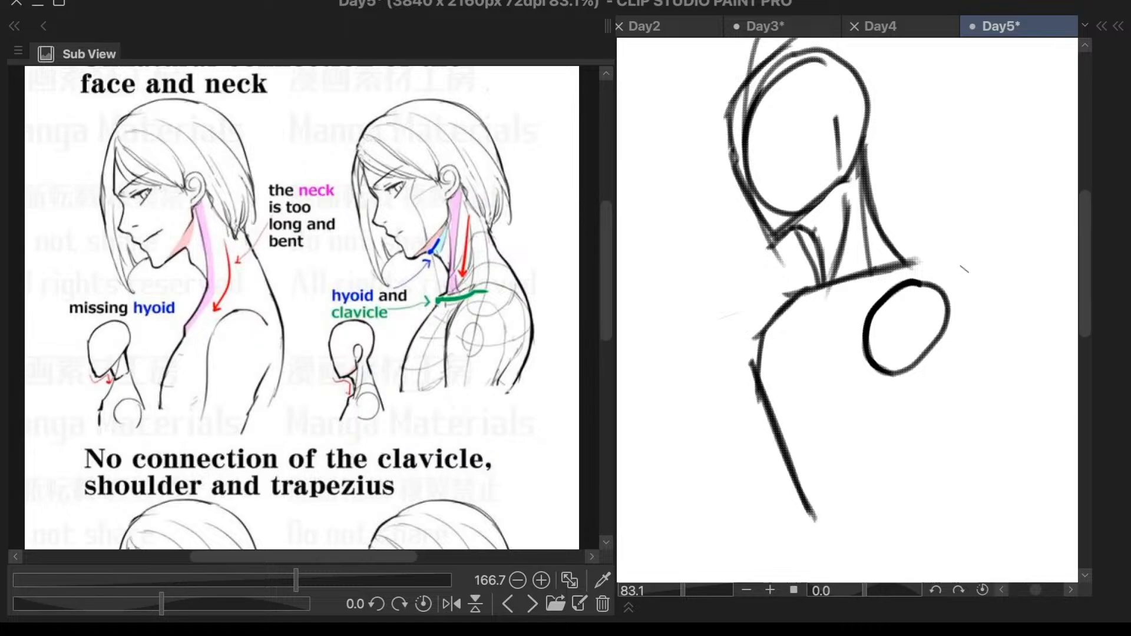
- Try the upper back contour from the base of the neck and clear it along with the shoulder oval
mouse_move(901, 259)
left_mouse_down()
mouse_move(945, 281)
mouse_move(932, 292)
mouse_move(938, 281)
mouse_move(945, 299)
mouse_move(917, 298)
mouse_move(927, 290)
mouse_move(922, 361)
left_mouse_up()
key("ctrl+z")
key("ctrl+z")
key("ctrl+z")
key("ctrl+z")
key("ctrl+z")
key("e")
left_click_drag(934, 251, 927, 248)
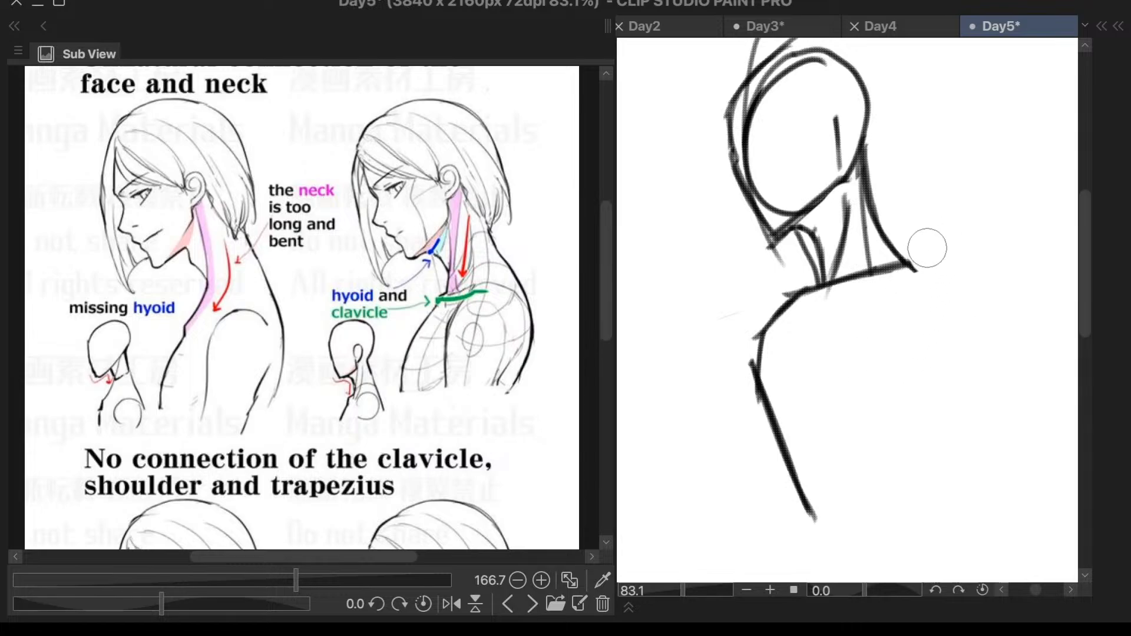
right_click(917, 254)
right_click(914, 257)
left_click_drag(914, 265, 934, 287)
key("Delete")
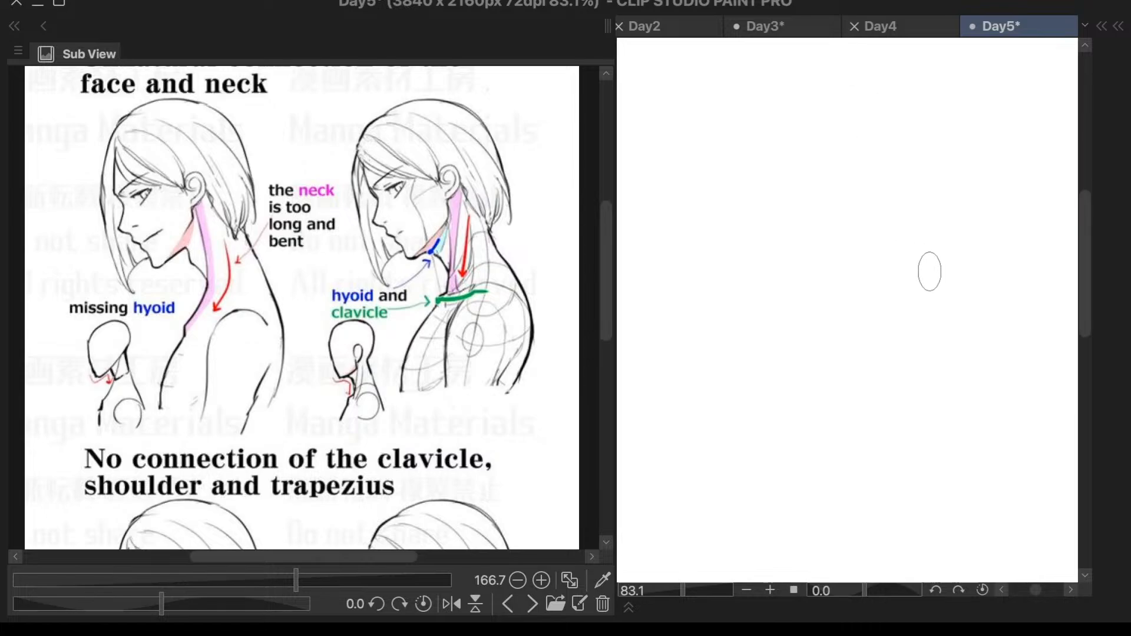
key("ctrl+z")
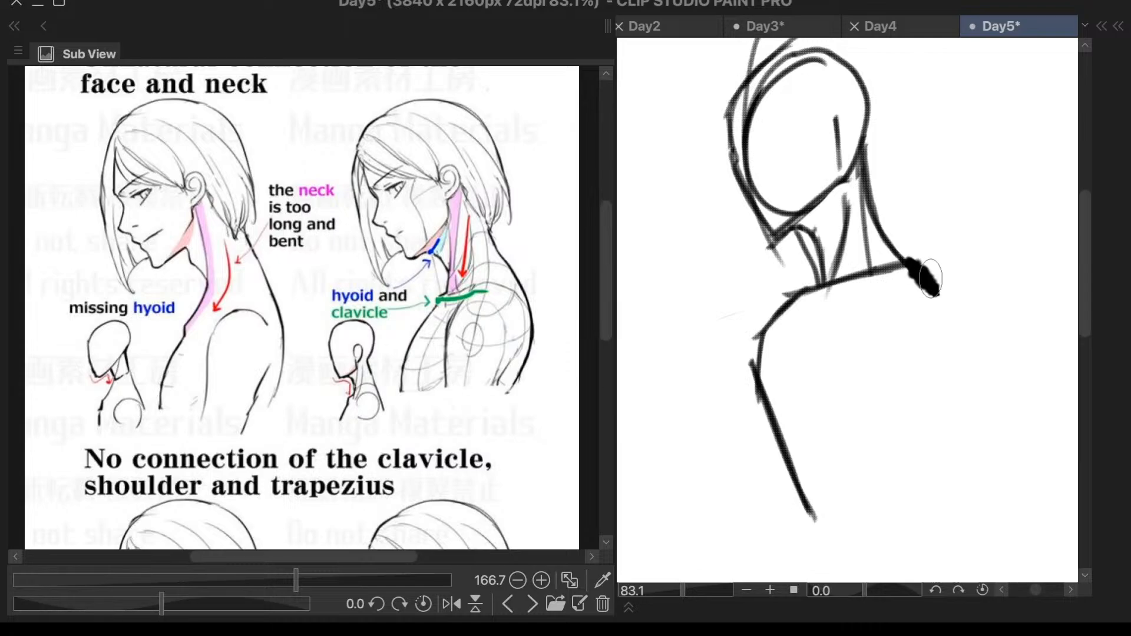
key("ctrl+z")
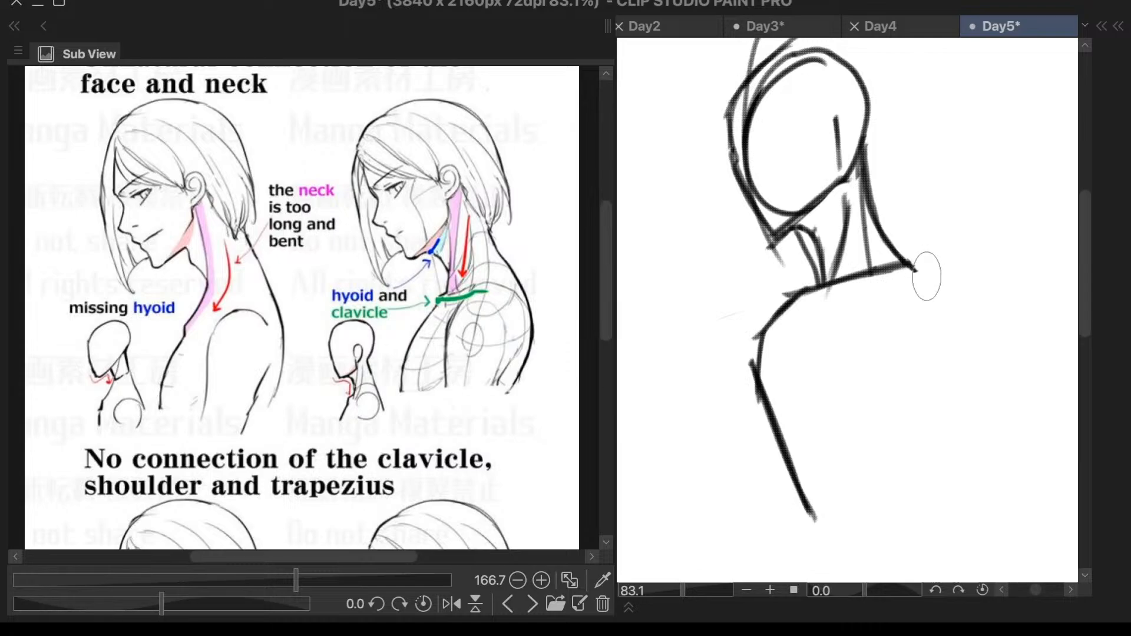
- Draw the curved back contour from the clavicle's rear end around the upper back and down to the waist
left_click_drag(909, 263, 961, 320)
key("ctrl+z")
key("ctrl+z")
key("ctrl+z")
mouse_move(911, 261)
left_mouse_down()
mouse_move(952, 339)
mouse_move(943, 338)
mouse_move(948, 432)
left_mouse_up()
left_click_drag(945, 306, 926, 488)
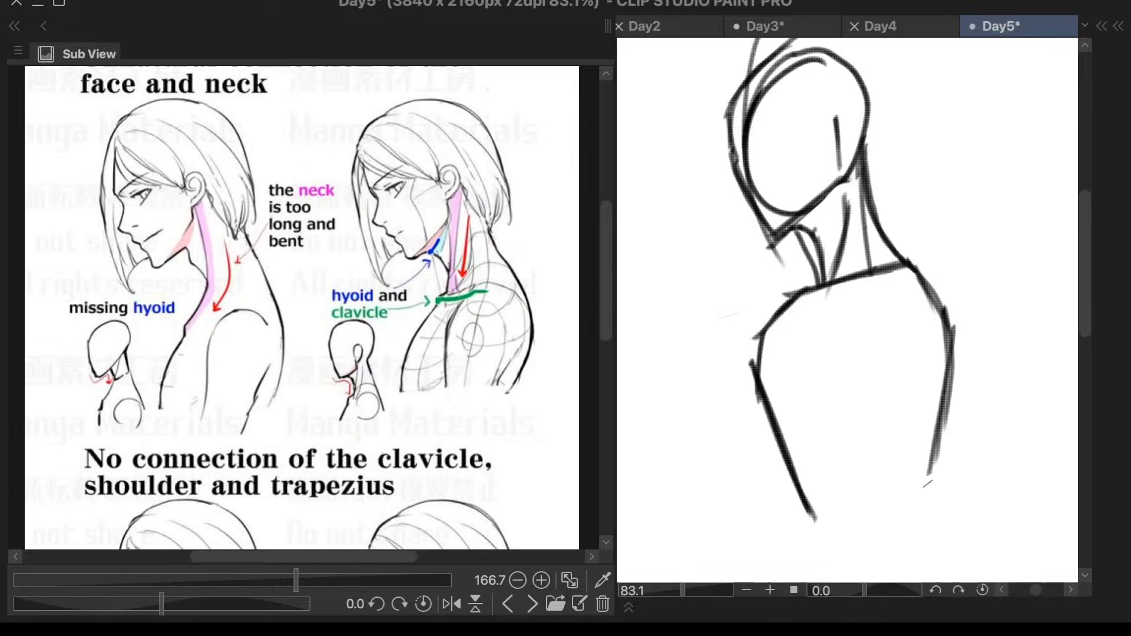
left_click_drag(953, 371, 913, 514)
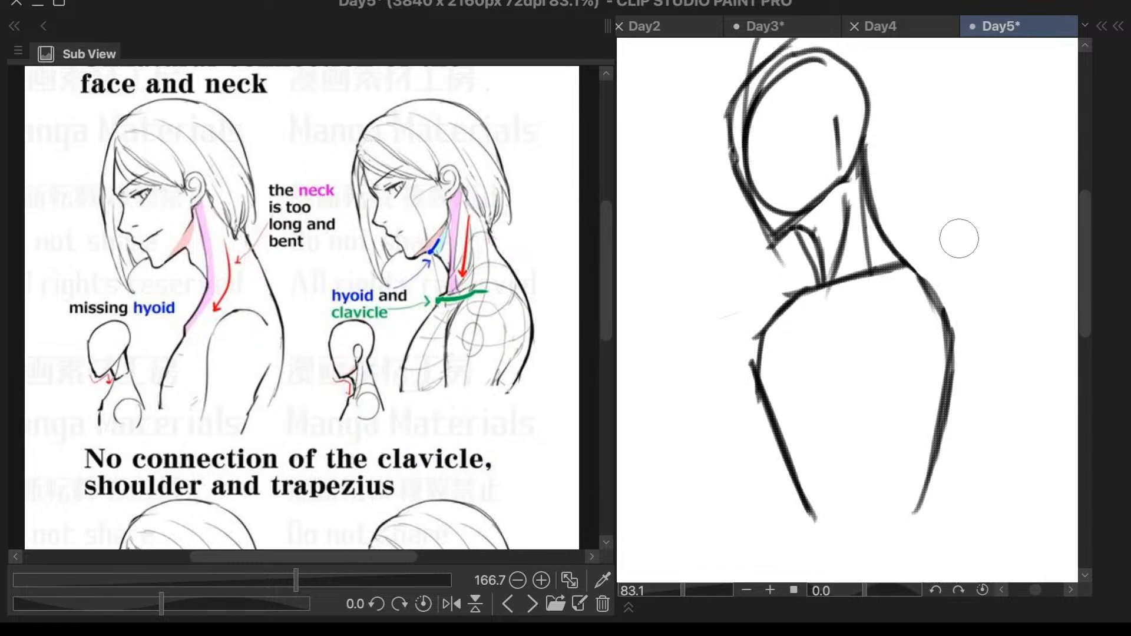
- Redraw the upper chest contour straighter from the clavicle's front end and erase the old outer chest line
right_click(825, 291)
key("Escape")
left_click_drag(825, 283, 774, 372)
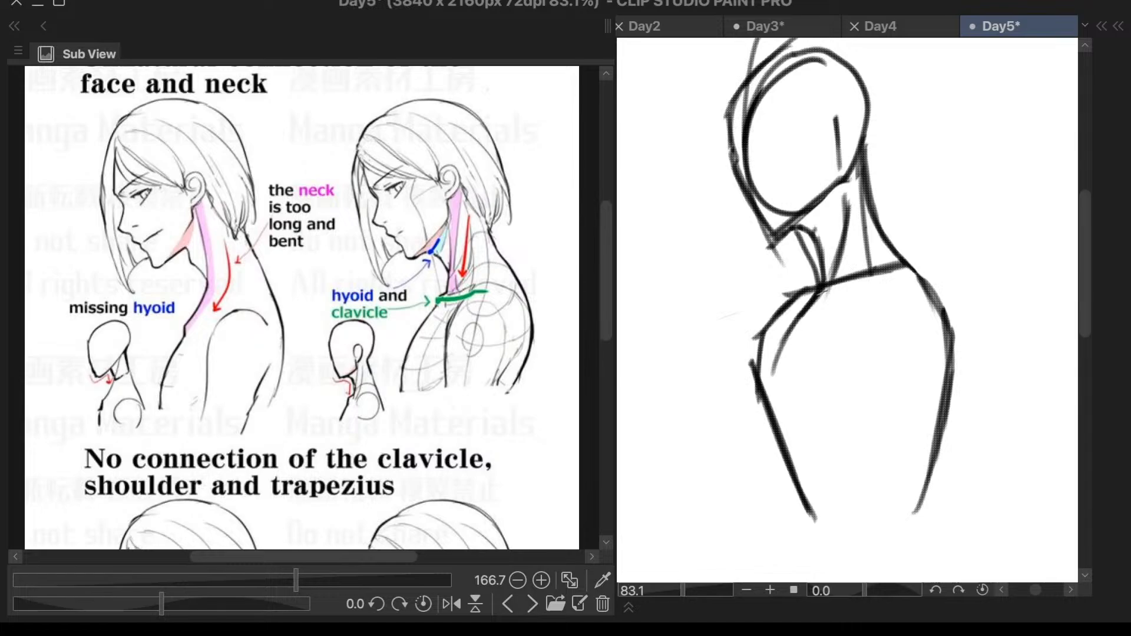
key("ctrl+z")
key("ctrl+z")
mouse_move(824, 286)
left_mouse_down()
mouse_move(765, 363)
mouse_move(767, 397)
left_mouse_up()
left_click_drag(769, 354, 769, 406)
left_click_drag(769, 360, 774, 419)
key("e")
mouse_move(789, 293)
left_mouse_down()
mouse_move(740, 346)
mouse_move(748, 336)
left_mouse_up()
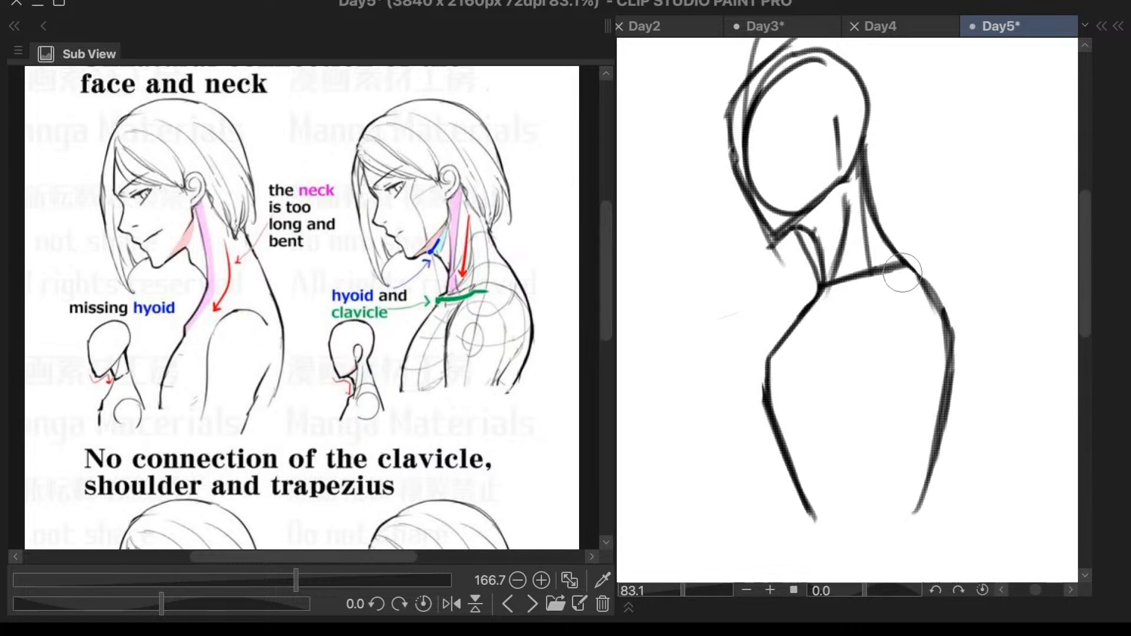
- Draw an upright shoulder oval inside the torso, just below the clavicle and near the back contour
left_click_drag(909, 275, 804, 329)
key("ctrl+z")
mouse_move(884, 297)
left_mouse_down()
mouse_move(919, 348)
mouse_move(846, 323)
mouse_move(895, 410)
mouse_move(913, 389)
left_mouse_up()
key("ctrl+z")
mouse_move(902, 298)
left_mouse_down()
mouse_move(836, 319)
mouse_move(851, 313)
mouse_move(828, 347)
left_mouse_up()
mouse_move(824, 363)
left_mouse_down()
mouse_move(835, 359)
mouse_move(847, 512)
left_mouse_up()
key("ctrl+z")
left_click_drag(912, 376, 889, 481)
left_click_drag(913, 360, 892, 465)
key("ctrl+z")
key("ctrl+z")
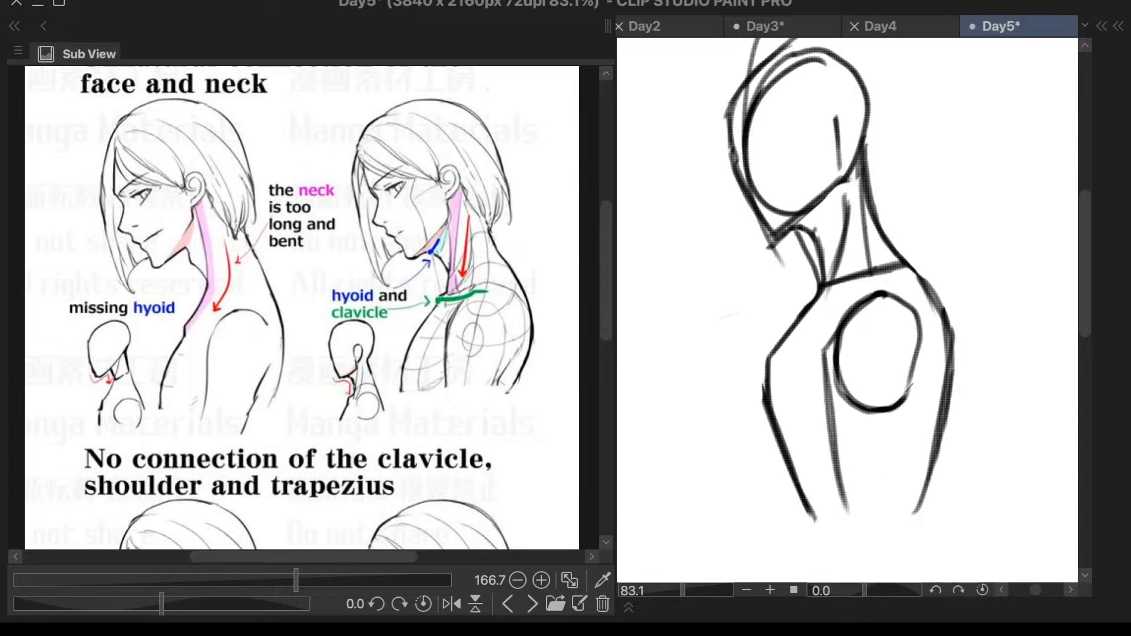
key("ctrl+z")
key("ctrl+z")
key("ctrl+z")
key("ctrl+z")
key("ctrl+z")
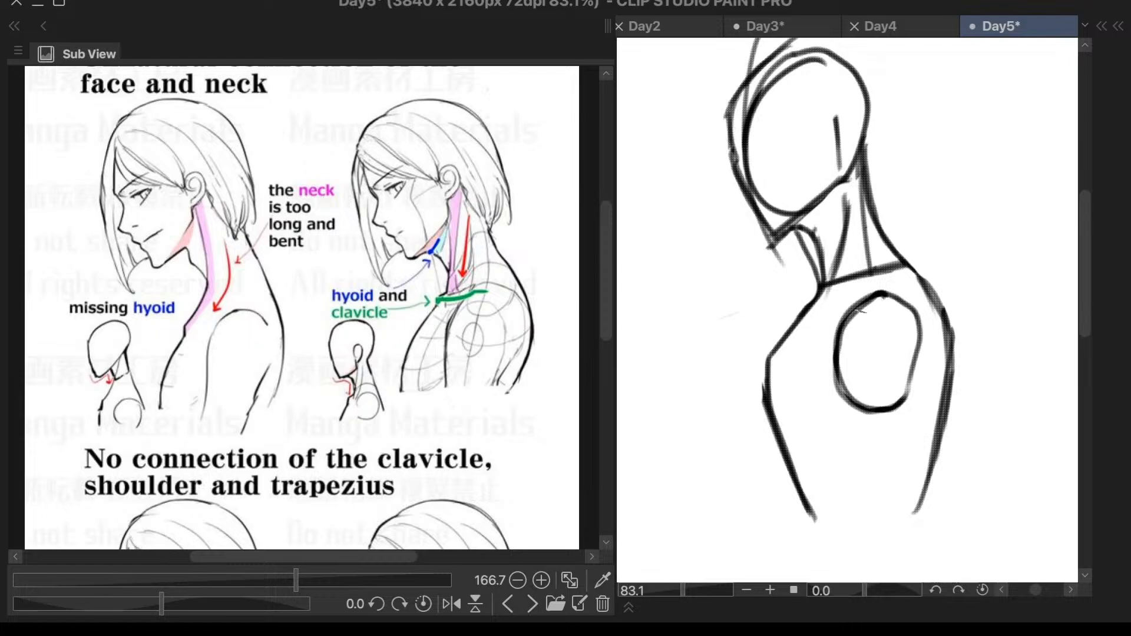
- Add short muscle contour strokes along the top and both sides inside the shoulder oval
mouse_move(883, 297)
left_mouse_down()
mouse_move(829, 357)
mouse_move(860, 362)
mouse_move(892, 314)
mouse_move(925, 349)
left_mouse_up()
mouse_move(906, 309)
left_mouse_down()
mouse_move(921, 335)
mouse_move(902, 365)
left_mouse_up()
key("ctrl+z")
left_click_drag(837, 354, 864, 390)
mouse_move(901, 357)
left_mouse_down()
mouse_move(887, 389)
mouse_move(921, 340)
mouse_move(906, 408)
left_mouse_up()
key("ctrl+z")
key("ctrl+z")
- Draw the front contour of the upper arm from the shoulder oval down to the torso's lower end
mouse_move(837, 360)
left_mouse_down()
mouse_move(852, 387)
mouse_move(838, 437)
left_mouse_up()
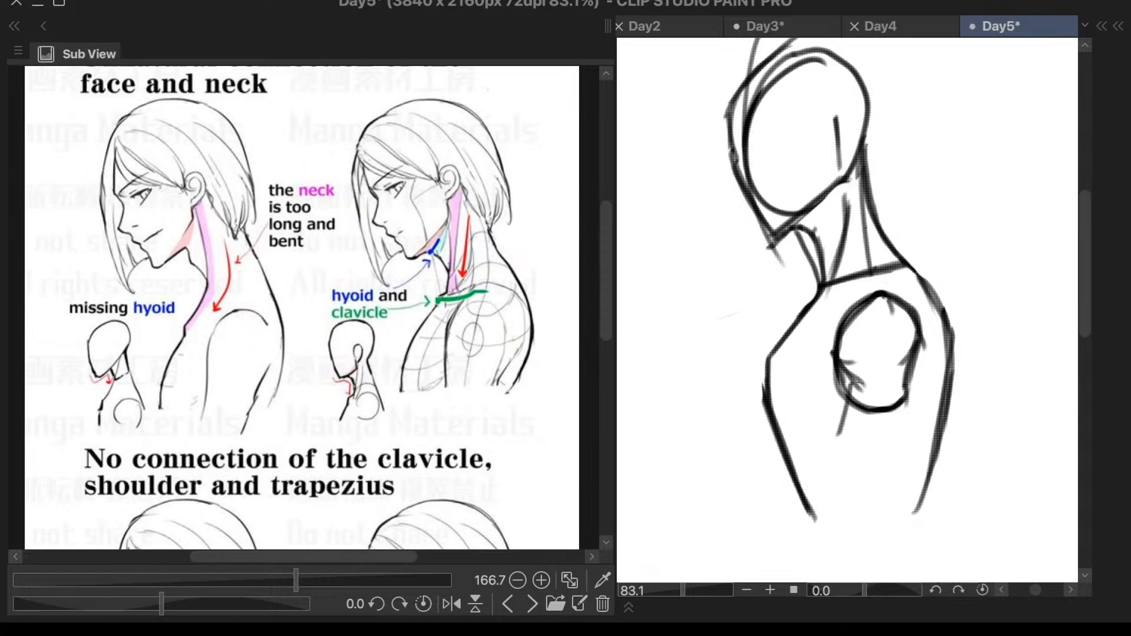
key("ctrl+z")
left_click_drag(847, 370, 839, 445)
mouse_move(848, 394)
left_mouse_down()
mouse_move(838, 462)
mouse_move(859, 538)
left_mouse_up()
left_click_drag(840, 446, 862, 537)
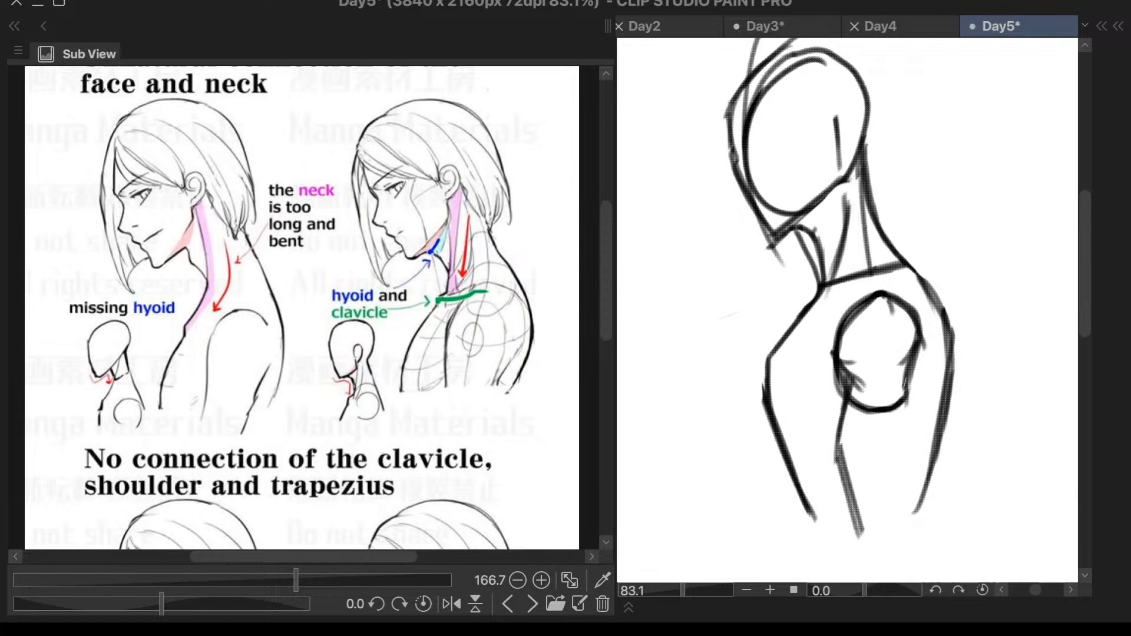
- Draw the rear contour of the upper arm from the shoulder oval down to the arm's lower end
mouse_move(908, 379)
left_mouse_down()
mouse_move(910, 467)
mouse_move(897, 516)
left_mouse_up()
key("ctrl+z")
left_click_drag(906, 401, 911, 465)
left_click_drag(911, 423, 897, 534)
mouse_move(913, 460)
left_mouse_down()
mouse_move(897, 534)
mouse_move(887, 534)
left_mouse_up()
scroll(937, 350, "down", 3)
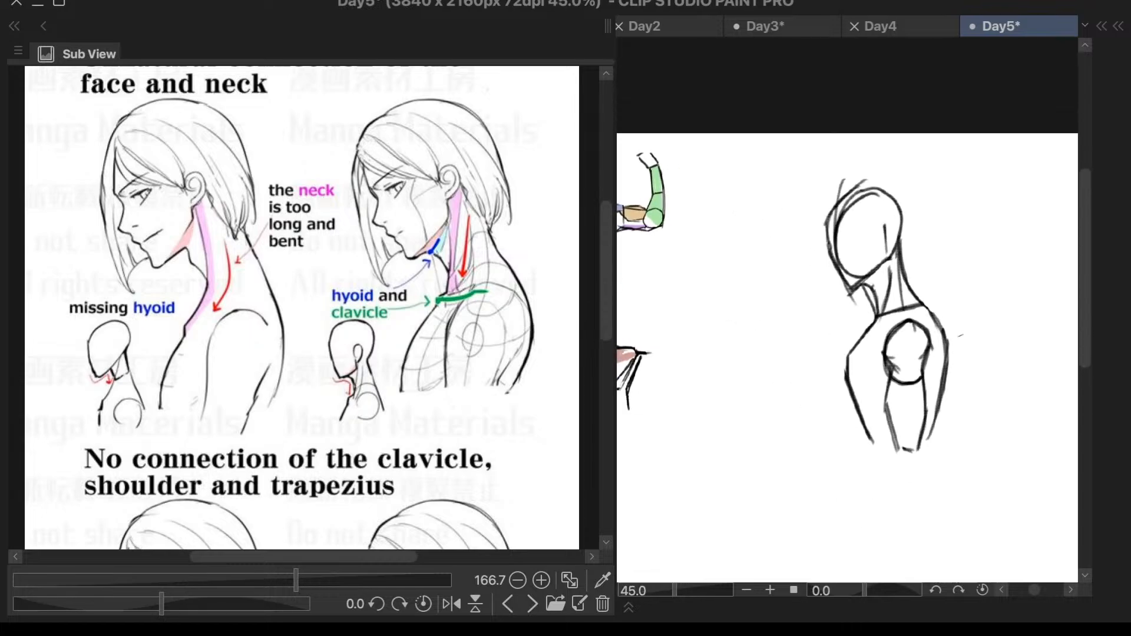
scroll(944, 336, "up", 3)
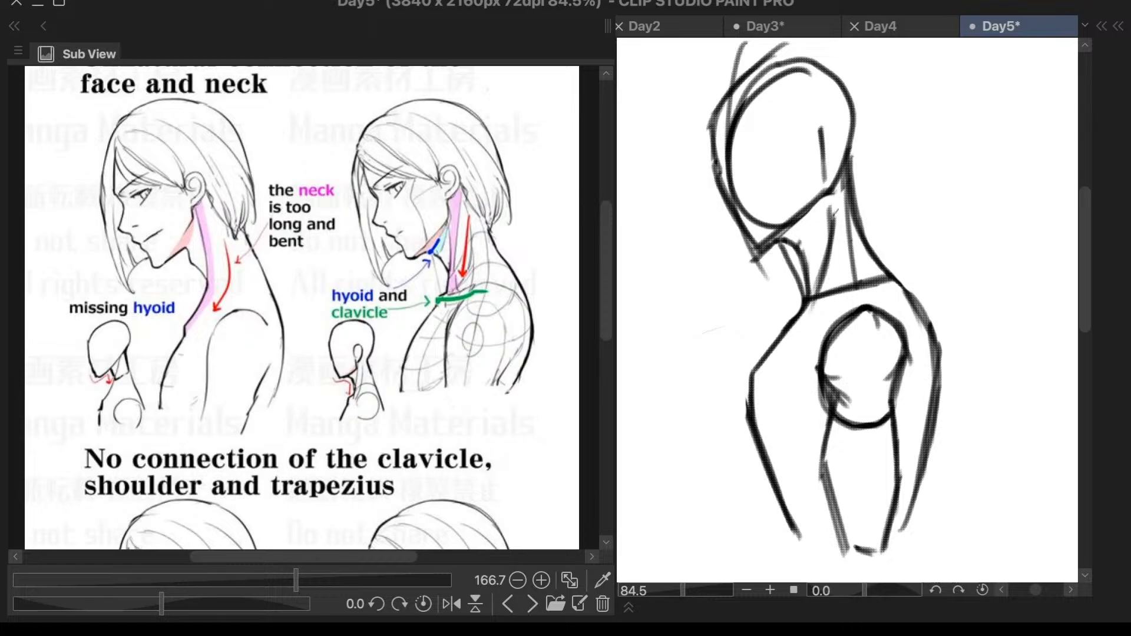
left_click_drag(836, 208, 835, 251)
left_click_drag(802, 315, 907, 292)
key("ctrl+z")
key("ctrl+z")
- Draw a curved shoulder line from the neck's base over the shoulder oval, blending it into the upper back contour
mouse_move(802, 319)
left_mouse_down()
mouse_move(848, 293)
mouse_move(906, 283)
mouse_move(919, 321)
left_mouse_up()
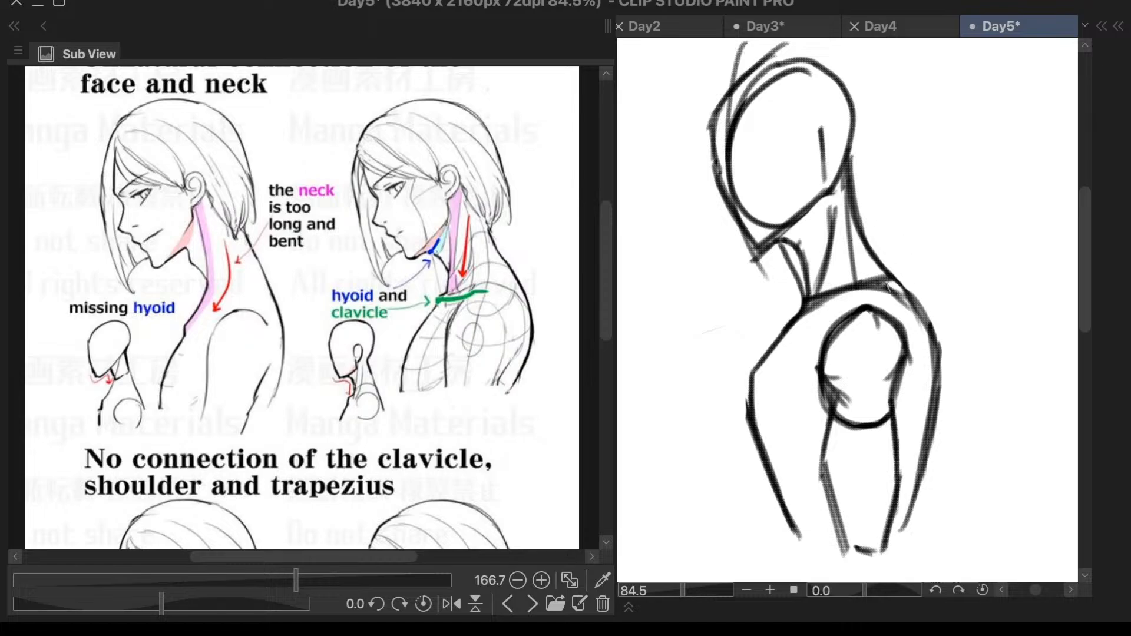
left_click_drag(889, 285, 924, 319)
scroll(943, 261, "down", 2)
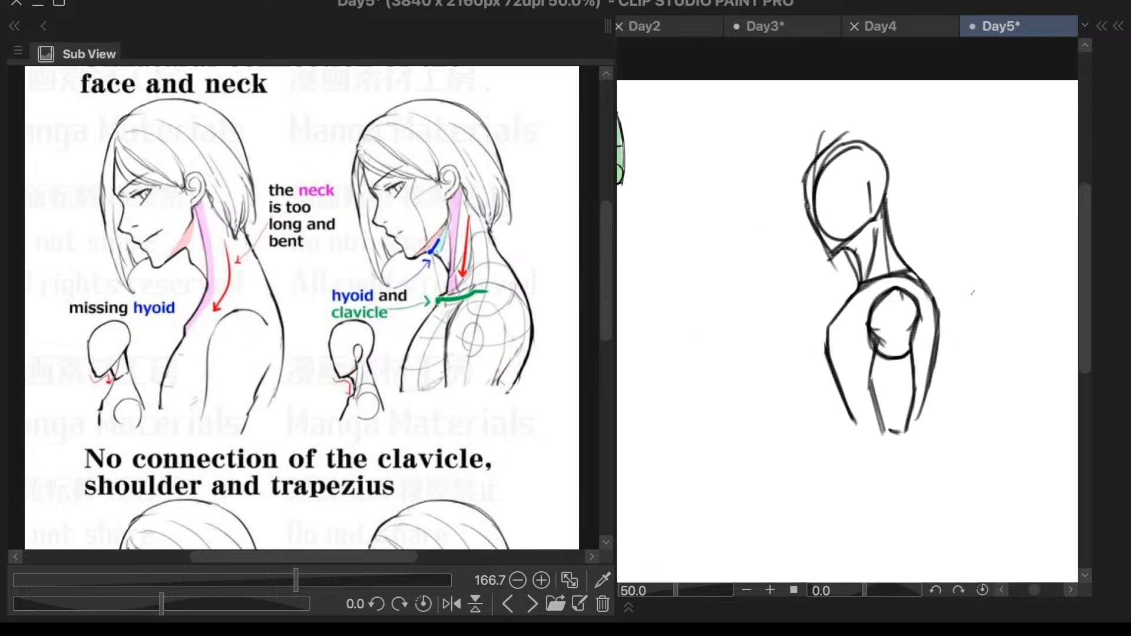
- Erase the straight clavicle line remnants above the curved shoulder line, between the neck's front base and the back contour
scroll(973, 293, "up", 3)
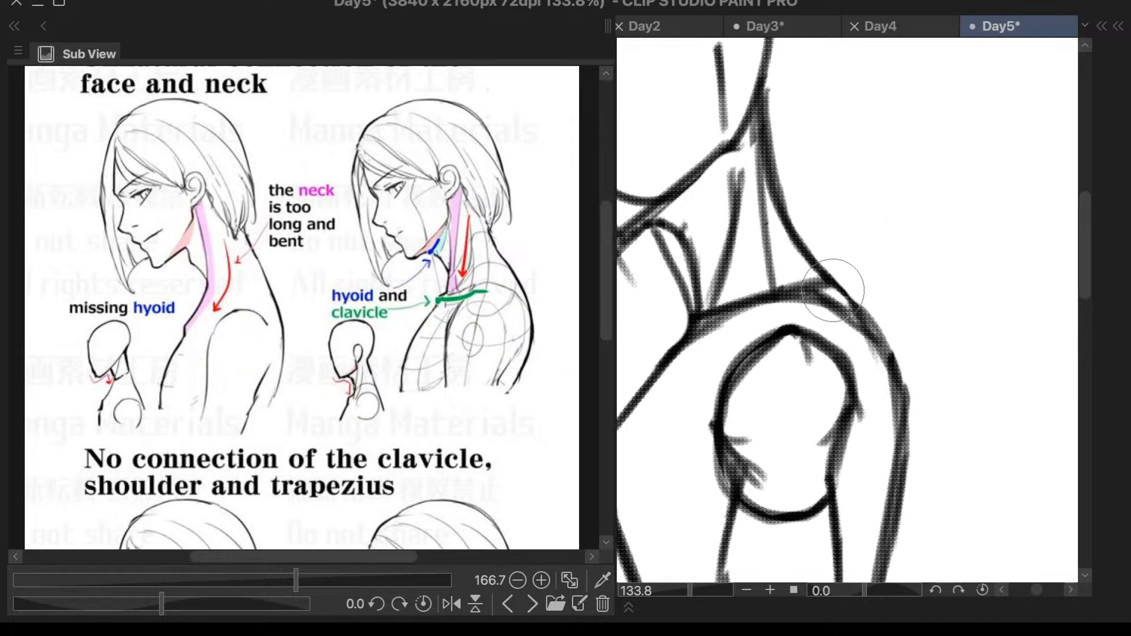
key("p")
key("[")
left_click_drag(791, 282, 808, 279)
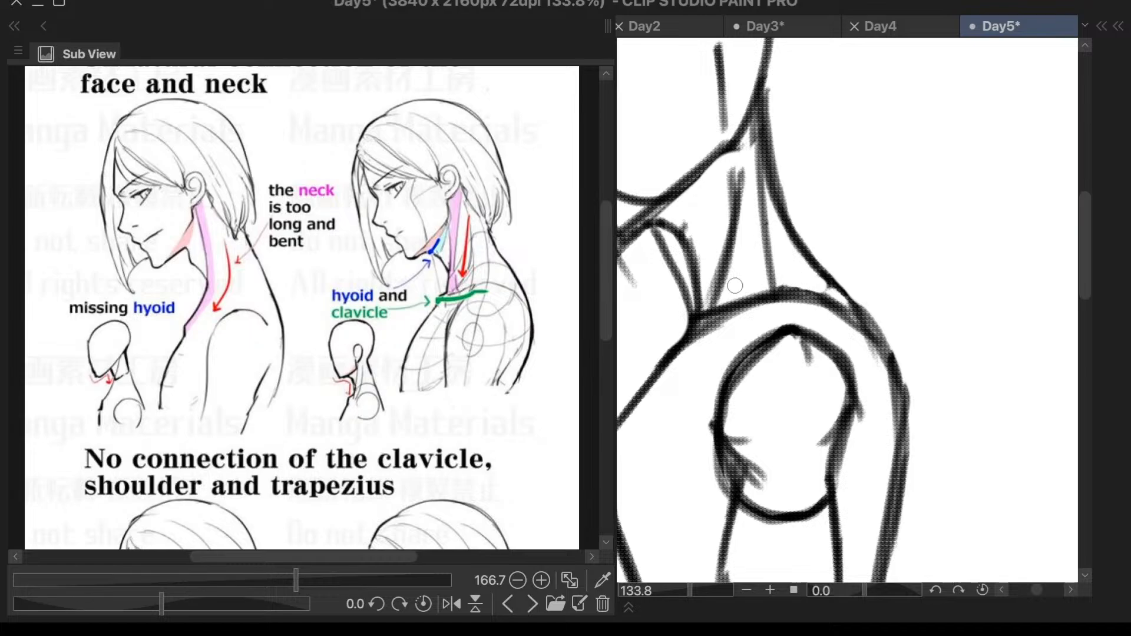
left_click_drag(735, 286, 718, 312)
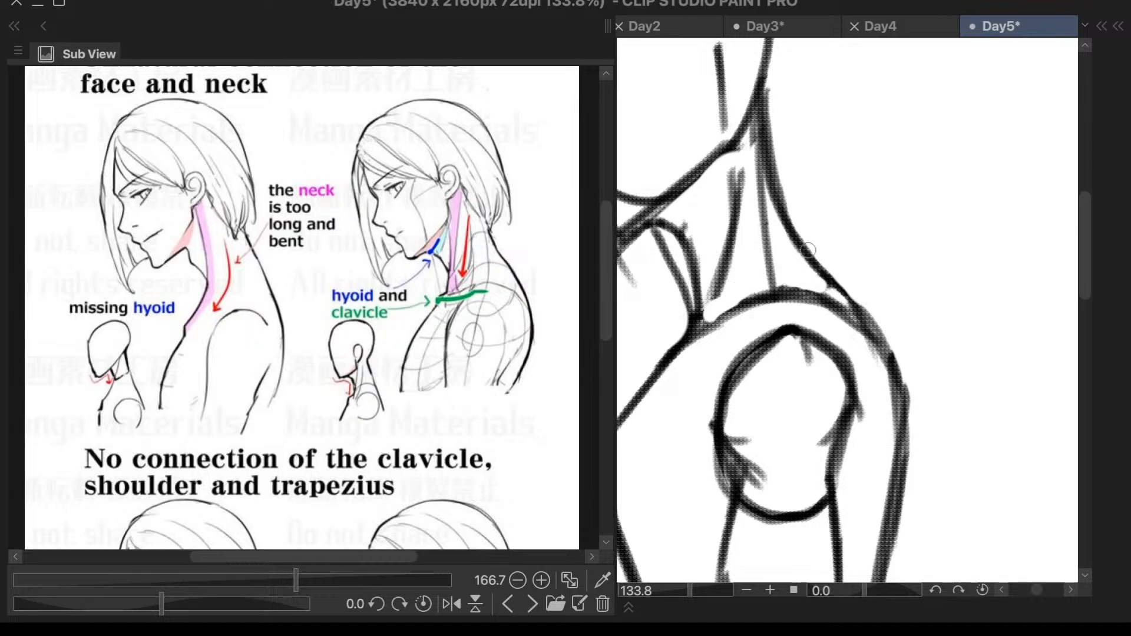
key("F6")
key("F6")
- Redraw the chest's front contour closer to the arm, from the neck's base to the torso's lower end, and erase the old outer contour
scroll(855, 193, "down", 3)
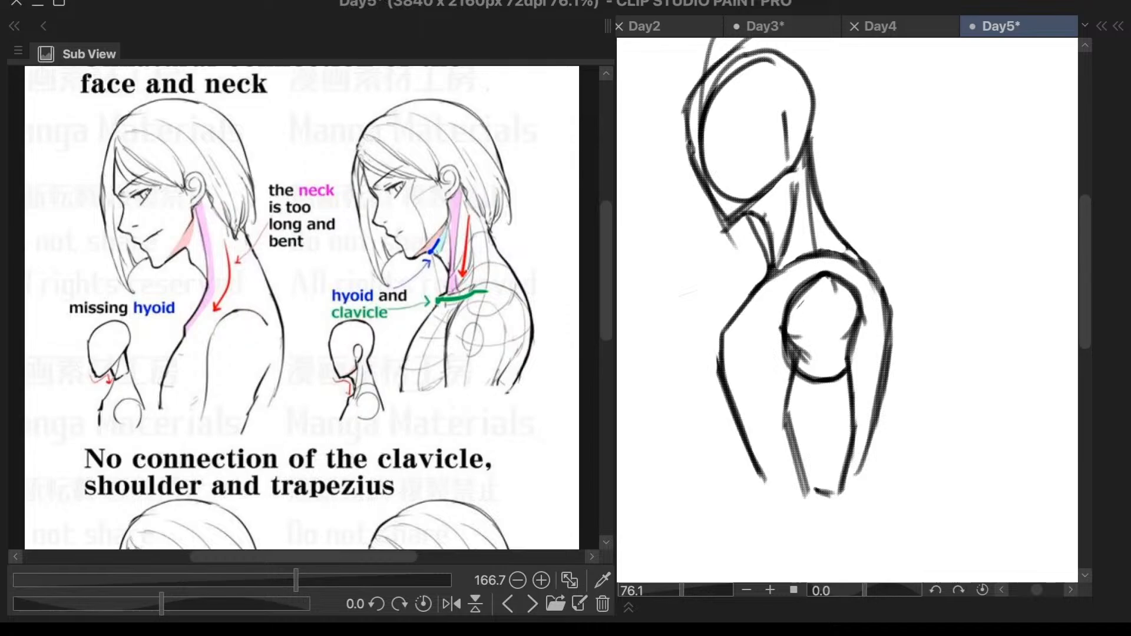
mouse_move(774, 272)
left_mouse_down()
mouse_move(733, 347)
mouse_move(765, 304)
mouse_move(731, 380)
mouse_move(748, 420)
left_mouse_up()
left_click_drag(735, 366, 747, 414)
left_click_drag(740, 383, 778, 465)
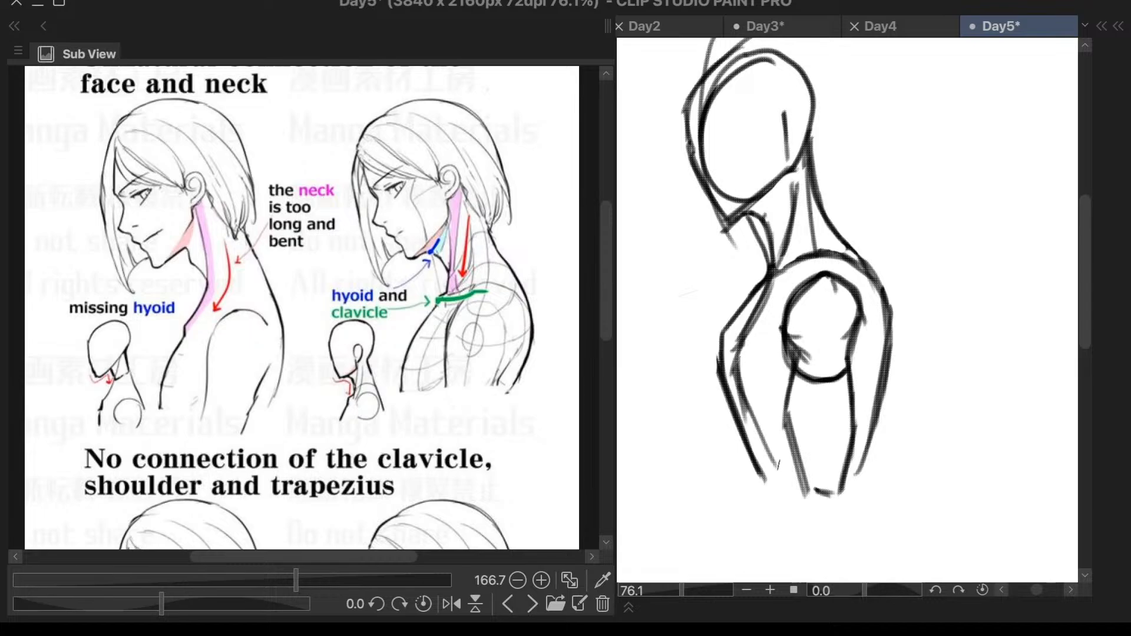
left_click_drag(747, 398, 793, 474)
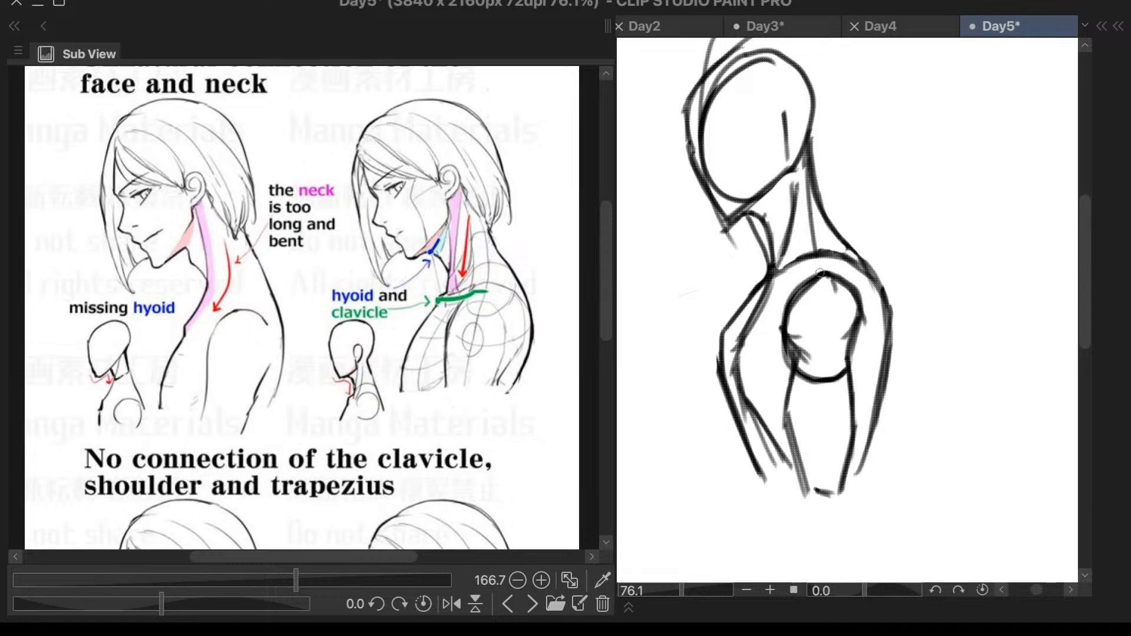
mouse_move(761, 270)
left_mouse_down()
mouse_move(716, 371)
mouse_move(730, 317)
mouse_move(741, 436)
mouse_move(774, 492)
left_mouse_up()
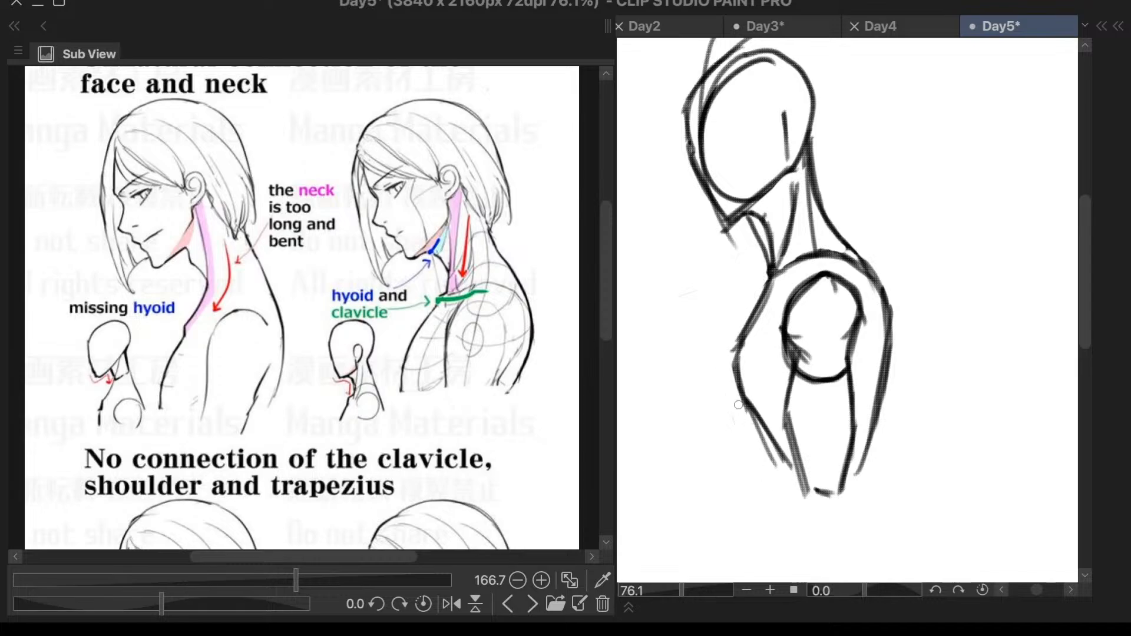
left_click_drag(739, 404, 763, 451)
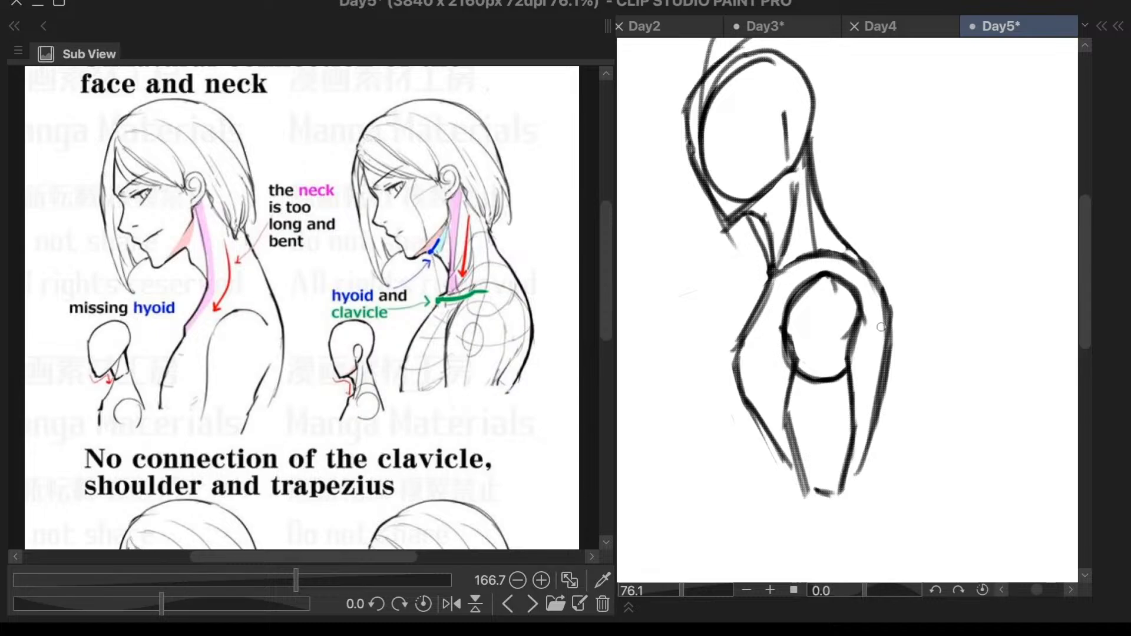
scroll(895, 319, "down", 2)
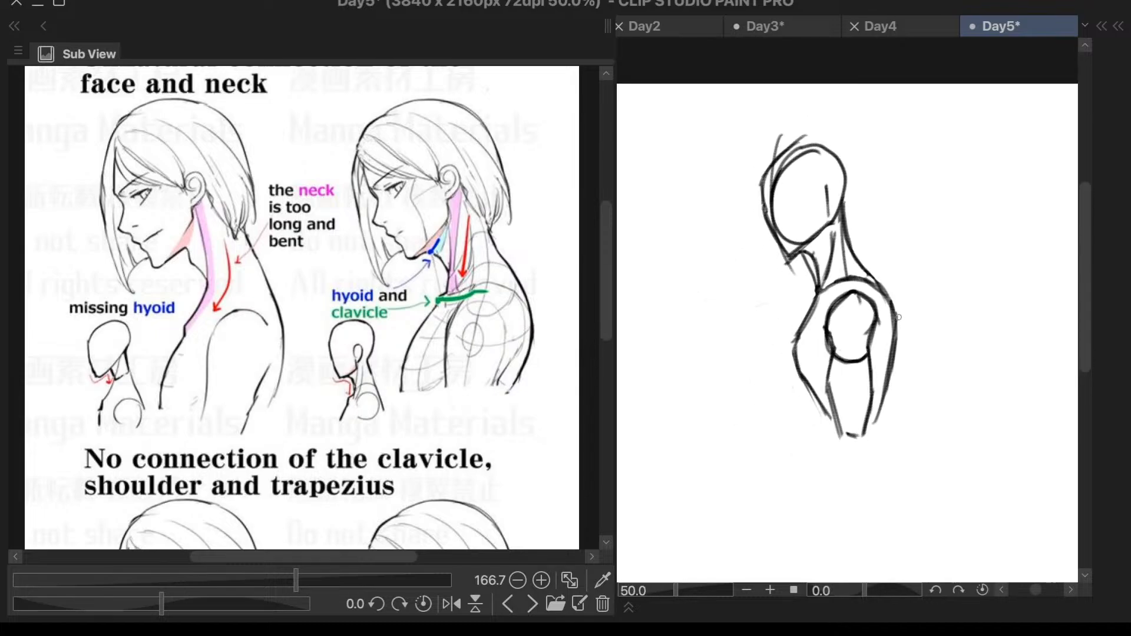
scroll(897, 319, "up", 4)
mouse_move(876, 307)
left_mouse_down()
mouse_move(807, 227)
mouse_move(729, 297)
mouse_move(716, 403)
mouse_move(729, 492)
mouse_move(750, 584)
mouse_move(786, 615)
mouse_move(842, 532)
mouse_move(883, 304)
left_mouse_up()
key("ctrl+t")
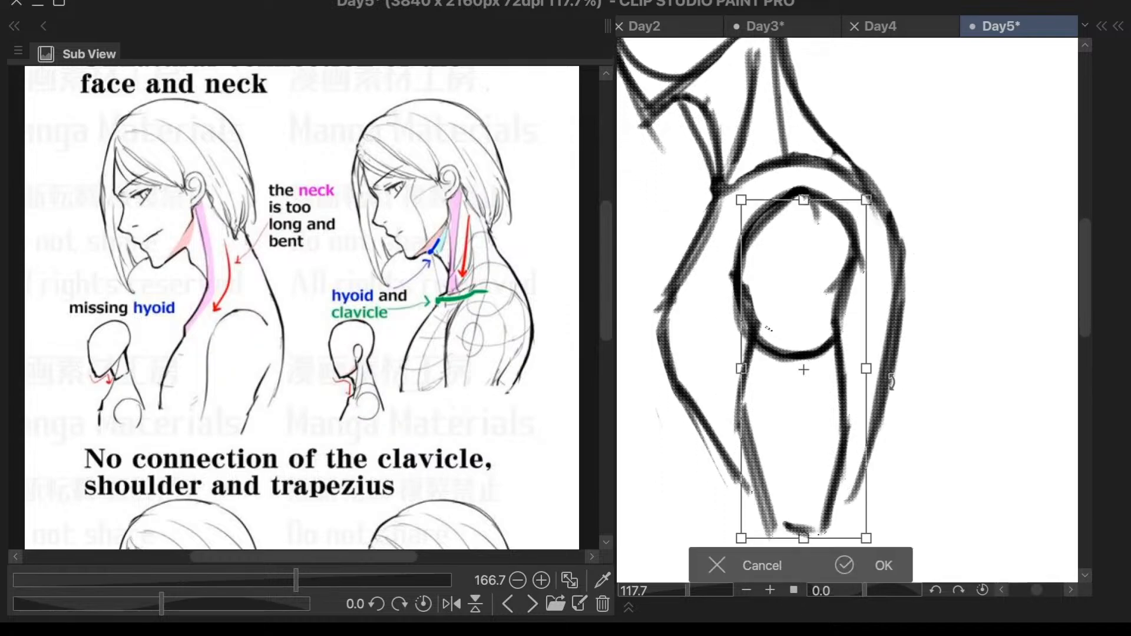
left_click(759, 561)
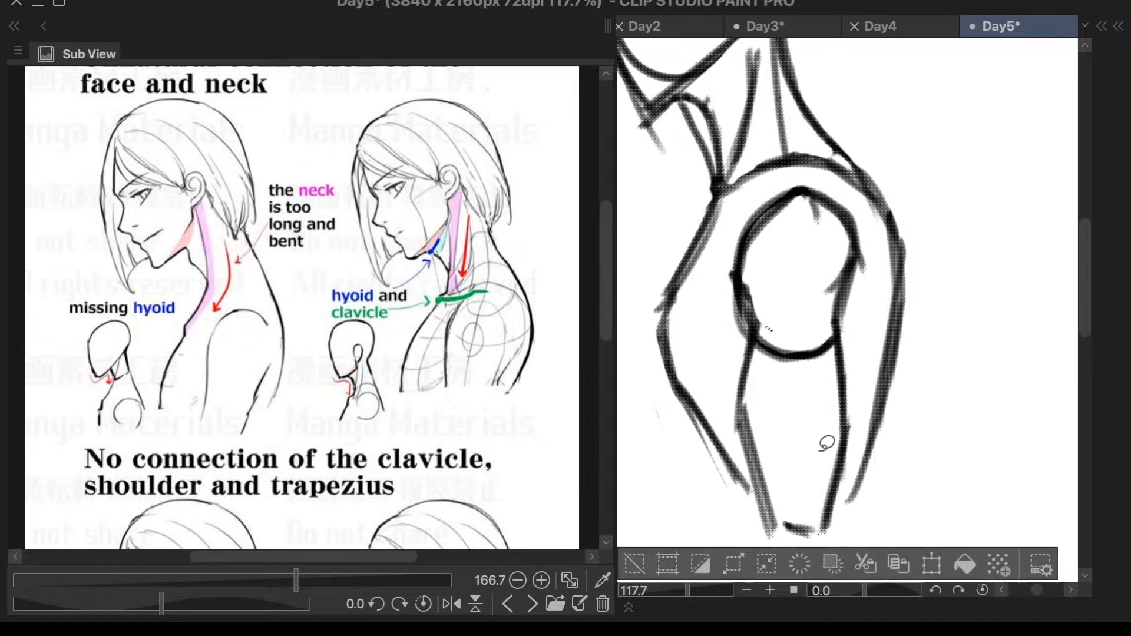
- Try to transform the lassoed shoulder oval and upper arm of the side-view figure, and clear the selection
mouse_move(890, 272)
left_mouse_down()
mouse_move(875, 219)
mouse_move(846, 185)
mouse_move(804, 166)
mouse_move(748, 205)
mouse_move(710, 292)
mouse_move(767, 548)
mouse_move(819, 564)
mouse_move(841, 531)
mouse_move(869, 421)
mouse_move(879, 237)
left_mouse_up()
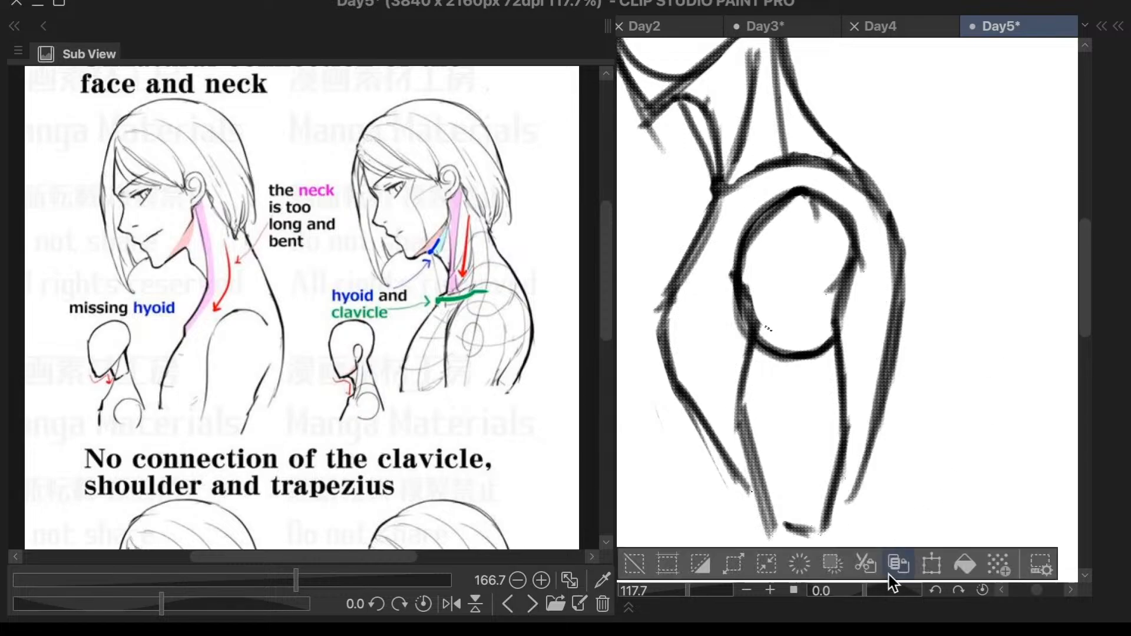
left_click(931, 567)
mouse_move(837, 456)
left_mouse_down()
mouse_move(834, 444)
mouse_move(812, 478)
left_mouse_up()
key("Return")
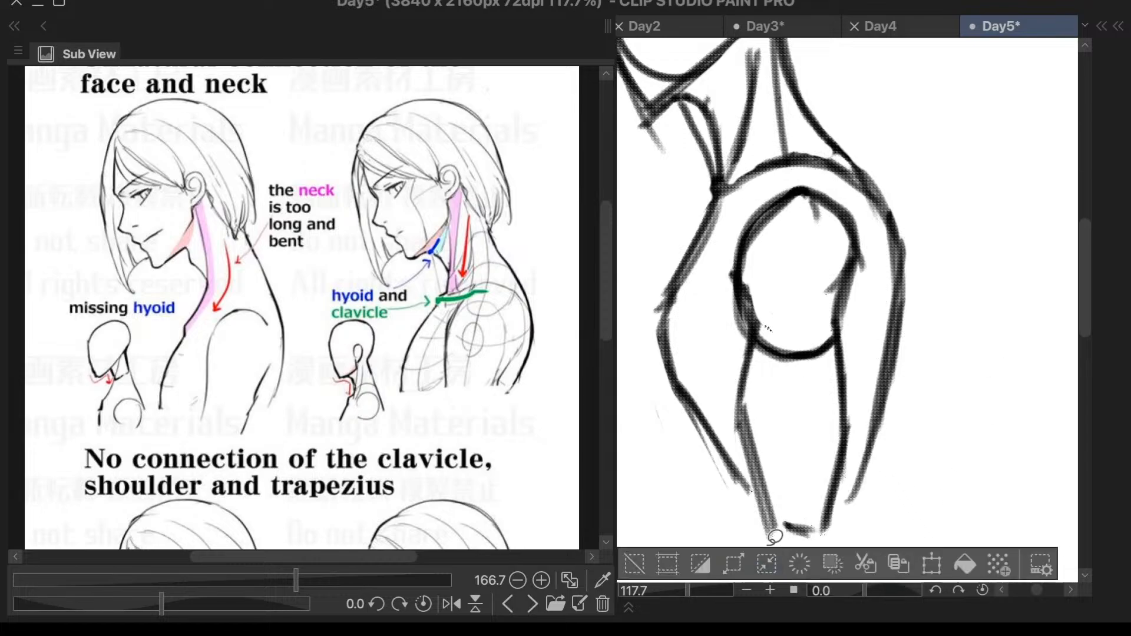
left_click(630, 560)
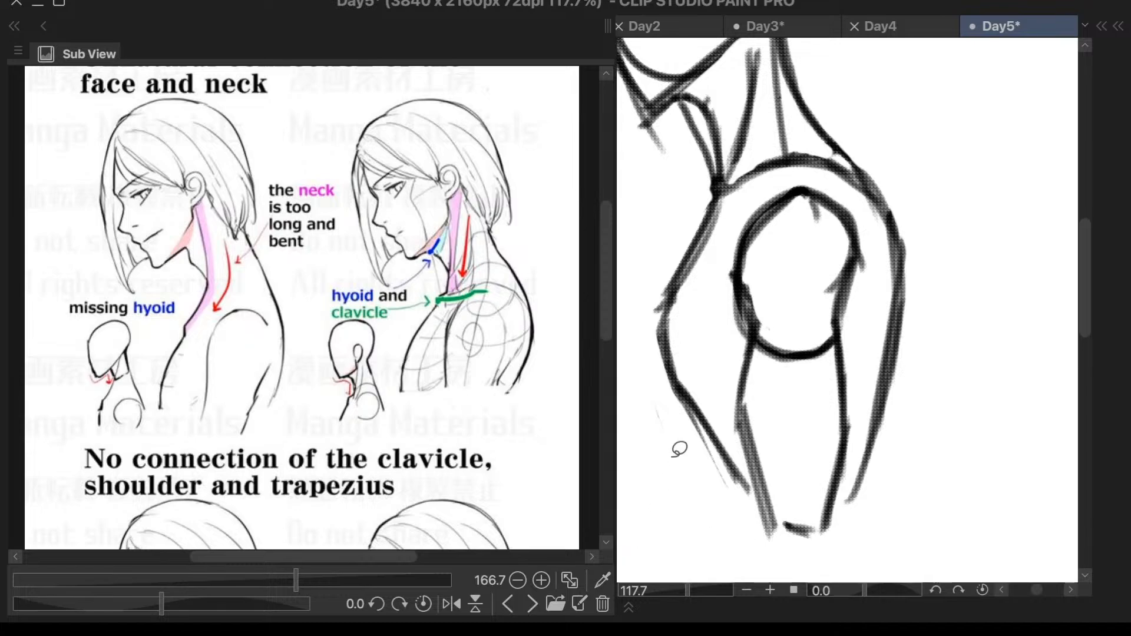
- Make Layer 3 the only selected layer and check what it holds by toggling its visibility
key("F6")
key("F6")
key("F7")
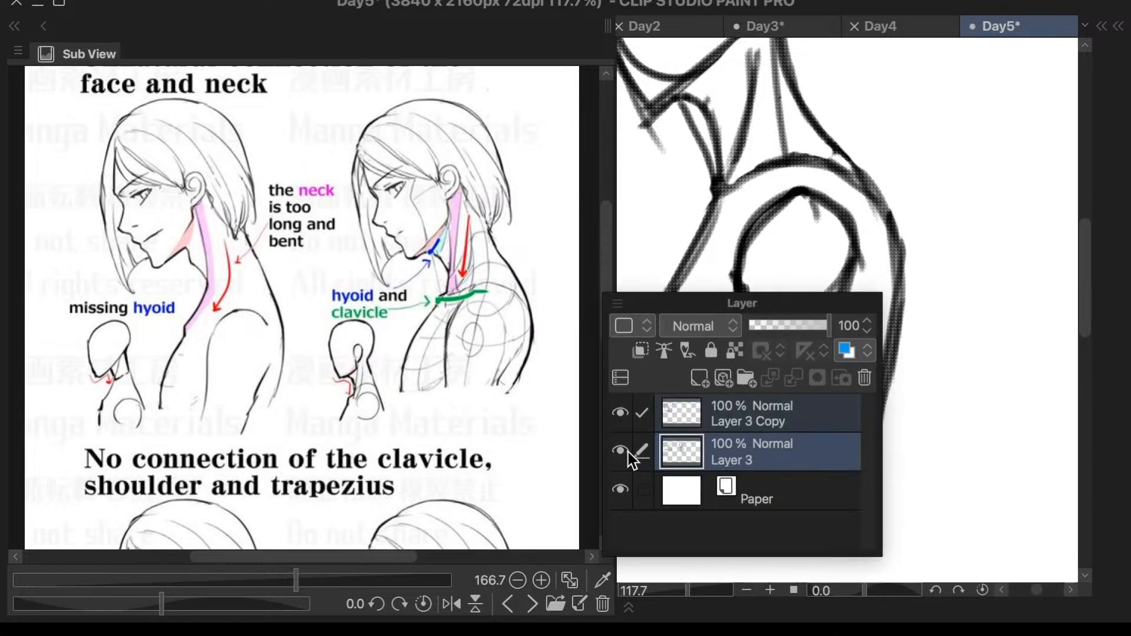
left_click(686, 454)
left_click(623, 452)
left_click(623, 452)
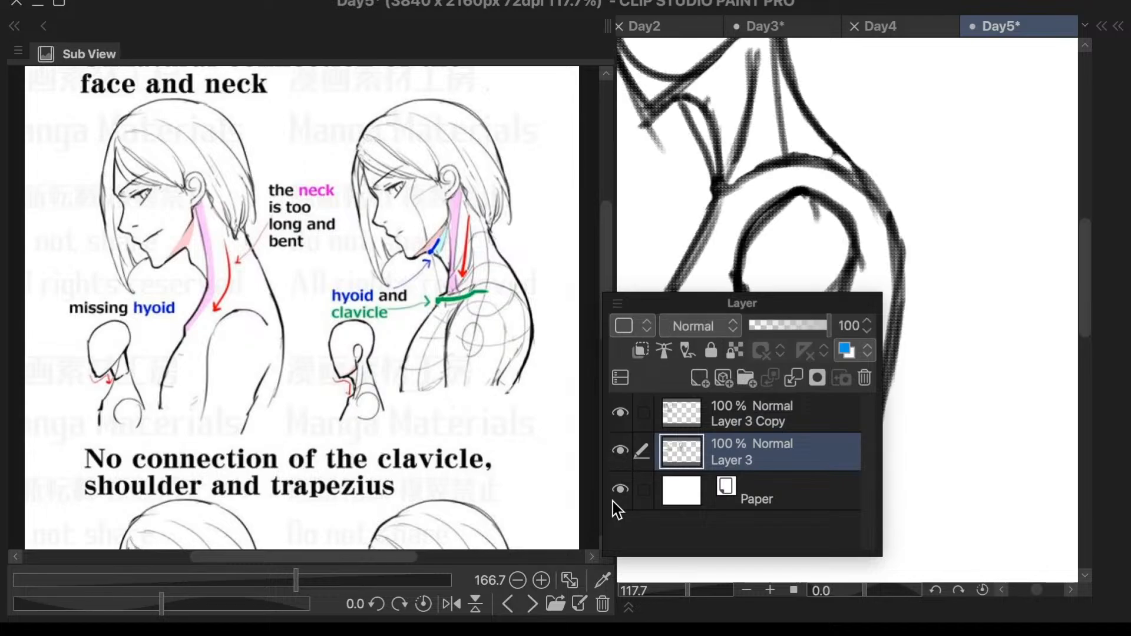
key("F7")
- Lasso the whole side-view figure sketch on Layer 3 and duplicate it onto its own layer
scroll(829, 399, "down", 5)
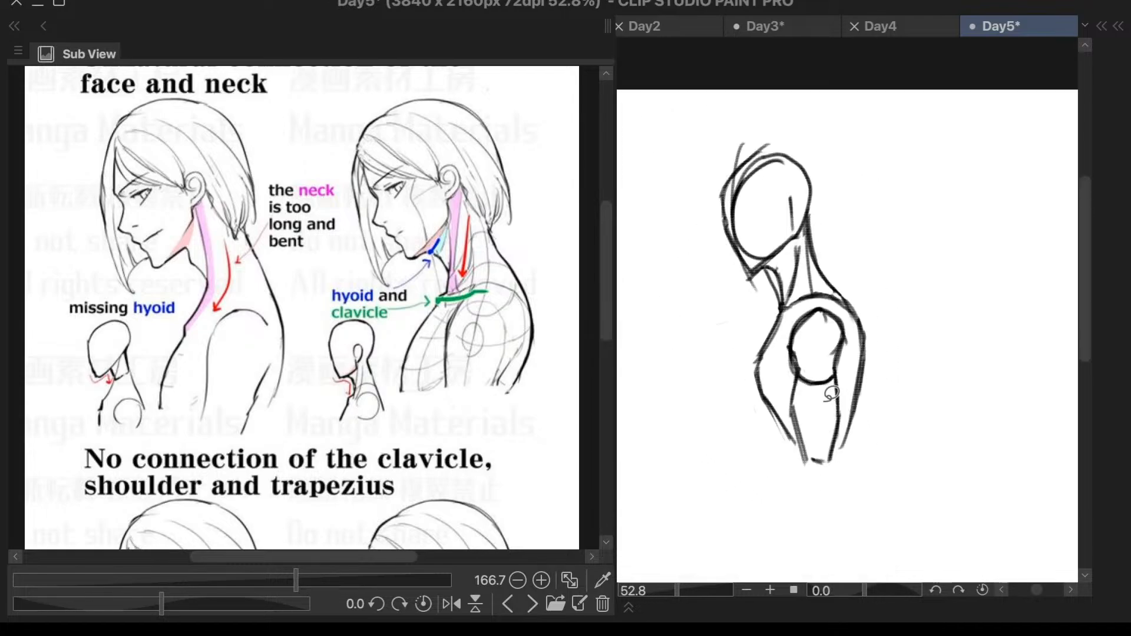
mouse_move(840, 121)
left_mouse_down()
mouse_move(637, 297)
mouse_move(837, 118)
left_mouse_up()
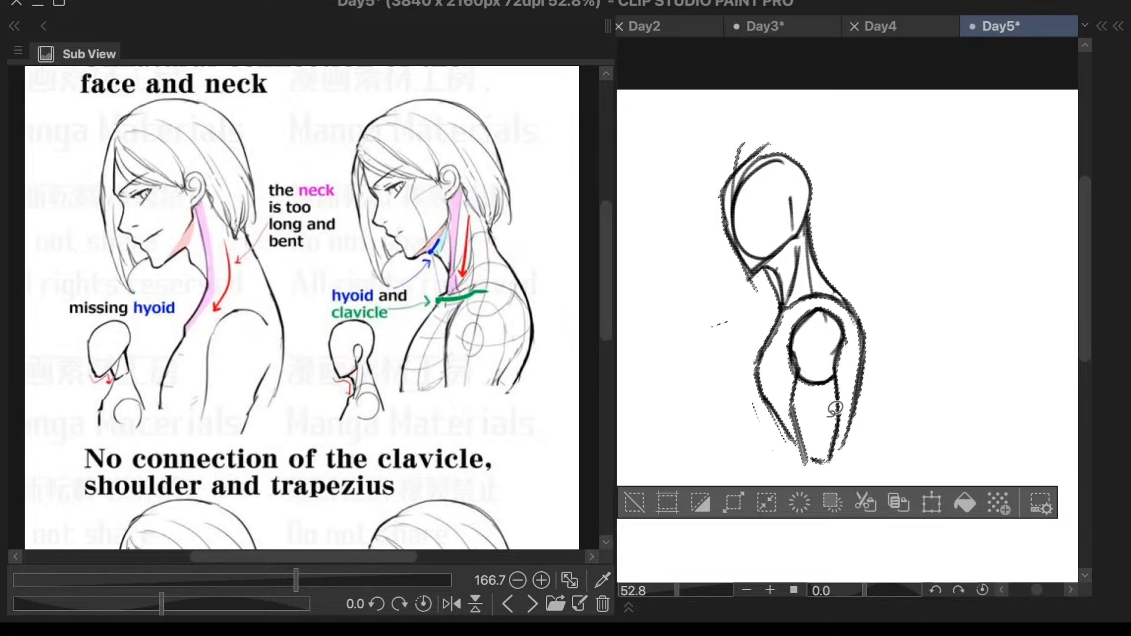
key("ctrl+v")
key("Tab")
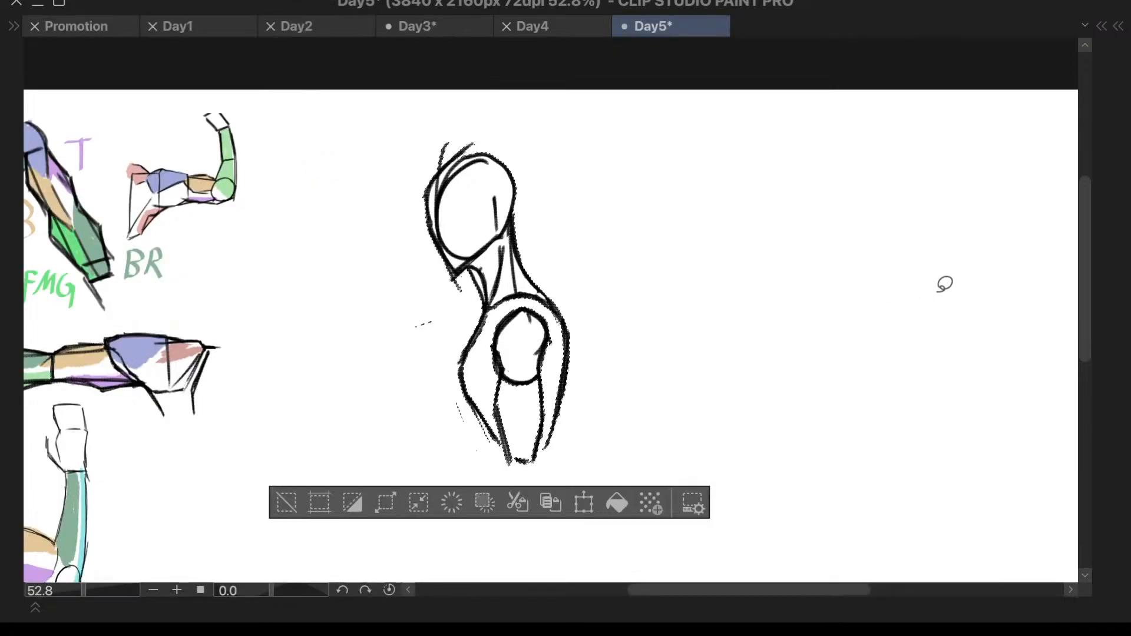
key("Tab")
key("Tab")
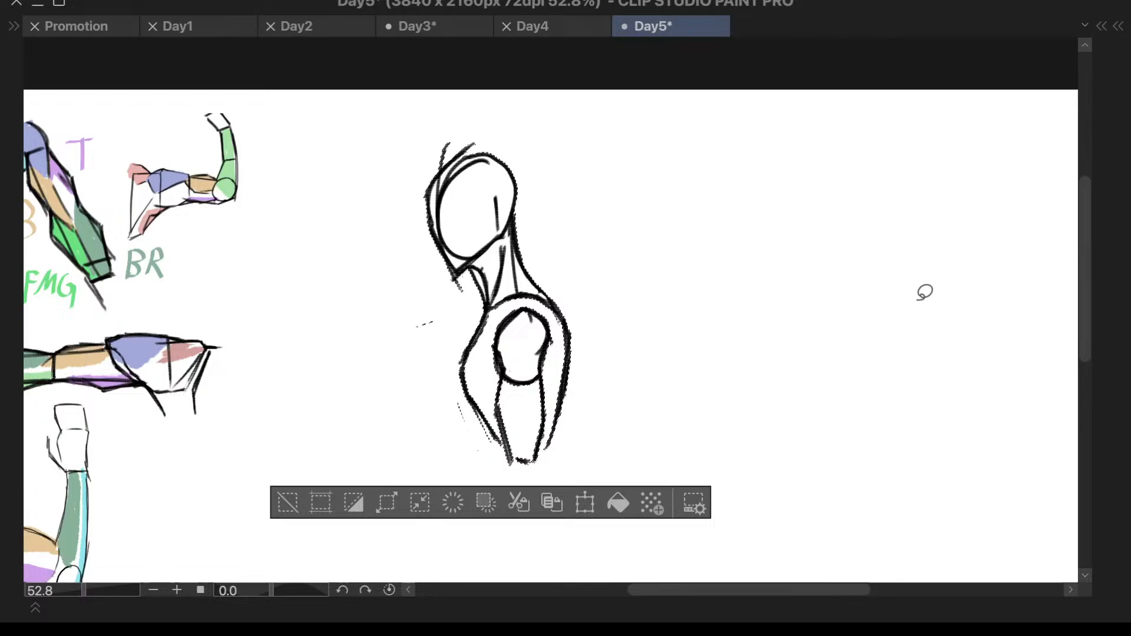
- Hide Layer 3 and Layer 3 Copy 2, and make Layer 3 Copy the active layer
key("F7")
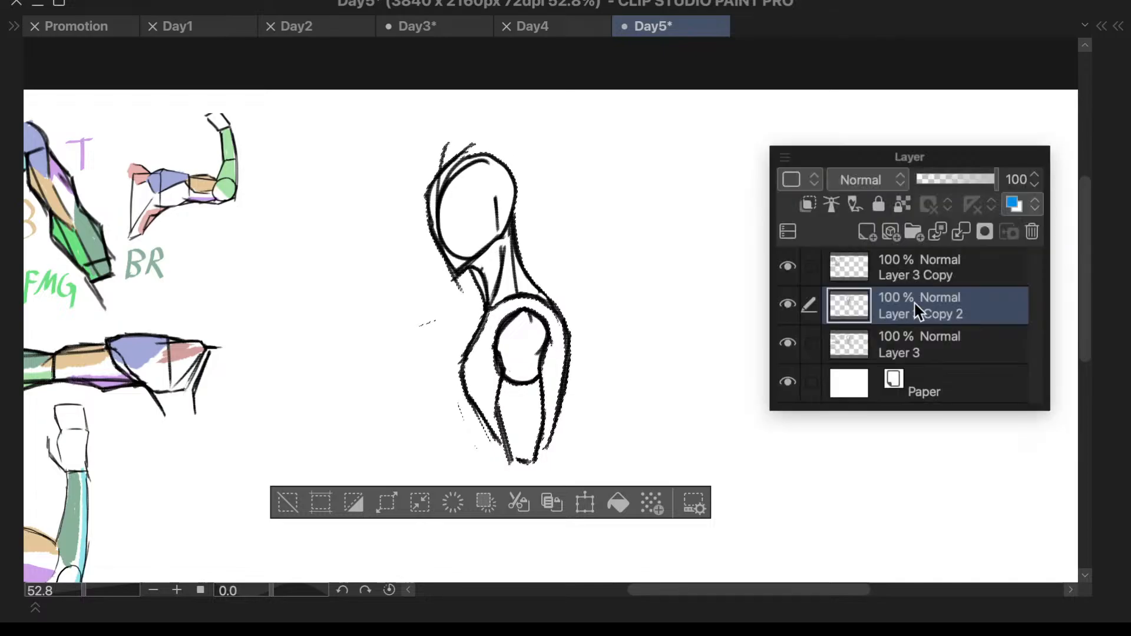
left_click(787, 306)
left_click(786, 306)
left_click(794, 345)
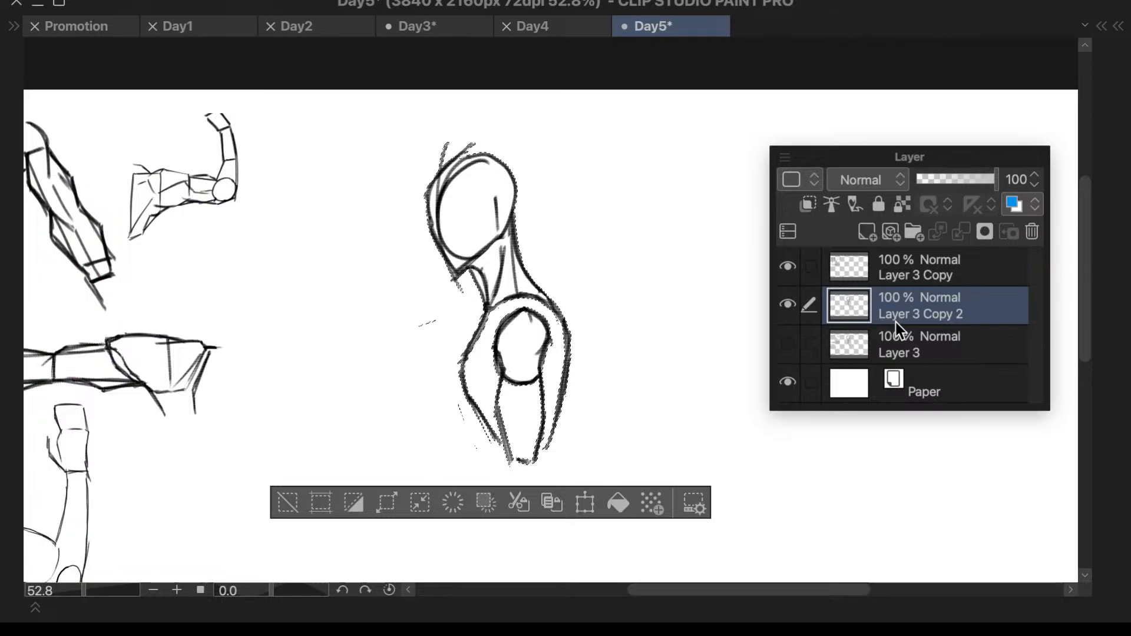
left_click(866, 342)
left_click(870, 282)
left_click(790, 302)
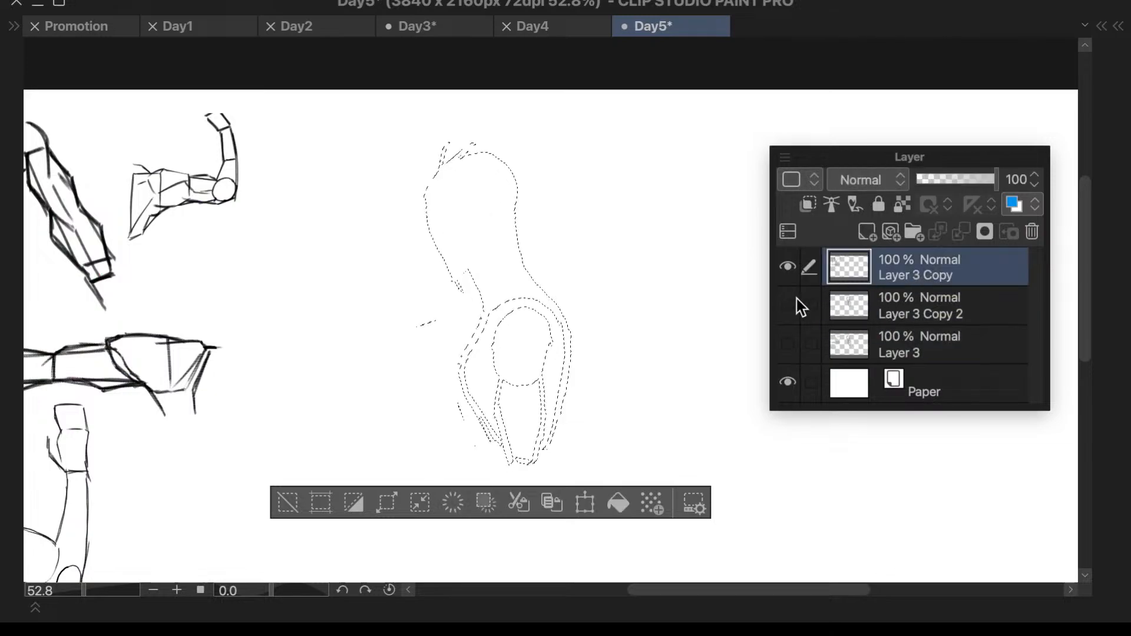
- Clear the selection around the hidden figure
key("Tab")
scroll(717, 391, "down", 3)
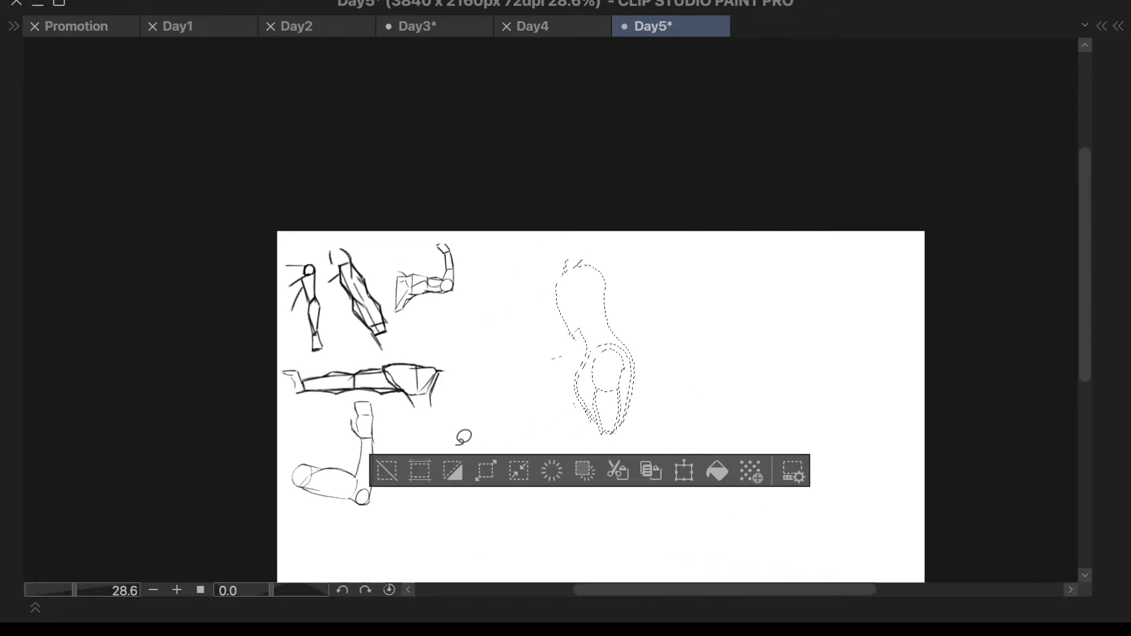
key("ctrl+d")
scroll(694, 372, "up", 1)
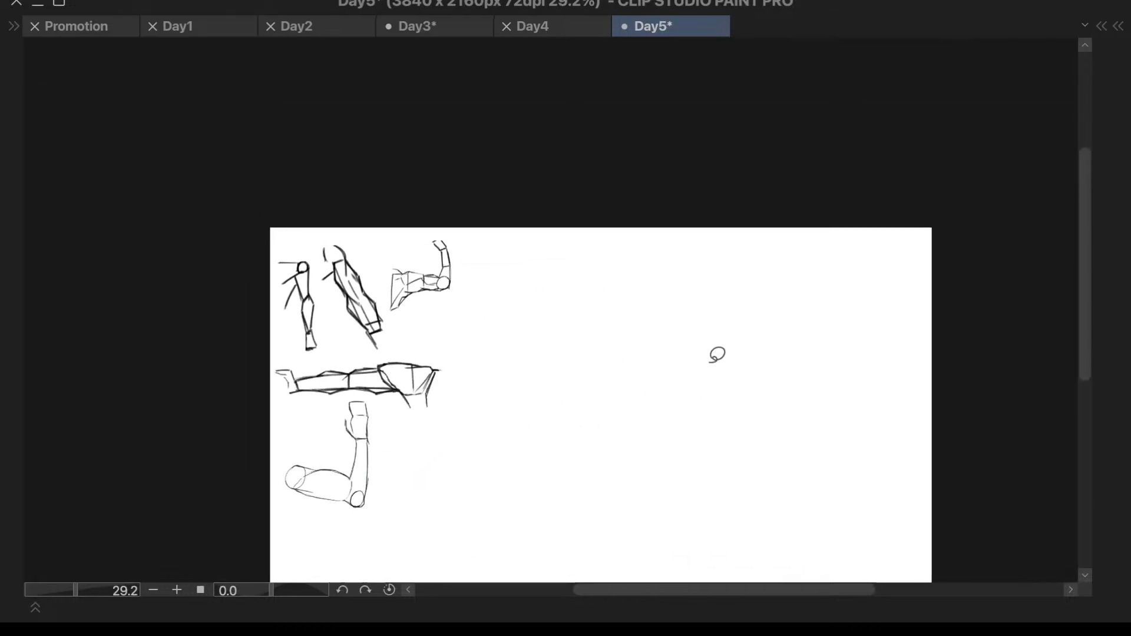
- Show Layer 3 Copy 2 and merge Layer 3 Copy down into it
key("Tab")
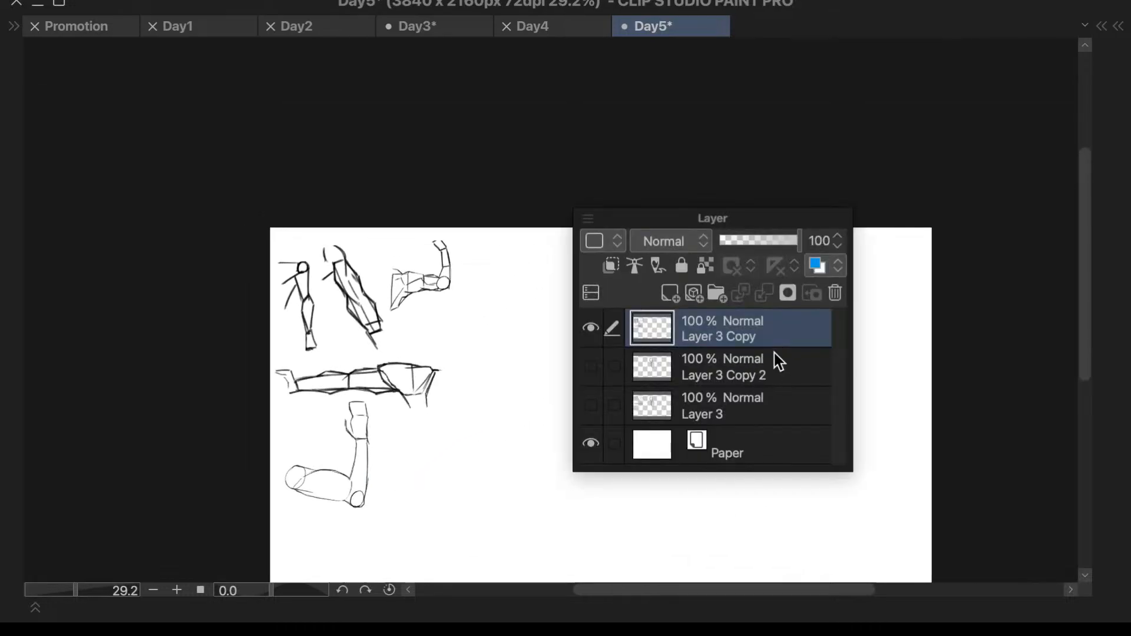
left_click(591, 365)
left_click(707, 363)
left_click(742, 323)
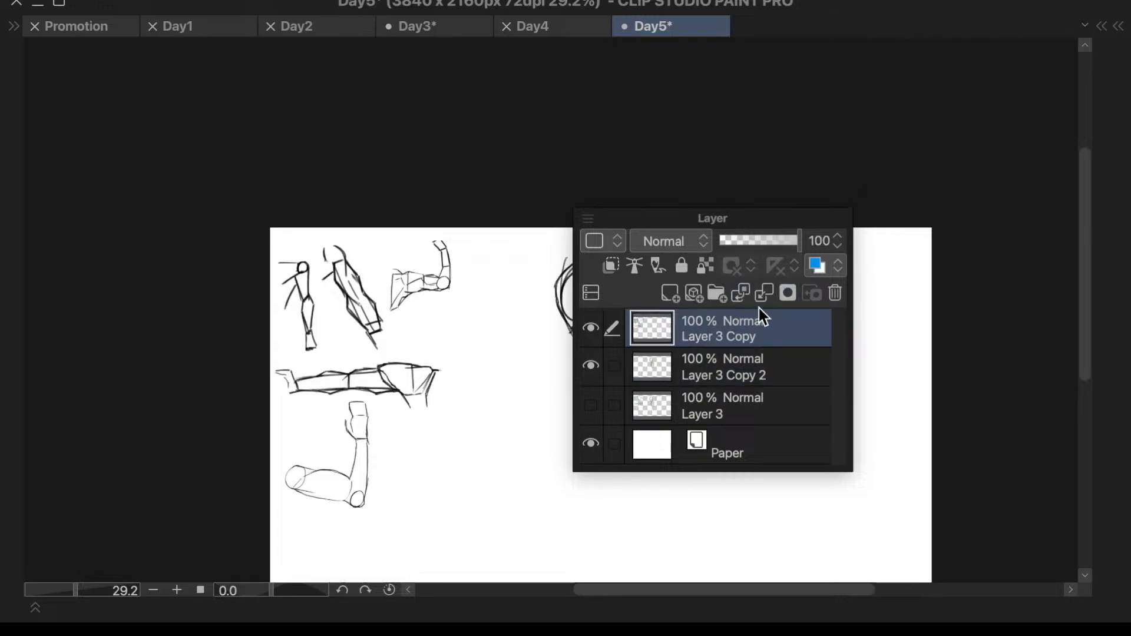
key("super+e")
- Show Layer 3 and hide the merged Layer 3 Copy 2, leaving nothing selected
left_click(592, 366)
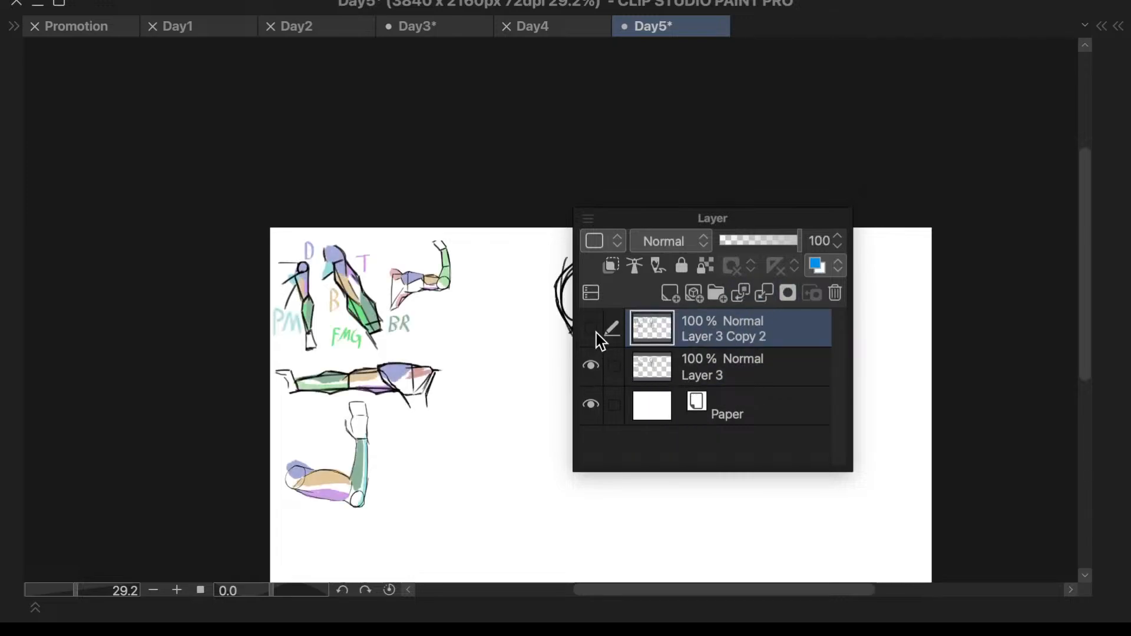
left_click(593, 330)
key("Tab")
mouse_move(678, 345)
left_mouse_down()
mouse_move(685, 442)
mouse_move(725, 348)
left_mouse_up()
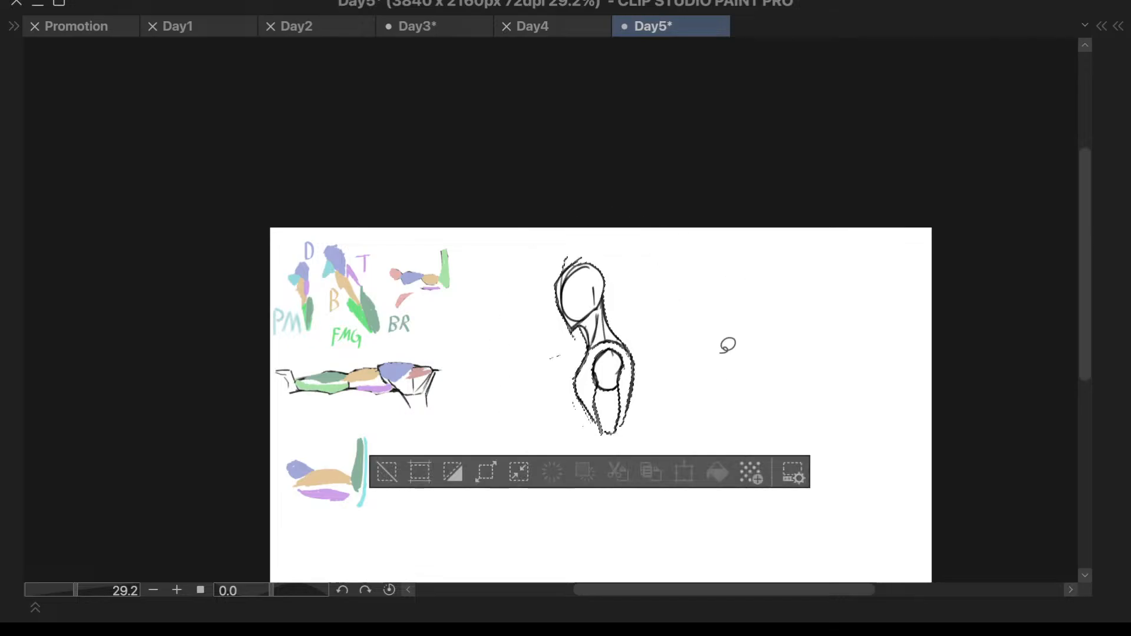
left_click(394, 473)
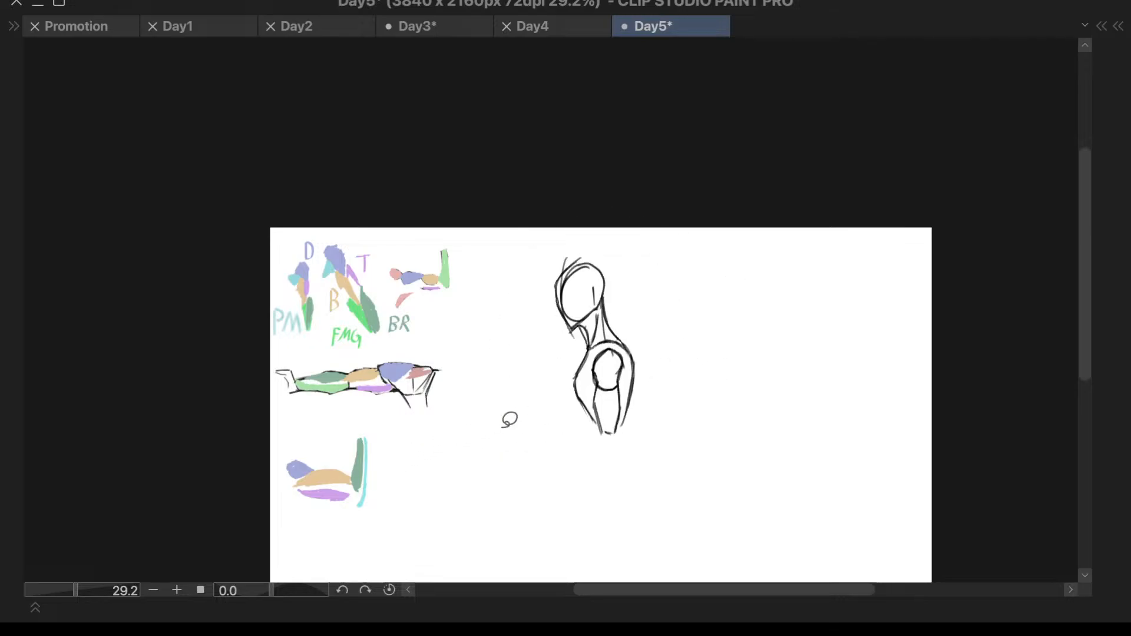
- Remove the side-view figure sketch from Layer 3 and clear the selection
key("F7")
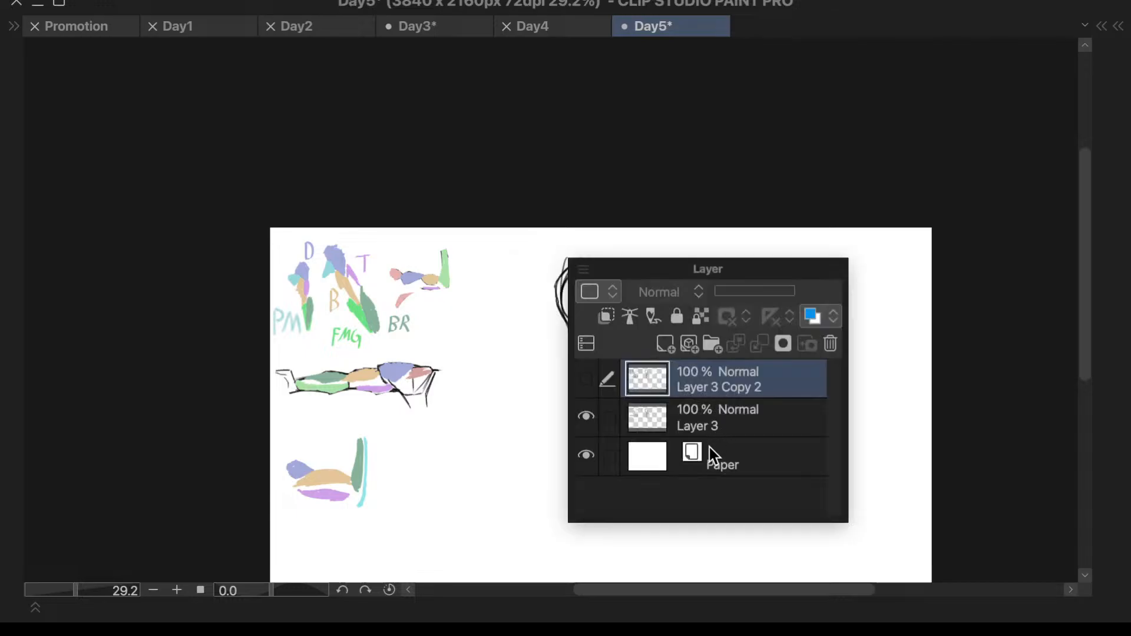
left_click(710, 450)
key("F7")
key("F7")
key("F7")
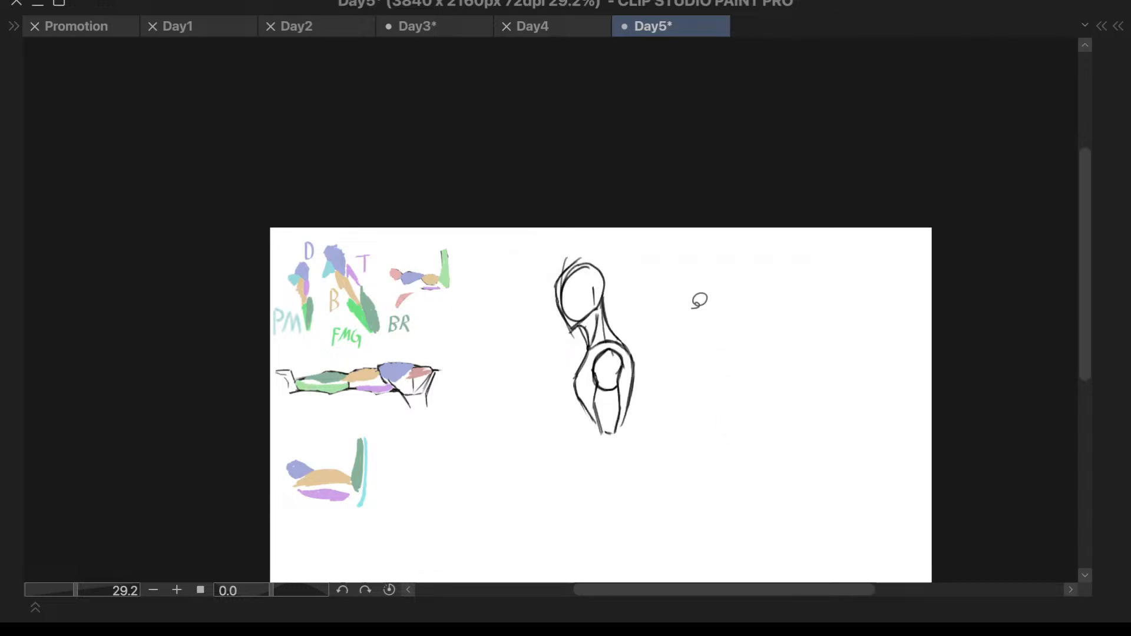
mouse_move(699, 300)
left_mouse_down()
mouse_move(513, 392)
mouse_move(639, 316)
left_mouse_up()
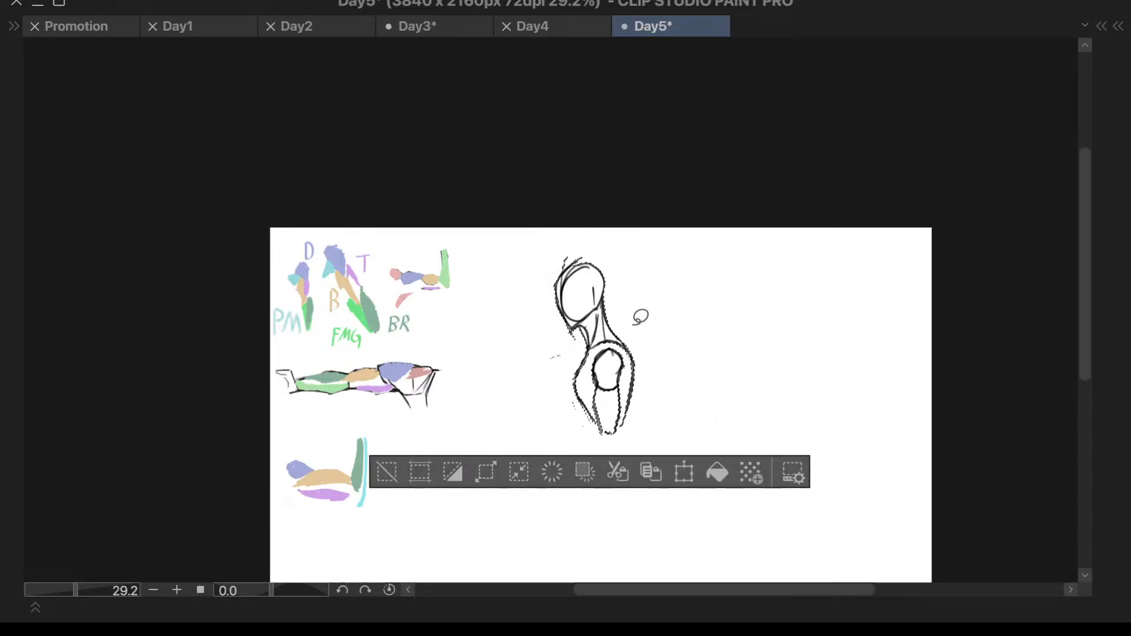
left_click(386, 473)
- Show Layer 3 Copy 2 again and make it the active layer
key("F7")
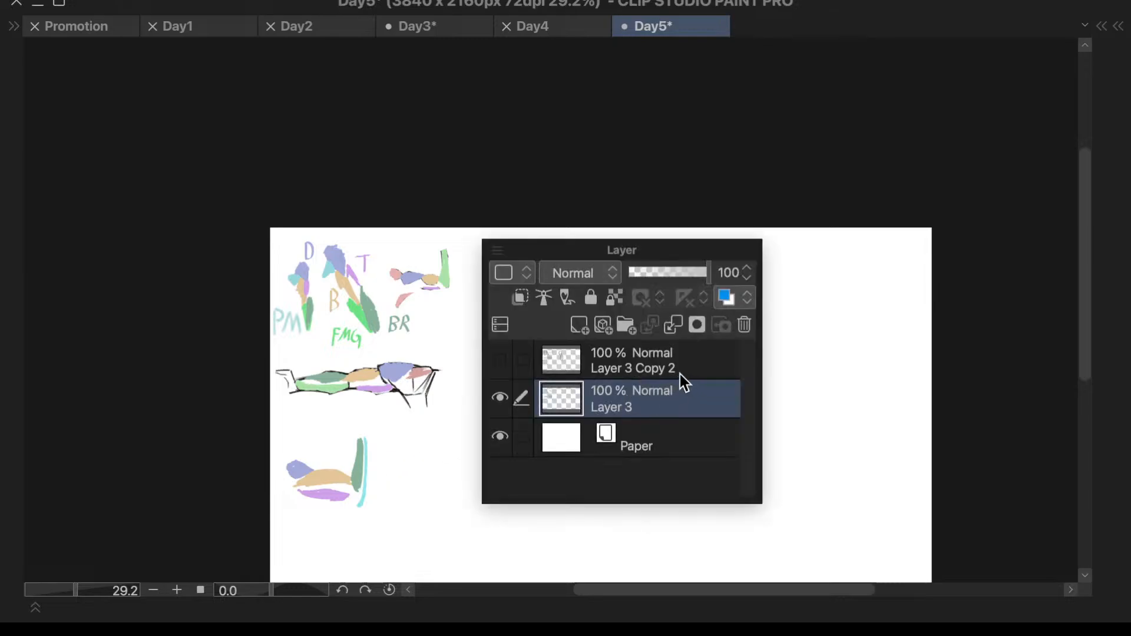
left_click(505, 364)
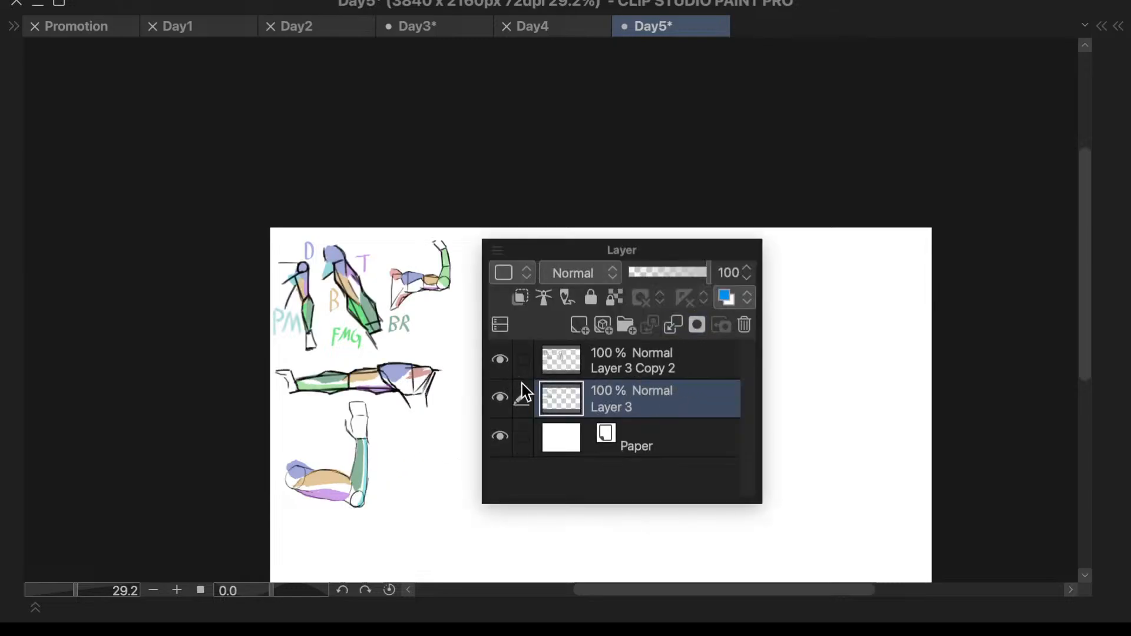
key("F7")
key("F7")
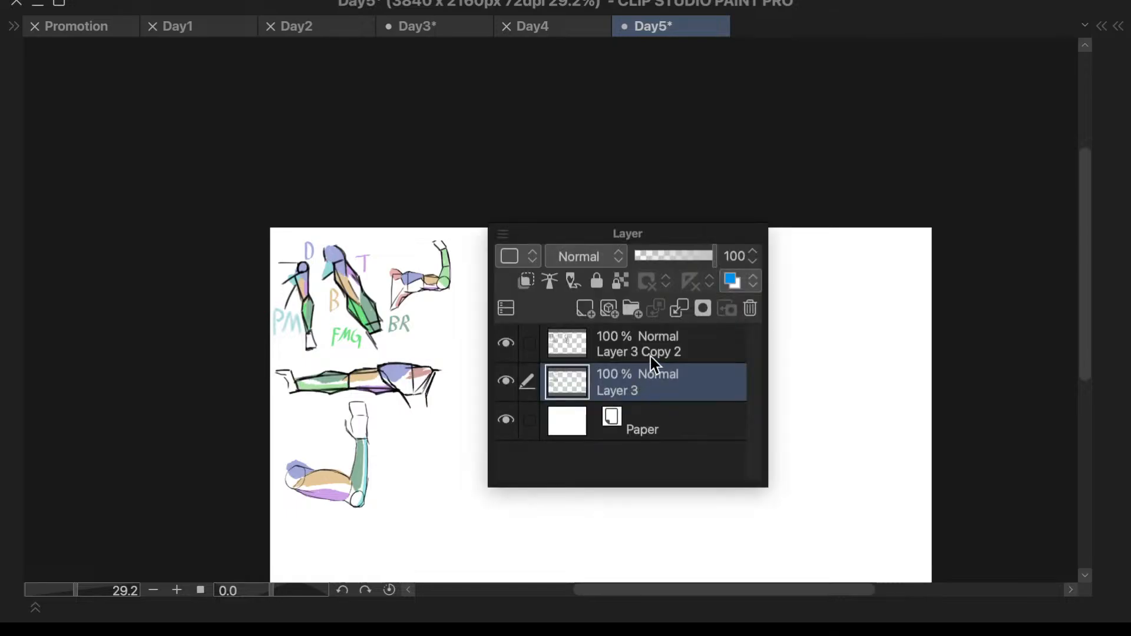
left_click(649, 358)
key("F7")
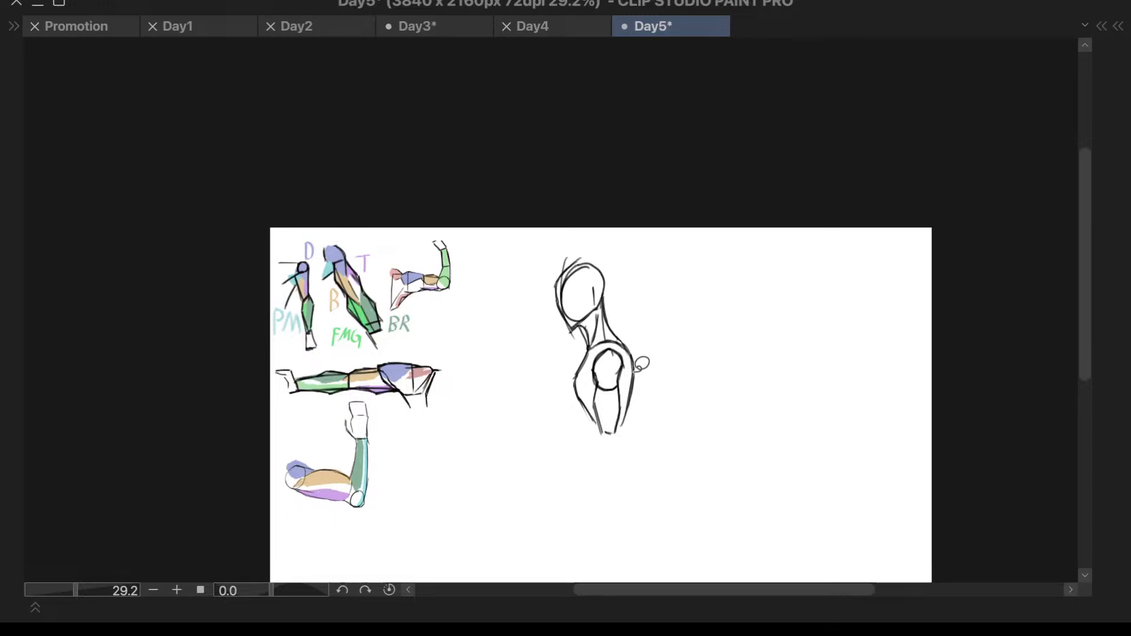
key("F6")
key("F6")
key("asciicircum")
key("minus")
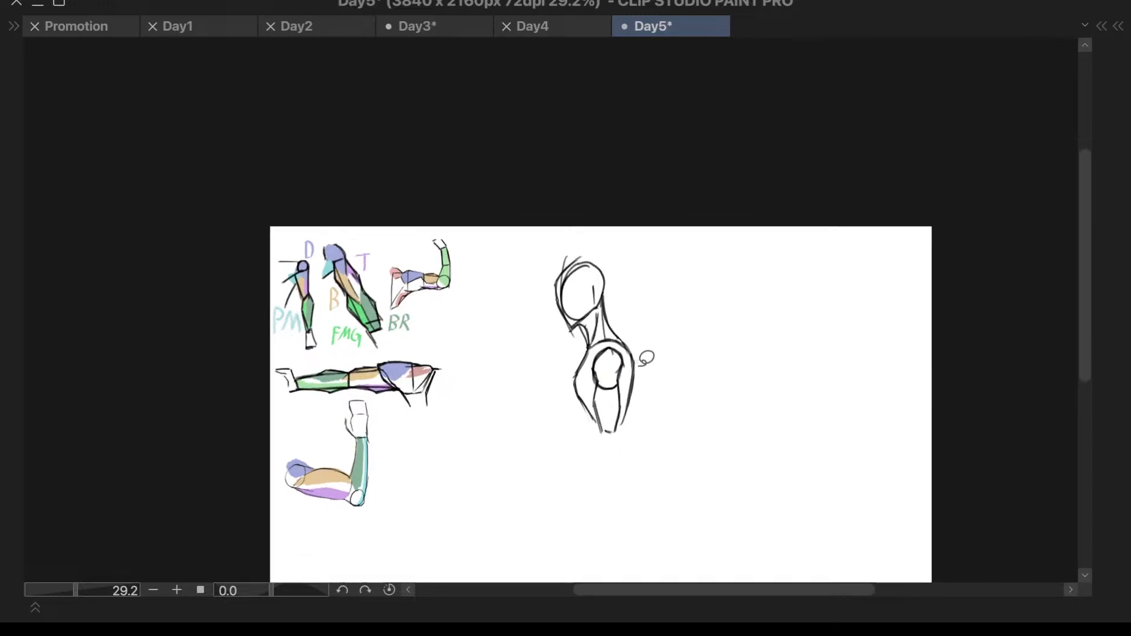
- Bring the face and neck reference image back beside the canvas, with the figure sketch in close view
scroll(645, 359, "up", 4)
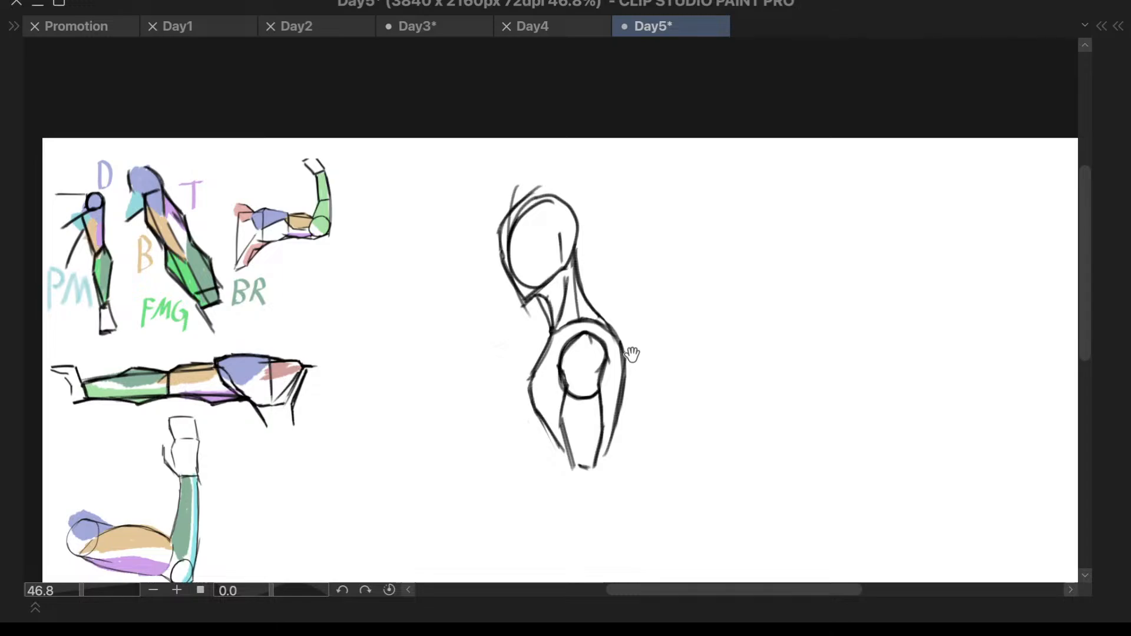
left_click(14, 26)
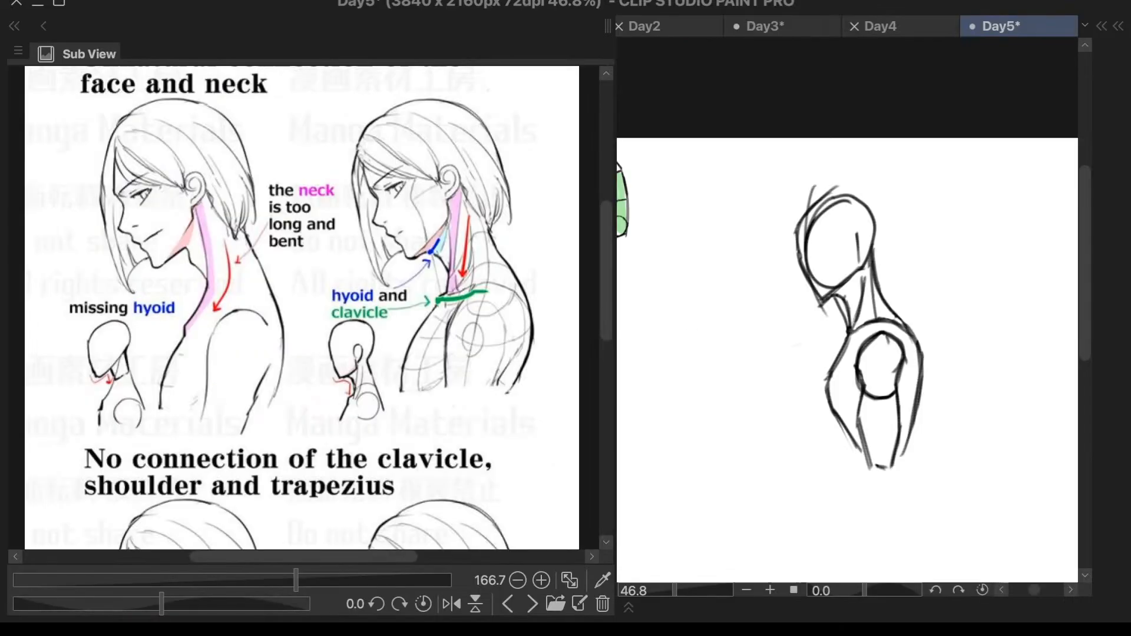
scroll(980, 316, "up", 1)
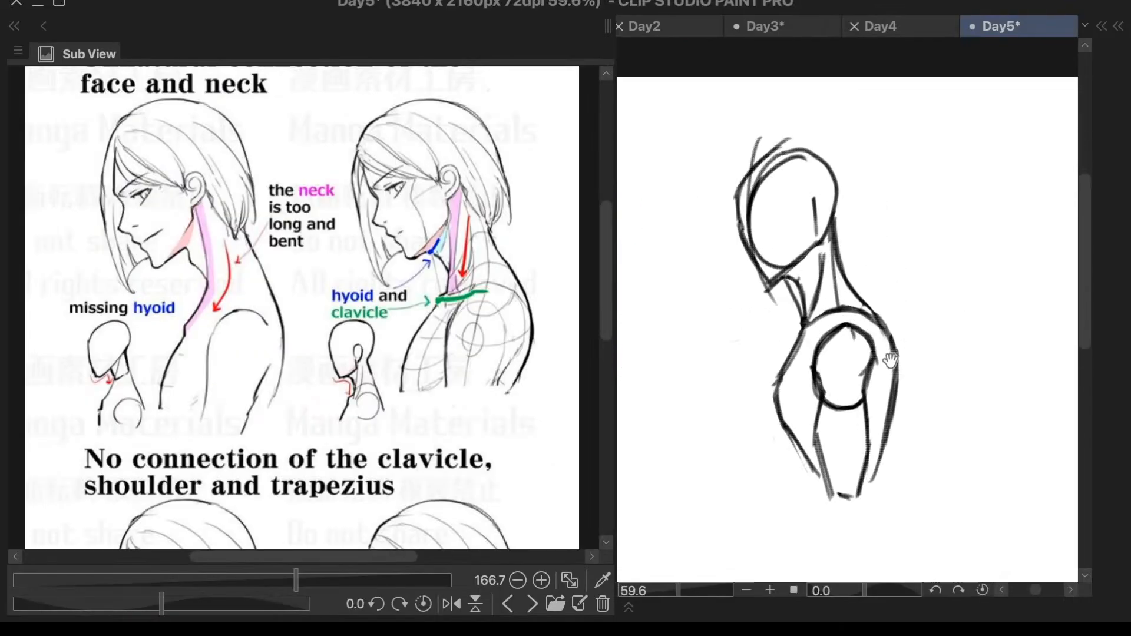
scroll(887, 382, "up", 1)
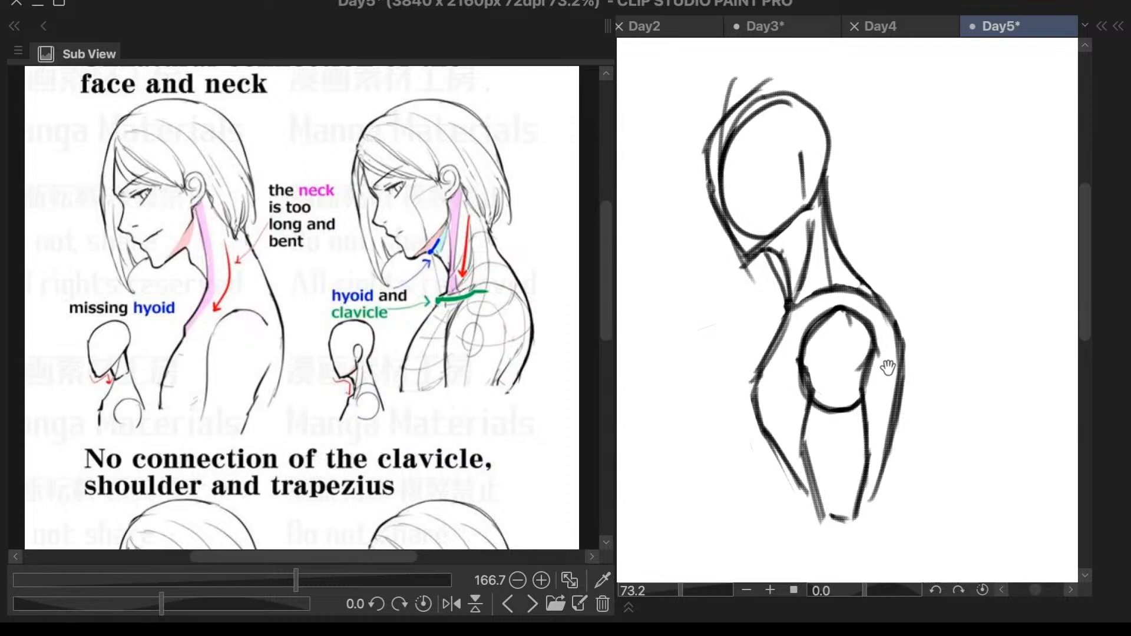
mouse_move(883, 373)
left_mouse_down()
mouse_move(875, 317)
mouse_move(835, 296)
mouse_move(802, 327)
mouse_move(793, 424)
mouse_move(817, 546)
mouse_move(862, 522)
mouse_move(872, 499)
mouse_move(891, 377)
left_mouse_up()
key("ctrl+t")
left_click_drag(867, 447, 873, 435)
left_click(810, 558)
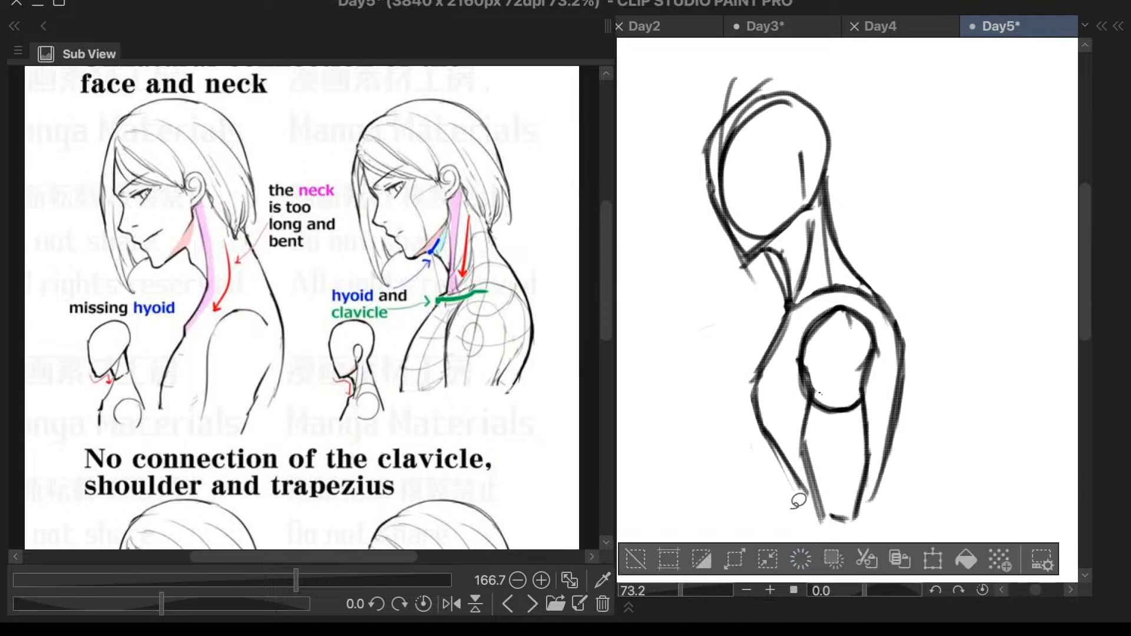
- Clear the selection, hide Layer 3 Copy 2 to check which strokes it holds, and show it again
left_click(635, 559)
key("F7")
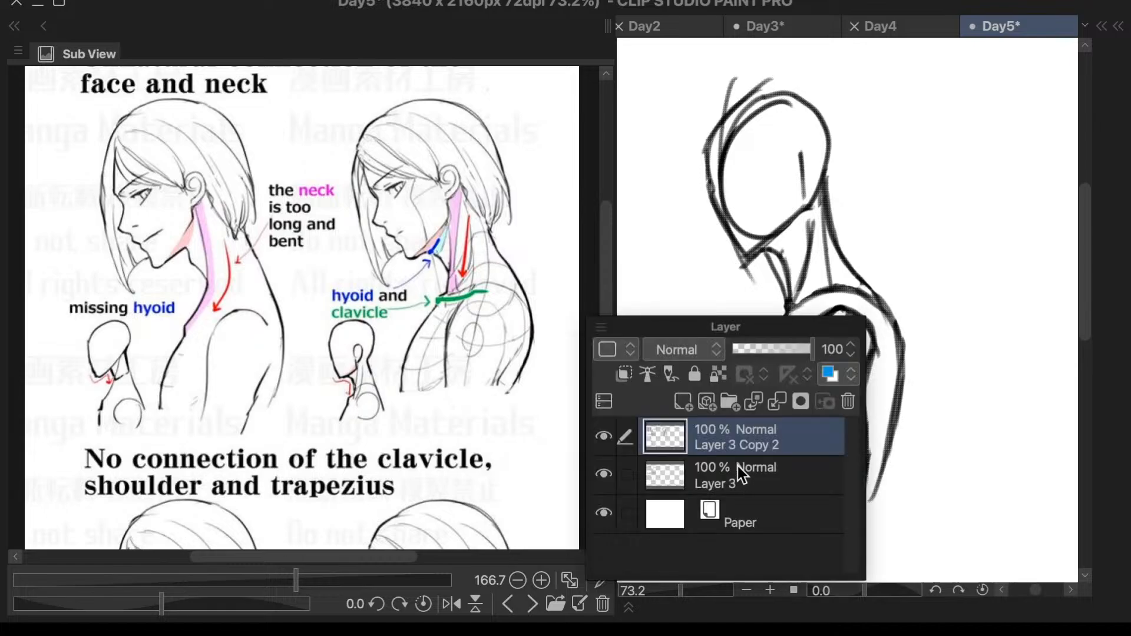
left_click(607, 437)
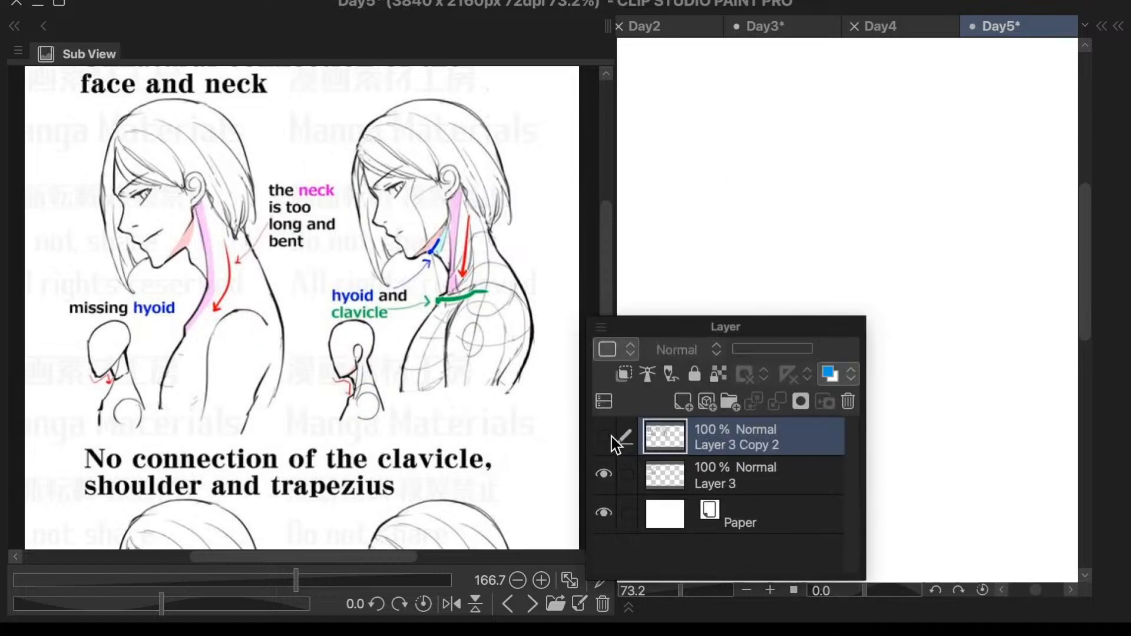
left_click(607, 436)
mouse_move(886, 383)
left_mouse_down()
mouse_move(888, 337)
mouse_move(851, 300)
mouse_move(819, 306)
mouse_move(787, 359)
mouse_move(802, 486)
mouse_move(834, 552)
mouse_move(871, 520)
mouse_move(896, 351)
left_mouse_up()
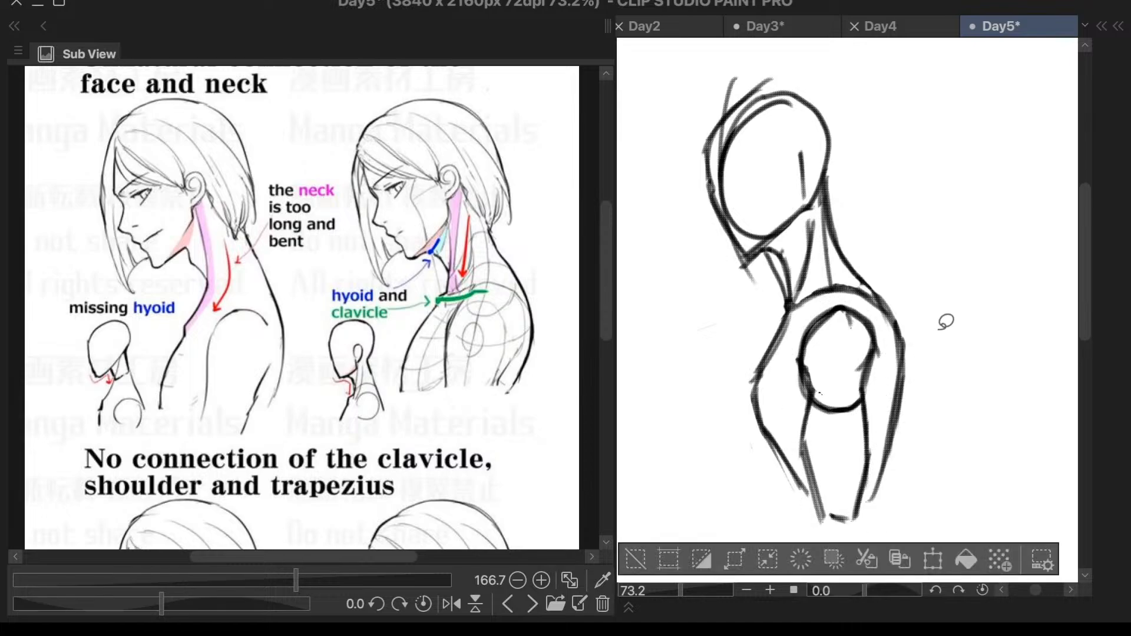
key("ctrl+t")
left_click_drag(871, 462, 876, 450)
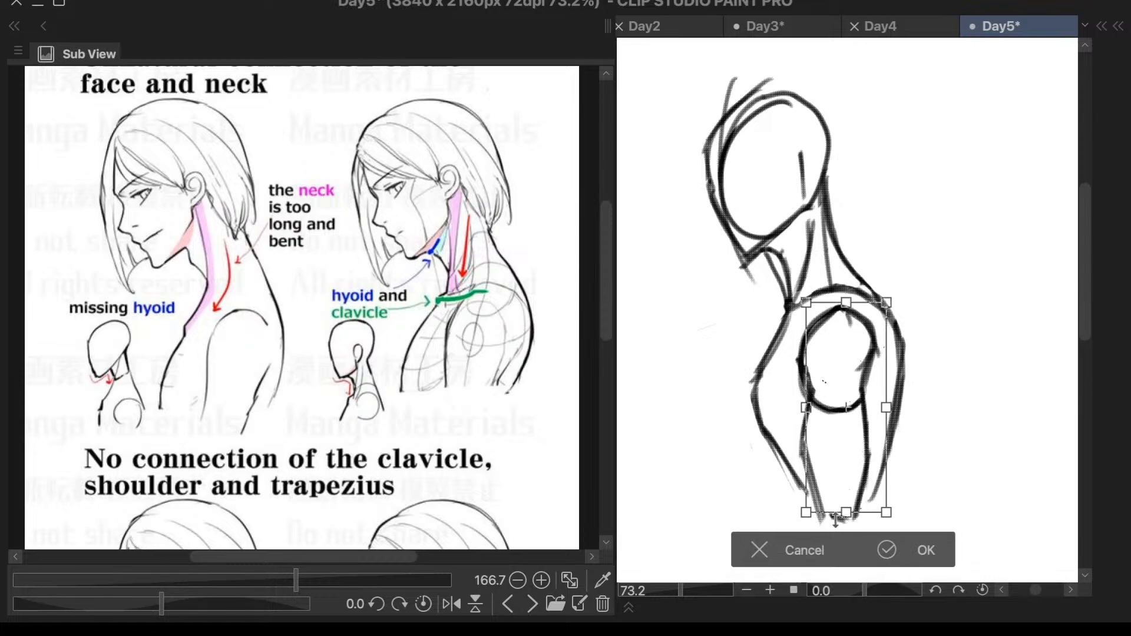
left_click(760, 549)
left_click(933, 559)
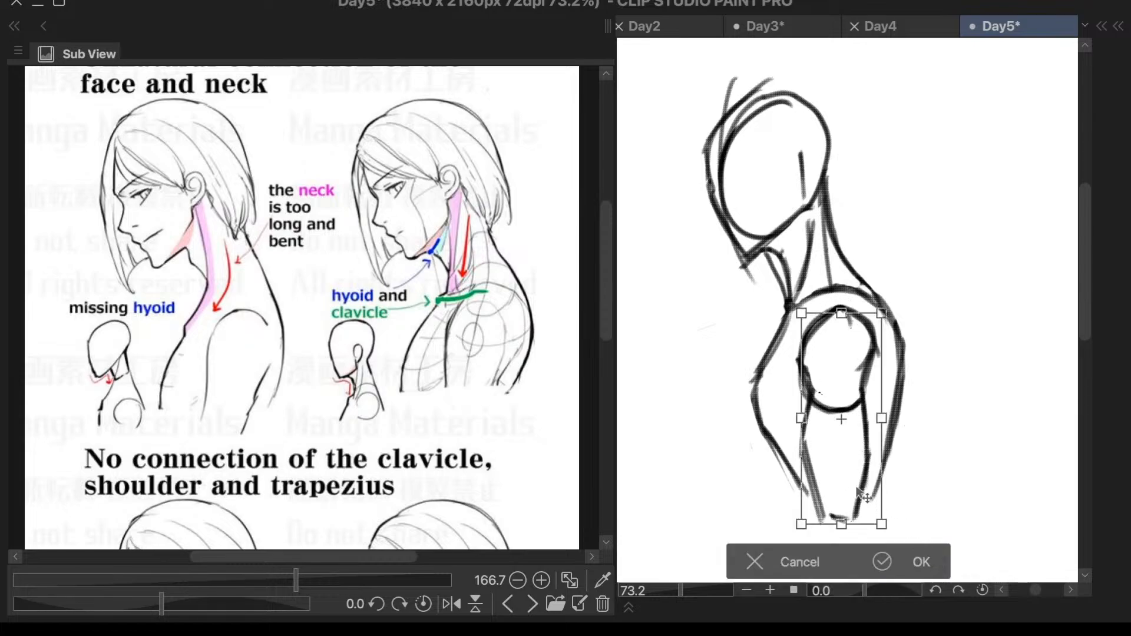
left_click(811, 556)
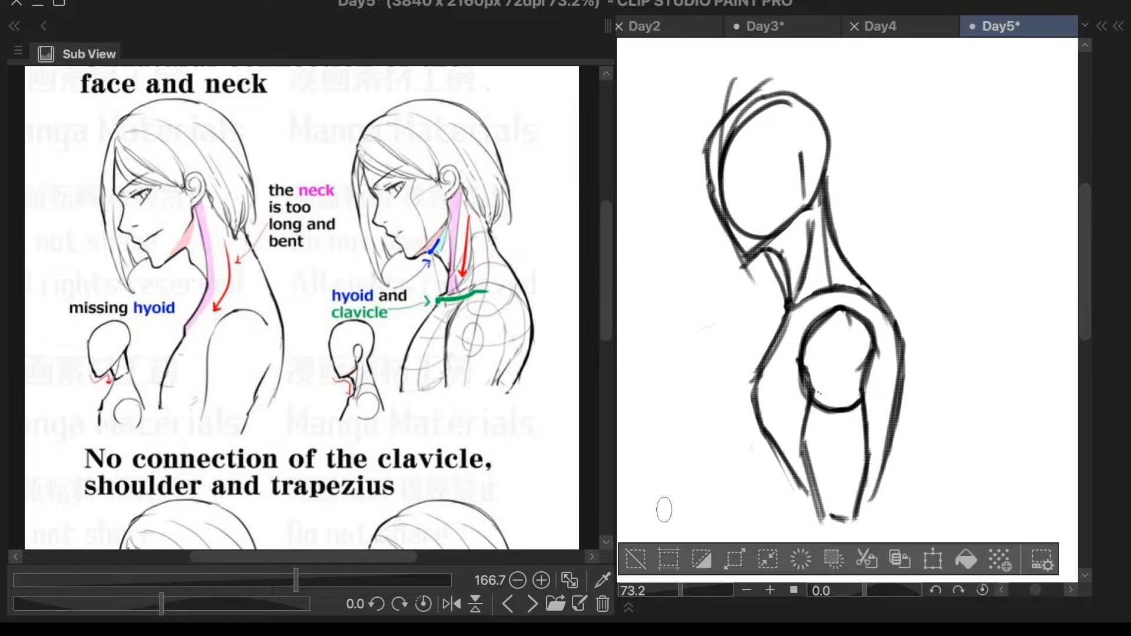
- Keep the Layer palette floating over the canvas and shrink it to a compact size
key("l")
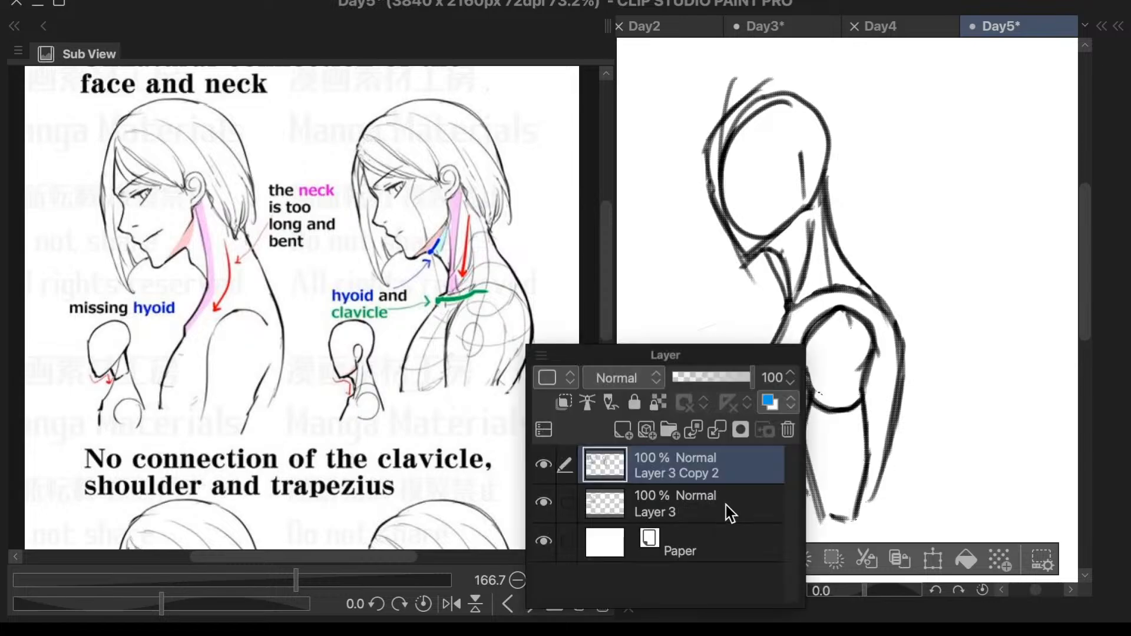
left_click_drag(746, 356, 507, 206)
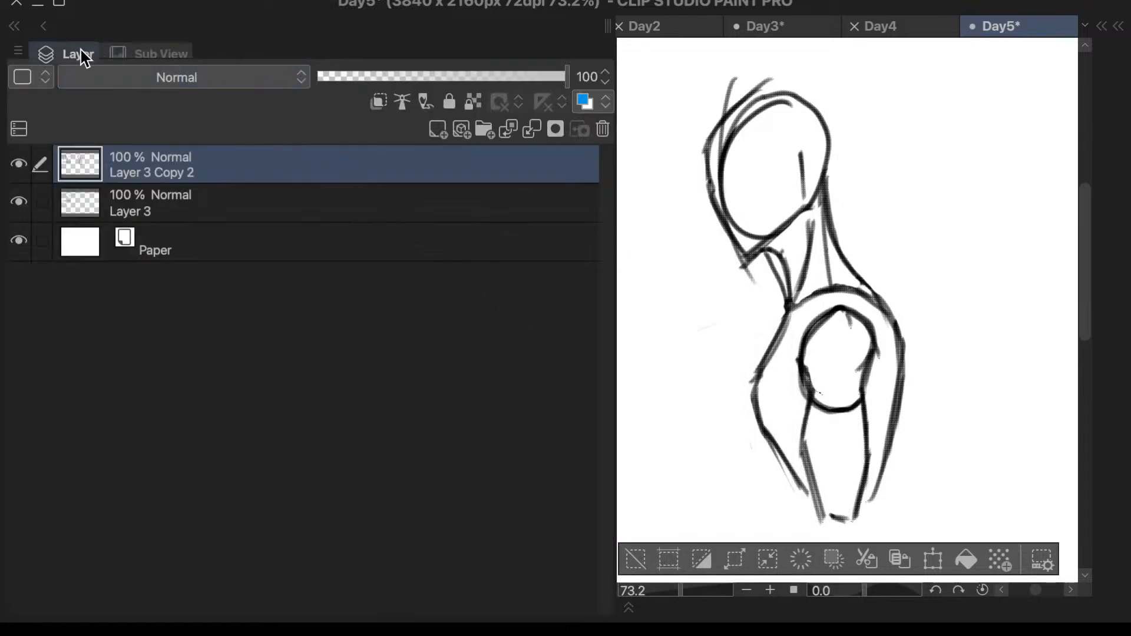
left_click_drag(81, 52, 374, 83)
left_click(914, 312)
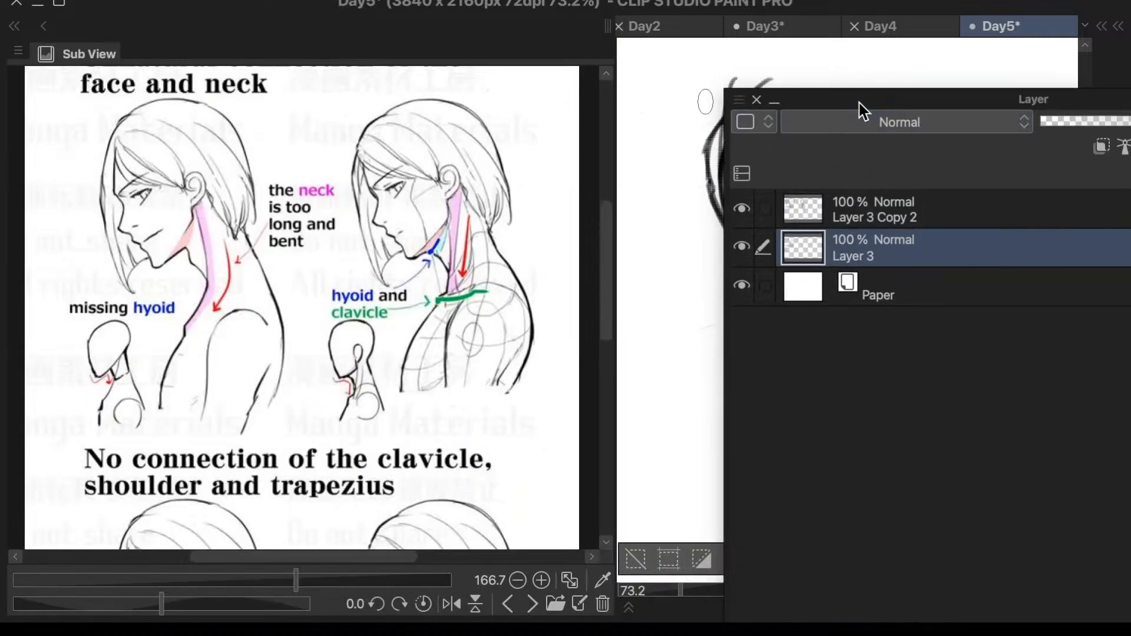
left_click_drag(861, 108, 677, 45)
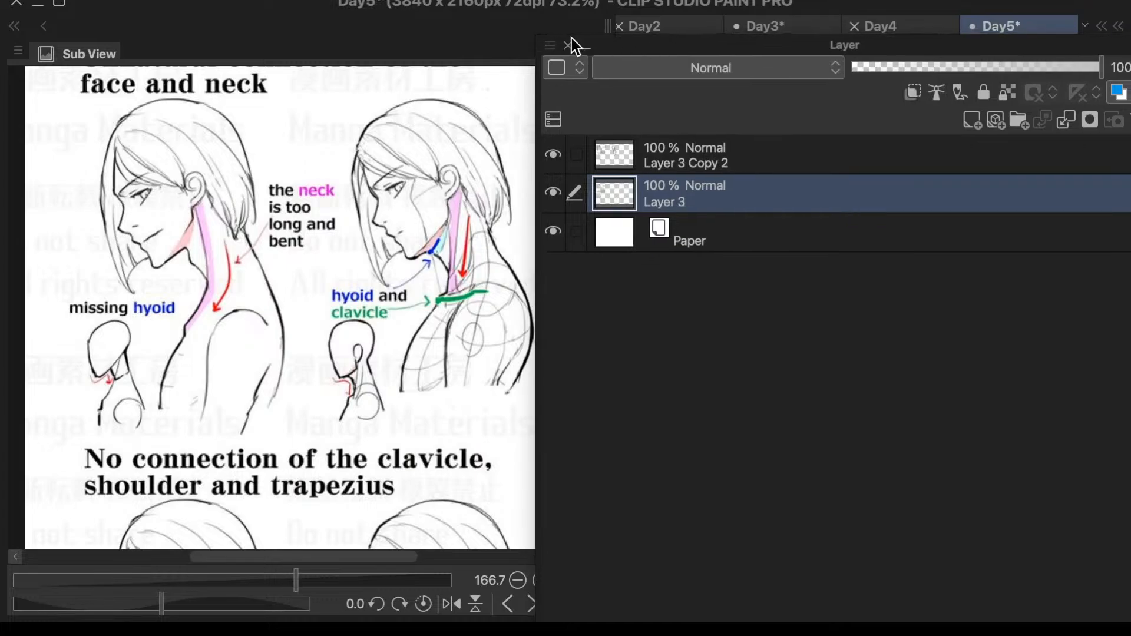
left_click_drag(548, 44, 990, 414)
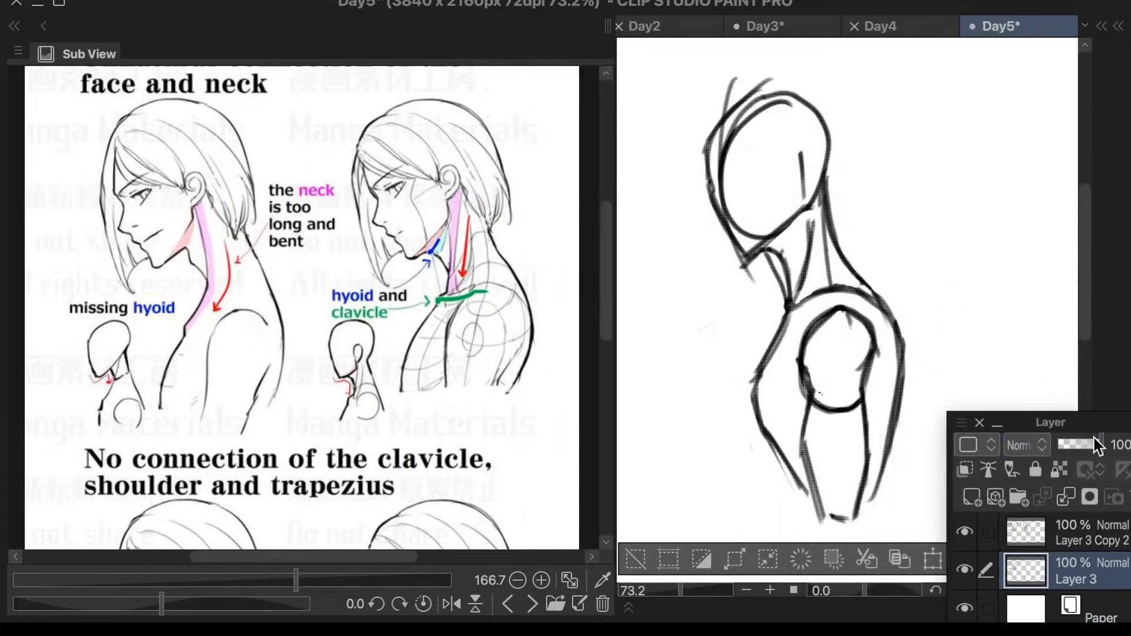
left_click_drag(1092, 420, 988, 112)
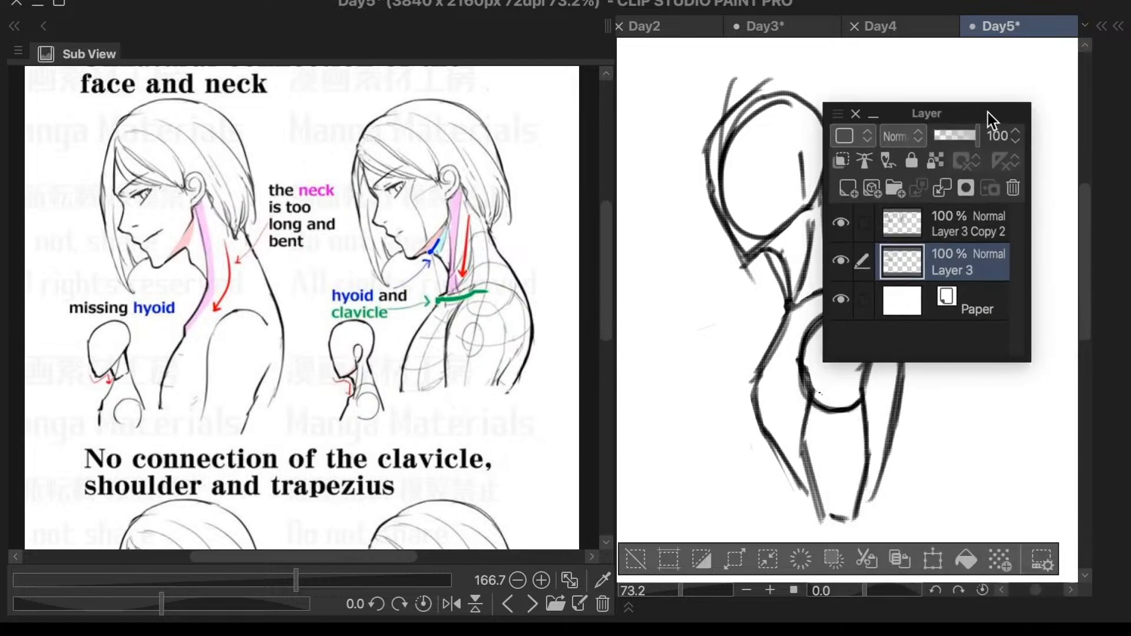
- Make Layer 3 Copy 2 the active layer and close the floating Layer palette
left_click(935, 221)
left_click(845, 222)
left_click(845, 223)
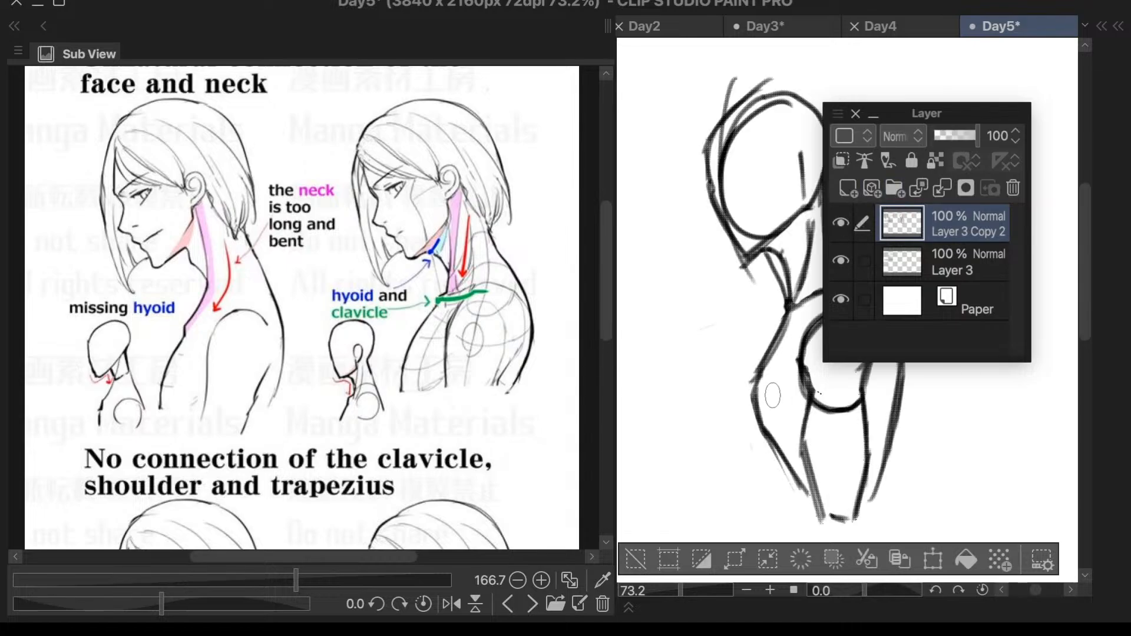
left_click(856, 114)
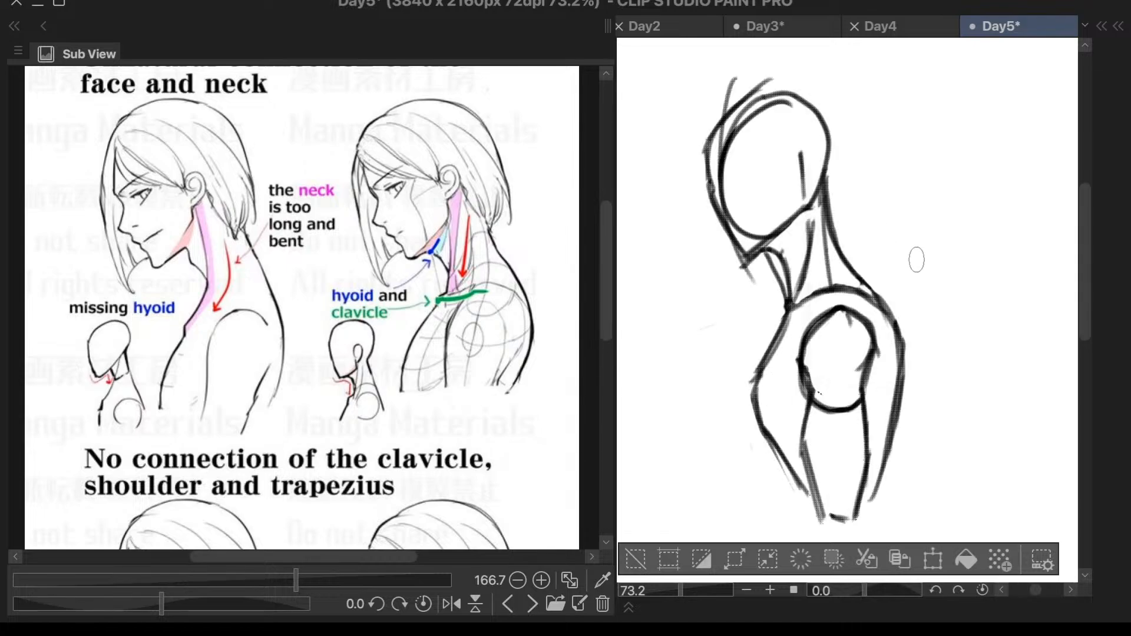
mouse_move(885, 370)
left_mouse_down()
mouse_move(890, 332)
mouse_move(851, 291)
mouse_move(818, 301)
mouse_move(795, 340)
mouse_move(795, 455)
mouse_move(831, 542)
mouse_move(871, 525)
mouse_move(890, 367)
left_mouse_up()
key("ctrl+t")
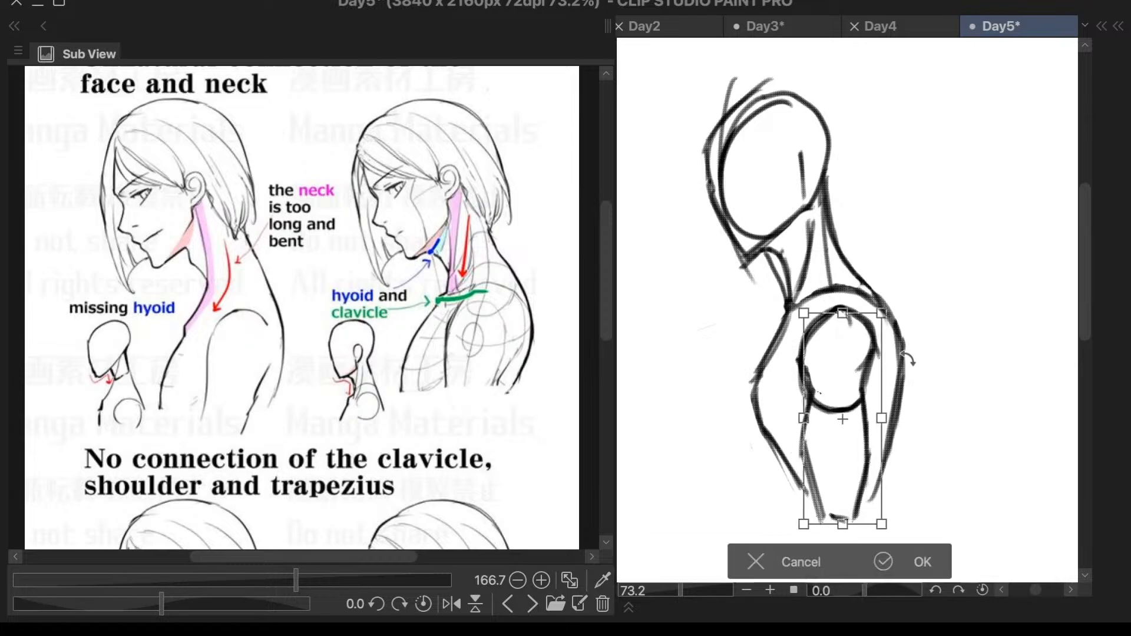
mouse_move(882, 522)
left_mouse_down()
mouse_move(864, 507)
mouse_move(887, 539)
left_mouse_up()
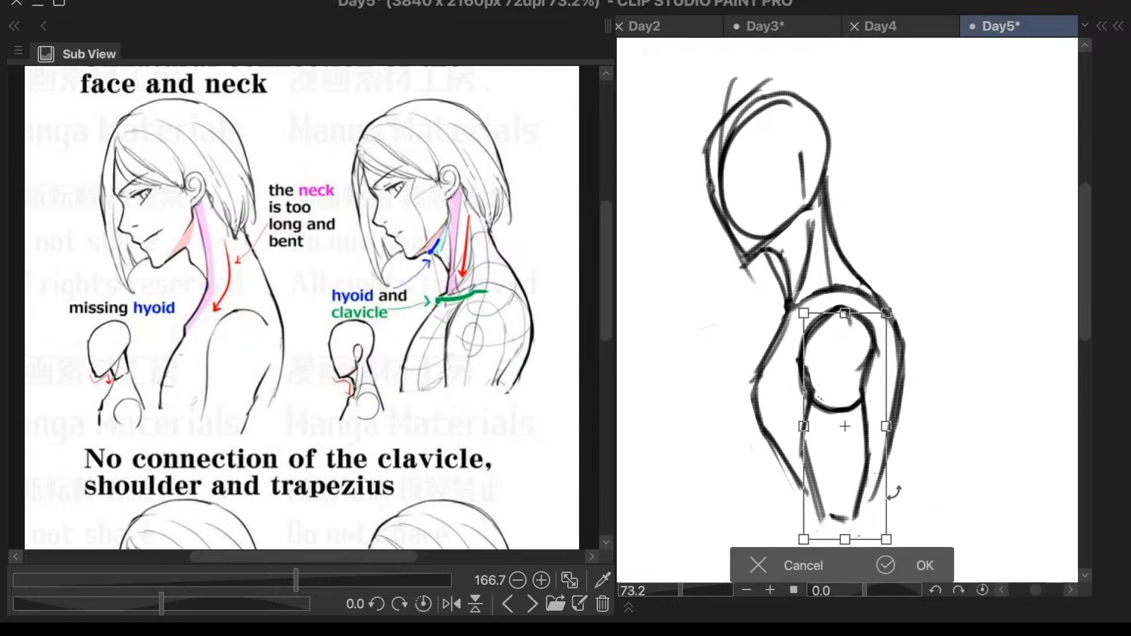
left_click(793, 563)
left_click(650, 563)
- Erase the upper arc and most of the back edge of the shoulder circle in the side-view figure
scroll(889, 255, "down", 1)
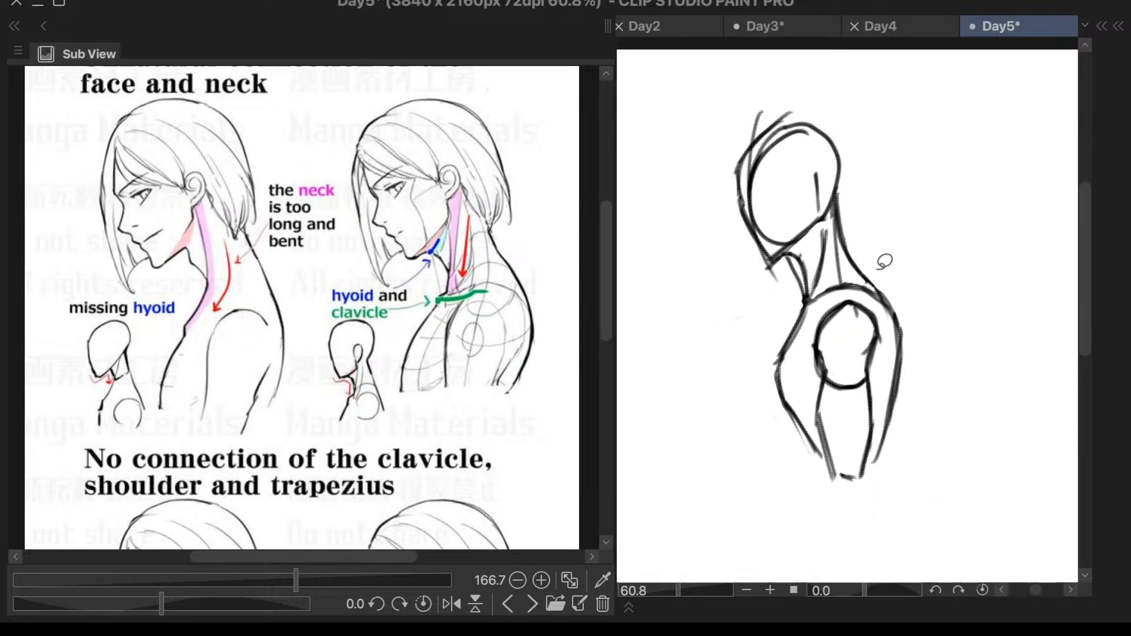
scroll(513, 372, "down", 2)
scroll(493, 513, "up", 1)
scroll(494, 512, "up", 1)
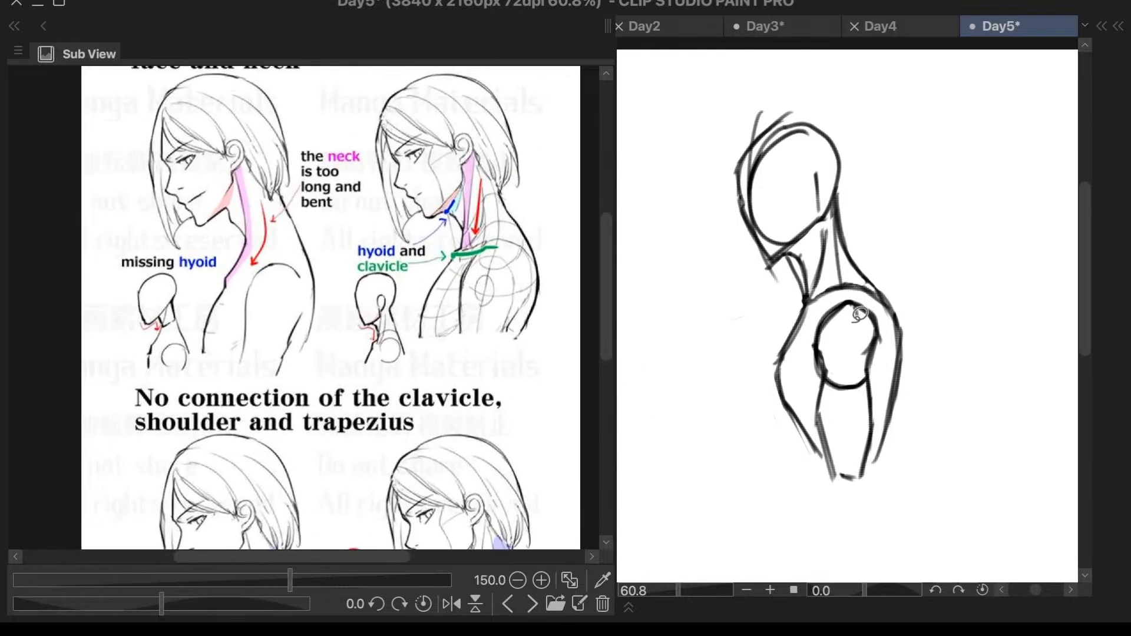
left_click_drag(858, 307, 846, 305)
left_click_drag(859, 309, 875, 344)
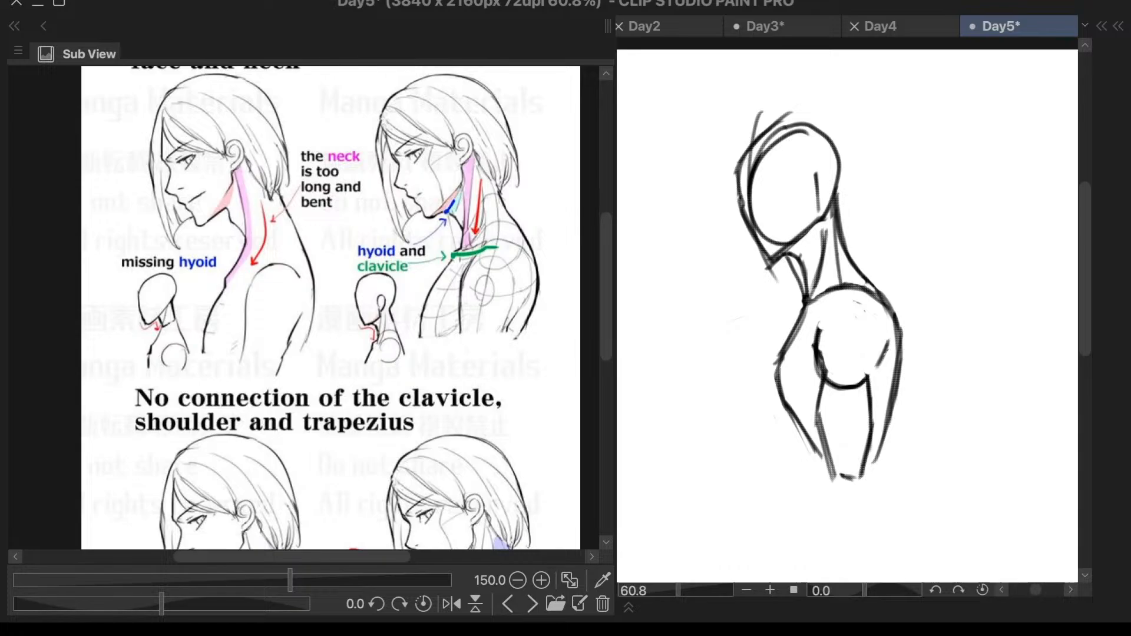
- Redraw the figure's back contour and smooth the chest contour running down from the base of the neck
mouse_move(903, 326)
left_mouse_down()
mouse_move(873, 419)
mouse_move(877, 403)
mouse_move(881, 454)
left_mouse_up()
key("ctrl+z")
key("ctrl+z")
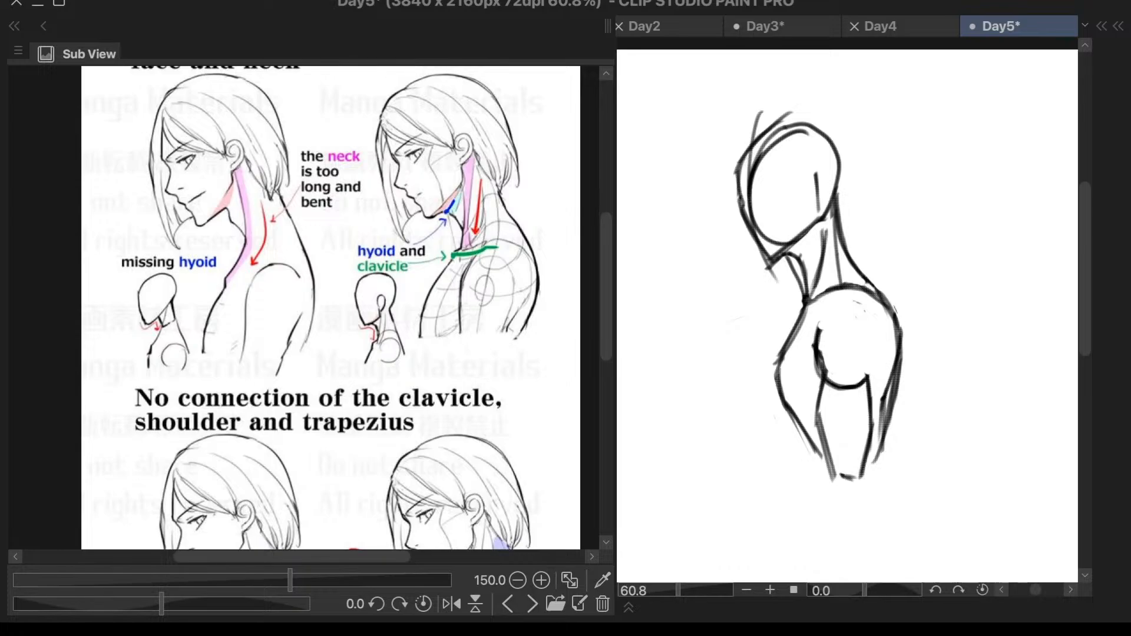
left_click_drag(807, 302, 781, 378)
key("ctrl+z")
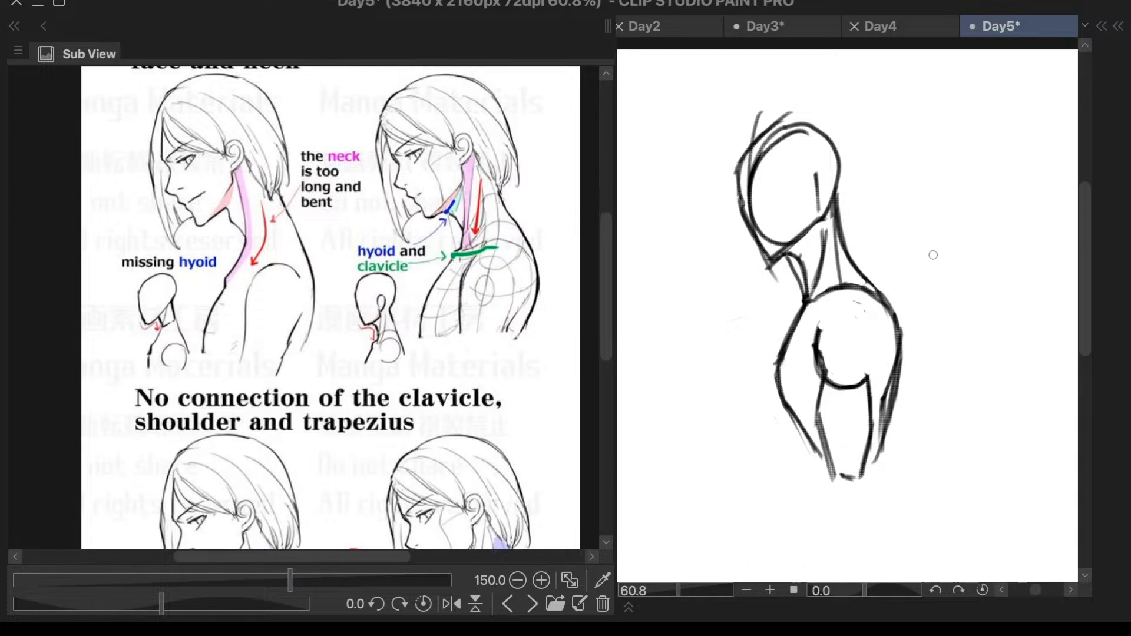
key("Escape")
- Redraw the upper arc and back edge of the shoulder circle and add a horizontal eye line across the head
left_click_drag(818, 330, 837, 307)
key("ctrl+z")
key("ctrl+z")
mouse_move(875, 311)
left_mouse_down()
mouse_move(882, 336)
mouse_move(866, 375)
left_mouse_up()
key("ctrl+z")
key("ctrl+z")
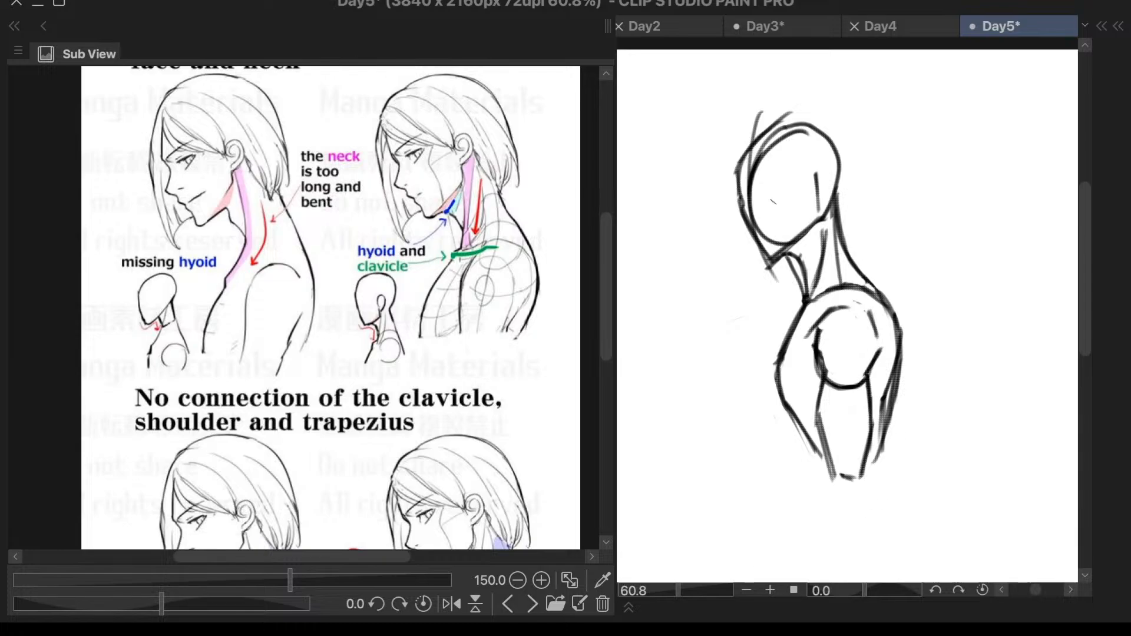
left_click_drag(735, 199, 792, 193)
key("ctrl+z")
- Redraw the chest contour falling nearly straight down and erase the old line that tapers inward toward the arm
scroll(878, 237, "down", 3)
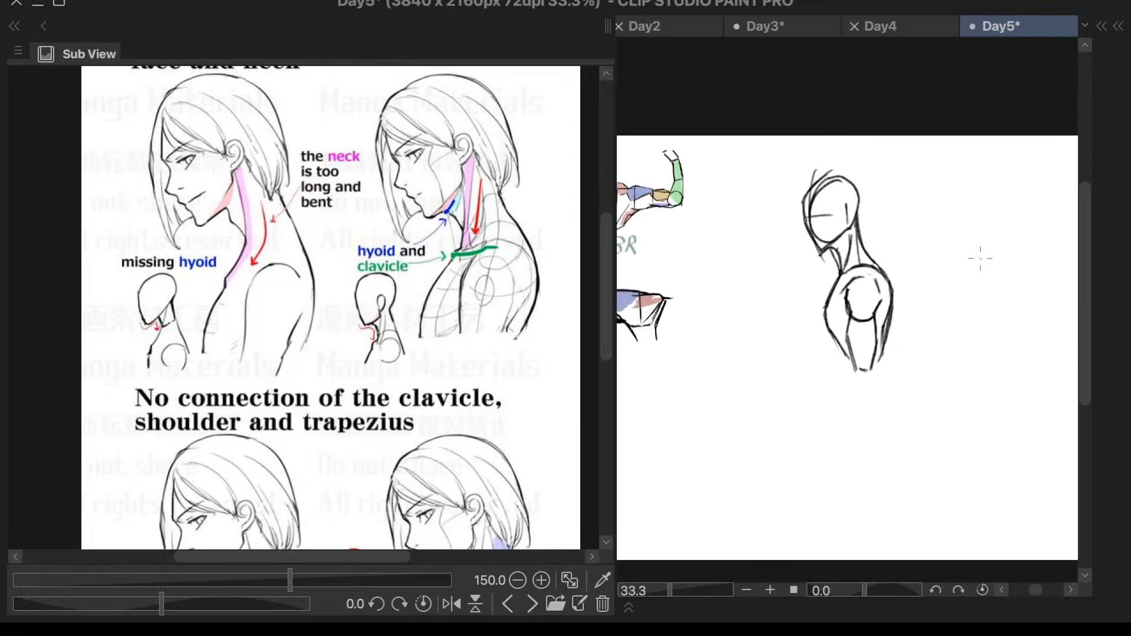
scroll(869, 298, "up", 3)
left_click_drag(792, 346, 810, 399)
key("ctrl+z")
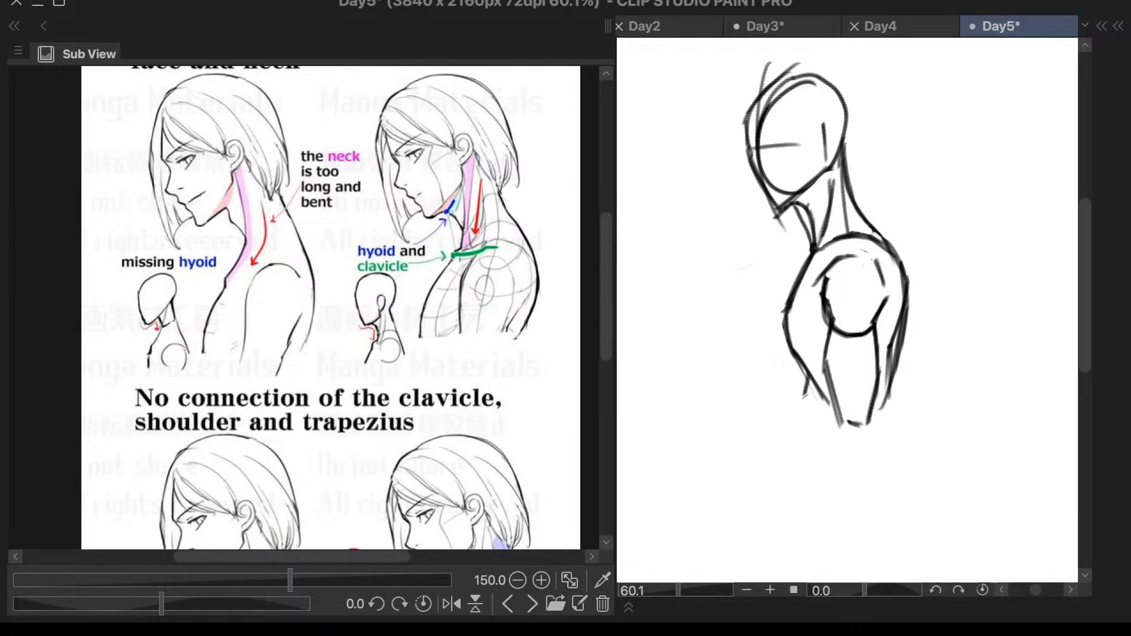
key("ctrl+z")
key("ctrl+z")
scroll(948, 283, "down", 4)
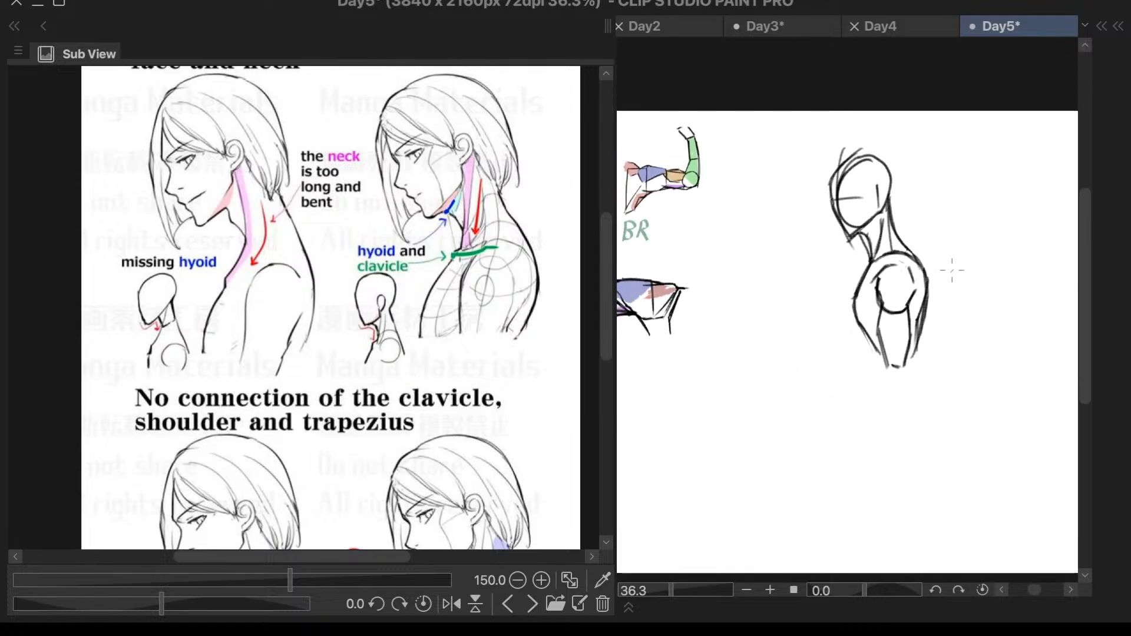
scroll(942, 278, "up", 5)
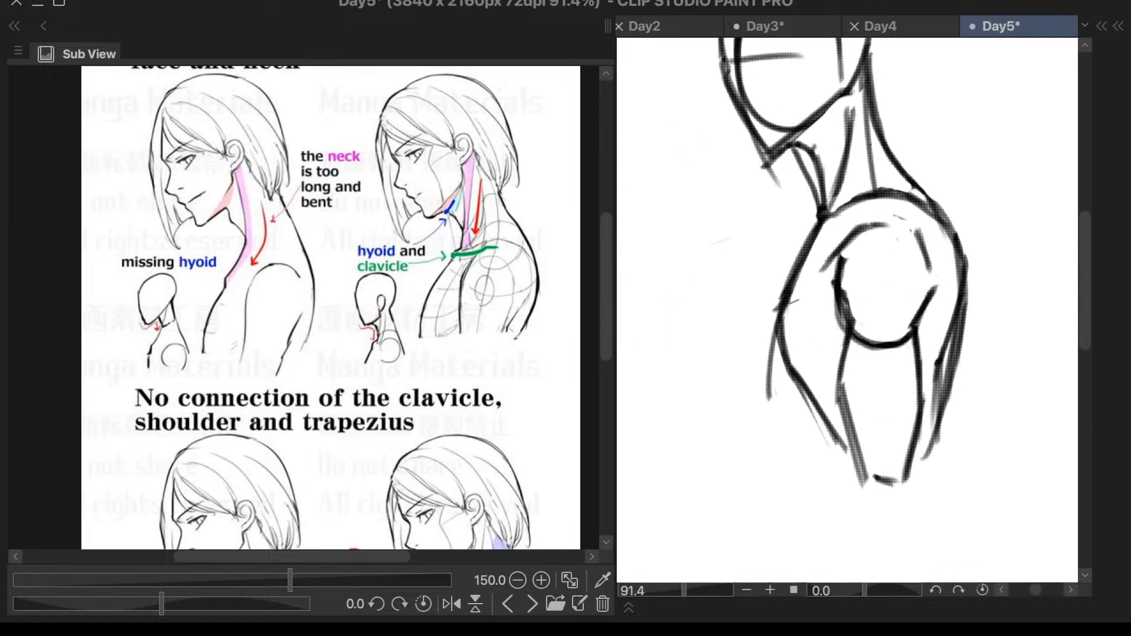
left_click_drag(784, 306, 764, 421)
mouse_move(800, 319)
left_mouse_down()
mouse_move(780, 366)
mouse_move(784, 375)
mouse_move(795, 319)
mouse_move(837, 451)
left_mouse_up()
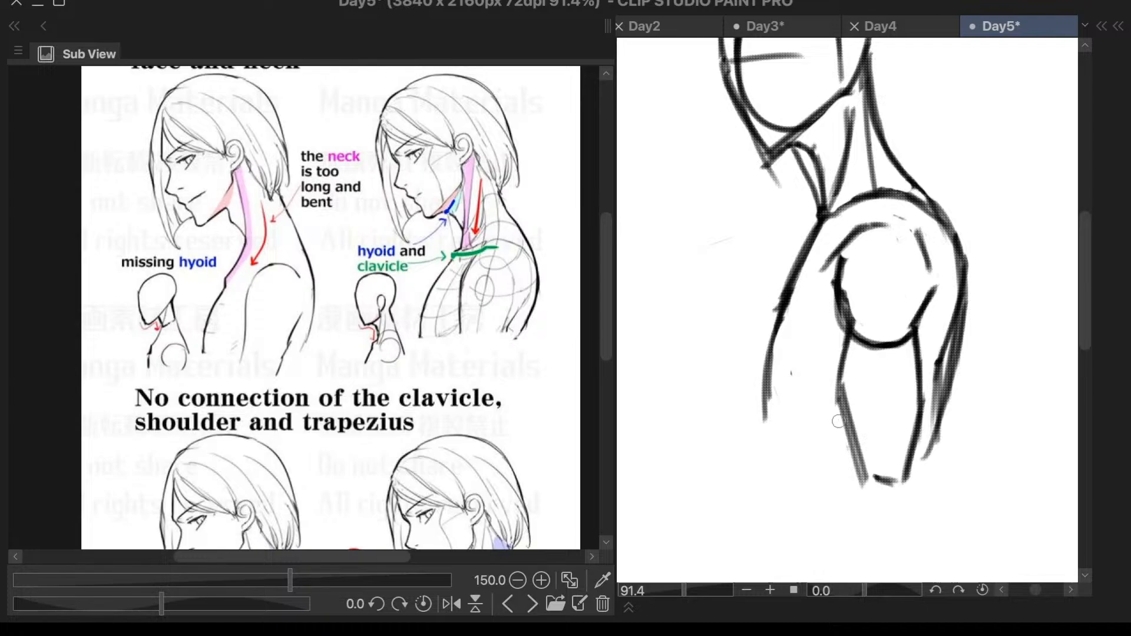
- Draw a new inner chest line and extend it down as the belly contour in front of the arm
scroll(942, 272, "down", 3)
scroll(942, 269, "up", 2)
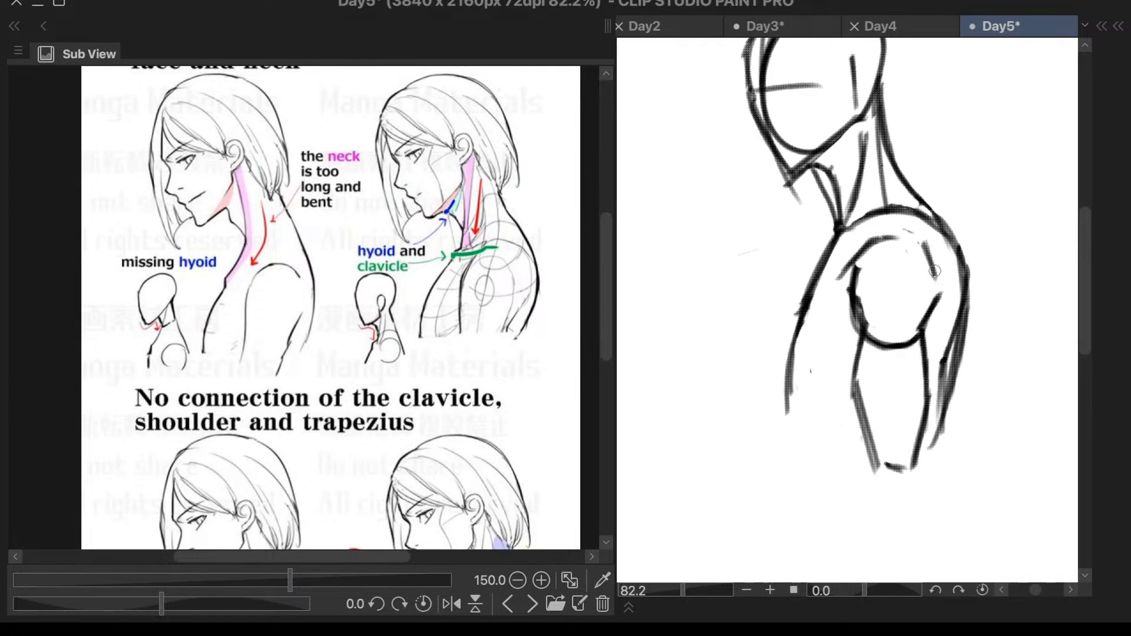
key("b")
key("b")
mouse_move(807, 306)
left_mouse_down()
mouse_move(808, 346)
mouse_move(809, 330)
mouse_move(783, 400)
left_mouse_up()
key("ctrl+z")
left_click_drag(807, 351, 799, 423)
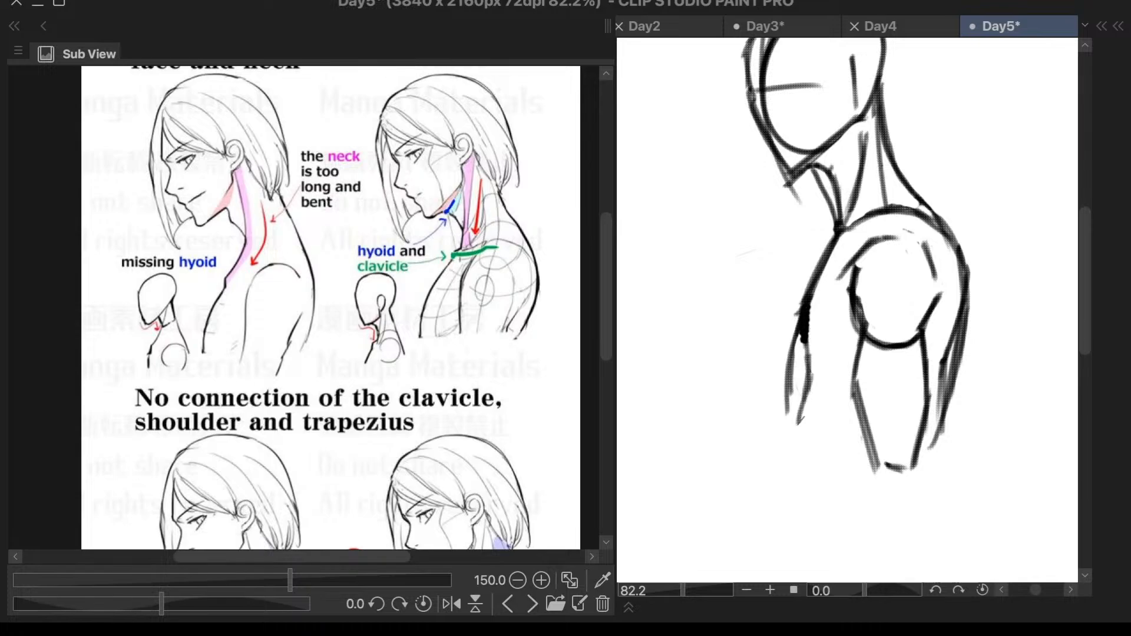
mouse_move(809, 382)
left_mouse_down()
mouse_move(800, 432)
mouse_move(811, 470)
left_mouse_up()
left_click_drag(803, 431, 815, 486)
left_click_drag(803, 439, 816, 512)
- Erase the surplus outer chest strokes so the front of the torso reads as a single contour
scroll(970, 238, "down", 2)
scroll(916, 264, "up", 1)
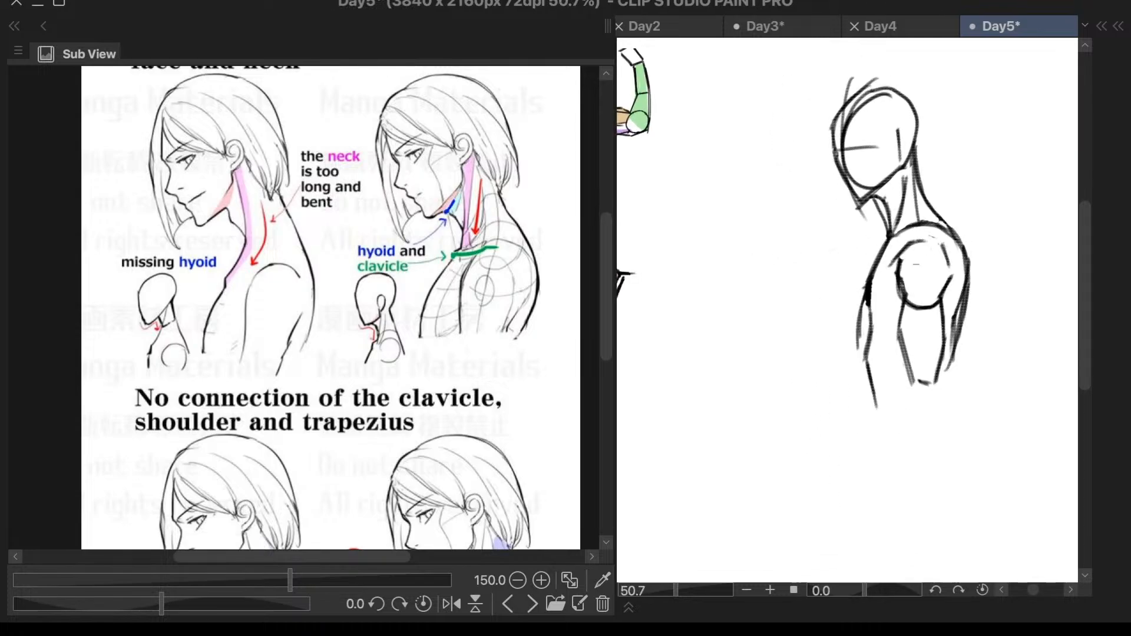
left_click_drag(854, 321, 861, 344)
mouse_move(862, 303)
left_mouse_down()
mouse_move(862, 338)
mouse_move(864, 325)
left_mouse_up()
left_click_drag(865, 282, 865, 321)
- Scale down the head and torso study and move it beside the bent-arm study below the outstretched arm
scroll(865, 422, "down", 1)
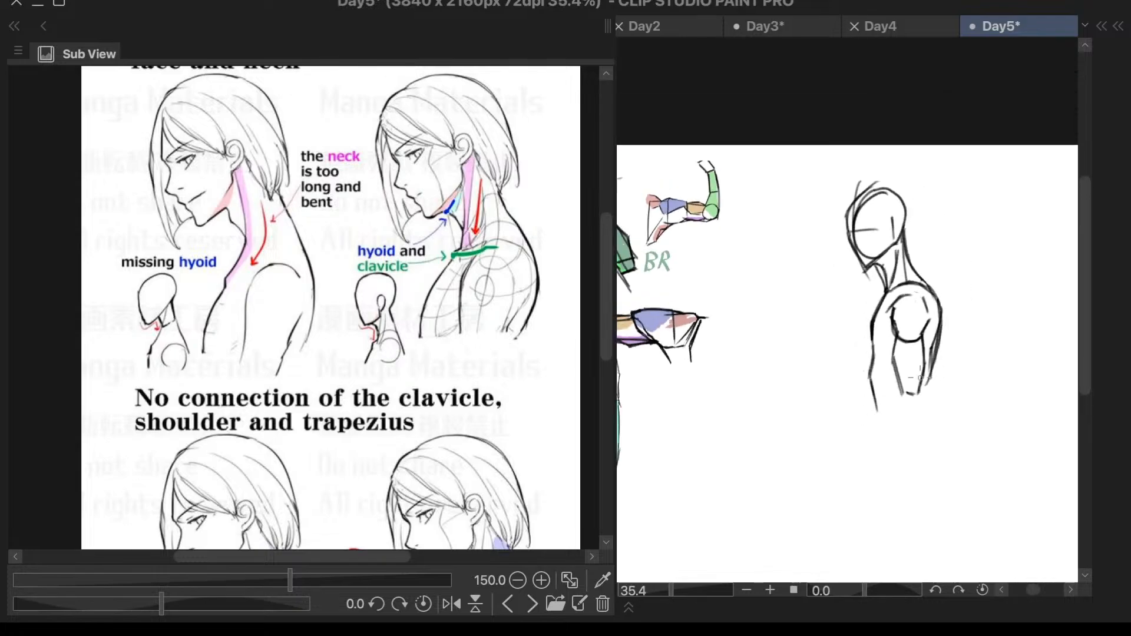
mouse_move(980, 291)
left_mouse_down()
mouse_move(889, 126)
mouse_move(1018, 250)
mouse_move(996, 283)
left_mouse_up()
key("ctrl+t")
left_click_drag(910, 348, 735, 460)
scroll(843, 405, "down", 2)
scroll(847, 404, "up", 2)
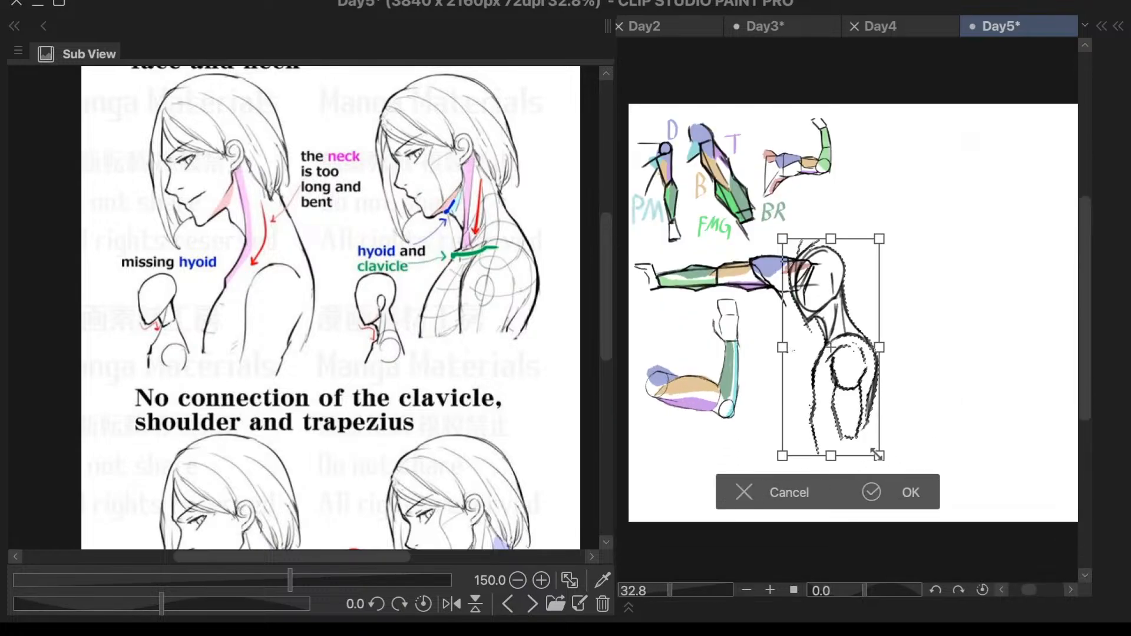
left_click_drag(872, 328, 849, 372)
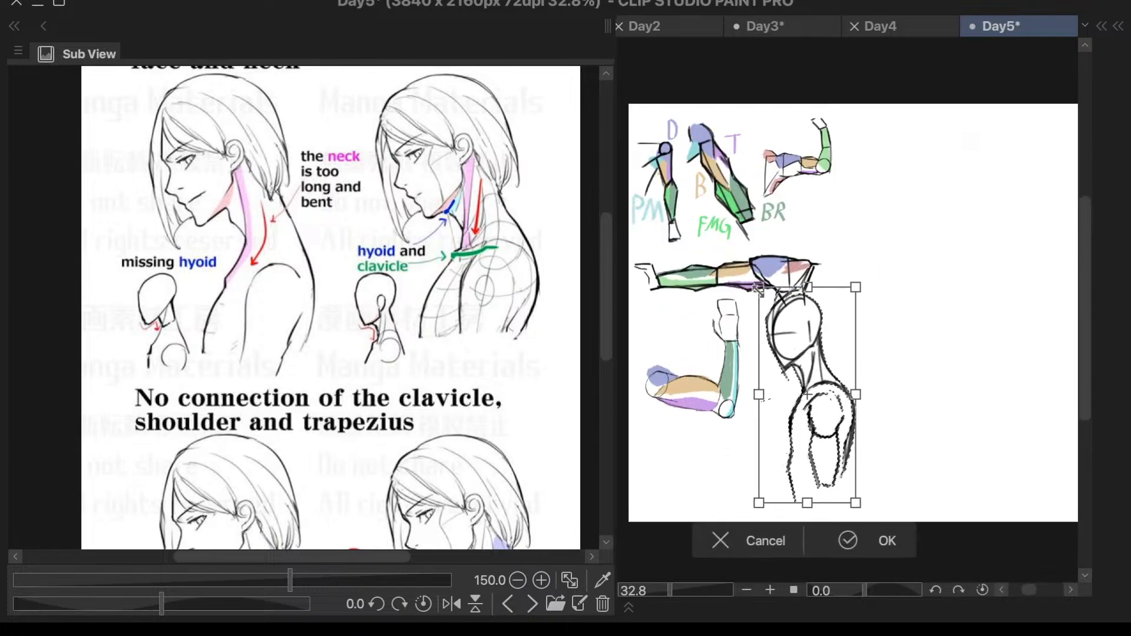
left_click_drag(759, 288, 775, 320)
left_click_drag(834, 432, 799, 432)
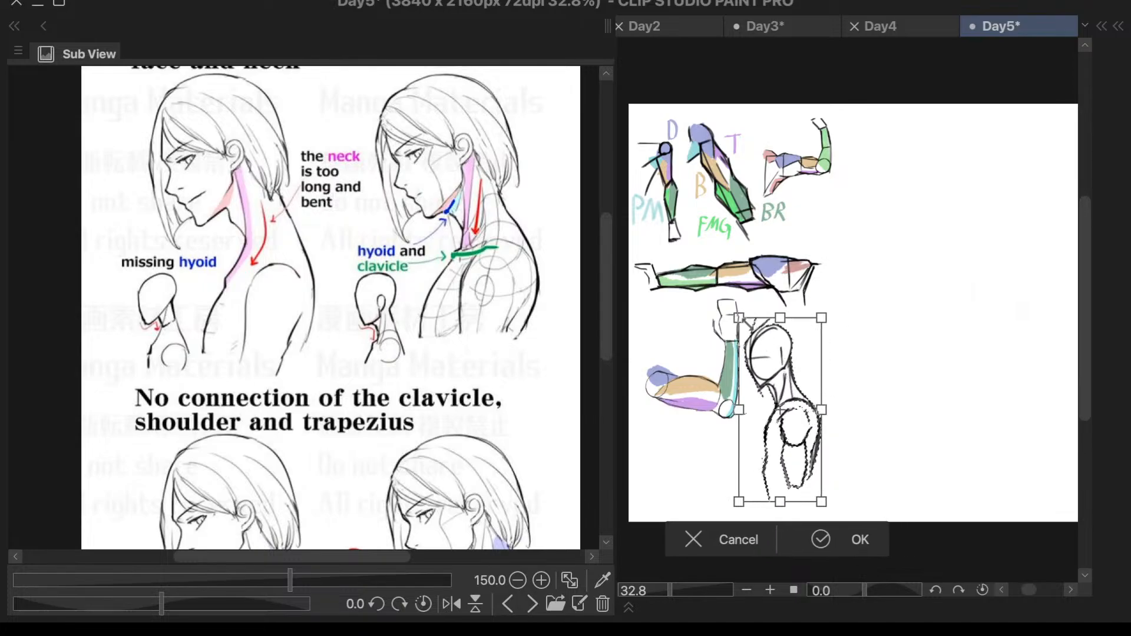
left_click_drag(741, 319, 749, 337)
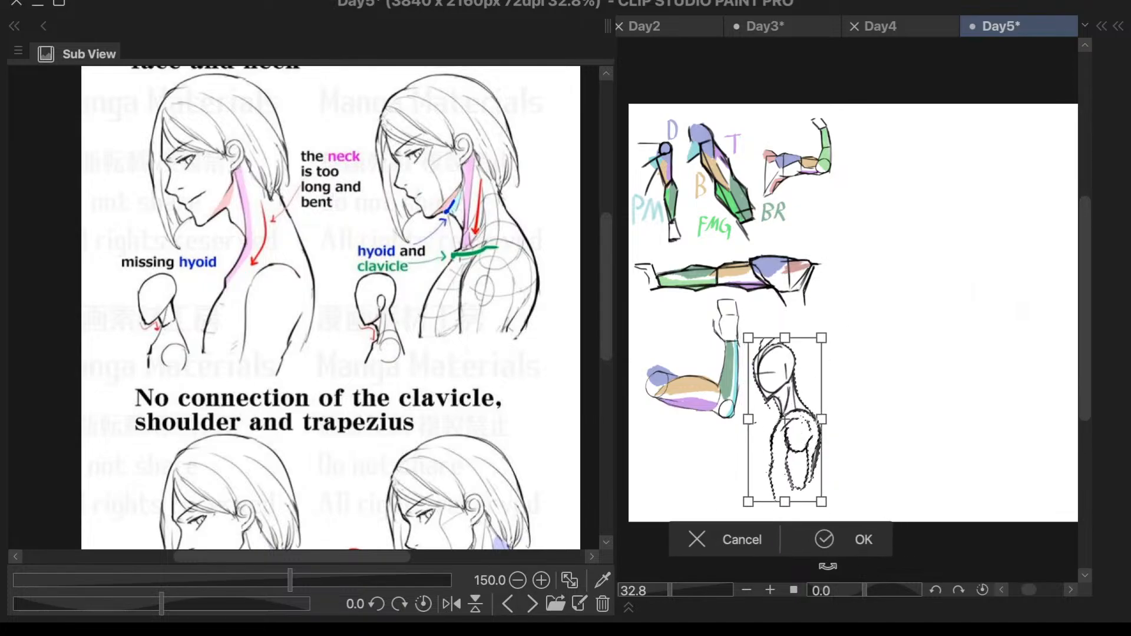
left_click(824, 543)
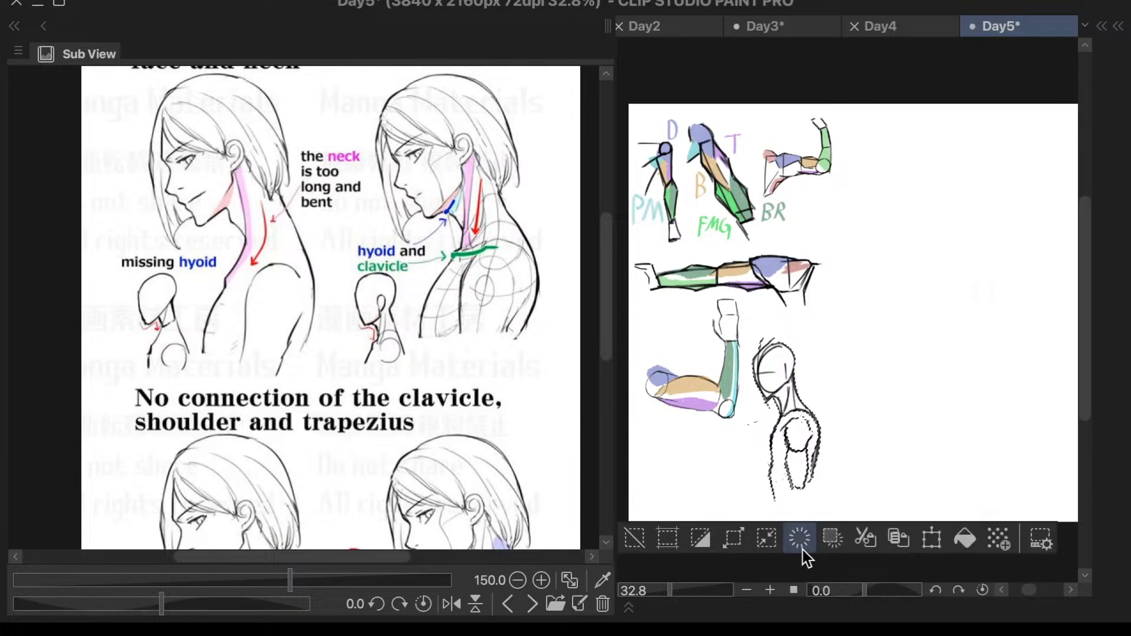
- Erase the upper shoulder arc between the neck base and the back, following the clavicle and trapezius reference
mouse_move(607, 268)
left_mouse_down()
mouse_move(599, 352)
mouse_move(595, 344)
left_mouse_up()
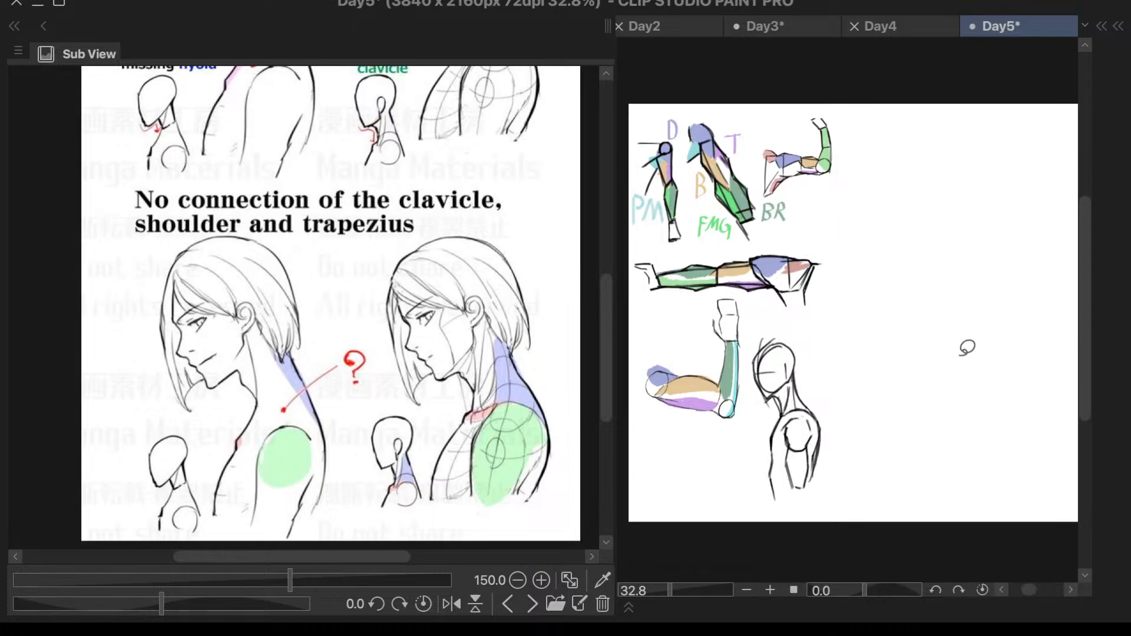
scroll(851, 416, "up", 5)
scroll(754, 407, "up", 4)
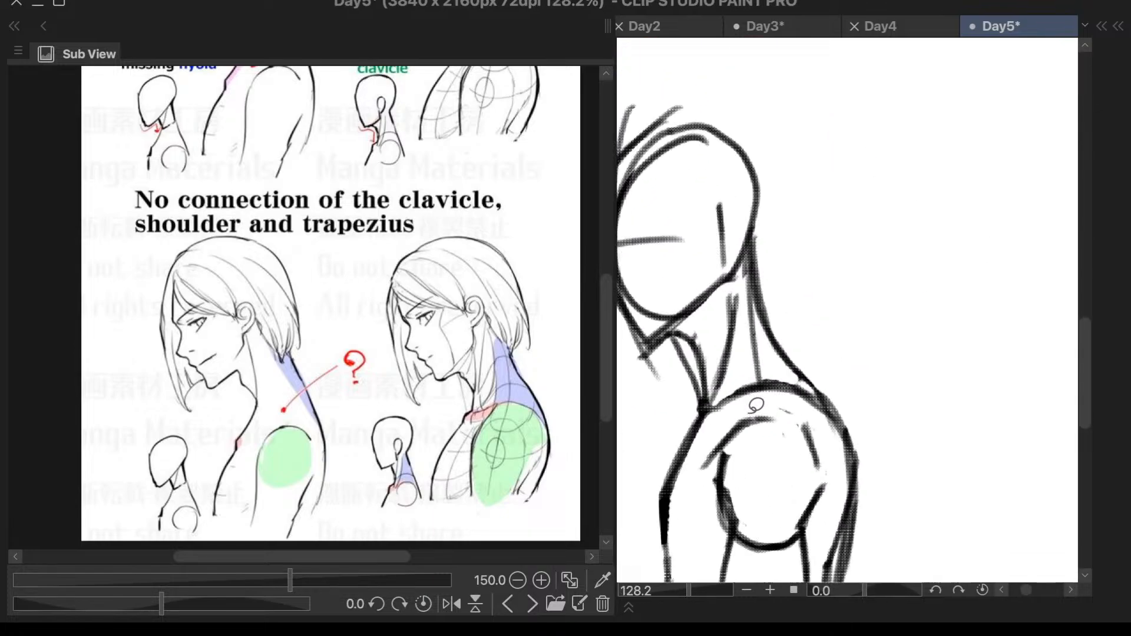
mouse_move(736, 387)
left_mouse_down()
mouse_move(714, 415)
mouse_move(773, 387)
mouse_move(845, 392)
mouse_move(782, 381)
mouse_move(819, 396)
left_mouse_up()
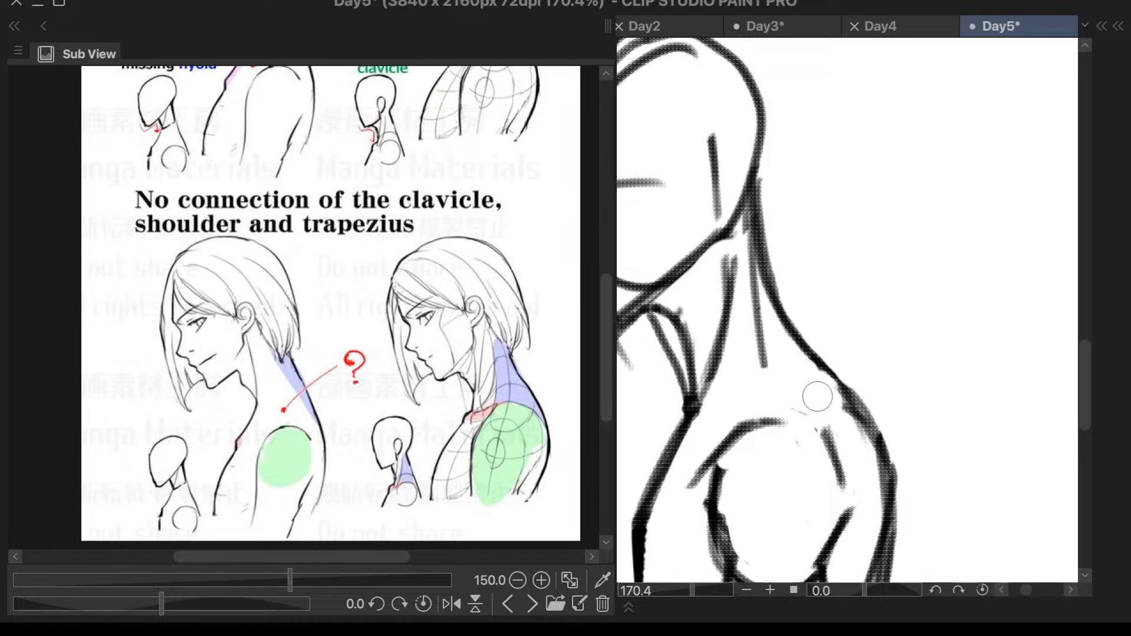
- Draw a shallow clavicle line from the upper back across the shoulder to the base of the neck
right_click(797, 365)
key("Escape")
mouse_move(856, 403)
left_mouse_down()
mouse_move(778, 401)
mouse_move(655, 424)
left_mouse_up()
key("ctrl+z")
mouse_move(849, 403)
left_mouse_down()
mouse_move(798, 398)
mouse_move(684, 411)
left_mouse_up()
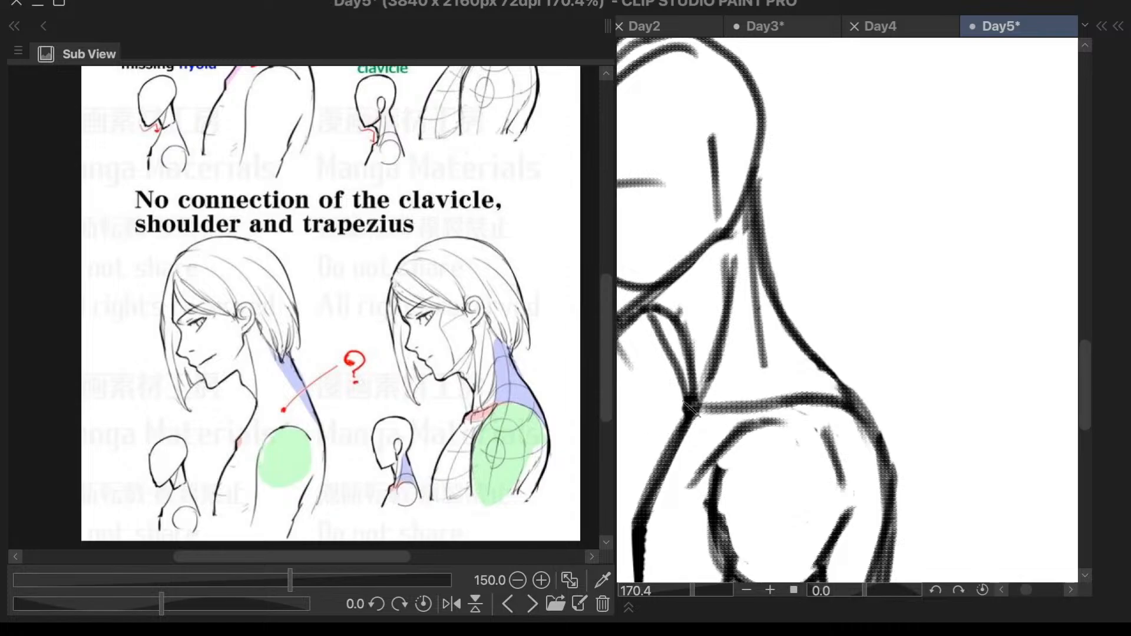
key("ctrl+z")
mouse_move(834, 393)
left_mouse_down()
mouse_move(754, 400)
mouse_move(678, 429)
left_mouse_up()
scroll(772, 422, "down", 5)
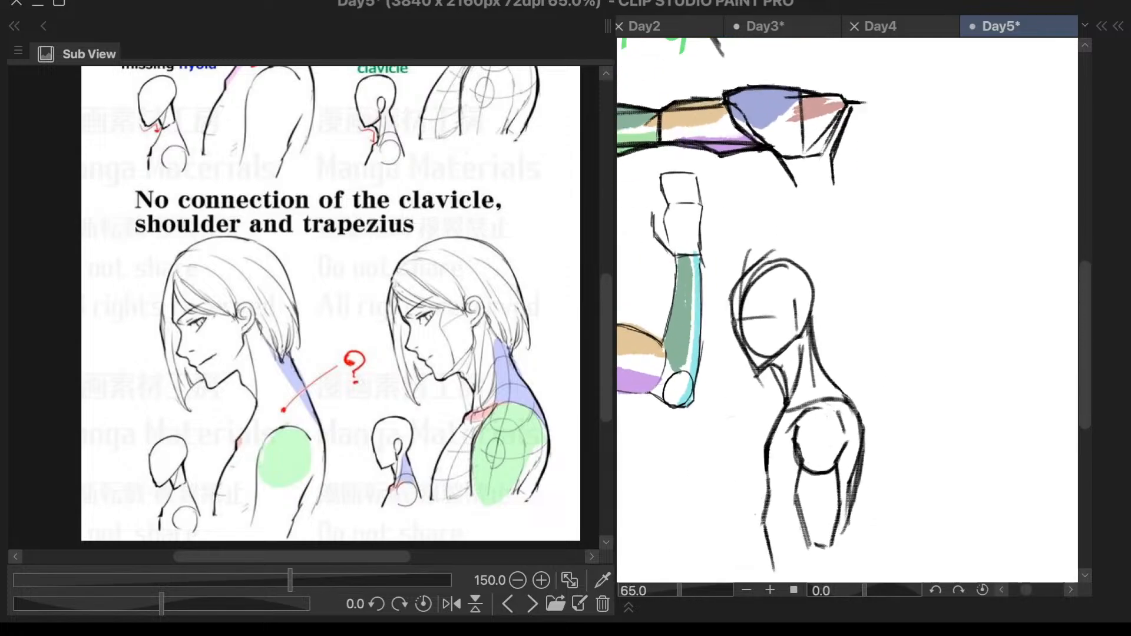
- Rework the upper chest contour just below the base of the neck so it steps forward before falling
scroll(870, 389, "up", 3)
mouse_move(732, 425)
left_mouse_down()
mouse_move(714, 448)
mouse_move(714, 437)
mouse_move(714, 454)
mouse_move(728, 444)
mouse_move(725, 471)
left_mouse_up()
key("e")
scroll(962, 348, "down", 3)
scroll(962, 357, "down", 2)
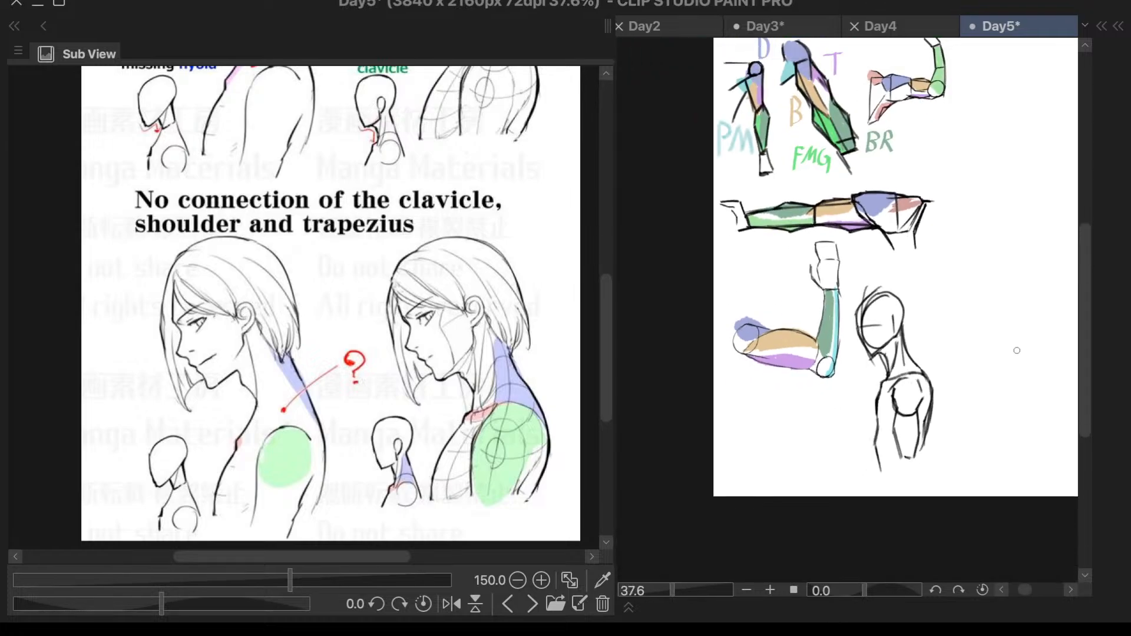
- Clear the line above the shoulder circle and redraw it as a curve from the neck base to the back
scroll(1010, 353, "up", 2)
scroll(896, 389, "up", 2)
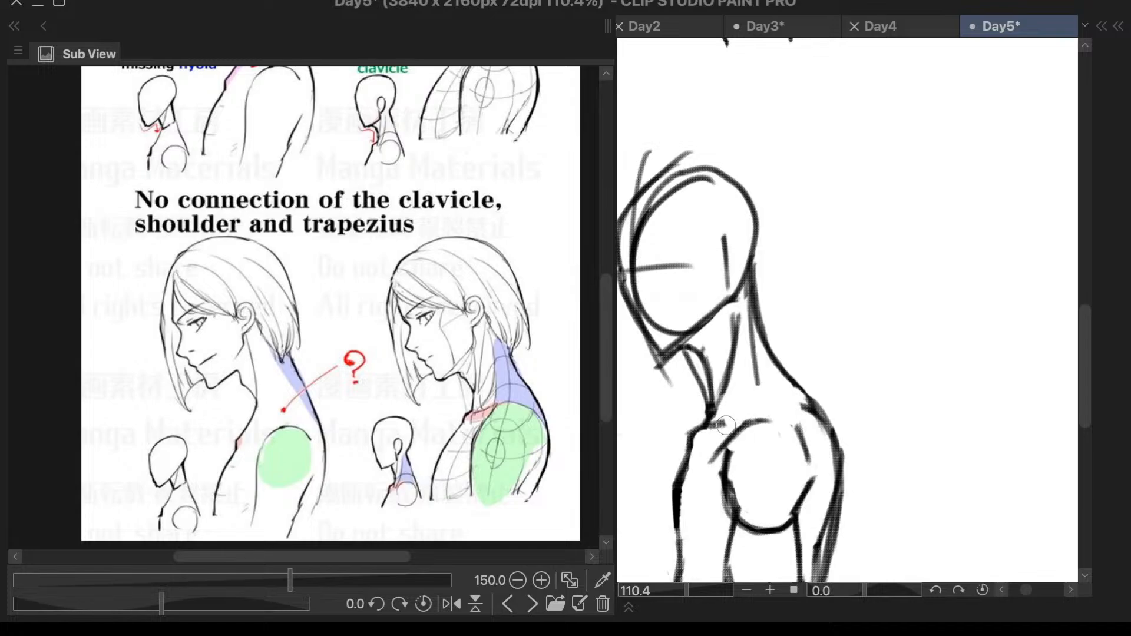
mouse_move(724, 423)
left_mouse_down()
mouse_move(771, 406)
mouse_move(756, 406)
mouse_move(809, 405)
mouse_move(830, 441)
left_mouse_up()
scroll(878, 299, "down", 5)
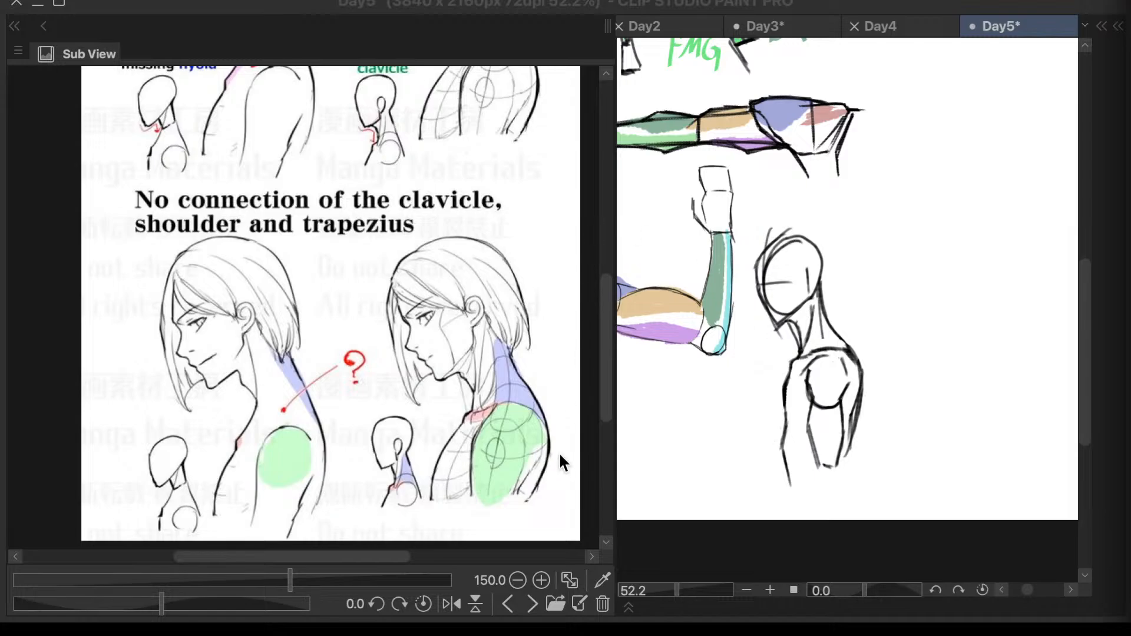
- Show the torso muscle study notes as the reference image and frame them at 150% zoom
left_click(533, 607)
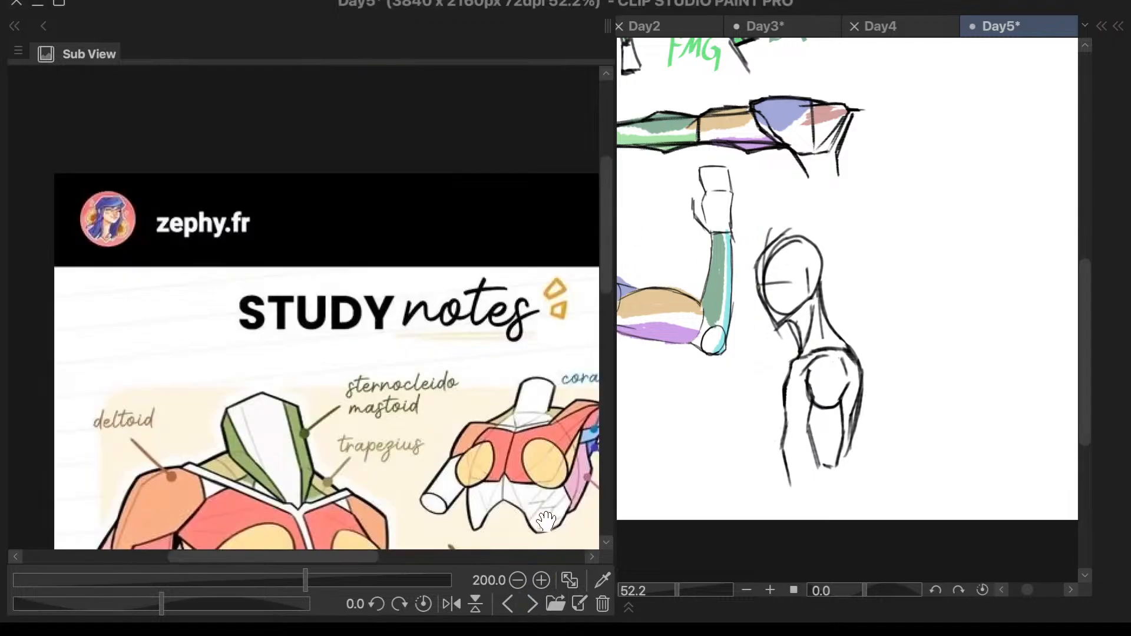
left_click_drag(604, 272, 594, 323)
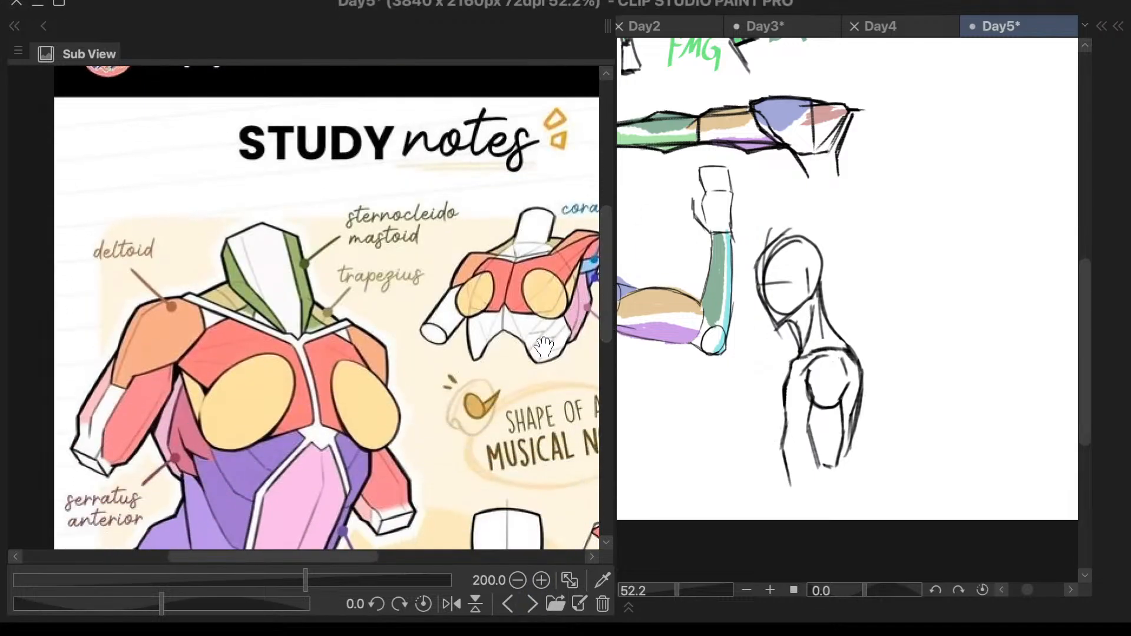
left_click_drag(363, 557, 386, 558)
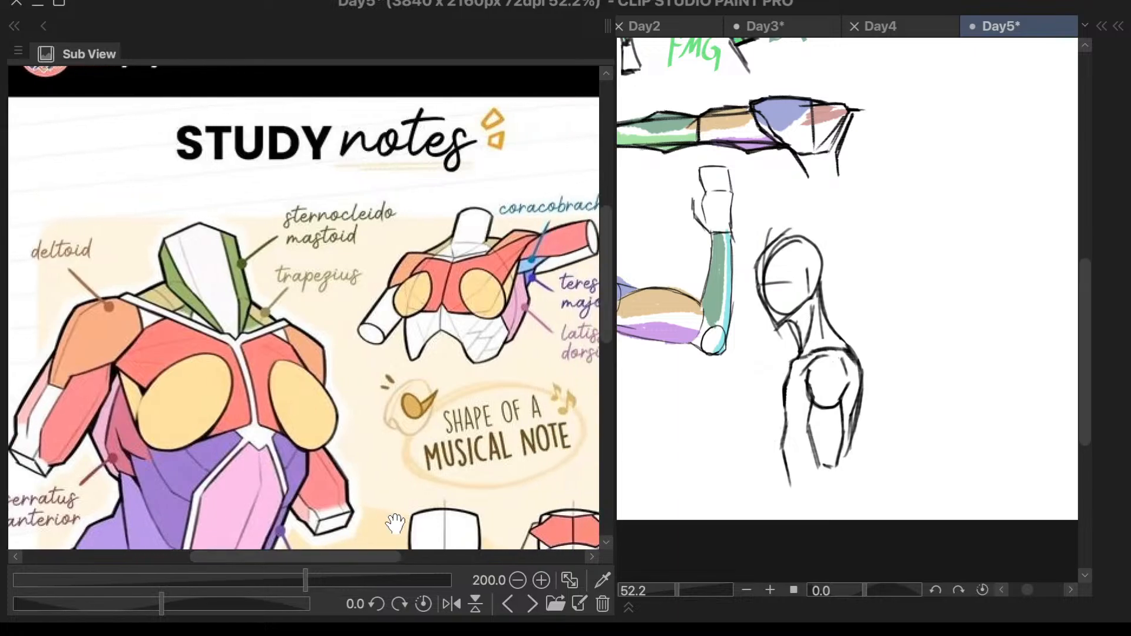
scroll(468, 318, "down", 1)
scroll(468, 319, "down", 5)
scroll(436, 507, "up", 3)
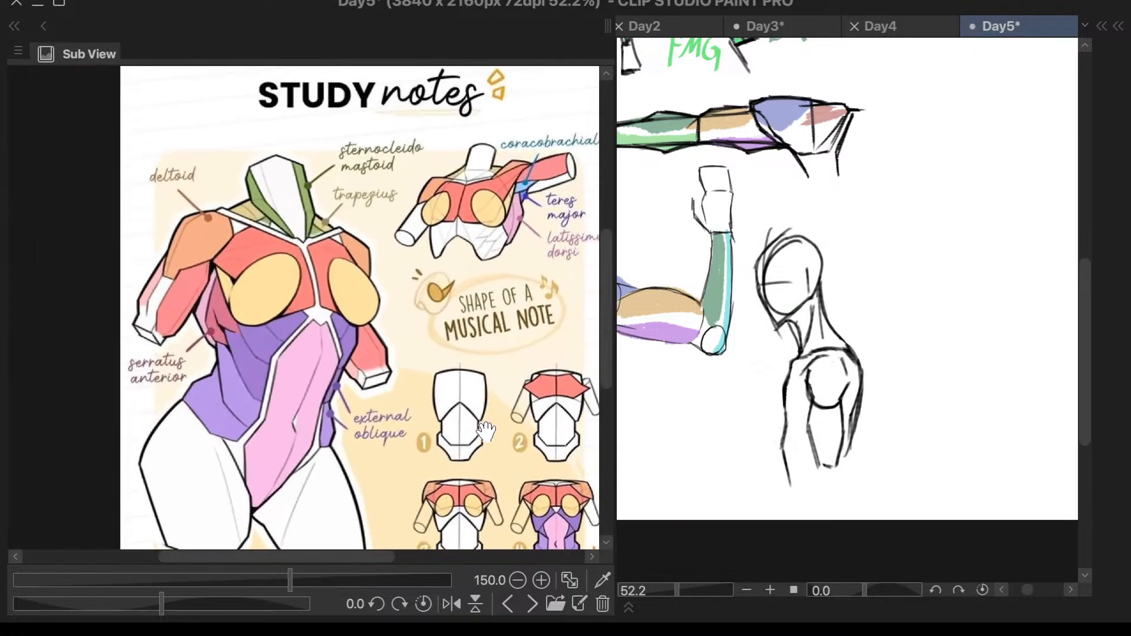
left_click_drag(387, 559, 396, 563)
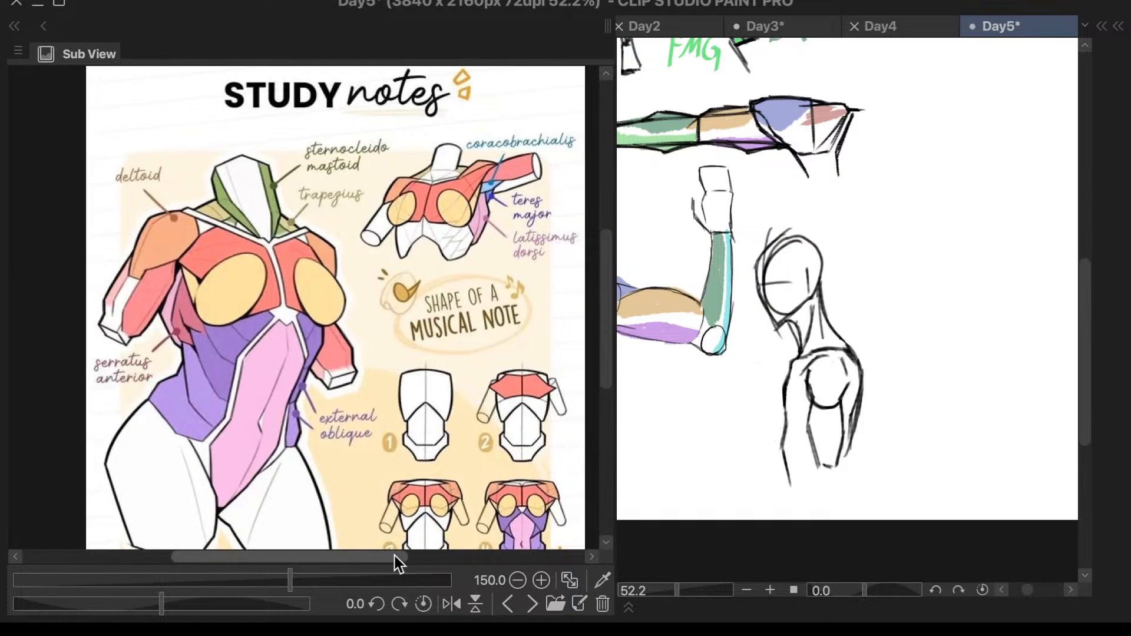
- Browse the remaining torso reference images and return to the muscle study notes
left_click(532, 605)
left_click(531, 604)
left_click(531, 605)
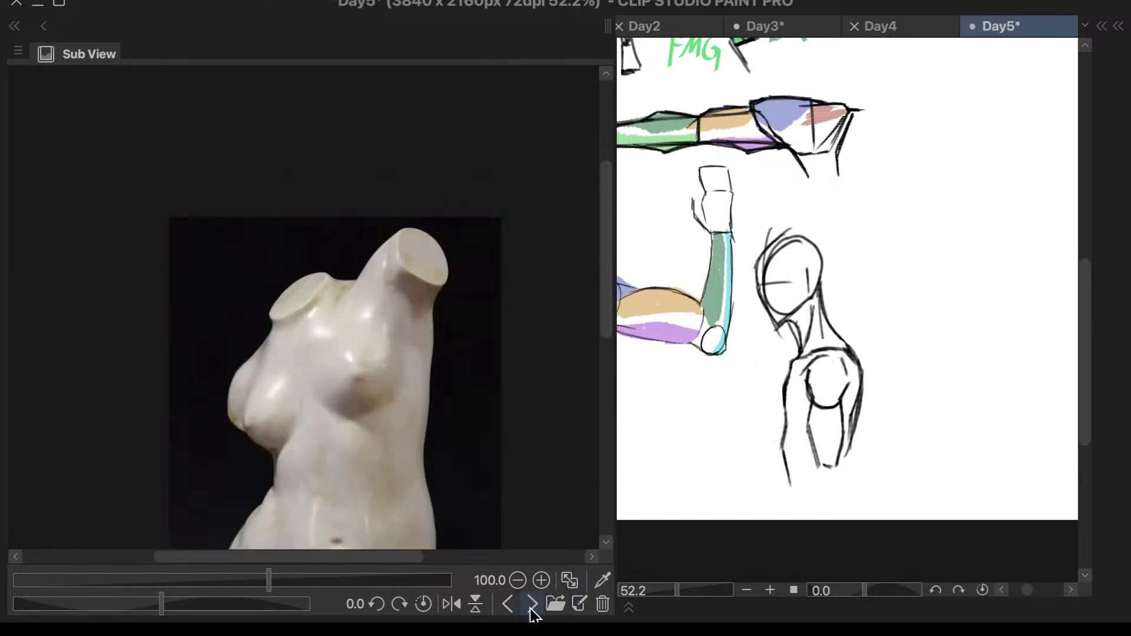
left_click(531, 604)
left_click(531, 605)
left_click(508, 605)
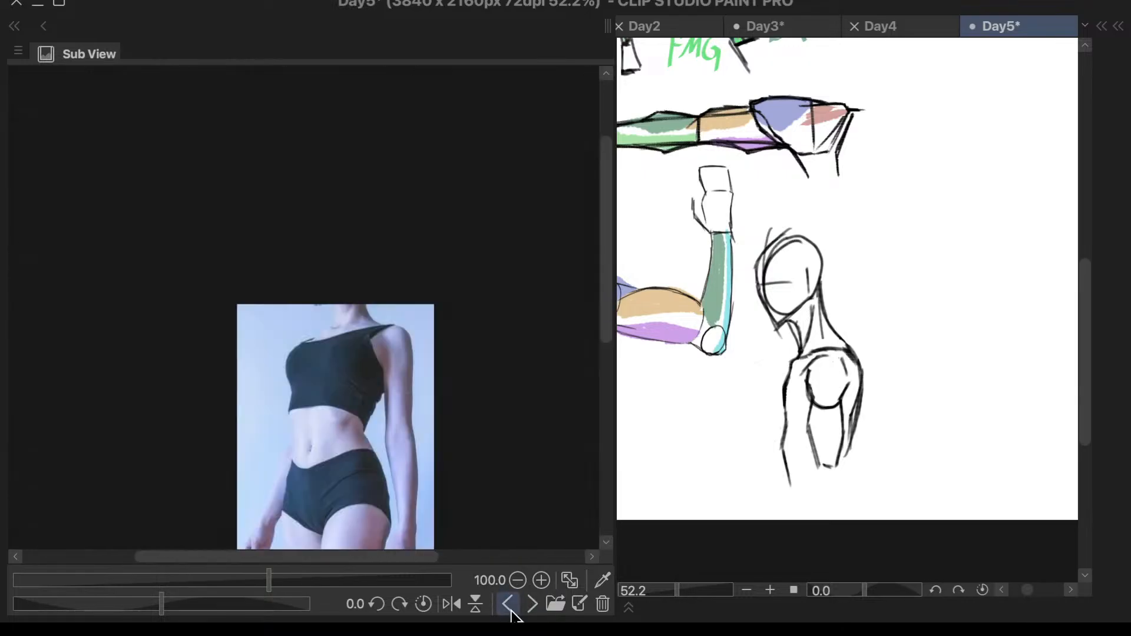
left_click(511, 611)
left_click(510, 611)
left_click(511, 612)
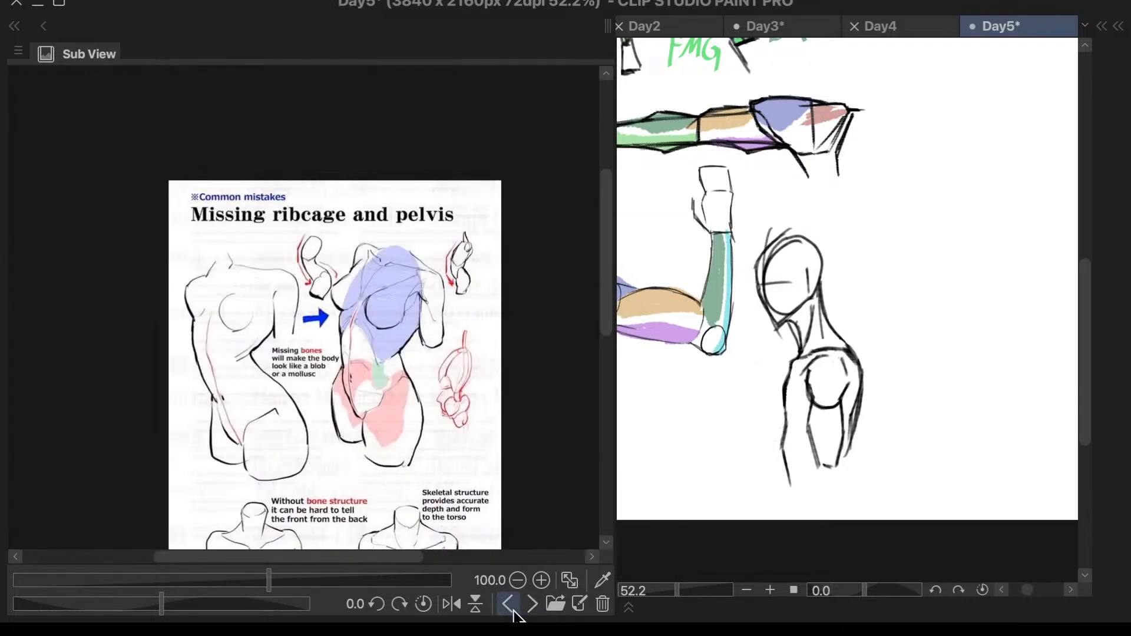
left_click(509, 607)
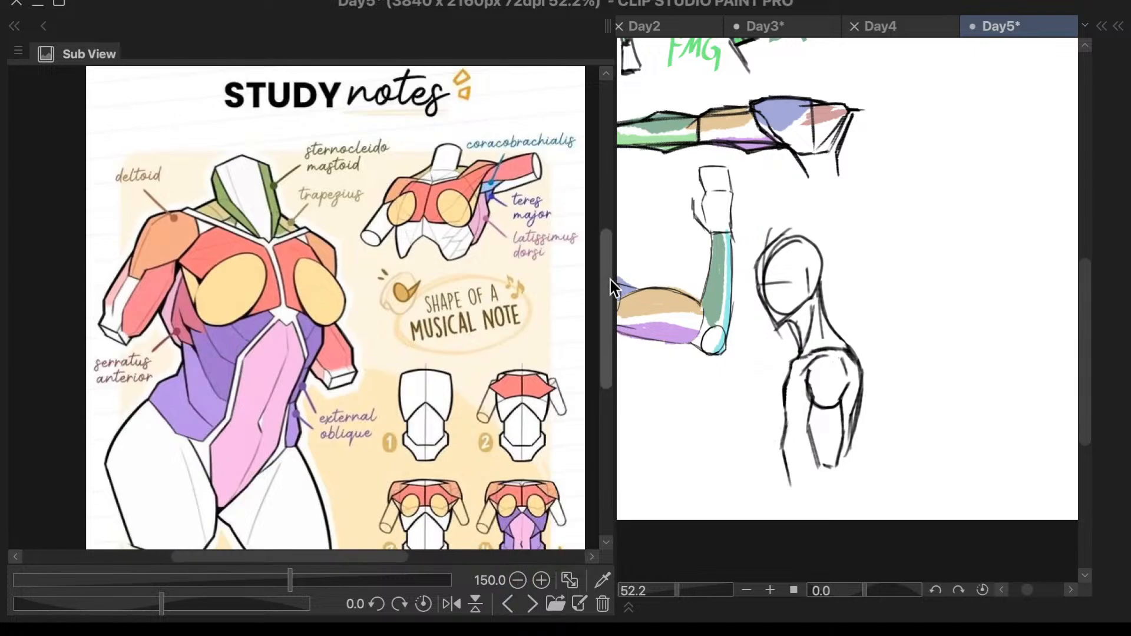
- Examine the labelled torso muscles in the study notes, including the raised-arm figure's teres major and latissimus dorsi
left_click_drag(611, 280, 610, 292)
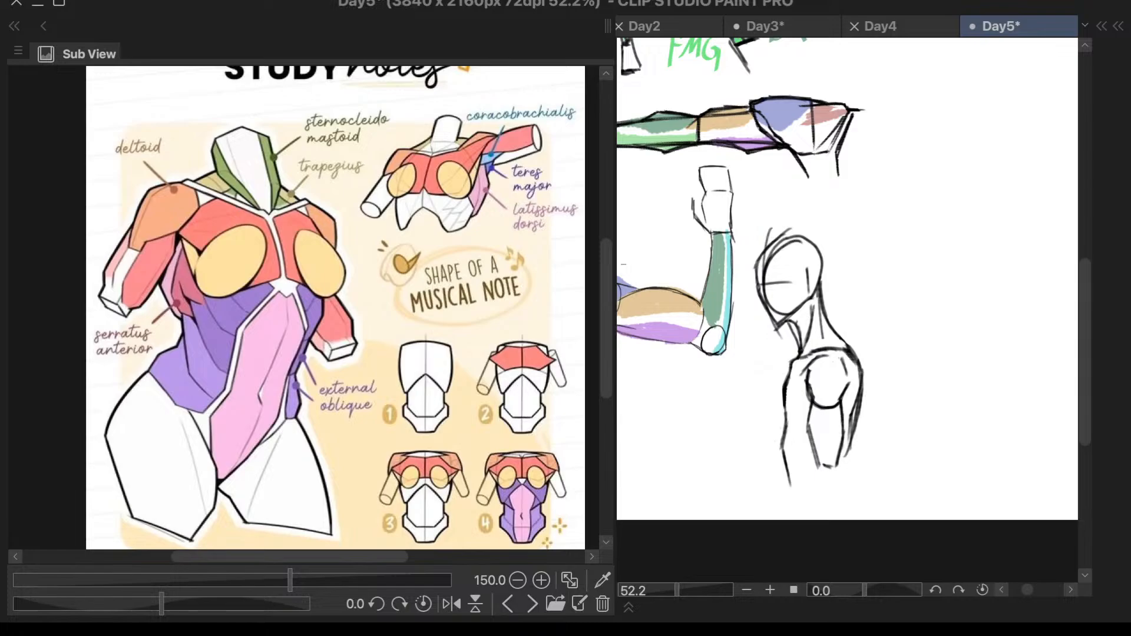
scroll(606, 263, "up", 1)
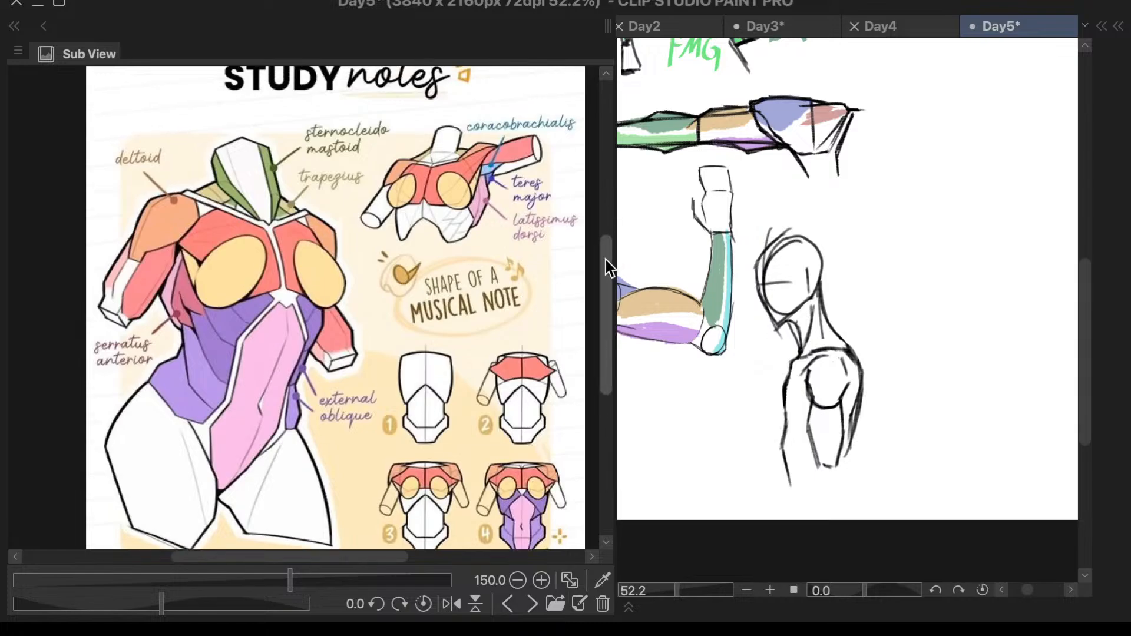
scroll(605, 264, "up", 1)
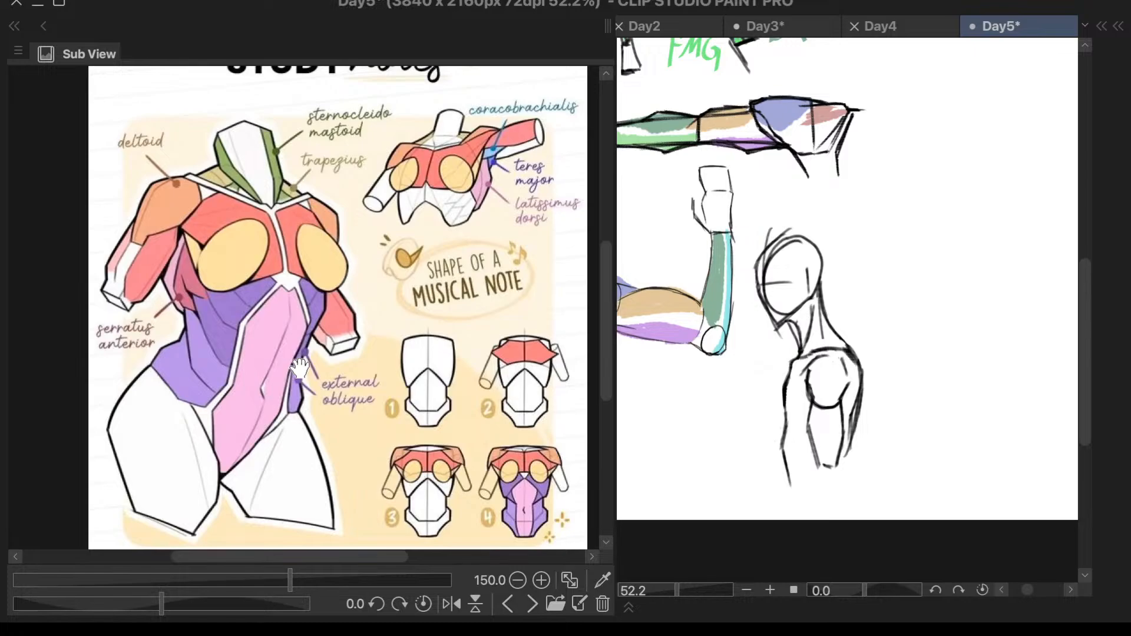
scroll(463, 337, "down", 1)
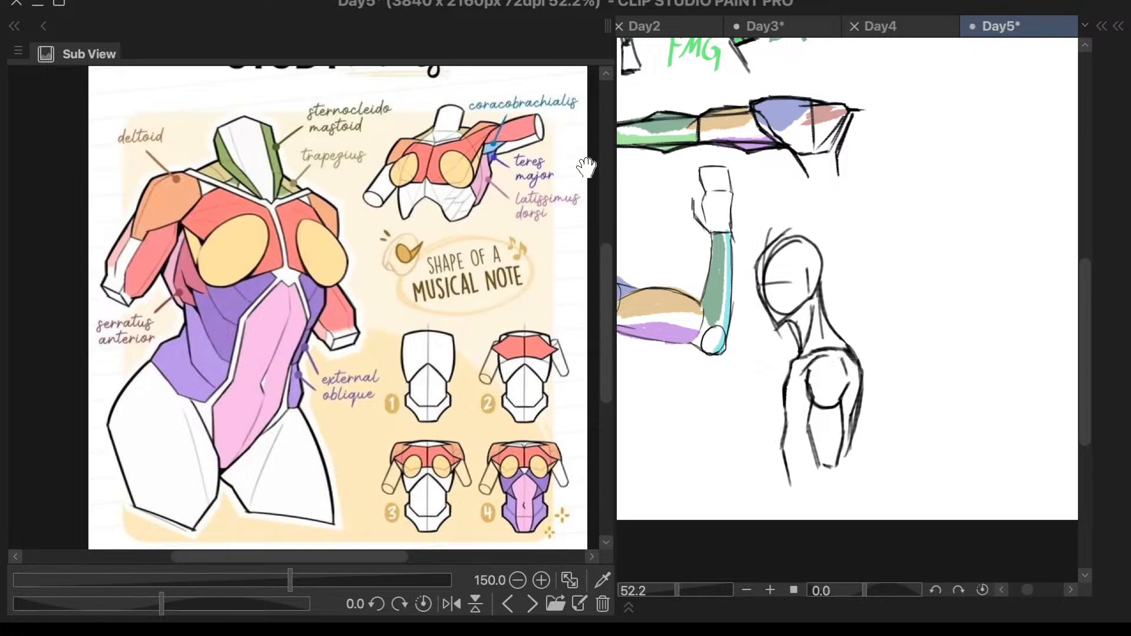
scroll(570, 152, "up", 5)
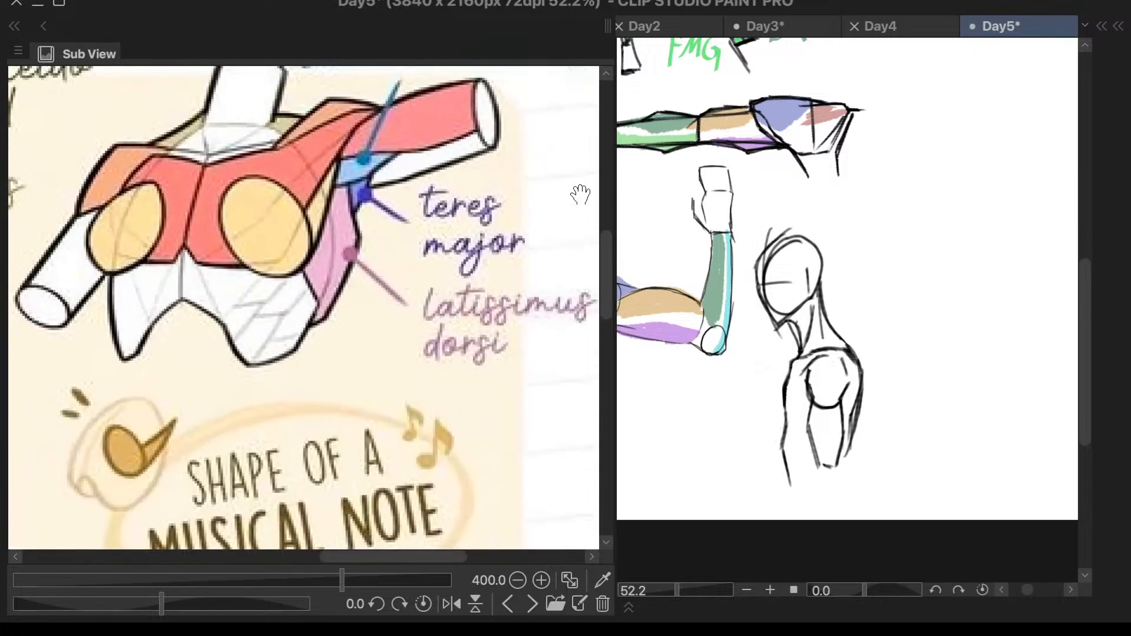
scroll(607, 298, "up", 1)
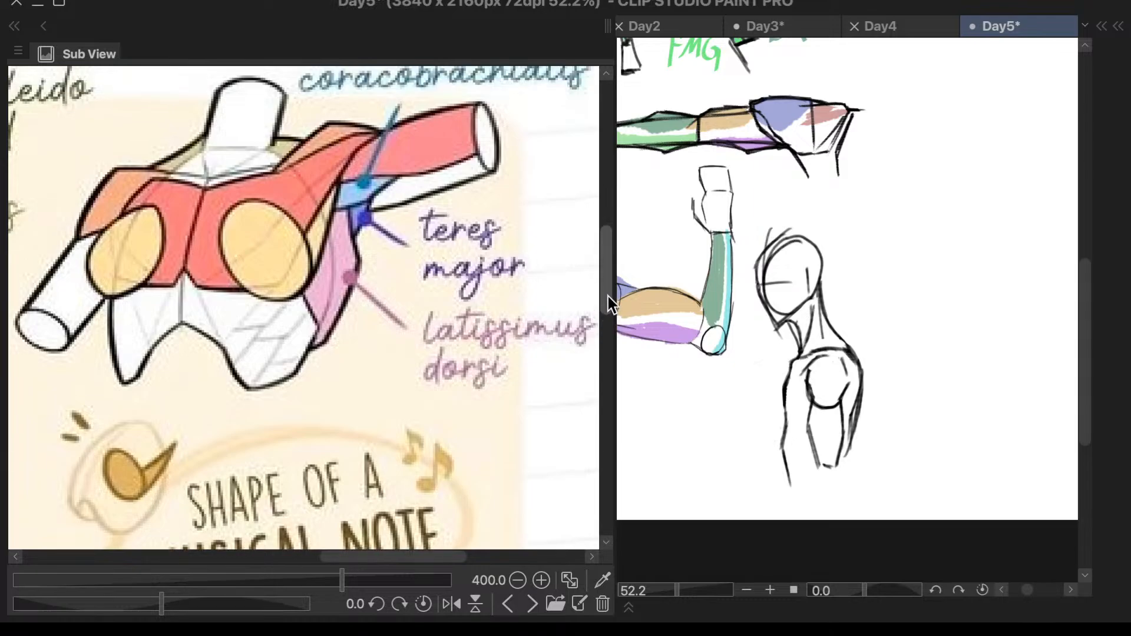
scroll(608, 296, "down", 4)
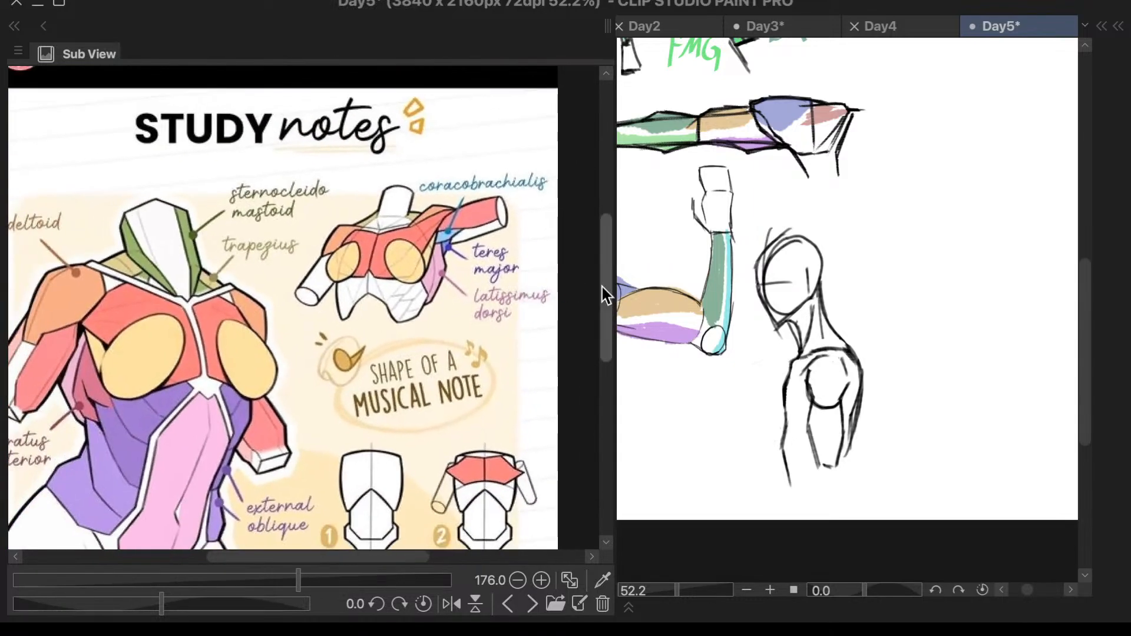
left_click_drag(601, 278, 595, 326)
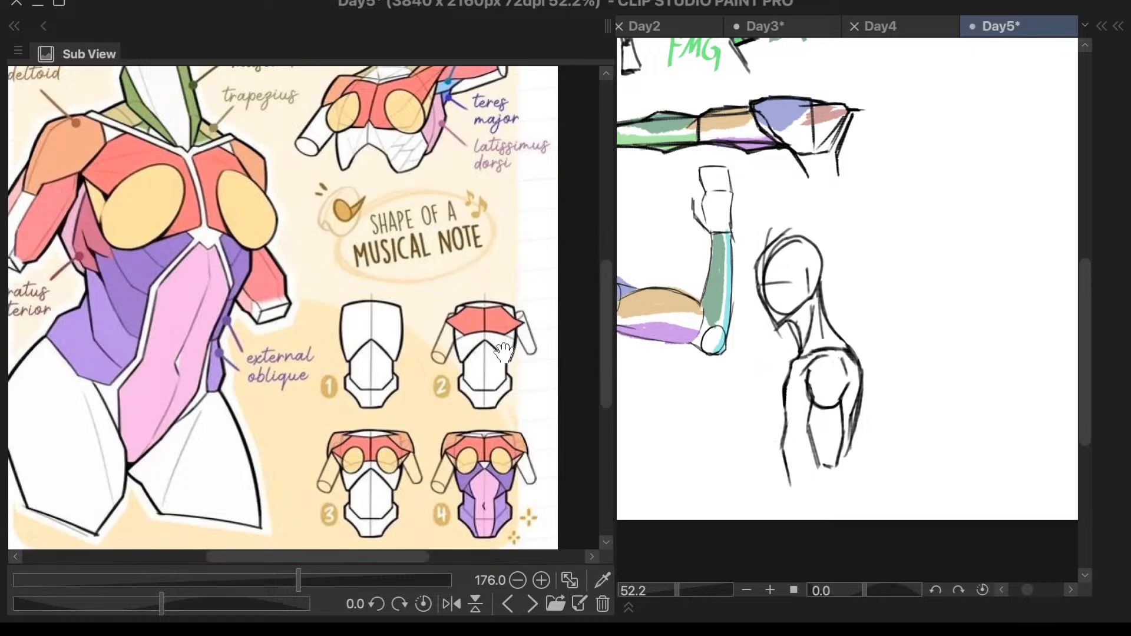
- Examine the numbered torso construction figures in the study notes up close, especially the ribcage block and chest shape
scroll(502, 339, "up", 5)
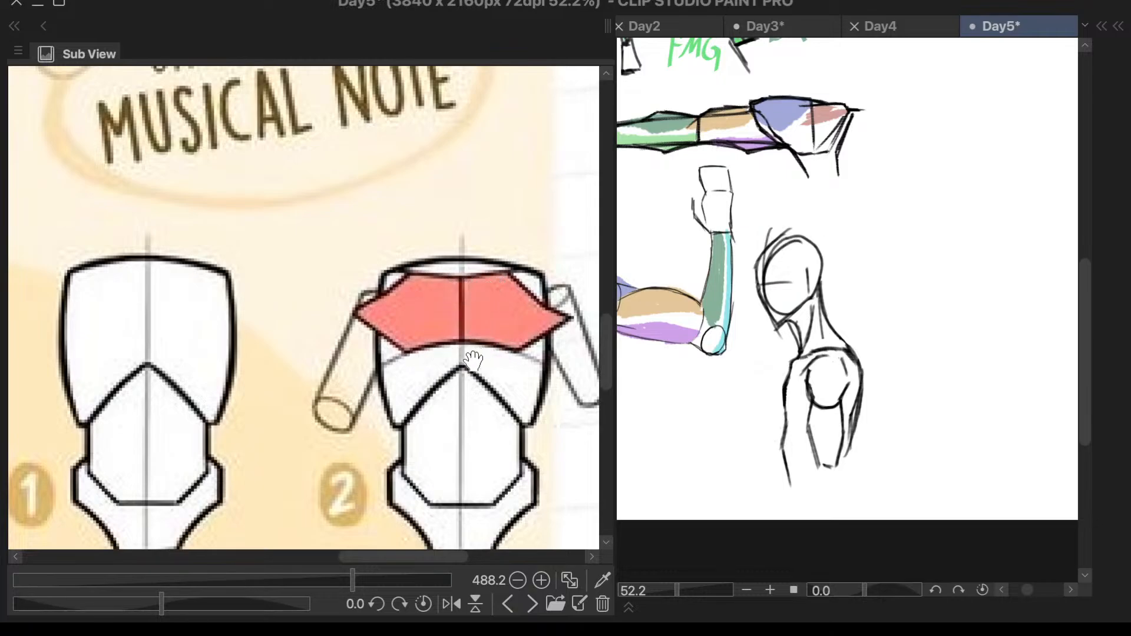
scroll(480, 358, "down", 5)
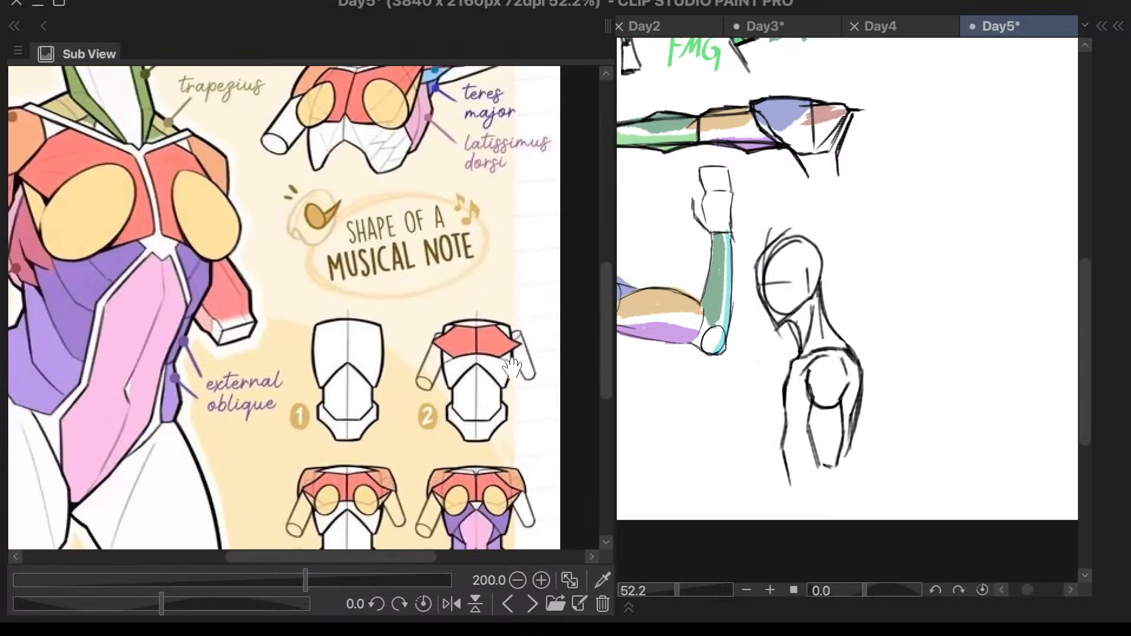
scroll(452, 467, "up", 3)
scroll(498, 367, "up", 3)
scroll(560, 296, "down", 2)
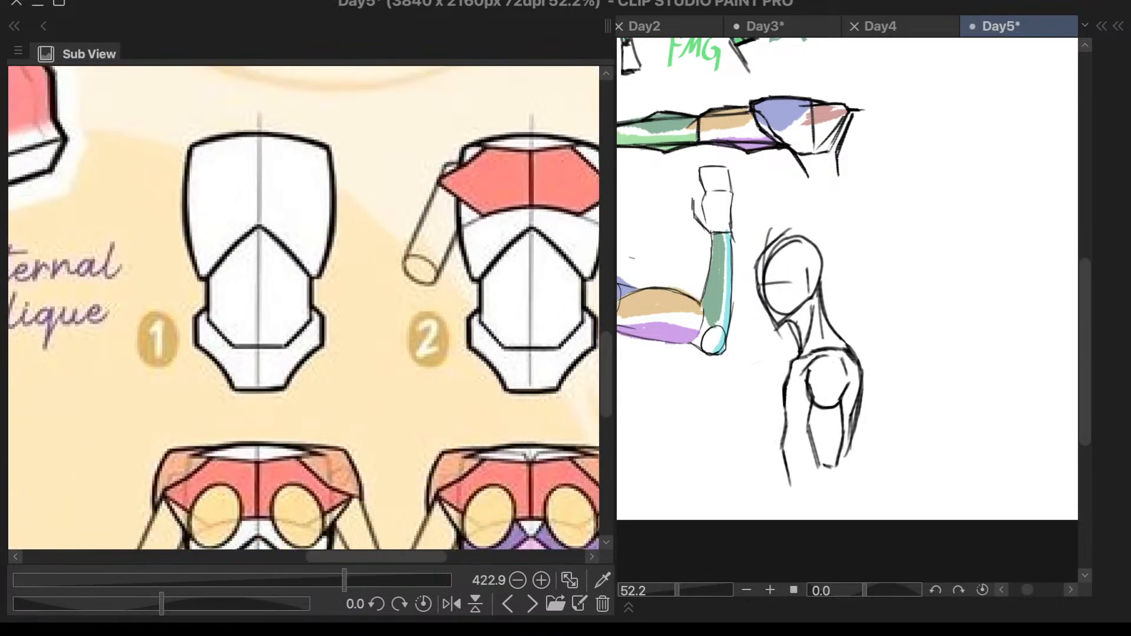
left_click(602, 278)
scroll(594, 283, "down", 4)
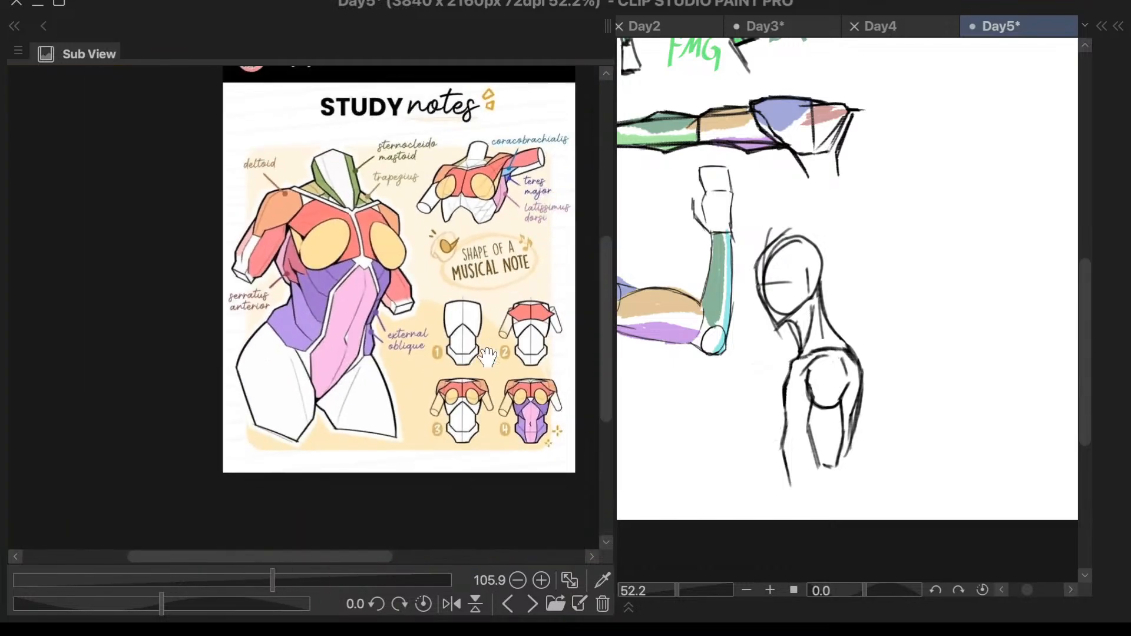
- Compare the four numbered torso construction stages at about 380% zoom, from the plain blocks to the added chest, arm and abdominal muscles
scroll(519, 404, "up", 2)
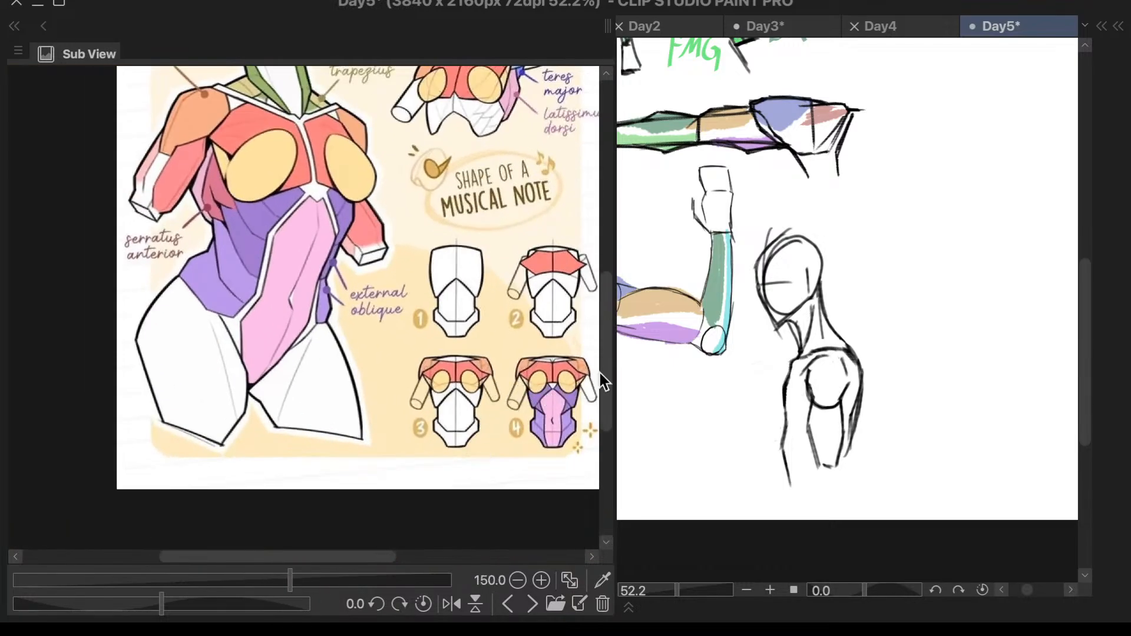
left_click_drag(610, 363, 611, 360)
scroll(575, 420, "up", 3)
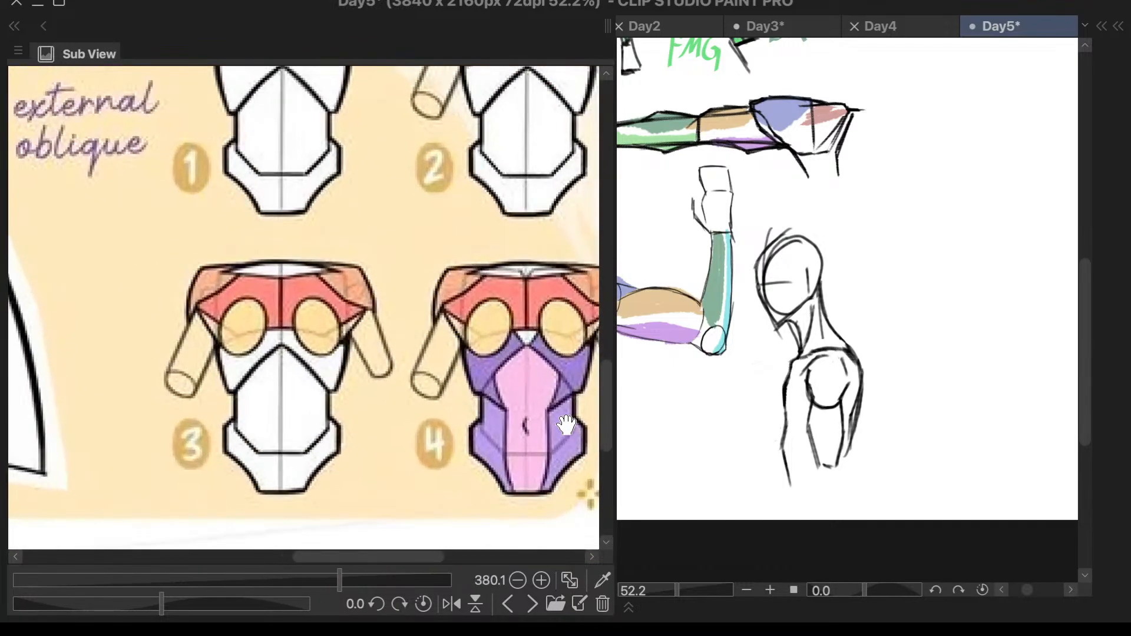
left_click_drag(606, 375, 609, 357)
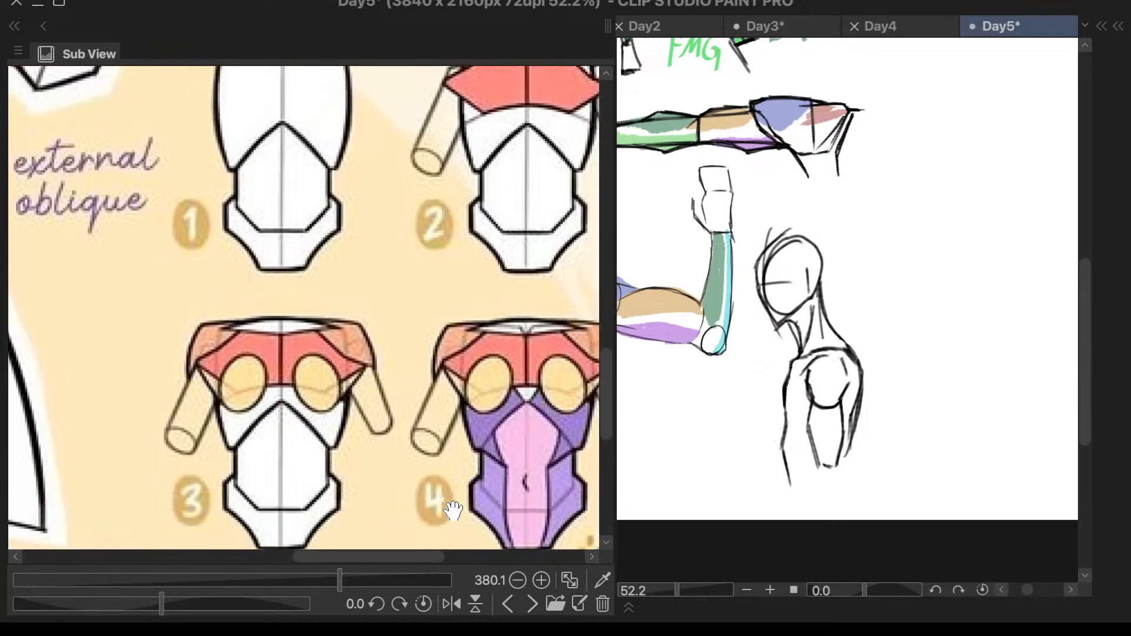
left_click_drag(422, 556, 445, 563)
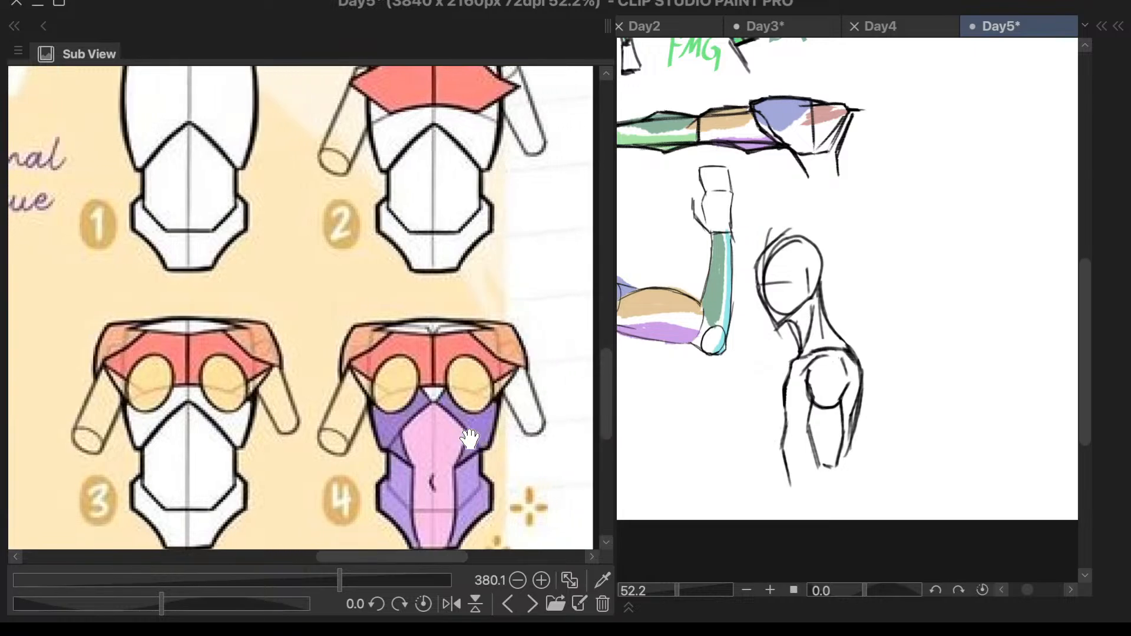
mouse_move(438, 558)
left_mouse_down()
mouse_move(415, 553)
mouse_move(448, 557)
left_mouse_up()
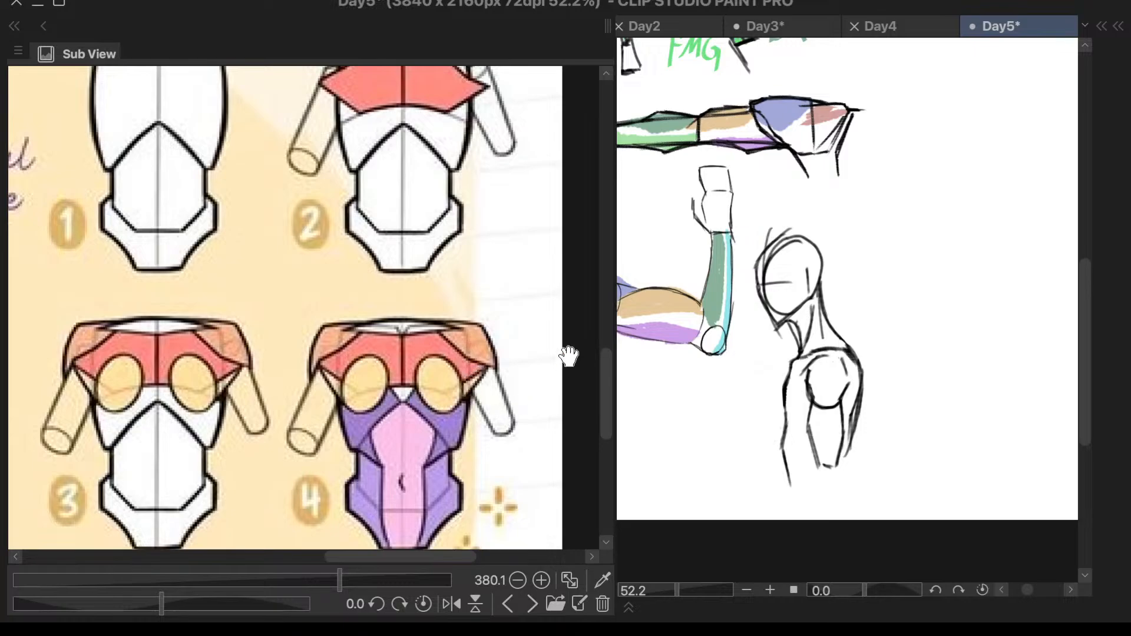
left_click_drag(604, 362, 609, 352)
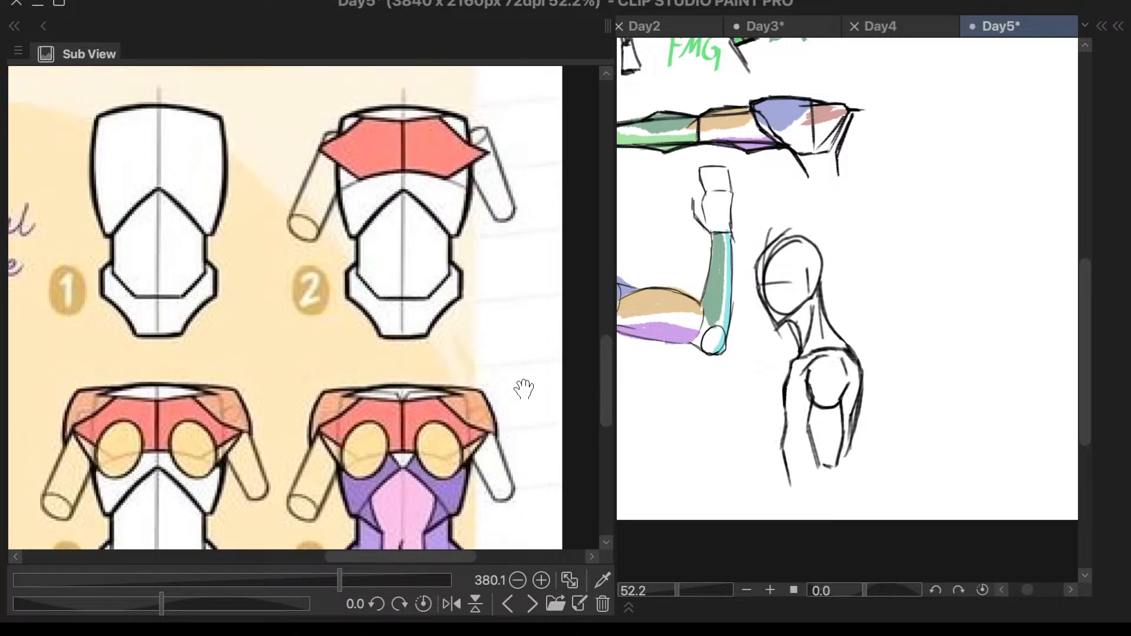
- Reframe the study notes at about 150% zoom to view the labelled torso, raised-arm figure and construction stages together
scroll(519, 383, "down", 8)
scroll(539, 388, "down", 2)
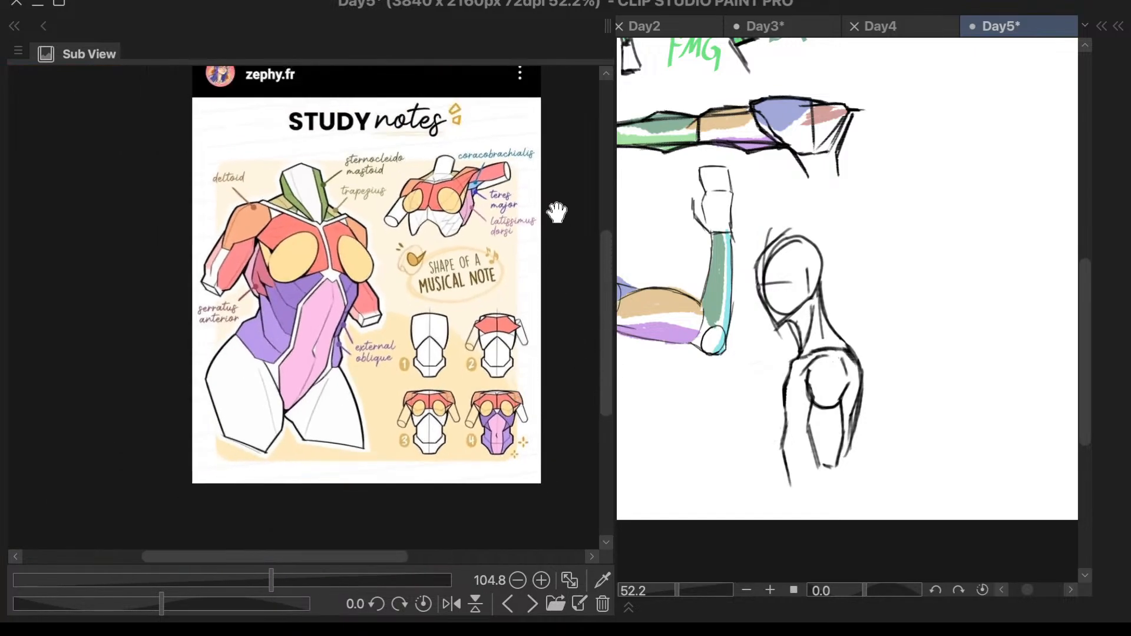
scroll(560, 203, "up", 2)
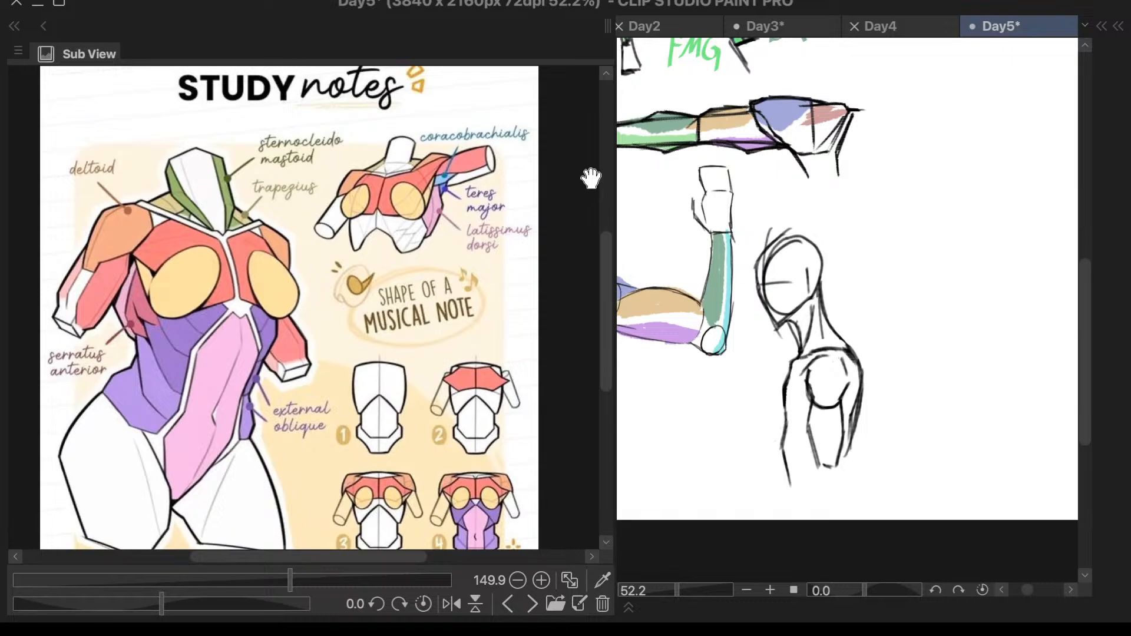
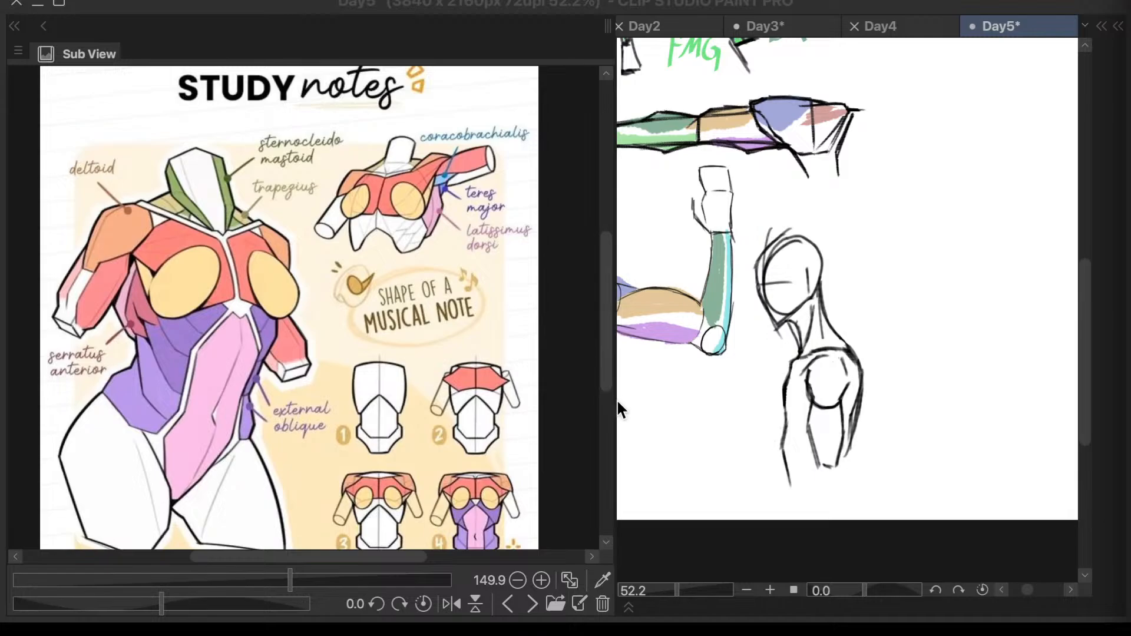
- Bring up the "Missing ribcage and pelvis" reference and enlarge its blob-versus-skeleton torso comparison to about 209% zoom
scroll(605, 379, "down", 1)
left_click(532, 605)
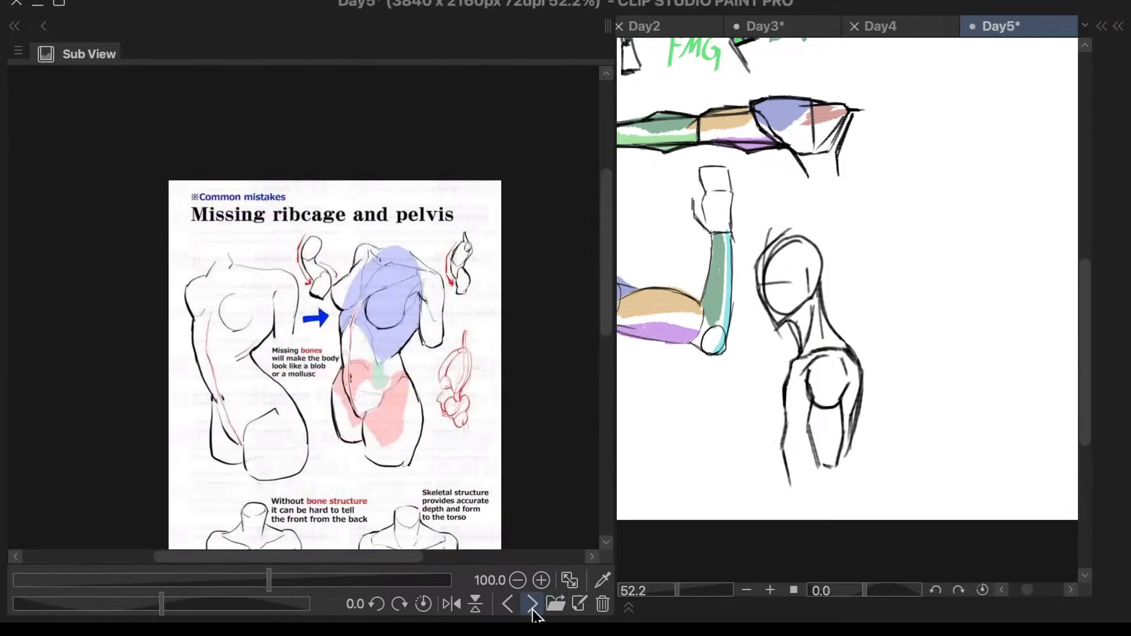
scroll(606, 351, "down", 5)
left_click_drag(607, 362, 624, 228)
scroll(347, 128, "up", 2)
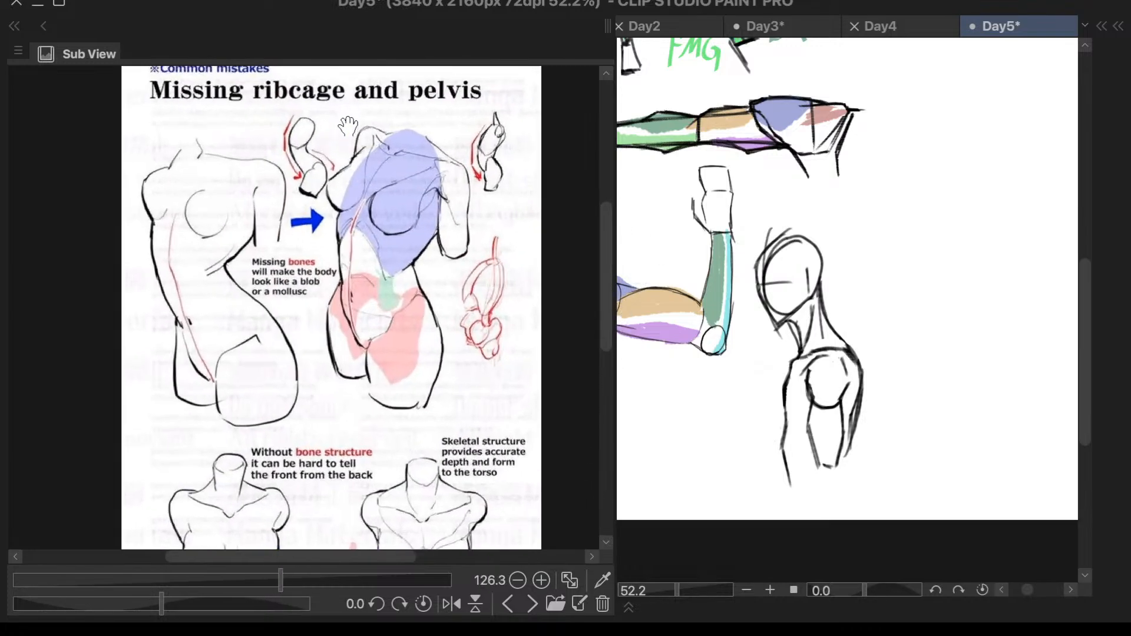
scroll(348, 127, "up", 3)
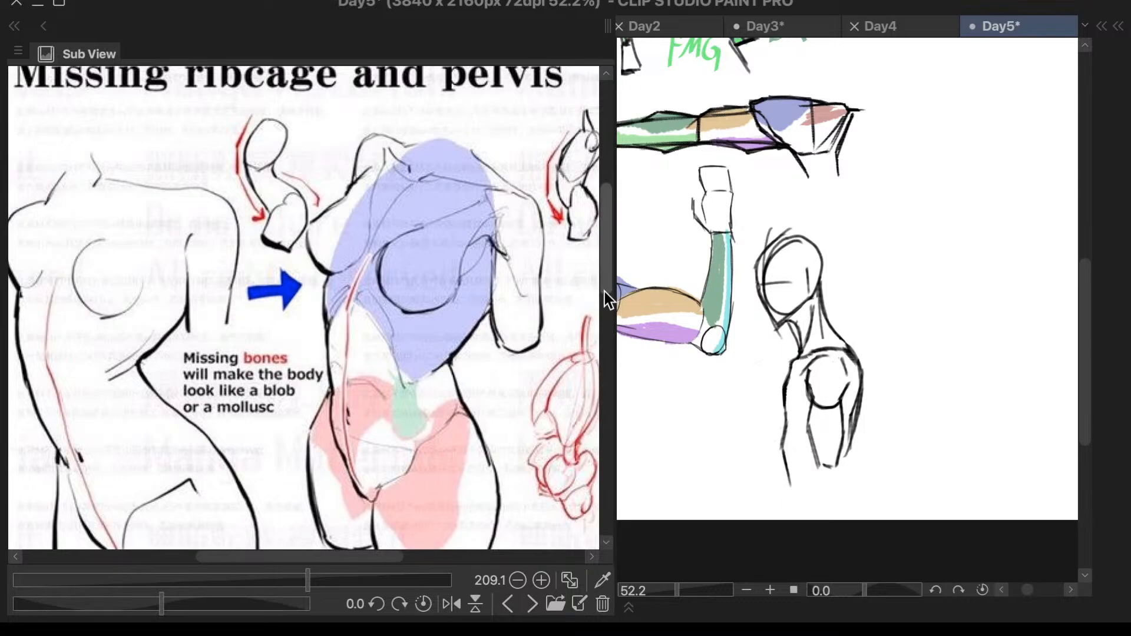
left_click_drag(604, 292, 604, 303)
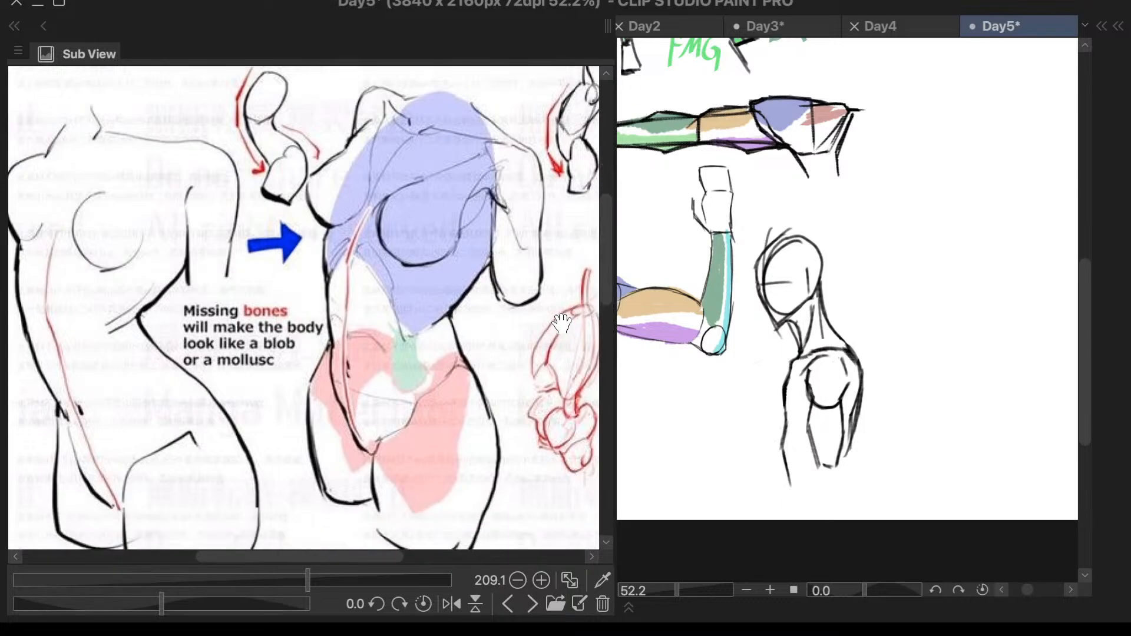
- Examine the shaded ribcage and pelvis torso, the small red skeleton sketch and the bone-structure figures beneath them
left_click_drag(374, 557, 424, 558)
left_click_drag(610, 263, 576, 370)
left_click_drag(427, 557, 395, 562)
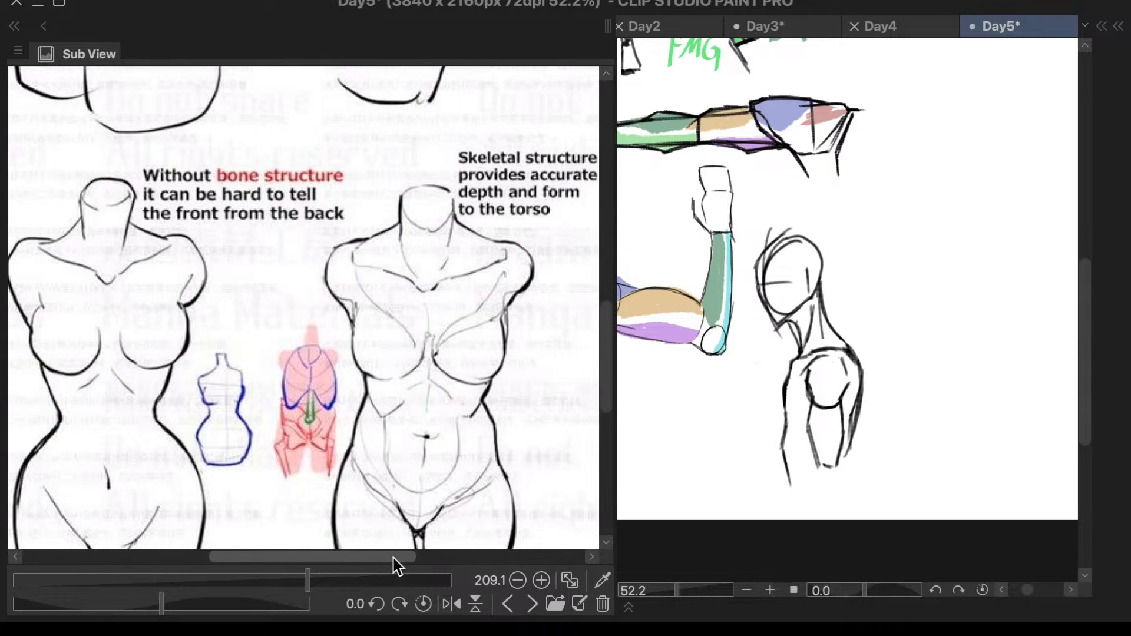
left_click_drag(603, 317, 645, 235)
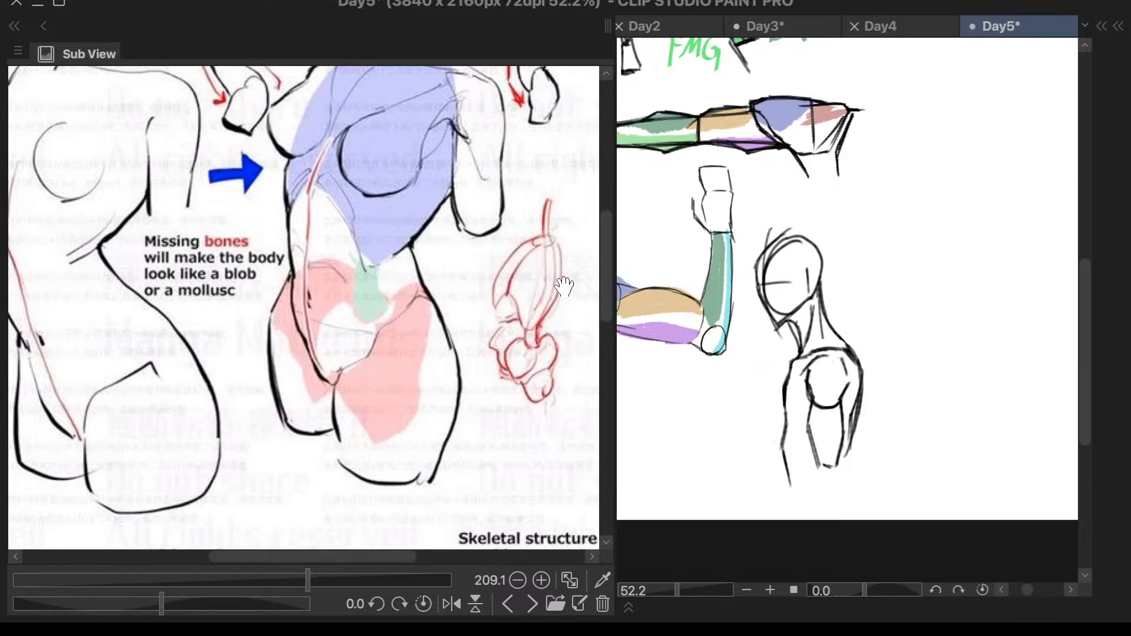
mouse_move(604, 277)
left_mouse_down()
mouse_move(608, 249)
mouse_move(606, 268)
left_mouse_up()
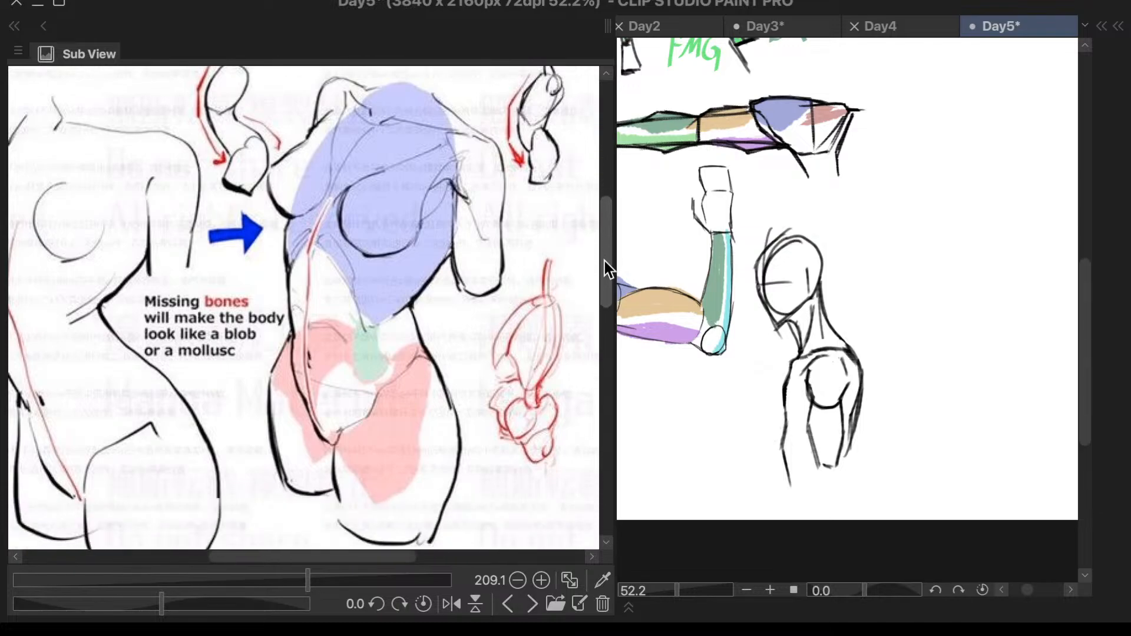
scroll(577, 313, "down", 10)
scroll(546, 390, "up", 5)
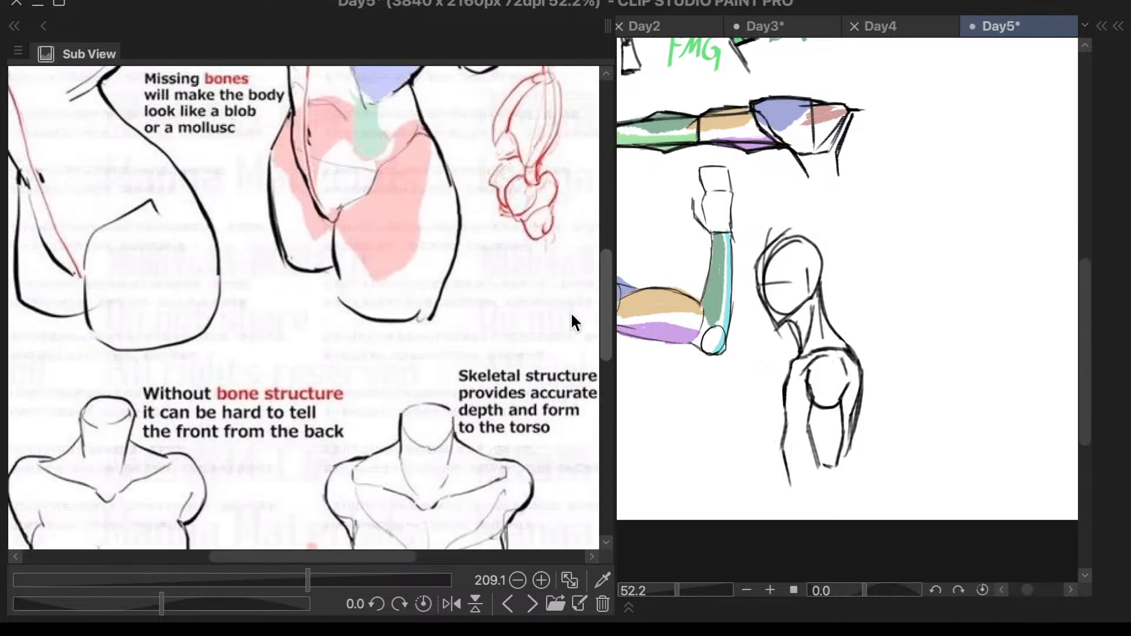
scroll(572, 314, "up", 4)
- Glance back at the study notes, then study the blue ribcage and red pelvis masses against the boneless torso in the common-mistakes reference
left_click(510, 604)
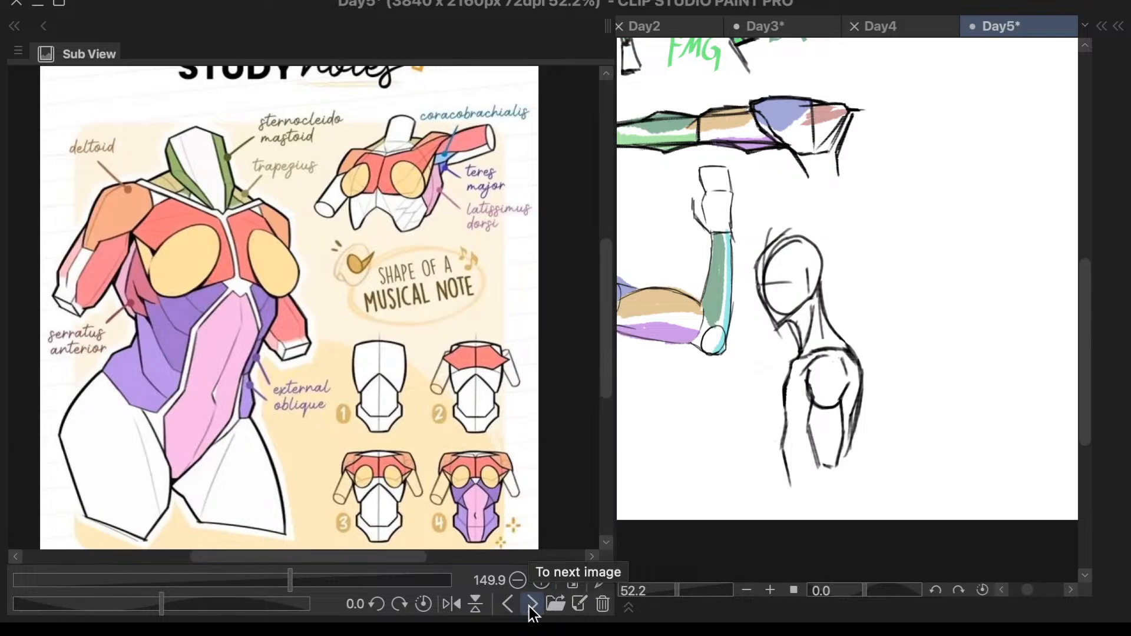
left_click(531, 606)
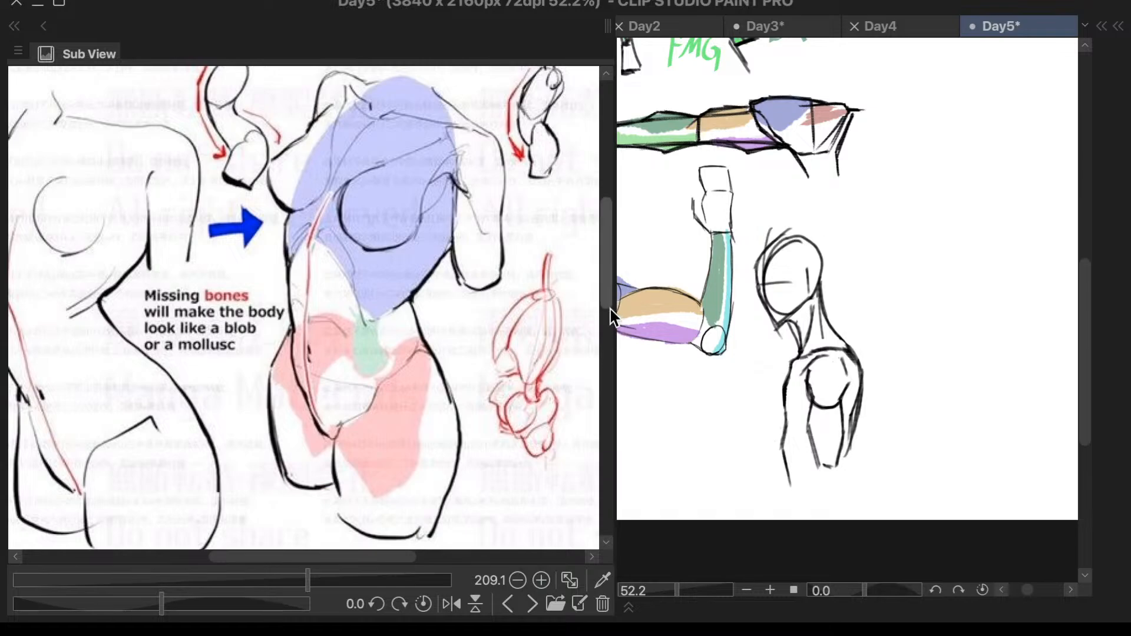
scroll(608, 306, "up", 2)
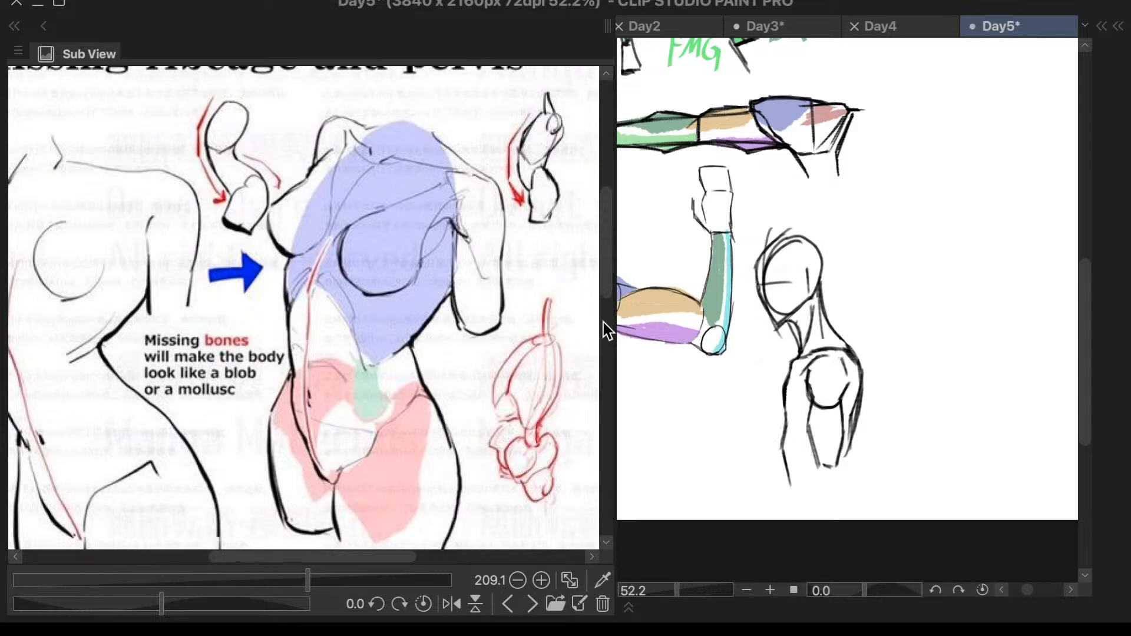
scroll(607, 303, "up", 1)
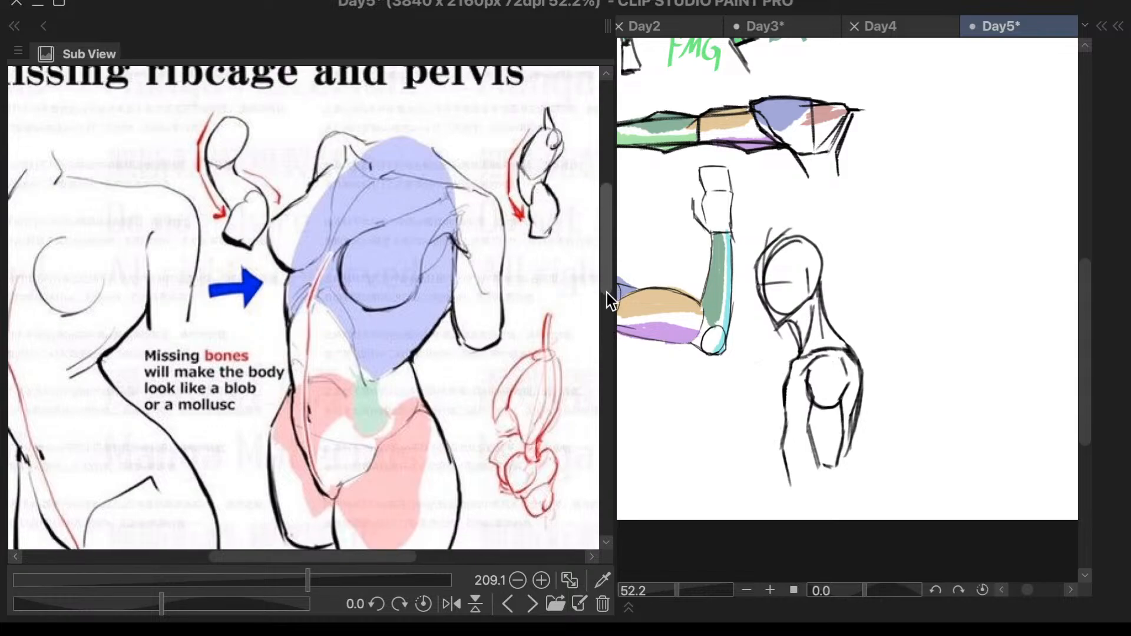
scroll(607, 292, "down", 1)
scroll(606, 267, "down", 1)
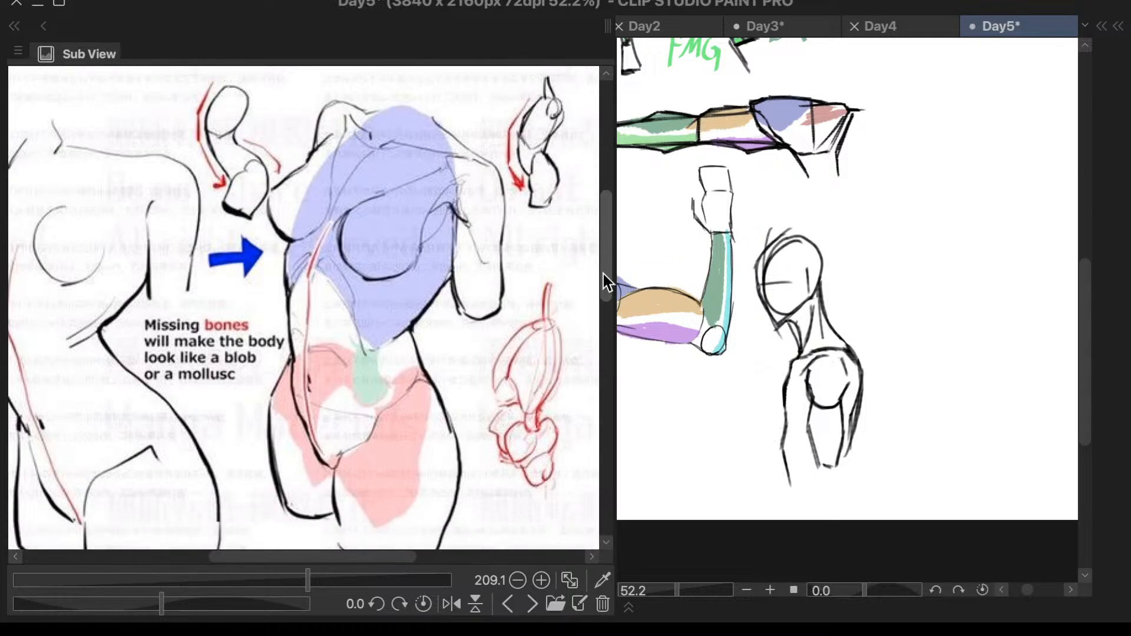
scroll(607, 277, "down", 1)
left_click_drag(406, 558, 370, 557)
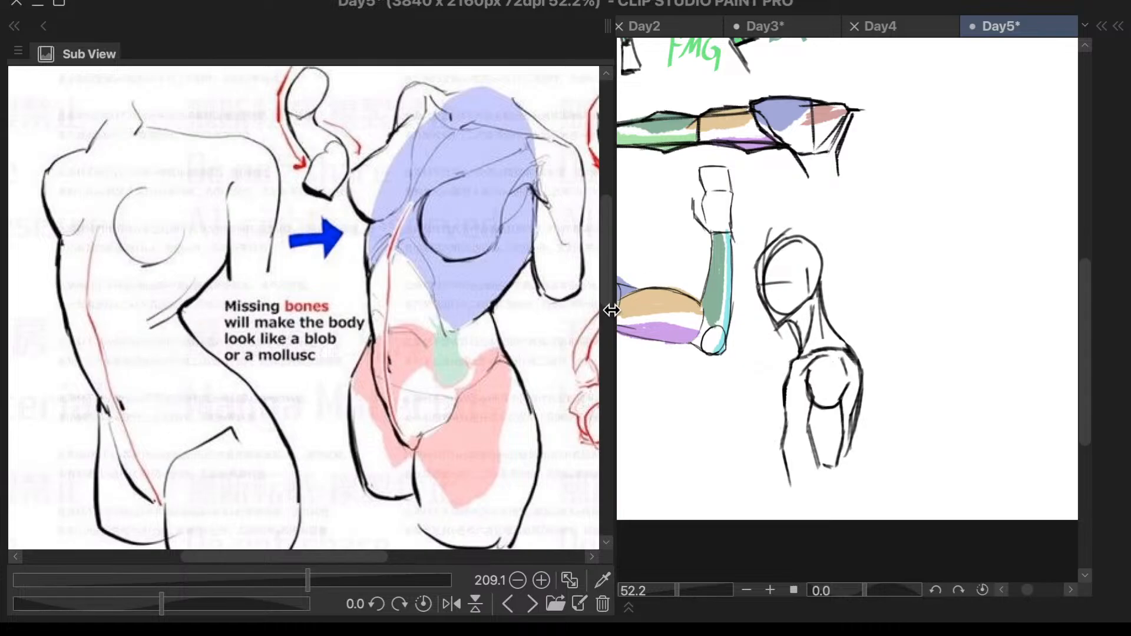
- Compare the front-view torsos drawn without bone structure and with skeletal structure in the common-mistakes reference
mouse_move(611, 309)
left_mouse_down()
mouse_move(611, 299)
mouse_move(605, 323)
left_mouse_up()
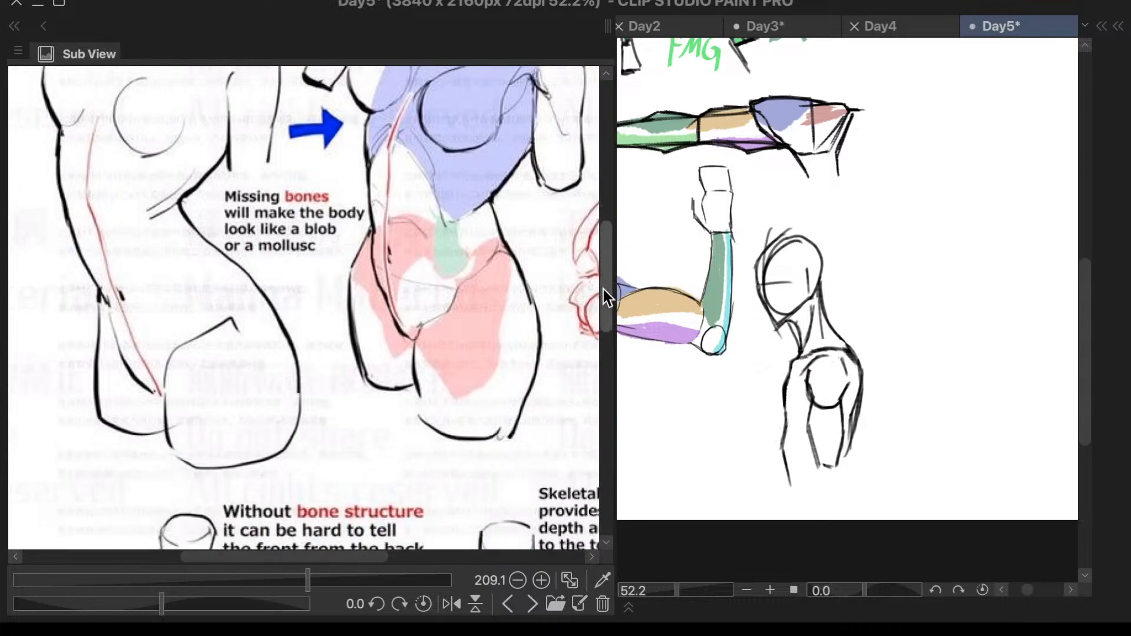
scroll(586, 334, "down", 8)
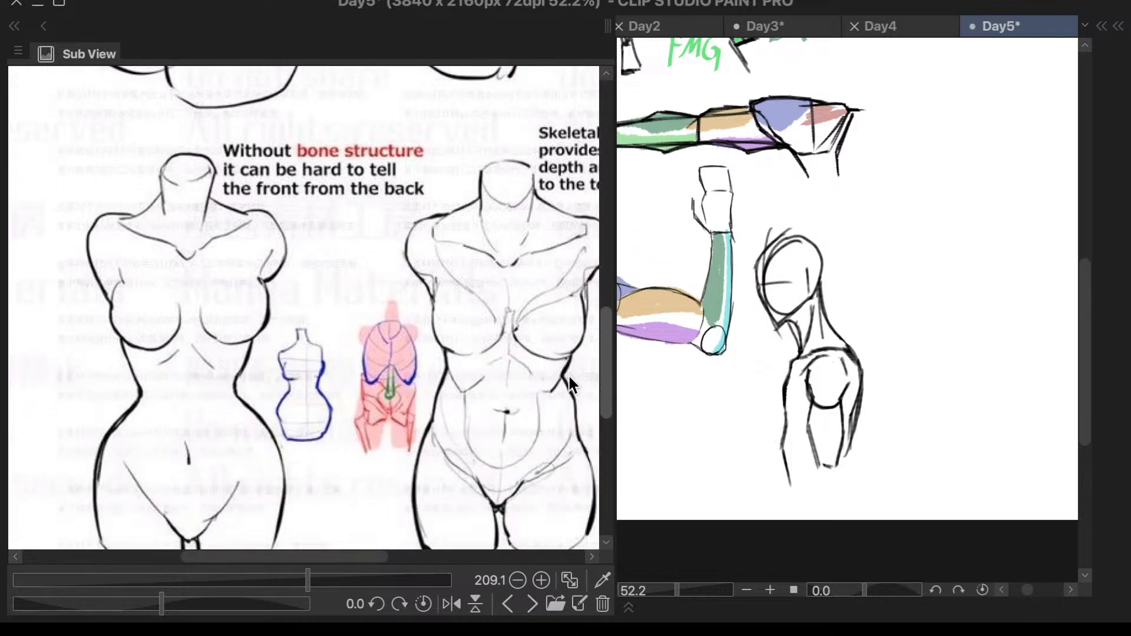
scroll(569, 379, "down", 1)
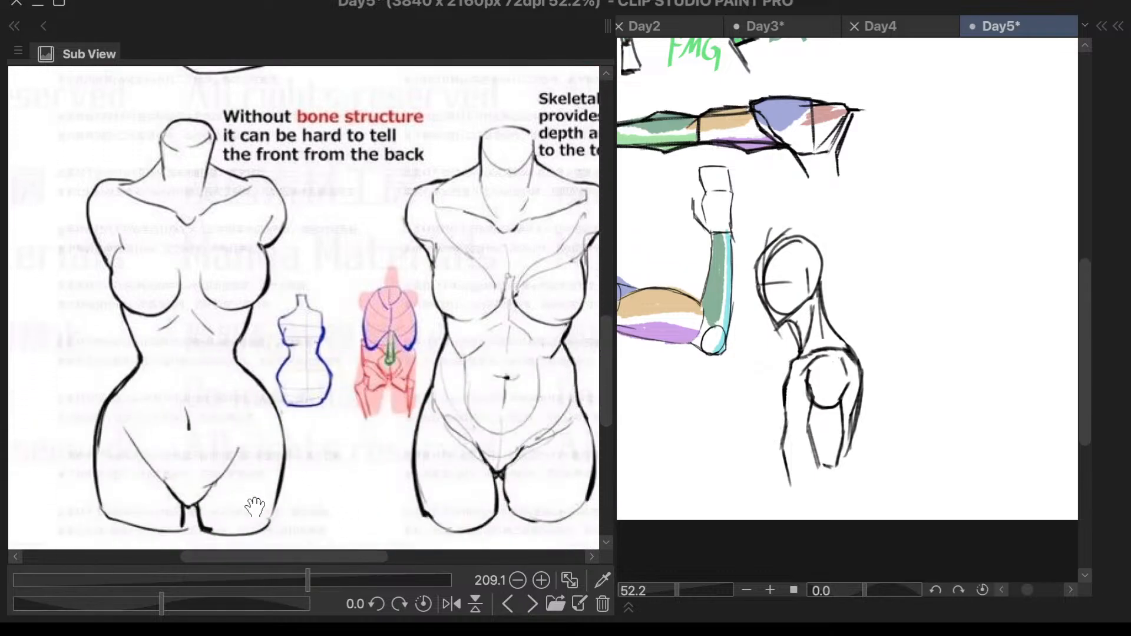
left_click_drag(595, 348, 575, 322)
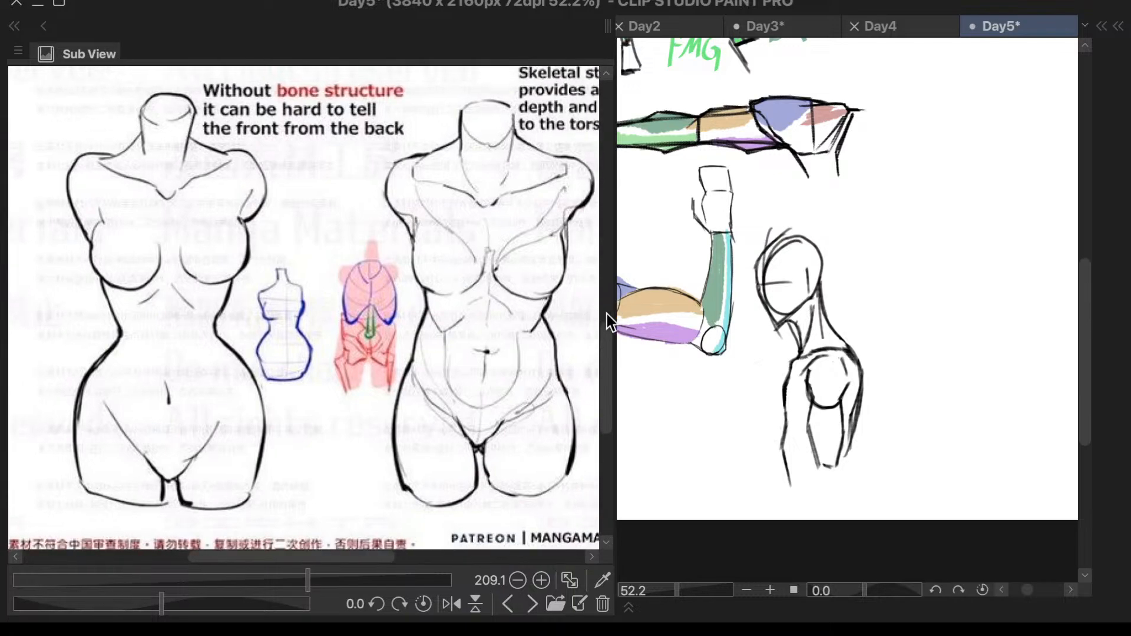
left_click_drag(608, 359, 616, 260)
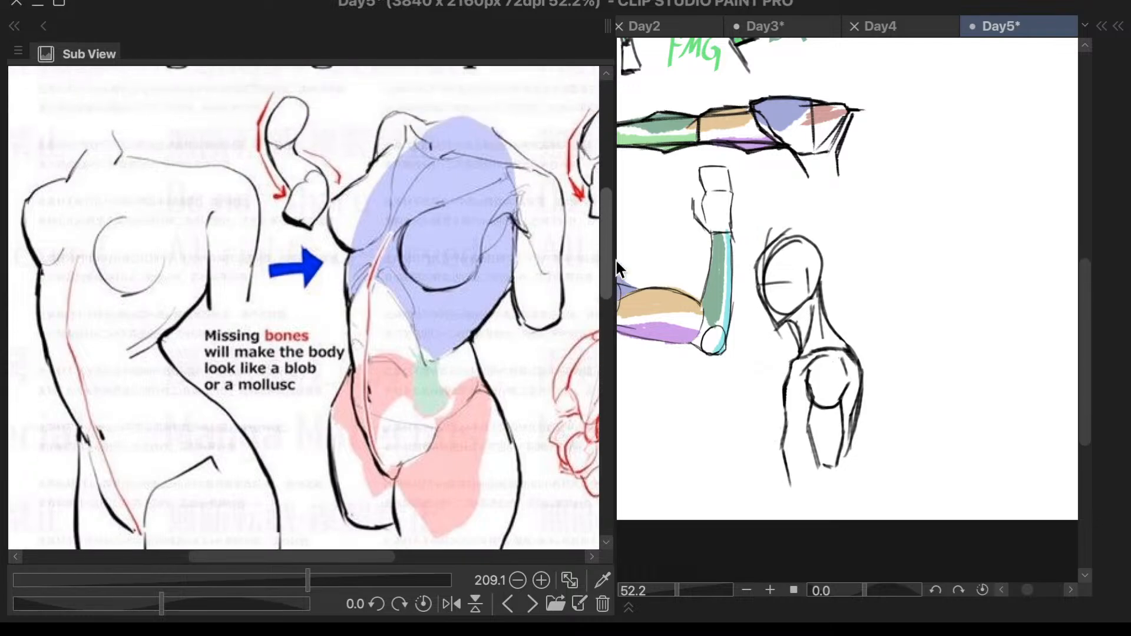
- View the purple-lined torso reference with raised arms at 150% zoom, from the arms down to the hips
left_click(533, 604)
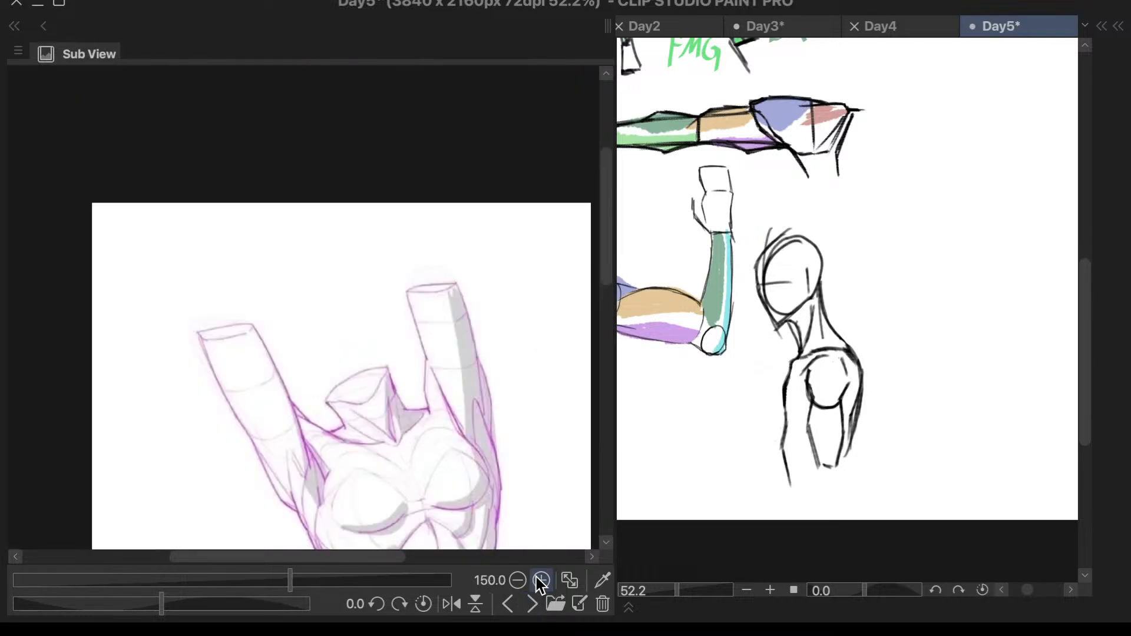
left_click_drag(610, 257, 586, 338)
scroll(587, 334, "up", 3)
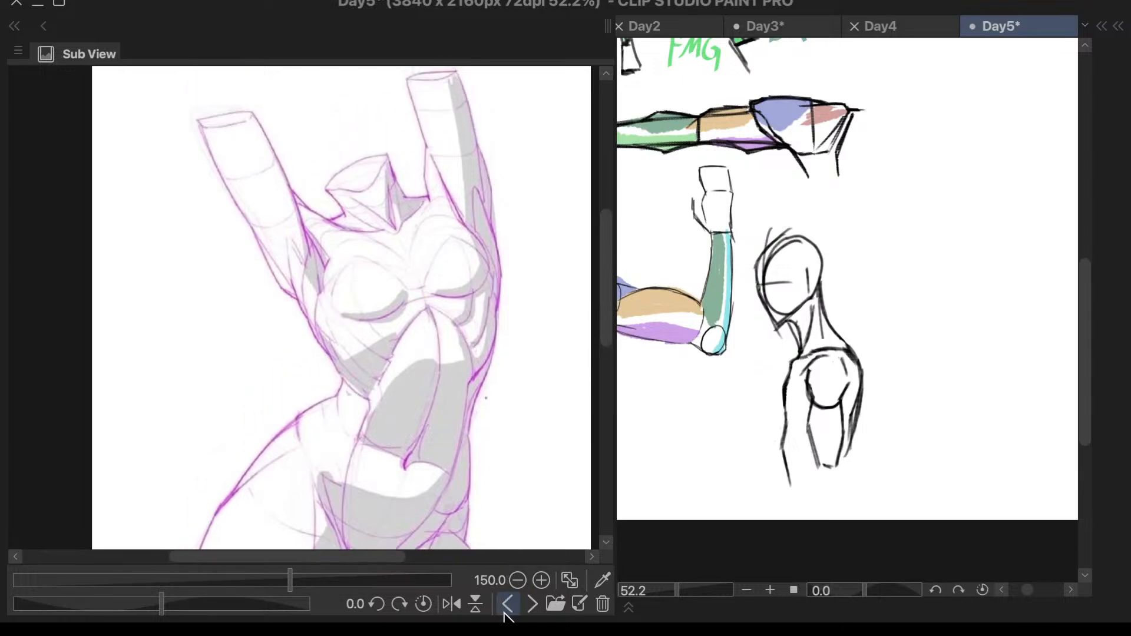
- Return to the study notes reference, reframe it from its title down and narrow the reference panel to widen the canvas area
left_click(507, 605)
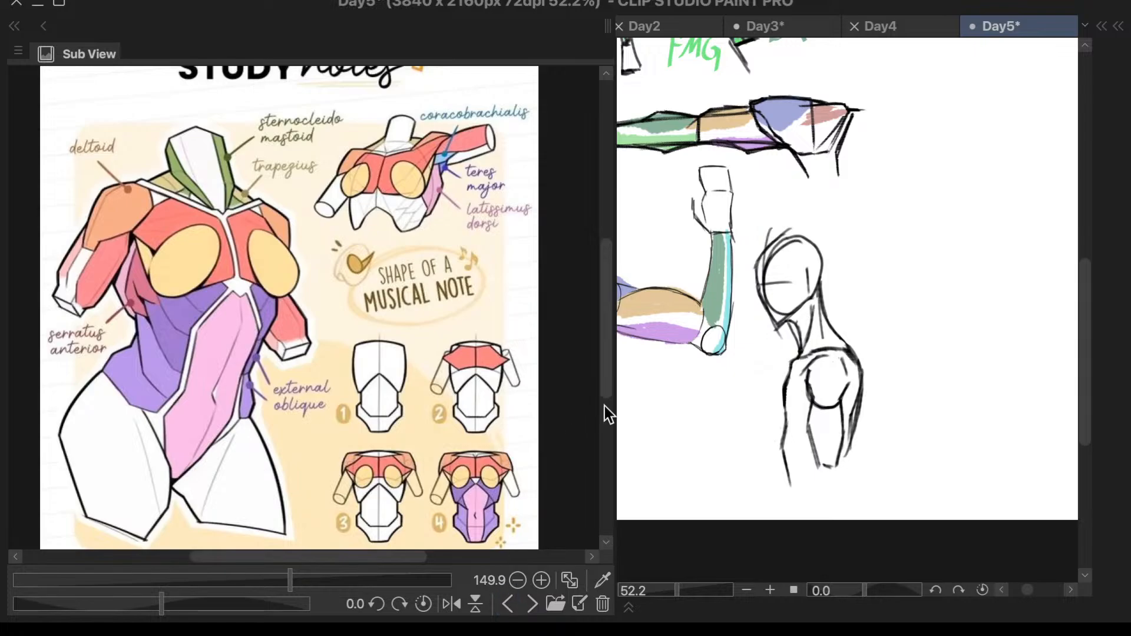
left_click(611, 422)
left_click_drag(609, 423, 613, 236)
left_click_drag(611, 329, 526, 373)
scroll(538, 327, "down", 3)
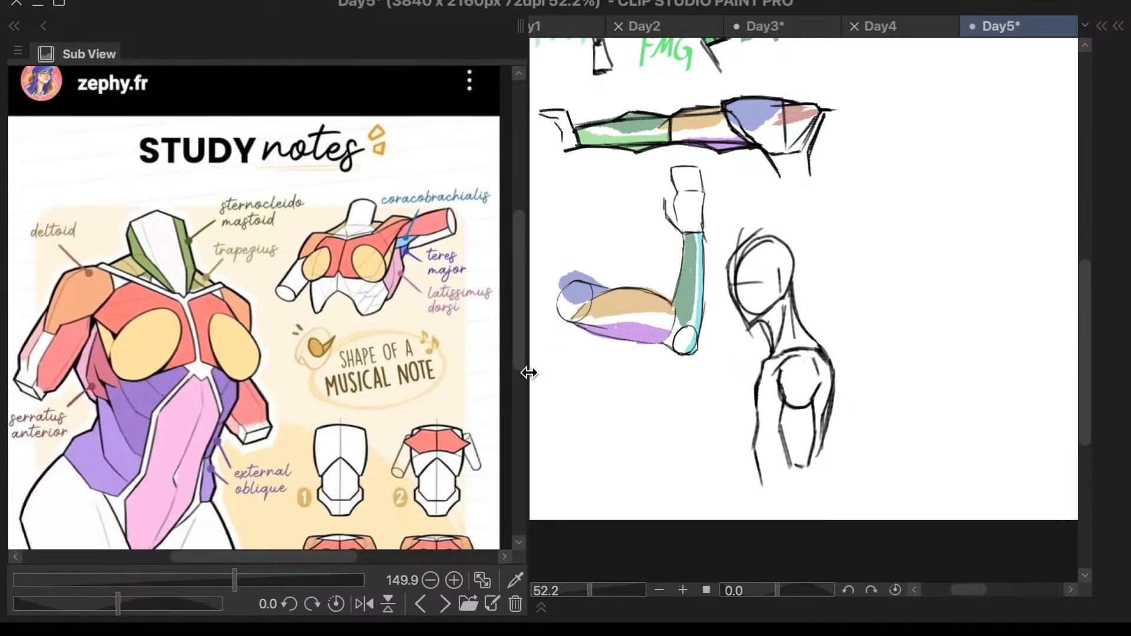
- Show the whole raised-arm torso reference at 100% zoom beside the empty canvas area next to the head and shoulder study
left_click(446, 607)
left_click(446, 606)
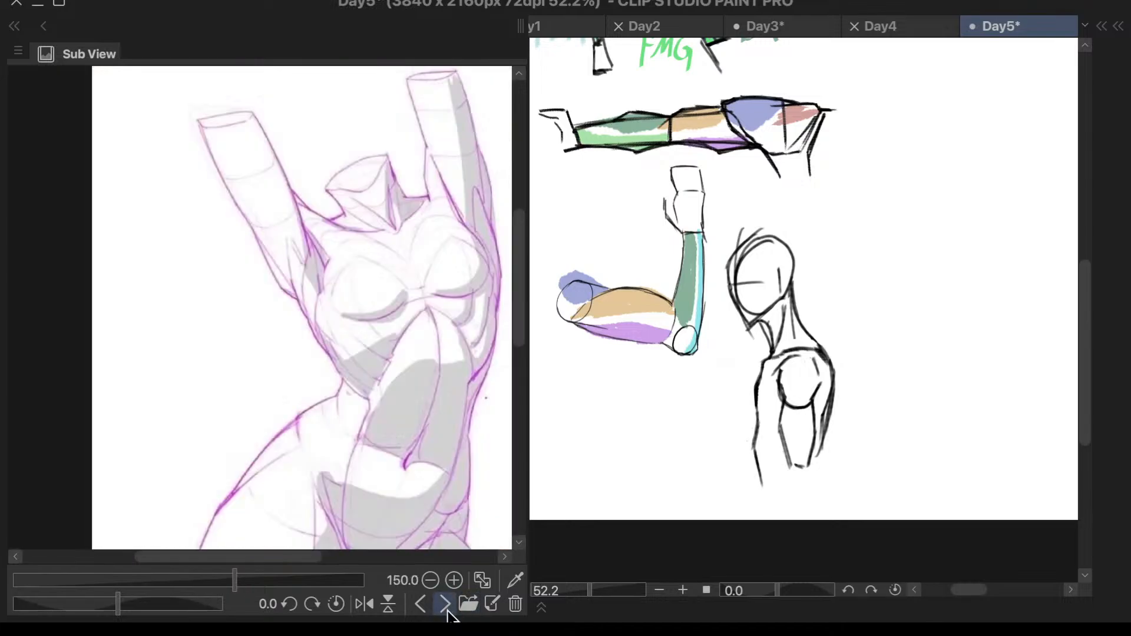
key("4")
scroll(709, 433, "down", 3)
scroll(949, 293, "up", 2)
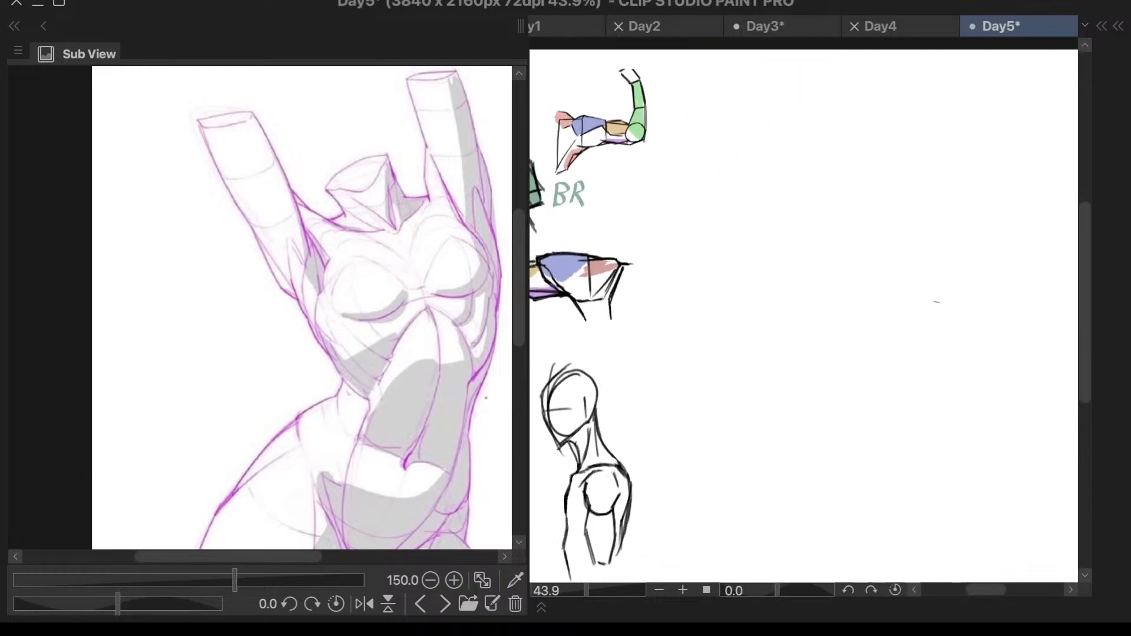
scroll(404, 286, "down", 4)
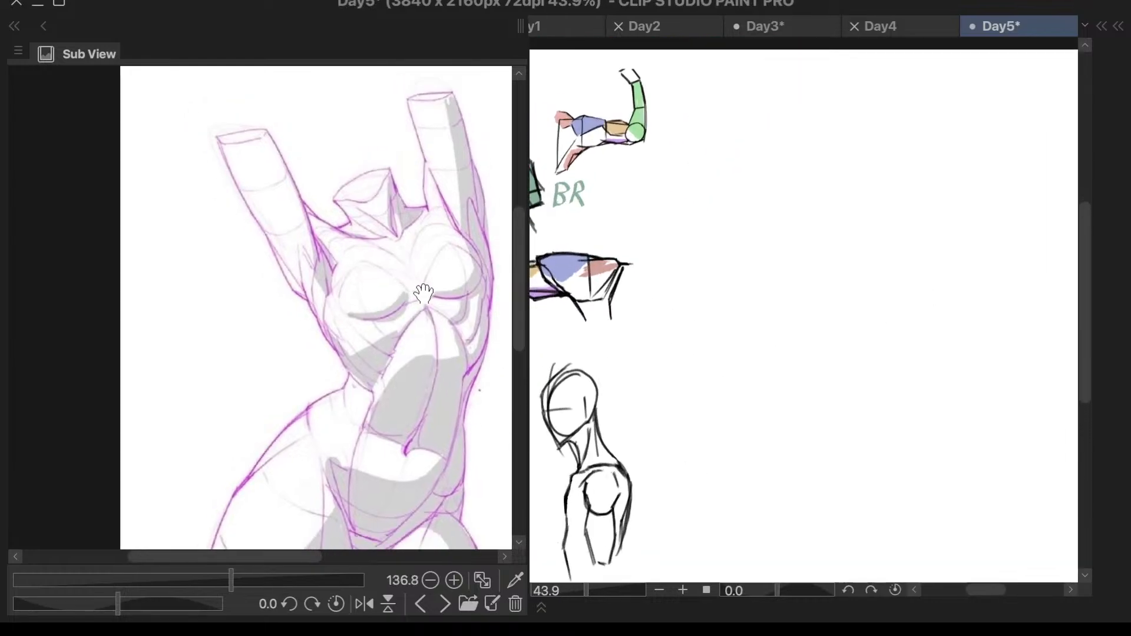
left_click_drag(439, 366, 416, 326)
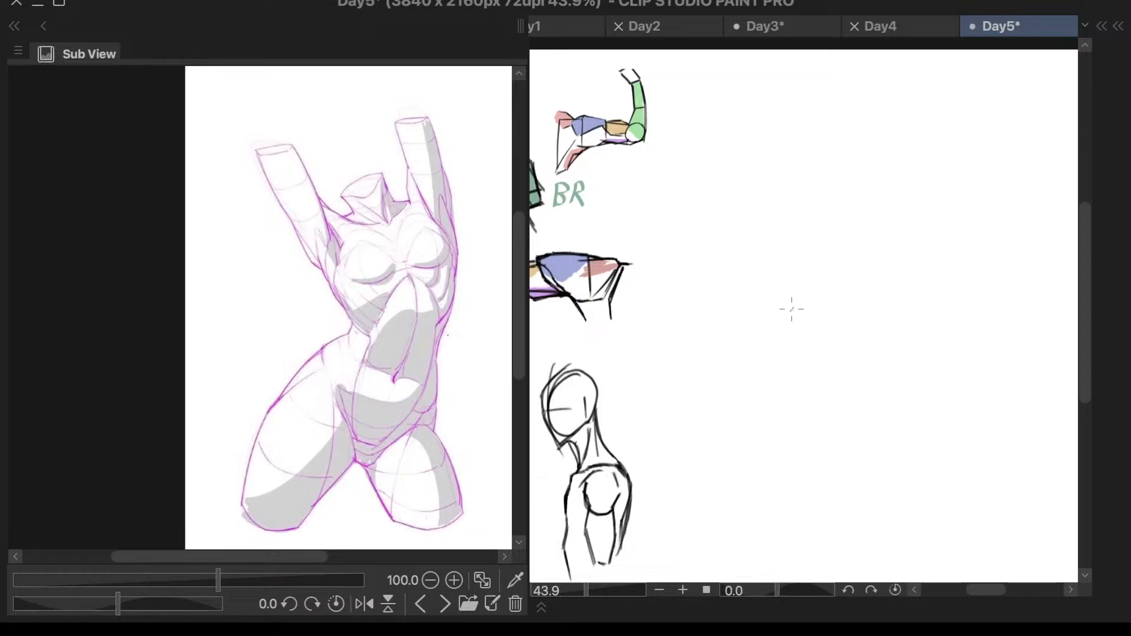
- Create a layer folder above Layer 3 Copy 2 and paste the torso reference images into it
key("F7")
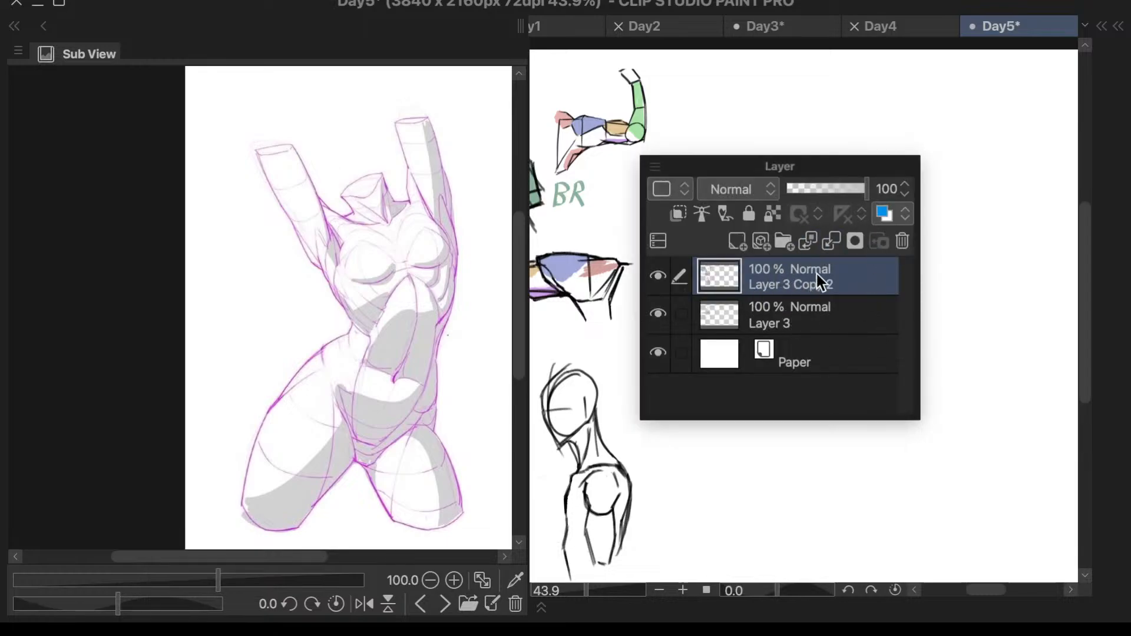
left_click(784, 242)
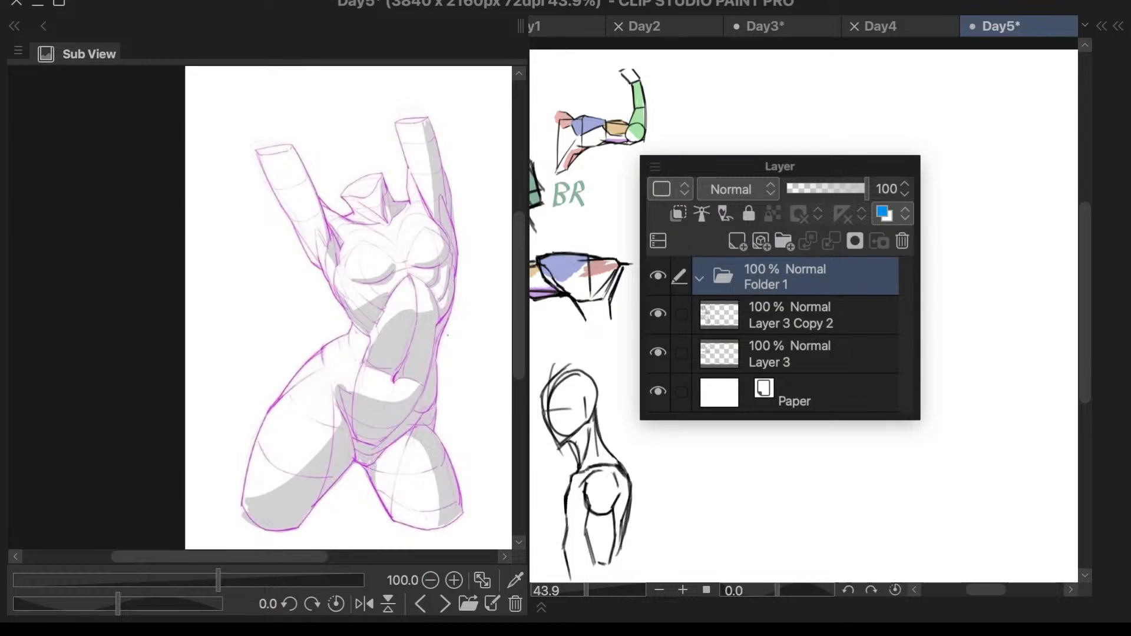
left_click_drag(867, 156, 1128, 201)
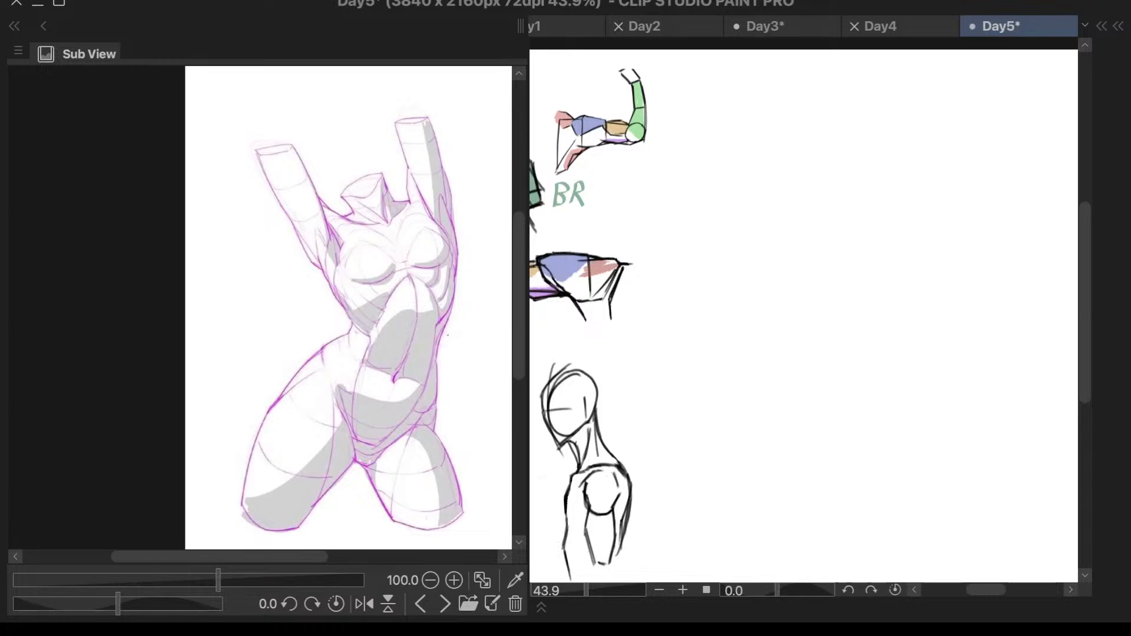
key("ctrl+v")
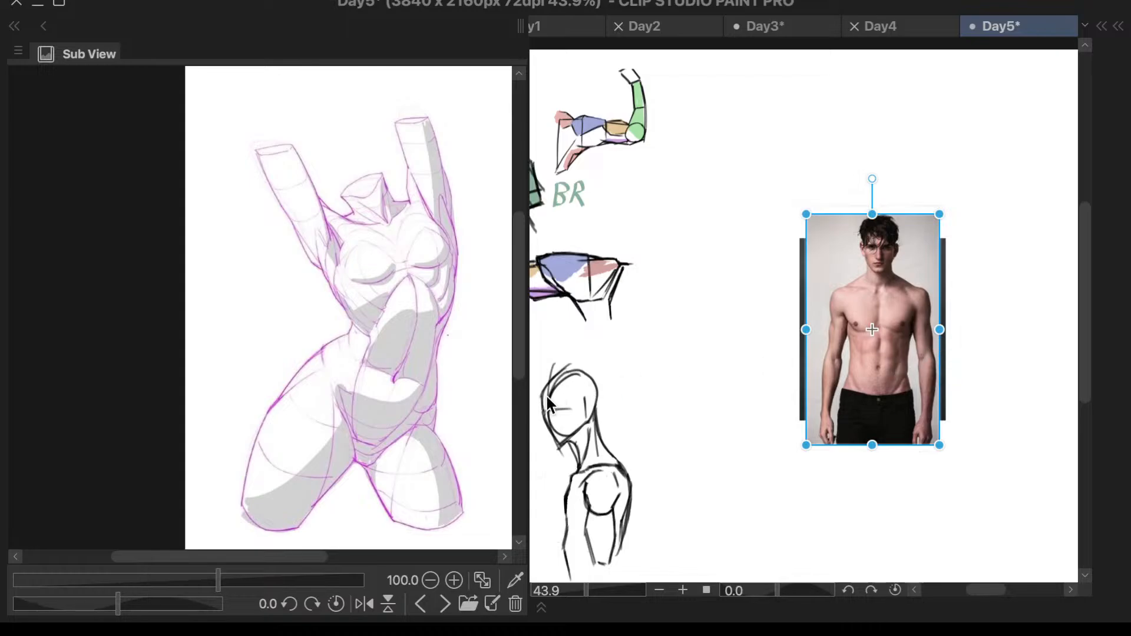
- Narrow the reference panel further and fit the full study notes sheet in it at about 106% zoom
left_click_drag(528, 412, 484, 413)
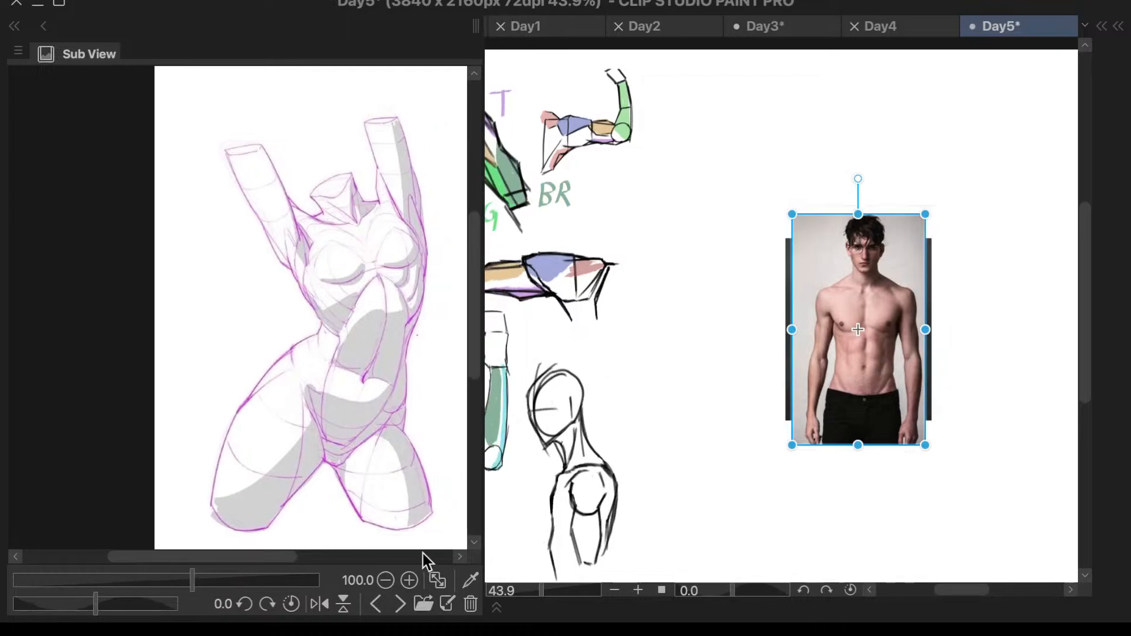
left_click(376, 603)
left_click(377, 606)
scroll(389, 335, "down", 6)
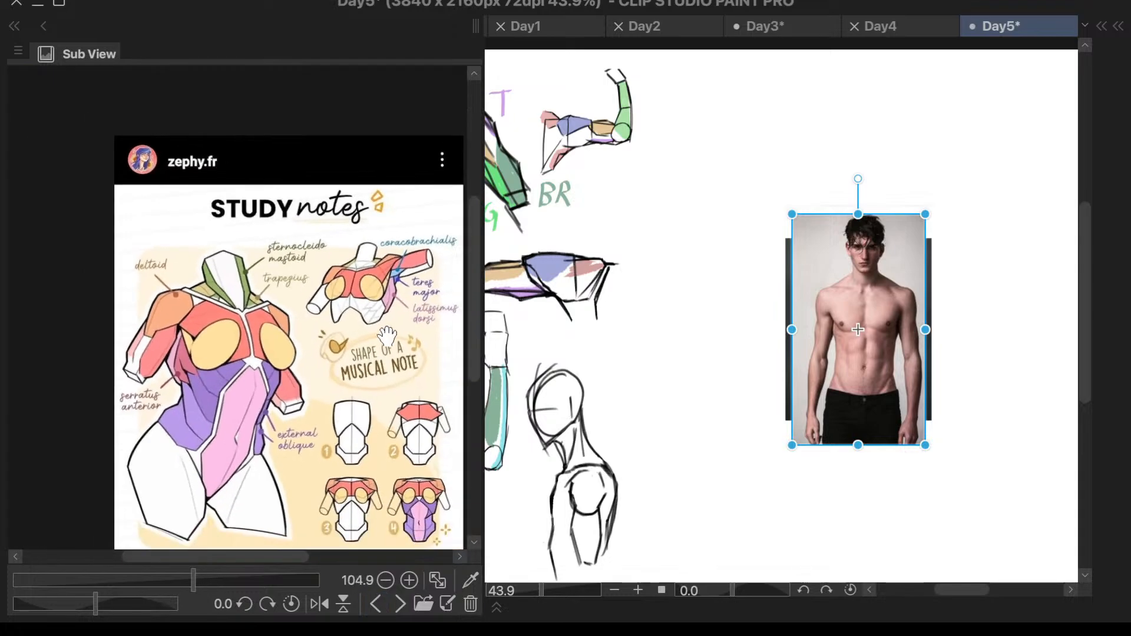
scroll(438, 444, "up", 3)
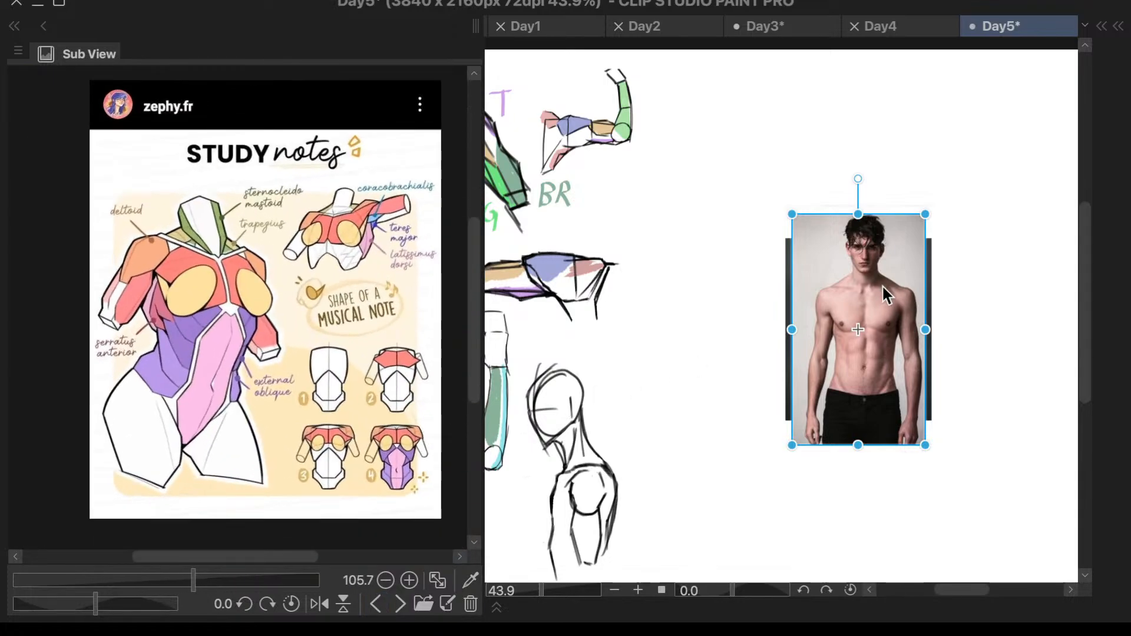
- Hide the Torso5, Torso4 and Torso3 reference layers in Folder 1, checking the Torso2 layer's visibility
key("F7")
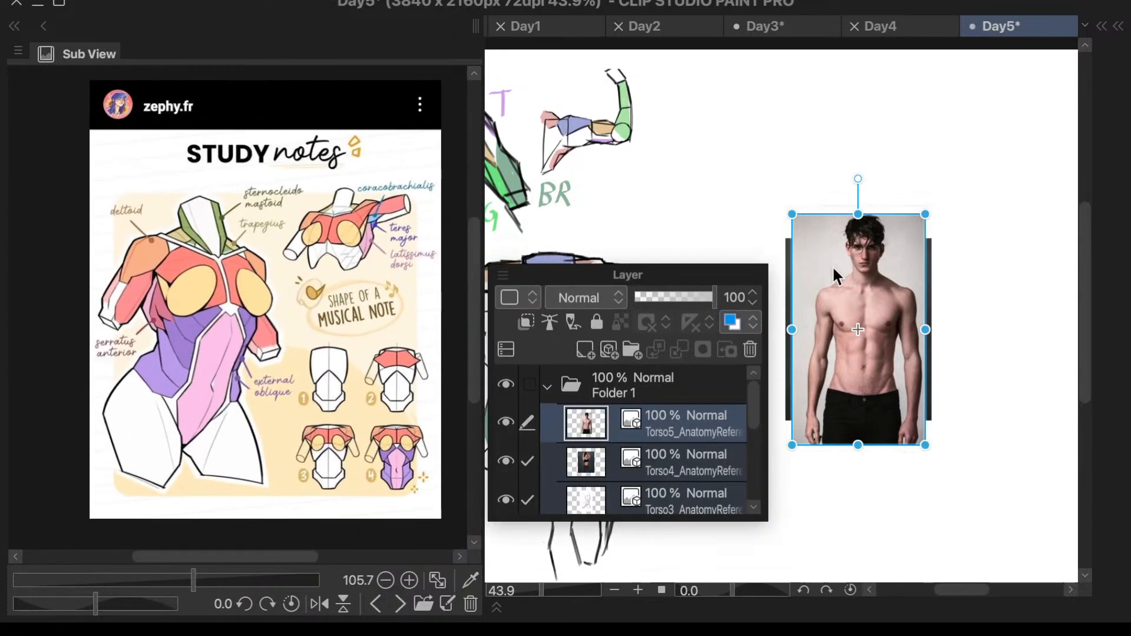
left_click(661, 429)
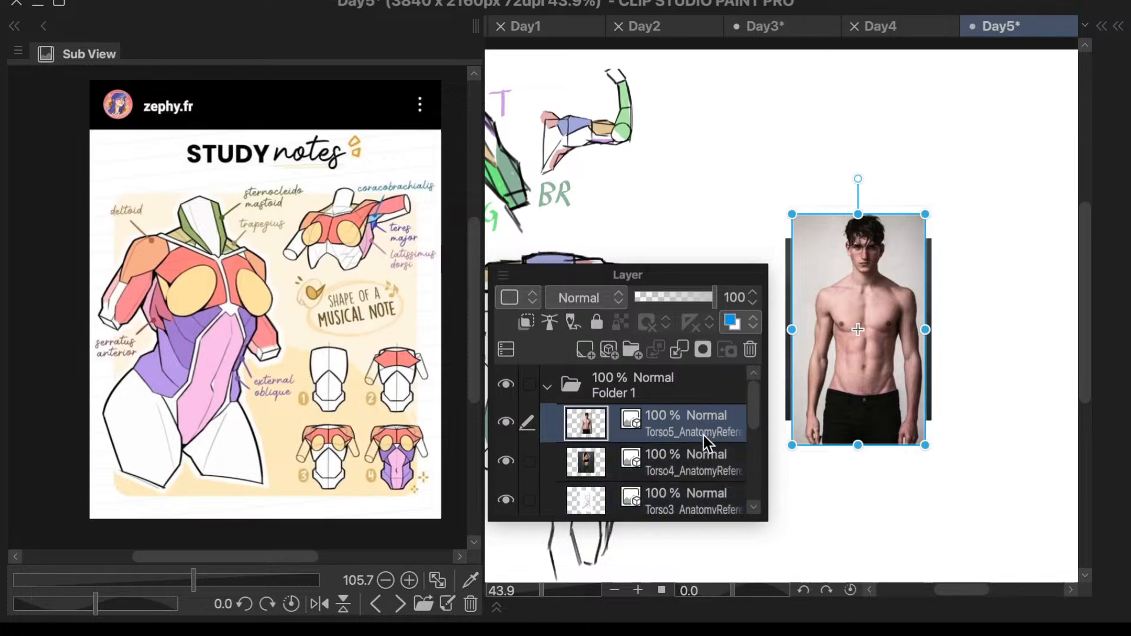
left_click(506, 422)
left_click(504, 462)
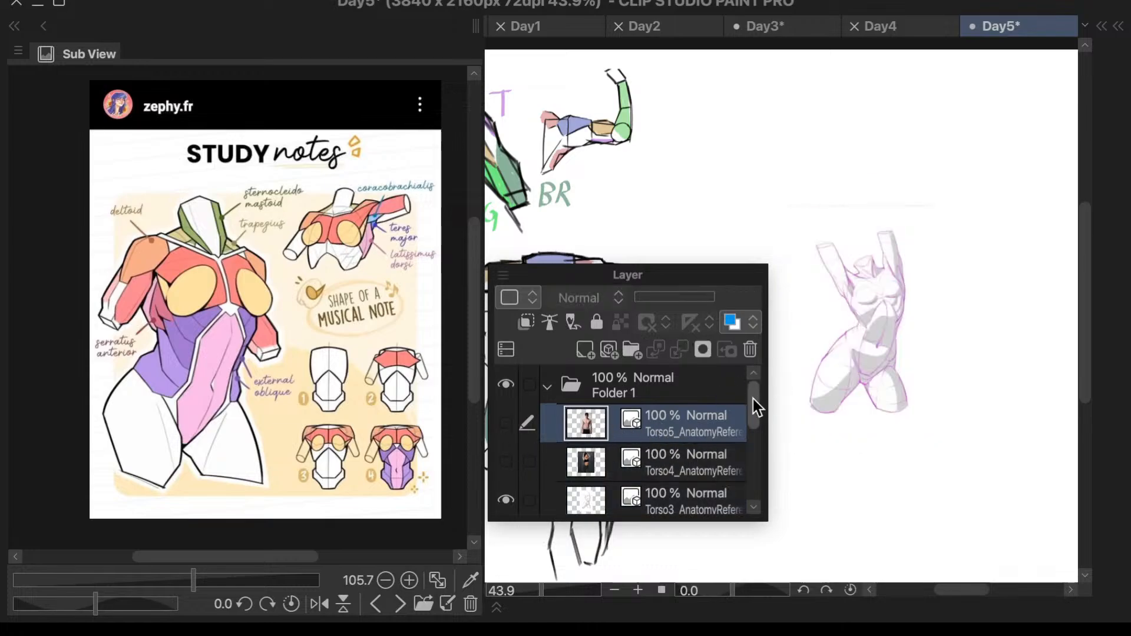
left_click_drag(752, 398, 741, 437)
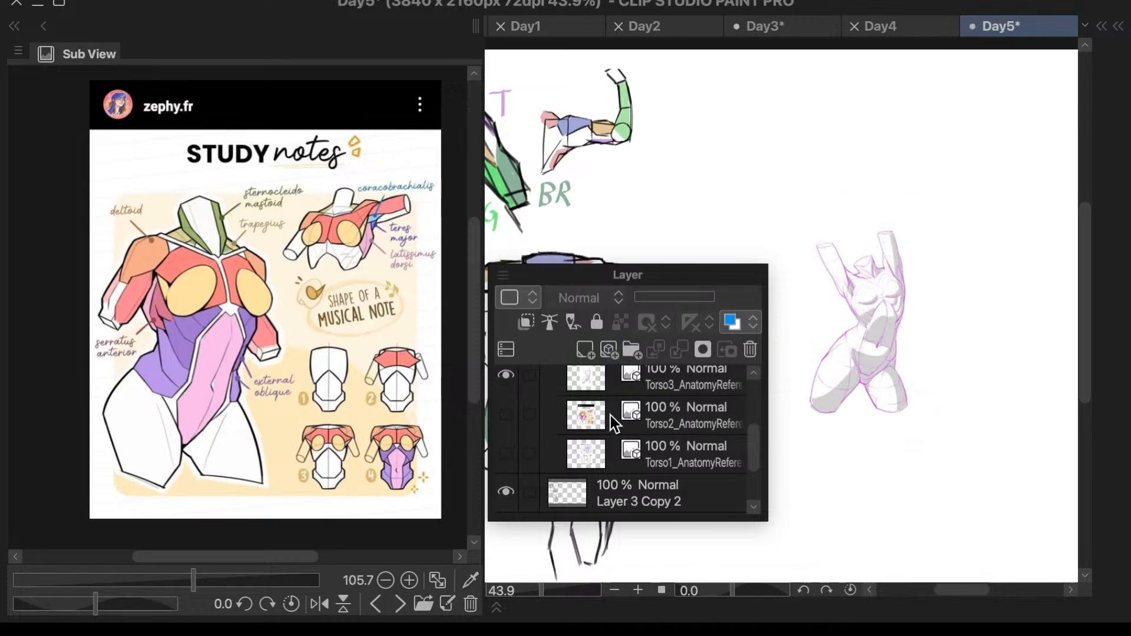
left_click(506, 376)
left_click(506, 414)
left_click(506, 415)
- Delete the Torso2 study notes layer and the Torso1 ribcage and pelvis layer from Folder 1
left_click(589, 426)
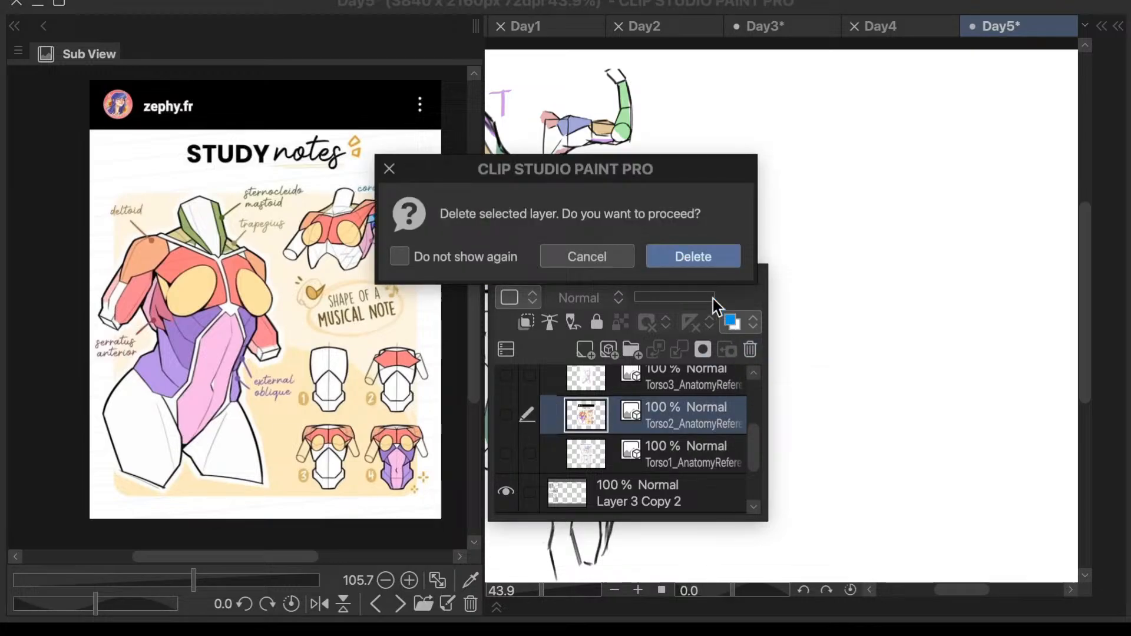
left_click(723, 255)
left_click(507, 419)
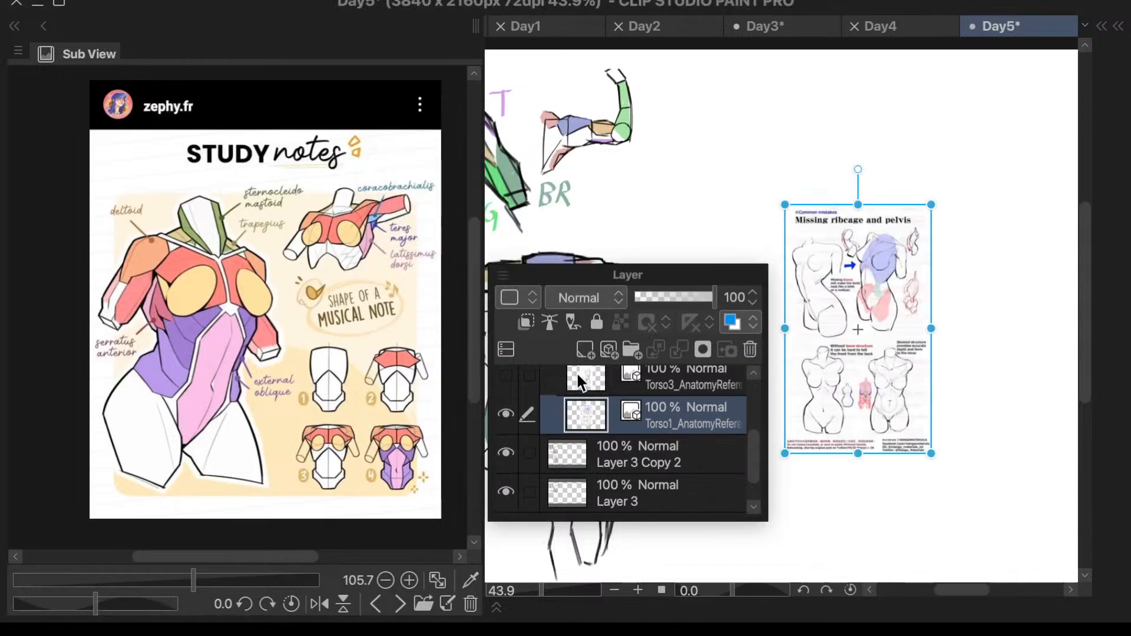
left_click(748, 352)
left_click(696, 255)
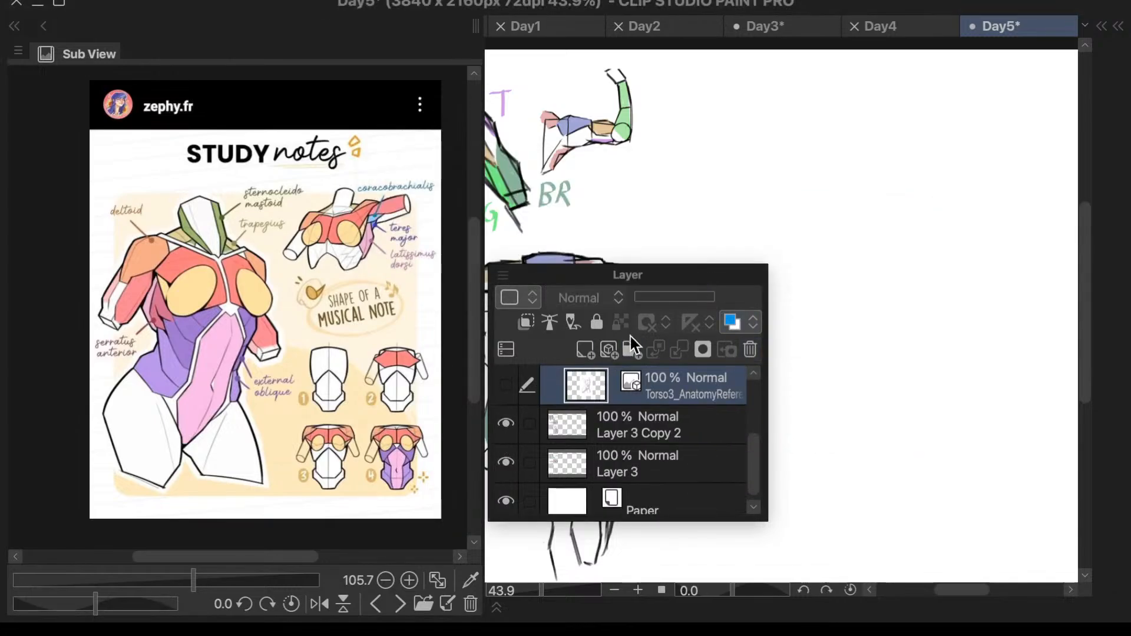
- Show the Torso3 raised-arm reference layer and clear the layer list away from the canvas
left_click(507, 386)
scroll(609, 446, "up", 3)
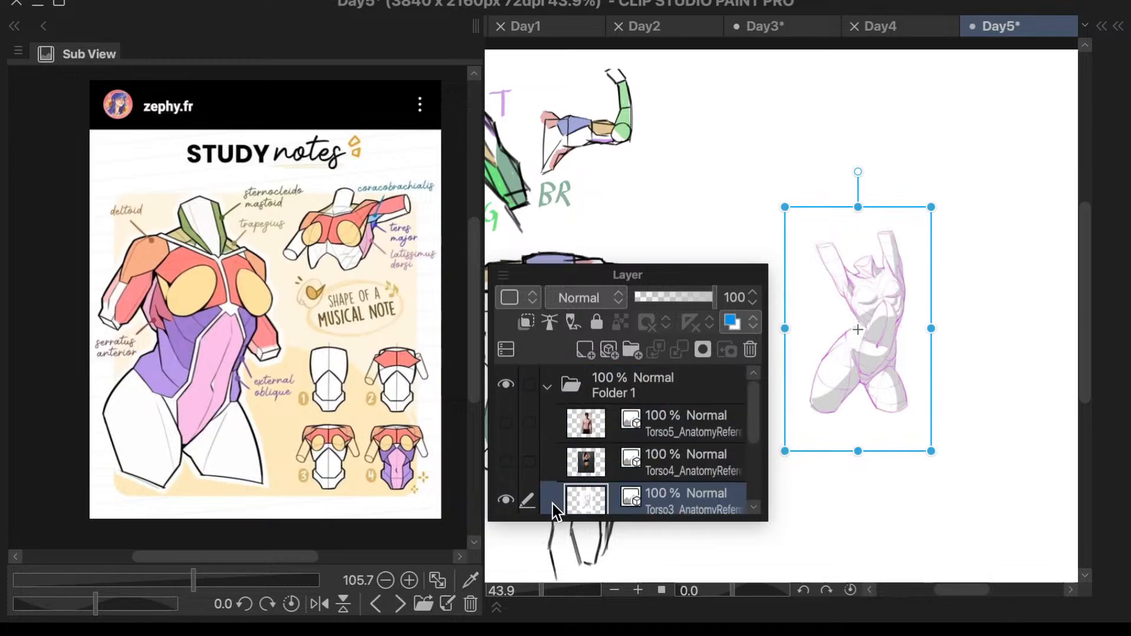
left_click_drag(530, 271, 587, 95)
left_click(900, 283)
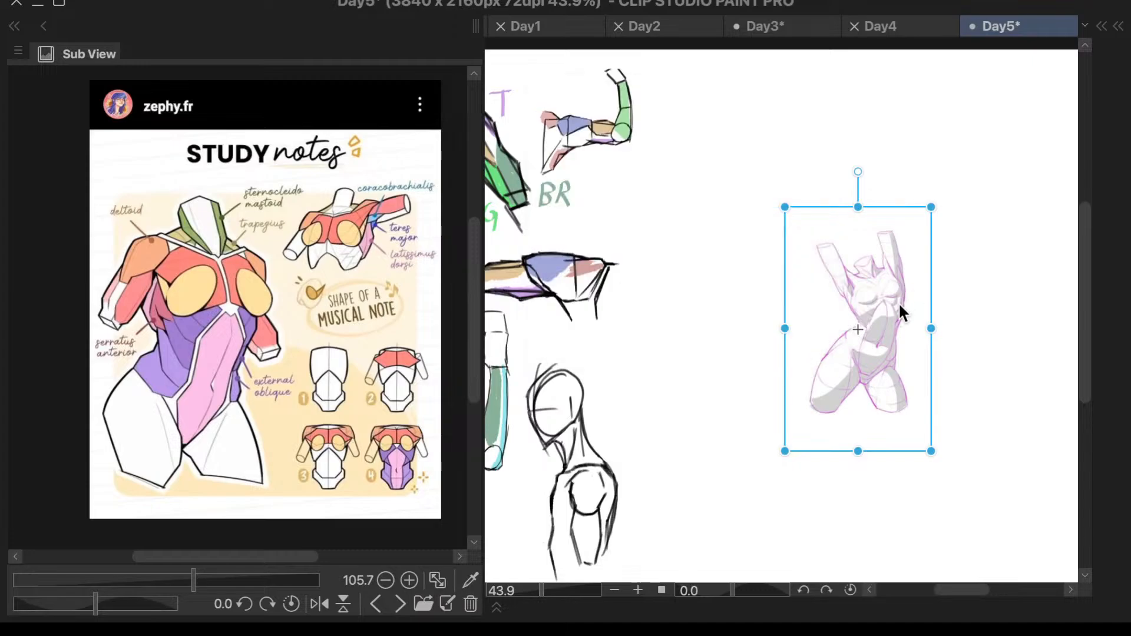
- Enlarge the raised-arm torso reference until the figure nearly fills the canvas height, placed beside the arm and shoulder studies
scroll(933, 301, "up", 1)
left_click_drag(931, 201, 1056, 112)
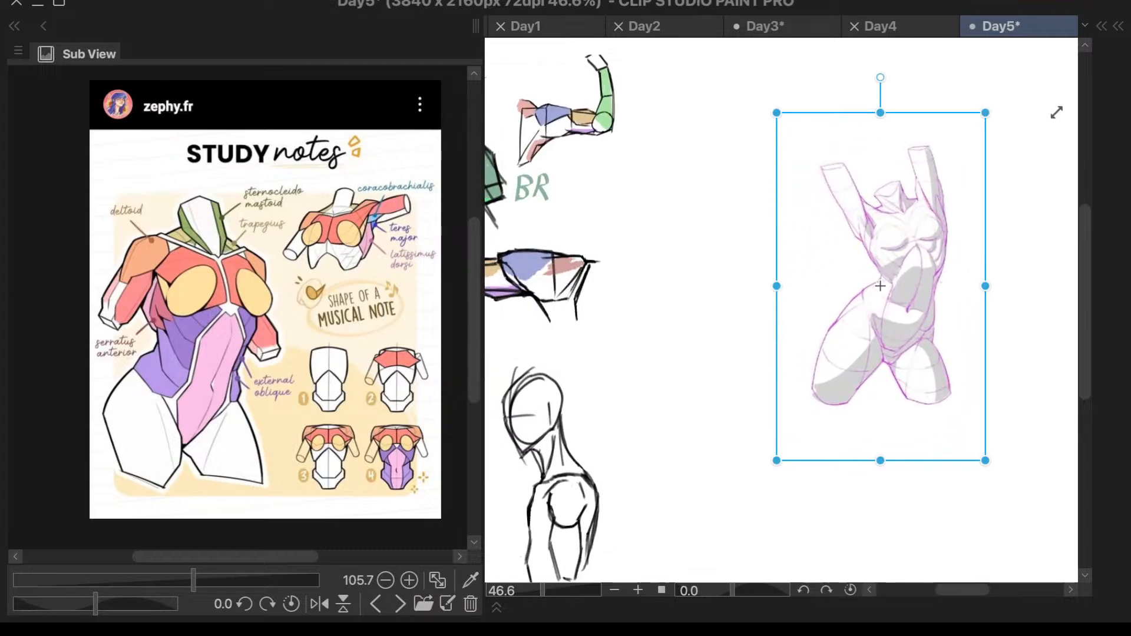
scroll(851, 312, "down", 2)
scroll(847, 302, "down", 1)
left_click_drag(934, 394, 1047, 509)
left_click_drag(935, 406, 832, 345)
left_click_drag(895, 448, 953, 545)
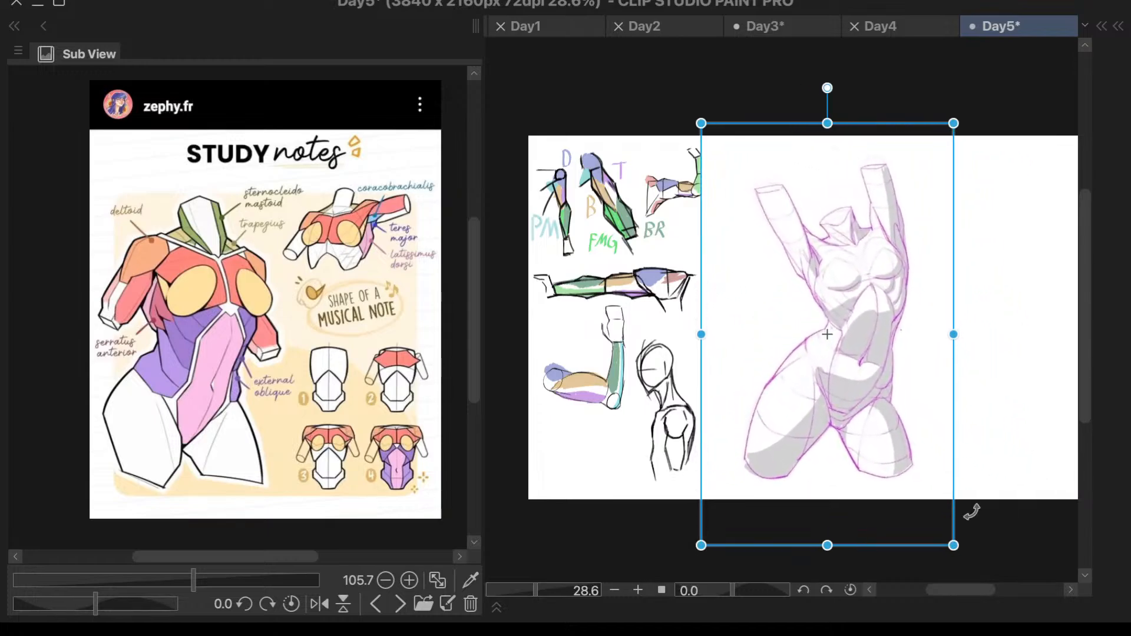
right_click(944, 270)
key("Escape")
key("Return")
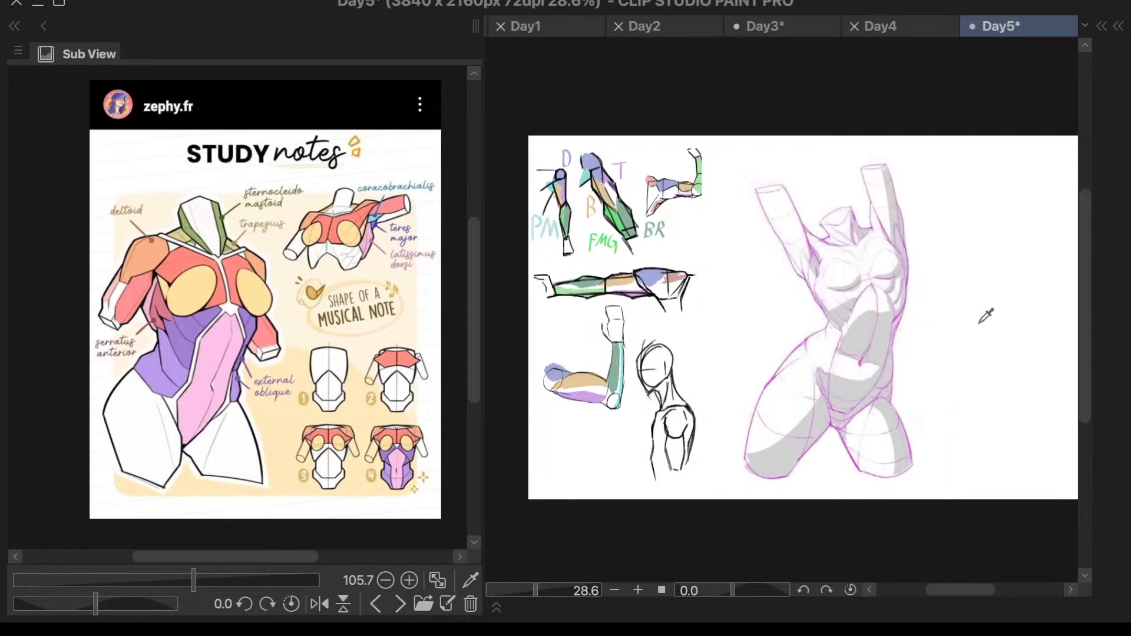
- Collapse Folder 1 and make Layer 3 Copy 2 the active drawing layer
key("F7")
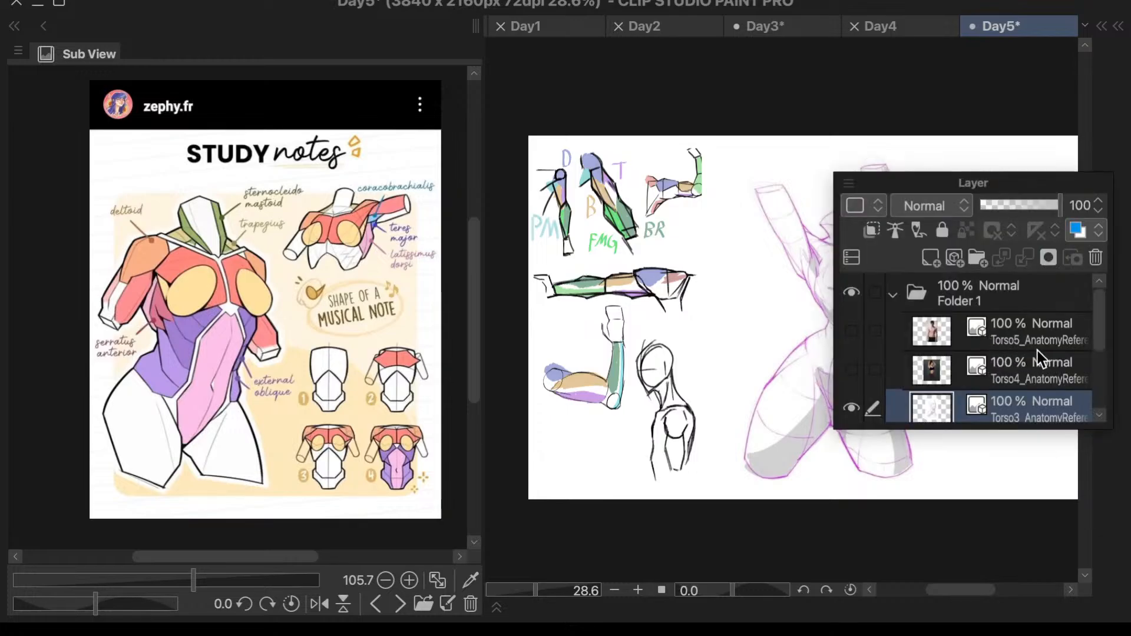
left_click(895, 293)
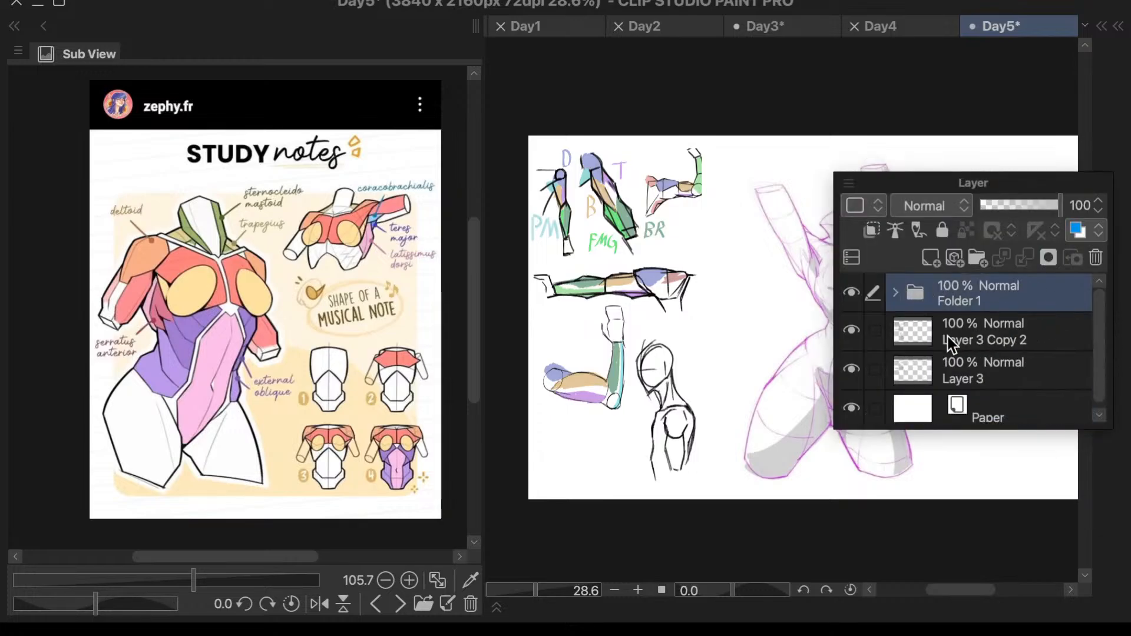
left_click(956, 334)
key("F7")
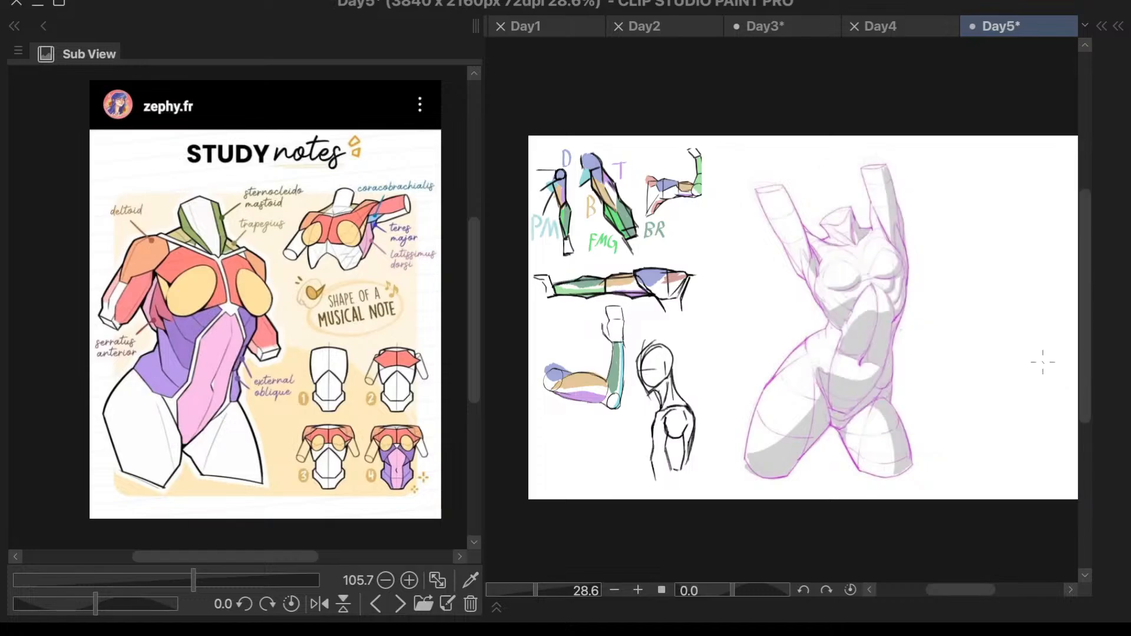
scroll(858, 289, "up", 5)
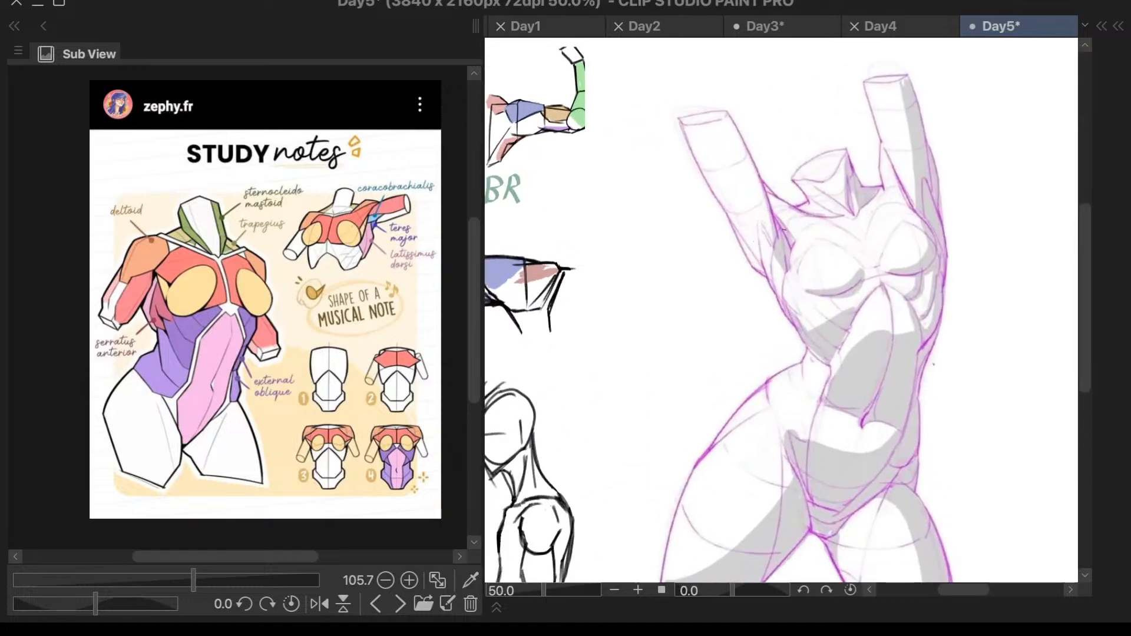
key("F6")
key("F6")
key("F7")
key("F7")
key("]")
key("]")
key("]")
key("]")
key("]")
key("]")
key("]")
key("]")
key("]")
key("]")
key("]")
key("]")
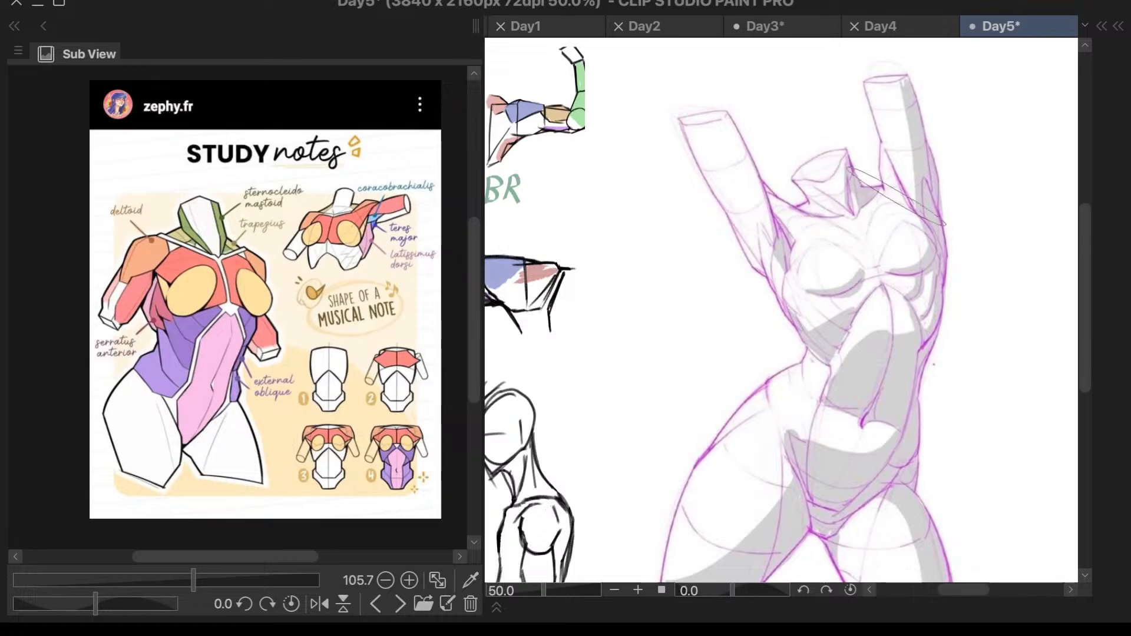
left_click_drag(796, 295, 790, 294)
scroll(760, 256, "down", 3)
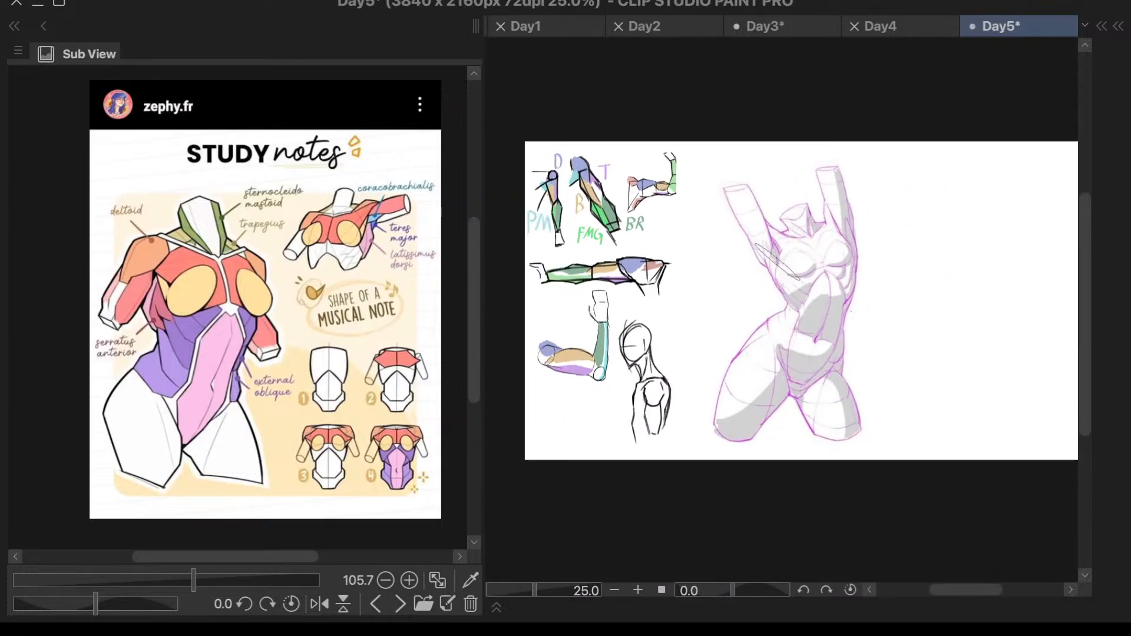
scroll(767, 261, "up", 2)
- Move Folder 1 beneath Layer 3 Copy 2 so drawn lines lie over the torso reference
key("F6")
key("F6")
key("F7")
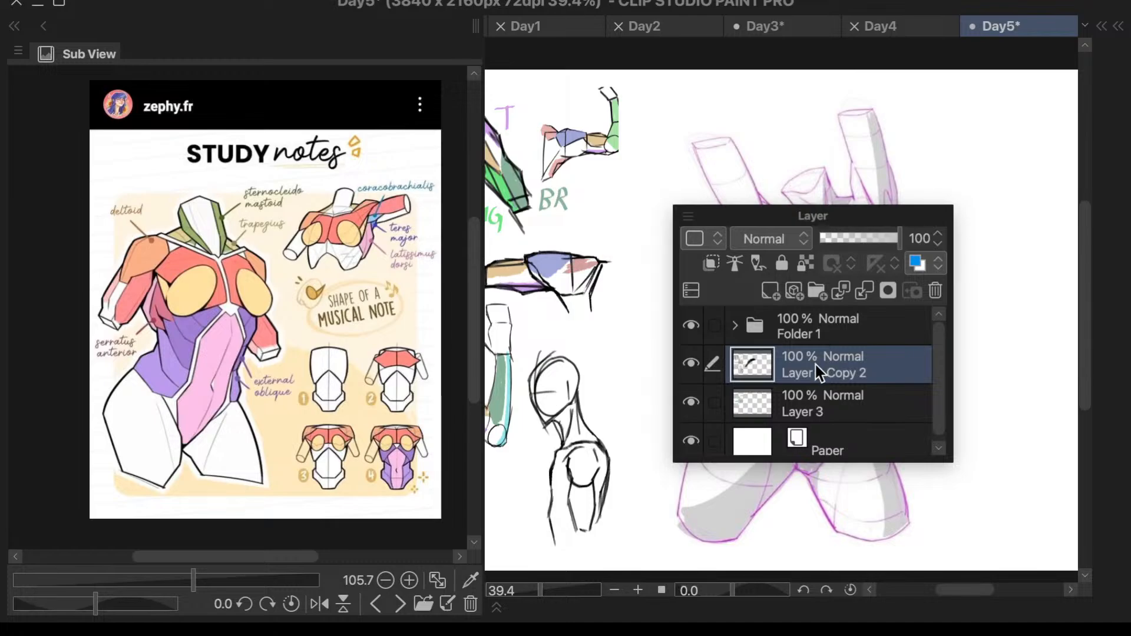
mouse_move(806, 376)
left_mouse_down()
mouse_move(833, 320)
mouse_move(825, 372)
left_mouse_up()
left_click(695, 366)
left_click(695, 366)
mouse_move(809, 335)
left_mouse_down()
mouse_move(821, 472)
mouse_move(837, 416)
left_mouse_up()
key("Escape")
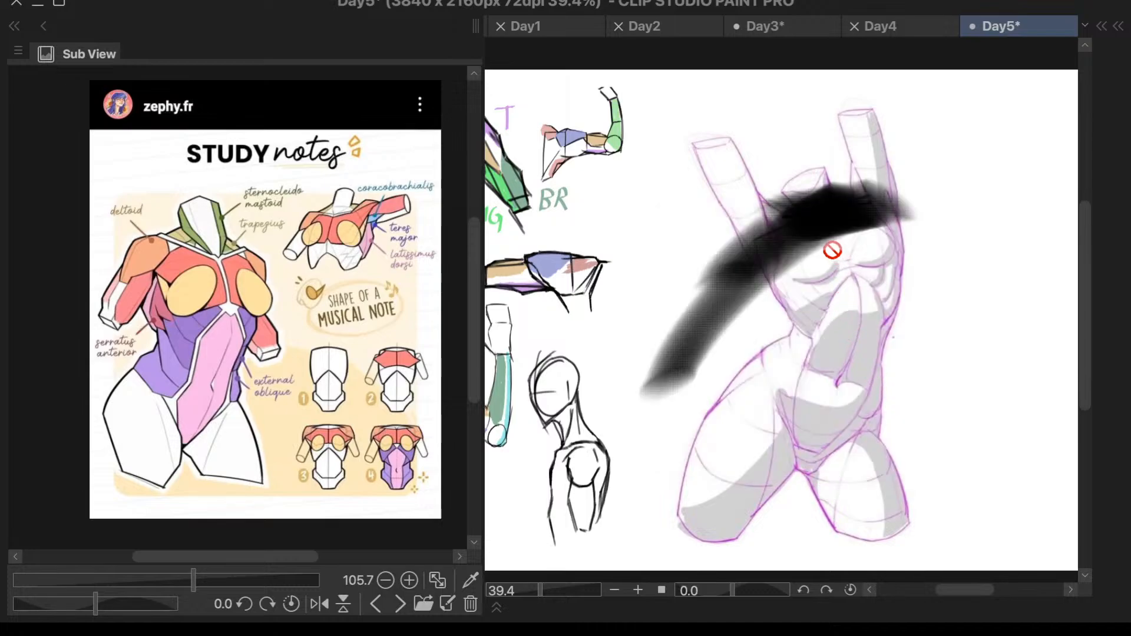
- Remove the thick black test stroke from the torso and readjust the brush for thinner lines
key("F7")
key("F7")
key("F7")
left_click(814, 330)
left_click(871, 262)
left_click(900, 231)
key("F7")
key("bracketright")
key("bracketright")
key("bracketright")
key("bracketright")
key("bracketright")
key("bracketright")
key("bracketright")
key("bracketright")
key("bracketright")
key("bracketright")
key("bracketright")
key("bracketright")
mouse_move(914, 218)
left_mouse_down()
mouse_move(848, 201)
mouse_move(688, 377)
left_mouse_up()
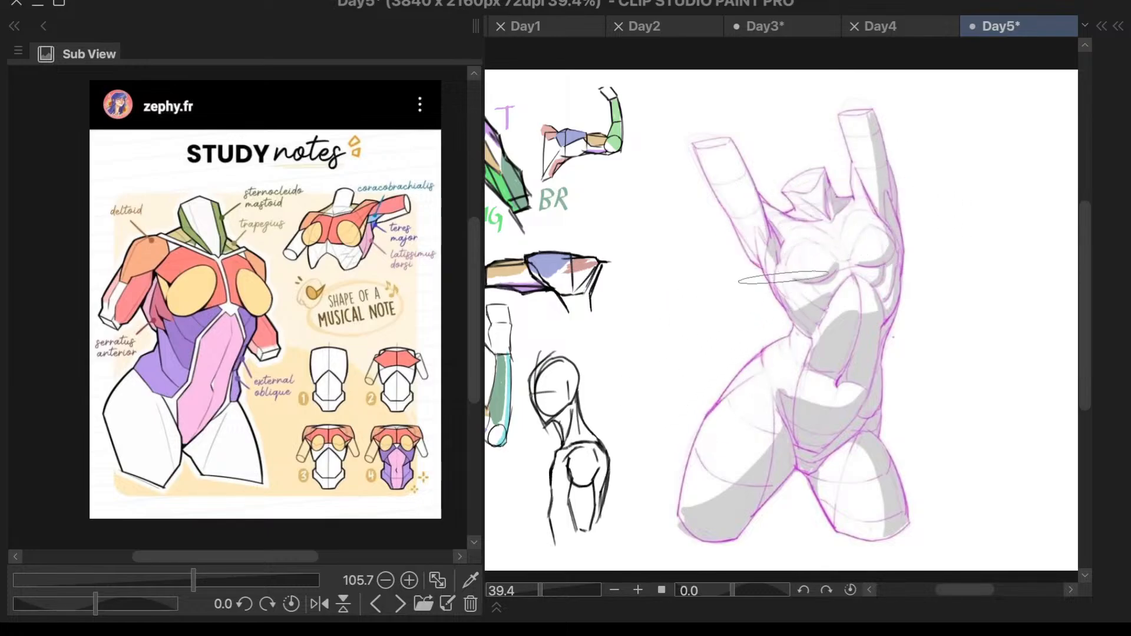
- Try a slanted shoulder line just below the neck of the torso reference
left_click_drag(792, 215, 860, 197)
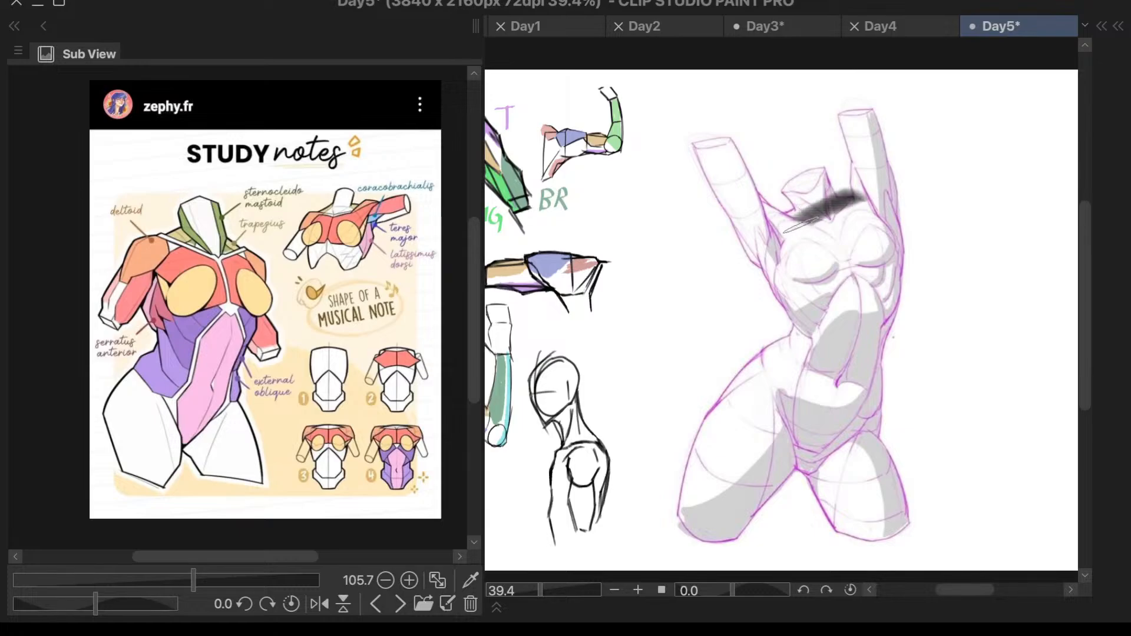
key("ctrl+z")
left_click_drag(859, 199, 766, 234)
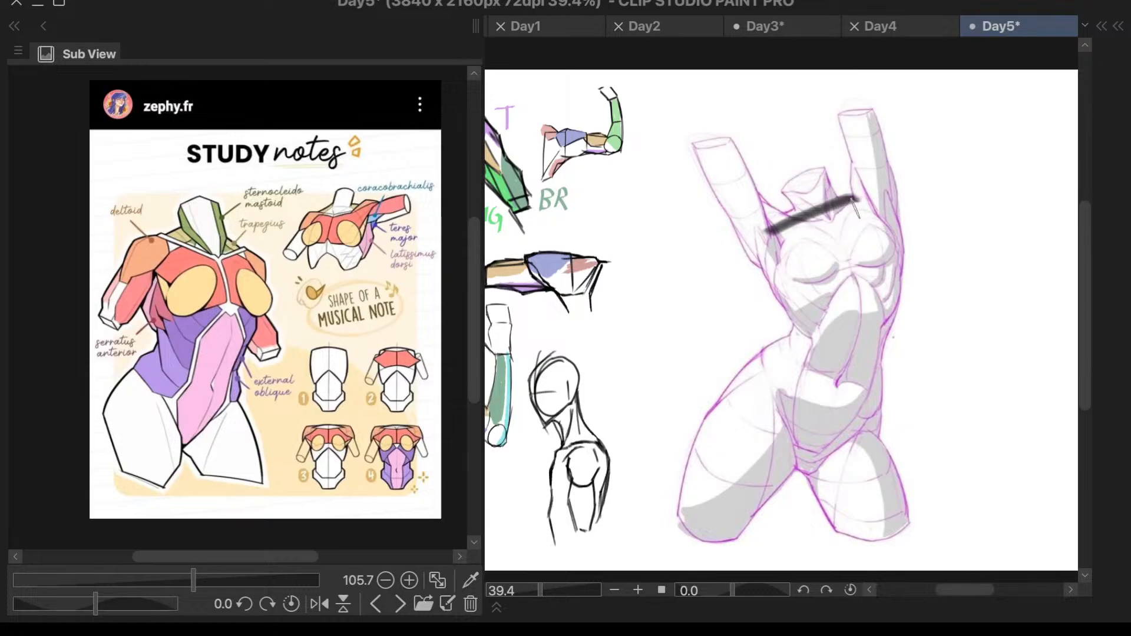
key("ctrl+z")
left_click_drag(860, 199, 773, 225)
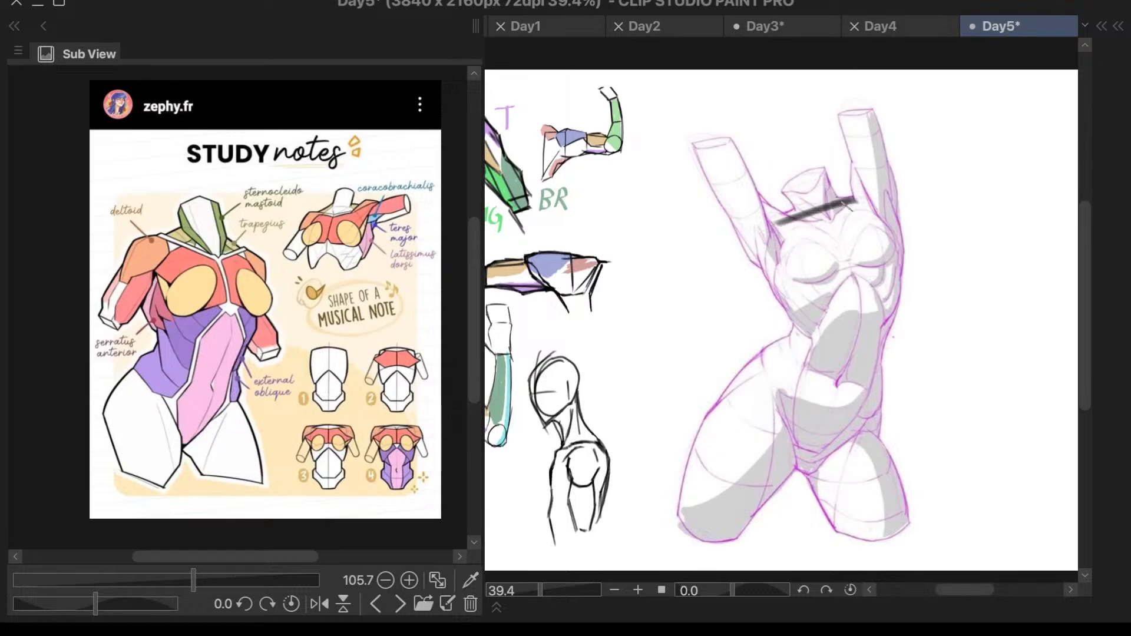
key("ctrl+z")
left_click_drag(861, 198, 763, 229)
key("ctrl+z")
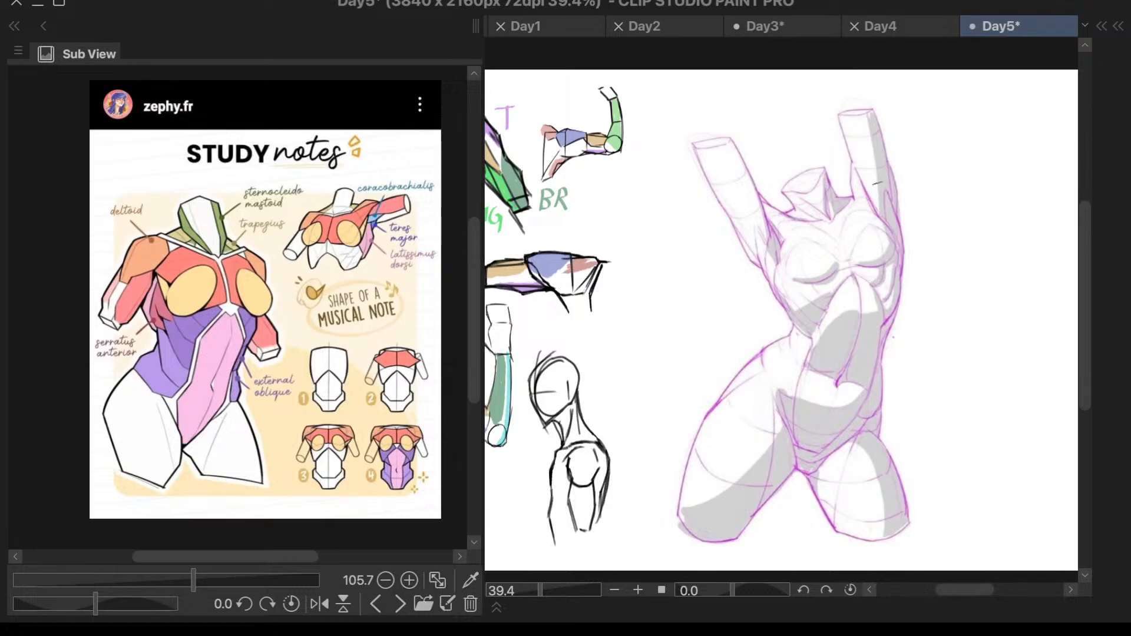
- Draw the ribcage block's slanted top edge from armpit to armpit and its left side edge down toward the waist
scroll(908, 237, "up", 3)
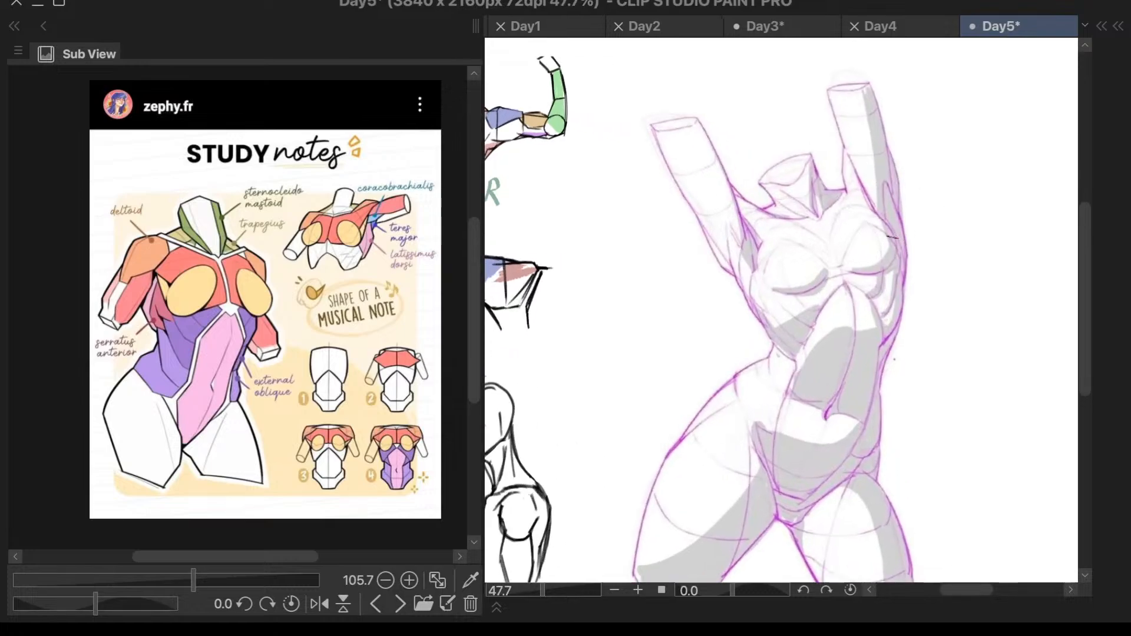
left_click_drag(899, 135, 649, 274)
key("ctrl+z")
left_click_drag(905, 152, 663, 275)
key("ctrl+z")
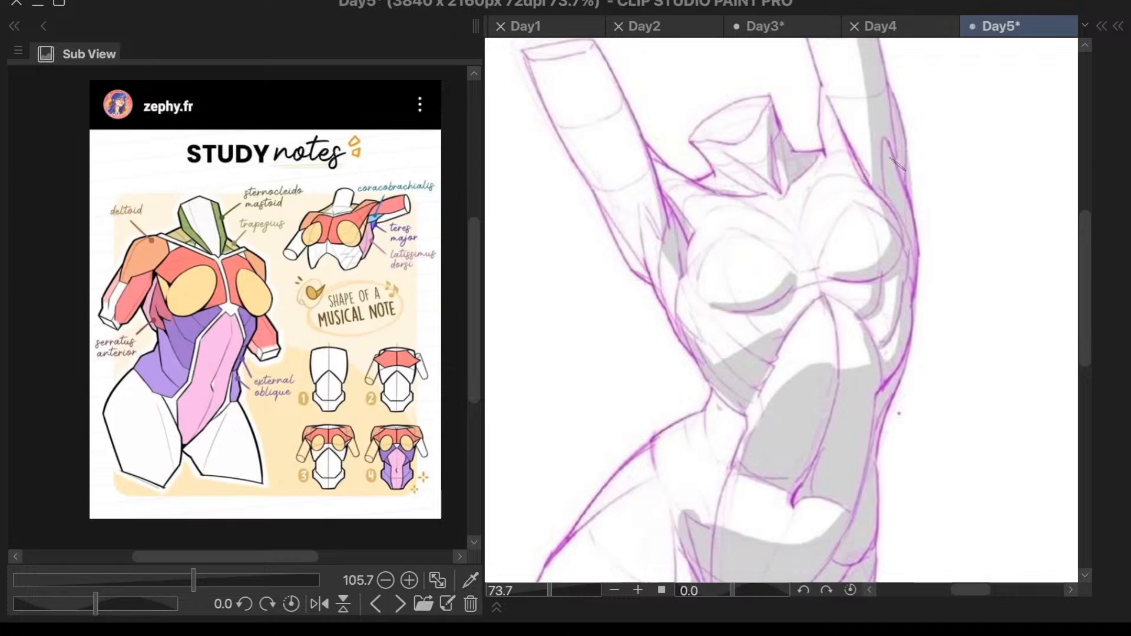
mouse_move(908, 173)
left_mouse_down()
mouse_move(646, 277)
mouse_move(714, 389)
left_mouse_up()
key("ctrl+z")
left_click_drag(653, 273, 714, 389)
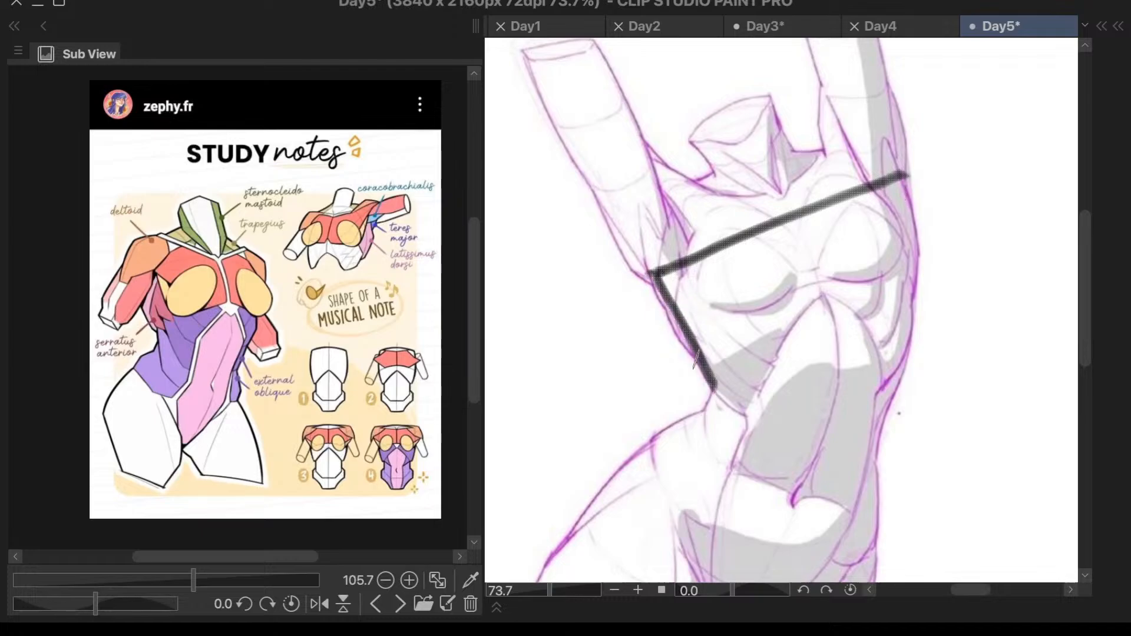
- Draw the torso's right side as a slightly curved line from the armpit corner down past the waist
left_click_drag(907, 173, 902, 326)
key("ctrl+z")
left_click_drag(906, 171, 878, 491)
key("ctrl+z")
mouse_move(904, 174)
left_mouse_down()
mouse_move(906, 287)
mouse_move(873, 471)
left_mouse_up()
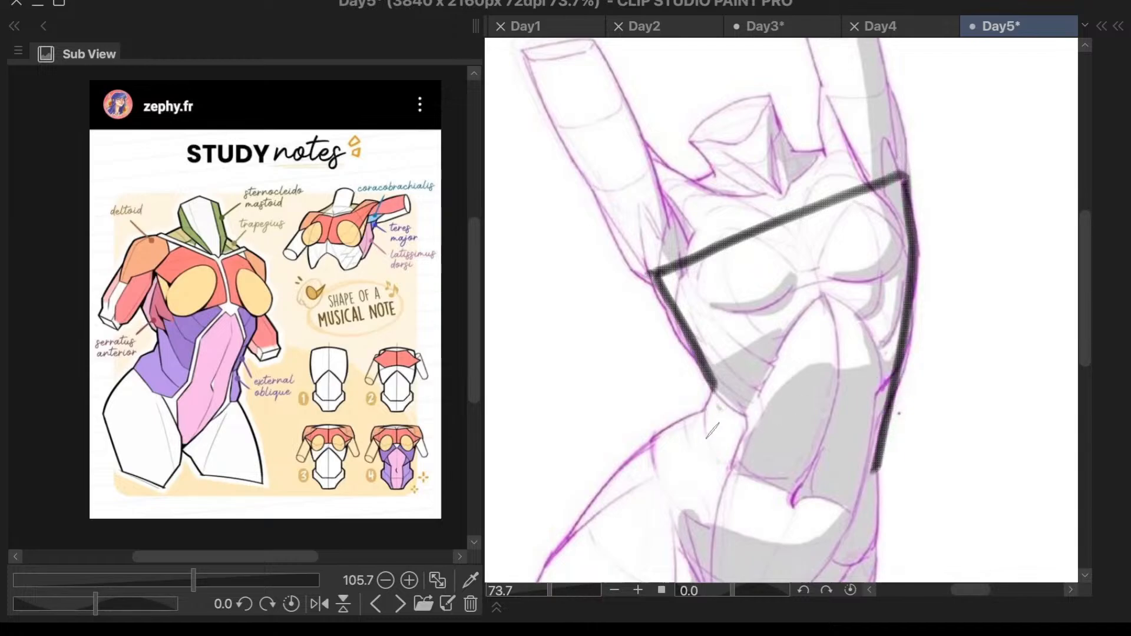
- Close the ribcage block with a downward-curving lower edge joining its left and right sides
mouse_move(708, 385)
left_mouse_down()
mouse_move(733, 409)
mouse_move(774, 419)
mouse_move(918, 368)
left_mouse_up()
key("ctrl+z")
mouse_move(713, 389)
left_mouse_down()
mouse_move(751, 419)
mouse_move(797, 424)
mouse_move(897, 377)
mouse_move(827, 410)
mouse_move(768, 413)
mouse_move(710, 388)
left_mouse_up()
key("ctrl+z")
scroll(951, 284, "down", 2)
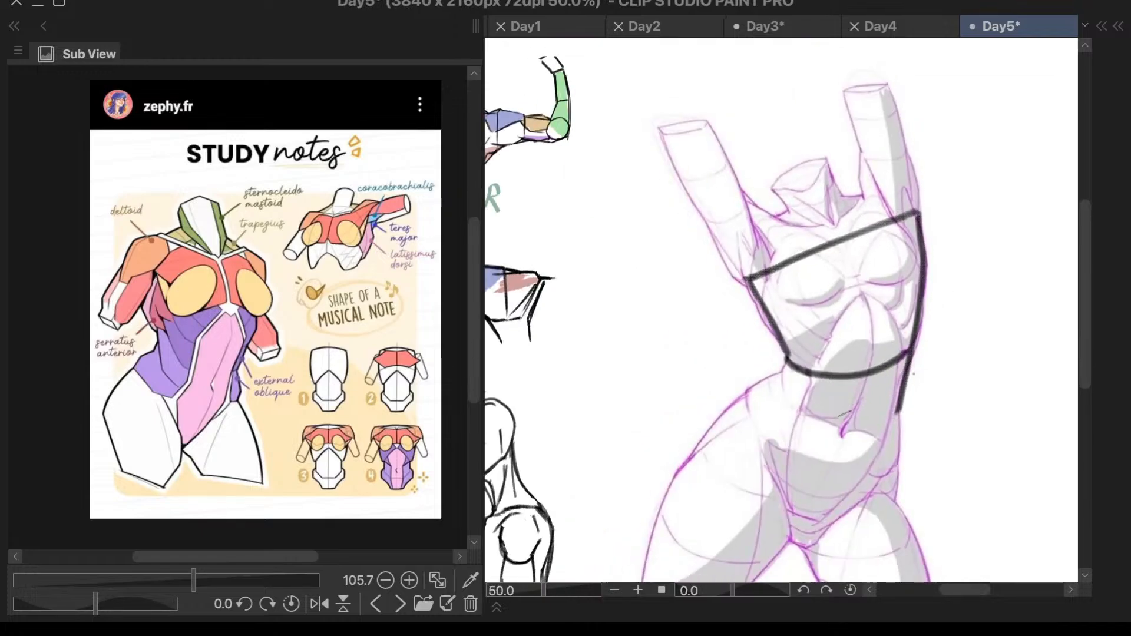
- Draw the waist line from the ribcage's lower left corner to the hip, with both pelvis sides down to the leg joints
scroll(848, 408, "up", 1)
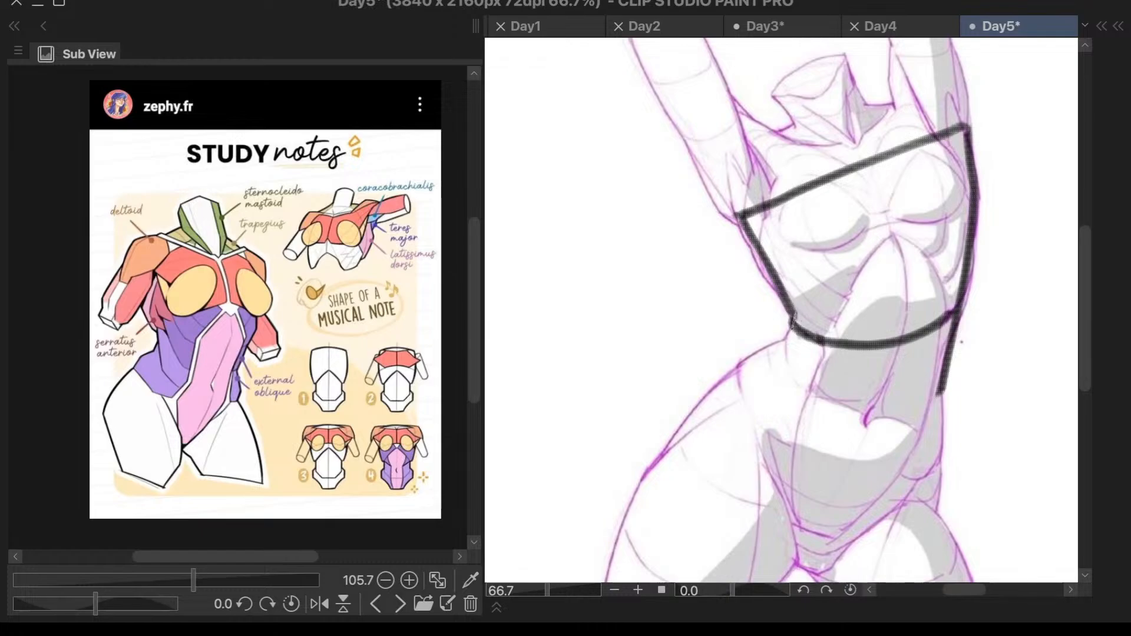
left_click_drag(792, 319, 782, 384)
key("ctrl+z")
key("ctrl+z")
key("ctrl+z")
mouse_move(792, 325)
left_mouse_down()
mouse_move(724, 364)
mouse_move(776, 530)
left_mouse_up()
key("ctrl+z")
key("ctrl+z")
left_click_drag(732, 366, 803, 573)
left_click_drag(954, 327, 929, 515)
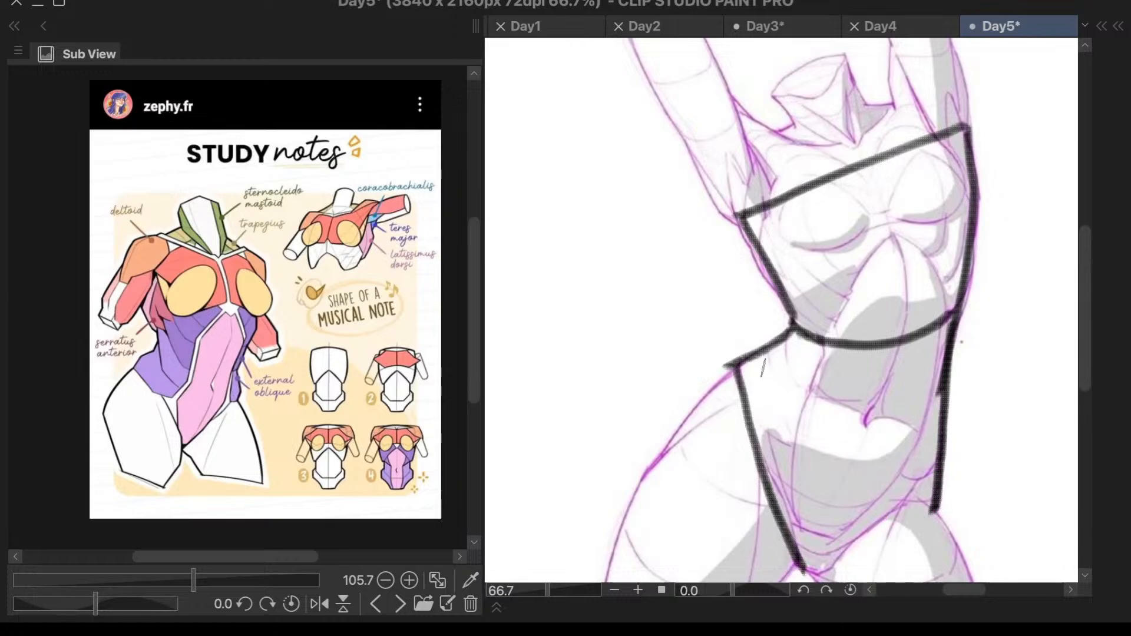
- Draw the curved line across the pelvis from hip to hip and close its lower edge down to the crotch
mouse_move(736, 361)
left_mouse_down()
mouse_move(801, 454)
mouse_move(891, 507)
mouse_move(942, 511)
mouse_move(855, 486)
mouse_move(795, 448)
mouse_move(736, 363)
left_mouse_up()
key("ctrl+z")
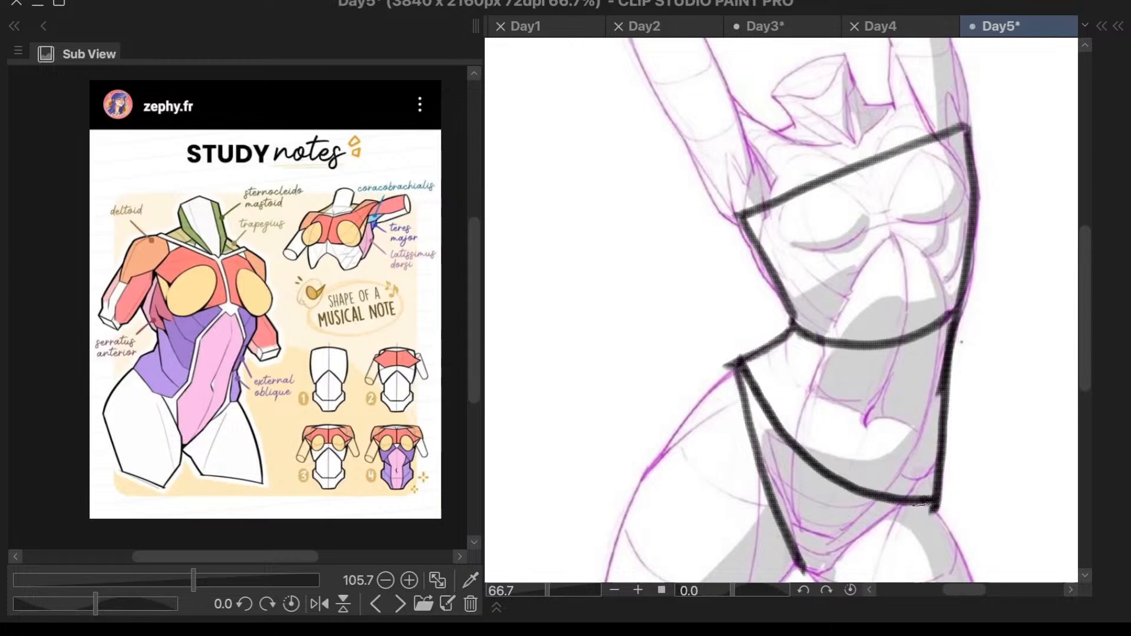
mouse_move(932, 498)
left_mouse_down()
mouse_move(857, 552)
mouse_move(803, 570)
left_mouse_up()
key("ctrl+z")
left_click_drag(930, 503, 797, 572)
scroll(969, 316, "down", 2)
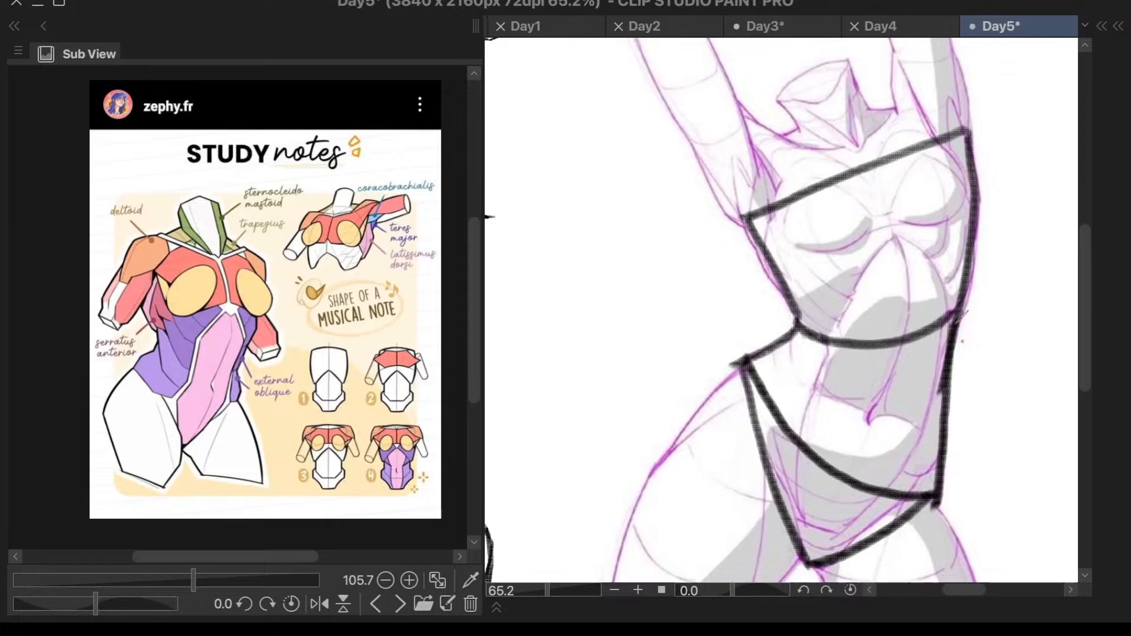
scroll(970, 317, "up", 2)
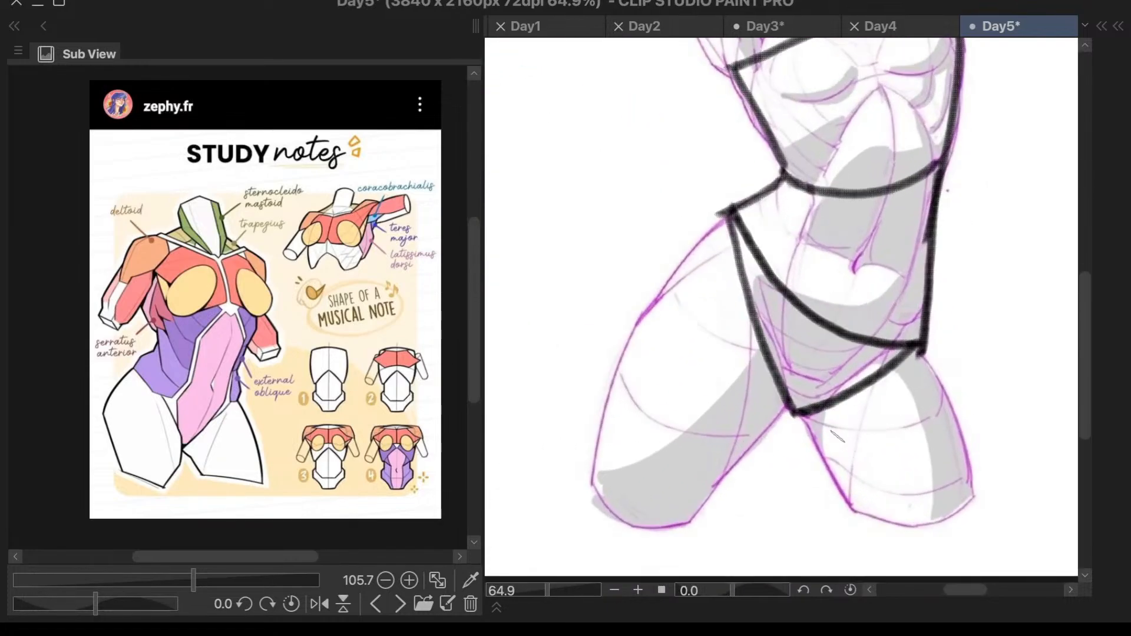
- Draw the inner and outer contours of both thighs from the pelvis down to the cut ends of the legs
left_click_drag(800, 413, 852, 513)
key("ctrl+z")
left_click_drag(920, 351, 987, 513)
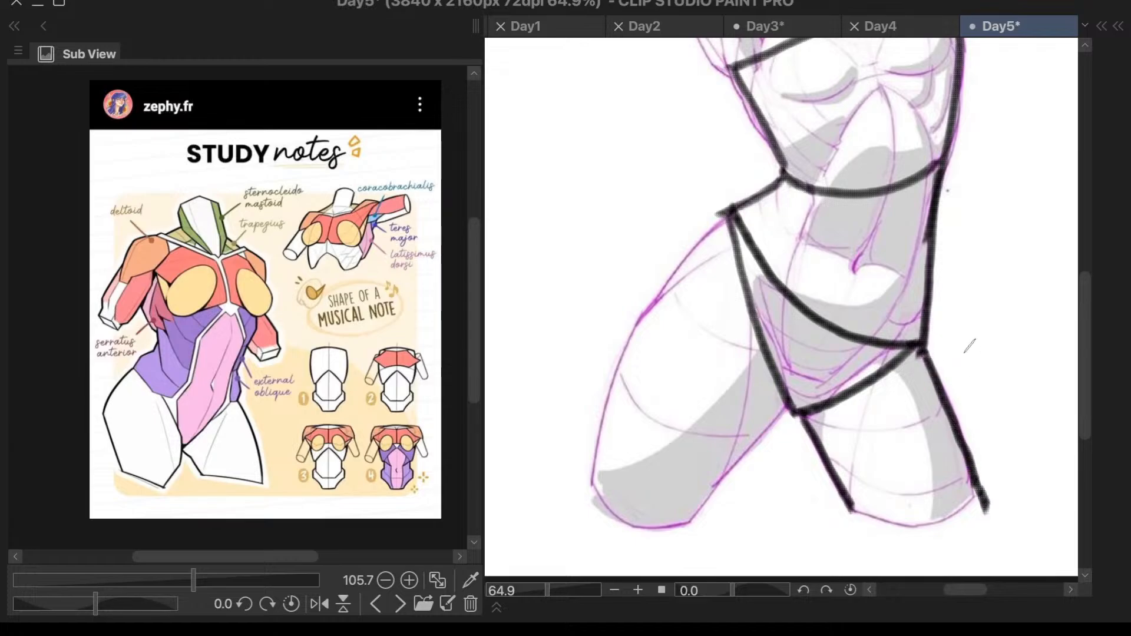
left_click_drag(794, 406, 679, 526)
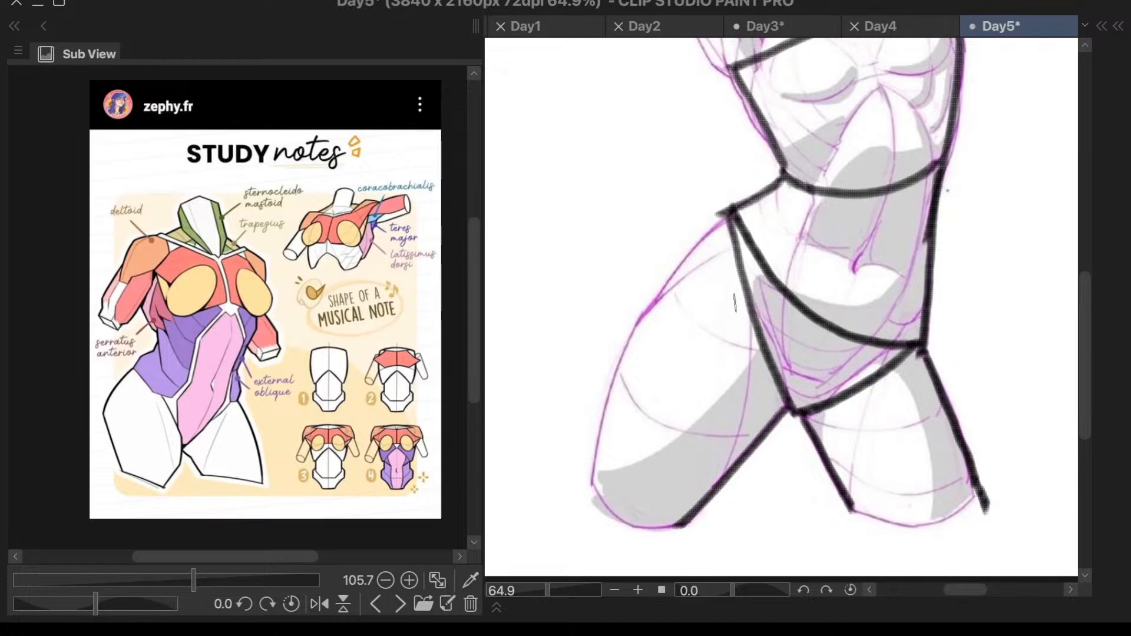
mouse_move(723, 211)
left_mouse_down()
mouse_move(561, 472)
mouse_move(679, 271)
mouse_move(576, 488)
mouse_move(656, 312)
mouse_move(573, 489)
left_mouse_up()
key("ctrl+z")
key("ctrl+z")
scroll(808, 389, "down", 8)
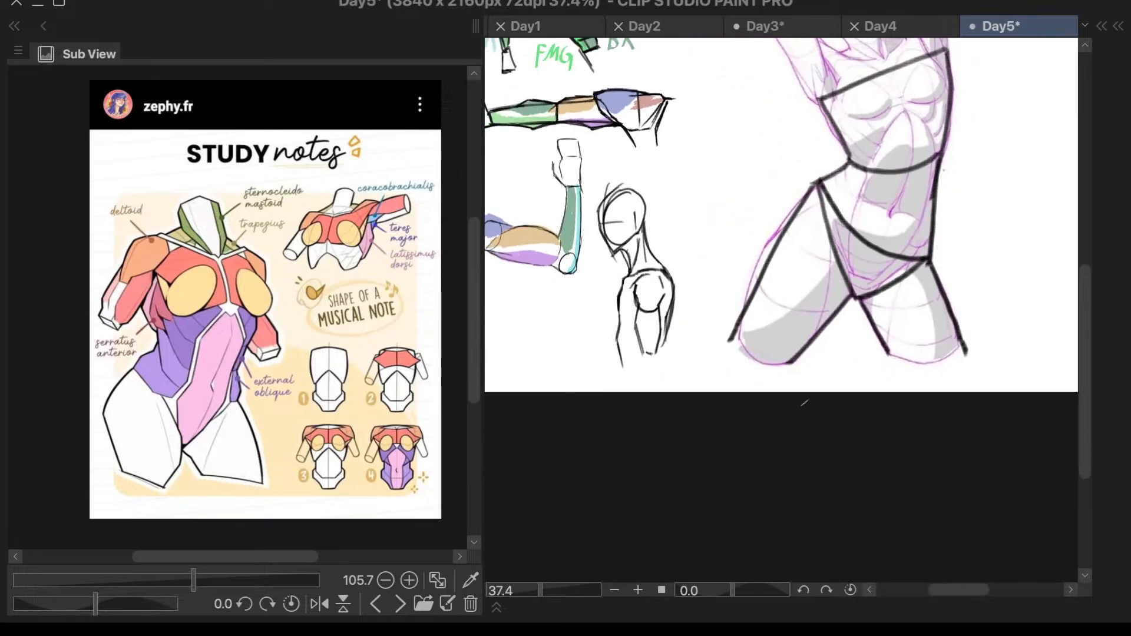
- Draw both sides of the left raised arm from its cut end down to the armpit and shoulder
scroll(901, 162, "up", 4)
scroll(901, 161, "up", 2)
mouse_move(575, 194)
left_mouse_down()
mouse_move(626, 312)
mouse_move(657, 345)
left_mouse_up()
key("ctrl+z")
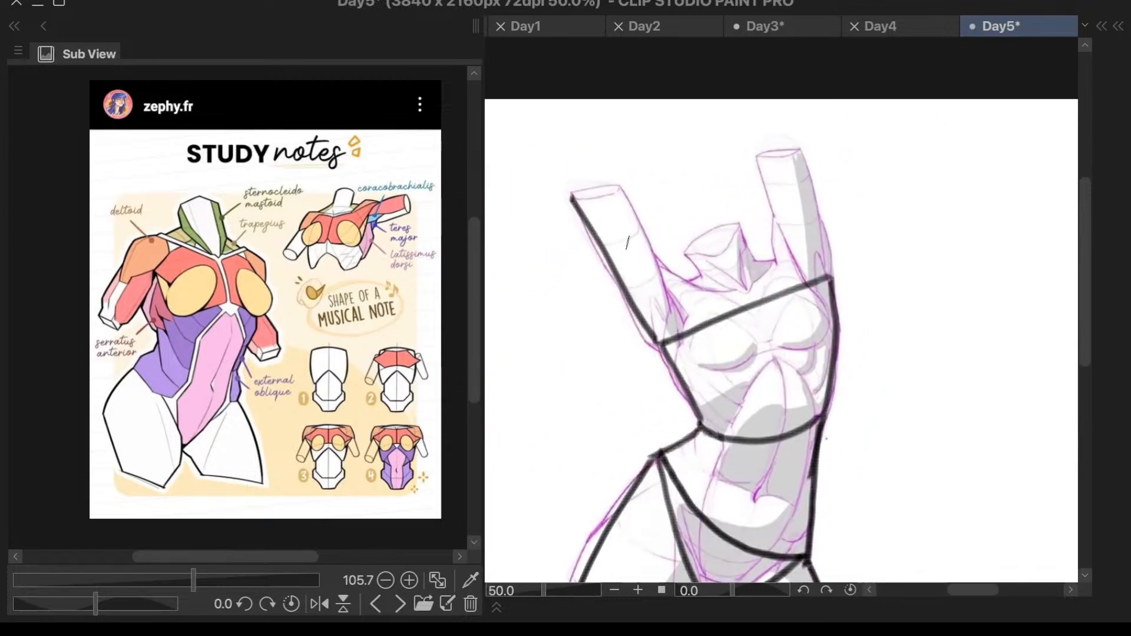
mouse_move(619, 187)
left_mouse_down()
mouse_move(687, 301)
mouse_move(634, 219)
mouse_move(680, 293)
left_mouse_up()
key("ctrl+z")
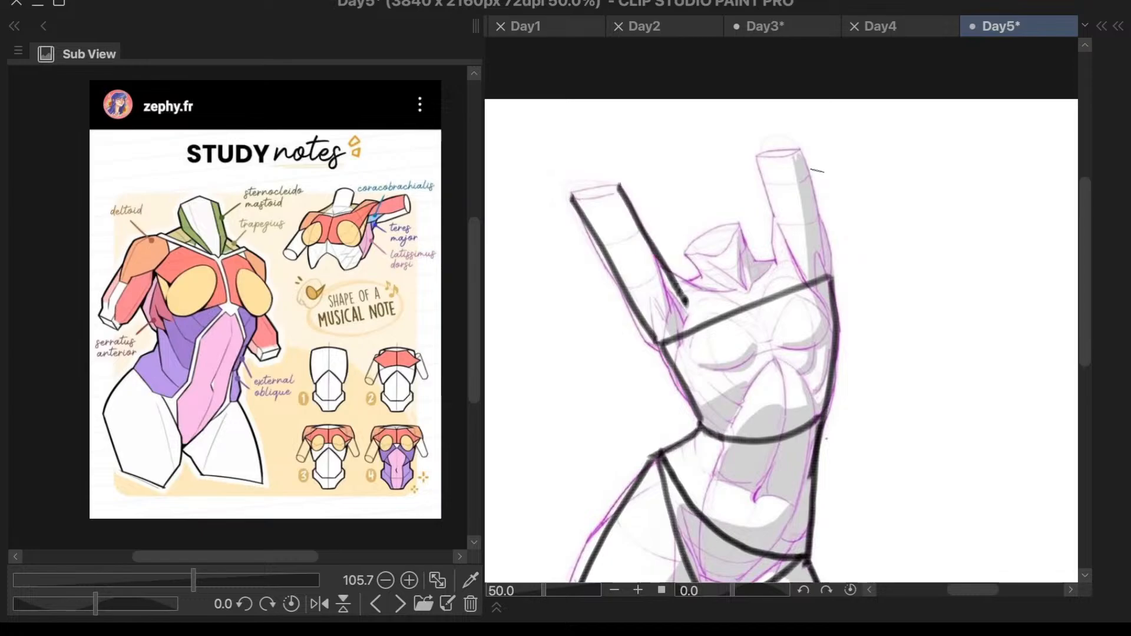
- Draw both sides of the right raised arm, with the outer line meeting the ribcage corner and the inner line stopping above the shoulder
left_click_drag(758, 159, 786, 273)
key("ctrl+z")
left_click_drag(803, 159, 826, 269)
key("ctrl+z")
mouse_move(804, 154)
left_mouse_down()
mouse_move(834, 274)
mouse_move(820, 225)
mouse_move(831, 260)
left_mouse_up()
key("ctrl+z")
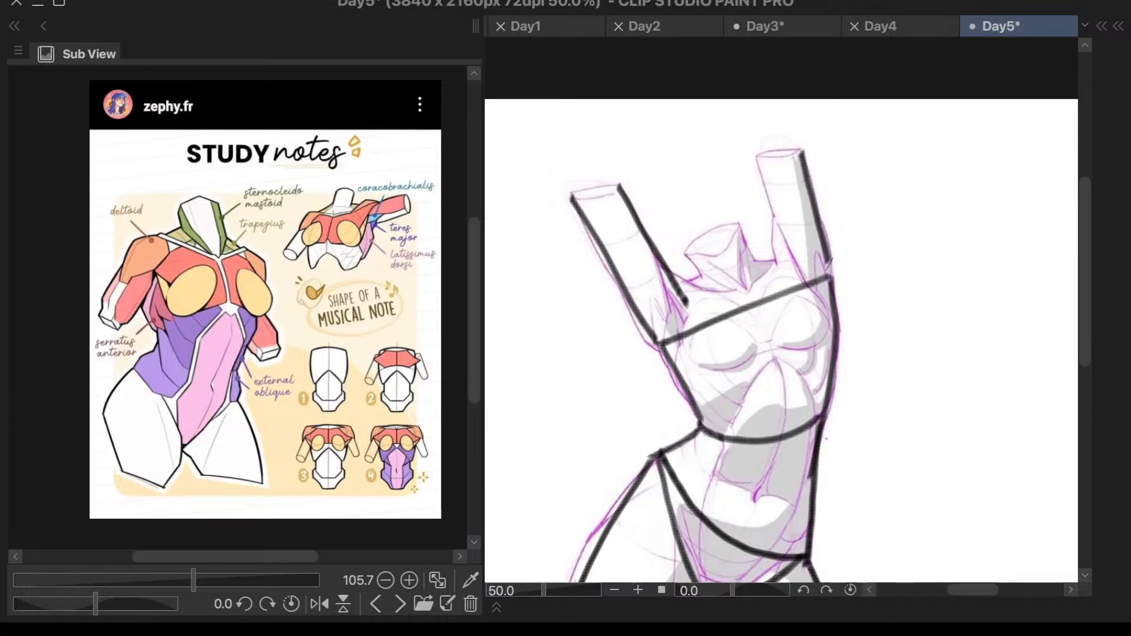
mouse_move(758, 154)
left_mouse_down()
mouse_move(778, 271)
mouse_move(762, 186)
mouse_move(773, 262)
left_mouse_up()
key("ctrl+z")
key("ctrl+z")
left_click_drag(757, 156, 771, 248)
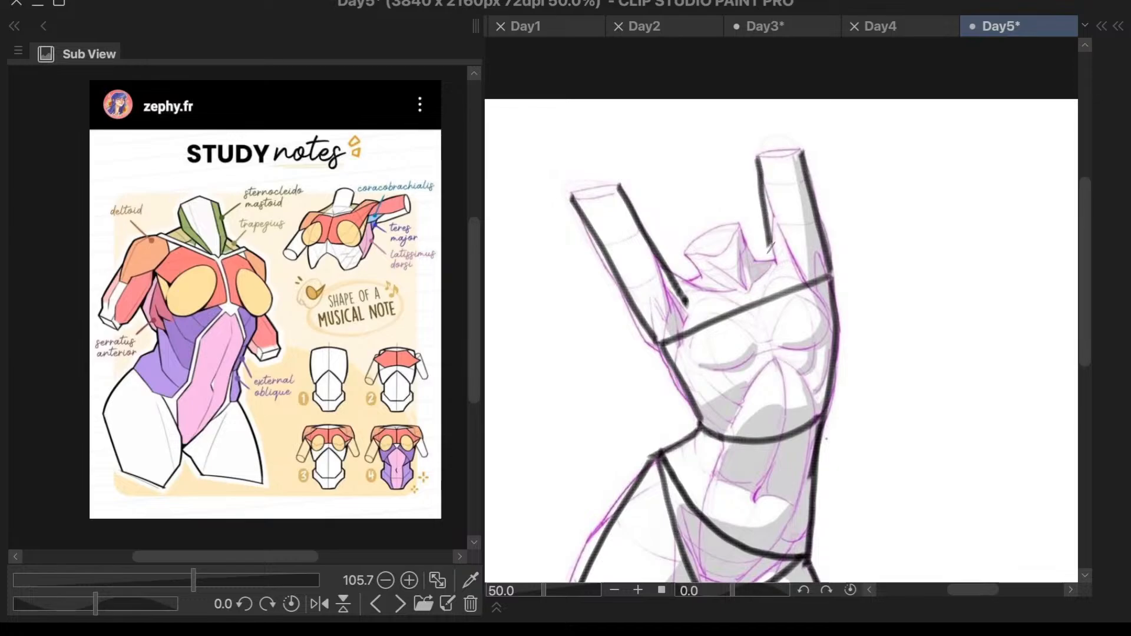
- Close the upper ends of both raised arms with short straight lines
left_click_drag(758, 156, 799, 149)
left_click_drag(570, 190, 620, 180)
scroll(919, 233, "down", 3)
scroll(916, 229, "up", 5)
scroll(837, 259, "down", 3)
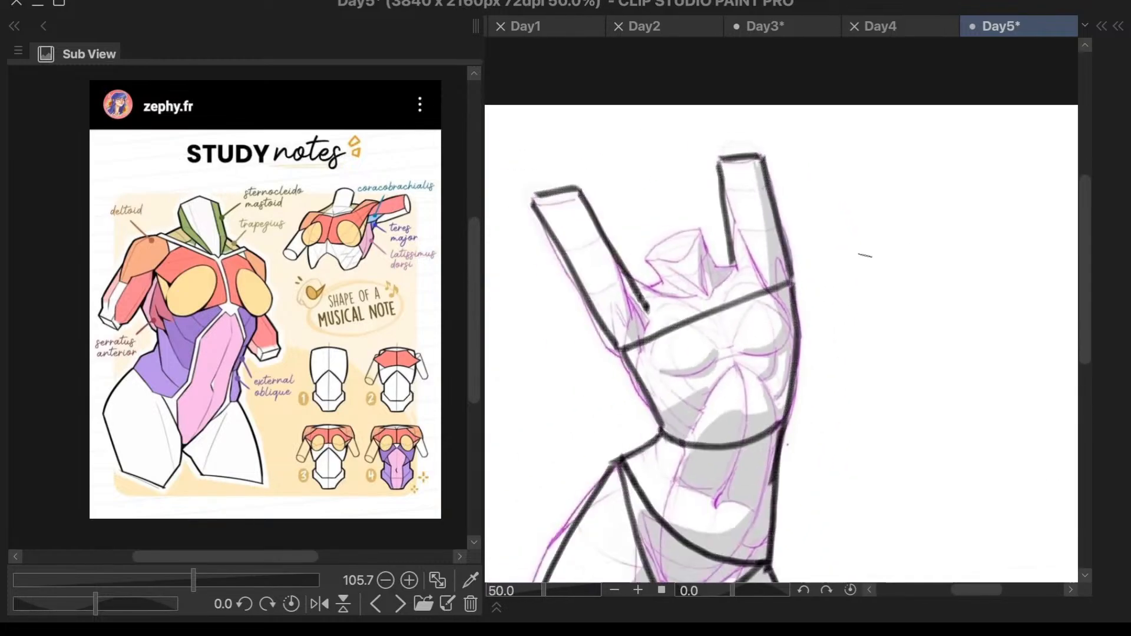
- Draw a slanted shoulder line between the inner bases of the raised arms, just above the chest line
scroll(682, 281, "up", 1)
left_click_drag(596, 311, 727, 270)
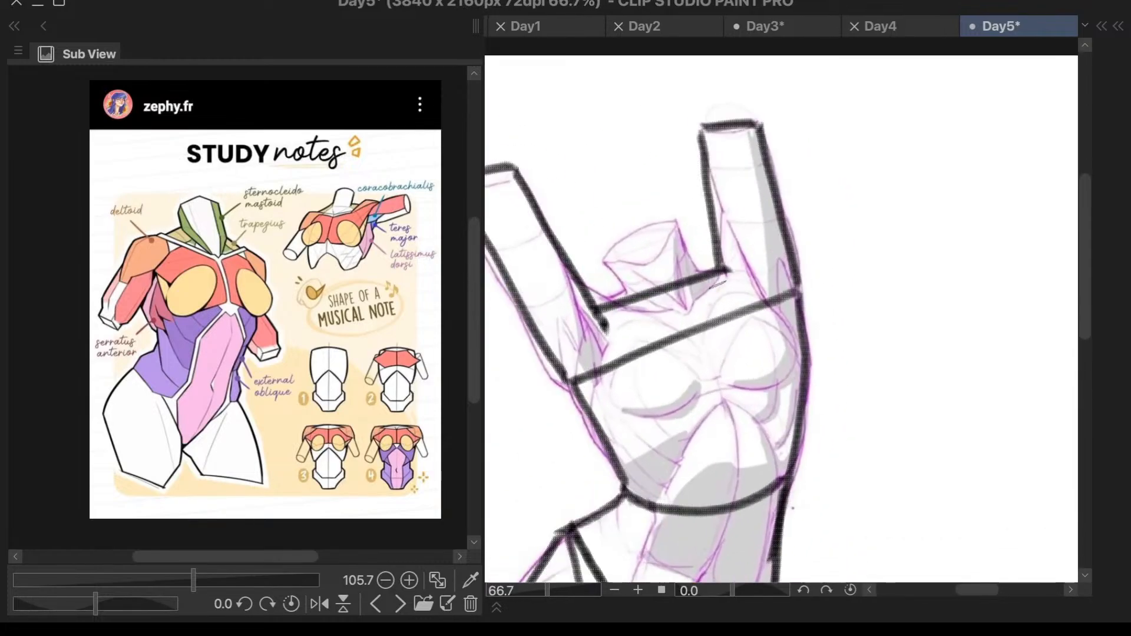
key("ctrl+z")
key("ctrl+z")
left_click_drag(610, 327, 760, 281)
key("ctrl+z")
left_click_drag(608, 327, 736, 285)
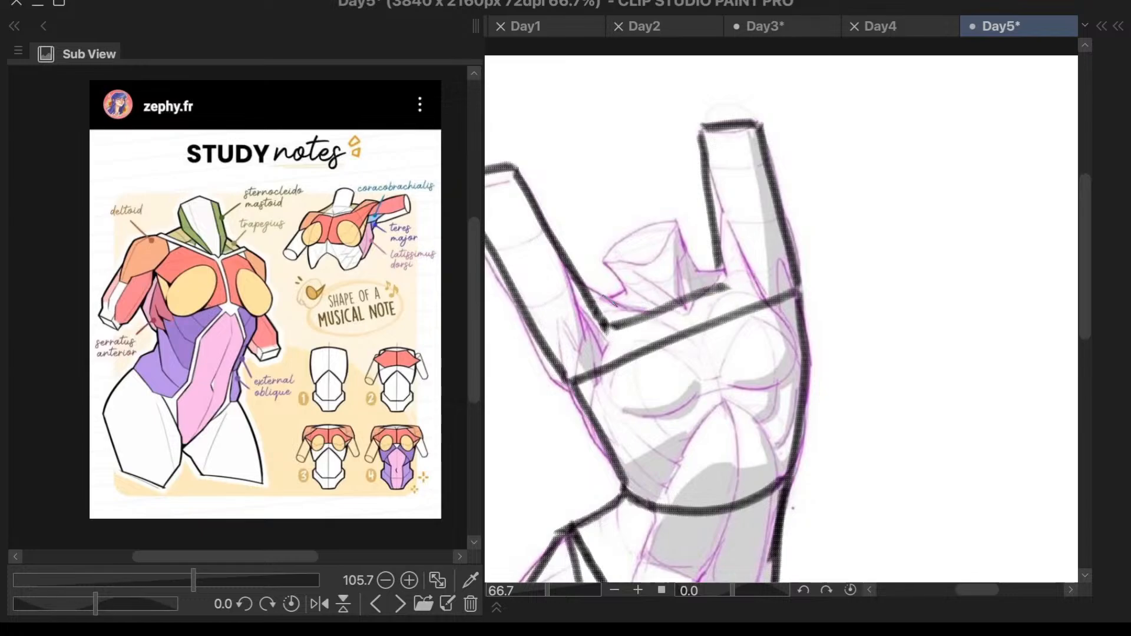
- Try to draw a muscle line from the left raised arm's inner edge down into the armpit
left_click_drag(621, 293, 584, 311)
key("ctrl+z")
key("ctrl+z")
scroll(830, 295, "down", 2)
scroll(761, 288, "up", 3)
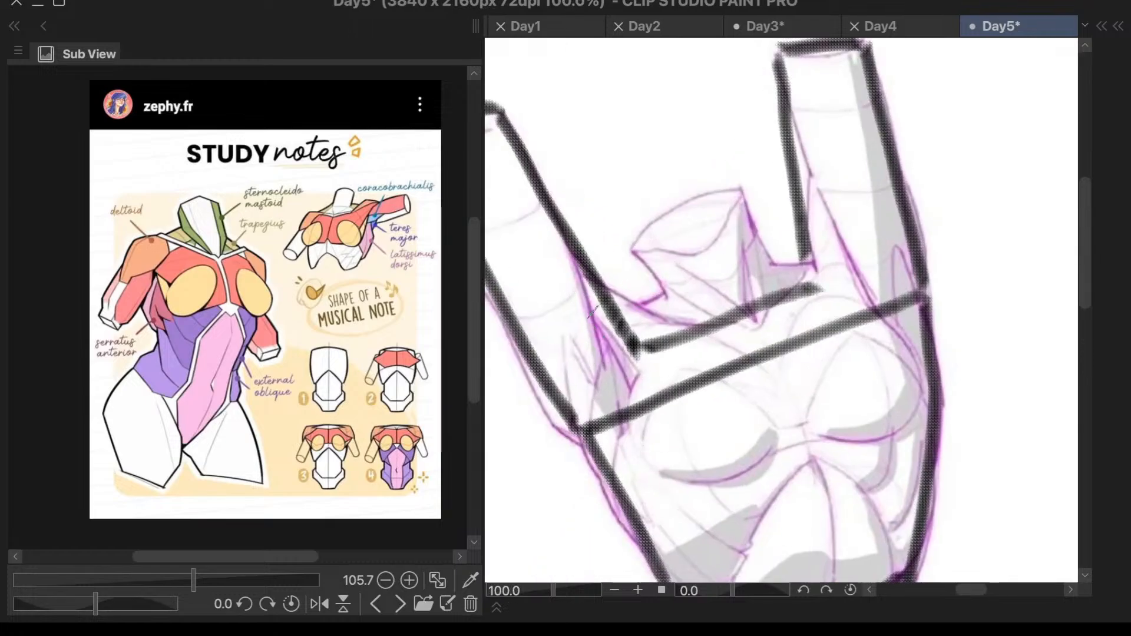
left_click_drag(568, 247, 591, 355)
key("ctrl+z")
left_click_drag(573, 241, 603, 370)
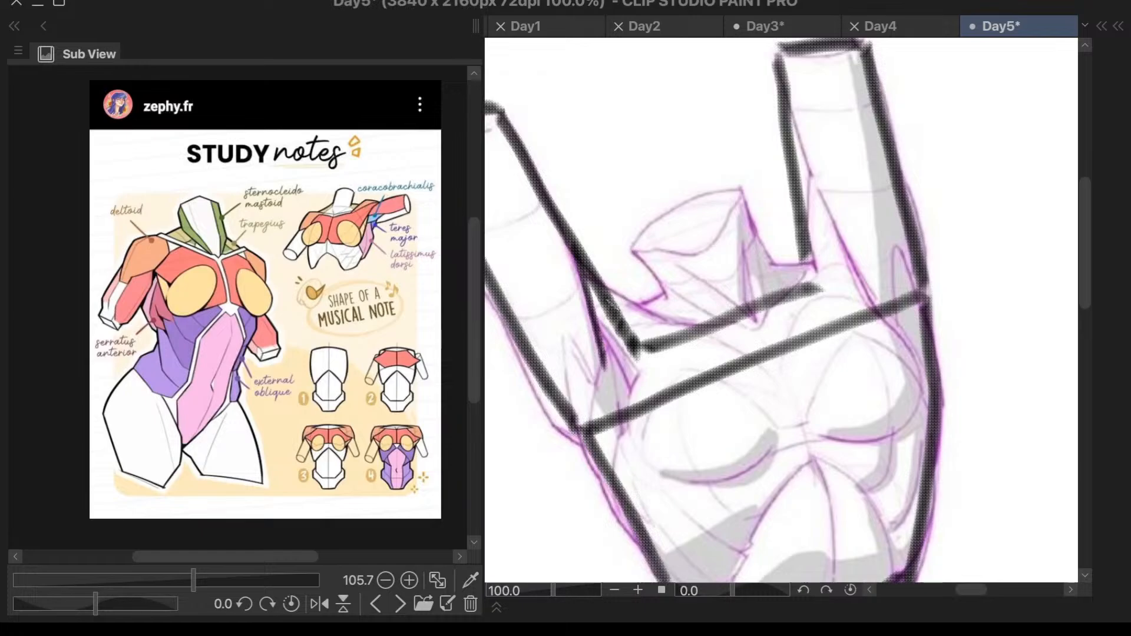
key("ctrl+z")
scroll(937, 260, "down", 1)
scroll(937, 260, "down", 5)
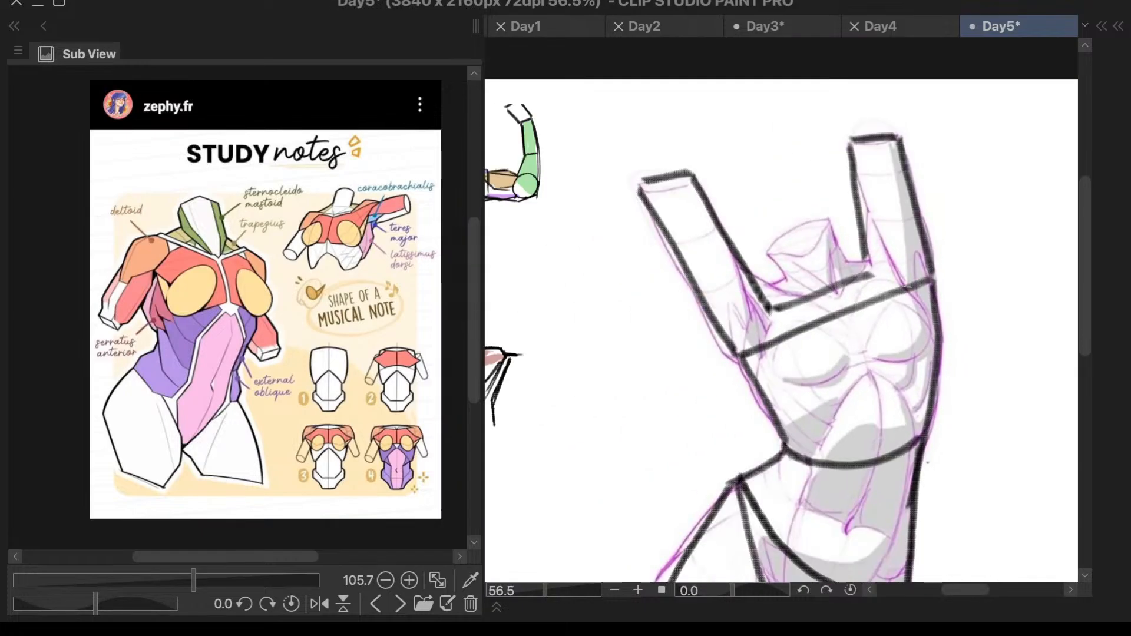
- Draw the rib arch as a rounded curve rising from the ribcage's lower edge to a peak below the breasts
scroll(841, 361, "up", 3)
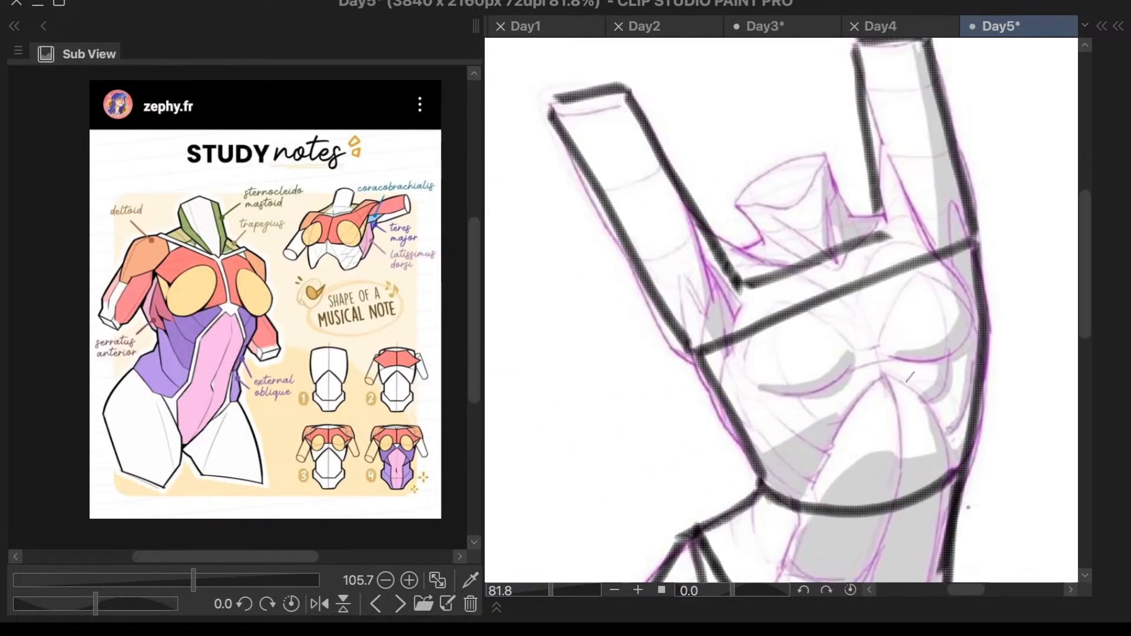
scroll(884, 380, "down", 4)
scroll(936, 463, "up", 3)
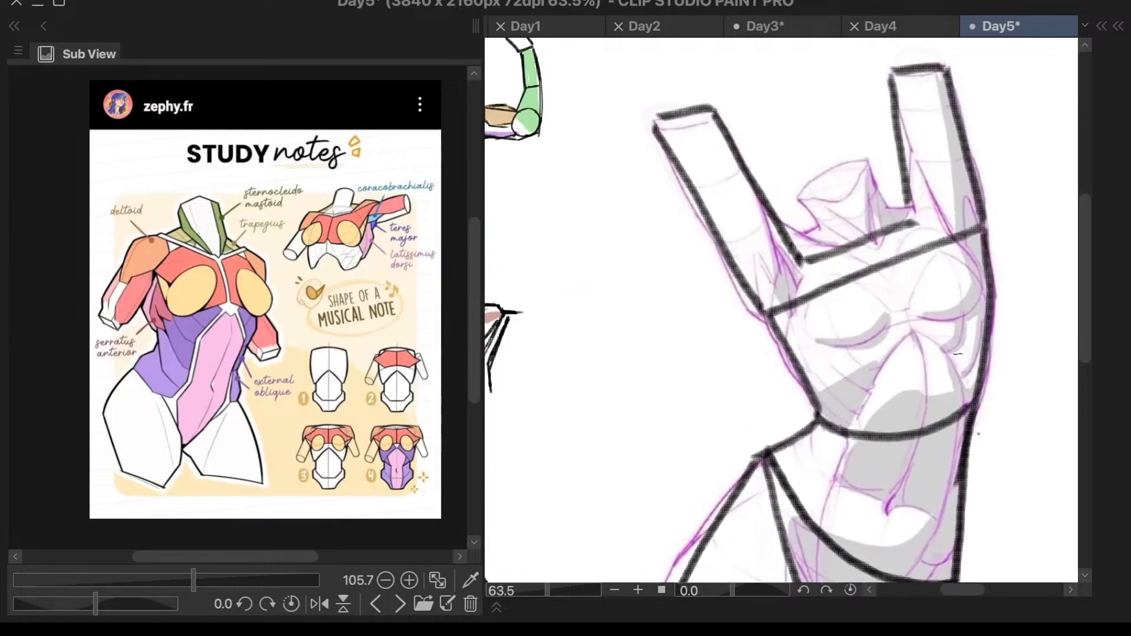
scroll(936, 462, "up", 2)
mouse_move(921, 240)
left_mouse_down()
mouse_move(871, 290)
mouse_move(895, 261)
mouse_move(846, 360)
left_mouse_up()
key("ctrl+z")
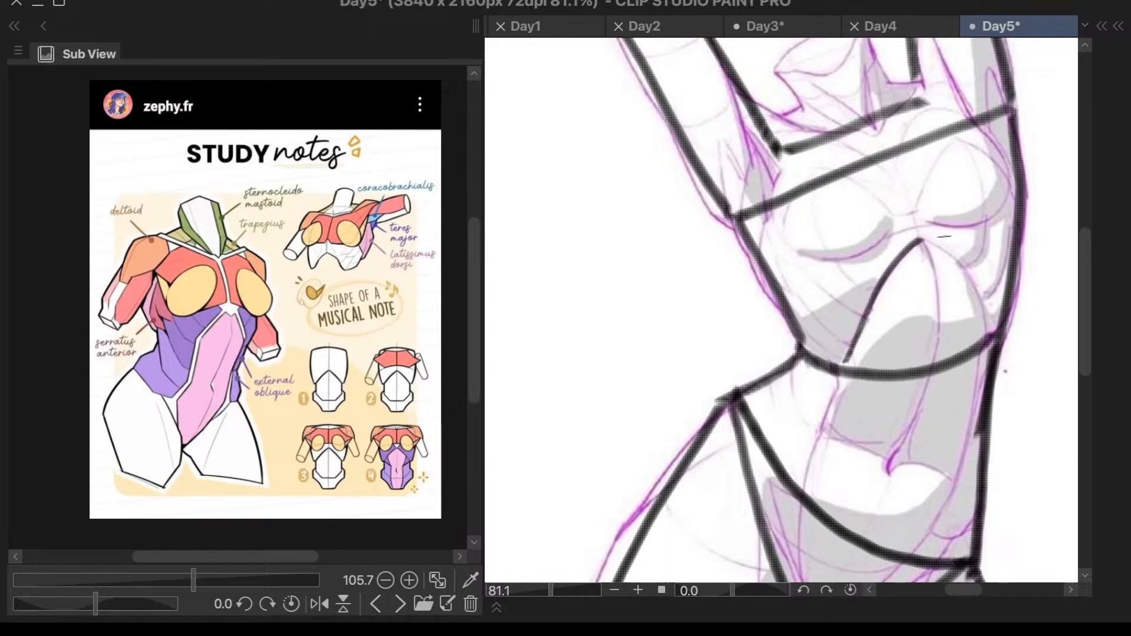
mouse_move(925, 239)
left_mouse_down()
mouse_move(975, 275)
mouse_move(993, 327)
left_mouse_up()
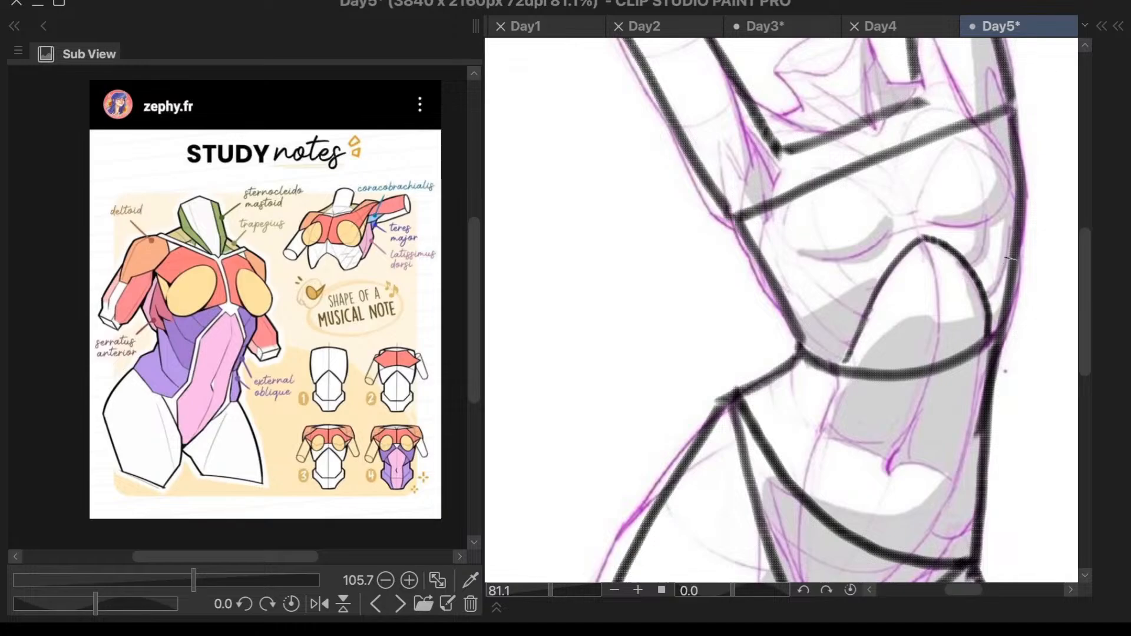
- Add short curved oblique muscle strokes over the ribs on both sides of the rib arch
mouse_move(989, 223)
left_mouse_down()
mouse_move(970, 265)
mouse_move(1007, 261)
mouse_move(989, 296)
left_mouse_up()
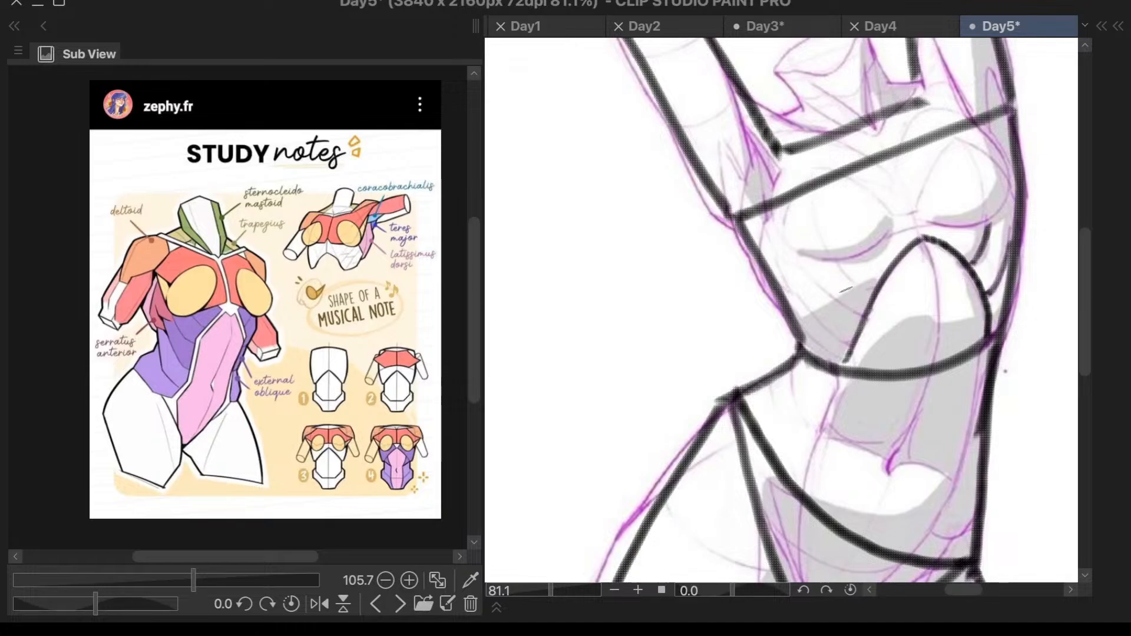
left_click_drag(817, 287, 867, 314)
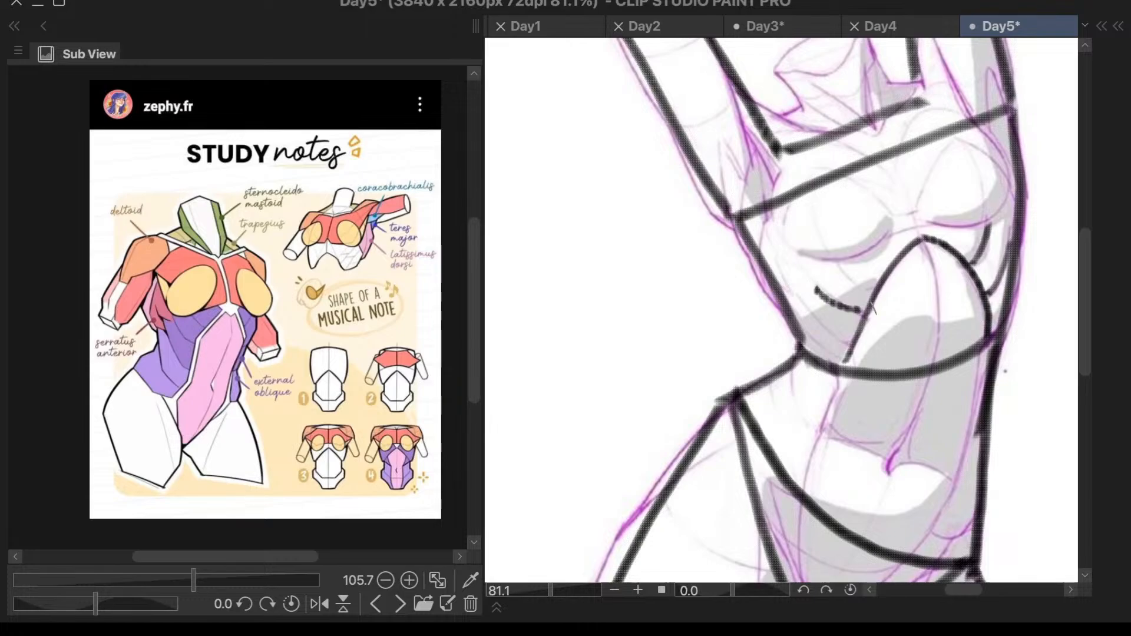
scroll(253, 395, "up", 3)
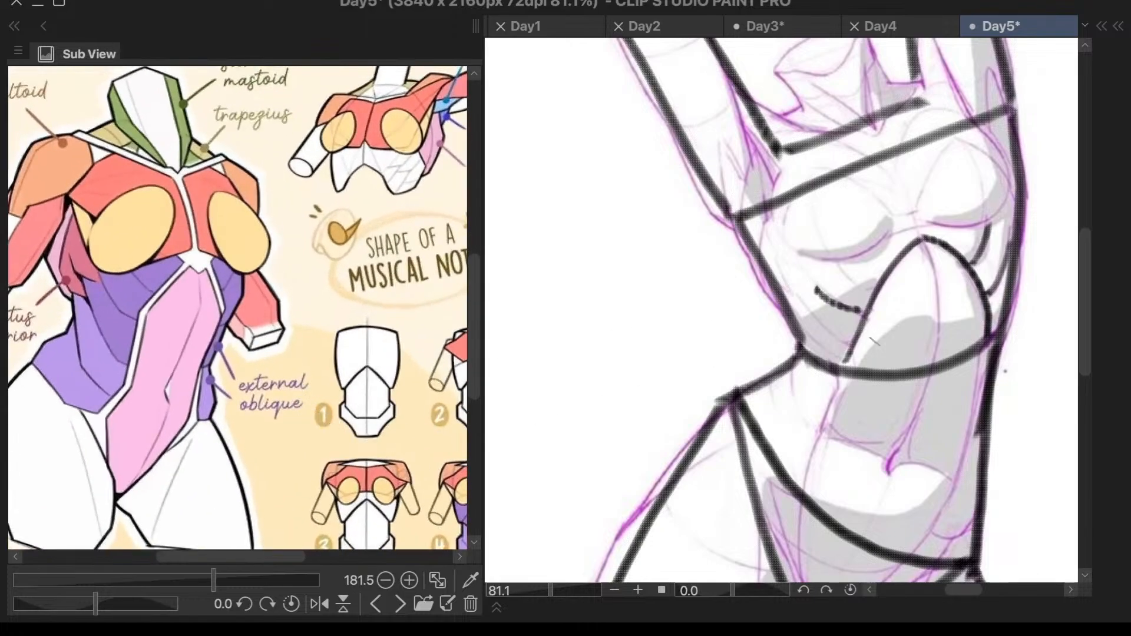
left_click_drag(817, 317, 853, 337)
- Write the label "UEO" beside the left side of the ribcage
mouse_move(611, 288)
left_mouse_down()
mouse_move(640, 284)
mouse_move(648, 315)
mouse_move(664, 278)
mouse_move(659, 294)
left_mouse_up()
mouse_move(648, 312)
left_mouse_down()
mouse_move(679, 285)
mouse_move(667, 313)
mouse_move(701, 287)
left_mouse_up()
key("ctrl+z")
key("ctrl+z")
key("ctrl+z")
key("ctrl+z")
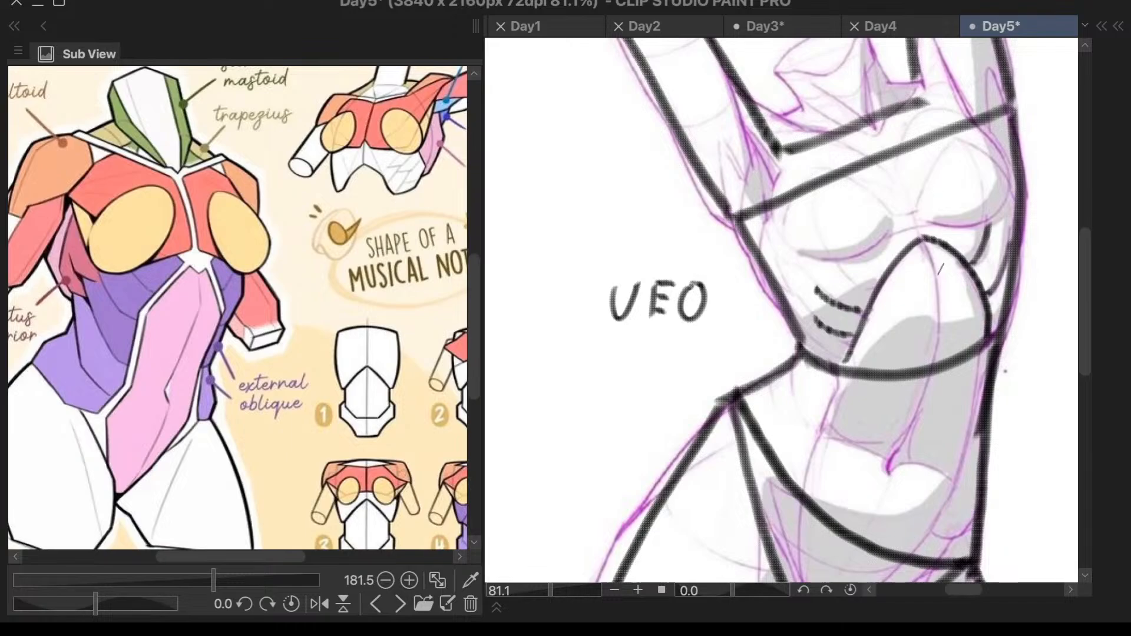
- Add curved lower oblique strokes at the left waist and a slanted one along the right side of the waist
left_click_drag(798, 362, 802, 419)
left_click_drag(774, 380, 786, 433)
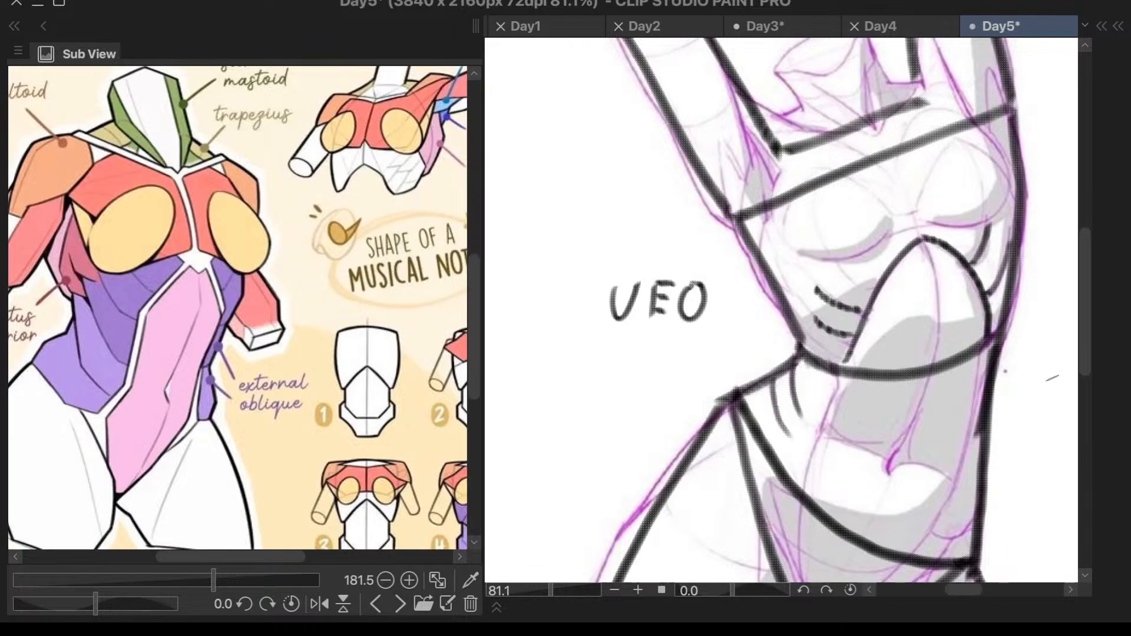
mouse_move(979, 434)
left_mouse_down()
mouse_move(959, 456)
mouse_move(960, 495)
left_mouse_up()
key("ctrl+0")
scroll(1002, 315, "up", 3)
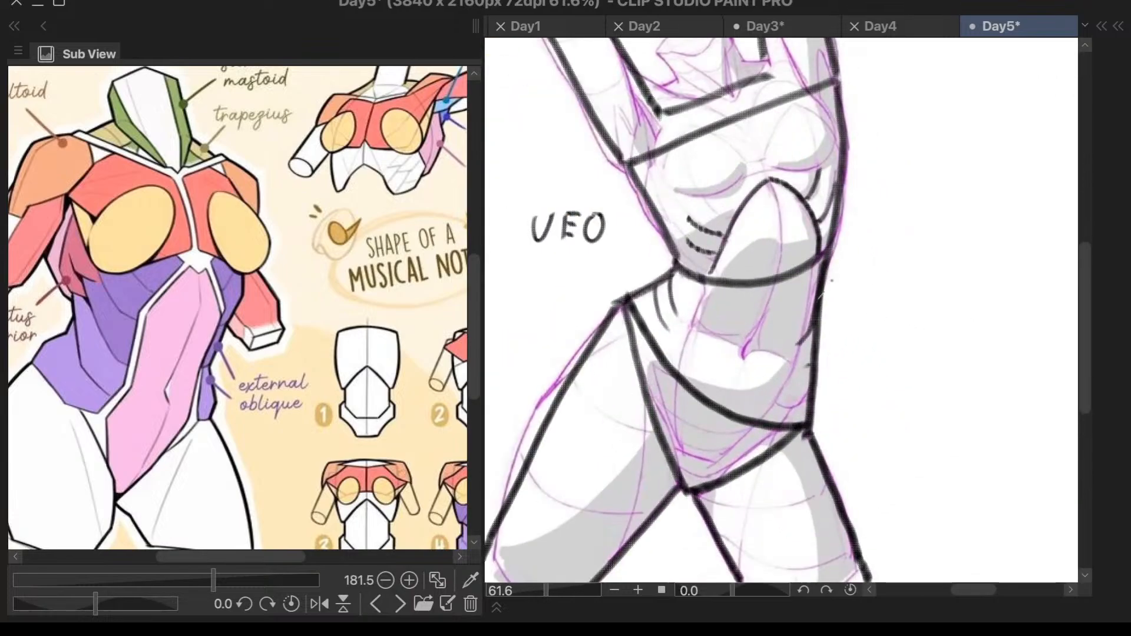
left_click_drag(810, 347, 797, 374)
key("ctrl+z")
key("ctrl+z")
key("ctrl+z")
left_click_drag(816, 315, 795, 375)
- Write the label "LEO" beside the right side of the waist
mouse_move(849, 302)
left_mouse_down()
mouse_move(847, 346)
mouse_move(861, 344)
left_mouse_up()
mouse_move(885, 301)
left_mouse_down()
mouse_move(882, 340)
mouse_move(895, 302)
left_mouse_up()
mouse_move(885, 313)
left_mouse_down()
mouse_move(894, 340)
mouse_move(915, 303)
left_mouse_up()
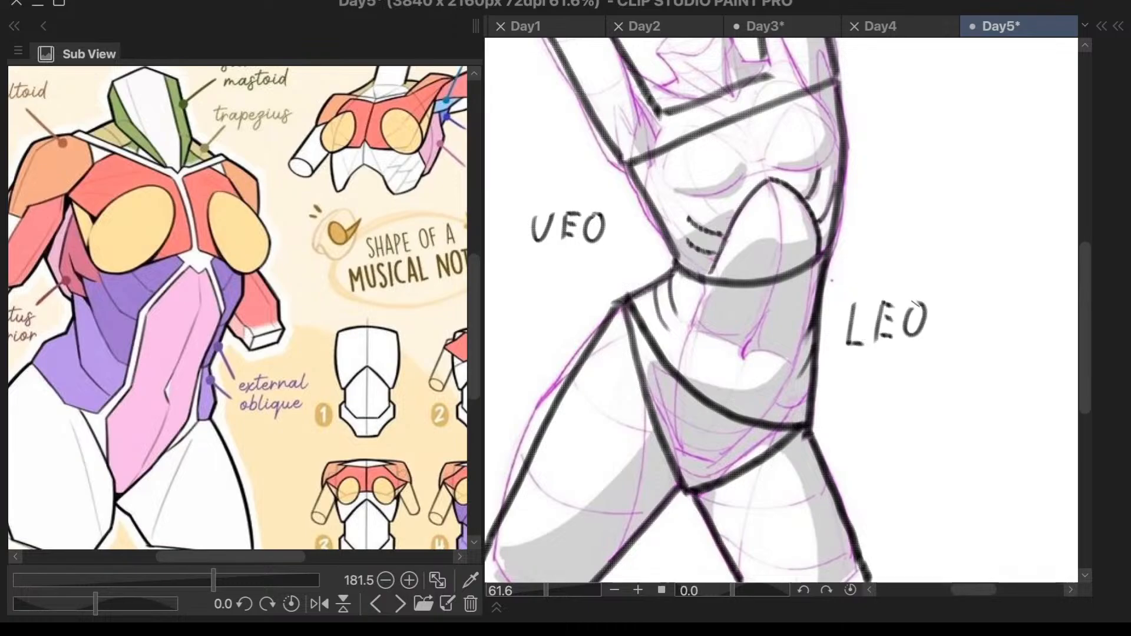
scroll(949, 185, "down", 2)
scroll(969, 189, "up", 1)
scroll(968, 190, "down", 1)
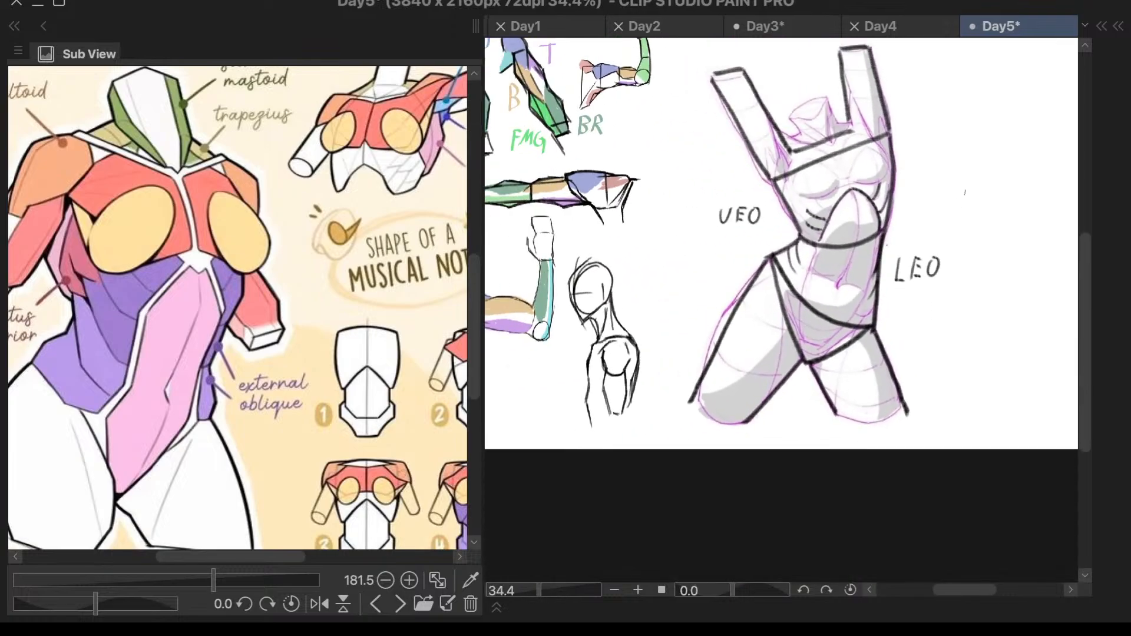
- Try to erase the straight line across the chest between the armpits using a smaller eraser
scroll(910, 91, "up", 2)
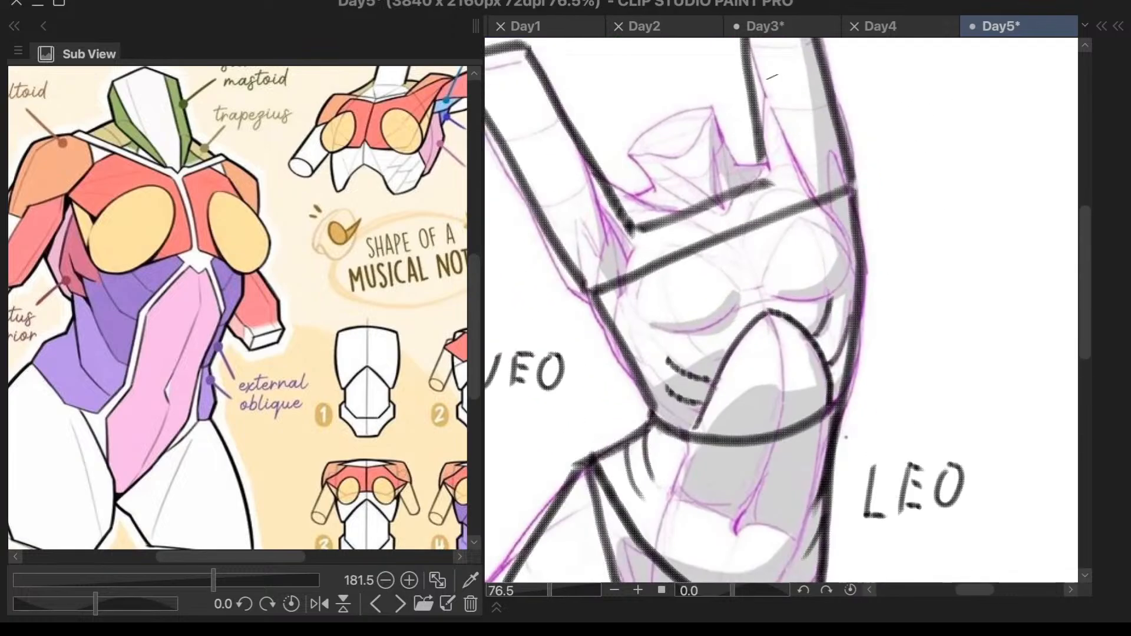
key("e")
left_click(820, 184)
key("ctrl+z")
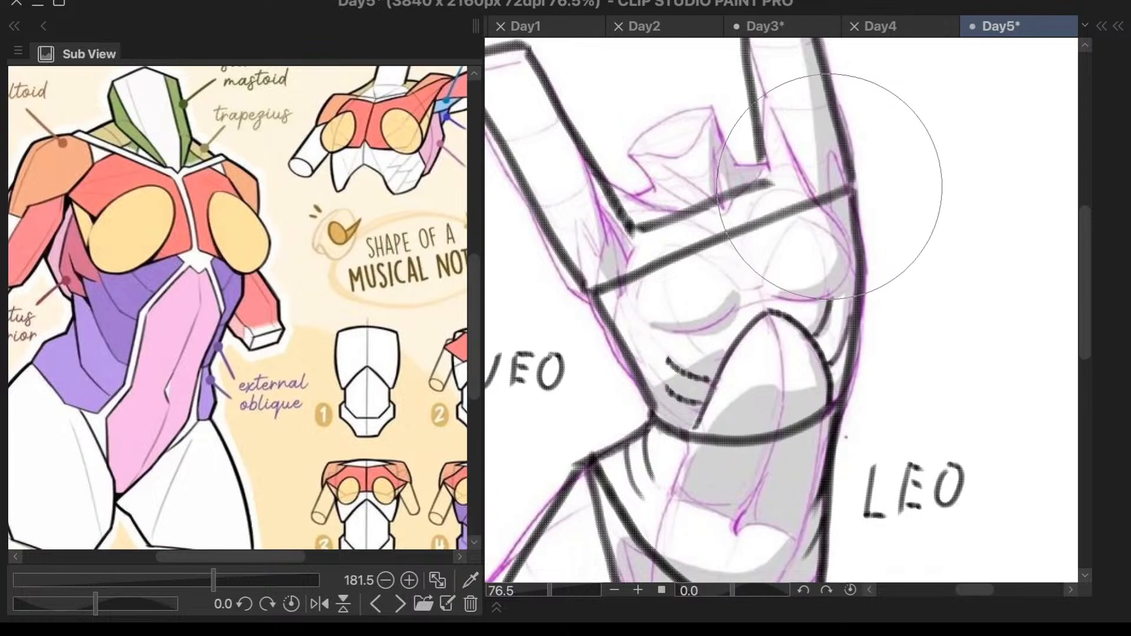
key("bracketleft")
key("bracketright")
key("bracketleft")
key("bracketleft")
key("bracketleft")
key("bracketleft")
key("bracketleft")
key("bracketleft")
key("bracketleft")
mouse_move(823, 202)
left_mouse_down()
mouse_move(829, 174)
mouse_move(833, 197)
mouse_move(782, 219)
mouse_move(670, 270)
mouse_move(680, 244)
mouse_move(642, 268)
left_mouse_up()
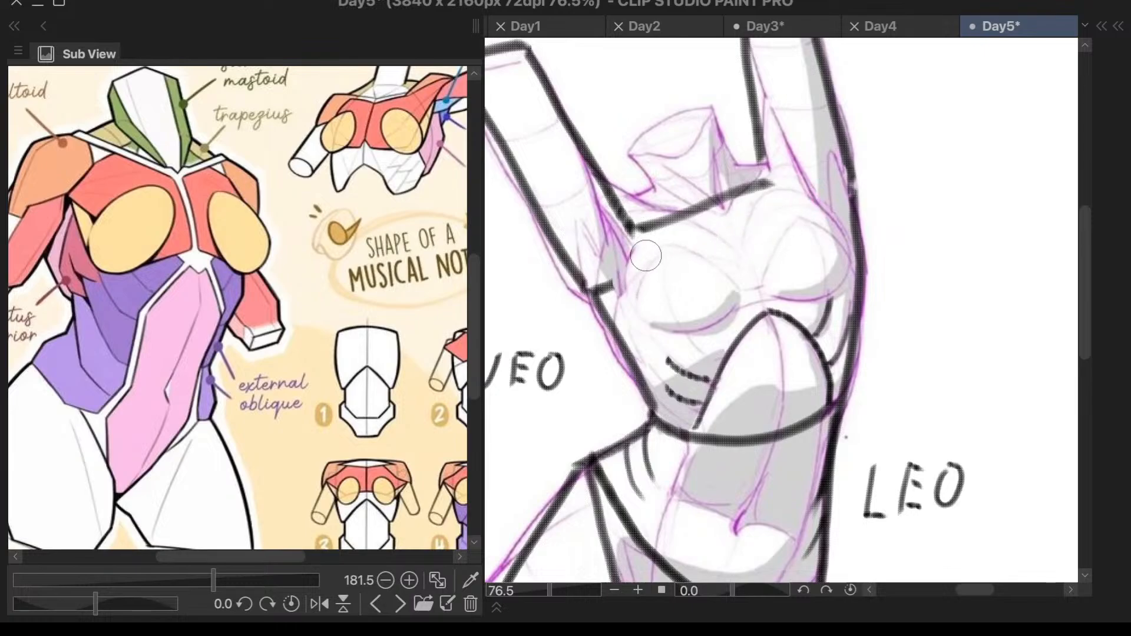
key("ctrl+z")
key("ctrl+z")
key("ctrl+z")
key("ctrl+z")
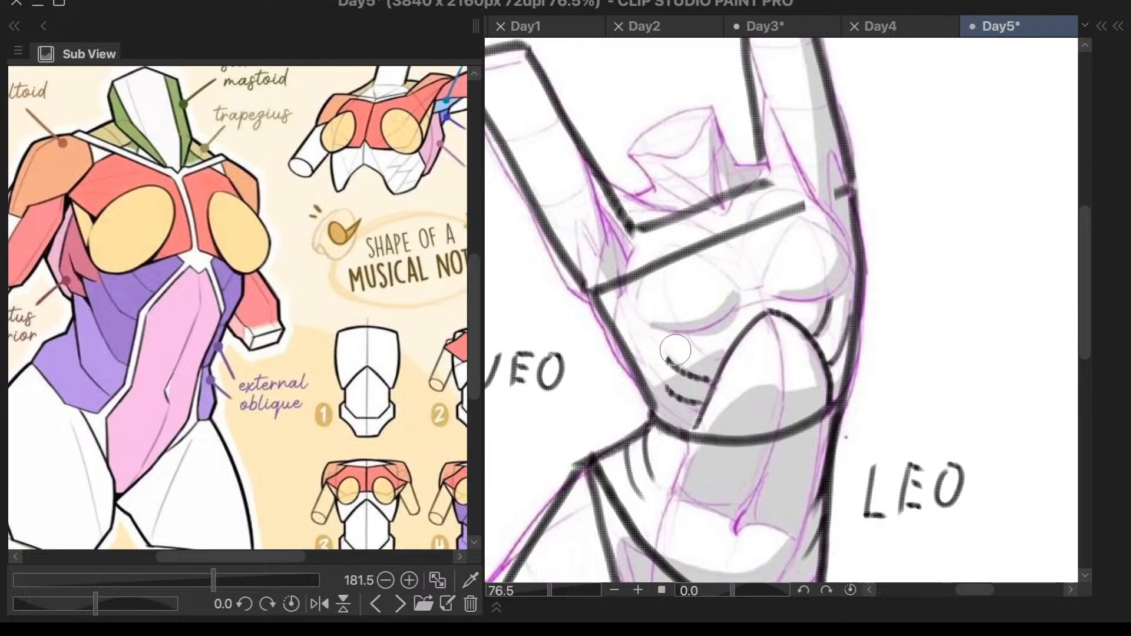
- Extend the shoulder line at both ends so it reaches the outer edges of the raised arms
key("F5")
key("F5")
left_click_drag(665, 223, 587, 257)
mouse_move(661, 224)
left_mouse_down()
mouse_move(597, 254)
mouse_move(680, 220)
mouse_move(575, 262)
left_mouse_up()
mouse_move(729, 195)
left_mouse_down()
mouse_move(827, 169)
mouse_move(852, 150)
left_mouse_up()
key("ctrl+z")
key("ctrl+z")
- Redraw the missing right end of the chest line up to the torso's side
scroll(851, 151, "down", 2)
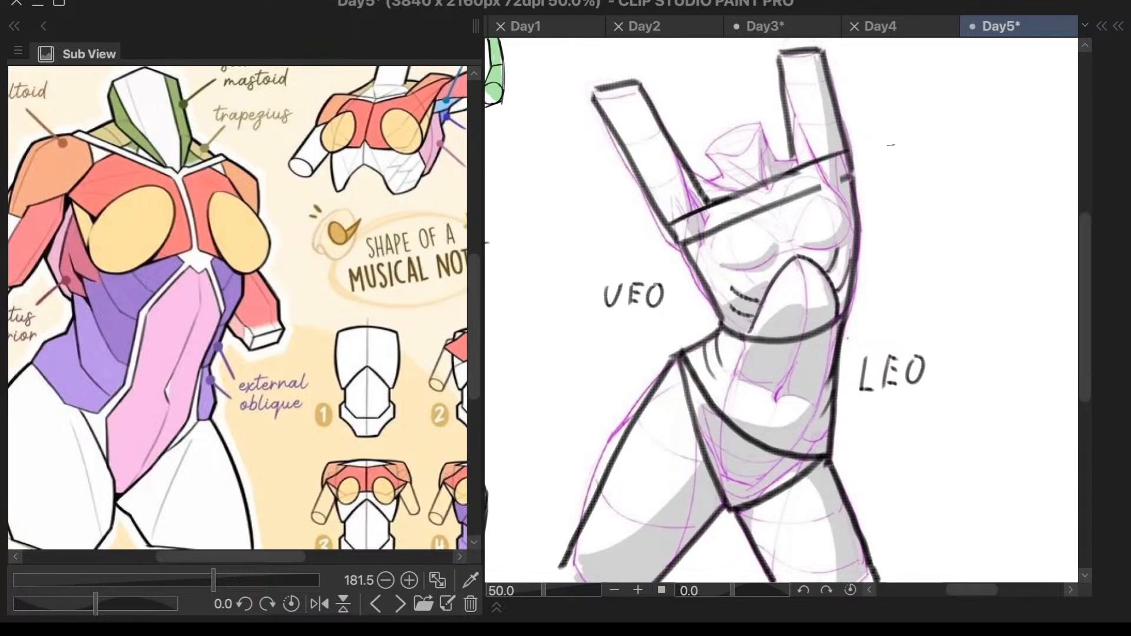
left_click_drag(811, 193, 849, 177)
scroll(864, 236, "up", 1)
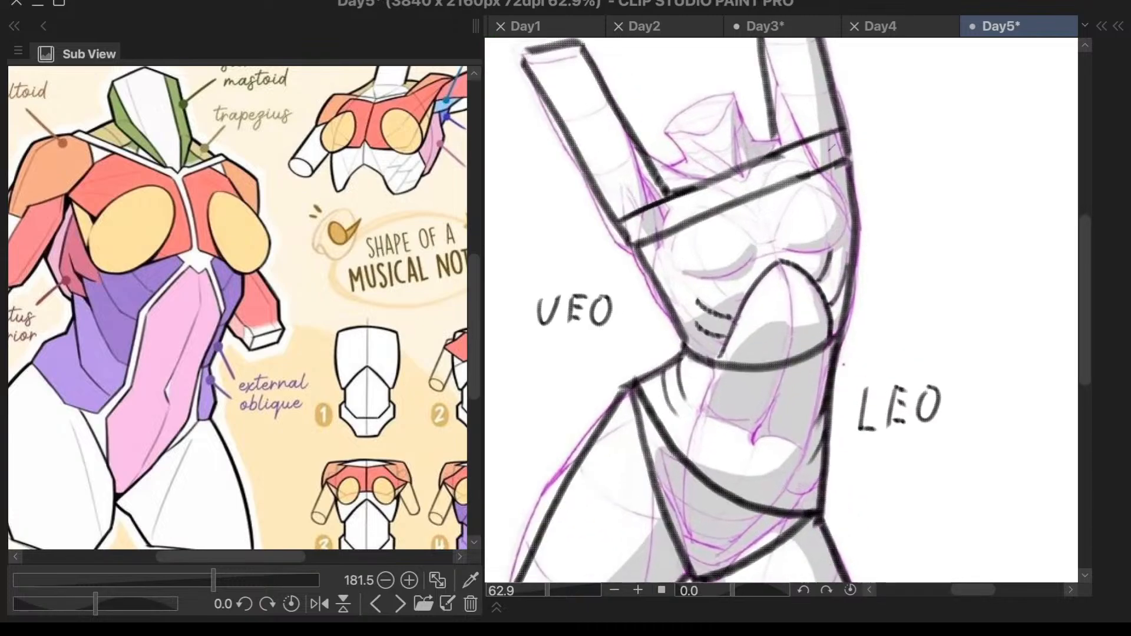
- Draw the left shoulder slope as a curve from the raised arm's inner edge to the base of the neck
scroll(803, 231, "up", 1)
left_click_drag(641, 155, 661, 235)
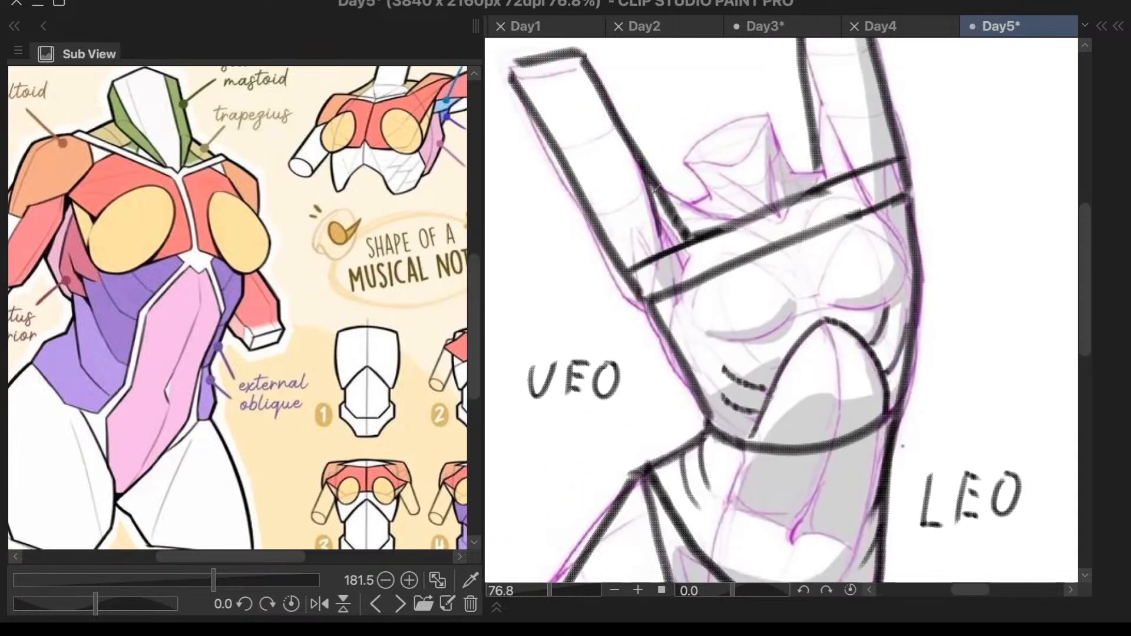
key("ctrl+z")
left_click_drag(661, 186, 719, 219)
key("ctrl+z")
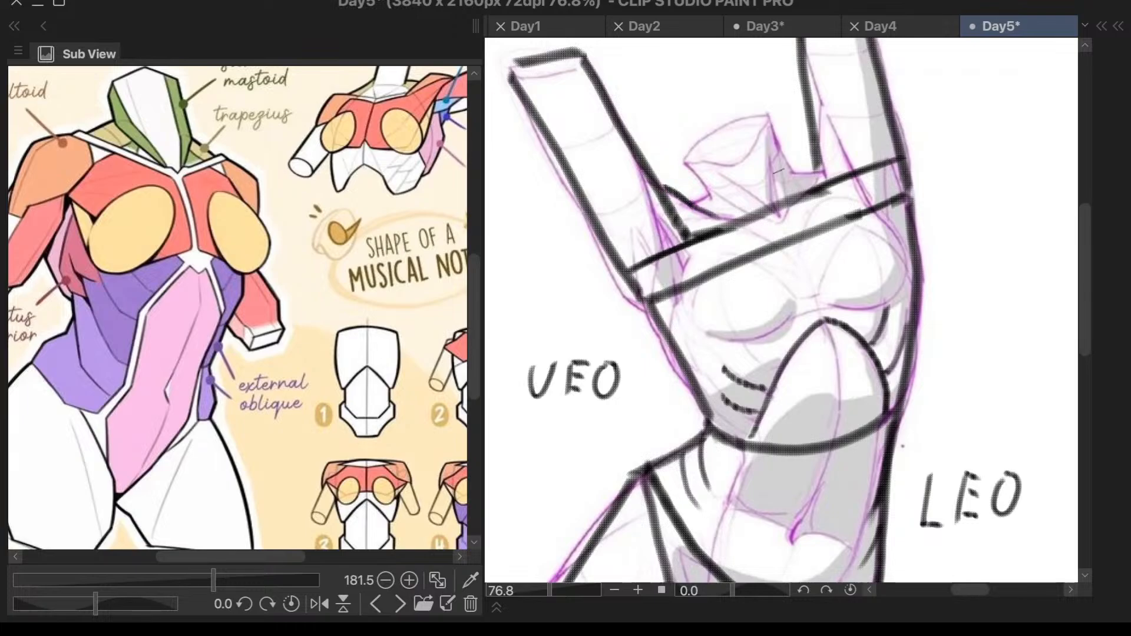
- Draw two lines from the right raised arm's inner edge, one straight to the shoulder line and one slanting across the arm
left_click_drag(826, 102, 818, 174)
mouse_move(645, 166)
left_mouse_down()
mouse_move(658, 223)
mouse_move(685, 234)
left_mouse_up()
key("ctrl+z")
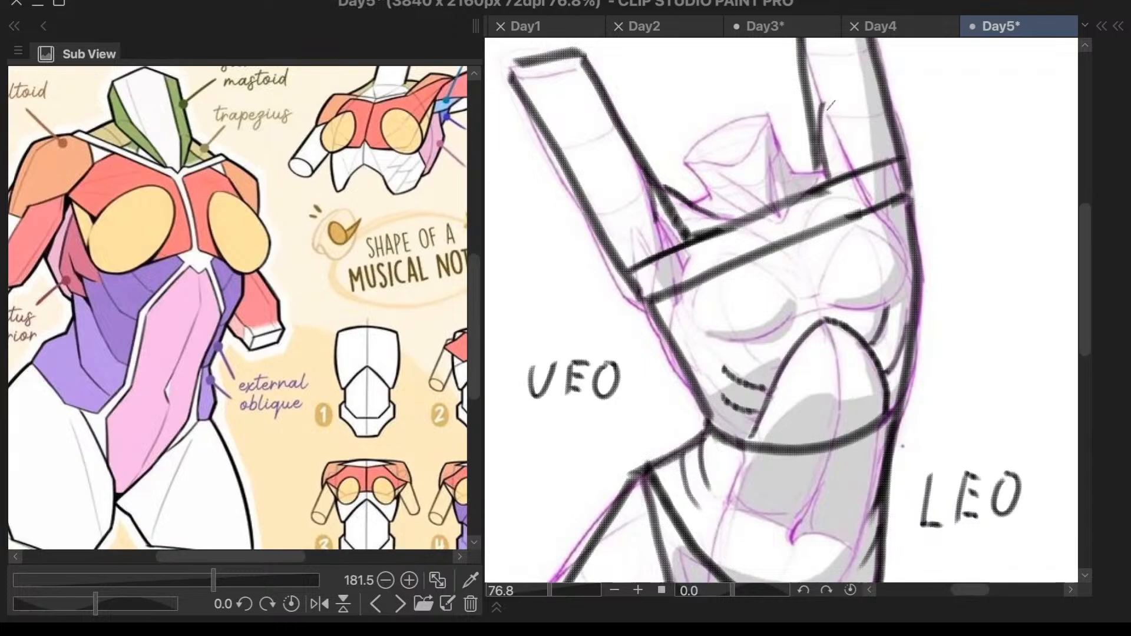
left_click_drag(830, 112, 851, 160)
key("ctrl+z")
left_click_drag(828, 110, 856, 175)
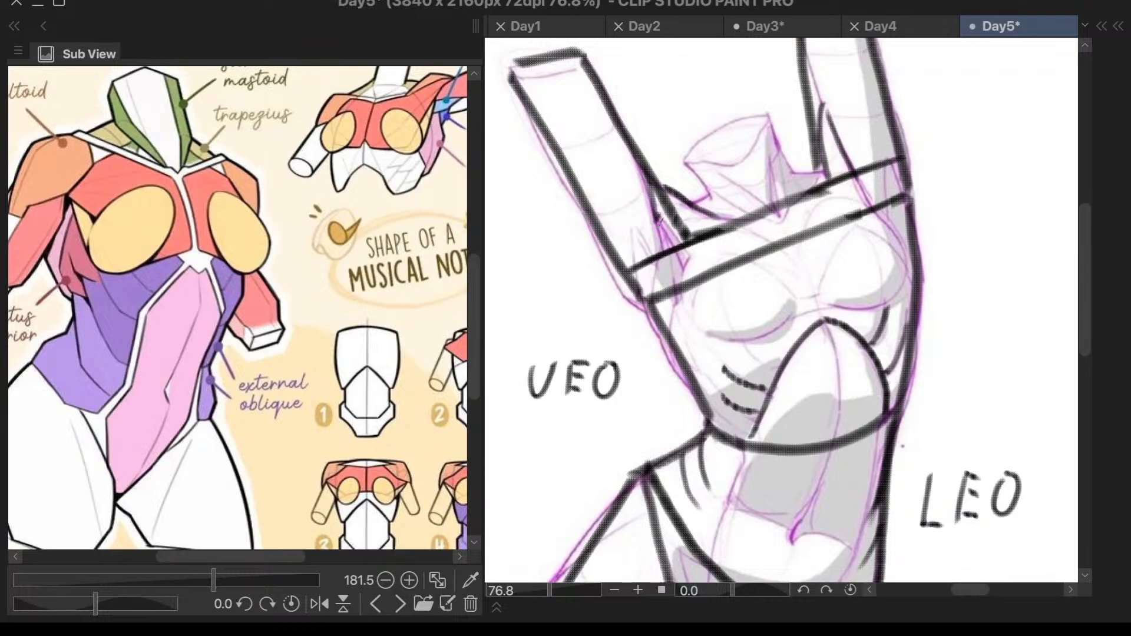
scroll(699, 393, "down", 2)
scroll(692, 329, "up", 2)
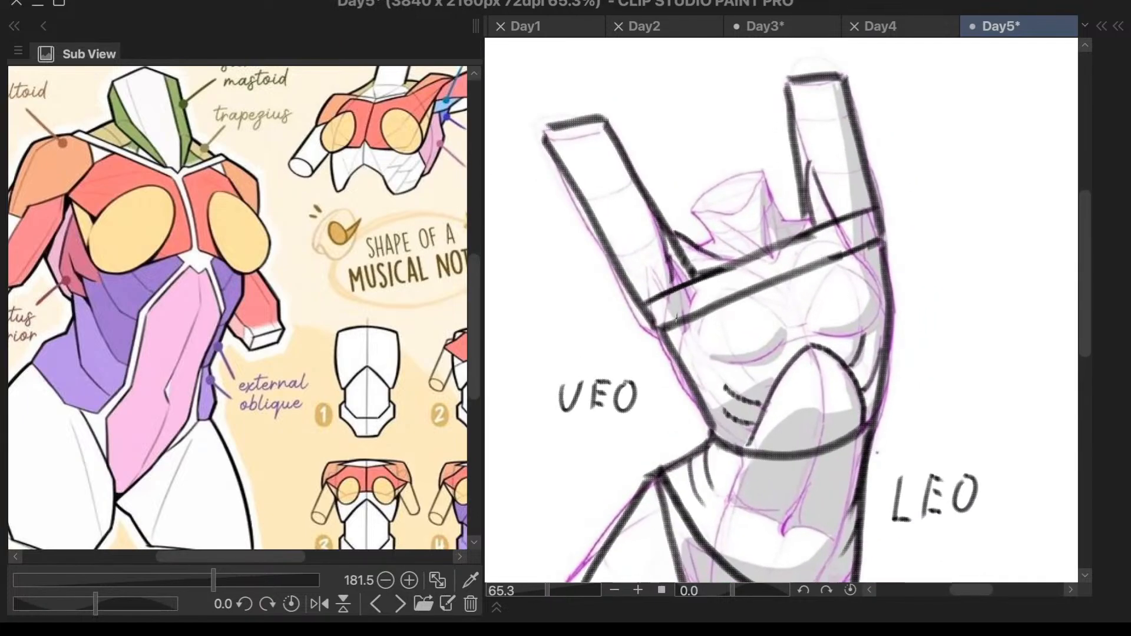
mouse_move(548, 125)
left_mouse_down()
mouse_move(571, 203)
mouse_move(613, 259)
left_mouse_up()
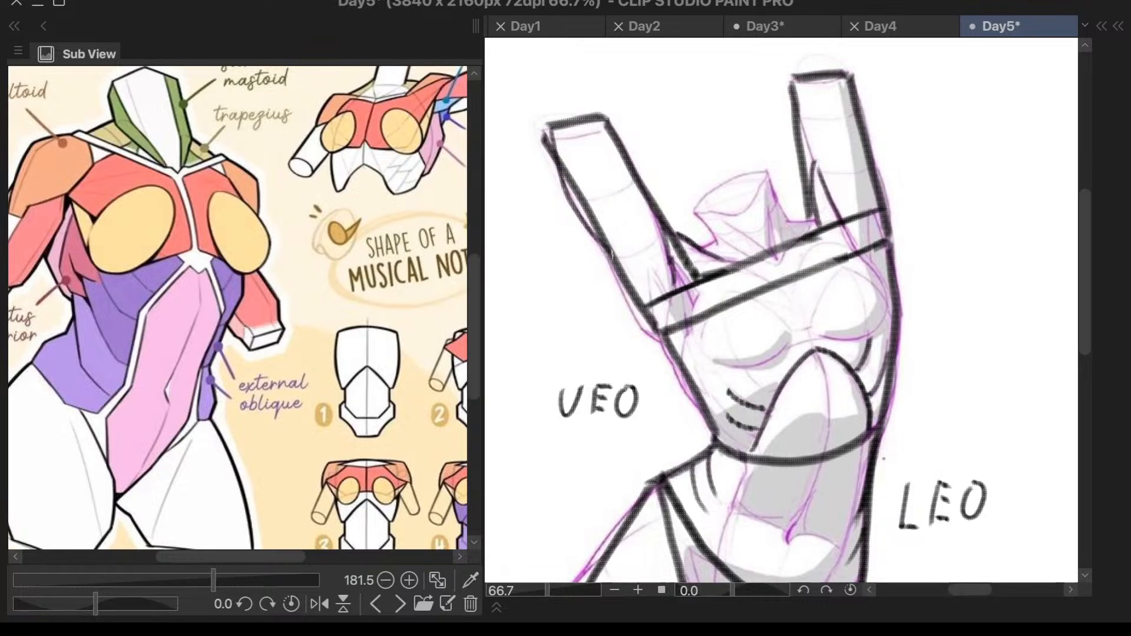
key("ctrl+z")
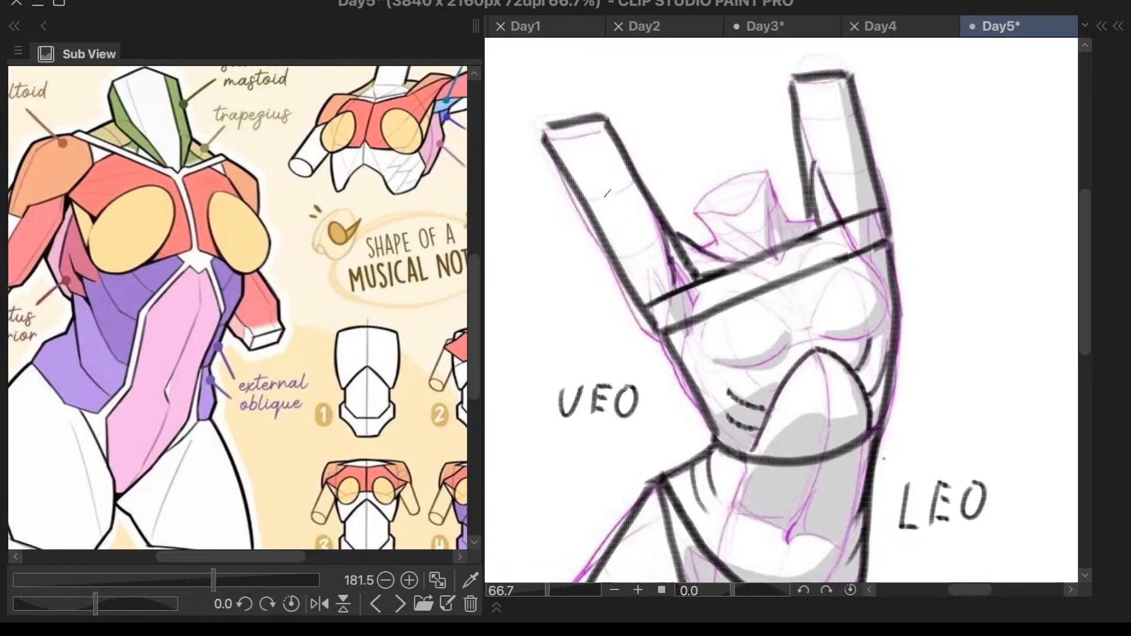
left_click_drag(621, 273, 657, 343)
key("ctrl+z")
scroll(833, 347, "down", 5)
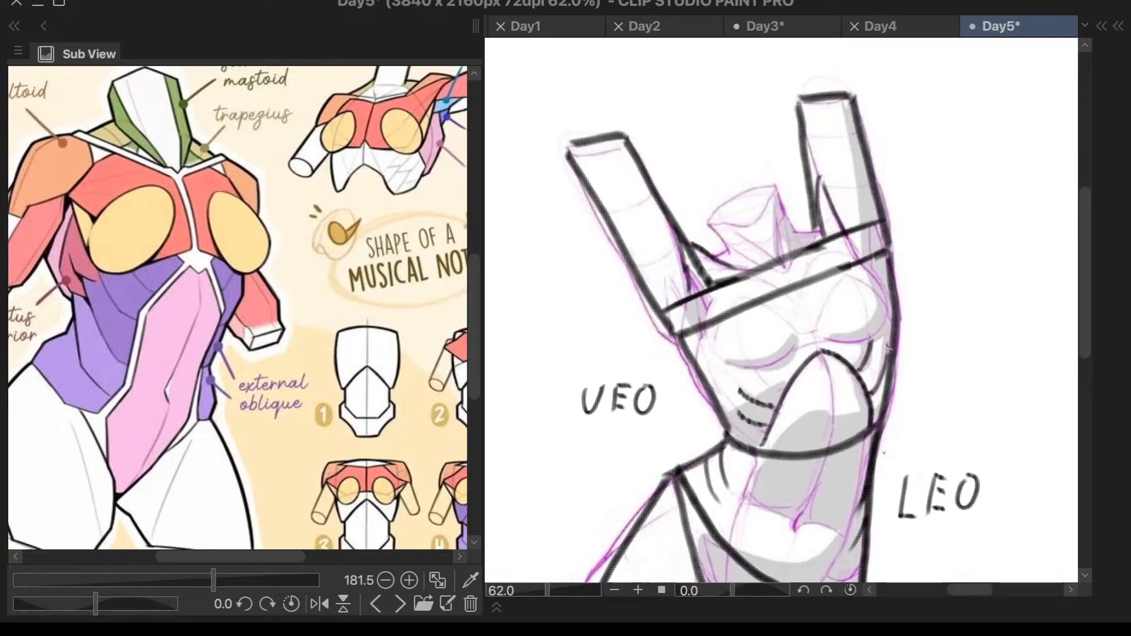
- Draw two contour curves along the left raised arm's outer edge, one bulging down to the chest line and one over the upper half
scroll(727, 341, "up", 5)
scroll(727, 342, "down", 2)
scroll(727, 341, "up", 2)
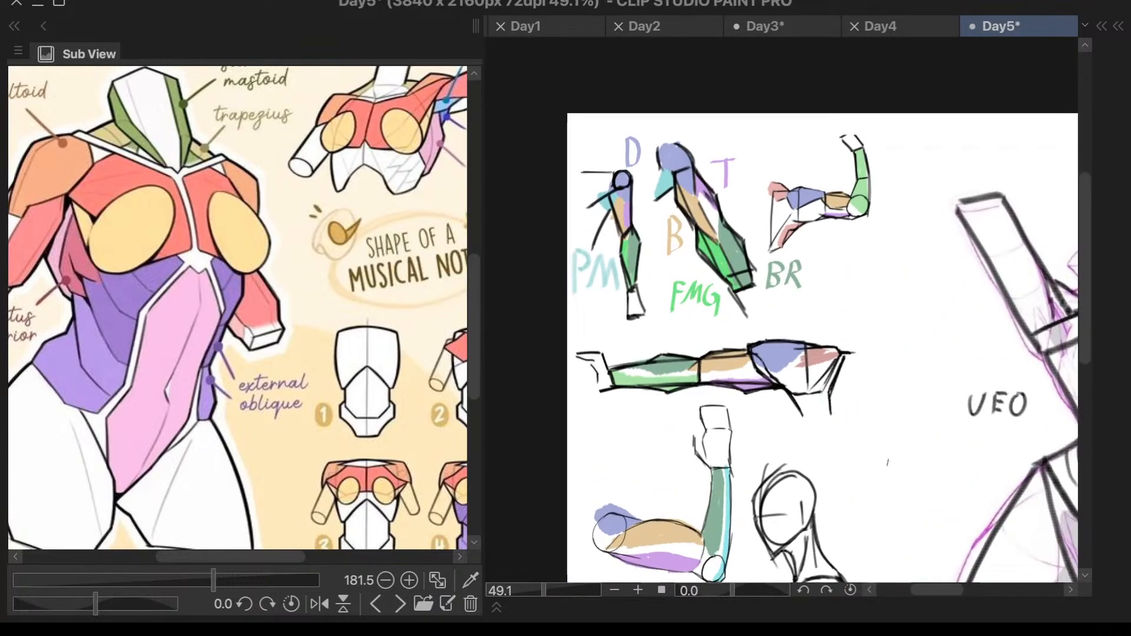
scroll(888, 463, "down", 3)
scroll(888, 463, "up", 6)
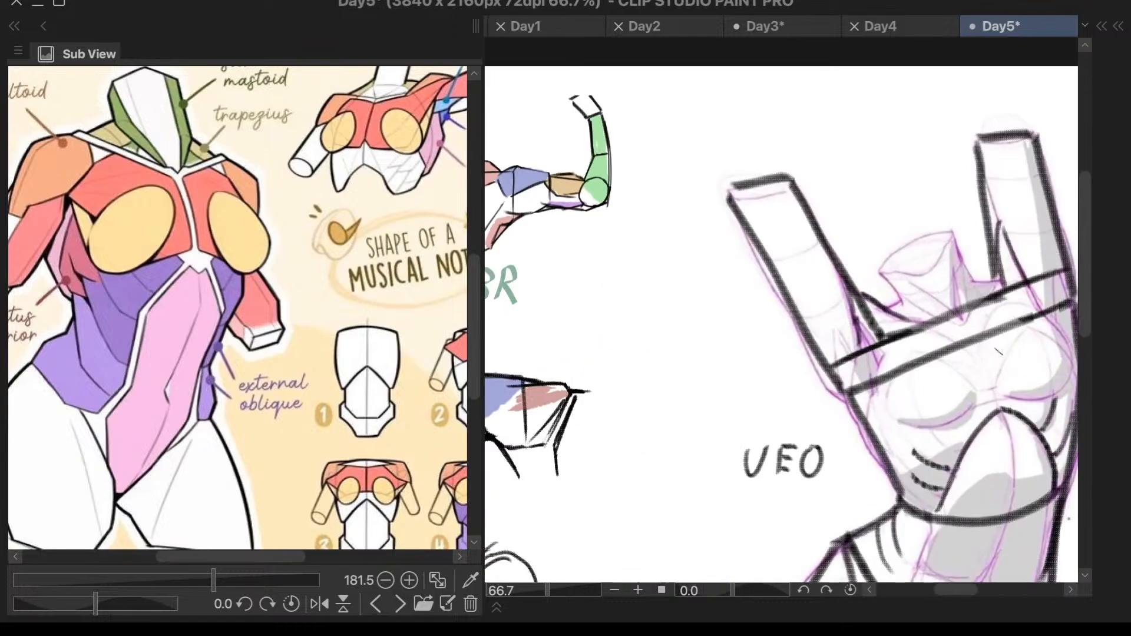
mouse_move(719, 306)
left_mouse_down()
mouse_move(745, 384)
mouse_move(799, 442)
left_mouse_up()
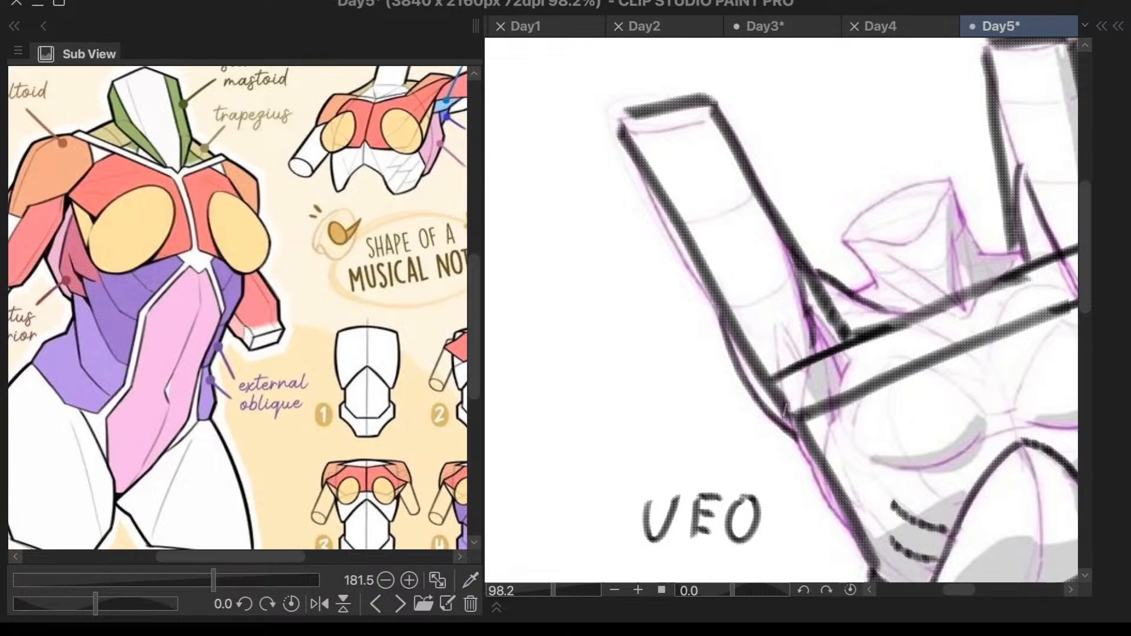
mouse_move(639, 150)
left_mouse_down()
mouse_move(662, 226)
mouse_move(716, 304)
left_mouse_up()
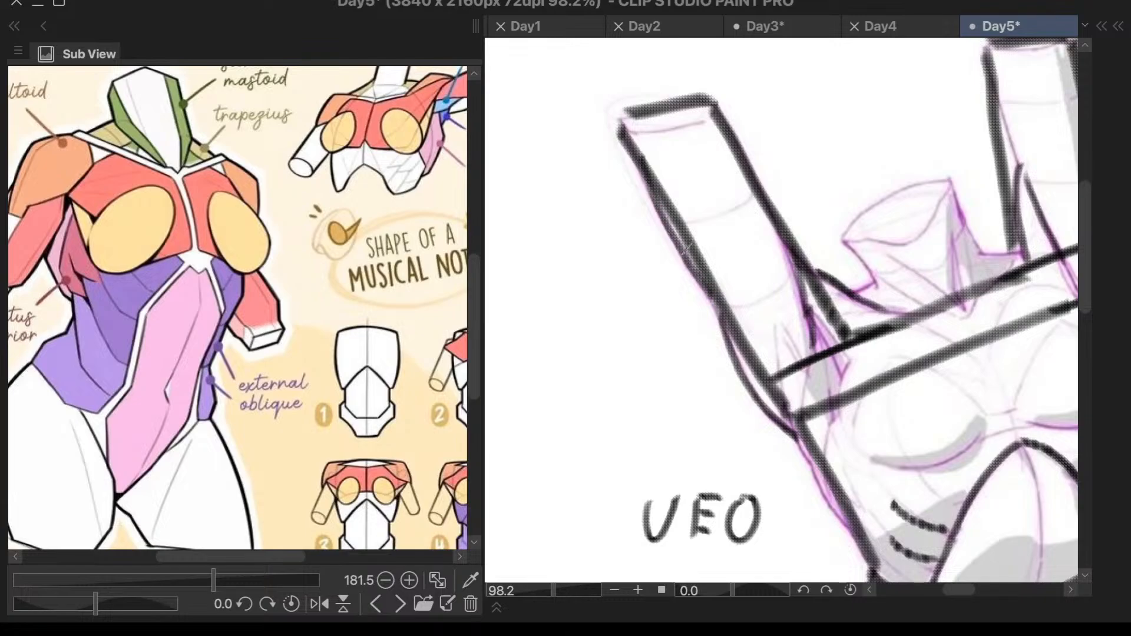
- Draw a slightly bulging contour along the right raised arm's outer edge down to the chest line
scroll(719, 227, "down", 4)
scroll(1026, 83, "up", 3)
mouse_move(931, 115)
left_mouse_down()
mouse_move(957, 272)
mouse_move(956, 313)
left_mouse_up()
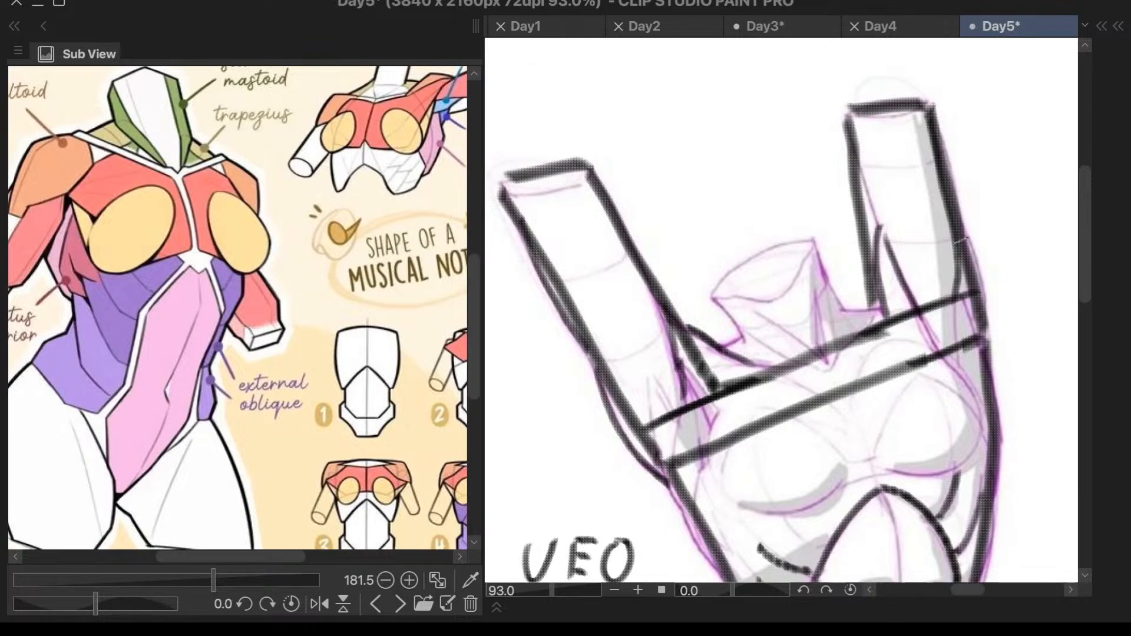
key("ctrl+z")
mouse_move(936, 109)
left_mouse_down()
mouse_move(976, 253)
mouse_move(984, 354)
left_mouse_up()
scroll(1028, 274, "down", 1)
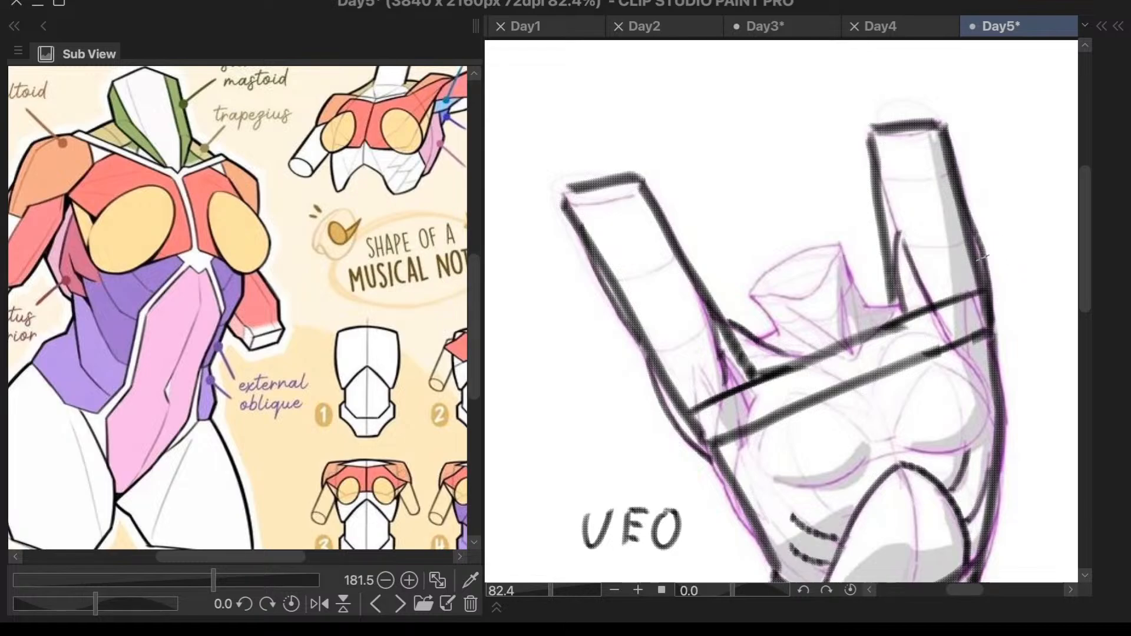
scroll(952, 360, "down", 5)
scroll(953, 484, "up", 5)
scroll(987, 415, "down", 3)
scroll(995, 417, "up", 4)
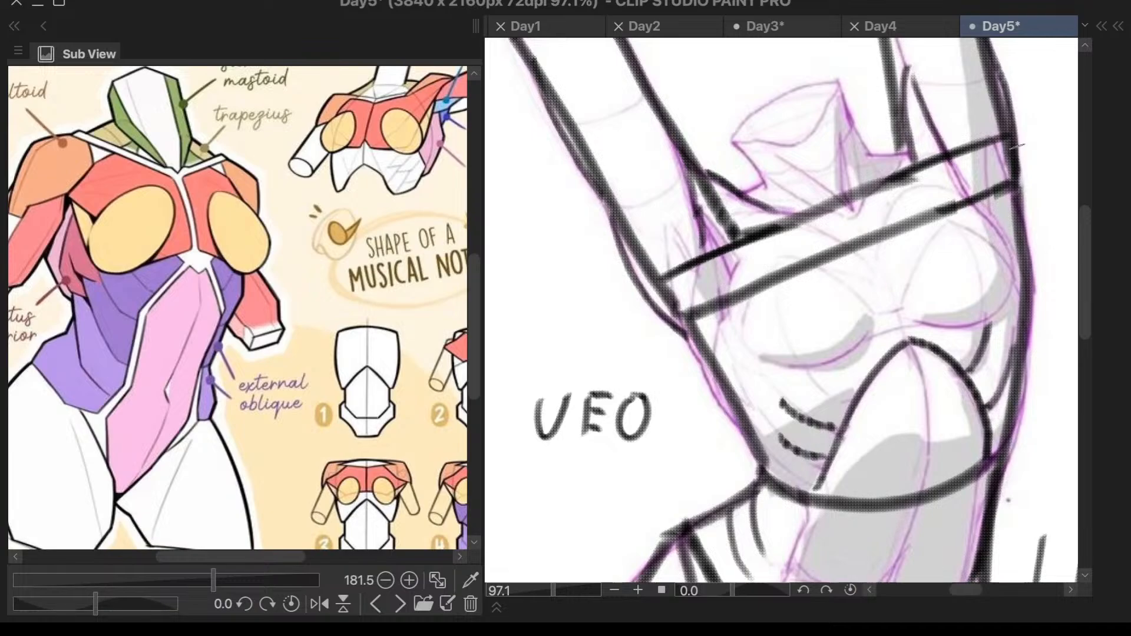
scroll(996, 271, "down", 4)
scroll(1005, 283, "up", 2)
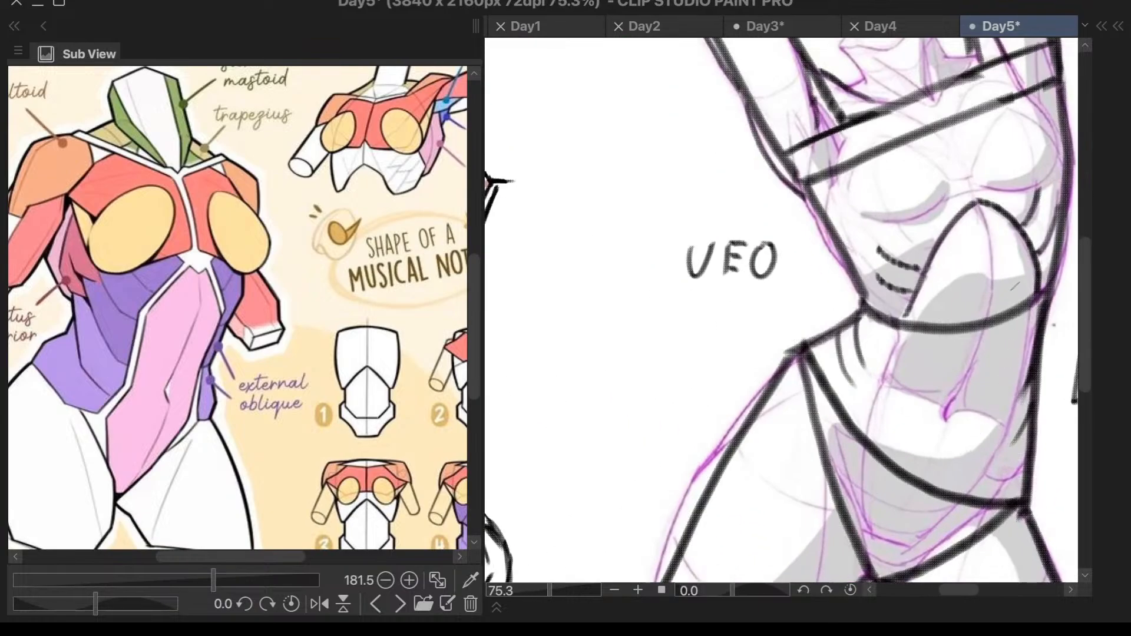
mouse_move(981, 200)
left_mouse_down()
mouse_move(997, 281)
mouse_move(976, 360)
mouse_move(922, 448)
mouse_move(983, 209)
mouse_move(995, 278)
mouse_move(970, 368)
left_mouse_up()
key("ctrl+z")
left_click_drag(929, 458, 871, 574)
key("ctrl+z")
mouse_move(978, 201)
left_mouse_down()
mouse_move(995, 278)
mouse_move(982, 405)
mouse_move(918, 534)
mouse_move(895, 581)
left_mouse_up()
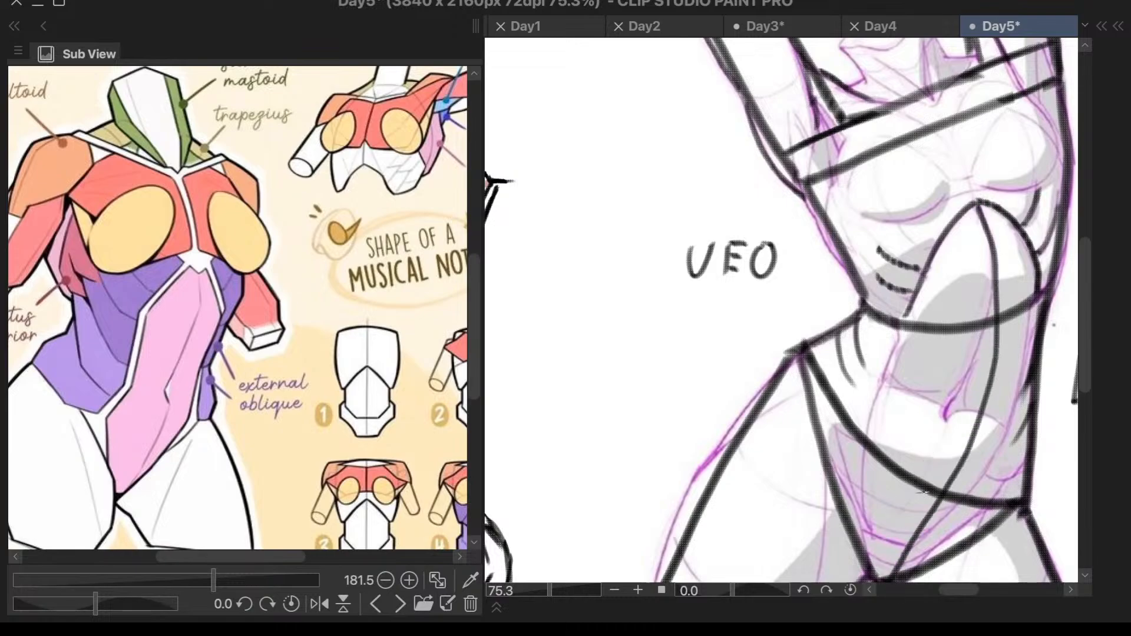
scroll(1015, 176, "down", 3)
scroll(1057, 200, "up", 3)
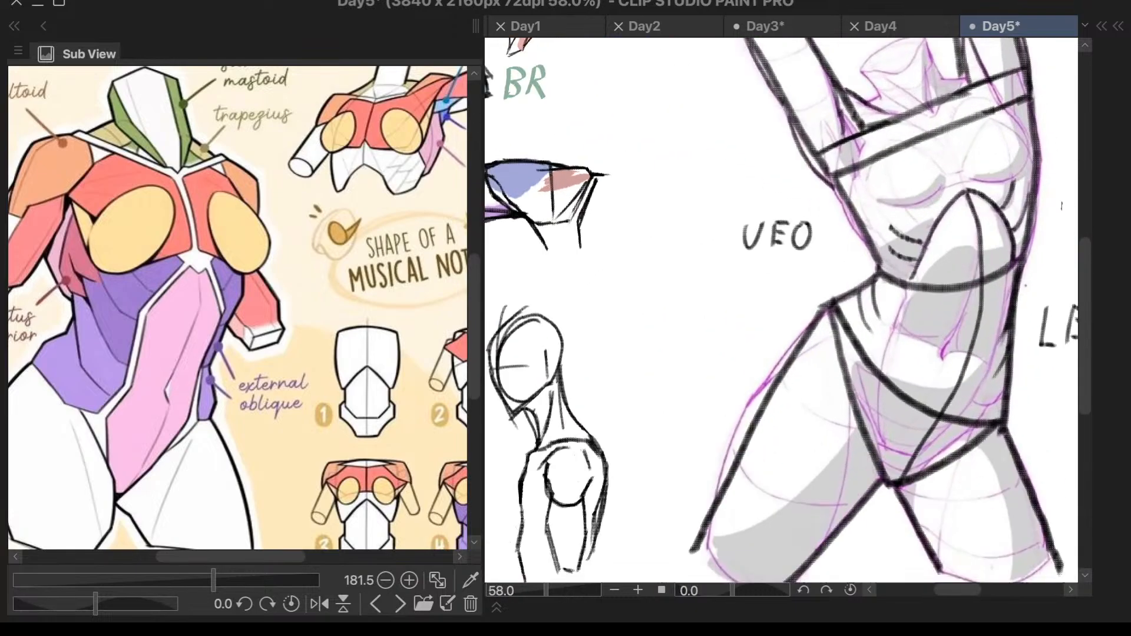
key("ctrl+z")
mouse_move(917, 94)
left_mouse_down()
mouse_move(970, 201)
mouse_move(976, 291)
mouse_move(942, 405)
mouse_move(870, 510)
left_mouse_up()
key("ctrl+0")
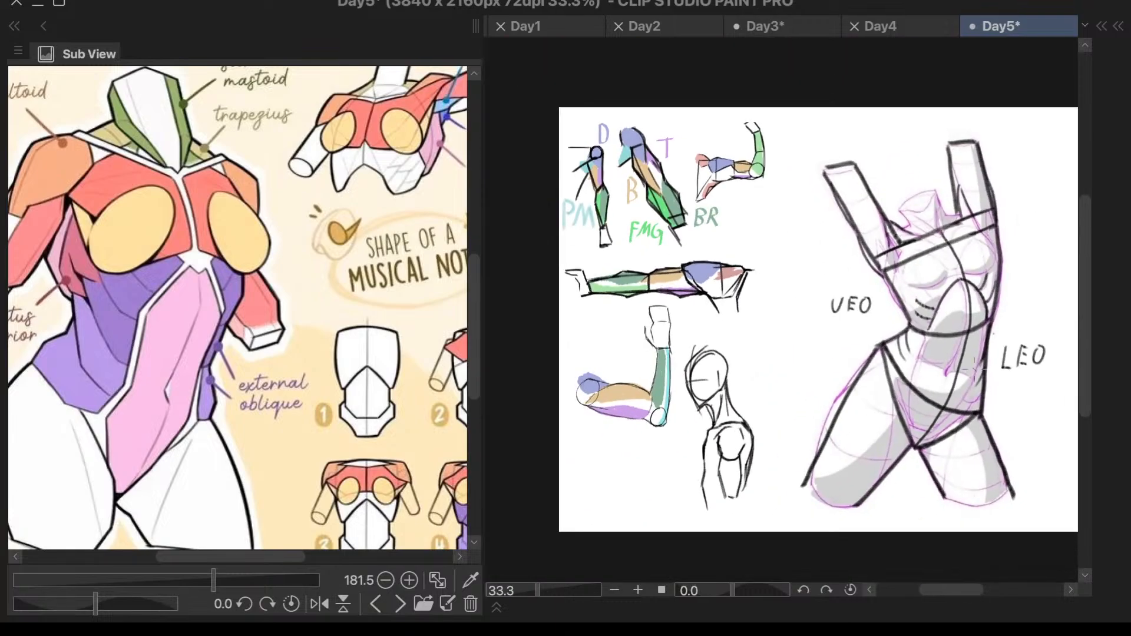
scroll(976, 365, "up", 5)
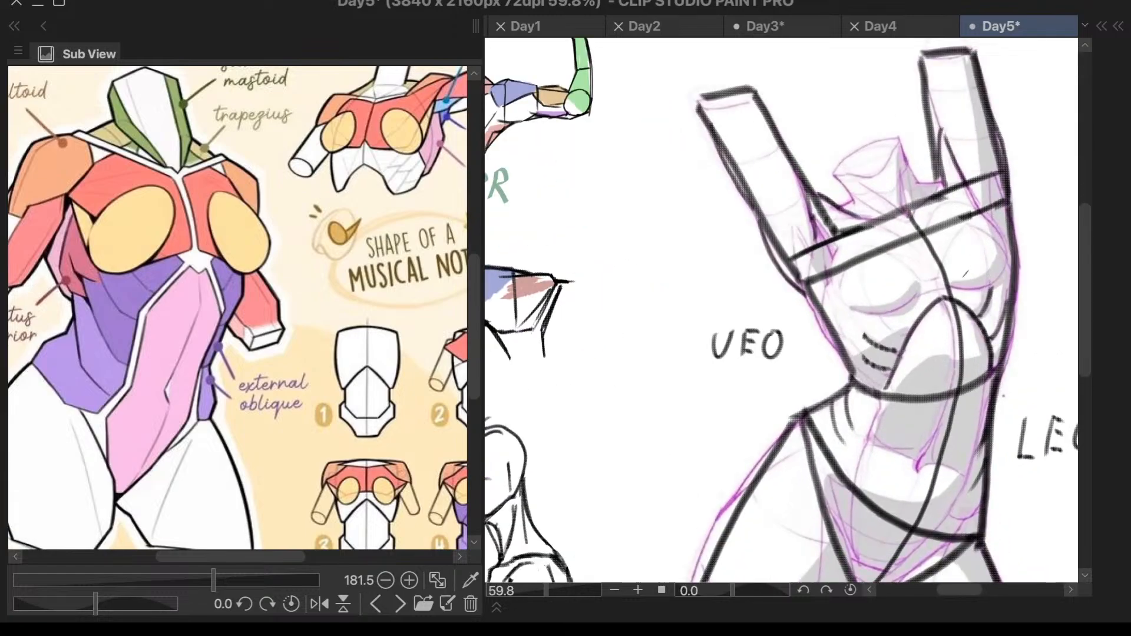
key("ctrl+z")
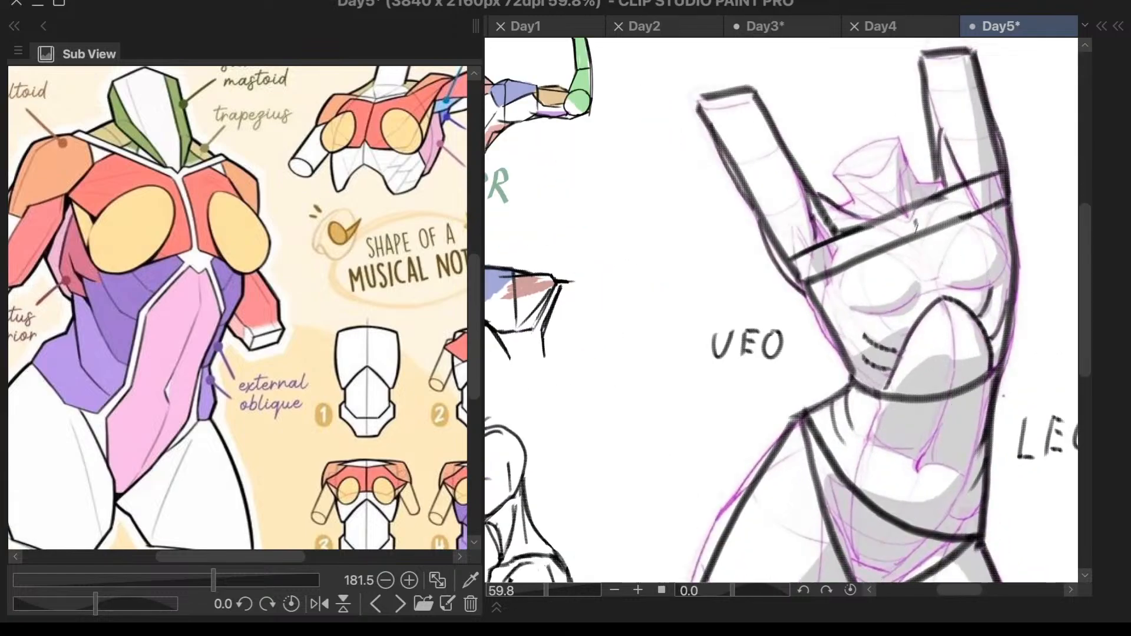
- Draw the torso's curved centre line in short strokes from the shoulder line through the tip of the rib arch to the crotch
mouse_move(916, 230)
left_mouse_down()
mouse_move(955, 358)
mouse_move(918, 462)
mouse_move(913, 518)
left_mouse_up()
scroll(988, 340, "down", 2)
scroll(971, 433, "up", 3)
mouse_move(911, 406)
left_mouse_down()
mouse_move(891, 476)
mouse_move(844, 554)
left_mouse_up()
left_click_drag(900, 450, 852, 544)
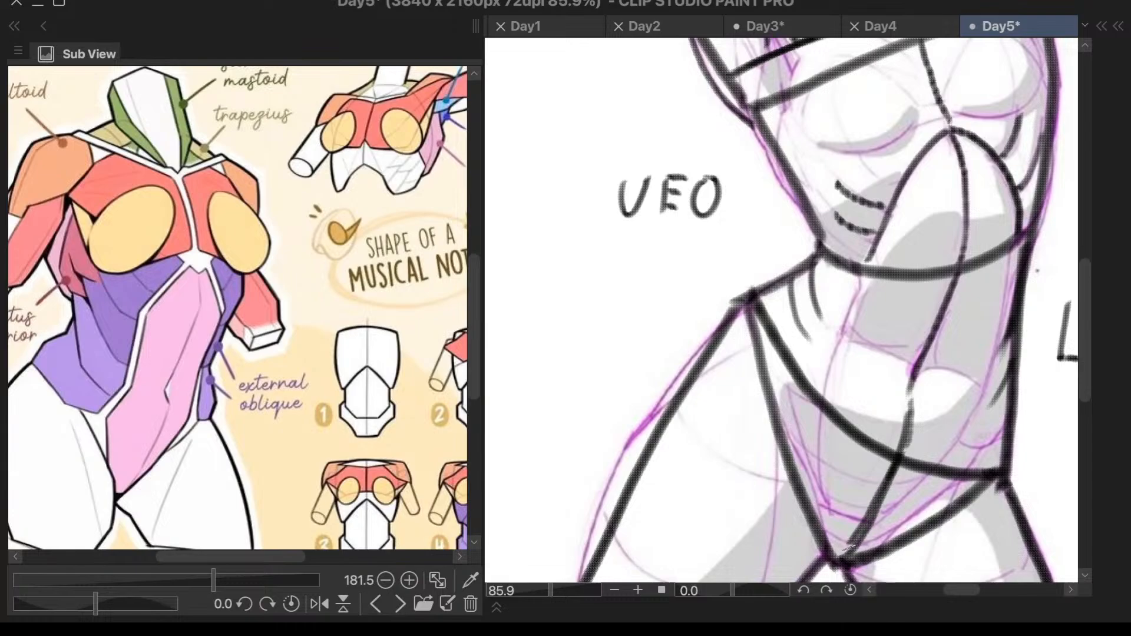
scroll(1013, 332, "down", 5)
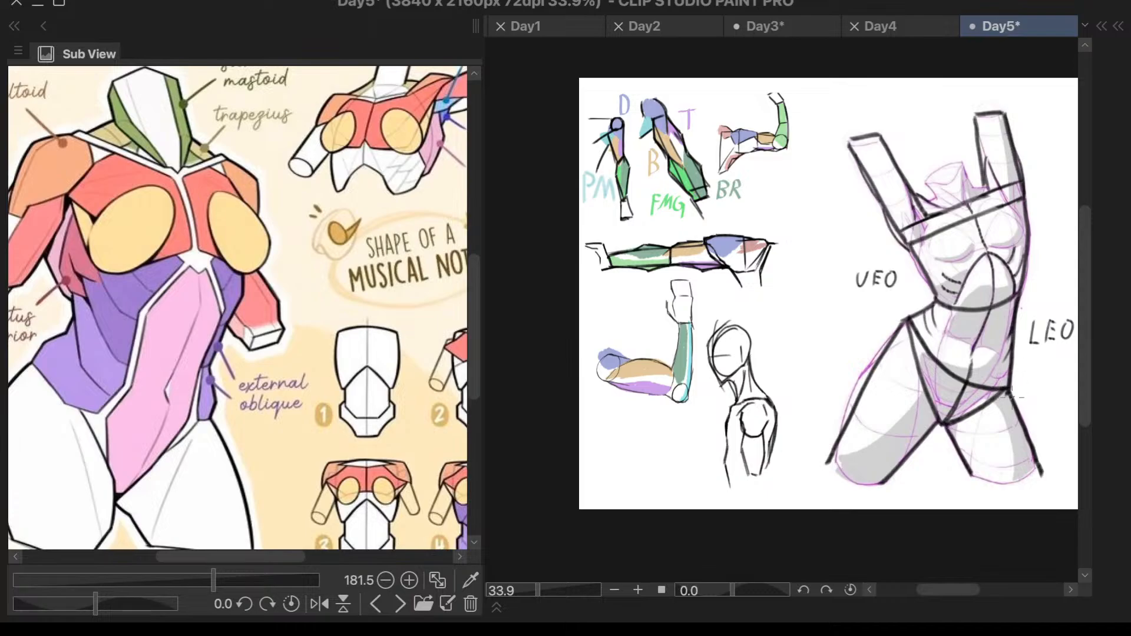
- Enlarge the coracobrachialis and teres major reference and draw a short slanting line between the shoulder and chest lines at the left armpit
scroll(1019, 207, "up", 5)
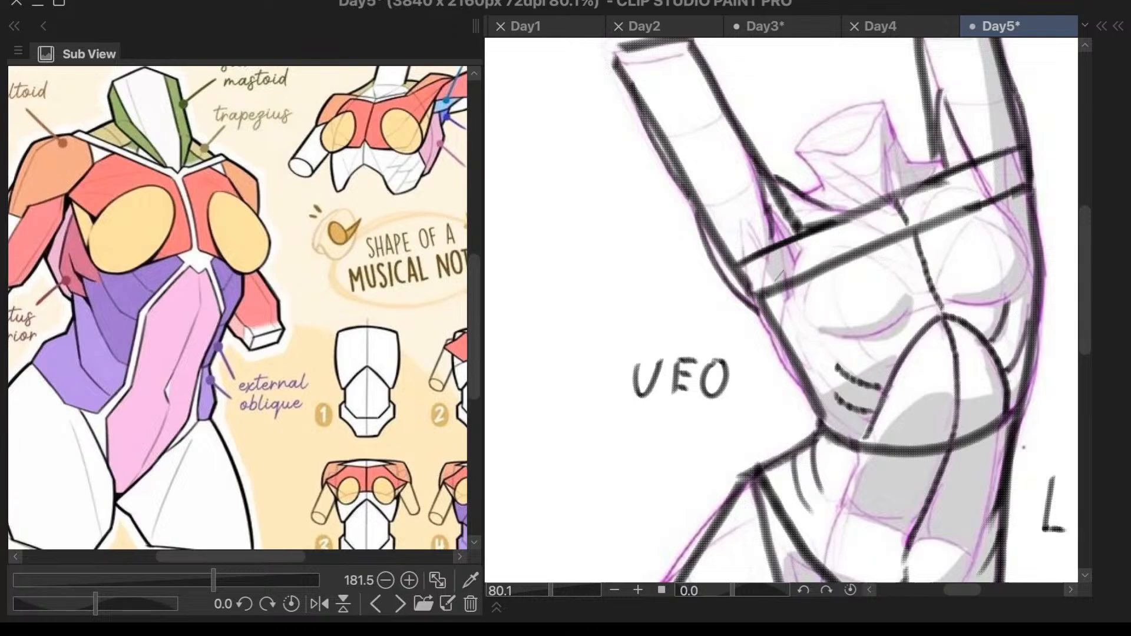
scroll(842, 272, "up", 2)
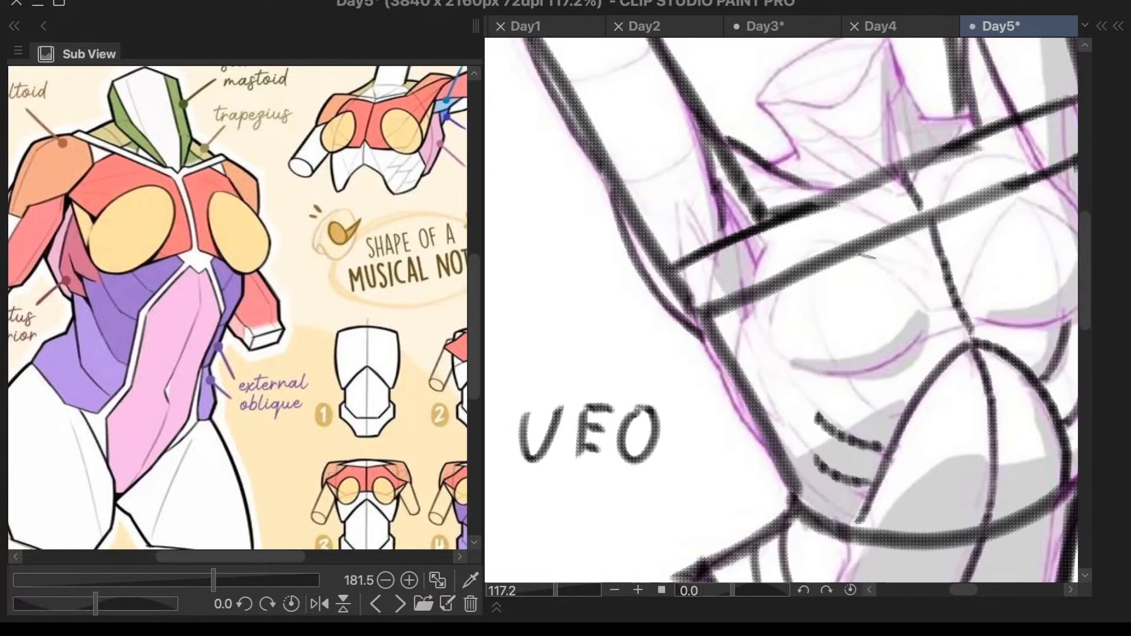
scroll(708, 294, "down", 2)
scroll(575, 304, "up", 3)
left_click_drag(396, 335, 265, 455)
scroll(373, 202, "up", 4)
scroll(373, 202, "up", 2)
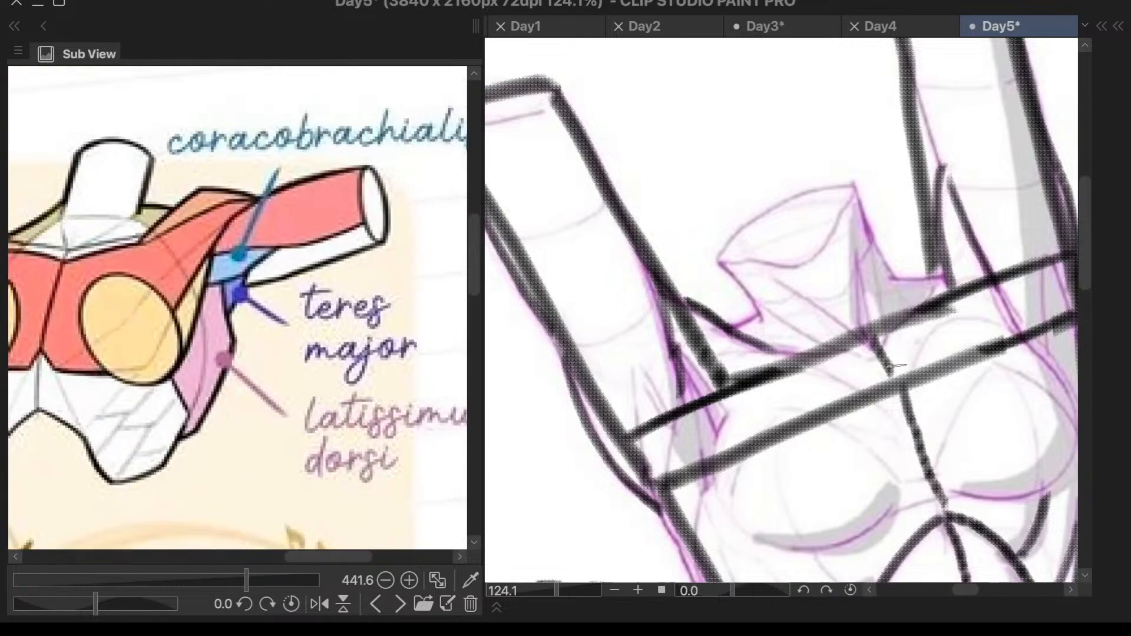
mouse_move(681, 393)
left_mouse_down()
mouse_move(729, 447)
mouse_move(683, 398)
mouse_move(726, 454)
left_mouse_up()
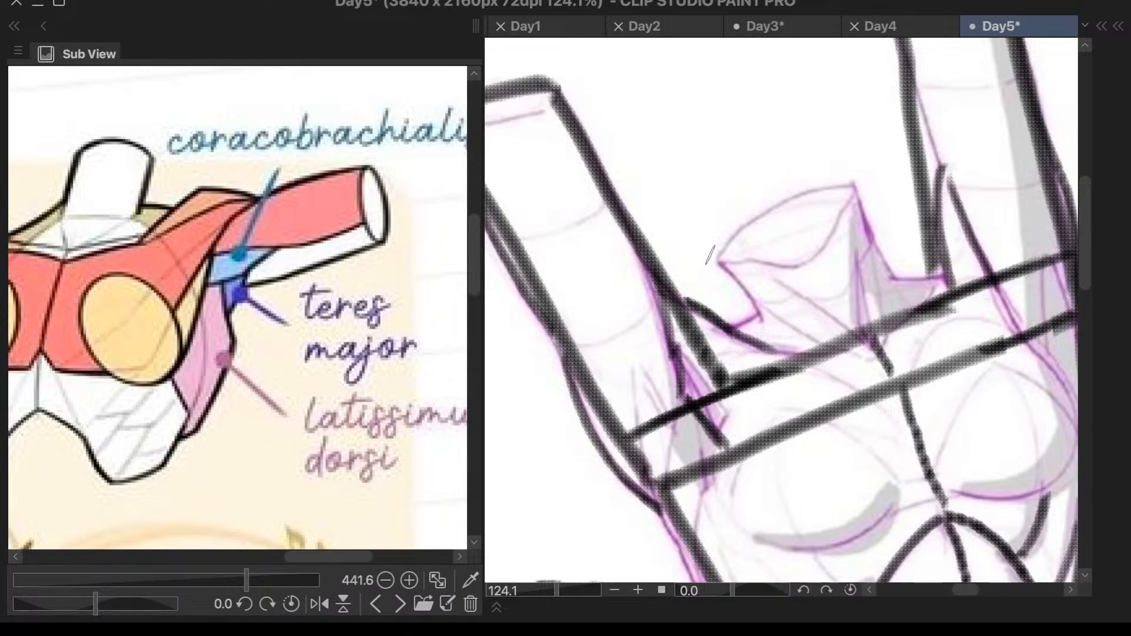
mouse_move(679, 118)
left_mouse_down()
mouse_move(660, 146)
mouse_move(689, 163)
mouse_move(725, 117)
mouse_move(728, 131)
left_mouse_up()
key("ctrl+z")
key("ctrl+z")
mouse_move(734, 234)
left_mouse_down()
mouse_move(736, 285)
mouse_move(766, 279)
mouse_move(775, 263)
left_mouse_up()
key("ctrl+z")
key("ctrl+z")
key("ctrl+z")
mouse_move(616, 316)
left_mouse_down()
mouse_move(614, 351)
mouse_move(633, 345)
left_mouse_up()
mouse_move(633, 309)
left_mouse_down()
mouse_move(649, 312)
mouse_move(650, 348)
mouse_move(634, 352)
left_mouse_up()
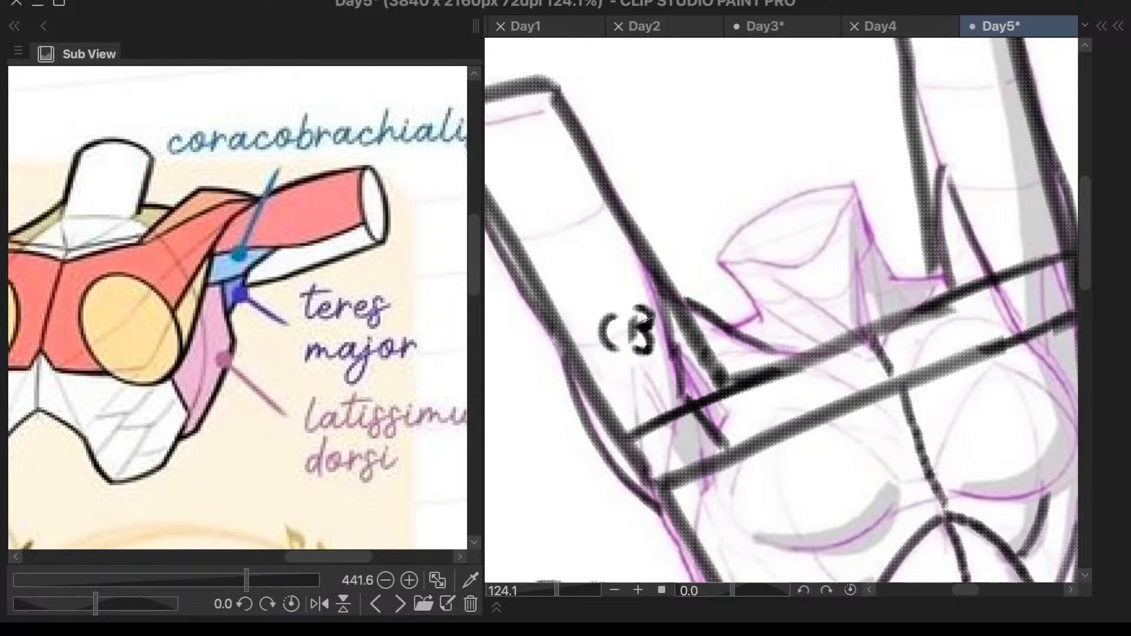
- Draw curves at the left armpit, one from the shoulder line to the chest line and one below it down the torso's side
scroll(815, 245, "down", 2)
scroll(819, 330, "up", 3)
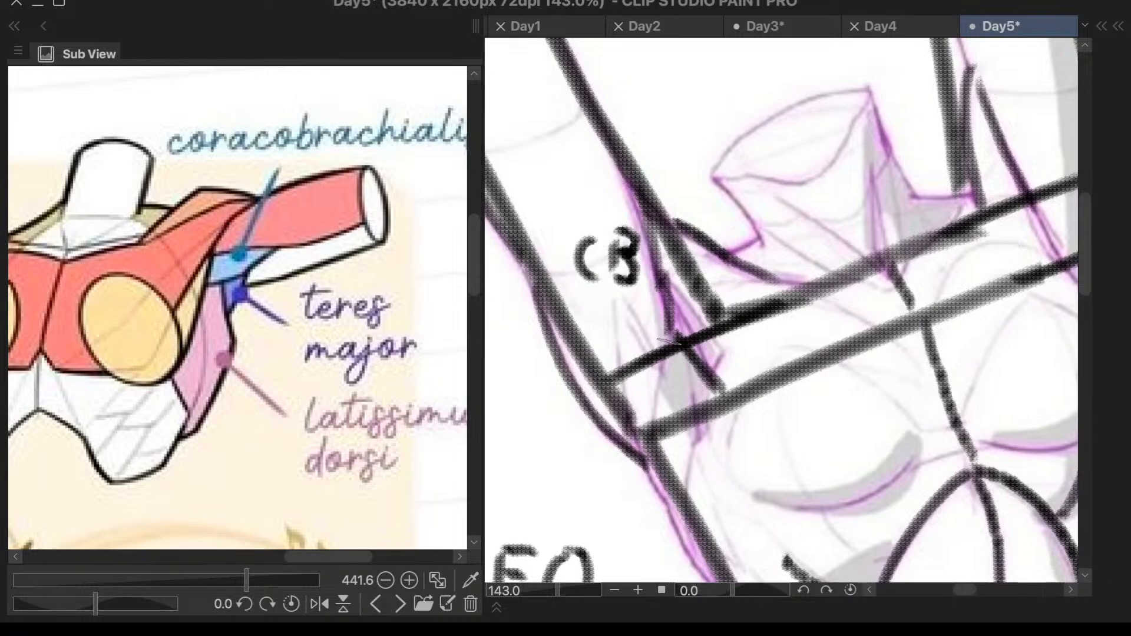
left_click_drag(670, 357, 649, 420)
key("ctrl+z")
left_click_drag(669, 343, 646, 433)
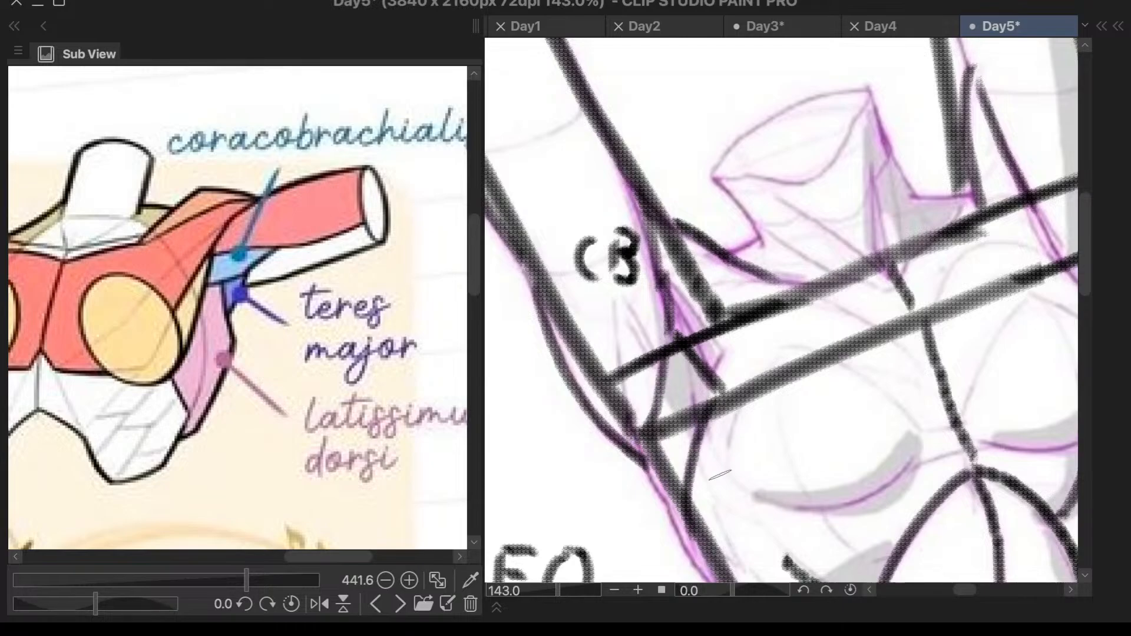
key("ctrl+minus")
key("ctrl+minus")
key("ctrl+plus")
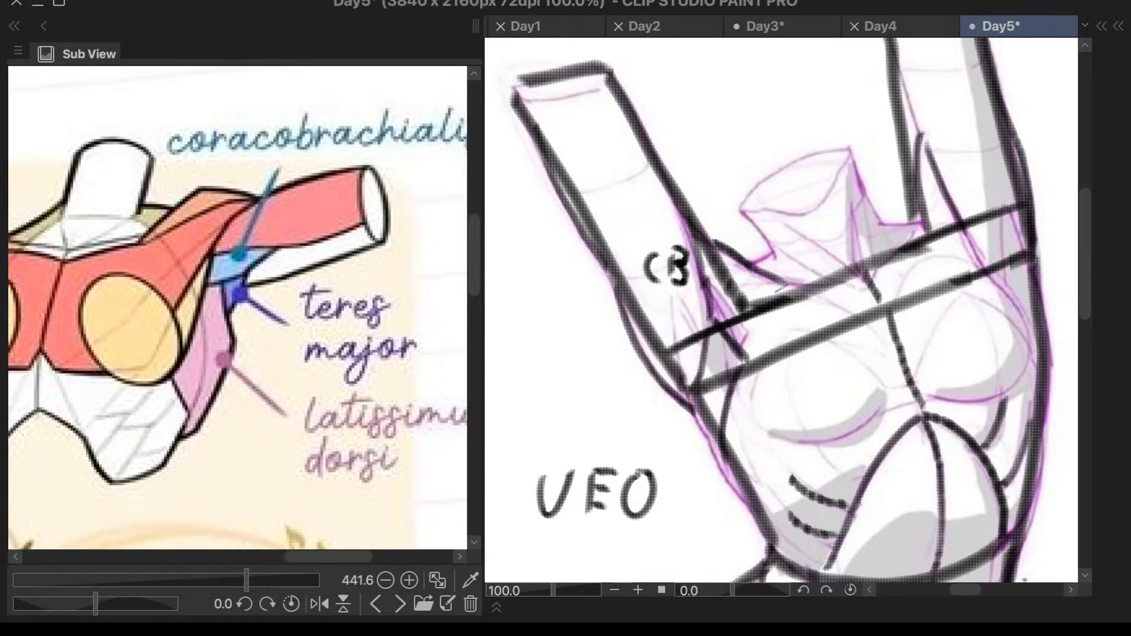
key("ctrl+z")
mouse_move(710, 322)
left_mouse_down()
mouse_move(696, 387)
mouse_move(728, 447)
left_mouse_up()
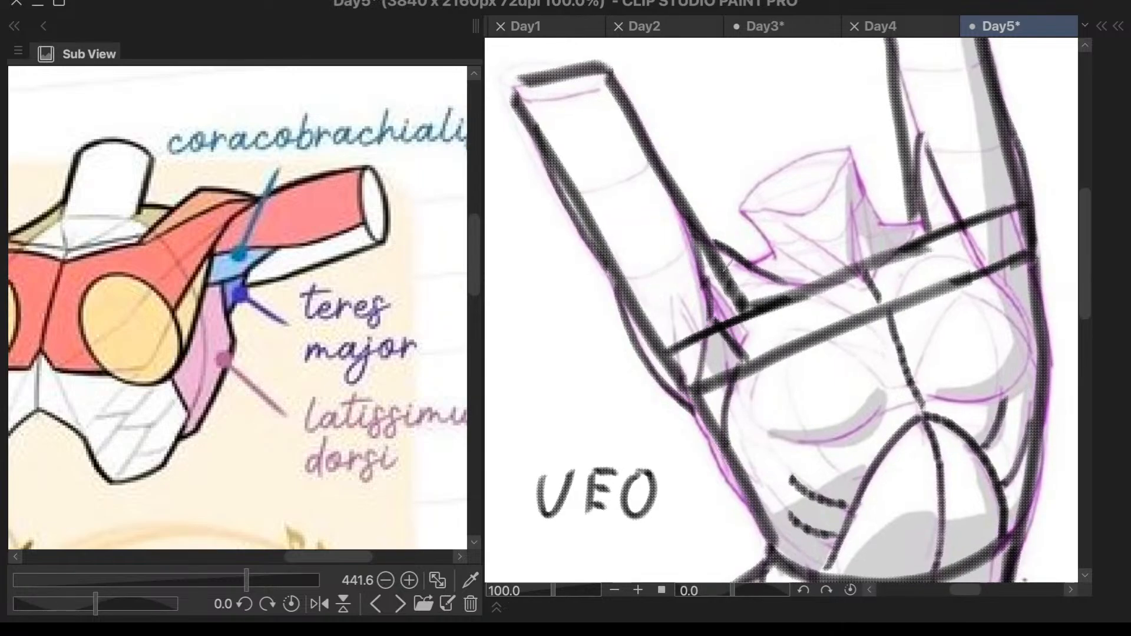
- Draw an arrow from the left armpit up to a handwritten "CB" label, and a short arrow from the rib marks towards UEO
mouse_move(722, 297)
left_mouse_down()
mouse_move(678, 236)
mouse_move(720, 79)
mouse_move(716, 107)
left_mouse_up()
mouse_move(749, 68)
left_mouse_down()
mouse_move(750, 105)
mouse_move(764, 64)
mouse_move(781, 69)
mouse_move(765, 96)
left_mouse_up()
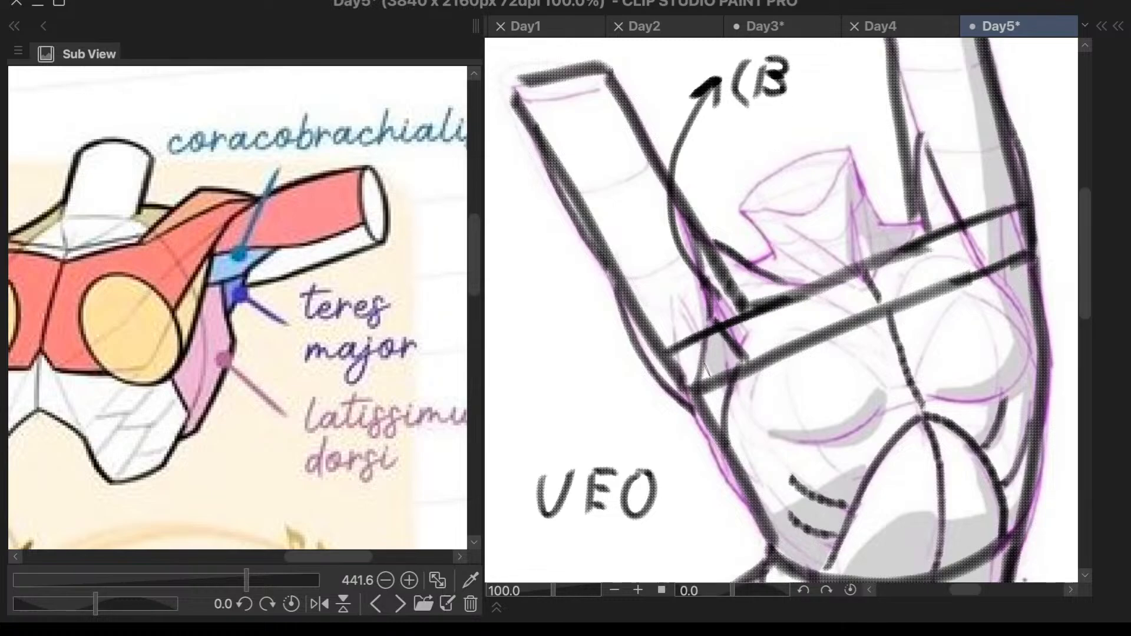
mouse_move(703, 483)
left_mouse_down()
mouse_move(783, 476)
mouse_move(703, 481)
mouse_move(715, 489)
left_mouse_up()
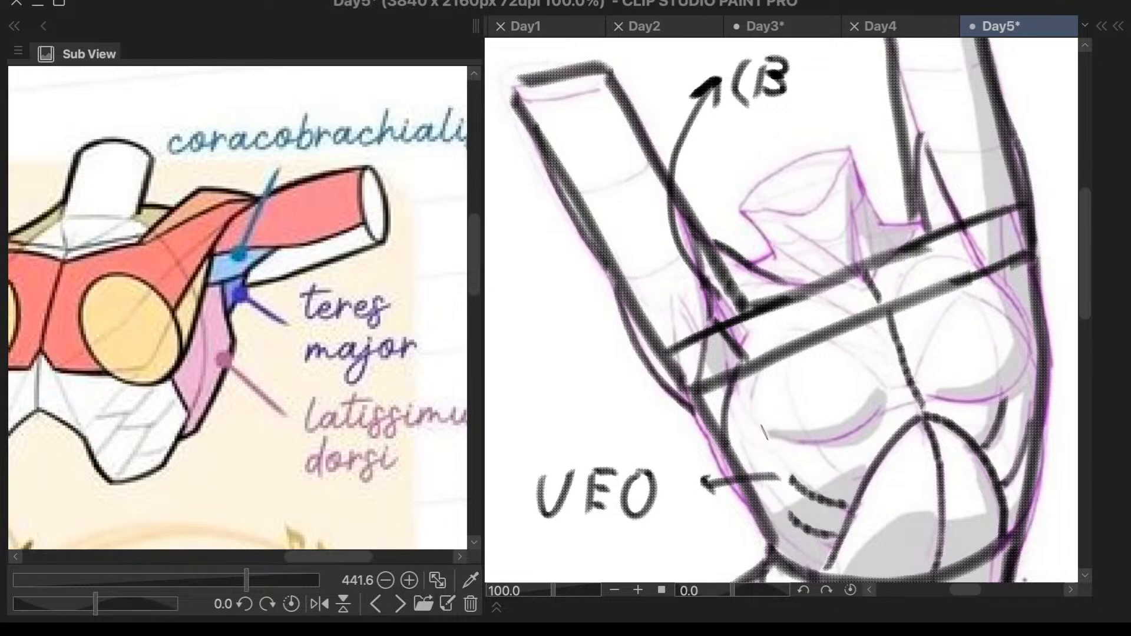
- Draw a curved arrow outward from the left armpit below the arm and write the label "TM" above it
mouse_move(714, 401)
left_mouse_down()
mouse_move(551, 393)
mouse_move(518, 378)
mouse_move(558, 373)
mouse_move(531, 376)
mouse_move(533, 409)
left_mouse_up()
scroll(737, 328, "down", 3)
scroll(634, 317, "up", 3)
mouse_move(583, 323)
left_mouse_down()
mouse_move(609, 319)
mouse_move(595, 356)
left_mouse_up()
mouse_move(613, 340)
left_mouse_down()
mouse_move(630, 318)
mouse_move(661, 310)
mouse_move(656, 340)
left_mouse_up()
scroll(878, 224, "down", 5)
scroll(884, 176, "up", 1)
scroll(886, 140, "down", 1)
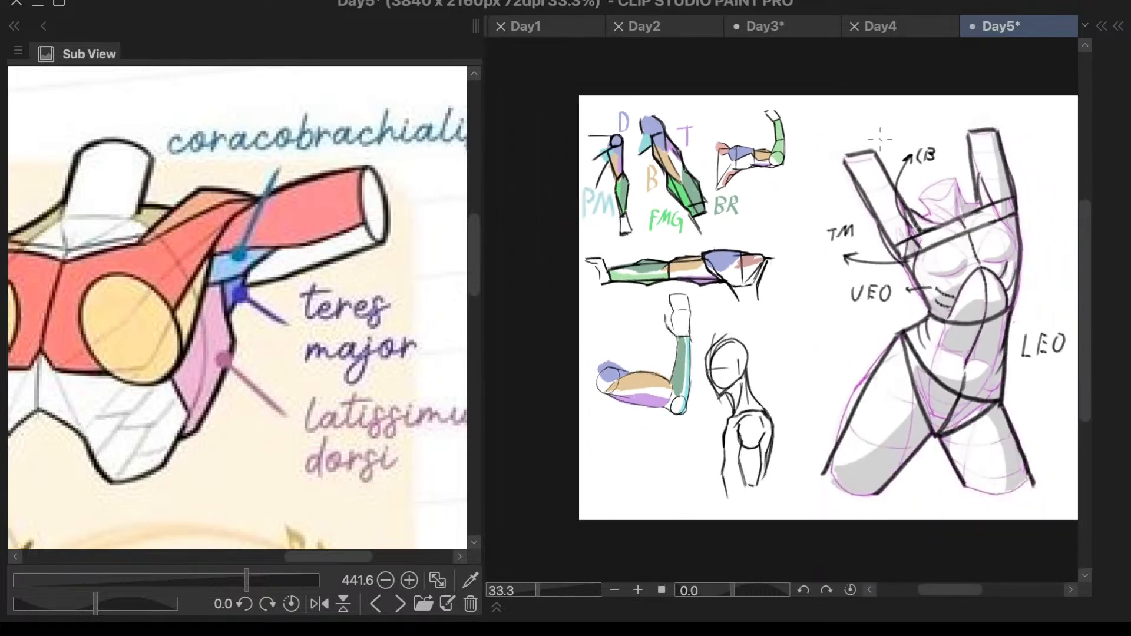
scroll(666, 127, "up", 3)
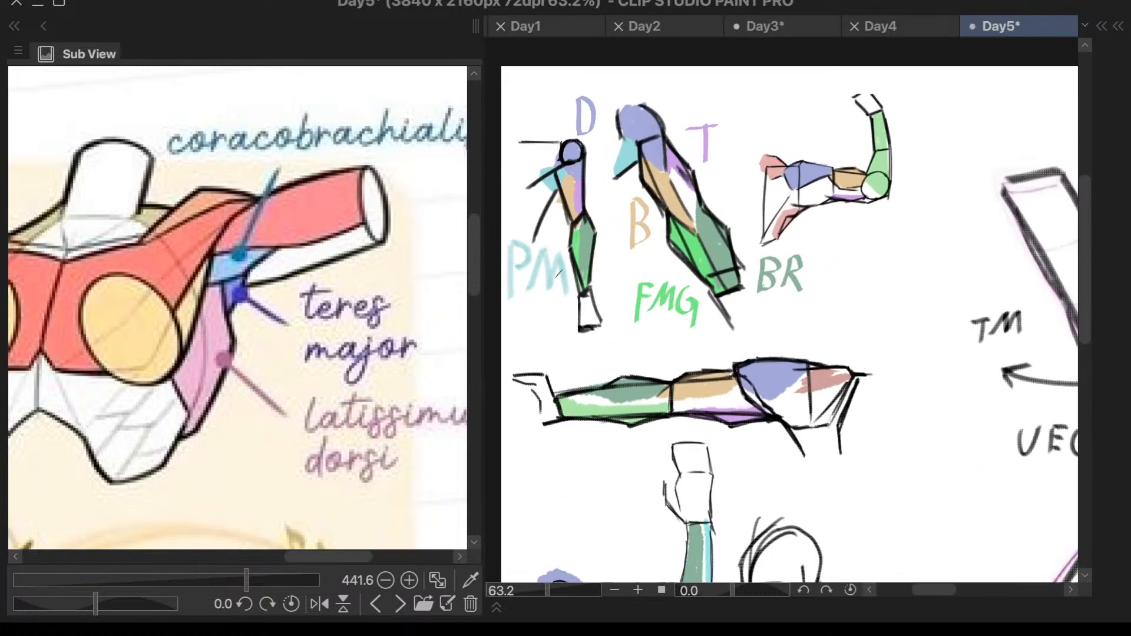
scroll(543, 293, "down", 1)
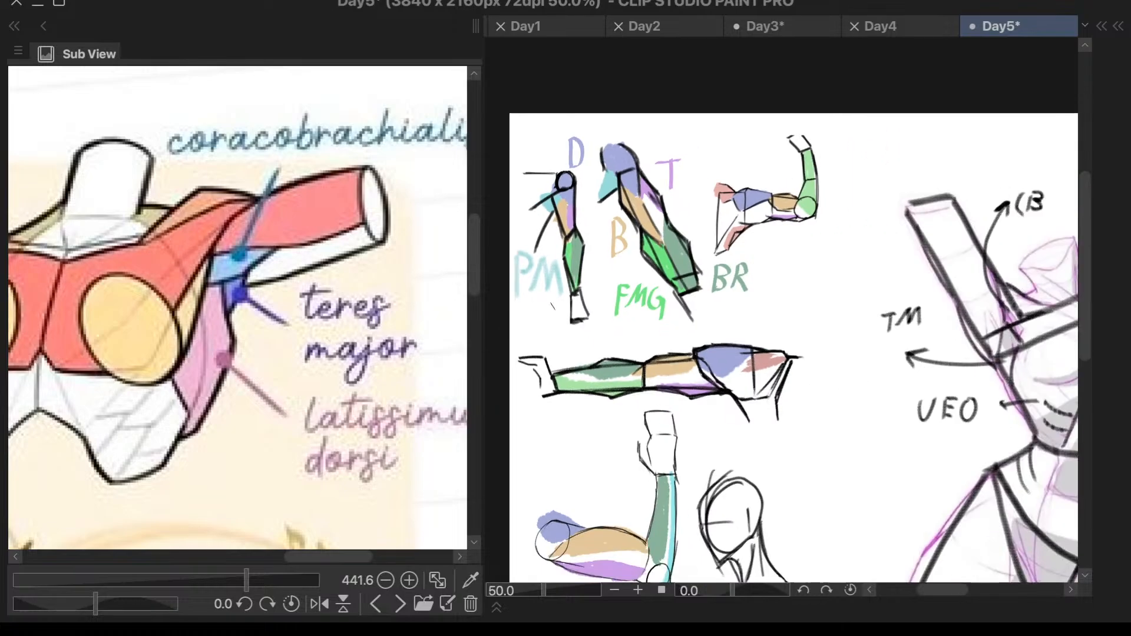
scroll(1053, 372, "up", 2)
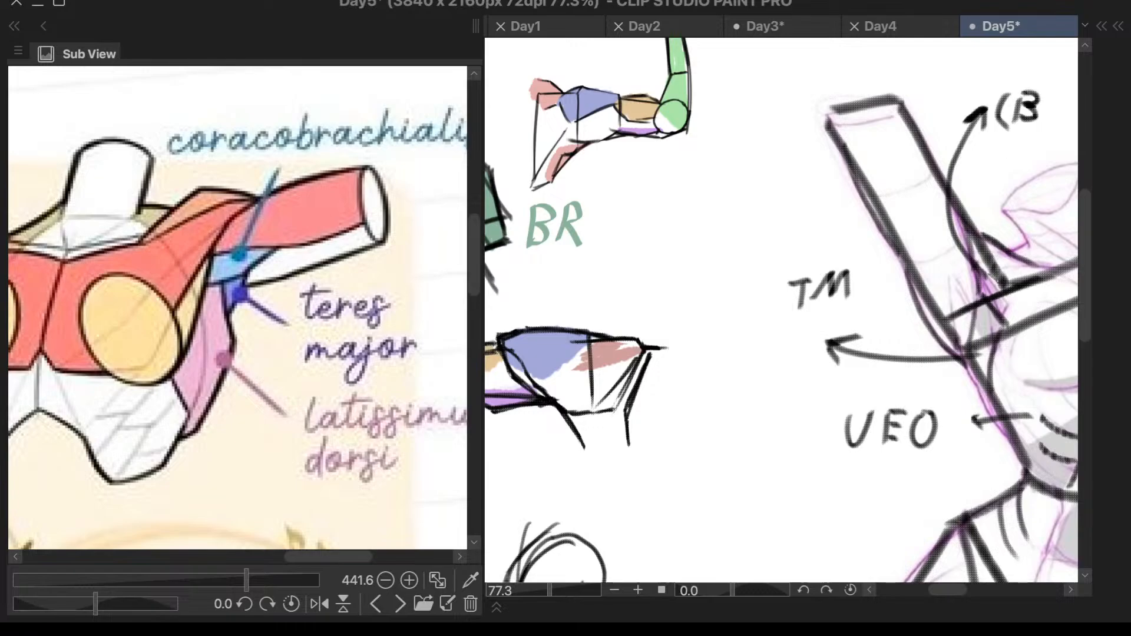
scroll(993, 299, "down", 4)
scroll(787, 264, "up", 5)
left_click_drag(874, 197, 883, 208)
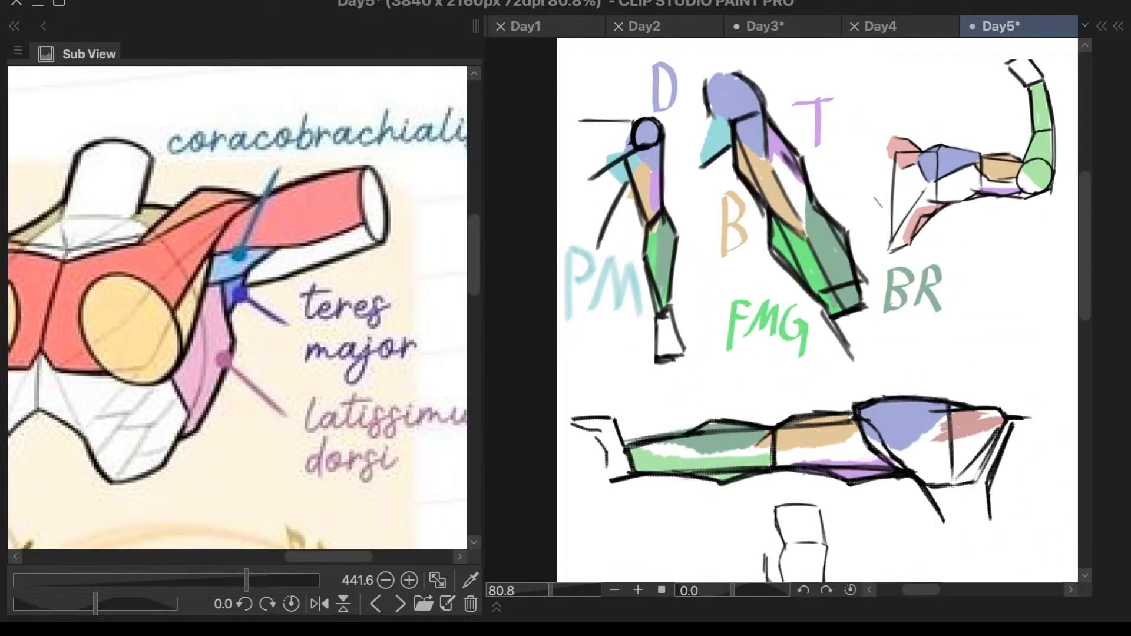
- Examine the coloured arm studies and the labelled raised-arm torso on the Day5 canvas
scroll(870, 198, "down", 3)
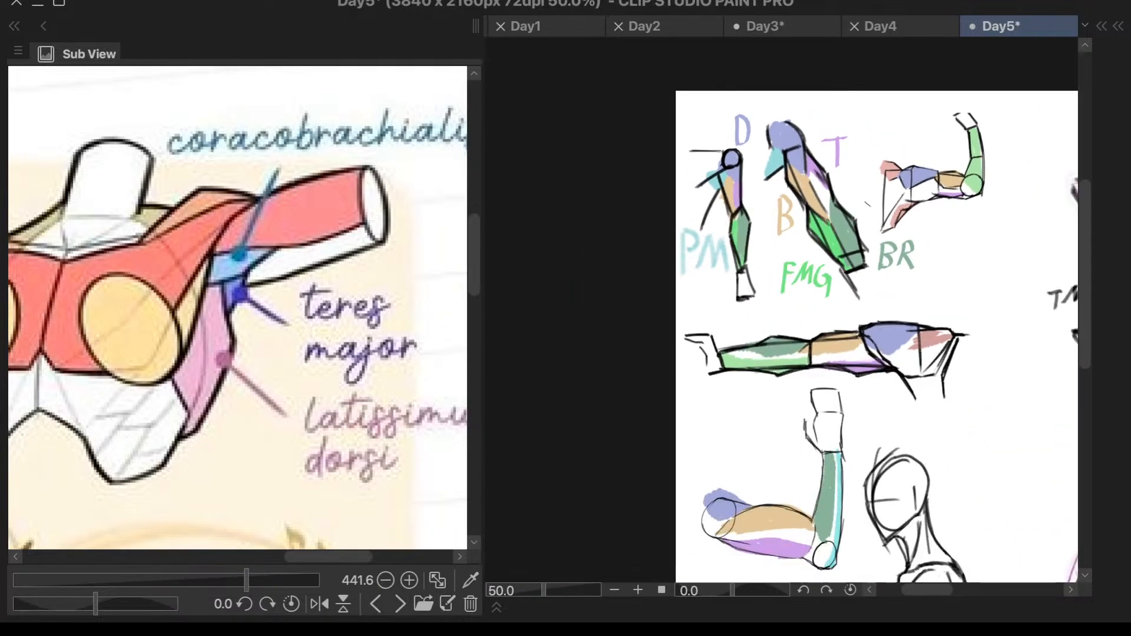
scroll(839, 207, "down", 1)
scroll(840, 206, "down", 1)
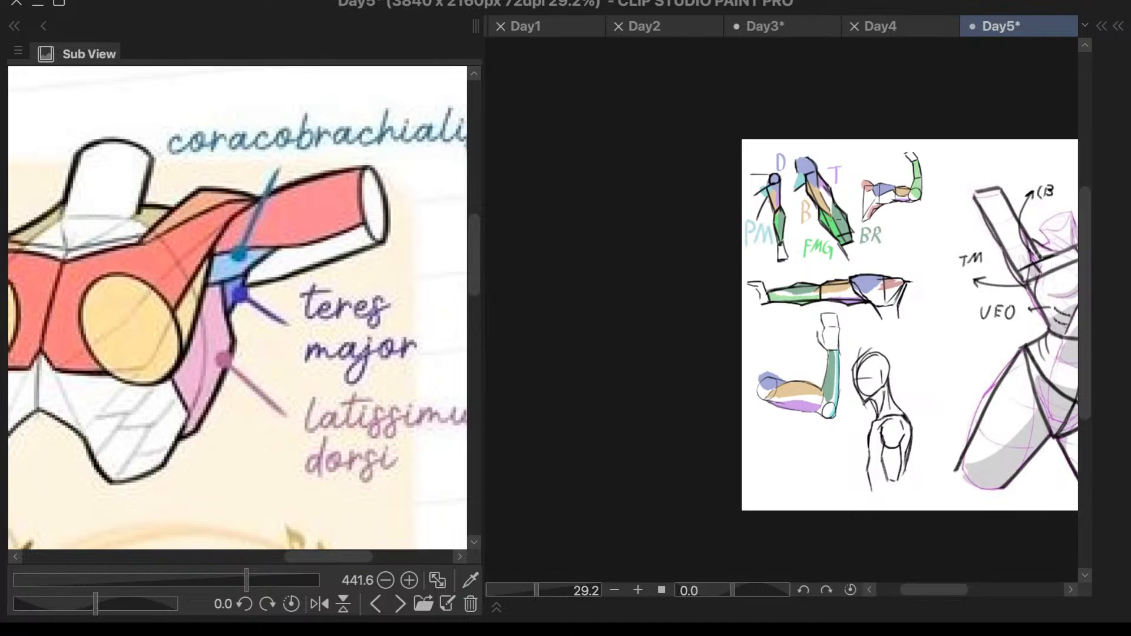
scroll(812, 217, "up", 3)
scroll(747, 292, "down", 2)
scroll(1017, 234, "up", 1)
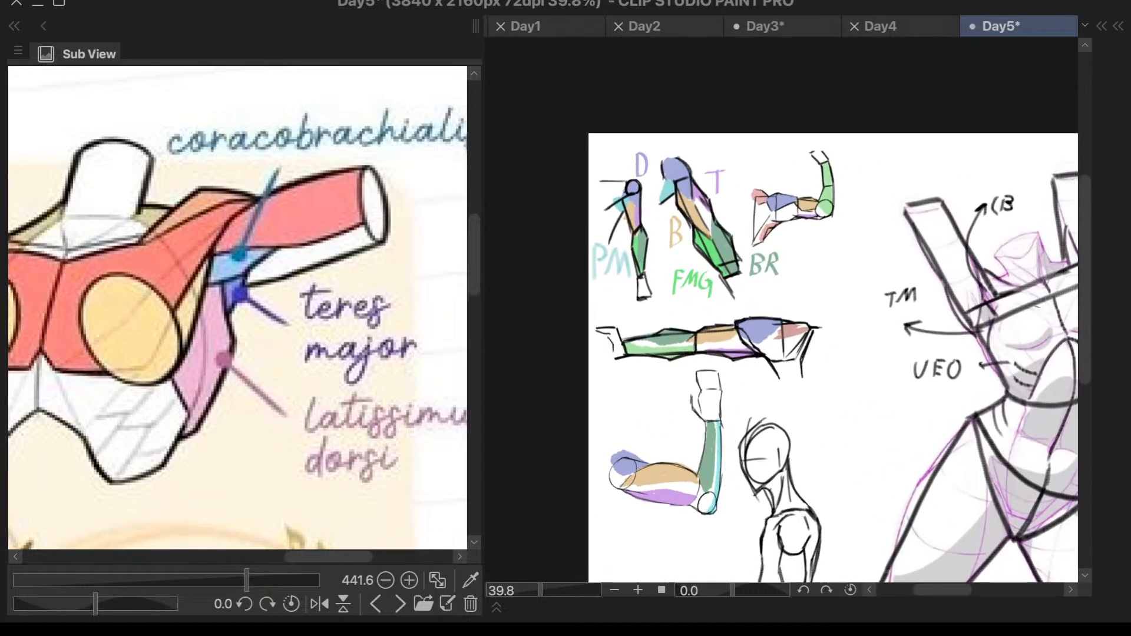
scroll(1028, 309, "up", 3)
scroll(1024, 318, "up", 2)
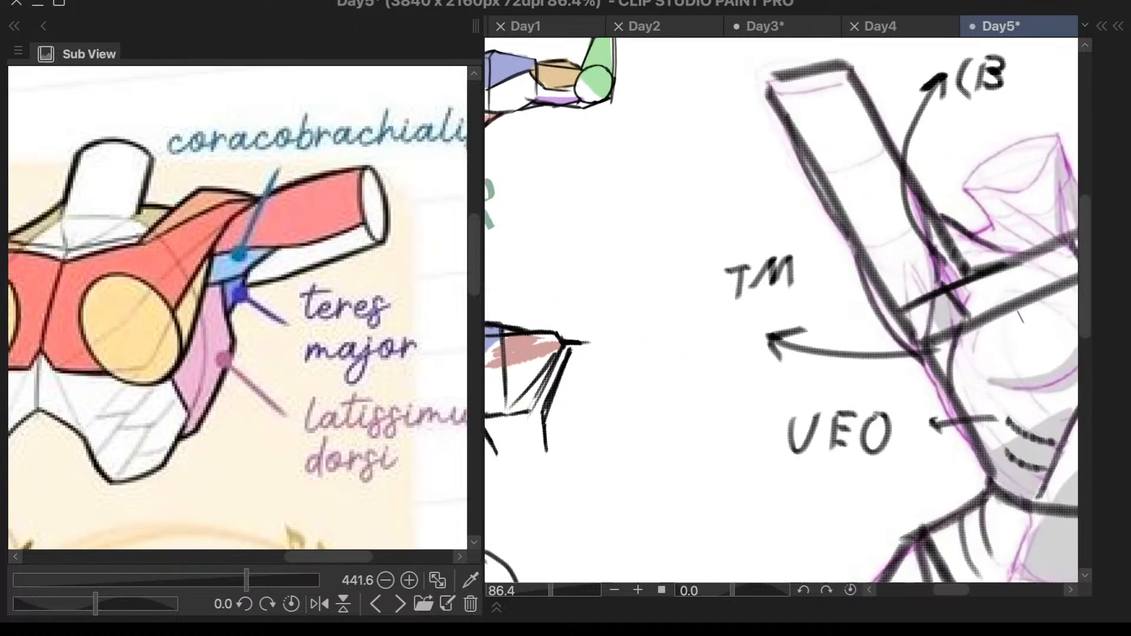
scroll(985, 337, "up", 1)
scroll(996, 345, "down", 5)
scroll(1024, 356, "up", 2)
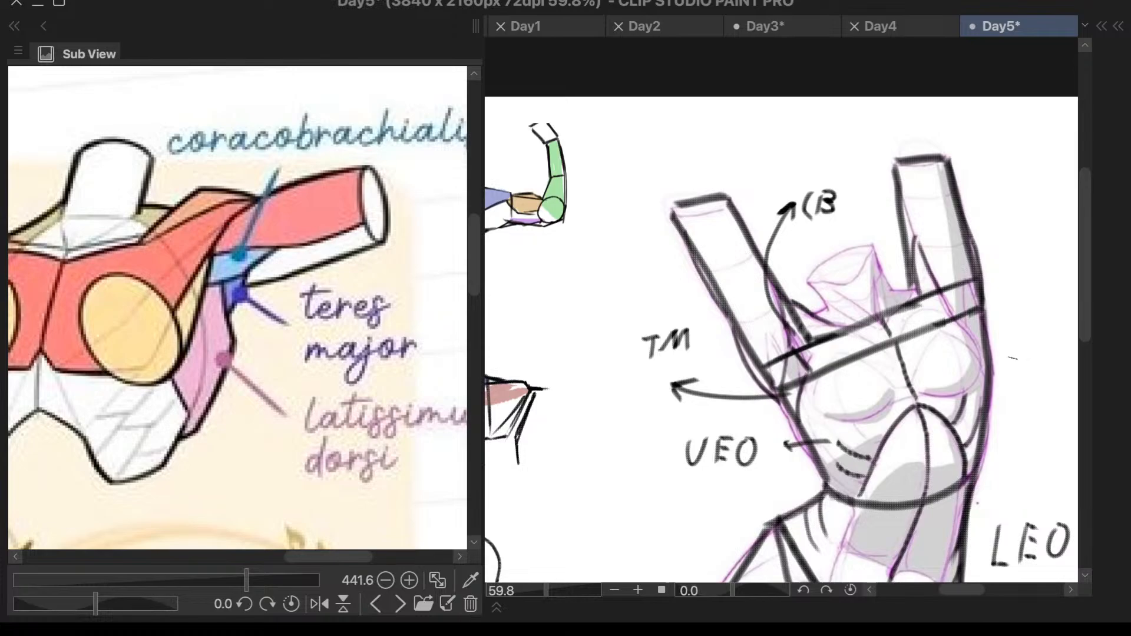
- Draw short muscle lines at the torso's right armpit and an arrow pointing outward from the upper one
scroll(994, 366, "up", 2)
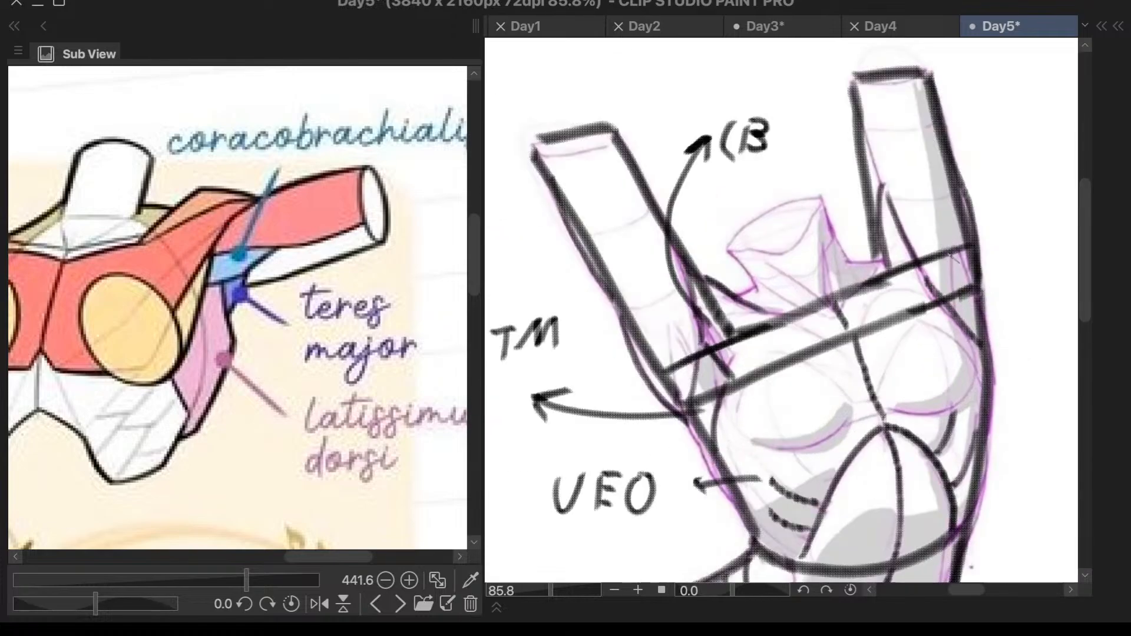
mouse_move(952, 264)
left_mouse_down()
mouse_move(951, 302)
mouse_move(960, 243)
mouse_move(972, 302)
left_mouse_up()
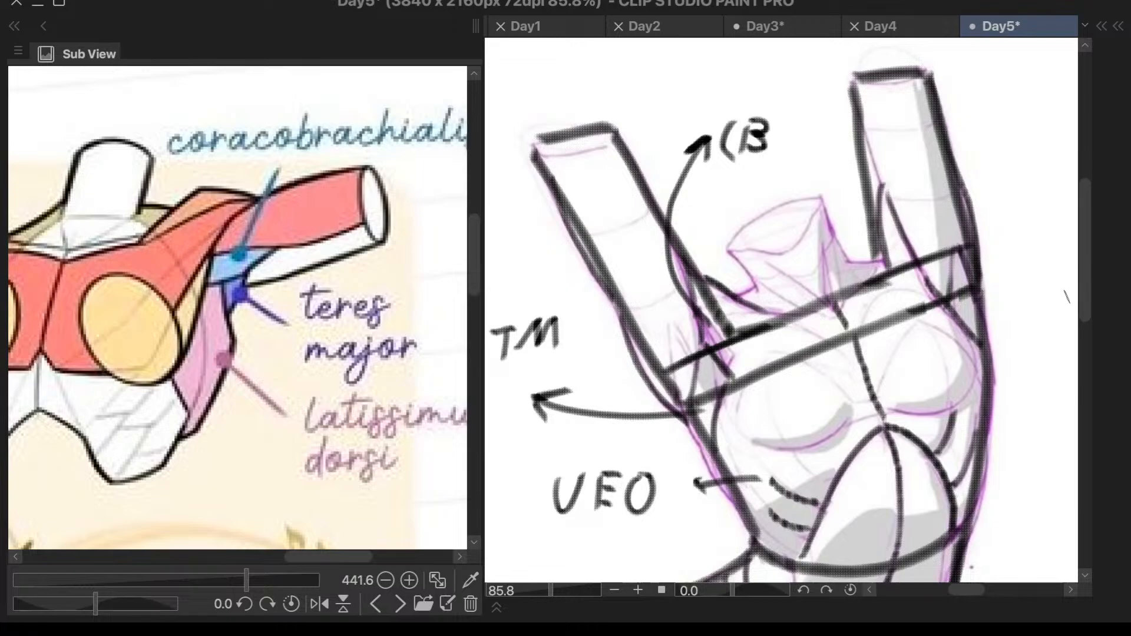
left_click_drag(975, 341, 978, 389)
key("ctrl+z")
left_click_drag(974, 331, 984, 398)
left_click_drag(964, 306, 1013, 287)
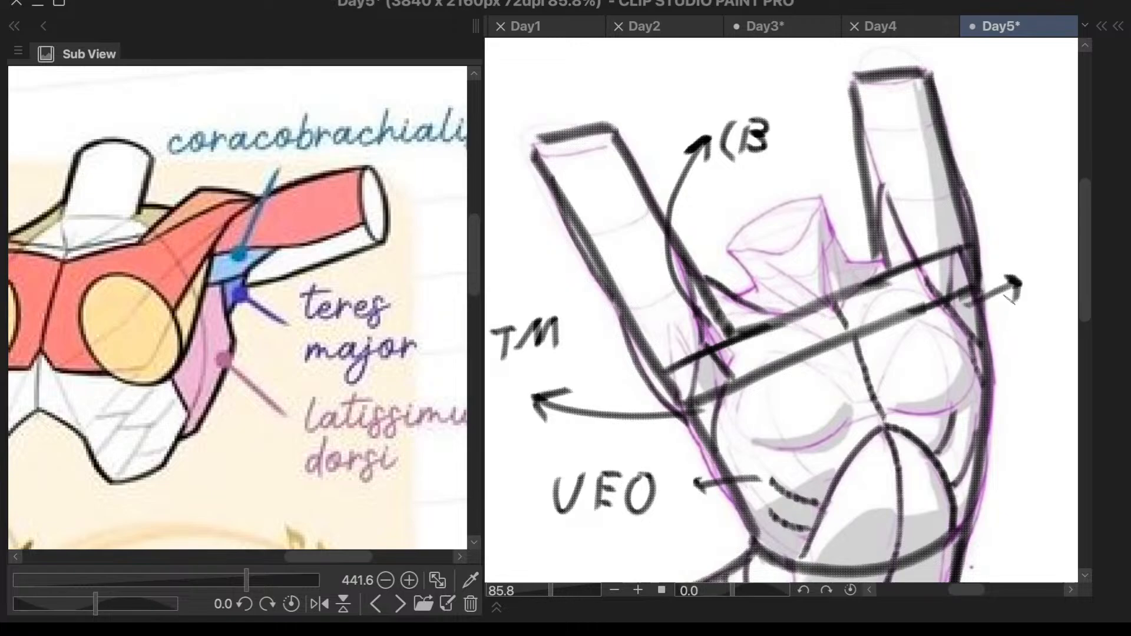
- Add a second outward arrow below the first at the right armpit and write the labels "CB" and "TM" beside them
scroll(849, 306, "down", 2)
scroll(848, 307, "up", 2)
left_click_drag(921, 302, 933, 340)
mouse_move(960, 295)
left_mouse_down()
mouse_move(947, 330)
mouse_move(967, 308)
mouse_move(950, 332)
left_mouse_up()
mouse_move(843, 420)
left_mouse_down()
mouse_move(886, 407)
mouse_move(881, 420)
left_mouse_up()
mouse_move(904, 378)
left_mouse_down()
mouse_move(923, 378)
mouse_move(916, 396)
mouse_move(950, 377)
mouse_move(973, 383)
left_mouse_up()
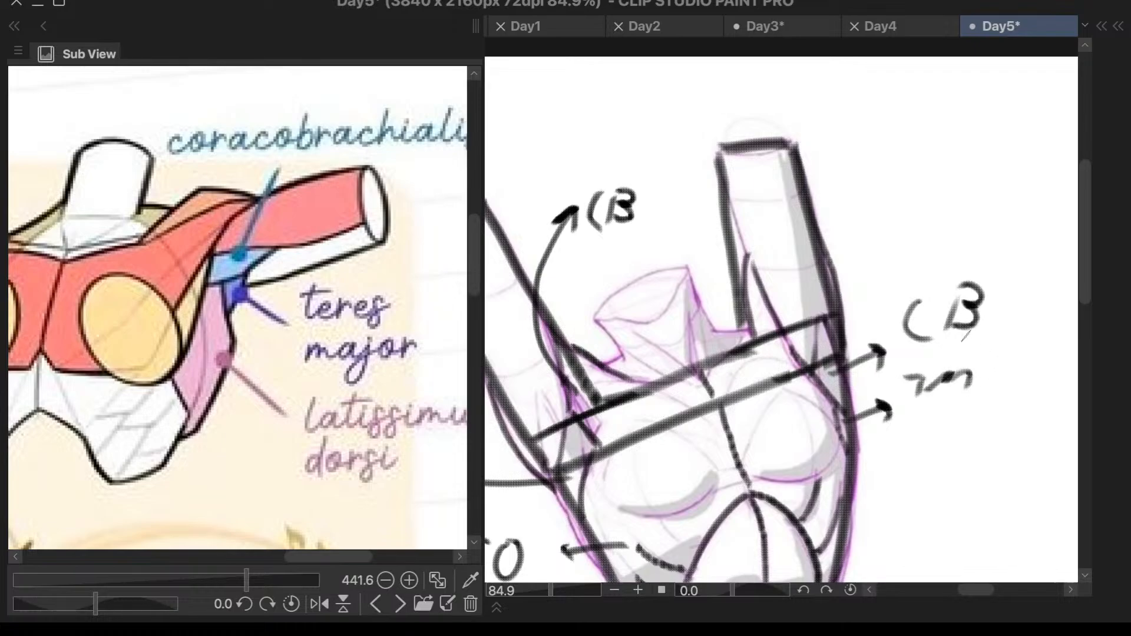
key("ctrl+z")
key("ctrl+z")
key("ctrl+z")
mouse_move(904, 384)
left_mouse_down()
mouse_move(933, 382)
mouse_move(917, 412)
mouse_move(964, 381)
mouse_move(975, 411)
left_mouse_up()
scroll(882, 276, "down", 2)
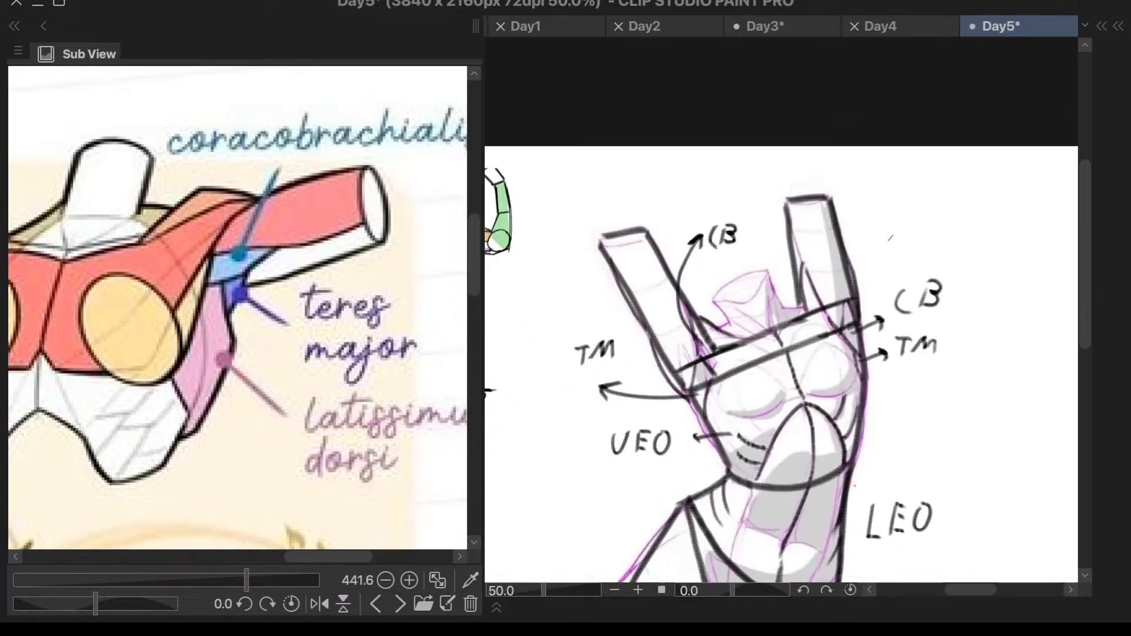
- Draw an arrow outward from the right raised arm and label it "T"
scroll(898, 330, "up", 1)
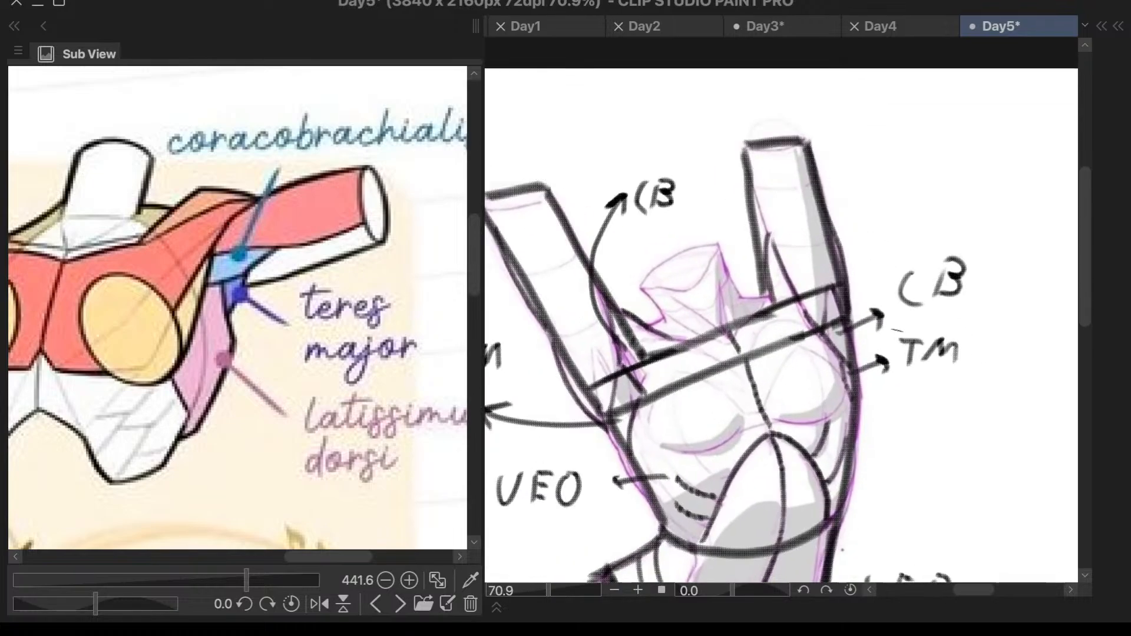
left_click_drag(812, 234, 882, 162)
mouse_move(853, 167)
left_mouse_down()
mouse_move(883, 161)
mouse_move(877, 184)
left_mouse_up()
left_click_drag(900, 132, 931, 129)
left_click_drag(924, 130, 919, 169)
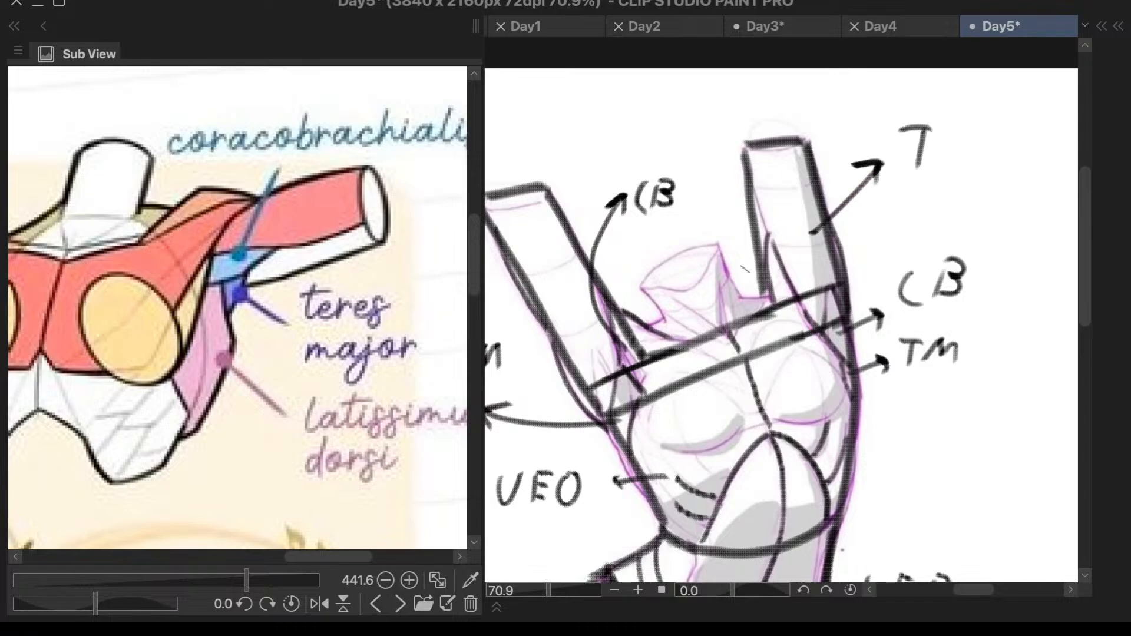
- Draw an arrow outward from the left raised arm and write a small "T" above it
scroll(730, 294, "down", 1)
left_click_drag(568, 281, 507, 245)
left_click_drag(505, 283, 520, 239)
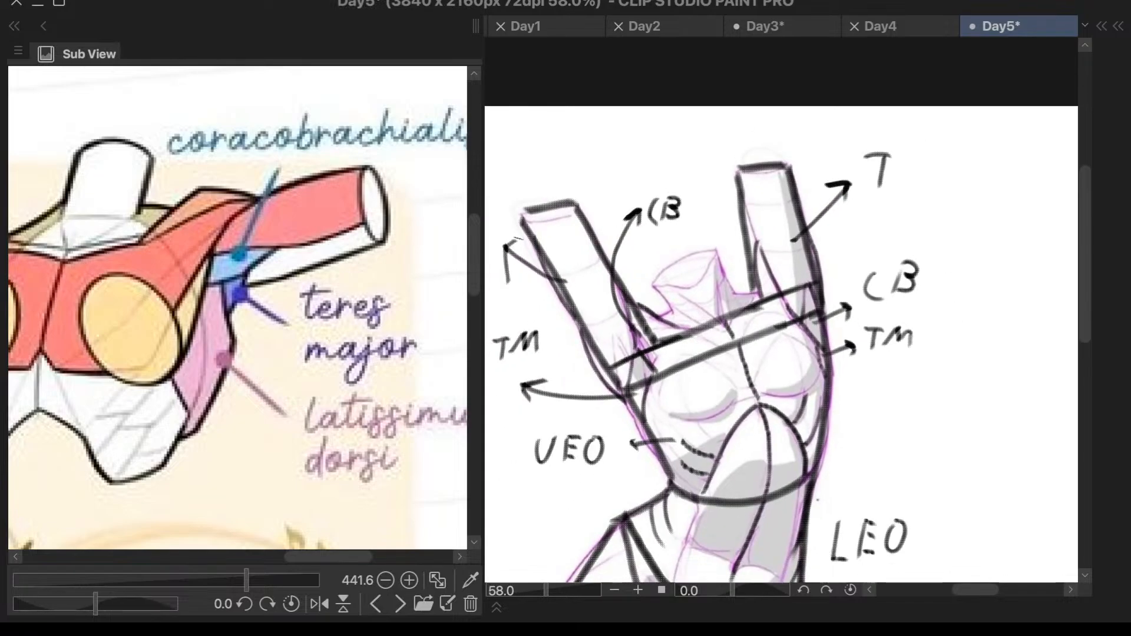
left_click_drag(495, 194, 507, 192)
left_click_drag(501, 195, 503, 217)
- Write the label "B" above the neck between the raised arms and point an arrow to it from each arm
scroll(797, 155, "down", 2)
scroll(901, 233, "up", 1)
scroll(884, 245, "down", 2)
scroll(846, 277, "up", 2)
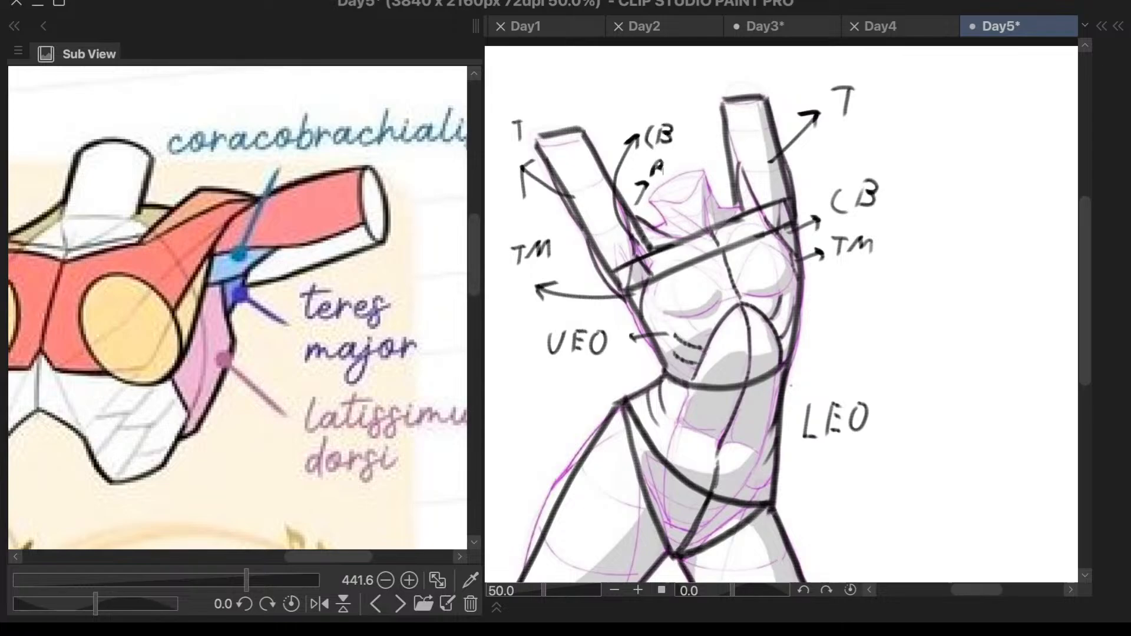
left_click_drag(715, 165, 669, 163)
scroll(817, 261, "down", 1)
scroll(321, 369, "down", 3)
- Draw the neck's side lines and two inner muscle lines converging on the collarbone centre, following the study notes reference
scroll(362, 355, "down", 1)
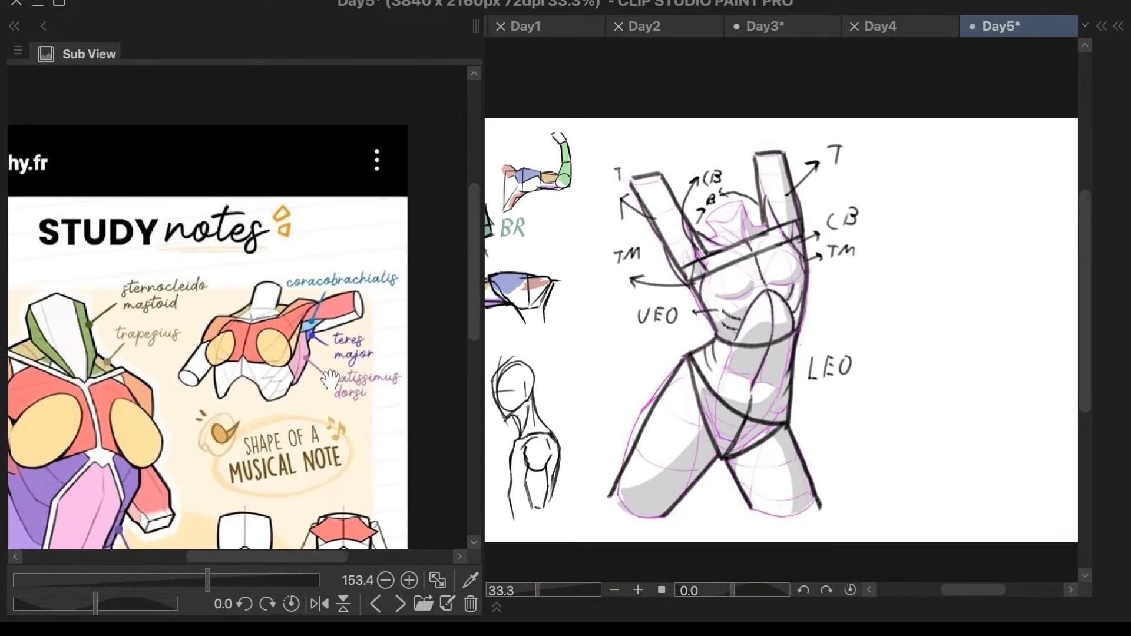
scroll(363, 354, "up", 3)
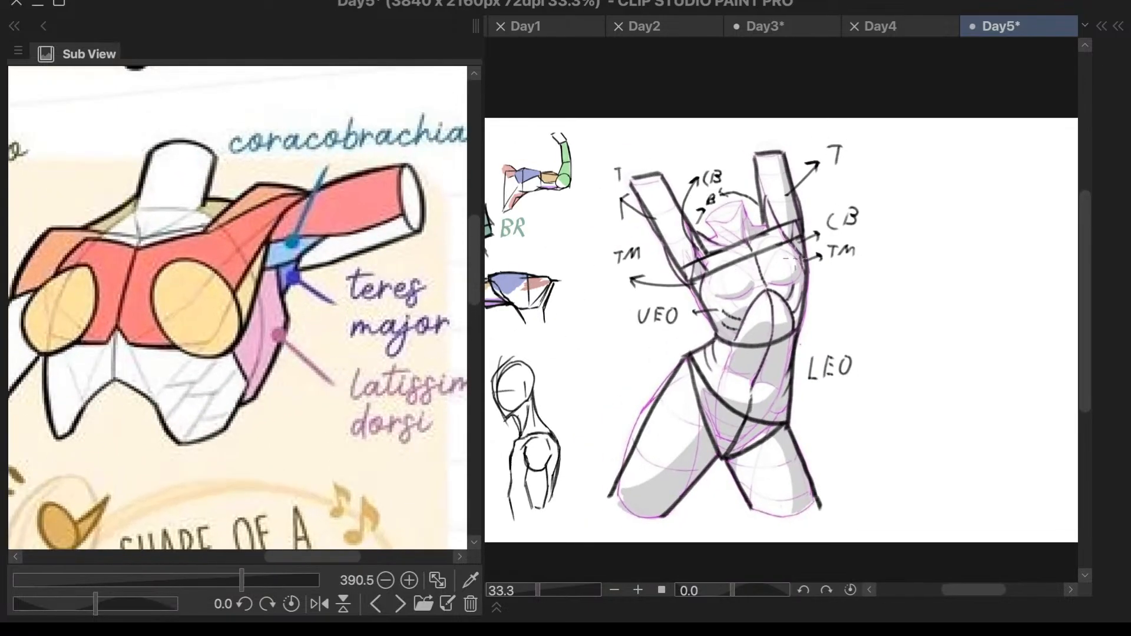
scroll(434, 360, "down", 6)
scroll(226, 404, "up", 1)
scroll(760, 258, "up", 3)
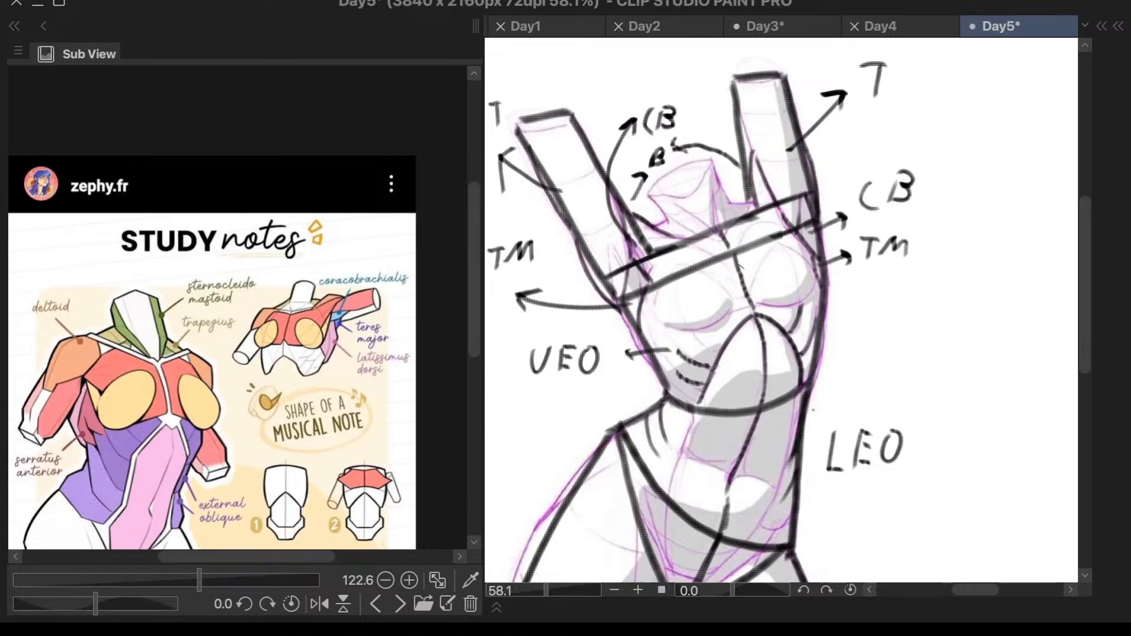
scroll(740, 263, "up", 3)
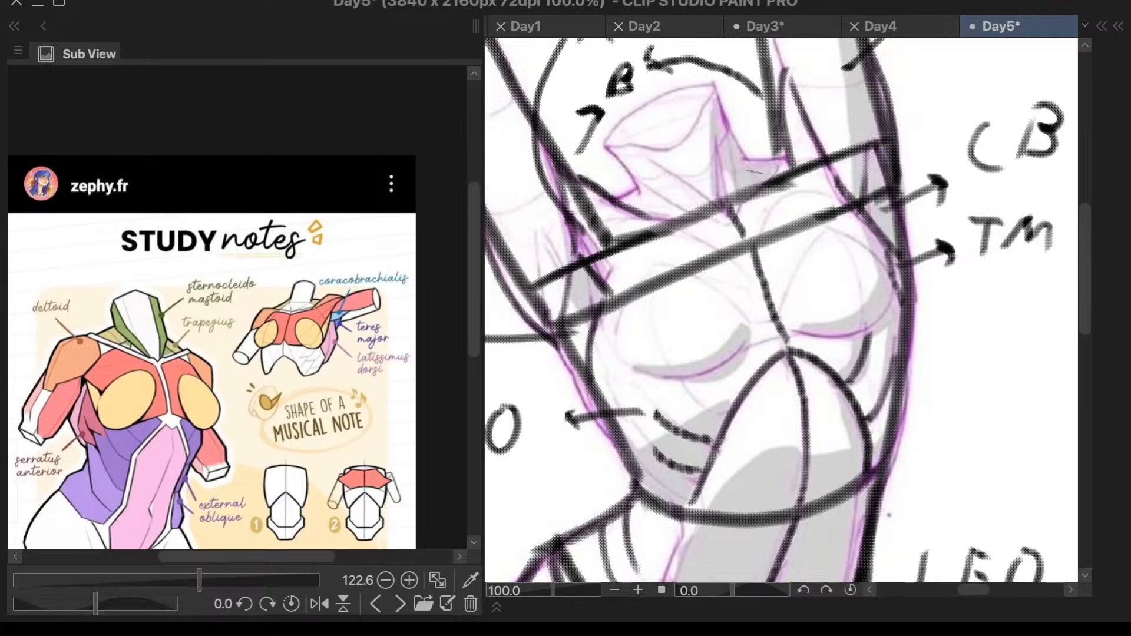
scroll(755, 172, "up", 3)
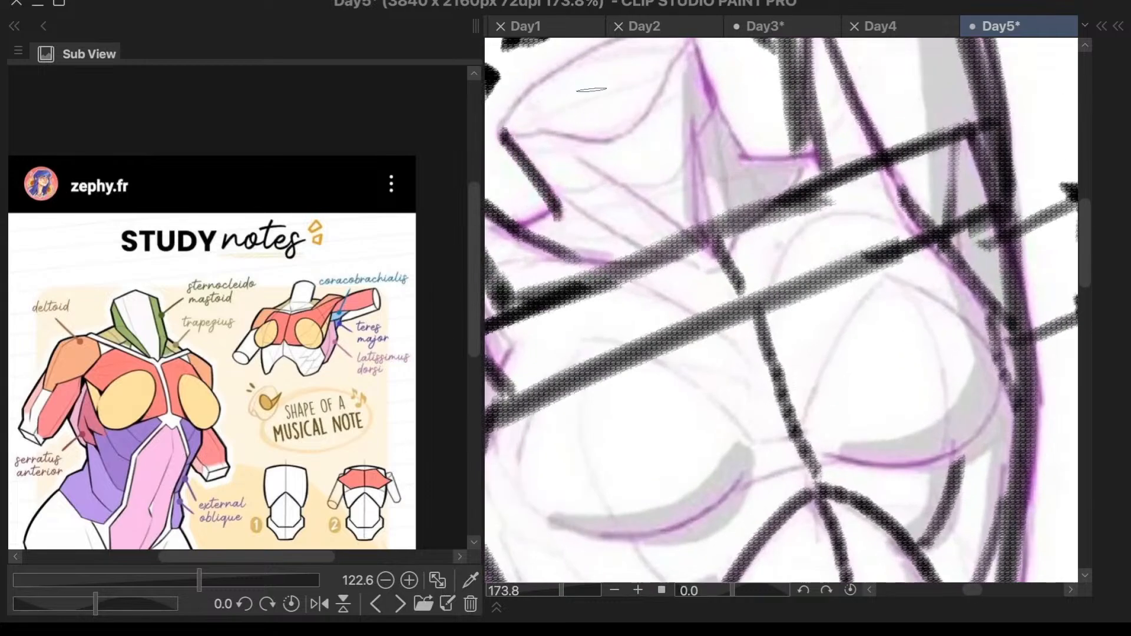
left_click_drag(700, 50, 753, 163)
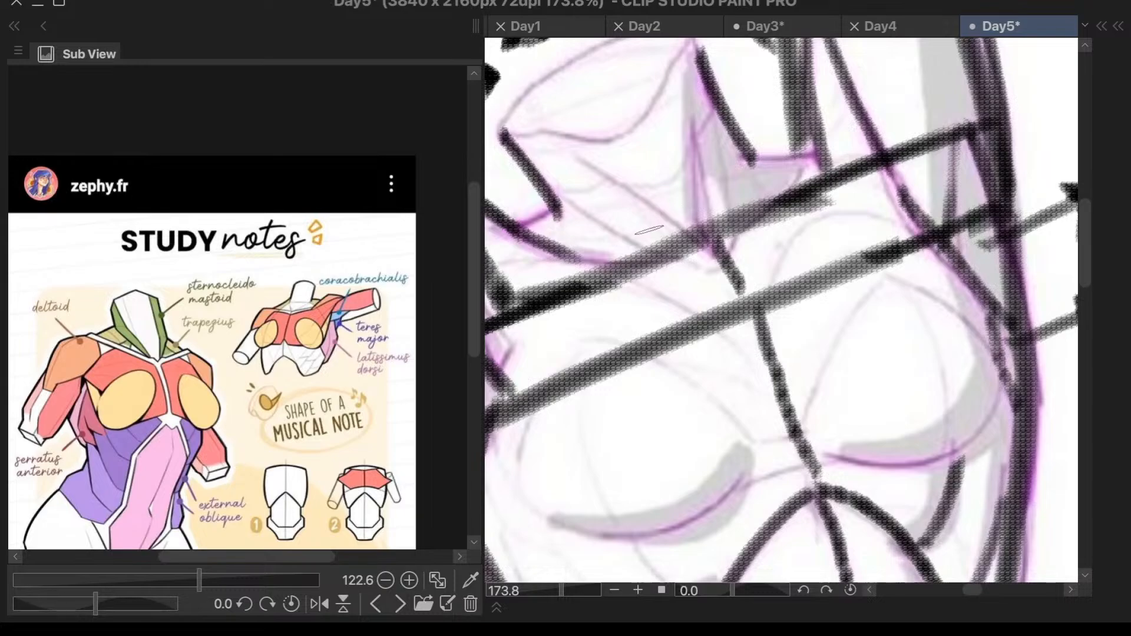
left_click_drag(576, 156, 682, 228)
left_click_drag(693, 101, 706, 231)
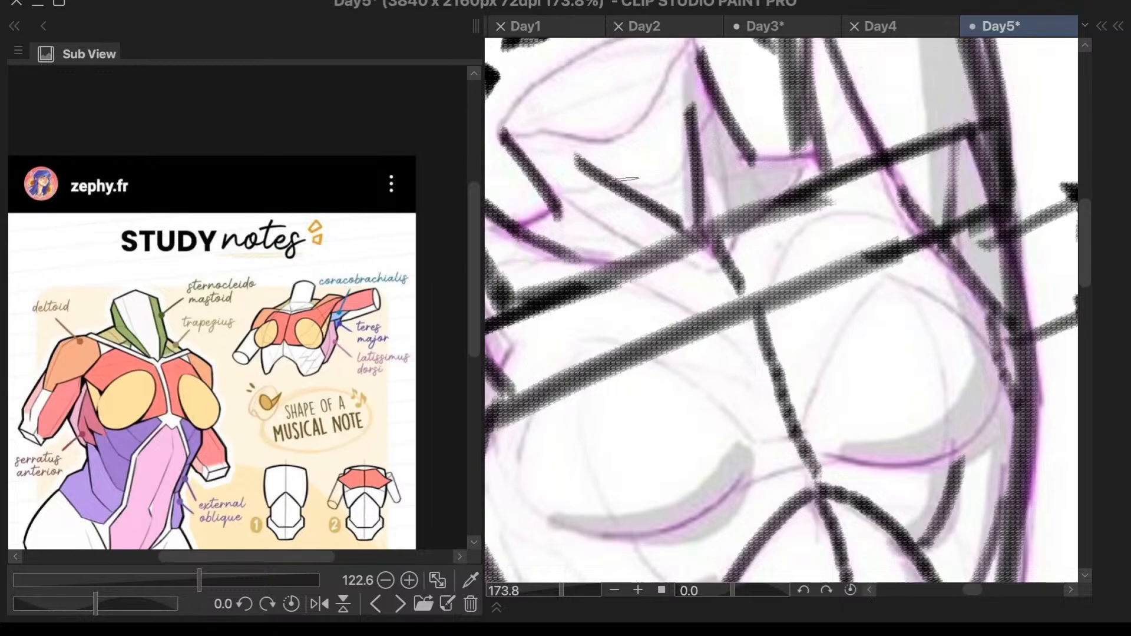
- Draw an upward arrow from the neck muscle and write the label "SM" next to its tip
mouse_move(581, 211)
left_mouse_down()
mouse_move(568, 176)
mouse_move(563, 100)
mouse_move(576, 79)
mouse_move(560, 81)
mouse_move(587, 94)
left_mouse_up()
scroll(592, 115, "down", 3)
scroll(607, 112, "up", 4)
left_click_drag(593, 55, 589, 98)
scroll(640, 246, "down", 4)
scroll(639, 260, "down", 1)
scroll(613, 135, "up", 1)
key("ctrl+z")
mouse_move(636, 198)
left_mouse_down()
mouse_move(628, 226)
mouse_move(665, 187)
mouse_move(679, 204)
left_mouse_up()
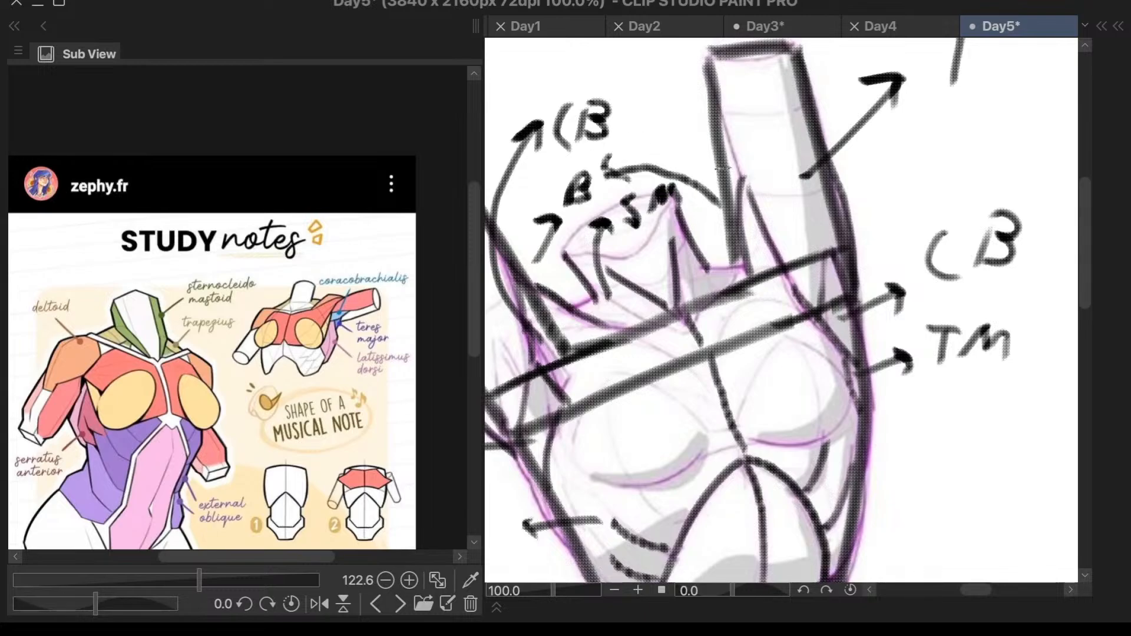
- Draw an arrow from the trapezius area down over the left chest and write "TP" below its tip
scroll(722, 170, "down", 3)
scroll(721, 170, "up", 3)
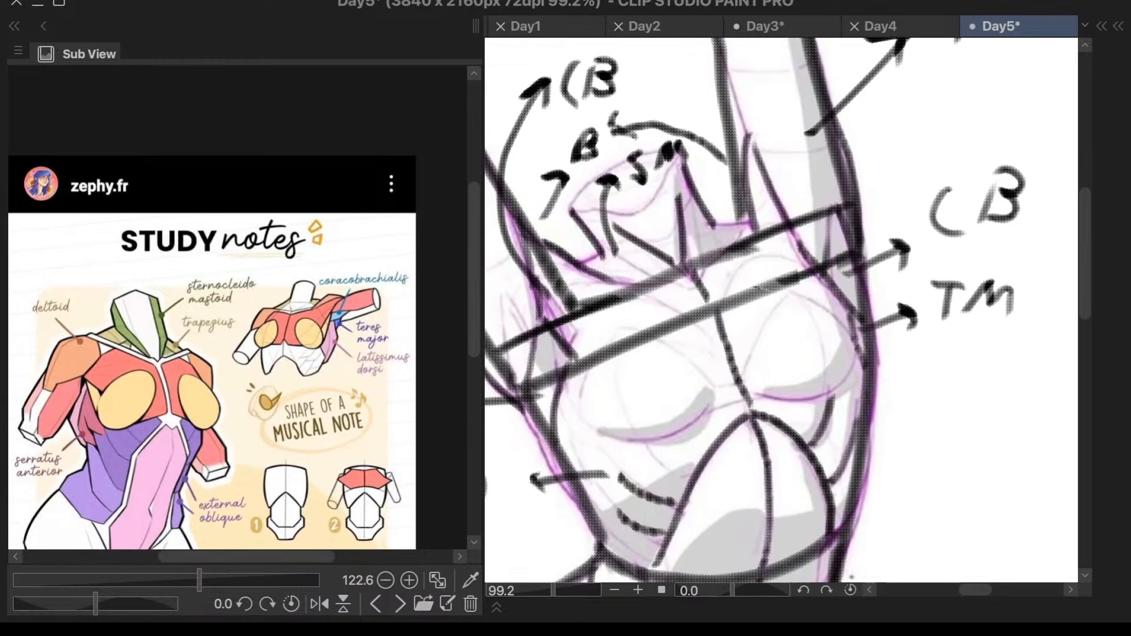
mouse_move(636, 263)
left_mouse_down()
mouse_move(646, 405)
mouse_move(658, 373)
left_mouse_up()
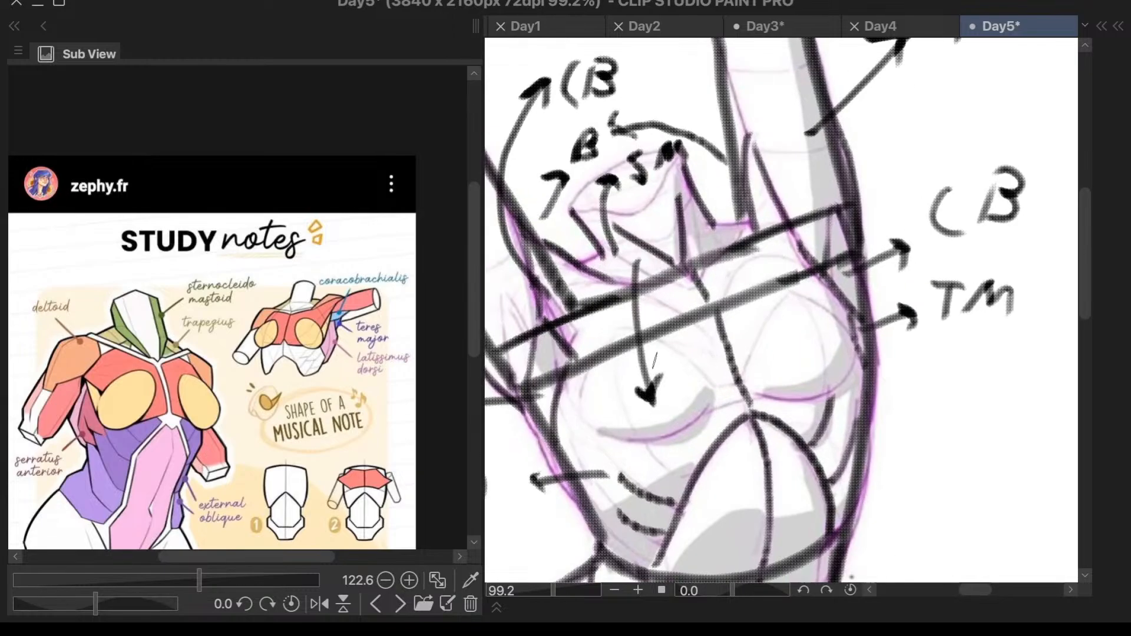
scroll(650, 466, "up", 2)
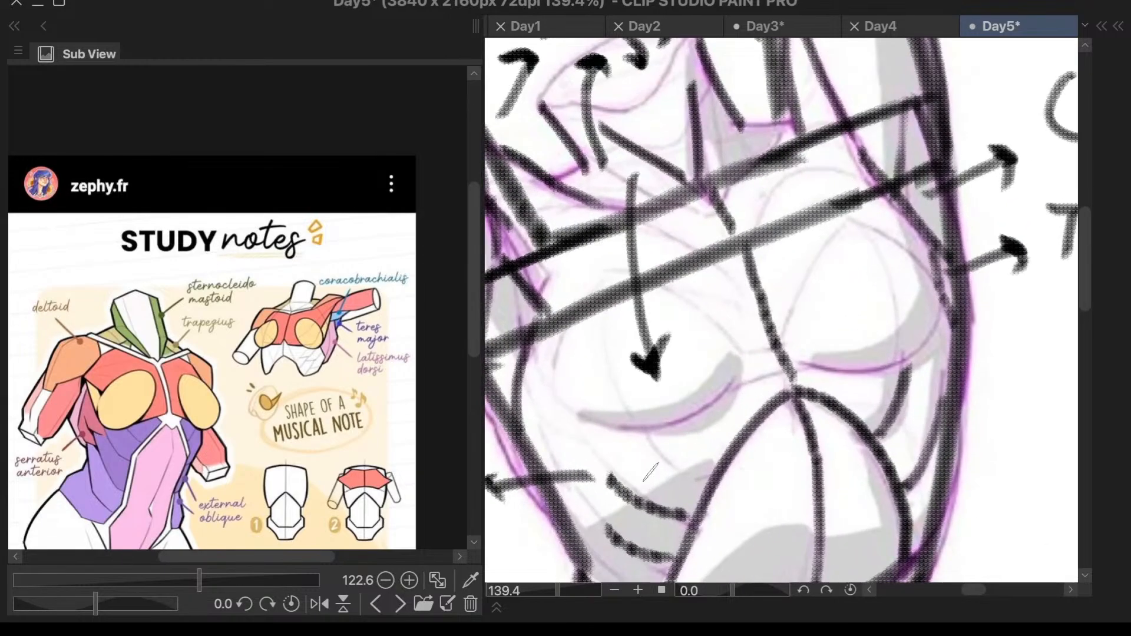
mouse_move(626, 408)
left_mouse_down()
mouse_move(679, 400)
mouse_move(658, 421)
mouse_move(658, 449)
left_mouse_up()
mouse_move(686, 407)
left_mouse_down()
mouse_move(689, 415)
mouse_move(718, 413)
mouse_move(695, 425)
left_mouse_up()
scroll(695, 426, "down", 6)
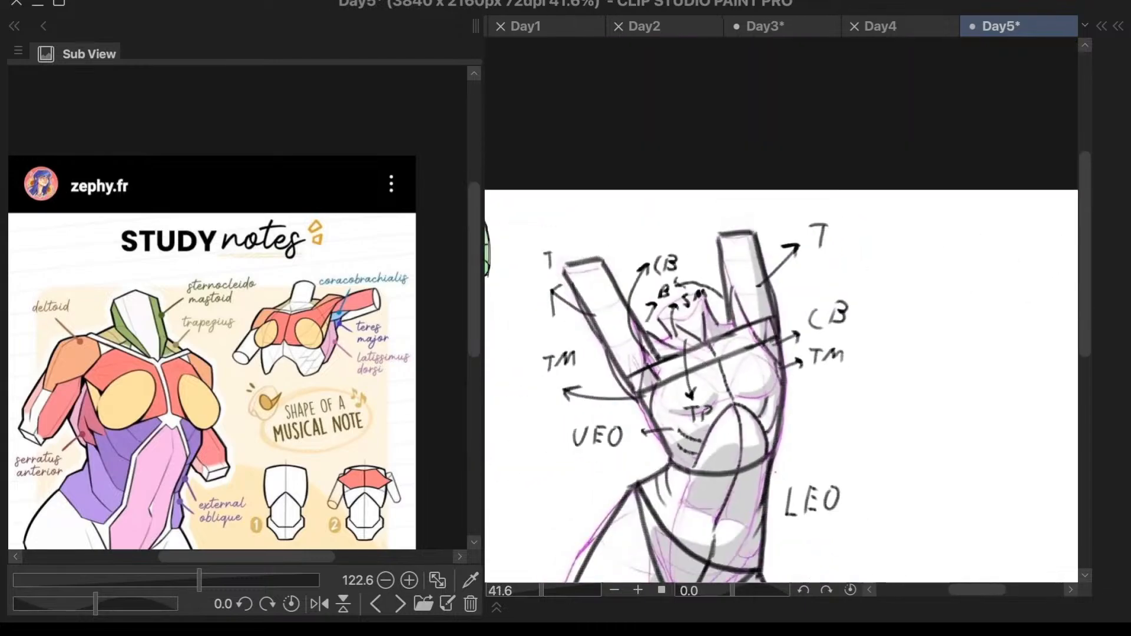
- Draw a short arrow from the right lower waist up to the "LEO" label
scroll(914, 395, "up", 2)
scroll(911, 249, "up", 1)
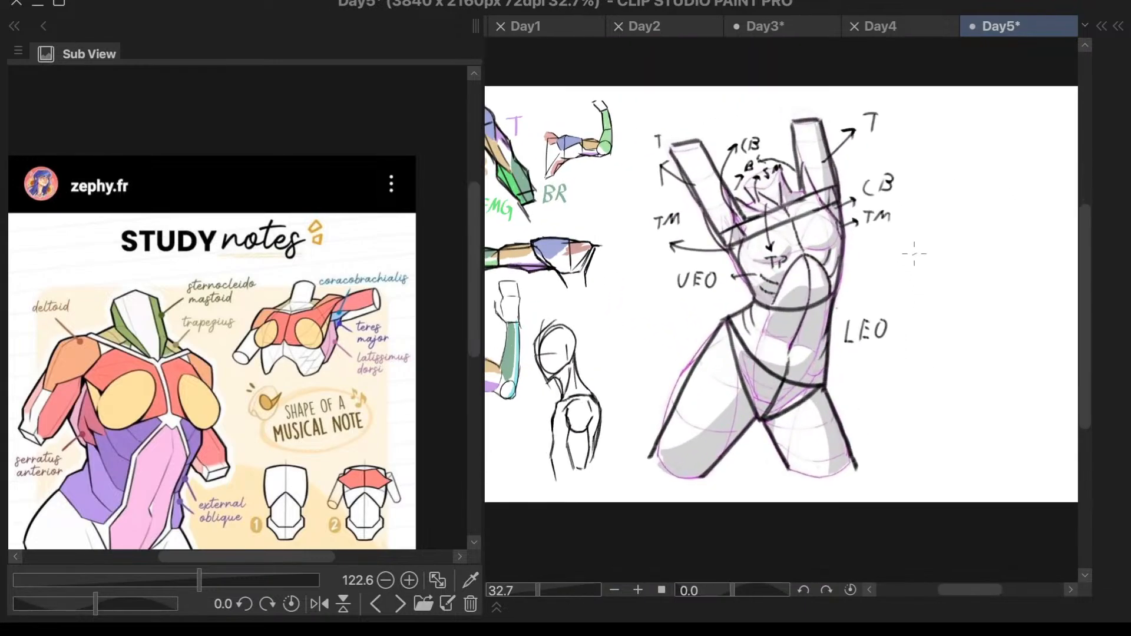
scroll(732, 472, "up", 2)
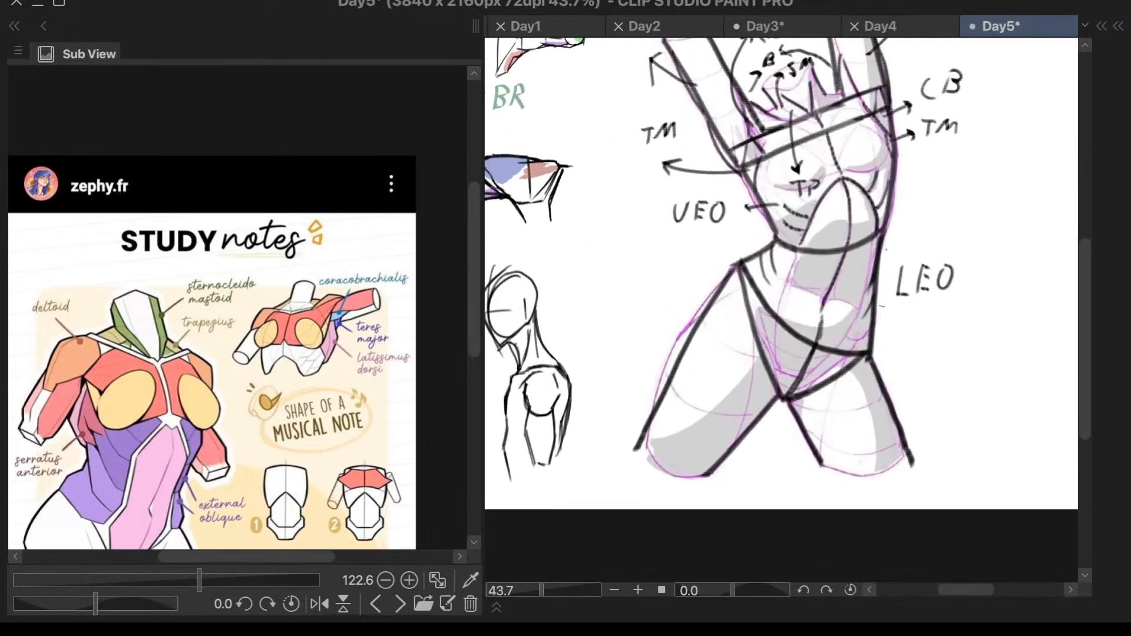
left_click_drag(848, 335, 905, 306)
- Draw the abdomen's left edge as a curve from the rib arch down to the pelvis
left_click_drag(803, 231, 778, 297)
key("Delete")
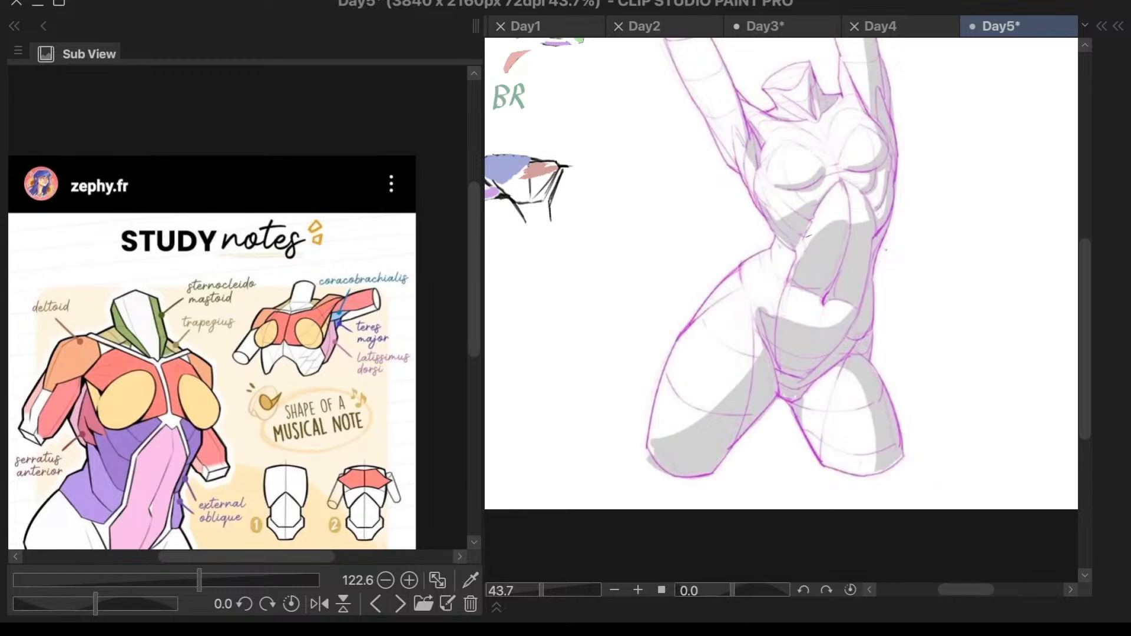
key("ctrl+z")
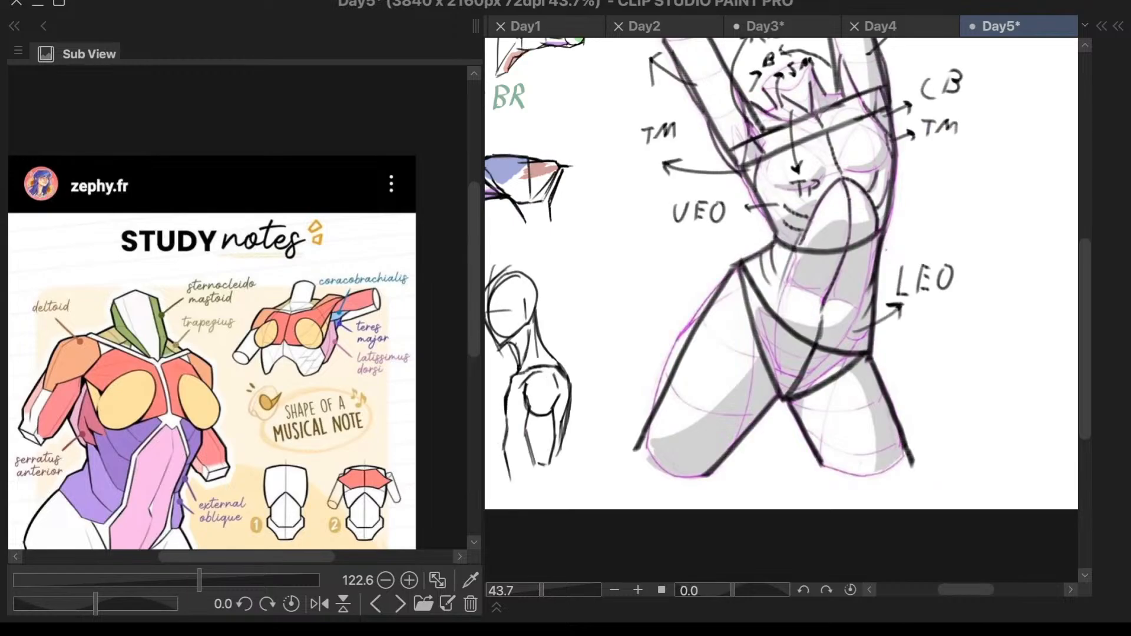
left_click_drag(776, 346, 791, 383)
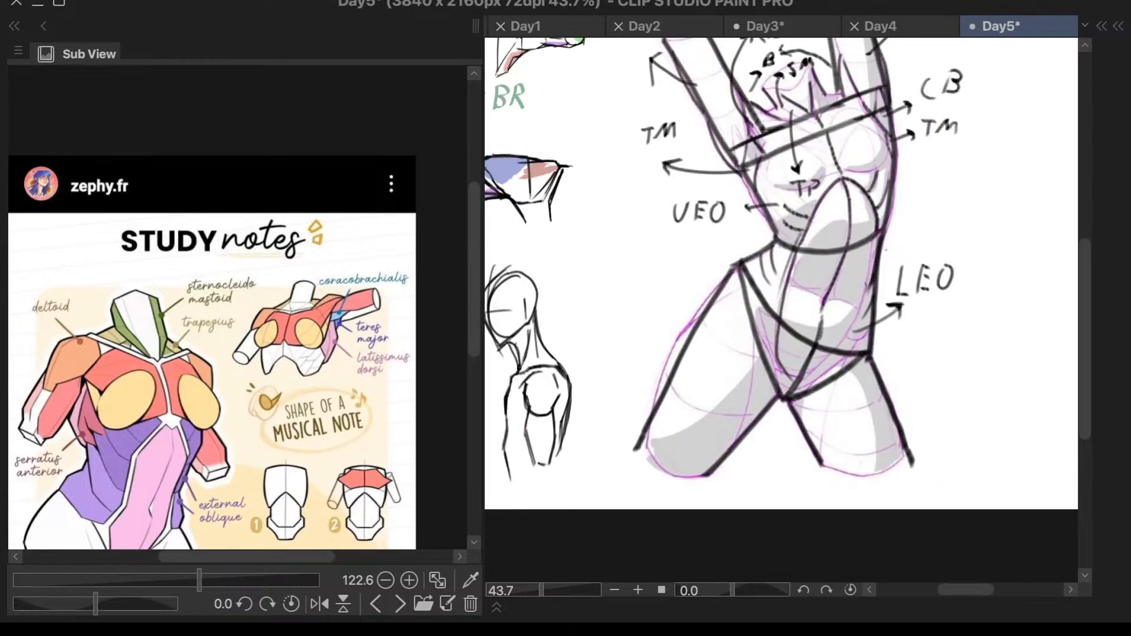
- Draw a long arrow outward from the right side of the waist above "LEO" and label it "S"
mouse_move(868, 286)
left_mouse_down()
mouse_move(854, 322)
mouse_move(861, 308)
left_mouse_up()
key("ctrl+z")
mouse_move(859, 261)
left_mouse_down()
mouse_move(945, 219)
mouse_move(938, 230)
left_mouse_up()
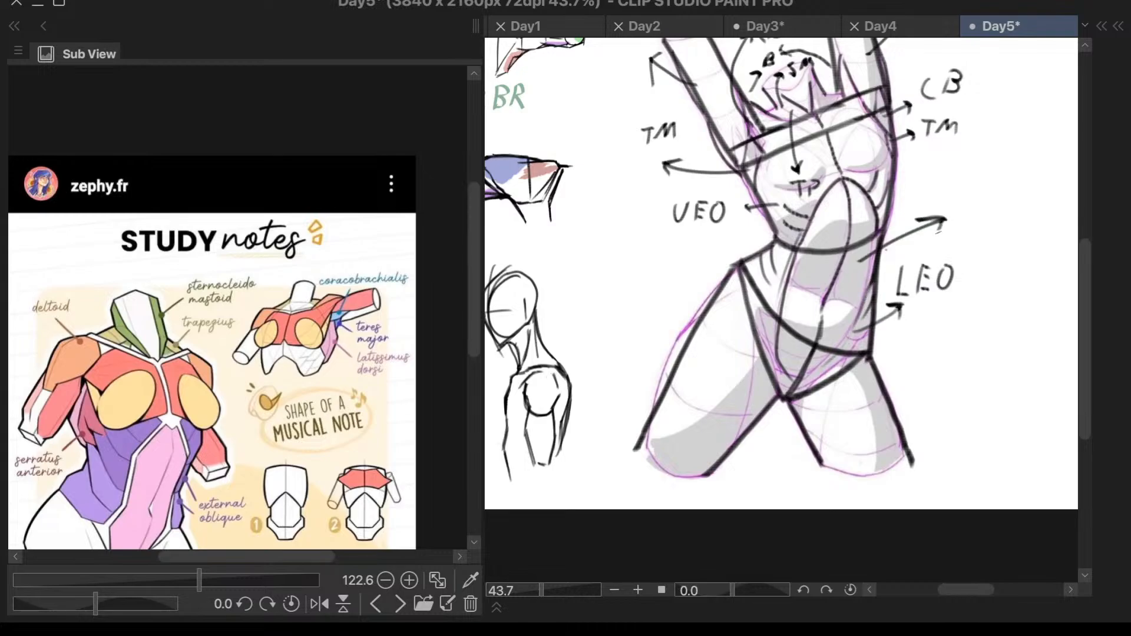
left_click_drag(972, 194, 950, 224)
scroll(746, 386, "down", 1)
scroll(896, 229, "up", 2)
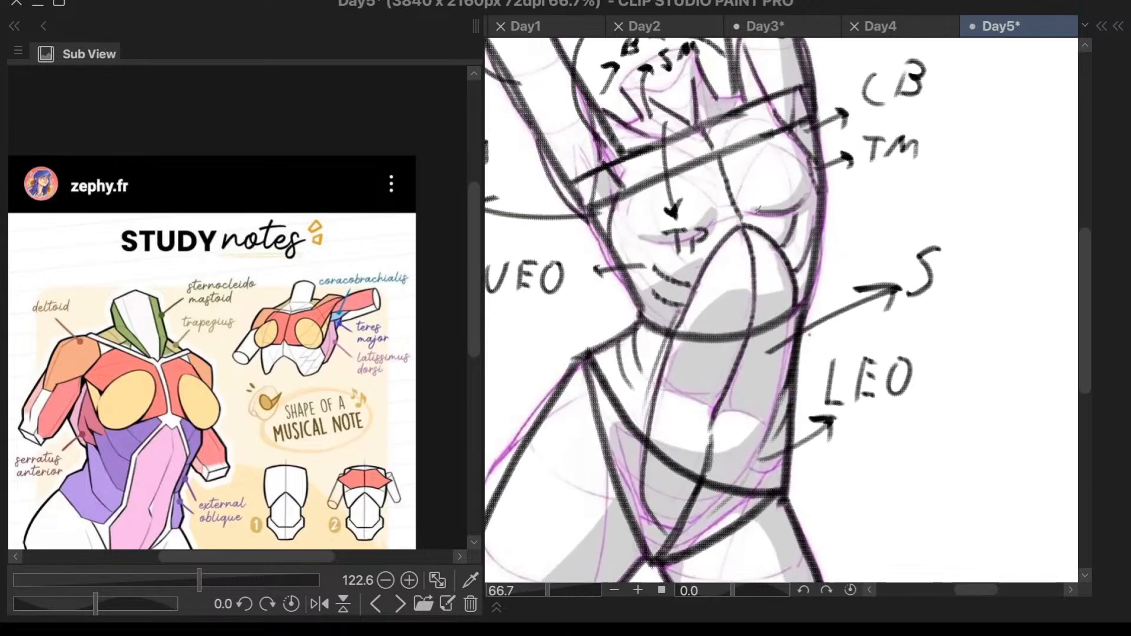
- Draw an arrow outward from the right breast and label it "Br" below "TM"
left_click_drag(827, 191, 892, 203)
key("ctrl+z")
mouse_move(796, 196)
left_mouse_down()
mouse_move(874, 207)
mouse_move(856, 195)
mouse_move(854, 219)
left_mouse_up()
mouse_move(899, 190)
left_mouse_down()
mouse_move(889, 229)
mouse_move(904, 204)
mouse_move(894, 223)
mouse_move(945, 194)
left_mouse_up()
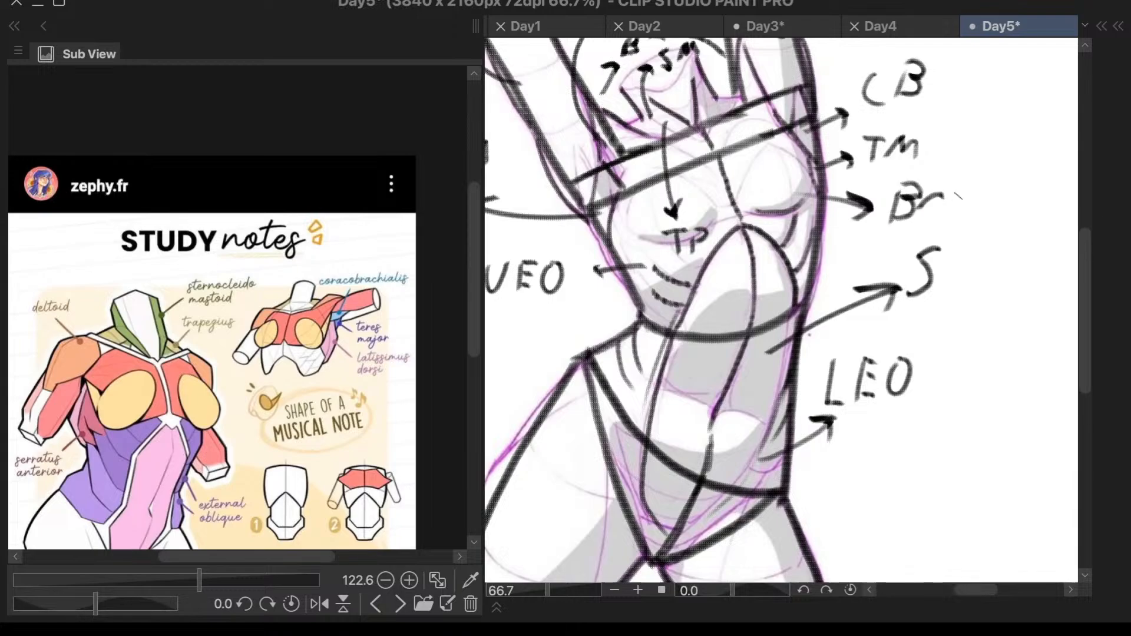
scroll(996, 196, "down", 2)
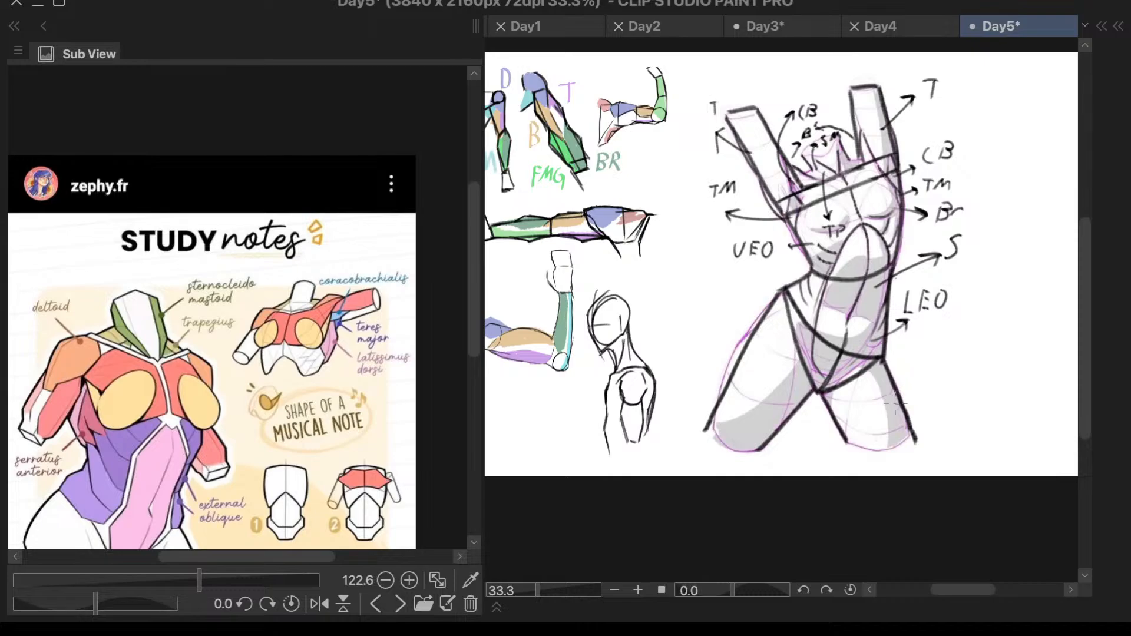
- Select Layer 3 Copy 2, Layer 3 and Folder 1 together, leaving out the paper layer
key("F7")
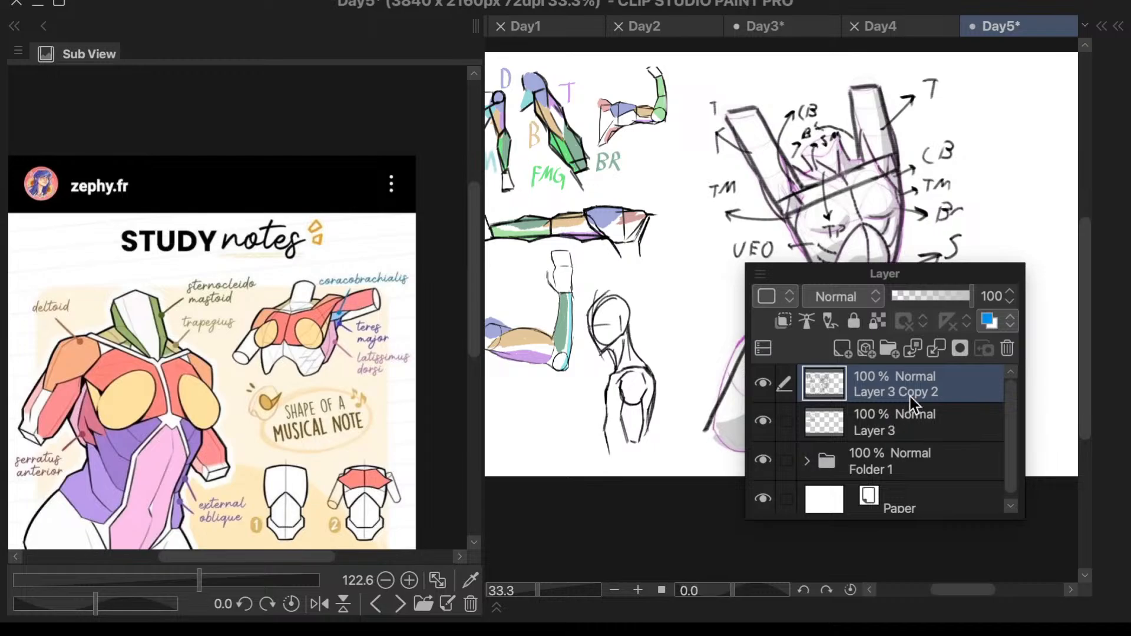
left_click_drag(928, 271, 559, 292)
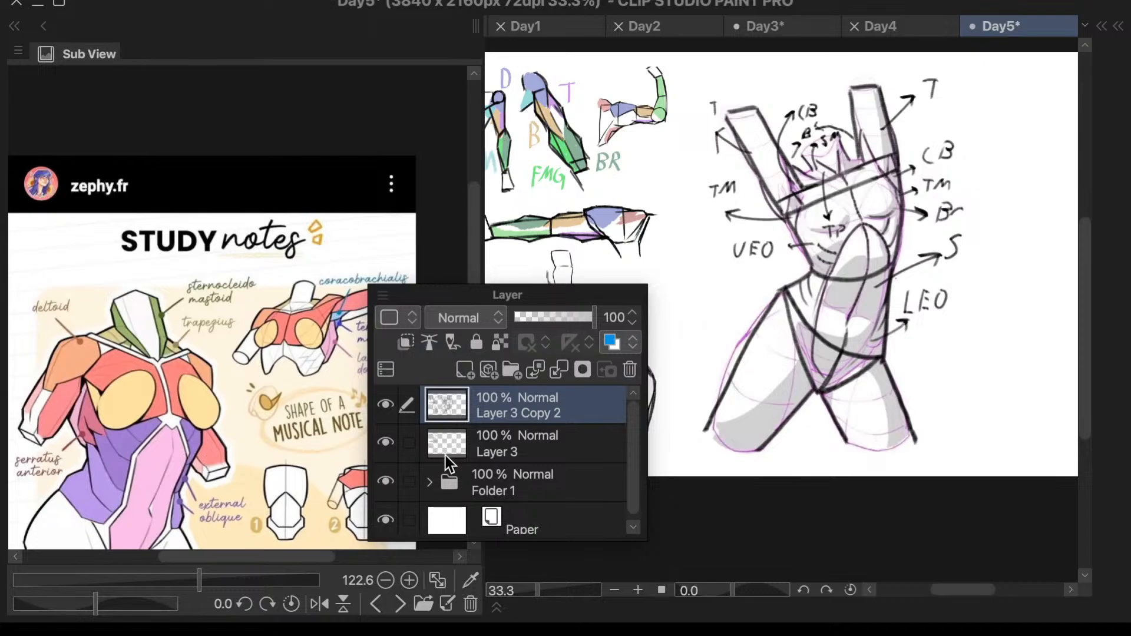
left_click(512, 479, "shift")
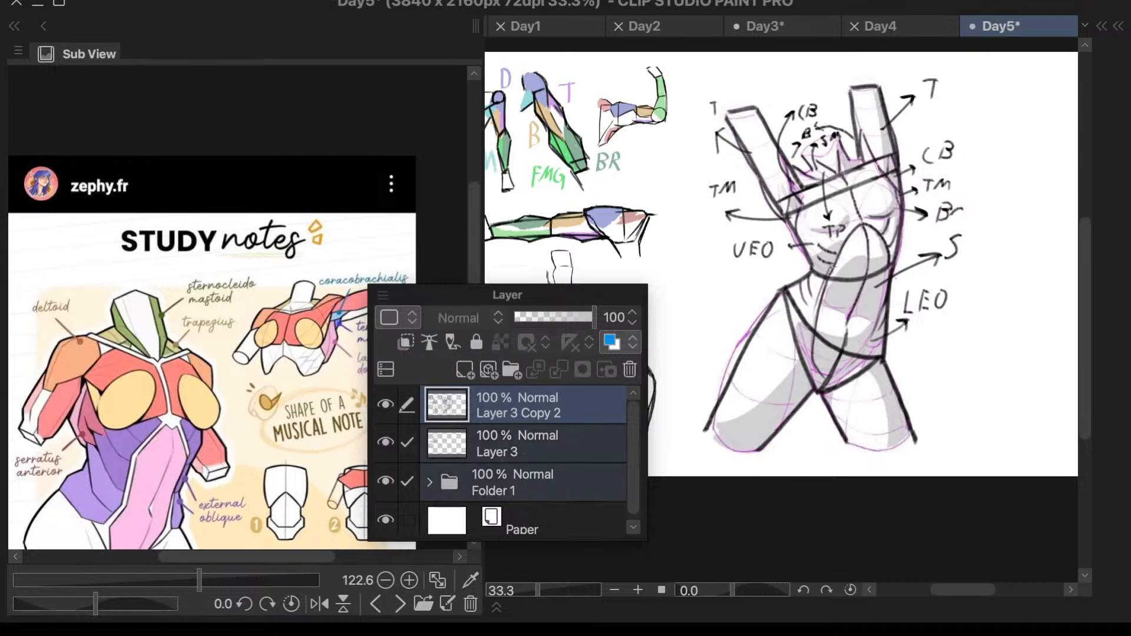
left_click_drag(466, 296, 552, 329)
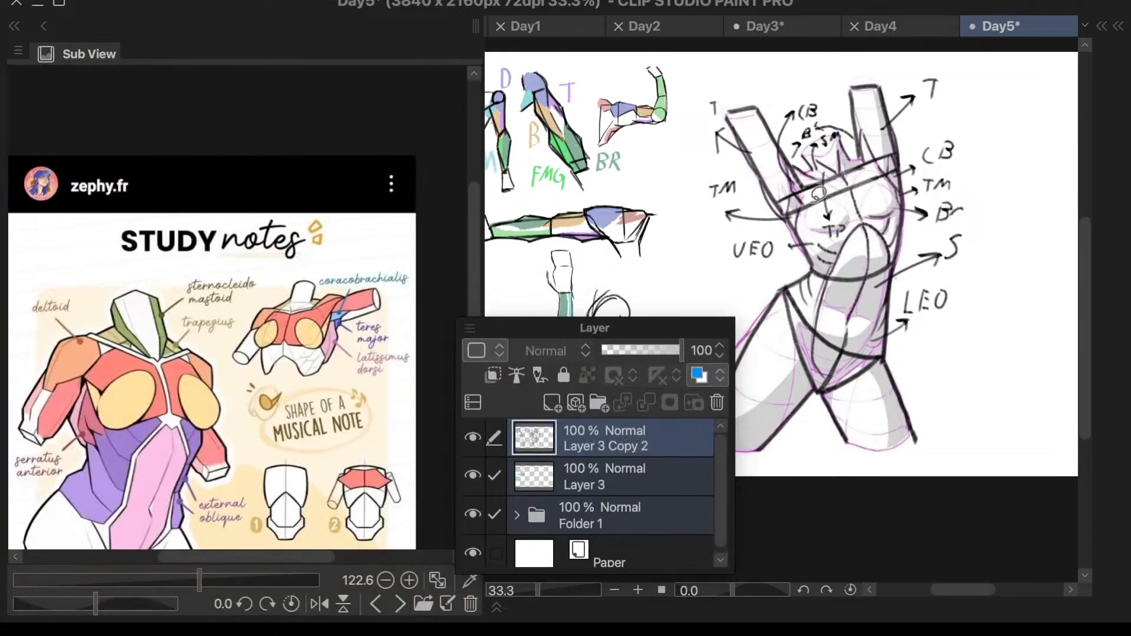
left_click(737, 55)
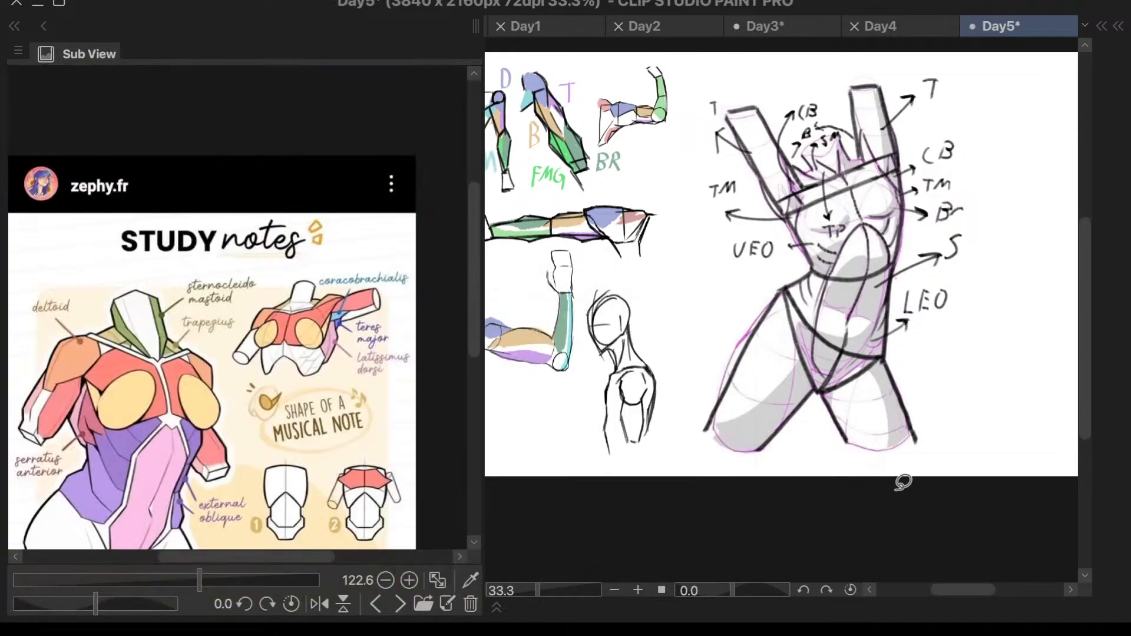
mouse_move(737, 72)
left_mouse_down()
mouse_move(694, 251)
mouse_move(727, 513)
mouse_move(1041, 88)
mouse_move(742, 66)
left_mouse_up()
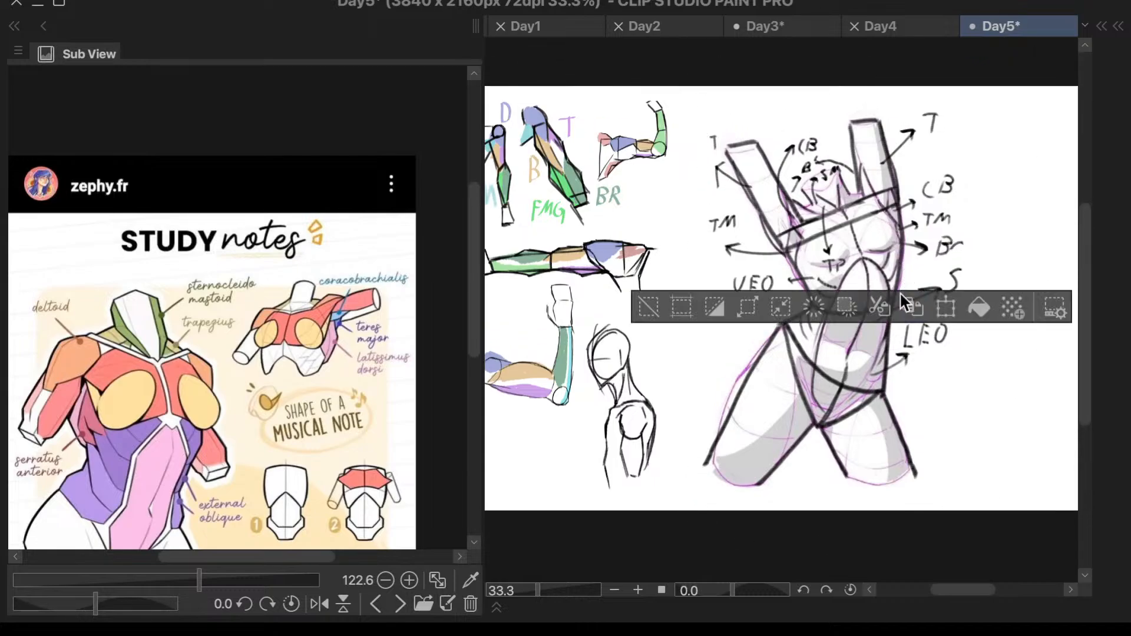
left_click(649, 307)
mouse_move(754, 109)
left_mouse_down()
mouse_move(696, 277)
mouse_move(683, 467)
mouse_move(711, 495)
mouse_move(891, 499)
mouse_move(980, 450)
mouse_move(1014, 258)
mouse_move(977, 119)
mouse_move(936, 89)
mouse_move(809, 111)
mouse_move(753, 107)
left_mouse_up()
left_click(946, 308)
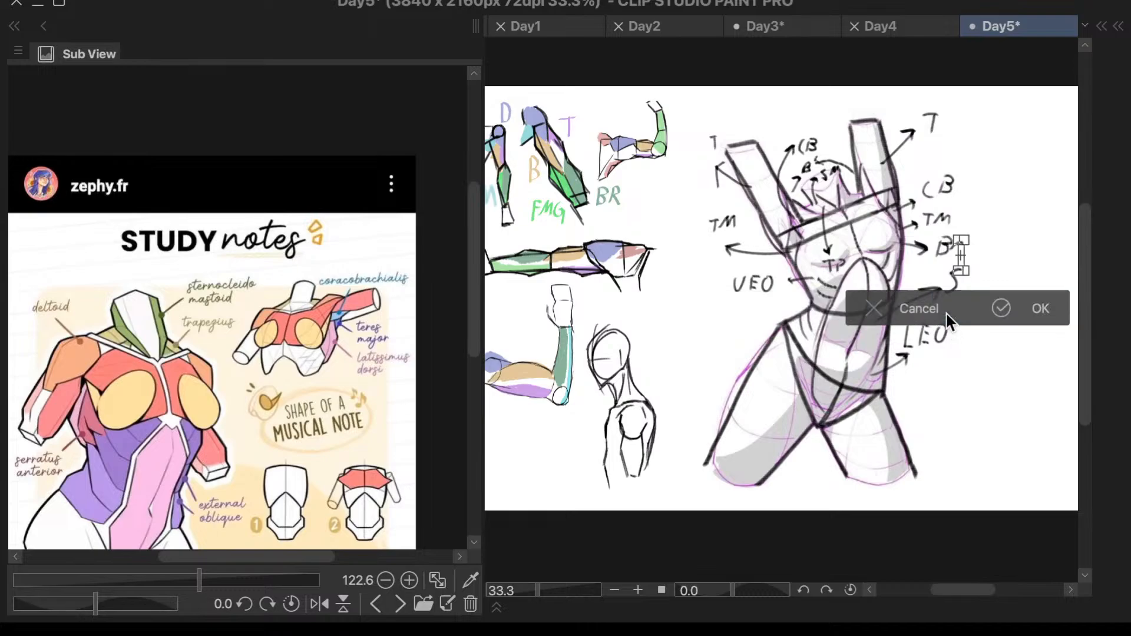
left_click(914, 316)
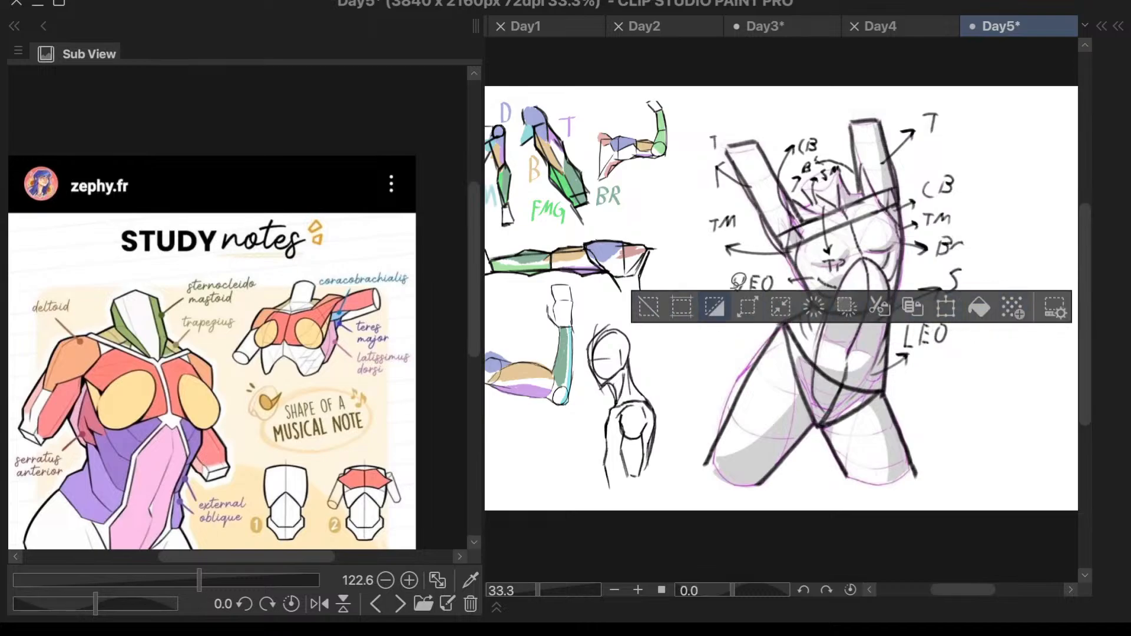
left_click(946, 307)
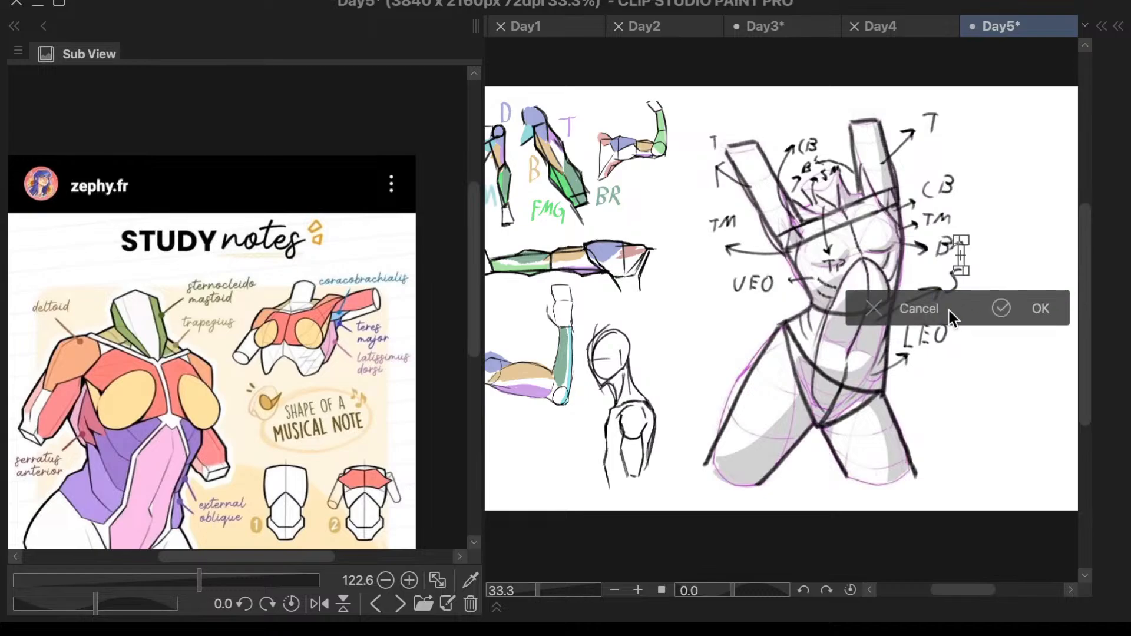
left_click(998, 313)
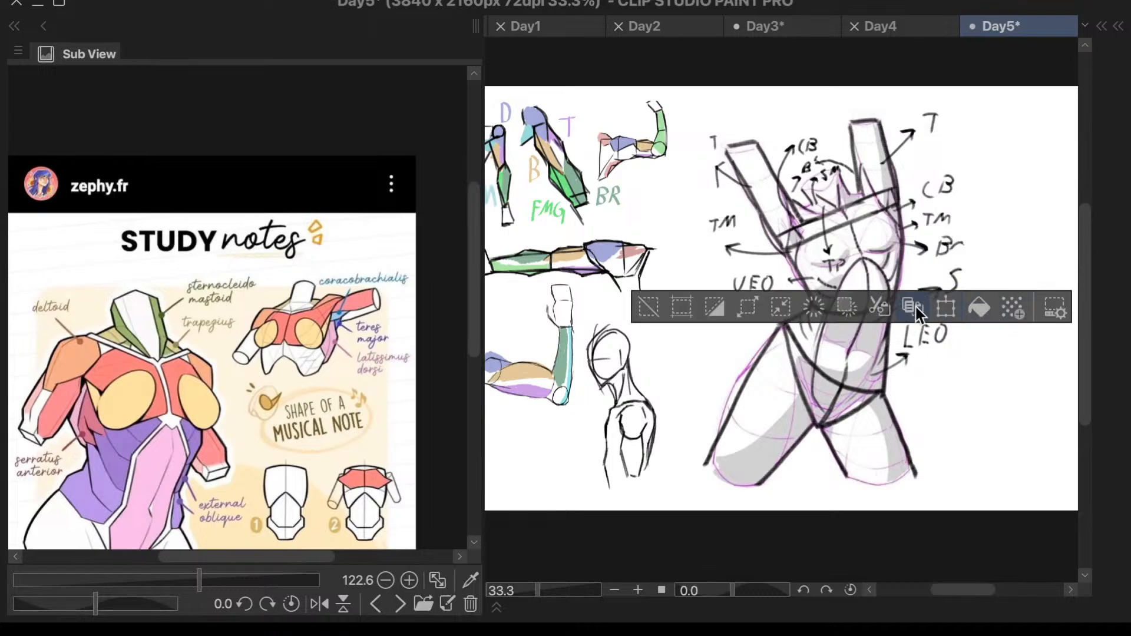
mouse_move(979, 262)
left_mouse_down()
mouse_move(998, 185)
mouse_move(901, 162)
mouse_move(996, 251)
left_mouse_up()
scroll(1031, 256, "up", 5)
left_click_drag(884, 169, 978, 213)
left_click(645, 317)
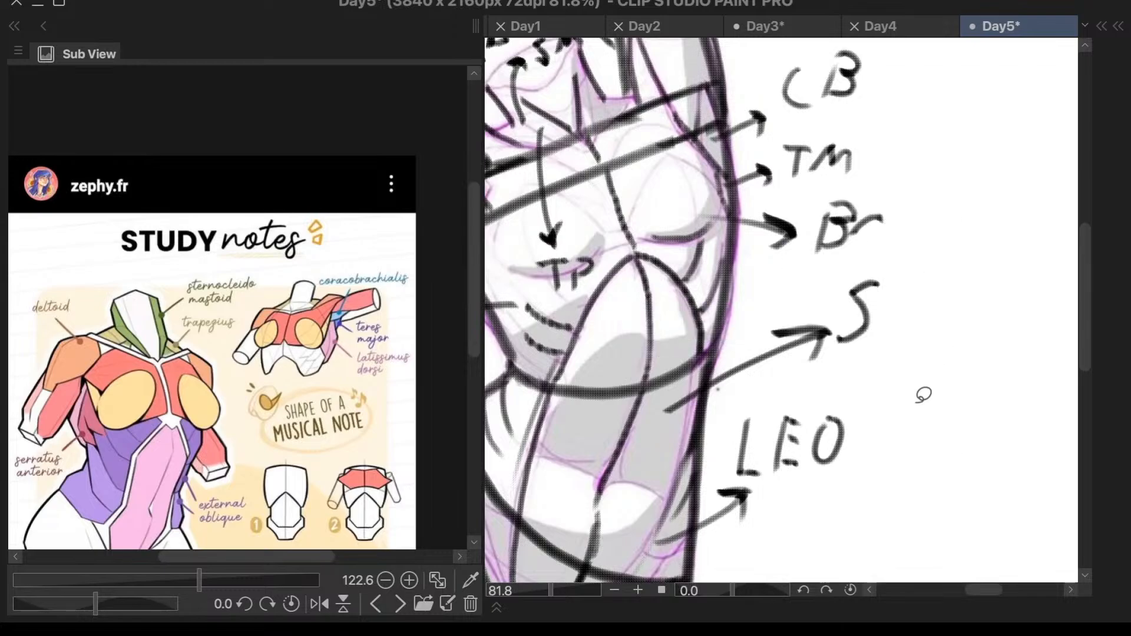
scroll(906, 372, "down", 5)
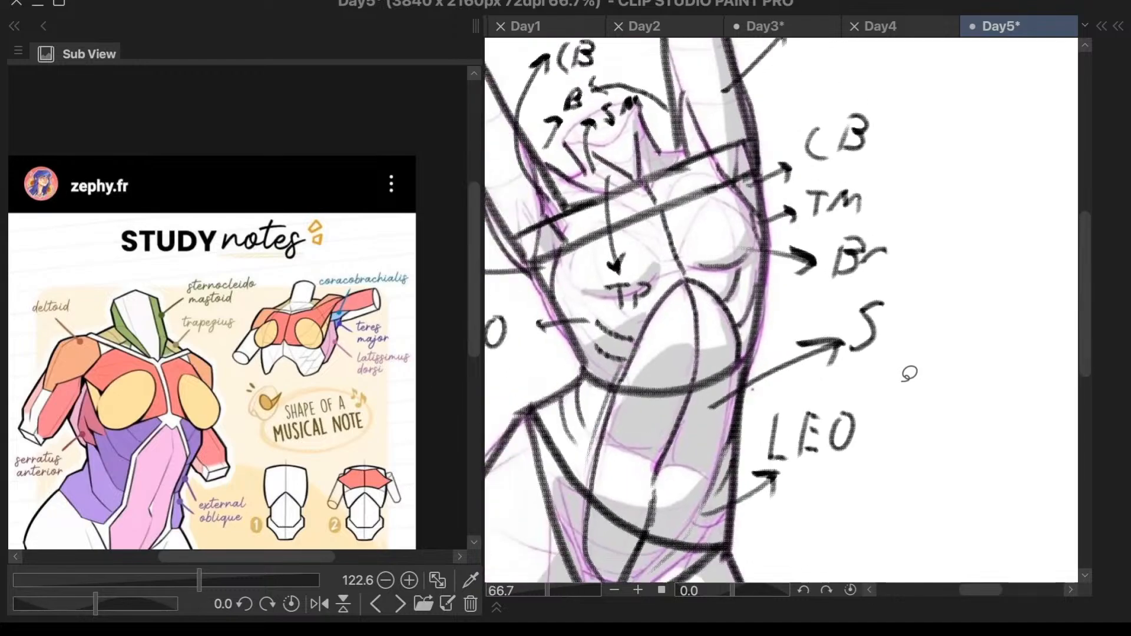
mouse_move(913, 204)
left_mouse_down()
mouse_move(910, 161)
mouse_move(868, 131)
mouse_move(665, 143)
mouse_move(603, 204)
mouse_move(621, 381)
mouse_move(603, 488)
mouse_move(618, 560)
mouse_move(796, 572)
mouse_move(883, 563)
mouse_move(983, 416)
mouse_move(944, 245)
mouse_move(914, 189)
left_mouse_up()
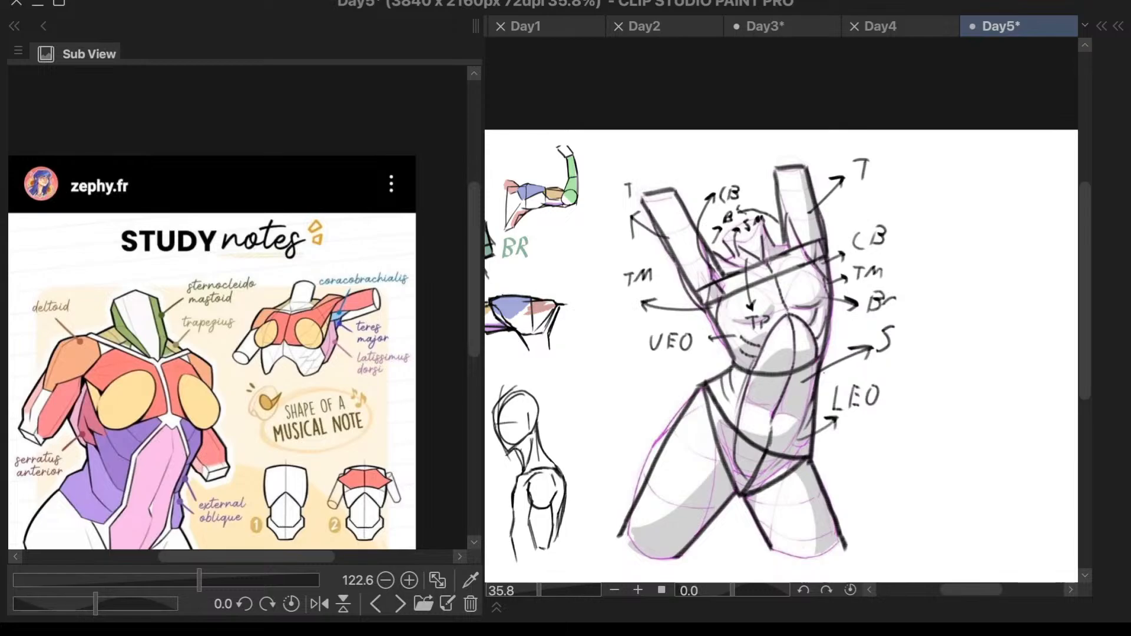
key("ctrl+t")
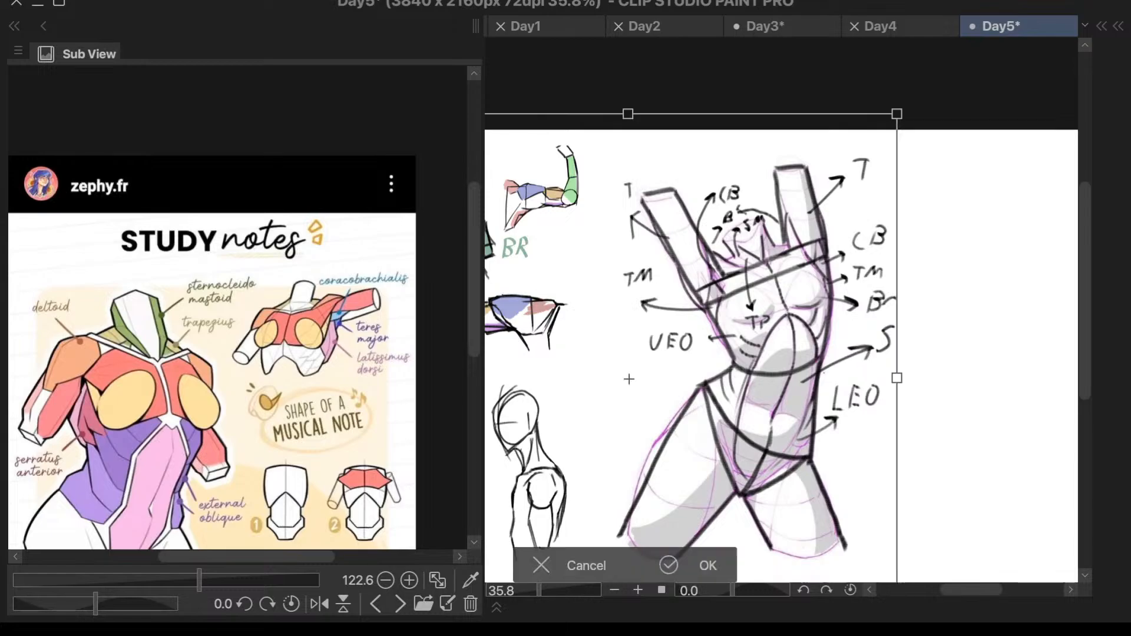
left_click_drag(871, 425, 908, 414)
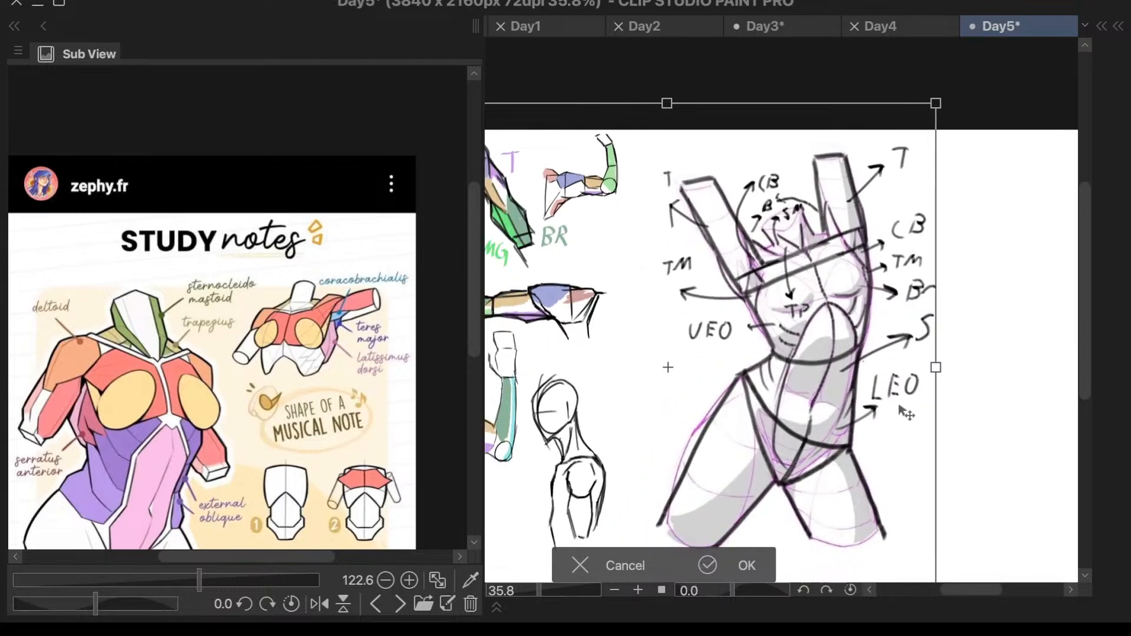
key("ctrl+z")
left_click(586, 565)
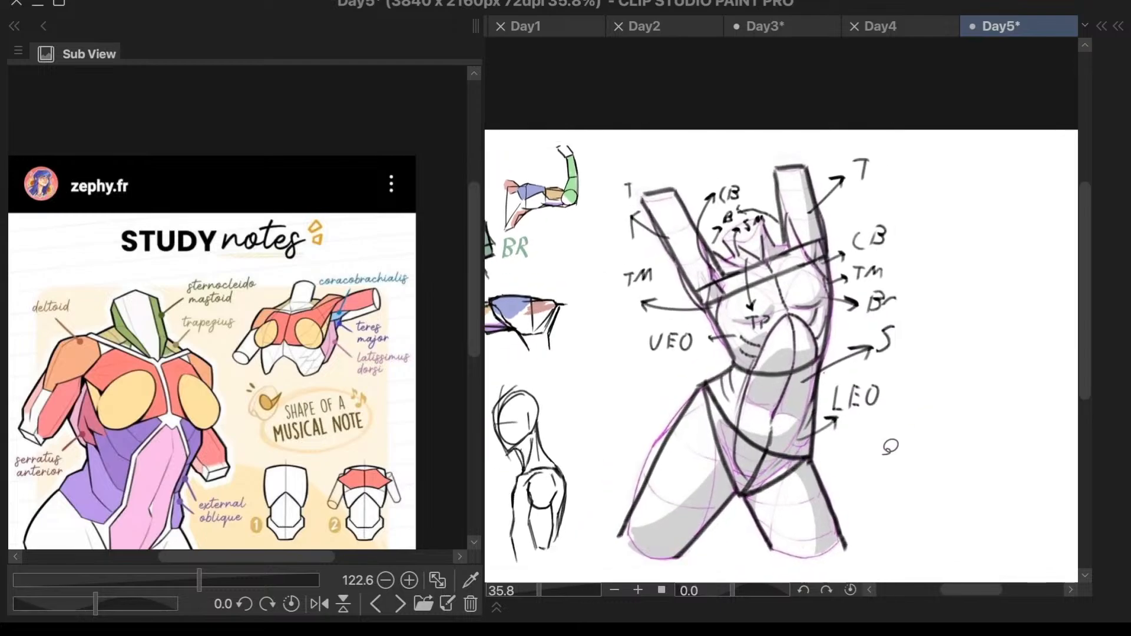
key("ctrl+t")
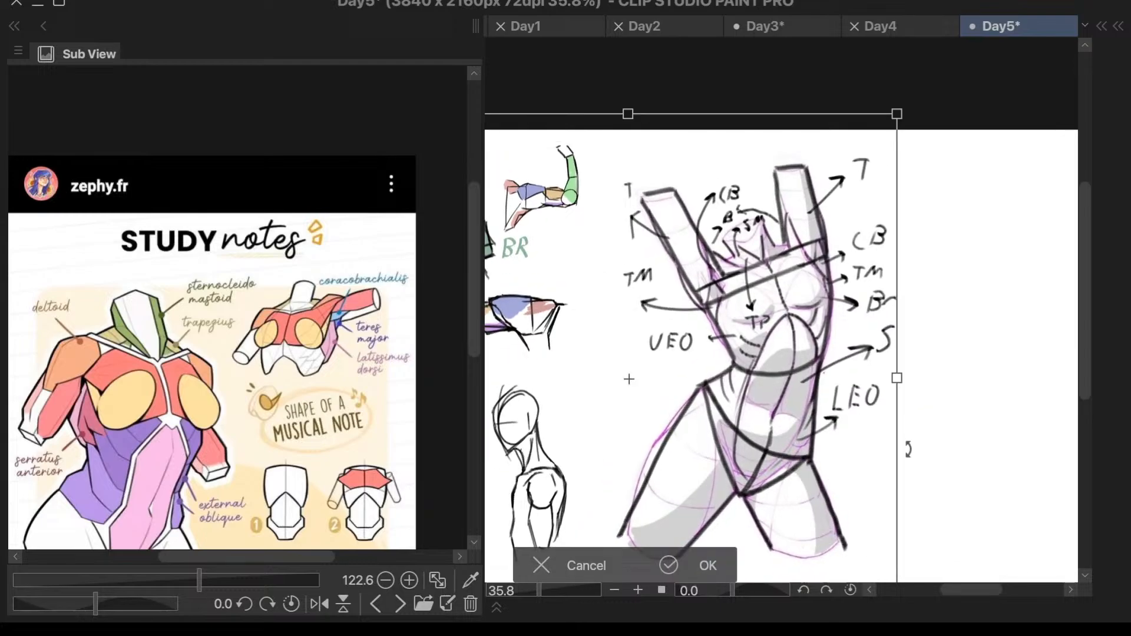
left_click(619, 565)
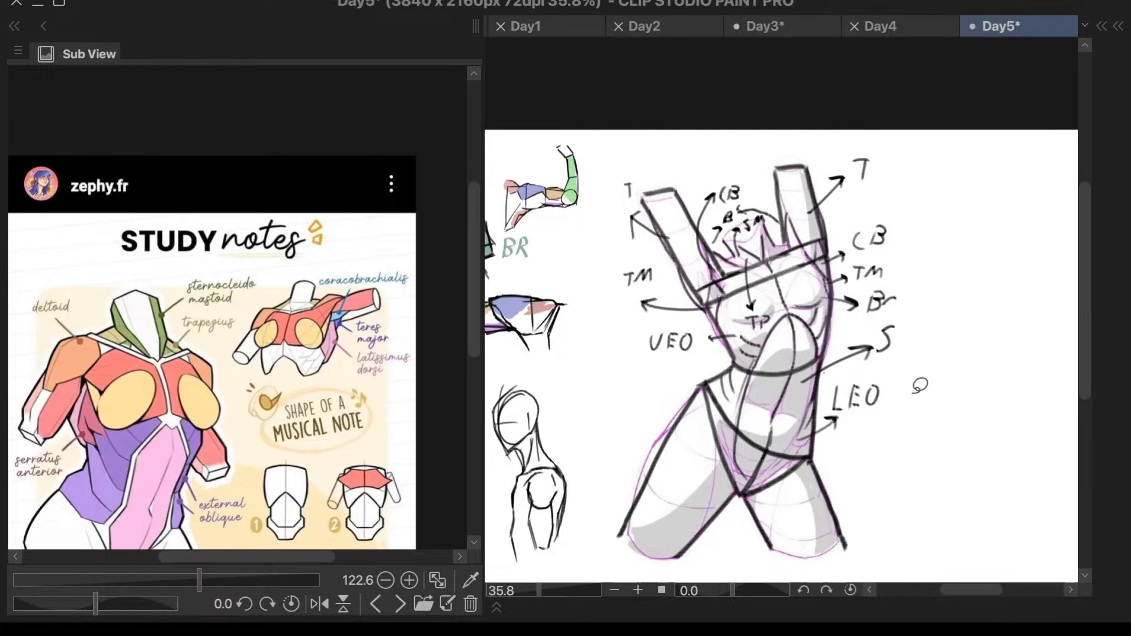
- Scale the drawings on the selected layers down together and place them in the canvas's upper-left part
scroll(918, 389, "down", 3)
scroll(923, 400, "up", 2)
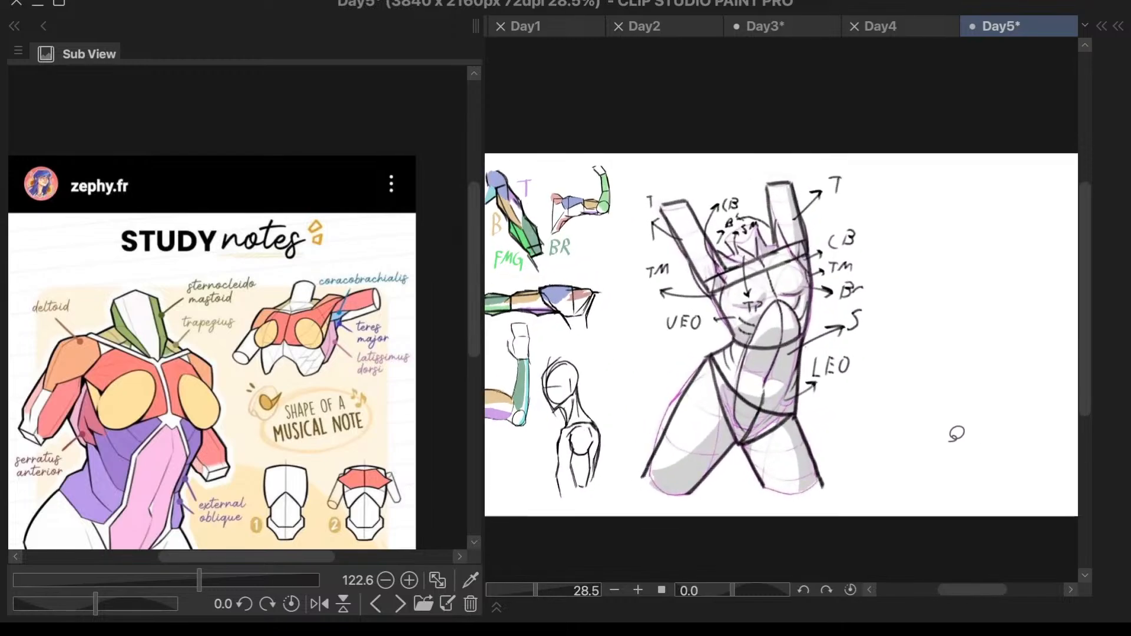
scroll(951, 432, "up", 1)
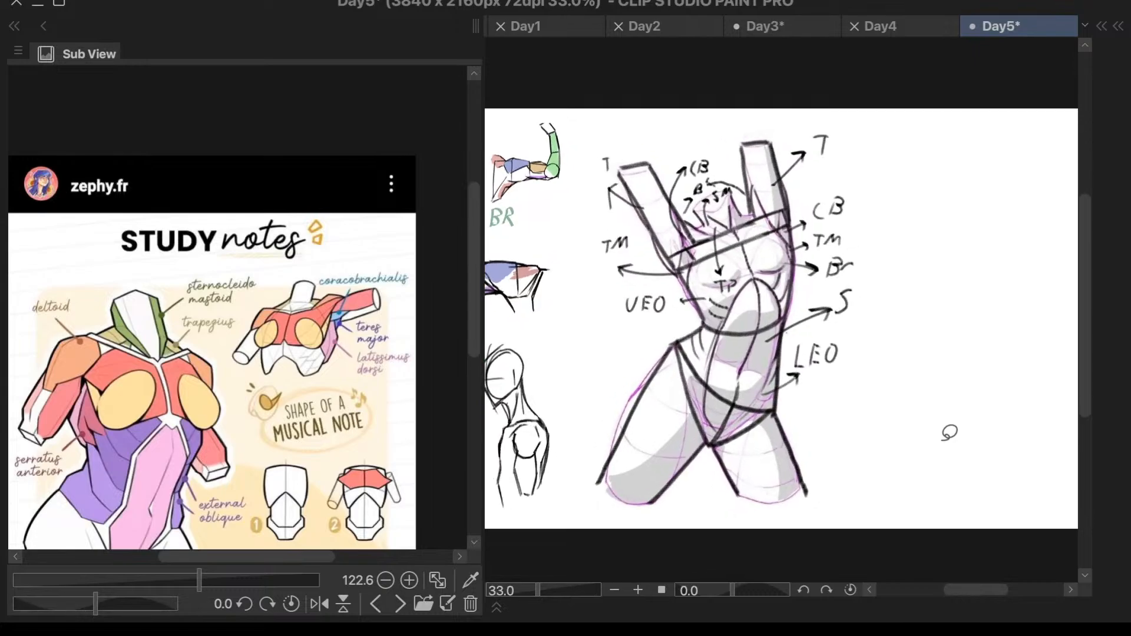
scroll(948, 433, "down", 2)
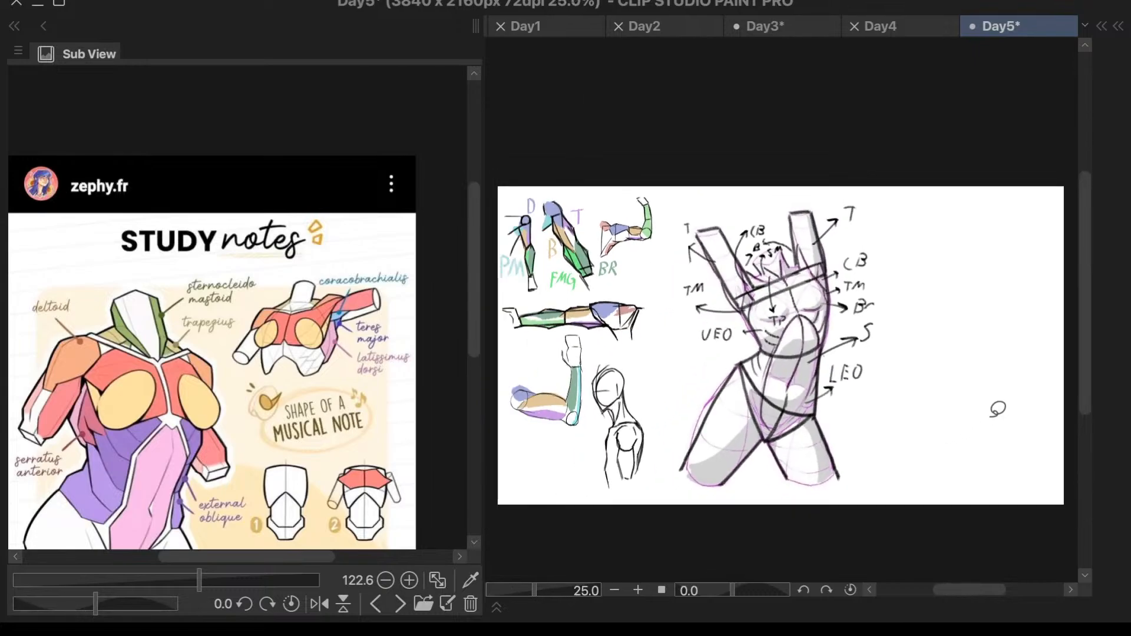
scroll(996, 409, "up", 1)
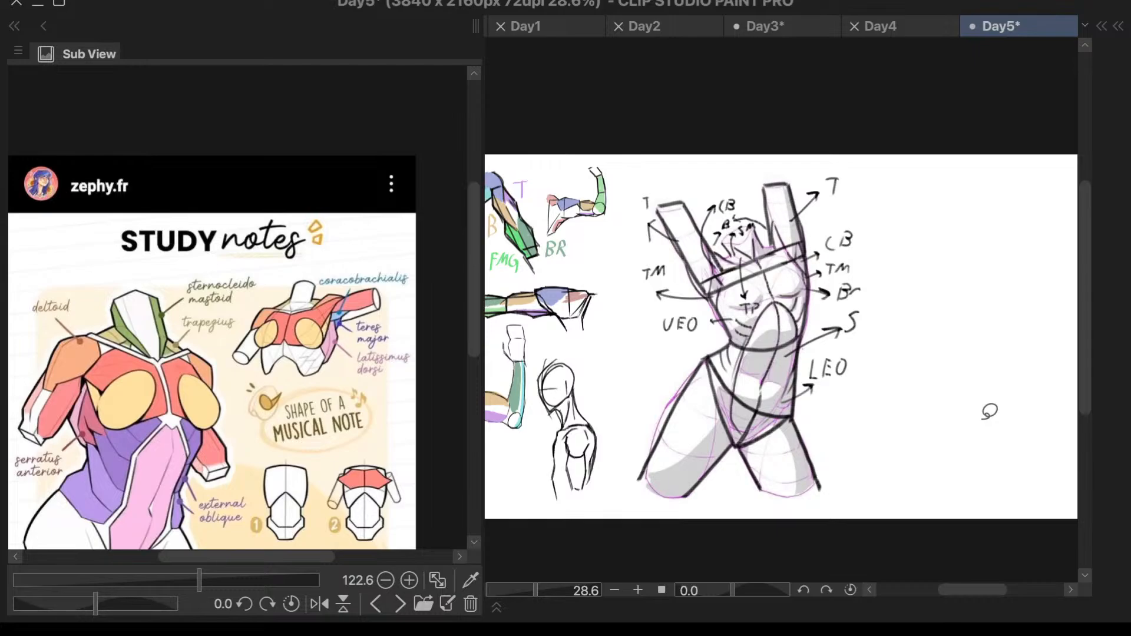
key("i")
key("ctrl+t")
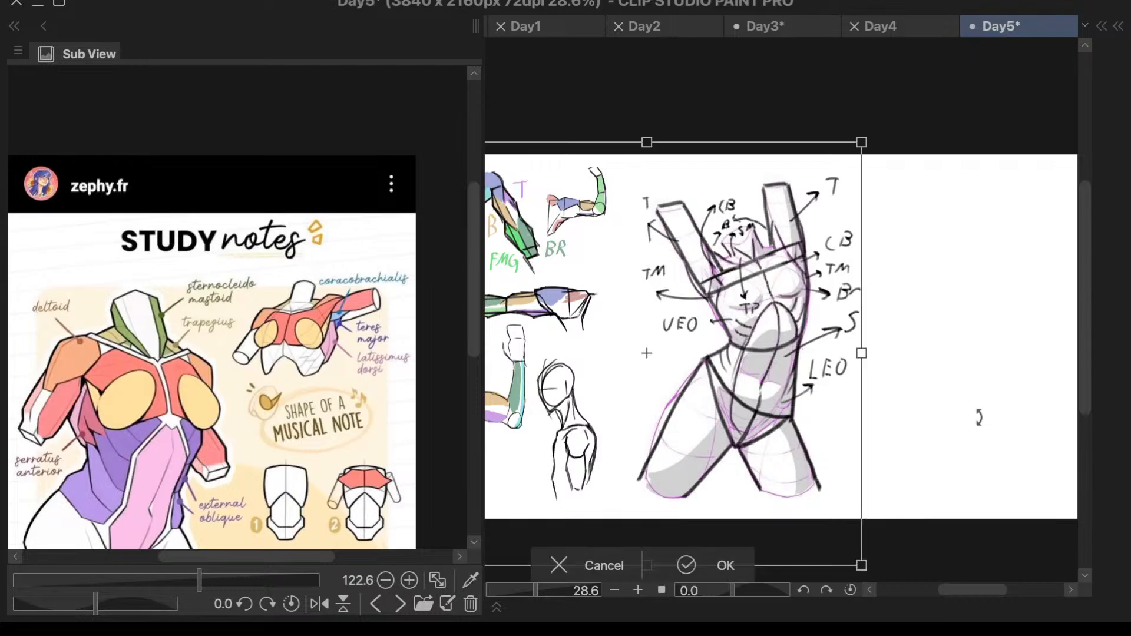
left_click_drag(861, 564, 766, 454)
scroll(763, 427, "down", 3)
scroll(660, 348, "up", 1)
scroll(660, 348, "up", 1)
left_click_drag(843, 514, 793, 471)
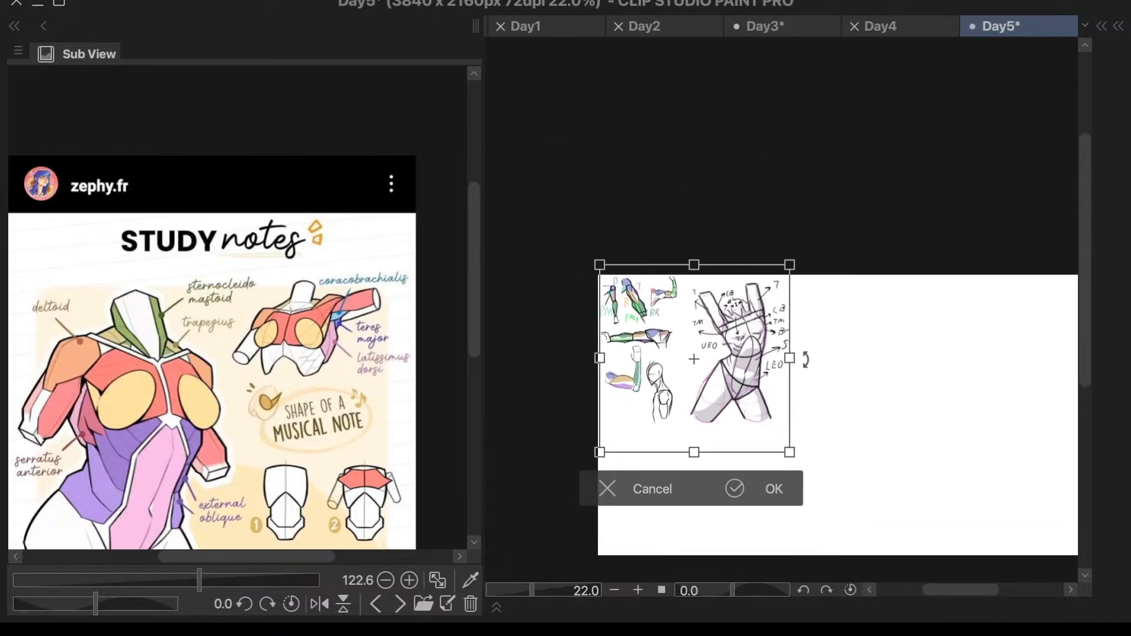
scroll(802, 372, "up", 2)
left_click(714, 538)
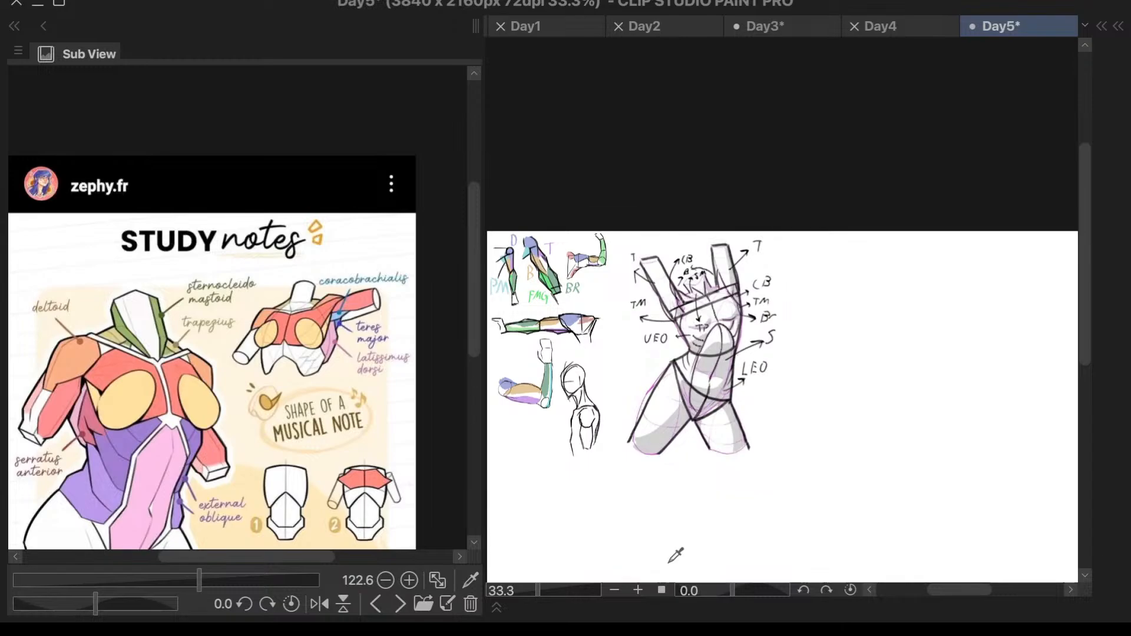
- Switch the reference to the photo of a woman in a navy sports top with raised arms and enlarge it
left_click(399, 606)
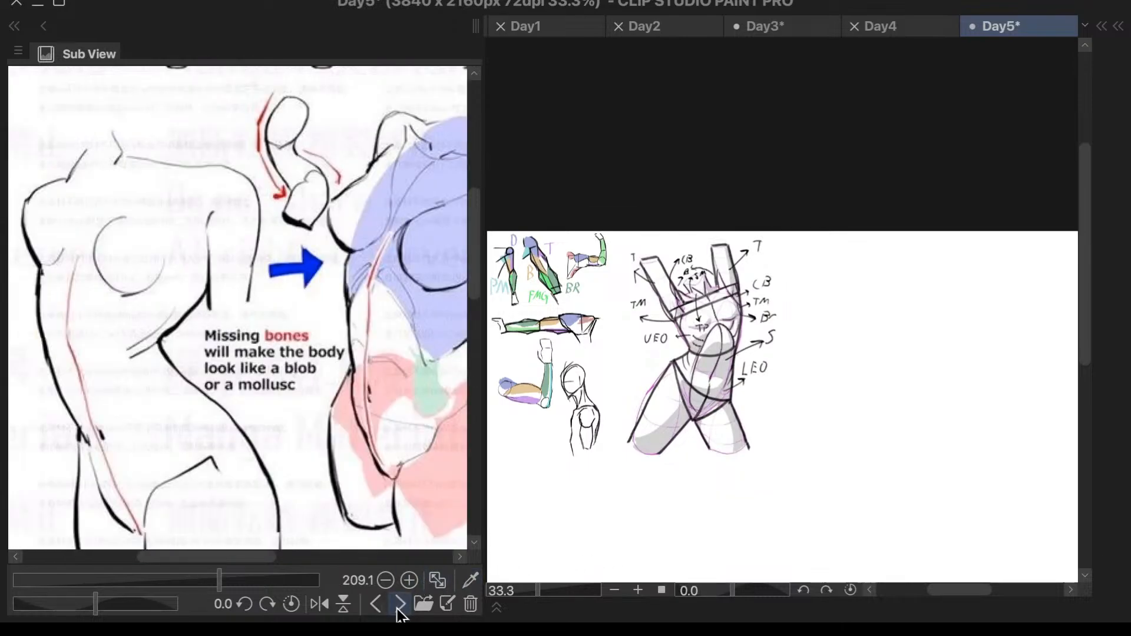
left_click(400, 606)
left_click(399, 605)
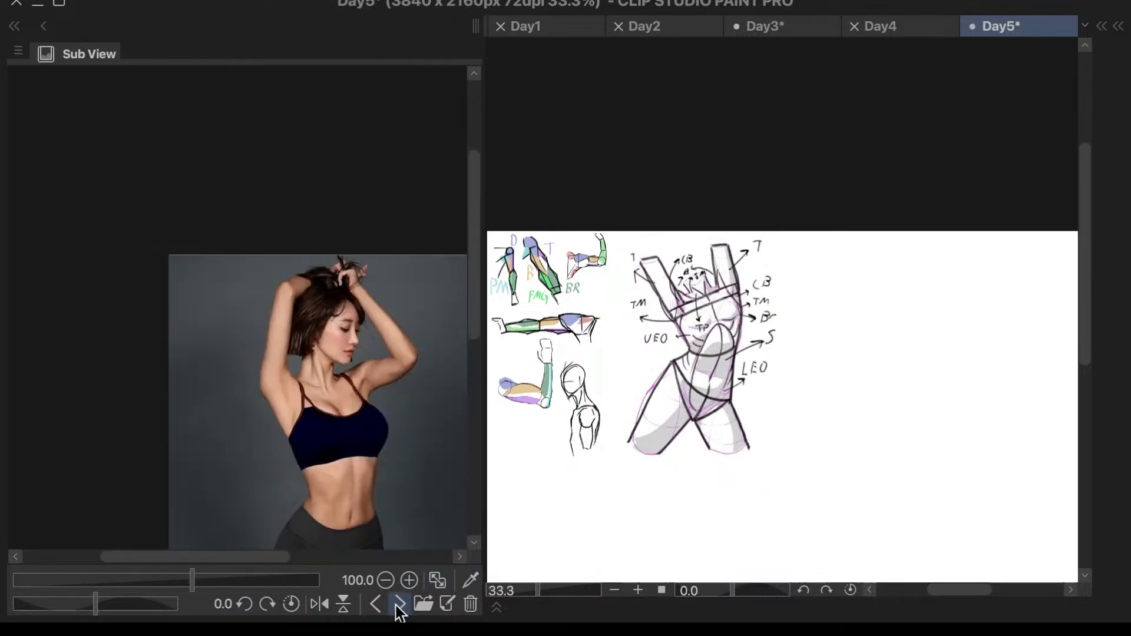
scroll(440, 392, "down", 1)
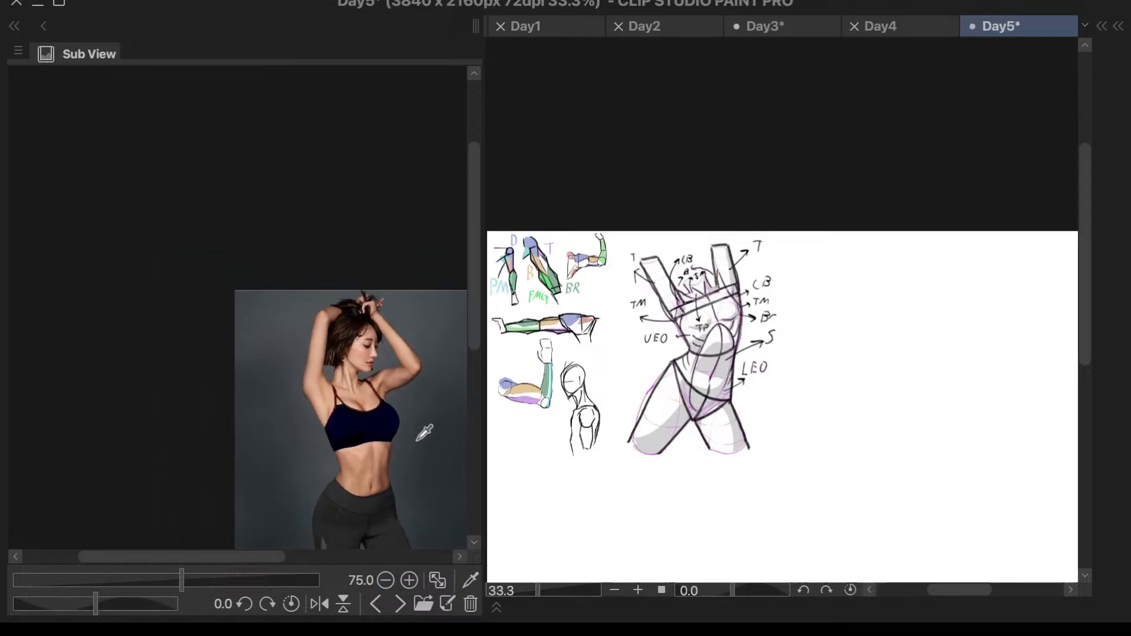
scroll(423, 435, "up", 2)
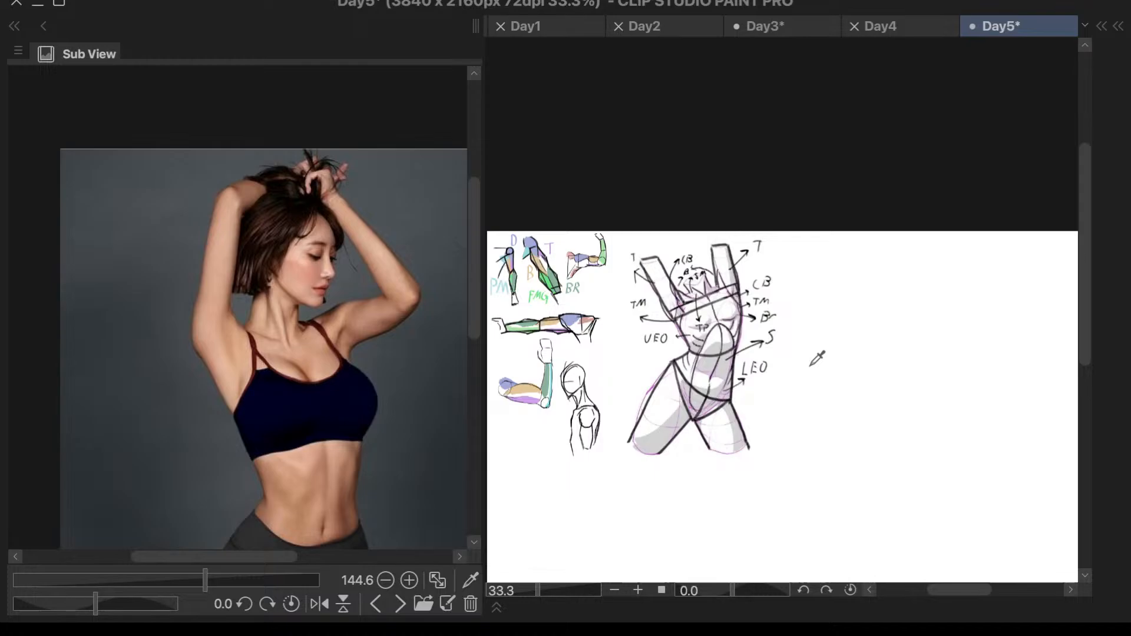
- Look through the remaining reference images and return to the navy sports top photo, framed from the raised arms to the hips
left_click(400, 604)
left_click(400, 604)
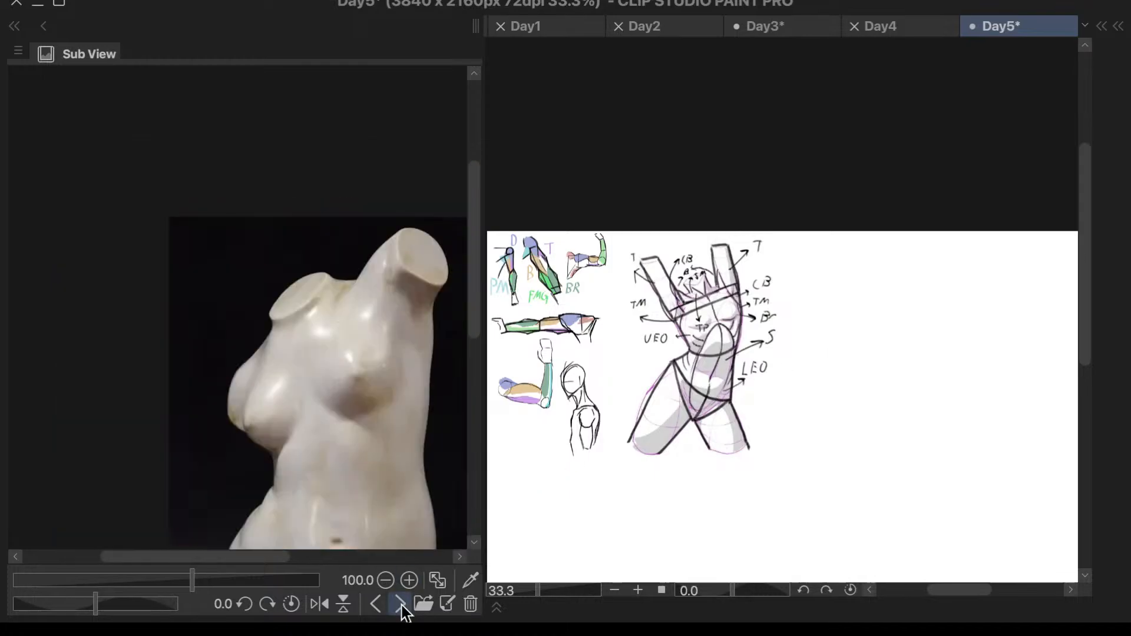
left_click(401, 604)
left_click(400, 604)
left_click(400, 604)
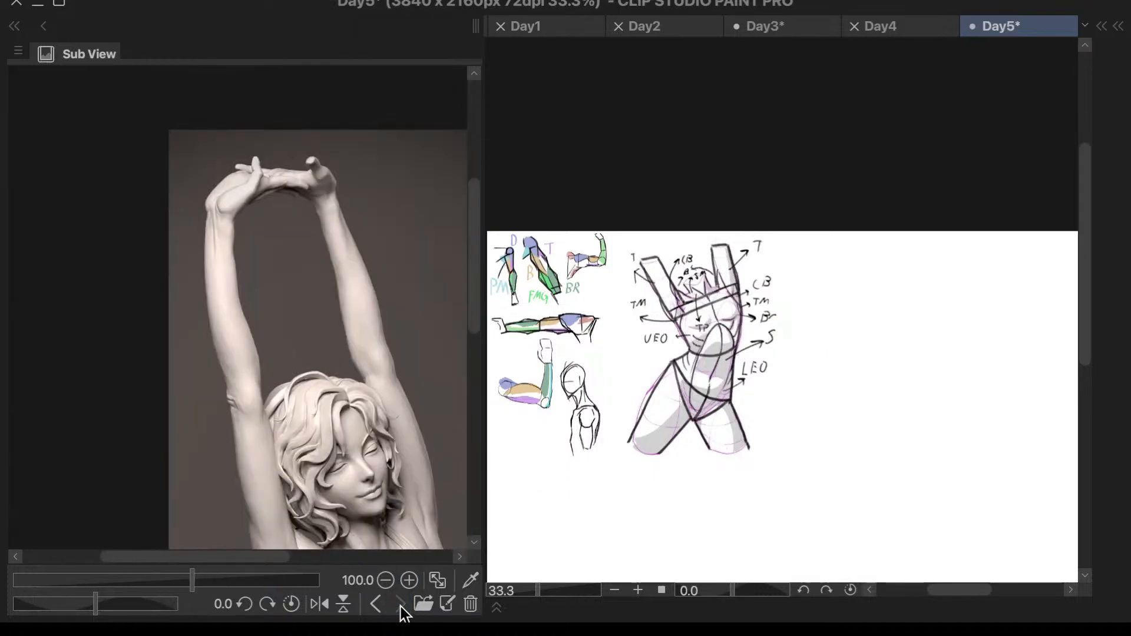
left_click(376, 606)
left_click(376, 606)
left_click(376, 606)
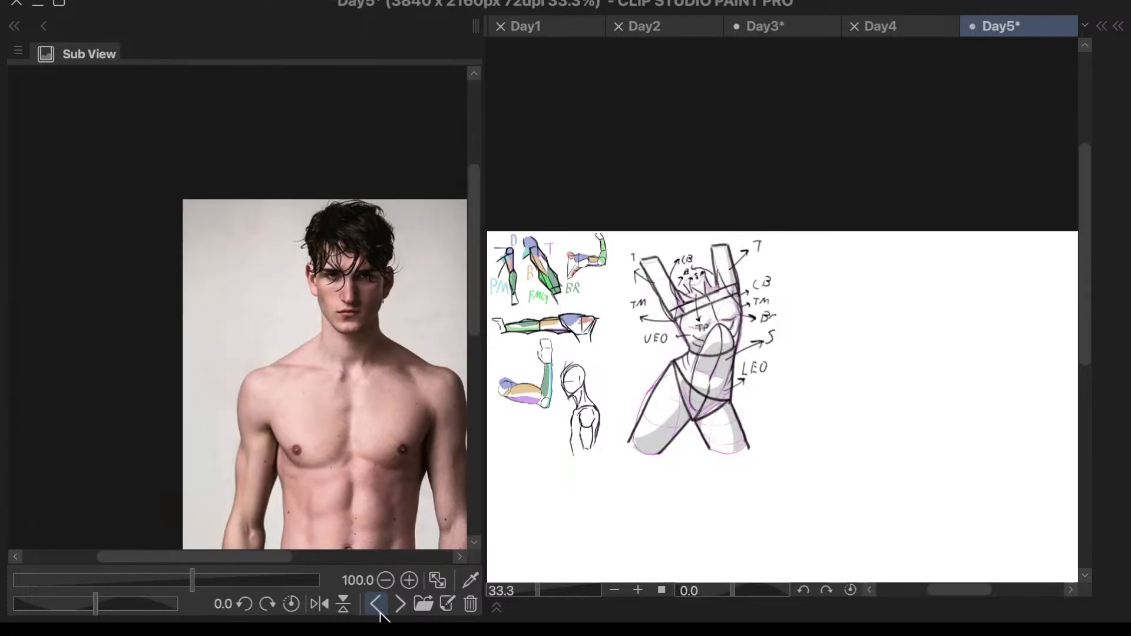
left_click(376, 606)
left_click_drag(476, 320, 474, 340)
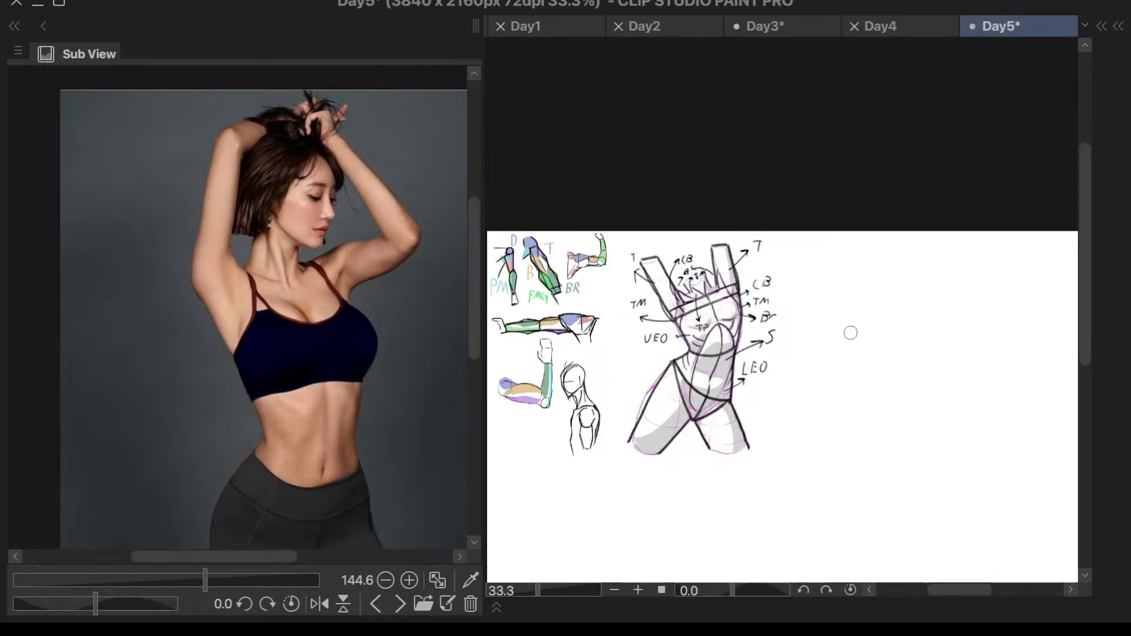
- Select Layer 3 Copy 2 on its own and expand Folder 1 to list its torso reference image layers
key("F6")
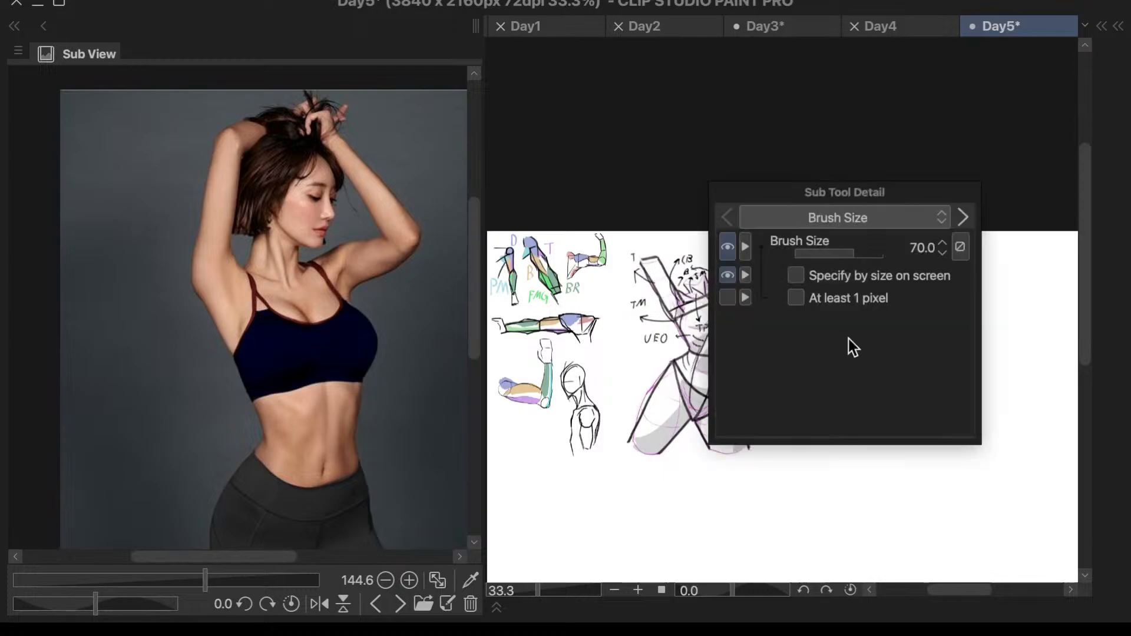
key("F6")
key("F7")
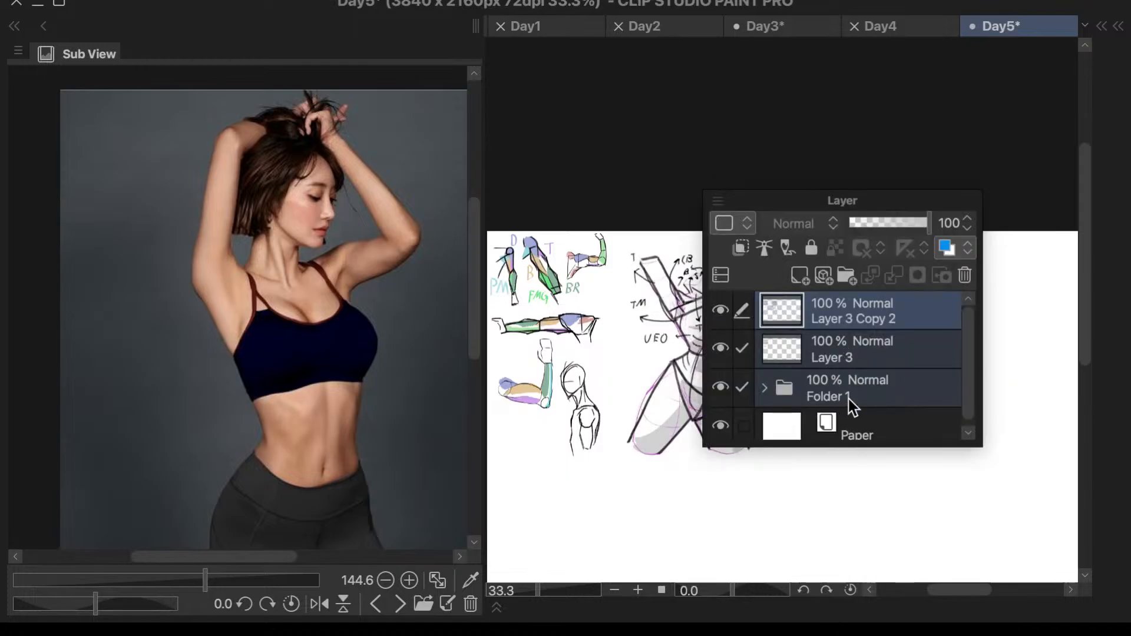
left_click(953, 309)
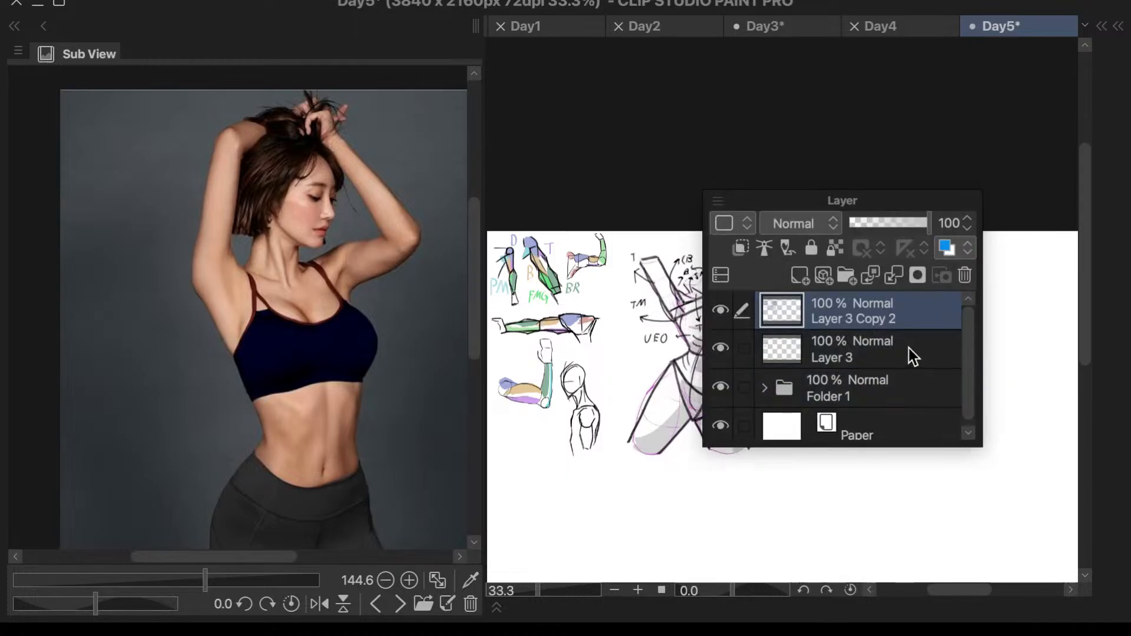
left_click(726, 314)
left_click(725, 316)
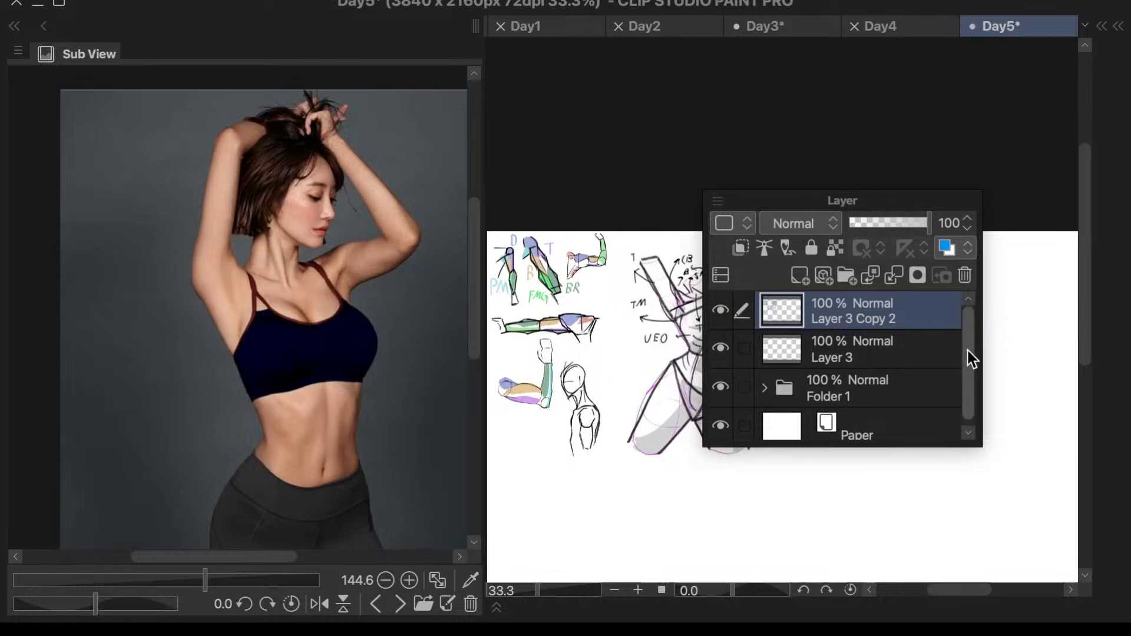
scroll(967, 351, "down", 1)
left_click(764, 384)
scroll(961, 377, "down", 2)
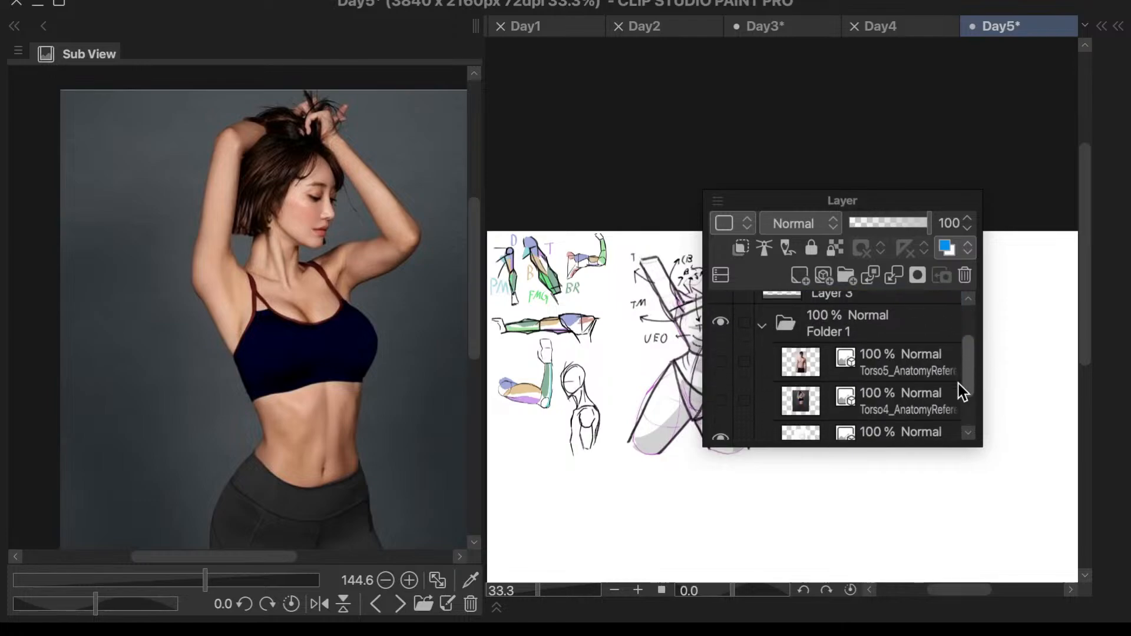
left_click(720, 360)
left_click(801, 362)
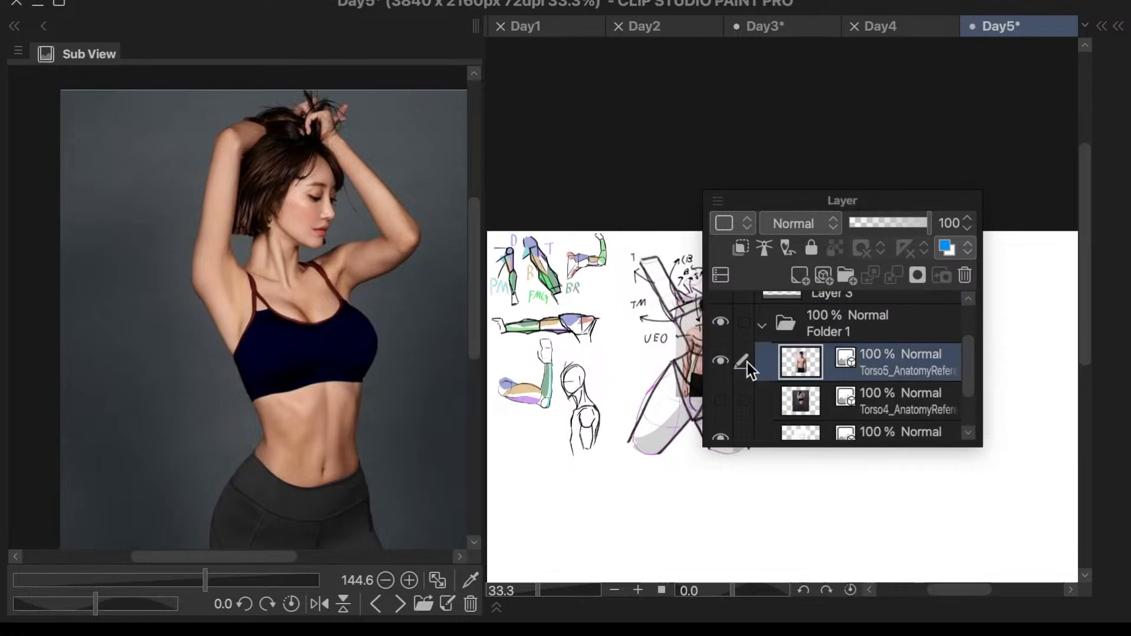
left_click(720, 361)
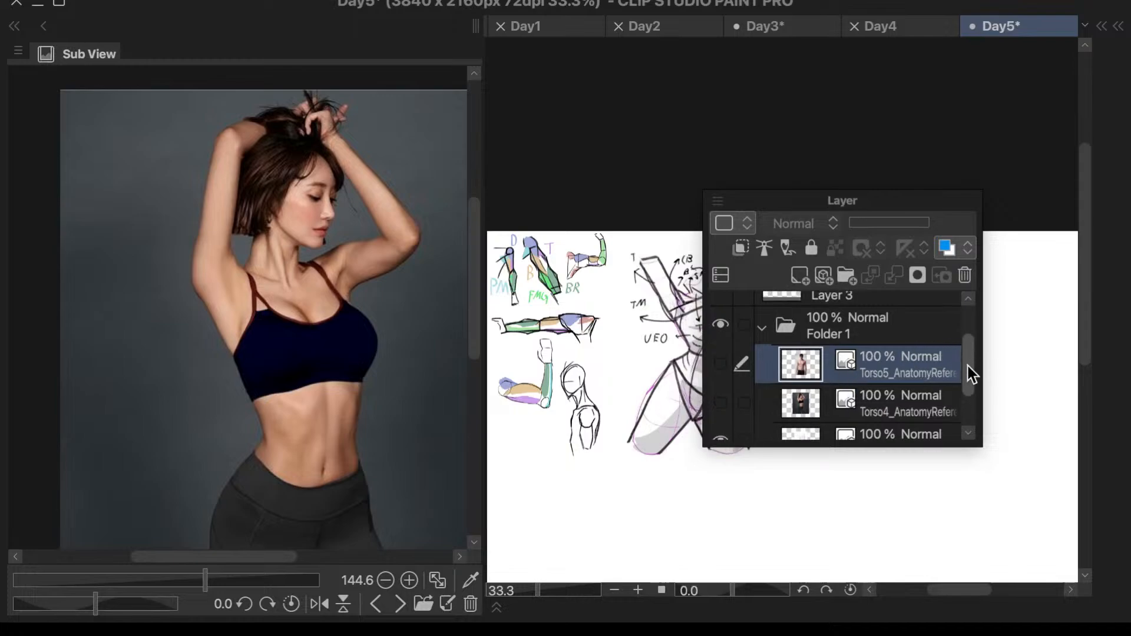
- Show and select the Torso4 reference image layer in Folder 1
scroll(967, 365, "down", 2)
left_click(722, 340)
left_click(896, 351)
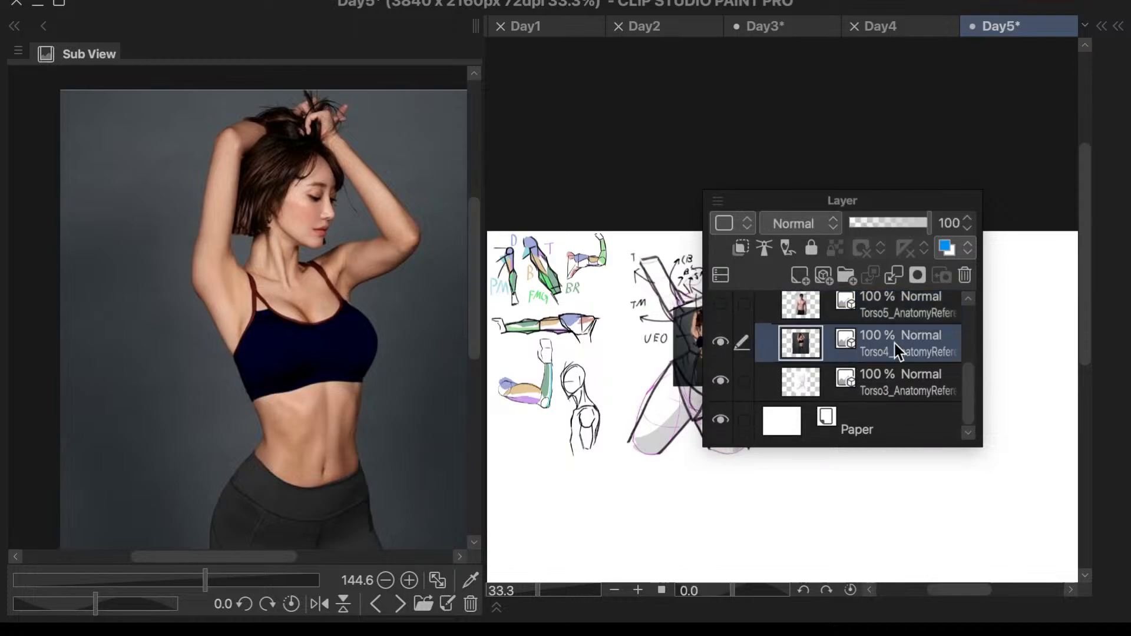
left_click_drag(868, 204, 570, 124)
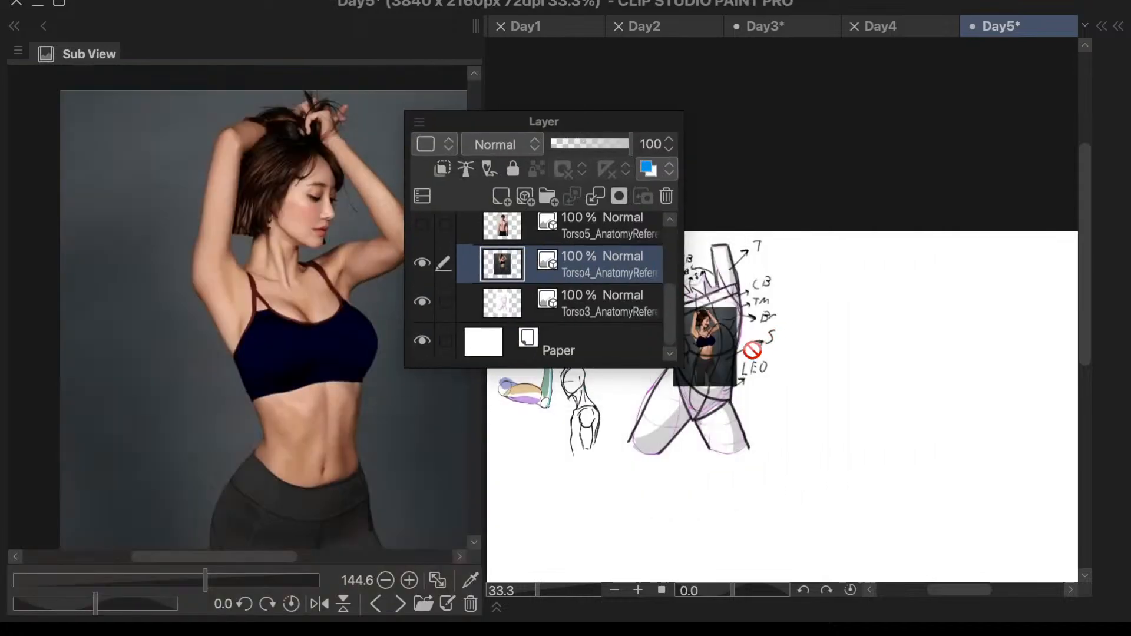
left_click(720, 344)
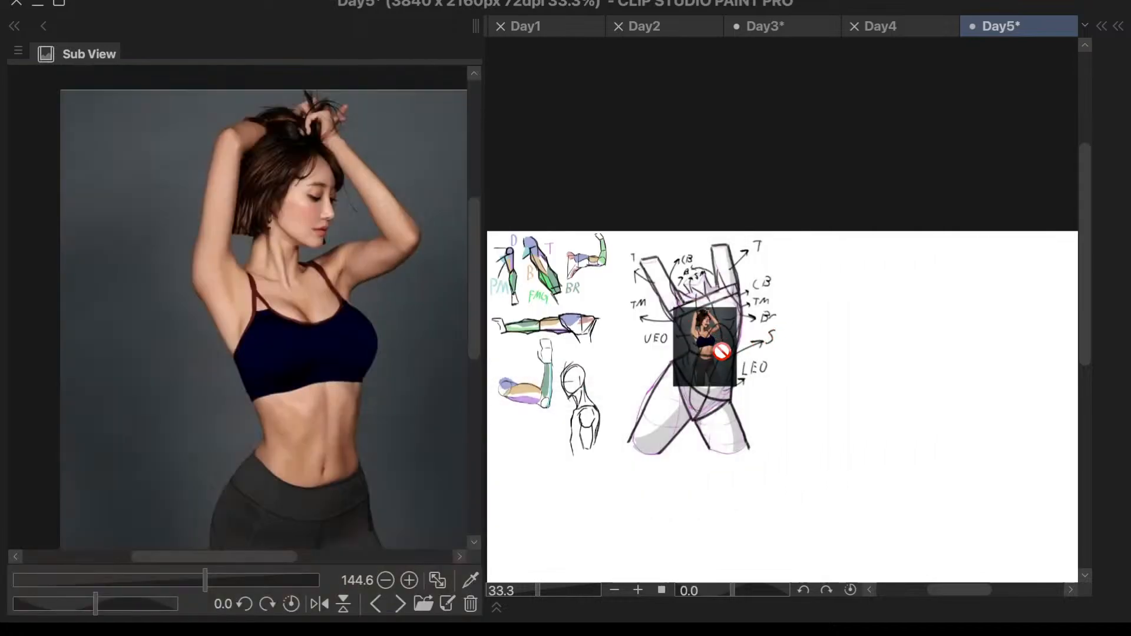
- Enlarge the Torso4 photo and place it on the blank canvas area to the right of the labelled torso study
scroll(750, 333, "up", 3)
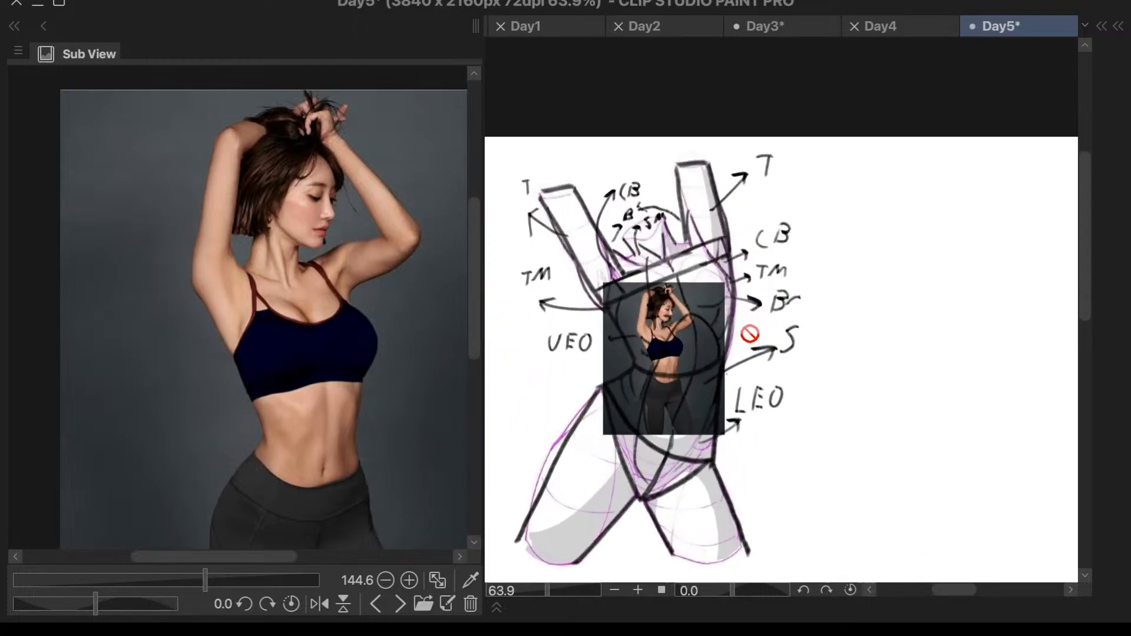
left_click_drag(701, 357, 754, 345)
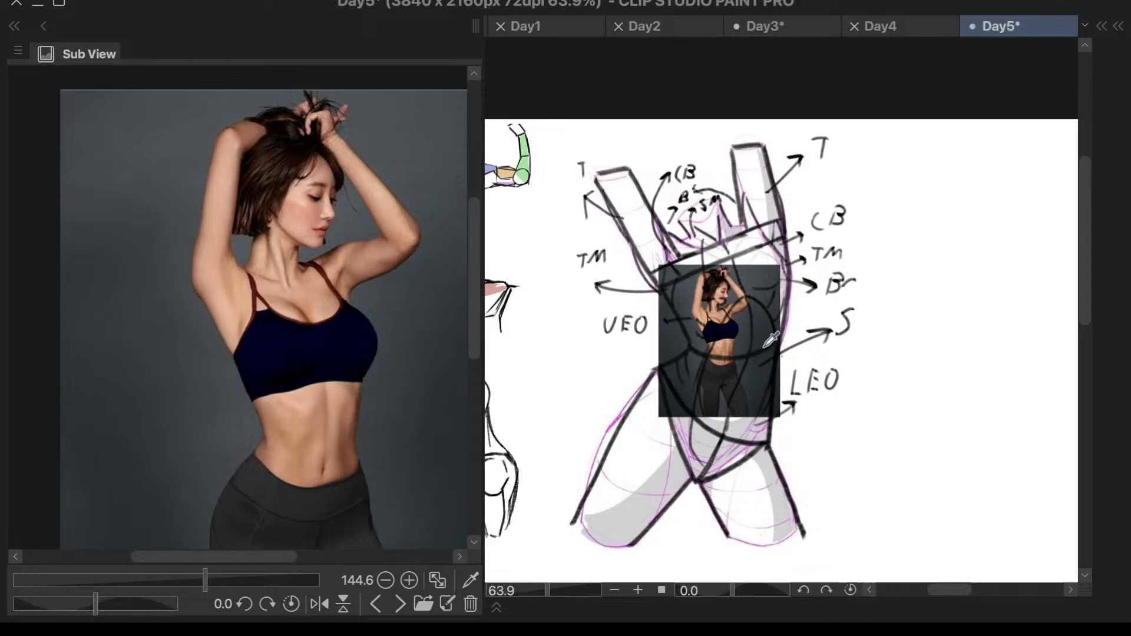
key("F7")
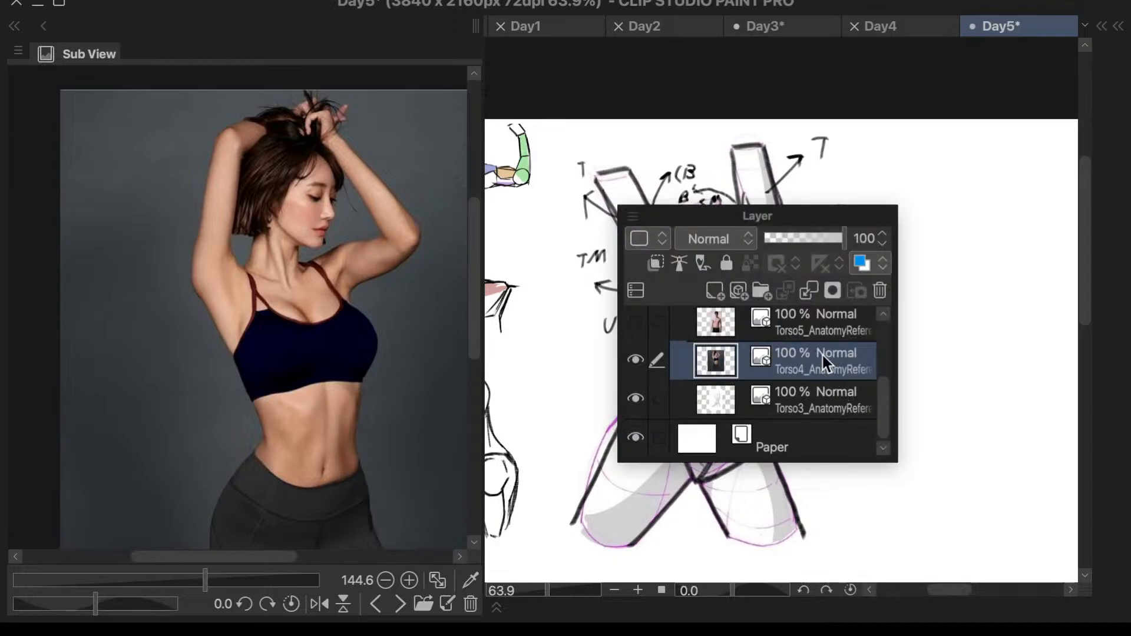
mouse_move(851, 222)
left_mouse_down()
mouse_move(1034, 309)
mouse_move(1024, 333)
left_mouse_up()
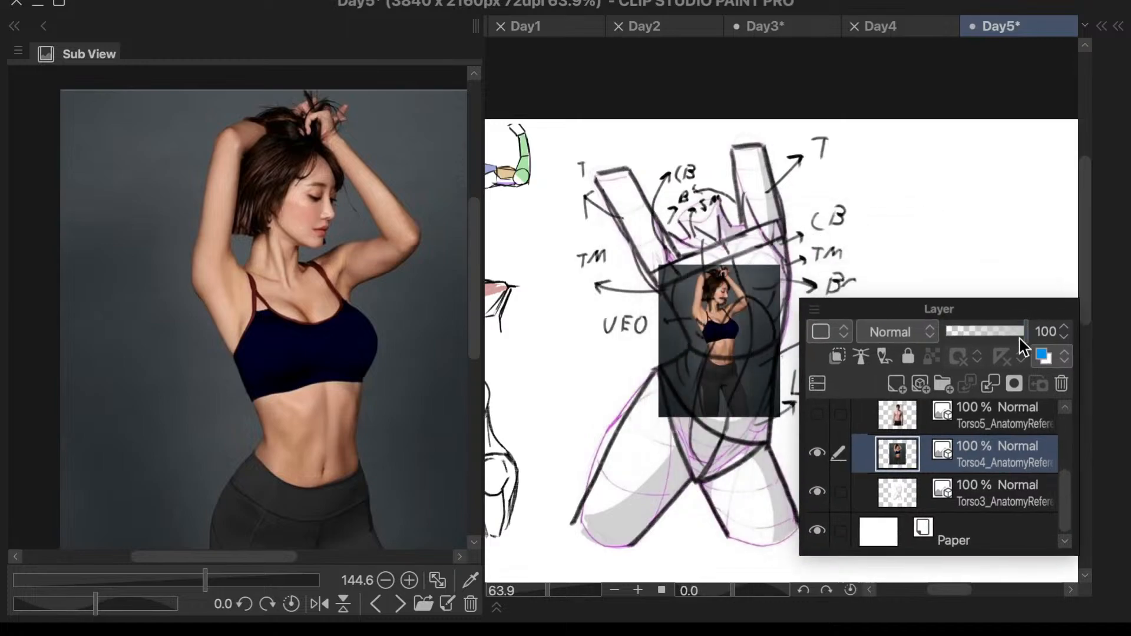
key("F7")
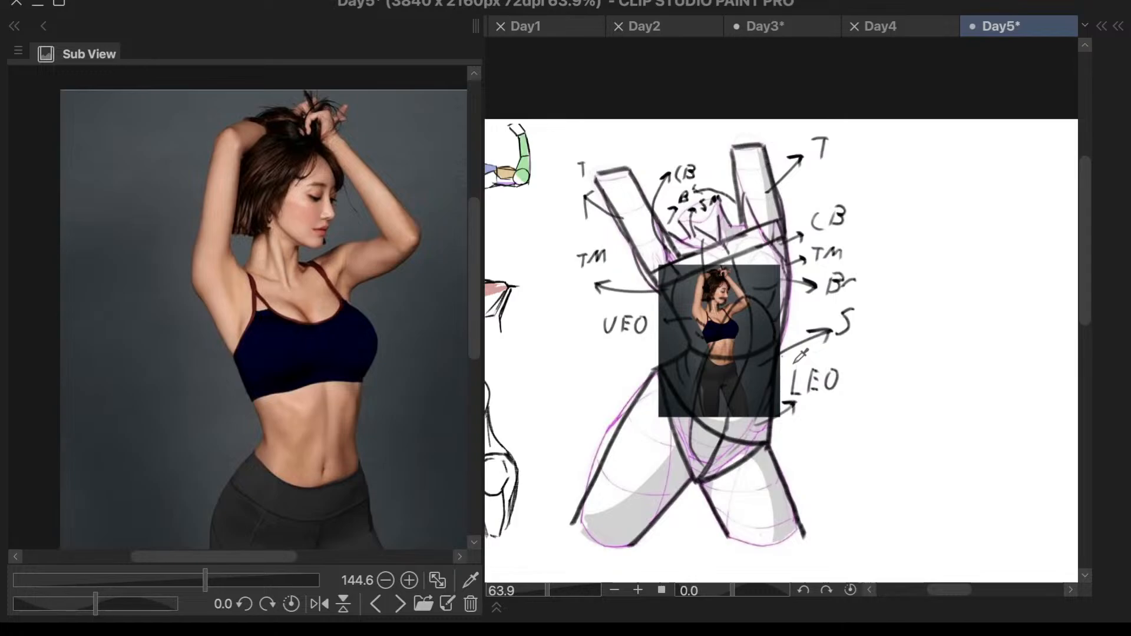
key("super+t")
left_click_drag(761, 385, 959, 415)
scroll(921, 353, "down", 2)
scroll(767, 297, "down", 2)
scroll(1008, 347, "up", 3)
left_click_drag(602, 336, 992, 503)
scroll(884, 472, "down", 1)
scroll(874, 477, "up", 1)
scroll(992, 502, "down", 3)
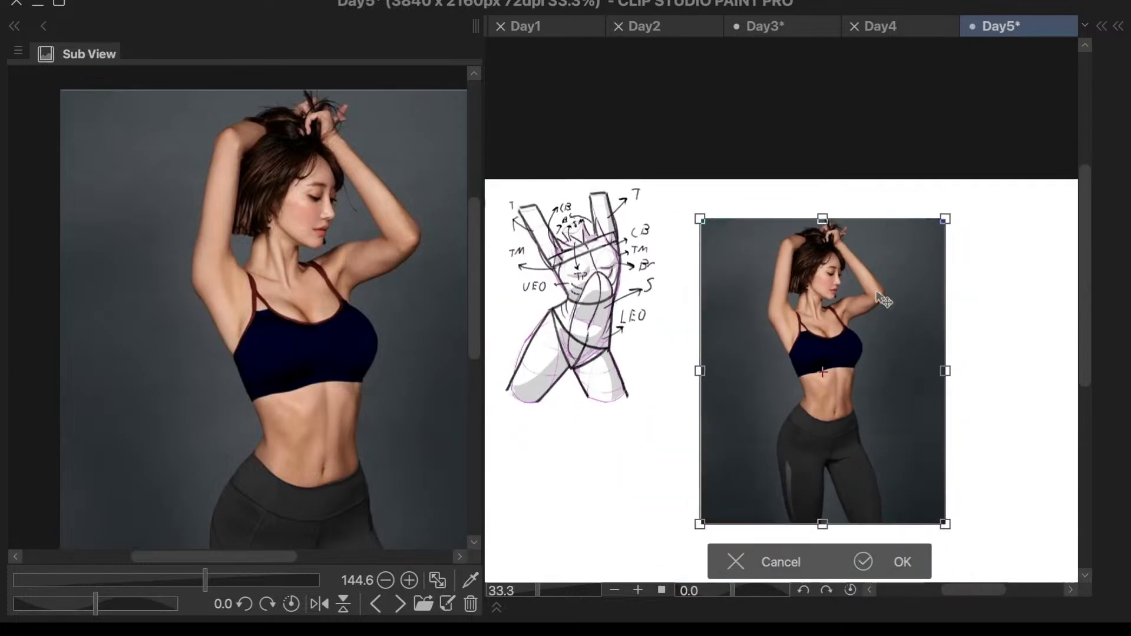
scroll(898, 482, "up", 3)
left_click_drag(898, 482, 953, 546)
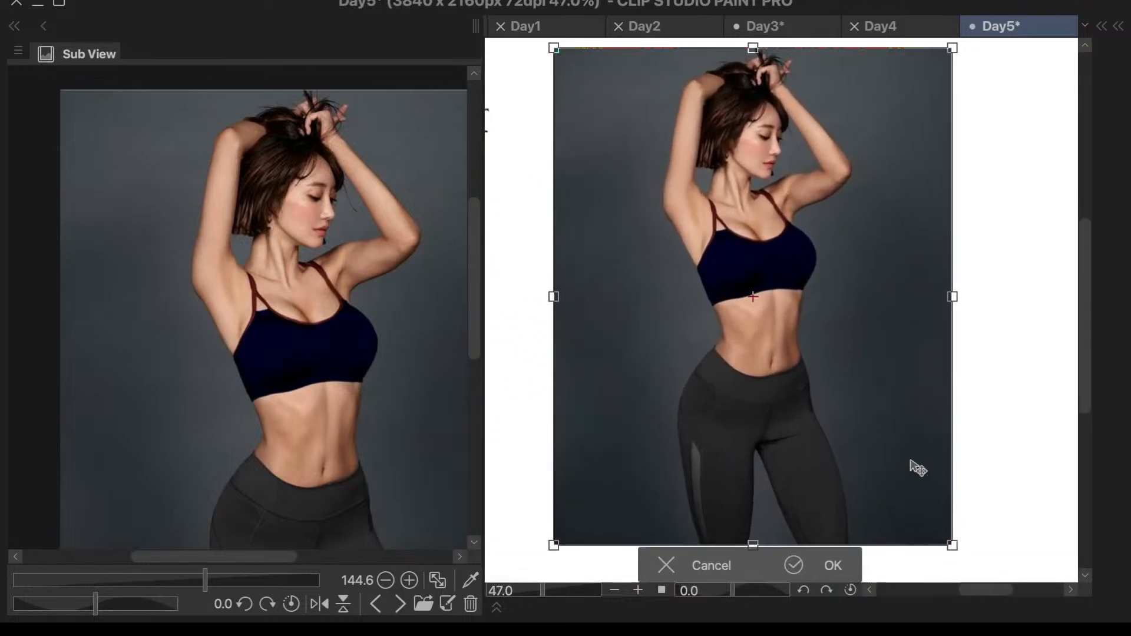
left_click(831, 564)
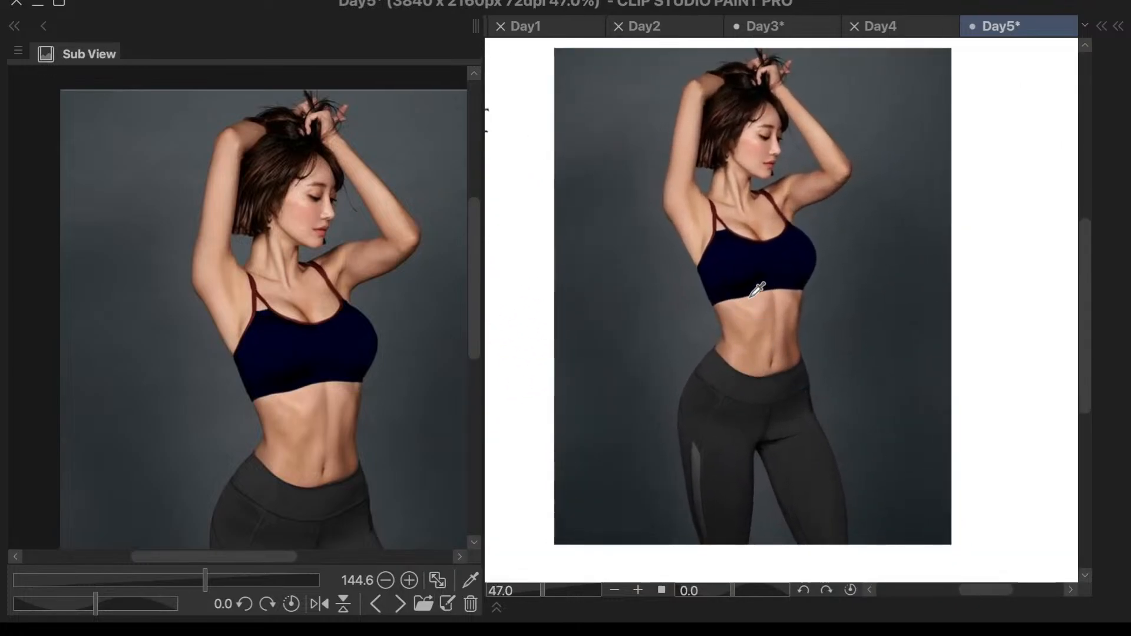
- Set the Torso4 reference layer's opacity to 30%
key("F7")
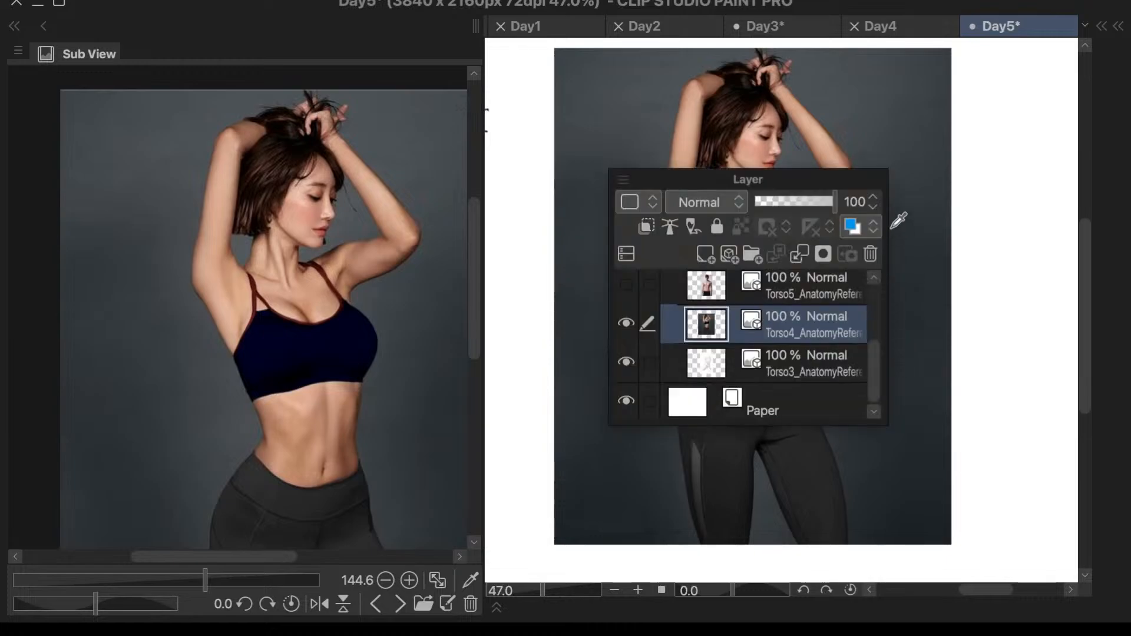
left_click(868, 203)
type("50")
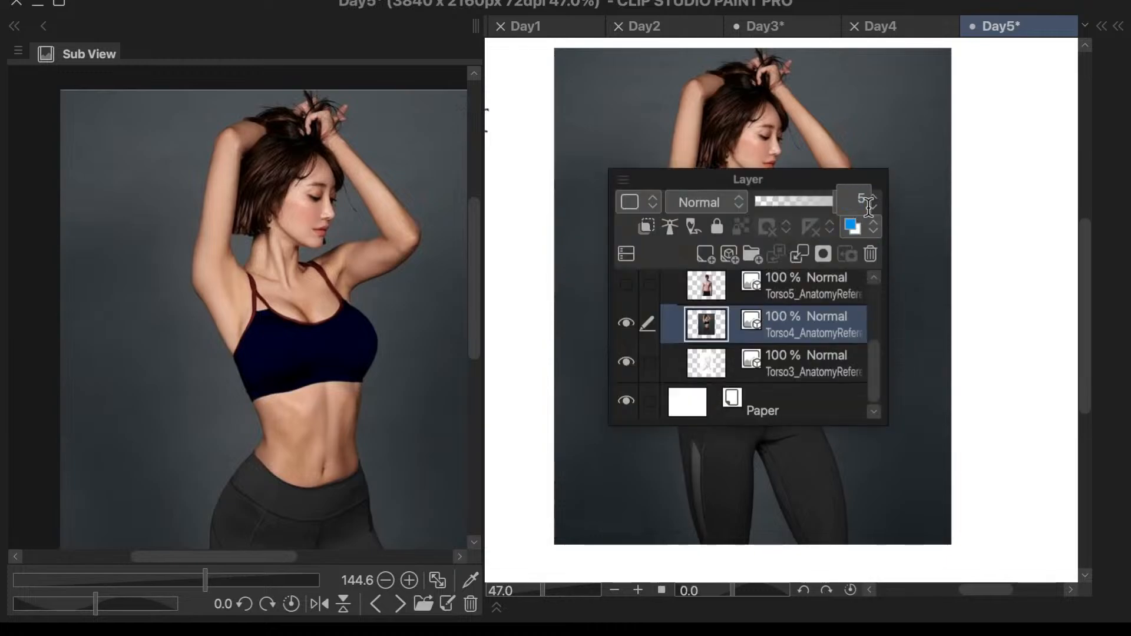
key("Return")
left_click(859, 201)
type("30")
key("Return")
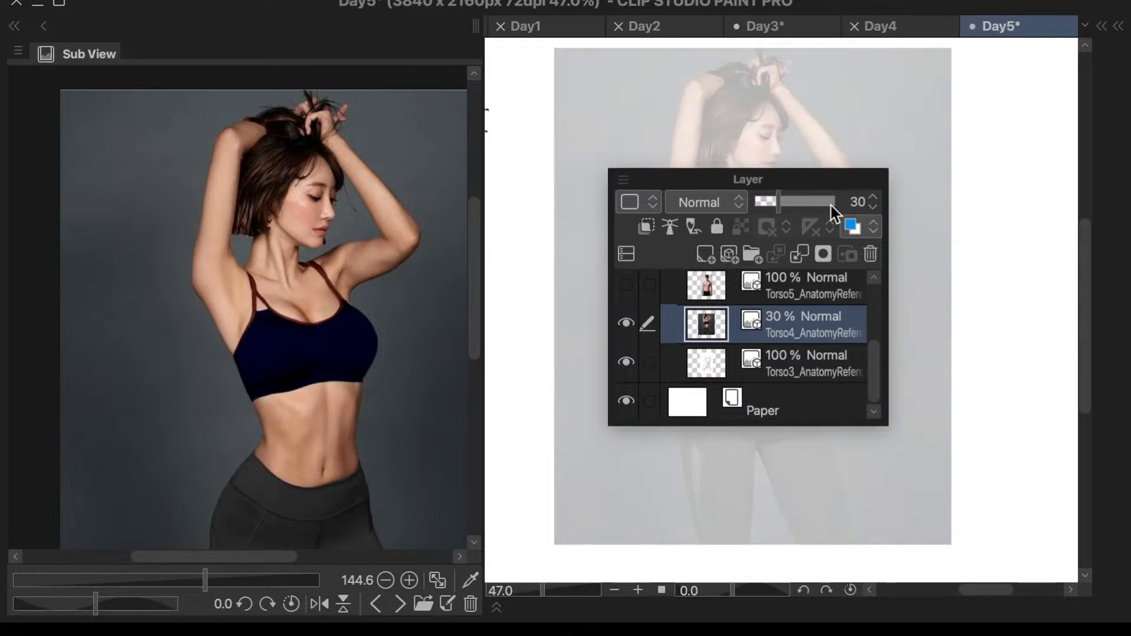
key("F7")
- Select Layer 3 Copy 2 for drawing and frame the faded photo's torso from the face to the hips
key("F6")
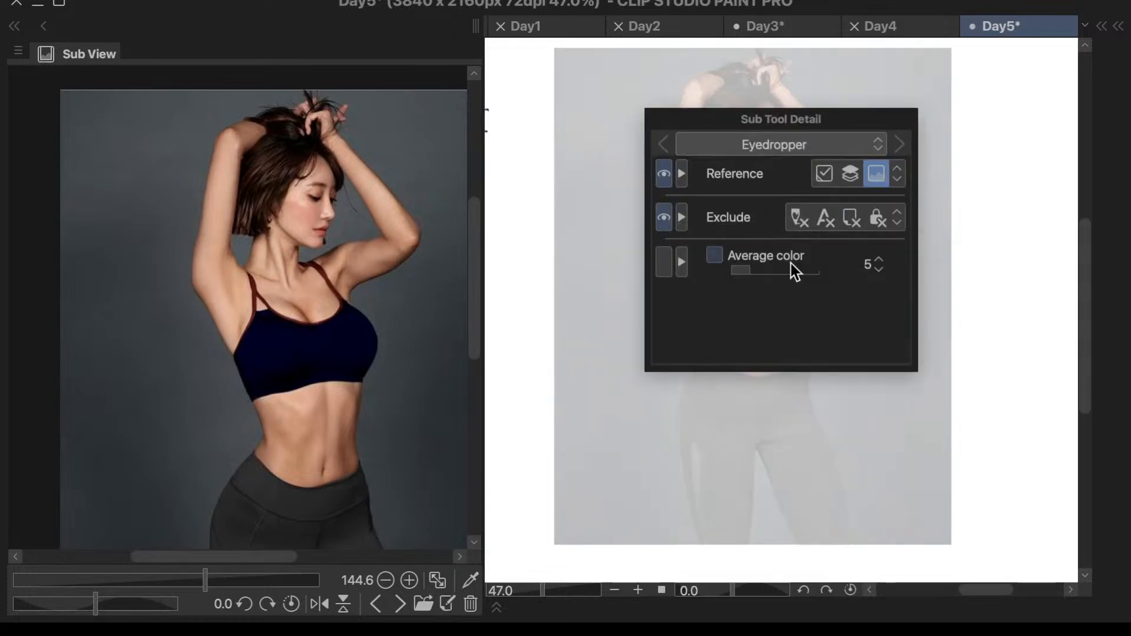
key("F6")
scroll(811, 225, "up", 3)
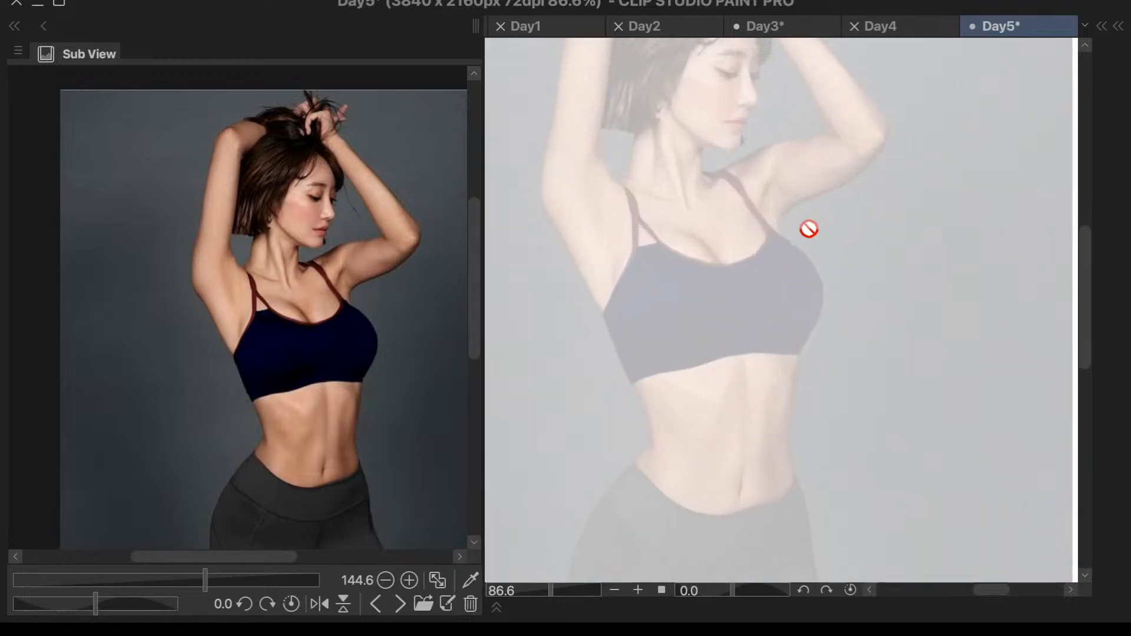
key("F7")
left_click_drag(935, 273, 945, 152)
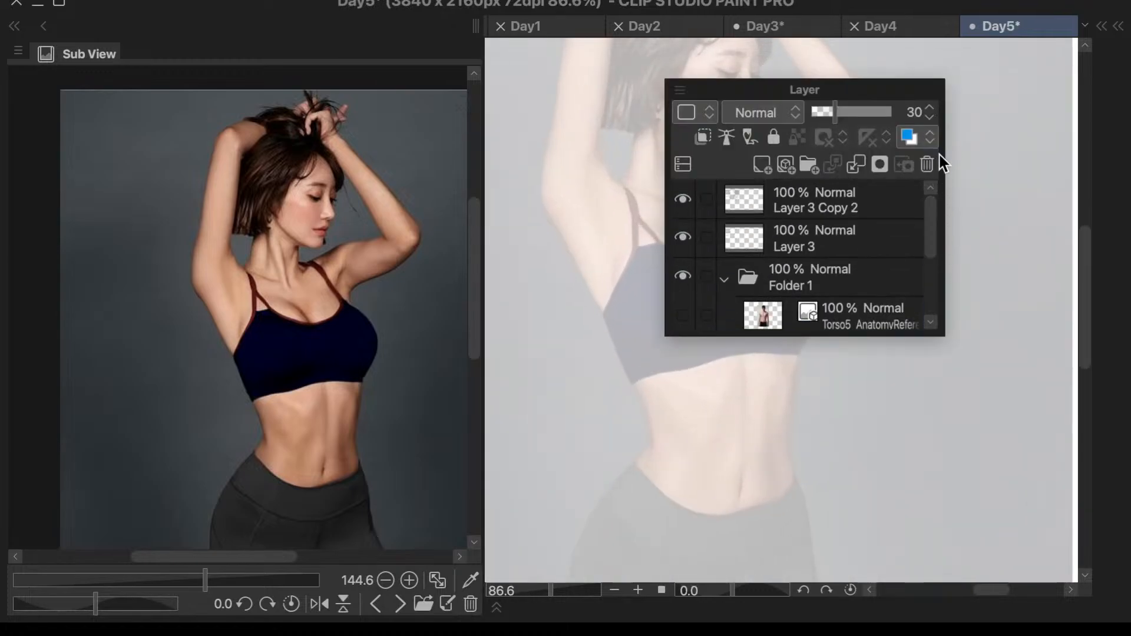
left_click(812, 234)
left_click(809, 214)
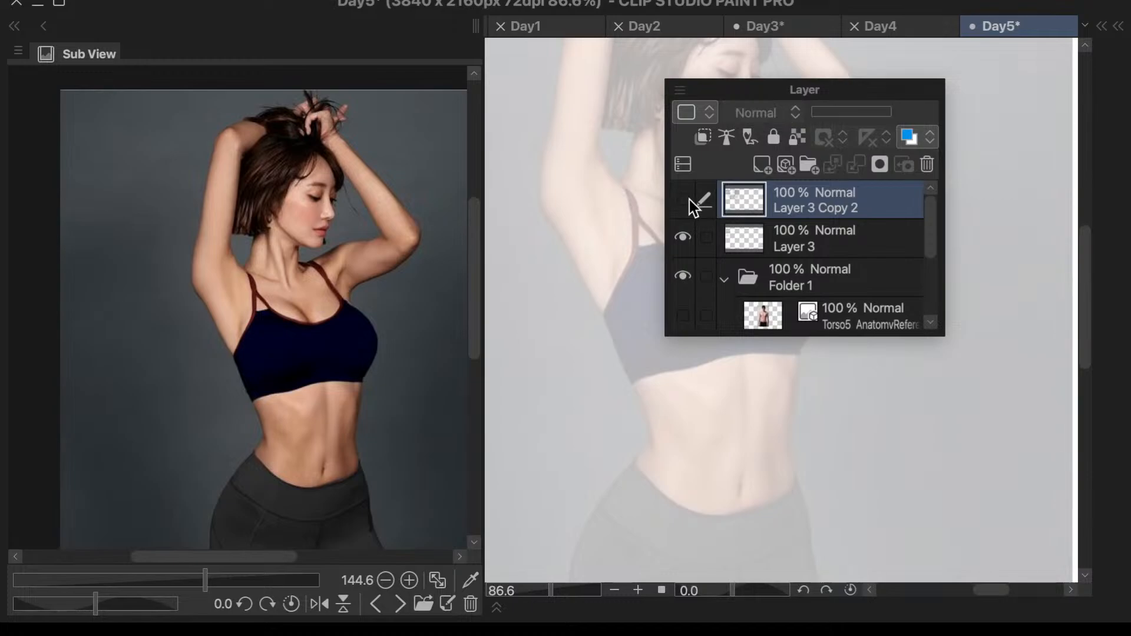
key("F7")
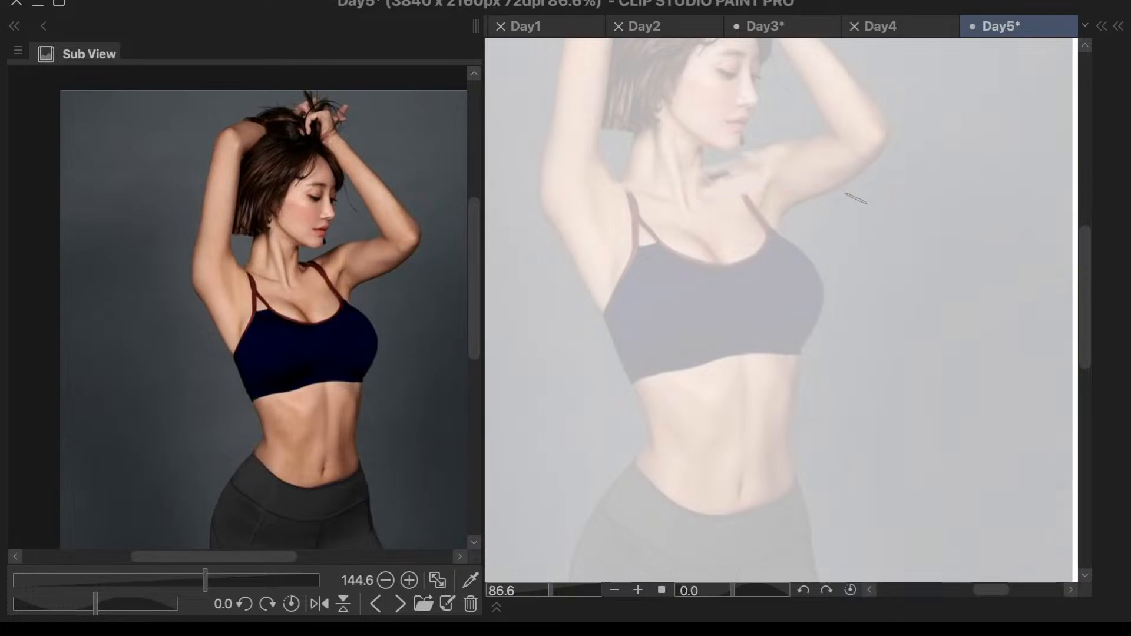
left_click_drag(729, 216, 767, 263)
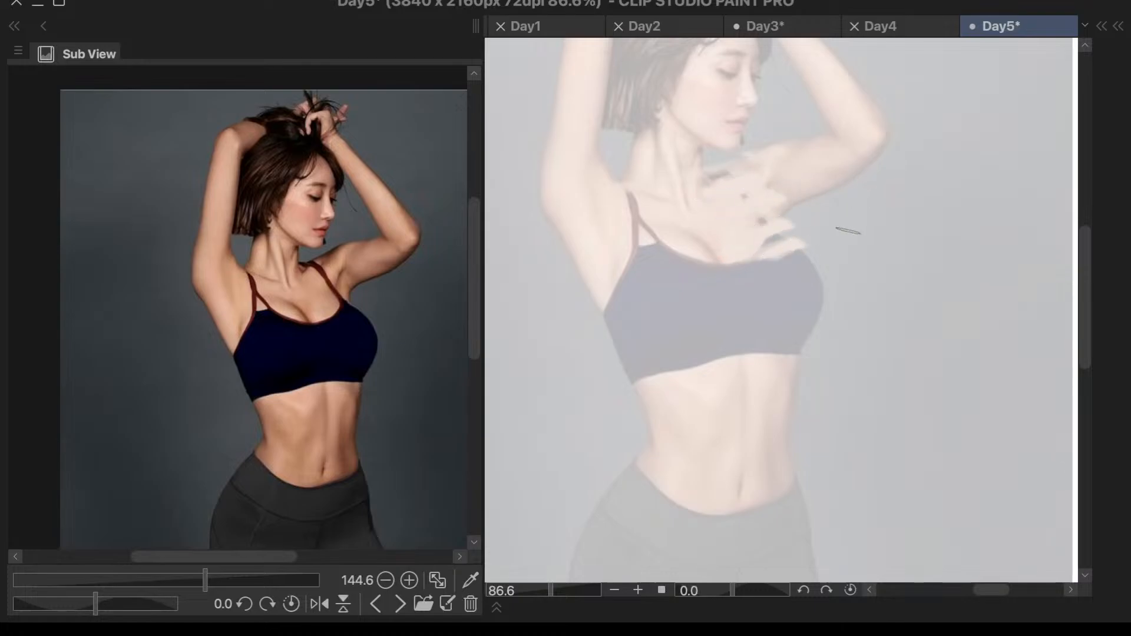
key("ctrl+z")
key("ctrl+z")
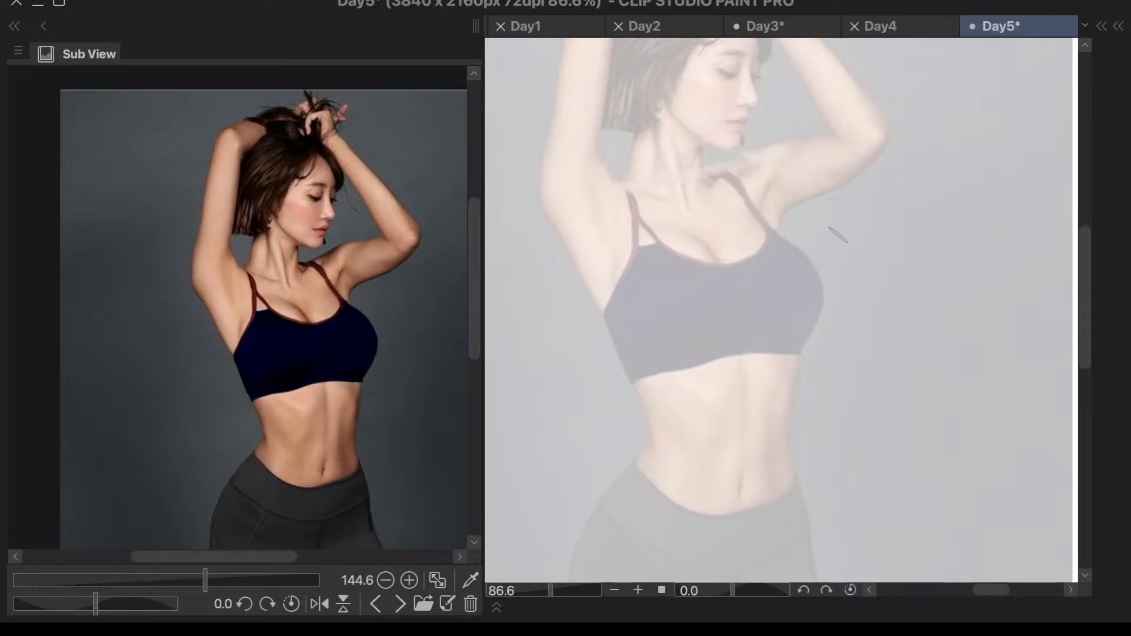
key("ctrl+z")
key("ctrl+z")
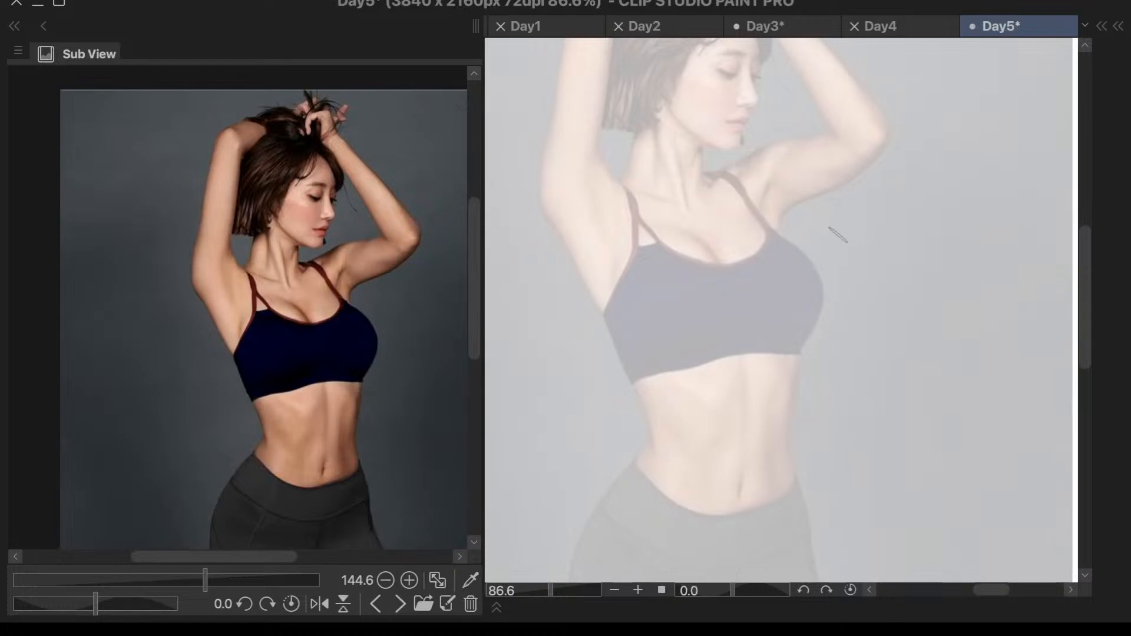
left_click_drag(737, 176, 707, 178)
key("ctrl+z")
- Switch from the smearing brush to a dark textured brush for sketching over the faded photo
key("F7")
left_click(1029, 351)
key("F6")
left_click_drag(1005, 360, 609, 544)
left_click_drag(758, 155, 671, 194)
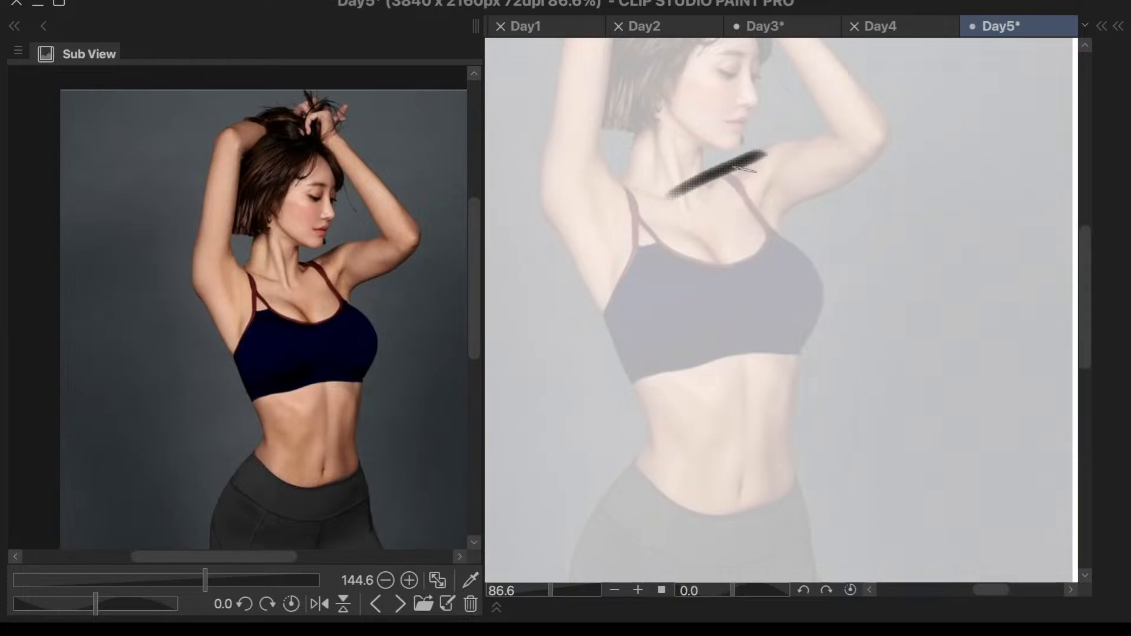
key("ctrl+z")
left_click_drag(778, 161, 657, 221)
key("ctrl+z")
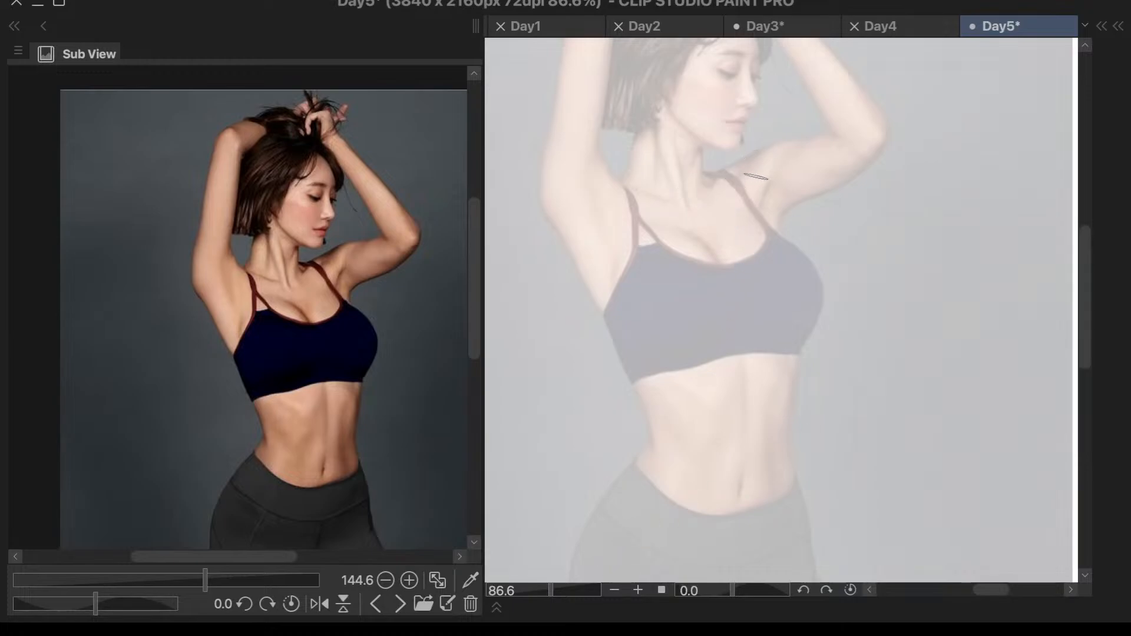
left_click_drag(769, 144, 642, 216)
key("ctrl+z")
left_click_drag(741, 171, 638, 192)
key("ctrl+z")
left_click_drag(736, 171, 637, 191)
key("ctrl+z")
mouse_move(727, 171)
left_mouse_down()
mouse_move(598, 192)
mouse_move(656, 184)
mouse_move(619, 191)
left_mouse_up()
key("ctrl+z")
- Draw a slightly tilted dark guideline across the upper chest from armpit to armpit, redoing the first attempt
key("ctrl+z")
left_click_drag(559, 222, 806, 203)
key("ctrl+z")
left_click_drag(562, 232, 777, 211)
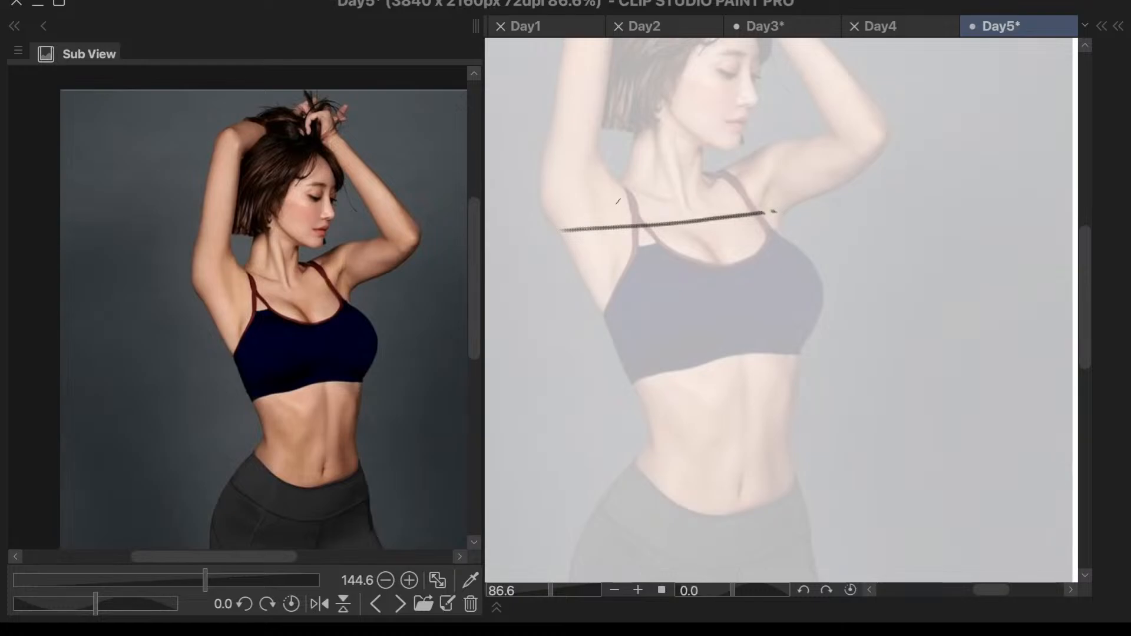
- Draw a shorter dark guideline across the collarbones at the base of the neck, redoing strokes until it fits
left_click_drag(633, 186, 727, 167)
key("ctrl+z")
left_click_drag(621, 186, 702, 180)
key("ctrl+z")
left_click_drag(613, 186, 697, 180)
left_click_drag(616, 186, 711, 179)
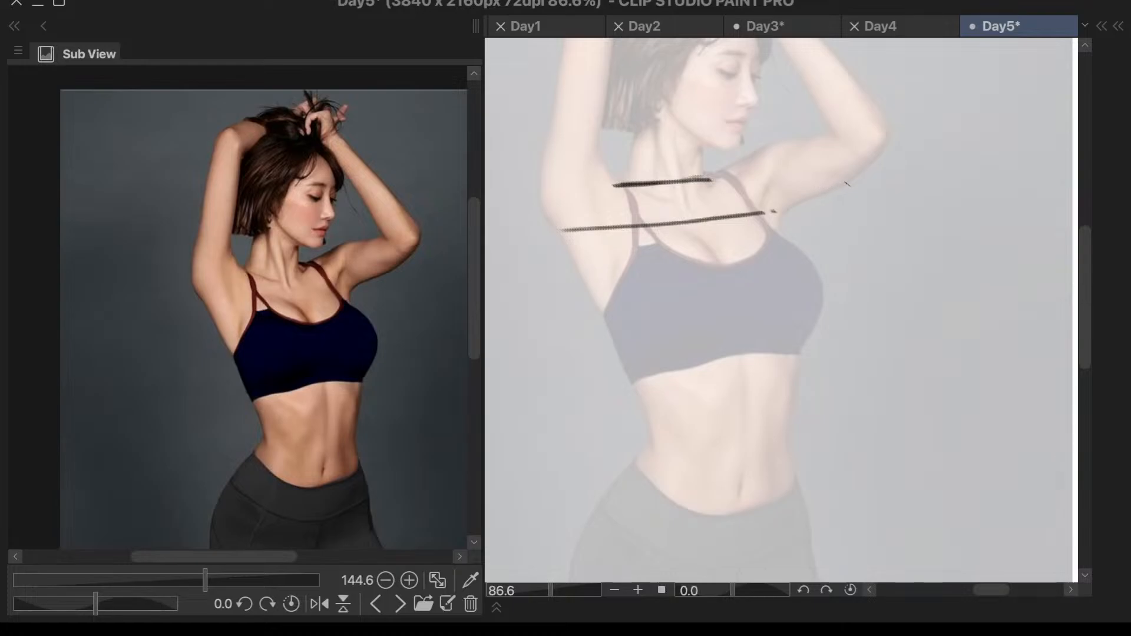
- Mark both ends of the chest guideline and of the collarbone guideline with small circles
scroll(845, 170, "up", 2)
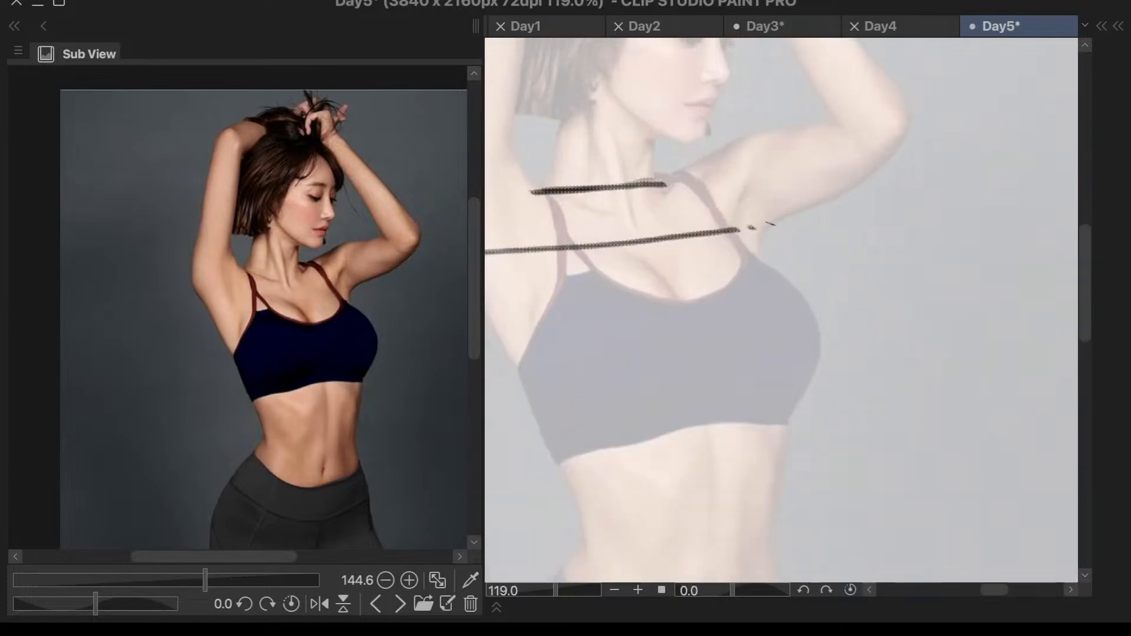
mouse_move(725, 231)
left_mouse_down()
mouse_move(779, 222)
mouse_move(767, 216)
left_mouse_up()
scroll(816, 183, "down", 2)
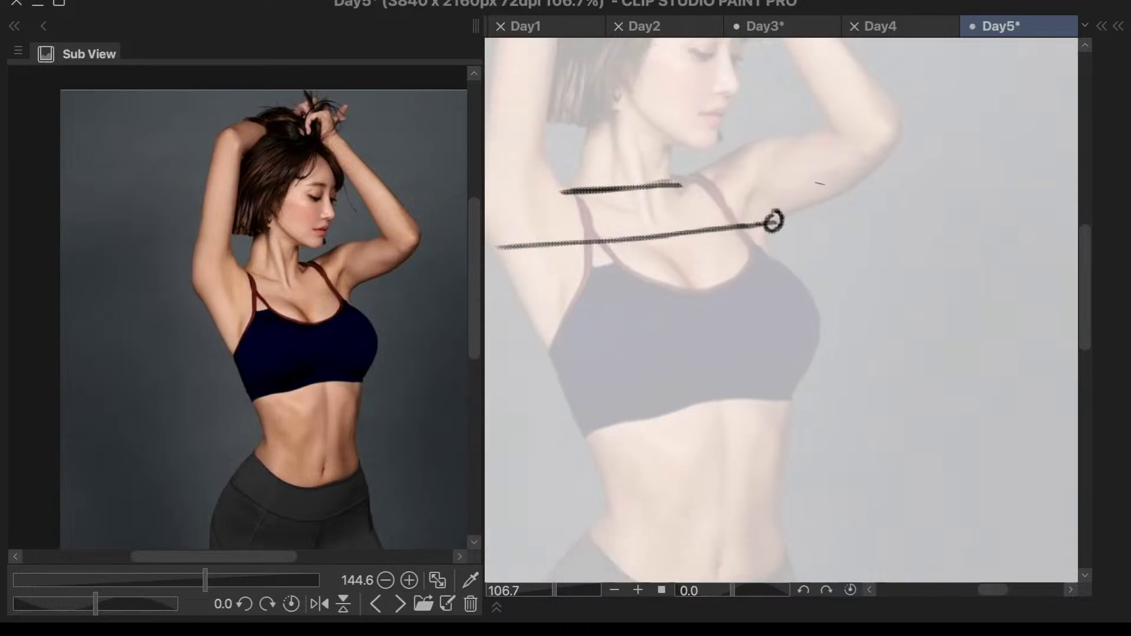
scroll(636, 174, "up", 3)
mouse_move(594, 276)
left_mouse_down()
mouse_move(607, 291)
mouse_move(592, 276)
left_mouse_up()
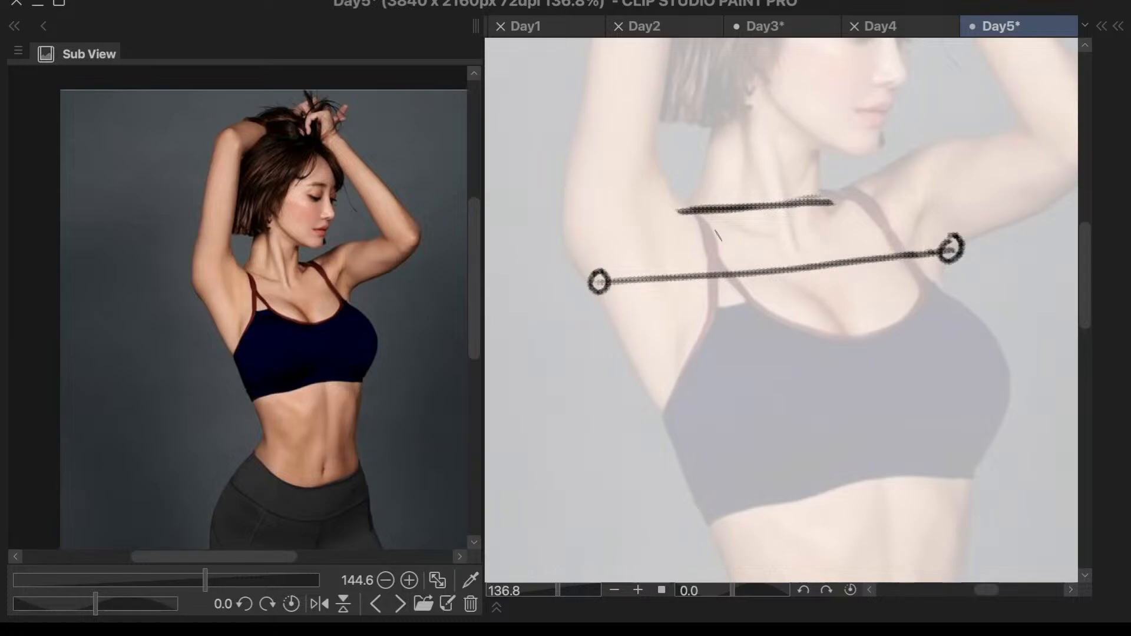
mouse_move(688, 205)
left_mouse_down()
mouse_move(678, 225)
mouse_move(687, 201)
left_mouse_up()
left_click_drag(831, 192, 830, 188)
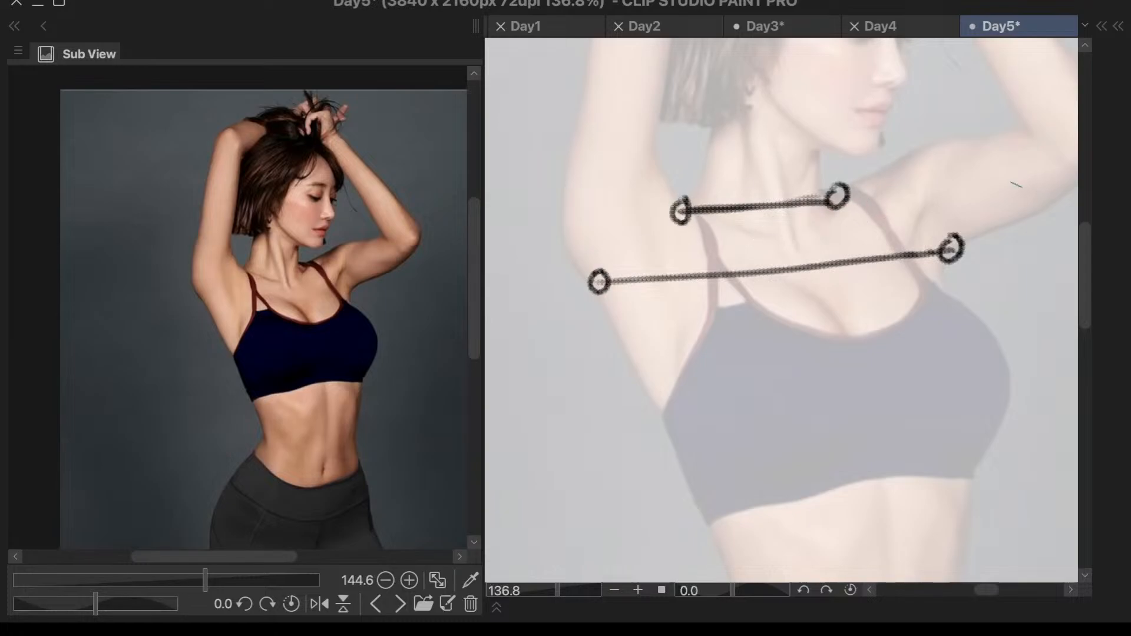
scroll(768, 327, "down", 5)
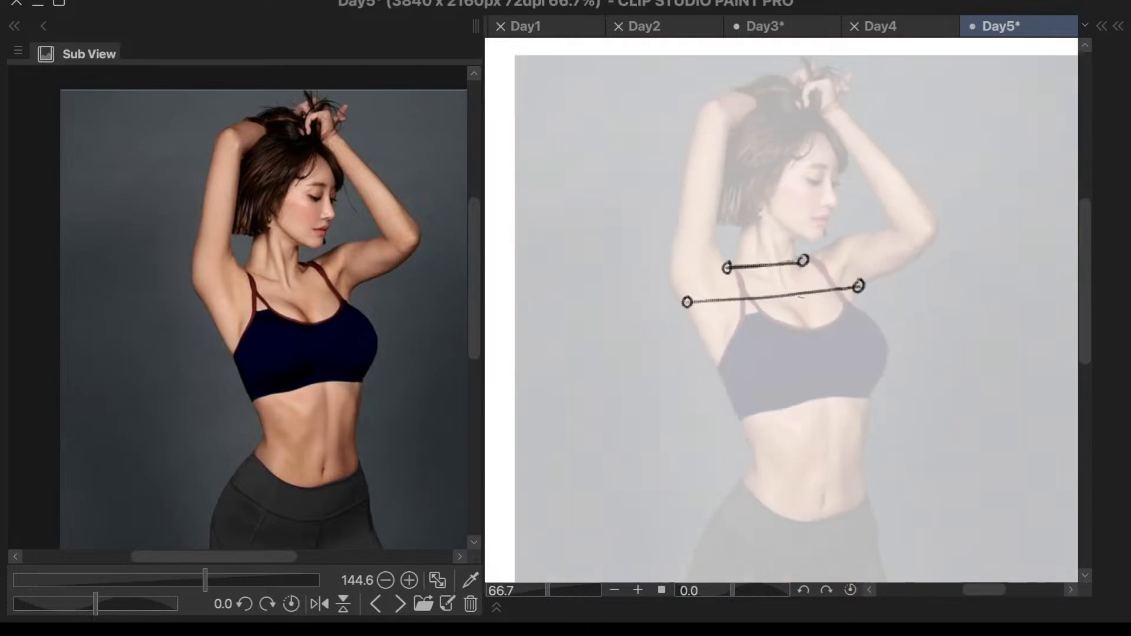
- Try a doubled diagonal line joining one end of the collarbone guideline to the opposite end of the chest guideline, and undo it
scroll(793, 367, "up", 3)
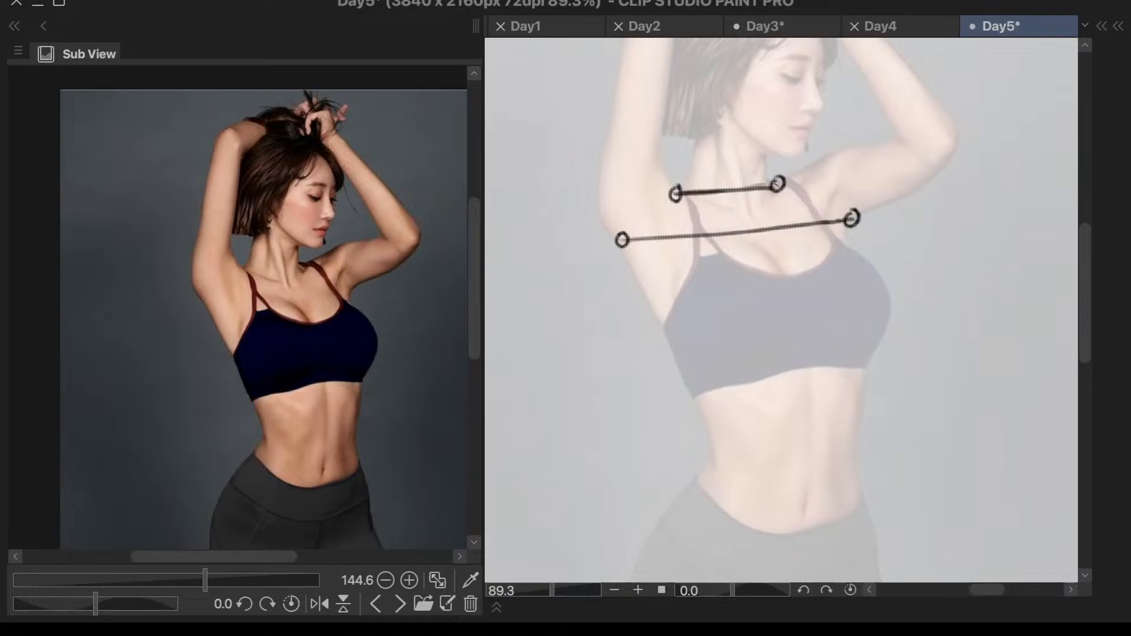
left_click_drag(777, 186, 624, 238)
left_click_drag(772, 187, 622, 240)
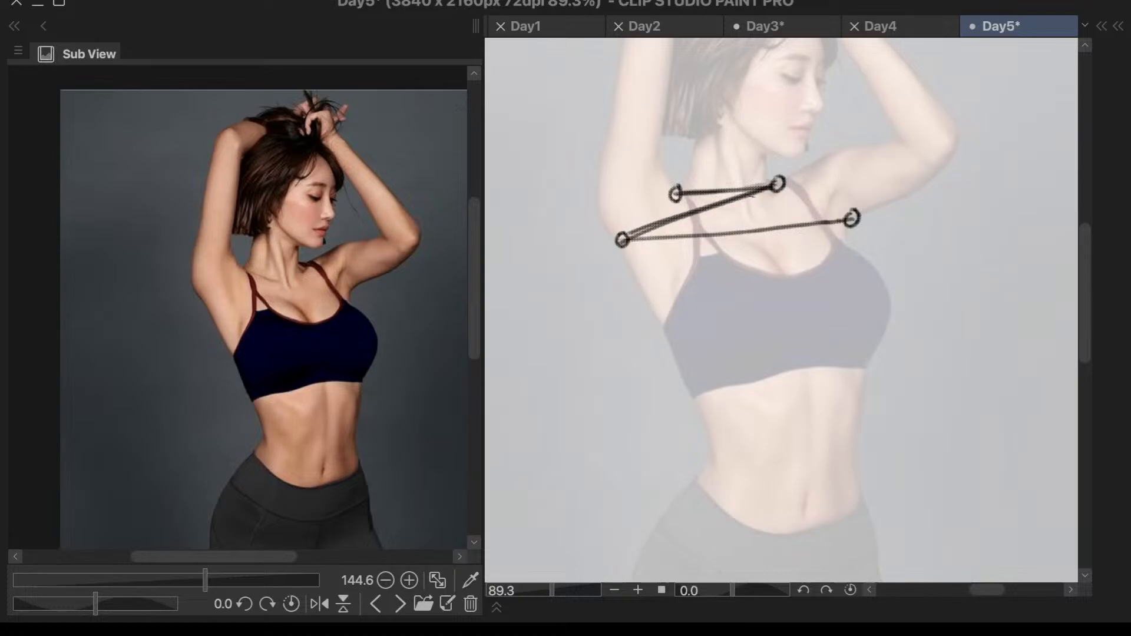
key("ctrl+z")
key("ctrl+z")
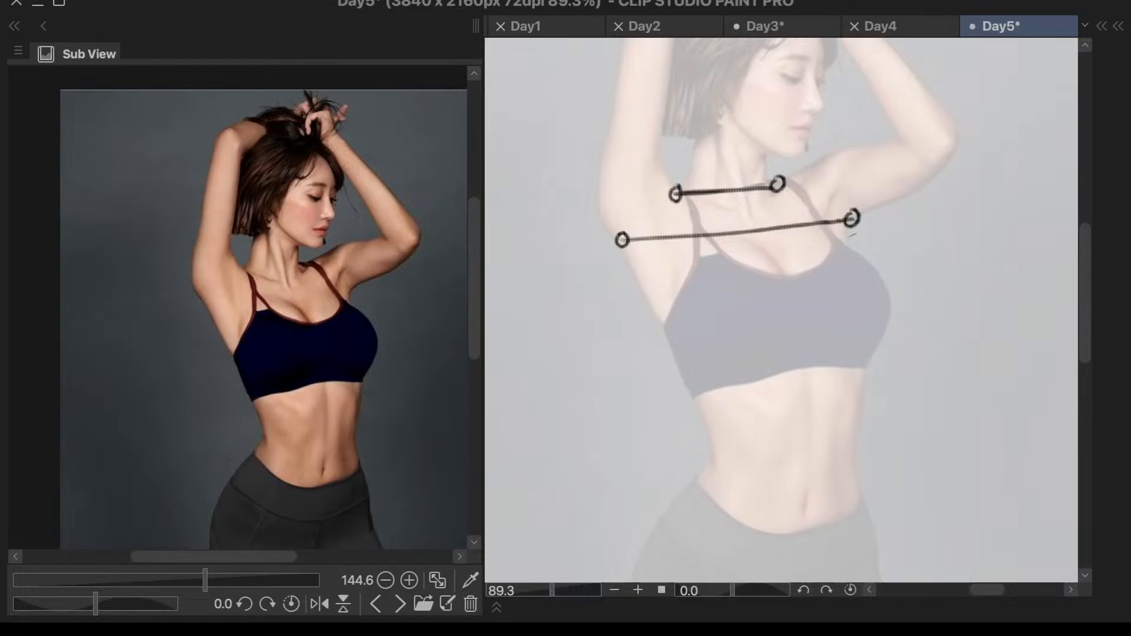
left_click_drag(796, 172, 853, 142)
key("ctrl+z")
left_click_drag(684, 193, 698, 231)
key("ctrl+z")
key("ctrl+z")
left_click_drag(813, 201, 819, 205)
left_click_drag(630, 253, 721, 467)
key("ctrl+z")
left_click_drag(628, 257, 690, 391)
key("ctrl+z")
- Draw a curved centre line from the pit of the neck through the chest and belly to the crotch, redoing it until it fits
mouse_move(754, 190)
left_mouse_down()
mouse_move(785, 266)
mouse_move(803, 376)
mouse_move(797, 509)
mouse_move(770, 585)
left_mouse_up()
scroll(853, 135, "down", 3)
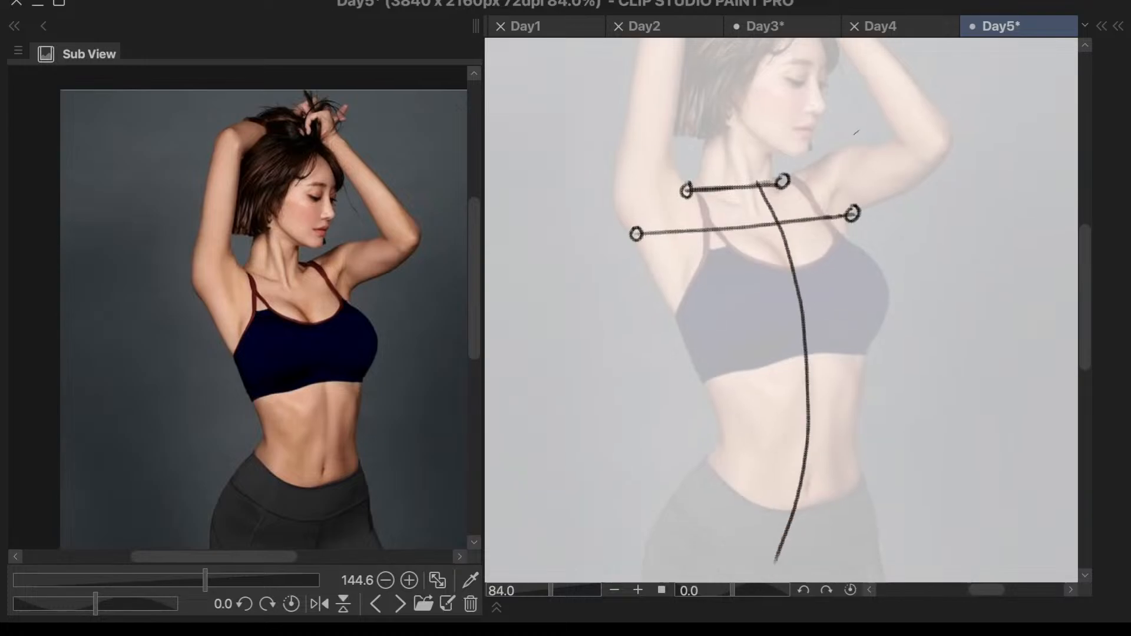
scroll(913, 207, "down", 5)
scroll(876, 270, "up", 5)
key("ctrl+z")
mouse_move(808, 133)
left_mouse_down()
mouse_move(851, 216)
mouse_move(863, 277)
left_mouse_up()
key("ctrl+z")
mouse_move(812, 137)
left_mouse_down()
mouse_move(836, 188)
mouse_move(850, 288)
mouse_move(824, 442)
left_mouse_up()
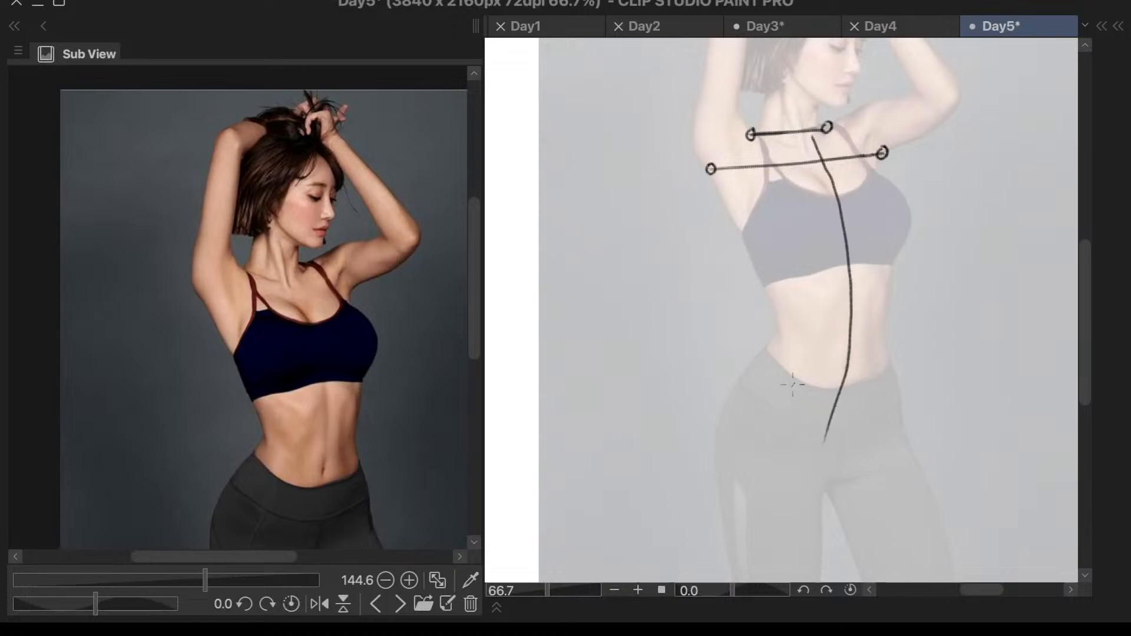
- Draw one long curved direction line down each thigh from the hip, redoing the second leg's stroke once
mouse_move(796, 346)
left_mouse_down()
mouse_move(779, 383)
mouse_move(772, 483)
mouse_move(789, 583)
left_mouse_up()
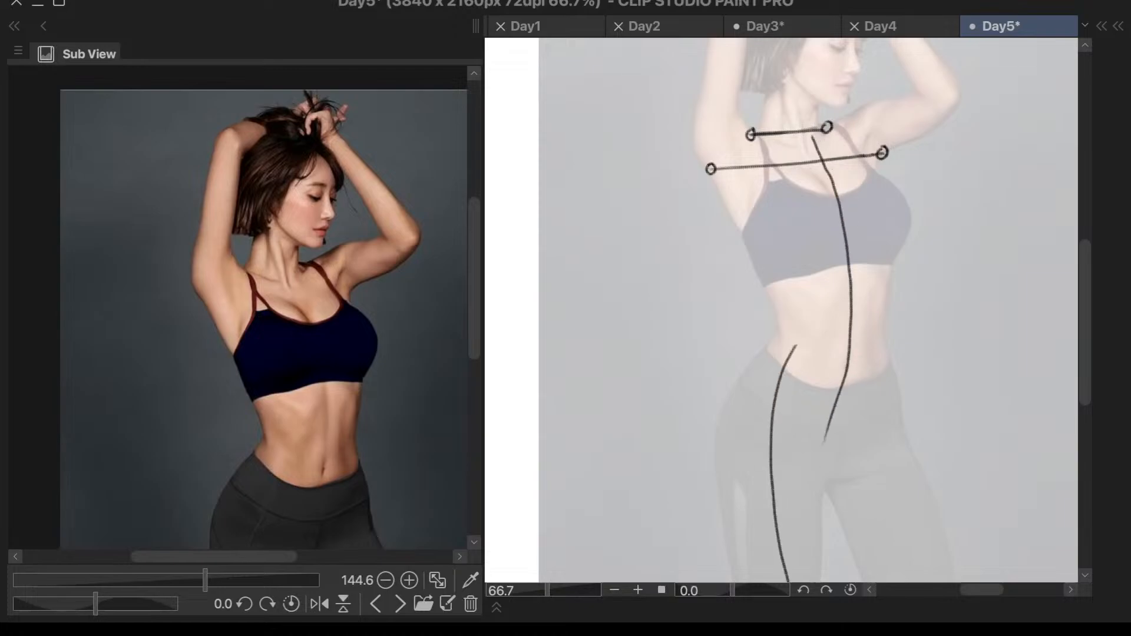
left_click_drag(861, 374, 913, 582)
key("ctrl+z")
left_click_drag(866, 398, 931, 581)
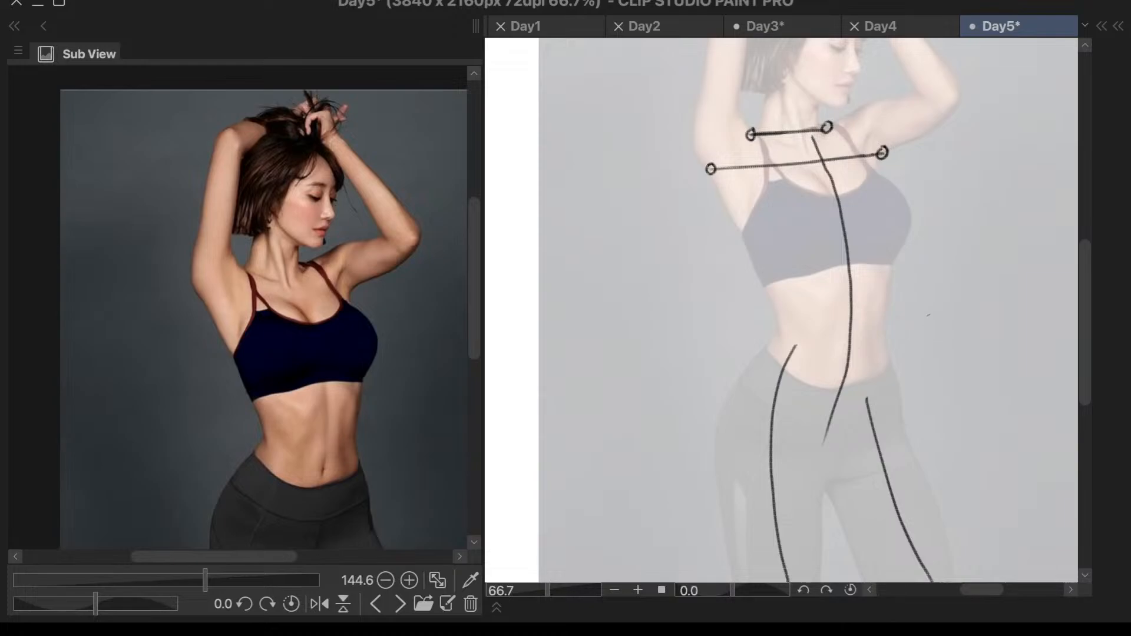
- Draw a straight side line from the armpit on the side the face turns away from to the sports top's lower edge
mouse_move(716, 176)
left_mouse_down()
mouse_move(771, 293)
mouse_move(887, 269)
left_mouse_up()
key("ctrl+z")
left_click_drag(774, 289, 855, 277)
key("ctrl+z")
scroll(894, 274, "up", 4)
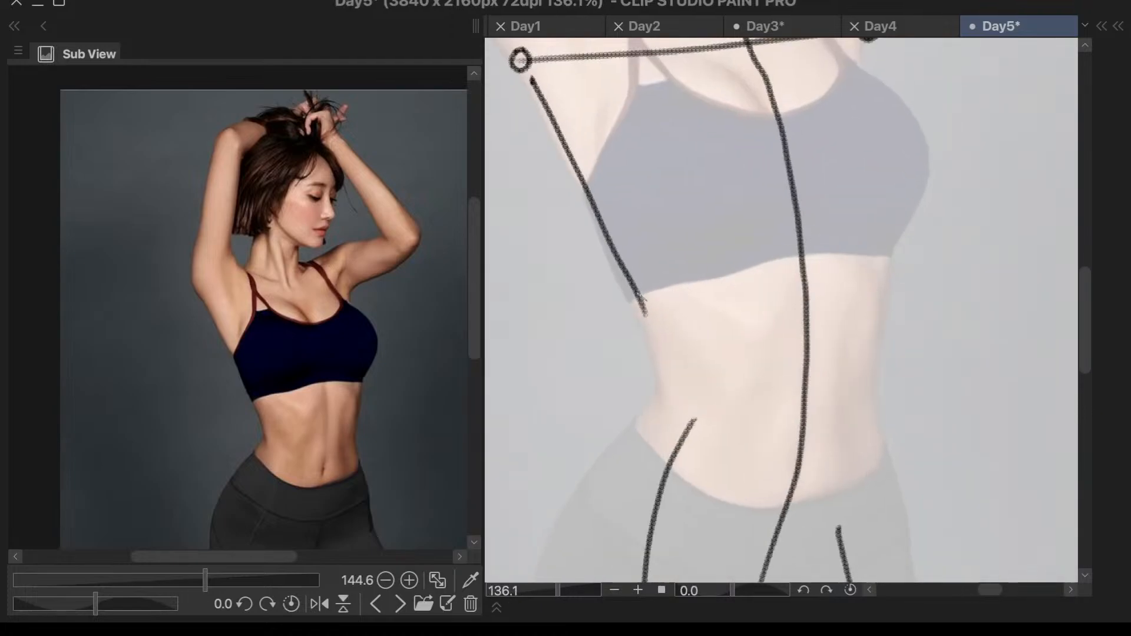
- Draw an upward-arching rib cage line along the sports top's lower edge, redoing it until it meets the side line
left_click_drag(650, 298, 773, 261)
key("ctrl+z")
mouse_move(625, 274)
left_mouse_down()
mouse_move(746, 243)
mouse_move(879, 239)
left_mouse_up()
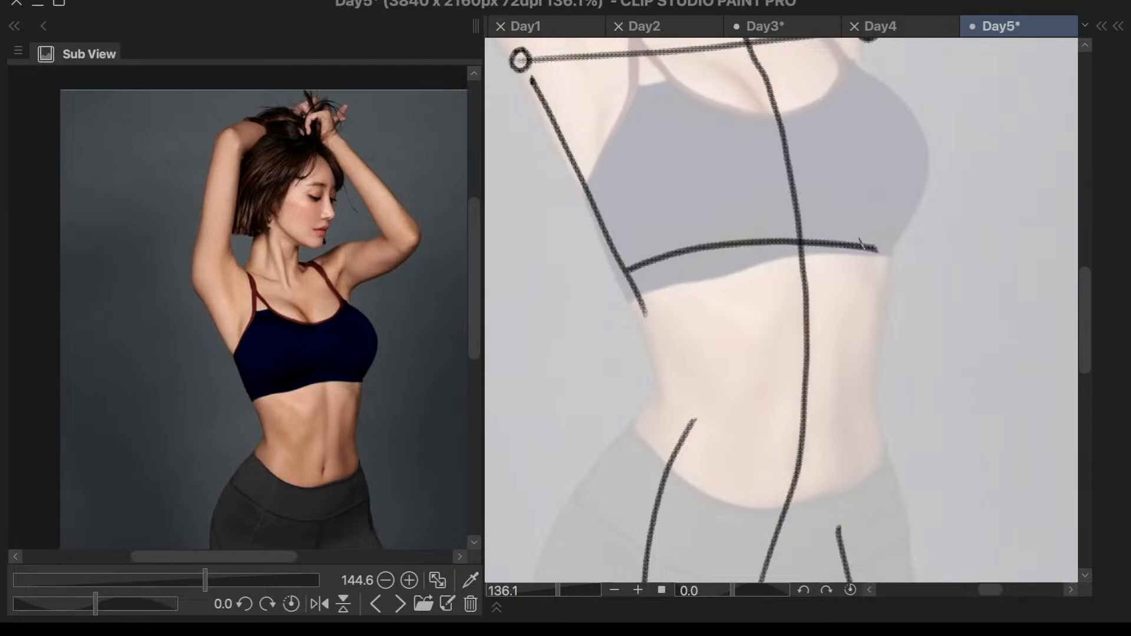
key("ctrl+z")
mouse_move(638, 293)
left_mouse_down()
mouse_move(647, 301)
mouse_move(743, 259)
mouse_move(893, 246)
left_mouse_up()
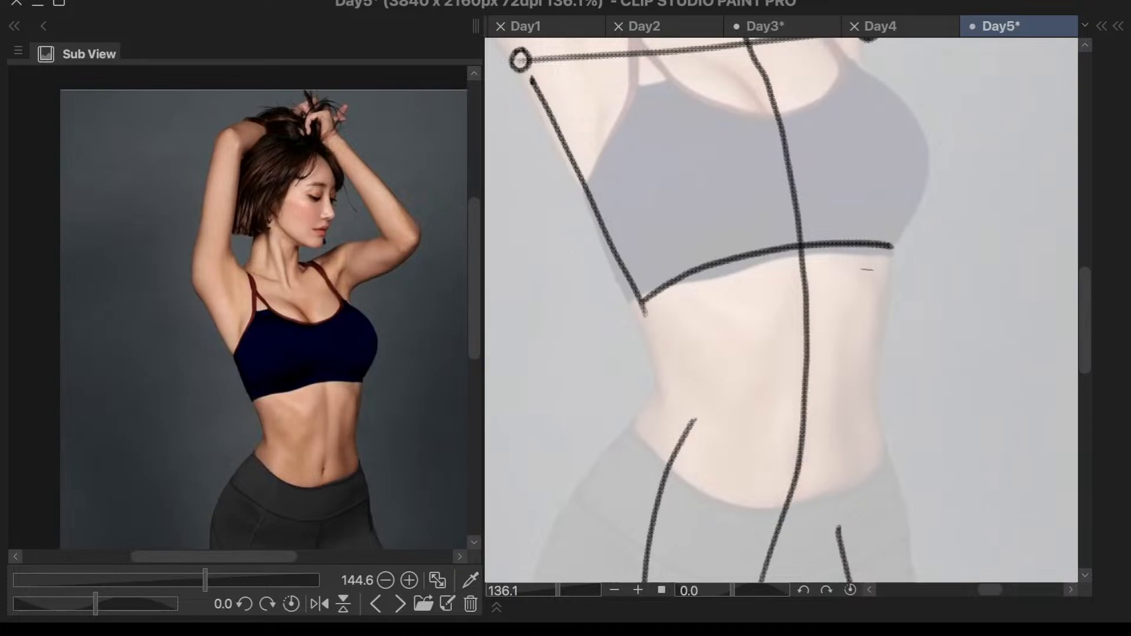
- Flip the canvas view horizontally
scroll(843, 282, "down", 5)
key("h")
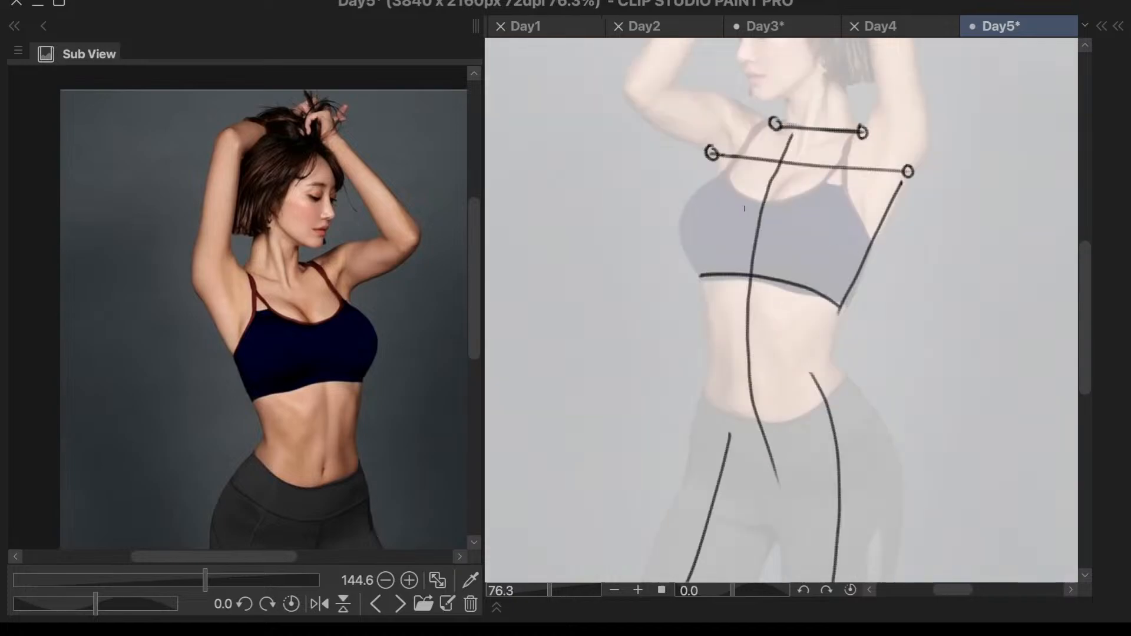
- Draw a curved side line from the chest guideline over the bust to the far end of the arched rib cage line
mouse_move(732, 155)
left_mouse_down()
mouse_move(697, 232)
mouse_move(698, 281)
left_mouse_up()
key("ctrl+z")
left_click_drag(738, 158, 696, 275)
key("ctrl+z")
scroll(714, 241, "up", 2)
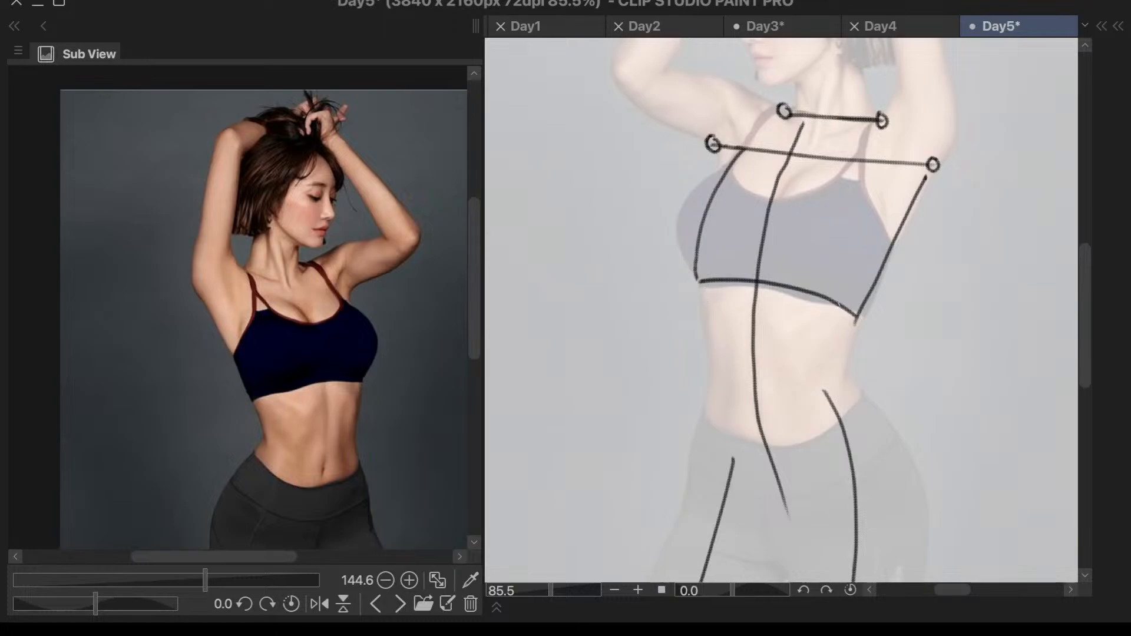
- Draw the two waist lines connecting the ends of the arched rib cage line to the hips
left_click_drag(865, 295, 850, 373)
key("ctrl+z")
mouse_move(862, 312)
left_mouse_down()
mouse_move(851, 376)
mouse_move(873, 404)
left_mouse_up()
left_click(703, 288)
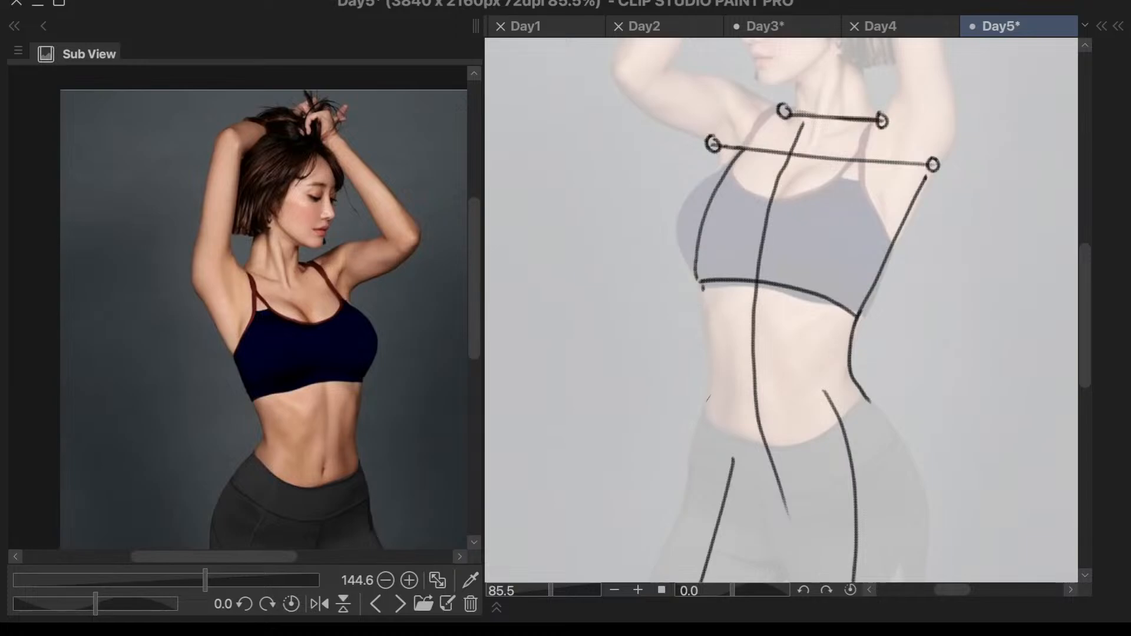
left_click_drag(702, 283, 706, 416)
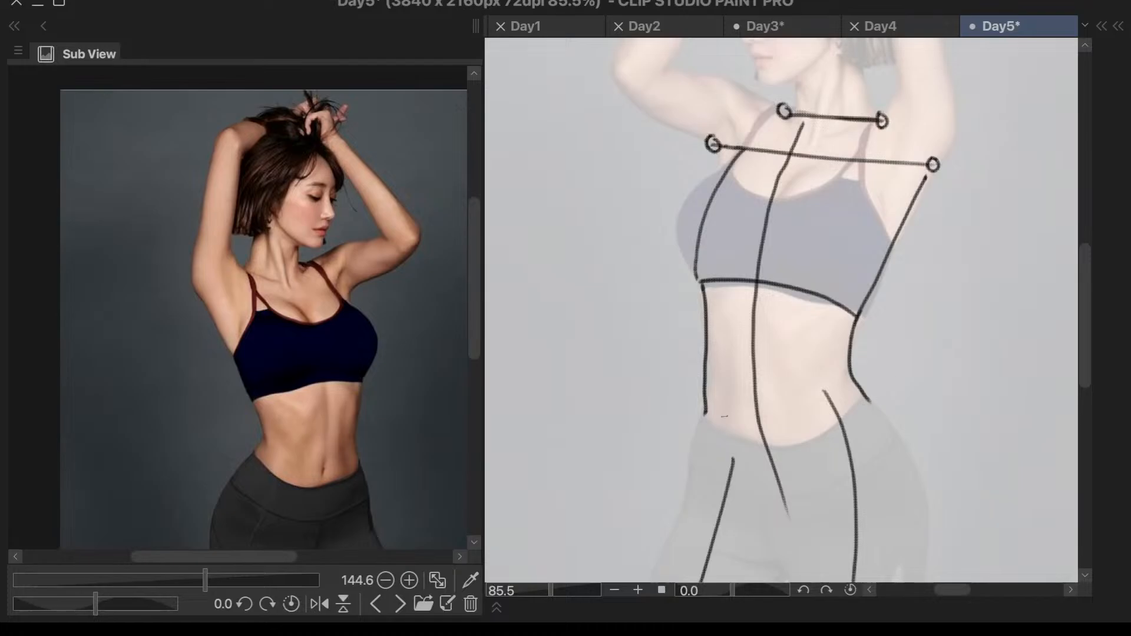
- Compare with the finished labelled study and undo both waist lines, the bust side line and the arched rib cage line
scroll(901, 346, "down", 4)
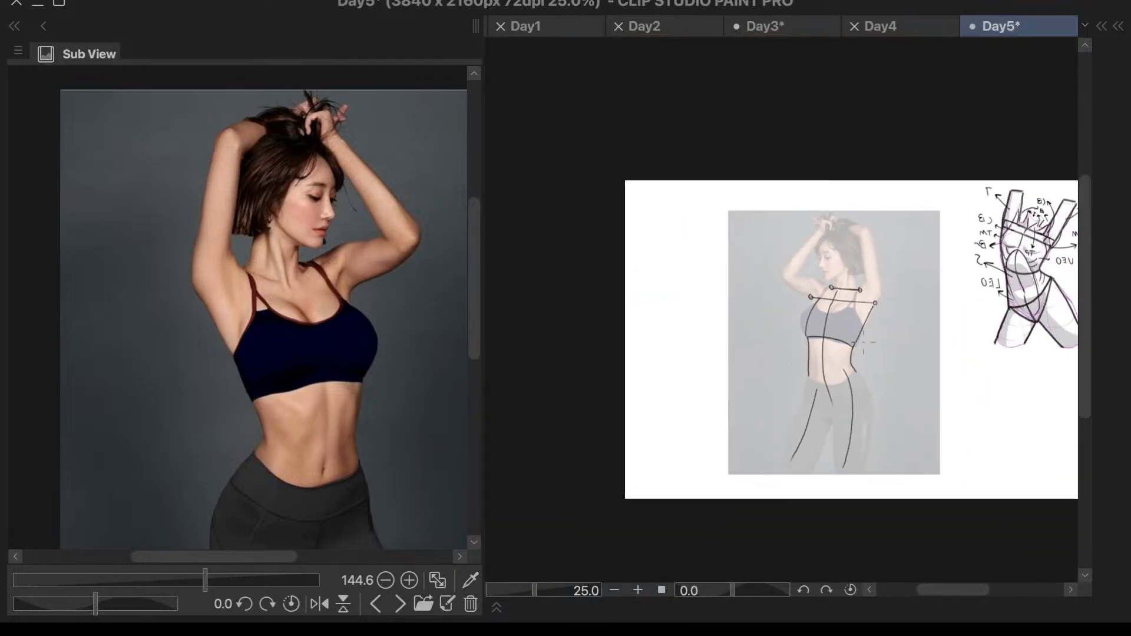
scroll(938, 306, "up", 2)
scroll(939, 306, "down", 3)
scroll(1053, 286, "up", 4)
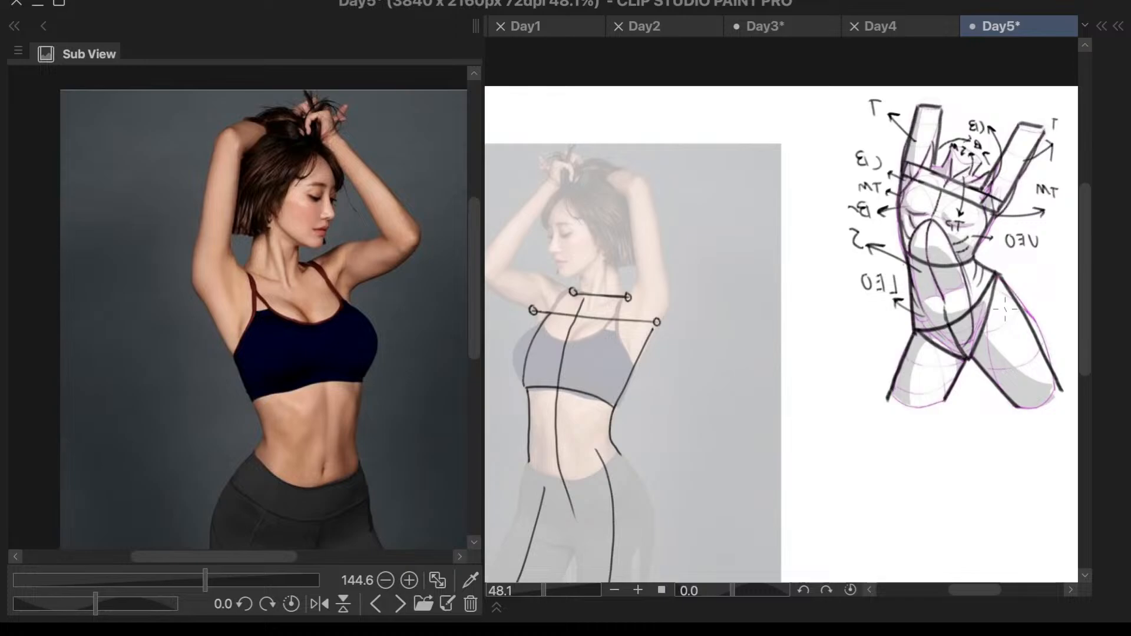
key("ctrl+z")
key("ctrl+z")
key("ctrl+z")
key("ctrl+z")
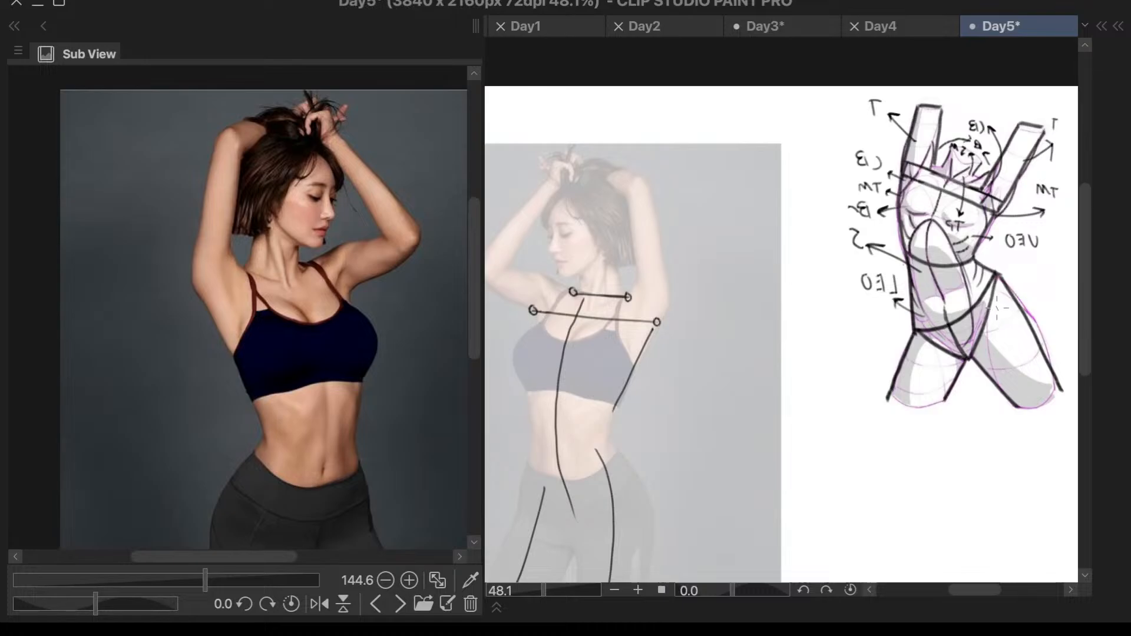
- Draw a downward-bowed rib cage line along the sports top's lower edge and join its far end to the chest guideline
scroll(589, 359, "up", 2)
left_click_drag(639, 407, 518, 386)
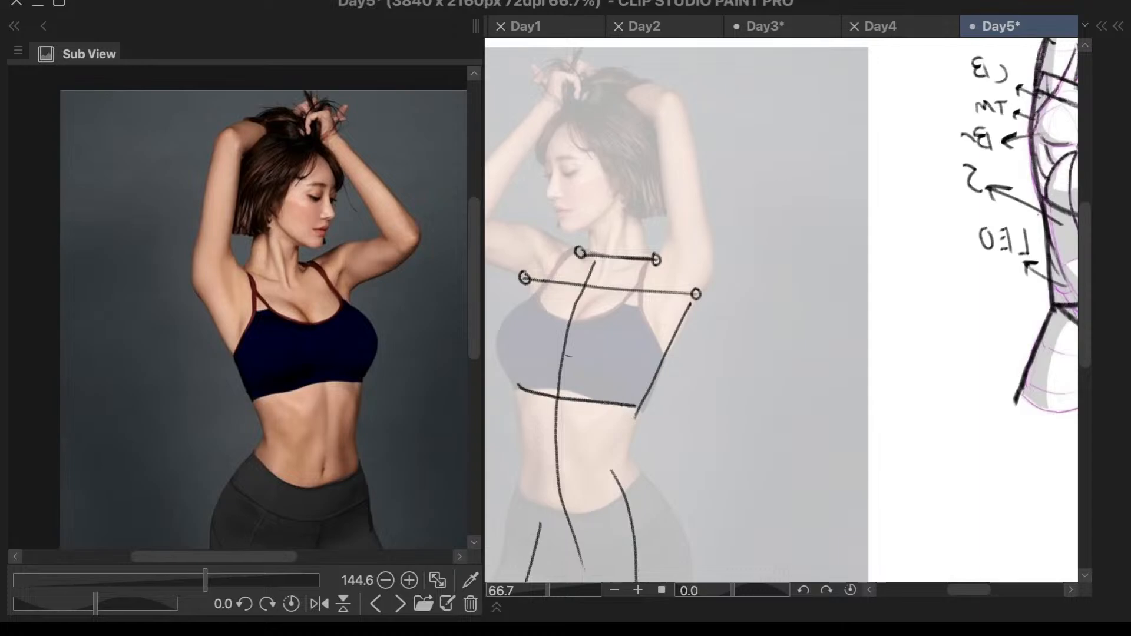
left_click_drag(534, 282, 518, 388)
scroll(688, 287, "down", 2)
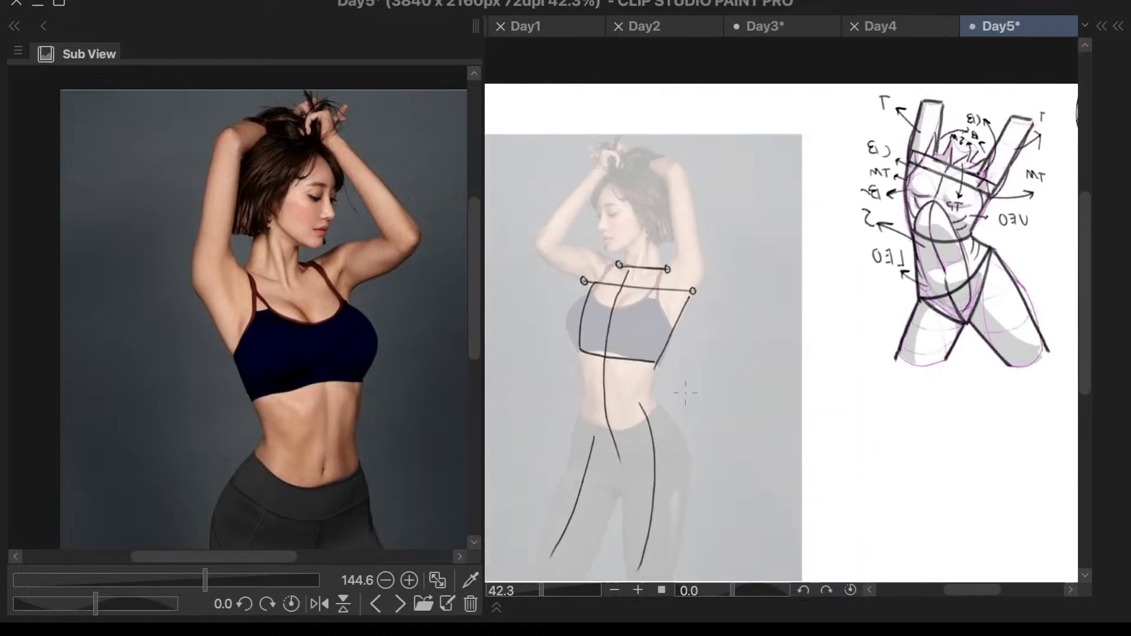
- Draw the waist contour on both sides from the rib cage line's ends down to the hips
scroll(642, 378, "up", 2)
mouse_move(656, 352)
left_mouse_down()
mouse_move(651, 396)
mouse_move(671, 424)
left_mouse_up()
scroll(728, 352, "down", 1)
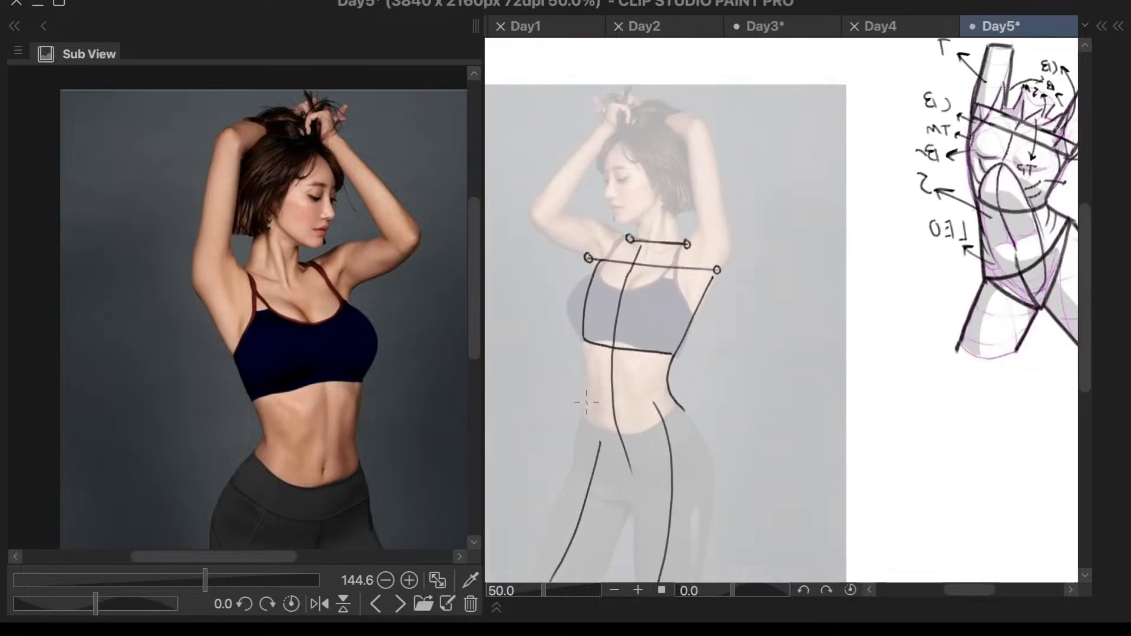
left_click_drag(587, 340, 581, 418)
scroll(731, 378, "down", 1)
scroll(707, 385, "up", 1)
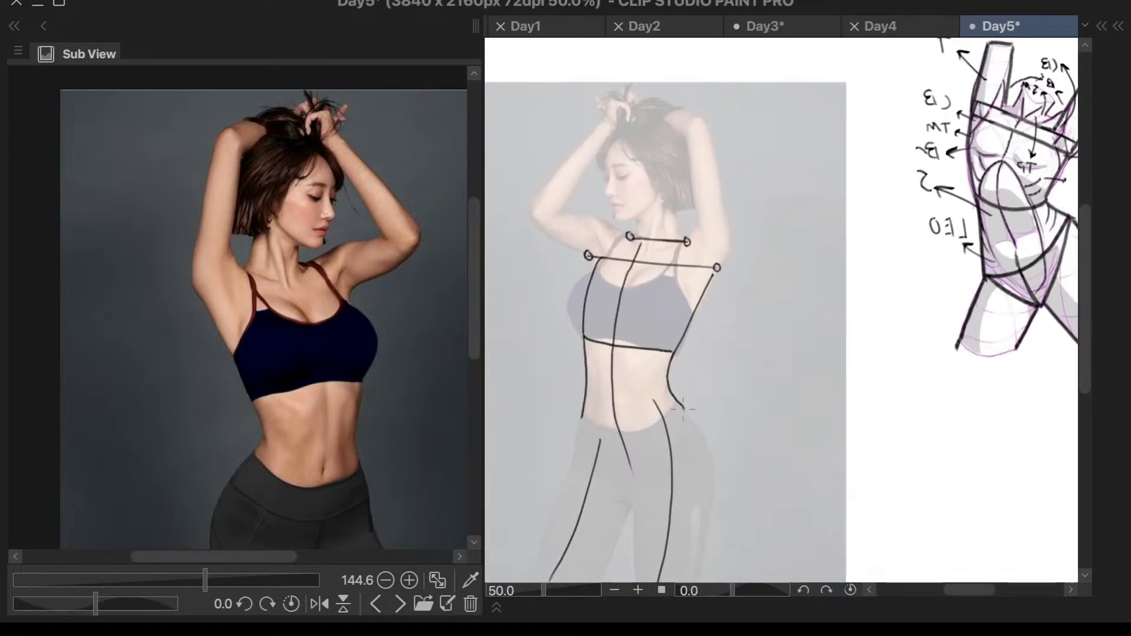
- Draw a downward-bowed waistline curve joining the two waist contours at the hips, redoing it until it fits
mouse_move(685, 408)
left_mouse_down()
mouse_move(659, 428)
mouse_move(599, 440)
mouse_move(583, 422)
left_mouse_up()
key("ctrl+z")
mouse_move(685, 407)
left_mouse_down()
mouse_move(630, 435)
mouse_move(577, 429)
left_mouse_up()
key("ctrl+z")
mouse_move(685, 406)
left_mouse_down()
mouse_move(655, 426)
mouse_move(599, 432)
mouse_move(580, 420)
left_mouse_up()
scroll(765, 279, "down", 3)
scroll(713, 401, "up", 5)
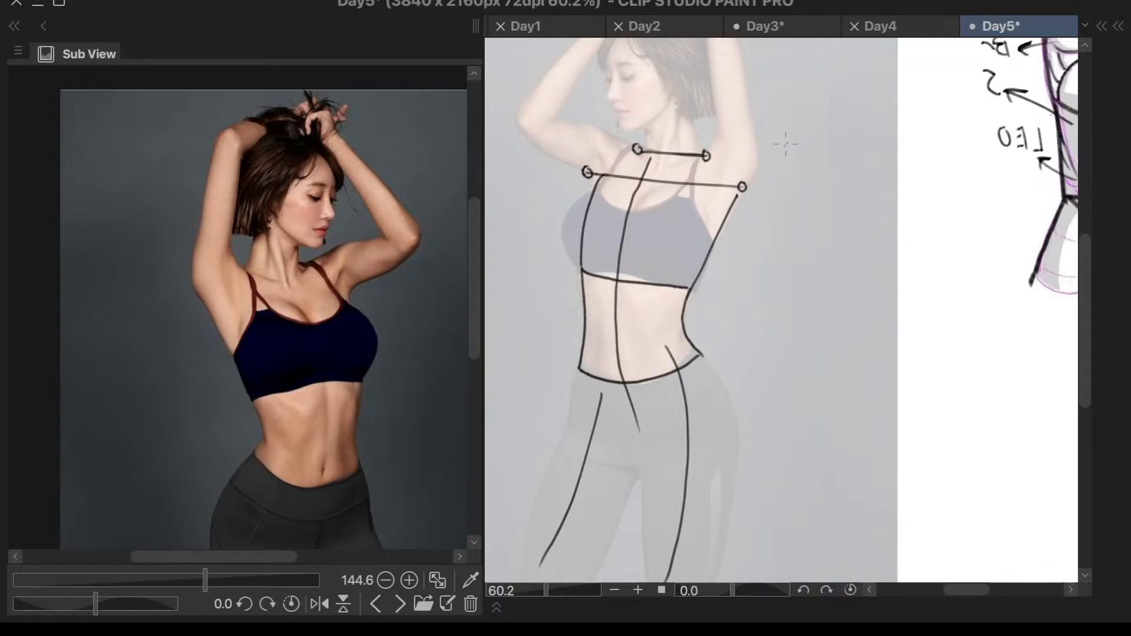
- Add an arrow from the chest guideline's end and handwrite the note "Parallel Lines!" beside it
mouse_move(750, 196)
left_mouse_down()
mouse_move(750, 233)
mouse_move(775, 232)
mouse_move(767, 236)
mouse_move(798, 210)
mouse_move(865, 212)
left_mouse_up()
left_click_drag(876, 187, 871, 214)
mouse_move(800, 238)
left_mouse_down()
mouse_move(811, 259)
mouse_move(852, 238)
mouse_move(853, 253)
mouse_move(880, 258)
left_mouse_up()
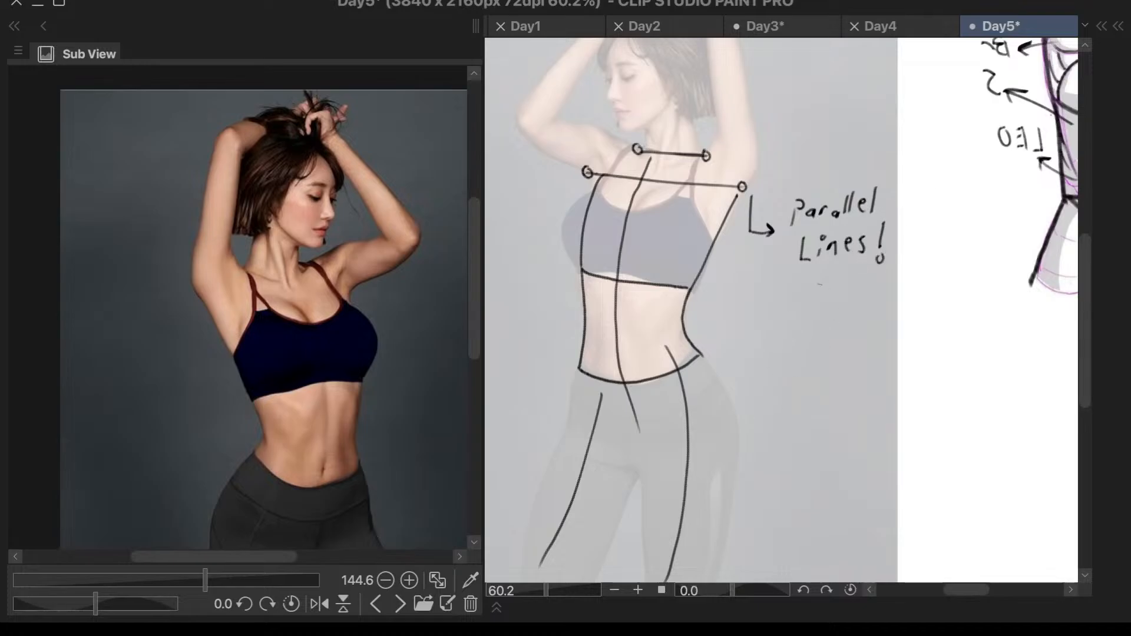
- Draw the V-shaped pelvis from both ends of the waistline curve down to the crotch
scroll(825, 282, "down", 2)
scroll(749, 311, "up", 4)
left_click_drag(570, 360, 644, 484)
key("ctrl+z")
left_click_drag(570, 359, 629, 466)
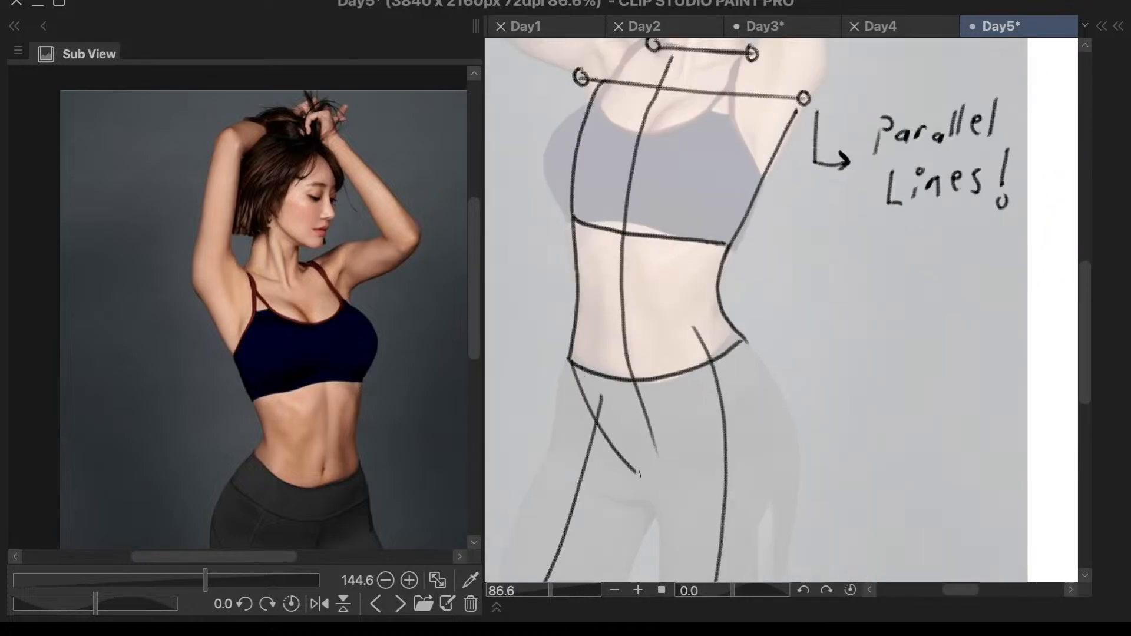
left_click_drag(570, 362, 638, 475)
mouse_move(747, 341)
left_mouse_down()
mouse_move(671, 466)
mouse_move(740, 358)
mouse_move(684, 449)
mouse_move(641, 474)
left_mouse_up()
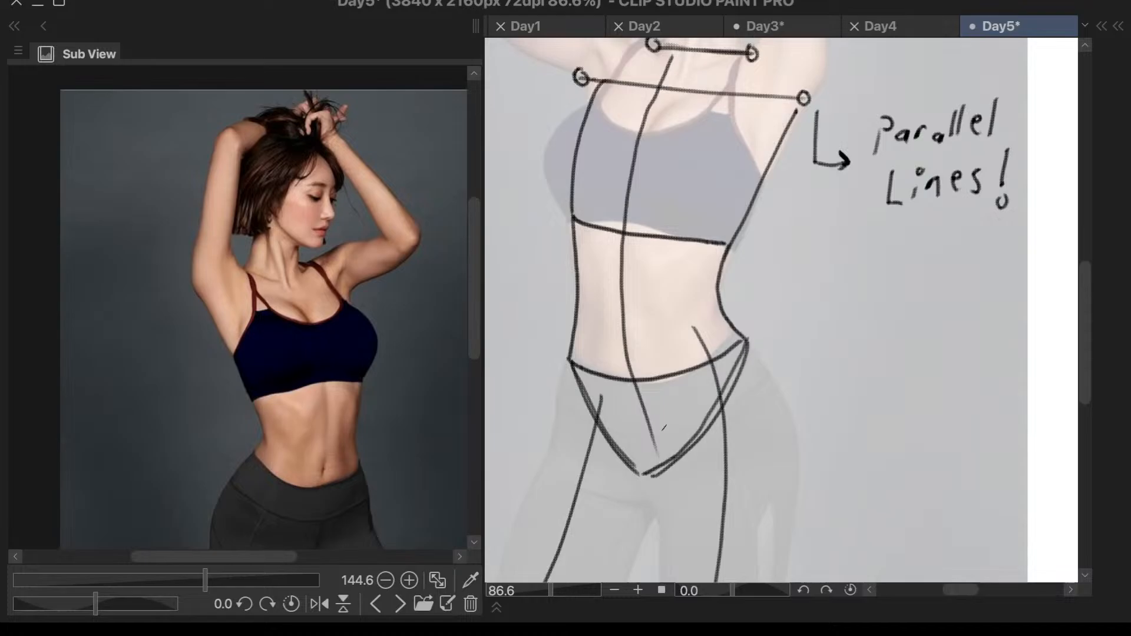
- Draw the inner thigh line from the pelvis point down the leg on the face side, redoing it until it fits
scroll(753, 311, "down", 5)
scroll(707, 400, "up", 6)
left_click_drag(702, 373, 625, 580)
key("ctrl+z")
left_click_drag(703, 370, 625, 582)
key("ctrl+z")
left_click_drag(694, 368, 630, 583)
- Draw the outer thigh line of the same leg from the end of the waistline curve down, redoing the first attempt
left_click_drag(609, 239, 505, 580)
key("ctrl+z")
key("ctrl+z")
mouse_move(609, 238)
left_mouse_down()
mouse_move(520, 583)
mouse_move(598, 279)
mouse_move(534, 582)
left_mouse_up()
scroll(689, 317, "down", 2)
scroll(758, 285, "up", 1)
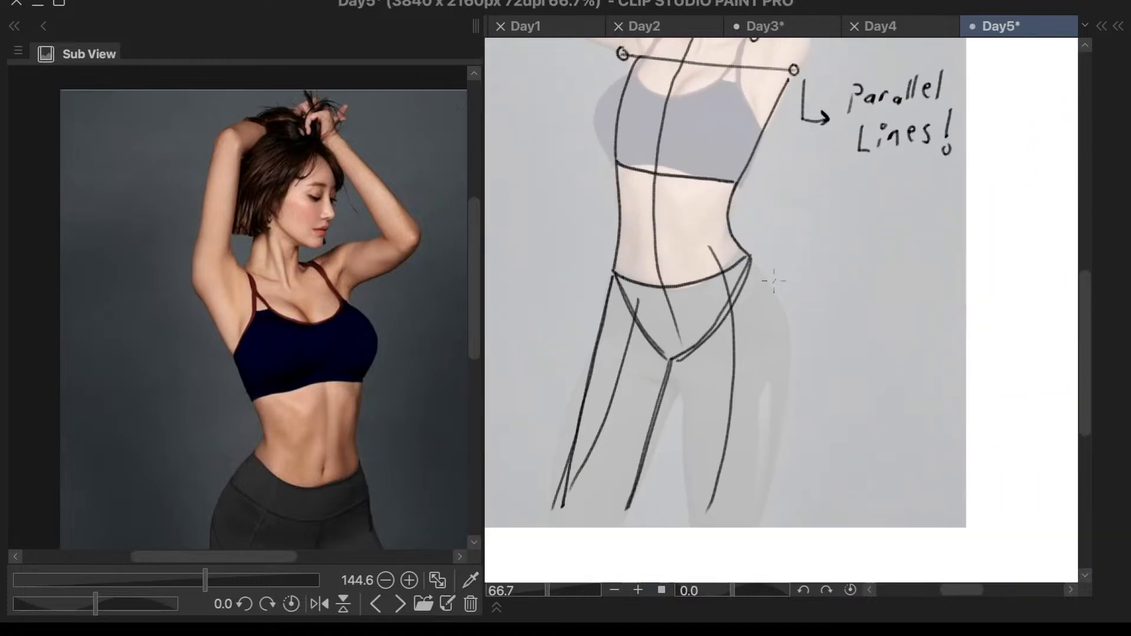
- Sketch the other leg's inner thigh line and the slope from waist to the hip's widest point, redoing strokes
mouse_move(689, 354)
left_mouse_down()
mouse_move(683, 505)
mouse_move(699, 501)
mouse_move(701, 519)
mouse_move(691, 521)
left_mouse_up()
key("ctrl+z")
key("ctrl+z")
left_click_drag(762, 279, 766, 488)
key("ctrl+z")
left_click_drag(756, 266, 769, 493)
key("ctrl+z")
mouse_move(756, 267)
left_mouse_down()
mouse_move(786, 332)
mouse_move(758, 265)
mouse_move(801, 336)
mouse_move(787, 396)
left_mouse_up()
- Draw the outer thigh line from the hip's widest point down the leg, redoing it in overlapping strokes until it fits
key("ctrl+z")
key("ctrl+z")
key("ctrl+z")
left_click_drag(790, 332, 756, 527)
key("ctrl+z")
key("ctrl+z")
key("ctrl+z")
left_click_drag(792, 333, 765, 496)
left_click_drag(792, 331, 747, 532)
scroll(747, 531, "down", 2)
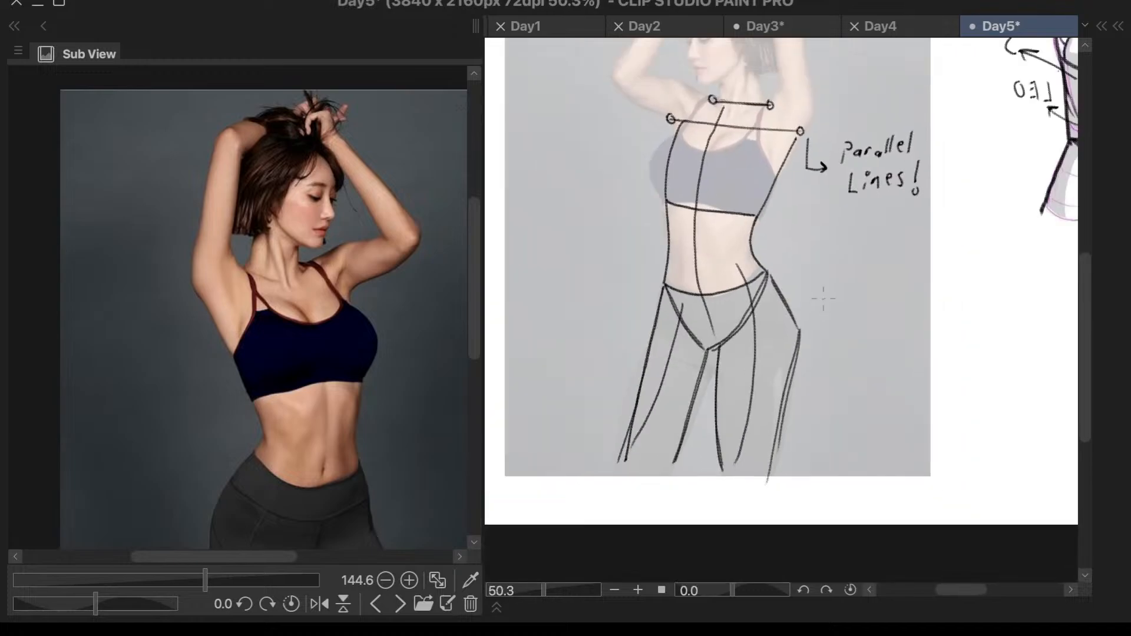
key("ctrl+z")
key("ctrl+z")
left_click_drag(798, 329, 797, 366)
left_click_drag(798, 325, 772, 480)
left_click_drag(797, 357, 771, 480)
scroll(833, 285, "down", 2)
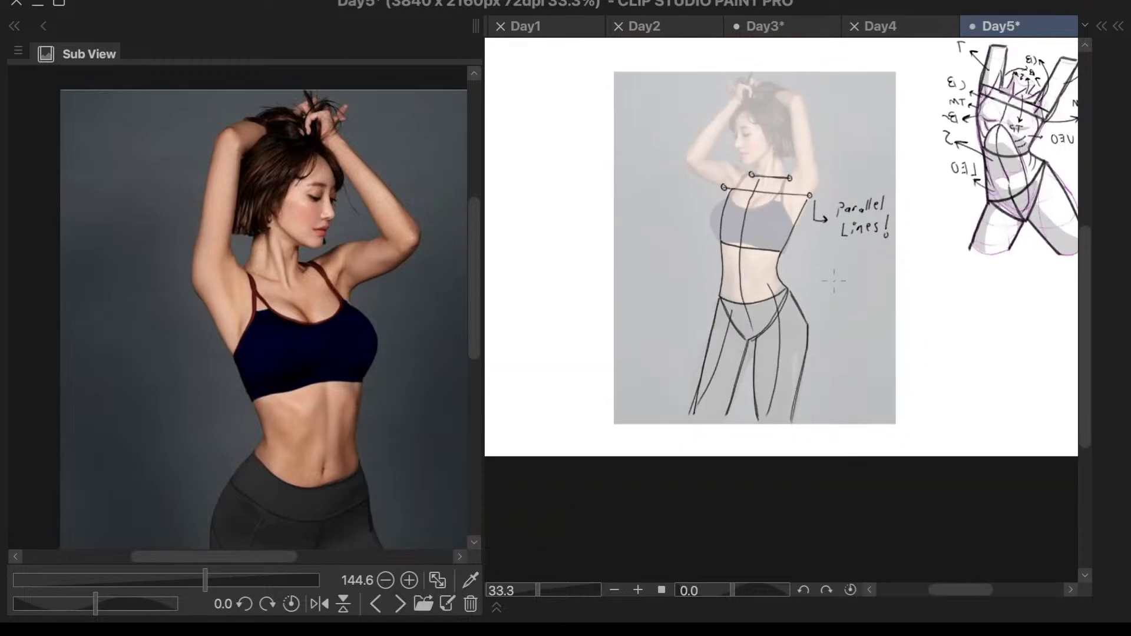
- Reinforce the upper outer thigh line of the leg on the face side and check the whole figure
scroll(833, 284, "up", 2)
left_click_drag(609, 331, 585, 407)
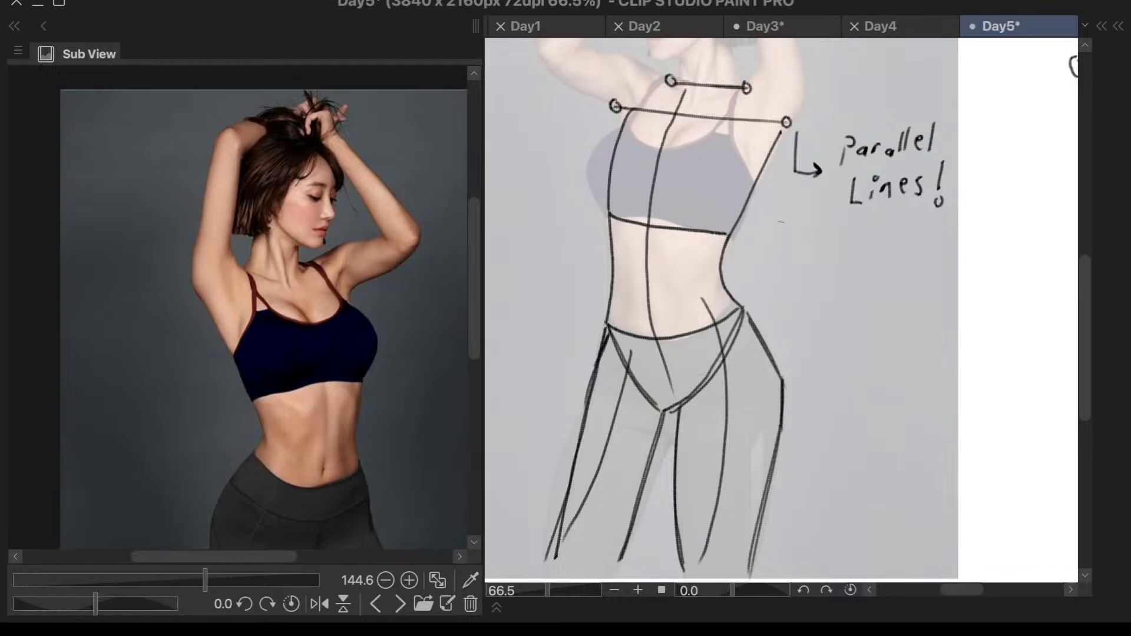
scroll(784, 224, "down", 3)
scroll(782, 392, "down", 1)
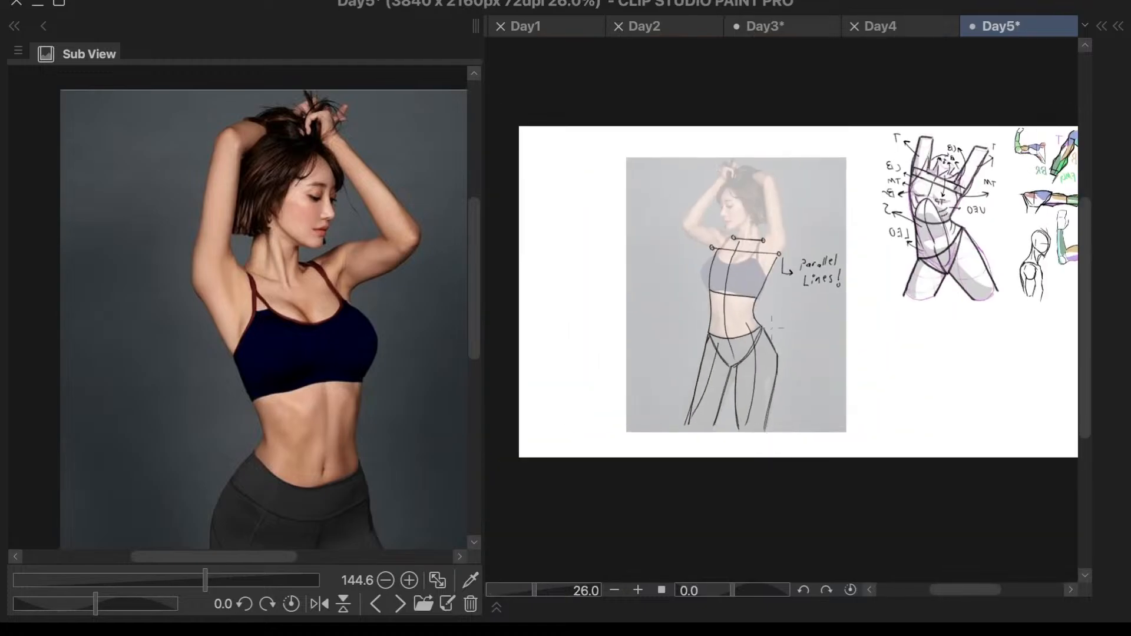
- Examine the parallel shoulder guidelines, torso construction and leg lines up close and across the whole figure
scroll(792, 193, "up", 3)
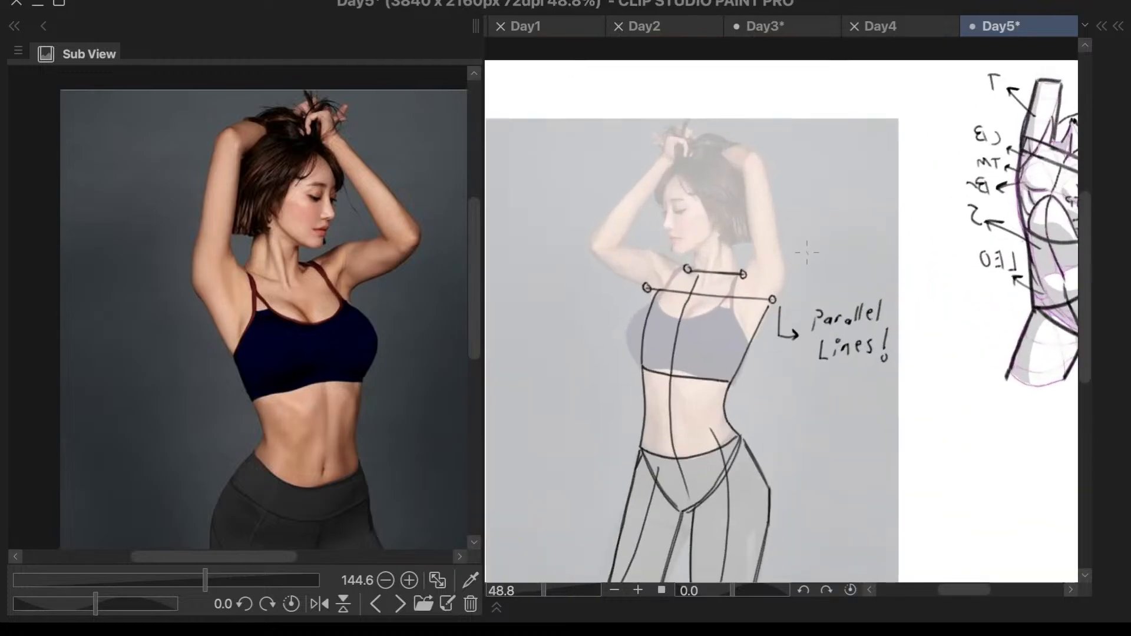
scroll(741, 335, "up", 1)
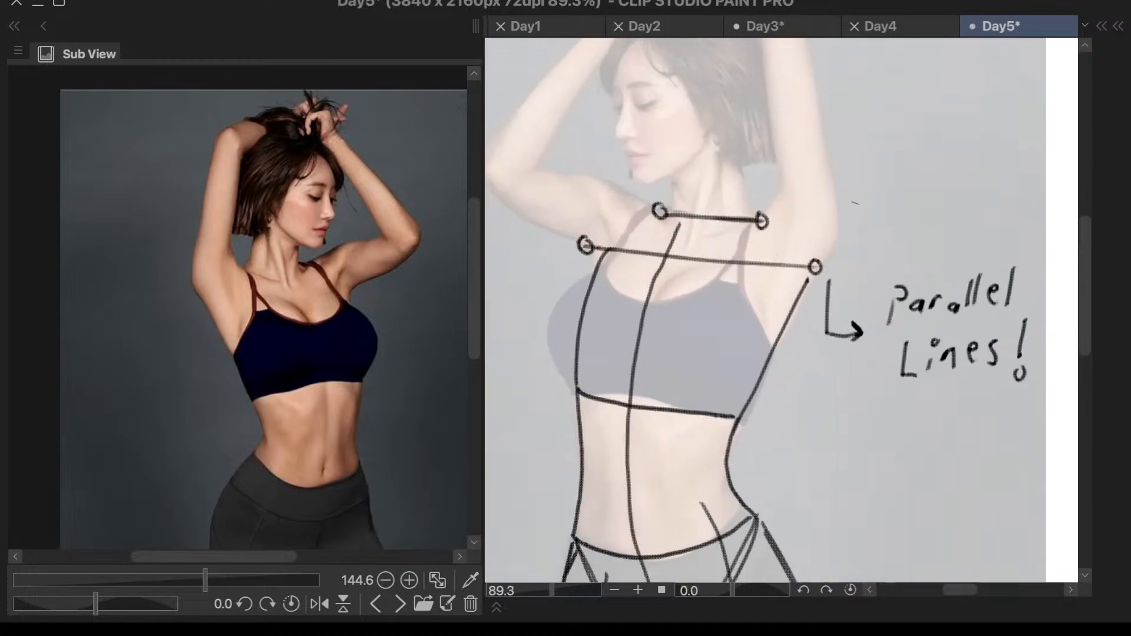
scroll(741, 335, "up", 1)
scroll(666, 234, "up", 2)
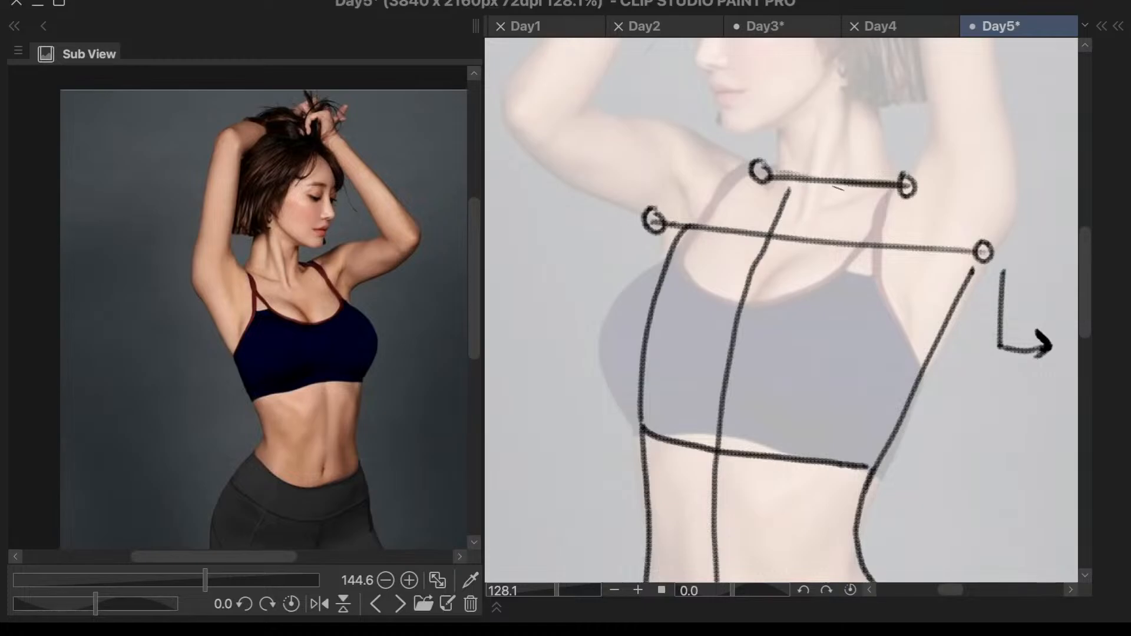
scroll(732, 300, "down", 5)
scroll(735, 441, "up", 1)
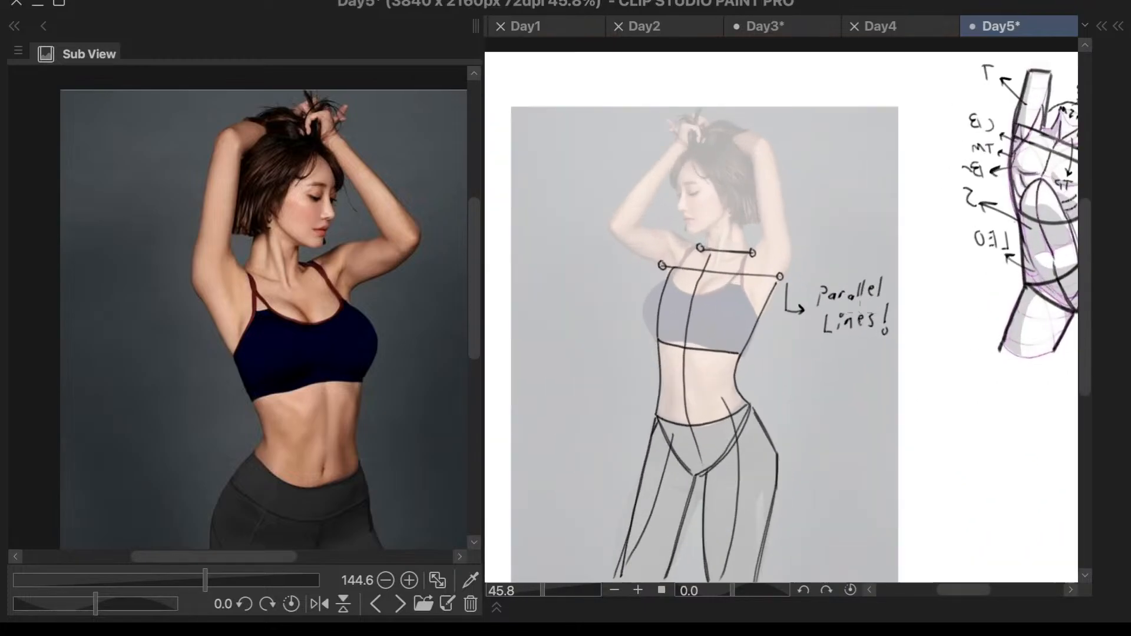
scroll(755, 360, "down", 1)
scroll(755, 359, "up", 2)
scroll(736, 342, "down", 2)
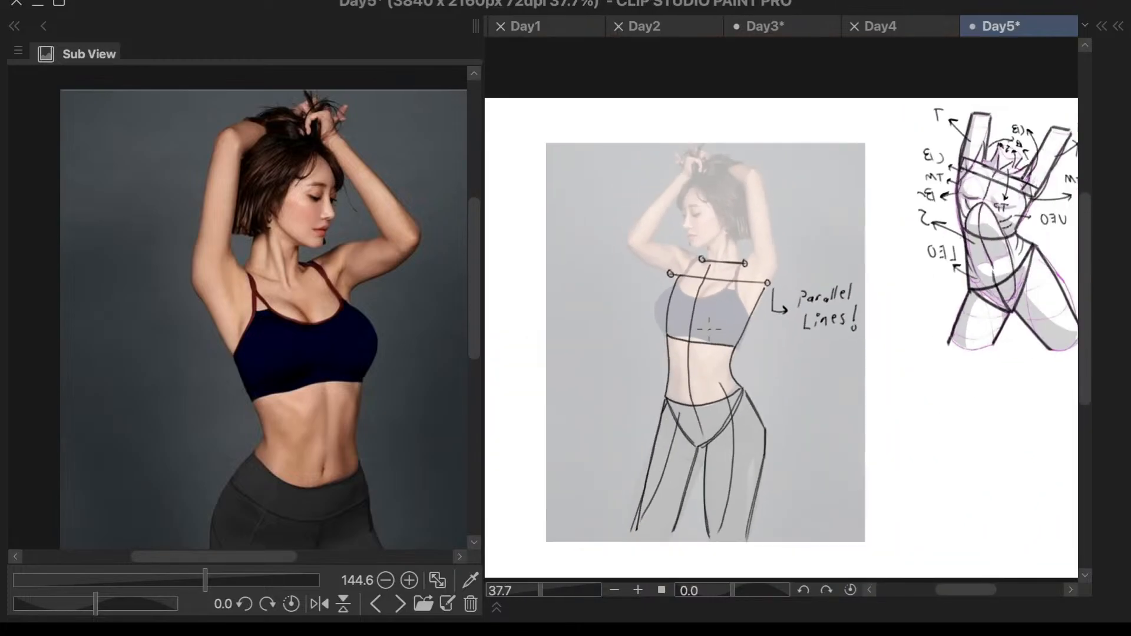
- Draw both sides of the rib cage arch from the centre line, redoing the first side and mirroring the view for the second
scroll(706, 324, "up", 4)
mouse_move(663, 328)
left_mouse_down()
mouse_move(637, 349)
mouse_move(619, 395)
mouse_move(622, 443)
left_mouse_up()
key("ctrl+z")
mouse_move(666, 326)
left_mouse_down()
mouse_move(626, 368)
mouse_move(616, 406)
left_mouse_up()
left_click_drag(663, 324, 681, 323)
key("ctrl+z")
key("h")
scroll(946, 346, "up", 1)
scroll(946, 335, "up", 3)
mouse_move(835, 289)
left_mouse_down()
mouse_move(756, 370)
mouse_move(714, 455)
mouse_move(711, 513)
left_mouse_up()
scroll(711, 513, "down", 5)
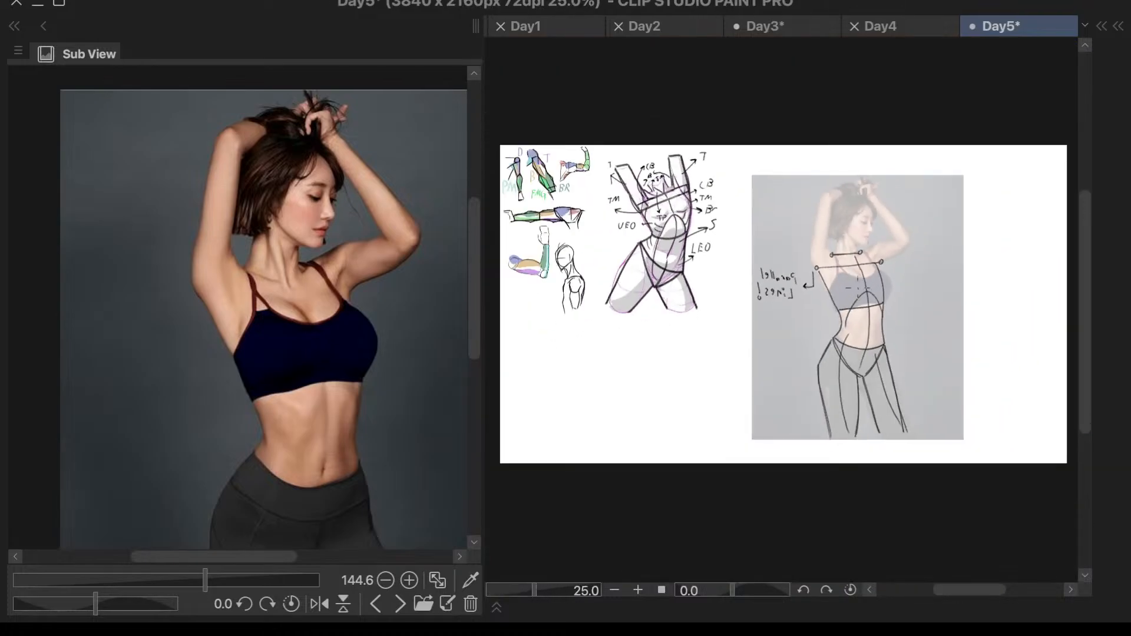
- Reinforce the rib arch's wider side from its peak and extend it down the abdomen to the waistline
scroll(682, 213, "up", 2)
scroll(884, 248, "down", 2)
scroll(997, 309, "up", 2)
scroll(999, 307, "down", 2)
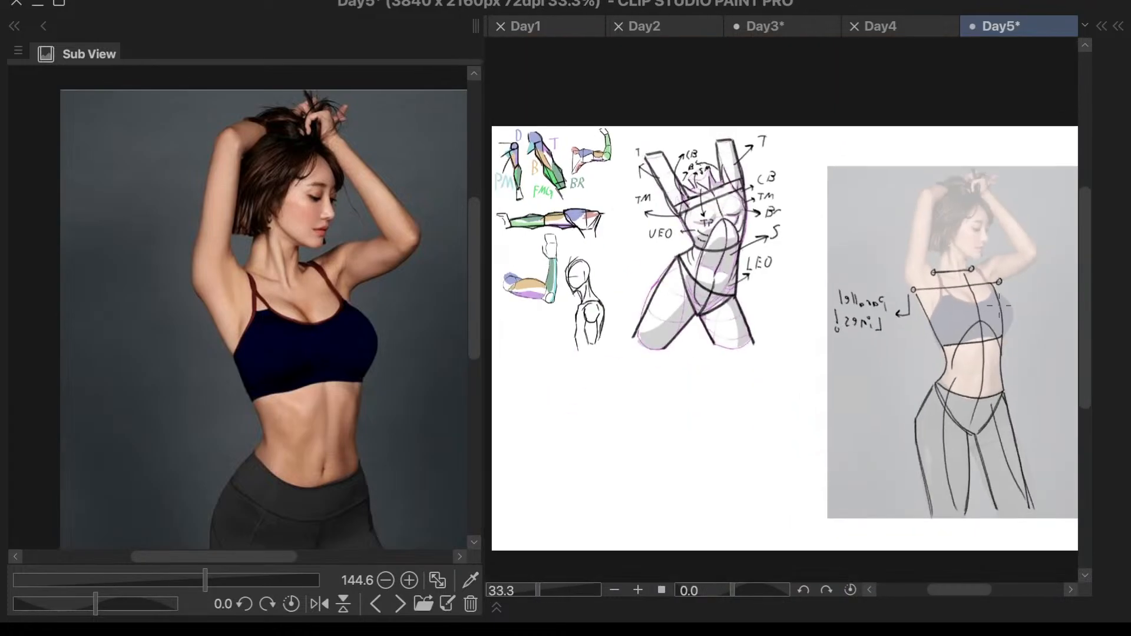
scroll(1002, 318, "up", 3)
scroll(929, 266, "up", 2)
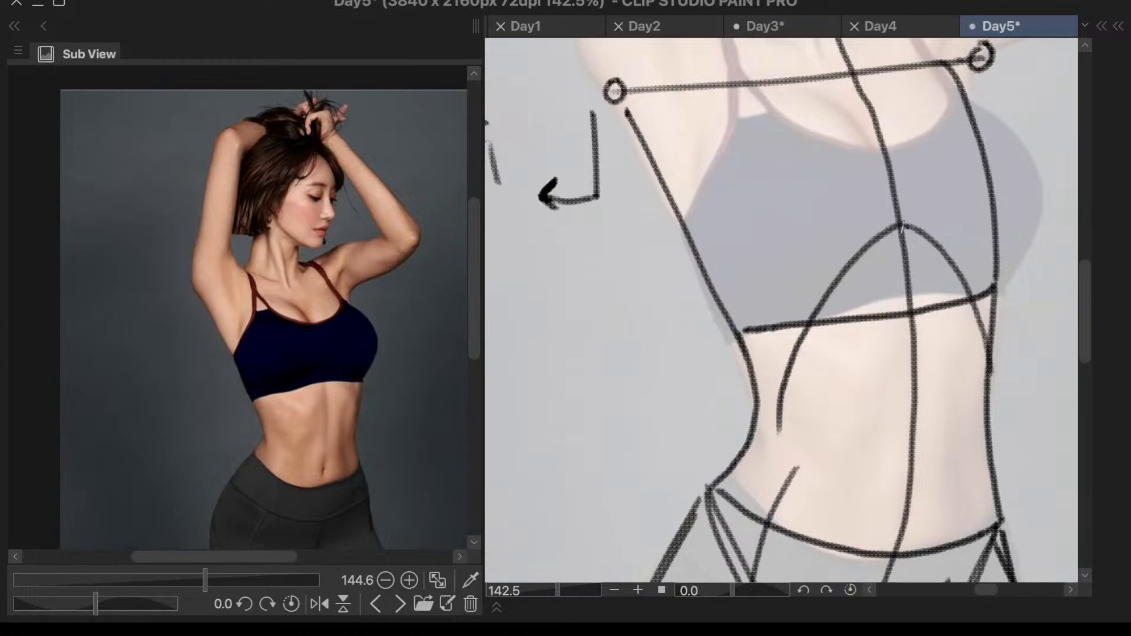
left_click(900, 227)
mouse_move(897, 228)
left_mouse_down()
mouse_move(850, 268)
mouse_move(811, 347)
mouse_move(785, 545)
left_mouse_up()
scroll(913, 225, "down", 1)
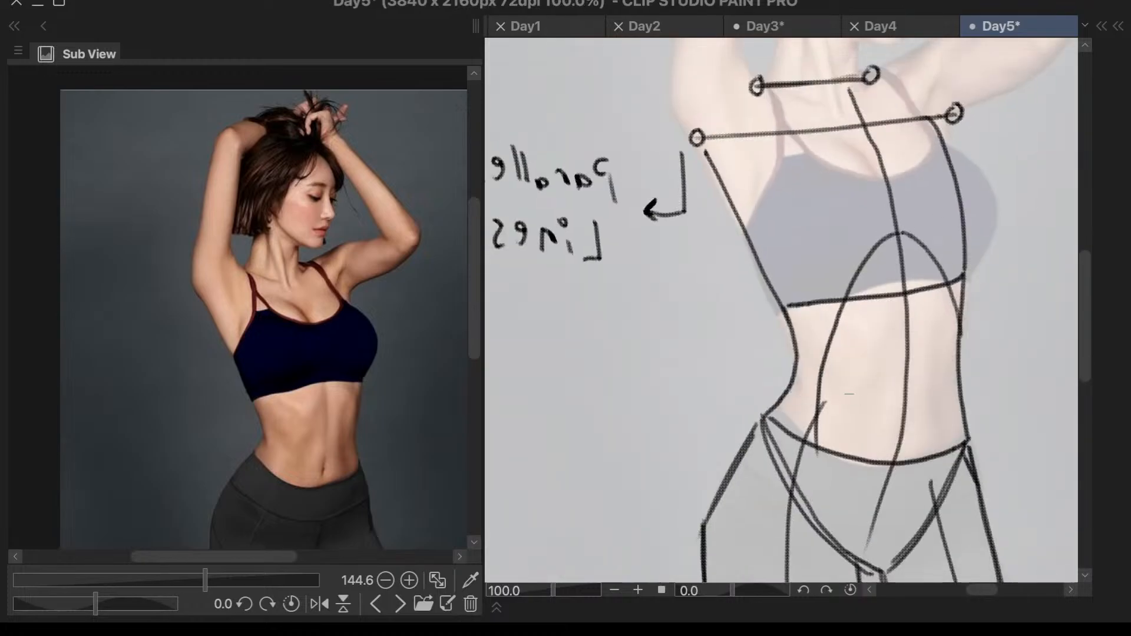
- Continue the abdominal outline below the waistline and round off its bottom inside the pelvis, connecting it up to the opposite hip
mouse_move(821, 405)
left_mouse_down()
mouse_move(817, 435)
mouse_move(855, 536)
left_mouse_up()
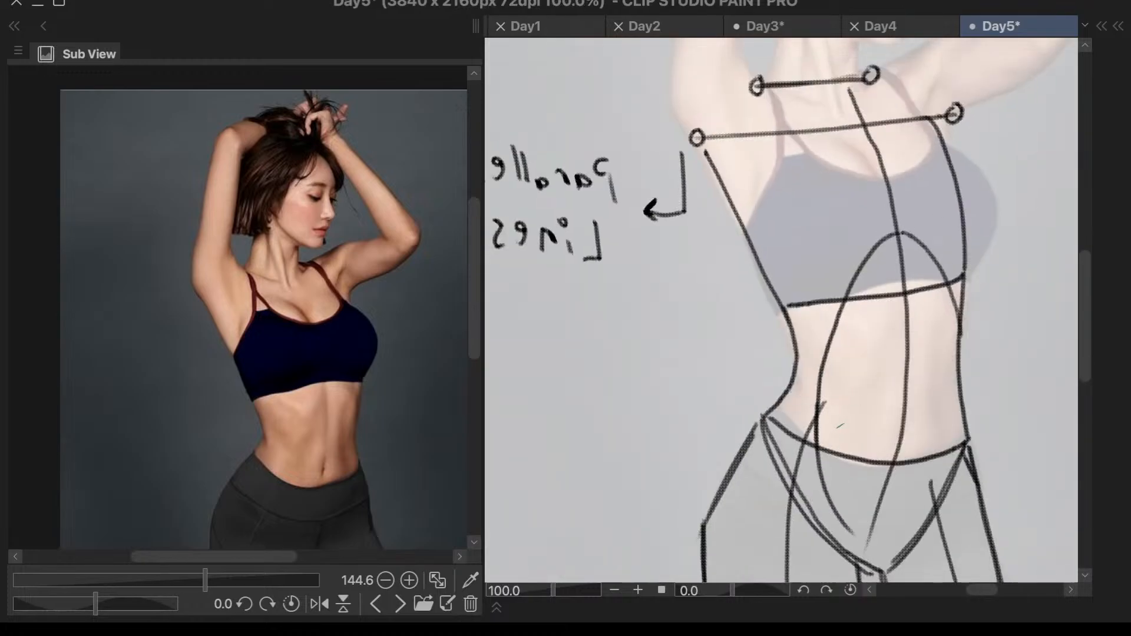
scroll(972, 273, "down", 3)
scroll(974, 272, "down", 1)
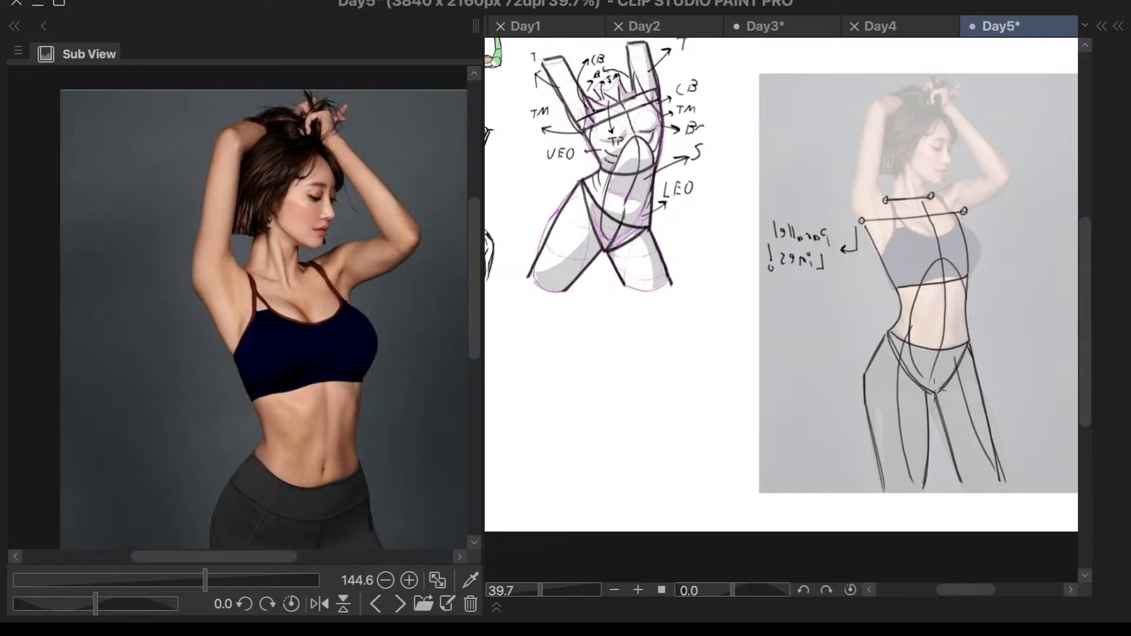
scroll(941, 372, "up", 4)
left_click_drag(888, 403, 953, 378)
key("ctrl+z")
left_click_drag(912, 409, 947, 385)
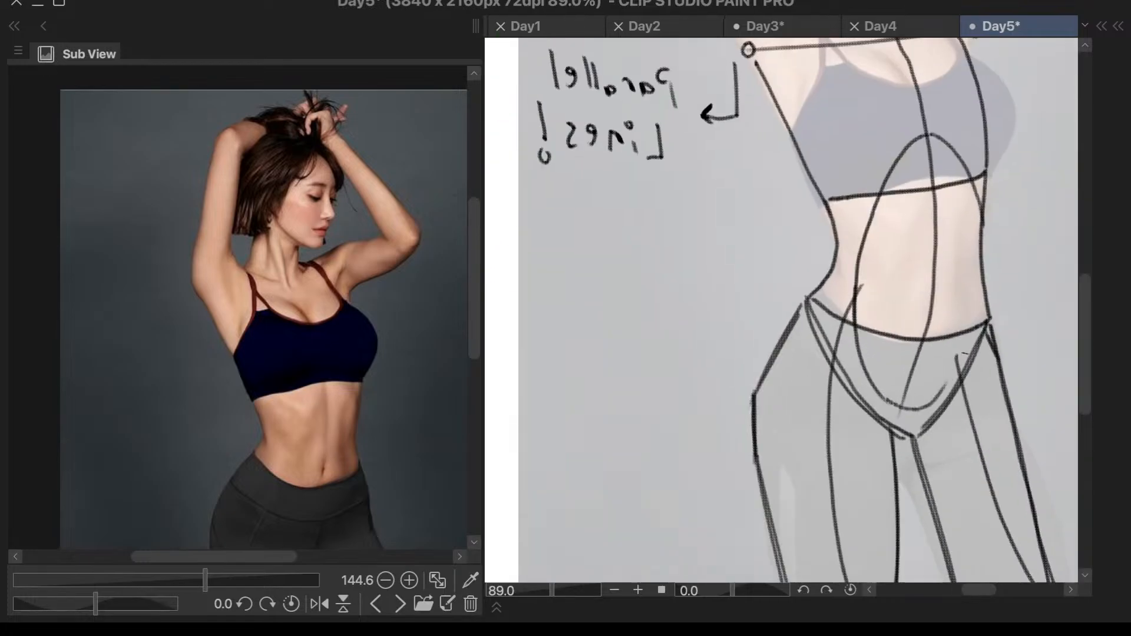
scroll(979, 308, "down", 3)
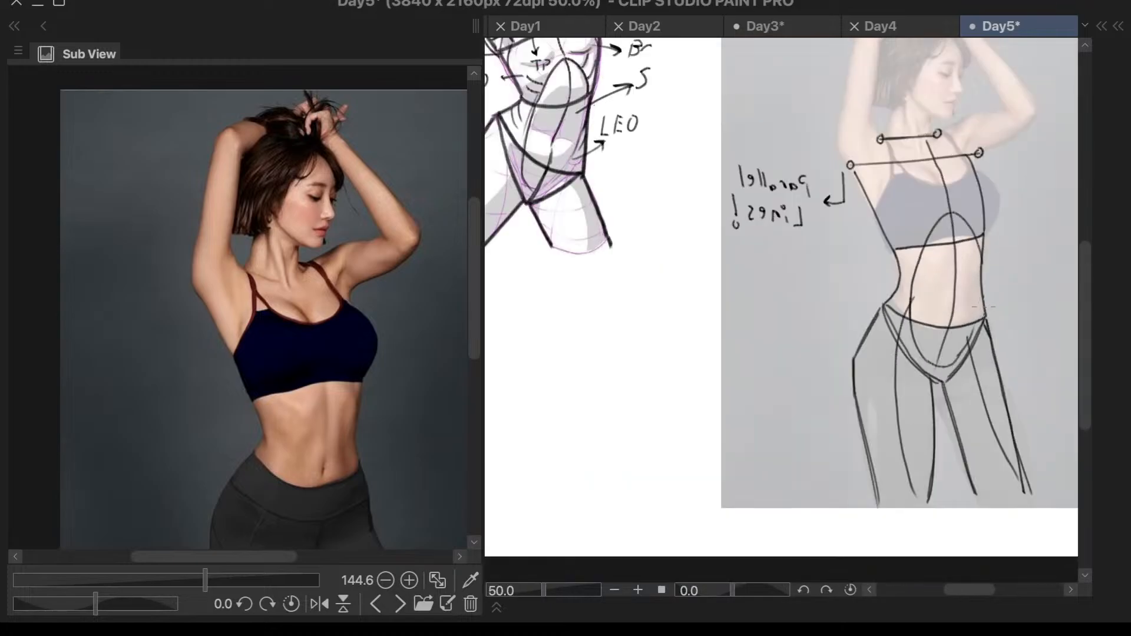
scroll(983, 287, "up", 1)
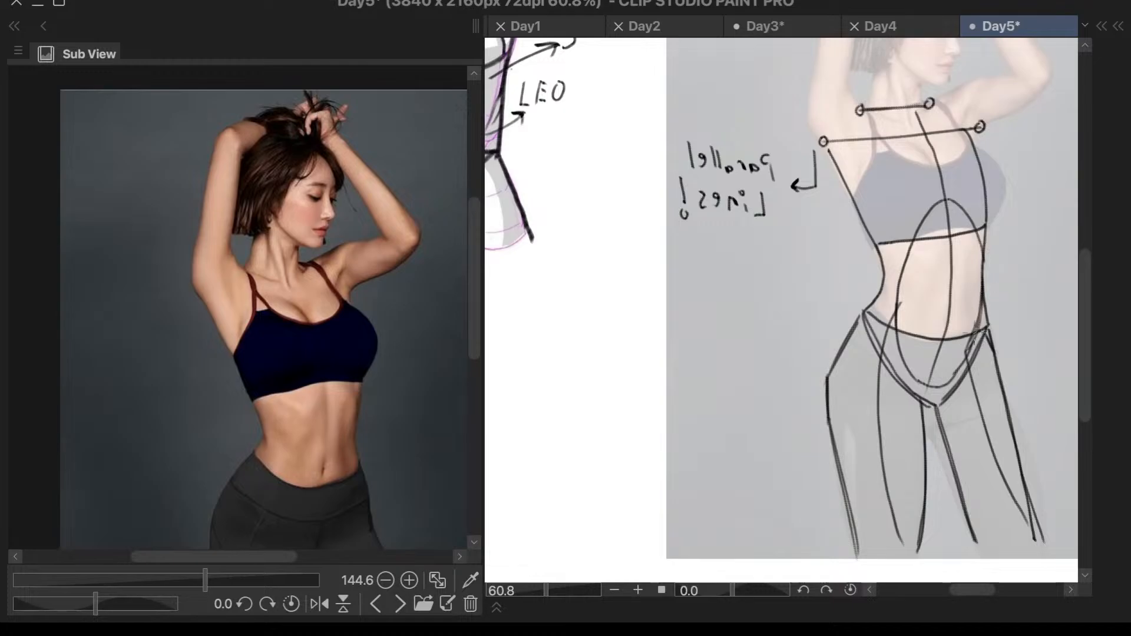
- Draw the inner and outer lines of the raised upper arm on the hair side, redoing the inner line once
scroll(1023, 174, "down", 3)
scroll(1023, 174, "up", 1)
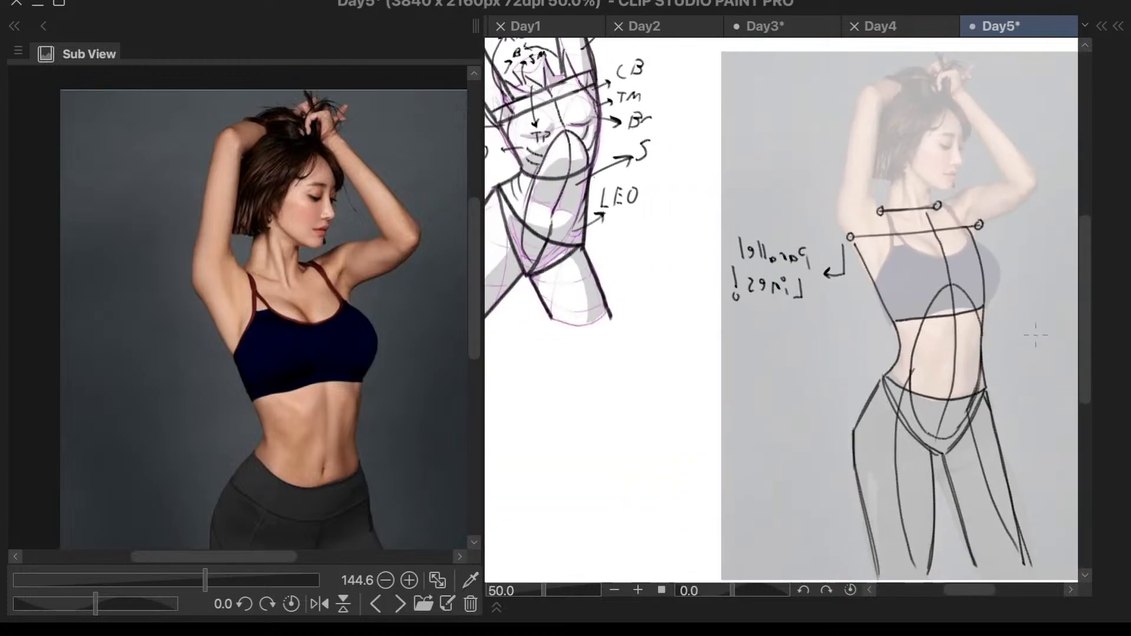
scroll(1015, 247, "down", 1)
scroll(969, 159, "up", 1)
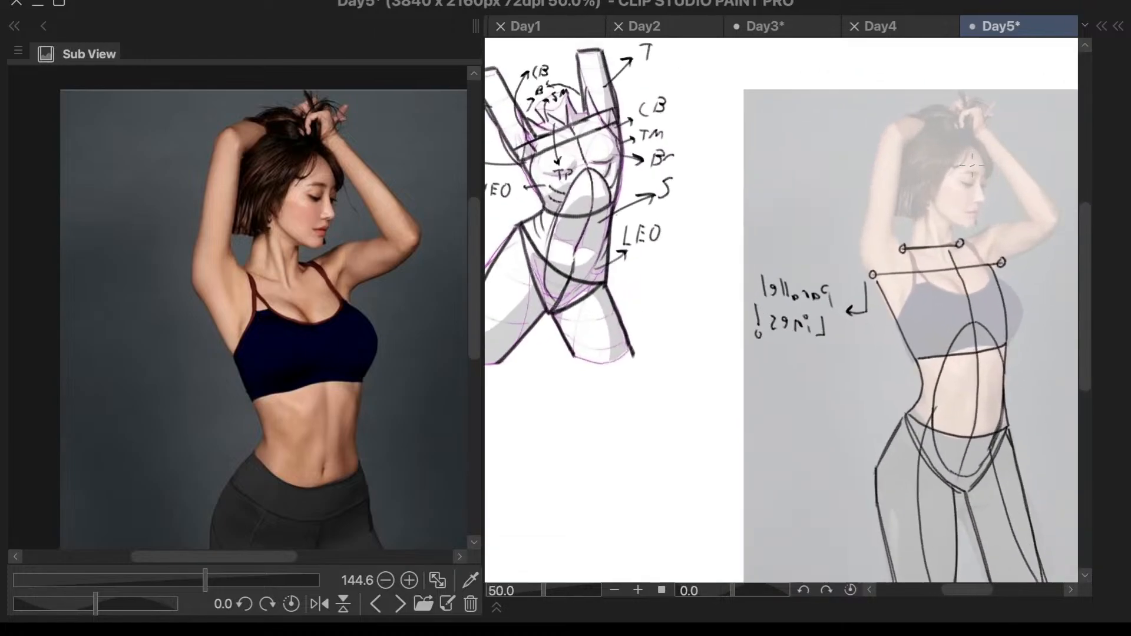
scroll(970, 168, "down", 1)
scroll(911, 176, "up", 2)
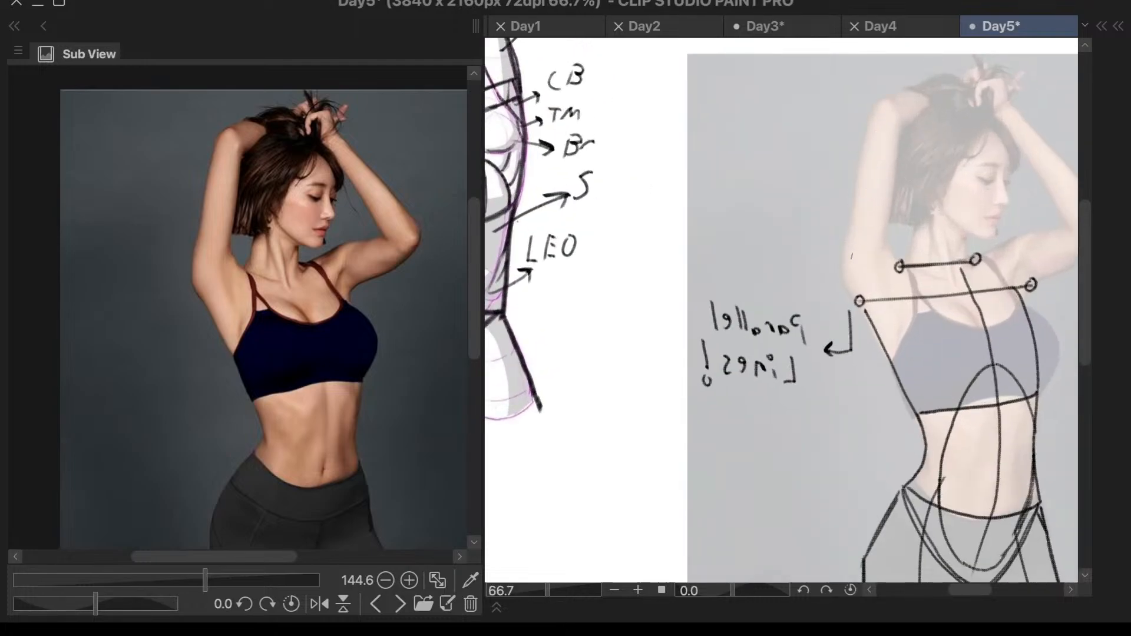
left_click_drag(904, 132, 882, 249)
key("ctrl+z")
left_click_drag(905, 127, 883, 242)
left_click_drag(877, 103, 843, 279)
- Draw the inner and outer forearm lines of the face-side arm from wrist to elbow, redoing the outer line until it fits
scroll(1010, 192, "down", 1)
scroll(1010, 192, "up", 4)
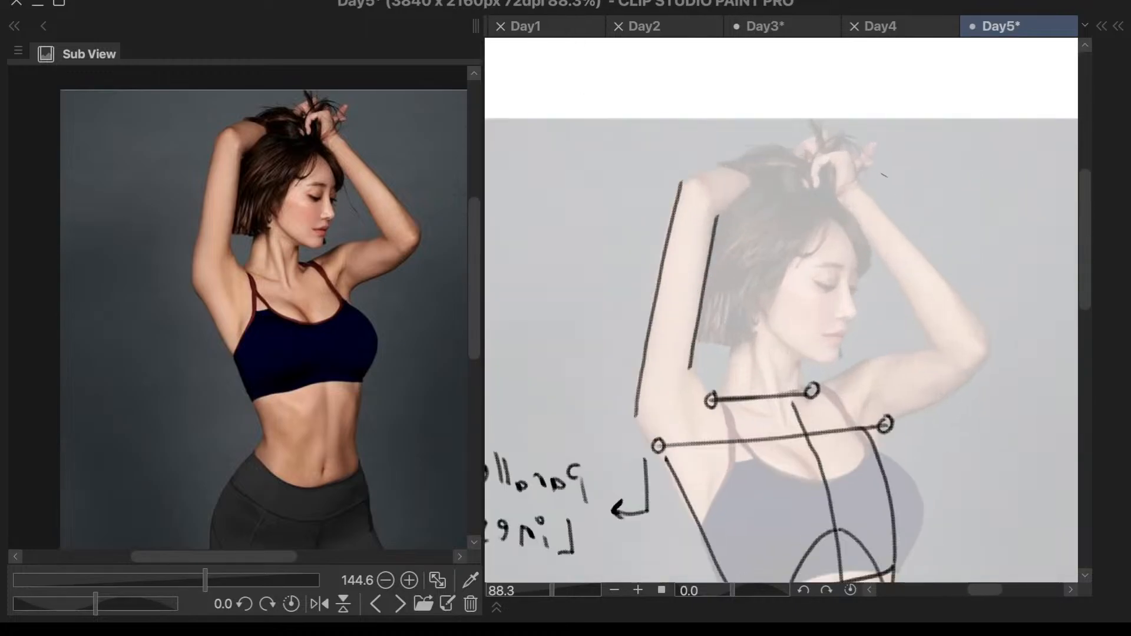
key("ctrl+z")
left_click_drag(845, 207, 931, 336)
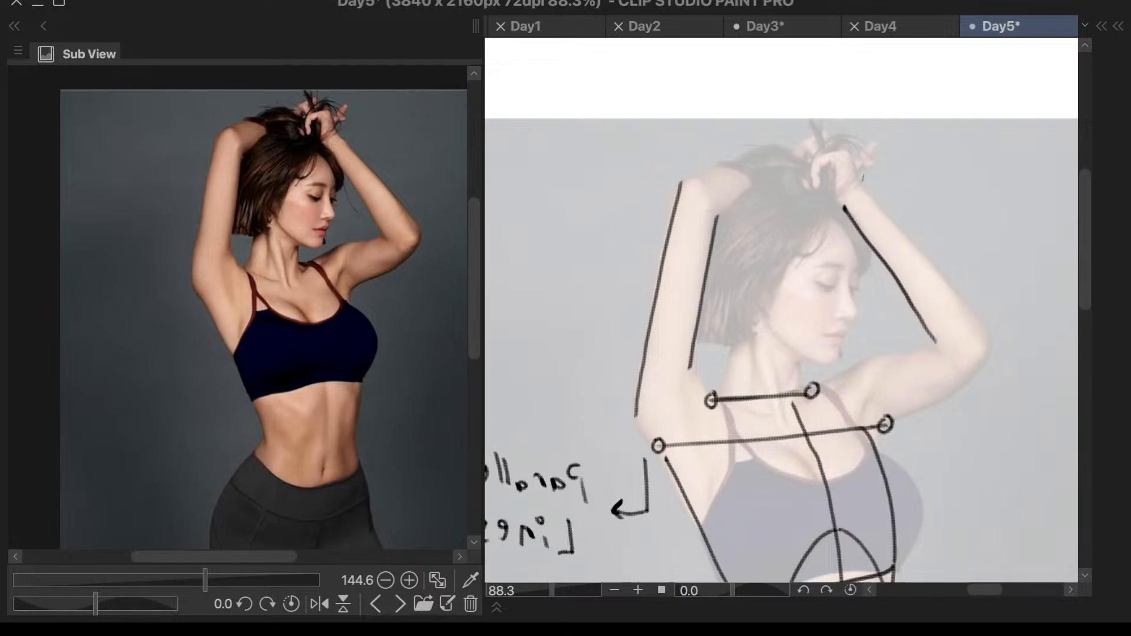
left_click_drag(871, 188, 956, 314)
key("ctrl+z")
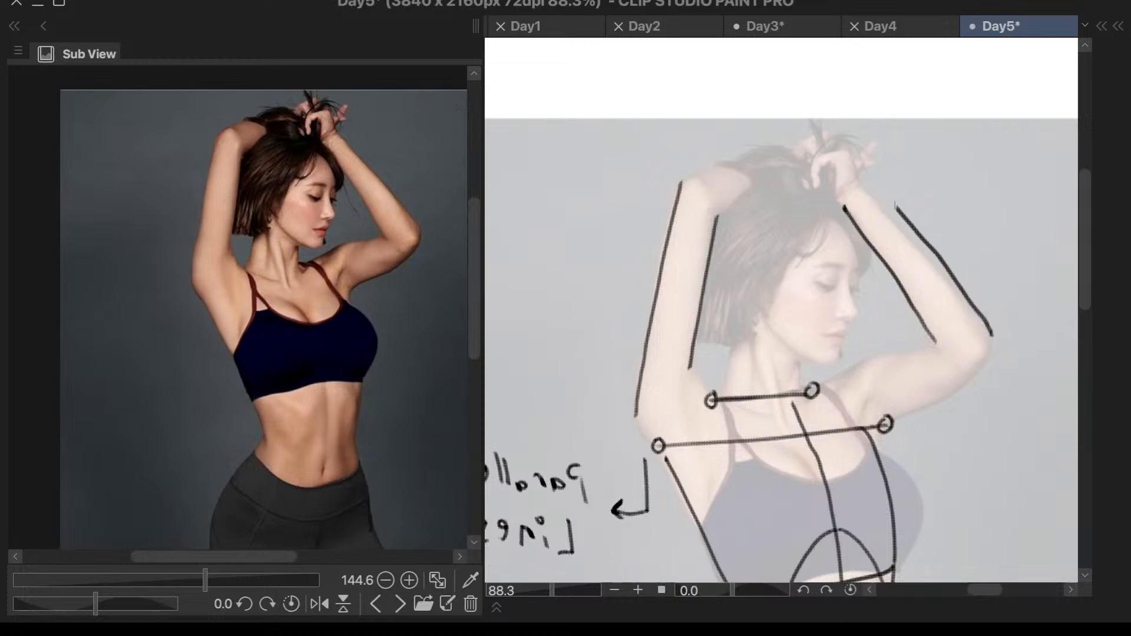
left_click_drag(865, 183, 994, 349)
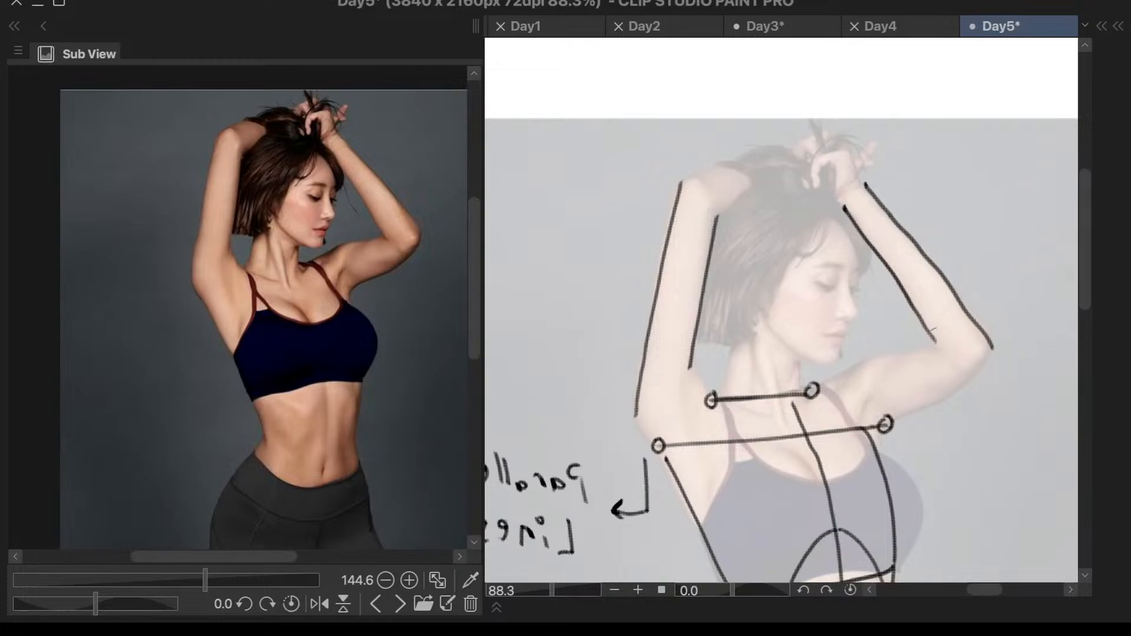
- Draw the lower and upper edges of the foreshortened forearm running from the hair-side elbow to the hair
scroll(766, 170, "up", 2)
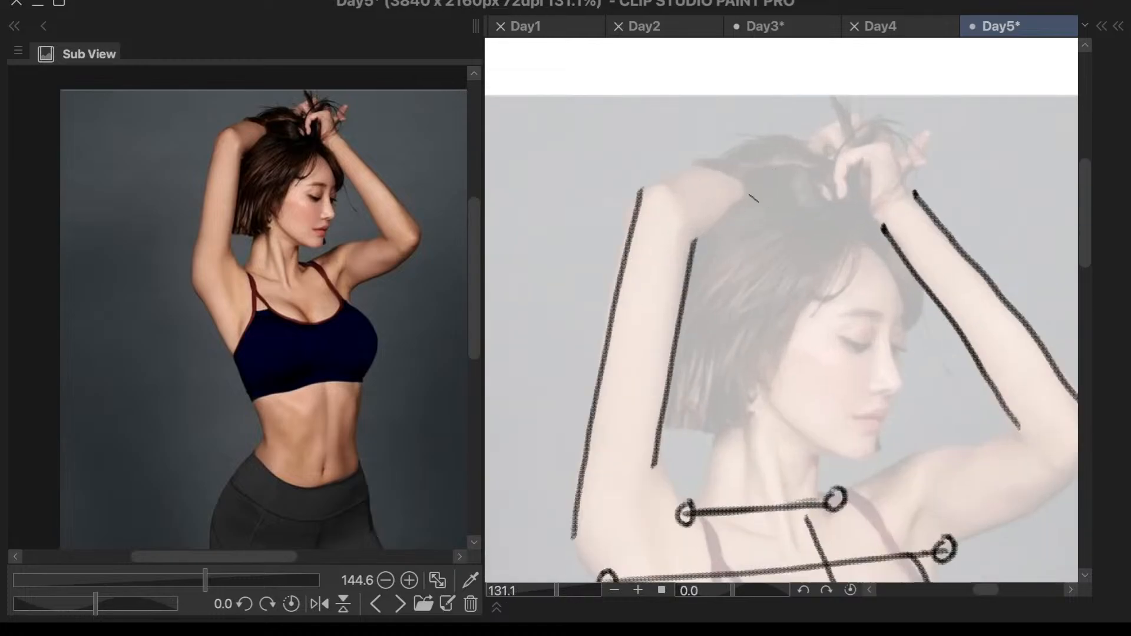
left_click_drag(752, 196, 696, 237)
key("ctrl+z")
left_click_drag(638, 184, 740, 156)
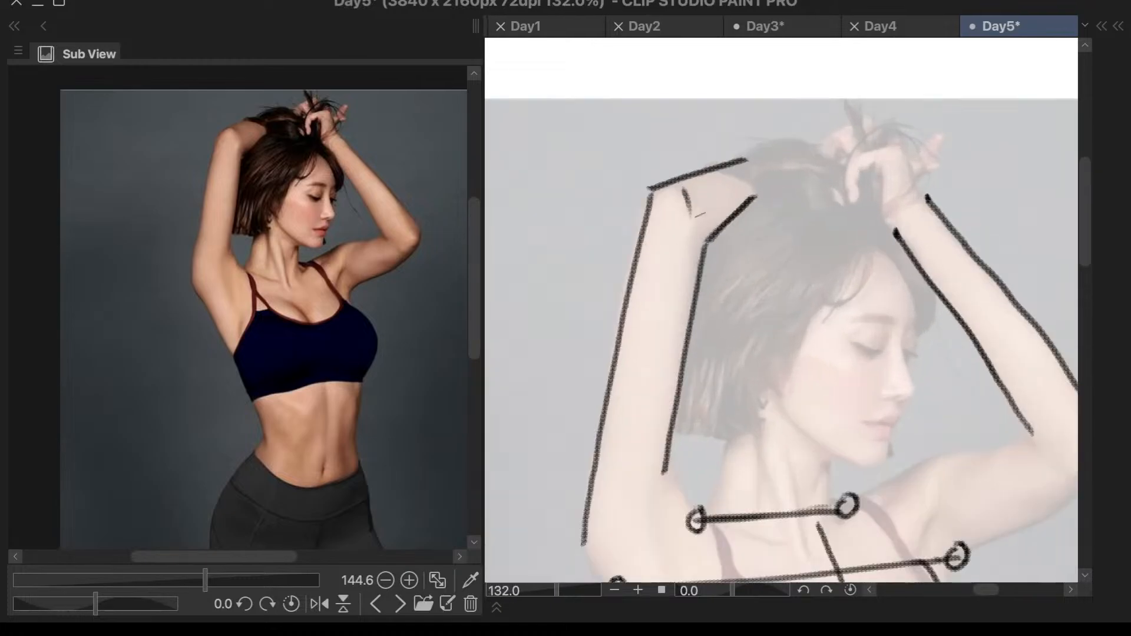
- Draw the overlapping elbow curve where the hair-side forearm meets the upper arm, redoing it until it fits
mouse_move(692, 190)
left_mouse_down()
mouse_move(701, 242)
mouse_move(697, 207)
mouse_move(704, 227)
left_mouse_up()
key("ctrl+z")
key("ctrl+z")
mouse_move(654, 190)
left_mouse_down()
mouse_move(684, 192)
mouse_move(708, 230)
mouse_move(698, 212)
mouse_move(702, 260)
left_mouse_up()
key("ctrl+z")
left_click_drag(689, 201, 702, 264)
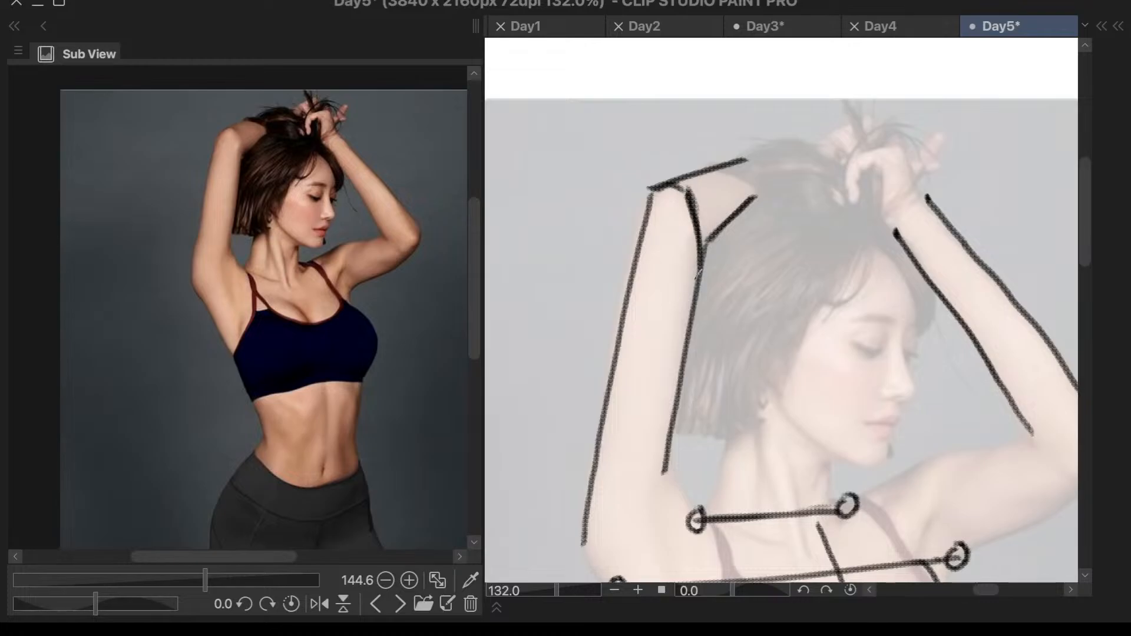
- Draw a short elbow crease and the underside and top lines of the face-side upper arm, redoing the underside
scroll(712, 284, "down", 5)
scroll(901, 298, "down", 1)
scroll(914, 442, "up", 2)
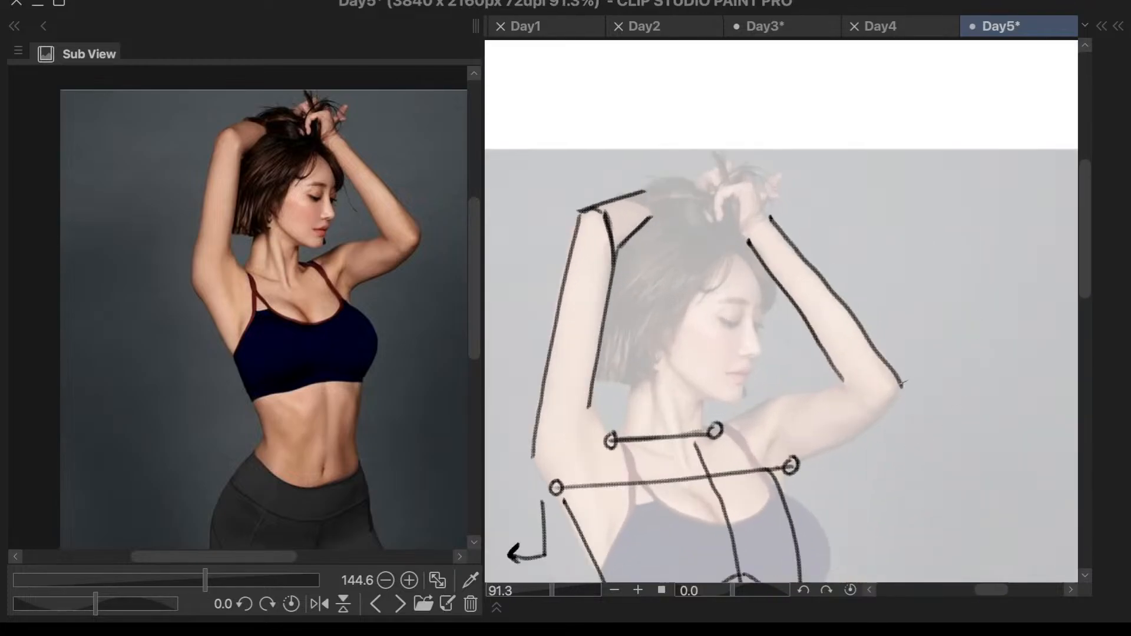
scroll(905, 382, "up", 2)
mouse_move(826, 382)
left_mouse_down()
mouse_move(865, 386)
mouse_move(771, 501)
left_mouse_up()
key("ctrl+z")
left_click_drag(890, 401, 714, 540)
key("ctrl+z")
left_click_drag(898, 396, 720, 530)
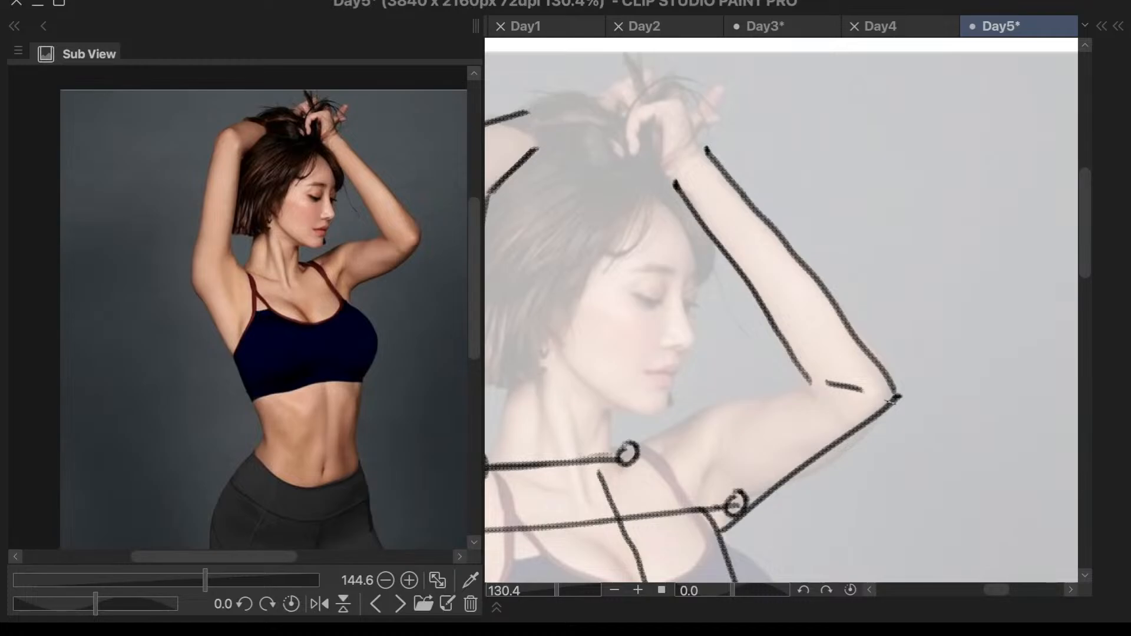
left_click_drag(806, 387, 650, 433)
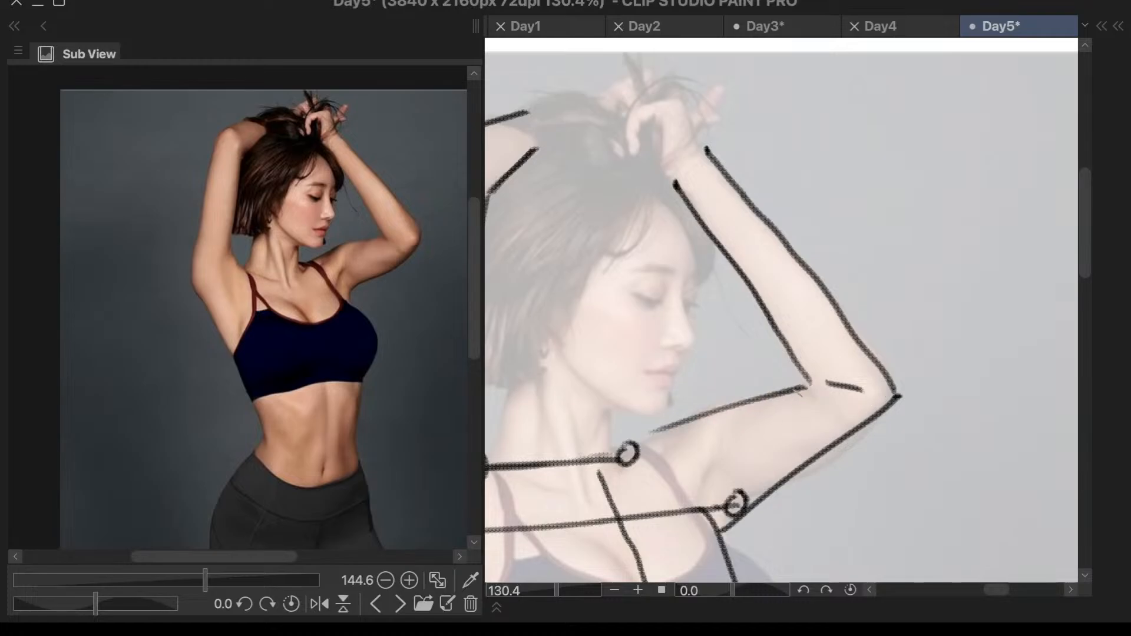
left_click_drag(807, 388, 695, 416)
- Draw the shoulder line from the hair-side inner arm down to the upper guideline's end, redoing it until it fits
scroll(901, 341, "down", 2)
scroll(698, 405, "up", 2)
left_click_drag(647, 299, 659, 393)
key("ctrl+z")
key("ctrl+z")
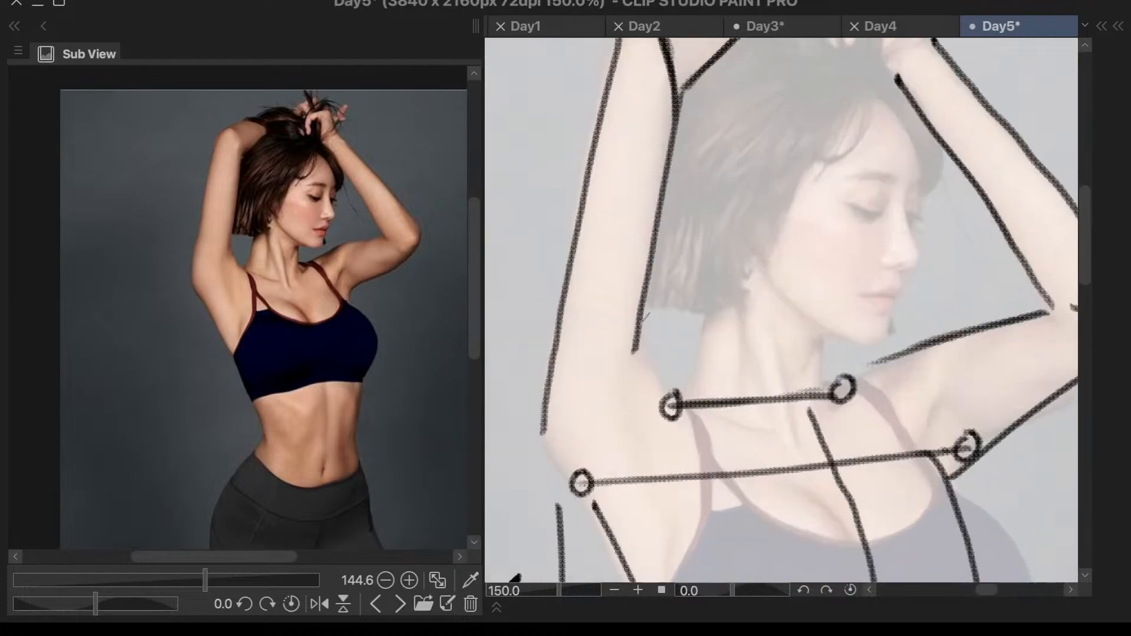
left_click_drag(648, 288, 661, 395)
key("ctrl+z")
mouse_move(645, 283)
left_mouse_down()
mouse_move(662, 385)
mouse_move(694, 385)
left_mouse_up()
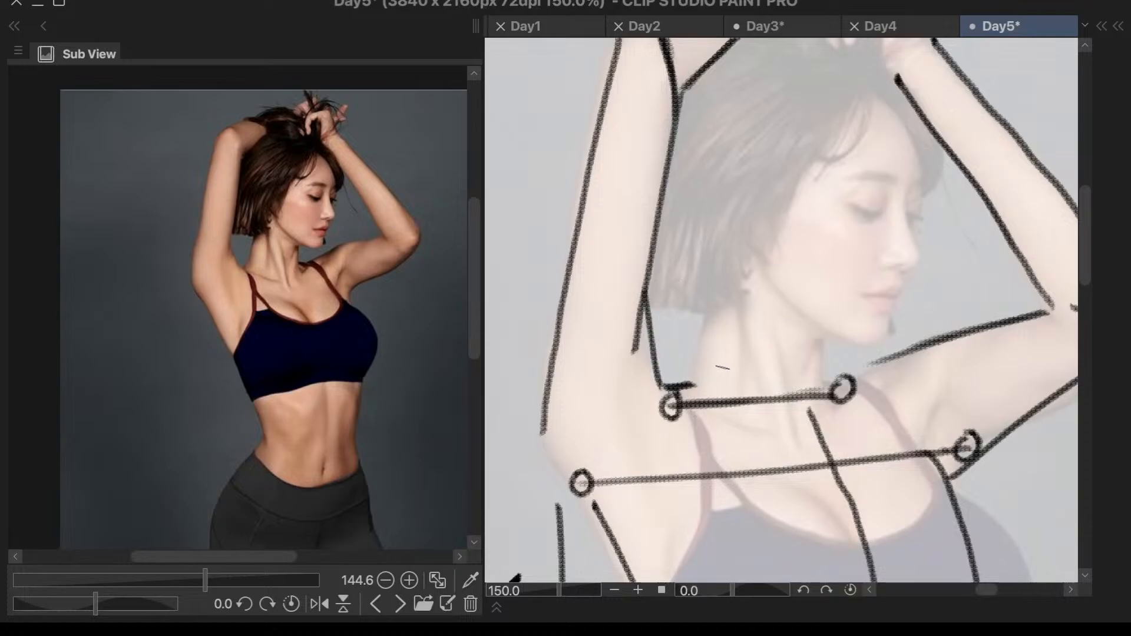
- Join the face-side shoulder line to the upper guideline's end and draw the back and front edges of the neck
left_click_drag(854, 384, 893, 356)
key("ctrl+z")
left_click_drag(710, 312, 690, 387)
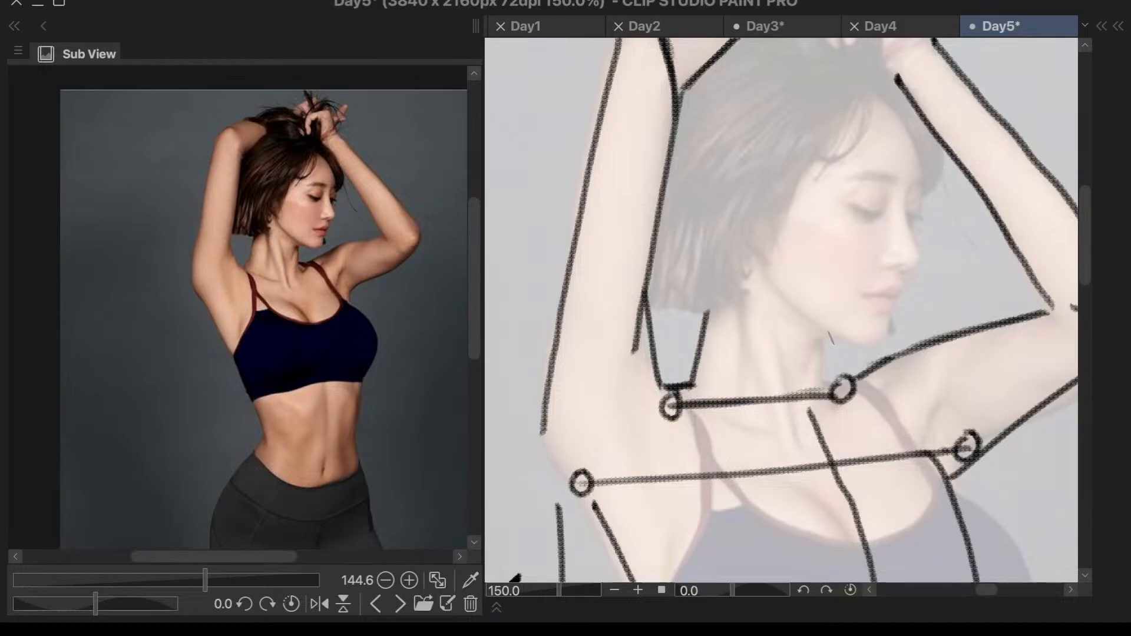
left_click_drag(828, 334, 825, 386)
left_click_drag(830, 323, 823, 386)
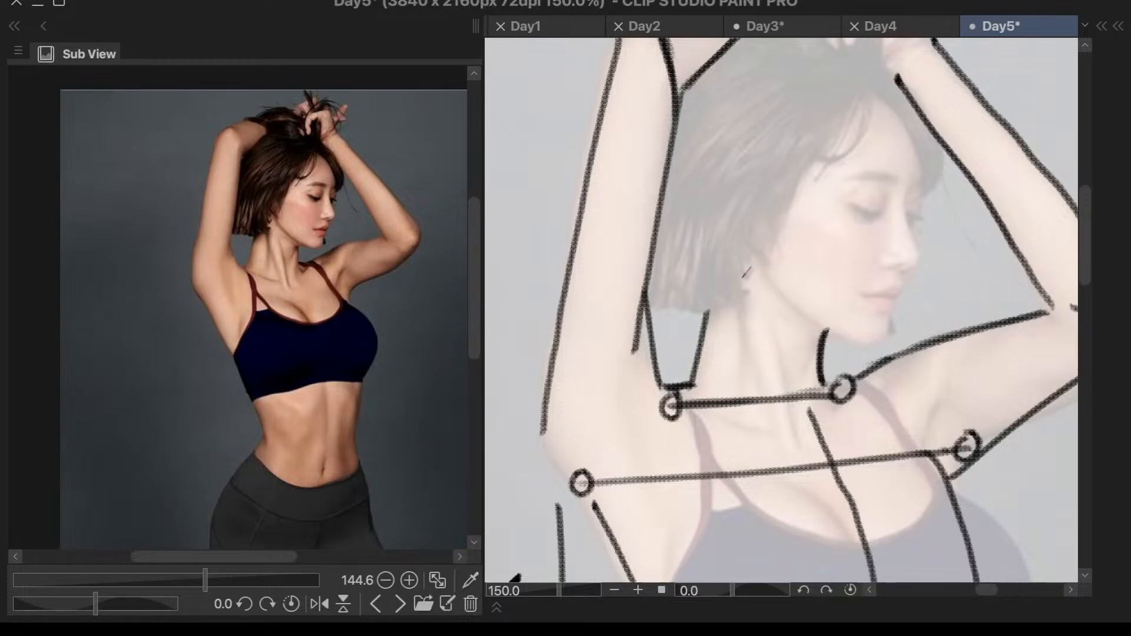
- Mark a short line above the ear and draw the neck muscle line from the ear toward the sternum, redoing it until it fits
mouse_move(754, 177)
left_mouse_down()
mouse_move(743, 230)
mouse_move(748, 206)
left_mouse_up()
mouse_move(742, 250)
left_mouse_down()
mouse_move(746, 347)
mouse_move(775, 447)
mouse_move(741, 307)
mouse_move(769, 409)
mouse_move(809, 475)
left_mouse_up()
key("ctrl+z")
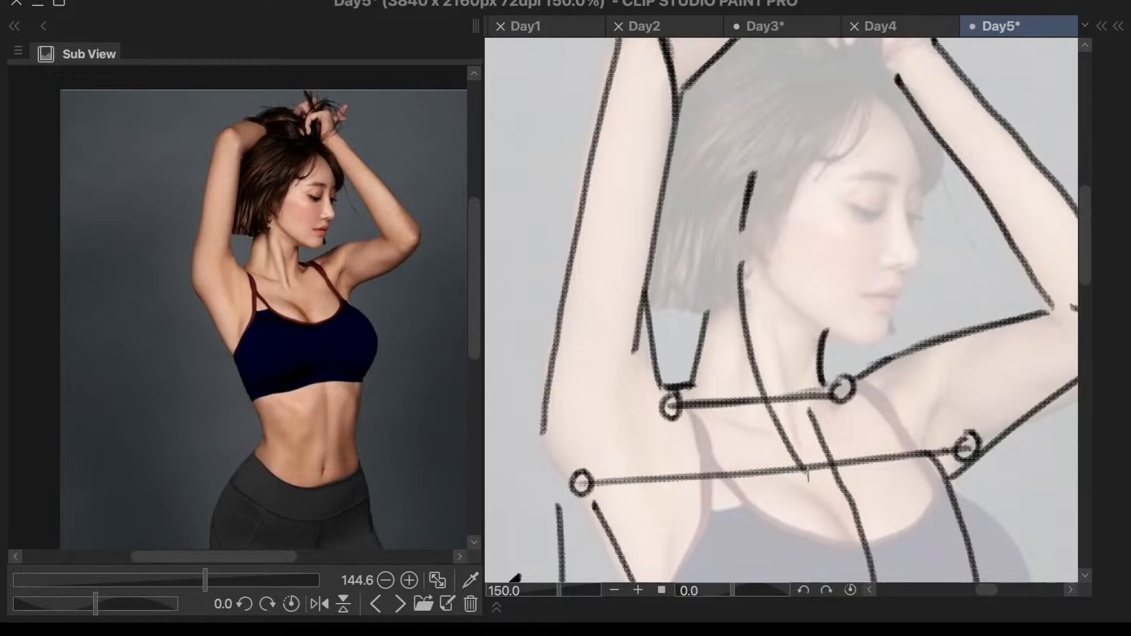
key("ctrl+z")
mouse_move(738, 252)
left_mouse_down()
mouse_move(741, 334)
mouse_move(769, 448)
mouse_move(791, 484)
mouse_move(741, 339)
mouse_move(787, 451)
left_mouse_up()
key("ctrl+z")
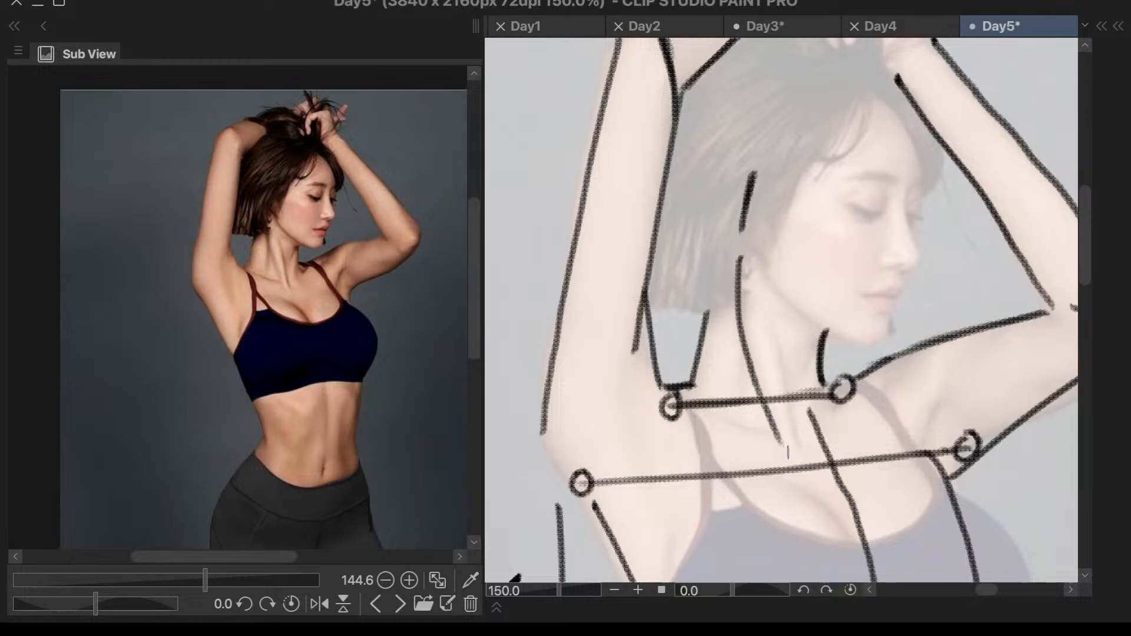
key("ctrl+z")
mouse_move(740, 252)
left_mouse_down()
mouse_move(747, 344)
mouse_move(795, 454)
left_mouse_up()
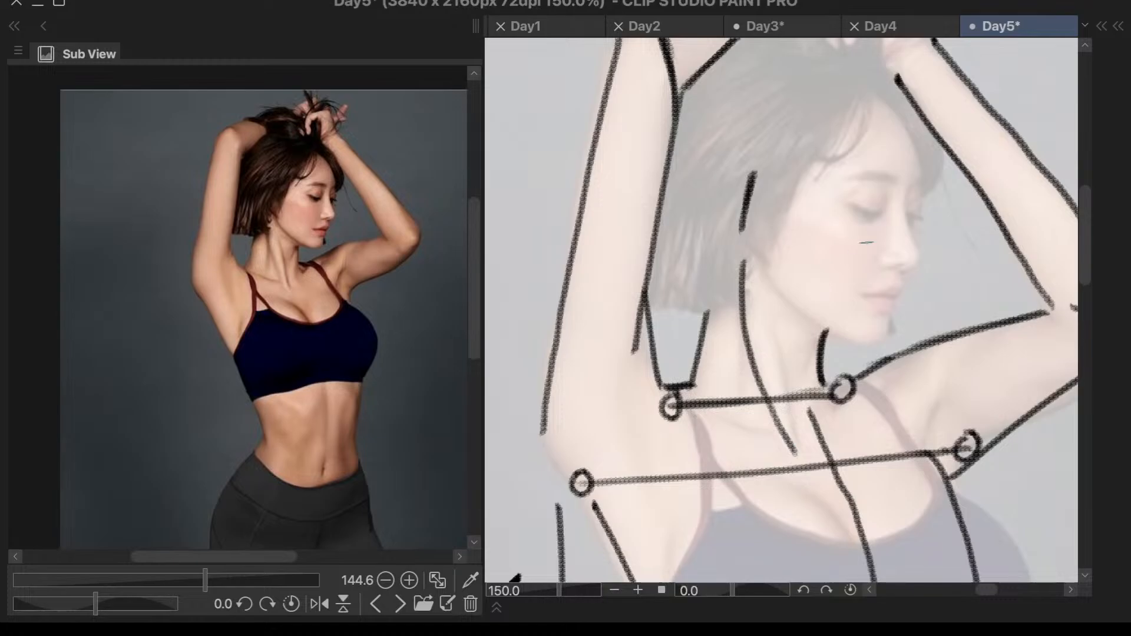
scroll(914, 203, "down", 5)
scroll(966, 330, "up", 6)
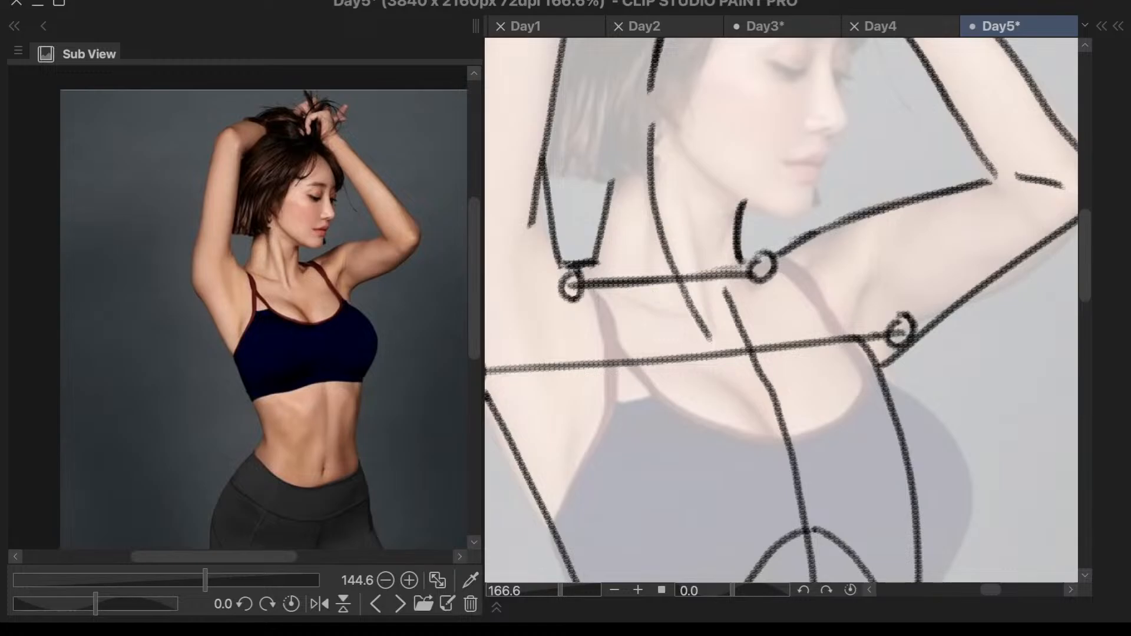
- Draw the hair-side collarbone from the shoulder to the sternum and a short face-side neck line beside it, redoing the face-side stroke until it fits
left_click_drag(554, 268, 690, 315)
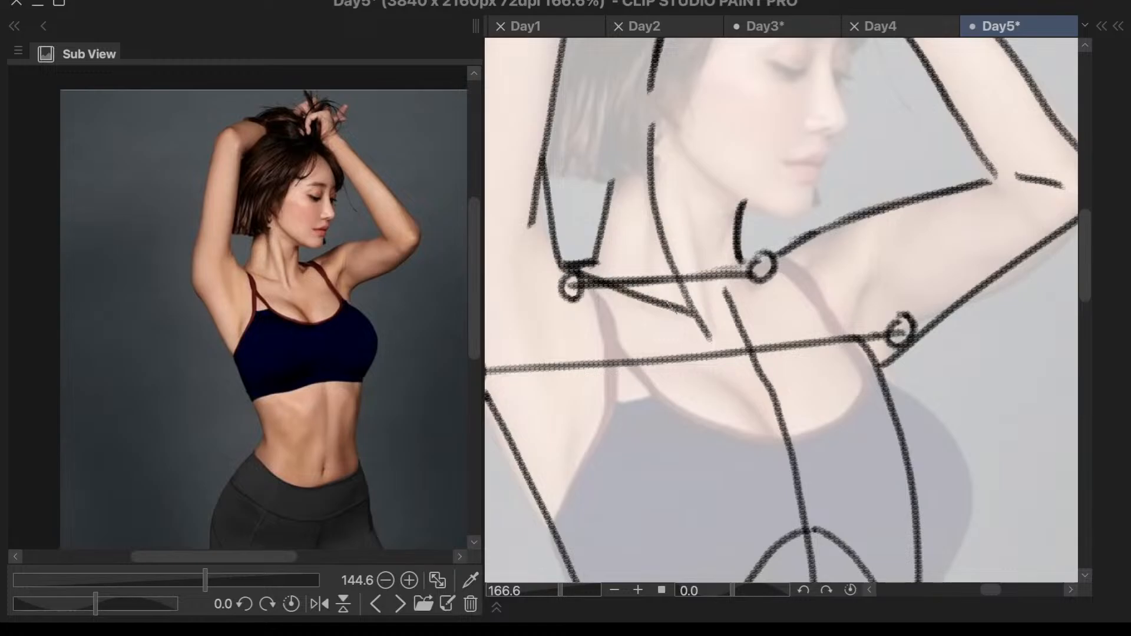
left_click_drag(788, 247, 710, 316)
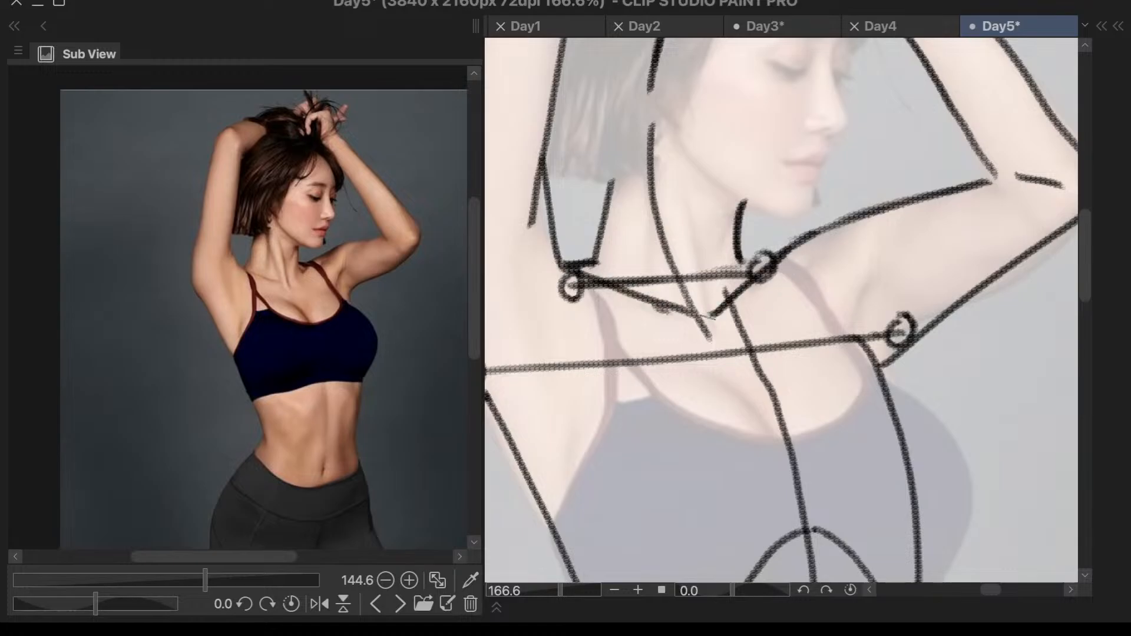
key("ctrl+z")
key("ctrl+z")
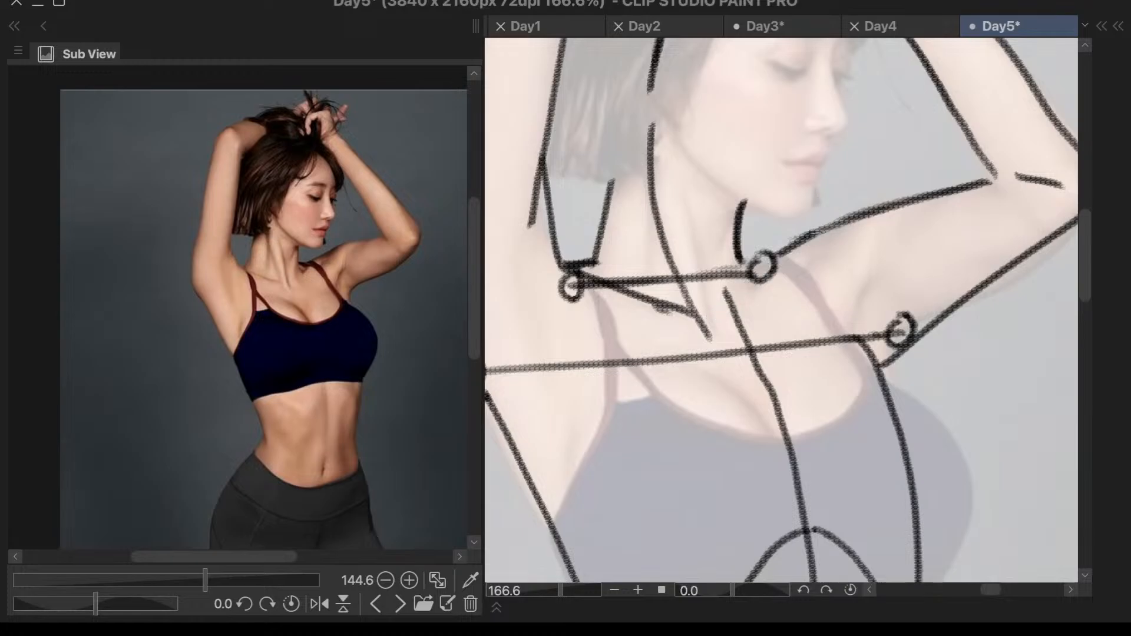
left_click_drag(779, 253, 749, 292)
key("ctrl+z")
left_click_drag(778, 253, 756, 295)
left_click_drag(740, 257, 759, 329)
key("ctrl+z")
key("ctrl+z")
left_click_drag(740, 250, 768, 320)
scroll(817, 159, "down", 5)
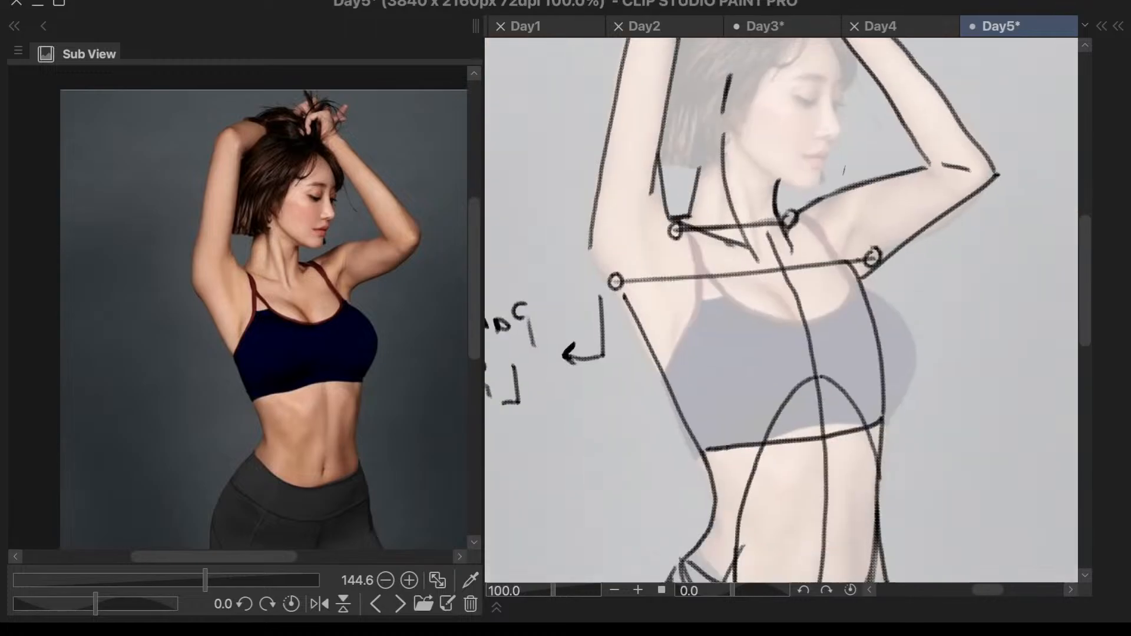
scroll(949, 223, "up", 4)
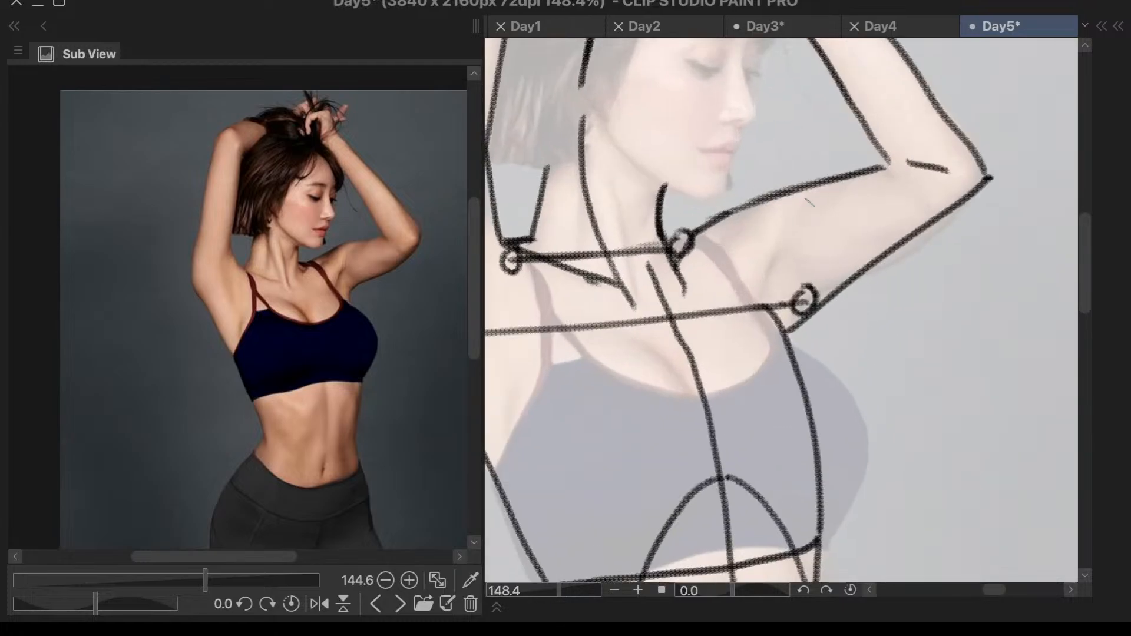
scroll(920, 213, "down", 4)
scroll(958, 199, "up", 3)
scroll(951, 199, "down", 4)
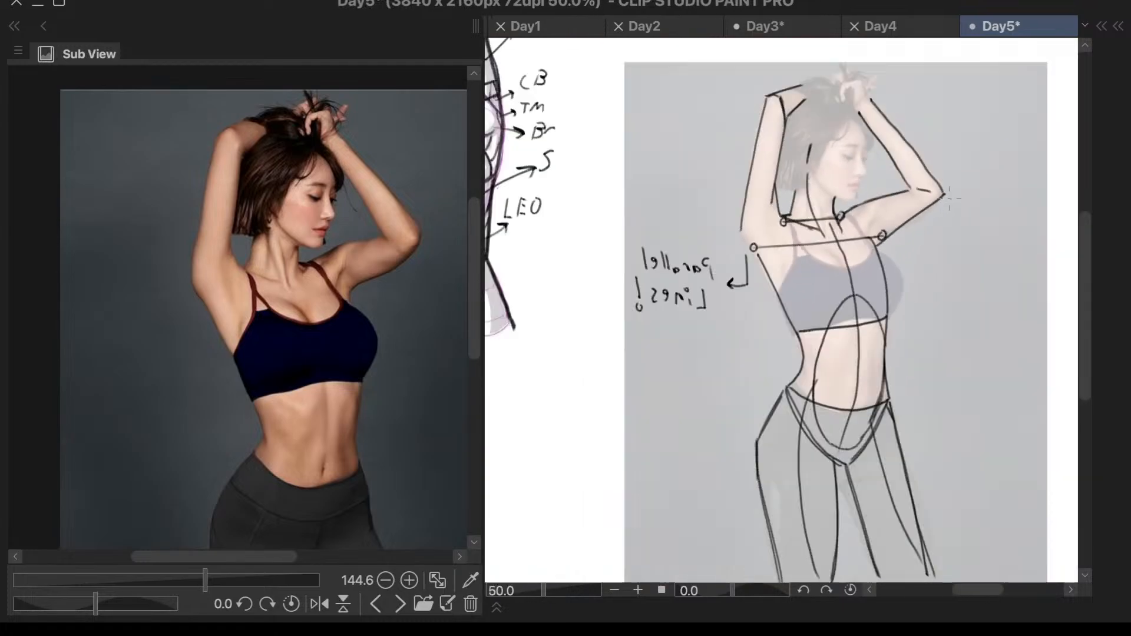
scroll(920, 236, "up", 6)
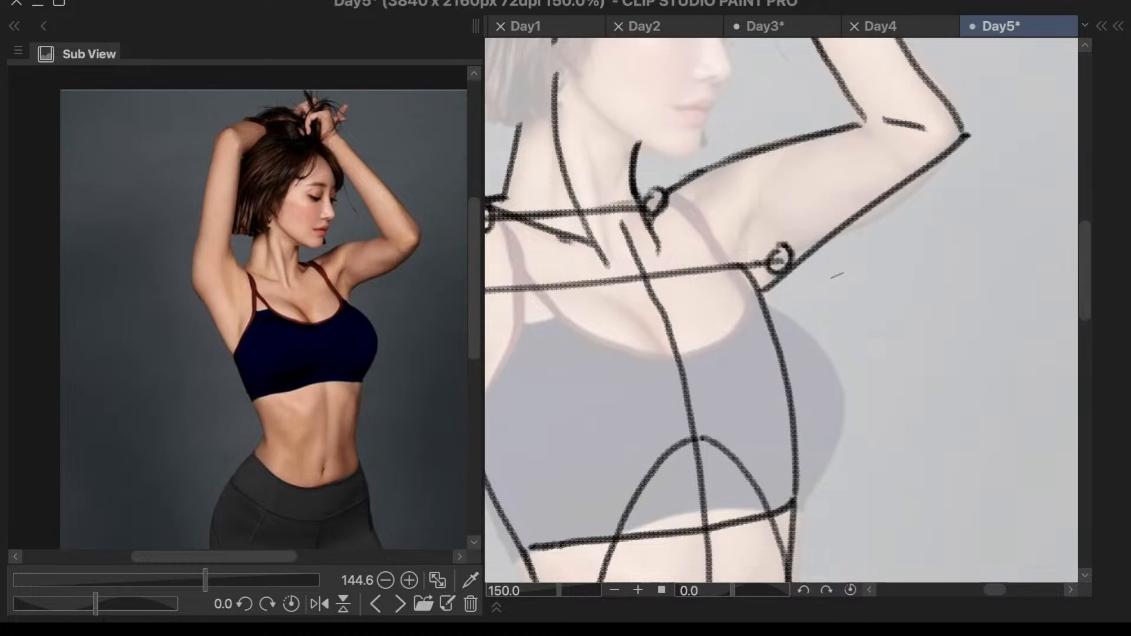
scroll(849, 269, "down", 4)
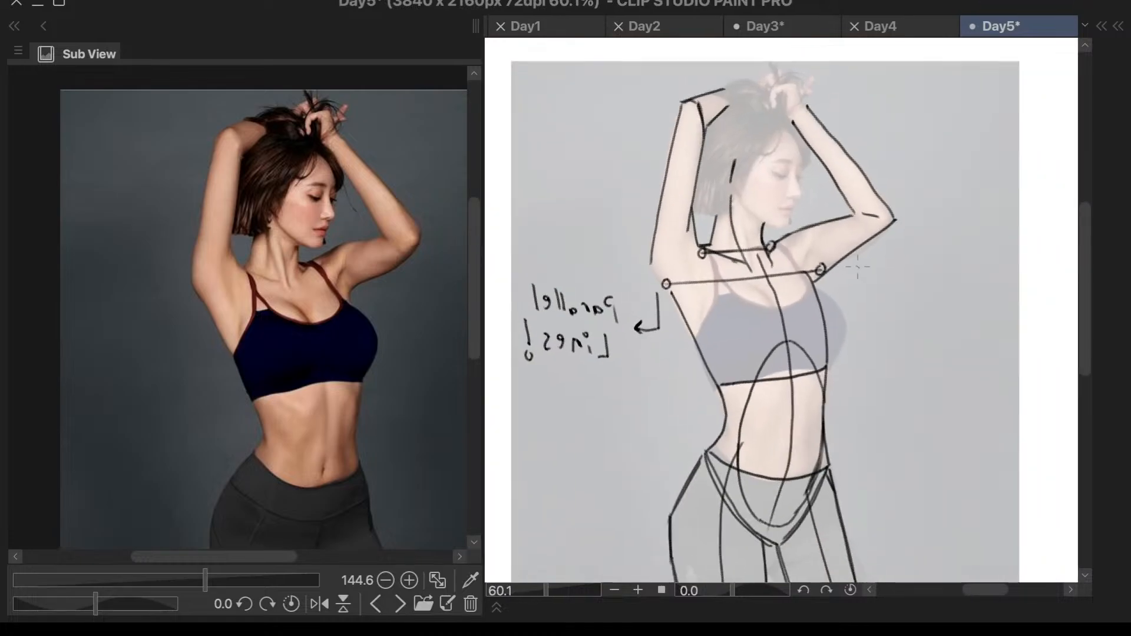
scroll(856, 266, "up", 3)
scroll(856, 267, "down", 3)
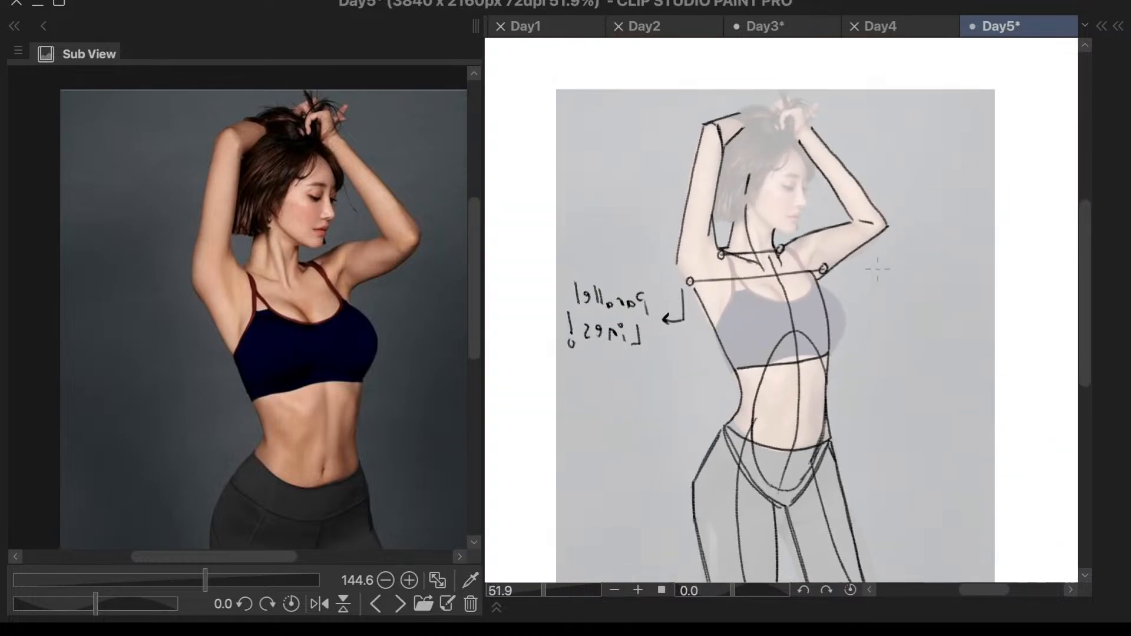
- Reinforce the underside of the face-side upper arm with strokes at the armpit joint and a fuller curve toward the elbow
scroll(825, 271, "up", 5)
scroll(780, 276, "up", 2)
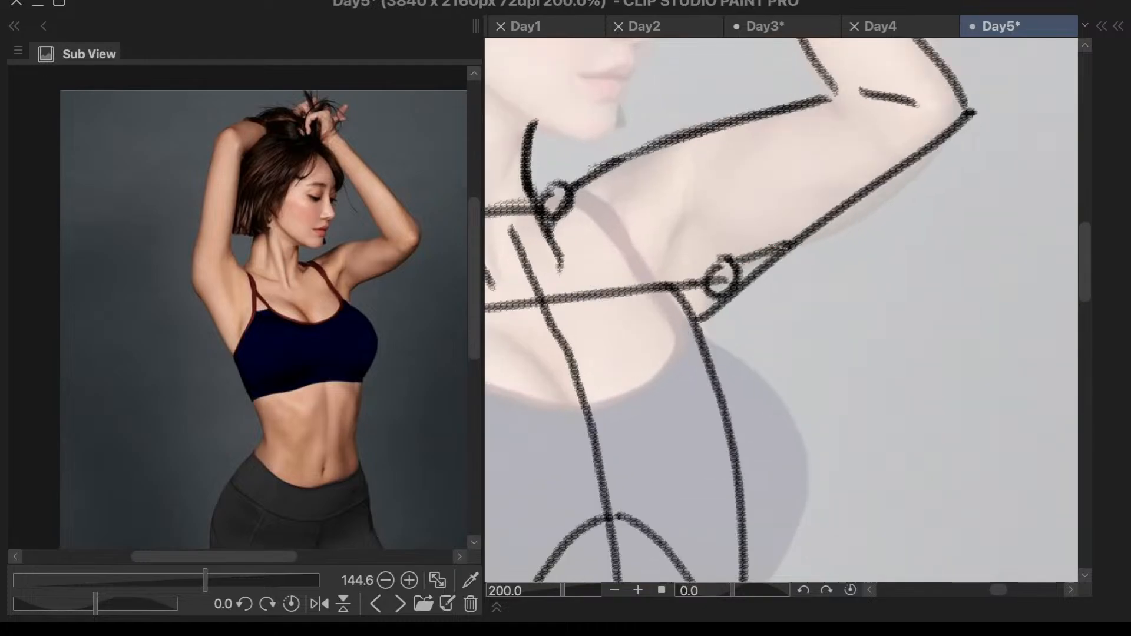
mouse_move(788, 250)
left_mouse_down()
mouse_move(699, 297)
mouse_move(685, 332)
left_mouse_up()
left_click_drag(756, 266, 696, 318)
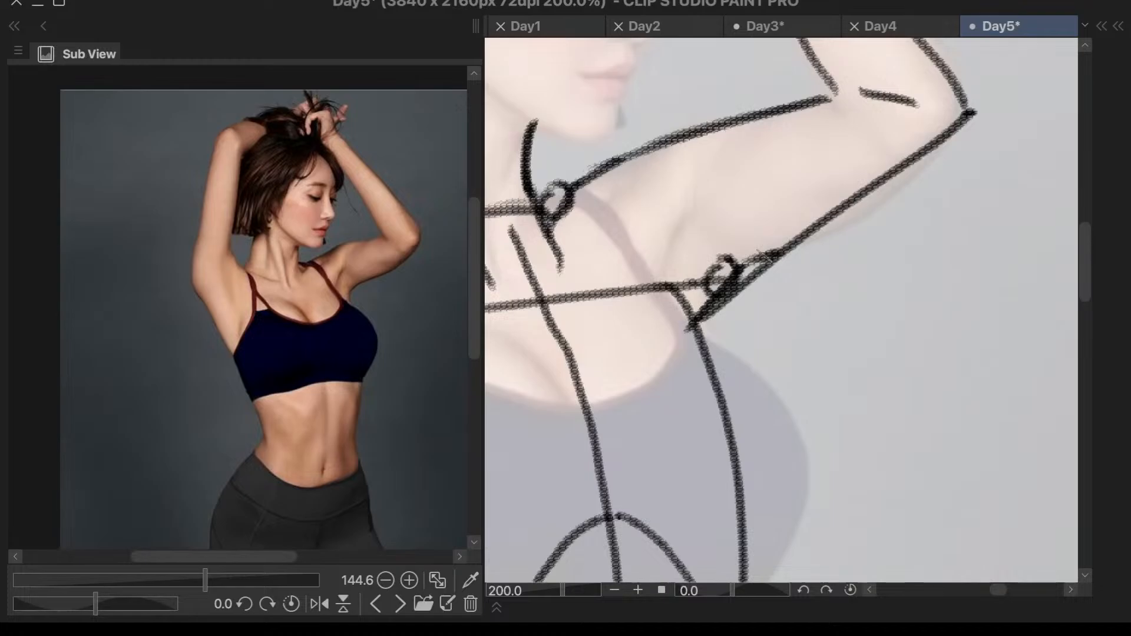
mouse_move(966, 121)
left_mouse_down()
mouse_move(831, 242)
mouse_move(950, 141)
left_mouse_up()
key("ctrl+z")
left_click_drag(879, 195, 964, 118)
left_click_drag(908, 171, 969, 115)
- Thicken the top line of the face-side upper arm and redraw its elbow end to meet the inner forearm line
scroll(969, 115, "down", 3)
scroll(893, 136, "up", 4)
scroll(802, 182, "down", 2)
scroll(805, 90, "down", 3)
scroll(805, 90, "up", 3)
mouse_move(808, 172)
left_mouse_down()
mouse_move(672, 198)
mouse_move(565, 266)
left_mouse_up()
mouse_move(648, 211)
left_mouse_down()
mouse_move(569, 265)
mouse_move(622, 226)
mouse_move(812, 177)
left_mouse_up()
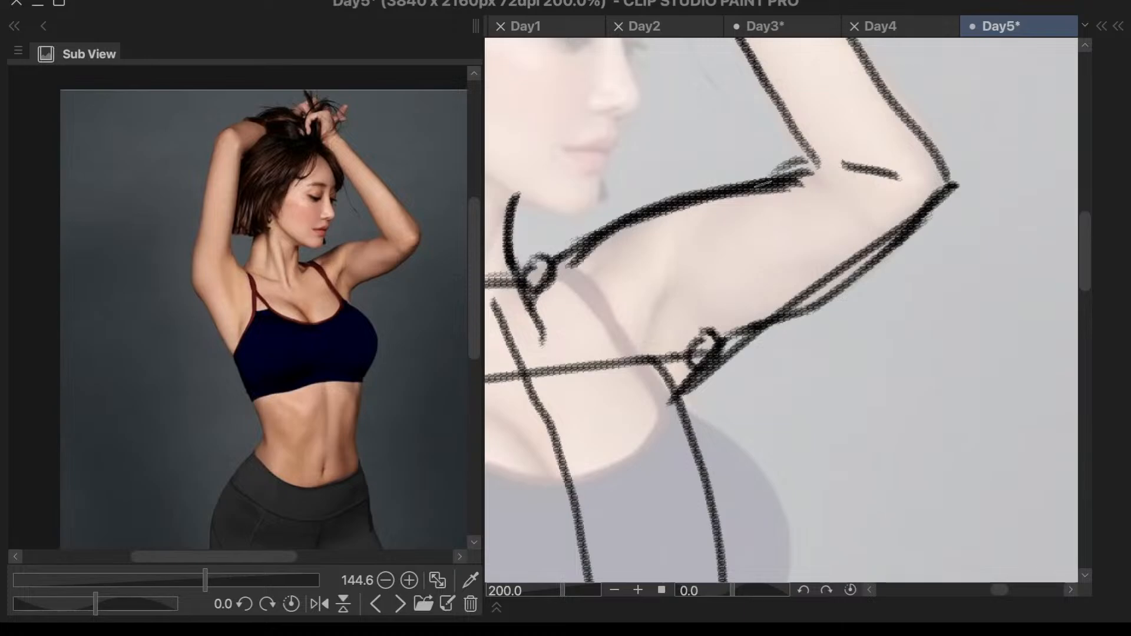
left_click_drag(808, 155, 730, 188)
key("ctrl+z")
left_click_drag(807, 156, 718, 197)
- Erase the old lower stroke of the face-side upper arm's top line near the elbow
key("e")
left_click_drag(813, 187, 755, 205)
key("ctrl+z")
left_click_drag(815, 187, 724, 219)
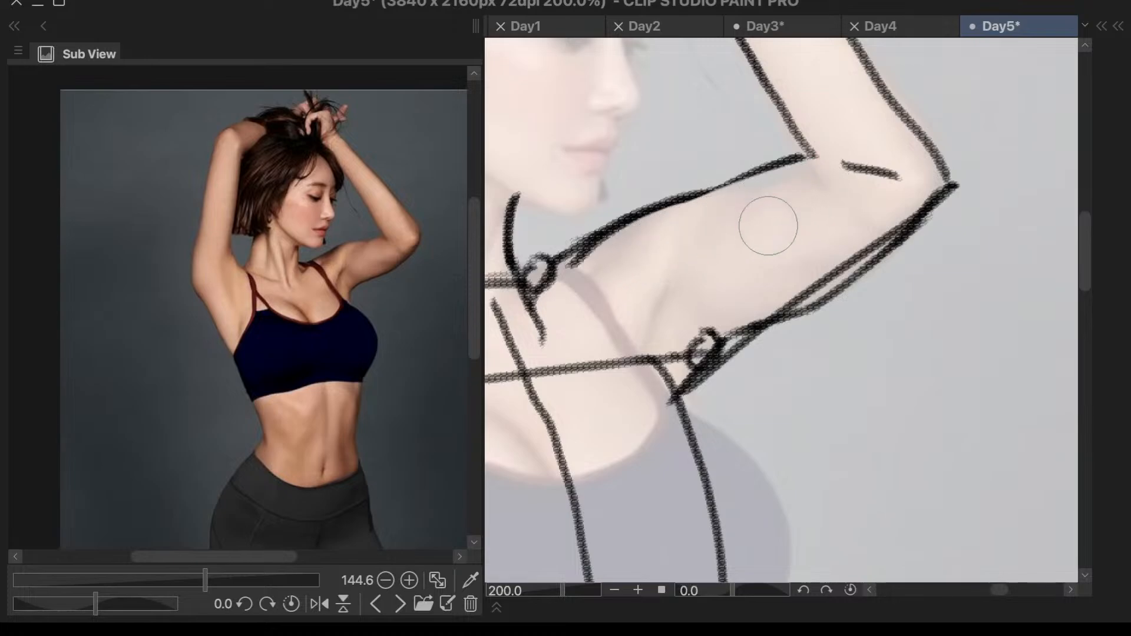
right_click(748, 217)
right_click(682, 221)
mouse_move(617, 227)
left_mouse_down()
mouse_move(736, 194)
mouse_move(711, 203)
mouse_move(689, 198)
mouse_move(726, 192)
mouse_move(692, 188)
mouse_move(737, 193)
left_mouse_up()
key("ctrl+z")
key("ctrl+z")
key("ctrl+z")
- Examine the shoulder, arm, rib cage and pelvis construction lines over the faded photo, close up and as a whole figure
scroll(911, 205, "down", 1)
scroll(839, 249, "down", 1)
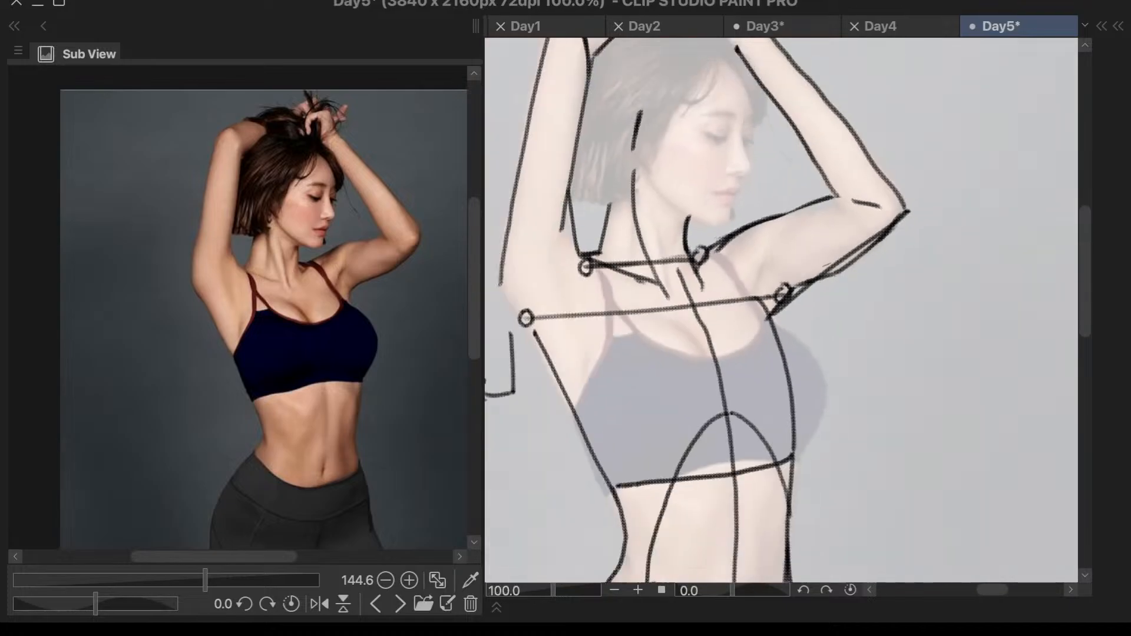
scroll(788, 317, "down", 1)
scroll(670, 159, "up", 1)
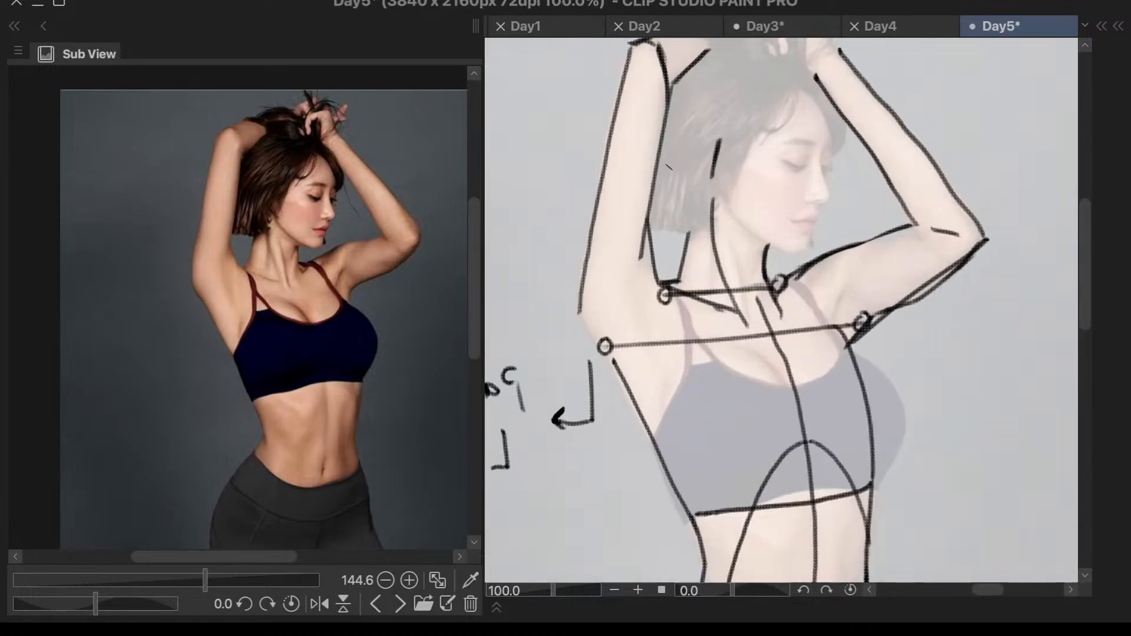
scroll(663, 187, "up", 1)
scroll(653, 323, "up", 2)
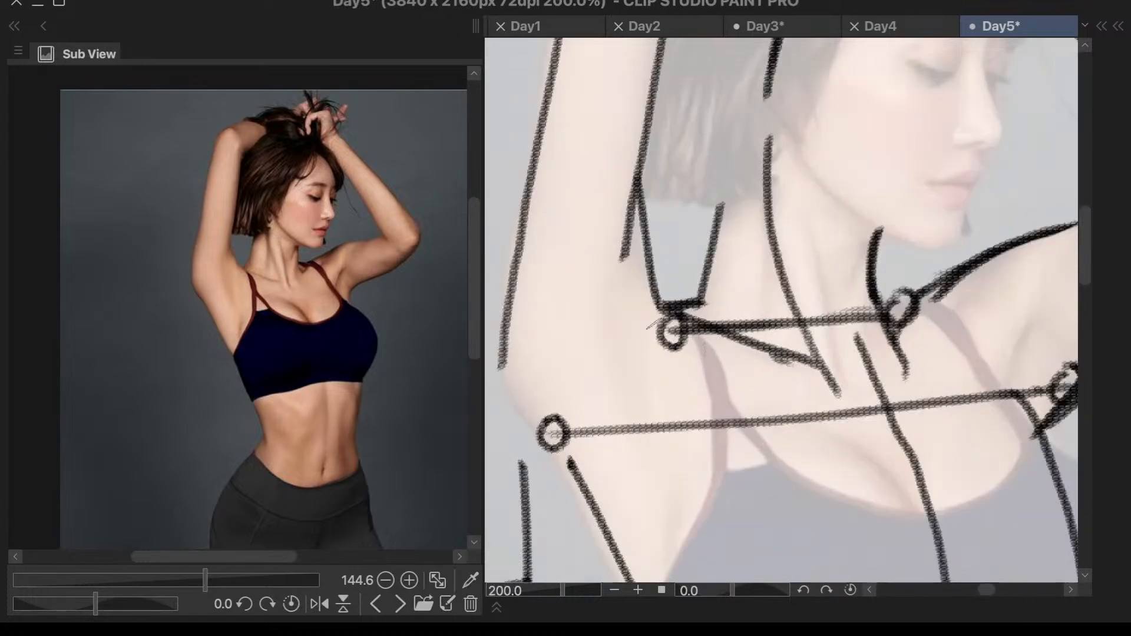
scroll(619, 277, "down", 2)
scroll(905, 174, "down", 2)
scroll(905, 174, "up", 2)
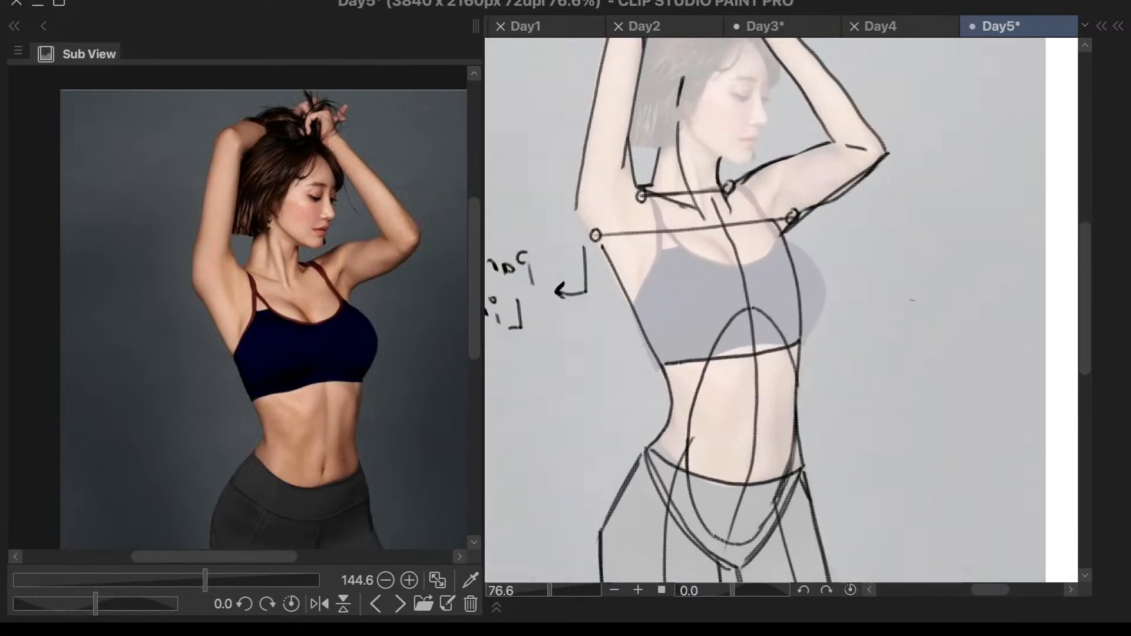
scroll(726, 297, "up", 1)
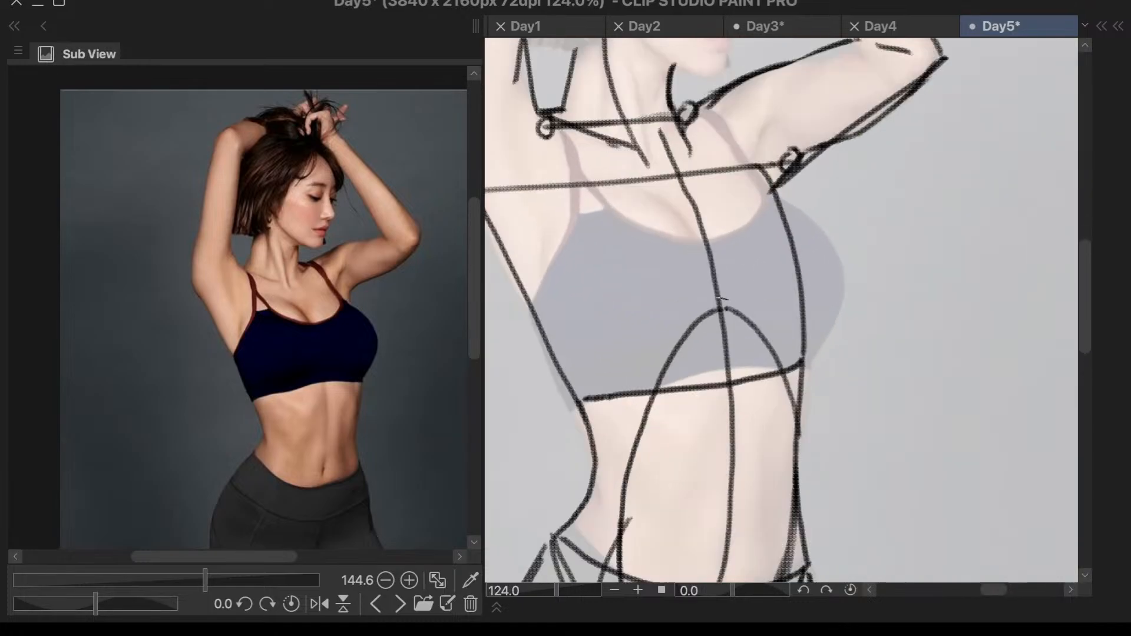
scroll(725, 216, "down", 3)
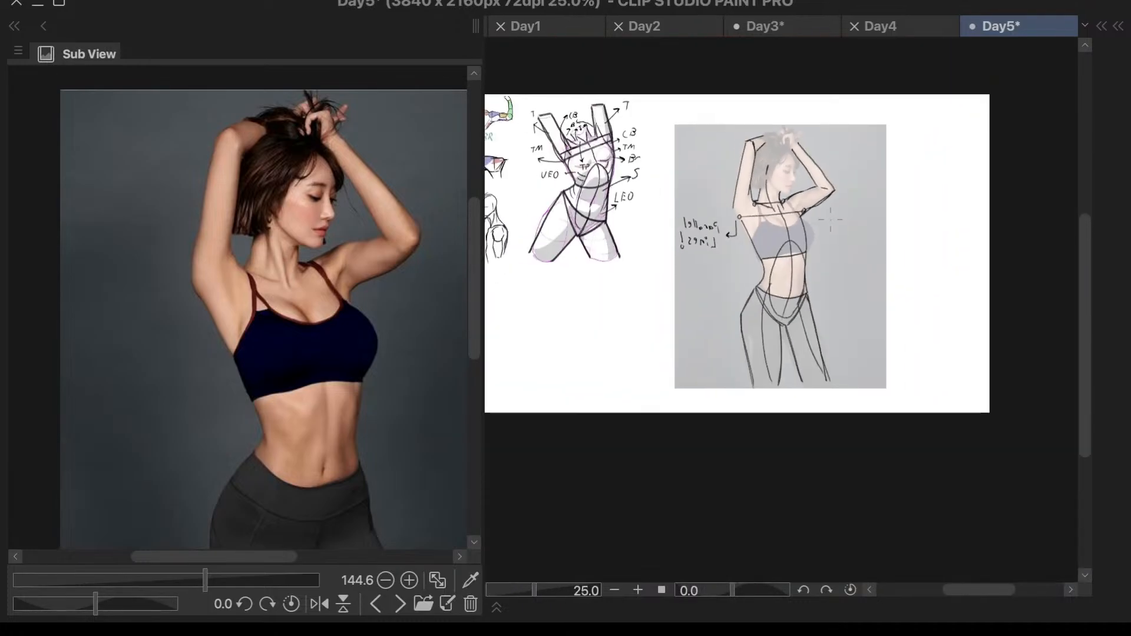
scroll(631, 129, "up", 3)
scroll(968, 247, "down", 2)
scroll(969, 247, "up", 2)
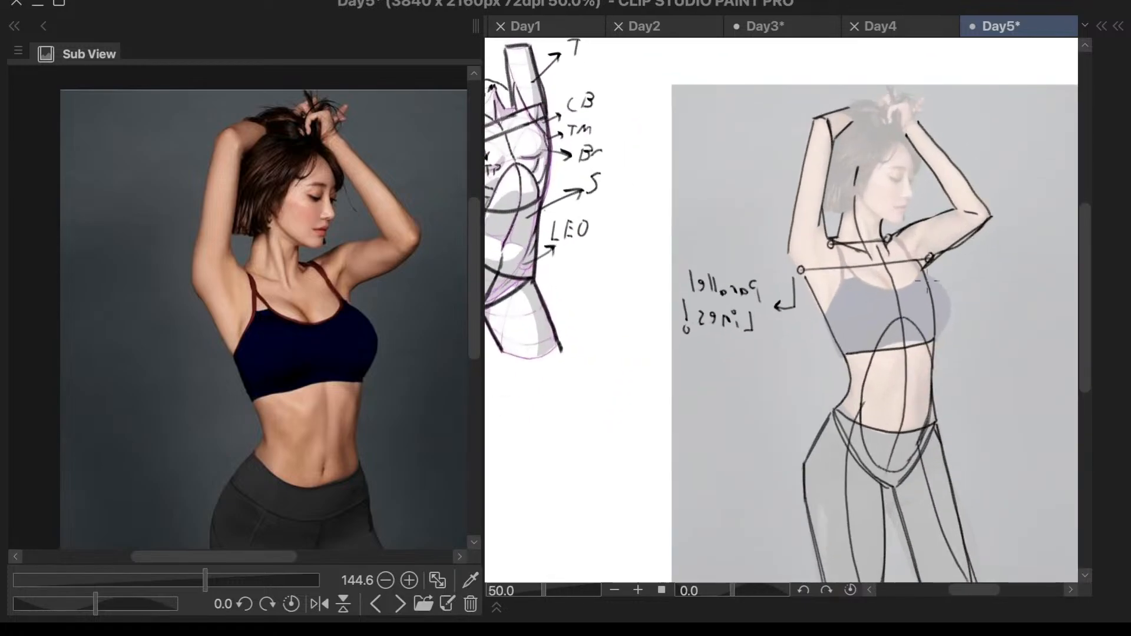
scroll(955, 261, "down", 2)
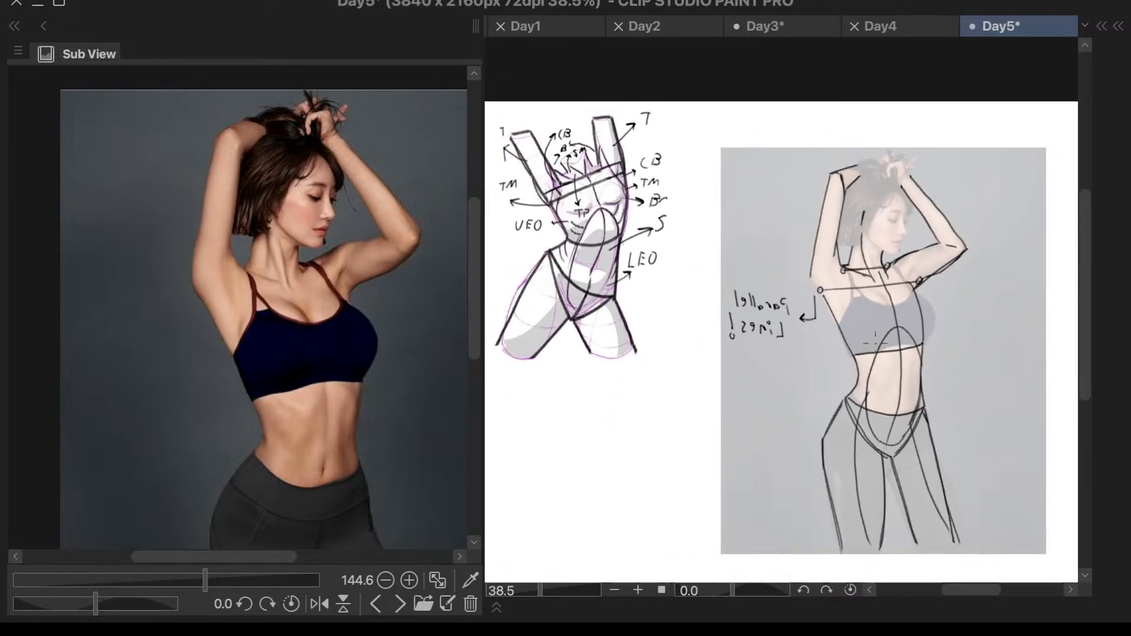
- Mark short muscle lines on both lower sides of the rib cage and draw an arrow leading outward from the hair-side ones
scroll(954, 261, "up", 4)
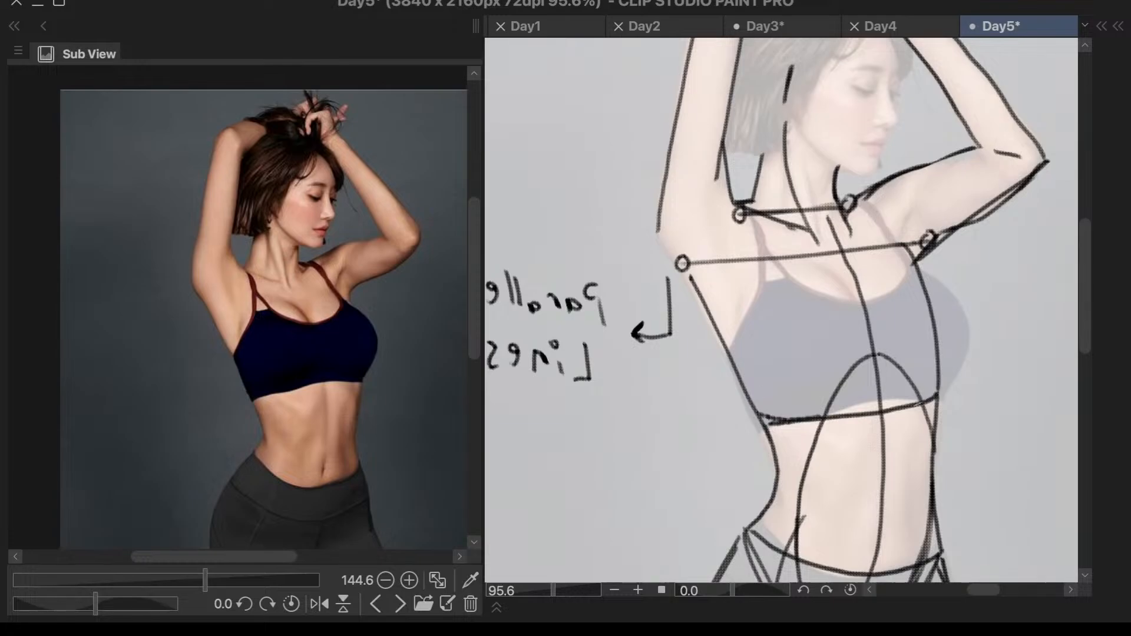
scroll(964, 351, "down", 2)
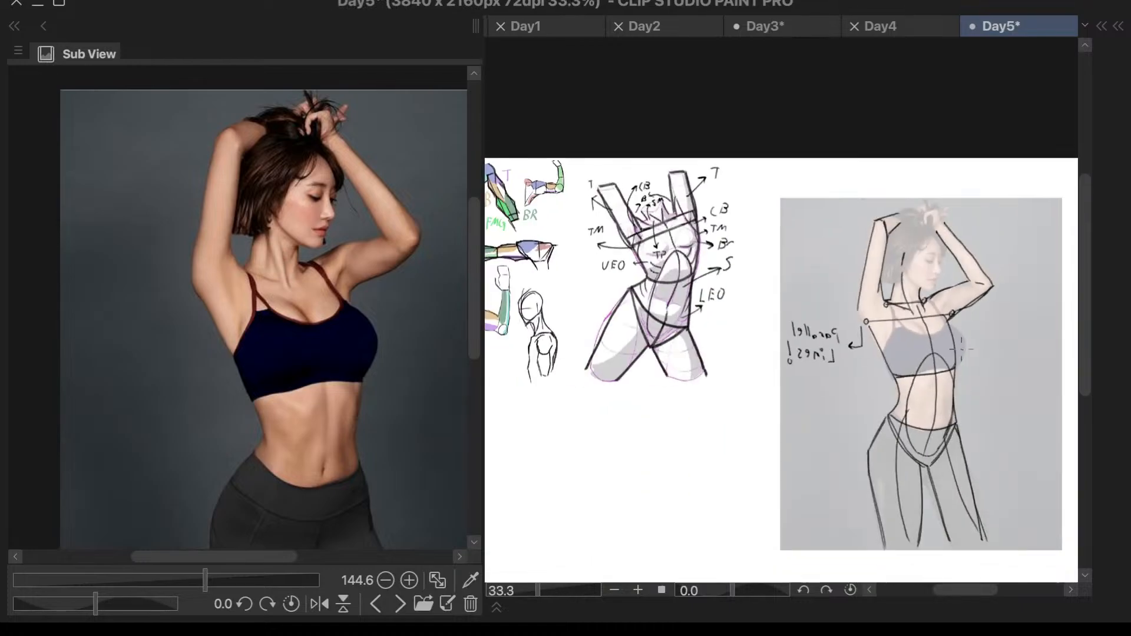
scroll(944, 364, "up", 1)
scroll(1009, 306, "up", 2)
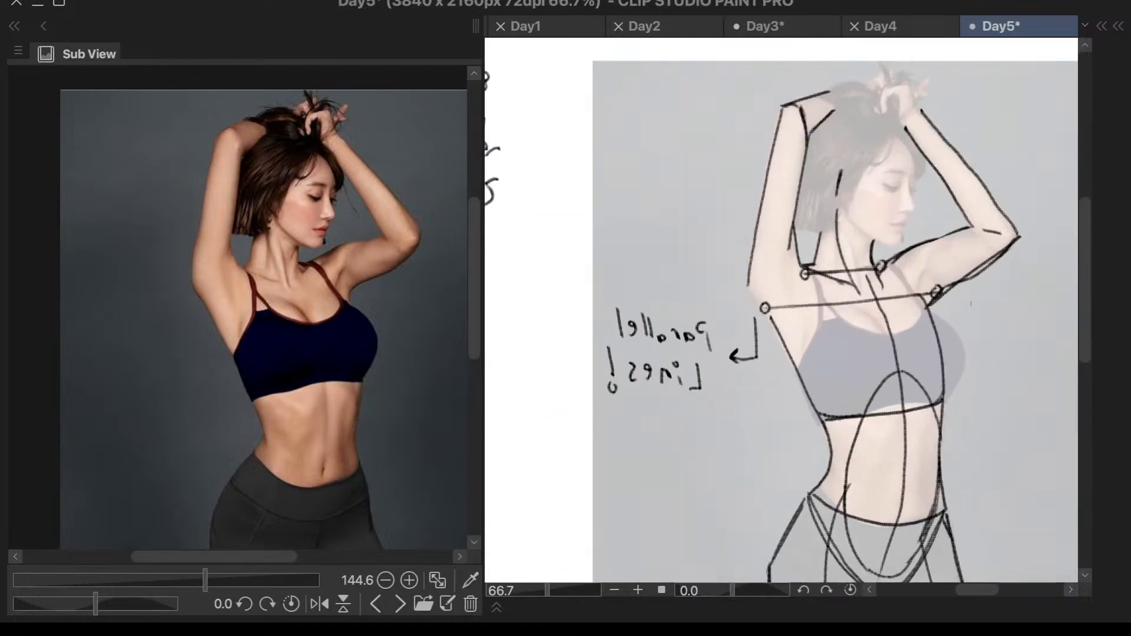
mouse_move(802, 401)
left_mouse_down()
mouse_move(850, 398)
mouse_move(810, 416)
mouse_move(803, 405)
mouse_move(833, 423)
left_mouse_up()
key("ctrl+z")
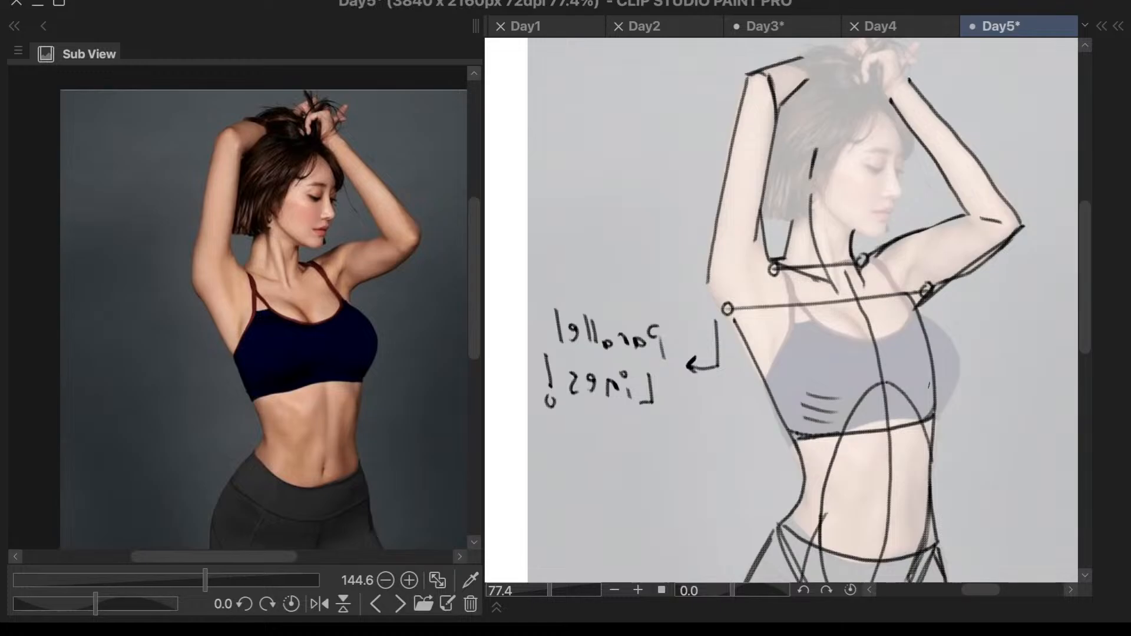
scroll(934, 395, "down", 2)
scroll(872, 388, "up", 2)
mouse_move(892, 376)
left_mouse_down()
mouse_move(807, 418)
mouse_move(822, 397)
mouse_move(842, 418)
left_mouse_up()
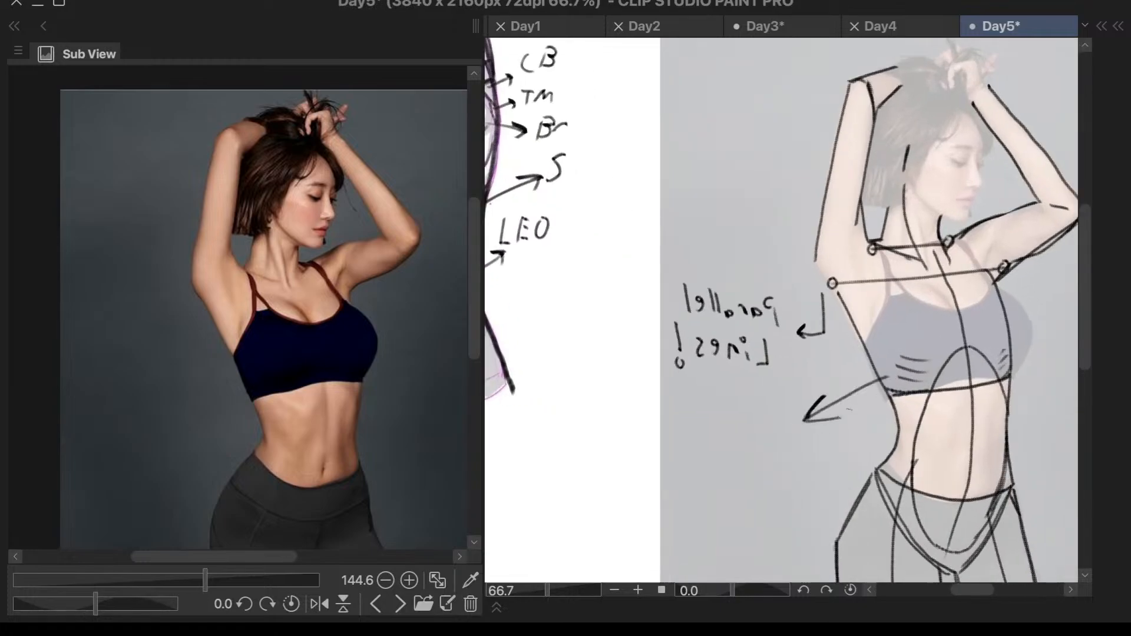
- Flip the canvas view horizontally and write the label UEO at the tip of the rib cage arrow
key("h")
scroll(887, 372, "down", 1)
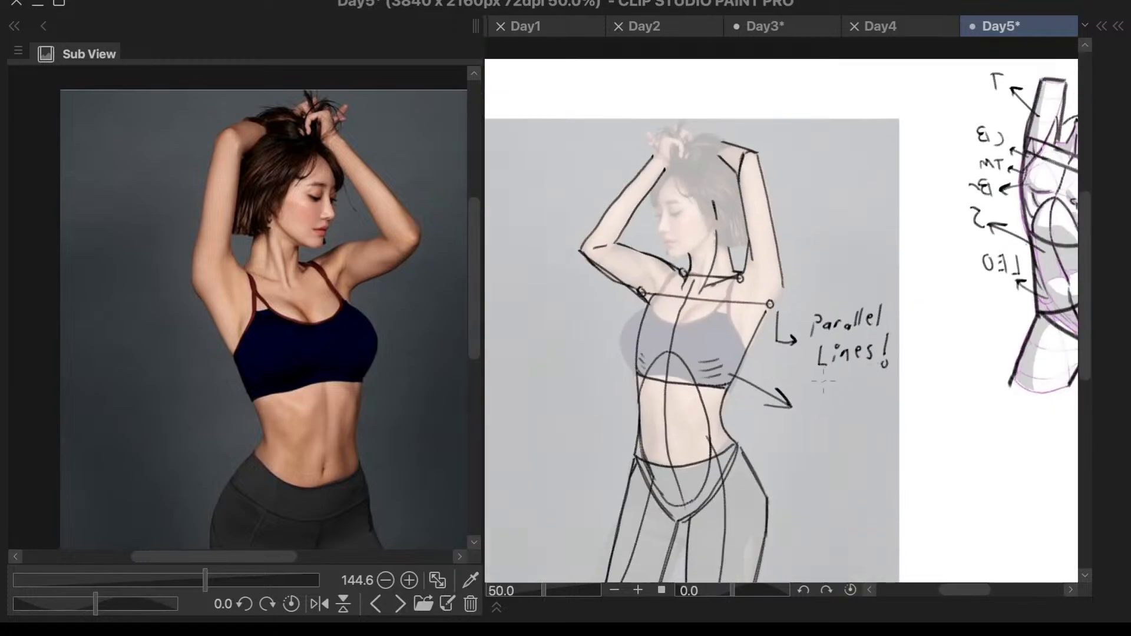
scroll(817, 379, "up", 1)
mouse_move(797, 396)
left_mouse_down()
mouse_move(821, 399)
mouse_move(831, 422)
left_mouse_up()
key("ctrl+z")
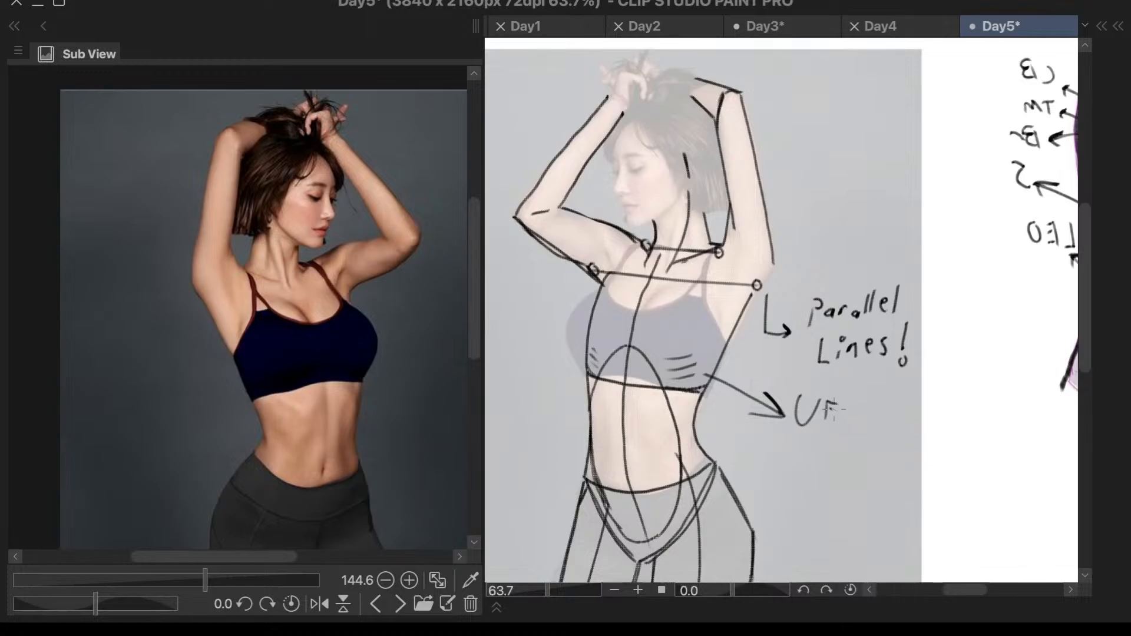
mouse_move(858, 402)
left_mouse_down()
mouse_move(846, 414)
mouse_move(859, 403)
left_mouse_up()
scroll(884, 354, "down", 1)
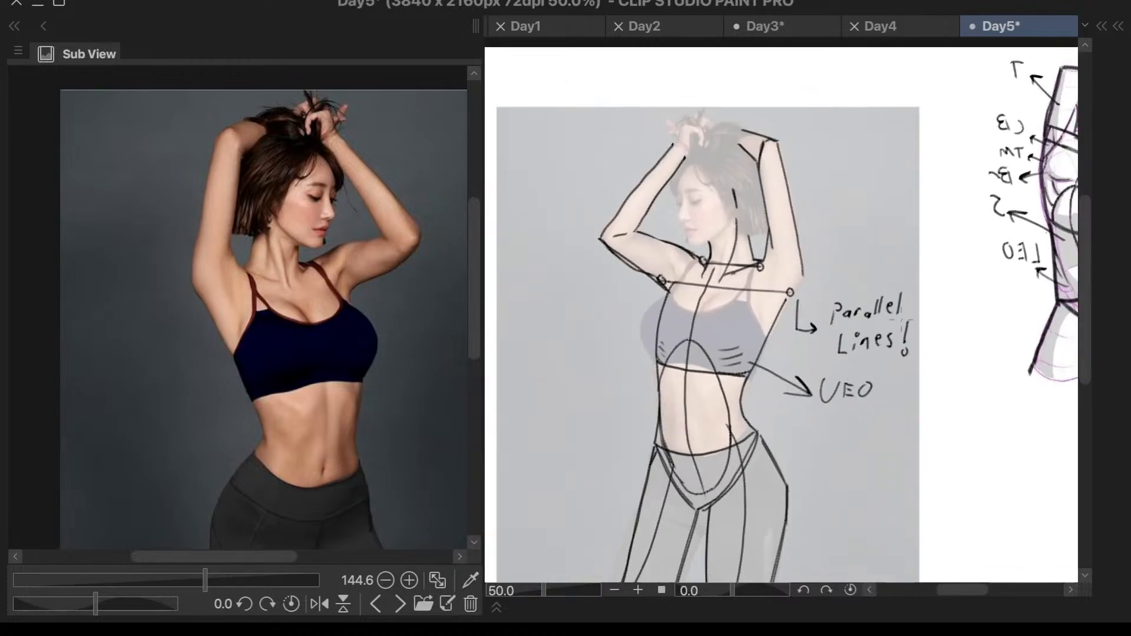
- Undo the handwritten label letter by letter and rewrite UEO in bolder letters at the arrow's tip
scroll(880, 340, "up", 3)
key("ctrl+z")
key("ctrl+z")
key("ctrl+z")
key("ctrl+z")
key("ctrl+z")
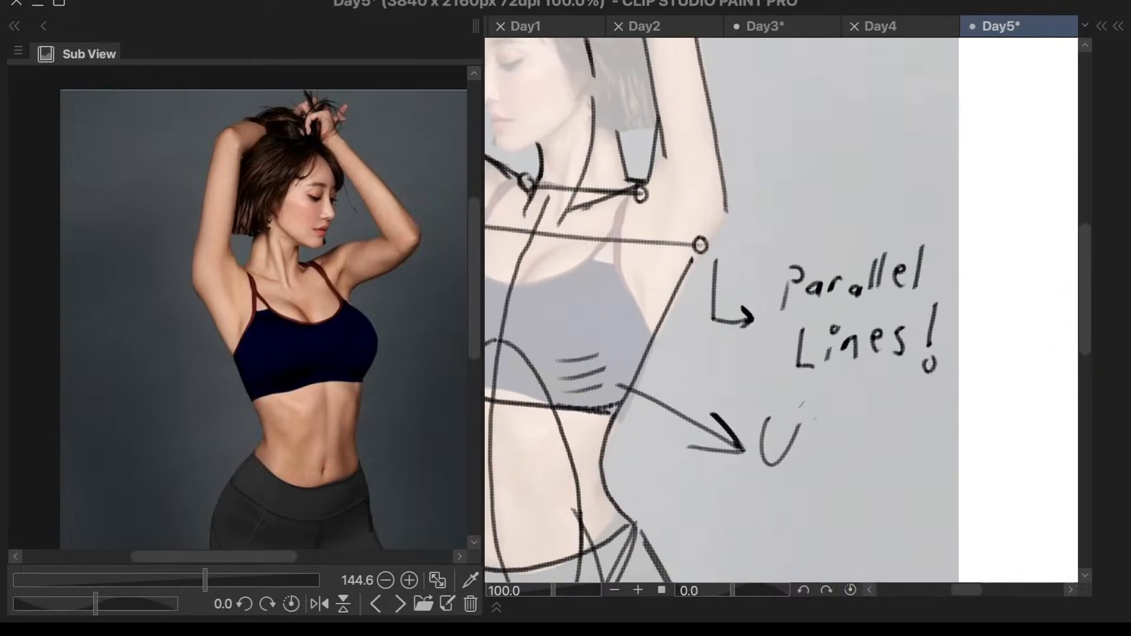
key("ctrl+z")
mouse_move(762, 429)
left_mouse_down()
mouse_move(794, 463)
mouse_move(804, 428)
mouse_move(814, 427)
mouse_move(793, 458)
mouse_move(814, 459)
mouse_move(831, 429)
left_mouse_up()
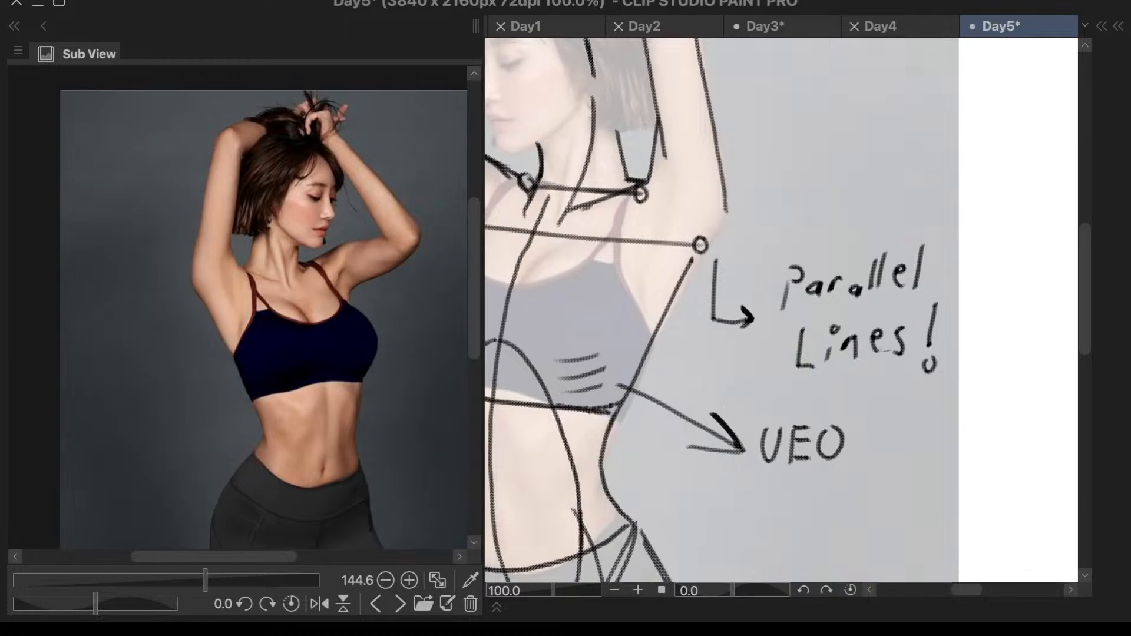
- Try marking short slanted muscle lines down the face side of the abdomen below the rib cage
scroll(919, 319, "down", 5)
scroll(772, 379, "up", 6)
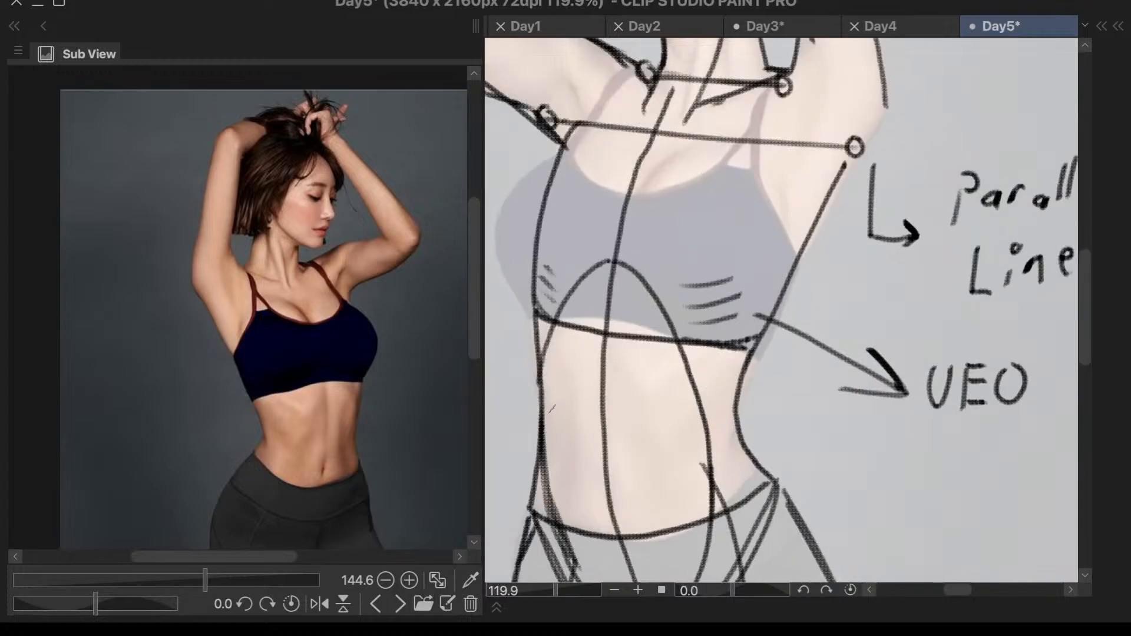
left_click_drag(552, 371, 578, 410)
key("ctrl+z")
left_click_drag(550, 366, 568, 452)
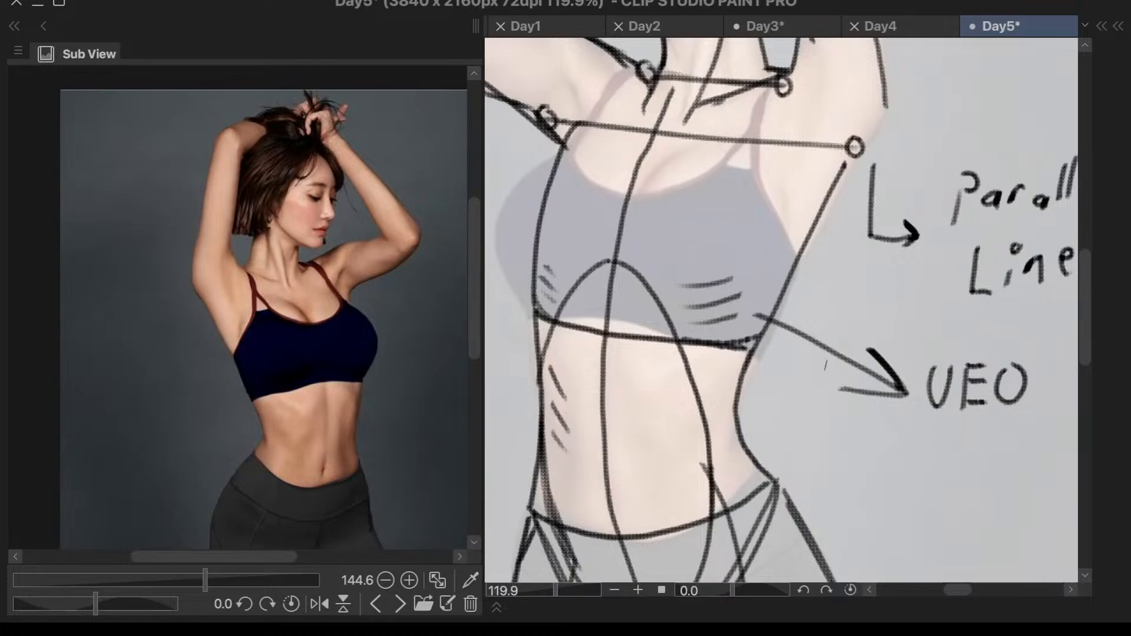
- Undo the face-side abdomen lines and mark short muscle lines down the hair-side waist with the canvas flipped back
key("h")
scroll(917, 306, "down", 4)
scroll(947, 417, "up", 5)
key("ctrl+z")
key("ctrl+z")
key("ctrl+z")
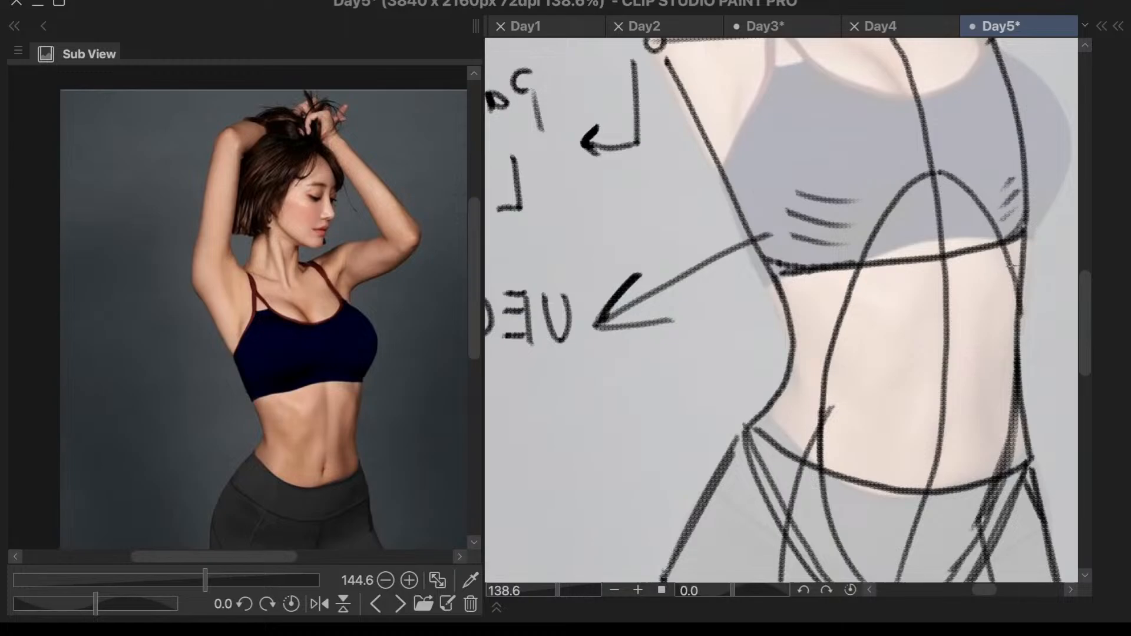
mouse_move(800, 287)
left_mouse_down()
mouse_move(825, 303)
mouse_move(812, 328)
mouse_move(817, 365)
left_mouse_up()
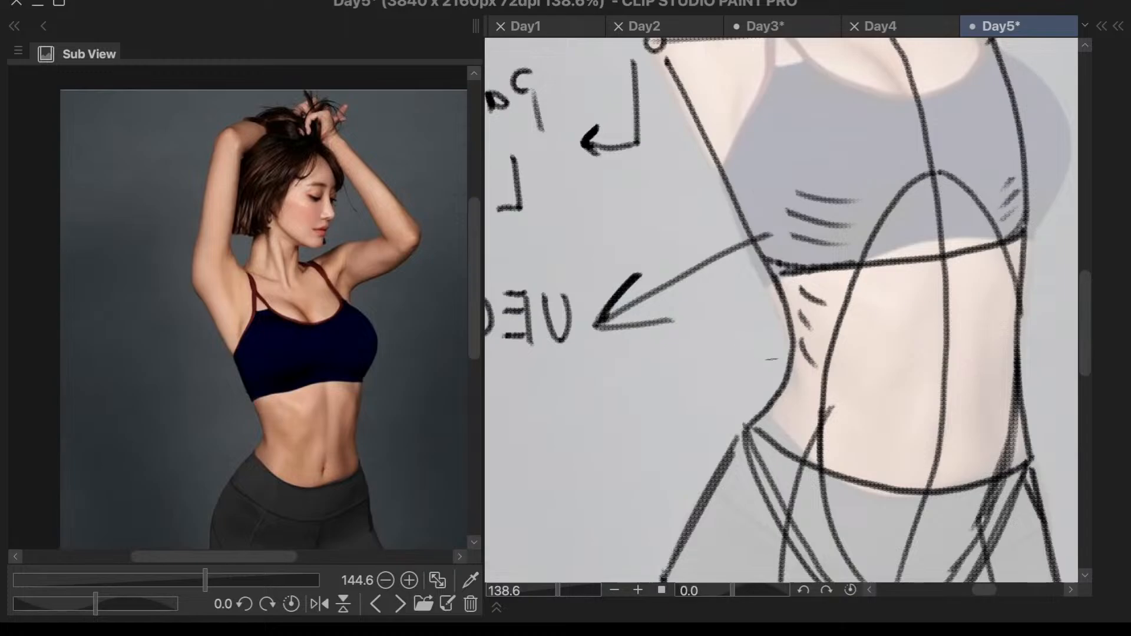
- Flip the canvas view, draw an arrow outward from the hair-side waist muscle lines, and label it LEO
key("h")
scroll(791, 365, "down", 1)
mouse_move(789, 334)
left_mouse_down()
mouse_move(865, 380)
mouse_move(860, 362)
mouse_move(850, 381)
mouse_move(879, 393)
mouse_move(906, 392)
mouse_move(921, 366)
left_mouse_up()
mouse_move(902, 381)
left_mouse_down()
mouse_move(951, 390)
mouse_move(935, 368)
left_mouse_up()
scroll(1004, 289, "down", 2)
scroll(944, 251, "up", 3)
left_click_drag(885, 262, 898, 261)
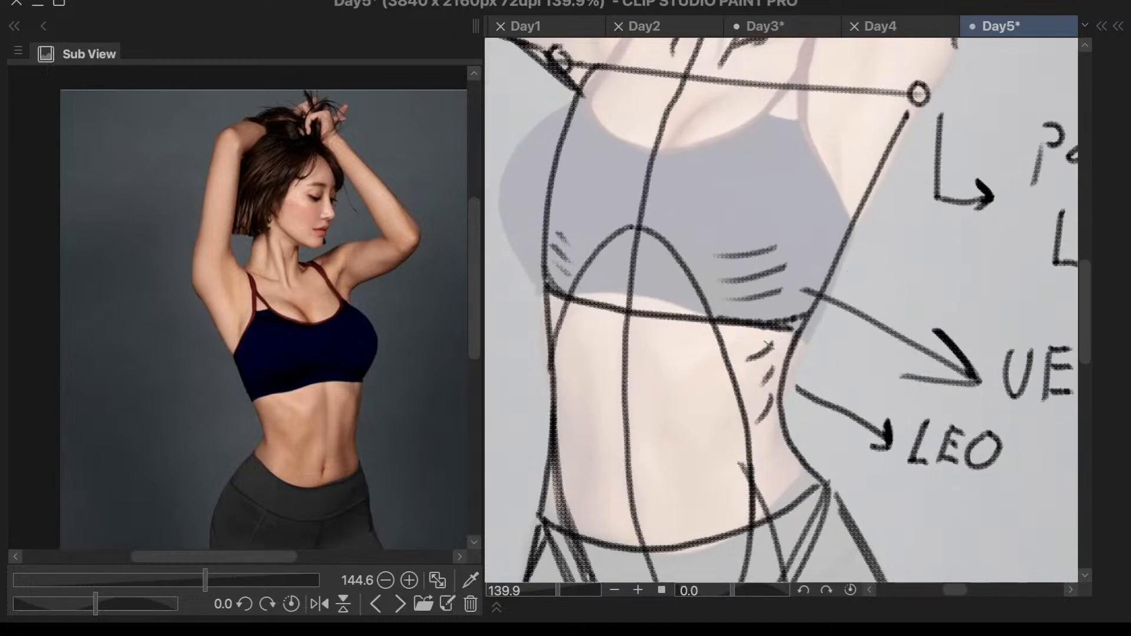
- Mark the navel on the abdomen's center line, undo the first diamond-shaped version, and redraw it with simpler strokes
scroll(795, 313, "down", 2)
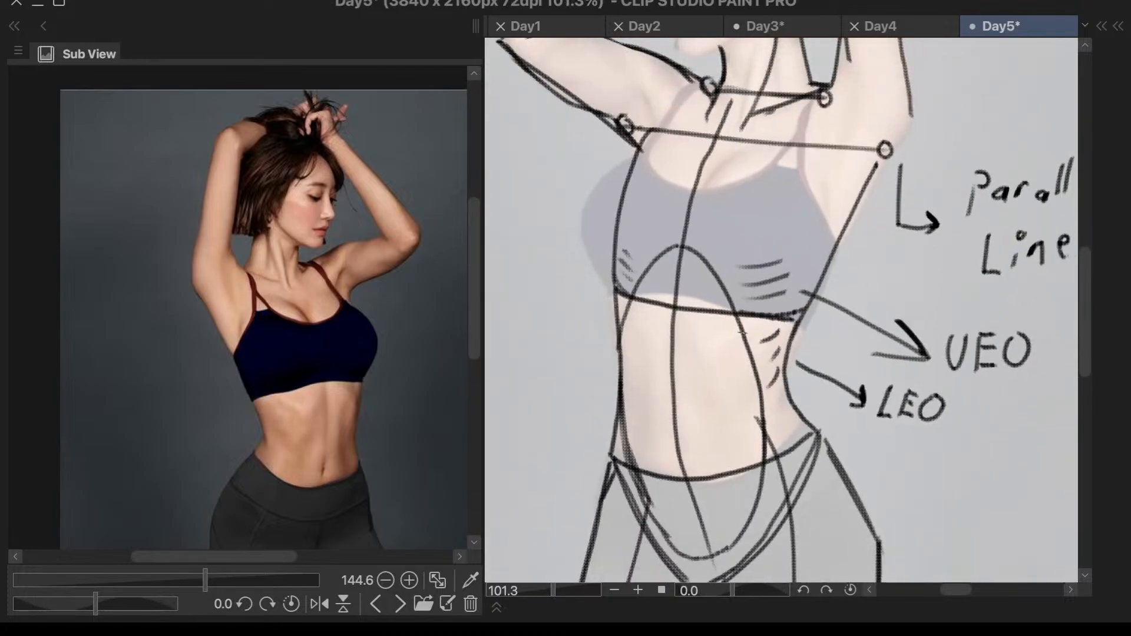
mouse_move(669, 422)
left_mouse_down()
mouse_move(676, 446)
mouse_move(679, 393)
mouse_move(669, 422)
left_mouse_up()
scroll(713, 327, "down", 2)
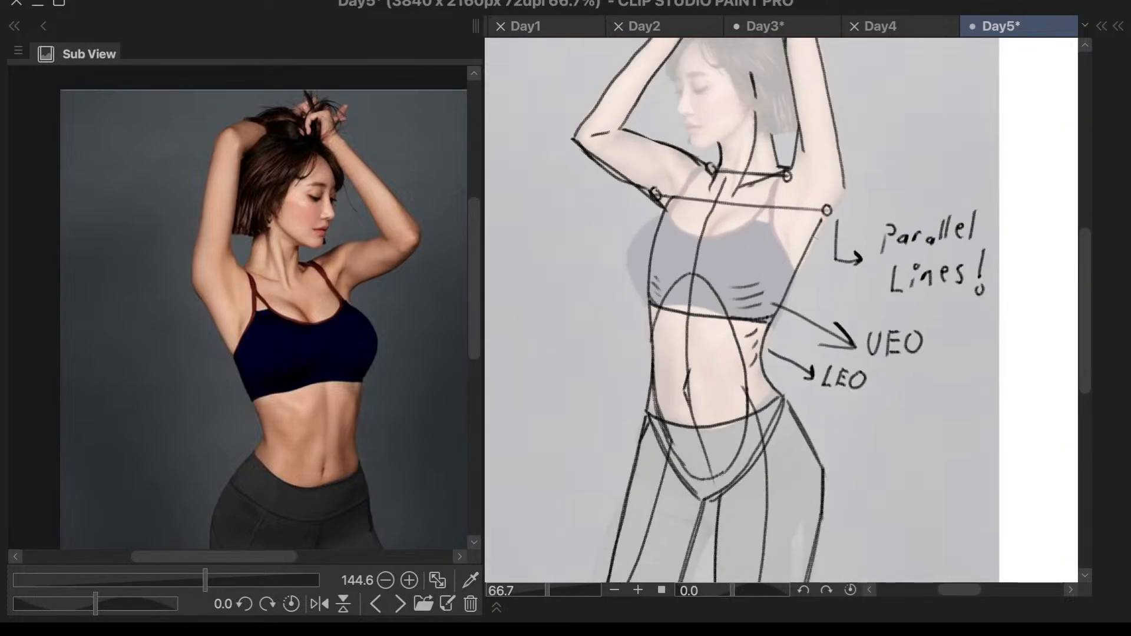
scroll(761, 361, "up", 4)
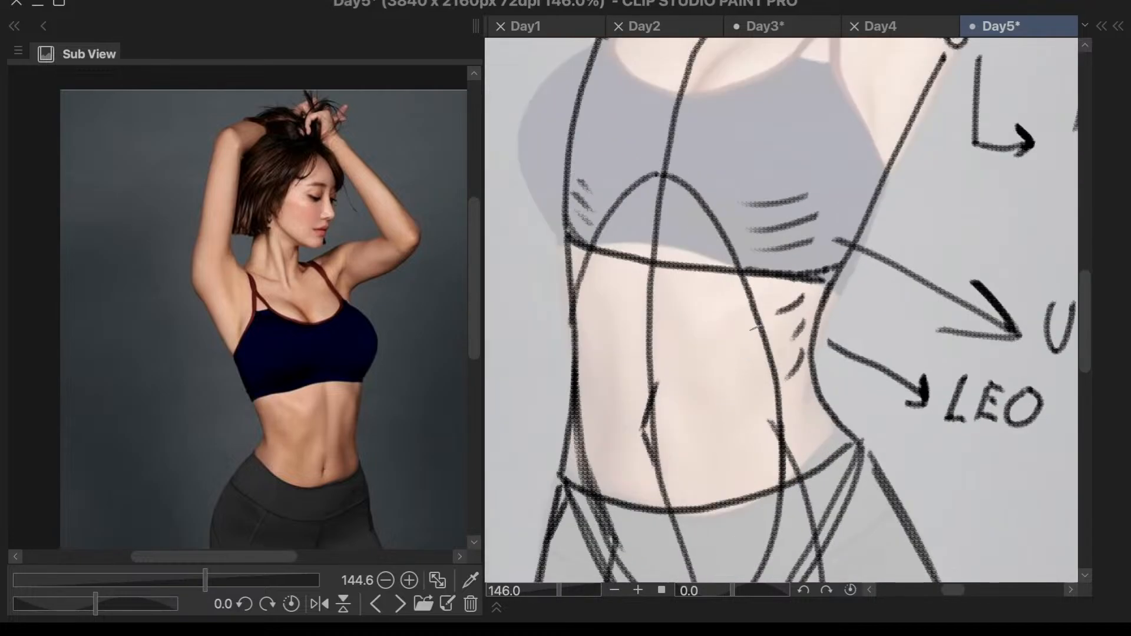
scroll(799, 334, "down", 4)
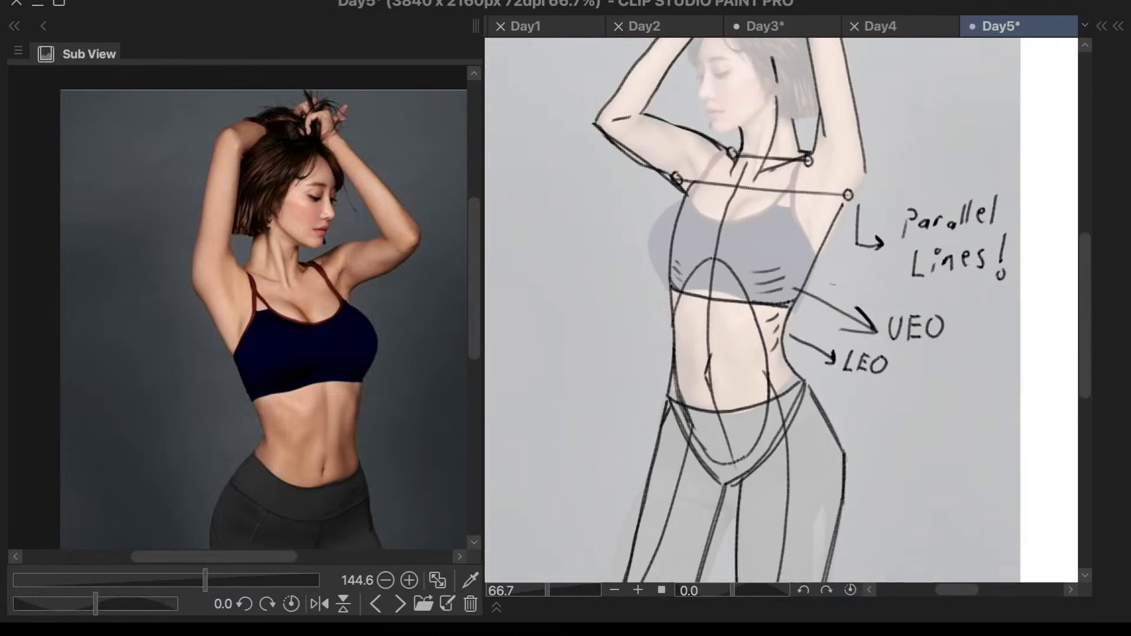
scroll(784, 325, "up", 1)
key("ctrl+z")
key("ctrl+z")
key("ctrl+z")
key("ctrl+z")
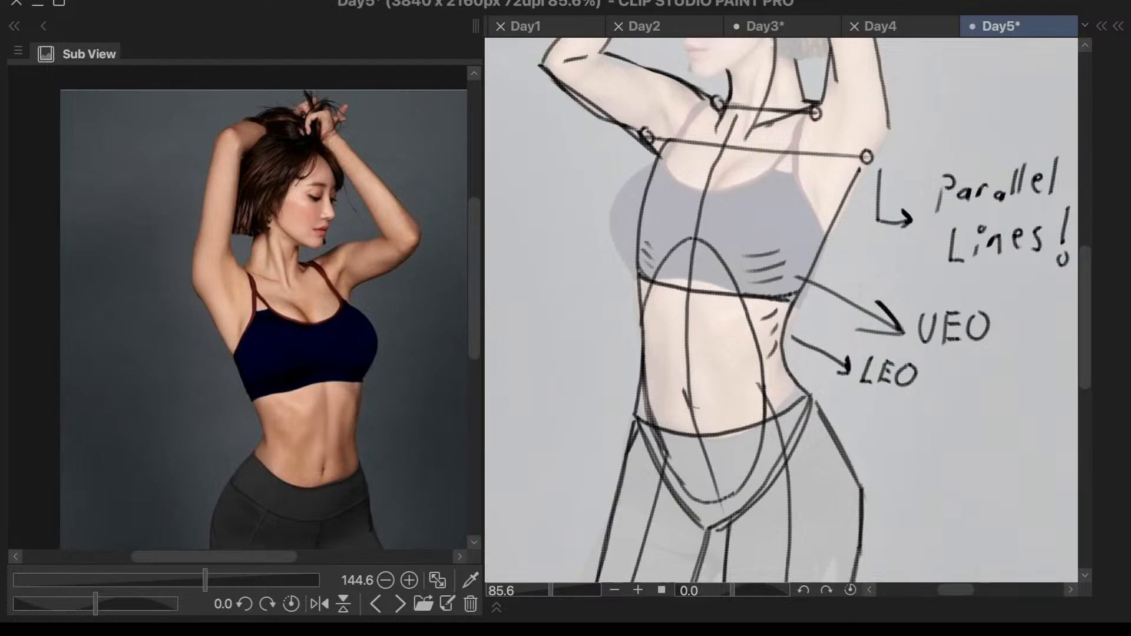
left_click_drag(690, 387, 698, 432)
scroll(705, 392, "down", 4)
- Outline the outer contour of the face-side breast from the armpit down to the rib line, undoing and redrawing uneven strokes
scroll(795, 217, "up", 3)
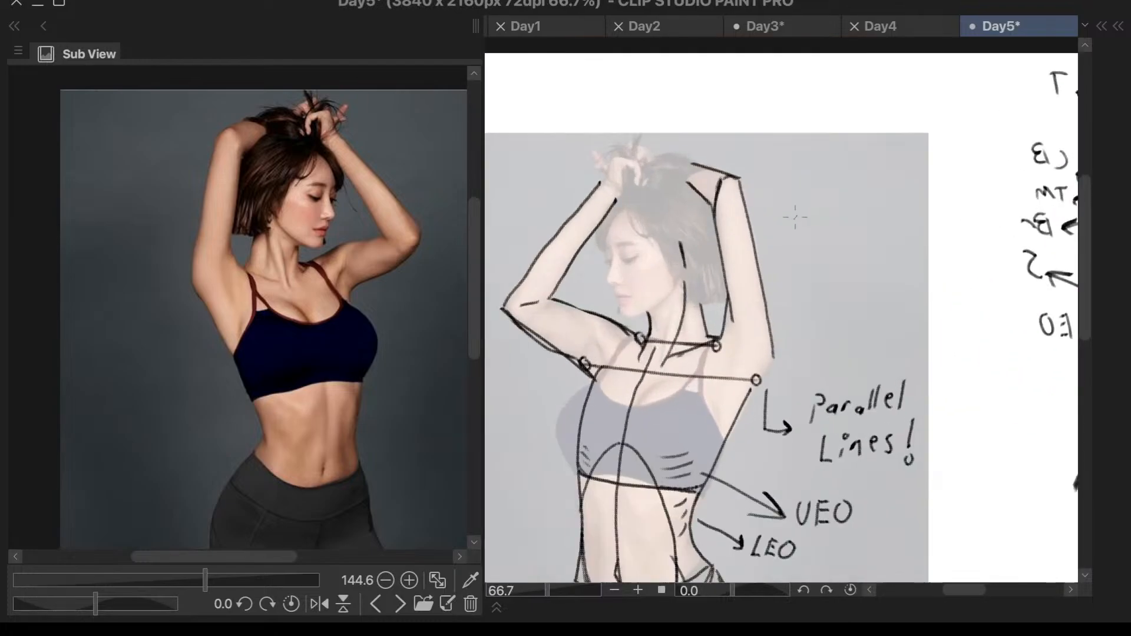
scroll(587, 397, "up", 1)
scroll(587, 397, "up", 1)
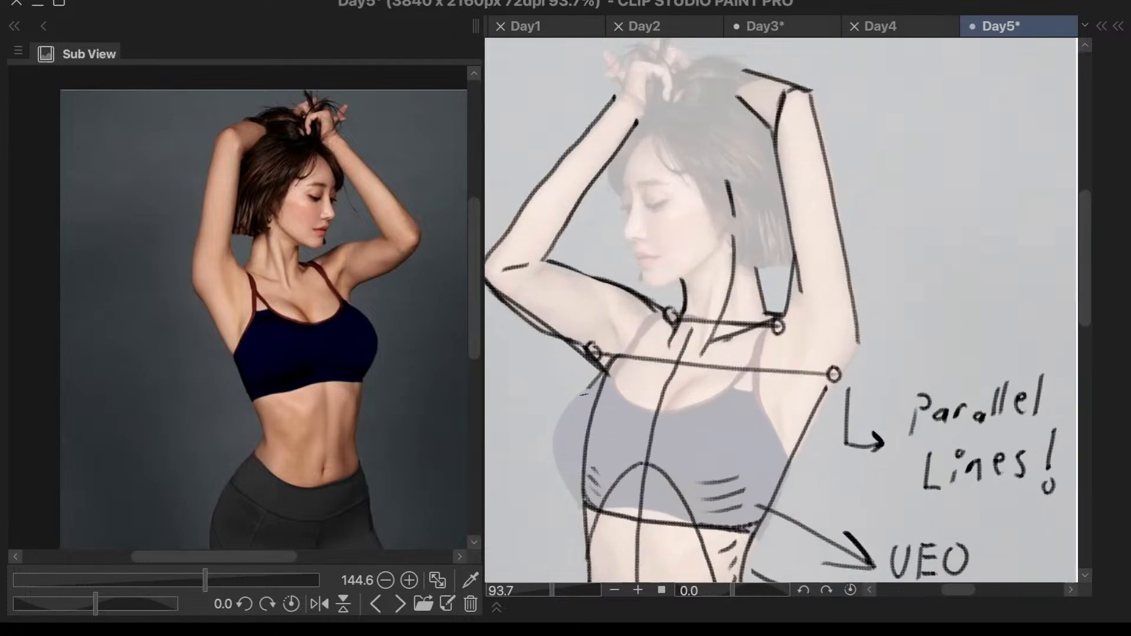
left_click_drag(609, 373, 564, 420)
mouse_move(611, 371)
left_mouse_down()
mouse_move(557, 430)
mouse_move(589, 498)
left_mouse_up()
key("ctrl+z")
left_click_drag(561, 425, 587, 500)
key("ctrl+z")
left_click_drag(558, 436, 589, 499)
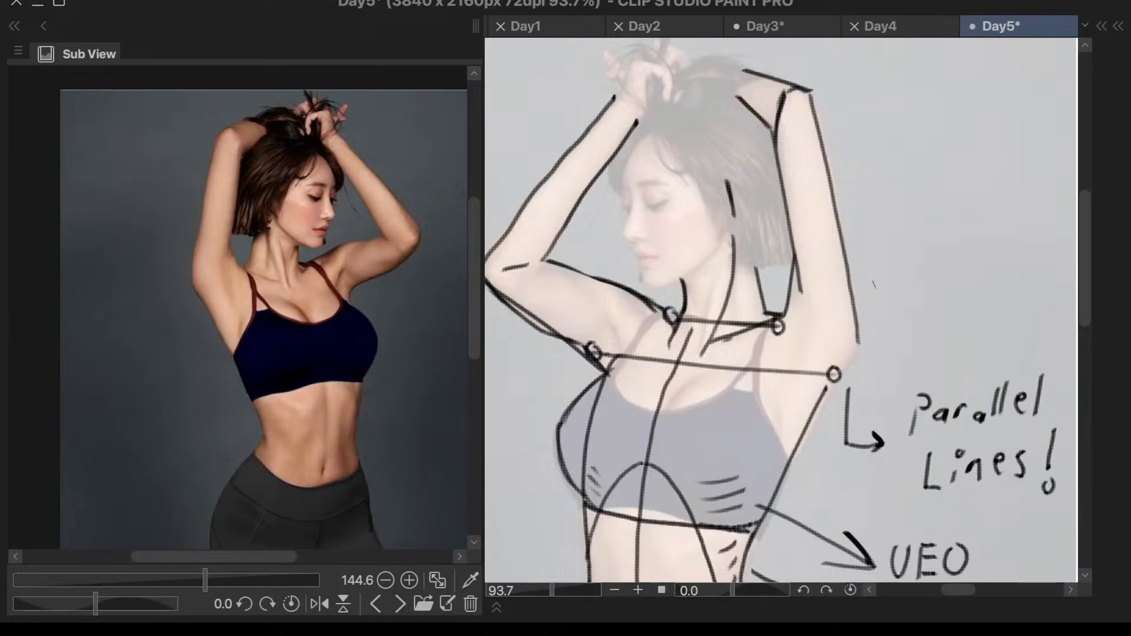
- Draw the cleavage lines curving from both sides of the neckline down into the chest's center line
mouse_move(703, 380)
left_mouse_down()
mouse_move(656, 417)
mouse_move(643, 477)
left_mouse_up()
key("ctrl+z")
left_click_drag(660, 425, 644, 505)
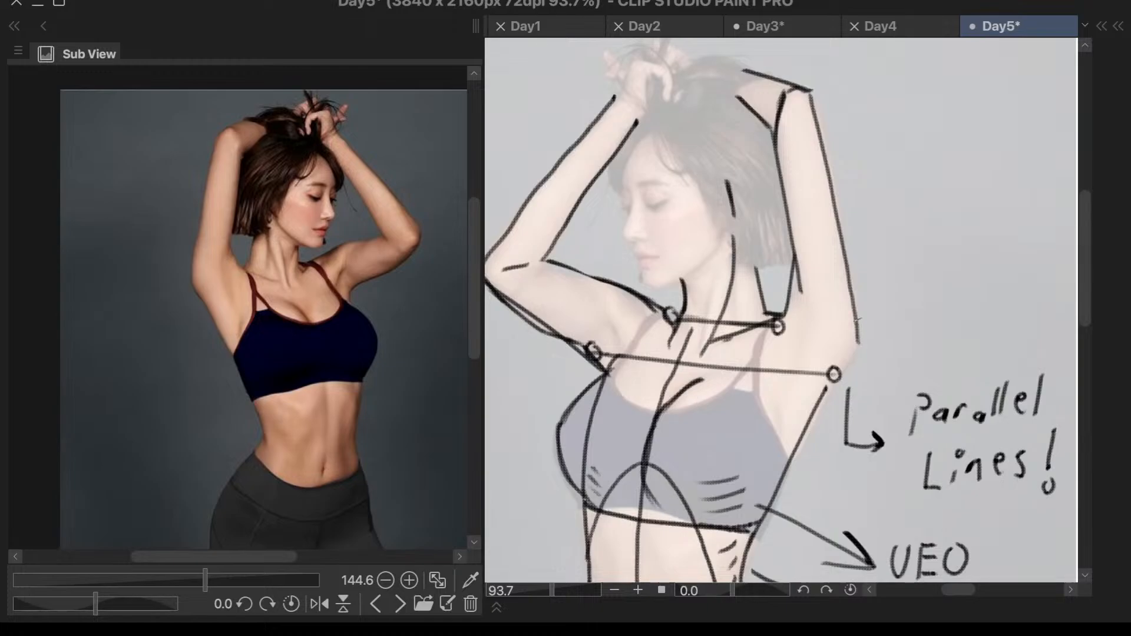
left_click_drag(653, 388, 659, 418)
- Flip the canvas view and draw the upper outer contour of the hair-side breast from the strap toward the torso's side line
key("h")
scroll(932, 280, "down", 3)
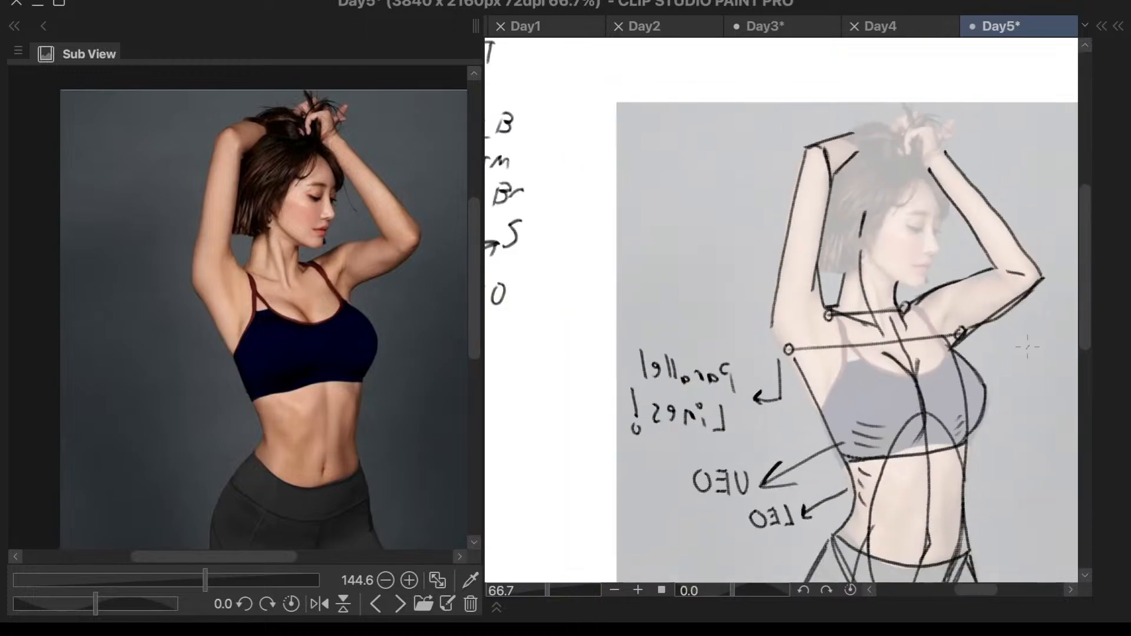
scroll(969, 389, "up", 5)
left_click_drag(787, 328, 741, 384)
key("ctrl+z")
left_click_drag(789, 327, 742, 385)
key("ctrl+z")
left_click_drag(783, 332, 744, 393)
scroll(776, 446, "down", 3)
scroll(777, 446, "up", 3)
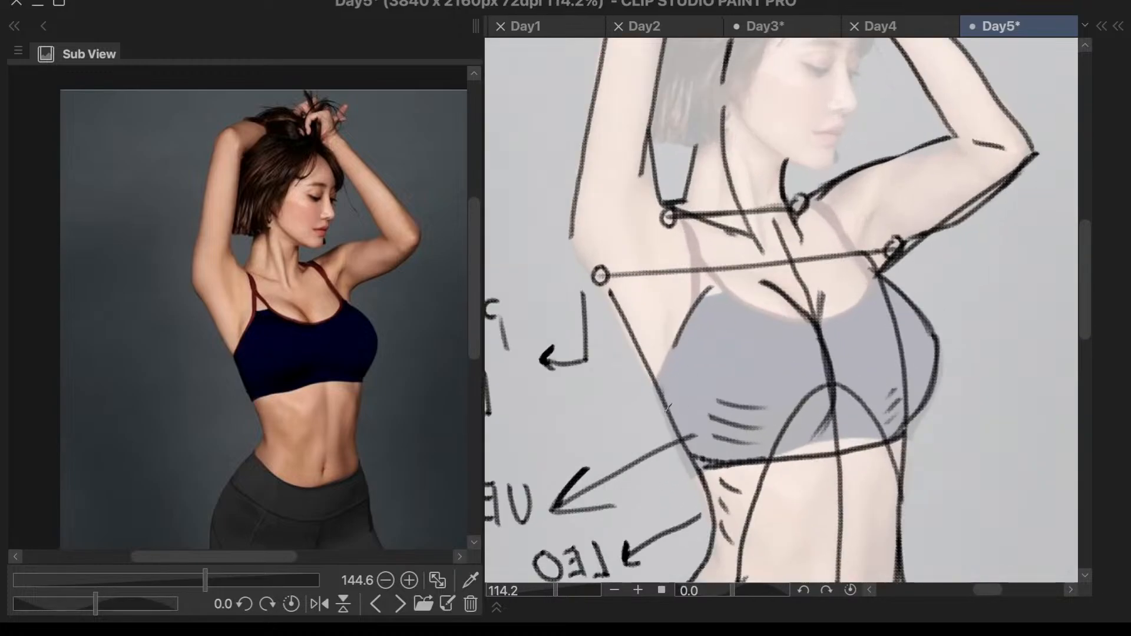
scroll(689, 382, "down", 2)
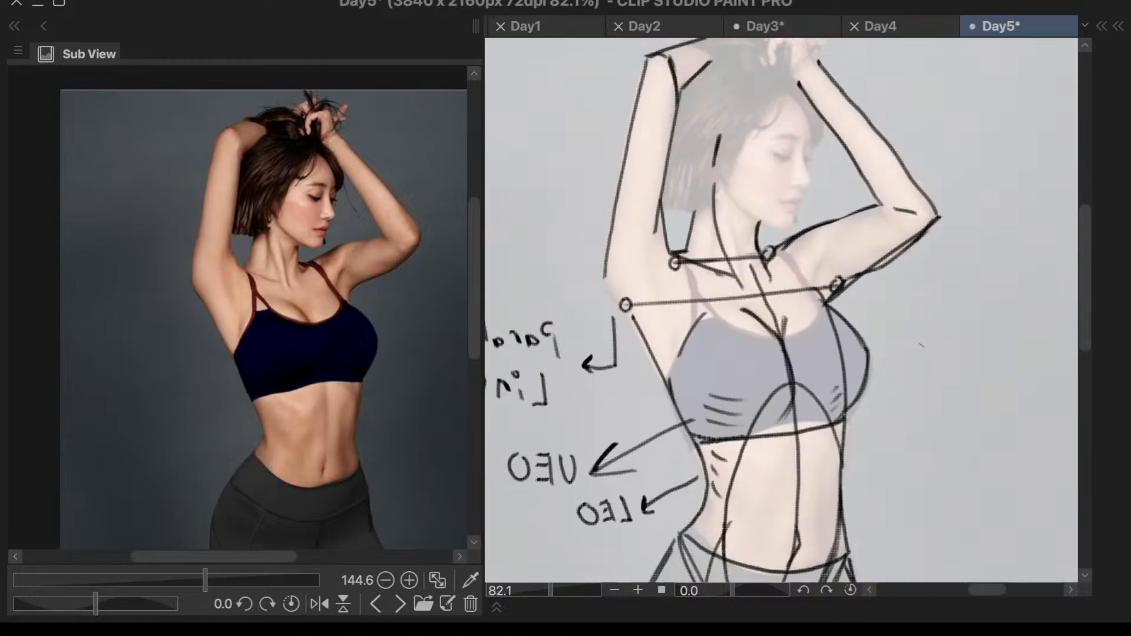
scroll(919, 234, "down", 2)
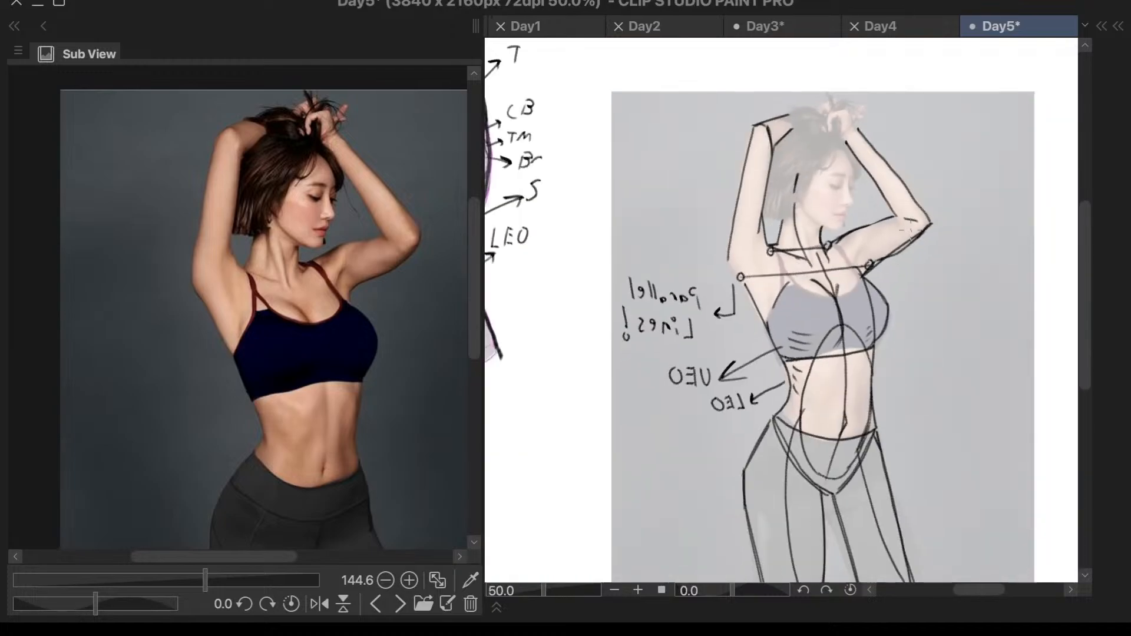
- Raise the opacity of the faded reference photo's layer, and make Layer 3 Copy 2 the active layer again
scroll(913, 222, "down", 2)
scroll(934, 182, "up", 5)
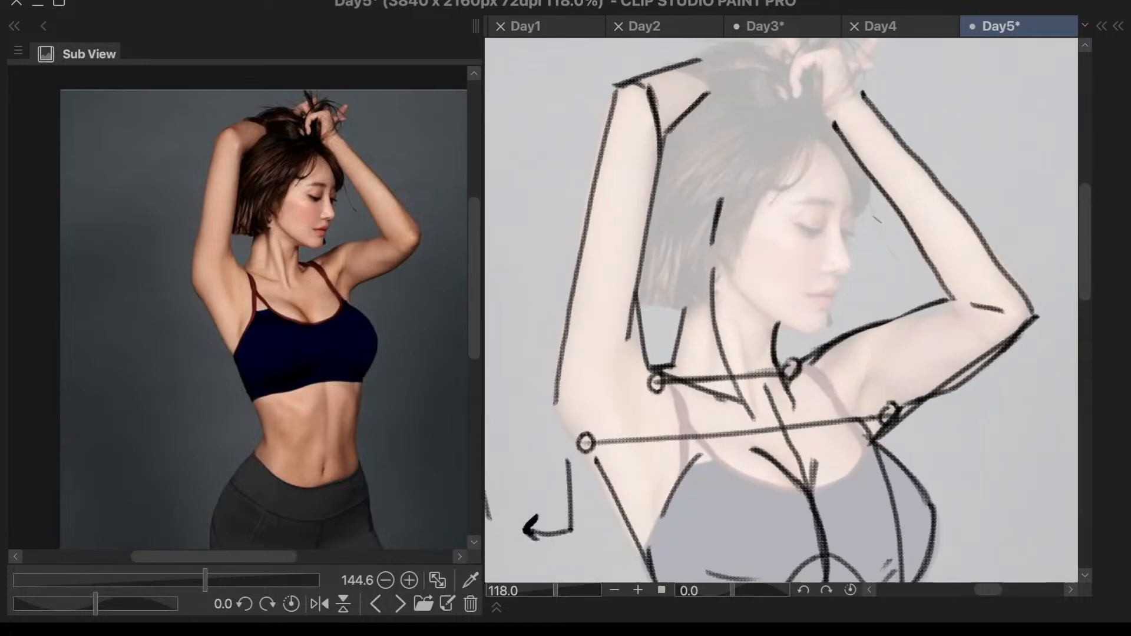
scroll(674, 399, "up", 2)
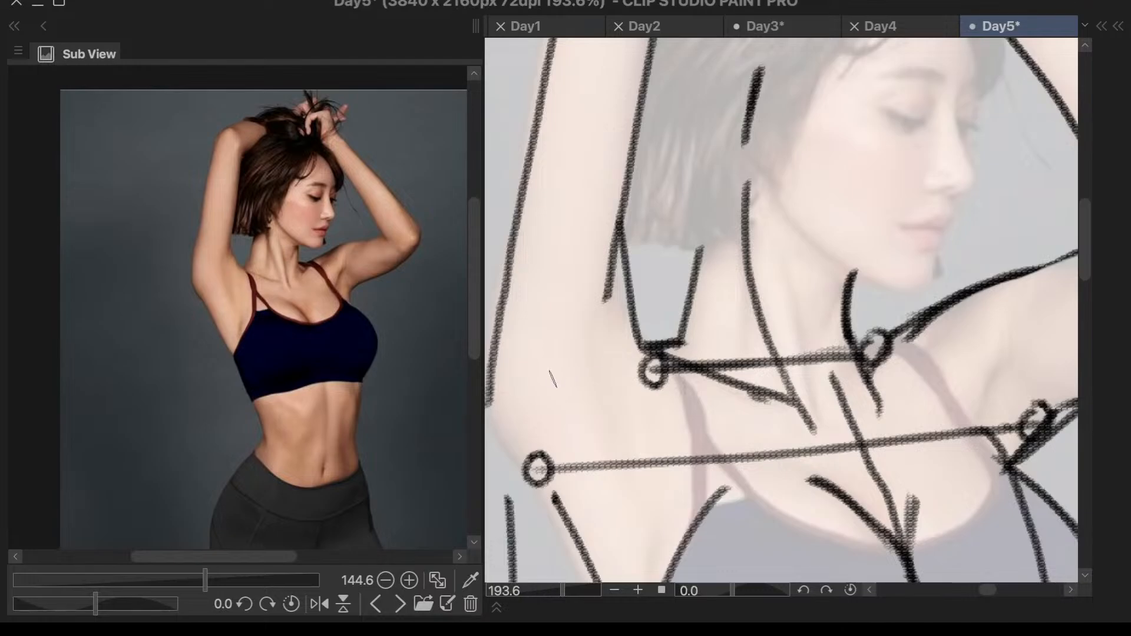
key("F7")
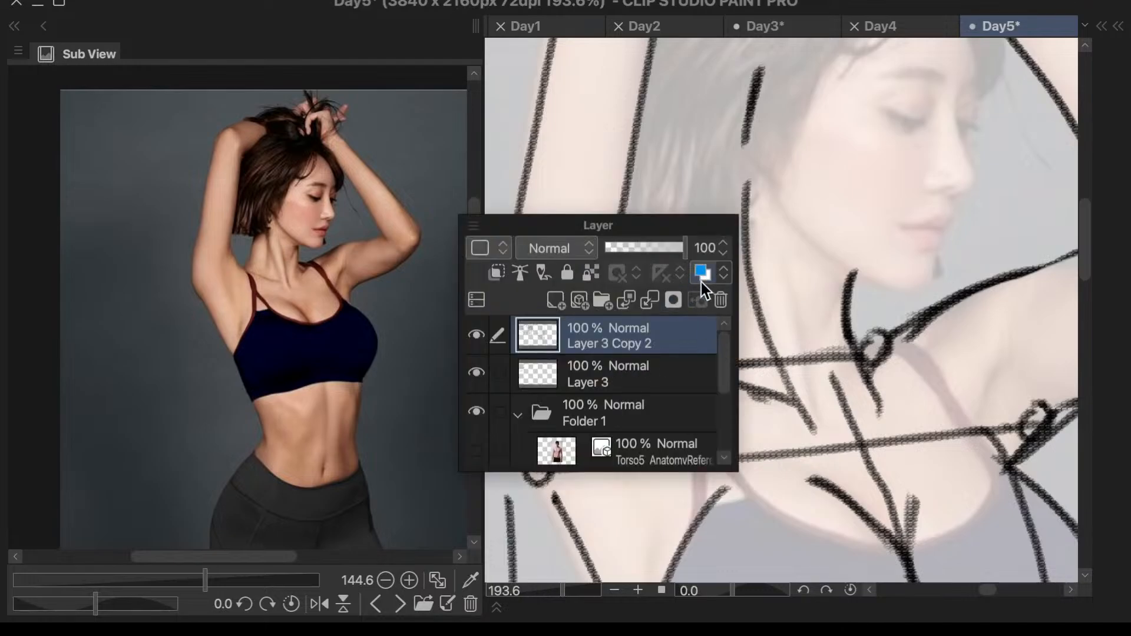
left_click(626, 433)
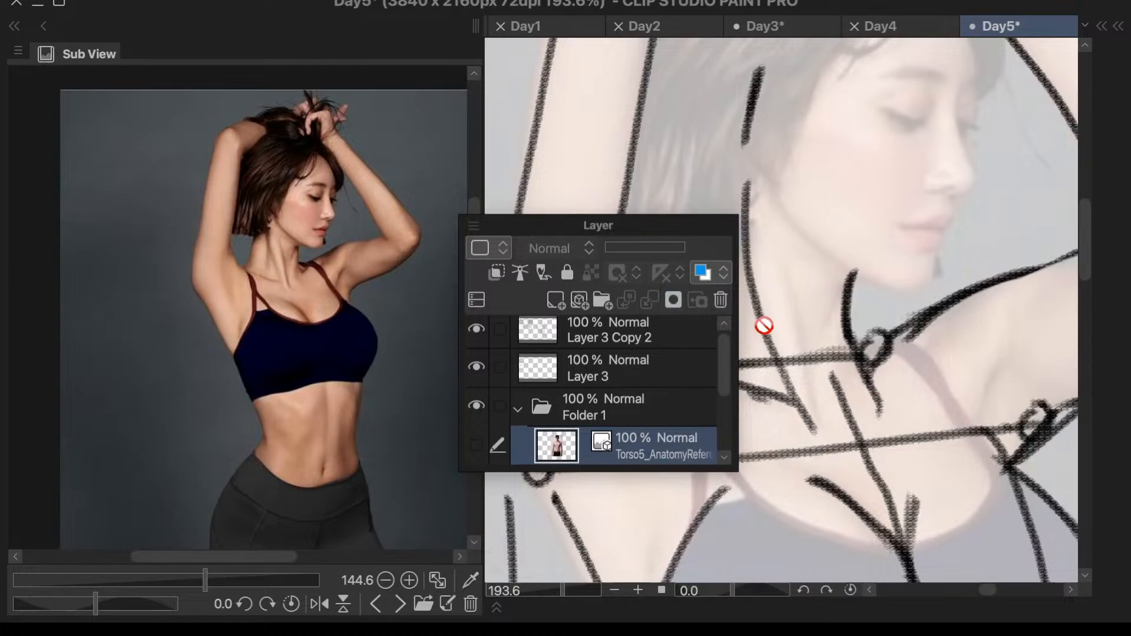
scroll(722, 367, "down", 3)
left_click(709, 401)
left_click_drag(630, 248, 650, 249)
left_click_drag(725, 356, 723, 380)
scroll(724, 365, "up", 3)
left_click(645, 342)
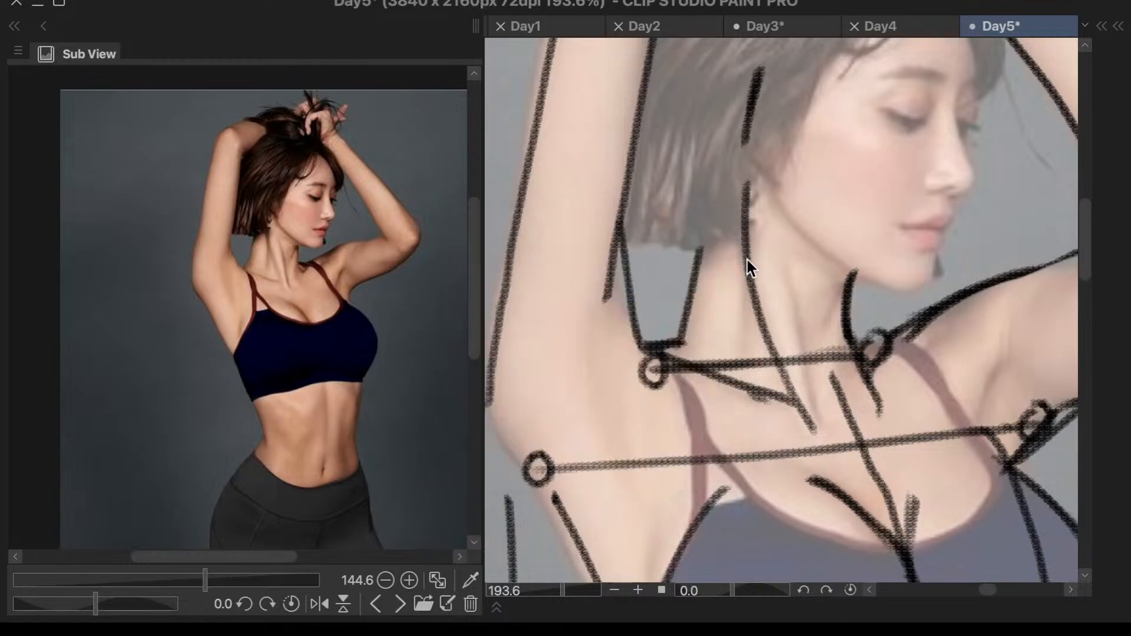
- Draw a curved line from the inner edge of the hair-side arm across the armpit to the top of the bra
left_click_drag(608, 302, 602, 394)
key("super+z")
mouse_move(603, 320)
left_mouse_down()
mouse_move(607, 419)
mouse_move(644, 490)
left_mouse_up()
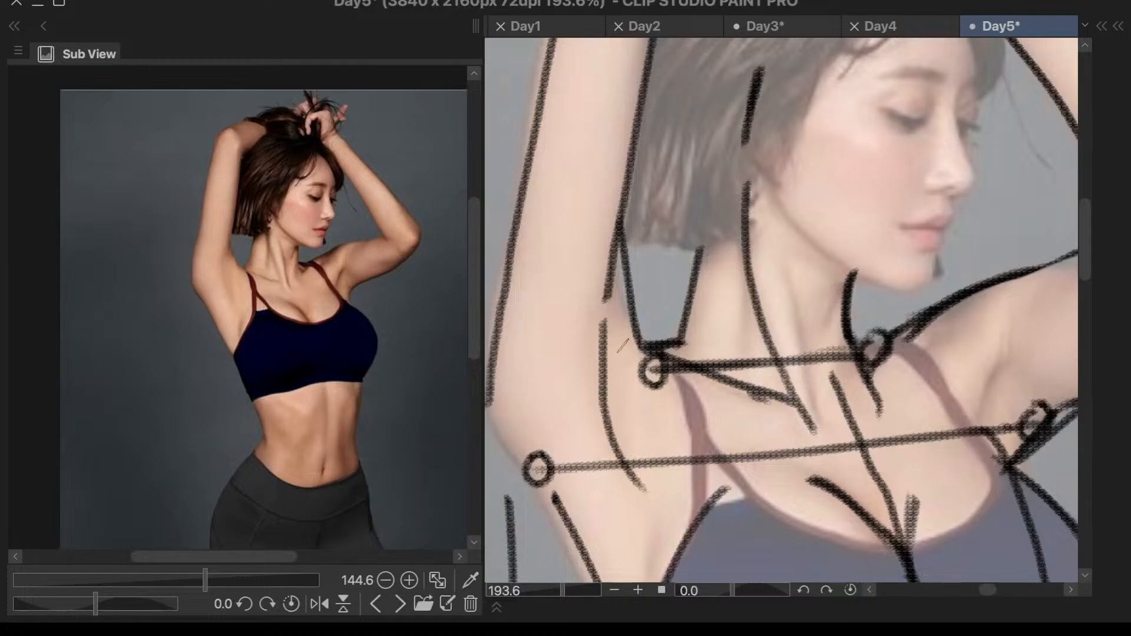
scroll(623, 348, "down", 5)
key("ctrl+z")
mouse_move(624, 313)
left_mouse_down()
mouse_move(630, 386)
mouse_move(672, 443)
left_mouse_up()
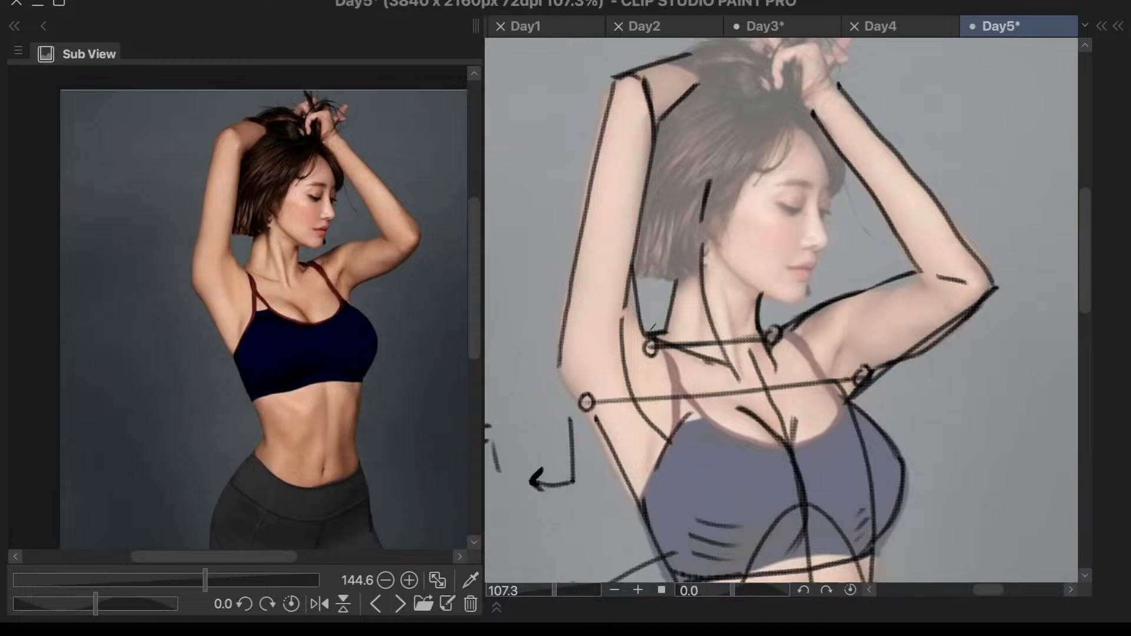
scroll(649, 325, "up", 2)
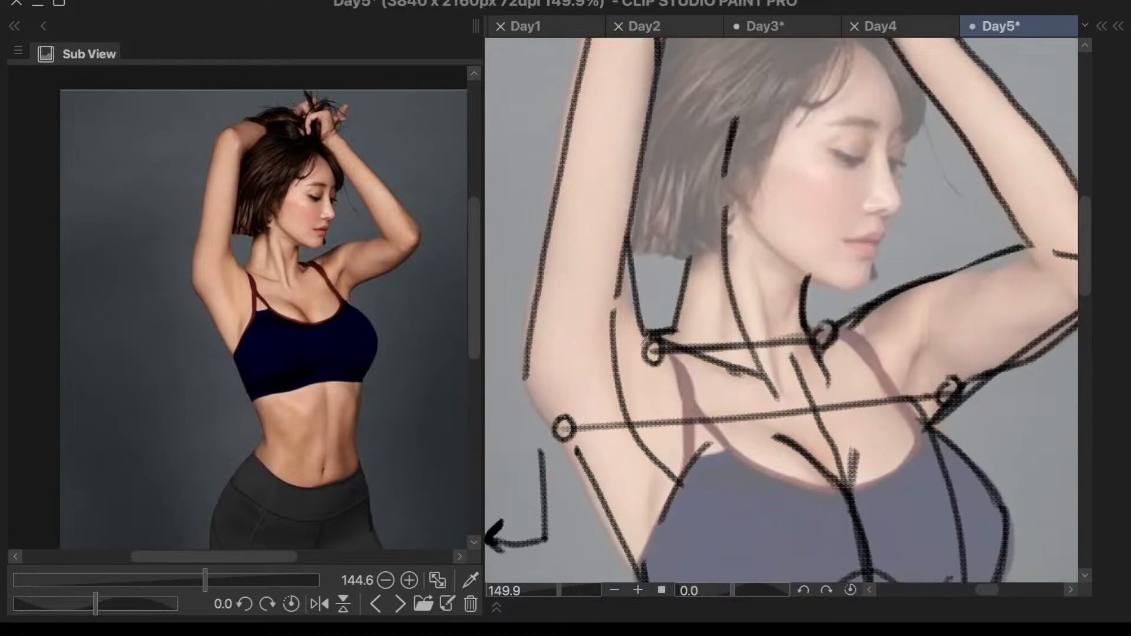
- Try drawing a second, shorter line just inside the hair-side armpit curve
mouse_move(633, 308)
left_mouse_down()
mouse_move(624, 361)
mouse_move(636, 421)
mouse_move(659, 462)
left_mouse_up()
scroll(661, 452, "down", 2)
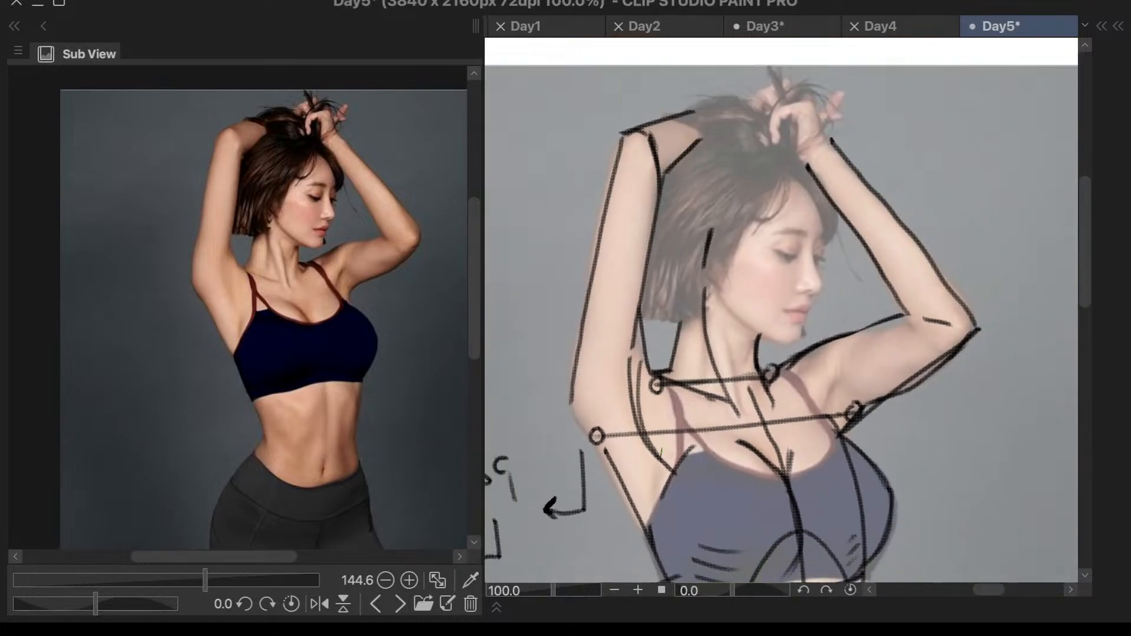
scroll(661, 453, "up", 2)
key("ctrl+z")
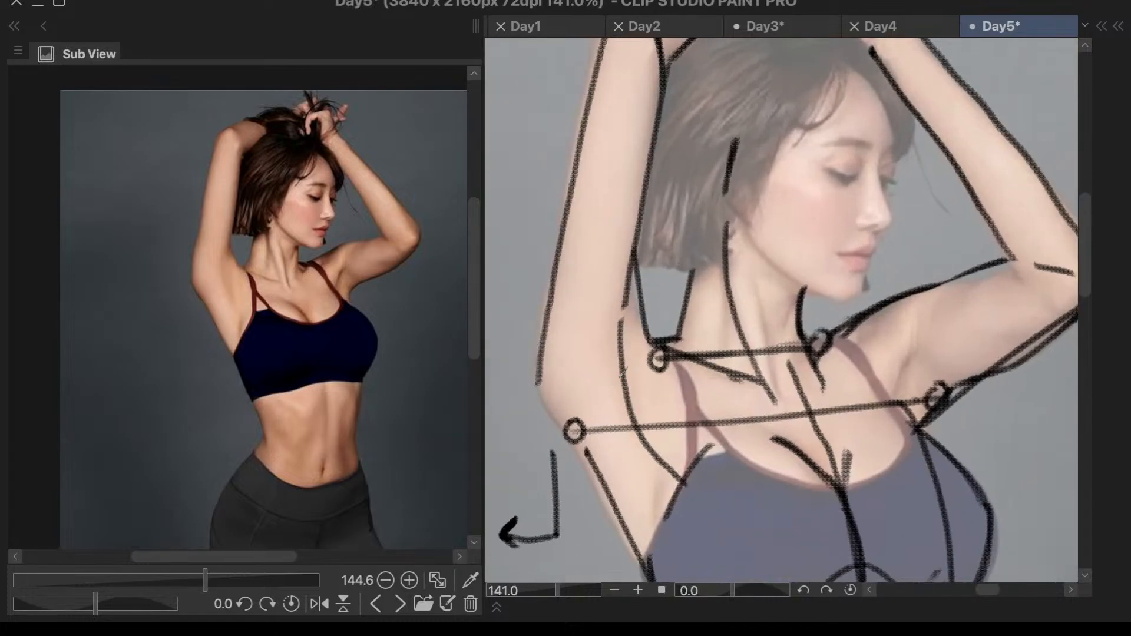
left_click_drag(634, 335, 641, 441)
key("ctrl+z")
mouse_move(634, 345)
left_mouse_down()
mouse_move(629, 396)
mouse_move(651, 449)
left_mouse_up()
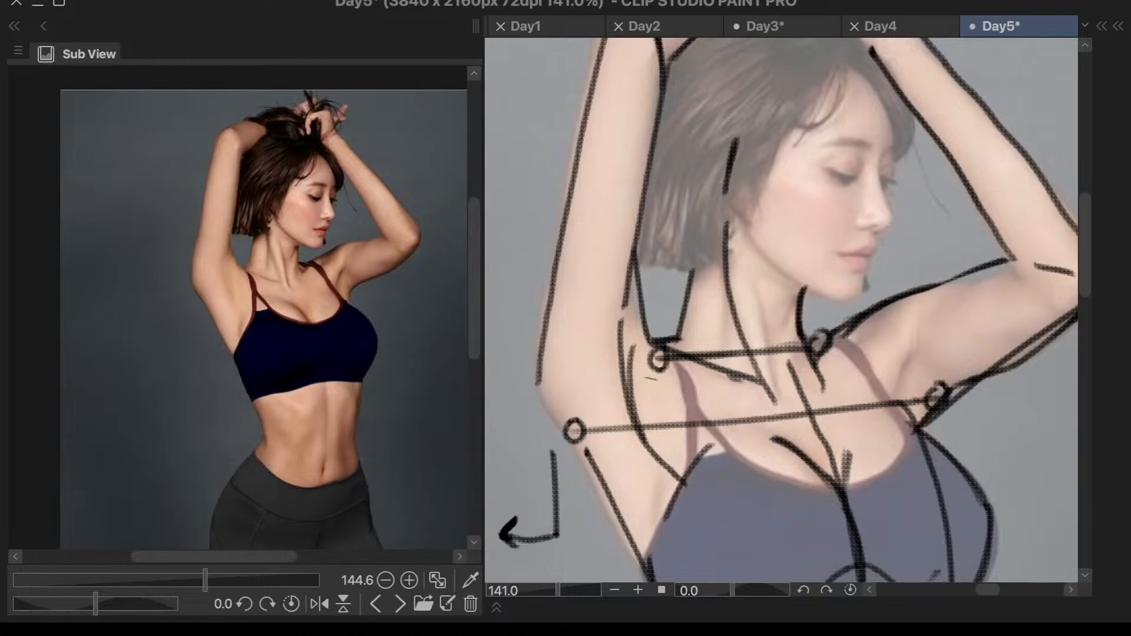
key("ctrl+z")
- Draw a line from the hair-side collarbone circle down across the armpit curve to the torso's side
left_click_drag(660, 368, 681, 478)
key("ctrl+z")
mouse_move(662, 361)
left_mouse_down()
mouse_move(672, 437)
mouse_move(652, 539)
left_mouse_up()
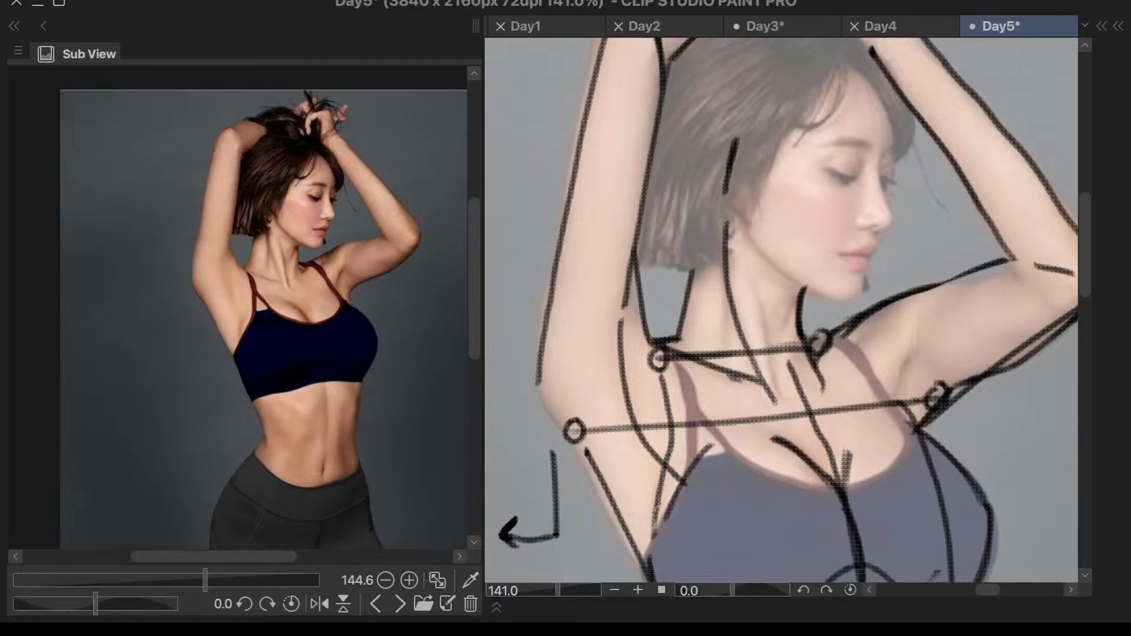
scroll(656, 506, "down", 1)
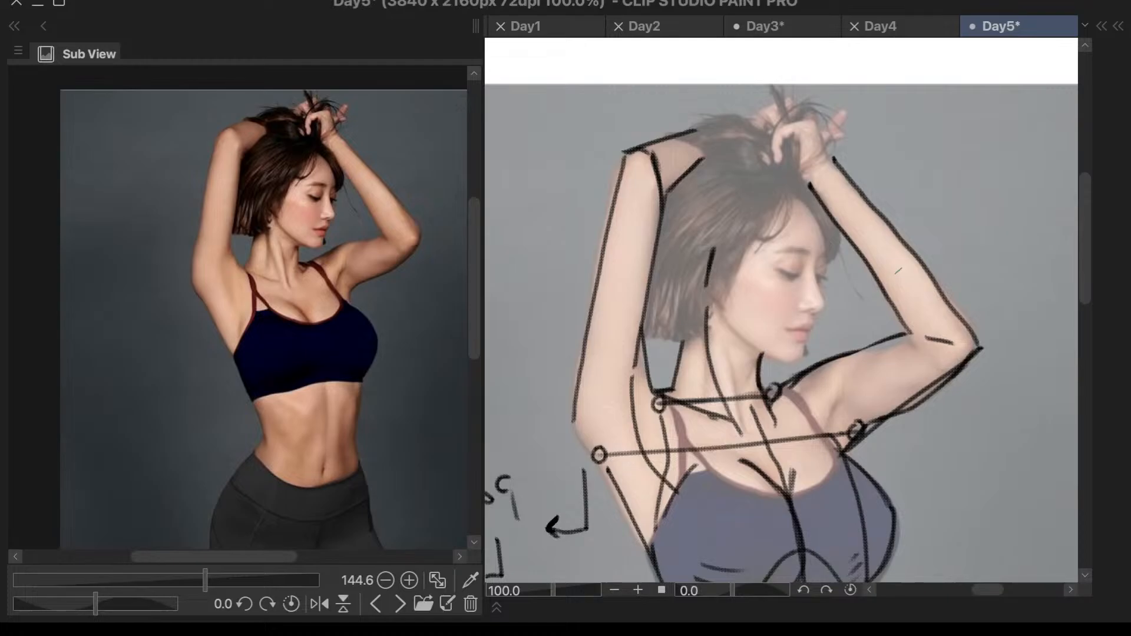
- Connect the outer contour of the hair-side arm to the torso's side line around the shoulder marker
left_click_drag(577, 422, 607, 469)
left_click_drag(577, 422, 611, 476)
mouse_move(576, 416)
left_mouse_down()
mouse_move(589, 455)
mouse_move(611, 471)
left_mouse_up()
- Draw a curved muscle boundary across the face-side upper arm down toward the armpit
scroll(884, 419, "up", 5)
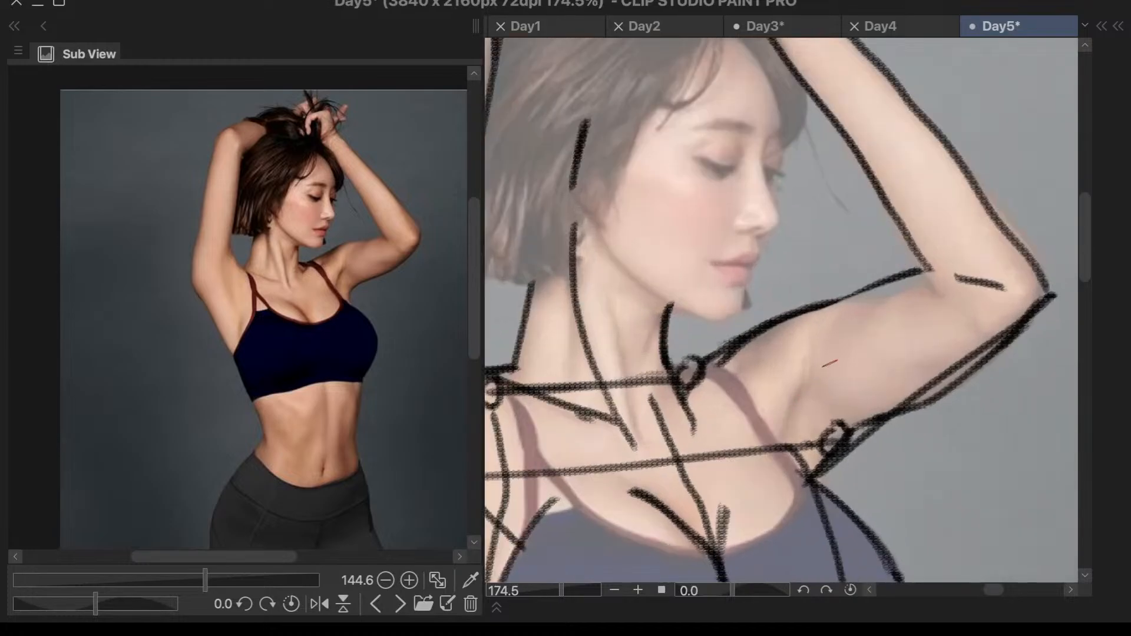
mouse_move(880, 310)
left_mouse_down()
mouse_move(793, 401)
mouse_move(793, 446)
left_mouse_up()
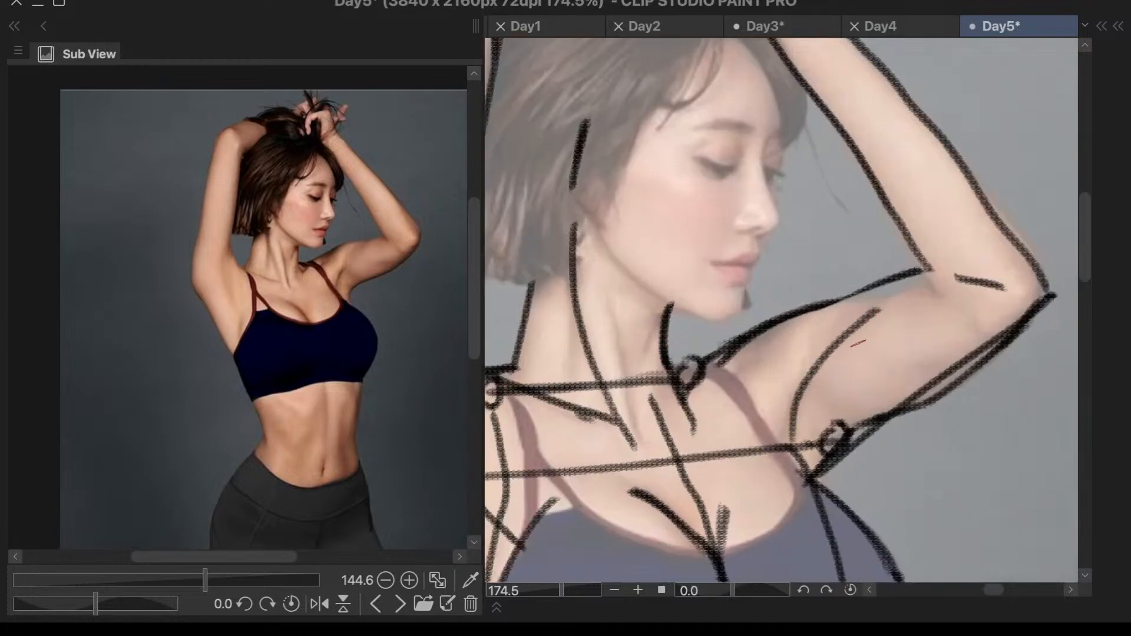
scroll(851, 350, "down", 5)
scroll(894, 347, "up", 6)
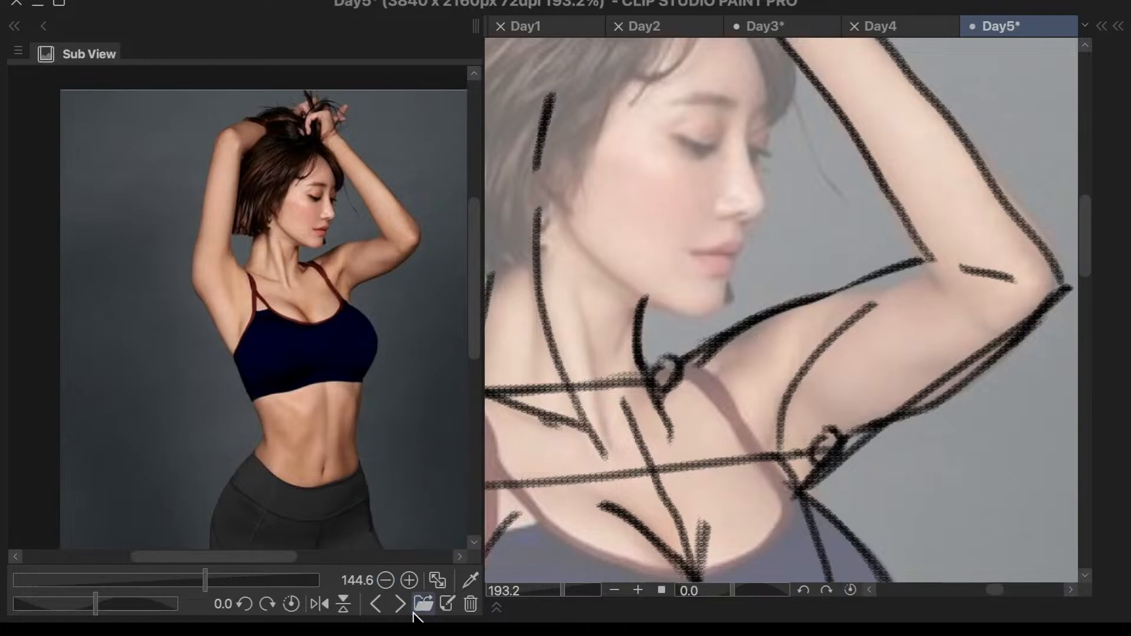
- Browse back through the Sub View references and examine the shoulder muscle diagram around the coracobrachialis, teres major and latissimus dorsi
left_click(379, 604)
left_click(379, 604)
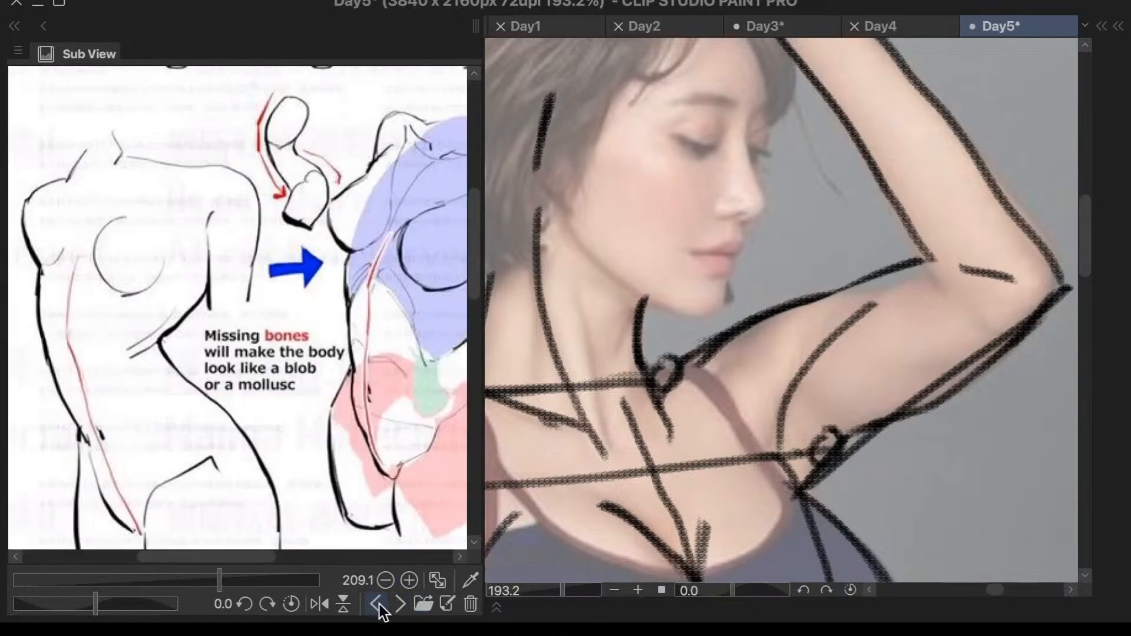
left_click(378, 604)
scroll(380, 330, "up", 5)
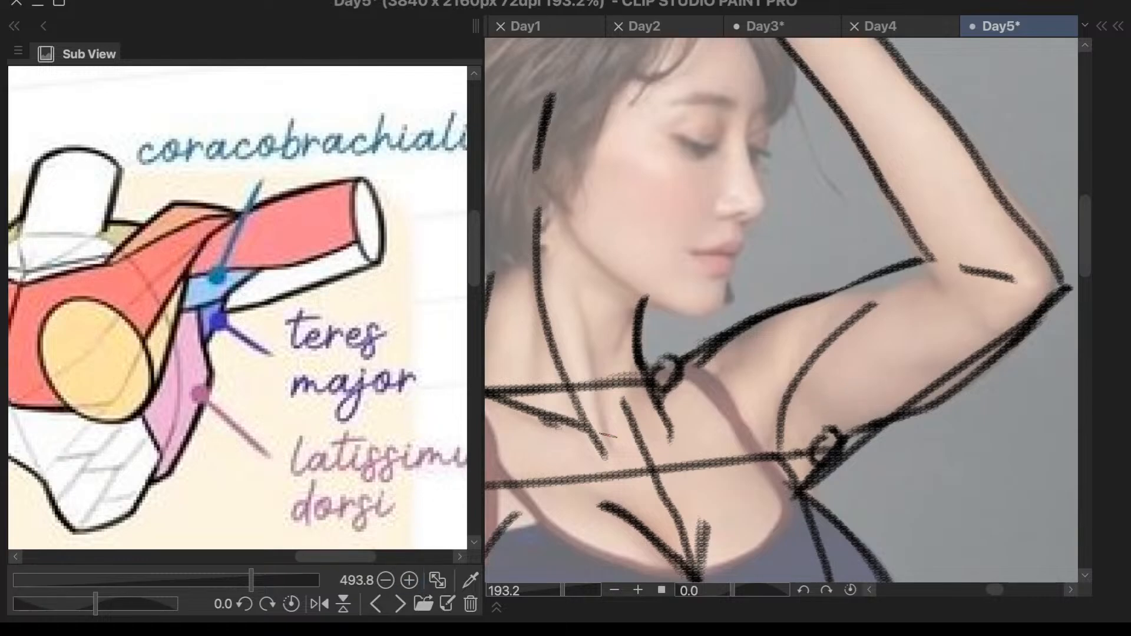
- Bring the woman's reference photo back in the Sub View and examine the face-side upper arm and armpit up close
left_click(400, 603)
left_click(400, 603)
left_click(400, 604)
left_click(401, 604)
left_click(378, 605)
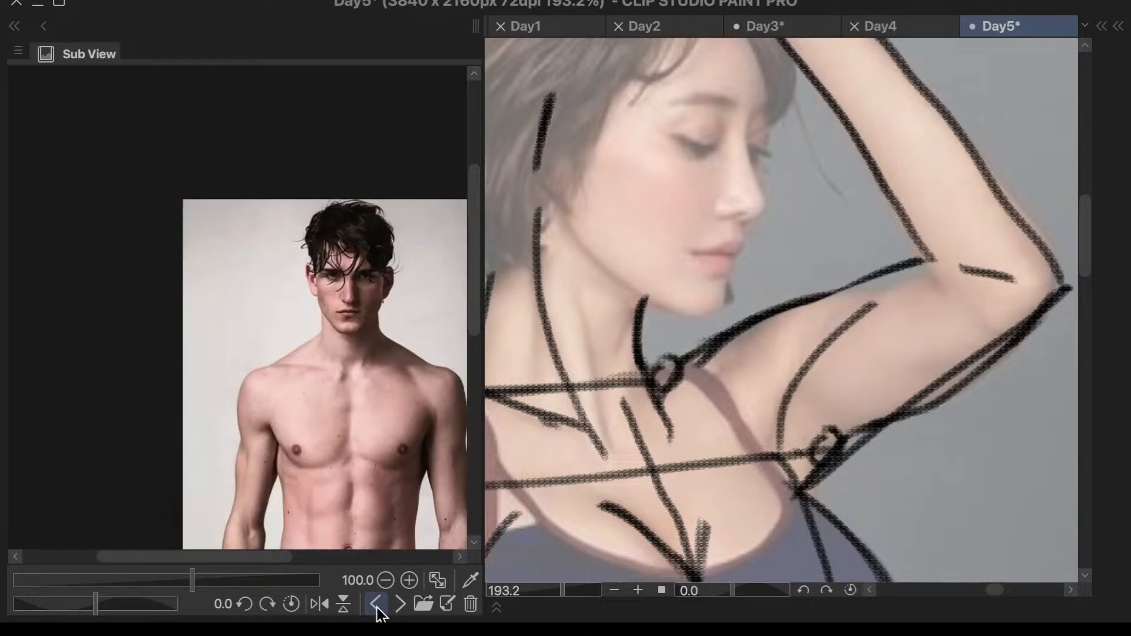
left_click(377, 605)
scroll(354, 196, "up", 10)
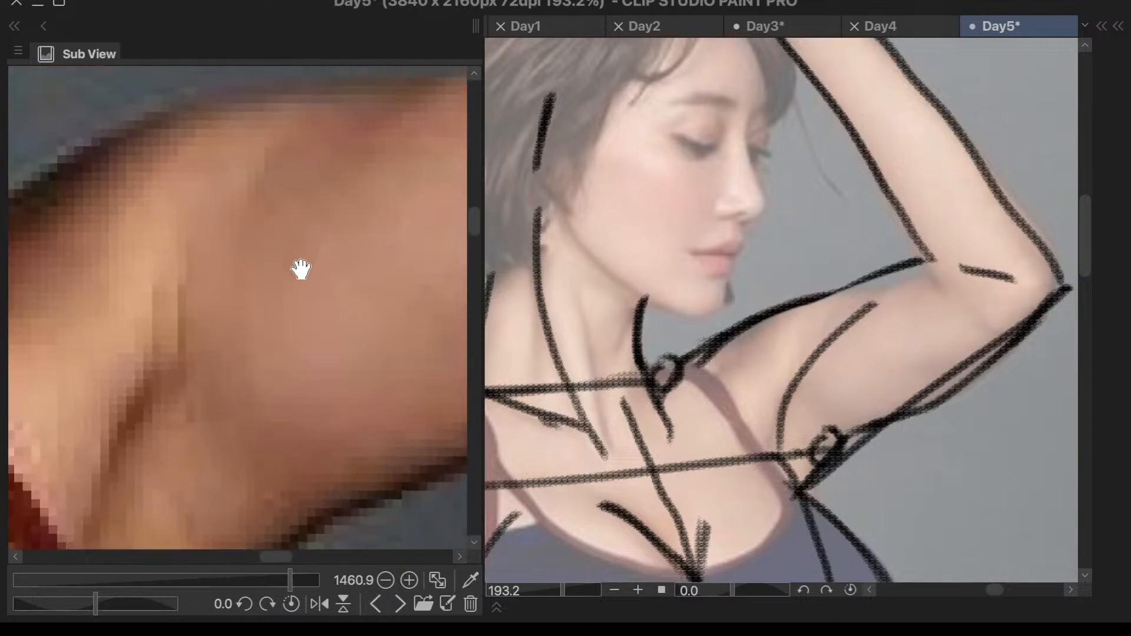
scroll(306, 372, "down", 3)
scroll(285, 411, "down", 1)
scroll(254, 492, "up", 2)
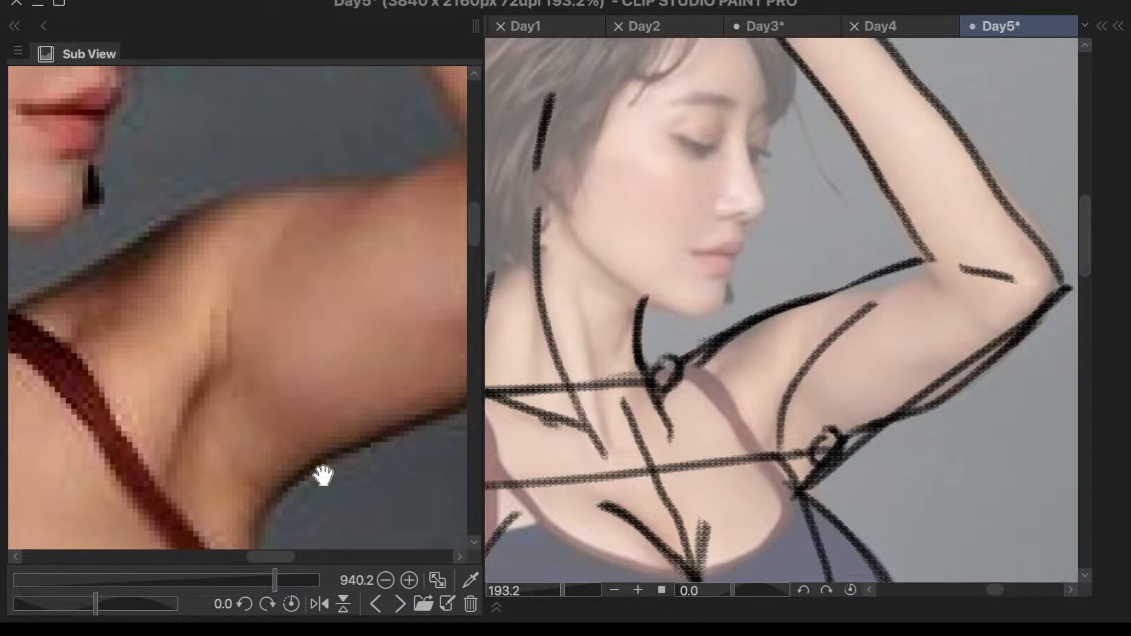
- Using the shoulder muscle diagram as the Sub View reference, draw the coracobrachialis line along the face-side upper arm's underside near the armpit
scroll(374, 337, "down", 2)
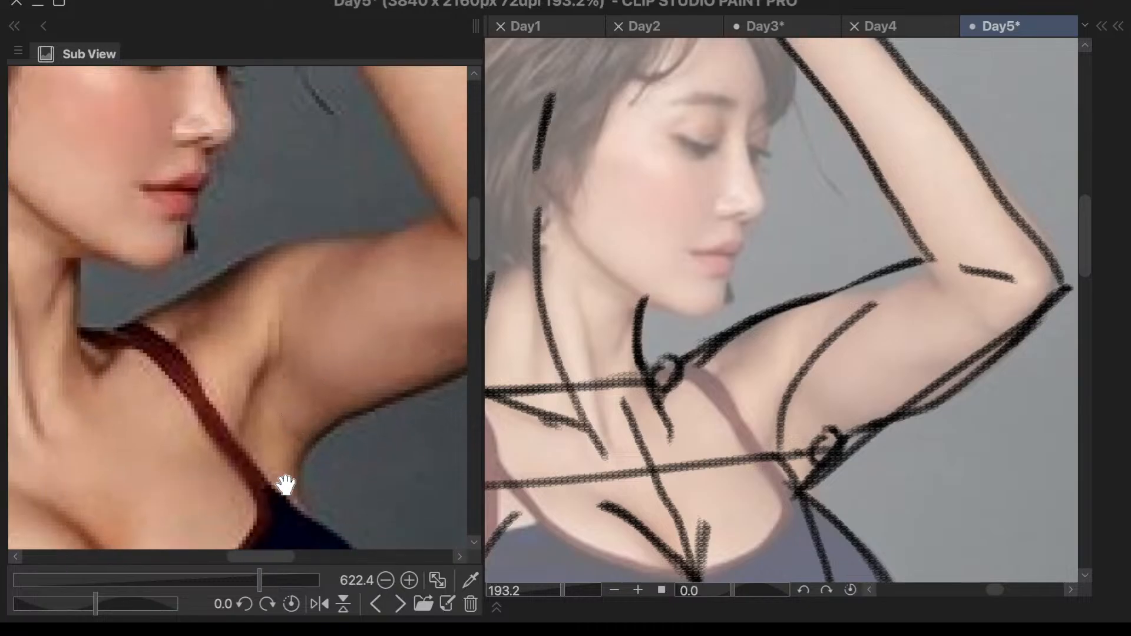
left_click(375, 604)
left_click(375, 604)
left_click(375, 604)
scroll(352, 506, "up", 1)
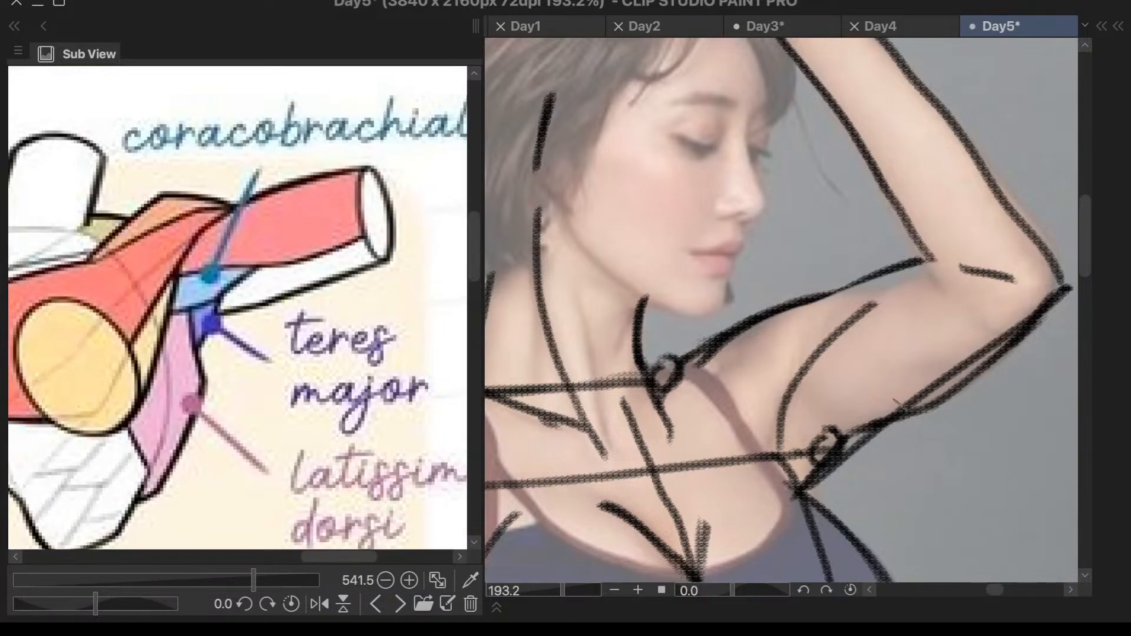
left_click_drag(916, 398, 828, 424)
key("ctrl+z")
mouse_move(915, 388)
left_mouse_down()
mouse_move(797, 412)
mouse_move(898, 401)
mouse_move(807, 407)
left_mouse_up()
key("ctrl+z")
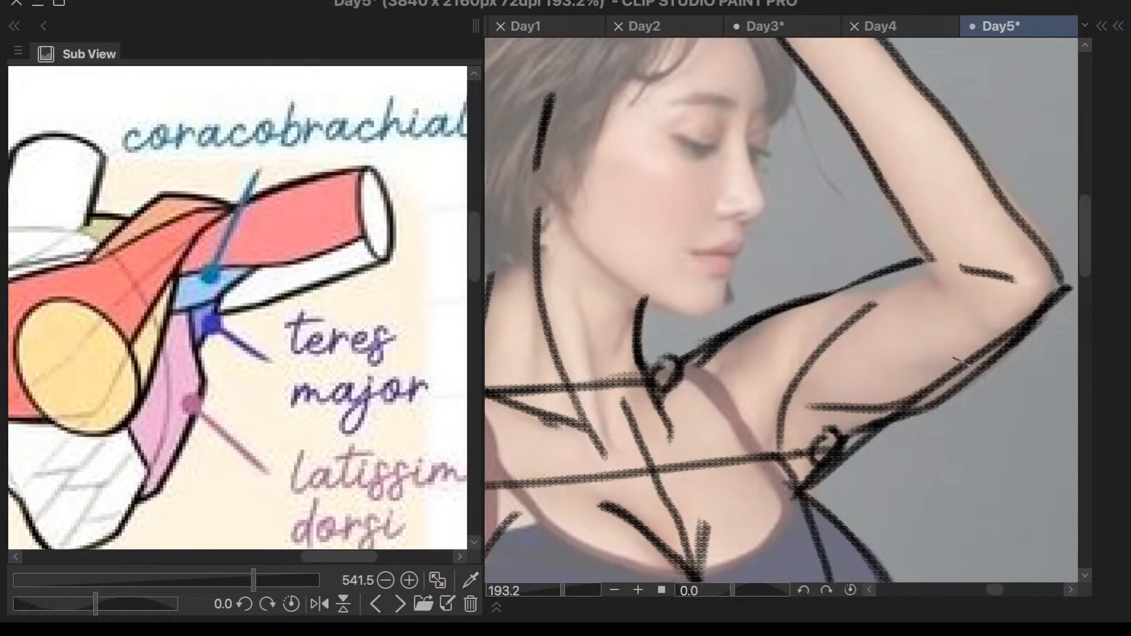
- Add a short muscle line at the top of the face-side upper arm and trace chest boundary lines along both shoulder straps
scroll(962, 355, "down", 3)
scroll(951, 378, "up", 2)
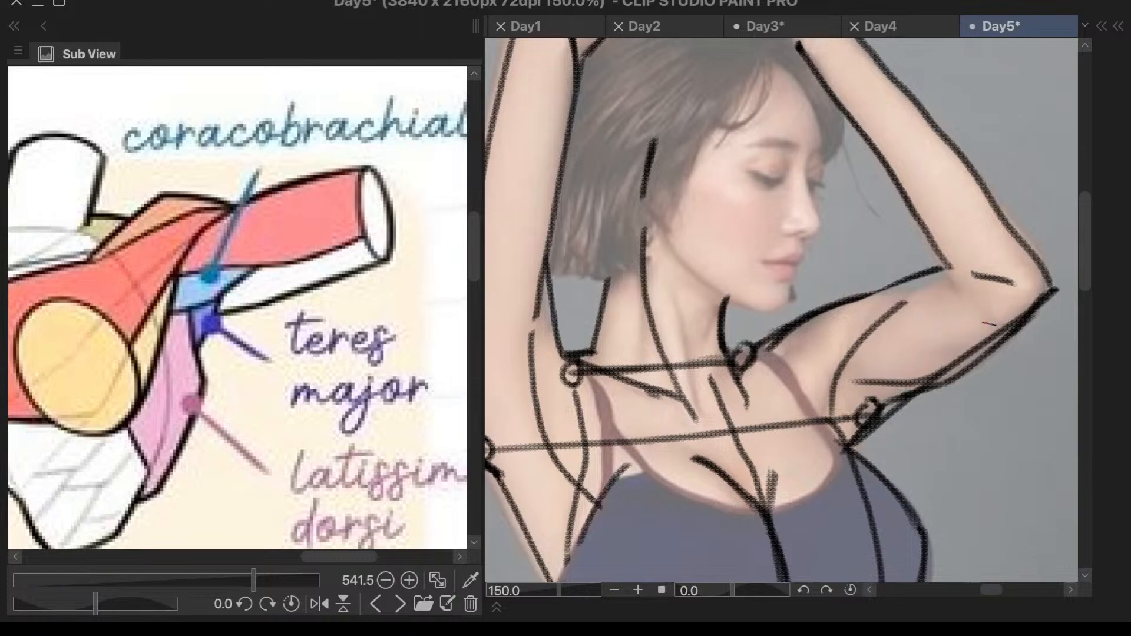
left_click_drag(868, 294, 903, 303)
key("ctrl+z")
left_click_drag(884, 295, 866, 312)
left_click_drag(772, 352, 816, 414)
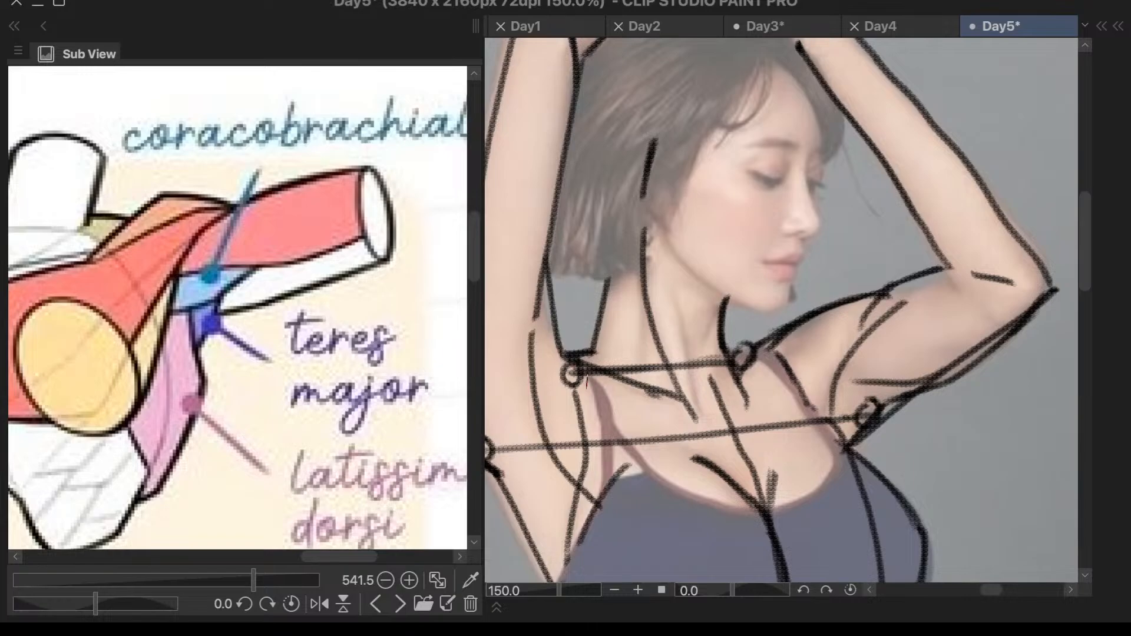
left_click_drag(588, 376, 591, 429)
- Try an outward arrow from the coracobrachialis line at the face-side armpit, labelled "CB"
left_click_drag(893, 393, 971, 432)
scroll(813, 353, "down", 4)
scroll(990, 400, "up", 6)
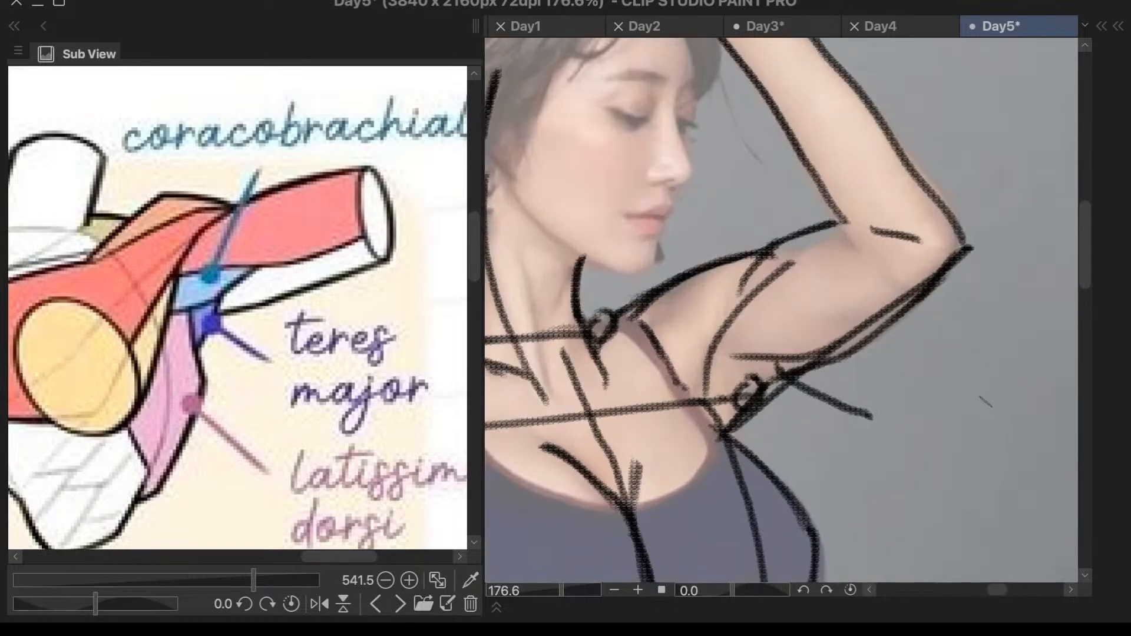
left_click_drag(872, 411, 851, 424)
mouse_move(908, 386)
left_mouse_down()
mouse_move(889, 406)
mouse_move(922, 420)
left_mouse_up()
left_click_drag(936, 380, 934, 420)
left_click_drag(937, 378, 938, 421)
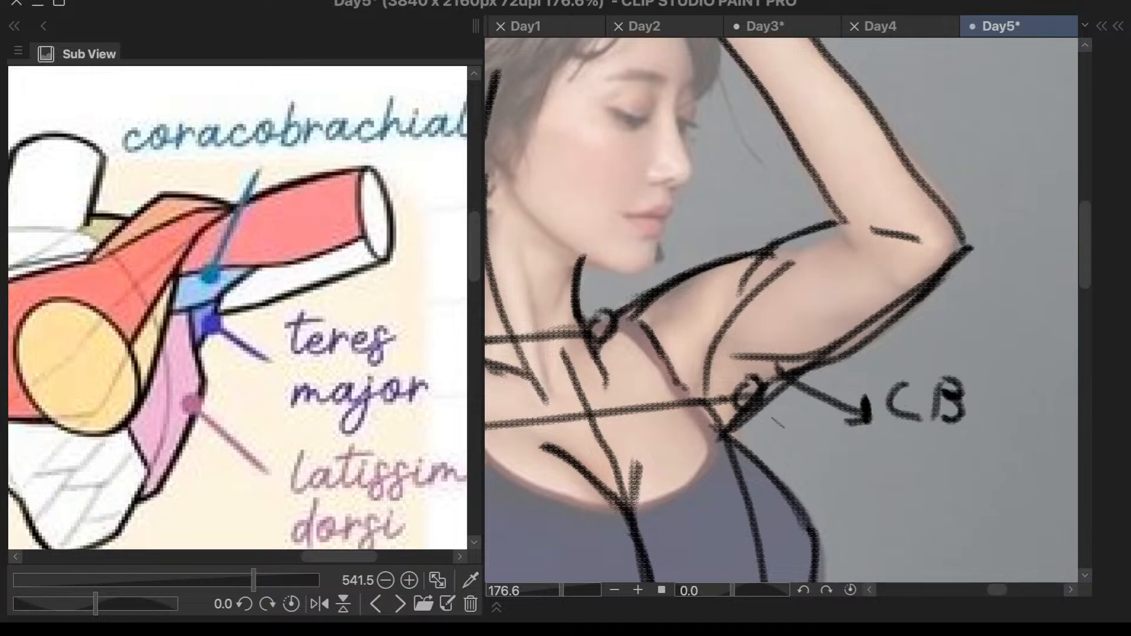
- Try a second arrow from the armpit corner below the CB label, marked "TM"
mouse_move(743, 430)
left_mouse_down()
mouse_move(803, 444)
mouse_move(799, 435)
mouse_move(772, 445)
mouse_move(804, 453)
mouse_move(838, 446)
mouse_move(839, 465)
mouse_move(862, 442)
mouse_move(863, 463)
mouse_move(881, 442)
mouse_move(886, 474)
left_mouse_up()
key("ctrl+z")
key("ctrl+z")
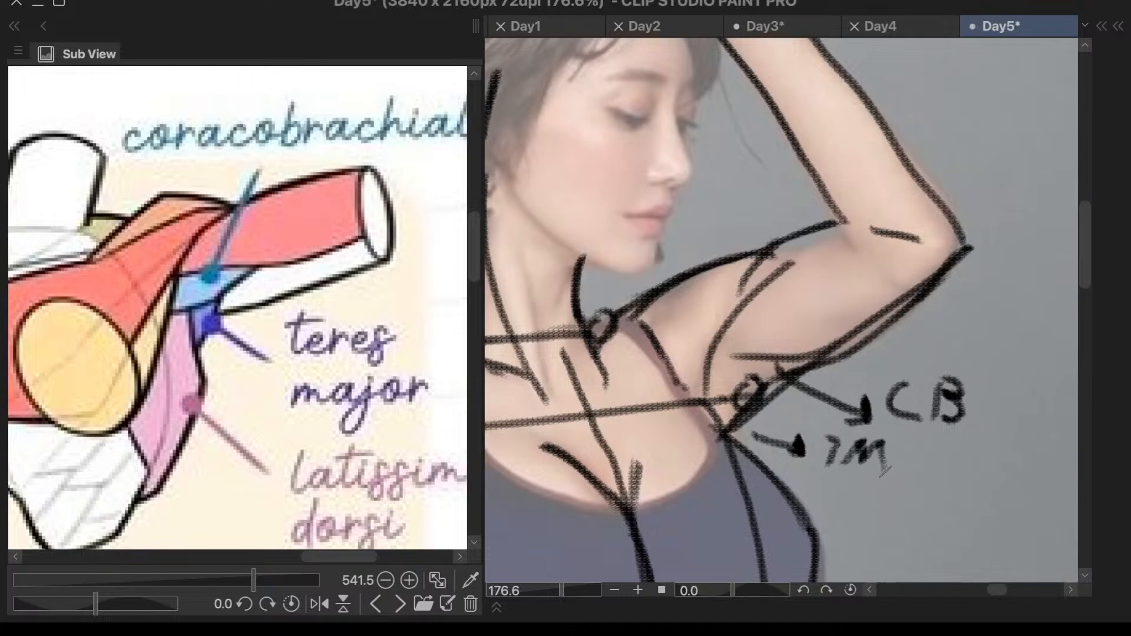
- Undo the arrows and letters added beside the face-side armpit
scroll(964, 338, "down", 2)
scroll(966, 333, "down", 5)
scroll(999, 383, "up", 3)
scroll(943, 380, "down", 2)
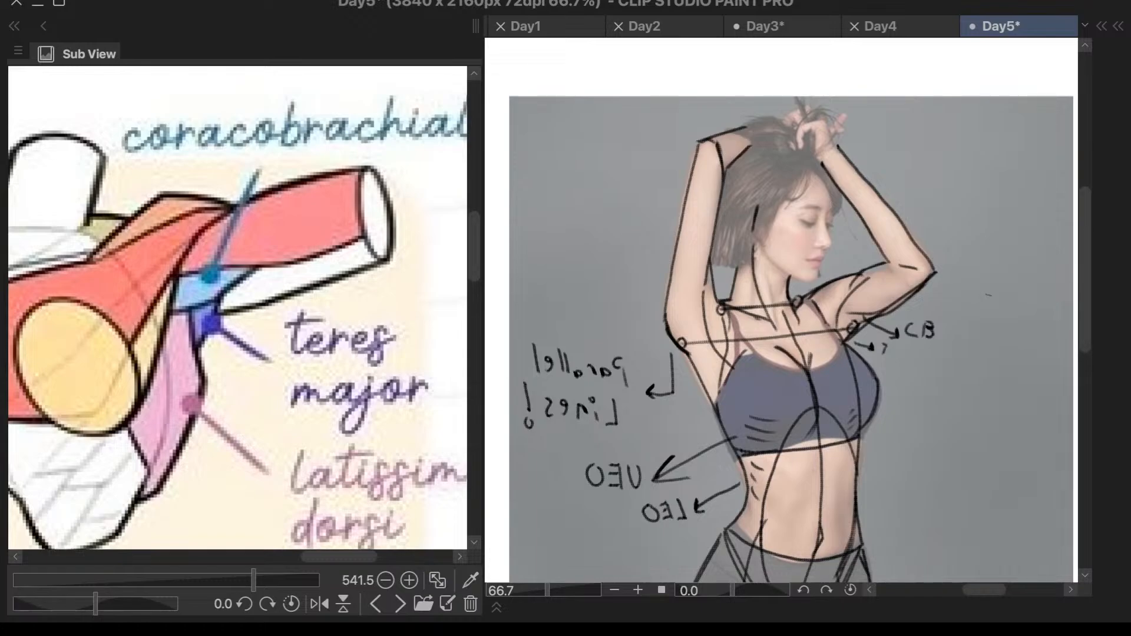
key("ctrl+z")
key("ctrl+z")
key("ctrl+z")
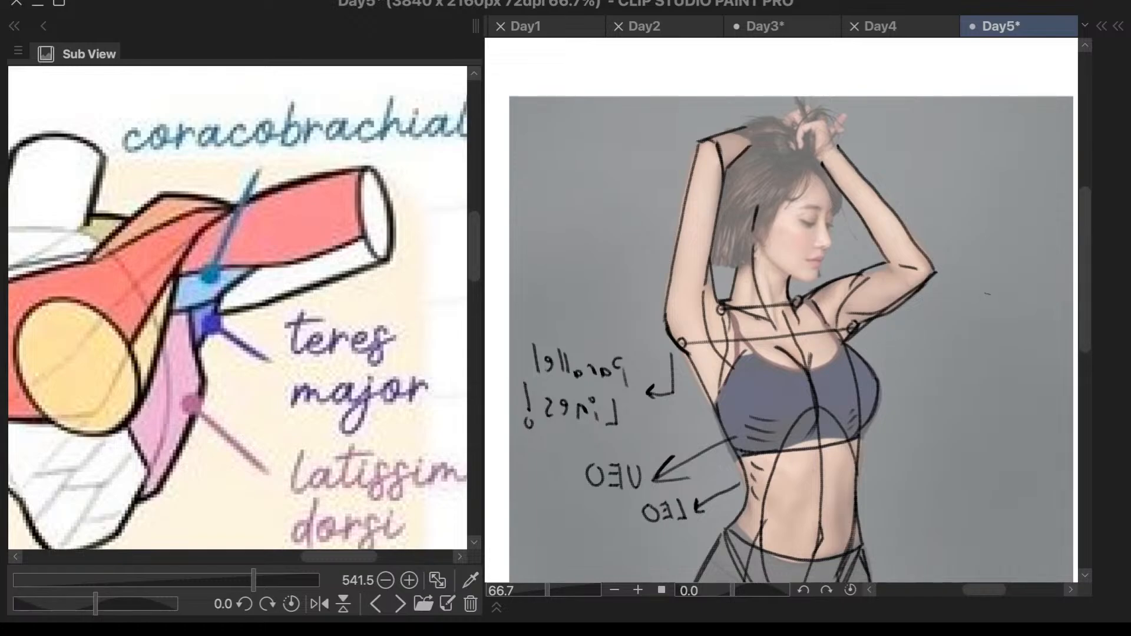
- Flip the canvas horizontally so lettering reads correctly and draw a "CB" labelled arrow outward from the face-side armpit
key("h")
scroll(990, 289, "down", 4)
scroll(858, 309, "up", 6)
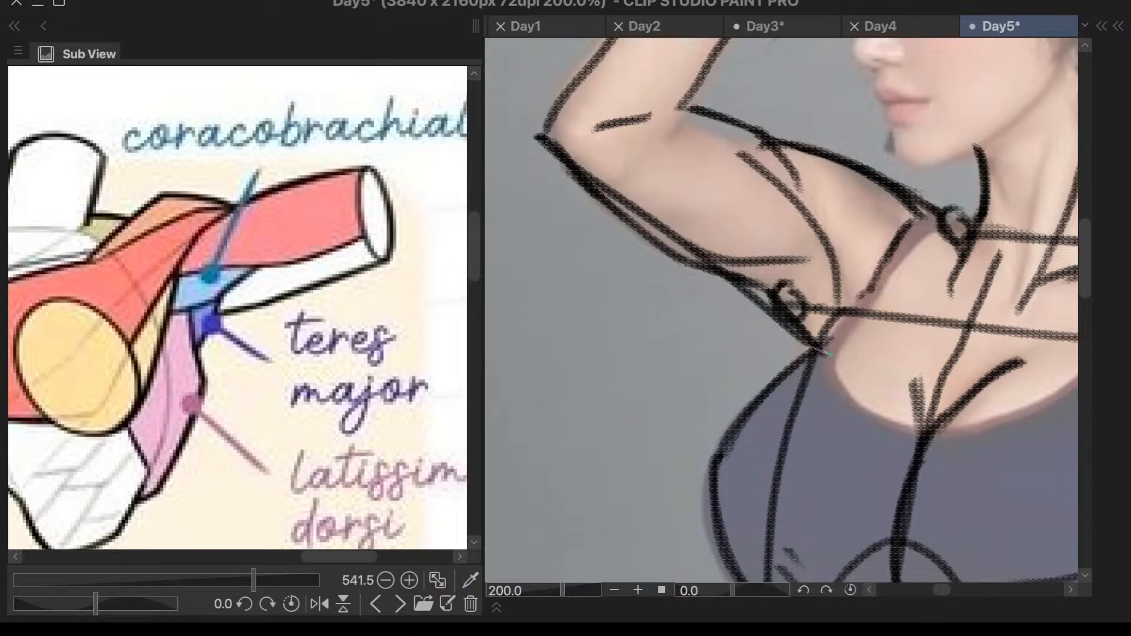
mouse_move(759, 271)
left_mouse_down()
mouse_move(498, 332)
mouse_move(570, 299)
left_mouse_up()
left_click_drag(493, 333, 563, 354)
scroll(711, 312, "down", 2)
scroll(619, 268, "up", 2)
scroll(583, 265, "down", 2)
scroll(584, 260, "down", 1)
scroll(514, 274, "up", 2)
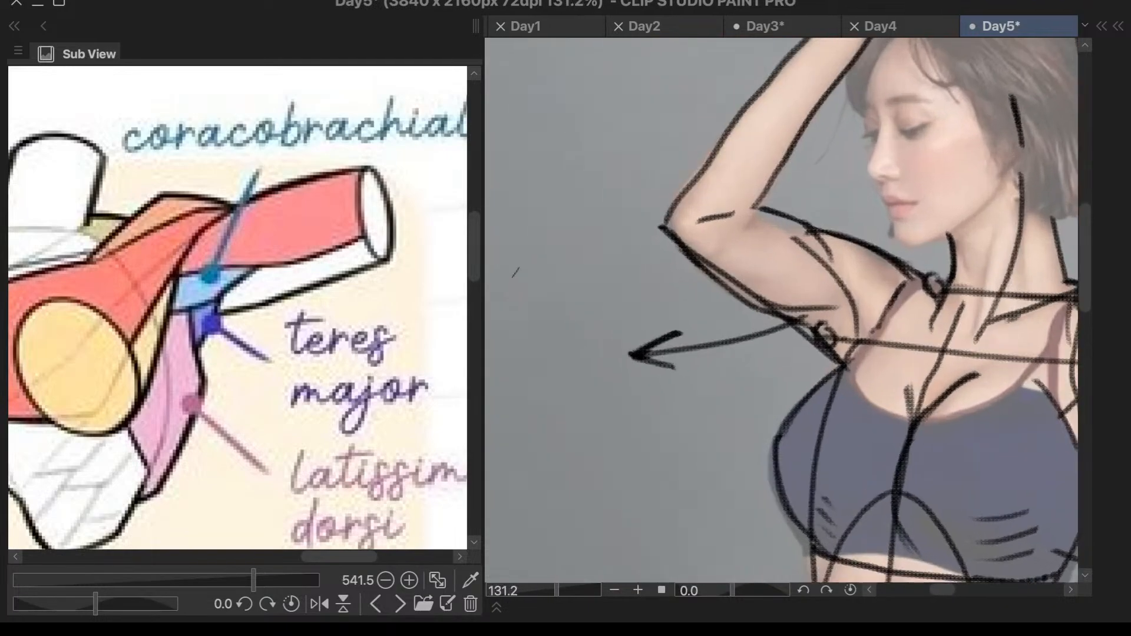
mouse_move(558, 312)
left_mouse_down()
mouse_move(566, 364)
mouse_move(580, 361)
mouse_move(583, 335)
mouse_move(589, 360)
mouse_move(580, 363)
left_mouse_up()
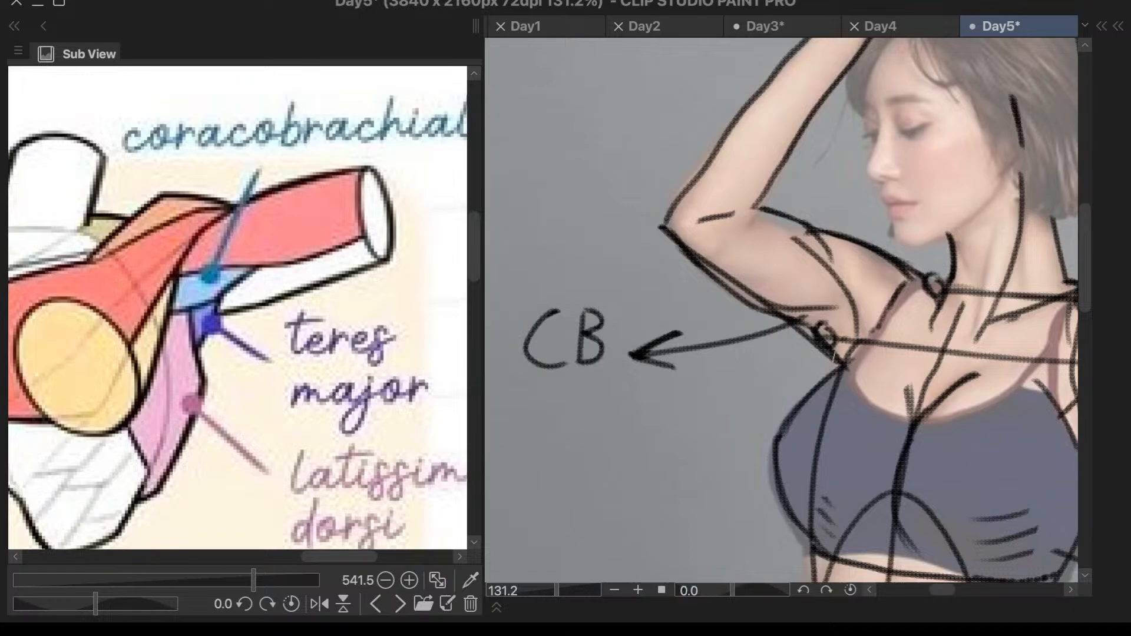
- Draw a second arrow downward from the face-side armpit corner and label it "TB"
mouse_move(838, 361)
left_mouse_down()
mouse_move(796, 377)
mouse_move(687, 472)
mouse_move(720, 459)
left_mouse_up()
mouse_move(592, 502)
left_mouse_down()
mouse_move(635, 499)
mouse_move(614, 537)
left_mouse_up()
mouse_move(648, 499)
left_mouse_down()
mouse_move(636, 529)
mouse_move(654, 512)
mouse_move(638, 534)
left_mouse_up()
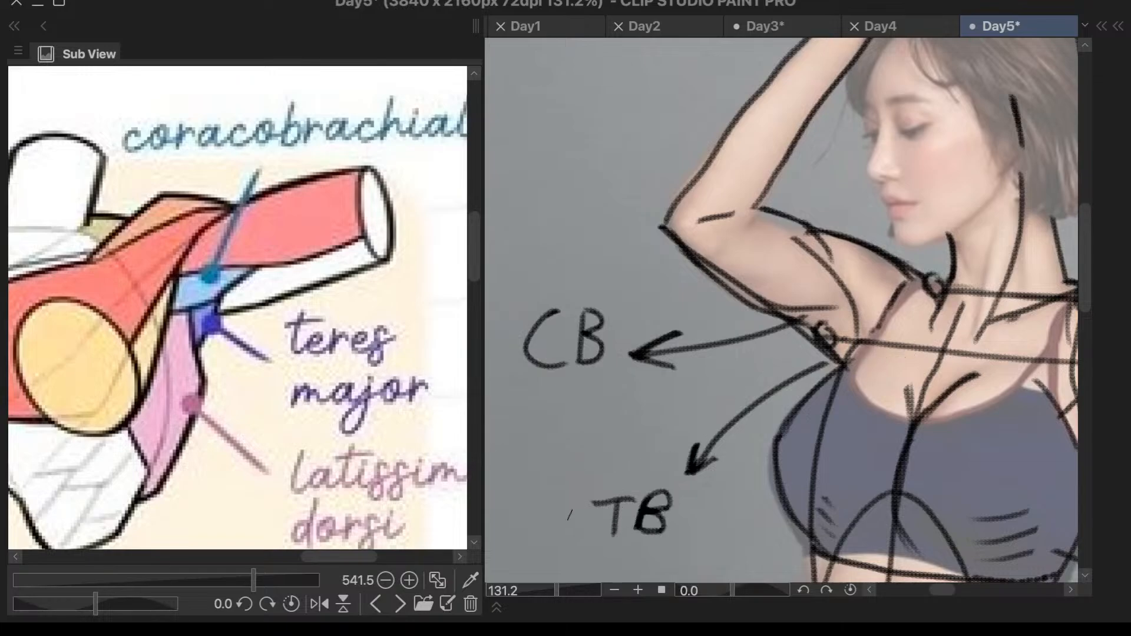
- Review the labelled figure against the whole canvas and bring the woman's reference photo back in the Sub View
scroll(754, 365, "down", 5)
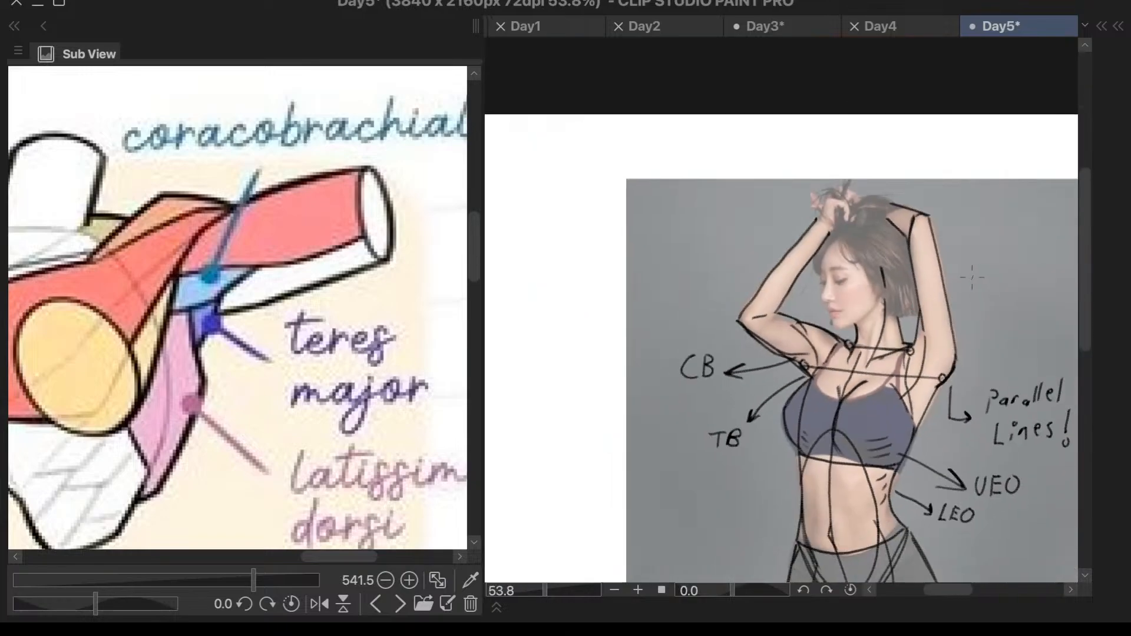
scroll(969, 275, "up", 3)
scroll(913, 267, "down", 3)
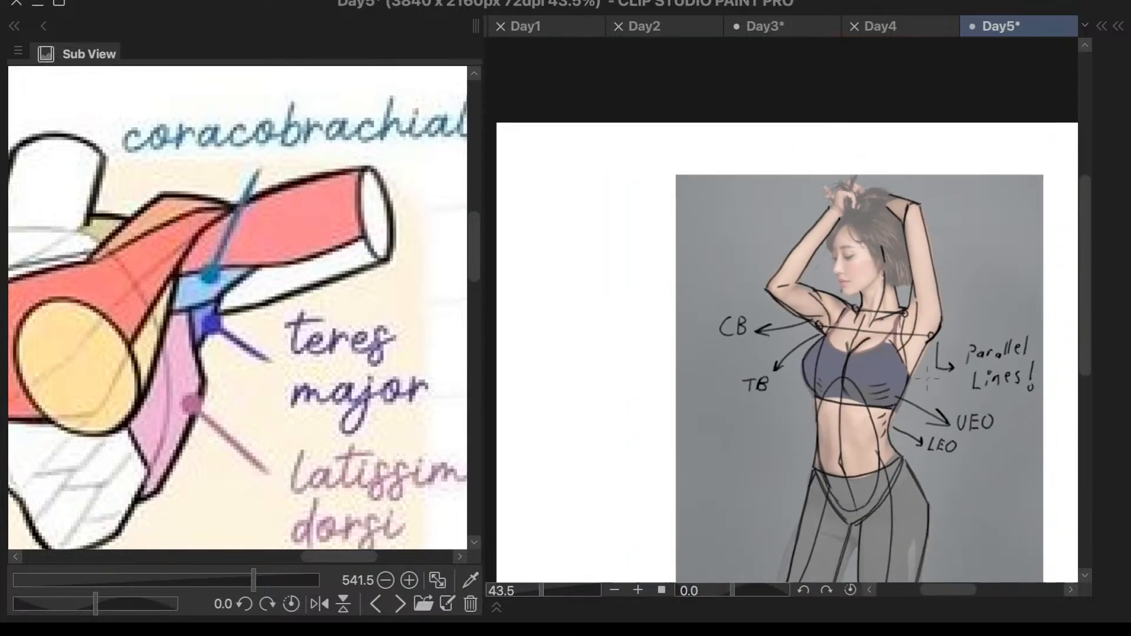
scroll(913, 267, "up", 1)
scroll(914, 267, "up", 2)
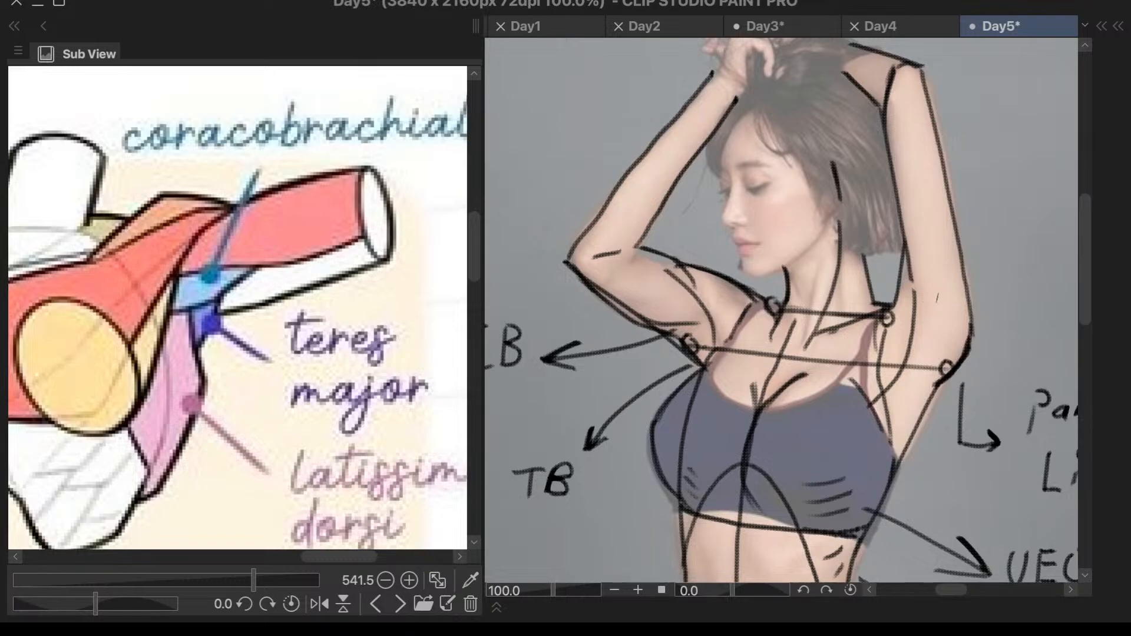
left_click(399, 604)
left_click(400, 604)
scroll(787, 311, "down", 4)
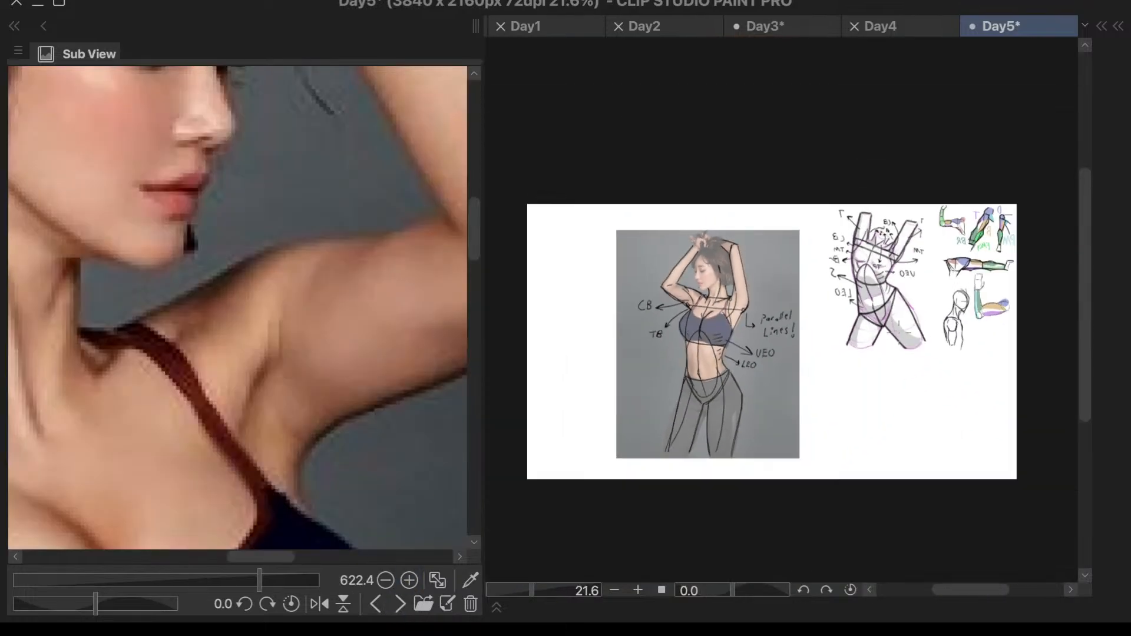
scroll(788, 311, "up", 1)
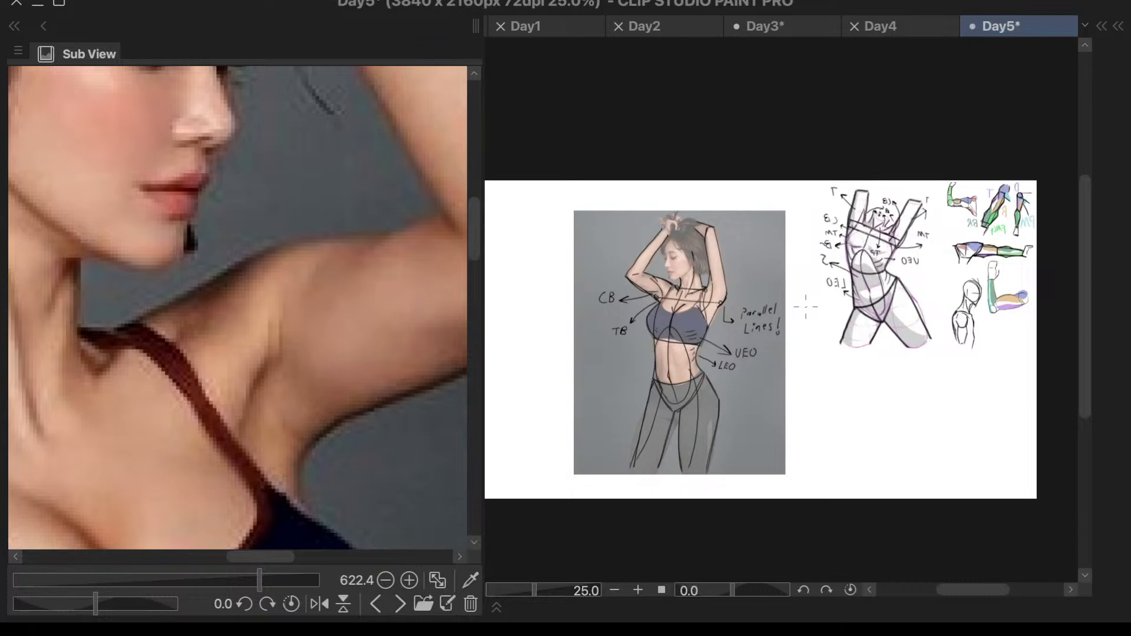
- Add the Torso4 photo layer to the layer selection with Layer 3 Copy 2 and select the area enclosing the figure sketch
key("F7")
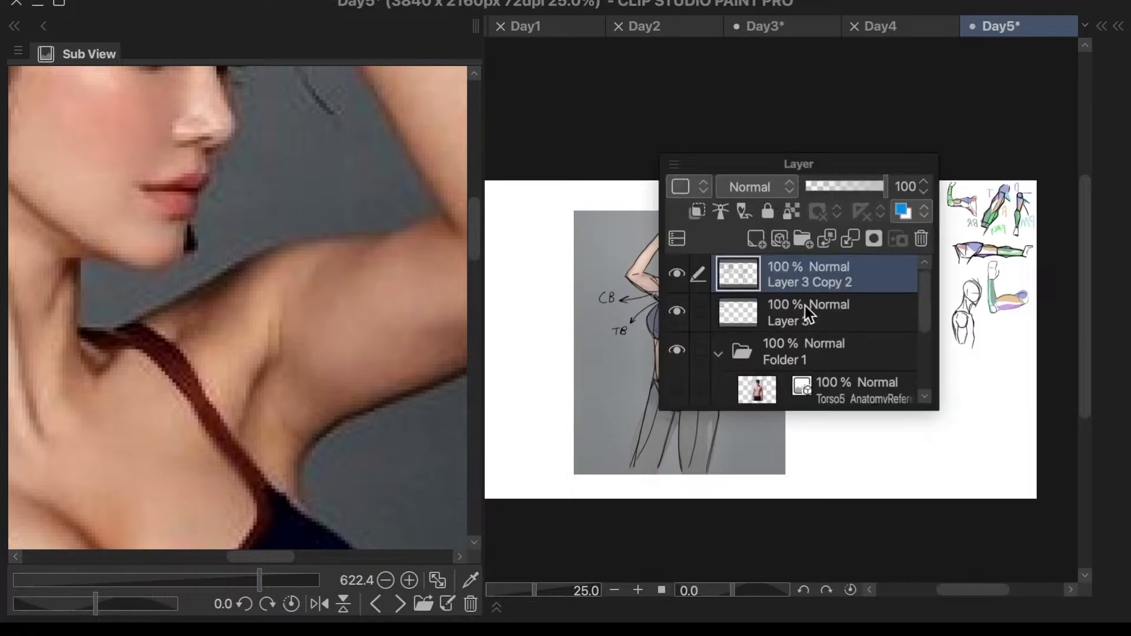
left_click_drag(770, 165, 879, 167)
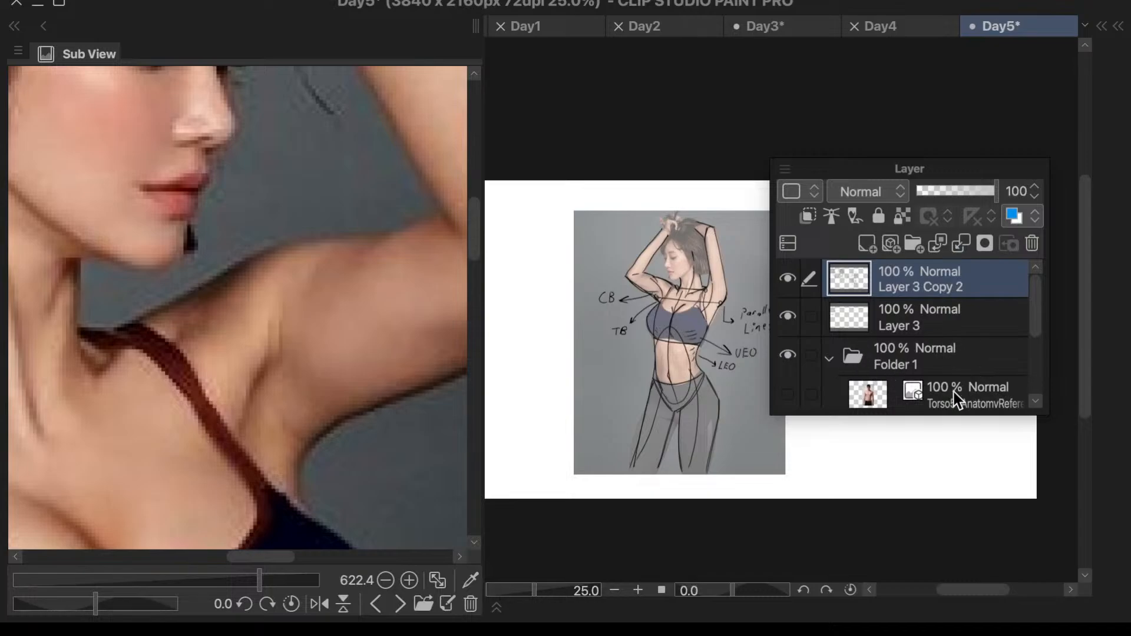
scroll(1034, 338, "down", 3)
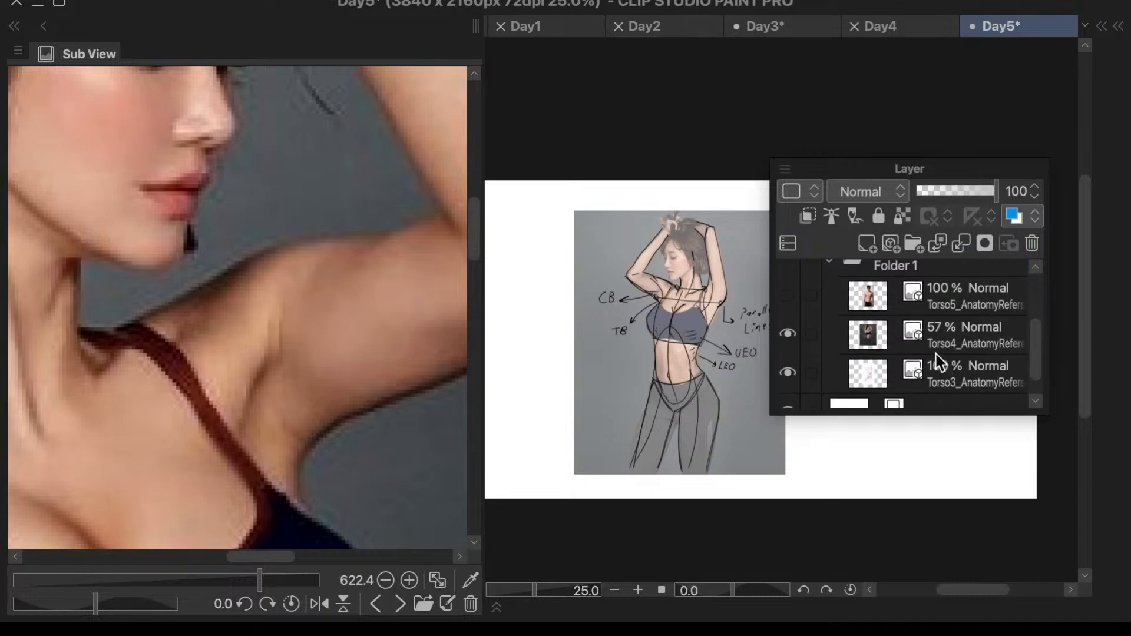
left_click(951, 340)
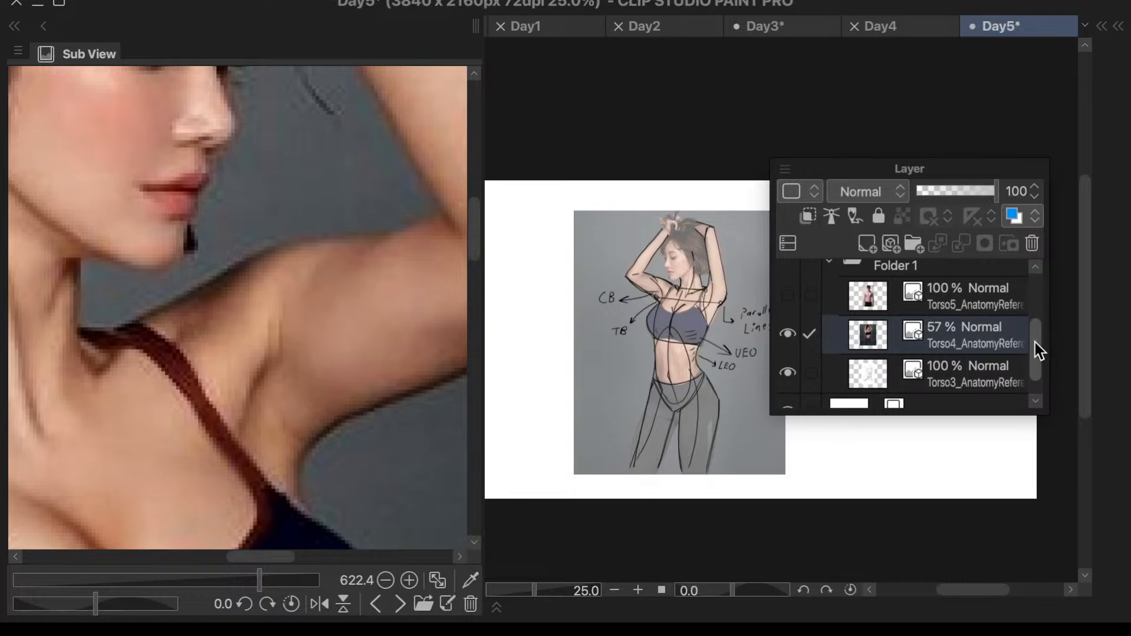
scroll(1037, 354, "up", 3)
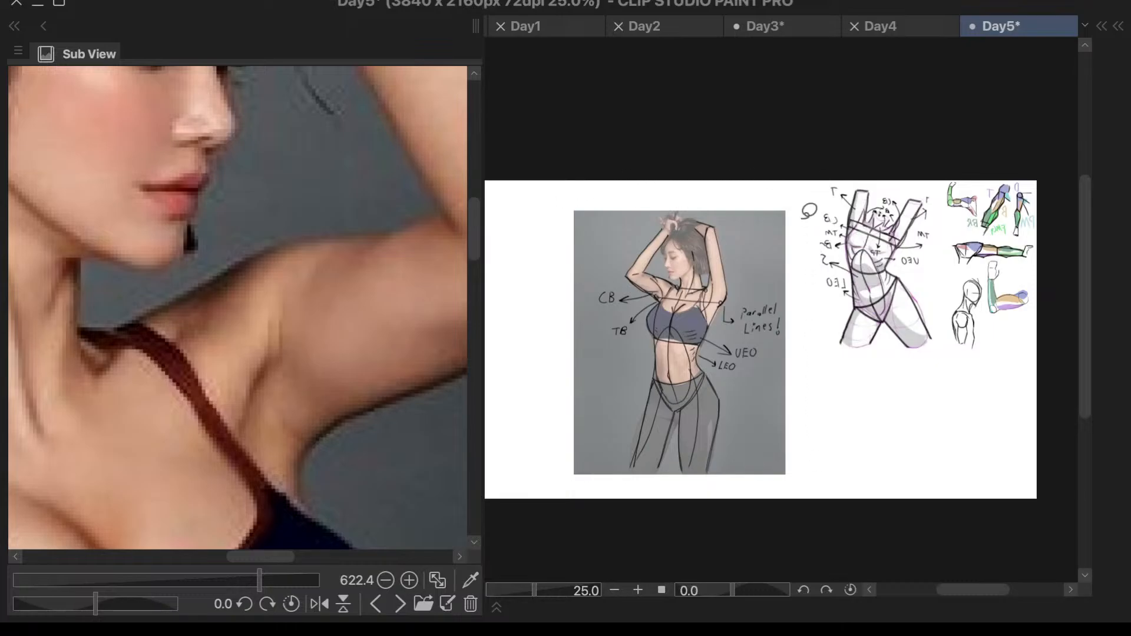
scroll(868, 260, "up", 1)
mouse_move(785, 321)
left_mouse_down()
mouse_move(797, 435)
mouse_move(778, 538)
mouse_move(621, 538)
mouse_move(489, 448)
mouse_move(542, 230)
mouse_move(569, 176)
mouse_move(743, 180)
mouse_move(835, 206)
mouse_move(837, 341)
left_mouse_up()
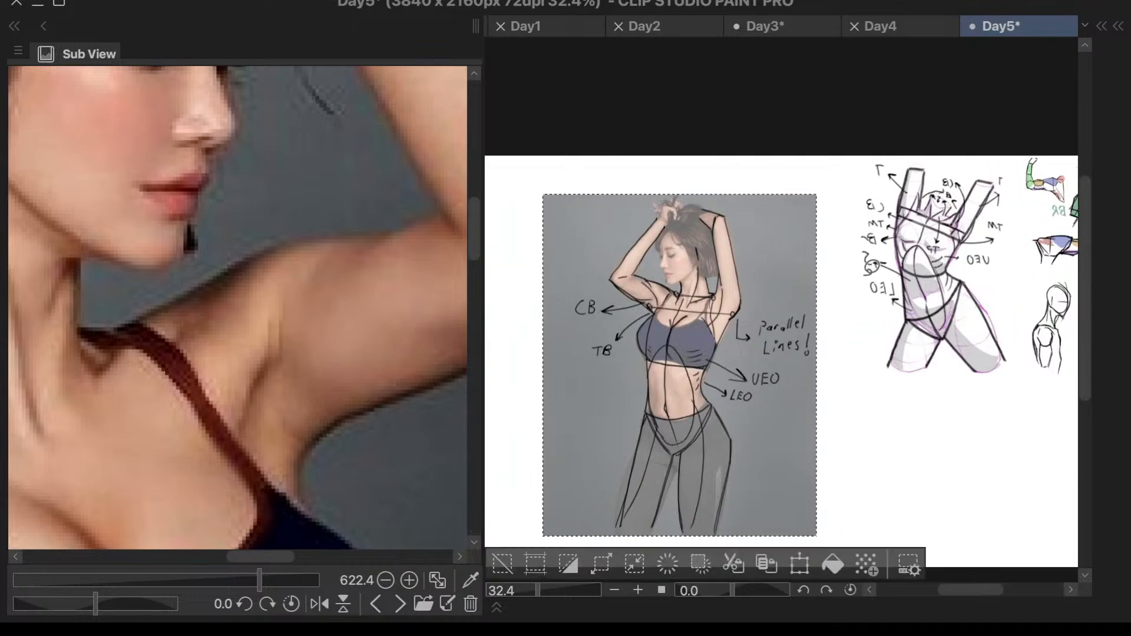
- Transform the selected figure sketch with its labels, shrinking it proportionally to a little under half size
left_click(801, 568)
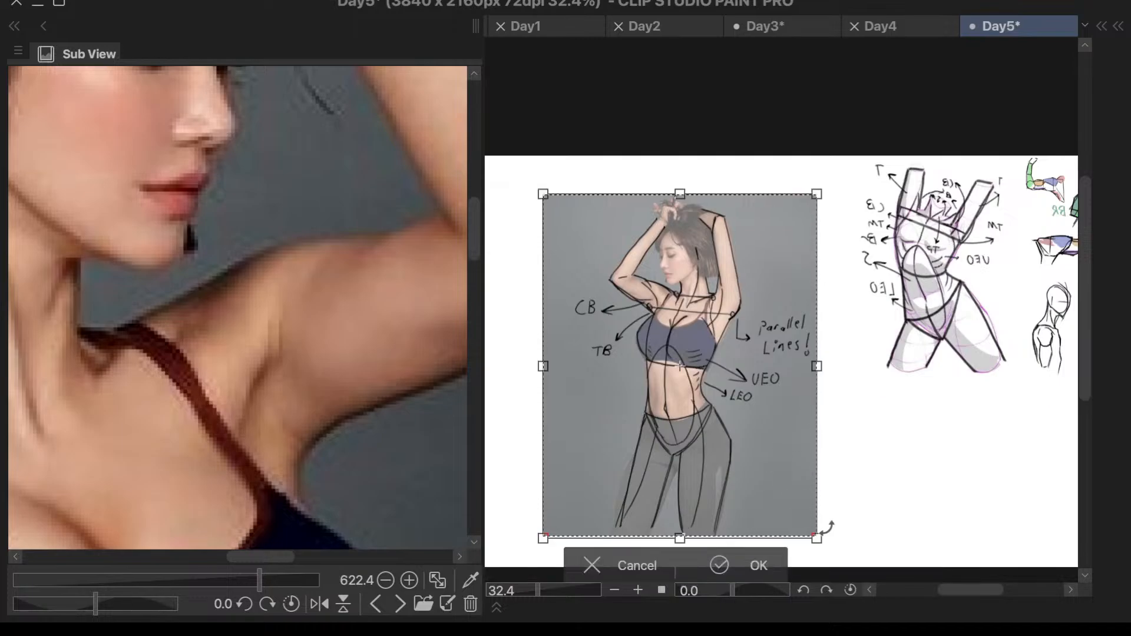
left_click_drag(817, 537, 710, 404)
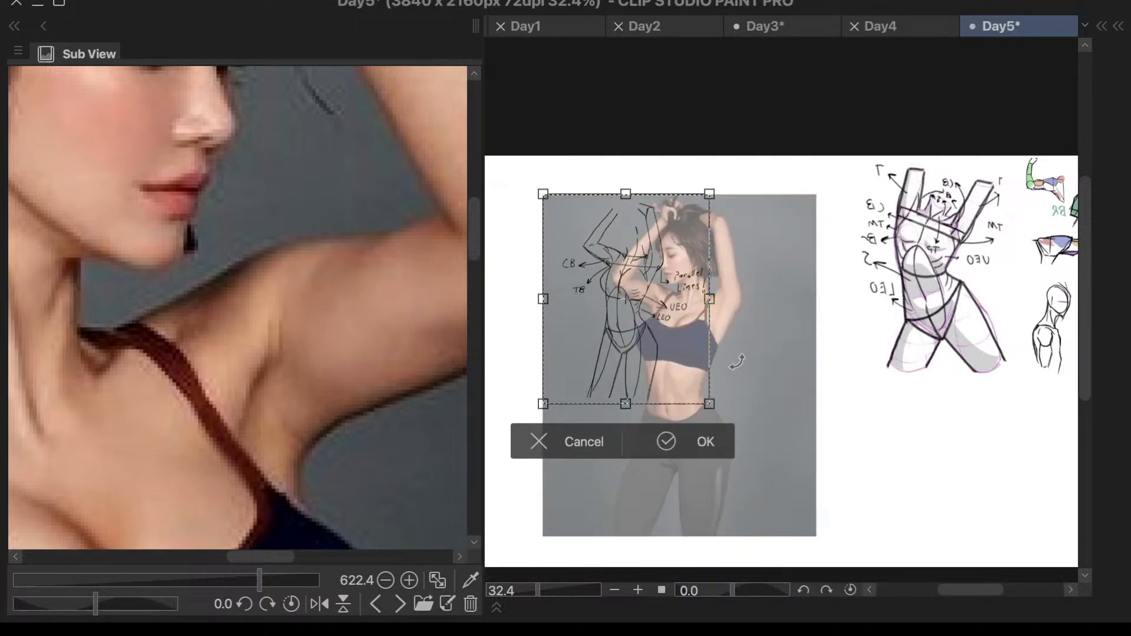
key("ctrl+z")
left_click_drag(817, 536, 740, 377)
key("ctrl+z")
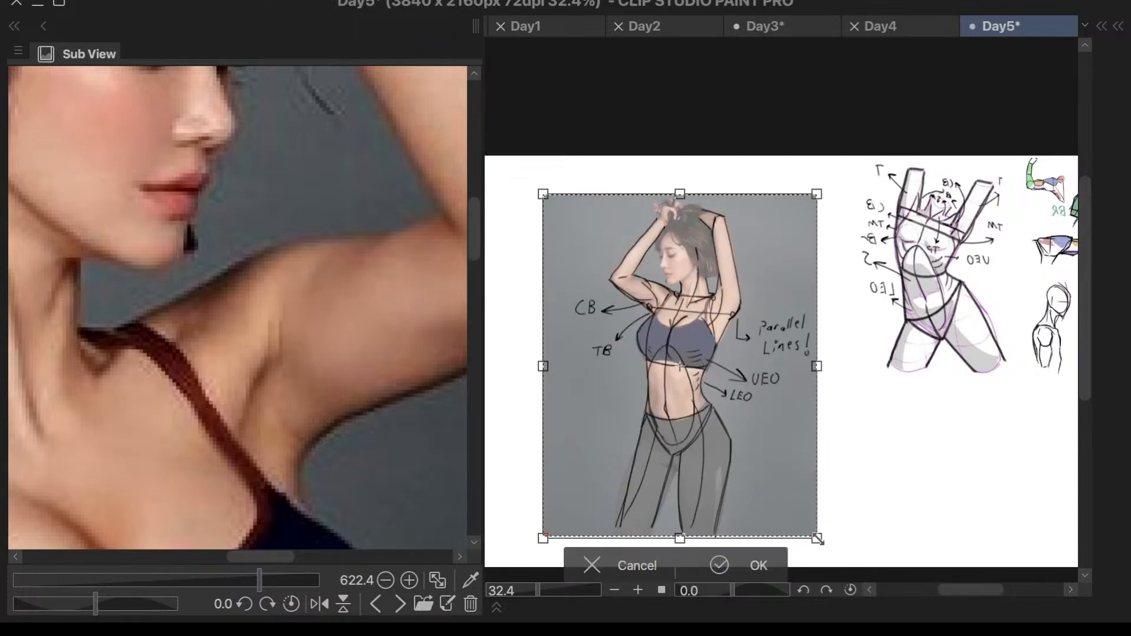
left_click_drag(816, 536, 666, 350)
- Move the shrunken sketch into the empty canvas corner beneath the head-and-shoulder study, apply the transform and deselect
left_click_drag(647, 305, 1041, 490)
scroll(1007, 450, "down", 2)
scroll(1007, 420, "up", 2)
scroll(746, 354, "down", 3)
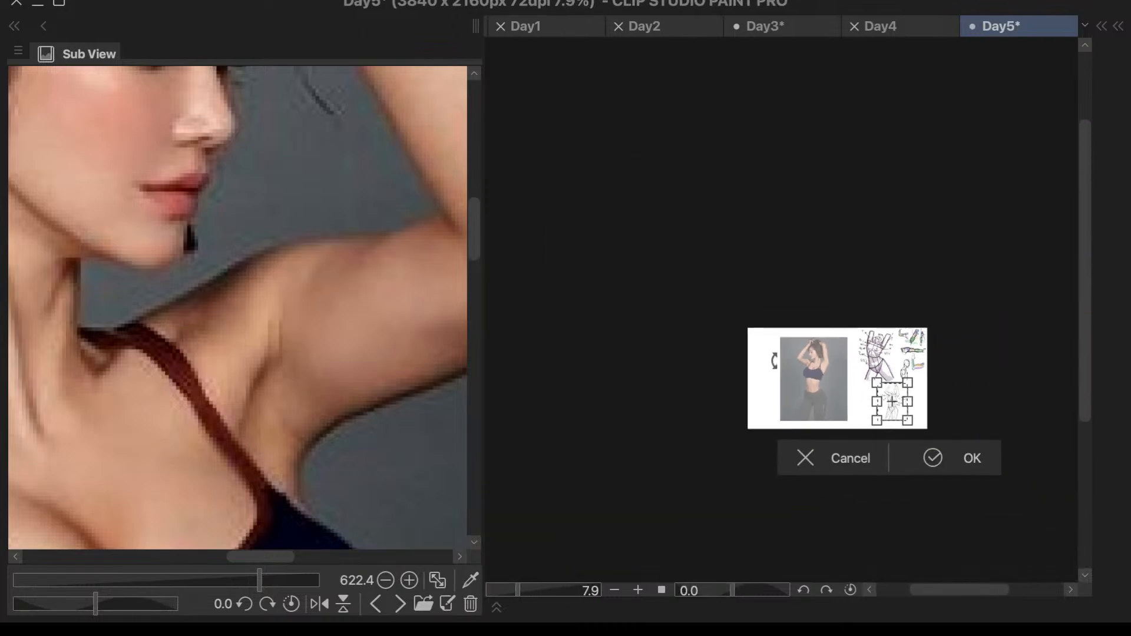
scroll(940, 412, "up", 5)
left_click_drag(837, 378, 937, 383)
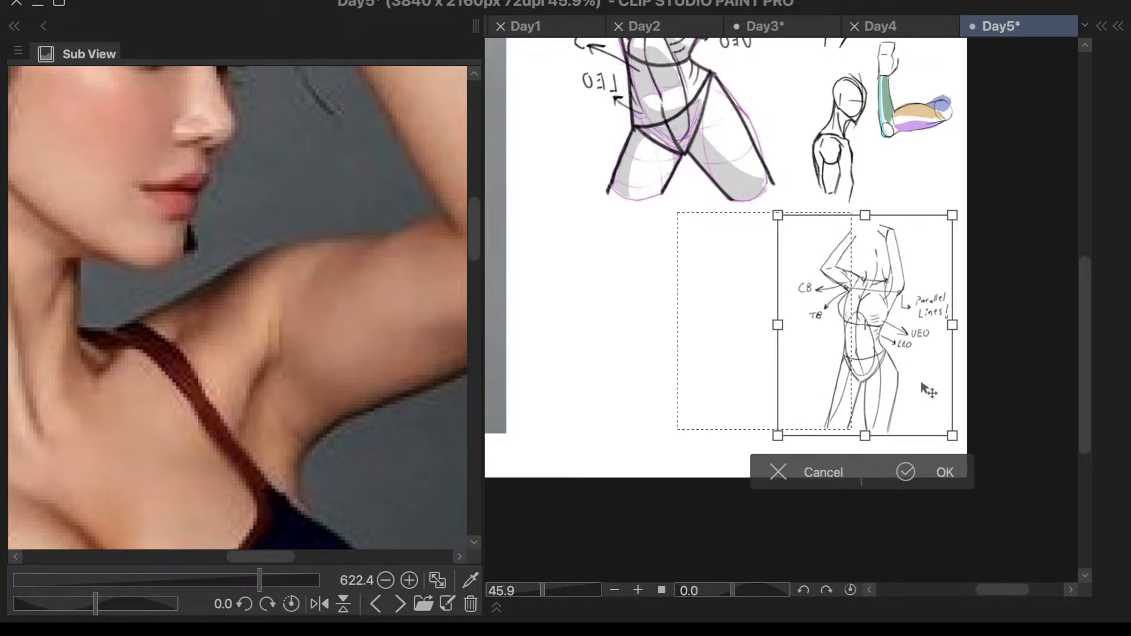
left_click(937, 469)
key("ctrl+d")
scroll(629, 371, "down", 2)
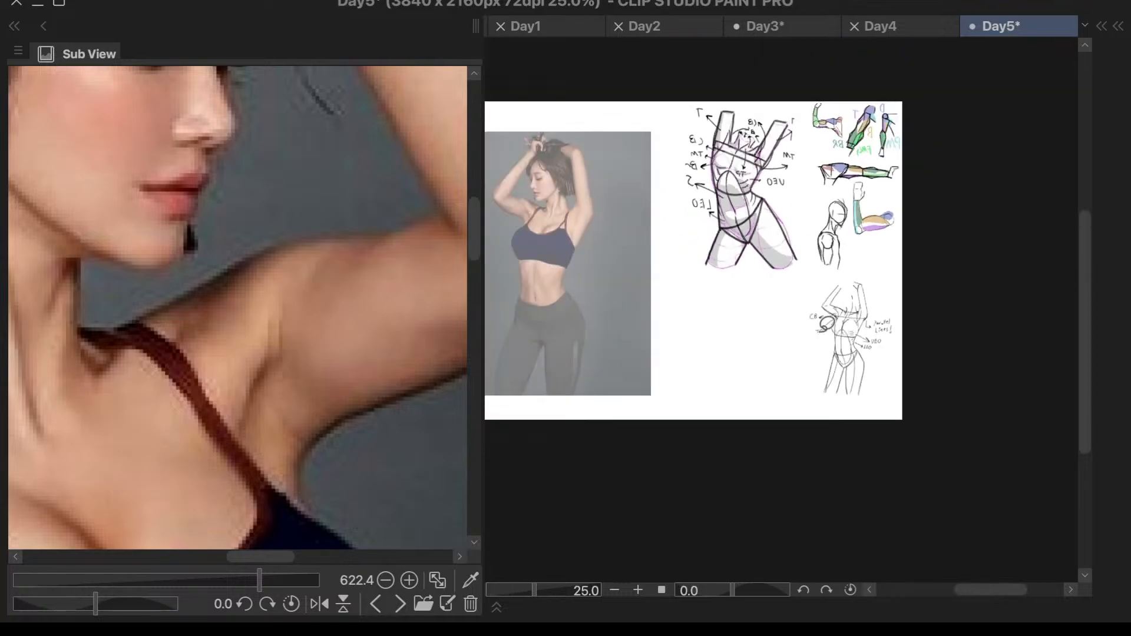
- Make the Torso4 photo layer the only selected layer and transform it, moving the photo over the small figure sketch in the canvas corner
key("F7")
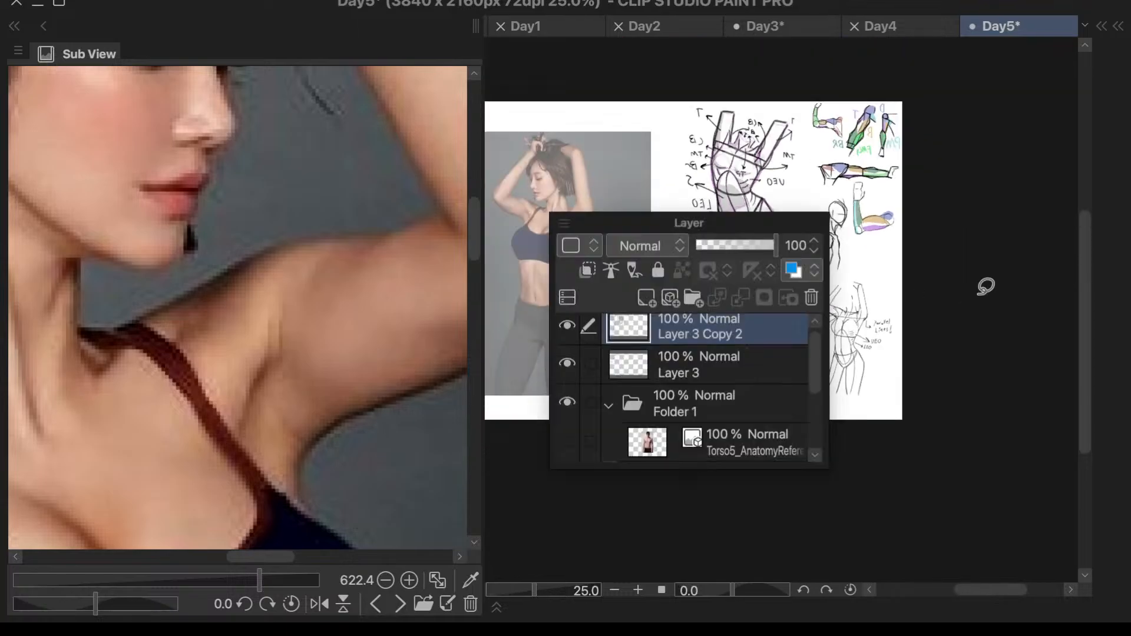
left_click_drag(815, 365, 804, 395)
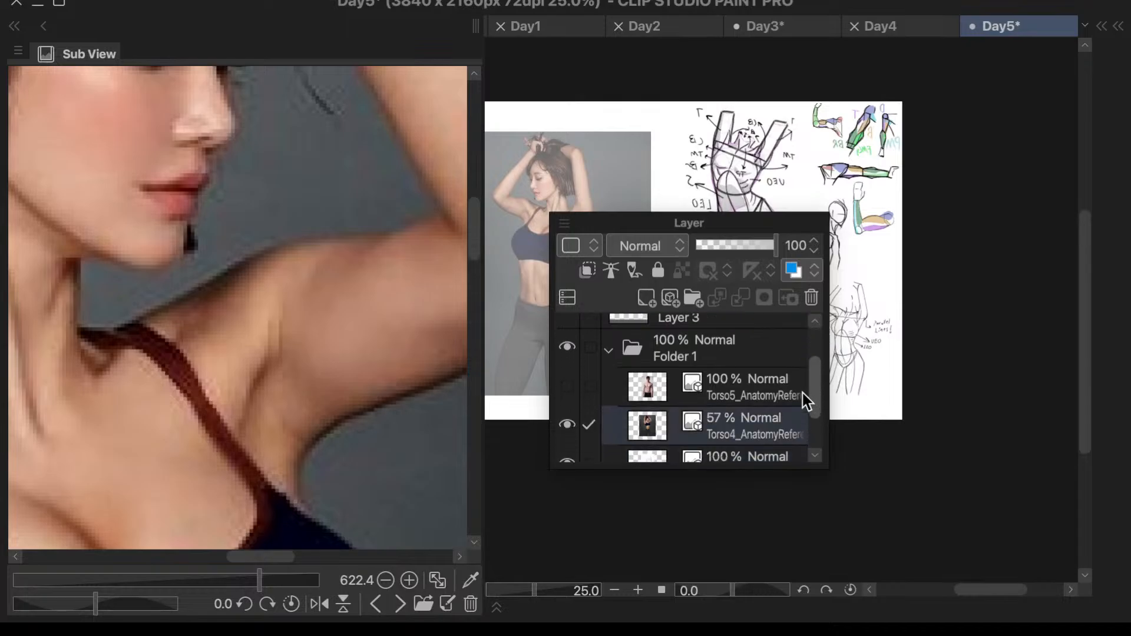
left_click(758, 416)
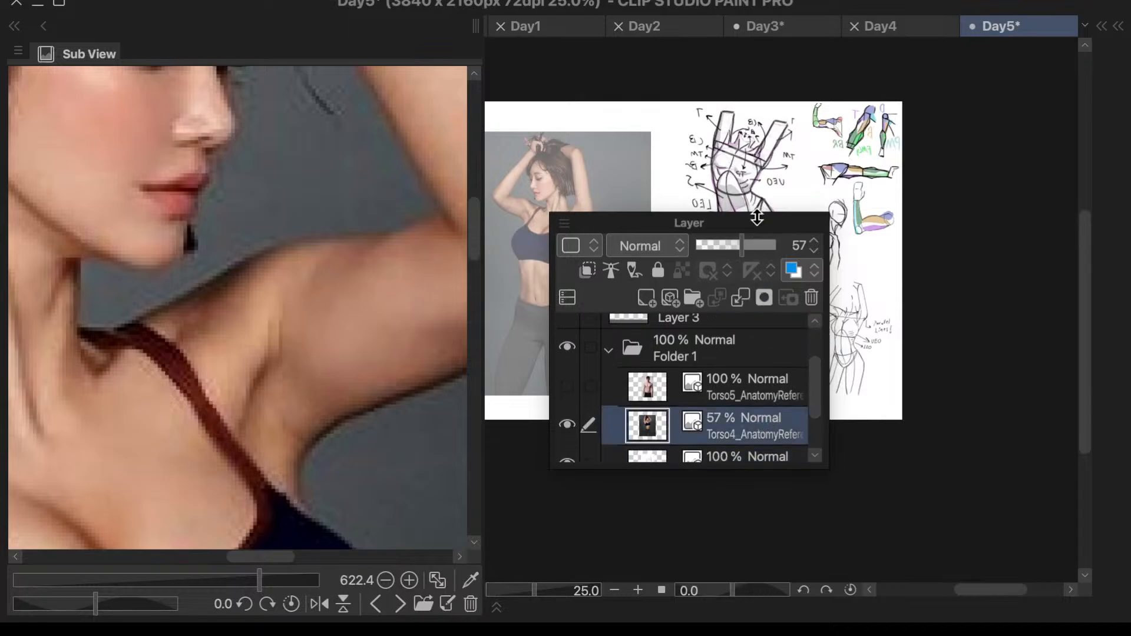
left_click_drag(755, 213, 774, 415)
left_click_drag(769, 334, 994, 128)
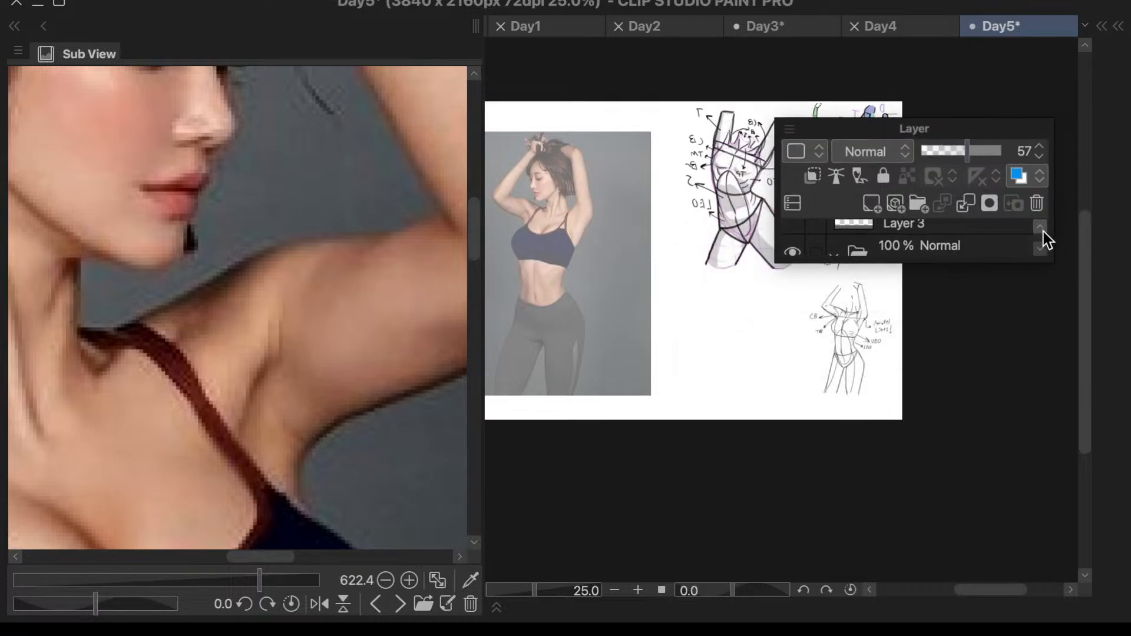
key("super+t")
left_click_drag(587, 326, 884, 448)
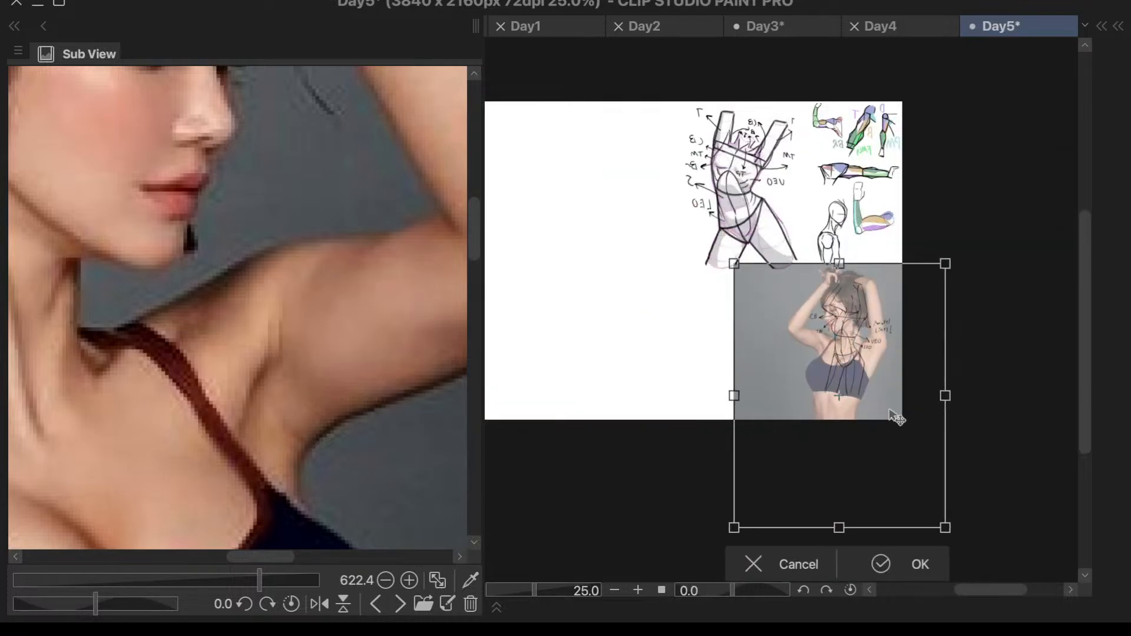
- Shrink the Torso4 photo proportionally to roughly the sketch's size and bring it behind the small labelled figure
scroll(889, 345, "up", 3)
left_click_drag(593, 193, 757, 397)
mouse_move(867, 450)
left_mouse_down()
mouse_move(818, 288)
mouse_move(847, 291)
mouse_move(829, 245)
left_mouse_up()
left_click_drag(696, 163, 772, 260)
scroll(801, 259, "up", 3)
mouse_move(903, 448)
left_mouse_down()
mouse_move(837, 385)
mouse_move(836, 407)
left_mouse_up()
scroll(836, 384, "up", 1)
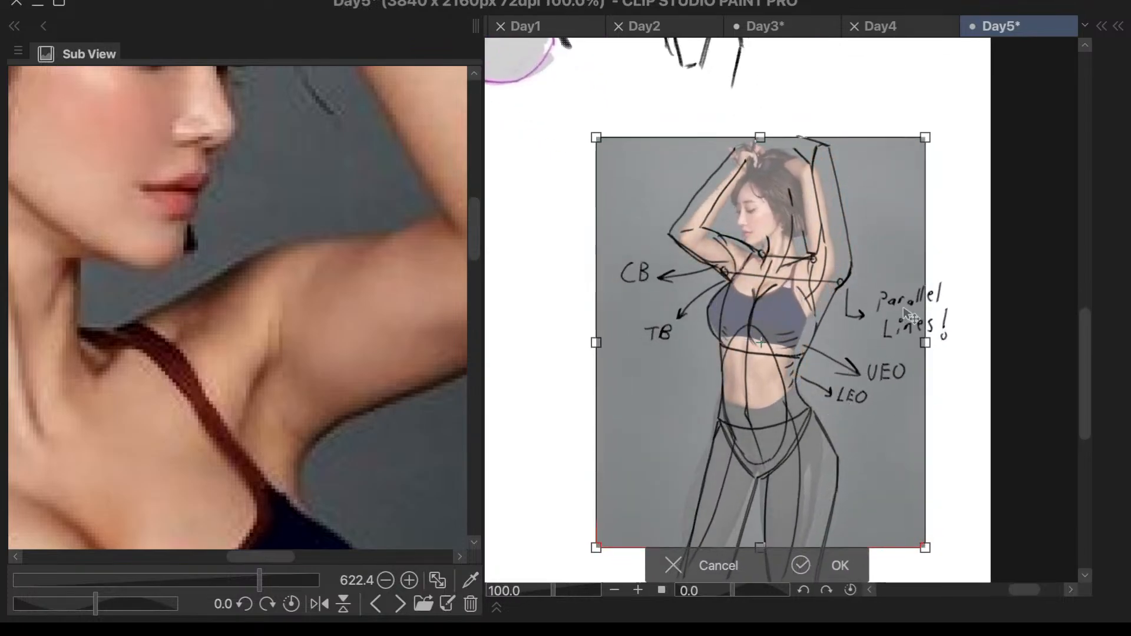
- Fine-tune the Torso4 photo's size and position until its body lines up with the sketch lines, and apply the transform
scroll(909, 317, "down", 2)
scroll(916, 483, "up", 2)
left_click_drag(917, 483, 939, 512)
left_click_drag(875, 437, 865, 428)
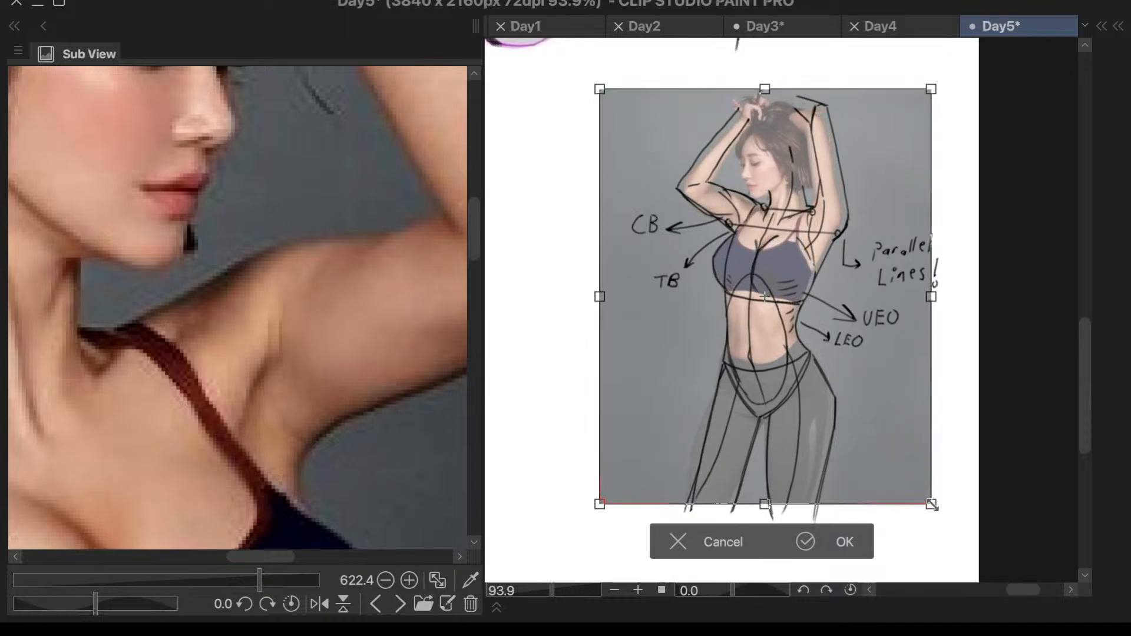
left_click_drag(932, 501, 950, 530)
mouse_move(856, 459)
left_mouse_down()
mouse_move(854, 448)
mouse_move(1003, 374)
mouse_move(1073, 448)
mouse_move(854, 444)
mouse_move(862, 456)
left_mouse_up()
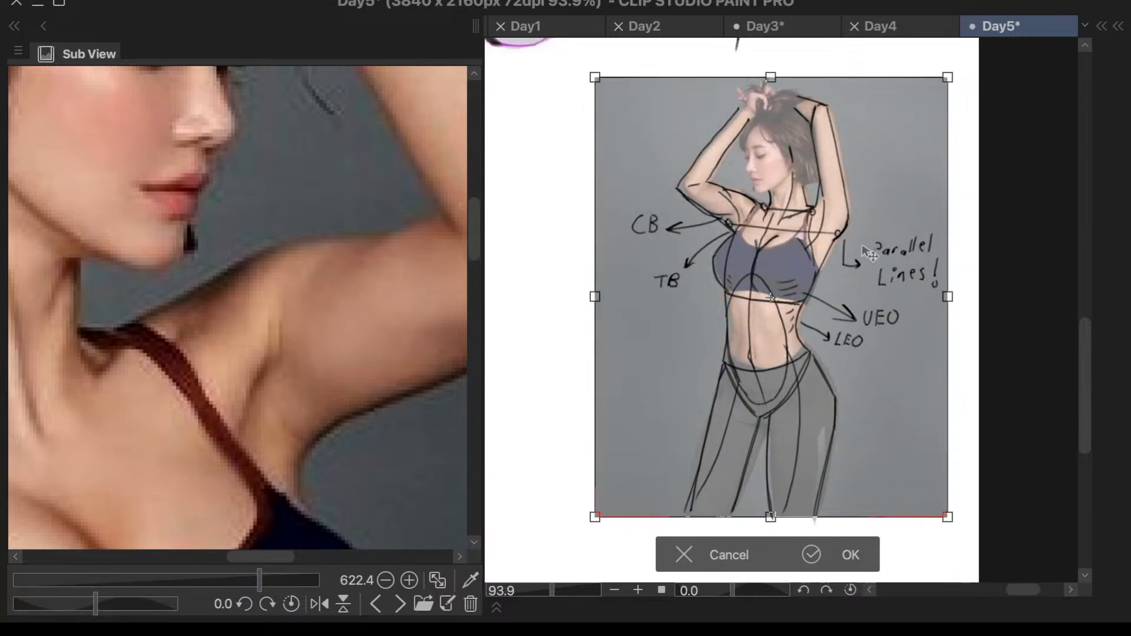
left_click_drag(868, 368, 873, 363)
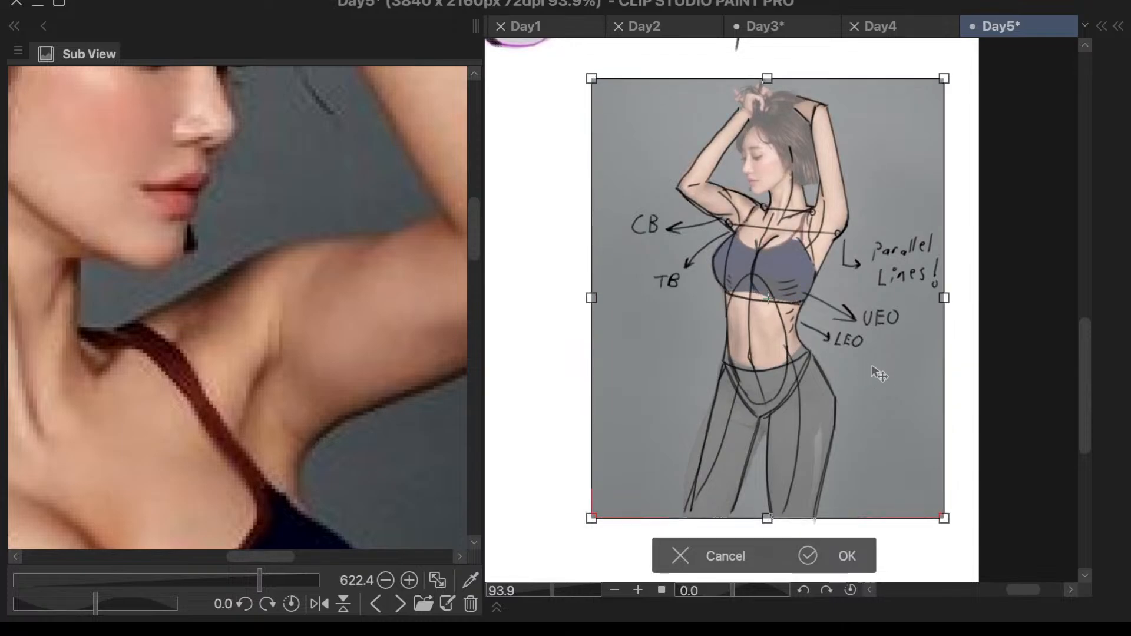
left_click(847, 556)
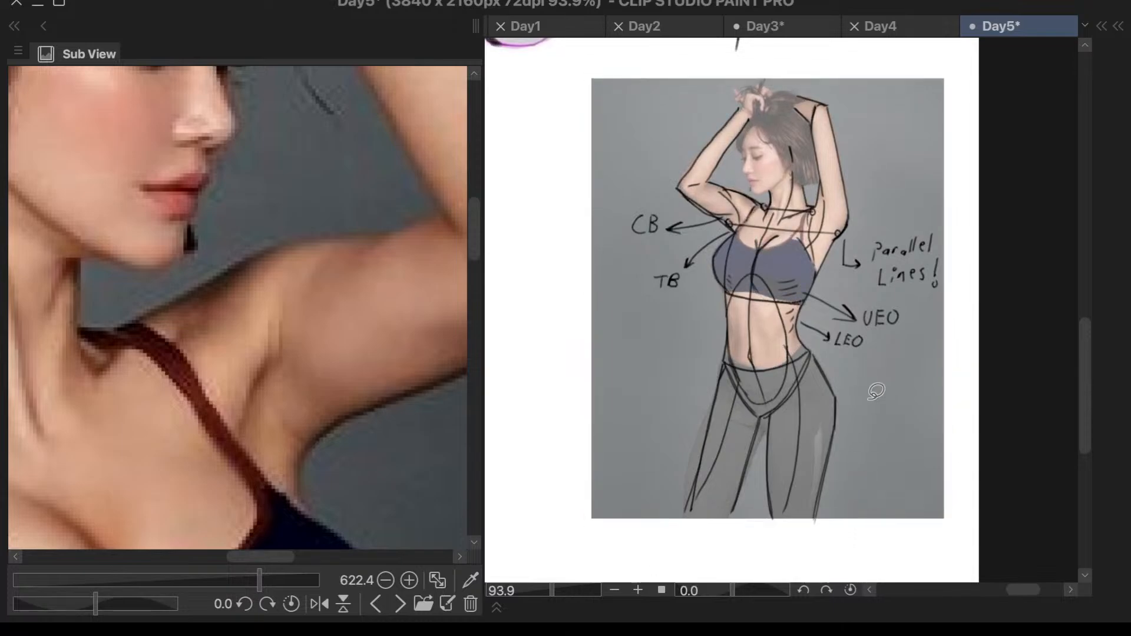
scroll(959, 285, "down", 4)
scroll(982, 280, "down", 3)
scroll(965, 105, "up", 5)
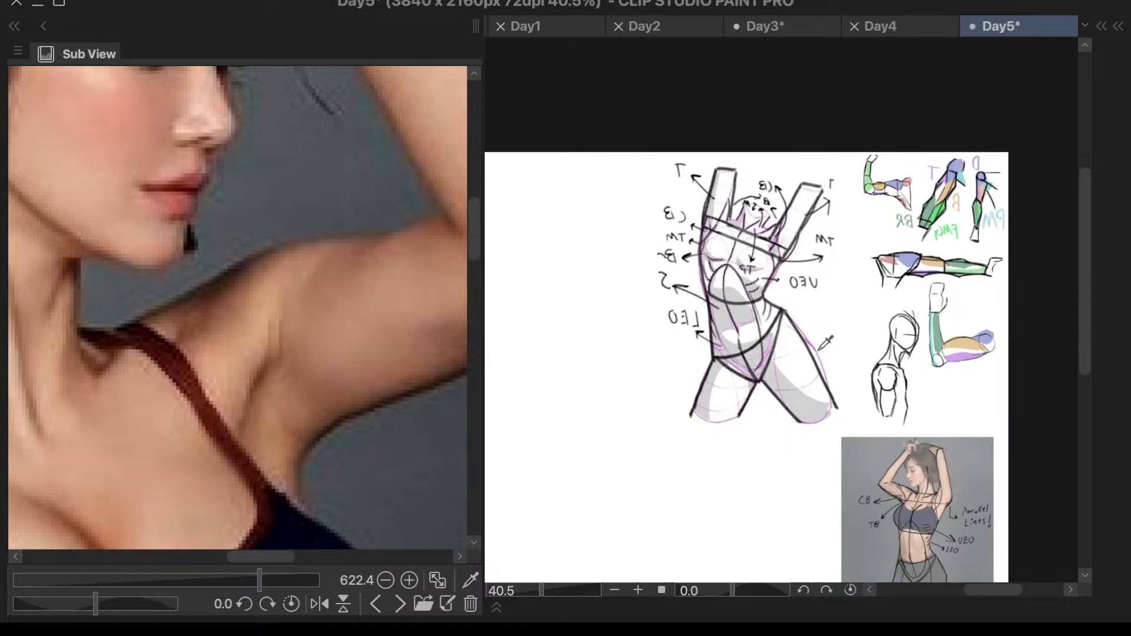
key("alt+d")
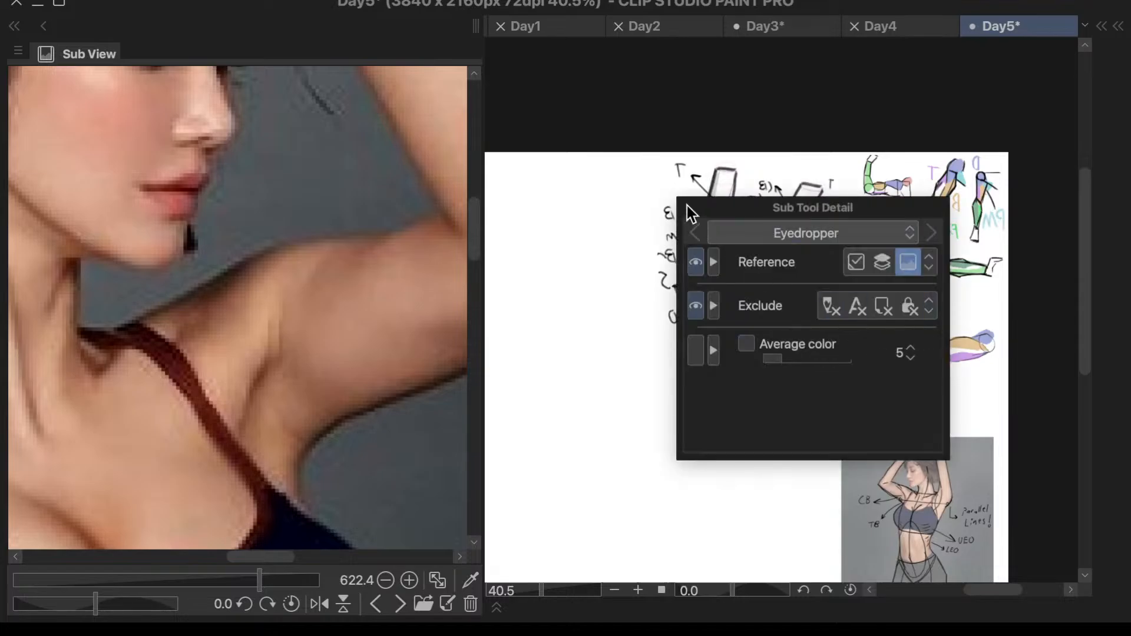
left_click_drag(767, 206, 1045, 158)
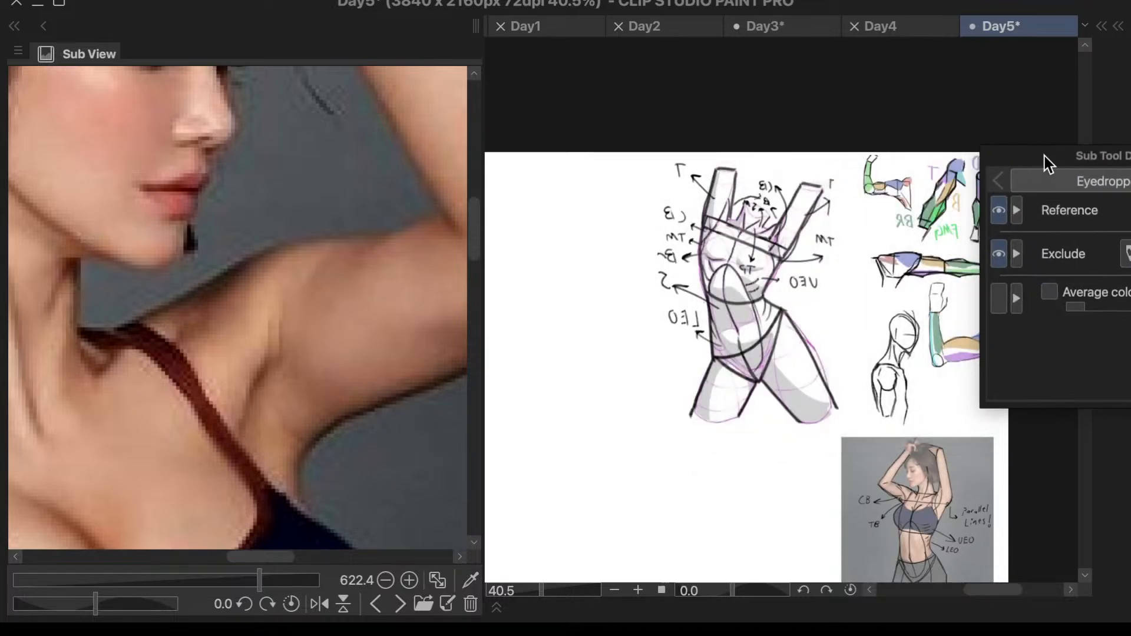
key("alt+d")
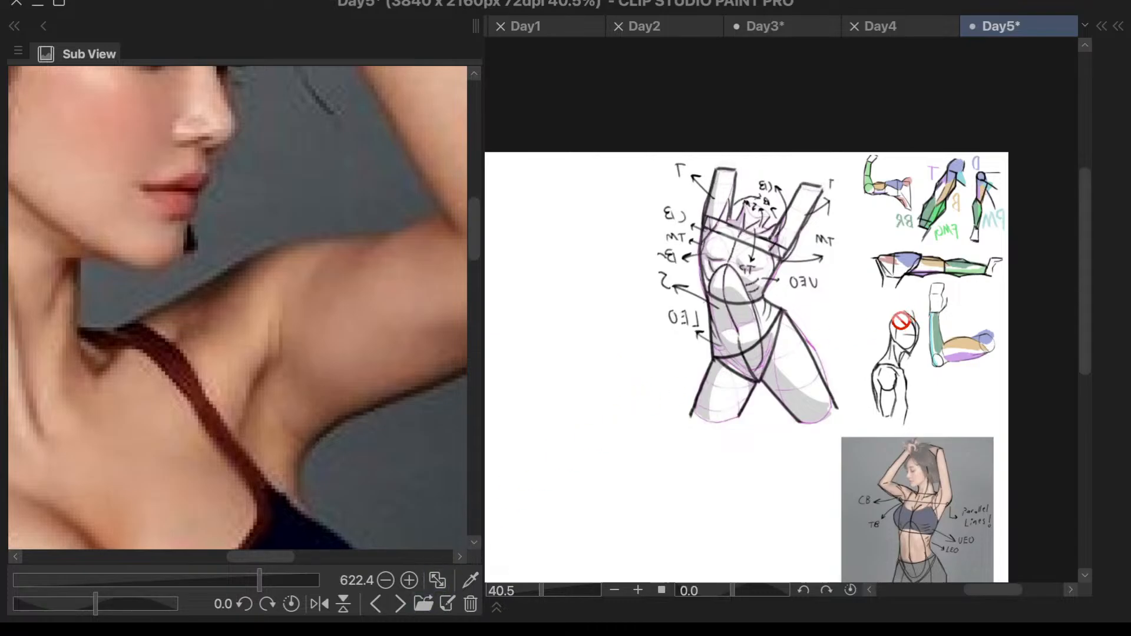
- Show the hidden Torso5 photo layer in Folder 1 and make it the active layer
key("l")
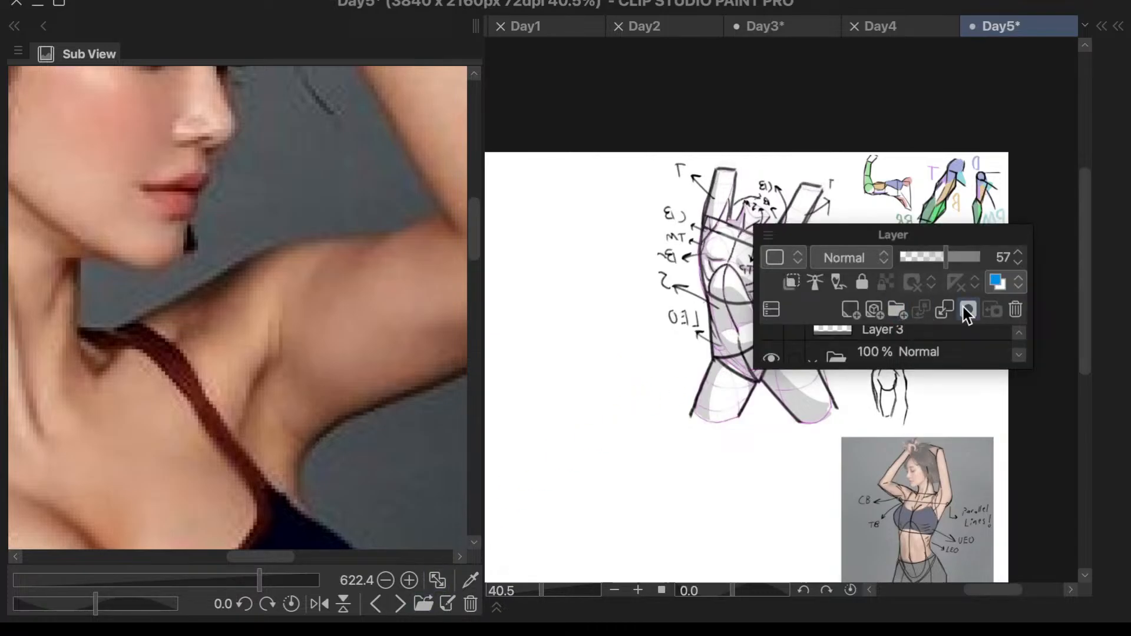
left_click(1019, 356)
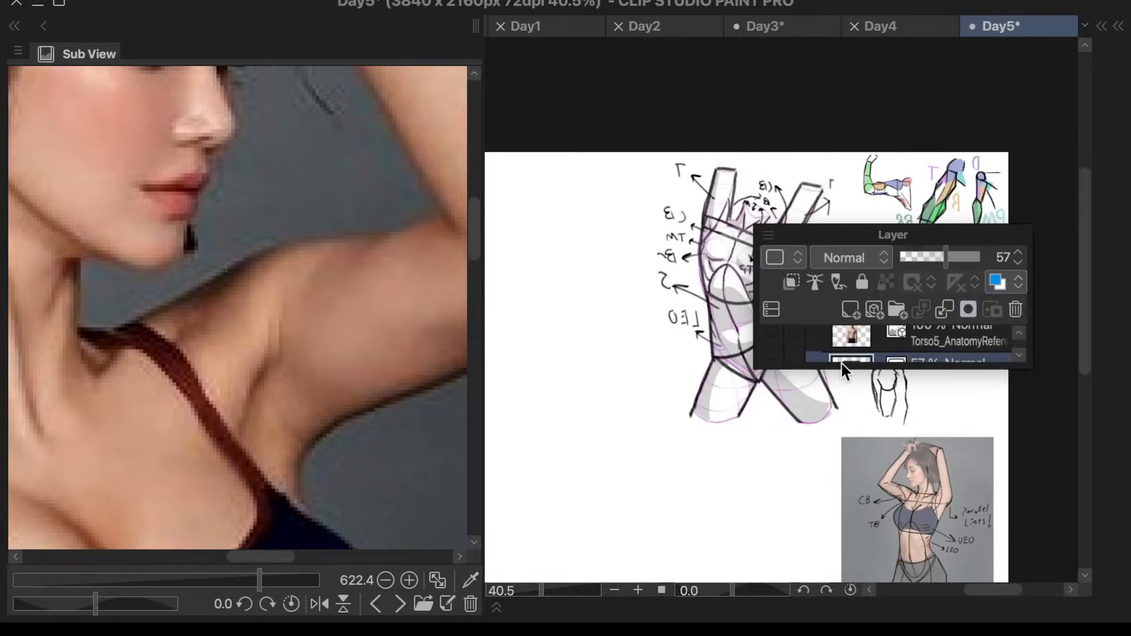
left_click_drag(755, 370, 705, 546)
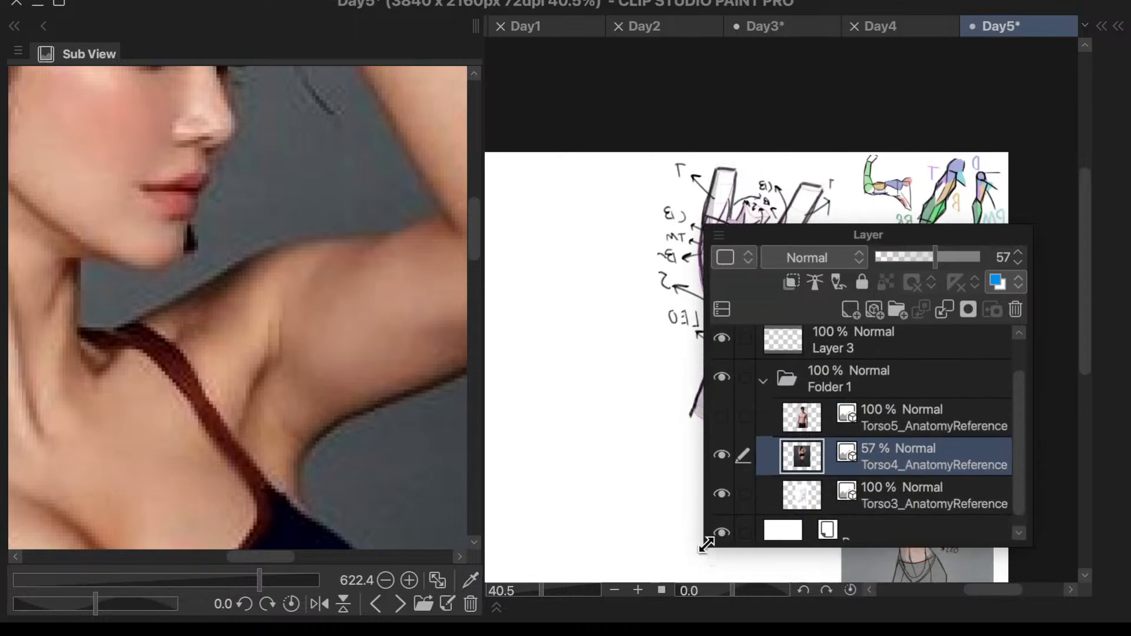
left_click(860, 417)
left_click_drag(808, 238, 954, 257)
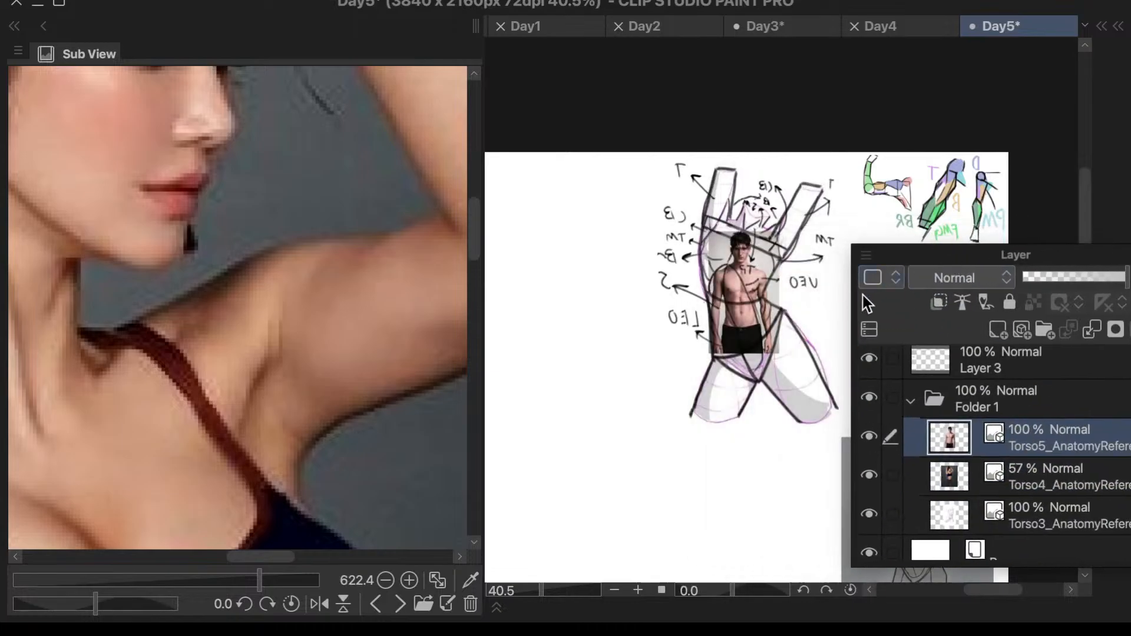
- Transform the Torso5 photo, moving it into the empty canvas area beside the raised-arm study and enlarging it proportionally, and apply
key("ctrl+t")
left_click_drag(733, 339, 642, 524)
scroll(766, 333, "down", 2)
scroll(721, 331, "up", 2)
left_click_drag(771, 446, 636, 299)
left_click_drag(693, 388, 798, 554)
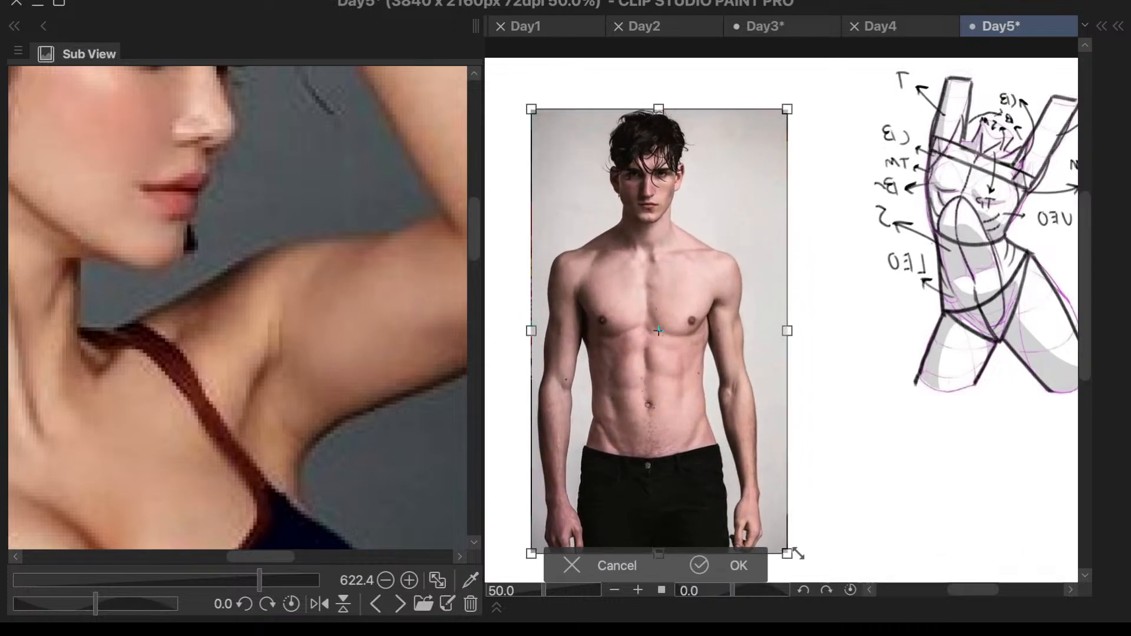
left_click(736, 567)
right_click(613, 397)
right_click(615, 404)
- Page forward through the torso references in the Sub View, from the marble statue to the raised-arm sculpture, to compare with the man's torso
scroll(707, 349, "up", 2)
scroll(707, 349, "up", 1)
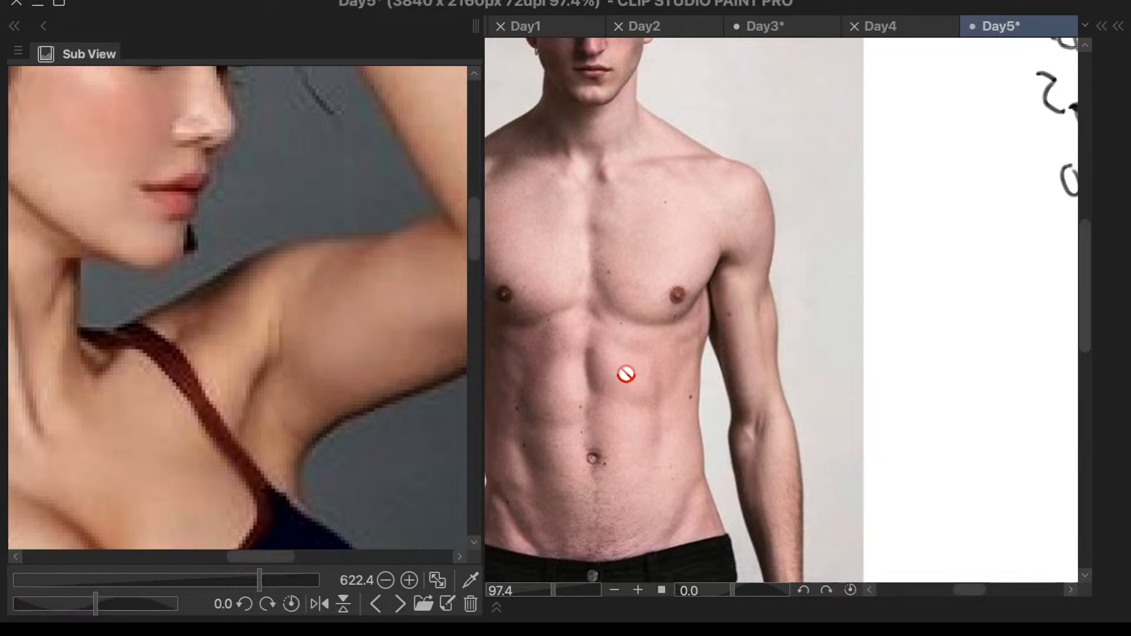
left_click(400, 603)
left_click(397, 610)
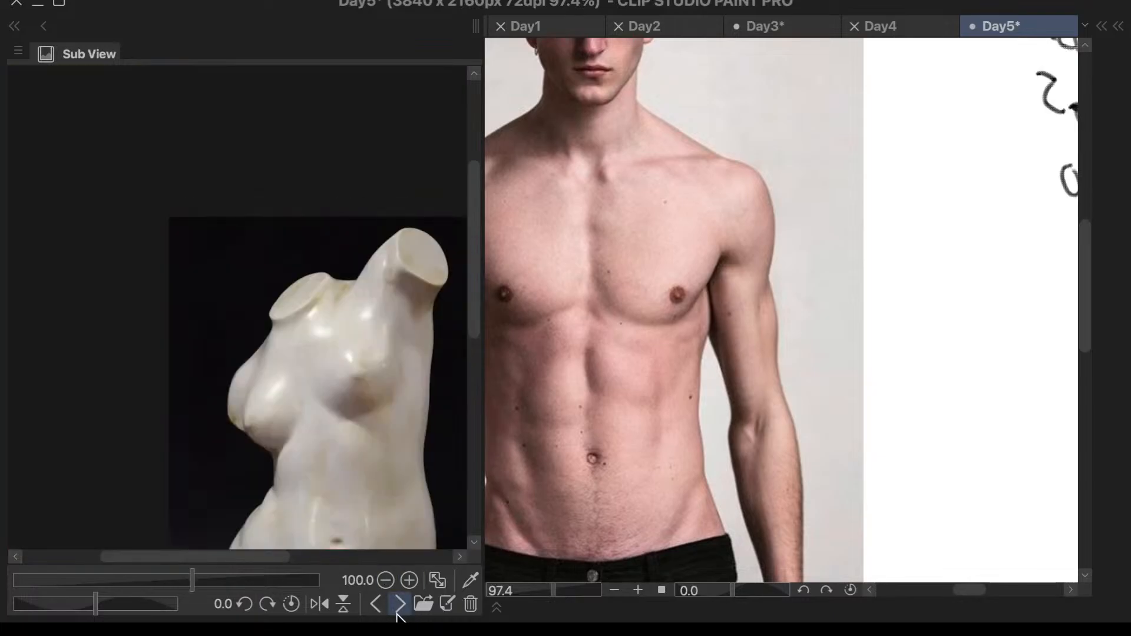
left_click_drag(196, 556, 228, 557)
left_click_drag(472, 313, 474, 358)
left_click(402, 611)
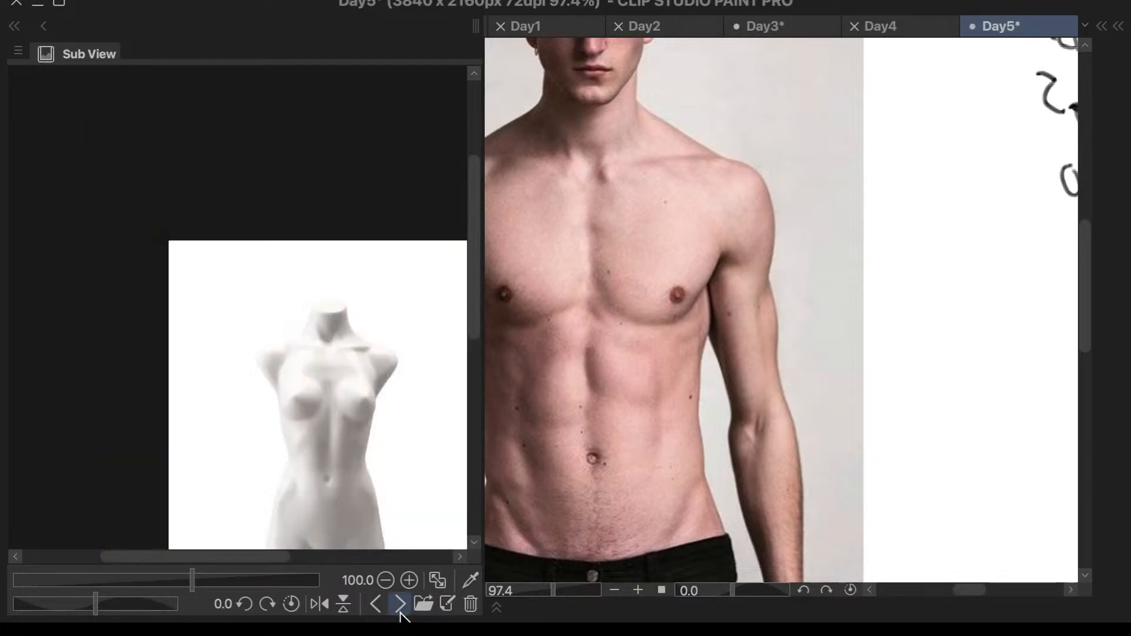
left_click(401, 611)
left_click(401, 613)
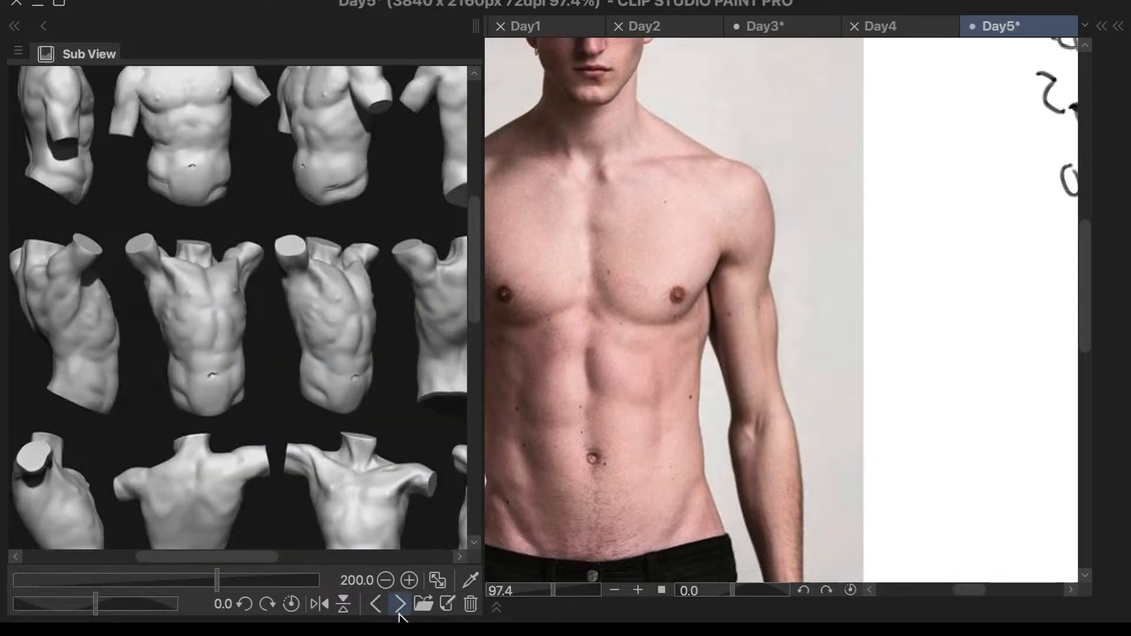
left_click(399, 613)
left_click_drag(477, 323, 466, 373)
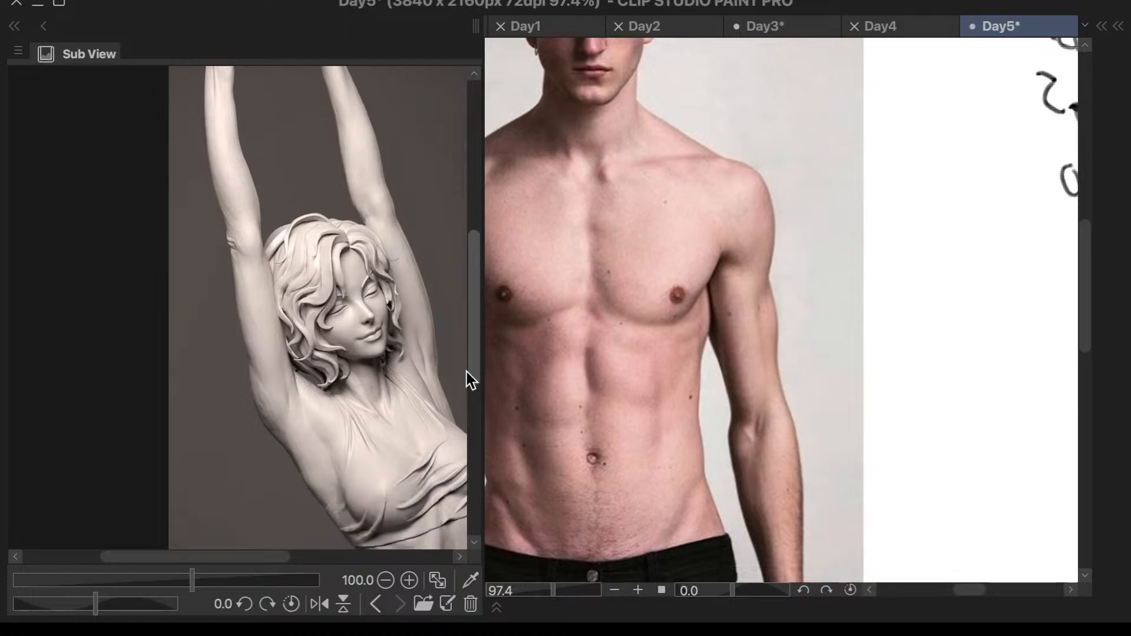
- Look over the grid of sculpted torsos again and return the Sub View to the marble torso reference
left_click(376, 604)
left_click_drag(478, 328, 479, 315)
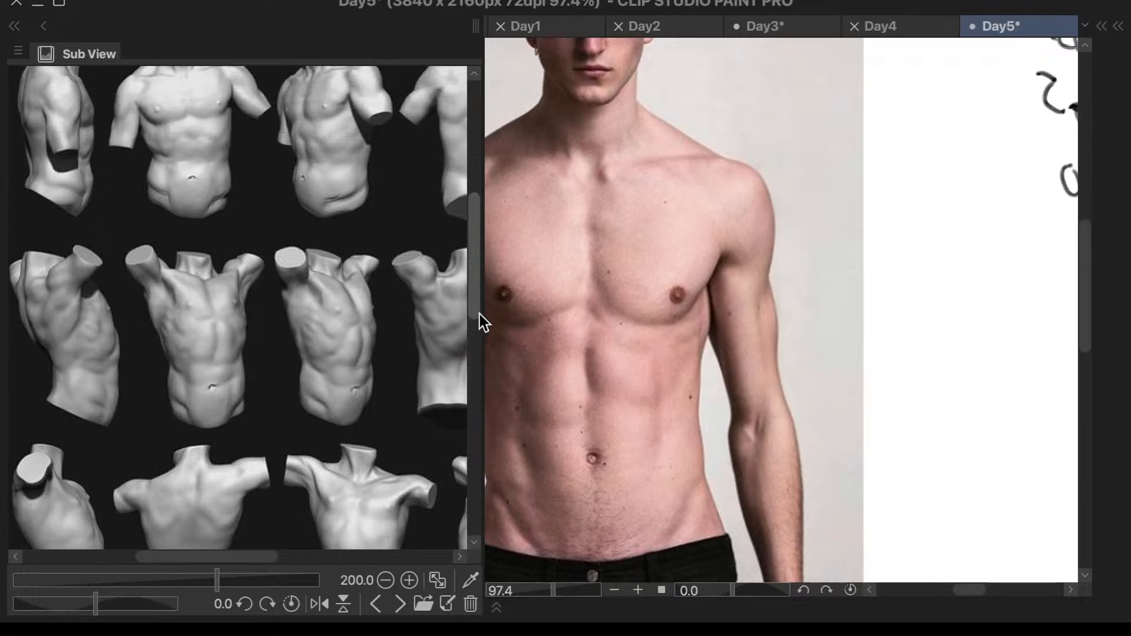
left_click(400, 604)
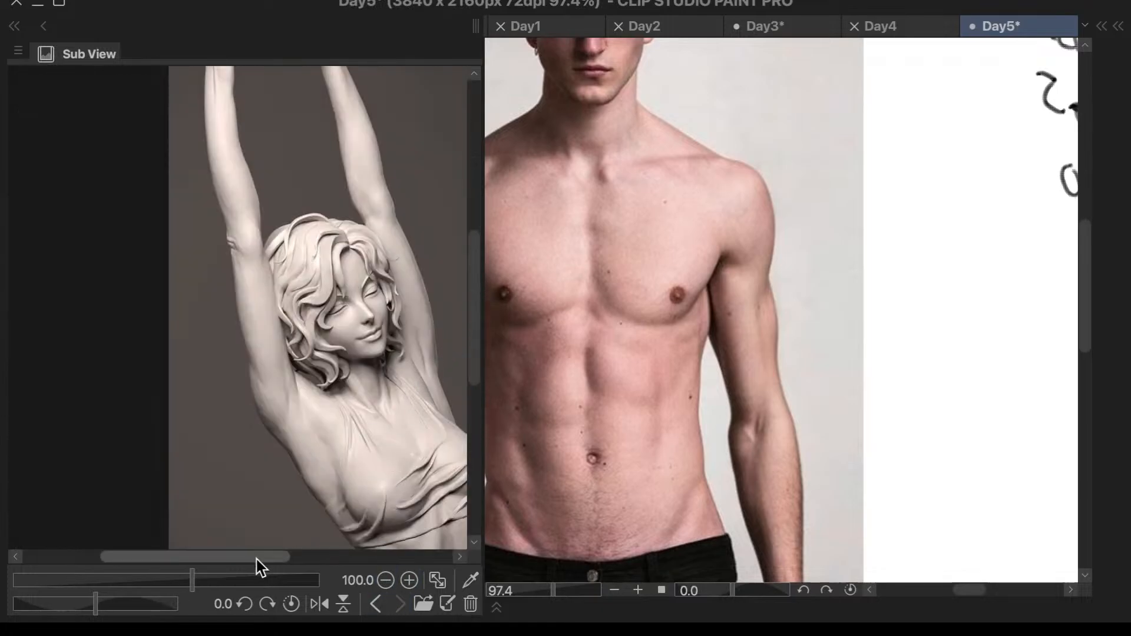
left_click(374, 605)
left_click(374, 605)
left_click(375, 605)
left_click(374, 605)
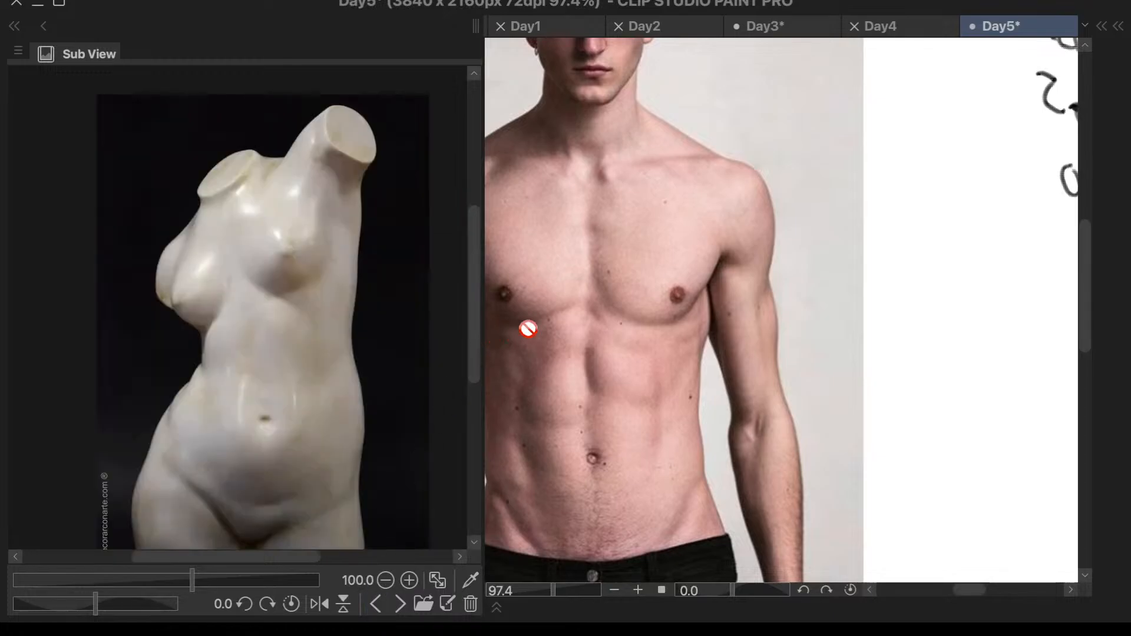
- Lower the Torso5 photo layer's opacity to 53% and make Layer 3 active for sketching
scroll(877, 276, "down", 4)
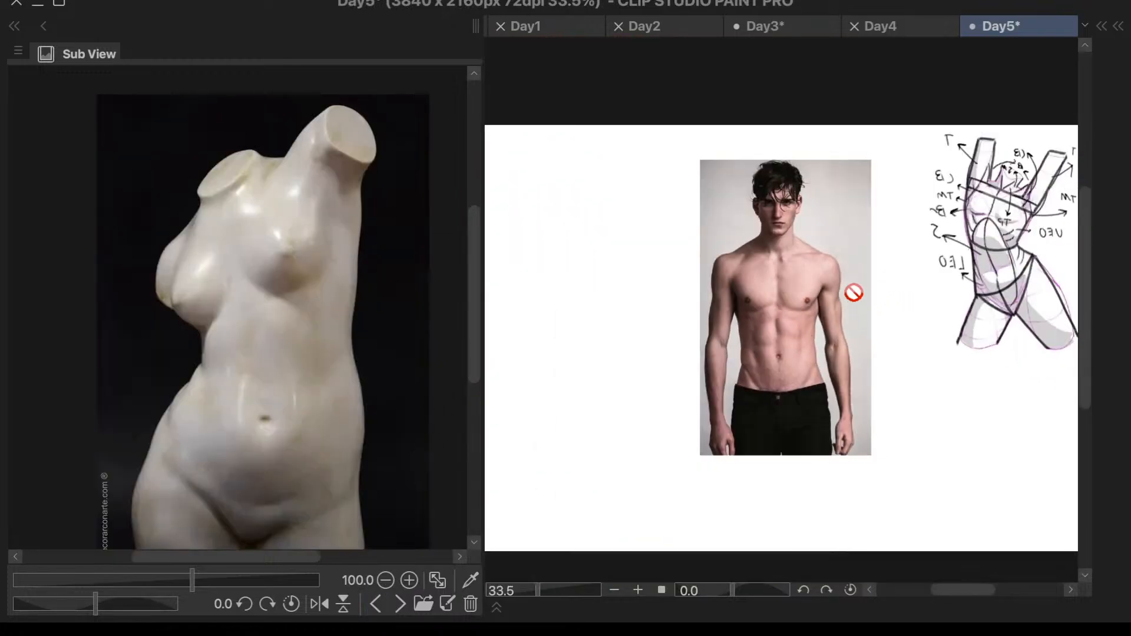
key("F7")
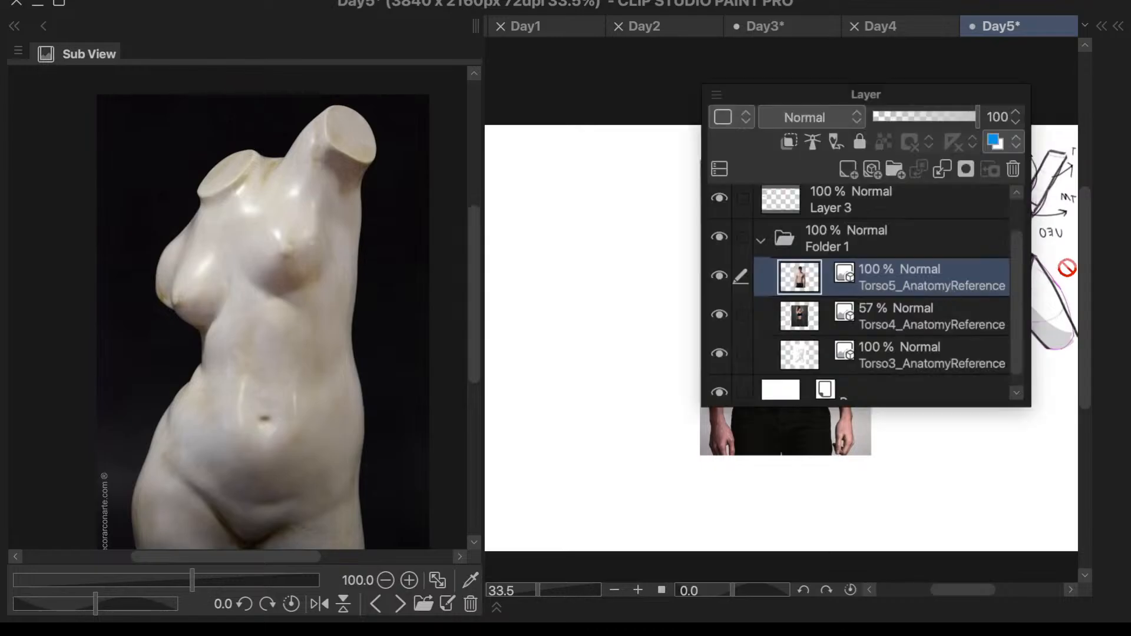
key("F7")
key("F5")
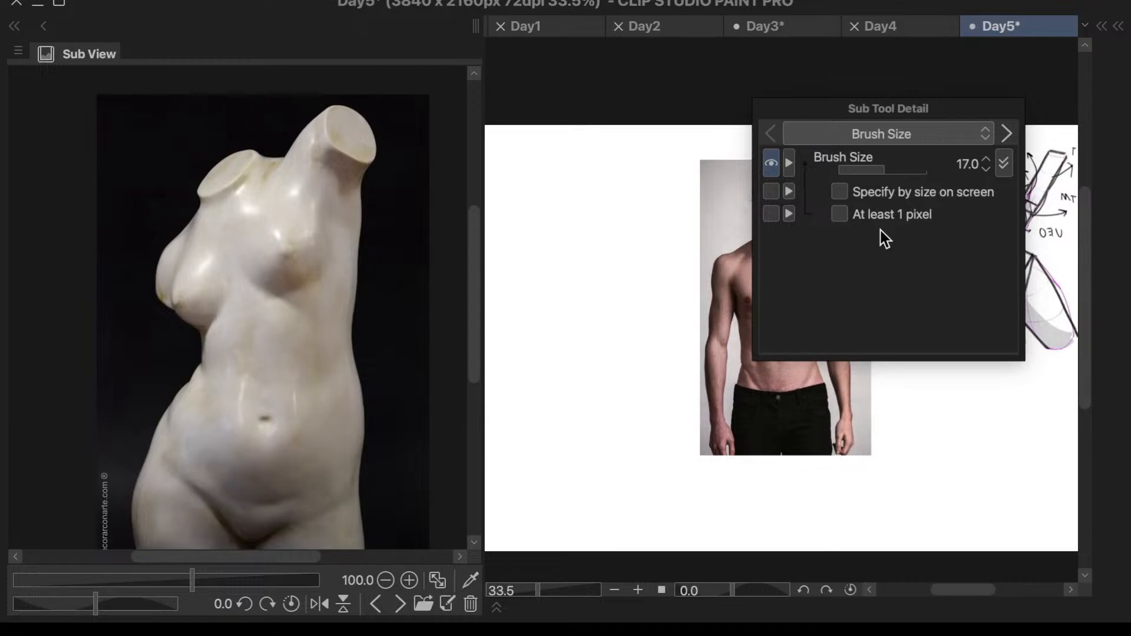
key("F5")
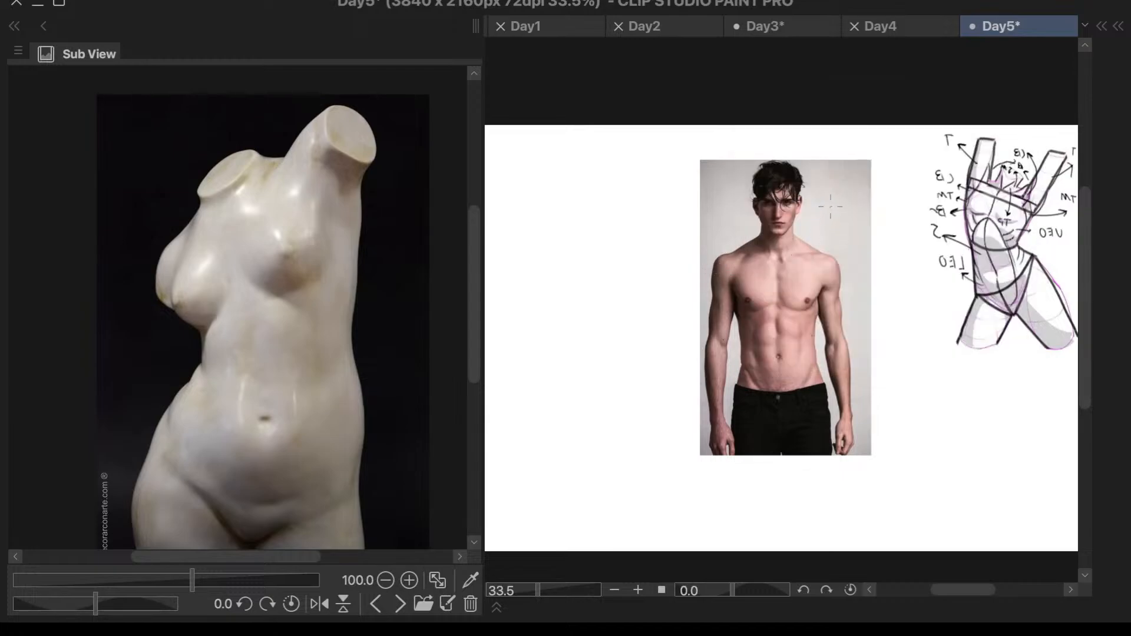
key("F7")
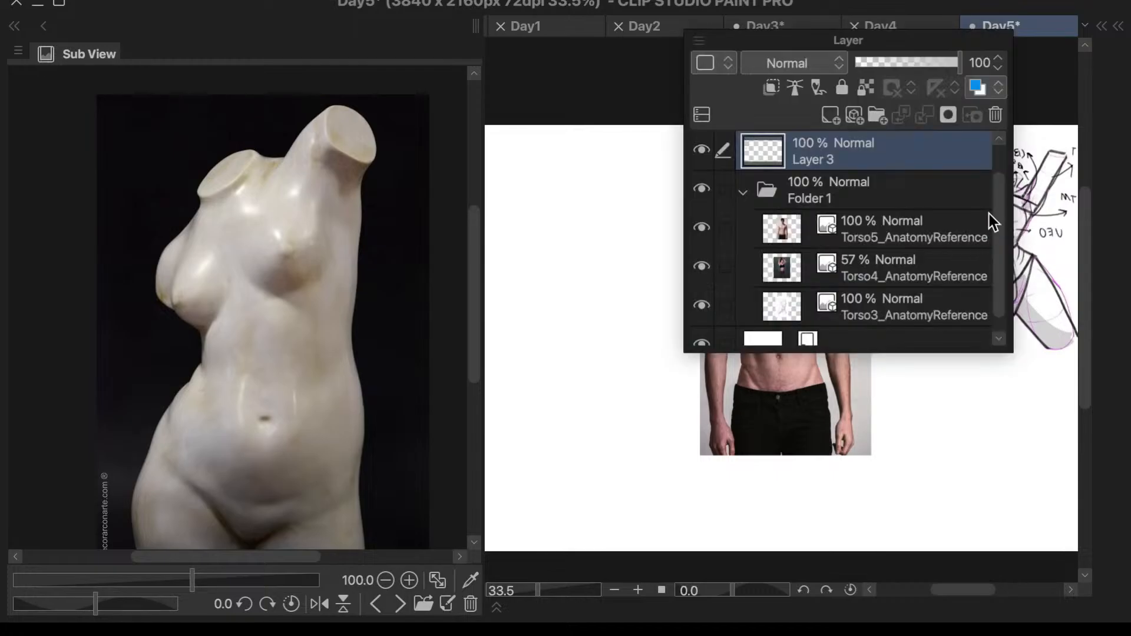
left_click(928, 228)
left_click_drag(961, 63, 914, 96)
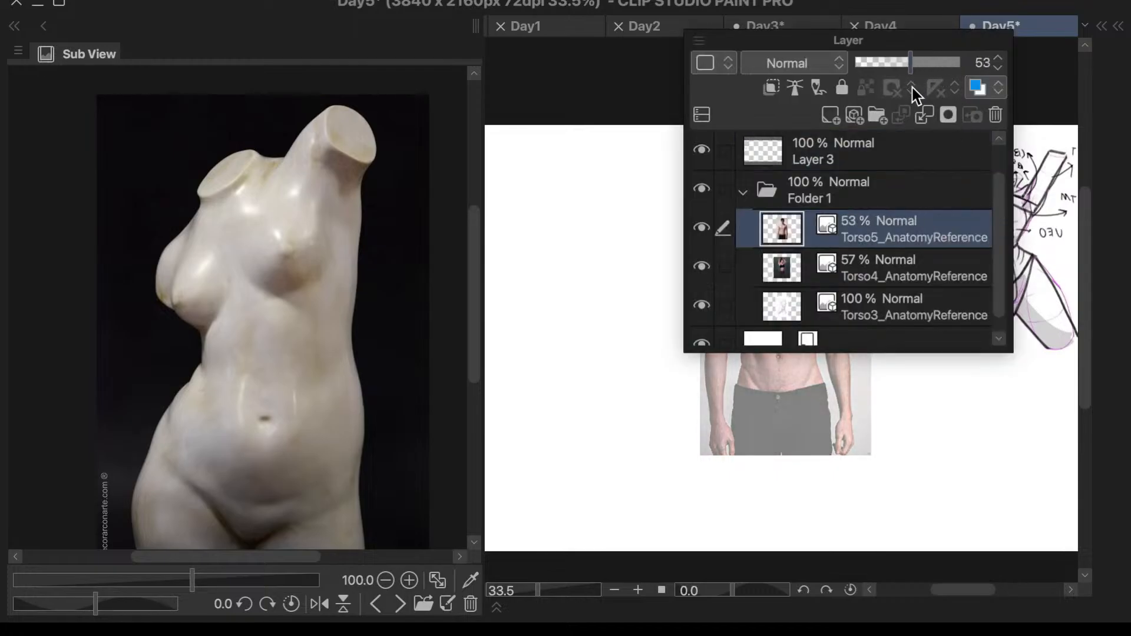
left_click(959, 156)
- Undo the trial stroke across the shoulders and mark the top of the man's right shoulder with a small black circle on Layer 3
scroll(868, 202, "up", 2)
left_click_drag(573, 307, 794, 310)
key("ctrl+z")
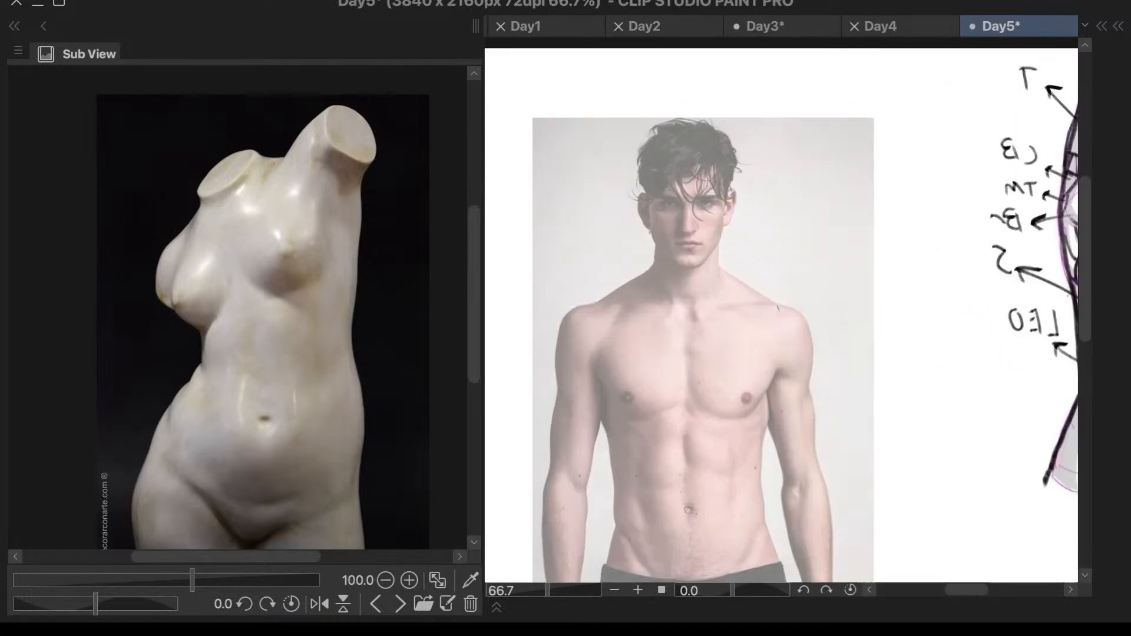
key("F6")
left_click(735, 311)
key("F6")
mouse_move(605, 300)
left_mouse_down()
mouse_move(594, 305)
mouse_move(614, 292)
left_mouse_up()
scroll(791, 307, "up", 2)
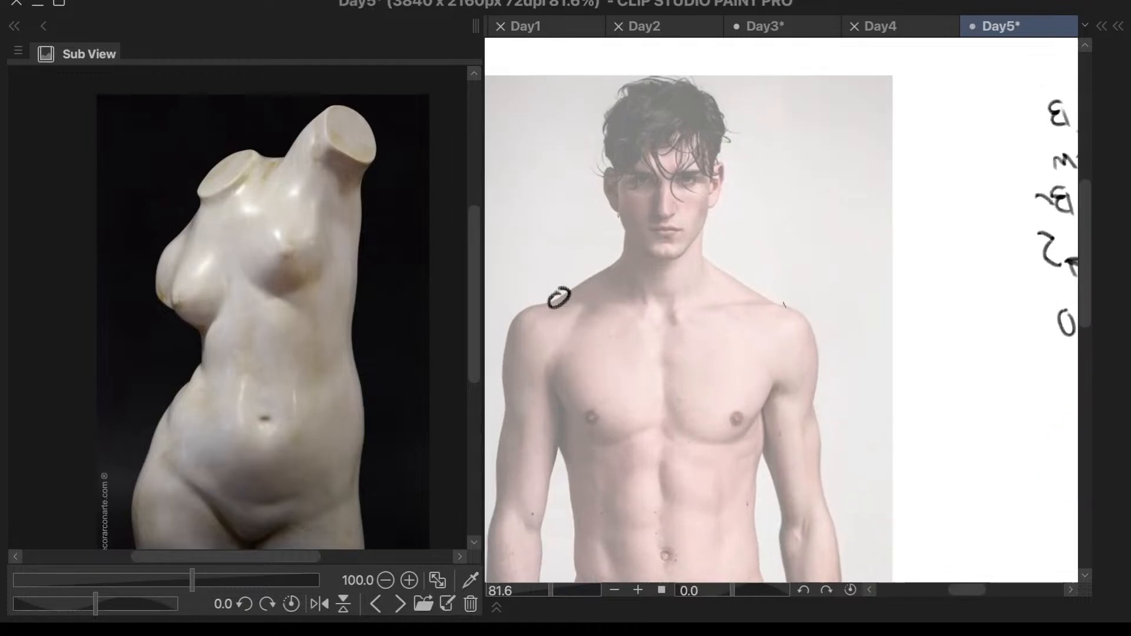
- Mark the top of the man's left shoulder with a small black circle and compare it against the other studies on the canvas
left_click_drag(762, 293, 775, 290)
scroll(647, 378, "down", 6)
scroll(817, 329, "up", 7)
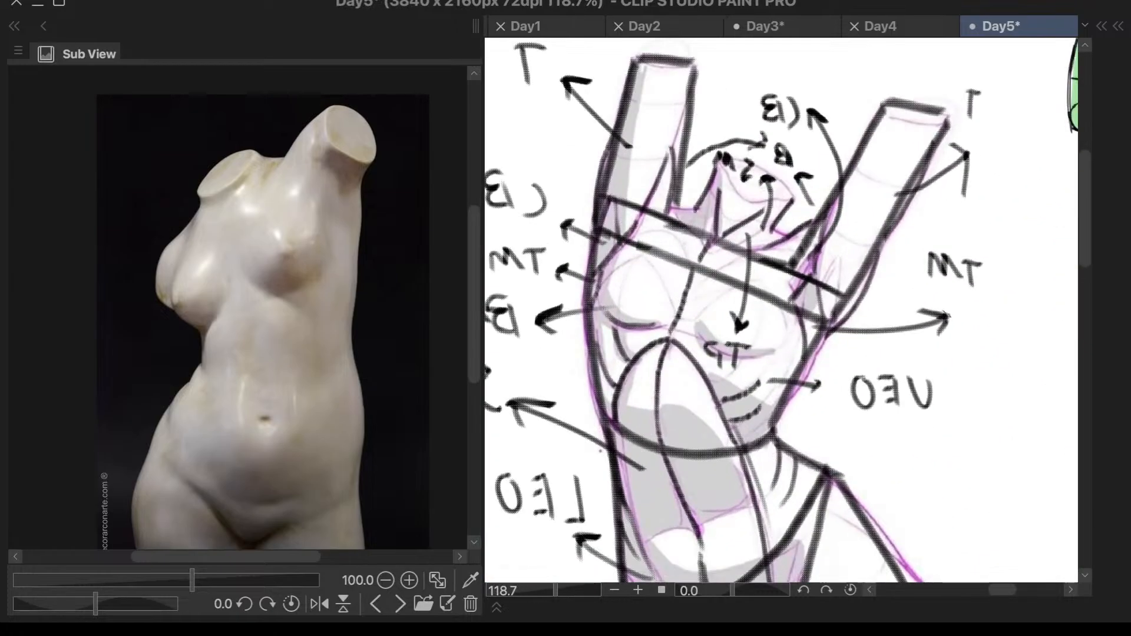
scroll(781, 310, "down", 6)
scroll(935, 449, "up", 7)
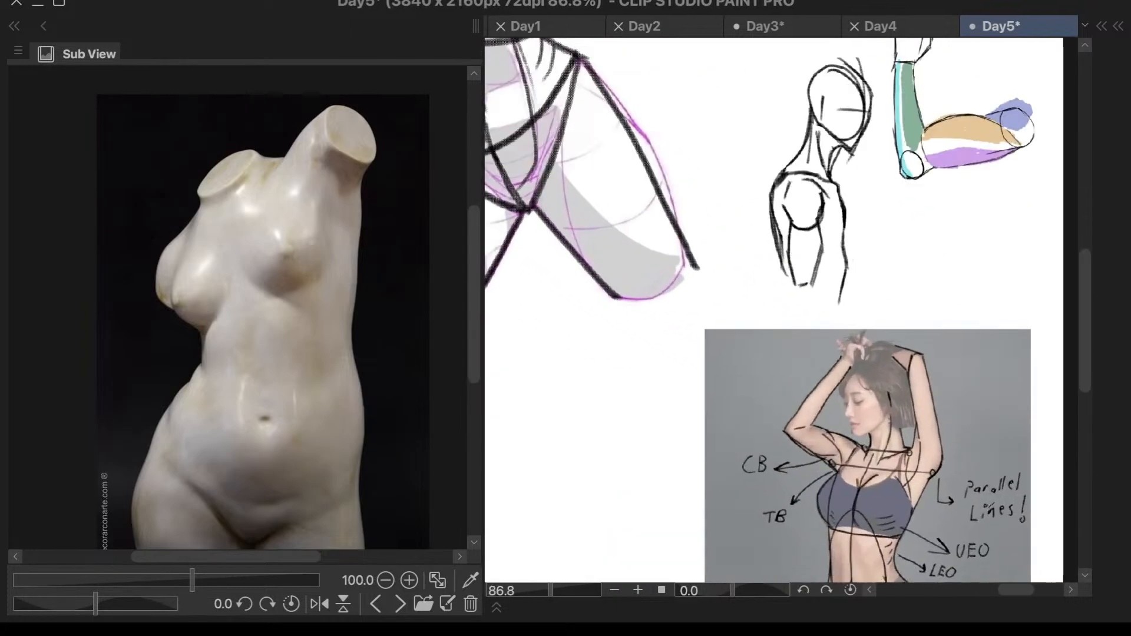
scroll(881, 413, "down", 6)
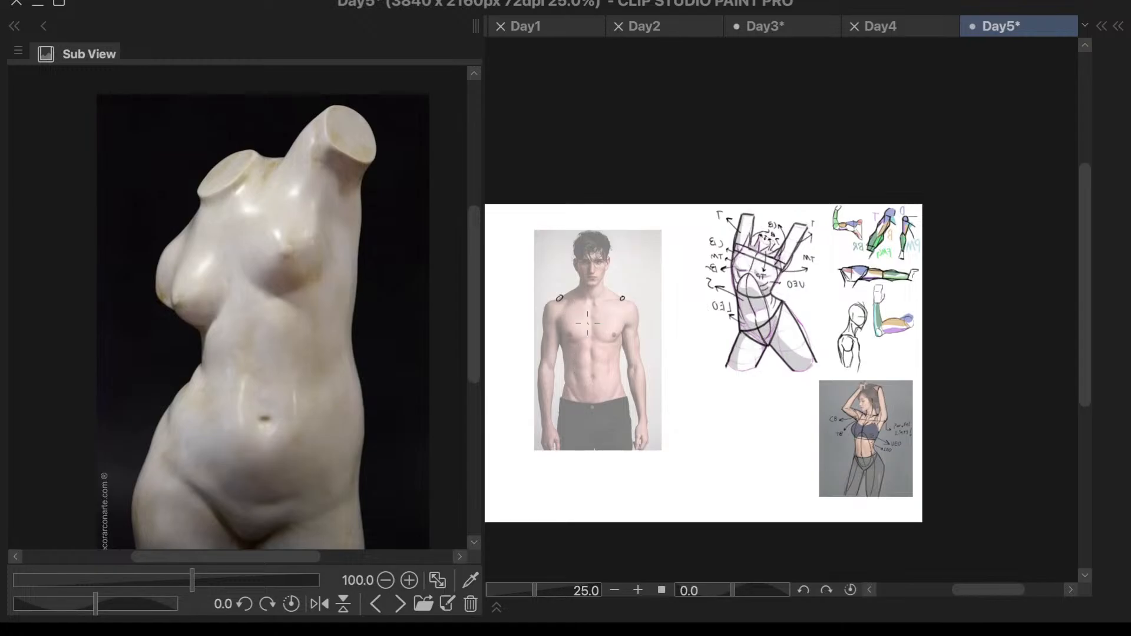
scroll(590, 323, "up", 4)
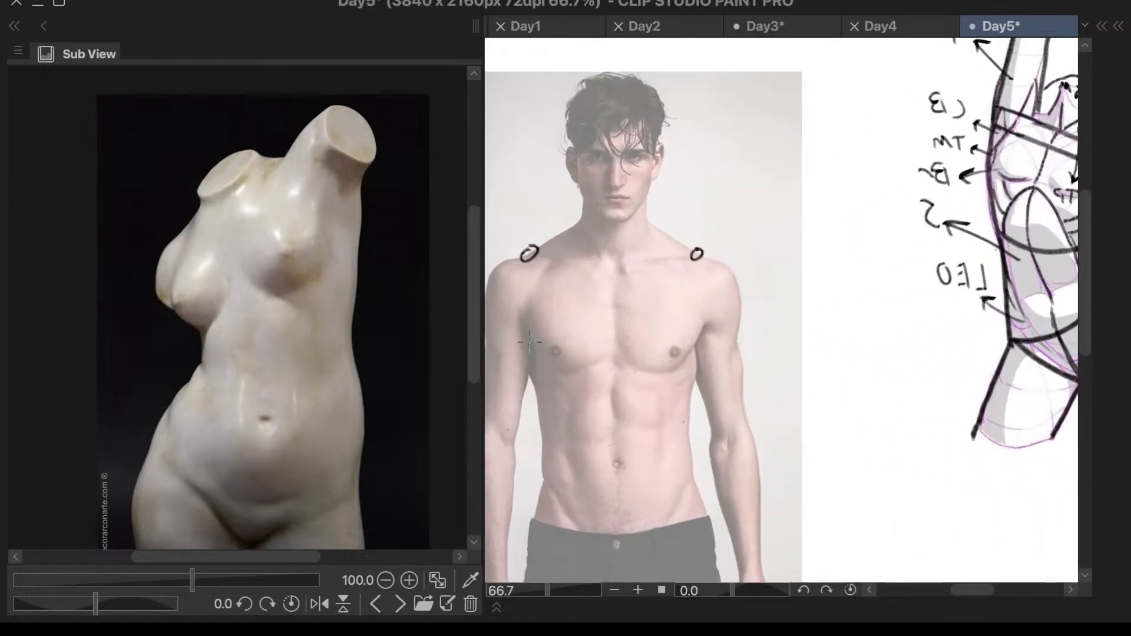
- Mark both armpits with small circles and draw horizontal lines linking the shoulder marks and crossing the chest between the armpit marks
left_click_drag(529, 360, 531, 359)
key("ctrl+z")
left_click_drag(537, 251, 700, 253)
left_click_drag(533, 351, 696, 346)
key("ctrl+z")
left_click_drag(533, 350, 683, 347)
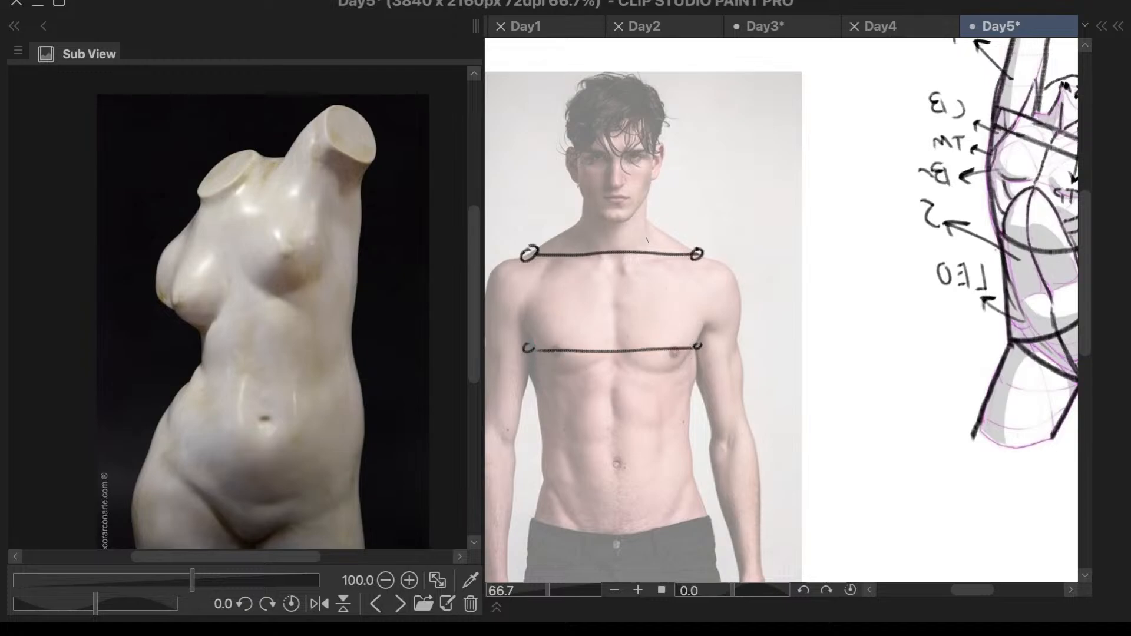
- Draw the vertical centre line from the shoulder line down to the trouser waistband, undoing the unsatisfactory strokes
left_click_drag(625, 255, 620, 520)
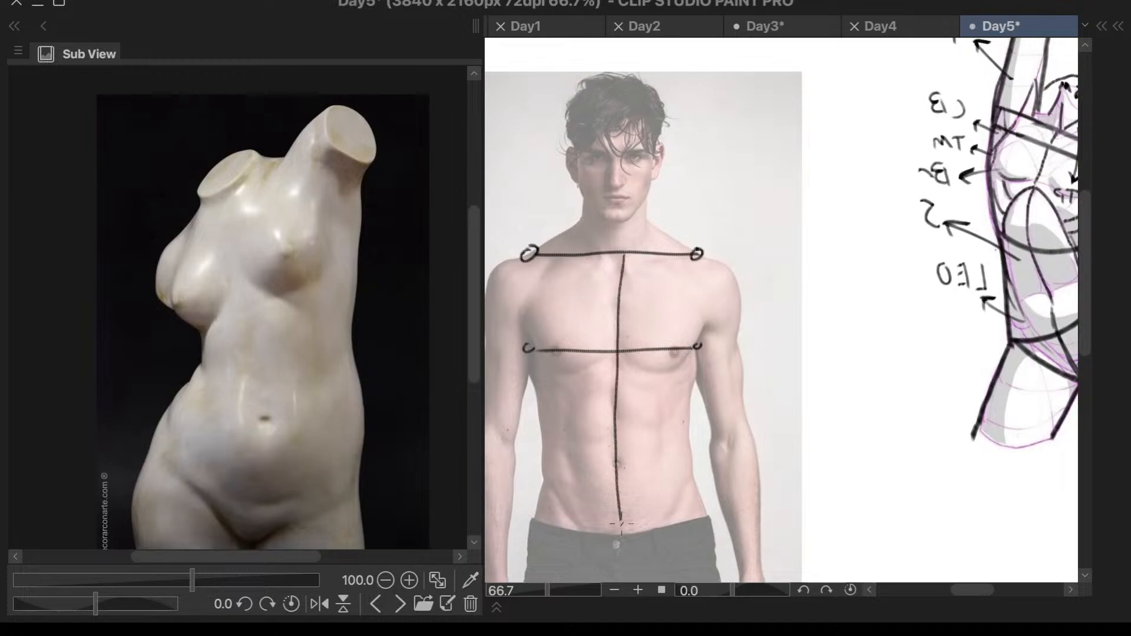
key("ctrl+z")
left_click_drag(624, 255, 619, 518)
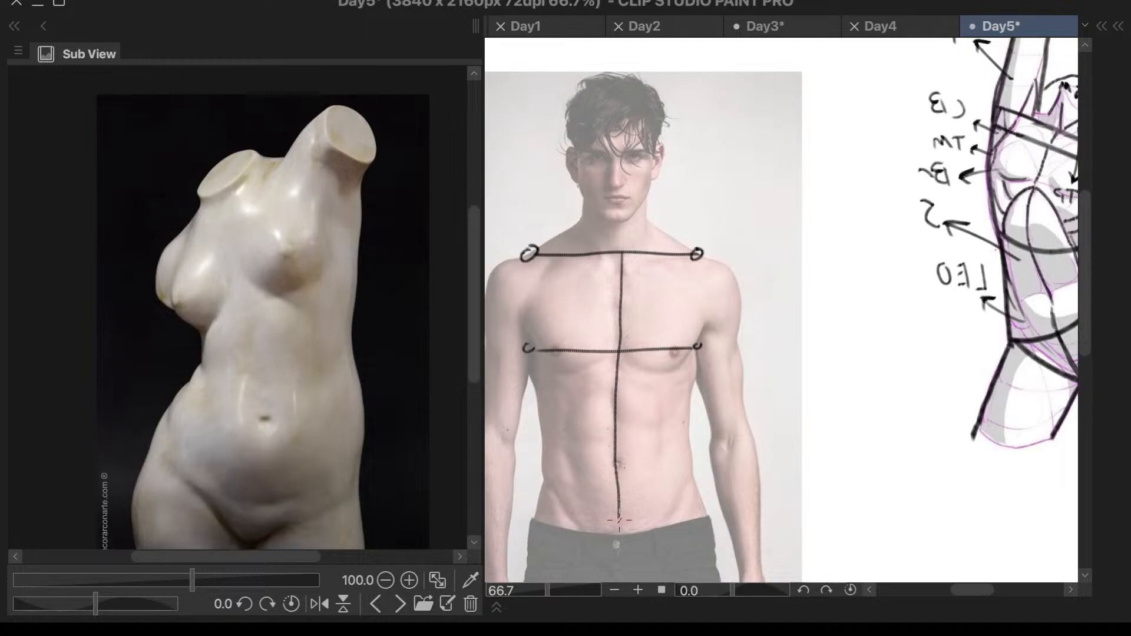
key("ctrl+z")
left_click_drag(623, 255, 624, 513)
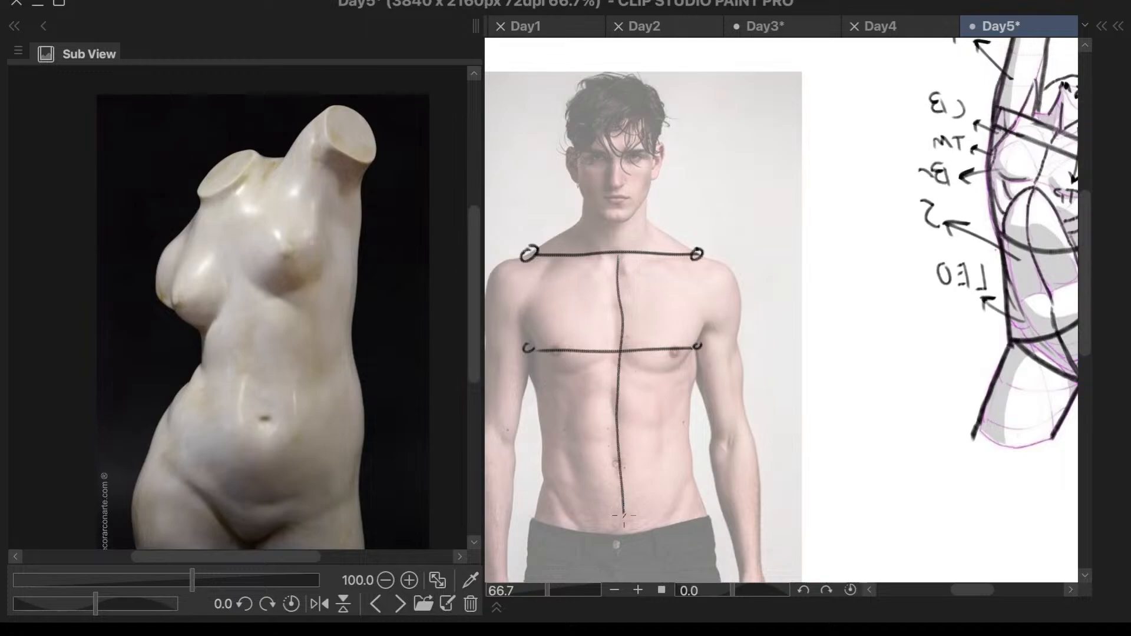
key("ctrl+z")
left_click_drag(622, 262, 627, 428)
key("ctrl+z")
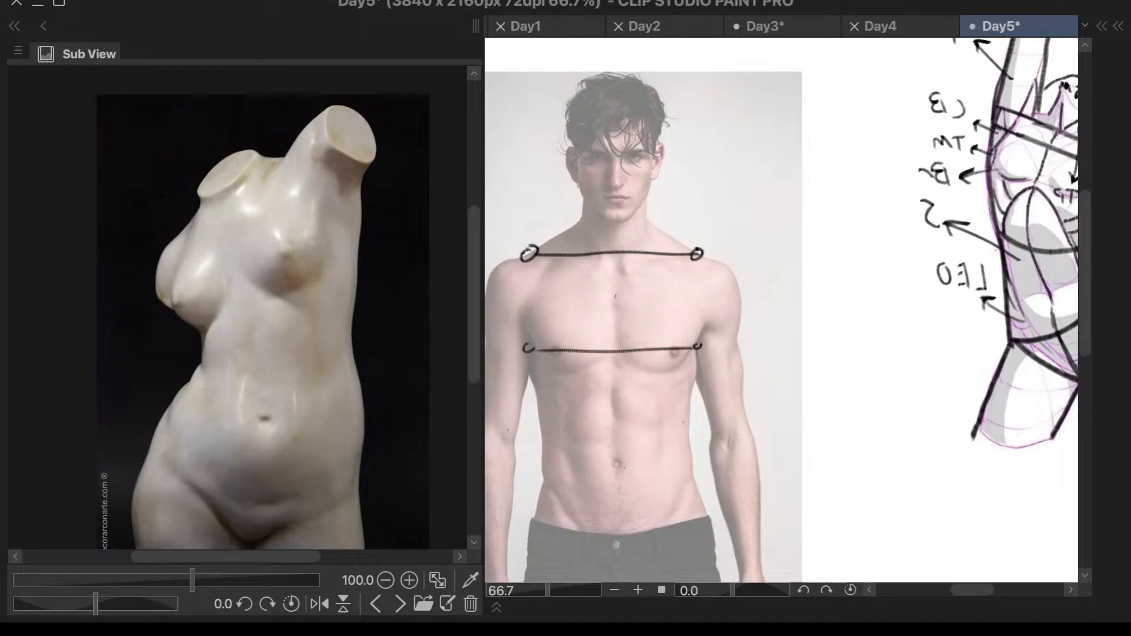
left_click_drag(617, 255, 627, 534)
scroll(703, 388, "down", 2)
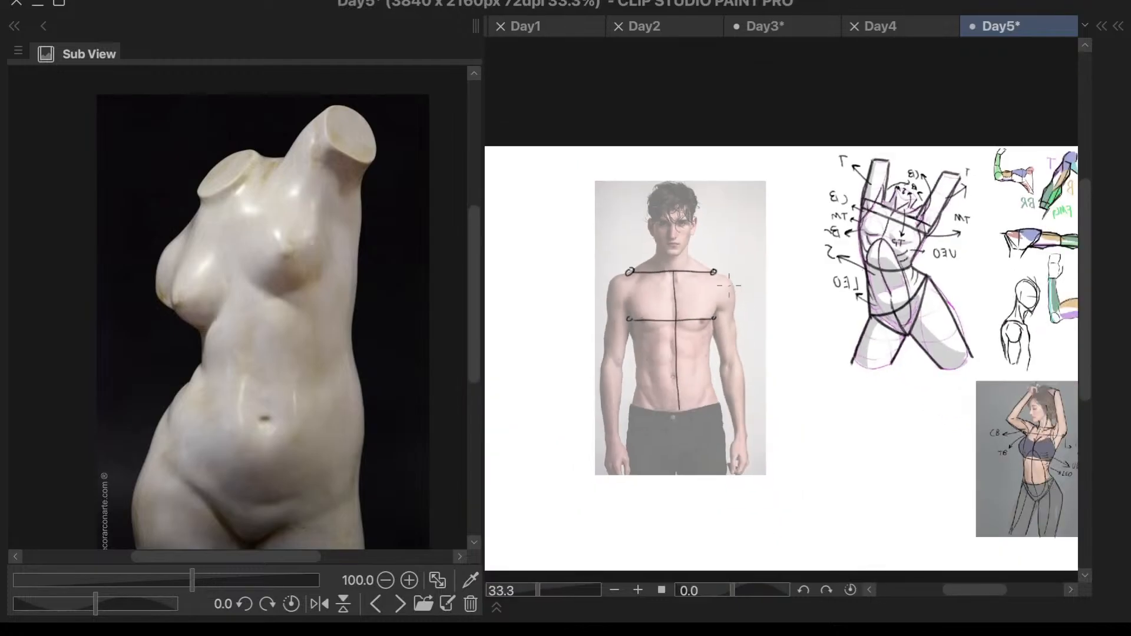
scroll(703, 388, "up", 2)
scroll(579, 247, "up", 1)
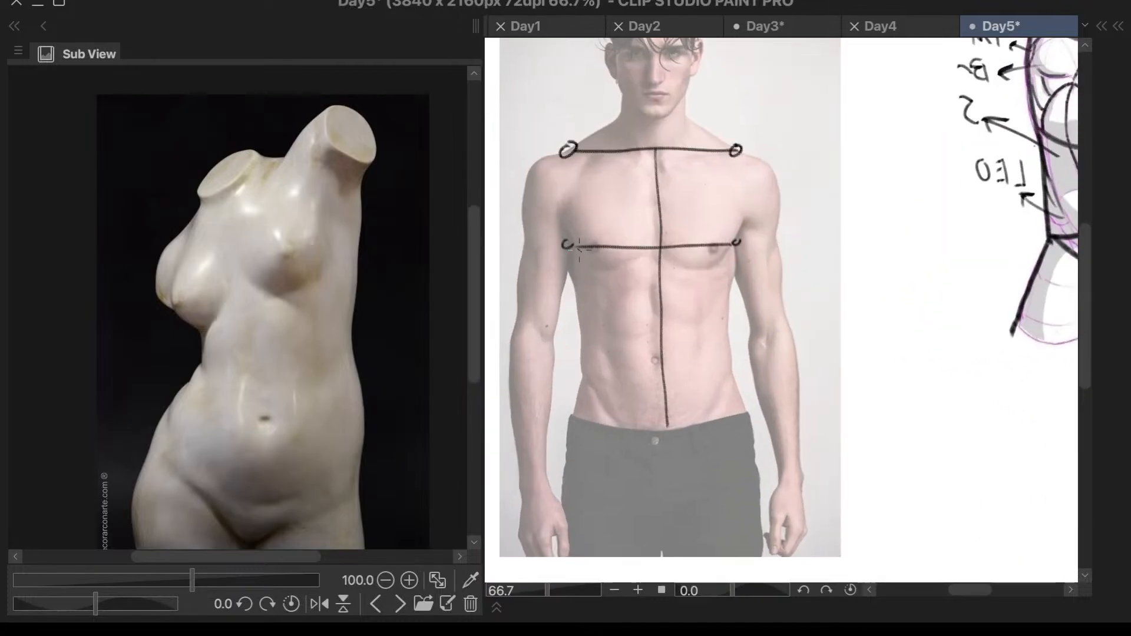
left_click_drag(569, 247, 583, 403)
key("ctrl+z")
left_click_drag(567, 248, 579, 448)
key("ctrl+z")
- Draw a downward-curving arc for the ribcage's lower edge, spanning the waist and passing just below the navel
scroll(566, 272, "down", 2)
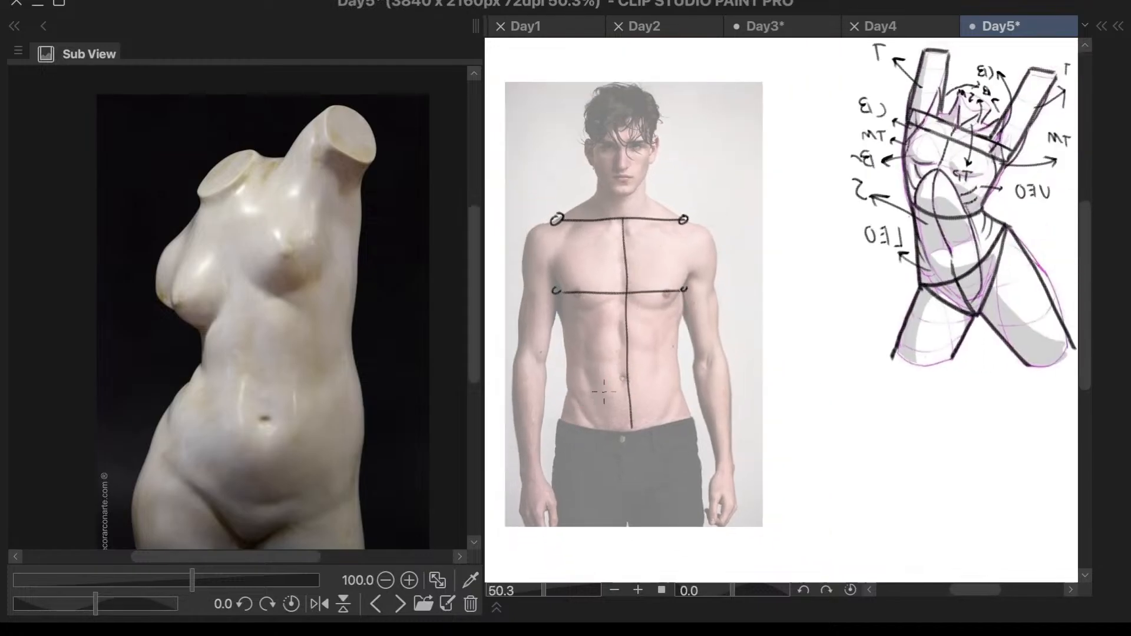
scroll(602, 395, "up", 3)
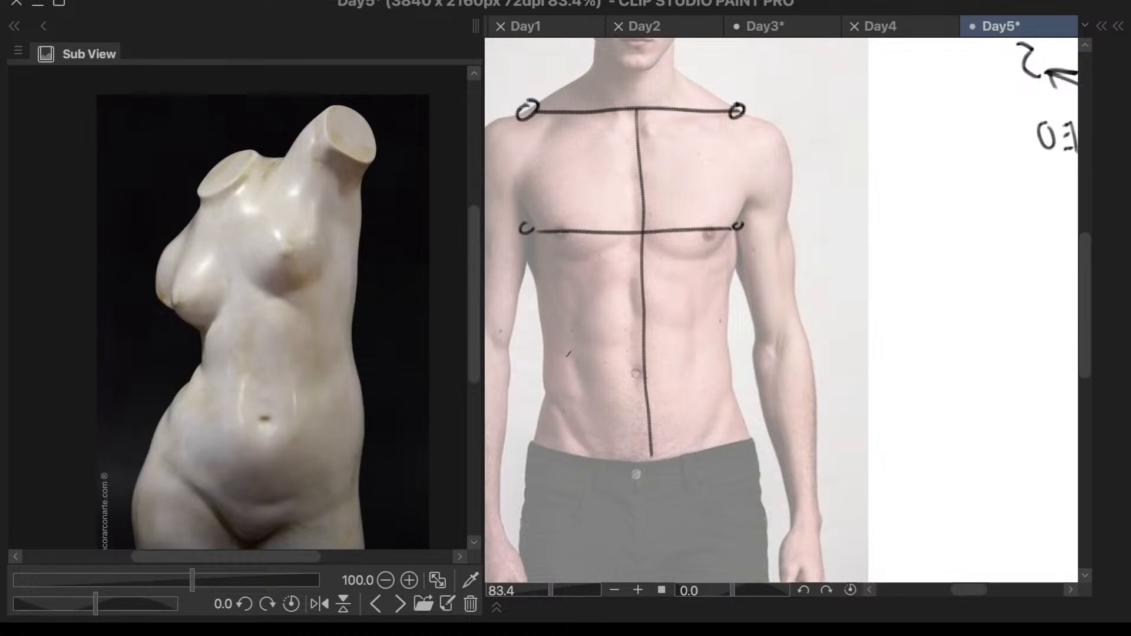
mouse_move(548, 345)
left_mouse_down()
mouse_move(585, 368)
mouse_move(639, 373)
mouse_move(736, 340)
left_mouse_up()
key("ctrl+z")
mouse_move(545, 346)
left_mouse_down()
mouse_move(570, 370)
mouse_move(640, 386)
mouse_move(701, 375)
mouse_move(722, 355)
left_mouse_up()
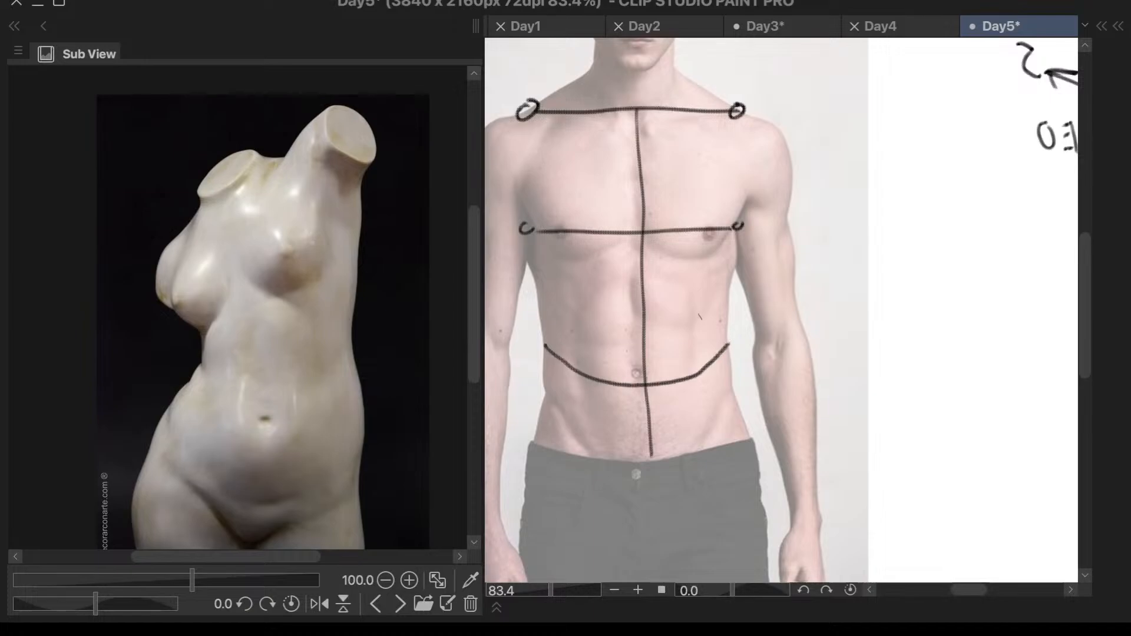
- Draw the ribcage's two sides from the armpit circles down to the ends of the lower arc
left_click_drag(528, 231, 545, 351)
left_click_drag(531, 245, 545, 351)
mouse_move(740, 230)
left_mouse_down()
mouse_move(729, 342)
mouse_move(731, 289)
mouse_move(726, 339)
left_mouse_up()
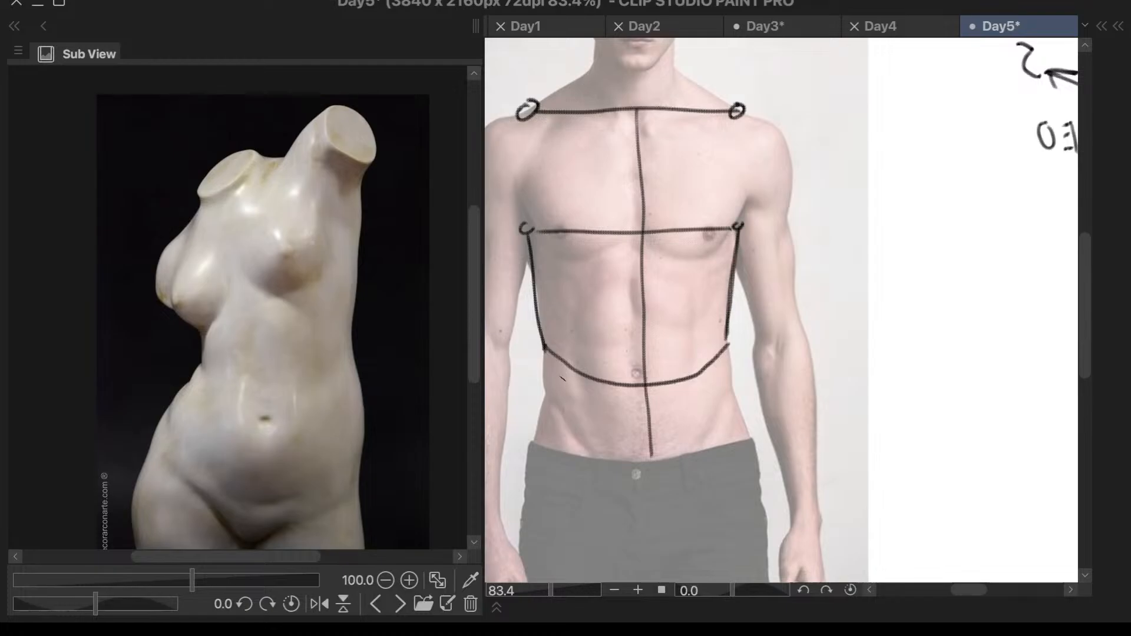
scroll(642, 306, "down", 5)
scroll(628, 383, "up", 5)
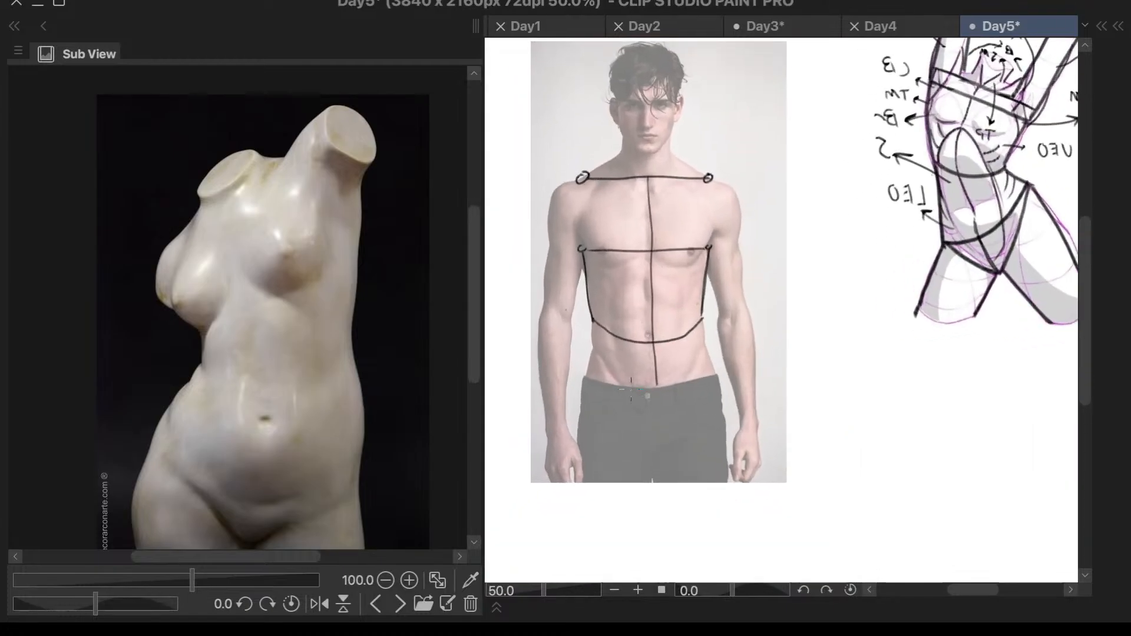
- Draw both sides of the waist from the ends of the ribcage arc down to the hips
scroll(632, 383, "down", 5)
scroll(571, 437, "up", 4)
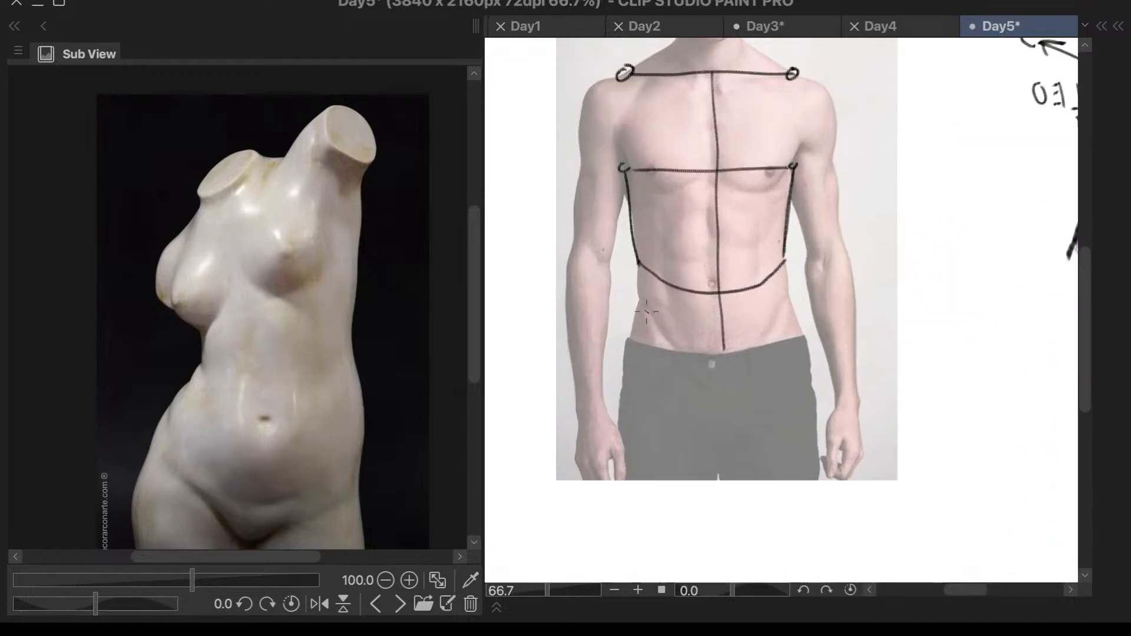
left_click_drag(639, 263, 626, 344)
key("ctrl+z")
left_click_drag(639, 263, 626, 349)
mouse_move(786, 266)
left_mouse_down()
mouse_move(805, 341)
mouse_move(724, 434)
left_mouse_up()
- Draw the V-shaped lower edge of the pelvis from both hips to the crotch
left_click_drag(806, 339, 728, 426)
left_click_drag(634, 347, 707, 424)
key("ctrl+z")
mouse_move(629, 354)
left_mouse_down()
mouse_move(707, 423)
mouse_move(681, 409)
mouse_move(724, 432)
left_mouse_up()
- Draw the outer and inner edges of both thighs down to the photo's lower edge
mouse_move(627, 356)
left_mouse_down()
mouse_move(630, 485)
mouse_move(620, 410)
mouse_move(621, 471)
left_mouse_up()
key("ctrl+z")
left_click_drag(723, 433, 717, 481)
mouse_move(805, 346)
left_mouse_down()
mouse_move(816, 485)
mouse_move(819, 476)
left_mouse_up()
key("ctrl+z")
key("ctrl+z")
left_click_drag(727, 433, 740, 482)
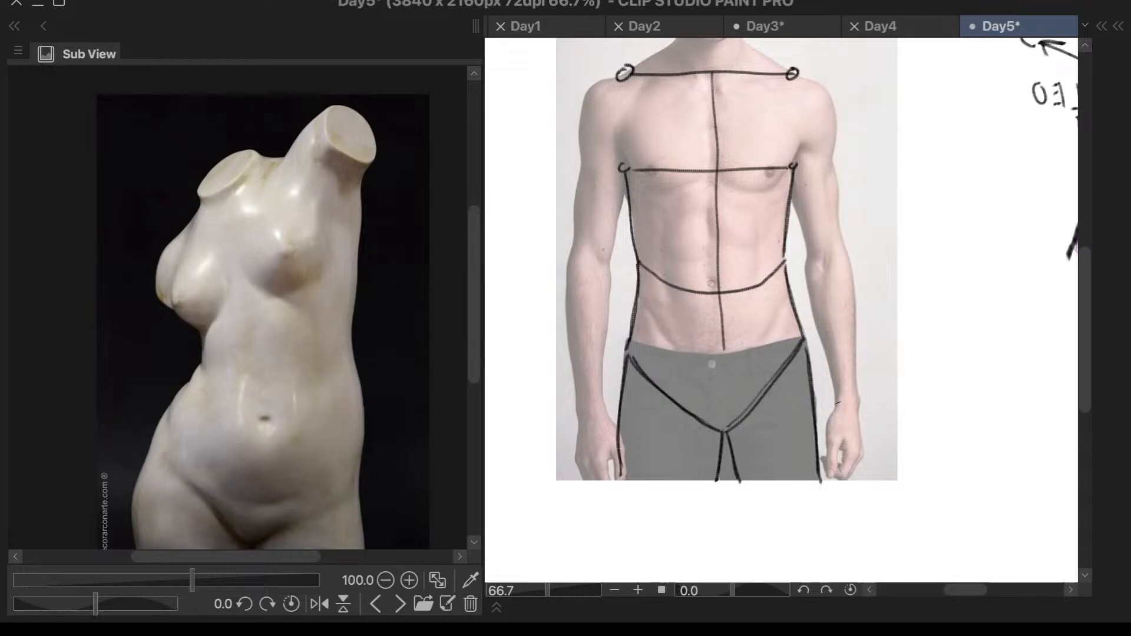
- Draw a tall oval around the abdominal muscles from below the chest line to beneath the waistband
scroll(840, 401, "down", 1)
scroll(843, 209, "up", 2)
scroll(851, 140, "down", 2)
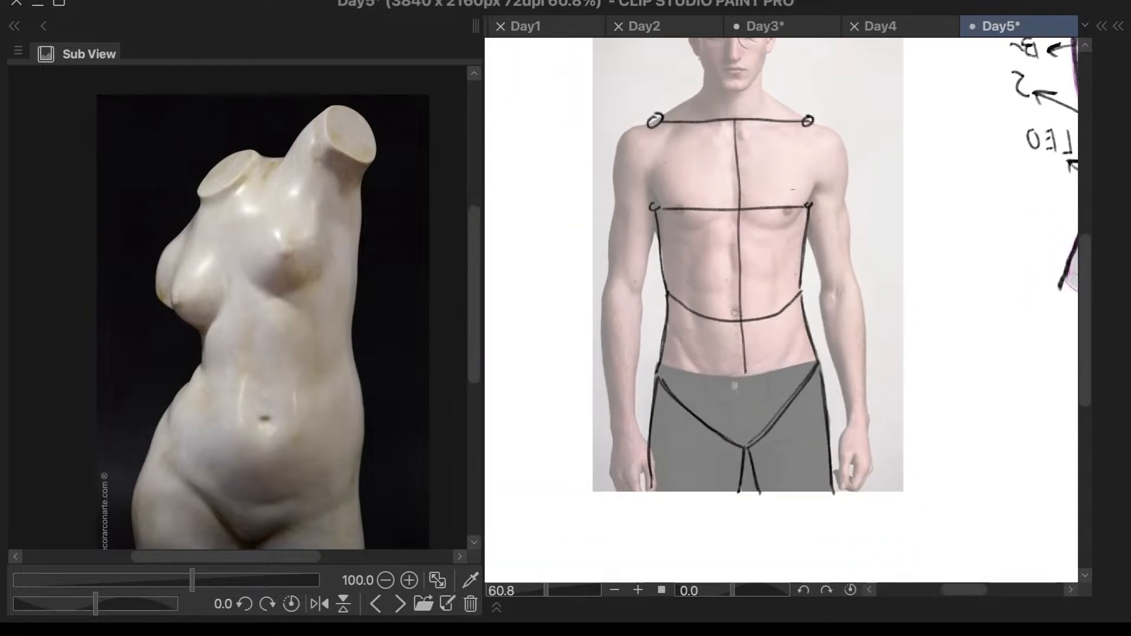
scroll(797, 186, "up", 2)
mouse_move(700, 245)
left_mouse_down()
mouse_move(657, 292)
mouse_move(652, 383)
mouse_move(694, 482)
left_mouse_up()
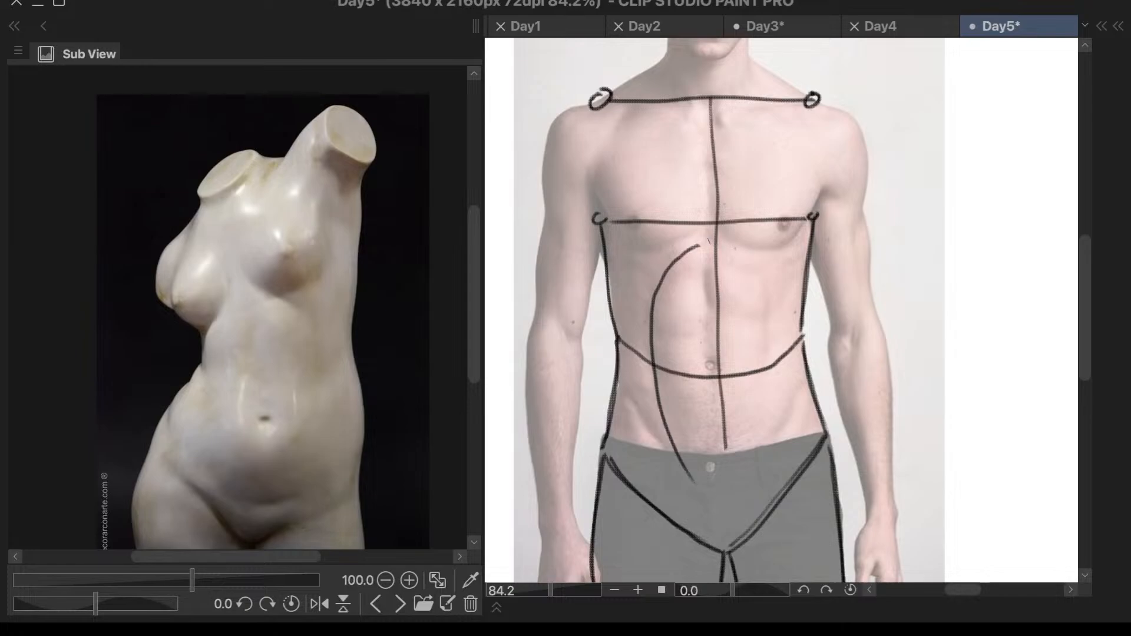
mouse_move(708, 242)
left_mouse_down()
mouse_move(734, 251)
mouse_move(757, 284)
mouse_move(774, 336)
mouse_move(757, 463)
mouse_move(731, 500)
mouse_move(748, 488)
mouse_move(736, 491)
left_mouse_up()
key("ctrl+z")
scroll(754, 467, "down", 3)
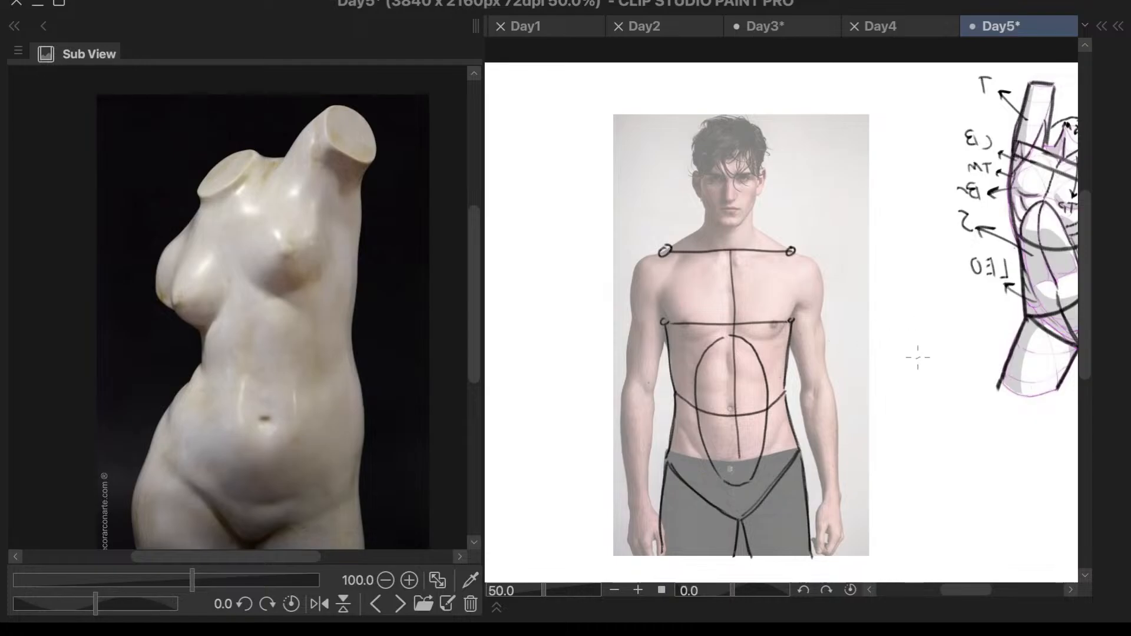
- Add three short slanted lines on each side of the abdominal oval for the upper obliques
scroll(836, 383, "up", 6)
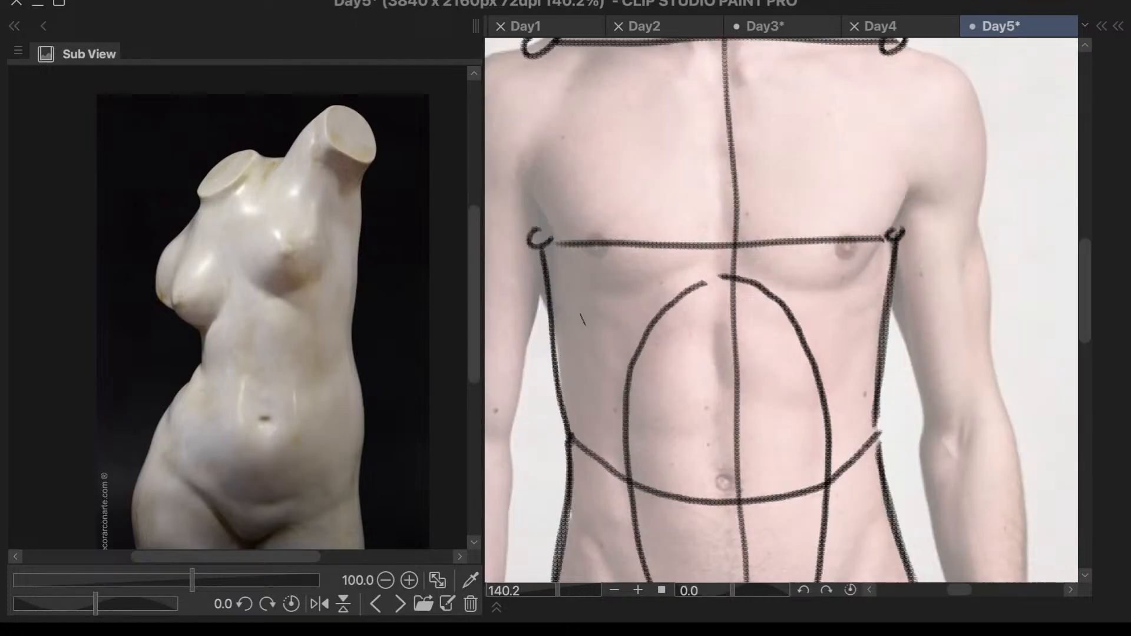
left_click_drag(578, 309, 621, 350)
key("ctrl+z")
mouse_move(577, 311)
left_mouse_down()
mouse_move(624, 346)
mouse_move(621, 411)
left_mouse_up()
scroll(629, 328, "up", 2)
mouse_move(981, 288)
left_mouse_down()
mouse_move(918, 325)
mouse_move(911, 409)
left_mouse_up()
left_click_drag(964, 442, 909, 493)
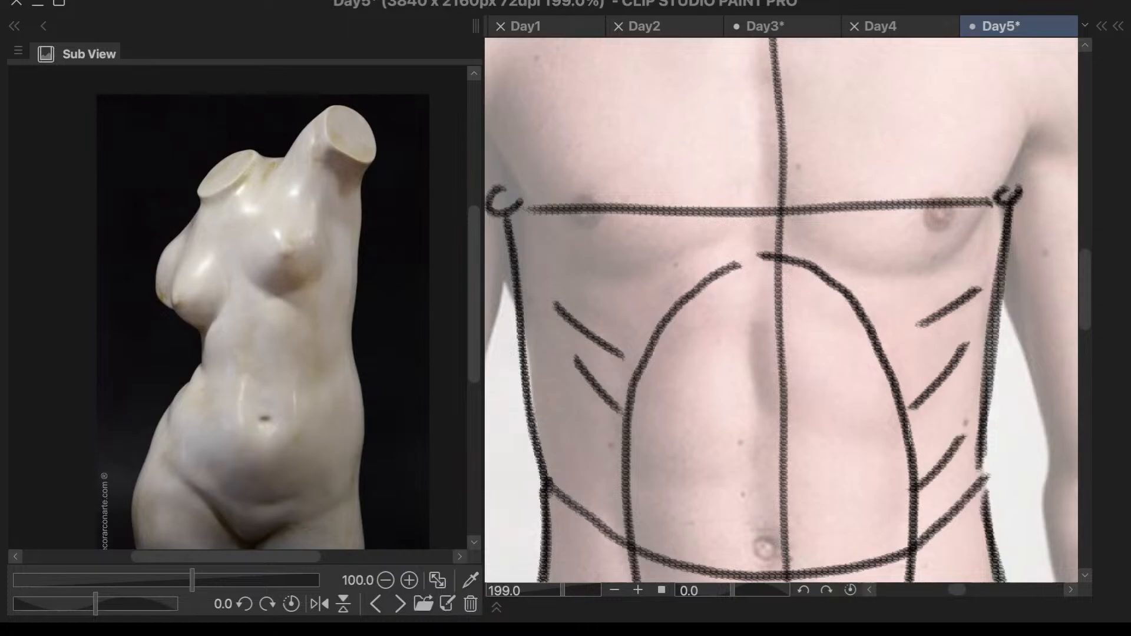
left_click_drag(576, 442, 604, 487)
scroll(949, 296, "down", 2)
scroll(1005, 304, "down", 1)
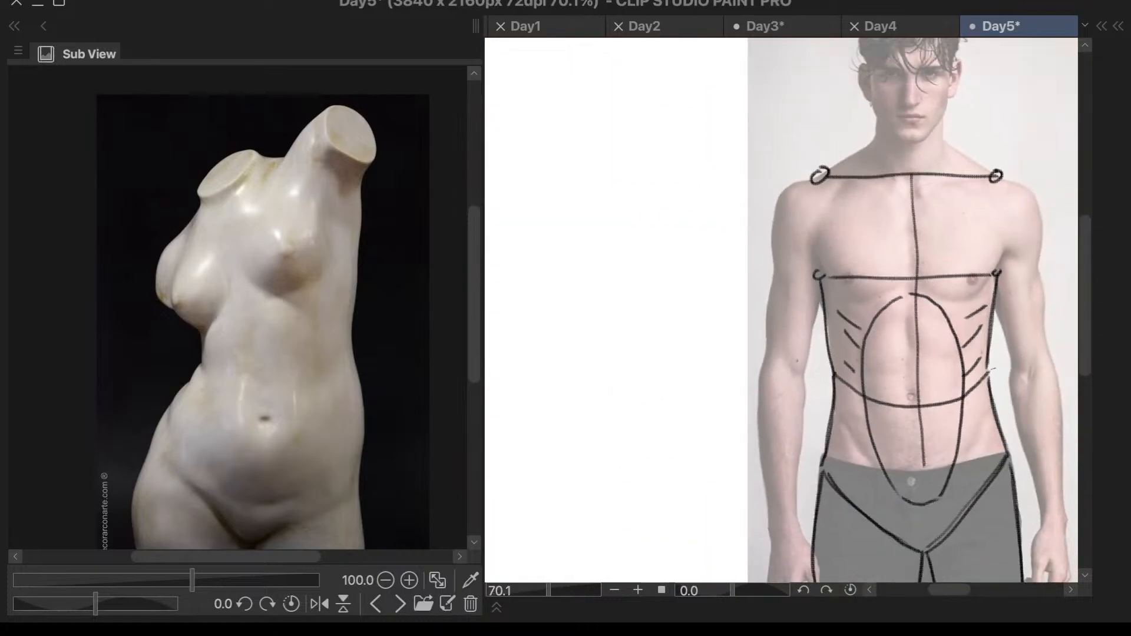
- Add one slanted line on each side of the lower abdomen, below the ribcage arc, for the lower obliques
scroll(854, 384, "up", 3)
mouse_move(732, 346)
left_mouse_down()
mouse_move(752, 406)
mouse_move(796, 464)
mouse_move(736, 382)
mouse_move(805, 479)
left_mouse_up()
key("ctrl+z")
left_click_drag(753, 256, 663, 327)
scroll(1002, 325, "up", 3)
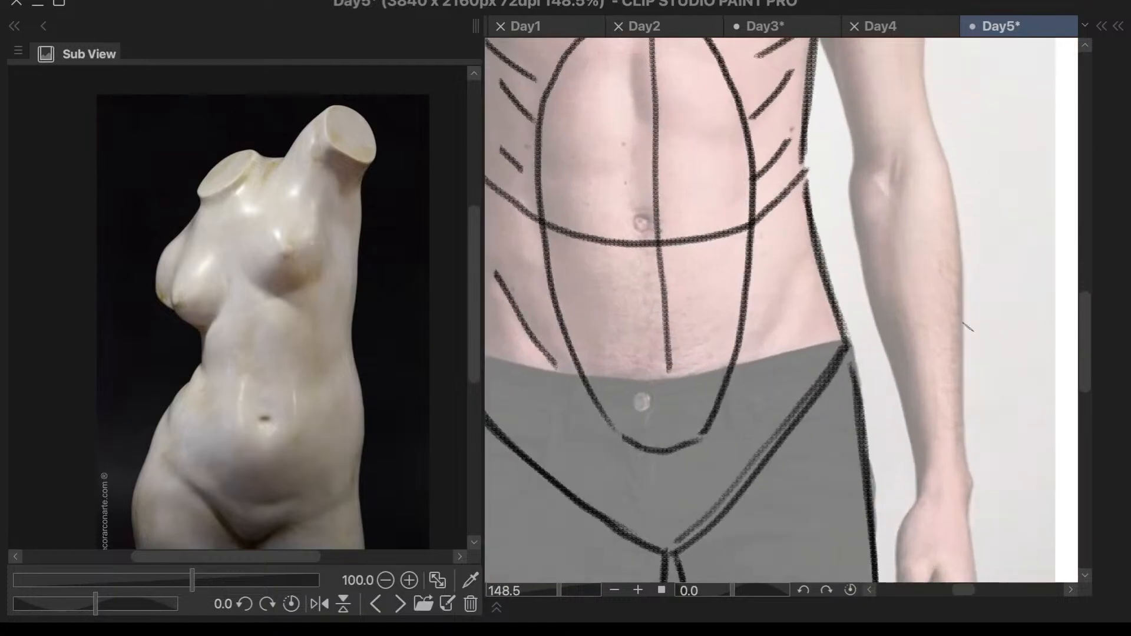
left_click_drag(802, 267, 757, 337)
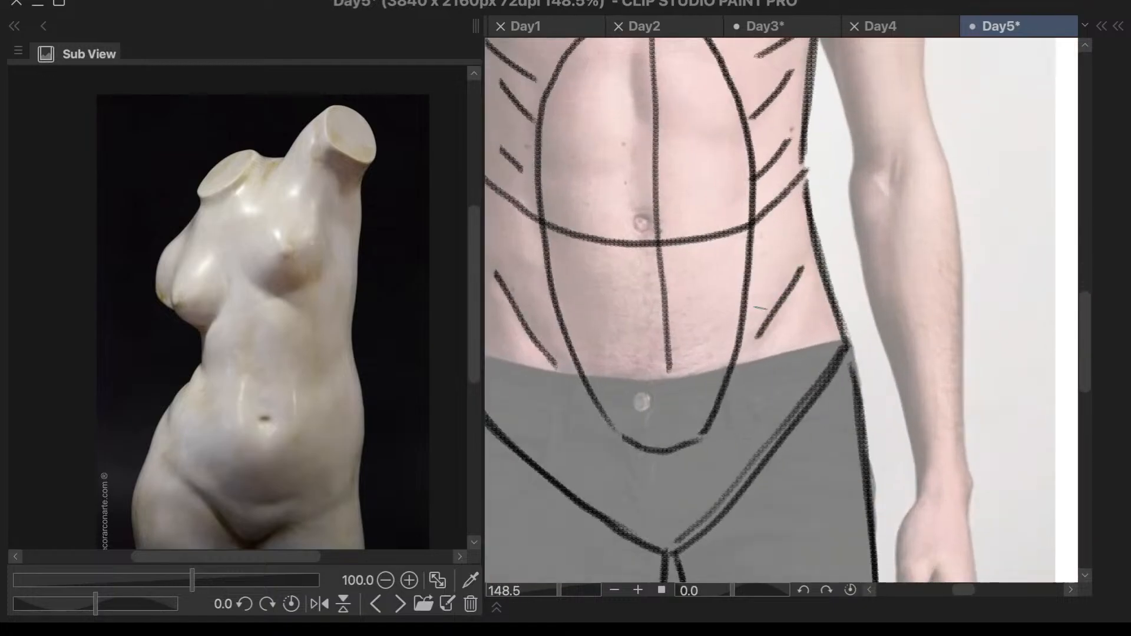
- Page back through the Sub View references to the Study notes torso muscle sheet and enlarge it to 150%
left_click(375, 606)
left_click(375, 606)
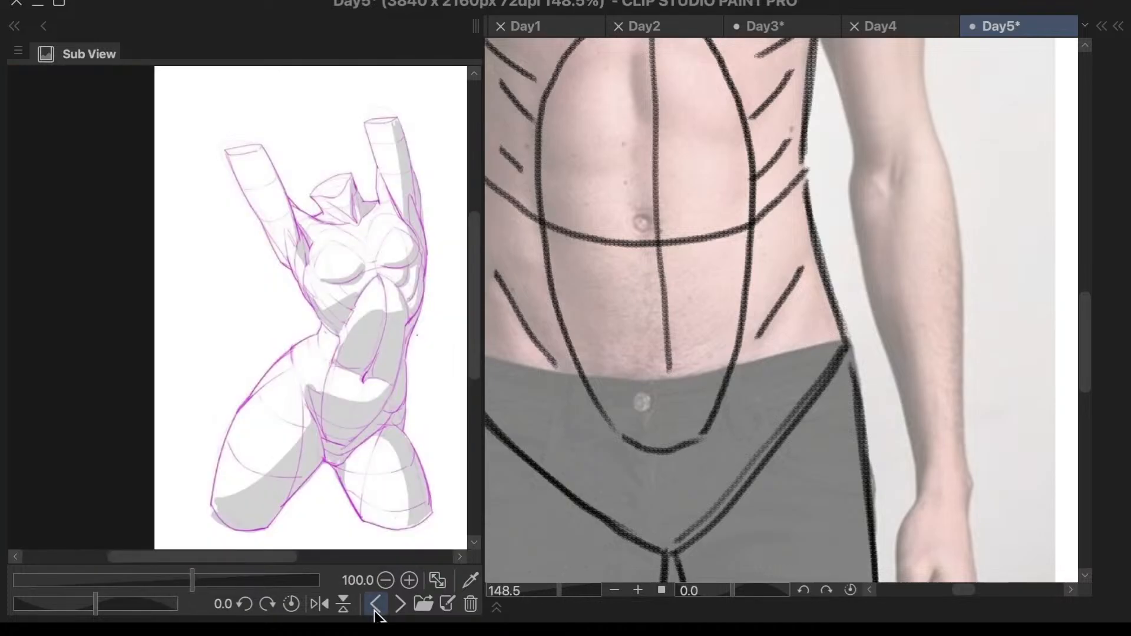
left_click(375, 605)
left_click(374, 605)
left_click(375, 606)
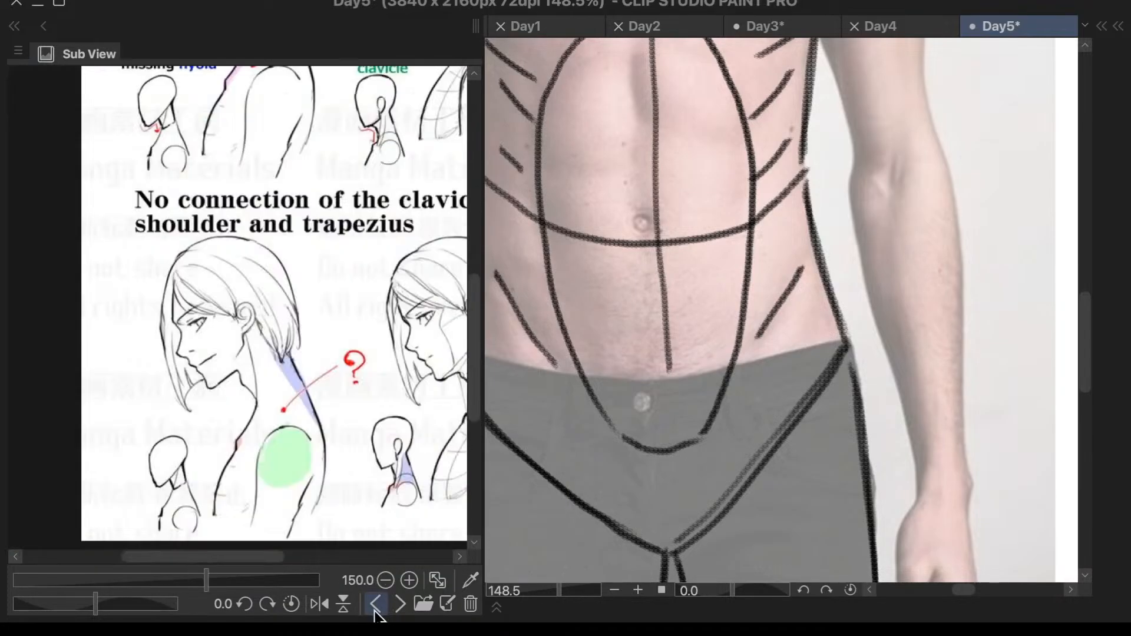
left_click(399, 604)
scroll(410, 378, "down", 5)
scroll(410, 378, "down", 6)
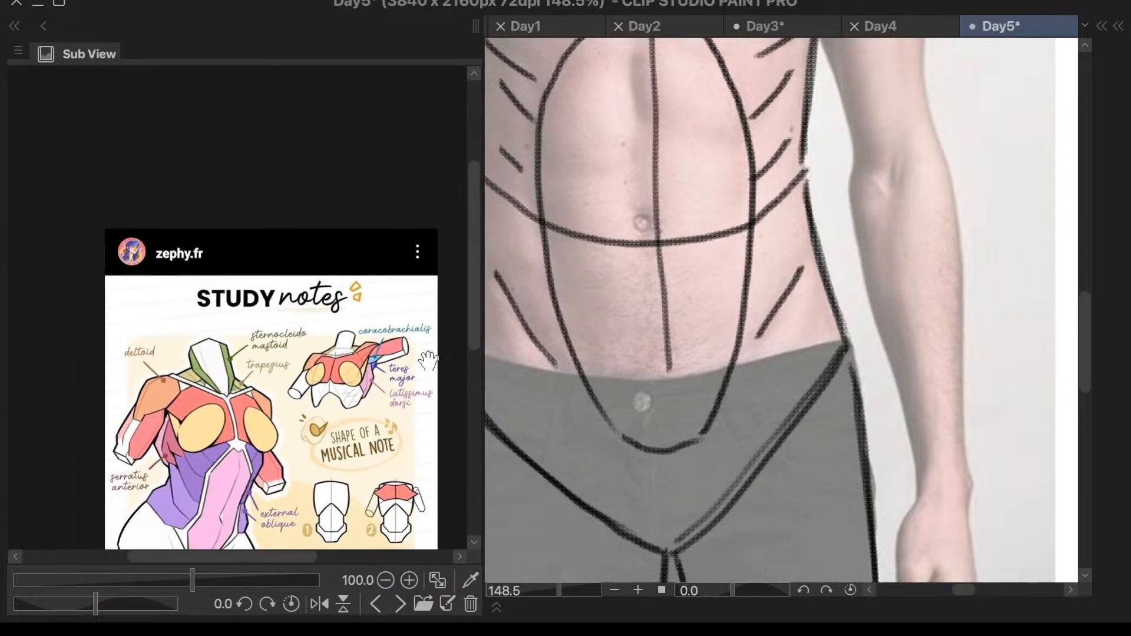
scroll(262, 492, "up", 3)
scroll(288, 457, "down", 2)
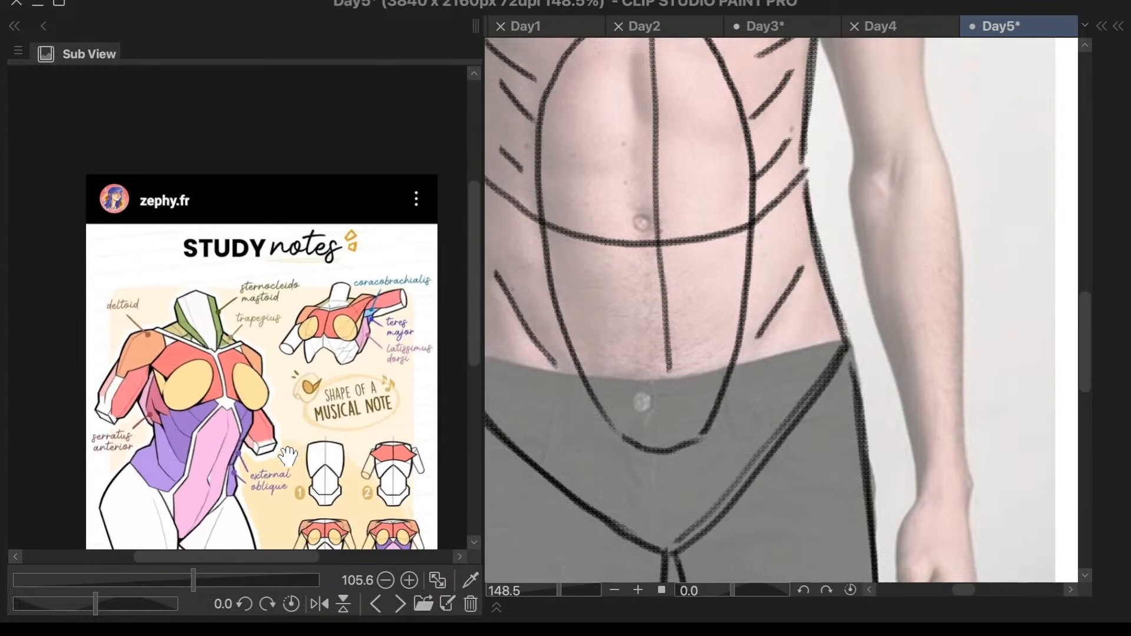
scroll(269, 486, "up", 3)
- Outline the outer edge of the man's right pectoral from the shoulder line out to the arm and in to the armpit mark
scroll(850, 203, "down", 3)
scroll(731, 271, "down", 4)
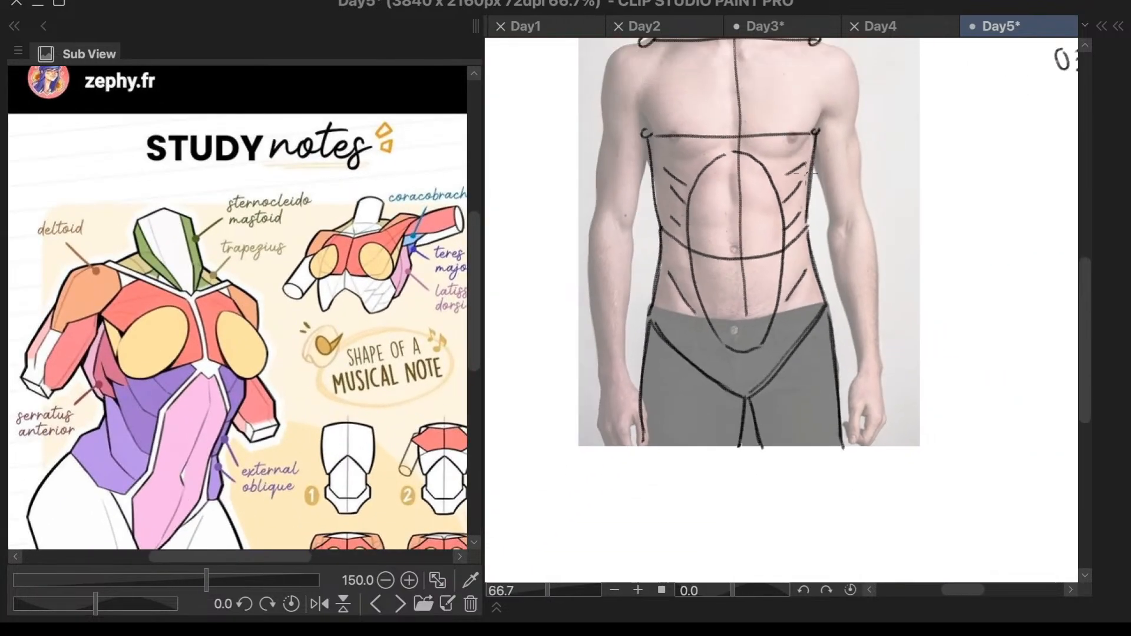
scroll(731, 271, "up", 2)
scroll(731, 271, "down", 1)
scroll(698, 63, "up", 4)
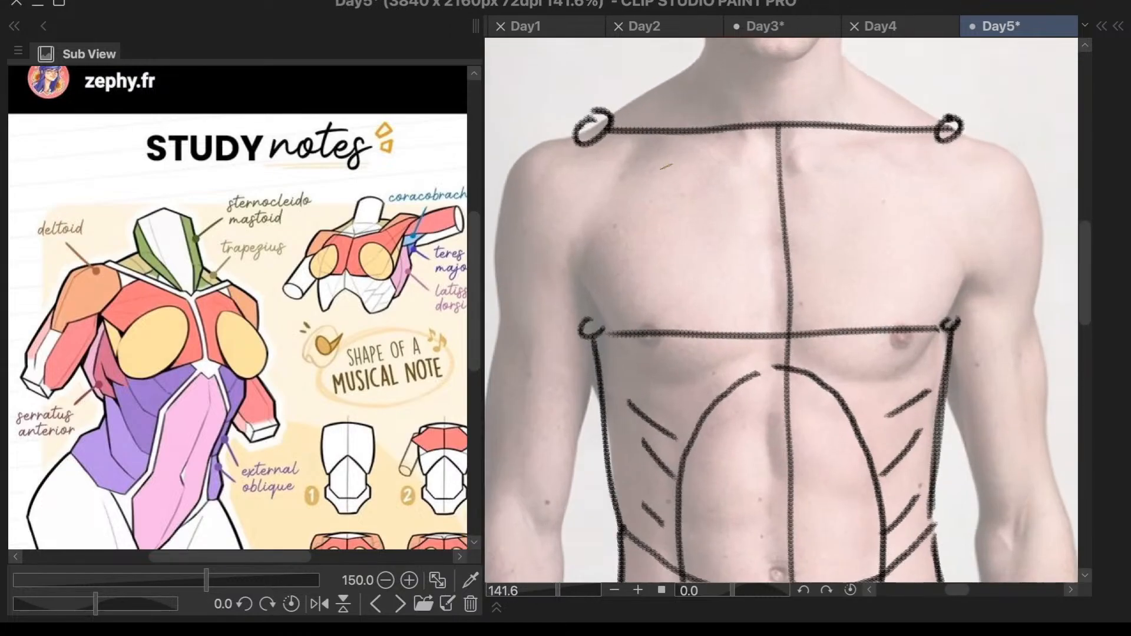
mouse_move(651, 137)
left_mouse_down()
mouse_move(572, 259)
mouse_move(600, 335)
left_mouse_up()
left_click_drag(573, 251, 600, 326)
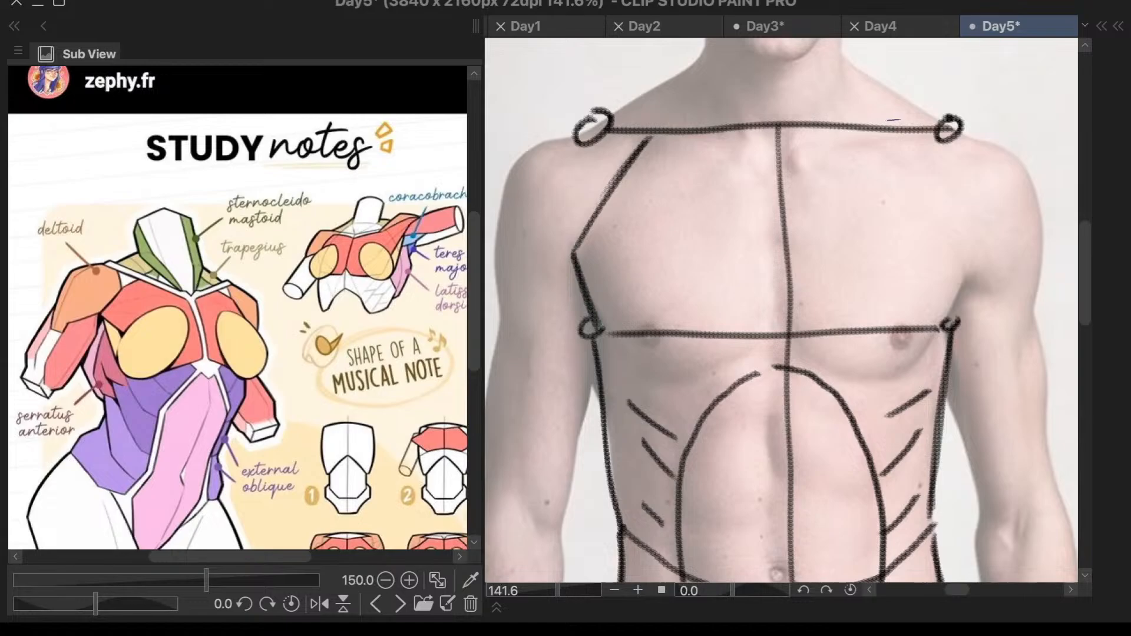
- Outline the outer edge of the man's left pectoral between the shoulder line and armpit mark, redrawing it until it mirrors the other side
mouse_move(907, 136)
left_mouse_down()
mouse_move(968, 236)
mouse_move(969, 220)
mouse_move(952, 208)
mouse_move(966, 218)
mouse_move(928, 343)
mouse_move(992, 260)
left_mouse_up()
key("ctrl+z")
key("ctrl+z")
key("ctrl+z")
key("ctrl+z")
key("ctrl+z")
mouse_move(951, 326)
left_mouse_down()
mouse_move(981, 277)
mouse_move(950, 324)
left_mouse_up()
mouse_move(927, 136)
left_mouse_down()
mouse_move(955, 224)
mouse_move(982, 241)
left_mouse_up()
key("ctrl+z")
key("ctrl+z")
left_click_drag(915, 134, 985, 250)
scroll(985, 124, "down", 1)
scroll(983, 125, "down", 2)
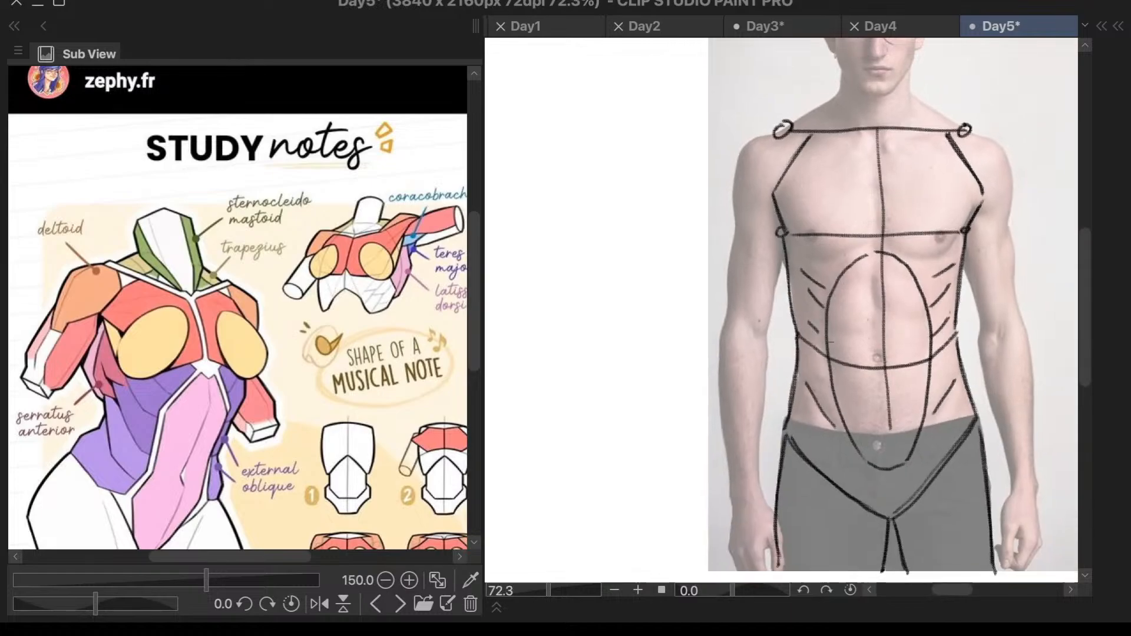
scroll(990, 285, "up", 2)
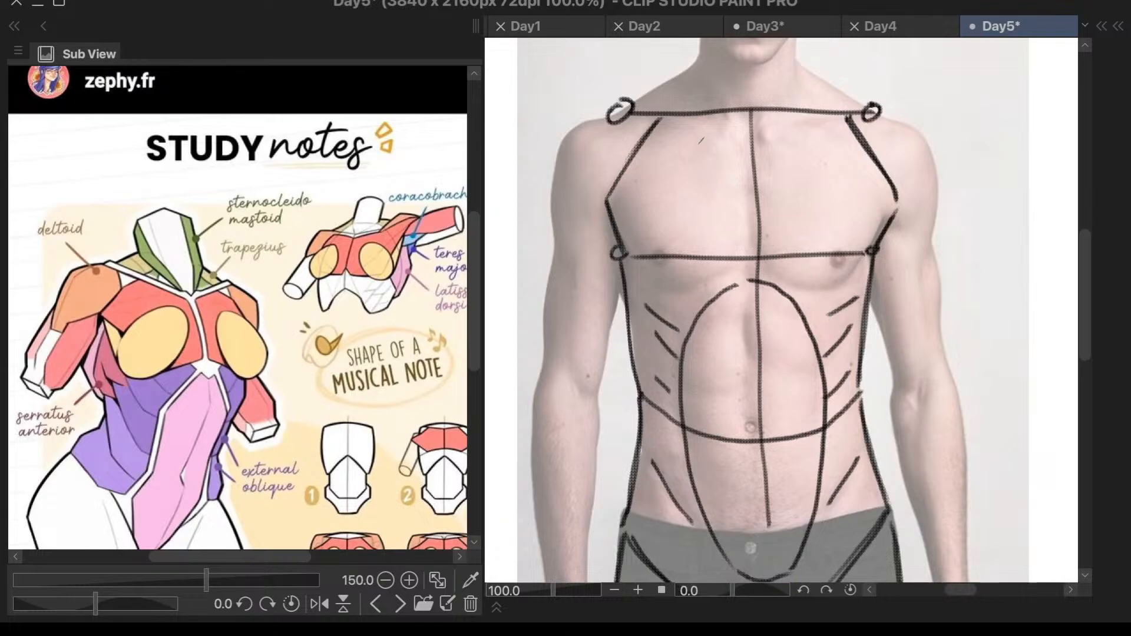
scroll(701, 143, "up", 1)
left_click_drag(635, 118, 512, 212)
key("ctrl+z")
scroll(956, 194, "down", 2)
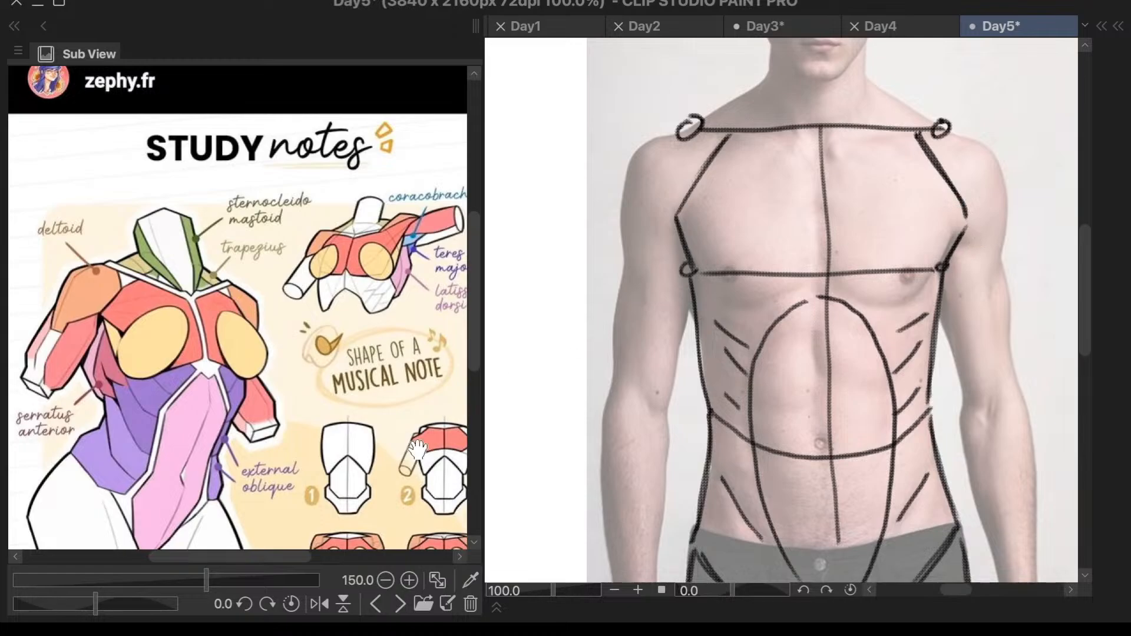
- Outline the top of the man's right shoulder and the outer edge of that upper arm down to the elbow
left_click_drag(476, 243, 474, 270)
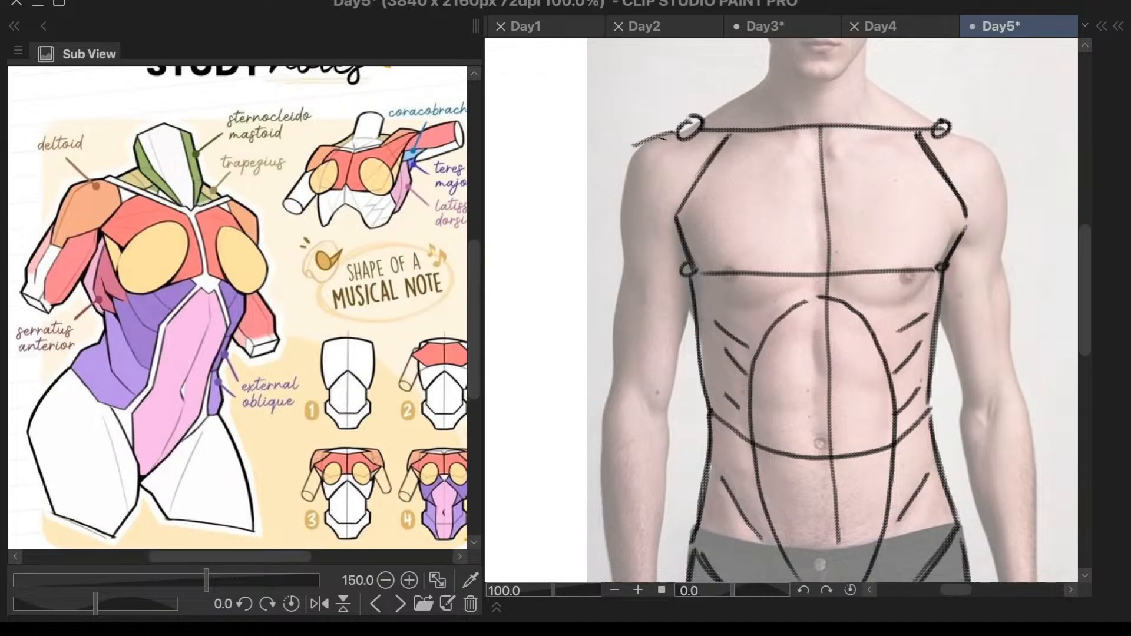
scroll(642, 172, "down", 3)
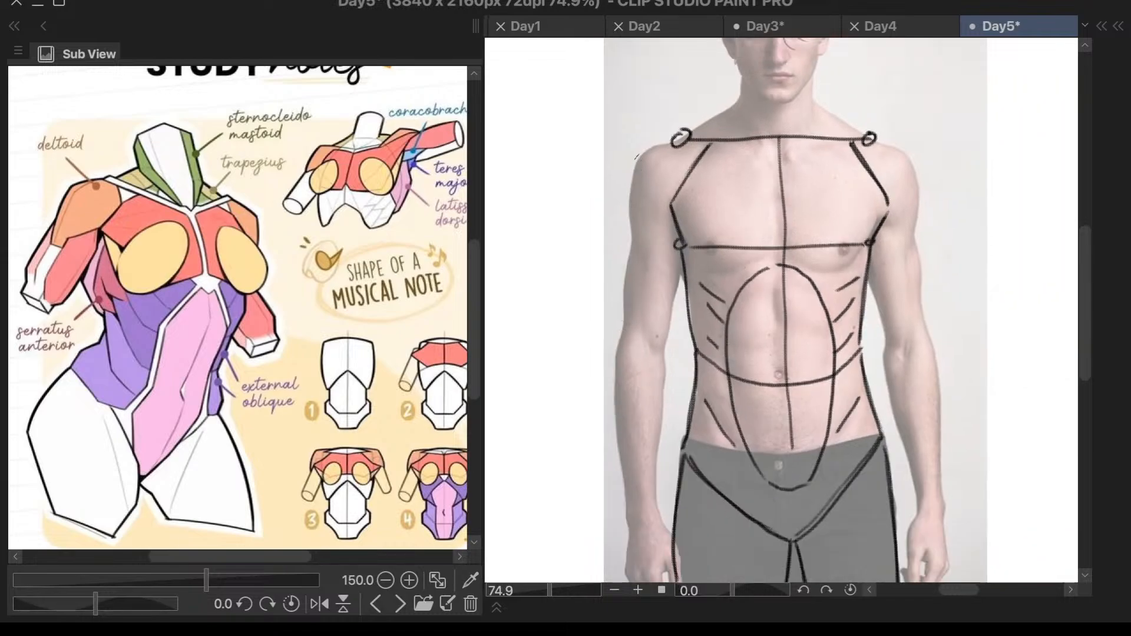
mouse_move(638, 171)
left_mouse_down()
mouse_move(626, 323)
mouse_move(623, 231)
mouse_move(620, 313)
left_mouse_up()
key("ctrl+z")
left_click_drag(637, 162, 623, 305)
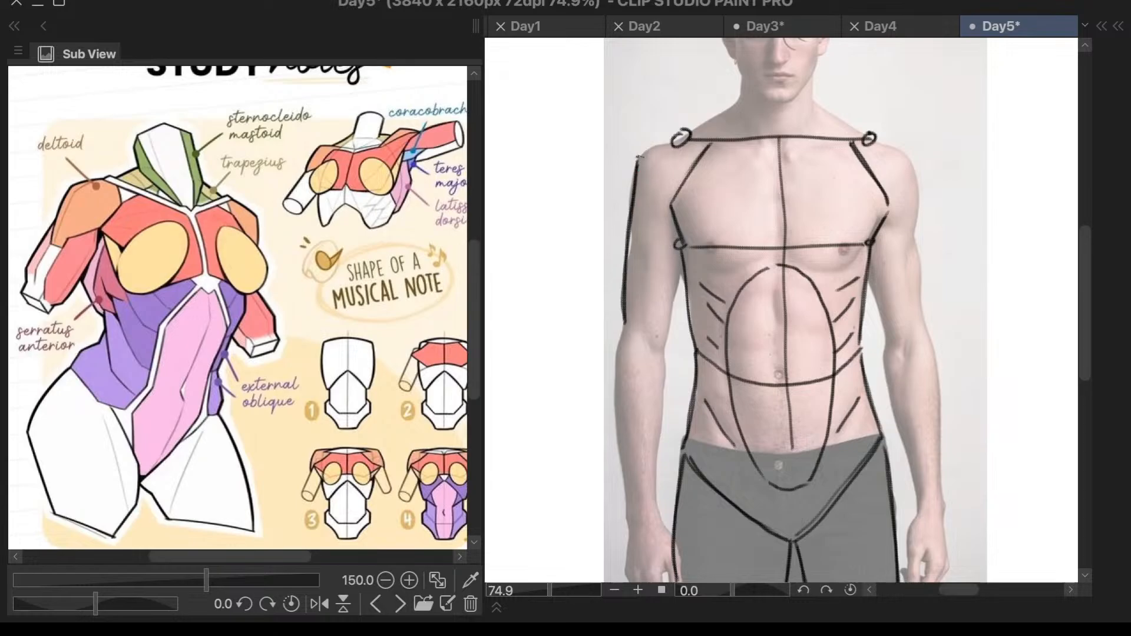
mouse_move(677, 139)
left_mouse_down()
mouse_move(634, 157)
mouse_move(661, 145)
left_mouse_up()
key("ctrl+z")
- Outline the man's left shoulder and the outer edge of that upper arm, redrawing until it mirrors the other side
key("ctrl+z")
mouse_move(882, 139)
left_mouse_down()
mouse_move(914, 164)
mouse_move(917, 300)
left_mouse_up()
key("ctrl+z")
key("ctrl+z")
mouse_move(910, 159)
left_mouse_down()
mouse_move(920, 306)
mouse_move(892, 323)
left_mouse_up()
- Close both upper arms with a slanted line across each elbow and a line along each inner arm
mouse_move(626, 325)
left_mouse_down()
mouse_move(661, 342)
mouse_move(650, 337)
left_mouse_up()
left_click_drag(682, 264, 664, 342)
mouse_move(870, 270)
left_mouse_down()
mouse_move(893, 334)
mouse_move(881, 303)
mouse_move(884, 318)
left_mouse_up()
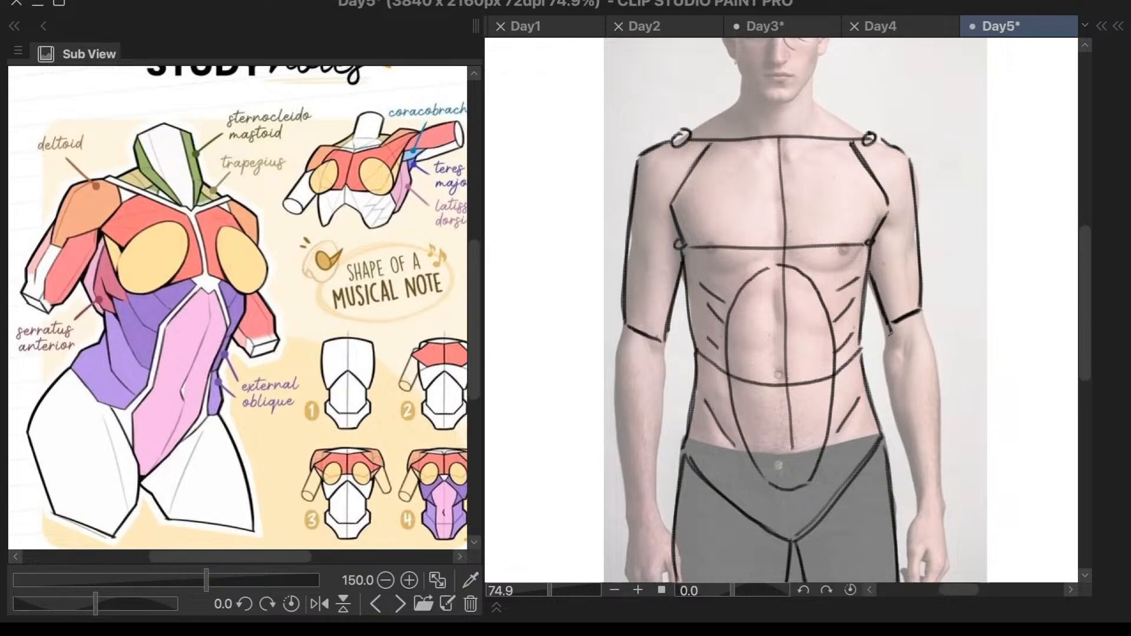
- Outline the man's left forearm from the elbow to the wrist, redrawing the edges to fit the photo, and close it at the wrist
mouse_move(891, 327)
left_mouse_down()
mouse_move(883, 356)
mouse_move(885, 345)
mouse_move(912, 502)
left_mouse_up()
key("ctrl+z")
mouse_move(884, 357)
left_mouse_down()
mouse_move(924, 498)
mouse_move(914, 463)
left_mouse_up()
mouse_move(922, 312)
left_mouse_down()
mouse_move(946, 451)
mouse_move(941, 499)
left_mouse_up()
key("ctrl+z")
key("ctrl+z")
mouse_move(921, 311)
left_mouse_down()
mouse_move(940, 488)
mouse_move(927, 381)
mouse_move(943, 483)
left_mouse_up()
key("ctrl+z")
scroll(965, 249, "down", 4)
scroll(996, 403, "up", 7)
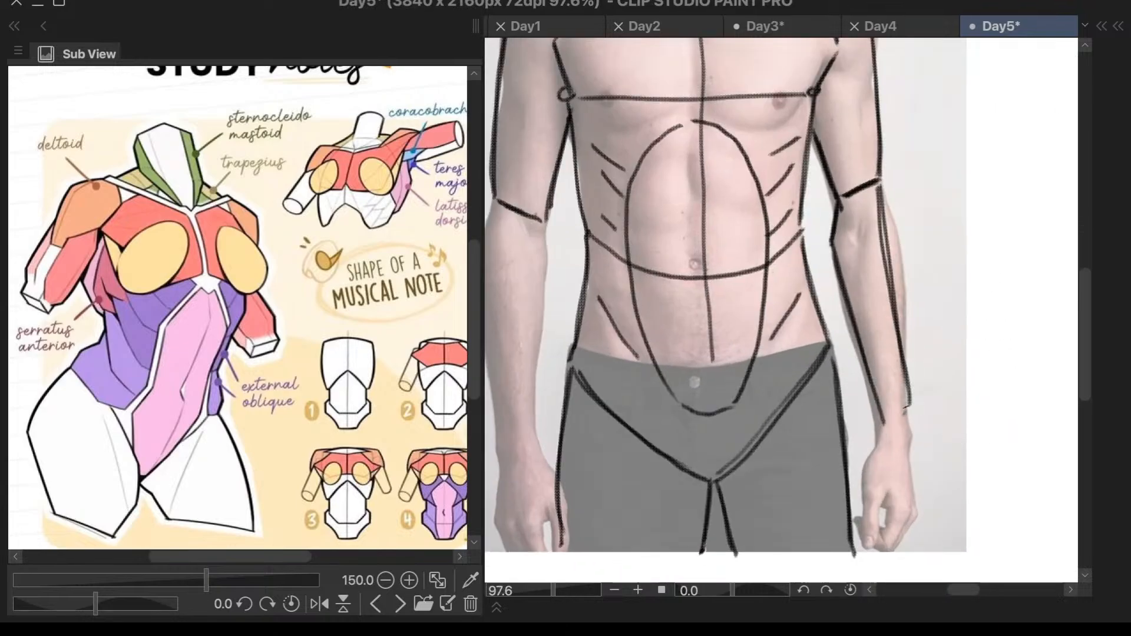
scroll(906, 408, "down", 3)
- Outline both edges of the man's right forearm from the elbow down and close the shape with a line across the wrist
scroll(705, 300, "up", 2)
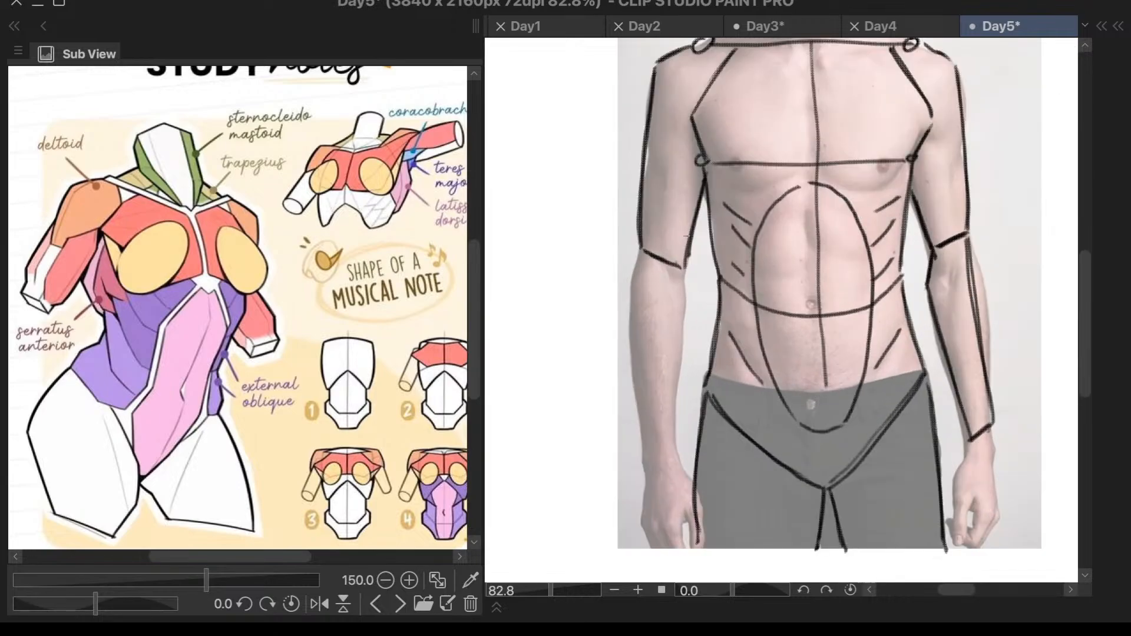
left_click_drag(683, 268, 688, 332)
key("ctrl+z")
left_click_drag(683, 276, 685, 298)
key("ctrl+z")
key("ctrl+z")
left_click_drag(684, 270, 668, 454)
key("ctrl+z")
left_click_drag(689, 296, 672, 460)
mouse_move(637, 255)
left_mouse_down()
mouse_move(649, 477)
mouse_move(633, 399)
mouse_move(638, 456)
mouse_move(639, 347)
mouse_move(648, 474)
left_mouse_up()
key("ctrl+z")
- Block in the man's right hand with angular lines running from the wrist line down both sides to the fingers
scroll(850, 210, "down", 4)
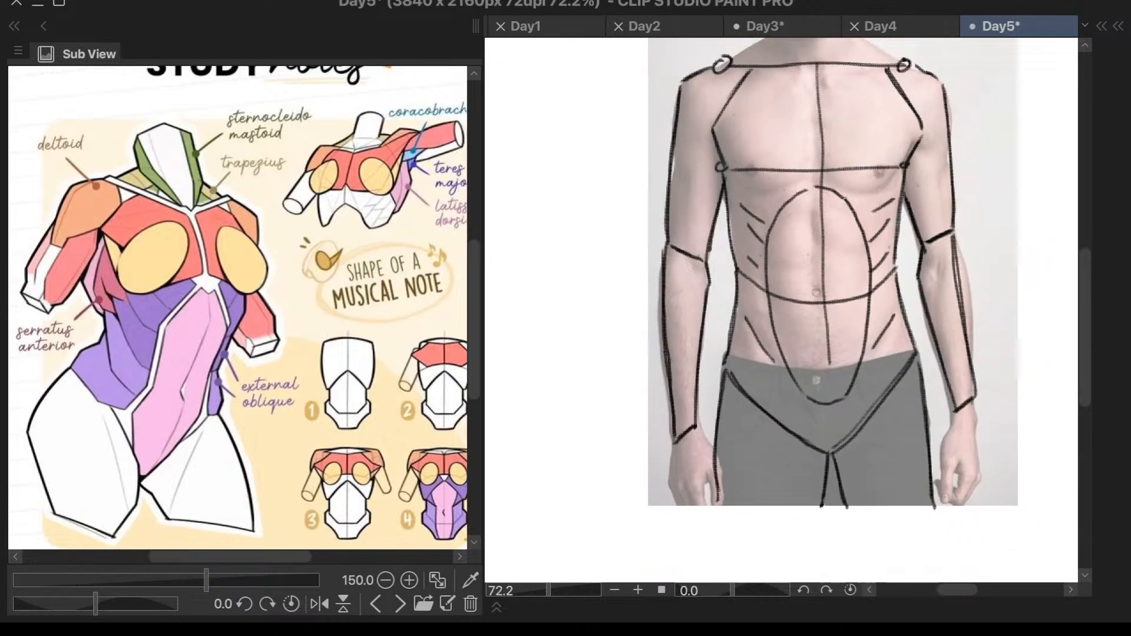
scroll(966, 99, "up", 2)
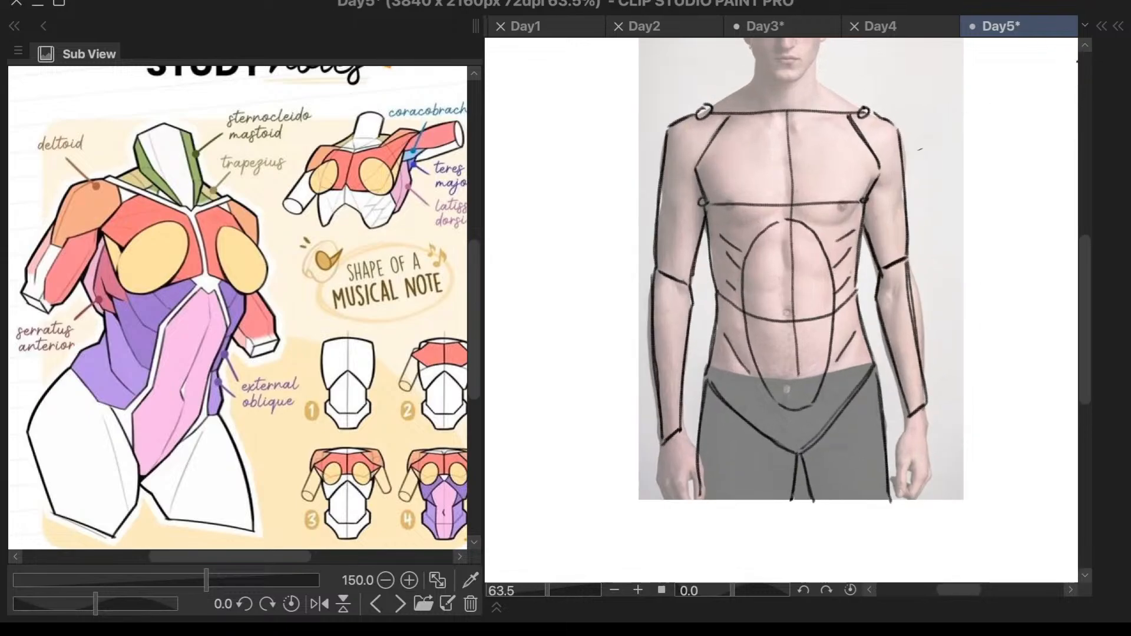
scroll(898, 288, "up", 1)
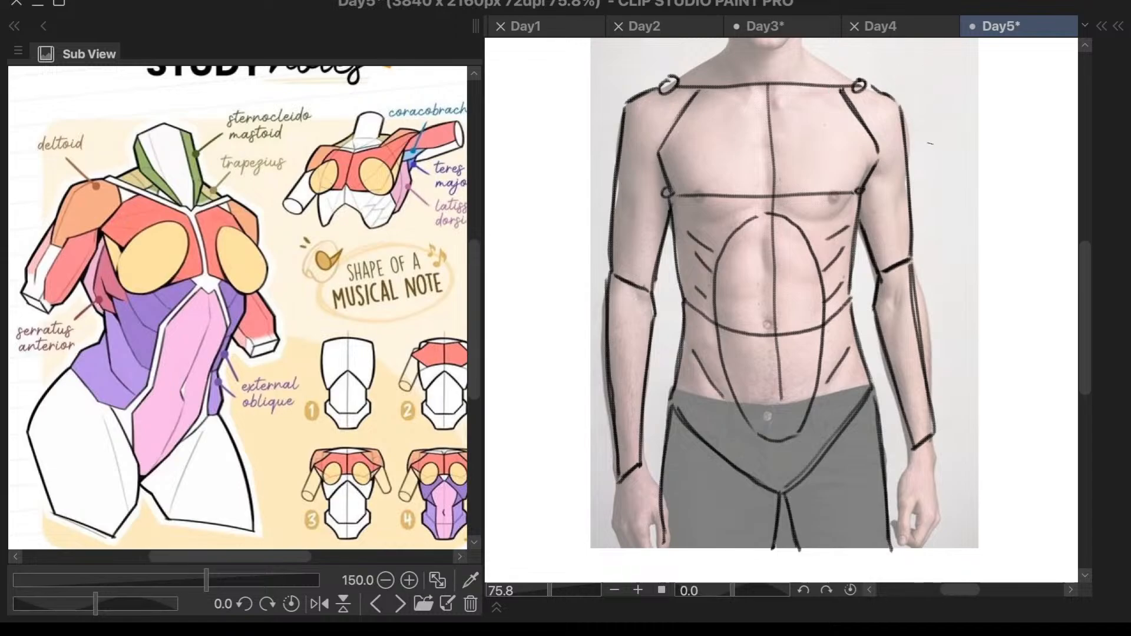
left_click_drag(621, 478, 615, 533)
mouse_move(644, 464)
left_mouse_down()
mouse_move(672, 508)
mouse_move(673, 544)
mouse_move(674, 515)
mouse_move(630, 552)
left_mouse_up()
- Block in the man's left hand as a simple angular shape from the wrist line down to the fingertips
left_click_drag(911, 451, 903, 520)
key("ctrl+z")
left_click_drag(911, 449, 907, 536)
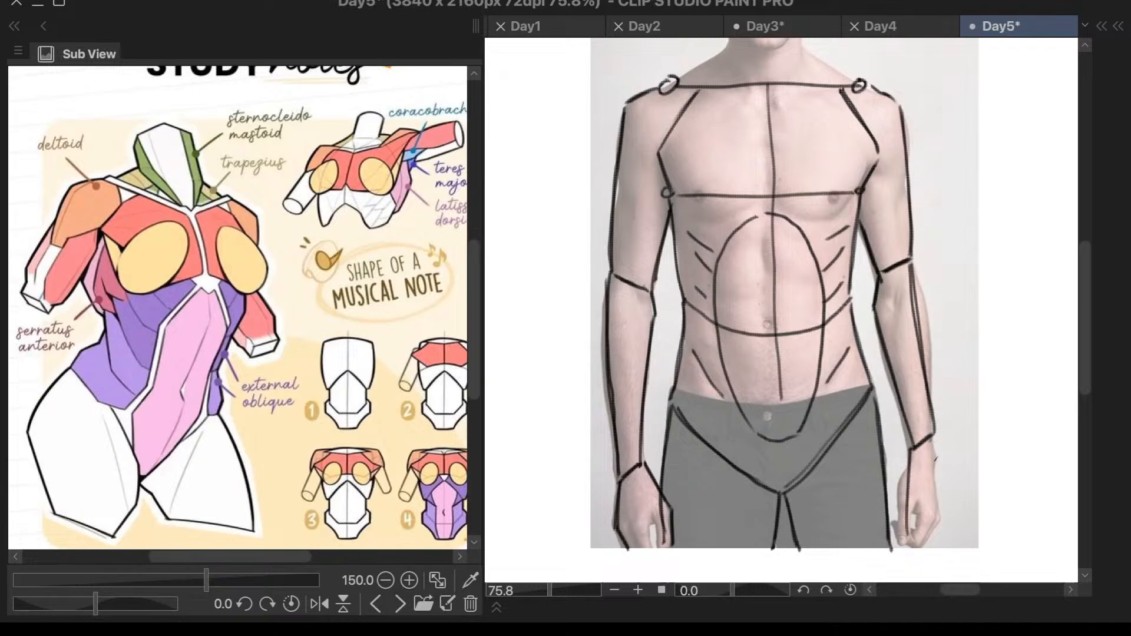
mouse_move(934, 437)
left_mouse_down()
mouse_move(938, 516)
mouse_move(926, 545)
left_mouse_up()
mouse_move(941, 520)
left_mouse_down()
mouse_move(927, 543)
mouse_move(904, 545)
left_mouse_up()
mouse_move(909, 469)
left_mouse_down()
mouse_move(891, 516)
mouse_move(899, 543)
left_mouse_up()
key("ctrl+z")
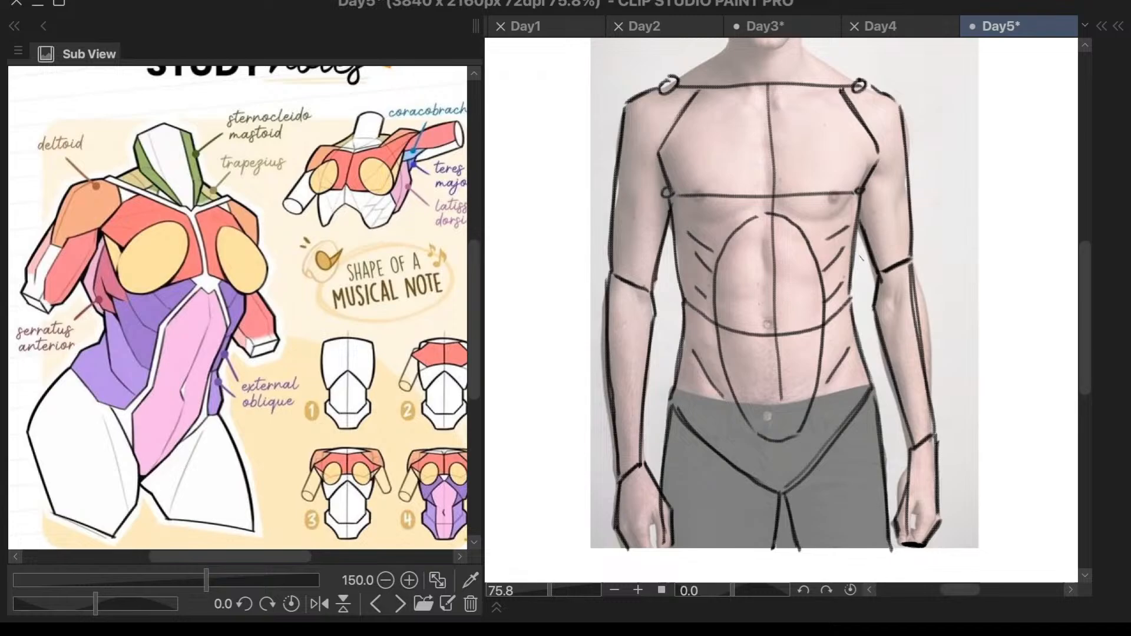
- Reinforce the outer contours of the man's two upper arms from below the shoulders towards the elbows
scroll(666, 93, "up", 2)
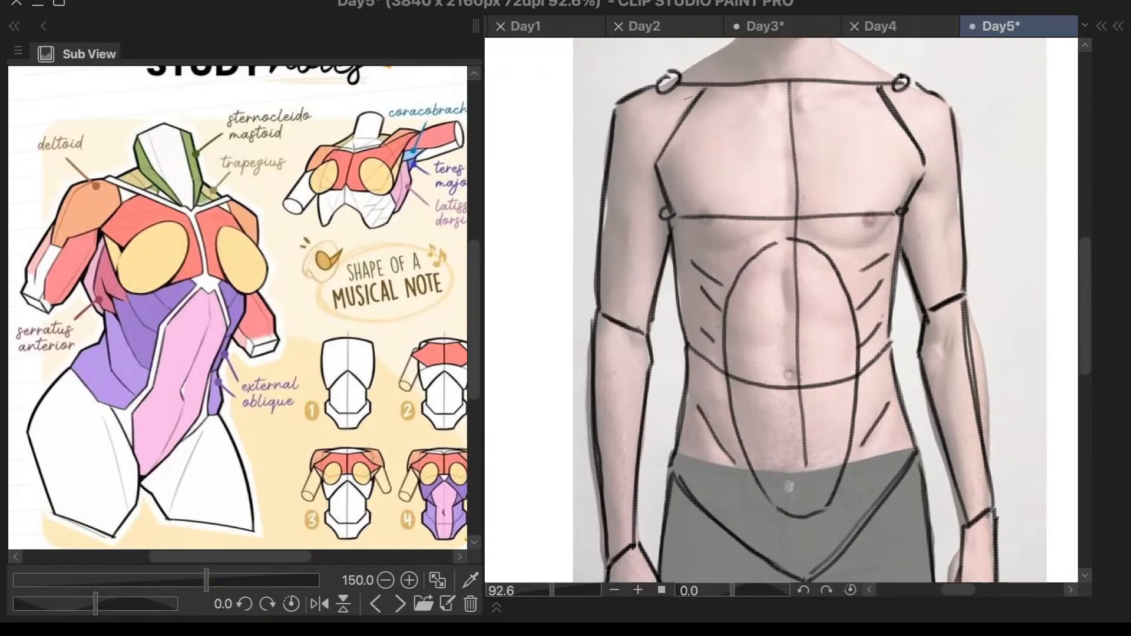
scroll(686, 99, "up", 2)
left_click_drag(586, 123, 585, 252)
key("ctrl+z")
left_click_drag(578, 170, 583, 251)
mouse_move(576, 205)
left_mouse_down()
mouse_move(586, 250)
mouse_move(567, 325)
left_mouse_up()
left_click_drag(587, 248, 561, 355)
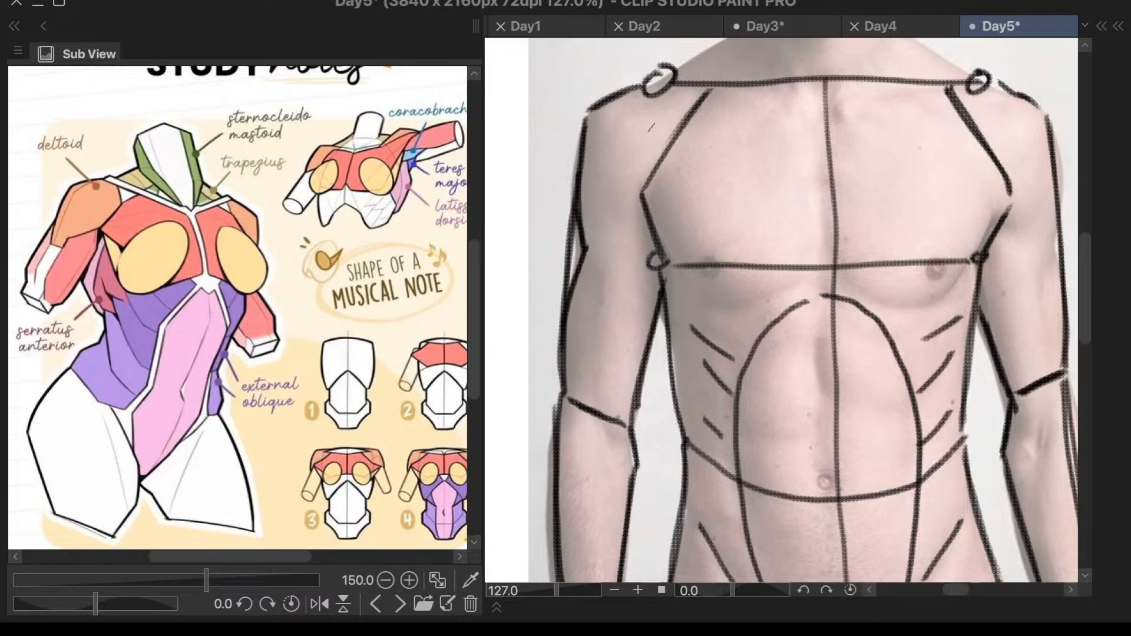
scroll(722, 318, "down", 3)
scroll(996, 156, "up", 3)
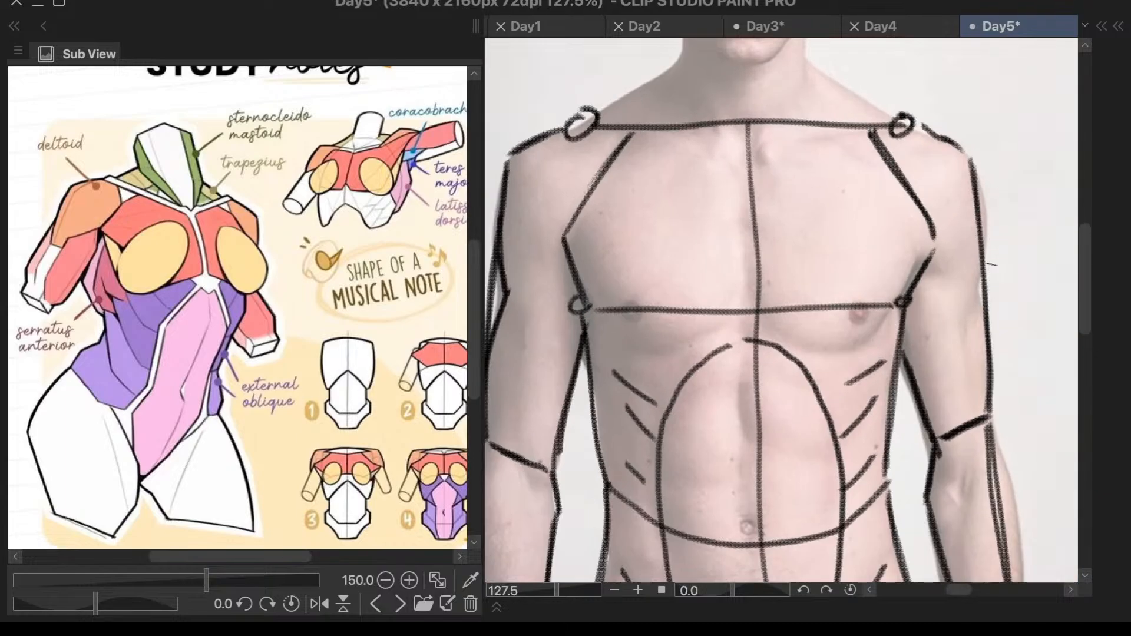
left_click_drag(985, 248, 989, 374)
mouse_move(978, 290)
left_mouse_down()
mouse_move(991, 362)
mouse_move(984, 350)
left_mouse_up()
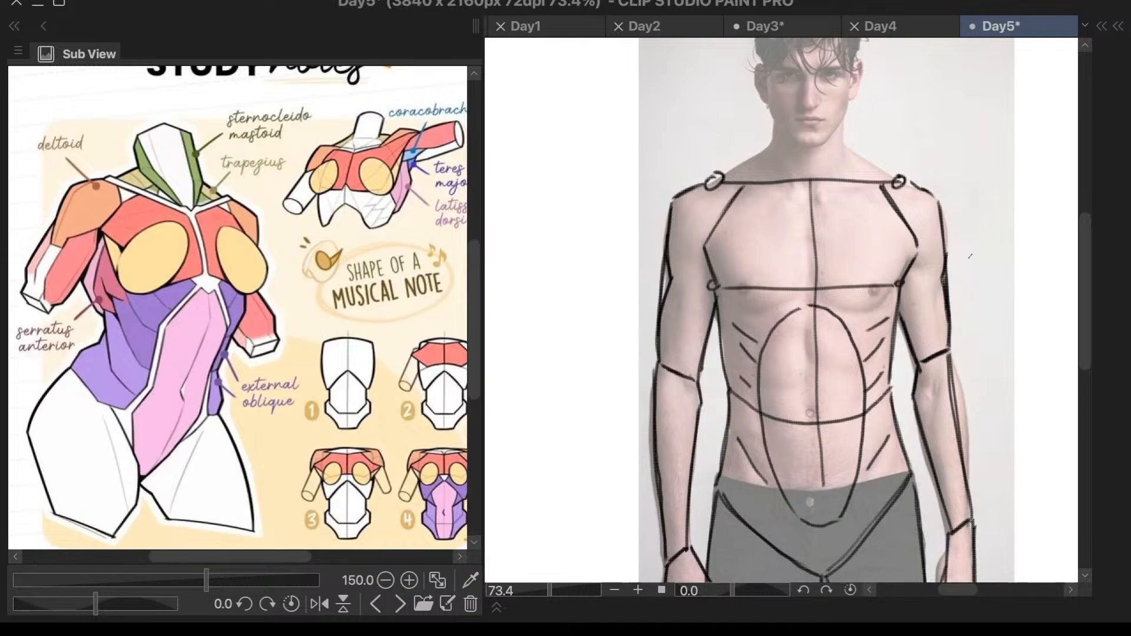
- Draw a vertical line down each side of the man's neck from the jaw almost to the collarbone line
scroll(889, 186, "up", 5)
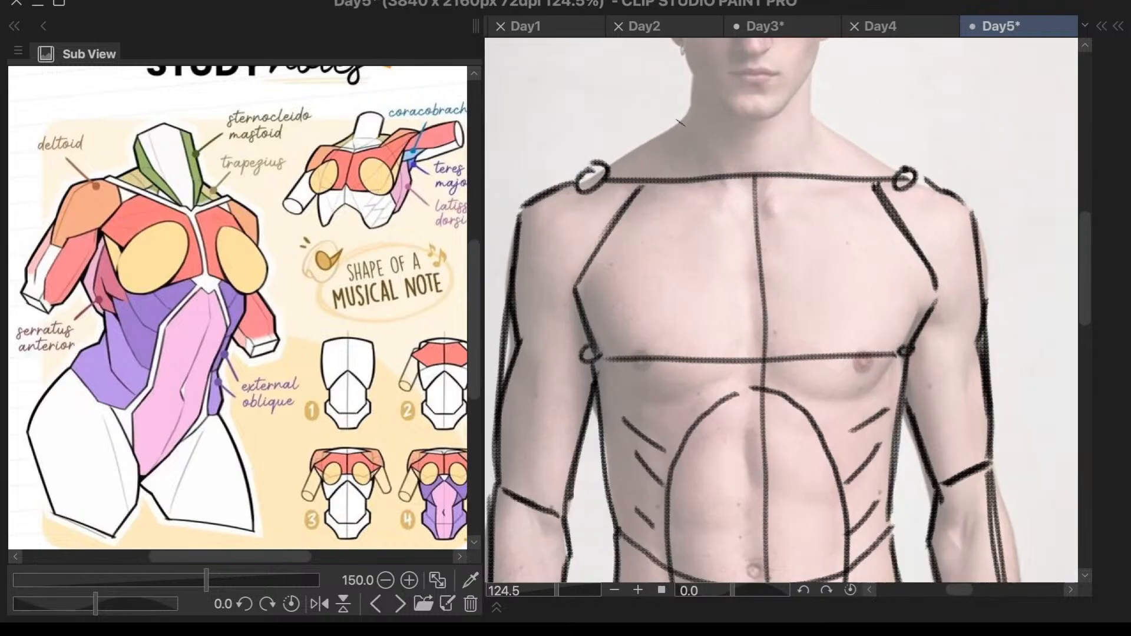
left_click_drag(695, 69, 693, 177)
key("ctrl+z")
key("ctrl+z")
left_click_drag(696, 72, 696, 166)
left_click_drag(813, 71, 812, 163)
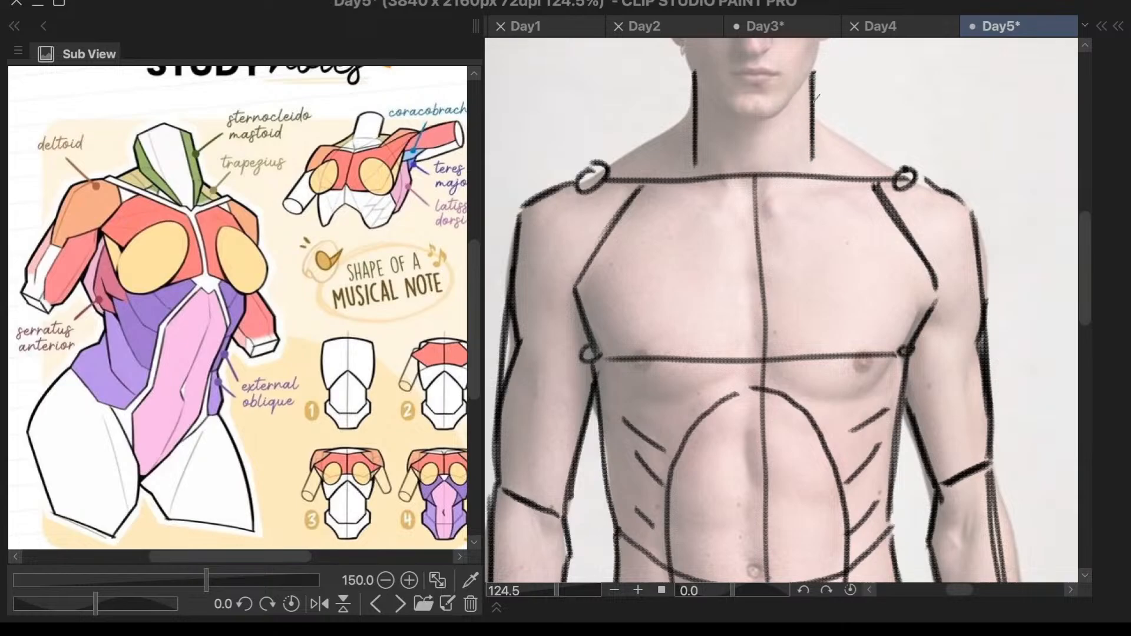
- Draw the trapezius slopes from both sides of the neck down to the shoulder joint circles
mouse_move(689, 119)
left_mouse_down()
mouse_move(602, 175)
mouse_move(659, 136)
mouse_move(609, 166)
left_mouse_up()
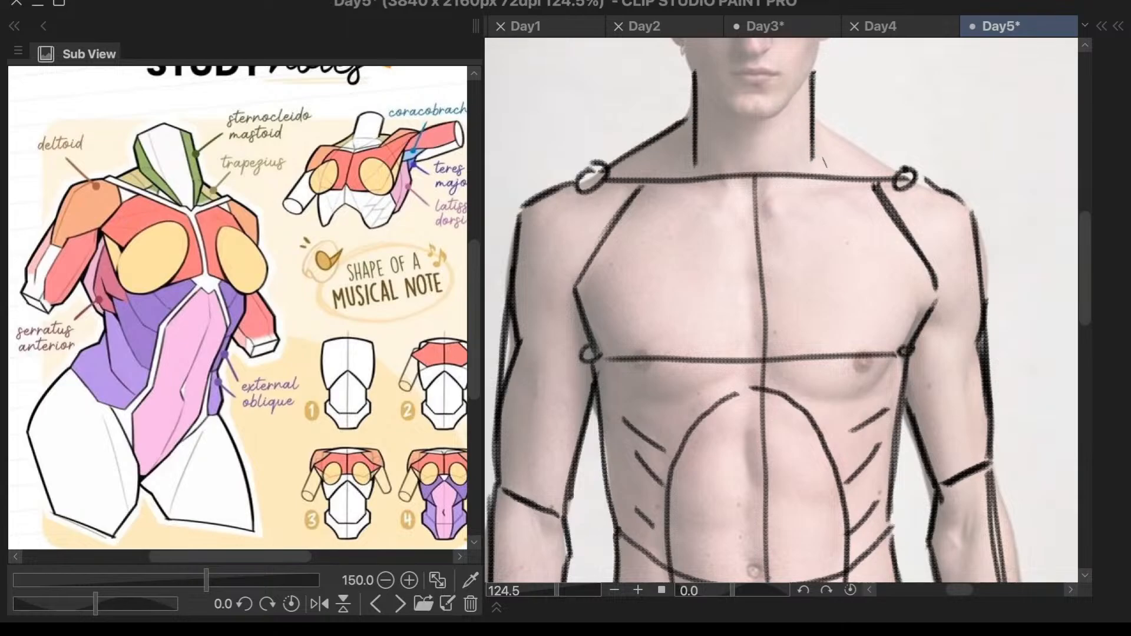
left_click_drag(824, 131, 916, 174)
key("ctrl+z")
mouse_move(821, 121)
left_mouse_down()
mouse_move(912, 176)
mouse_move(899, 170)
left_mouse_up()
- Mark both sides of the man's face with short vertical lines just inside the ears
scroll(900, 171, "down", 5)
scroll(779, 165, "up", 5)
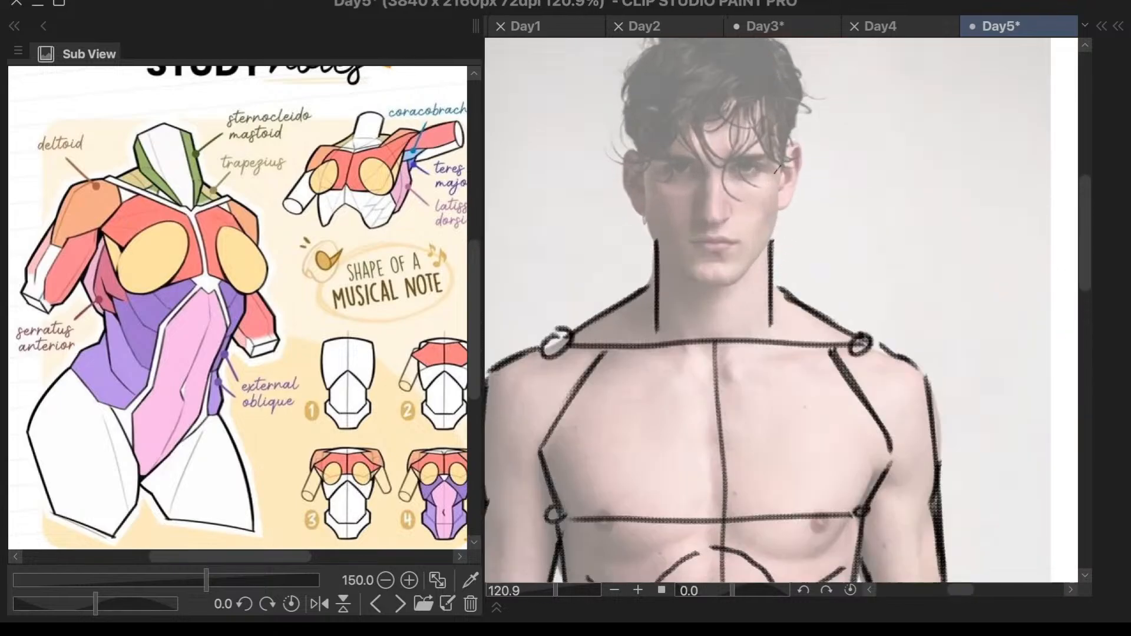
left_click_drag(646, 164, 648, 211)
left_click_drag(779, 167, 777, 208)
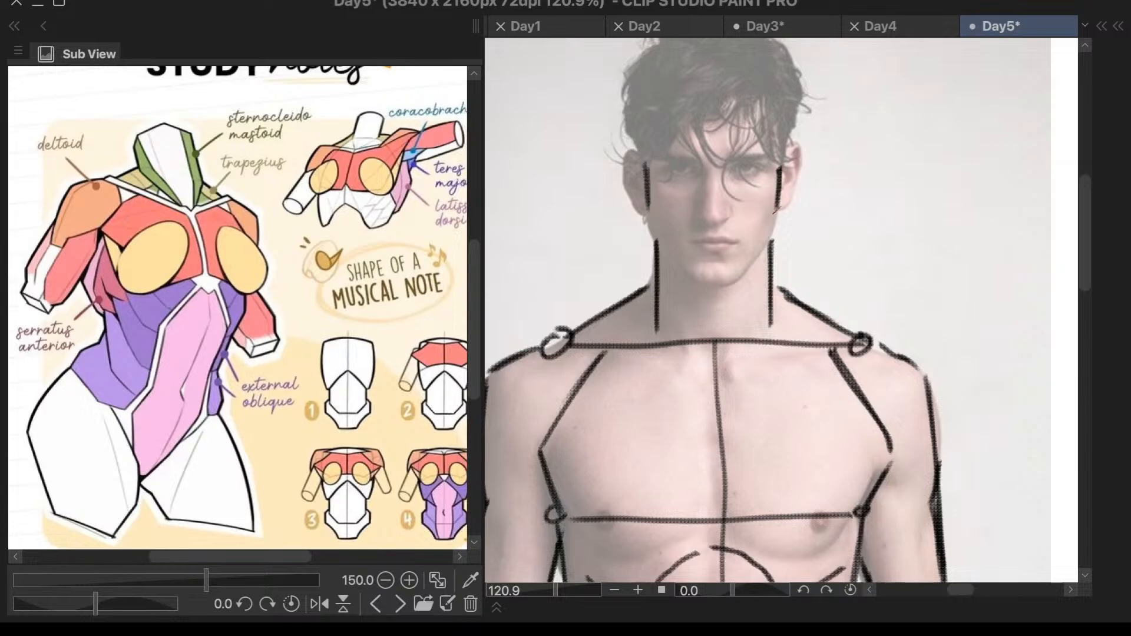
- Sketch the sternocleidomastoid muscles as two diagonal lines converging down the front of the neck
left_click_drag(668, 258, 703, 325)
key("ctrl+z")
key("ctrl+z")
left_click_drag(670, 265, 693, 323)
left_click_drag(766, 272, 742, 315)
key("ctrl+z")
left_click_drag(761, 275, 734, 323)
key("ctrl+z")
scroll(793, 227, "down", 6)
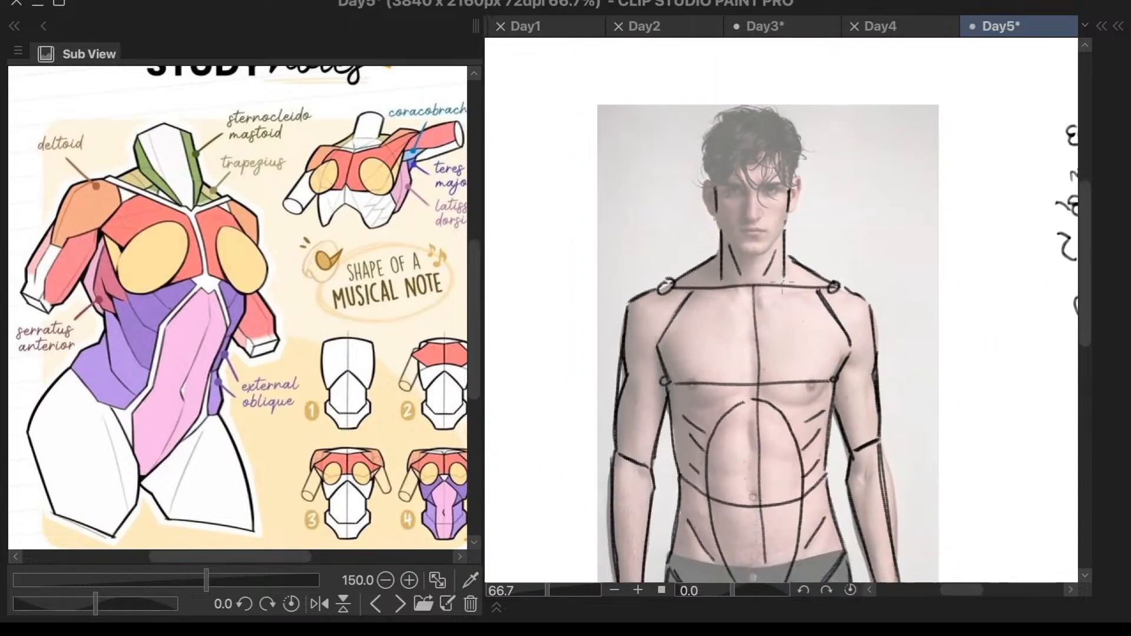
- Add two short slanted marks just below the collarbone line, one on each side of the chest's centre line
scroll(818, 324, "up", 5)
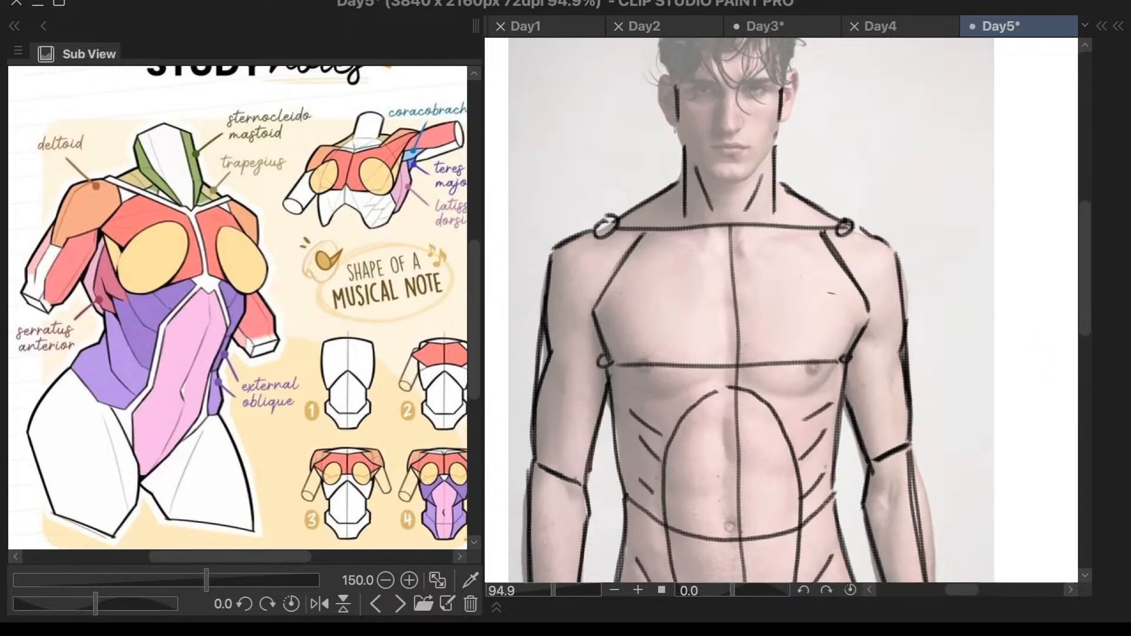
scroll(832, 292, "up", 2)
left_click_drag(651, 214, 664, 239)
left_click_drag(730, 217, 717, 241)
scroll(849, 150, "down", 4)
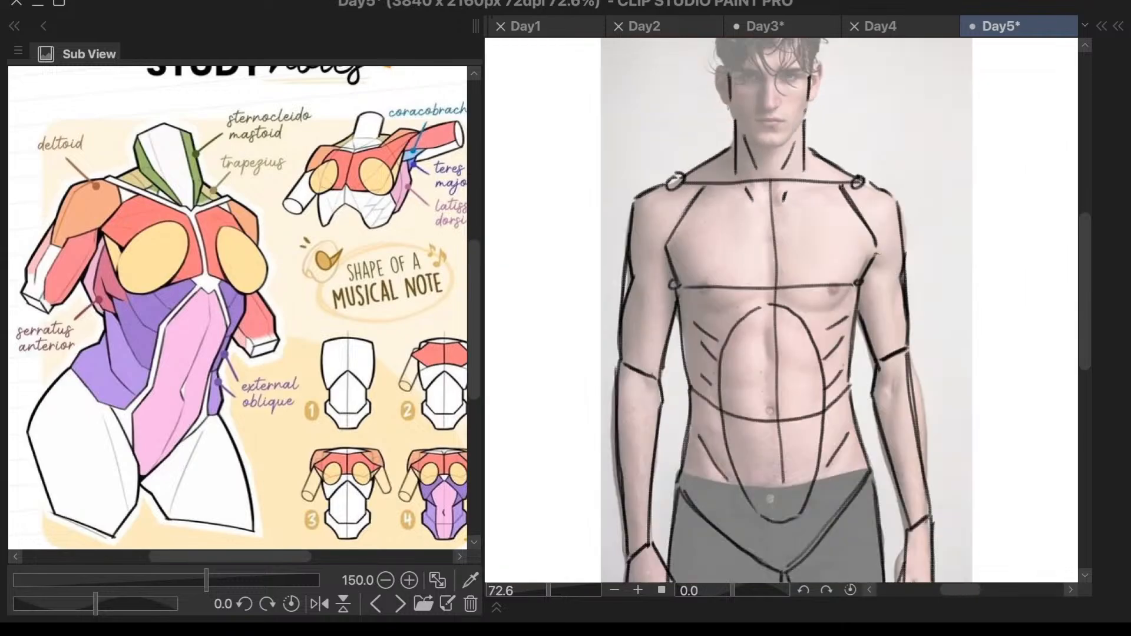
scroll(877, 243, "up", 2)
scroll(870, 257, "down", 3)
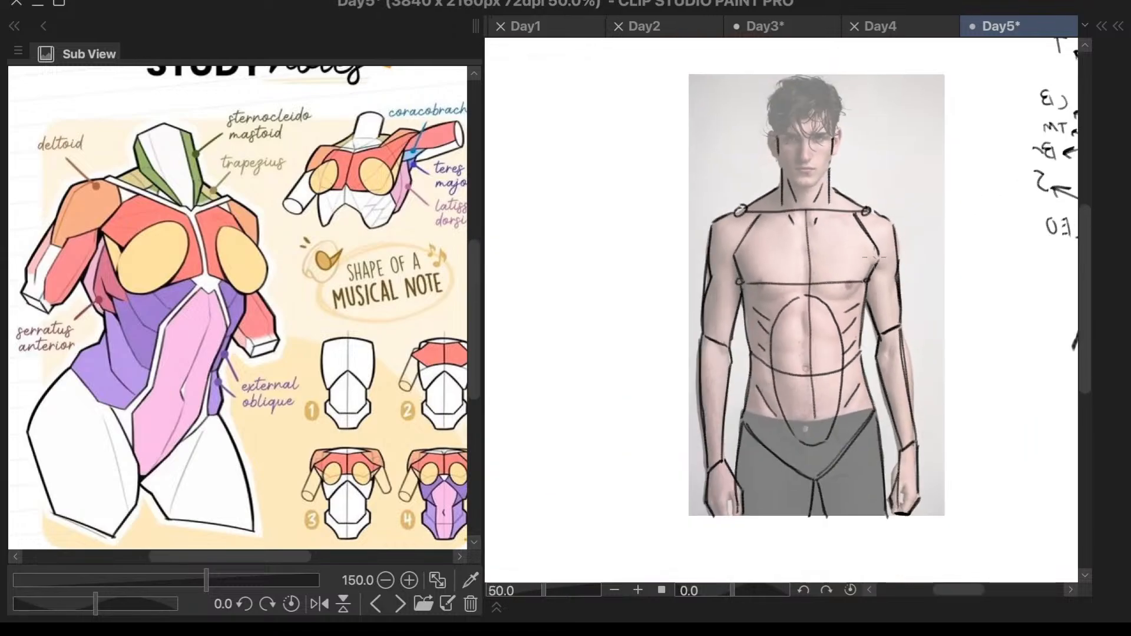
- Try to draw a waist line along the top edge of the trousers from hip to hip
scroll(888, 372, "up", 2)
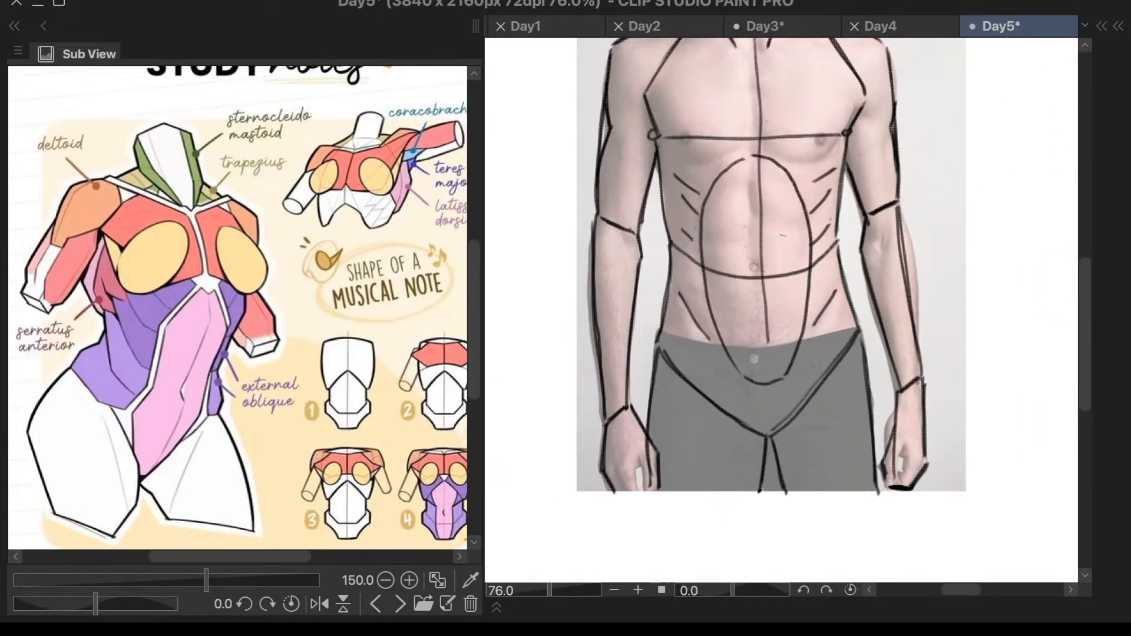
scroll(782, 240, "up", 1)
mouse_move(641, 358)
left_mouse_down()
mouse_move(723, 364)
mouse_move(844, 348)
left_mouse_up()
key("ctrl+z")
mouse_move(641, 347)
left_mouse_down()
mouse_move(782, 356)
mouse_move(863, 341)
left_mouse_up()
mouse_move(642, 346)
left_mouse_down()
mouse_move(761, 358)
mouse_move(857, 331)
left_mouse_up()
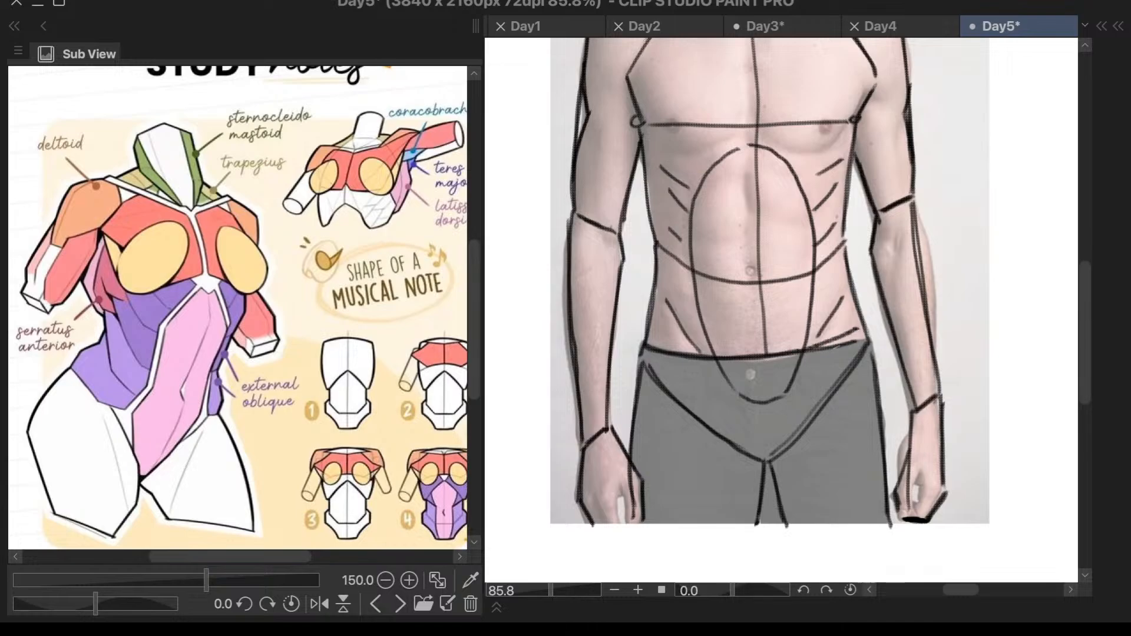
key("ctrl+z")
key("ctrl+z")
- Draw a slightly curved waist line along the trousers' top edge and reinforce the upper part of the adjoining pelvis line
scroll(824, 399, "down", 5)
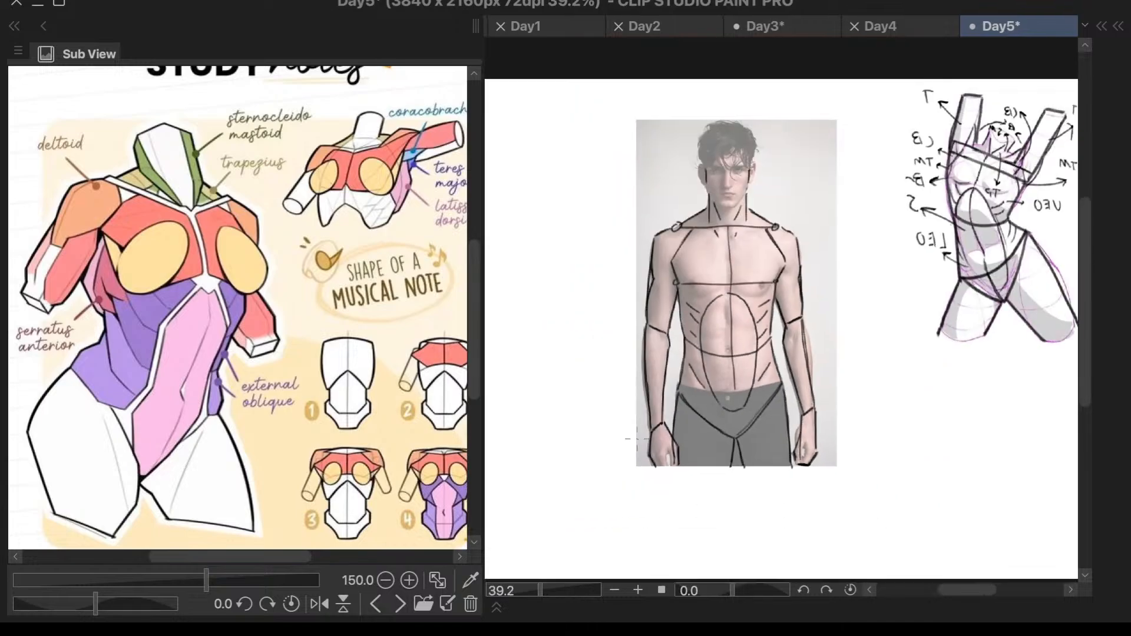
scroll(794, 402, "up", 5)
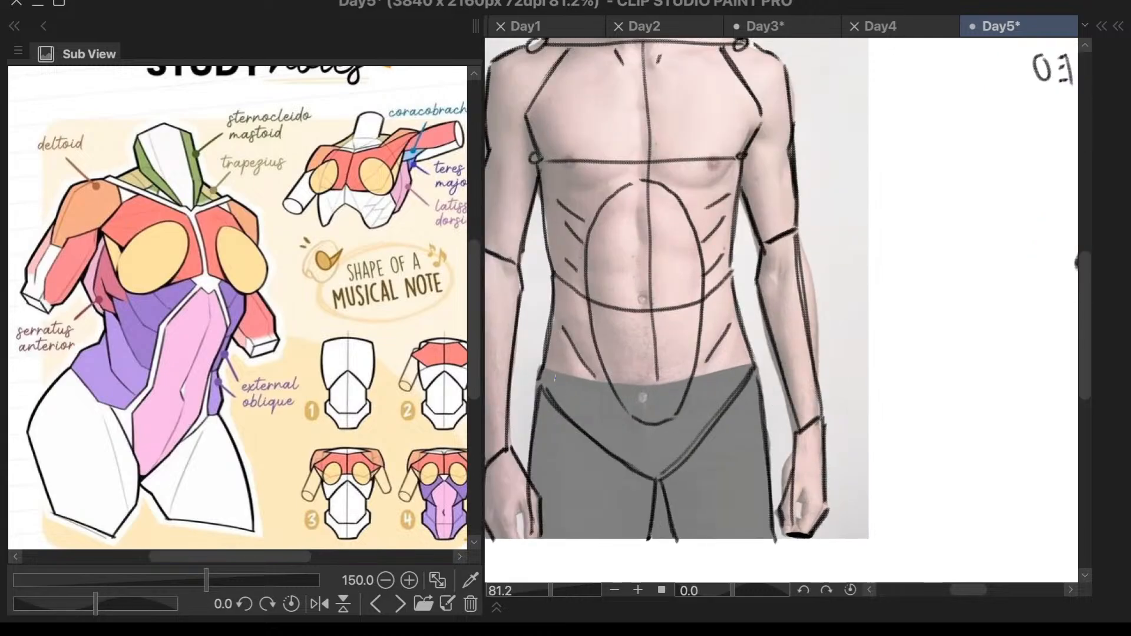
mouse_move(540, 370)
left_mouse_down()
mouse_move(647, 385)
mouse_move(752, 354)
left_mouse_up()
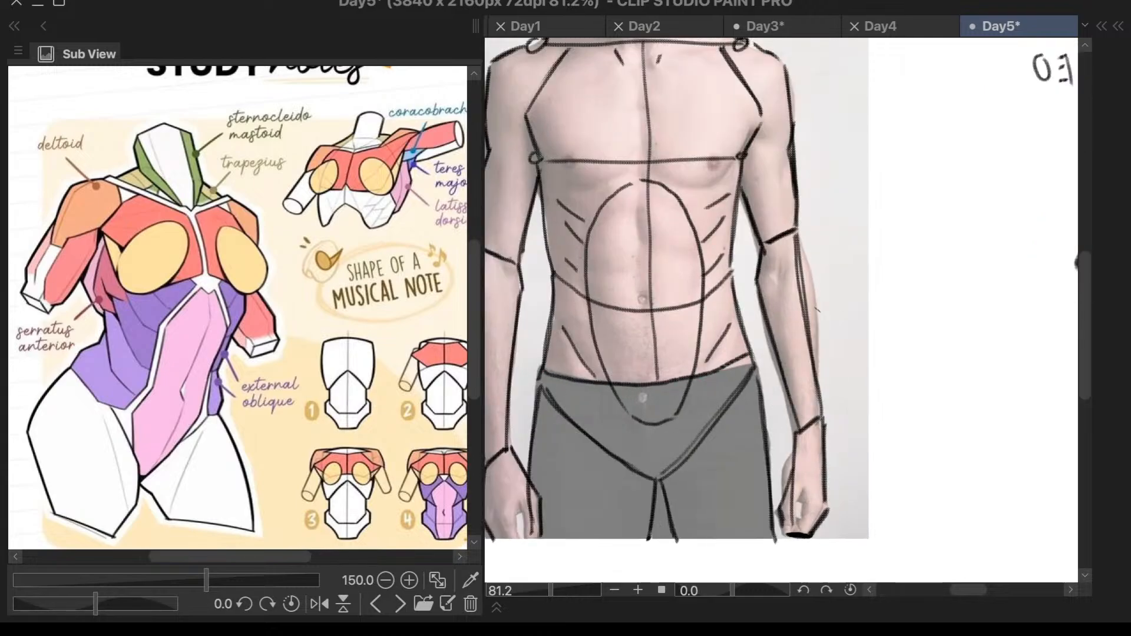
mouse_move(545, 375)
left_mouse_down()
mouse_move(628, 383)
mouse_move(750, 368)
left_mouse_up()
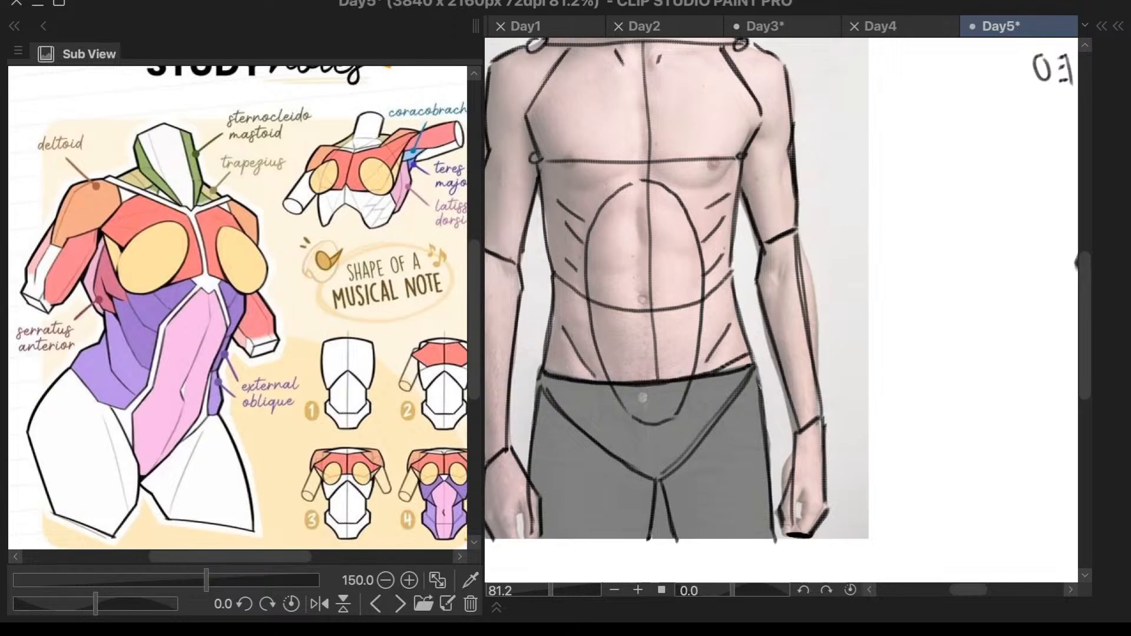
left_click_drag(758, 381, 705, 435)
scroll(793, 359, "down", 3)
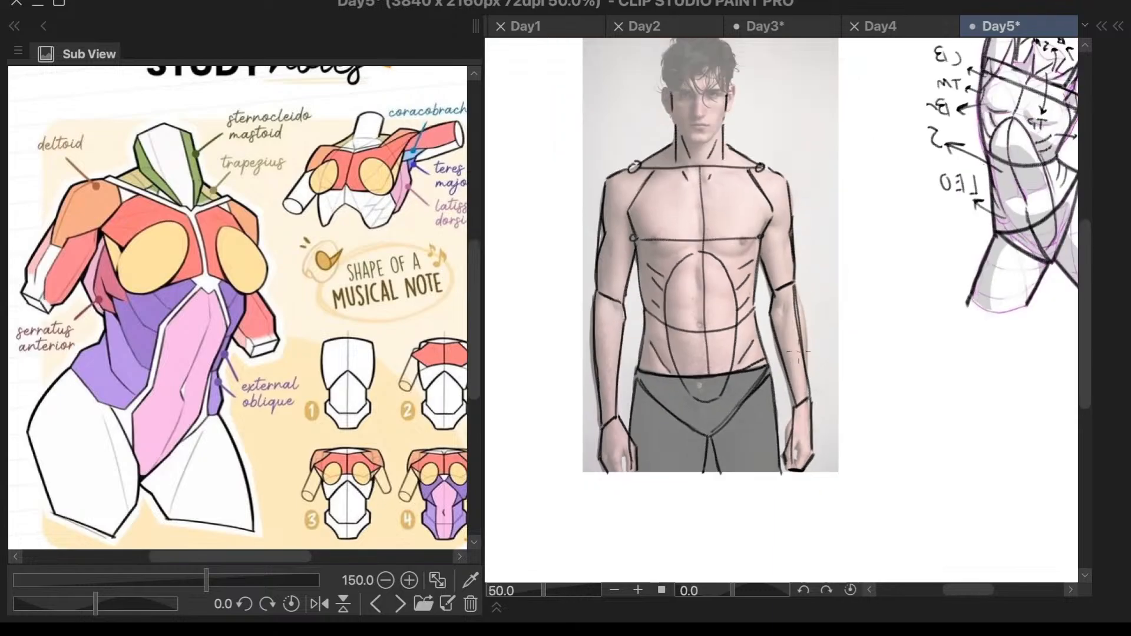
- Erase the stray doubled strokes where the waist line and pelvis line meet at the hip
scroll(791, 353, "up", 5)
key("e")
mouse_move(701, 380)
left_mouse_down()
mouse_move(660, 394)
mouse_move(720, 374)
left_mouse_up()
mouse_move(719, 413)
left_mouse_down()
mouse_move(648, 472)
mouse_move(728, 391)
left_mouse_up()
scroll(743, 386, "down", 3)
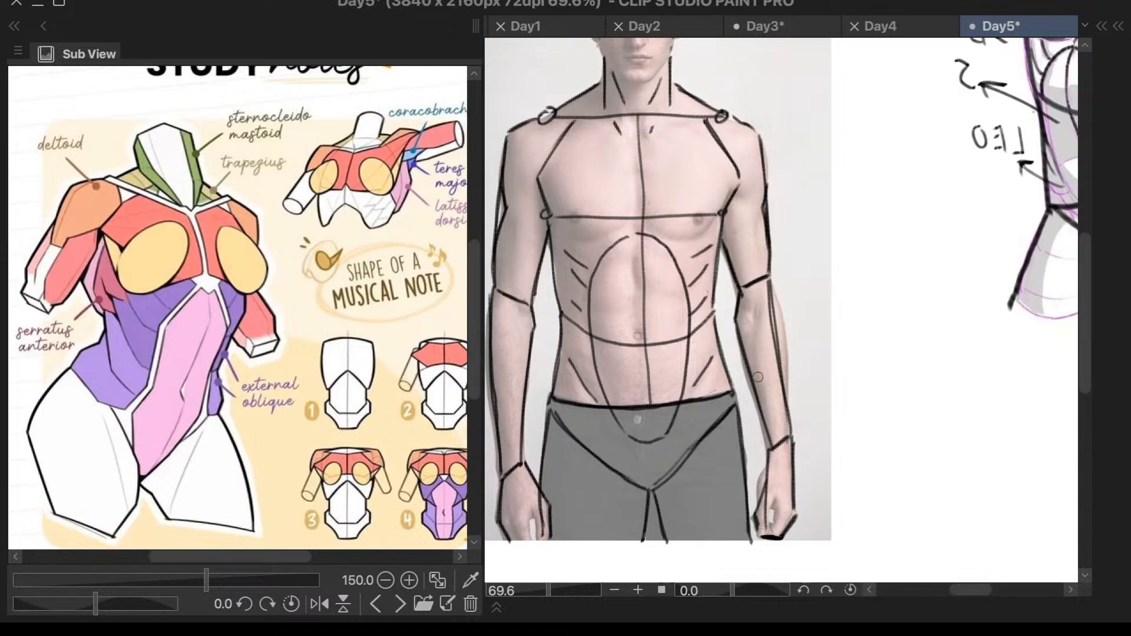
key("F6")
key("F6")
scroll(556, 182, "up", 4)
key("F6")
key("F6")
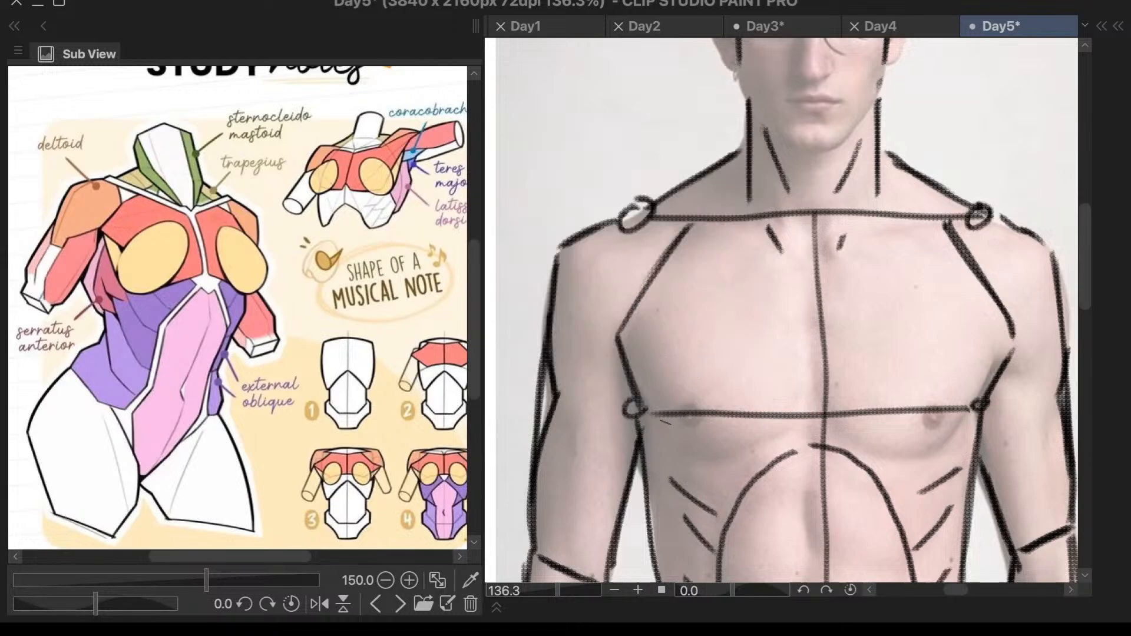
scroll(687, 341, "down", 5)
scroll(695, 354, "up", 4)
scroll(704, 377, "down", 4)
scroll(707, 392, "up", 4)
scroll(712, 377, "down", 5)
scroll(713, 369, "up", 4)
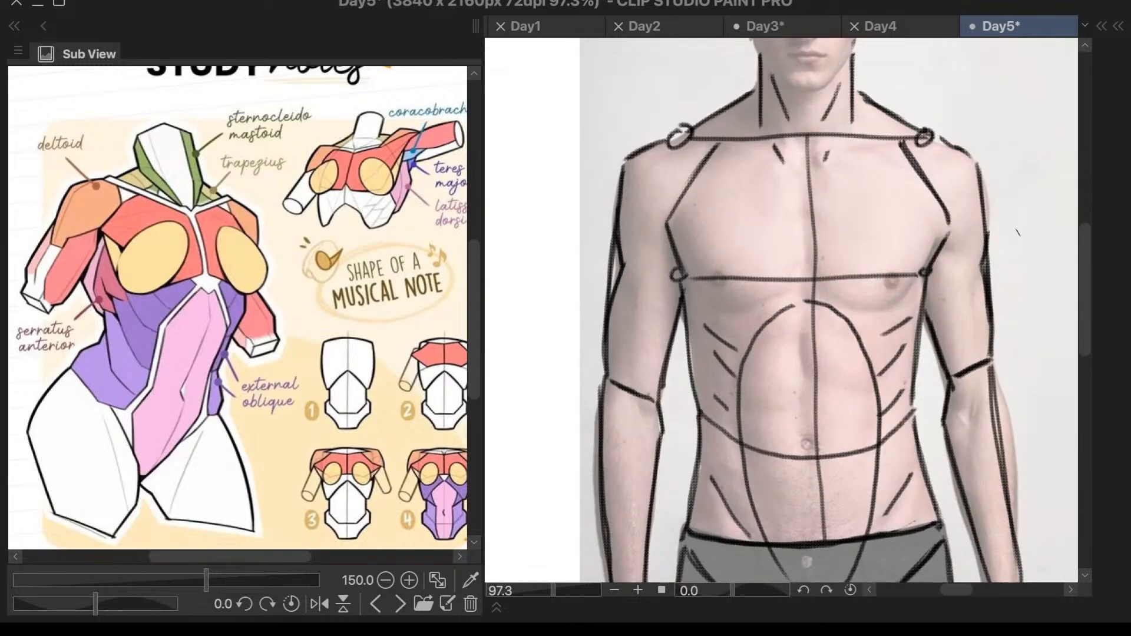
- Mark the lower edge of the deltoid with short diagonal lines across both upper arms near the armpits
scroll(994, 240, "up", 3)
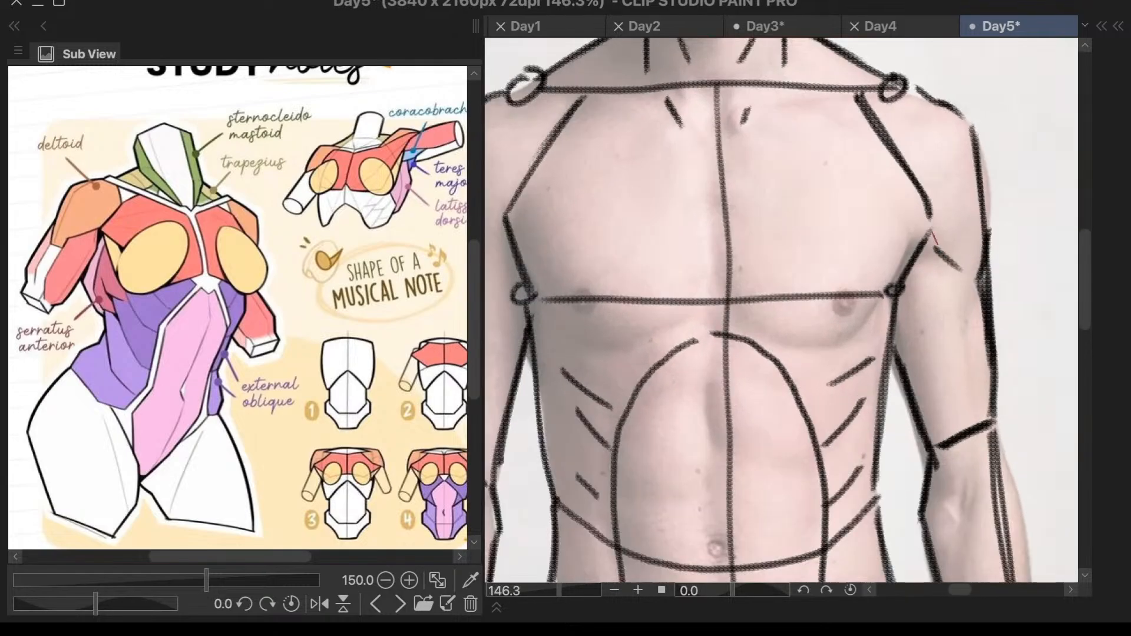
left_click_drag(953, 245, 973, 275)
scroll(768, 226, "down", 3)
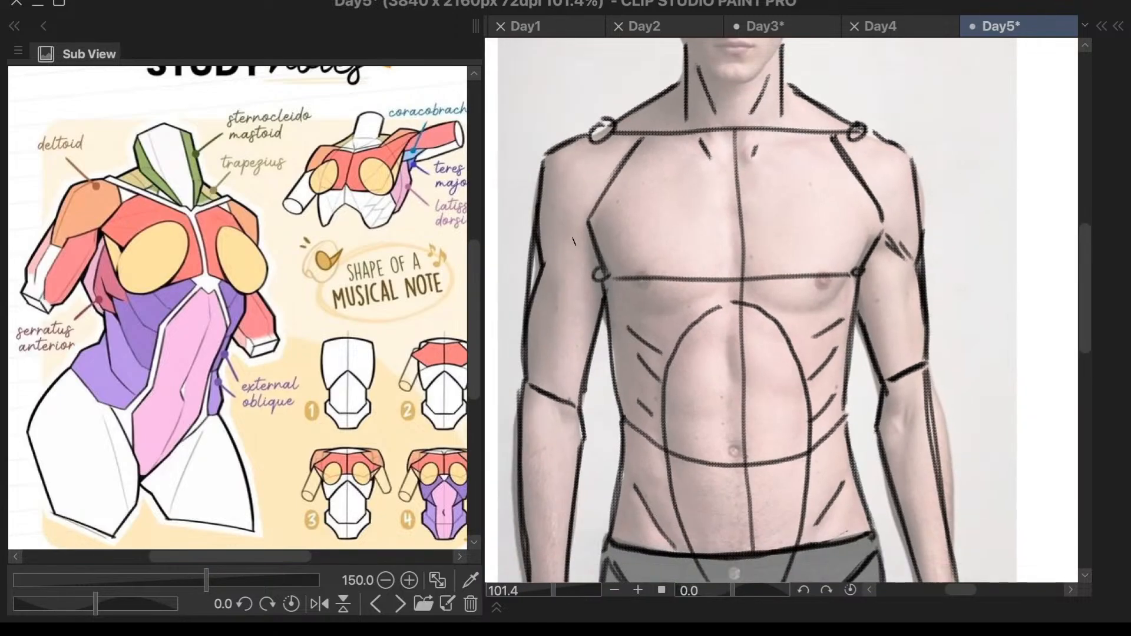
mouse_move(589, 217)
left_mouse_down()
mouse_move(558, 241)
mouse_move(587, 220)
left_mouse_up()
left_click_drag(545, 266, 569, 254)
key("ctrl+z")
- Thicken the inner contours of both upper arms and the outer contour of the upper arm on the photo's left side
left_click_drag(598, 292, 574, 412)
left_click_drag(600, 313, 574, 420)
left_click_drag(862, 301, 882, 389)
key("ctrl+z")
left_click_drag(864, 330, 884, 390)
left_click_drag(545, 256, 517, 401)
key("ctrl+z")
mouse_move(543, 271)
left_mouse_down()
mouse_move(521, 392)
mouse_move(524, 371)
left_mouse_up()
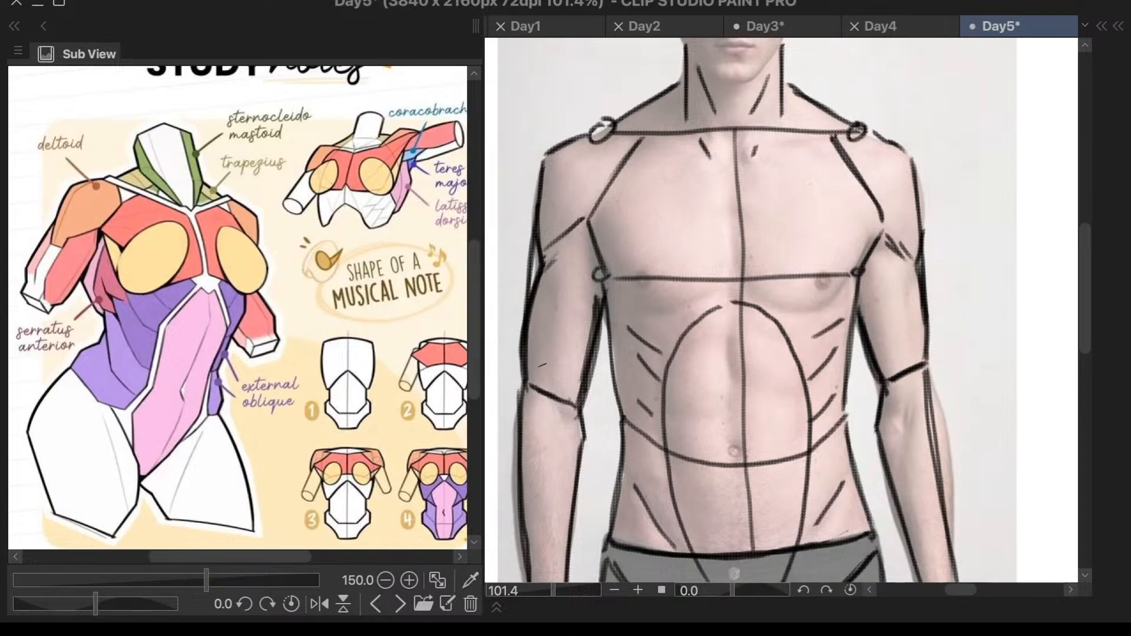
left_click_drag(921, 272, 929, 378)
key("ctrl+z")
scroll(937, 245, "down", 2)
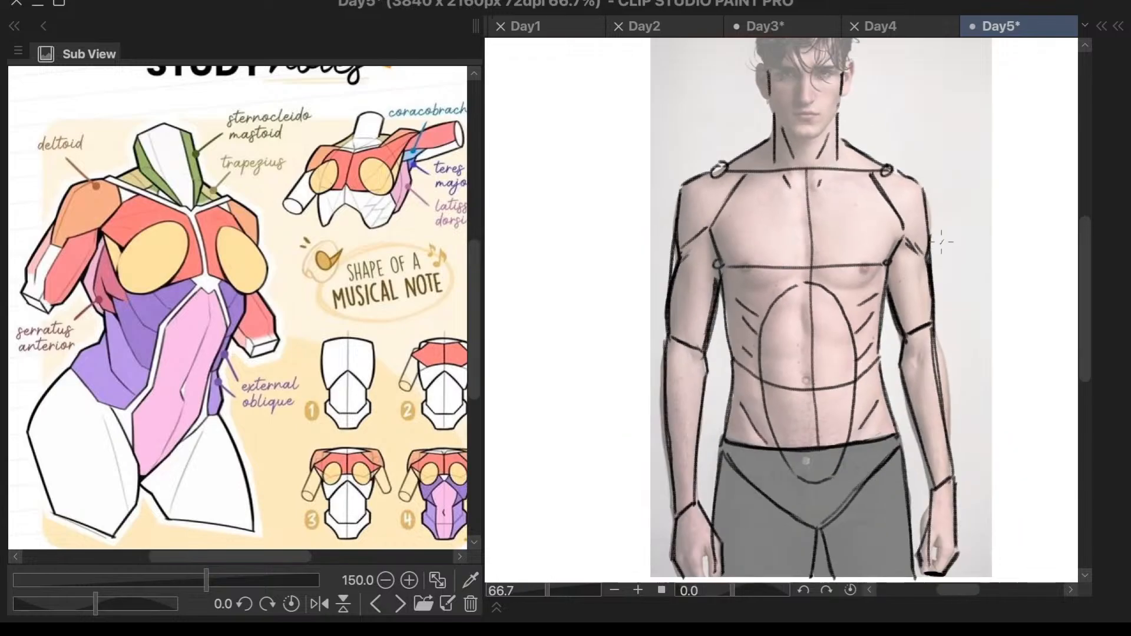
- Strengthen both edges of the forearm on the photo's left side and the inner edge of the opposite forearm
scroll(926, 395, "up", 2)
left_click_drag(624, 341, 609, 508)
key("ctrl+z")
- Redraw the outer edge of the forearm on the photo's right side, undoing strokes that miss the arm's contour
key("ctrl+z")
left_click_drag(626, 349, 610, 514)
left_click_drag(623, 382, 610, 524)
left_click_drag(896, 340, 928, 482)
left_click_drag(897, 374, 903, 405)
left_click_drag(578, 318, 572, 342)
left_click_drag(567, 387, 576, 524)
left_click_drag(936, 310, 953, 418)
key("ctrl+z")
left_click_drag(937, 314, 955, 468)
key("ctrl+z")
key("ctrl+z")
mouse_move(938, 319)
left_mouse_down()
mouse_move(956, 478)
mouse_move(955, 377)
mouse_move(960, 469)
left_mouse_up()
key("ctrl+z")
key("ctrl+z")
key("ctrl+z")
left_click_drag(953, 375, 958, 470)
scroll(918, 349, "down", 10)
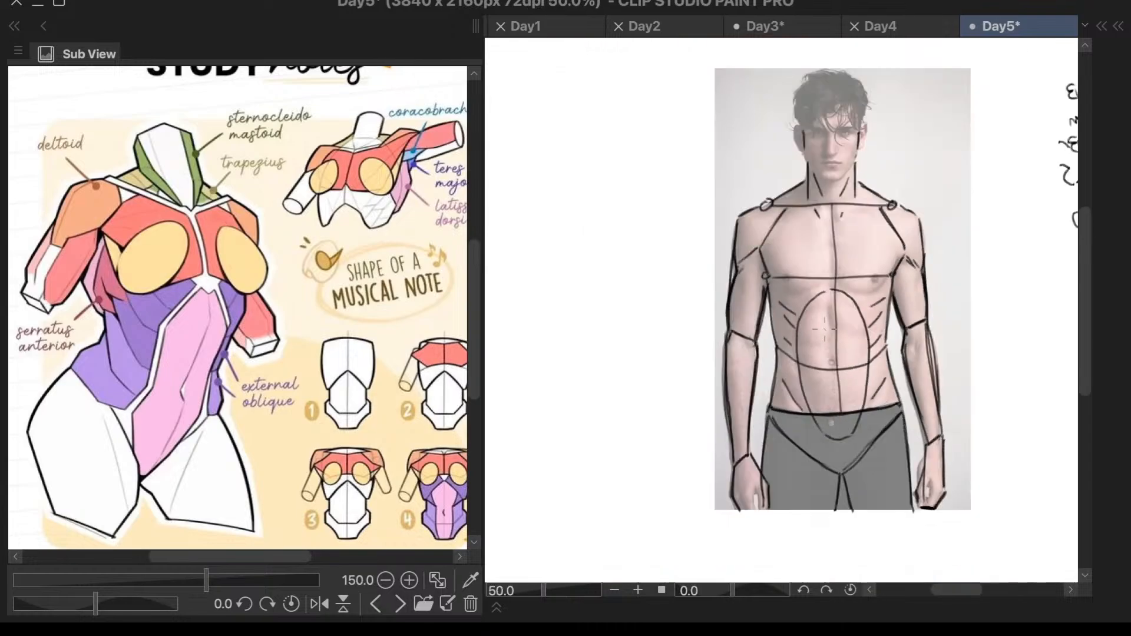
- Switch the reference image to the coloured arm muscle sheet and zoom it to show the deltoid, triceps and brachioradialis
scroll(1012, 238, "up", 6)
scroll(872, 265, "down", 3)
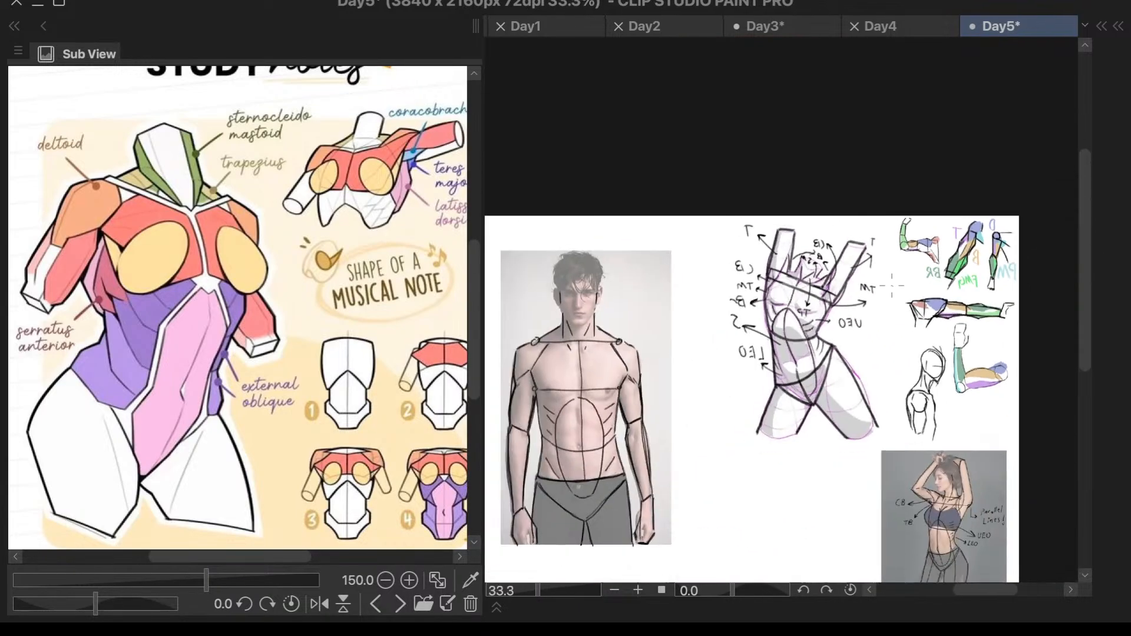
scroll(873, 265, "up", 10)
scroll(874, 264, "down", 4)
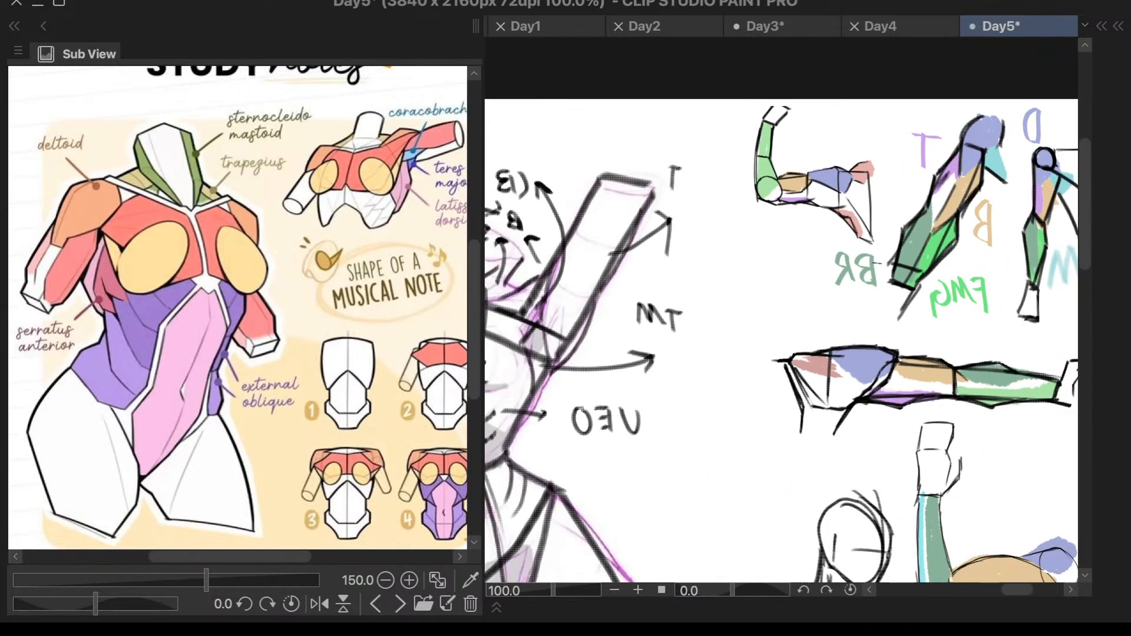
left_click(376, 604)
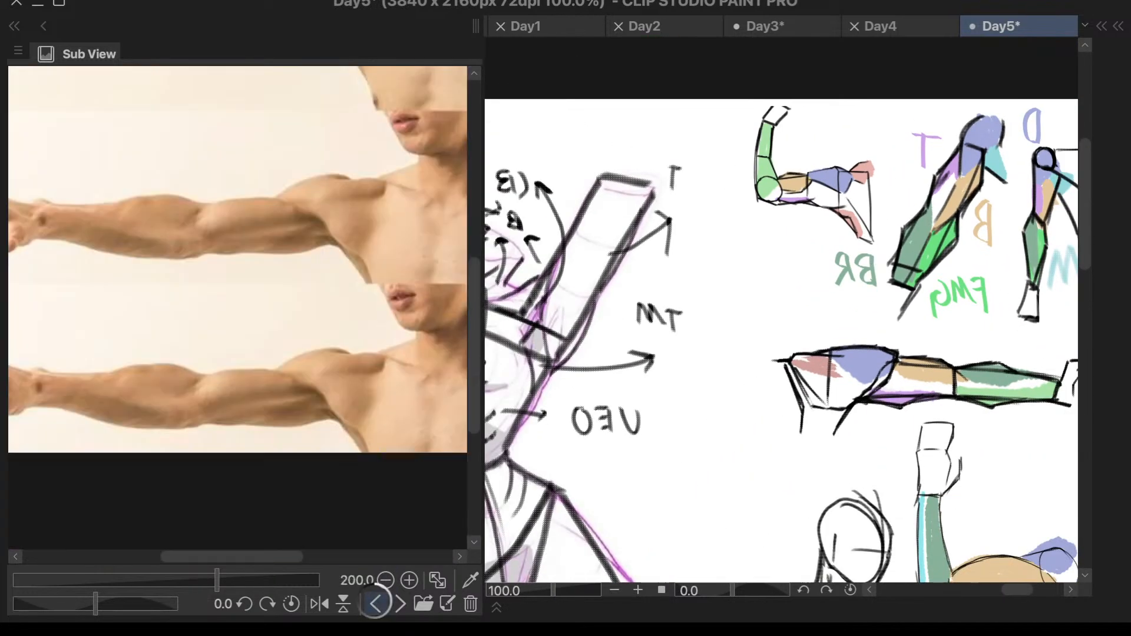
left_click(376, 604)
scroll(202, 429, "down", 2)
scroll(157, 442, "up", 3)
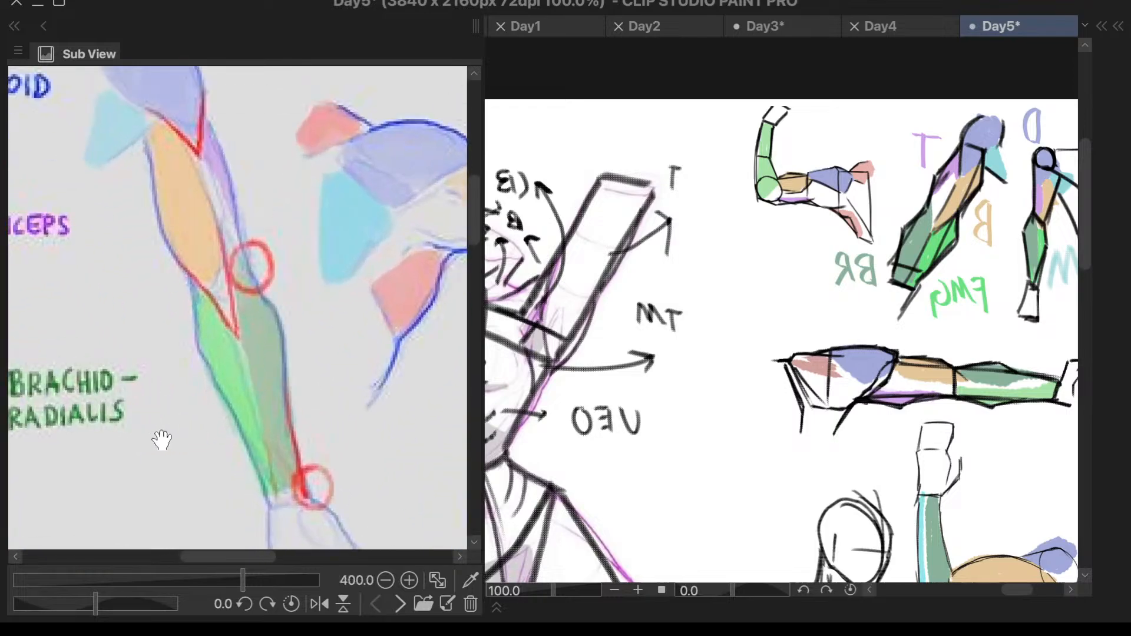
scroll(234, 429, "down", 2)
- Flip the canvas view horizontally and return to the outlined male torso photo
key("h")
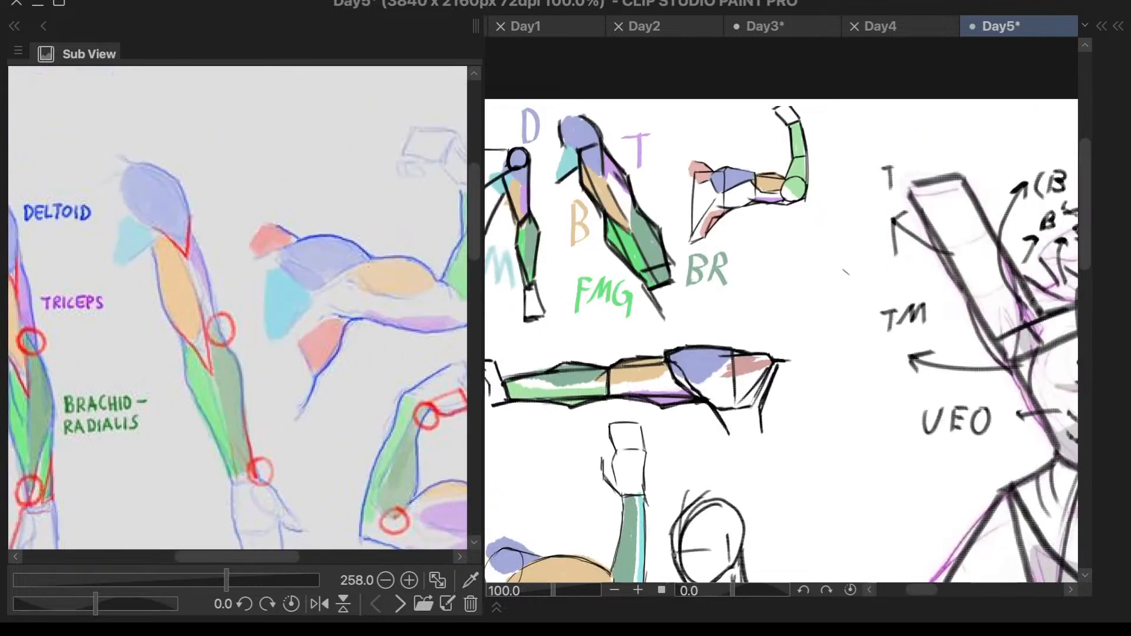
scroll(843, 265, "down", 3)
scroll(858, 508, "up", 1)
scroll(863, 407, "down", 4)
scroll(1022, 403, "up", 5)
scroll(891, 369, "up", 1)
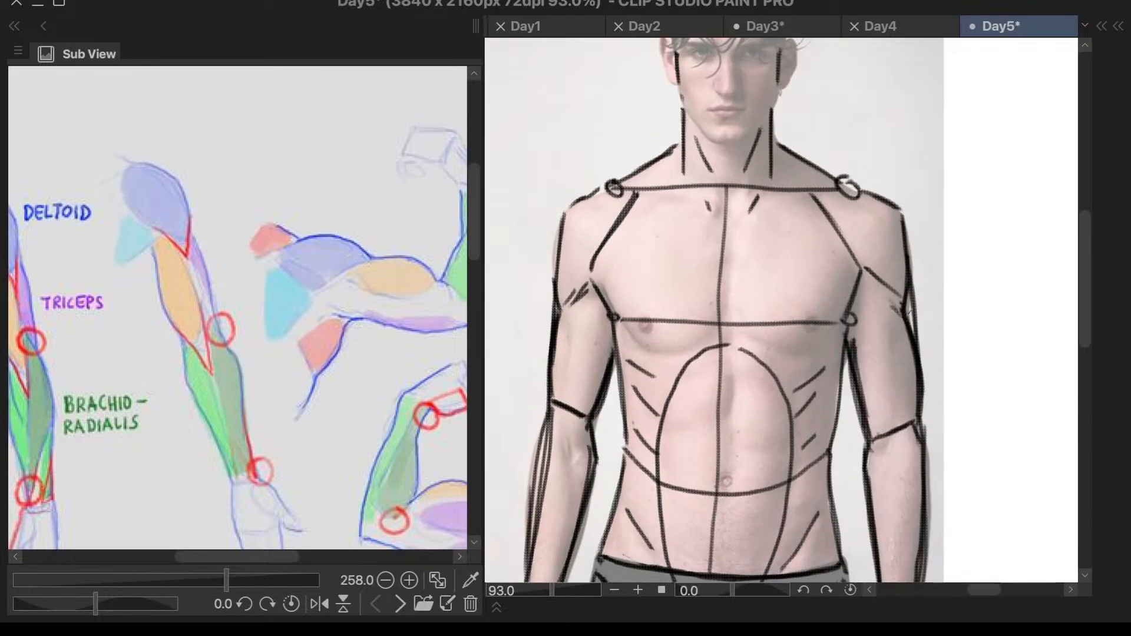
scroll(941, 281, "down", 2)
scroll(967, 271, "up", 2)
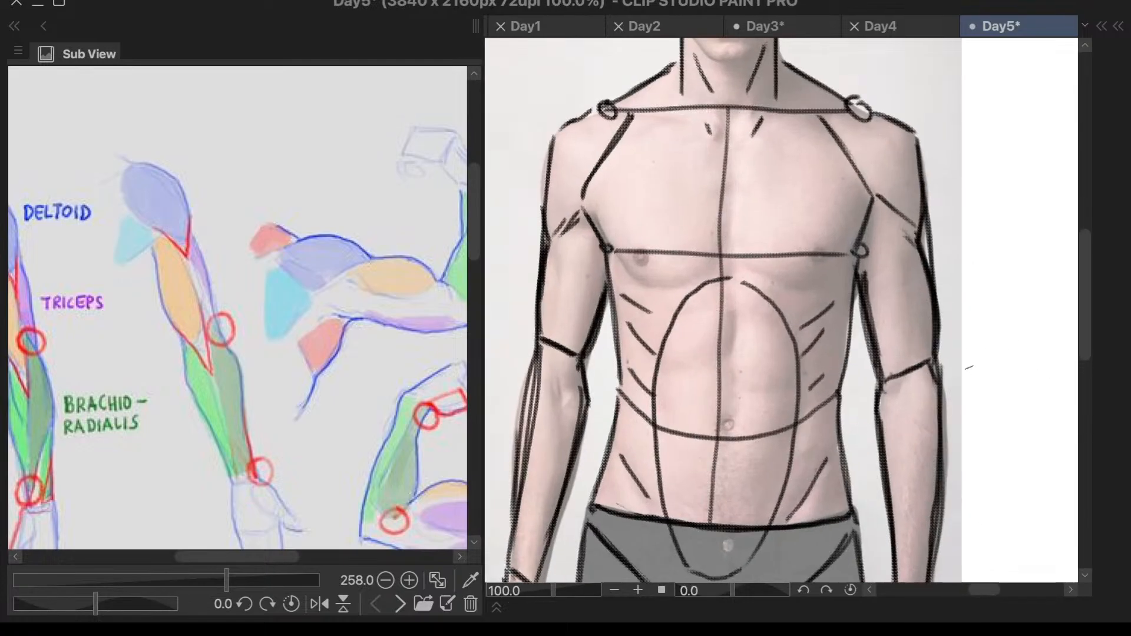
- Draw the muscle line inside the upper arm on the photo's right side, undoing strokes until it follows the arm's contour
scroll(943, 307, "down", 2)
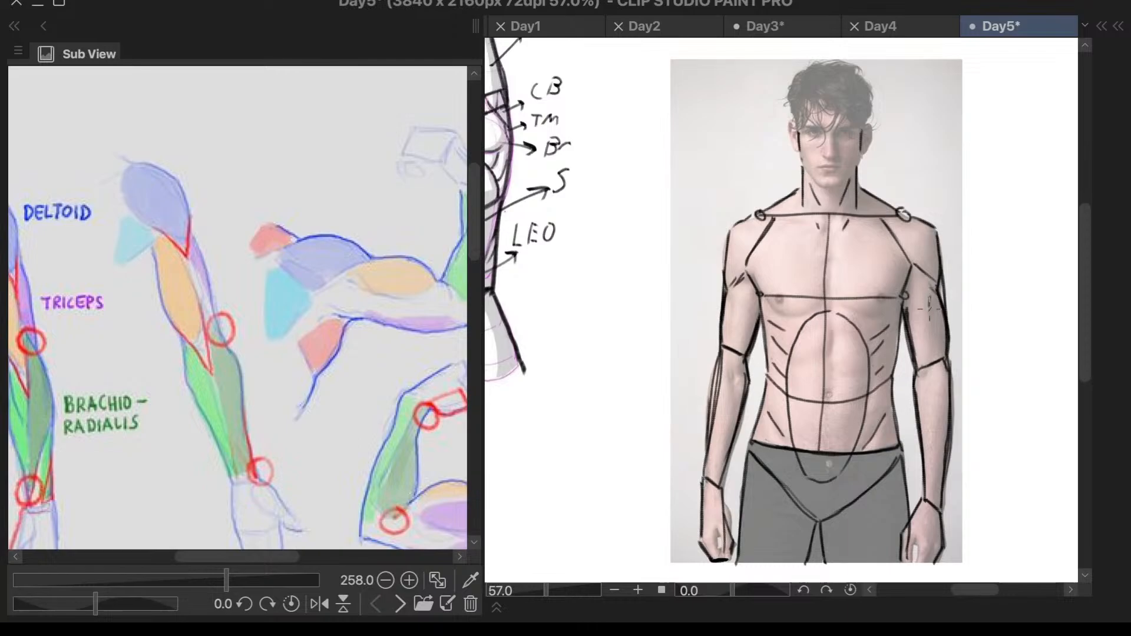
scroll(930, 300, "up", 2)
key("ctrl+z")
left_click_drag(930, 275, 933, 394)
key("ctrl+z")
left_click_drag(939, 277, 913, 415)
key("ctrl+z")
left_click_drag(940, 279, 901, 429)
key("ctrl+z")
left_click_drag(938, 282, 915, 428)
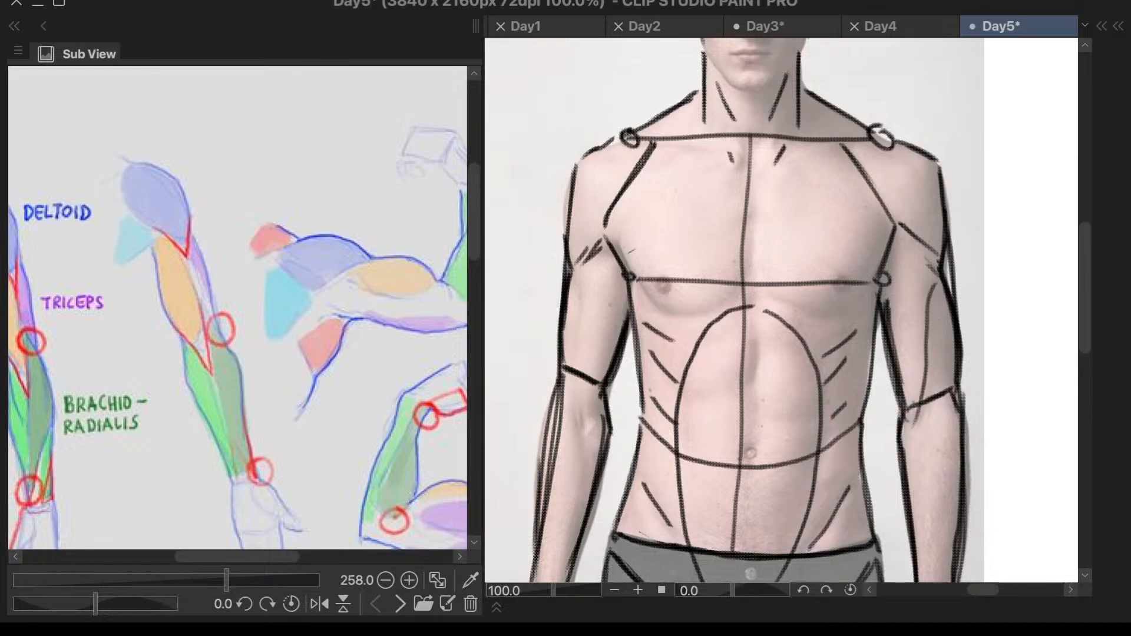
- Flip the canvas view horizontally and draw the matching muscle line inside the upper arm on the photo's left side
key("h")
scroll(814, 184, "down", 3)
scroll(966, 239, "up", 5)
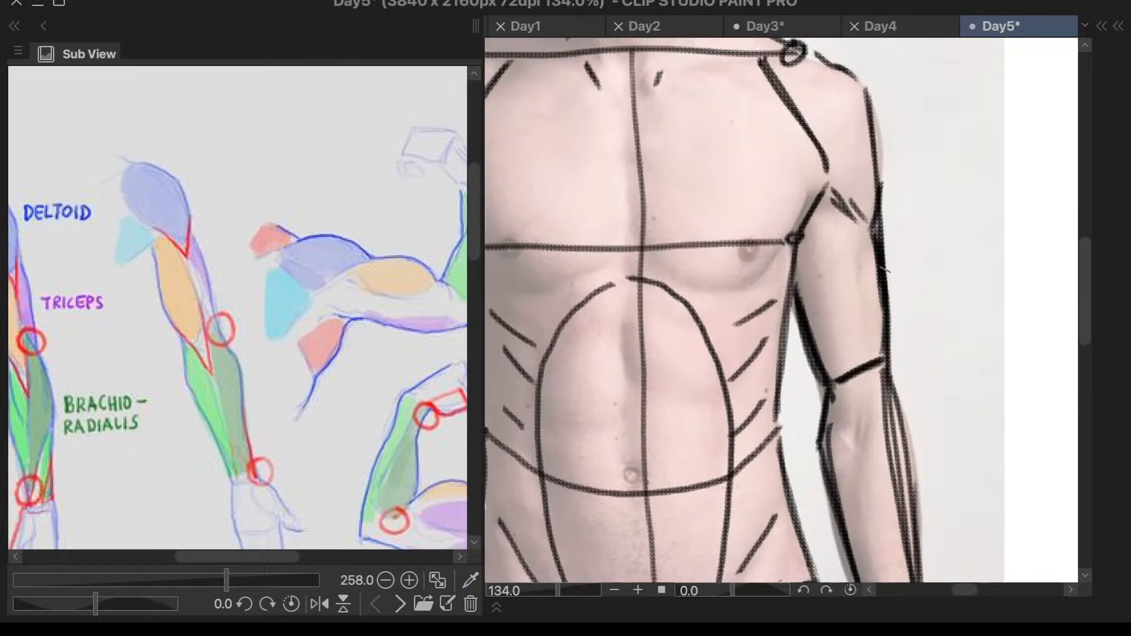
left_click_drag(870, 242, 838, 436)
scroll(917, 226, "down", 3)
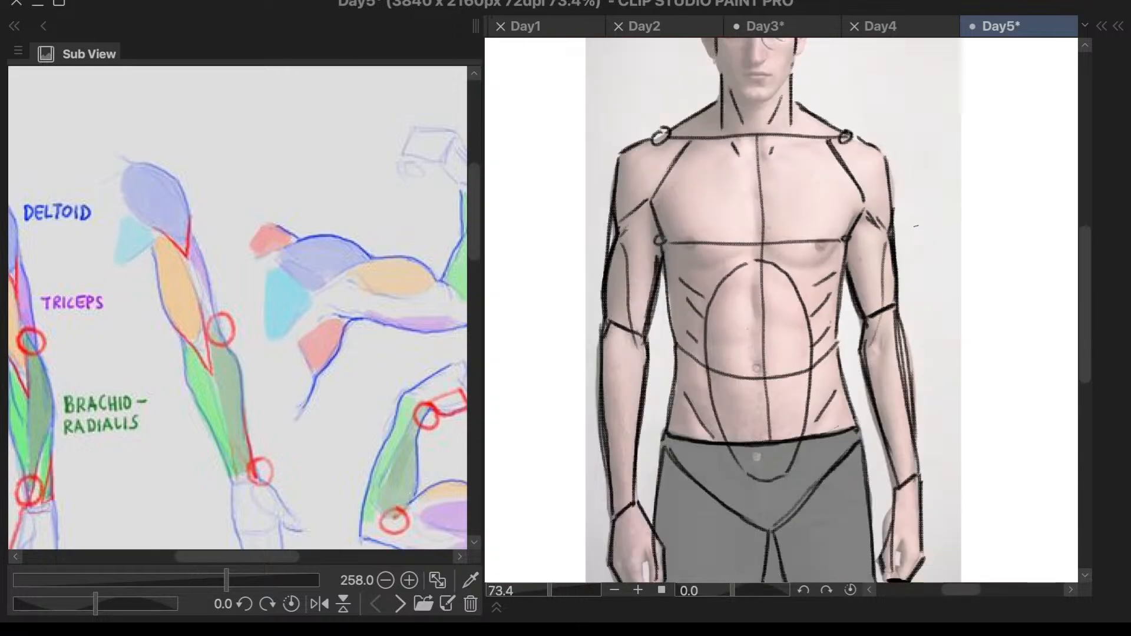
scroll(772, 284, "up", 1)
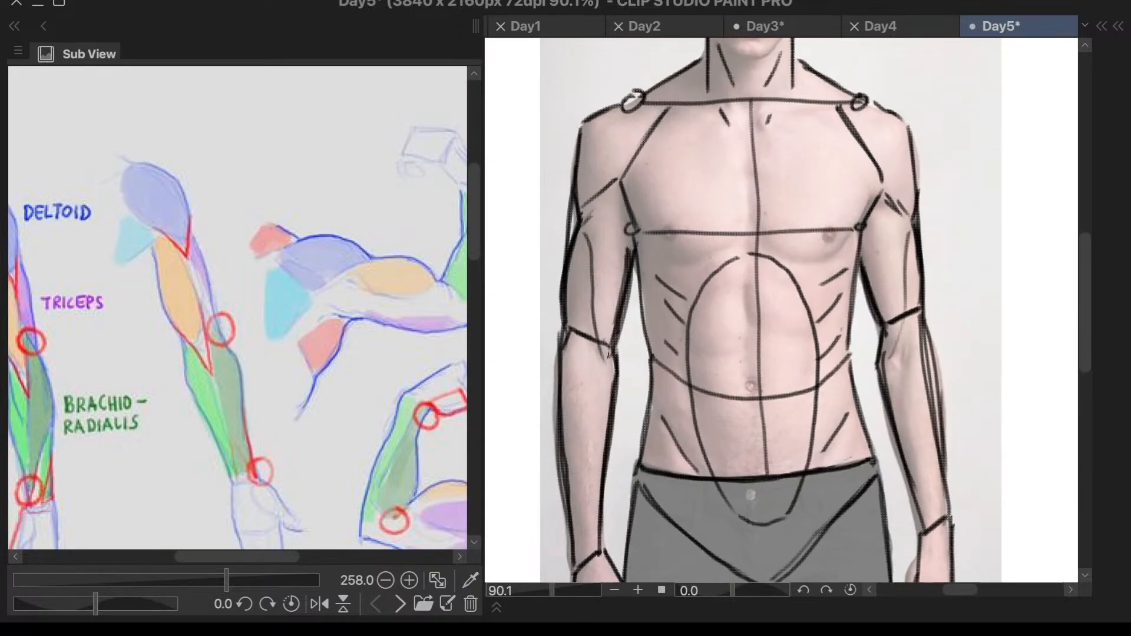
- Try a second muscle line inside the upper arm on the photo's right side, from the armpit down to the elbow
left_click_drag(604, 354, 616, 363)
left_click_drag(601, 221, 606, 285)
key("super+z")
left_click_drag(601, 220, 611, 355)
key("super+z")
left_click_drag(606, 289, 610, 342)
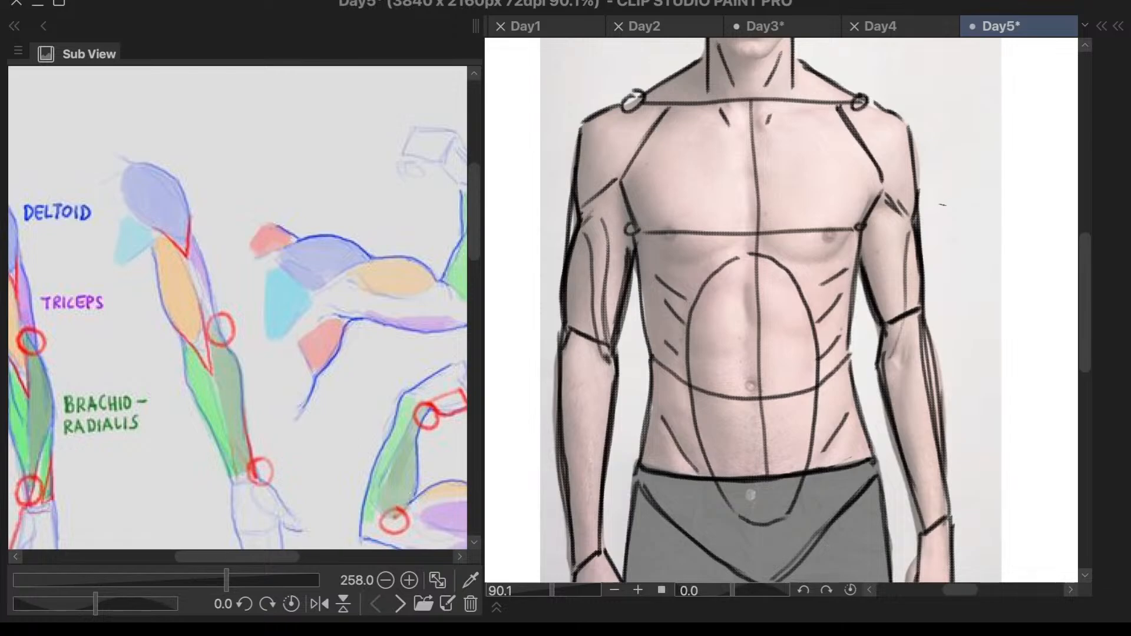
key("super+z")
key("super+z")
key("super+z")
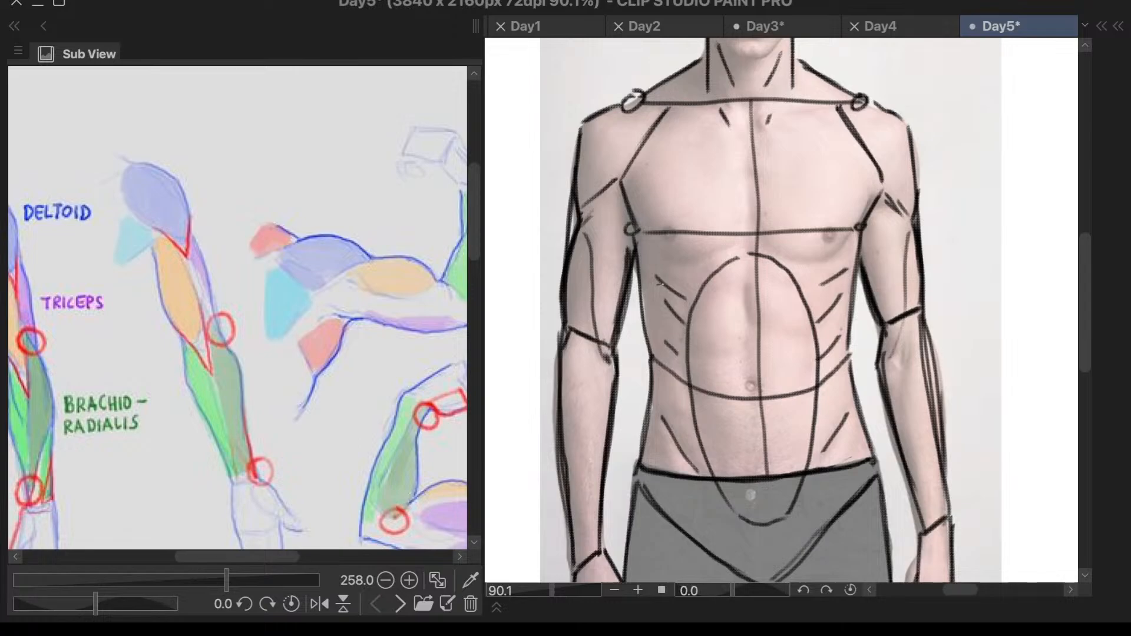
- Redraw the inner edges of both upper arms closer to the torso and erase the excess line thickness
left_click_drag(634, 254, 611, 358)
left_click_drag(637, 268, 605, 363)
left_click_drag(861, 248, 876, 327)
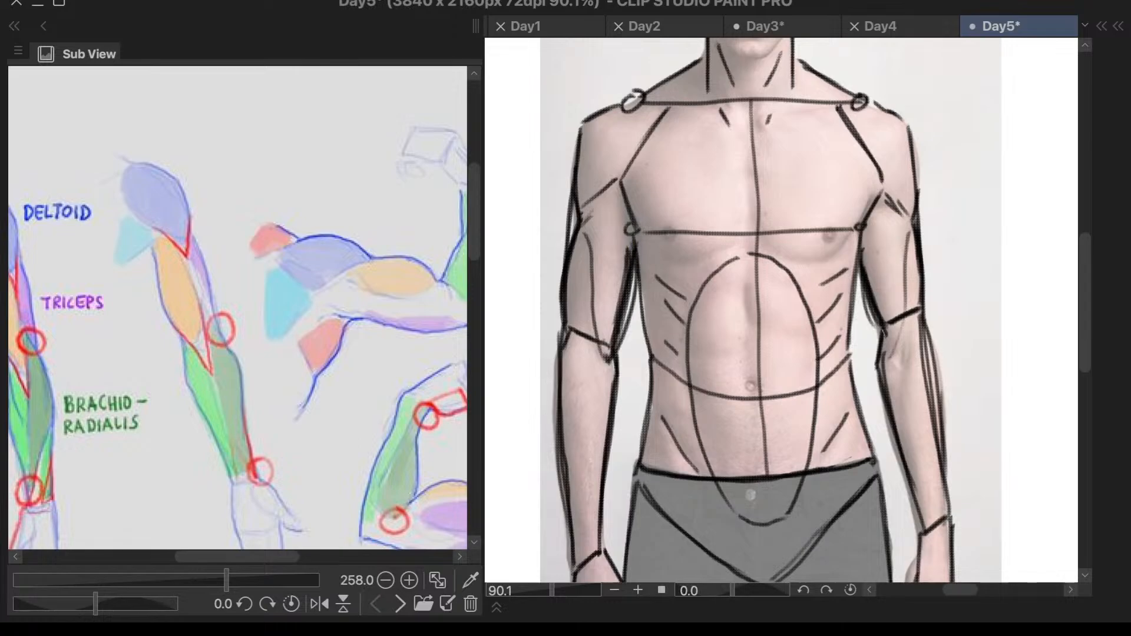
left_click_drag(874, 260, 879, 312)
left_click_drag(870, 267, 883, 300)
left_click_drag(881, 257, 889, 315)
left_click_drag(628, 259, 611, 323)
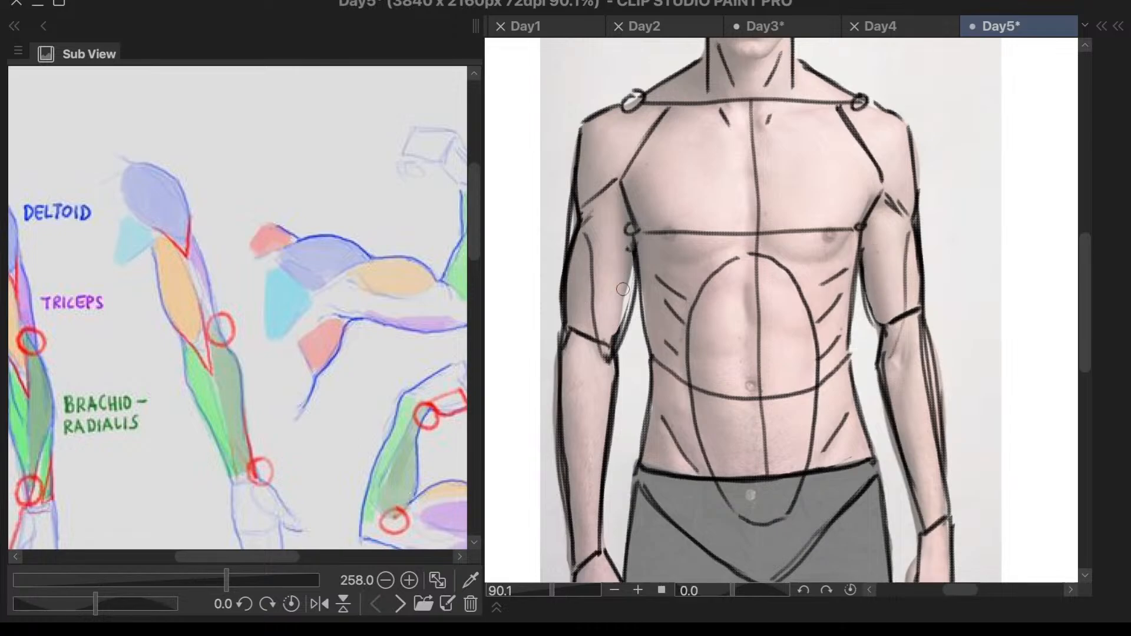
- Clean up the lines below the deltoids and draw the muscle line from the elbow down inside the forearm on the photo's left side
left_click_drag(579, 221, 575, 259)
mouse_move(913, 250)
left_mouse_down()
mouse_move(911, 233)
mouse_move(909, 295)
mouse_move(907, 259)
mouse_move(896, 260)
left_mouse_up()
left_click_drag(913, 221, 901, 287)
key("ctrl+z")
mouse_move(914, 217)
left_mouse_down()
mouse_move(890, 351)
mouse_move(901, 466)
left_mouse_up()
left_click_drag(921, 335, 898, 465)
- Restore the unflipped canvas view and draw the matching elbow and muscle lines inside the forearm on the photo's right side
left_click_drag(602, 357, 607, 406)
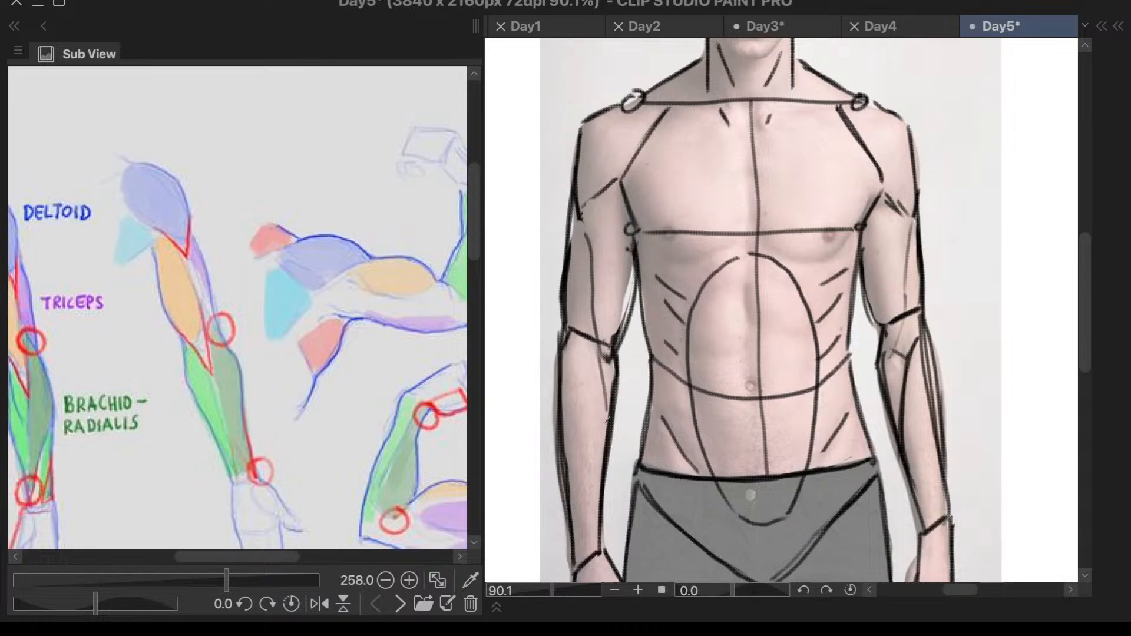
key("ctrl+z")
key("h")
scroll(848, 218, "down", 5)
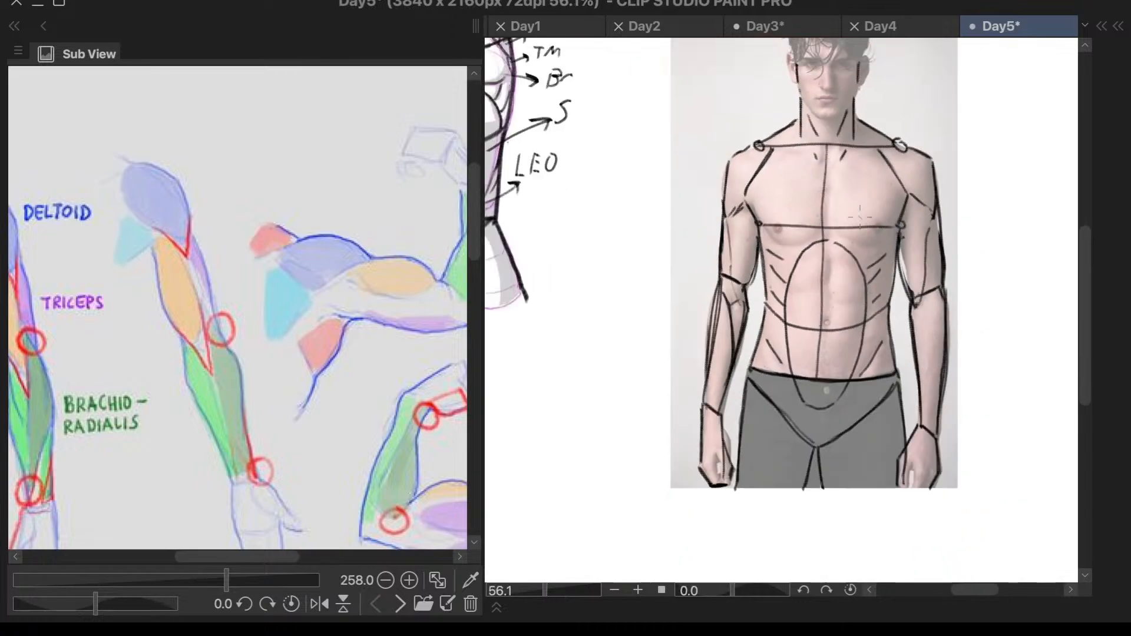
scroll(947, 282, "up", 4)
mouse_move(940, 313)
left_mouse_down()
mouse_move(901, 392)
mouse_move(906, 451)
left_mouse_up()
key("ctrl+z")
left_click_drag(916, 354, 903, 420)
left_click_drag(900, 315, 904, 365)
key("ctrl+z")
key("ctrl+z")
left_click_drag(896, 315, 917, 331)
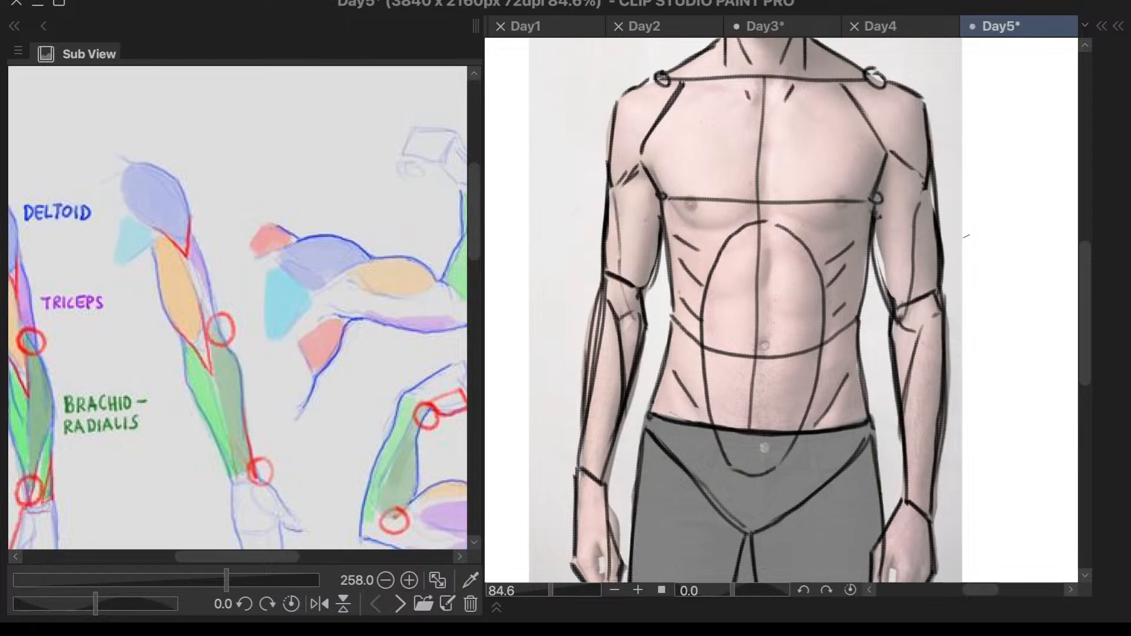
- Advance through the reference images to the marble female torso sculpture
scroll(967, 238, "down", 4)
scroll(953, 330, "up", 4)
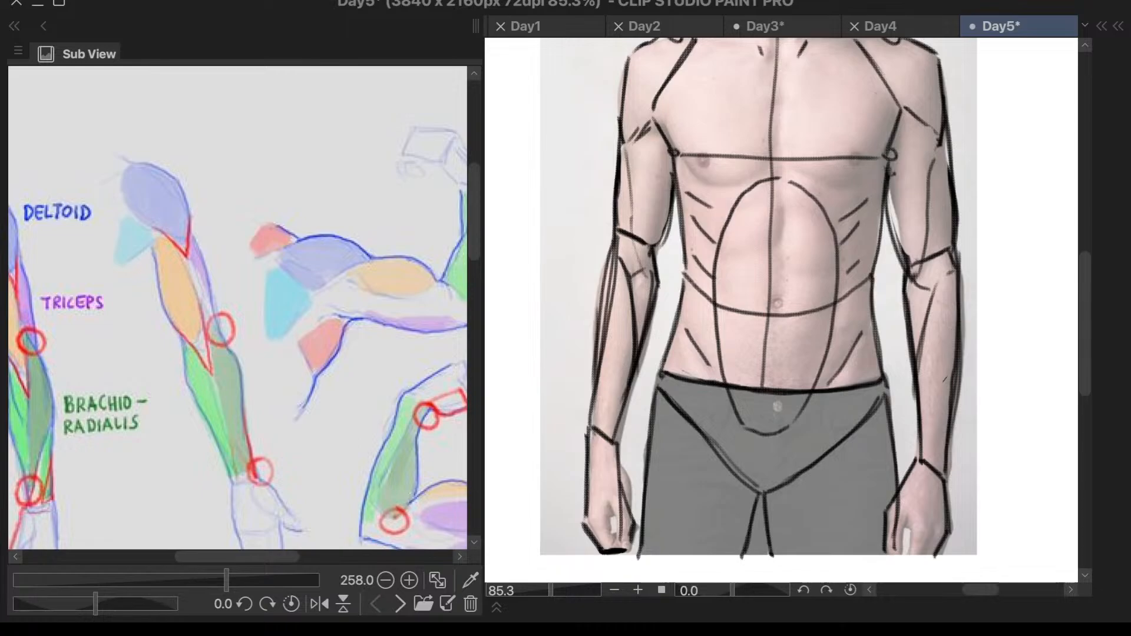
scroll(916, 389, "down", 4)
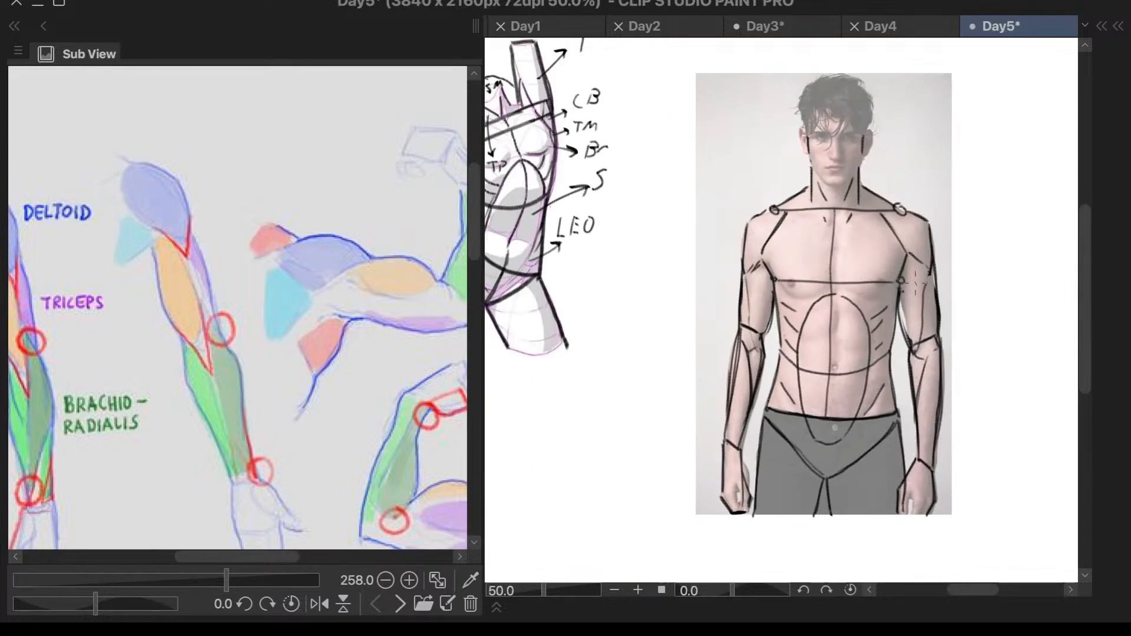
left_click(401, 604)
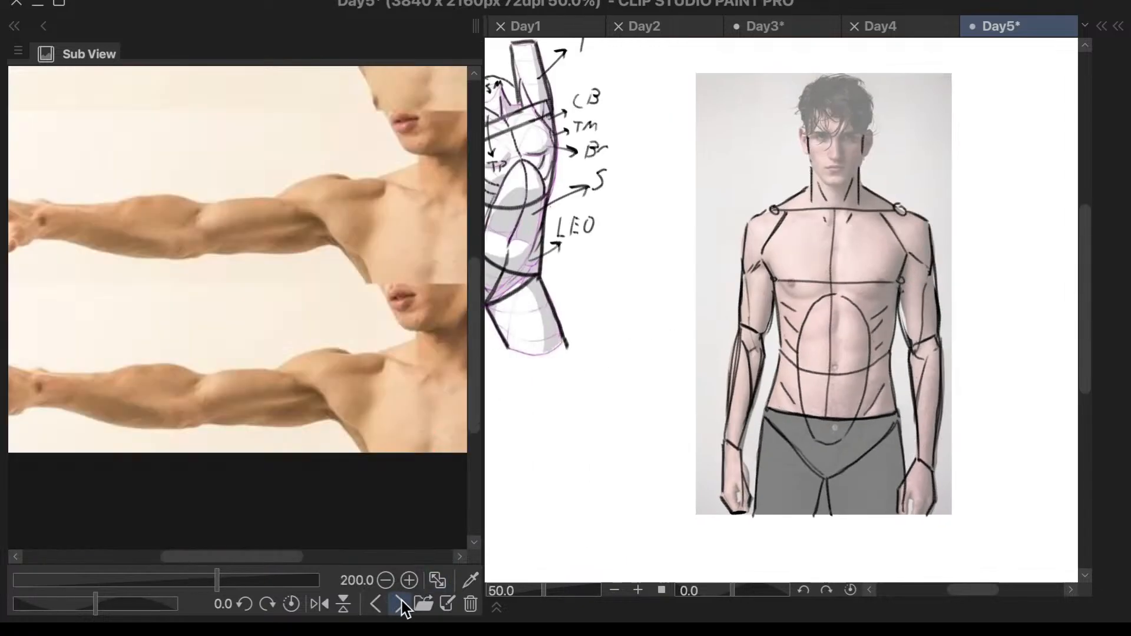
left_click(401, 603)
left_click(401, 604)
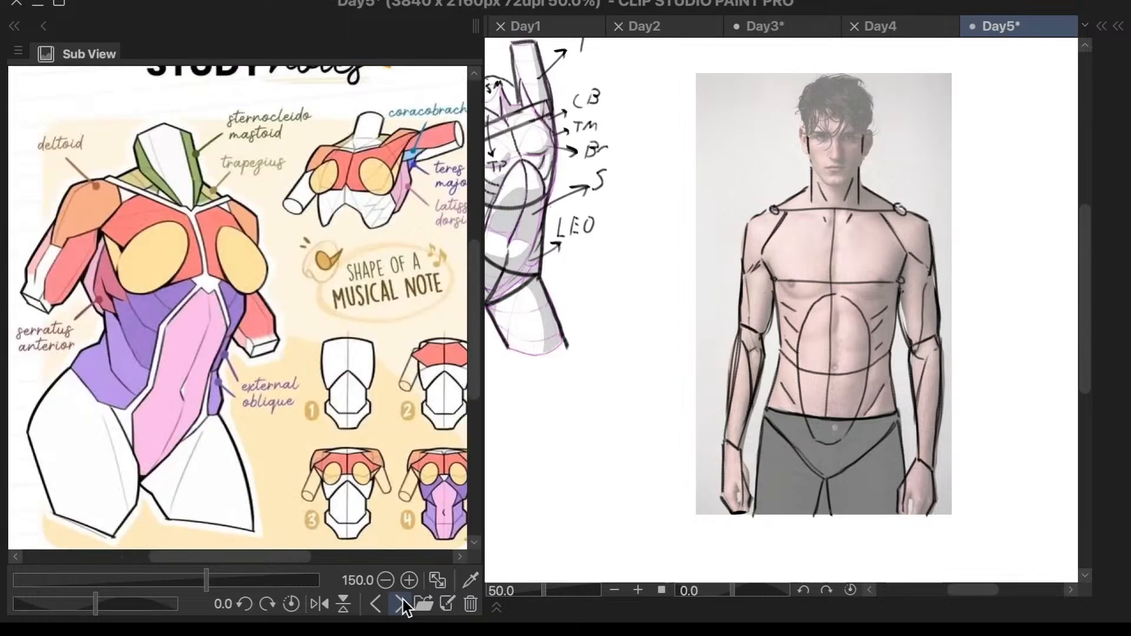
left_click(400, 603)
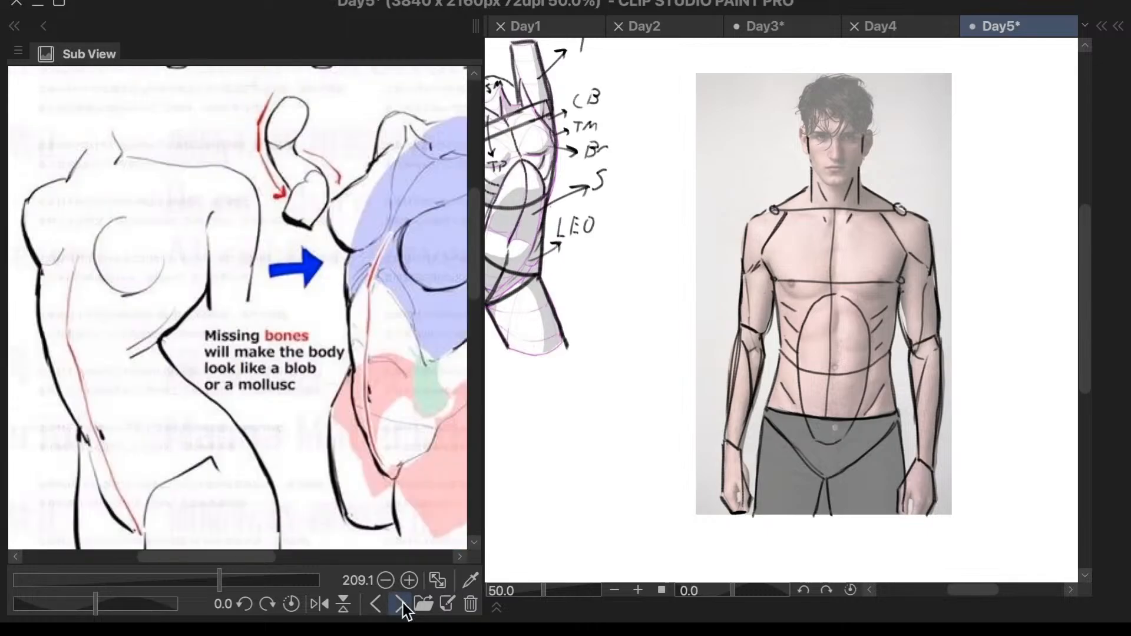
left_click(401, 603)
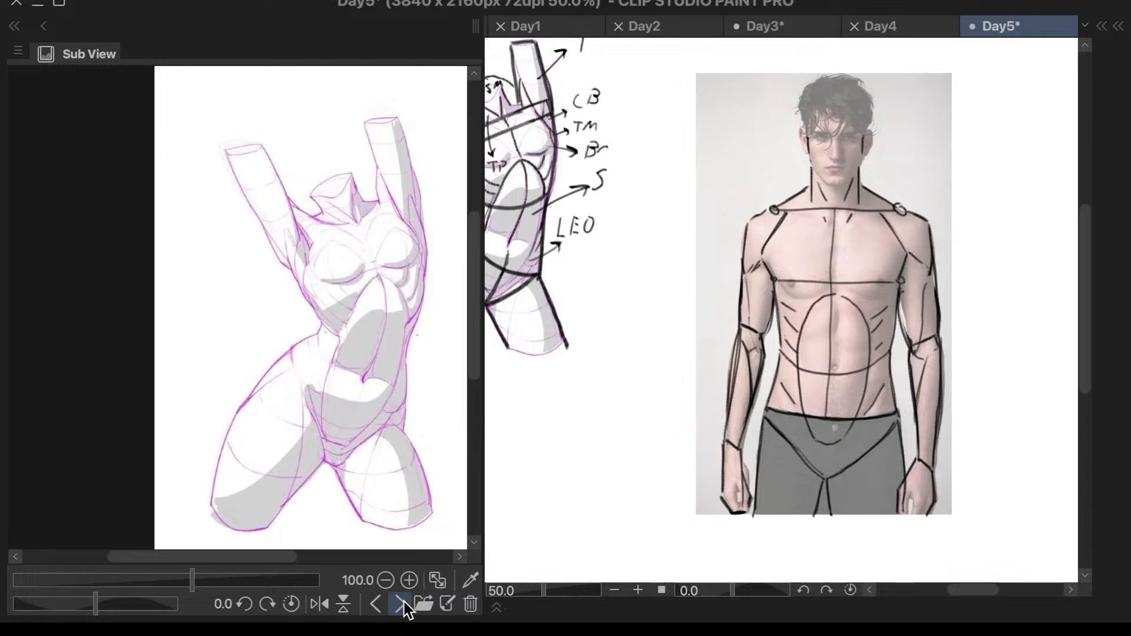
left_click(402, 604)
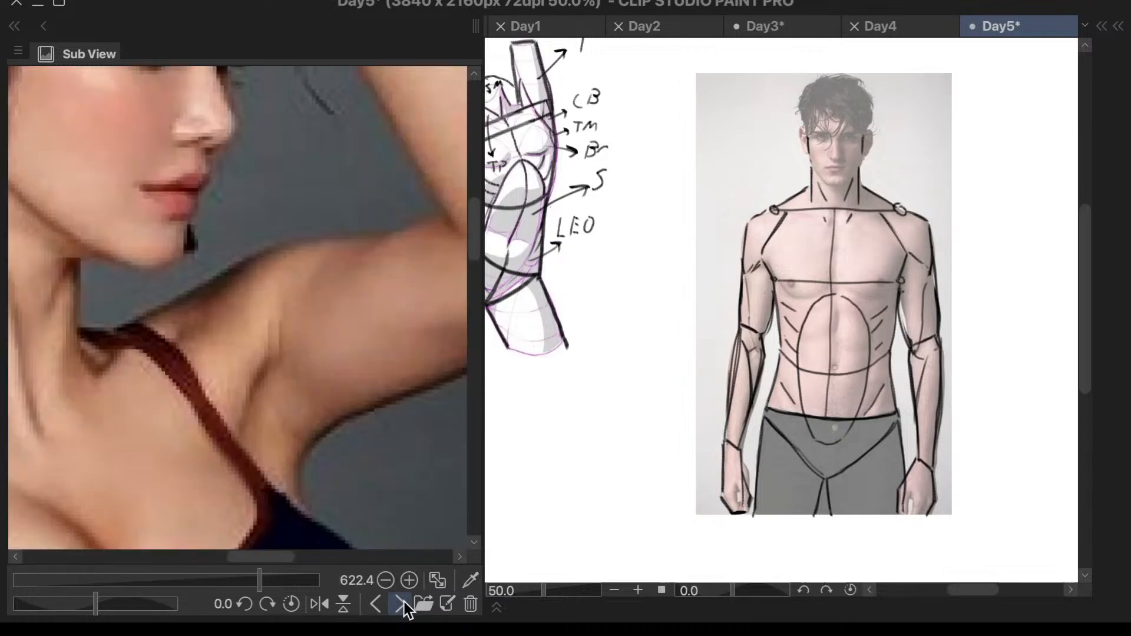
left_click(402, 603)
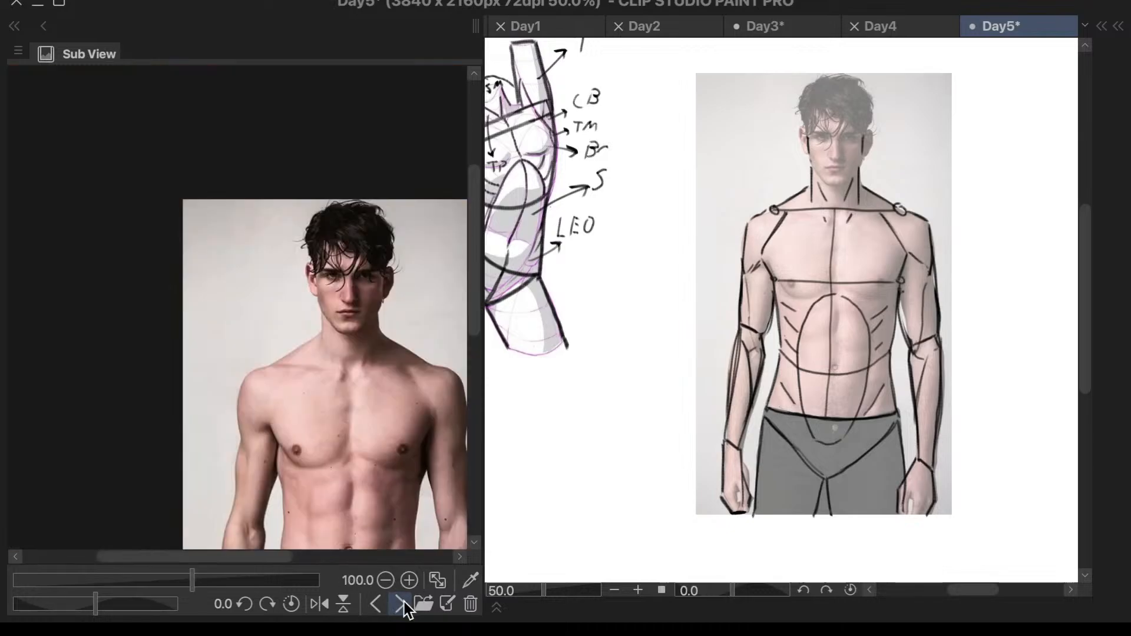
left_click(402, 604)
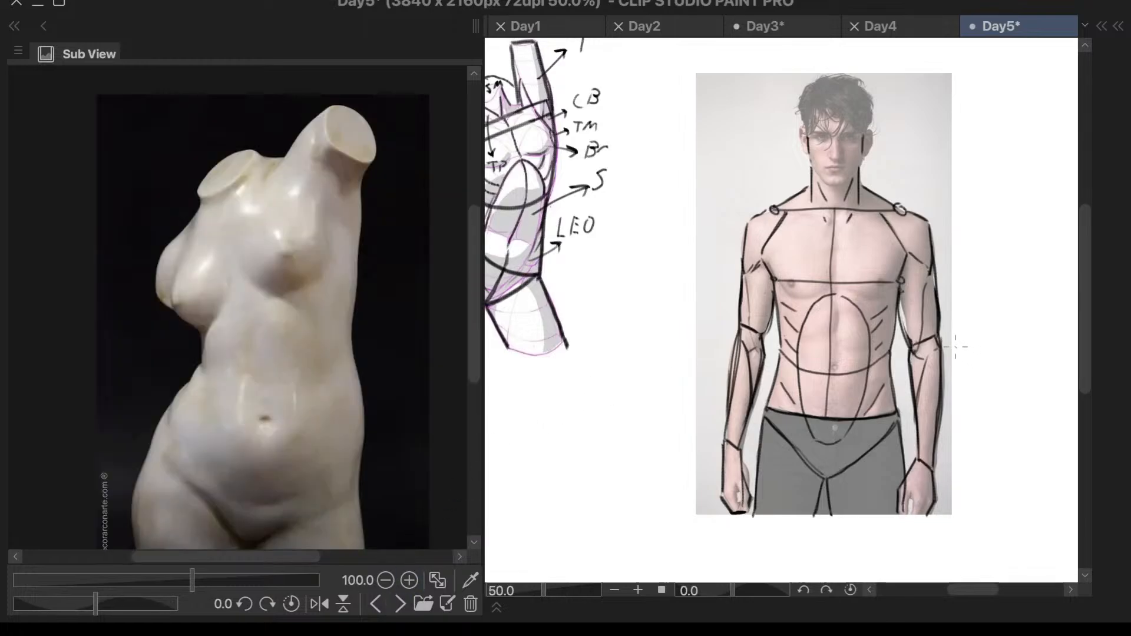
scroll(846, 376, "down", 3)
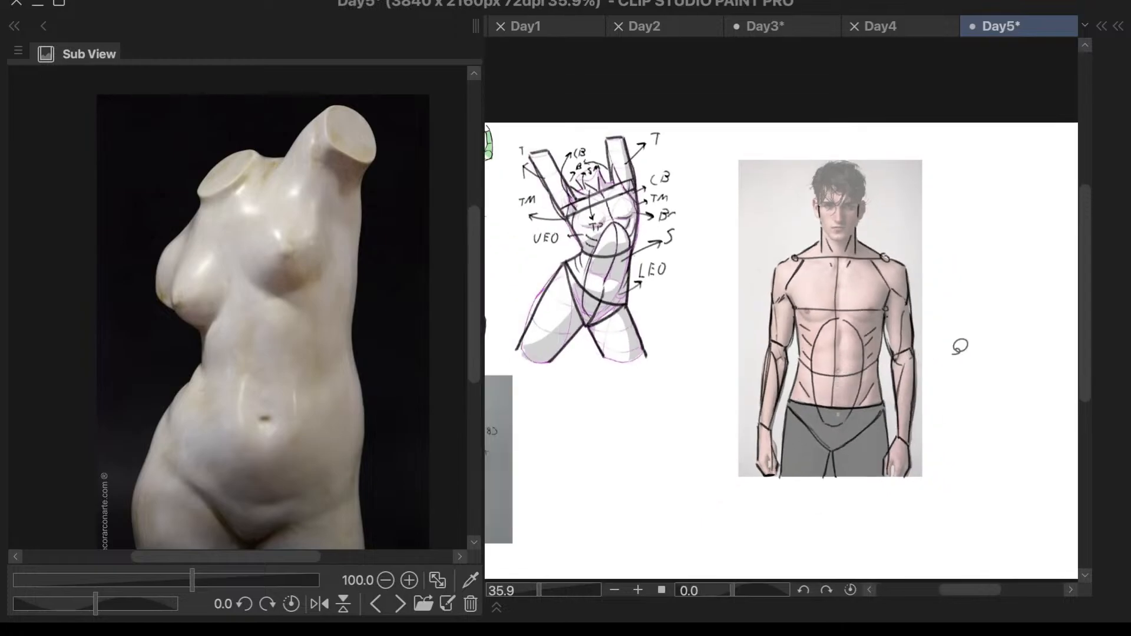
scroll(1023, 340, "up", 2)
mouse_move(971, 249)
left_mouse_down()
mouse_move(950, 163)
mouse_move(770, 60)
mouse_move(631, 204)
mouse_move(650, 504)
mouse_move(874, 538)
mouse_move(1010, 191)
mouse_move(858, 34)
left_mouse_up()
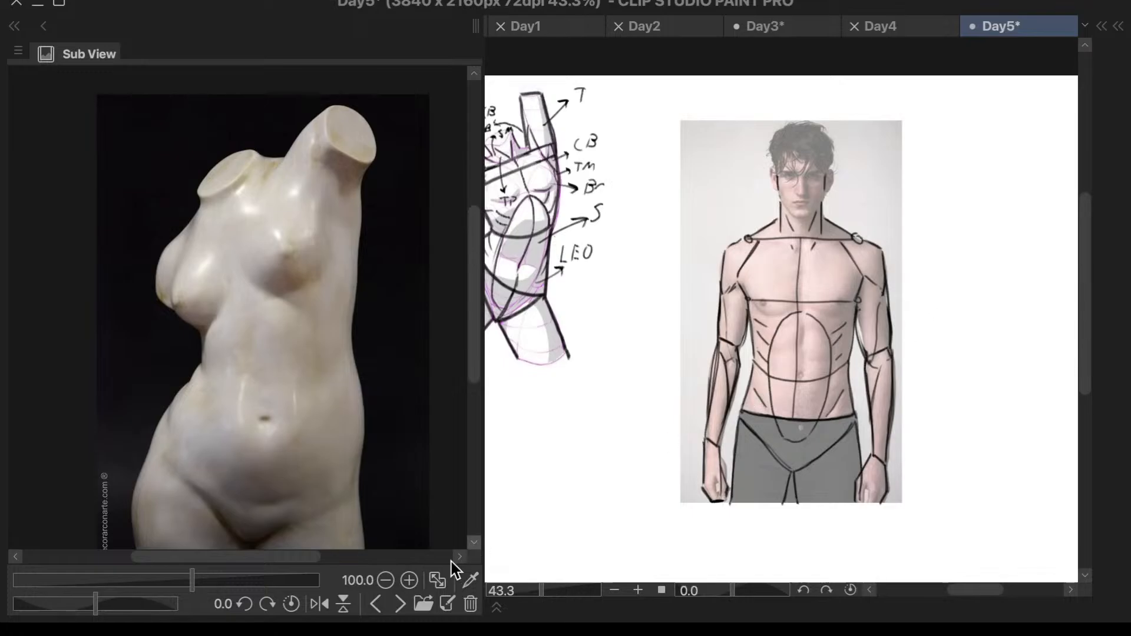
key("F7")
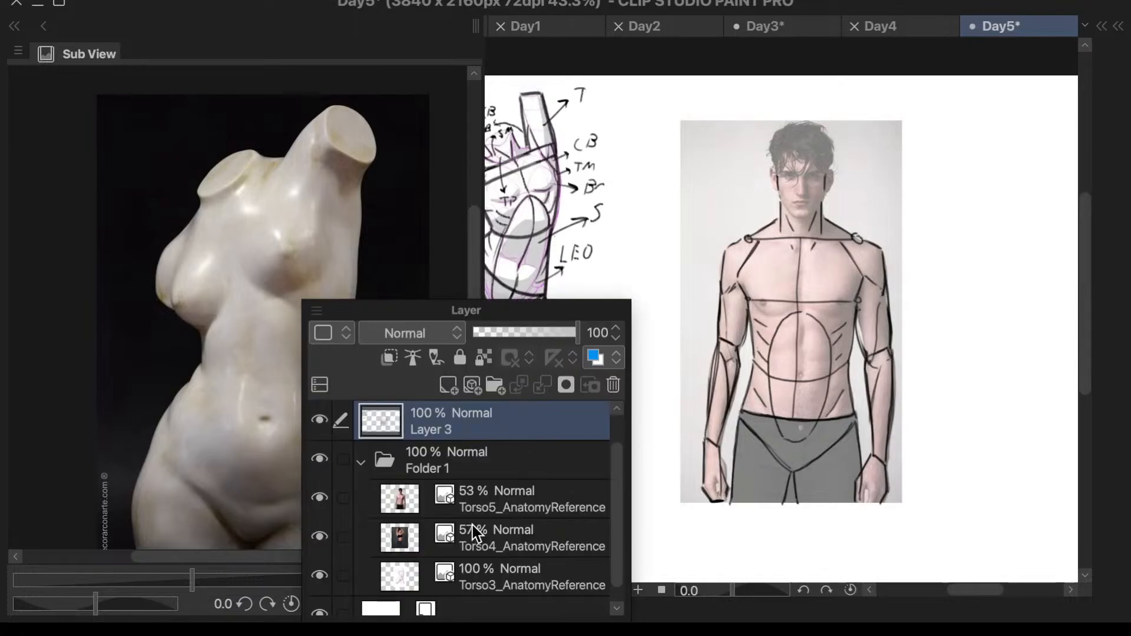
key("F7")
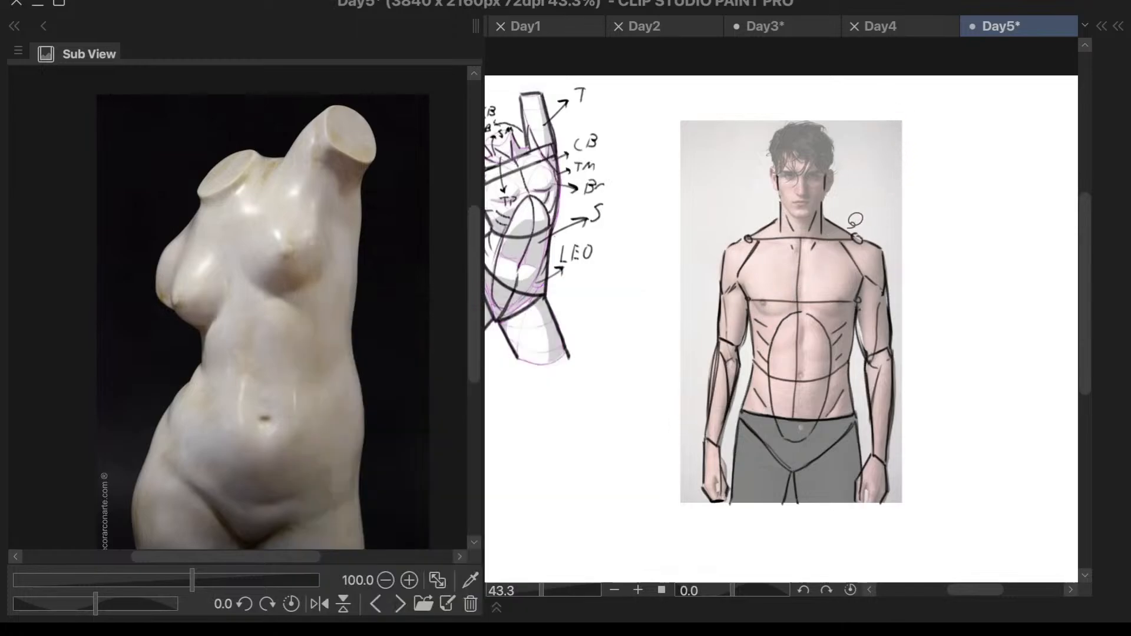
key("ctrl+t")
left_click(563, 546)
key("F7")
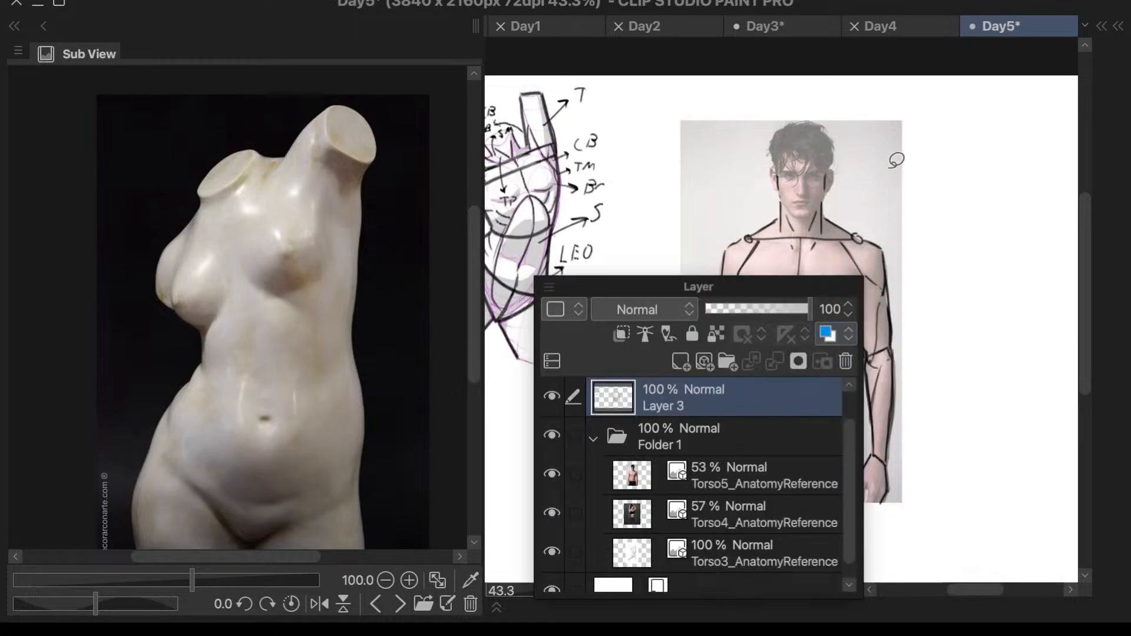
key("F7")
mouse_move(751, 121)
left_mouse_down()
mouse_move(704, 168)
mouse_move(810, 576)
mouse_move(865, 101)
mouse_move(739, 153)
left_mouse_up()
mouse_move(937, 339)
left_mouse_down()
mouse_move(952, 230)
mouse_move(642, 340)
mouse_move(1023, 373)
mouse_move(949, 316)
left_mouse_up()
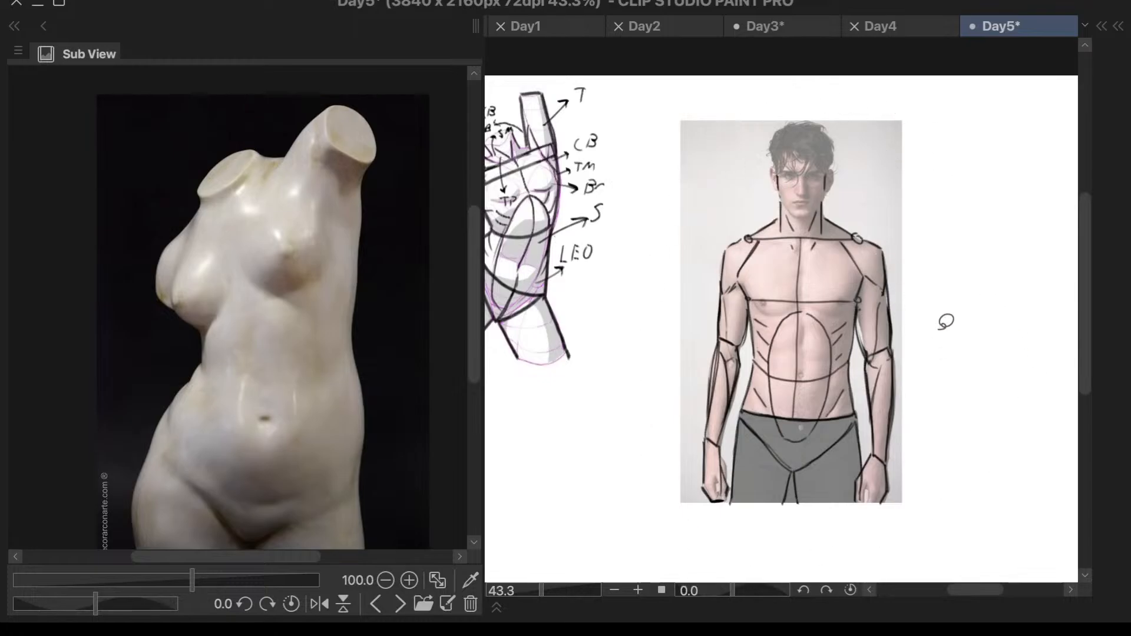
- Select the Torso5_AnatomyReference layer and shrink the male photo with the transform frame
key("l")
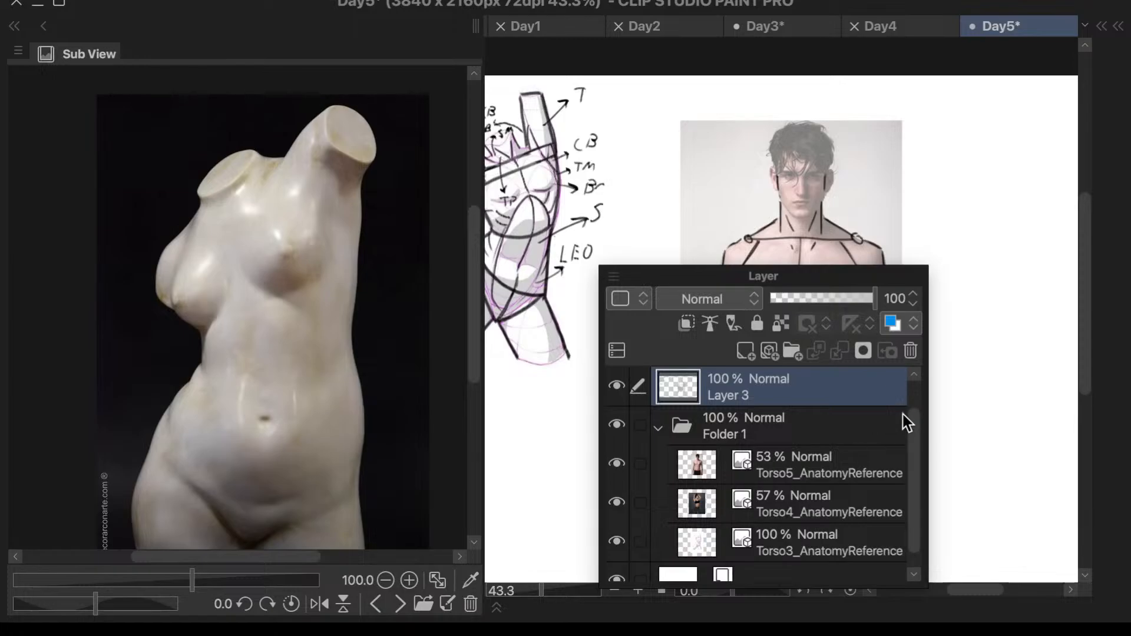
left_click_drag(913, 432, 913, 457)
left_click(849, 437)
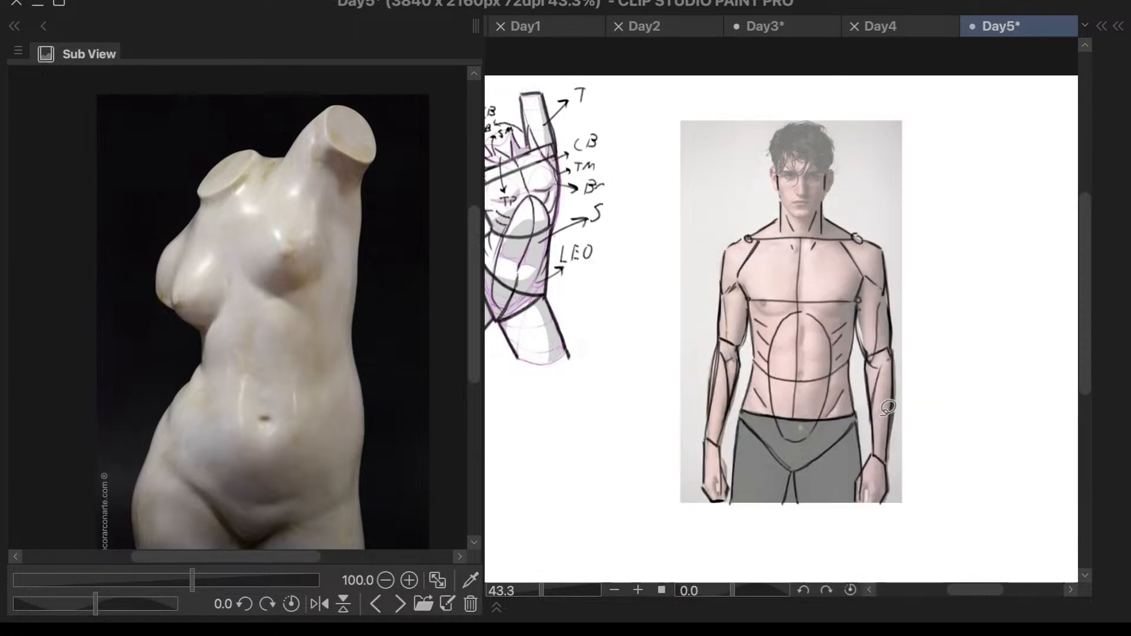
key("ctrl+t")
left_click_drag(903, 119, 753, 377)
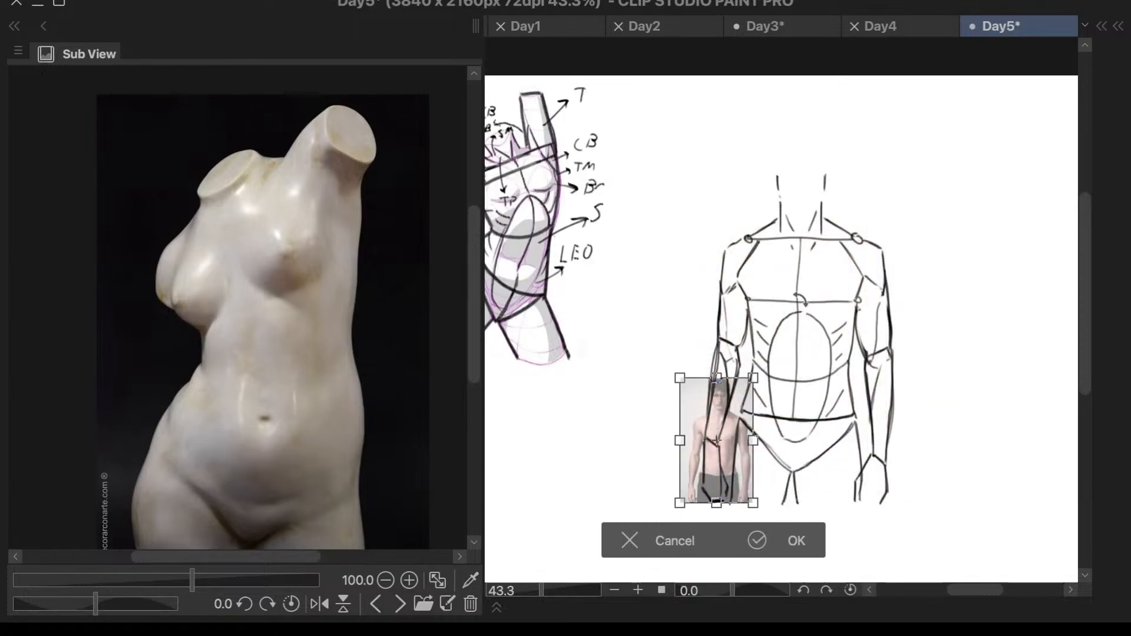
- Move the male photo below the annotated torso sketch, enlarge it to fit beside the woman's photo and apply the transform
scroll(854, 304, "down", 3)
scroll(769, 399, "up", 2)
scroll(769, 398, "up", 2)
left_click_drag(798, 341, 539, 389)
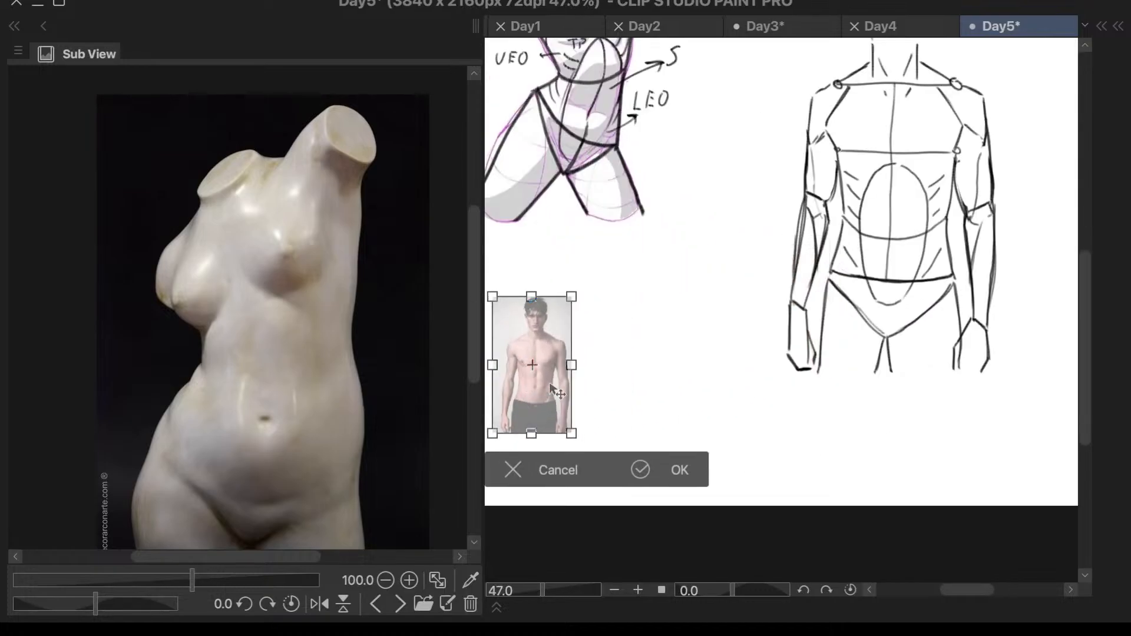
scroll(539, 389, "down", 3)
scroll(538, 389, "up", 4)
left_click_drag(653, 334, 810, 432)
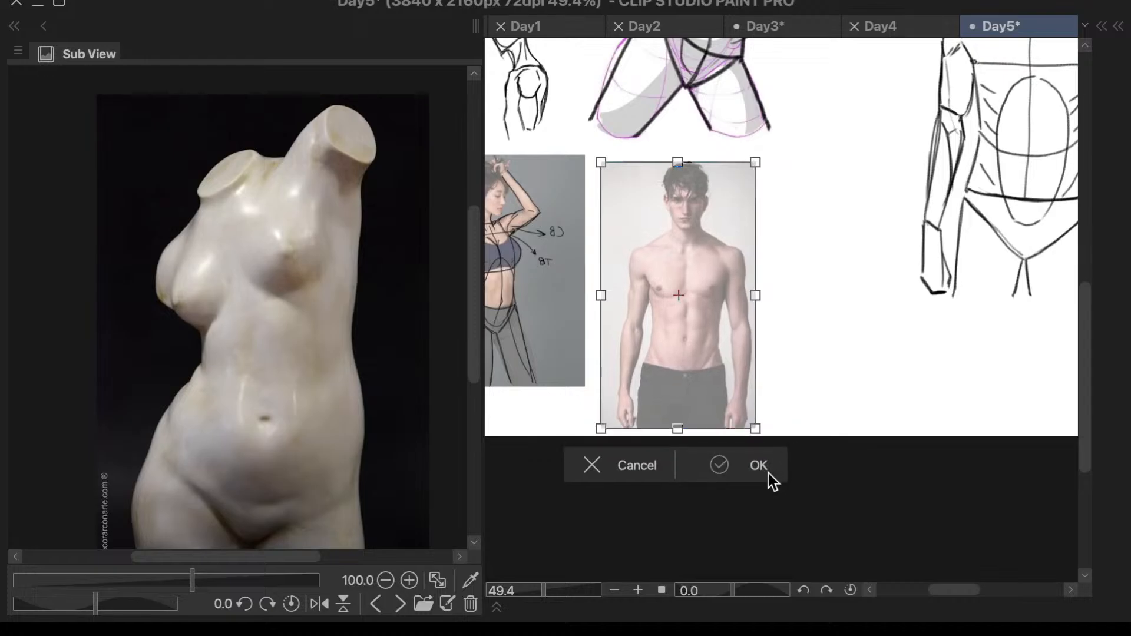
left_click(766, 466)
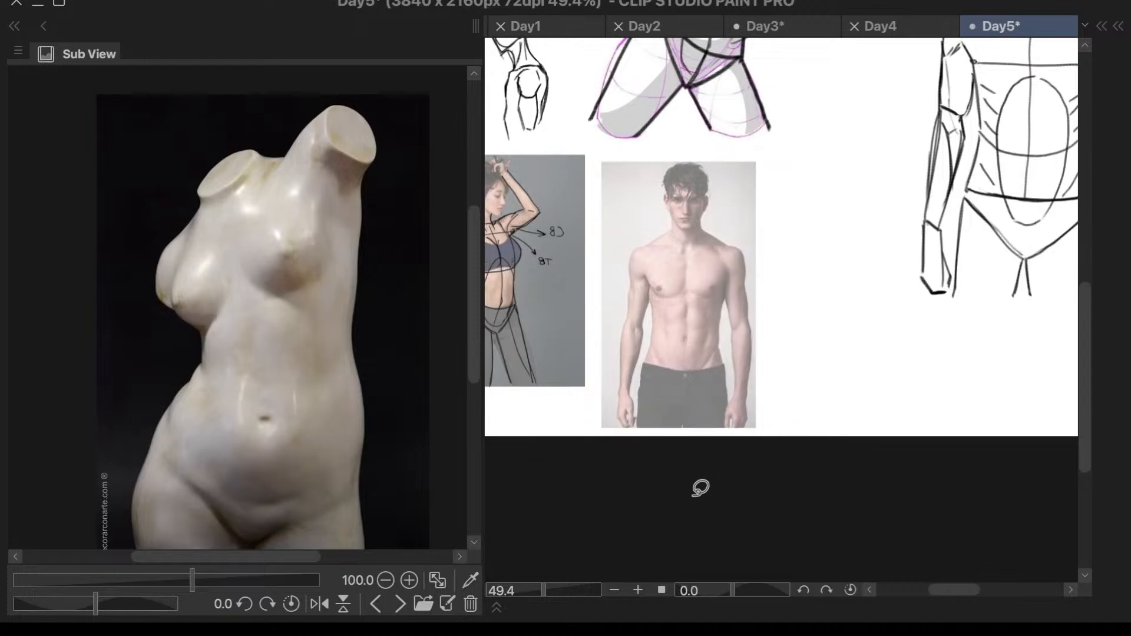
- Lasso the male torso line sketch and make Layer 3 the active layer
scroll(684, 477, "down", 4)
scroll(821, 346, "up", 3)
mouse_move(970, 127)
left_mouse_down()
mouse_move(748, 106)
mouse_move(897, 454)
mouse_move(965, 149)
left_mouse_up()
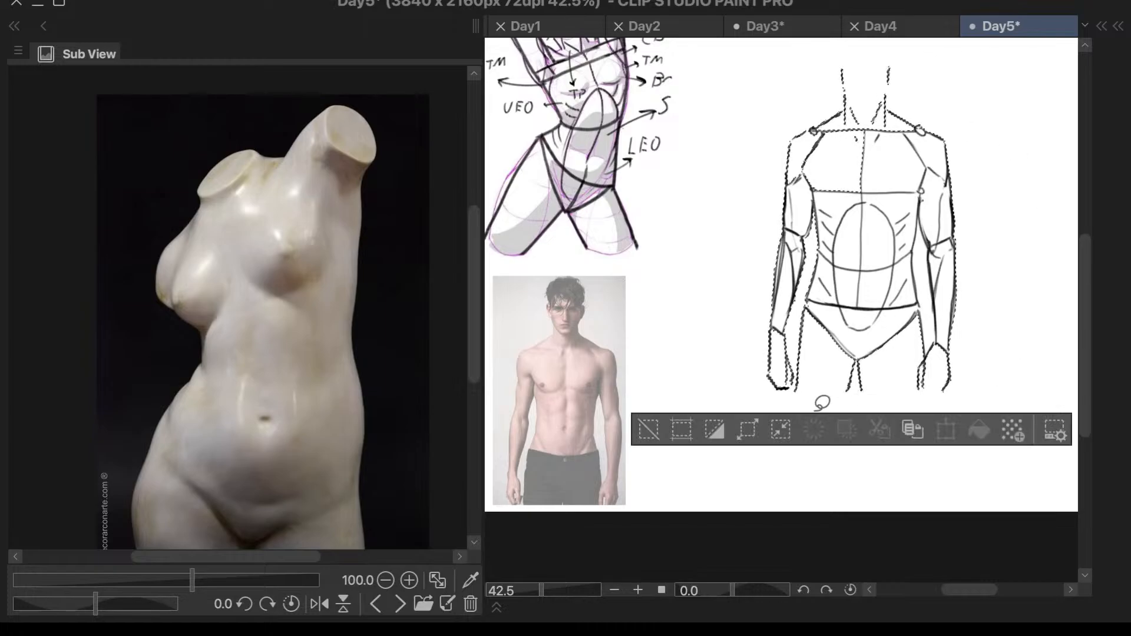
key("F7")
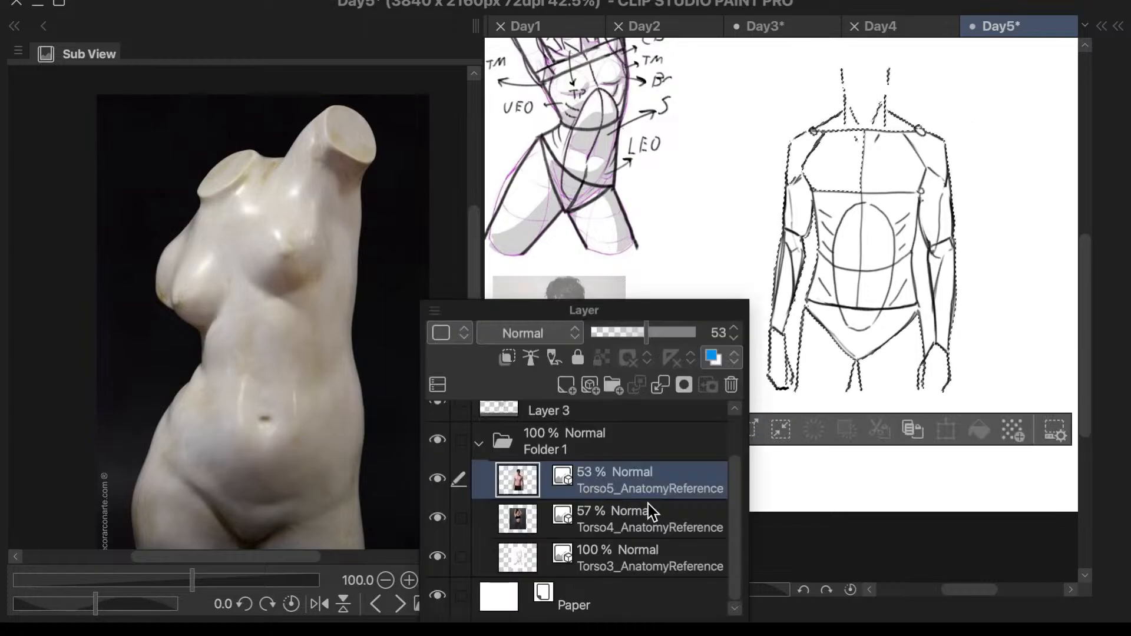
left_click(584, 413)
key("F7")
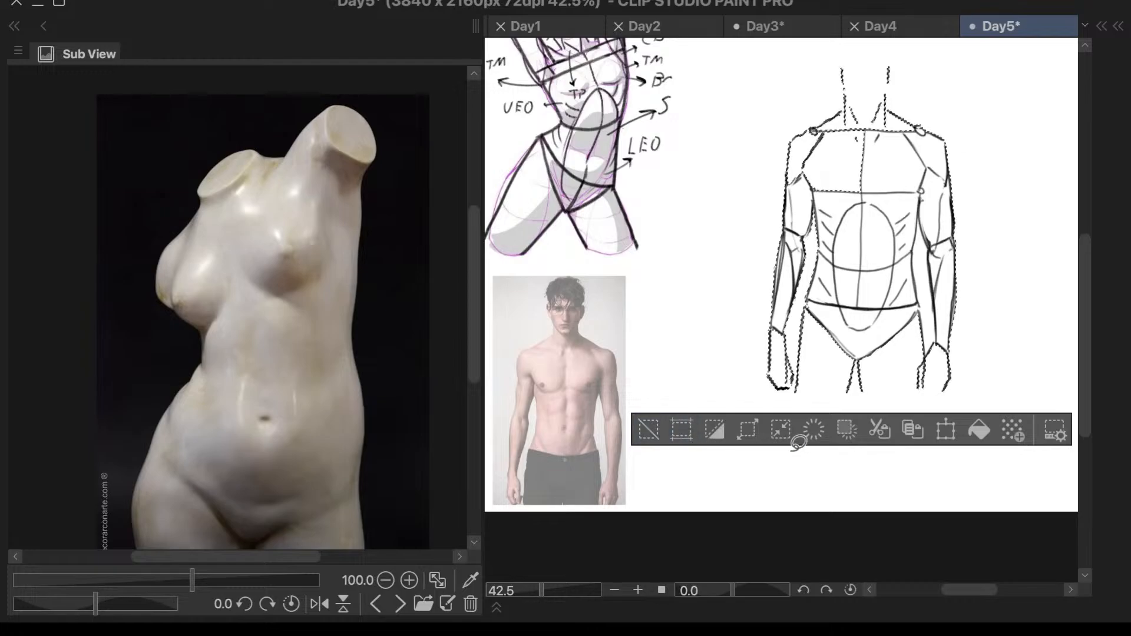
mouse_move(911, 85)
left_mouse_down()
mouse_move(815, 53)
mouse_move(720, 294)
mouse_move(738, 440)
mouse_move(919, 445)
mouse_move(1022, 190)
mouse_move(878, 38)
mouse_move(937, 105)
mouse_move(846, 242)
left_mouse_up()
- Transform the selected line sketch to fit over the male photo, clear the selection and switch to the Pen tool
key("ctrl+t")
mouse_move(817, 331)
left_mouse_down()
mouse_move(590, 416)
mouse_move(569, 409)
left_mouse_up()
left_click_drag(600, 476, 618, 507)
left_click_drag(584, 463, 580, 462)
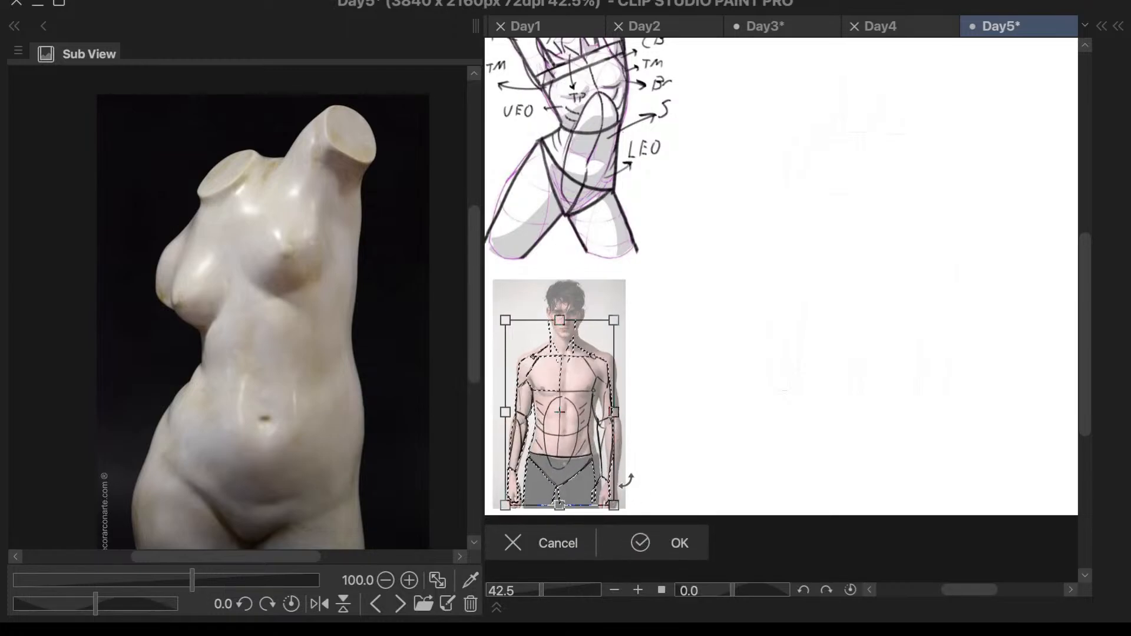
mouse_move(613, 501)
left_mouse_down()
mouse_move(622, 517)
mouse_move(591, 481)
left_mouse_up()
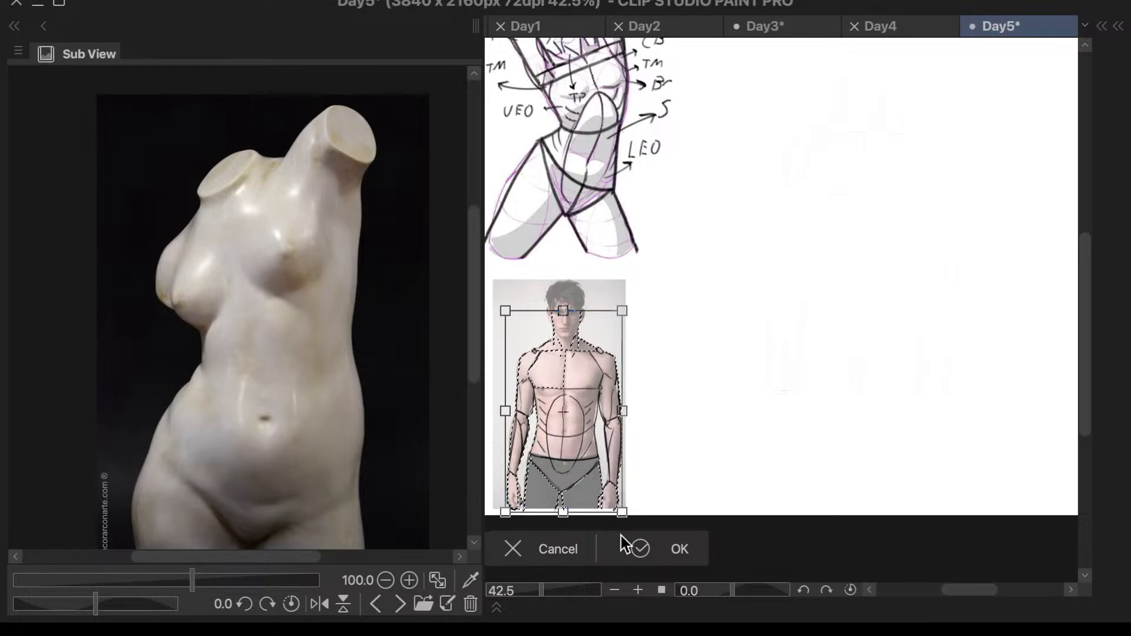
left_click(648, 554)
left_click(498, 552)
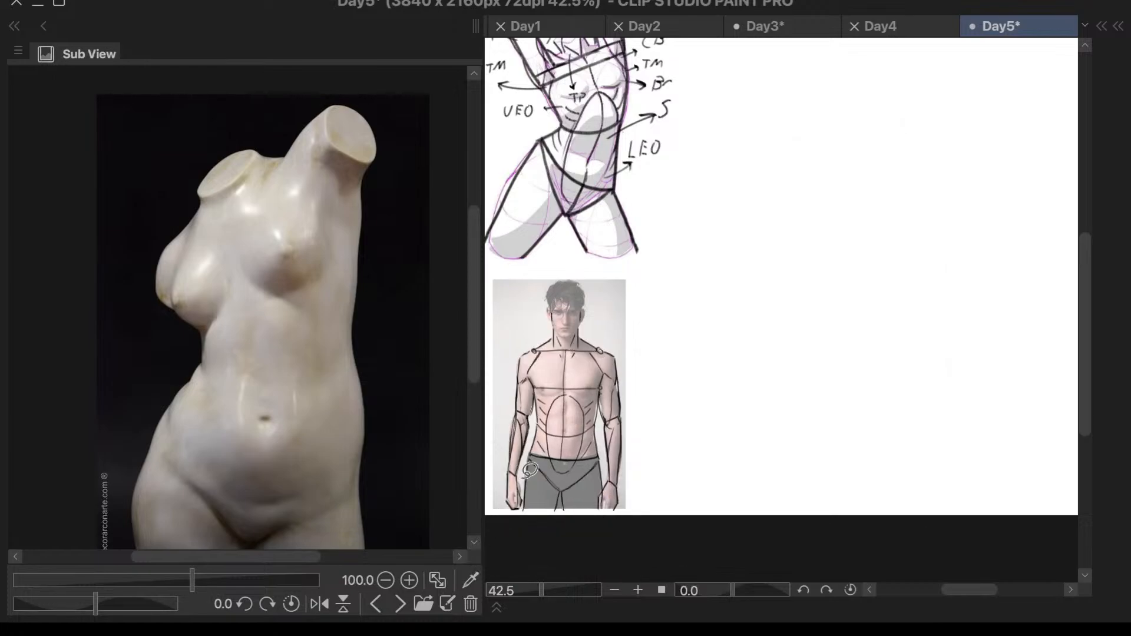
key("F8")
key("p")
scroll(821, 310, "down", 3)
scroll(886, 142, "up", 2)
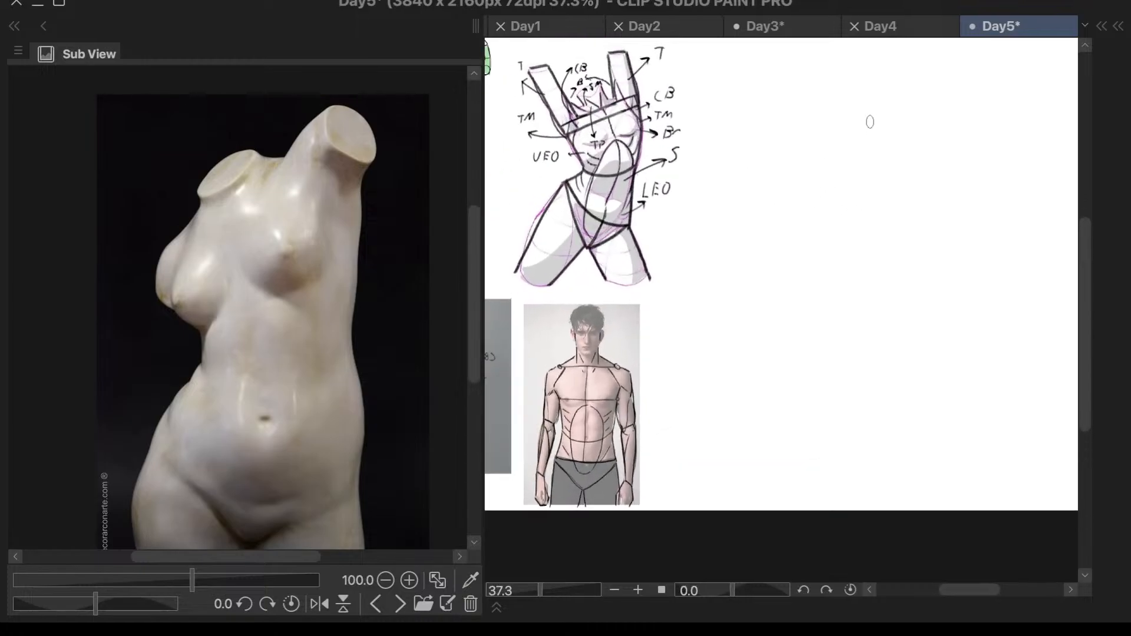
left_click_drag(885, 82, 876, 200)
key("ctrl+z")
left_click_drag(869, 86, 862, 209)
key("ctrl+z")
scroll(860, 137, "up", 3)
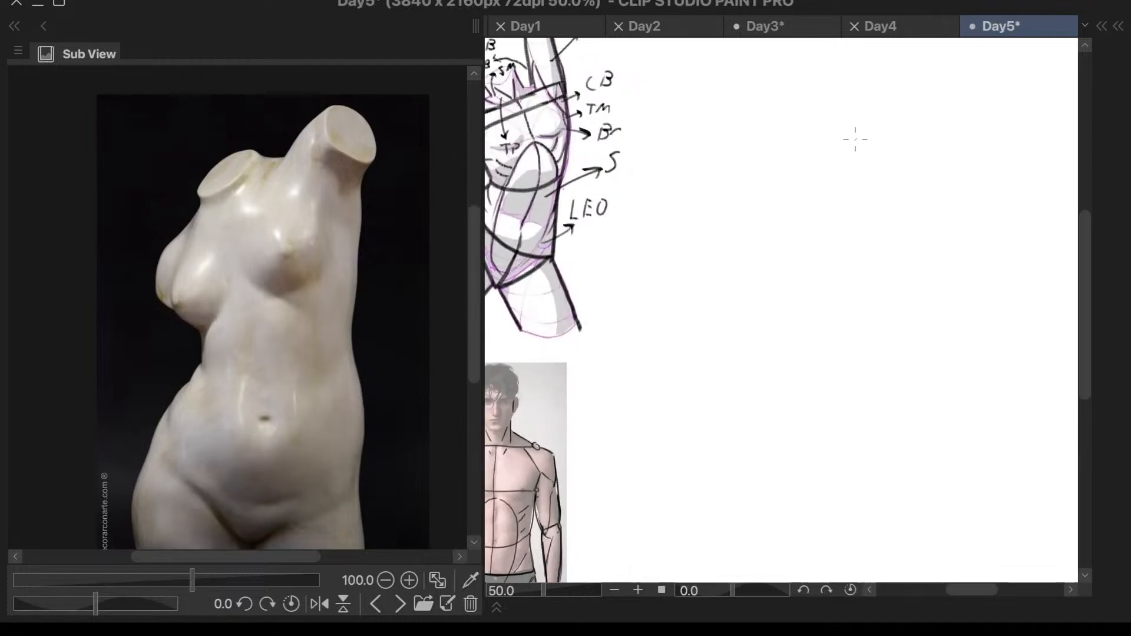
scroll(856, 139, "down", 3)
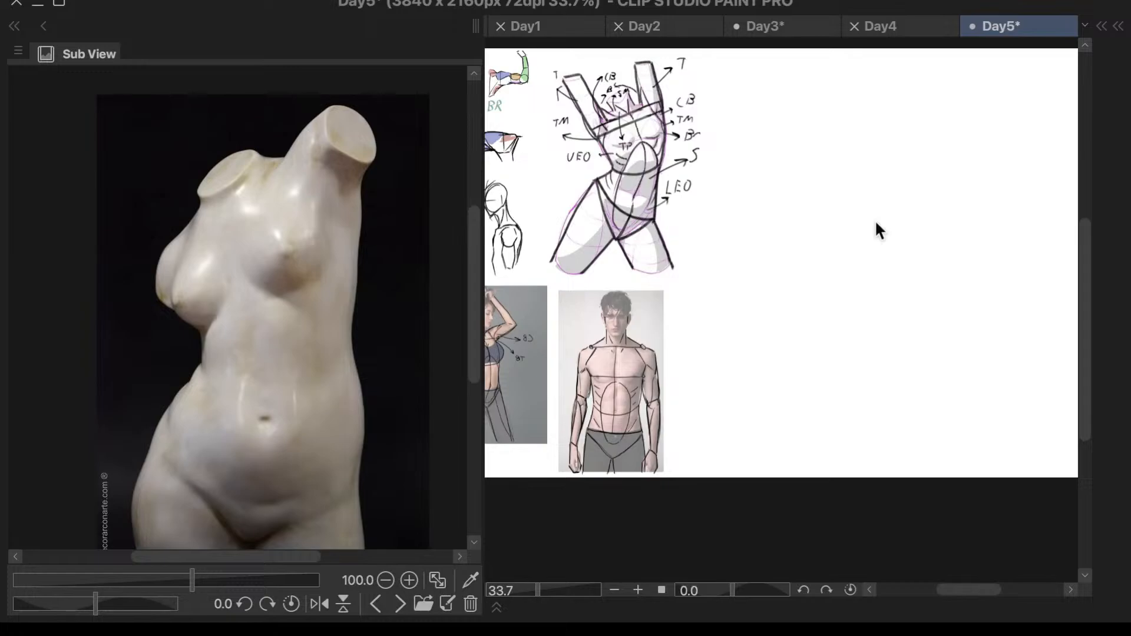
scroll(849, 151, "up", 1)
left_click_drag(853, 101, 832, 241)
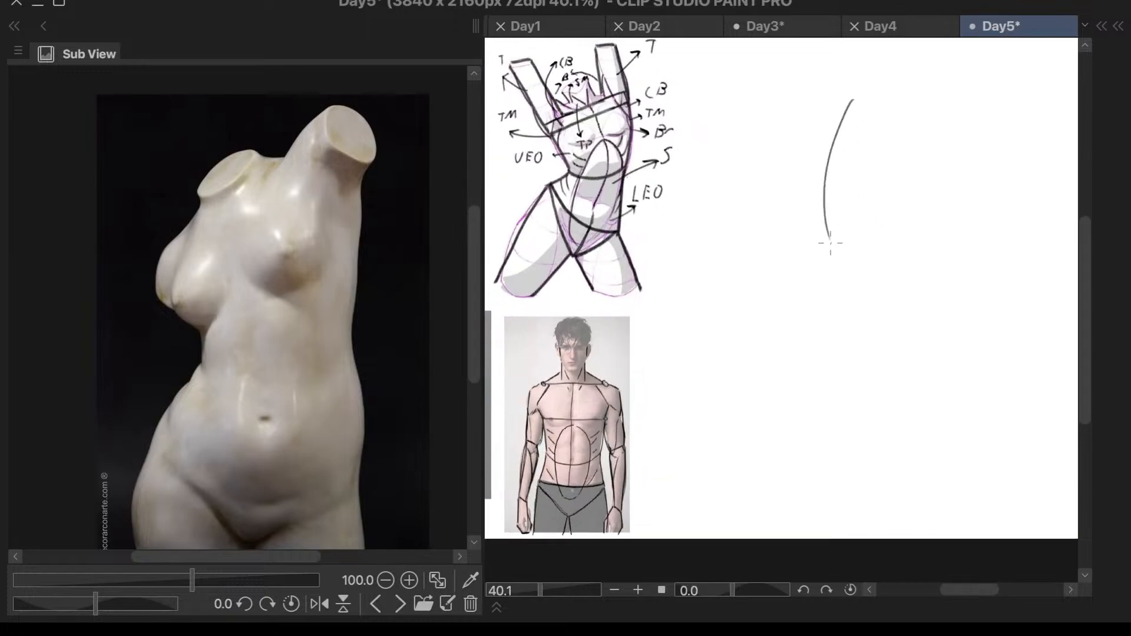
mouse_move(851, 104)
left_mouse_down()
mouse_move(826, 185)
mouse_move(836, 244)
left_mouse_up()
left_click_drag(827, 201, 835, 239)
left_click_drag(829, 228, 847, 268)
left_click_drag(832, 229, 849, 298)
left_click_drag(832, 227, 850, 318)
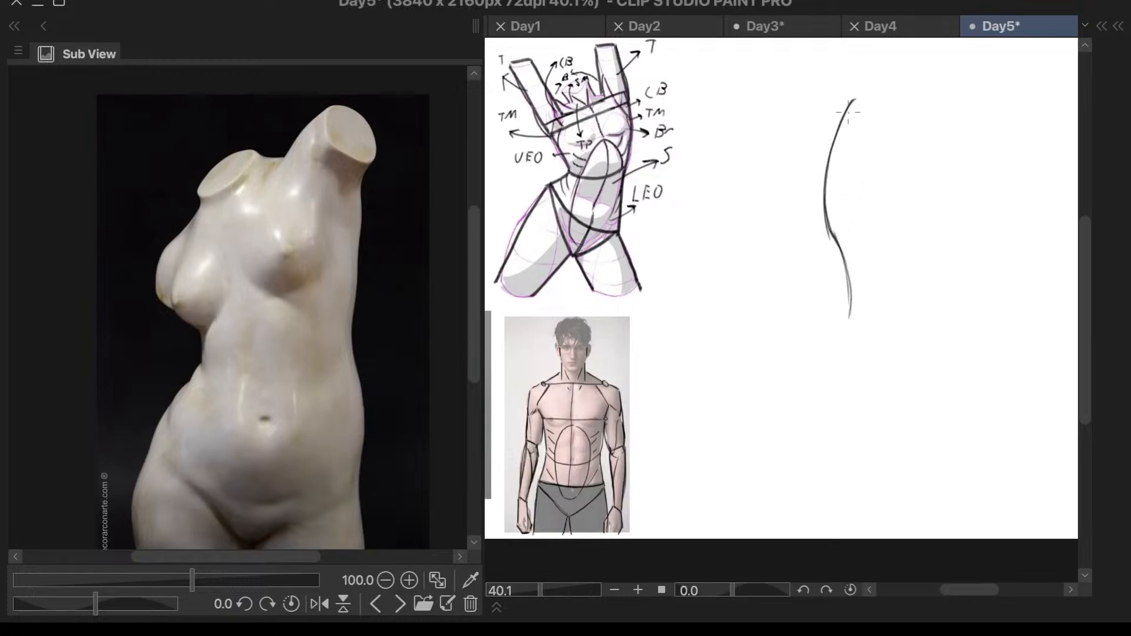
left_click_drag(860, 96, 807, 152)
key("ctrl+z")
key("ctrl+z")
key("ctrl+z")
key("ctrl+z")
- Draw the marble torso's S-shaped center line from the neck down to the pelvis in the empty canvas area
left_click_drag(885, 86, 871, 147)
left_click_drag(877, 107, 878, 156)
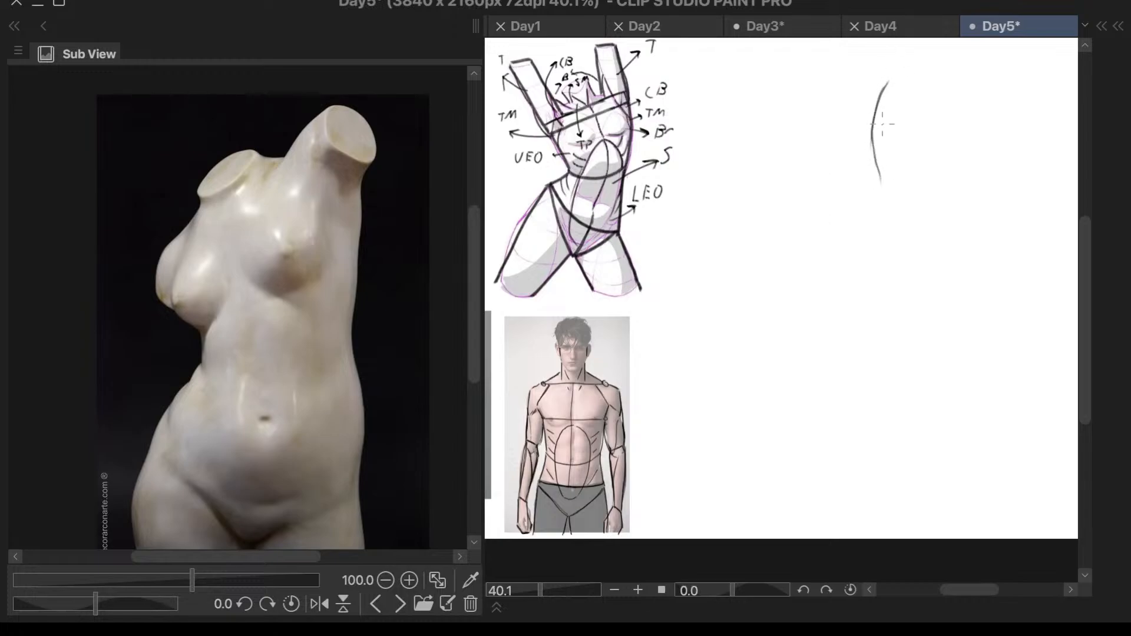
left_click_drag(881, 99, 880, 253)
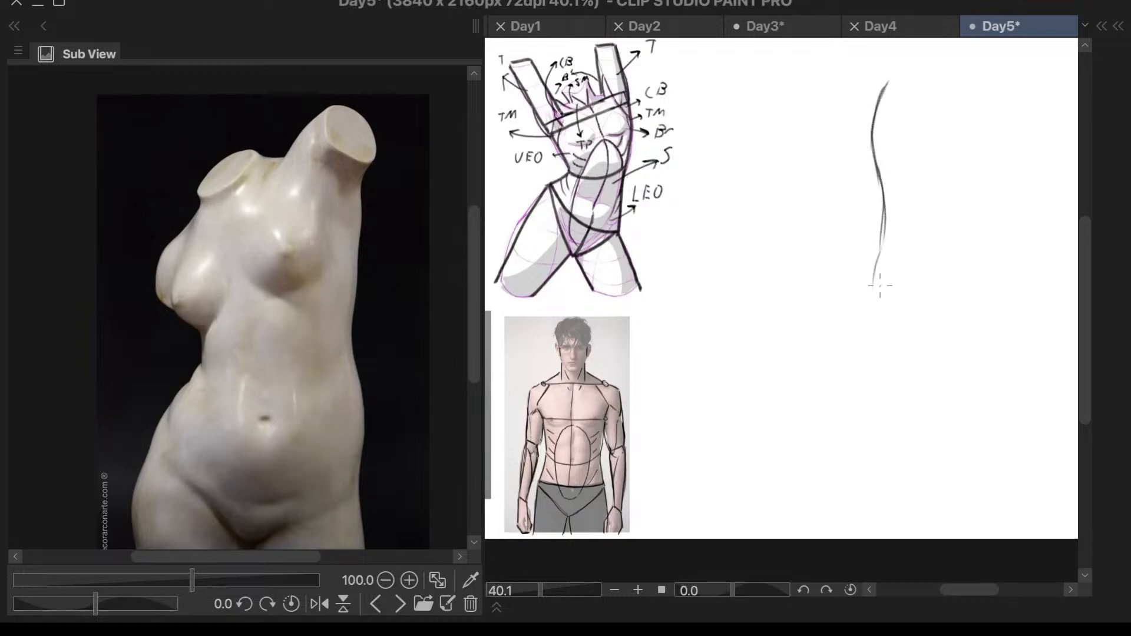
left_click_drag(887, 210, 874, 326)
left_click_drag(875, 273, 877, 326)
- Draw a slanted chest line rising to the right across the center line, with a small circle at each end
left_click_drag(830, 173, 934, 144)
key("ctrl+z")
left_click_drag(830, 183, 940, 135)
left_click_drag(837, 180, 937, 132)
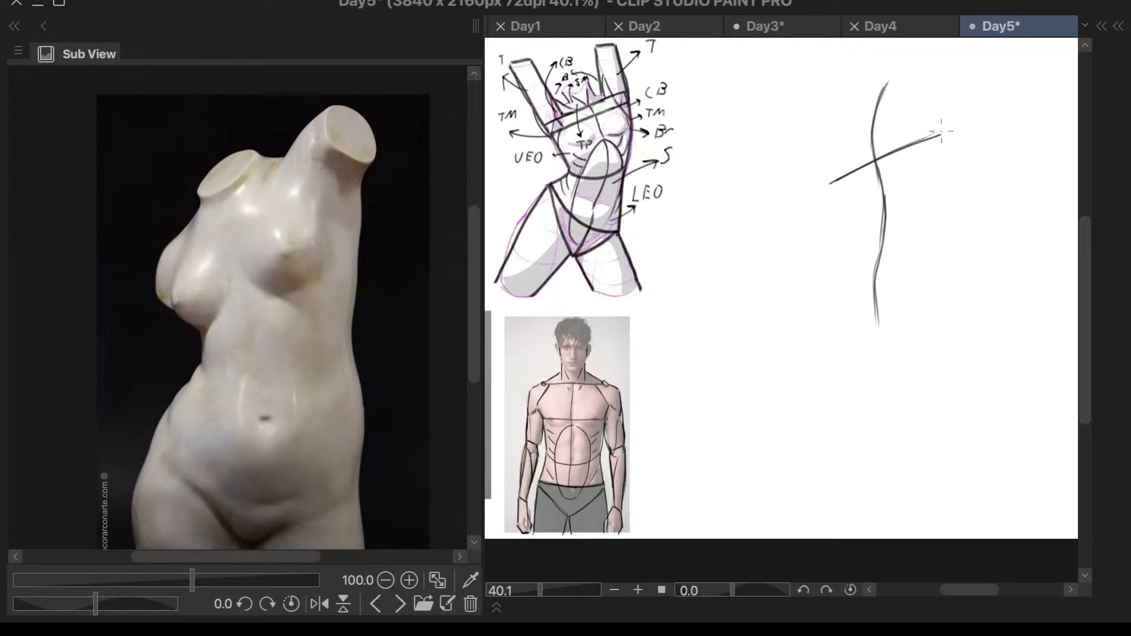
left_click_drag(940, 130, 940, 136)
left_click_drag(837, 182, 835, 179)
- Draw a tilted shoulder line above the chest line, crossing the center line's upper end, with a small circle at each end
left_click_drag(820, 121, 940, 75)
key("ctrl+z")
left_click_drag(816, 123, 932, 71)
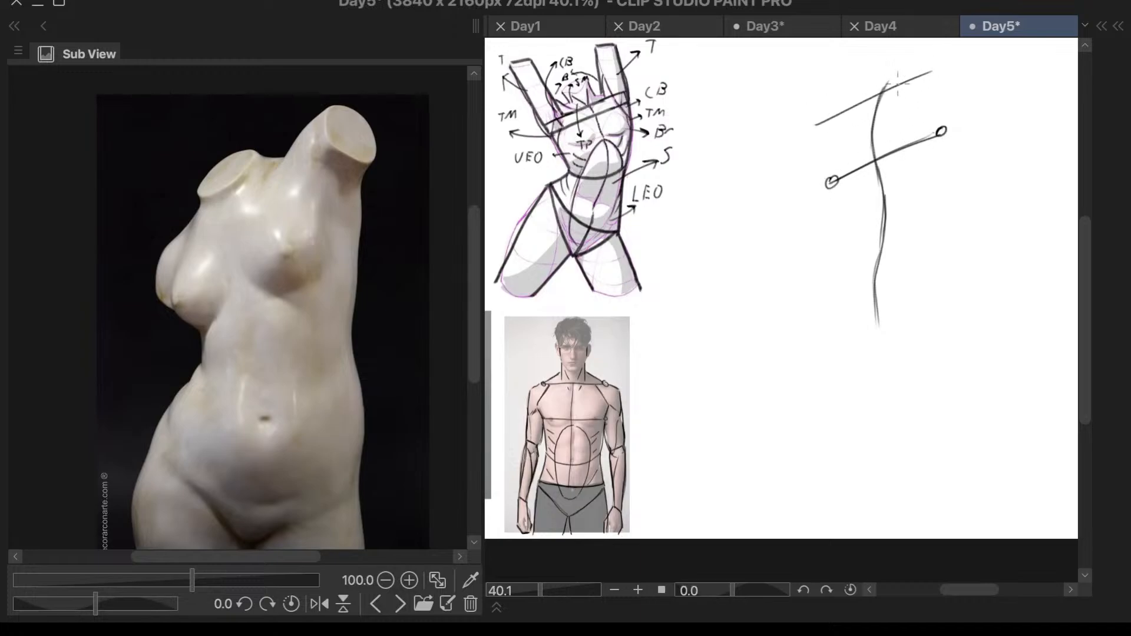
left_click_drag(826, 118, 939, 69)
- Draw the chest's left side edge and a short slanted armpit line between the shoulder and chest lines
scroll(956, 96, "up", 3)
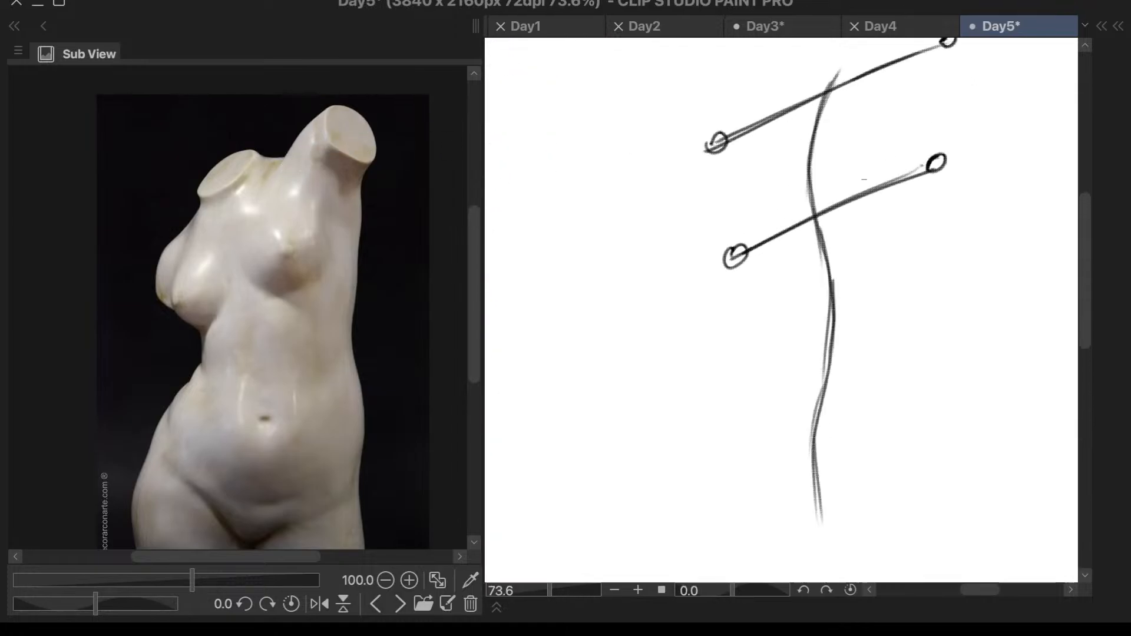
scroll(750, 252, "down", 2)
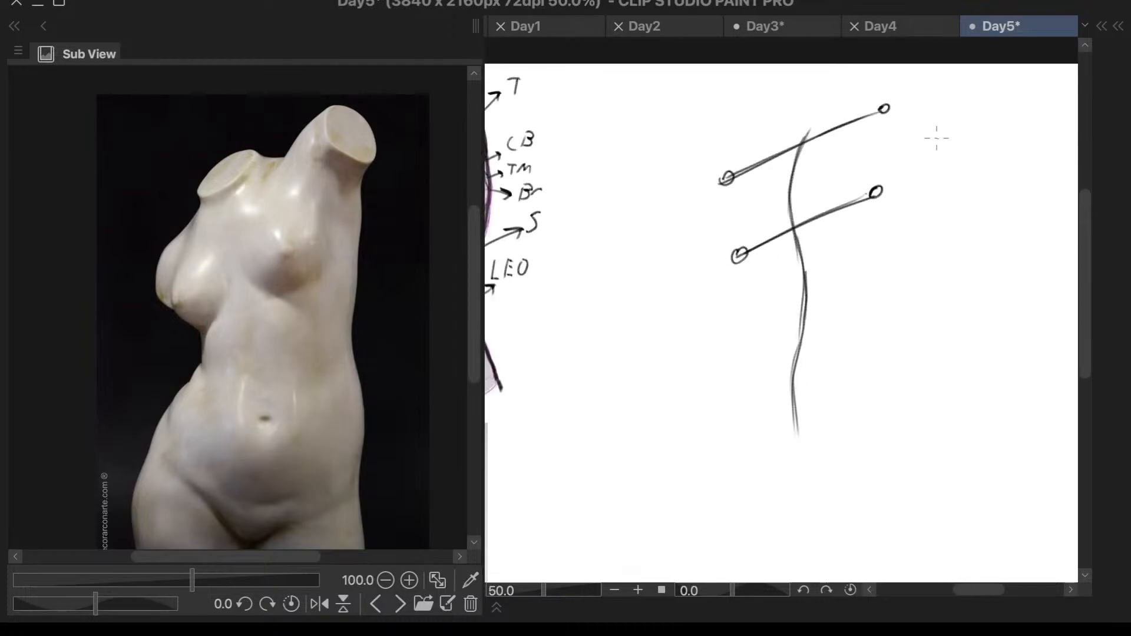
scroll(901, 153, "up", 1)
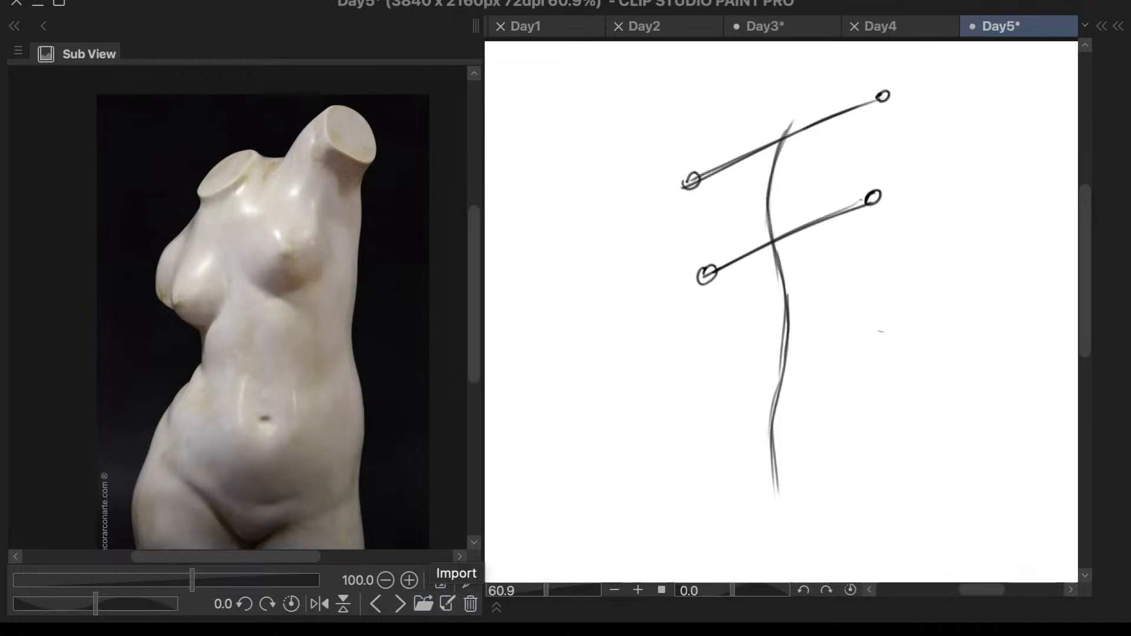
scroll(863, 288, "down", 3)
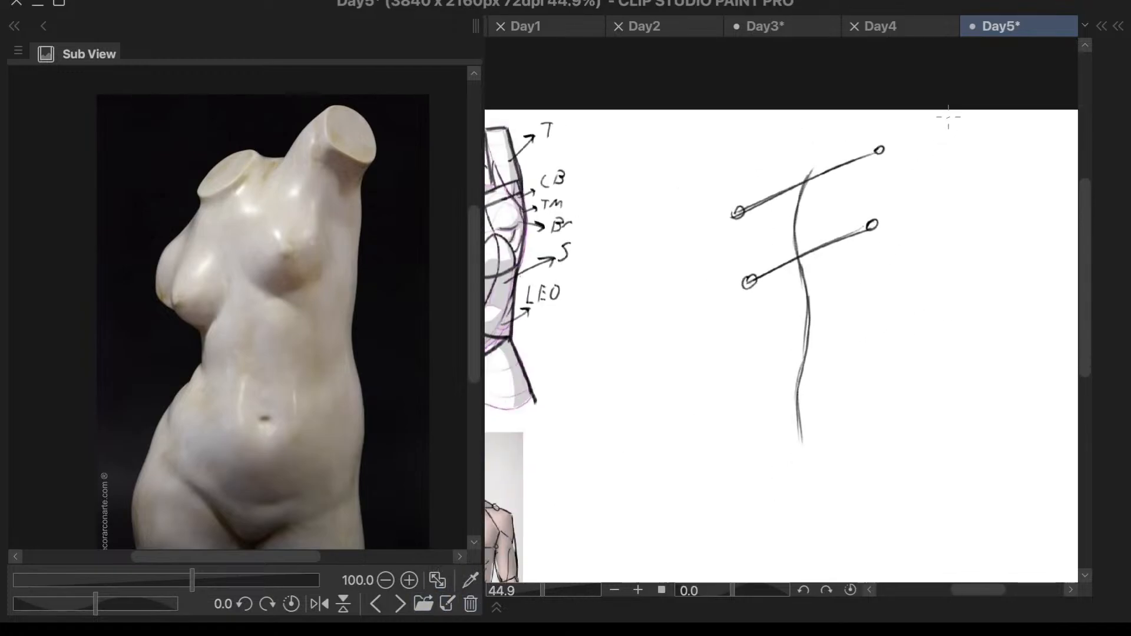
scroll(943, 127, "up", 4)
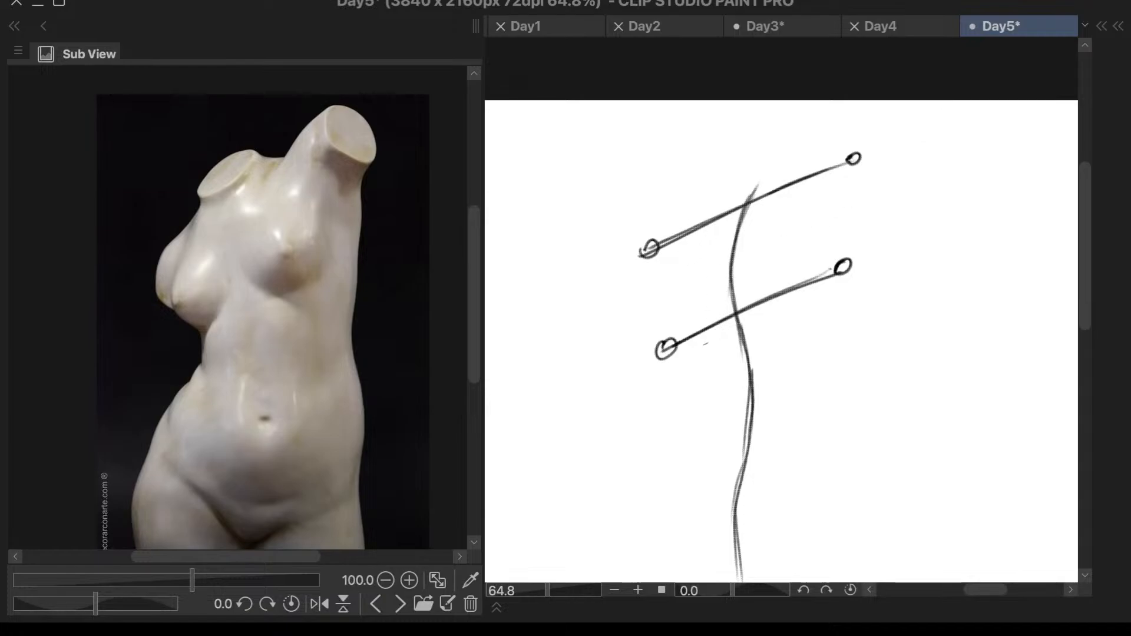
left_click_drag(683, 238, 668, 345)
key("ctrl+z")
key("ctrl+z")
mouse_move(705, 227)
left_mouse_down()
mouse_move(686, 335)
mouse_move(687, 243)
mouse_move(680, 337)
left_mouse_up()
key("ctrl+z")
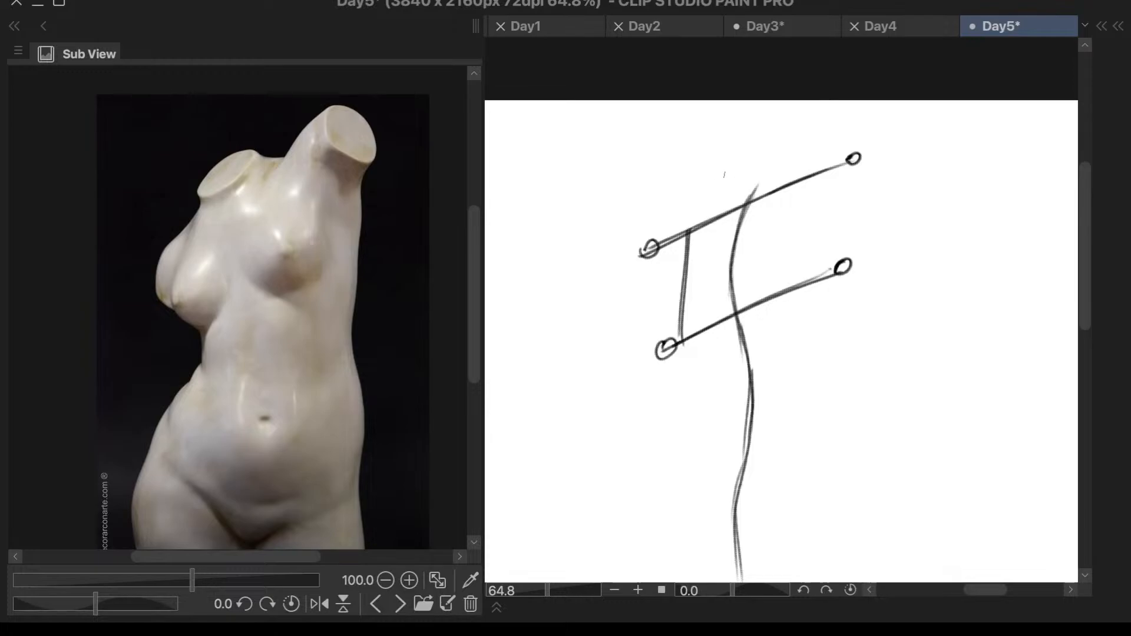
left_click_drag(705, 224, 683, 292)
left_click_drag(706, 221, 723, 203)
key("ctrl+z")
scroll(792, 146, "down", 1)
left_click_drag(706, 297, 734, 344)
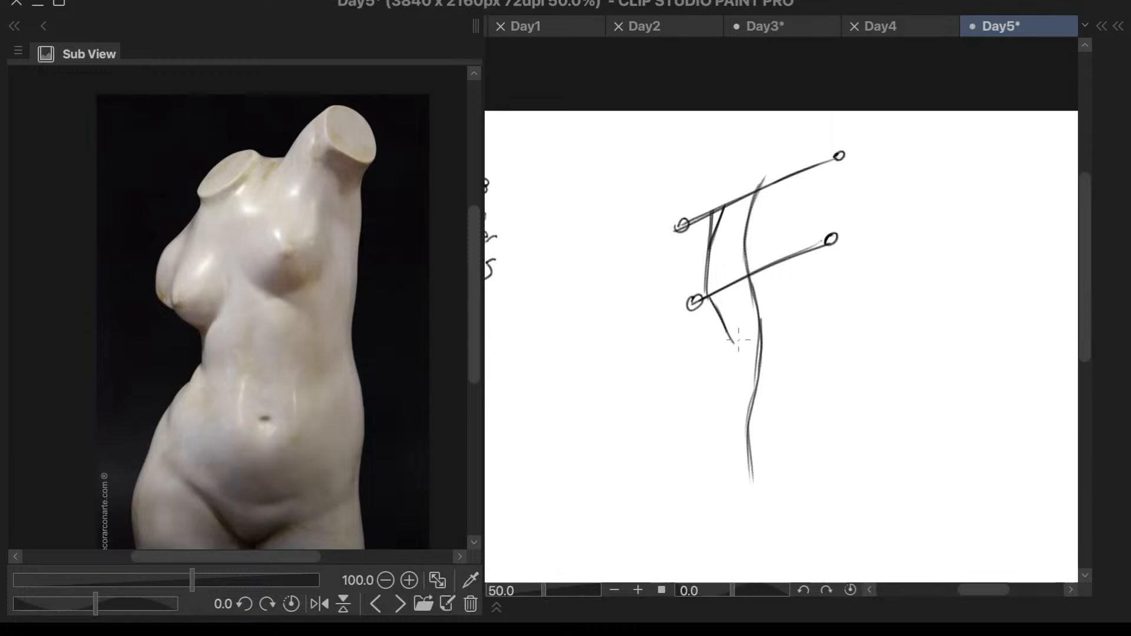
left_click_drag(744, 282, 732, 343)
mouse_move(737, 288)
left_mouse_down()
mouse_move(741, 361)
mouse_move(742, 366)
left_mouse_up()
key("ctrl+z")
key("ctrl+z")
key("ctrl+z")
key("ctrl+z")
key("ctrl+z")
key("ctrl+z")
key("ctrl+z")
- Draw a downward-curving hip line across the lower center line and side contours rising from both ends to the waist
key("ctrl+z")
key("ctrl+z")
mouse_move(693, 397)
left_mouse_down()
mouse_move(711, 419)
mouse_move(851, 421)
left_mouse_up()
key("ctrl+z")
mouse_move(691, 398)
left_mouse_down()
mouse_move(719, 426)
mouse_move(832, 418)
mouse_move(695, 411)
mouse_move(772, 431)
mouse_move(844, 406)
left_mouse_up()
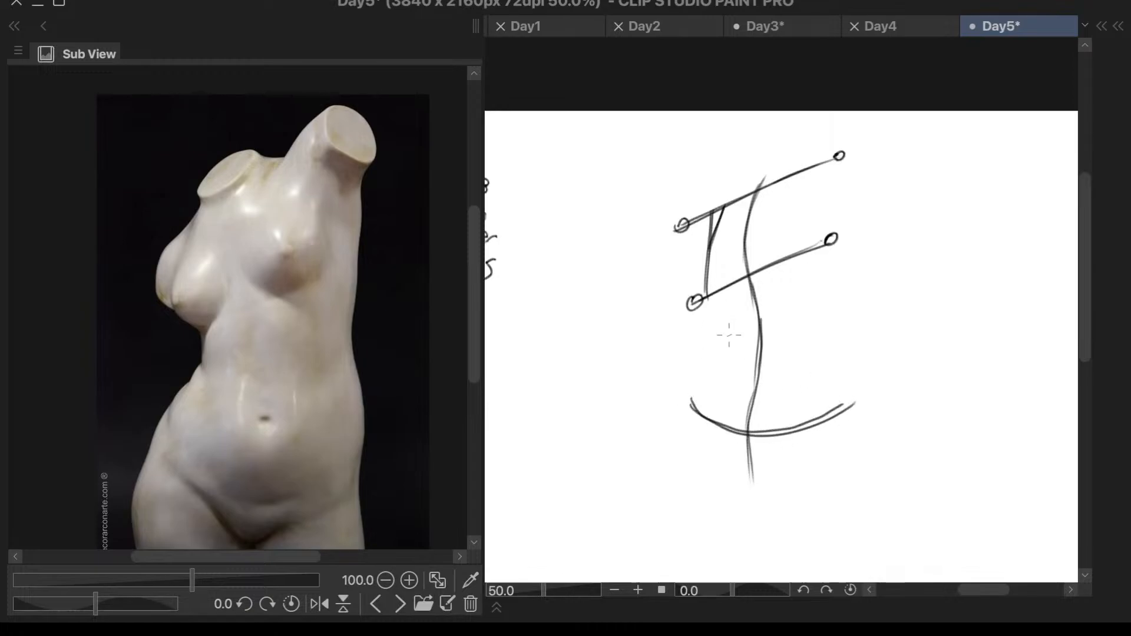
left_click_drag(721, 320, 688, 405)
mouse_move(728, 314)
left_mouse_down()
mouse_move(690, 411)
mouse_move(696, 402)
left_mouse_up()
left_click_drag(818, 304, 854, 407)
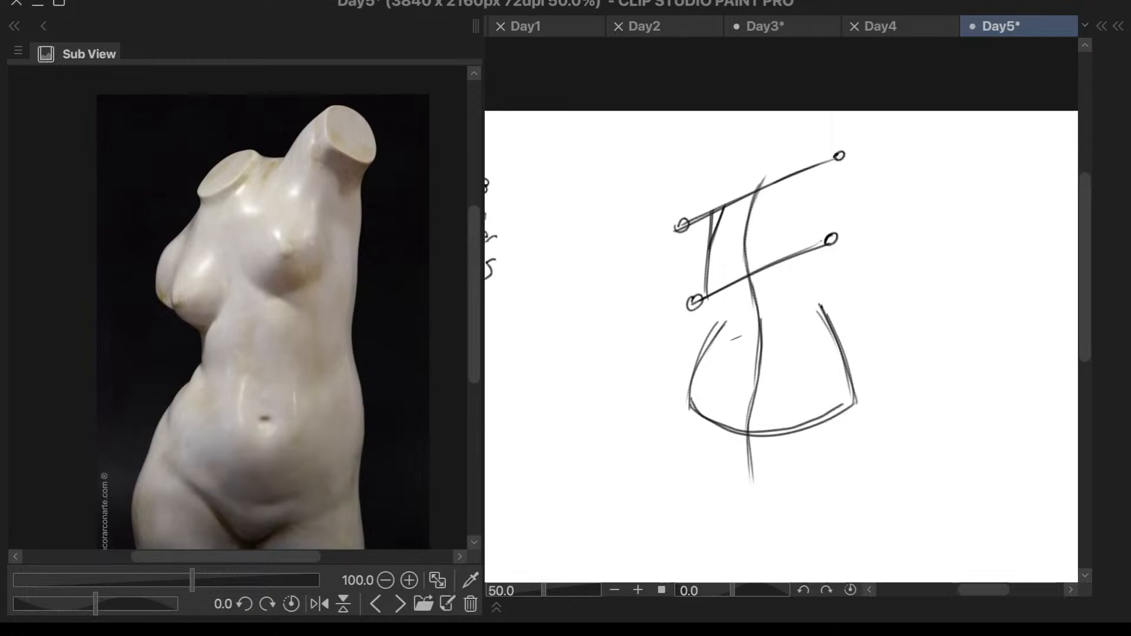
mouse_move(736, 337)
left_mouse_down()
mouse_move(731, 299)
mouse_move(667, 388)
mouse_move(700, 465)
mouse_move(731, 452)
mouse_move(747, 427)
mouse_move(809, 449)
mouse_move(904, 382)
mouse_move(873, 311)
mouse_move(814, 291)
mouse_move(734, 304)
left_mouse_up()
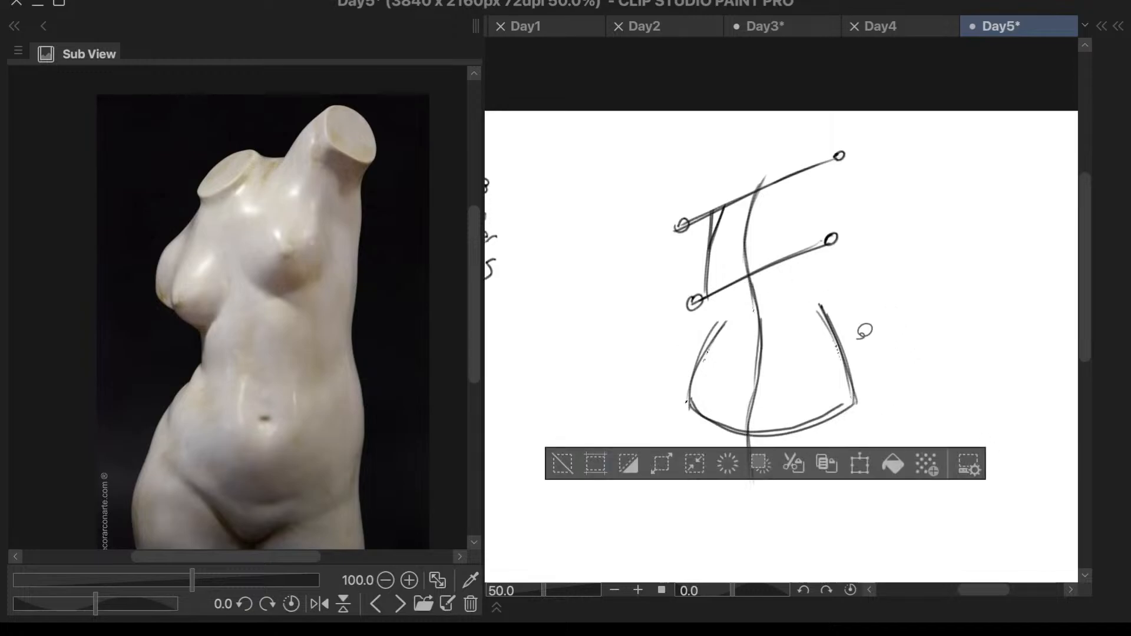
left_click(860, 464)
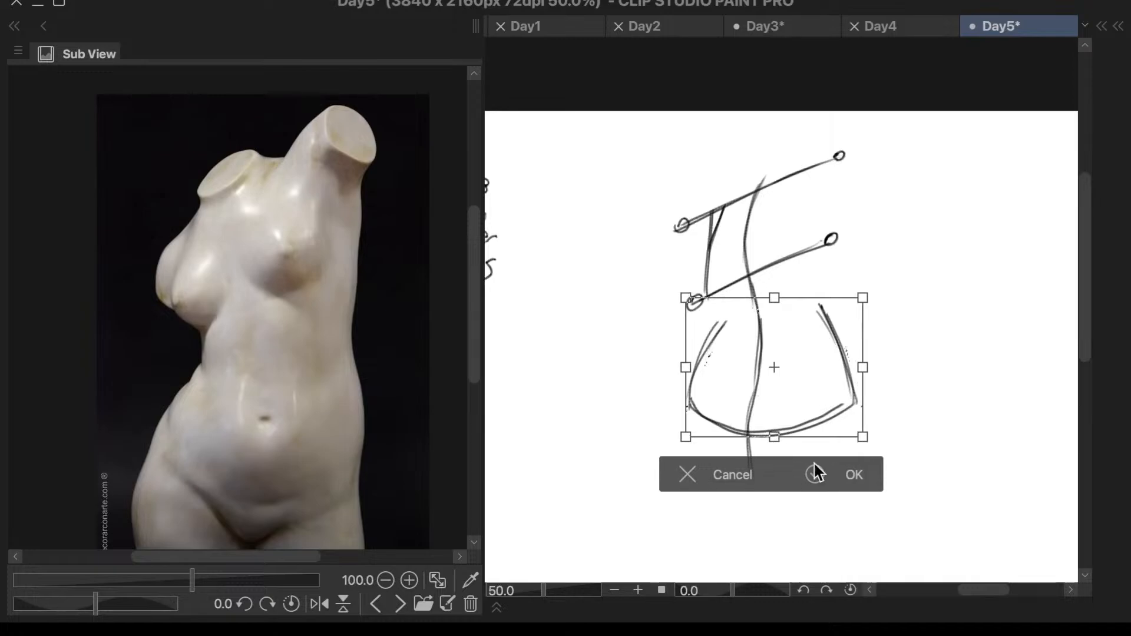
left_click(722, 471)
left_click(572, 462)
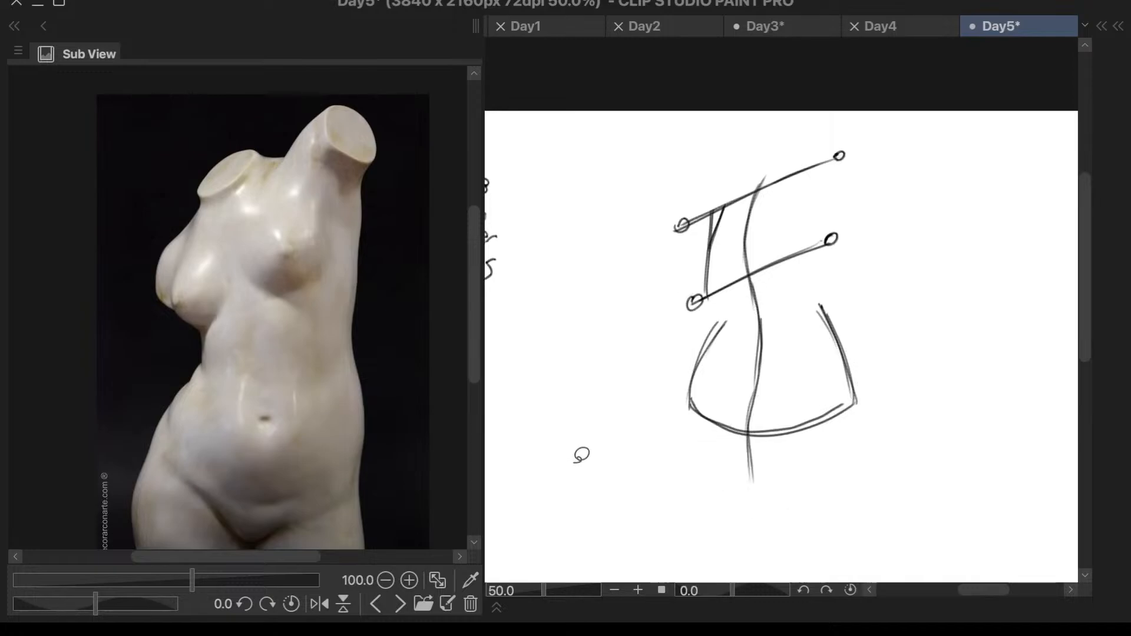
right_click(579, 456)
right_click(831, 238)
- Draw the right side of the ribcage from the chest line to the waist and darken the left waist contour
key("p")
left_click_drag(830, 250, 821, 317)
key("super+z")
left_click_drag(831, 253, 837, 342)
left_click_drag(718, 316, 708, 356)
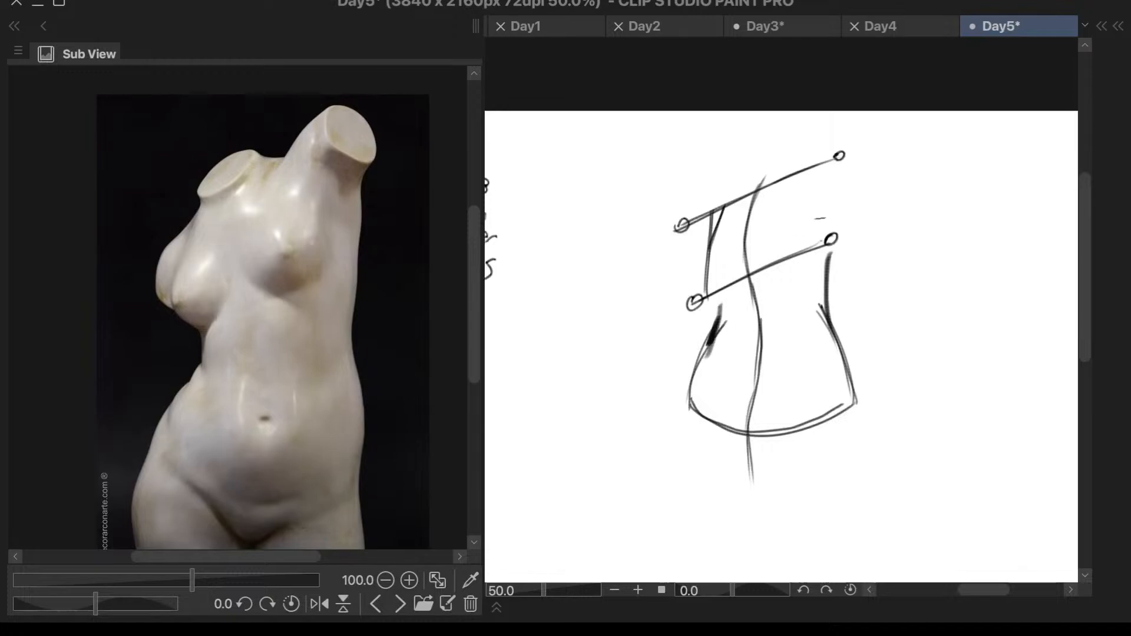
key("super+z")
left_click_drag(725, 303, 705, 353)
- Draw the pelvis wedge below the hip line with two lines converging from the hip ends toward the center line
left_click_drag(688, 414, 726, 484)
key("super+z")
left_click_drag(697, 419, 729, 463)
key("super+z")
left_click_drag(688, 404, 746, 506)
key("super+z")
left_click_drag(688, 409, 736, 478)
left_click_drag(701, 428, 744, 486)
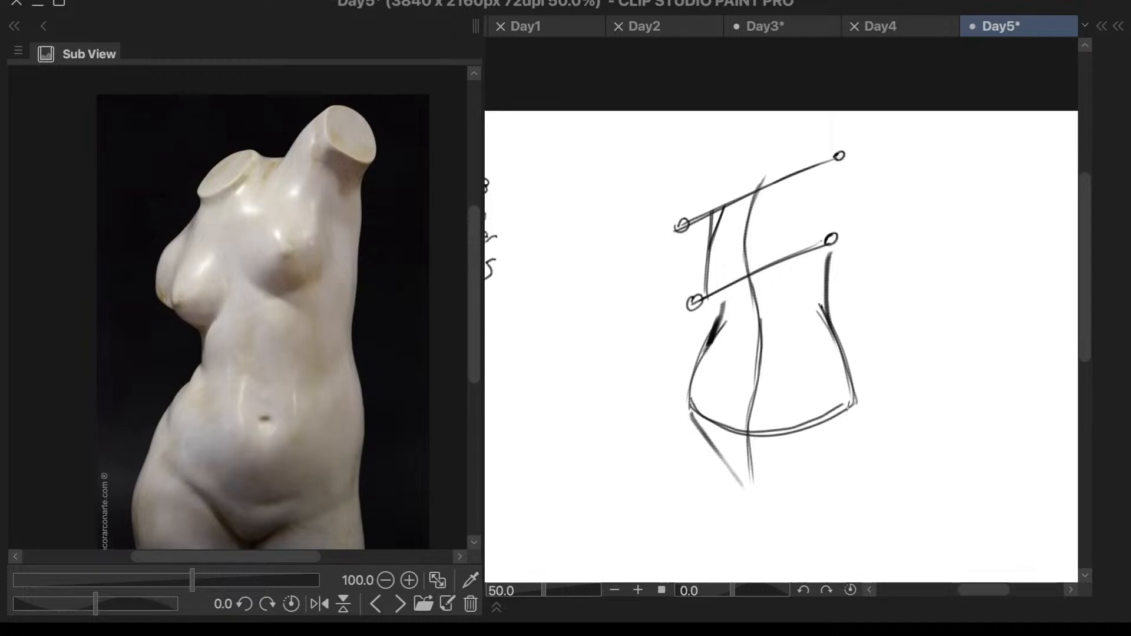
mouse_move(852, 413)
left_mouse_down()
mouse_move(773, 481)
mouse_move(797, 476)
left_mouse_up()
- Enlarge the marble torso's hips in the reference and draw the matching outer thigh line from the sketch's left hip
key("super+minus")
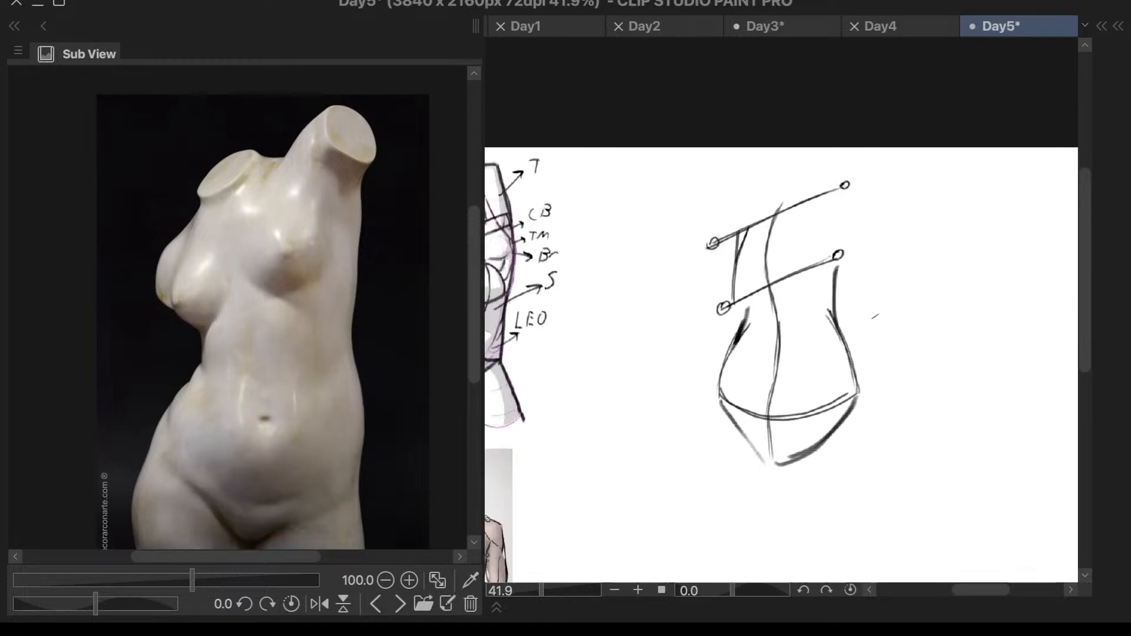
scroll(281, 308, "down", 1)
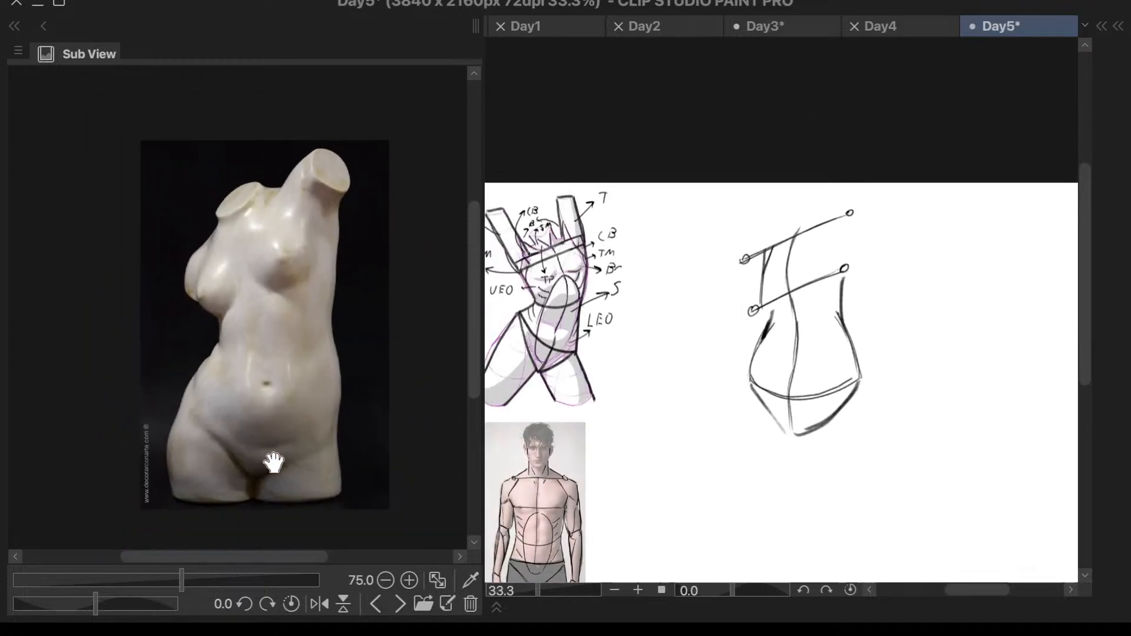
scroll(273, 460, "up", 1)
scroll(345, 320, "down", 1)
left_click_drag(467, 252, 470, 282)
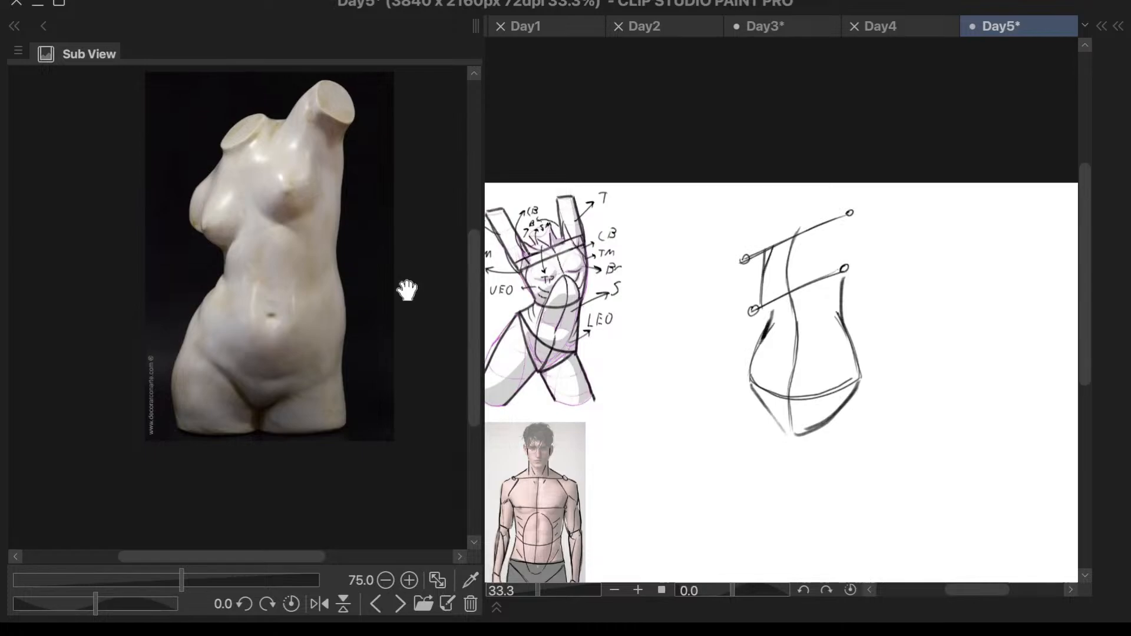
scroll(408, 290, "up", 4)
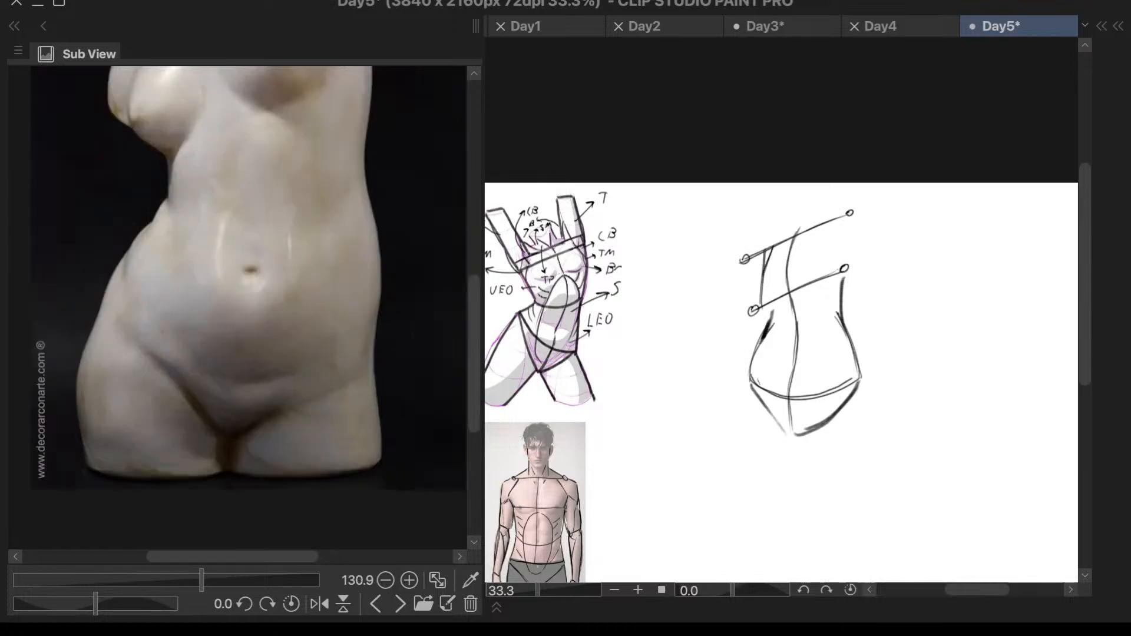
left_click_drag(751, 405, 772, 479)
key("ctrl+z")
key("ctrl+z")
left_click_drag(752, 407, 749, 451)
left_click_drag(751, 409, 759, 470)
- Draw the right outer thigh line, strengthen the pelvis wedge's left edge and add short inner thigh lines below the crotch
left_click_drag(861, 377, 857, 462)
key("ctrl+z")
key("ctrl+z")
key("ctrl+z")
left_click_drag(862, 389, 855, 454)
left_click_drag(751, 393, 797, 444)
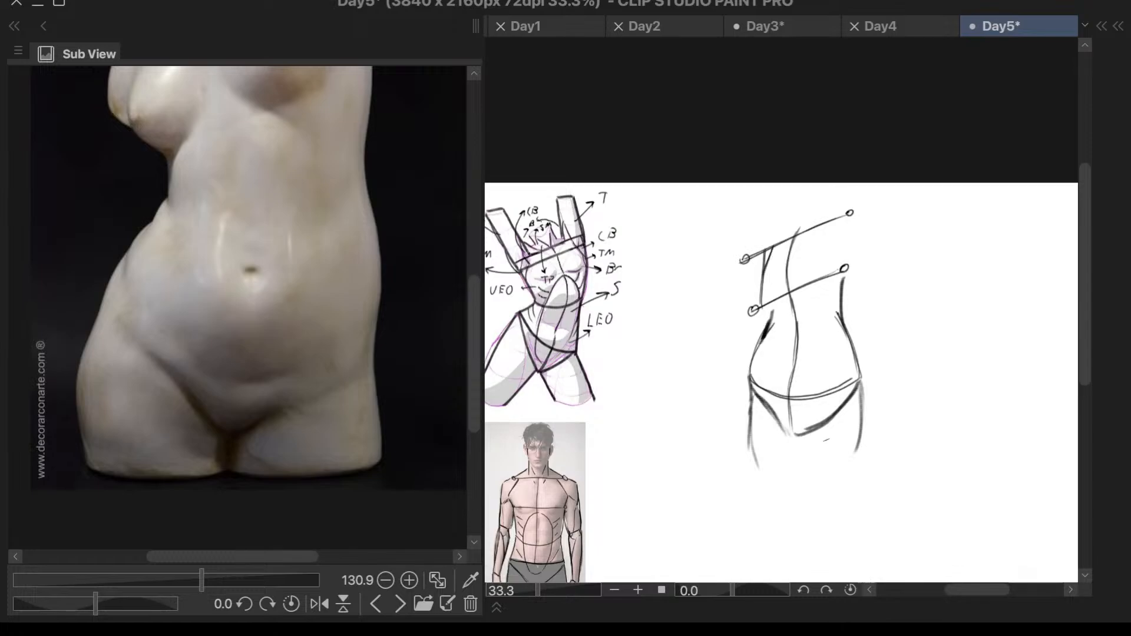
mouse_move(794, 435)
left_mouse_down()
mouse_move(789, 455)
mouse_move(821, 453)
left_mouse_up()
scroll(854, 458, "up", 1)
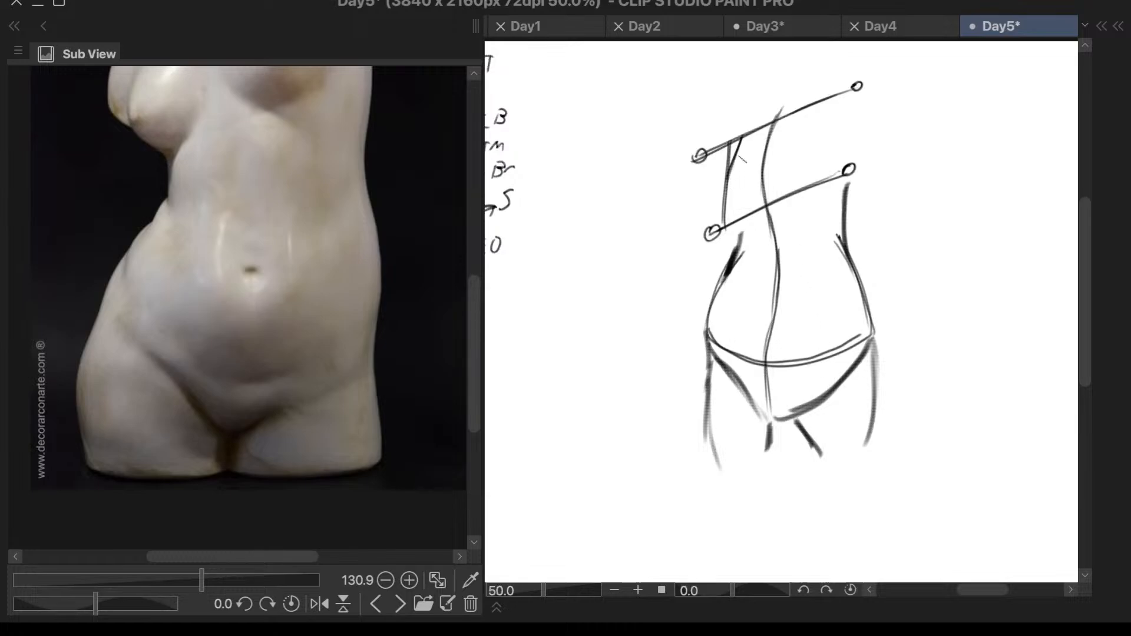
- Draw the left breast's outer contour as an outward bulge between the shoulder line and the chest line
scroll(717, 246, "down", 4)
scroll(730, 185, "up", 4)
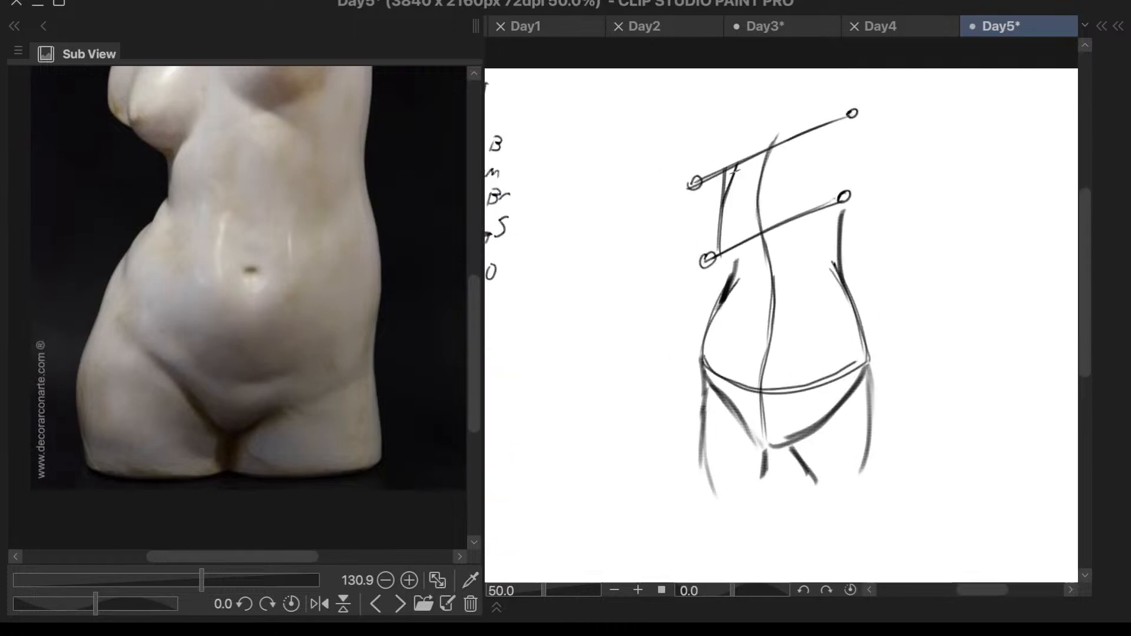
mouse_move(727, 170)
left_mouse_down()
mouse_move(700, 226)
mouse_move(711, 195)
mouse_move(702, 215)
mouse_move(720, 234)
mouse_move(705, 228)
mouse_move(718, 257)
left_mouse_up()
left_click_drag(700, 219, 724, 260)
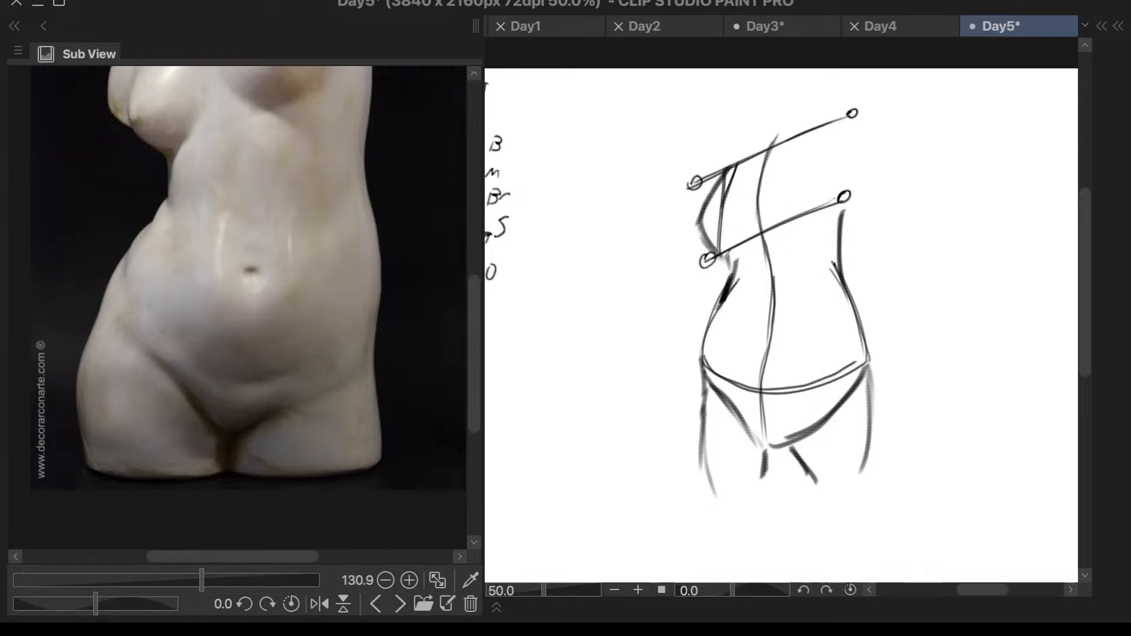
- Toggle the visibility of the layer group Folder 1 off and back on
key("F7")
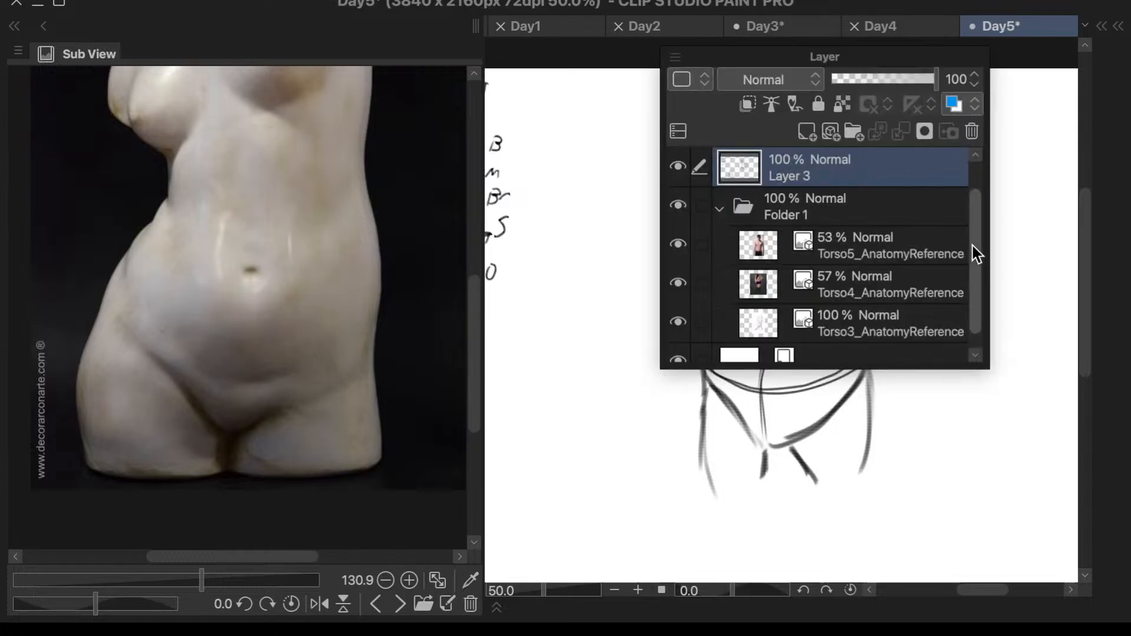
scroll(978, 222, "up", 1)
left_click(681, 204)
left_click(681, 204)
key("F7")
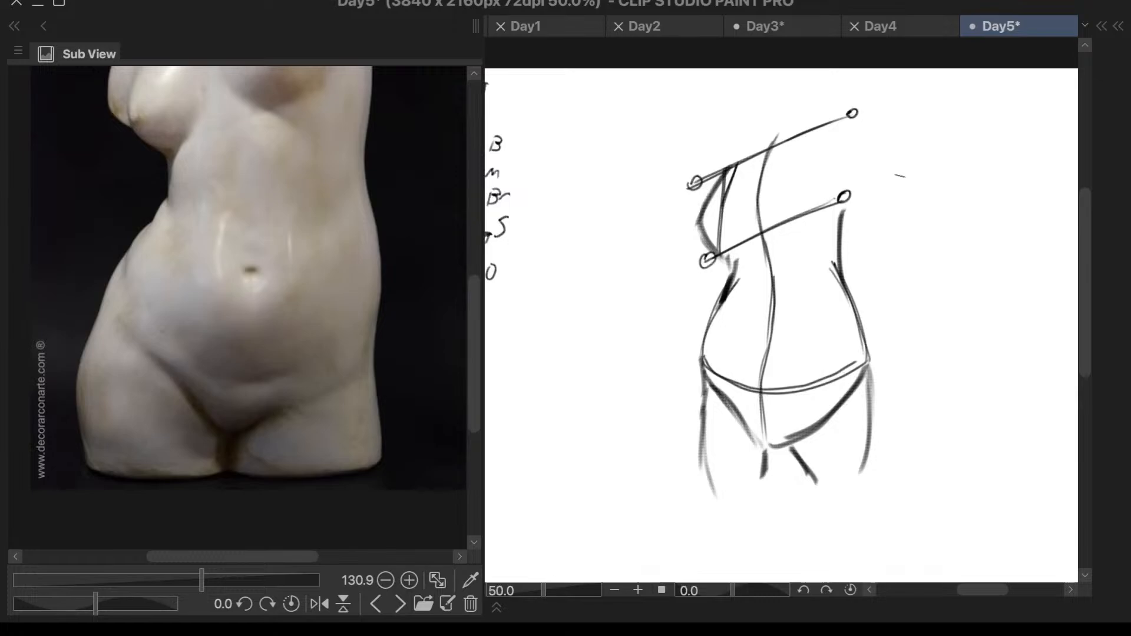
- Lasso the sketch below the chest line and try a transform on the selection
right_click(731, 254)
right_click(730, 257)
right_click(740, 257)
right_click(740, 256)
mouse_move(849, 205)
left_mouse_down()
mouse_move(806, 234)
mouse_move(745, 254)
mouse_move(678, 335)
mouse_move(682, 518)
mouse_move(916, 424)
mouse_move(899, 249)
mouse_move(874, 204)
mouse_move(851, 202)
left_mouse_up()
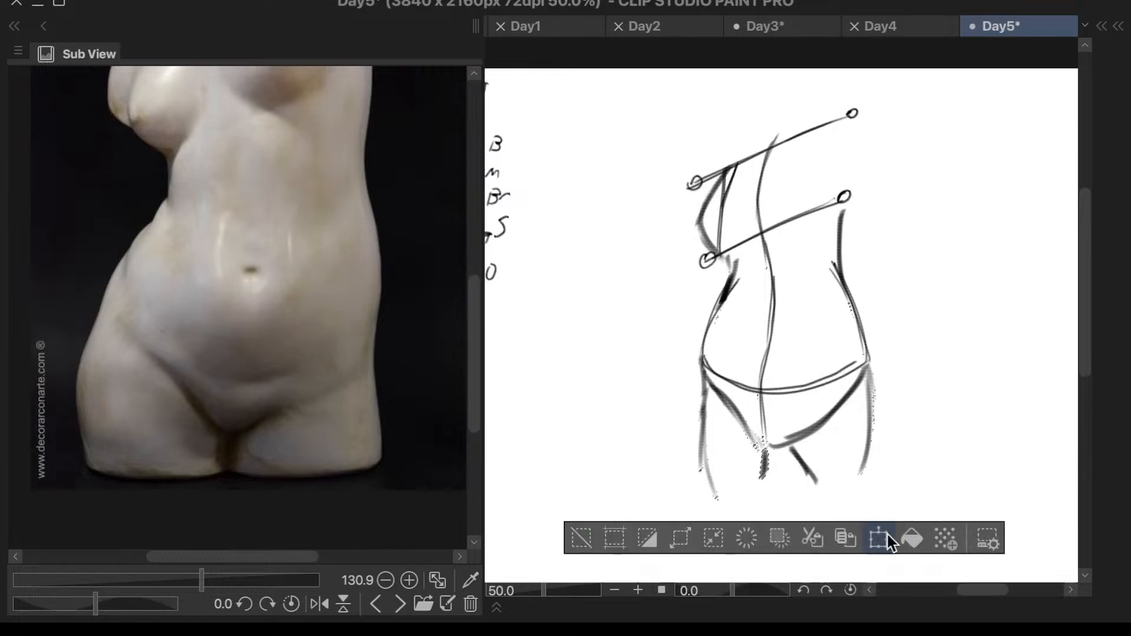
left_click(877, 536)
left_click_drag(847, 422, 848, 424)
left_click(756, 547)
left_click_drag(745, 255, 658, 422)
left_click(523, 355)
- Reselect the lower torso, try the transform again without applying it and clear the selection
mouse_move(754, 264)
left_mouse_down()
mouse_move(738, 244)
mouse_move(654, 434)
mouse_move(728, 544)
mouse_move(964, 411)
mouse_move(884, 226)
mouse_move(859, 196)
mouse_move(786, 236)
mouse_move(744, 247)
left_mouse_up()
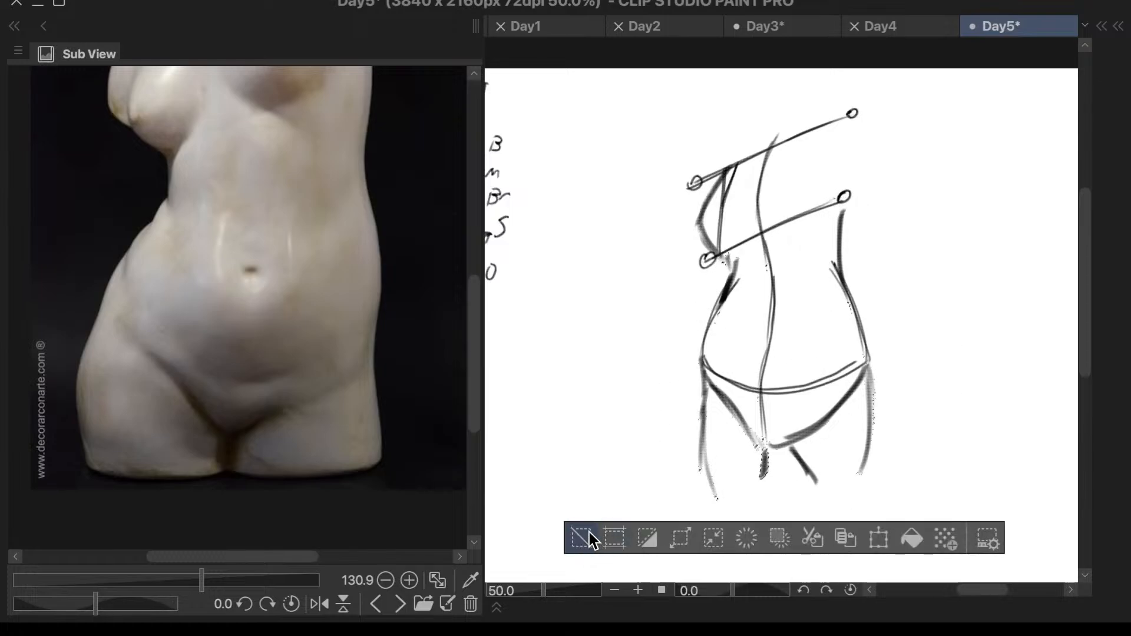
left_click(877, 539)
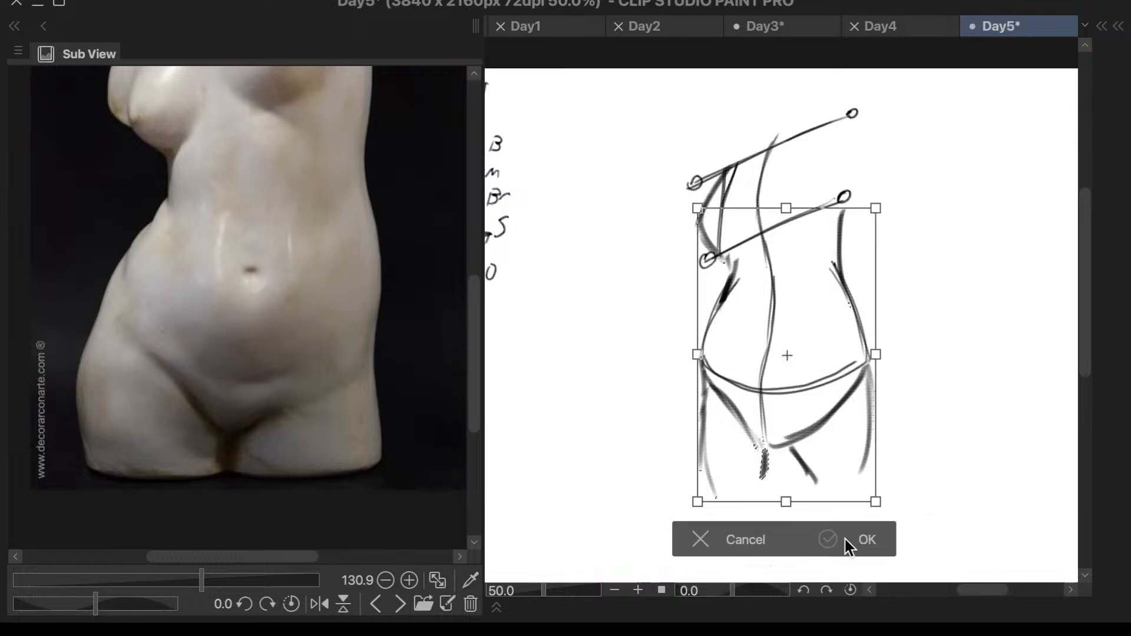
left_click(748, 540)
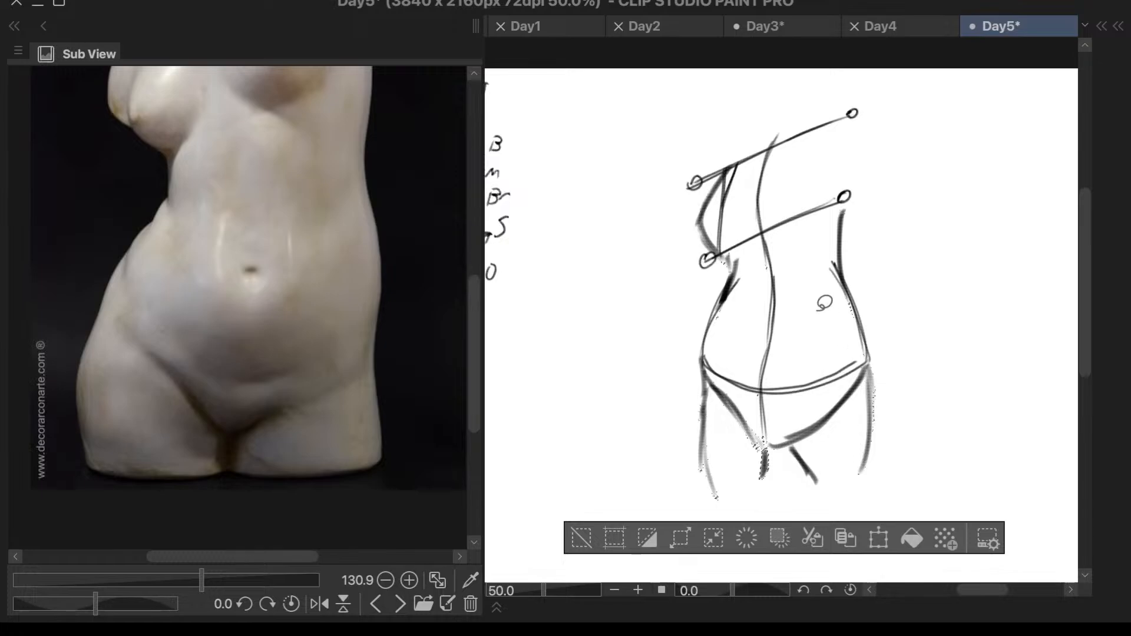
mouse_move(753, 251)
left_mouse_down()
mouse_move(682, 329)
mouse_move(649, 465)
mouse_move(686, 531)
mouse_move(826, 545)
mouse_move(947, 371)
mouse_move(857, 198)
mouse_move(816, 236)
mouse_move(738, 240)
left_mouse_up()
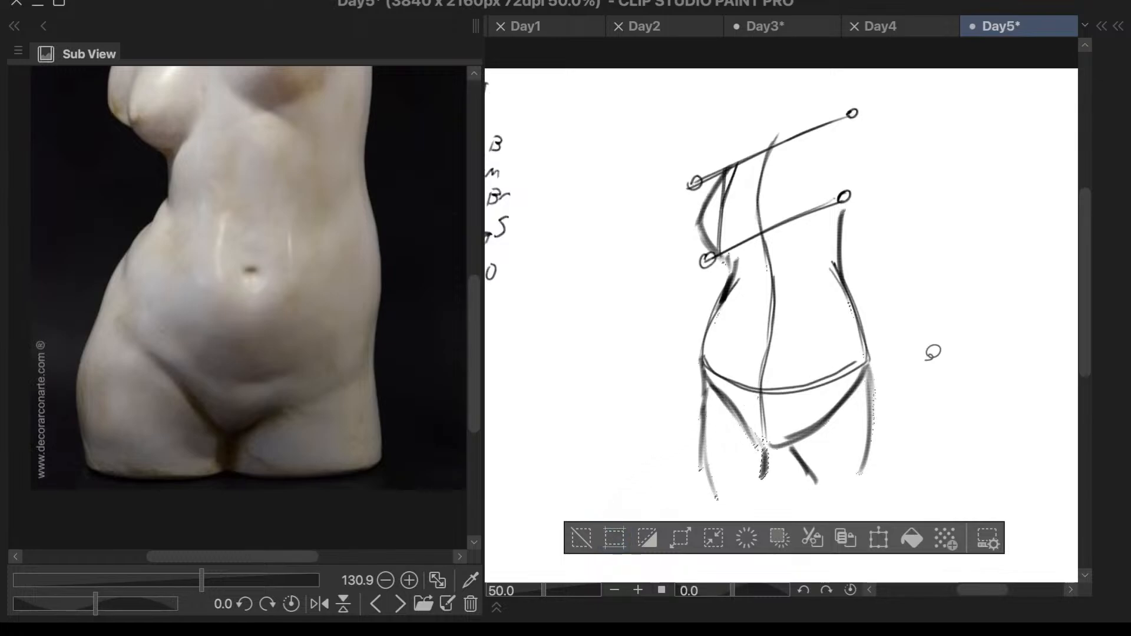
left_click(594, 536)
right_click(596, 536)
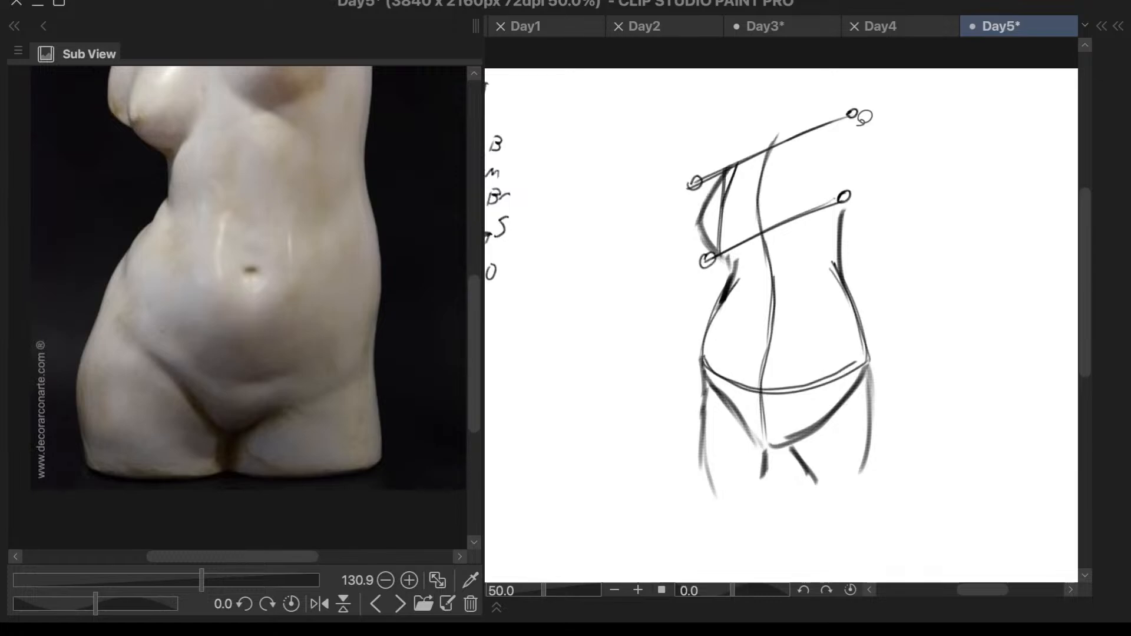
- Round out and darken the left hip and outer thigh contour to match the marble torso
right_click(855, 137)
right_click(856, 137)
left_click_drag(858, 123, 858, 137)
scroll(852, 154, "down", 1)
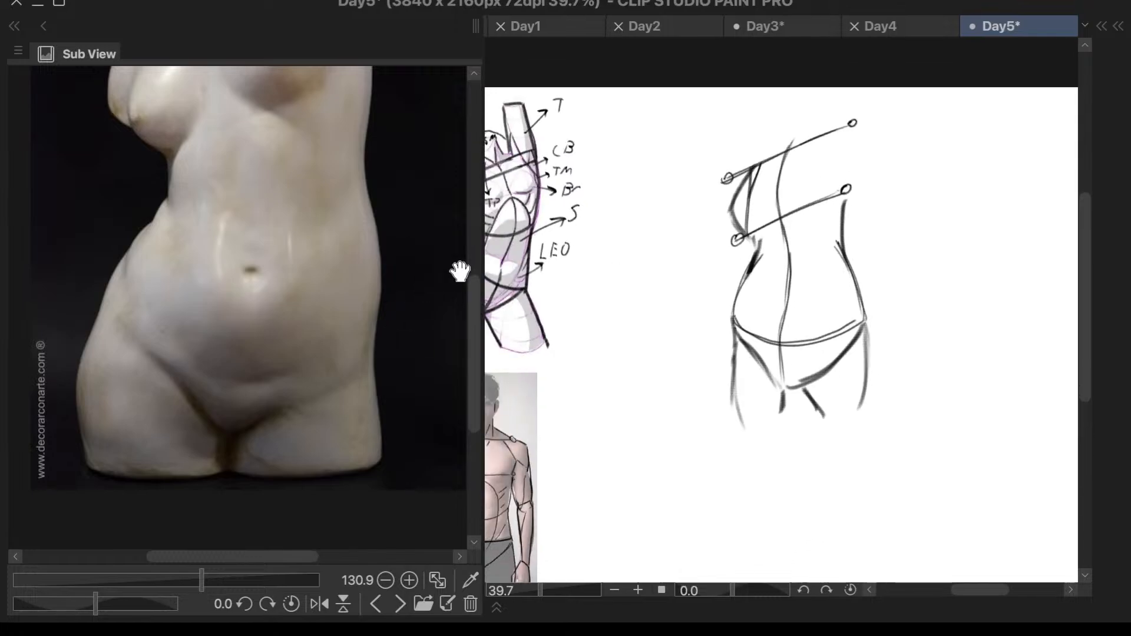
left_click_drag(470, 366, 471, 346)
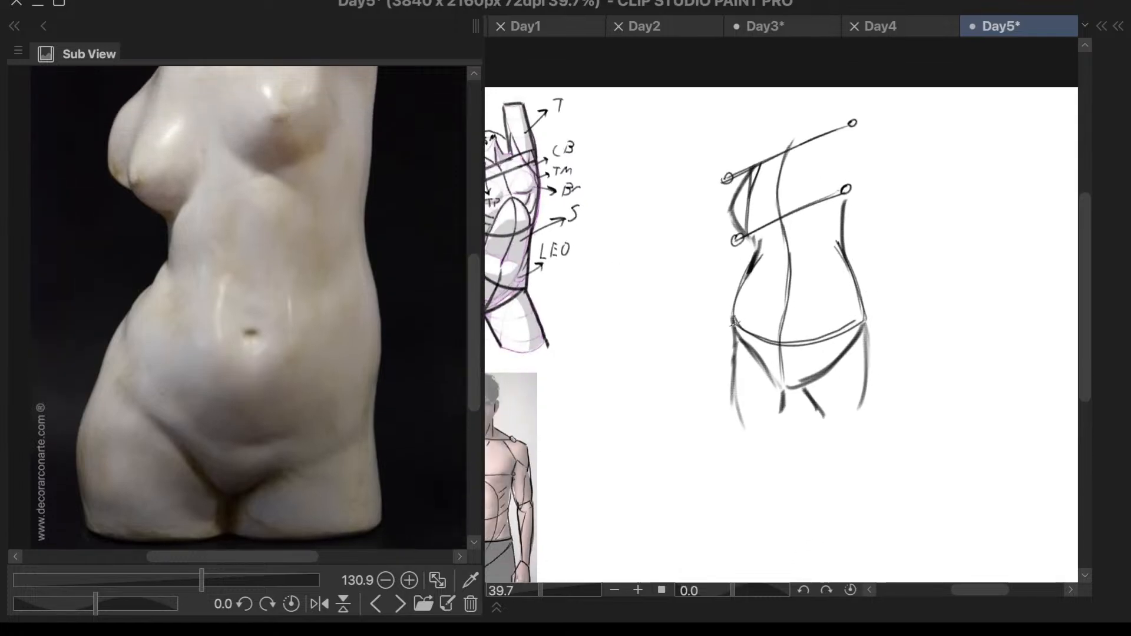
left_click_drag(733, 303, 731, 322)
mouse_move(749, 278)
left_mouse_down()
mouse_move(724, 363)
mouse_move(740, 423)
left_mouse_up()
mouse_move(738, 345)
left_mouse_down()
mouse_move(725, 408)
mouse_move(743, 426)
left_mouse_up()
left_click_drag(774, 415, 770, 422)
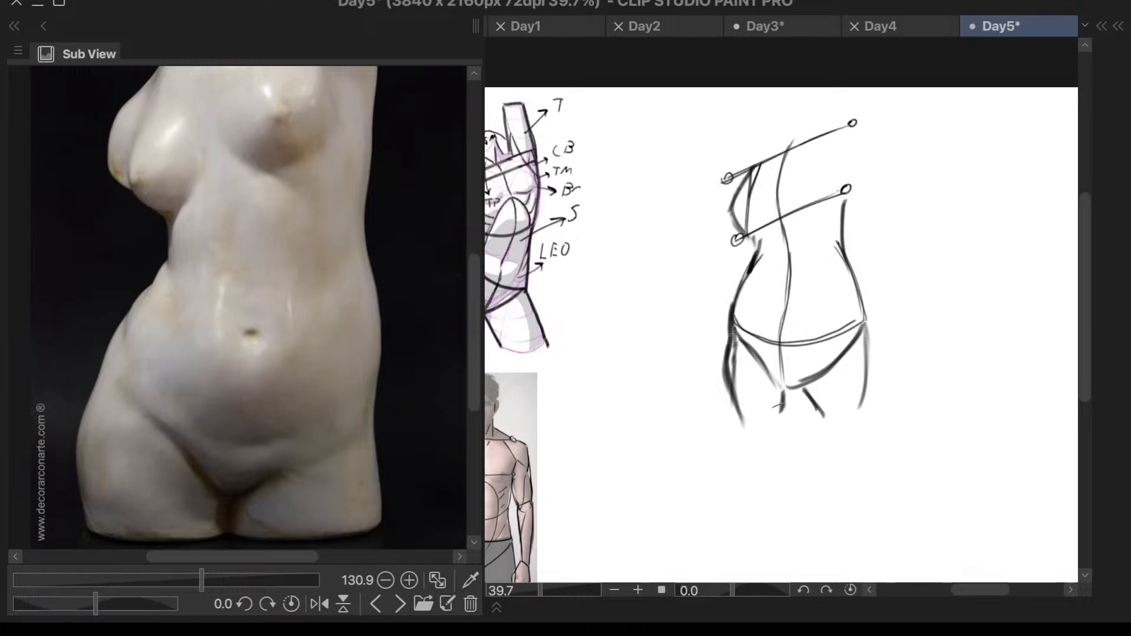
- Thicken the inner thigh lines at the crotch and reinforce the left edge of the pelvis wedge
mouse_move(799, 384)
left_mouse_down()
mouse_move(779, 410)
mouse_move(824, 418)
left_mouse_up()
mouse_move(825, 396)
left_mouse_down()
mouse_move(835, 393)
mouse_move(764, 357)
left_mouse_up()
left_click_drag(769, 324, 780, 320)
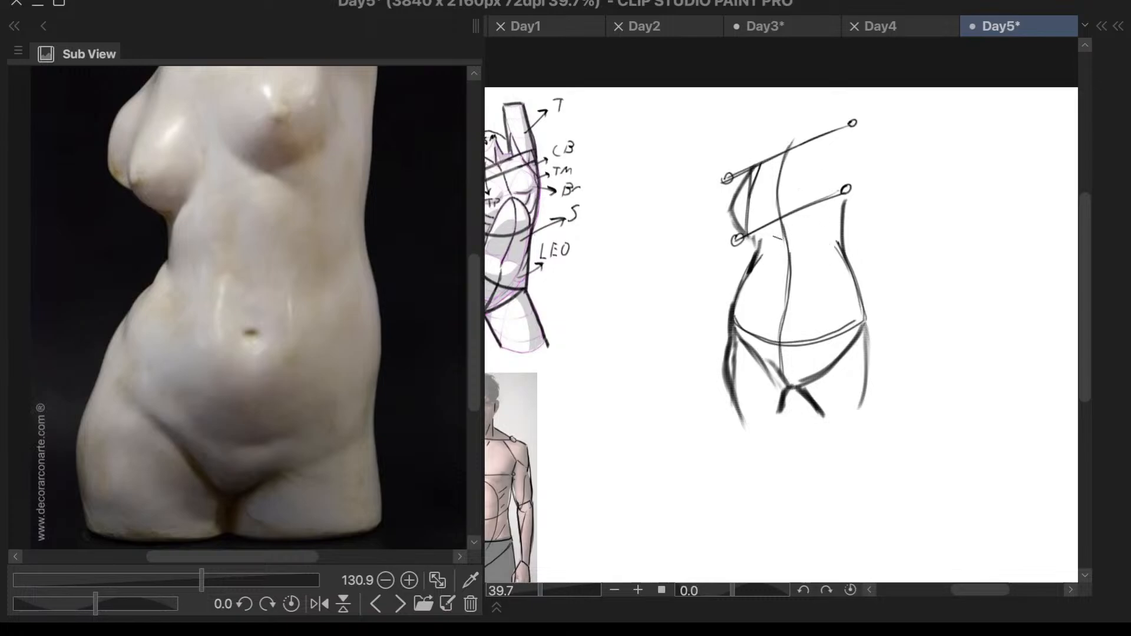
- Sketch the rib arch below the chest line with curves falling to either side of the center line
left_click_drag(761, 243, 772, 239)
mouse_move(777, 227)
left_mouse_down()
mouse_move(799, 223)
mouse_move(837, 248)
mouse_move(830, 243)
mouse_move(842, 290)
left_mouse_up()
key("ctrl+z")
key("ctrl+z")
key("ctrl+z")
left_click_drag(851, 306, 848, 315)
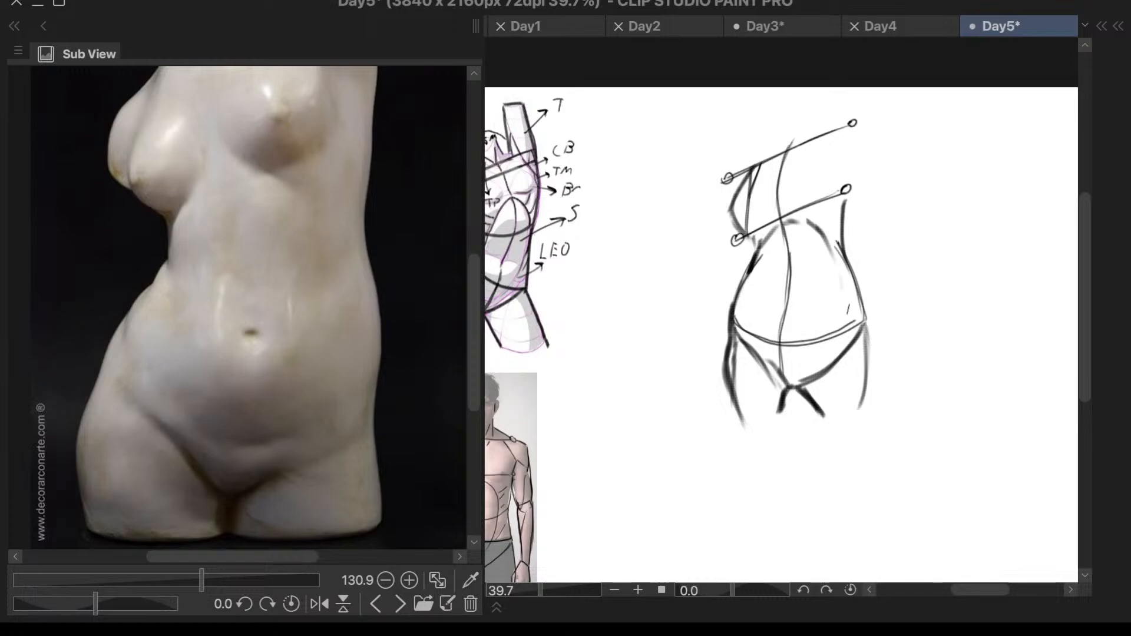
key("ctrl+z")
scroll(842, 238, "down", 3)
scroll(849, 139, "up", 4)
mouse_move(796, 229)
left_mouse_down()
mouse_move(808, 232)
mouse_move(773, 277)
mouse_move(805, 264)
left_mouse_up()
key("ctrl+z")
key("ctrl+z")
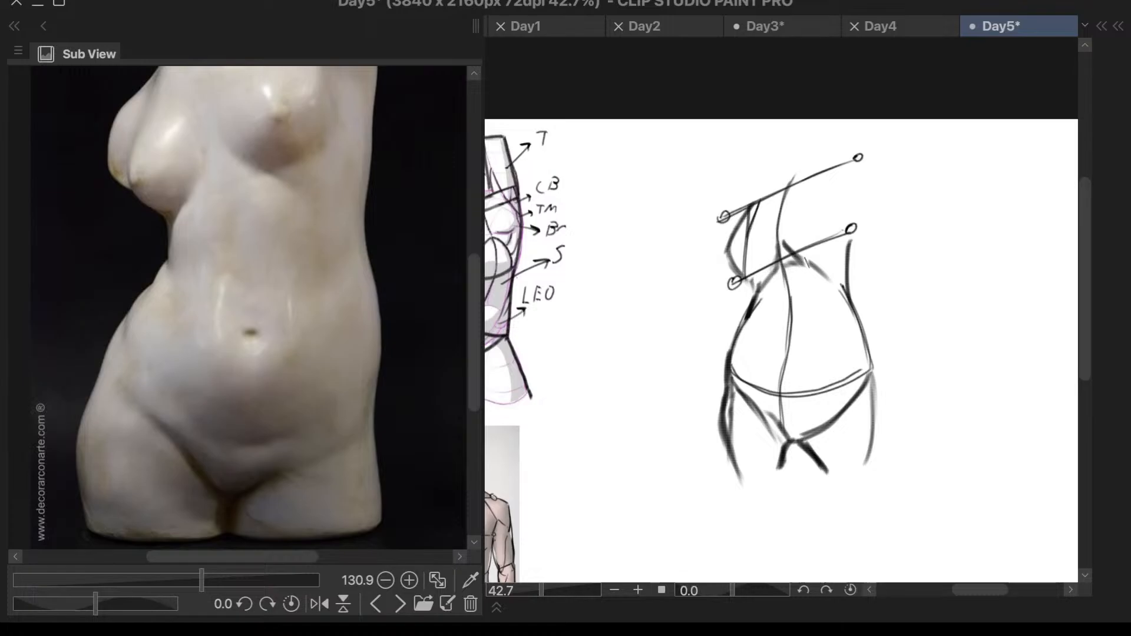
- Enlarge the marble torso's chest and shoulders in the reference and sketch a short slanted neck base above the shoulder line
scroll(842, 236, "down", 1)
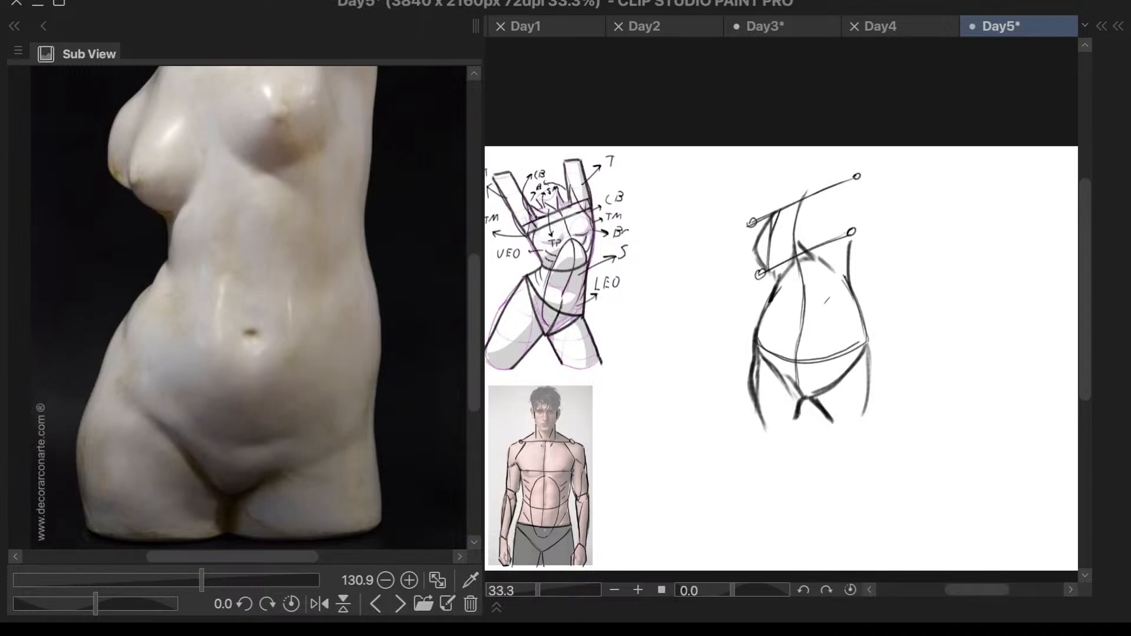
scroll(842, 292, "down", 1)
scroll(828, 253, "up", 1)
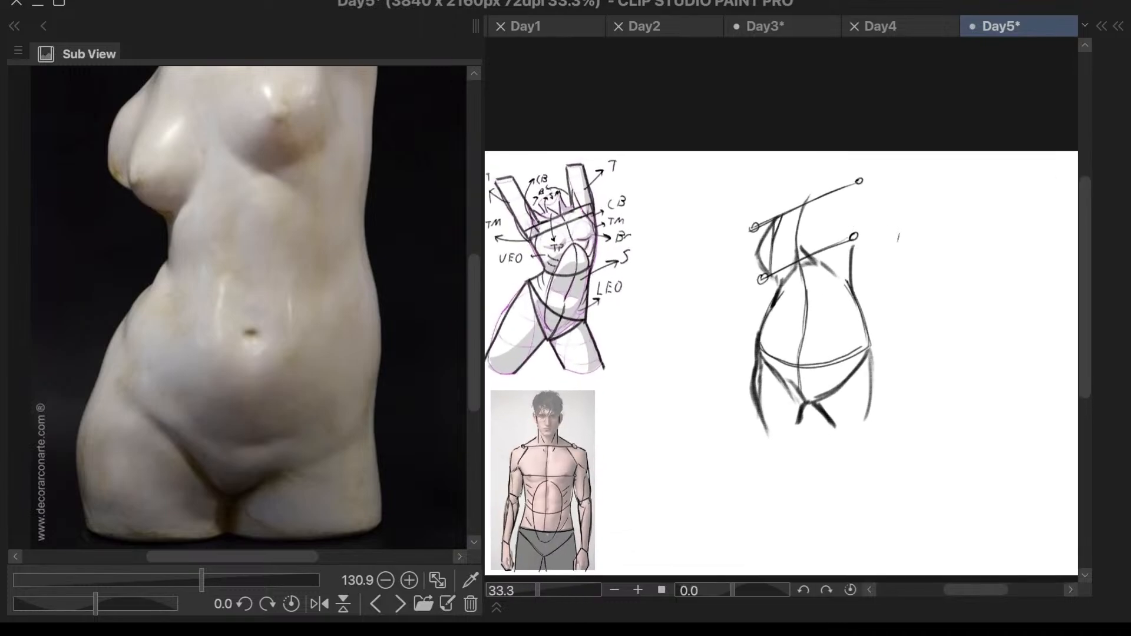
scroll(843, 265, "down", 2)
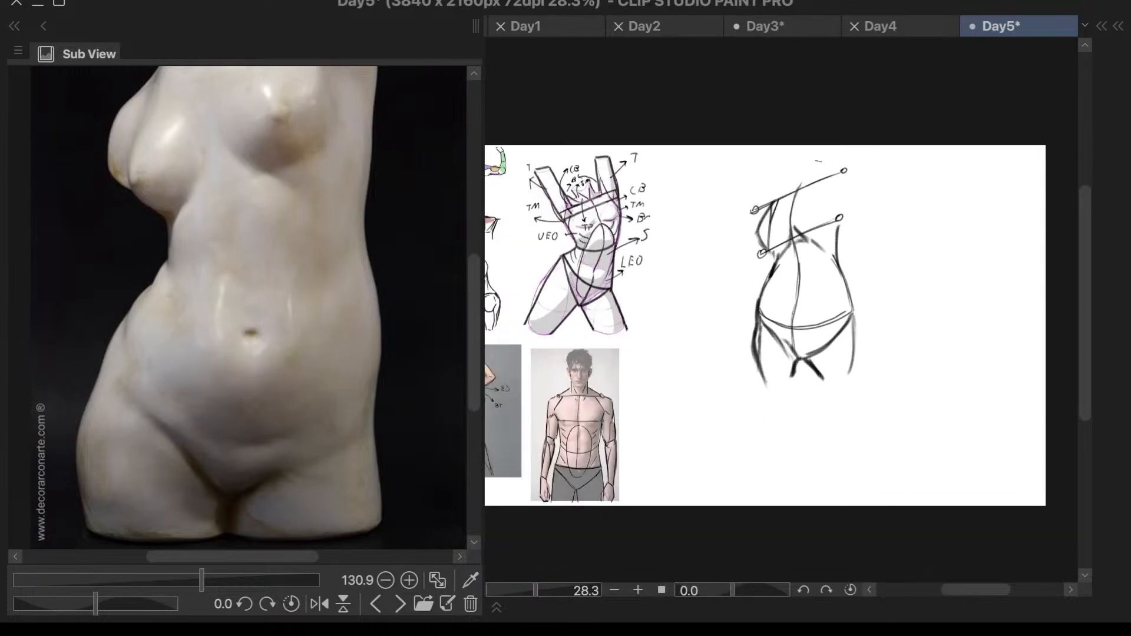
left_click_drag(471, 343, 475, 312)
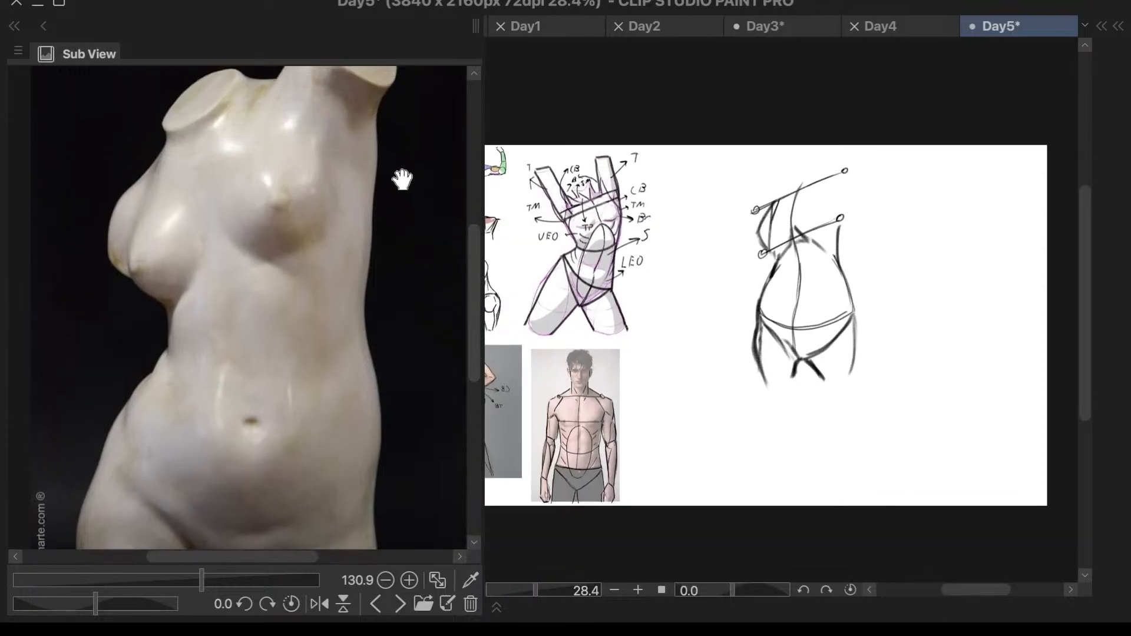
scroll(399, 182, "up", 2)
scroll(411, 174, "down", 2)
scroll(431, 80, "up", 2)
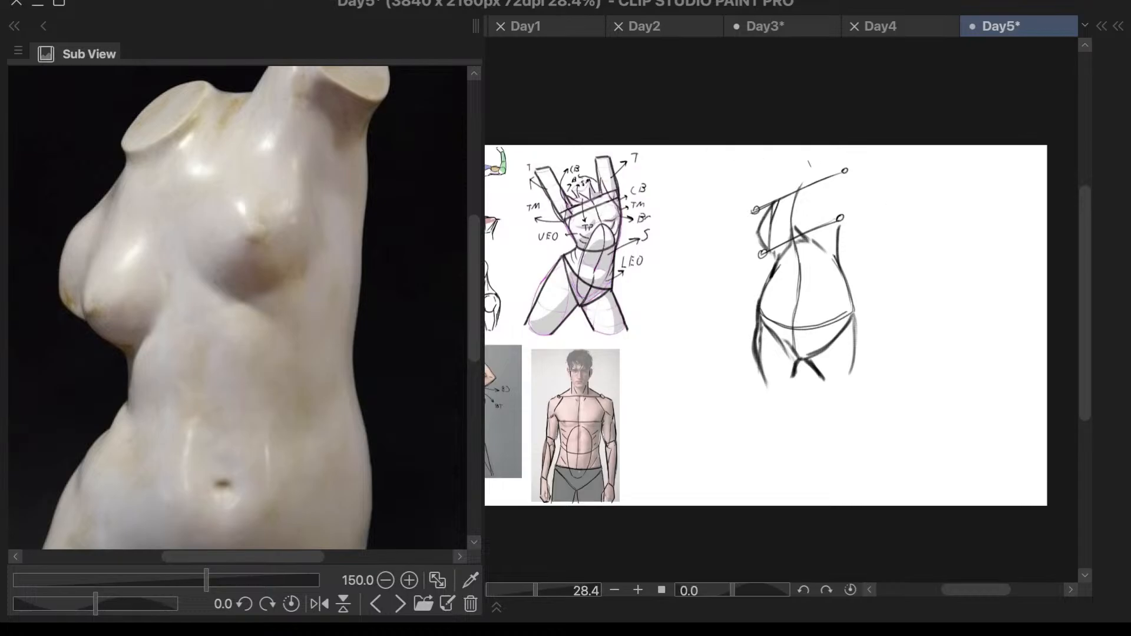
scroll(803, 165, "up", 3)
key("ctrl+z")
mouse_move(811, 183)
left_mouse_down()
mouse_move(797, 205)
mouse_move(765, 211)
mouse_move(773, 196)
left_mouse_up()
key("ctrl+z")
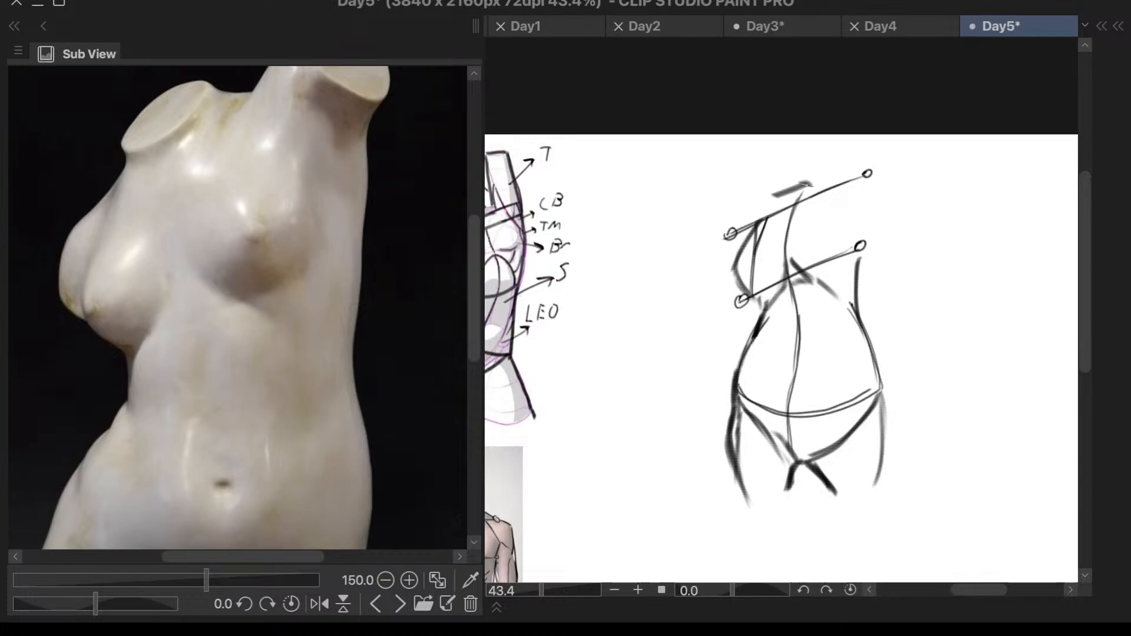
- Strengthen the neck base and draw the left shoulder edge with a contour running down the outer breast
left_click_drag(806, 185, 769, 203)
mouse_move(773, 196)
left_mouse_down()
mouse_move(767, 219)
mouse_move(721, 232)
mouse_move(733, 229)
mouse_move(720, 261)
mouse_move(723, 252)
mouse_move(733, 275)
left_mouse_up()
key("ctrl+z")
key("ctrl+z")
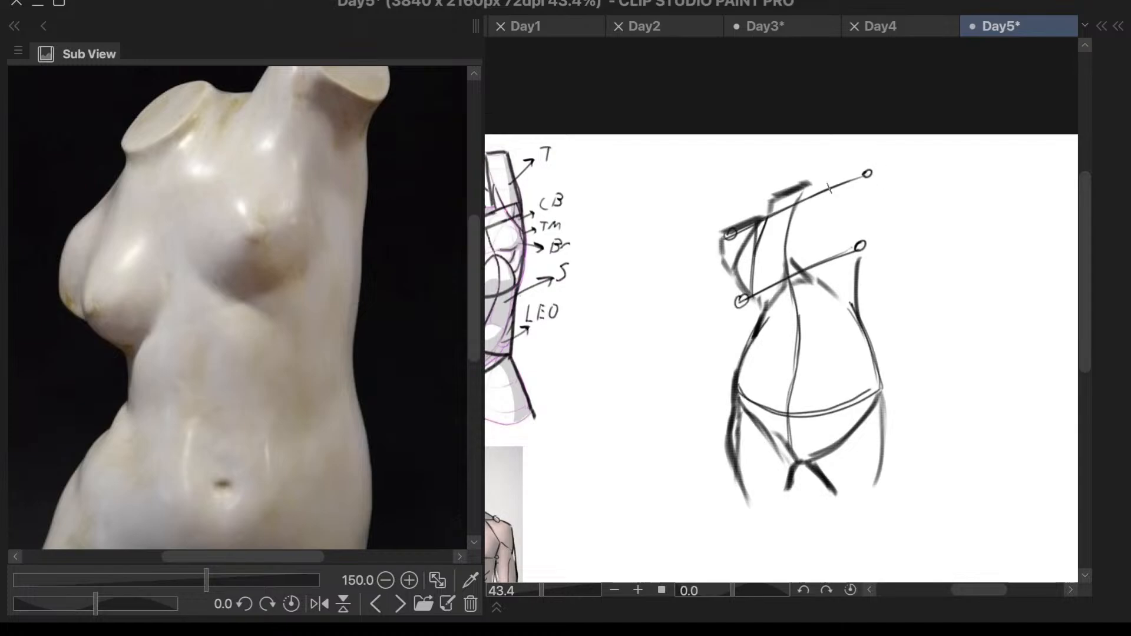
- Darken the right shoulder line from the neck and draw the torso's right side from the armpit to the waist
mouse_move(806, 199)
left_mouse_down()
mouse_move(864, 177)
mouse_move(832, 189)
mouse_move(876, 239)
mouse_move(847, 321)
left_mouse_up()
key("ctrl+z")
left_click_drag(877, 237, 857, 322)
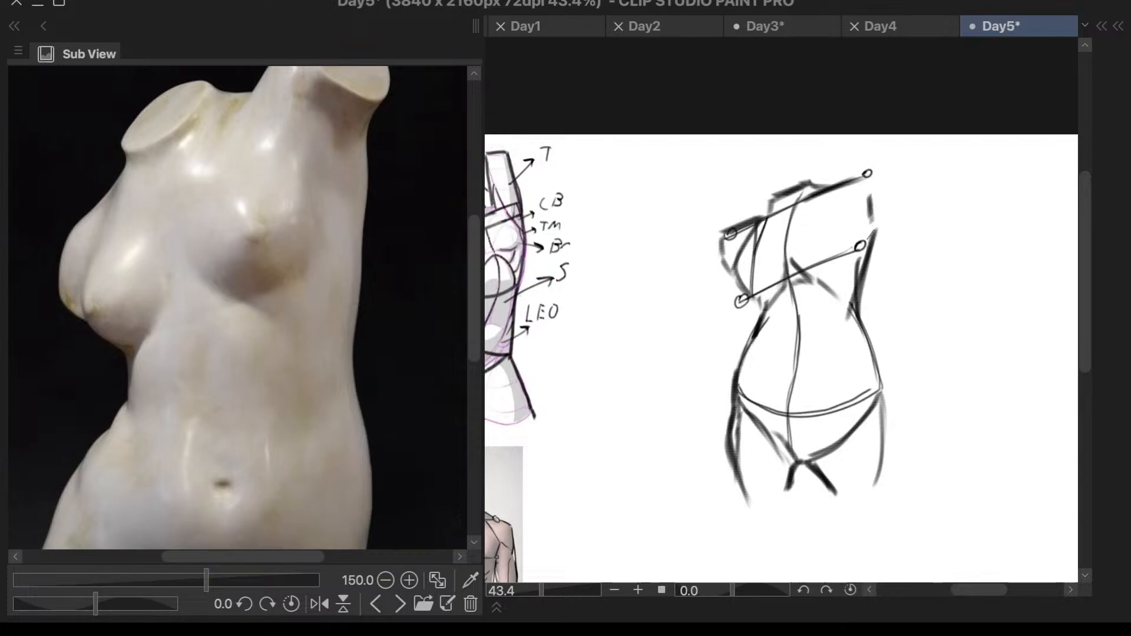
- Draw the raised arm stump beyond the right shoulder and flip the canvas view horizontally
scroll(882, 230, "down", 1)
scroll(391, 245, "down", 2)
scroll(404, 97, "up", 3)
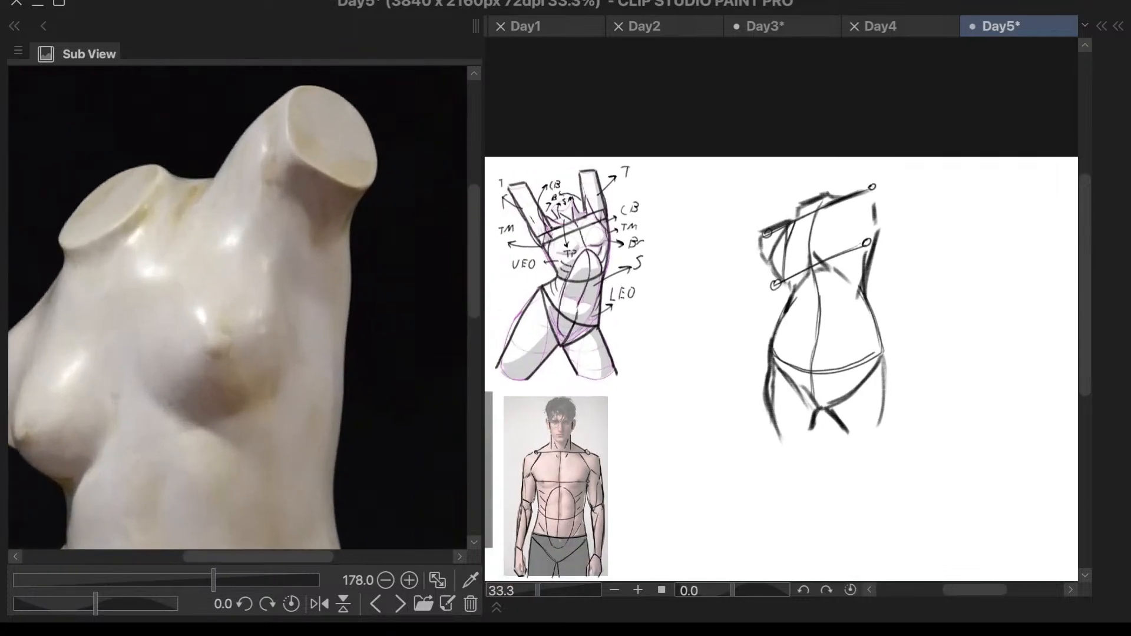
mouse_move(860, 190)
left_mouse_down()
mouse_move(897, 171)
mouse_move(899, 205)
mouse_move(893, 185)
mouse_move(877, 237)
left_mouse_up()
key("ctrl+z")
key("ctrl+z")
key("h")
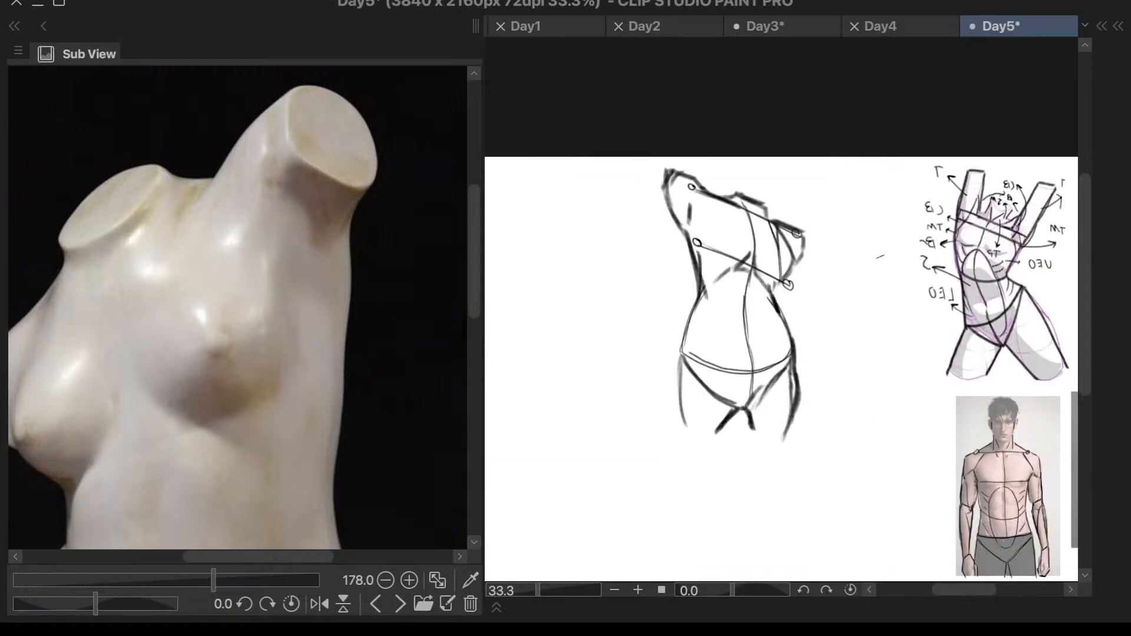
- Darken the left body contour in the mirrored view from the armpit through waist and hip to the outer thigh
scroll(855, 285, "up", 2)
left_click_drag(635, 224, 658, 322)
mouse_move(640, 251)
left_mouse_down()
mouse_move(656, 304)
mouse_move(622, 375)
left_mouse_up()
key("ctrl+z")
left_click_drag(657, 312, 628, 404)
left_click_drag(628, 366, 625, 472)
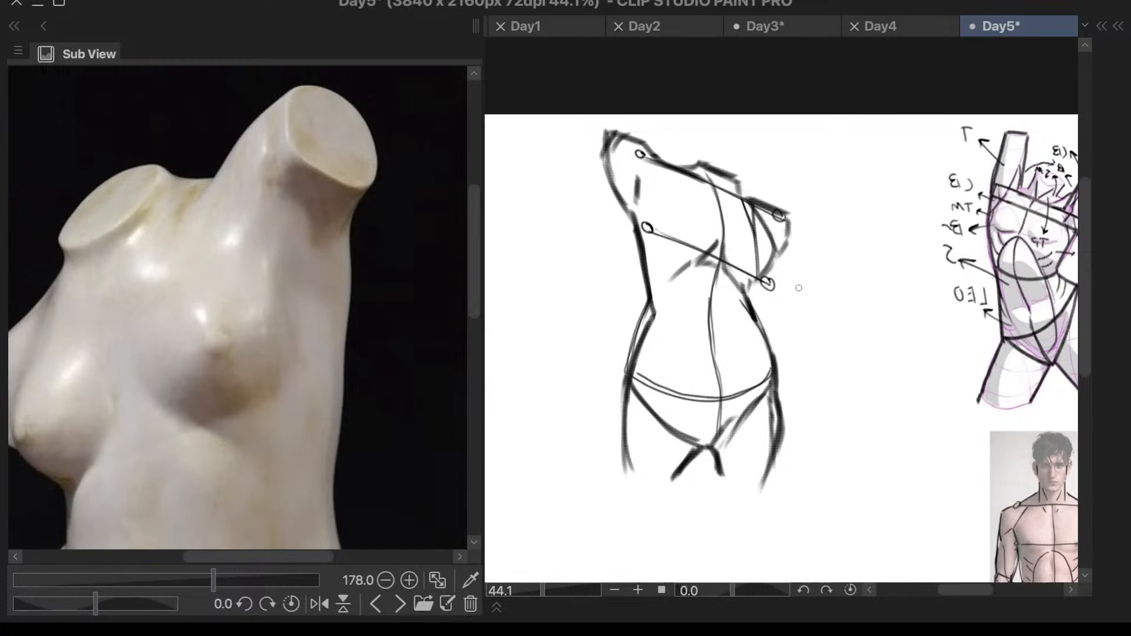
- Darken the right waist-to-hip contour and add a short mark below the left end of the chest line
key("F6")
key("Escape")
left_click_drag(754, 317, 773, 392)
key("ctrl+z")
left_click_drag(756, 311, 776, 403)
left_click_drag(654, 252, 660, 268)
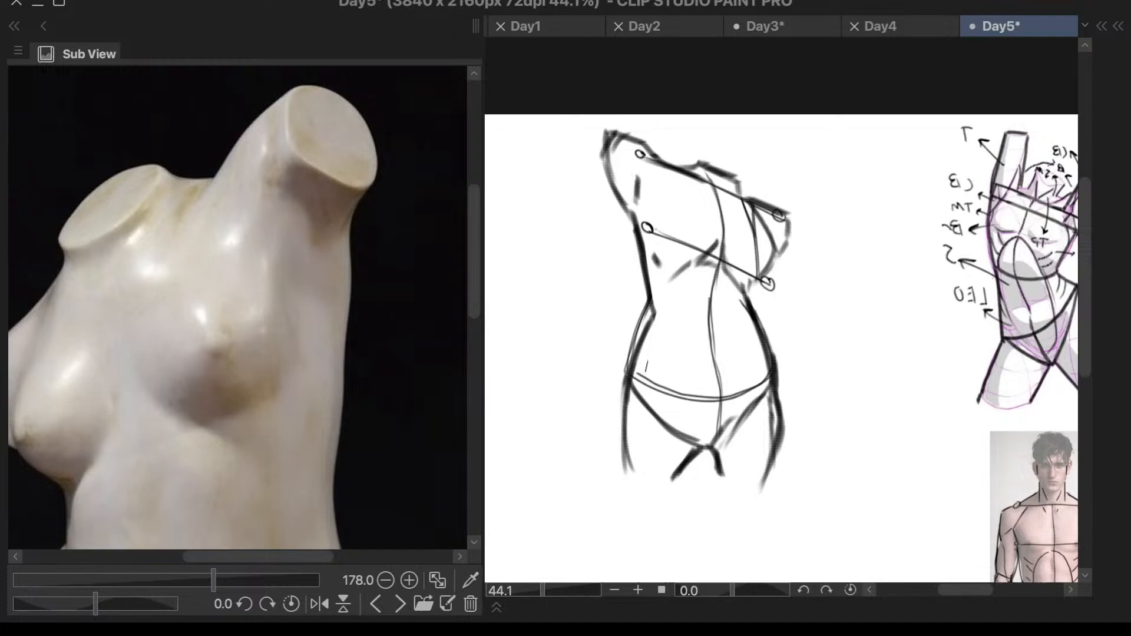
- Darken both edges of the pelvis wedge and the curved hip line above it
left_click_drag(684, 282, 653, 393)
key("ctrl+z")
left_click_drag(771, 386, 715, 447)
key("ctrl+z")
left_click_drag(770, 386, 718, 447)
left_click_drag(635, 377, 691, 442)
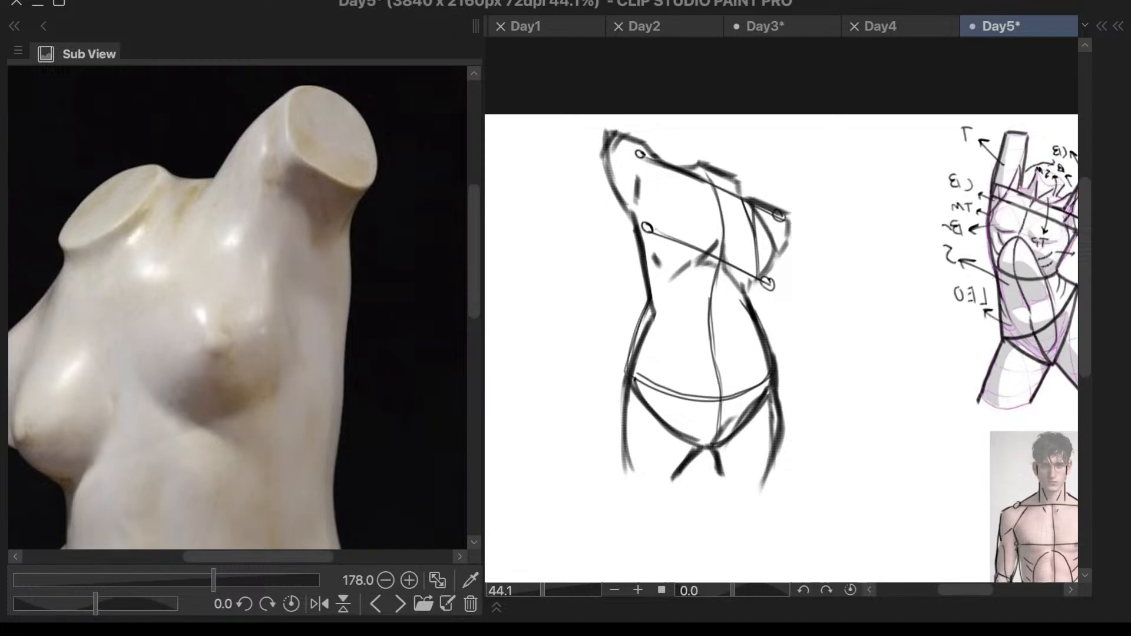
mouse_move(634, 374)
left_mouse_down()
mouse_move(721, 401)
mouse_move(771, 379)
left_mouse_up()
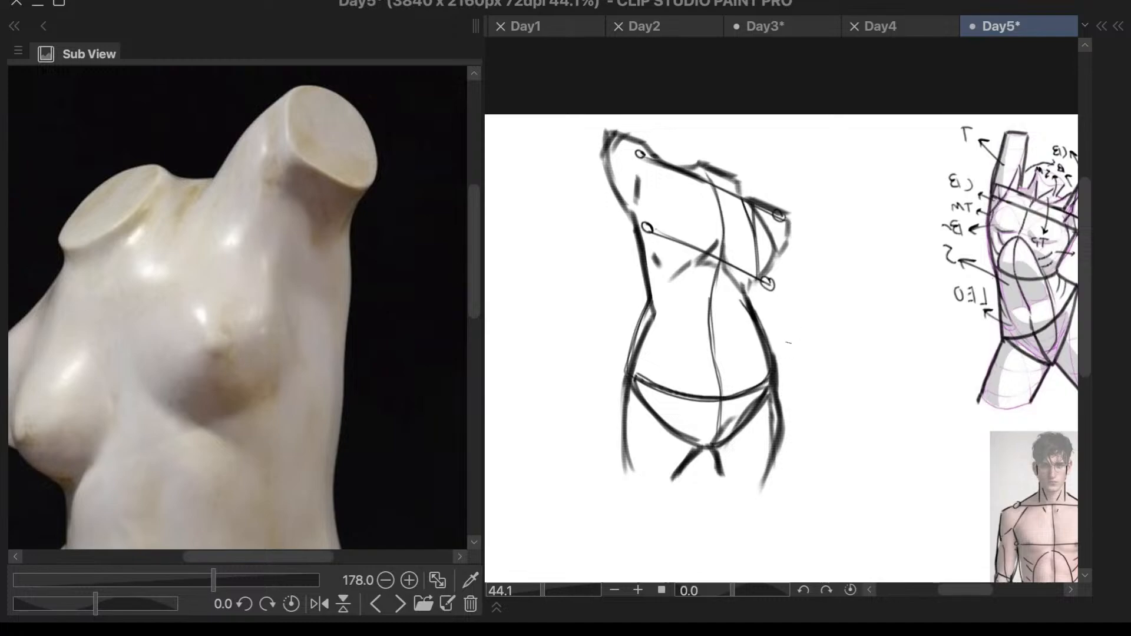
- Extend the left side of the rib arch to the waist and add a short mark beside the abdomen's center line
left_click_drag(667, 284, 653, 318)
left_click_drag(718, 357, 719, 328)
left_click_drag(677, 171, 699, 197)
key("ctrl+z")
- Replace the slanted neck base with a short boxy neck rising above the shoulder line
key("F7")
key("F7")
mouse_move(712, 171)
left_mouse_down()
mouse_move(744, 185)
mouse_move(693, 158)
mouse_move(741, 192)
mouse_move(703, 175)
left_mouse_up()
key("d")
key("d")
mouse_move(683, 146)
left_mouse_down()
mouse_move(676, 171)
mouse_move(685, 157)
mouse_move(682, 166)
mouse_move(725, 192)
left_mouse_up()
left_click_drag(722, 152, 724, 188)
left_click_drag(684, 148, 722, 159)
key("ctrl+z")
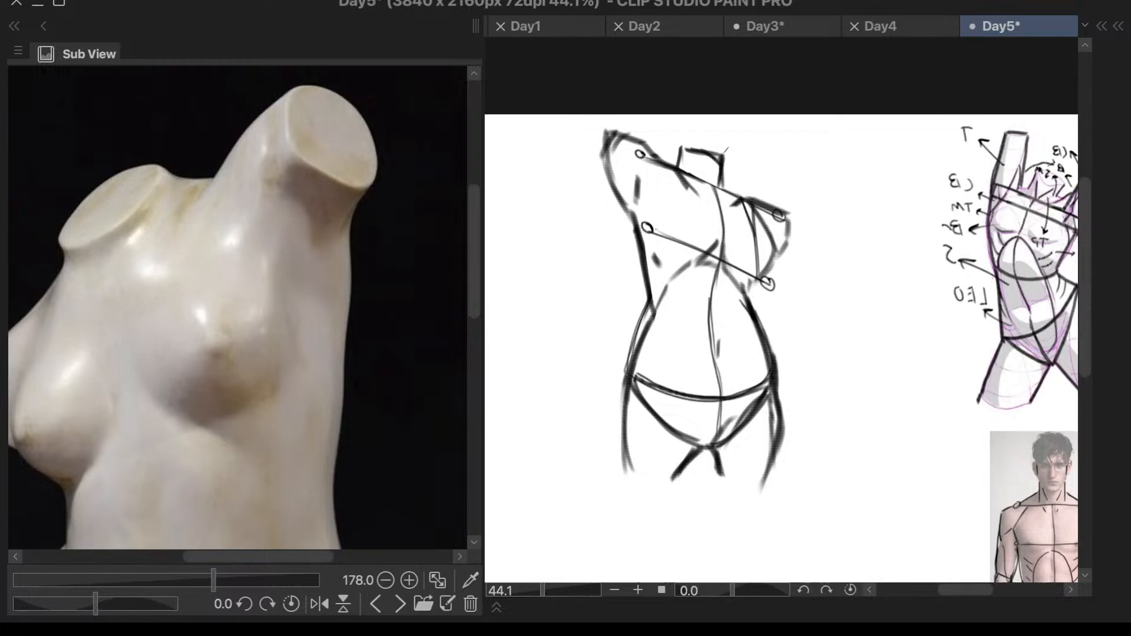
- Extend the neck's right side below the shoulder line and bevel its upper right corner
left_click_drag(724, 178, 722, 202)
scroll(725, 153, "up", 3)
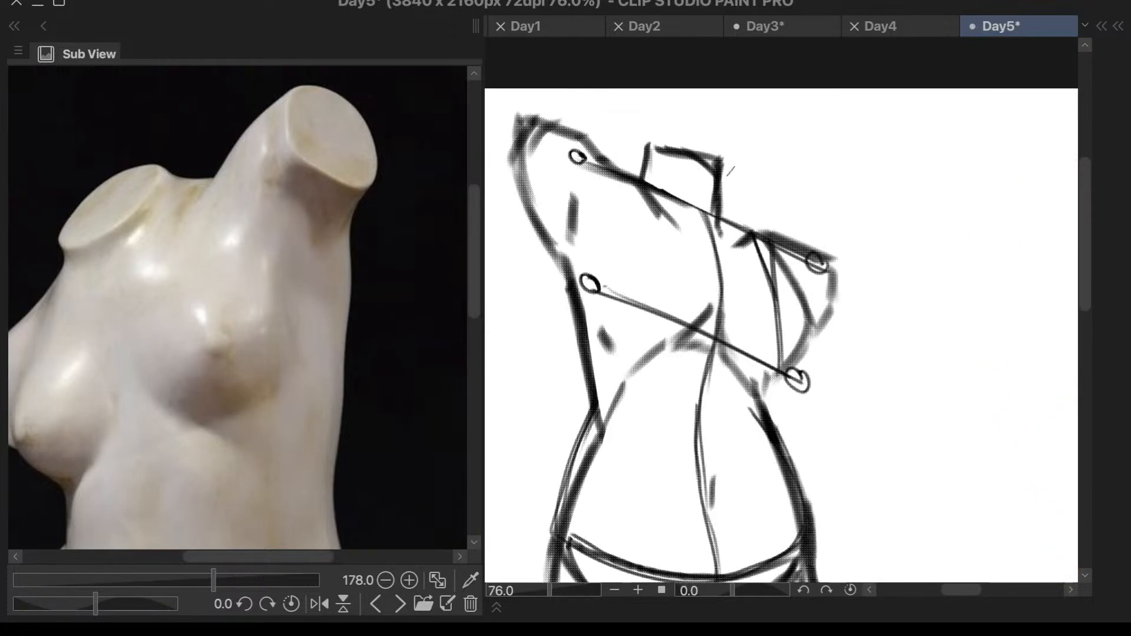
mouse_move(717, 148)
left_mouse_down()
mouse_move(733, 179)
mouse_move(696, 143)
mouse_move(713, 152)
mouse_move(642, 130)
mouse_move(718, 157)
left_mouse_up()
right_click(840, 208)
key("Escape")
right_click(847, 203)
key("Escape")
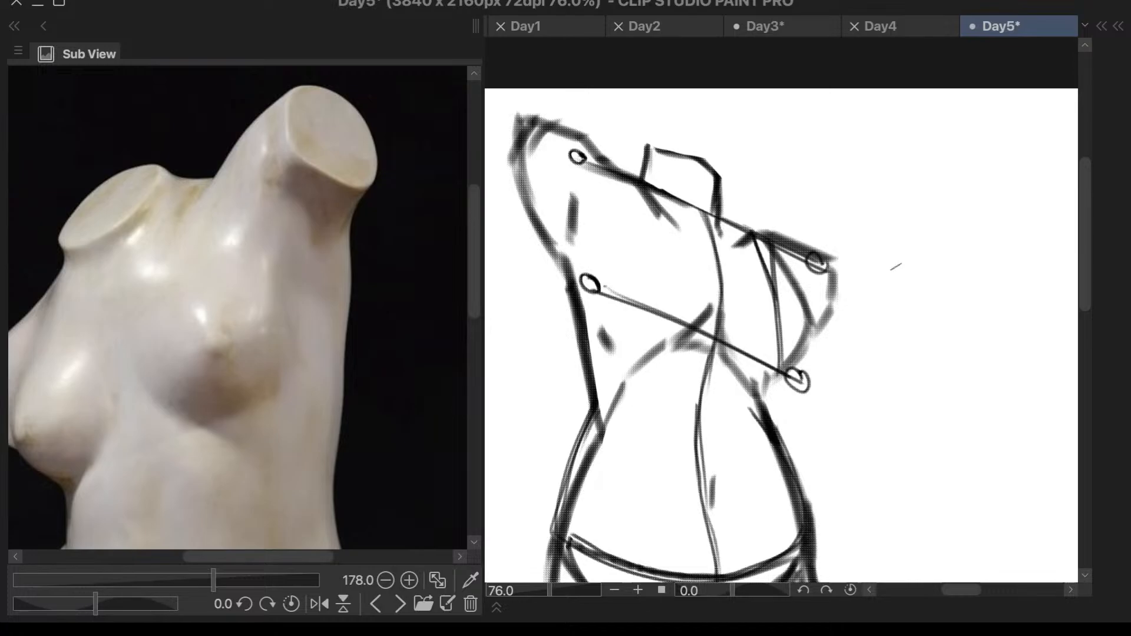
right_click(896, 267)
key("Escape")
- Switch the reference to the white mannequin torso image and zoom out on the sketch
left_click(400, 604)
scroll(354, 375, "down", 1)
scroll(878, 233, "down", 4)
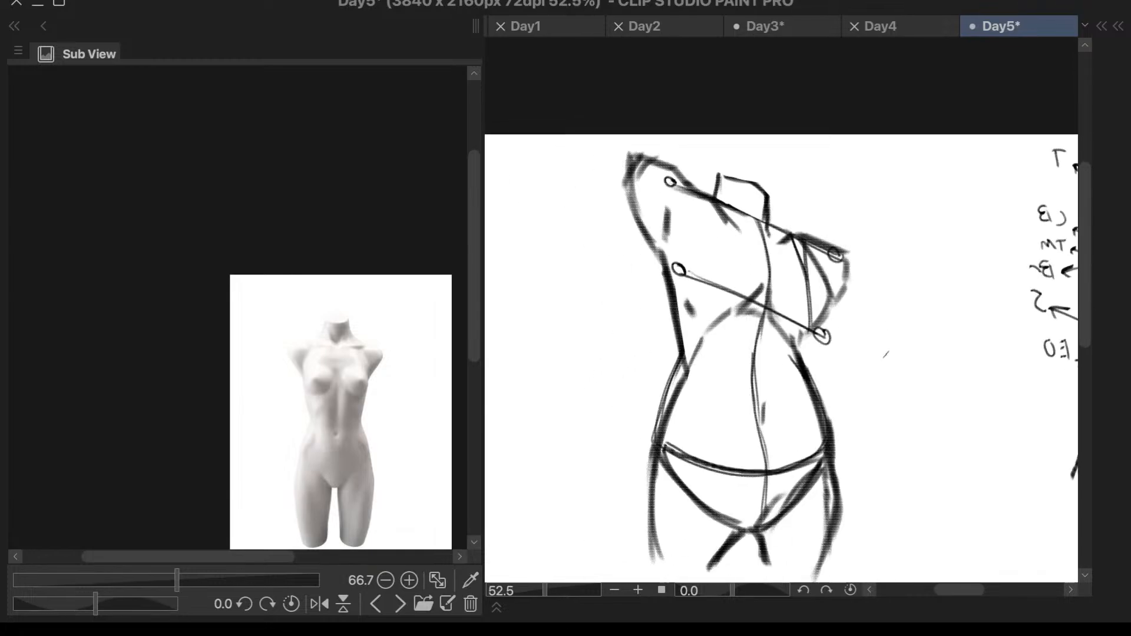
scroll(536, 513, "up", 2)
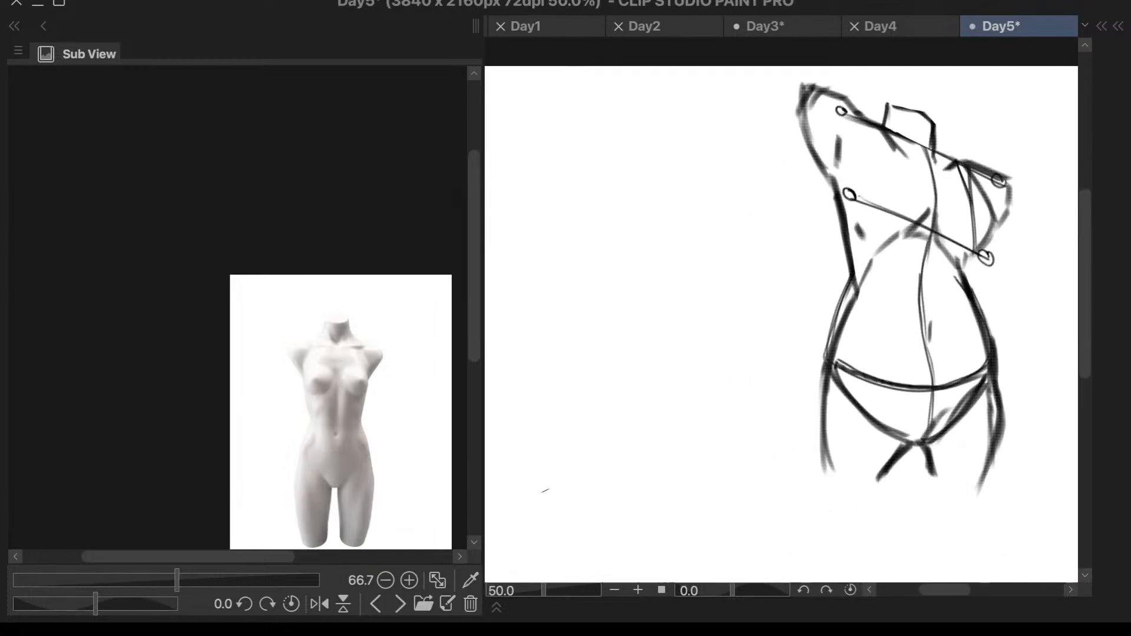
right_click(545, 490)
left_click_drag(570, 175, 553, 284)
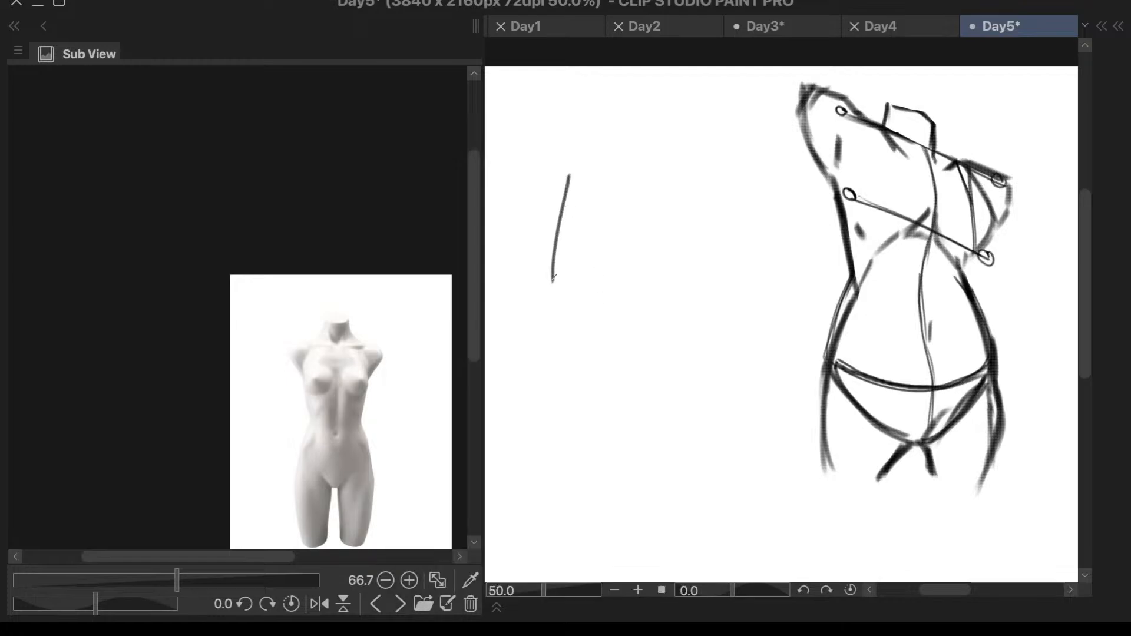
scroll(570, 181, "up", 2)
key("ctrl+z")
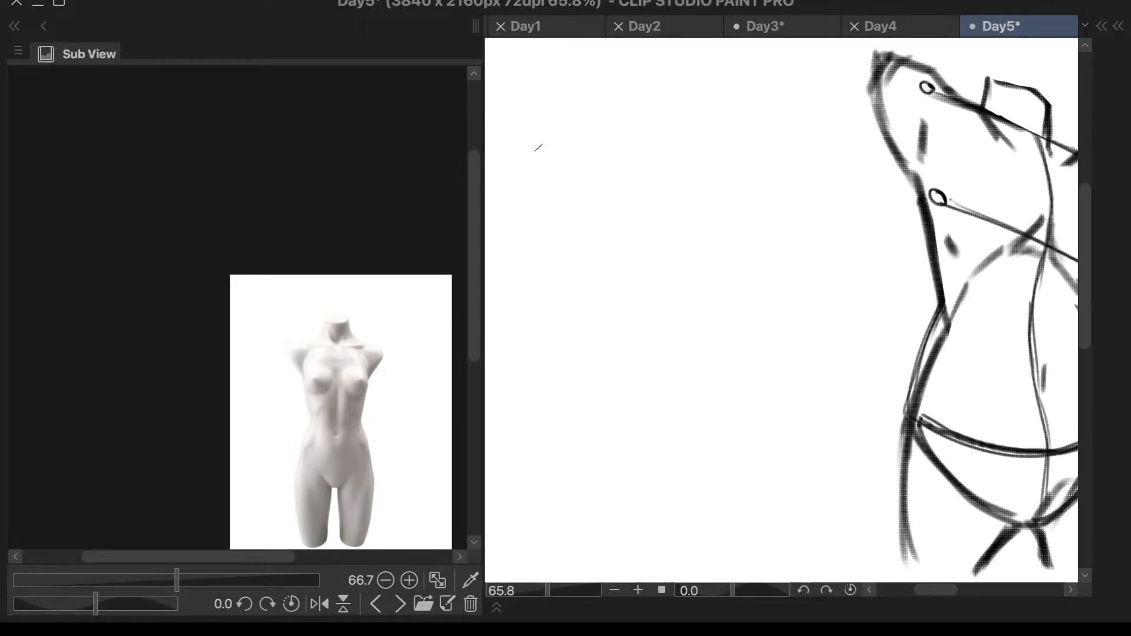
- Switch the reference to the photo of the torso in a black crop top and shorts and enlarge it
left_click(398, 610)
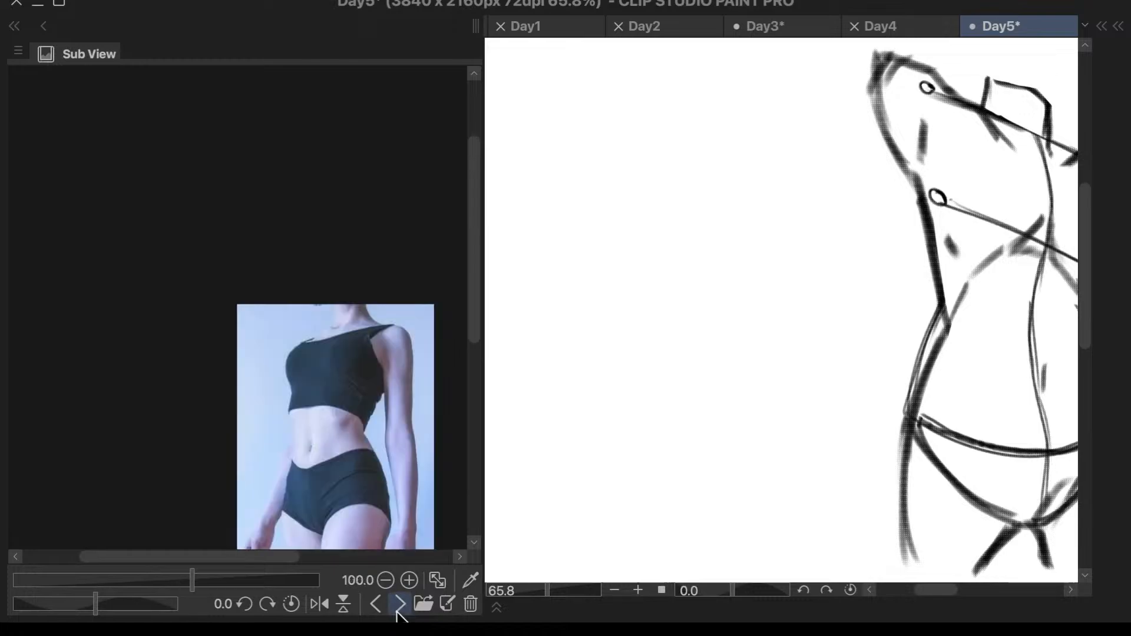
scroll(403, 412, "down", 1)
left_click_drag(471, 316, 470, 343)
scroll(434, 375, "up", 2)
left_click_drag(615, 175, 613, 186)
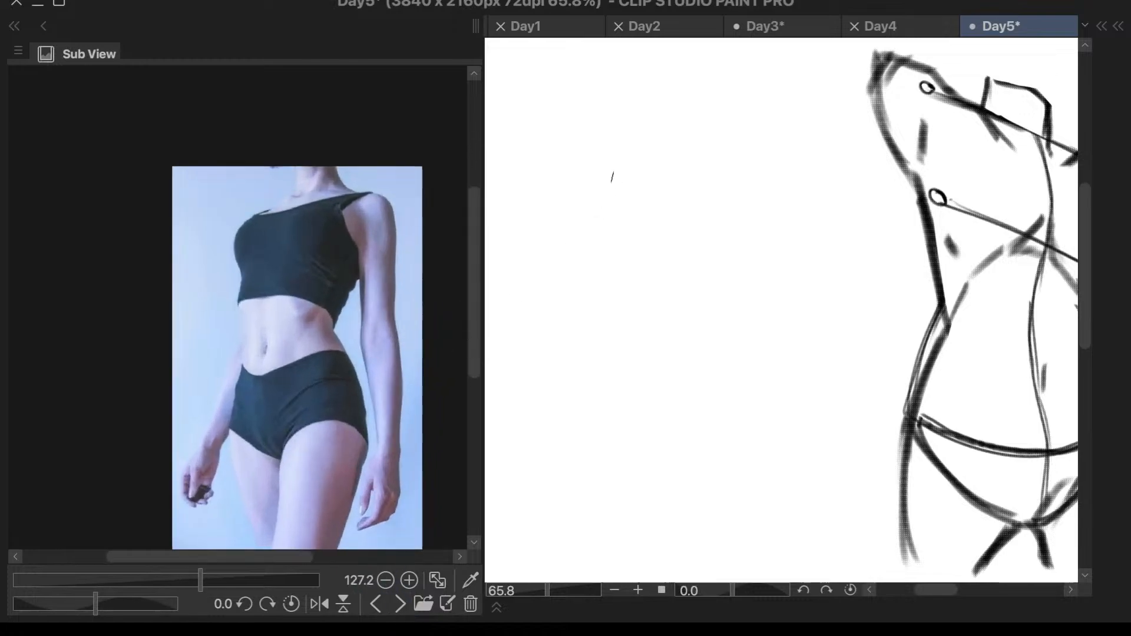
left_click_drag(641, 102, 581, 206)
key("ctrl+z")
mouse_move(619, 82)
left_mouse_down()
mouse_move(542, 214)
mouse_move(605, 87)
mouse_move(546, 216)
mouse_move(548, 205)
mouse_move(584, 319)
left_mouse_up()
key("ctrl+z")
key("ctrl+z")
key("ctrl+z")
key("ctrl+z")
mouse_move(627, 114)
left_mouse_down()
mouse_move(590, 155)
mouse_move(626, 112)
mouse_move(574, 181)
mouse_move(592, 257)
mouse_move(587, 241)
mouse_move(583, 265)
mouse_move(587, 237)
mouse_move(580, 281)
left_mouse_up()
left_click_drag(591, 243, 567, 311)
left_click_drag(570, 323, 583, 267)
- Draw a long curved center line for the new torso and cross it near the top with a horizontal shoulder line
key("ctrl+z")
key("ctrl+z")
key("ctrl+z")
key("ctrl+z")
key("ctrl+z")
key("ctrl+z")
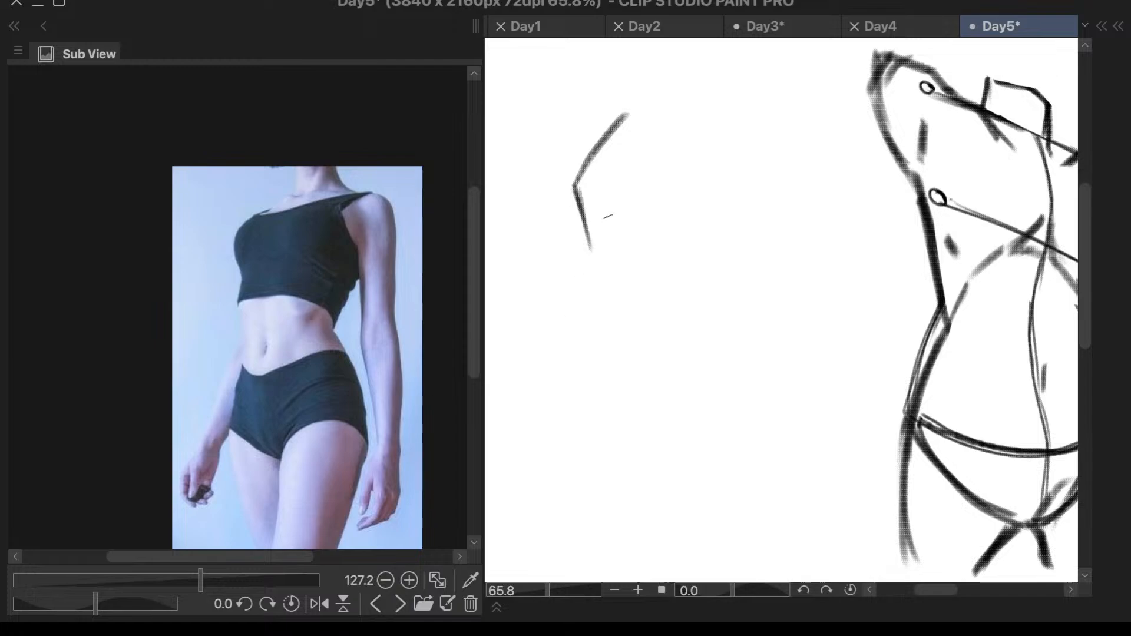
left_click_drag(659, 96, 626, 336)
key("ctrl+z")
mouse_move(668, 74)
left_mouse_down()
mouse_move(614, 221)
mouse_move(628, 393)
left_mouse_up()
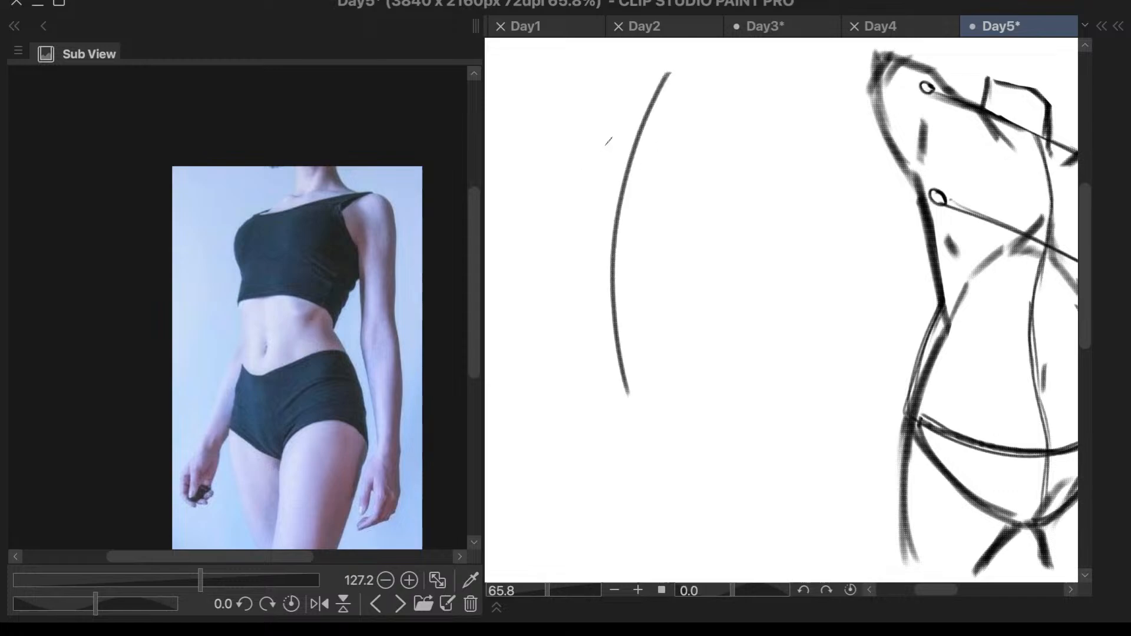
mouse_move(573, 145)
left_mouse_down()
mouse_move(620, 114)
mouse_move(694, 137)
left_mouse_up()
key("ctrl+z")
key("ctrl+z")
left_click_drag(608, 138, 697, 138)
mouse_move(603, 138)
left_mouse_down()
mouse_move(555, 165)
mouse_move(570, 156)
mouse_move(561, 206)
left_mouse_up()
key("ctrl+z")
left_click_drag(554, 165, 564, 209)
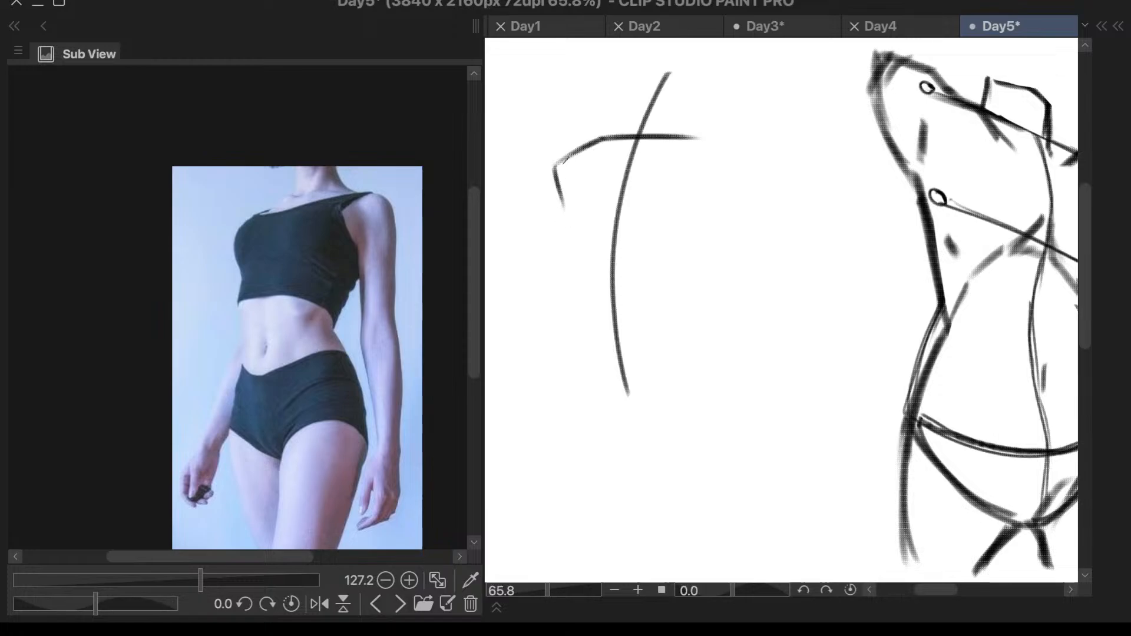
left_click_drag(558, 164, 565, 208)
key("ctrl+z")
key("ctrl+z")
key("ctrl+z")
key("ctrl+z")
key("ctrl+z")
- Draw a wider, slightly arched chest line across the center line below the shoulder line
left_click_drag(563, 187, 725, 169)
key("ctrl+z")
left_click_drag(563, 188, 704, 186)
key("ctrl+z")
left_click_drag(564, 189, 727, 189)
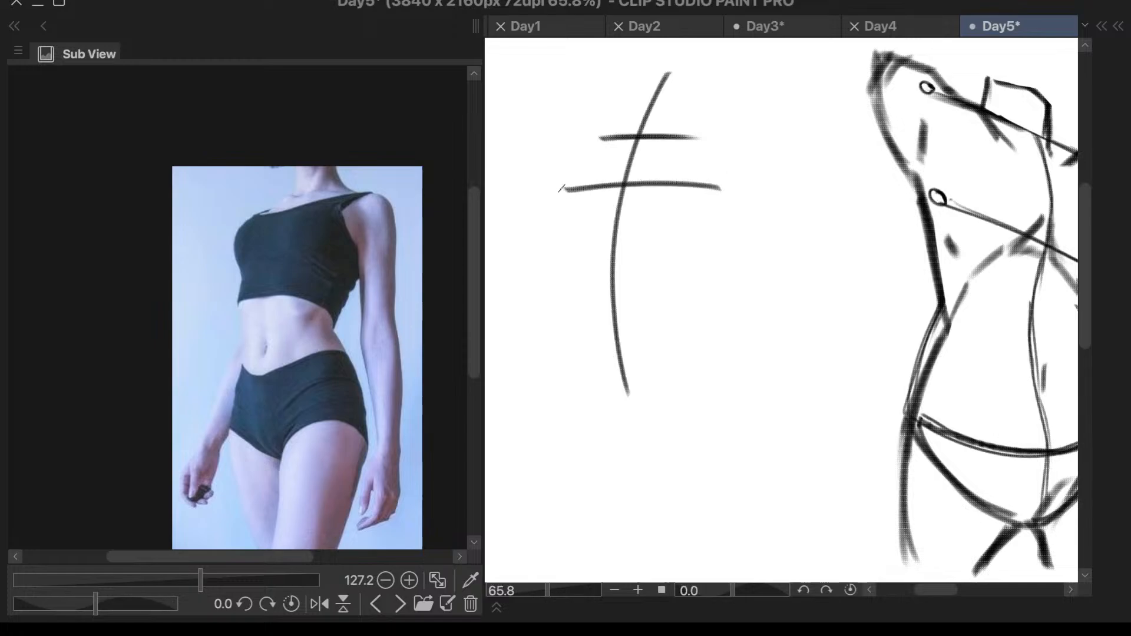
- Connect the left ends of the shoulder and chest lines and angle a short side line inward below the chest
left_click_drag(600, 138, 563, 189)
key("ctrl+z")
left_click_drag(618, 135, 673, 137)
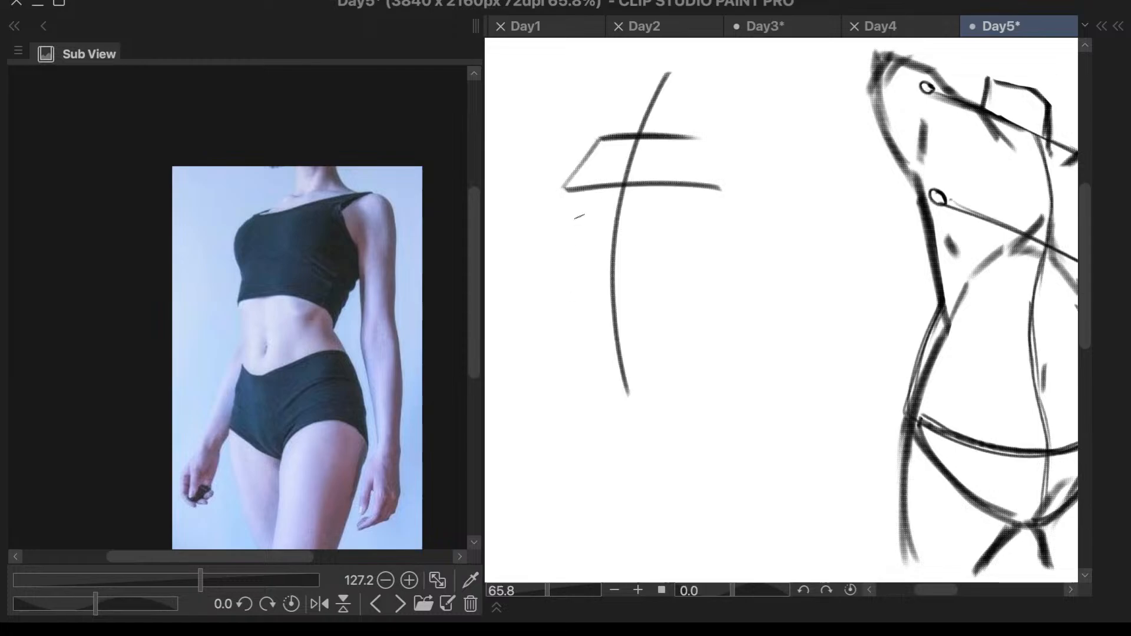
mouse_move(601, 138)
left_mouse_down()
mouse_move(564, 188)
mouse_move(581, 235)
left_mouse_up()
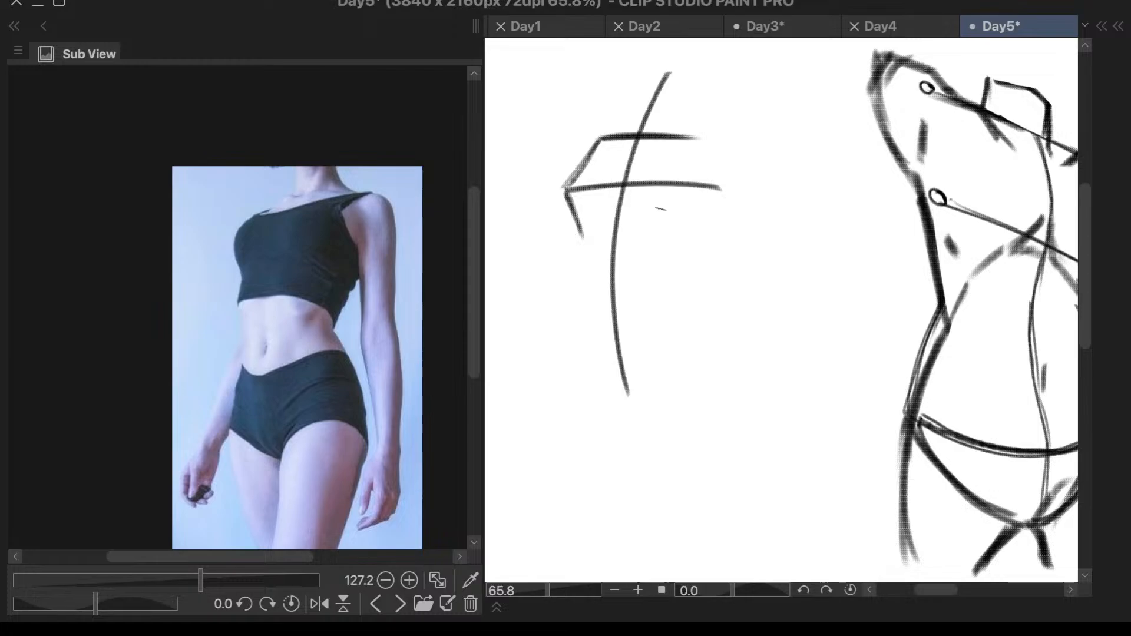
- Continue the left contour down the abdomen, curving it in toward the lower end of the center line
mouse_move(582, 236)
left_mouse_down()
mouse_move(576, 263)
mouse_move(597, 352)
left_mouse_up()
key("ctrl+z")
mouse_move(582, 239)
left_mouse_down()
mouse_move(572, 304)
mouse_move(603, 381)
left_mouse_up()
left_click_drag(573, 297, 609, 395)
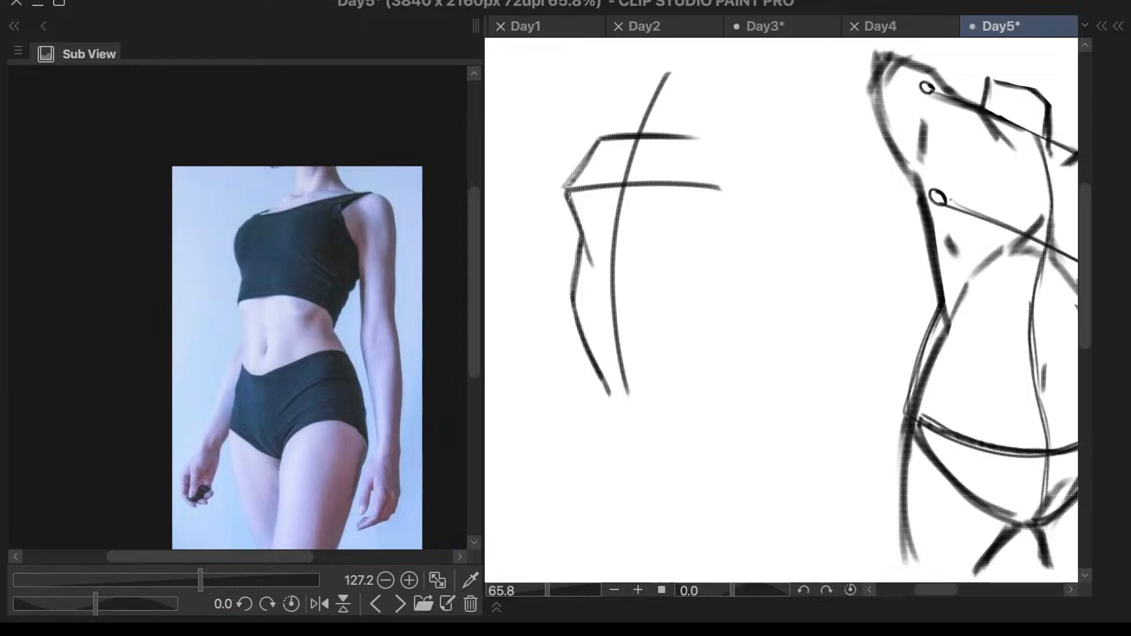
- Draw the left half of the rib arch from the side contour up to the center line
mouse_move(582, 238)
left_mouse_down()
mouse_move(613, 212)
mouse_move(651, 218)
mouse_move(644, 226)
mouse_move(670, 285)
left_mouse_up()
key("ctrl+z")
key("ctrl+z")
key("ctrl+z")
mouse_move(642, 218)
left_mouse_down()
mouse_move(671, 257)
mouse_move(659, 321)
left_mouse_up()
key("ctrl+z")
left_click_drag(669, 251, 680, 301)
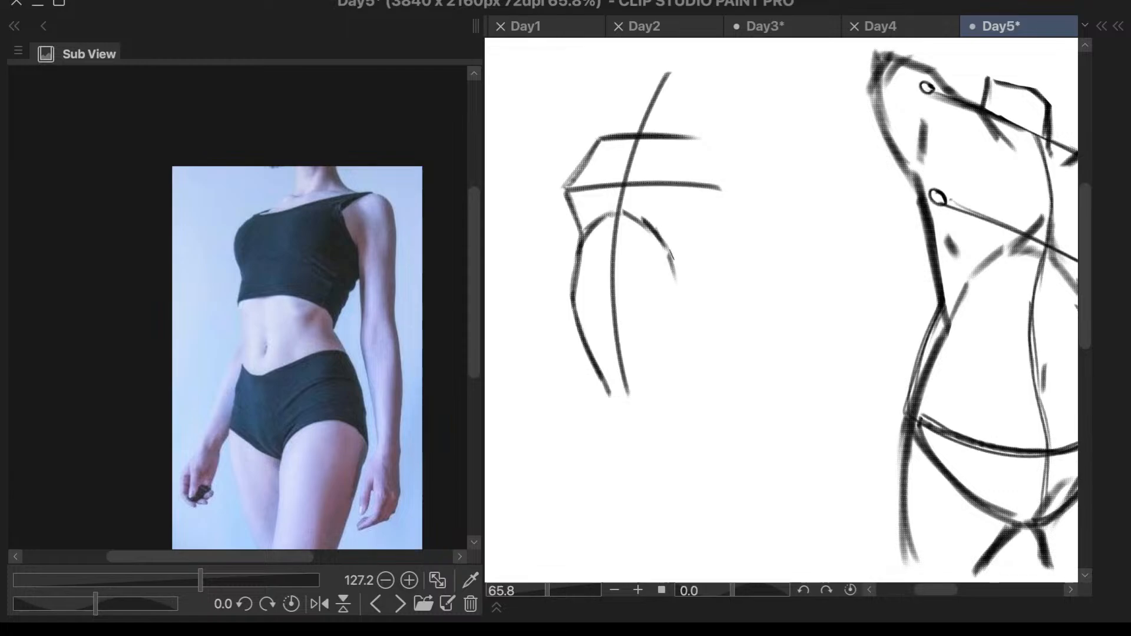
left_click_drag(672, 253, 679, 296)
left_click_drag(683, 300, 675, 382)
key("ctrl+z")
key("ctrl+z")
key("ctrl+z")
key("ctrl+z")
key("ctrl+z")
key("ctrl+z")
key("ctrl+z")
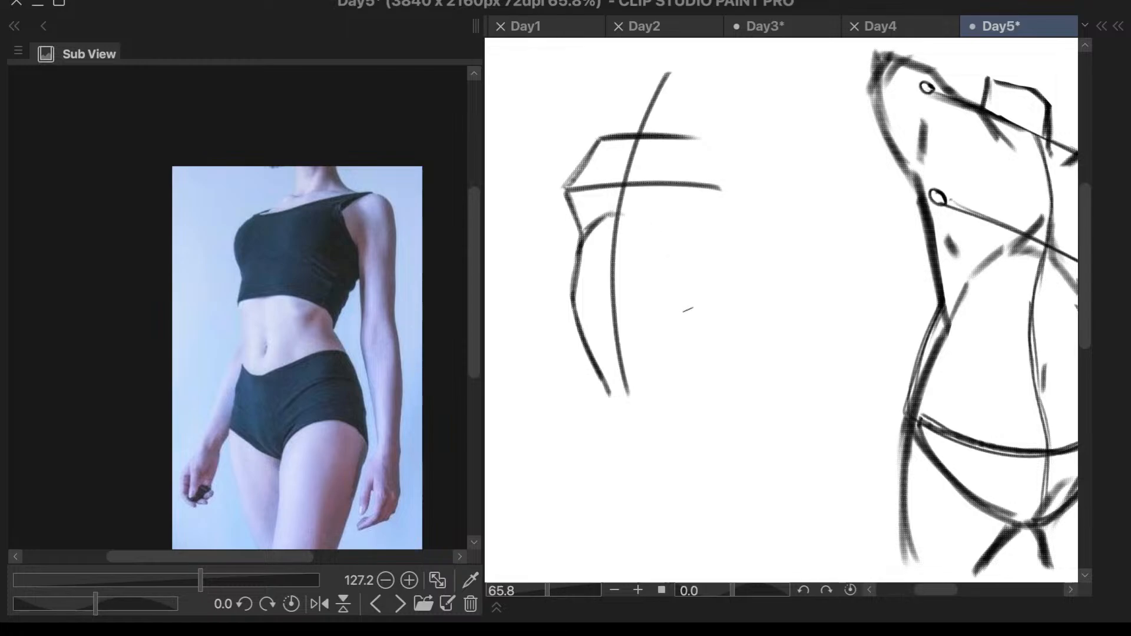
- Draw a wavy waistband line from the left contour across the center line to the right hip
left_click_drag(581, 332, 571, 391)
key("ctrl+z")
key("ctrl+z")
mouse_move(583, 337)
left_mouse_down()
mouse_move(636, 344)
mouse_move(597, 350)
mouse_move(635, 354)
mouse_move(625, 357)
mouse_move(694, 334)
left_mouse_up()
key("ctrl+z")
key("ctrl+z")
mouse_move(619, 356)
left_mouse_down()
mouse_move(658, 334)
mouse_move(708, 335)
left_mouse_up()
key("ctrl+z")
mouse_move(622, 355)
left_mouse_down()
mouse_move(647, 345)
mouse_move(701, 352)
left_mouse_up()
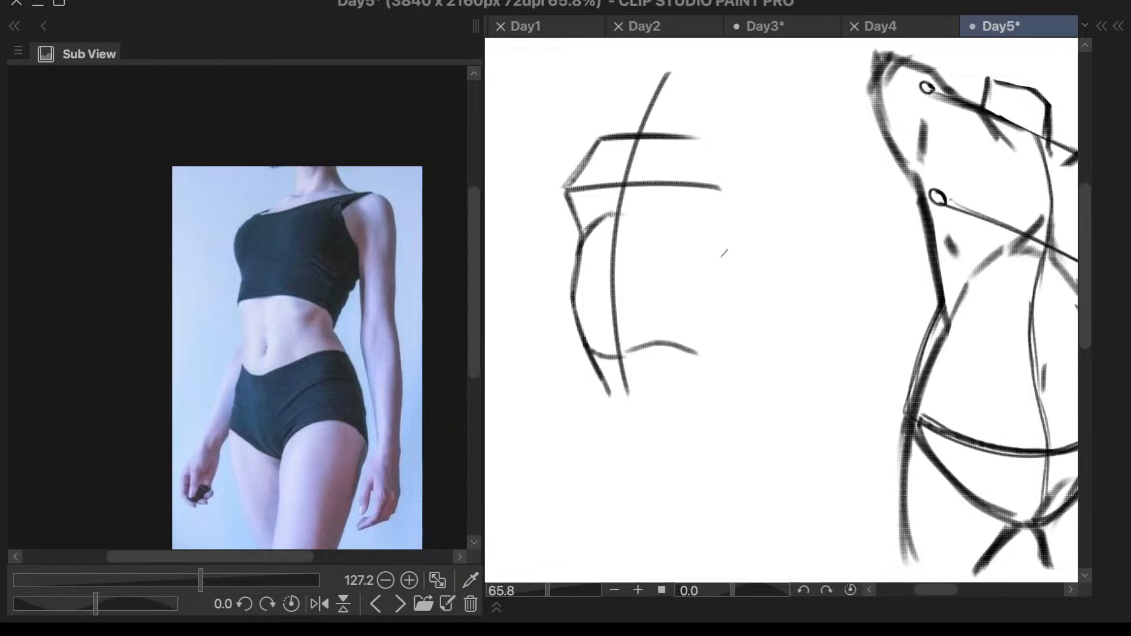
- Draw the right contour from the chest line in to the waist and back out to the end of the waistband
mouse_move(721, 191)
left_mouse_down()
mouse_move(667, 271)
mouse_move(717, 195)
mouse_move(668, 275)
mouse_move(699, 352)
left_mouse_up()
key("ctrl+z")
left_click_drag(672, 275, 700, 352)
left_click_drag(682, 296, 695, 341)
- Extend the rib arch slightly past the center line and add a diagonal abdomen line from the right waist to the waistband
mouse_move(635, 211)
left_mouse_down()
mouse_move(650, 258)
mouse_move(634, 226)
mouse_move(625, 311)
left_mouse_up()
key("ctrl+z")
key("ctrl+z")
key("ctrl+z")
mouse_move(664, 267)
left_mouse_down()
mouse_move(628, 324)
mouse_move(662, 284)
mouse_move(633, 336)
left_mouse_up()
key("ctrl+z")
mouse_move(665, 287)
left_mouse_down()
mouse_move(634, 336)
mouse_move(658, 320)
left_mouse_up()
key("ctrl+z")
- Erase the stray line ends below the waistband and round off the left shoulder edge
key("e")
mouse_move(603, 386)
left_mouse_down()
mouse_move(610, 396)
mouse_move(592, 357)
mouse_move(603, 380)
left_mouse_up()
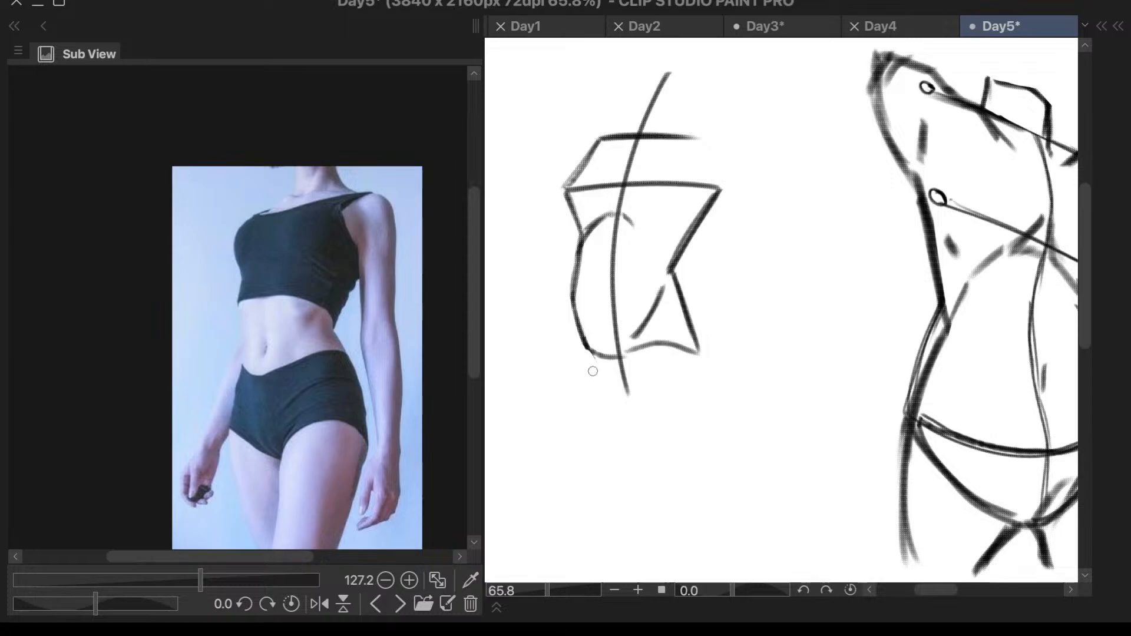
key("F7")
key("F7")
left_click_drag(693, 360, 686, 368)
left_click_drag(589, 190, 572, 197)
key("ctrl+z")
left_click_drag(607, 138, 577, 189)
left_click_drag(605, 138, 572, 188)
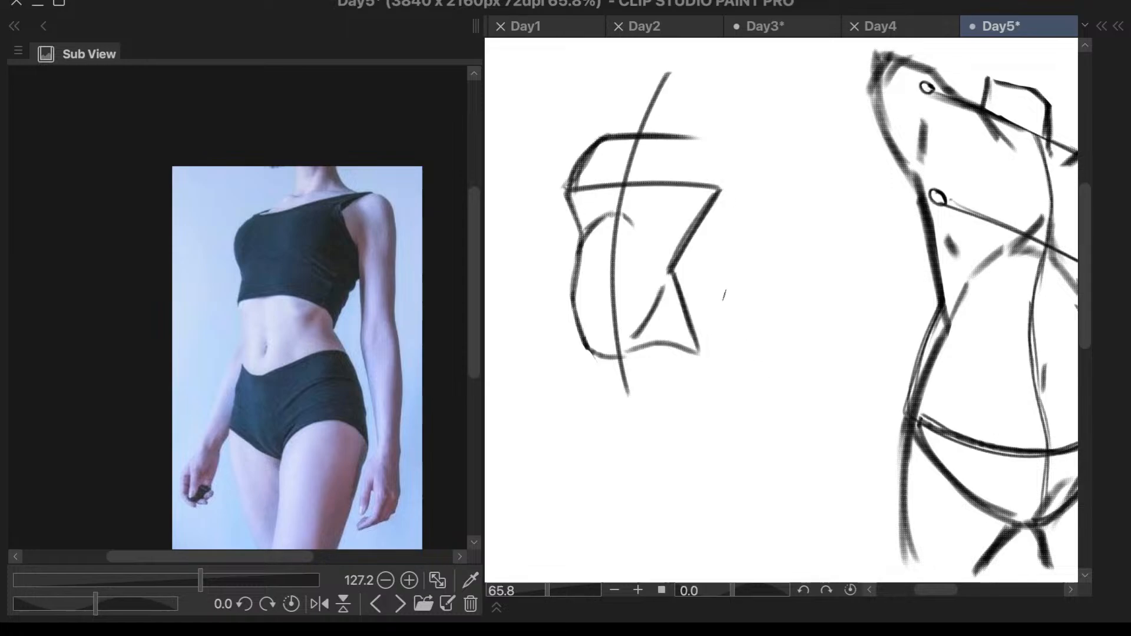
- Reshape the right side between the chest line and the waist into an inward curve, erasing the old straight edge
left_click_drag(671, 270, 713, 188)
mouse_move(676, 250)
left_mouse_down()
mouse_move(724, 197)
mouse_move(697, 245)
left_mouse_up()
key("e")
left_click_drag(717, 193, 684, 260)
left_click_drag(705, 214, 680, 263)
left_click_drag(718, 188, 716, 191)
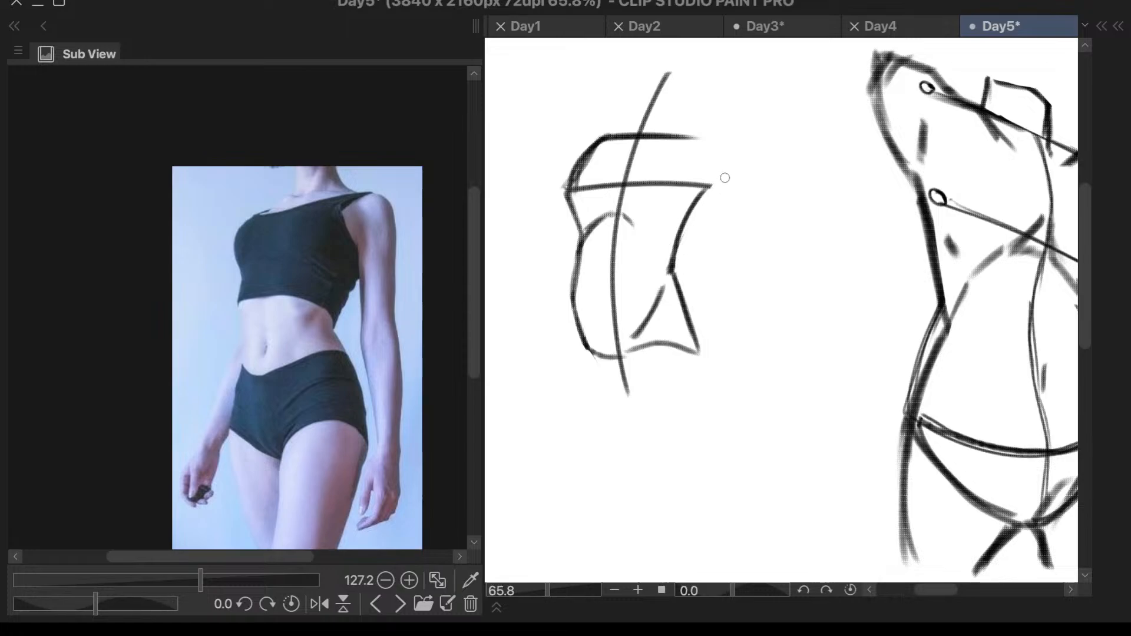
left_click_drag(714, 205, 705, 209)
- Extend the left hip below the waistband and draw the left leg opening down to the crotch
left_click_drag(580, 314, 579, 403)
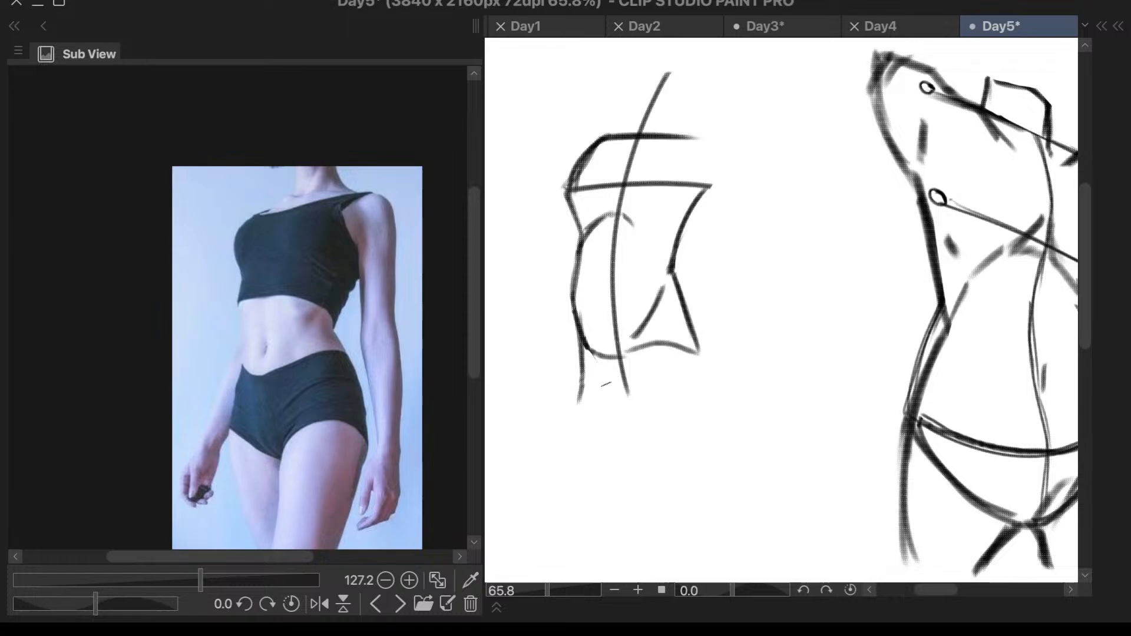
left_click_drag(583, 399, 627, 438)
key("ctrl+z")
left_click_drag(585, 382, 634, 422)
- Extend the right hip below the waistband and draw the curved right leg opening to meet the left one at the crotch
left_click_drag(699, 349, 709, 374)
key("ctrl+z")
left_click_drag(691, 332, 714, 368)
key("ctrl+z")
key("ctrl+z")
left_click_drag(688, 332, 716, 377)
left_click_drag(713, 371, 643, 426)
key("ctrl+z")
left_click_drag(710, 377, 634, 423)
key("ctrl+z")
left_click_drag(713, 376, 635, 422)
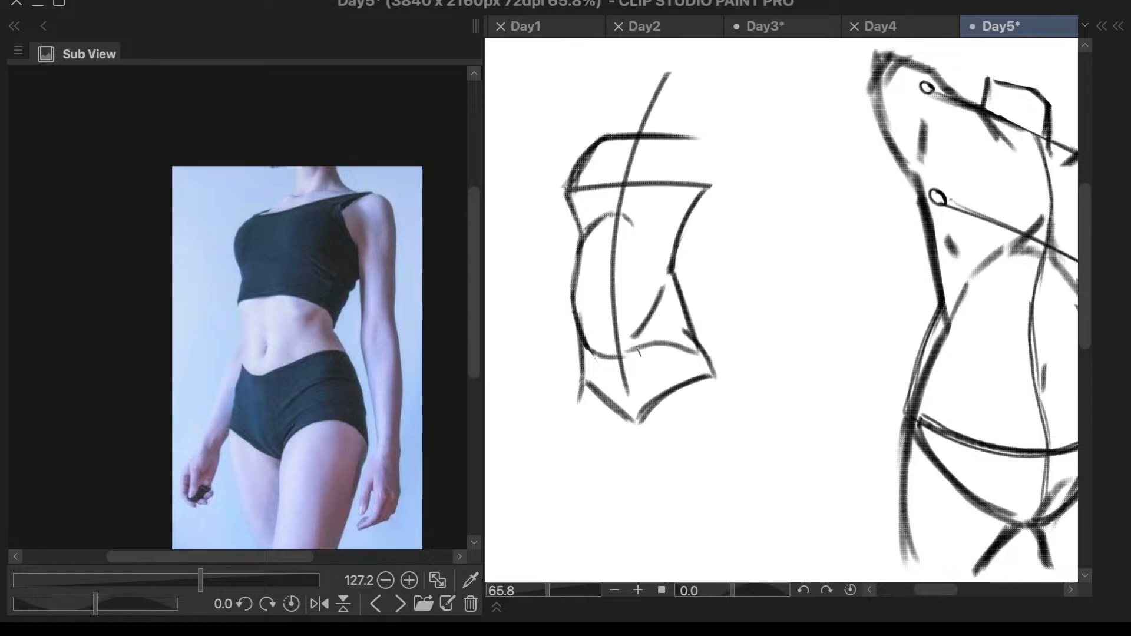
- Curve the waistband upward to the right hip and darken the left abdomen contour
mouse_move(613, 356)
left_mouse_down()
mouse_move(689, 329)
mouse_move(688, 305)
mouse_move(678, 333)
left_mouse_up()
left_click_drag(581, 270, 587, 355)
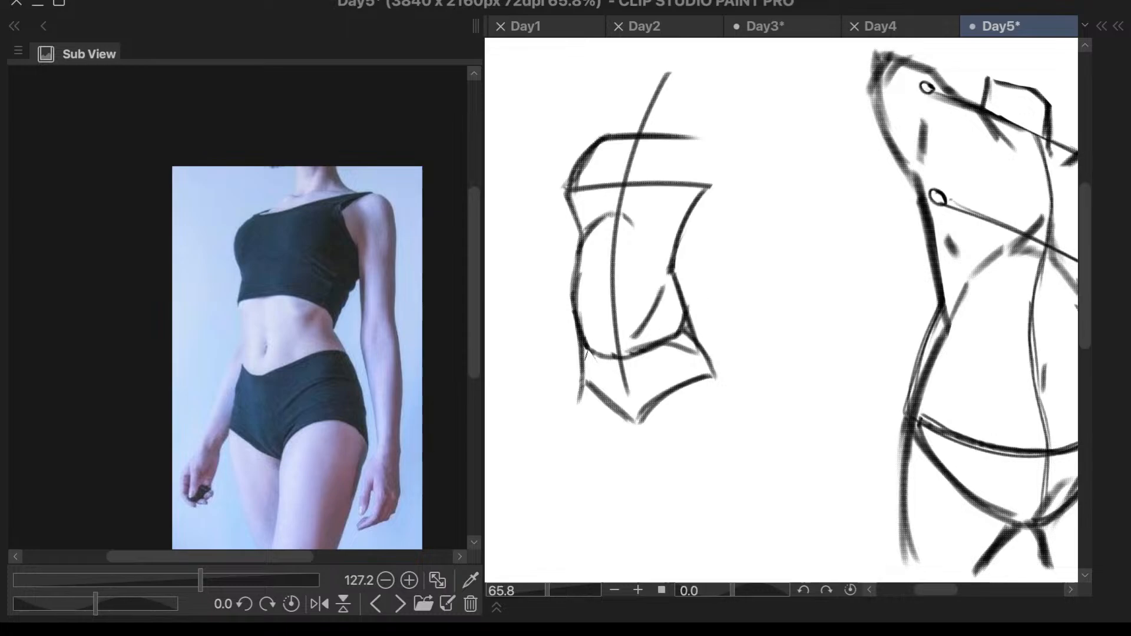
left_click_drag(580, 237, 585, 356)
- Strengthen the left hip and leg opening and extend the center line down to the crotch
mouse_move(579, 330)
left_mouse_down()
mouse_move(582, 383)
mouse_move(607, 411)
left_mouse_up()
left_click_drag(582, 372, 651, 417)
mouse_move(622, 356)
left_mouse_down()
mouse_move(645, 424)
mouse_move(640, 413)
left_mouse_up()
key("ctrl+z")
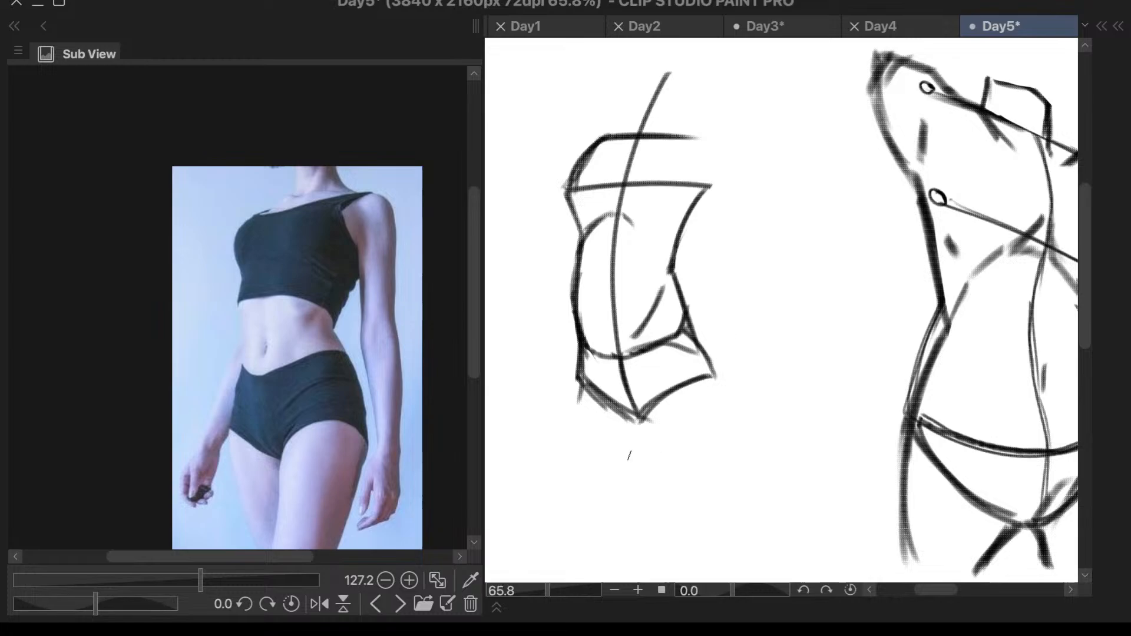
- Draw the left thigh's outer line down from the hip and try an inner thigh line below the crotch
left_click_drag(577, 380, 588, 511)
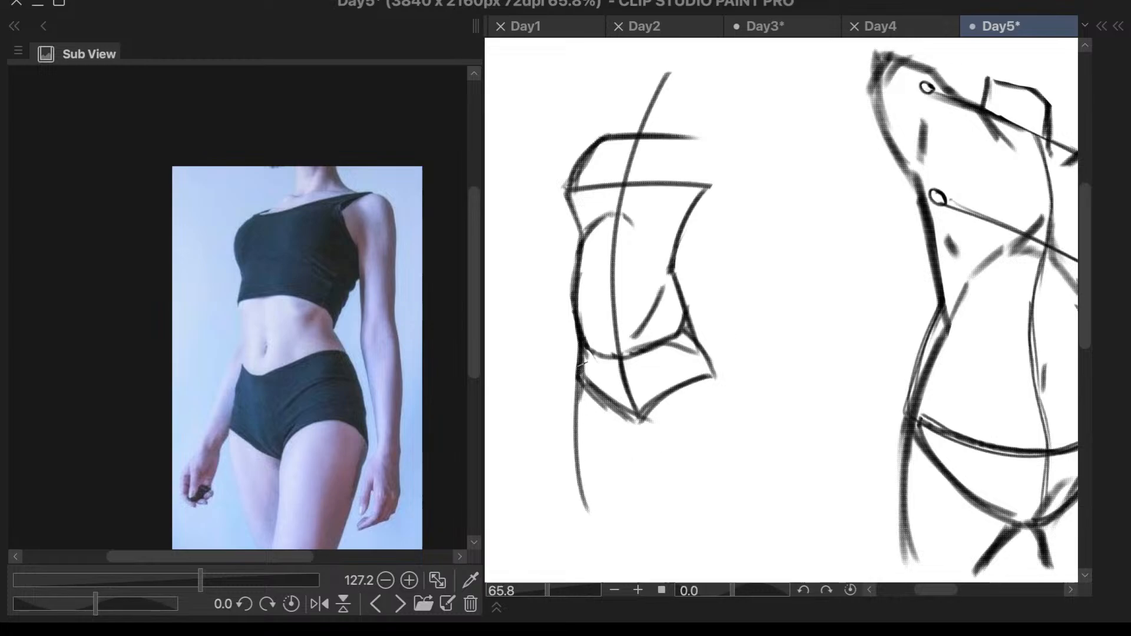
left_click_drag(653, 414, 624, 510)
key("ctrl+z")
left_click_drag(635, 395, 641, 388)
left_click_drag(647, 404, 655, 510)
key("ctrl+z")
left_click_drag(647, 405, 655, 530)
- Draw the right thigh's outer line curving down from the right hip
left_click_drag(709, 357, 723, 503)
key("ctrl+z")
key("ctrl+z")
key("ctrl+z")
key("ctrl+z")
mouse_move(711, 359)
left_mouse_down()
mouse_move(723, 486)
mouse_move(718, 402)
left_mouse_up()
key("ctrl+z")
- Draw a single inner thigh line running down from the crotch to separate the legs
key("ctrl+z")
mouse_move(708, 357)
left_mouse_down()
mouse_move(724, 456)
mouse_move(719, 498)
mouse_move(722, 419)
mouse_move(717, 521)
left_mouse_up()
key("ctrl+z")
left_click_drag(719, 375, 722, 482)
left_click_drag(649, 412, 616, 522)
key("ctrl+z")
left_click_drag(648, 413, 609, 548)
key("ctrl+z")
key("ctrl+z")
mouse_move(645, 411)
left_mouse_down()
mouse_move(626, 535)
mouse_move(643, 445)
mouse_move(633, 530)
mouse_move(646, 530)
mouse_move(649, 510)
left_mouse_up()
key("ctrl+z")
key("ctrl+z")
key("ctrl+z")
key("ctrl+z")
left_click_drag(637, 437, 625, 521)
left_click_drag(640, 444, 651, 441)
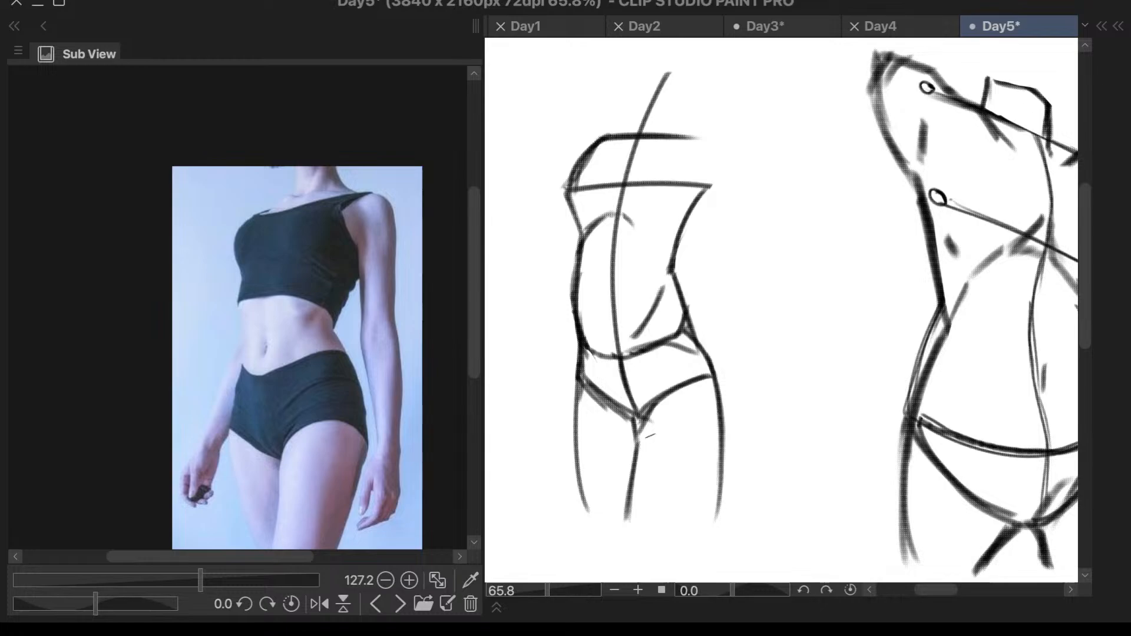
- Erase the left thigh's outer line up to the hip
mouse_move(580, 383)
left_mouse_down()
mouse_move(600, 523)
mouse_move(602, 492)
mouse_move(609, 508)
left_mouse_up()
key("ctrl+z")
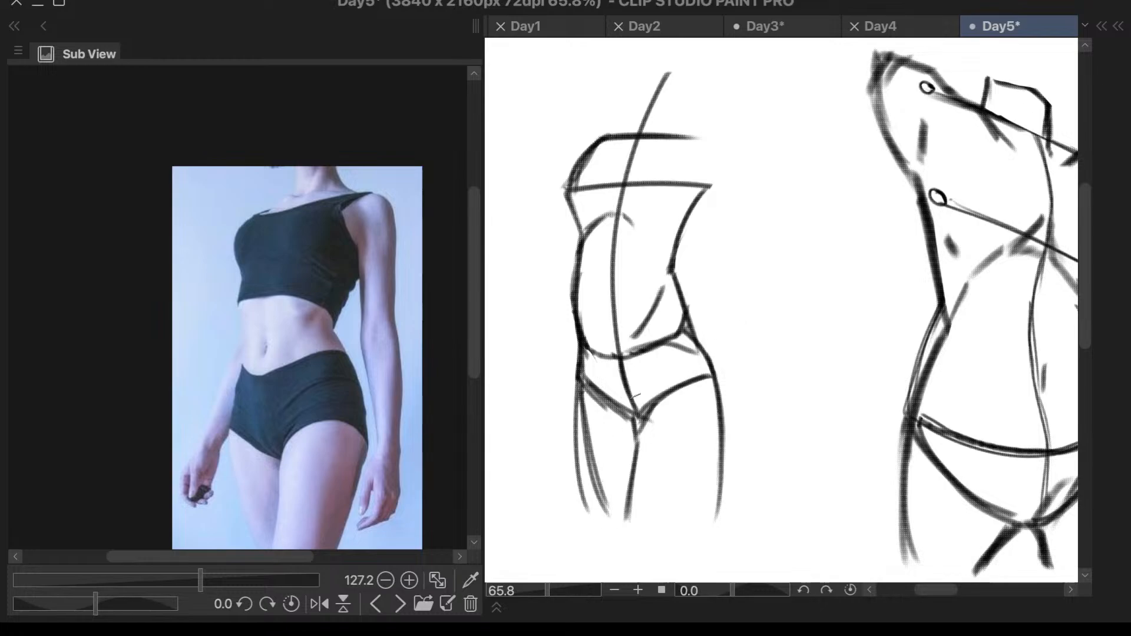
key("ctrl+z")
key("ctrl+z")
mouse_move(573, 413)
left_mouse_down()
mouse_move(583, 441)
mouse_move(574, 386)
mouse_move(586, 509)
left_mouse_up()
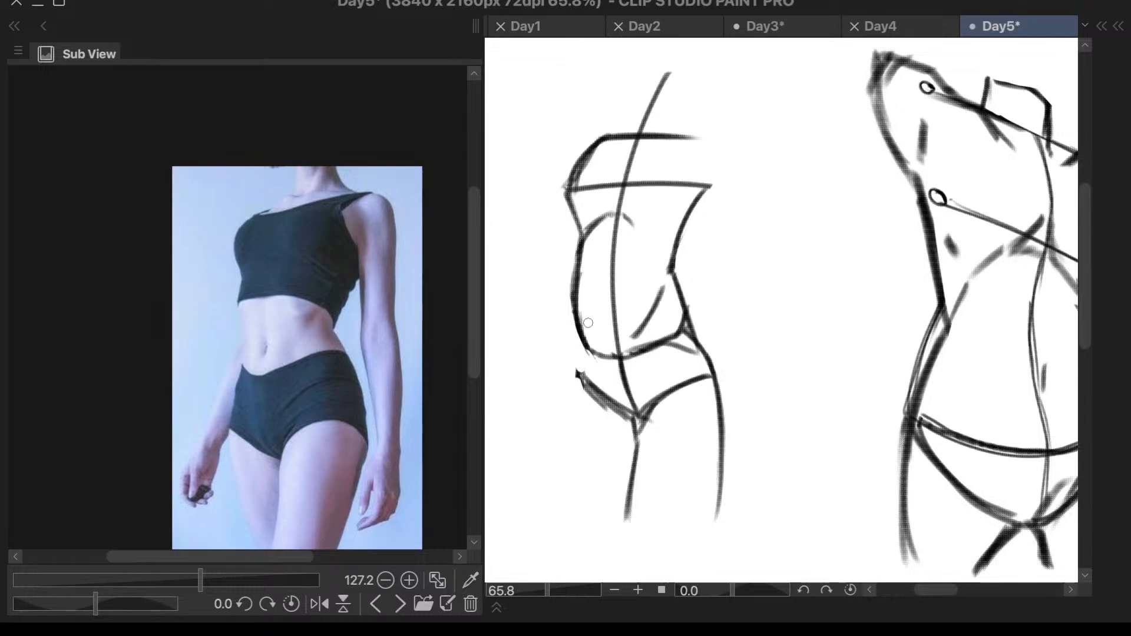
mouse_move(597, 349)
left_mouse_down()
mouse_move(577, 331)
mouse_move(571, 372)
mouse_move(586, 331)
left_mouse_up()
key("ctrl+z")
mouse_move(576, 326)
left_mouse_down()
mouse_move(565, 364)
mouse_move(581, 360)
mouse_move(558, 421)
left_mouse_up()
key("ctrl+z")
key("ctrl+z")
- Draw the left thigh's outer line curving down from the left hip and darken it with repeated strokes
left_click_drag(574, 361, 564, 435)
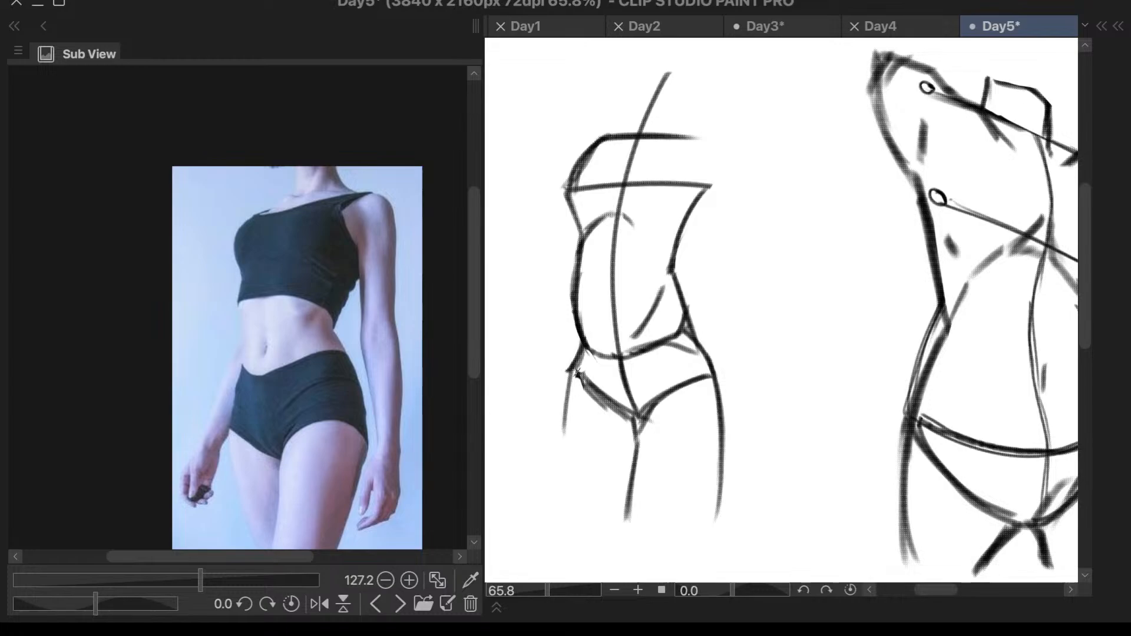
left_click_drag(568, 396, 587, 499)
left_click_drag(572, 369, 588, 504)
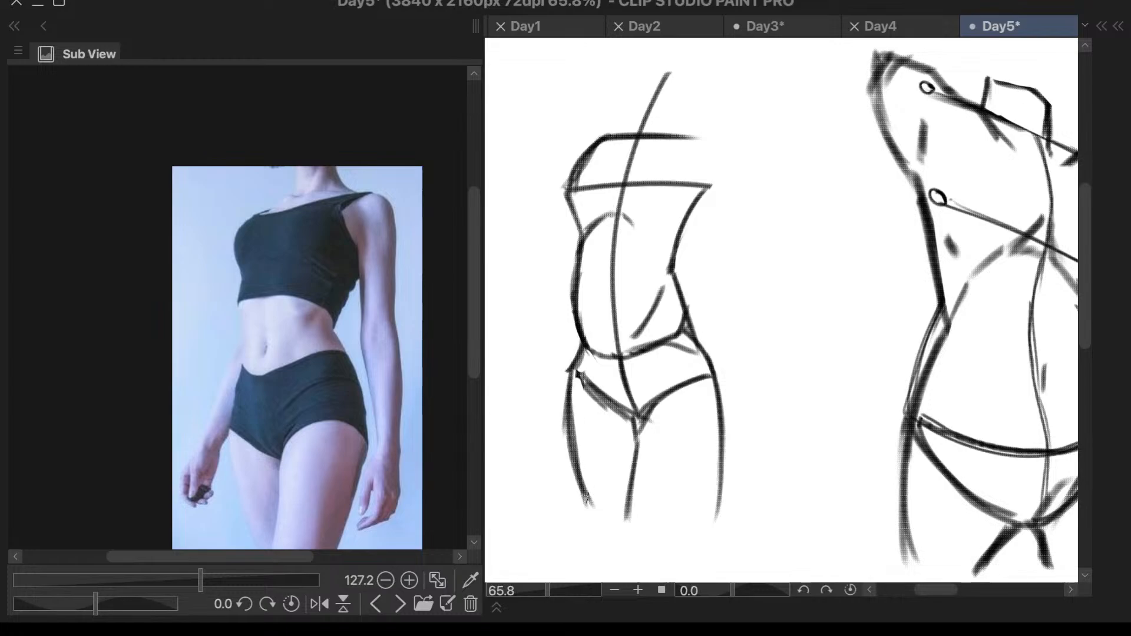
- Redraw the left leg-opening line of the pelvis as a lower curve from the left hip down to the crotch
mouse_move(602, 385)
left_mouse_down()
mouse_move(580, 372)
mouse_move(598, 401)
mouse_move(619, 410)
mouse_move(615, 396)
mouse_move(633, 416)
left_mouse_up()
right_click(585, 371)
key("Escape")
left_click_drag(578, 364, 633, 412)
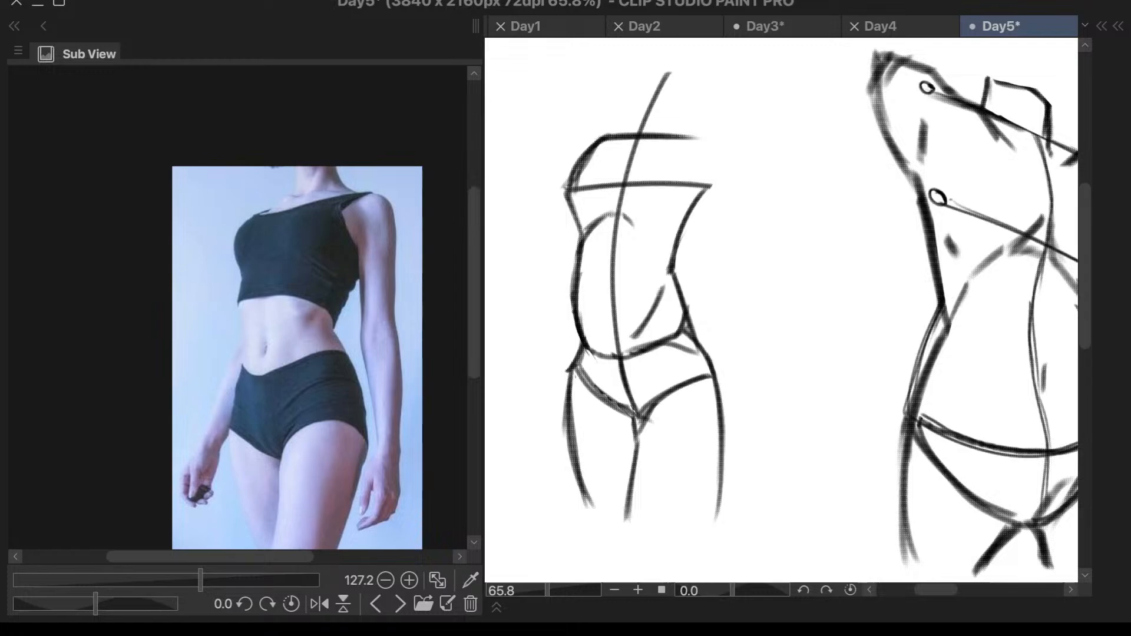
key("ctrl+z")
key("ctrl+z")
left_click_drag(579, 367, 639, 434)
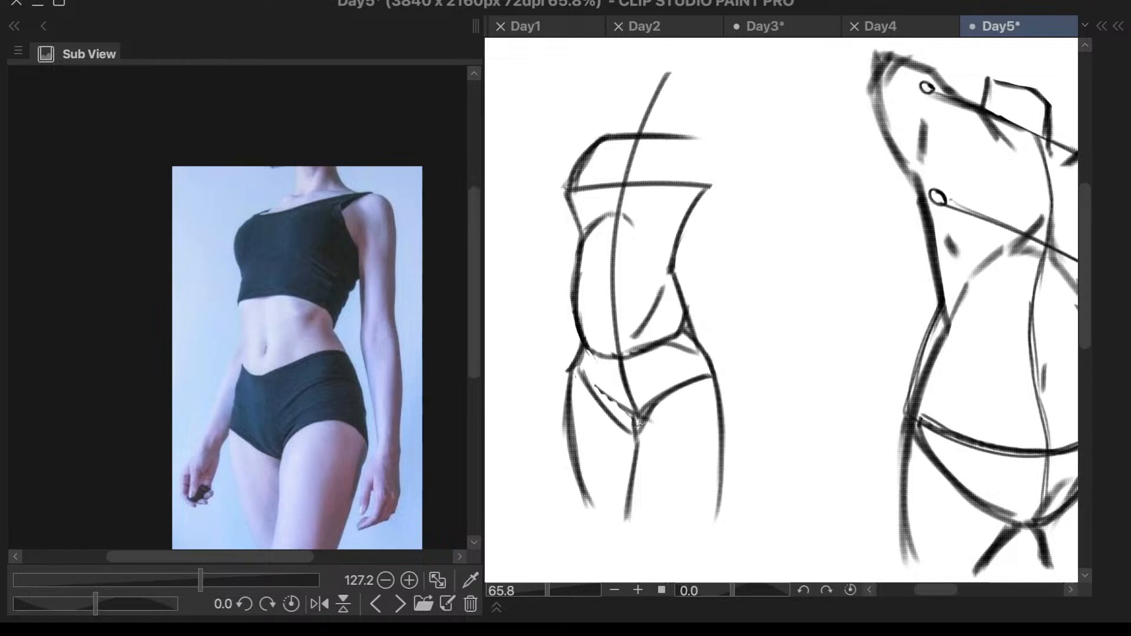
- Redraw the lower part of the right thigh's outer line so it curves inward toward the knee
scroll(660, 358, "down", 1)
scroll(635, 408, "down", 5)
scroll(684, 412, "up", 3)
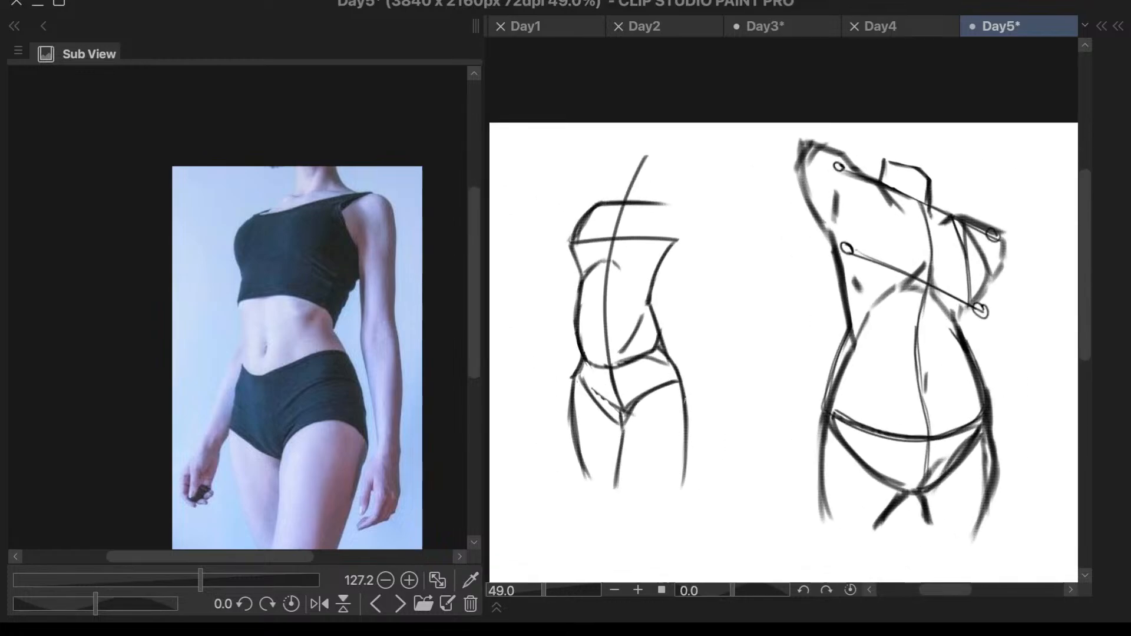
left_click_drag(678, 496, 671, 498)
mouse_move(688, 403)
left_mouse_down()
mouse_move(662, 492)
mouse_move(674, 481)
left_mouse_up()
key("ctrl+z")
left_click_drag(695, 441, 680, 498)
scroll(630, 375, "up", 1)
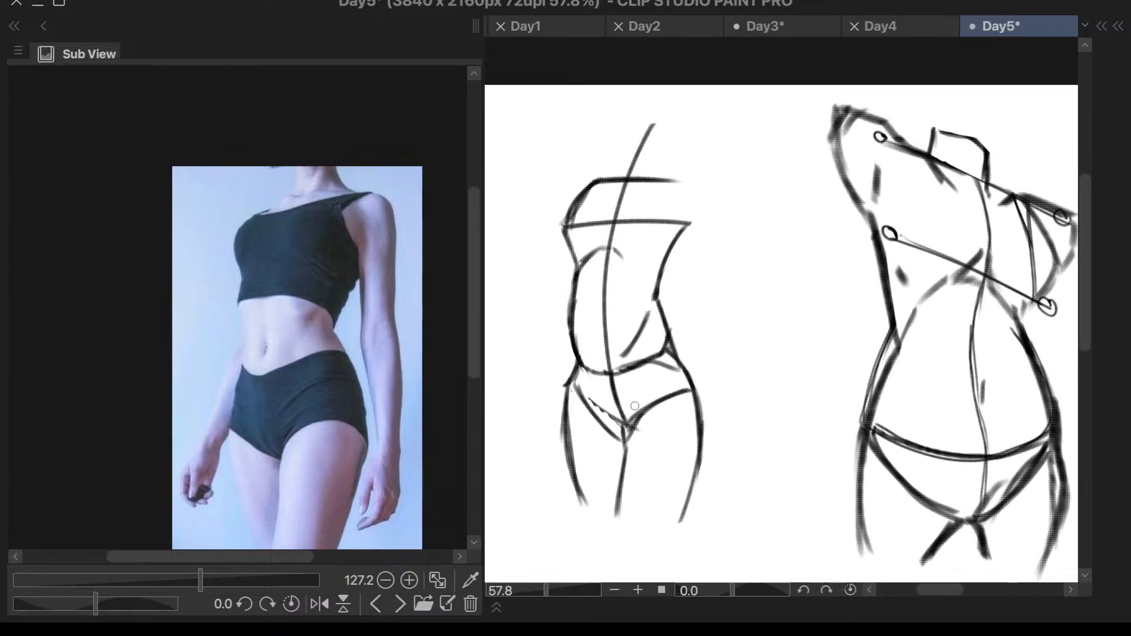
- Erase the curved line under the belly between the hips and flip the canvas view horizontally
mouse_move(594, 357)
left_mouse_down()
mouse_move(625, 364)
mouse_move(632, 373)
mouse_move(616, 365)
mouse_move(652, 356)
mouse_move(635, 365)
mouse_move(643, 371)
mouse_move(647, 349)
mouse_move(647, 372)
mouse_move(661, 330)
mouse_move(664, 366)
mouse_move(665, 332)
left_mouse_up()
key("b")
key("p")
key("h")
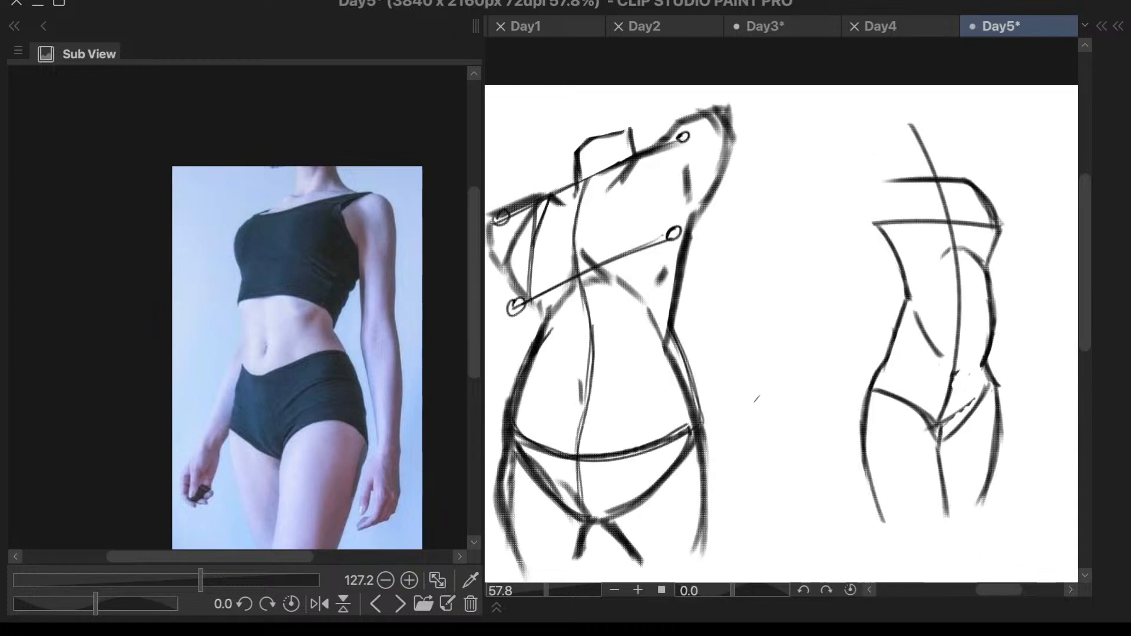
- Draw a shallow curve across the pelvis joining both hip points on the mirrored small torso
scroll(755, 391, "down", 4)
scroll(882, 387, "up", 5)
mouse_move(852, 384)
left_mouse_down()
mouse_move(730, 388)
mouse_move(745, 402)
mouse_move(846, 385)
left_mouse_up()
key("ctrl+z")
key("ctrl+z")
mouse_move(732, 392)
left_mouse_down()
mouse_move(765, 402)
mouse_move(854, 384)
left_mouse_up()
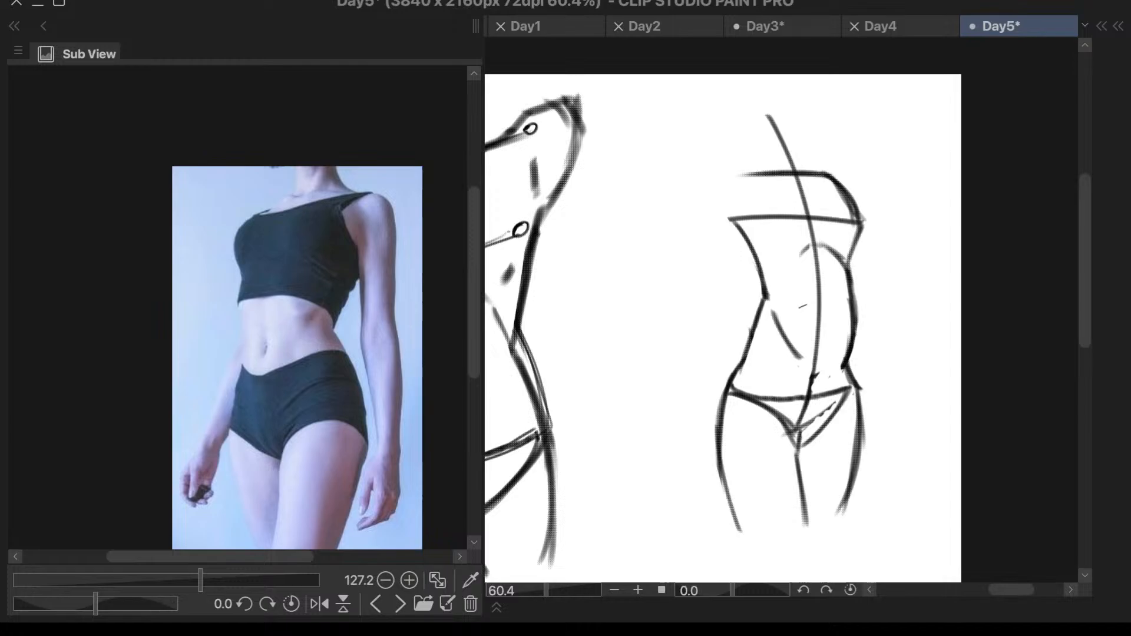
- Flip the canvas view horizontally and erase the short diagonal stroke on the small torso's belly
key("h")
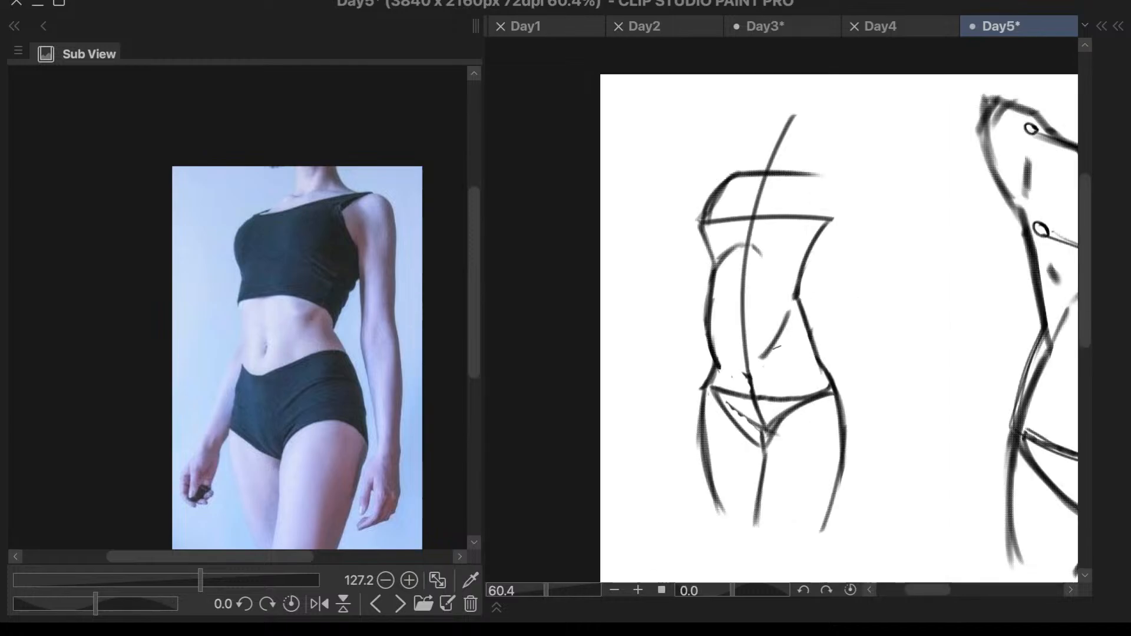
left_click_drag(787, 317, 771, 350)
left_click_drag(721, 286, 721, 372)
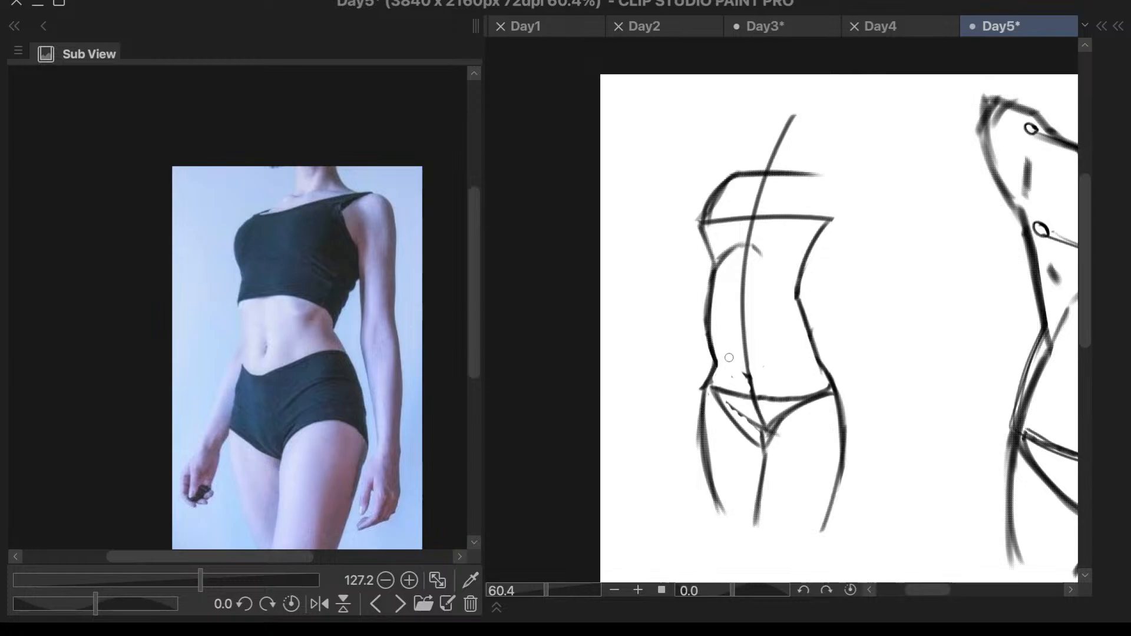
mouse_move(699, 384)
left_mouse_down()
mouse_move(699, 398)
mouse_move(745, 371)
left_mouse_up()
right_click(754, 347)
right_click(753, 351)
- Try to redraw the small torso's right side as a straighter line from the chest line down to the hip
mouse_move(837, 221)
left_mouse_down()
mouse_move(817, 234)
mouse_move(839, 219)
mouse_move(797, 299)
left_mouse_up()
mouse_move(827, 230)
left_mouse_down()
mouse_move(799, 292)
mouse_move(812, 344)
left_mouse_up()
key("ctrl+z")
mouse_move(832, 223)
left_mouse_down()
mouse_move(806, 327)
mouse_move(806, 309)
mouse_move(816, 354)
left_mouse_up()
key("ctrl+z")
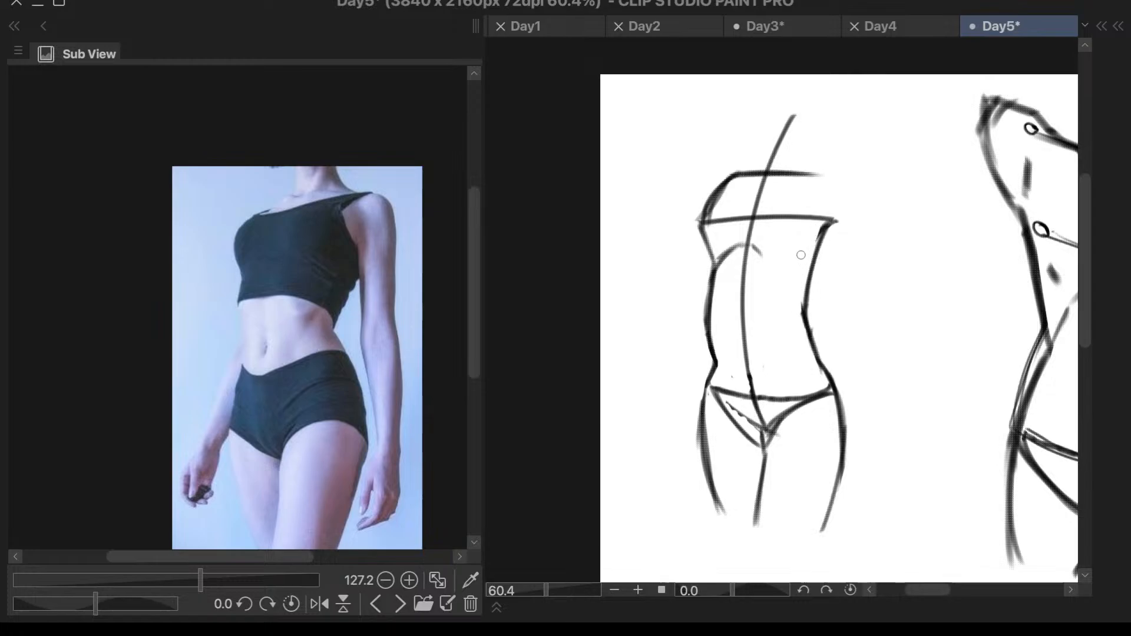
key("ctrl+z")
key("ctrl+z")
- Erase the small torso's right side line from the chest line down to the waist
key("ctrl+z")
key("ctrl+z")
right_click(837, 241)
key("Escape")
mouse_move(828, 248)
left_mouse_down()
mouse_move(790, 320)
mouse_move(795, 310)
left_mouse_up()
key("e")
mouse_move(834, 224)
left_mouse_down()
mouse_move(812, 241)
mouse_move(792, 309)
mouse_move(810, 296)
mouse_move(807, 312)
mouse_move(798, 306)
mouse_move(827, 382)
left_mouse_up()
key("ctrl+z")
mouse_move(796, 336)
left_mouse_down()
mouse_move(829, 383)
mouse_move(807, 319)
mouse_move(810, 336)
left_mouse_up()
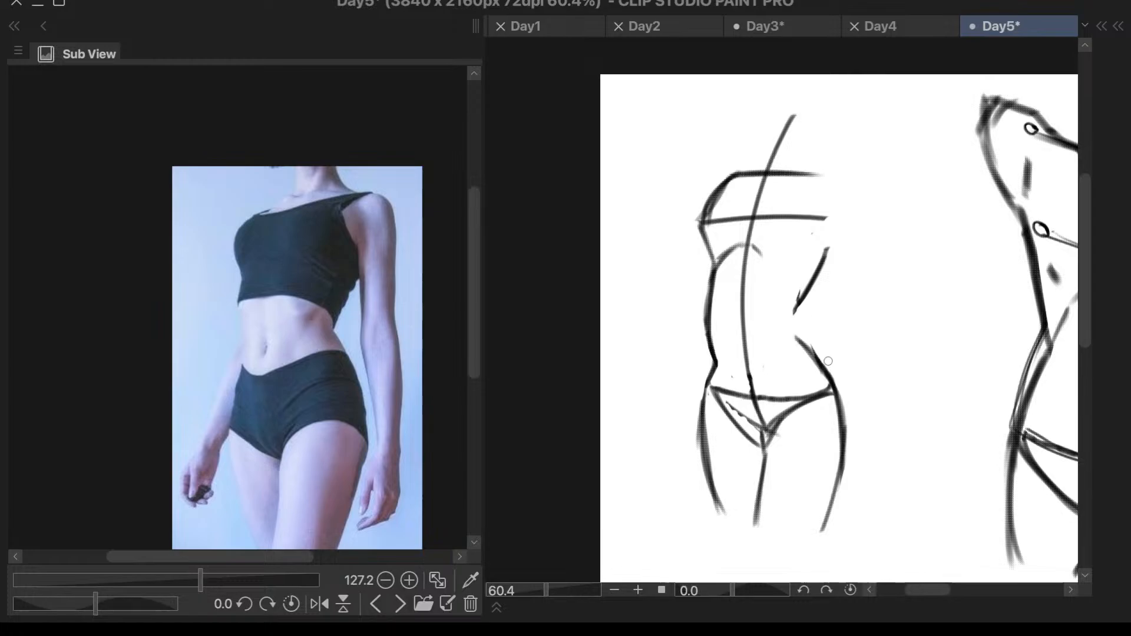
mouse_move(830, 248)
left_mouse_down()
mouse_move(791, 313)
mouse_move(826, 247)
left_mouse_up()
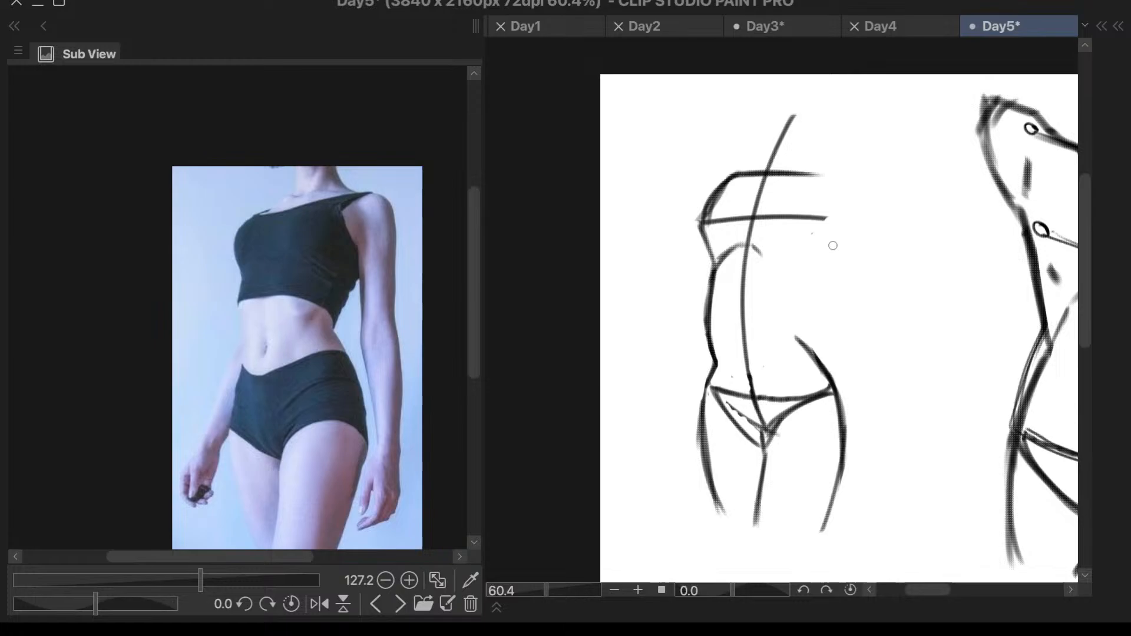
- Redraw the rib cage arch lower, peaking at the centre line and curving down on both sides
mouse_move(723, 267)
left_mouse_down()
mouse_move(731, 245)
mouse_move(722, 268)
left_mouse_up()
mouse_move(749, 233)
left_mouse_down()
mouse_move(747, 250)
mouse_move(758, 247)
mouse_move(730, 272)
mouse_move(712, 355)
left_mouse_up()
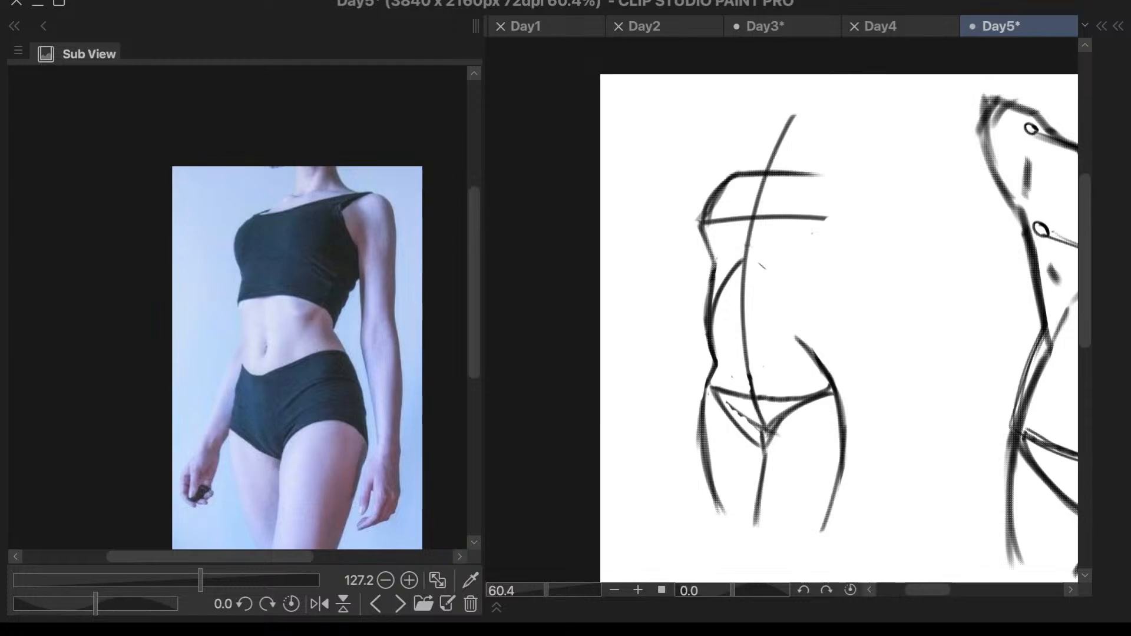
left_click_drag(760, 260, 784, 304)
key("ctrl+z")
- Add a short overlapping stroke on the left side of the ribs and redraw the contour just below the chest line
left_click_drag(729, 246, 714, 285)
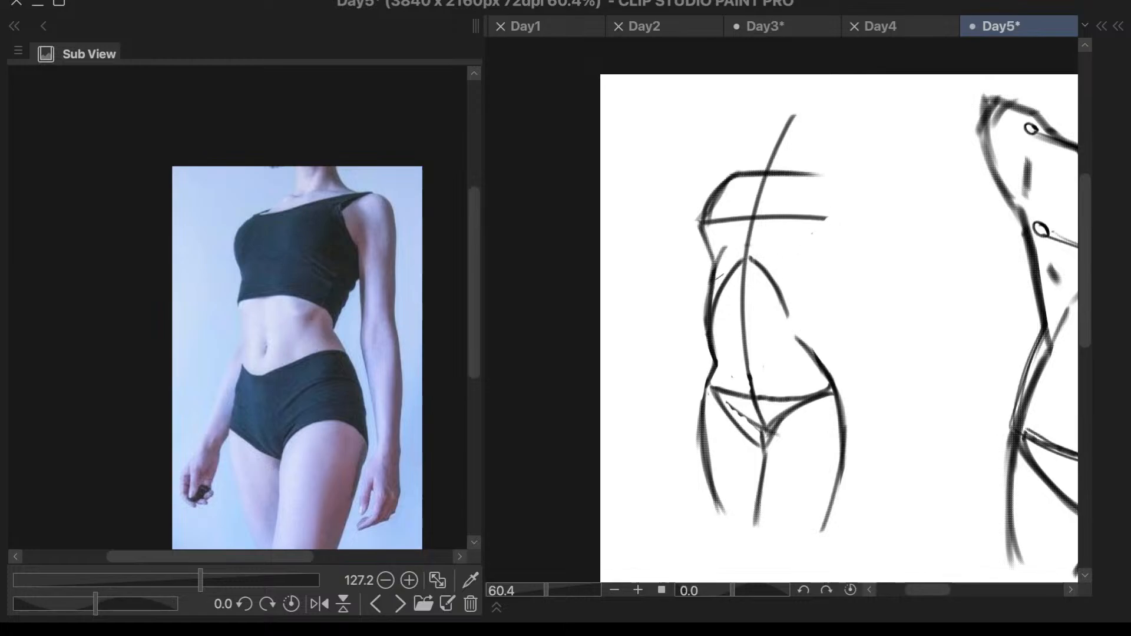
left_click_drag(762, 205, 769, 202)
left_click_drag(729, 239, 716, 258)
key("ctrl+z")
left_click_drag(702, 219, 715, 258)
- Try to draw the right side as two strokes, from the chest line in to the waist and out to the hip
scroll(730, 234, "down", 2)
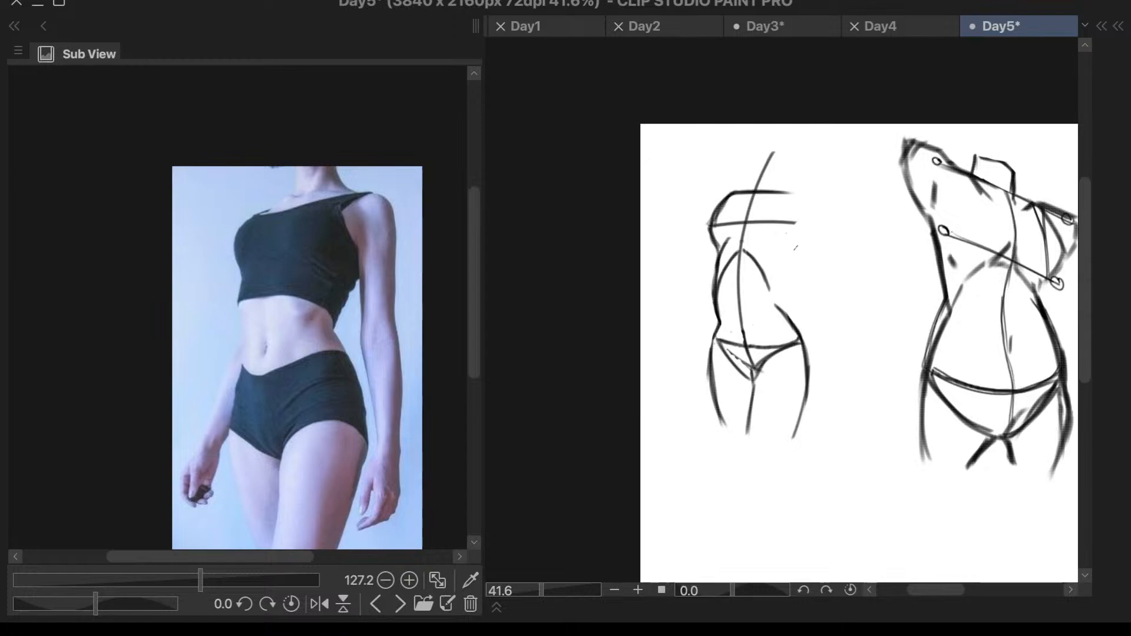
left_click_drag(798, 232, 776, 286)
left_click_drag(776, 289, 793, 319)
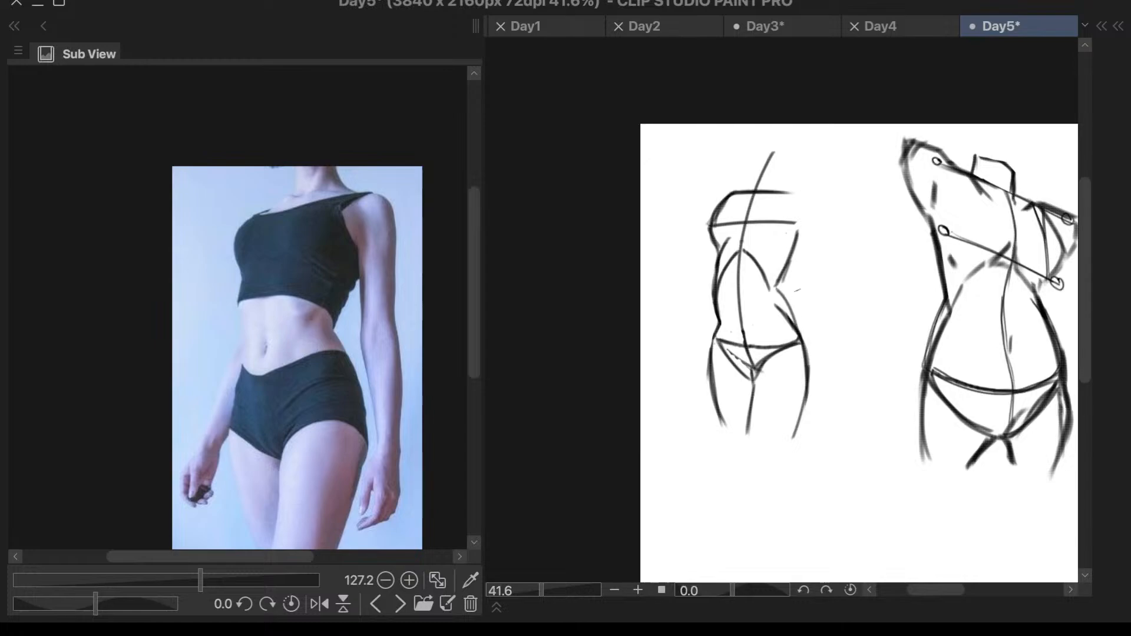
key("ctrl+z")
key("ctrl+z")
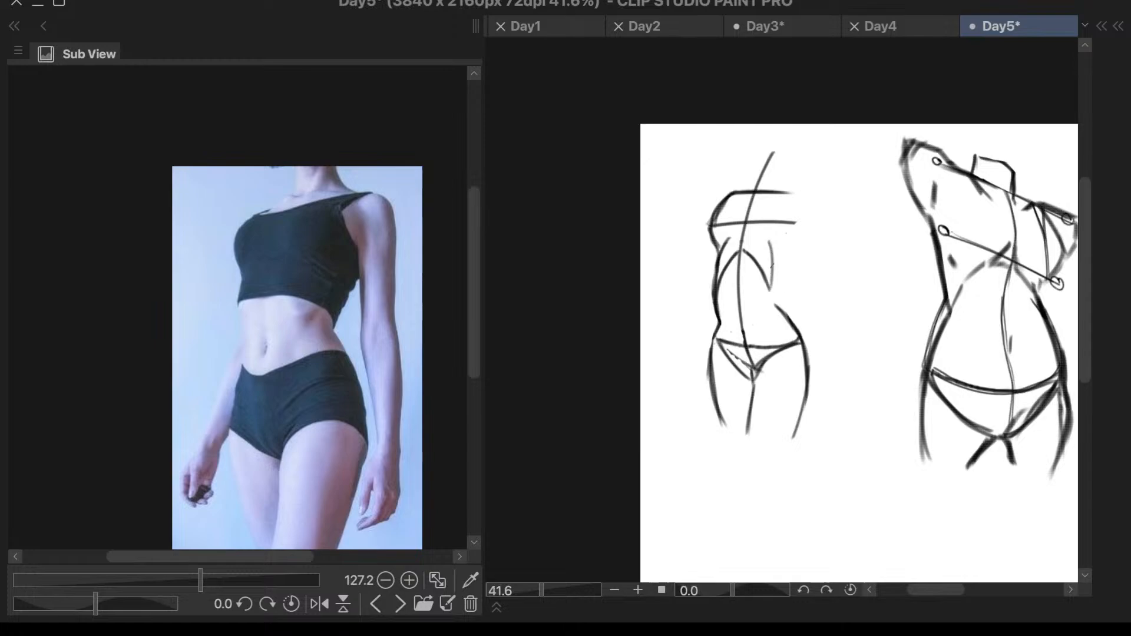
- Try other versions of the right contour between the rib cage, waist and hip
mouse_move(767, 241)
left_mouse_down()
mouse_move(774, 287)
mouse_move(803, 236)
mouse_move(773, 290)
mouse_move(797, 239)
mouse_move(778, 277)
mouse_move(794, 321)
left_mouse_up()
key("ctrl+z")
key("ctrl+z")
key("ctrl+z")
key("ctrl+z")
key("ctrl+z")
left_click_drag(777, 284, 806, 354)
key("ctrl+z")
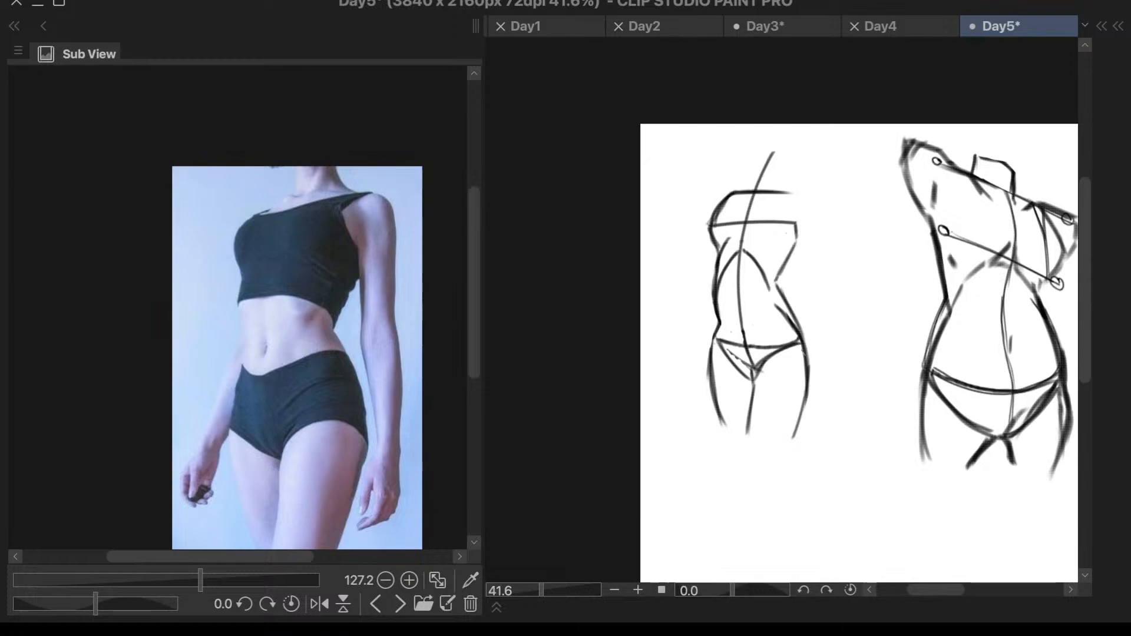
key("ctrl+z")
key("ctrl+z")
key("ctrl+z")
key("ctrl+z")
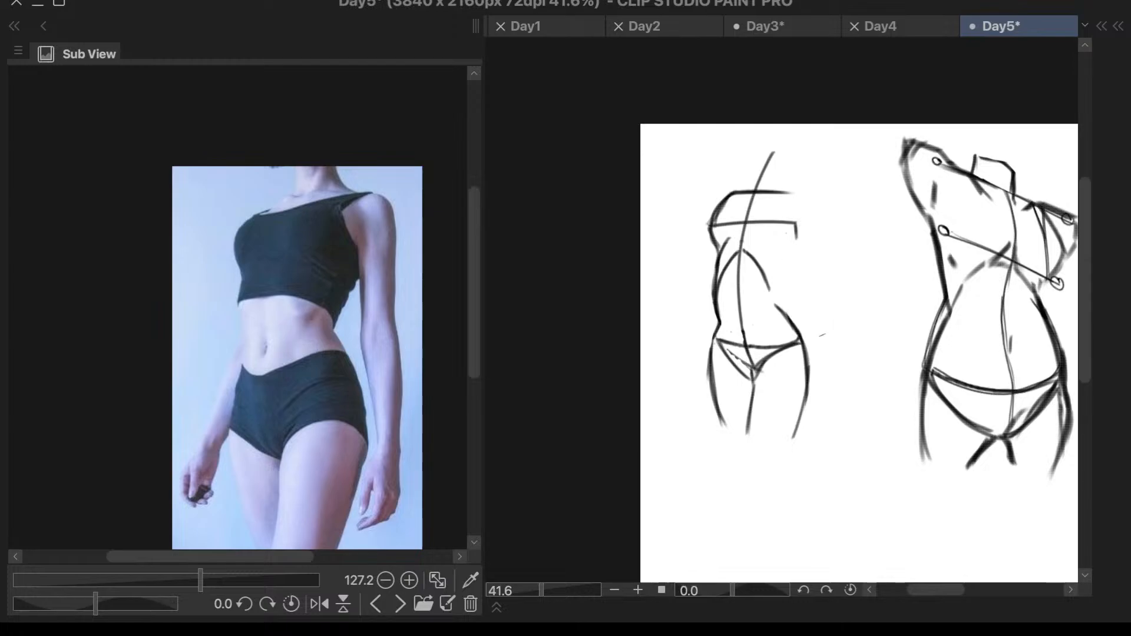
- Clean up the left waist contour above the hip and erase the right half of the rib cage arch
scroll(743, 354, "up", 5)
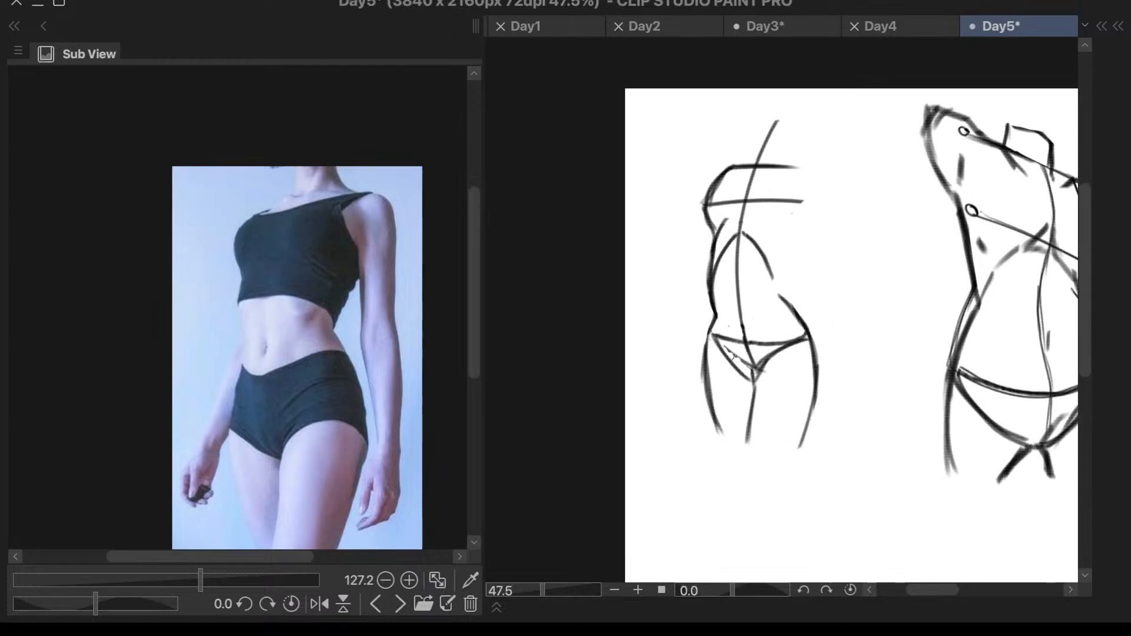
mouse_move(694, 227)
left_mouse_down()
mouse_move(689, 265)
mouse_move(690, 321)
left_mouse_up()
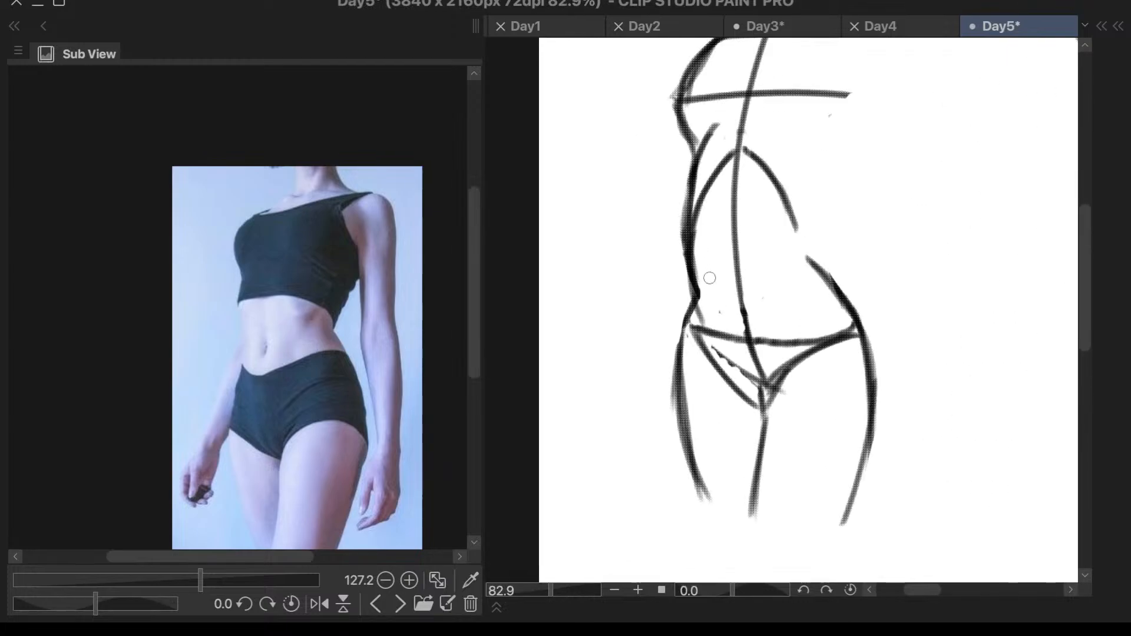
left_click_drag(702, 225, 699, 270)
left_click_drag(700, 318, 709, 302)
left_click_drag(685, 203, 686, 281)
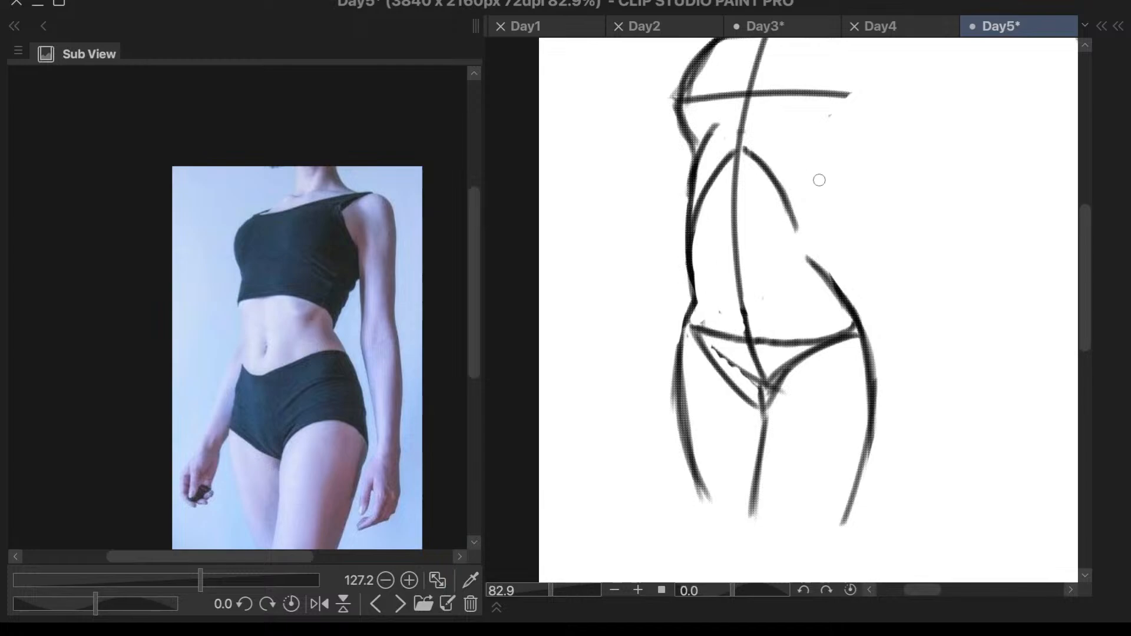
mouse_move(757, 169)
left_mouse_down()
mouse_move(754, 144)
mouse_move(792, 233)
mouse_move(779, 220)
left_mouse_up()
left_click_drag(806, 256, 824, 291)
- Draw a nearly horizontal line across the waist from the left contour toward the right side
scroll(828, 207, "down", 3)
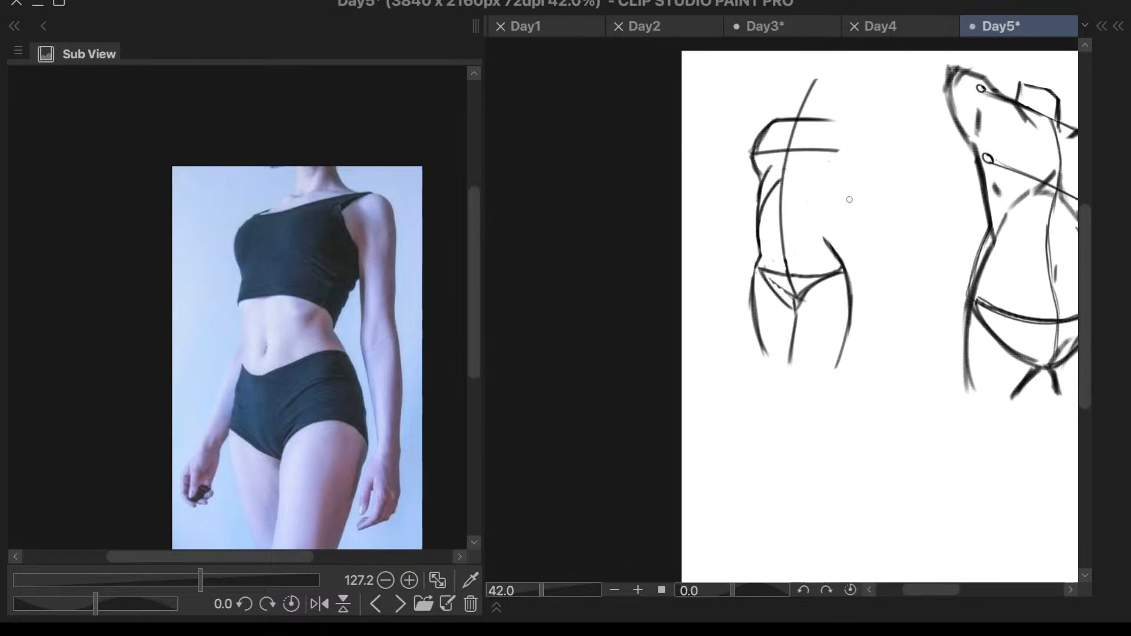
key("5")
key("5")
scroll(881, 229, "up", 2)
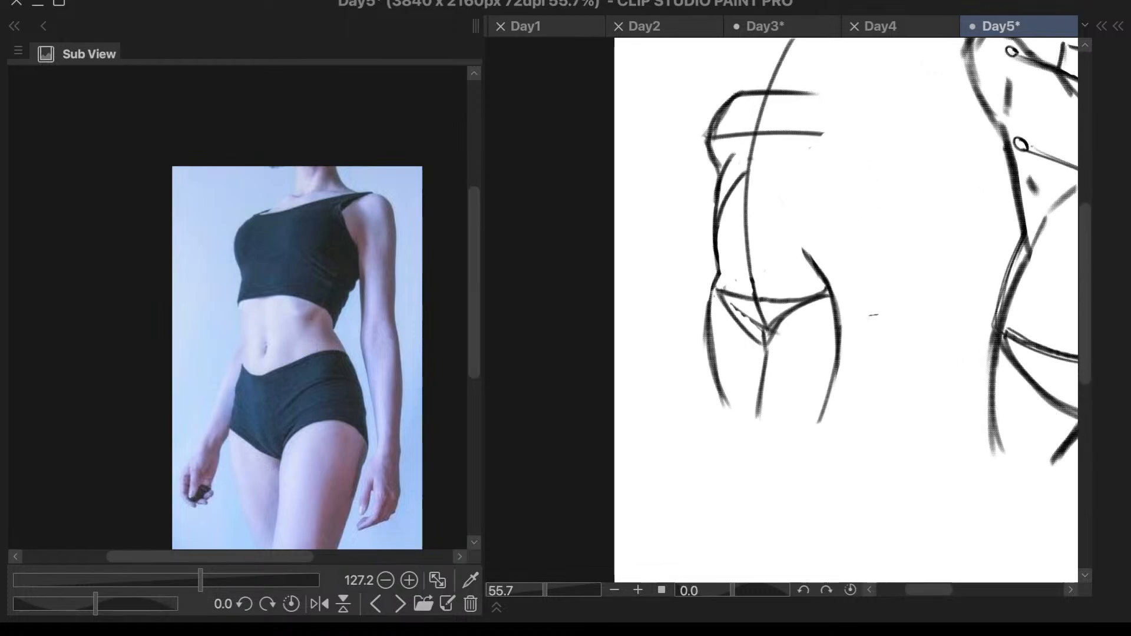
left_click_drag(706, 212, 806, 208)
key("ctrl+z")
mouse_move(714, 214)
left_mouse_down()
mouse_move(822, 213)
mouse_move(810, 211)
left_mouse_up()
key("ctrl+z")
key("ctrl+z")
left_click_drag(716, 216, 794, 216)
key("ctrl+z")
mouse_move(714, 221)
left_mouse_down()
mouse_move(818, 233)
mouse_move(753, 237)
mouse_move(798, 242)
left_mouse_up()
key("ctrl+z")
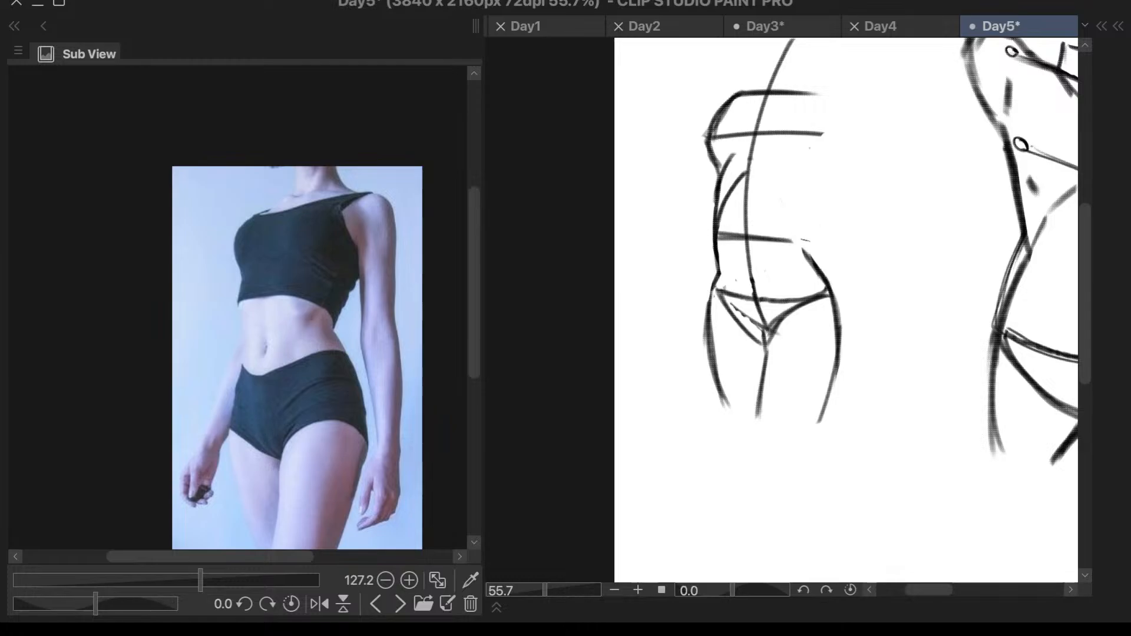
- Reinforce the chest line and mark the right ends of the shoulder and chest lines with small circles
scroll(671, 237, "down", 5)
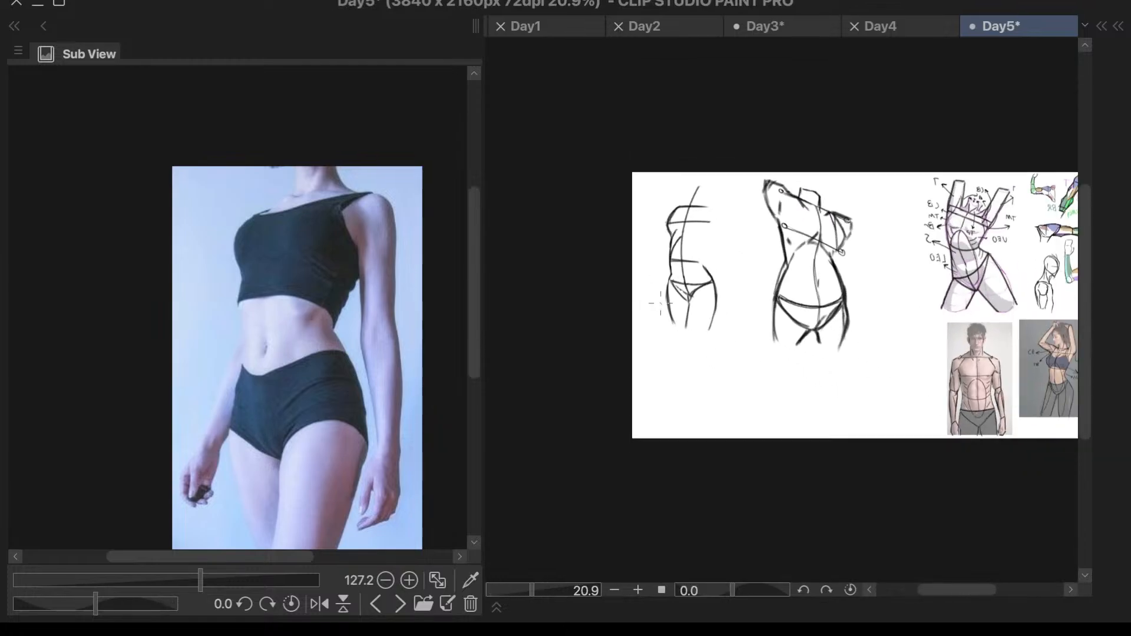
scroll(848, 313, "up", 3)
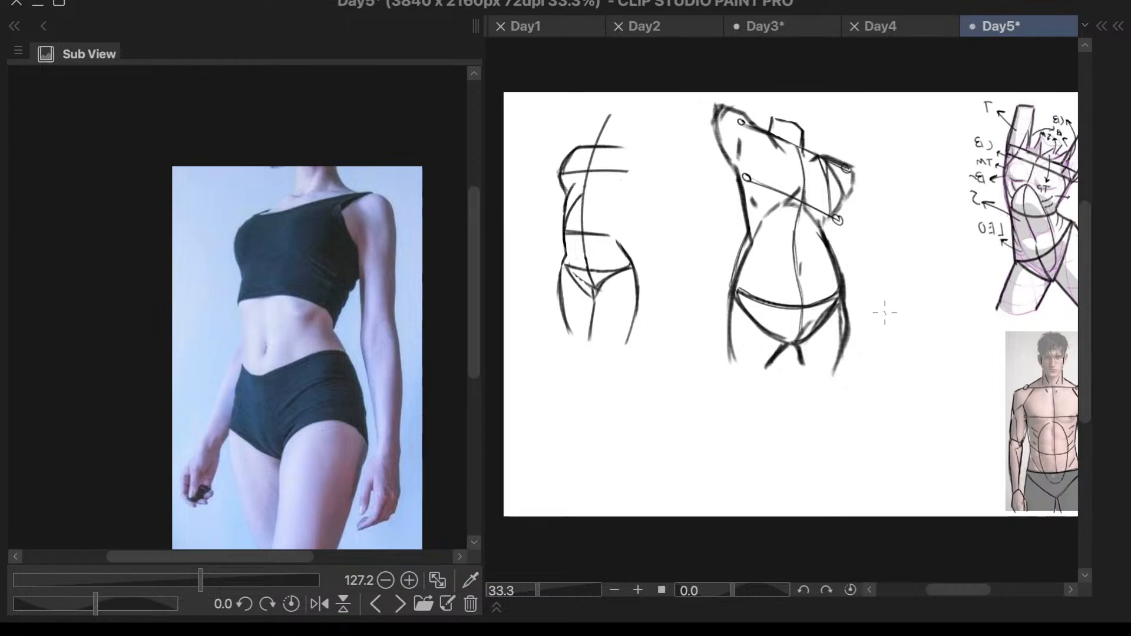
scroll(721, 211, "up", 3)
scroll(720, 211, "down", 1)
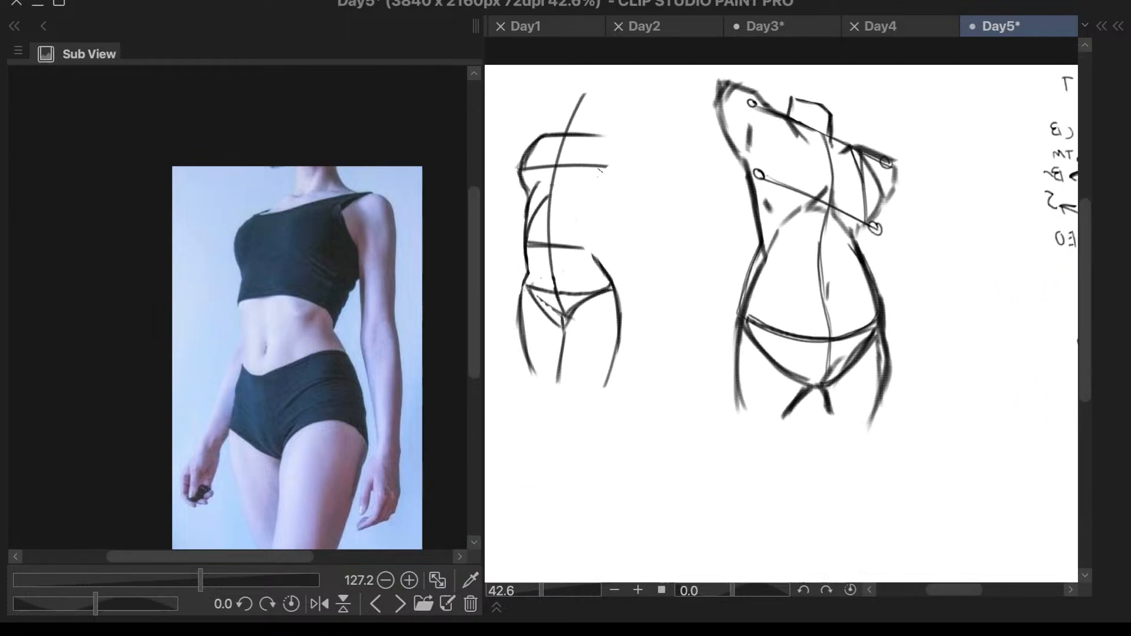
mouse_move(524, 167)
left_mouse_down()
mouse_move(617, 182)
mouse_move(608, 171)
mouse_move(624, 174)
mouse_move(604, 137)
left_mouse_up()
key("ctrl+z")
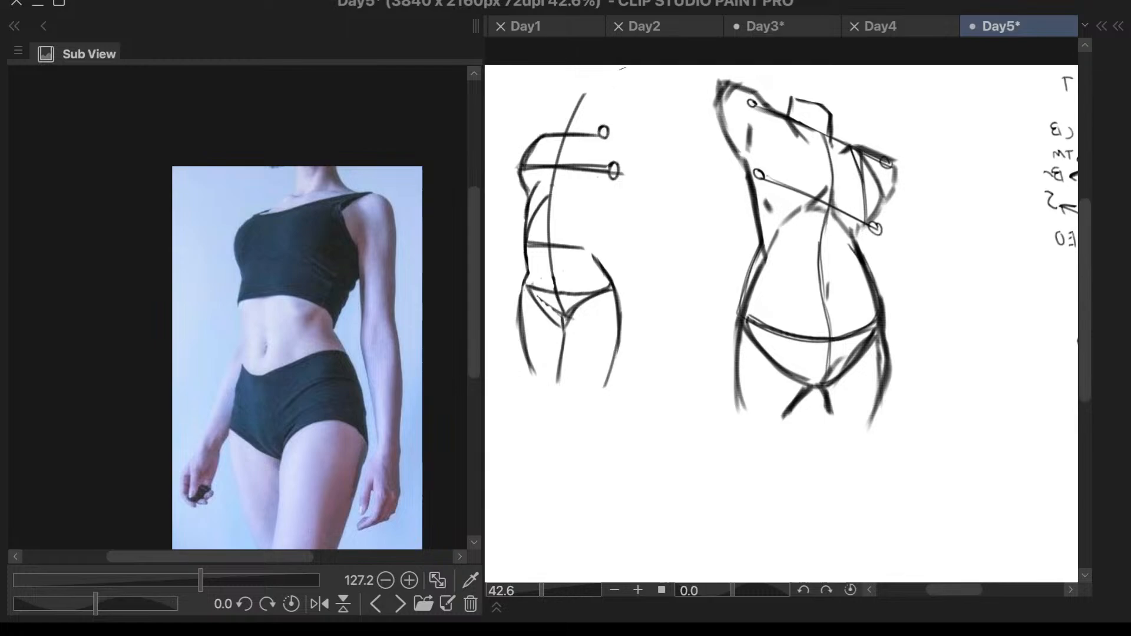
- Clean up the left contour where the rib stroke meets the rib cage arch
scroll(580, 288, "down", 2)
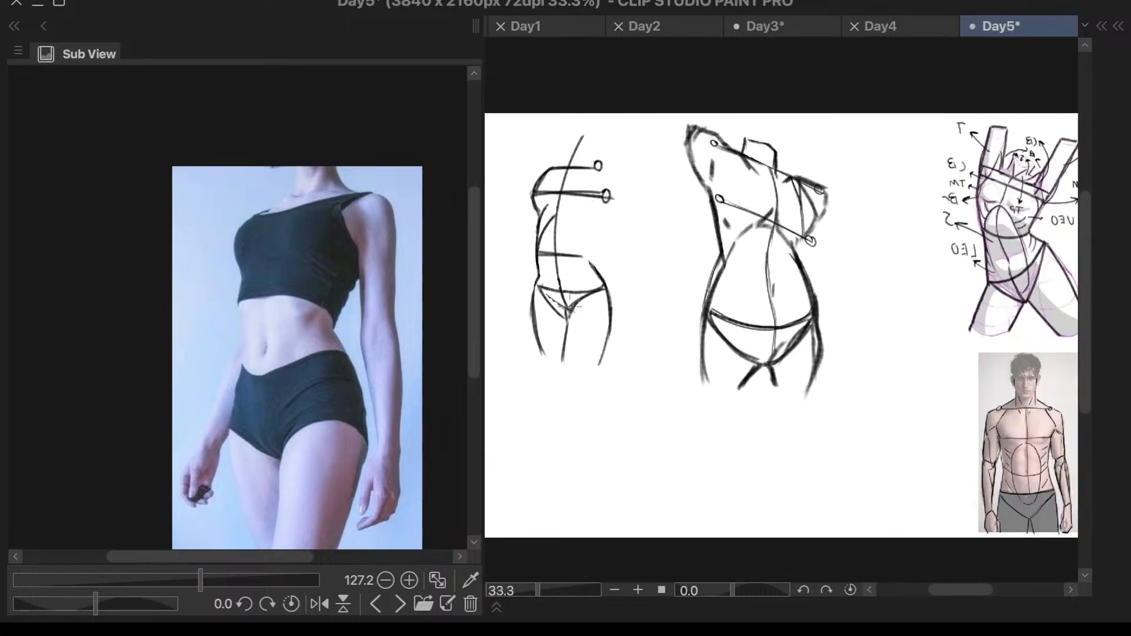
scroll(557, 248, "up", 2)
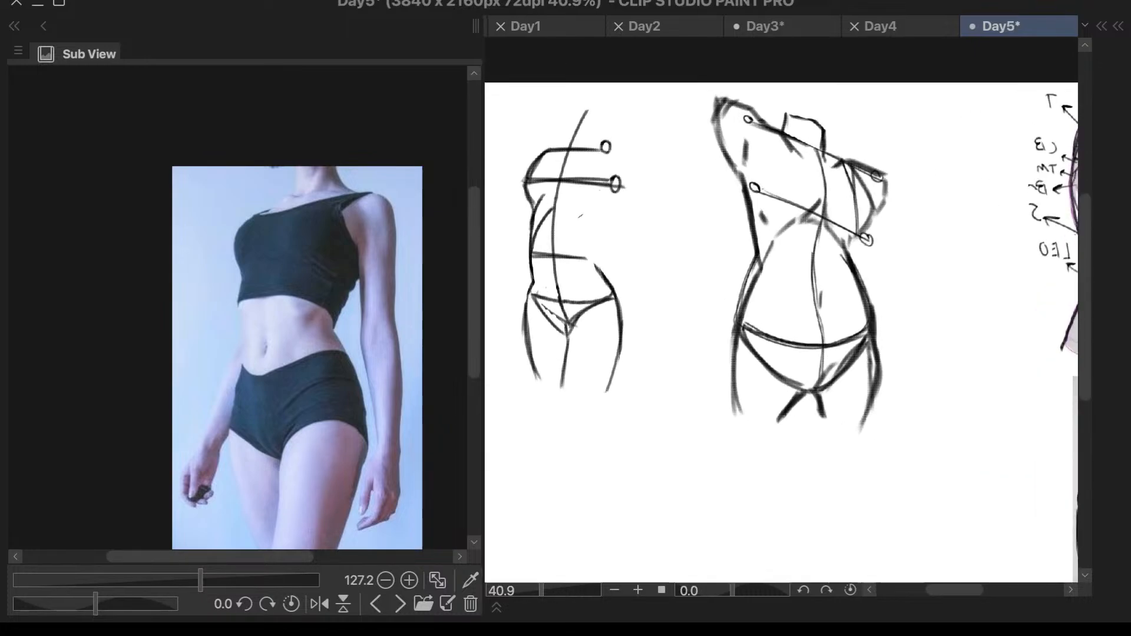
scroll(530, 248, "up", 1)
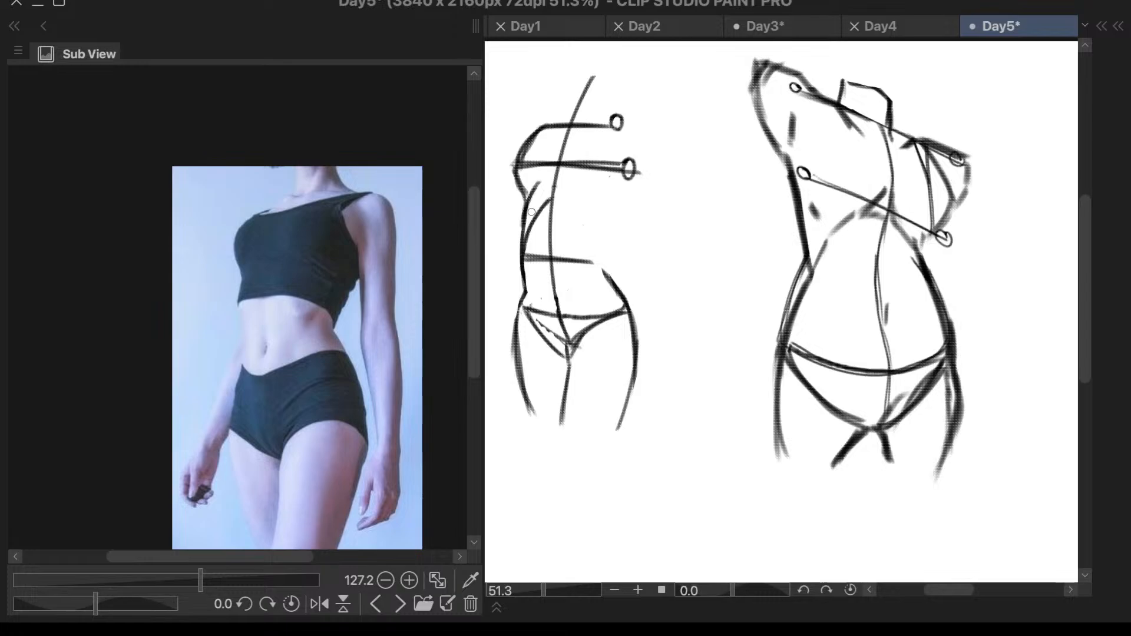
scroll(532, 211, "up", 2)
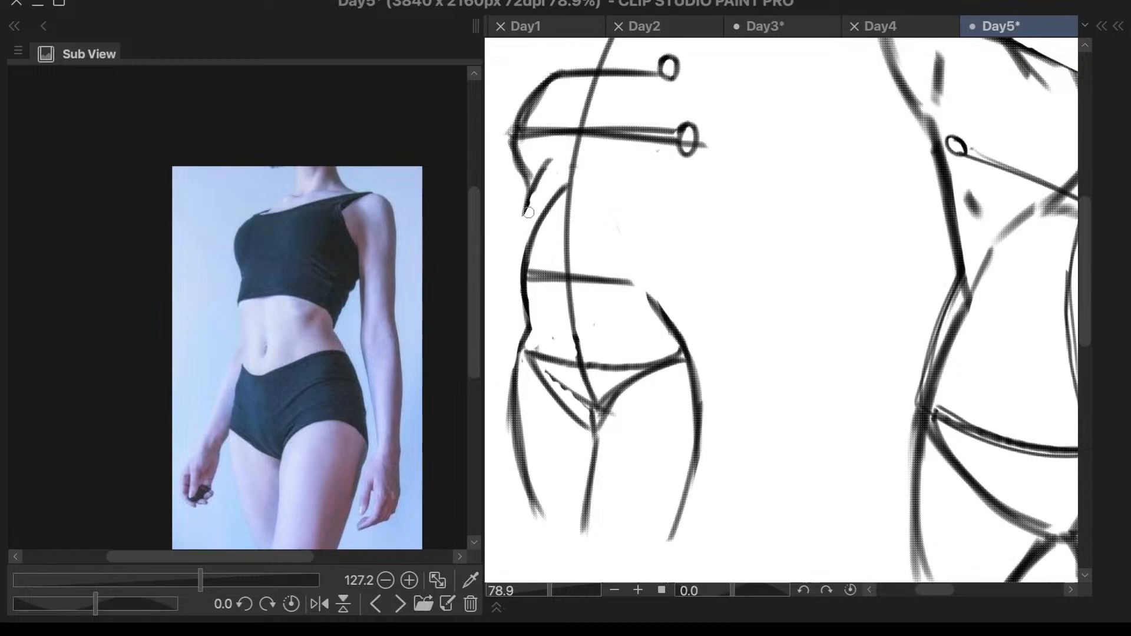
left_click_drag(526, 211, 528, 241)
scroll(706, 181, "down", 3)
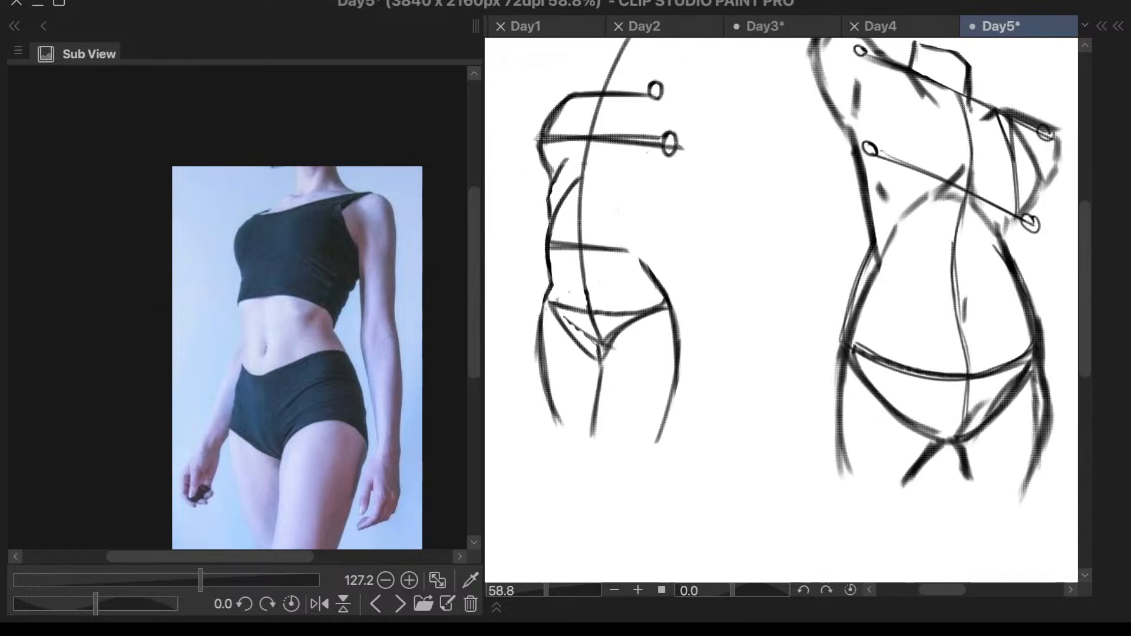
- Erase the left end of the chest line and thin the adjoining outer chest contour
scroll(663, 198, "up", 1)
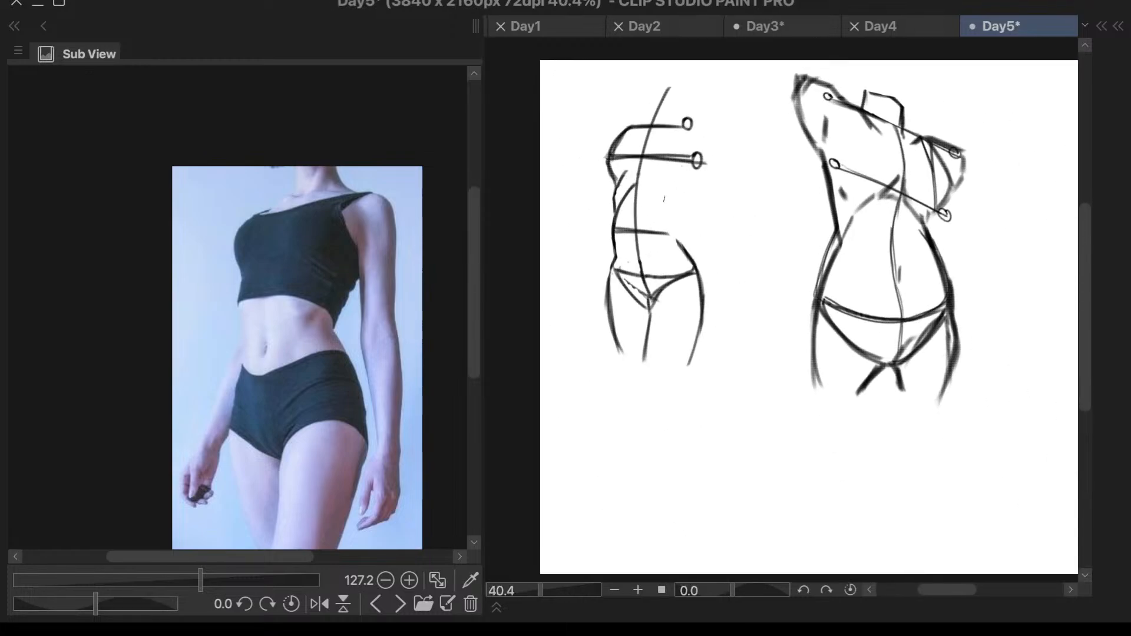
scroll(683, 168, "up", 4)
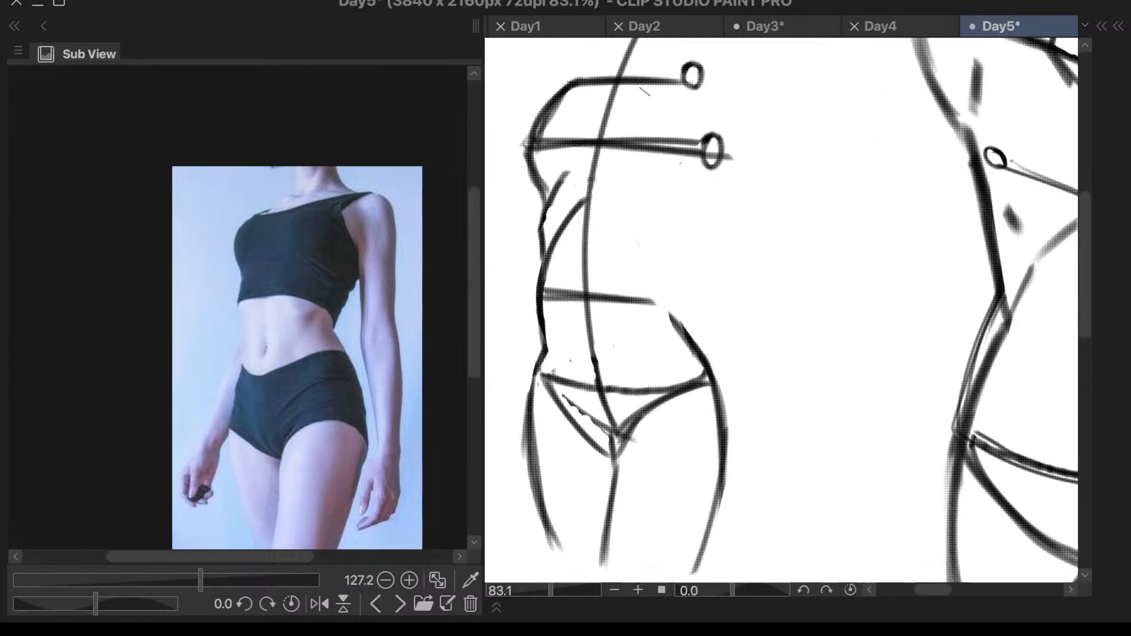
mouse_move(569, 104)
left_mouse_down()
mouse_move(538, 145)
mouse_move(549, 127)
left_mouse_up()
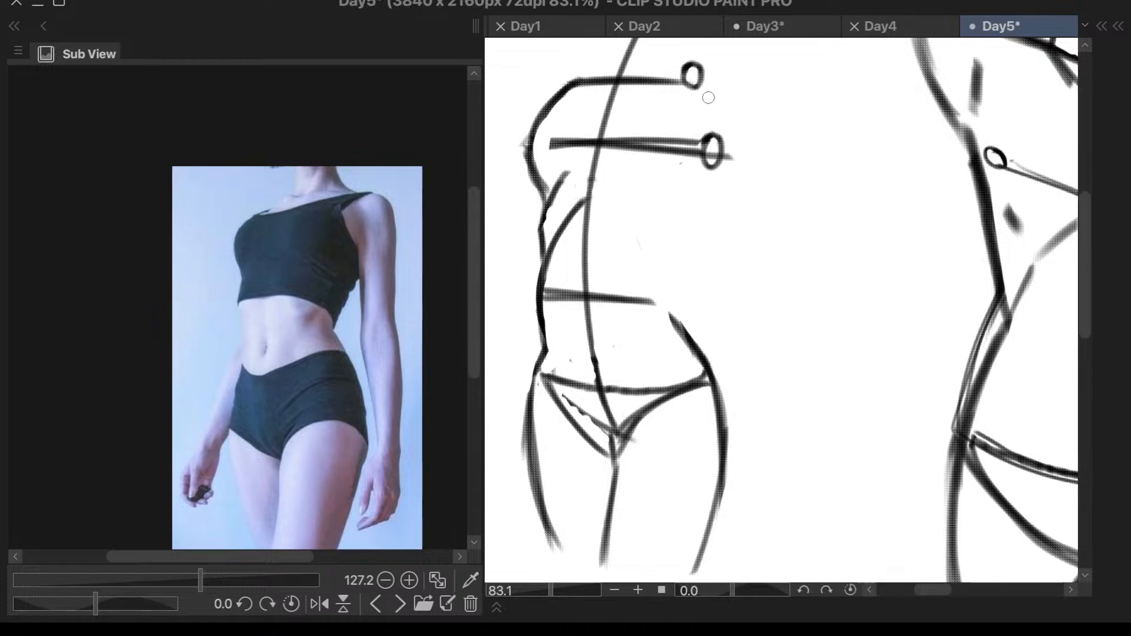
scroll(750, 177, "down", 4)
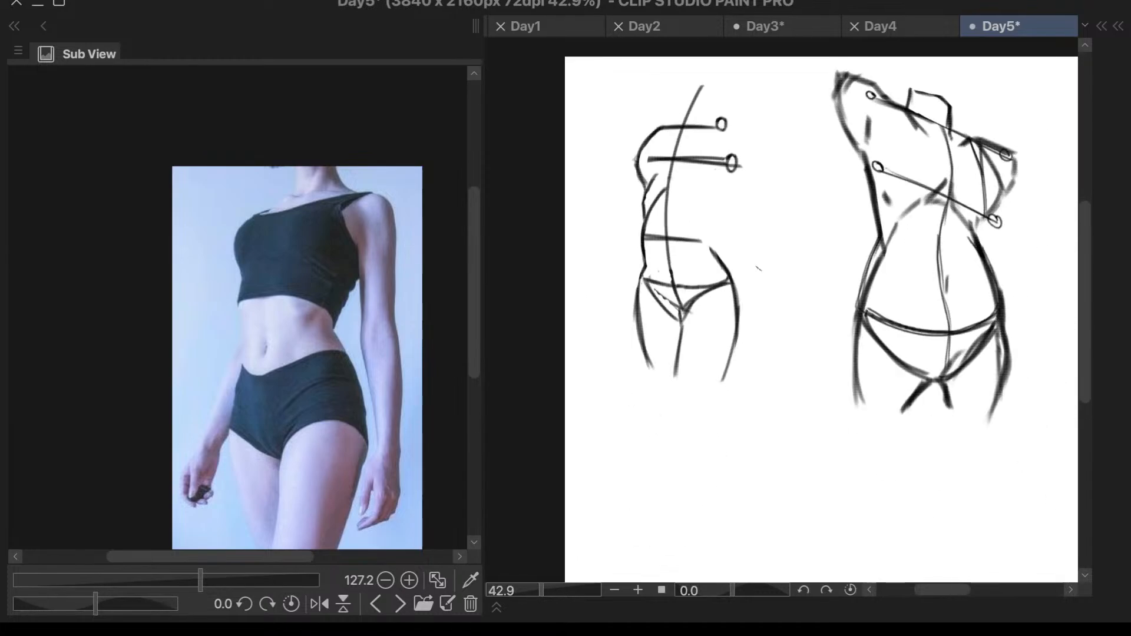
- Draw short curves from both hips into the pelvis line to round the lower edge of the belly
scroll(706, 257, "up", 3)
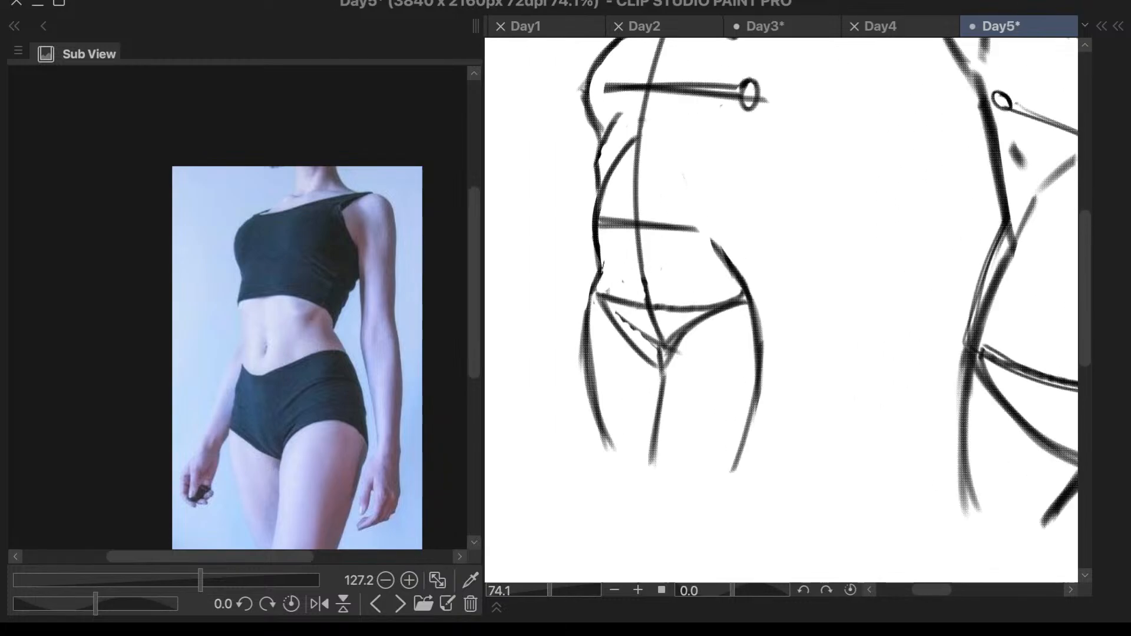
key("ctrl+z")
left_click_drag(601, 272, 626, 303)
left_click_drag(602, 271, 629, 304)
left_click_drag(741, 277, 707, 307)
key("ctrl+z")
scroll(771, 269, "down", 1)
scroll(775, 240, "down", 3)
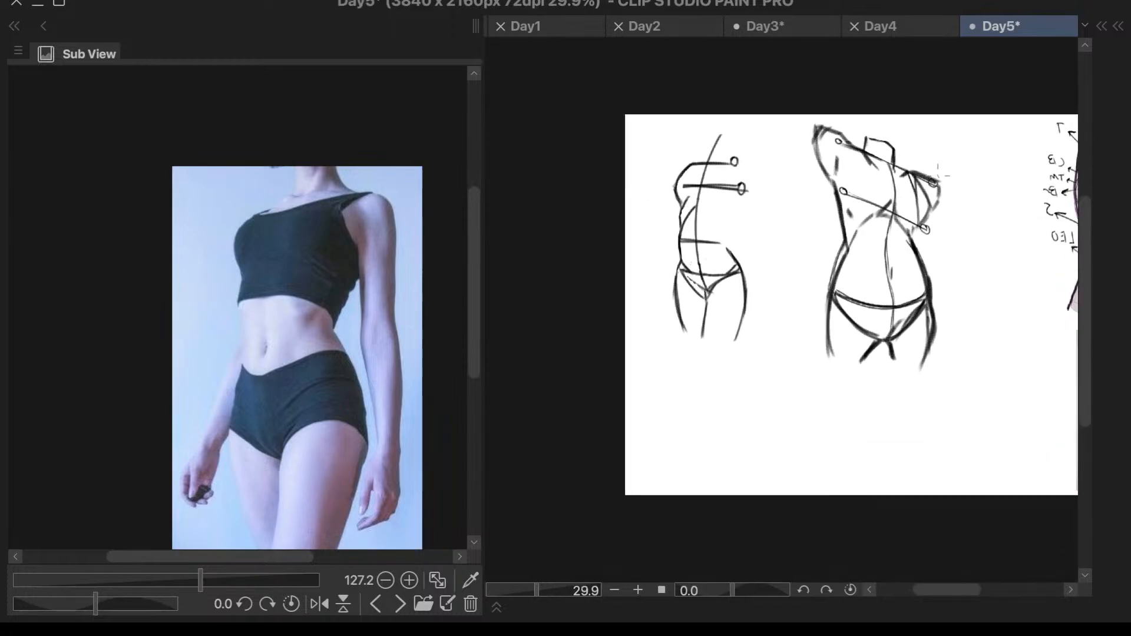
- Erase the overlapping outer ends of the old pelvis line outside the new belly curve
scroll(776, 241, "up", 2)
scroll(776, 240, "down", 1)
scroll(775, 241, "up", 2)
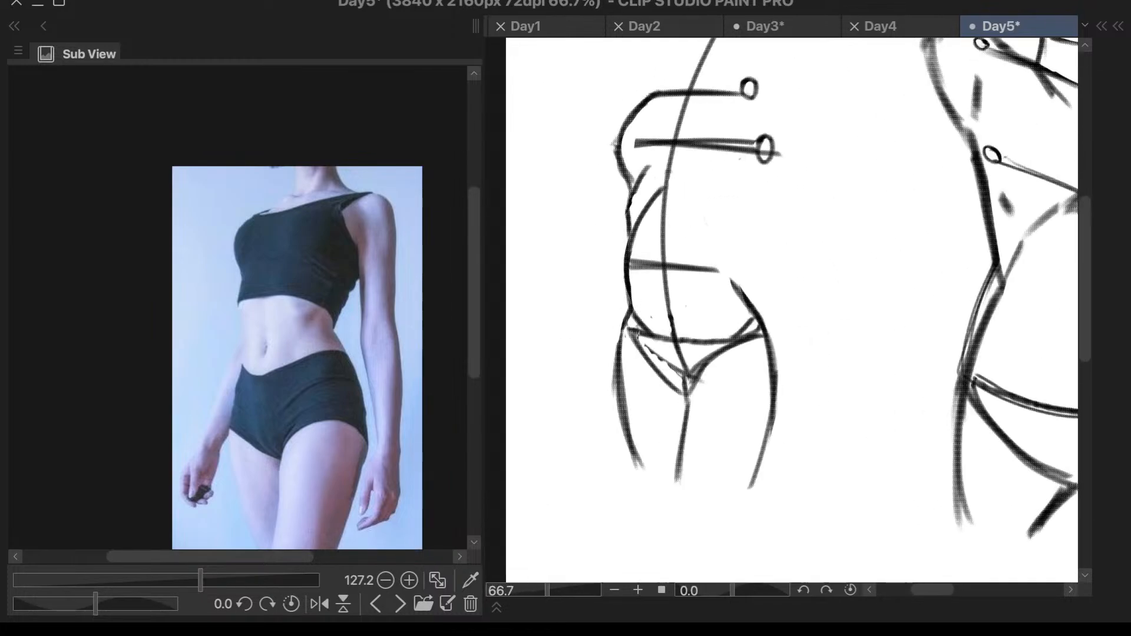
mouse_move(755, 327)
left_mouse_down()
mouse_move(711, 344)
mouse_move(752, 321)
left_mouse_up()
key("ctrl+z")
scroll(827, 268, "down", 3)
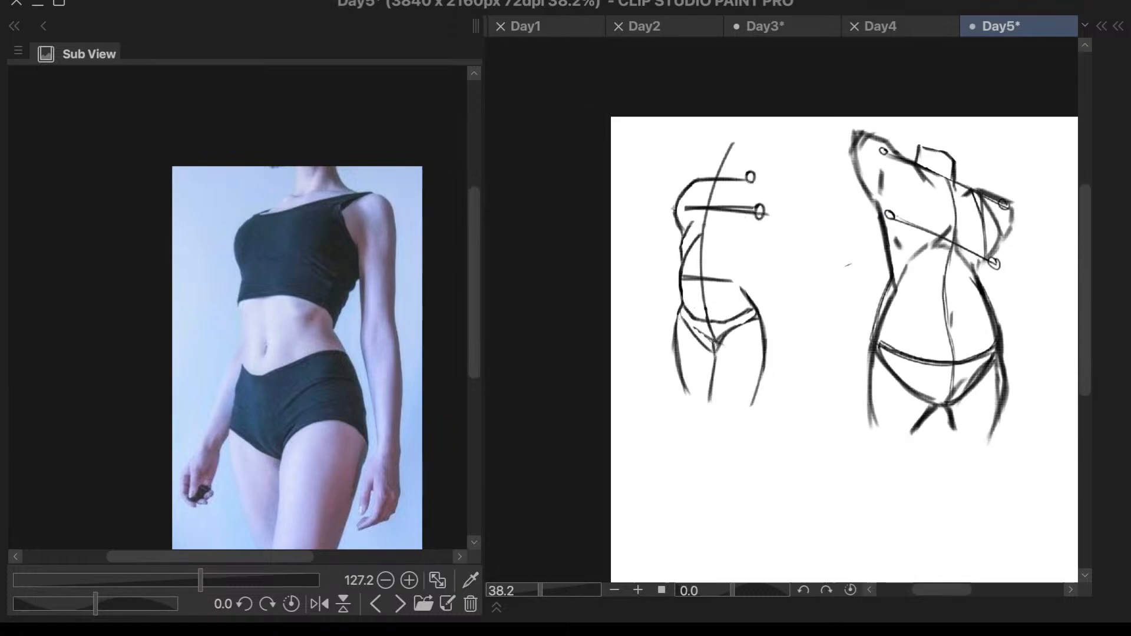
- Erase the rough outer edge of the smaller torso's waist contour on the side away from the larger torso
scroll(805, 284, "up", 2)
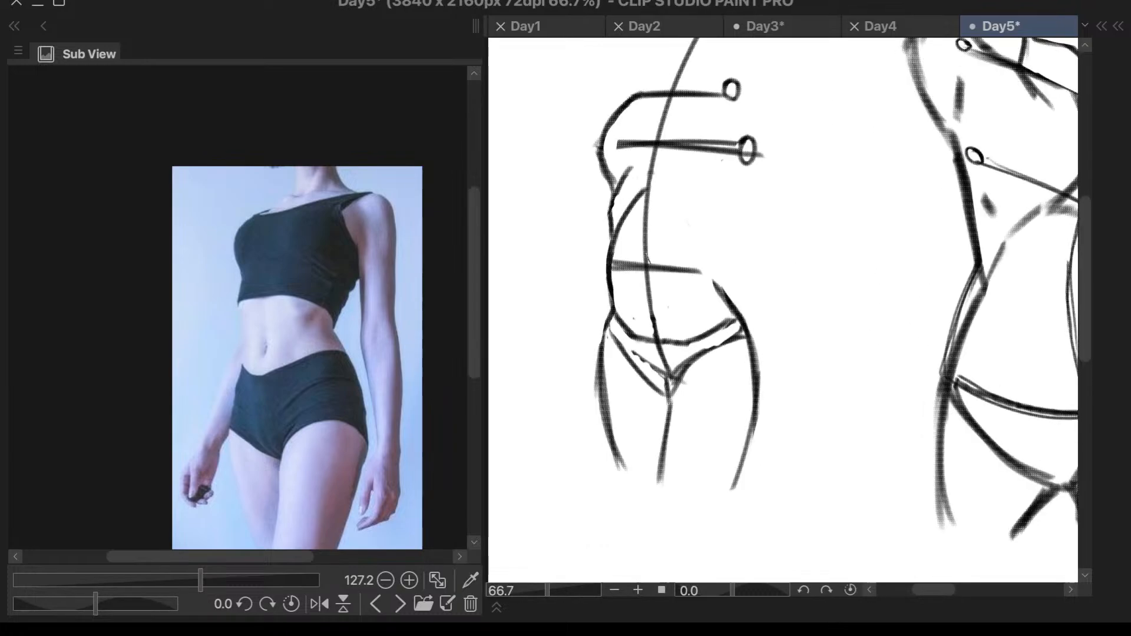
left_click_drag(623, 229, 613, 321)
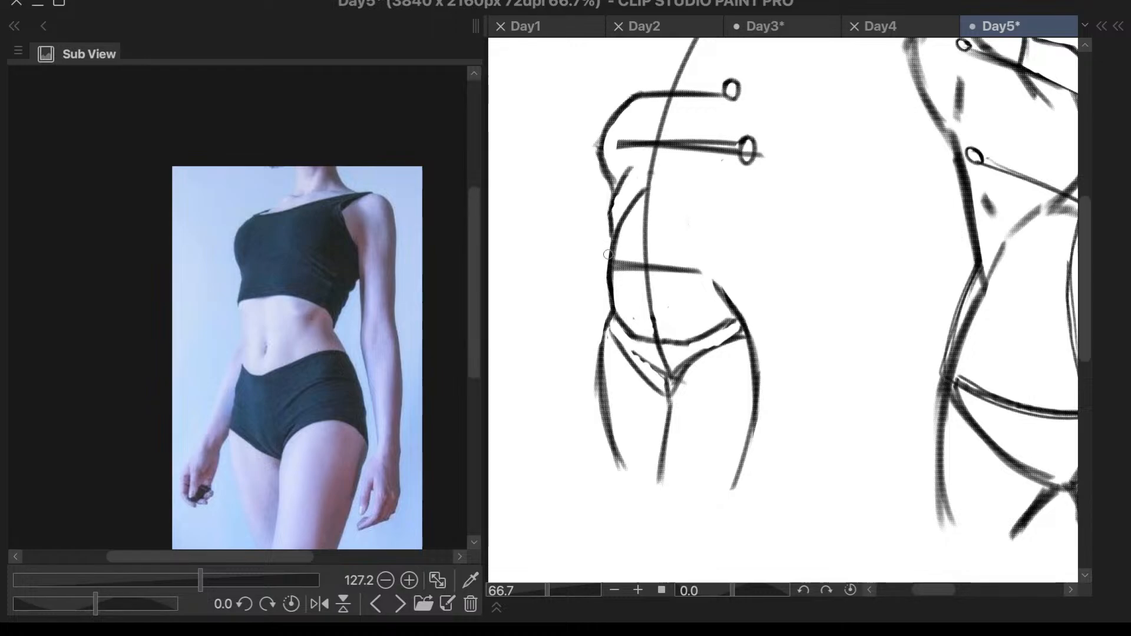
scroll(722, 125, "down", 1)
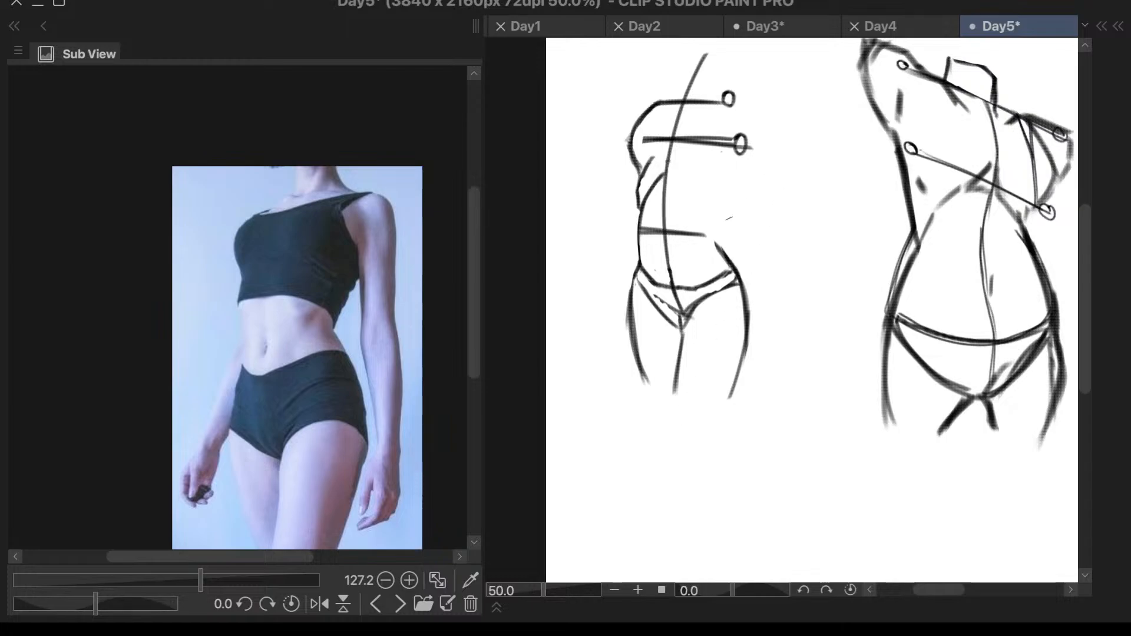
- Draw the smaller torso's open side contour down to the waist and add a large shoulder ball at the chest edge
left_click_drag(738, 189, 717, 241)
mouse_move(733, 90)
left_mouse_down()
mouse_move(734, 101)
mouse_move(725, 95)
mouse_move(758, 117)
mouse_move(760, 90)
left_mouse_up()
key("ctrl+z")
mouse_move(741, 103)
left_mouse_down()
mouse_move(773, 119)
mouse_move(761, 90)
mouse_move(778, 104)
mouse_move(753, 101)
mouse_move(777, 112)
mouse_move(752, 106)
mouse_move(784, 127)
mouse_move(752, 108)
mouse_move(744, 146)
left_mouse_up()
key("ctrl+z")
key("ctrl+z")
key("ctrl+z")
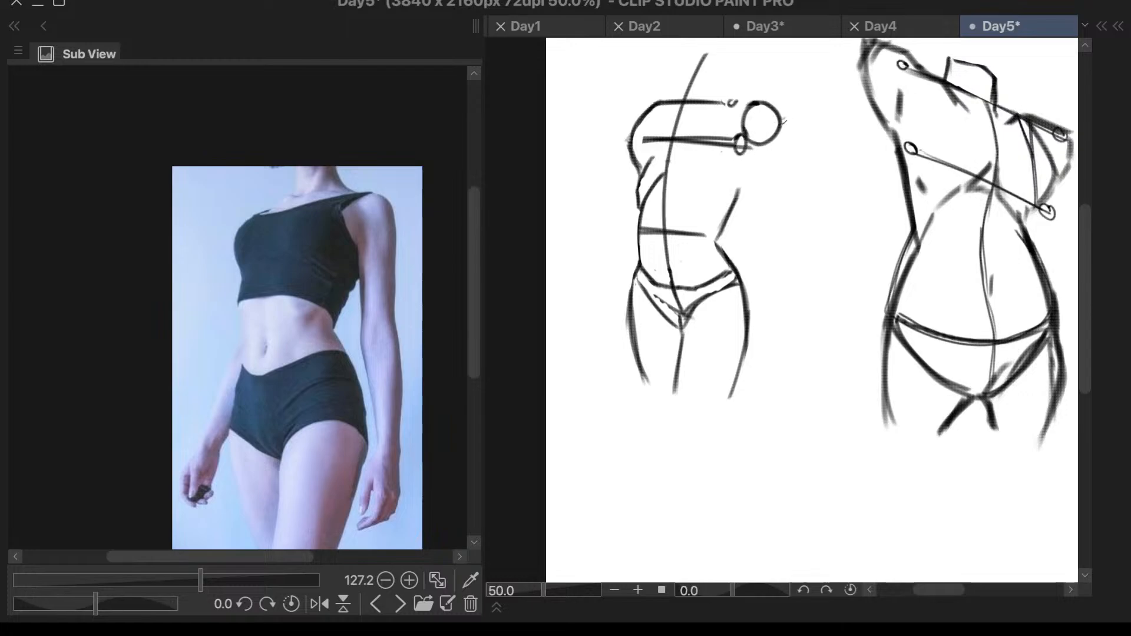
- Draw the inner and outer edges of the upper arm hanging straight down from the shoulder ball
left_click_drag(750, 144, 758, 170)
mouse_move(781, 118)
left_mouse_down()
mouse_move(786, 171)
mouse_move(760, 225)
left_mouse_up()
key("ctrl+z")
left_click_drag(755, 162, 758, 226)
left_click_drag(758, 168, 759, 207)
left_click_drag(785, 161, 789, 216)
key("ctrl+z")
key("ctrl+z")
left_click_drag(785, 171, 789, 219)
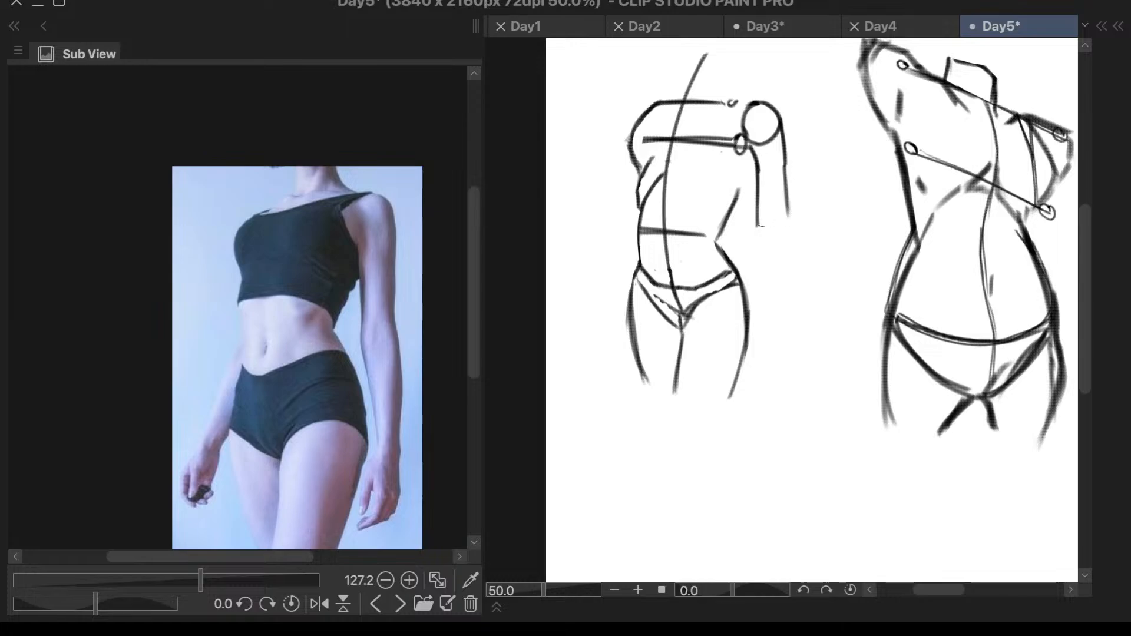
mouse_move(752, 147)
left_mouse_down()
mouse_move(758, 227)
mouse_move(758, 193)
left_mouse_up()
left_click_drag(782, 122, 788, 211)
- Close the upper arm at the elbow and block in the tapering forearm, wrist and simplified hand
mouse_move(783, 131)
left_mouse_down()
mouse_move(786, 202)
mouse_move(759, 227)
mouse_move(790, 329)
left_mouse_up()
key("ctrl+z")
left_click_drag(760, 227, 788, 314)
key("ctrl+z")
mouse_move(795, 225)
left_mouse_down()
mouse_move(798, 317)
mouse_move(775, 351)
left_mouse_up()
mouse_move(787, 313)
left_mouse_down()
mouse_move(773, 357)
mouse_move(807, 321)
mouse_move(801, 350)
left_mouse_up()
left_click_drag(805, 315, 784, 377)
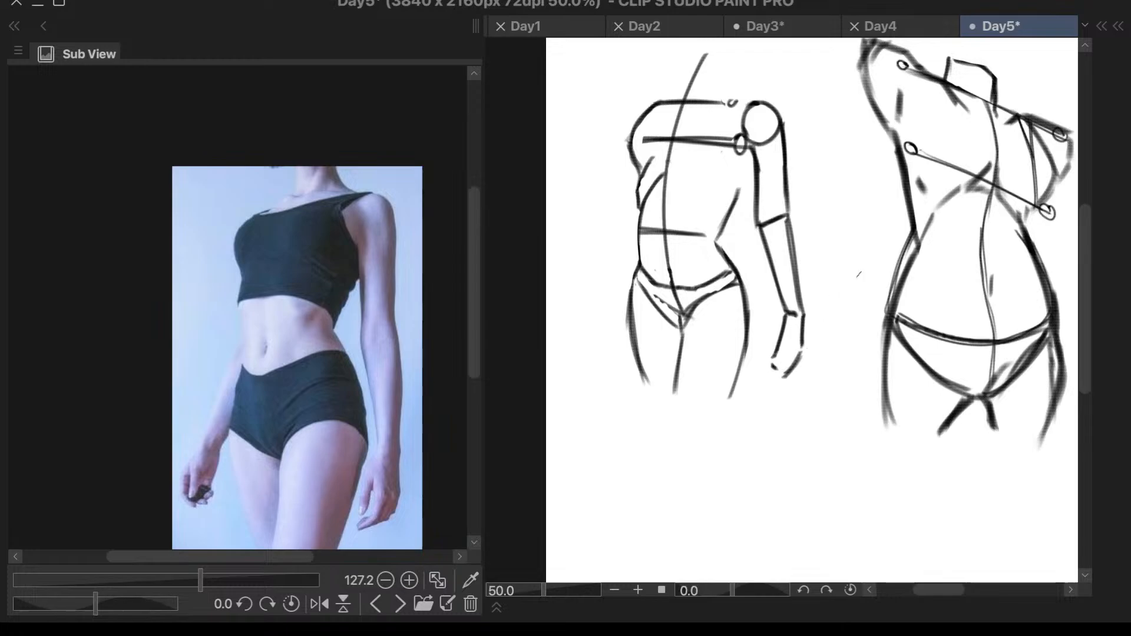
- Draw a slanting back-muscle line from the armpit to the waist and a short muscle mark on the rib cage
left_click_drag(759, 173, 716, 221)
key("ctrl+z")
left_click_drag(755, 177, 714, 218)
mouse_move(696, 179)
left_mouse_down()
mouse_move(727, 180)
mouse_move(694, 175)
mouse_move(709, 197)
left_mouse_up()
key("ctrl+z")
scroll(737, 170, "down", 2)
scroll(737, 170, "up", 1)
scroll(766, 177, "up", 1)
scroll(766, 177, "down", 2)
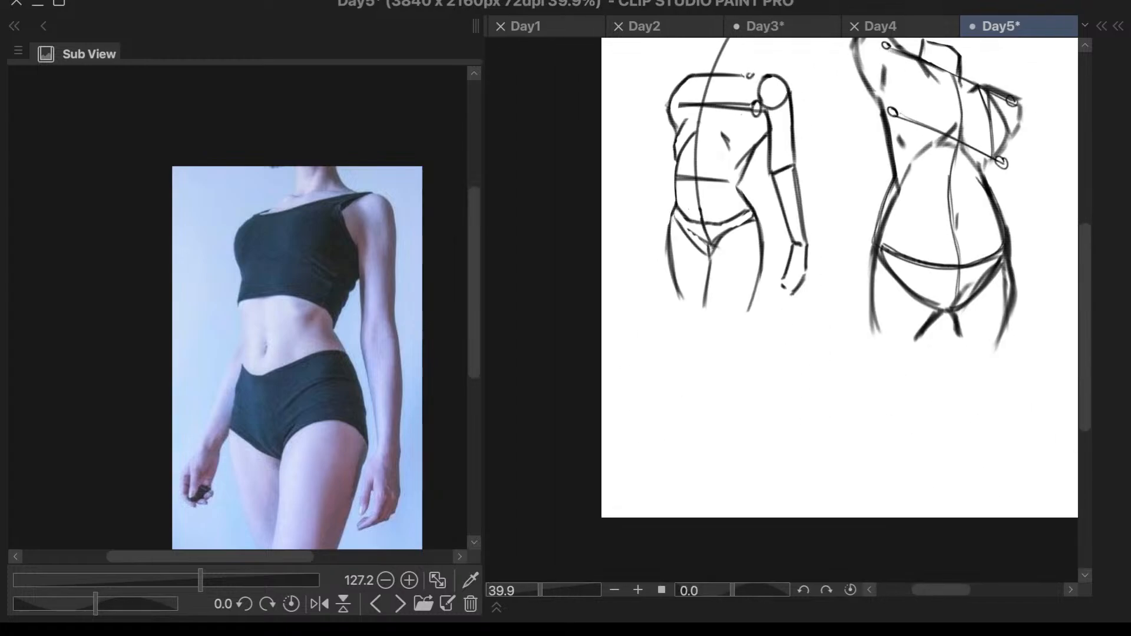
- Redraw the curve from the far shoulder into the chest and erase the excess line outside it
scroll(710, 53, "up", 4)
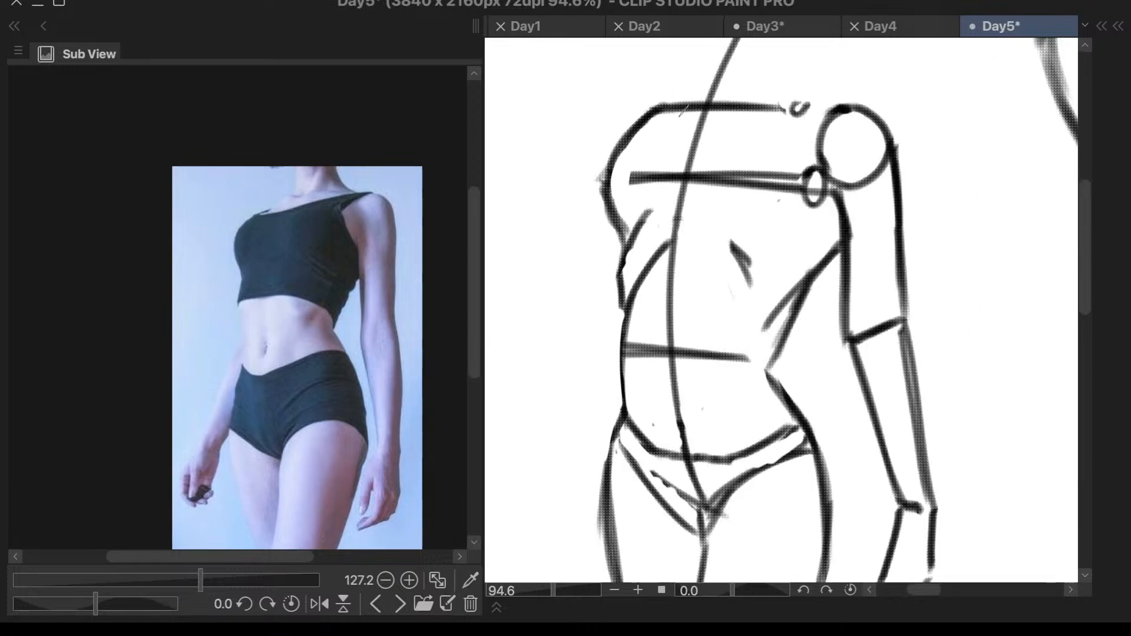
left_click_drag(618, 165, 616, 184)
key("ctrl+z")
left_click_drag(676, 111, 610, 183)
key("e")
mouse_move(665, 99)
left_mouse_down()
mouse_move(618, 137)
mouse_move(664, 98)
mouse_move(596, 165)
mouse_move(672, 99)
mouse_move(585, 186)
left_mouse_up()
left_click_drag(615, 144, 596, 189)
scroll(853, 213, "down", 2)
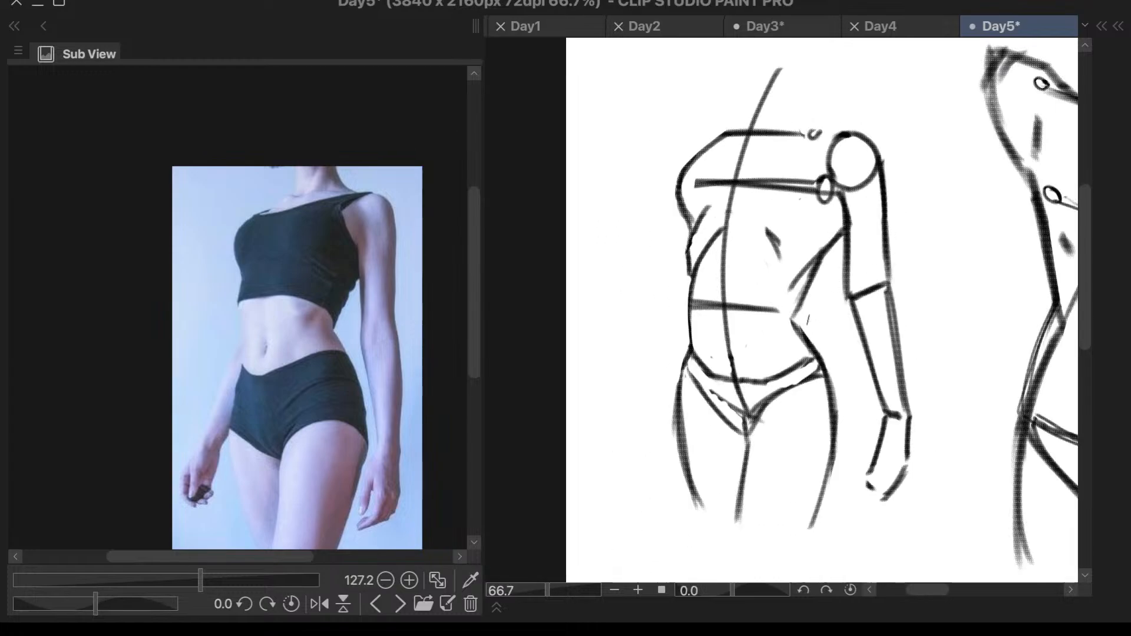
- Round the arm-side waist with a short curve and mirror the canvas to check the figure
mouse_move(809, 293)
left_mouse_down()
mouse_move(797, 315)
mouse_move(805, 338)
left_mouse_up()
key("h")
scroll(872, 214, "down", 4)
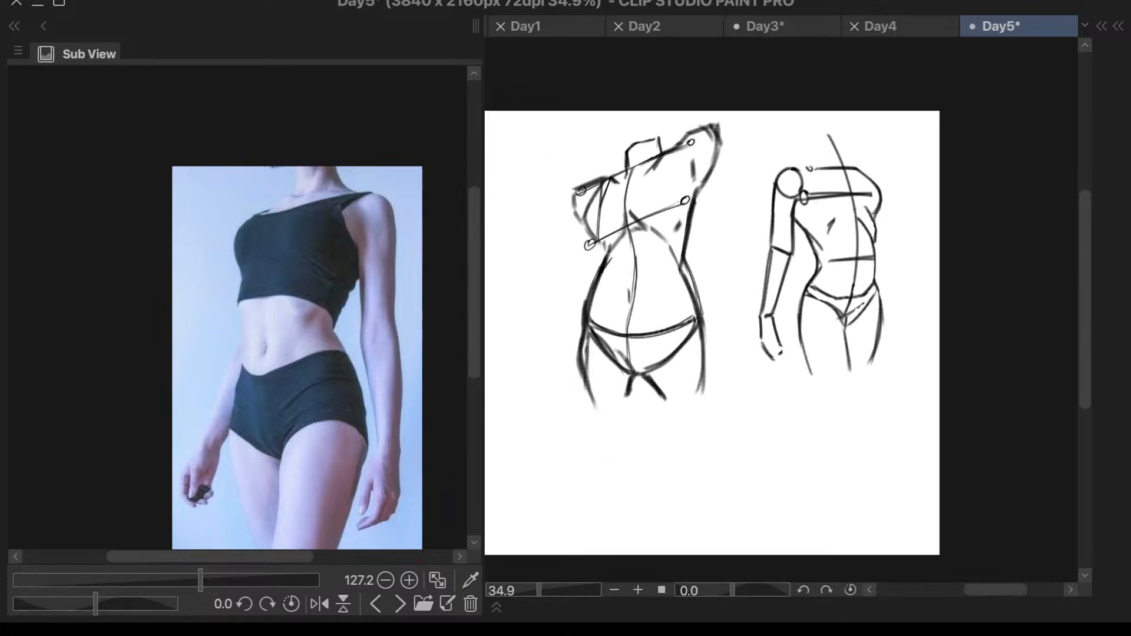
scroll(881, 127, "up", 3)
scroll(777, 254, "up", 2)
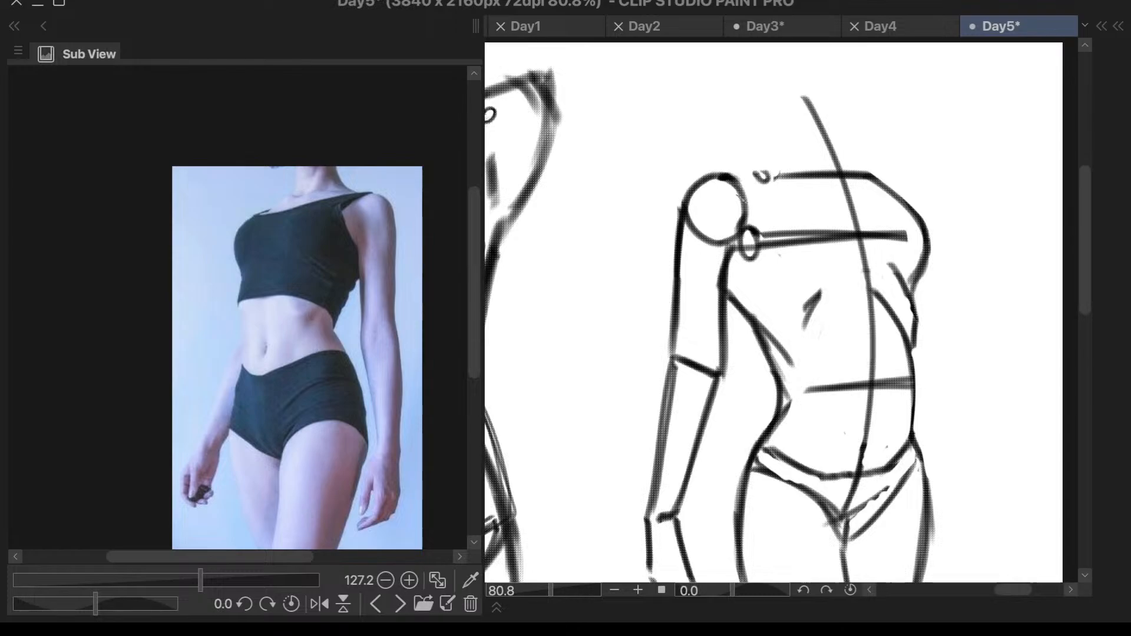
- Draw curved chest and deltoid strokes running from the collarbone across the shoulder ball
left_click_drag(740, 197, 682, 262)
left_click_drag(739, 196, 679, 278)
key("ctrl+z")
key("ctrl+z")
mouse_move(738, 197)
left_mouse_down()
mouse_move(691, 269)
mouse_move(707, 235)
mouse_move(699, 247)
left_mouse_up()
mouse_move(773, 188)
left_mouse_down()
mouse_move(748, 191)
mouse_move(769, 185)
mouse_move(740, 178)
mouse_move(695, 182)
mouse_move(707, 184)
mouse_move(677, 230)
left_mouse_up()
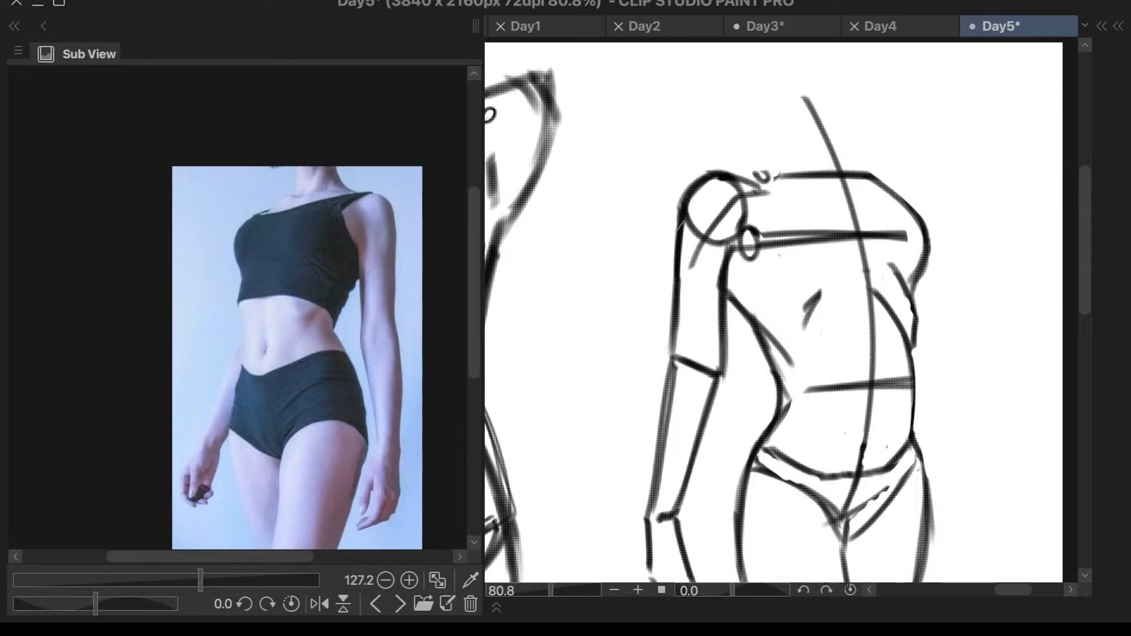
- Add short collarbone strokes beneath the shoulder line and at the far shoulder
scroll(934, 177, "up", 2)
mouse_move(700, 164)
left_mouse_down()
mouse_move(847, 155)
mouse_move(851, 170)
left_mouse_up()
key("ctrl+z")
scroll(874, 88, "down", 5)
scroll(845, 82, "up", 3)
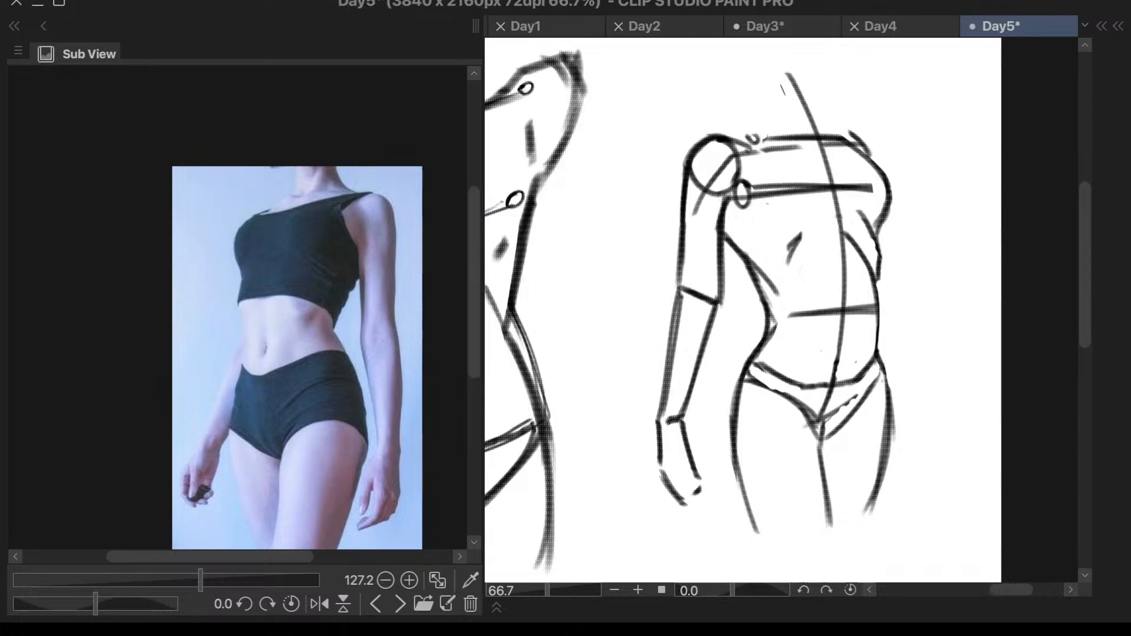
- Draw the two vertical sides of the neck above the shoulder line
left_click_drag(781, 77, 779, 136)
key("ctrl+z")
left_click_drag(818, 78, 819, 137)
key("ctrl+z")
mouse_move(813, 77)
left_mouse_down()
mouse_move(814, 131)
mouse_move(726, 136)
left_mouse_up()
left_click_drag(819, 97, 830, 100)
key("ctrl+z")
key("ctrl+z")
key("ctrl+z")
- Draw sloping trapezius lines from the neck to both shoulders and reinforce the neck's sides
left_click_drag(766, 121, 724, 135)
left_click_drag(851, 134, 817, 119)
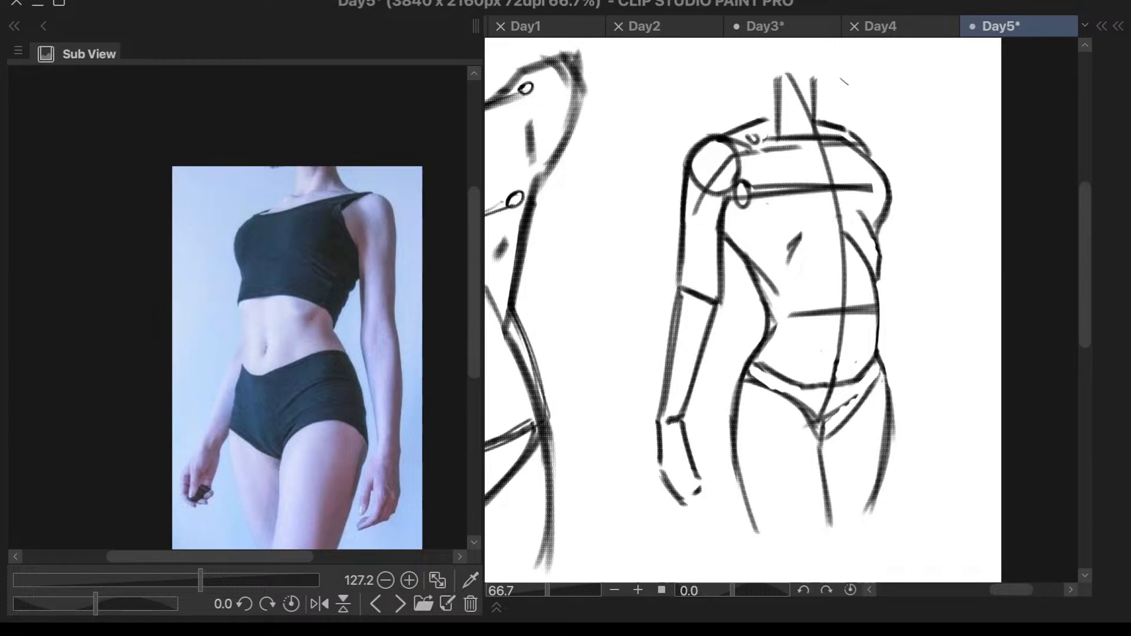
mouse_move(774, 86)
left_mouse_down()
mouse_move(768, 139)
mouse_move(779, 122)
mouse_move(780, 135)
left_mouse_up()
left_click_drag(816, 76, 821, 135)
- Flip the canvas back and close the top of the neck with a short line
key("h")
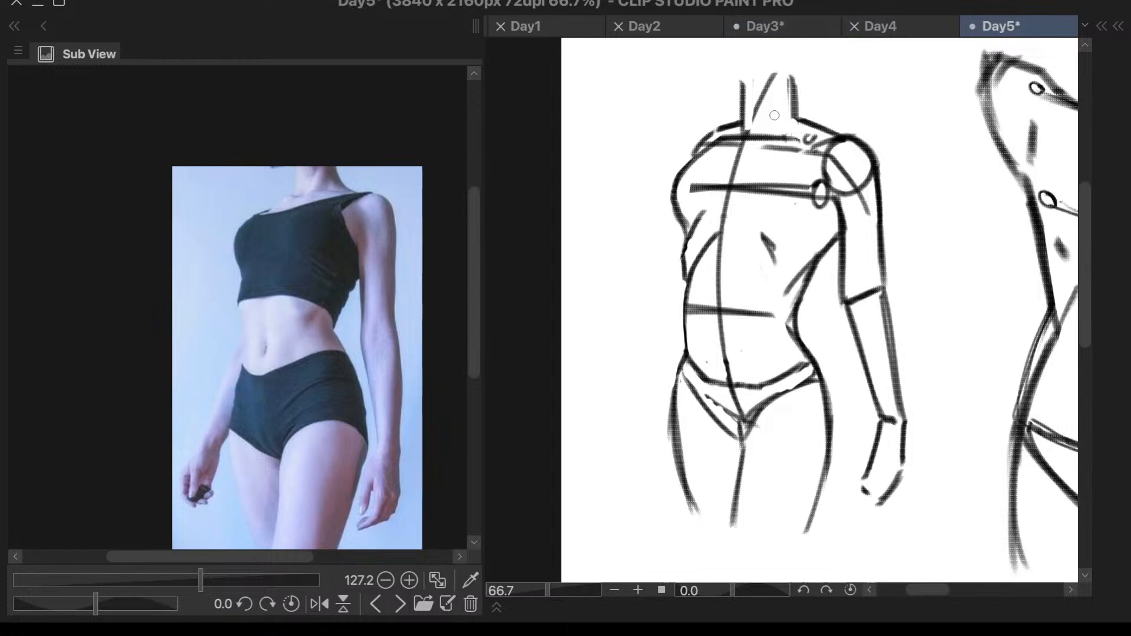
mouse_move(792, 75)
left_mouse_down()
mouse_move(731, 82)
mouse_move(755, 79)
left_mouse_up()
key("ctrl+z")
scroll(789, 81, "down", 3)
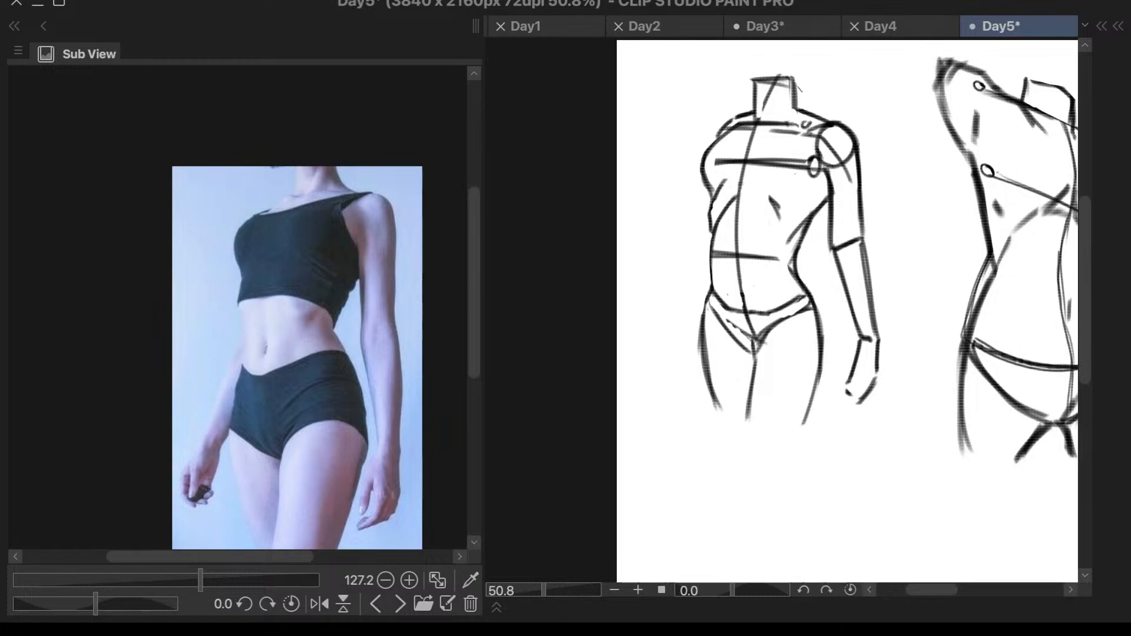
- Add a short rib muscle mark below the chest line and a small abdominal mark on the centre line
left_click_drag(838, 91, 844, 95)
scroll(846, 152, "up", 3)
left_click_drag(769, 188, 799, 204)
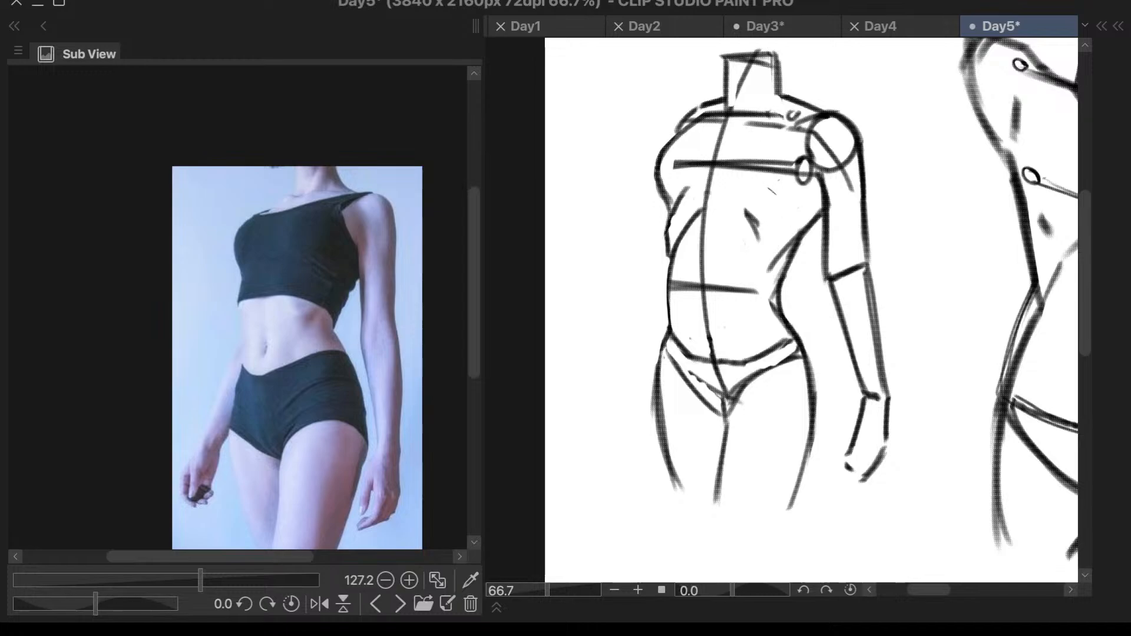
scroll(783, 195, "down", 2)
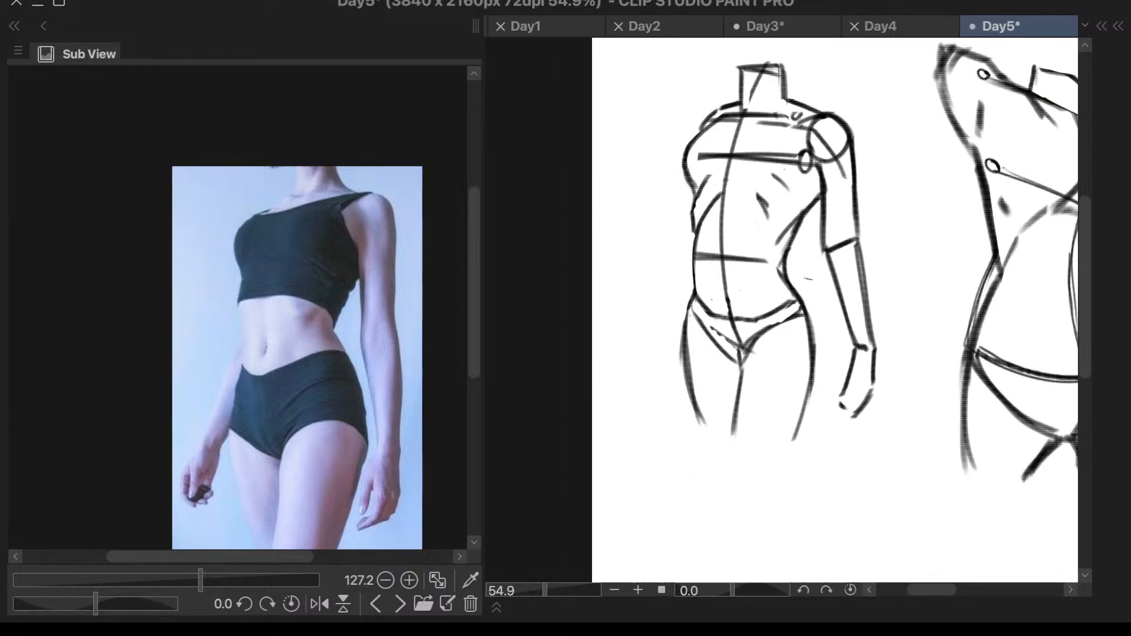
mouse_move(720, 274)
left_mouse_down()
mouse_move(725, 294)
mouse_move(725, 257)
left_mouse_up()
key("ctrl+z")
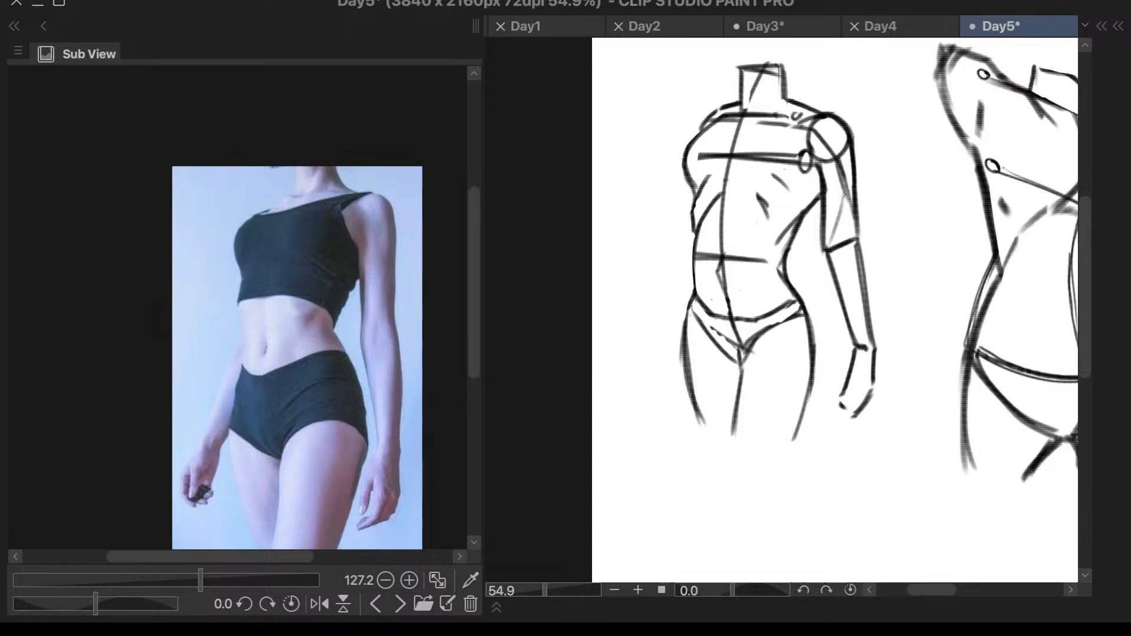
- Draw slanted muscle division lines inside the upper arm, meeting near the elbow
mouse_move(832, 161)
left_mouse_down()
mouse_move(850, 223)
mouse_move(847, 206)
mouse_move(829, 249)
left_mouse_up()
key("ctrl+z")
left_click_drag(842, 208, 831, 248)
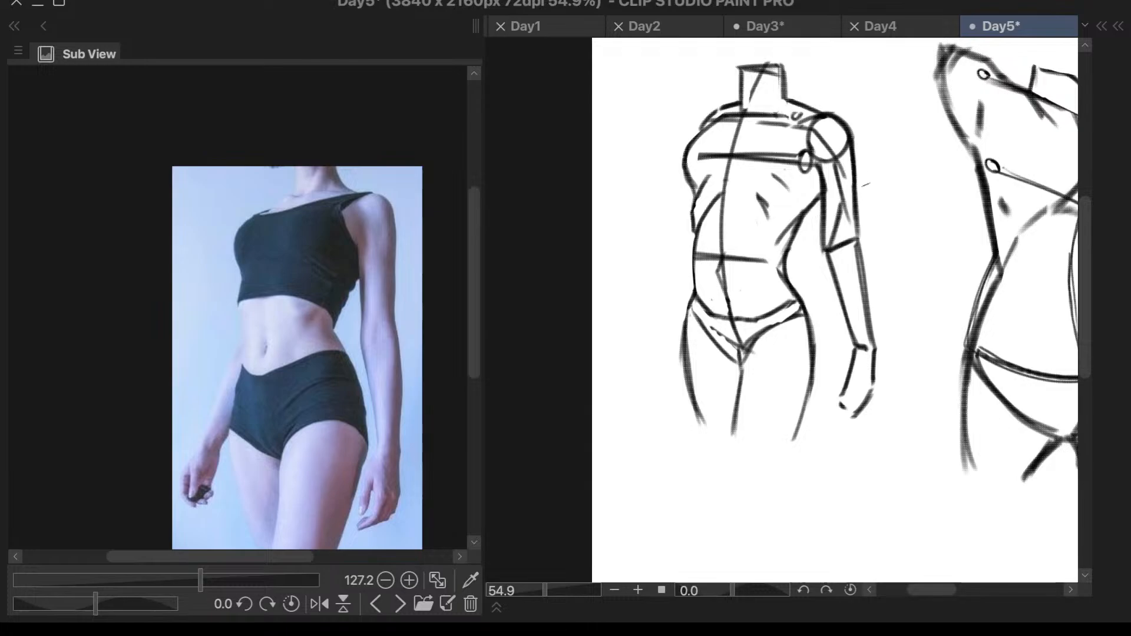
scroll(901, 107, "down", 6)
scroll(788, 377, "up", 2)
scroll(790, 407, "down", 2)
scroll(917, 73, "up", 3)
scroll(917, 73, "up", 2)
left_click_drag(836, 259, 827, 343)
key("ctrl+z")
key("ctrl+z")
left_click_drag(835, 260, 826, 343)
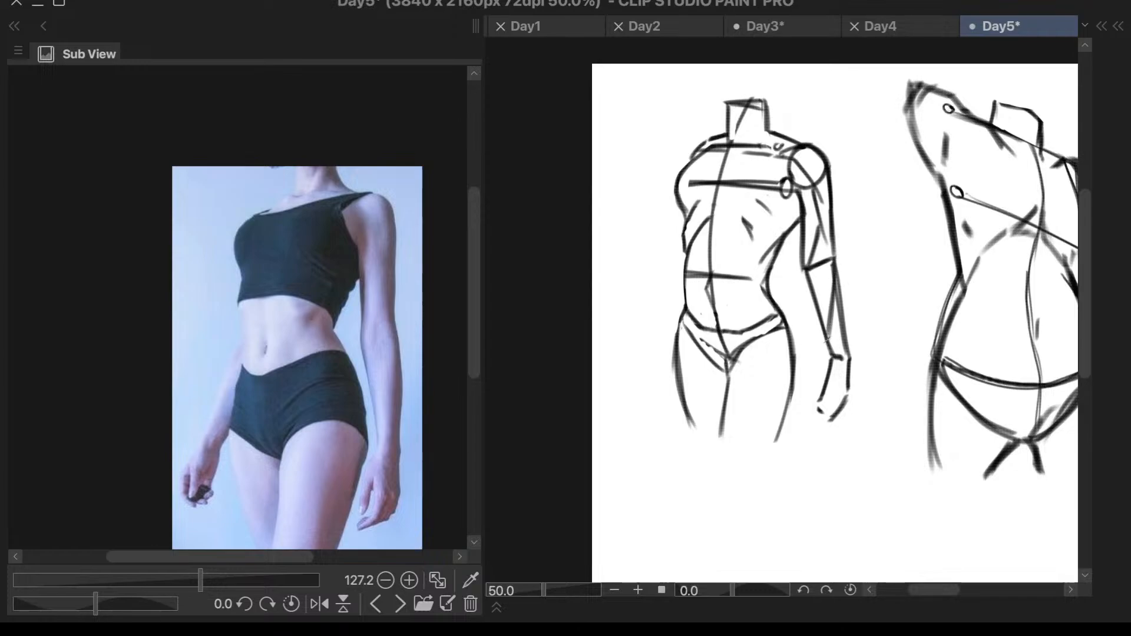
scroll(848, 235, "down", 1)
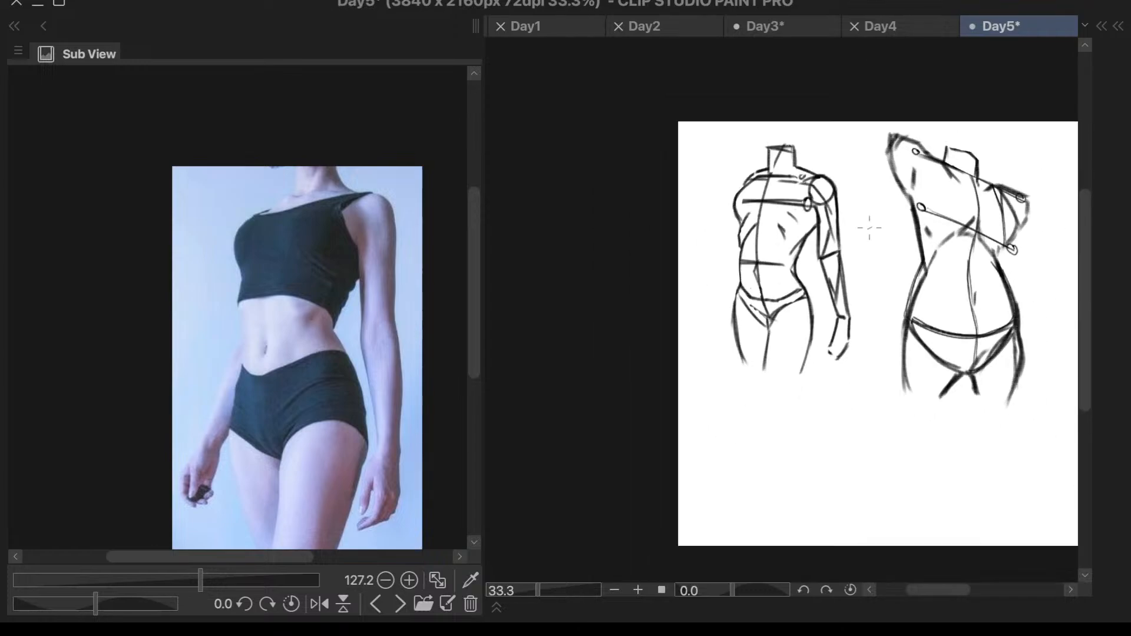
scroll(884, 212, "up", 1)
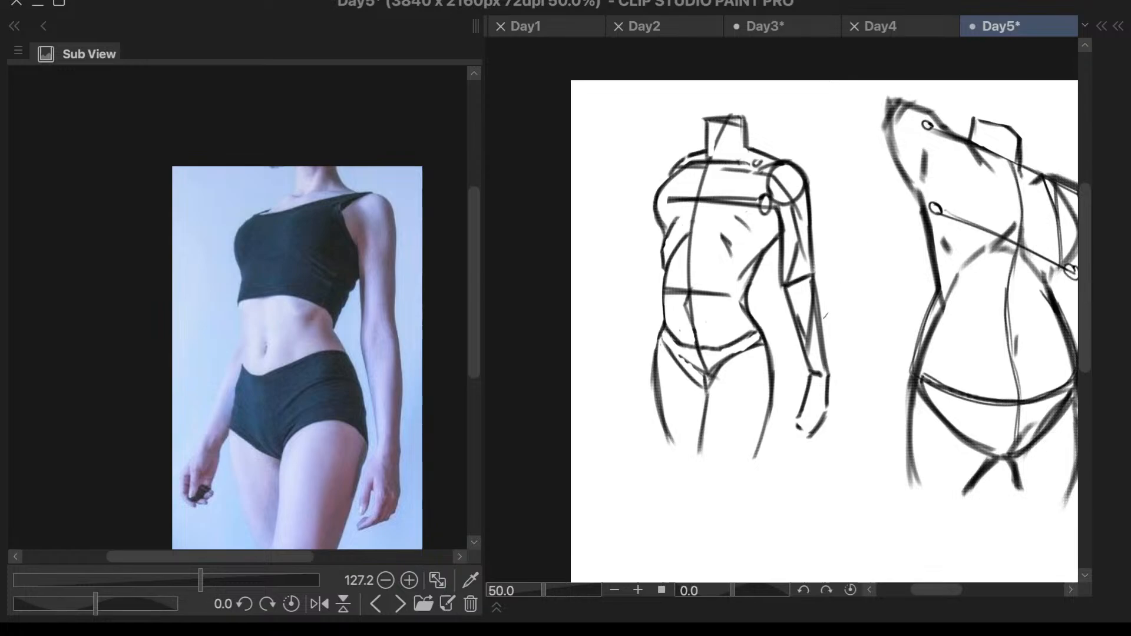
key("ctrl+z")
key("ctrl+z")
key("ctrl+z")
key("ctrl+z")
- Draw a single muscle division line inside the forearm from the elbow to the wrist
left_click_drag(813, 279, 814, 373)
scroll(847, 243, "down", 2)
scroll(881, 208, "up", 1)
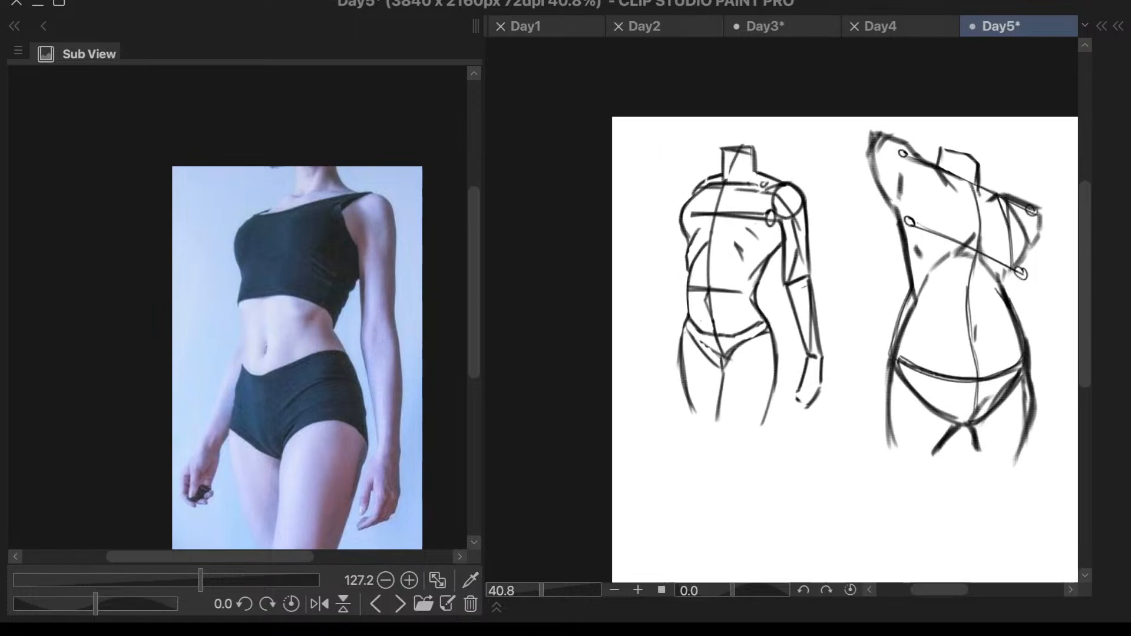
scroll(967, 152, "down", 2)
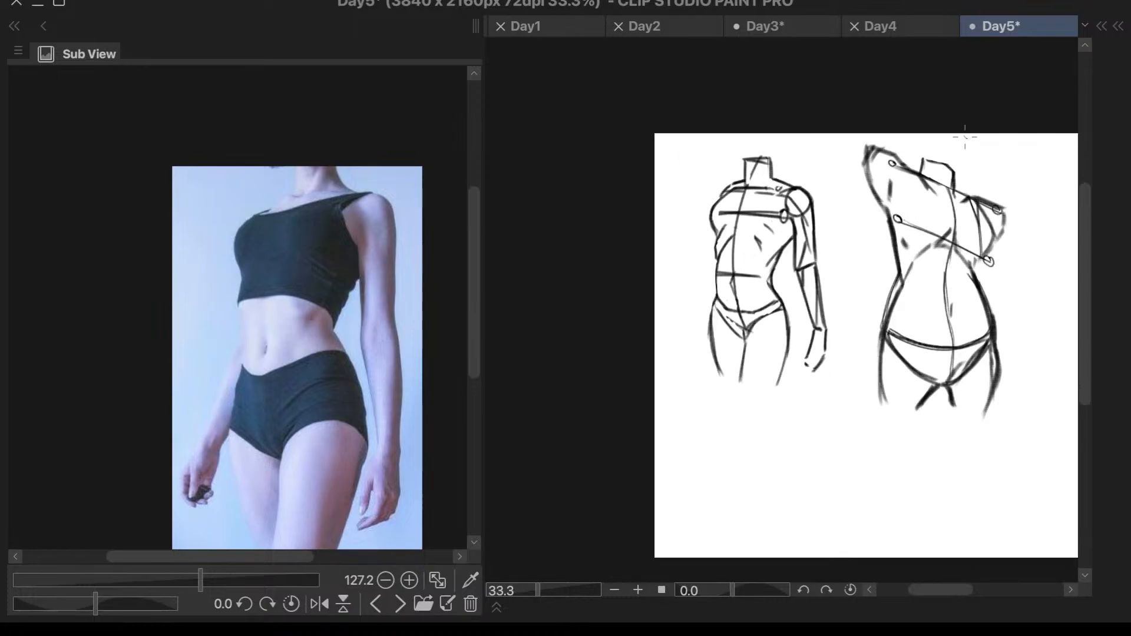
scroll(967, 152, "up", 3)
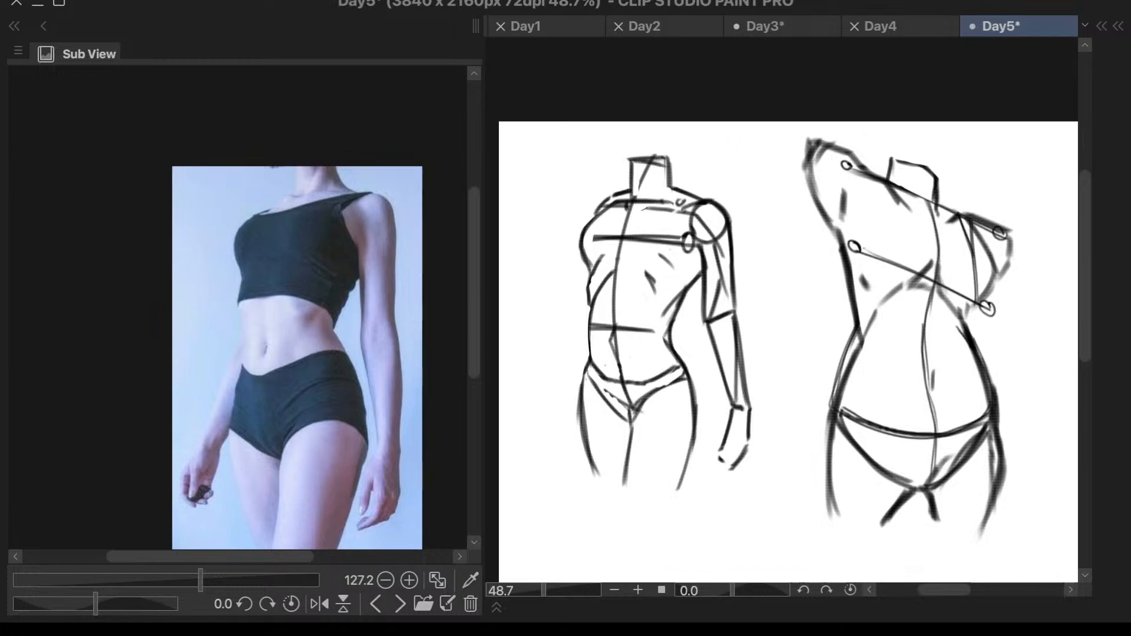
- Touch up the collarbone line below the neck and check the figure in a mirrored view
left_click_drag(659, 203, 643, 210)
scroll(805, 153, "down", 2)
key("h")
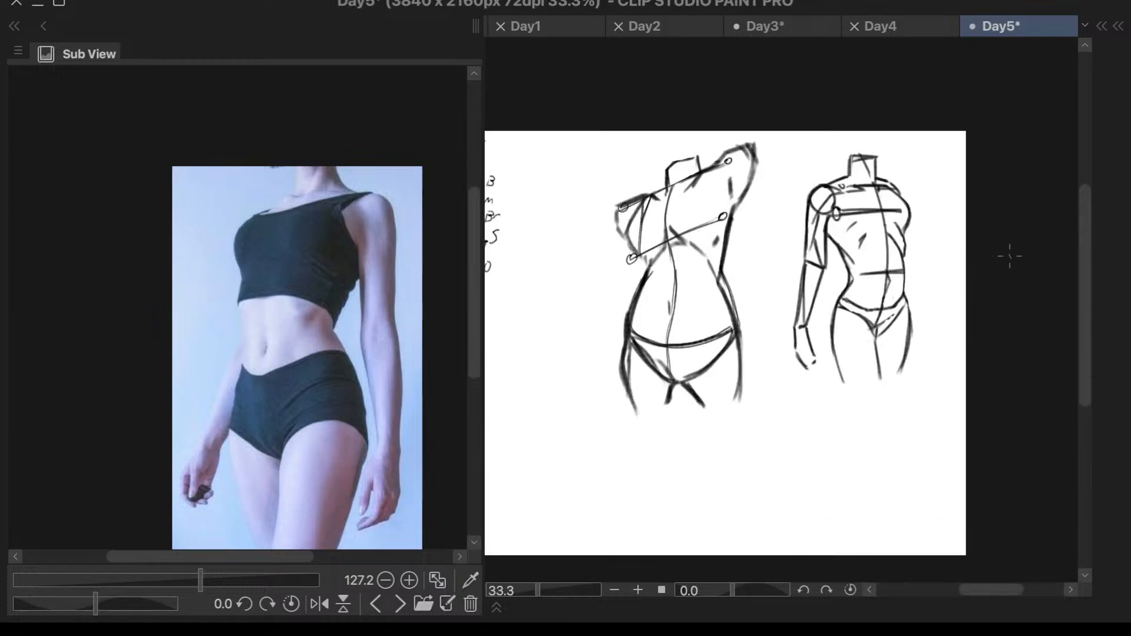
scroll(877, 215, "up", 2)
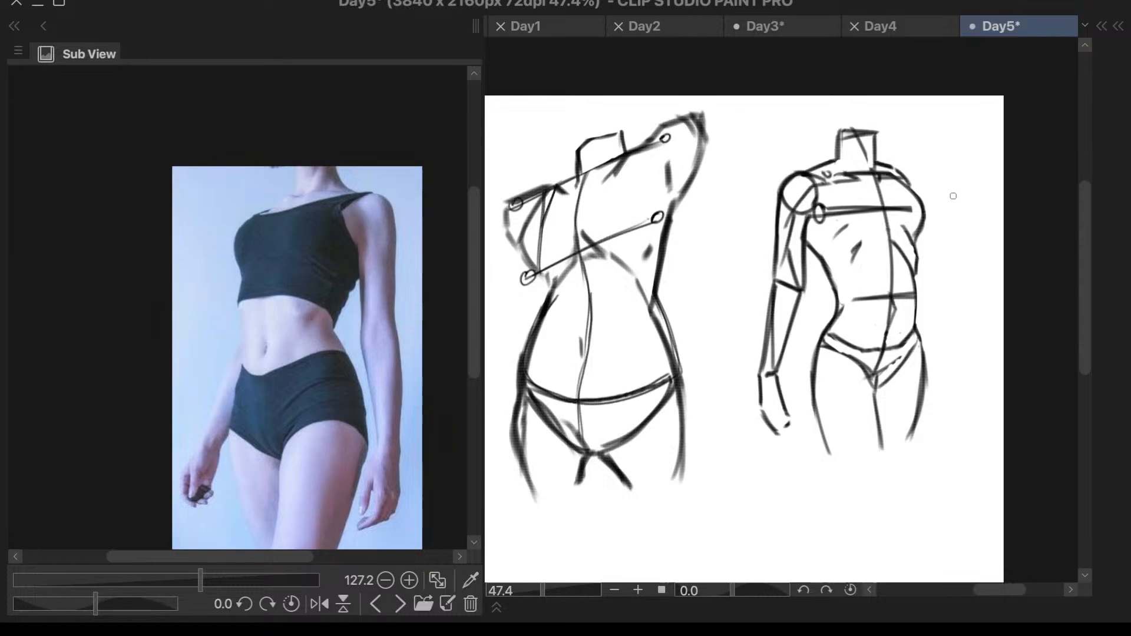
key("h")
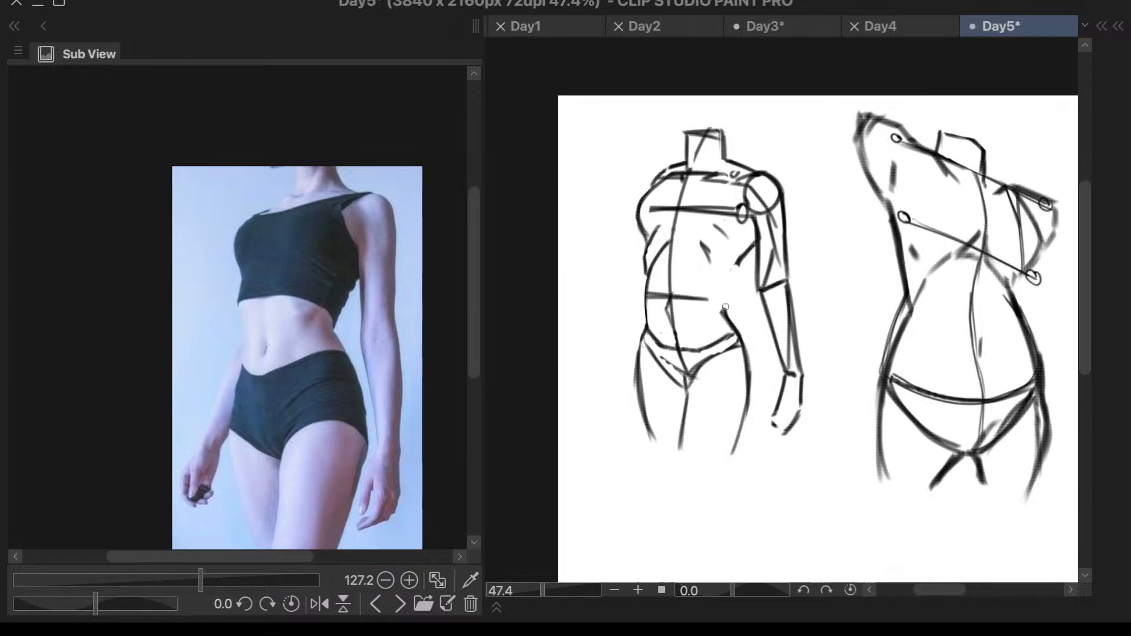
- Redraw the arm-side torso contour from the armpit into the waist and down to the hip
left_click_drag(740, 265, 719, 292)
key("ctrl+z")
key("ctrl+z")
key("ctrl+z")
mouse_move(757, 244)
left_mouse_down()
mouse_move(720, 289)
mouse_move(737, 331)
left_mouse_up()
left_click_drag(722, 292, 743, 351)
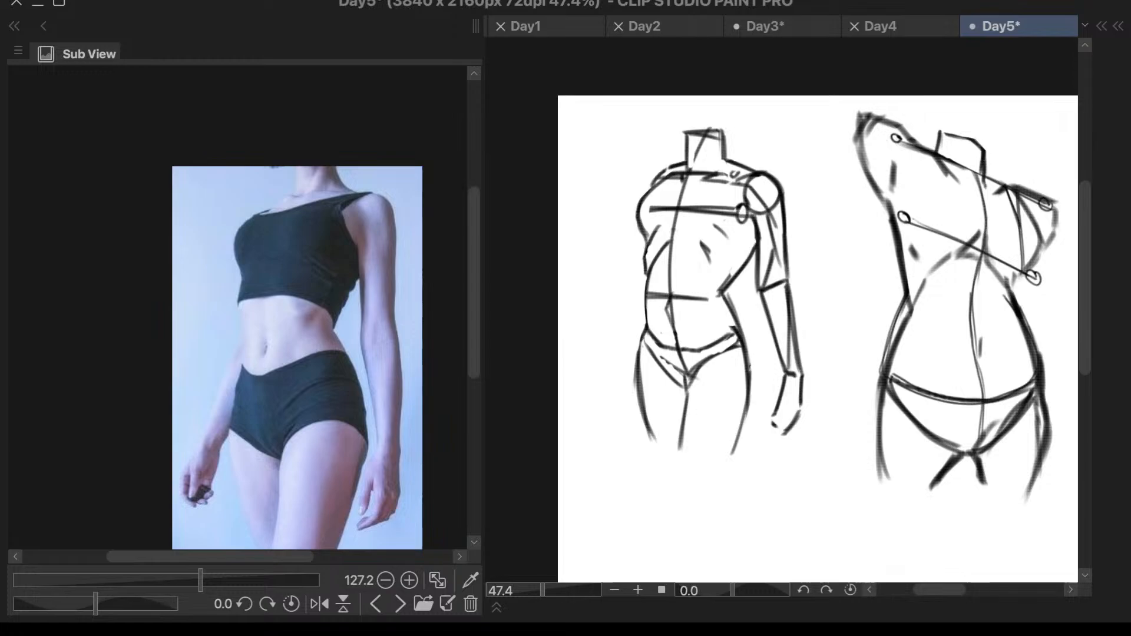
- Draw a curved line under the chest of the larger torso in place of its rib cage arch
key("super+minus")
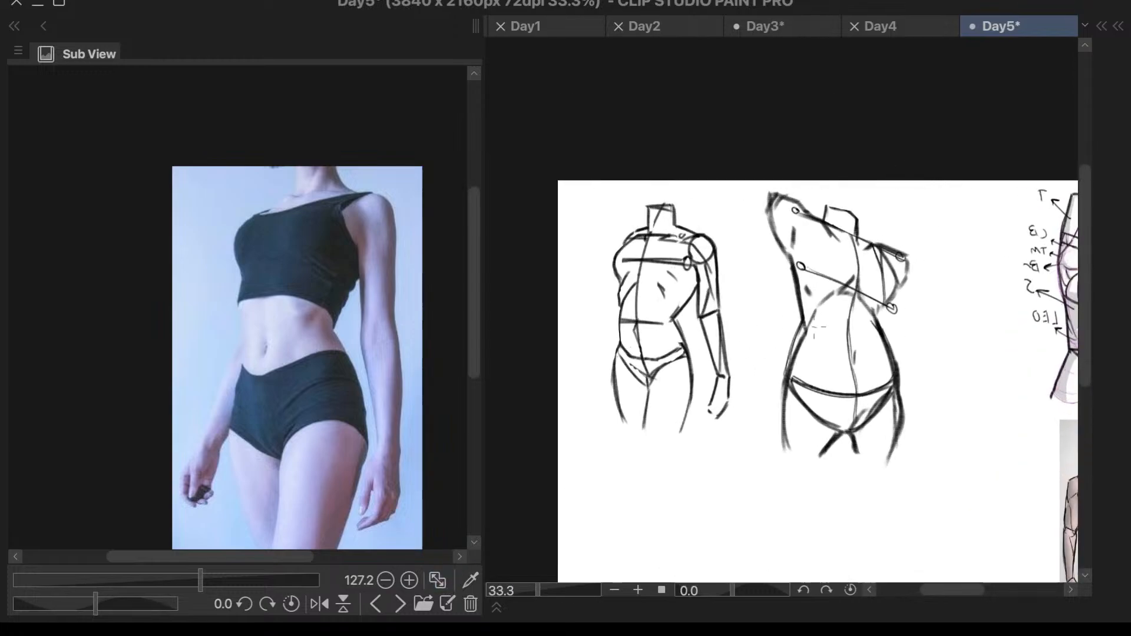
key("super+plus")
left_click_drag(787, 302, 834, 279)
left_click_drag(943, 214, 950, 216)
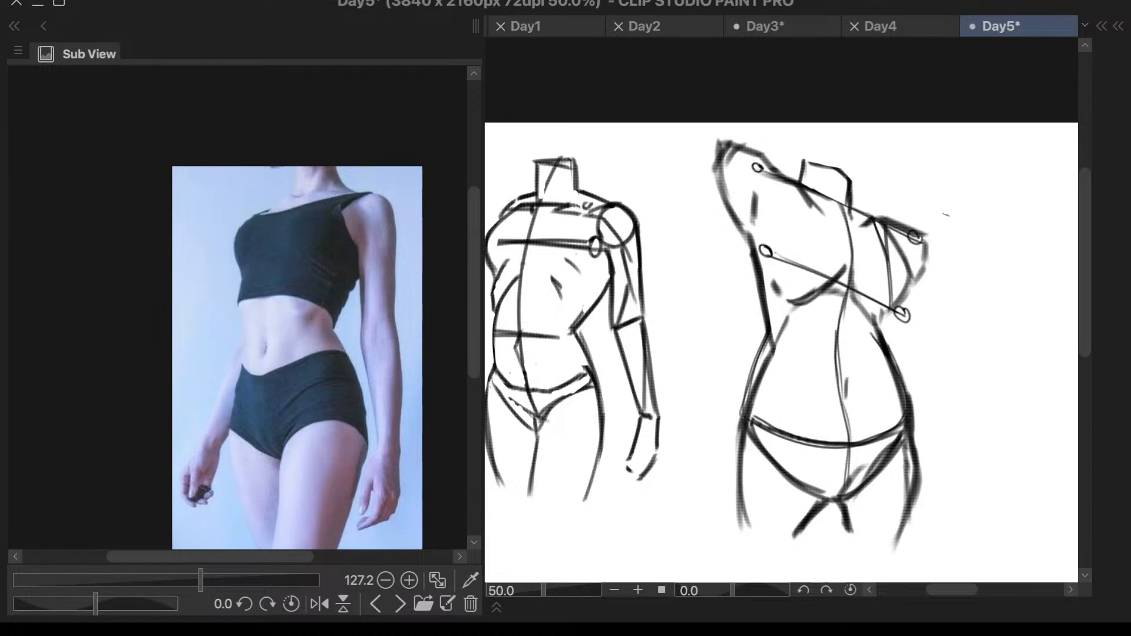
left_click_drag(836, 226, 843, 244)
scroll(954, 142, "down", 3)
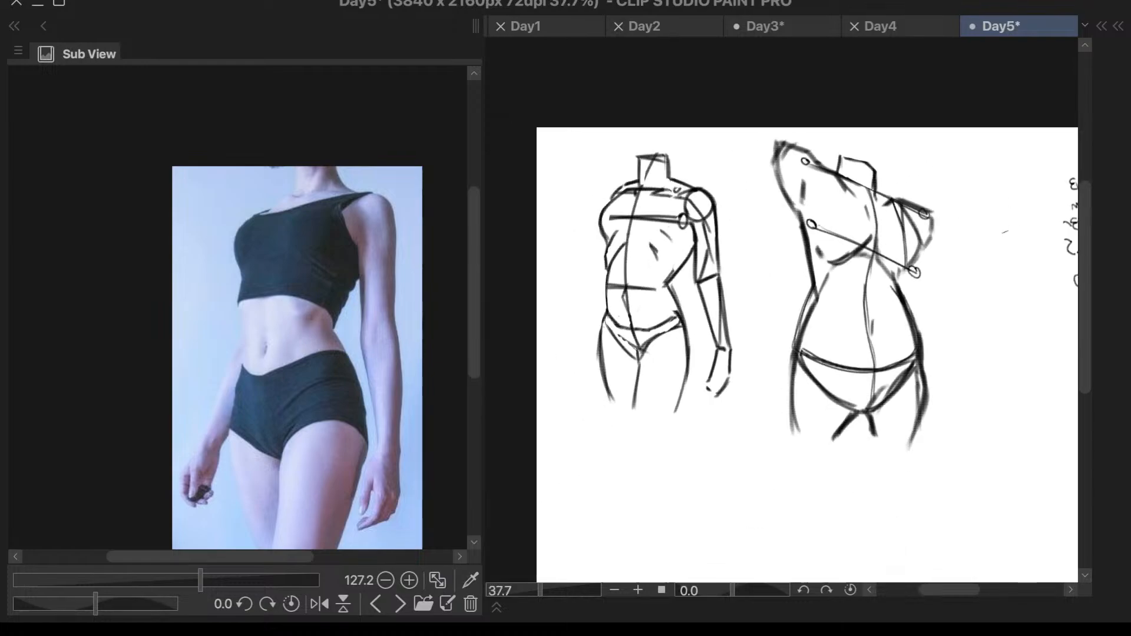
scroll(917, 329, "down", 4)
scroll(884, 341, "right", 3)
scroll(884, 342, "up", 2)
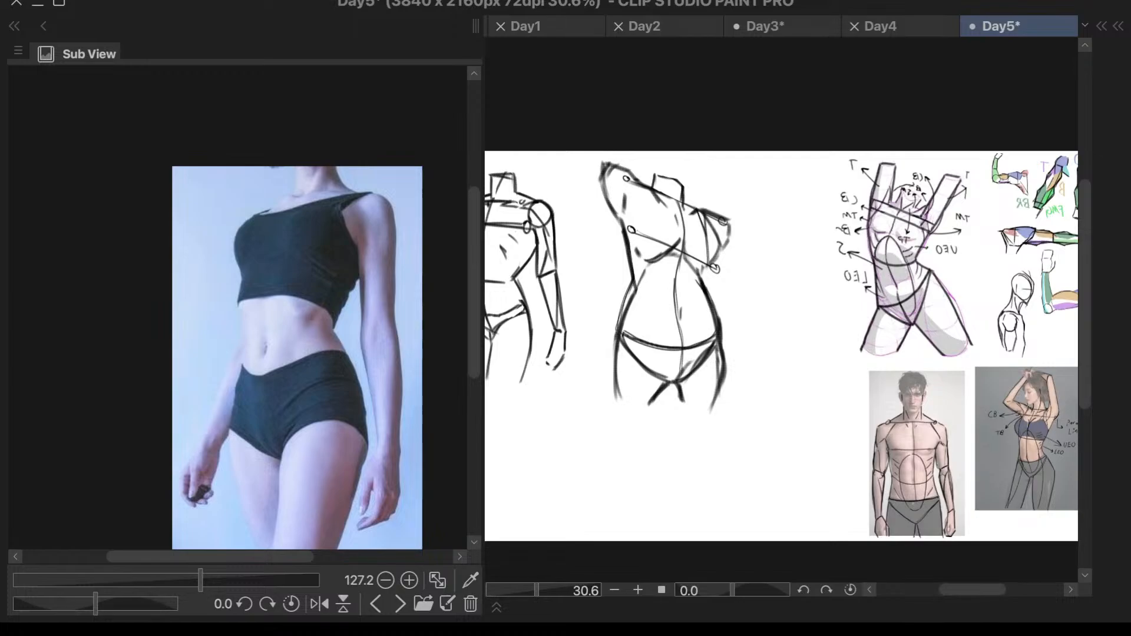
scroll(884, 354, "down", 2)
scroll(672, 353, "up", 2)
scroll(813, 319, "up", 3)
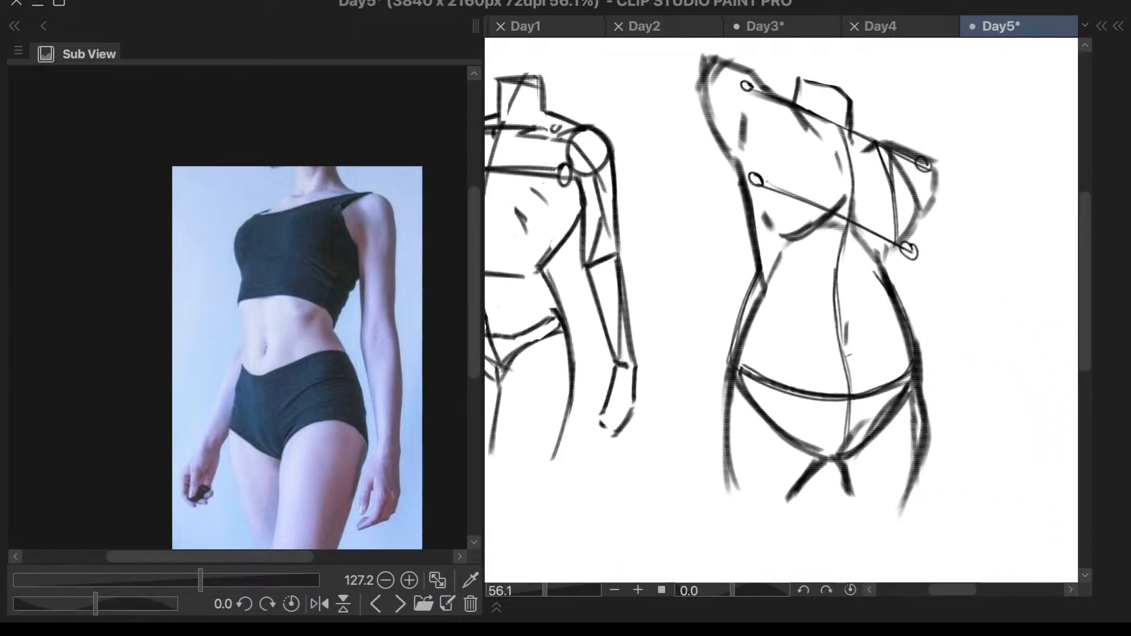
- Turn off the mirrored canvas view and switch the reference image to the statue with raised arms, zoomed out to show its torso
scroll(813, 318, "down", 3)
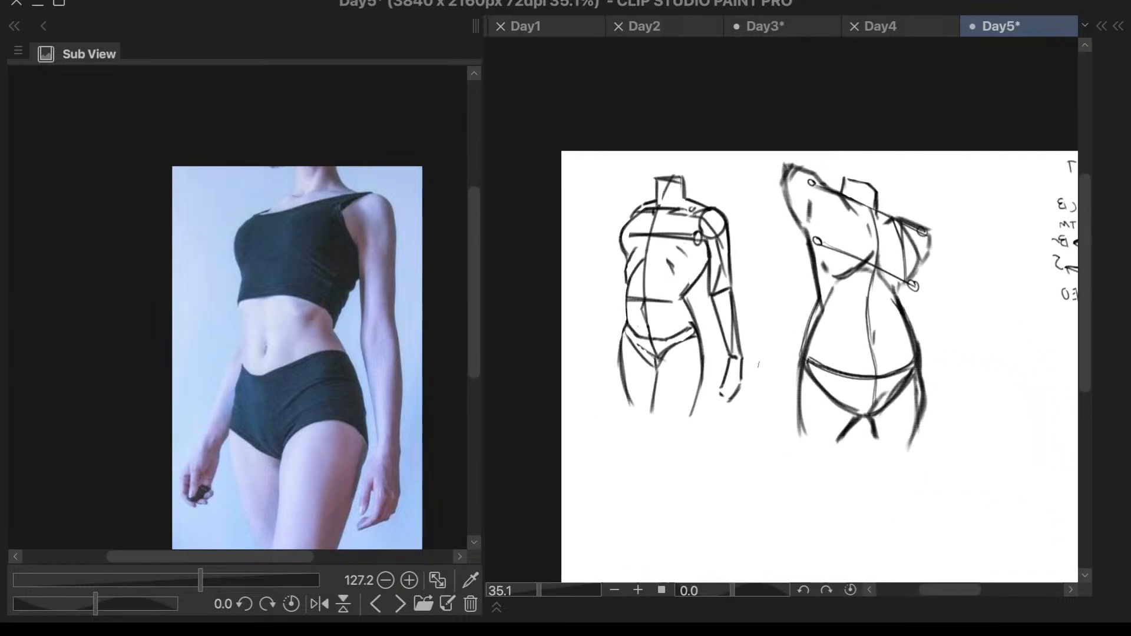
key("h")
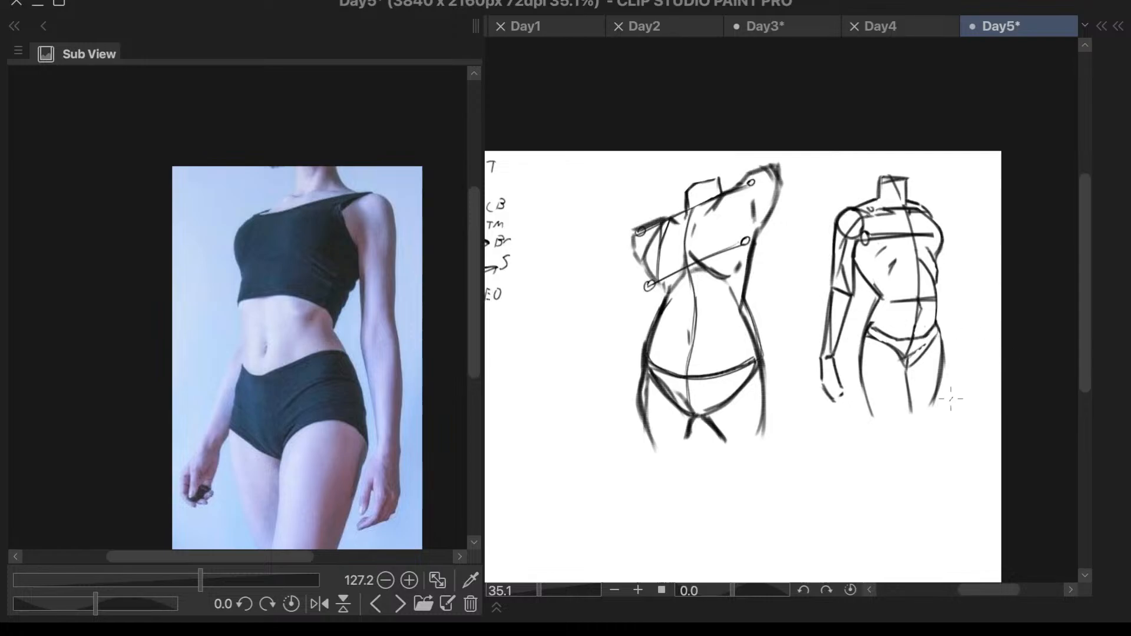
left_click(401, 603)
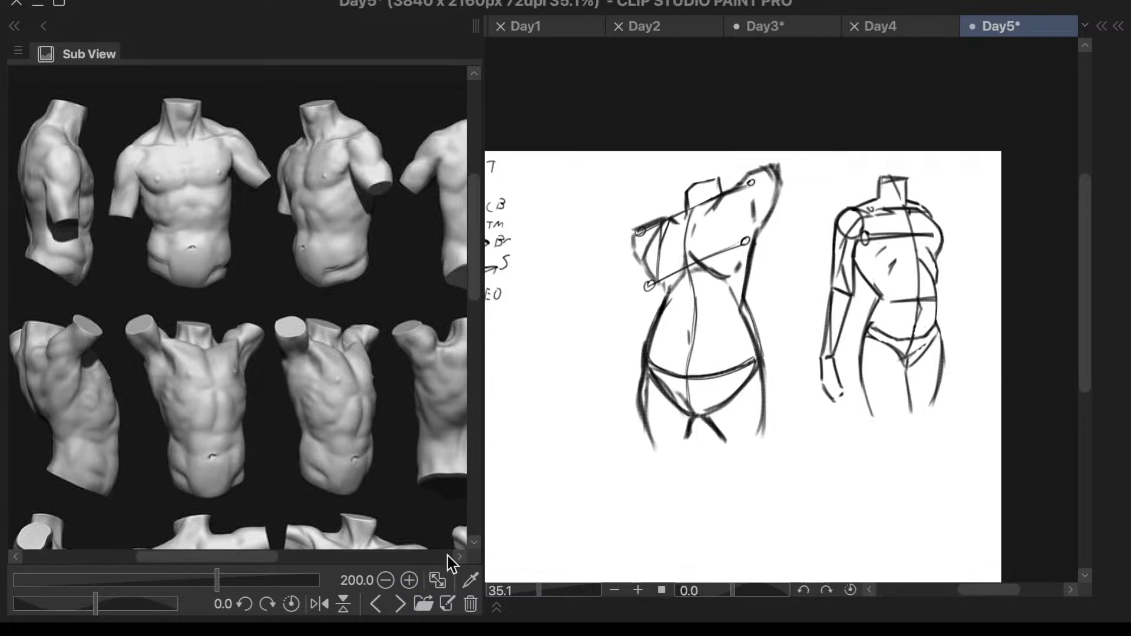
left_click(376, 603)
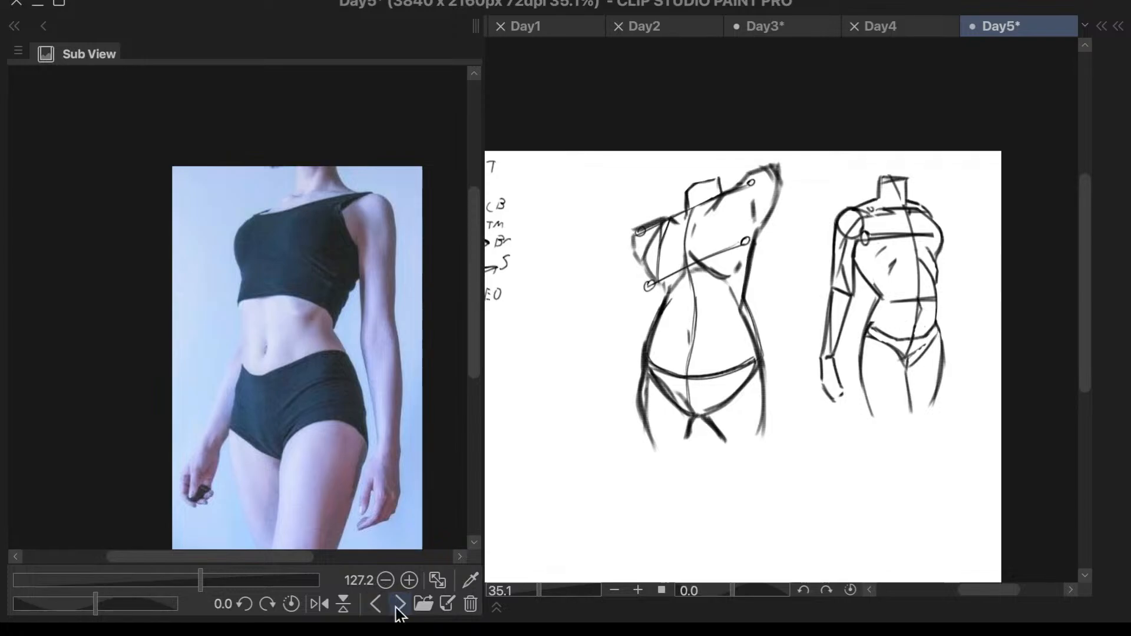
left_click(399, 604)
left_click(399, 604)
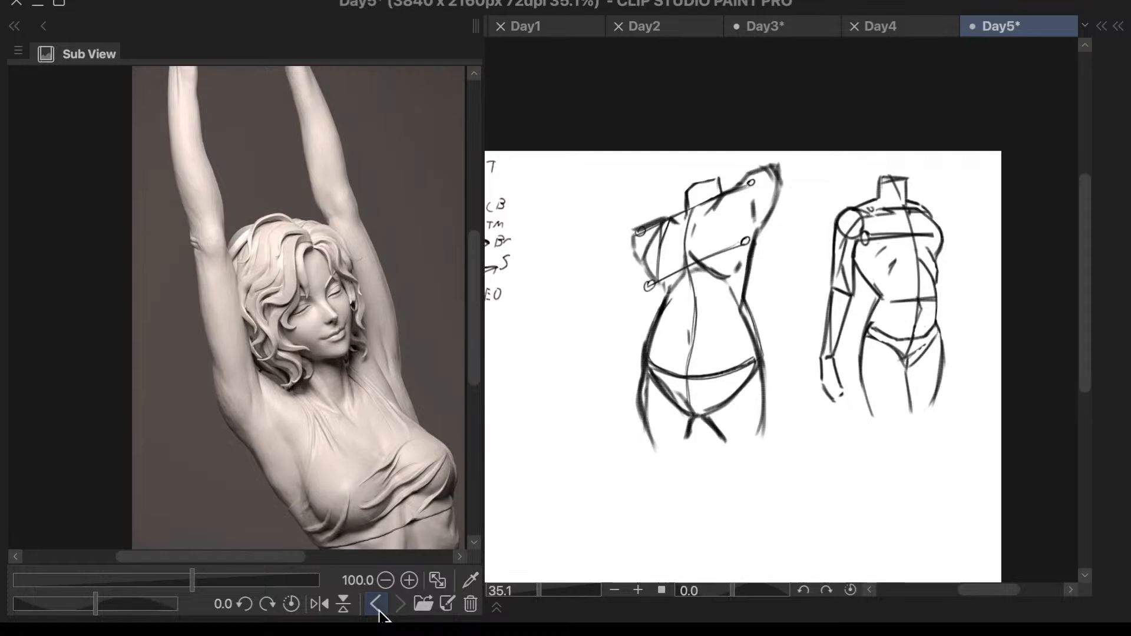
left_click(376, 604)
left_click(395, 607)
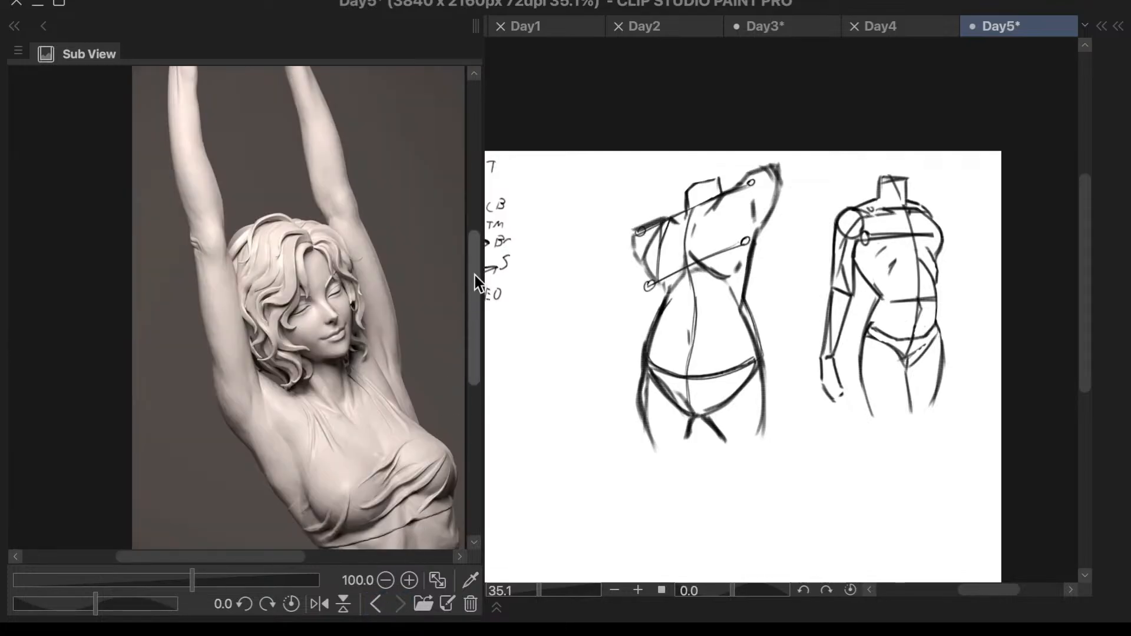
scroll(375, 188, "down", 3)
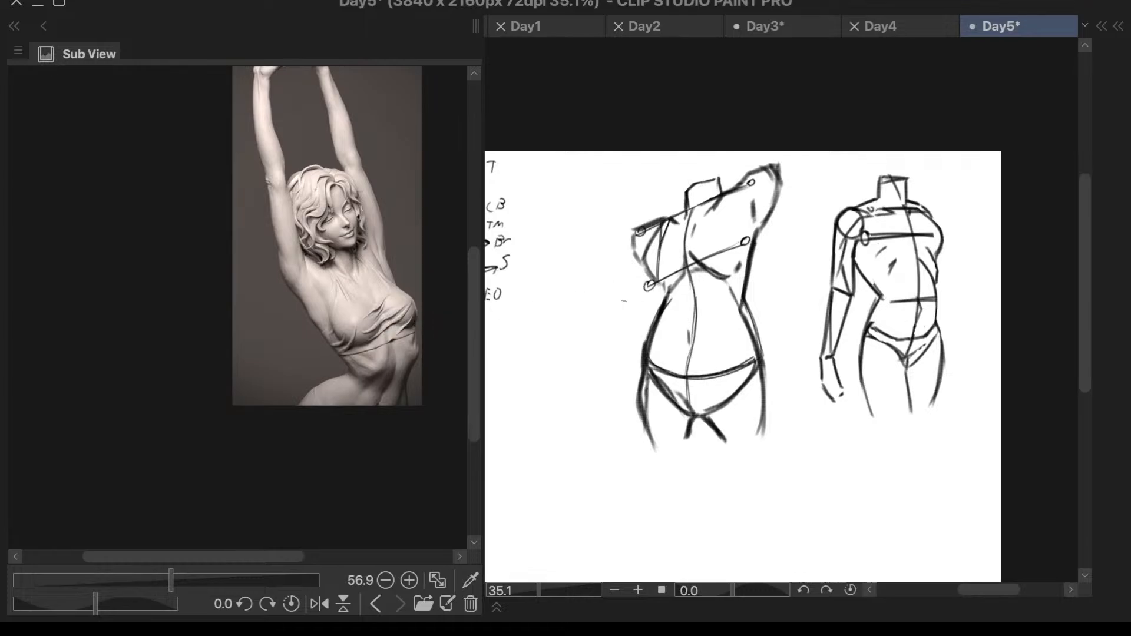
scroll(777, 339, "down", 2)
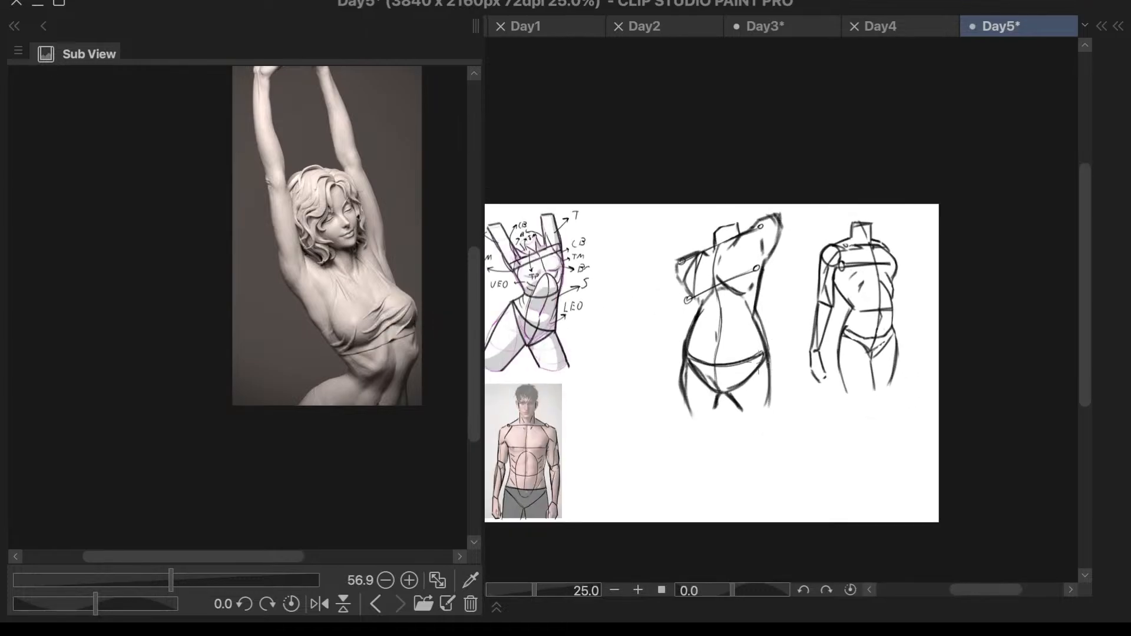
- Select both torso sketches, scale them down and place them beside the male torso photo at the canvas's lower edge
scroll(756, 366, "up", 2)
mouse_move(794, 348)
left_mouse_down()
mouse_move(841, 130)
mouse_move(704, 42)
mouse_move(512, 197)
mouse_move(537, 485)
mouse_move(812, 545)
mouse_move(1061, 406)
mouse_move(1052, 136)
mouse_move(790, 83)
left_mouse_up()
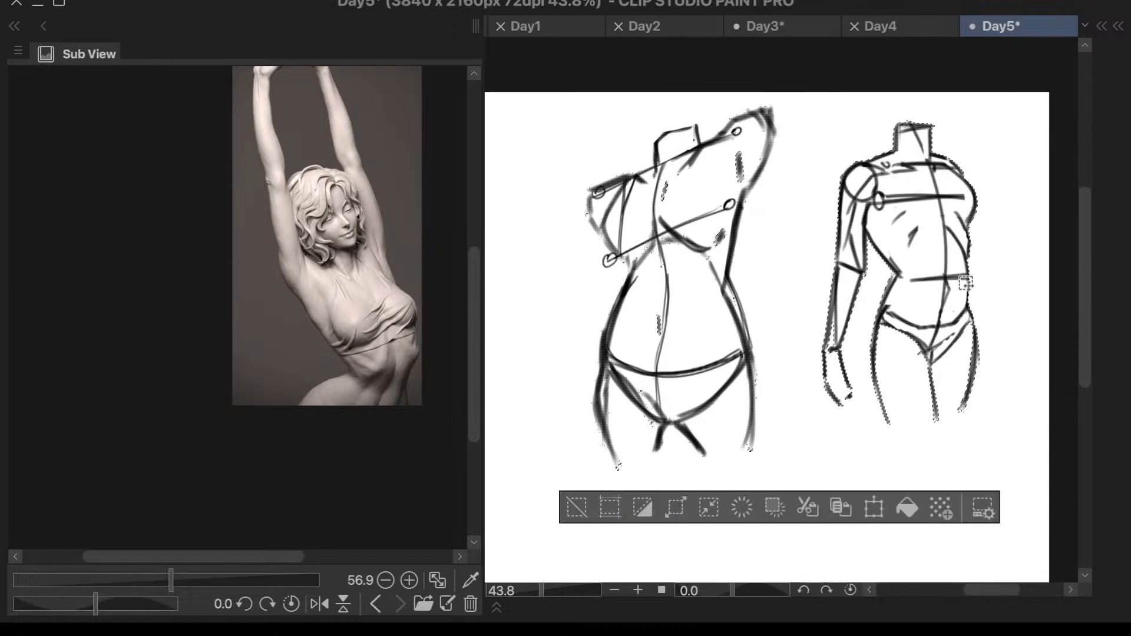
key("ctrl+d")
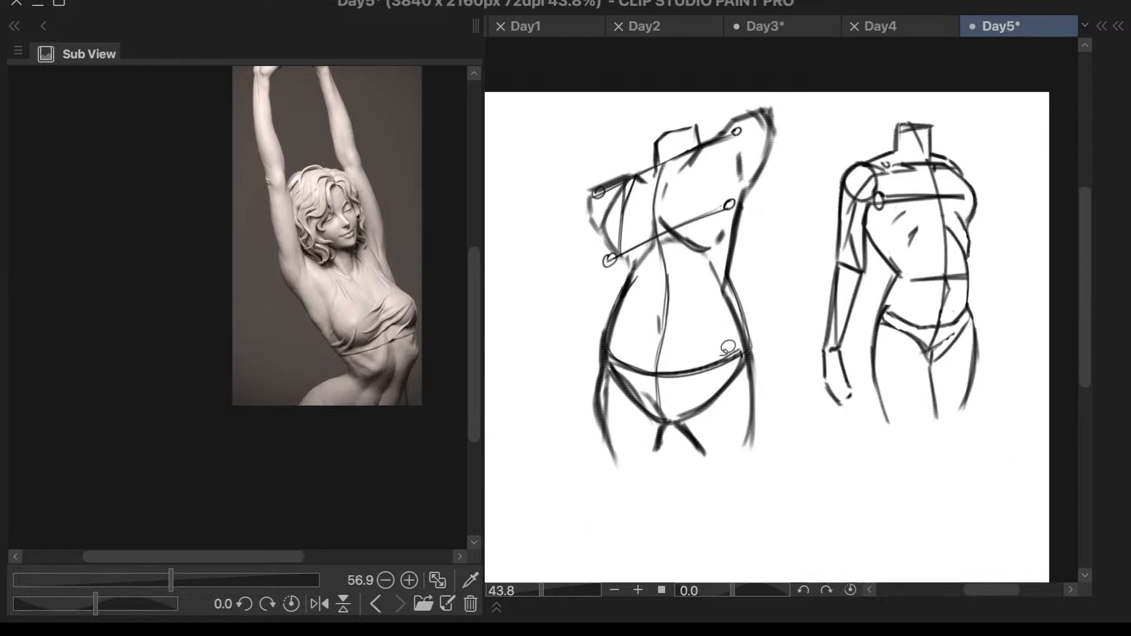
mouse_move(807, 130)
left_mouse_down()
mouse_move(789, 99)
mouse_move(727, 102)
mouse_move(576, 145)
mouse_move(507, 358)
mouse_move(598, 529)
mouse_move(830, 540)
mouse_move(999, 400)
mouse_move(1025, 238)
mouse_move(958, 105)
mouse_move(788, 96)
left_mouse_up()
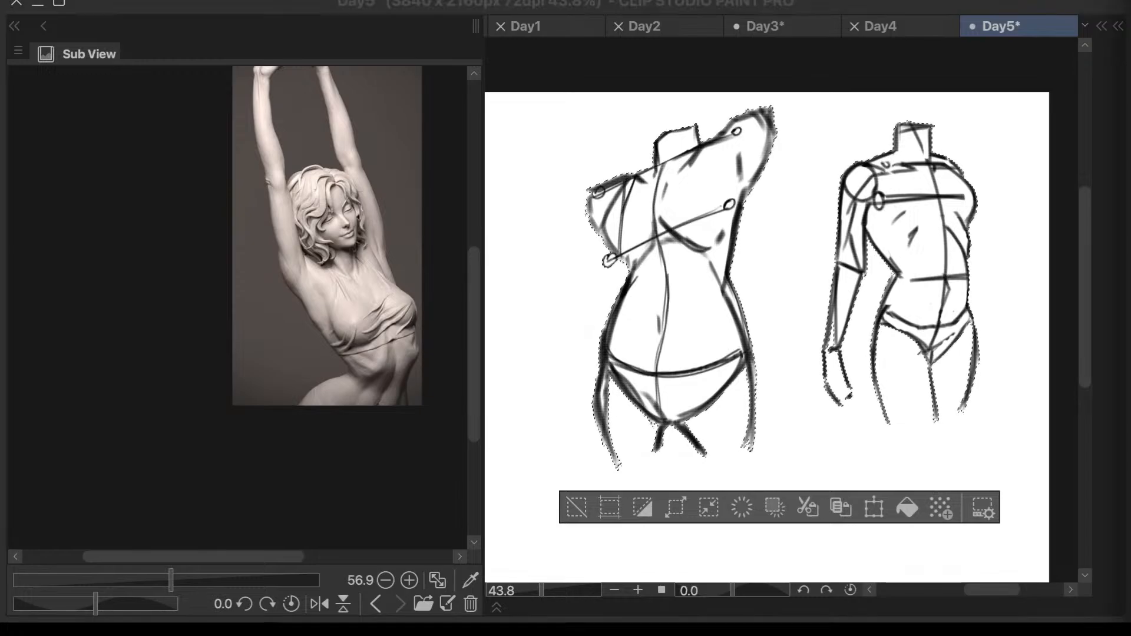
left_click(871, 508)
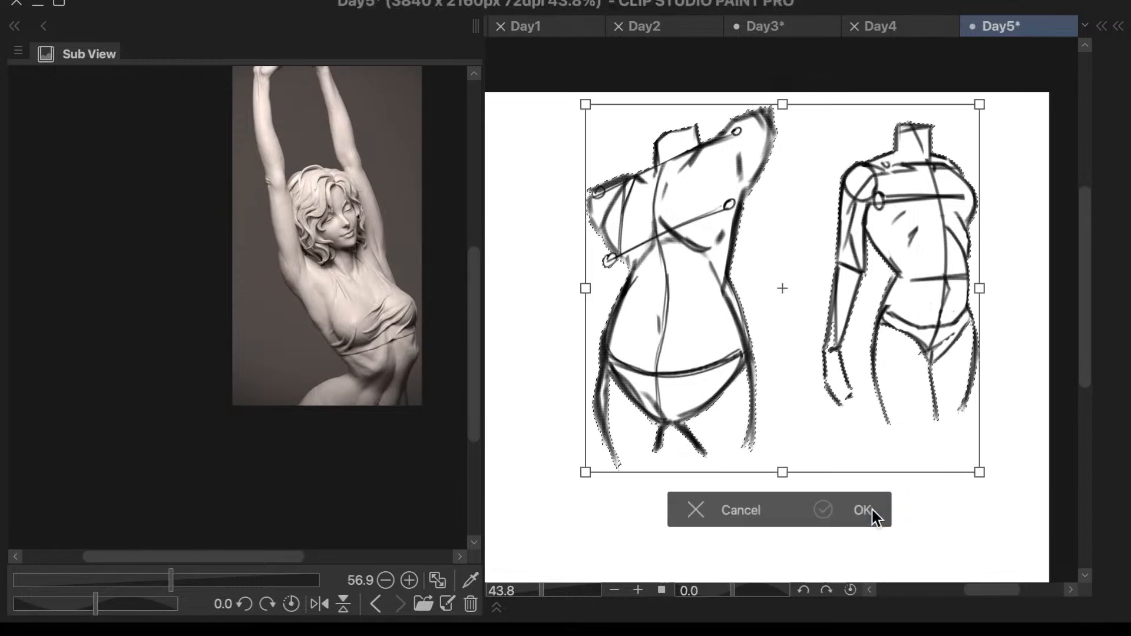
left_click_drag(947, 388, 887, 446)
scroll(893, 449, "down", 2)
scroll(919, 439, "up", 1)
left_click_drag(931, 163, 846, 260)
left_click_drag(785, 353, 681, 436)
left_click(713, 563)
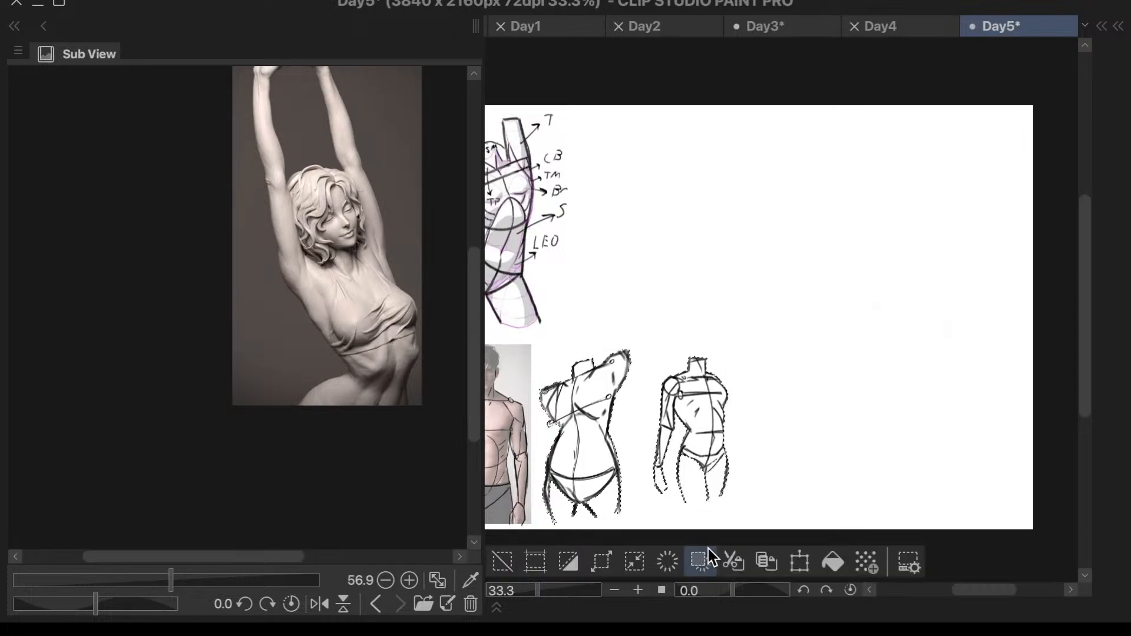
- Select the torso with the hanging arm, move it up beside the annotated raised-arms study, and clear the selection
mouse_move(715, 321)
left_mouse_down()
mouse_move(656, 385)
mouse_move(630, 463)
mouse_move(659, 531)
mouse_move(731, 514)
mouse_move(766, 401)
left_mouse_up()
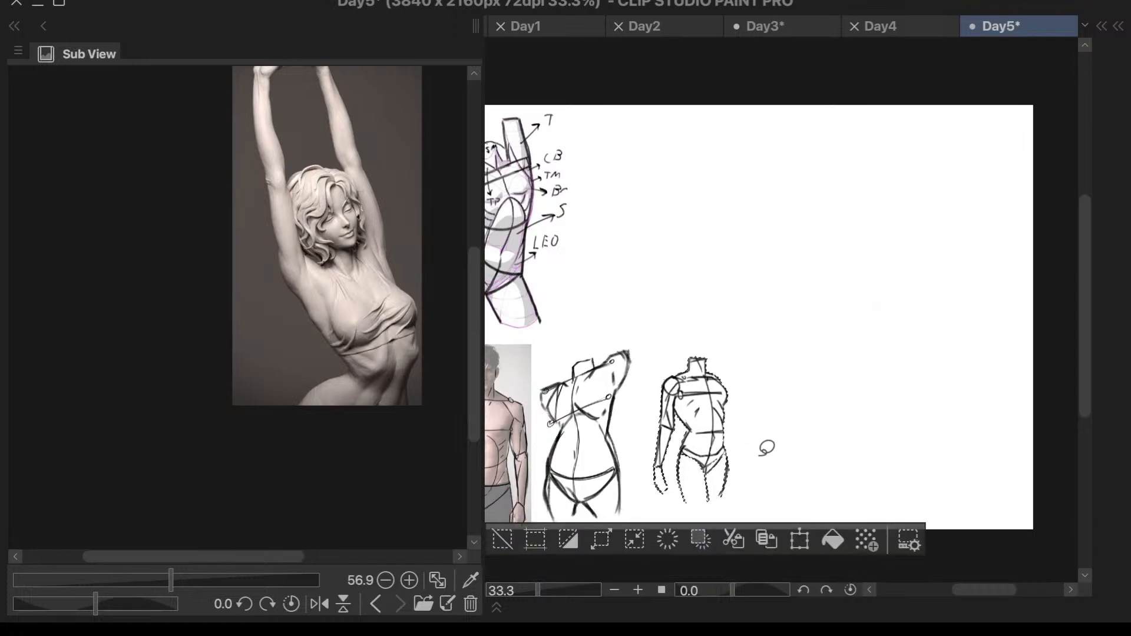
left_click(800, 540)
mouse_move(720, 474)
left_mouse_down()
mouse_move(632, 254)
mouse_move(645, 276)
mouse_move(677, 253)
mouse_move(589, 154)
mouse_move(571, 272)
mouse_move(672, 295)
mouse_move(682, 257)
left_mouse_up()
left_click(684, 344)
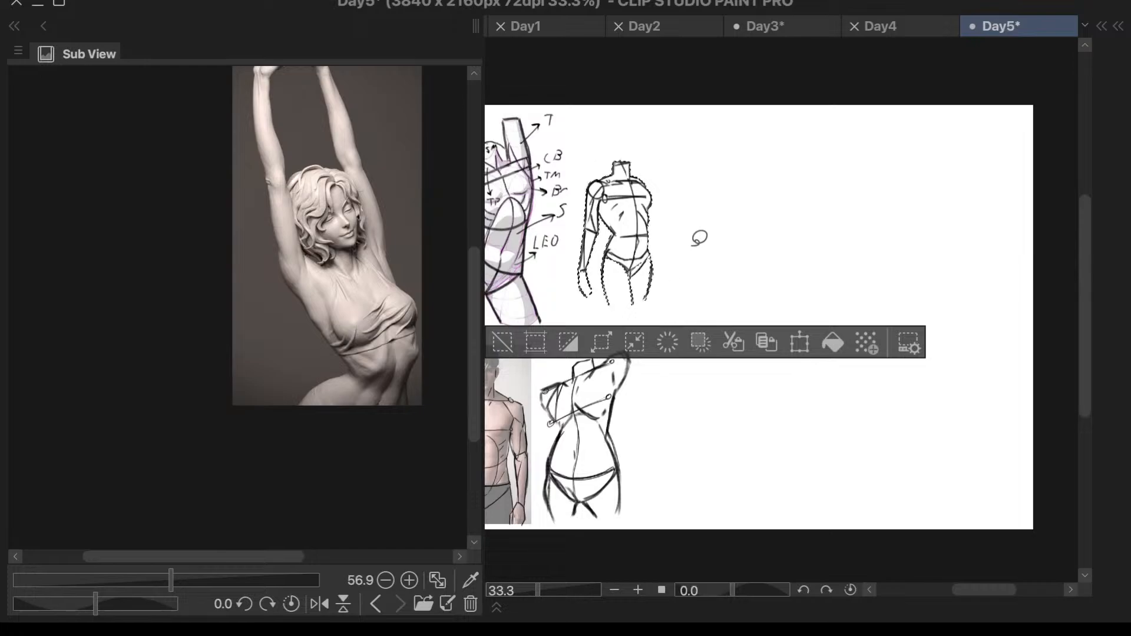
left_click(503, 348)
mouse_move(672, 188)
left_mouse_down()
mouse_move(632, 139)
mouse_move(584, 180)
mouse_move(567, 323)
mouse_move(659, 320)
mouse_move(678, 162)
mouse_move(605, 143)
mouse_move(575, 198)
mouse_move(563, 263)
mouse_move(627, 321)
mouse_move(674, 235)
mouse_move(668, 168)
left_mouse_up()
left_click(507, 341)
key("ctrl+t")
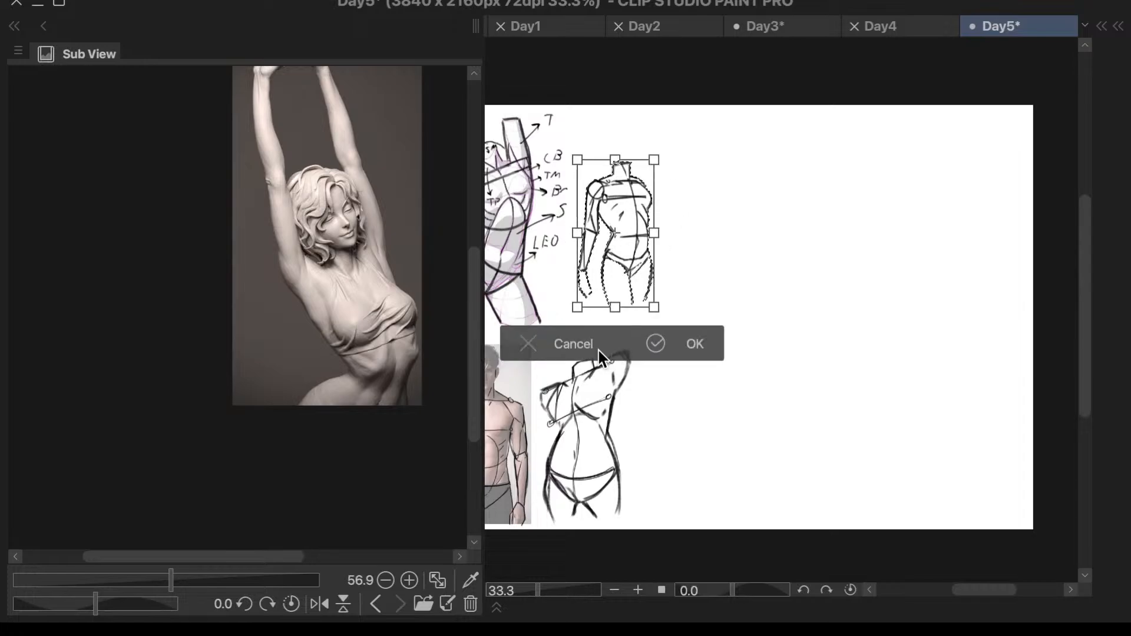
left_click(600, 351)
left_click(506, 339)
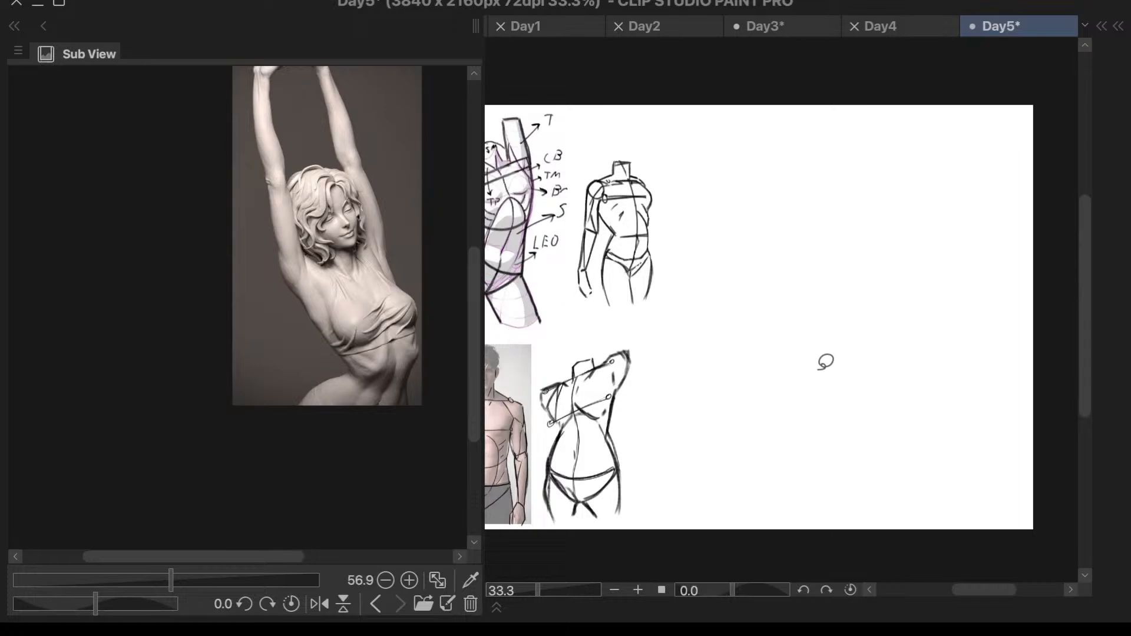
left_click_drag(476, 403, 476, 368)
left_click_drag(276, 557, 300, 557)
scroll(315, 177, "up", 3)
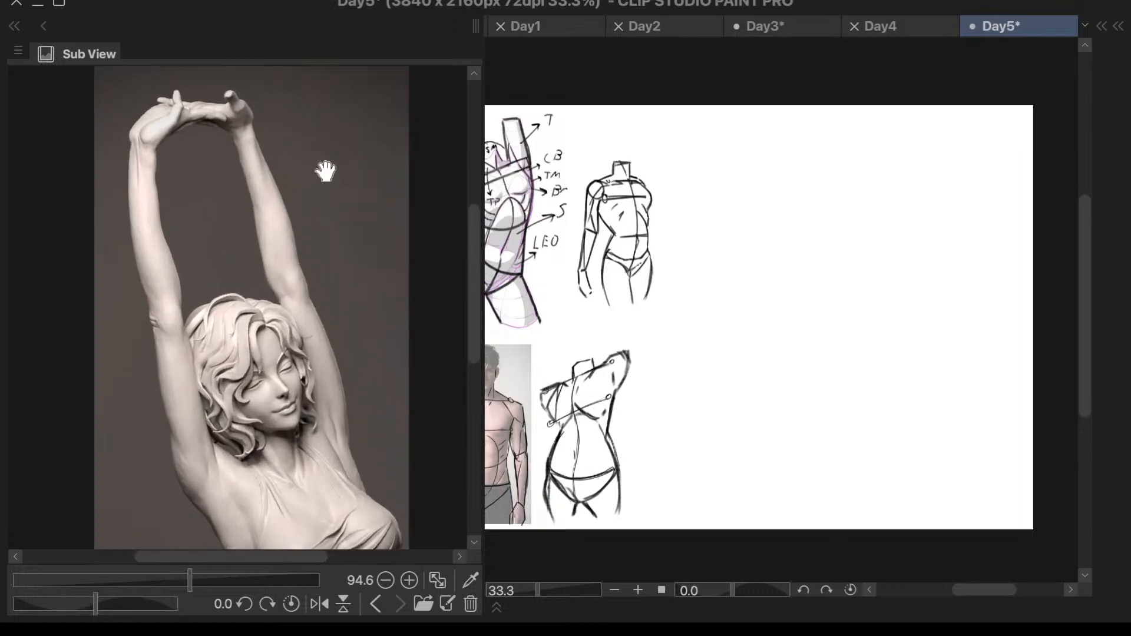
scroll(361, 141, "down", 1)
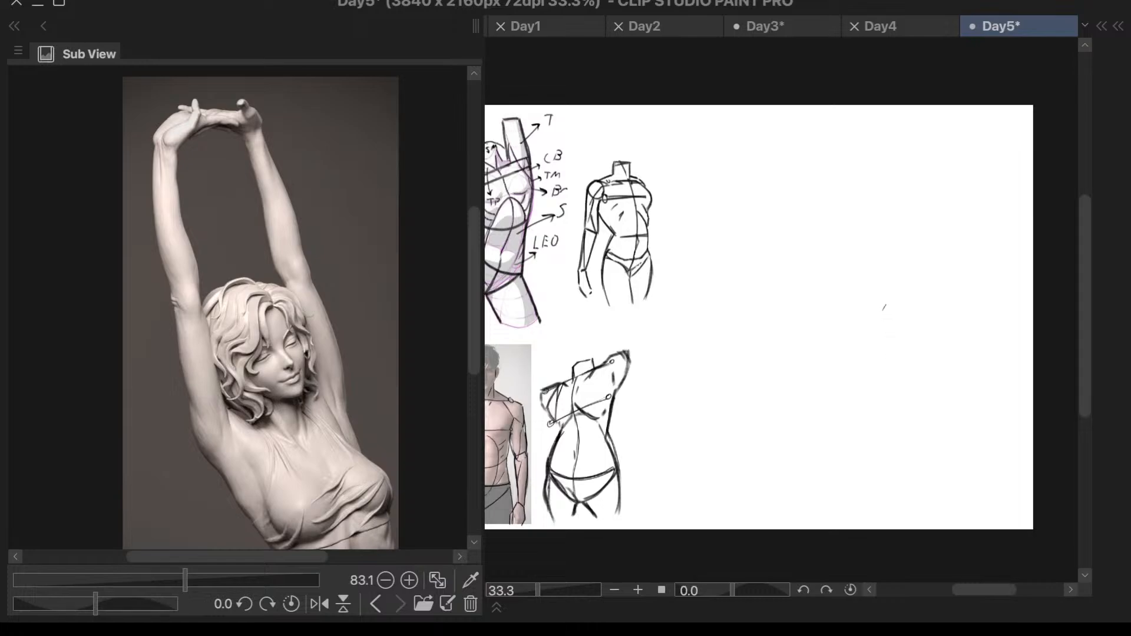
left_click_drag(868, 222, 842, 351)
key("ctrl+z")
- Draw a tilted shoulder line and a longer parallel line below it in the blank canvas area, circling both ends of each
left_click_drag(474, 293, 470, 326)
scroll(346, 358, "up", 3)
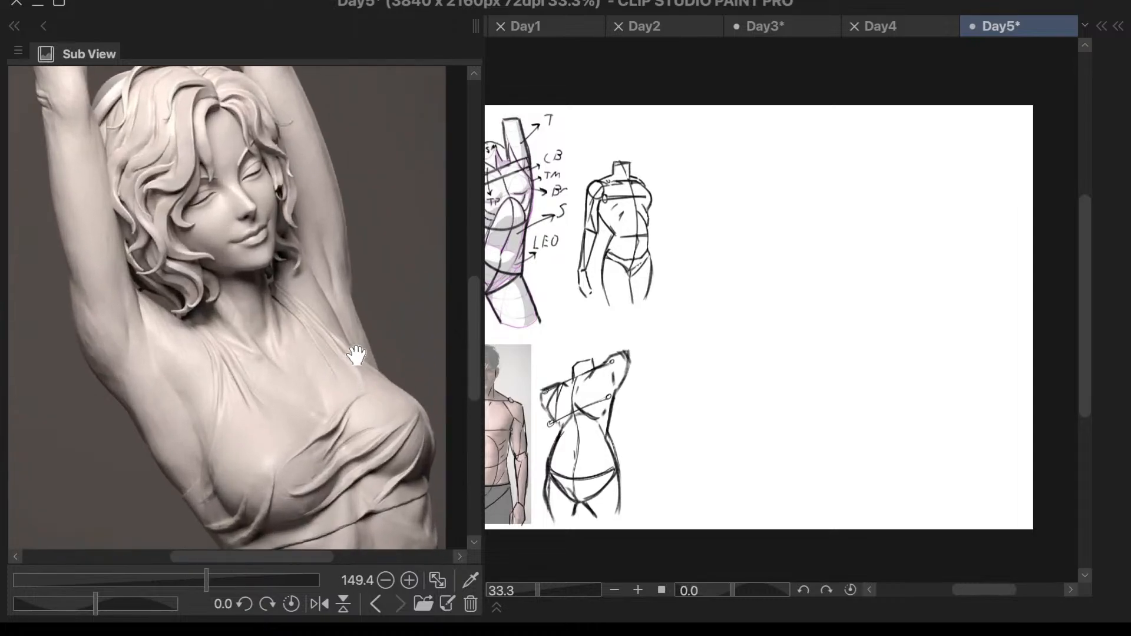
left_click_drag(803, 246, 916, 234)
key("ctrl+z")
left_click_drag(821, 242, 926, 216)
left_click_drag(818, 242, 822, 238)
left_click_drag(918, 209, 923, 208)
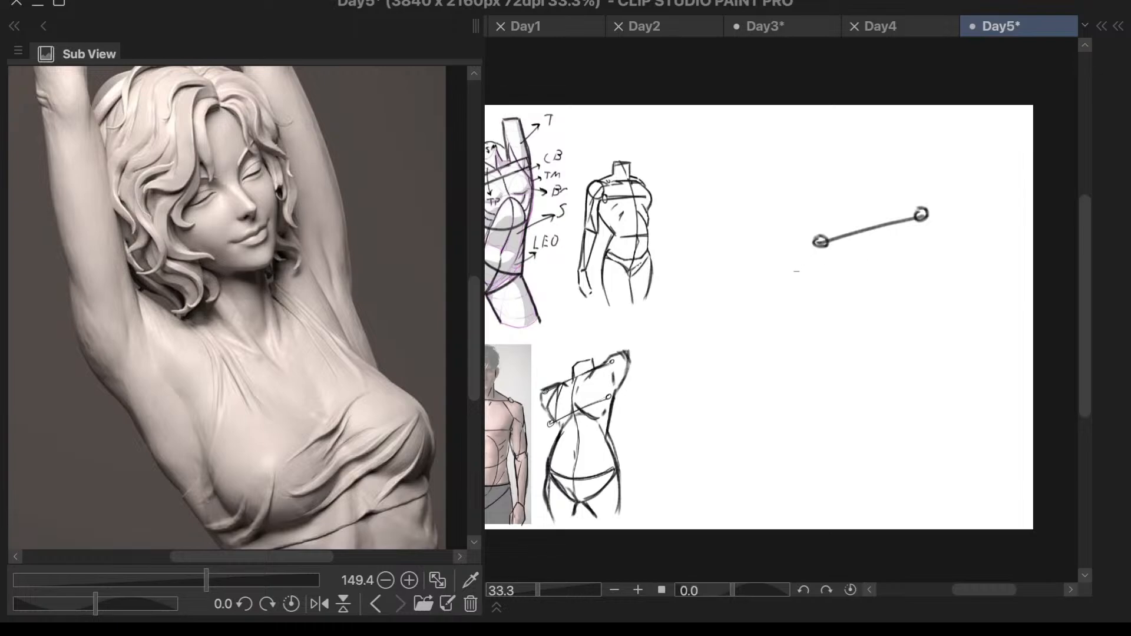
mouse_move(801, 269)
left_mouse_down()
mouse_move(964, 234)
mouse_move(954, 227)
left_mouse_up()
mouse_move(796, 261)
left_mouse_down()
mouse_move(795, 272)
mouse_move(807, 261)
left_mouse_up()
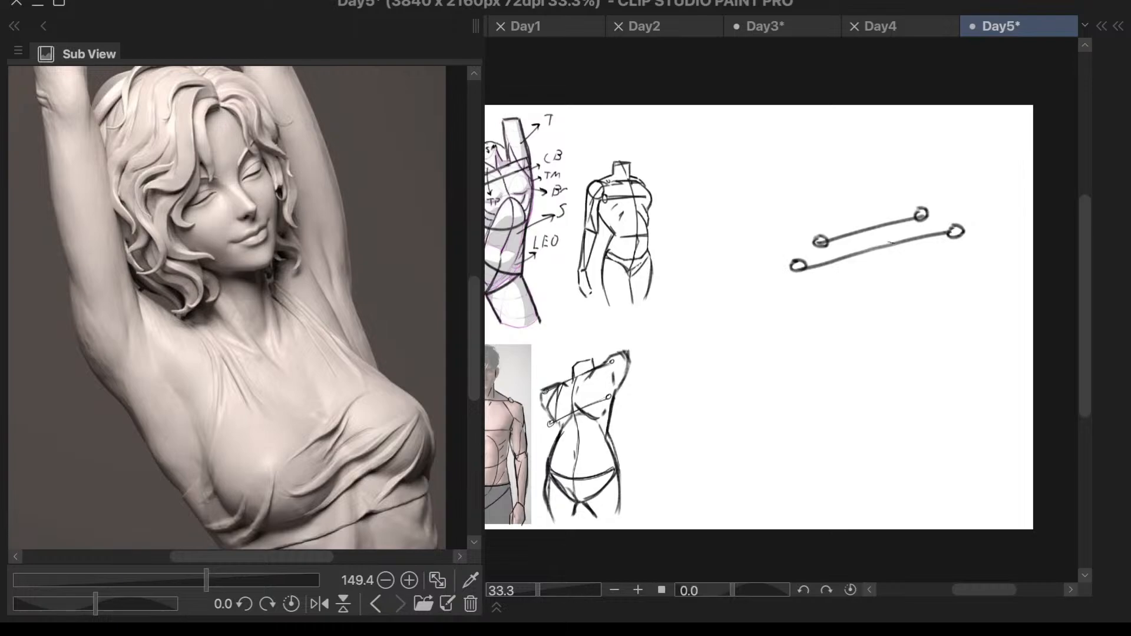
scroll(386, 317, "down", 4)
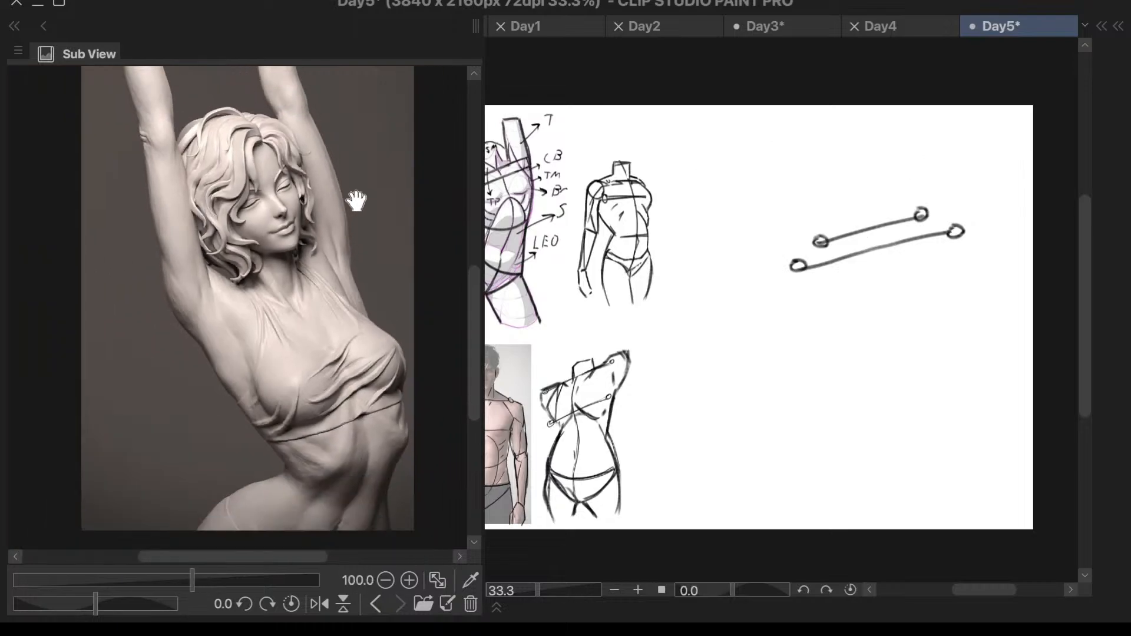
left_click_drag(891, 236, 911, 281)
mouse_move(885, 223)
left_mouse_down()
mouse_move(913, 278)
mouse_move(911, 345)
left_mouse_up()
left_click_drag(918, 282, 914, 325)
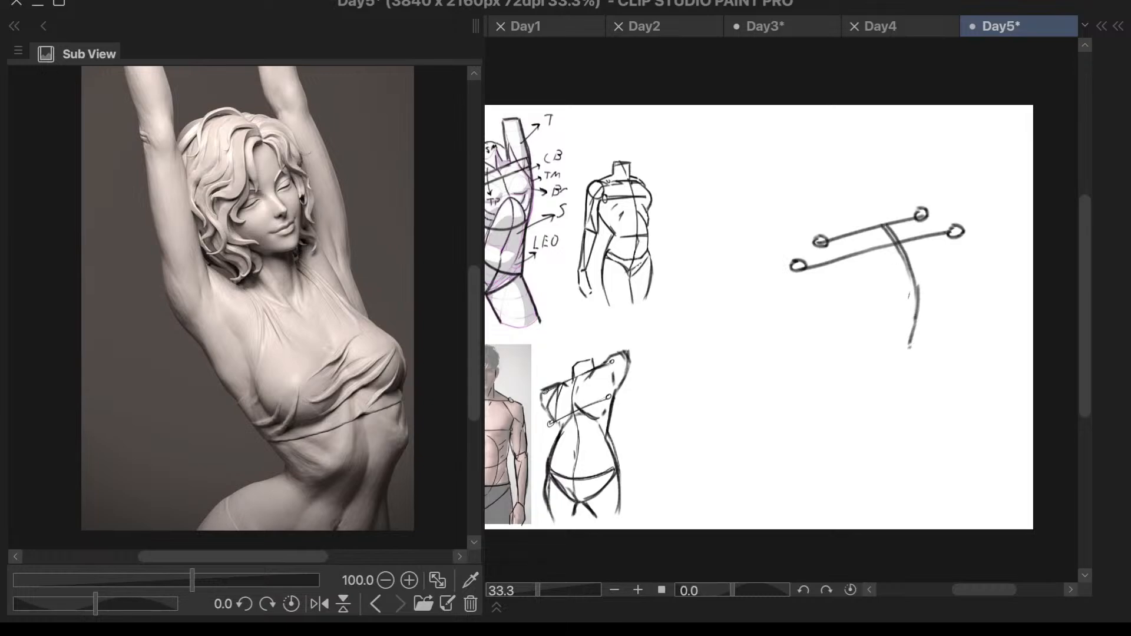
key("ctrl+z")
key("ctrl+z")
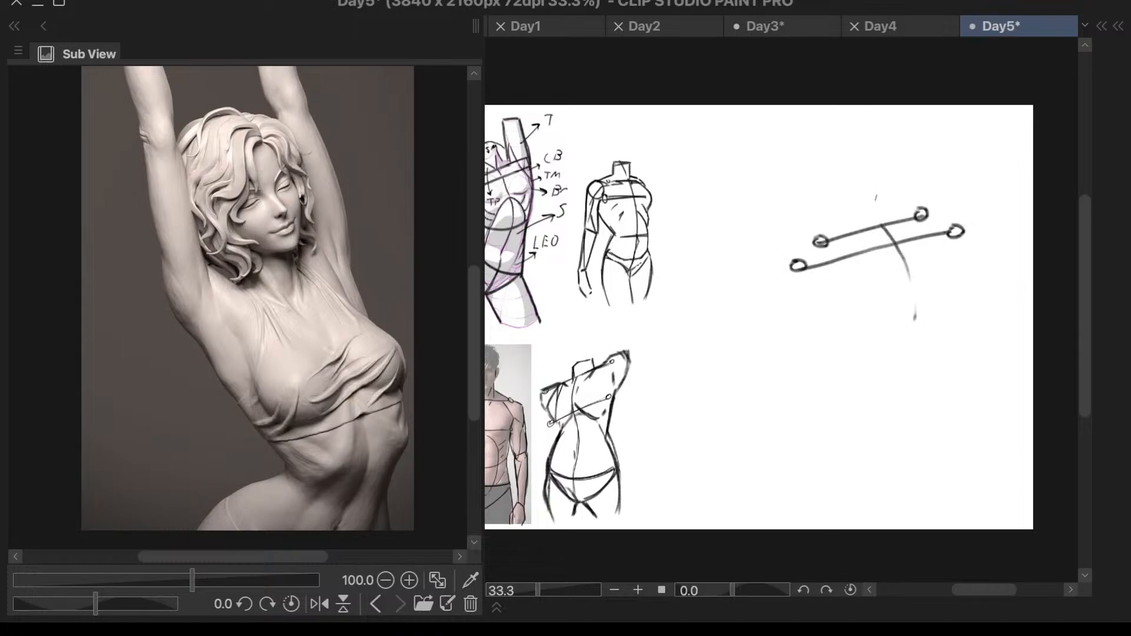
key("ctrl+z")
- Draw the curved torso centre line from the shoulder line to the pelvis and block in the chest's side contours
mouse_move(882, 229)
left_mouse_down()
mouse_move(927, 284)
mouse_move(917, 358)
left_mouse_up()
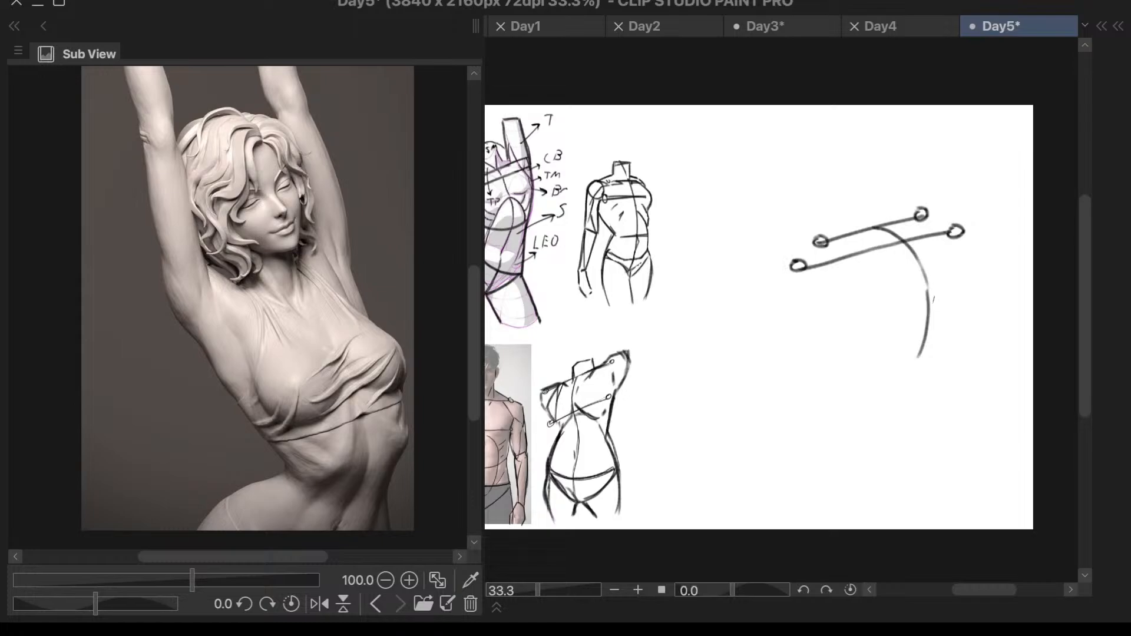
left_click_drag(911, 371, 879, 432)
left_click_drag(803, 270, 840, 320)
left_click_drag(802, 271, 845, 322)
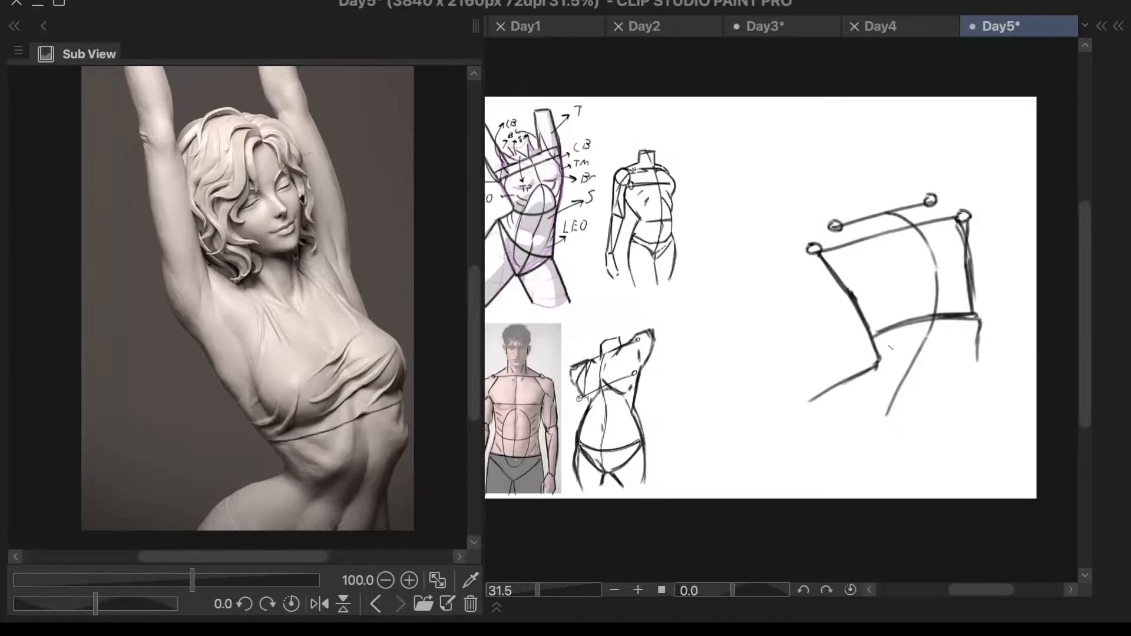
- Sketch the rib cage's lower edges and central arch below the chest line, and darken the compressed side's contour
mouse_move(872, 337)
left_mouse_down()
mouse_move(885, 377)
mouse_move(916, 355)
left_mouse_up()
mouse_move(979, 321)
left_mouse_down()
mouse_move(975, 361)
mouse_move(952, 369)
left_mouse_up()
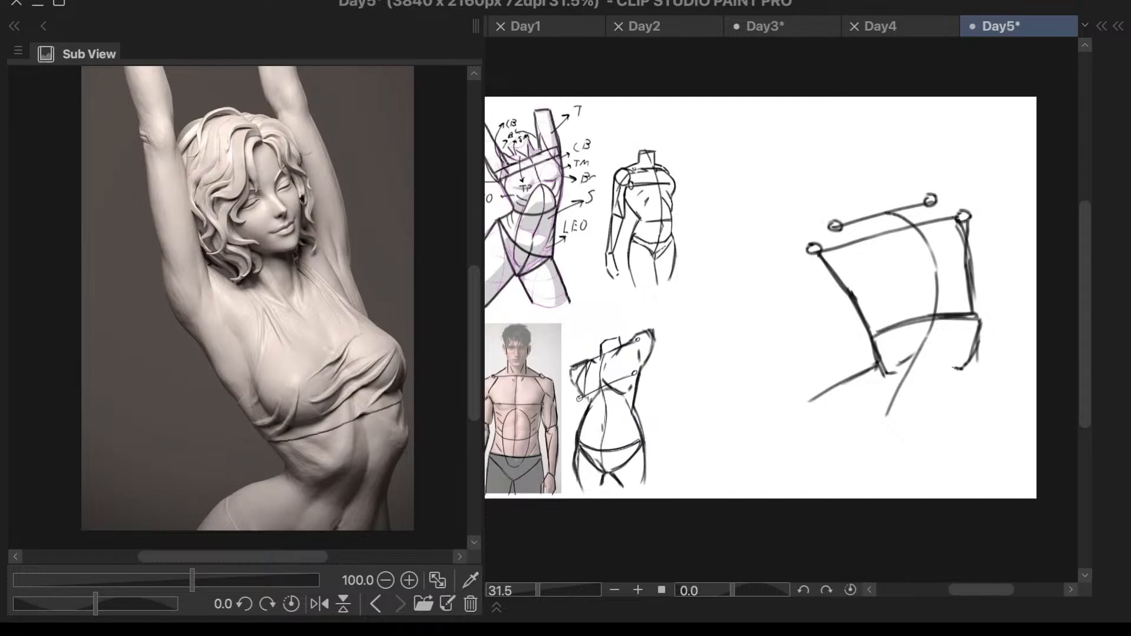
mouse_move(933, 328)
left_mouse_down()
mouse_move(951, 356)
mouse_move(928, 323)
left_mouse_up()
left_click_drag(849, 281, 880, 369)
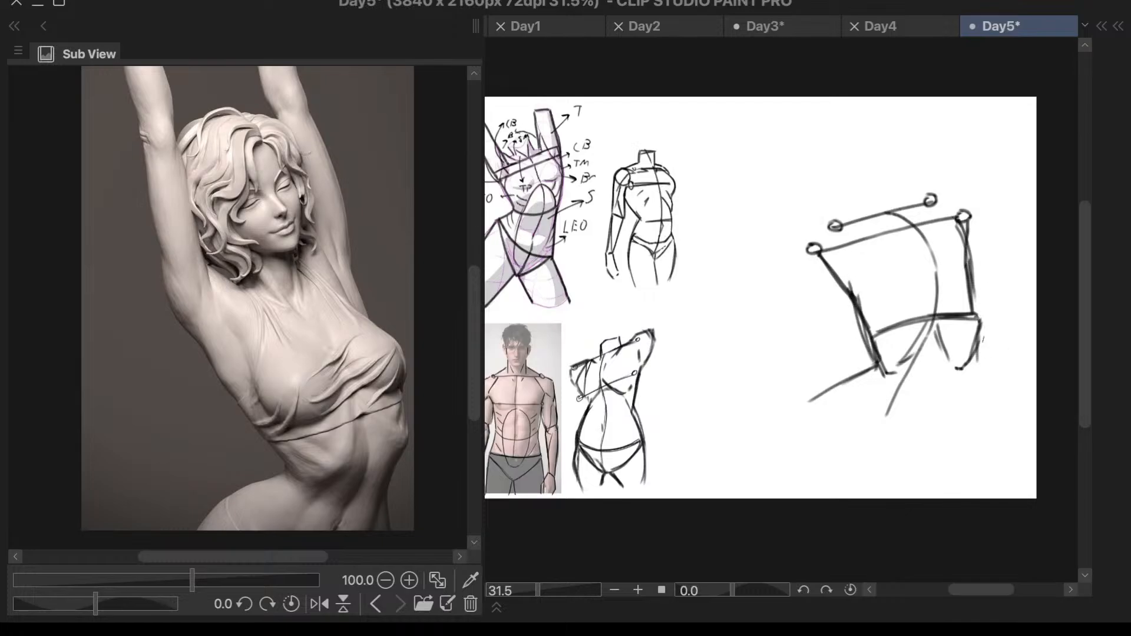
- Draw the stretched side of the abdomen down to the hip and two curved pelvis lines converging toward the crotch
mouse_move(980, 342)
left_mouse_down()
mouse_move(958, 387)
mouse_move(956, 434)
left_mouse_up()
scroll(903, 353, "down", 3)
left_click_drag(870, 349, 906, 402)
key("ctrl+z")
left_click_drag(867, 338, 910, 402)
left_click_drag(959, 358, 919, 403)
- Draw the protruding hip's outer contour from the waist down into the thigh, and add the opposite thigh line
scroll(954, 364, "up", 3)
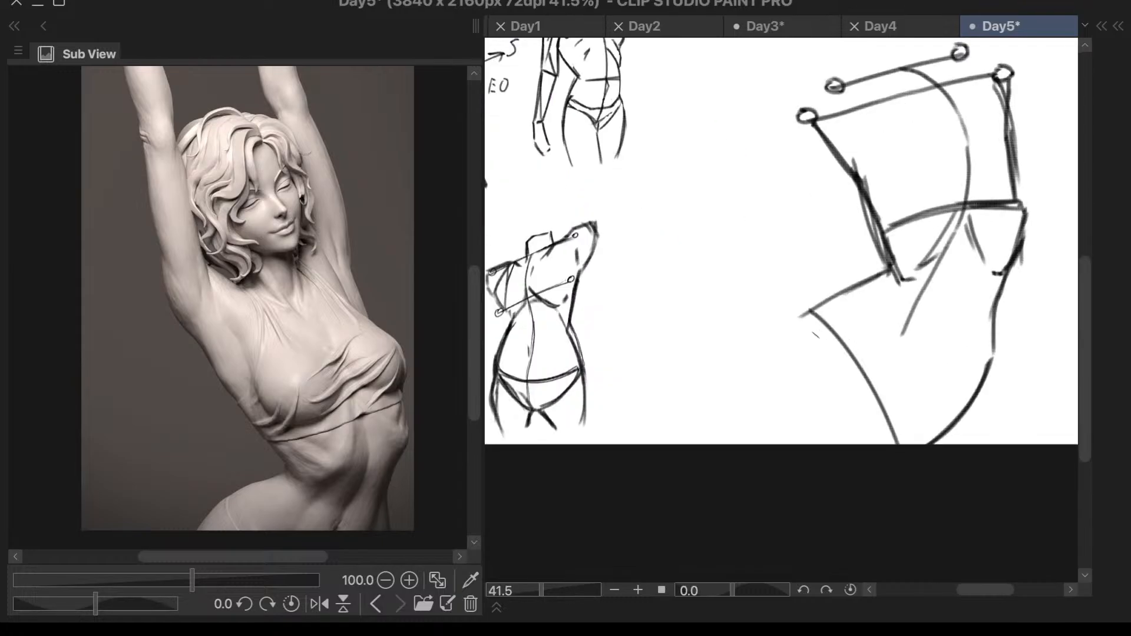
mouse_move(892, 271)
left_mouse_down()
mouse_move(803, 321)
mouse_move(843, 290)
mouse_move(773, 394)
left_mouse_up()
mouse_move(850, 288)
left_mouse_down()
mouse_move(804, 319)
mouse_move(761, 438)
left_mouse_up()
key("ctrl+z")
mouse_move(837, 295)
left_mouse_down()
mouse_move(782, 361)
mouse_move(772, 443)
left_mouse_up()
key("ctrl+z")
mouse_move(828, 301)
left_mouse_down()
mouse_move(781, 360)
mouse_move(770, 448)
left_mouse_up()
key("ctrl+z")
mouse_move(823, 303)
left_mouse_down()
mouse_move(769, 389)
mouse_move(771, 444)
left_mouse_up()
left_click_drag(994, 352, 984, 439)
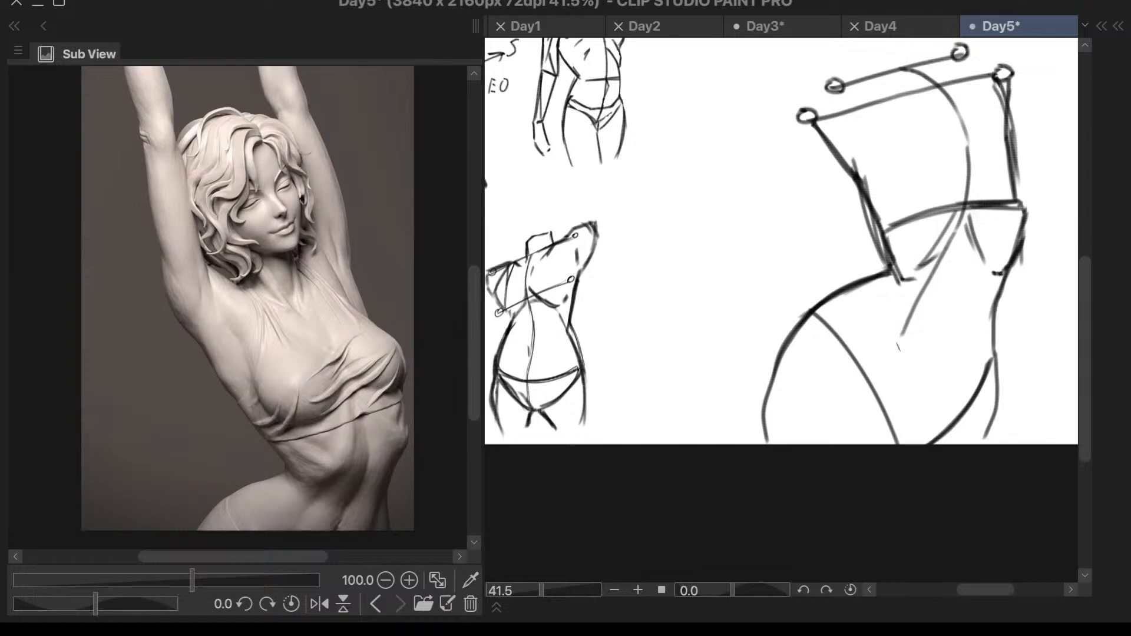
- Mirror the canvas view and redraw the thigh line on the stretched side, slanting outward from the hip
key("h")
scroll(946, 271, "down", 2)
scroll(683, 354, "up", 3)
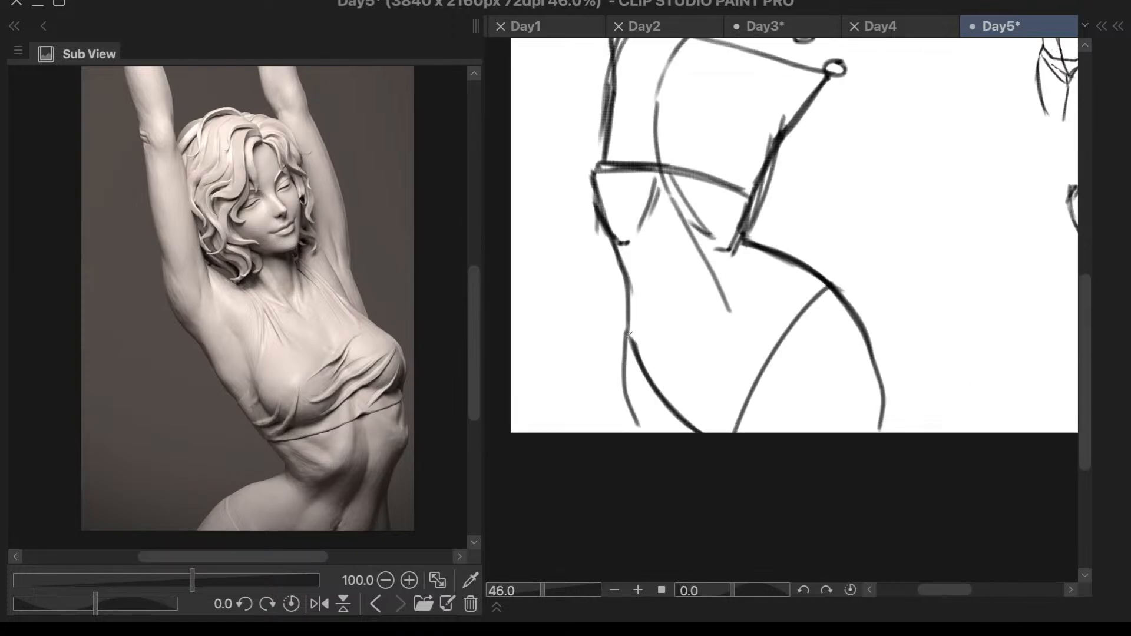
key("ctrl+z")
left_click_drag(628, 284, 606, 392)
left_click_drag(629, 330, 587, 433)
- Reinforce both curved pelvis lines from the hips to the crotch, and restore the unmirrored canvas view
scroll(816, 352, "down", 3)
scroll(884, 261, "up", 3)
left_click_drag(776, 321, 681, 466)
key("ctrl+z")
left_click_drag(783, 319, 683, 453)
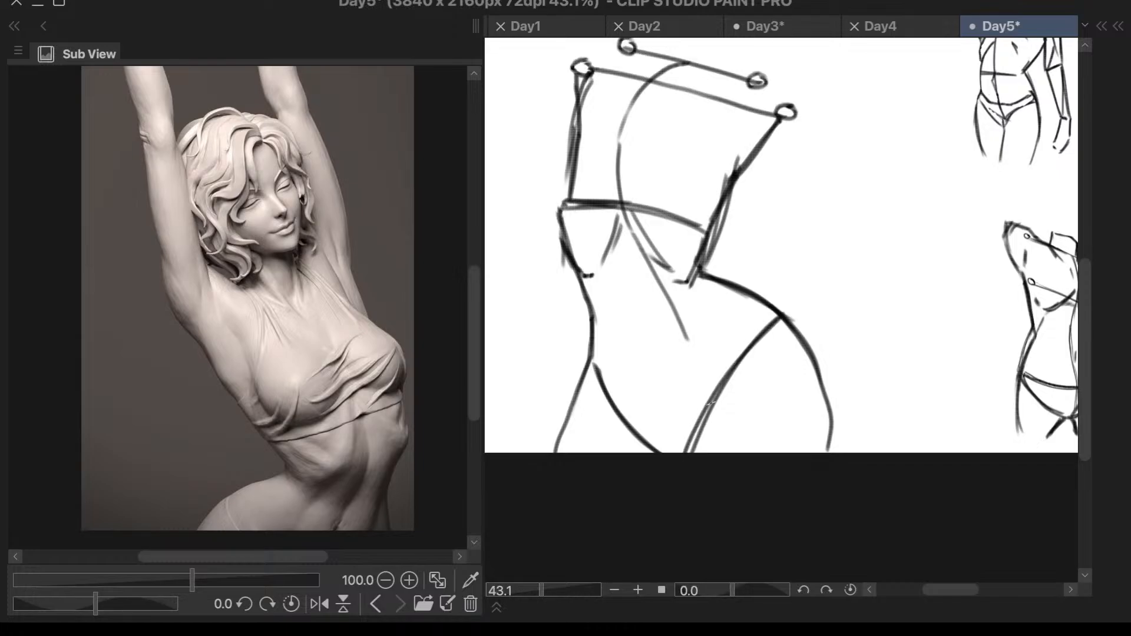
left_click_drag(596, 339, 663, 451)
key("ctrl+z")
left_click_drag(591, 347, 676, 459)
scroll(790, 282, "down", 5)
scroll(804, 281, "up", 2)
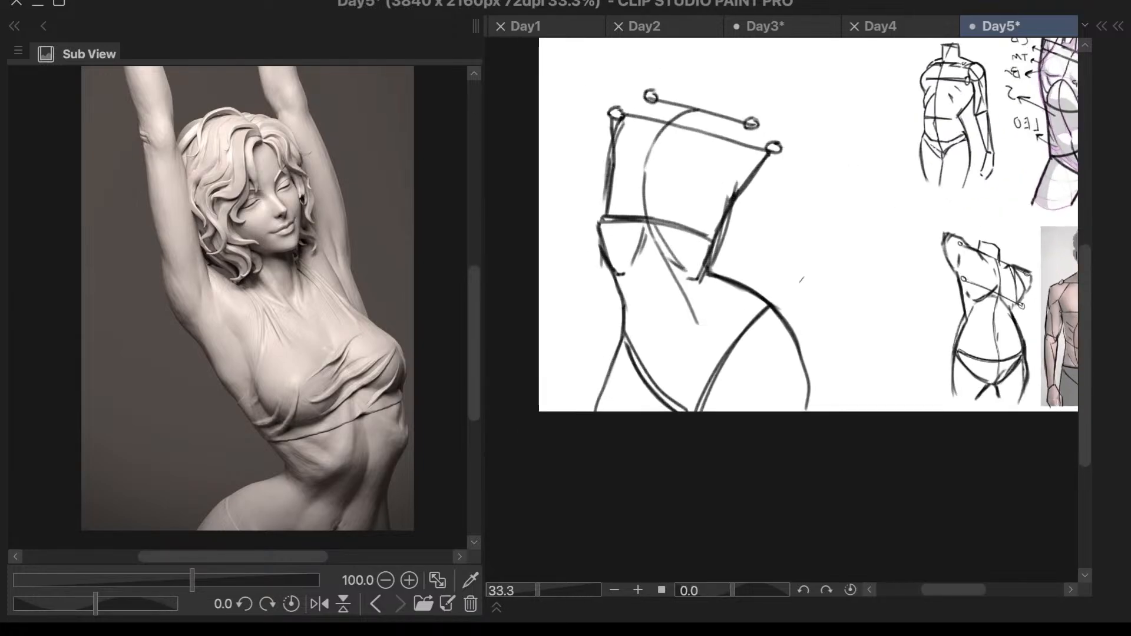
key("h")
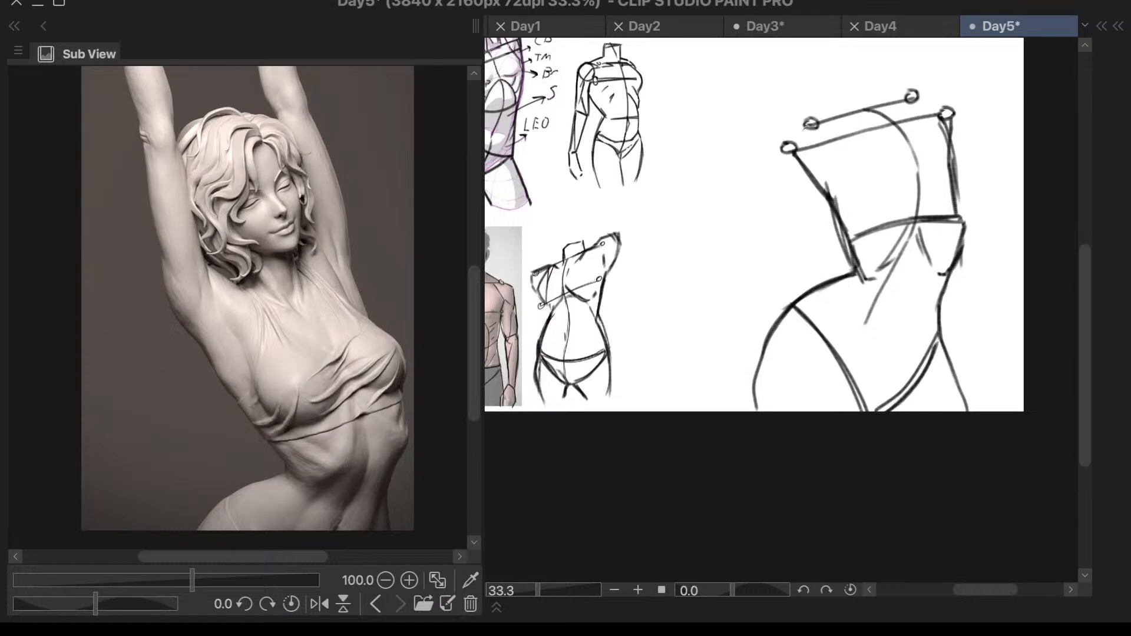
- Draw the raised arm on the protruding-hip side with an outer and an inner line running up from the shoulder circle
left_click_drag(781, 275, 765, 138)
mouse_move(764, 134)
left_mouse_down()
mouse_move(768, 104)
mouse_move(786, 137)
left_mouse_up()
mouse_move(789, 268)
left_mouse_down()
mouse_move(779, 120)
mouse_move(792, 235)
left_mouse_up()
key("ctrl+z")
mouse_move(776, 88)
left_mouse_down()
mouse_move(788, 224)
mouse_move(783, 136)
mouse_move(785, 216)
left_mouse_up()
mouse_move(818, 88)
left_mouse_down()
mouse_move(822, 200)
mouse_move(820, 115)
mouse_move(824, 200)
mouse_move(851, 234)
mouse_move(795, 229)
mouse_move(806, 245)
left_mouse_up()
key("ctrl+z")
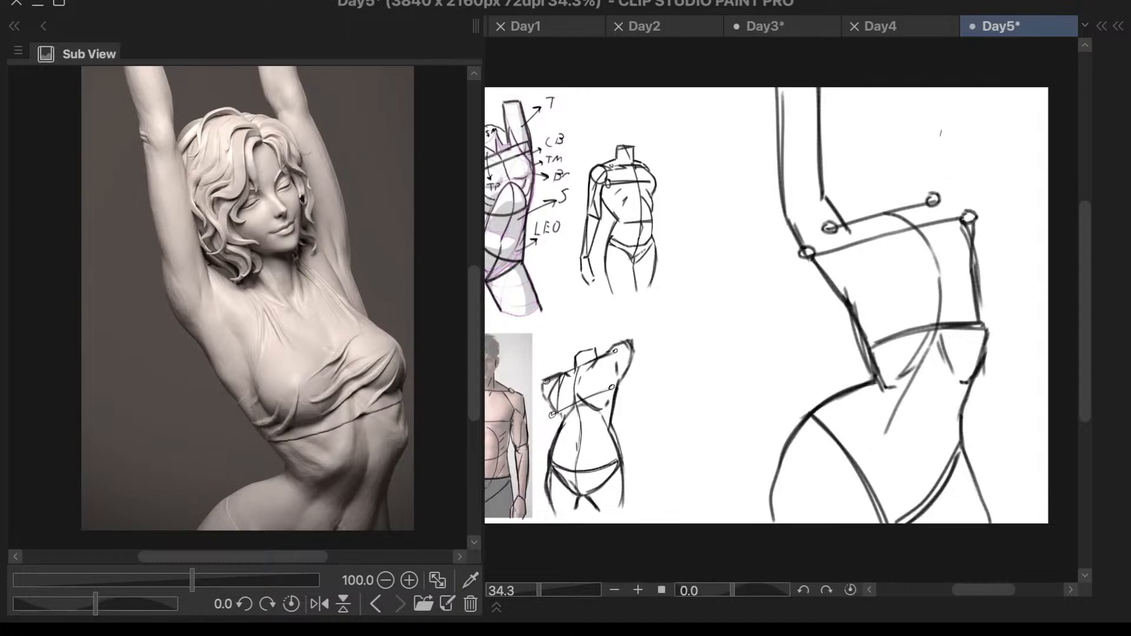
- Draw the raised arm on the stretched side with inner and outer lines, carrying the outer contour down into the torso's side
left_click_drag(939, 88, 939, 166)
mouse_move(938, 87)
left_mouse_down()
mouse_move(941, 174)
mouse_move(972, 162)
mouse_move(984, 241)
left_mouse_up()
key("ctrl+z")
key("ctrl+z")
left_click_drag(982, 177, 979, 242)
left_click_drag(982, 183, 977, 281)
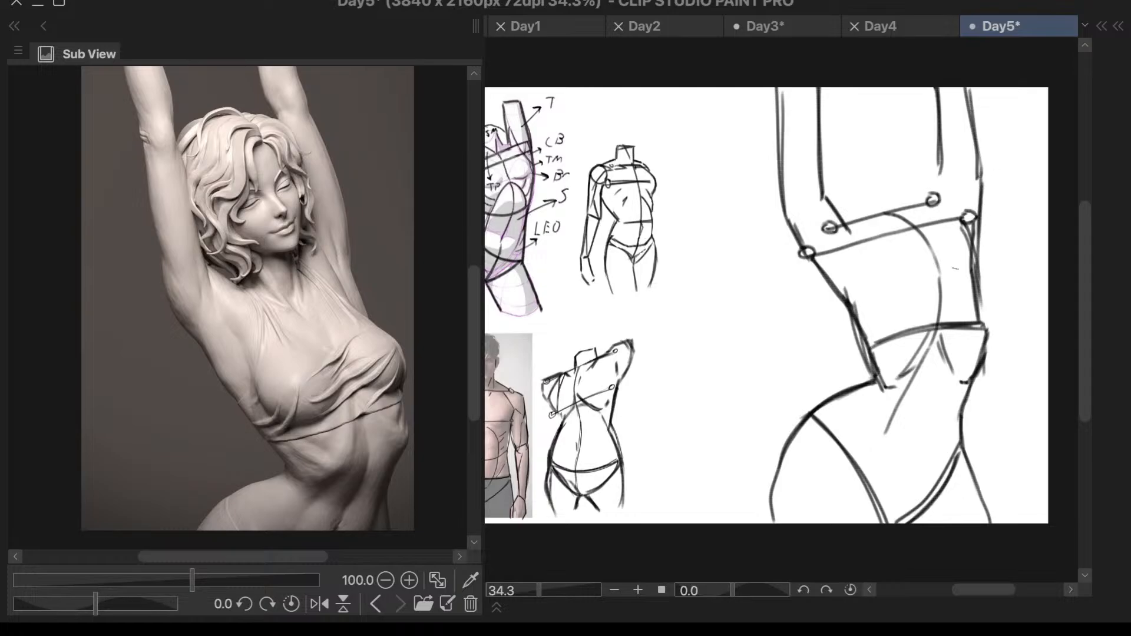
key("ctrl+z")
key("ctrl+z")
left_click_drag(983, 178, 979, 299)
key("ctrl+z")
key("ctrl+z")
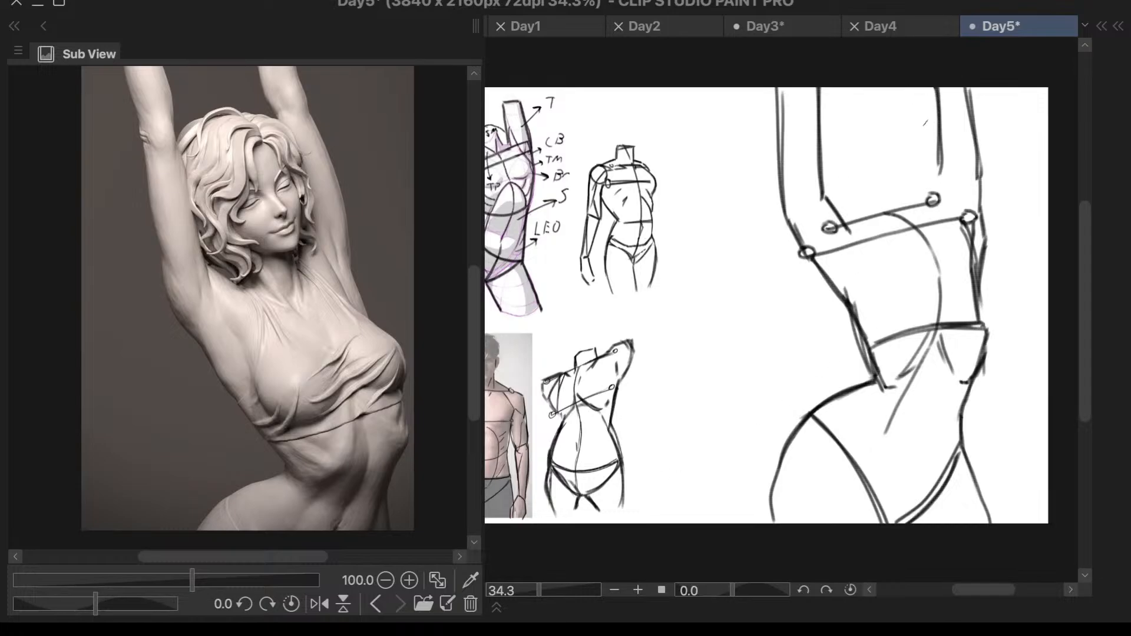
- Sketch two short neck lines above the shoulder line and curve the shoulder slopes between the neck and both raised arms
mouse_move(867, 174)
left_mouse_down()
mouse_move(873, 226)
mouse_move(880, 214)
left_mouse_up()
key("ctrl+z")
key("ctrl+z")
left_click_drag(867, 175, 880, 214)
key("ctrl+z")
key("ctrl+z")
key("ctrl+z")
mouse_move(864, 173)
left_mouse_down()
mouse_move(876, 219)
mouse_move(911, 212)
left_mouse_up()
key("ctrl+z")
key("ctrl+z")
key("ctrl+z")
left_click_drag(894, 166, 910, 214)
left_click_drag(934, 116, 932, 122)
left_click_drag(834, 208, 873, 216)
left_click_drag(940, 175, 912, 208)
key("ctrl+z")
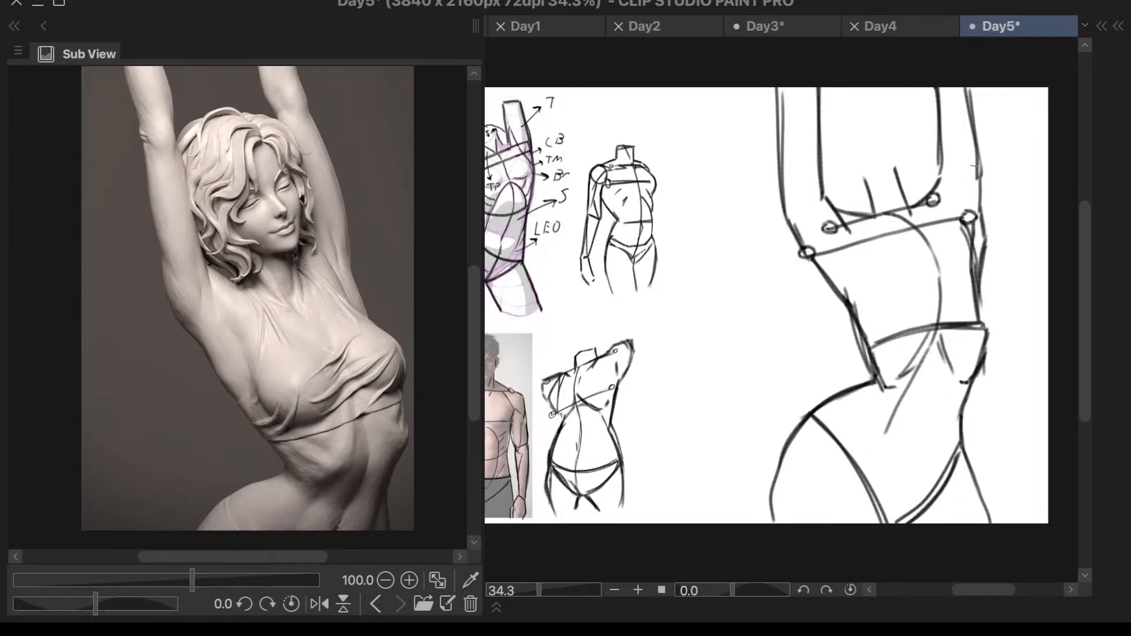
- Redraw both sides of the neck as short, darker strokes rising from the shoulder line
scroll(1011, 176, "down", 5)
scroll(1005, 162, "up", 6)
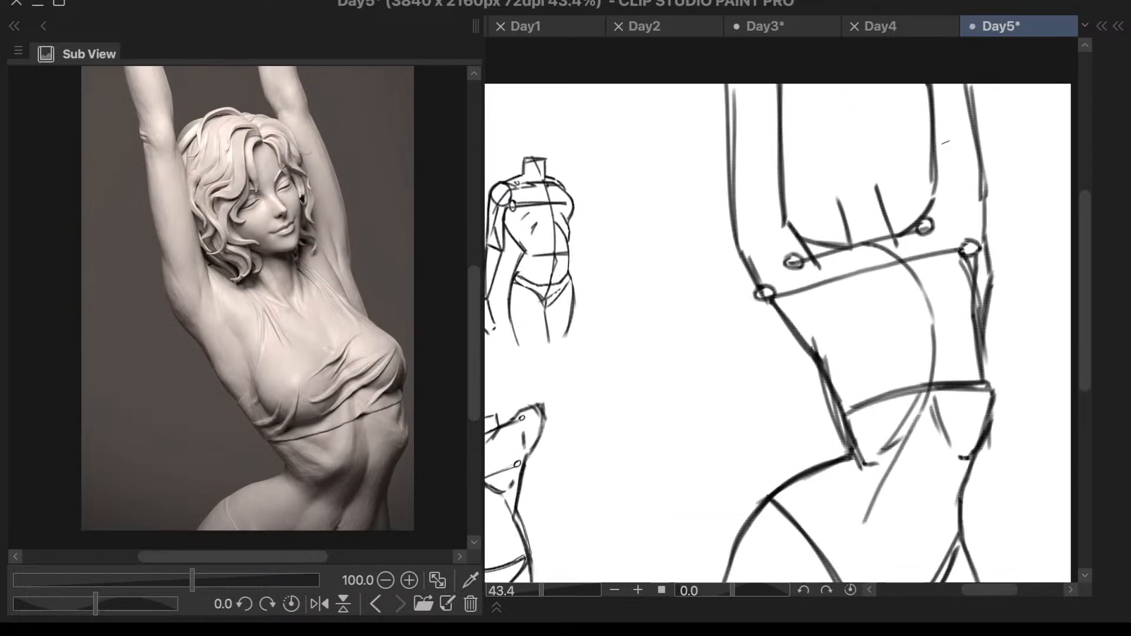
left_click_drag(840, 201, 834, 249)
key("ctrl+z")
left_click_drag(840, 200, 847, 242)
left_click_drag(884, 189, 897, 233)
key("ctrl+z")
left_click_drag(885, 189, 901, 234)
key("ctrl+z")
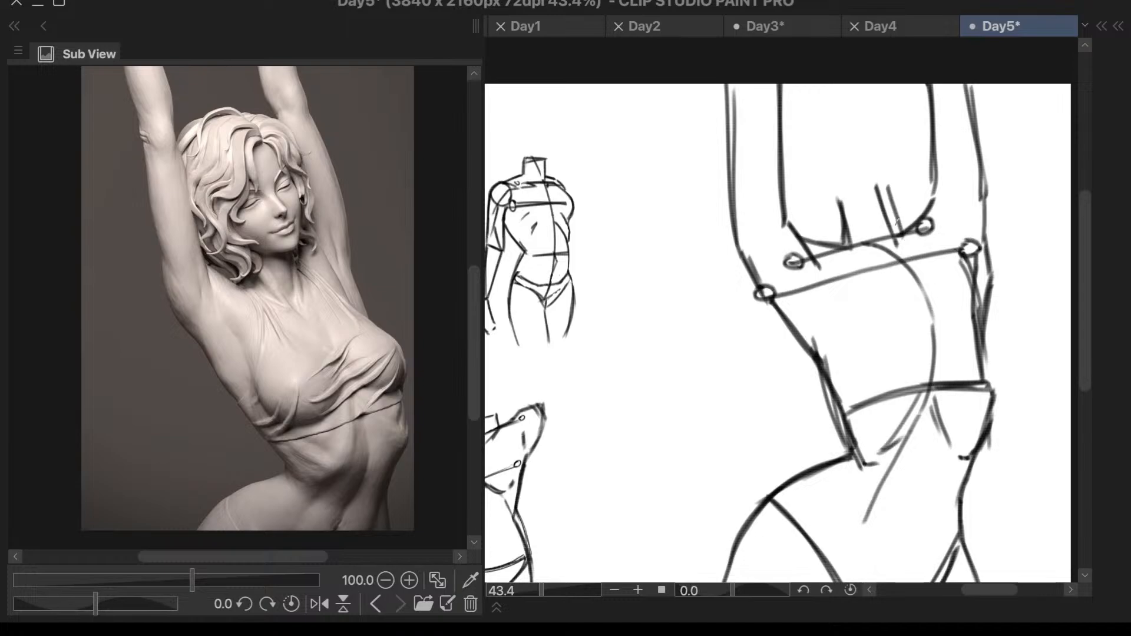
left_click_drag(874, 188, 895, 239)
mouse_move(839, 198)
left_mouse_down()
mouse_move(896, 175)
mouse_move(847, 185)
mouse_move(880, 252)
left_mouse_up()
key("ctrl+z")
- Close off the top of the neck with a slanted line, add its centre line, and refine the neck's sides
scroll(943, 323, "down", 5)
scroll(994, 324, "up", 6)
left_click_drag(769, 118, 779, 159)
left_click_drag(828, 109, 845, 166)
key("ctrl+z")
mouse_move(823, 101)
left_mouse_down()
mouse_move(837, 167)
mouse_move(837, 154)
left_mouse_up()
key("ctrl+z")
key("ctrl+z")
key("ctrl+z")
key("ctrl+z")
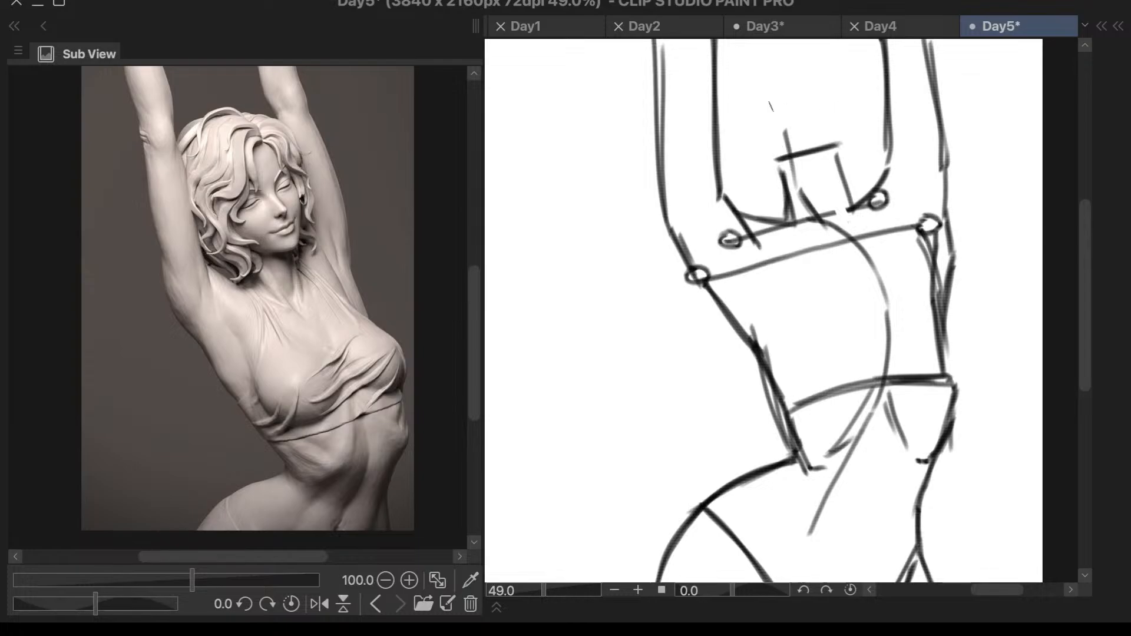
scroll(876, 242, "down", 1)
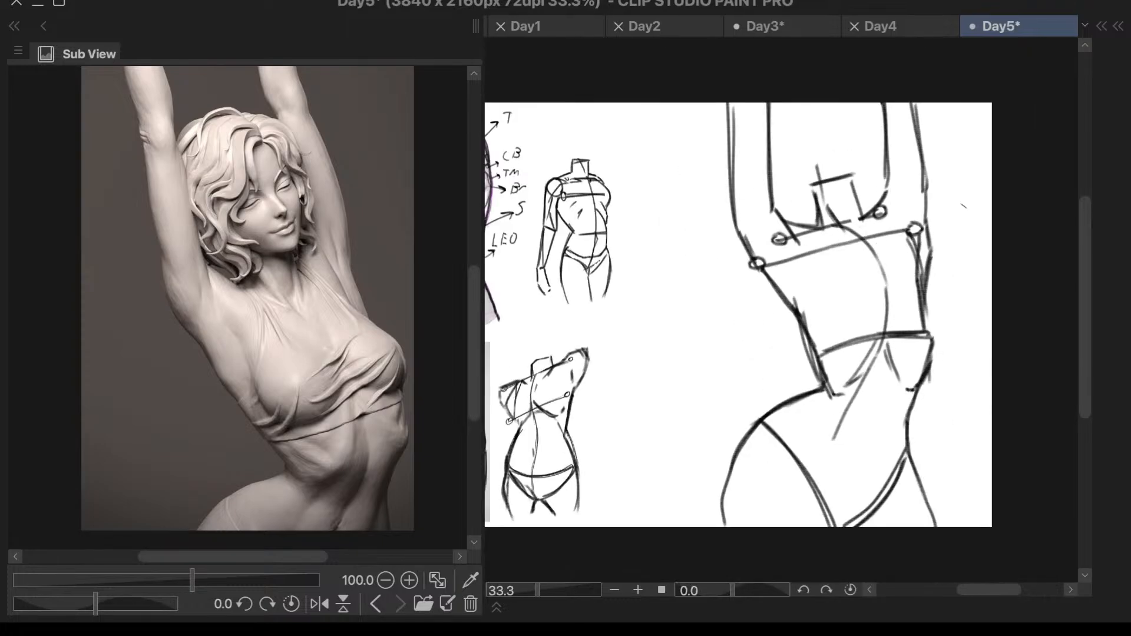
scroll(933, 206, "up", 2)
left_click_drag(720, 200, 765, 238)
left_click_drag(778, 147, 775, 235)
key("ctrl+z")
left_click_drag(782, 171, 778, 230)
scroll(888, 85, "down", 1)
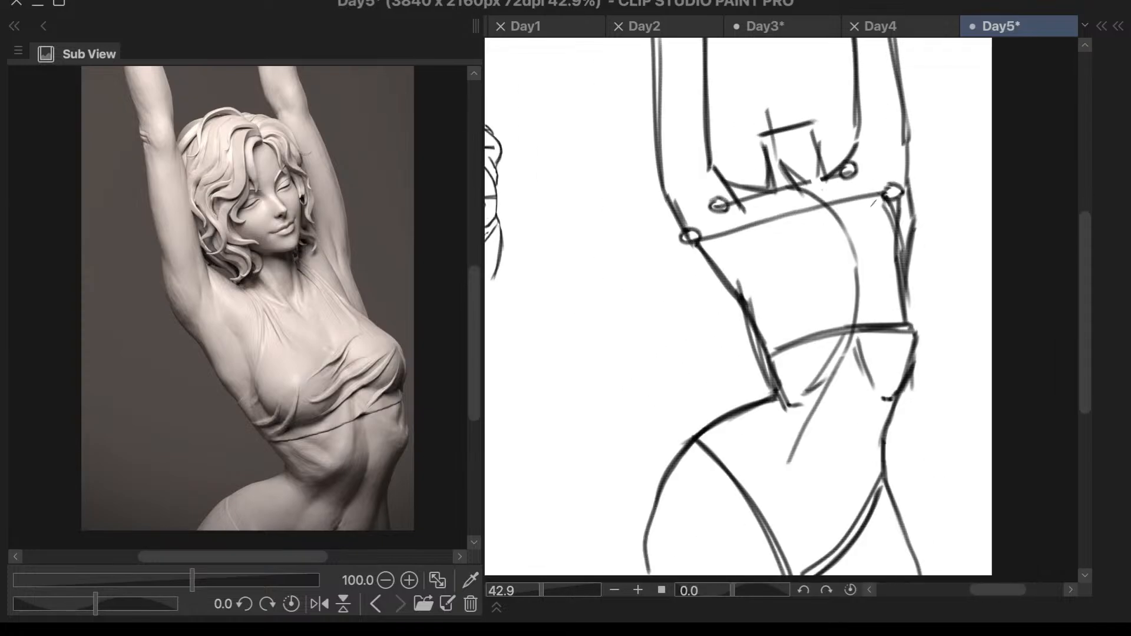
- Add a short collarbone stroke at the neck's base and start the near breast's outer line below the shoulder line
mouse_move(776, 190)
left_mouse_down()
mouse_move(788, 202)
mouse_move(831, 189)
mouse_move(752, 203)
left_mouse_up()
key("ctrl+z")
key("ctrl+z")
mouse_move(752, 218)
left_mouse_down()
mouse_move(767, 248)
mouse_move(763, 297)
left_mouse_up()
key("ctrl+z")
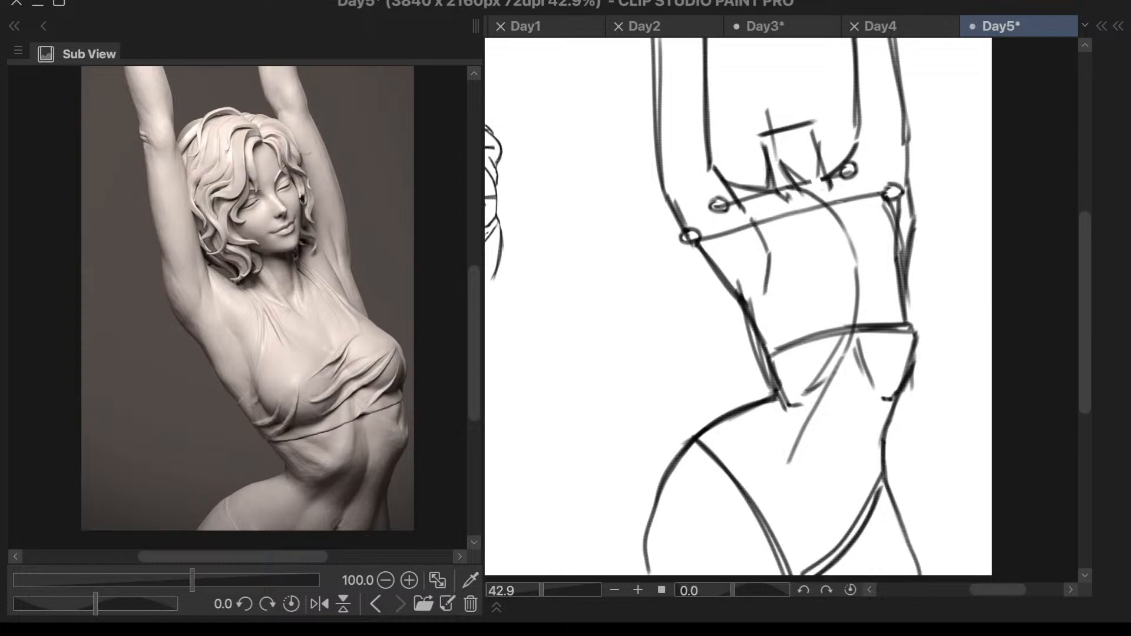
- Extend the stretched side's inner arm line to the armpit and block in the far breast's upper slope and lower curve beyond the ribcage
left_click_drag(862, 134, 862, 193)
key("ctrl+z")
mouse_move(863, 125)
left_mouse_down()
mouse_move(864, 197)
mouse_move(896, 244)
left_mouse_up()
mouse_move(869, 206)
left_mouse_down()
mouse_move(911, 268)
mouse_move(914, 330)
left_mouse_up()
key("ctrl+z")
left_click_drag(912, 256, 932, 309)
key("ctrl+z")
left_click_drag(872, 204, 920, 263)
key("ctrl+z")
key("ctrl+z")
mouse_move(870, 205)
left_mouse_down()
mouse_move(931, 264)
mouse_move(916, 325)
left_mouse_up()
left_click_drag(945, 275, 917, 324)
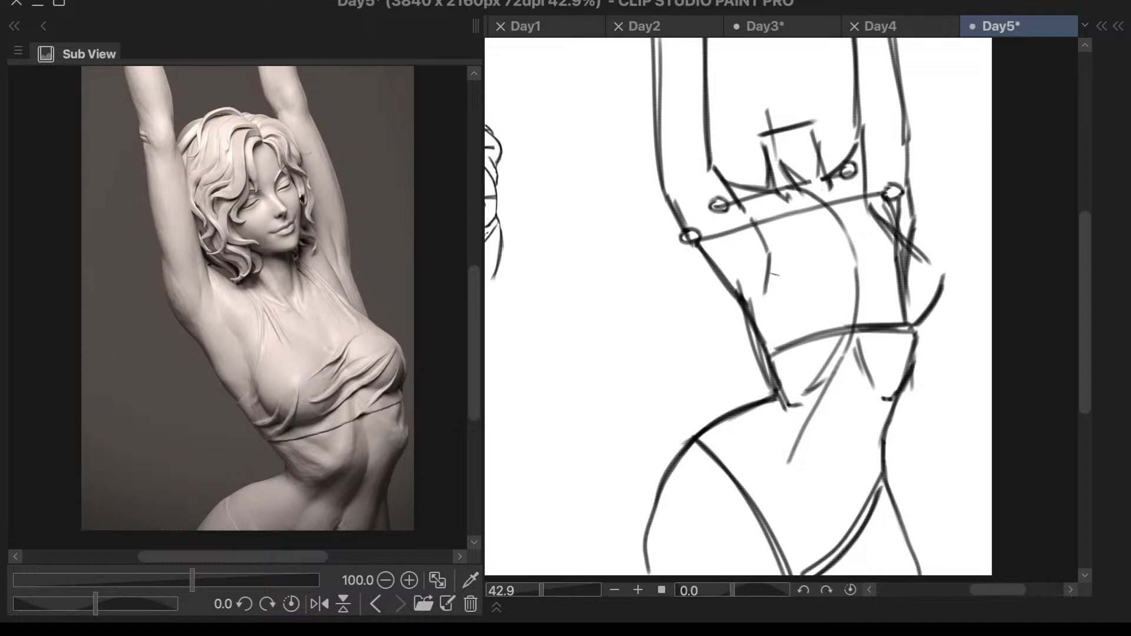
- Curve the near breast's outline down to the ribcage line and erase the overlapping ribcage strokes below the far armpit
left_click_drag(768, 293, 782, 349)
key("ctrl+z")
left_click_drag(766, 290, 792, 347)
mouse_move(911, 261)
left_mouse_down()
mouse_move(912, 308)
mouse_move(904, 246)
mouse_move(906, 264)
mouse_move(875, 217)
mouse_move(912, 316)
left_mouse_up()
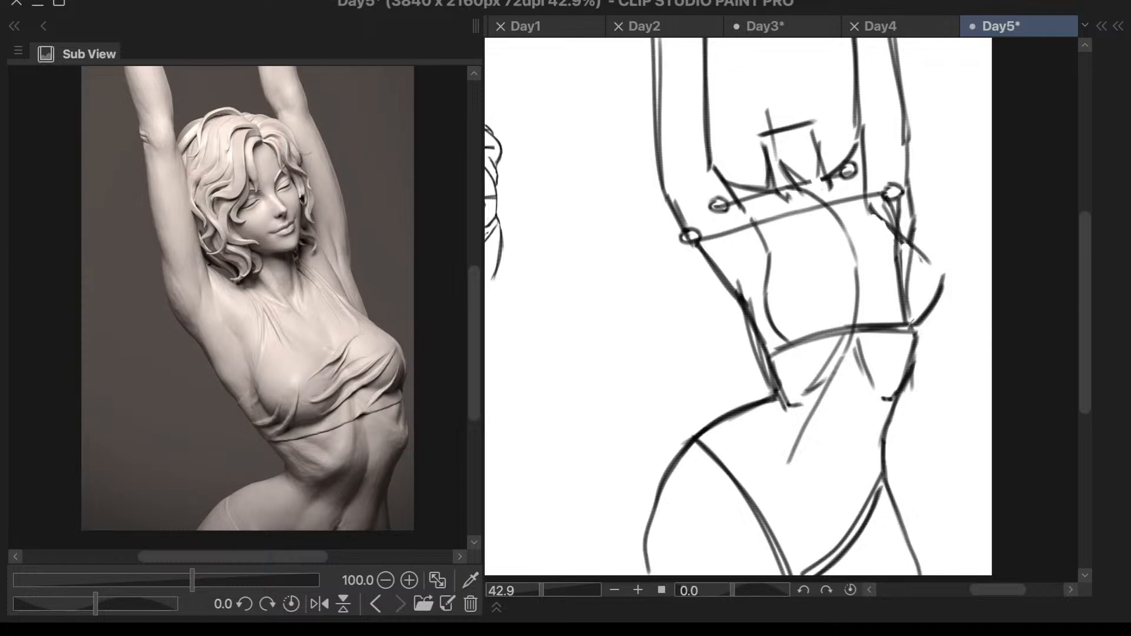
left_click_drag(914, 238, 908, 322)
mouse_move(904, 242)
left_mouse_down()
mouse_move(893, 243)
mouse_move(886, 206)
mouse_move(903, 219)
mouse_move(893, 219)
mouse_move(899, 209)
mouse_move(898, 304)
mouse_move(905, 259)
mouse_move(902, 292)
left_mouse_up()
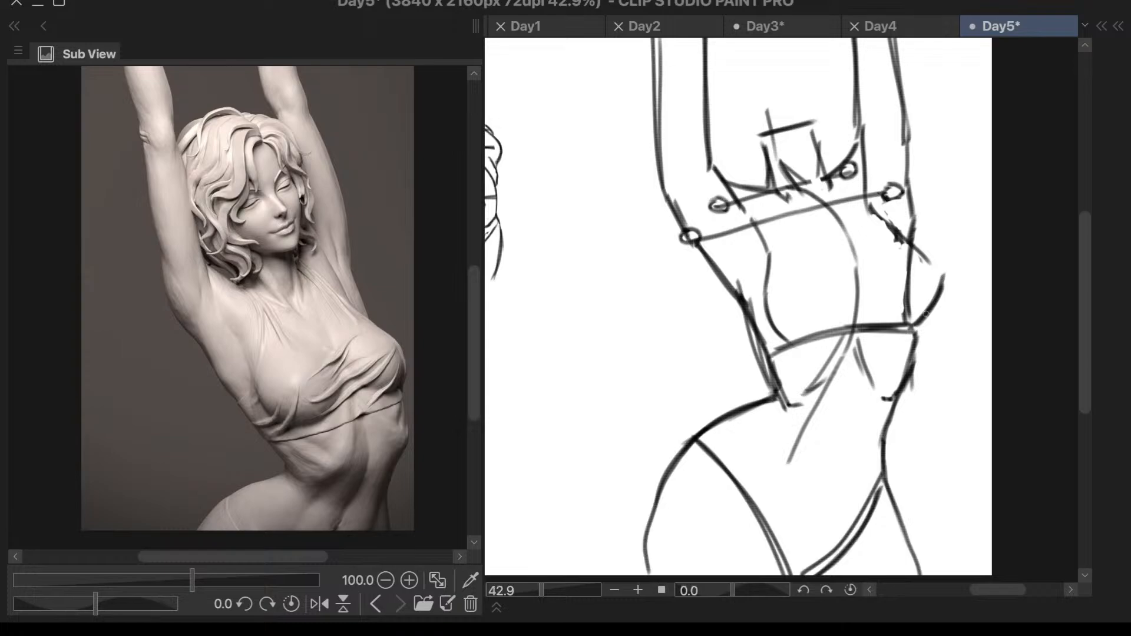
- Replace the far-side rib marks with cleaner rib and under-breast lines, and draw the curved rib arch on the near side
mouse_move(873, 340)
left_mouse_down()
mouse_move(859, 351)
mouse_move(885, 405)
left_mouse_up()
mouse_move(920, 321)
left_mouse_down()
mouse_move(918, 369)
mouse_move(901, 390)
left_mouse_up()
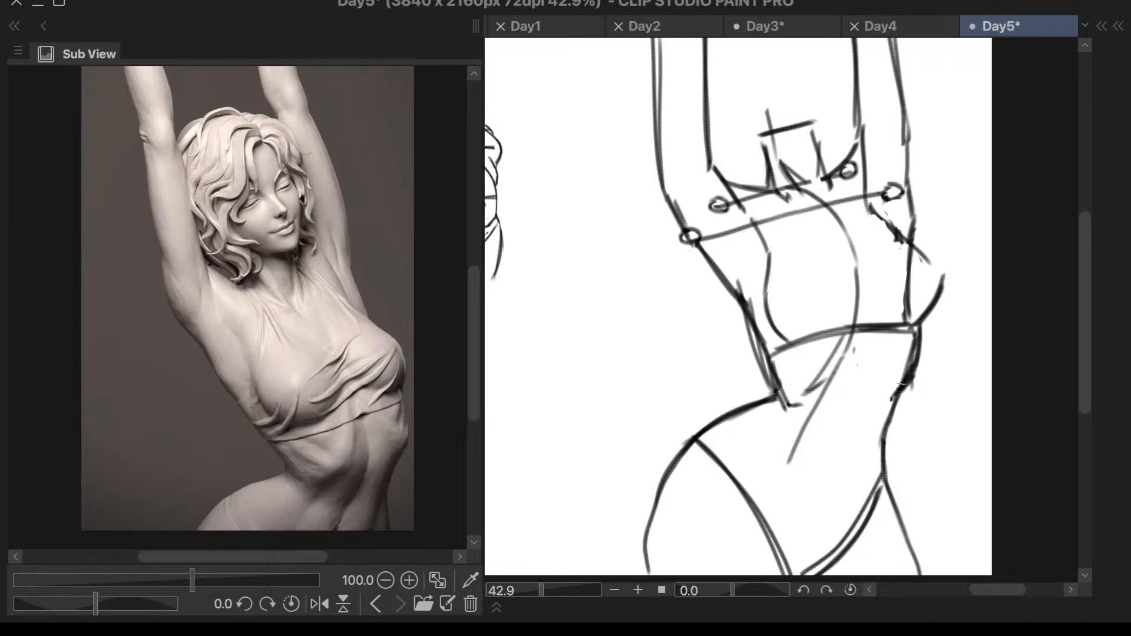
mouse_move(903, 327)
left_mouse_down()
mouse_move(870, 323)
mouse_move(868, 309)
mouse_move(887, 323)
mouse_move(891, 382)
left_mouse_up()
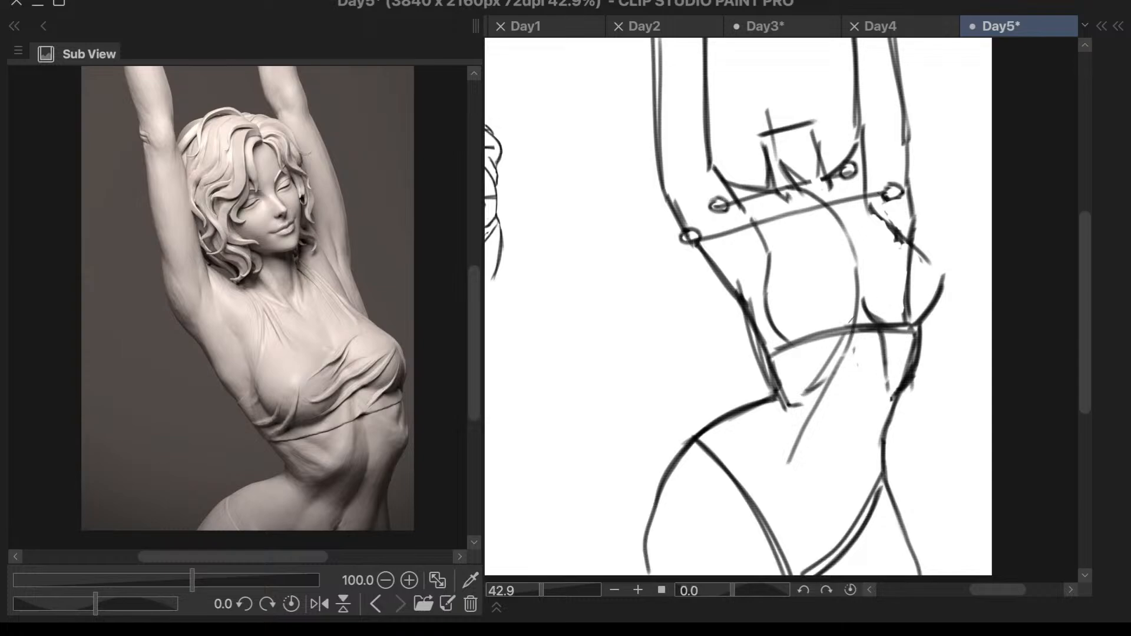
left_click_drag(856, 302, 825, 336)
left_click_drag(848, 343, 804, 404)
left_click_drag(817, 399, 791, 412)
left_click_drag(845, 358, 802, 401)
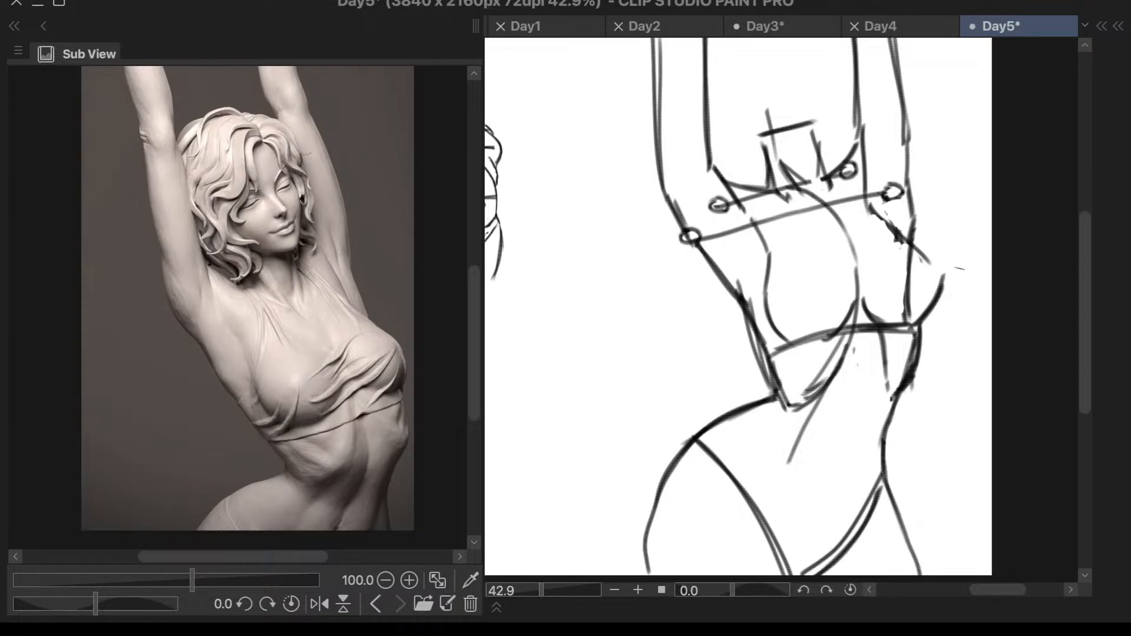
- Draw the abdomen's centre line curving from the rib arch down toward the pelvis
scroll(960, 268, "down", 4)
scroll(918, 348, "up", 4)
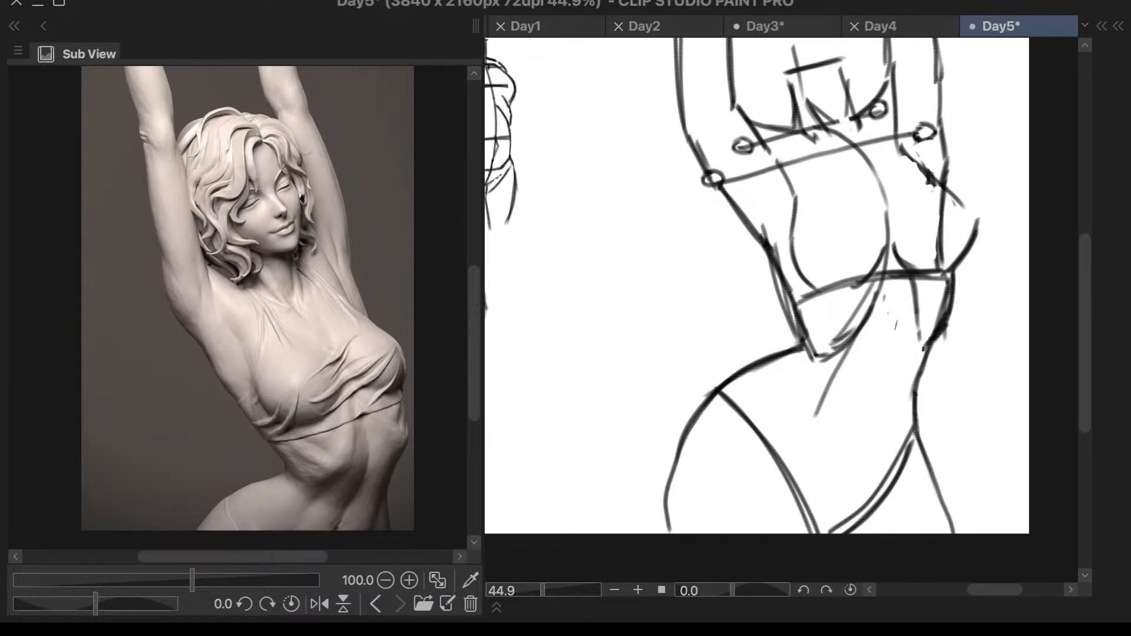
left_click_drag(886, 287, 850, 400)
key("ctrl+z")
left_click_drag(894, 271, 817, 478)
key("ctrl+z")
mouse_move(891, 321)
left_mouse_down()
mouse_move(835, 489)
mouse_move(858, 431)
left_mouse_up()
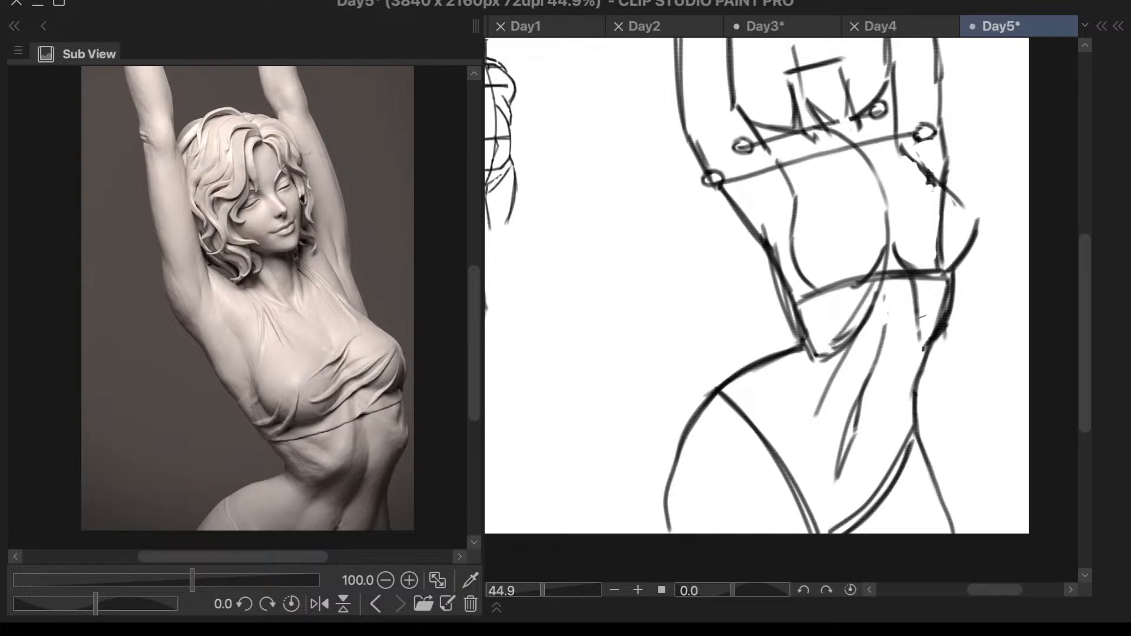
- Mirror the canvas view, redraw and clean up the abdomen's centre line as a smoother curve, and restore the unmirrored view
scroll(954, 288, "down", 2)
key("h")
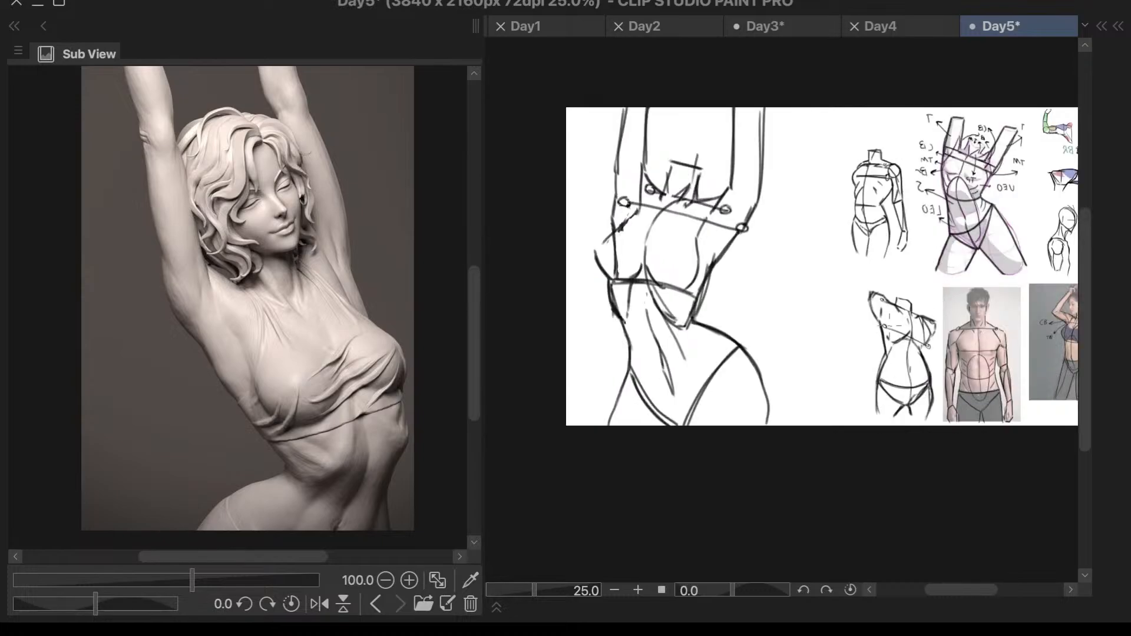
scroll(682, 355, "up", 2)
left_click_drag(612, 235, 626, 352)
key("ctrl+z")
mouse_move(612, 234)
left_mouse_down()
mouse_move(611, 291)
mouse_move(647, 400)
left_mouse_up()
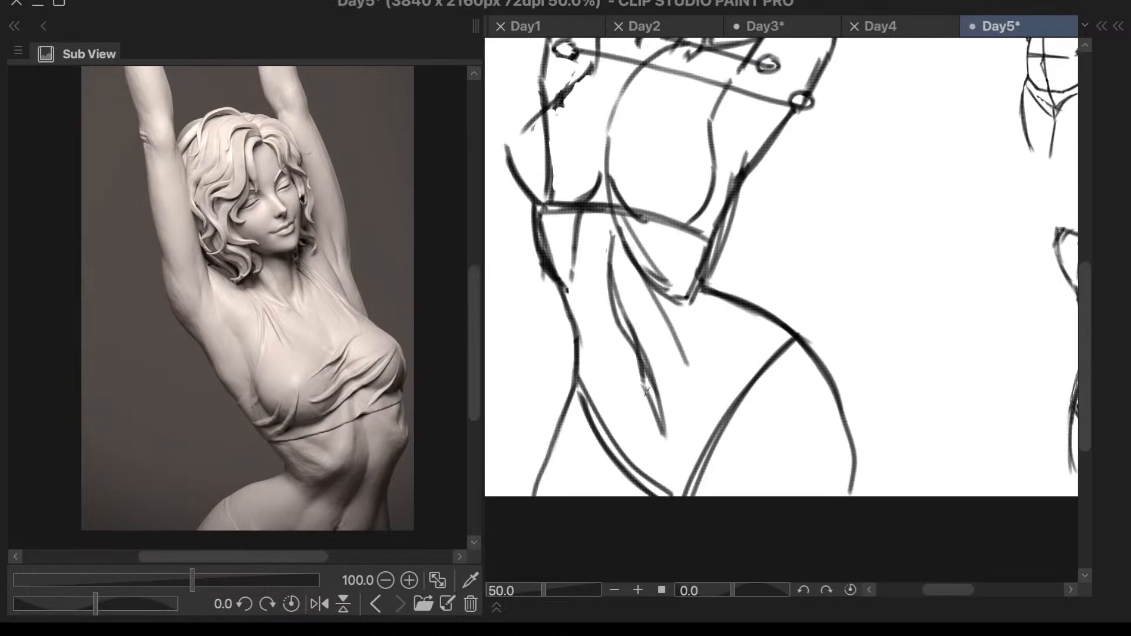
mouse_move(620, 281)
left_mouse_down()
mouse_move(635, 338)
mouse_move(625, 279)
mouse_move(653, 366)
left_mouse_up()
mouse_move(636, 323)
left_mouse_down()
mouse_move(660, 371)
mouse_move(650, 365)
left_mouse_up()
left_click_drag(619, 272, 625, 315)
scroll(655, 286, "down", 2)
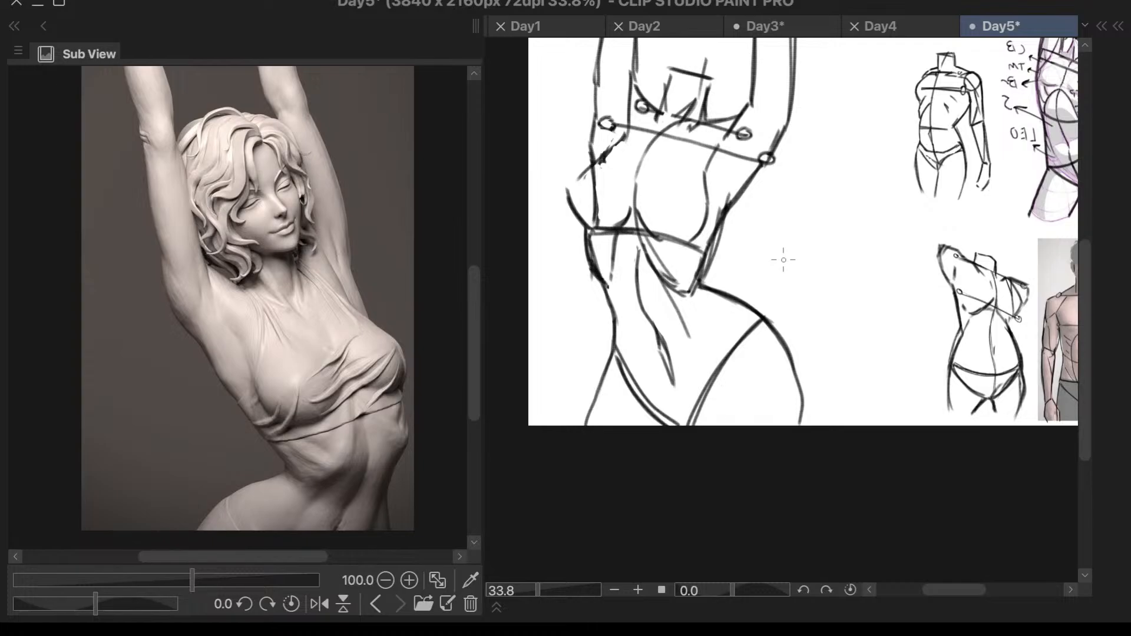
key("h")
scroll(848, 431, "down", 1)
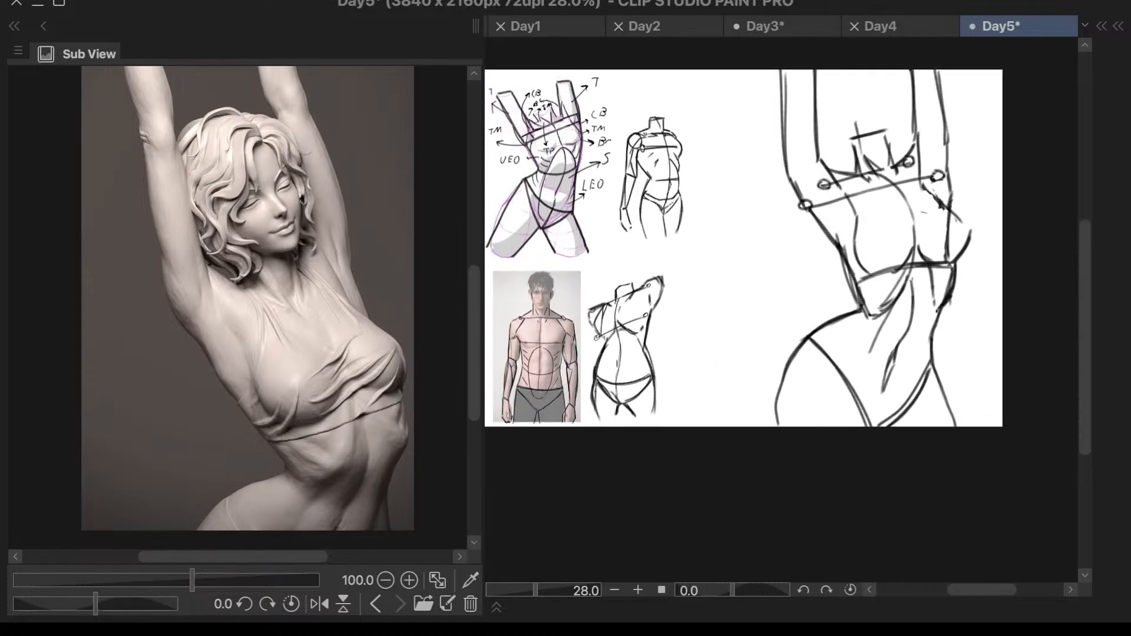
- Draw the armpit line on the protruding-hip side, bringing the inner arm line down past the shoulder to the torso's edge
scroll(843, 129, "up", 3)
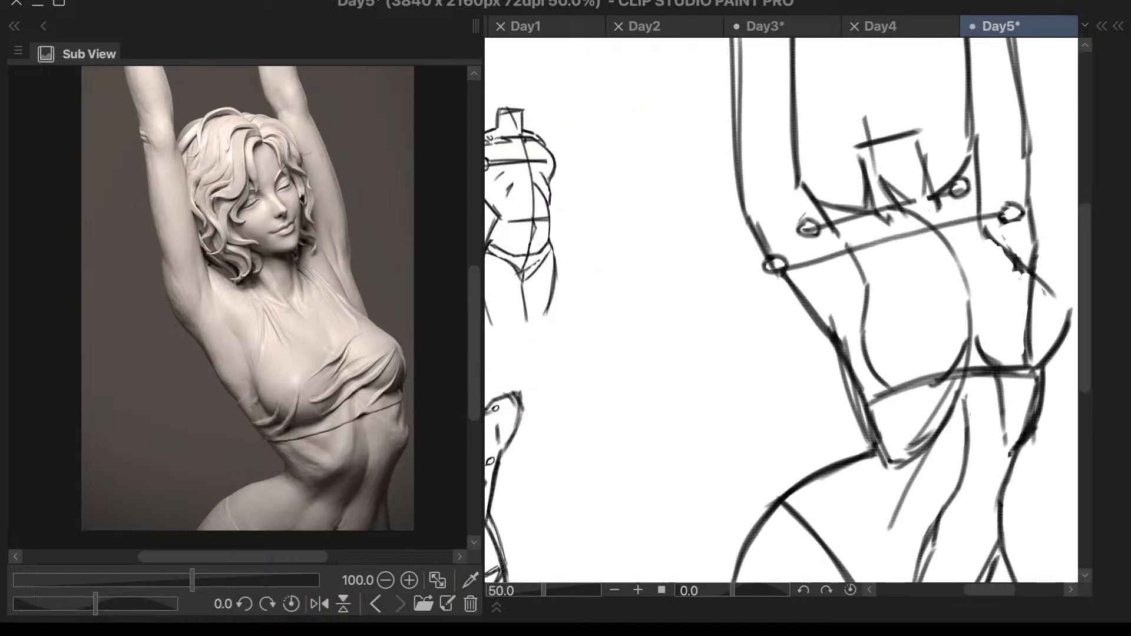
left_click_drag(801, 180, 797, 229)
key("ctrl+z")
left_click_drag(798, 171, 810, 293)
left_click_drag(798, 238, 837, 338)
left_click_drag(818, 203, 843, 278)
key("ctrl+z")
key("ctrl+z")
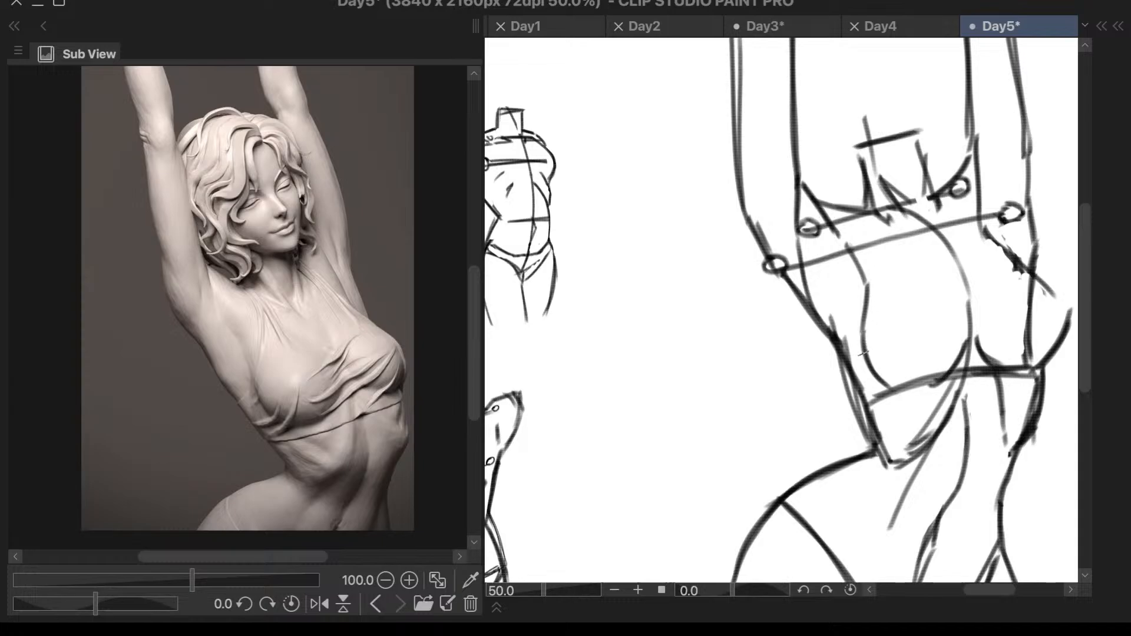
key("ctrl+z")
left_click_drag(808, 251, 797, 302)
key("ctrl+z")
mouse_move(800, 248)
left_mouse_down()
mouse_move(798, 278)
mouse_move(786, 282)
left_mouse_up()
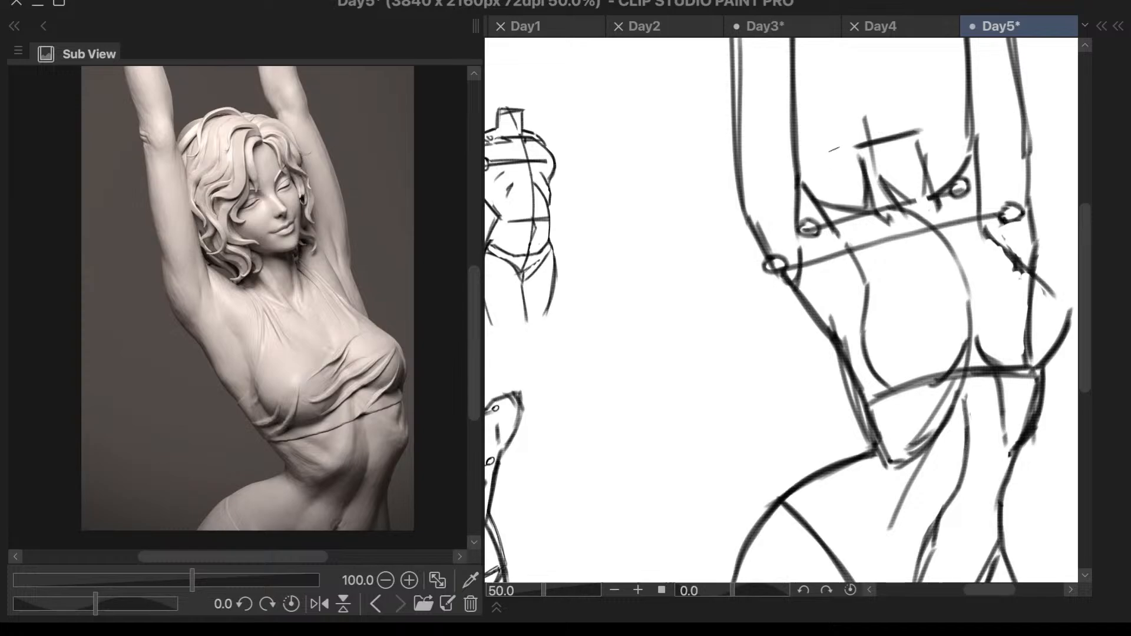
- Draw the armpit fold on the stretched side and join the outer arm contour to the torso past the shoulder circle
scroll(1021, 180, "down", 1)
scroll(1005, 189, "up", 3)
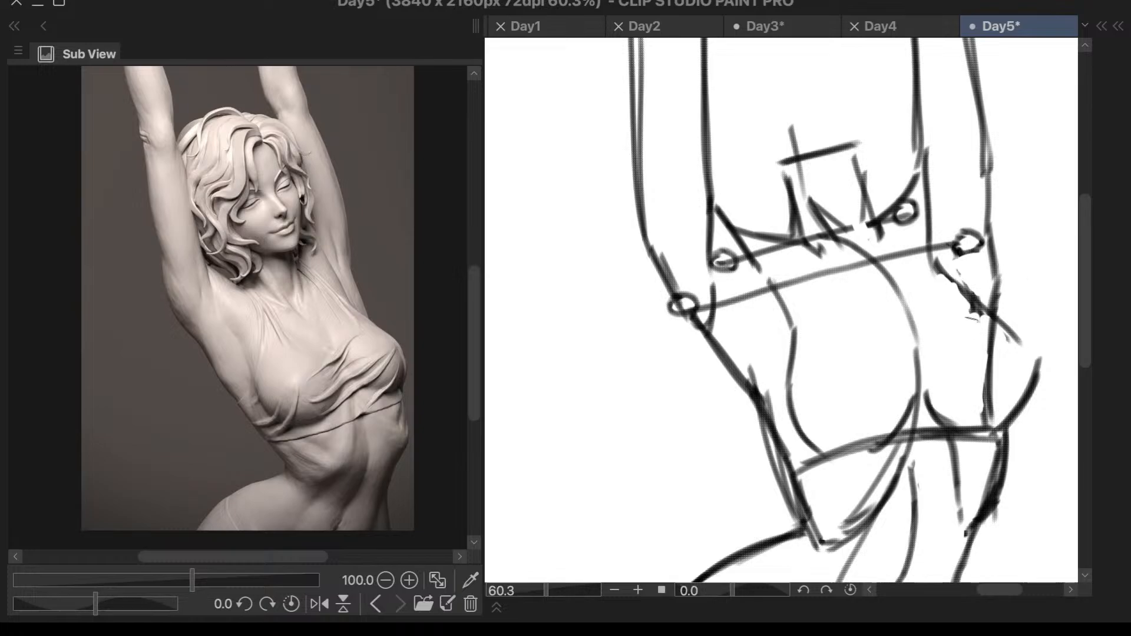
left_click_drag(928, 135, 946, 228)
key("ctrl+z")
left_click_drag(927, 157, 948, 250)
left_click_drag(993, 218, 972, 278)
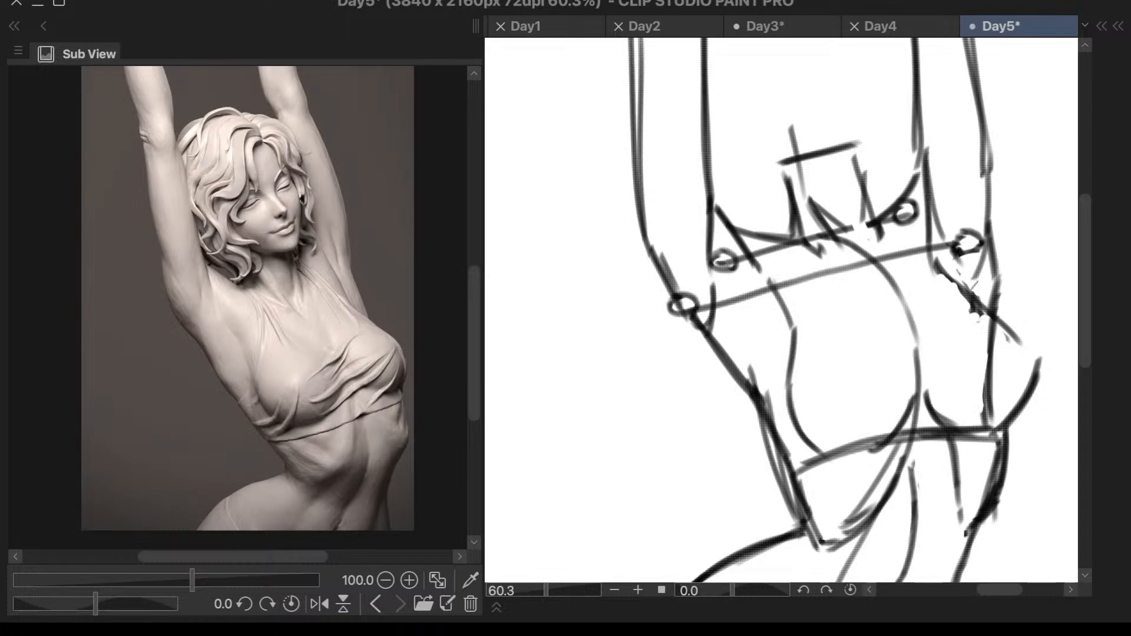
key("ctrl+z")
left_click_drag(990, 208, 984, 308)
- Reshape the lower inner contour of the raised arm on the protruding-hip side with a darker stroke leading into the shoulder
scroll(743, 324, "down", 5)
scroll(739, 168, "up", 3)
mouse_move(666, 162)
left_mouse_down()
mouse_move(677, 326)
mouse_move(665, 203)
mouse_move(667, 345)
left_mouse_up()
key("ctrl+z")
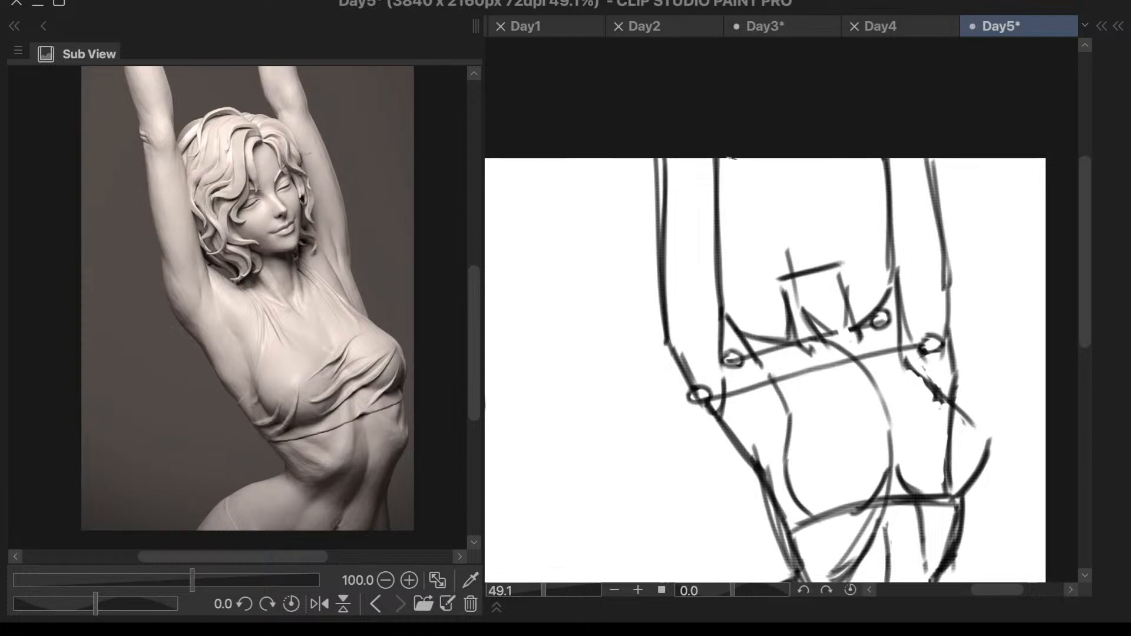
left_click_drag(721, 159, 707, 254)
mouse_move(724, 174)
left_mouse_down()
mouse_move(708, 252)
mouse_move(726, 322)
left_mouse_up()
left_click_drag(705, 252, 740, 343)
key("ctrl+z")
key("ctrl+z")
key("ctrl+z")
key("ctrl+z")
mouse_move(719, 234)
left_mouse_down()
mouse_move(728, 335)
mouse_move(717, 236)
mouse_move(729, 319)
left_mouse_up()
key("ctrl+z")
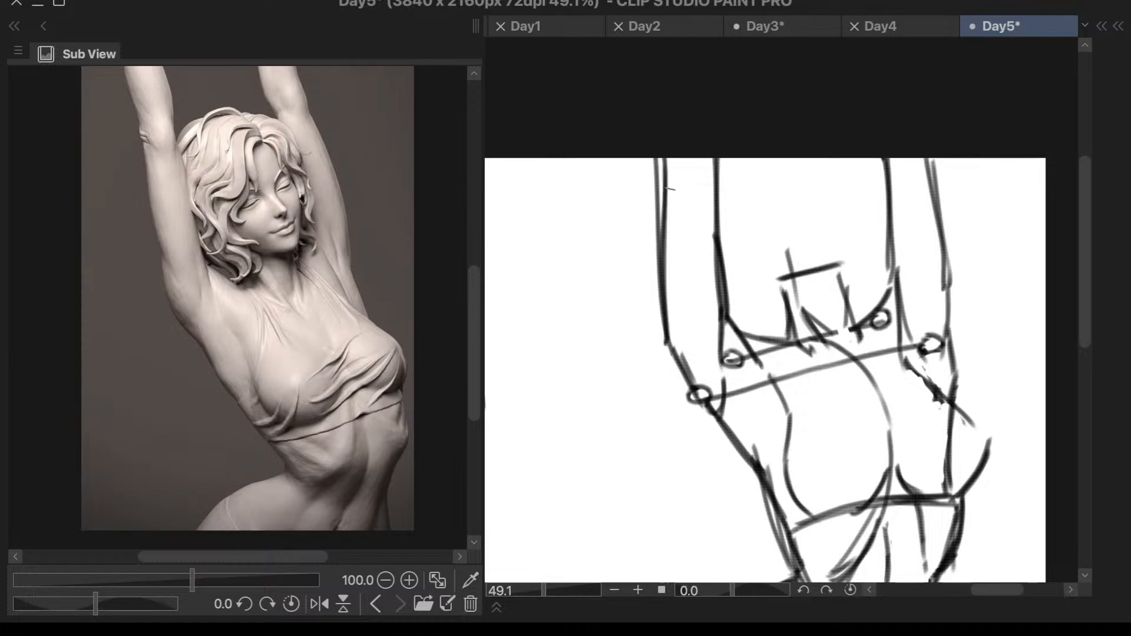
- Redraw the same arm's outer contour with a slight elbow-to-shoulder curve and erase the doubled lines along the arm
mouse_move(664, 218)
left_mouse_down()
mouse_move(657, 290)
mouse_move(669, 348)
left_mouse_up()
left_click_drag(674, 151, 668, 220)
left_click_drag(716, 160, 719, 248)
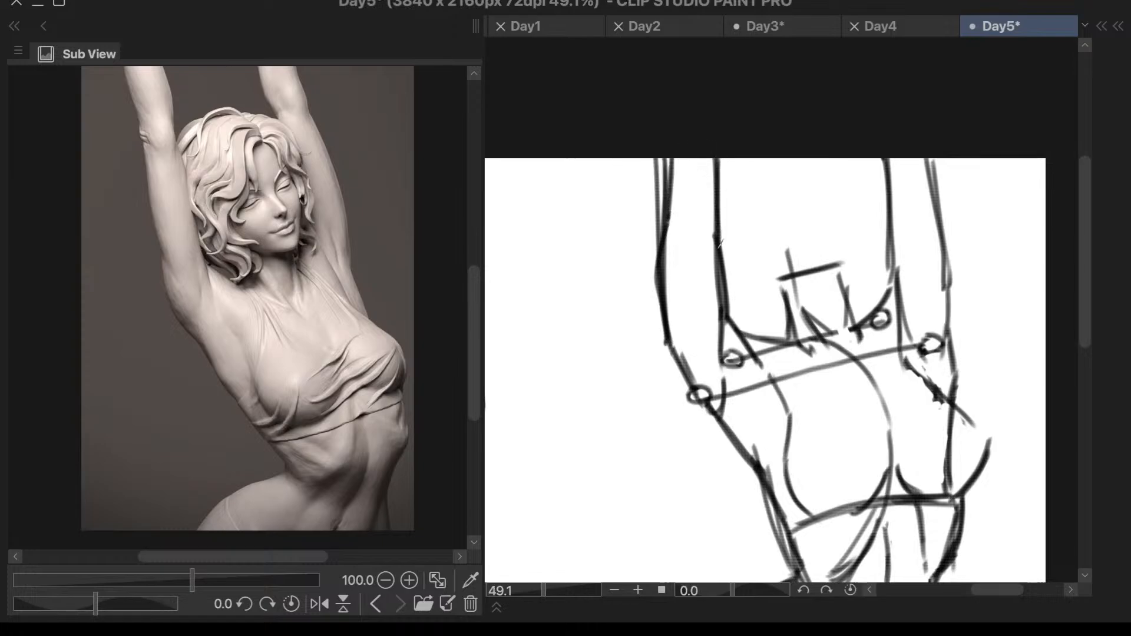
scroll(717, 197, "down", 2)
scroll(715, 202, "down", 2)
scroll(616, 195, "up", 3)
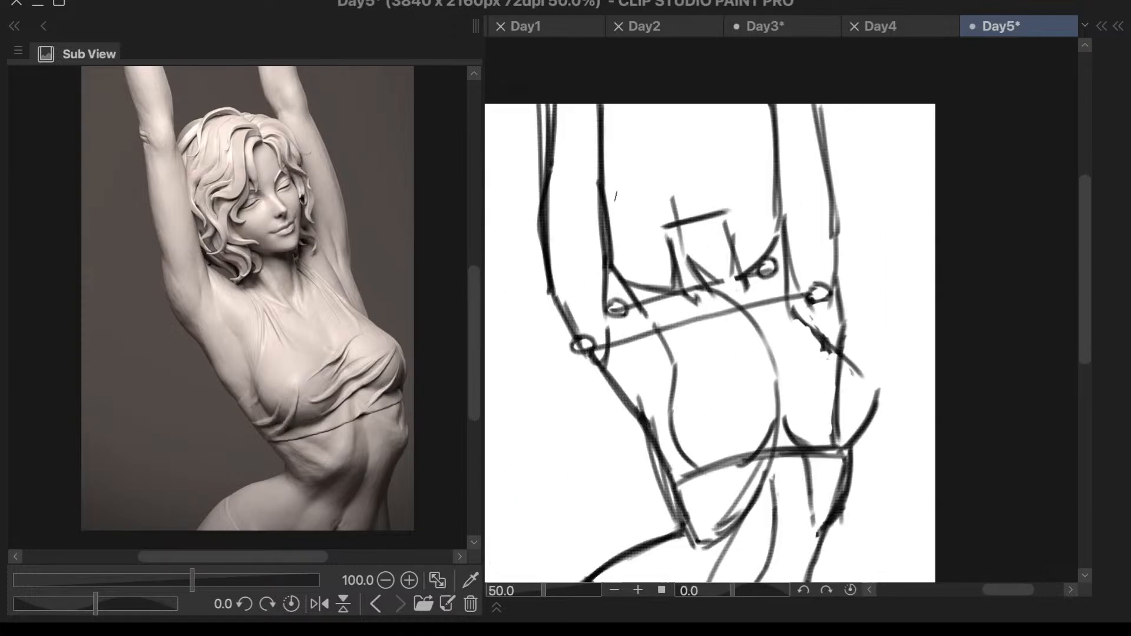
left_click_drag(597, 187, 604, 281)
left_click_drag(555, 201, 563, 283)
mouse_move(552, 236)
left_mouse_down()
mouse_move(567, 294)
mouse_move(553, 309)
left_mouse_up()
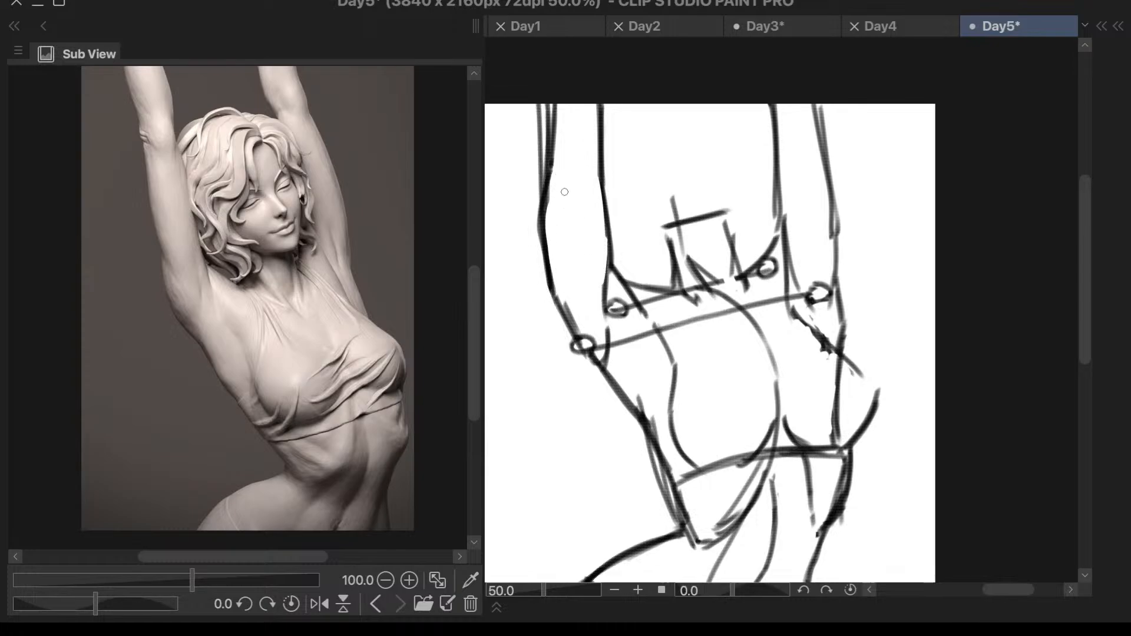
left_click_drag(563, 101, 551, 203)
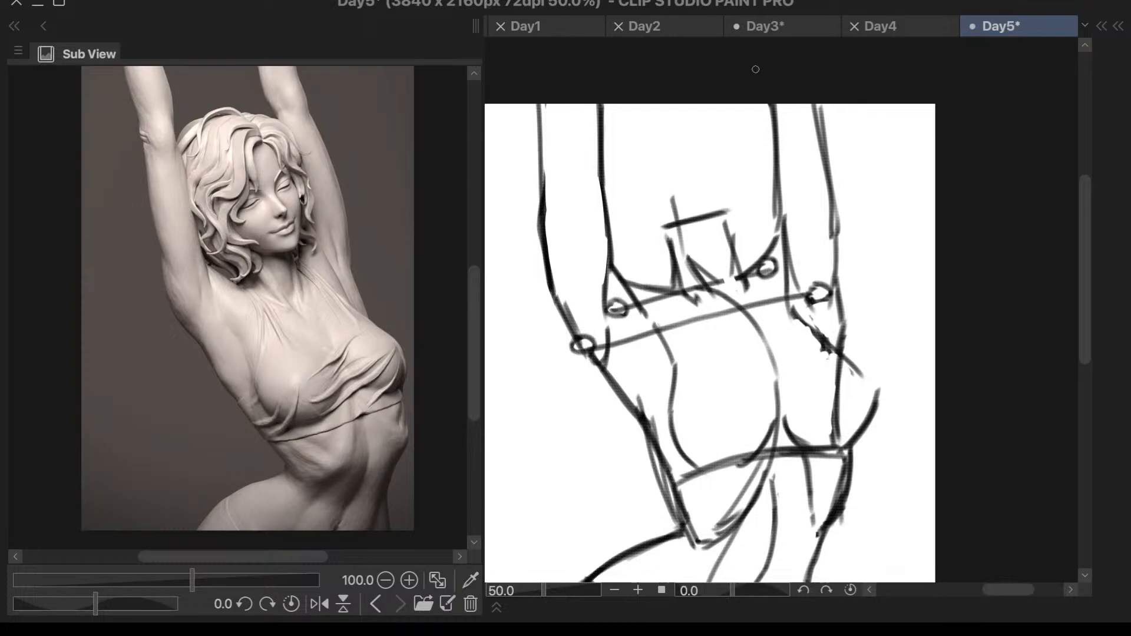
scroll(771, 102, "down", 3)
scroll(772, 102, "up", 3)
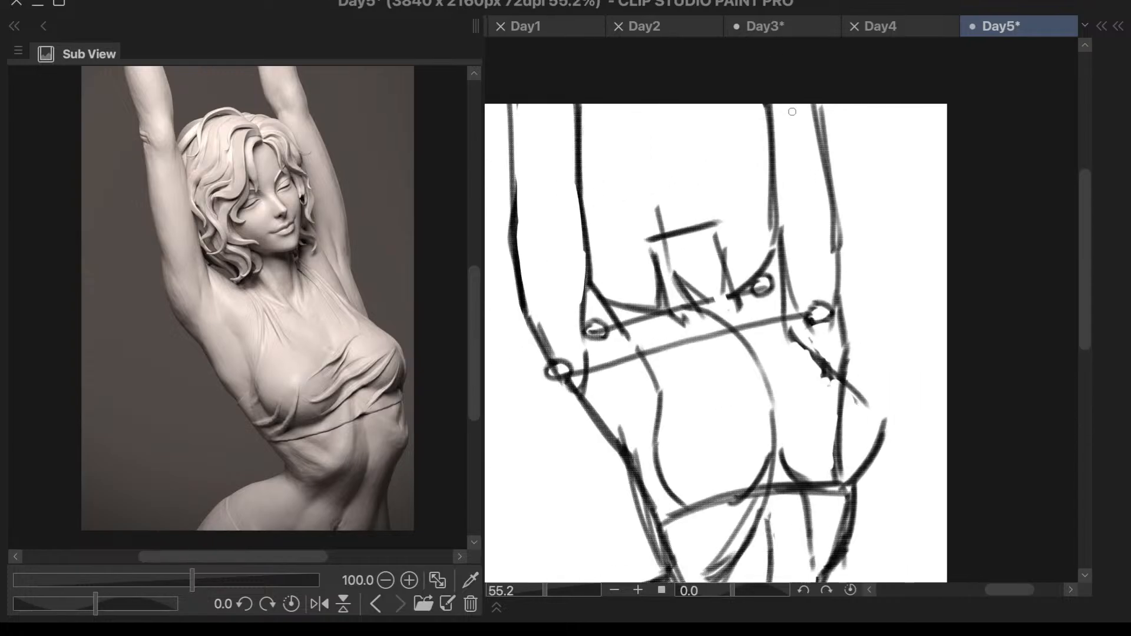
- Redraw the inner contour of the stretched-side raised arm with an angled bend at the elbow and erase the old line
mouse_move(776, 100)
left_mouse_down()
mouse_move(763, 146)
mouse_move(777, 218)
left_mouse_up()
mouse_move(762, 141)
left_mouse_down()
mouse_move(781, 233)
mouse_move(775, 166)
mouse_move(770, 228)
left_mouse_up()
key("e")
mouse_move(773, 100)
left_mouse_down()
mouse_move(763, 129)
mouse_move(775, 88)
mouse_move(773, 97)
mouse_move(789, 94)
mouse_move(780, 146)
mouse_move(768, 136)
mouse_move(776, 86)
left_mouse_up()
key("ctrl+z")
mouse_move(761, 142)
left_mouse_down()
mouse_move(770, 76)
mouse_move(769, 88)
left_mouse_up()
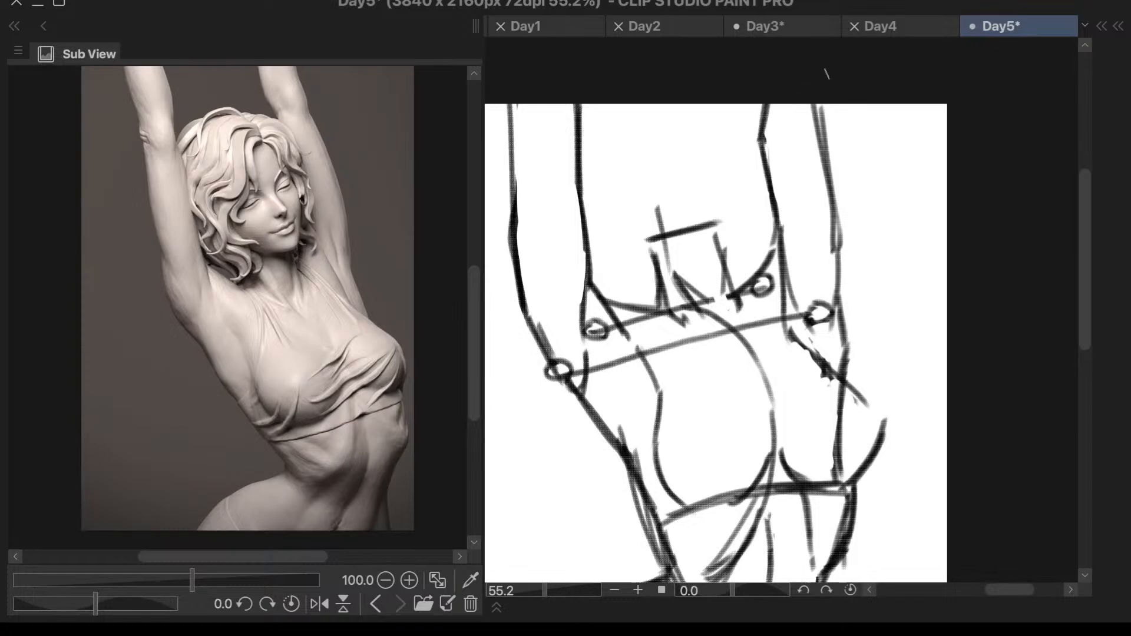
- Redraw the same arm's outer contour with a slanted curve from elbow to shoulder and erase the former straight lines
mouse_move(834, 104)
left_mouse_down()
mouse_move(820, 176)
mouse_move(821, 165)
mouse_move(835, 239)
left_mouse_up()
key("ctrl+z")
key("ctrl+z")
left_click_drag(823, 167, 847, 272)
mouse_move(820, 176)
left_mouse_down()
mouse_move(843, 254)
mouse_move(844, 320)
left_mouse_up()
left_click_drag(849, 273, 844, 329)
key("e")
mouse_move(837, 253)
left_mouse_down()
mouse_move(839, 288)
mouse_move(835, 262)
left_mouse_up()
left_click_drag(837, 158, 832, 248)
mouse_move(815, 104)
left_mouse_down()
mouse_move(819, 130)
mouse_move(815, 115)
left_mouse_up()
left_click_drag(819, 141, 823, 112)
left_click_drag(833, 106, 826, 159)
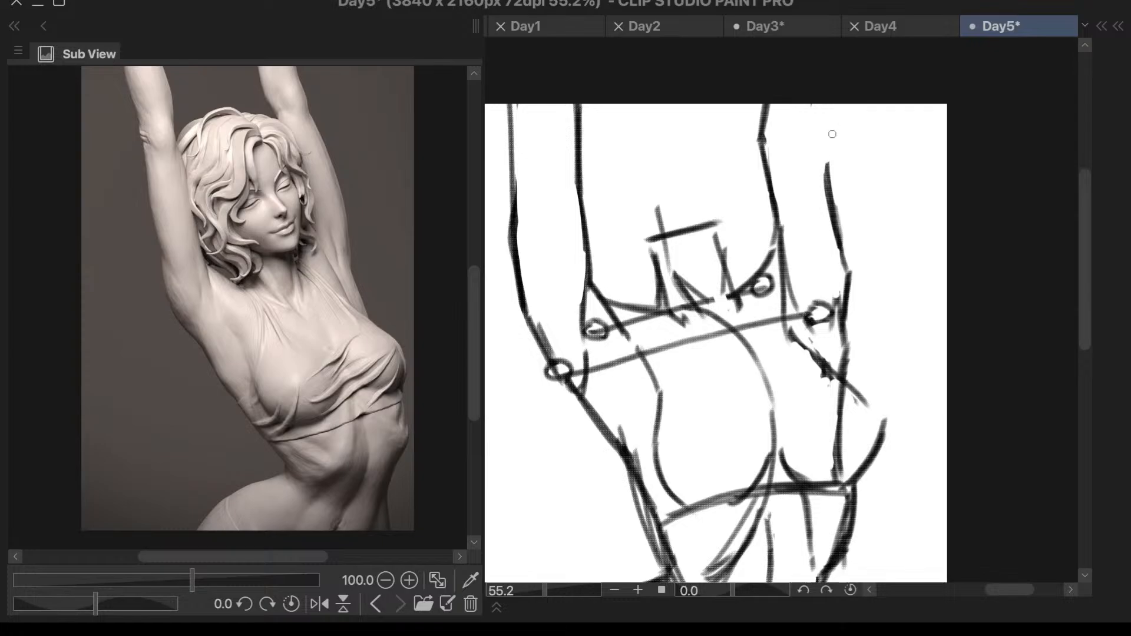
- Extend the forearm outline above the elbow and mark the elbow creases with short angled strokes on both raised arms
mouse_move(773, 139)
left_mouse_down()
mouse_move(816, 177)
mouse_move(837, 104)
left_mouse_up()
key("ctrl+z")
mouse_move(826, 173)
left_mouse_down()
mouse_move(819, 83)
mouse_move(819, 184)
left_mouse_up()
scroll(870, 103, "down", 2)
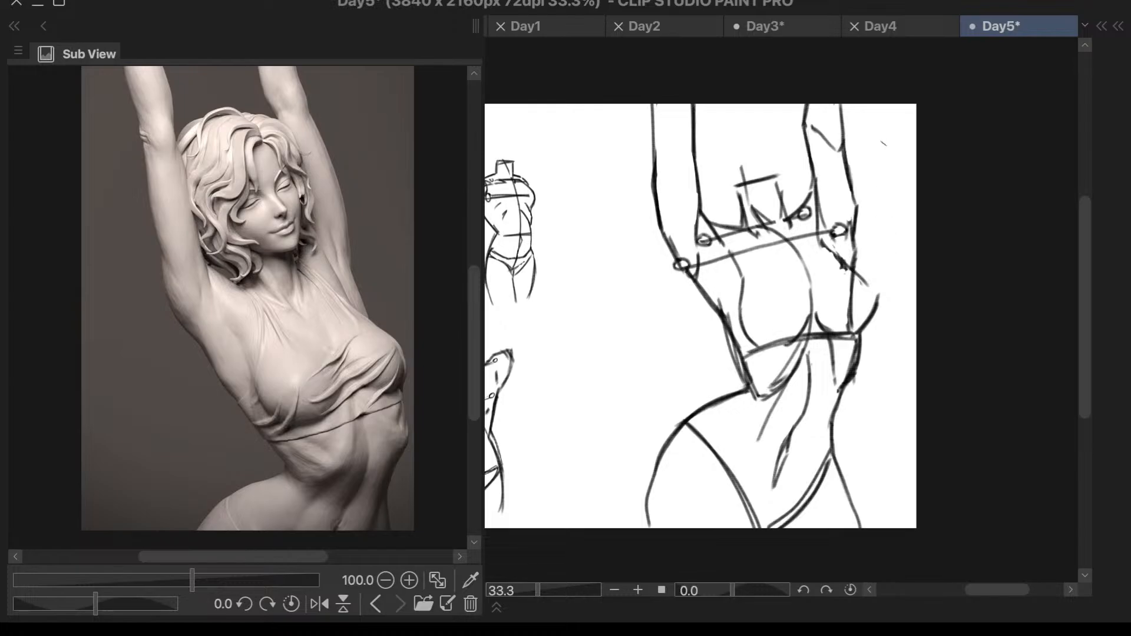
scroll(871, 132, "up", 2)
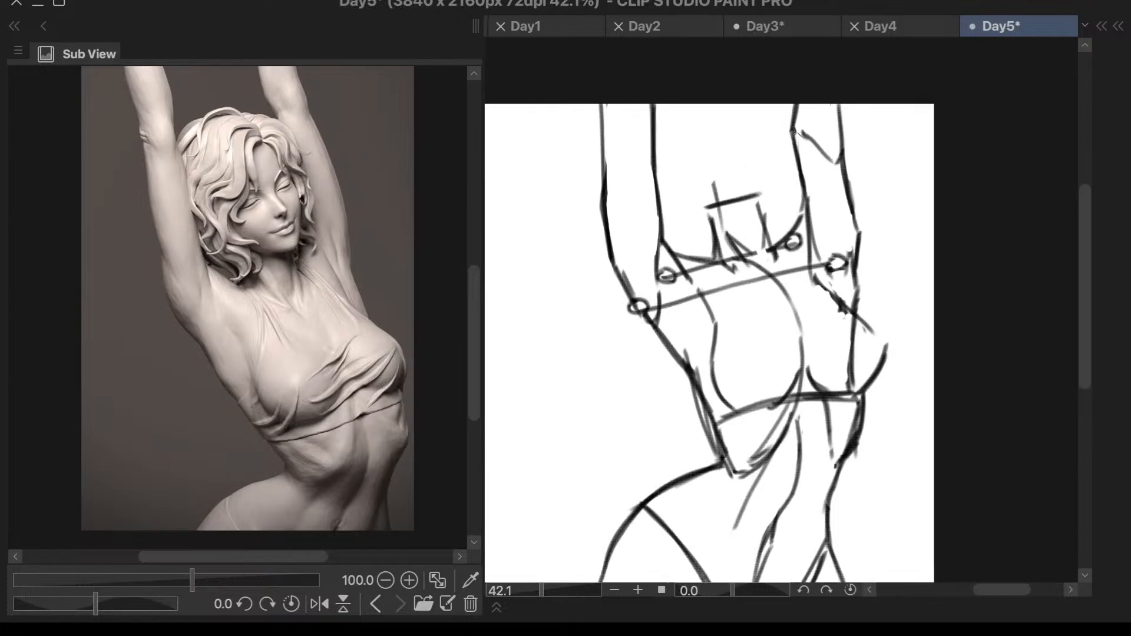
mouse_move(606, 159)
left_mouse_down()
mouse_move(621, 133)
mouse_move(653, 194)
left_mouse_up()
key("ctrl+z")
left_click_drag(632, 144, 649, 158)
- Add short slanted strokes below the collarbones on both sides of the neck base and a fold above the breast near the armpit
mouse_move(683, 272)
left_mouse_down()
mouse_move(750, 264)
mouse_move(805, 235)
left_mouse_up()
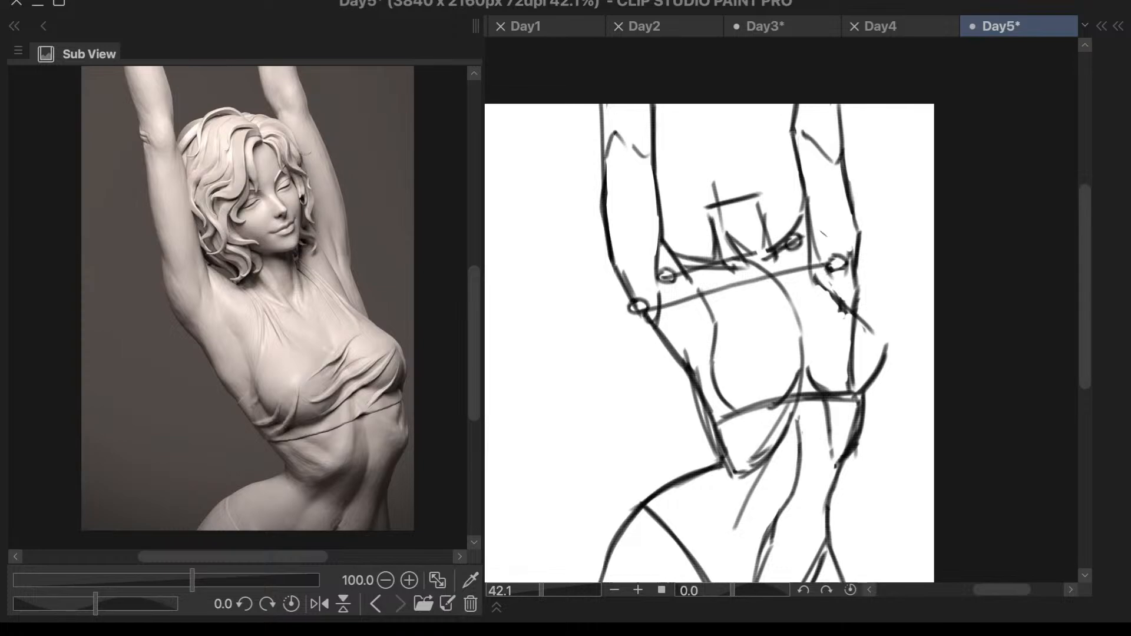
key("ctrl+z")
key("ctrl+z")
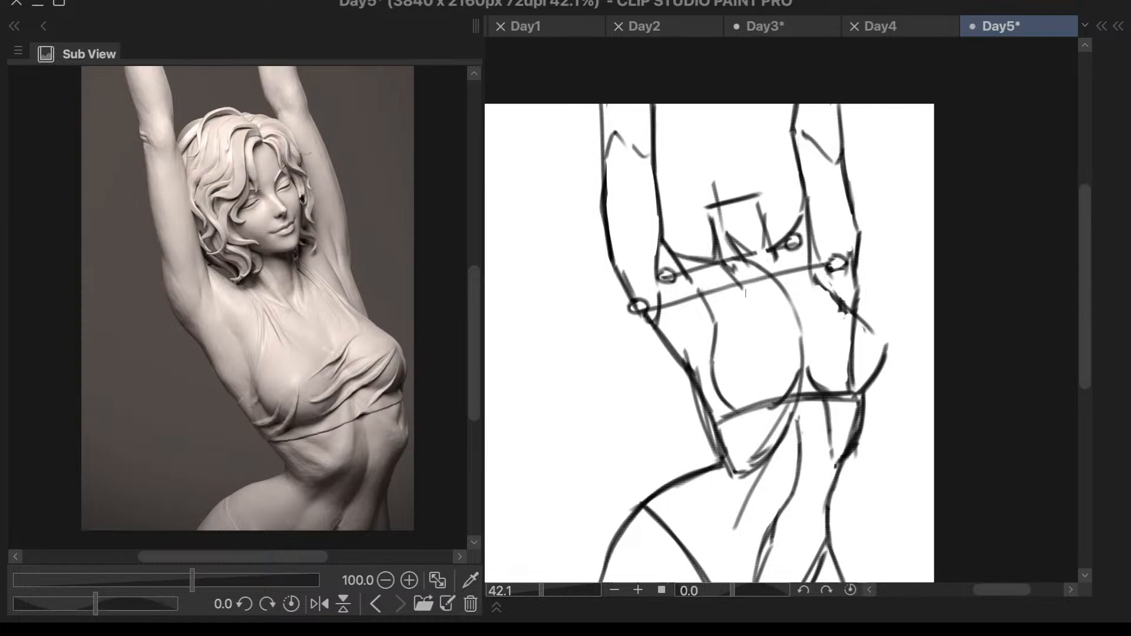
key("ctrl+z")
left_click_drag(733, 274, 760, 296)
mouse_move(789, 260)
left_mouse_down()
mouse_move(778, 291)
mouse_move(790, 285)
left_mouse_up()
key("ctrl+z")
scroll(872, 144, "down", 3)
scroll(883, 211, "up", 3)
scroll(759, 247, "up", 1)
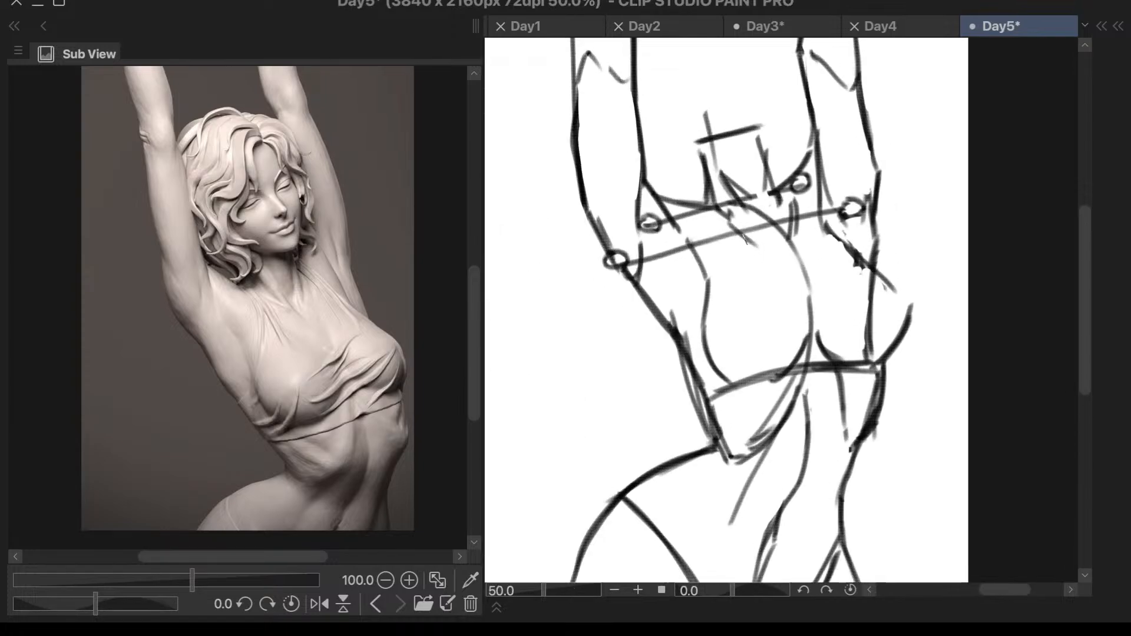
mouse_move(677, 239)
left_mouse_down()
mouse_move(703, 279)
mouse_move(701, 315)
left_mouse_up()
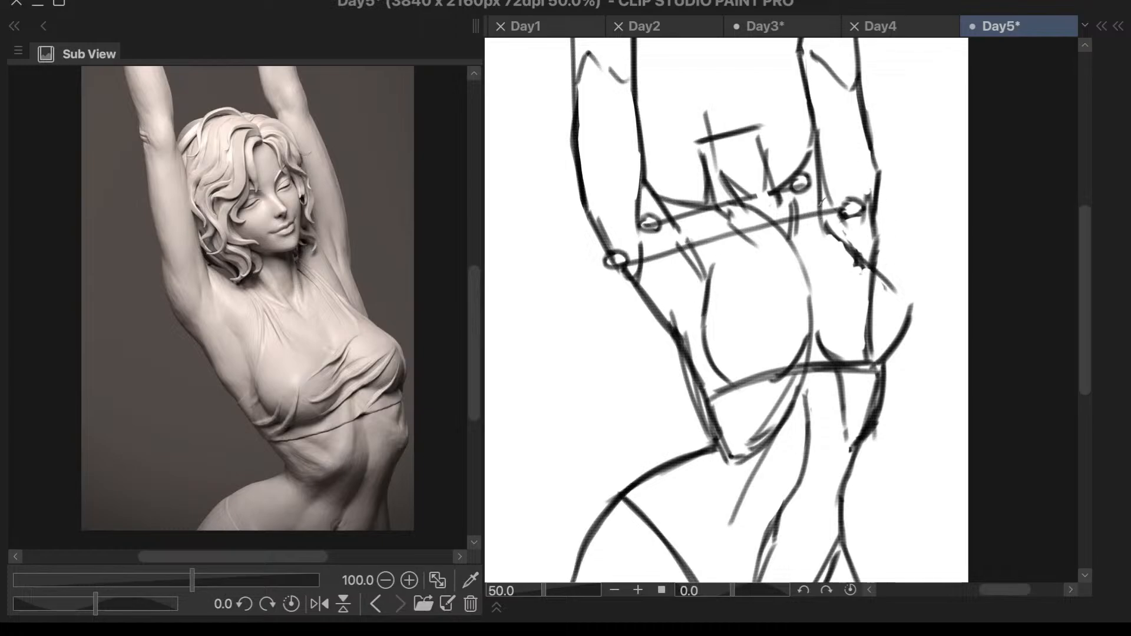
- Erase the doubled ribcage lines along the torso's protruding-hip side, leaving a single contour down to the waist
scroll(858, 125, "down", 2)
scroll(895, 185, "up", 2)
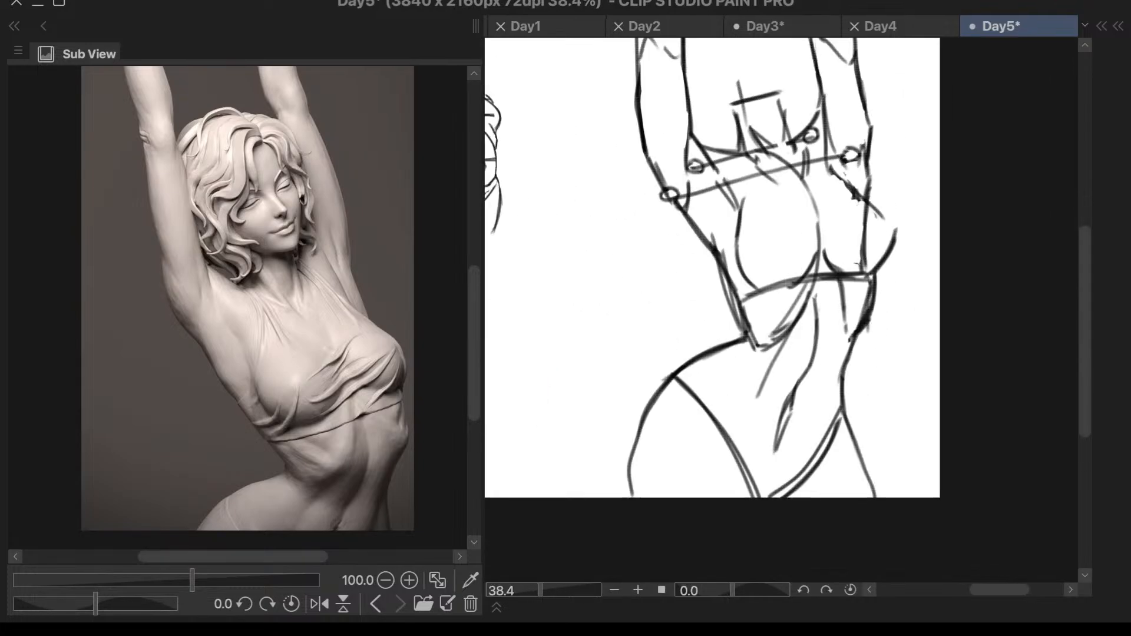
scroll(816, 297, "up", 1)
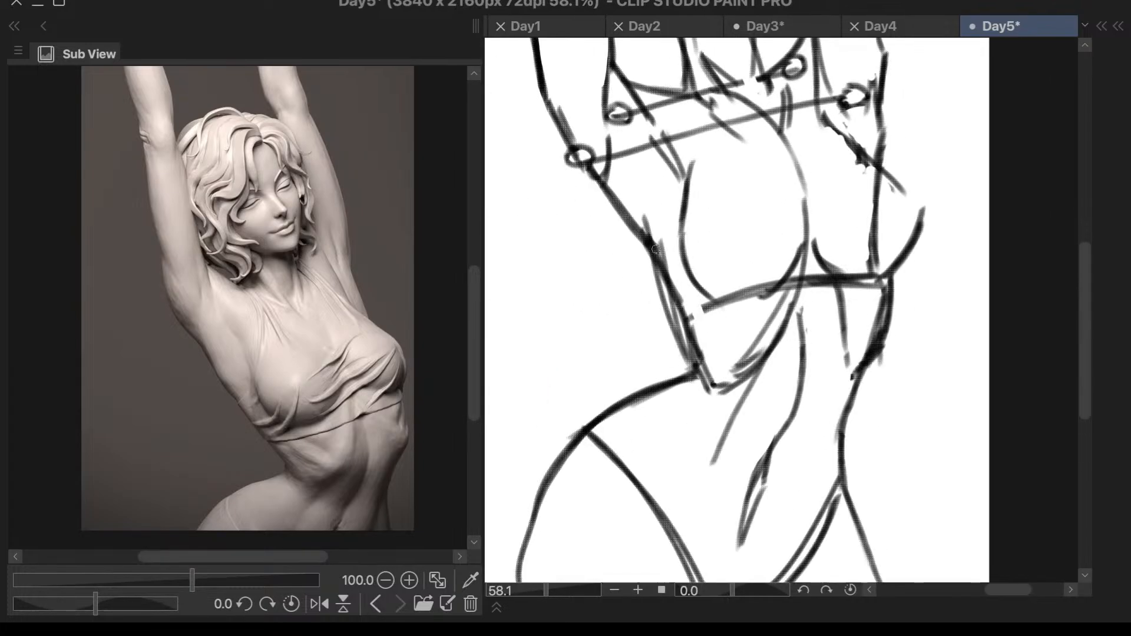
mouse_move(689, 331)
left_mouse_down()
mouse_move(698, 371)
mouse_move(707, 348)
mouse_move(701, 378)
mouse_move(703, 361)
left_mouse_up()
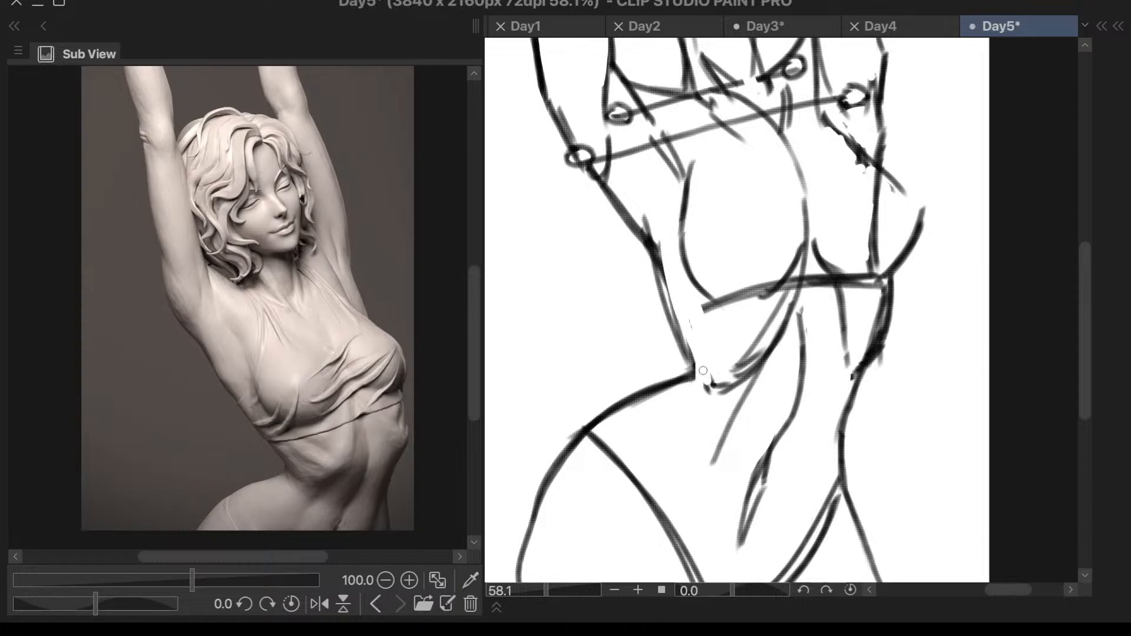
left_click_drag(651, 216, 692, 348)
- Erase the ribcage's horizontal base line and clean up the doubled strokes on the rib arch and the stretched side
scroll(796, 268, "down", 1)
scroll(797, 268, "down", 2)
scroll(841, 311, "up", 3)
mouse_move(697, 247)
left_mouse_down()
mouse_move(757, 245)
mouse_move(738, 265)
mouse_move(722, 256)
mouse_move(768, 261)
mouse_move(759, 238)
left_mouse_up()
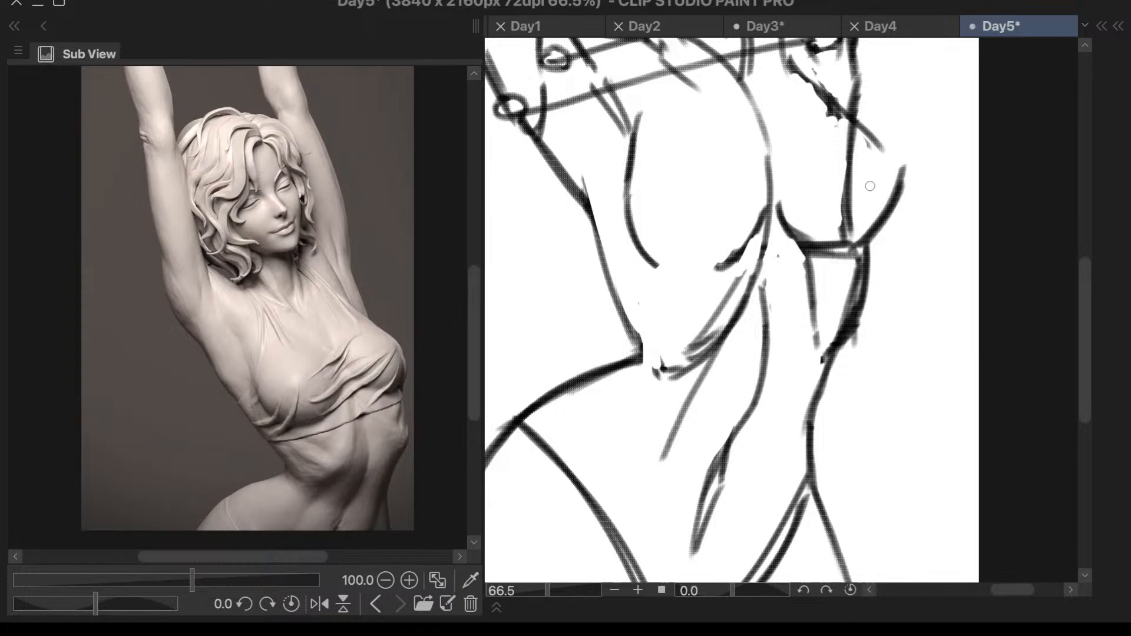
mouse_move(822, 259)
left_mouse_down()
mouse_move(848, 257)
mouse_move(851, 270)
mouse_move(858, 258)
mouse_move(844, 314)
mouse_move(852, 291)
mouse_move(846, 317)
mouse_move(866, 321)
mouse_move(857, 341)
mouse_move(840, 322)
mouse_move(825, 345)
left_mouse_up()
mouse_move(724, 317)
left_mouse_down()
mouse_move(736, 264)
mouse_move(699, 339)
mouse_move(735, 283)
mouse_move(704, 339)
mouse_move(713, 330)
mouse_move(659, 361)
mouse_move(740, 279)
left_mouse_up()
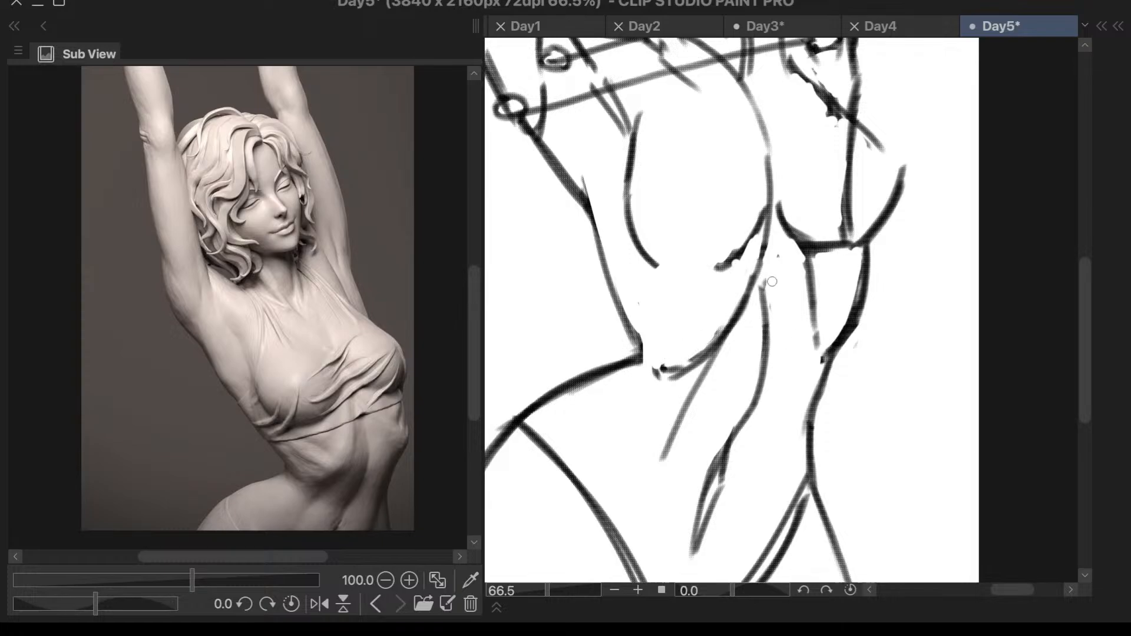
- Erase the torso line crossing the stretched-side breast, the chest's curved centre line and the stray diagonal stroke on the abdomen
scroll(792, 299, "down", 4)
scroll(855, 163, "up", 3)
mouse_move(804, 219)
left_mouse_down()
mouse_move(823, 233)
mouse_move(784, 191)
mouse_move(826, 229)
mouse_move(814, 220)
mouse_move(823, 229)
mouse_move(815, 219)
mouse_move(808, 287)
left_mouse_up()
scroll(838, 248, "down", 3)
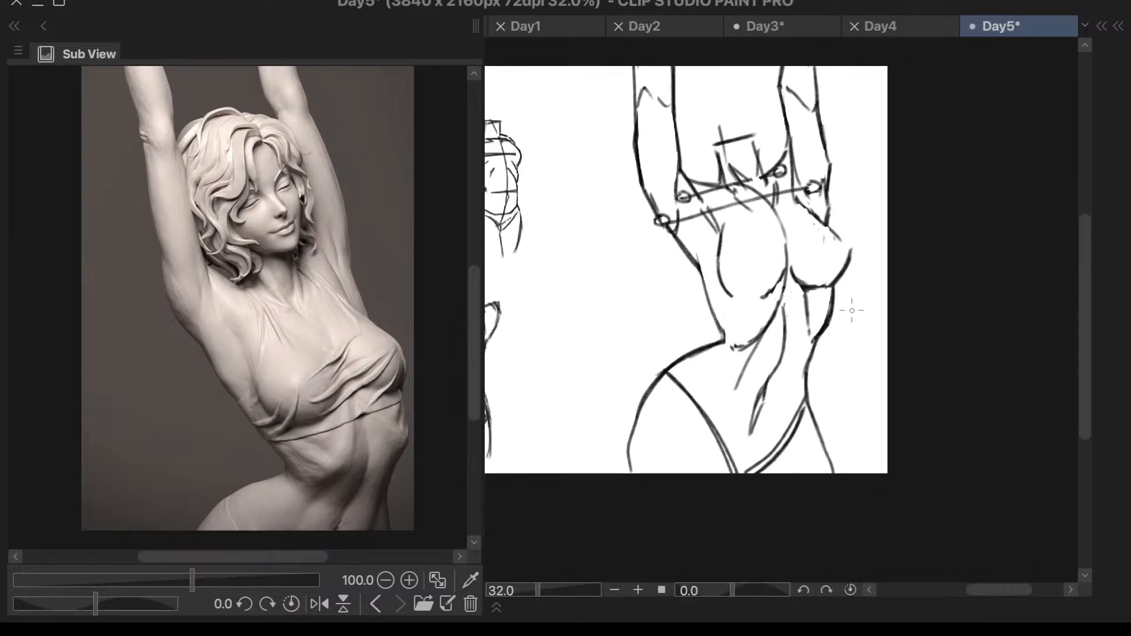
scroll(873, 241, "up", 1)
scroll(859, 263, "up", 1)
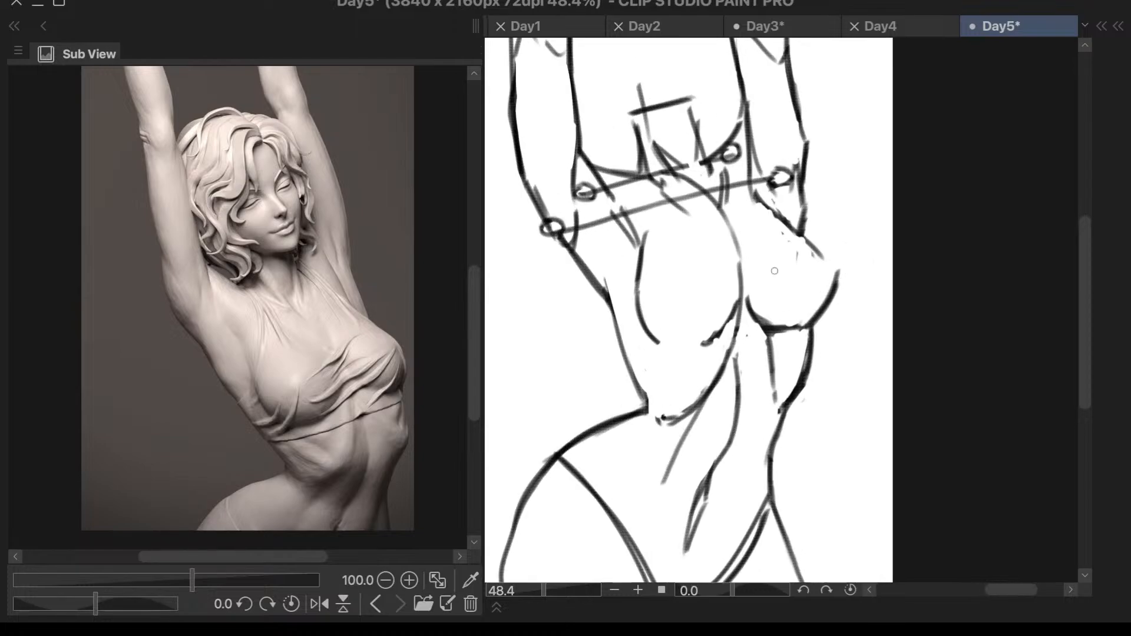
mouse_move(739, 267)
left_mouse_down()
mouse_move(743, 231)
mouse_move(743, 291)
mouse_move(773, 284)
mouse_move(737, 333)
left_mouse_up()
left_click_drag(713, 399, 664, 482)
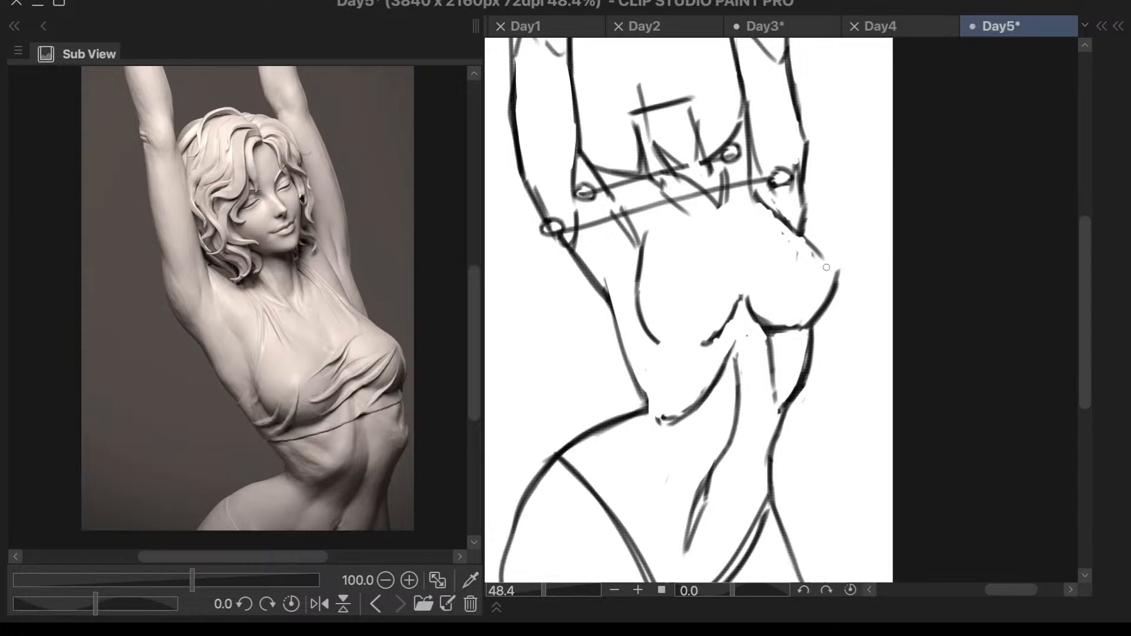
- Erase the upper abdominal midline and redraw it as a smooth curve from between the breasts toward the navel
key("ctrl+z")
mouse_move(740, 313)
left_mouse_down()
mouse_move(733, 341)
mouse_move(747, 365)
left_mouse_up()
scroll(752, 293, "down", 1)
key("Delete")
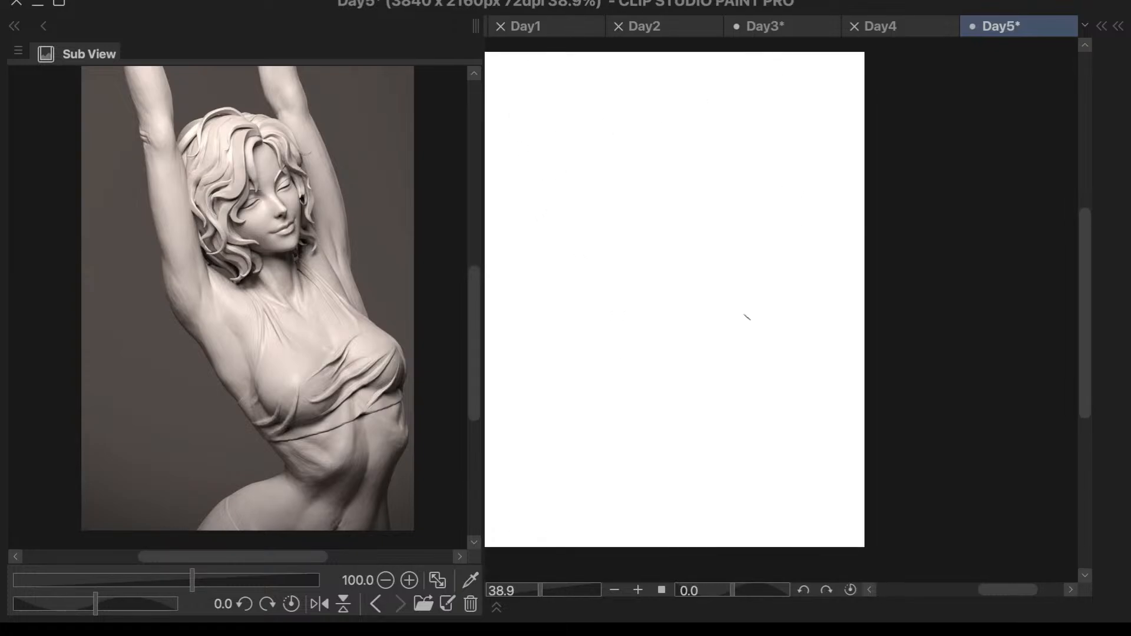
key("ctrl+z")
left_click_drag(745, 329, 732, 418)
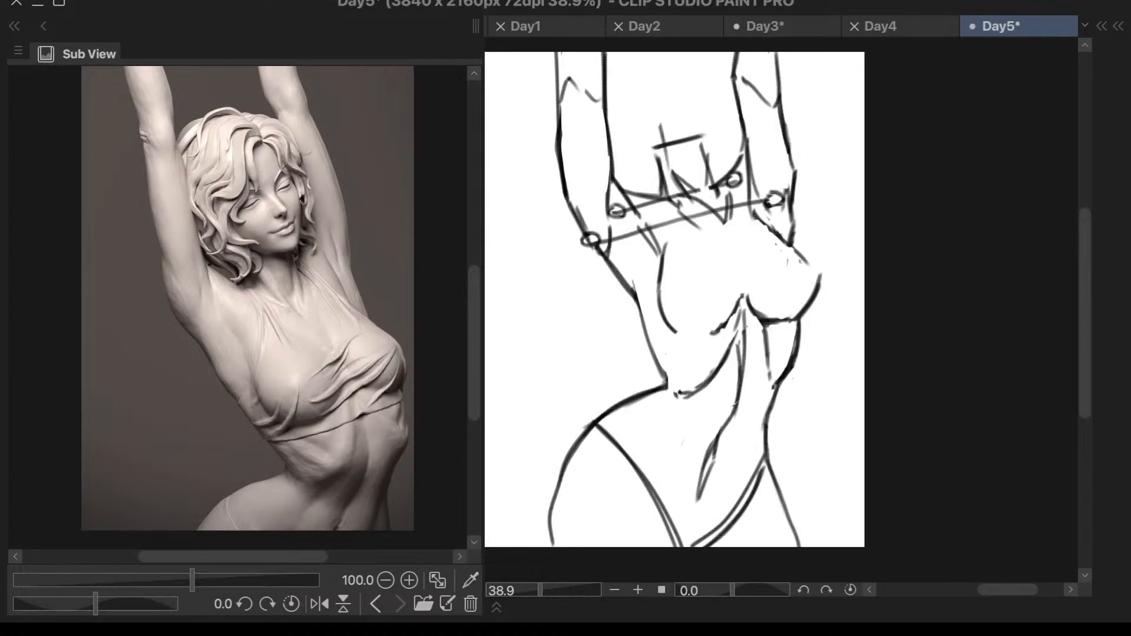
mouse_move(741, 346)
left_mouse_down()
mouse_move(734, 383)
mouse_move(737, 361)
left_mouse_up()
scroll(799, 259, "down", 4)
scroll(795, 307, "up", 3)
scroll(795, 307, "up", 1)
mouse_move(740, 252)
left_mouse_down()
mouse_move(737, 342)
mouse_move(734, 320)
mouse_move(726, 349)
left_mouse_up()
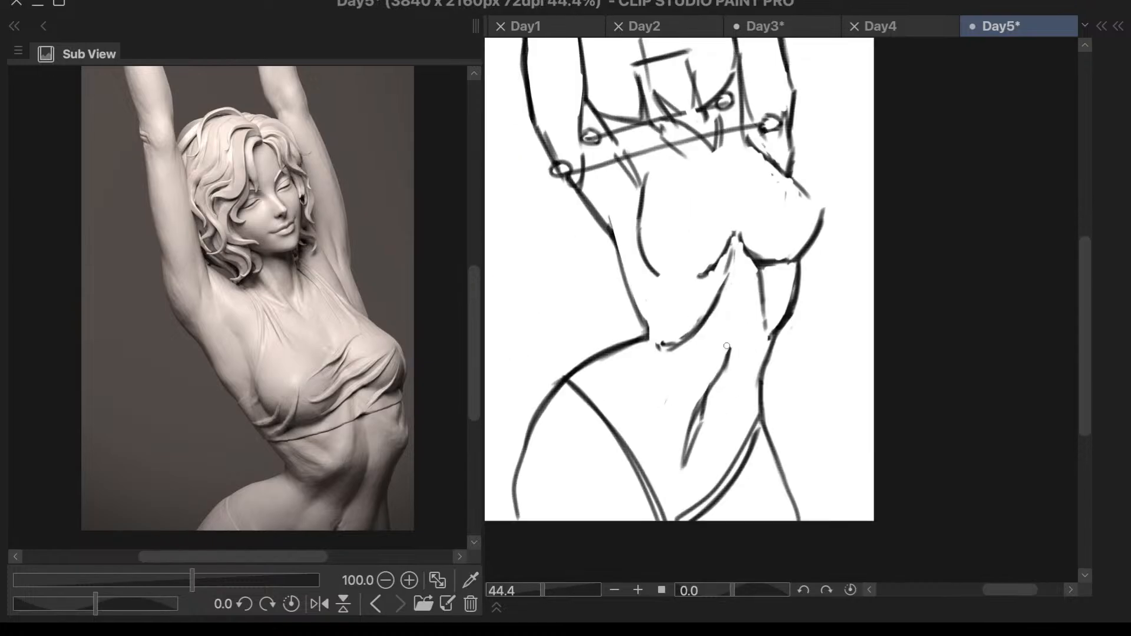
left_click_drag(748, 275, 731, 350)
key("ctrl+z")
left_click_drag(739, 246, 746, 274)
scroll(790, 191, "down", 1)
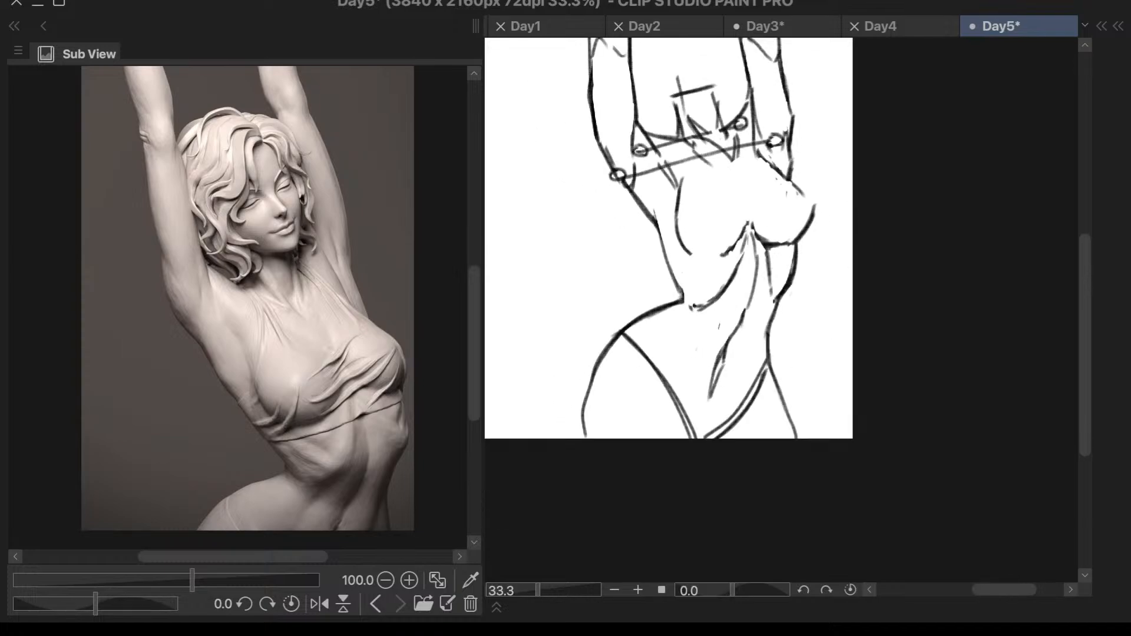
key("h")
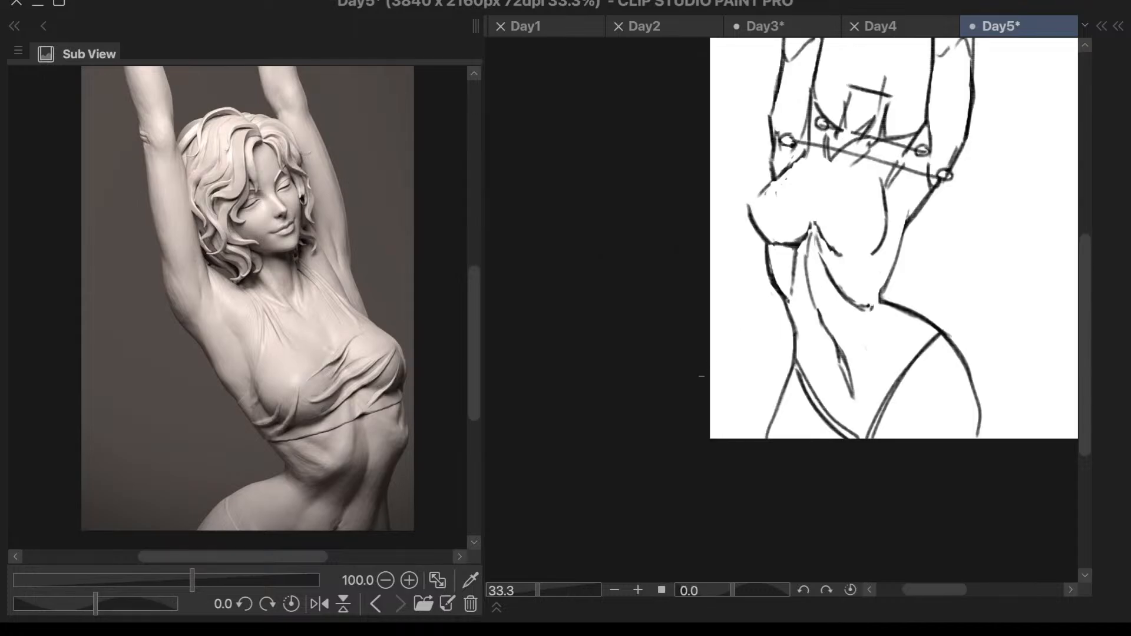
scroll(694, 411, "down", 1)
scroll(901, 366, "up", 2)
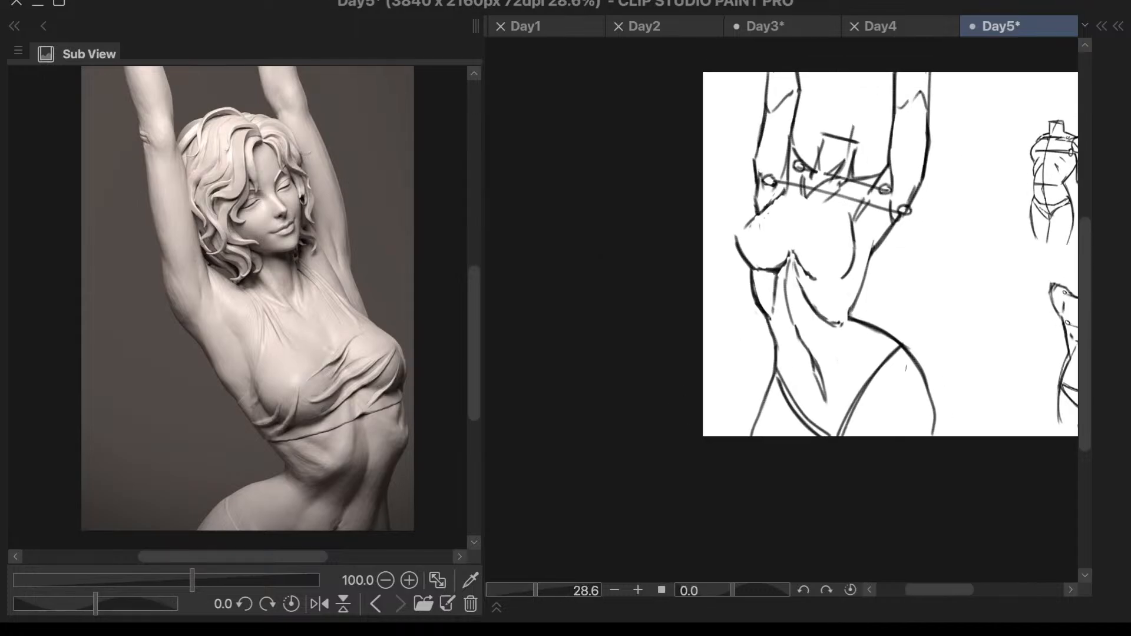
left_click_drag(898, 346, 773, 381)
key("ctrl+z")
mouse_move(897, 344)
left_mouse_down()
mouse_move(850, 364)
mouse_move(769, 370)
left_mouse_up()
key("ctrl+z")
key("h")
scroll(697, 312, "up", 5)
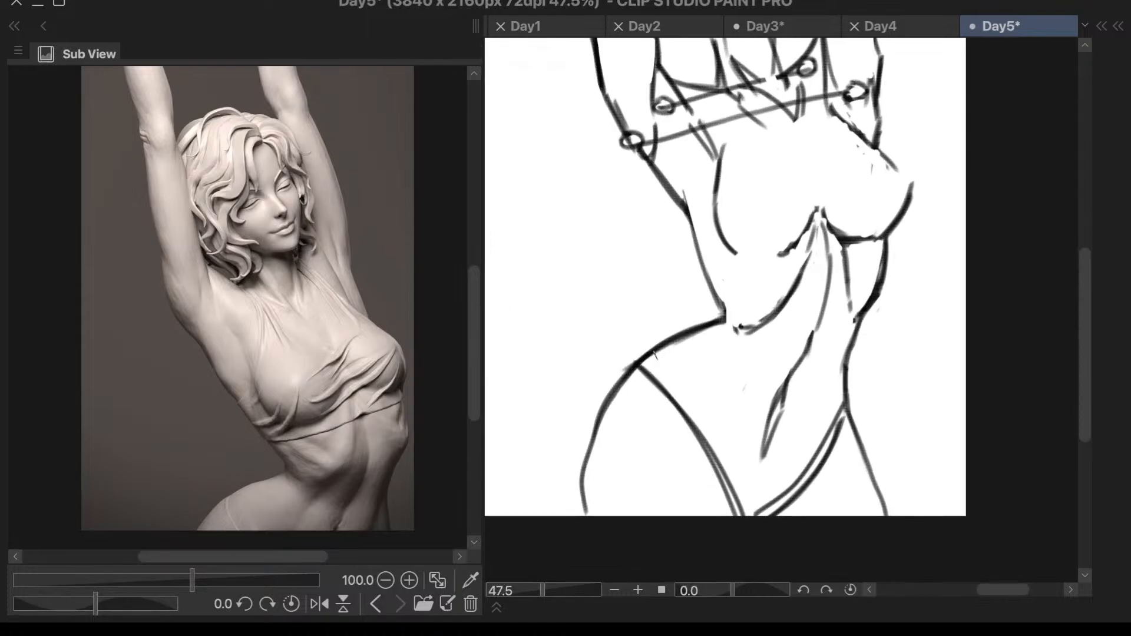
- Draw a downward-curving waistline across the lower abdomen from the protruding hip to the opposite hip
mouse_move(654, 352)
left_mouse_down()
mouse_move(705, 409)
mouse_move(759, 436)
mouse_move(795, 438)
mouse_move(845, 400)
left_mouse_up()
key("ctrl+z")
mouse_move(848, 421)
left_mouse_down()
mouse_move(644, 383)
mouse_move(718, 423)
mouse_move(825, 430)
mouse_move(846, 412)
left_mouse_up()
key("ctrl+z")
left_click_drag(856, 397, 868, 398)
left_click_drag(820, 433, 858, 416)
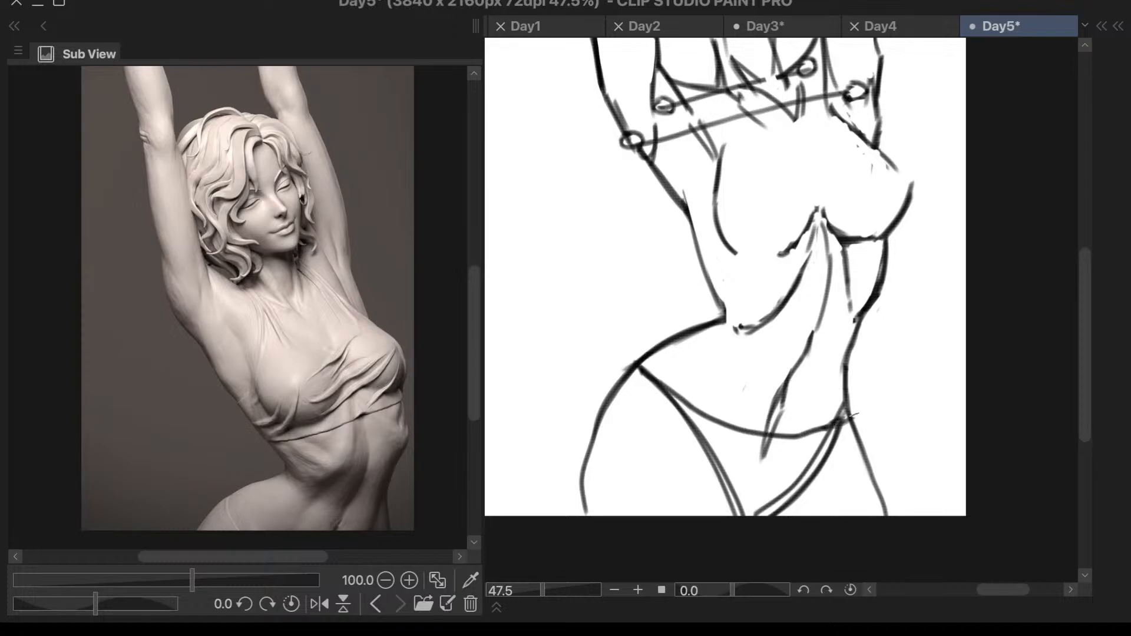
- Check the figure in a mirrored view and erase the outer thigh contour below the protruding hip
scroll(878, 383, "down", 1)
scroll(857, 374, "down", 1)
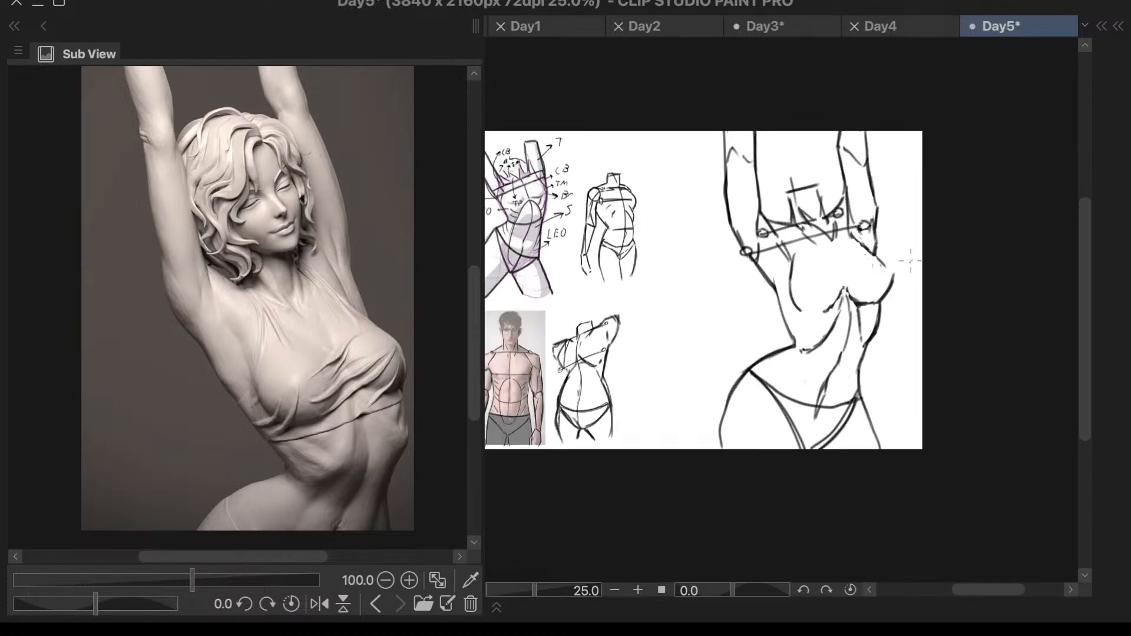
scroll(911, 264, "up", 1)
key("h")
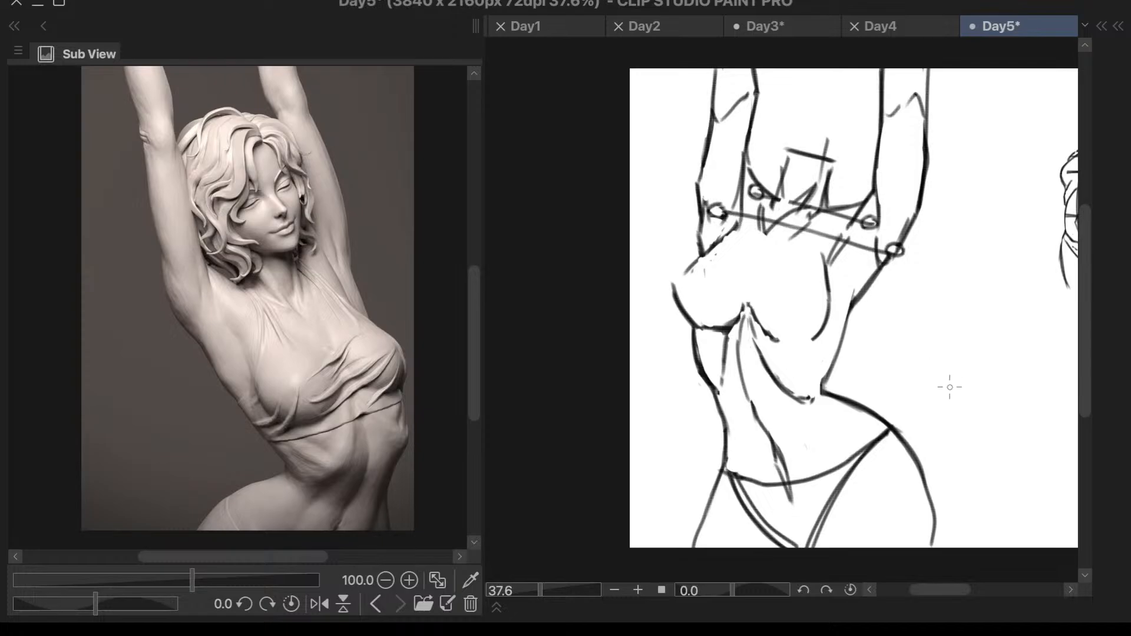
key("h")
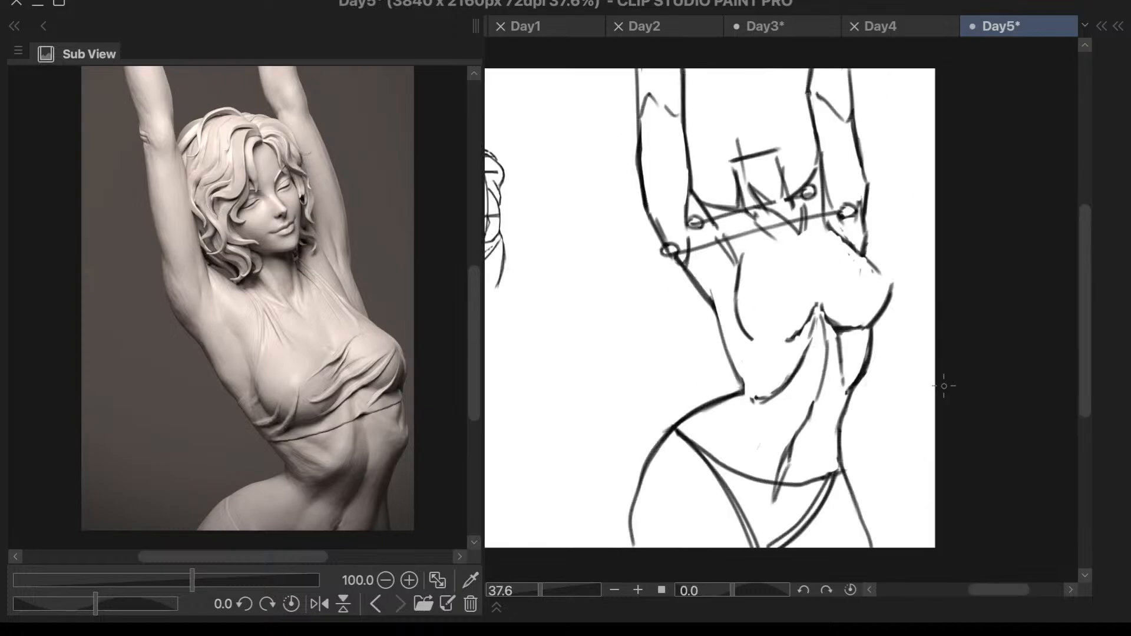
mouse_move(673, 431)
left_mouse_down()
mouse_move(655, 459)
mouse_move(630, 555)
left_mouse_up()
mouse_move(672, 423)
left_mouse_down()
mouse_move(650, 466)
mouse_move(648, 438)
mouse_move(638, 523)
left_mouse_up()
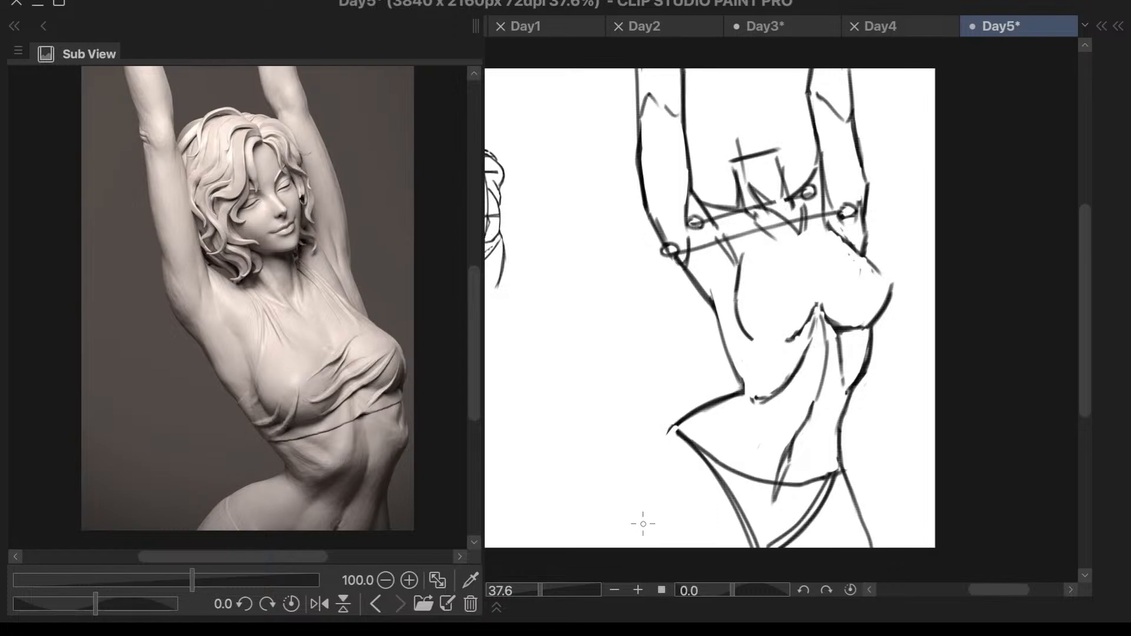
- Replace the stretched side's outer thigh line with a steeper stroke running down from the end of the waistline
mouse_move(854, 460)
left_mouse_down()
mouse_move(853, 518)
mouse_move(852, 489)
mouse_move(868, 513)
left_mouse_up()
left_click_drag(840, 470, 846, 544)
key("ctrl+z")
mouse_move(841, 470)
left_mouse_down()
mouse_move(839, 495)
mouse_move(854, 557)
left_mouse_up()
key("ctrl+z")
- Redraw the protruding hip's outer thigh contour with a flatter curve down to the canvas edge
key("ctrl+z")
left_click_drag(841, 495, 856, 546)
left_click_drag(677, 420, 631, 474)
key("ctrl+z")
left_click_drag(678, 422, 629, 479)
key("ctrl+z")
mouse_move(678, 421)
left_mouse_down()
mouse_move(645, 481)
mouse_move(634, 557)
left_mouse_up()
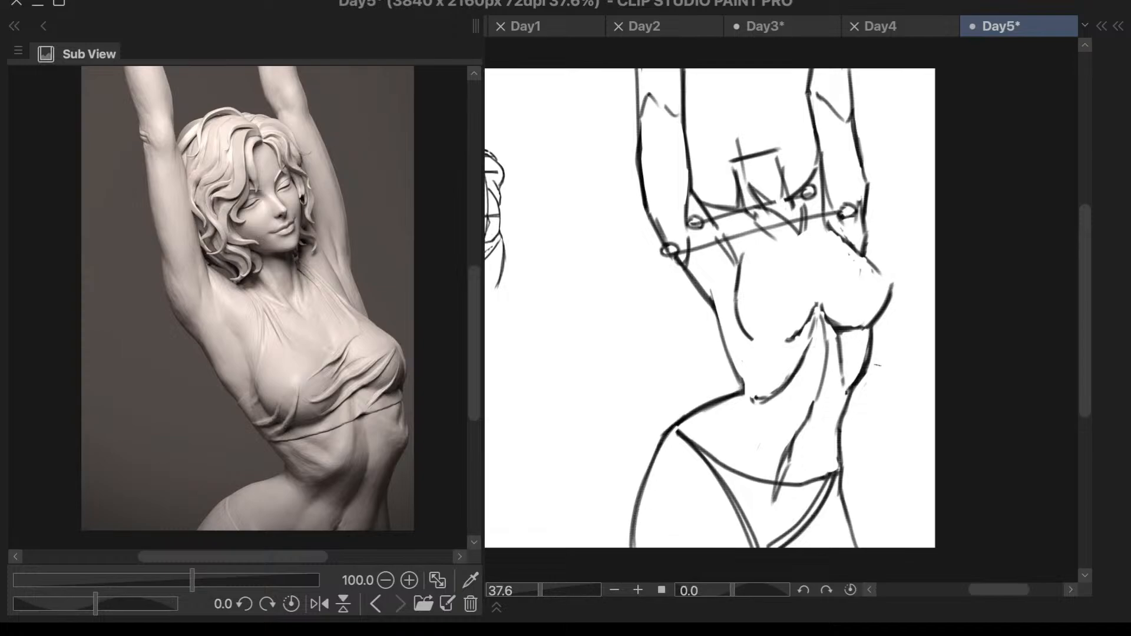
- Join the lower curve of the protruding-hip-side breast and add converging cleavage strokes between the breasts
mouse_move(748, 250)
left_mouse_down()
mouse_move(738, 281)
mouse_move(743, 263)
mouse_move(747, 337)
mouse_move(751, 282)
mouse_move(777, 341)
left_mouse_up()
left_click_drag(800, 245, 819, 293)
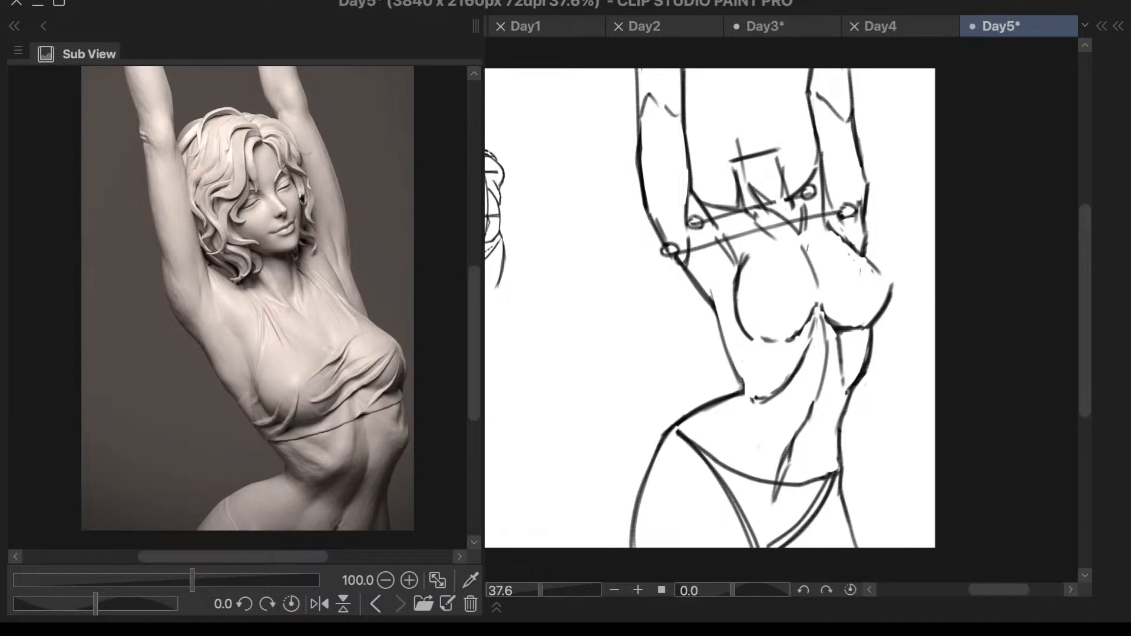
left_click_drag(814, 245, 819, 287)
- Redraw the outer forearm contour on the protruding-hip side so it angles outward above the elbow, erasing the old vertical line
scroll(891, 288, "down", 2)
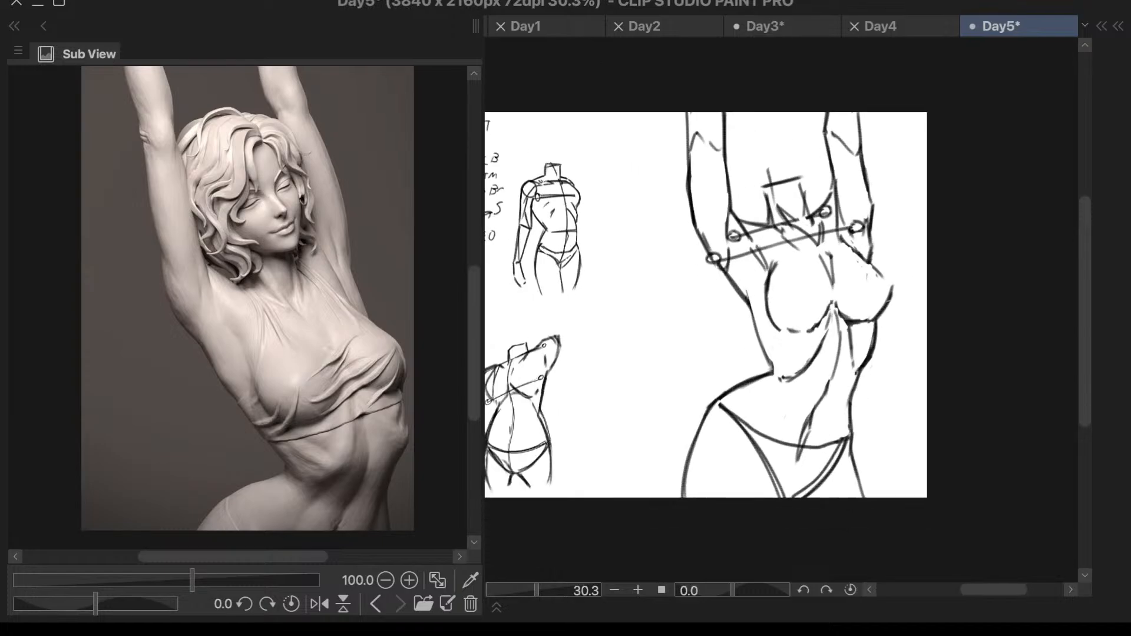
scroll(878, 290, "up", 4)
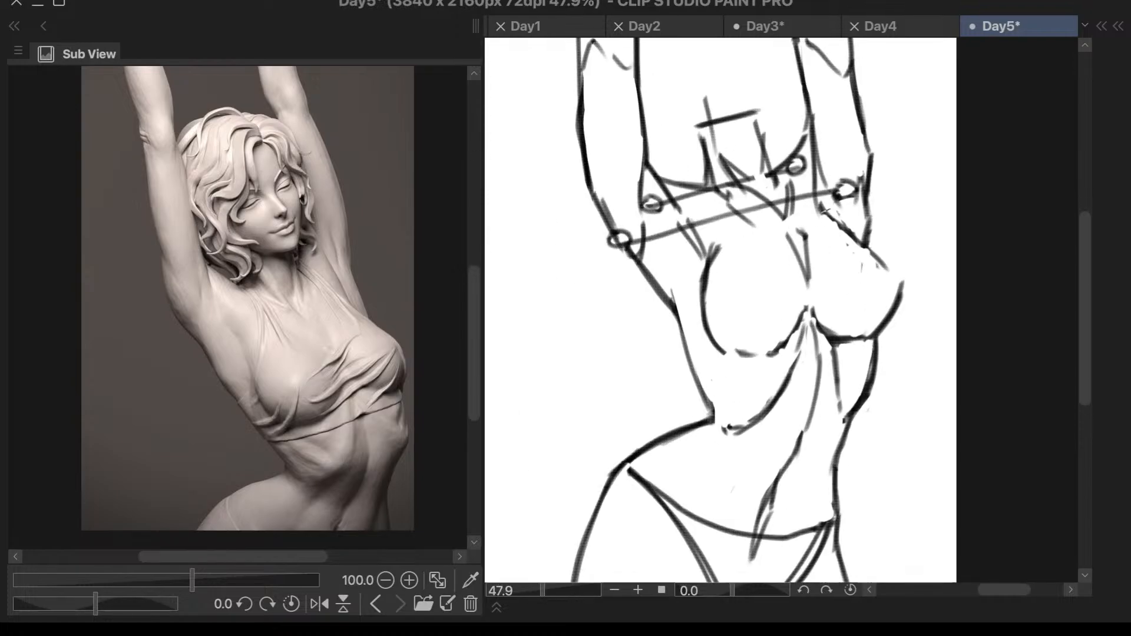
scroll(766, 289, "down", 2)
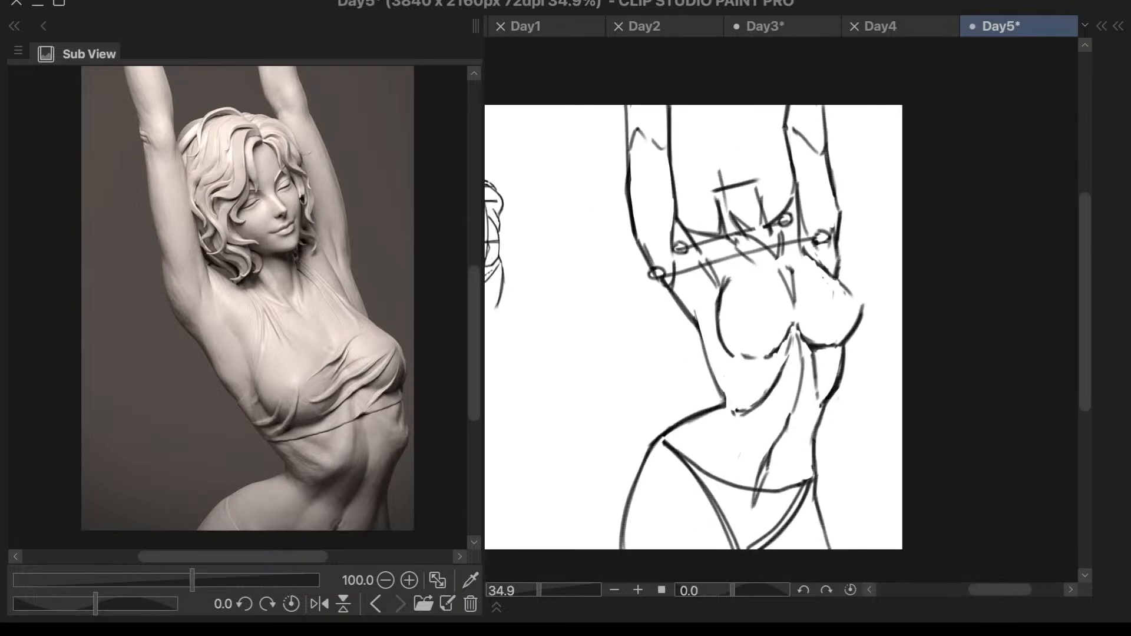
scroll(677, 109, "up", 2)
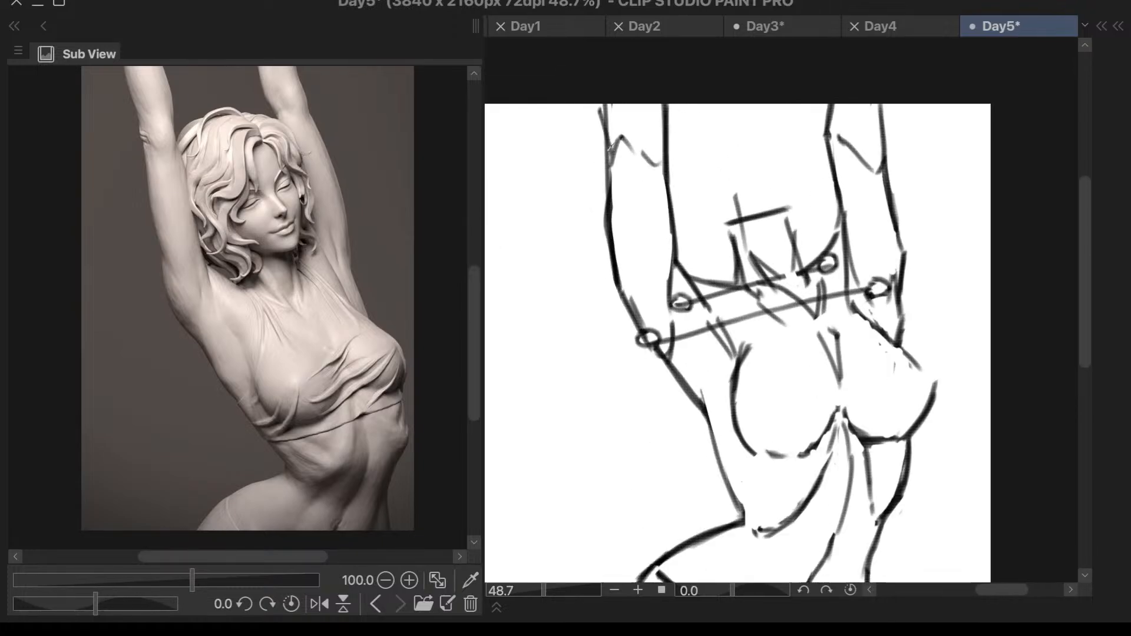
left_click_drag(598, 107, 610, 159)
key("e")
left_click_drag(610, 106, 612, 164)
key("p")
left_click_drag(601, 110, 615, 198)
mouse_move(614, 148)
left_mouse_down()
mouse_move(607, 215)
mouse_move(607, 171)
left_mouse_up()
key("e")
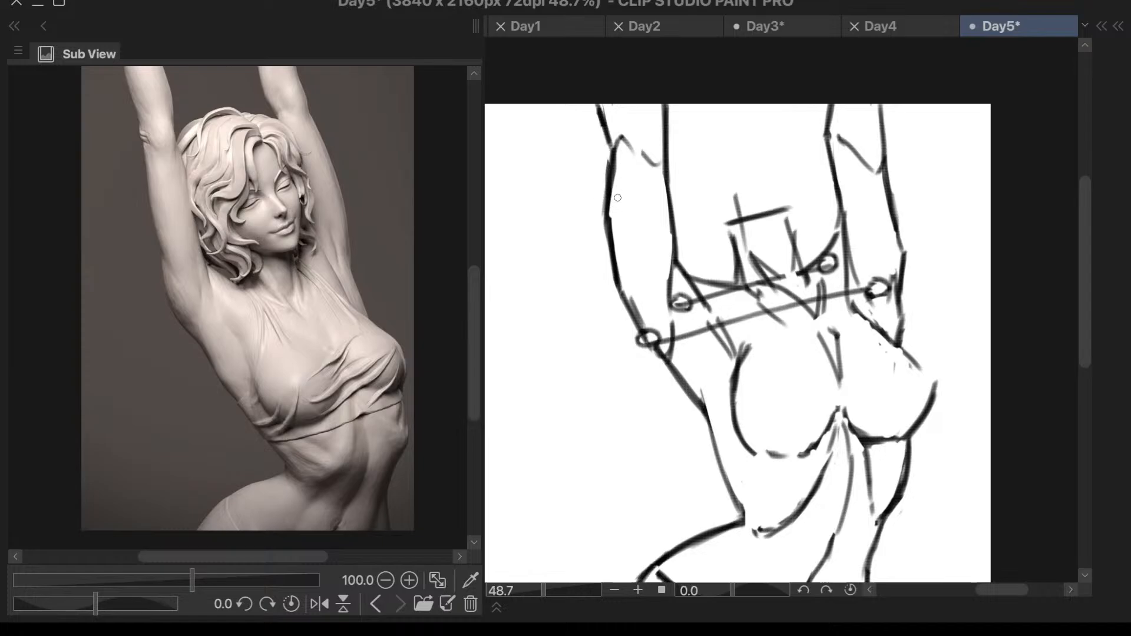
- Redraw the outer forearm contour on the protruding-hip side as a nearly vertical line above the elbow, removing the outward-slanting one
scroll(818, 135, "down", 2)
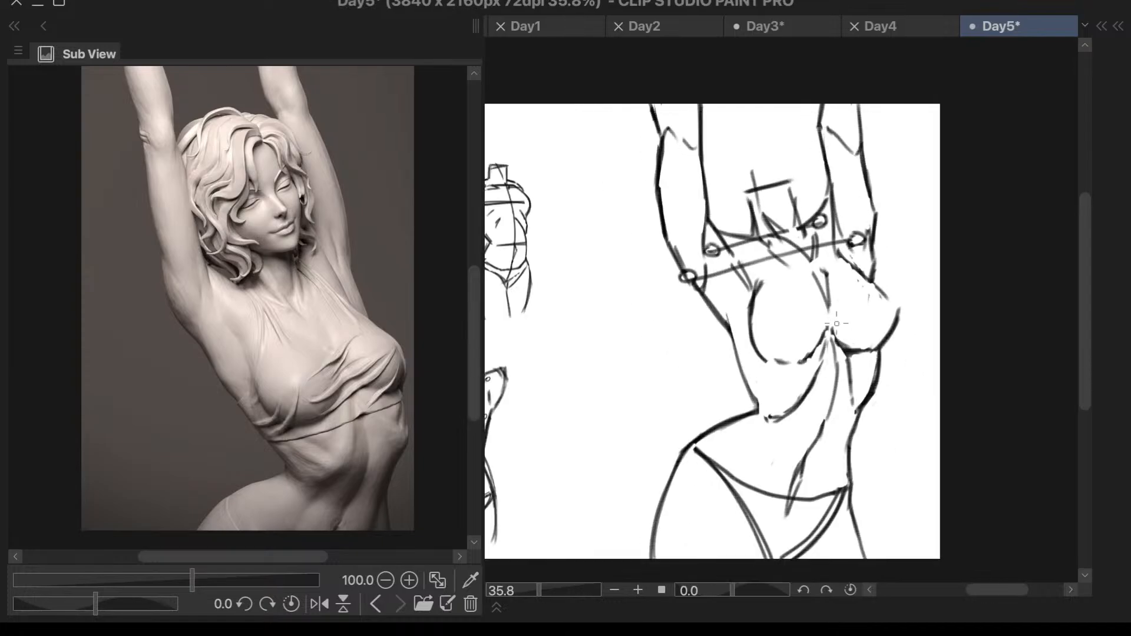
scroll(704, 112, "up", 2)
mouse_move(706, 101)
left_mouse_down()
mouse_move(704, 155)
mouse_move(709, 93)
mouse_move(702, 151)
mouse_move(703, 97)
left_mouse_up()
key("ctrl+z")
key("ctrl+z")
key("e")
scroll(748, 64, "down", 3)
scroll(728, 100, "up", 2)
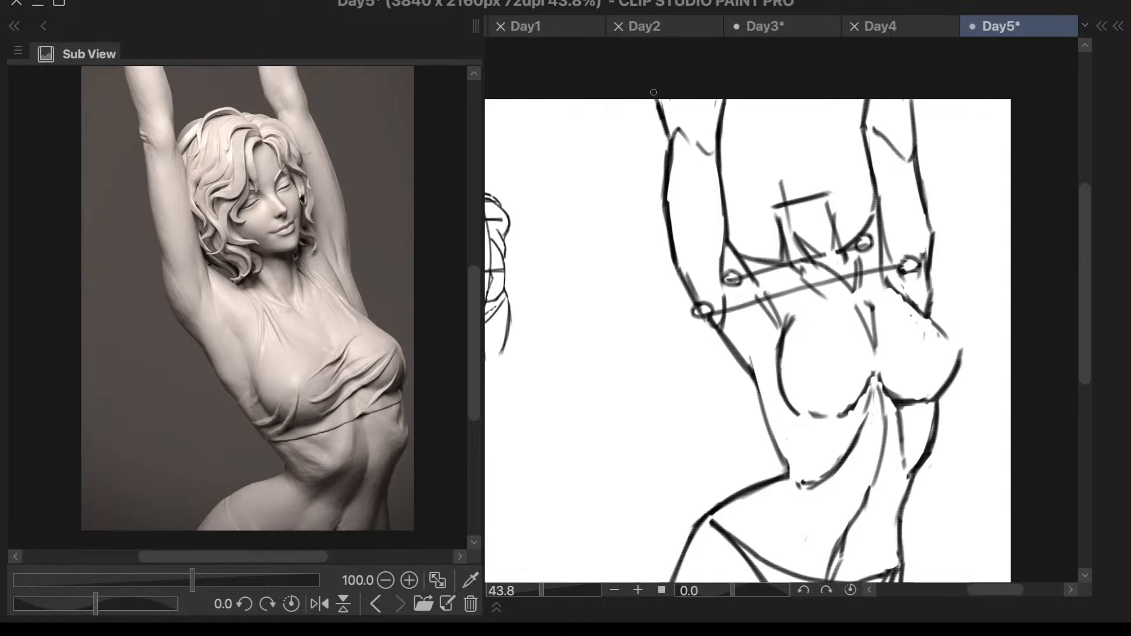
left_click_drag(671, 137, 668, 99)
key("ctrl+z")
mouse_move(670, 141)
left_mouse_down()
mouse_move(667, 99)
mouse_move(664, 137)
left_mouse_up()
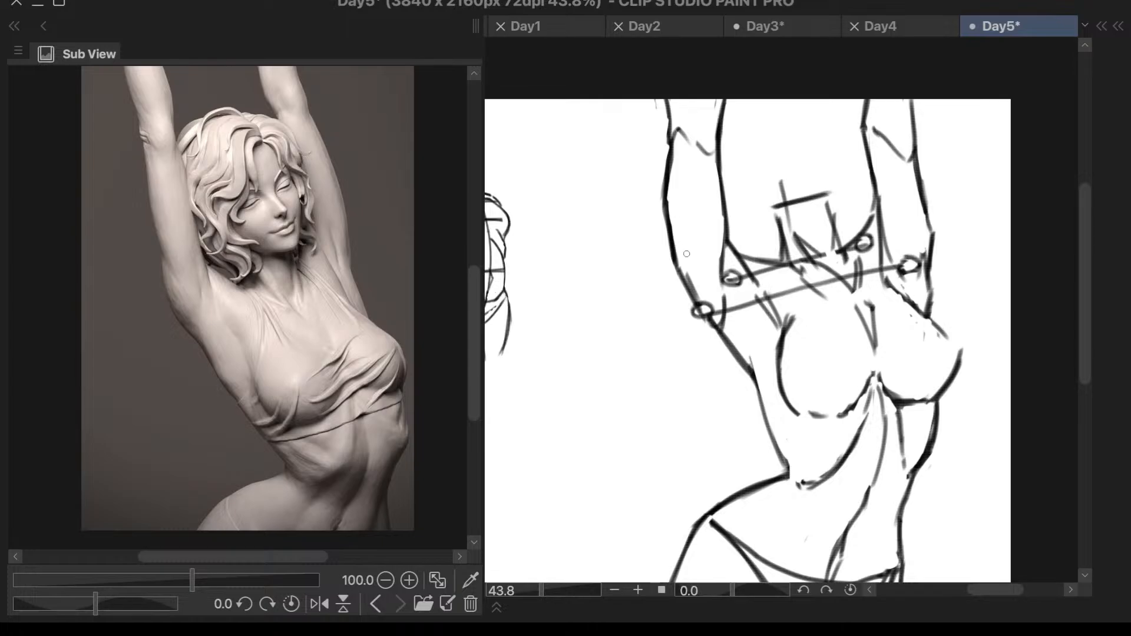
scroll(810, 359, "down", 2)
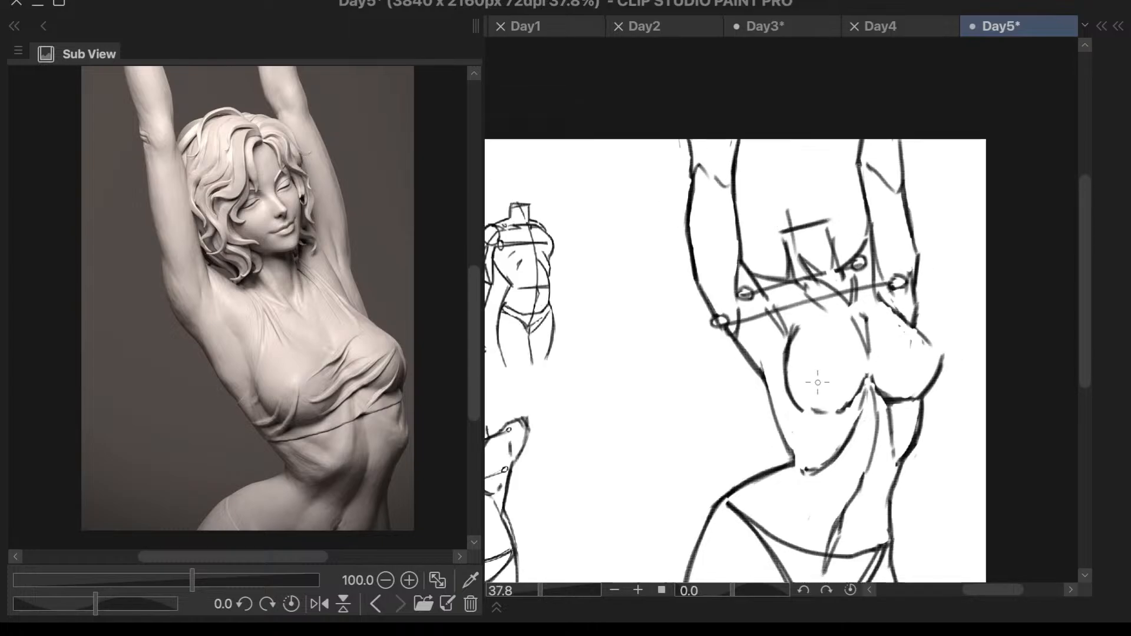
- Redraw the outer forearm contour on the stretched side slightly farther out, running nearly vertically from the elbow to the canvas edge
scroll(887, 214, "up", 4)
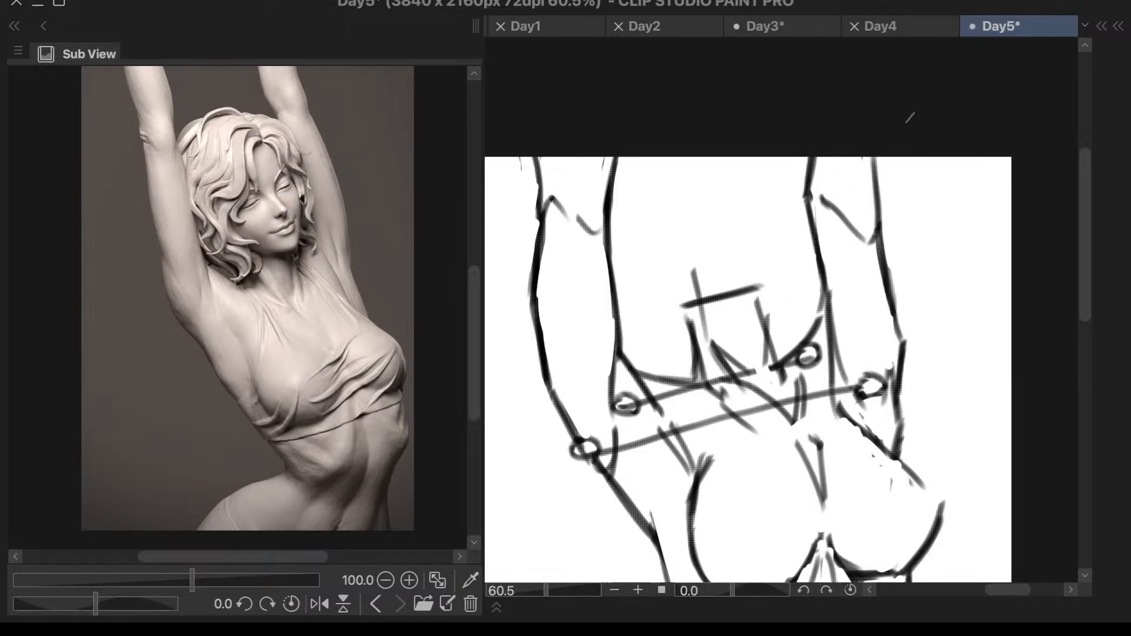
left_click_drag(877, 161, 880, 223)
key("ctrl+z")
left_click_drag(880, 152, 876, 241)
key("ctrl+z")
mouse_move(879, 155)
left_mouse_down()
mouse_move(877, 233)
mouse_move(878, 218)
left_mouse_up()
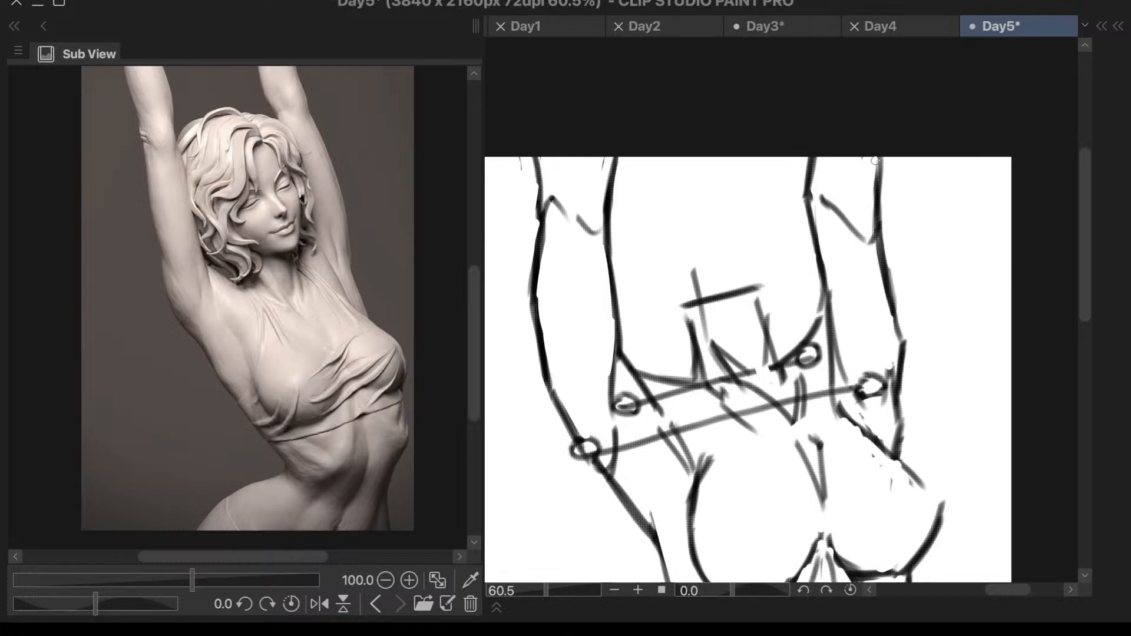
scroll(929, 99, "down", 2)
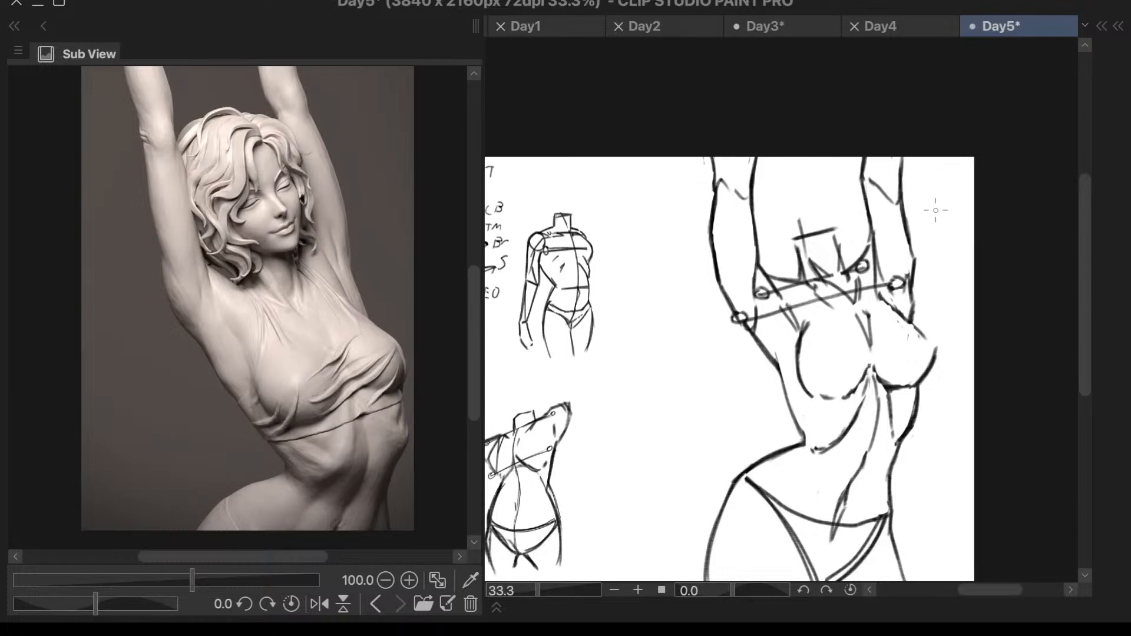
- Try to sketch the head outline above the neck, curving down between the two raised arms
scroll(936, 247, "up", 1)
scroll(794, 178, "up", 1)
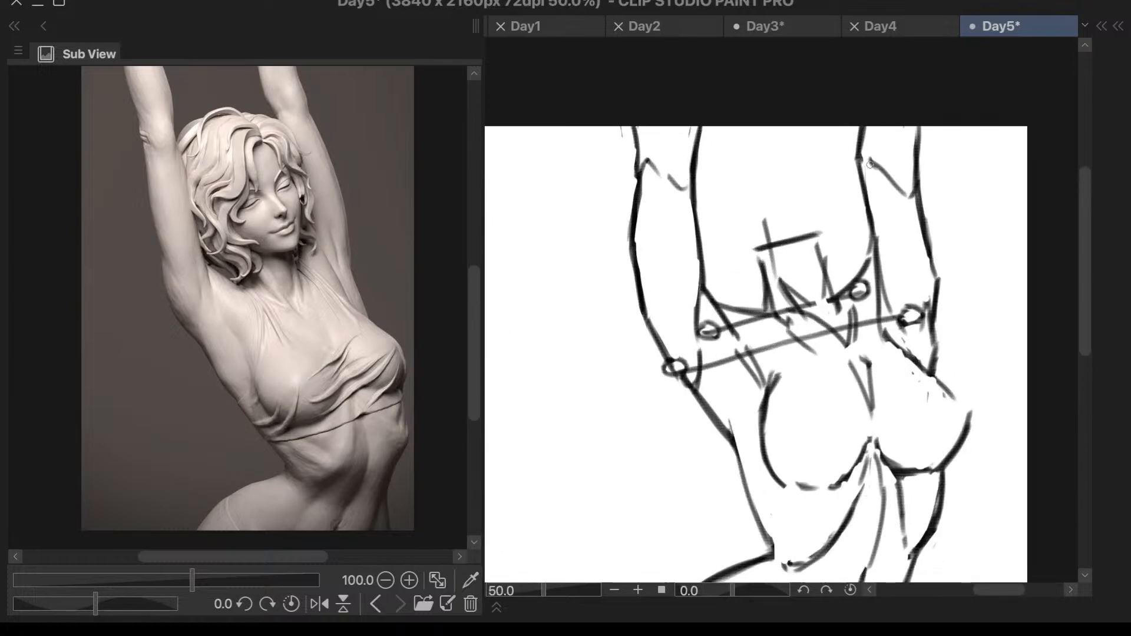
left_click_drag(760, 239, 860, 243)
key("ctrl+z")
left_click_drag(744, 125, 755, 248)
key("ctrl+z")
left_click_drag(732, 127, 754, 249)
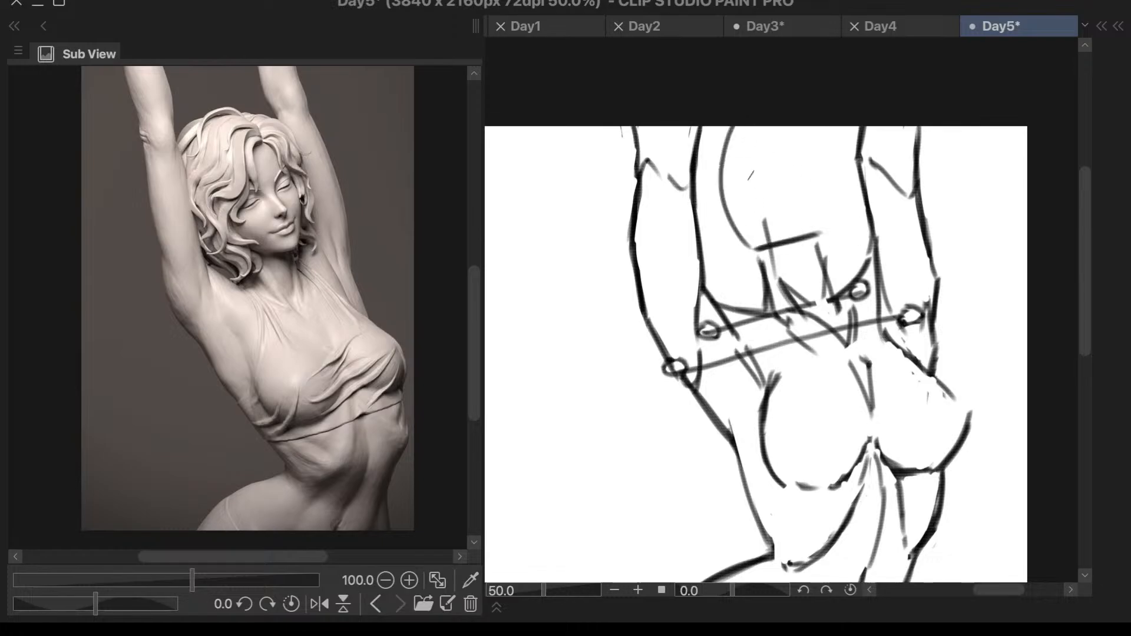
left_click_drag(730, 142, 751, 250)
mouse_move(823, 123)
left_mouse_down()
mouse_move(838, 199)
mouse_move(825, 228)
left_mouse_up()
key("ctrl+z")
key("ctrl+z")
key("ctrl+z")
key("ctrl+0")
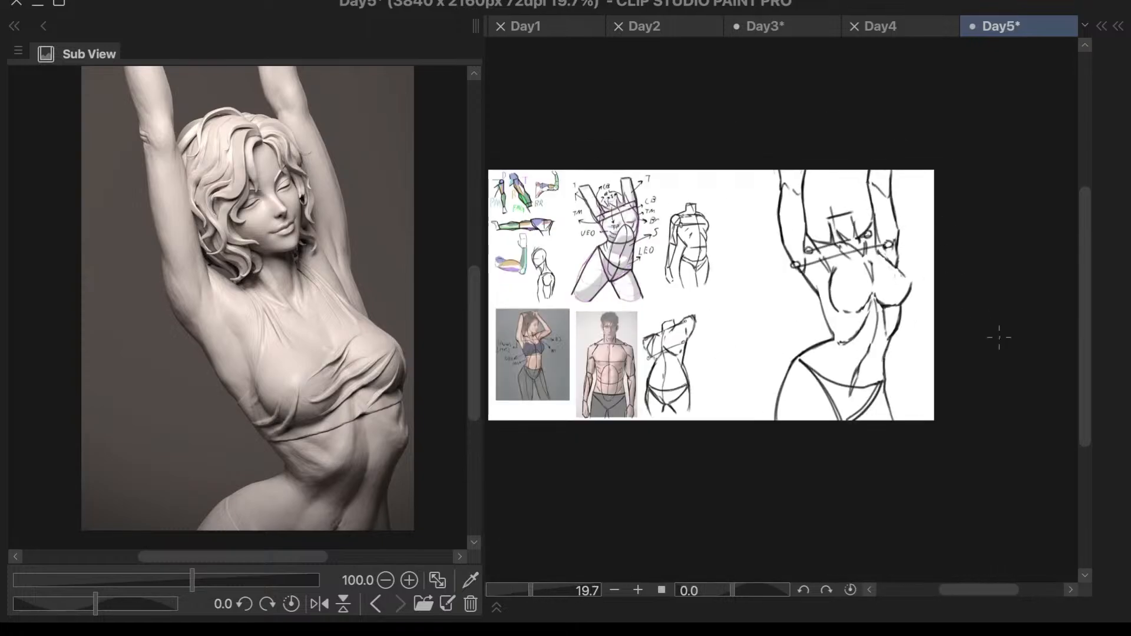
scroll(985, 340, "up", 1)
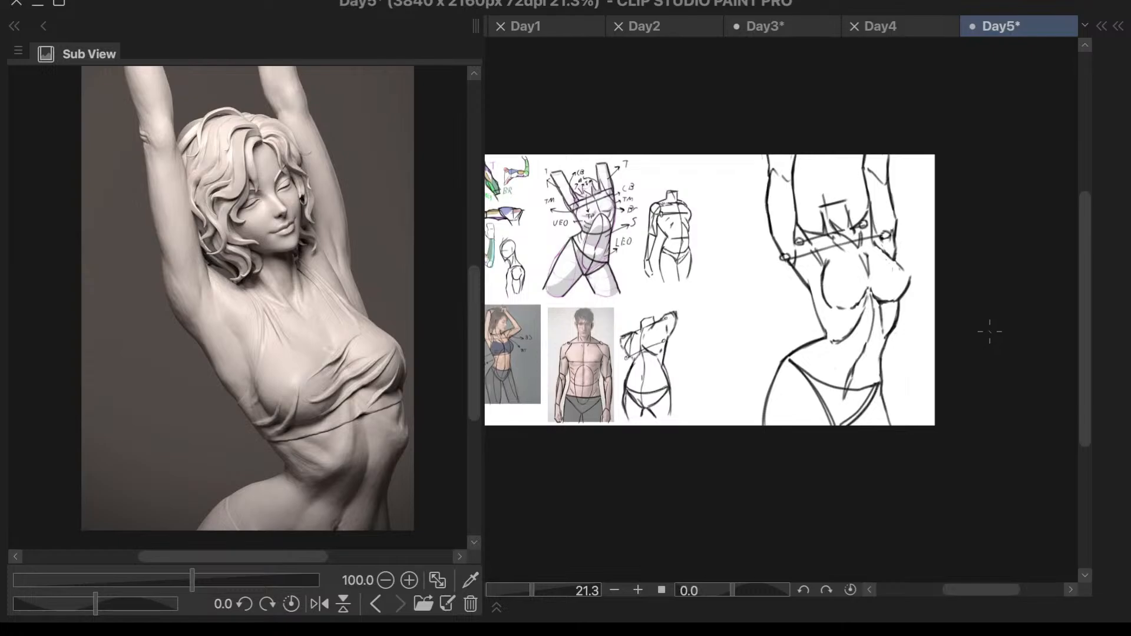
mouse_move(932, 266)
left_mouse_down()
mouse_move(939, 251)
mouse_move(819, 91)
mouse_move(708, 357)
mouse_move(955, 427)
mouse_move(983, 244)
mouse_move(970, 237)
left_mouse_up()
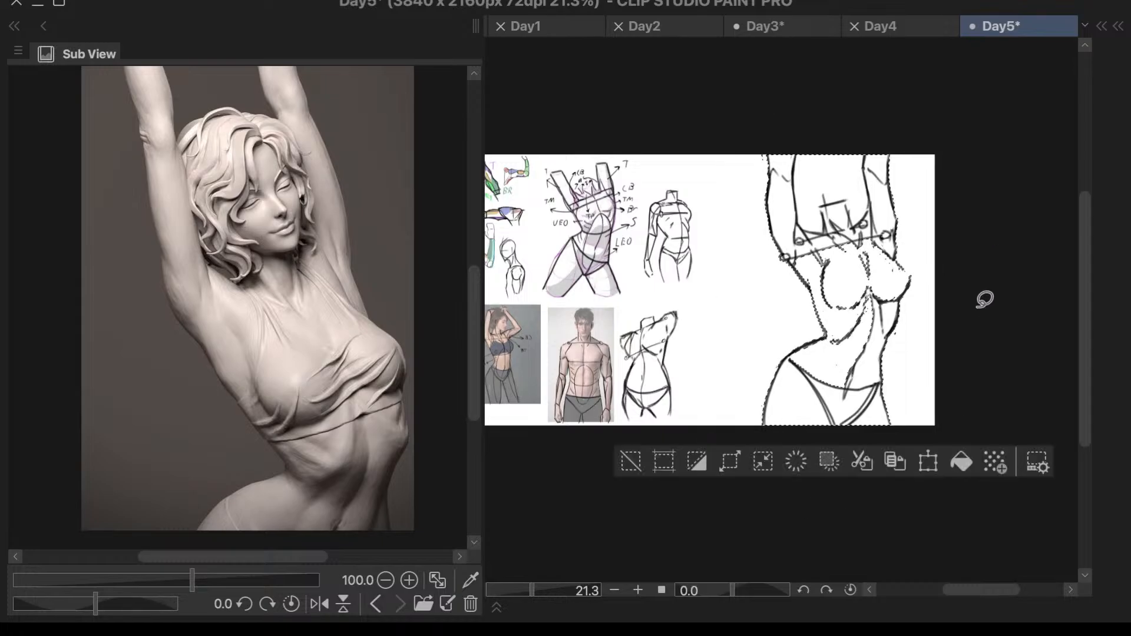
left_click(631, 461)
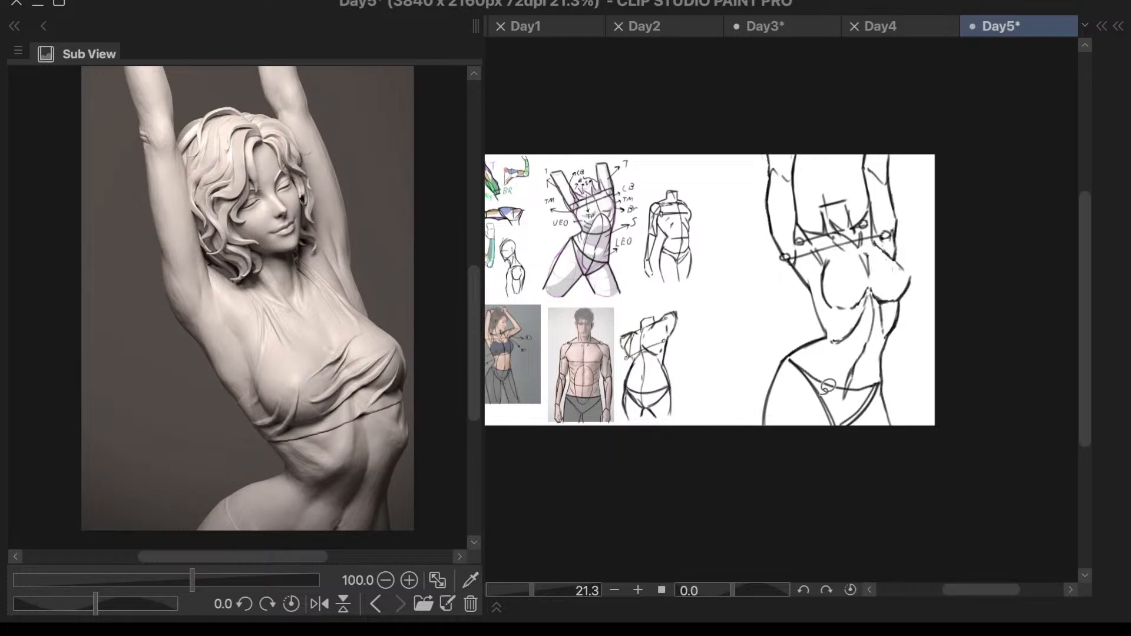
- Try a curved cross-contour along the base of the ribcage from one side of the waist to the other
scroll(849, 383, "up", 8)
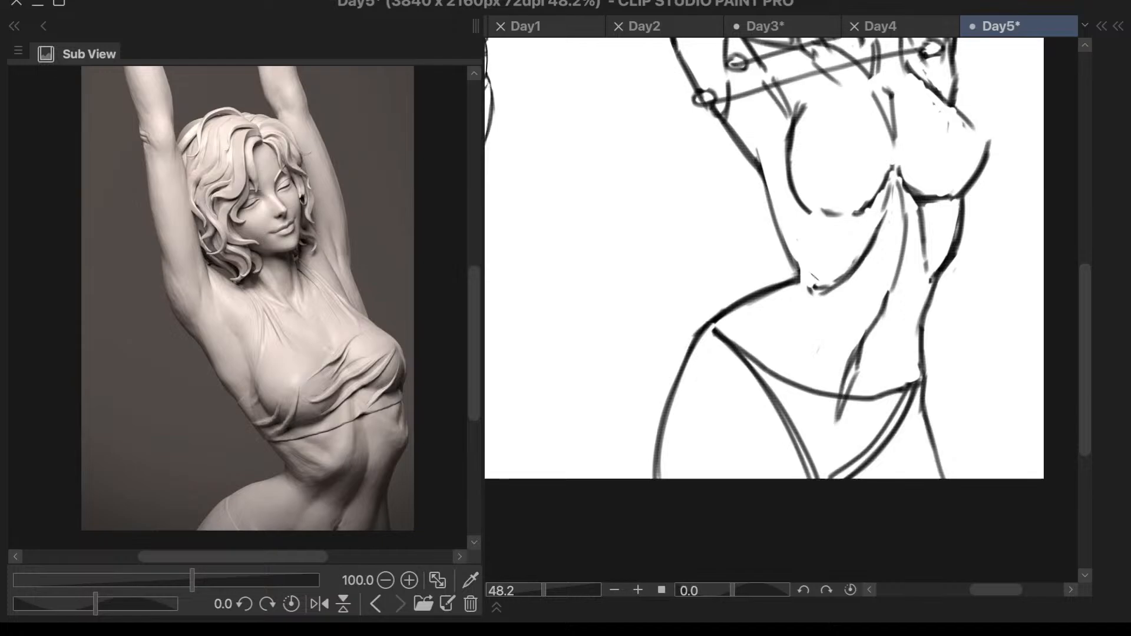
left_click_drag(800, 270, 934, 272)
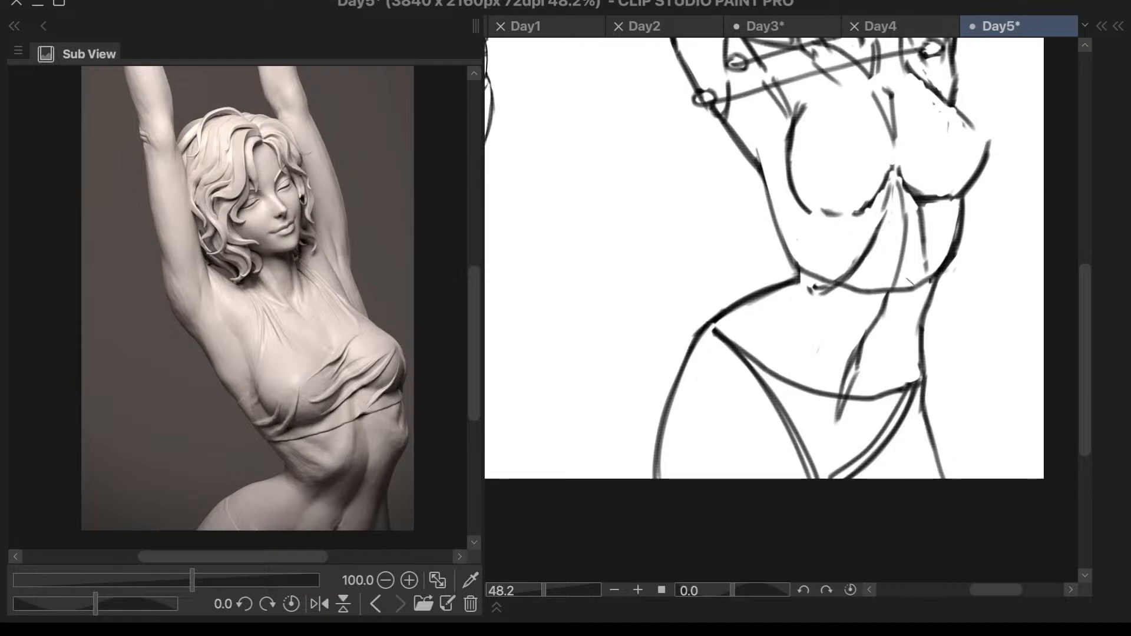
scroll(961, 277, "down", 2)
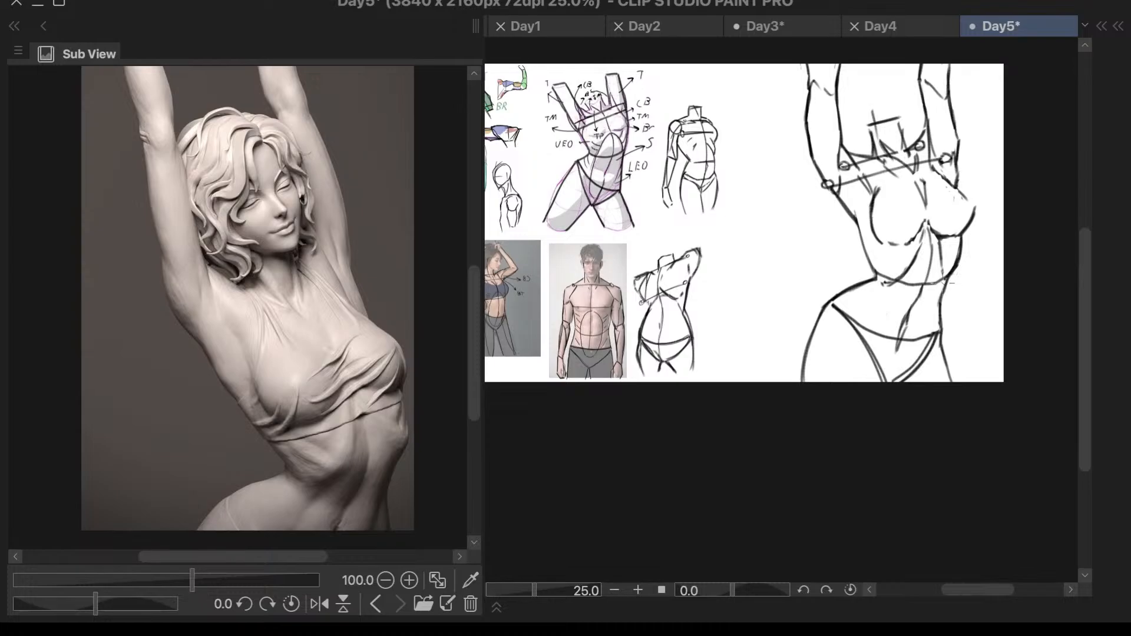
scroll(910, 270, "up", 3)
left_click_drag(817, 237, 876, 293)
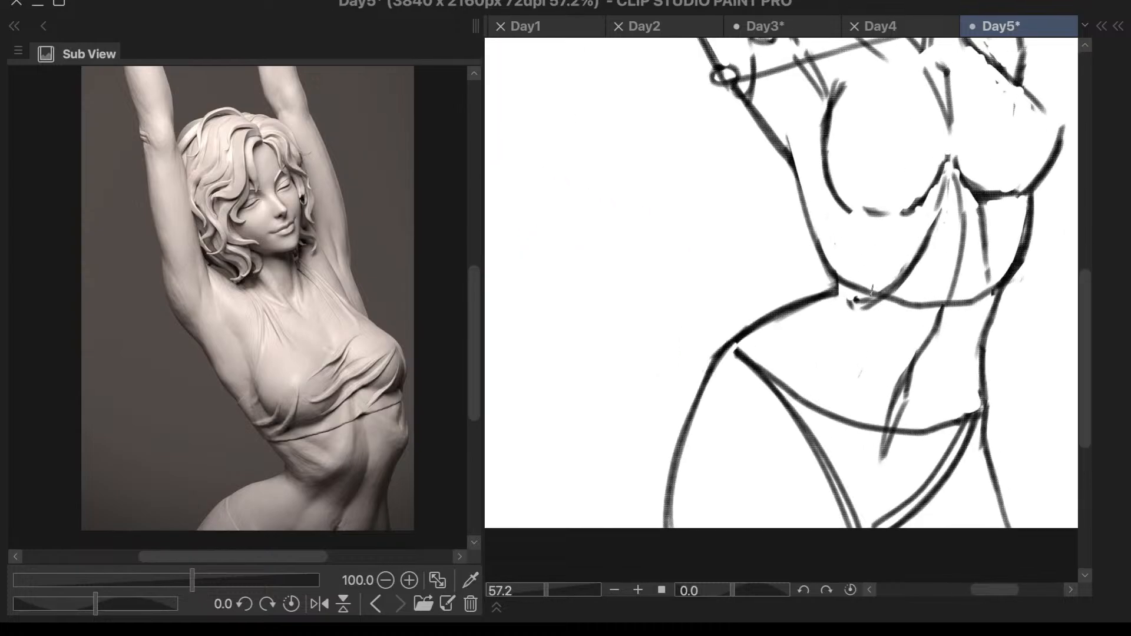
key("ctrl+z")
key("ctrl+z")
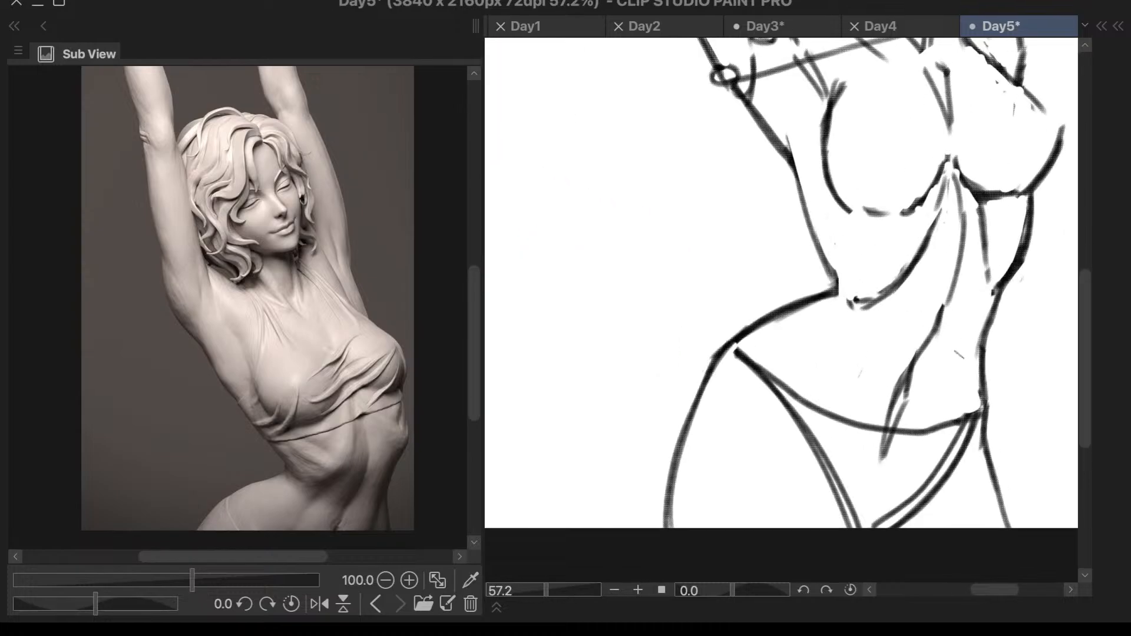
- Mirror the canvas view, draw a curve along the base of the ribcage through the rib arch's lower end, and restore the view
key("h")
mouse_move(751, 241)
left_mouse_down()
mouse_move(689, 311)
mouse_move(589, 321)
mouse_move(562, 296)
left_mouse_up()
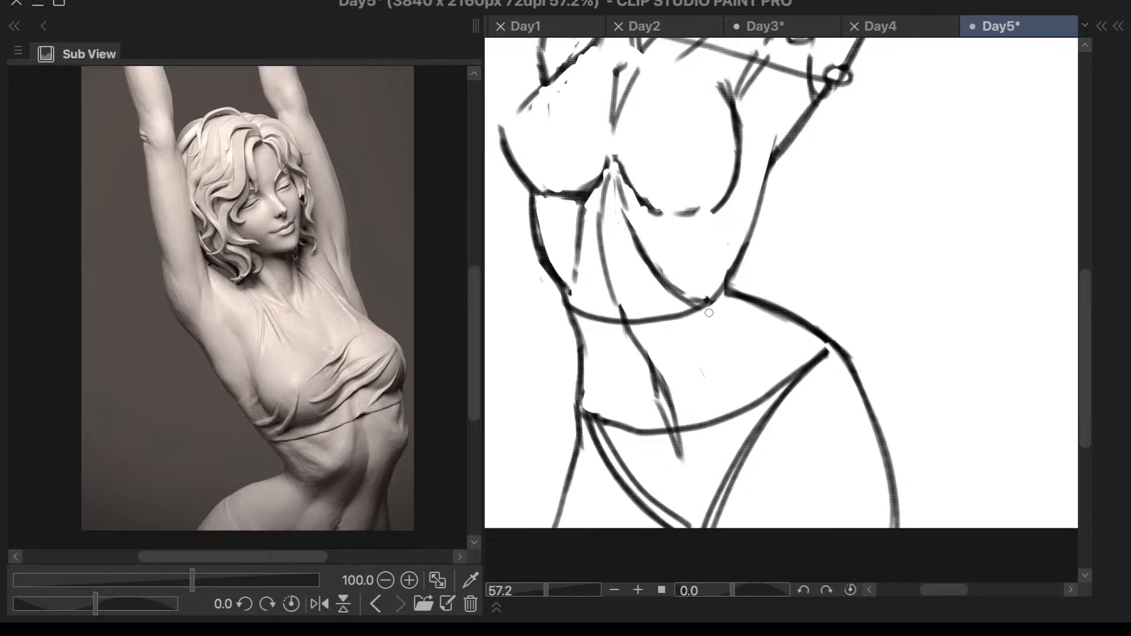
scroll(821, 167, "down", 4)
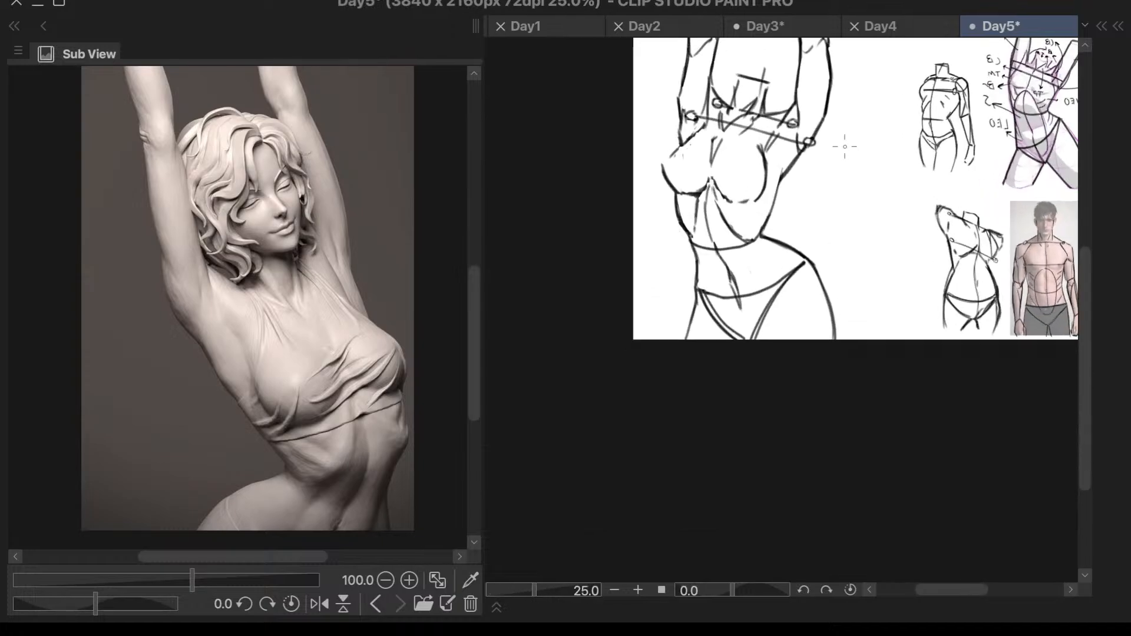
scroll(835, 149, "up", 2)
key("h")
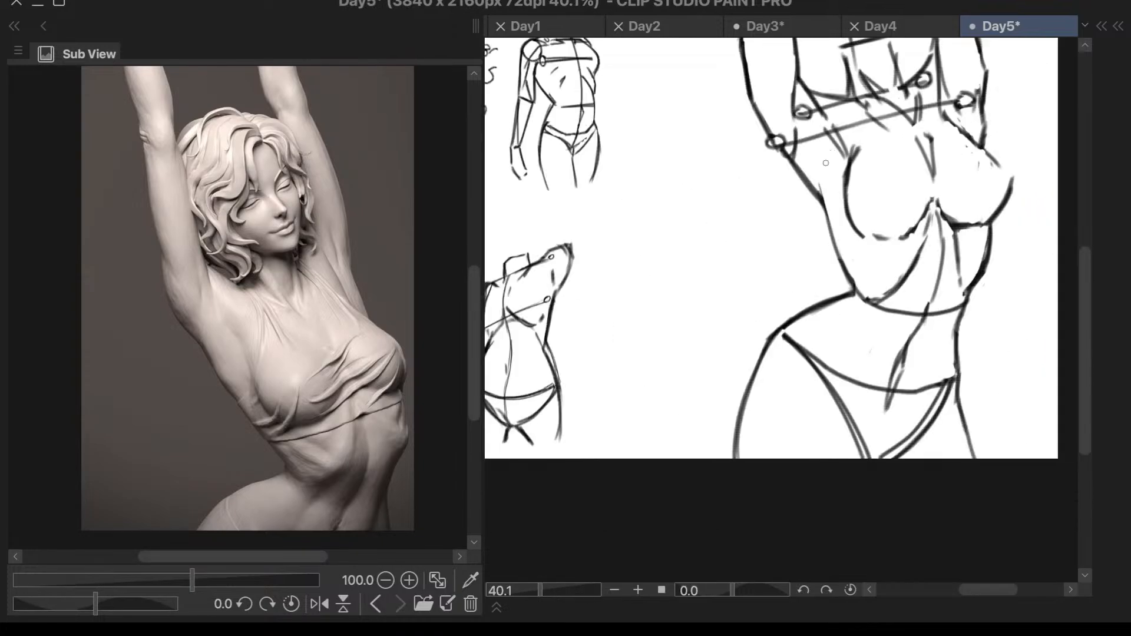
- Redraw the stretched-side half of the ribcage base curve so it rises more steeply from the centre line to the waist
scroll(1007, 232, "up", 1)
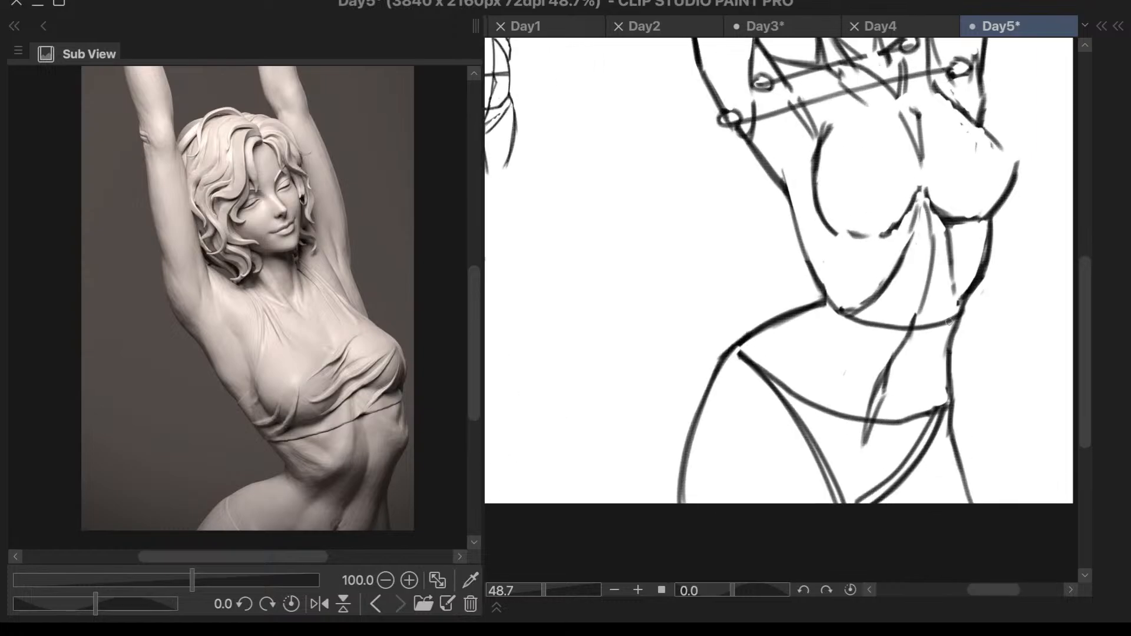
scroll(949, 322, "up", 3)
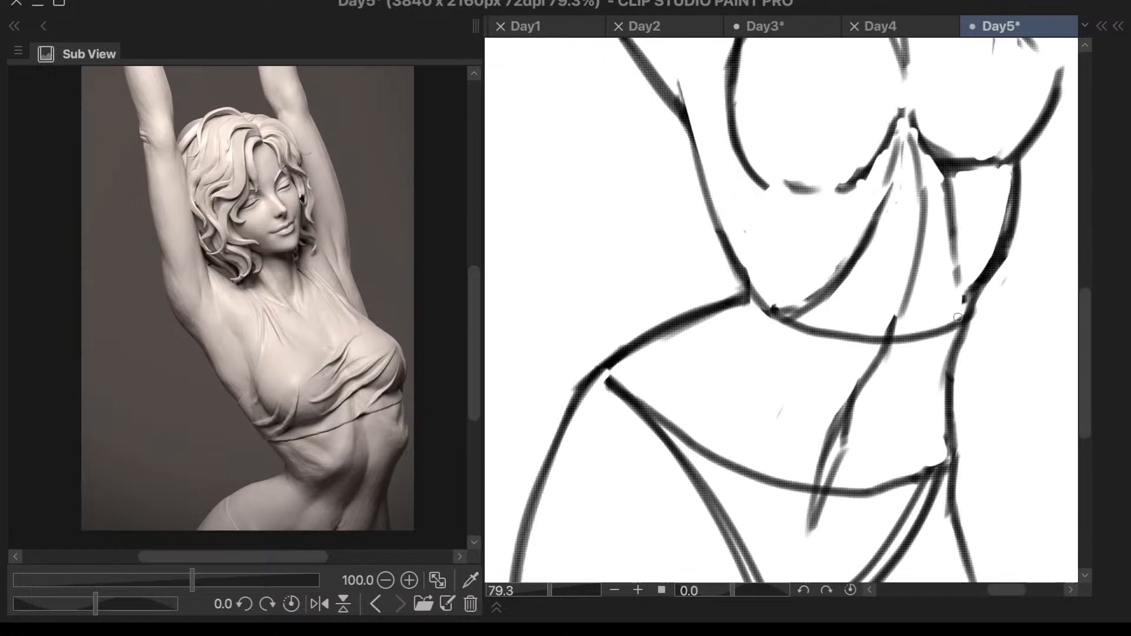
mouse_move(950, 321)
left_mouse_down()
mouse_move(935, 343)
mouse_move(961, 313)
mouse_move(899, 344)
left_mouse_up()
mouse_move(979, 293)
left_mouse_down()
mouse_move(871, 351)
mouse_move(968, 304)
left_mouse_up()
key("ctrl+z")
left_click_drag(890, 338, 962, 311)
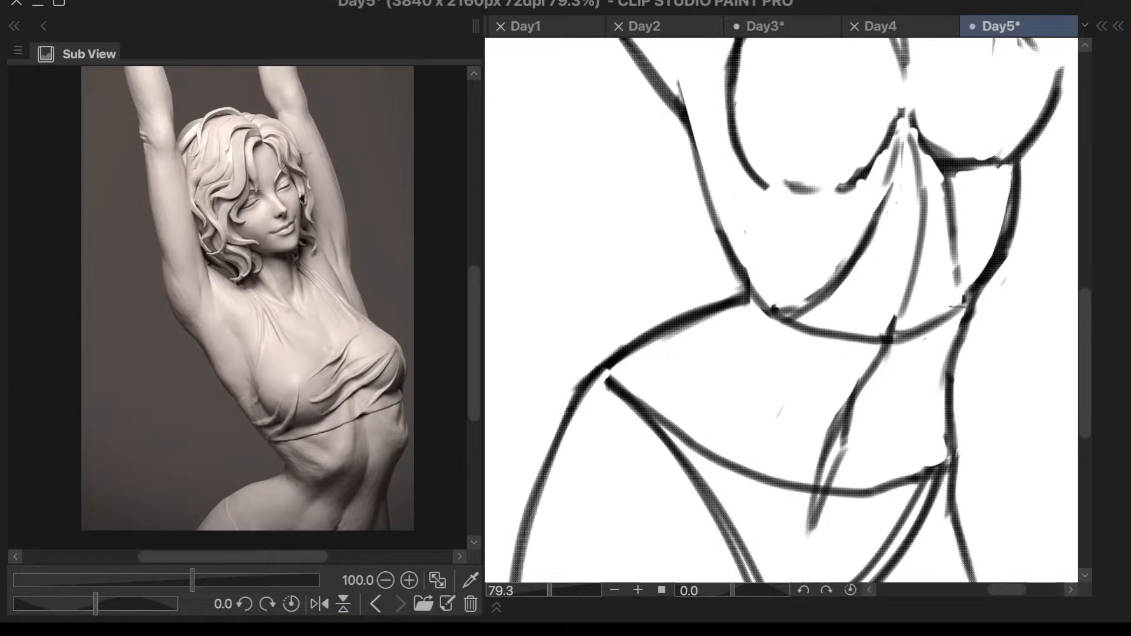
scroll(988, 275, "down", 4)
scroll(983, 273, "down", 1)
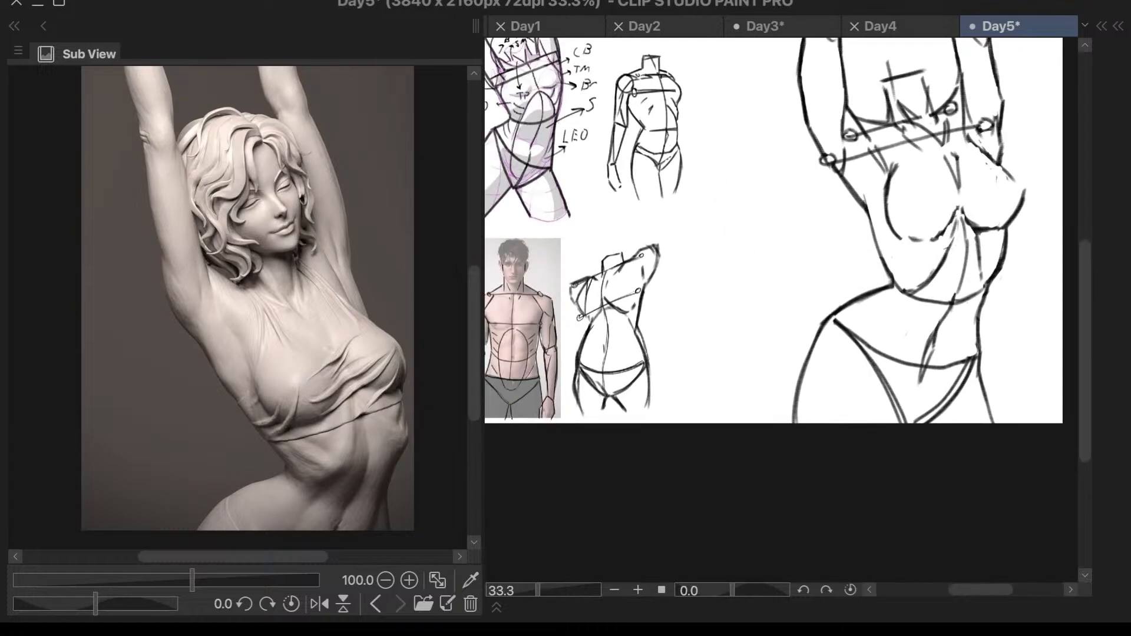
- Erase the ribcage base curve across the abdomen, leaving the rib arch joined to the side contour
scroll(939, 233, "up", 2)
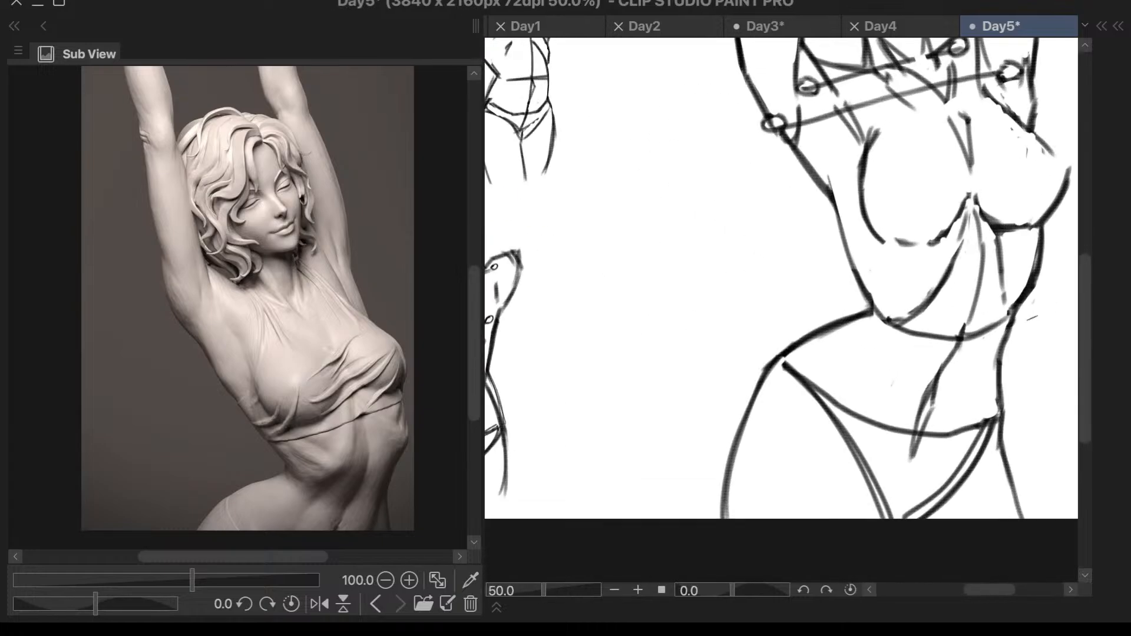
scroll(1028, 321, "down", 3)
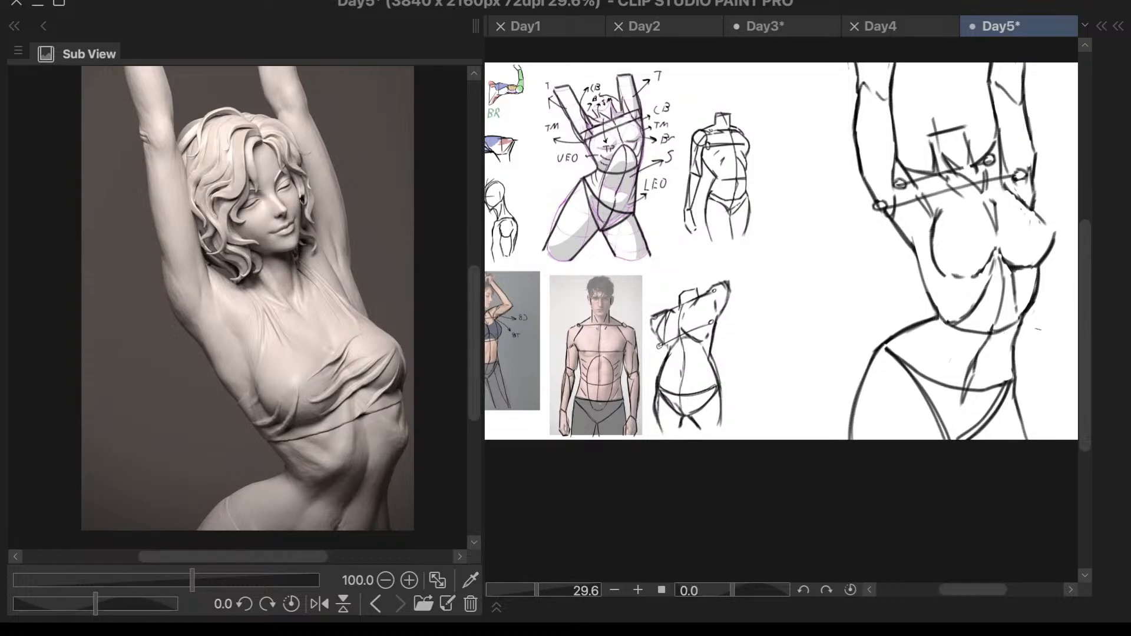
scroll(1039, 329, "up", 4)
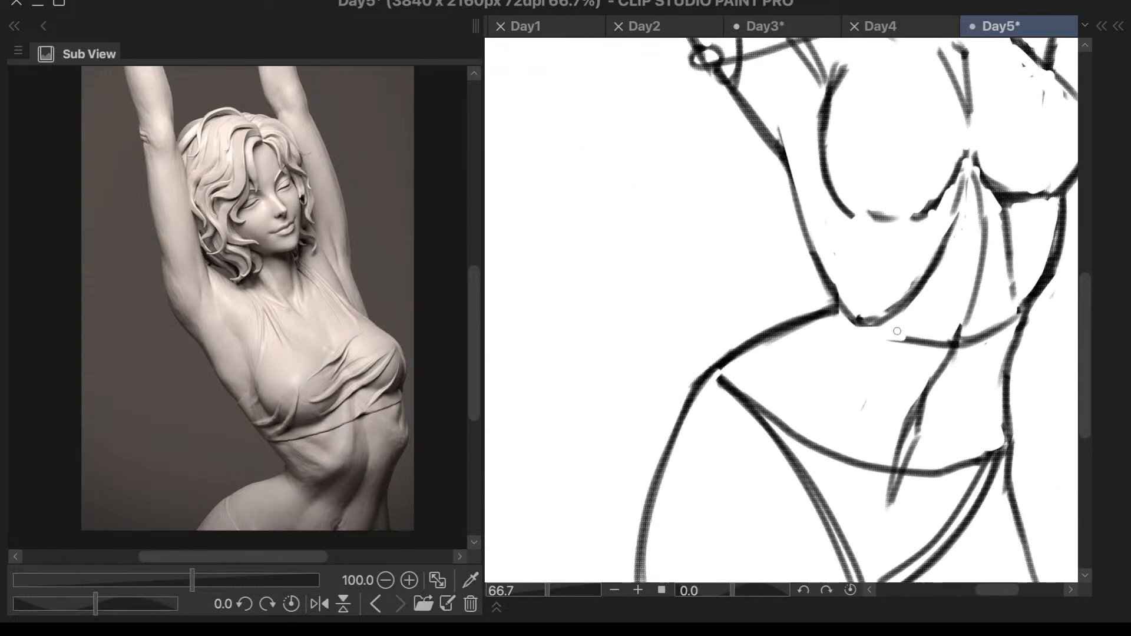
mouse_move(893, 348)
left_mouse_down()
mouse_move(923, 368)
mouse_move(946, 346)
mouse_move(930, 322)
mouse_move(984, 325)
mouse_move(970, 332)
mouse_move(1015, 317)
left_mouse_up()
scroll(931, 355, "down", 3)
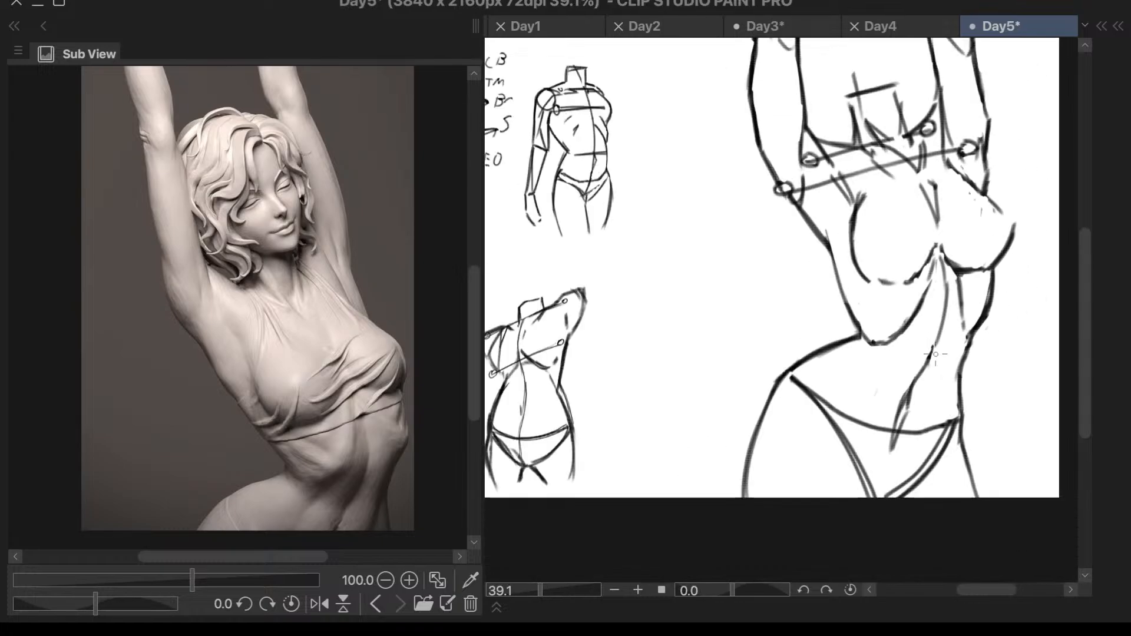
- Erase the waist-to-hip line on the protruding-hip side and redraw it as a smooth curve dipping from the waist to the hip corner
scroll(931, 355, "down", 2)
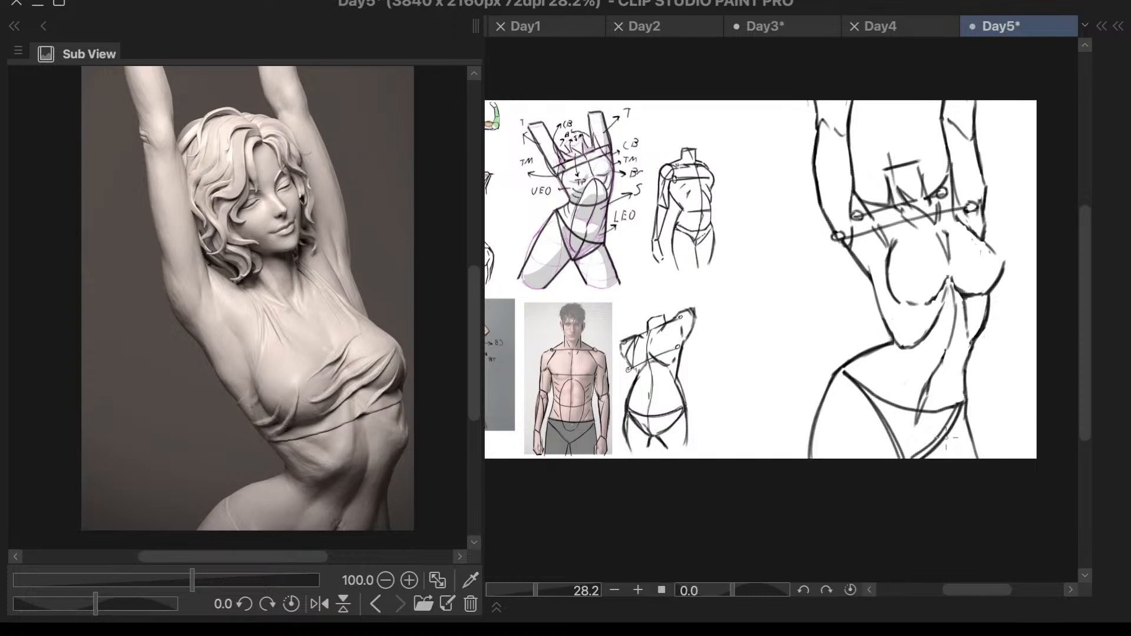
scroll(923, 345, "up", 3)
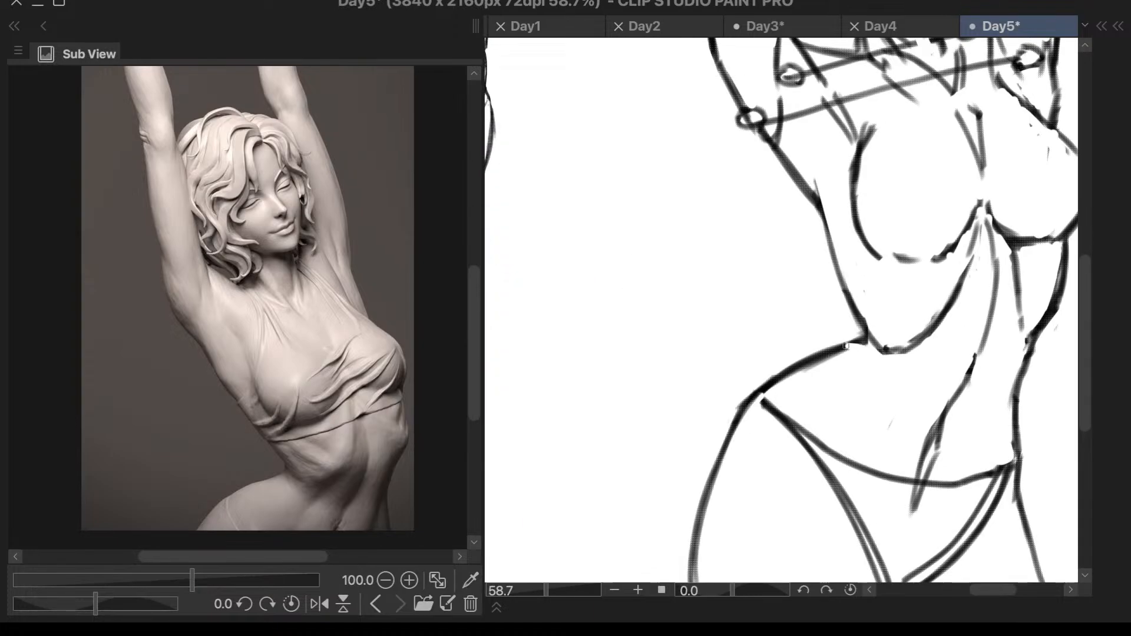
mouse_move(859, 341)
left_mouse_down()
mouse_move(762, 389)
mouse_move(780, 382)
left_mouse_up()
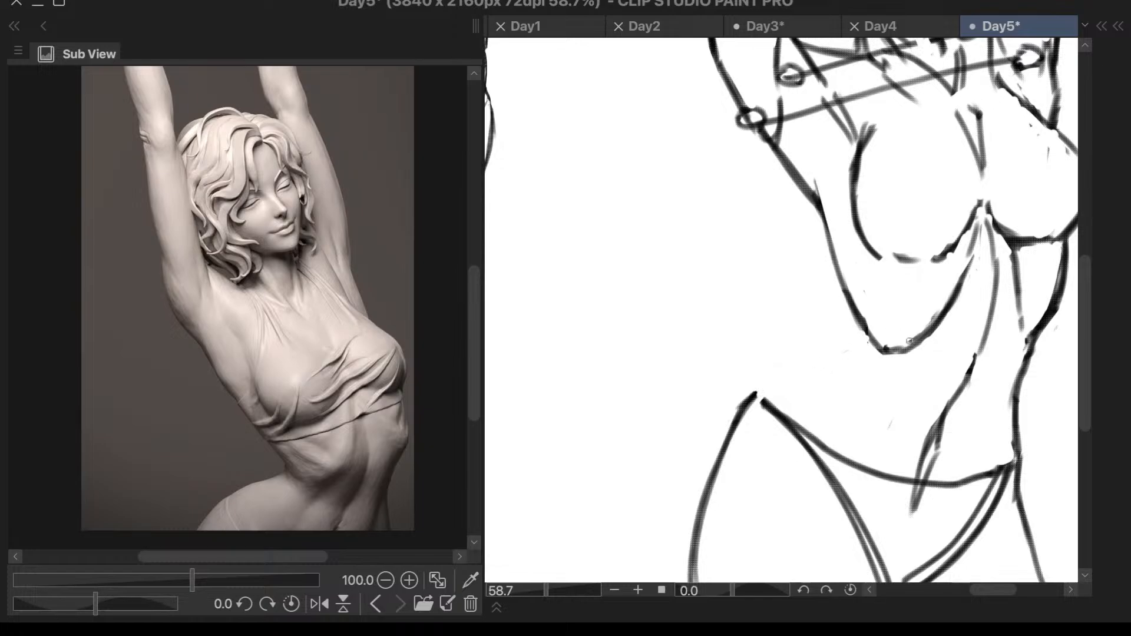
mouse_move(856, 315)
left_mouse_down()
mouse_move(849, 358)
mouse_move(853, 342)
mouse_move(783, 394)
left_mouse_up()
- Draw the waist-to-hip contour from the ribcage's side to the hip corner and redraw the outer thigh line from that corner
mouse_move(847, 353)
left_mouse_down()
mouse_move(753, 420)
mouse_move(794, 385)
mouse_move(715, 522)
left_mouse_up()
mouse_move(784, 396)
left_mouse_down()
mouse_move(729, 480)
mouse_move(711, 582)
left_mouse_up()
mouse_move(766, 381)
left_mouse_down()
mouse_move(750, 419)
mouse_move(748, 396)
mouse_move(709, 510)
mouse_move(713, 463)
mouse_move(699, 558)
left_mouse_up()
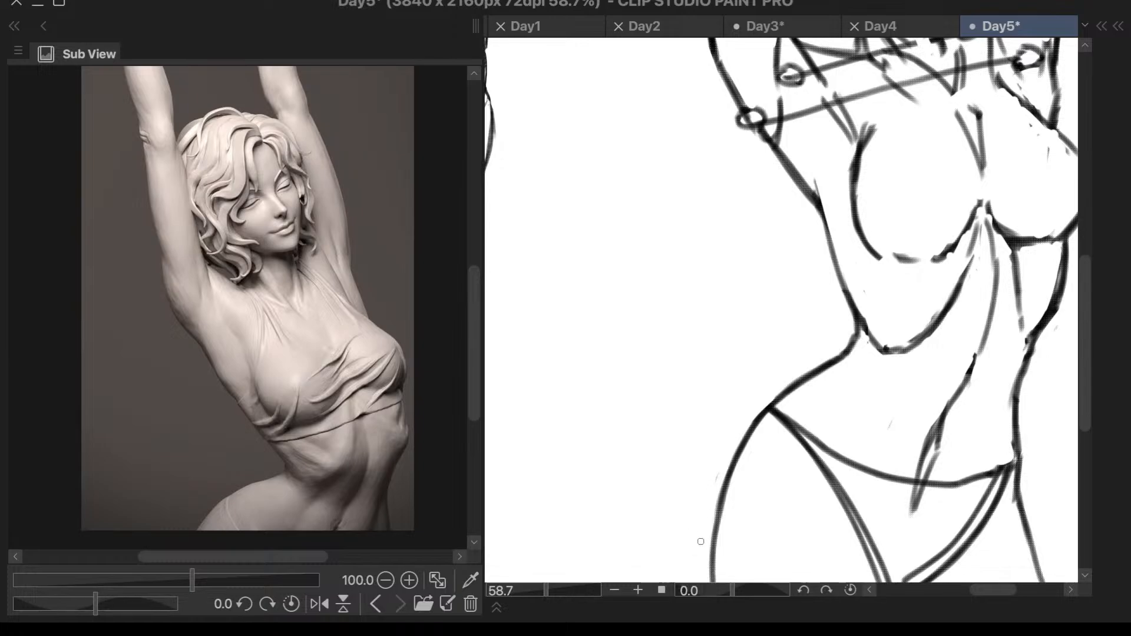
scroll(703, 546, "down", 3)
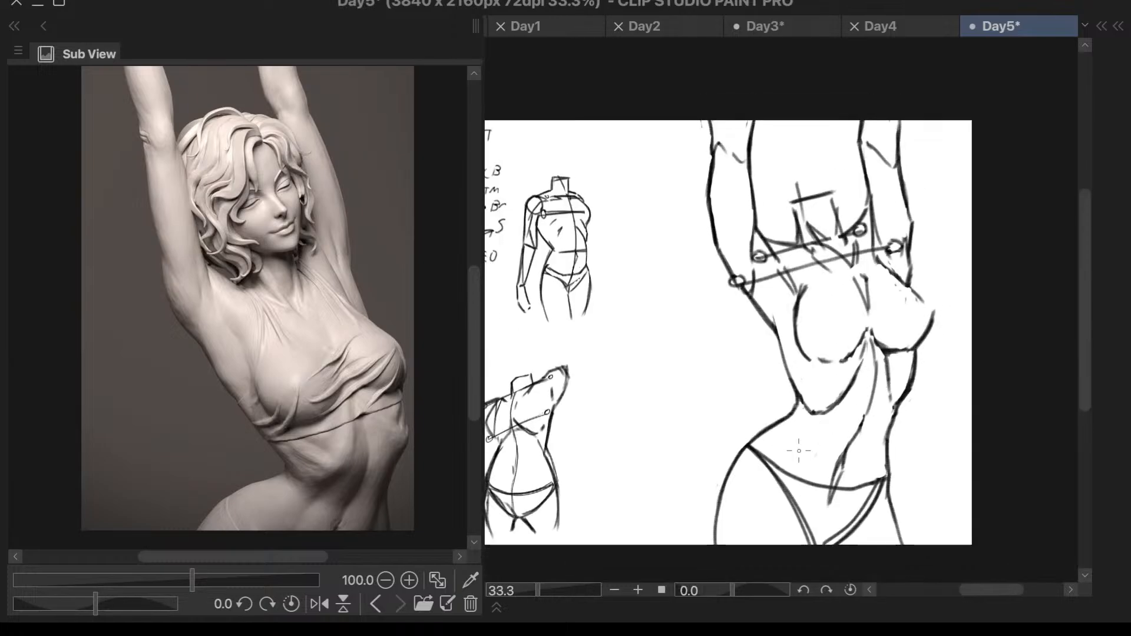
scroll(755, 446, "up", 4)
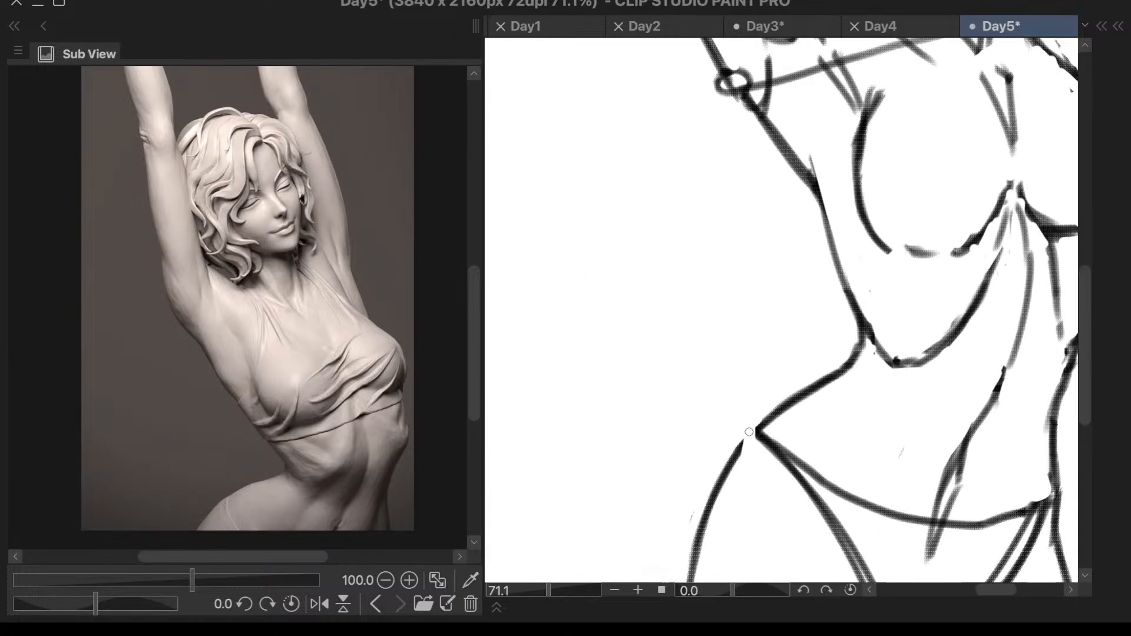
- Erase the outer thigh line on the protruding-hip side and redraw it curving down steeply from the hip corner
scroll(781, 397, "down", 3)
left_click_drag(737, 457, 707, 560)
scroll(722, 531, "down", 2)
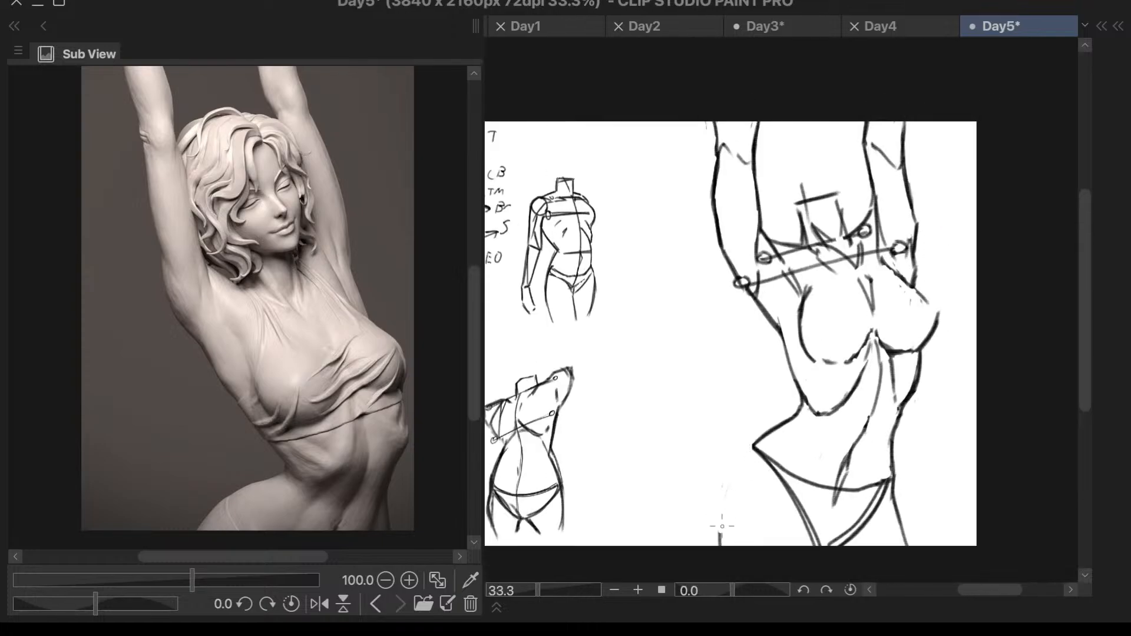
scroll(734, 519, "up", 2)
mouse_move(768, 408)
left_mouse_down()
mouse_move(741, 456)
mouse_move(738, 558)
left_mouse_up()
key("ctrl+z")
left_click_drag(745, 449, 743, 561)
scroll(741, 559, "down", 2)
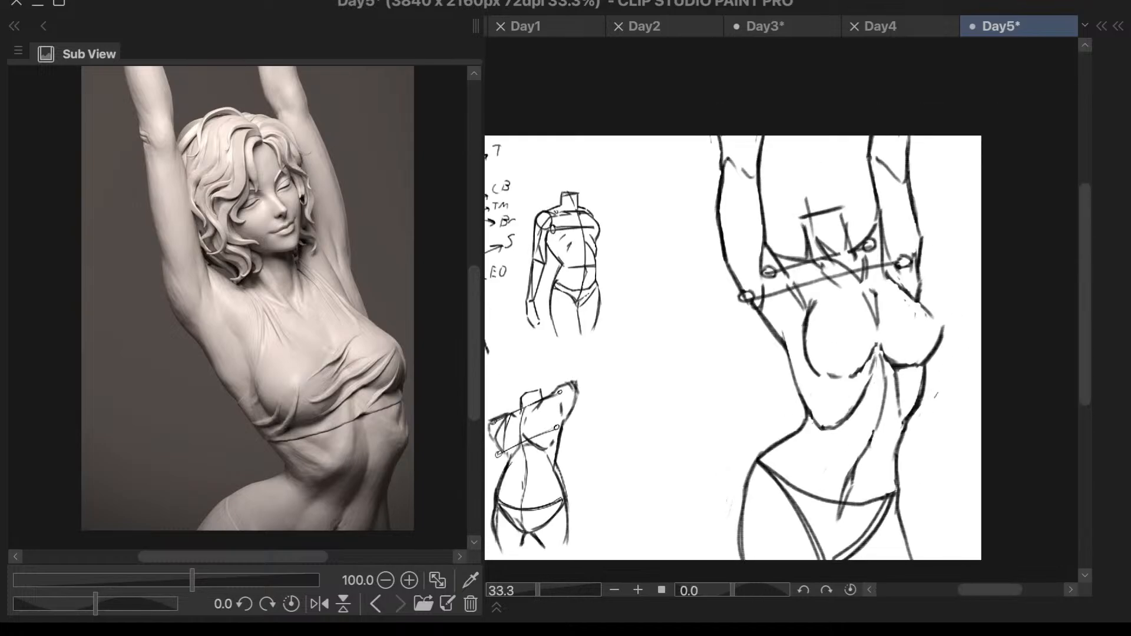
- Draw a curved line along the side of the abdomen from the waist to the hip line, checking it in the mirrored view
scroll(909, 517, "up", 1)
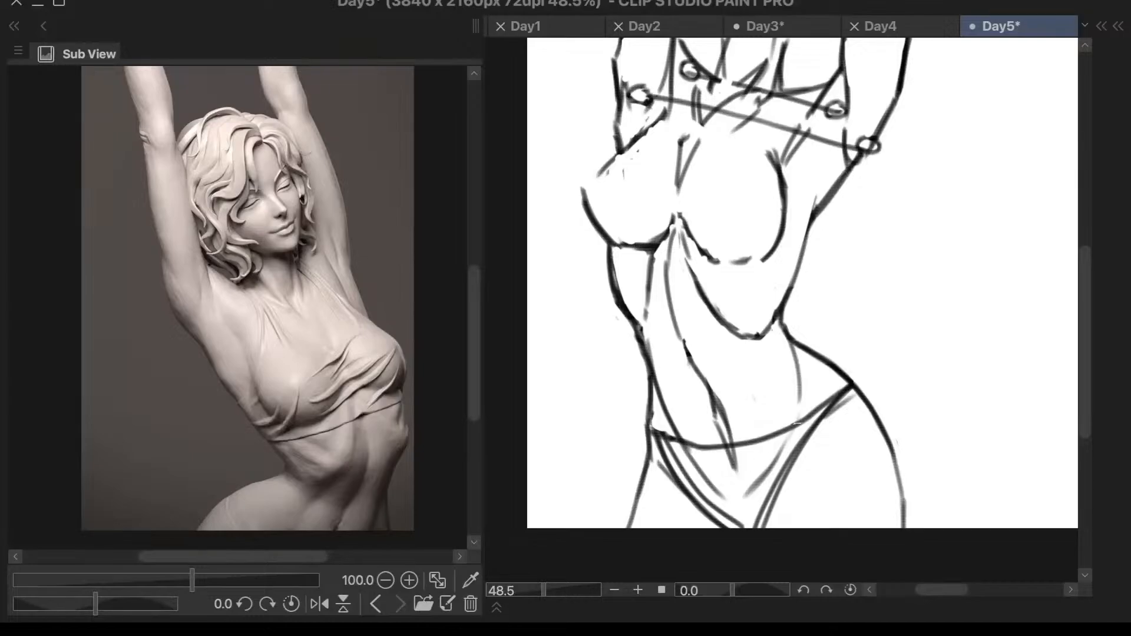
left_click_drag(800, 411, 730, 505)
scroll(819, 346, "down", 2)
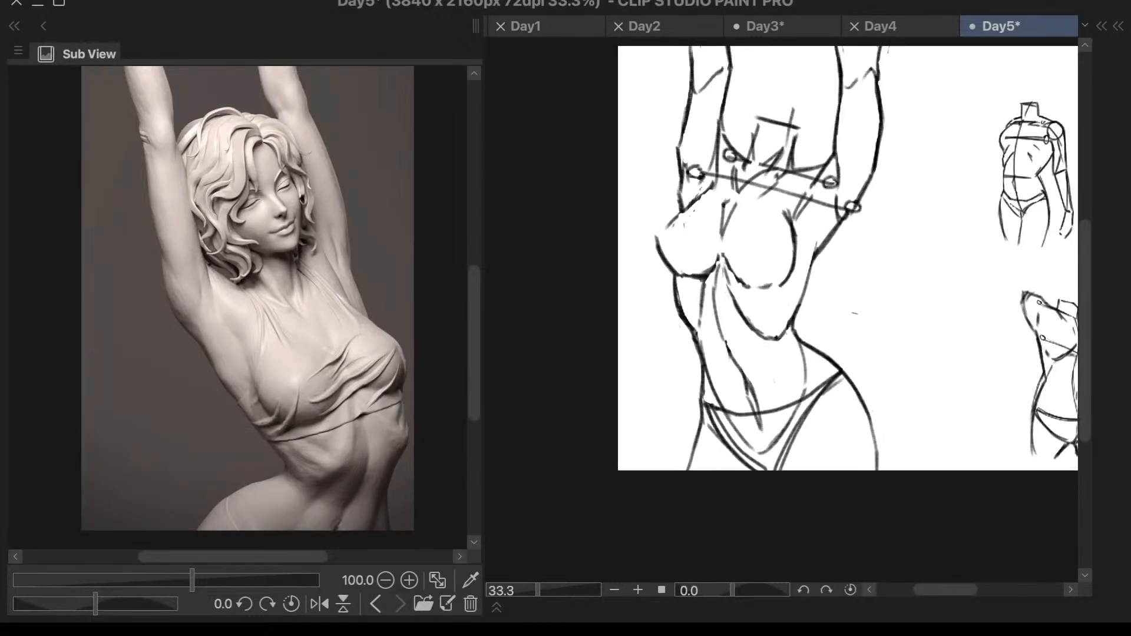
key("h")
scroll(891, 288, "down", 3)
scroll(891, 283, "up", 5)
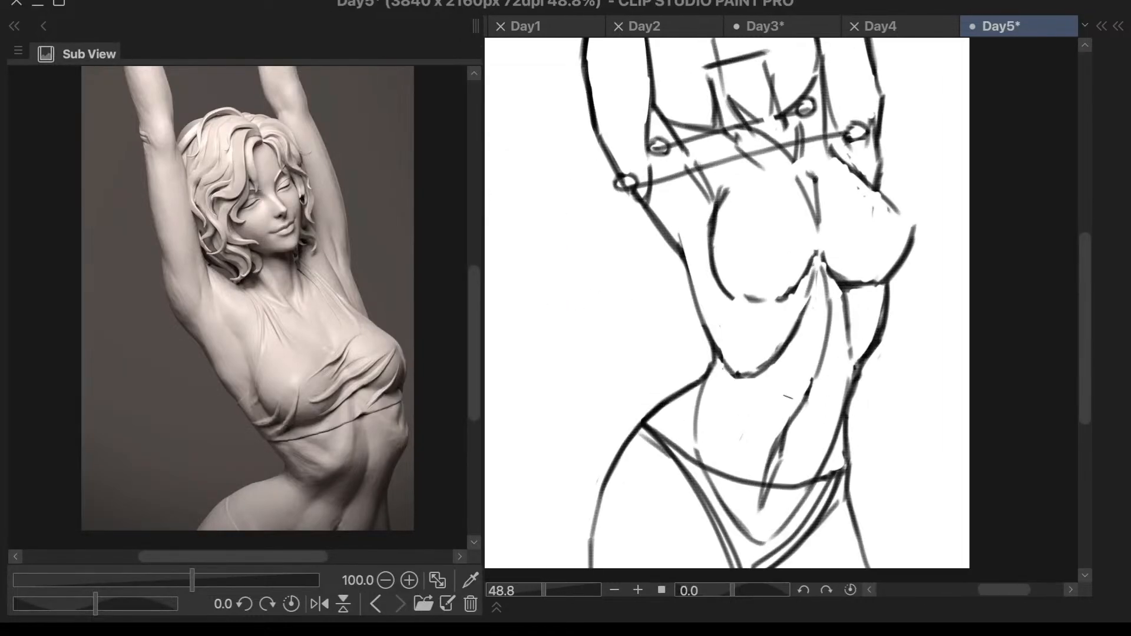
- Try curves from the ribcage's lower corner down to the pelvis and a short stroke across the lower abdomen
left_click_drag(718, 360, 731, 455)
key("ctrl+z")
left_click_drag(719, 380, 757, 468)
left_click_drag(836, 425, 812, 441)
key("ctrl+z")
key("ctrl+z")
scroll(851, 405, "down", 3)
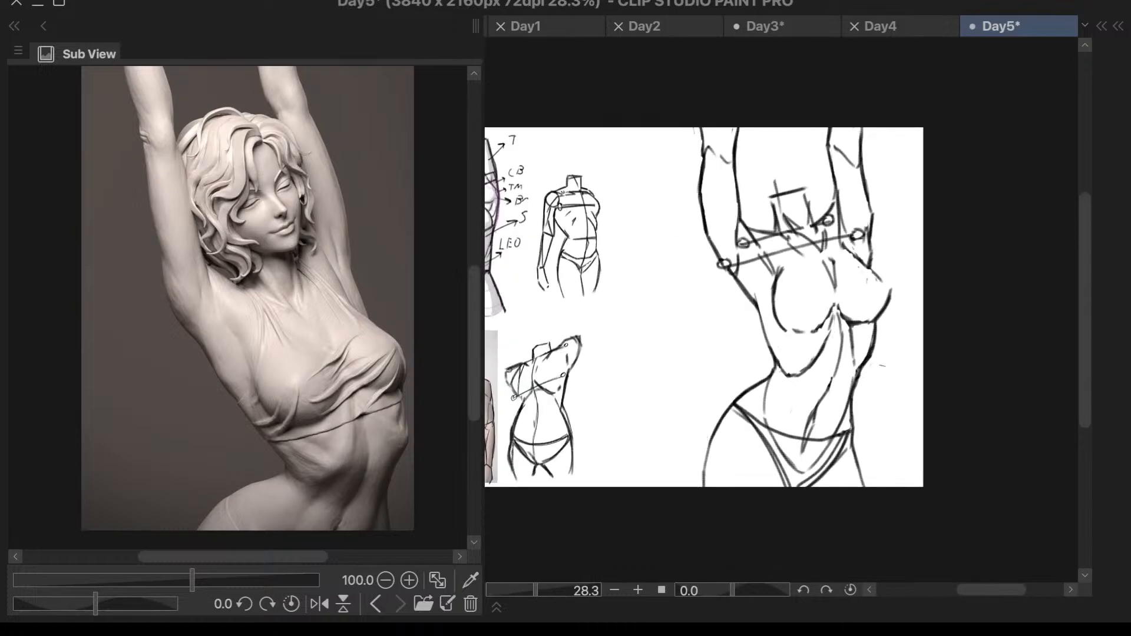
scroll(772, 147, "up", 3)
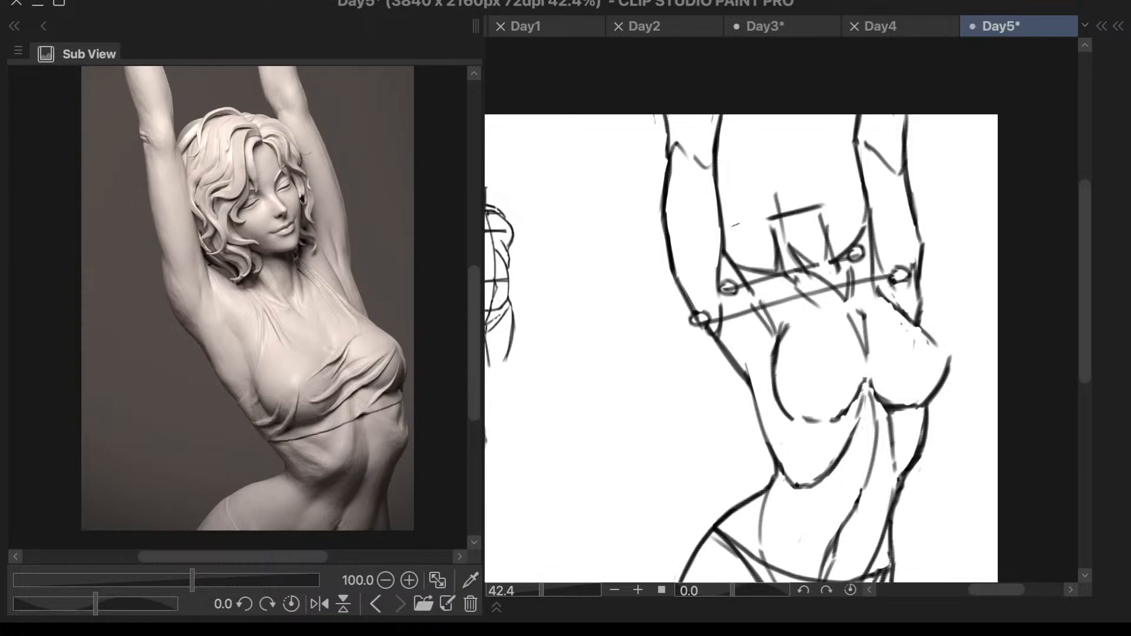
- Examine the large torso sketch up close and as a whole beside the smaller studies
scroll(960, 351, "down", 4)
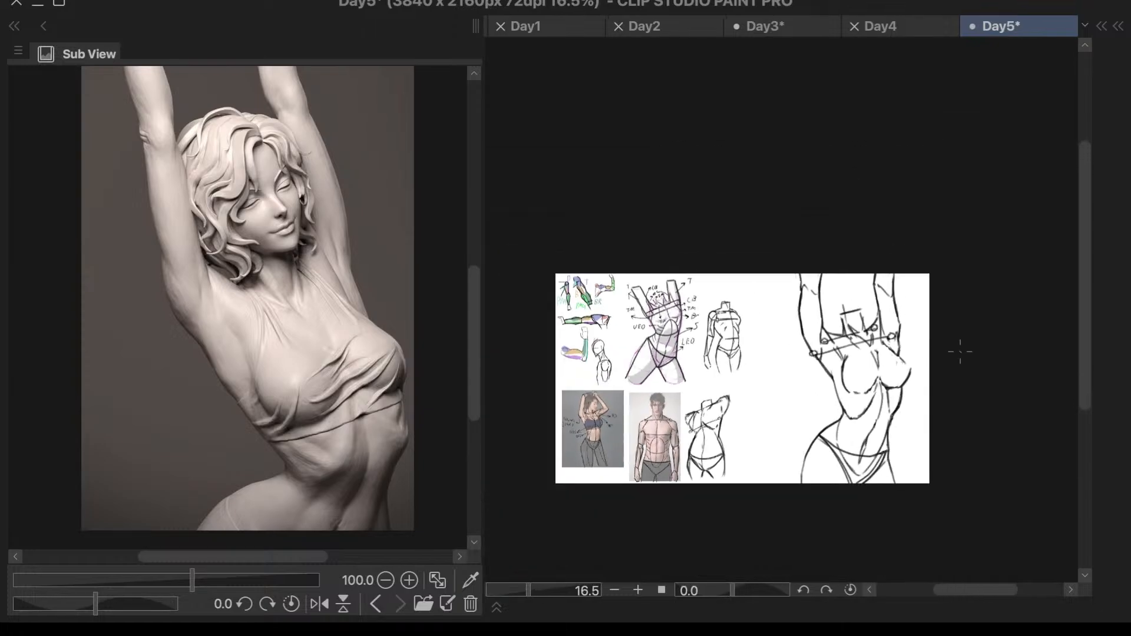
scroll(825, 450, "up", 2)
scroll(920, 386, "down", 1)
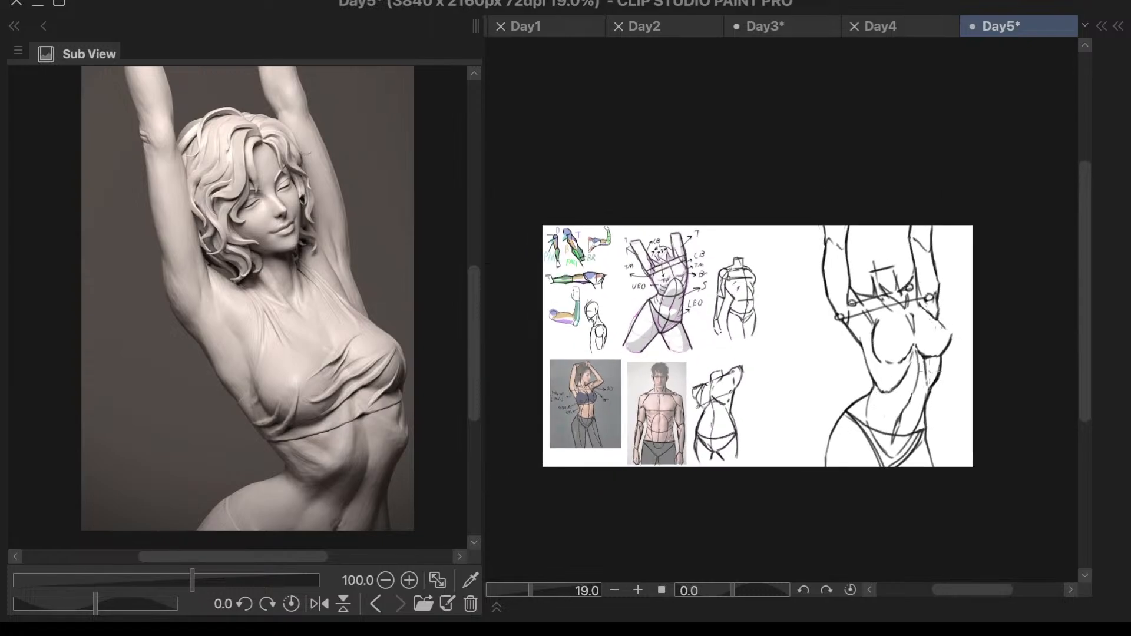
scroll(950, 273, "up", 5)
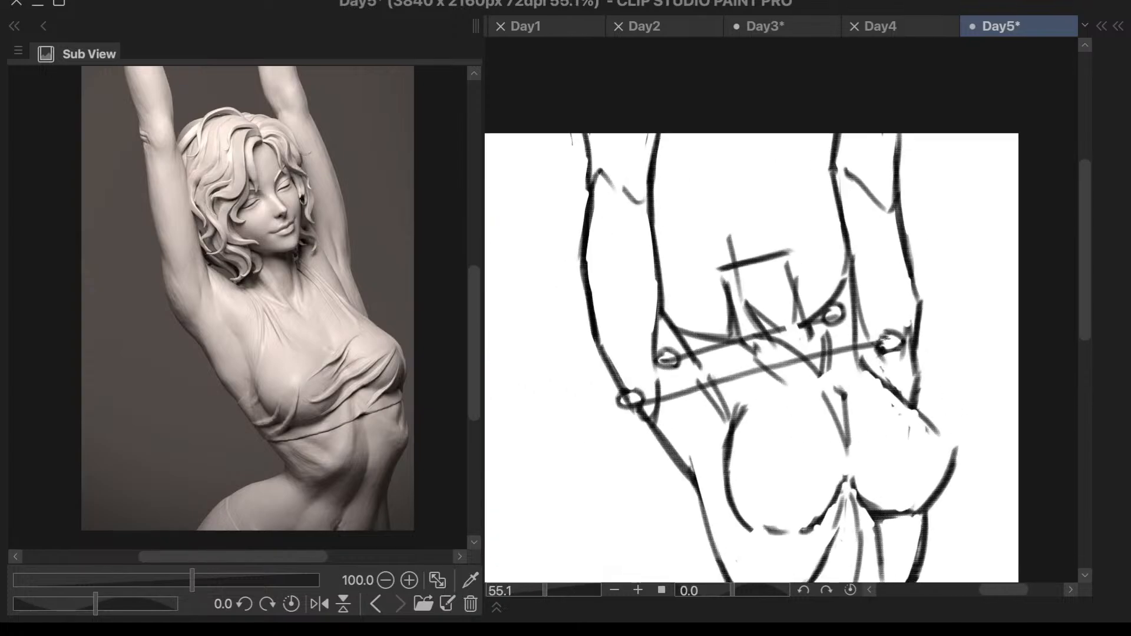
scroll(897, 333, "down", 4)
scroll(905, 395, "up", 3)
key("ctrl+z")
scroll(780, 389, "up", 4)
scroll(825, 201, "down", 4)
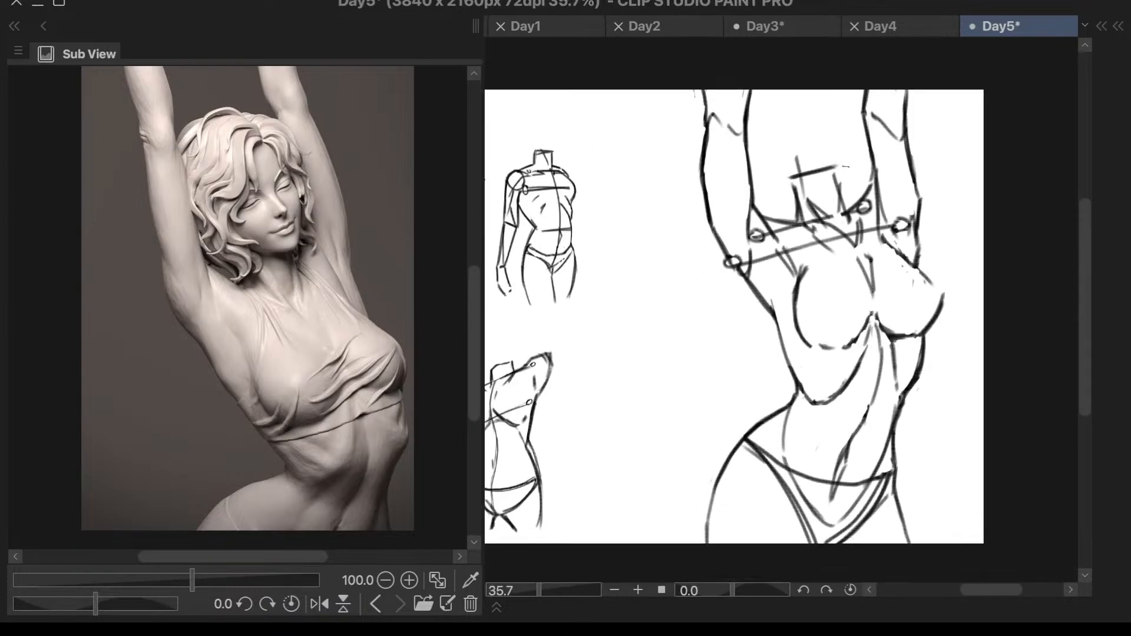
scroll(749, 185, "down", 3)
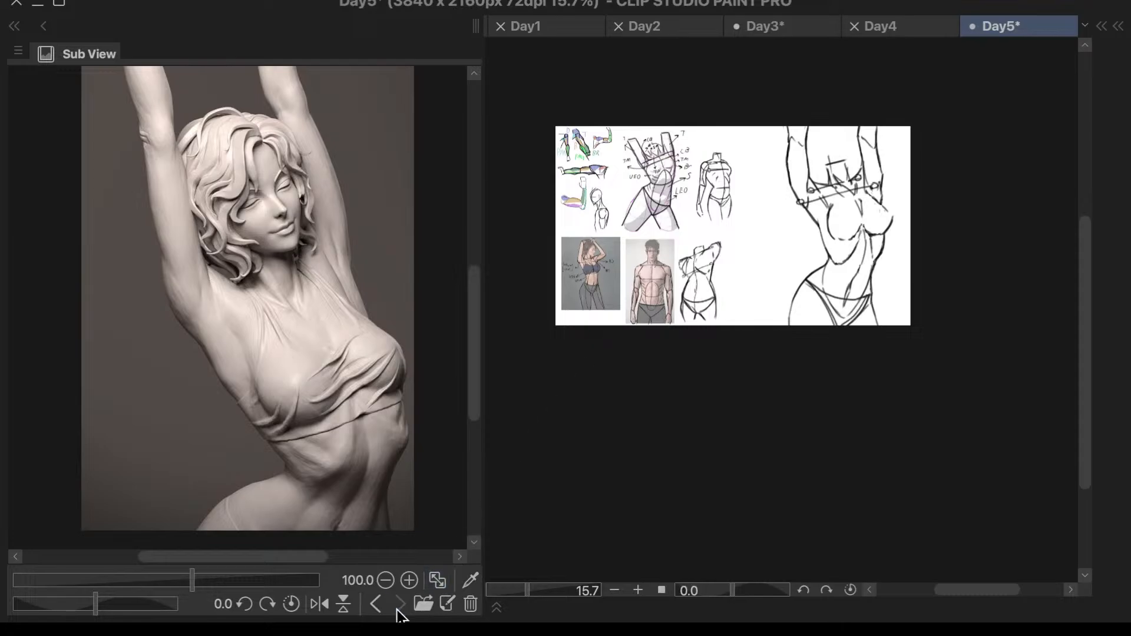
- Switch the Sub View reference to the purple shaded torso with raised arms and enlarge its chest and armpit area
left_click(378, 606)
left_click(376, 605)
left_click(378, 605)
left_click(380, 610)
left_click(380, 610)
left_click(381, 610)
left_click(380, 610)
left_click(380, 610)
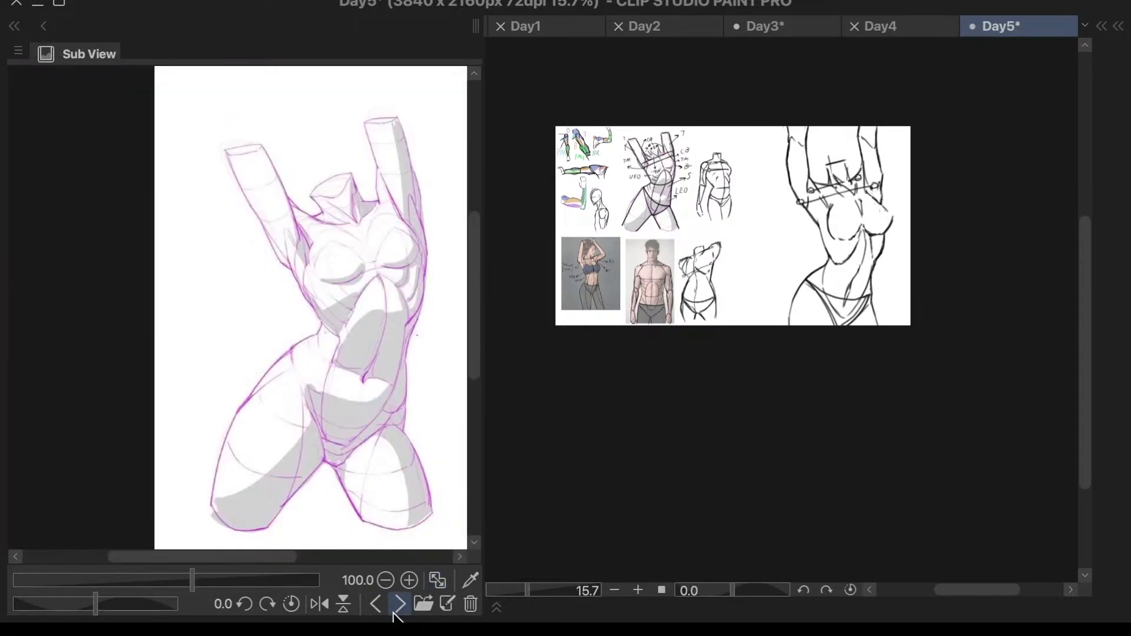
scroll(357, 253, "up", 3)
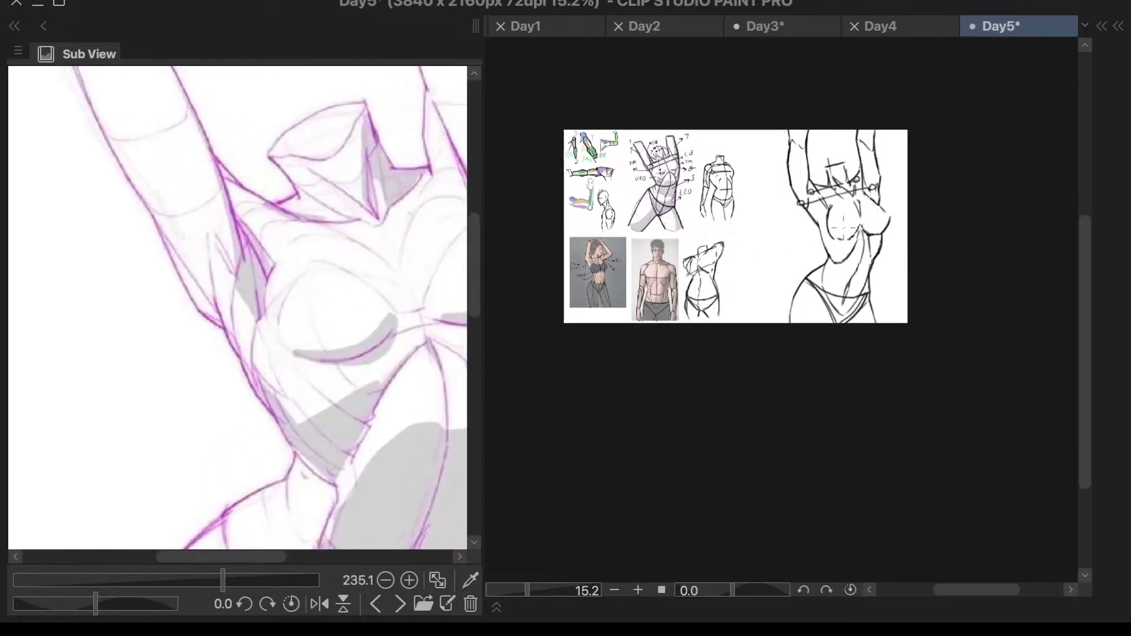
- Draw a thin near-vertical line from below the armpit at the circled elbow-side joint to the torso's side, redoing unsuitable strokes
scroll(784, 277, "up", 4)
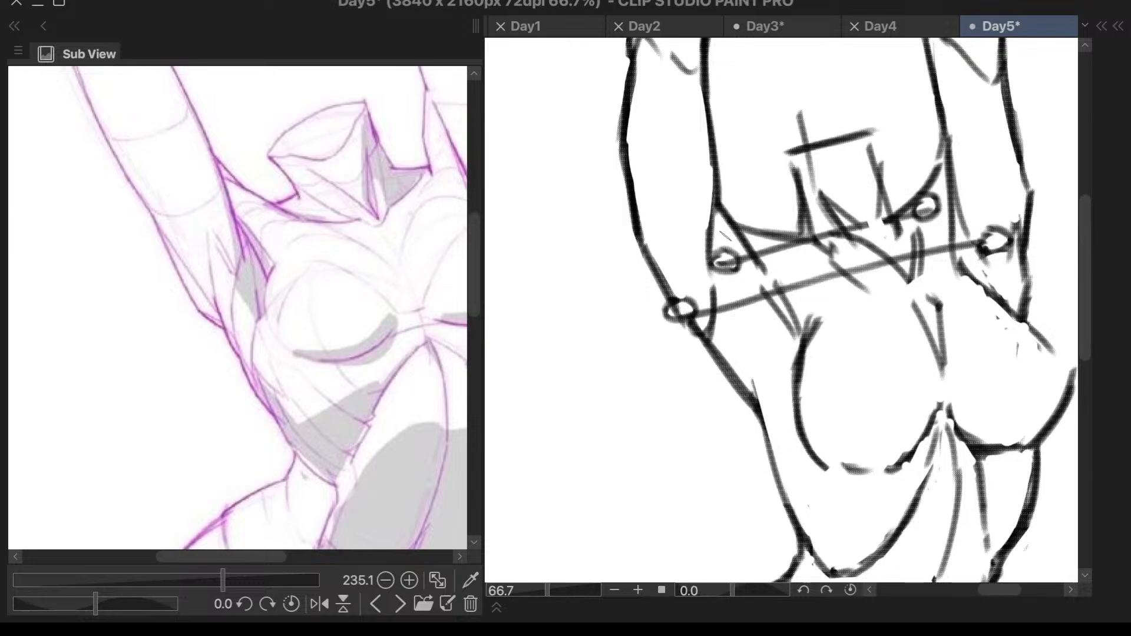
left_click_drag(711, 263, 731, 371)
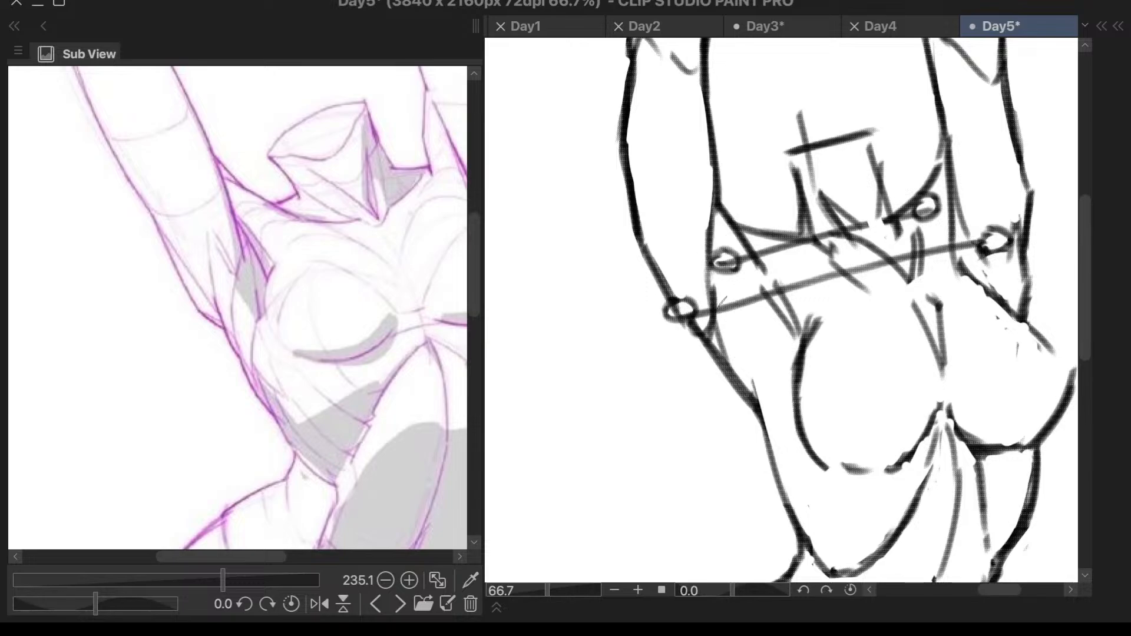
key("ctrl+z")
mouse_move(711, 260)
left_mouse_down()
mouse_move(729, 355)
mouse_move(763, 413)
left_mouse_up()
key("ctrl+z")
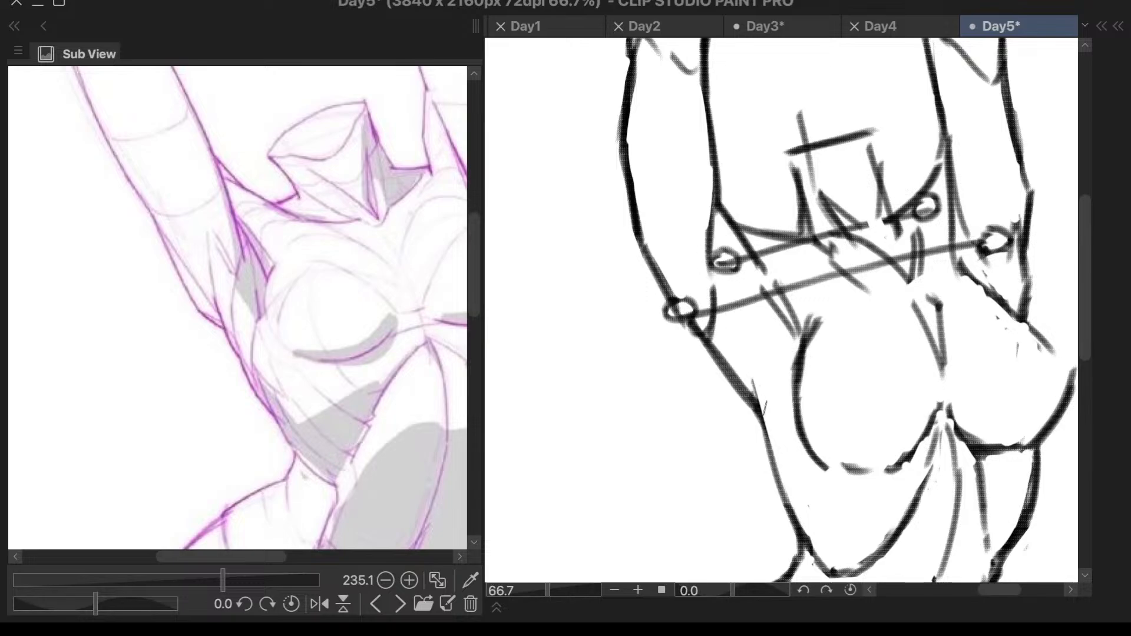
left_click_drag(752, 272, 766, 420)
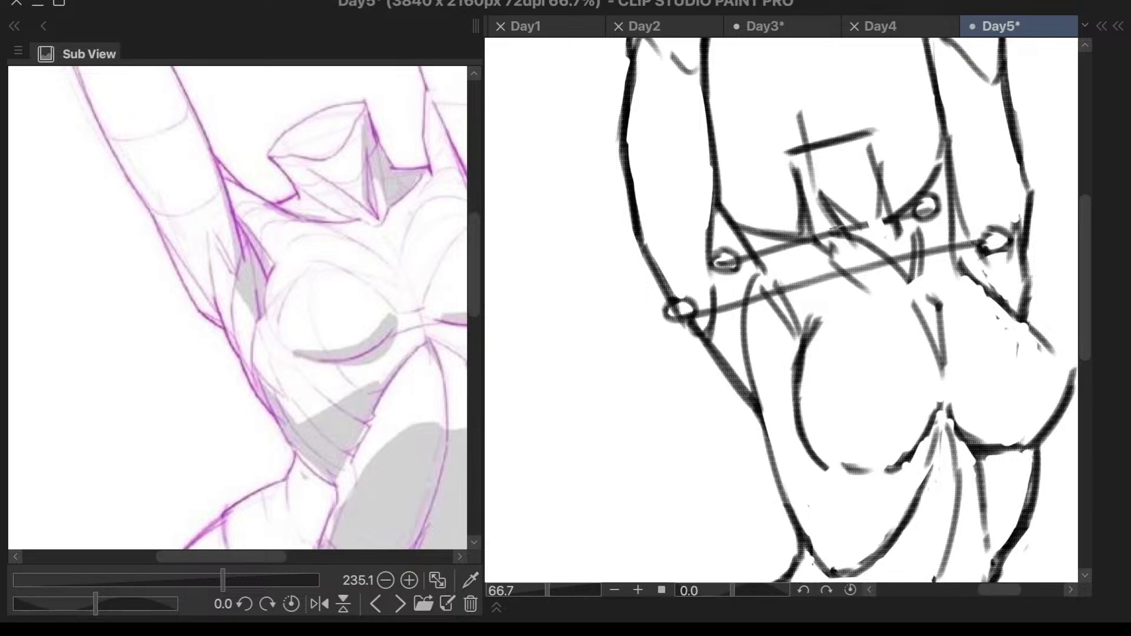
key("ctrl+z")
mouse_move(753, 380)
left_mouse_down()
mouse_move(764, 419)
mouse_move(745, 295)
left_mouse_up()
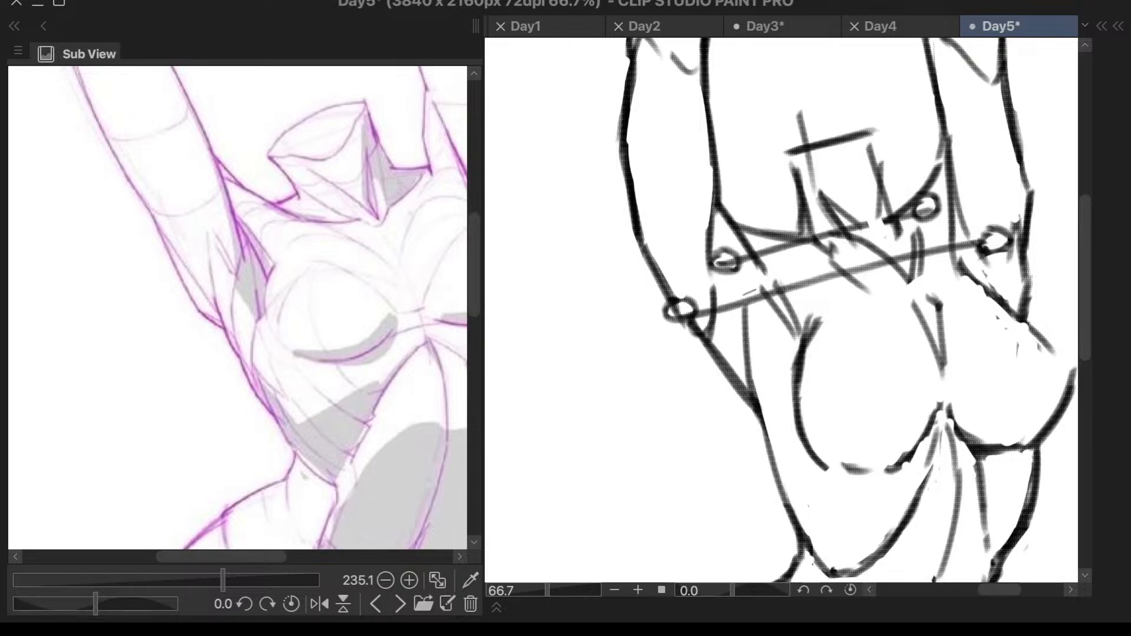
- Mirror the canvas horizontally to check the torso sketch and flip it back to its original orientation
scroll(766, 251, "down", 3)
key("h")
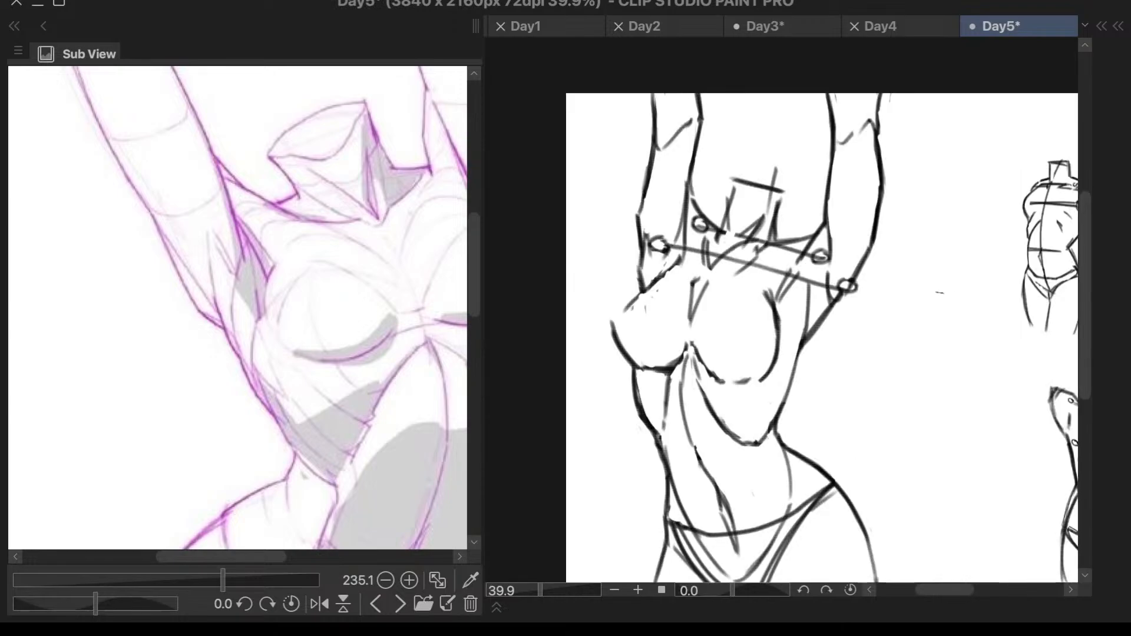
scroll(830, 326, "up", 3)
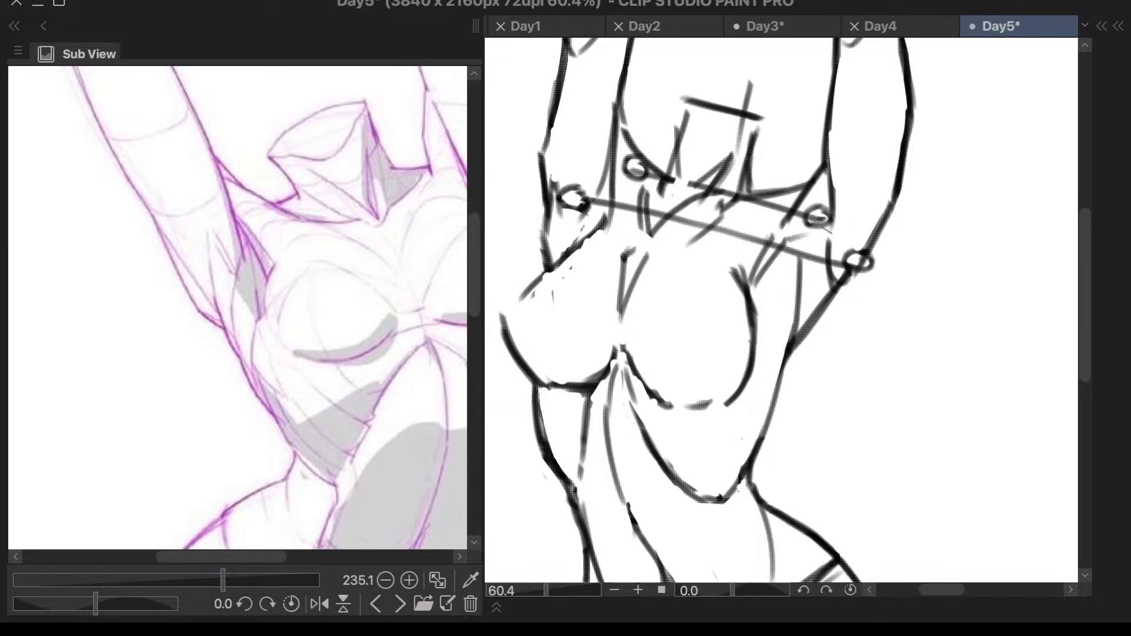
key("h")
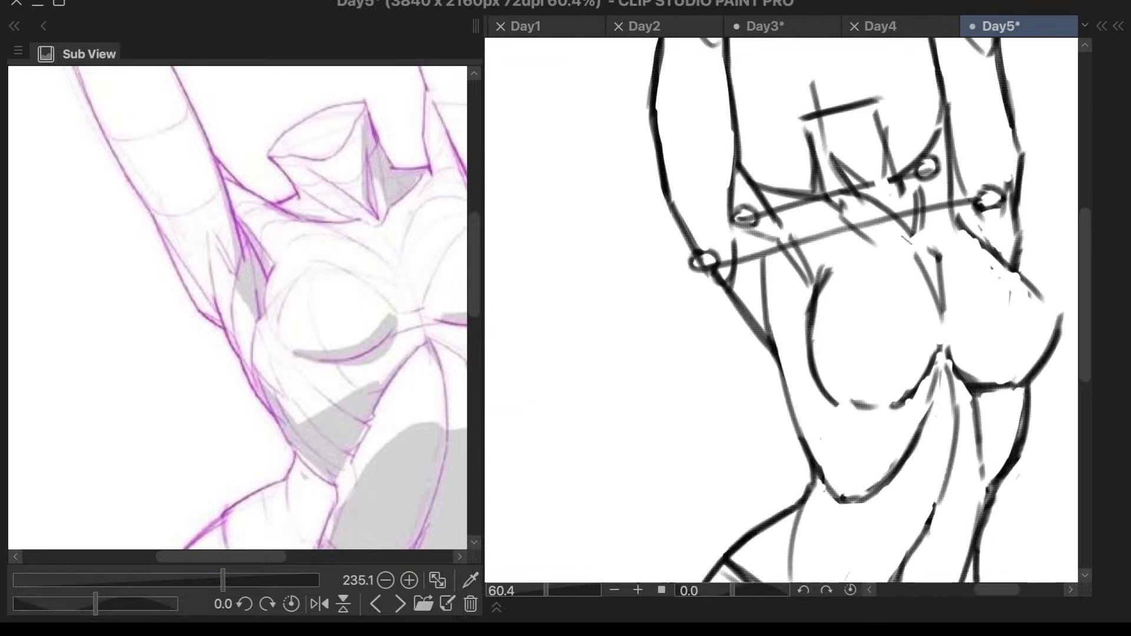
scroll(822, 306, "down", 3)
scroll(1029, 189, "up", 1)
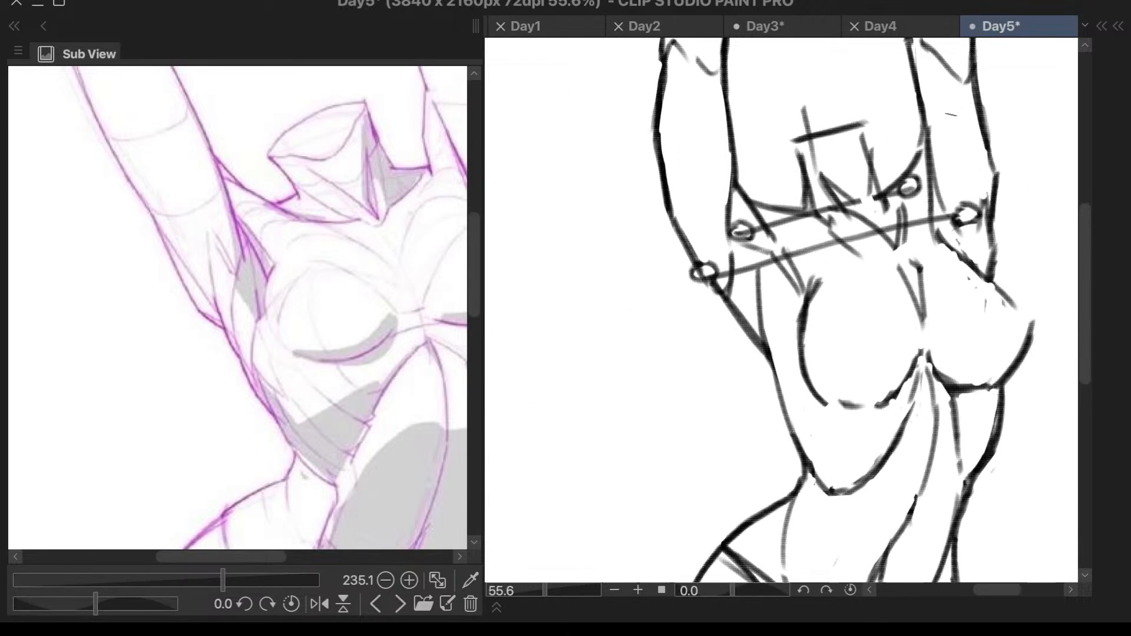
- Enlarge the reference around the other armpit and draw the matching short line between upper arm and chest on the sketch
scroll(306, 342, "down", 3)
scroll(312, 348, "down", 2)
scroll(424, 304, "down", 1)
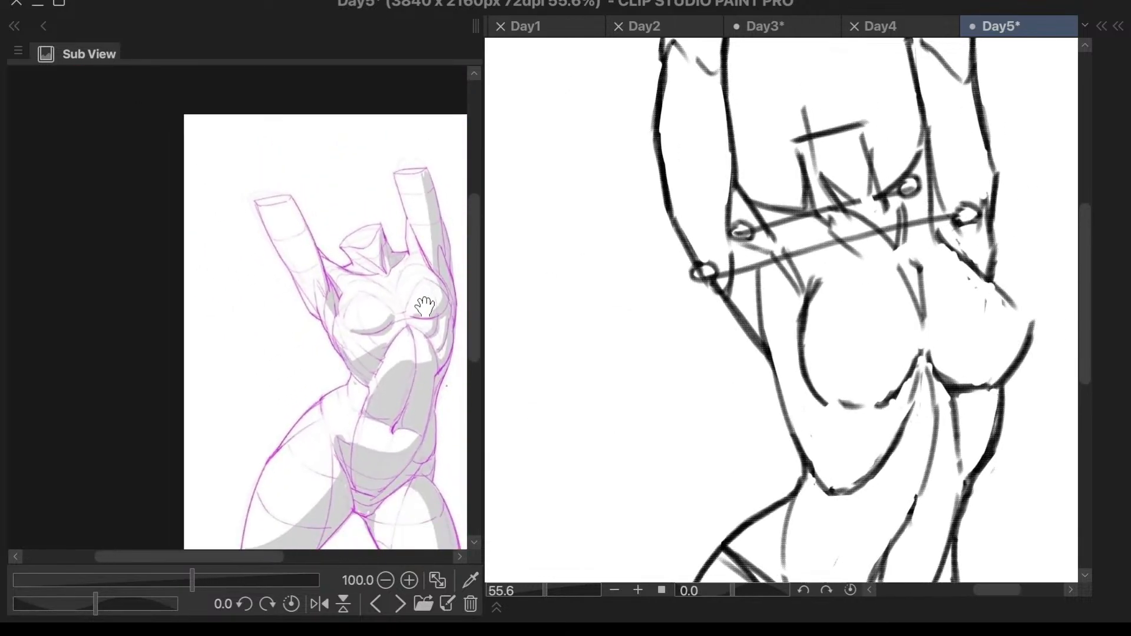
scroll(470, 266, "up", 1)
scroll(465, 266, "up", 2)
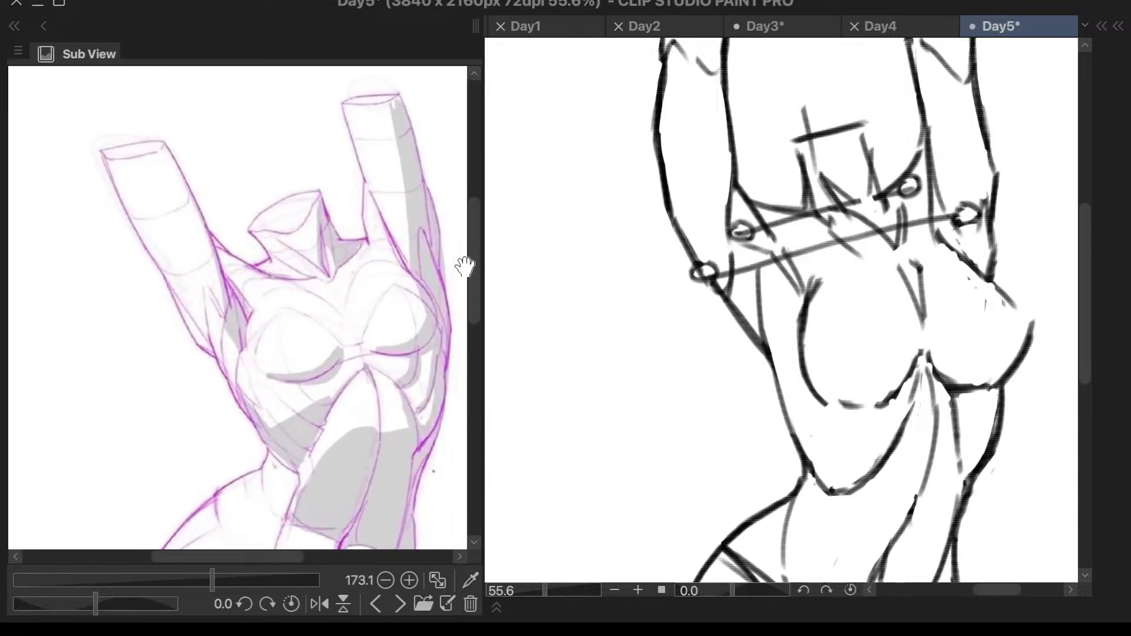
scroll(464, 267, "up", 3)
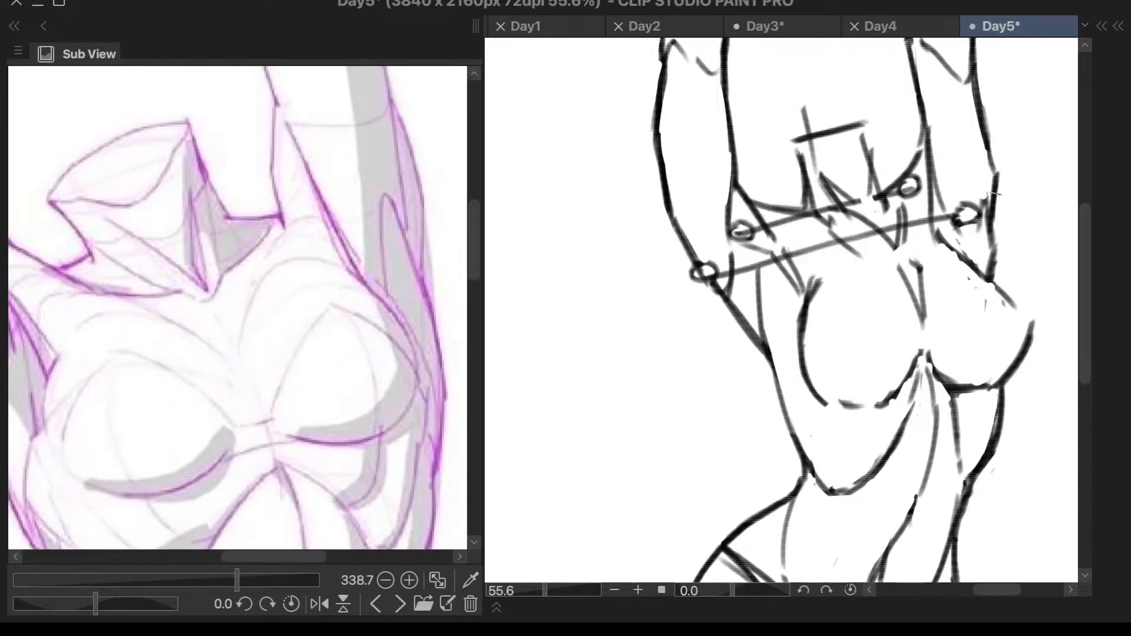
left_click_drag(996, 246, 1002, 288)
key("ctrl+z")
left_click_drag(995, 243, 1002, 290)
scroll(1018, 187, "down", 5)
scroll(1029, 127, "up", 3)
scroll(1034, 109, "down", 3)
scroll(1042, 56, "up", 3)
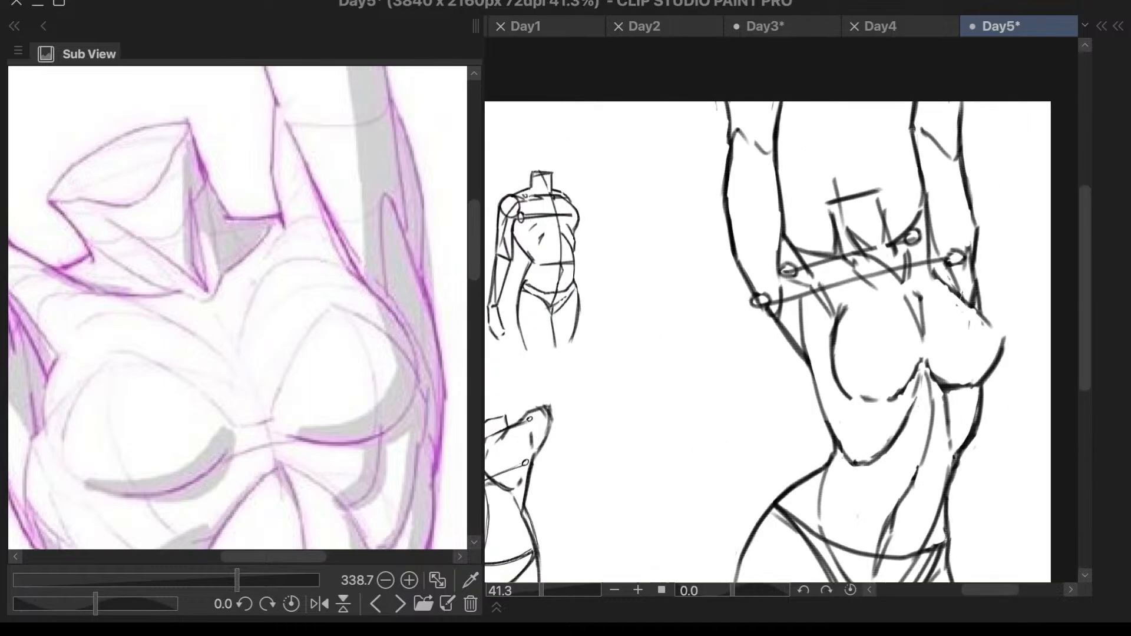
- Review the whole sketch and switch the Sub View reference to the torso muscle study notes sheet
scroll(1007, 147, "down", 3)
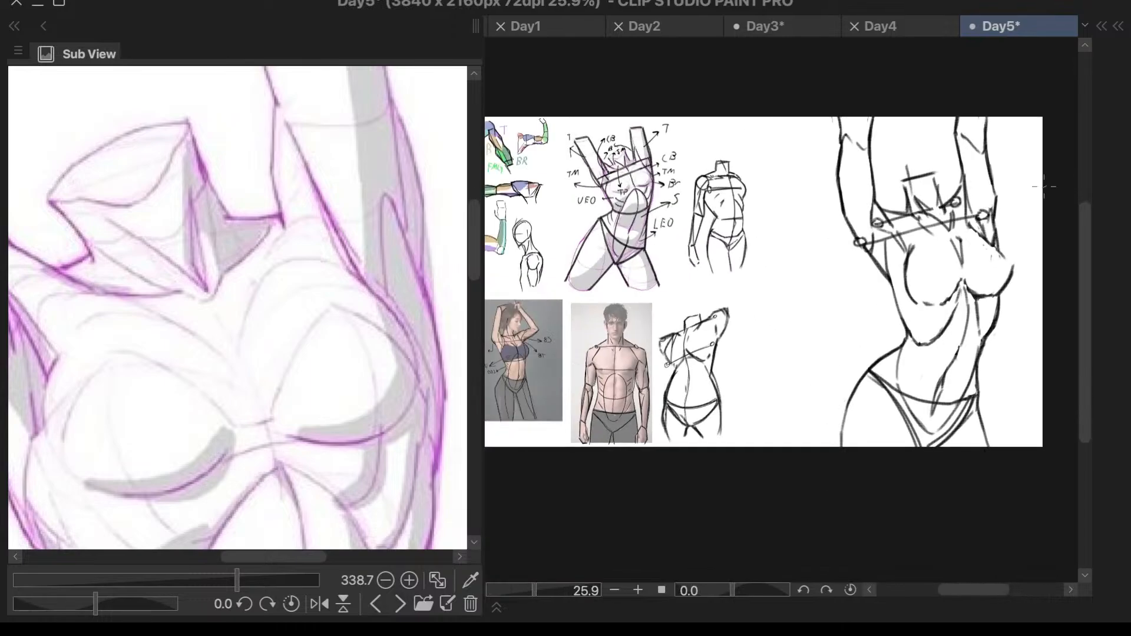
scroll(1034, 187, "up", 4)
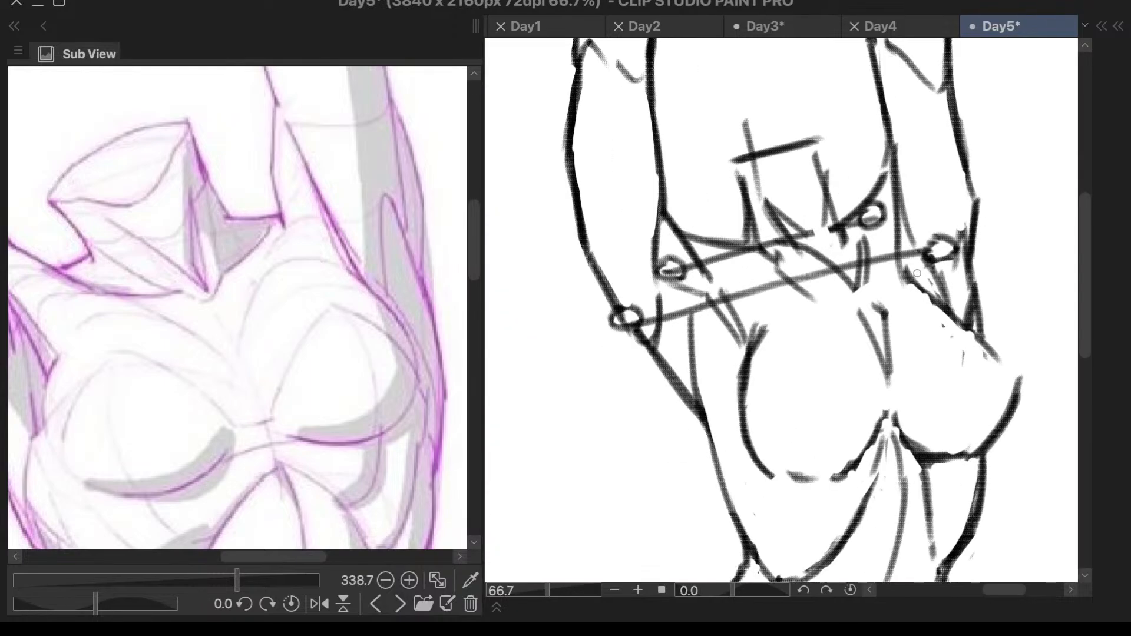
scroll(918, 275, "down", 3)
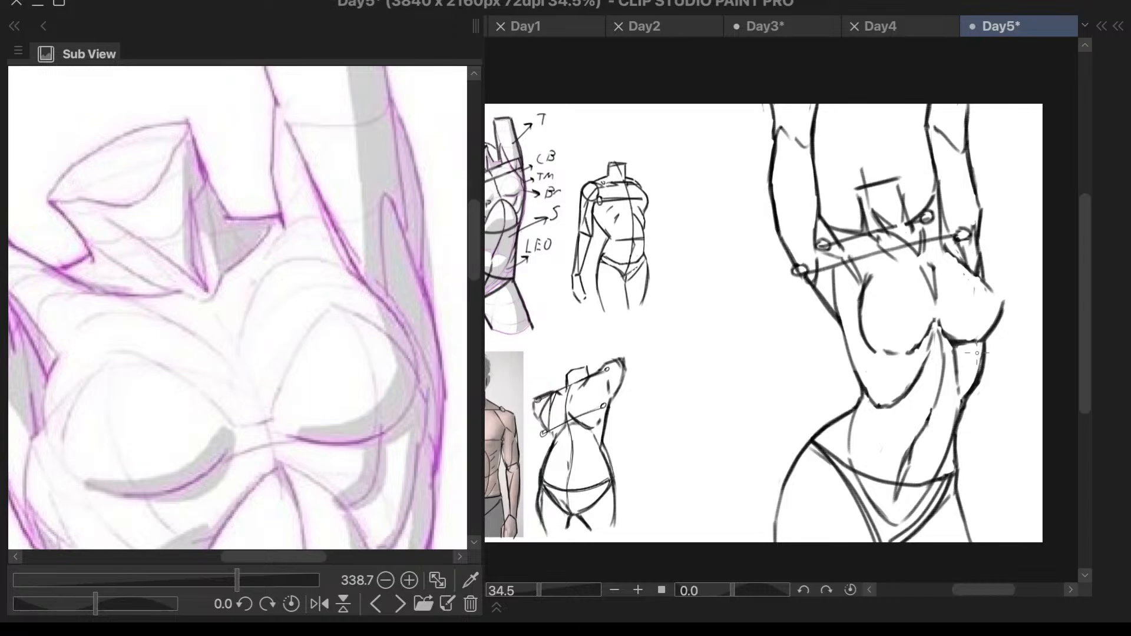
left_click(377, 604)
left_click(377, 605)
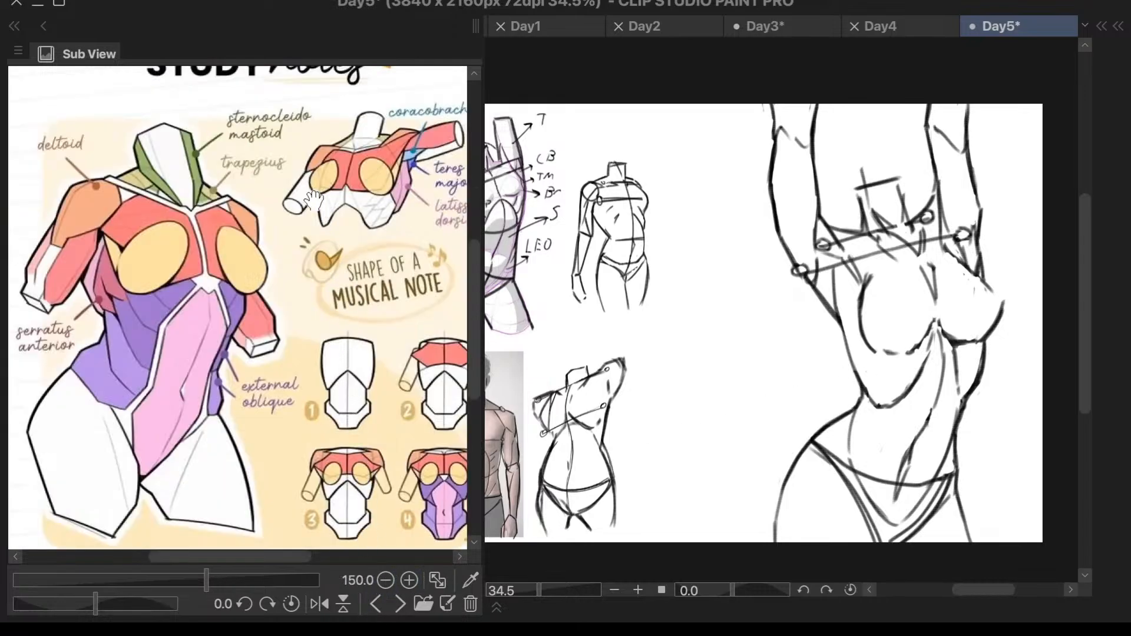
scroll(922, 168, "up", 1)
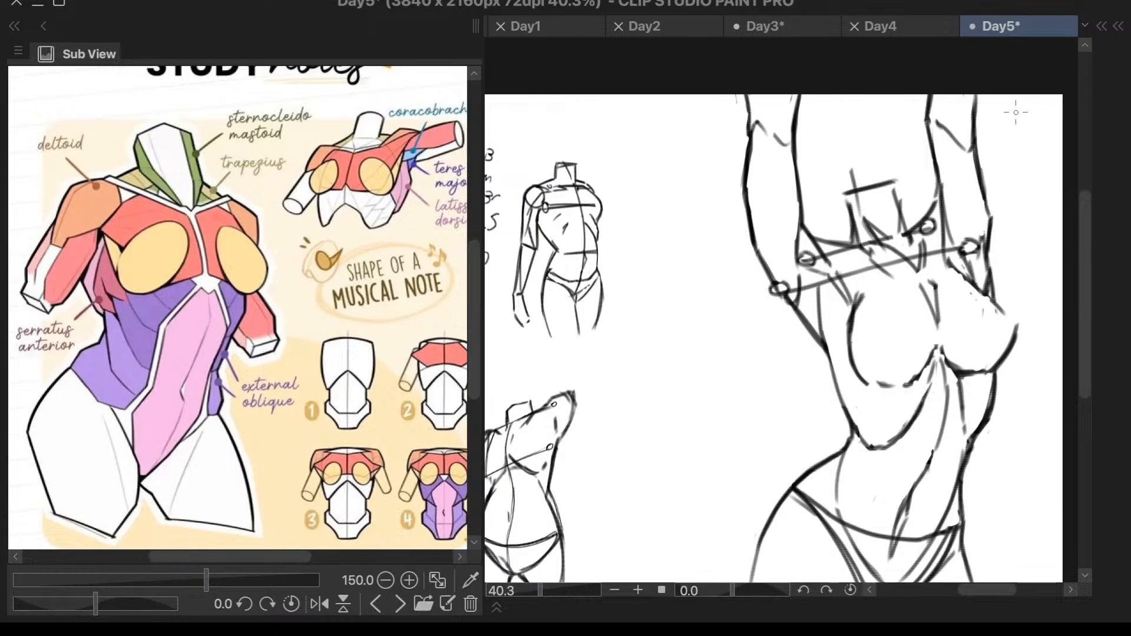
- Sample the purple from the horizontal arm study, try a stroke along the large sketch's raised upper arm and undo it
scroll(674, 320, "down", 6)
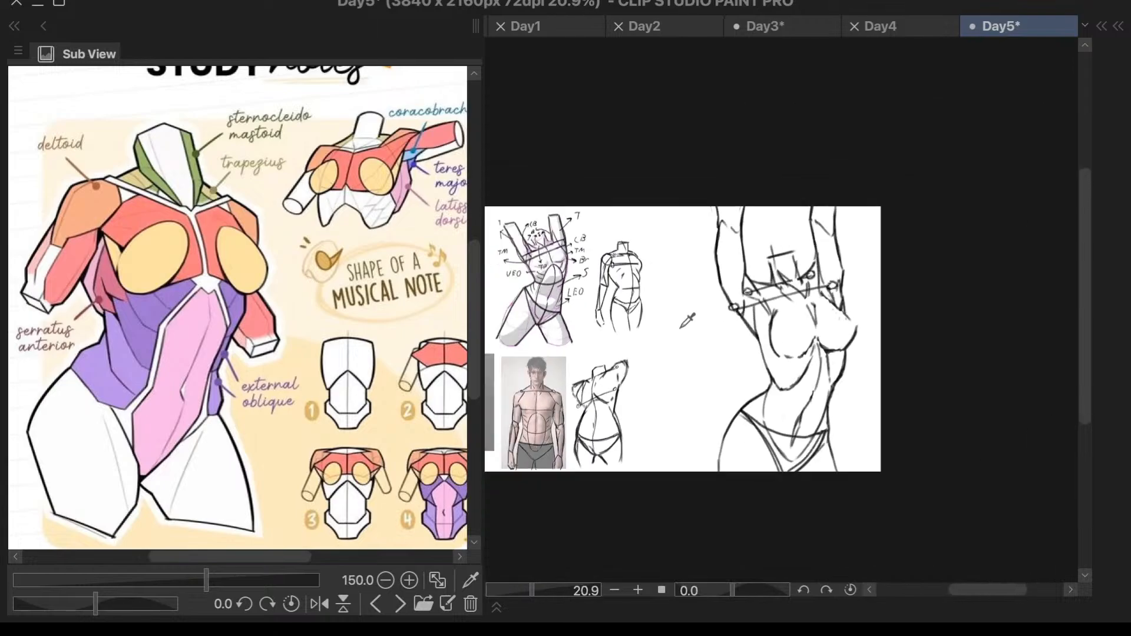
scroll(674, 321, "up", 5)
scroll(674, 320, "down", 2)
scroll(523, 330, "up", 2)
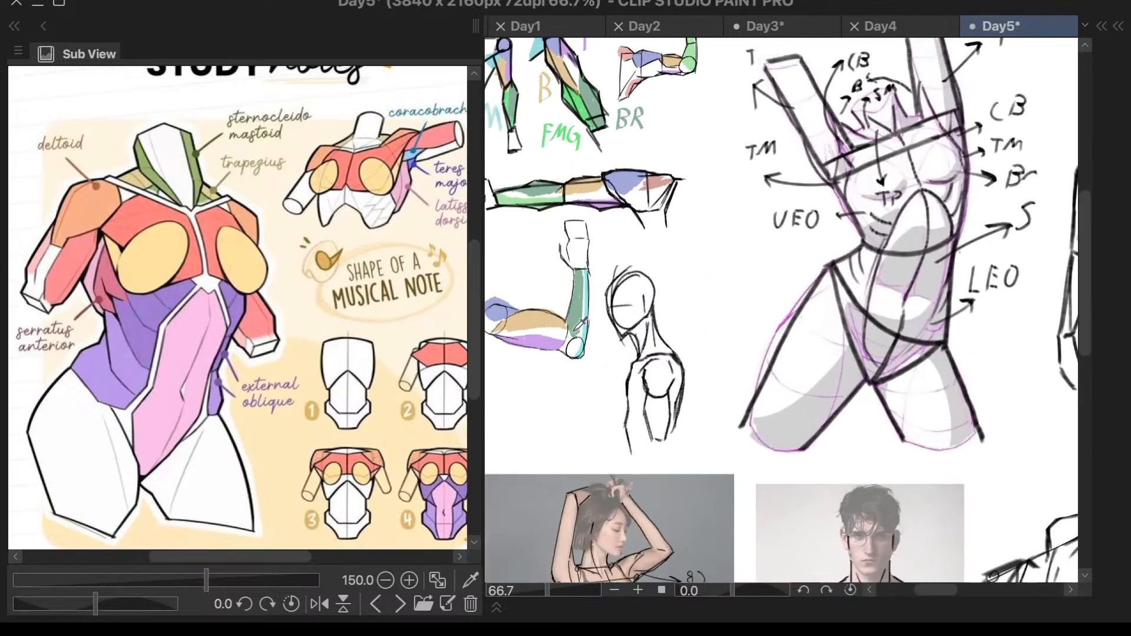
scroll(647, 109, "down", 1)
scroll(602, 209, "up", 3)
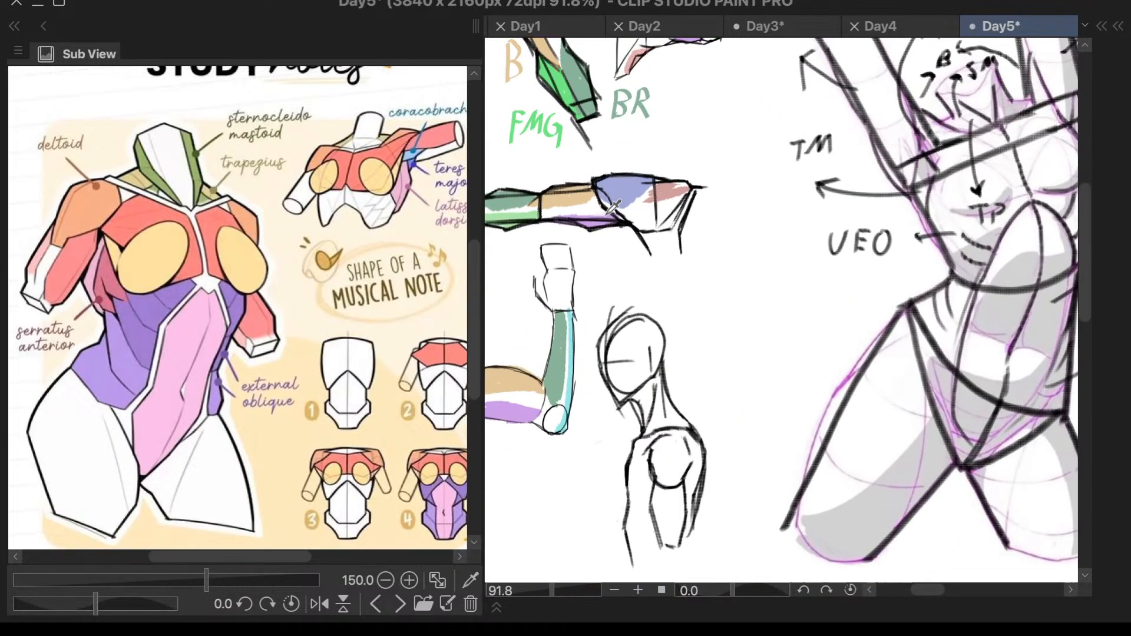
scroll(603, 212, "down", 4)
scroll(1013, 192, "up", 3)
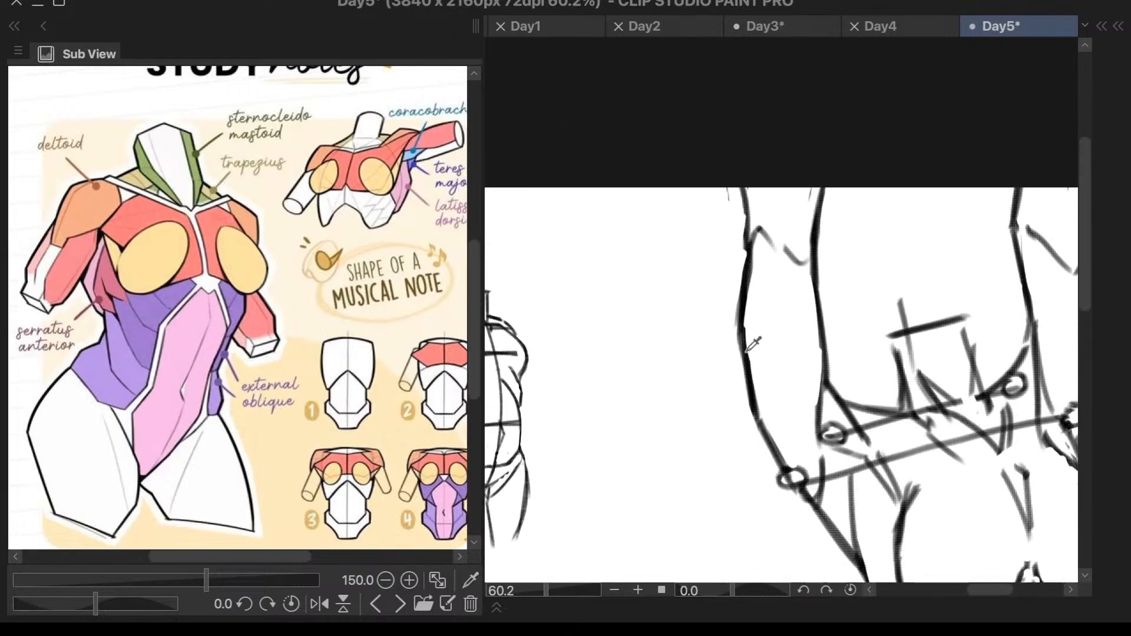
left_click_drag(760, 242, 766, 380)
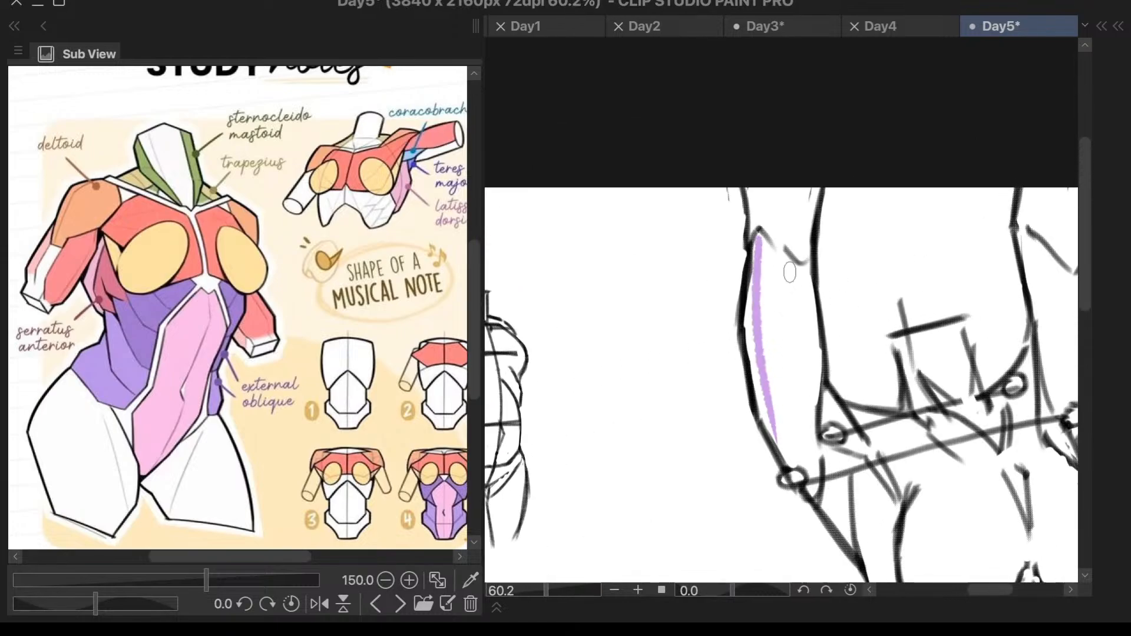
key("ctrl+z")
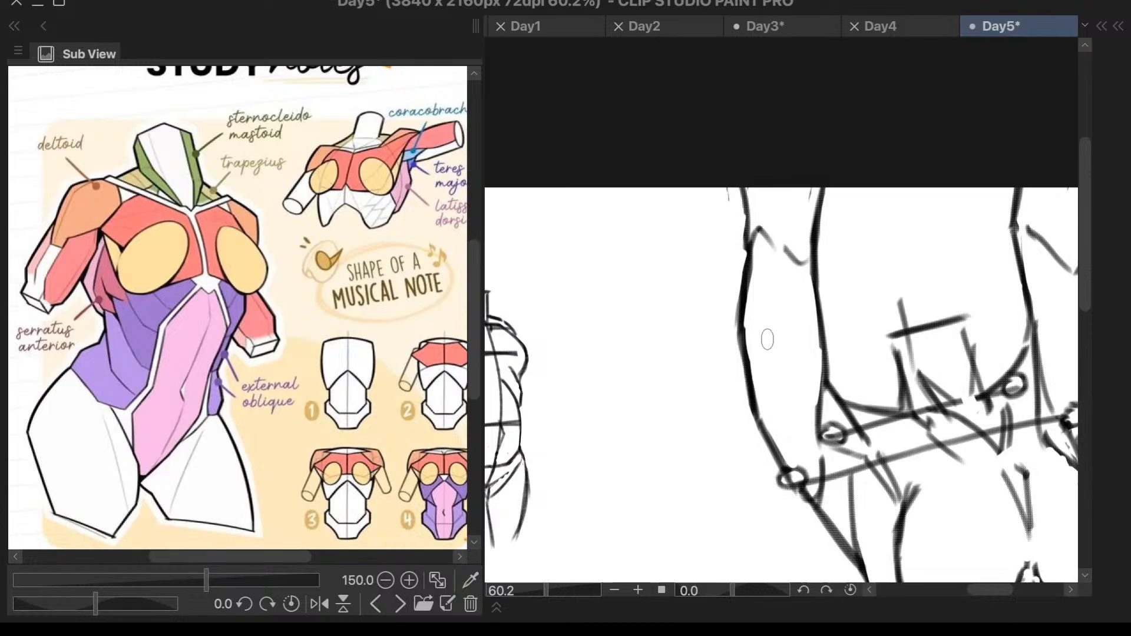
- Check which drawings Layer 3 contains by toggling its visibility
key("F7")
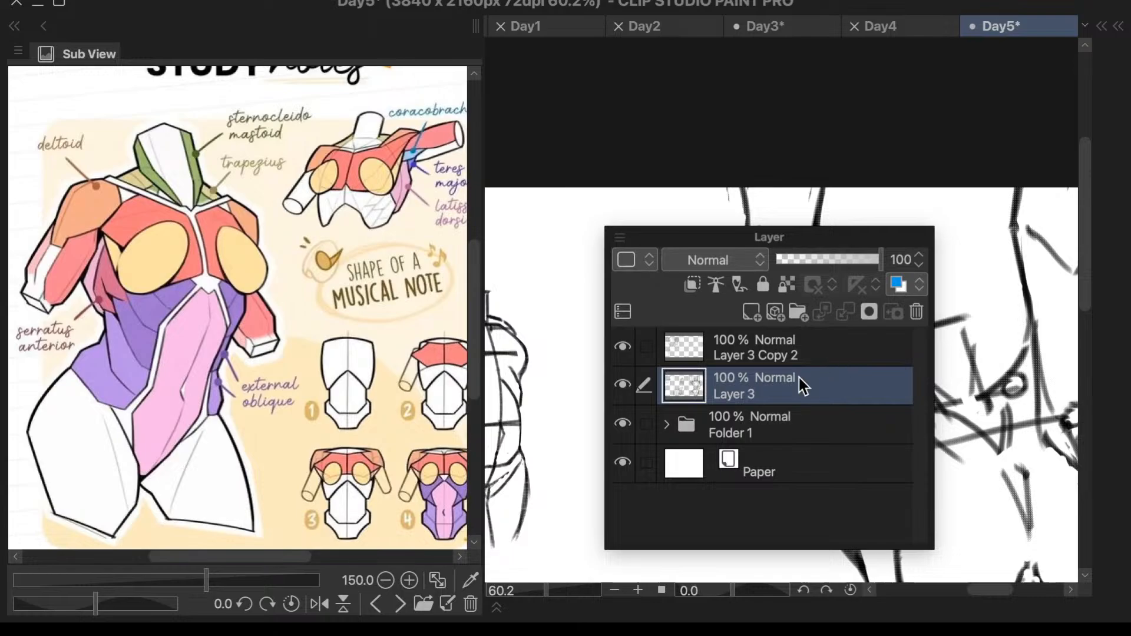
left_click(624, 385)
left_click(624, 385)
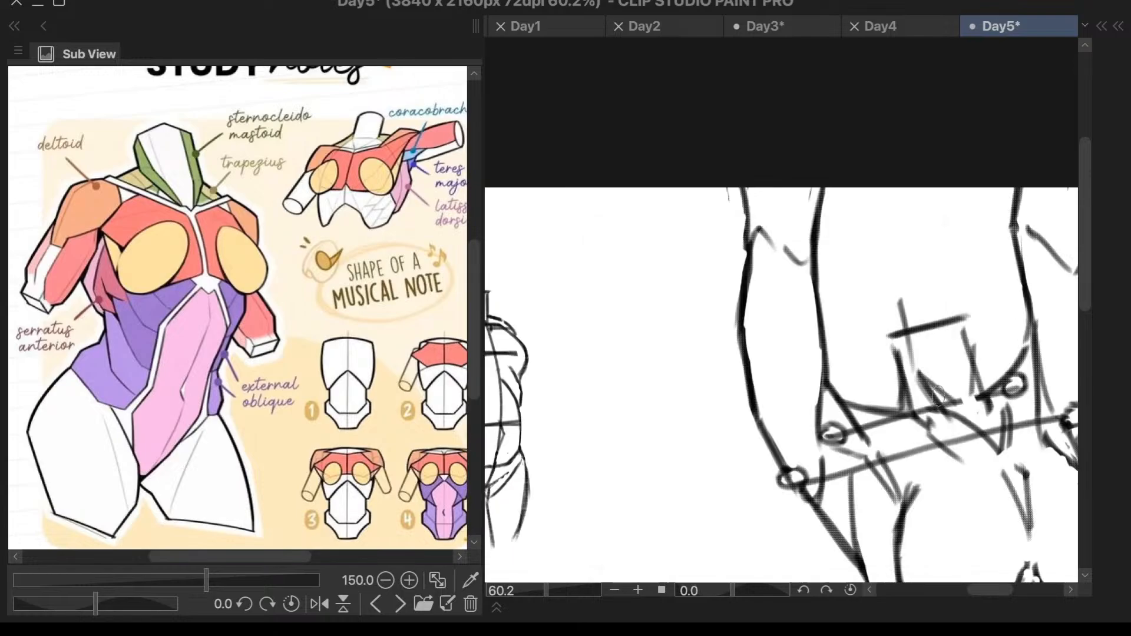
scroll(937, 406, "down", 5)
key("l")
key("l")
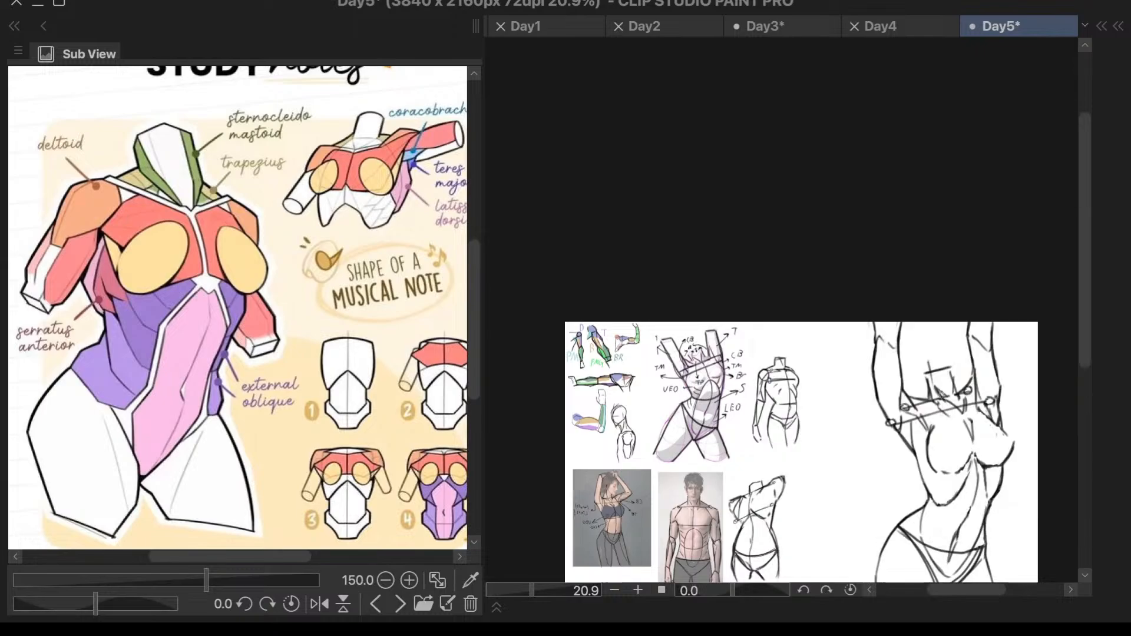
key("l")
left_click(790, 370)
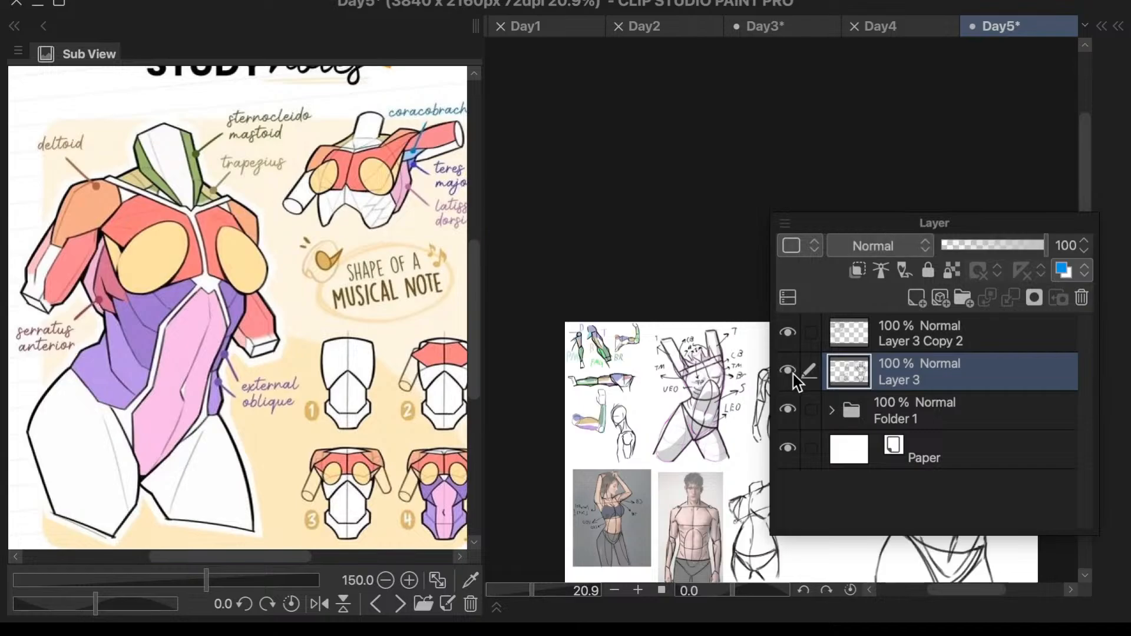
- Add a new layer and place it beneath the Layer 3 sketch lines
left_click(930, 298)
left_click_drag(960, 366, 931, 426)
left_click(729, 380)
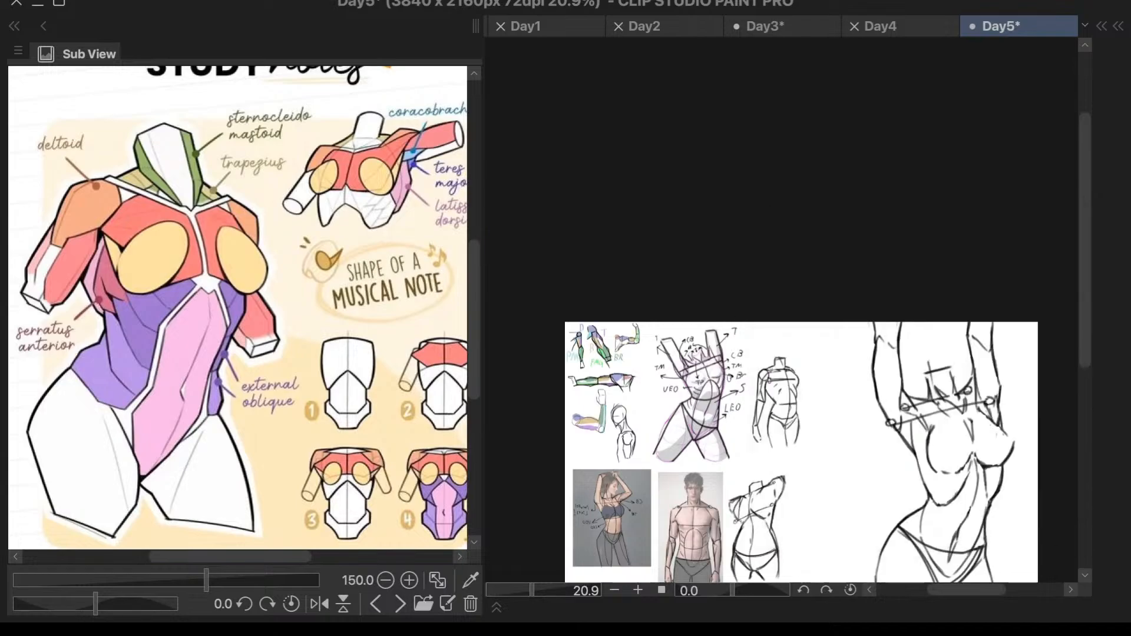
- Paint a purple strip along the outer edge of the large sketch's left raised upper arm, down to the armpit joint
scroll(985, 434, "up", 5)
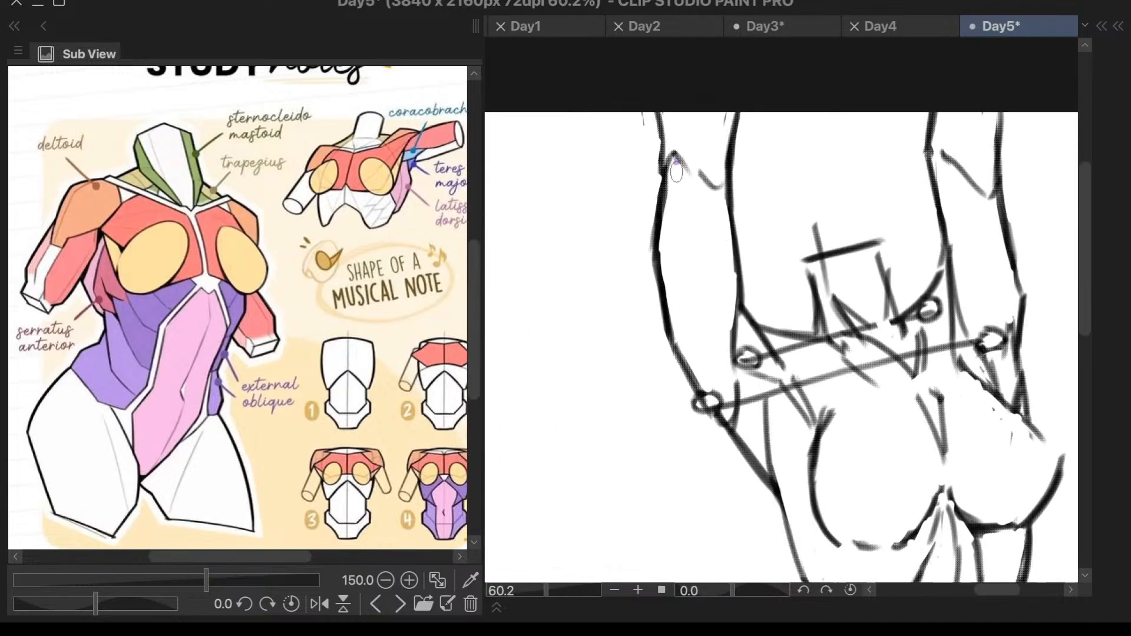
left_click_drag(676, 166, 706, 388)
key("ctrl+z")
mouse_move(665, 198)
left_mouse_down()
mouse_move(677, 289)
mouse_move(733, 399)
left_mouse_up()
mouse_move(666, 246)
left_mouse_down()
mouse_move(680, 331)
mouse_move(665, 228)
mouse_move(697, 363)
mouse_move(685, 350)
mouse_move(677, 327)
mouse_move(711, 401)
left_mouse_up()
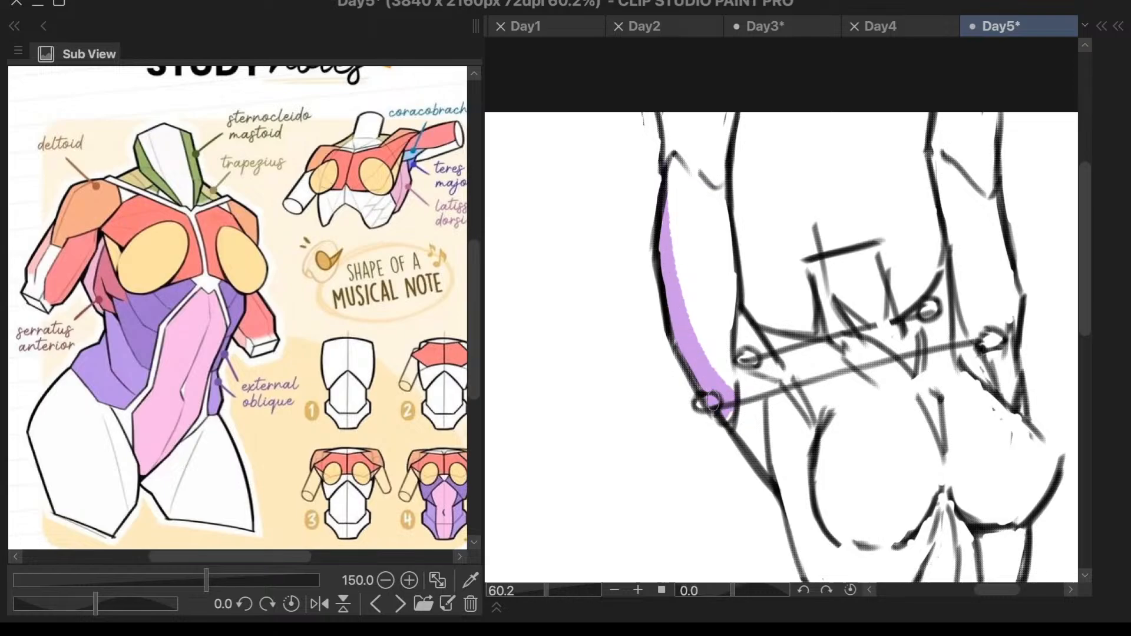
- Paint the matching purple strip along the outer edge of the large sketch's right raised upper arm
scroll(805, 340, "down", 1)
scroll(1008, 223, "up", 1)
mouse_move(967, 219)
left_mouse_down()
mouse_move(981, 302)
mouse_move(977, 382)
left_mouse_up()
left_click_drag(986, 315, 977, 358)
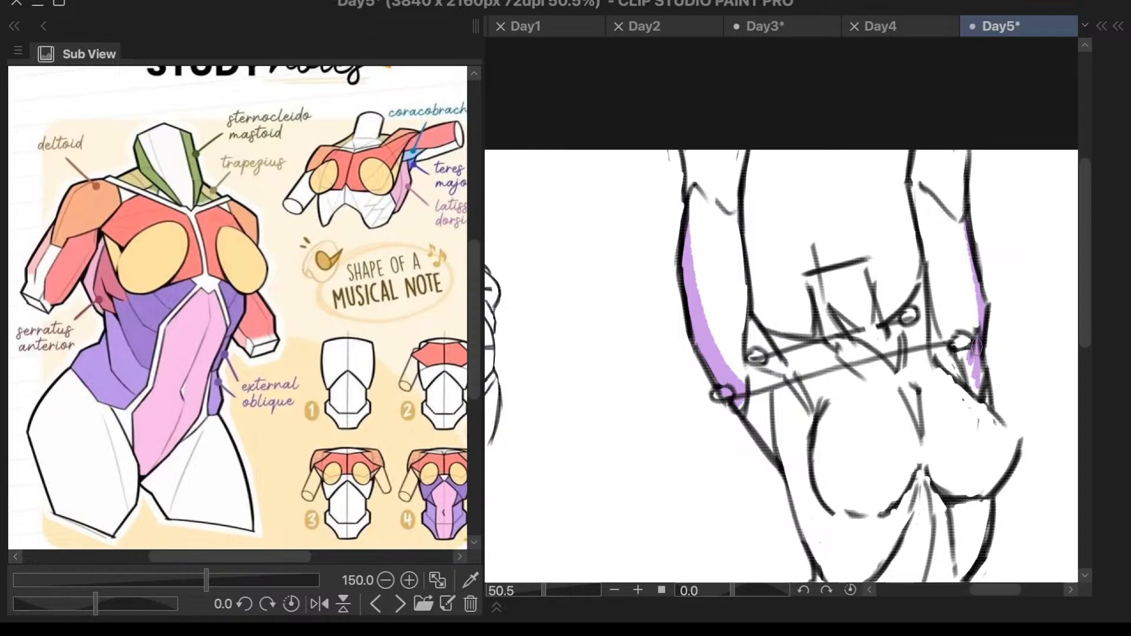
left_click_drag(967, 378, 972, 382)
scroll(1030, 188, "down", 1)
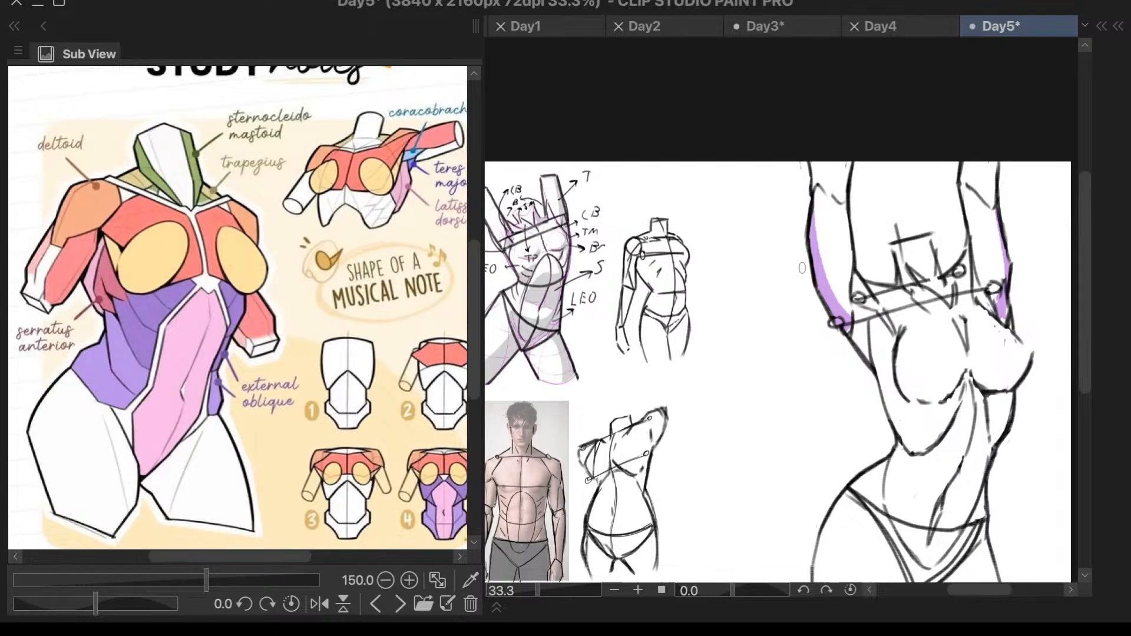
- Examine the coracobrachialis, teres major and latissimus dorsi on the study notes' small torso and compare them with the sketches
scroll(395, 223, "up", 3)
scroll(306, 278, "up", 4)
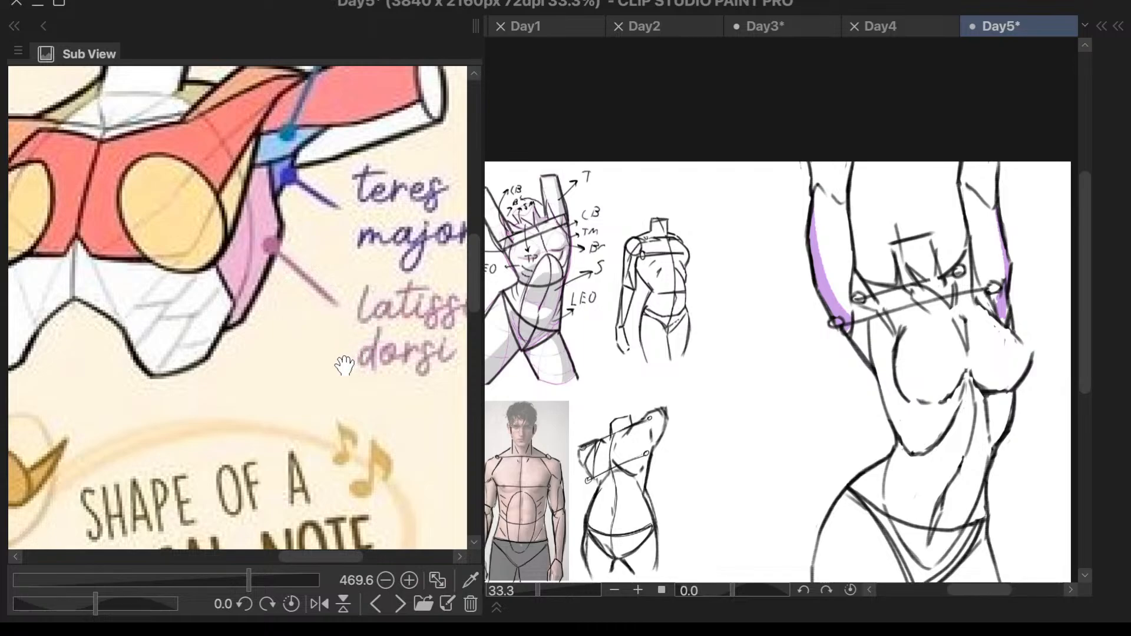
scroll(298, 438, "down", 2)
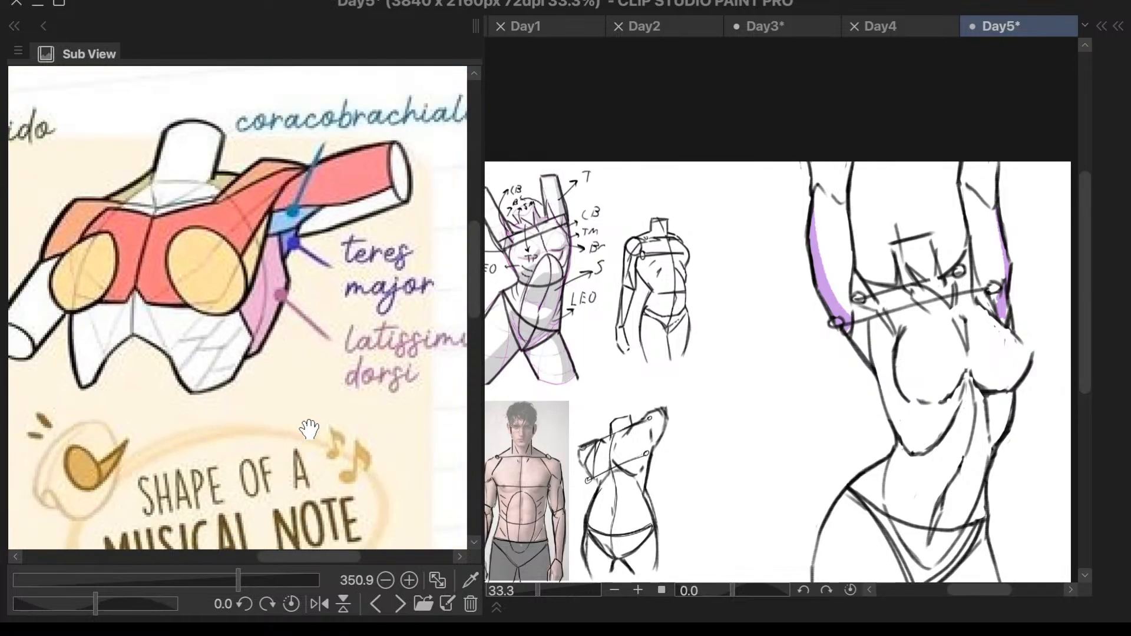
scroll(305, 433, "down", 2)
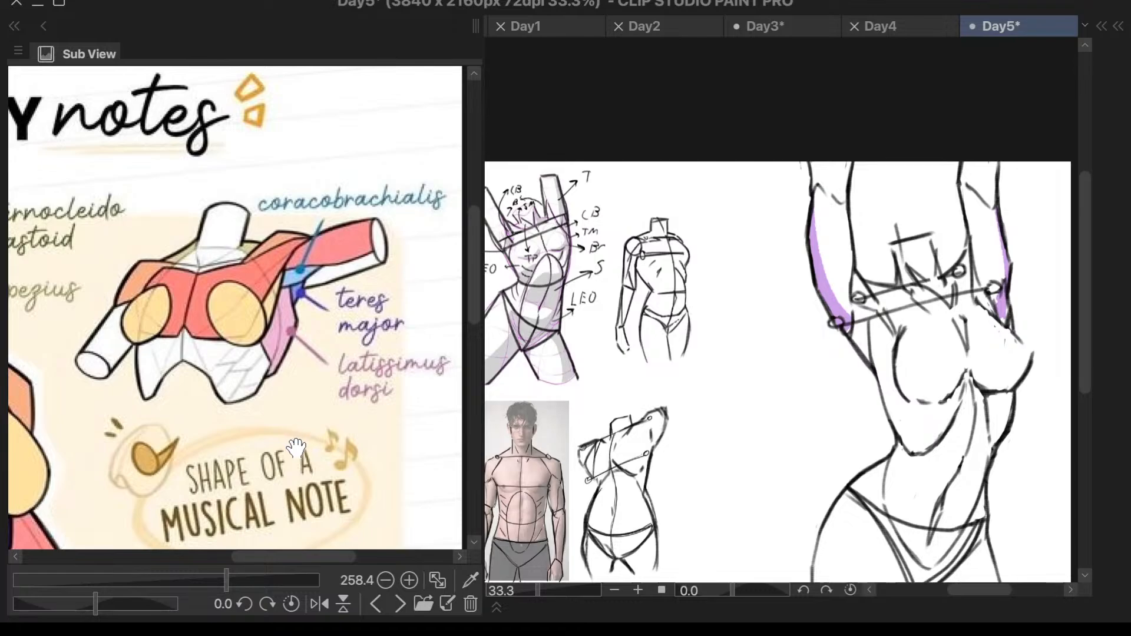
scroll(589, 357, "down", 4)
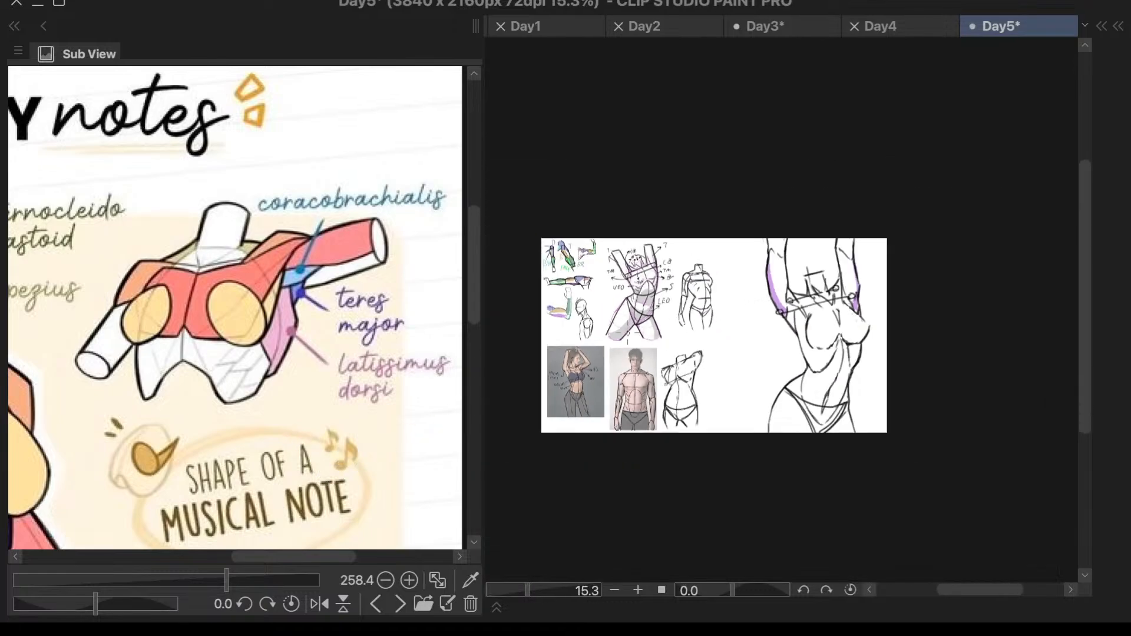
scroll(580, 339, "up", 4)
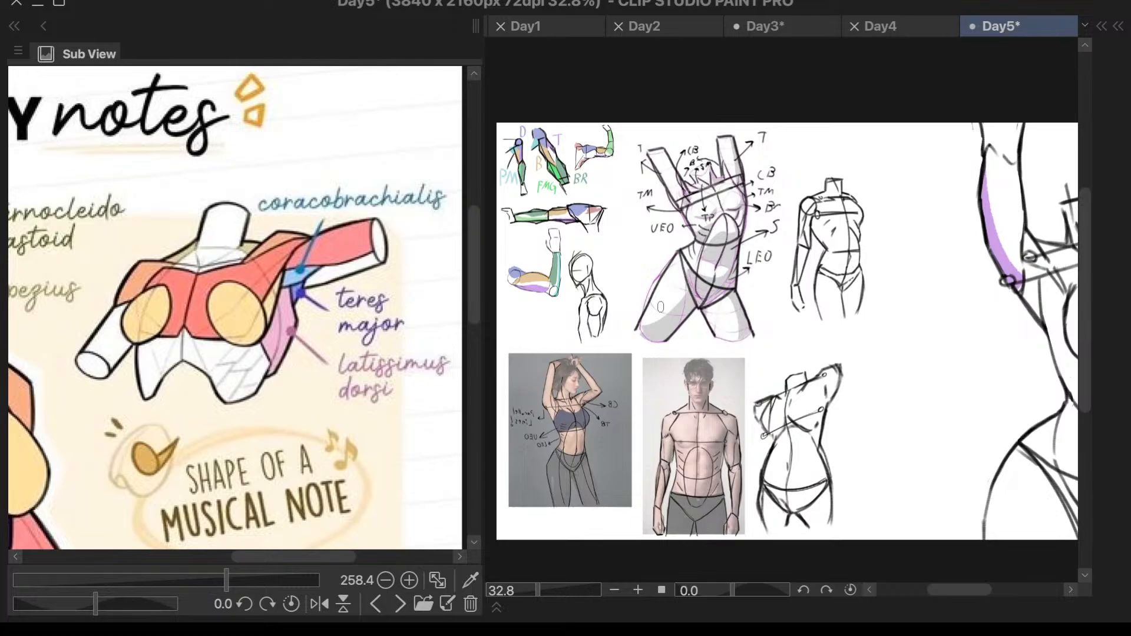
scroll(648, 309, "down", 2)
scroll(1030, 335, "up", 3)
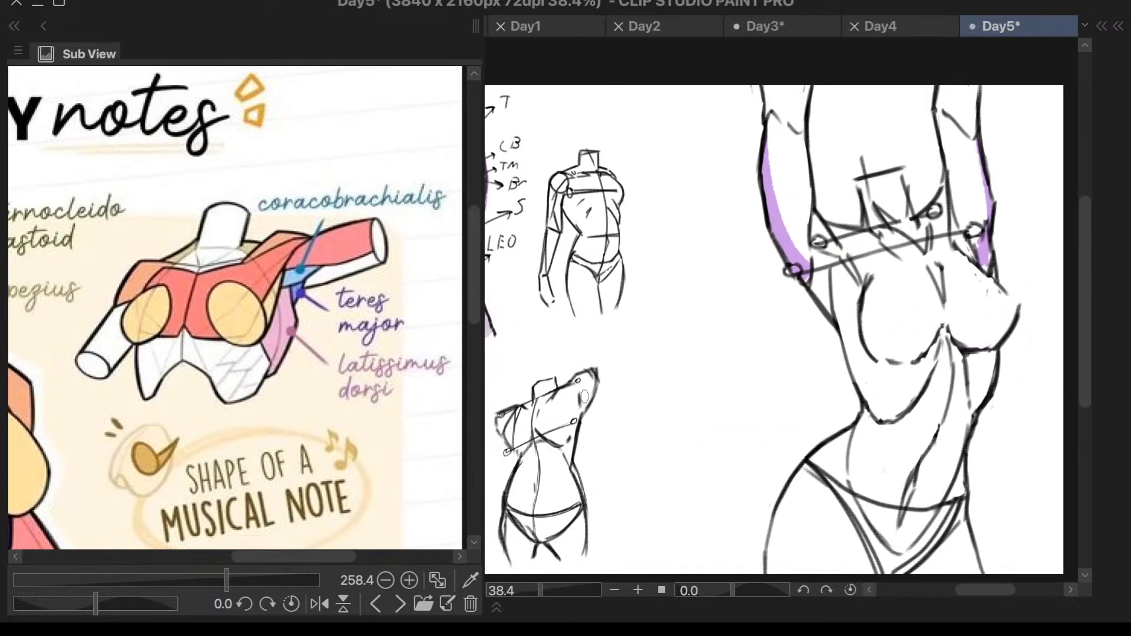
scroll(357, 358, "down", 1)
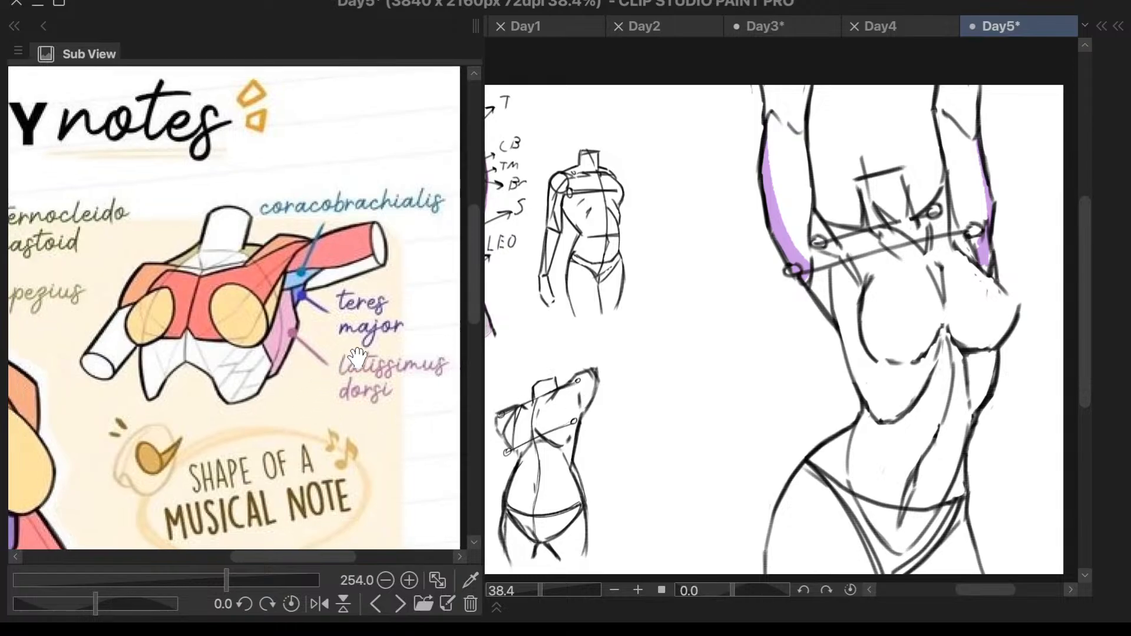
- Consult the trapezius on the study notes and paint it in khaki on both sides of the large sketch's neck
left_click_drag(333, 370, 443, 367)
left_click_drag(253, 389, 439, 386)
left_click_drag(344, 387, 329, 396)
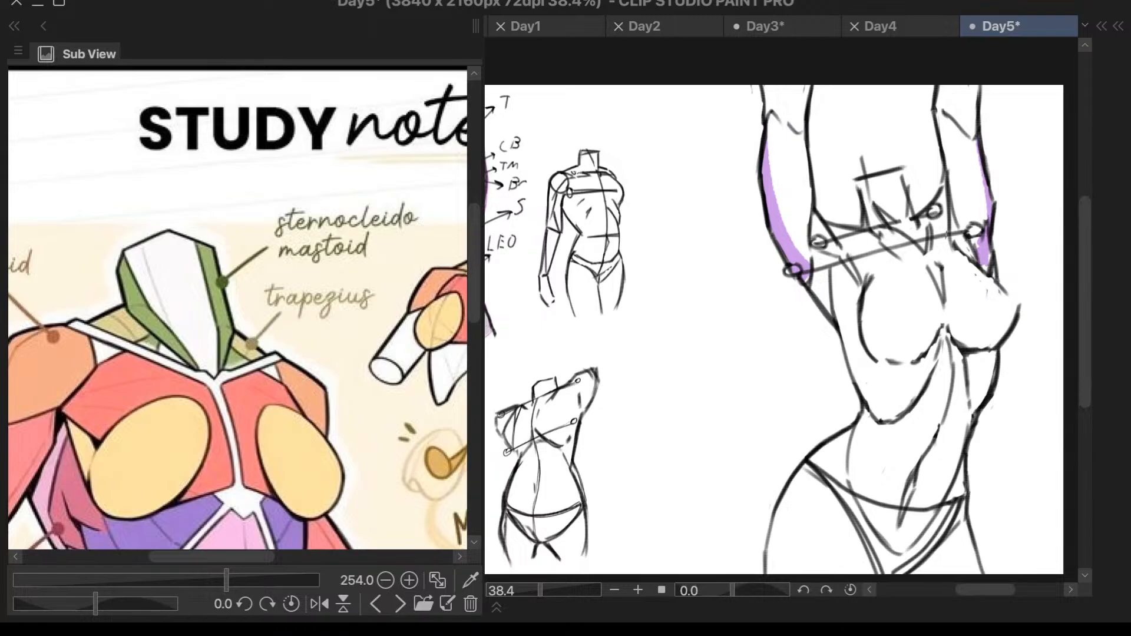
scroll(941, 223, "up", 5)
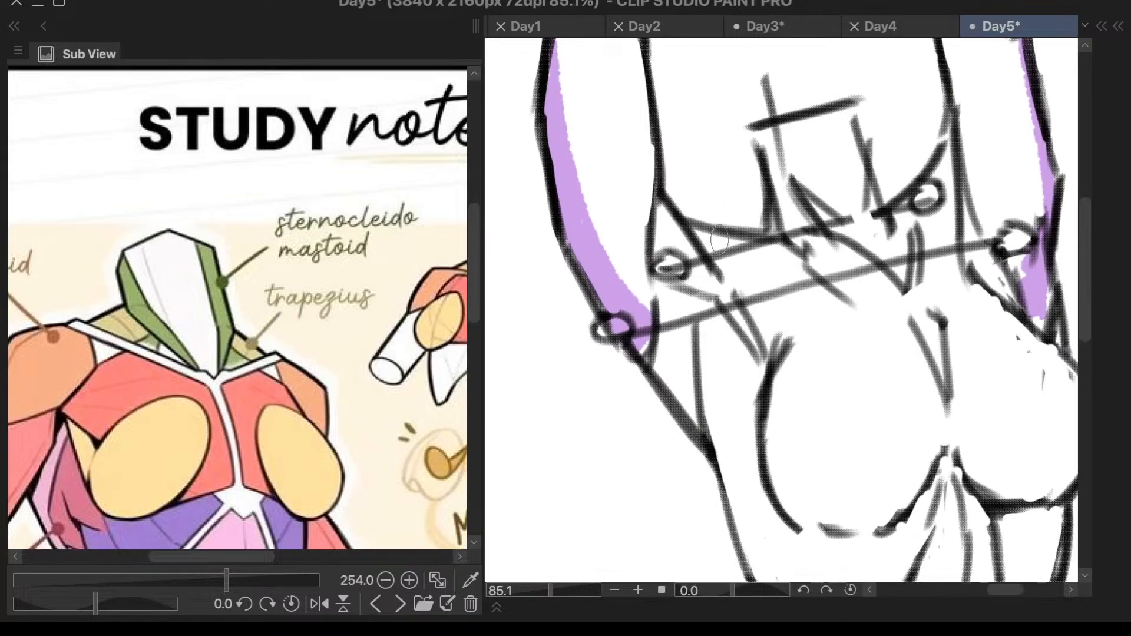
left_click_drag(694, 232, 755, 248)
mouse_move(948, 141)
left_mouse_down()
mouse_move(920, 177)
mouse_move(937, 192)
left_mouse_up()
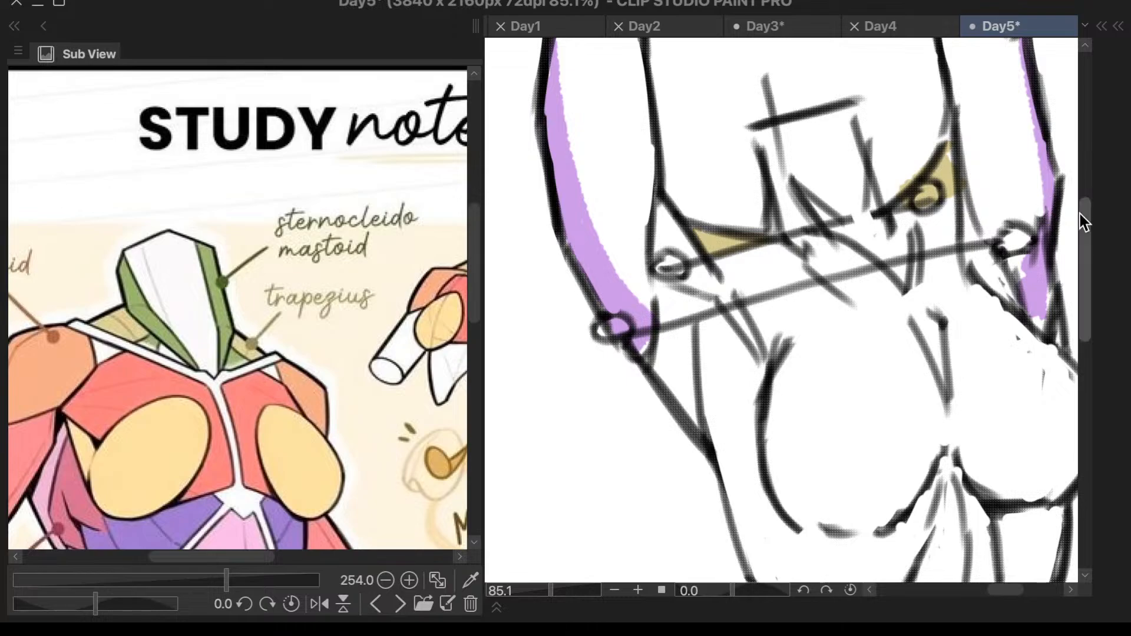
- Try to extend the khaki trapezius colour across the neck base and around the shoulder joint, and undo the strokes
mouse_move(726, 243)
left_mouse_down()
mouse_move(804, 242)
mouse_move(733, 255)
mouse_move(823, 238)
mouse_move(730, 253)
mouse_move(778, 258)
mouse_move(740, 260)
mouse_move(825, 248)
left_mouse_up()
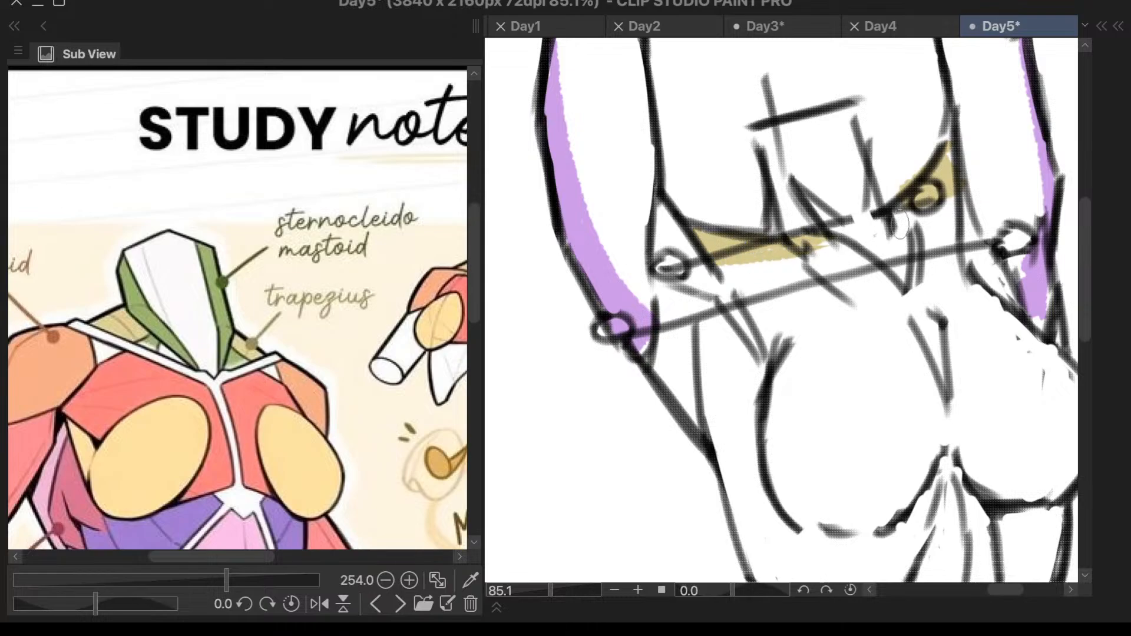
left_click_drag(901, 210, 935, 213)
key("ctrl+z")
key("ctrl+z")
key("ctrl+z")
key("ctrl+z")
key("ctrl+z")
- Paint the sternocleidomastoid in green along both sides of the large sketch's neck, using the study notes' colour
scroll(998, 205, "down", 1)
scroll(998, 205, "down", 4)
scroll(996, 145, "up", 4)
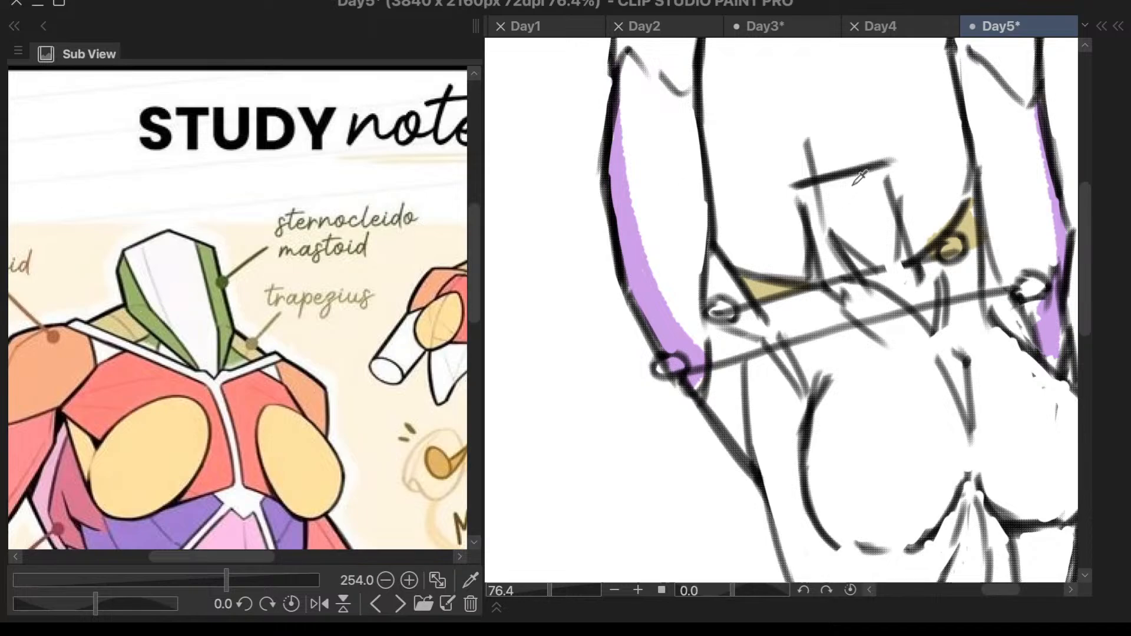
mouse_move(808, 191)
left_mouse_down()
mouse_move(834, 274)
mouse_move(838, 261)
left_mouse_up()
key("ctrl+z")
key("ctrl+z")
left_click_drag(808, 192, 838, 264)
mouse_move(808, 198)
left_mouse_down()
mouse_move(841, 277)
mouse_move(825, 266)
mouse_move(842, 270)
mouse_move(817, 278)
left_mouse_up()
left_click_drag(882, 169, 908, 259)
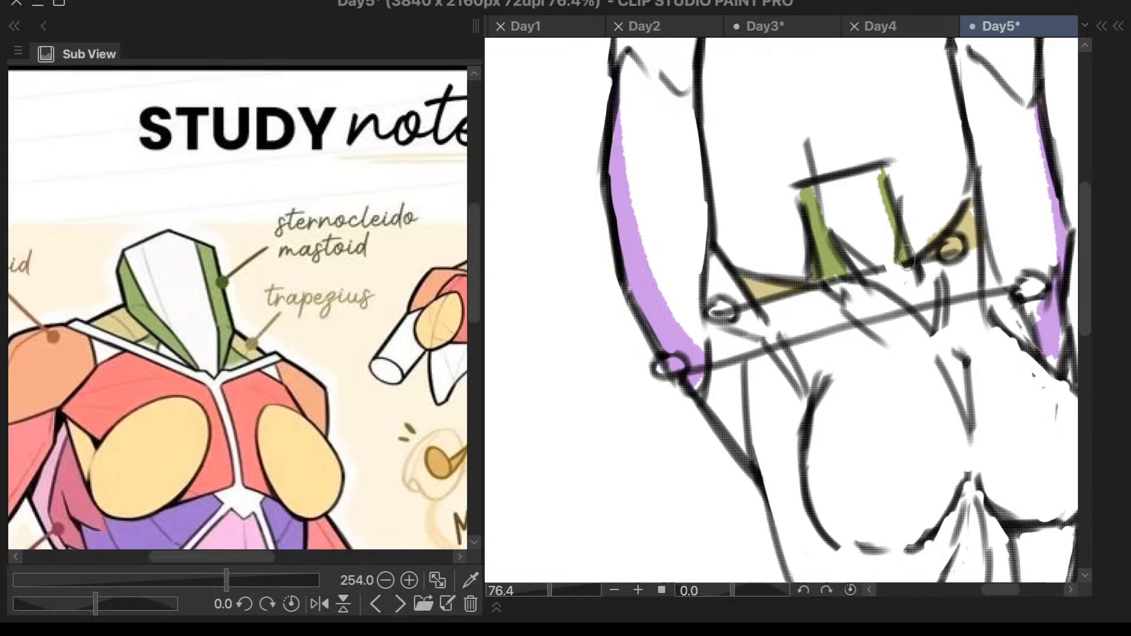
scroll(922, 114, "down", 6)
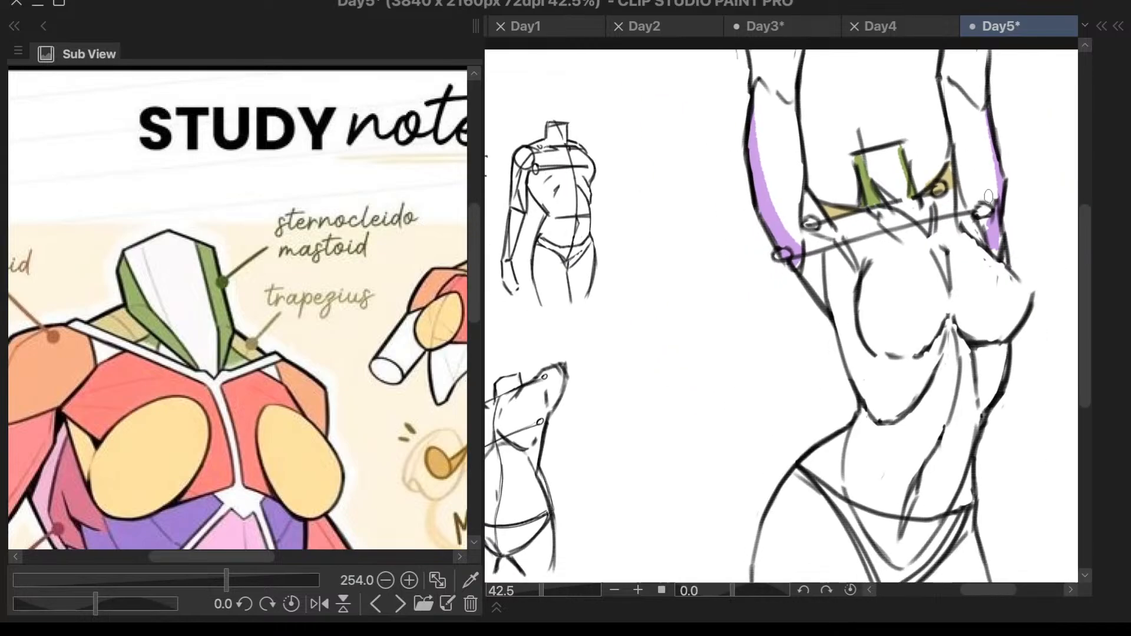
- Examine the serratus anterior and external oblique on the study notes' main torso
scroll(1020, 196, "down", 3)
scroll(661, 333, "up", 2)
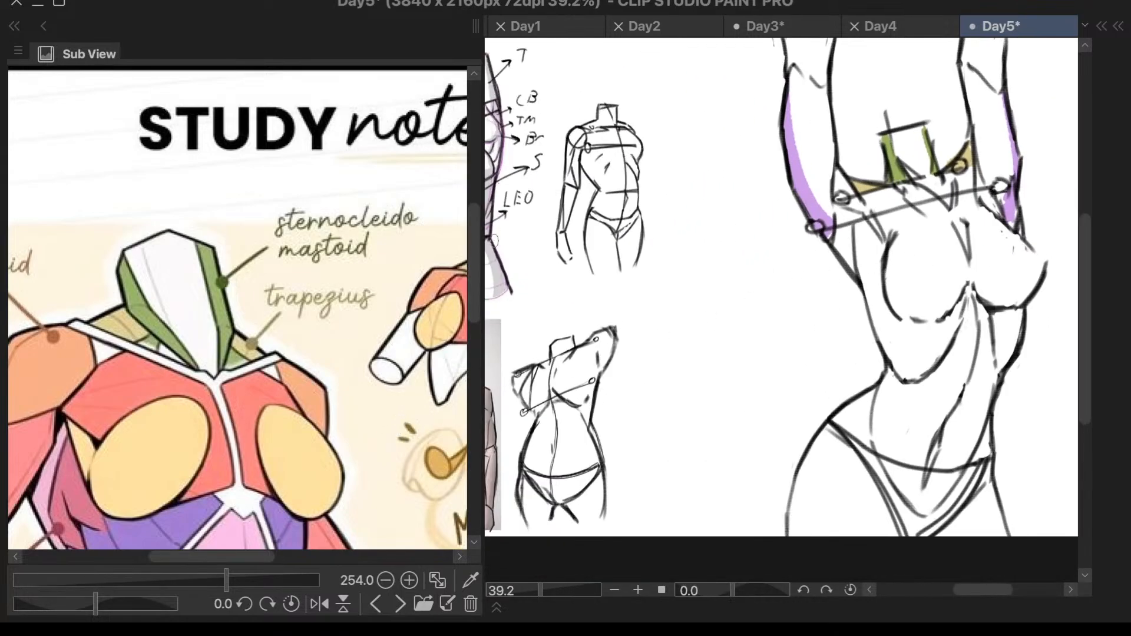
left_click_drag(475, 263, 475, 321)
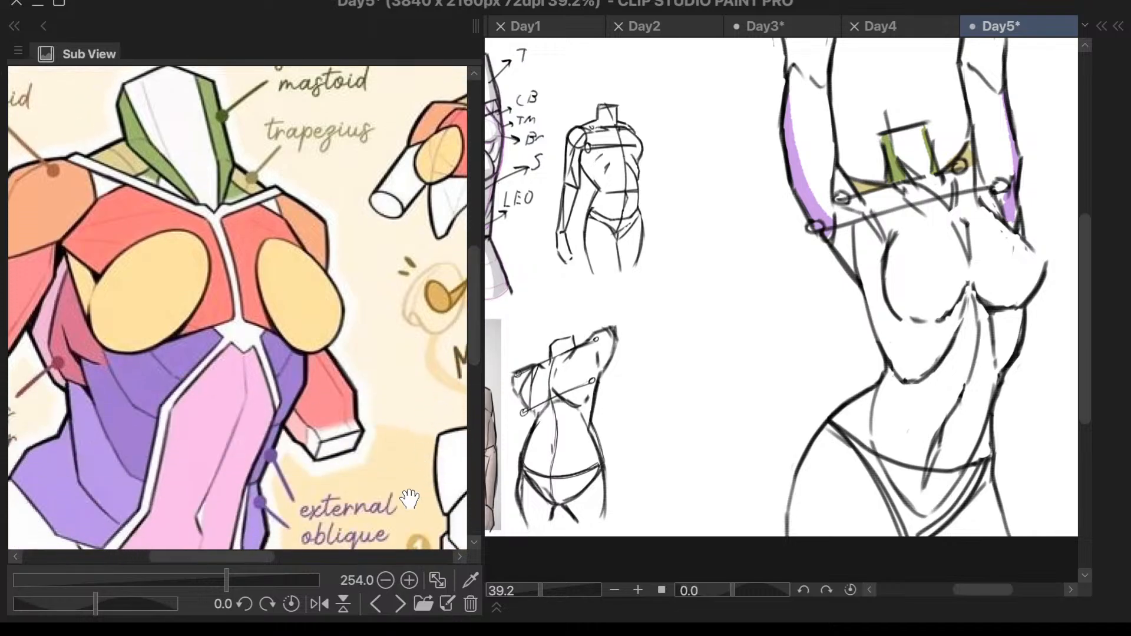
scroll(394, 396, "down", 1)
scroll(394, 396, "down", 3)
scroll(200, 473, "up", 3)
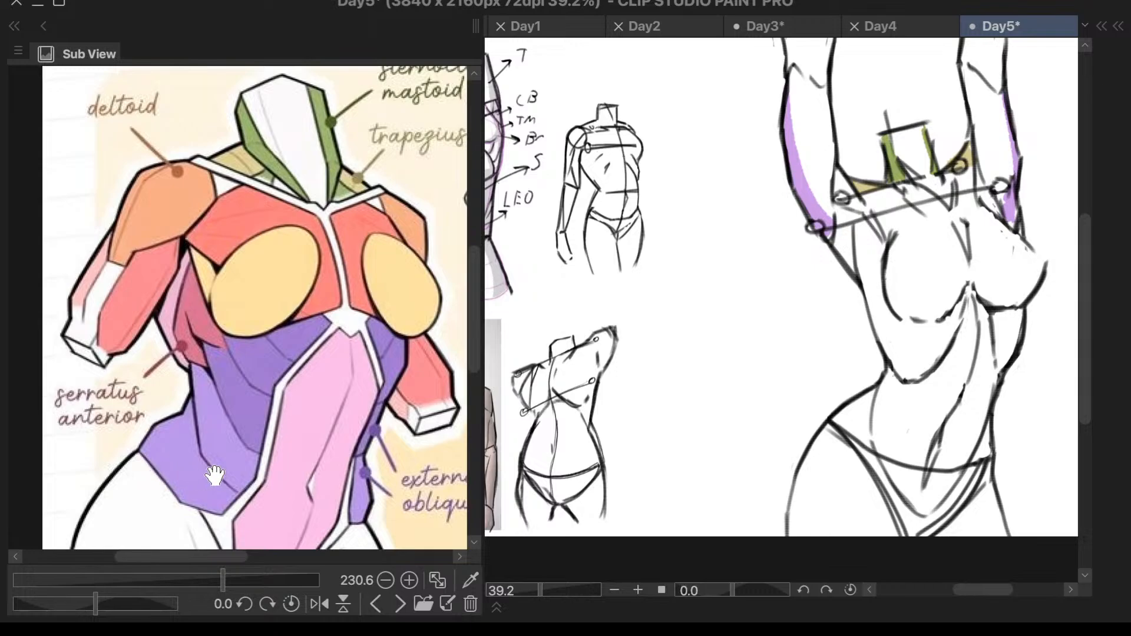
scroll(205, 451, "up", 1)
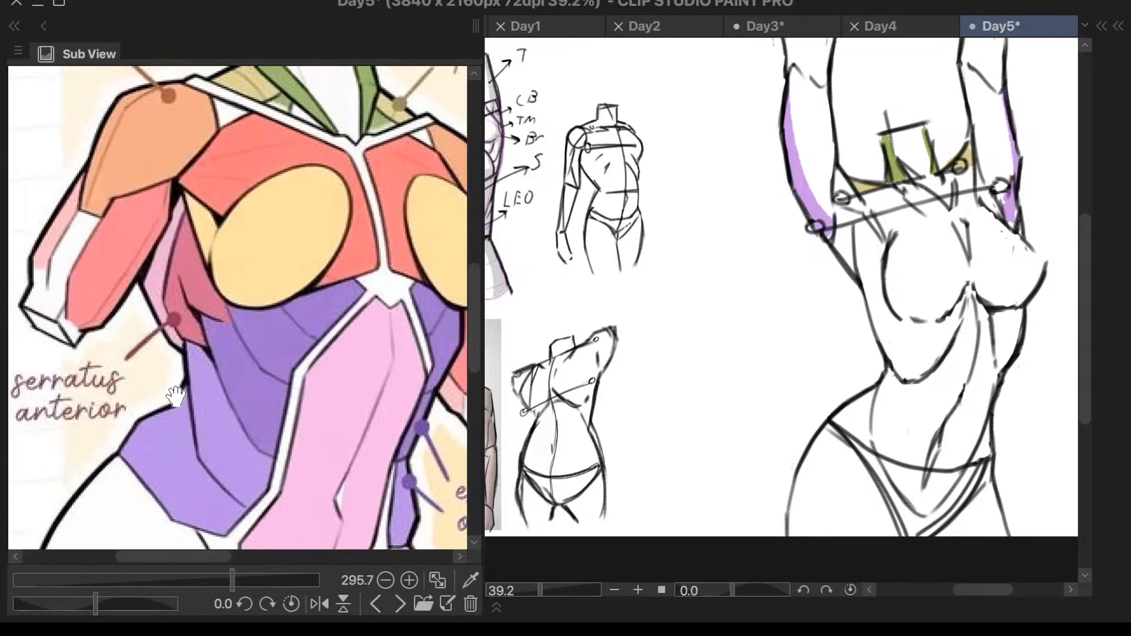
scroll(140, 388, "down", 1)
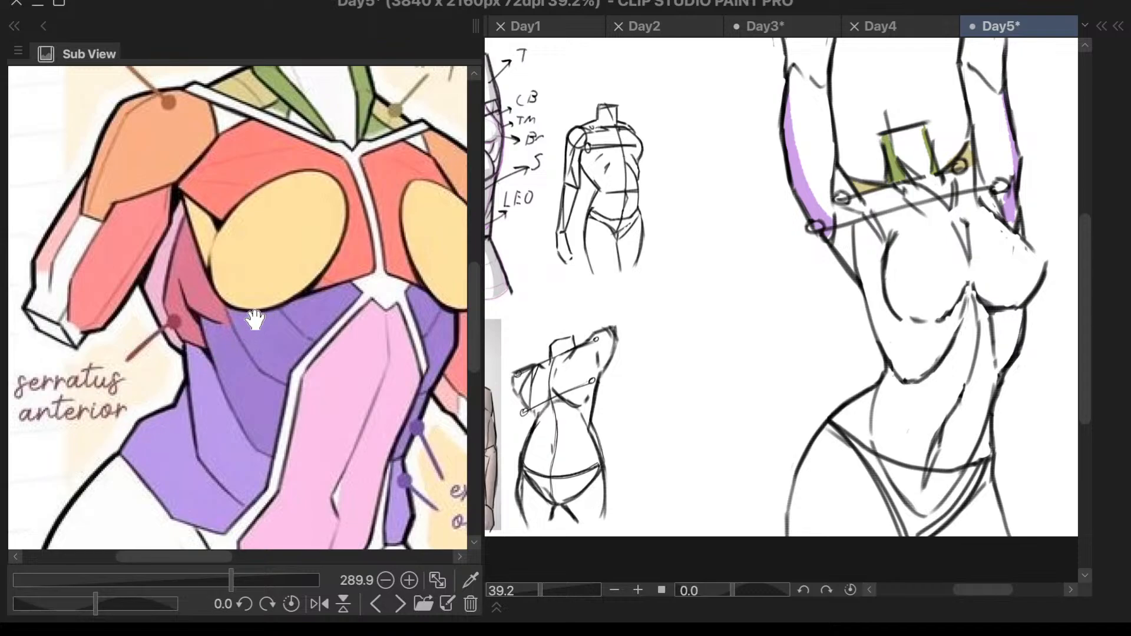
- Paint the serratus anterior in dark pink between the large sketch's left armpit and breast, extending it down along the ribs
scroll(897, 232, "up", 2)
left_click_drag(847, 215, 832, 233)
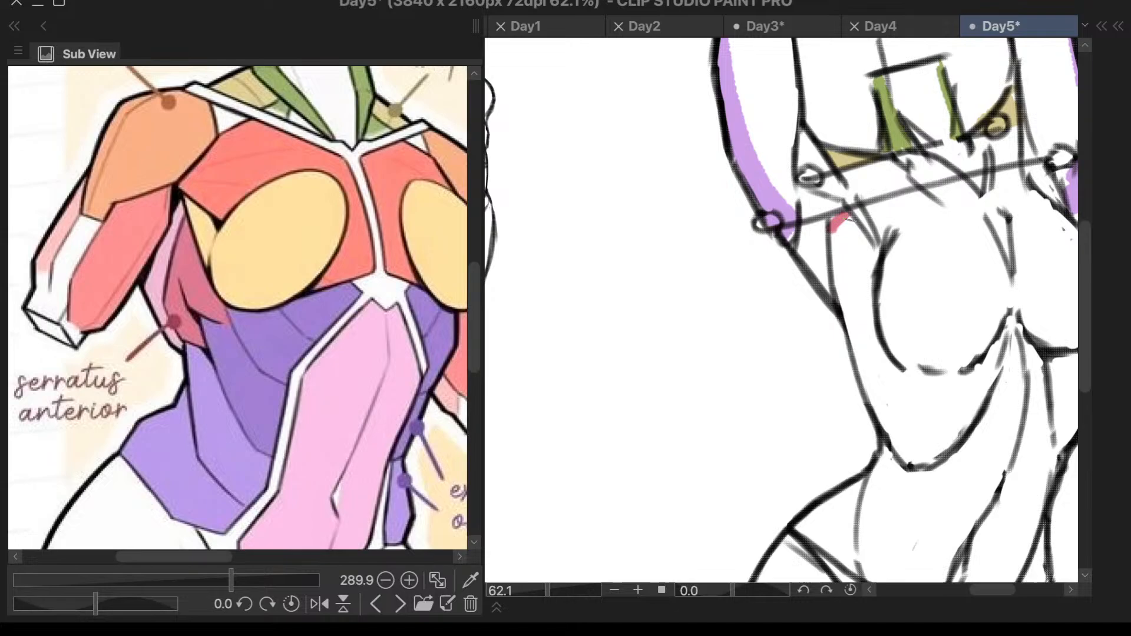
key("ctrl+z")
mouse_move(848, 221)
left_mouse_down()
mouse_move(855, 274)
mouse_move(844, 282)
mouse_move(853, 295)
mouse_move(874, 277)
left_mouse_up()
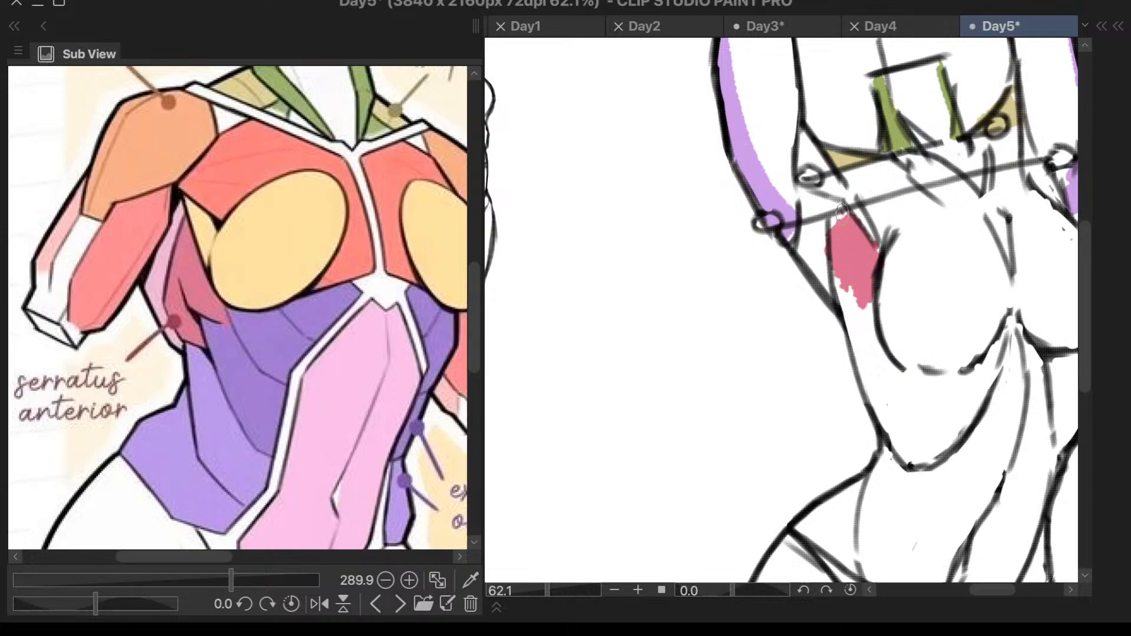
left_click_drag(846, 292, 844, 265)
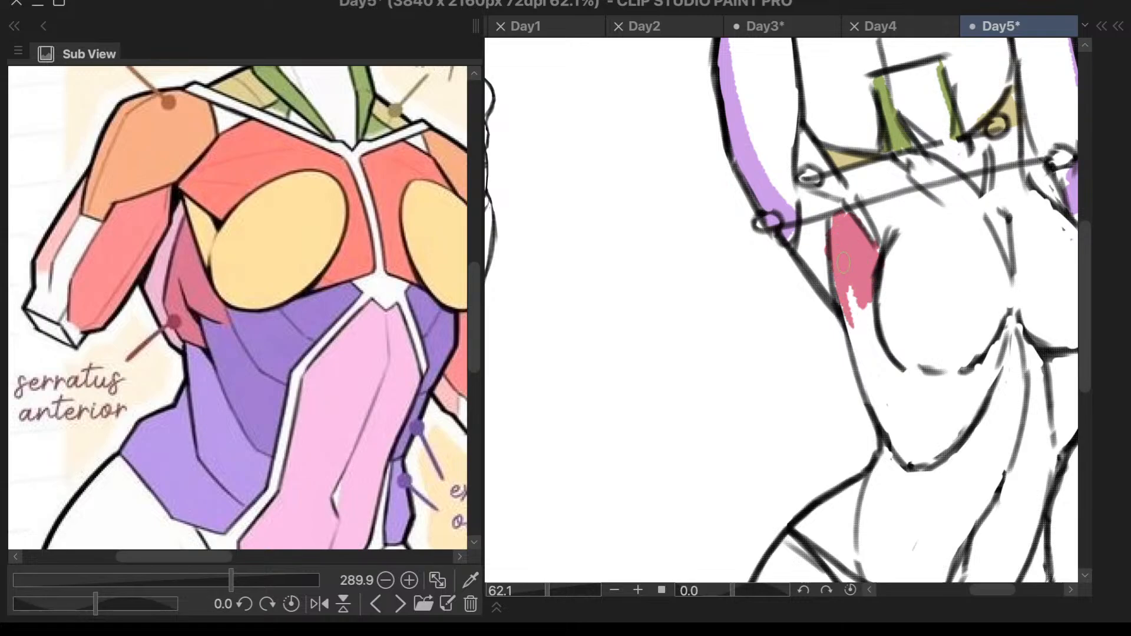
scroll(839, 326, "down", 4)
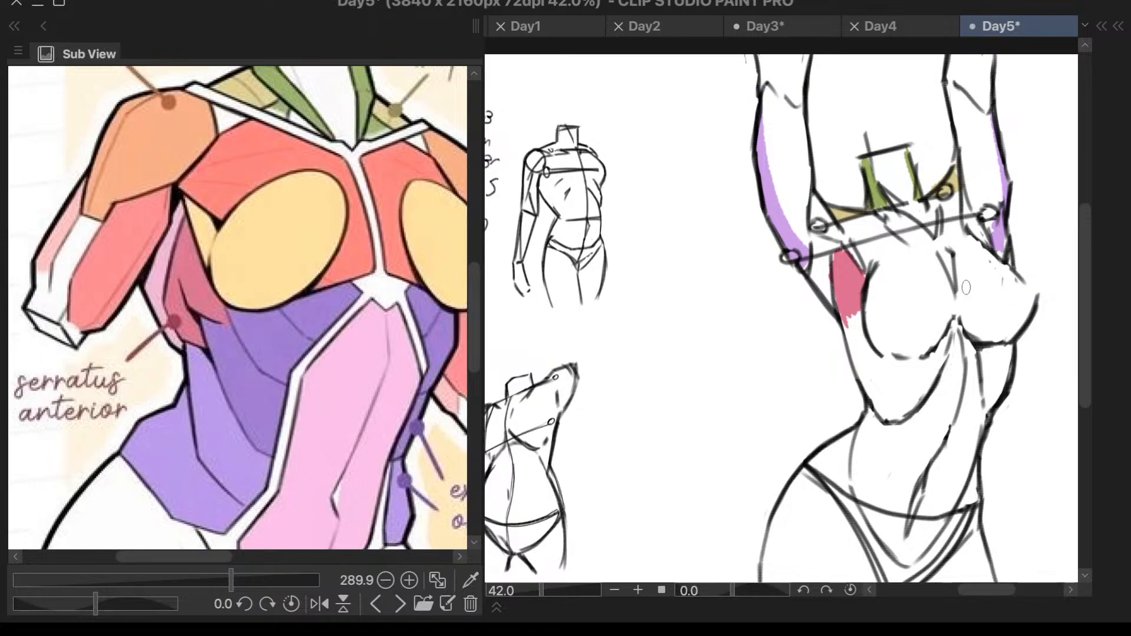
scroll(961, 381, "up", 2)
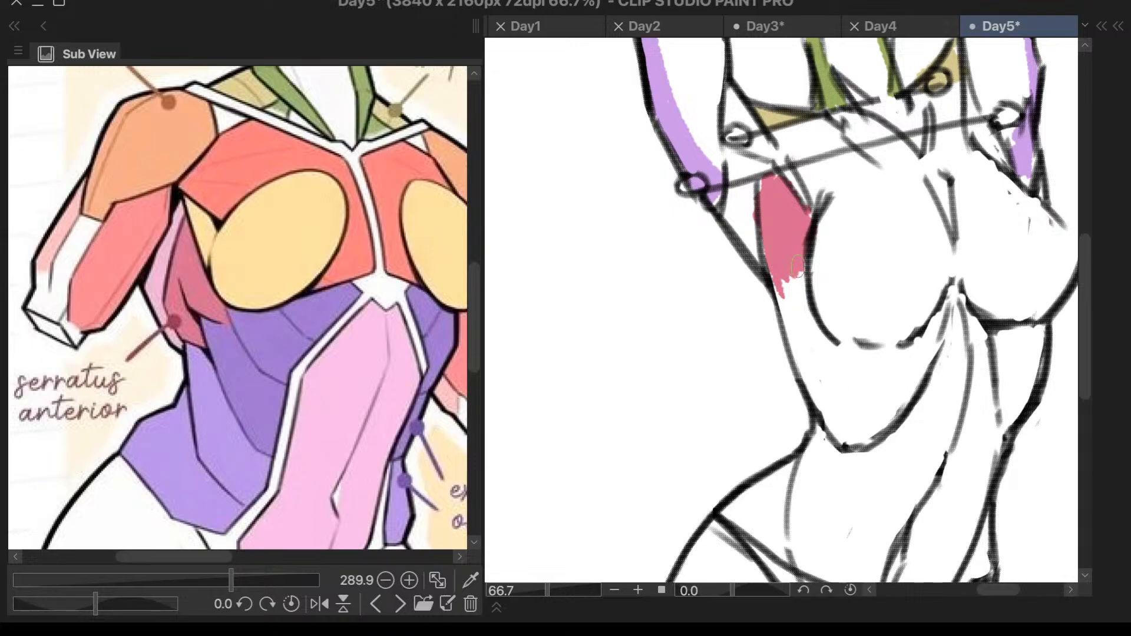
mouse_move(794, 267)
left_mouse_down()
mouse_move(806, 309)
mouse_move(783, 272)
mouse_move(804, 323)
mouse_move(777, 276)
left_mouse_up()
- Consult the external oblique on the study notes and paint a dark purple band beneath the large sketch's left breast
scroll(167, 434, "down", 5)
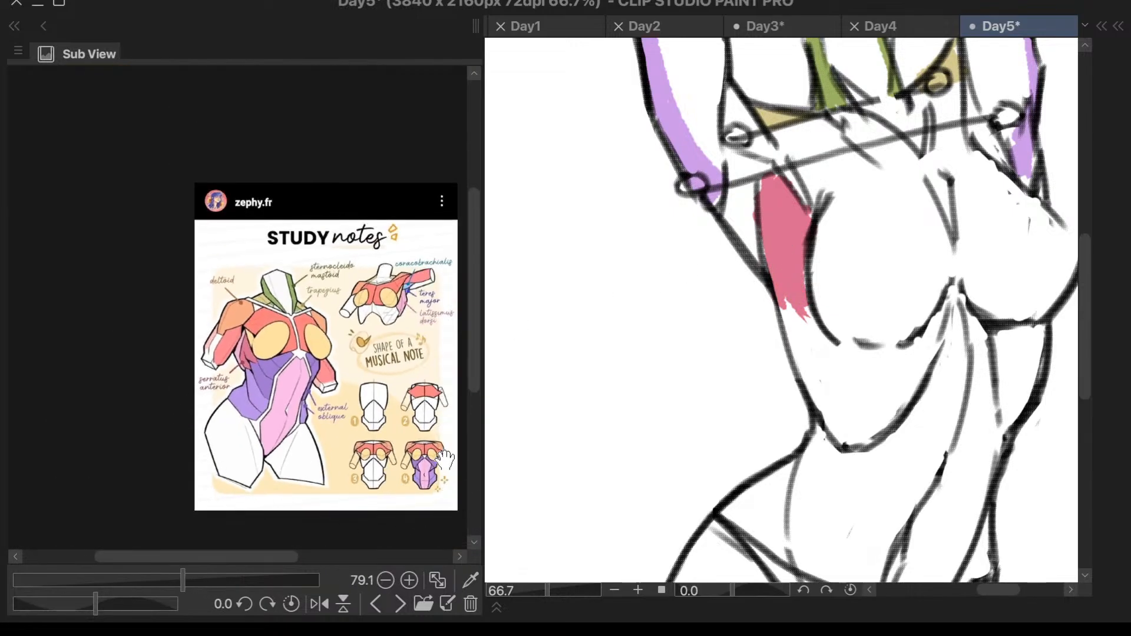
scroll(439, 487, "up", 5)
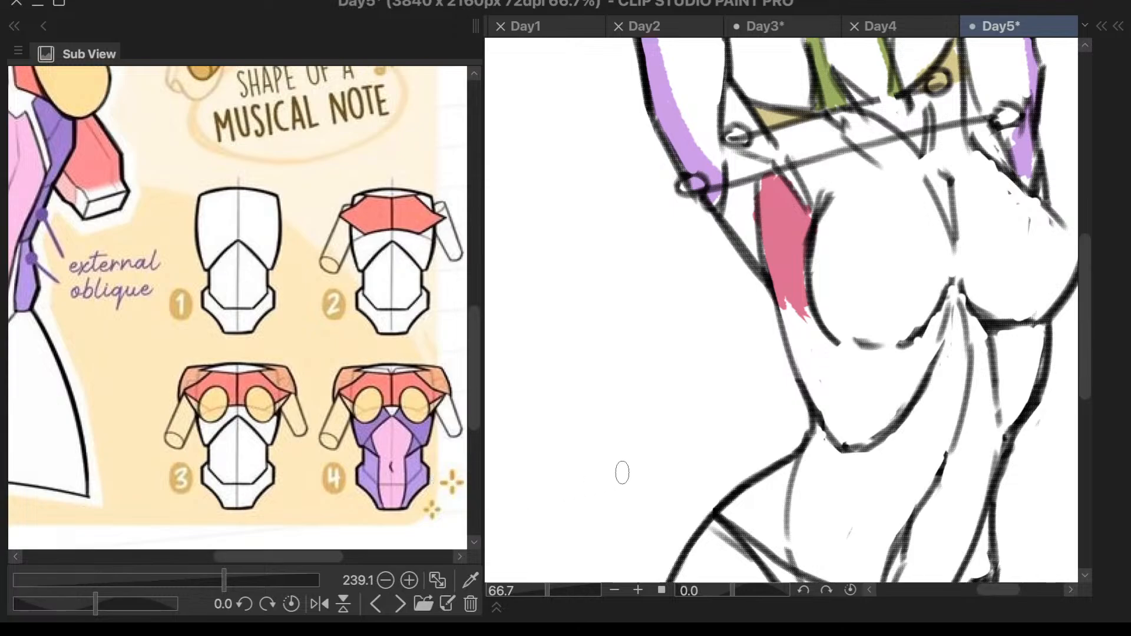
scroll(348, 371, "down", 2)
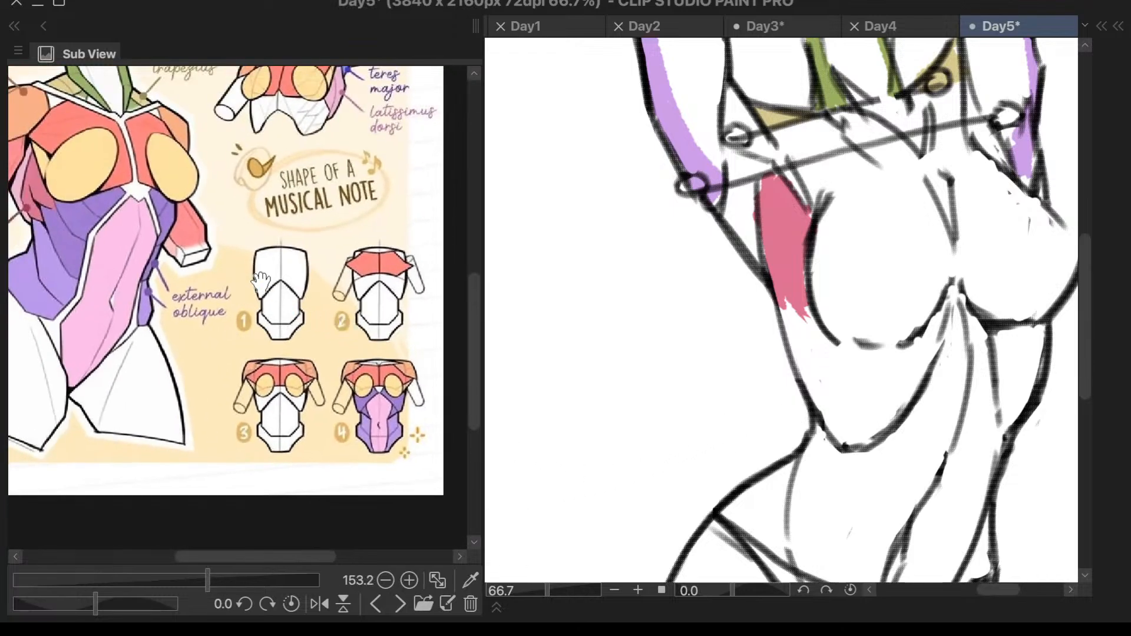
scroll(266, 287, "down", 1)
scroll(216, 280, "up", 2)
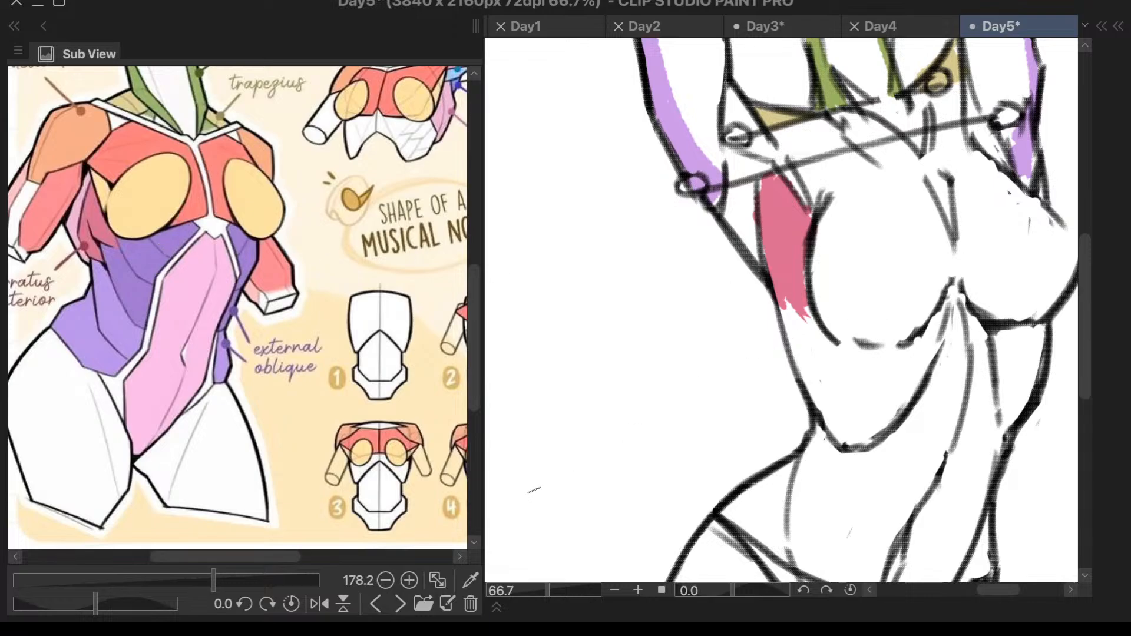
key("c")
left_click_drag(616, 413, 628, 429)
mouse_move(813, 326)
left_mouse_down()
mouse_move(814, 357)
mouse_move(849, 353)
mouse_move(842, 363)
mouse_move(904, 344)
mouse_move(894, 357)
mouse_move(926, 356)
mouse_move(946, 310)
left_mouse_up()
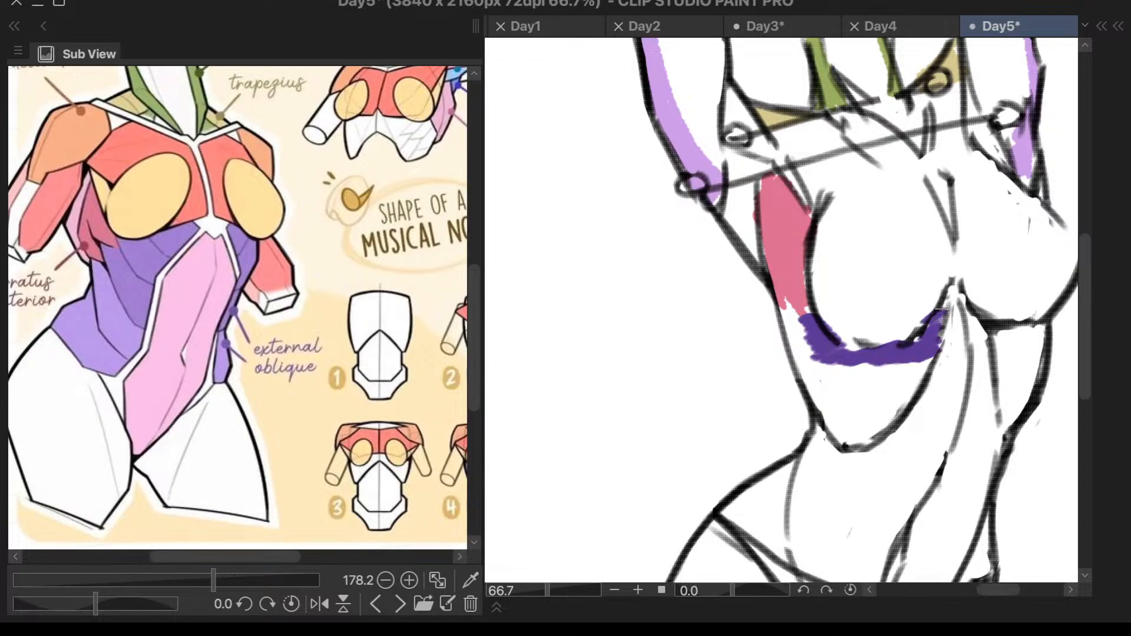
- Fill the rest of the area between the left breast and the curved rib line with dark purple
mouse_move(813, 354)
left_mouse_down()
mouse_move(884, 386)
mouse_move(916, 378)
mouse_move(860, 418)
left_mouse_up()
mouse_move(908, 387)
left_mouse_down()
mouse_move(875, 432)
mouse_move(890, 424)
left_mouse_up()
key("ctrl+z")
mouse_move(792, 308)
left_mouse_down()
mouse_move(864, 364)
mouse_move(846, 413)
mouse_move(868, 408)
mouse_move(920, 344)
mouse_move(921, 383)
mouse_move(935, 352)
mouse_move(893, 408)
mouse_move(904, 405)
mouse_move(910, 388)
mouse_move(893, 389)
mouse_move(848, 418)
mouse_move(801, 341)
mouse_move(838, 432)
left_mouse_up()
scroll(838, 432, "down", 2)
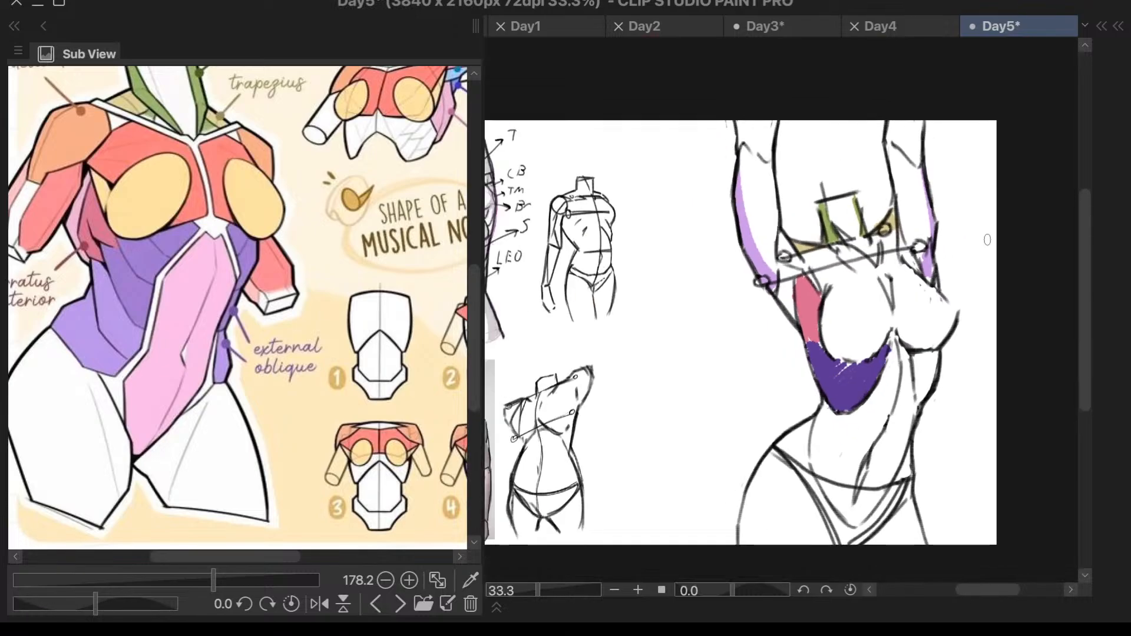
- Tidy the dark purple fill's inner edge along the rib line near the large sketch's sternum
scroll(845, 448, "up", 1)
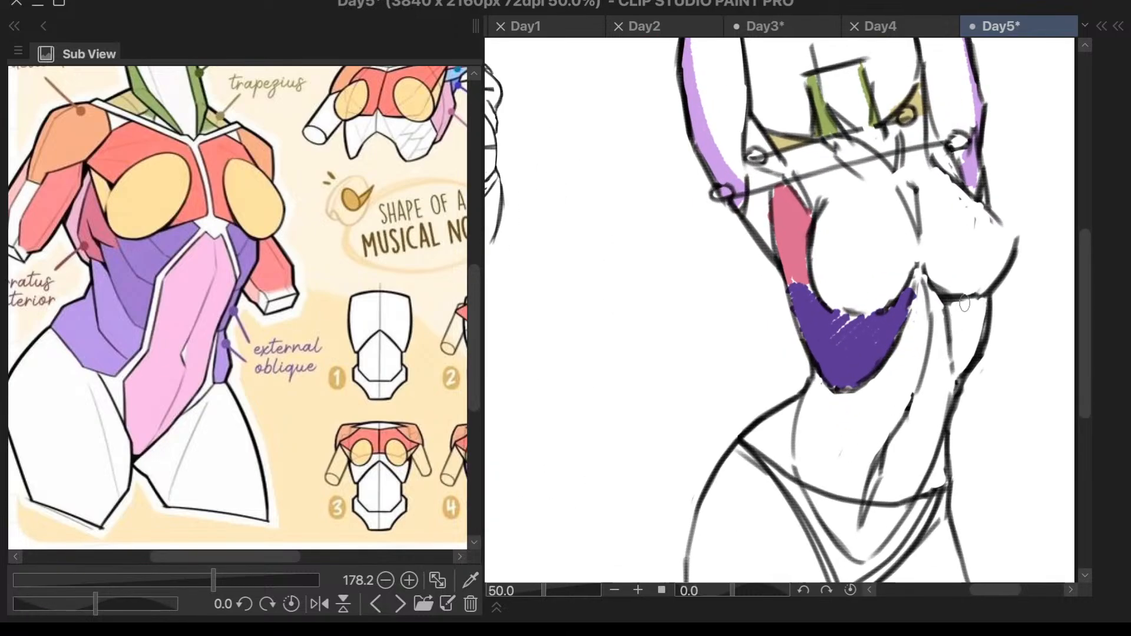
scroll(978, 324, "up", 1)
mouse_move(912, 293)
left_mouse_down()
mouse_move(874, 367)
mouse_move(889, 328)
left_mouse_up()
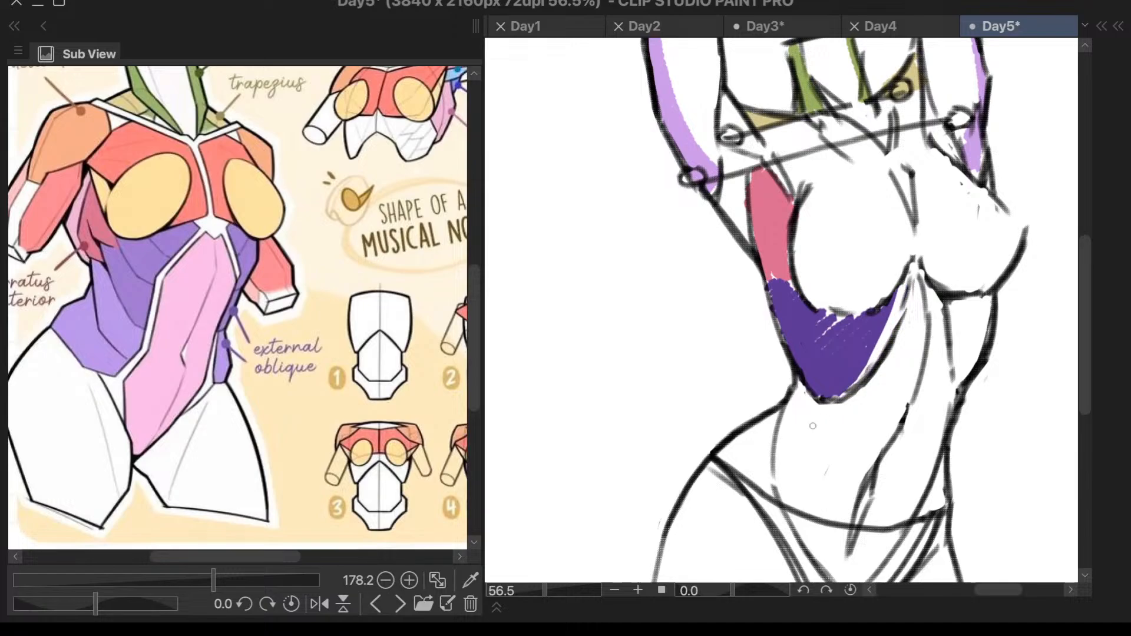
scroll(813, 413, "down", 2)
scroll(790, 442, "up", 2)
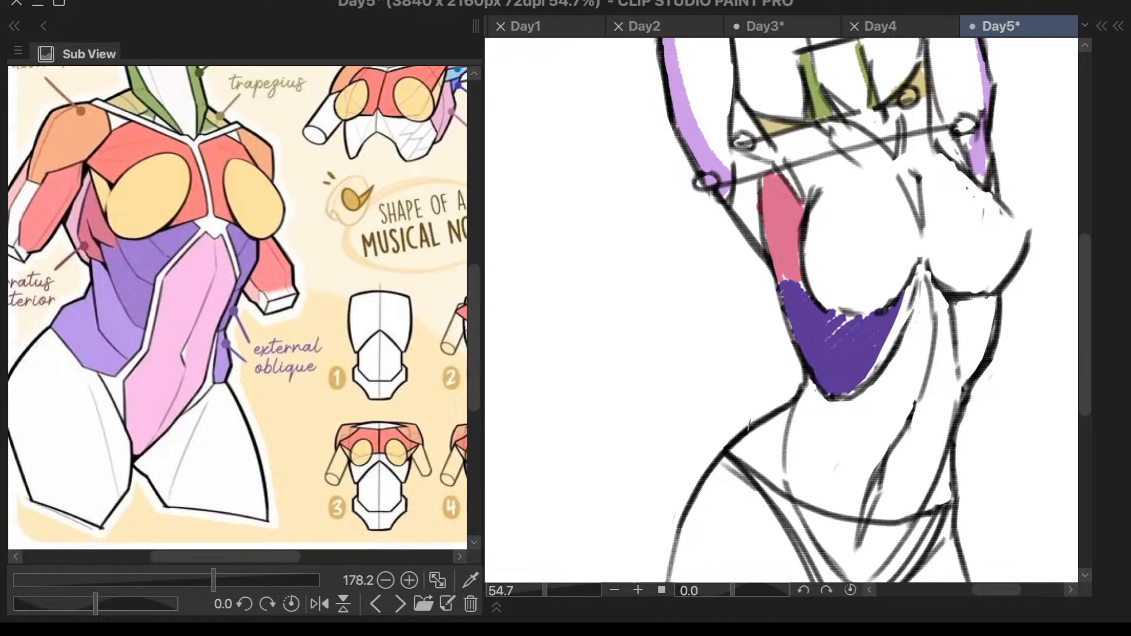
- Paint the lower external oblique light blue between the left waist contour, the curved rib line and the waistband
key("c")
left_click_drag(697, 467, 757, 500)
key("c")
mouse_move(816, 390)
left_mouse_down()
mouse_move(815, 388)
mouse_move(735, 457)
mouse_move(840, 407)
mouse_move(806, 386)
mouse_move(799, 400)
mouse_move(825, 400)
mouse_move(825, 425)
mouse_move(808, 432)
mouse_move(807, 401)
mouse_move(744, 442)
mouse_move(765, 433)
mouse_move(792, 452)
mouse_move(812, 434)
mouse_move(793, 467)
mouse_move(763, 467)
left_mouse_up()
key("ctrl+z")
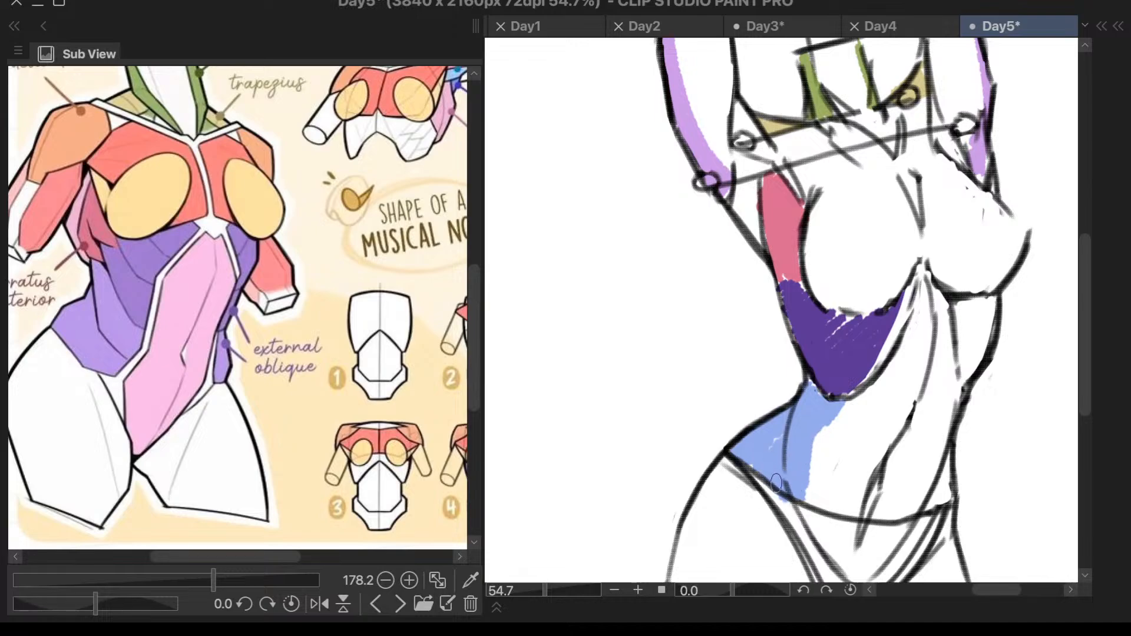
- Consult the external oblique on the study notes and paint the matching side area beneath the large sketch's right breast dark purple
scroll(955, 374, "down", 3)
scroll(464, 510, "down", 2)
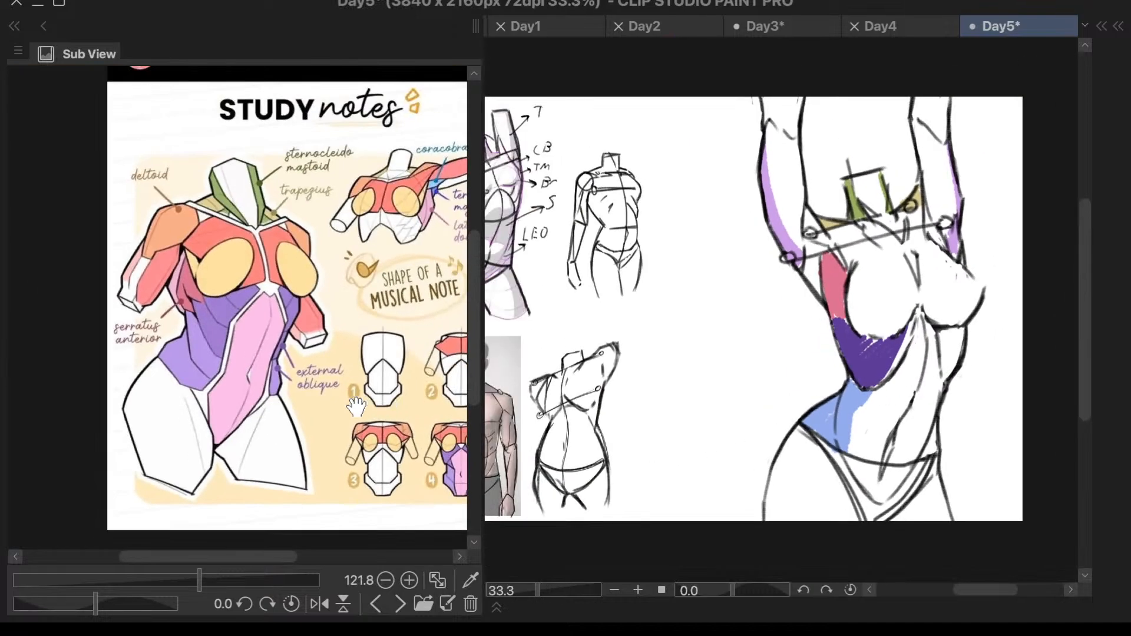
scroll(465, 511, "up", 2)
scroll(465, 511, "up", 1)
scroll(961, 354, "up", 2)
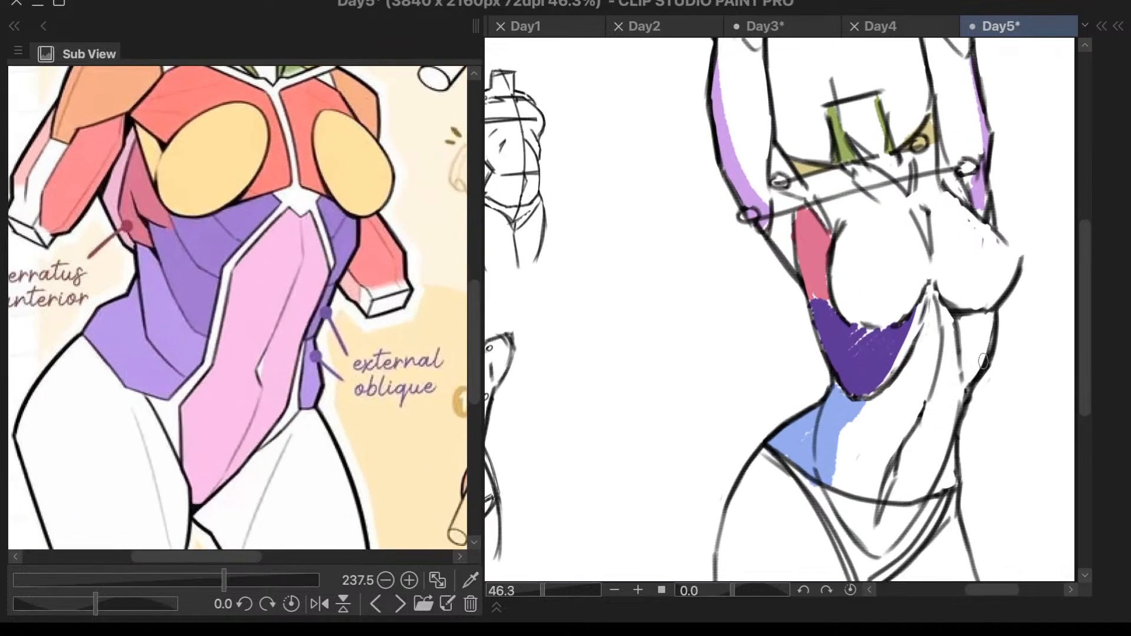
left_click(862, 355, "alt")
mouse_move(966, 319)
left_mouse_down()
mouse_move(975, 378)
mouse_move(985, 321)
mouse_move(972, 341)
left_mouse_up()
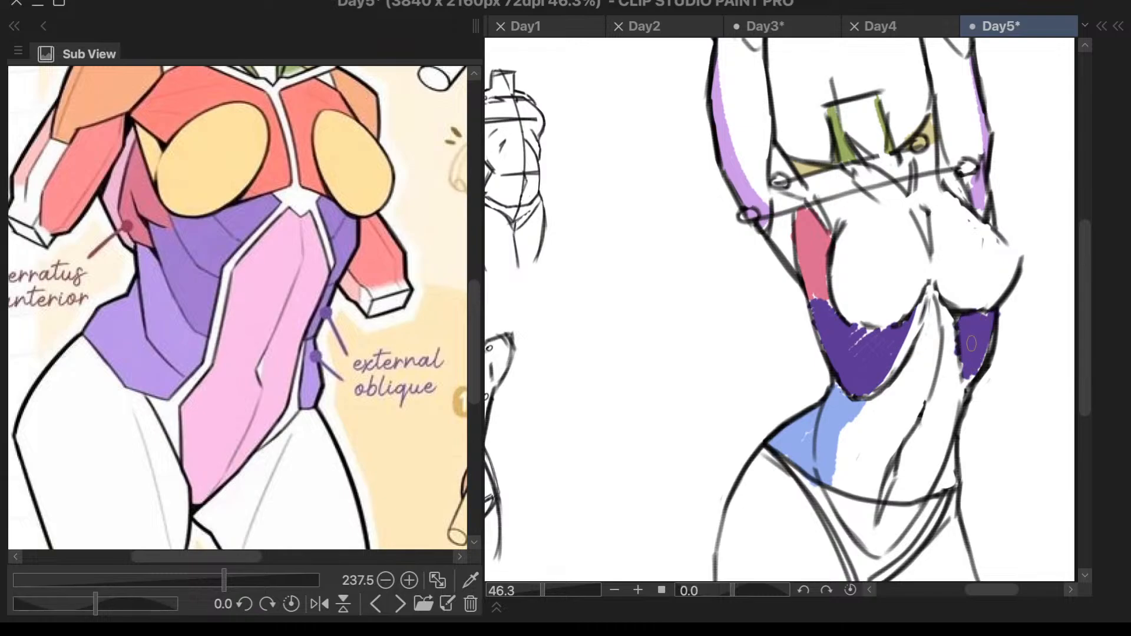
mouse_move(966, 297)
left_mouse_down()
mouse_move(961, 353)
mouse_move(977, 393)
left_mouse_up()
scroll(975, 389, "down", 3)
- Fill the large sketch's abdomen with light pink from the sternum down to the crotch
scroll(1001, 440, "up", 4)
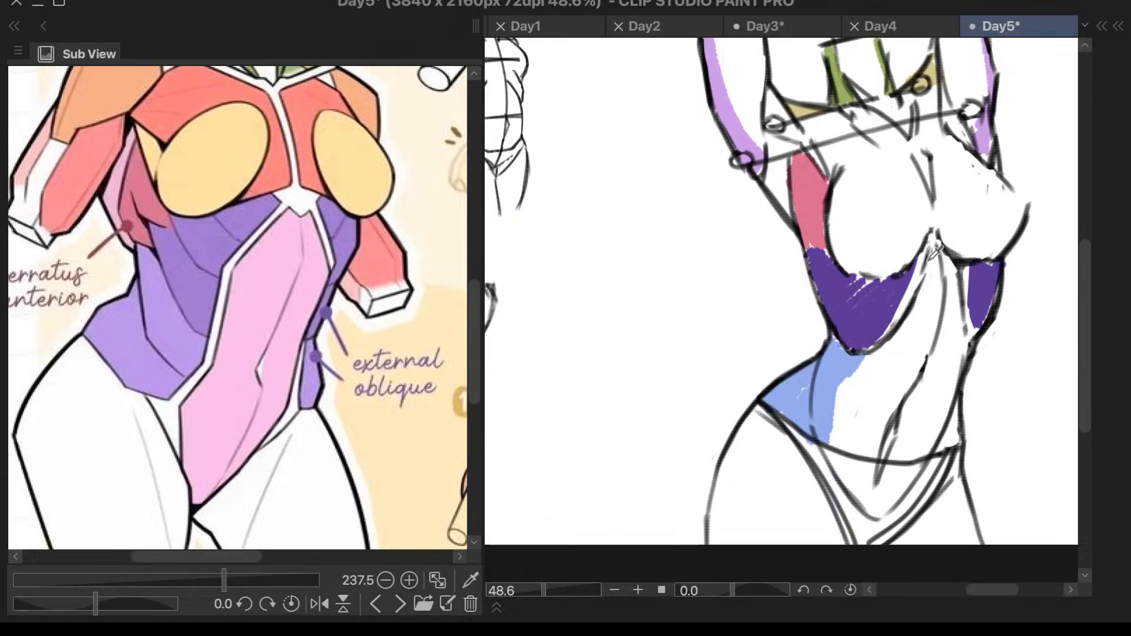
mouse_move(934, 242)
left_mouse_down()
mouse_move(897, 344)
mouse_move(907, 324)
mouse_move(845, 397)
mouse_move(844, 474)
mouse_move(861, 530)
mouse_move(885, 499)
mouse_move(920, 494)
mouse_move(965, 348)
mouse_move(959, 298)
mouse_move(935, 332)
mouse_move(946, 329)
mouse_move(952, 358)
mouse_move(927, 371)
mouse_move(918, 350)
mouse_move(888, 396)
mouse_move(888, 375)
mouse_move(869, 375)
mouse_move(857, 399)
mouse_move(882, 403)
mouse_move(917, 376)
mouse_move(926, 384)
mouse_move(913, 486)
mouse_move(881, 515)
mouse_move(874, 472)
left_mouse_up()
scroll(961, 292, "down", 3)
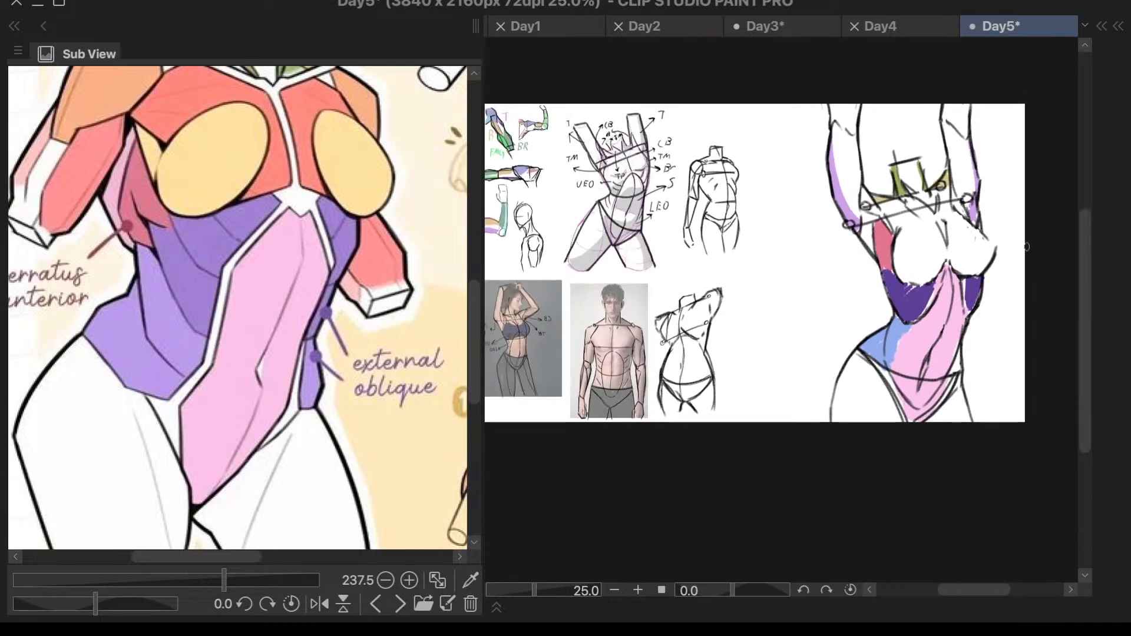
- Consult the latissimus dorsi on the notes' small torso and choose bright green as the drawing colour
scroll(1032, 151, "up", 2)
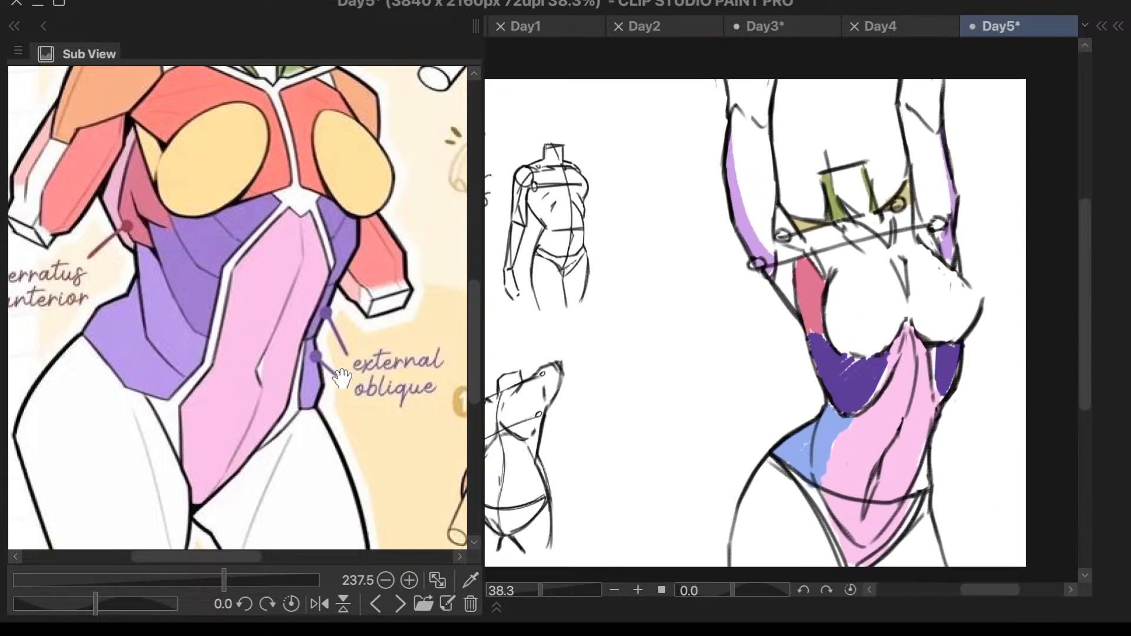
left_click_drag(348, 387, 163, 523)
left_click_drag(310, 362, 141, 487)
scroll(373, 353, "up", 3)
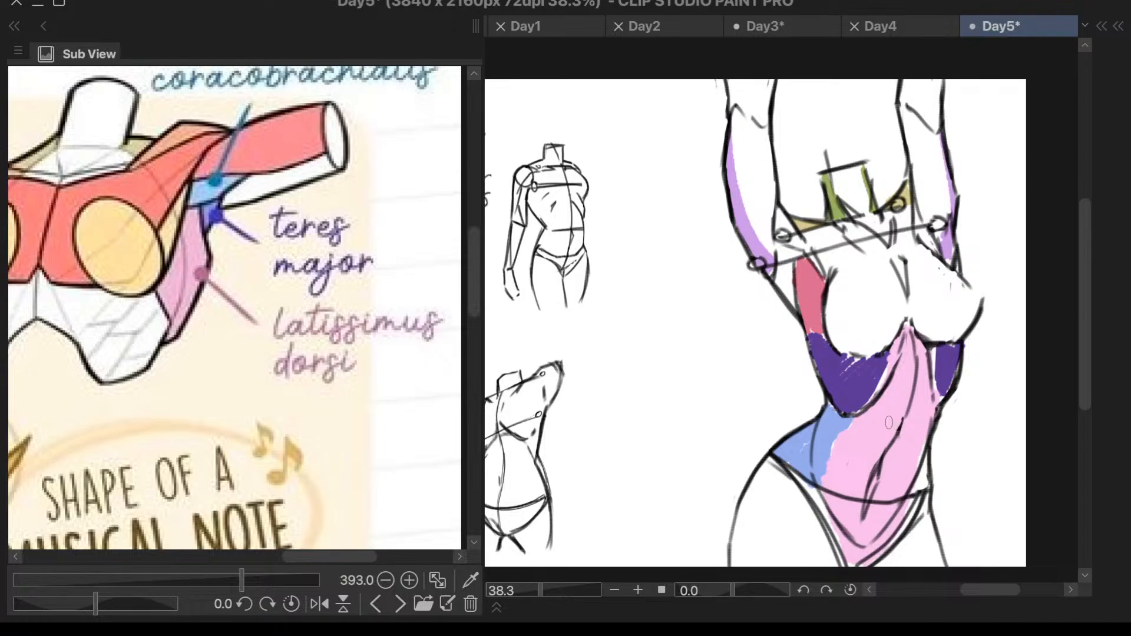
key("F7")
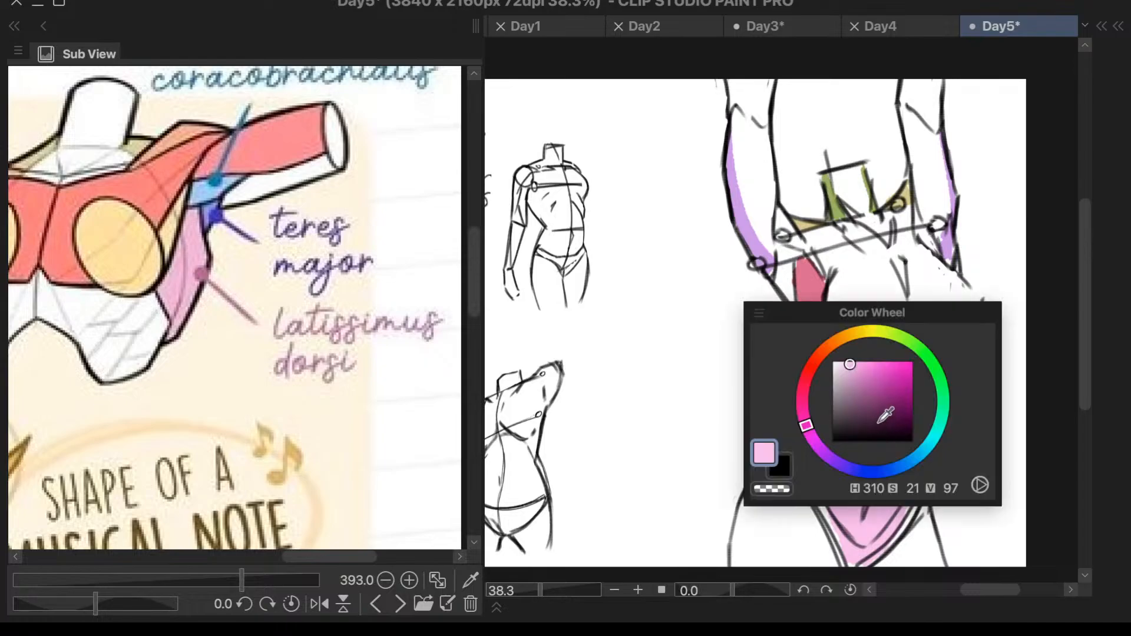
left_click(933, 372)
left_click(879, 370)
key("F7")
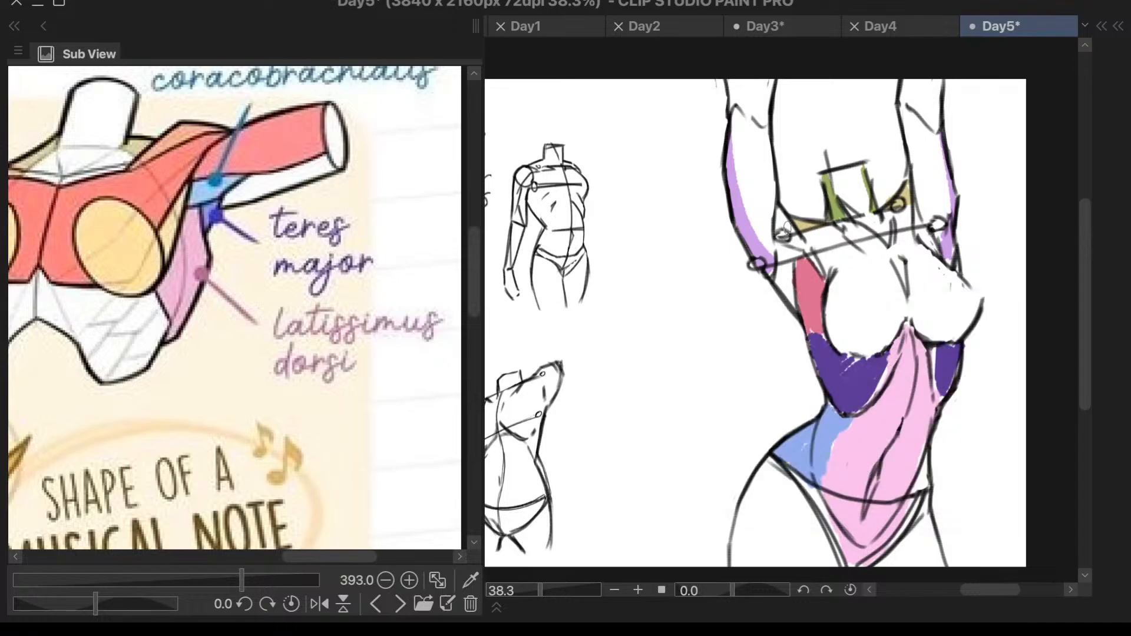
- Paint a narrow green strip along the outer edge of the serratus anterior below the large sketch's left armpit
mouse_move(787, 263)
left_mouse_down()
mouse_move(788, 299)
mouse_move(790, 284)
left_mouse_up()
key("ctrl+z")
scroll(835, 236, "down", 2)
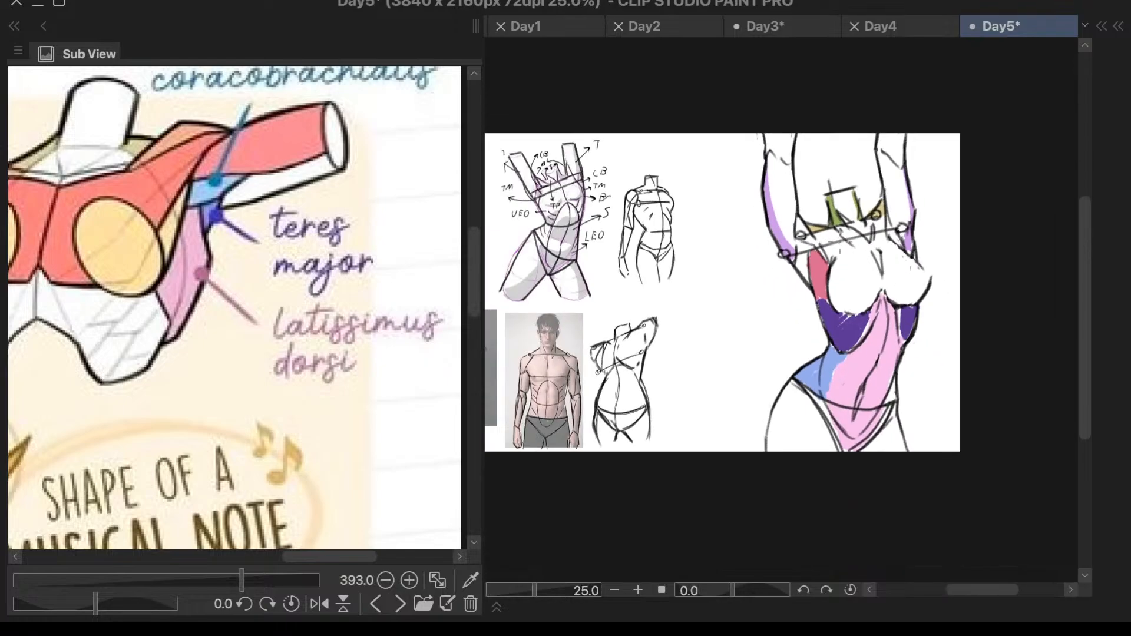
scroll(398, 384, "down", 5)
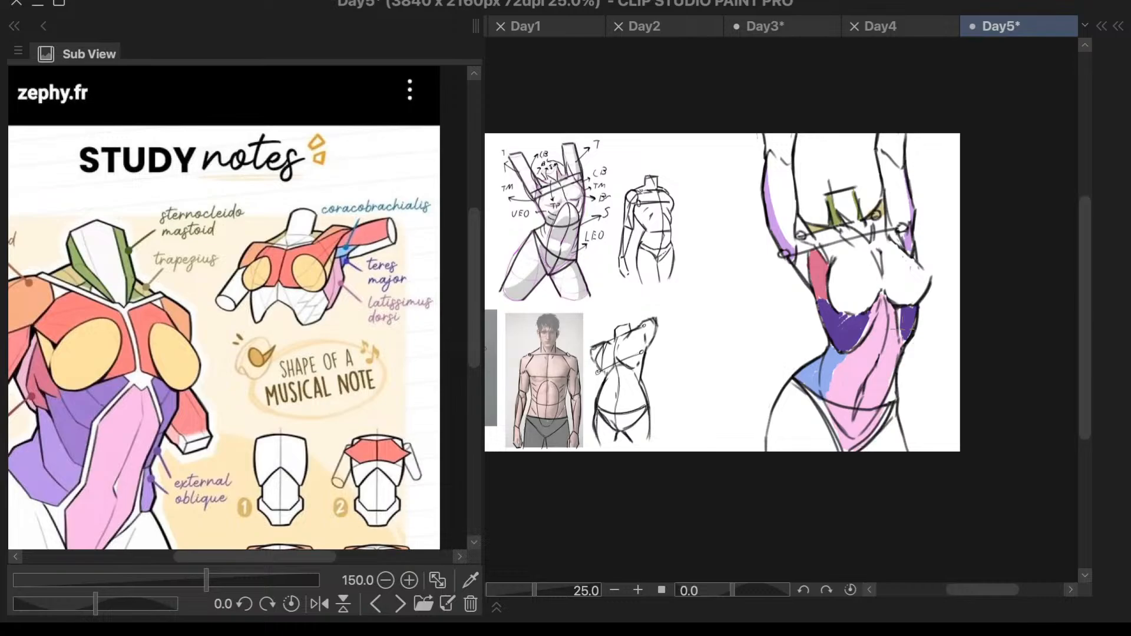
scroll(821, 258, "up", 3)
left_click_drag(818, 237, 794, 314)
left_click_drag(794, 245, 789, 320)
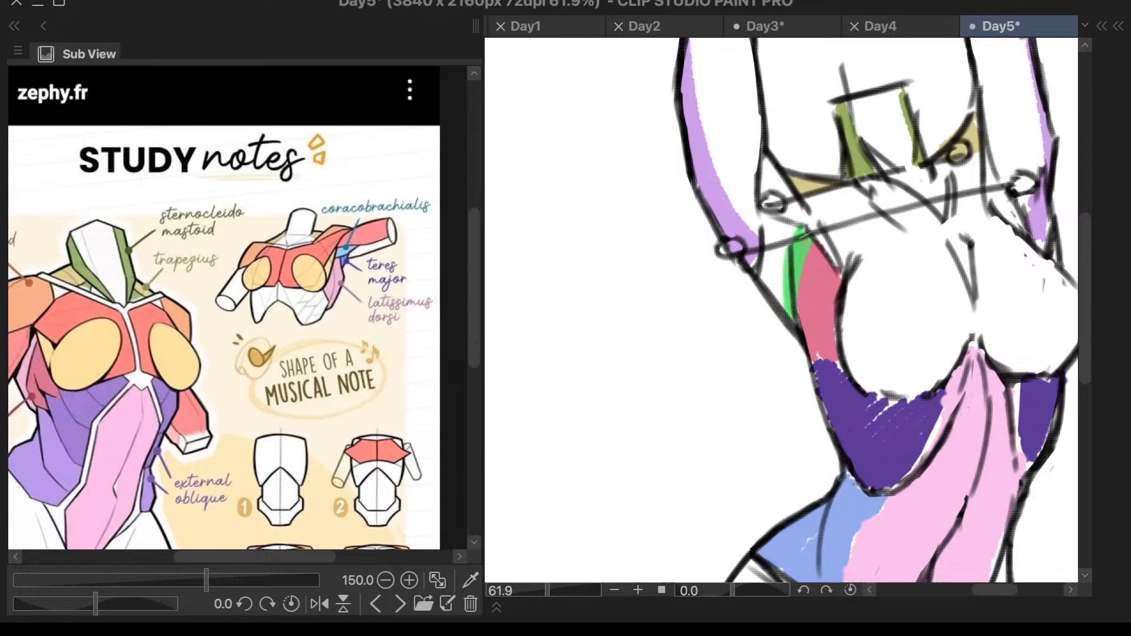
scroll(837, 324, "down", 2)
scroll(867, 278, "up", 4)
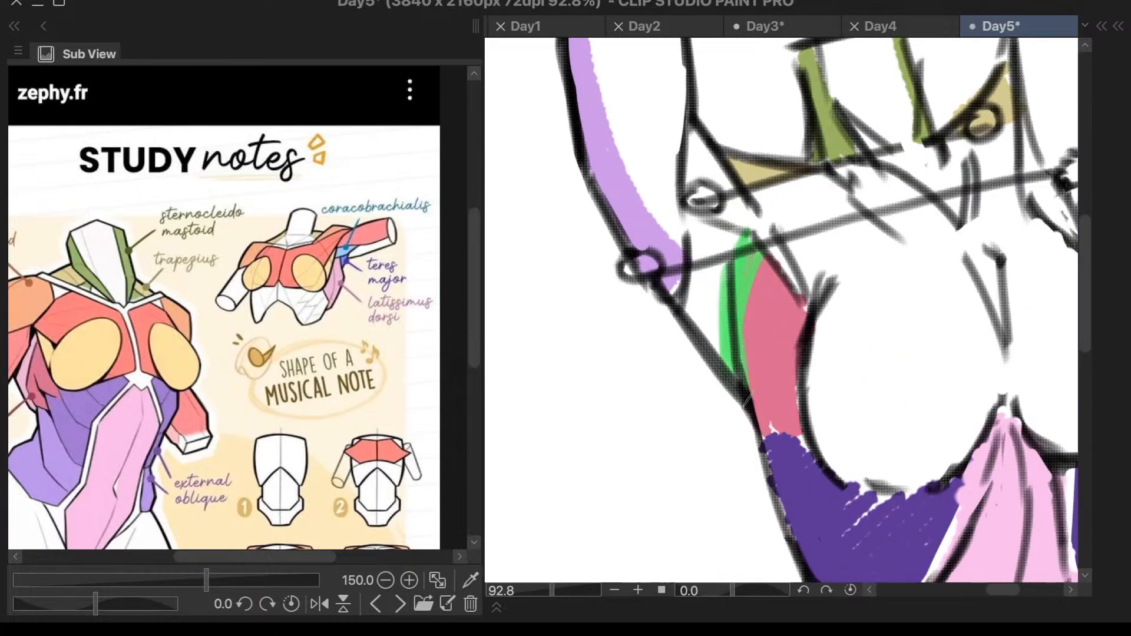
- Consult the coracobrachialis on the study notes and paint it cyan from the left inner arm across the armpit towards the breast
scroll(766, 257, "down", 4)
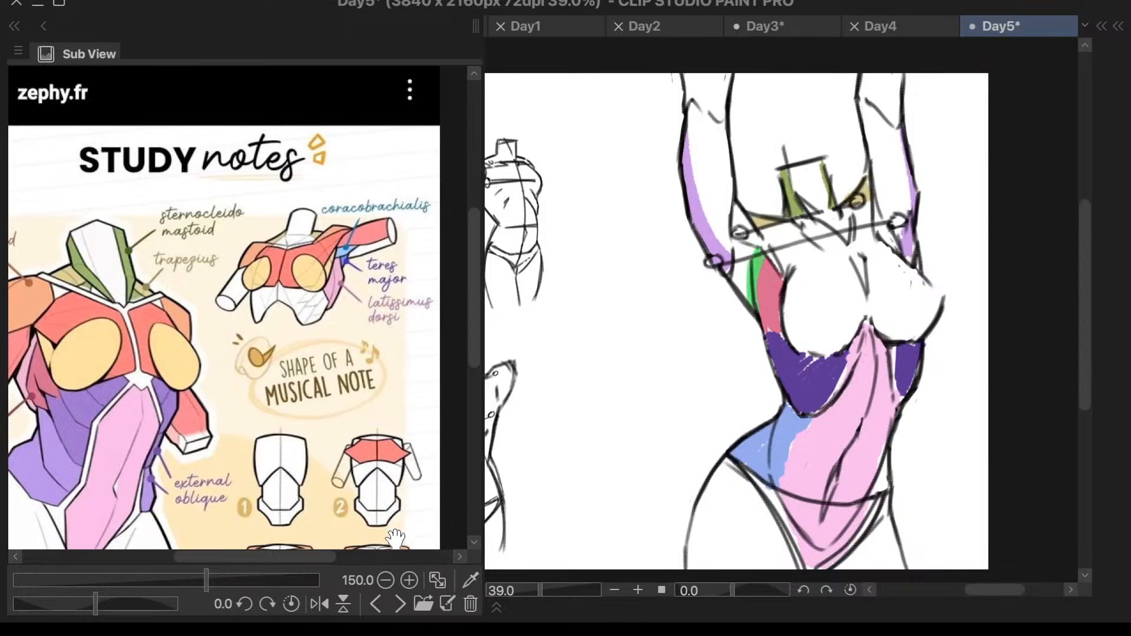
scroll(766, 259, "up", 4)
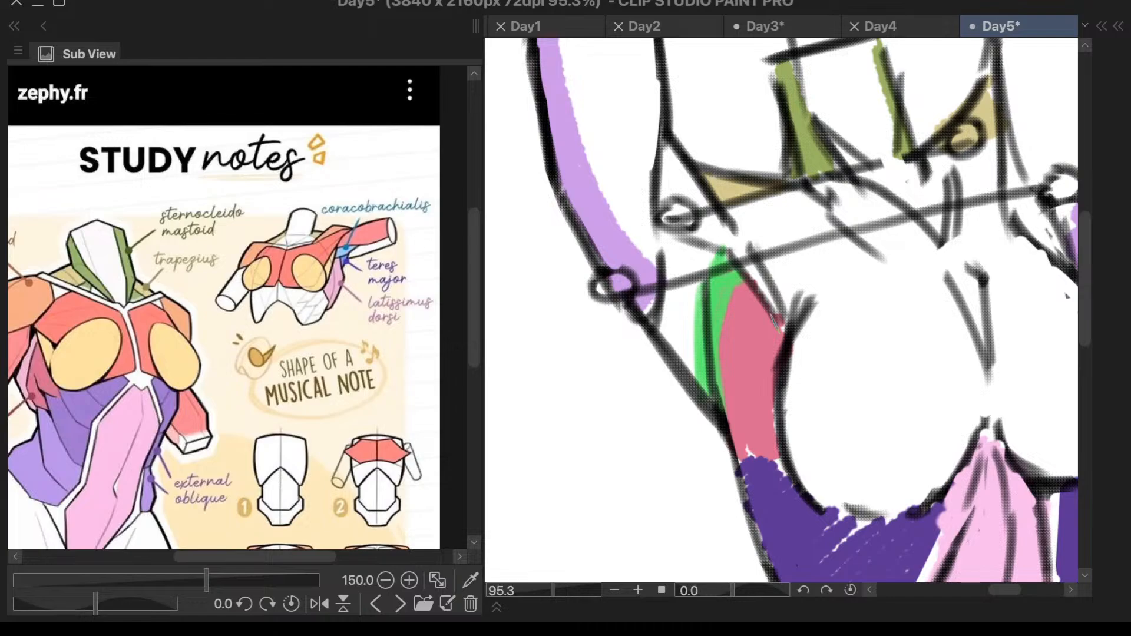
mouse_move(295, 560)
left_mouse_down()
mouse_move(260, 560)
mouse_move(293, 561)
left_mouse_up()
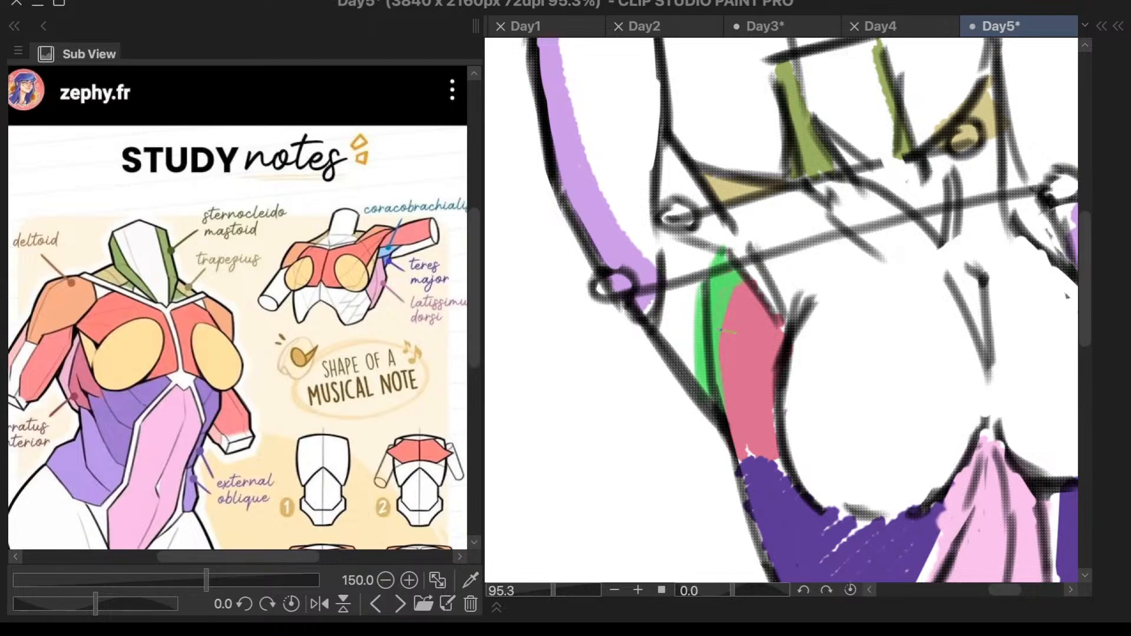
scroll(452, 218, "up", 4)
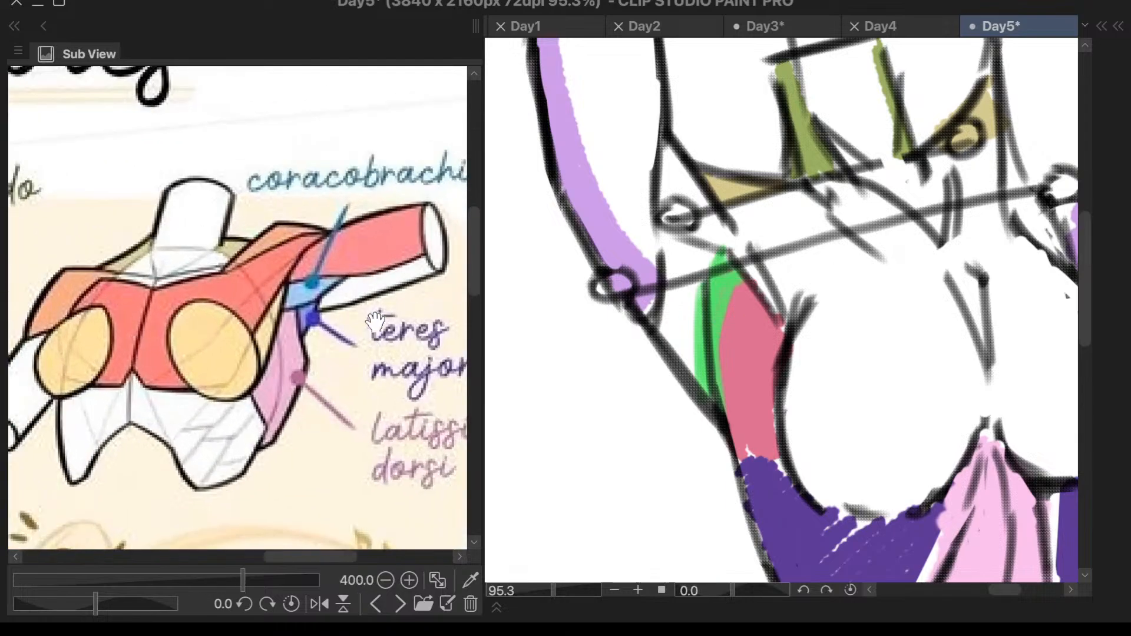
scroll(382, 310, "up", 1)
left_click_drag(352, 321, 244, 377)
left_click_drag(323, 348, 308, 358)
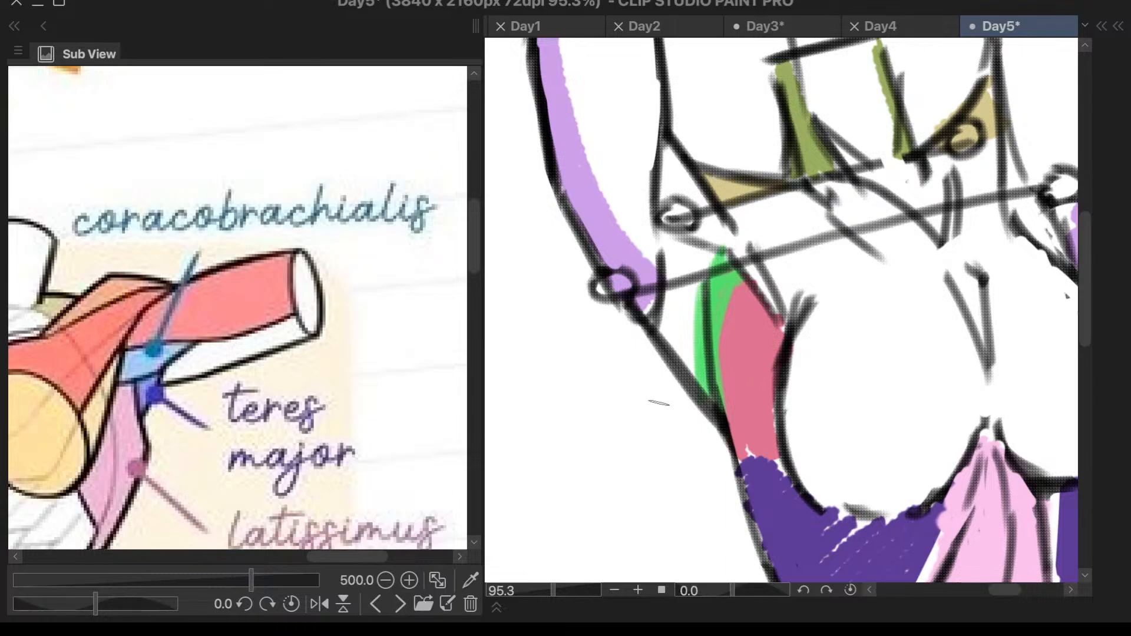
key("c")
left_click(716, 405)
mouse_move(667, 181)
left_mouse_down()
mouse_move(666, 218)
mouse_move(684, 224)
mouse_move(695, 177)
mouse_move(737, 233)
mouse_move(722, 250)
mouse_move(775, 318)
left_mouse_up()
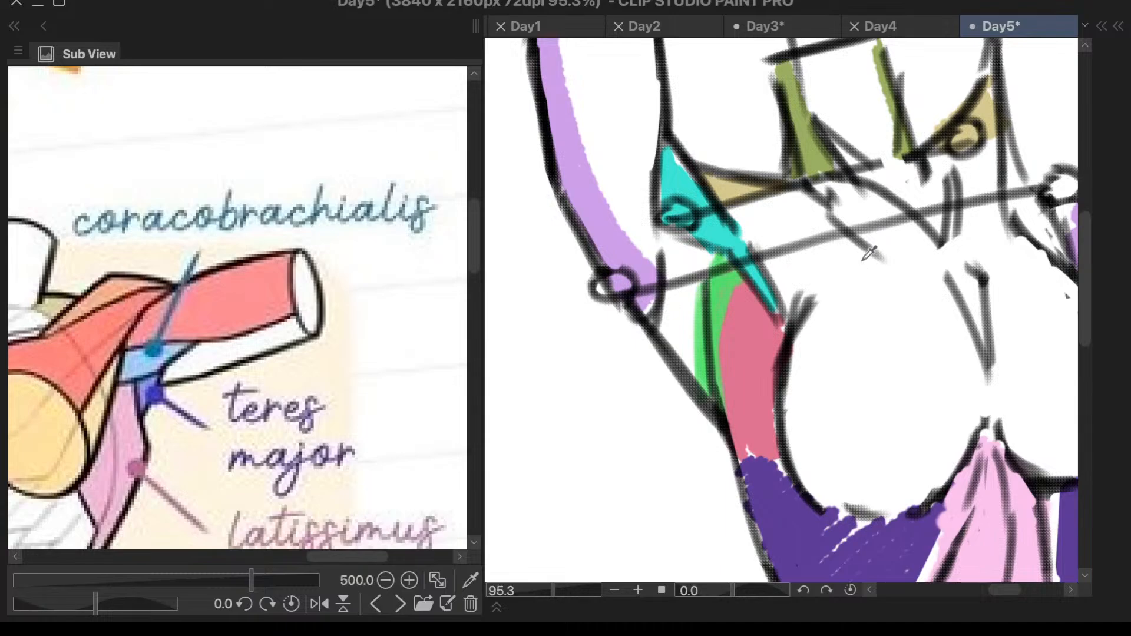
- Choose orange and fill the area between the green strip and the outer contour below the left armpit
key("c")
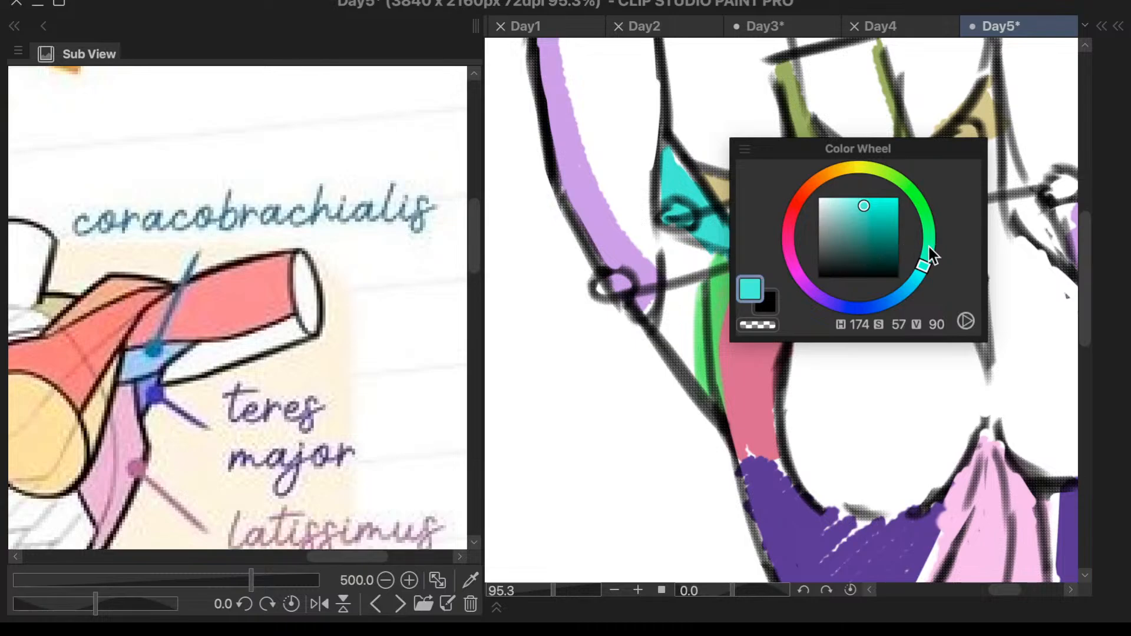
left_click_drag(851, 170, 811, 186)
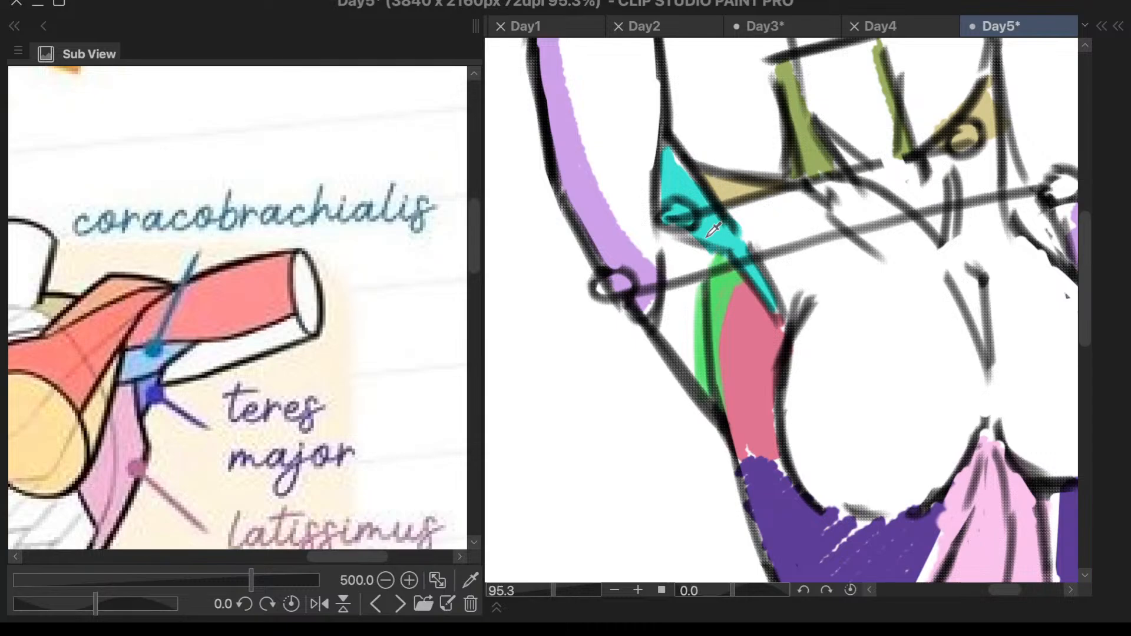
left_click(704, 196)
mouse_move(743, 228)
left_mouse_down()
mouse_move(667, 269)
mouse_move(665, 328)
mouse_move(690, 292)
mouse_move(685, 269)
mouse_move(666, 315)
mouse_move(684, 330)
left_mouse_up()
key("F6")
scroll(684, 310, "down", 2)
scroll(684, 310, "down", 2)
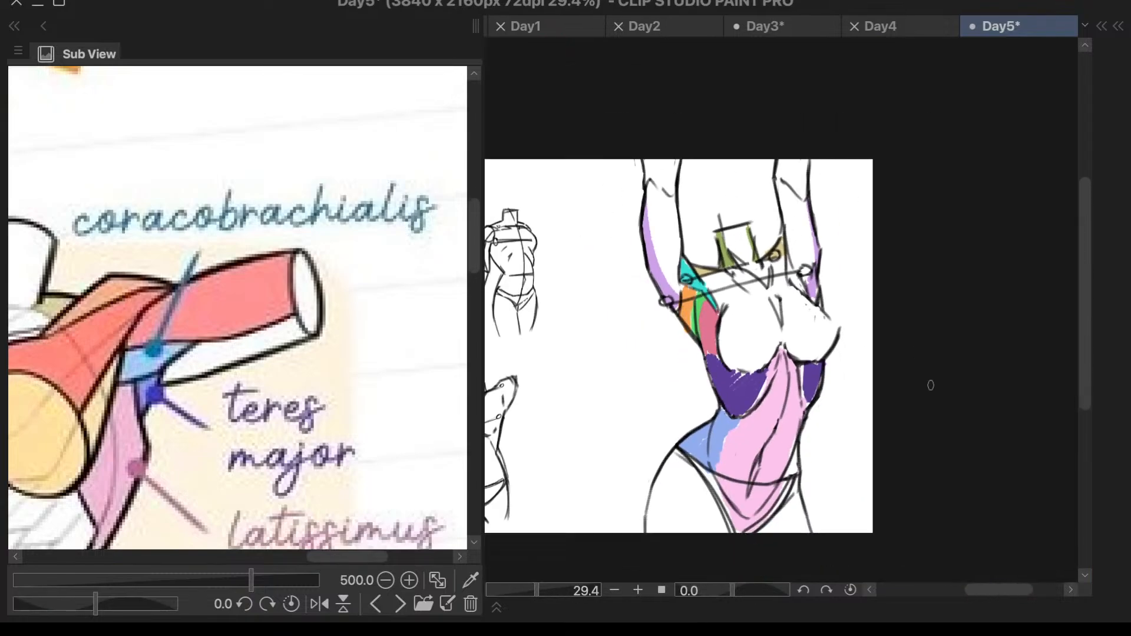
- Examine the deltoid and upper arm muscles on the study notes' main torso
scroll(787, 286, "up", 2)
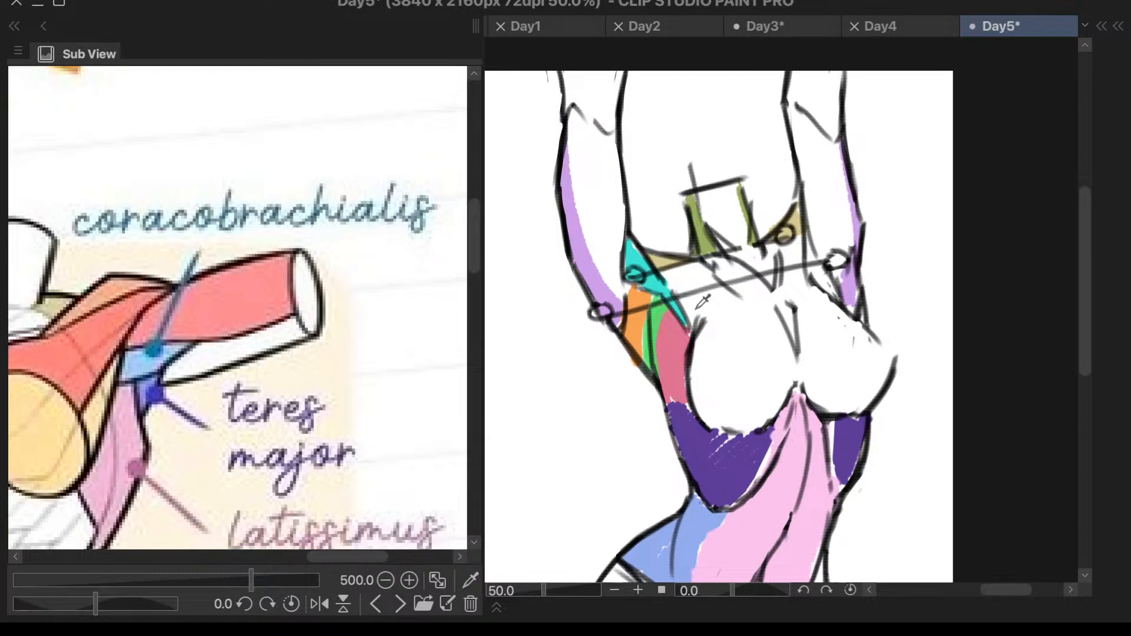
scroll(597, 257, "down", 1)
scroll(607, 283, "down", 1)
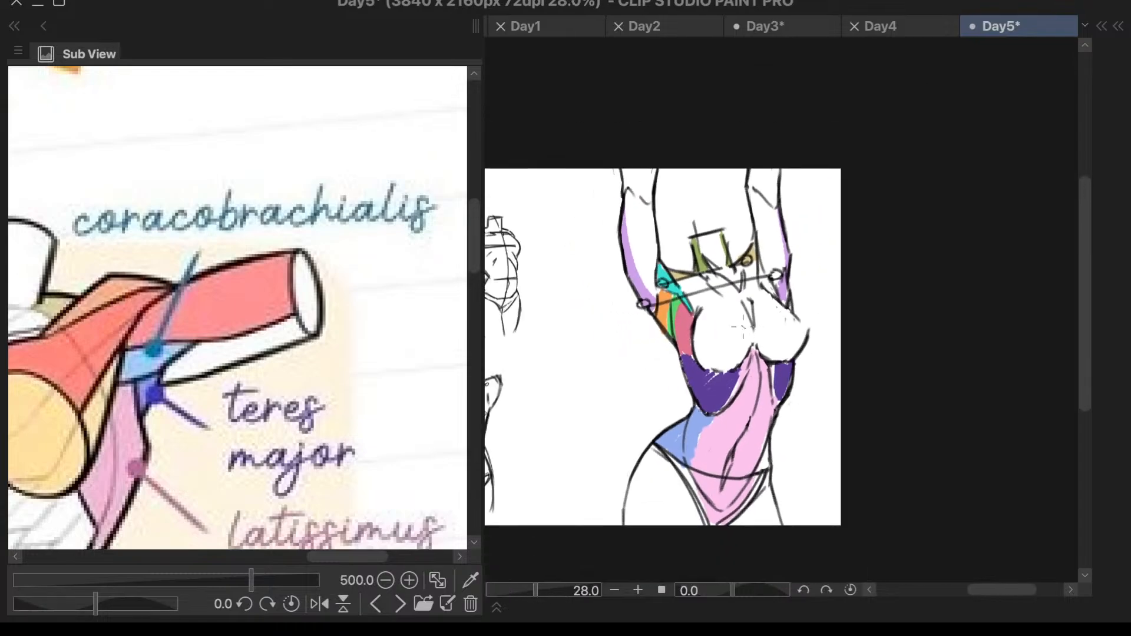
scroll(622, 327, "up", 2)
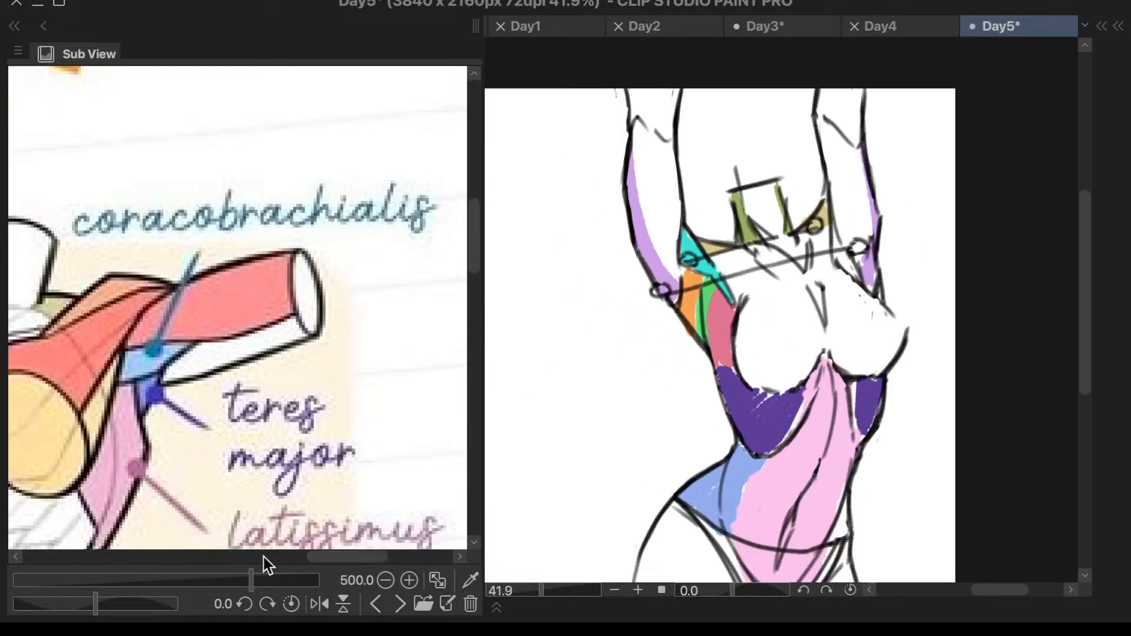
left_click(217, 558)
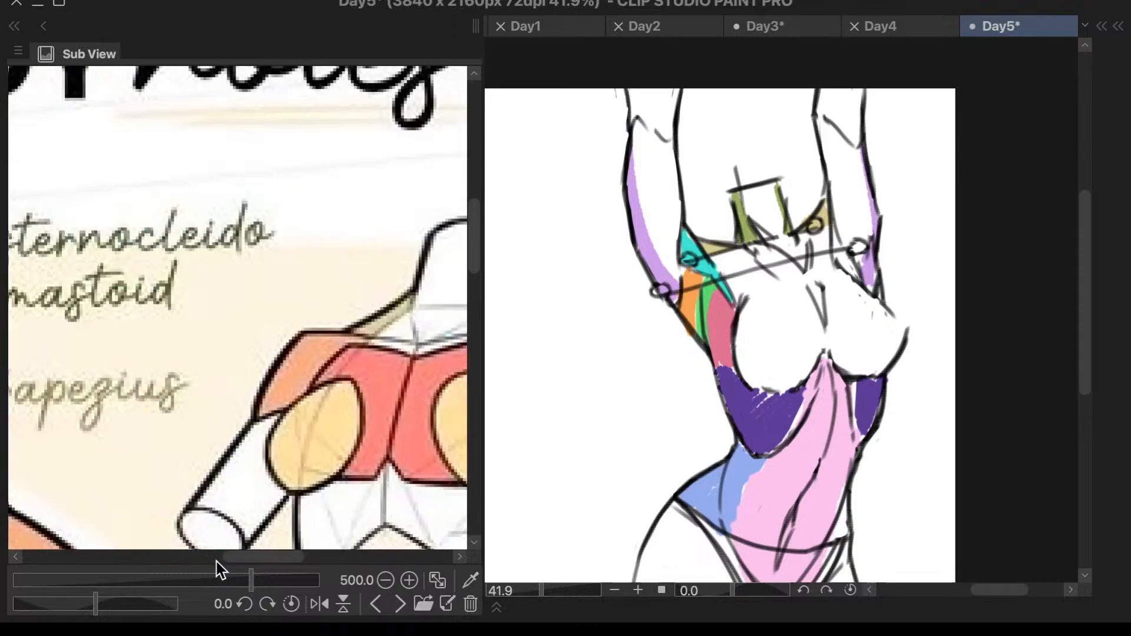
left_click(217, 558)
scroll(321, 361, "down", 4)
scroll(342, 501, "up", 2)
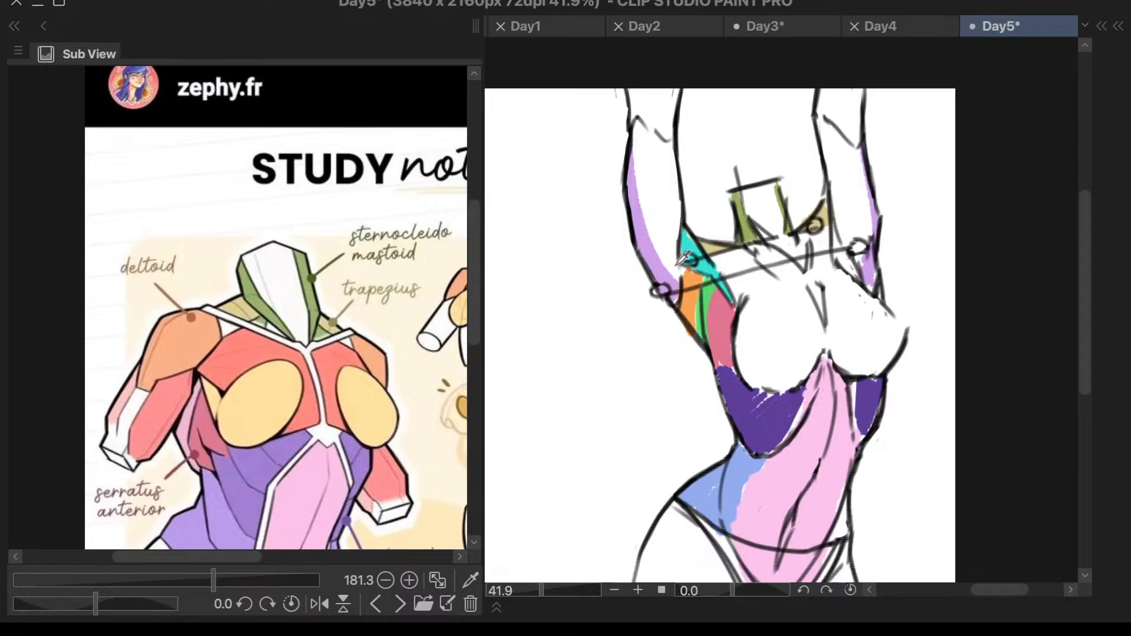
- Paint a coral red band along the inner side of the large sketch's raised left upper arm
scroll(781, 207, "up", 1)
left_click_drag(666, 132, 656, 176)
key("ctrl+z")
left_click_drag(668, 134, 653, 185)
mouse_move(670, 101)
left_mouse_down()
mouse_move(657, 168)
mouse_move(673, 136)
mouse_move(649, 197)
mouse_move(664, 262)
left_mouse_up()
left_click_drag(652, 189, 672, 277)
left_click_drag(669, 210, 662, 166)
mouse_move(673, 189)
left_mouse_down()
mouse_move(665, 157)
mouse_move(674, 202)
mouse_move(668, 173)
mouse_move(662, 191)
mouse_move(658, 181)
mouse_move(673, 205)
mouse_move(664, 238)
left_mouse_up()
key("ctrl+z")
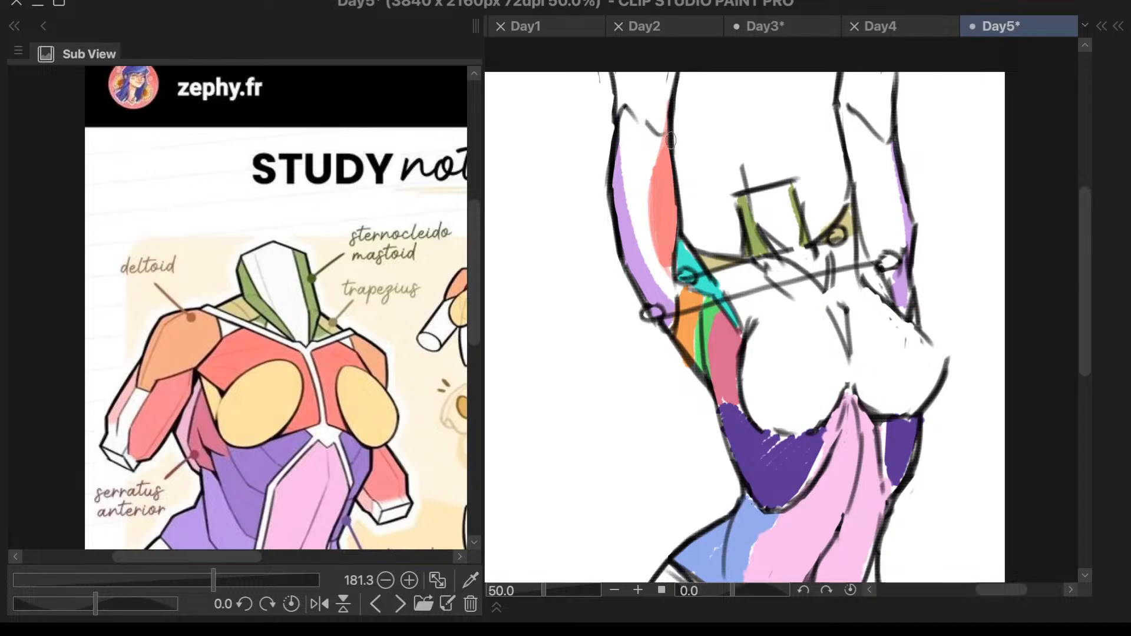
scroll(686, 253, "down", 2)
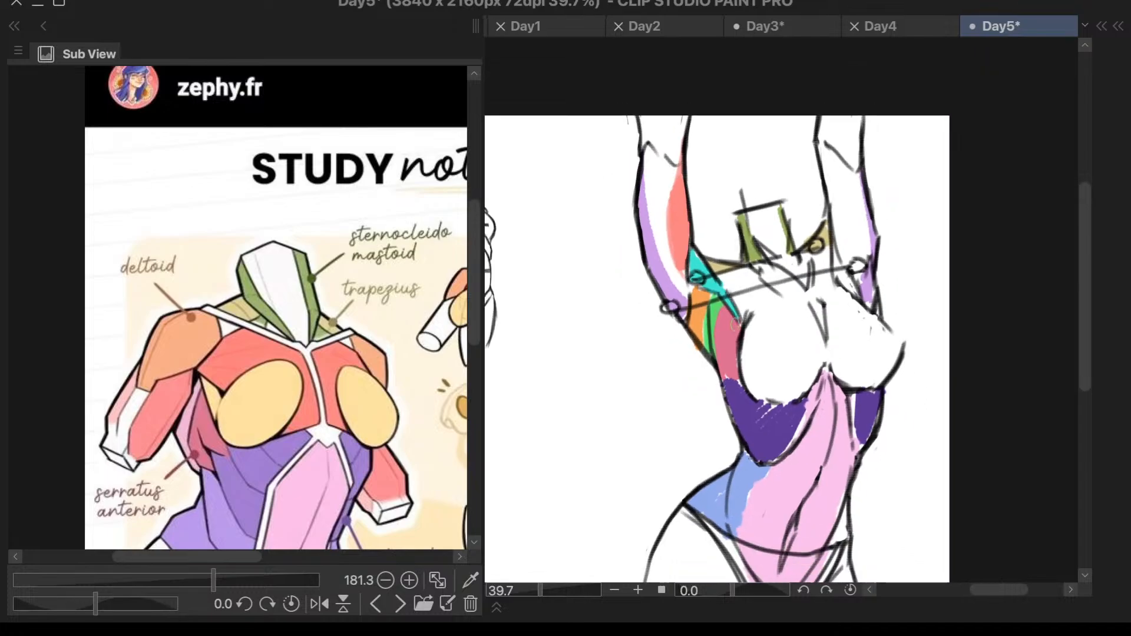
scroll(731, 318, "up", 2)
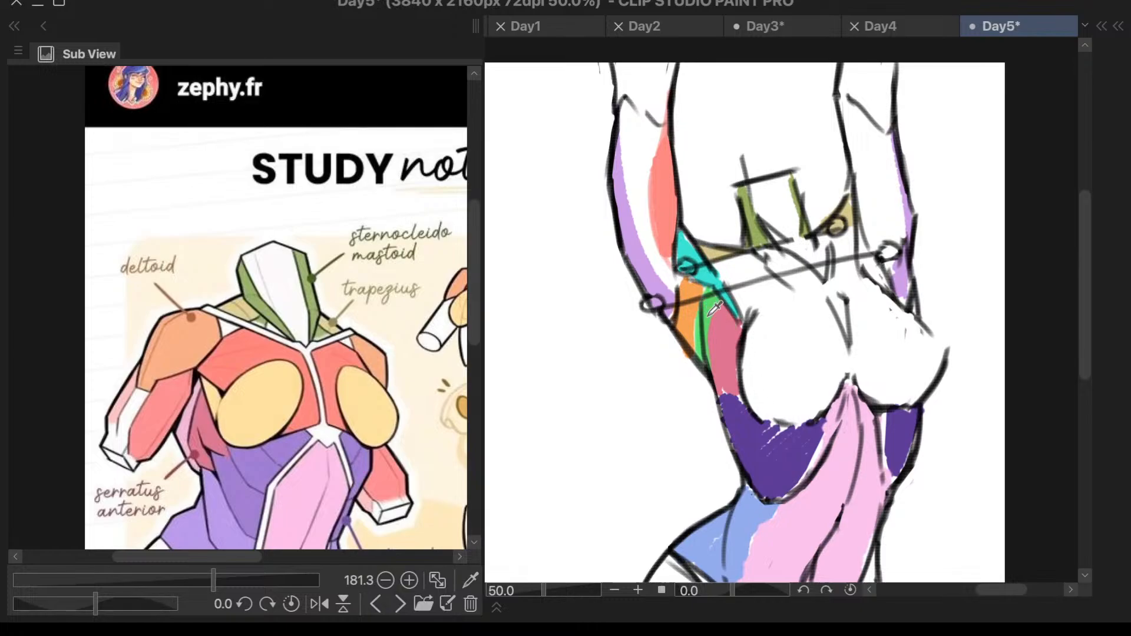
key("F8")
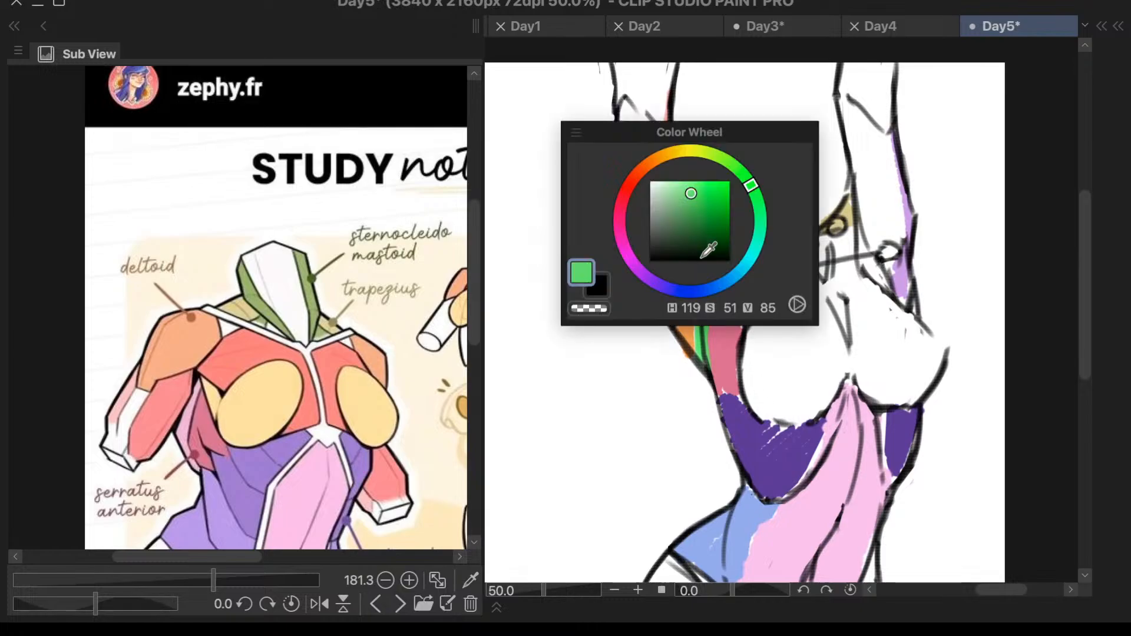
left_click(725, 155)
key("F8")
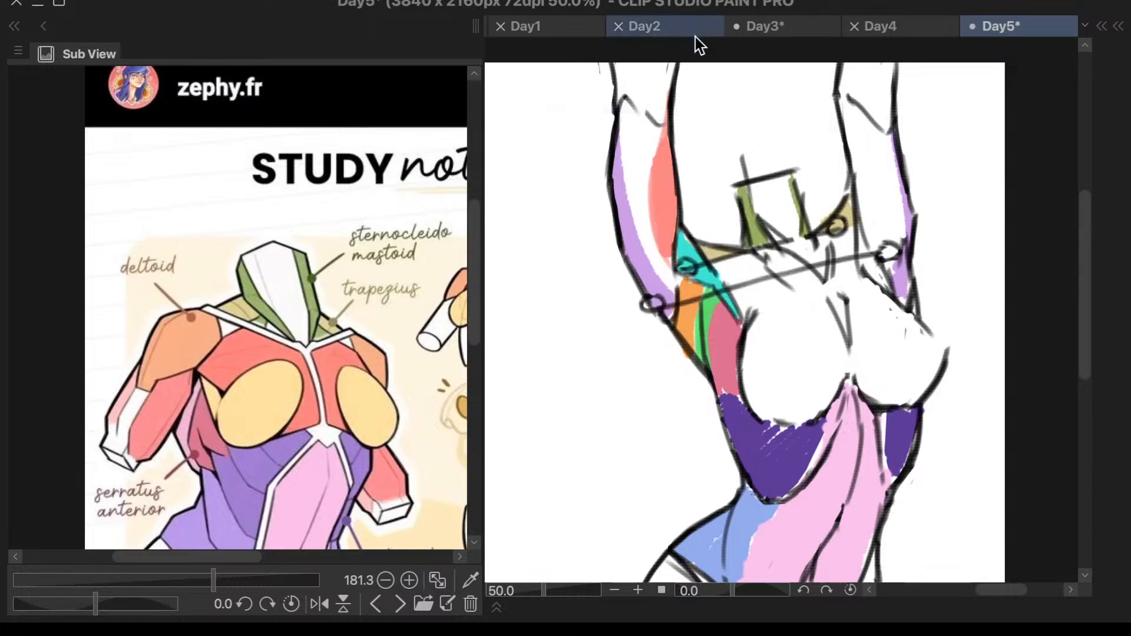
mouse_move(669, 69)
left_mouse_down()
mouse_move(659, 101)
mouse_move(668, 66)
left_mouse_up()
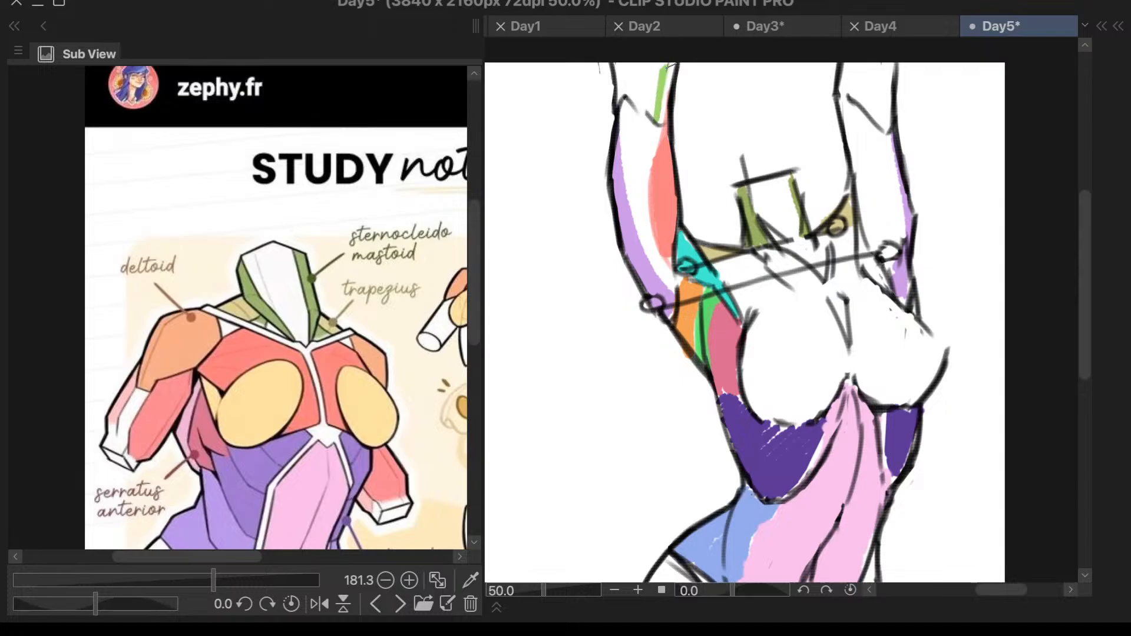
key("ctrl+z")
- Choose a saturated blue and fill the large sketch's raised left forearm down to the elbow line
key("F8")
left_click(814, 232)
mouse_move(814, 232)
left_mouse_down()
mouse_move(859, 250)
mouse_move(844, 262)
left_mouse_up()
left_click(872, 138)
key("F8")
left_click_drag(657, 62, 656, 112)
key("ctrl+z")
mouse_move(662, 60)
left_mouse_down()
mouse_move(656, 121)
mouse_move(651, 61)
left_mouse_up()
key("ctrl+z")
mouse_move(654, 117)
left_mouse_down()
mouse_move(650, 60)
mouse_move(652, 116)
mouse_move(665, 53)
mouse_move(653, 107)
mouse_move(675, 58)
mouse_move(656, 113)
mouse_move(652, 67)
mouse_move(656, 92)
mouse_move(636, 51)
mouse_move(649, 106)
mouse_move(632, 53)
mouse_move(645, 121)
mouse_move(626, 56)
mouse_move(650, 122)
mouse_move(634, 103)
mouse_move(645, 119)
mouse_move(673, 55)
mouse_move(658, 60)
mouse_move(655, 106)
left_mouse_up()
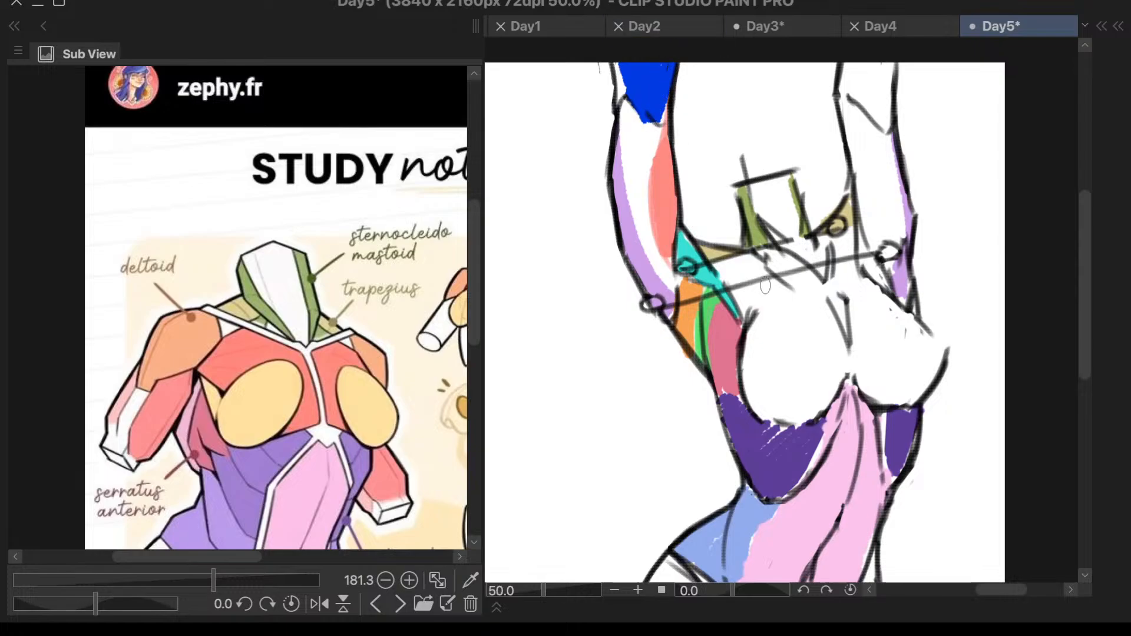
- Erase the colours on the sketch's right side: the lilac arm strip, the green and tan neck areas and the dark purple waist patch
scroll(752, 358, "down", 3)
scroll(914, 323, "down", 1)
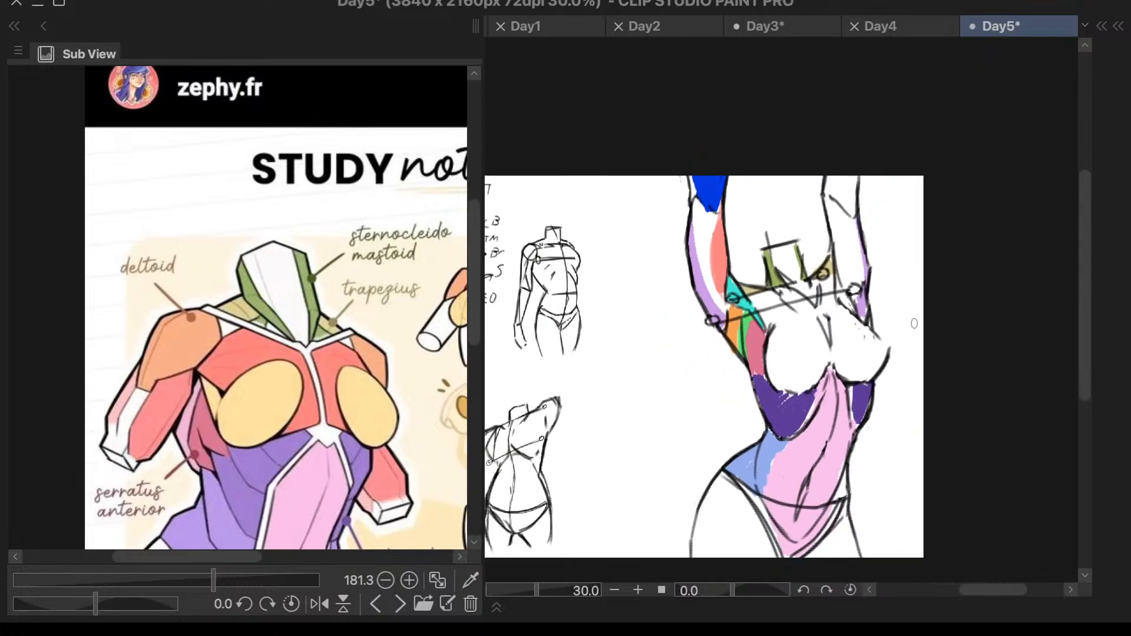
scroll(902, 330, "up", 3)
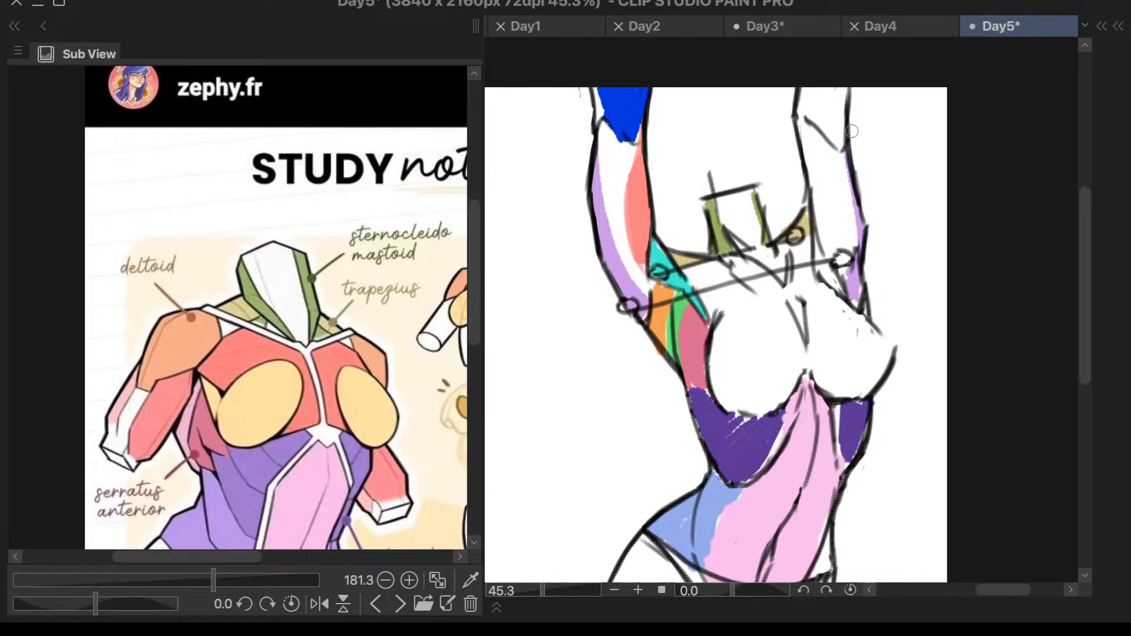
key("e")
left_click_drag(851, 127, 861, 298)
mouse_move(819, 176)
left_mouse_down()
mouse_move(804, 241)
mouse_move(764, 205)
mouse_move(767, 220)
left_mouse_up()
scroll(902, 175, "down", 2)
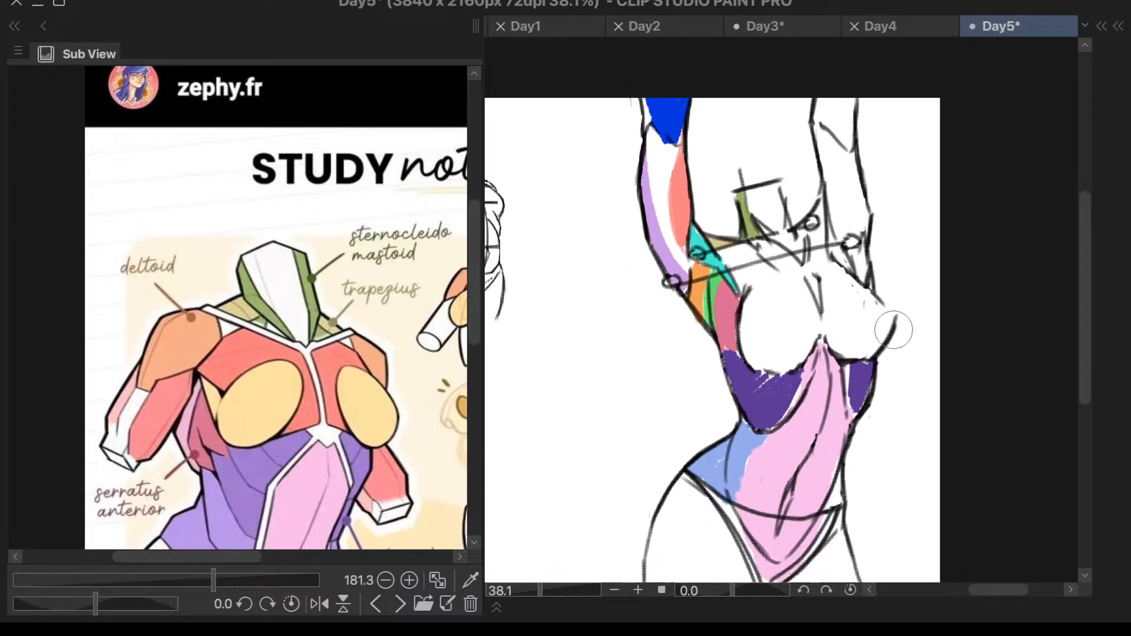
mouse_move(869, 339)
left_mouse_down()
mouse_move(860, 398)
mouse_move(868, 352)
mouse_move(878, 377)
left_mouse_up()
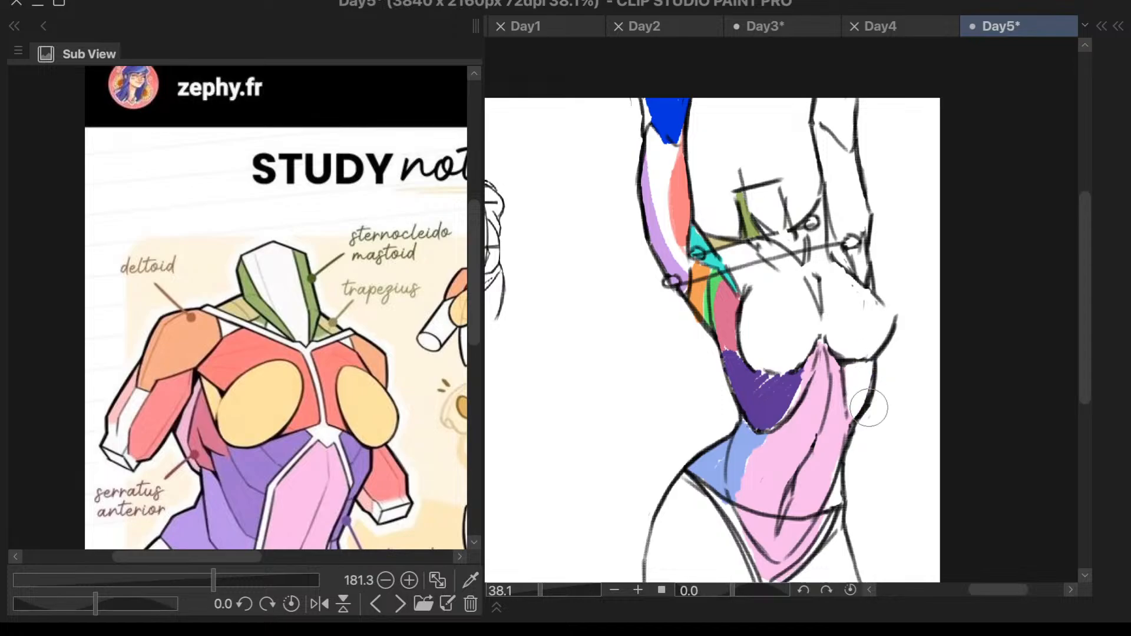
scroll(902, 295, "down", 3)
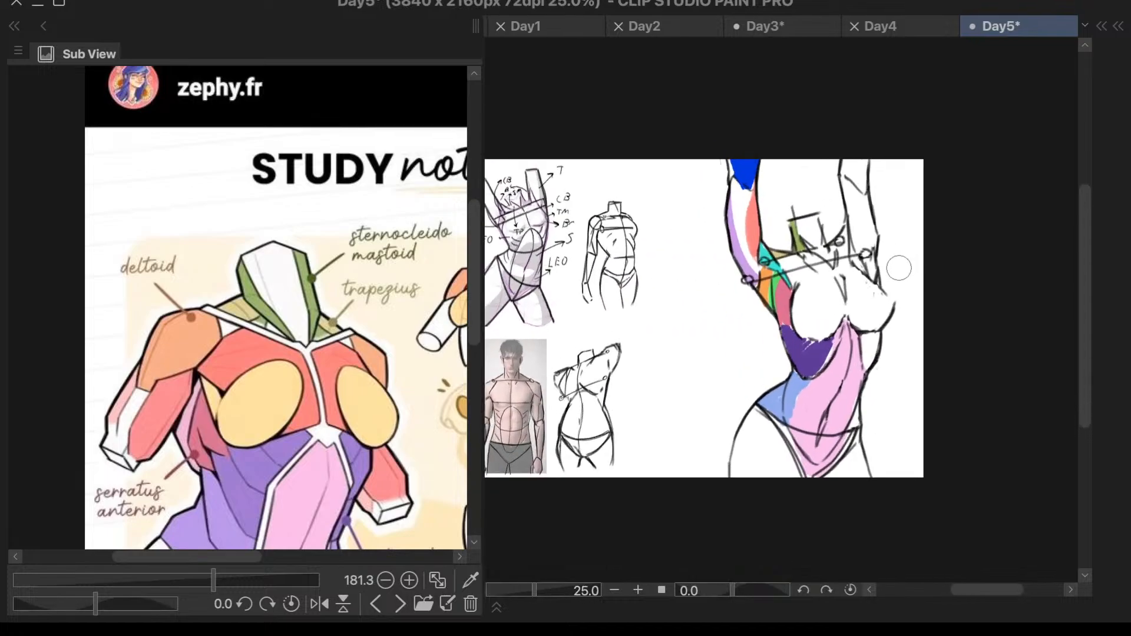
scroll(898, 267, "up", 3)
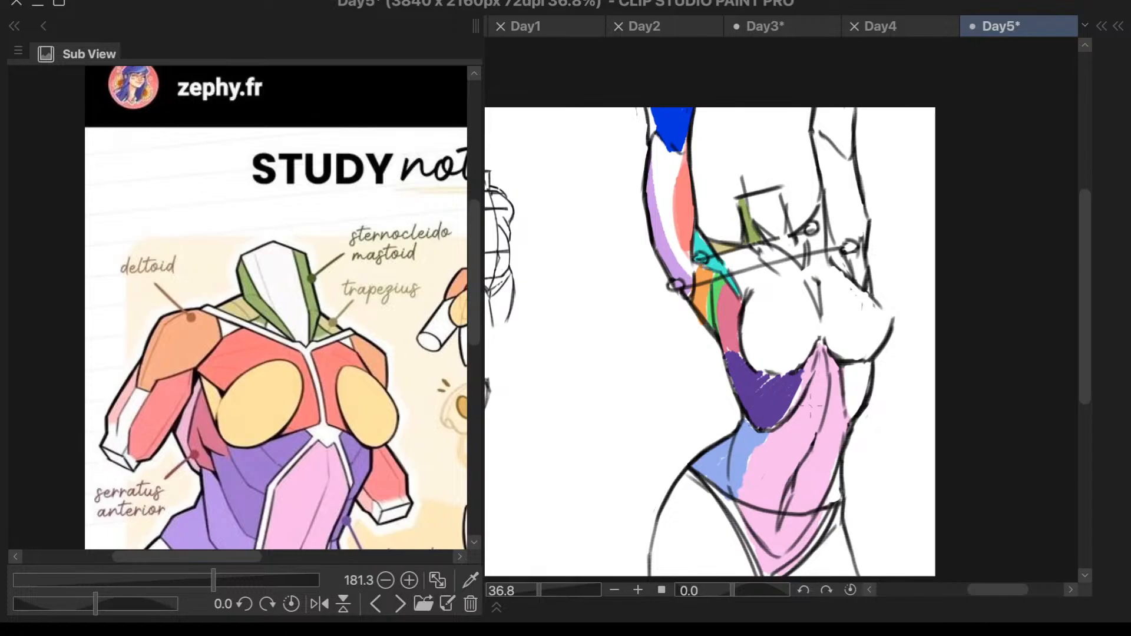
scroll(783, 333, "up", 1)
scroll(619, 327, "up", 1)
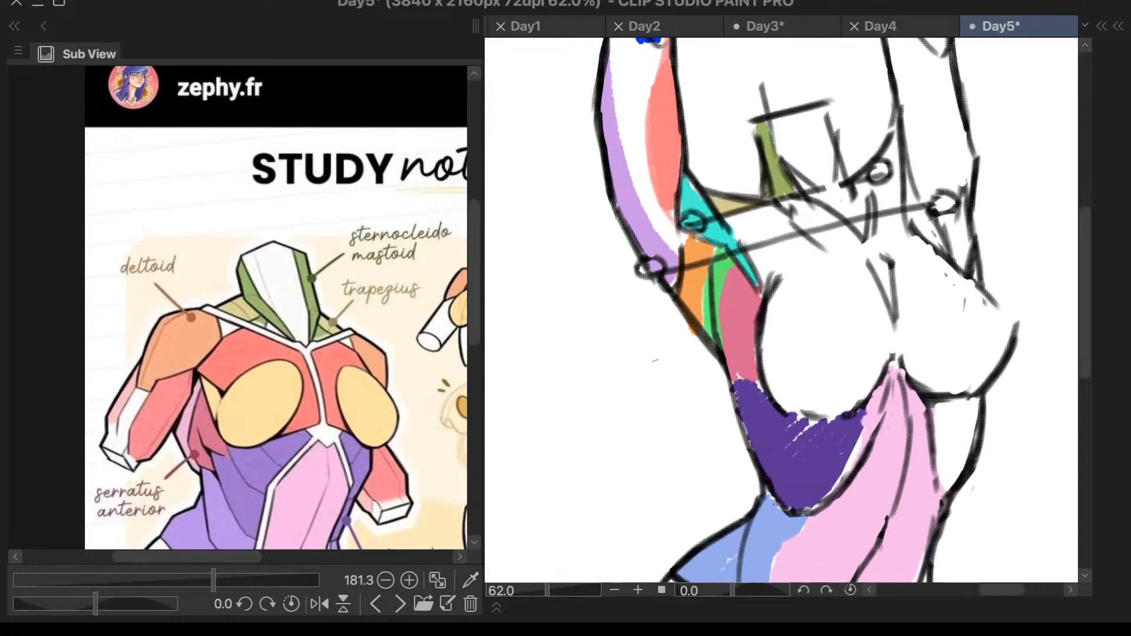
scroll(867, 265, "down", 2)
scroll(875, 530, "up", 2)
scroll(976, 374, "up", 2)
mouse_move(955, 342)
left_mouse_down()
mouse_move(953, 362)
mouse_move(934, 374)
left_mouse_up()
key("ctrl+z")
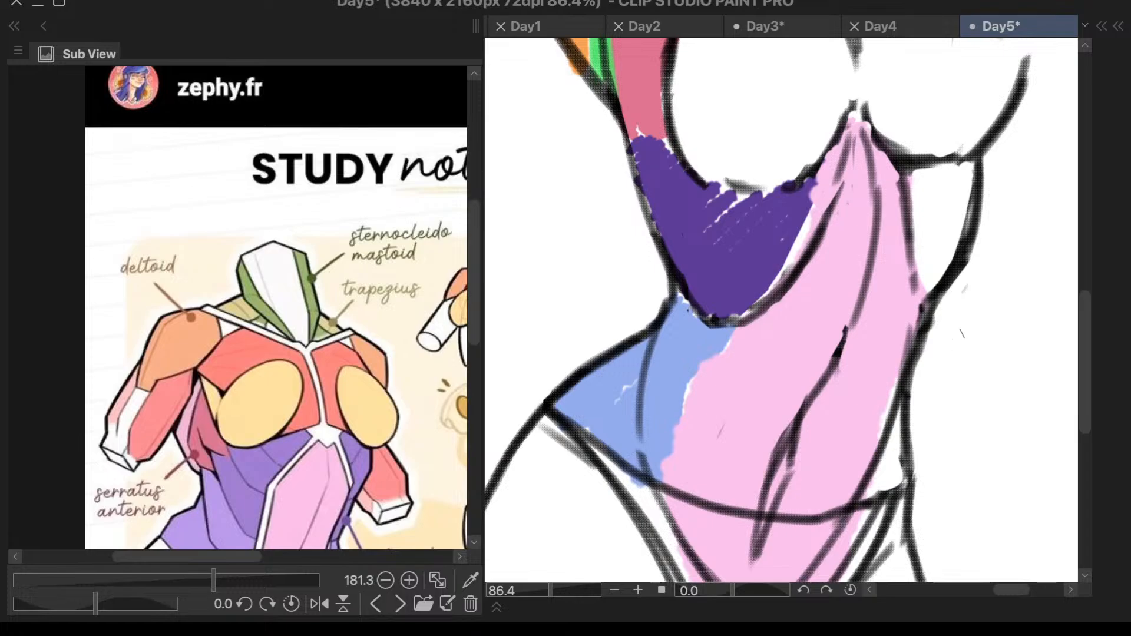
left_click_drag(949, 335, 928, 386)
key("ctrl+z")
- Handwrite the label "Stomach" in black just outside the right side of the large sketch's waist
scroll(966, 324, "down", 3)
scroll(946, 360, "up", 5)
scroll(947, 366, "down", 4)
scroll(918, 405, "up", 6)
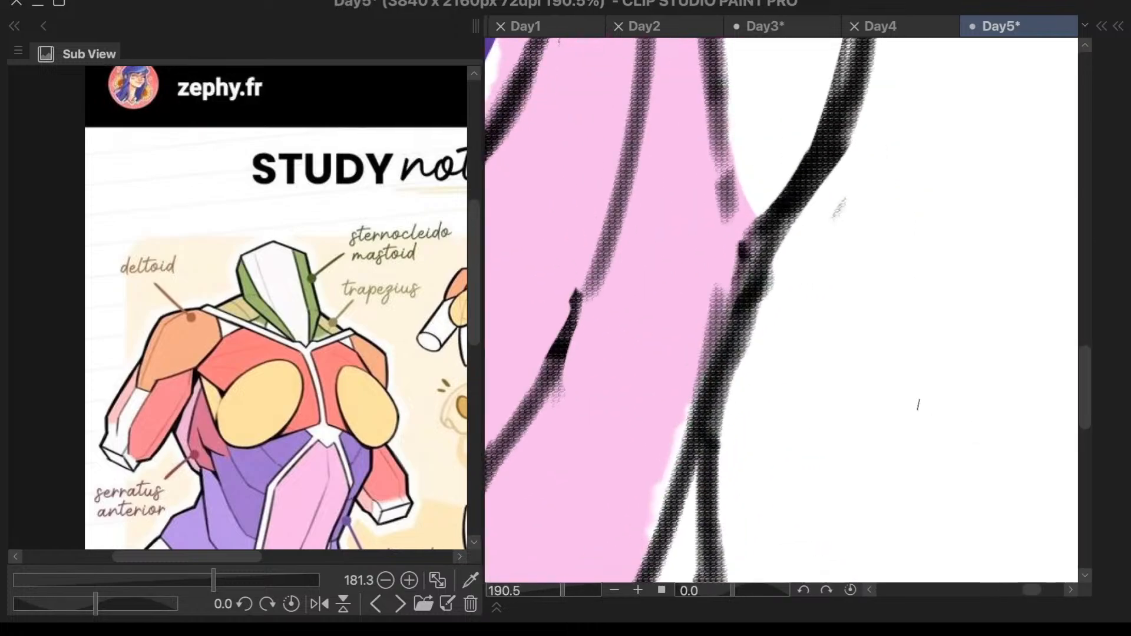
left_click_drag(800, 288, 785, 328)
mouse_move(813, 289)
left_mouse_down()
mouse_move(844, 283)
mouse_move(827, 325)
mouse_move(864, 294)
mouse_move(843, 323)
mouse_move(923, 323)
mouse_move(954, 322)
mouse_move(966, 282)
mouse_move(980, 318)
left_mouse_up()
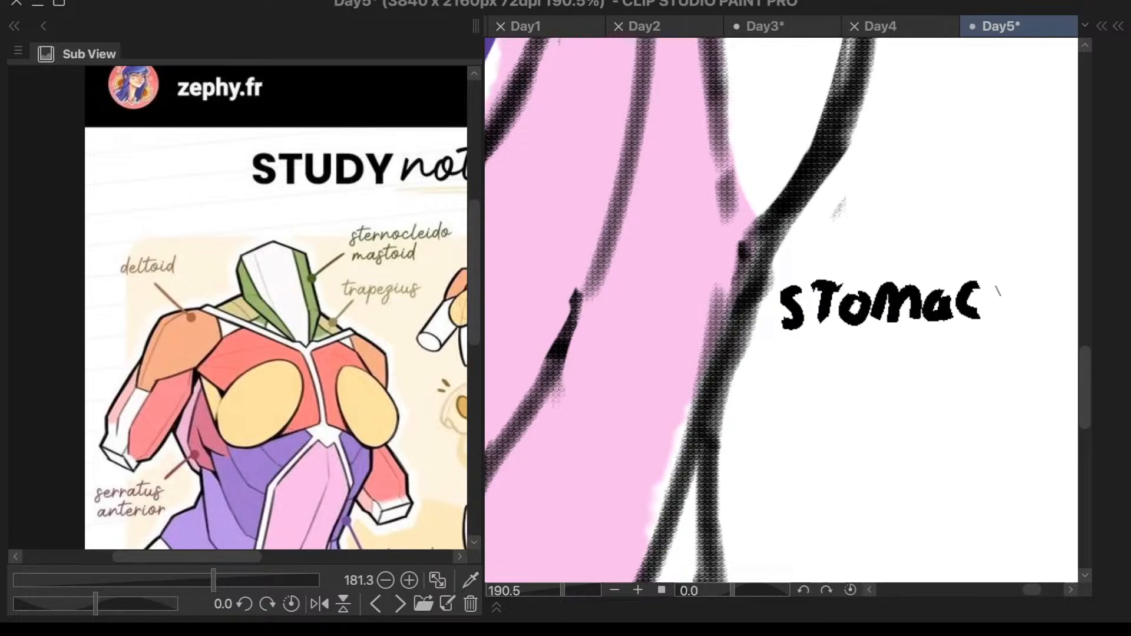
key("ctrl+z")
key("ctrl+z")
key("ctrl+z")
key("ctrl+z")
key("ctrl+z")
key("ctrl+z")
key("ctrl+z")
key("ctrl+z")
key("ctrl+z")
key("ctrl+z")
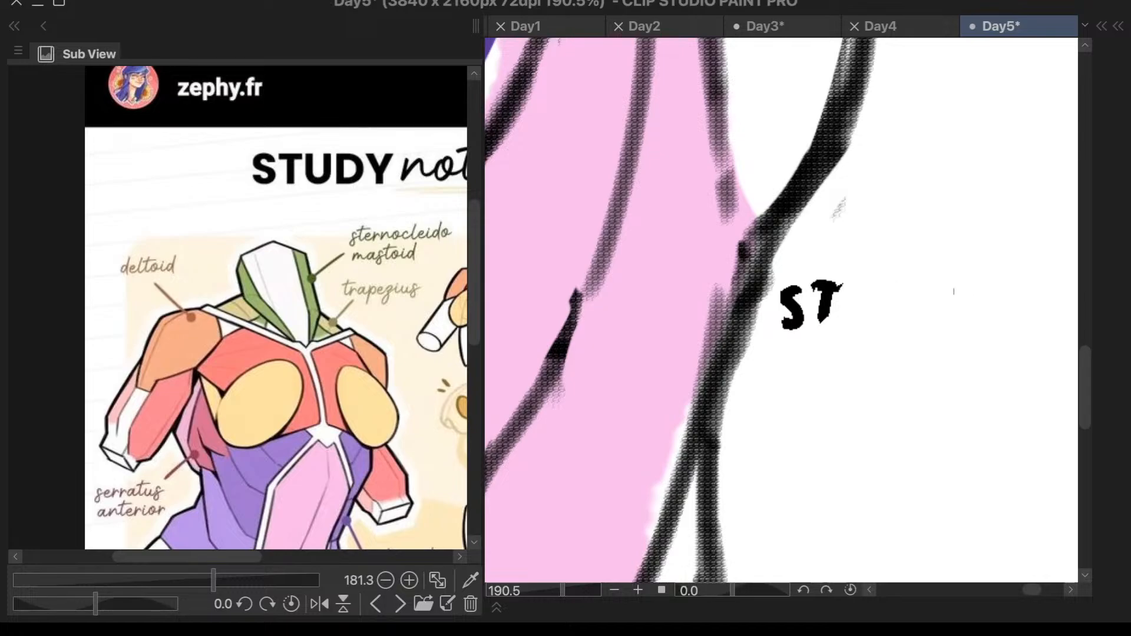
mouse_move(811, 298)
left_mouse_down()
mouse_move(809, 333)
mouse_move(786, 344)
mouse_move(822, 343)
mouse_move(846, 308)
mouse_move(850, 330)
mouse_move(871, 318)
mouse_move(930, 339)
mouse_move(972, 337)
left_mouse_up()
mouse_move(990, 282)
left_mouse_down()
mouse_move(983, 336)
mouse_move(1000, 340)
left_mouse_up()
scroll(966, 272, "down", 5)
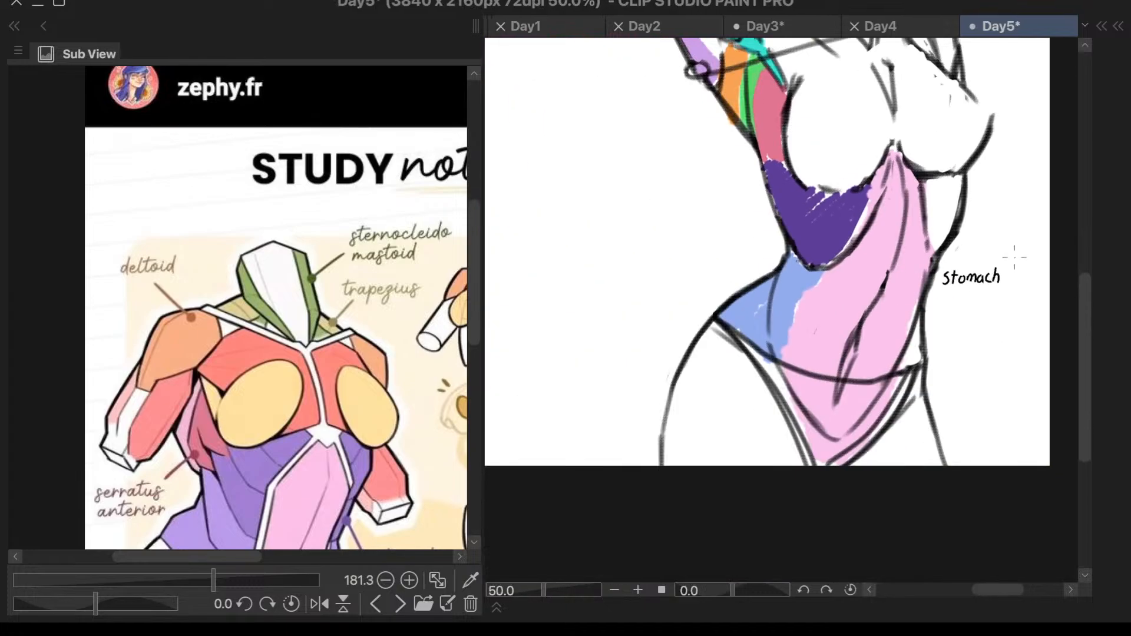
- Handwrite "Lower" in the blank area left of the light blue hip muscle and consult the external oblique on the study notes
scroll(808, 412, "down", 2)
scroll(933, 205, "up", 2)
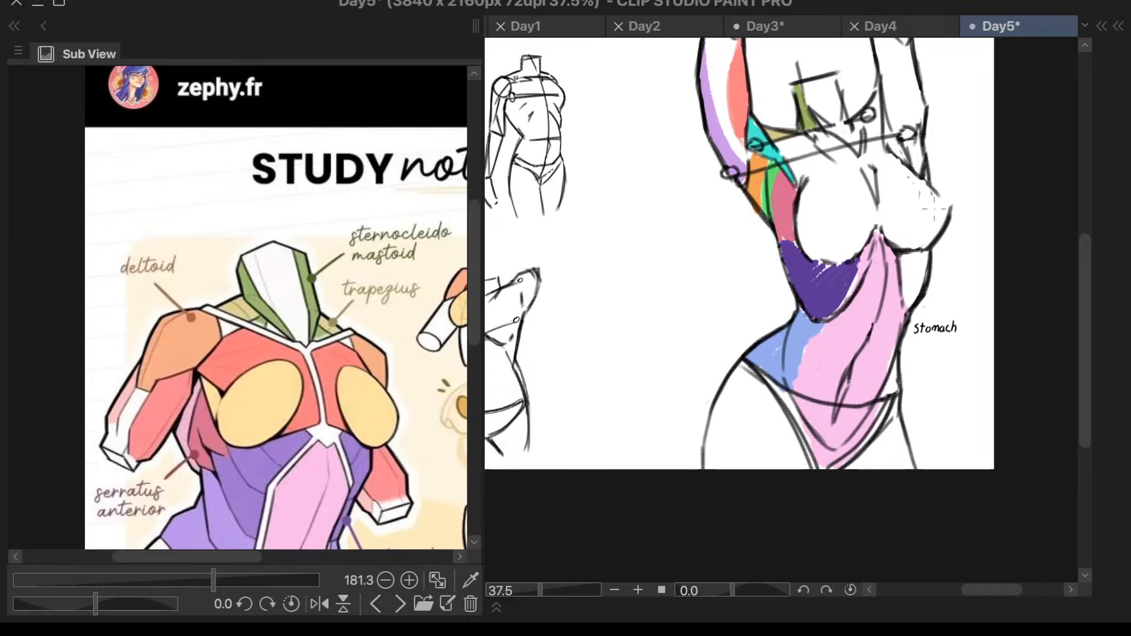
scroll(793, 362, "up", 3)
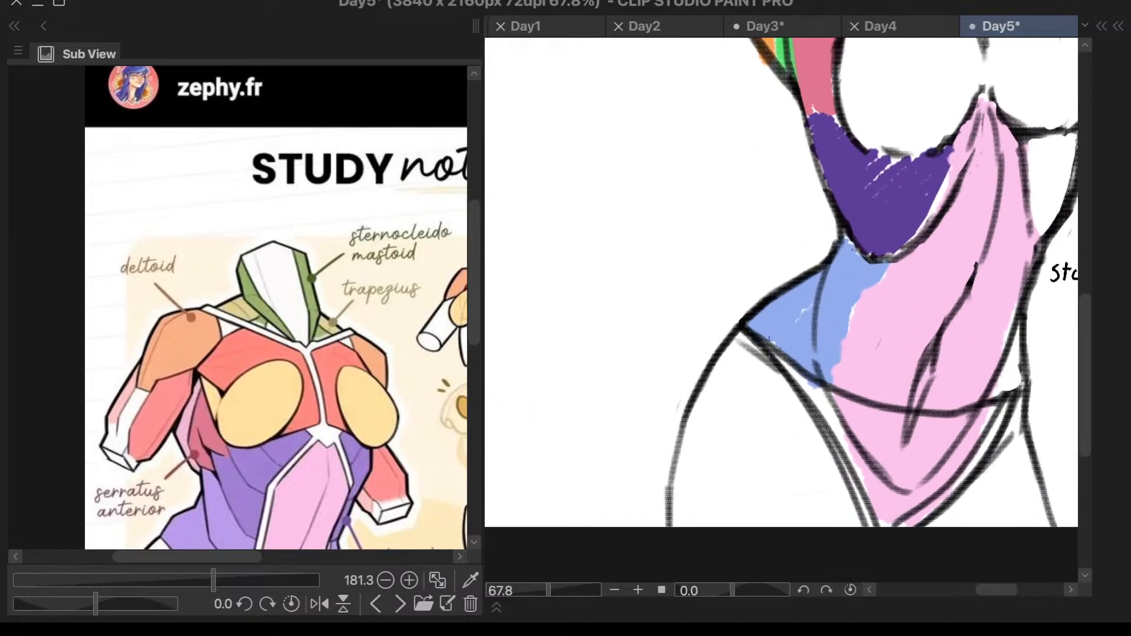
scroll(762, 336, "up", 2)
mouse_move(600, 194)
left_mouse_down()
mouse_move(613, 224)
mouse_move(626, 204)
mouse_move(646, 222)
mouse_move(664, 198)
mouse_move(674, 222)
mouse_move(683, 199)
left_mouse_up()
scroll(473, 357, "down", 5)
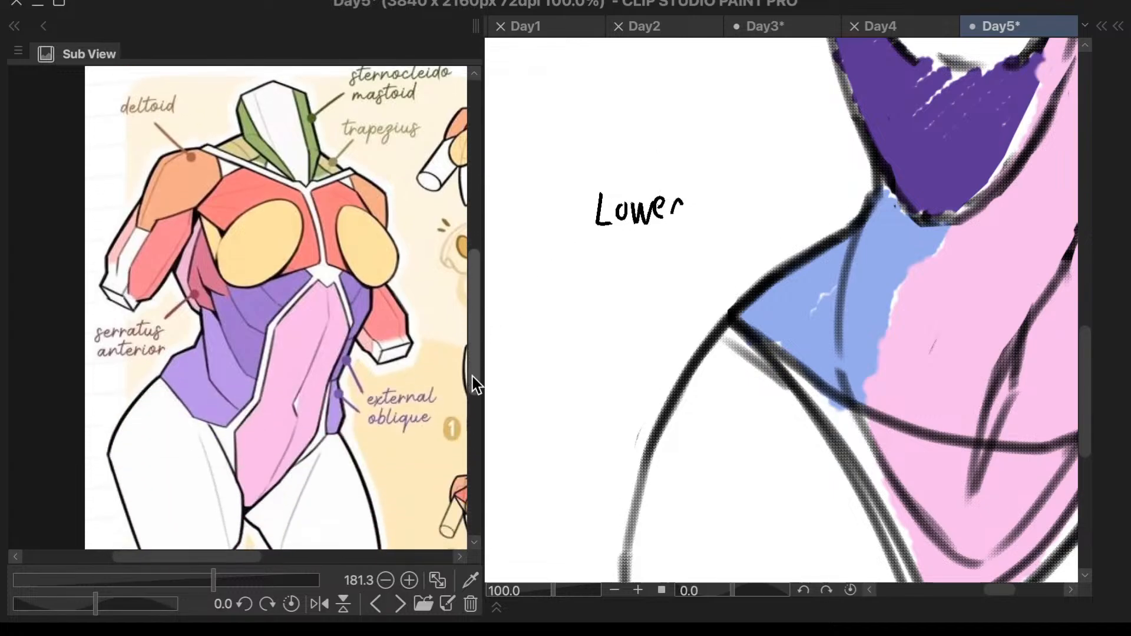
- Handwrite "Exteral Oblique" on two lines beneath the word "Lower" beside the light blue area
scroll(703, 242, "up", 1)
mouse_move(525, 243)
left_mouse_down()
mouse_move(524, 279)
mouse_move(545, 243)
mouse_move(541, 262)
mouse_move(568, 277)
left_mouse_up()
mouse_move(572, 251)
left_mouse_down()
mouse_move(553, 278)
mouse_move(582, 251)
mouse_move(582, 271)
left_mouse_up()
mouse_move(573, 256)
left_mouse_down()
mouse_move(605, 249)
mouse_move(615, 275)
left_mouse_up()
mouse_move(619, 258)
left_mouse_down()
mouse_move(621, 268)
mouse_move(636, 250)
left_mouse_up()
mouse_move(647, 255)
left_mouse_down()
mouse_move(636, 271)
mouse_move(652, 266)
left_mouse_up()
left_click_drag(661, 234, 657, 270)
left_click_drag(535, 295, 559, 321)
left_click_drag(574, 288, 576, 322)
mouse_move(588, 305)
left_mouse_down()
mouse_move(588, 322)
mouse_move(607, 311)
mouse_move(609, 341)
left_mouse_up()
left_click_drag(624, 294, 641, 319)
mouse_move(645, 303)
left_mouse_down()
mouse_move(663, 295)
mouse_move(664, 311)
left_mouse_up()
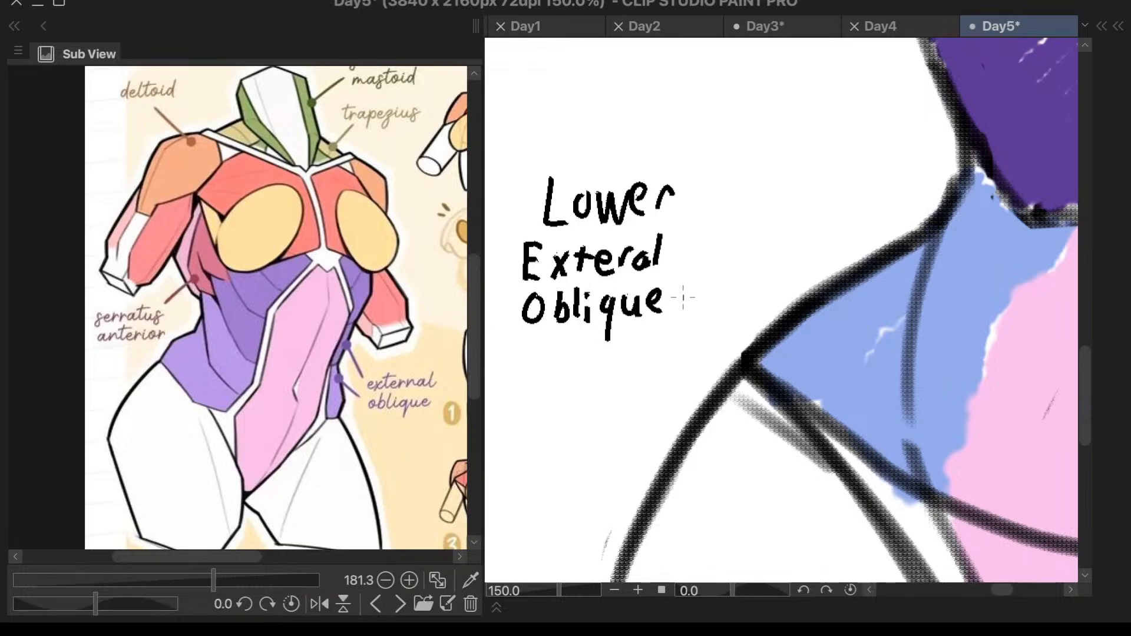
scroll(743, 386, "down", 5)
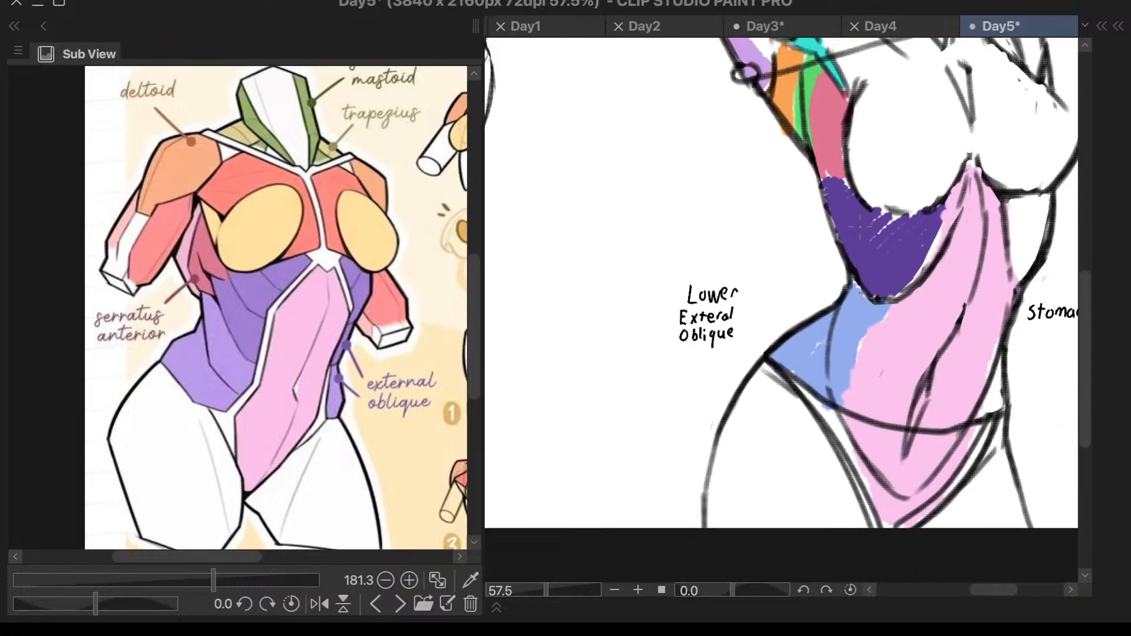
- Handwrite the three-line label "Upper External Oblique" left of the dark purple area, above the lower oblique label
scroll(766, 152, "up", 4)
mouse_move(657, 259)
left_mouse_down()
mouse_move(677, 261)
mouse_move(675, 283)
mouse_move(742, 268)
left_mouse_up()
mouse_move(662, 299)
left_mouse_down()
mouse_move(662, 324)
mouse_move(678, 296)
mouse_move(683, 321)
left_mouse_up()
mouse_move(687, 300)
left_mouse_down()
mouse_move(700, 319)
mouse_move(684, 318)
left_mouse_up()
left_click_drag(707, 284, 707, 316)
mouse_move(700, 300)
left_mouse_down()
mouse_move(730, 313)
mouse_move(742, 300)
mouse_move(754, 313)
left_mouse_up()
left_click_drag(765, 302, 767, 314)
left_click_drag(773, 284, 774, 311)
left_click_drag(673, 331, 687, 357)
mouse_move(687, 345)
left_mouse_down()
mouse_move(690, 357)
mouse_move(713, 356)
left_mouse_up()
mouse_move(720, 329)
left_mouse_down()
mouse_move(733, 366)
mouse_move(753, 353)
left_mouse_up()
mouse_move(760, 339)
left_mouse_down()
mouse_move(768, 353)
mouse_move(763, 334)
mouse_move(789, 348)
left_mouse_up()
key("ctrl+z")
key("ctrl+z")
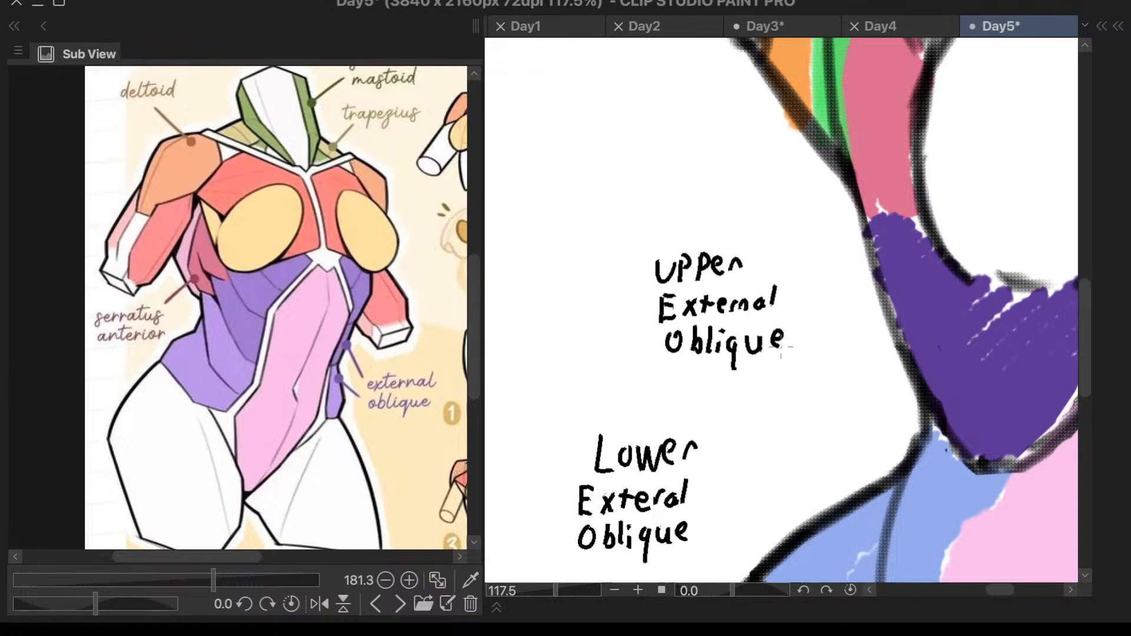
- Draw arrows from the dark purple and light blue areas to their upper and lower external oblique labels
scroll(830, 290, "down", 2)
scroll(917, 181, "up", 3)
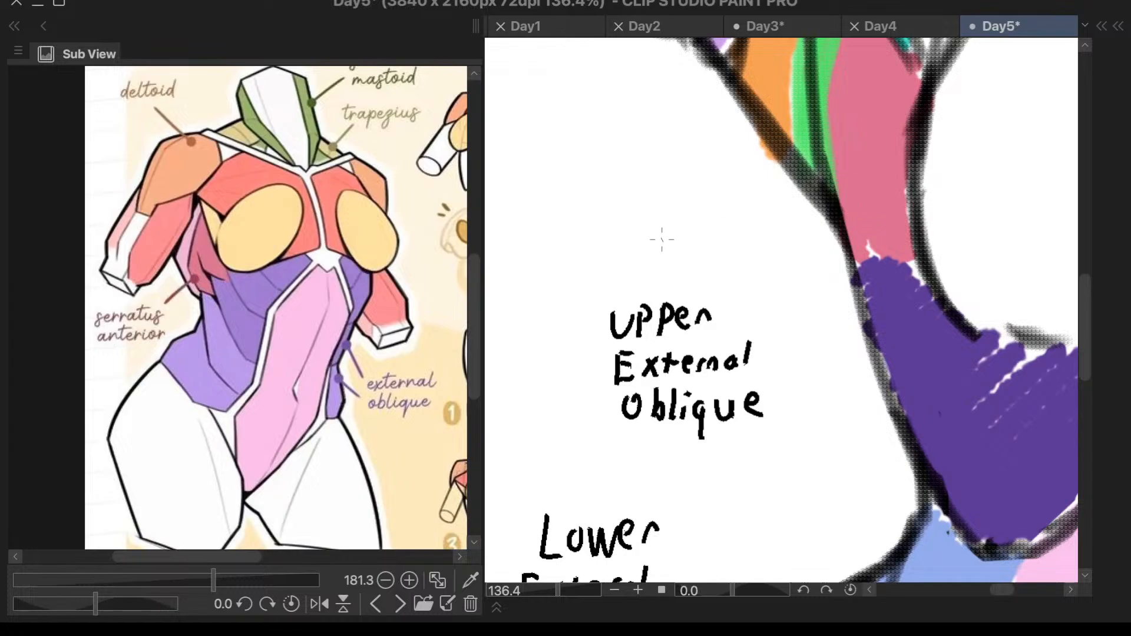
mouse_move(923, 352)
left_mouse_down()
mouse_move(857, 363)
mouse_move(776, 403)
left_mouse_up()
mouse_move(820, 362)
left_mouse_down()
mouse_move(775, 401)
mouse_move(822, 409)
left_mouse_up()
scroll(872, 374, "down", 3)
mouse_move(777, 493)
left_mouse_down()
mouse_move(847, 548)
mouse_move(762, 488)
mouse_move(800, 476)
left_mouse_up()
scroll(799, 471, "down", 3)
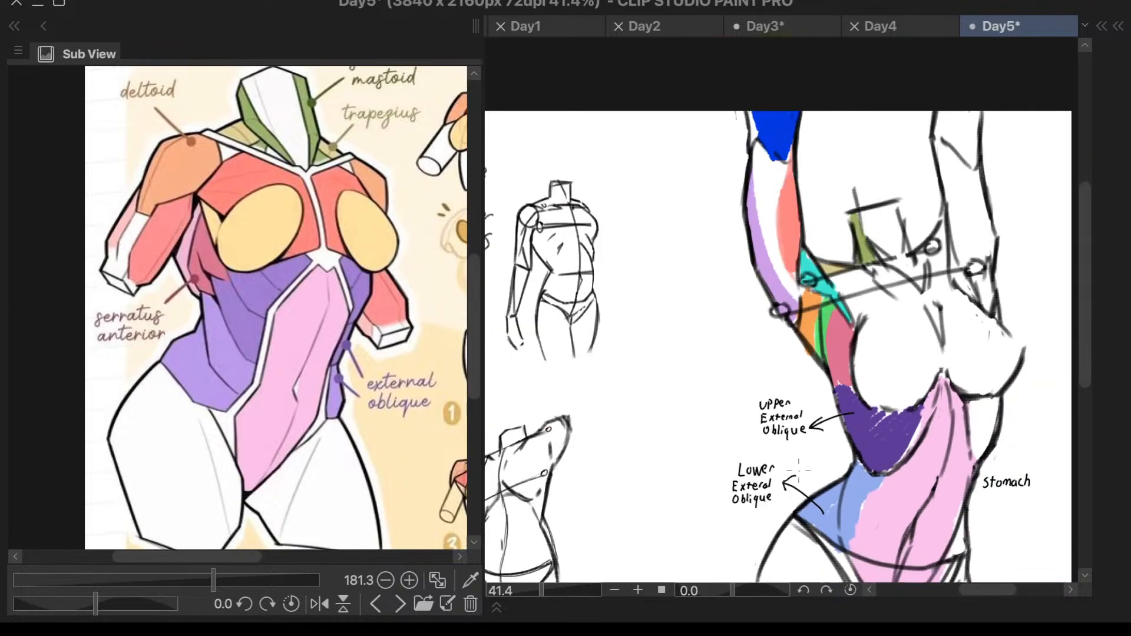
- Draw an arrow from the pink abdominal area to just below the "Stomach" label
scroll(796, 473, "down", 2)
scroll(991, 429, "up", 2)
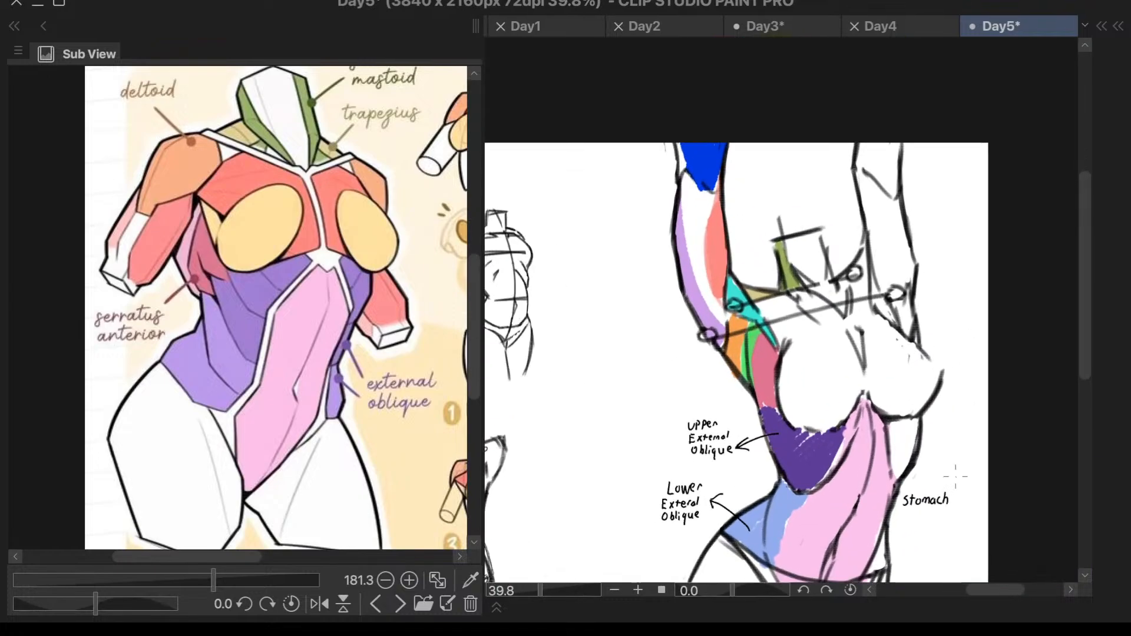
scroll(927, 522, "up", 2)
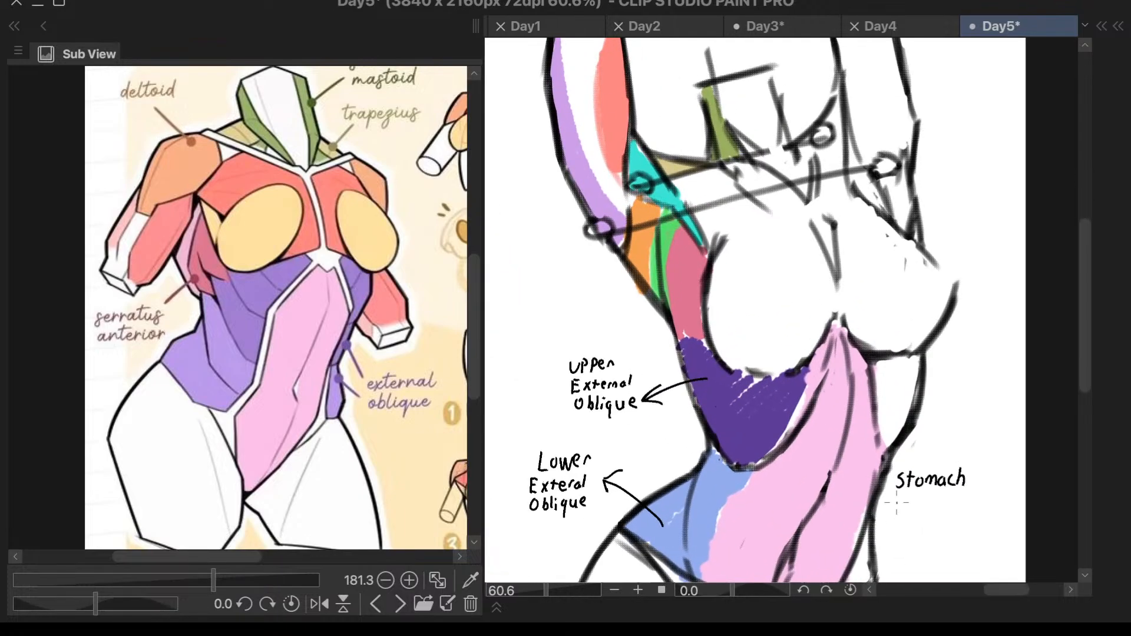
mouse_move(858, 511)
left_mouse_down()
mouse_move(913, 501)
mouse_move(906, 515)
left_mouse_up()
- Draw an upward arrow from the cyan shoulder area and handwrite "Deltoid" above it
scroll(716, 400, "down", 2)
scroll(669, 164, "up", 2)
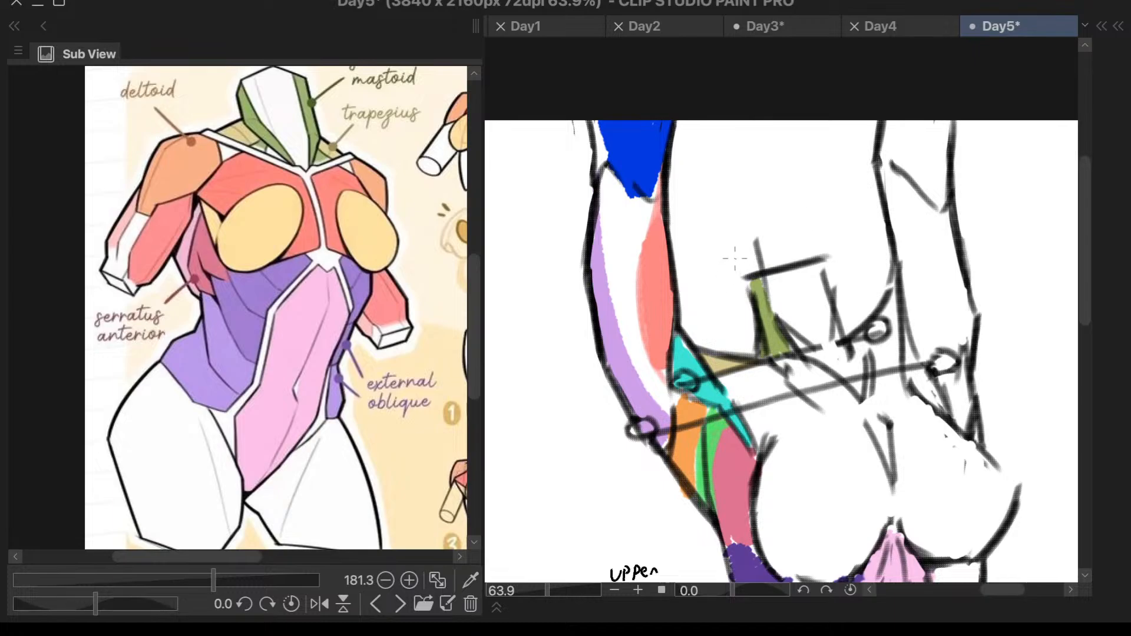
left_click_drag(683, 346, 699, 307)
scroll(716, 264, "up", 3)
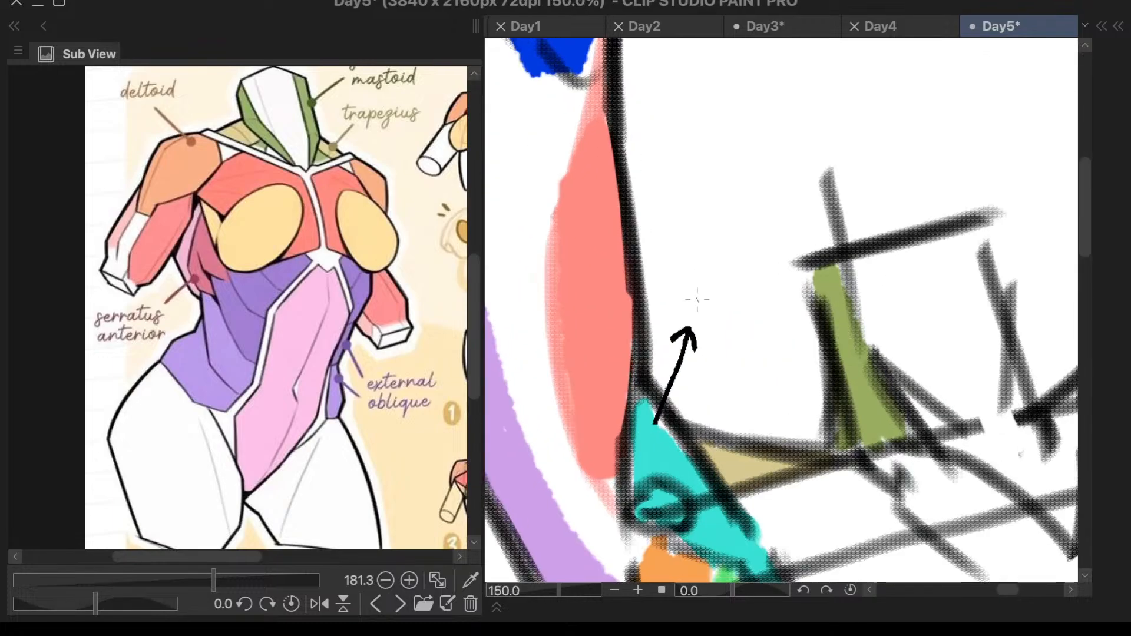
mouse_move(657, 260)
left_mouse_down()
mouse_move(657, 295)
mouse_move(698, 293)
mouse_move(706, 276)
mouse_move(705, 293)
left_mouse_up()
mouse_move(721, 252)
left_mouse_down()
mouse_move(719, 285)
mouse_move(724, 270)
mouse_move(759, 280)
mouse_move(761, 255)
mouse_move(777, 282)
left_mouse_up()
left_click(755, 247)
left_click_drag(784, 231, 781, 283)
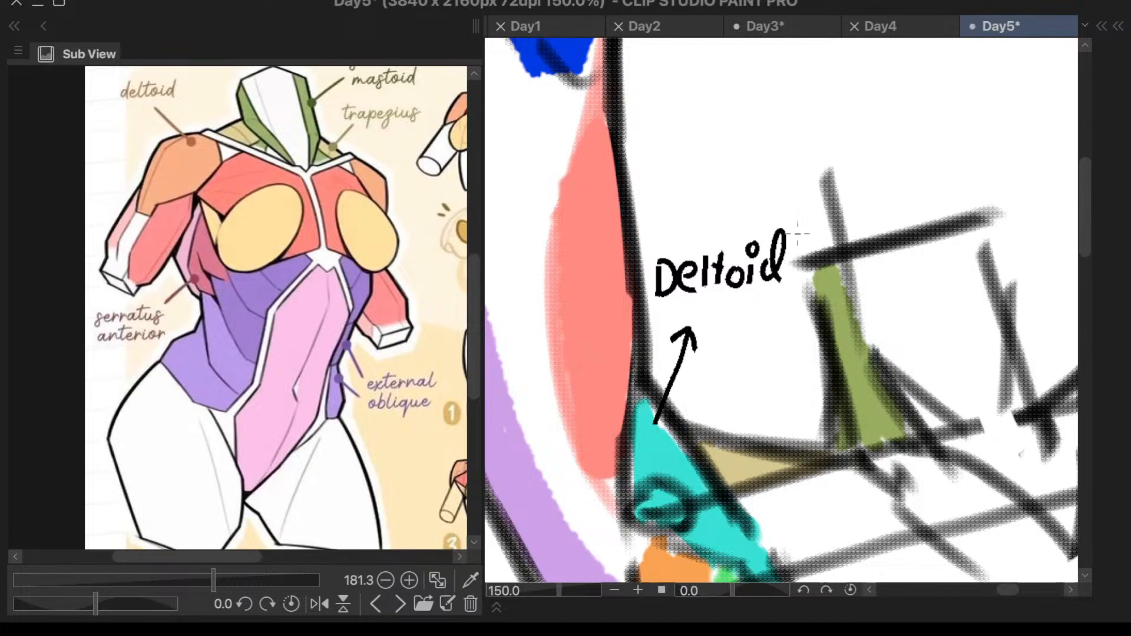
- Draw an arrow pointing up and to the right from the top of the green neck strip
scroll(813, 198, "down", 6)
scroll(942, 154, "up", 5)
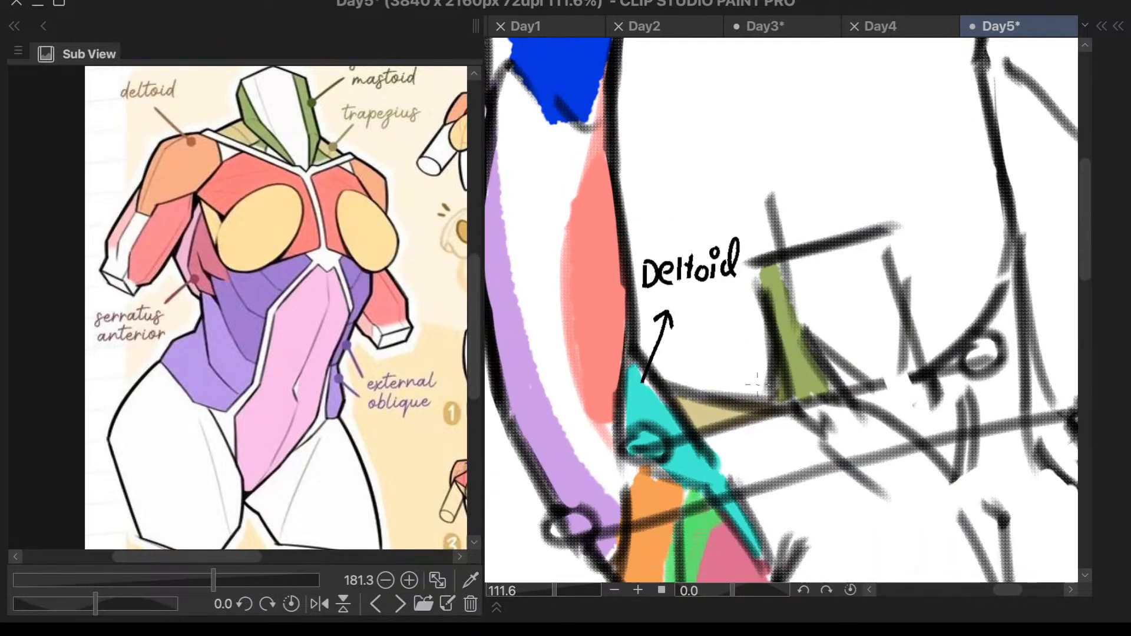
mouse_move(772, 253)
left_mouse_down()
mouse_move(808, 186)
mouse_move(811, 207)
left_mouse_up()
scroll(836, 168, "down", 3)
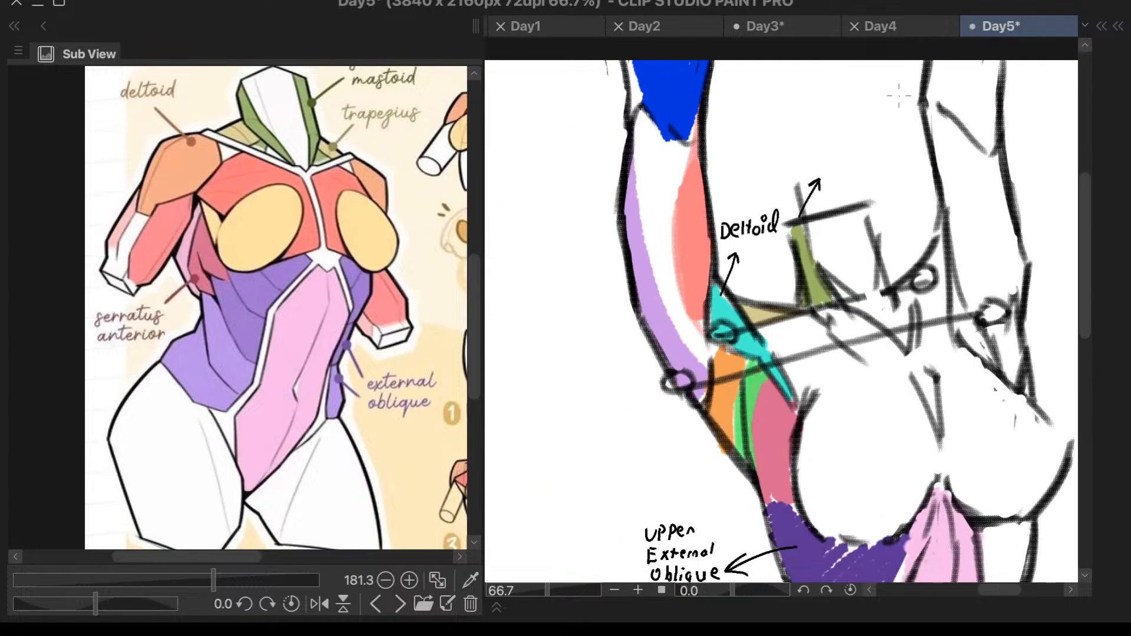
- Consult the sternocleidomastoid label on the study notes and handwrite "Sterno Mastoid" above the green neck strip's arrow
scroll(330, 147, "down", 2)
scroll(330, 147, "up", 4)
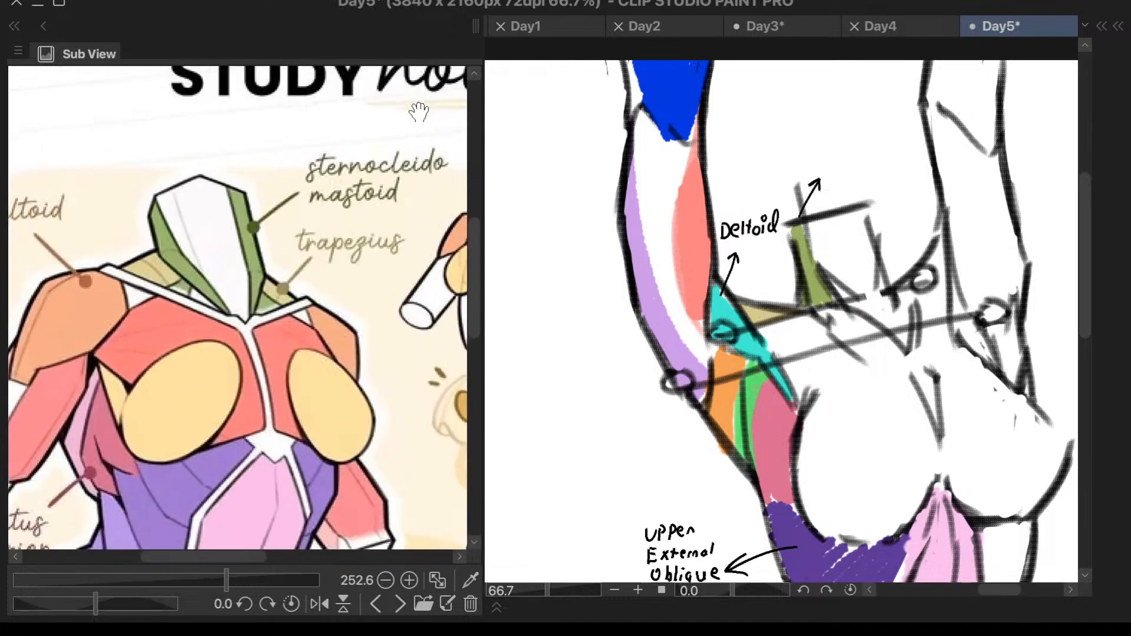
scroll(831, 152, "up", 3)
mouse_move(797, 149)
left_mouse_down()
mouse_move(781, 178)
mouse_move(814, 167)
left_mouse_up()
mouse_move(802, 155)
left_mouse_down()
mouse_move(840, 155)
mouse_move(848, 175)
mouse_move(868, 154)
mouse_move(889, 160)
mouse_move(901, 148)
left_mouse_up()
mouse_move(831, 221)
left_mouse_down()
mouse_move(843, 195)
mouse_move(861, 216)
mouse_move(874, 204)
mouse_move(866, 212)
mouse_move(905, 204)
left_mouse_up()
left_click_drag(898, 189, 935, 203)
left_click_drag(937, 175, 949, 199)
left_click_drag(961, 156, 961, 200)
scroll(960, 198, "down", 5)
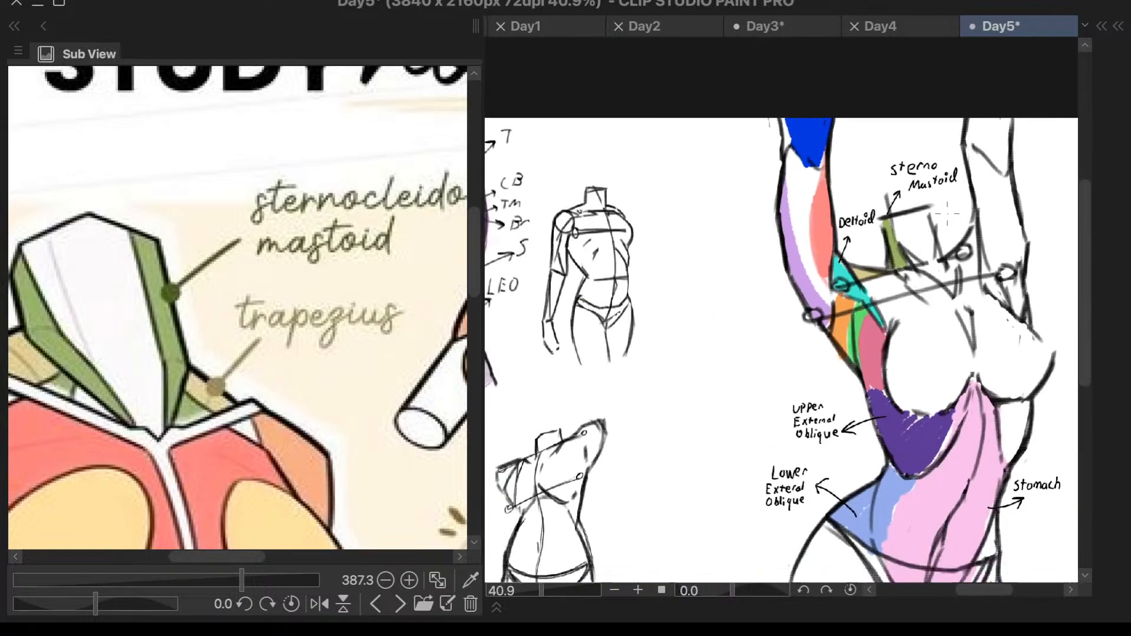
- Consult the serratus anterior label on the study notes and draw a right-pointing arrow from the dark pink strip beside the chest
scroll(947, 213, "down", 1)
scroll(918, 298, "up", 4)
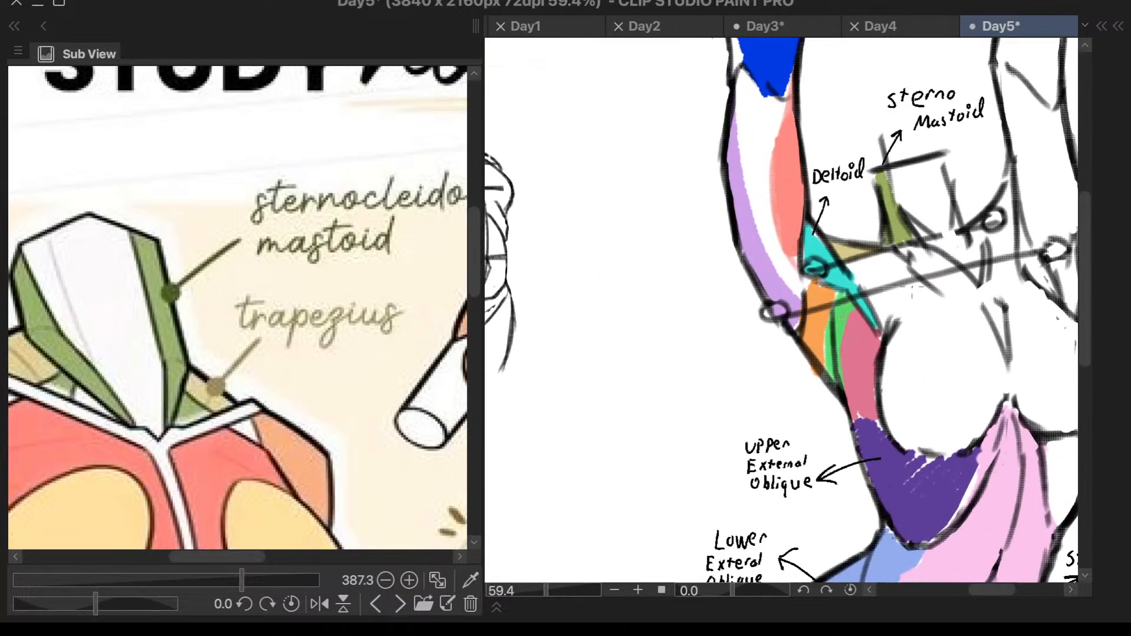
scroll(816, 106, "down", 2)
scroll(927, 316, "up", 2)
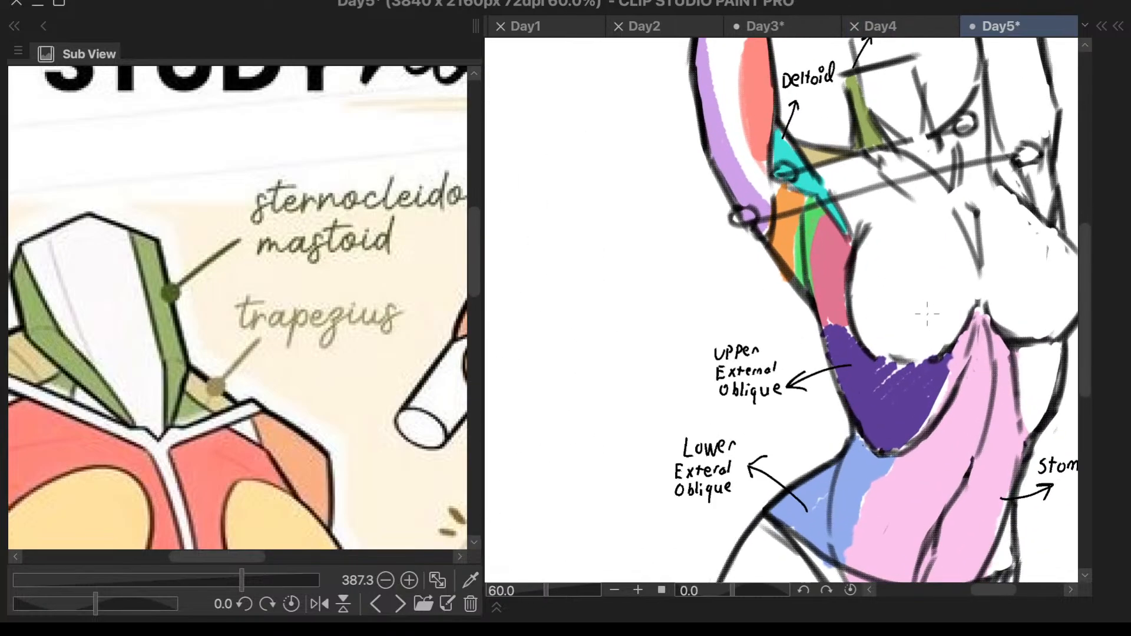
scroll(399, 309, "down", 1)
scroll(399, 308, "down", 2)
scroll(290, 481, "up", 1)
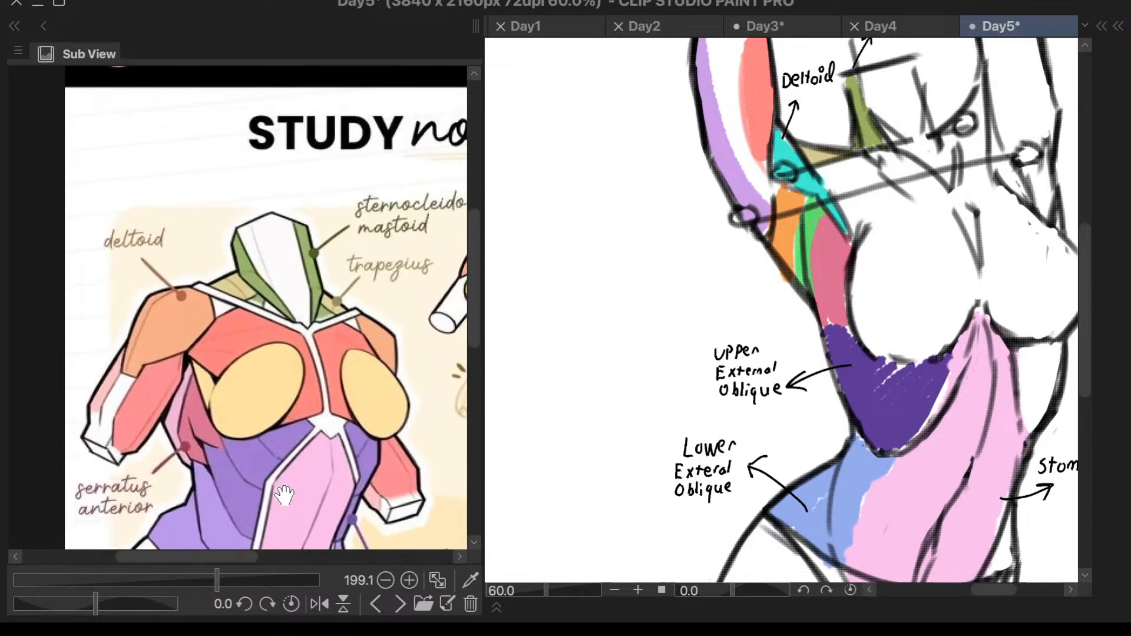
scroll(125, 528, "up", 3)
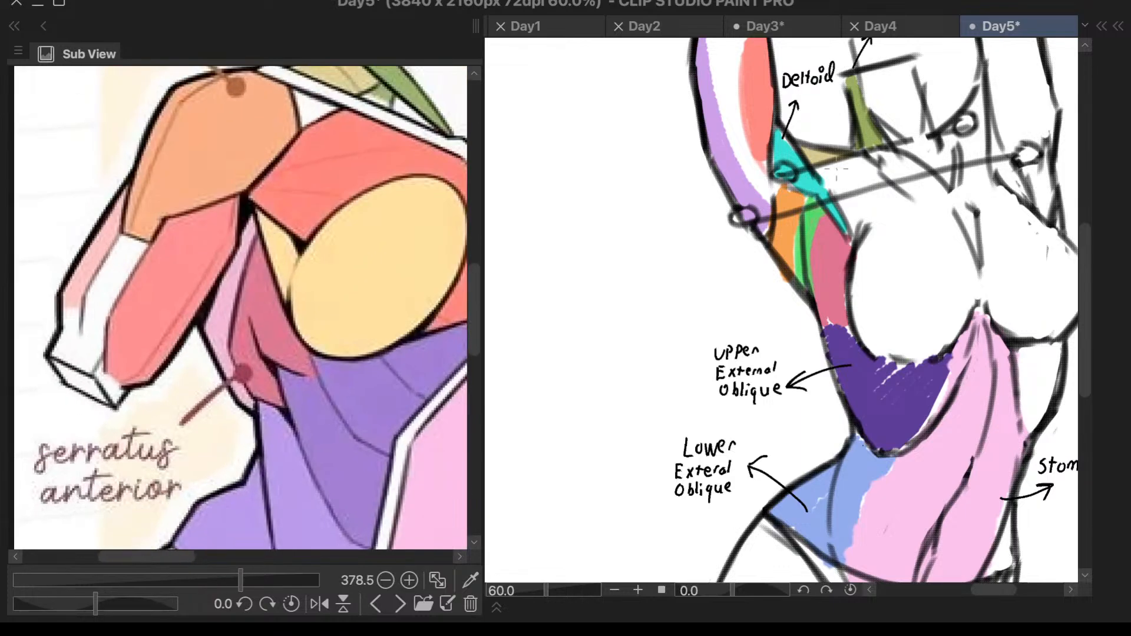
scroll(899, 155, "up", 2)
mouse_move(803, 336)
left_mouse_down()
mouse_move(874, 317)
mouse_move(864, 329)
left_mouse_up()
- Handwrite "Serratus Anterior" on two lines at the tip of the dark pink strip's arrow
mouse_move(896, 293)
left_mouse_down()
mouse_move(877, 319)
mouse_move(888, 348)
mouse_move(938, 324)
mouse_move(963, 349)
left_mouse_up()
scroll(917, 274, "up", 3)
mouse_move(980, 306)
left_mouse_down()
mouse_move(971, 338)
mouse_move(983, 317)
mouse_move(1019, 339)
left_mouse_up()
mouse_move(865, 375)
left_mouse_down()
mouse_move(851, 405)
mouse_move(873, 407)
left_mouse_up()
mouse_move(859, 392)
left_mouse_down()
mouse_move(875, 372)
mouse_move(871, 404)
mouse_move(912, 373)
mouse_move(907, 395)
mouse_move(905, 381)
mouse_move(937, 380)
mouse_move(925, 383)
mouse_move(939, 398)
mouse_move(958, 380)
mouse_move(1000, 385)
mouse_move(1038, 373)
left_mouse_up()
- Consult the raised-arm figure on the study notes and draw an arrow pointing down and to the left from the green strip
scroll(907, 299, "down", 2)
scroll(908, 300, "down", 2)
scroll(397, 384, "down", 6)
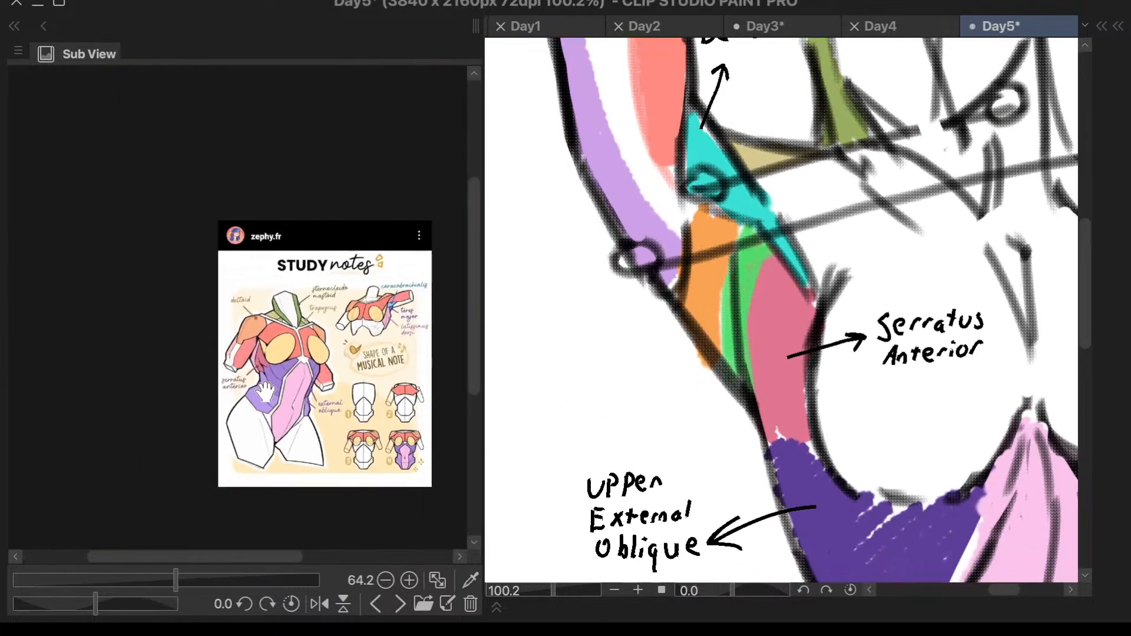
scroll(383, 377, "up", 6)
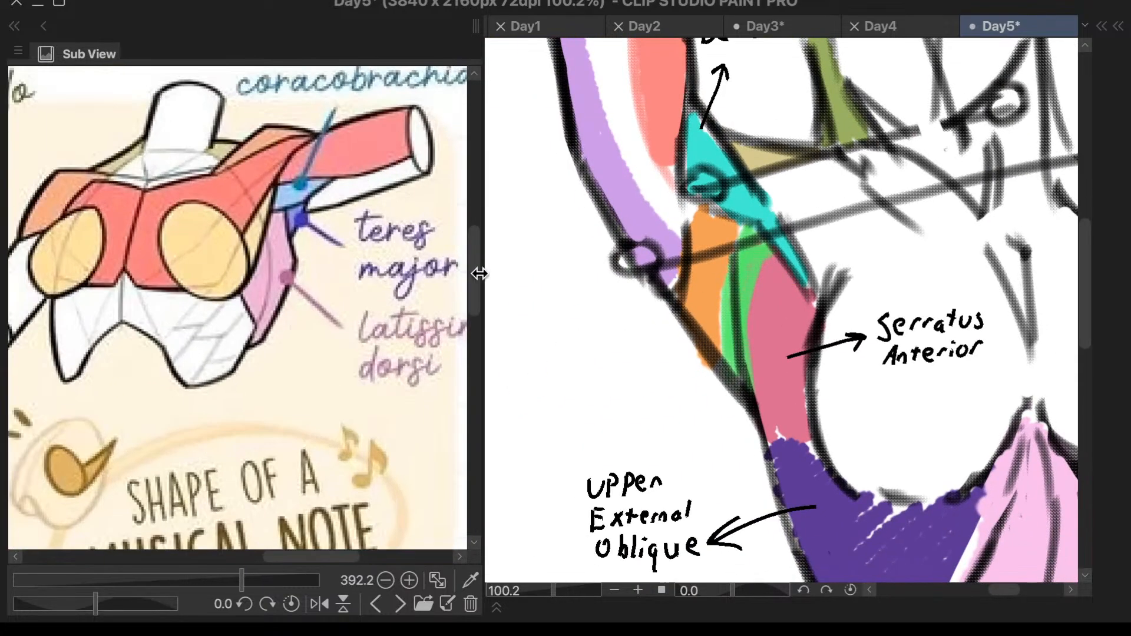
scroll(671, 399, "up", 2)
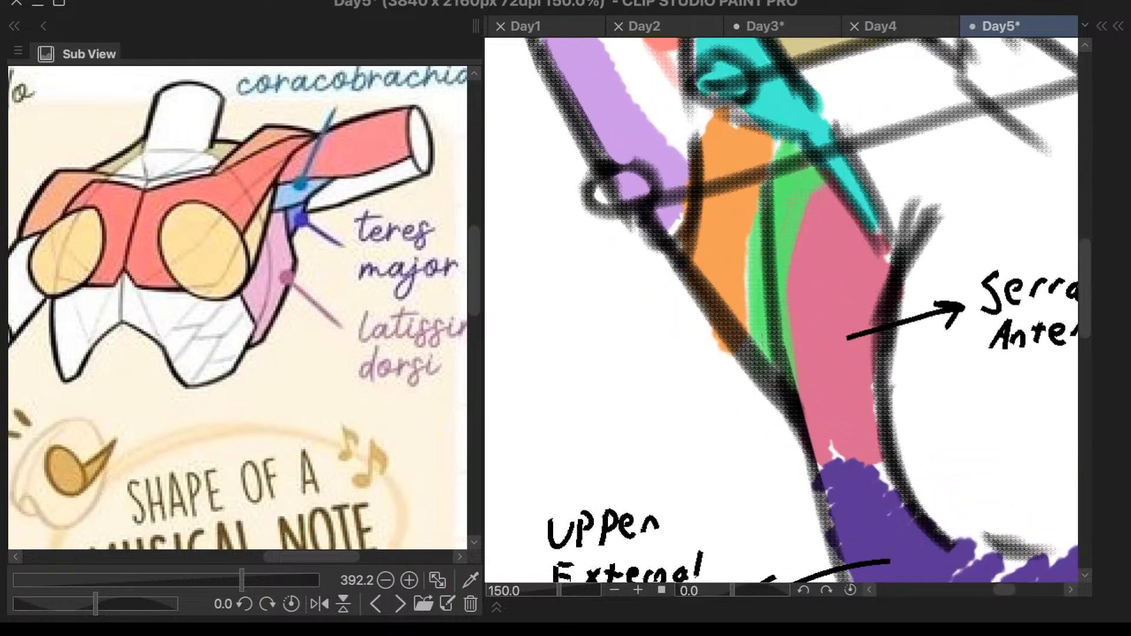
mouse_move(765, 349)
left_mouse_down()
mouse_move(666, 398)
mouse_move(689, 411)
left_mouse_up()
scroll(658, 411, "down", 2)
- Handwrite "Latissimus Dorsi" at the green strip's arrow, checking the spelling on the study notes
mouse_move(517, 413)
left_mouse_down()
mouse_move(533, 443)
mouse_move(576, 418)
left_mouse_up()
left_click_drag(577, 420, 576, 432)
left_click_drag(372, 352, 245, 392)
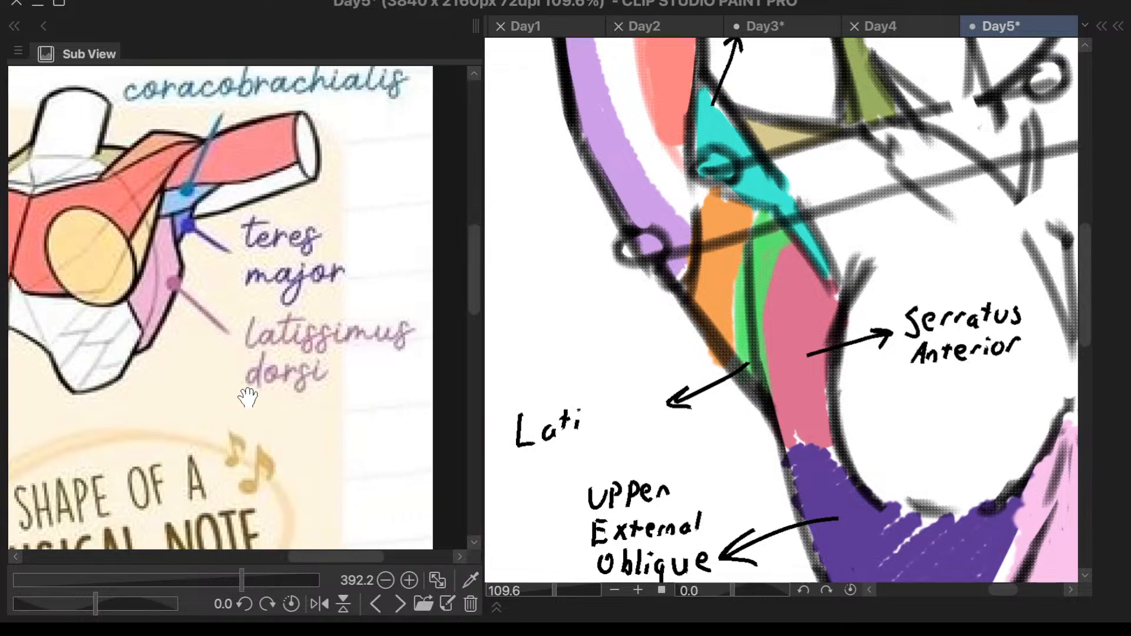
scroll(627, 394, "up", 2)
mouse_move(600, 428)
left_mouse_down()
mouse_move(587, 456)
mouse_move(616, 441)
mouse_move(611, 456)
left_mouse_up()
left_click_drag(632, 436, 668, 450)
mouse_move(675, 430)
left_mouse_down()
mouse_move(712, 430)
mouse_move(700, 453)
left_mouse_up()
mouse_move(578, 472)
left_mouse_down()
mouse_move(581, 501)
mouse_move(639, 478)
mouse_move(641, 500)
mouse_move(659, 496)
left_mouse_up()
left_click(662, 466)
scroll(665, 450, "down", 2)
scroll(663, 441, "down", 1)
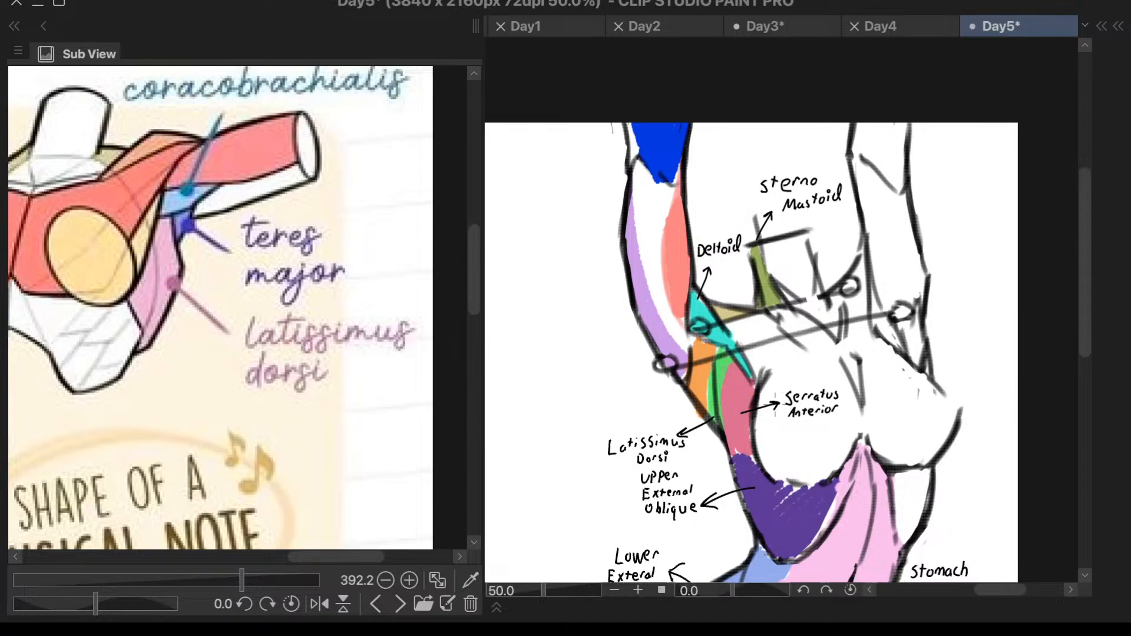
- Draw a left-pointing arrow from the orange area and handwrite "Teres Major" beside its tip
scroll(743, 401, "up", 1)
mouse_move(686, 389)
left_mouse_down()
mouse_move(587, 394)
mouse_move(613, 404)
left_mouse_up()
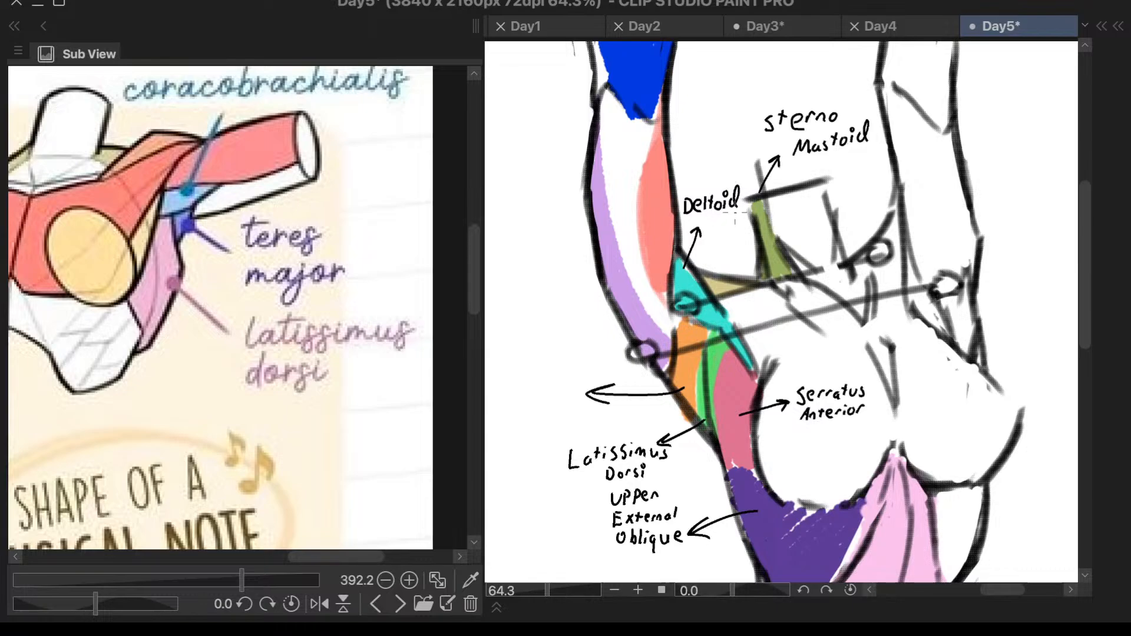
mouse_move(492, 365)
left_mouse_down()
mouse_move(510, 366)
mouse_move(499, 385)
mouse_move(529, 372)
mouse_move(539, 385)
left_mouse_up()
mouse_move(495, 414)
left_mouse_down()
mouse_move(500, 393)
mouse_move(517, 413)
mouse_move(542, 410)
mouse_move(534, 417)
mouse_move(554, 396)
left_mouse_up()
left_click_drag(560, 407, 566, 398)
- Erase the "Deltoid" label above the cyan area's arrow
scroll(745, 150, "up", 4)
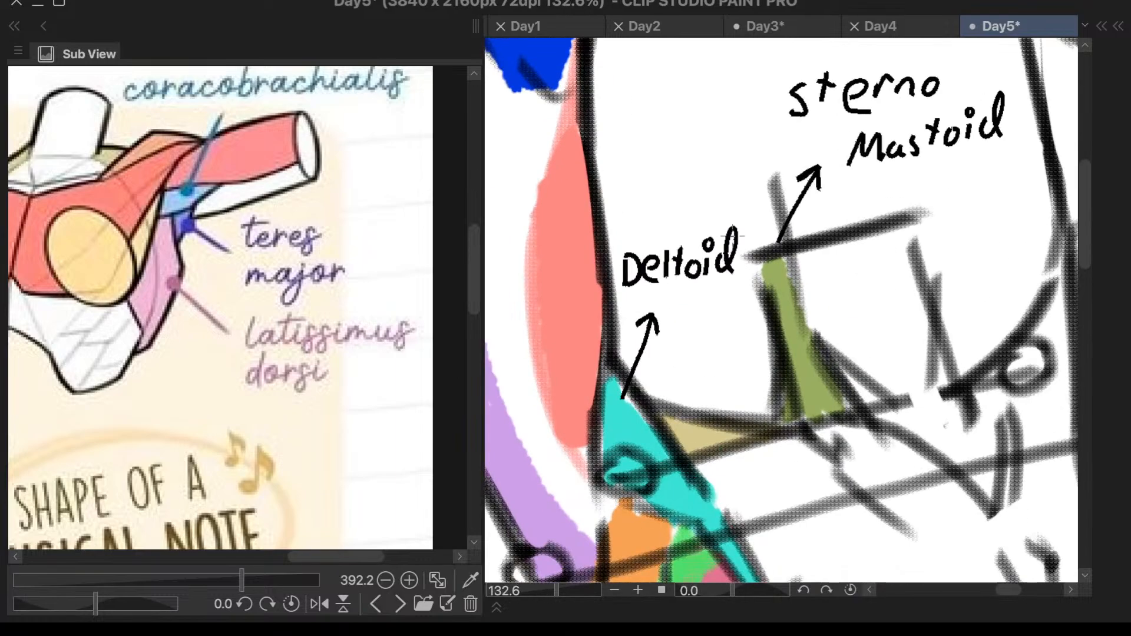
left_click_drag(719, 236, 676, 216)
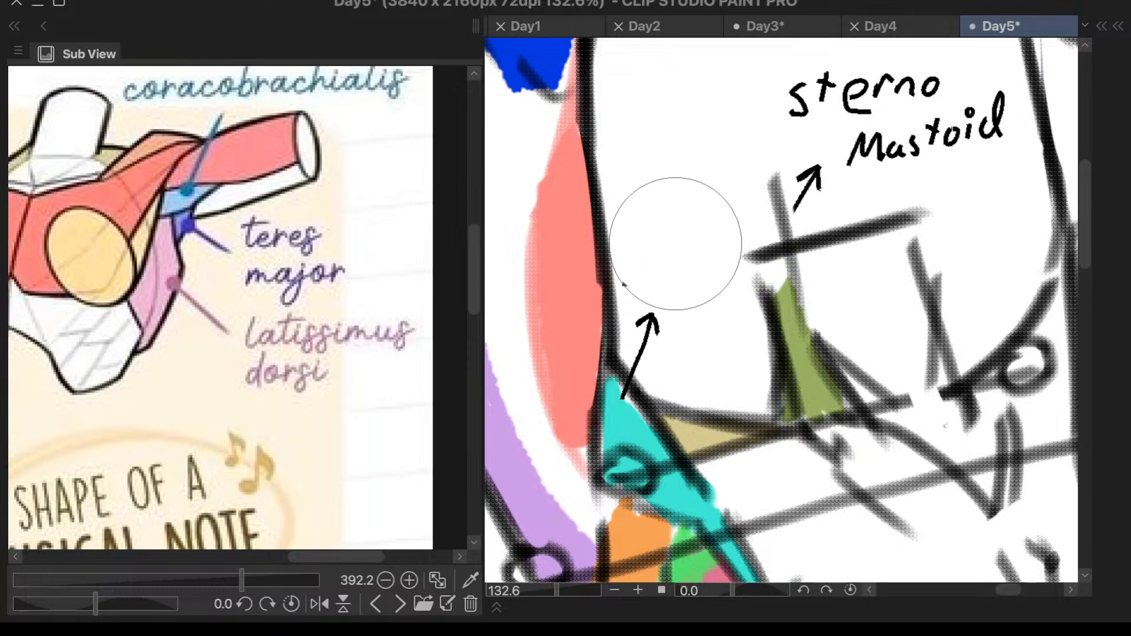
right_click(697, 202)
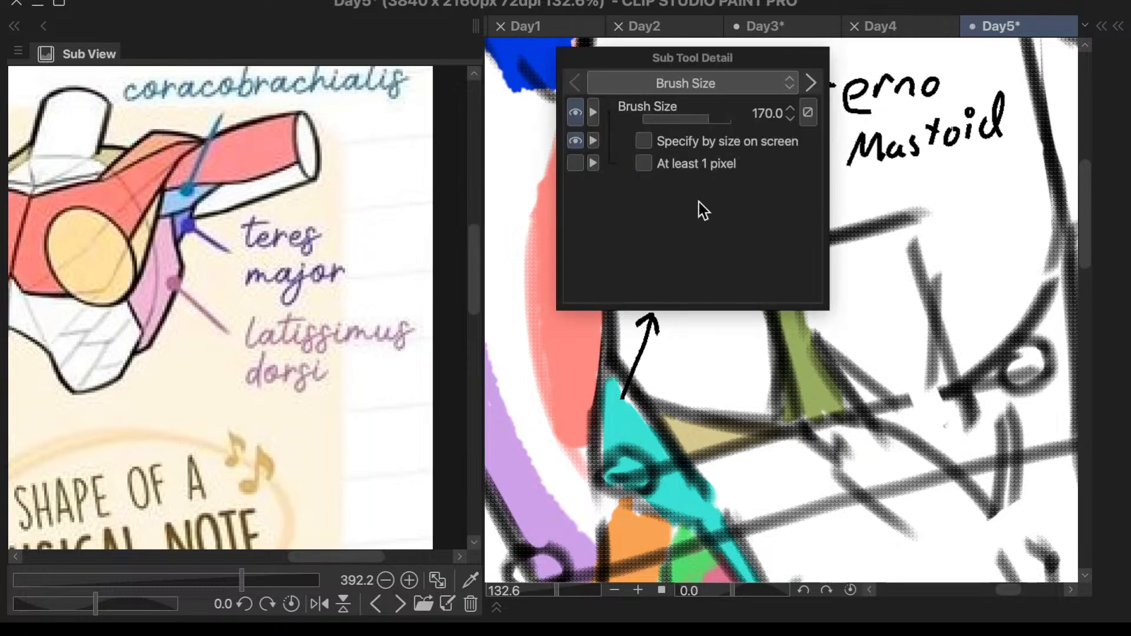
right_click(736, 216)
key("b")
left_click_drag(657, 238, 656, 281)
key("ctrl+z")
key("p")
left_click_drag(653, 242, 651, 285)
key("ctrl+z")
key("b")
key("ctrl+z")
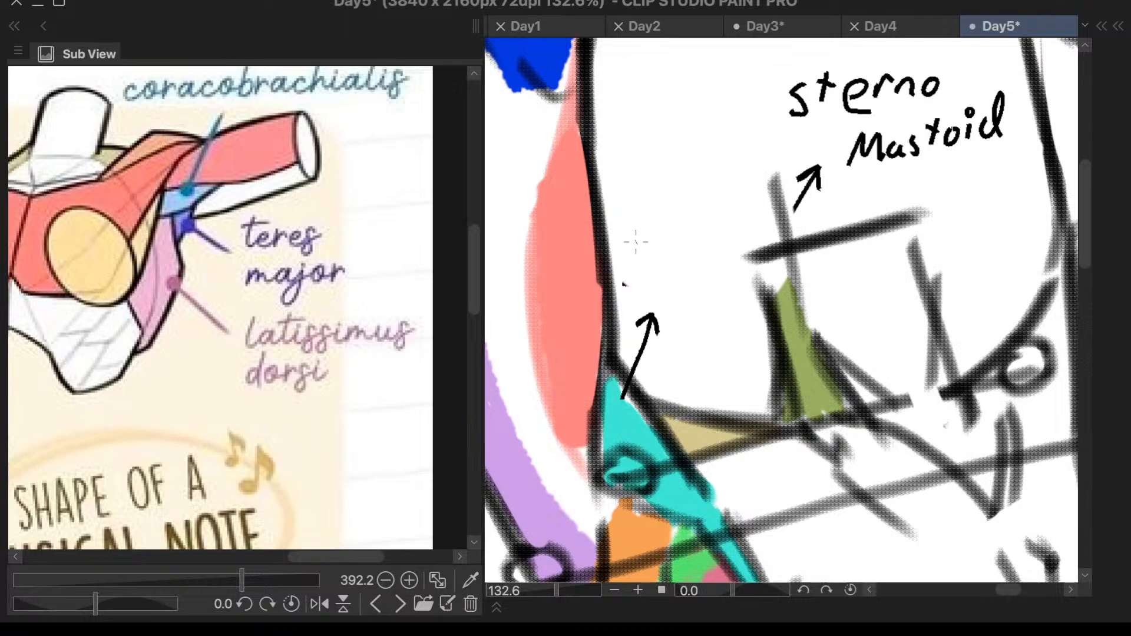
mouse_move(642, 239)
left_mouse_down()
mouse_move(638, 269)
mouse_move(654, 247)
mouse_move(666, 255)
mouse_move(683, 240)
mouse_move(701, 252)
mouse_move(738, 233)
left_mouse_up()
left_click_drag(627, 280, 628, 301)
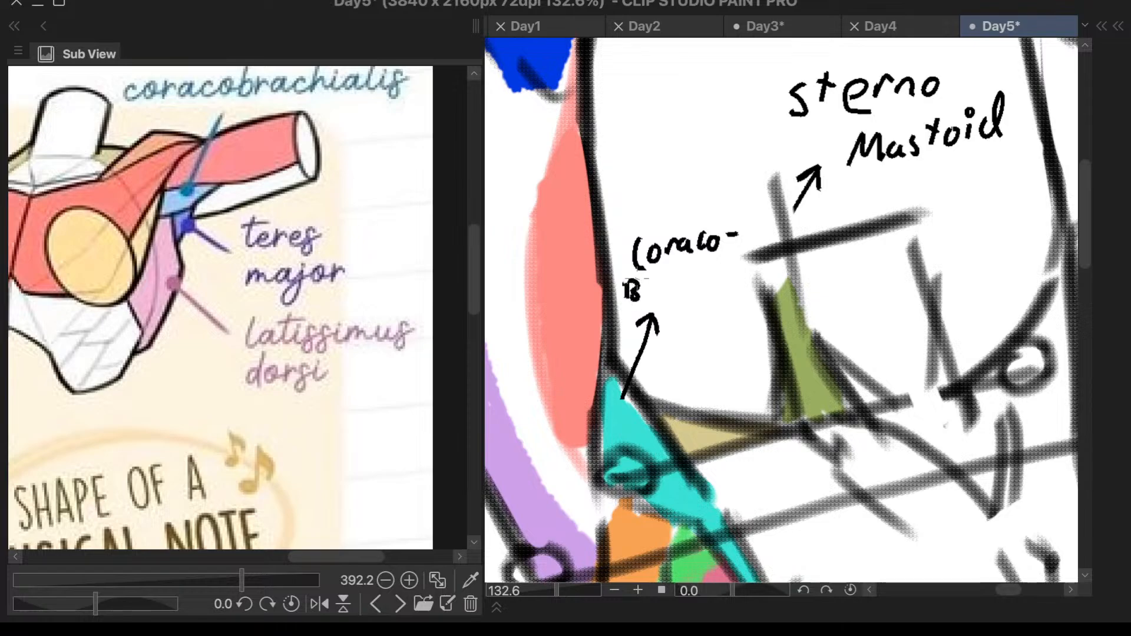
scroll(638, 278, "down", 3)
scroll(766, 242, "up", 2)
key("ctrl+z")
key("ctrl+z")
key("ctrl+z")
key("ctrl+z")
key("ctrl+z")
key("ctrl+z")
key("ctrl+z")
key("ctrl+z")
key("ctrl+z")
- Erase the short arrow above the cyan area and draw a long curved one rising past the "Sterno Mastoid" label
key("e")
left_click_drag(609, 322, 615, 317)
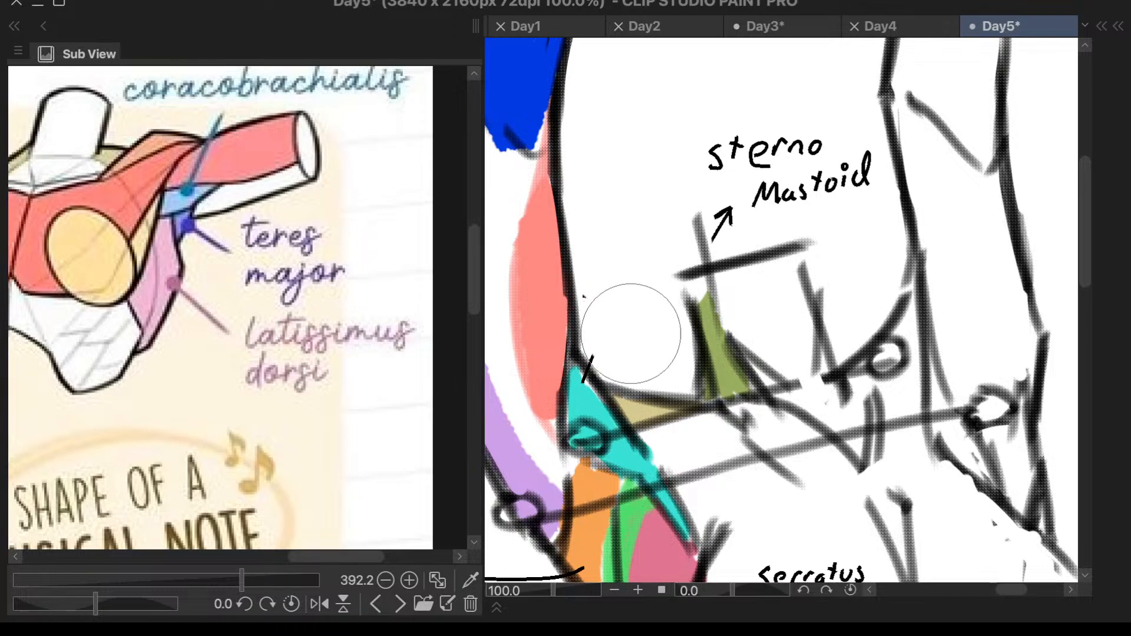
key("p")
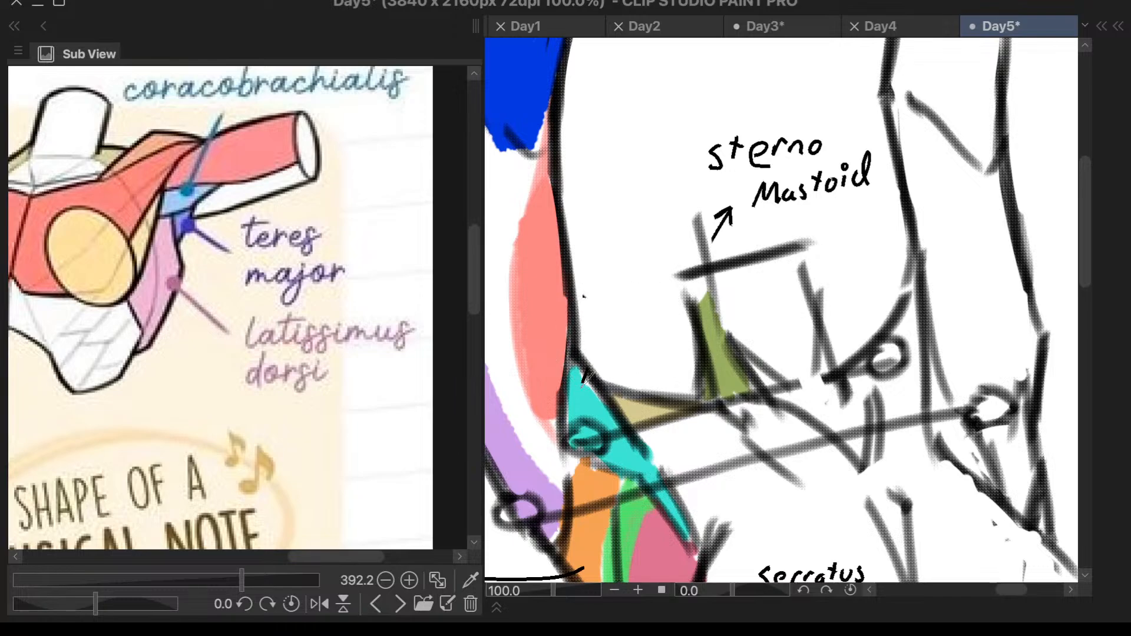
mouse_move(584, 381)
left_mouse_down()
mouse_move(610, 158)
mouse_move(635, 99)
mouse_move(631, 118)
left_mouse_up()
scroll(725, 99, "down", 3)
scroll(725, 99, "up", 3)
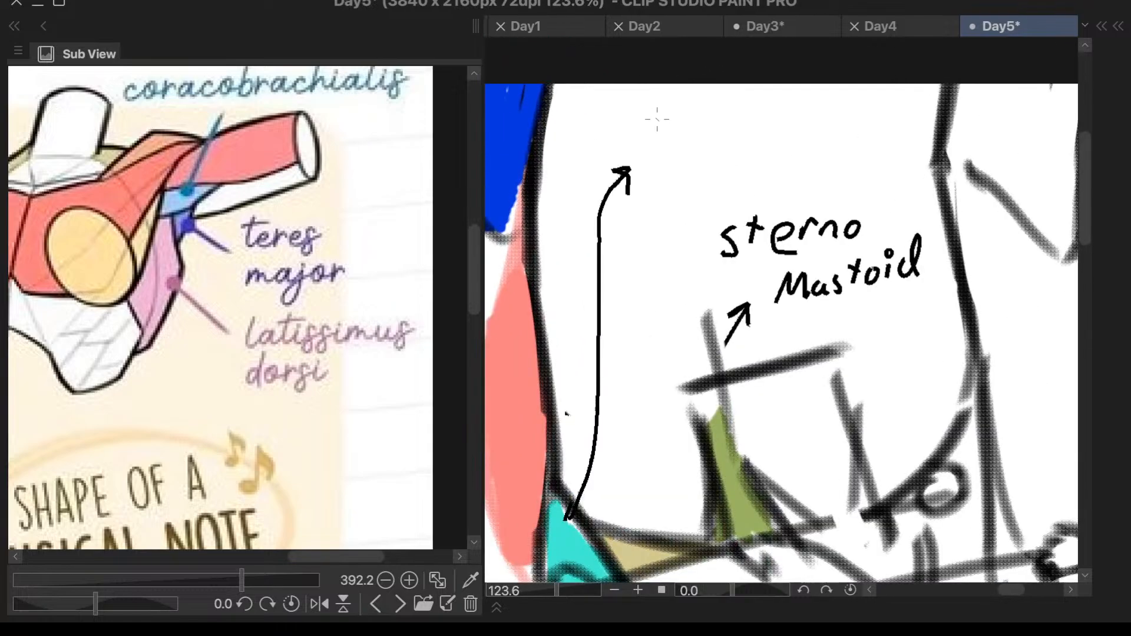
- Handwrite "Coracobrachialis" above the tip of the cyan area's long arrow
mouse_move(605, 120)
left_mouse_down()
mouse_move(605, 141)
mouse_move(618, 123)
mouse_move(627, 138)
mouse_move(649, 121)
left_mouse_up()
mouse_move(653, 121)
left_mouse_down()
mouse_move(668, 139)
mouse_move(734, 112)
mouse_move(750, 124)
mouse_move(834, 113)
mouse_move(867, 122)
left_mouse_up()
scroll(923, 342, "down", 4)
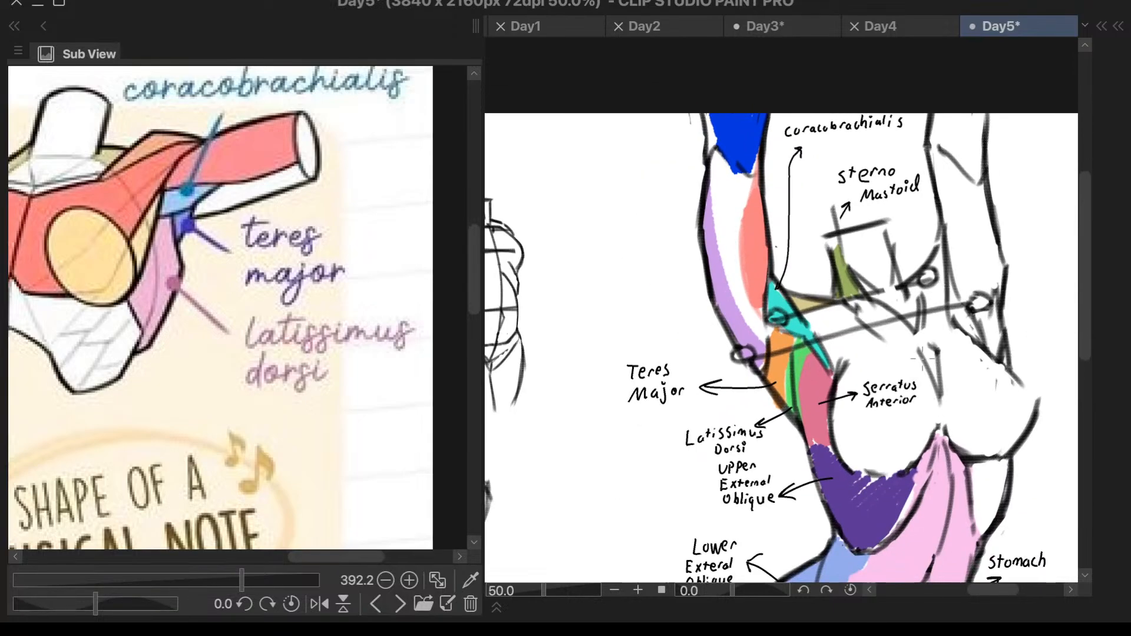
- Switch the reference image to the sculpture of the woman with raised arms and enlarge it
scroll(353, 354, "down", 2)
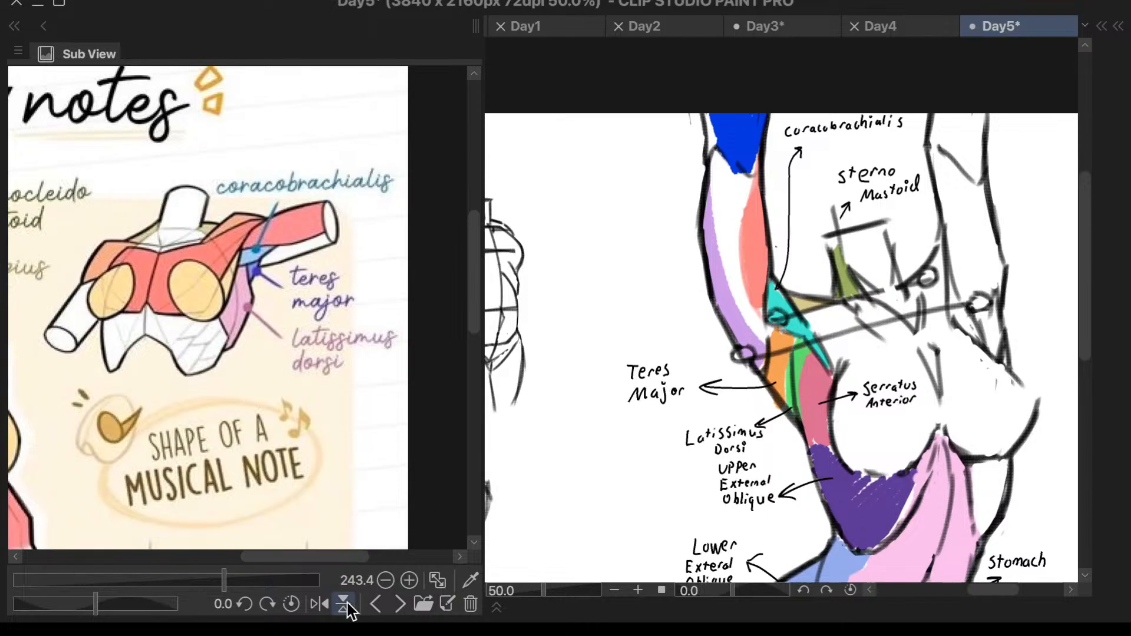
left_click(399, 604)
left_click(399, 604)
left_click(398, 606)
left_click(397, 606)
left_click(398, 606)
left_click(398, 606)
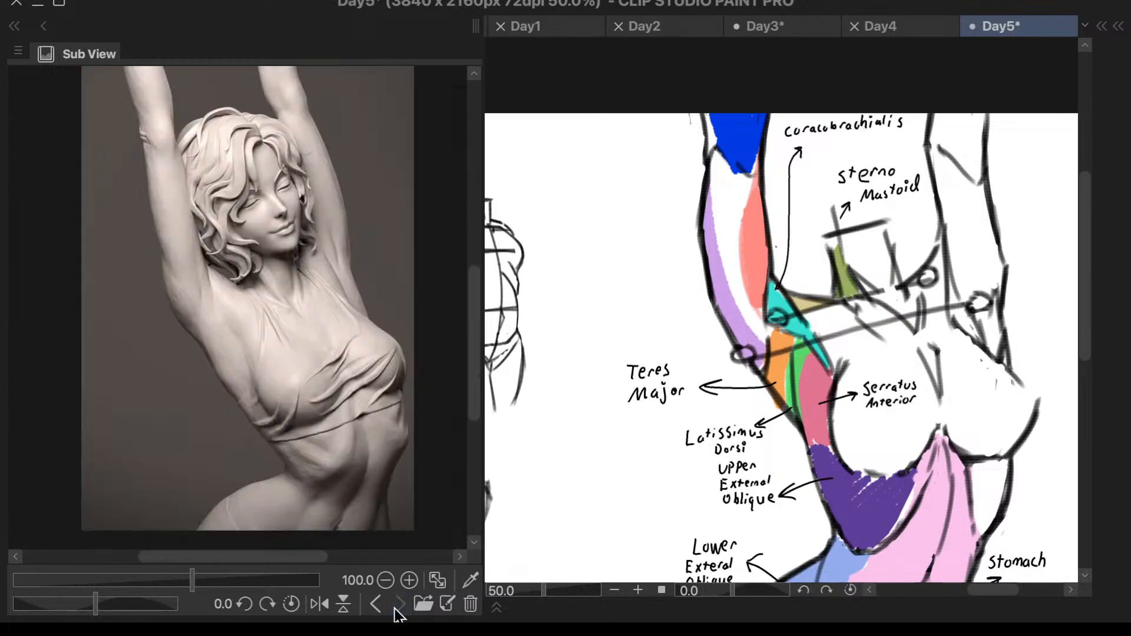
scroll(262, 218, "up", 5)
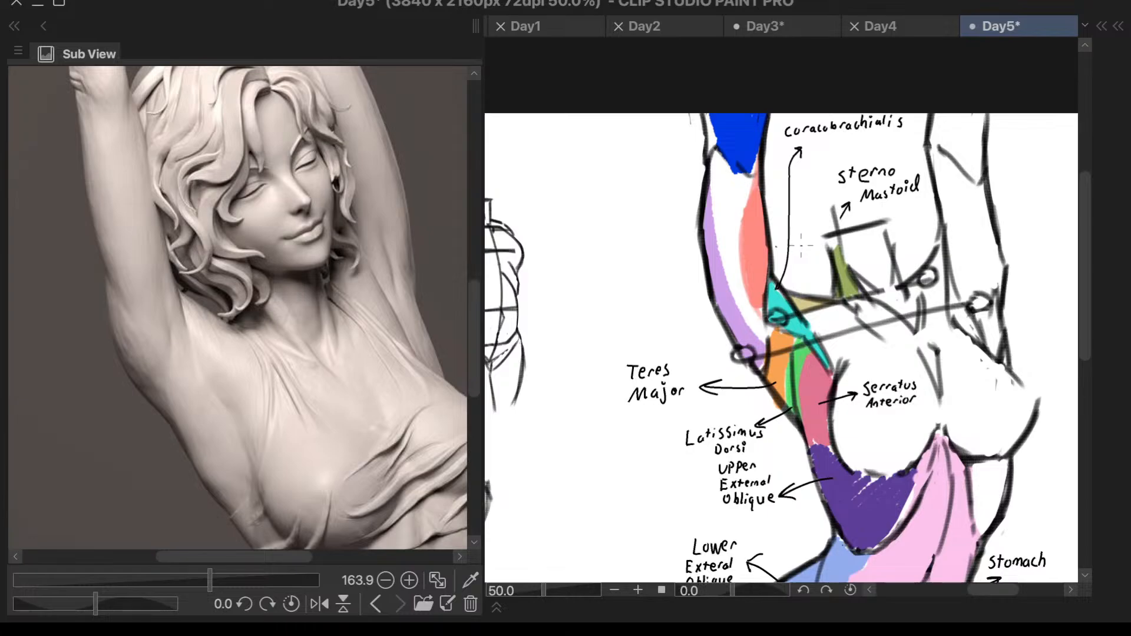
- Draw a curved left-pointing arrow from the salmon upper-arm area and handwrite "Biceps" below its tip
scroll(785, 214, "up", 5)
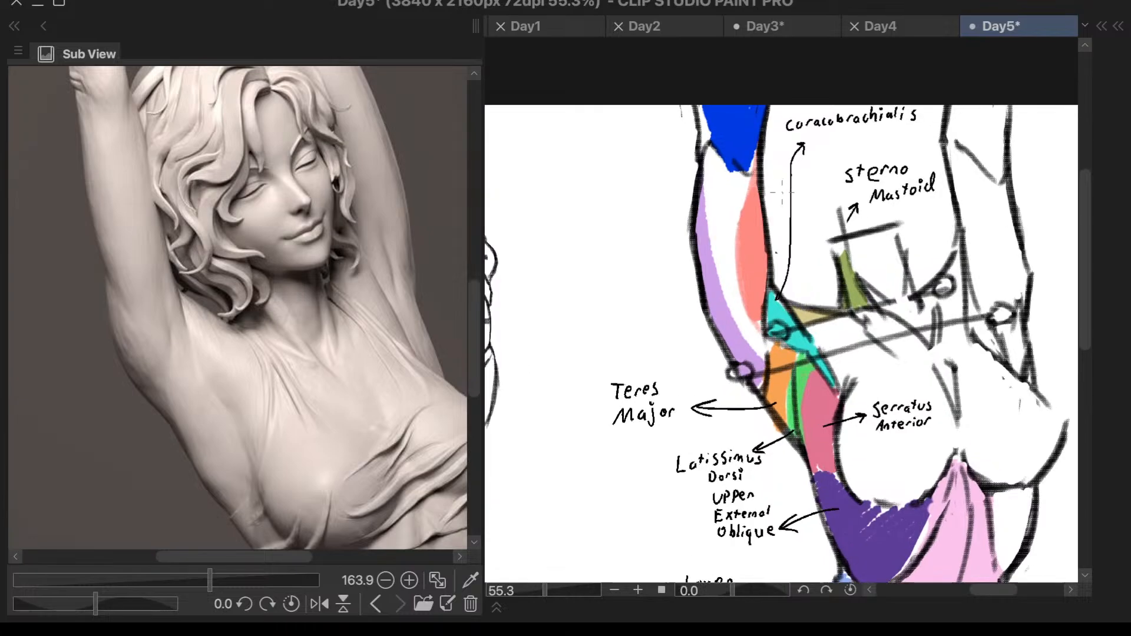
mouse_move(737, 225)
left_mouse_down()
mouse_move(701, 180)
mouse_move(624, 162)
mouse_move(559, 178)
left_mouse_up()
mouse_move(561, 168)
left_mouse_down()
mouse_move(552, 199)
mouse_move(571, 198)
left_mouse_up()
mouse_move(501, 219)
left_mouse_down()
mouse_move(502, 240)
mouse_move(512, 230)
mouse_move(502, 240)
left_mouse_up()
mouse_move(522, 225)
left_mouse_down()
mouse_move(546, 233)
mouse_move(568, 218)
mouse_move(564, 241)
left_mouse_up()
left_click(522, 219)
left_click_drag(565, 224, 584, 234)
scroll(592, 228, "down", 6)
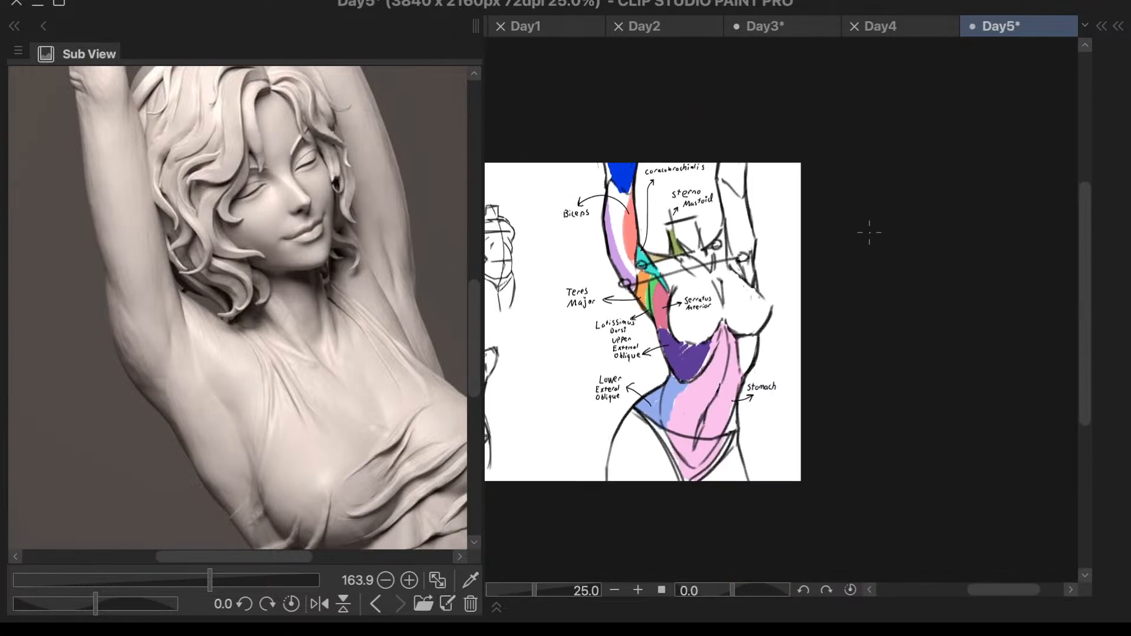
scroll(827, 311, "up", 2)
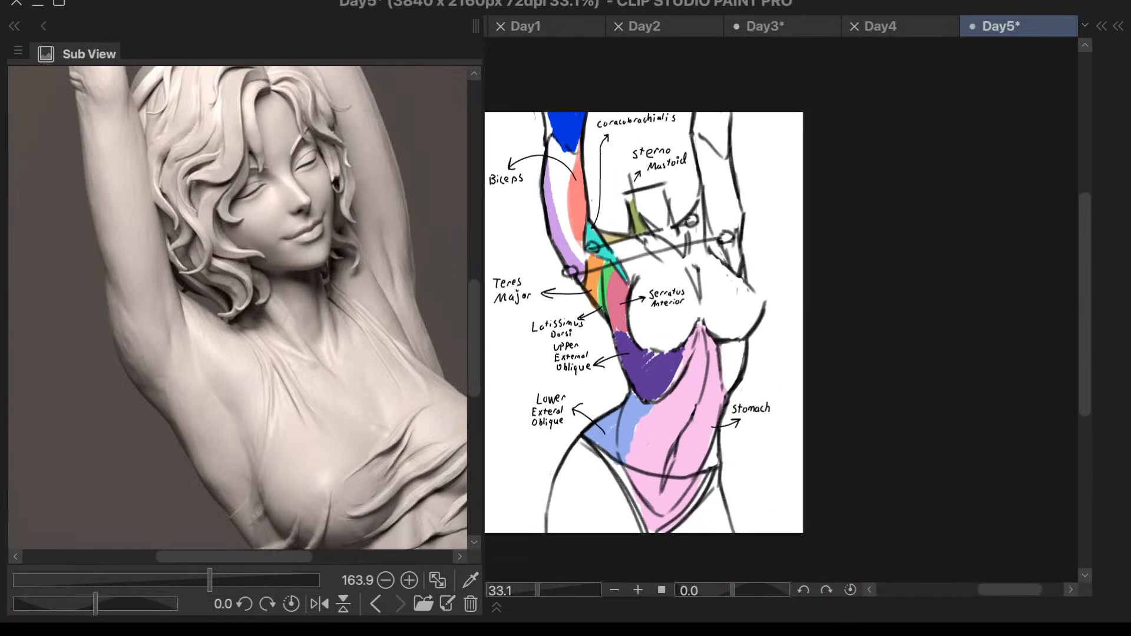
scroll(647, 196, "up", 3)
mouse_move(573, 285)
left_mouse_down()
mouse_move(596, 316)
mouse_move(626, 314)
mouse_move(622, 333)
left_mouse_up()
mouse_move(630, 328)
left_mouse_down()
mouse_move(643, 319)
mouse_move(656, 330)
left_mouse_up()
key("ctrl+z")
key("ctrl+z")
key("ctrl+z")
key("ctrl+z")
key("ctrl+z")
key("ctrl+z")
key("ctrl+z")
- Draw an arrow down and to the right from the tan area beside the neck and handwrite "Trapezius" at its tip
mouse_move(589, 289)
left_mouse_down()
mouse_move(649, 354)
mouse_move(638, 354)
mouse_move(650, 340)
mouse_move(692, 360)
left_mouse_up()
scroll(682, 352, "up", 5)
mouse_move(698, 349)
left_mouse_down()
mouse_move(696, 368)
mouse_move(700, 358)
mouse_move(738, 363)
left_mouse_up()
mouse_move(749, 337)
left_mouse_down()
mouse_move(755, 364)
mouse_move(785, 352)
left_mouse_up()
mouse_move(791, 334)
left_mouse_down()
mouse_move(811, 347)
mouse_move(816, 329)
mouse_move(825, 344)
left_mouse_up()
scroll(826, 325, "down", 3)
scroll(965, 154, "down", 4)
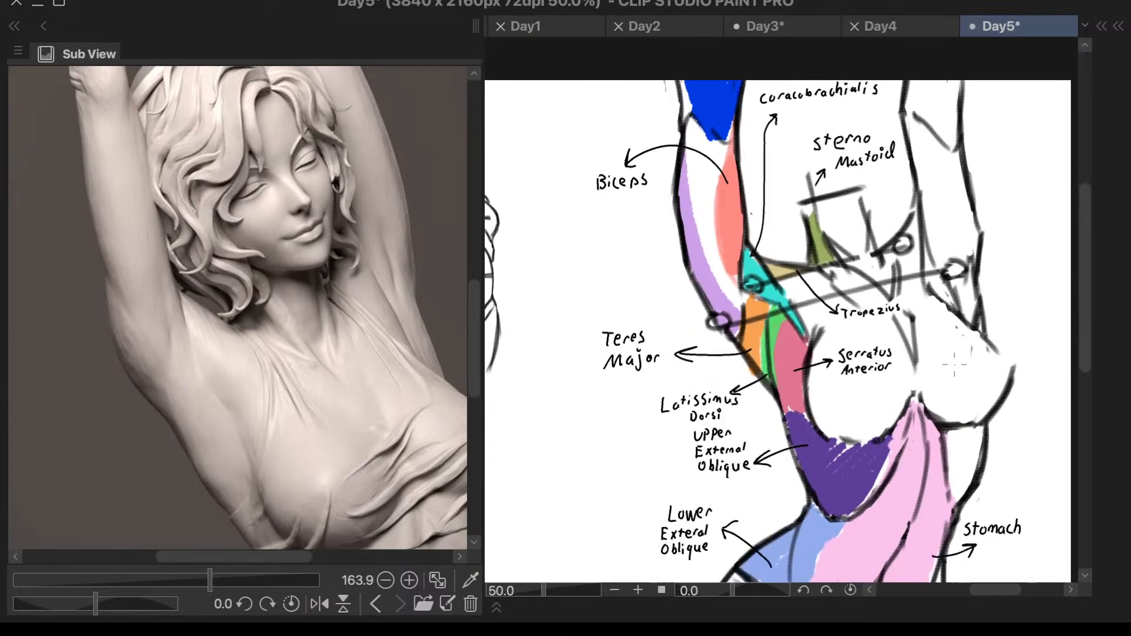
- Check the raised arms on the sculpture reference and erase the blue fill from the coloured arm's forearm
scroll(1041, 423, "up", 2)
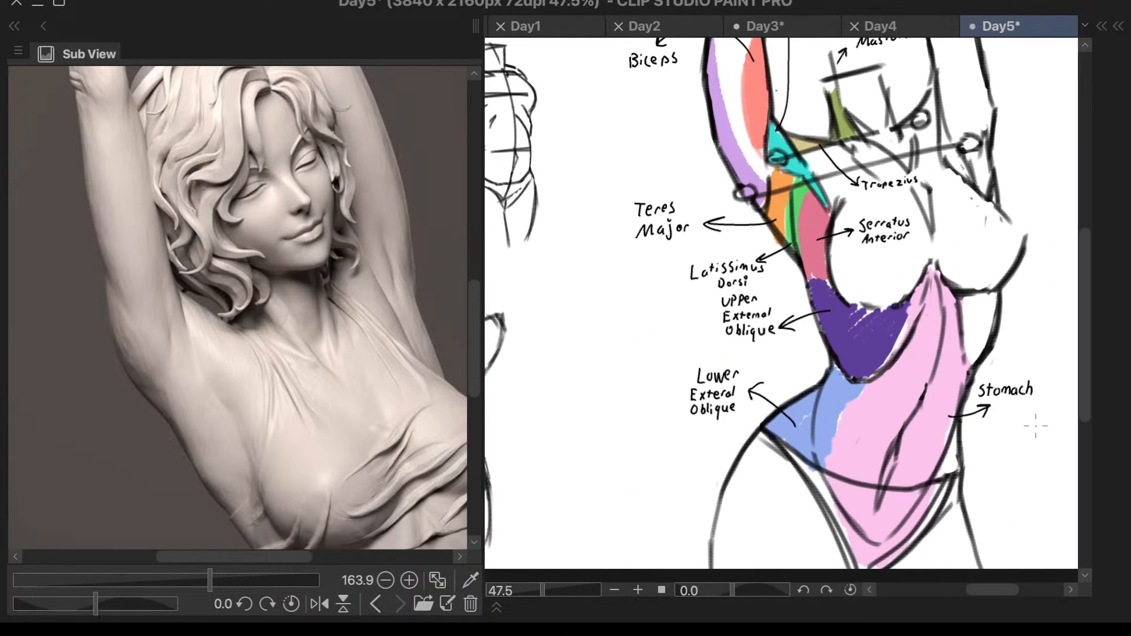
scroll(929, 171, "down", 4)
scroll(921, 111, "up", 1)
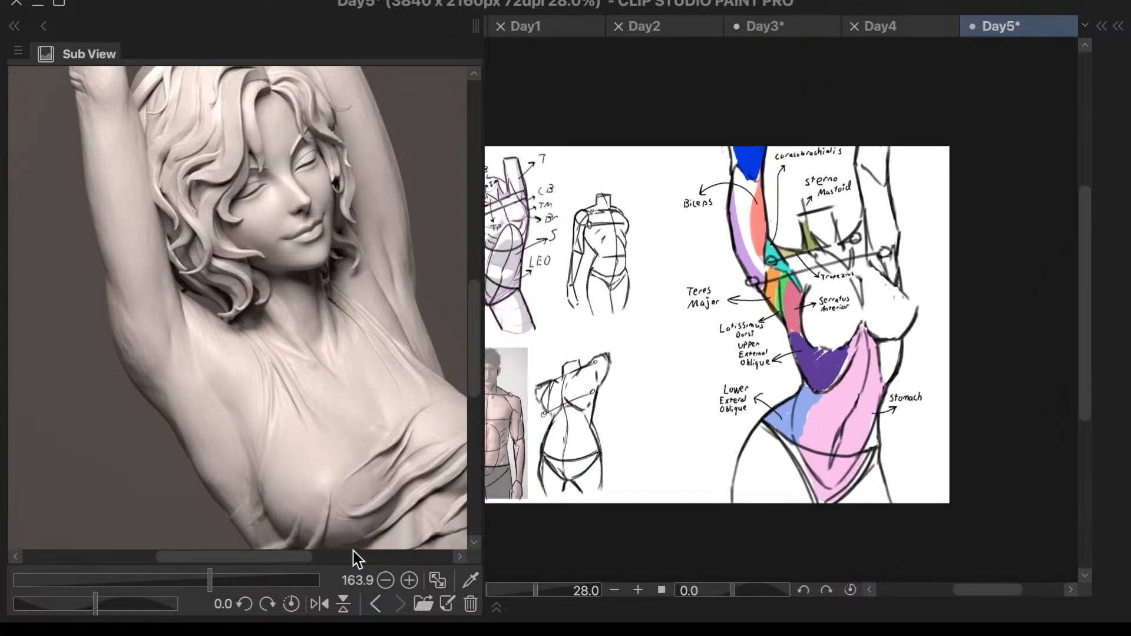
scroll(300, 465, "down", 3)
scroll(311, 391, "up", 1)
scroll(784, 141, "up", 3)
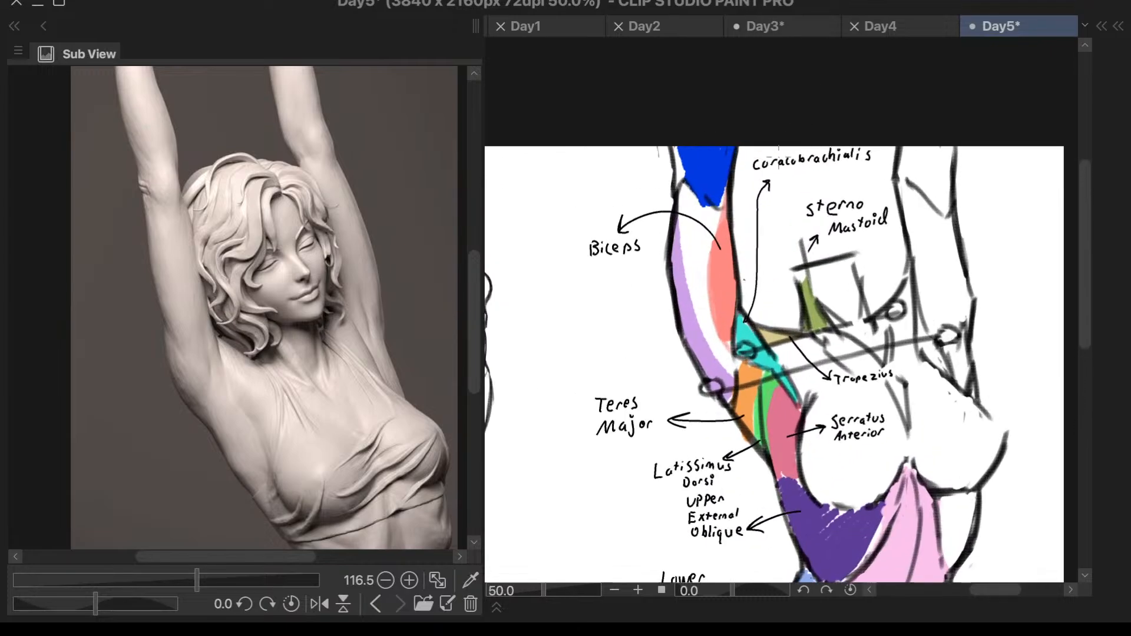
mouse_move(685, 151)
left_mouse_down()
mouse_move(714, 150)
mouse_move(693, 177)
left_mouse_up()
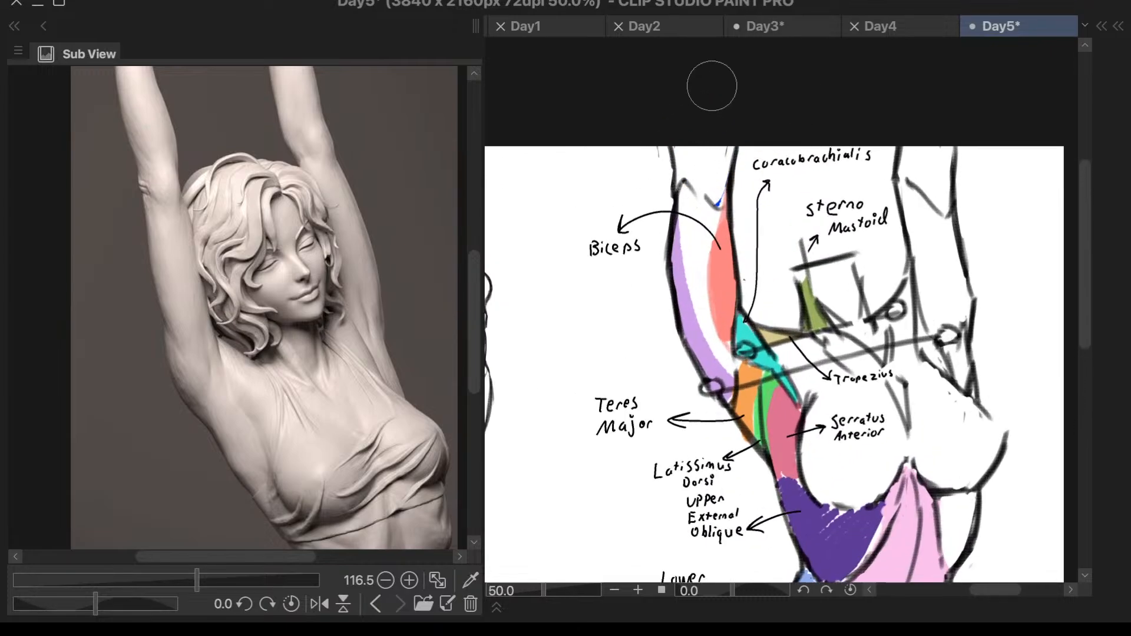
key("F6")
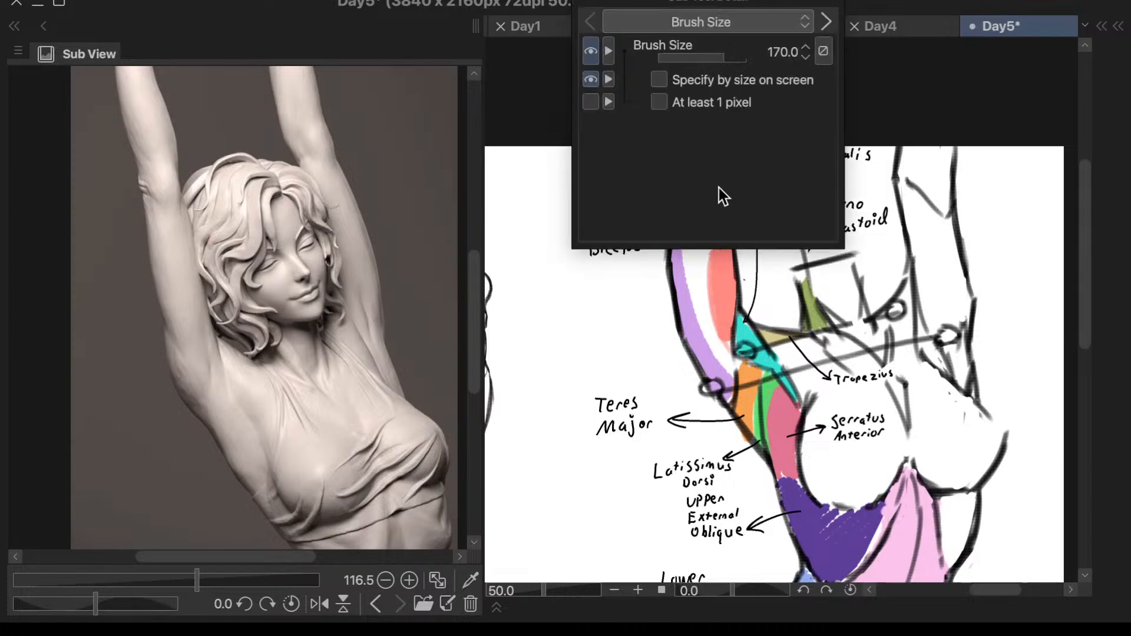
key("F6")
- Paint a narrow blue strip along the inner edge of the raised forearm, just above the salmon area
key("p")
left_click_drag(717, 148, 720, 194)
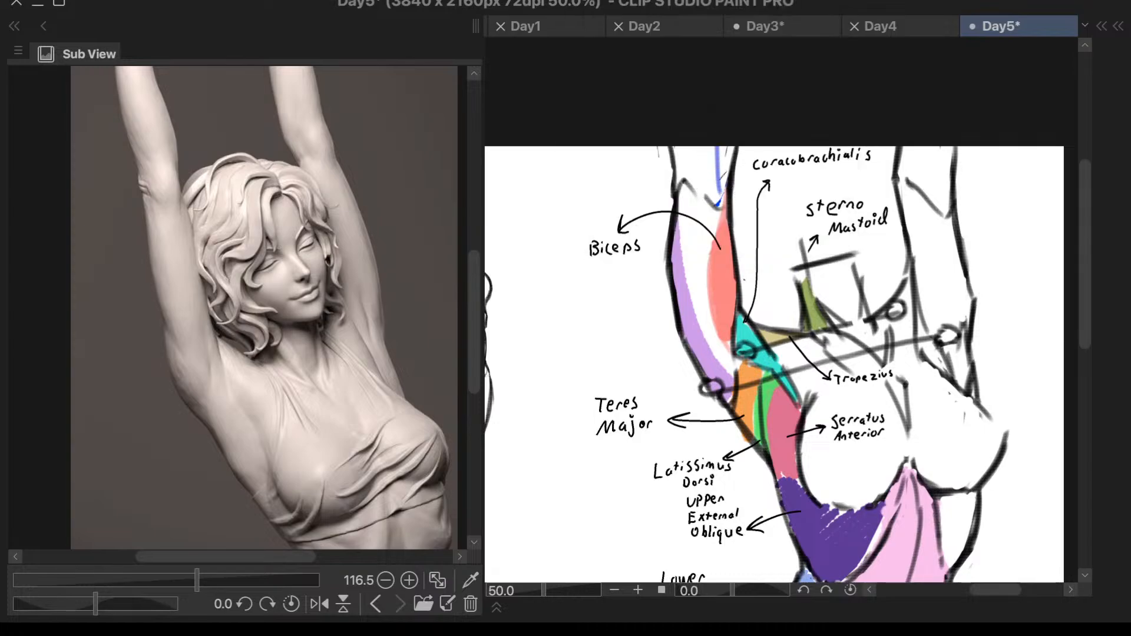
key("ctrl+z")
mouse_move(722, 147)
left_mouse_down()
mouse_move(716, 203)
mouse_move(723, 195)
left_mouse_up()
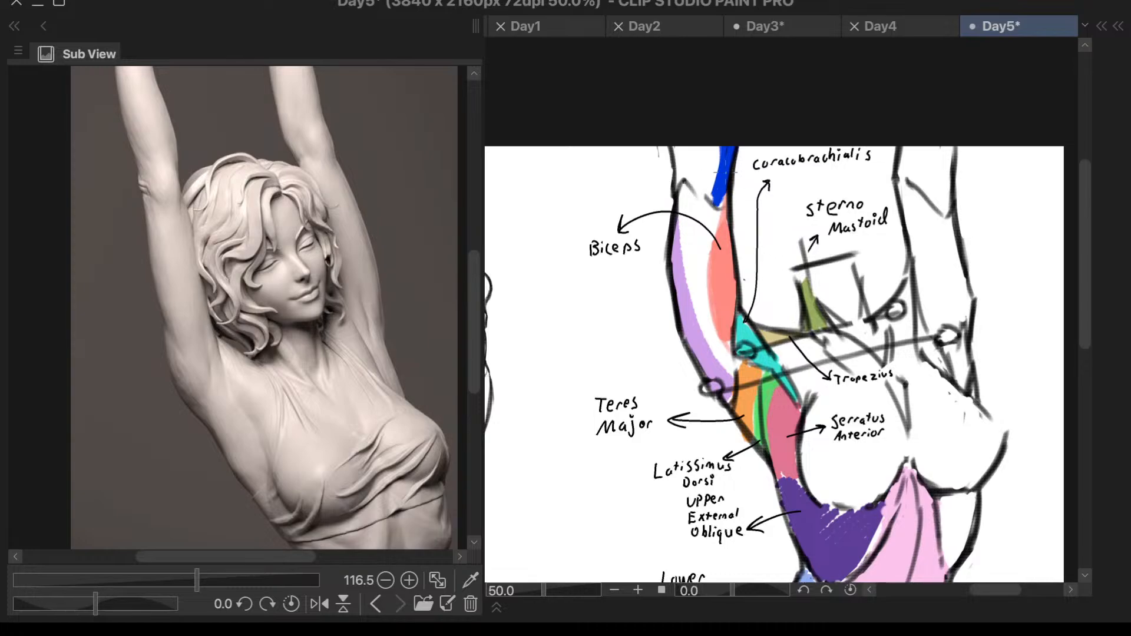
left_click_drag(720, 171, 609, 198)
left_click_drag(609, 198, 634, 201)
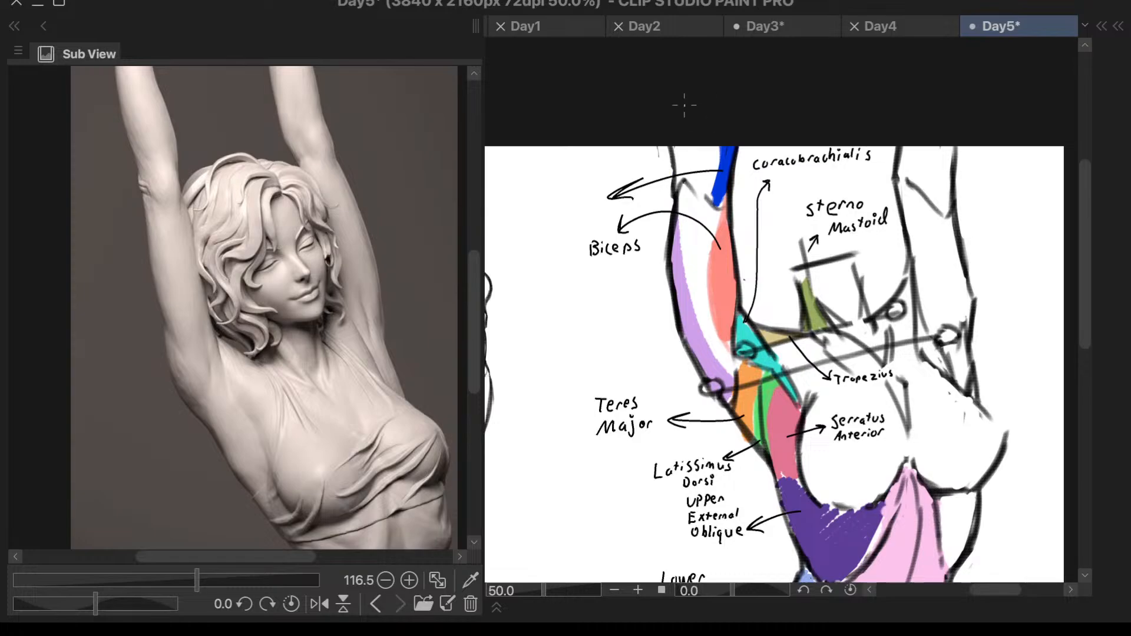
key("ctrl+z")
key("ctrl+z")
- Draw a left-pointing arrow from the blue forearm strip, above the "Biceps" arrow
mouse_move(719, 166)
left_mouse_down()
mouse_move(620, 173)
mouse_move(632, 179)
left_mouse_up()
scroll(559, 184, "up", 2)
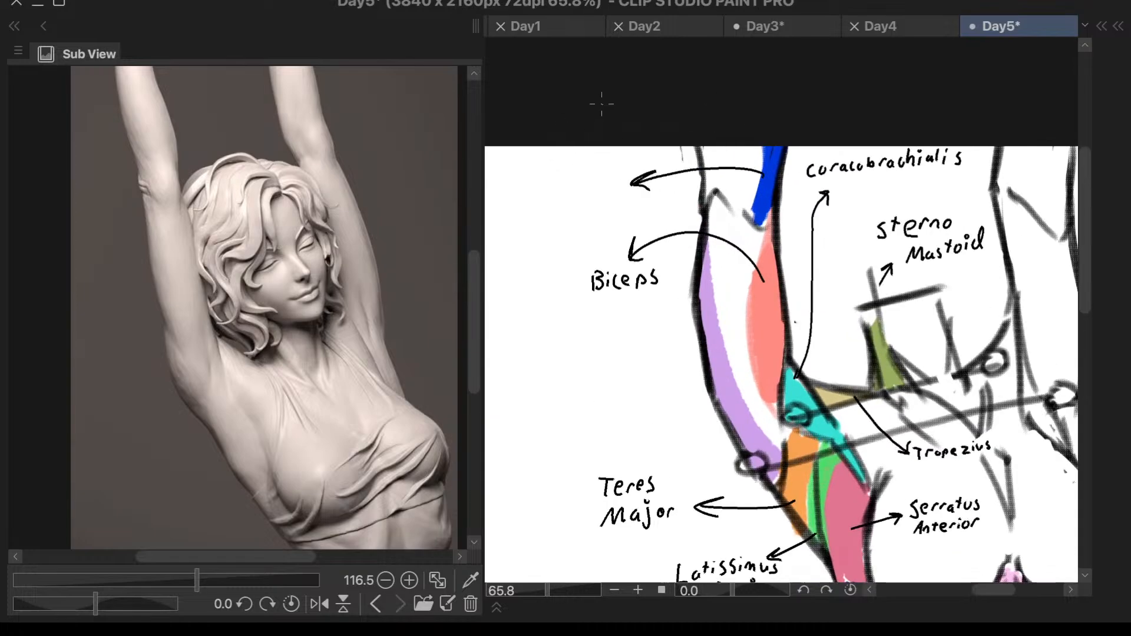
- Handwrite "Forearm Muscle Group" on three lines at the tip of the arrow from the blue forearm strip
mouse_move(528, 172)
left_mouse_down()
mouse_move(525, 196)
mouse_move(537, 175)
mouse_move(541, 188)
mouse_move(601, 186)
left_mouse_up()
left_click_drag(512, 217, 533, 213)
left_click_drag(537, 202, 548, 216)
left_click_drag(565, 200, 559, 215)
mouse_move(577, 196)
left_mouse_down()
mouse_move(593, 212)
mouse_move(526, 243)
mouse_move(571, 236)
mouse_move(579, 249)
left_mouse_up()
left_click_drag(579, 229, 584, 234)
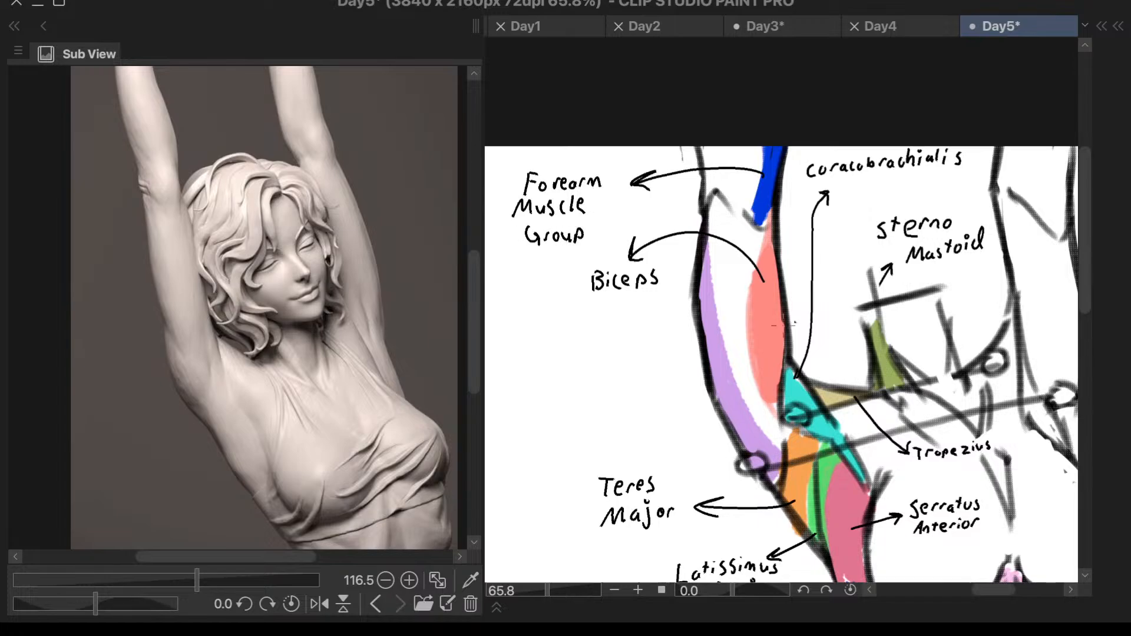
- Review the labelled torso within the whole page, including the coloured arm studies
scroll(772, 335, "down", 6)
scroll(804, 414, "up", 1)
scroll(784, 427, "down", 1)
scroll(766, 439, "up", 2)
scroll(763, 433, "down", 2)
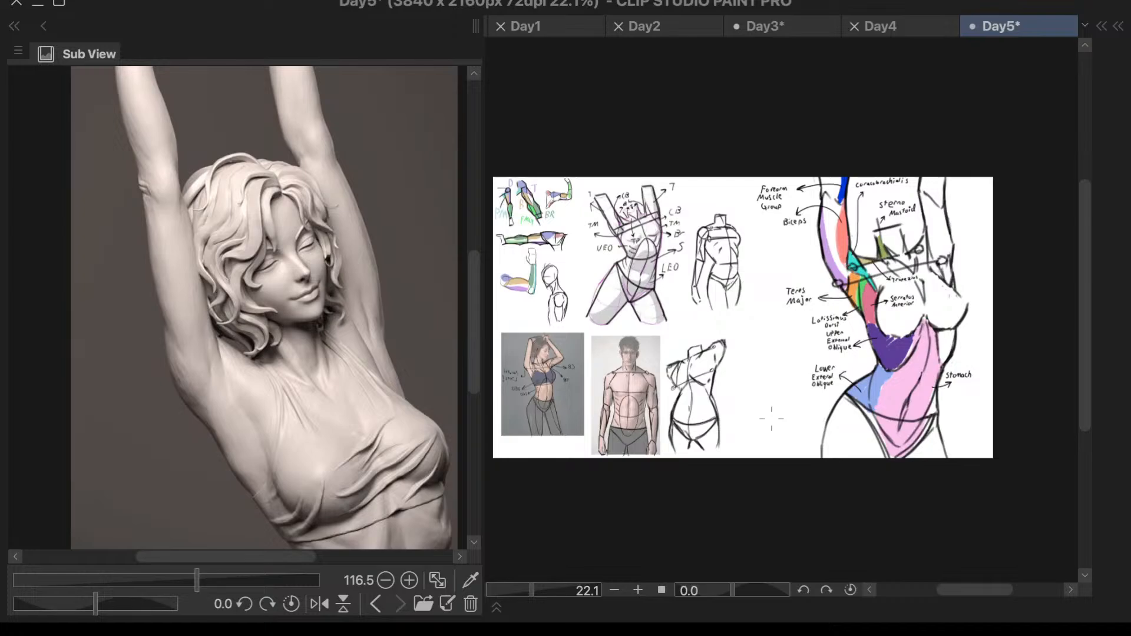
scroll(523, 244, "up", 3)
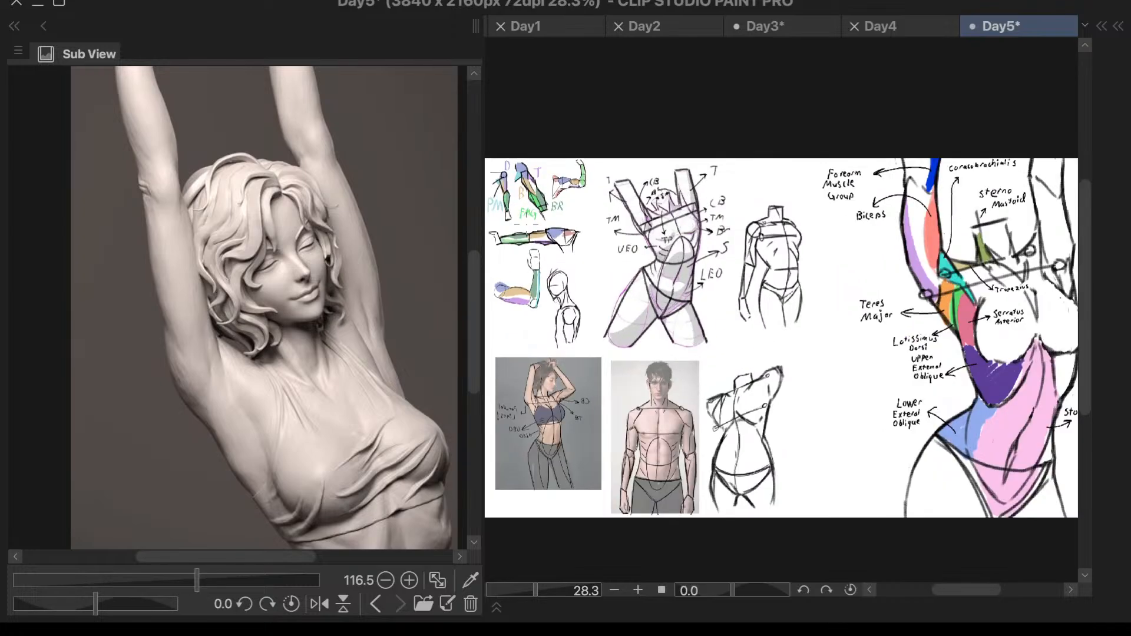
scroll(762, 128, "up", 5)
scroll(654, 191, "up", 2)
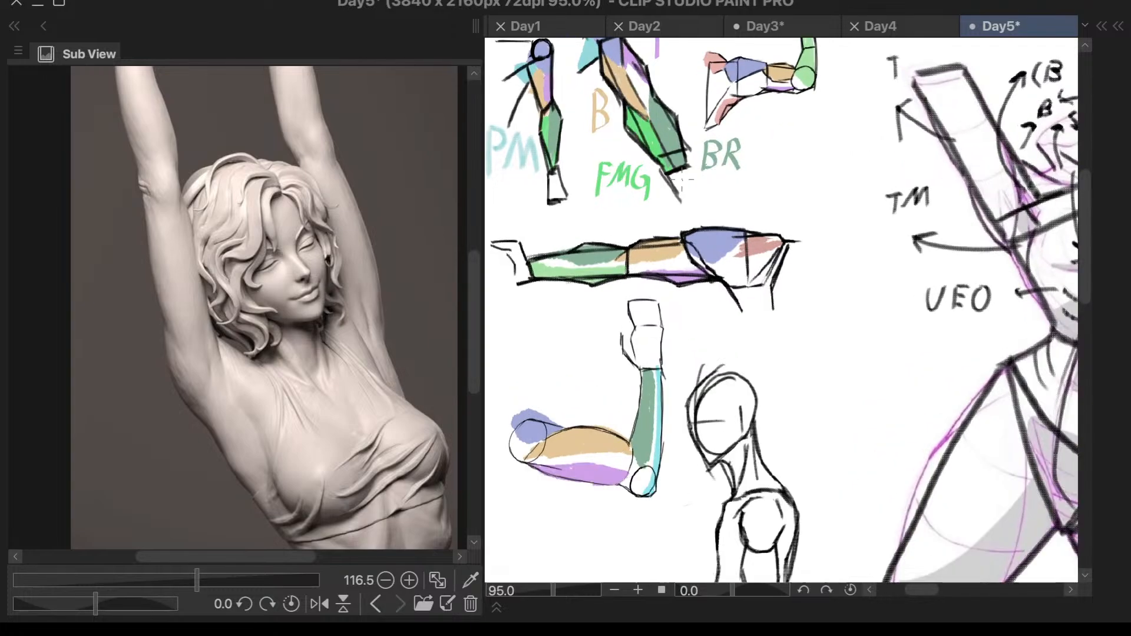
scroll(685, 181, "up", 1)
- Browse the reference images for the arm photos and compare them with the coloured arm studies
left_click(374, 607)
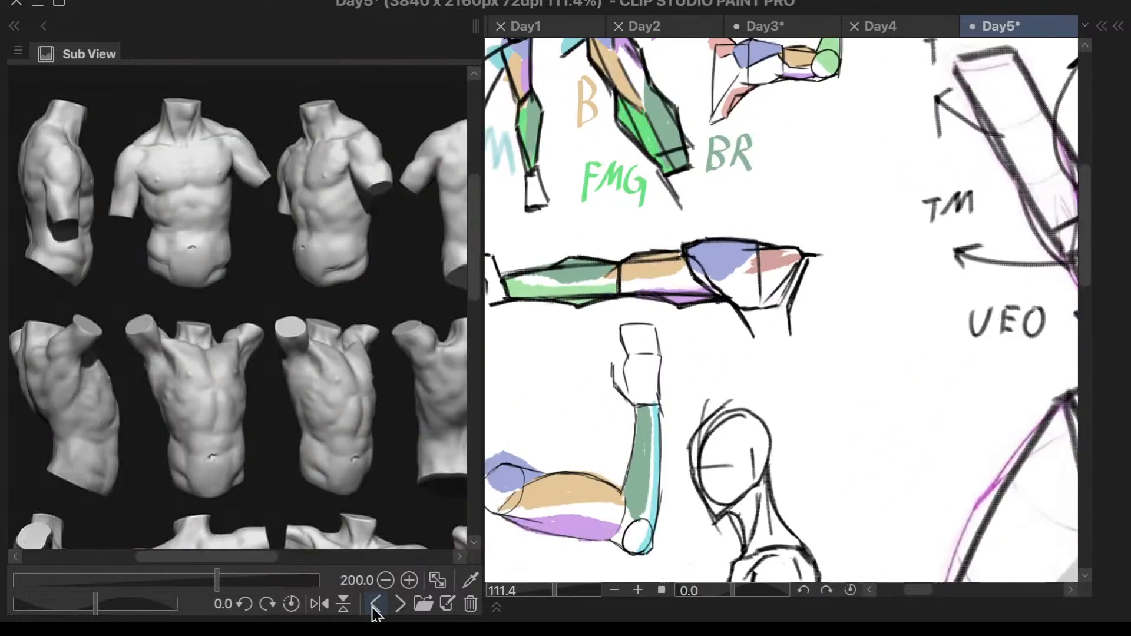
left_click(374, 607)
left_click(374, 607)
left_click(374, 607)
left_click(374, 607)
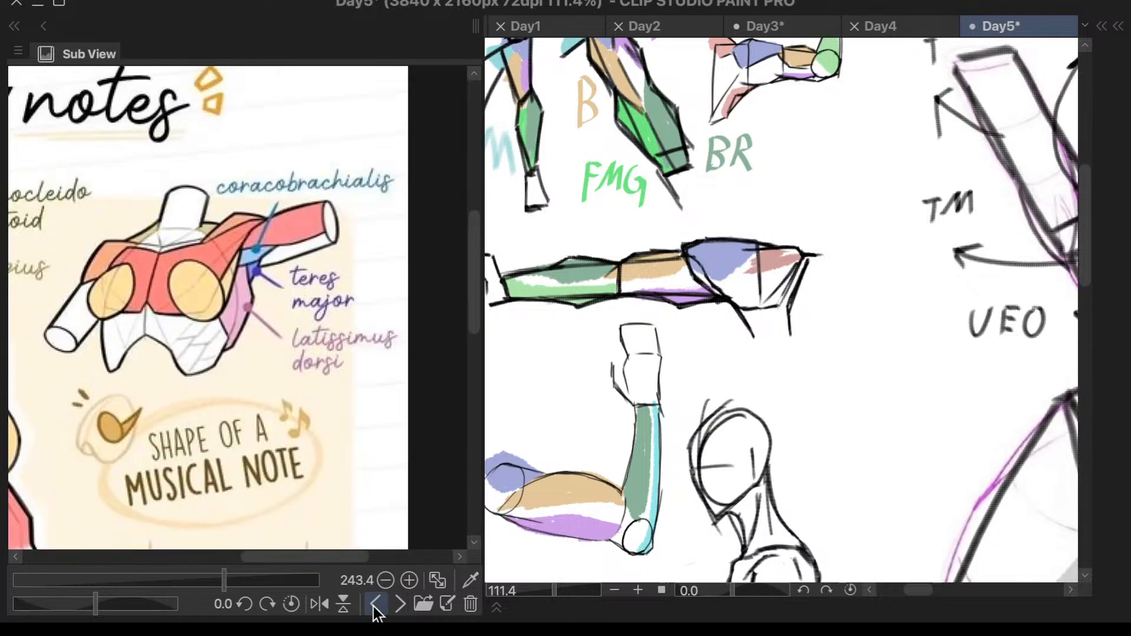
left_click(374, 607)
left_click(374, 607)
left_click(373, 607)
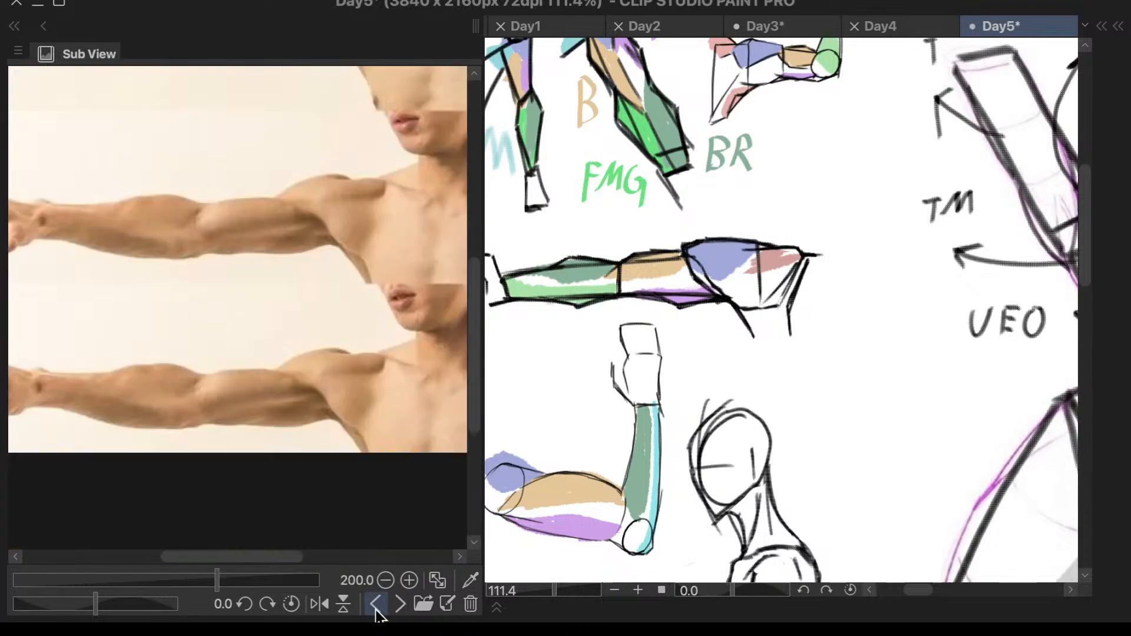
scroll(383, 515, "down", 2)
left_click(400, 605)
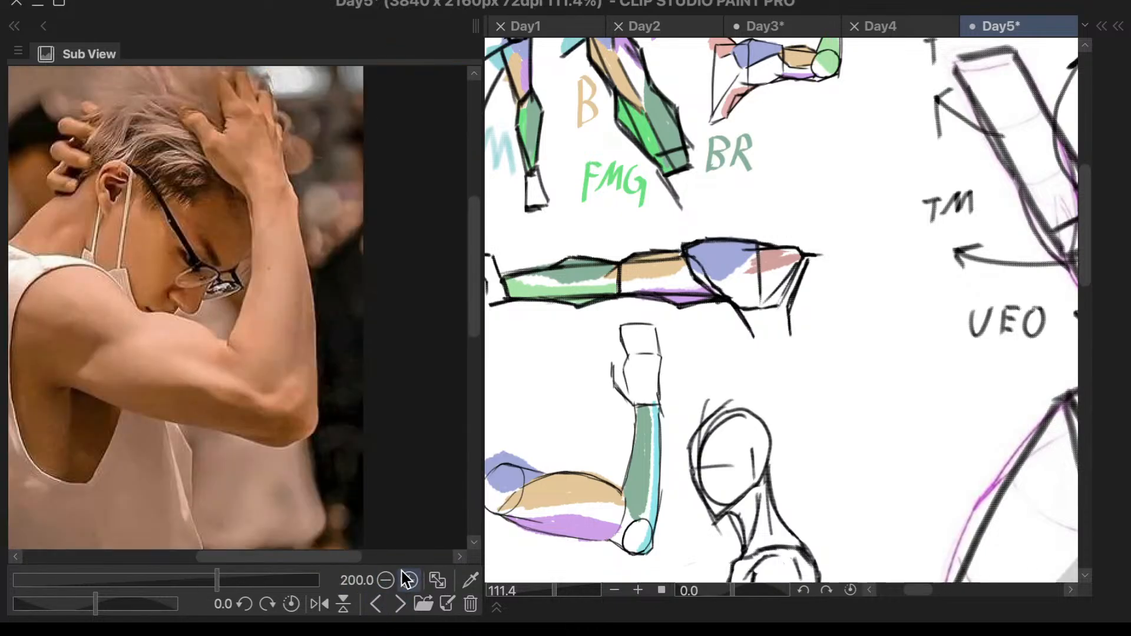
scroll(764, 241, "down", 2)
scroll(763, 242, "down", 1)
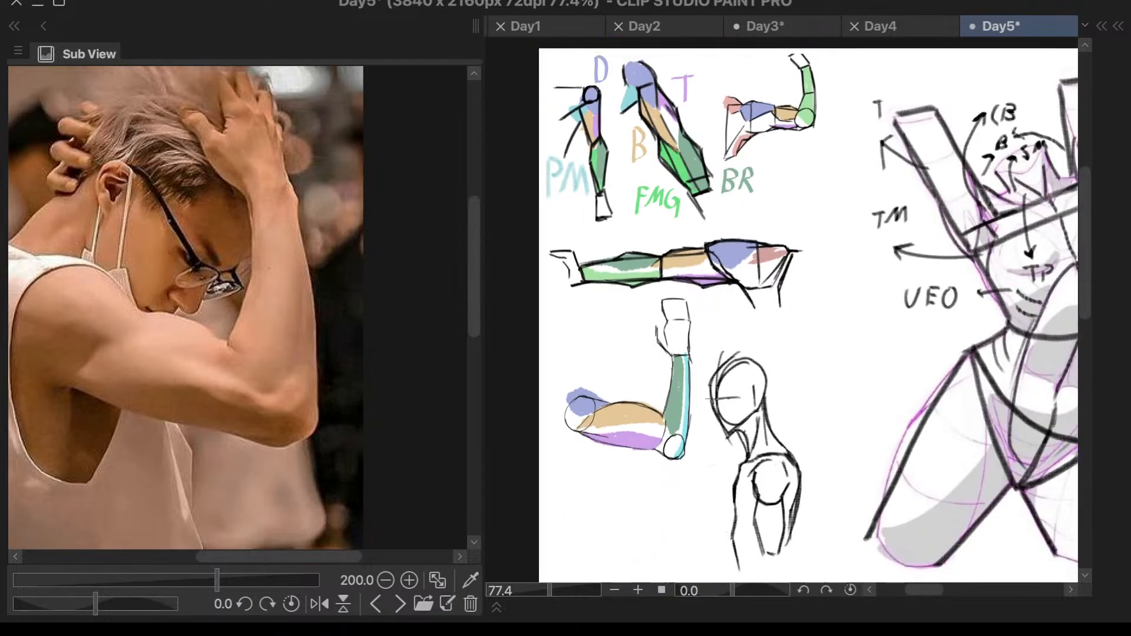
- Bring up the face-and-neck connection reference and compare it with the side-view head and shoulder sketch
left_click(399, 604)
left_click(399, 604)
left_click(375, 604)
scroll(846, 218, "down", 1)
scroll(816, 417, "up", 3)
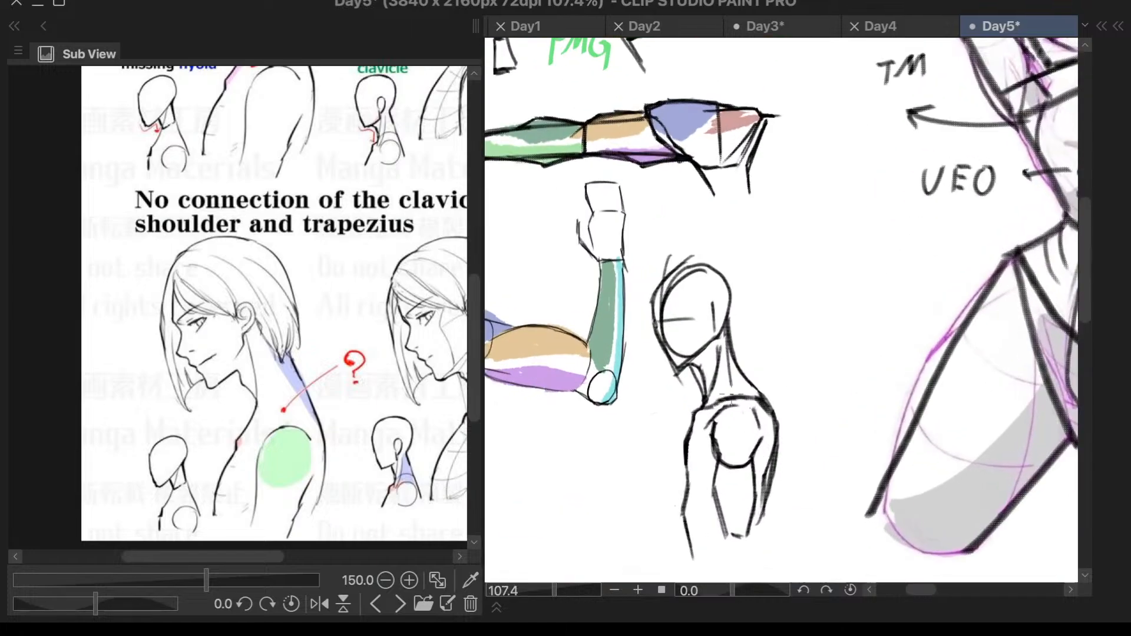
scroll(718, 349, "up", 2)
scroll(345, 306, "down", 2)
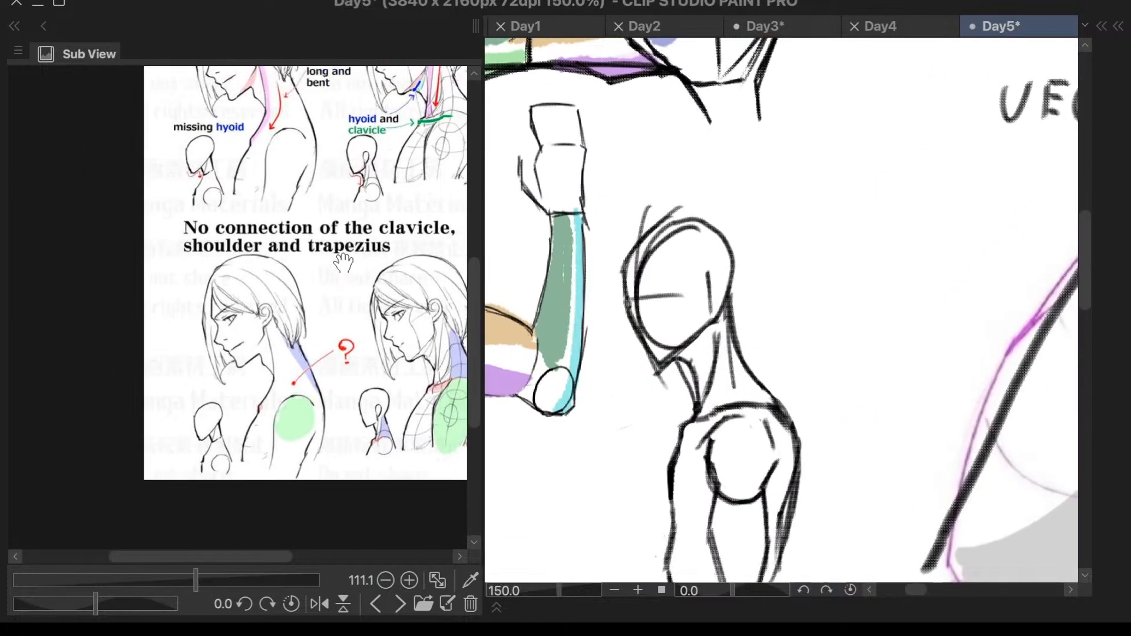
left_click_drag(344, 268, 304, 430)
scroll(297, 188, "up", 2)
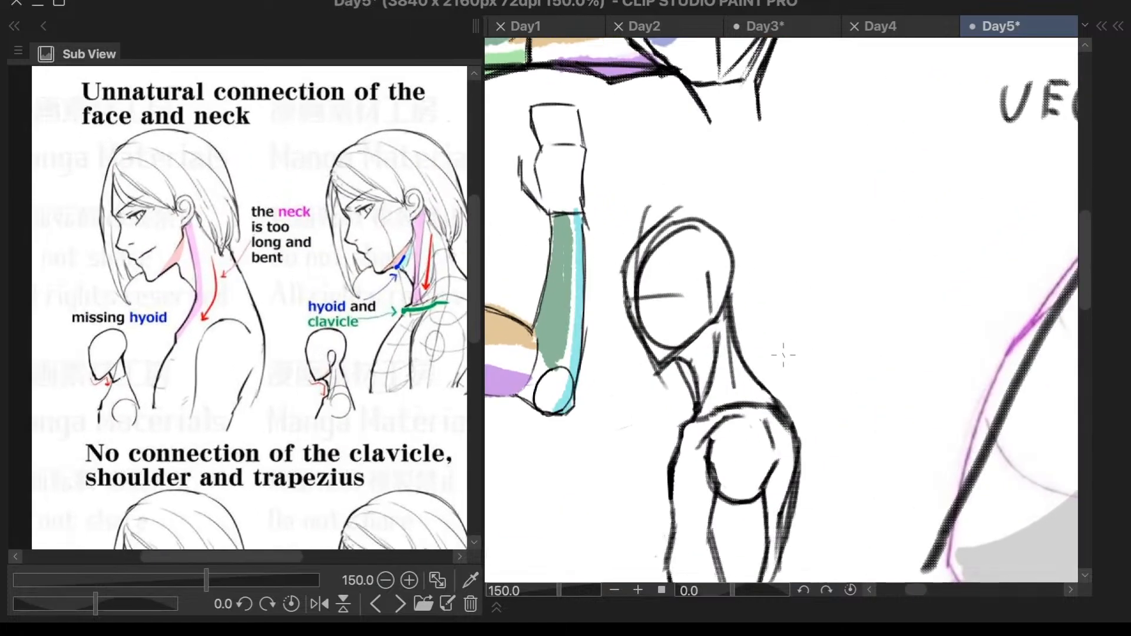
- Draw a short arrow pointing up and to the right from the back of the side-view head sketch
scroll(723, 321, "up", 1)
mouse_move(727, 255)
left_mouse_down()
mouse_move(815, 223)
mouse_move(782, 221)
mouse_move(813, 224)
mouse_move(796, 247)
left_mouse_up()
key("ctrl+z")
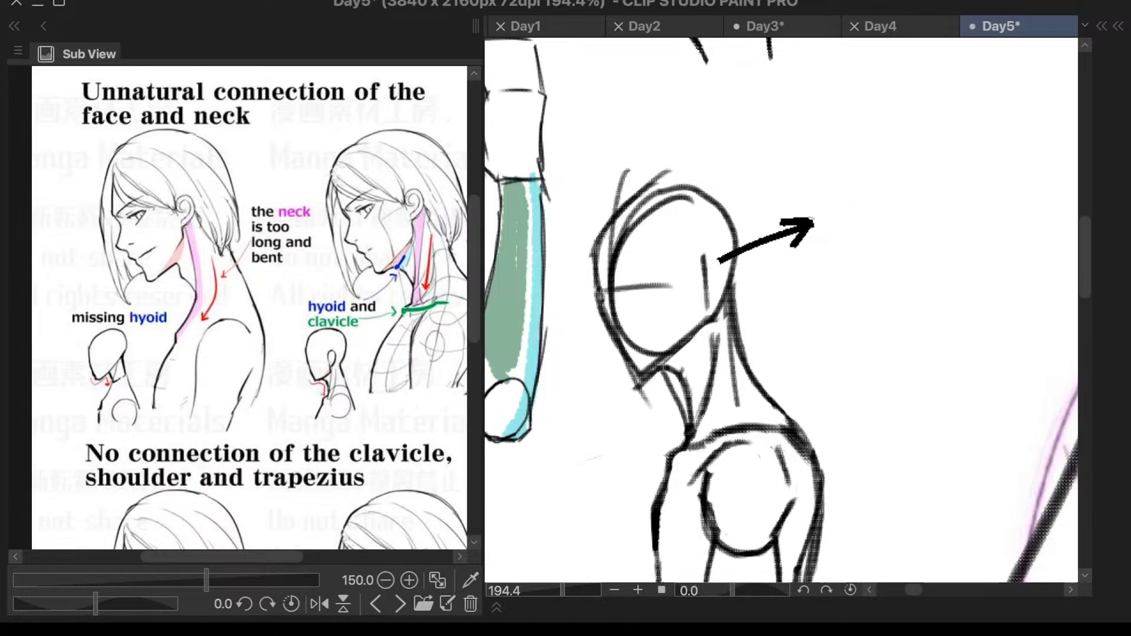
- Examine the reference's hyoid, clavicle, shoulder and trapezius notes against the side-view head and shoulder sketch
left_click_drag(289, 359, 275, 356)
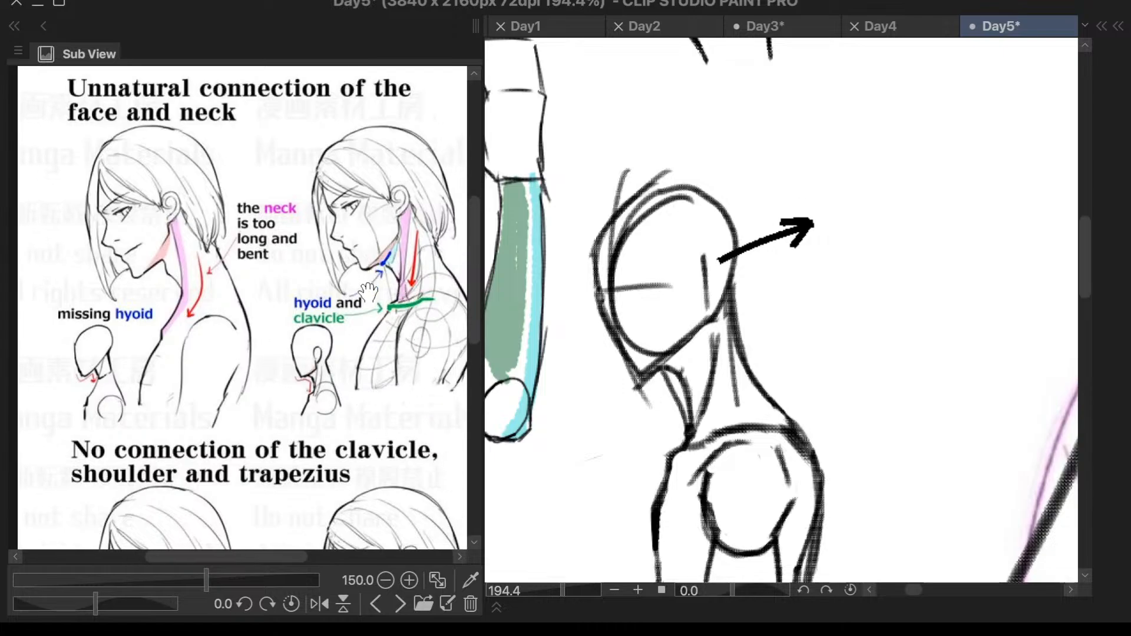
scroll(383, 348, "up", 2)
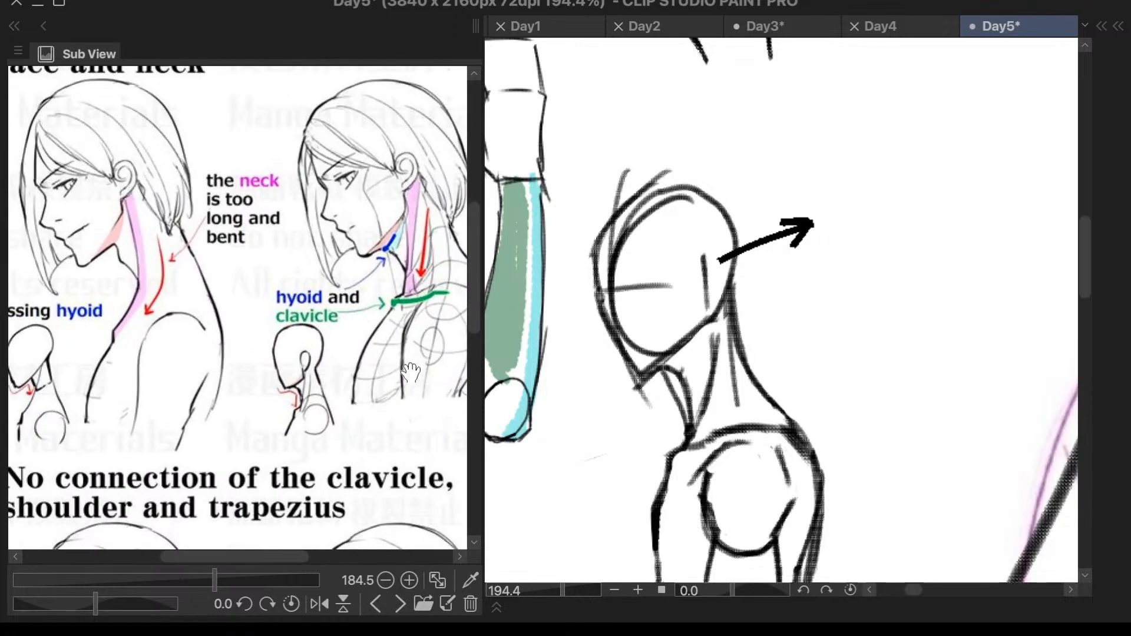
scroll(396, 377, "down", 3)
left_click_drag(396, 378, 401, 404)
scroll(405, 340, "up", 1)
scroll(690, 298, "up", 1)
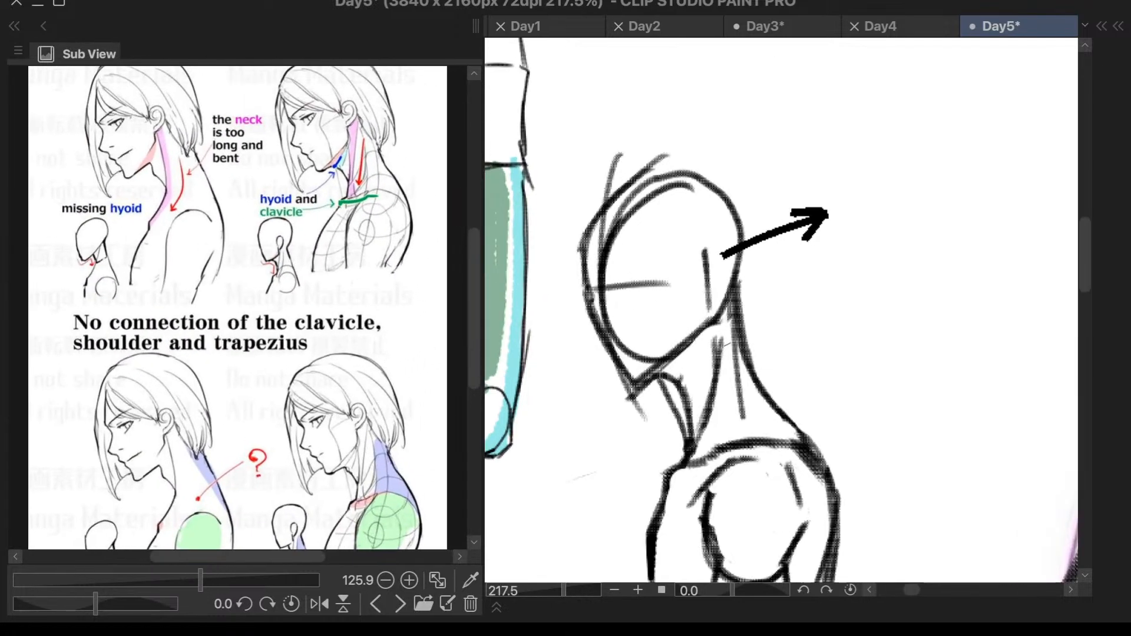
scroll(723, 393, "down", 2)
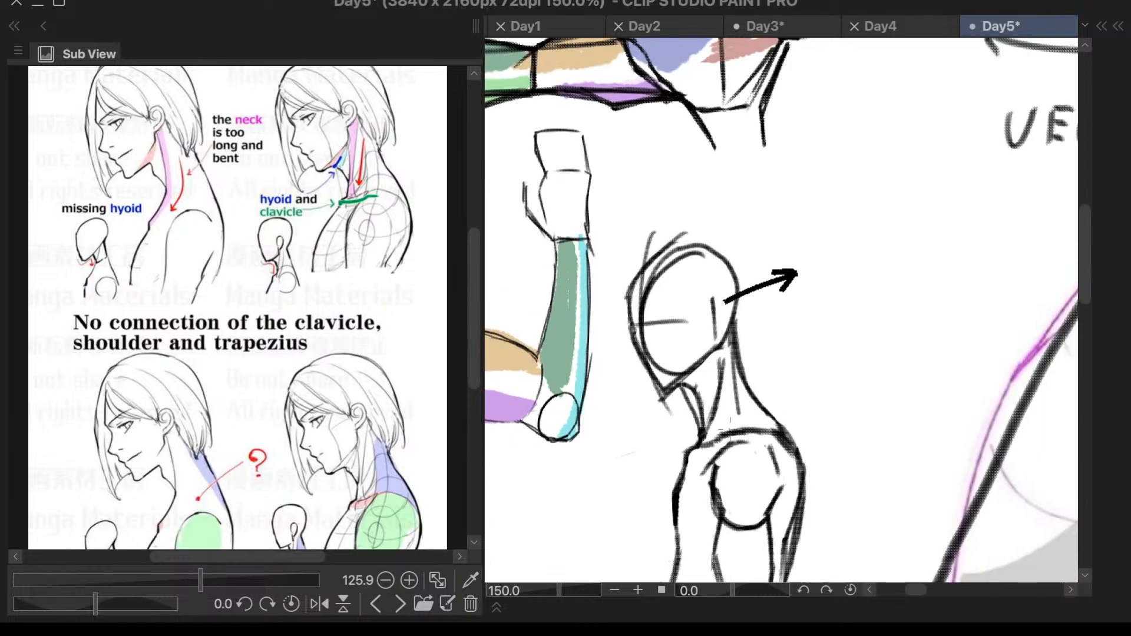
scroll(835, 389, "down", 1)
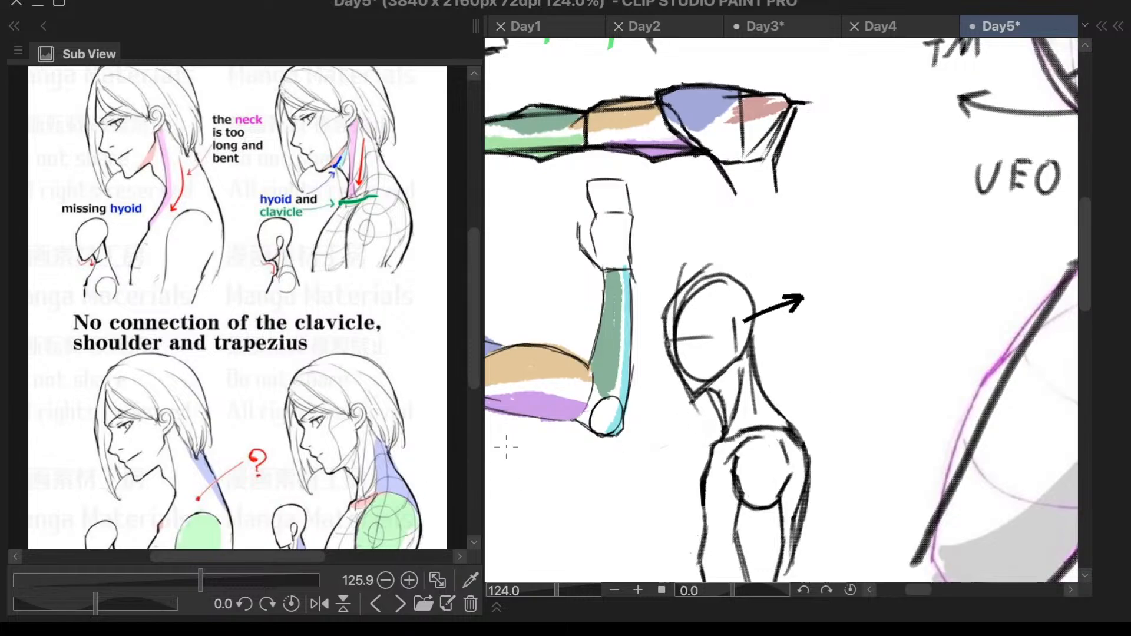
left_click_drag(472, 249, 471, 260)
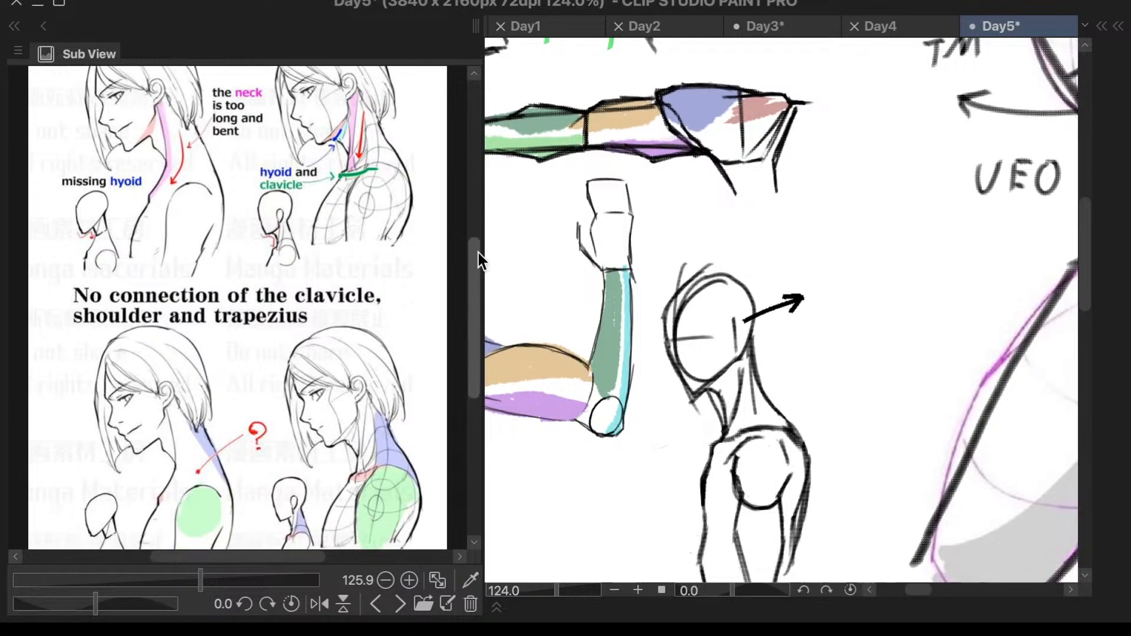
scroll(834, 329, "down", 2)
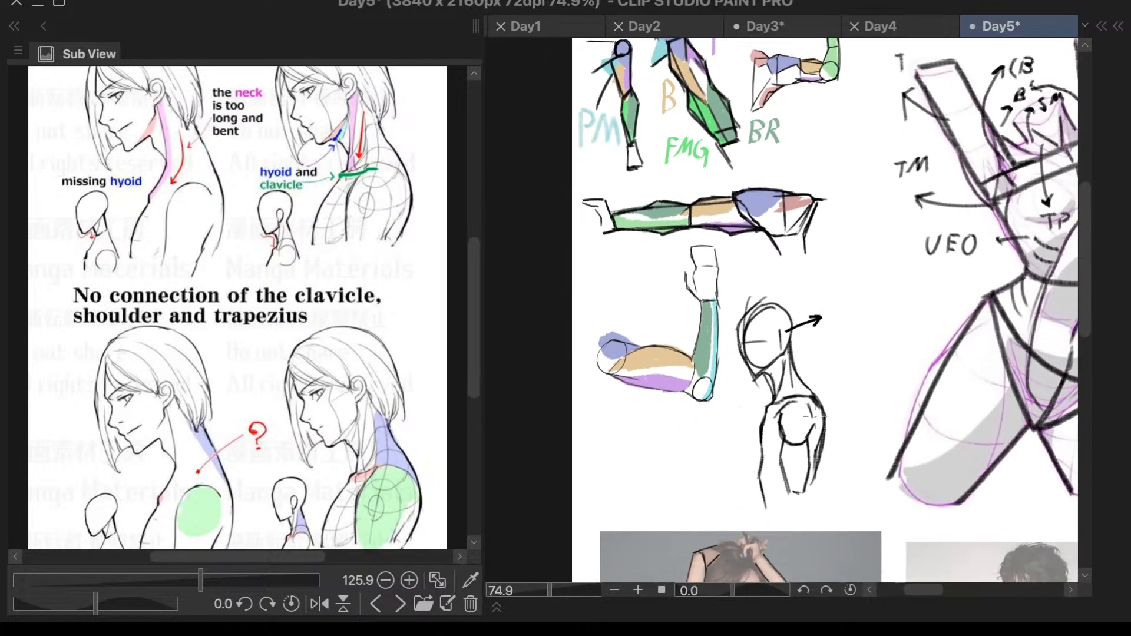
scroll(817, 406, "up", 2)
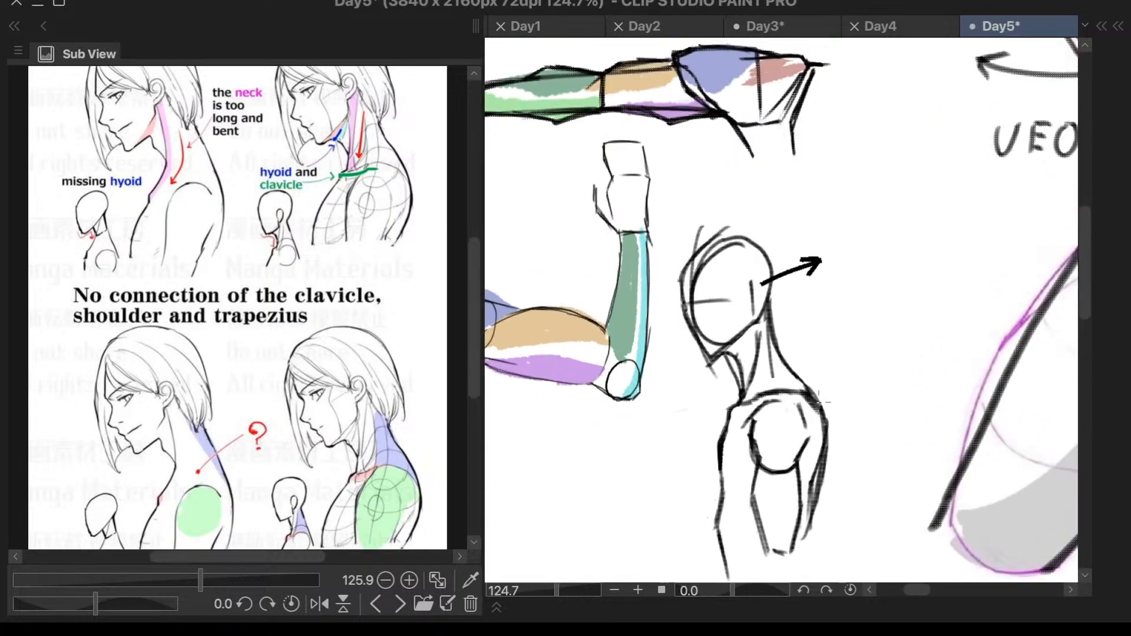
left_click_drag(476, 327, 475, 350)
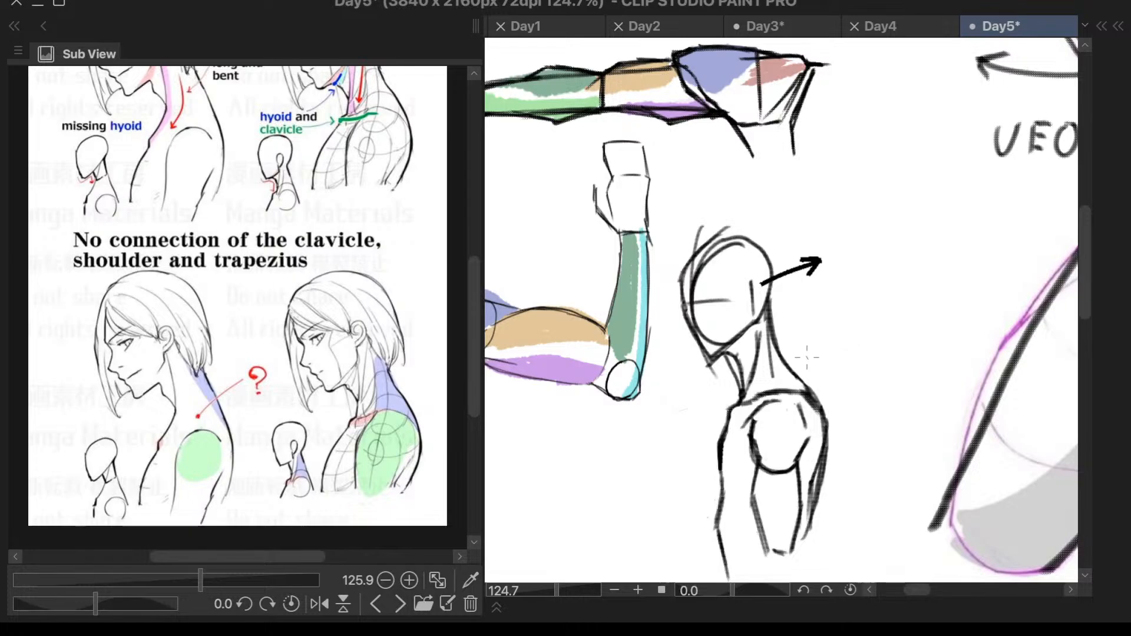
scroll(807, 356, "down", 1)
scroll(802, 373, "down", 5)
scroll(1006, 390, "up", 2)
- Bring up the purple raised-arm torso reference and compare it with the labelled purple torso study
left_click_drag(1083, 310, 1077, 366)
left_click(400, 603)
left_click(400, 603)
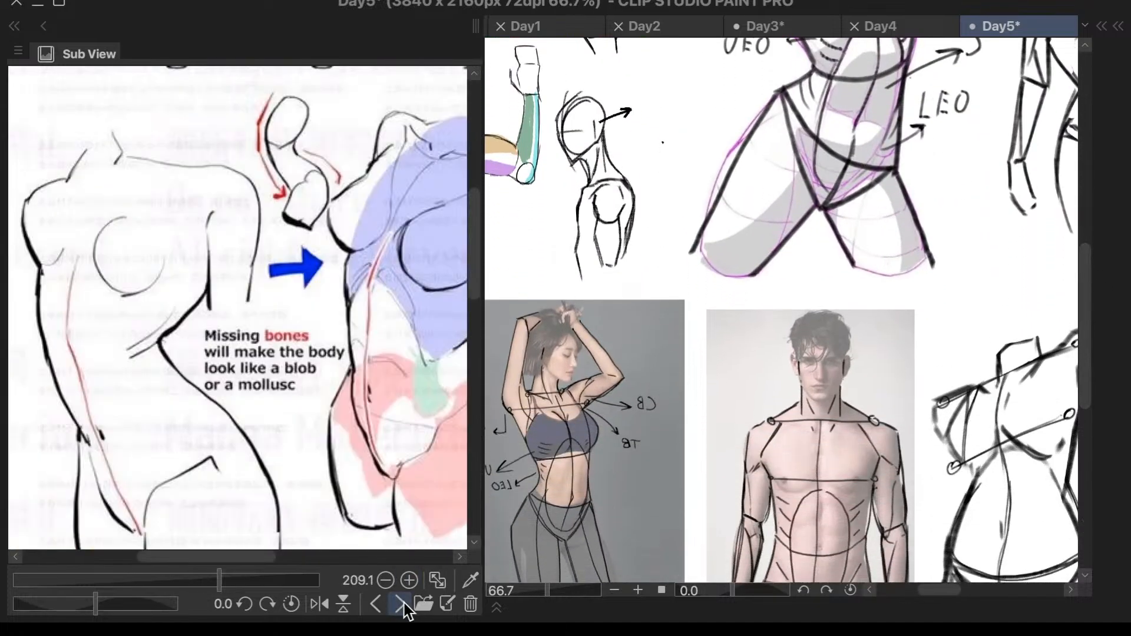
left_click(401, 603)
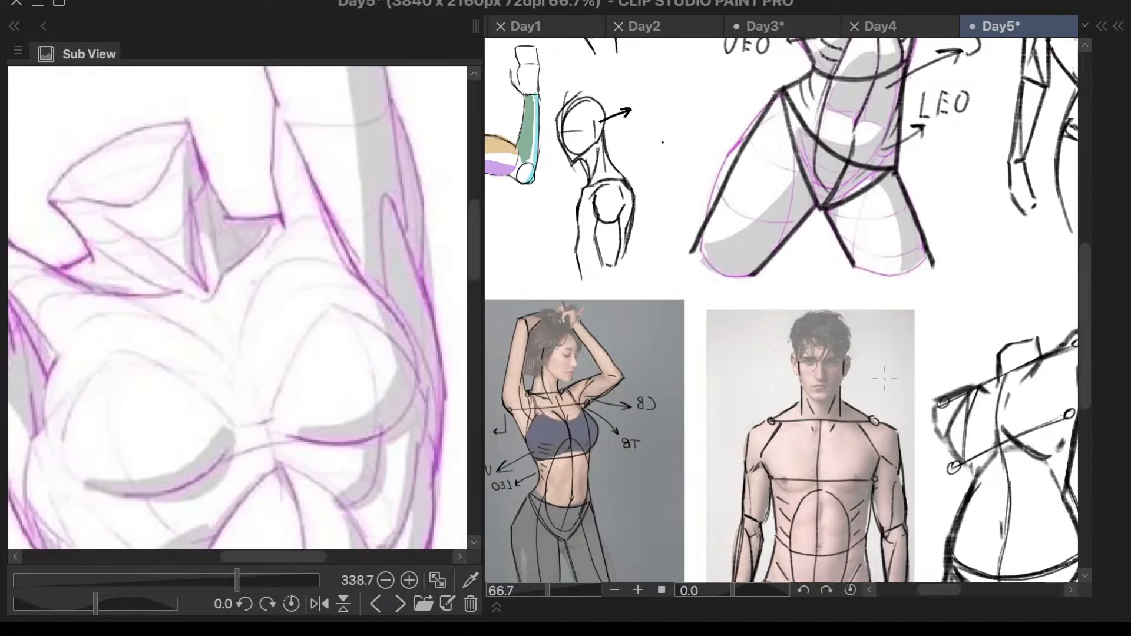
mouse_move(1081, 360)
left_mouse_down()
mouse_move(1077, 393)
mouse_move(1073, 280)
left_mouse_up()
scroll(793, 303, "up", 1)
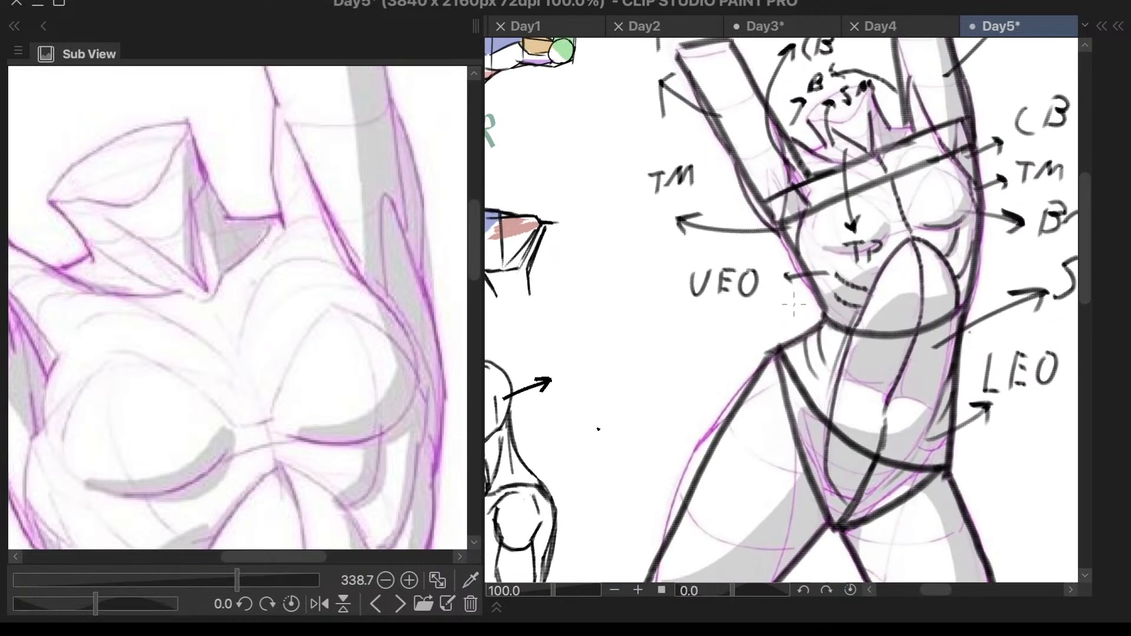
scroll(1013, 398, "down", 2)
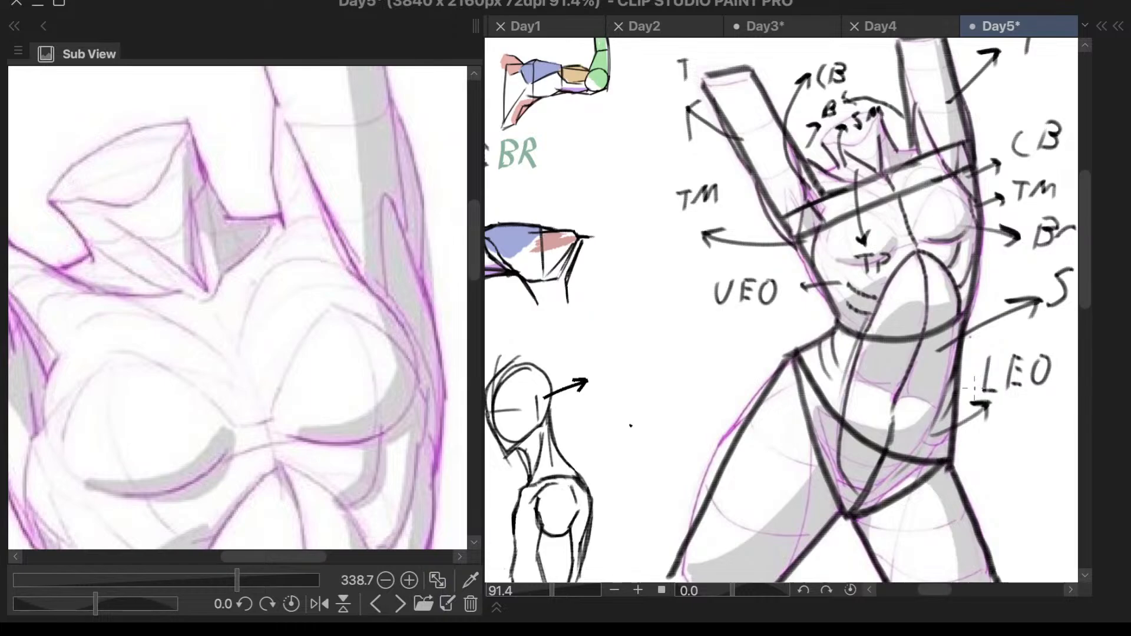
scroll(400, 295, "down", 4)
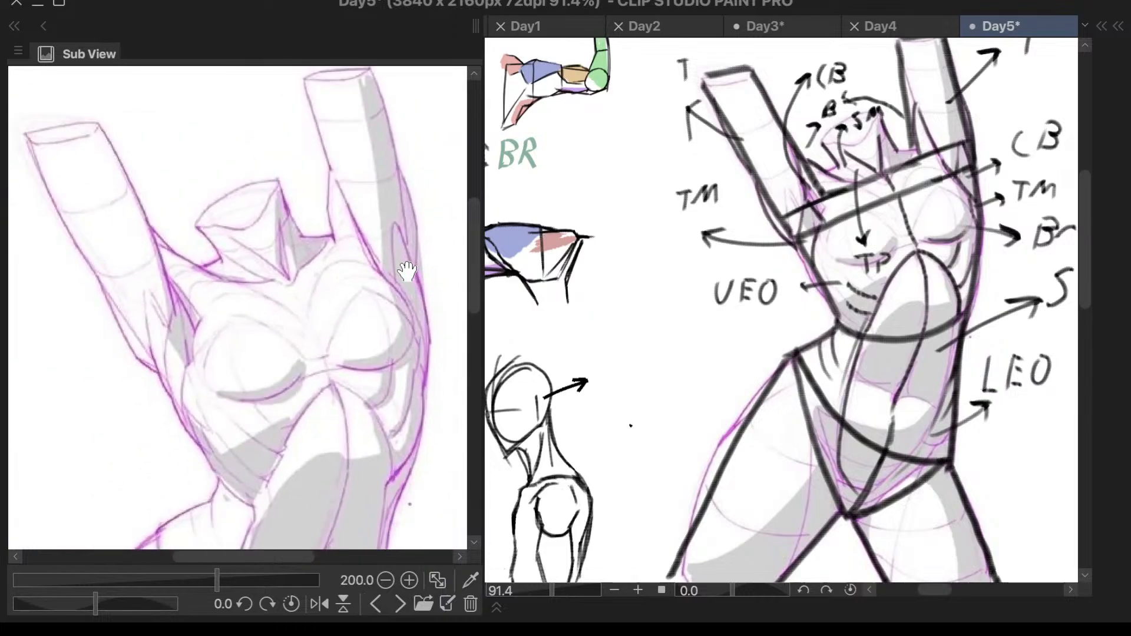
scroll(347, 412, "up", 2)
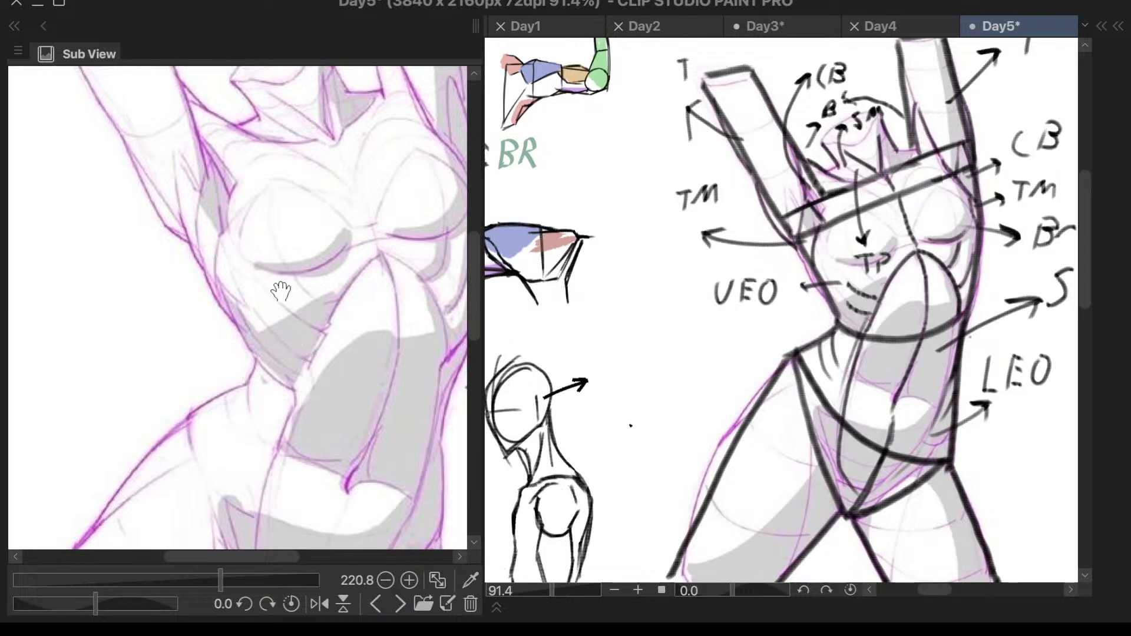
scroll(399, 398, "down", 2)
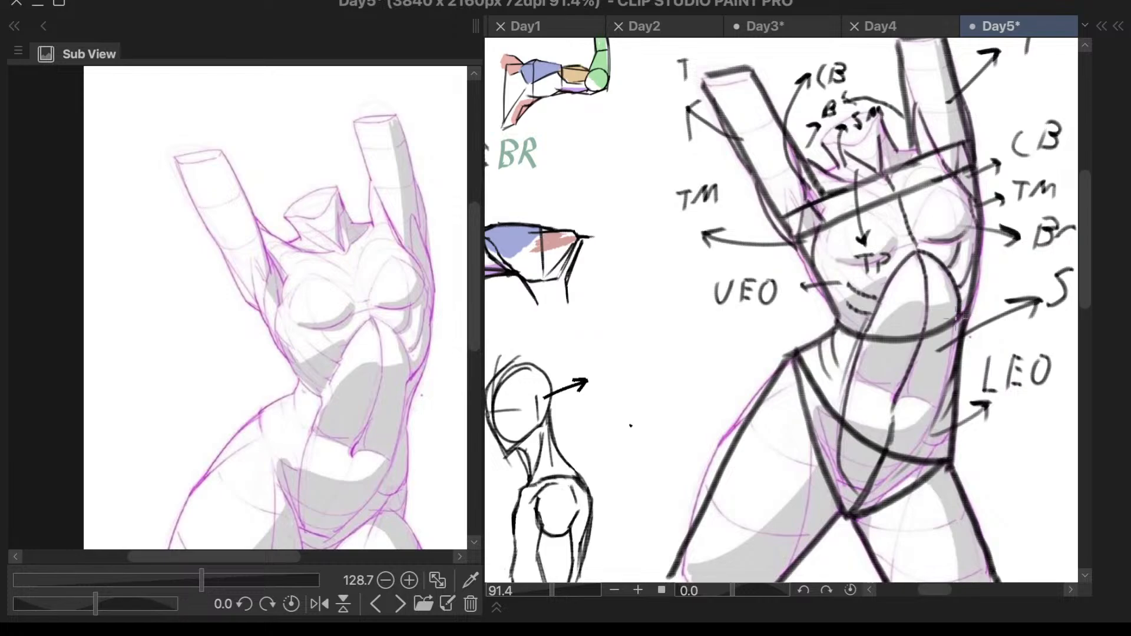
- Draw small circles near both ends of the two slanted lines across the purple torso's chest
scroll(1043, 406, "down", 4)
scroll(1043, 407, "up", 2)
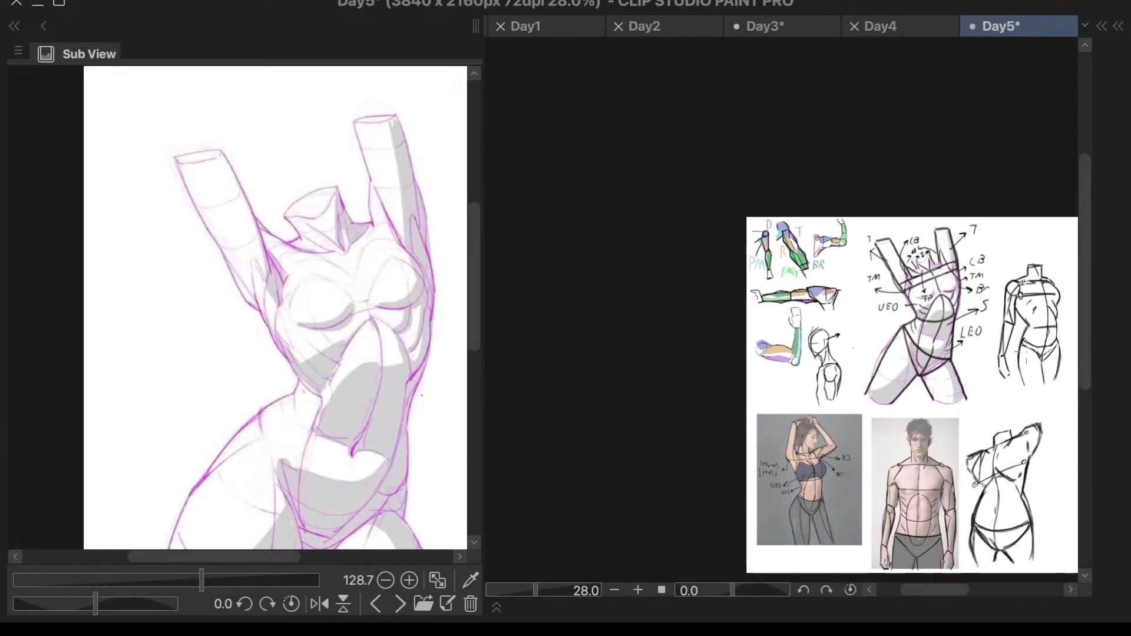
scroll(1085, 348, "up", 3)
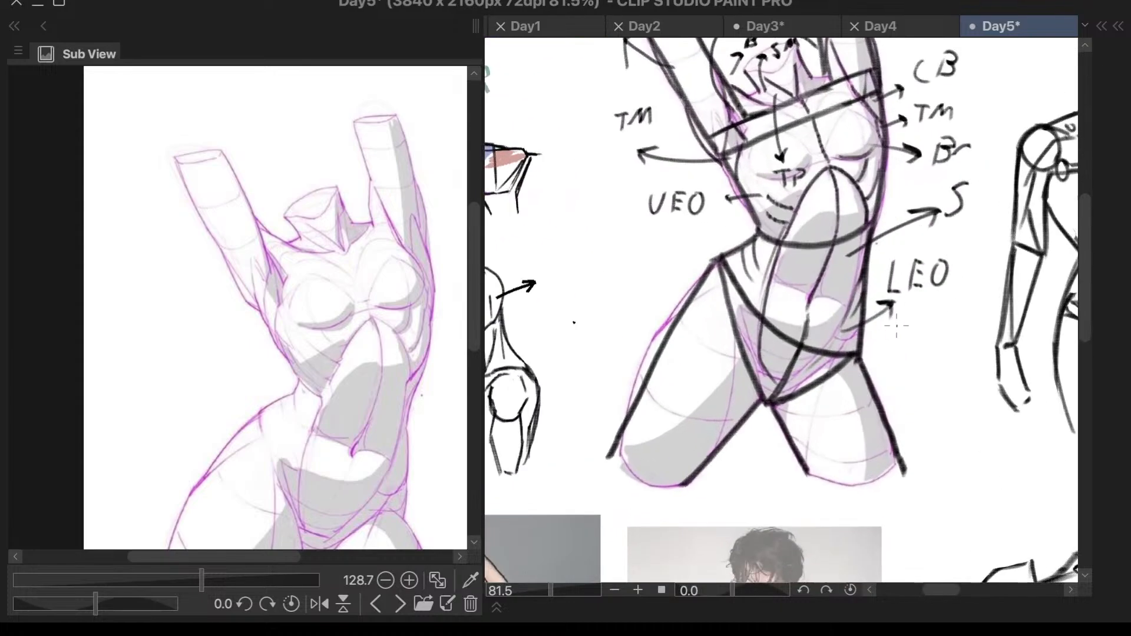
scroll(878, 333, "down", 2)
scroll(950, 299, "up", 3)
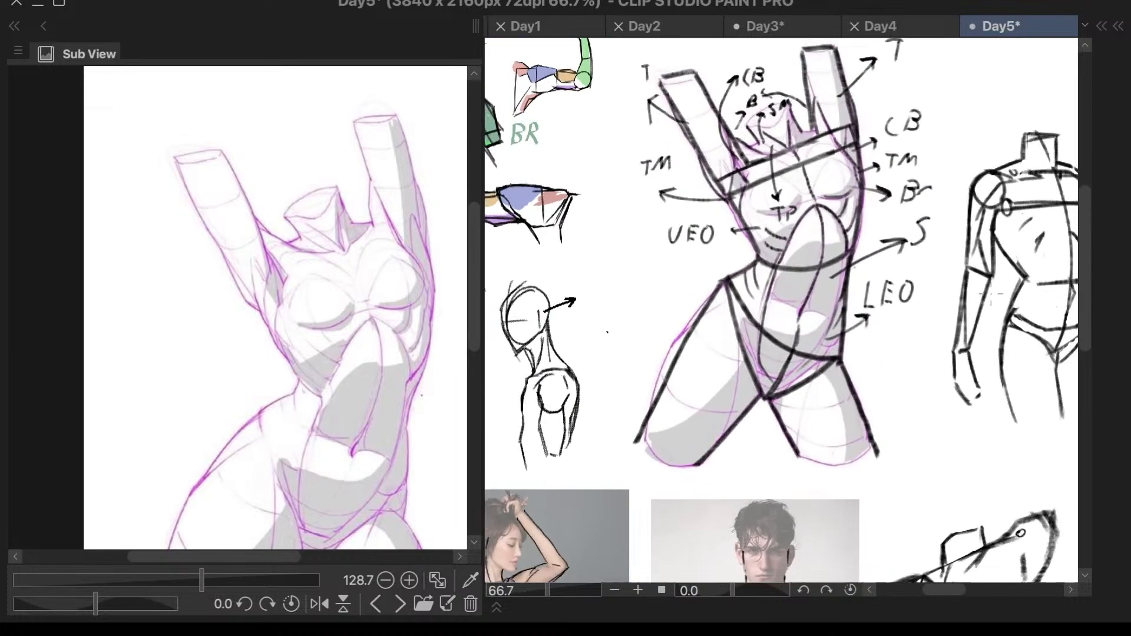
scroll(893, 159, "down", 3)
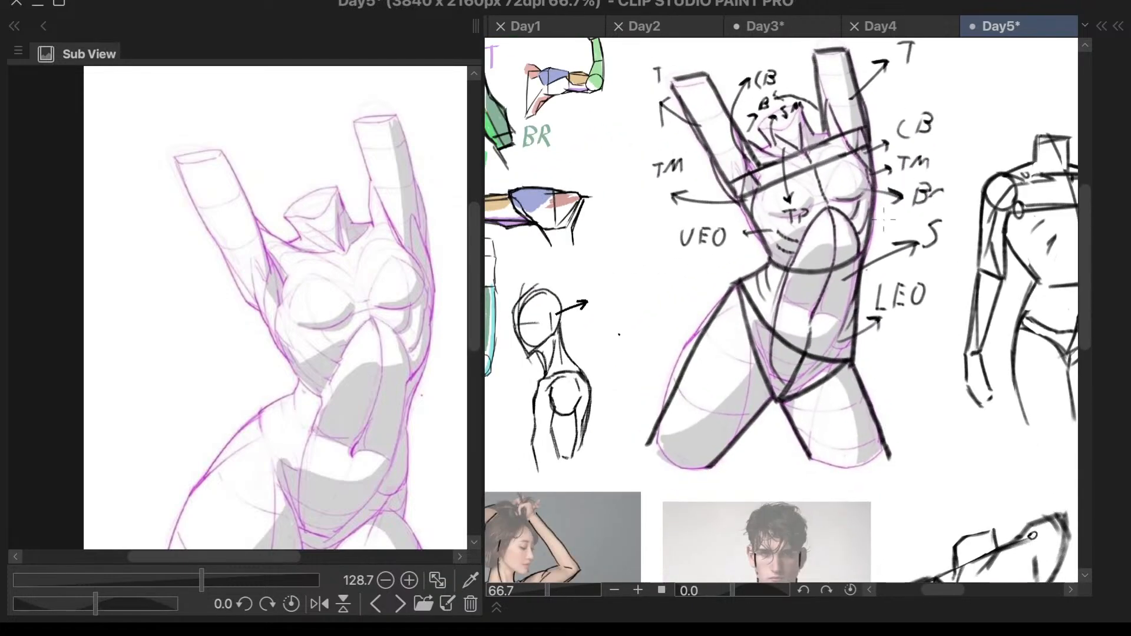
scroll(901, 161, "up", 3)
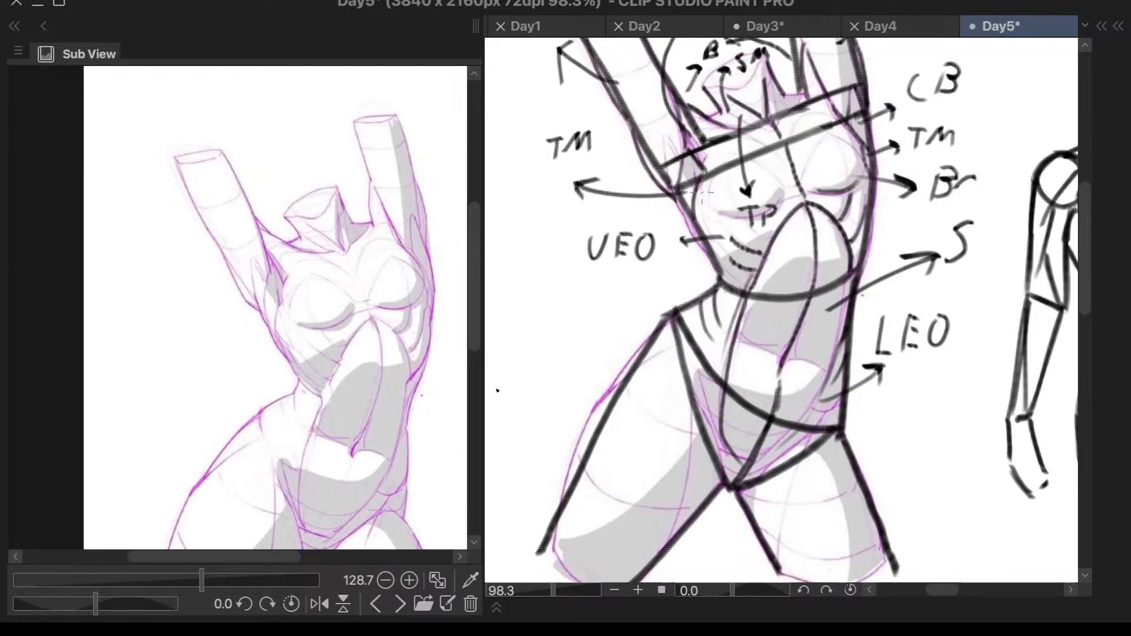
left_click_drag(656, 142, 650, 130)
key("ctrl+z")
left_click_drag(705, 131, 701, 131)
mouse_move(830, 84)
left_mouse_down()
mouse_move(823, 105)
mouse_move(828, 86)
left_mouse_up()
mouse_move(673, 175)
left_mouse_down()
mouse_move(669, 202)
mouse_move(684, 177)
left_mouse_up()
left_click_drag(864, 101, 867, 104)
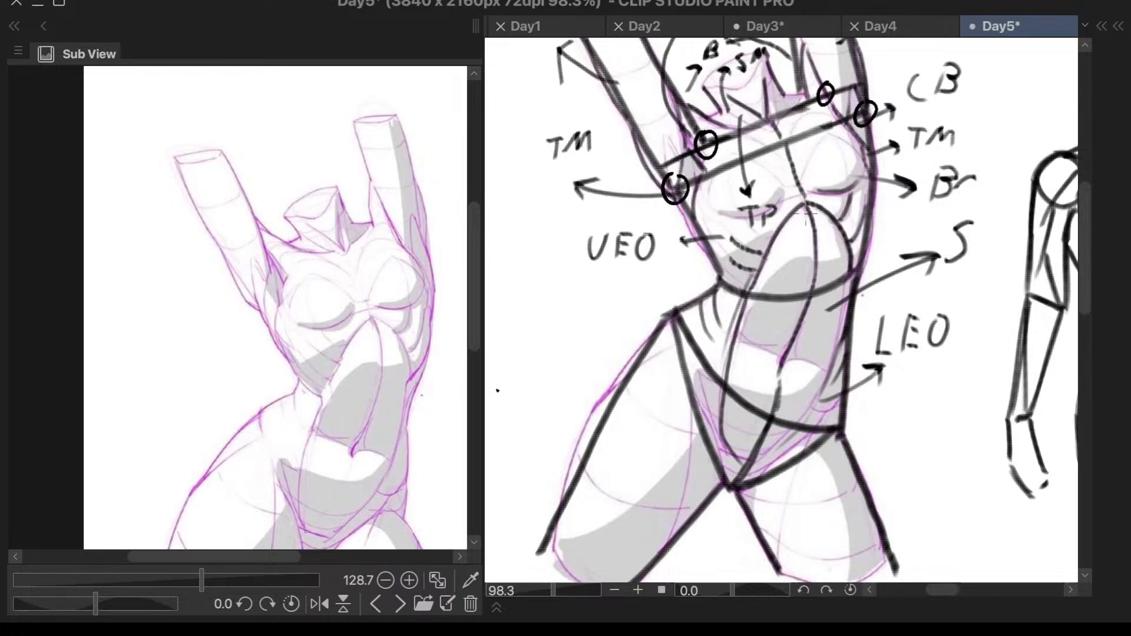
- Undo the small circles at the ends of the two slanted lines across the purple torso's chest
key("ctrl+z")
key("ctrl+z")
key("ctrl+z")
key("ctrl+z")
- Draw two slanted lines with small circles at both ends in the blank area beside the purple torso's waist
left_click_drag(492, 379, 594, 284)
left_click_drag(493, 371, 496, 376)
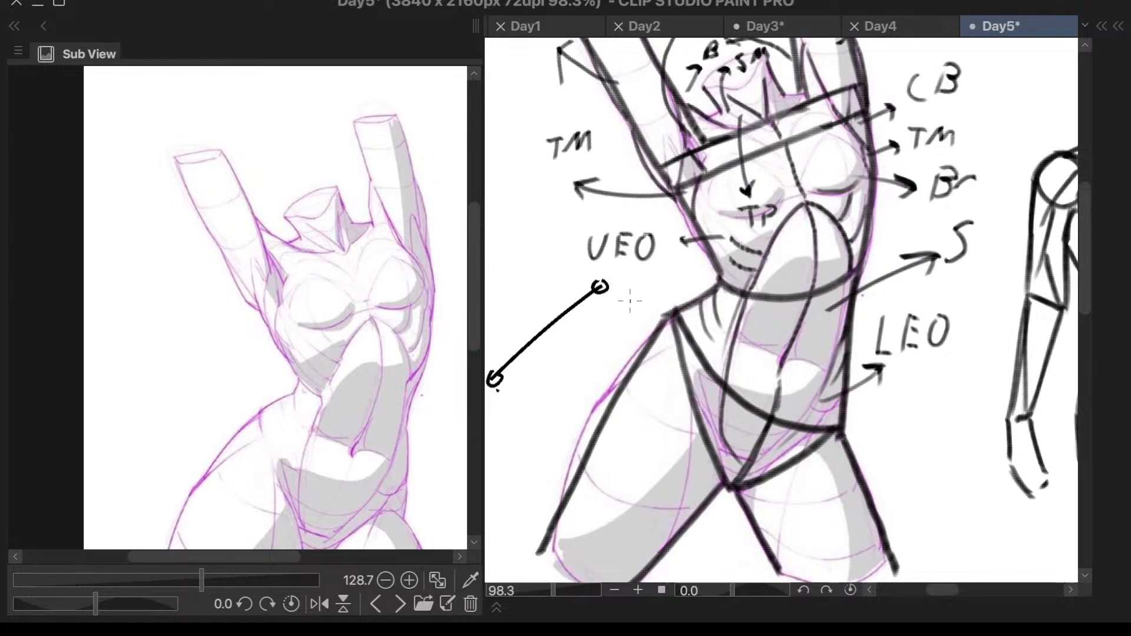
mouse_move(612, 290)
left_mouse_down()
mouse_move(529, 436)
mouse_move(527, 426)
left_mouse_up()
left_click_drag(498, 382, 524, 428)
left_click_drag(601, 289, 613, 295)
- Undo the two circle-ended demonstration lines beside the purple torso
key("ctrl+z")
key("ctrl+z")
key("ctrl+z")
key("ctrl+z")
key("ctrl+z")
key("ctrl+z")
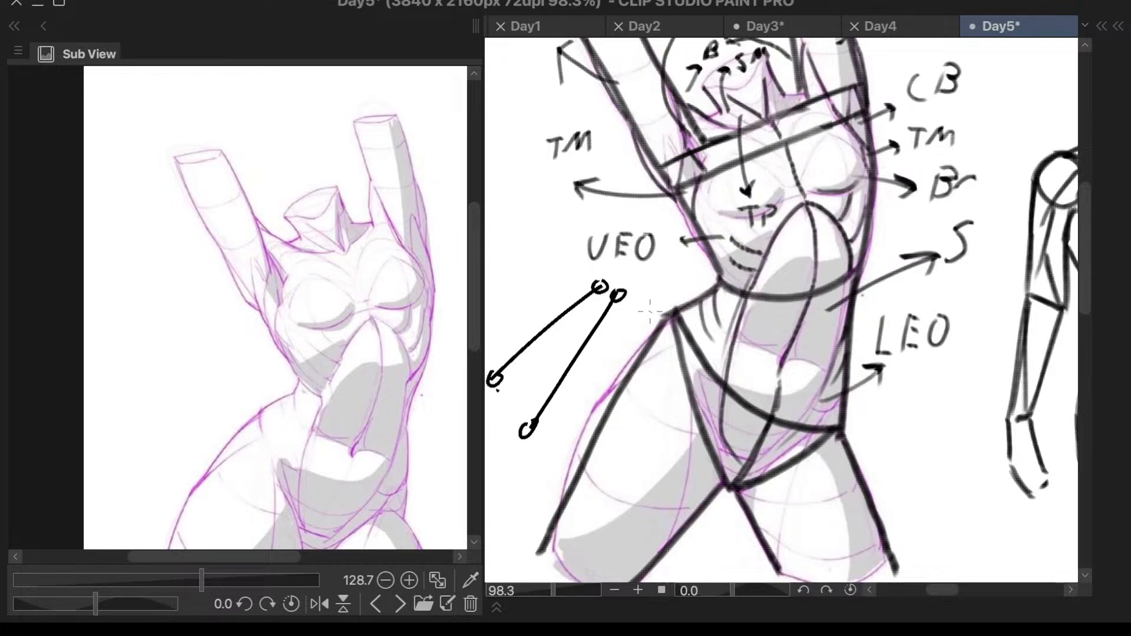
key("ctrl+z")
key("ctrl+z")
key("ctrl+z")
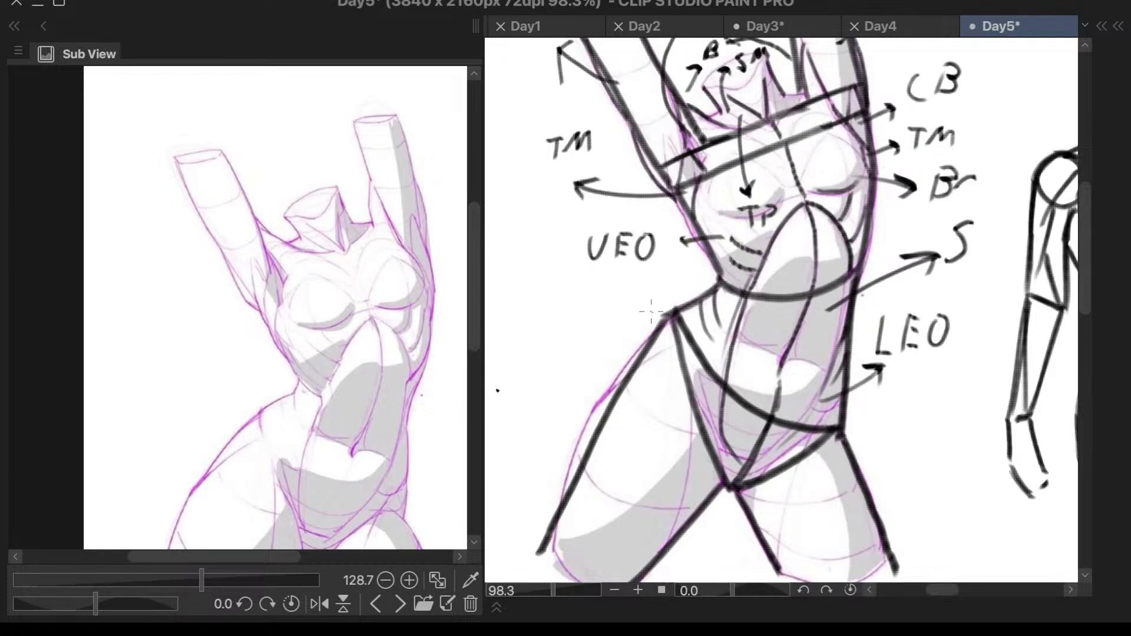
- Review the page of anatomy studies and examine the large coloured torso's muscle labels from the biceps to the stomach
key("ctrl+minus")
key("ctrl+minus")
key("ctrl+minus")
scroll(990, 394, "down", 3)
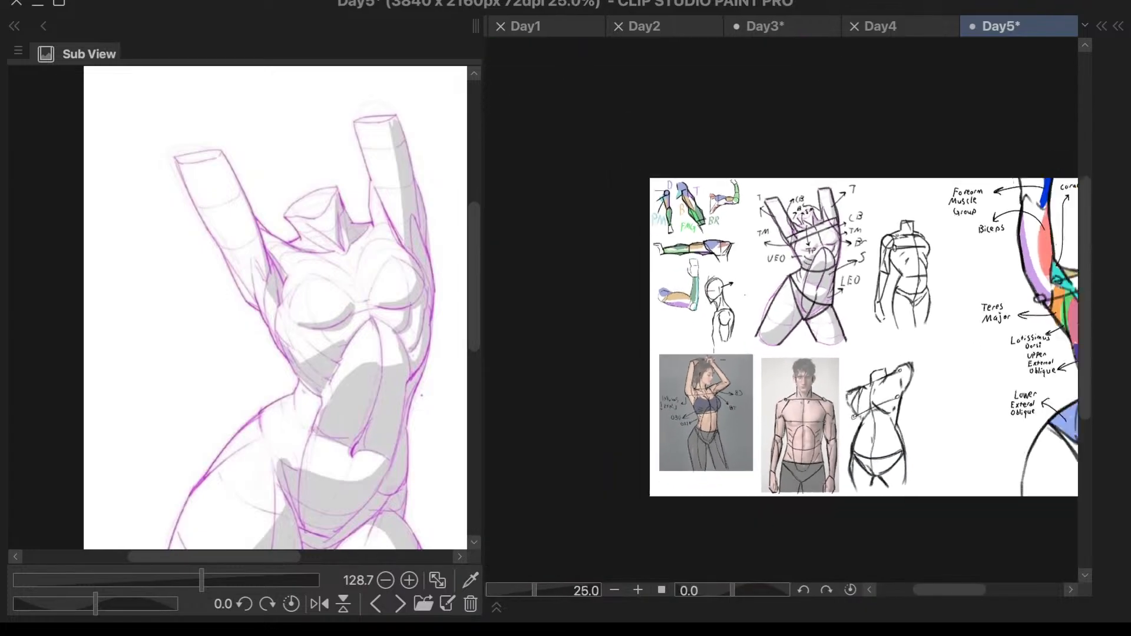
scroll(1037, 361, "up", 5)
scroll(807, 371, "down", 1)
scroll(808, 370, "down", 2)
scroll(962, 277, "up", 5)
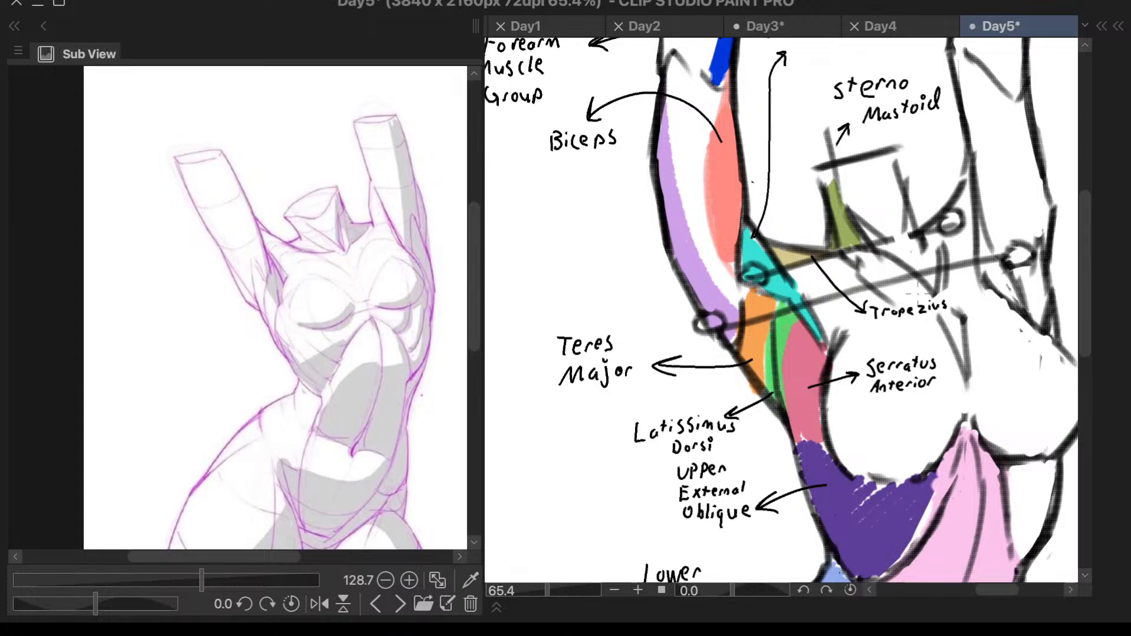
scroll(967, 321, "down", 4)
scroll(934, 400, "up", 2)
scroll(934, 404, "down", 2)
scroll(865, 370, "down", 1)
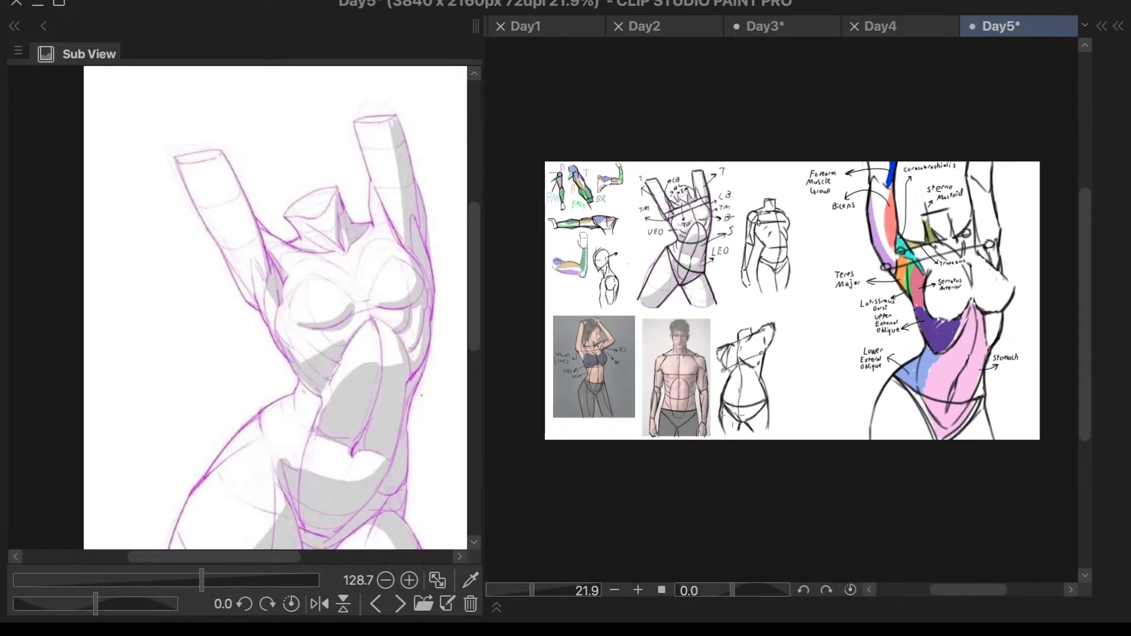
scroll(1065, 389, "up", 2)
scroll(1025, 335, "up", 3)
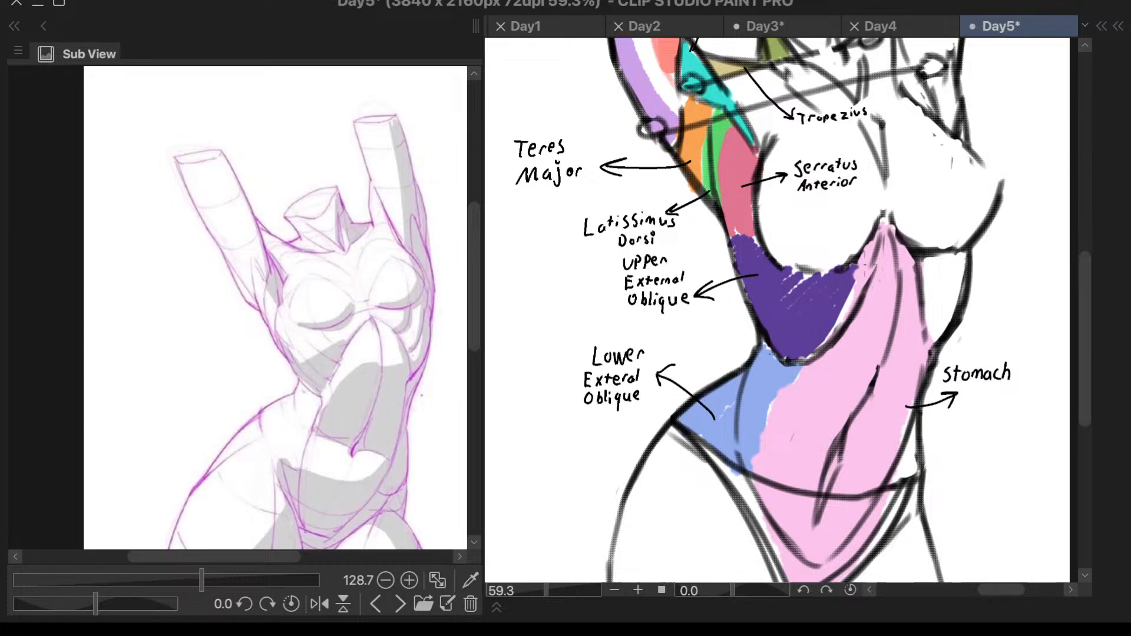
- Bring up the raised-arm sculpture reference beside the large coloured torso study
scroll(886, 277, "down", 1)
left_click(400, 604)
left_click(400, 604)
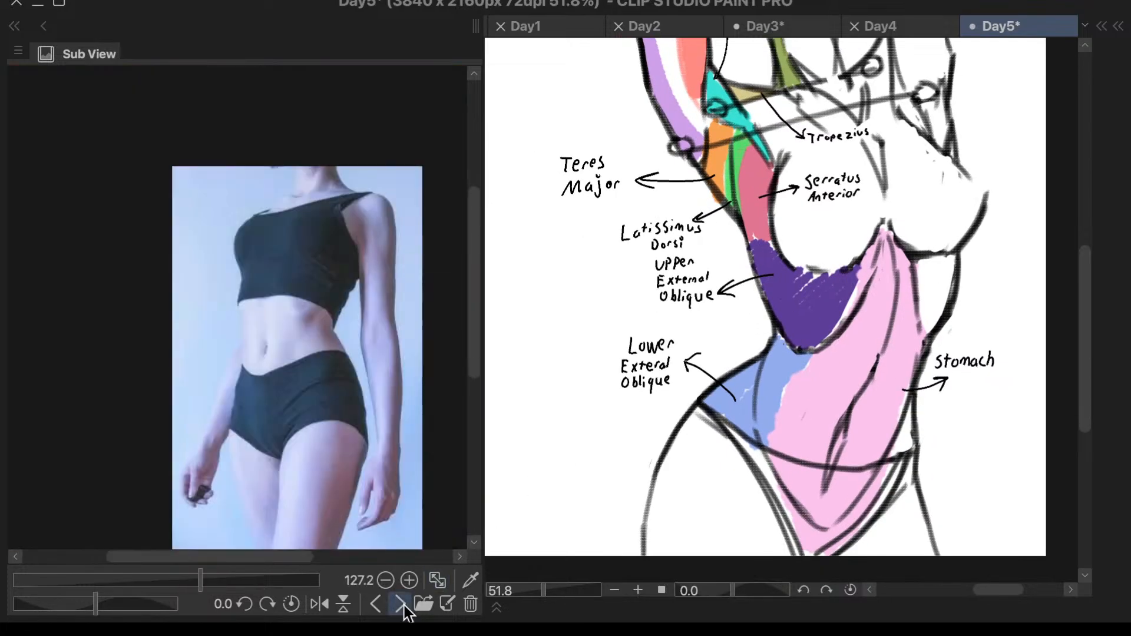
left_click(400, 604)
left_click(400, 604)
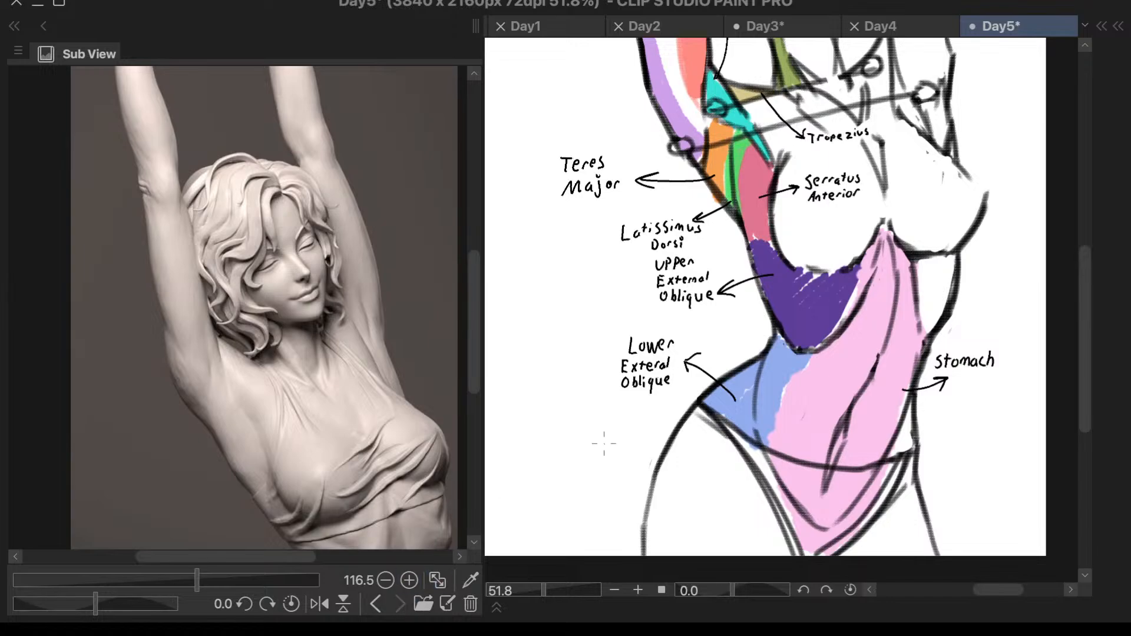
- Compare the large coloured torso's shoulder lines, arm muscles and oblique labels with the raised-arm sculpture reference
scroll(575, 462, "down", 2)
scroll(835, 277, "up", 1)
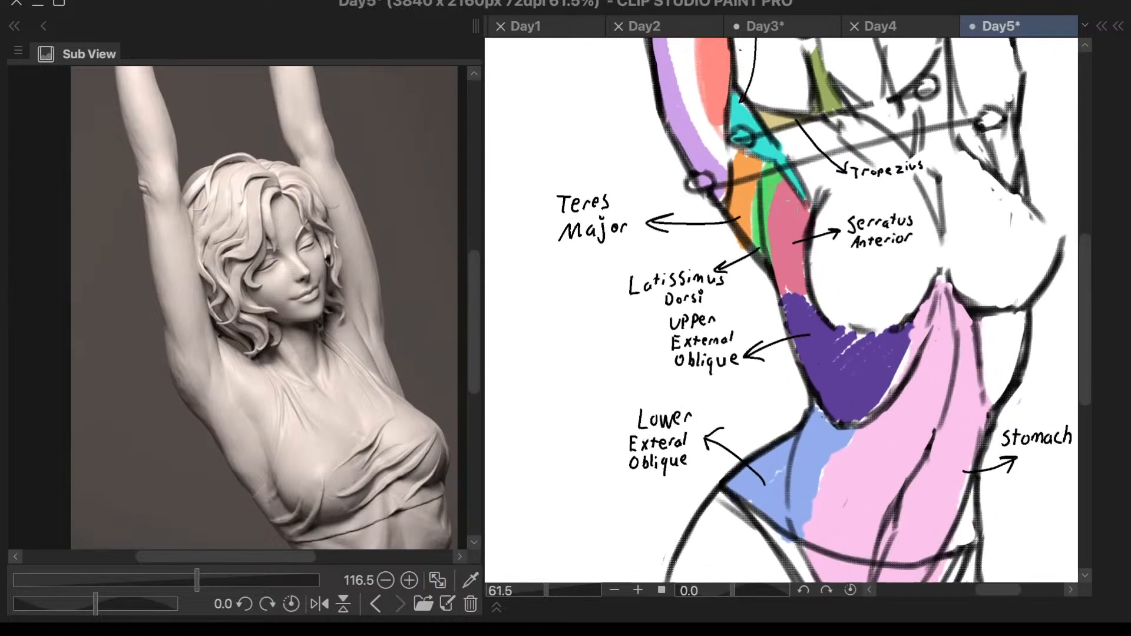
scroll(836, 277, "down", 2)
scroll(835, 283, "down", 1)
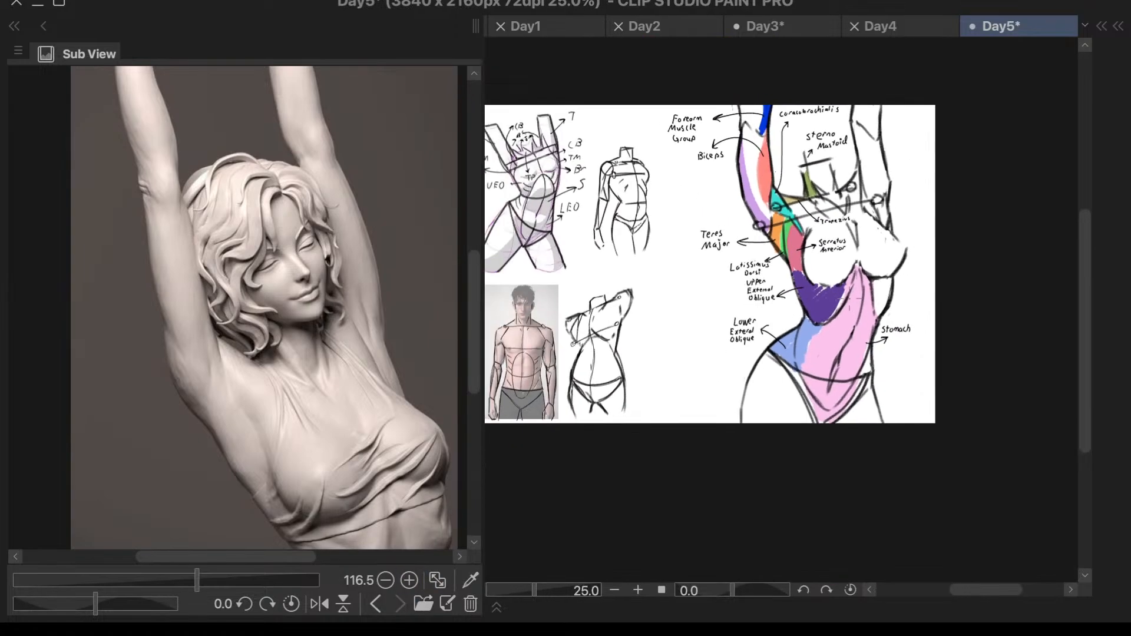
scroll(838, 265, "up", 1)
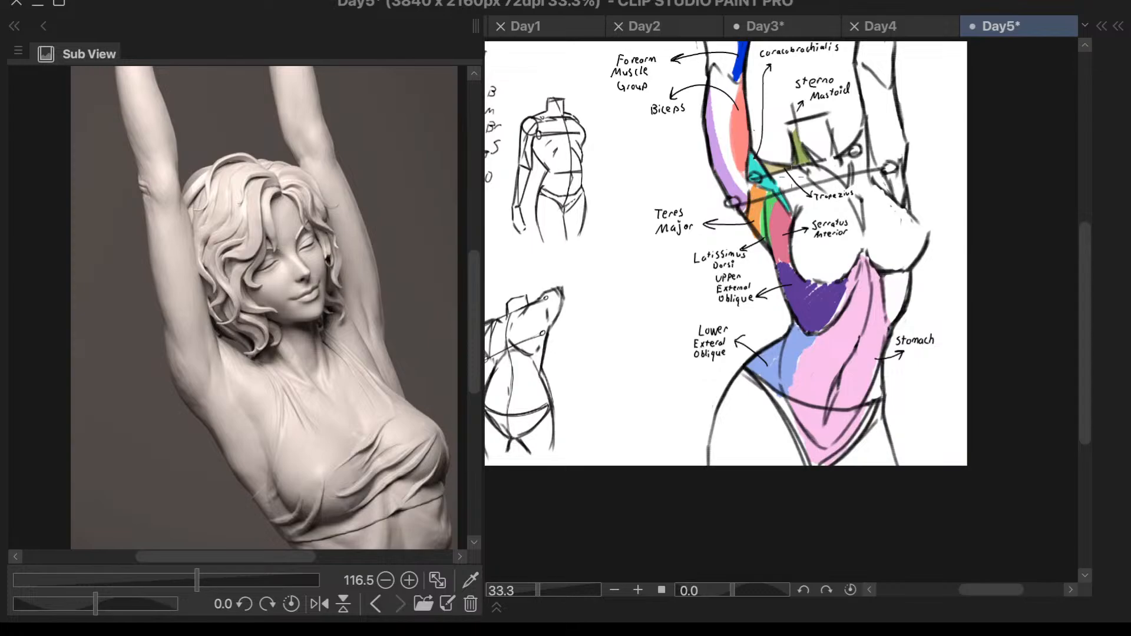
scroll(831, 203, "down", 1)
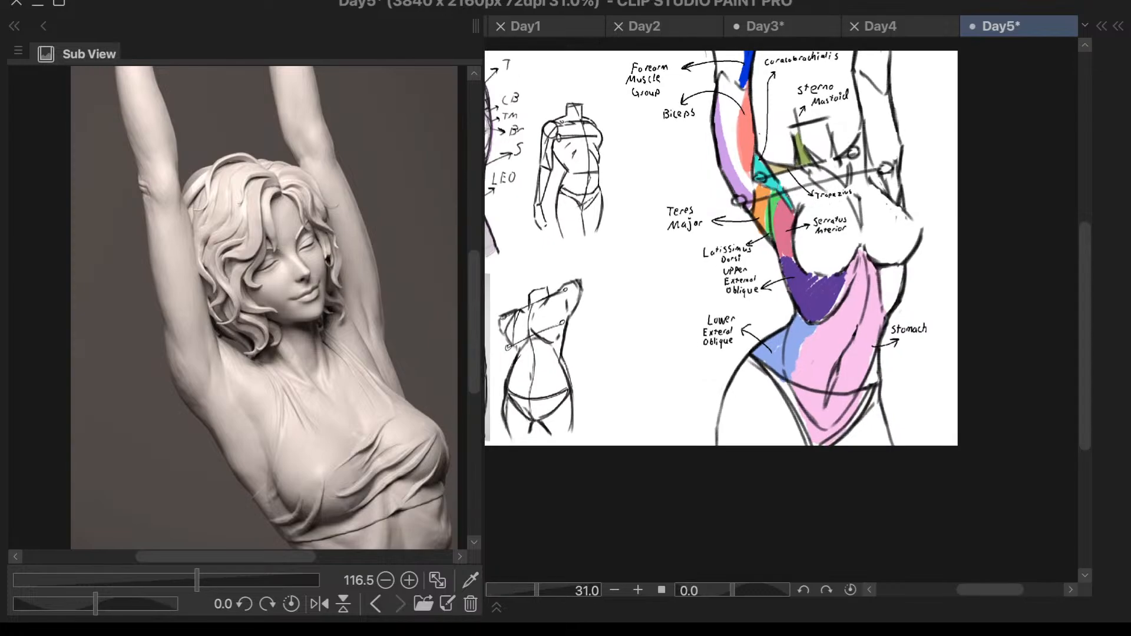
scroll(769, 203, "up", 5)
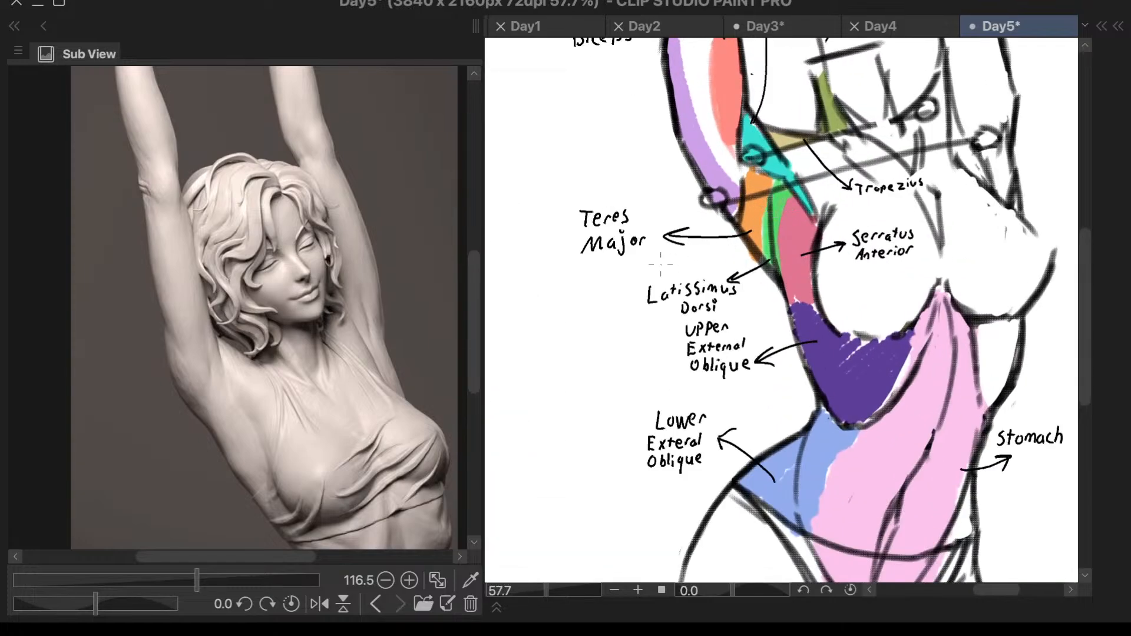
scroll(669, 259, "up", 3)
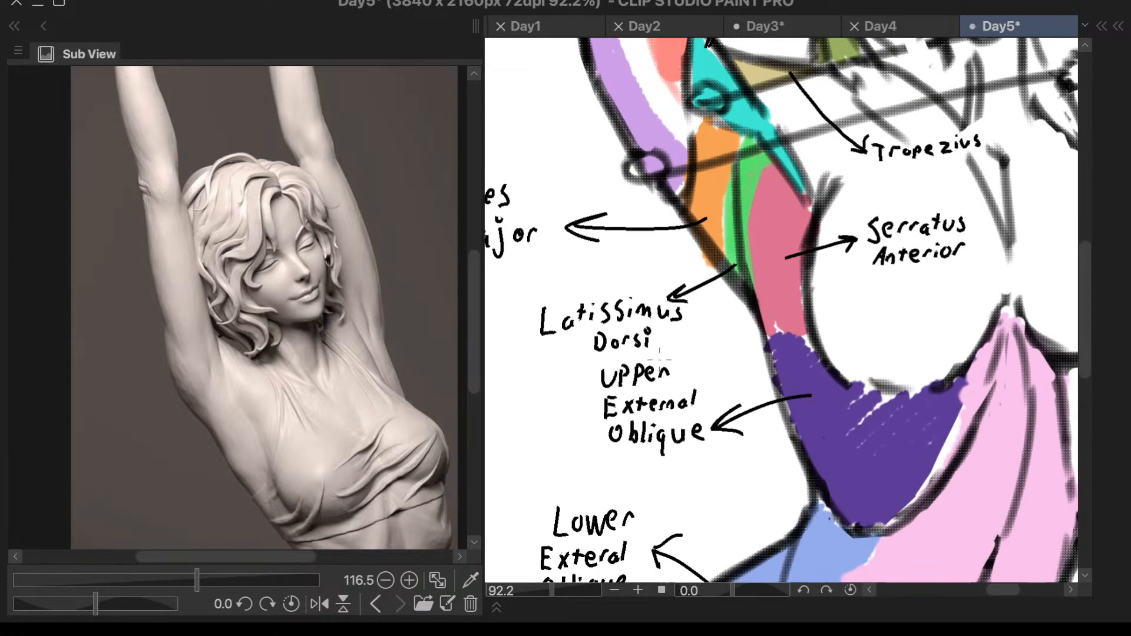
scroll(876, 310, "down", 2)
scroll(926, 284, "down", 3)
scroll(889, 305, "up", 2)
scroll(871, 313, "down", 1)
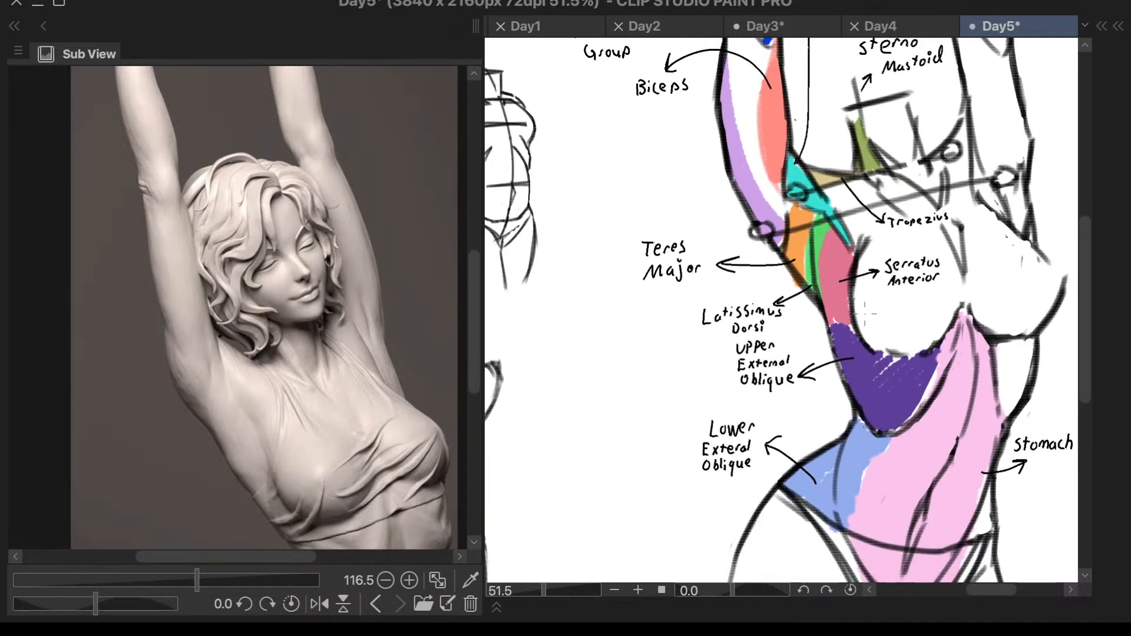
scroll(869, 311, "down", 1)
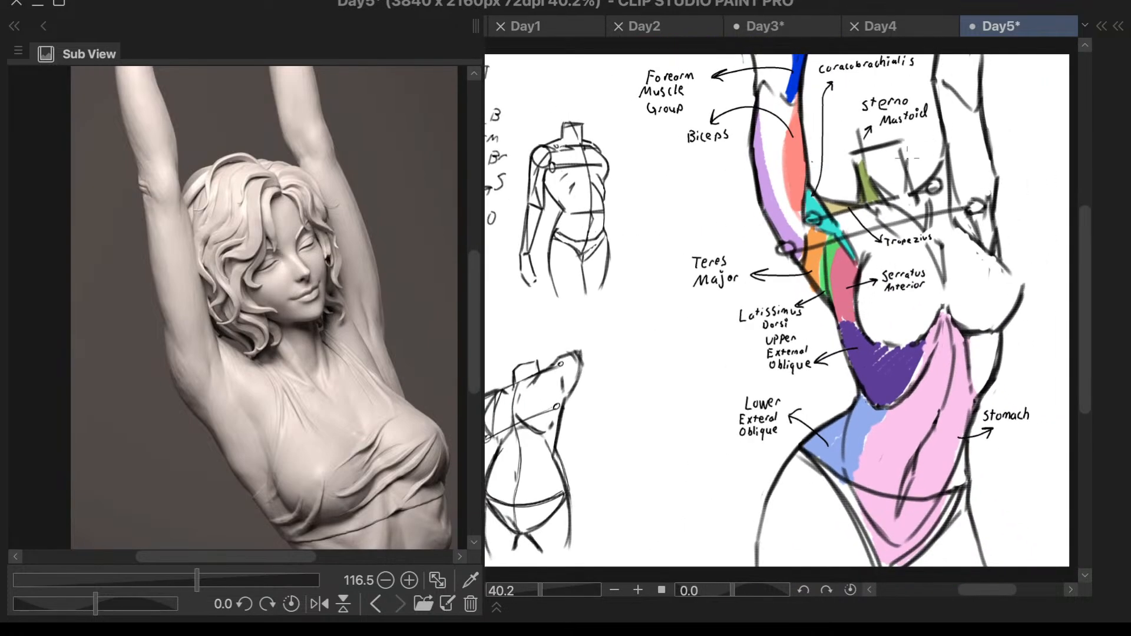
scroll(908, 152, "up", 2)
scroll(899, 165, "down", 2)
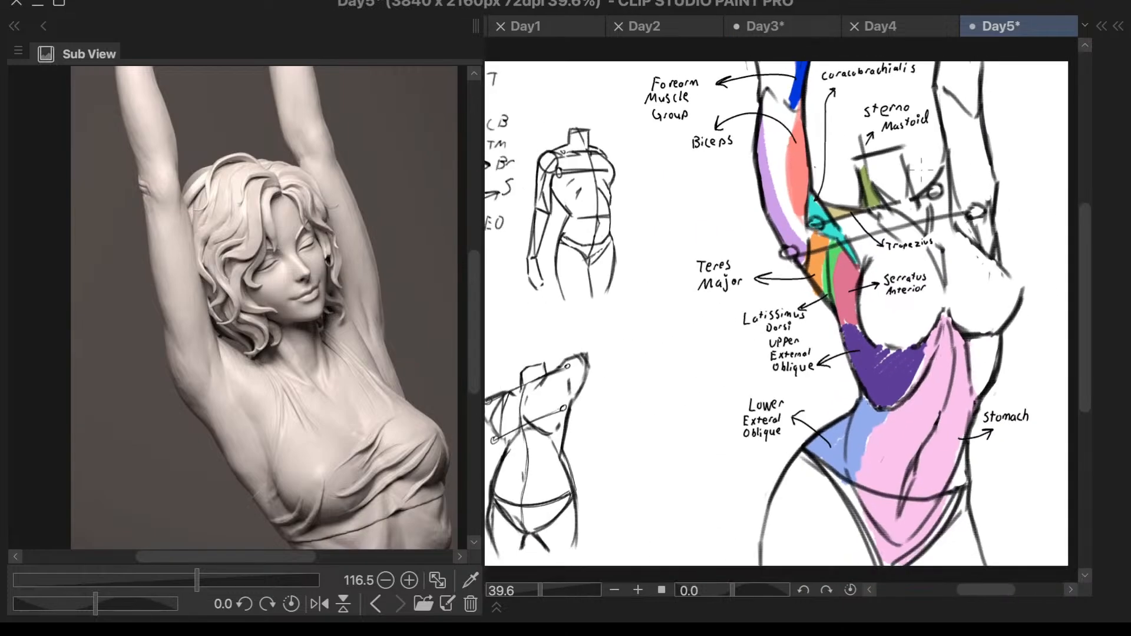